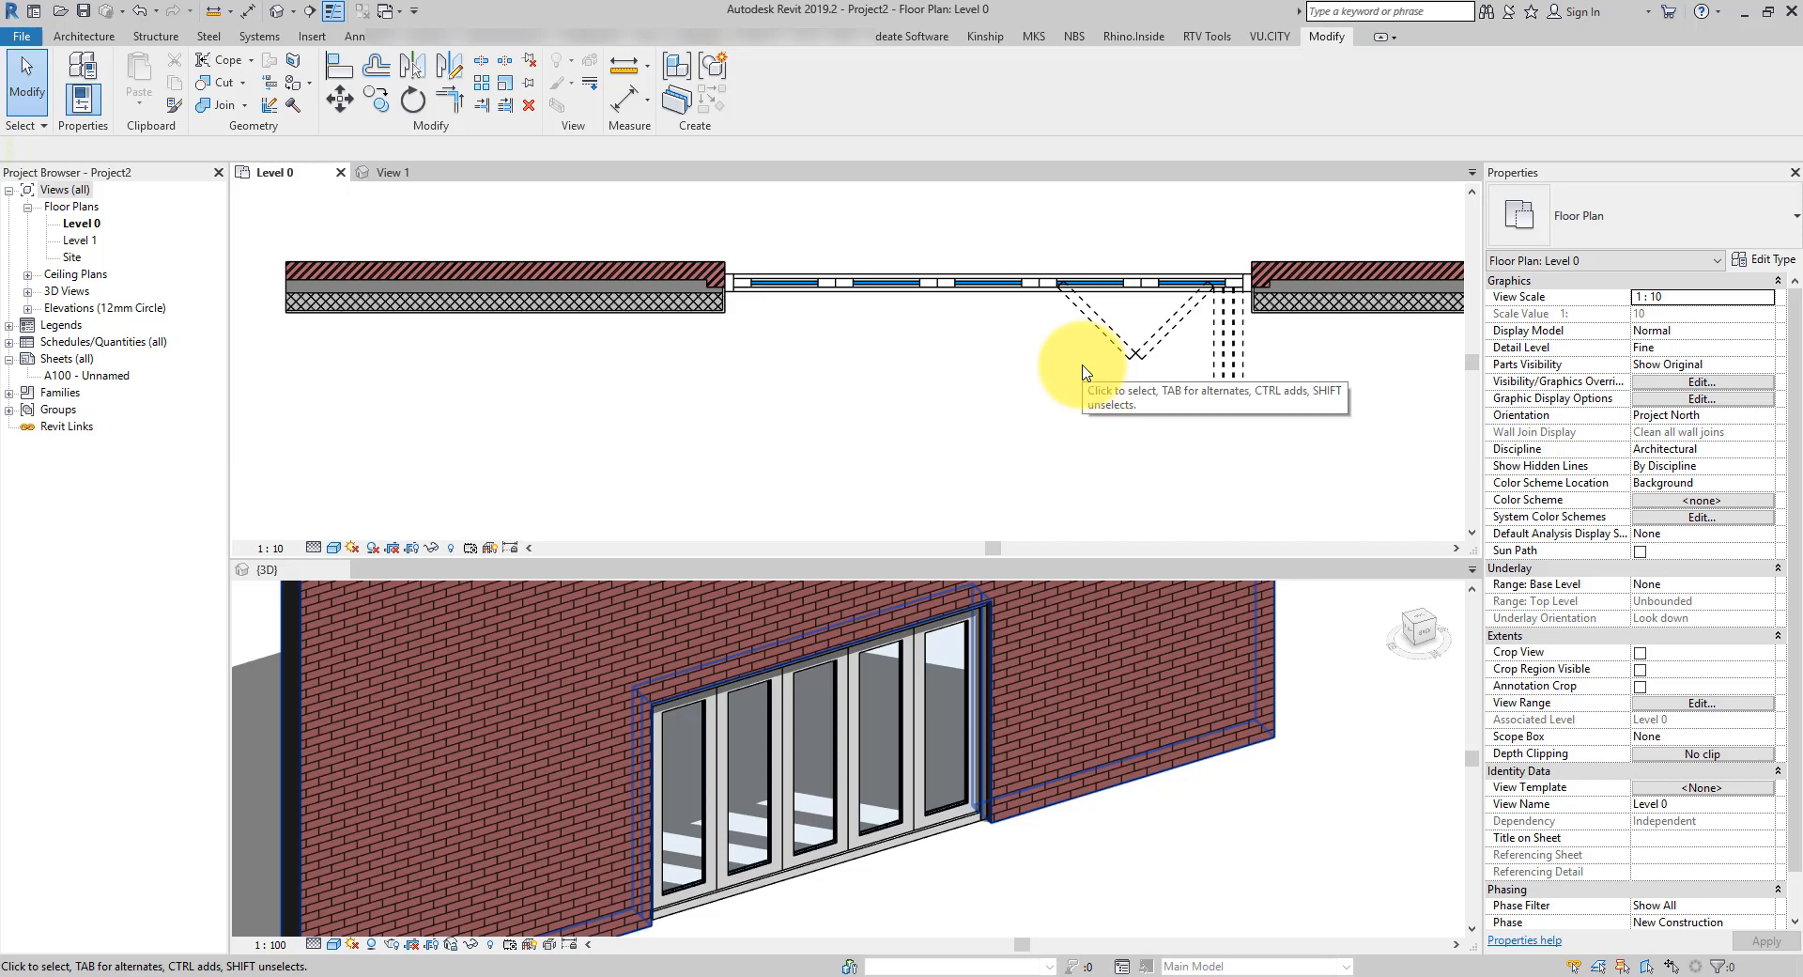
# Try panel counts of 2 and 7 on the folding door, and return the count to 5
pyautogui.click(1068, 303)
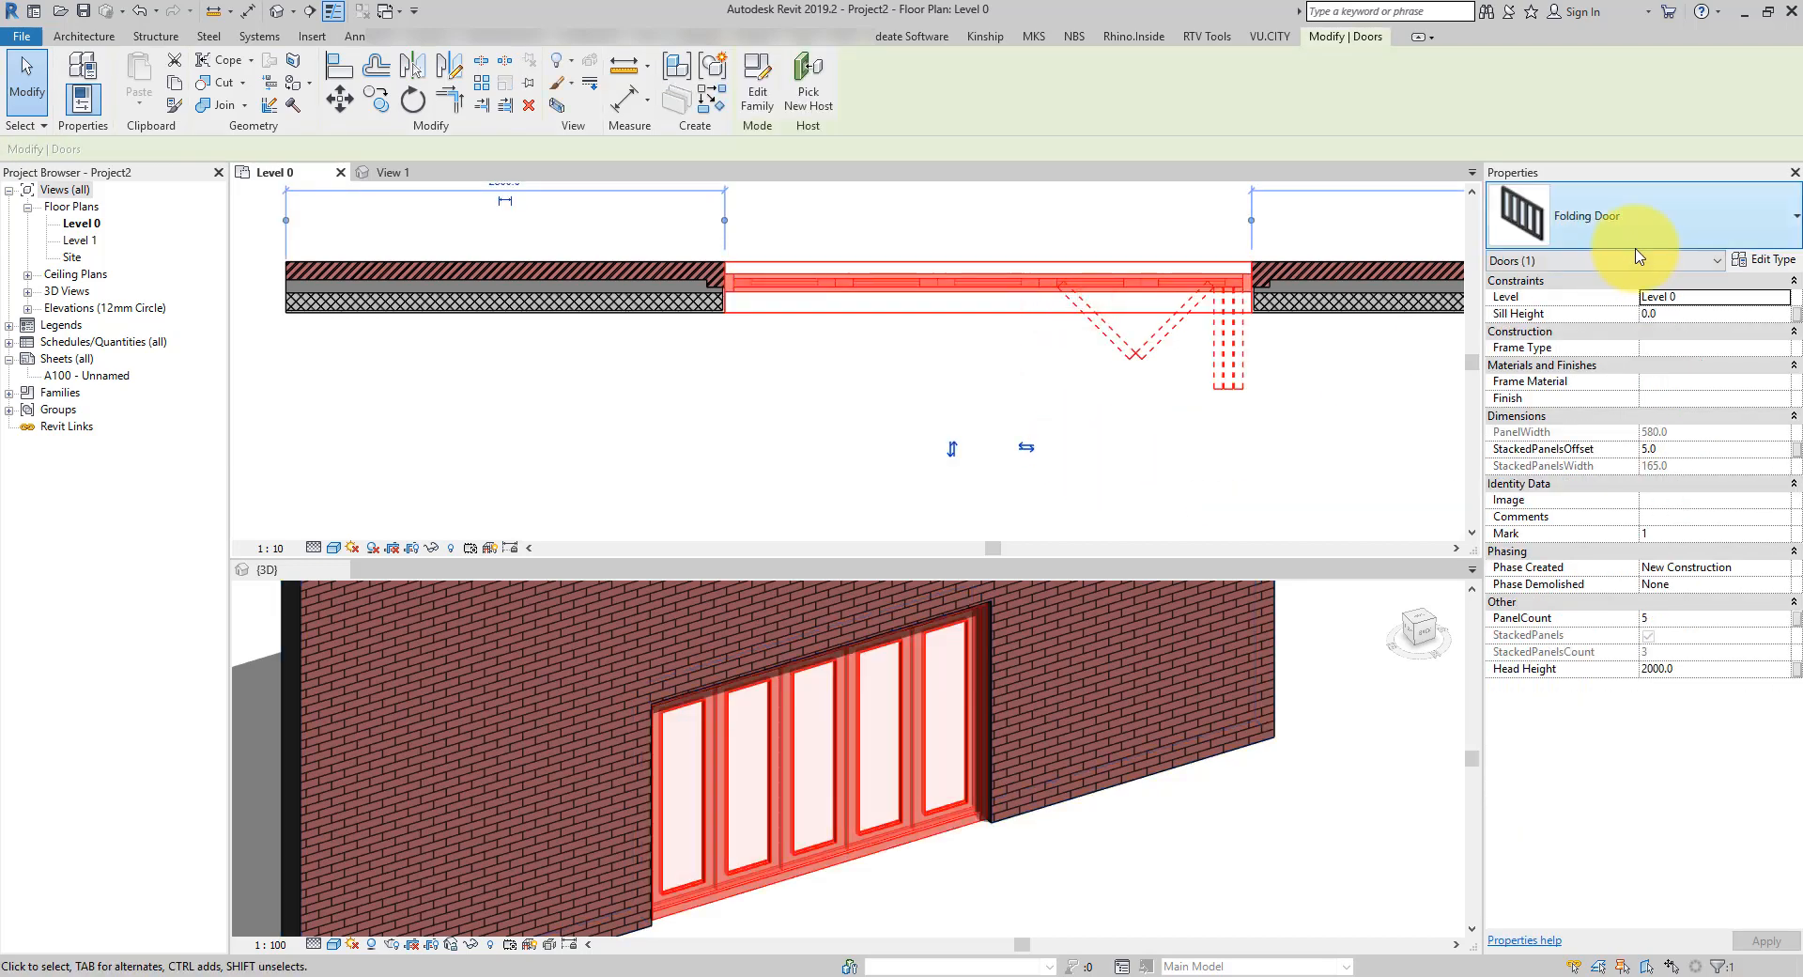
pyautogui.click(1687, 619)
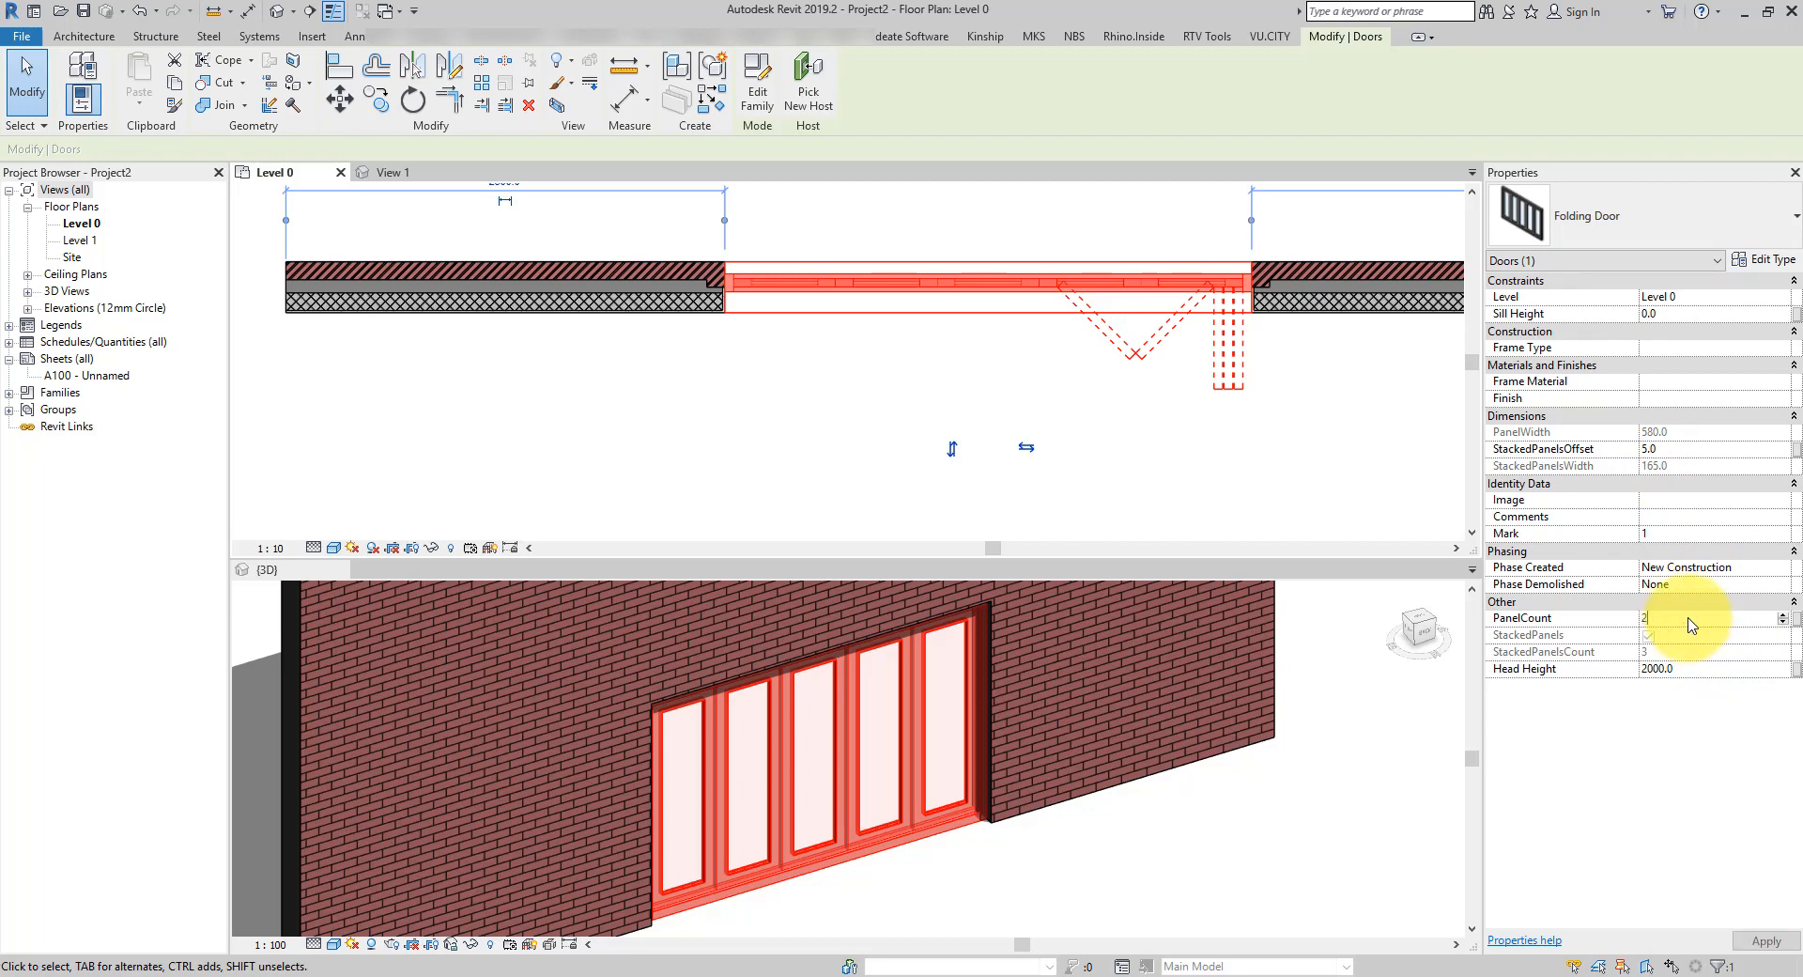
pyautogui.write('2')
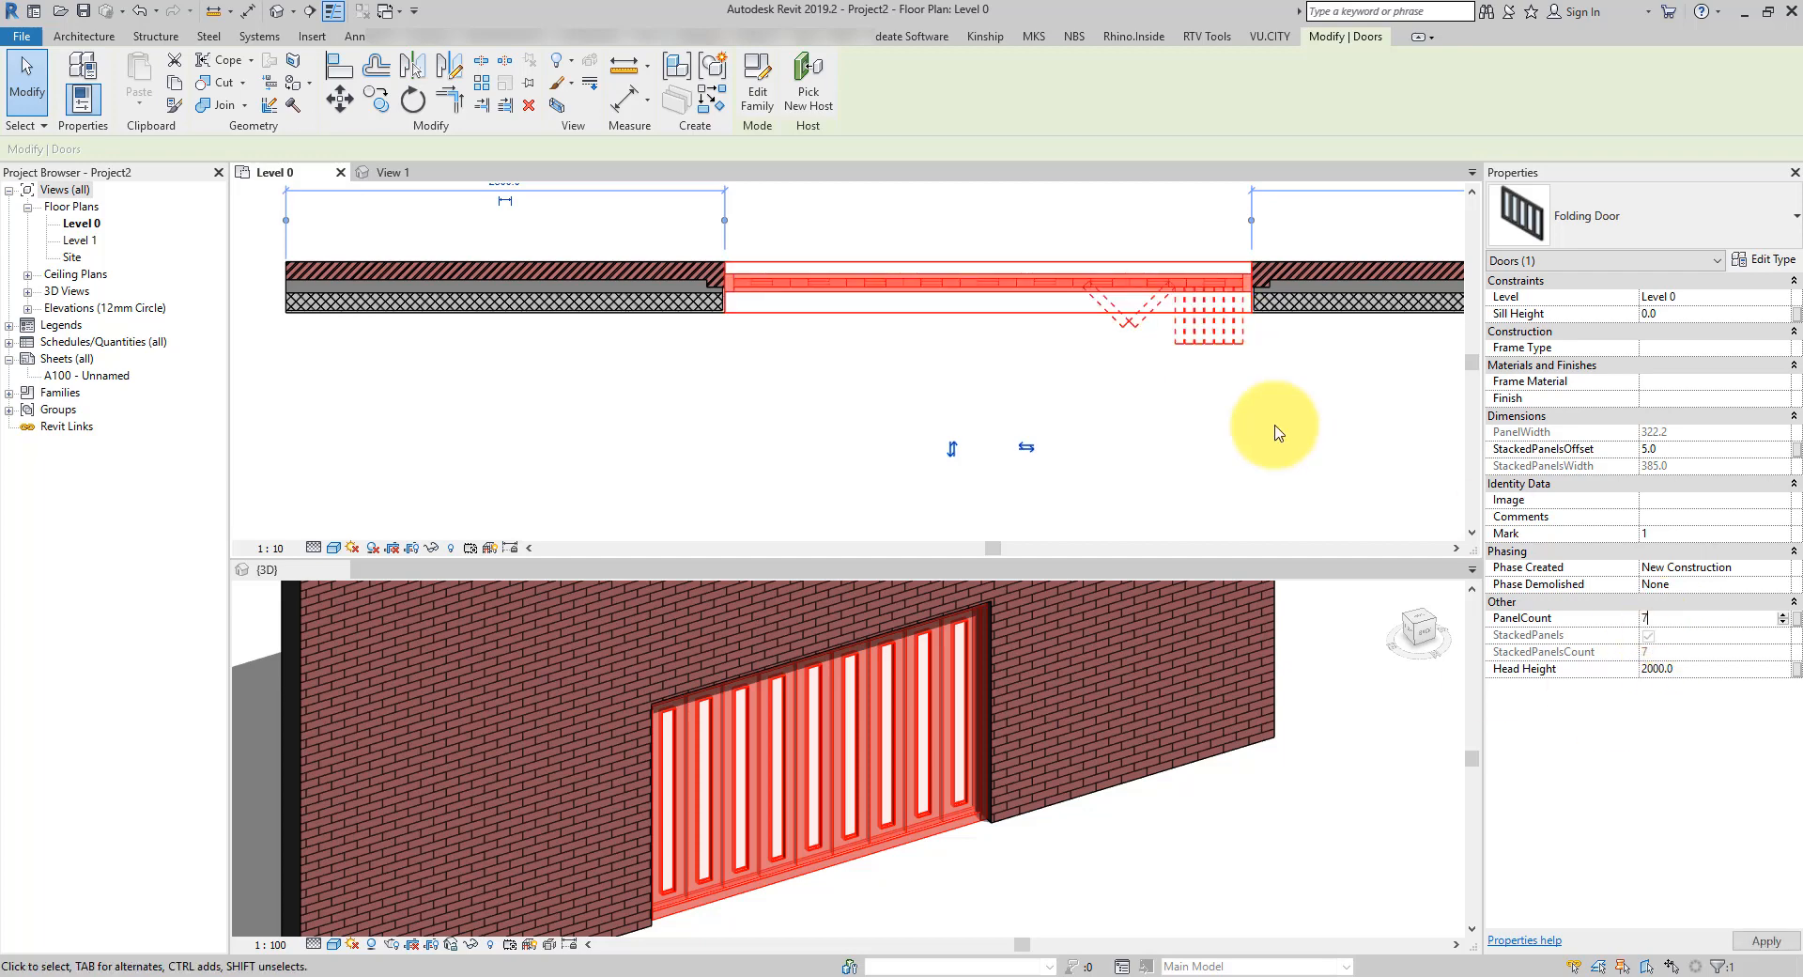
pyautogui.press('Return')
pyautogui.click(1685, 620)
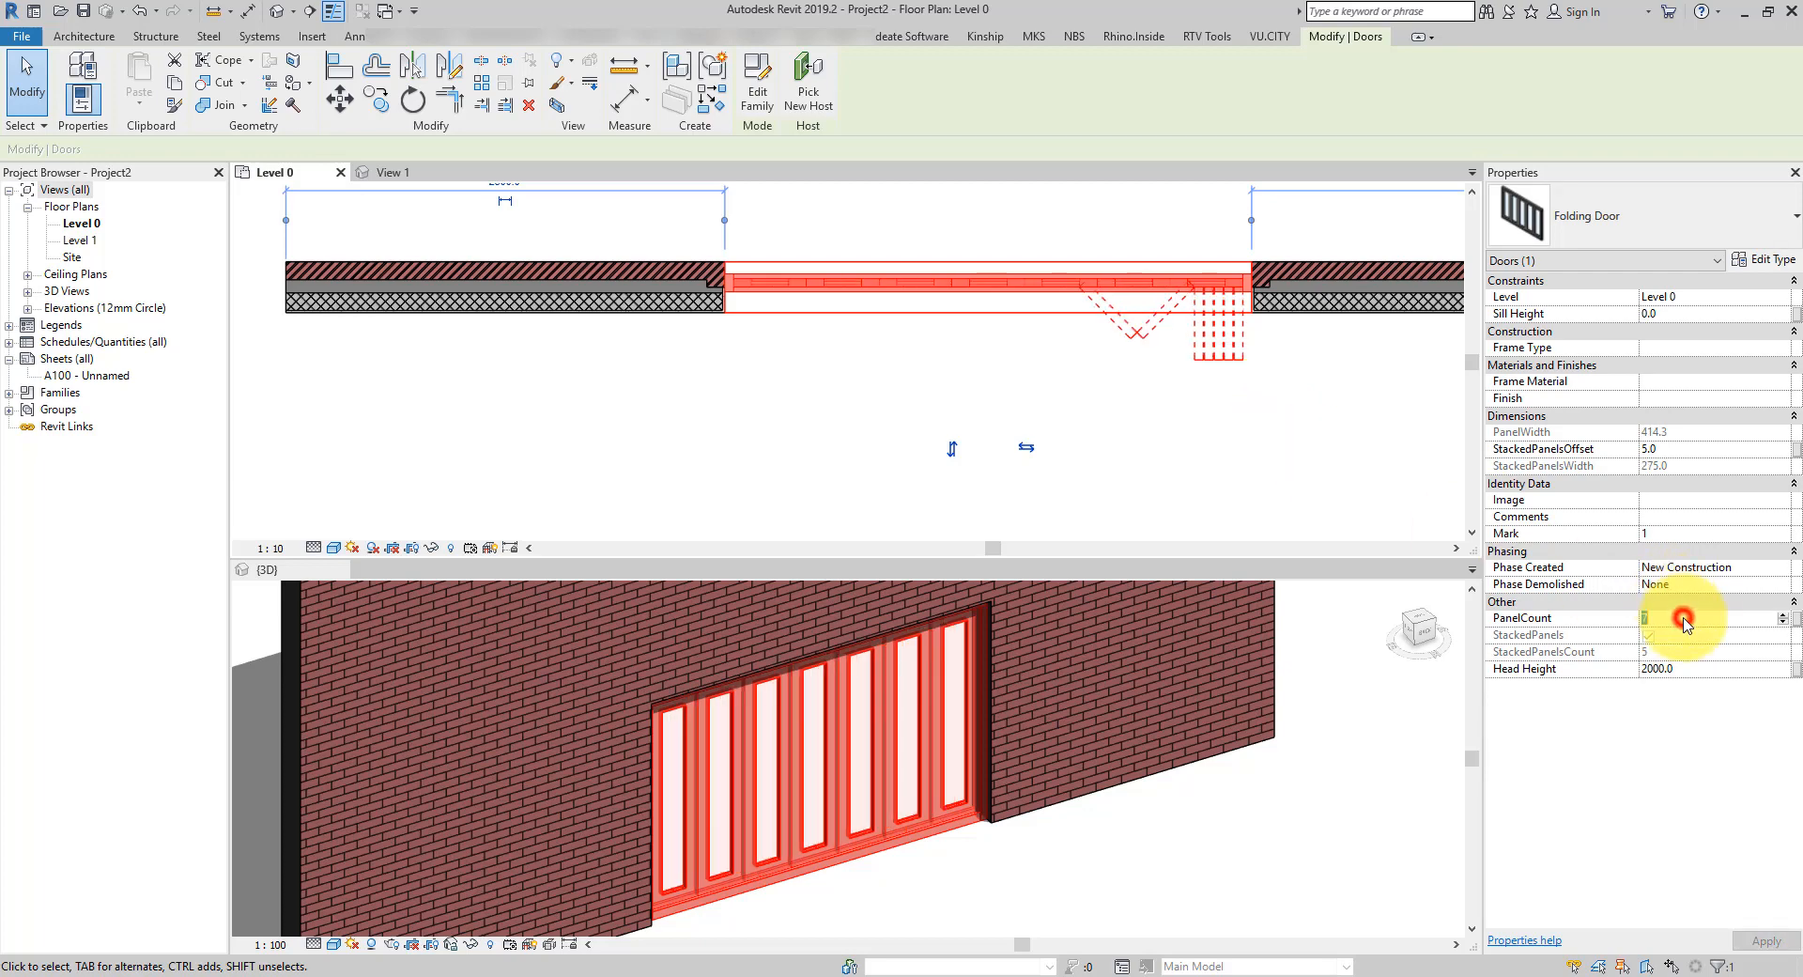
pyautogui.write('5')
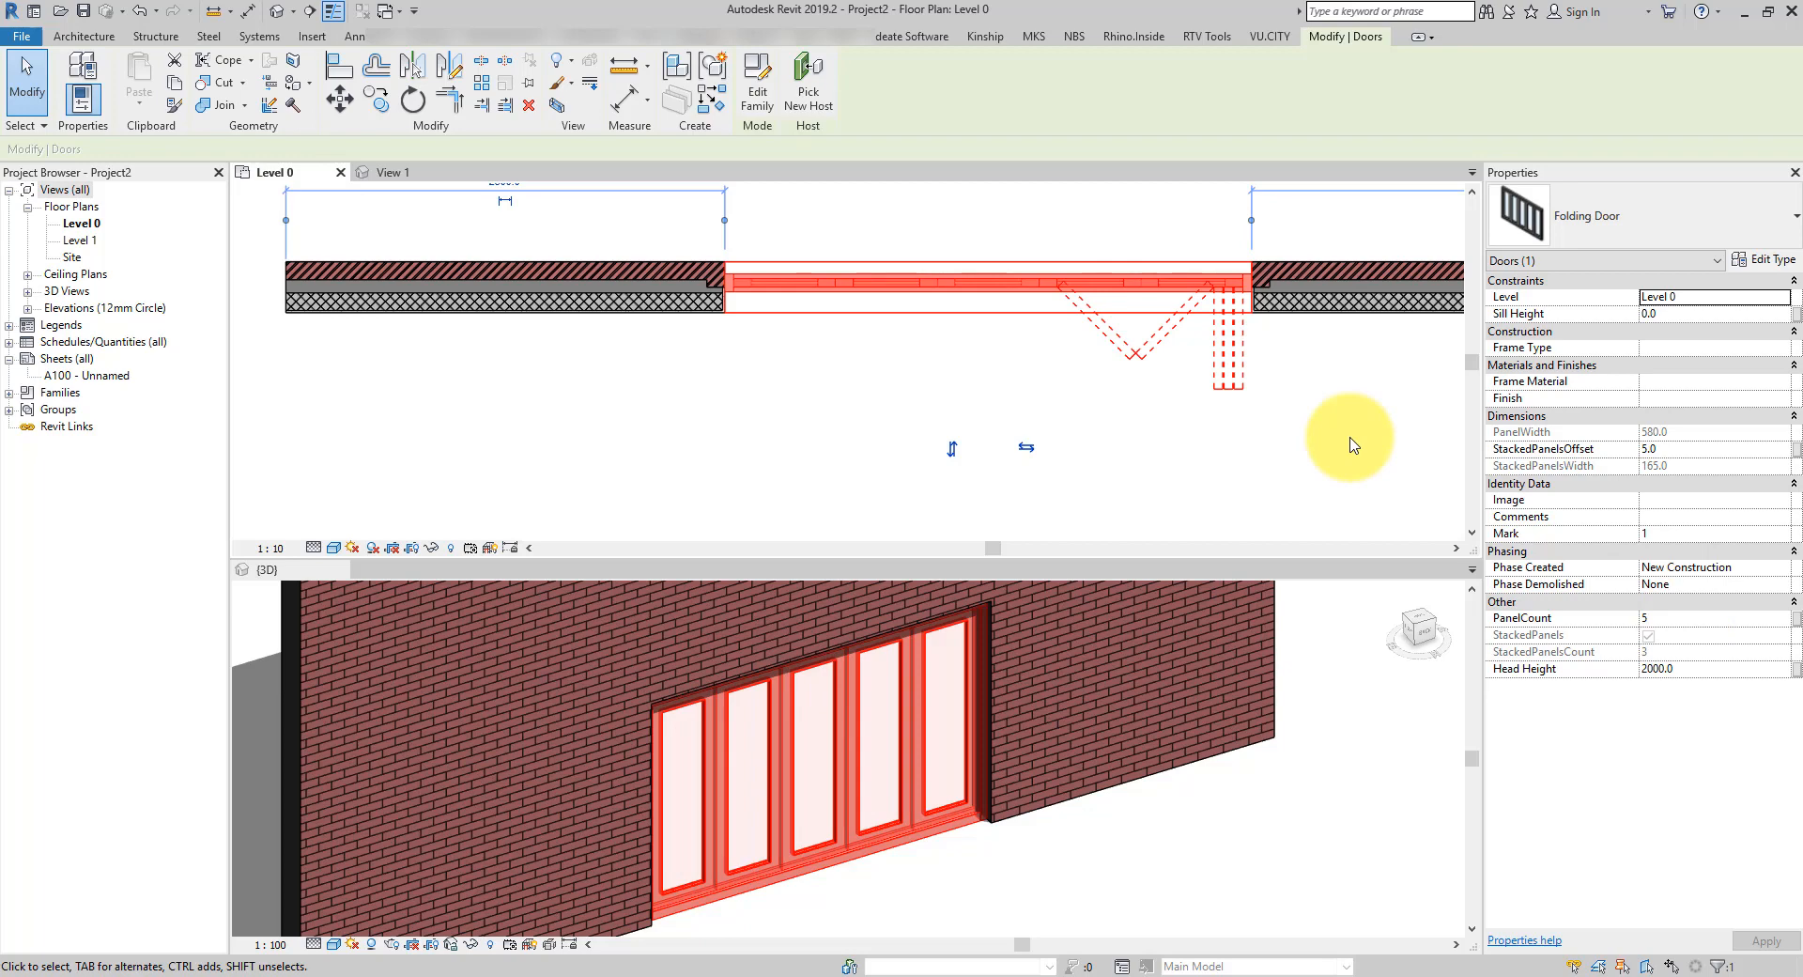
# Set the folding door type's Height to 2500 and apply it
pyautogui.click(1765, 267)
pyautogui.moveTo(1368, 189); pyautogui.dragTo(1559, 177)
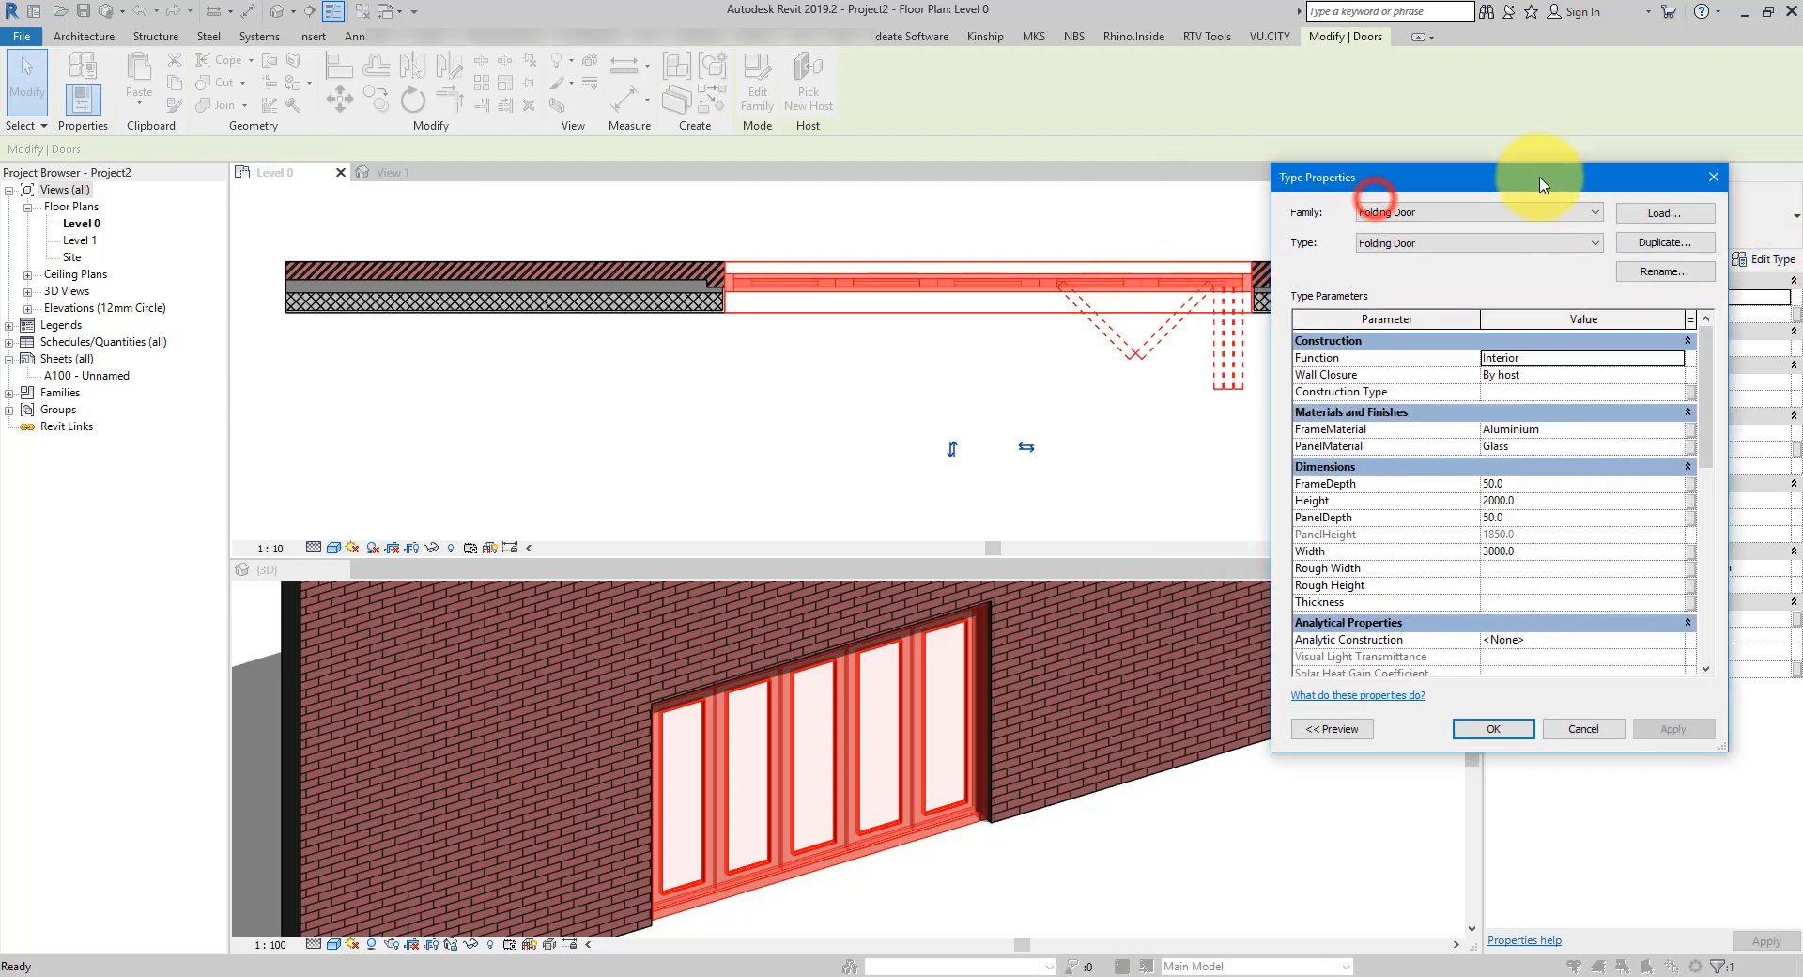
pyautogui.doubleClick(1537, 167)
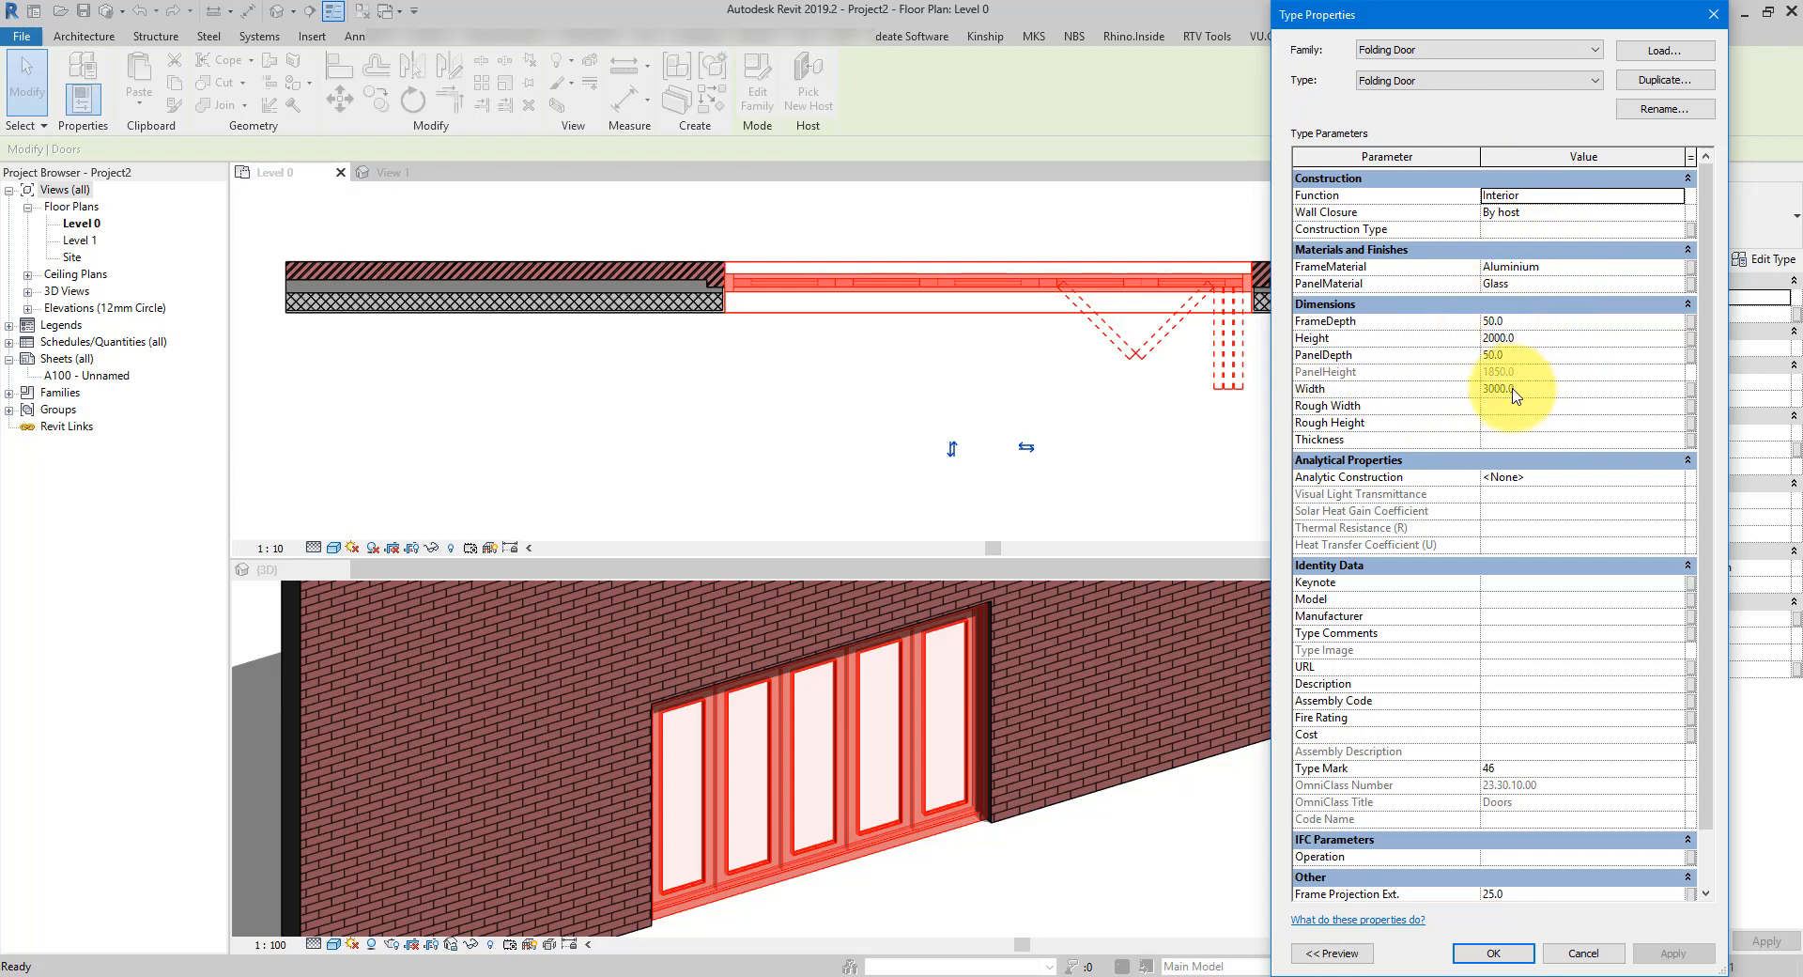
pyautogui.click(1546, 339)
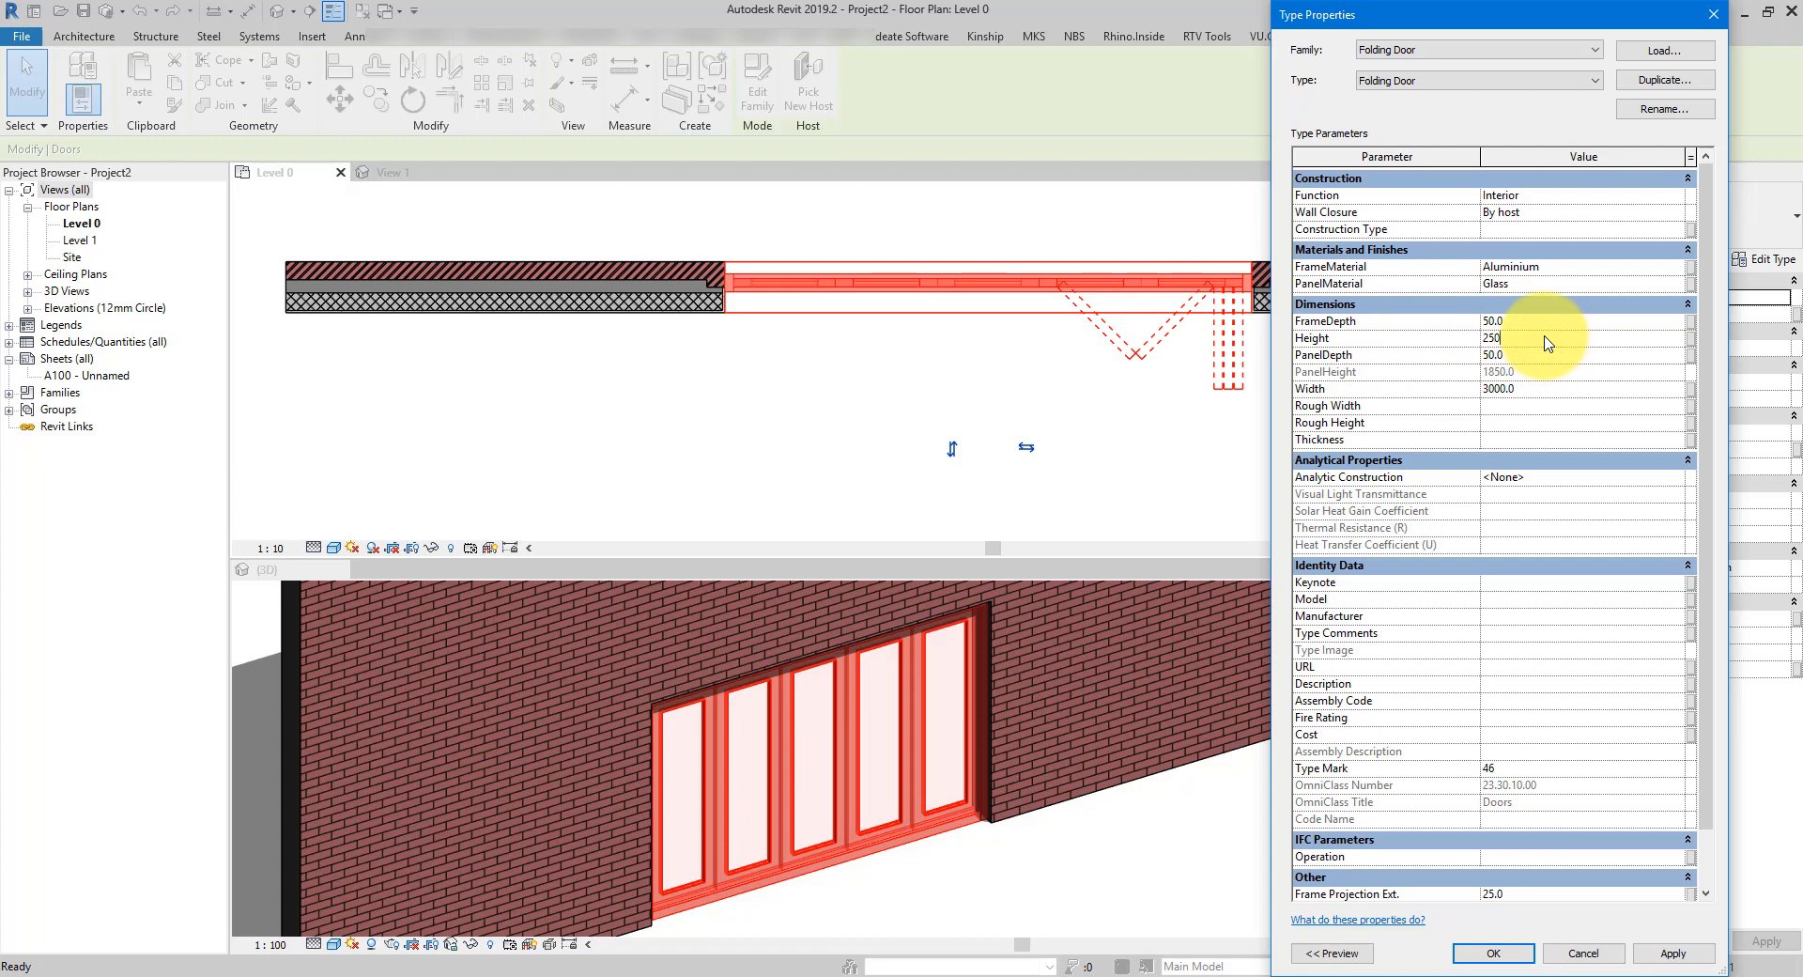
pyautogui.click(1676, 953)
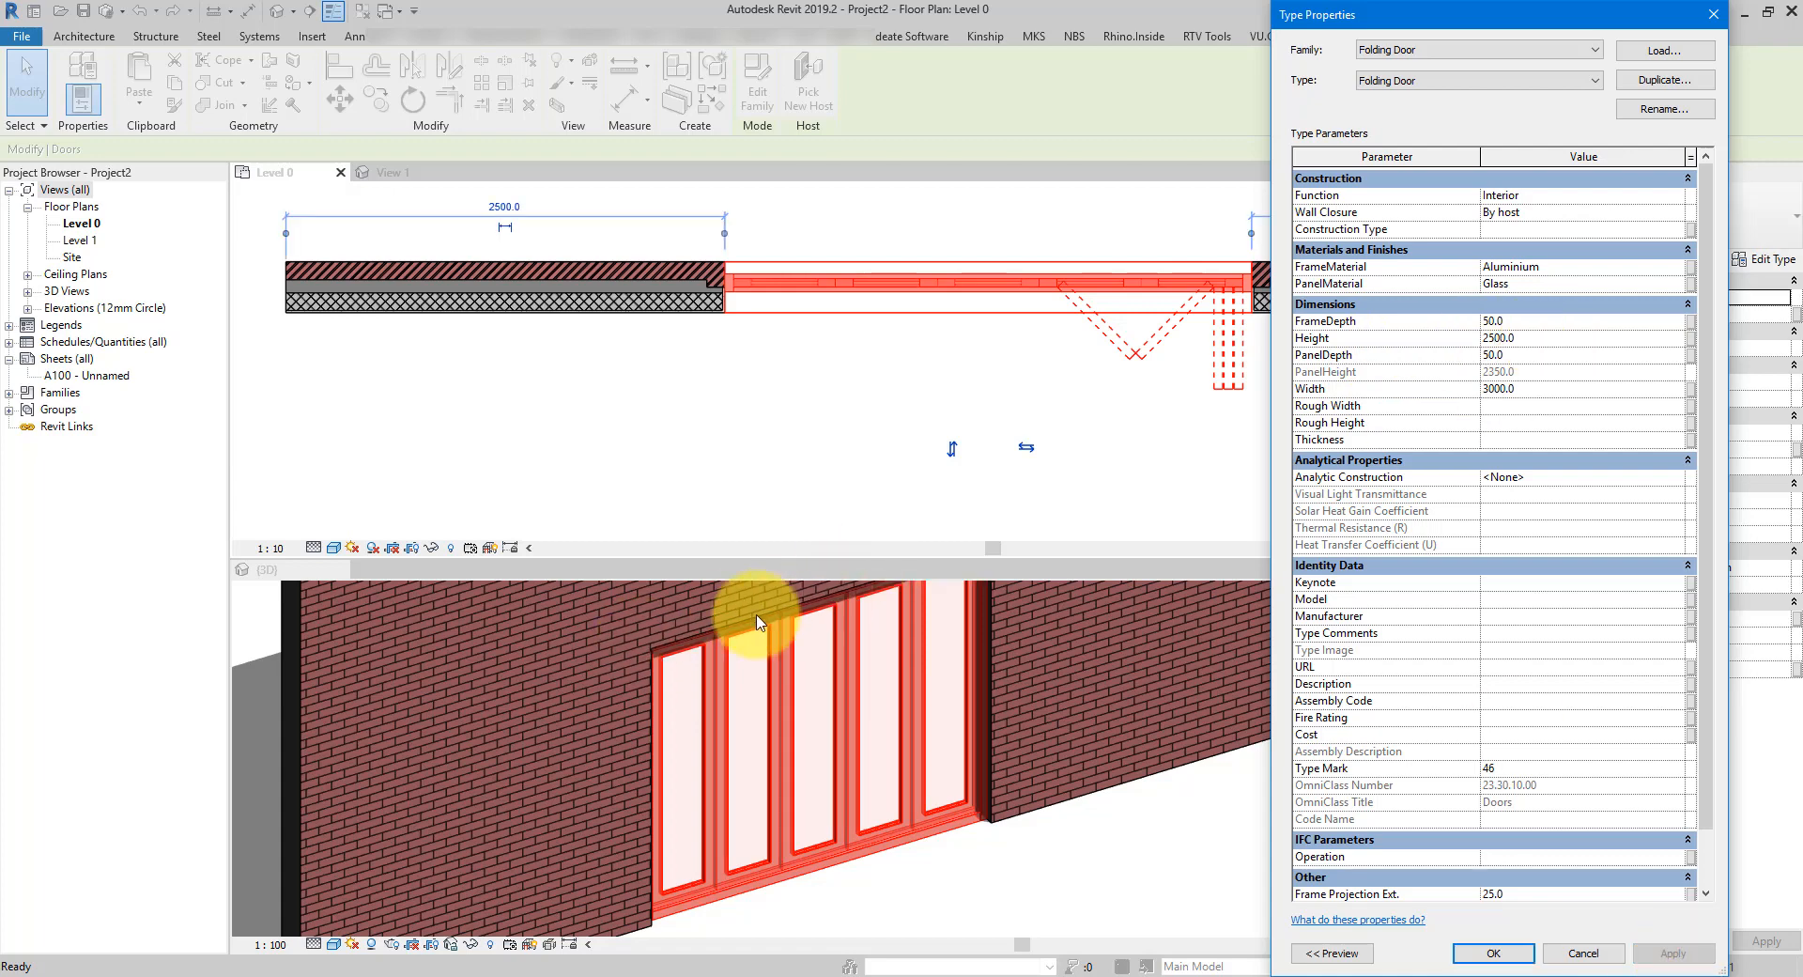
# Set the folding door type's Width to 5000 and accept the type changes
pyautogui.click(1539, 394)
pyautogui.write('5')
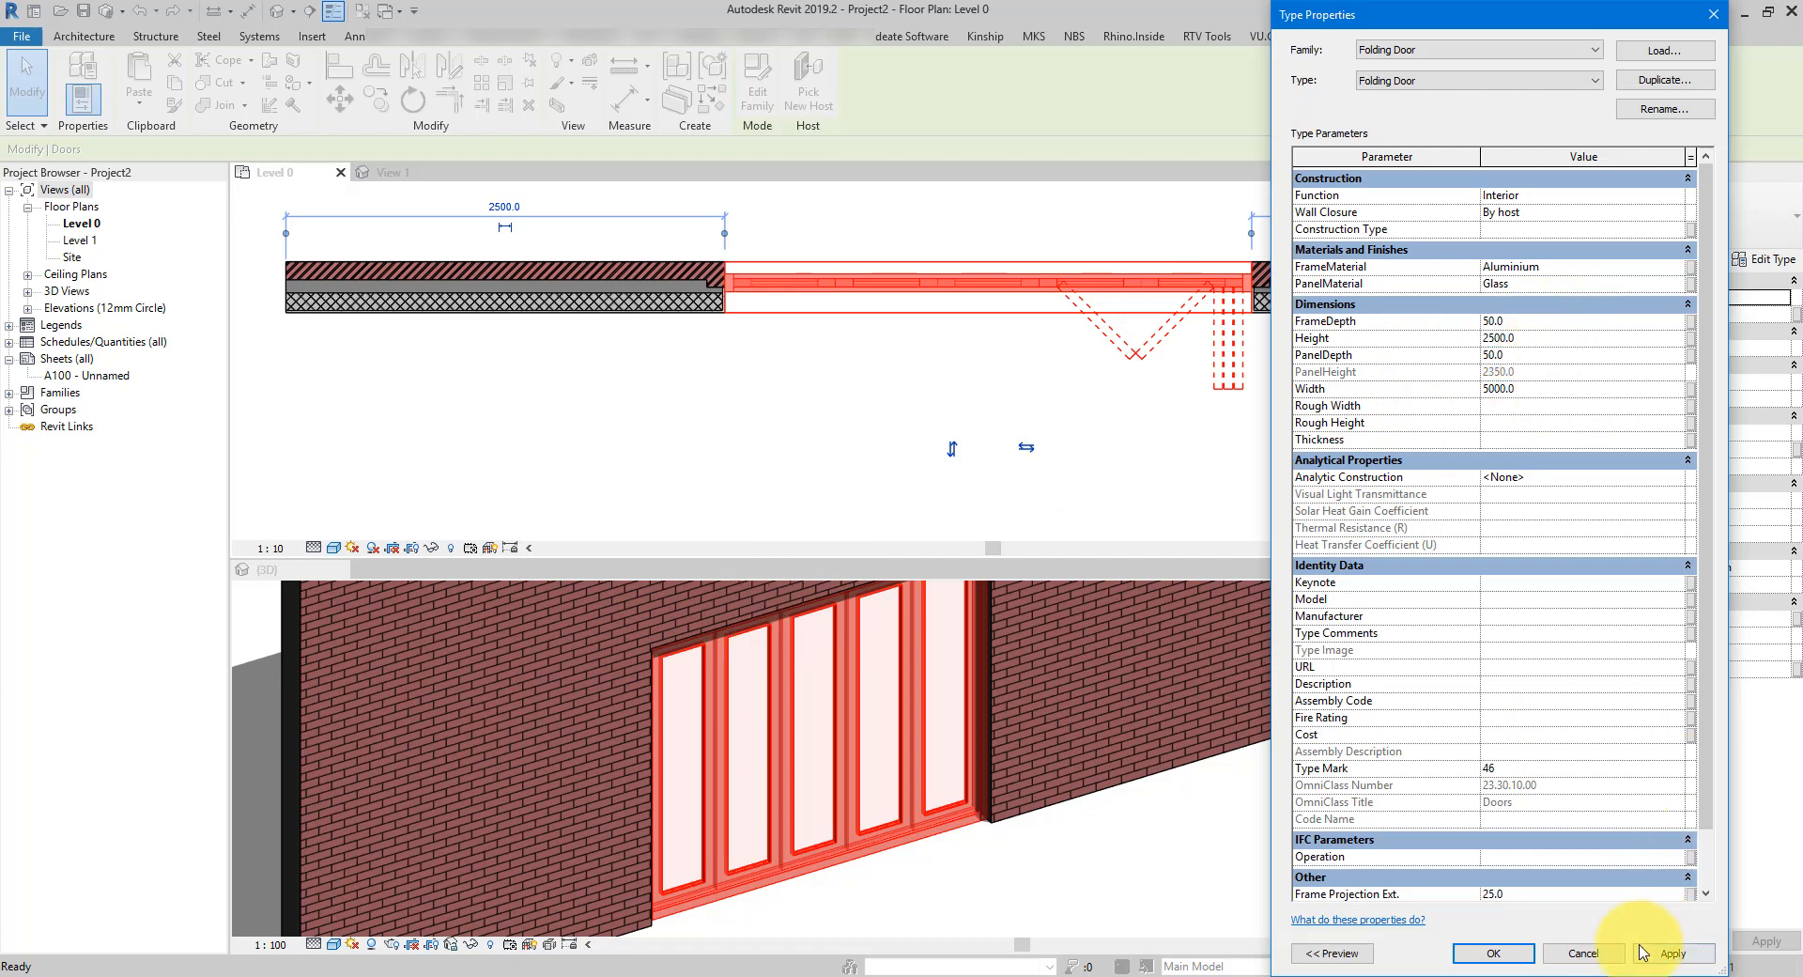
pyautogui.click(1653, 956)
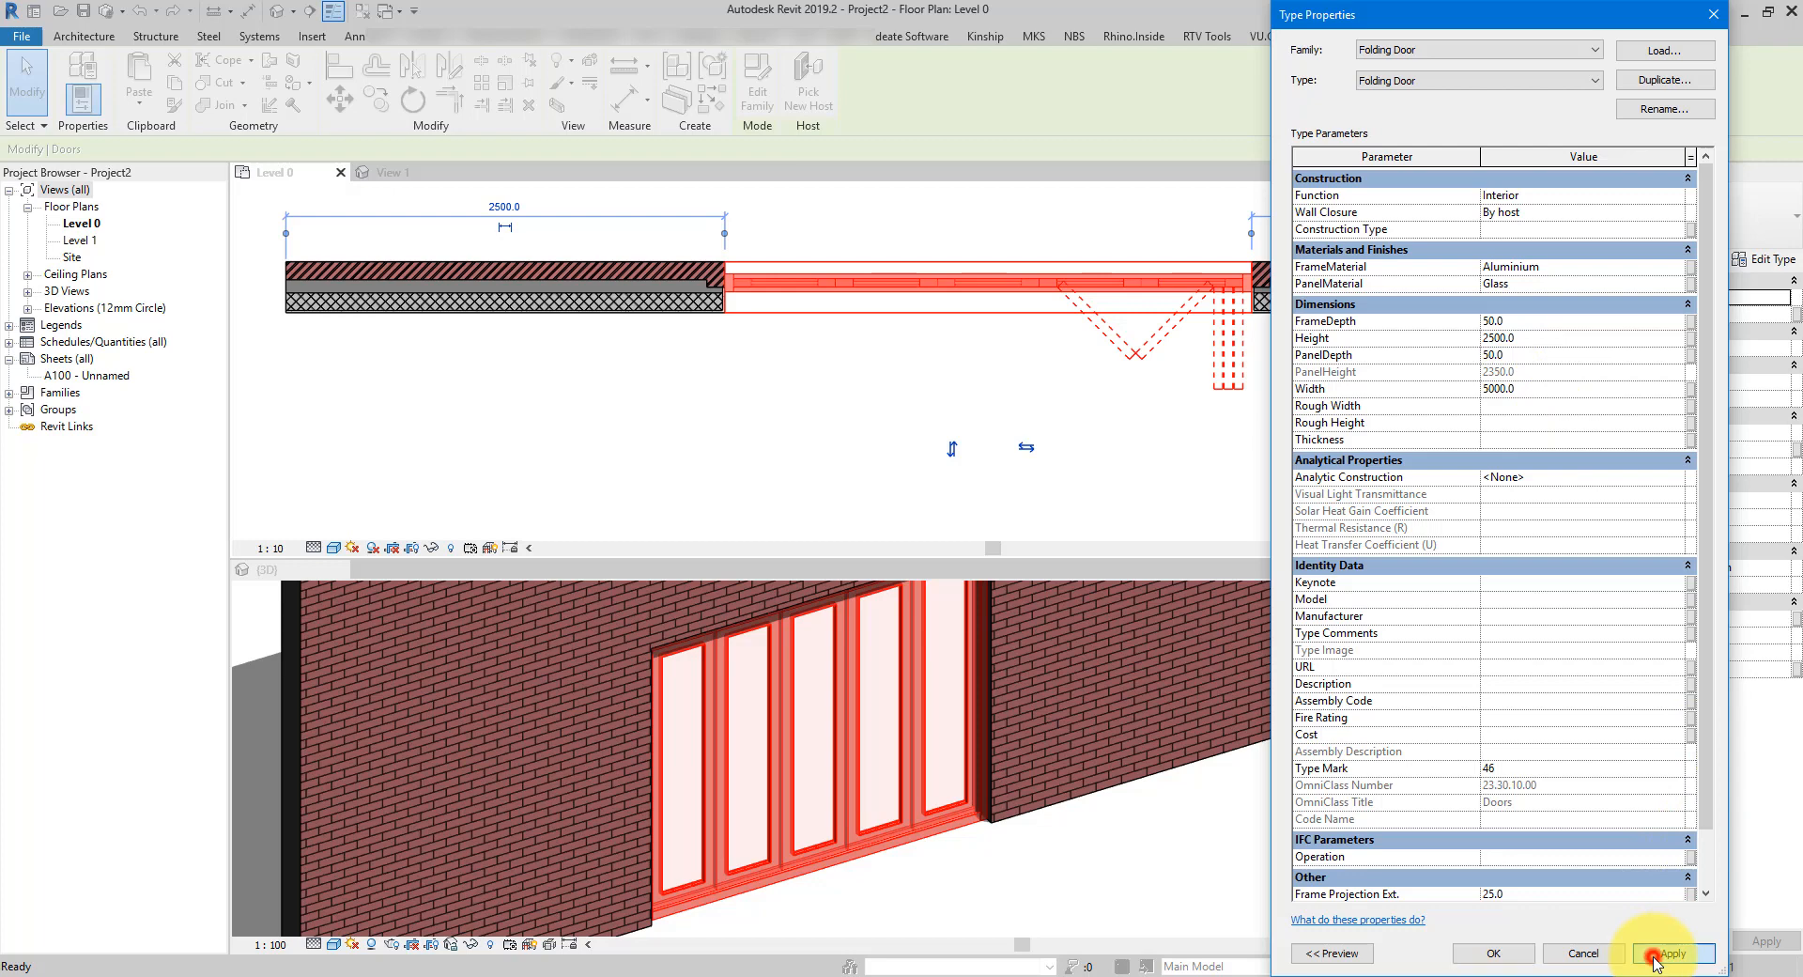
pyautogui.click(1495, 956)
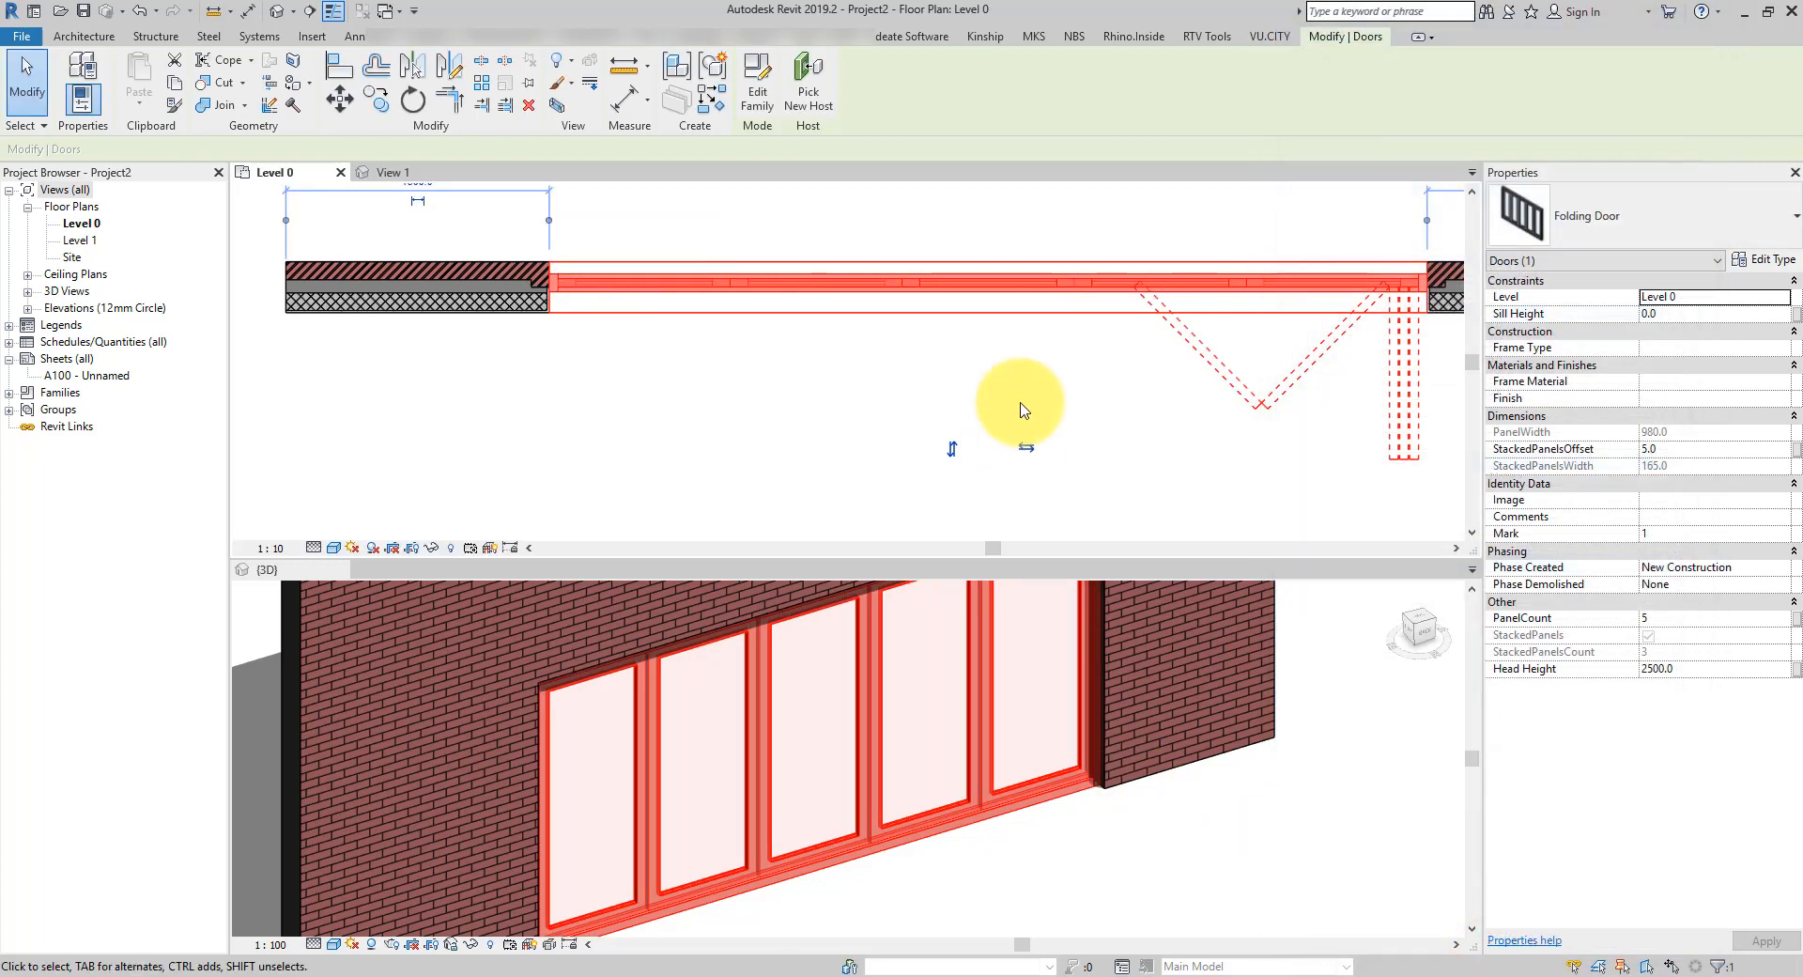
pyautogui.click(1124, 485)
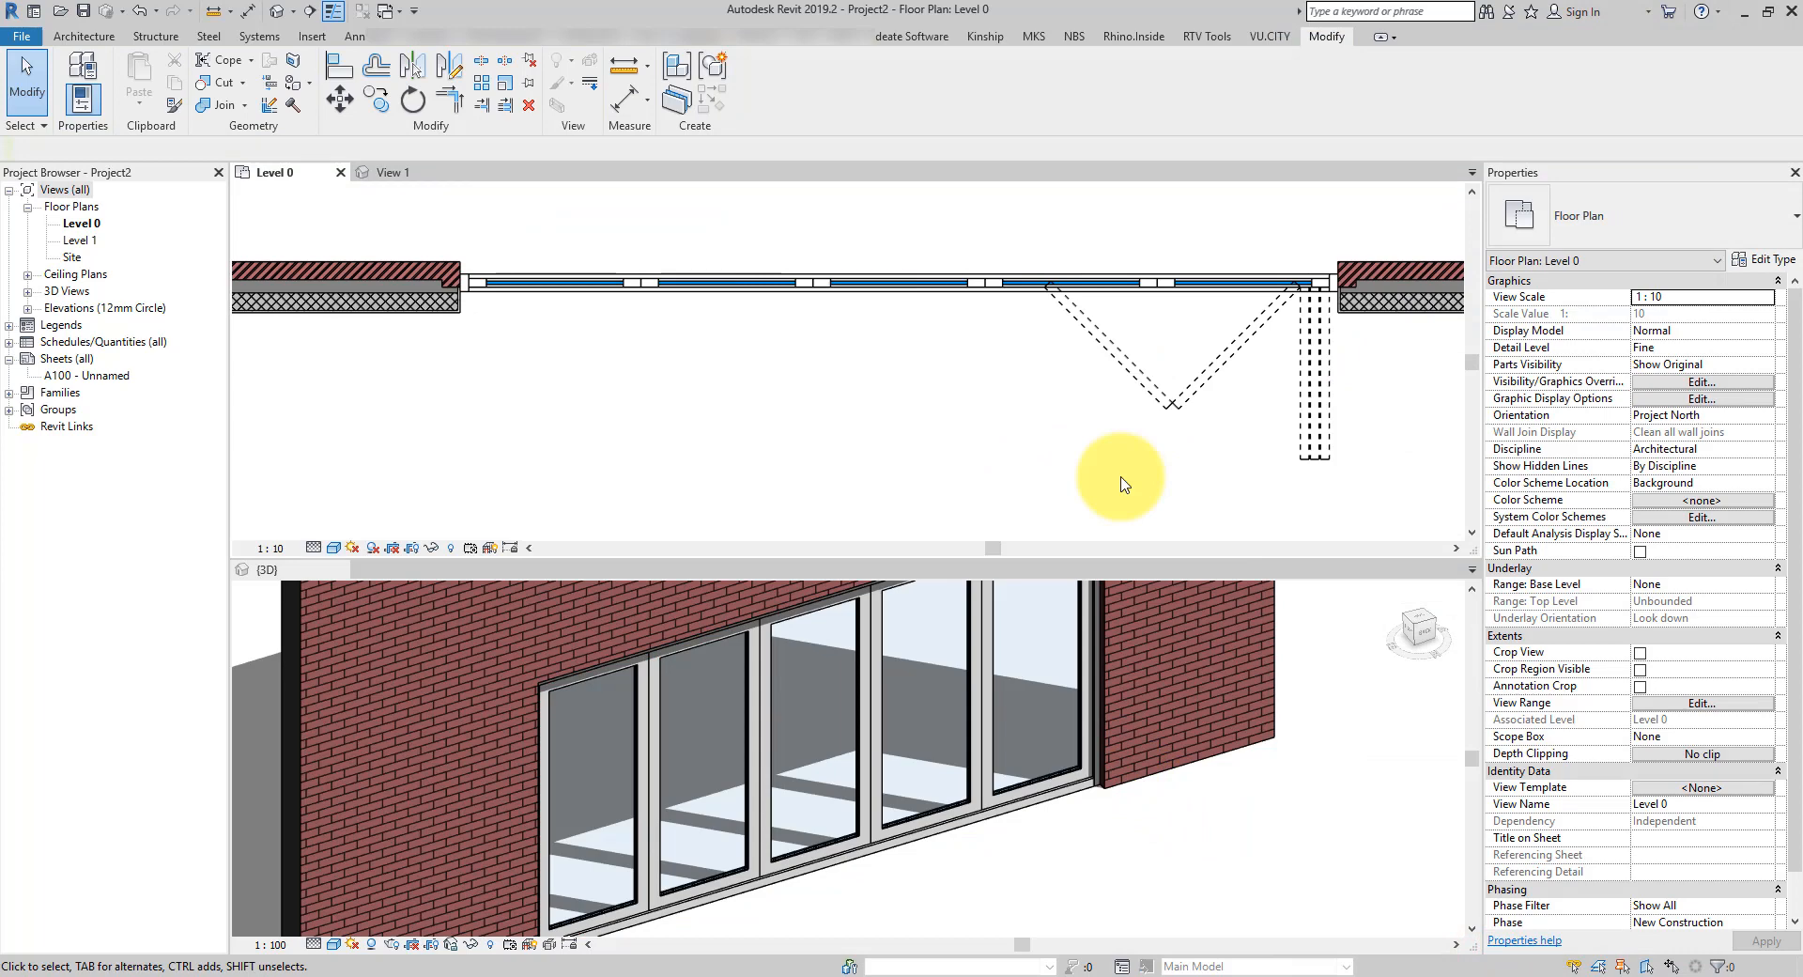
# Set the widened folding door's PanelCount to 7
pyautogui.click(1141, 375)
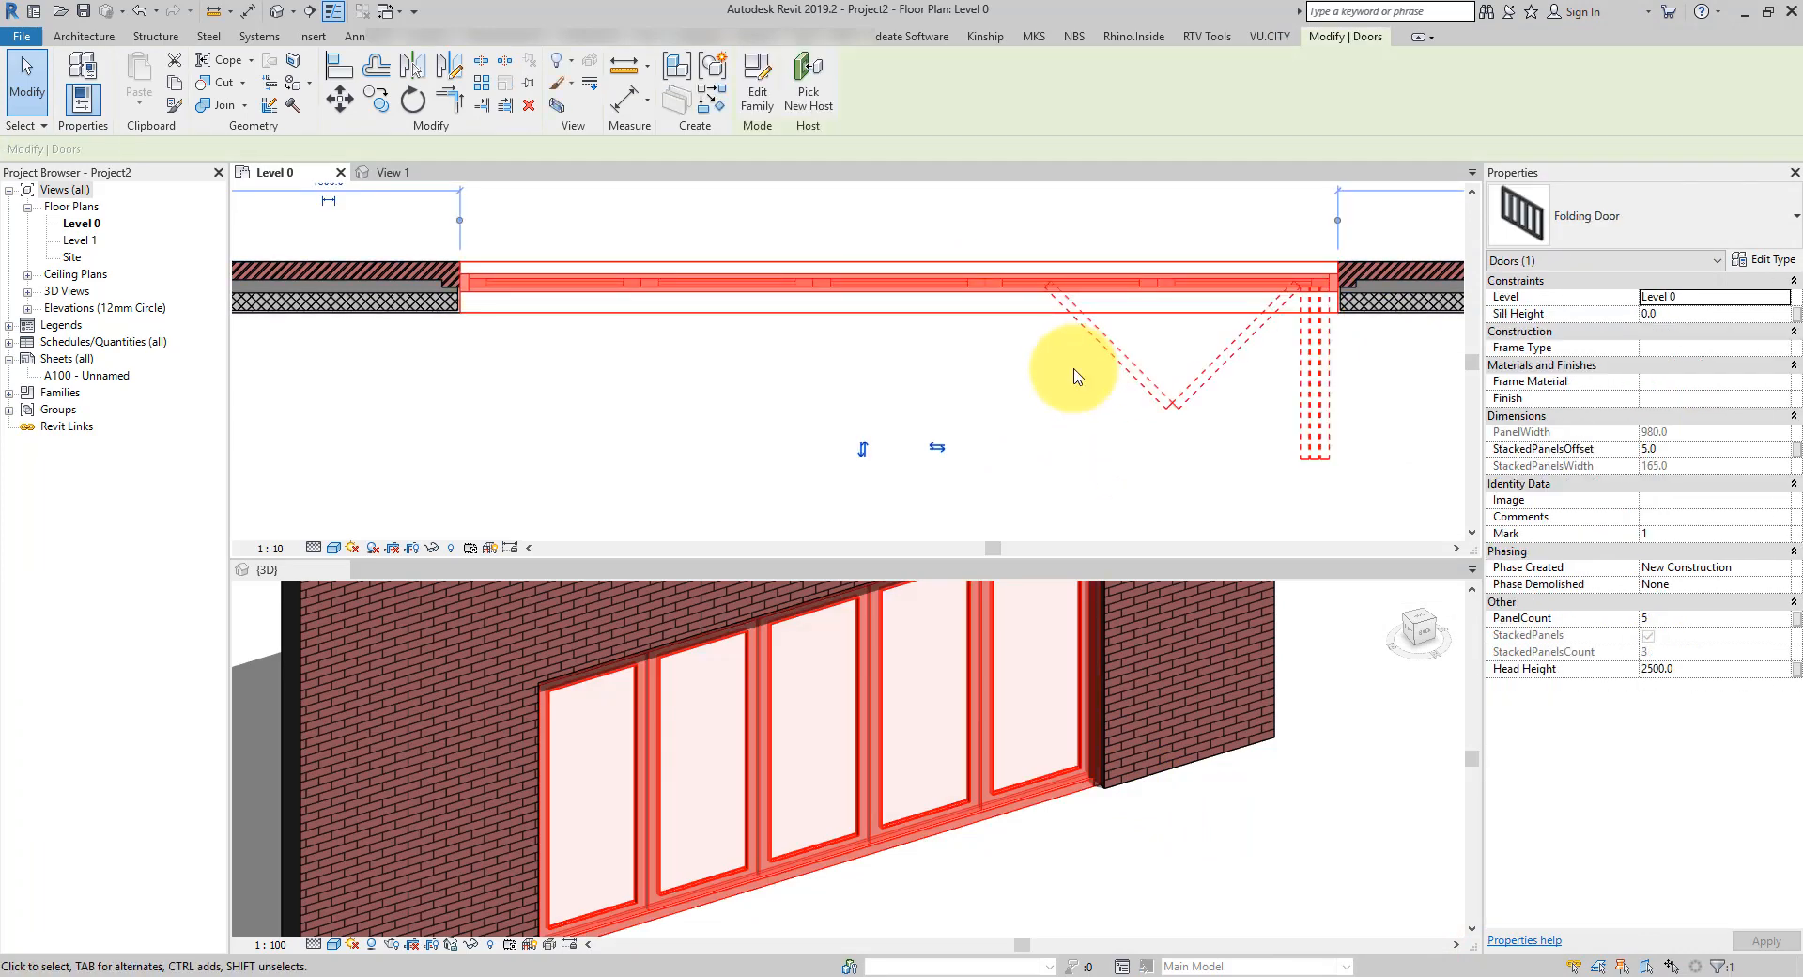
pyautogui.click(1698, 620)
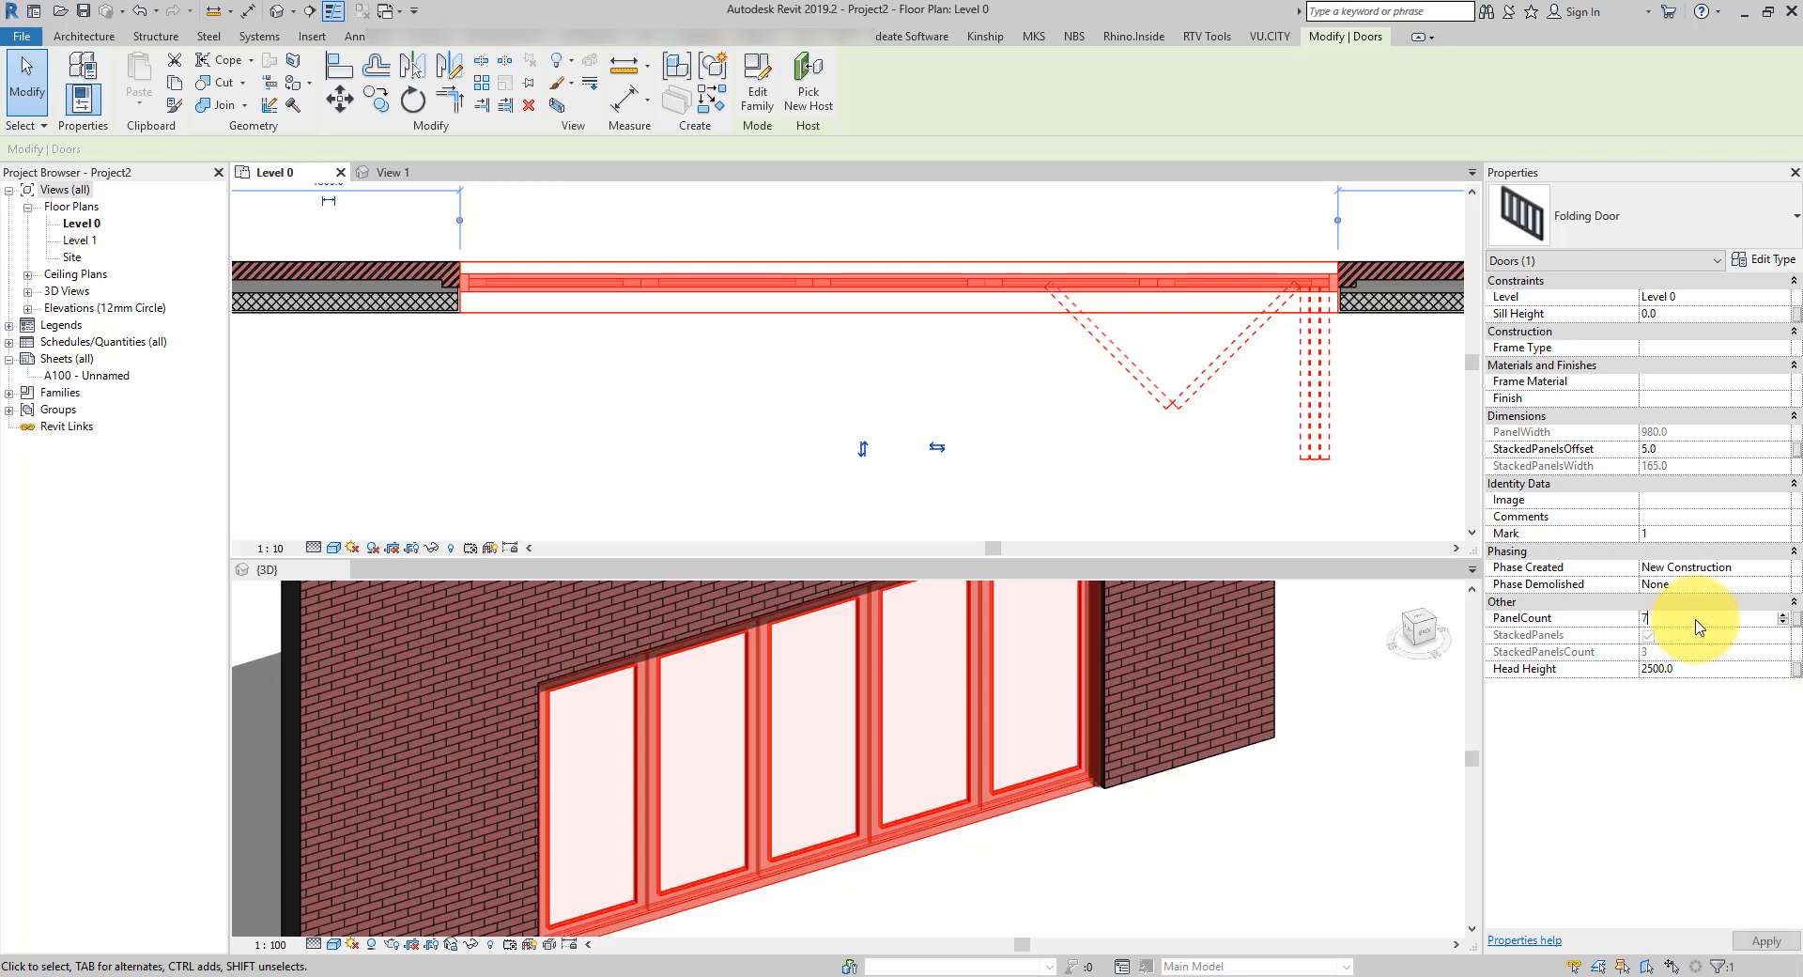
pyautogui.write('7')
pyautogui.click(1244, 457)
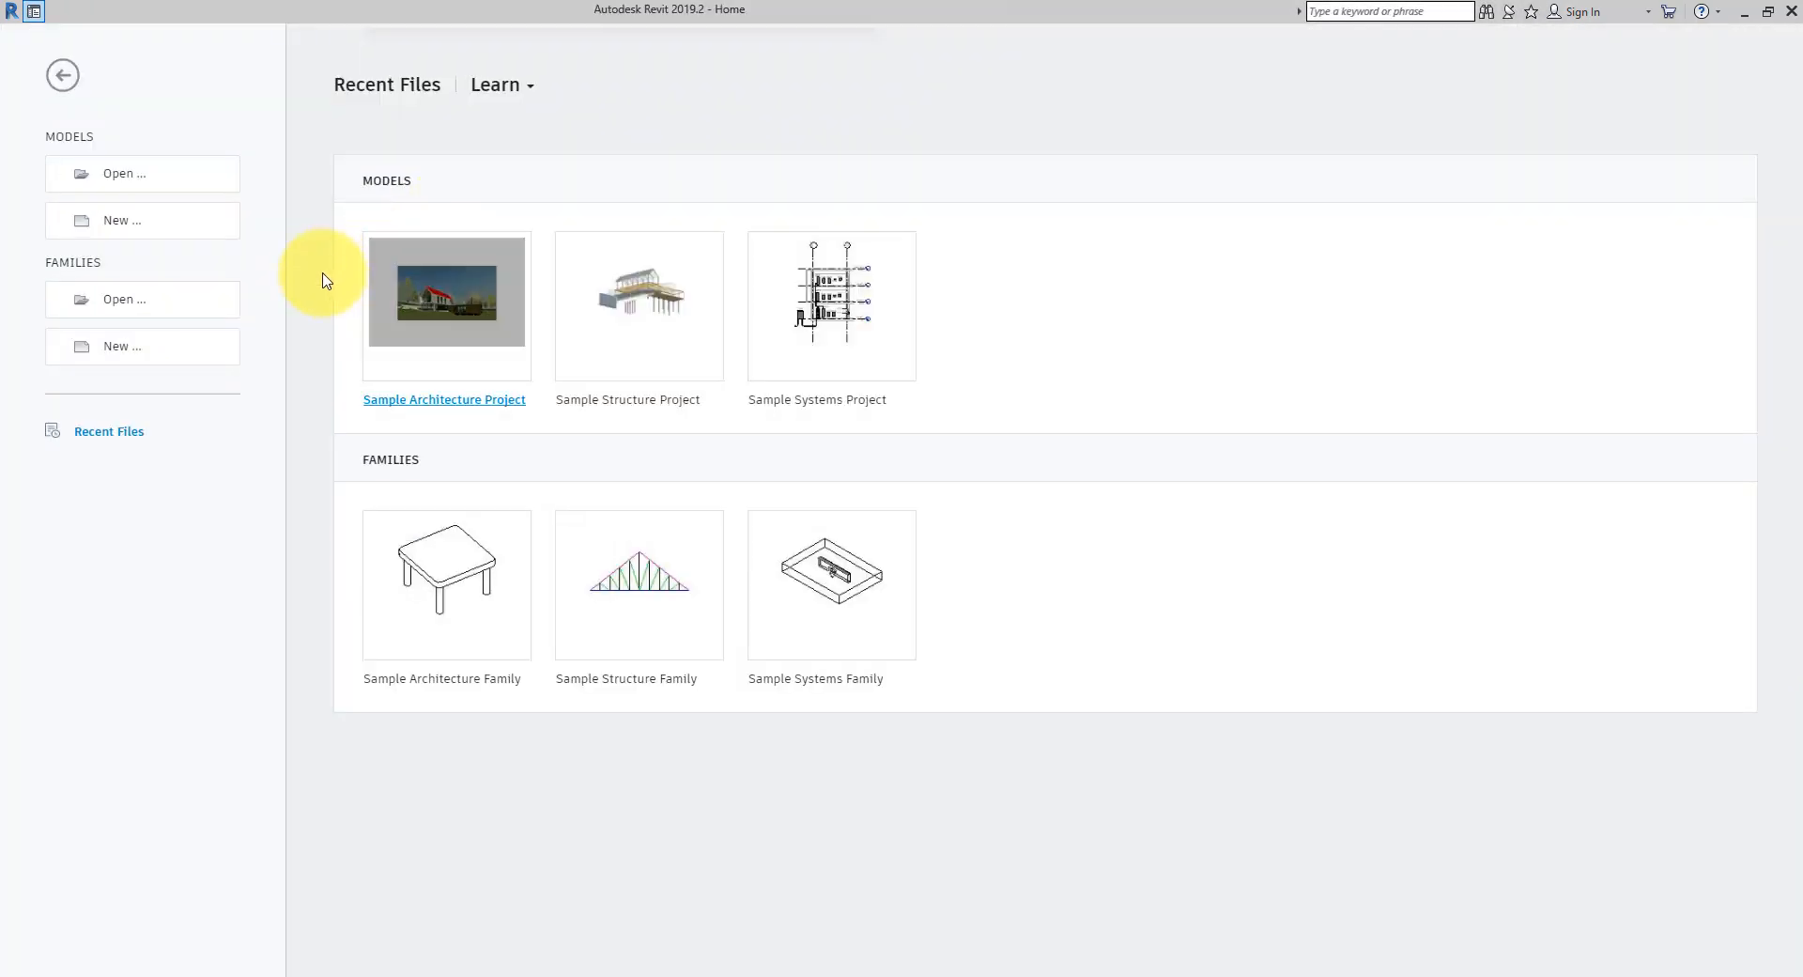
# Create a new family from the Metric Door.rft template in the English folder
pyautogui.click(174, 341)
pyautogui.doubleClick(850, 385)
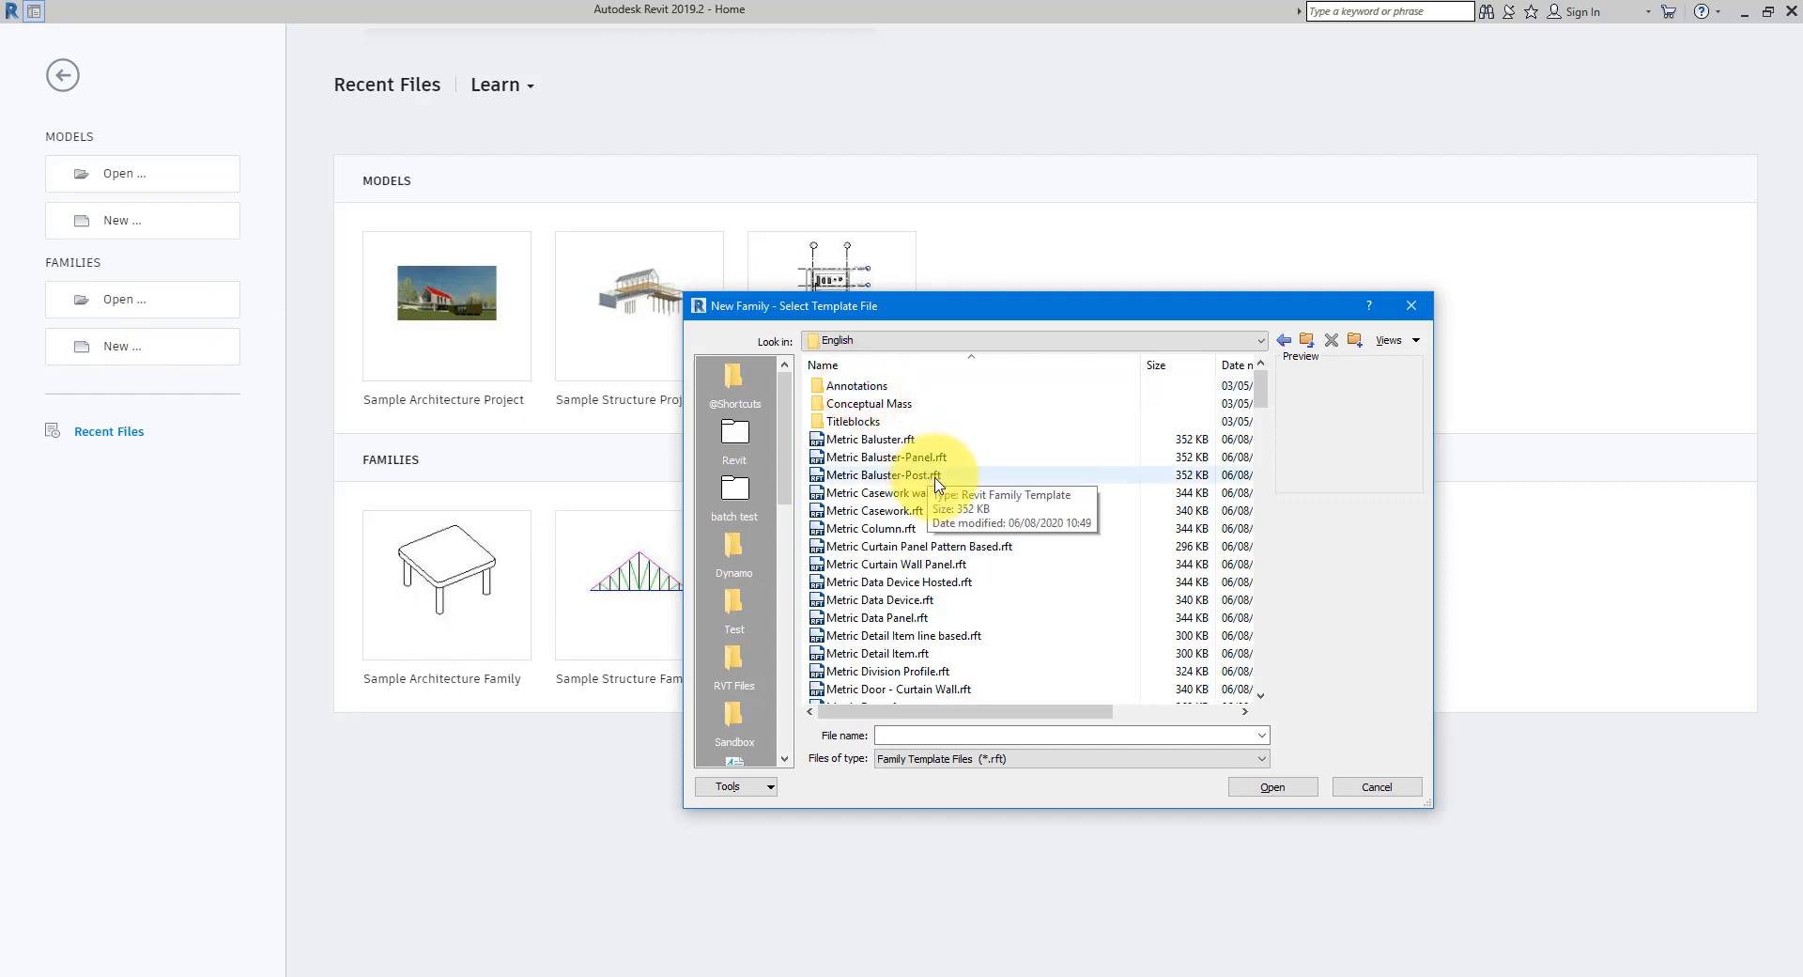
pyautogui.scroll(-2, 936, 484)
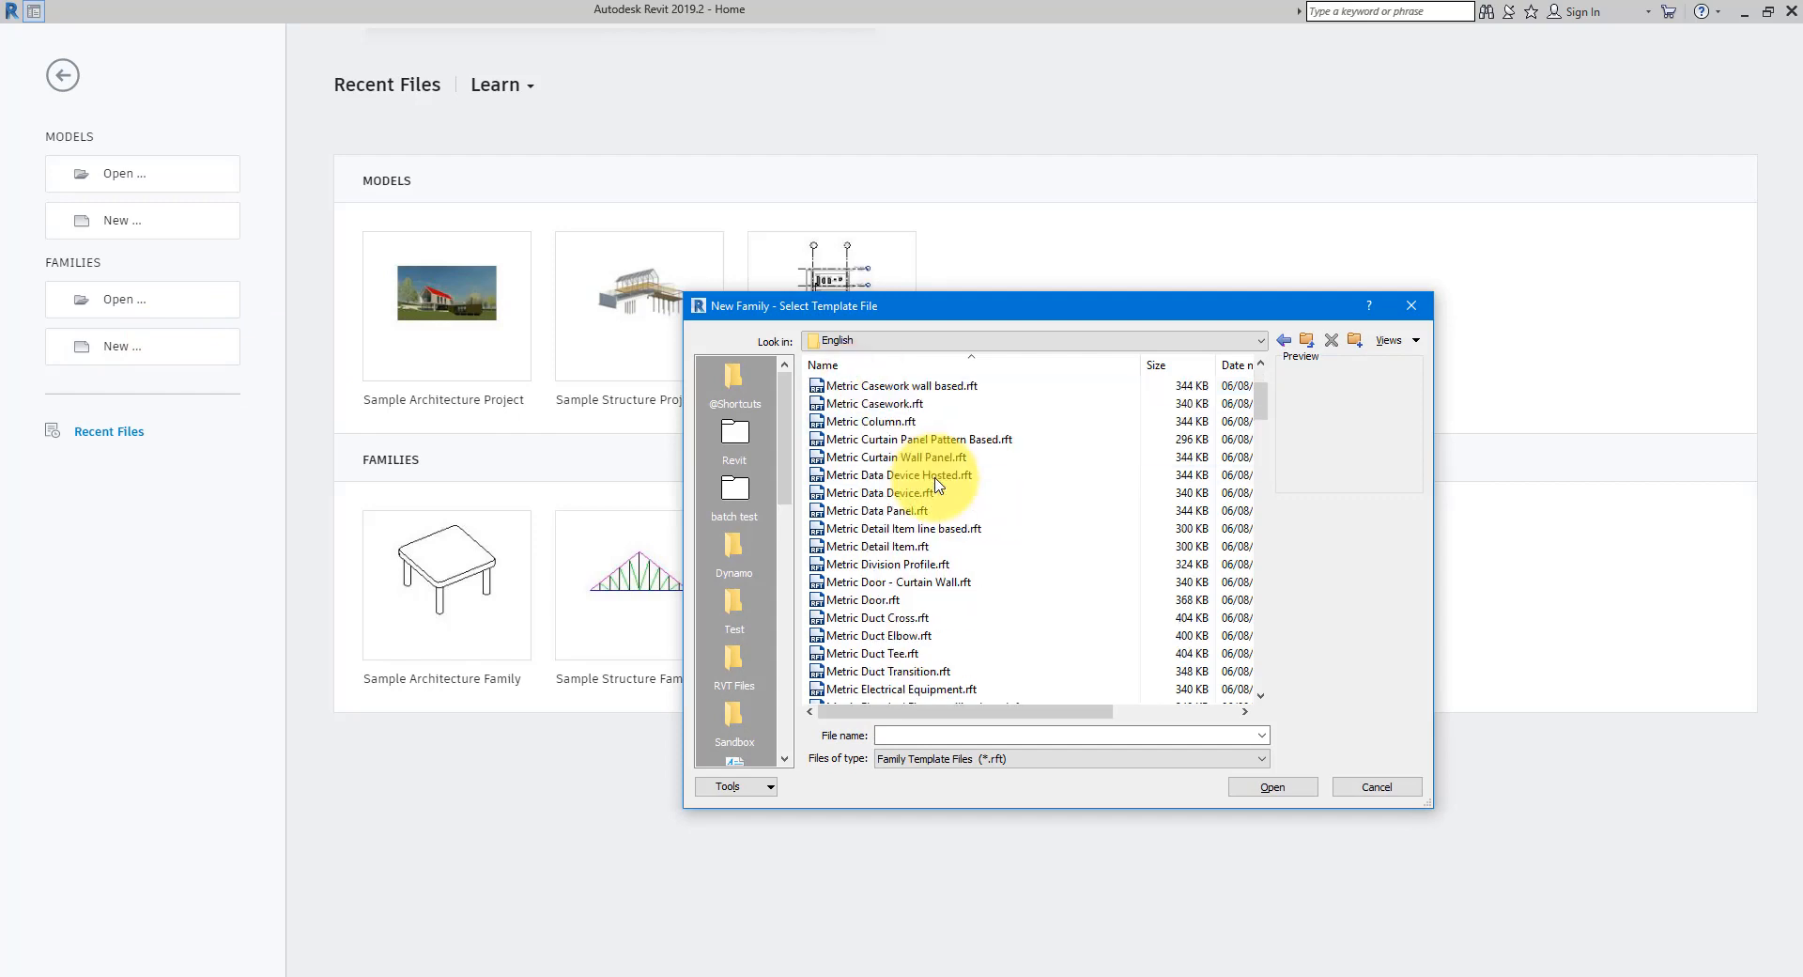
pyautogui.click(897, 599)
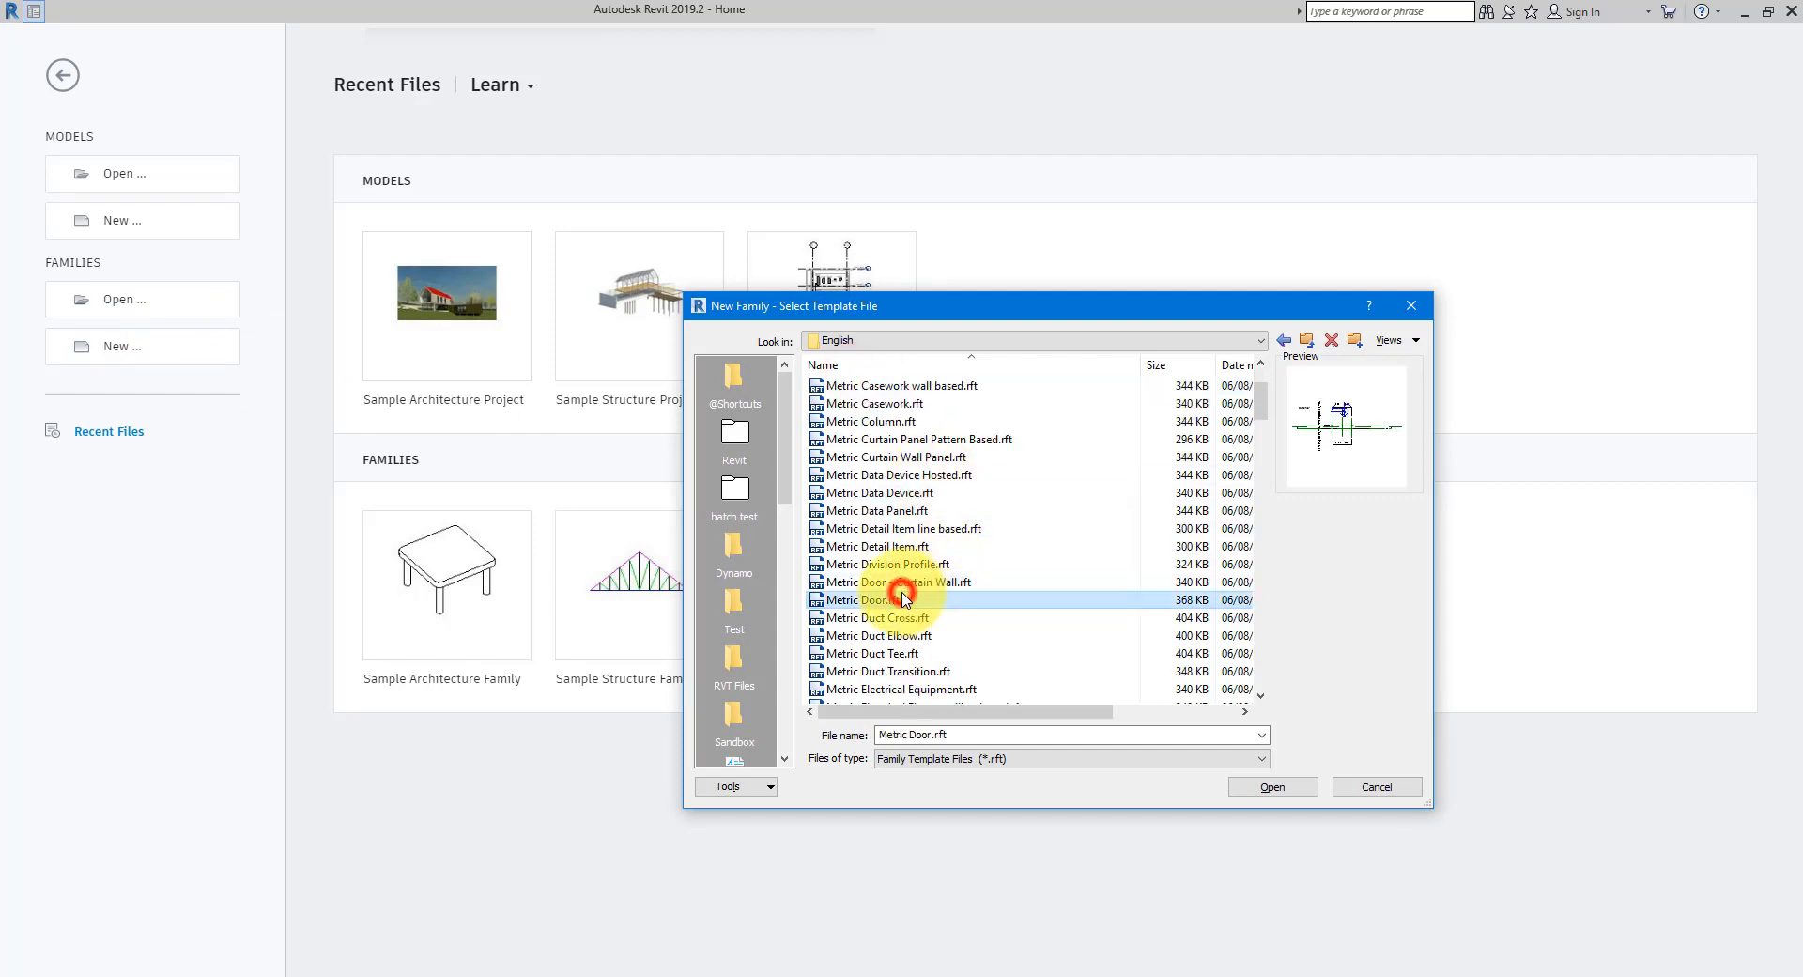
pyautogui.click(1272, 787)
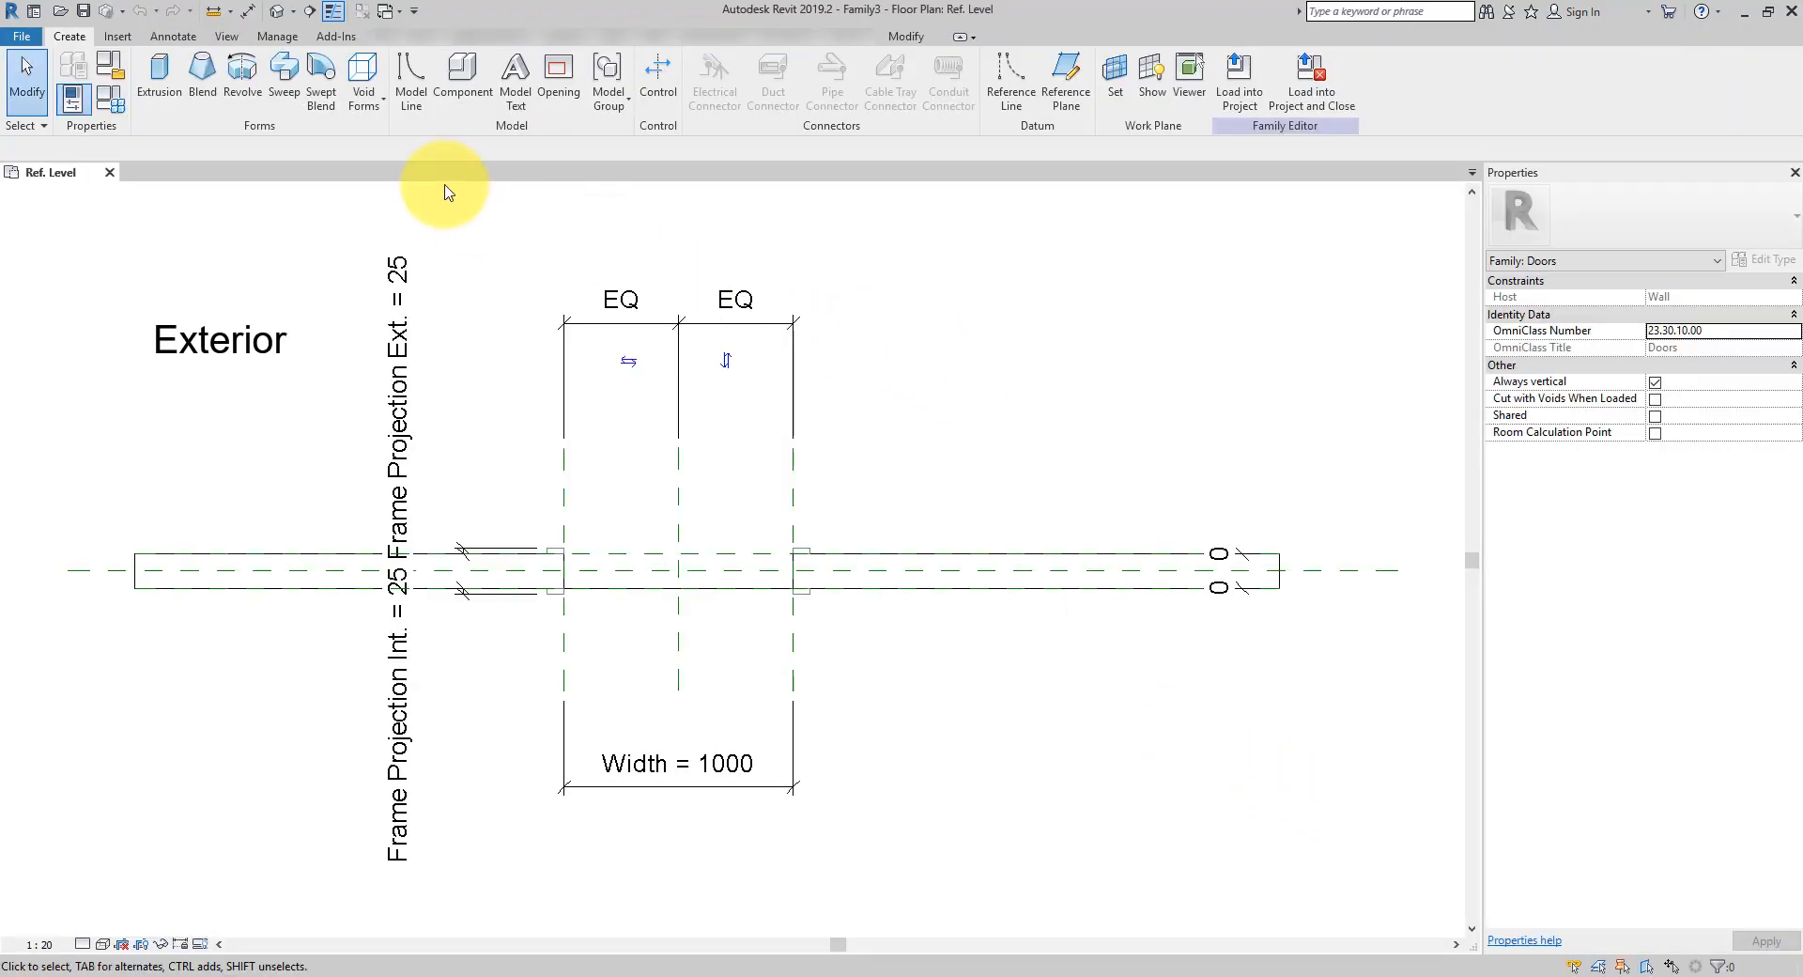
# Open the door family's default 3D view and temporarily hide the dimensions category
pyautogui.click(278, 13)
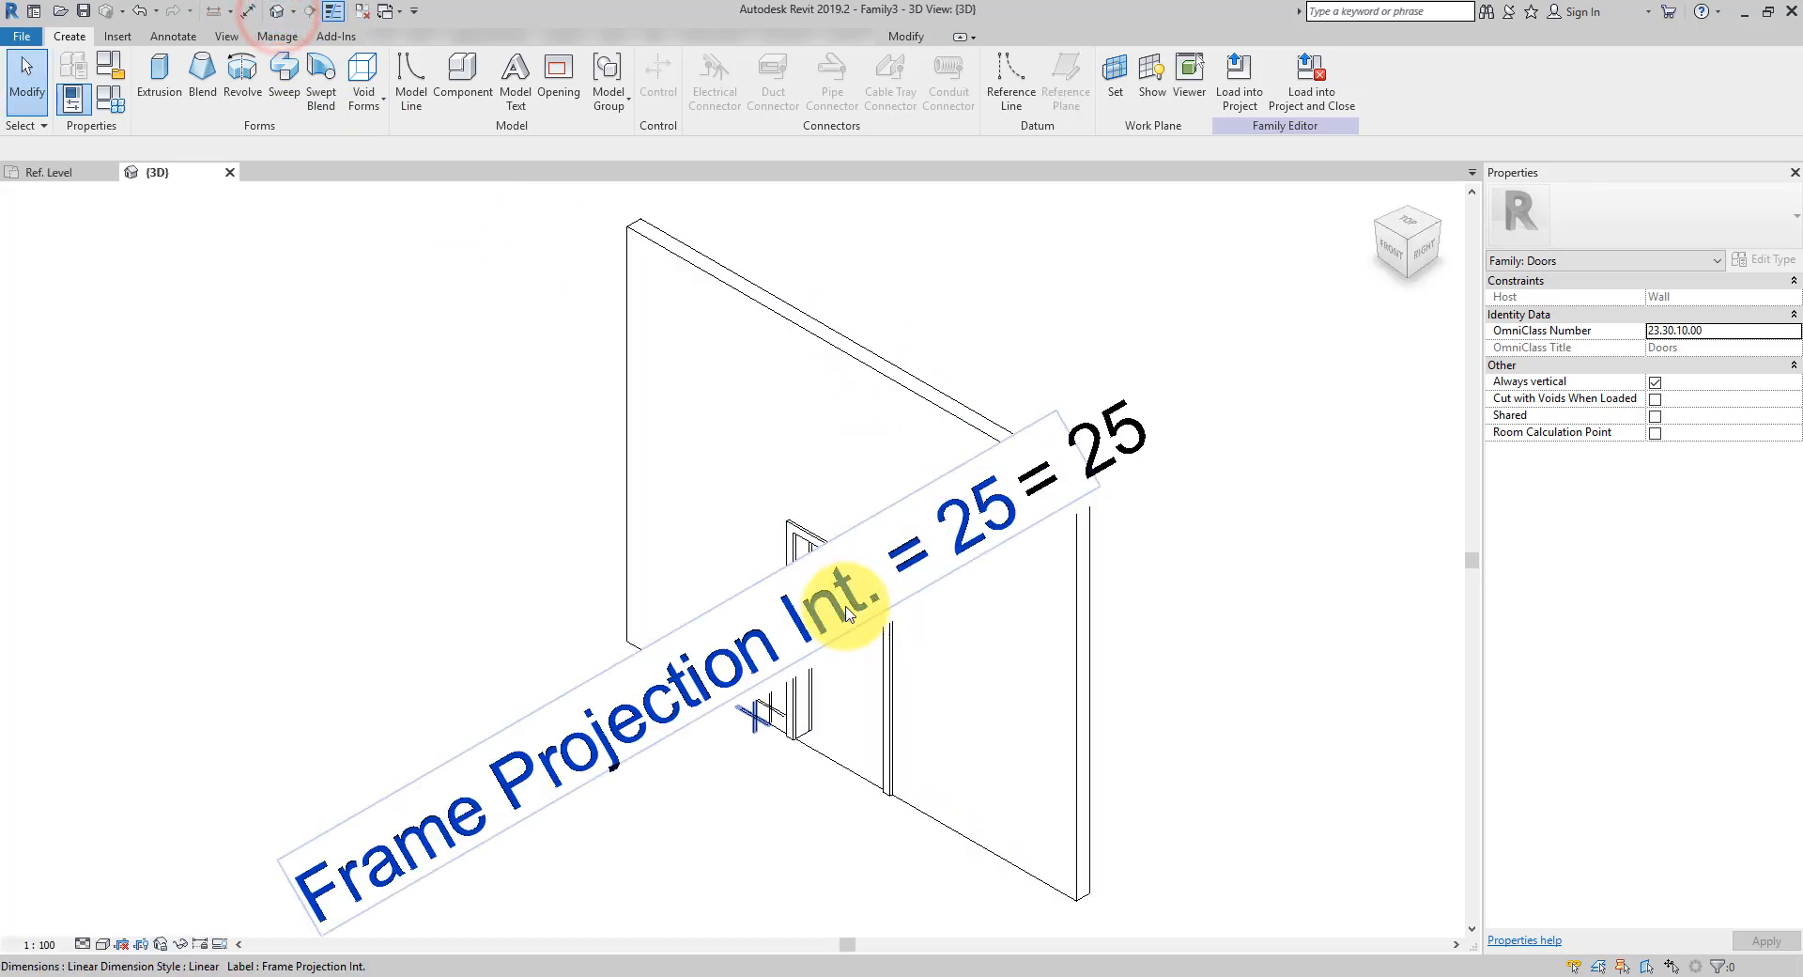
pyautogui.scroll(2, 456, 827)
pyautogui.click(455, 827)
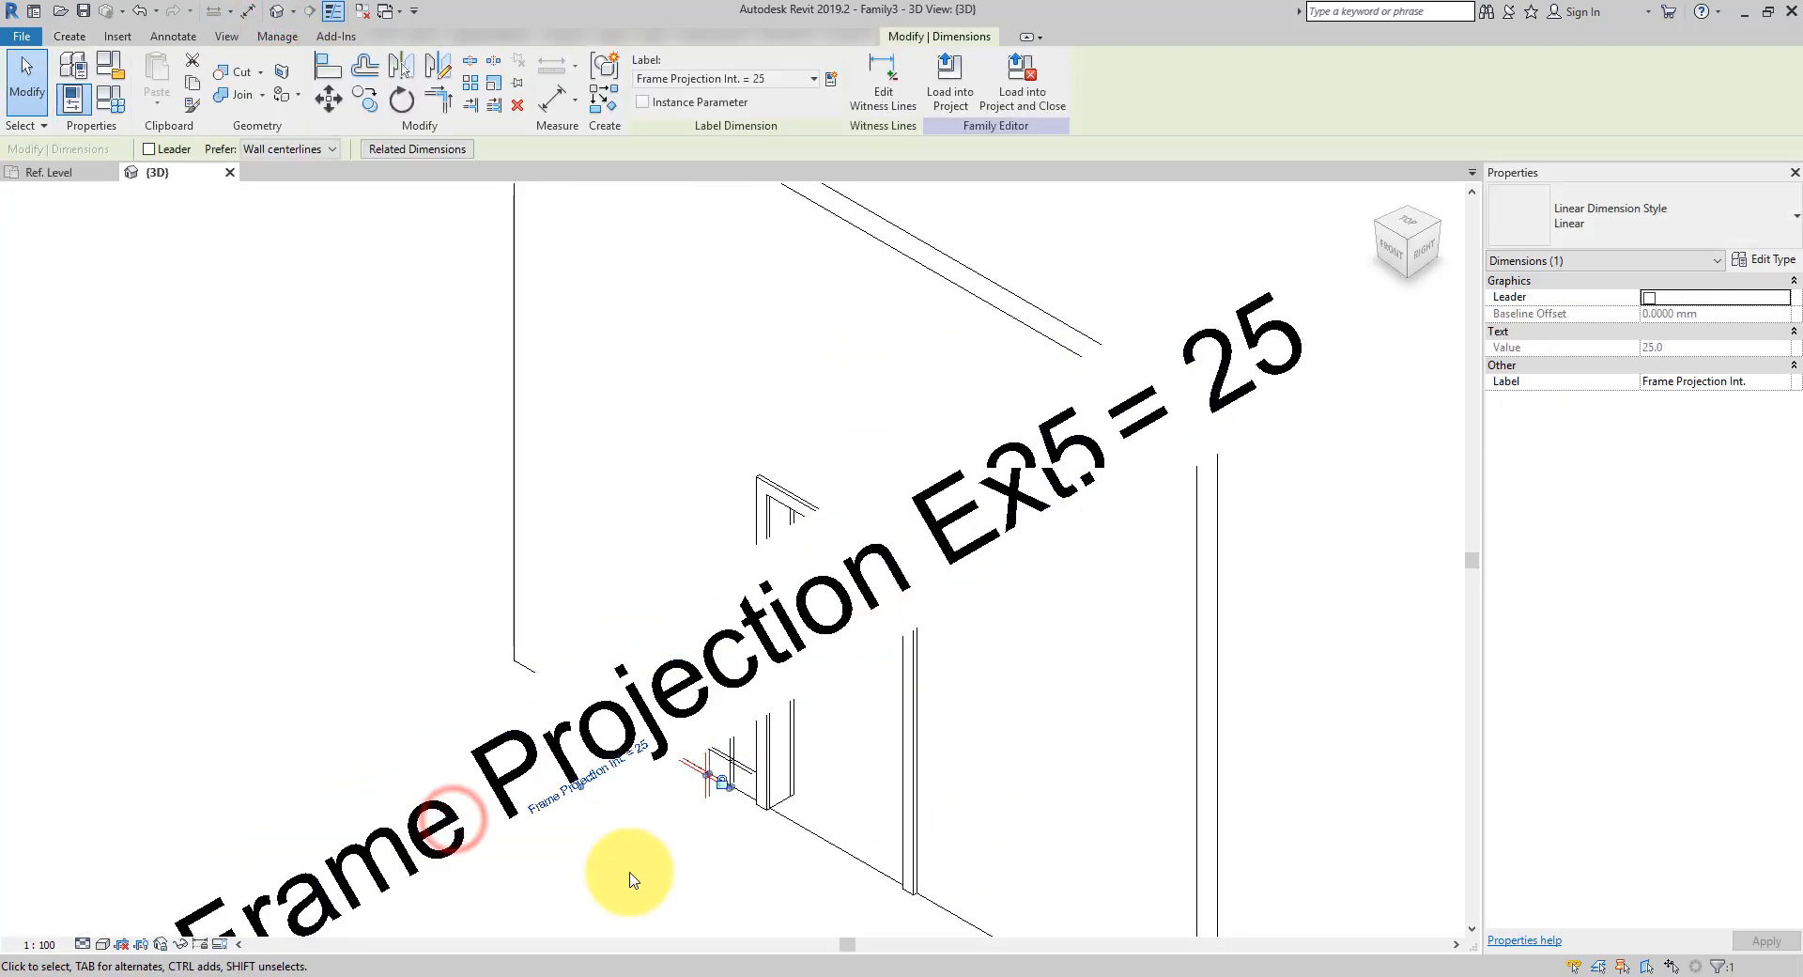
pyautogui.click(179, 943)
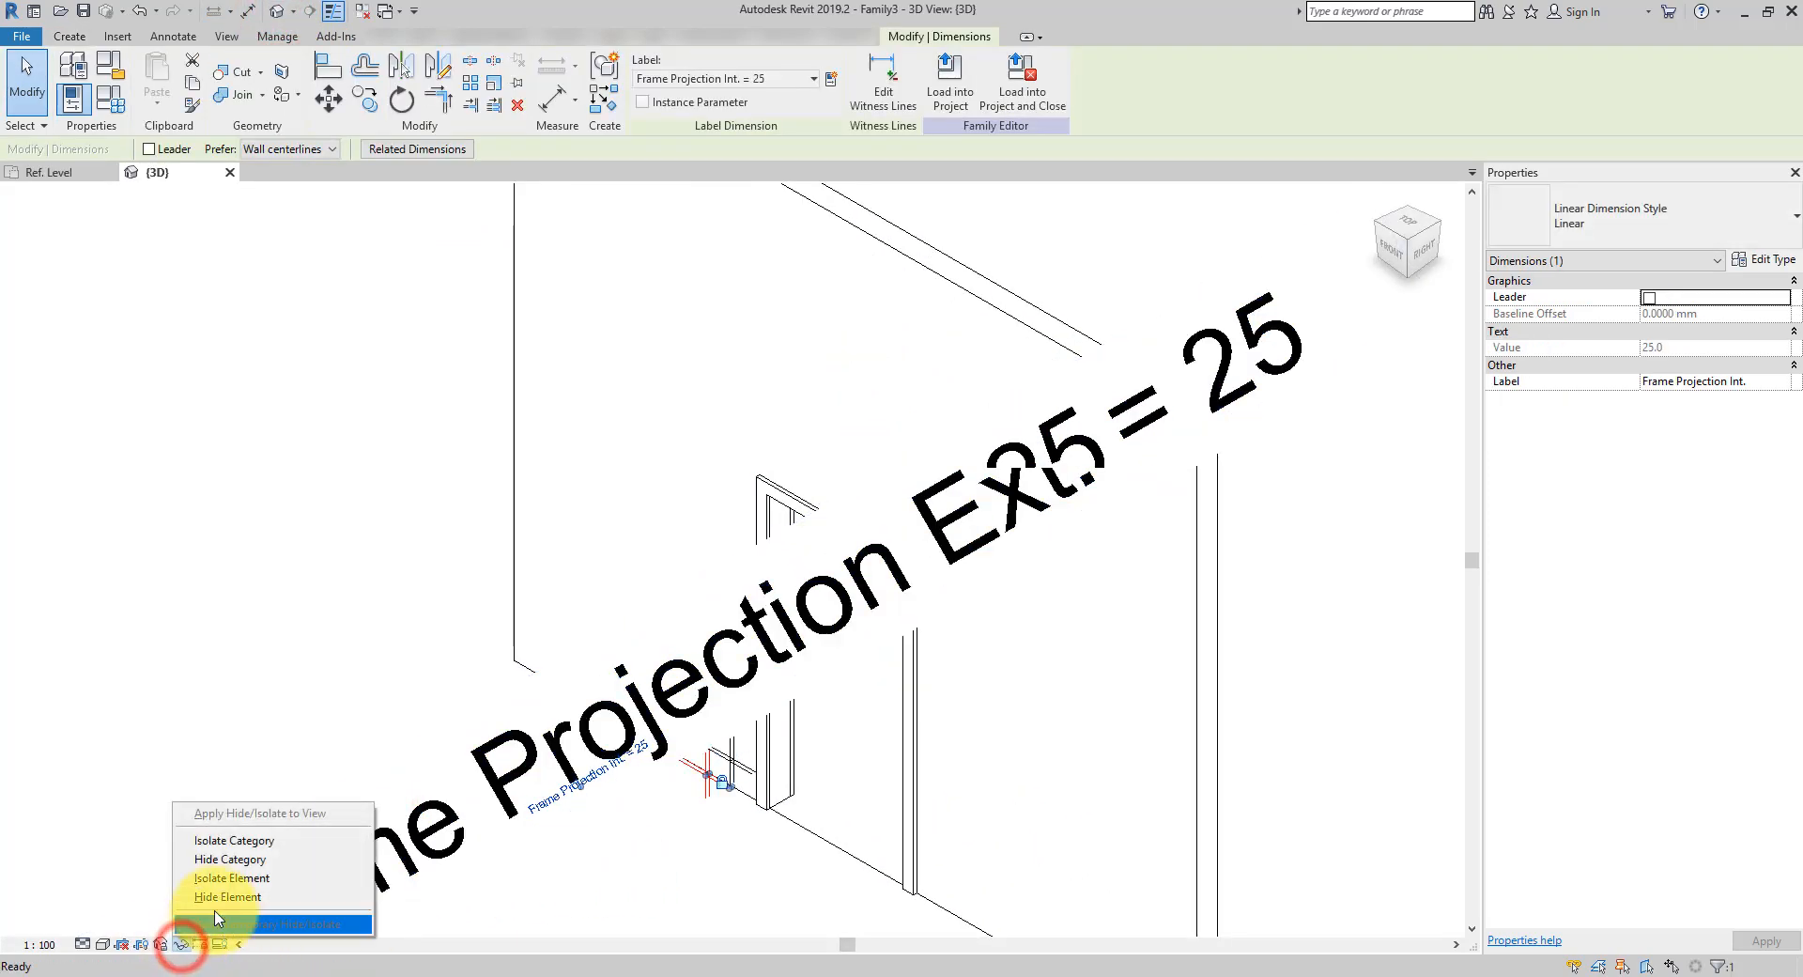
pyautogui.click(273, 866)
pyautogui.scroll(4, 826, 491)
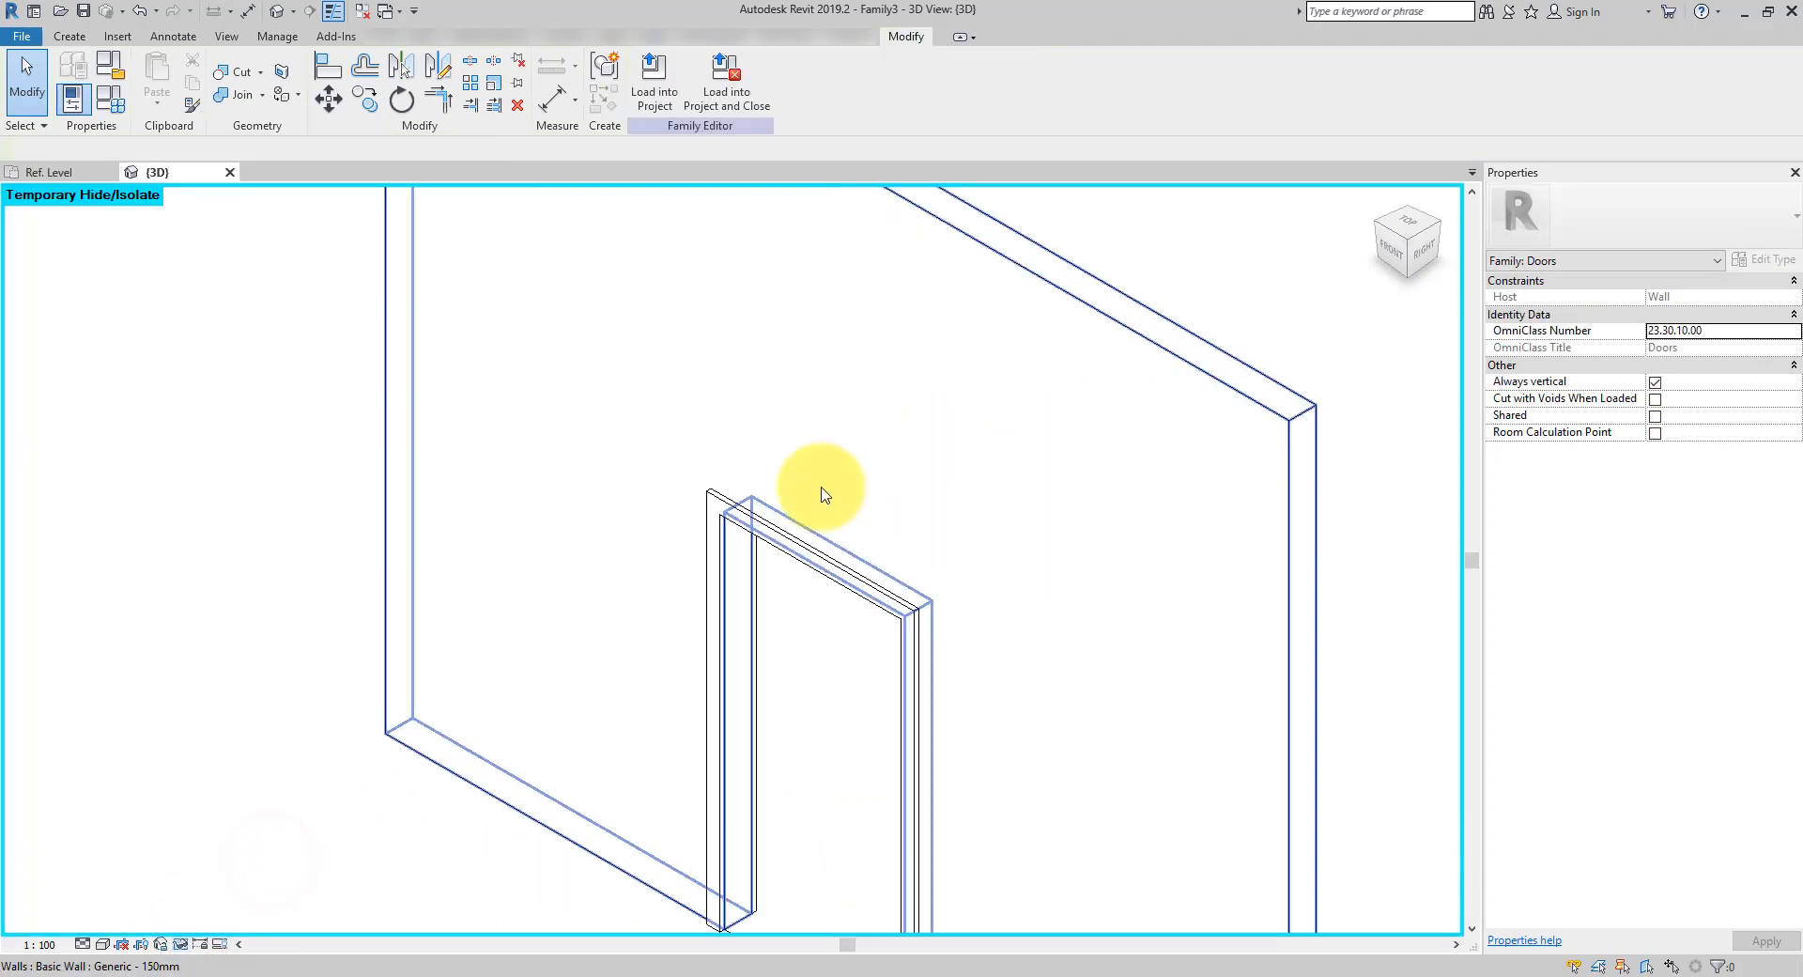
# Delete both Frame/Mullion extrusions around the door opening, on the exterior and interior faces of the wall
pyautogui.scroll(-3, 761, 521)
pyautogui.click(752, 513)
pyautogui.keyDown('shift'); pyautogui.moveTo(877, 511); pyautogui.dragTo(868, 620, button='middle'); pyautogui.keyUp('shift')
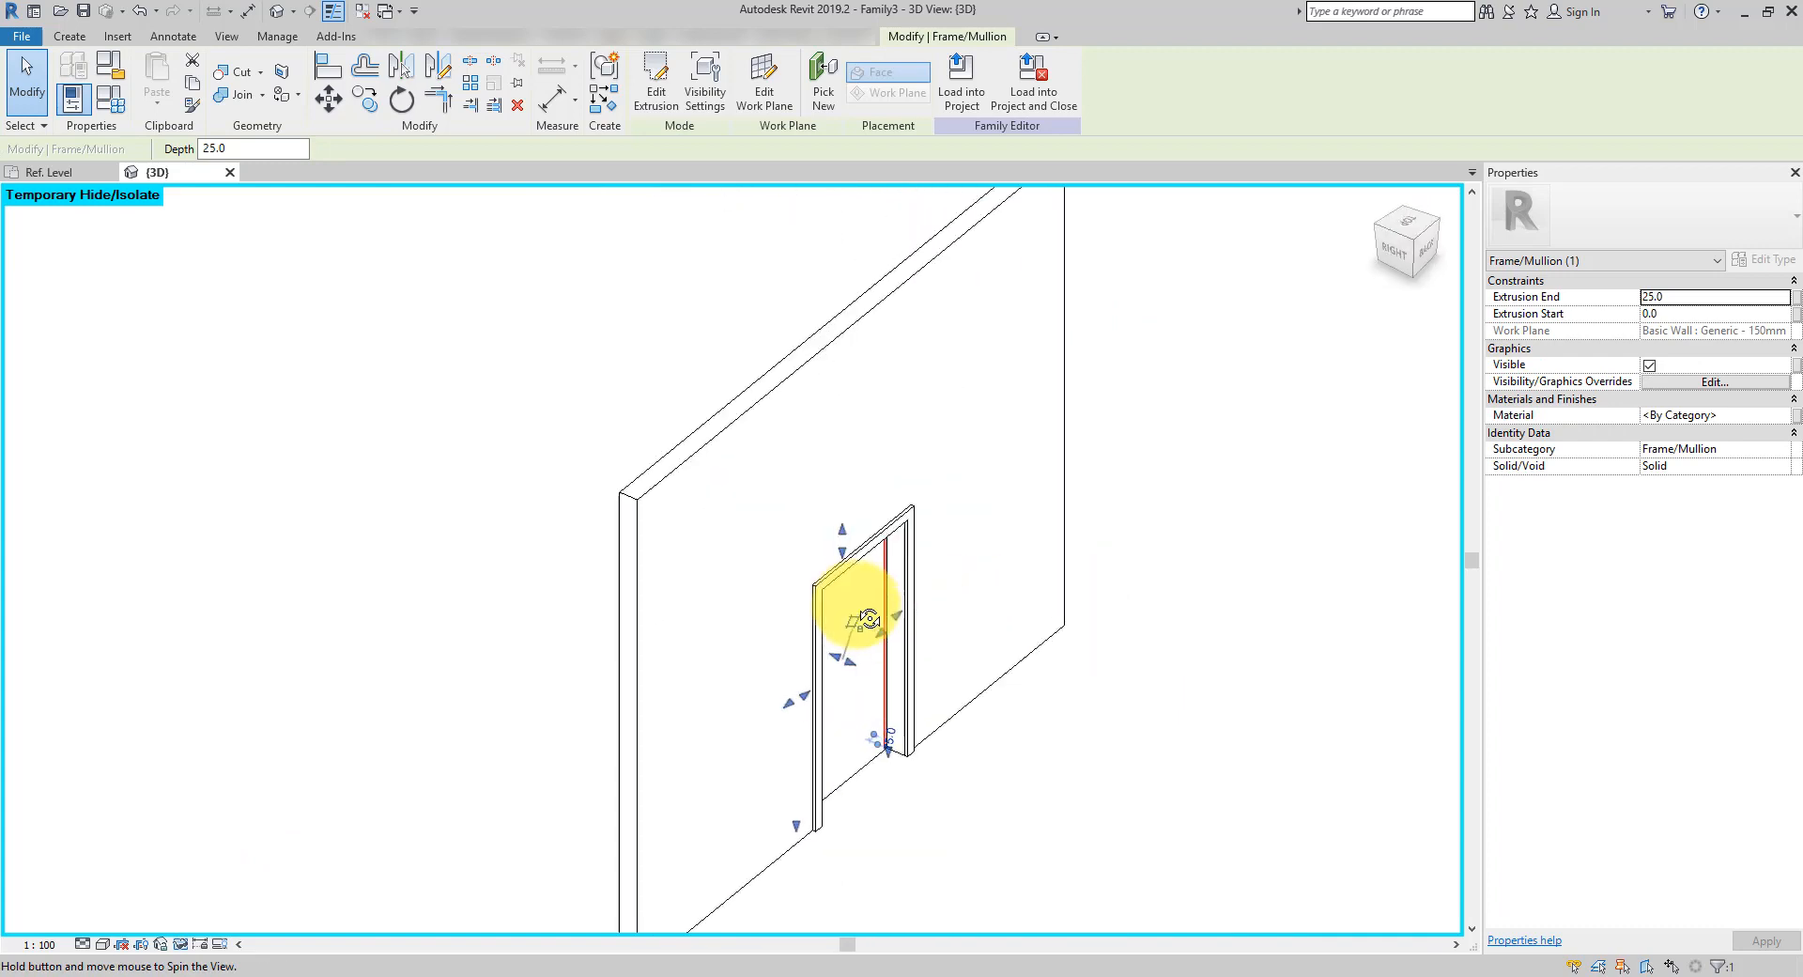
pyautogui.keyDown('ctrl'); pyautogui.click(916, 519); pyautogui.keyUp('ctrl')
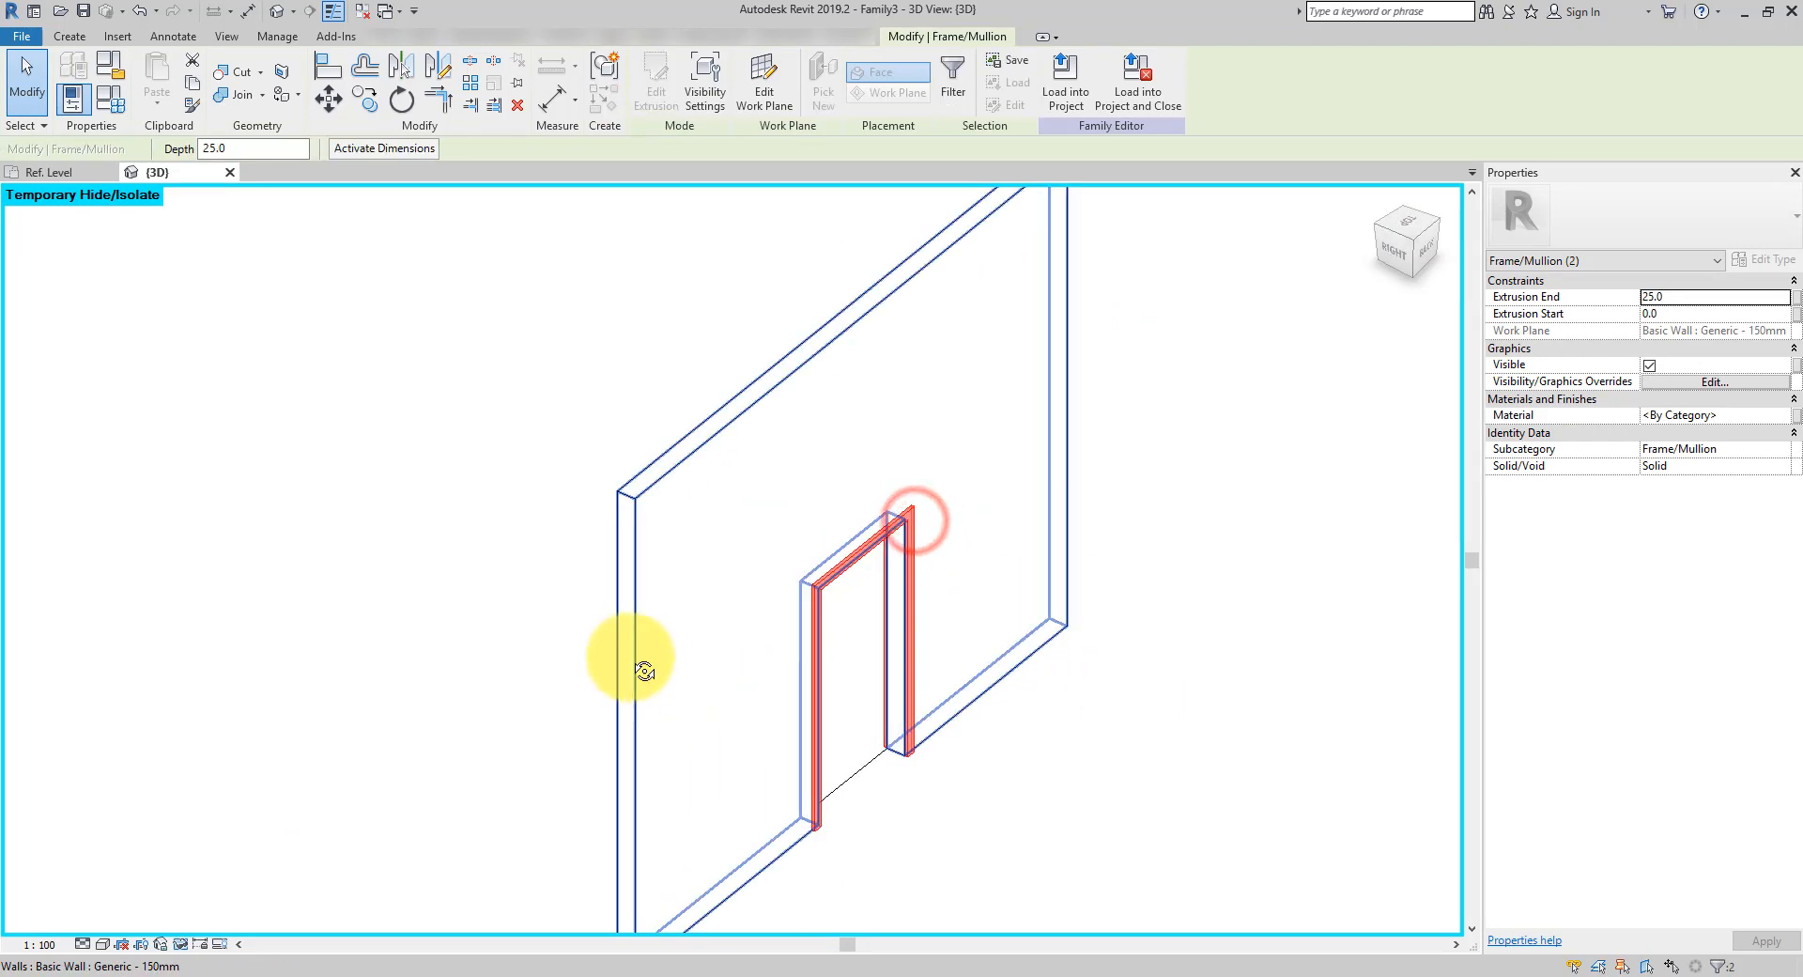
pyautogui.keyDown('shift'); pyautogui.moveTo(644, 670); pyautogui.dragTo(758, 854, button='middle'); pyautogui.keyUp('shift')
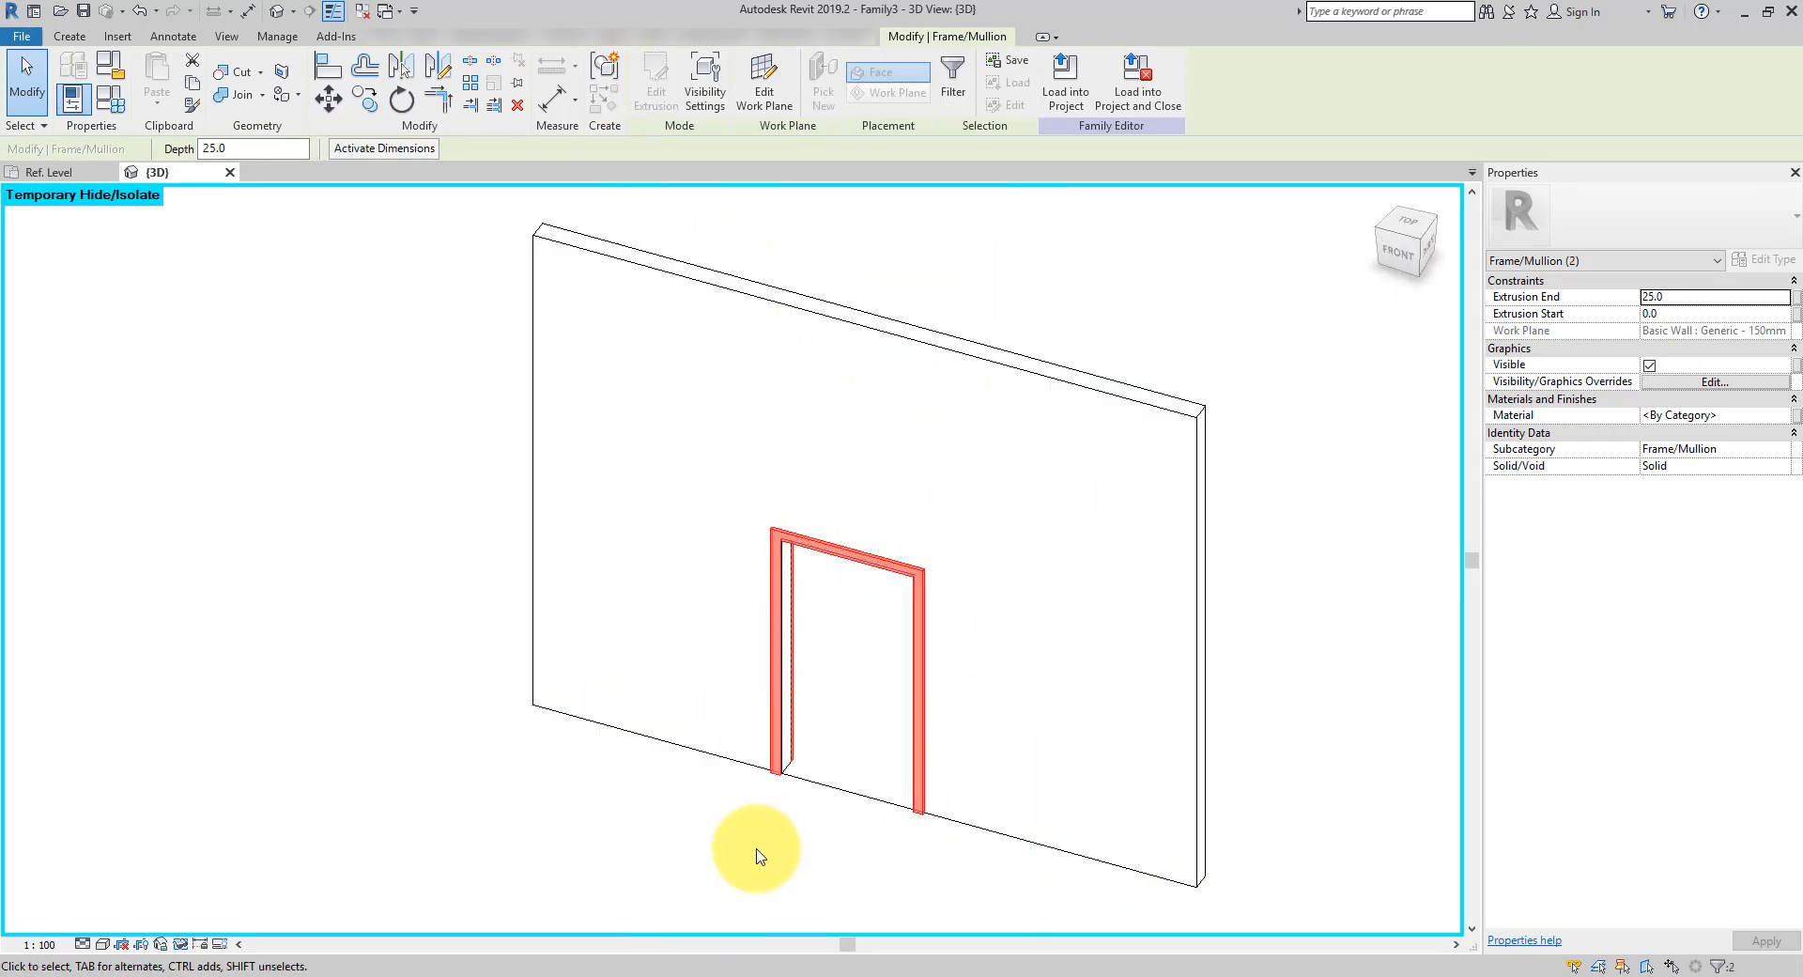
pyautogui.press('Escape')
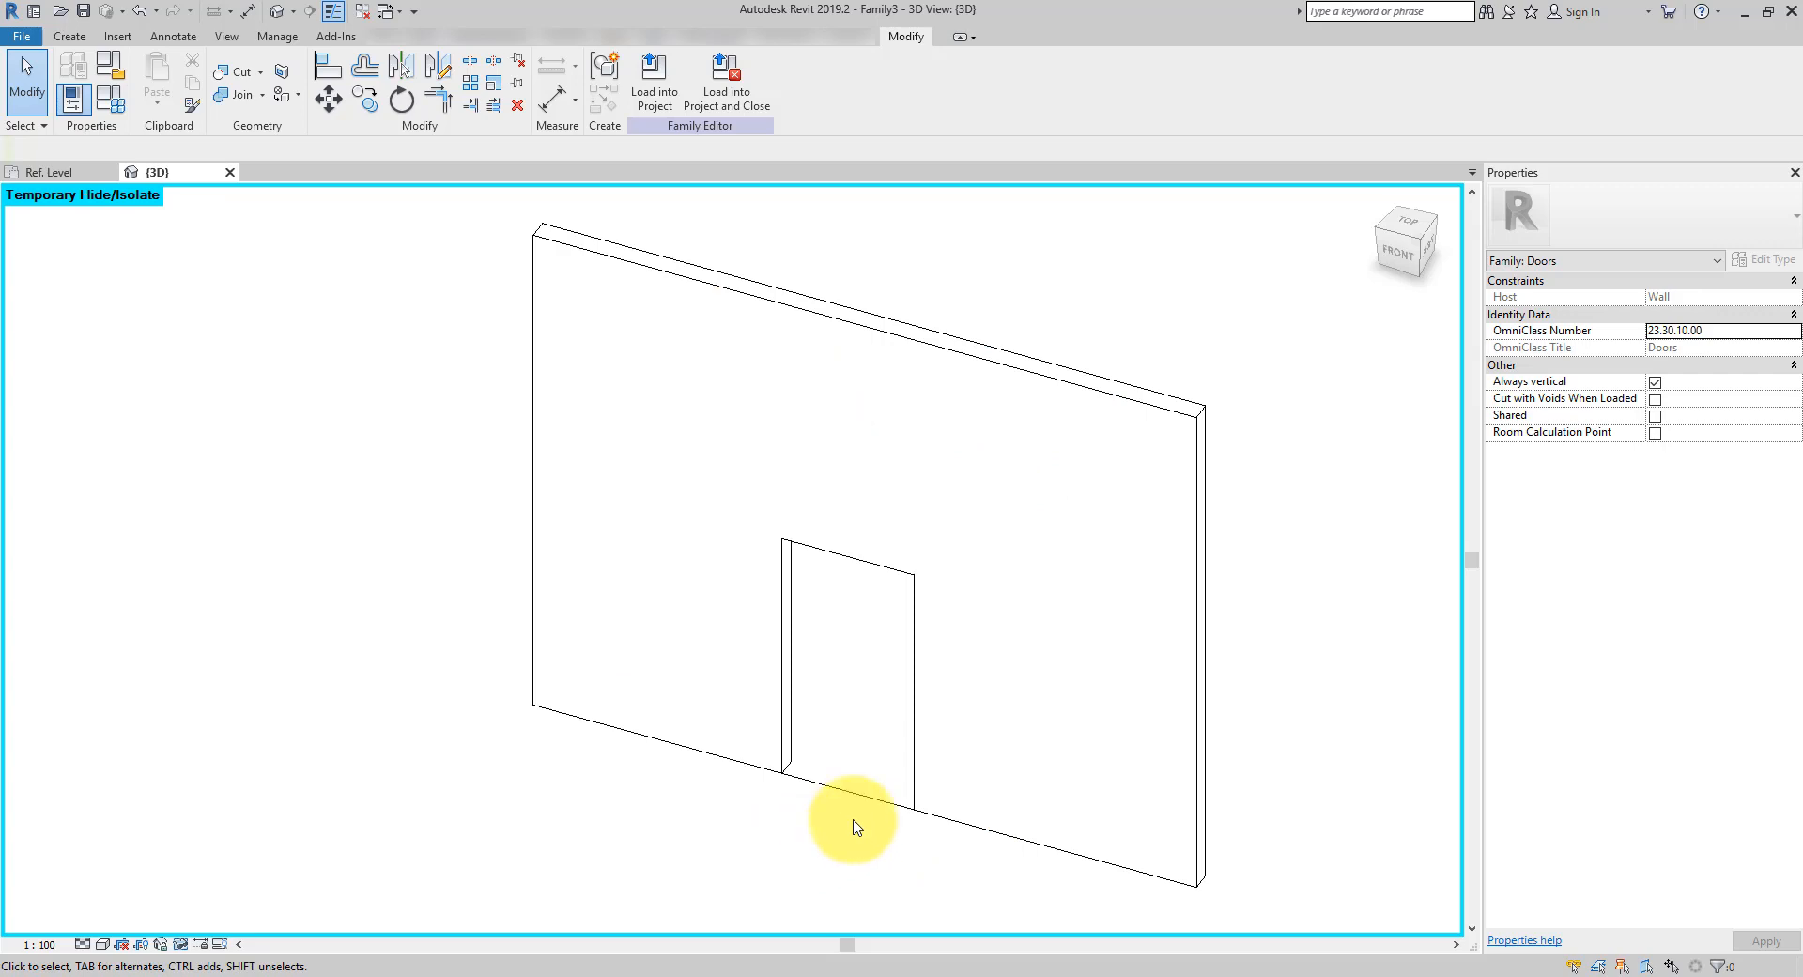
pyautogui.scroll(2, 869, 815)
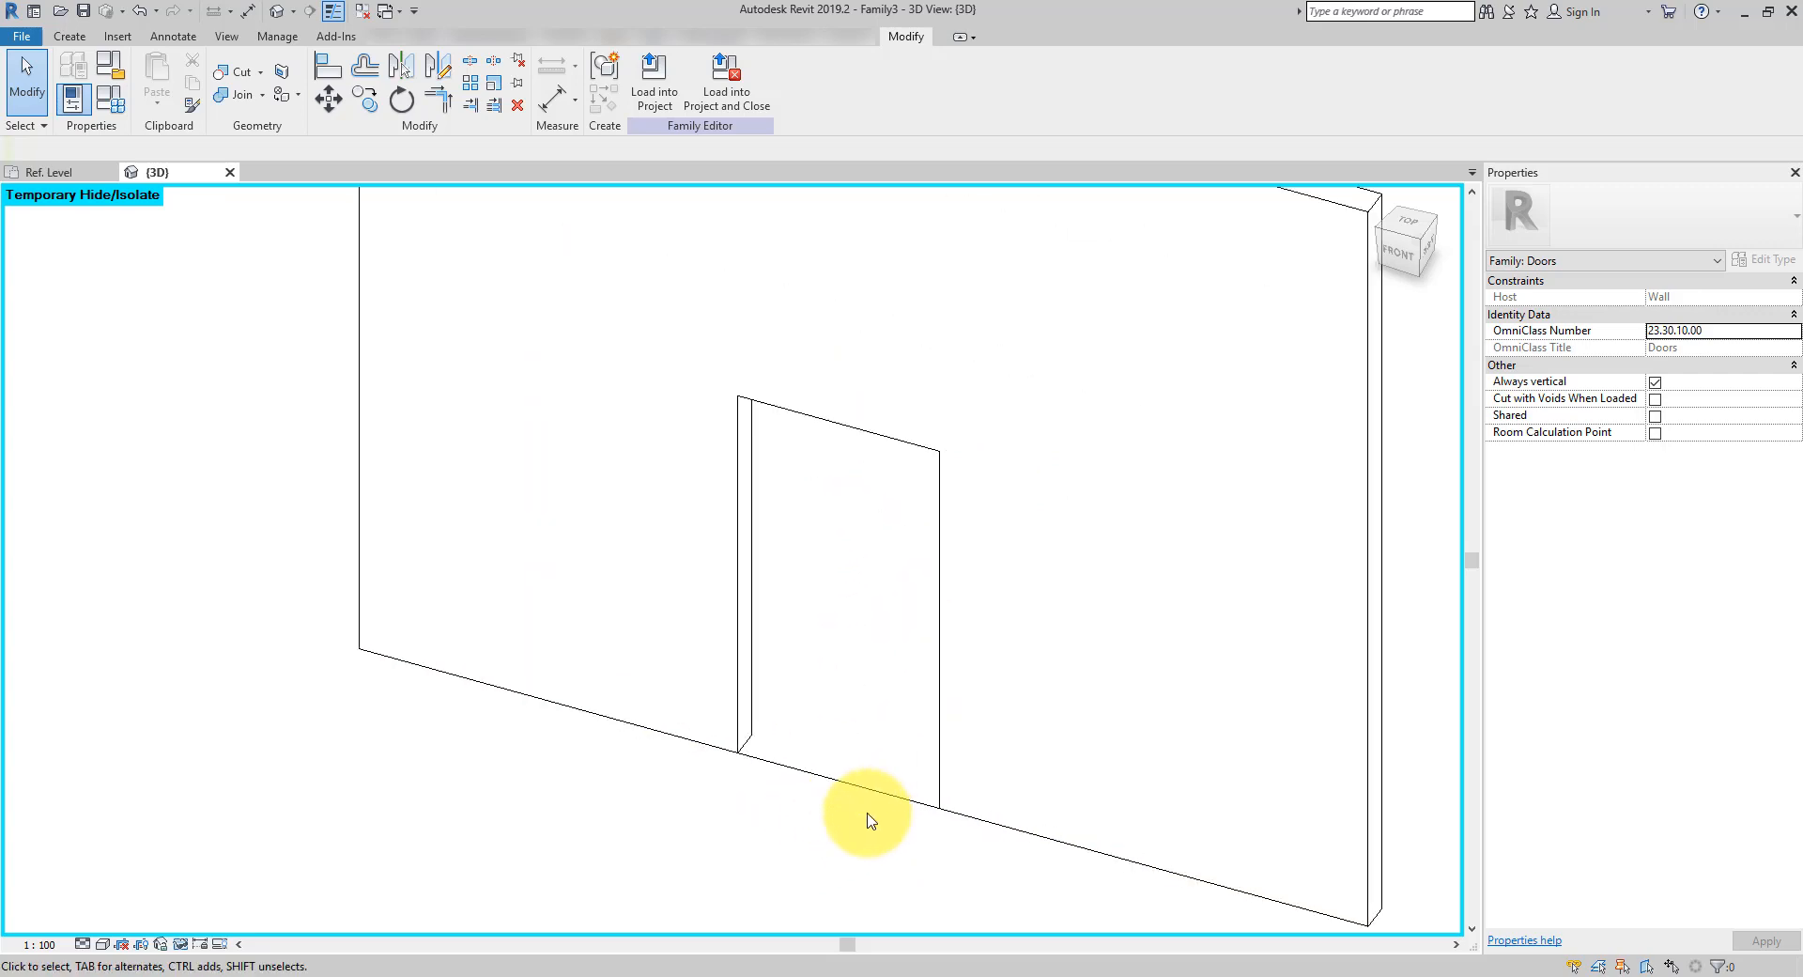
# Create another new family from the Metric Generic Model.rft template in the English folder
pyautogui.click(22, 38)
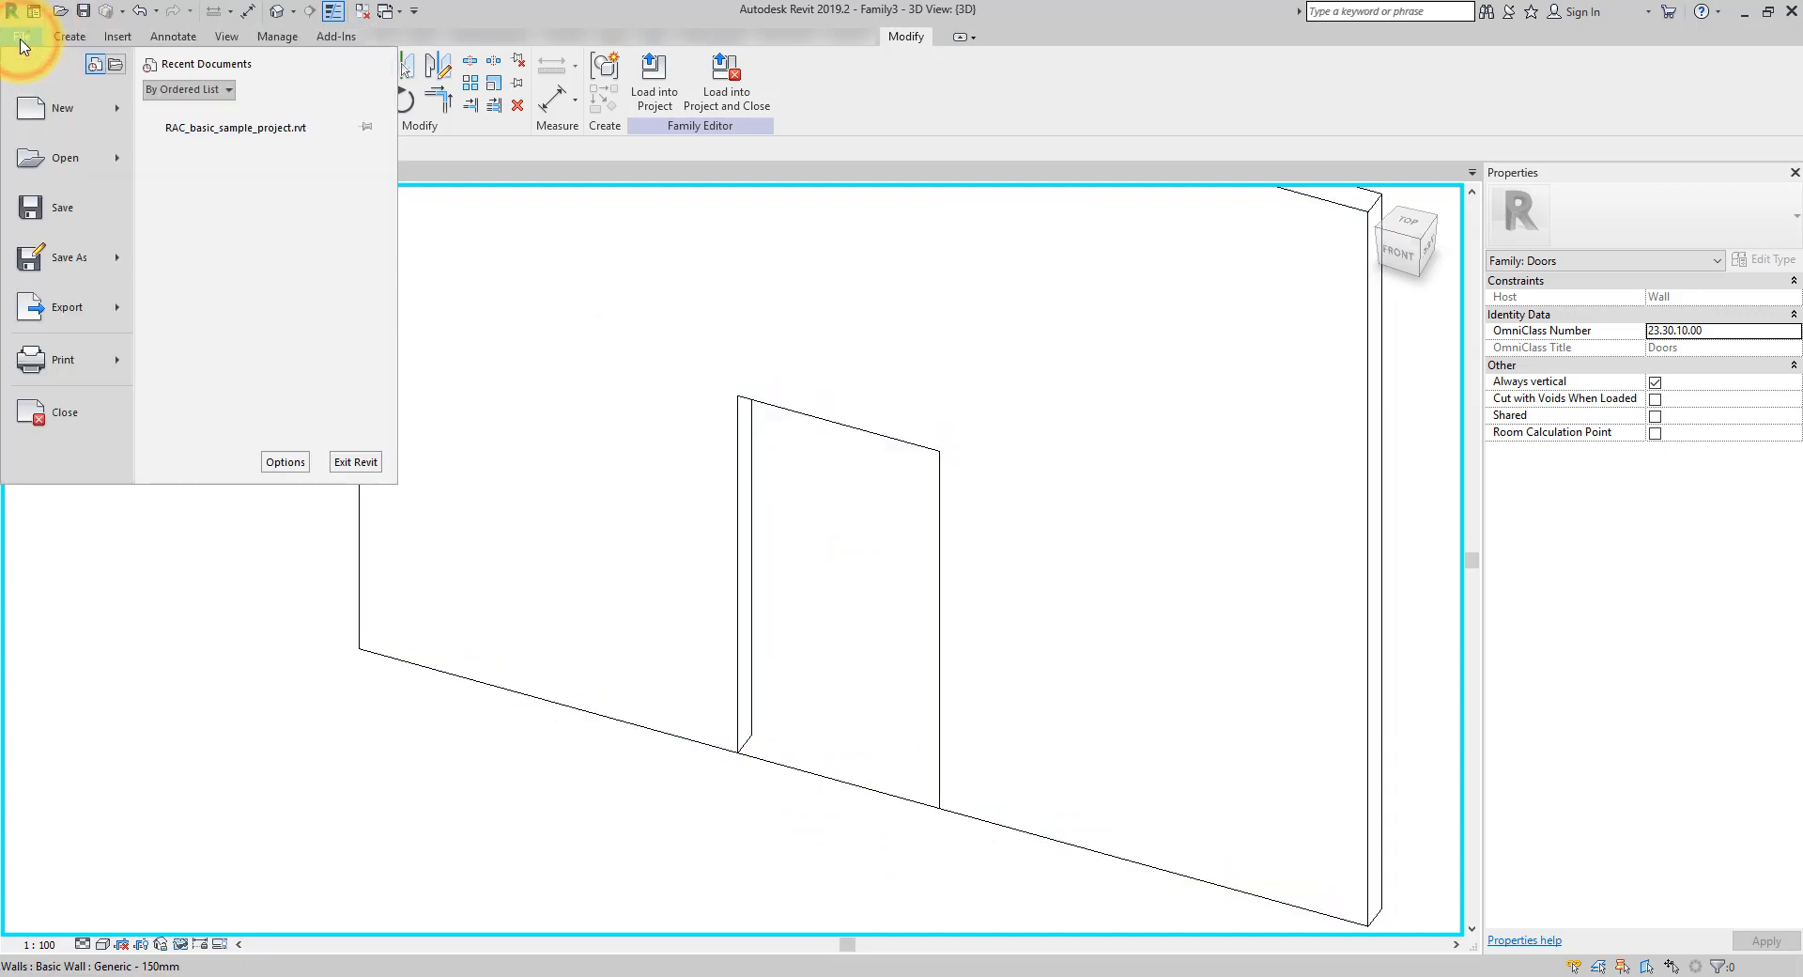
pyautogui.click(116, 107)
pyautogui.click(234, 176)
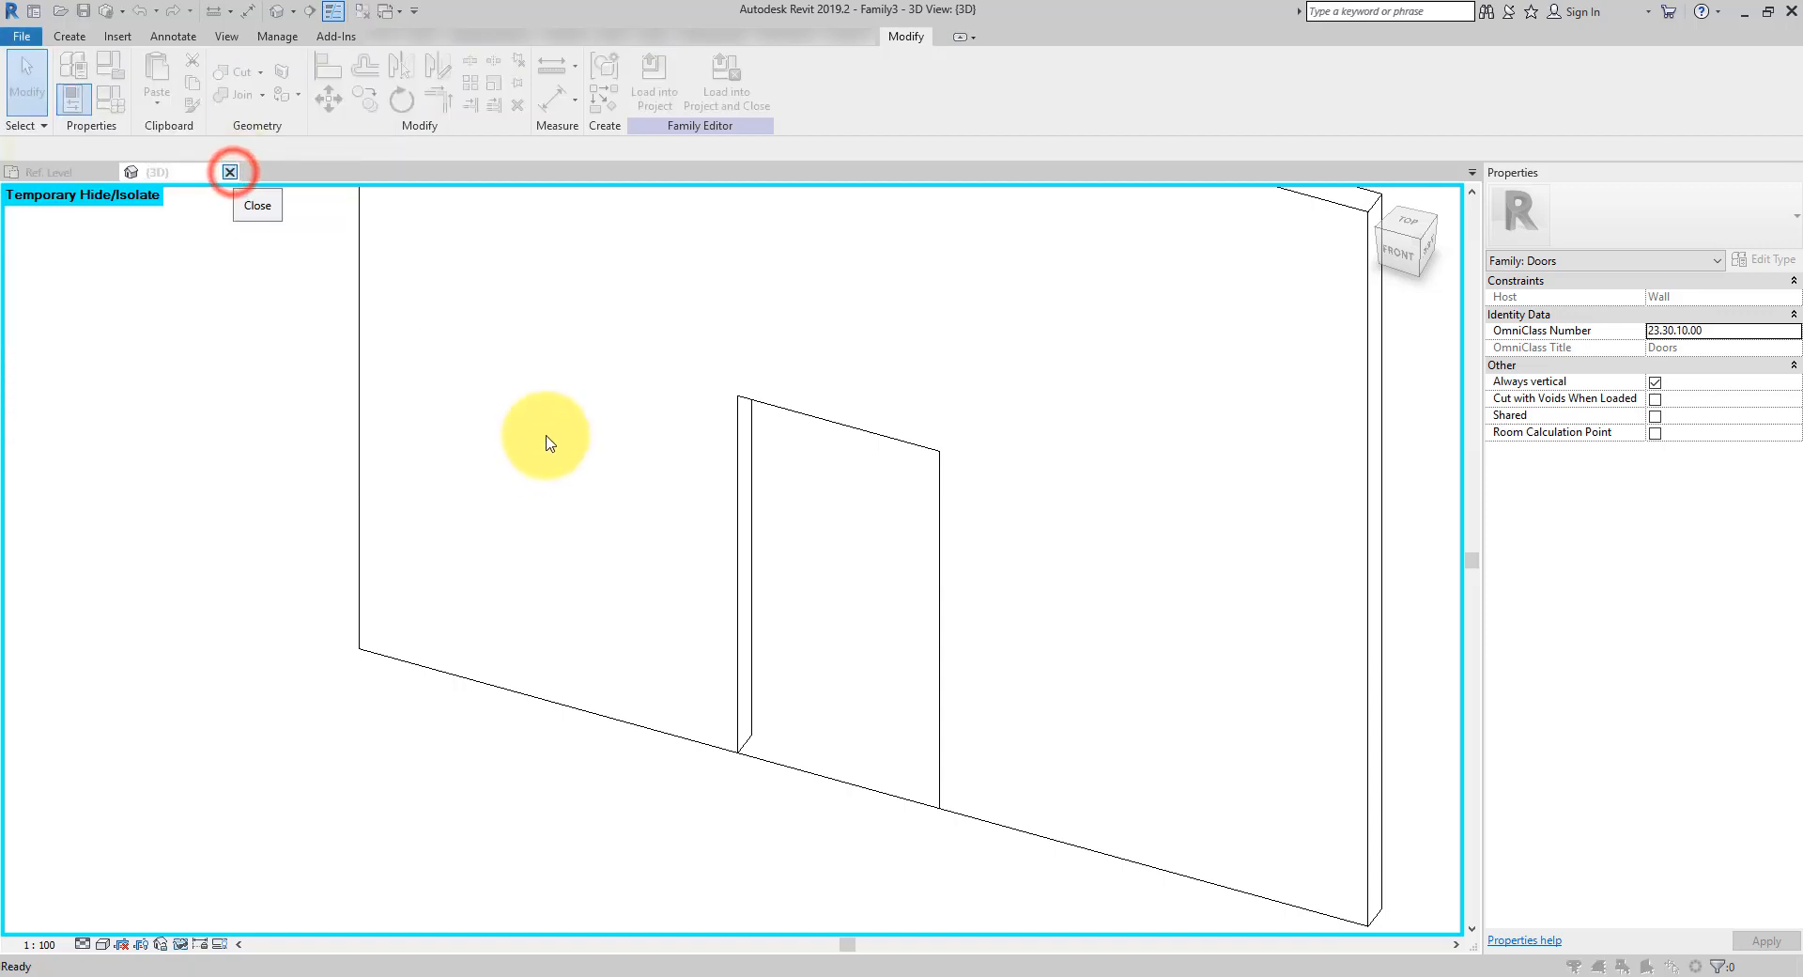
pyautogui.doubleClick(888, 385)
pyautogui.scroll(-8, 1033, 517)
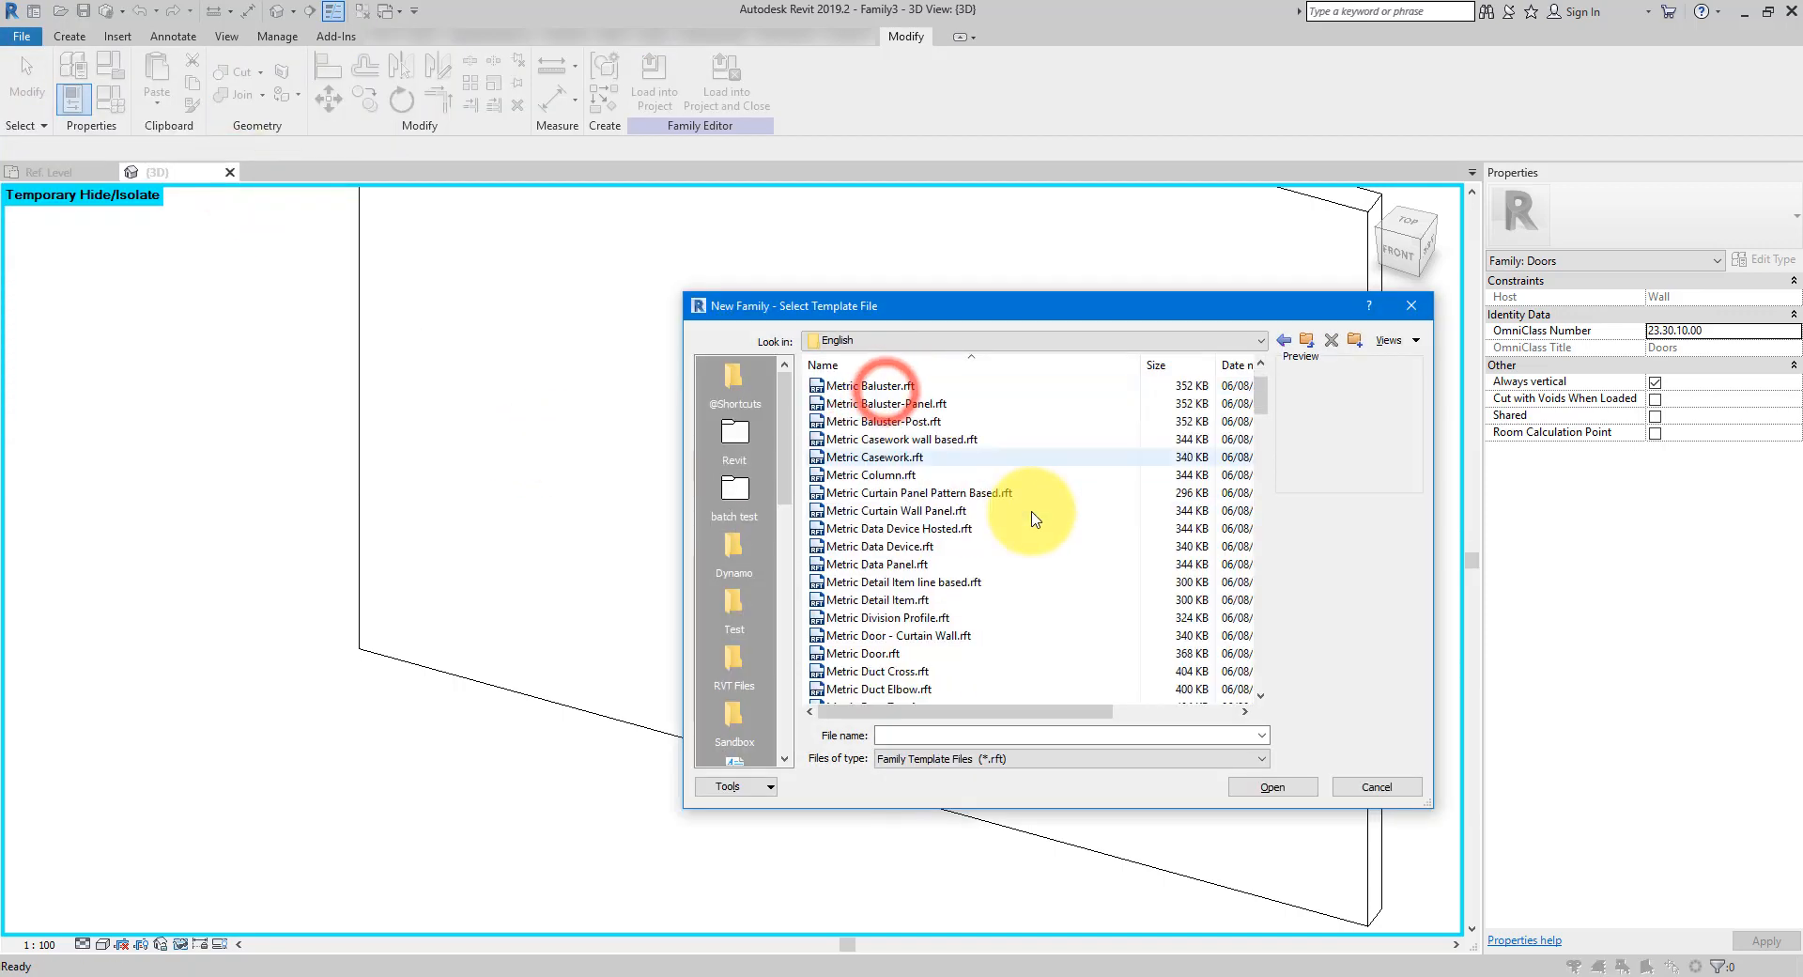
pyautogui.scroll(-3, 1033, 518)
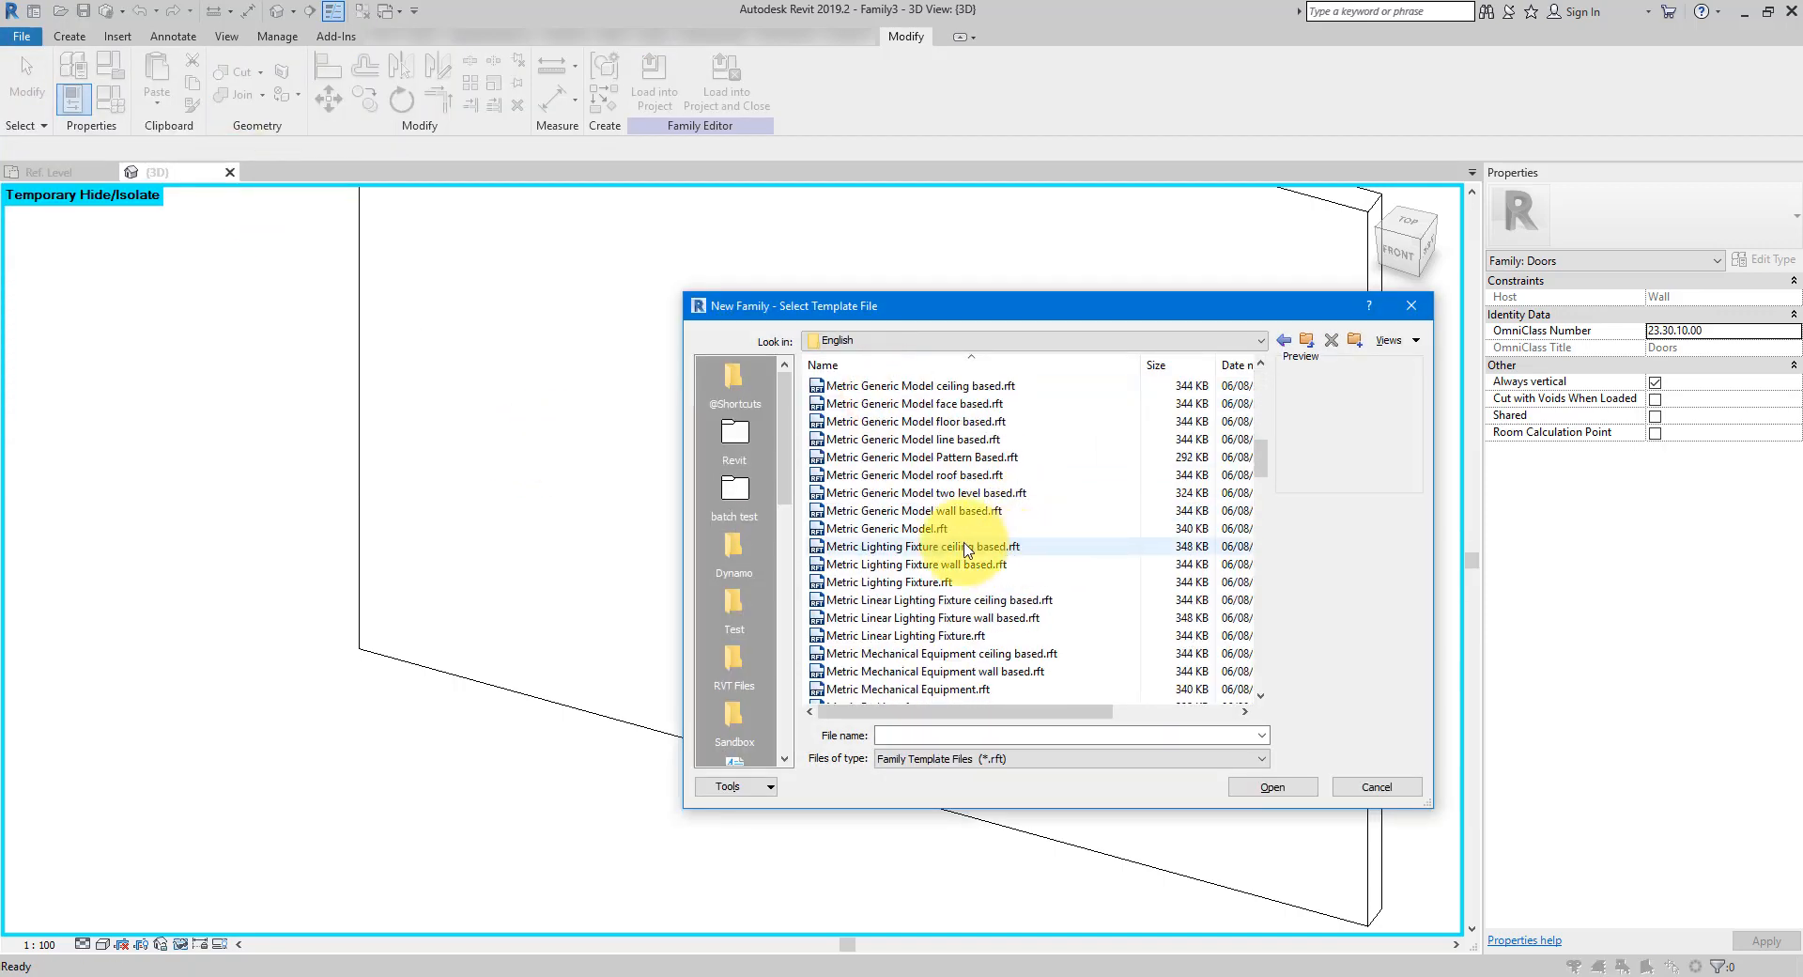
pyautogui.click(907, 526)
pyautogui.click(1271, 786)
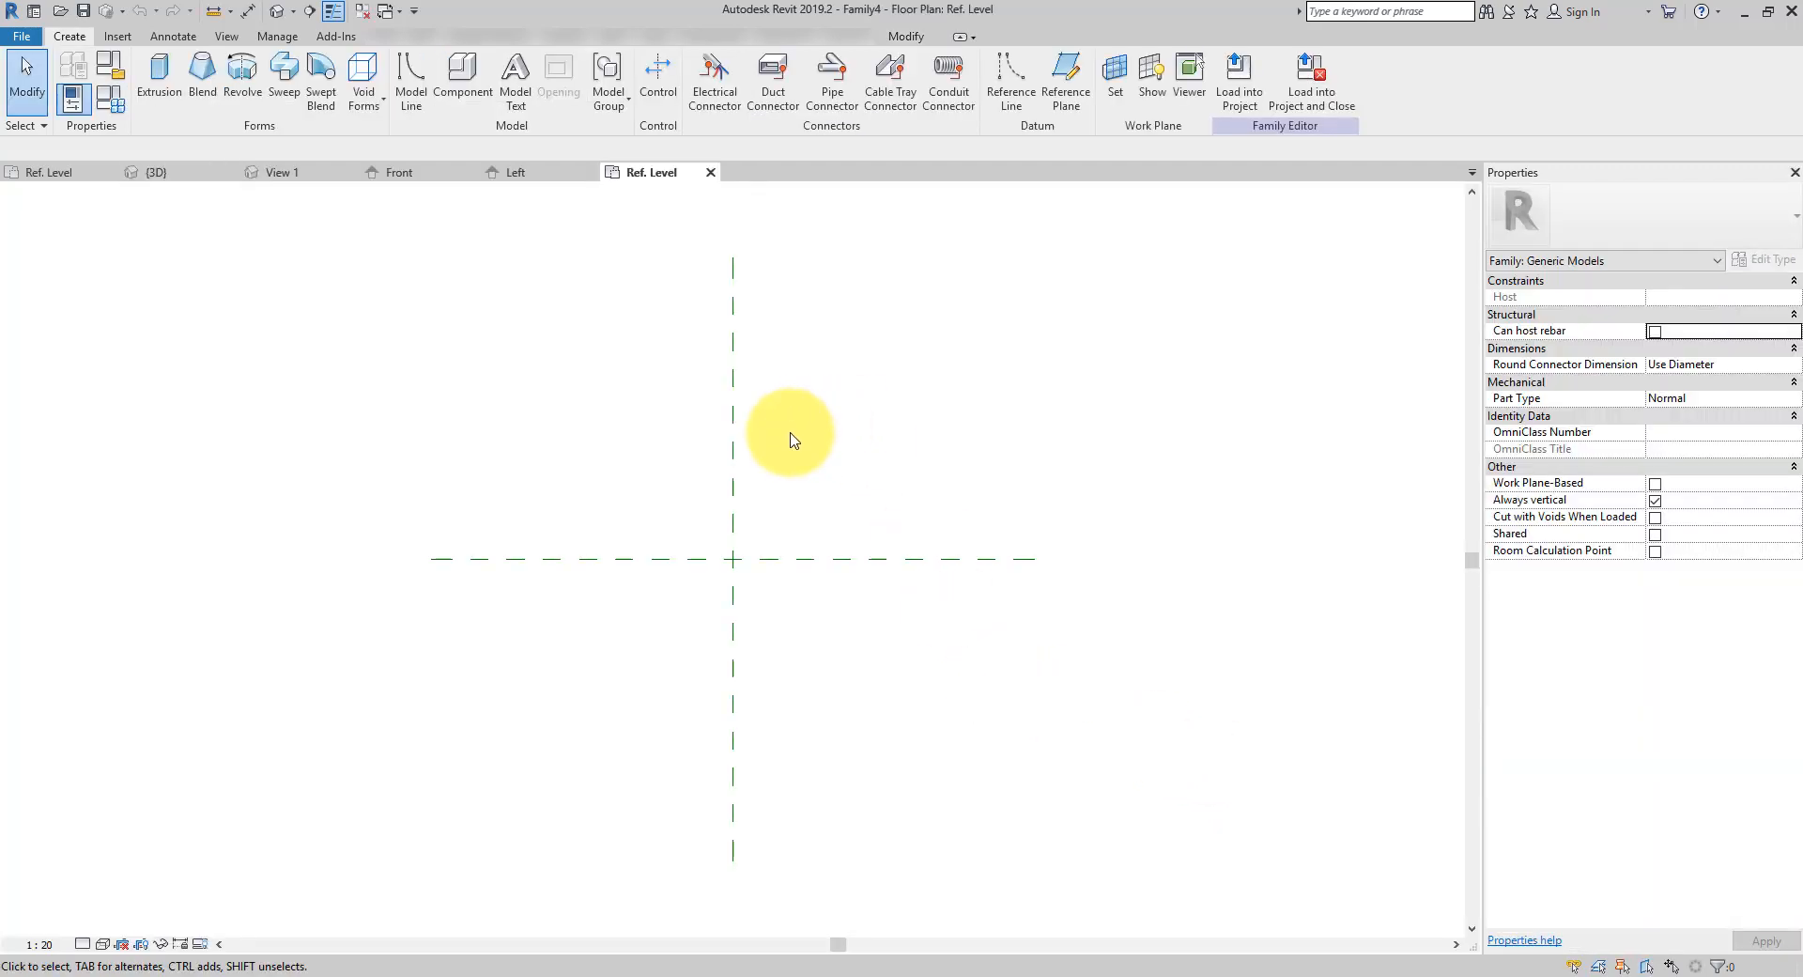
# Draw a short vertical reference plane about 1127 mm to the right of the Center (Left/Right) plane
pyautogui.click(1067, 122)
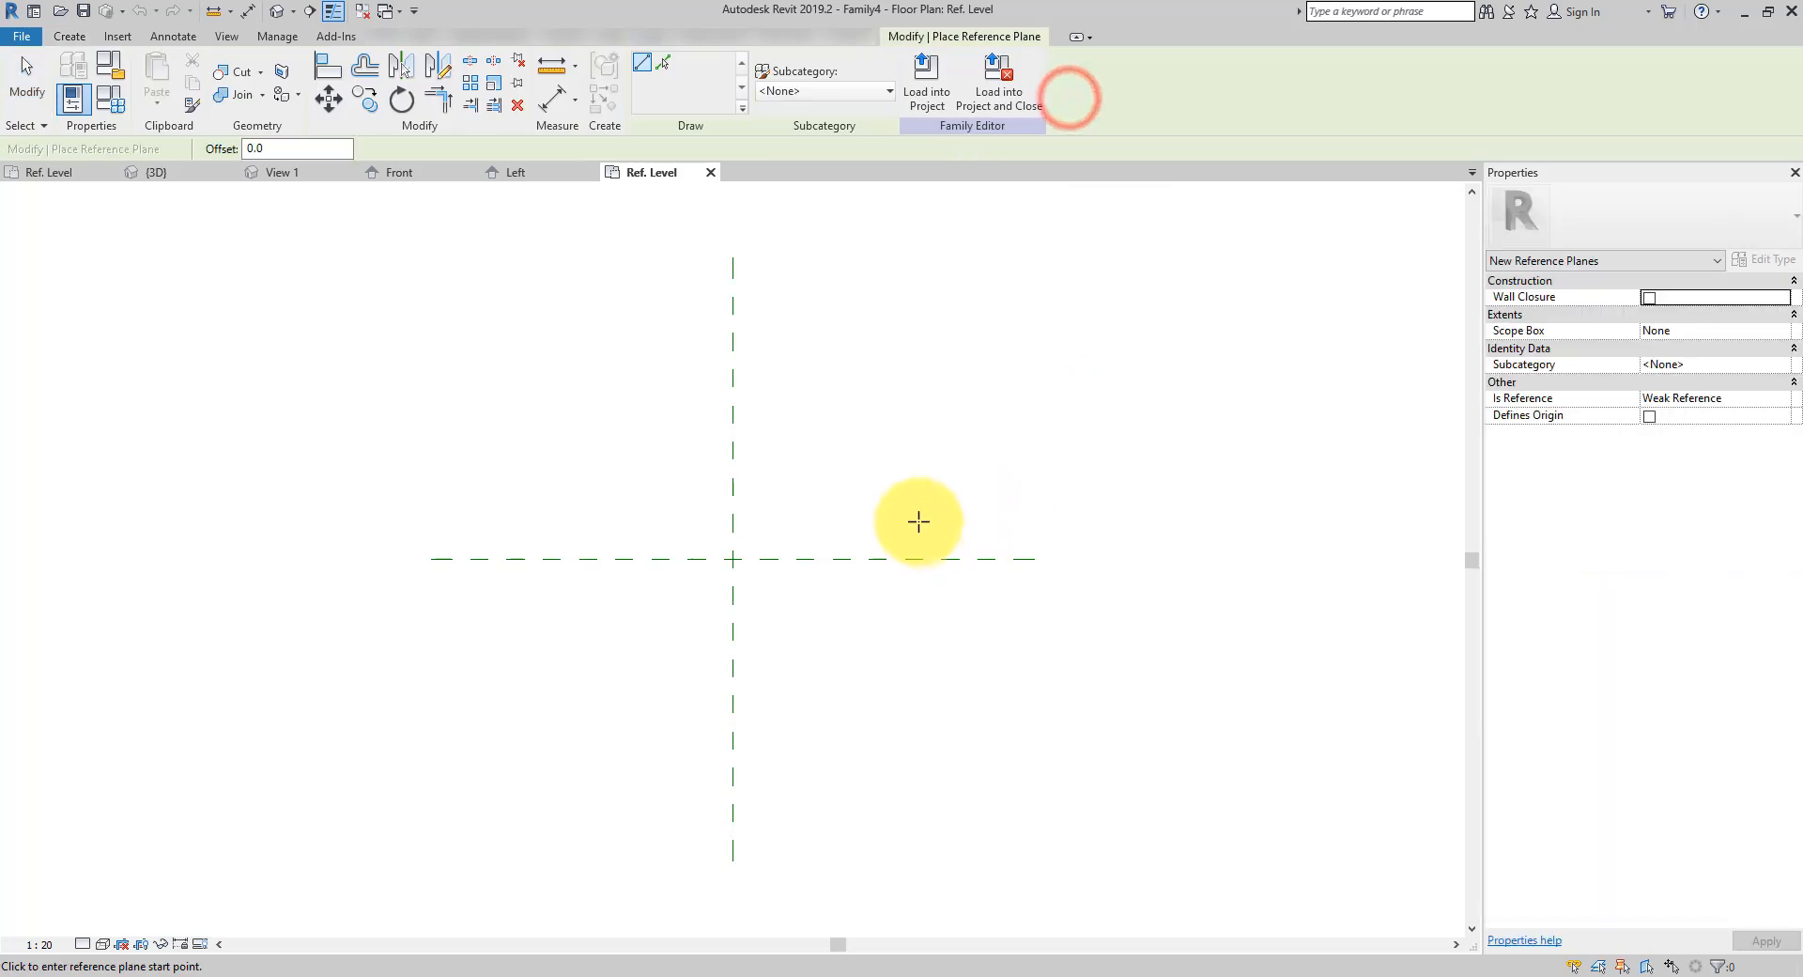
pyautogui.click(902, 502)
pyautogui.click(903, 599)
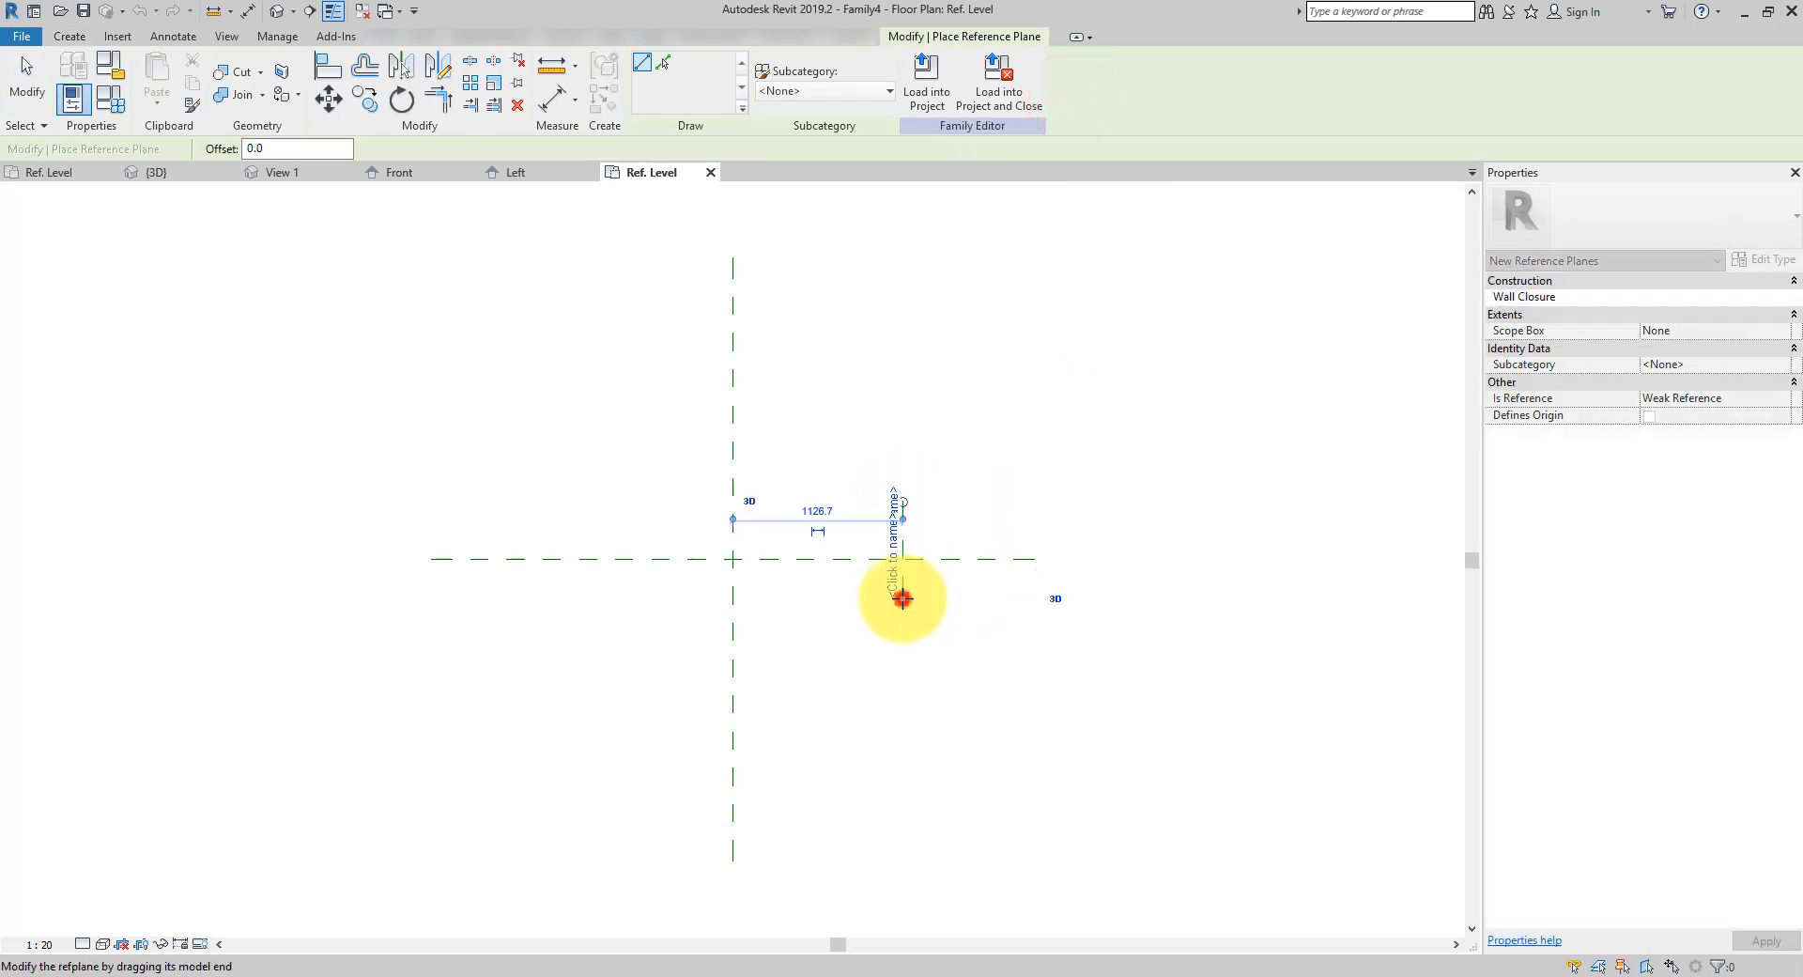
pyautogui.click(35, 91)
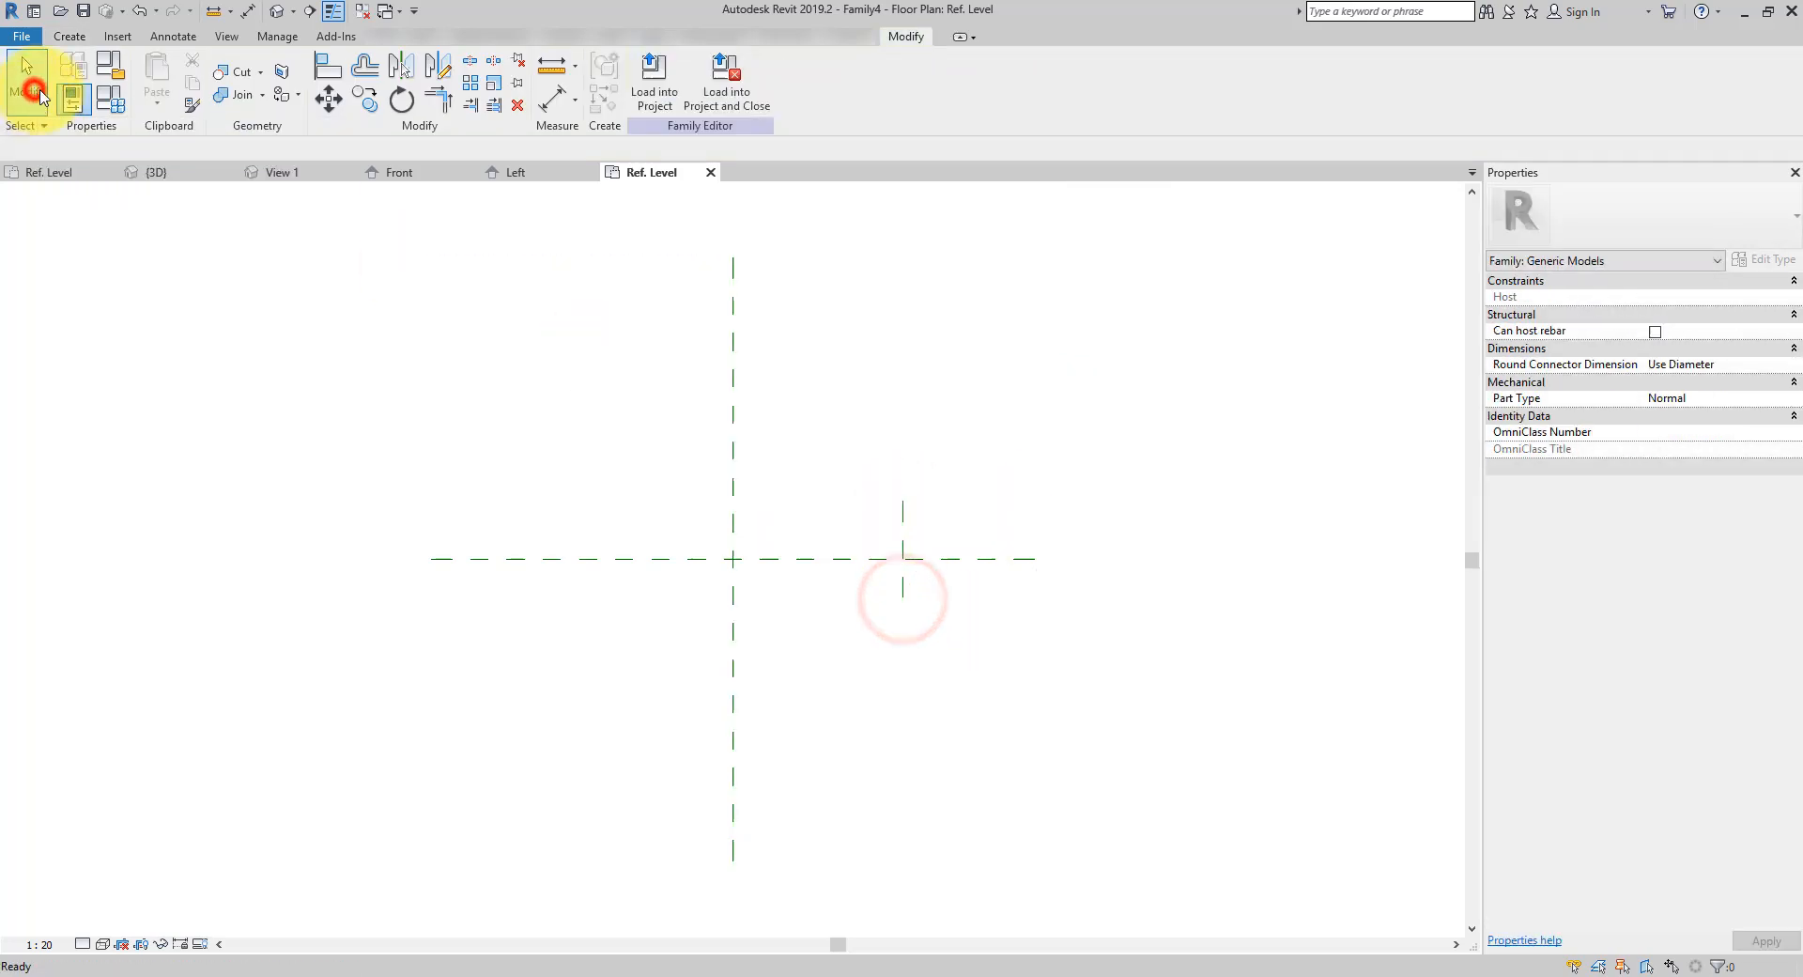
# Add an aligned dimension between the Center (Left/Right) plane and the new vertical reference plane
pyautogui.click(247, 12)
pyautogui.click(731, 466)
pyautogui.click(909, 511)
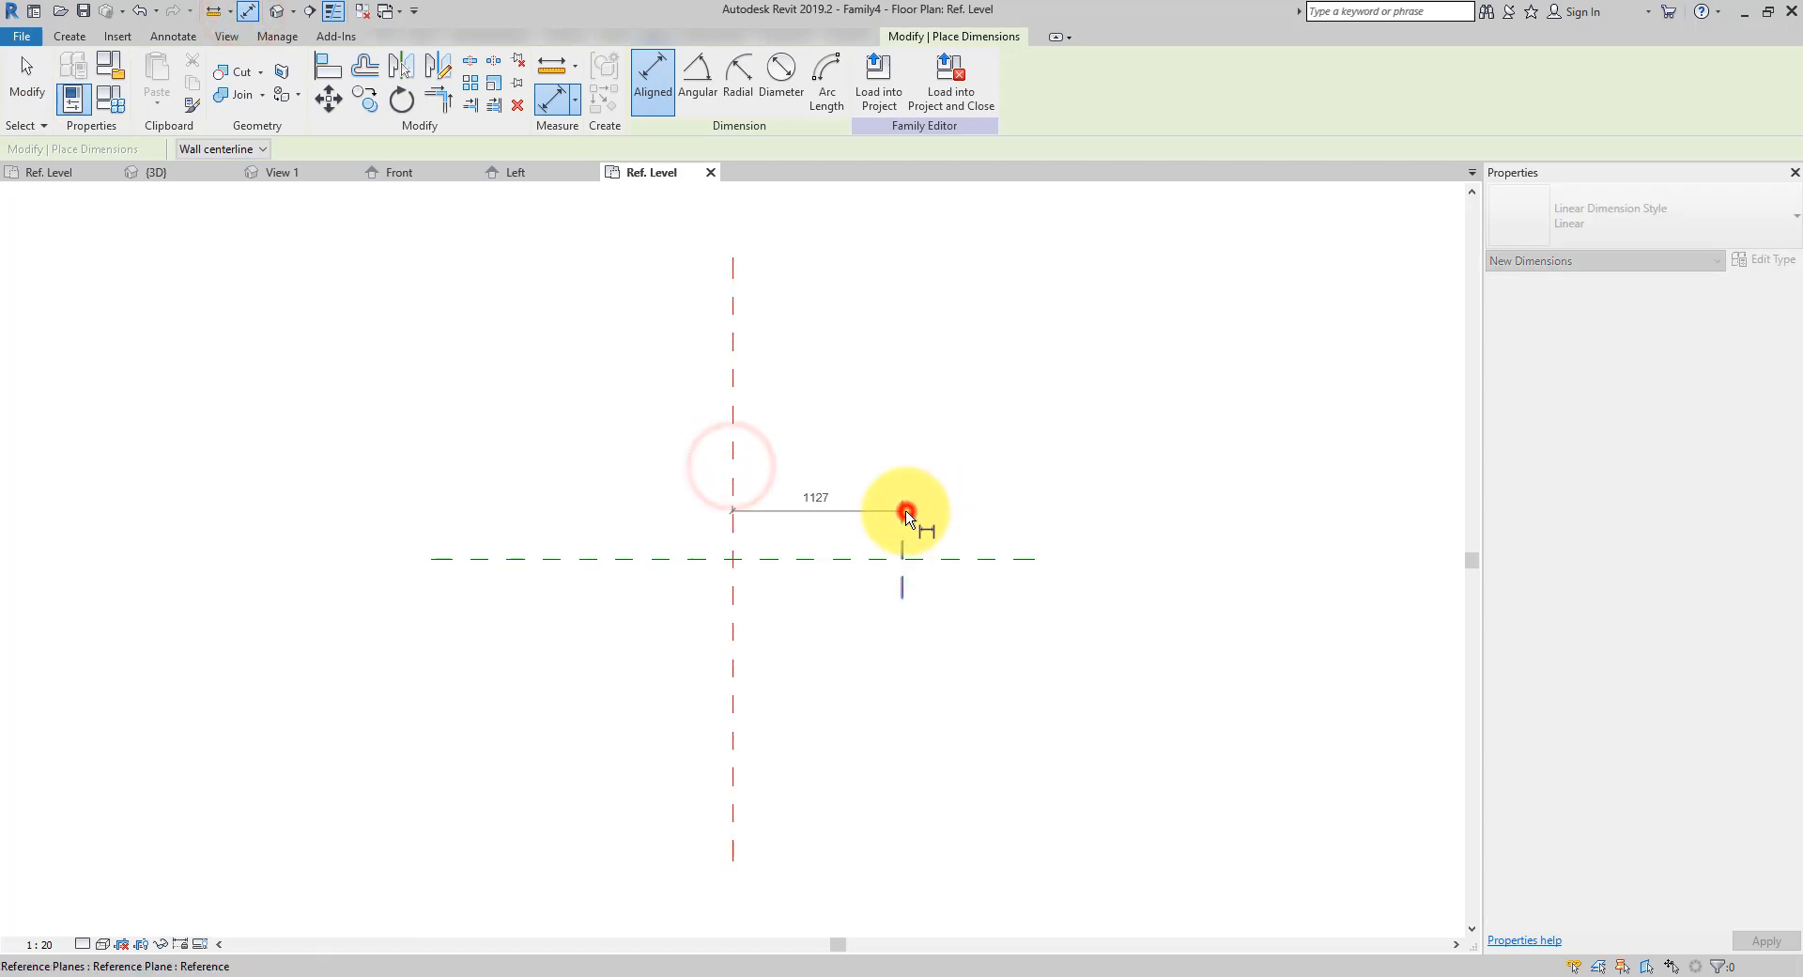
pyautogui.click(889, 474)
pyautogui.click(35, 91)
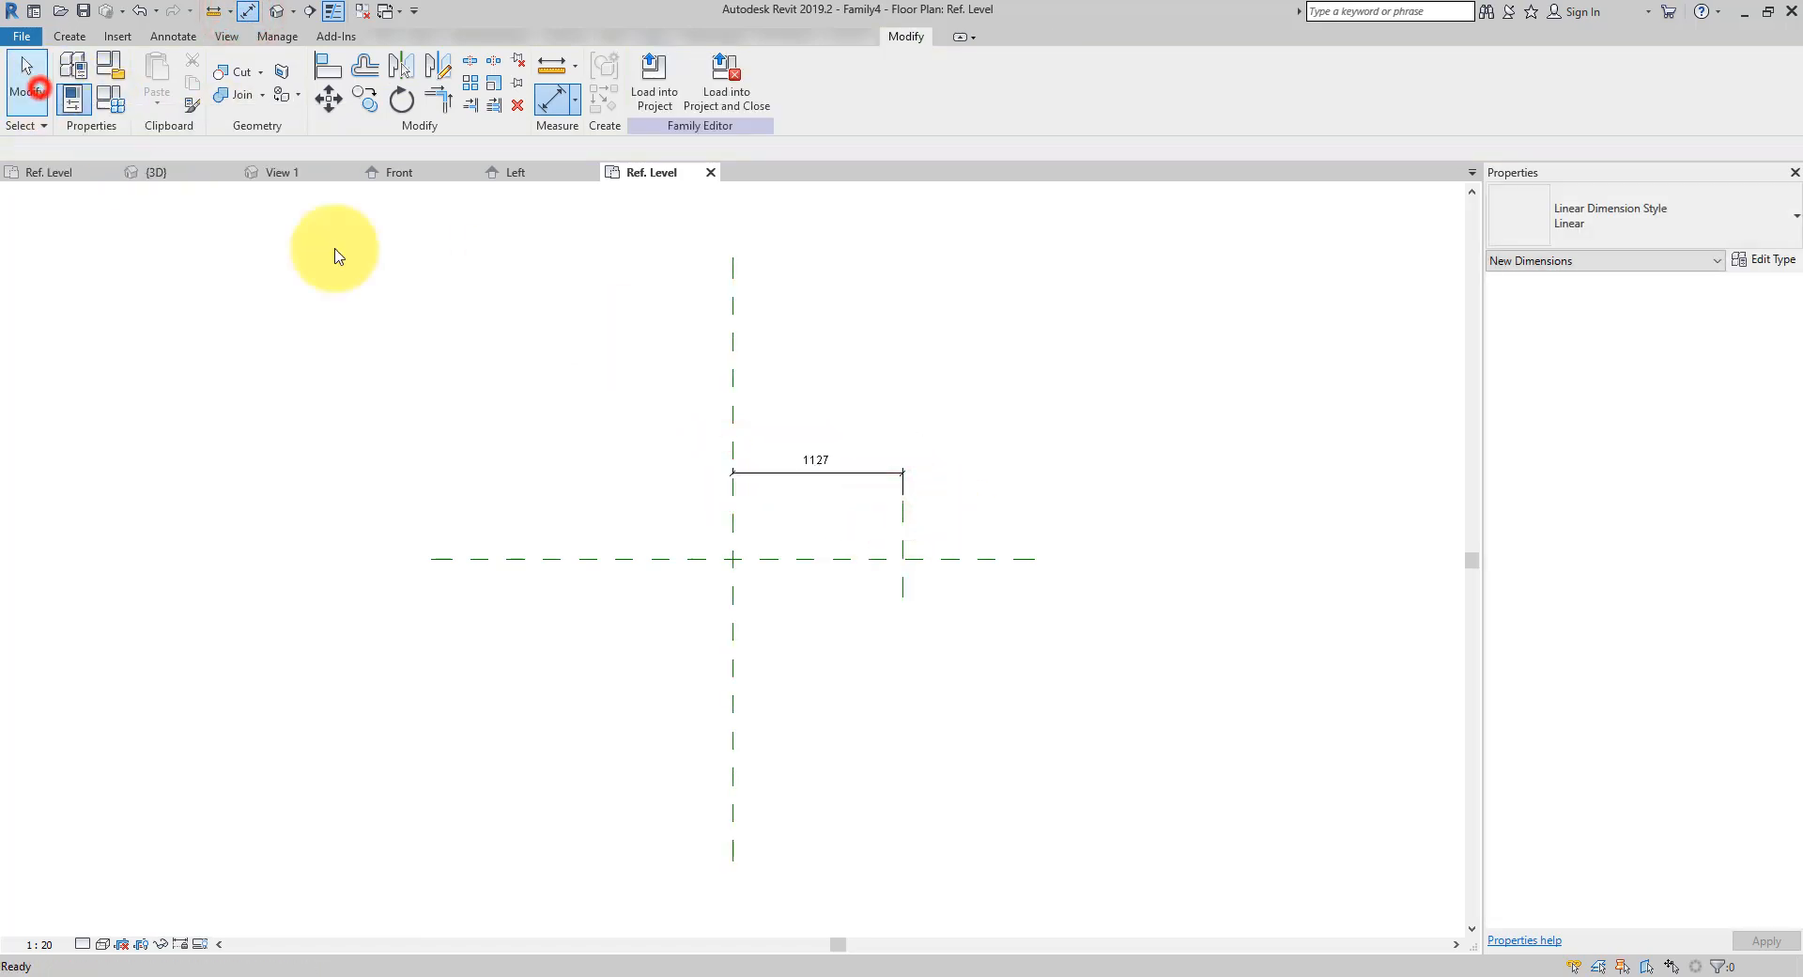
# Label the horizontal dimension with a new type family parameter named PanelWidth, grouped under Dimensions
pyautogui.click(808, 459)
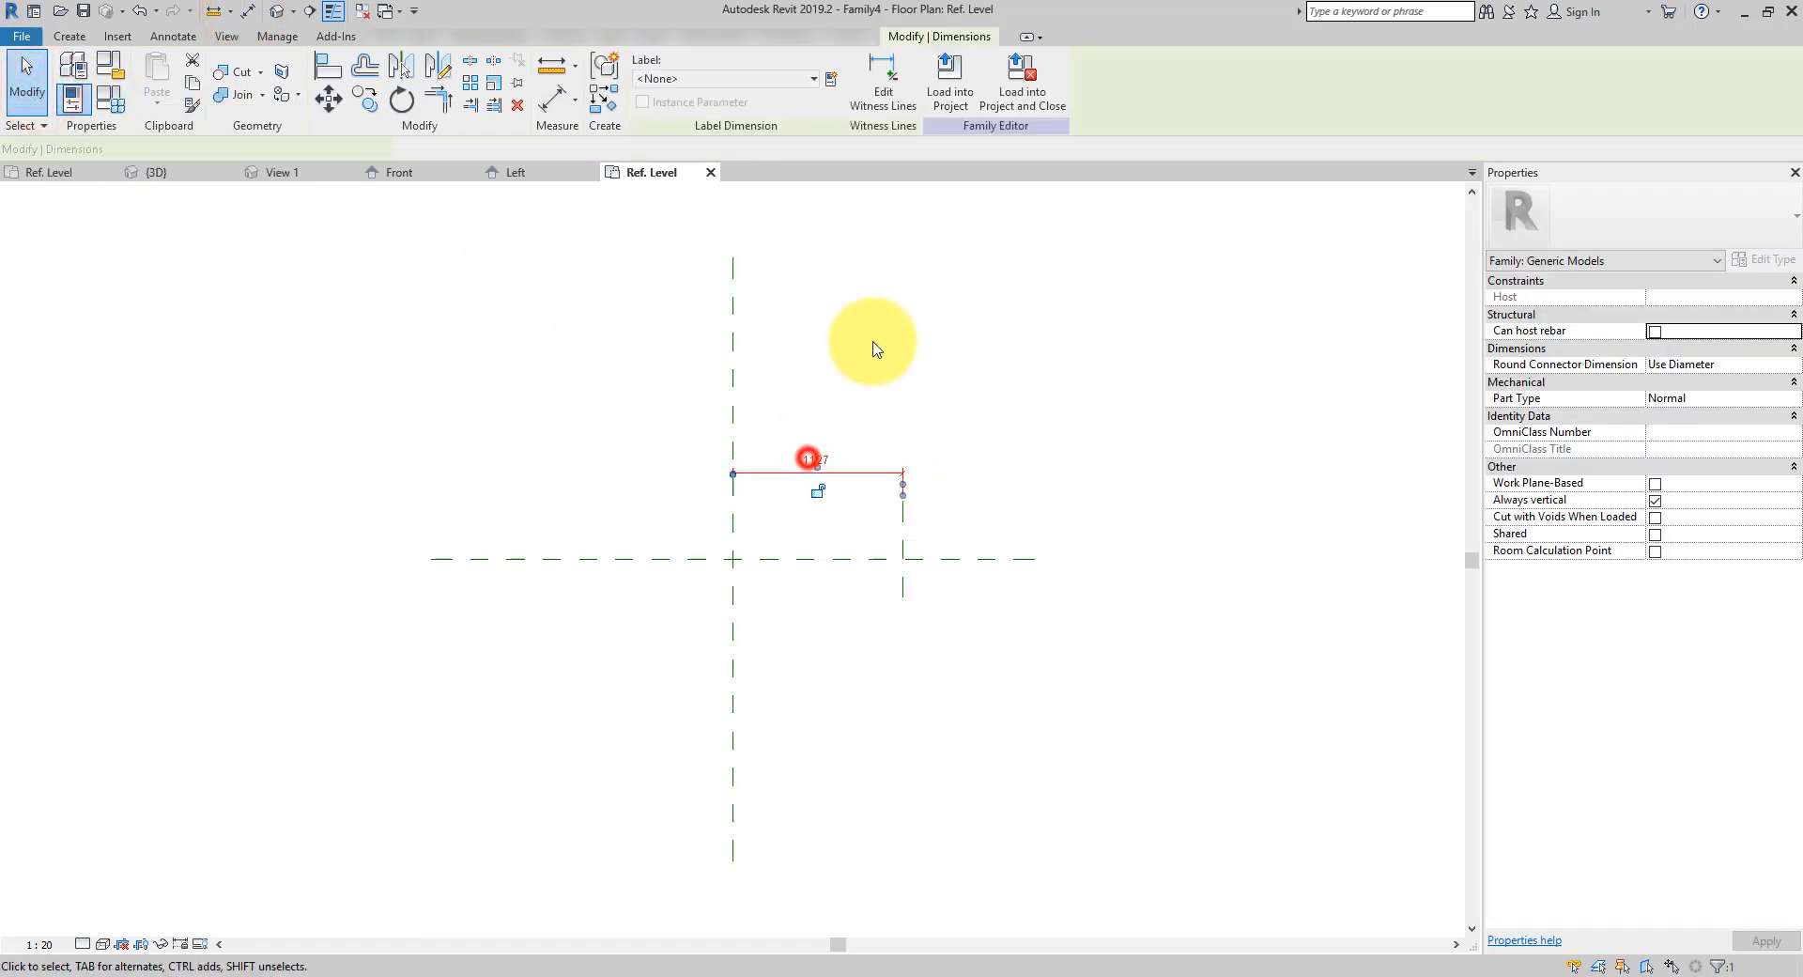
pyautogui.click(830, 79)
pyautogui.moveTo(1175, 352); pyautogui.dragTo(1067, 335)
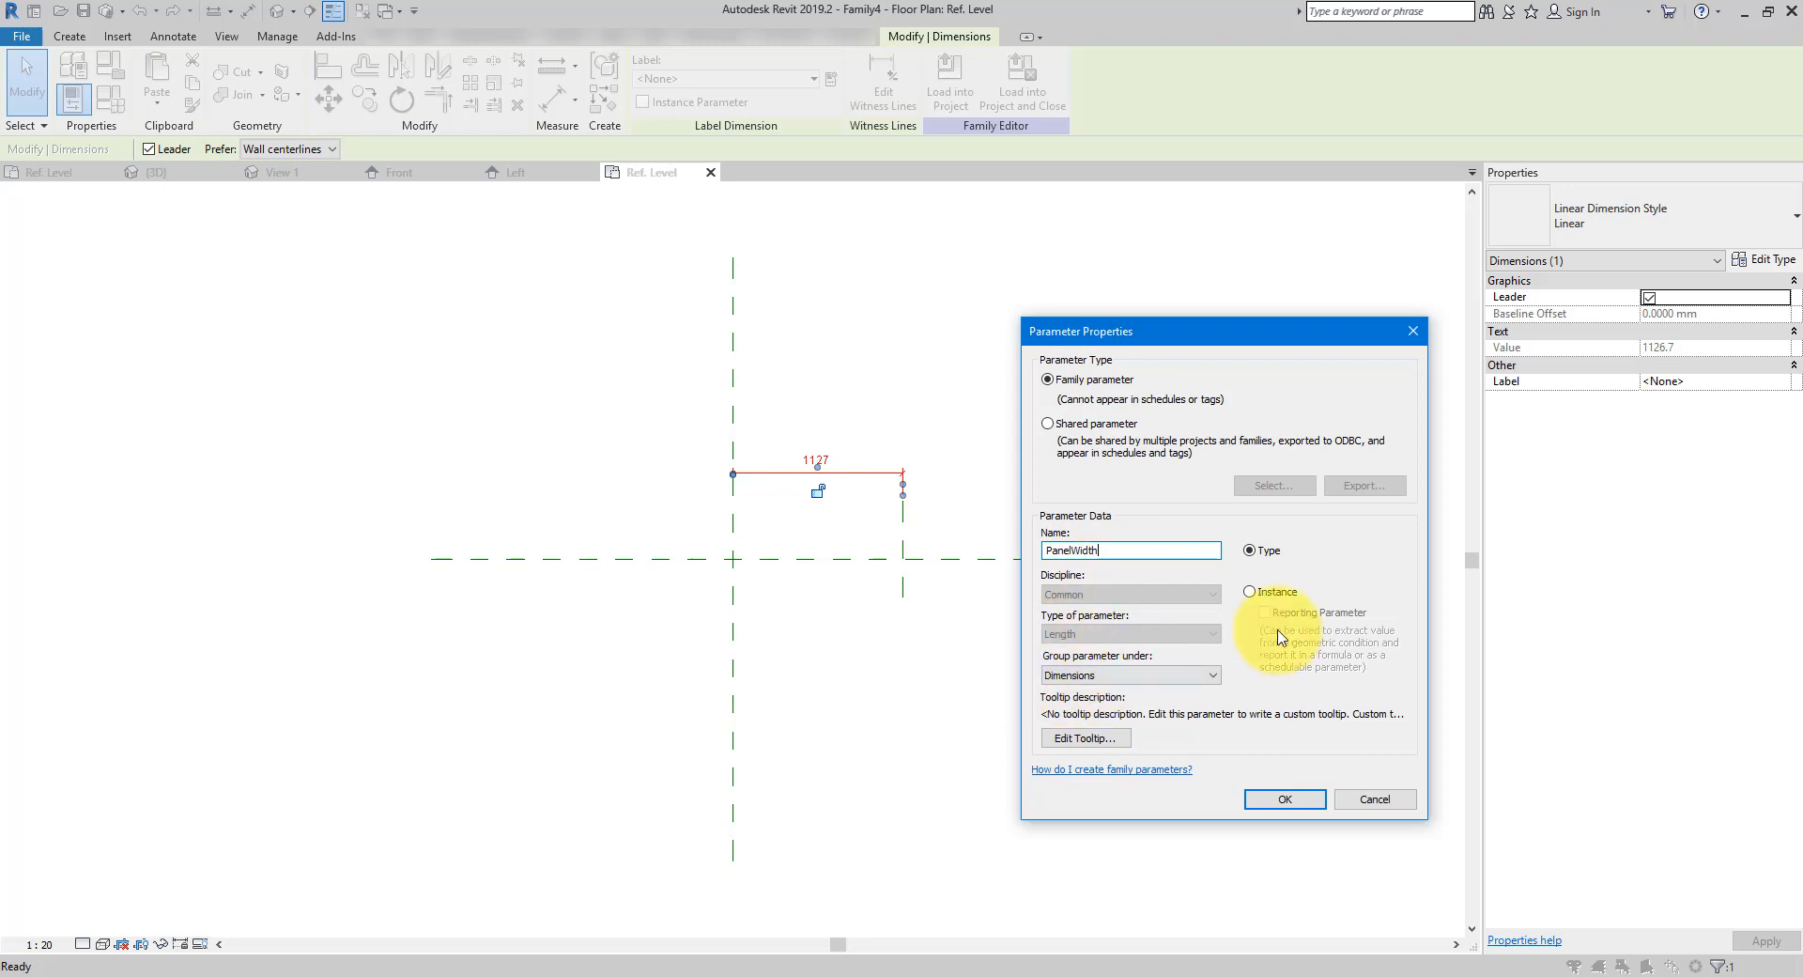
pyautogui.click(1260, 552)
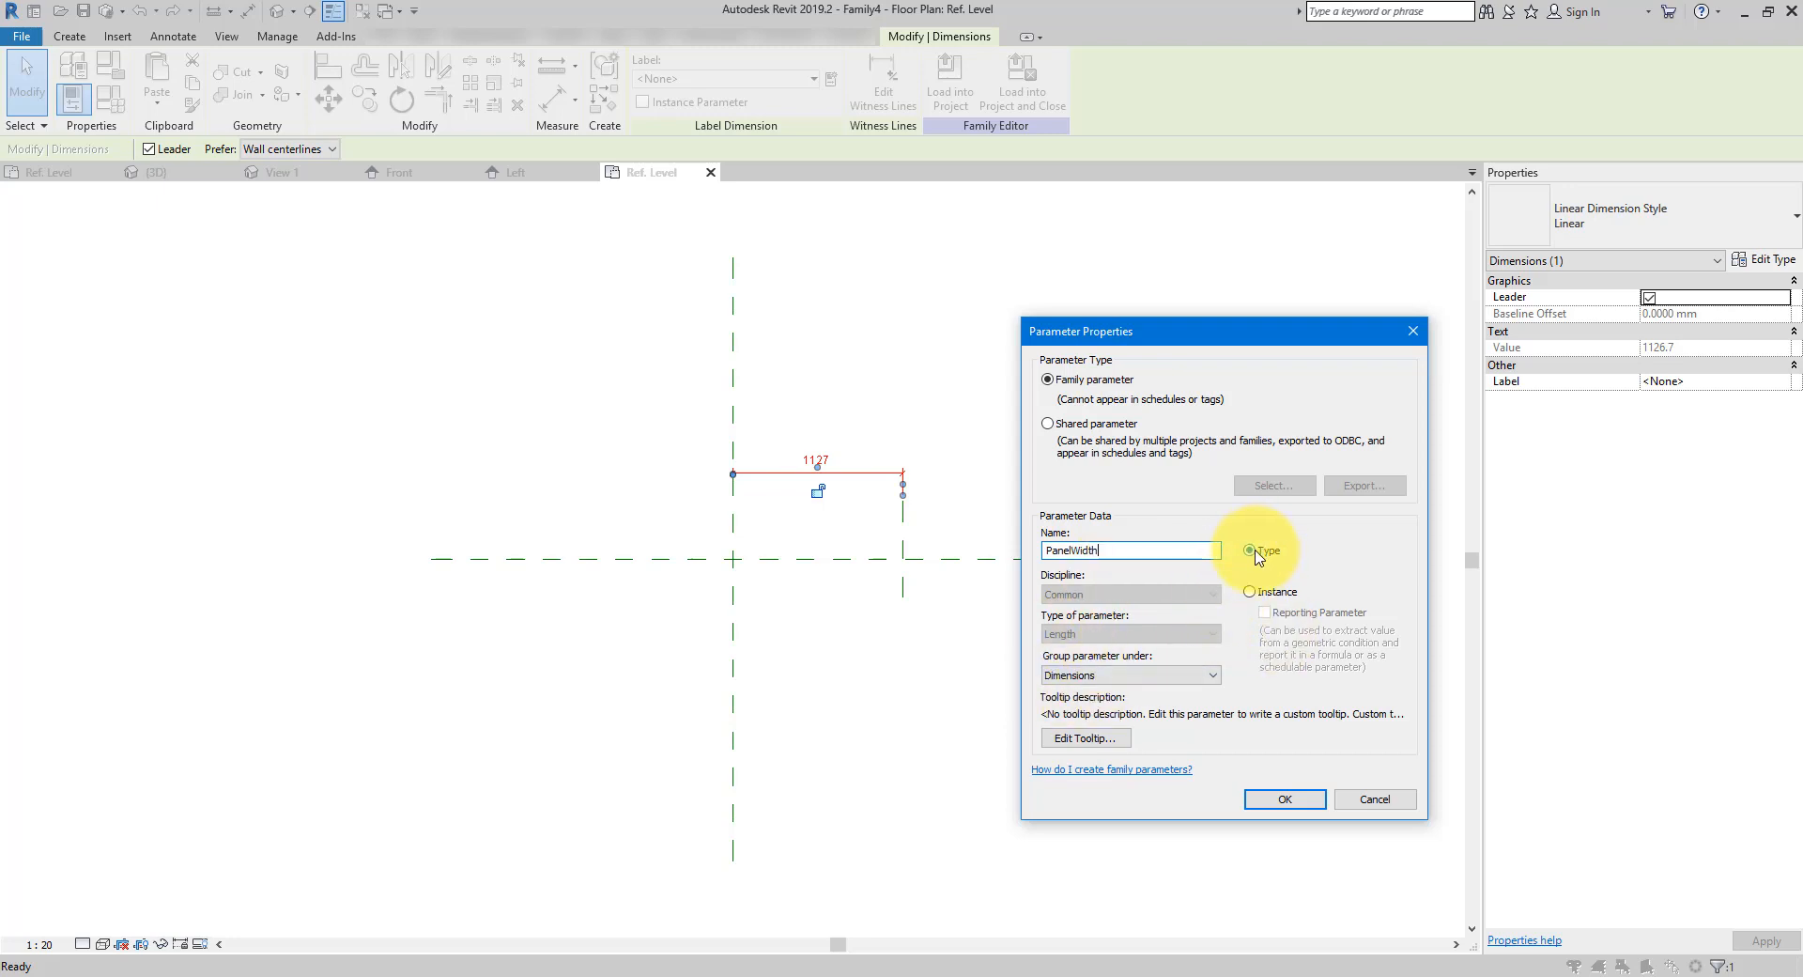
pyautogui.click(1285, 799)
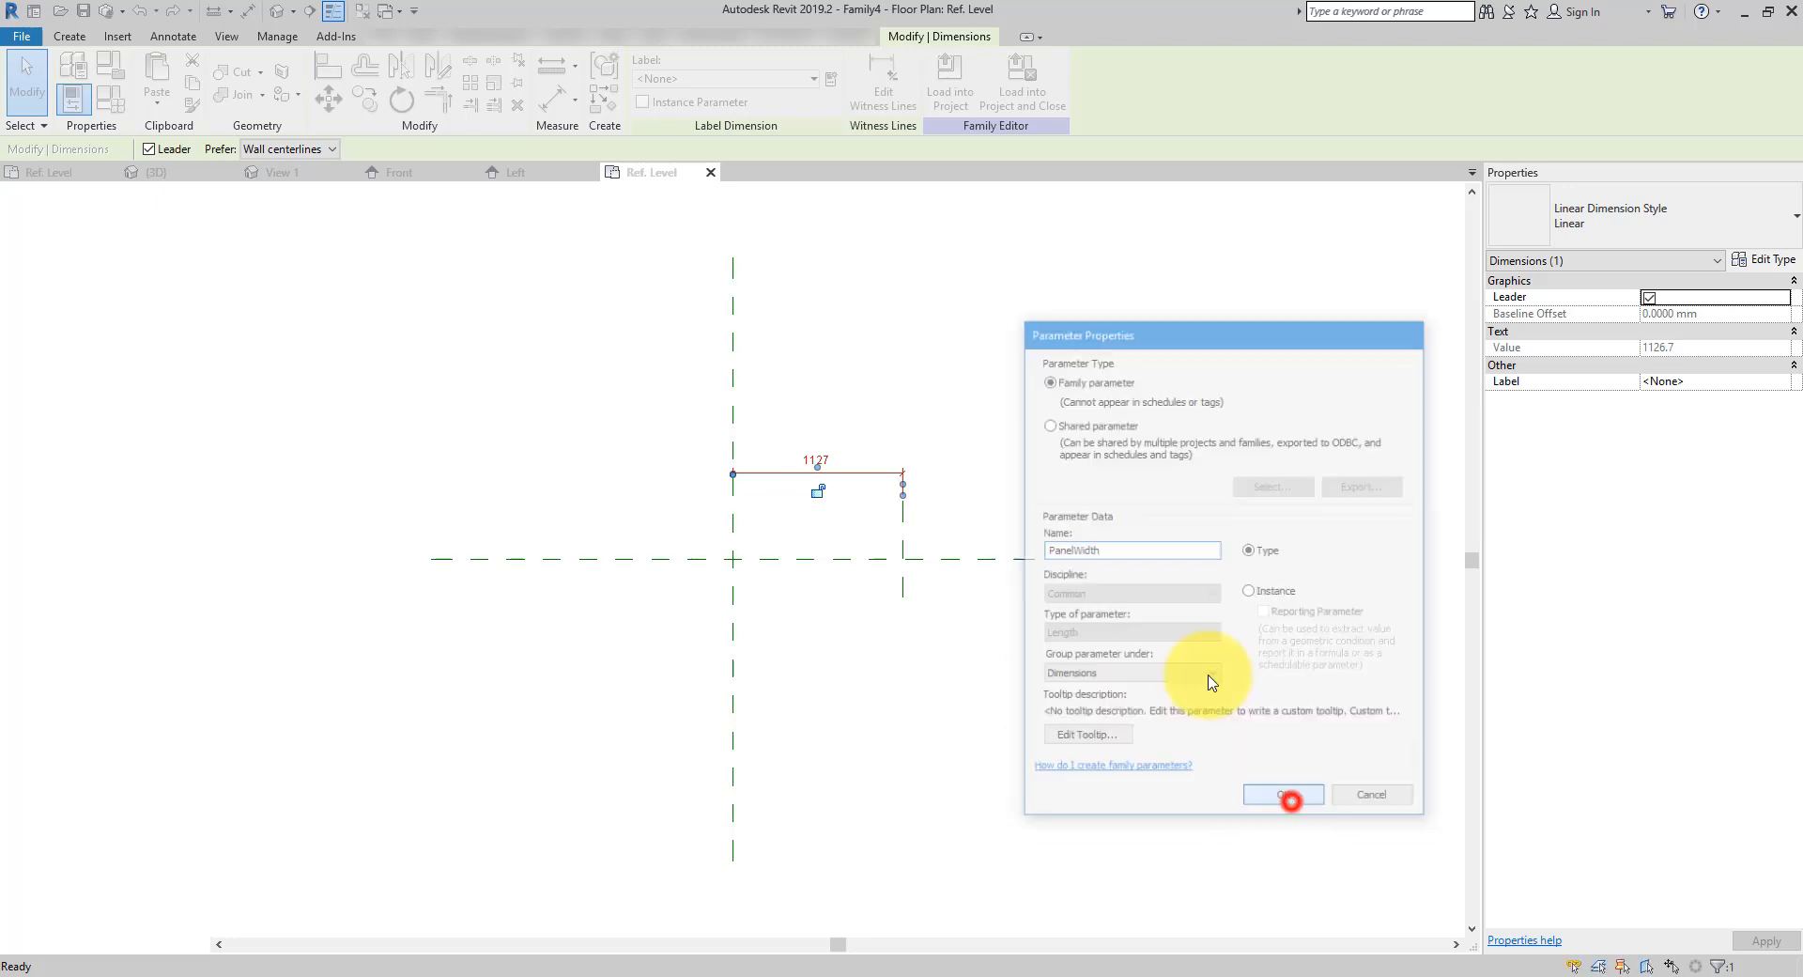
pyautogui.click(1076, 471)
pyautogui.scroll(2, 836, 559)
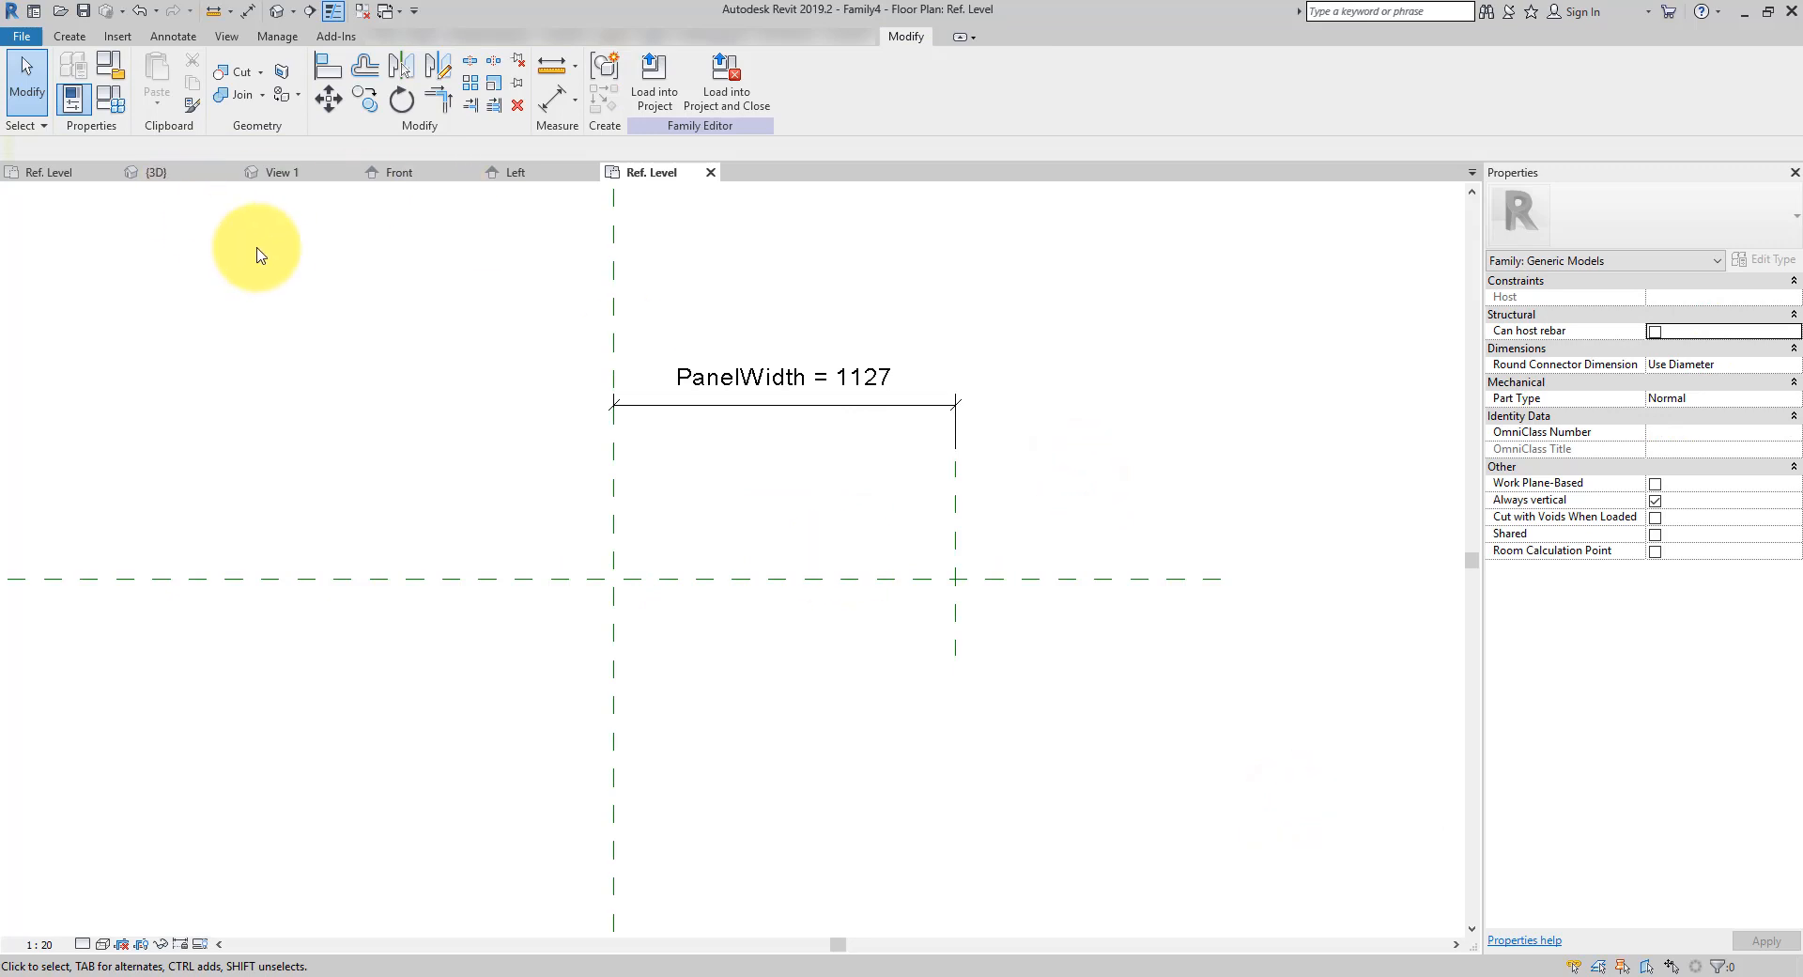
# Show the Project Browser, widen it to make the view names readable, and open the Front elevation
pyautogui.press('p')
pyautogui.press('b')
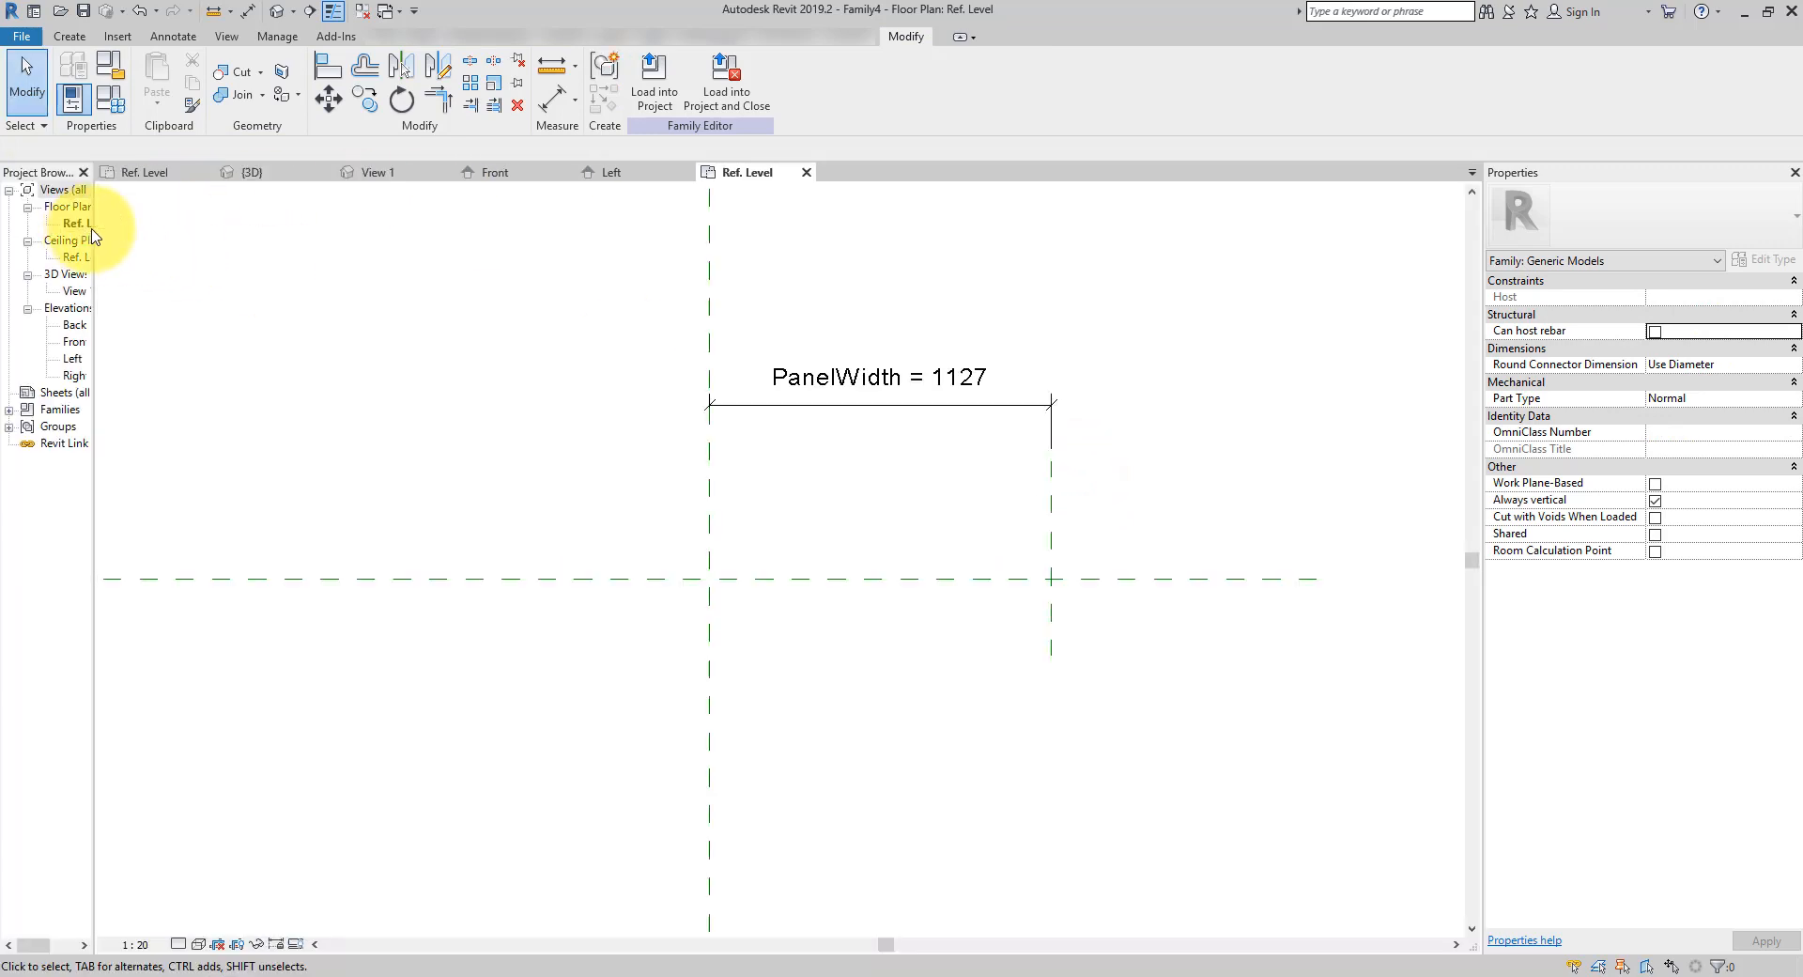
pyautogui.moveTo(93, 227); pyautogui.dragTo(228, 231)
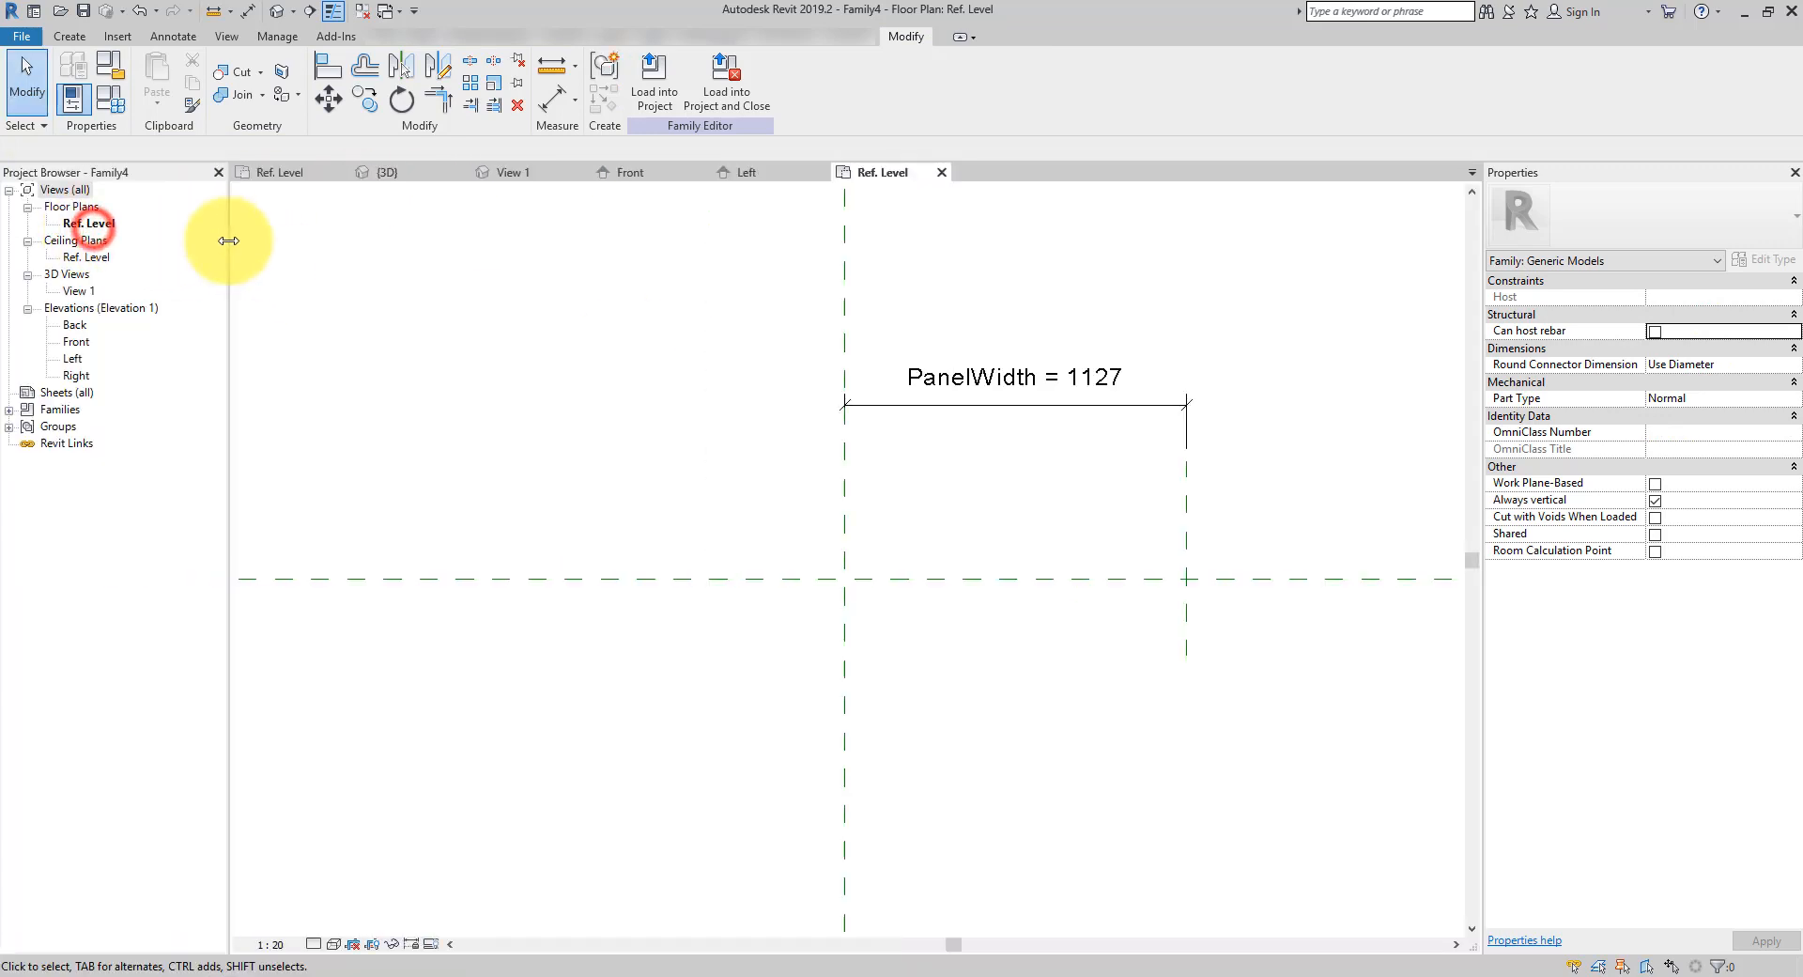
pyautogui.doubleClick(79, 343)
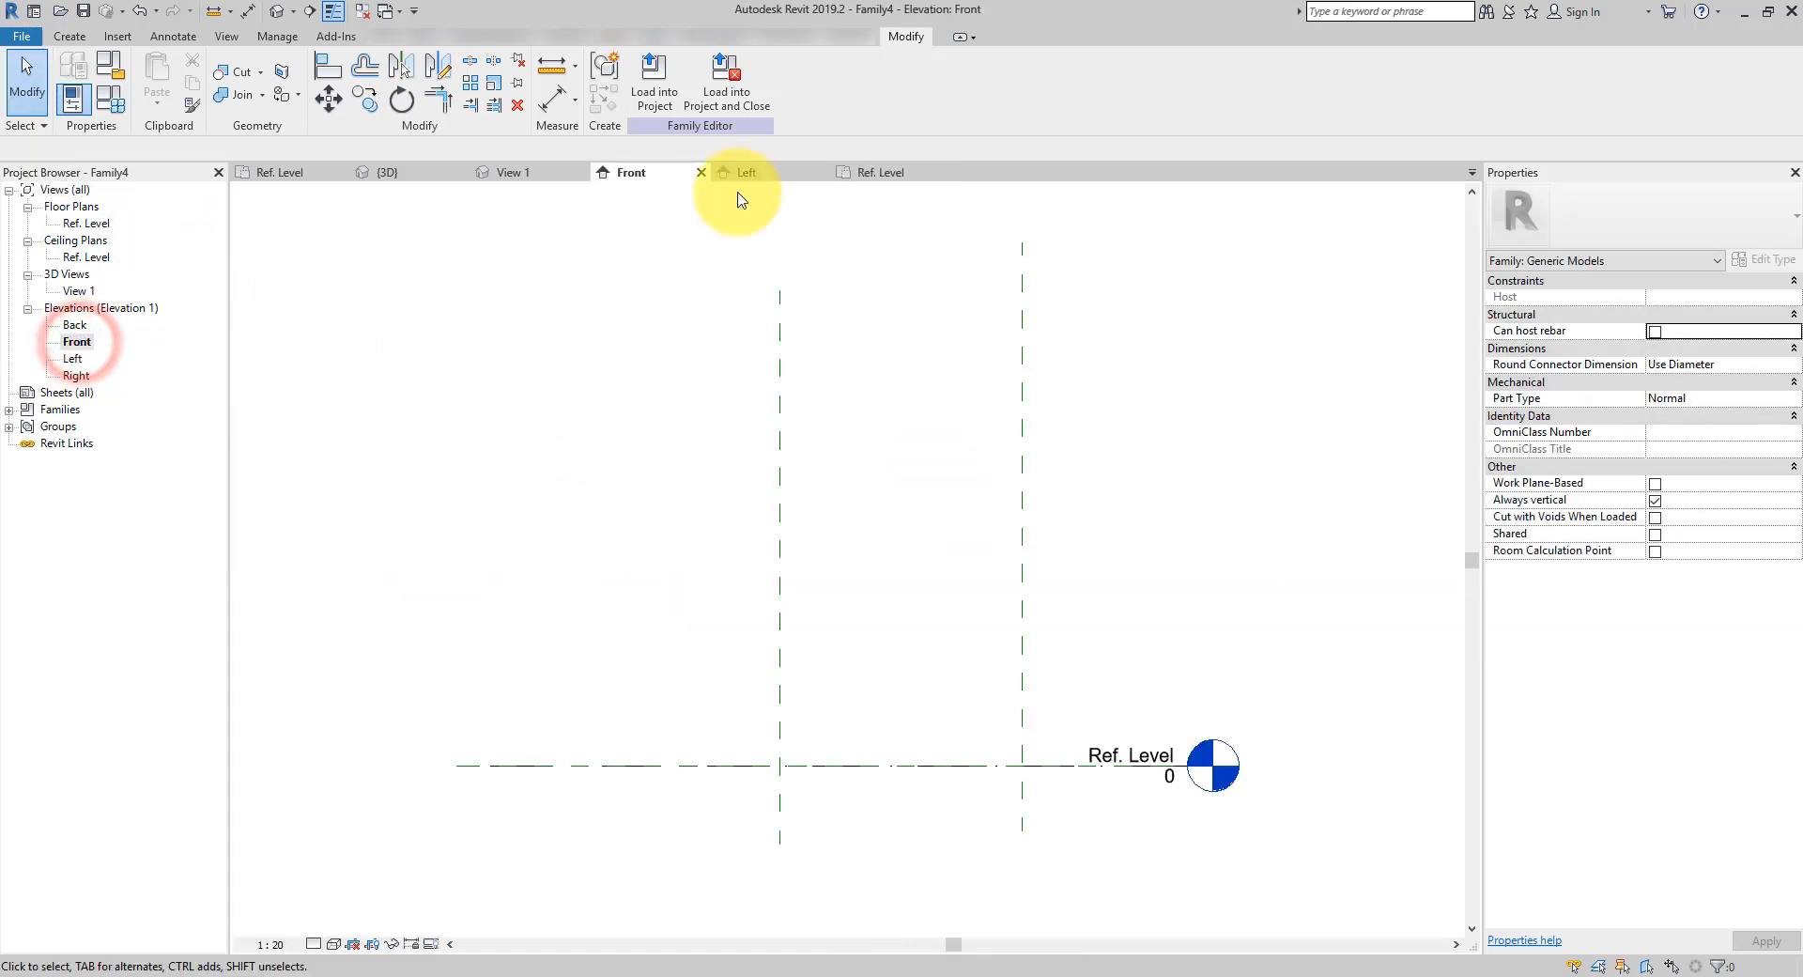
# Draw a horizontal reference plane about 2117 mm above Ref. Level, crossing both vertical reference planes
pyautogui.click(70, 35)
pyautogui.click(1075, 85)
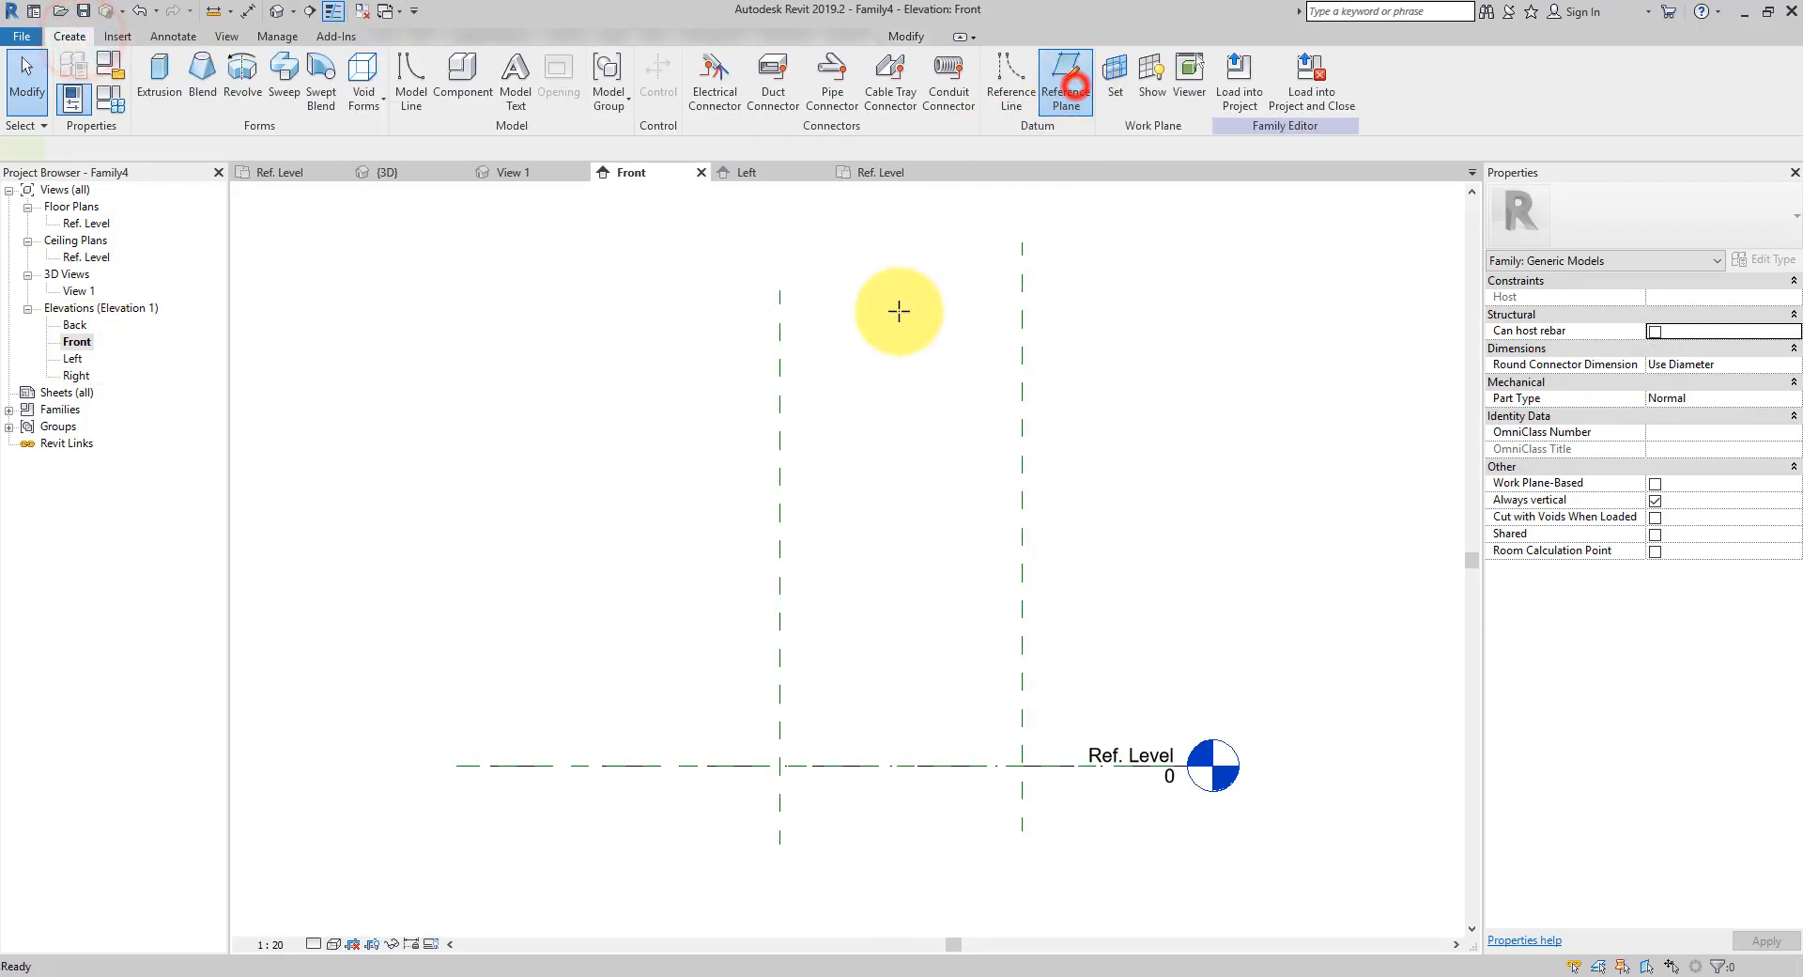
pyautogui.click(725, 311)
pyautogui.click(1130, 311)
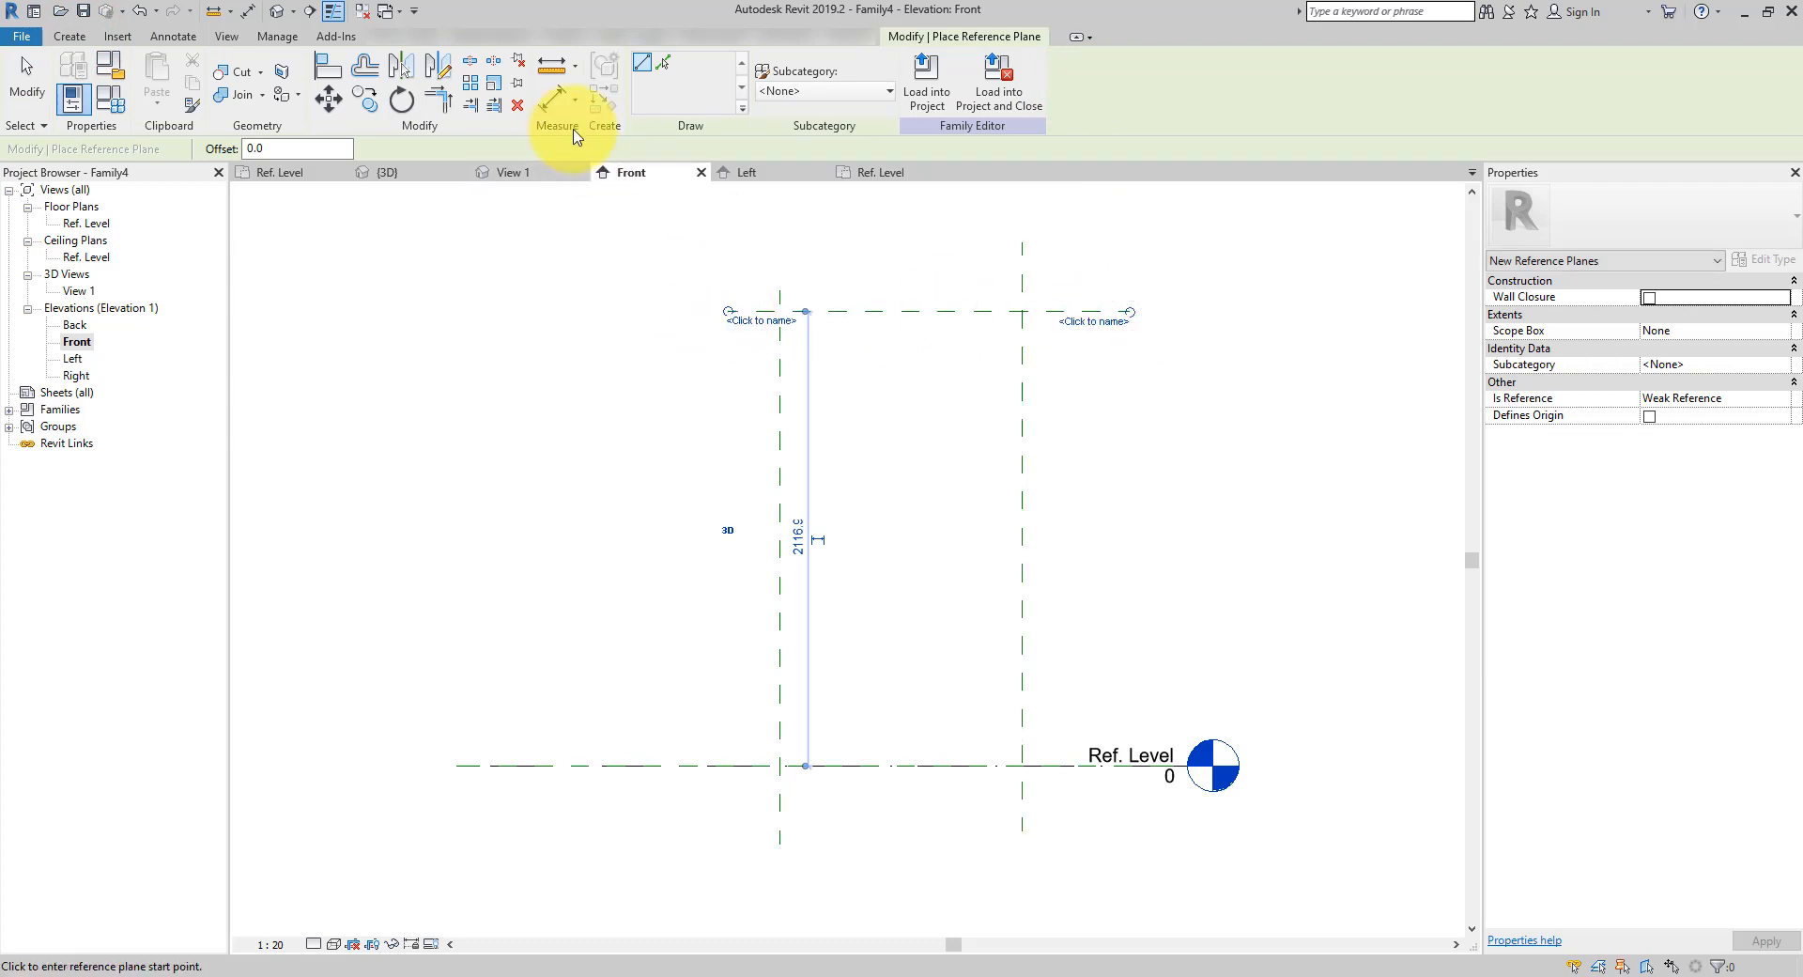
# Add an aligned vertical dimension between the upper reference plane and Ref. Level, placed beside the panel area
pyautogui.click(248, 12)
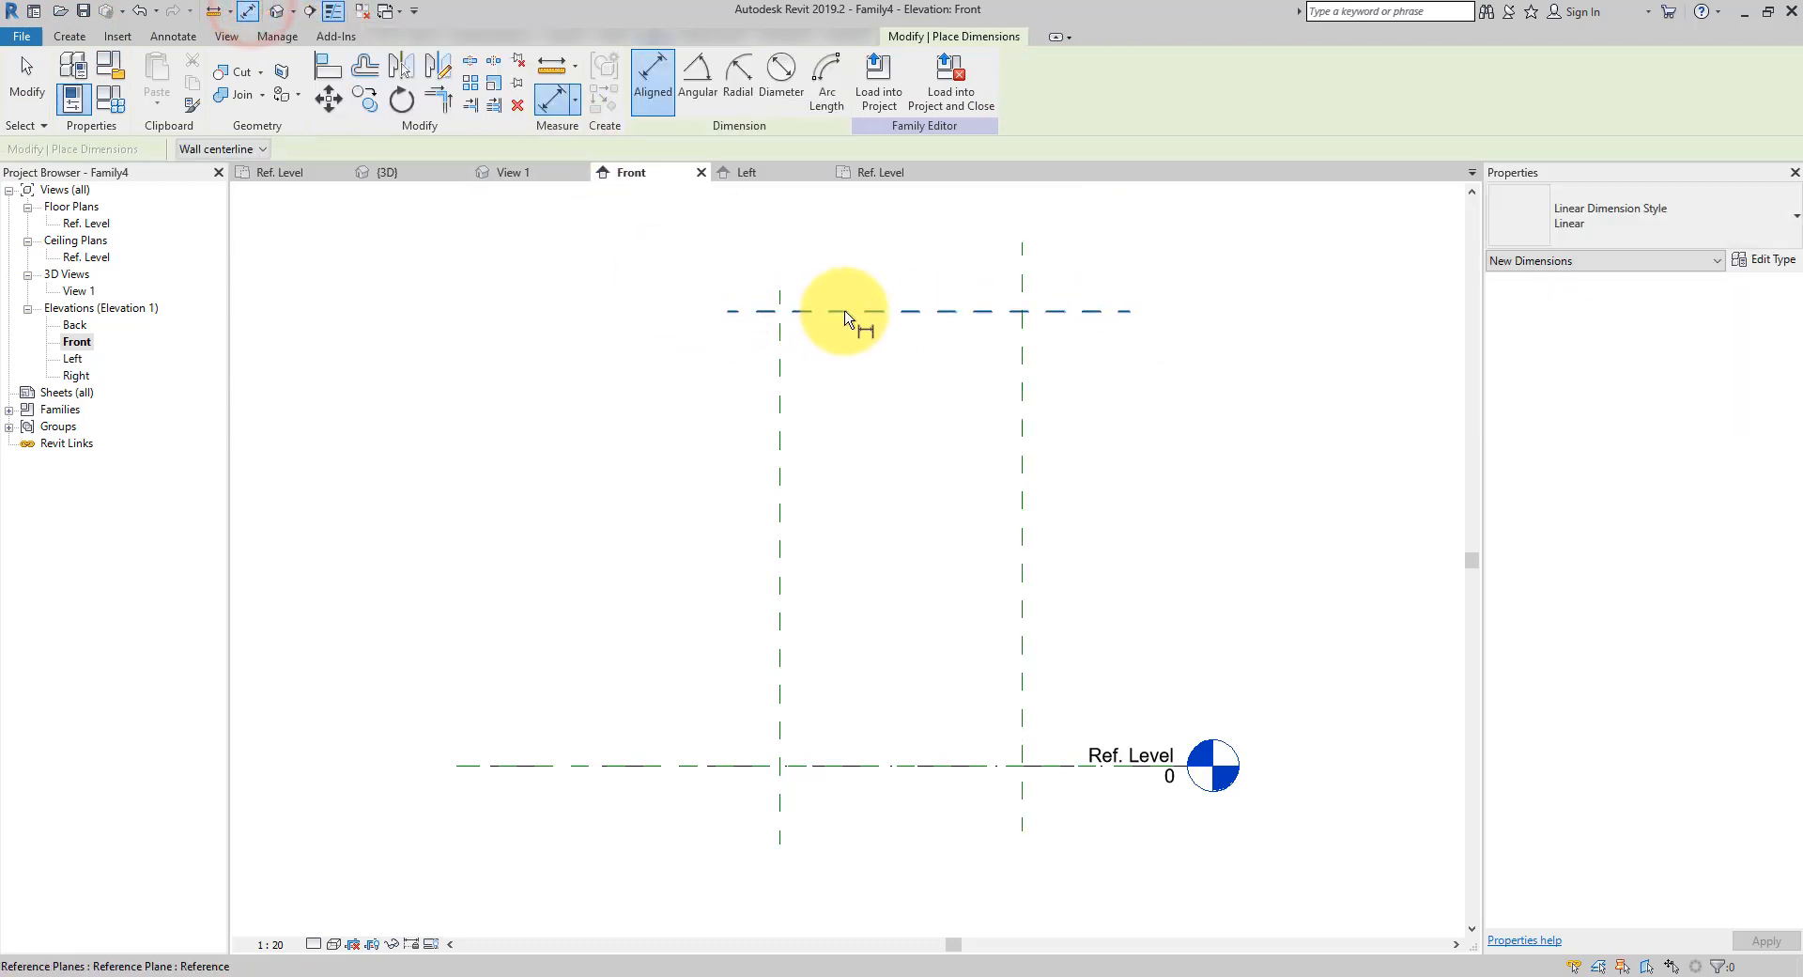
pyautogui.click(844, 313)
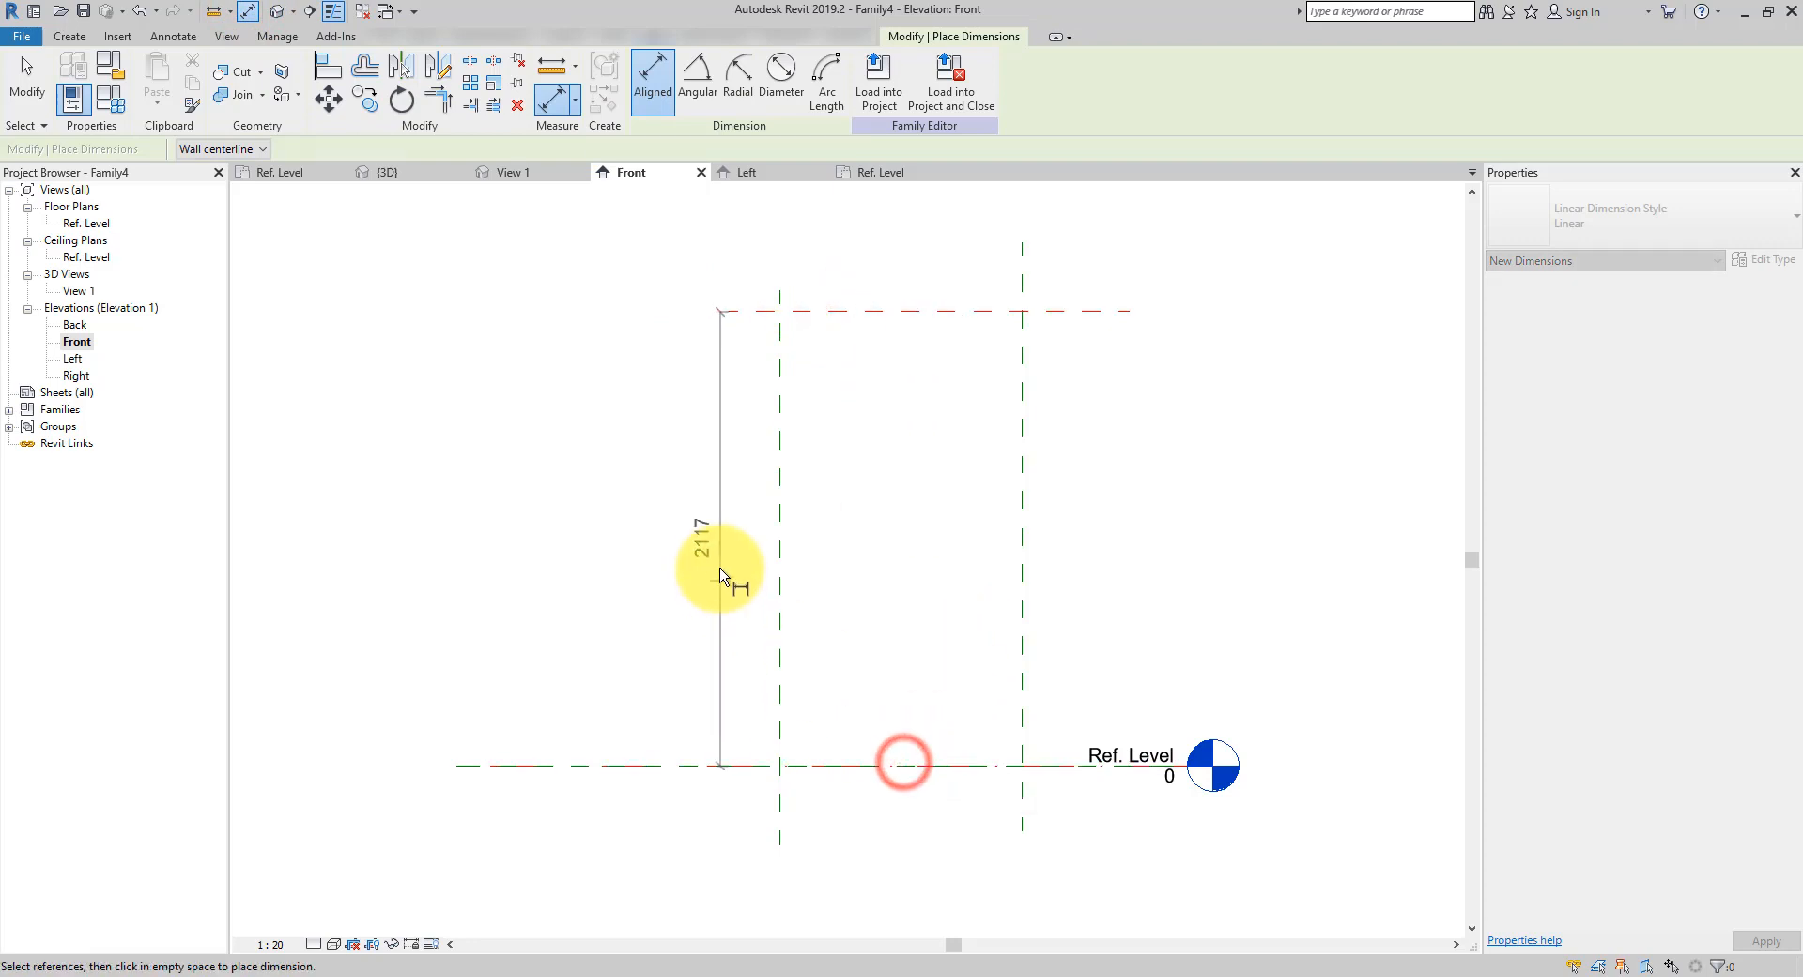
pyautogui.click(723, 563)
pyautogui.press('Escape')
pyautogui.press('Escape')
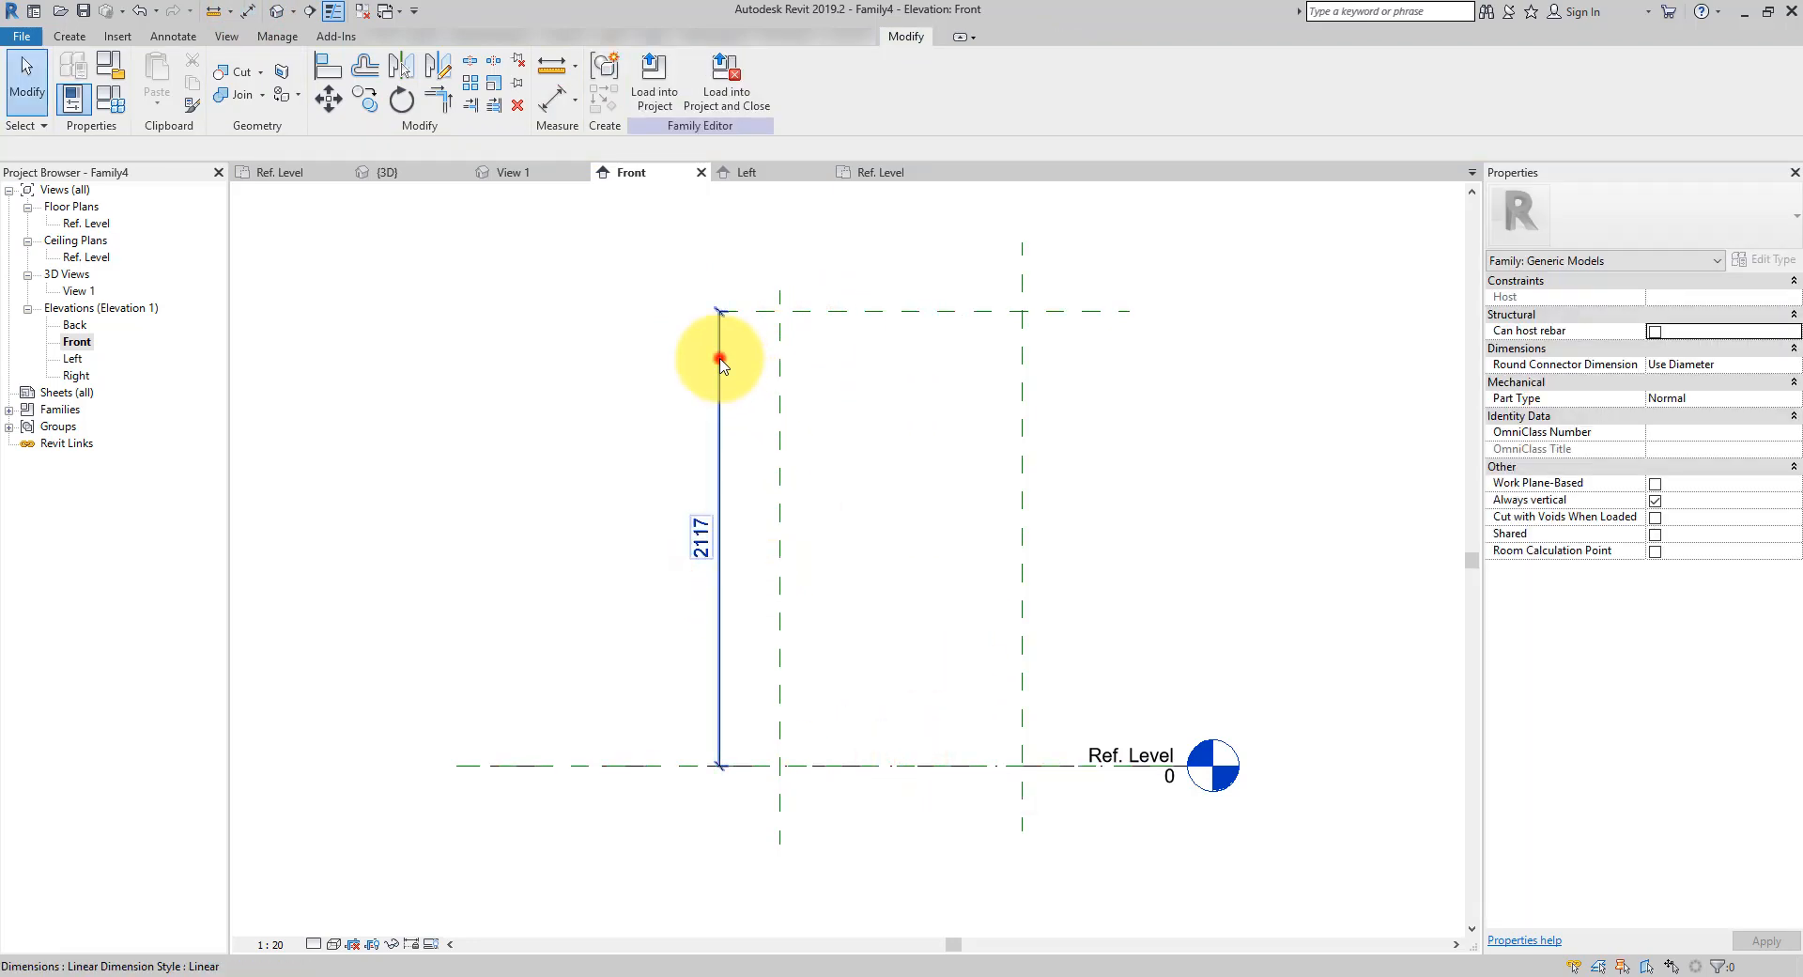
# Label the vertical dimension with a new type family parameter named Height, grouped under Dimensions
pyautogui.click(719, 357)
pyautogui.click(828, 82)
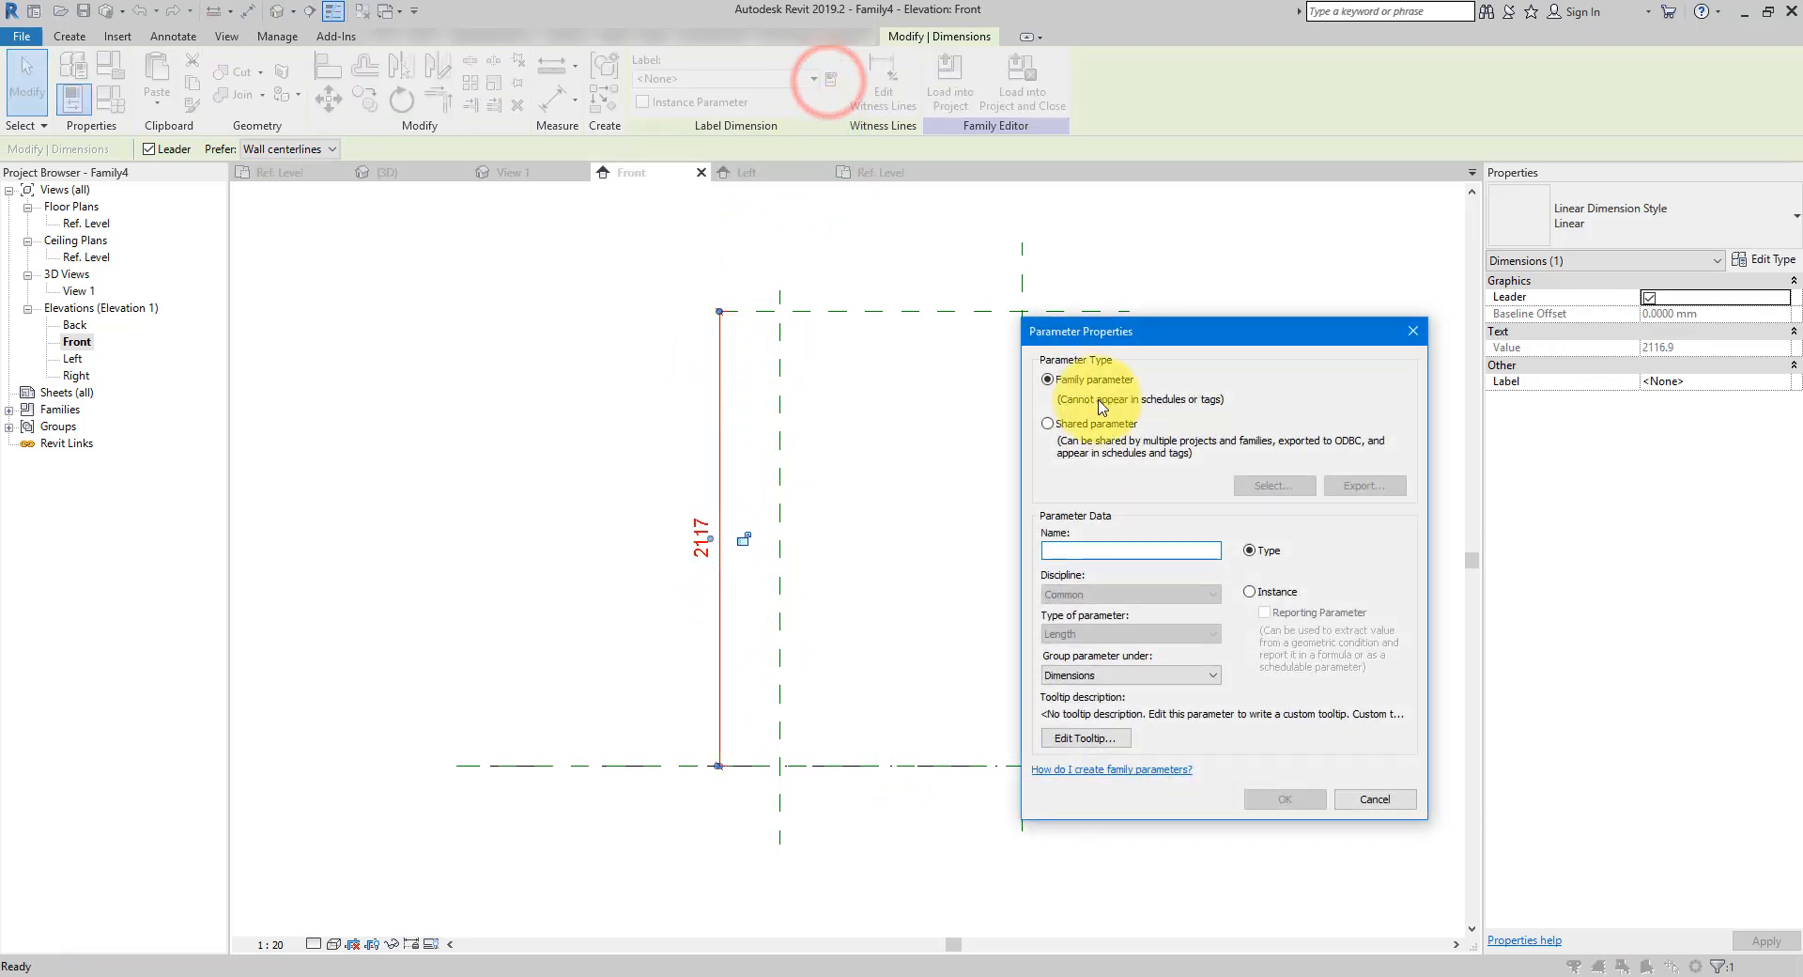
pyautogui.moveTo(1080, 338); pyautogui.dragTo(944, 231)
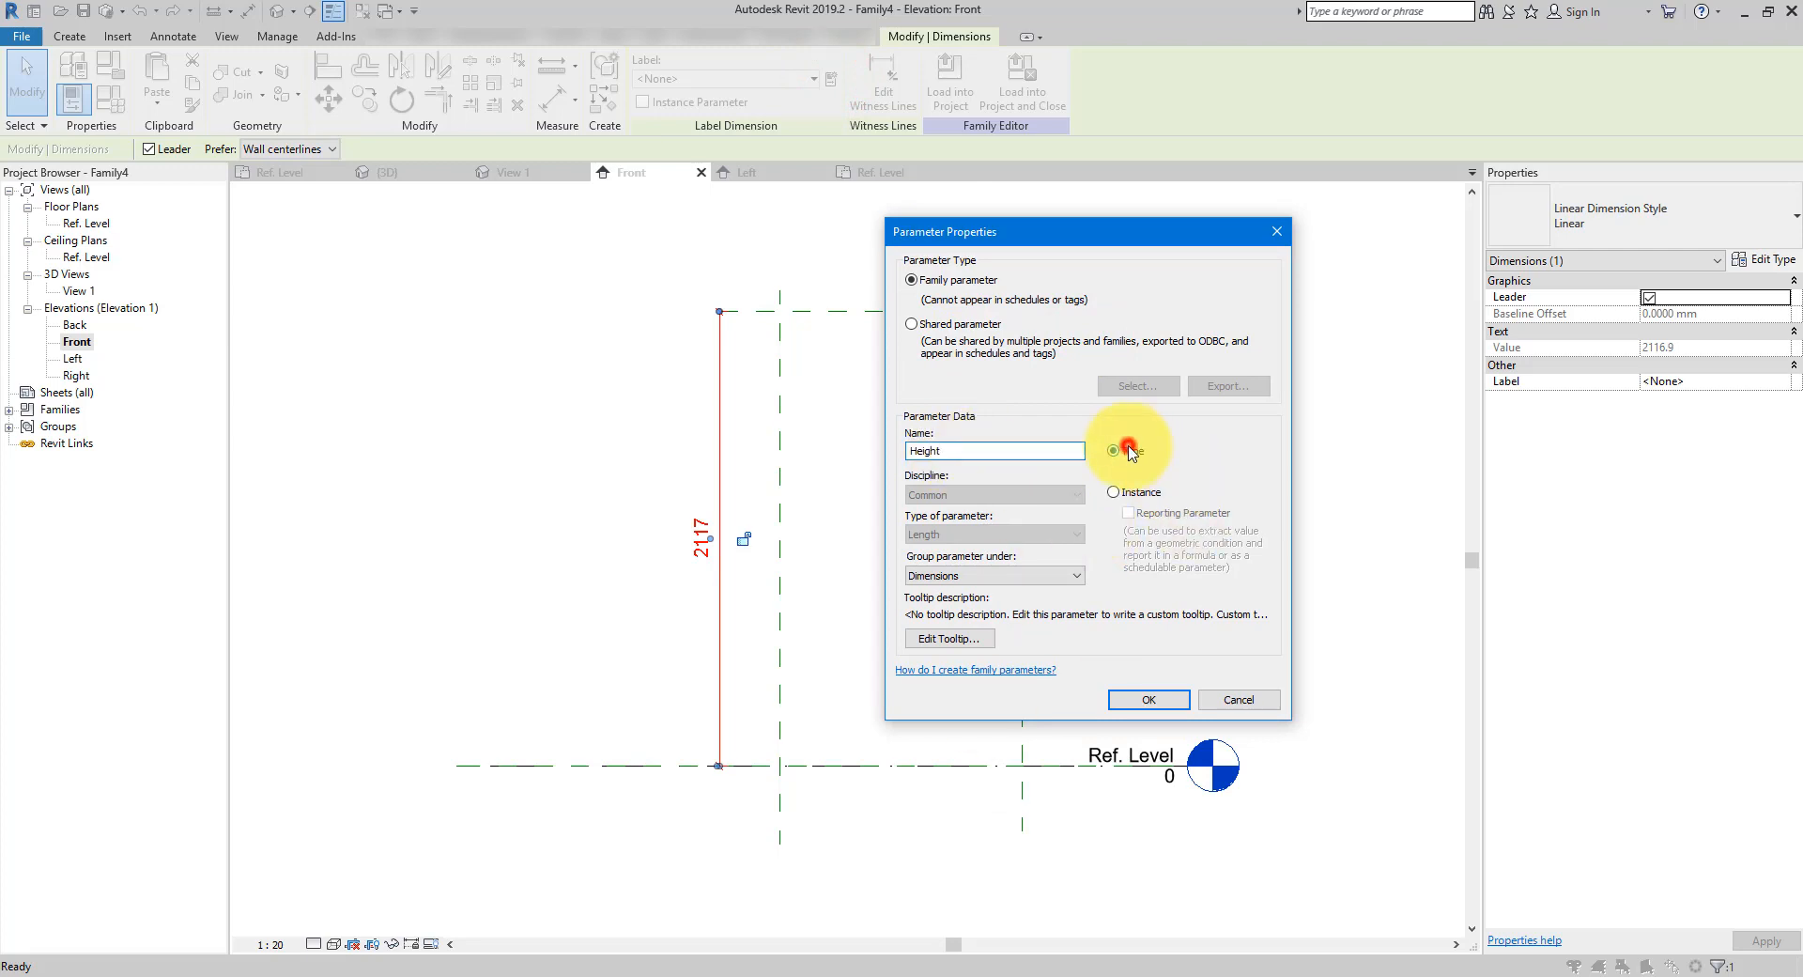
pyautogui.click(1150, 699)
pyautogui.click(910, 563)
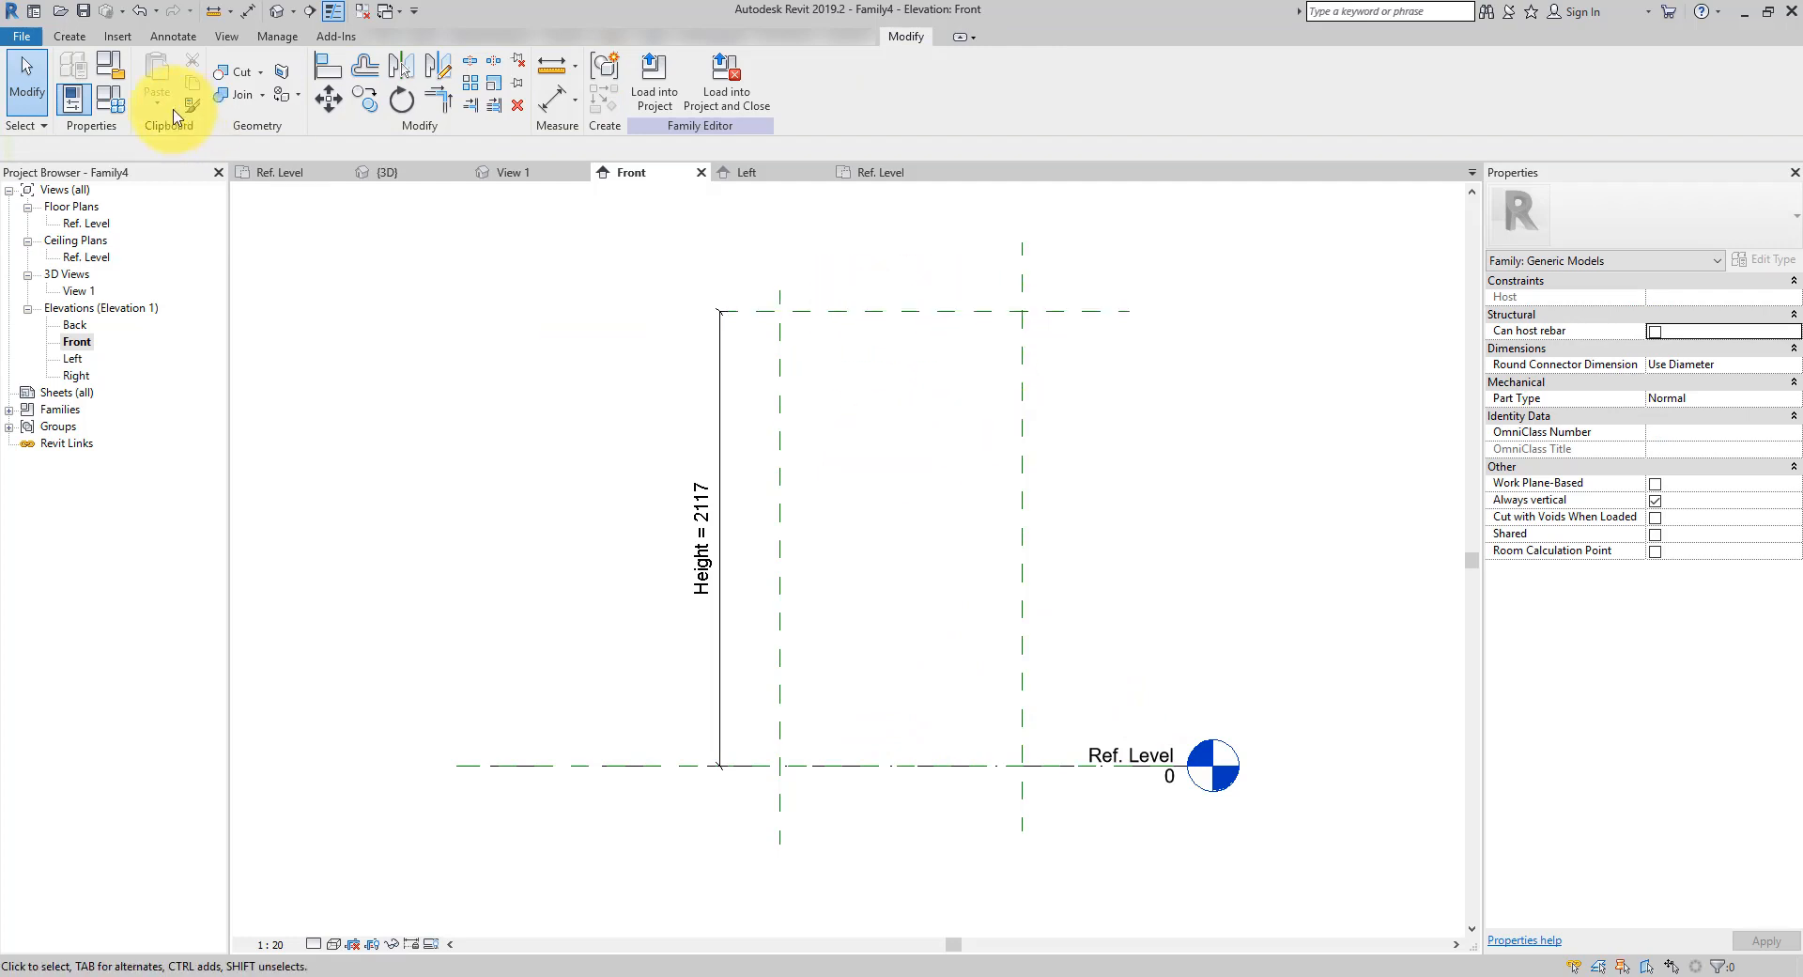
# Start an Extrusion and pick sketch lines locked to the top, bottom and two vertical references of the panel
pyautogui.click(68, 37)
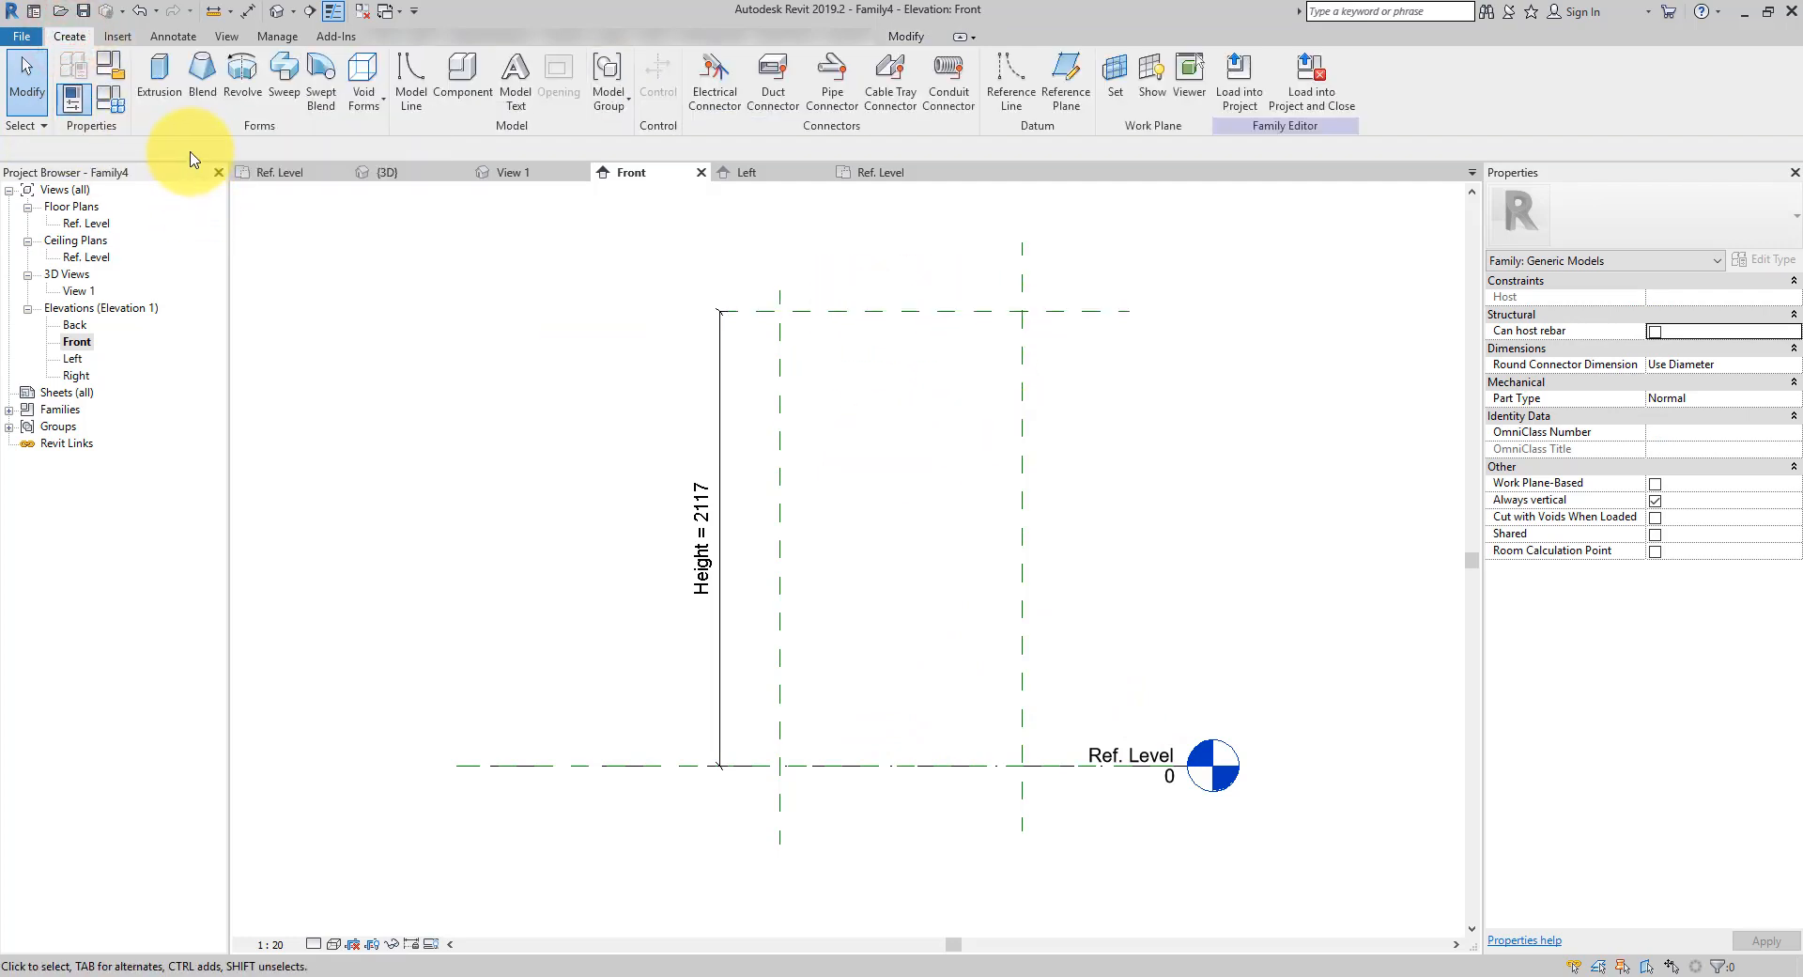
pyautogui.click(164, 94)
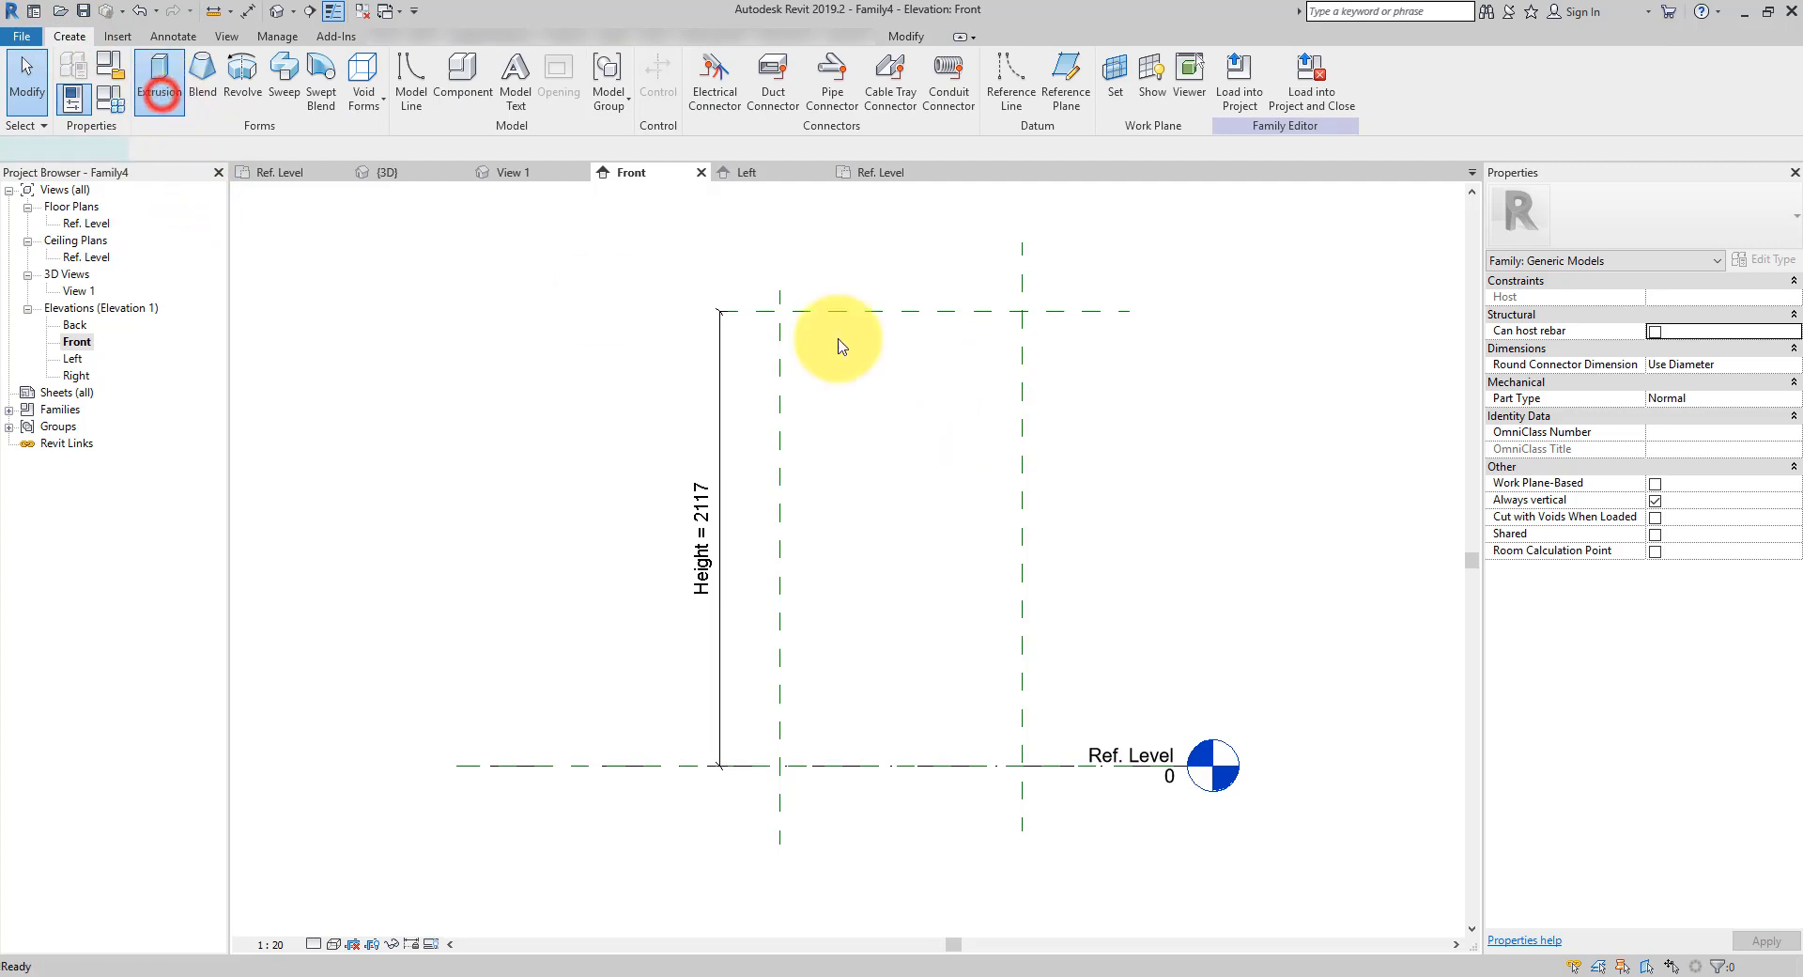
pyautogui.click(726, 105)
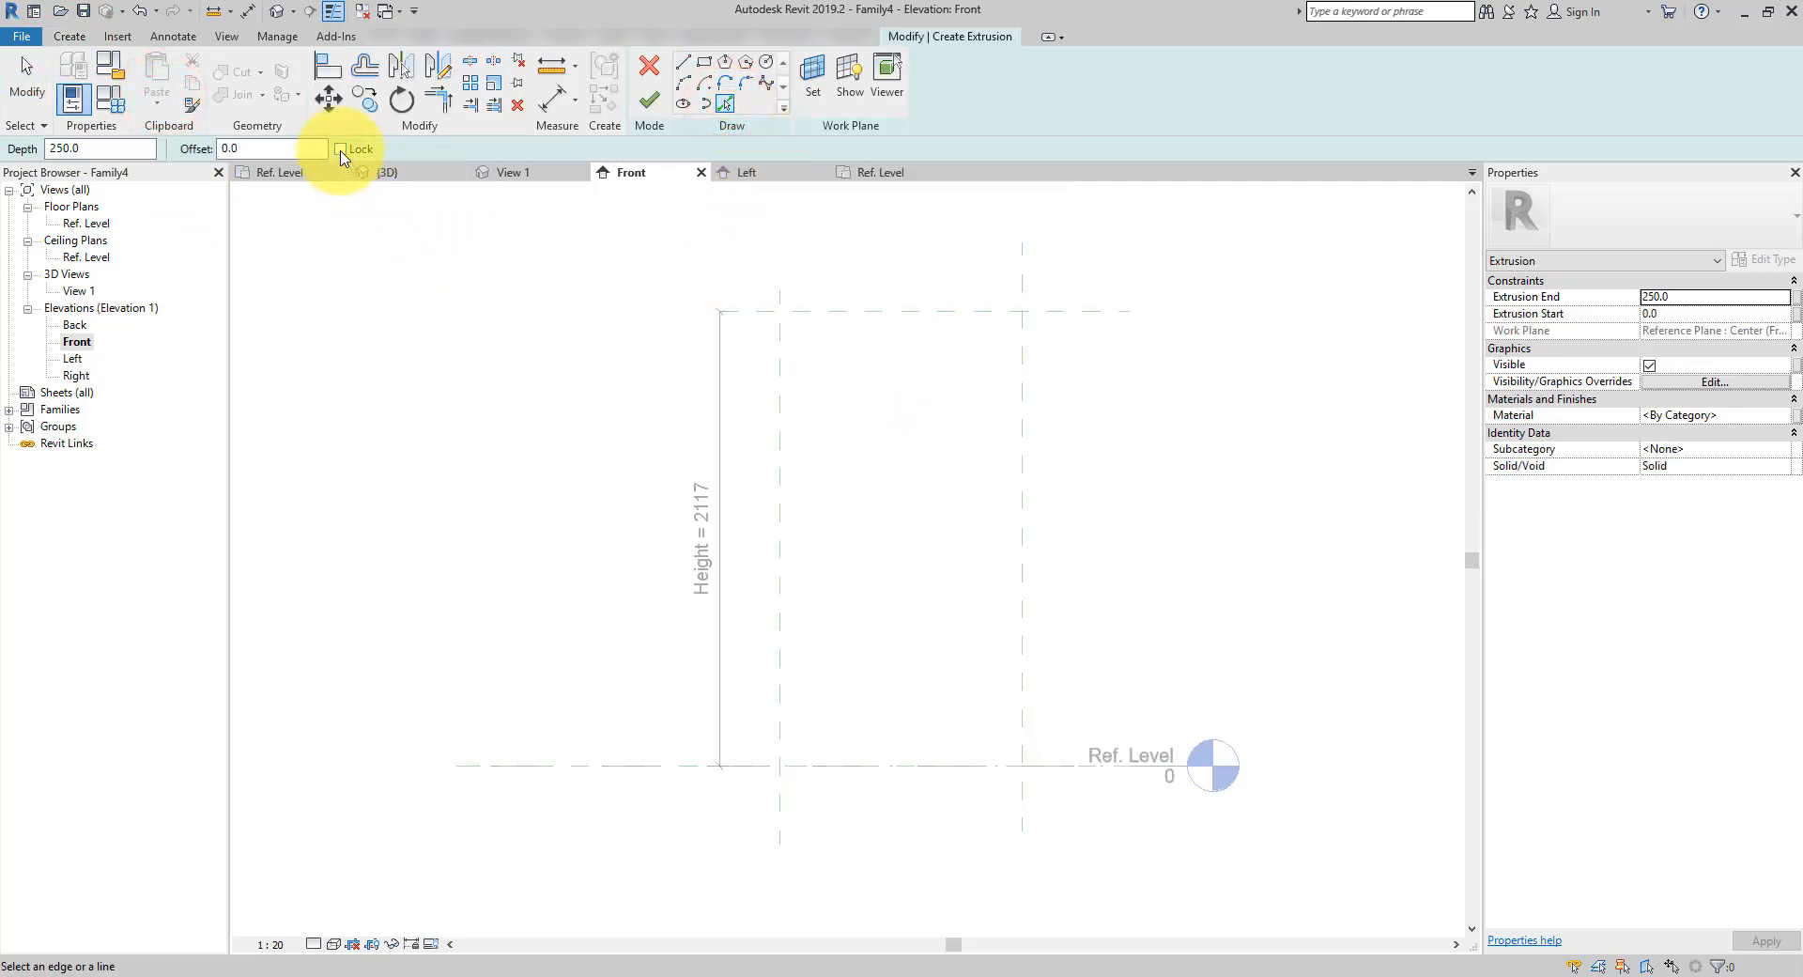
pyautogui.click(832, 311)
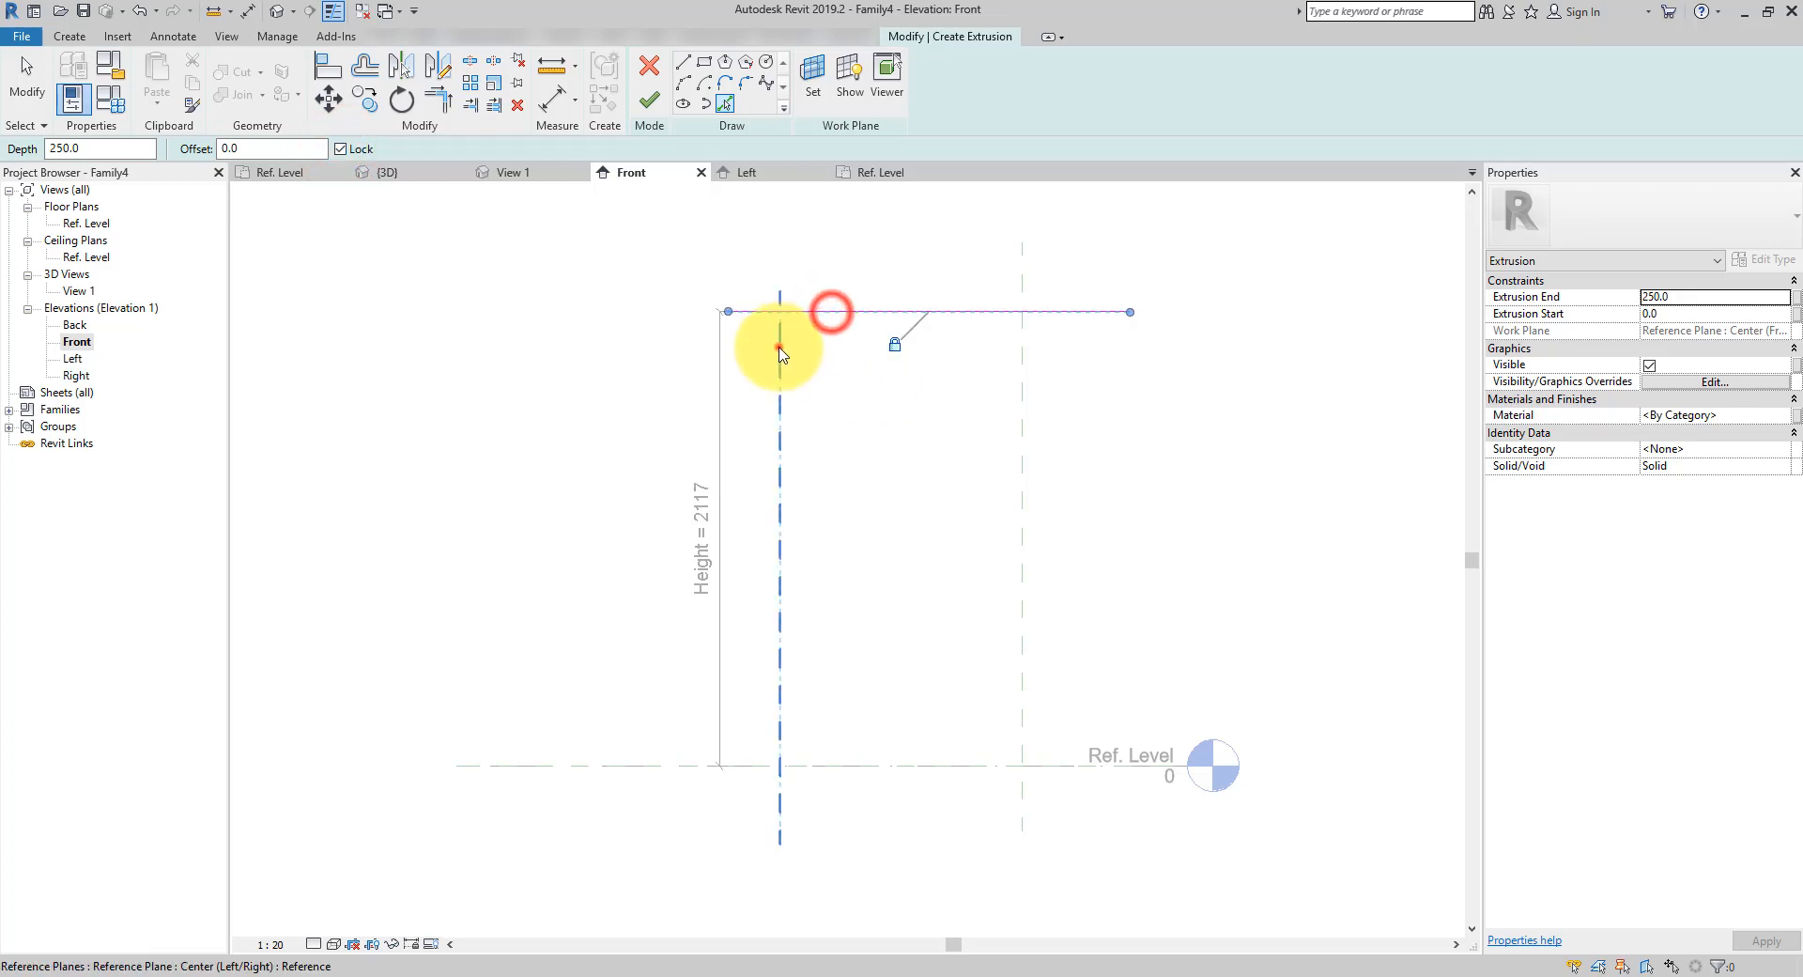
pyautogui.click(780, 348)
pyautogui.click(967, 765)
pyautogui.click(1022, 672)
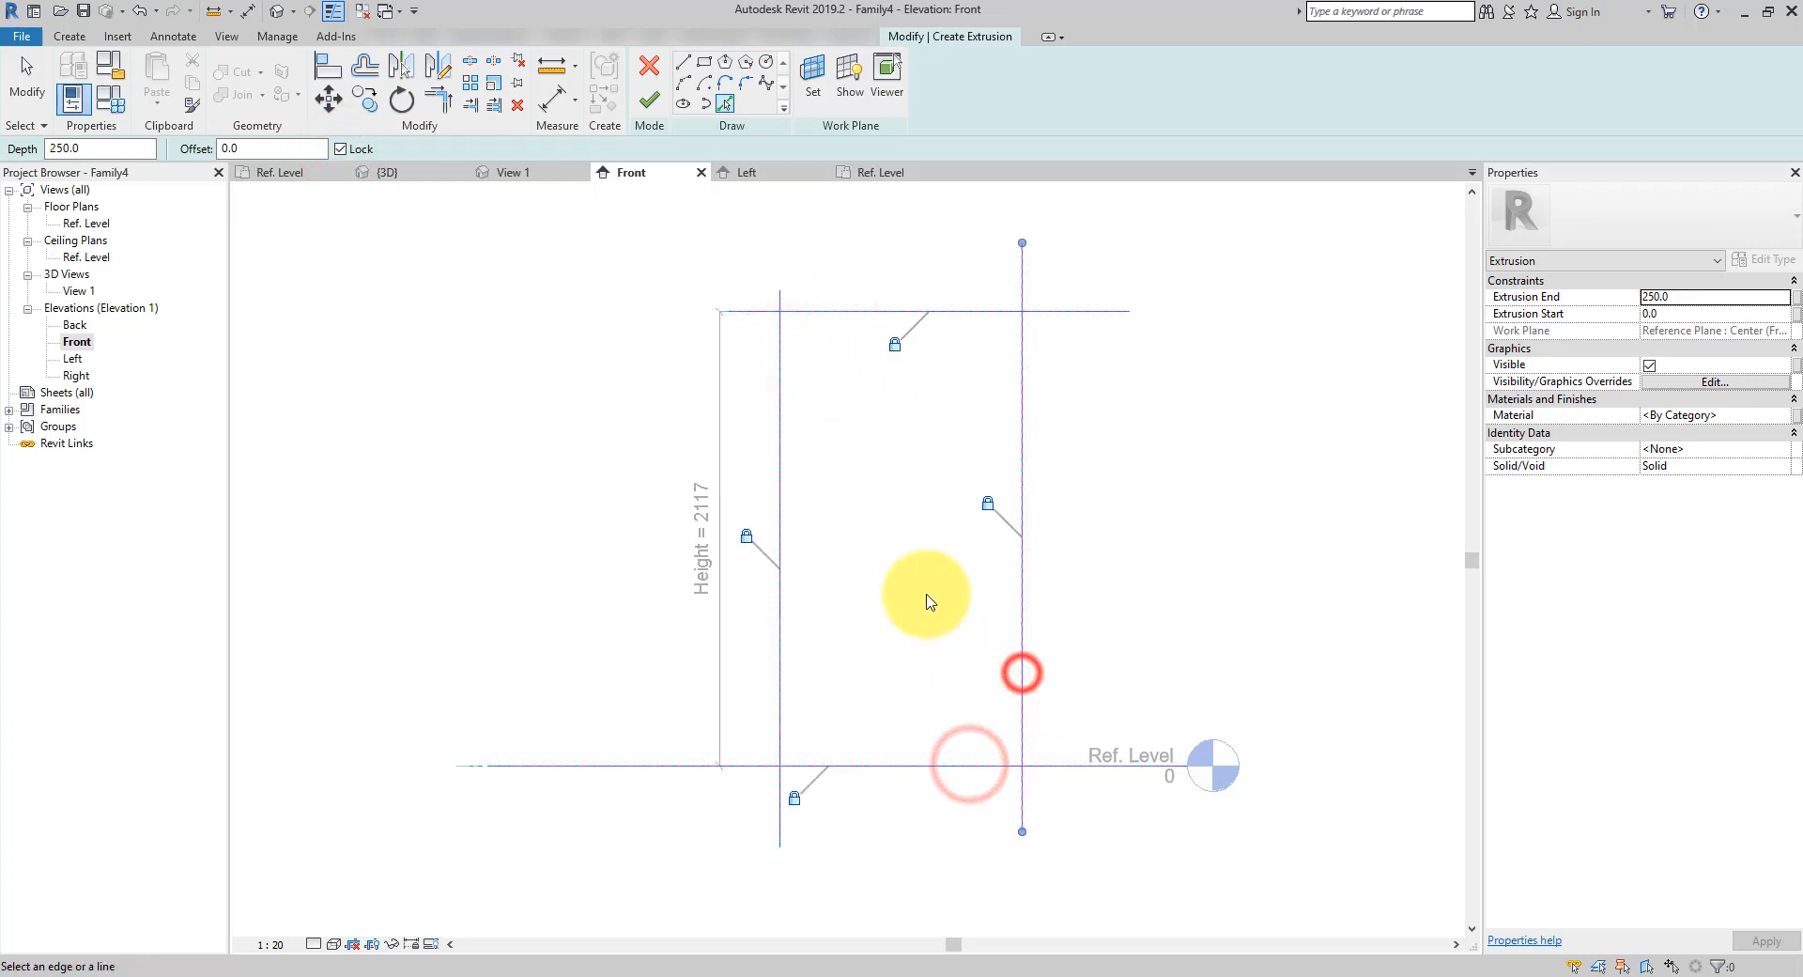
# Trim the four sketch lines at their corners into a closed rectangle and check that they are locked to the references
pyautogui.press('t')
pyautogui.press('r')
pyautogui.click(806, 310)
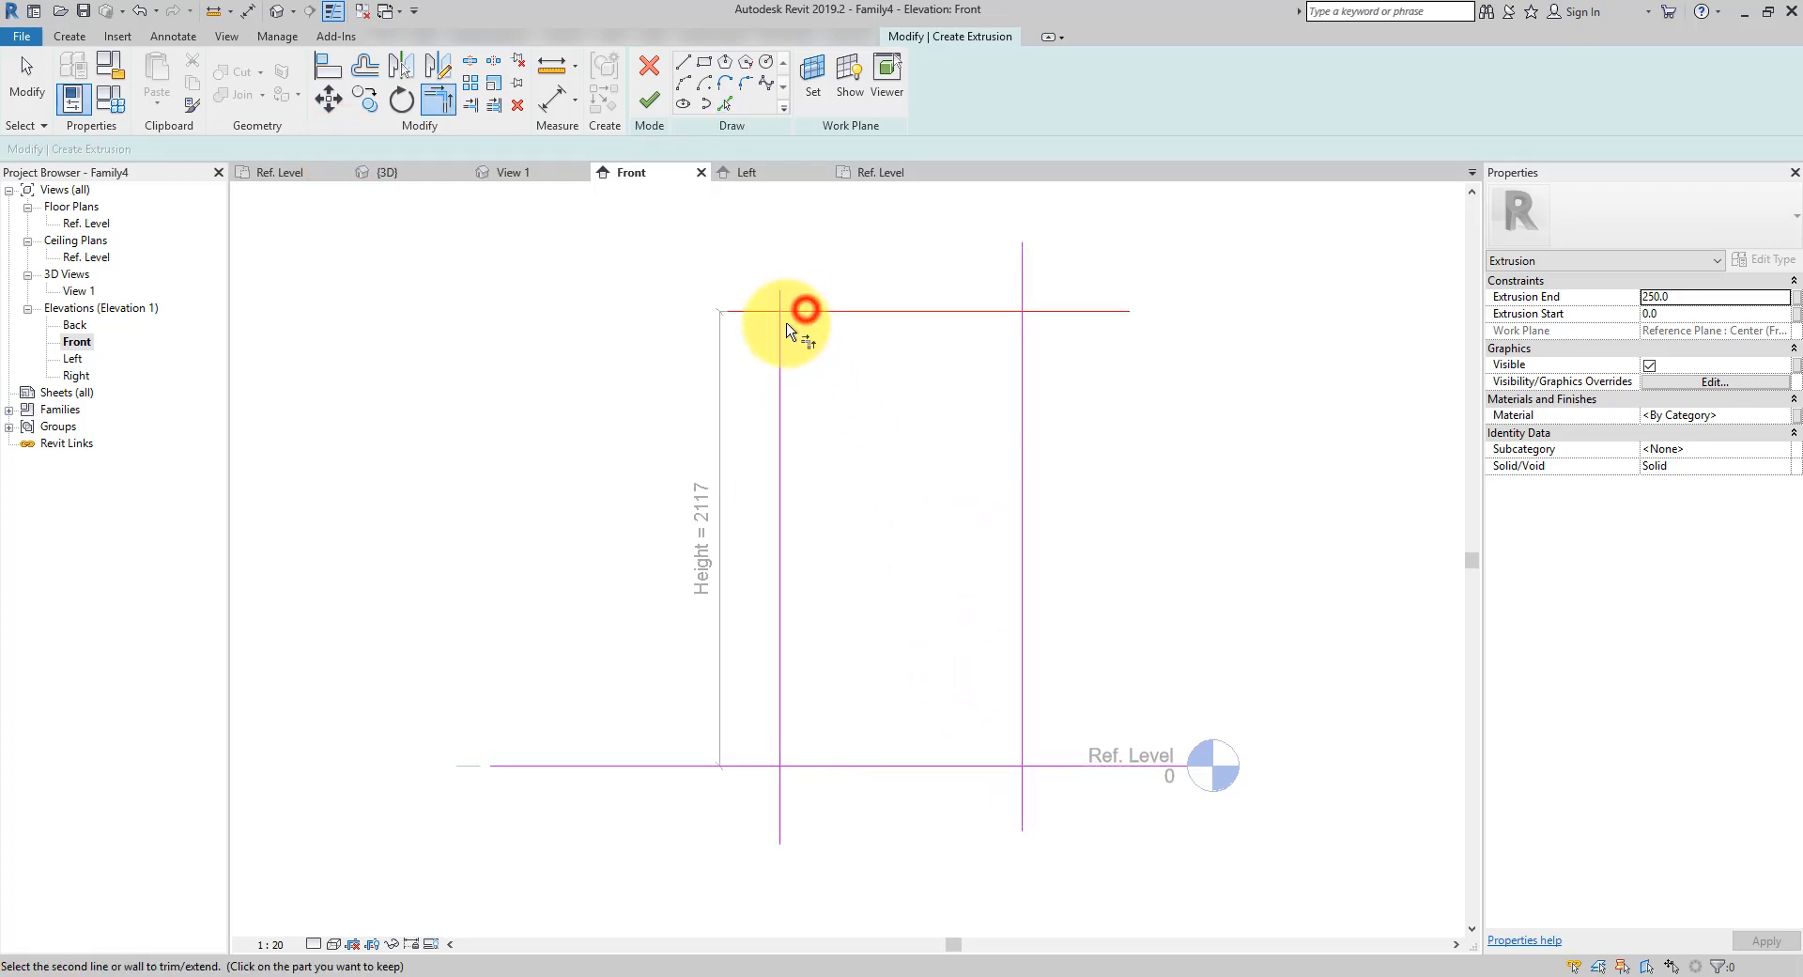
pyautogui.click(781, 325)
pyautogui.click(966, 310)
pyautogui.click(1023, 337)
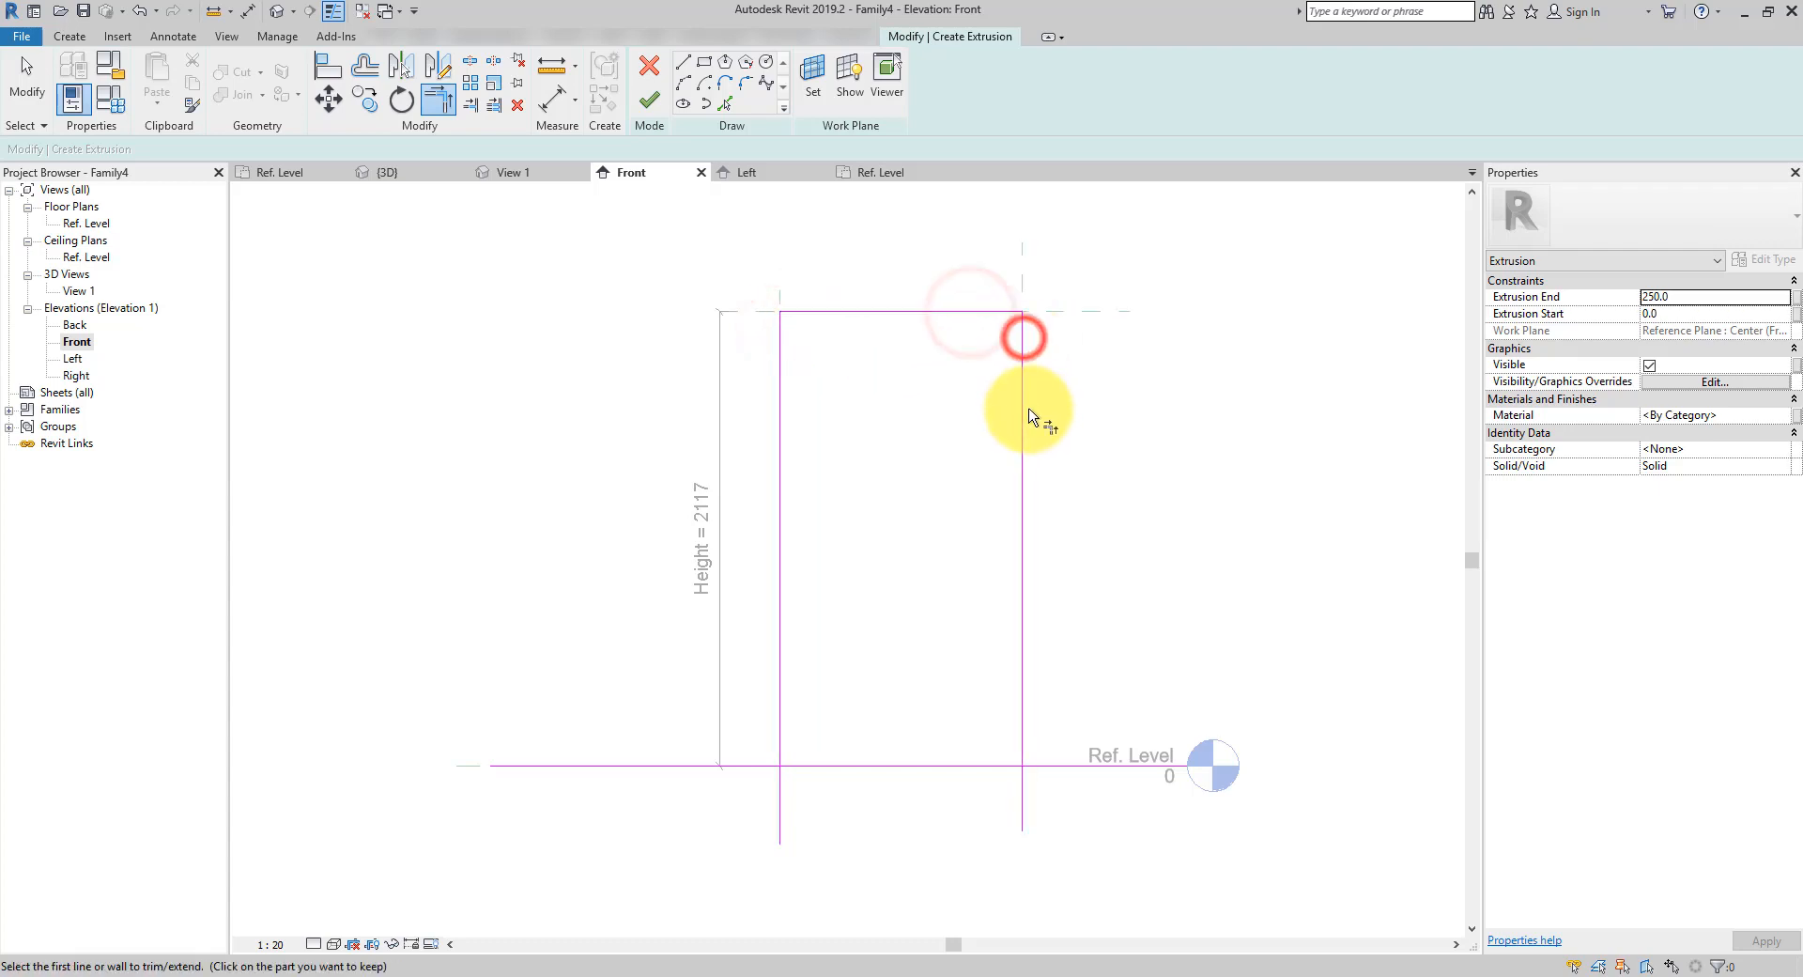
pyautogui.click(1025, 411)
pyautogui.click(958, 762)
pyautogui.click(958, 763)
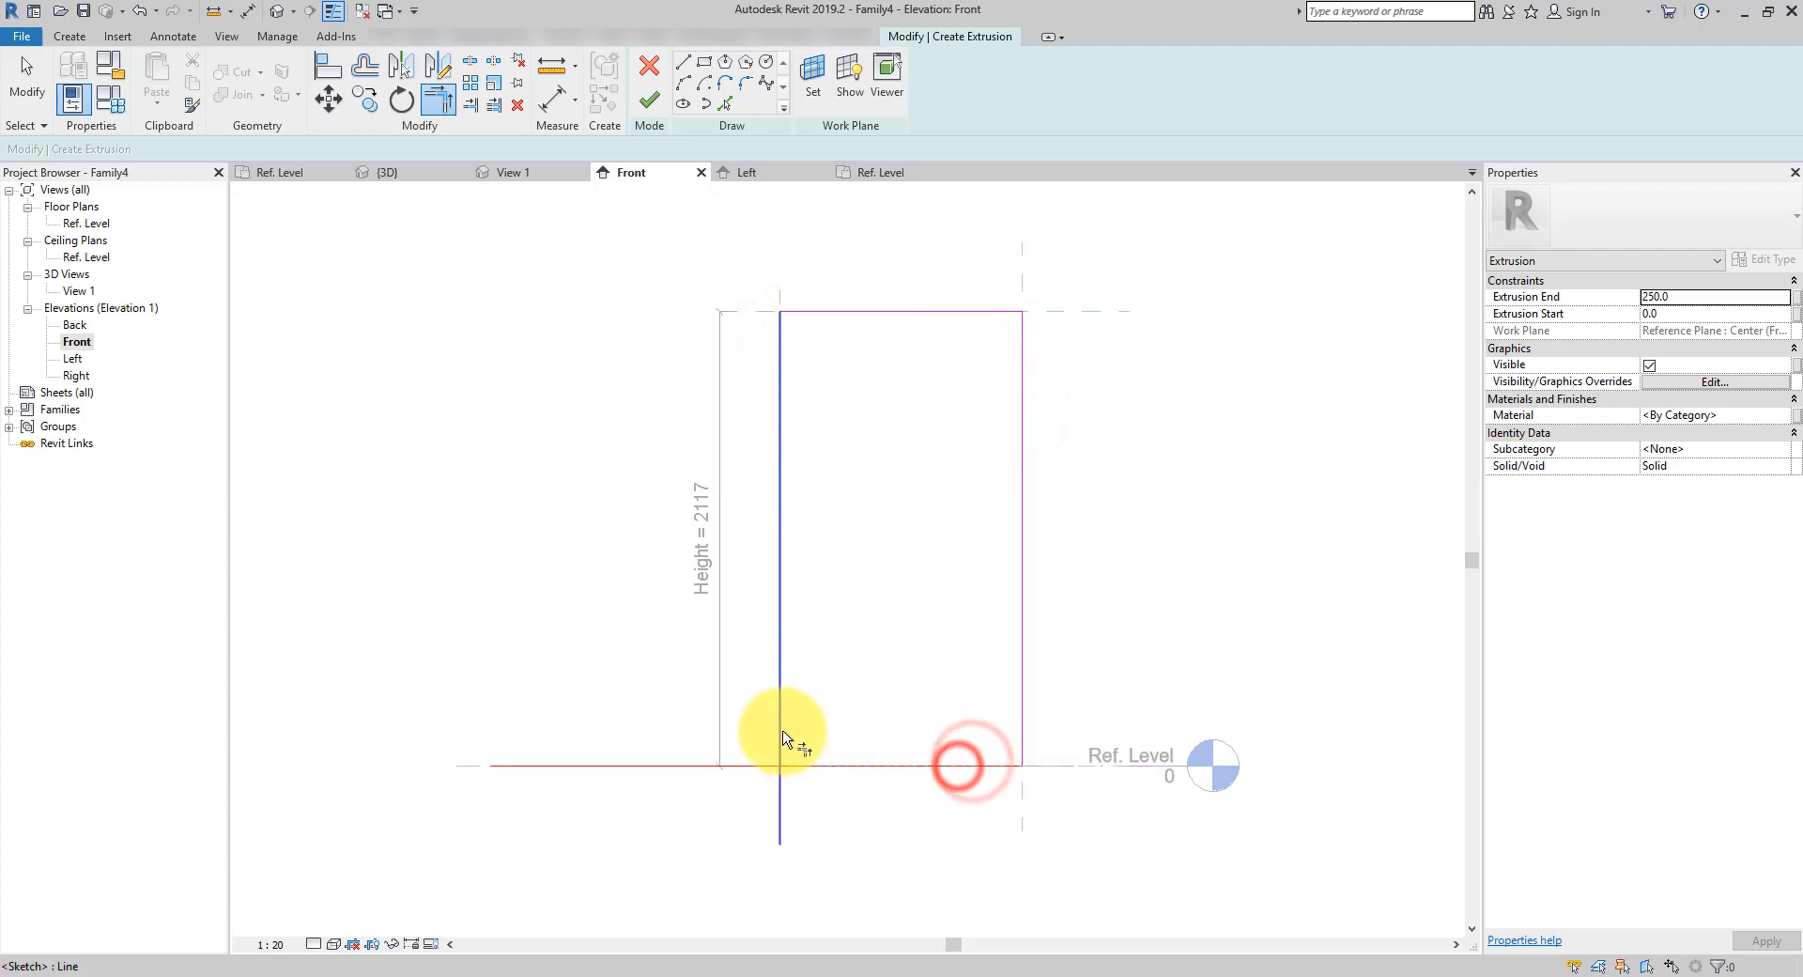
pyautogui.click(782, 731)
pyautogui.press('Escape')
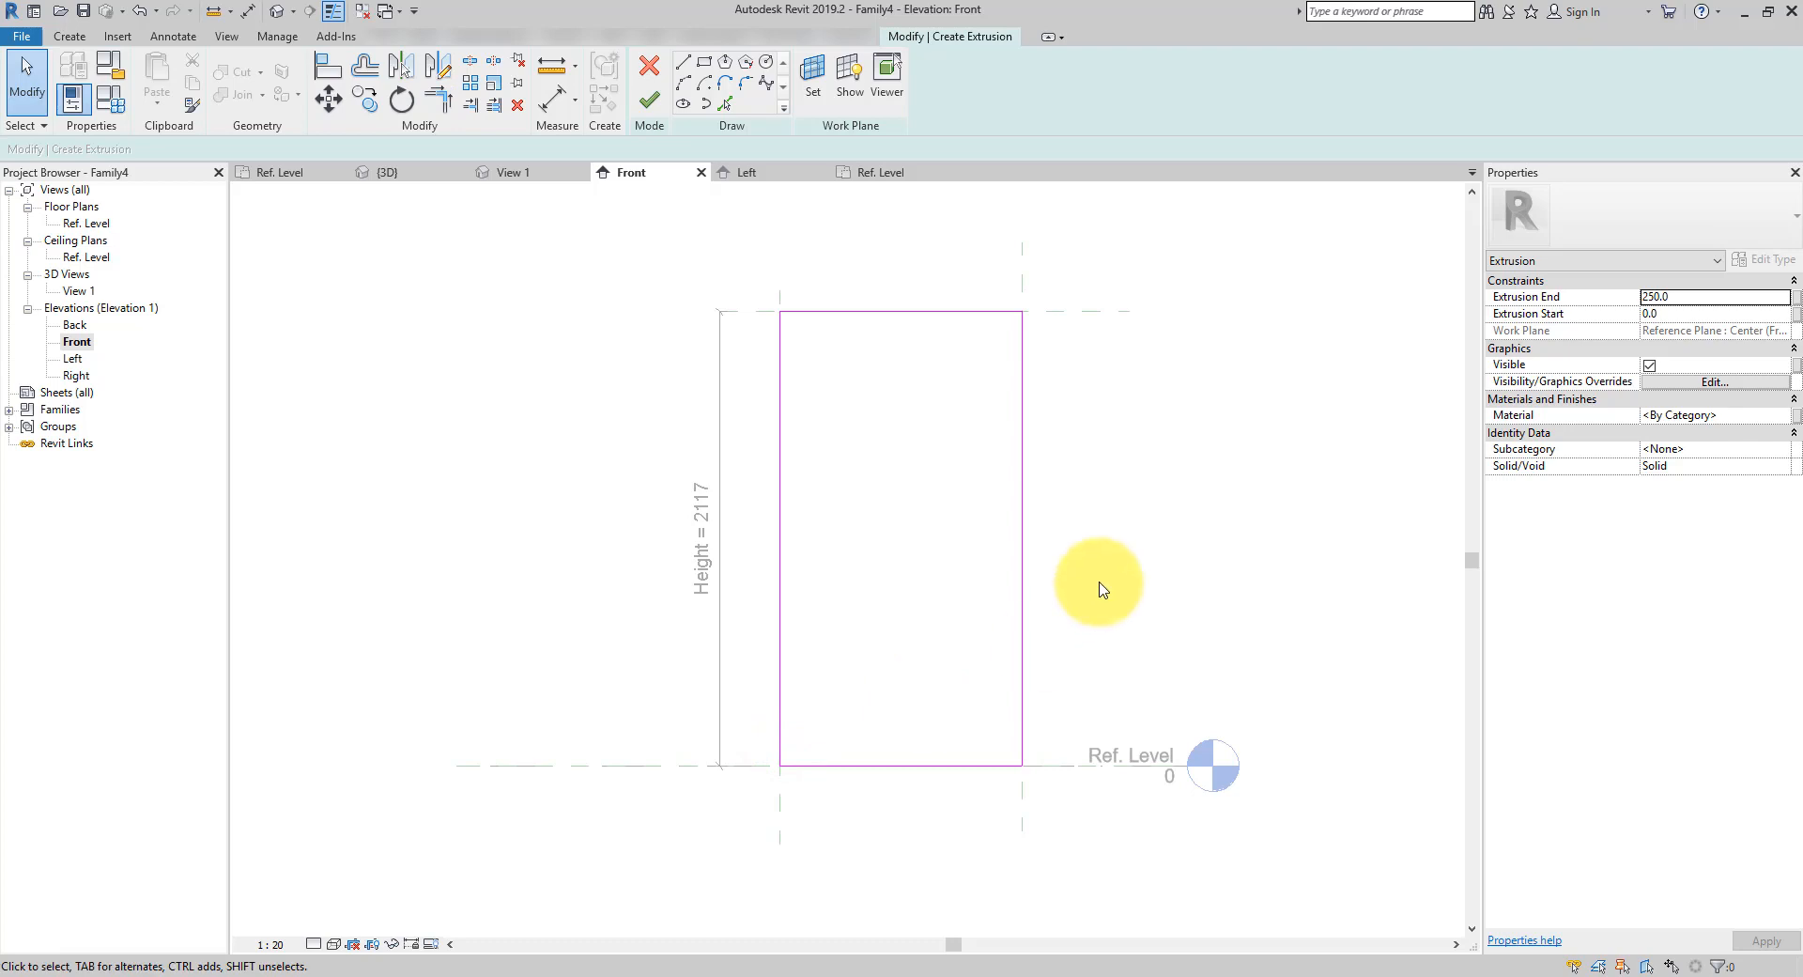
pyautogui.click(1028, 445)
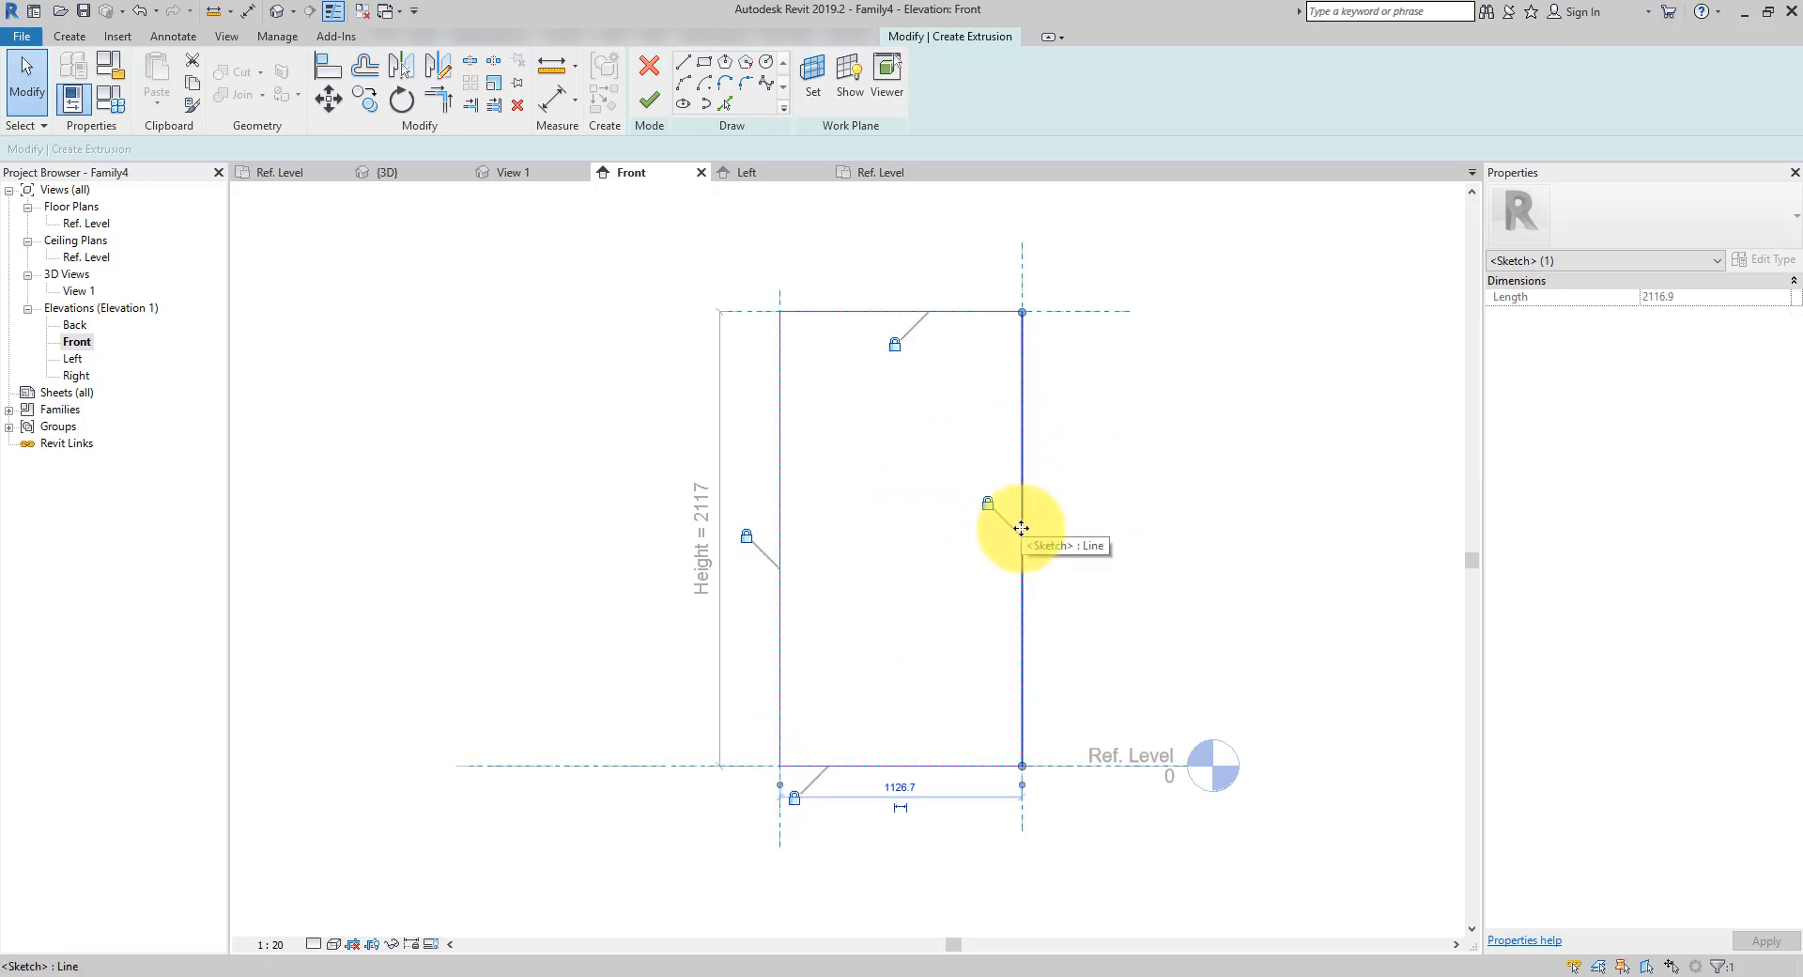
pyautogui.click(1138, 515)
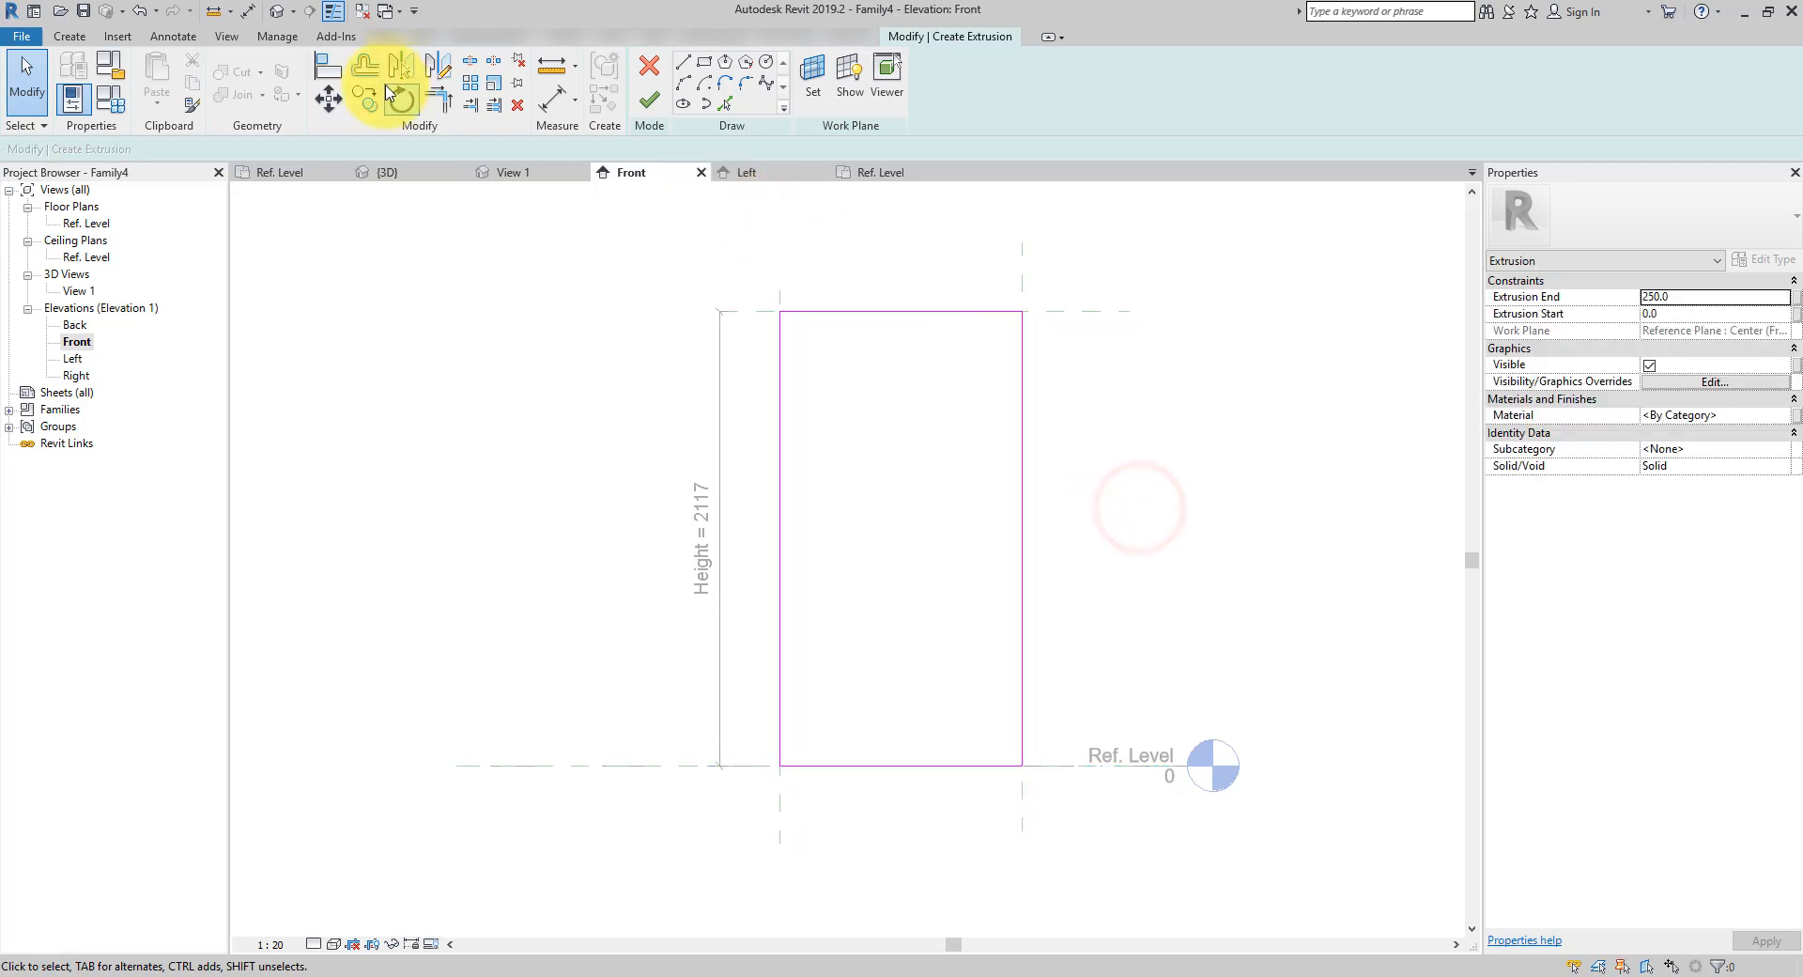
# Offset a copy of the whole rectangular sketch chain inward by 50 mm to form the panel frame profile
pyautogui.click(367, 73)
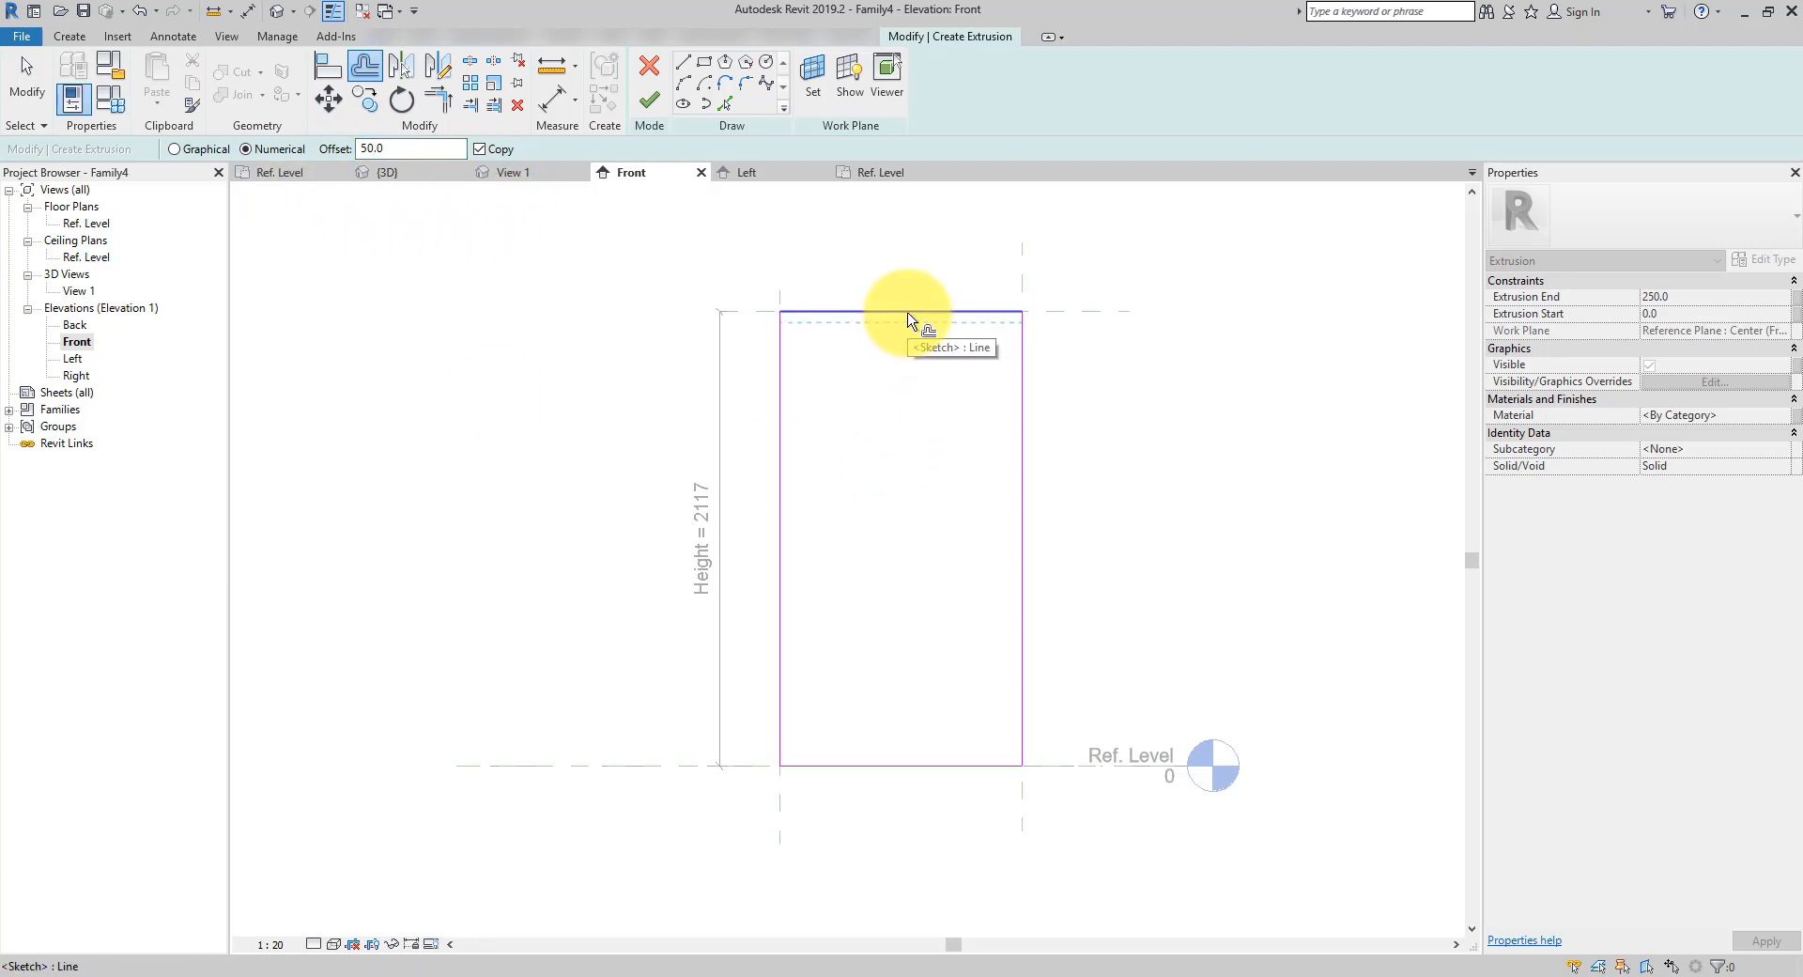
pyautogui.press('Tab')
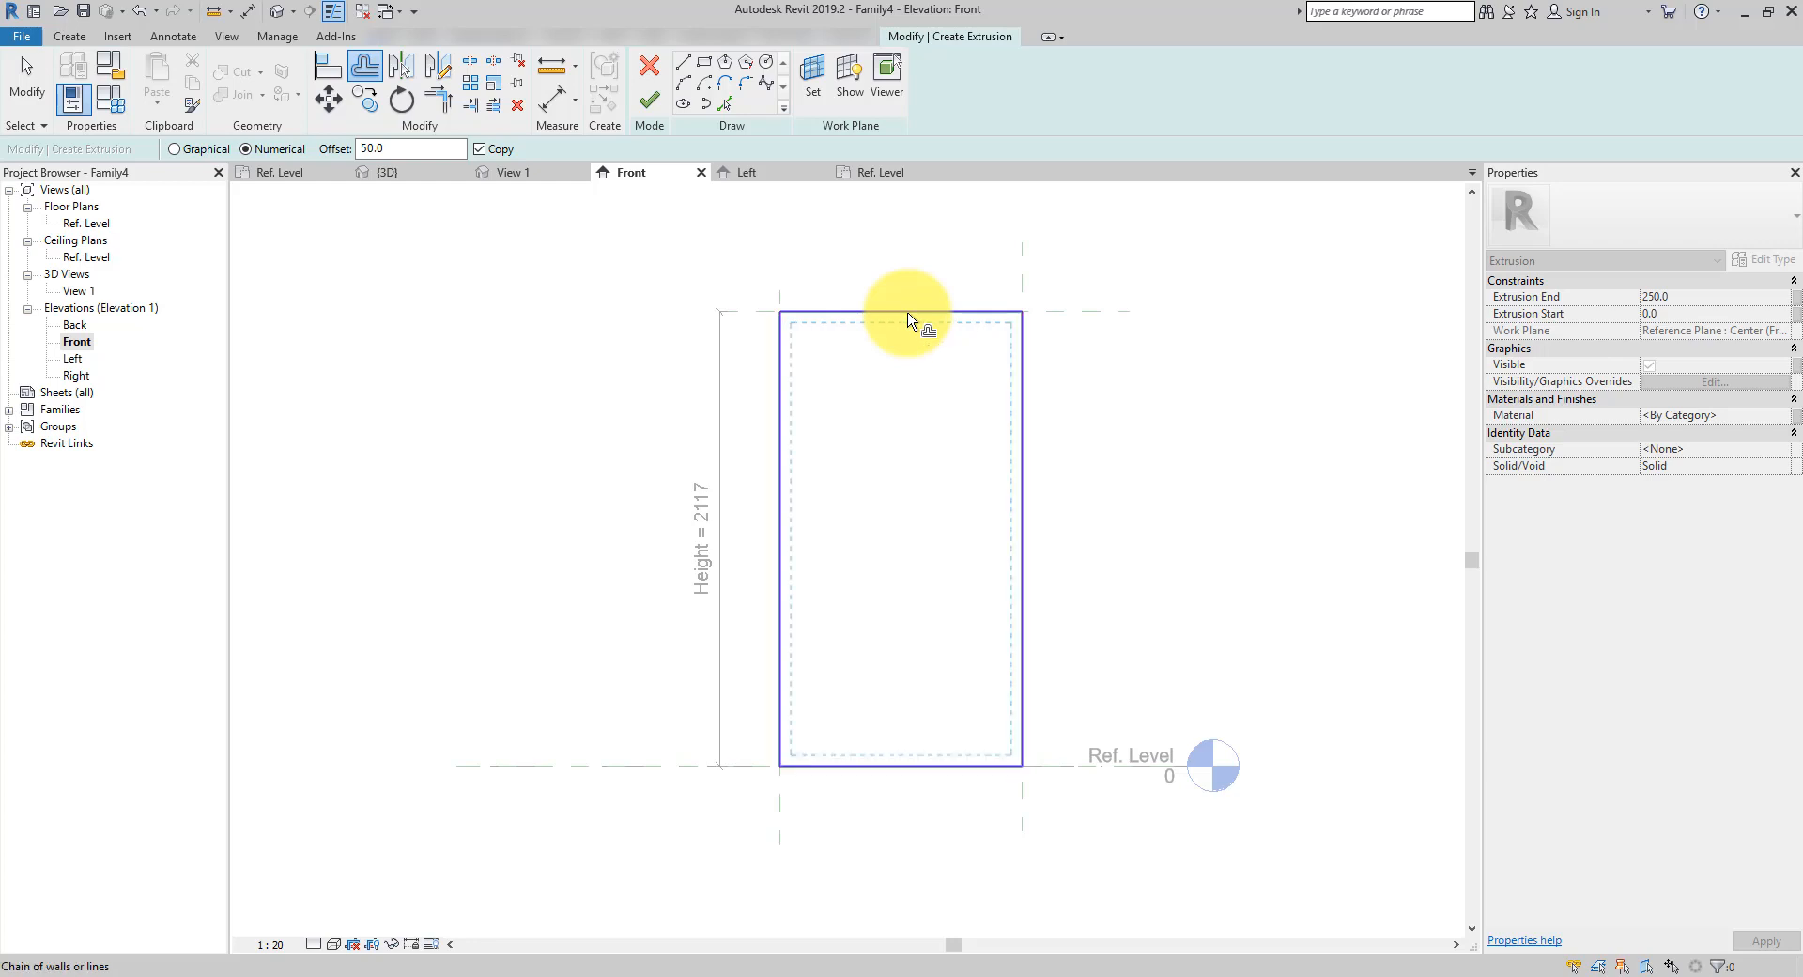
pyautogui.click(908, 317)
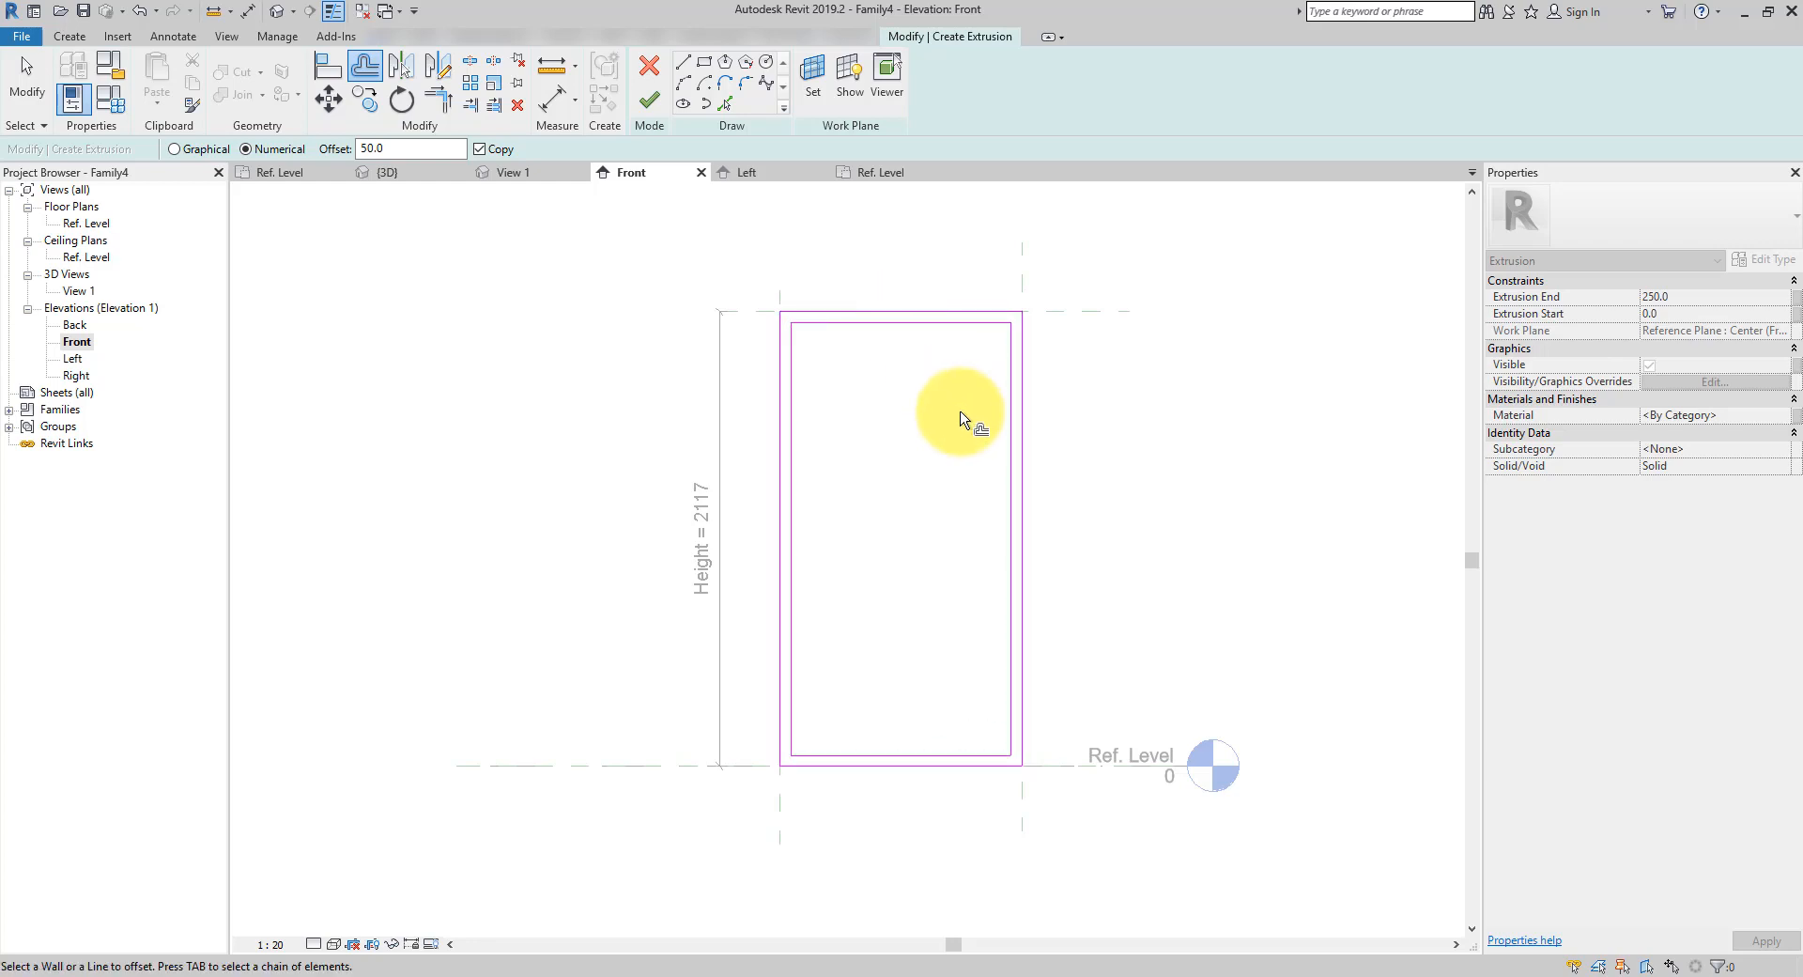
# Place aligned dimensions between the inner frame lines and the vertical reference planes on both sides of the panel sketch
pyautogui.press('Escape')
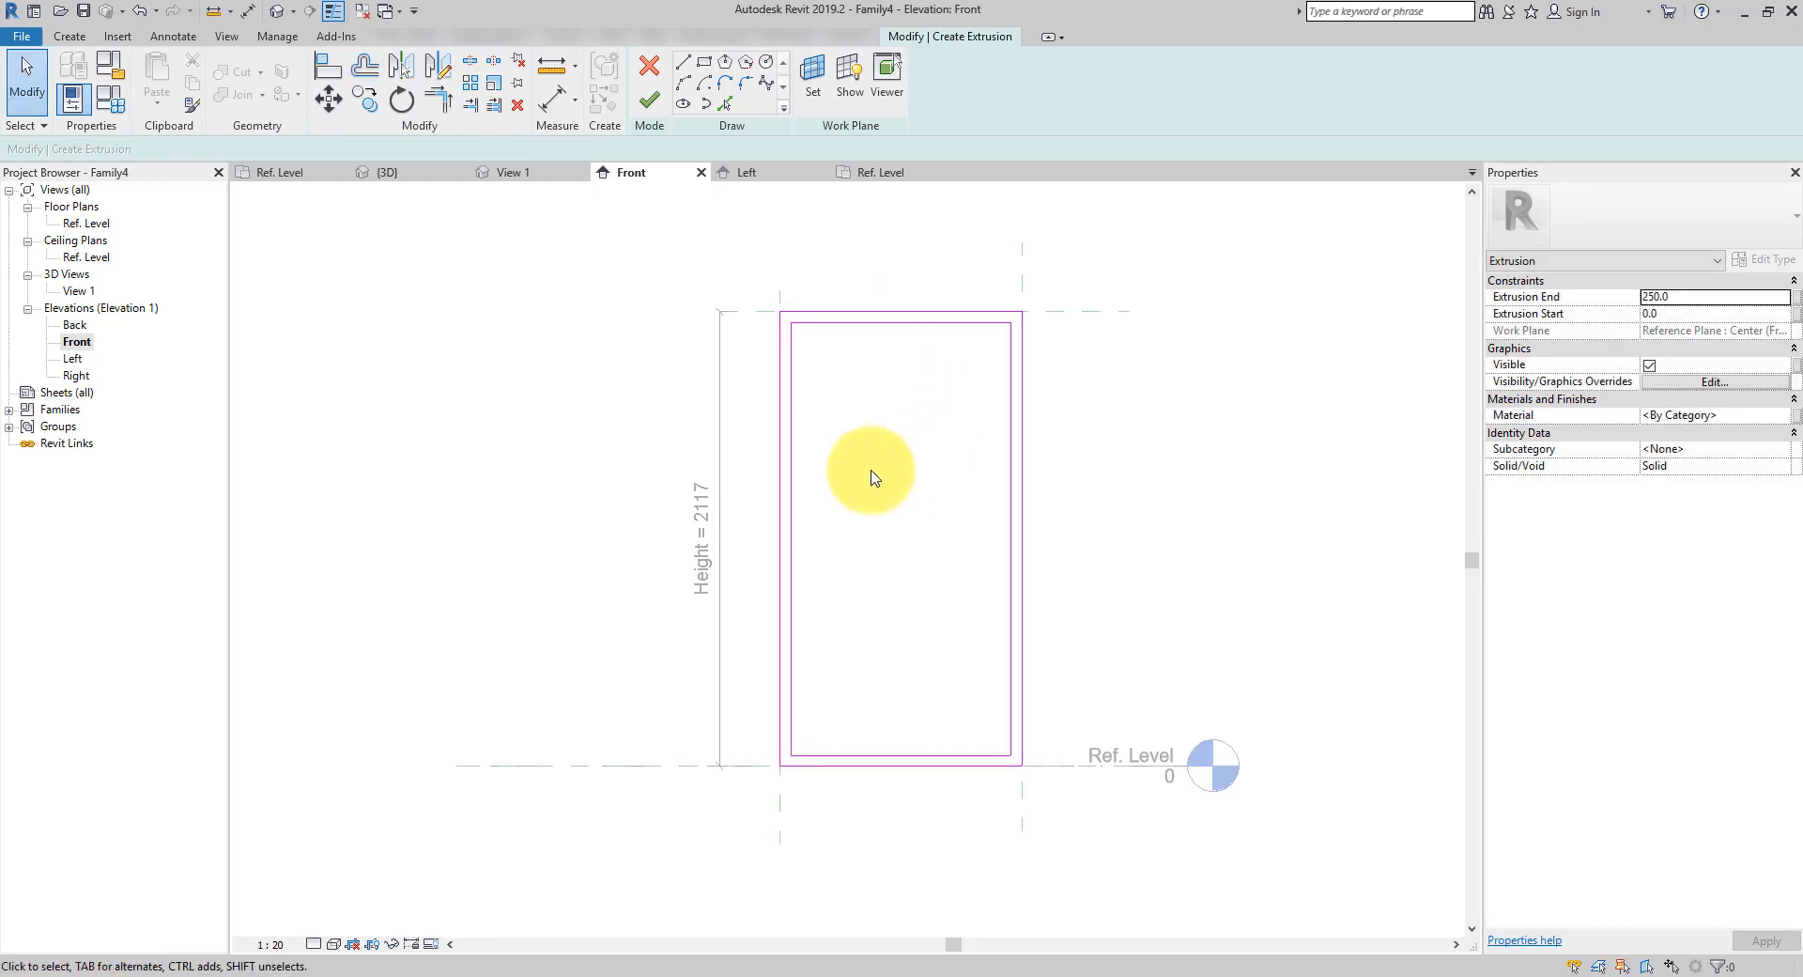
pyautogui.click(247, 11)
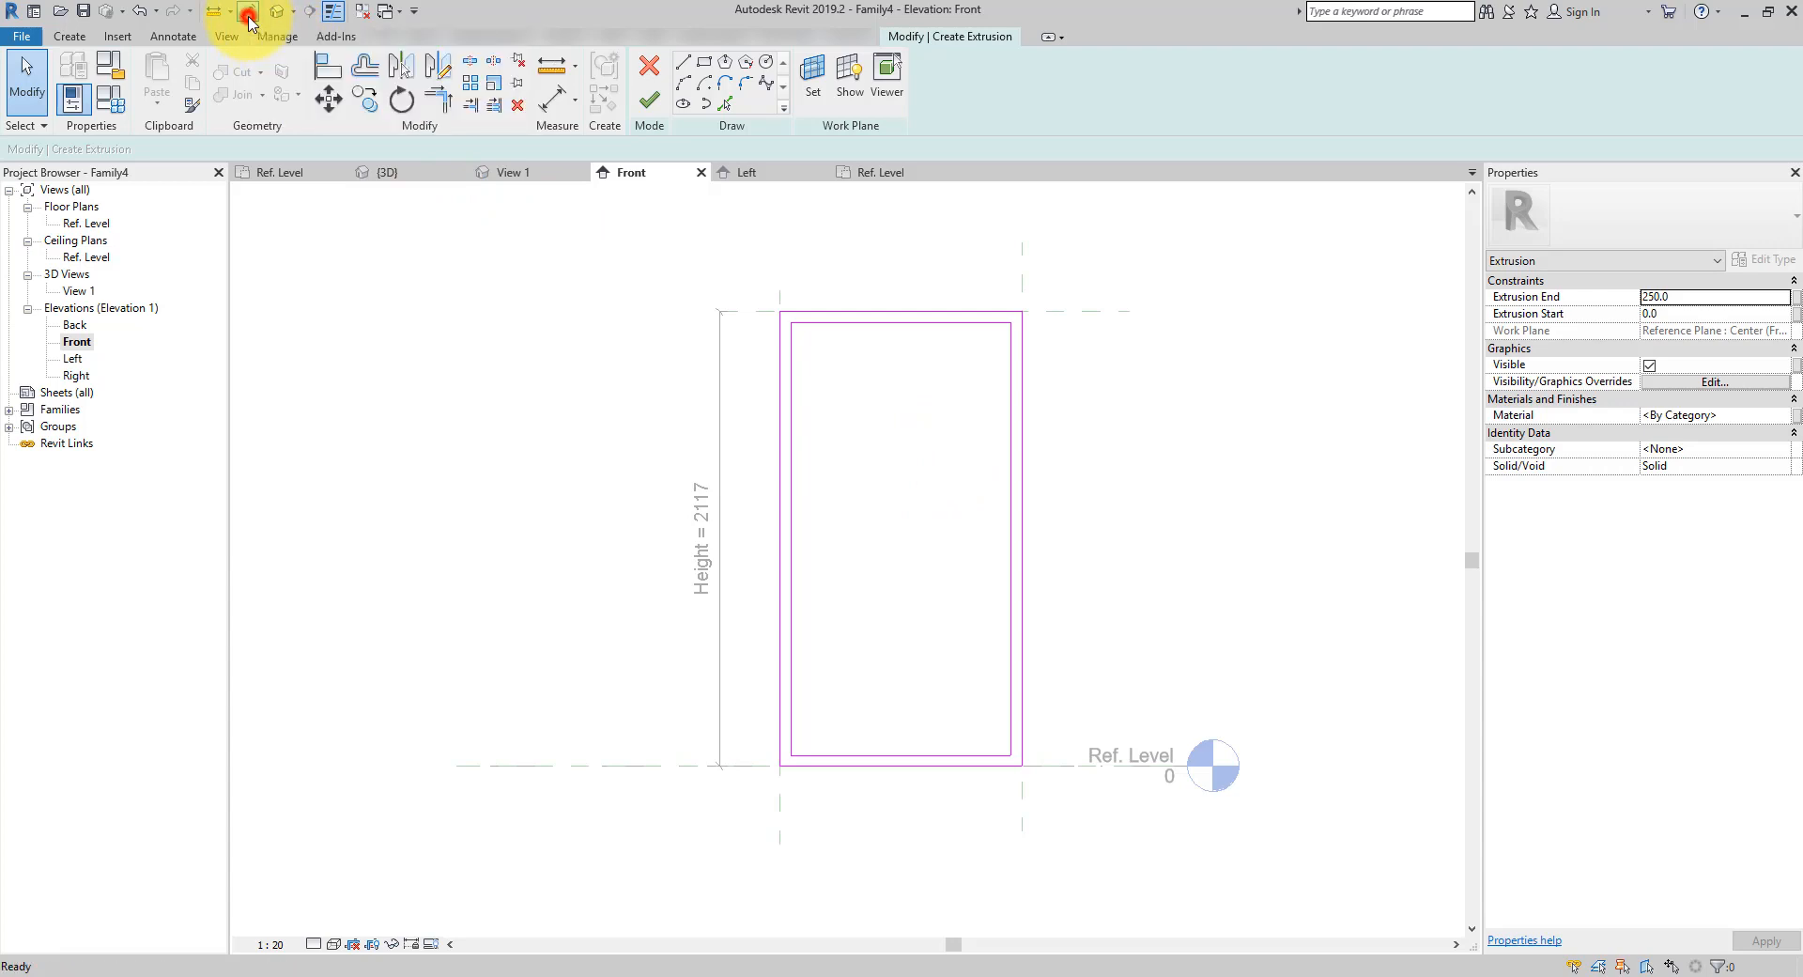
pyautogui.click(1022, 276)
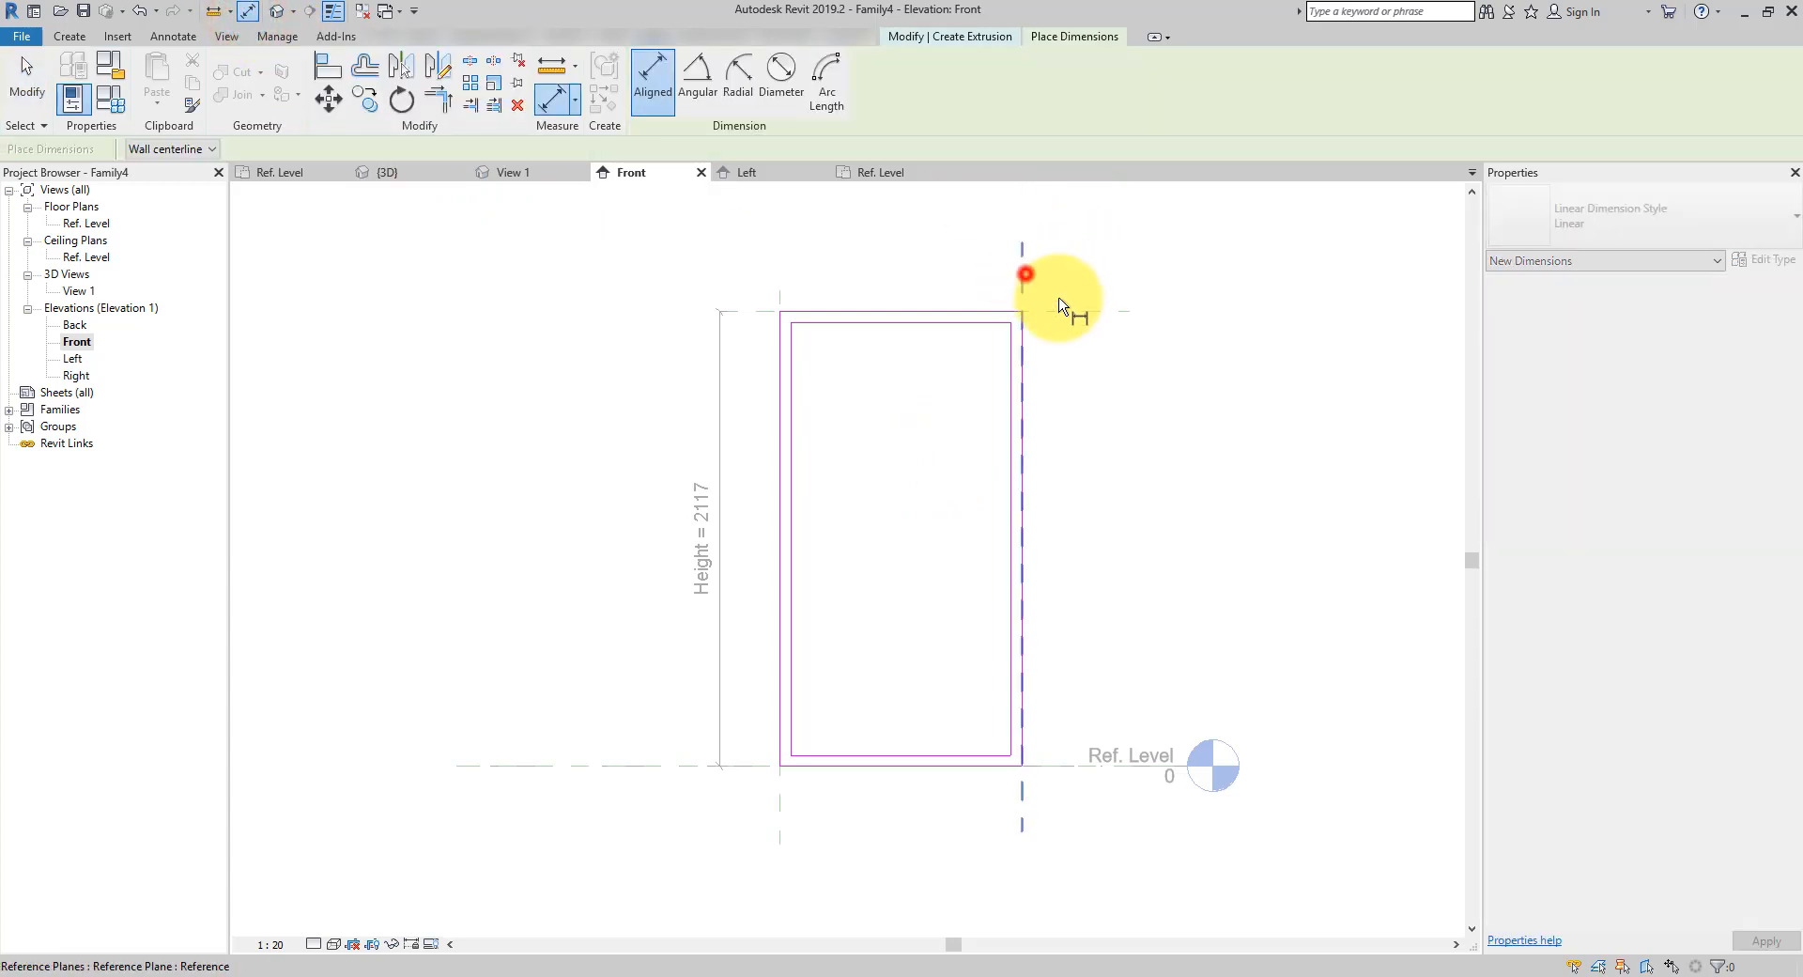
pyautogui.click(1010, 368)
pyautogui.click(973, 457)
pyautogui.click(781, 290)
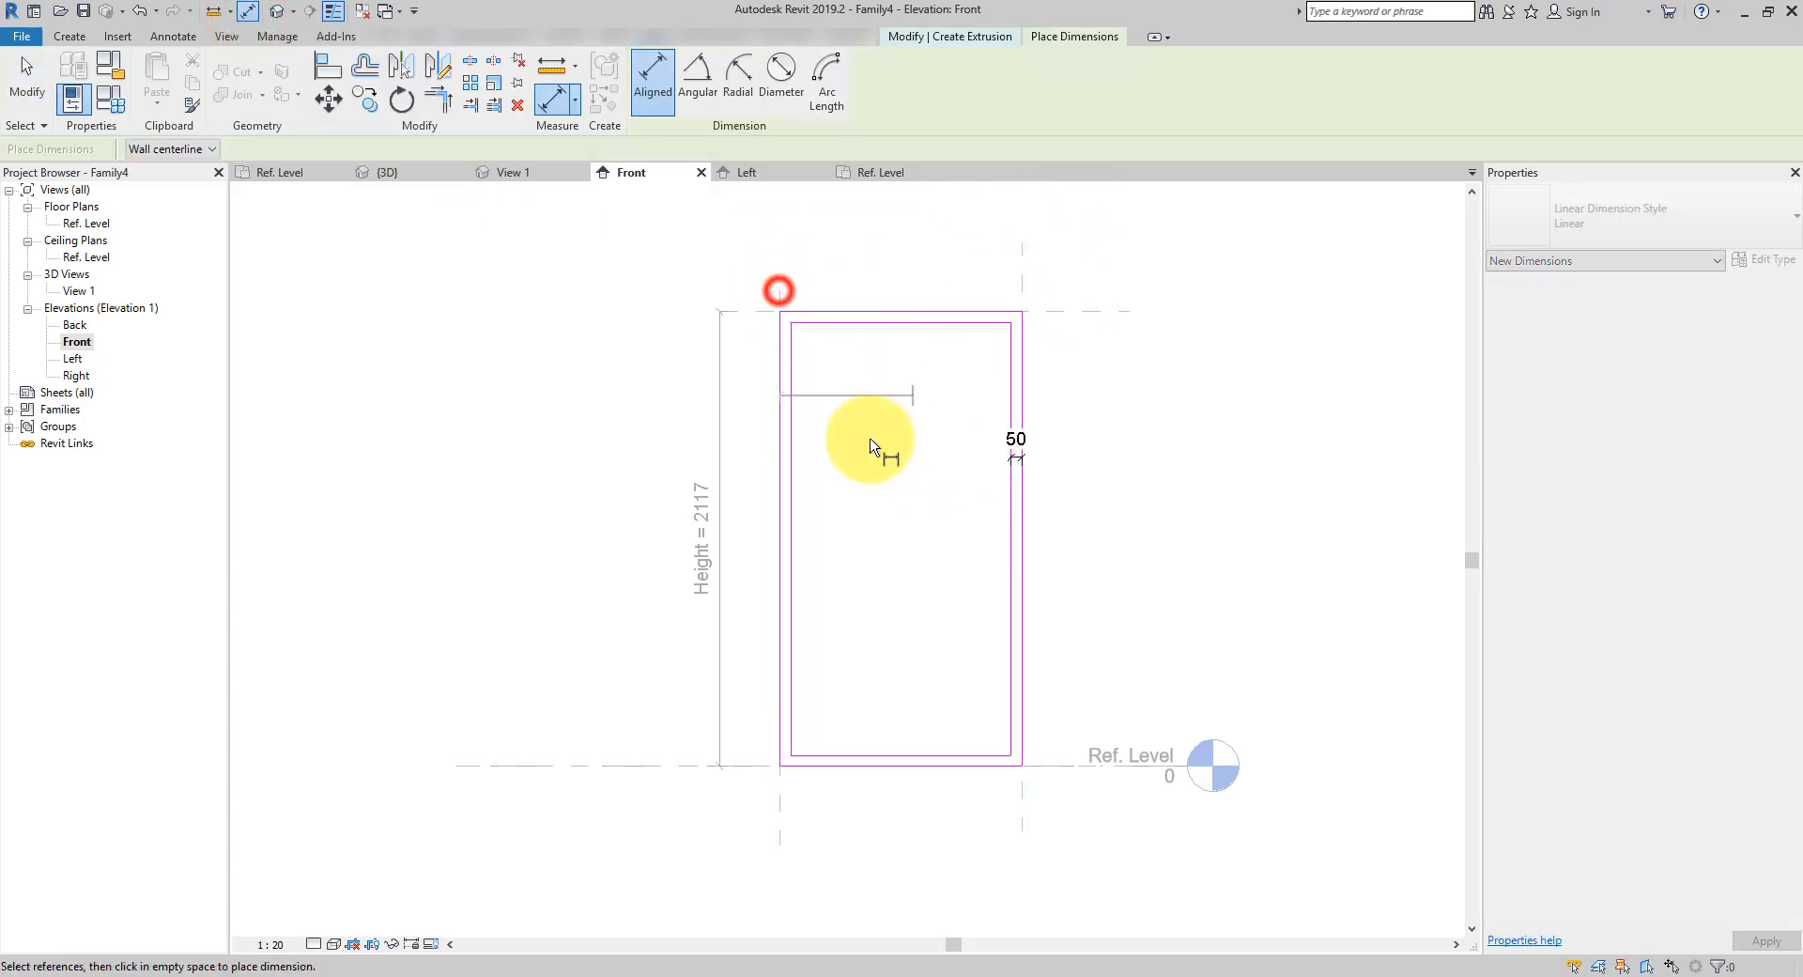
pyautogui.click(792, 447)
pyautogui.click(893, 461)
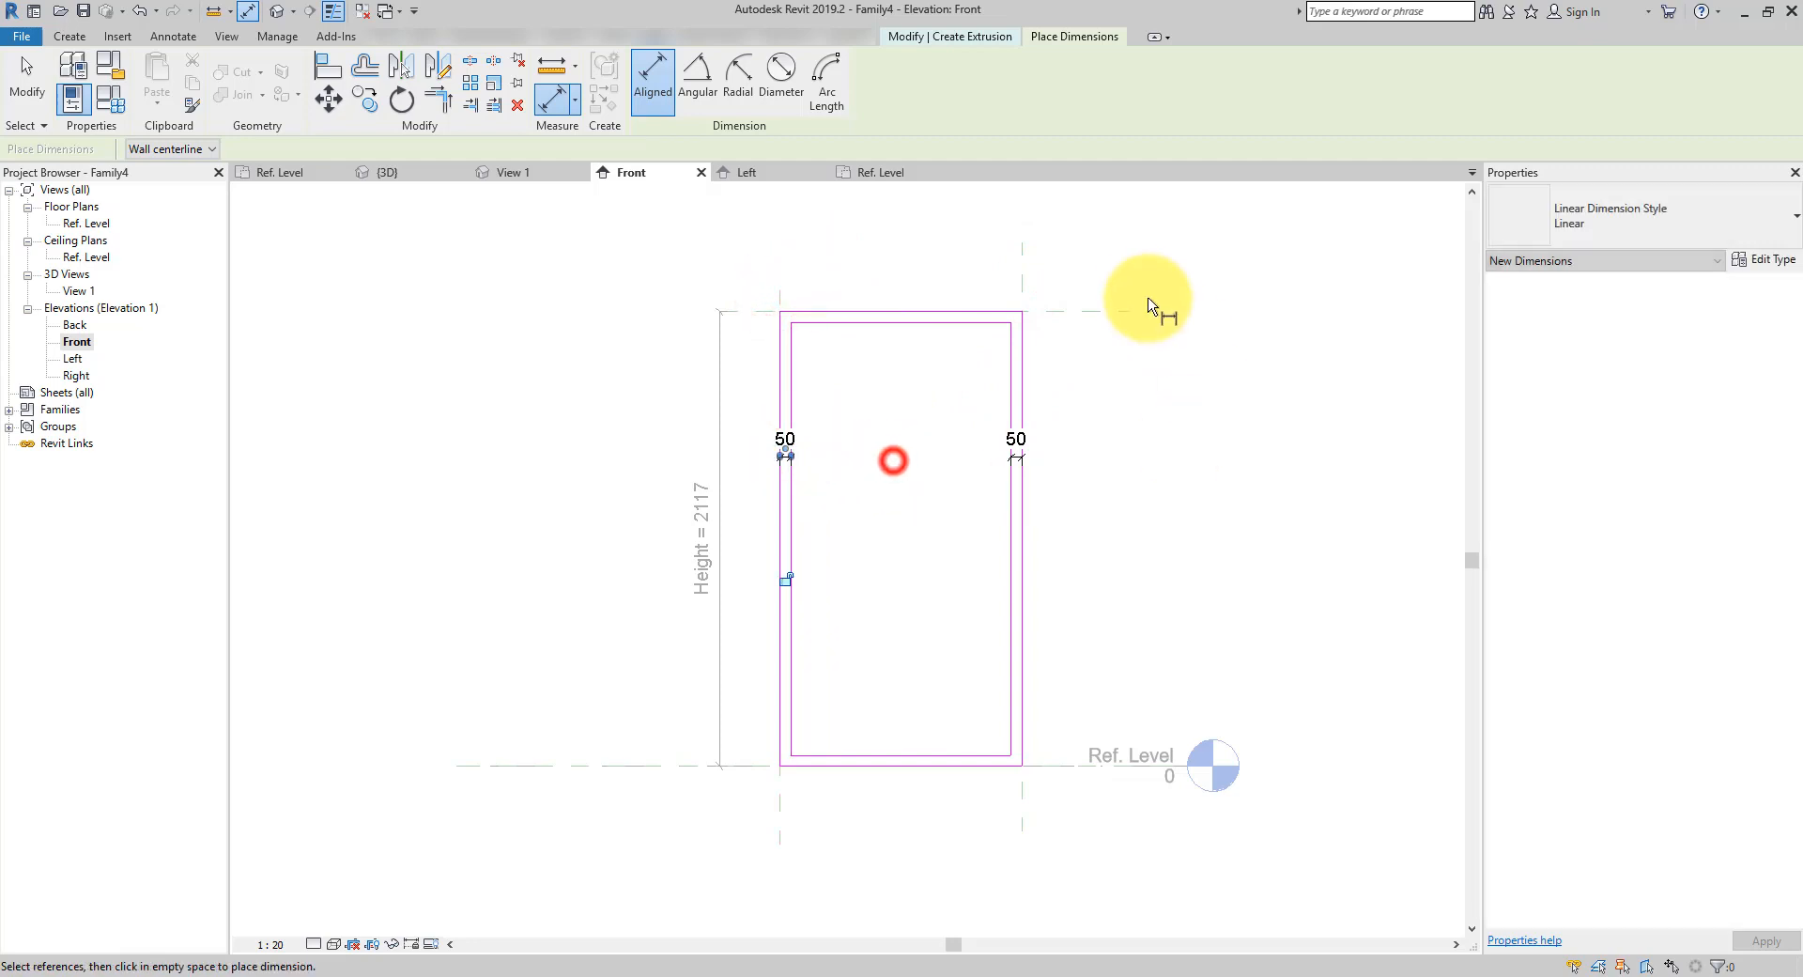
# Dimension the inner frame lines from the top reference plane and from the Ref. Level at the bottom
pyautogui.click(1072, 312)
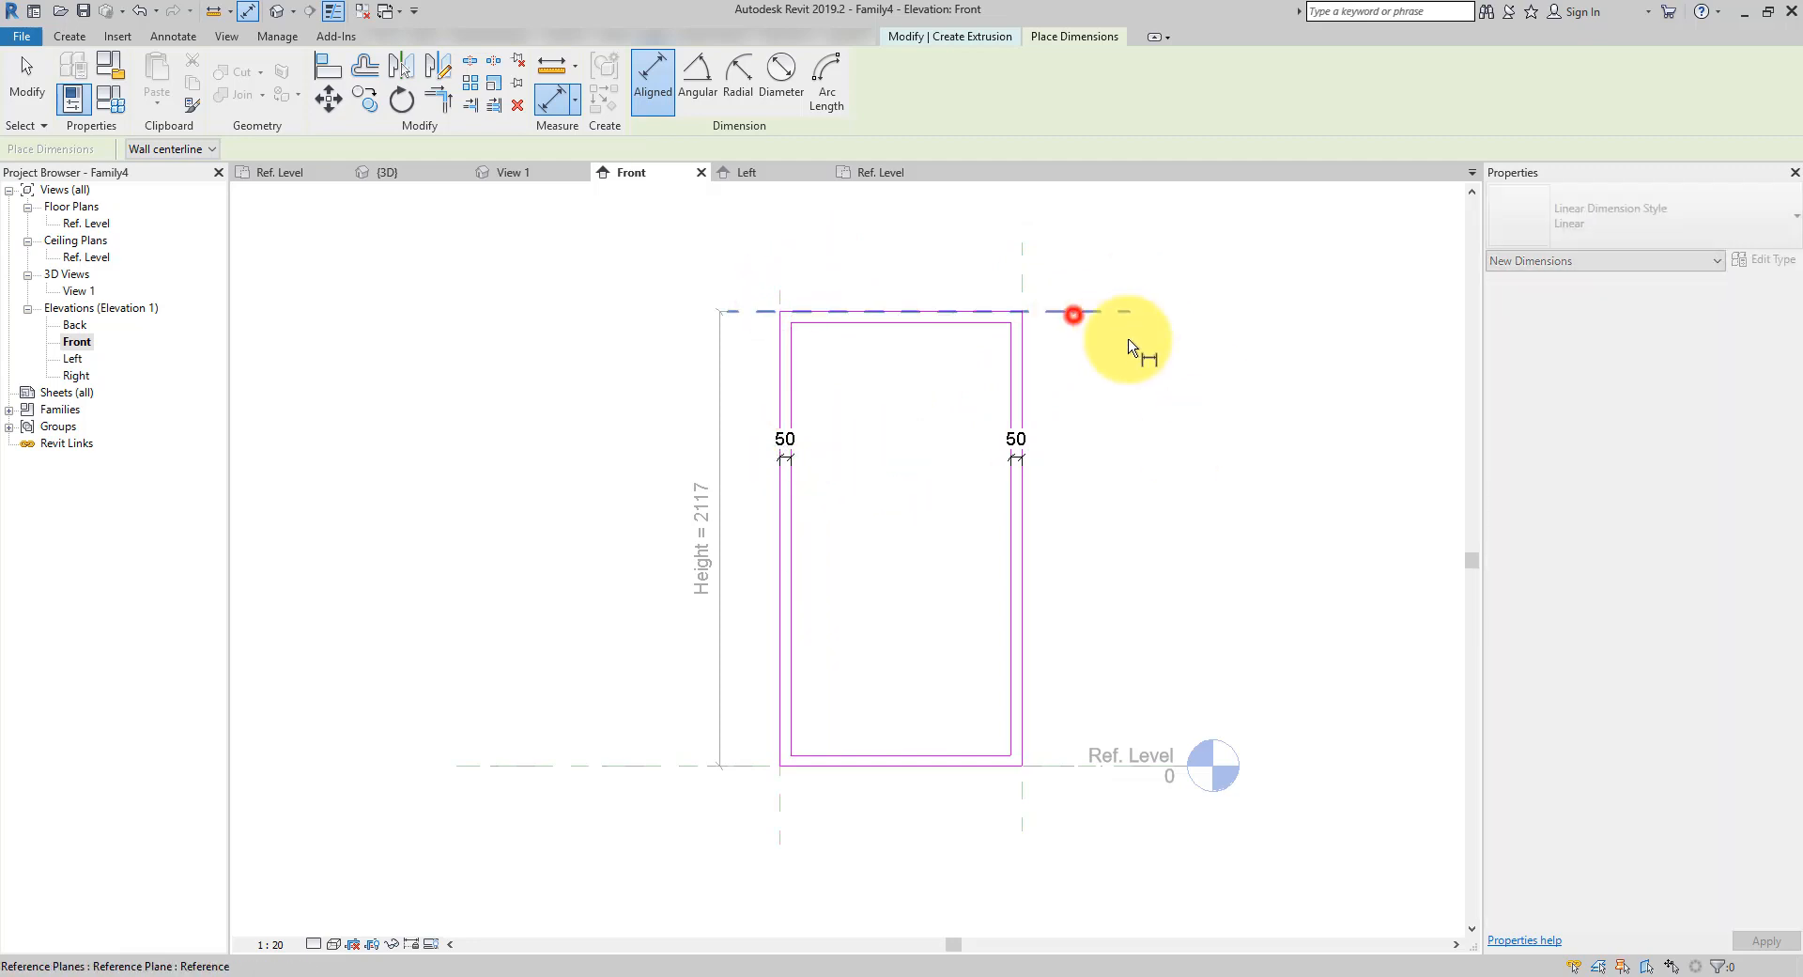
pyautogui.click(916, 325)
pyautogui.click(901, 350)
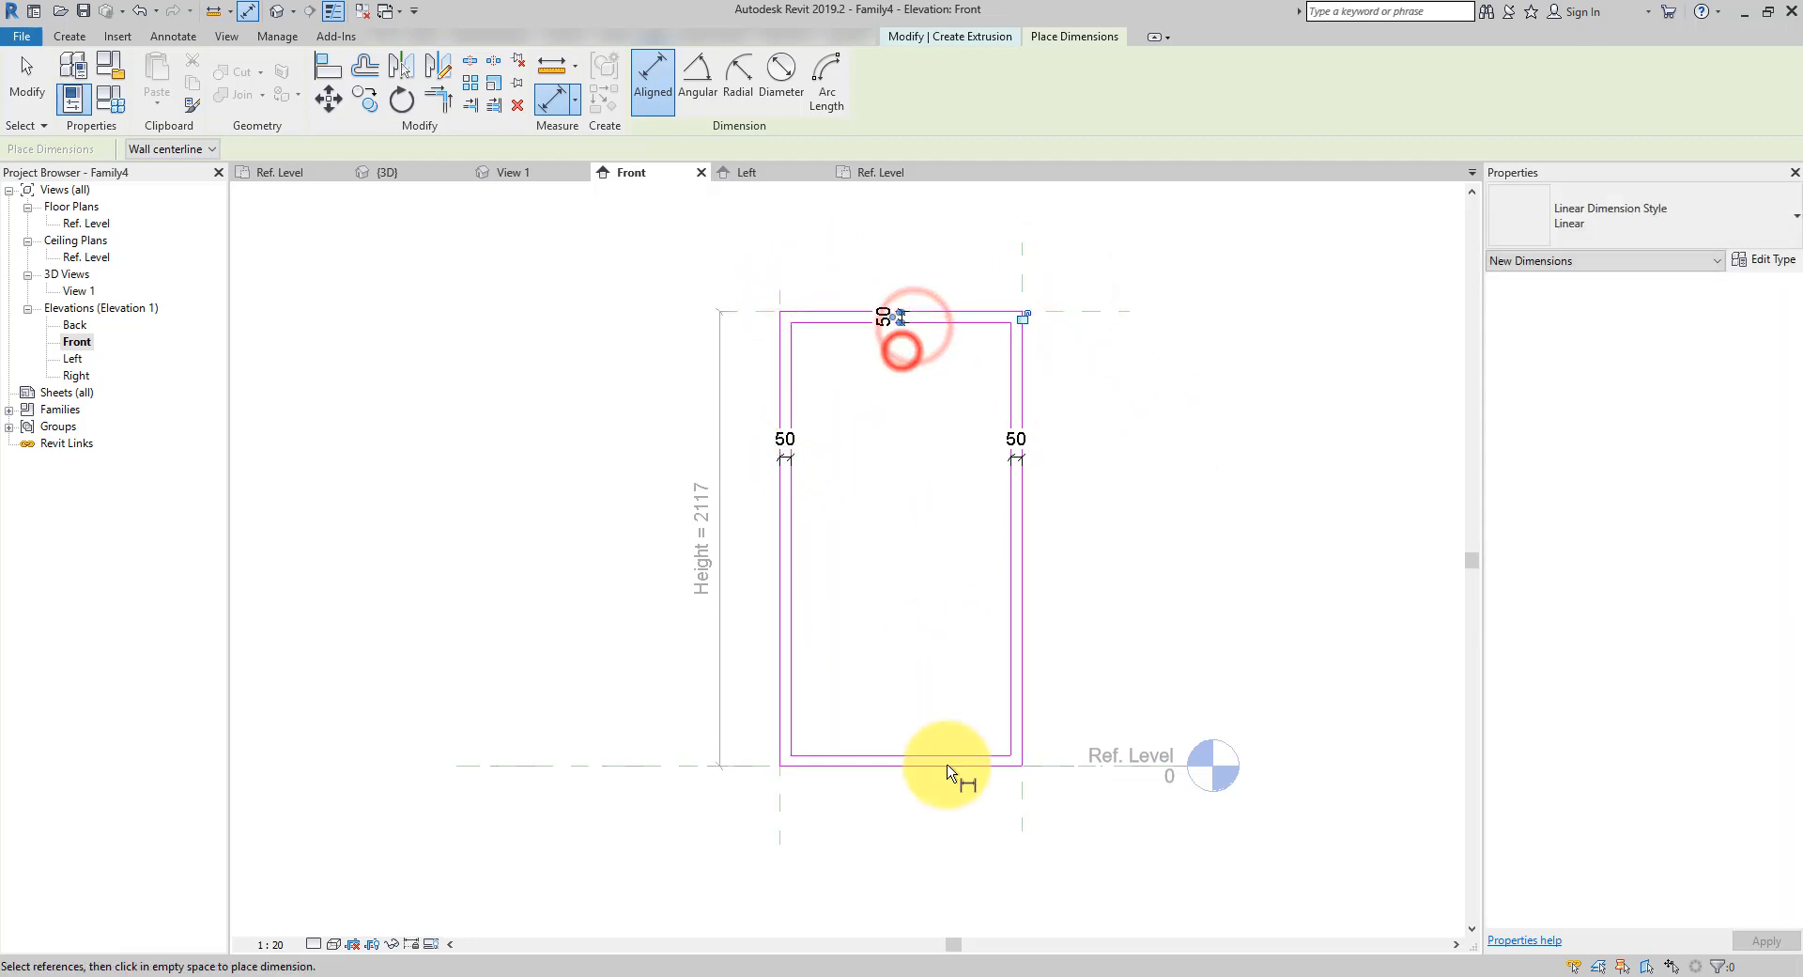
pyautogui.click(1051, 770)
pyautogui.click(903, 756)
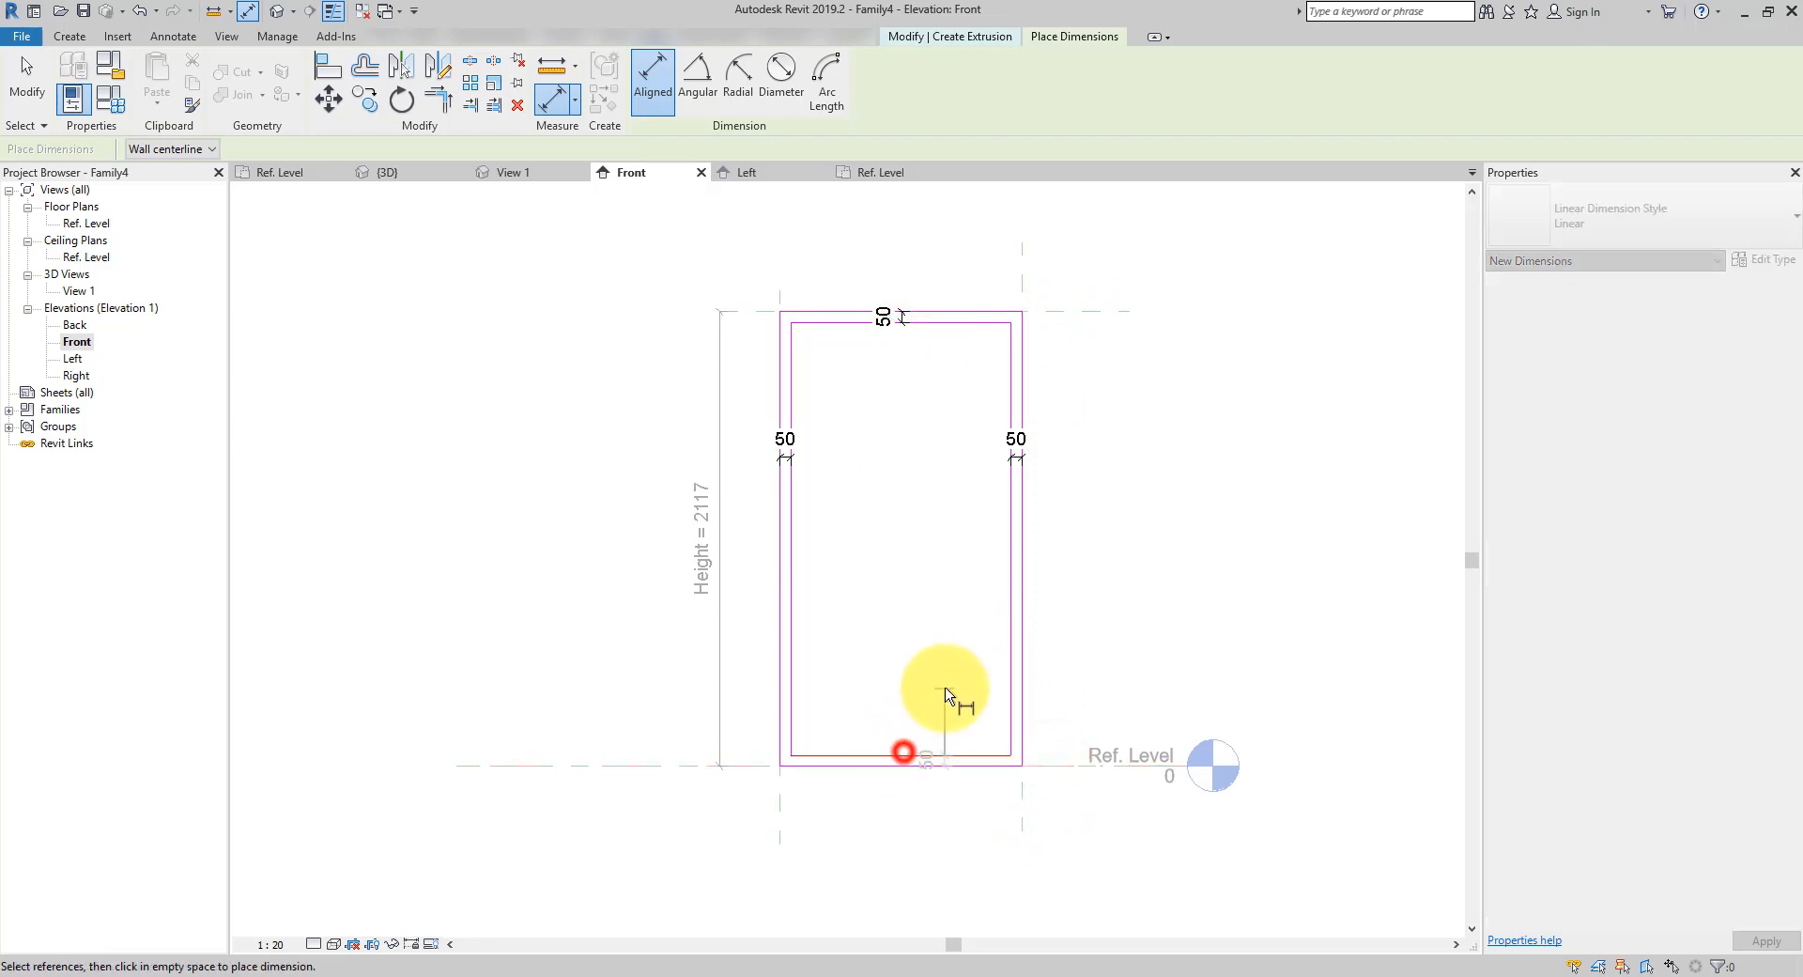
pyautogui.click(902, 684)
pyautogui.press('Escape')
pyautogui.press('Escape')
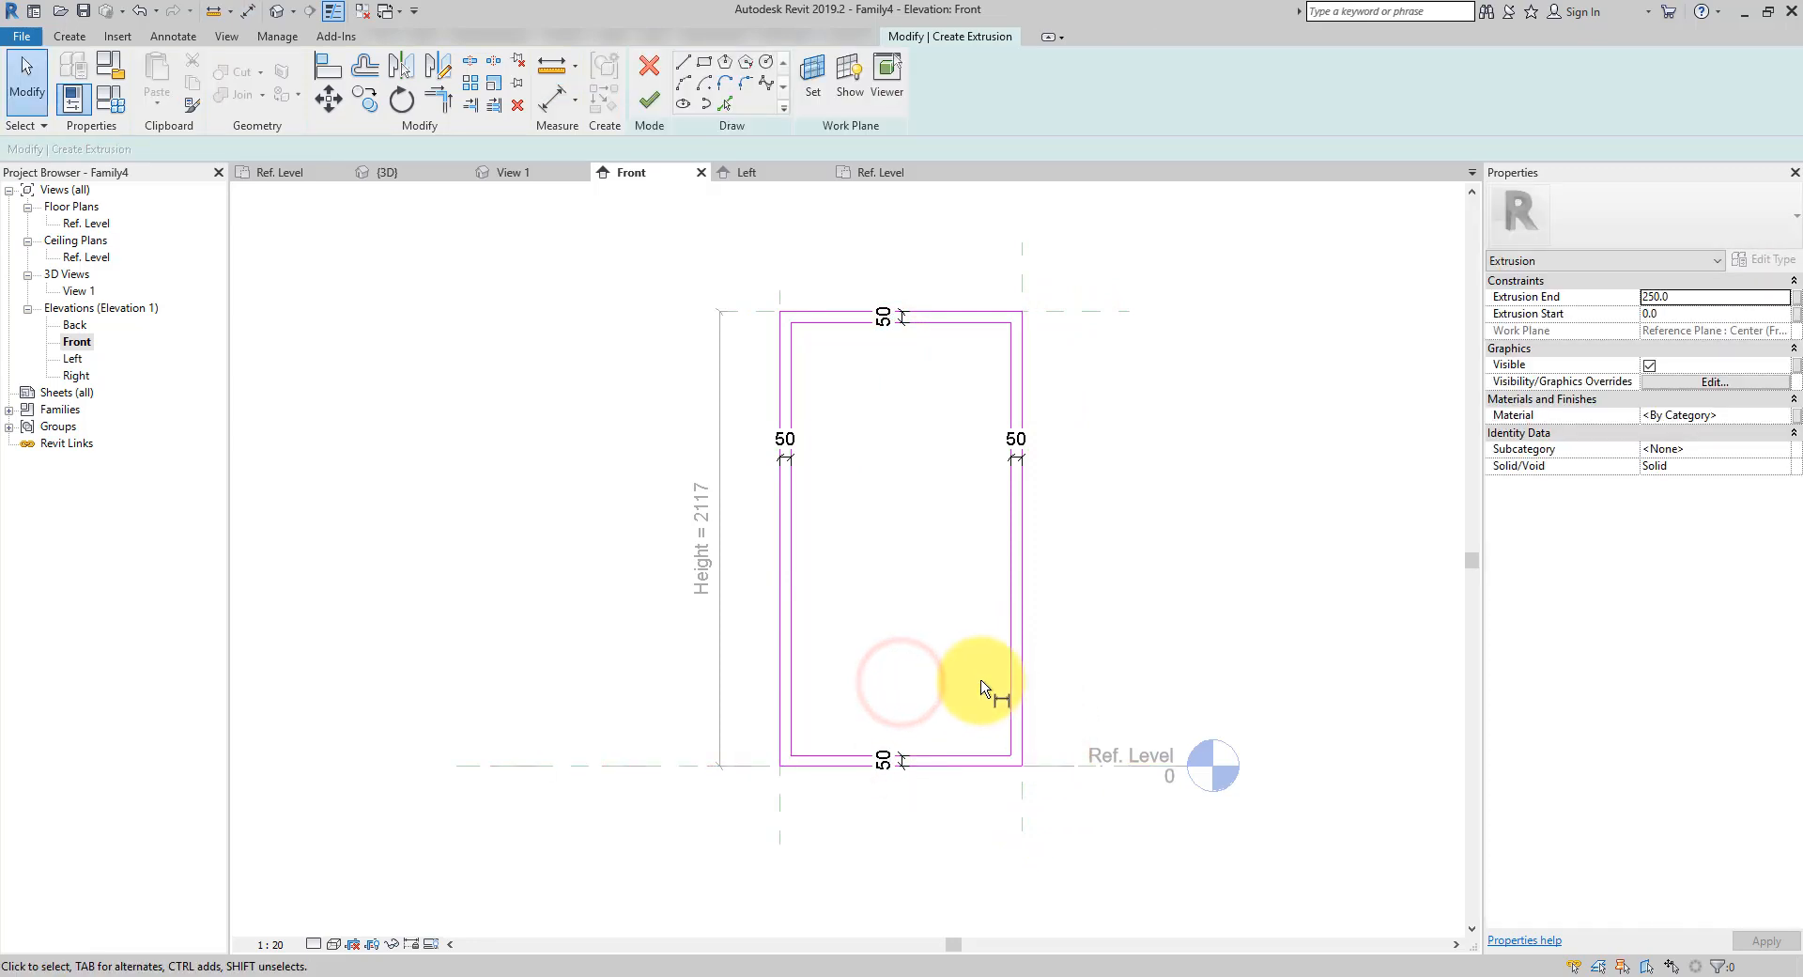
# Label all four frame dimensions with a new type family parameter named FrameWidth, grouped under Dimensions
pyautogui.click(901, 319)
pyautogui.keyDown('ctrl'); pyautogui.click(789, 442); pyautogui.keyUp('ctrl')
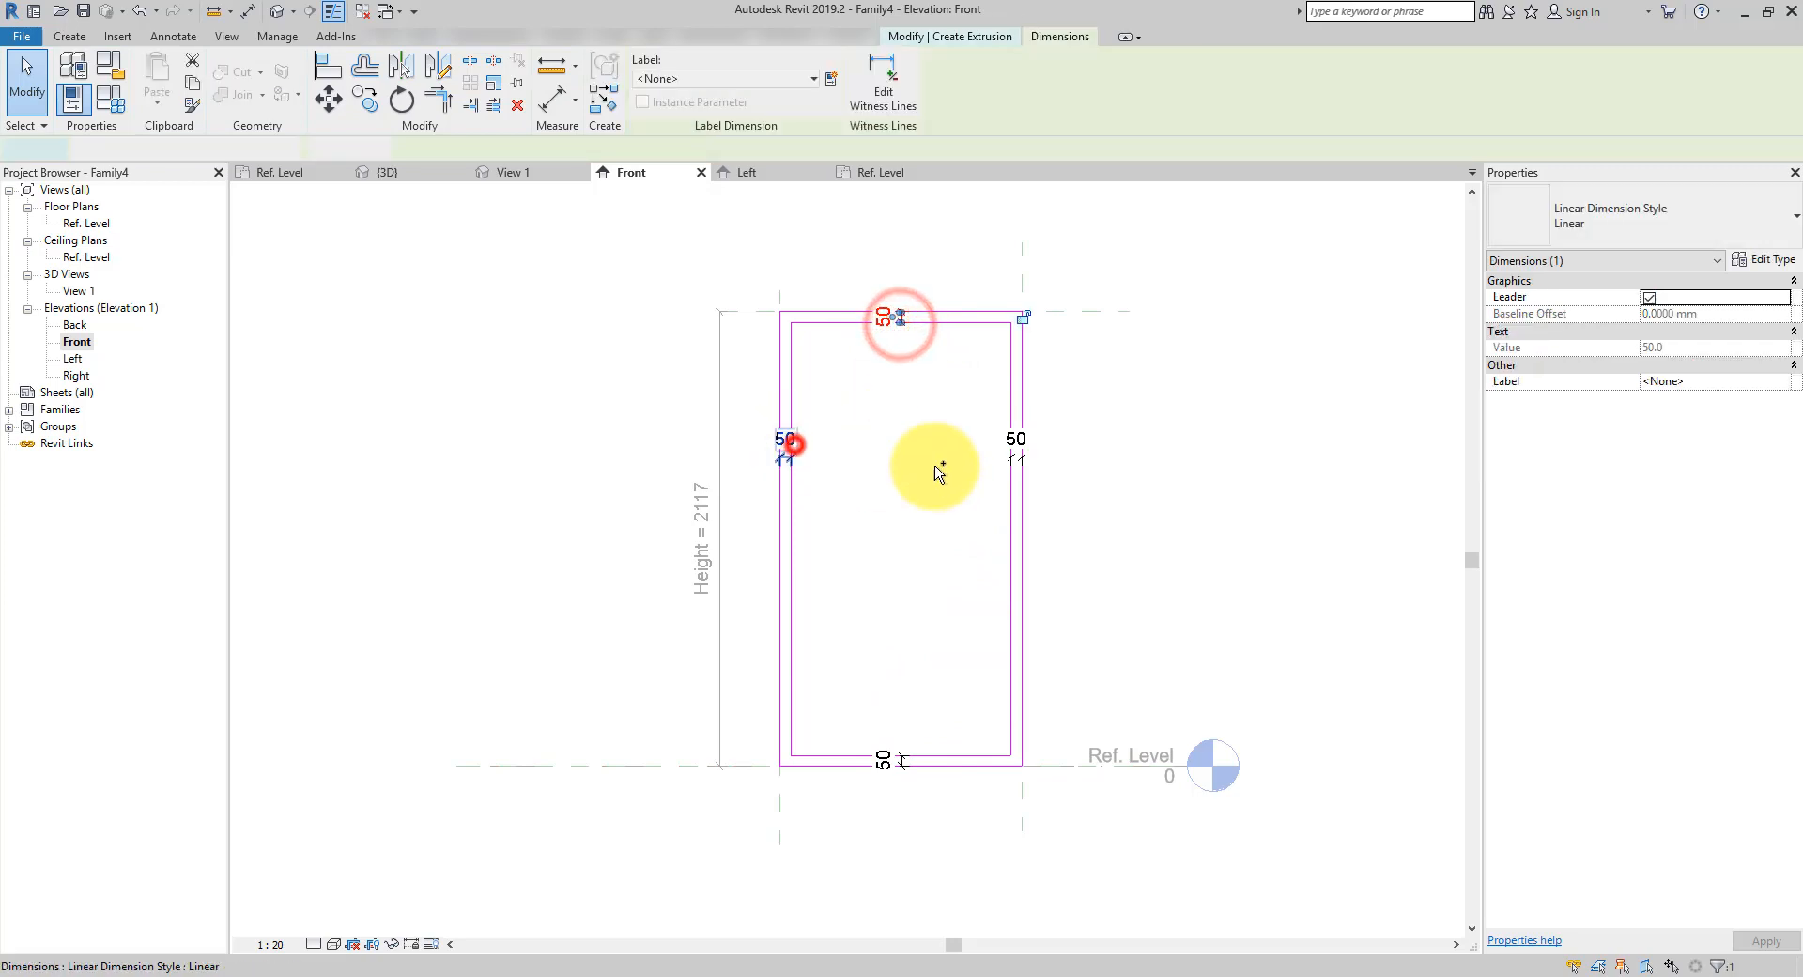
pyautogui.keyDown('ctrl'); pyautogui.click(1012, 455); pyautogui.keyUp('ctrl')
pyautogui.keyDown('ctrl'); pyautogui.click(888, 756); pyautogui.keyUp('ctrl')
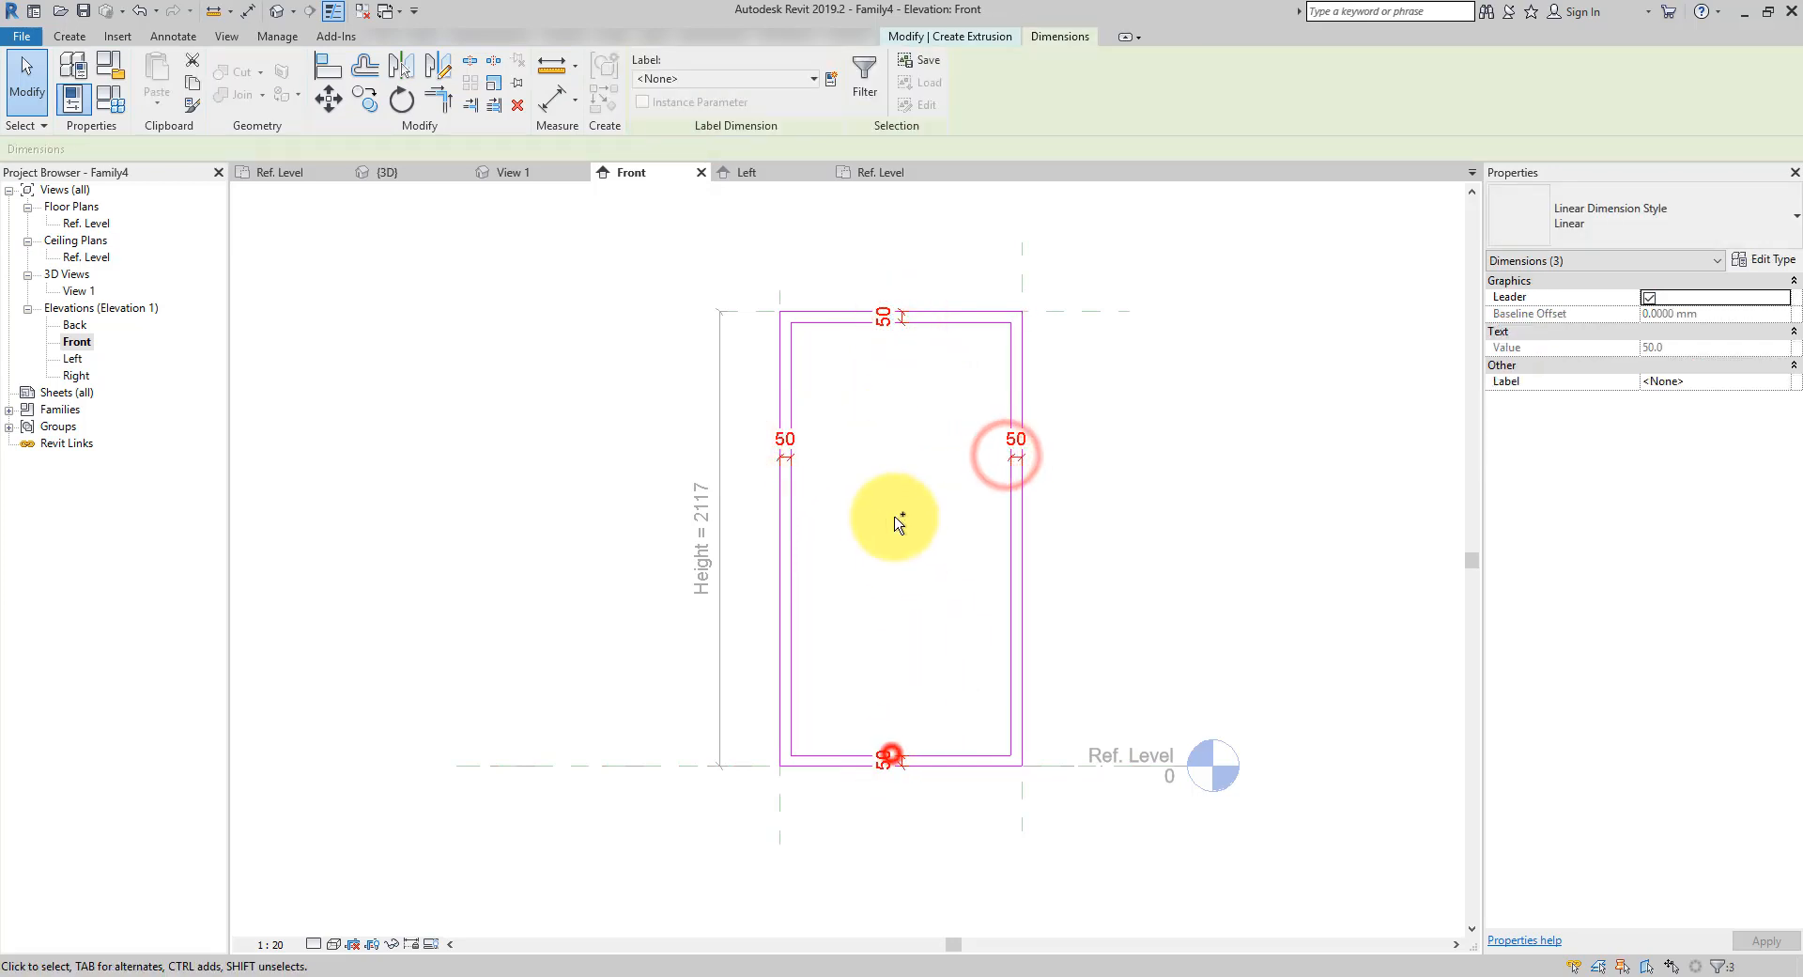
pyautogui.click(831, 79)
pyautogui.moveTo(1018, 229); pyautogui.dragTo(1195, 300)
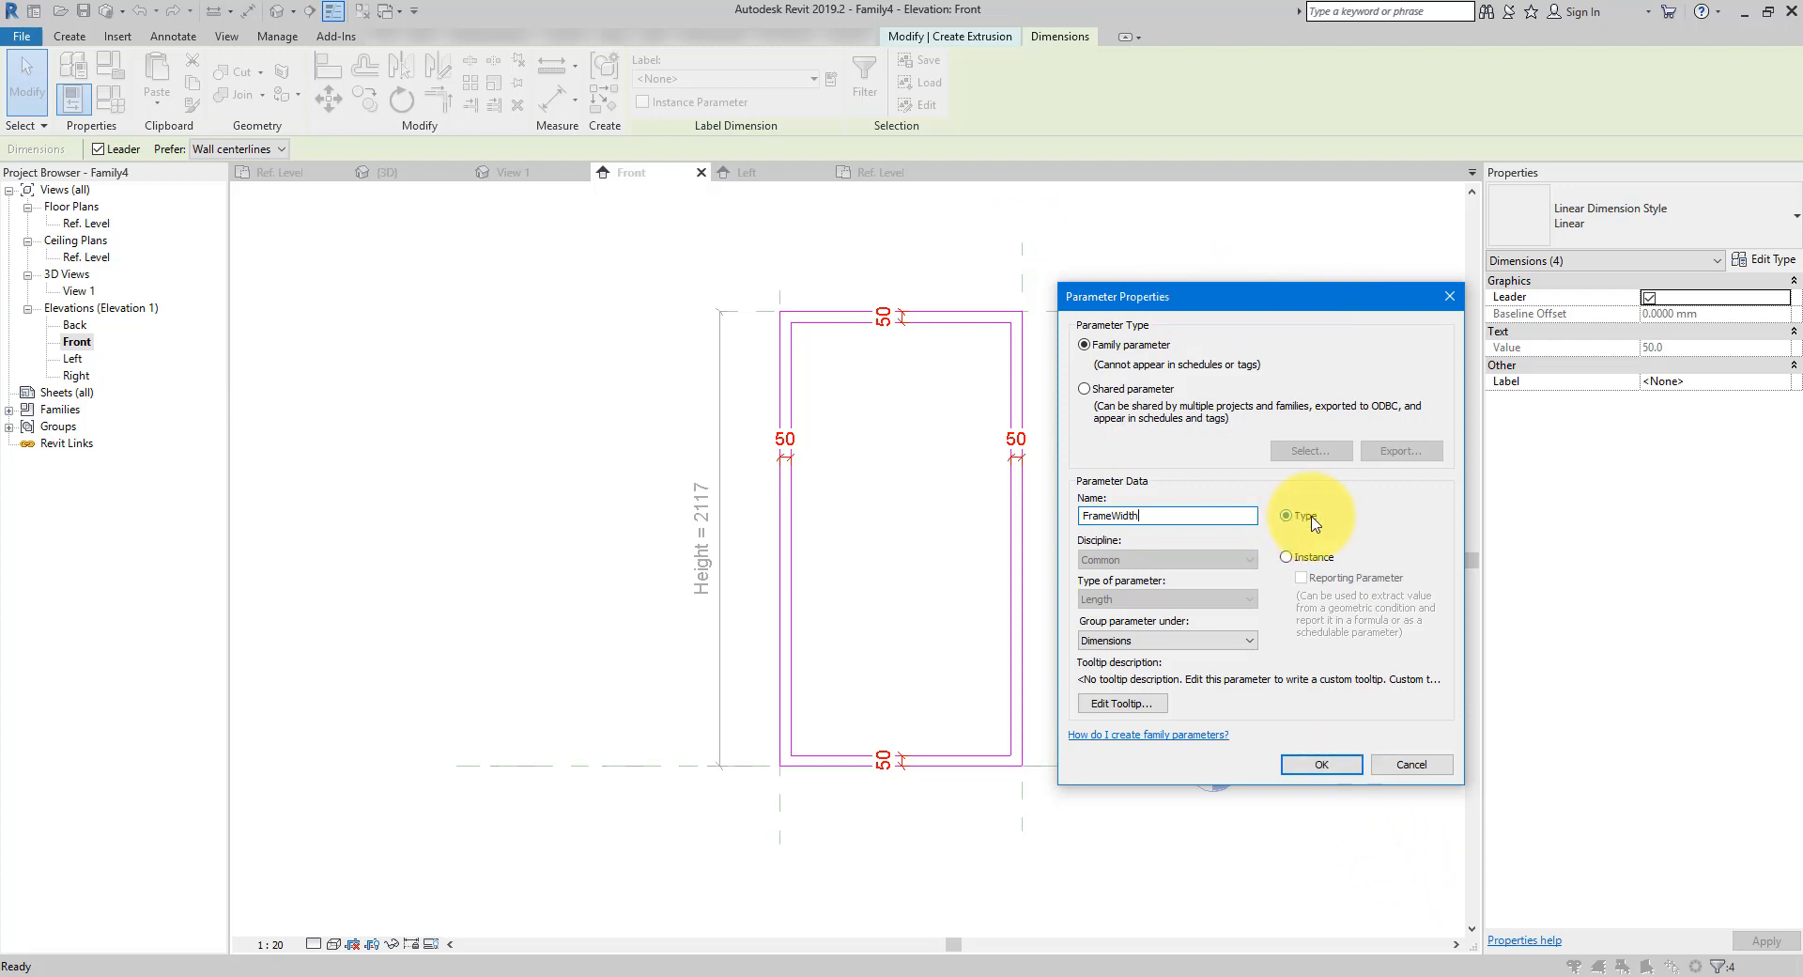
pyautogui.click(1321, 768)
pyautogui.click(1165, 463)
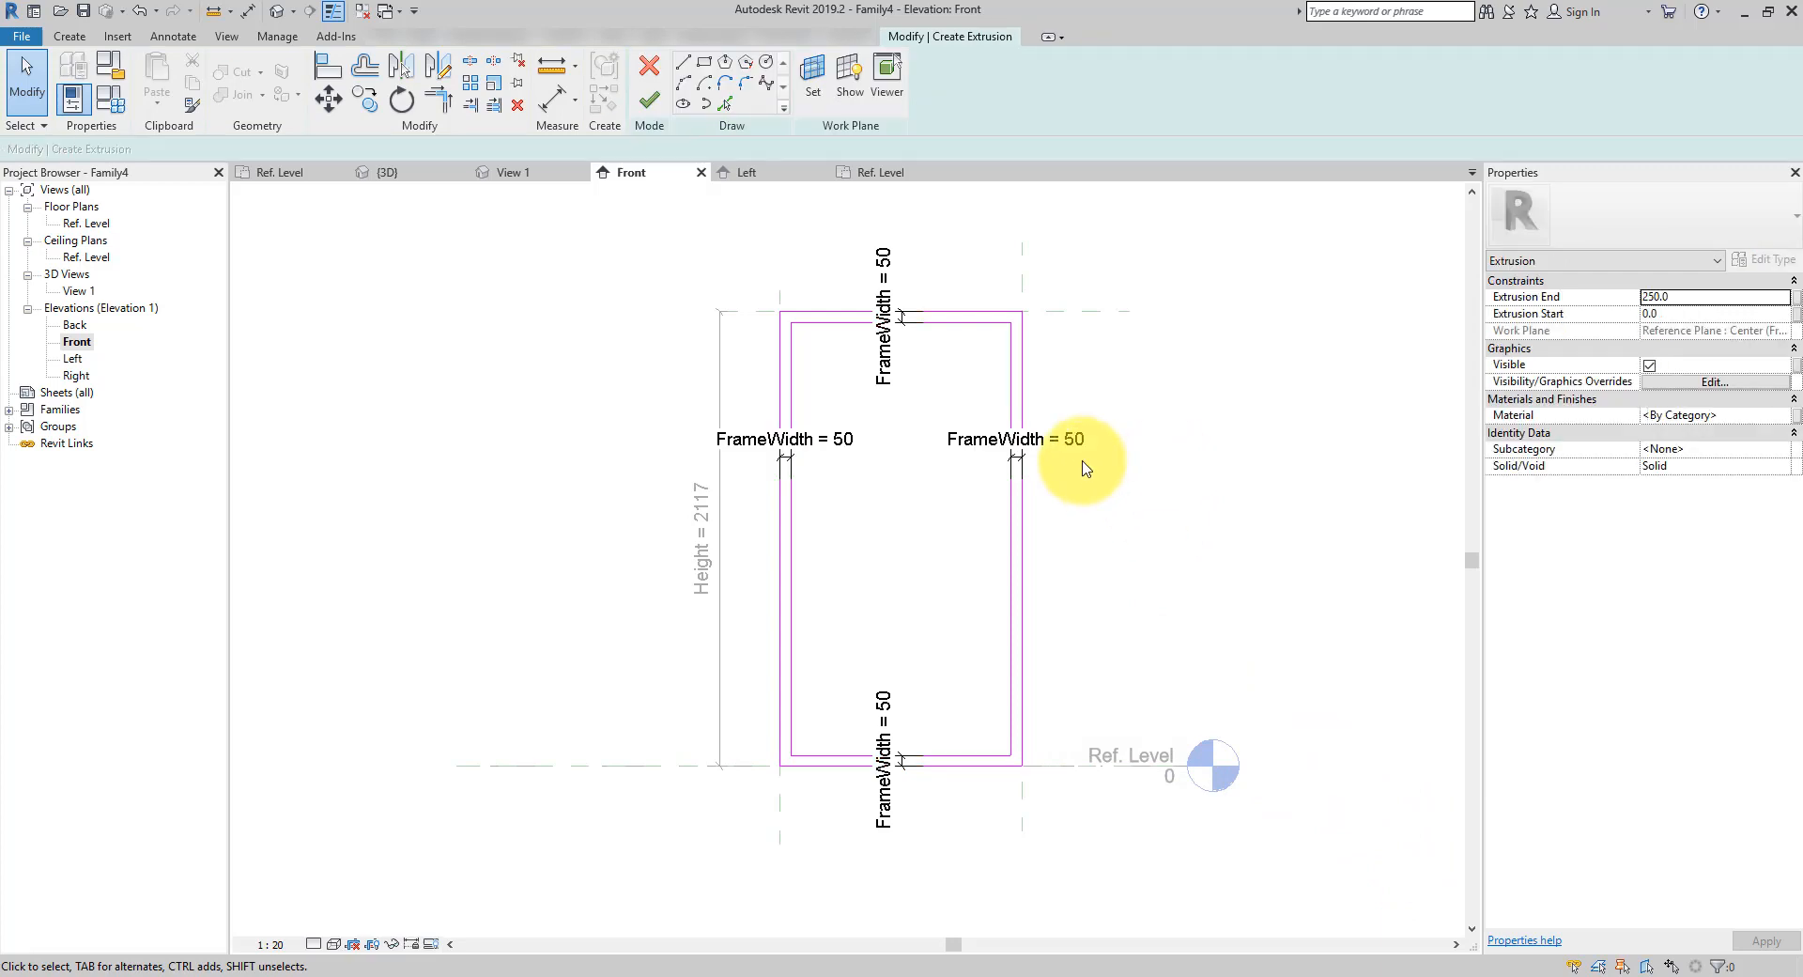
# Finish the frame extrusion, check it in 3D, and set its Extrusion End to 50 in the Ref. Level plan
pyautogui.click(648, 101)
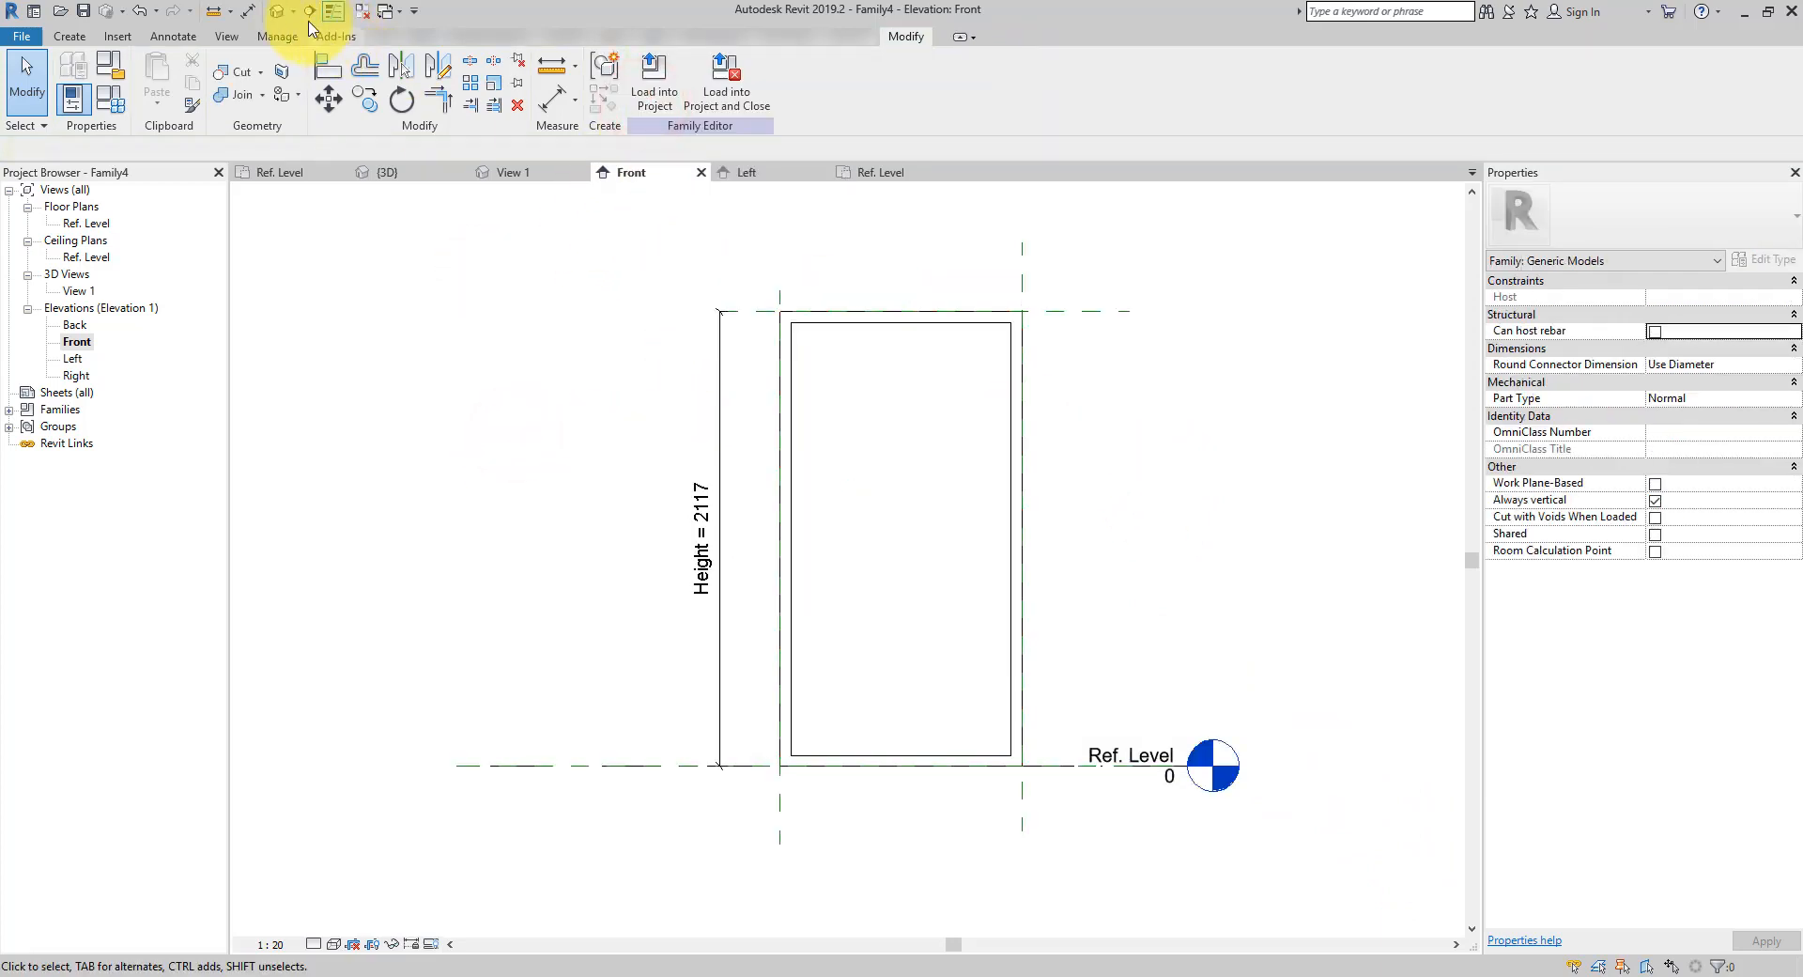
pyautogui.click(278, 12)
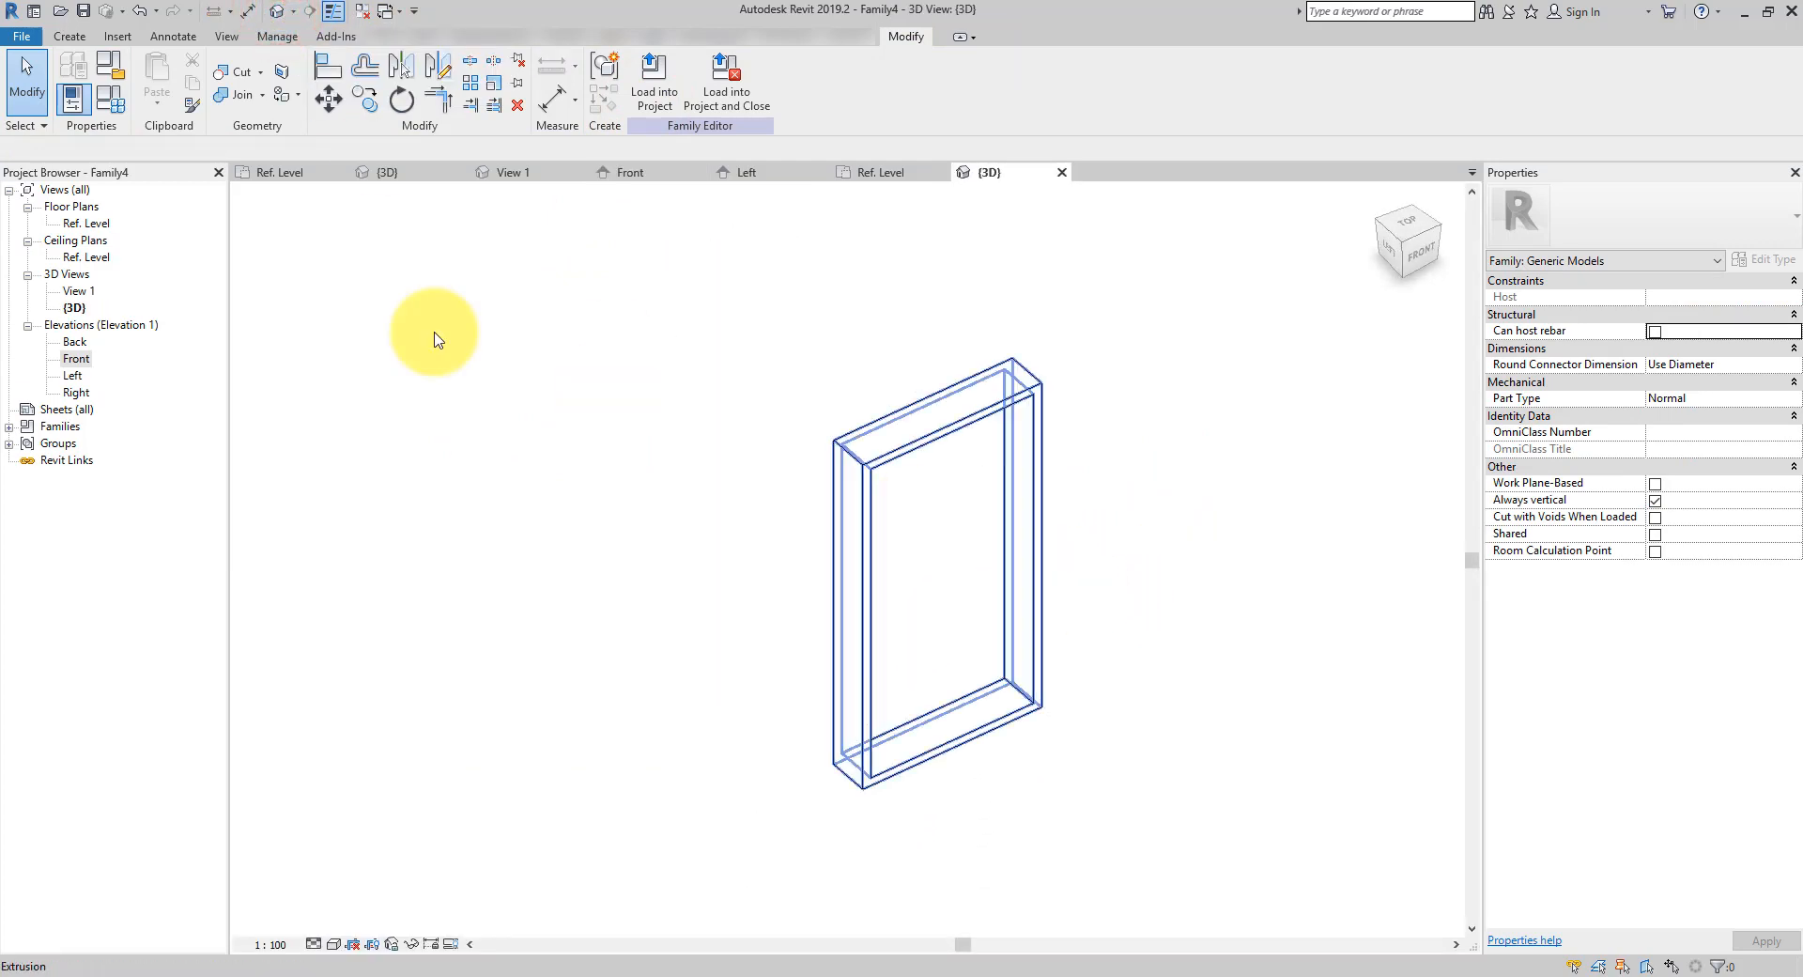
pyautogui.doubleClick(93, 226)
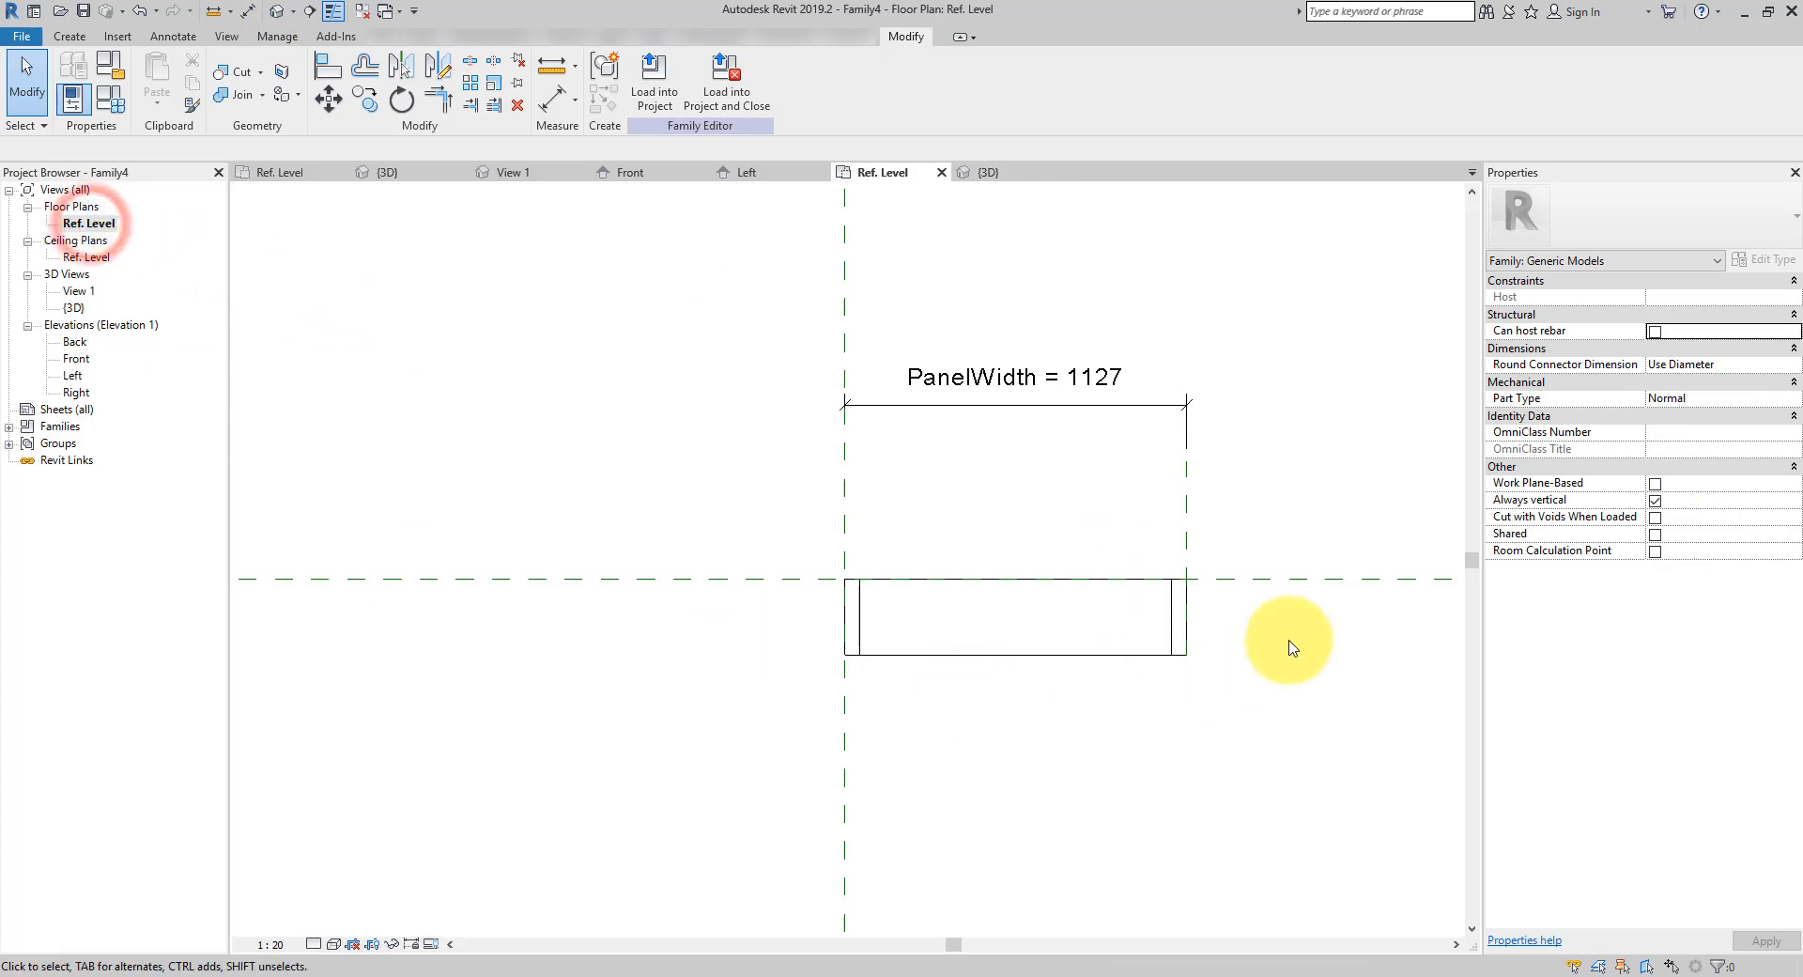
pyautogui.click(1189, 610)
pyautogui.scroll(2, 1273, 653)
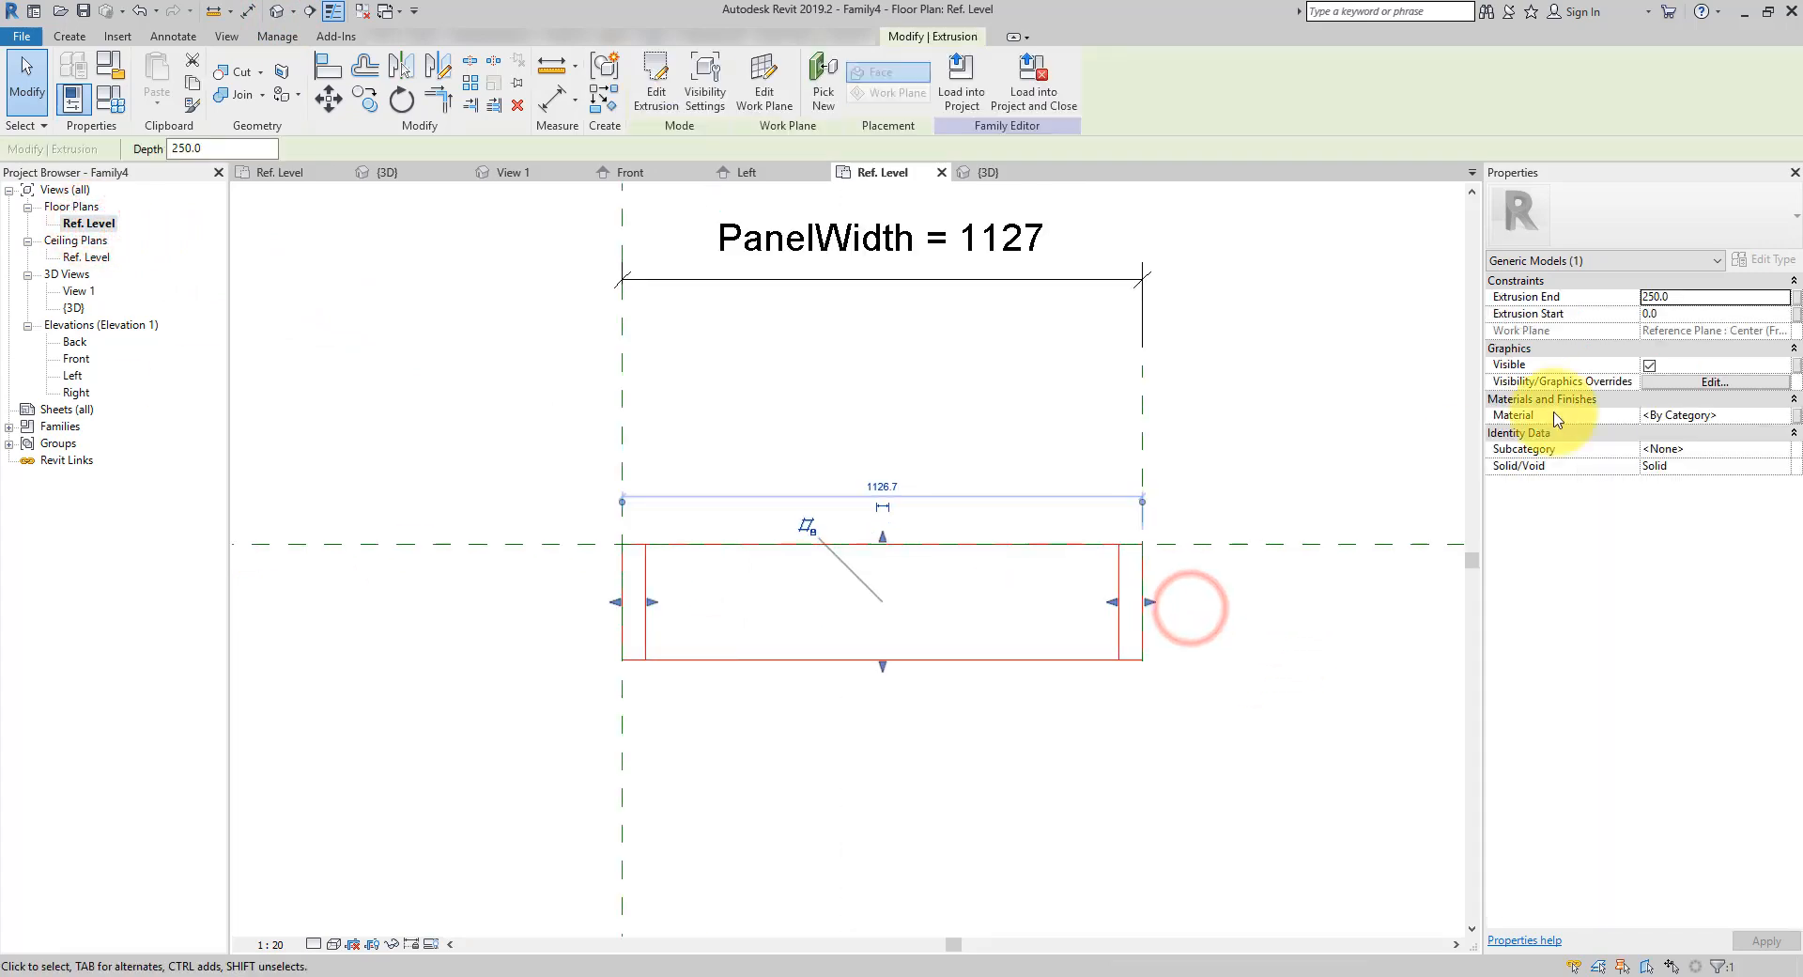
pyautogui.click(1707, 298)
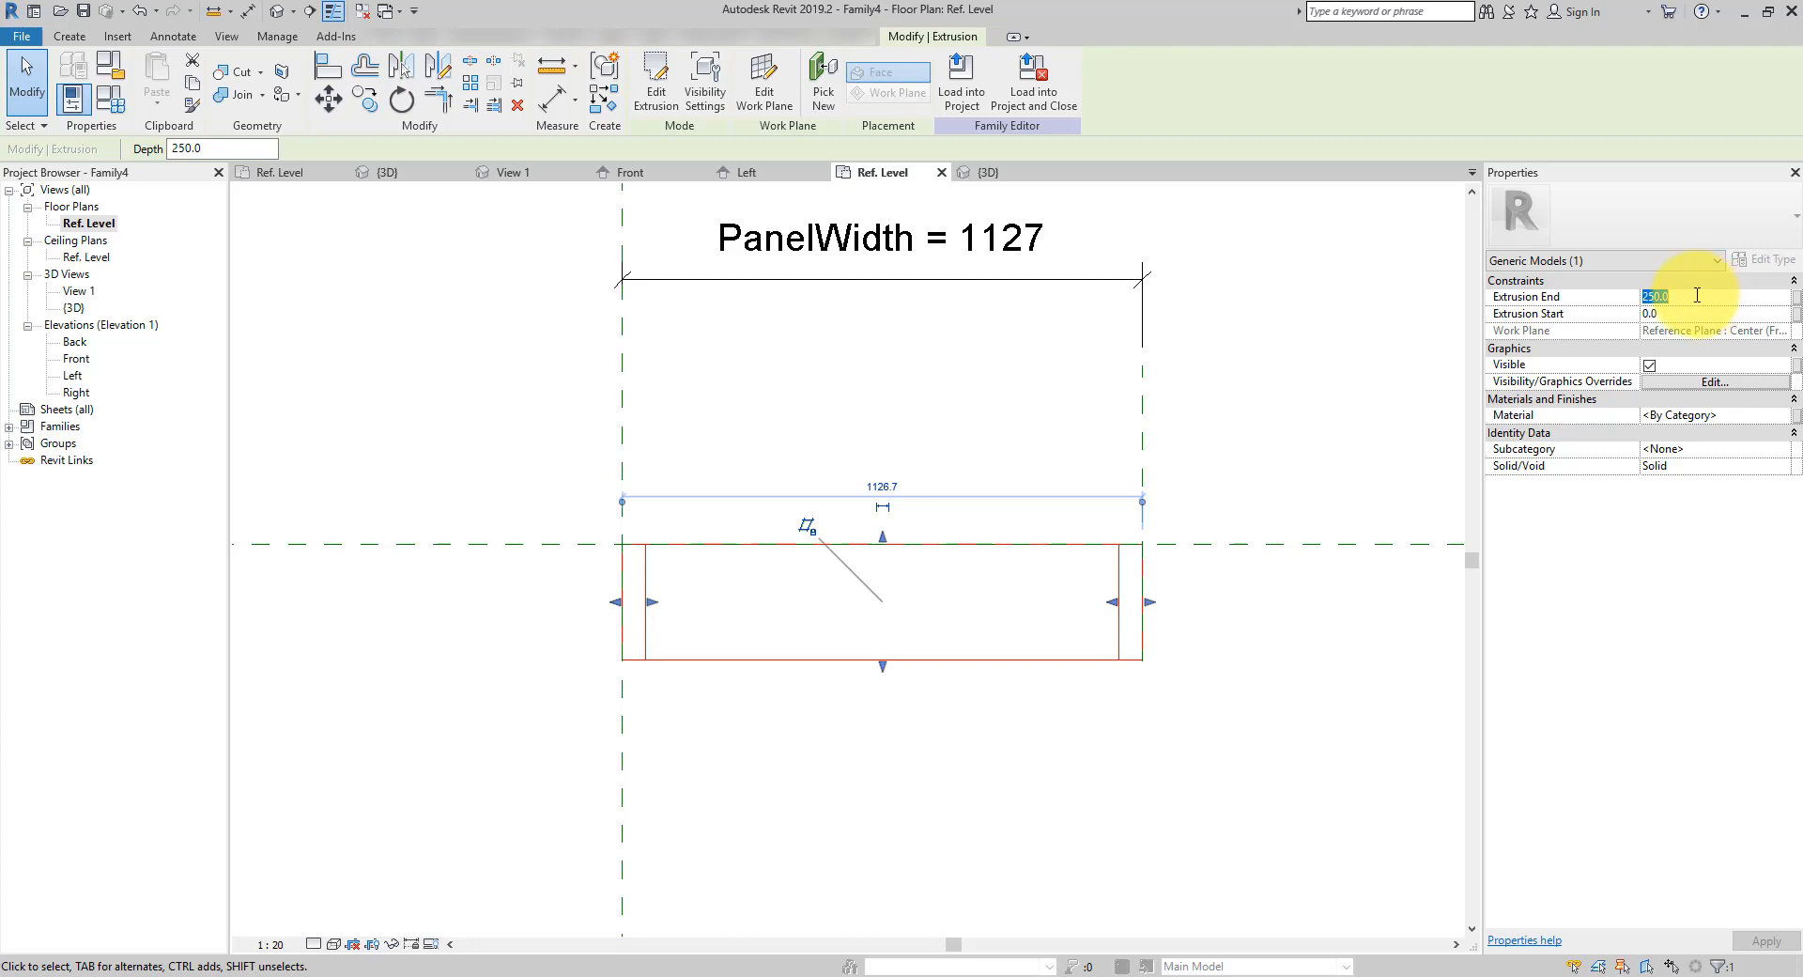
pyautogui.write('50.0')
pyautogui.click(1351, 373)
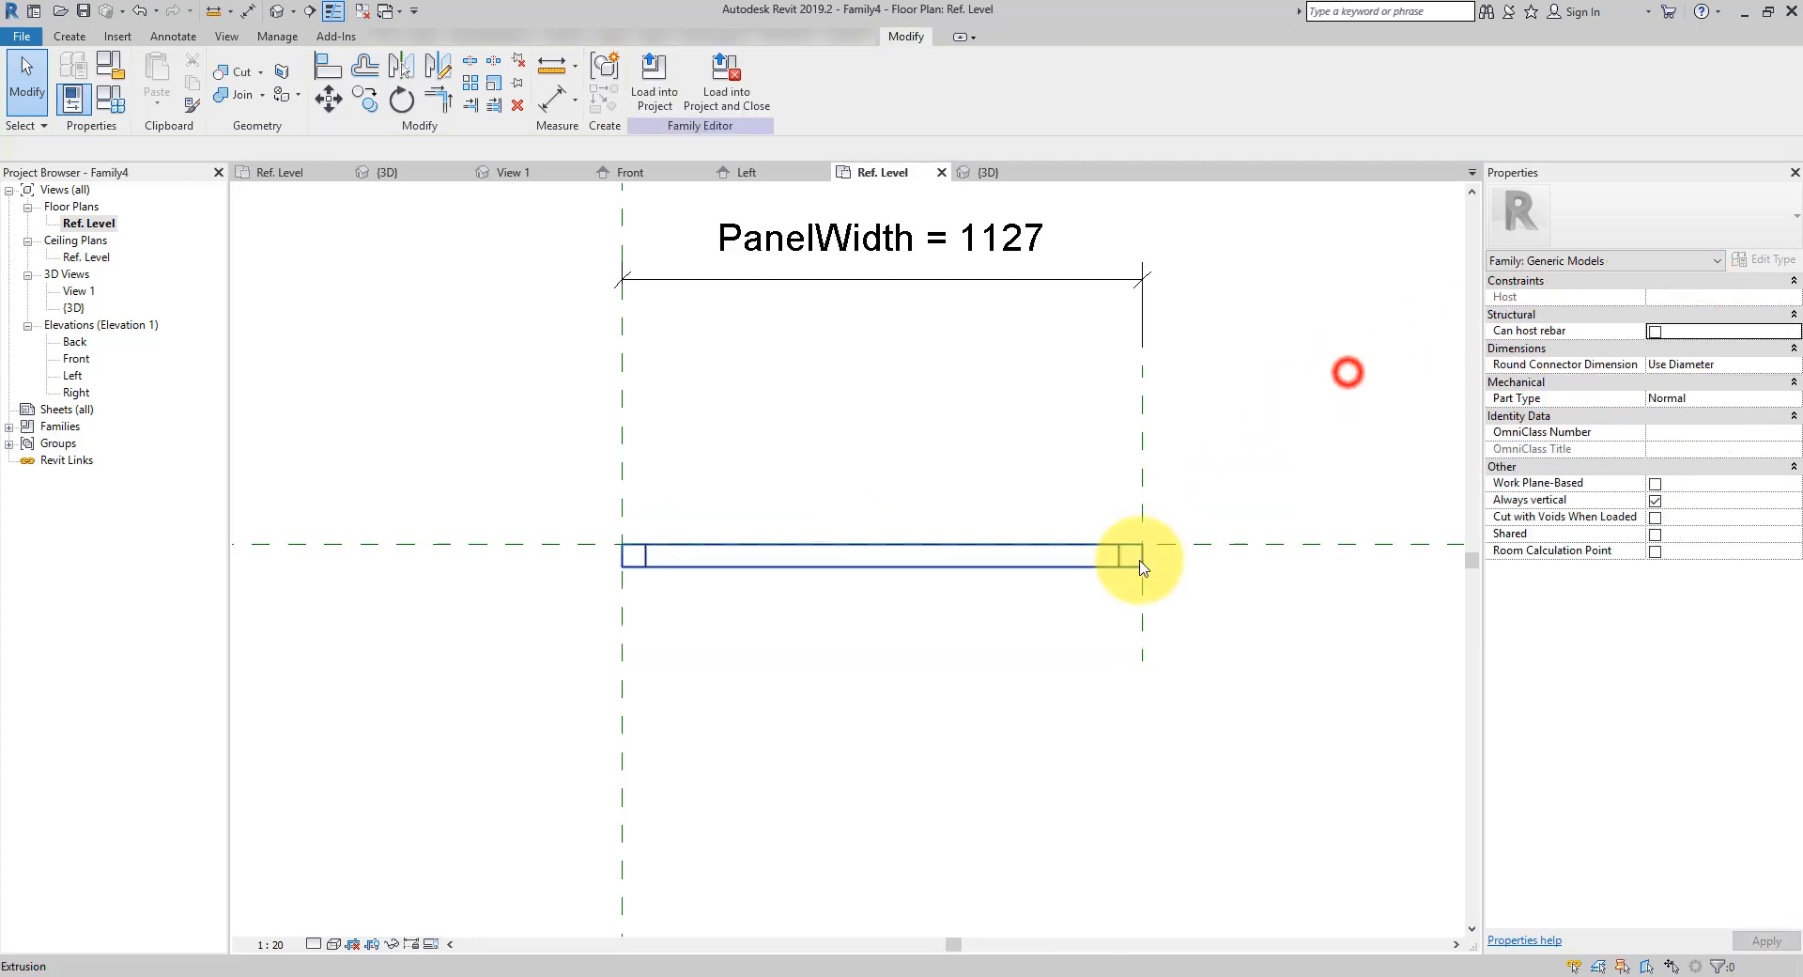
# Set the FrameWidth parameter to 75 in the family types
pyautogui.click(1139, 556)
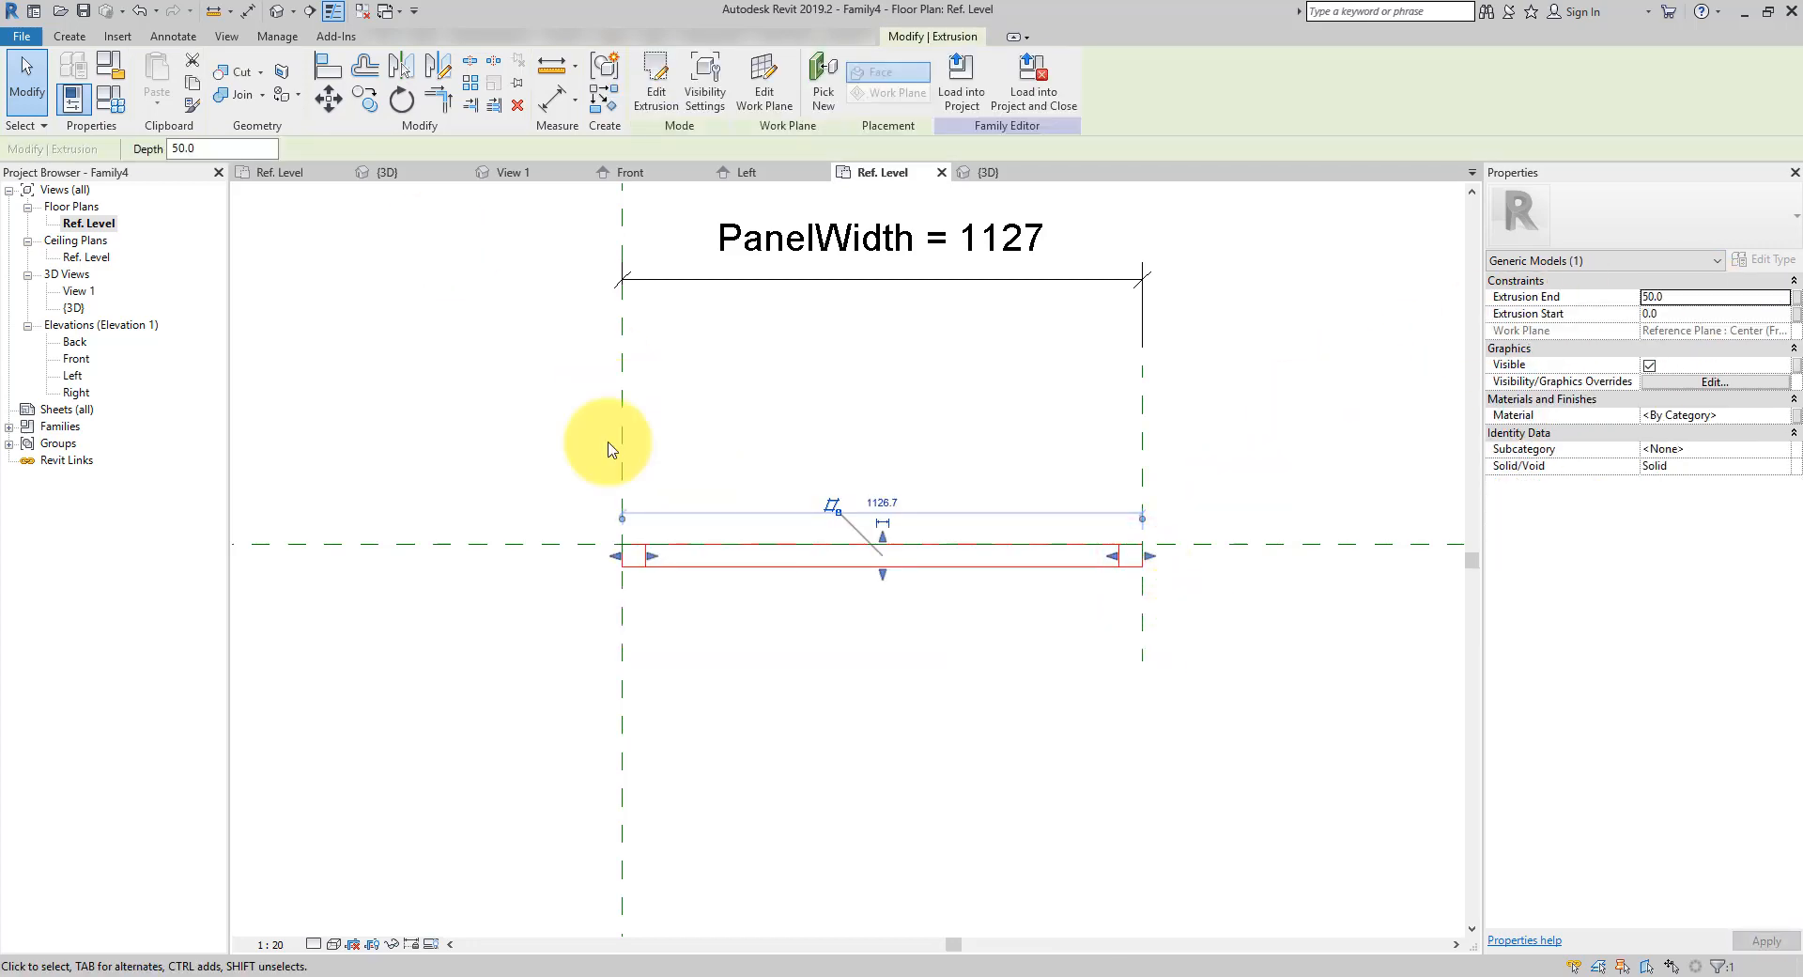
pyautogui.click(110, 96)
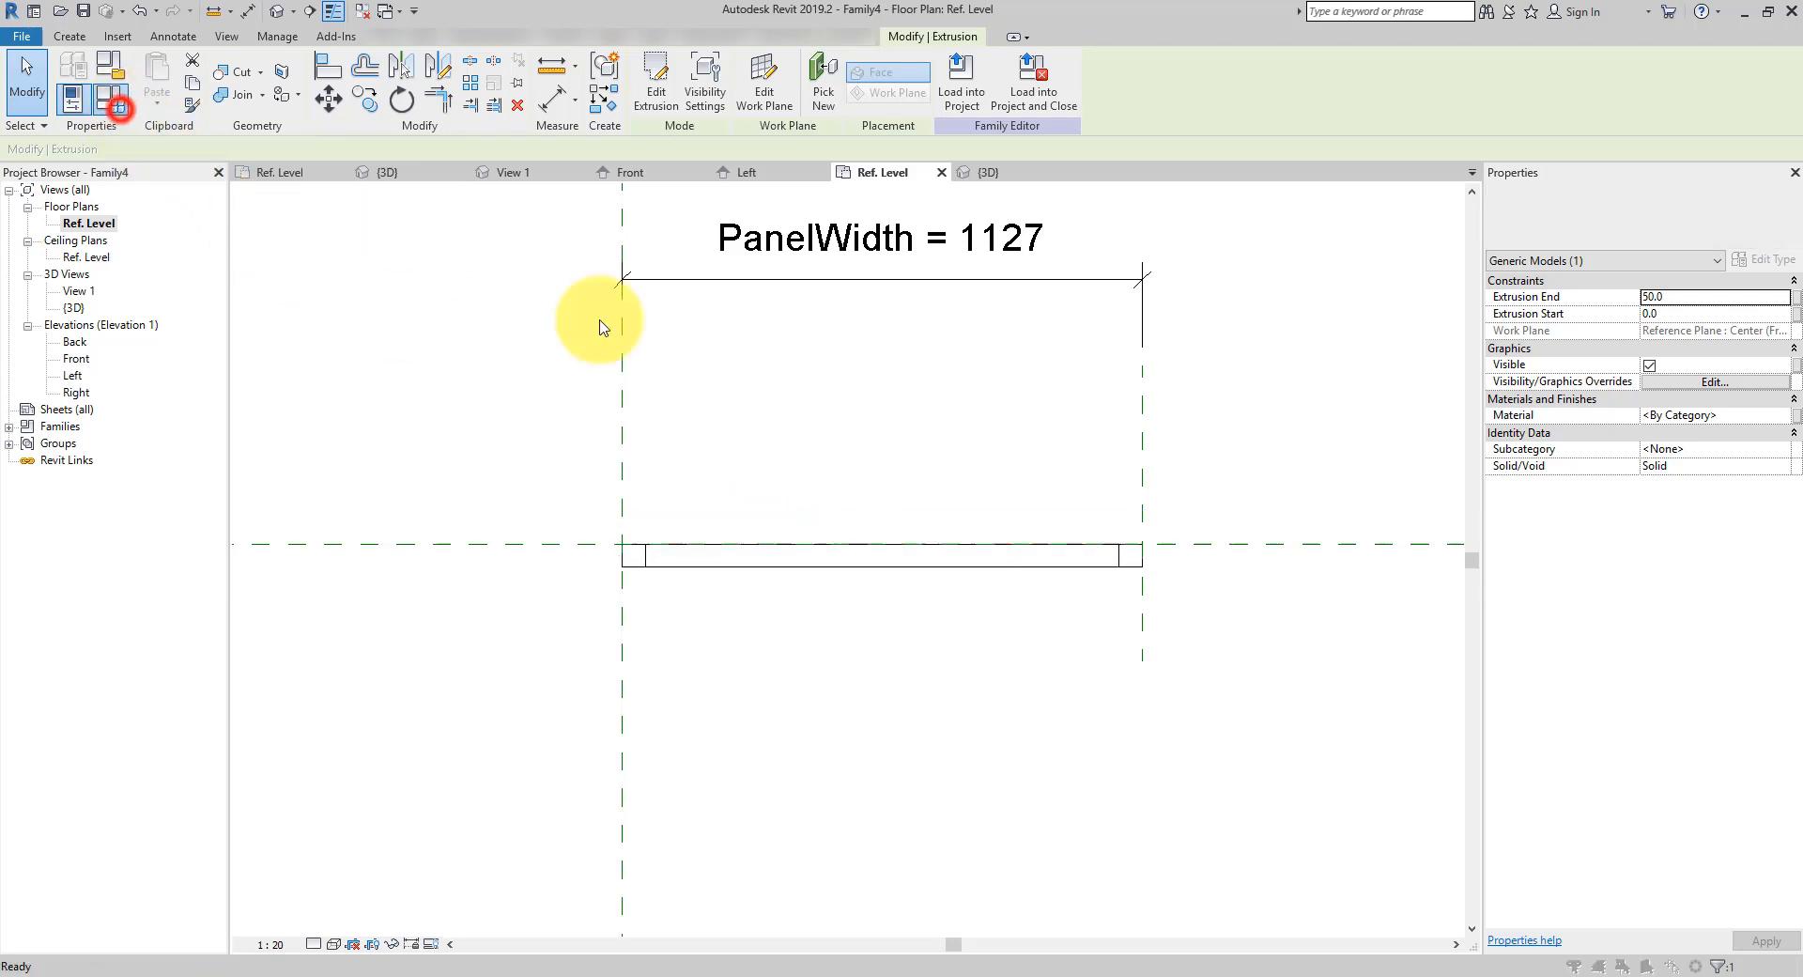
pyautogui.moveTo(922, 303); pyautogui.dragTo(936, 345)
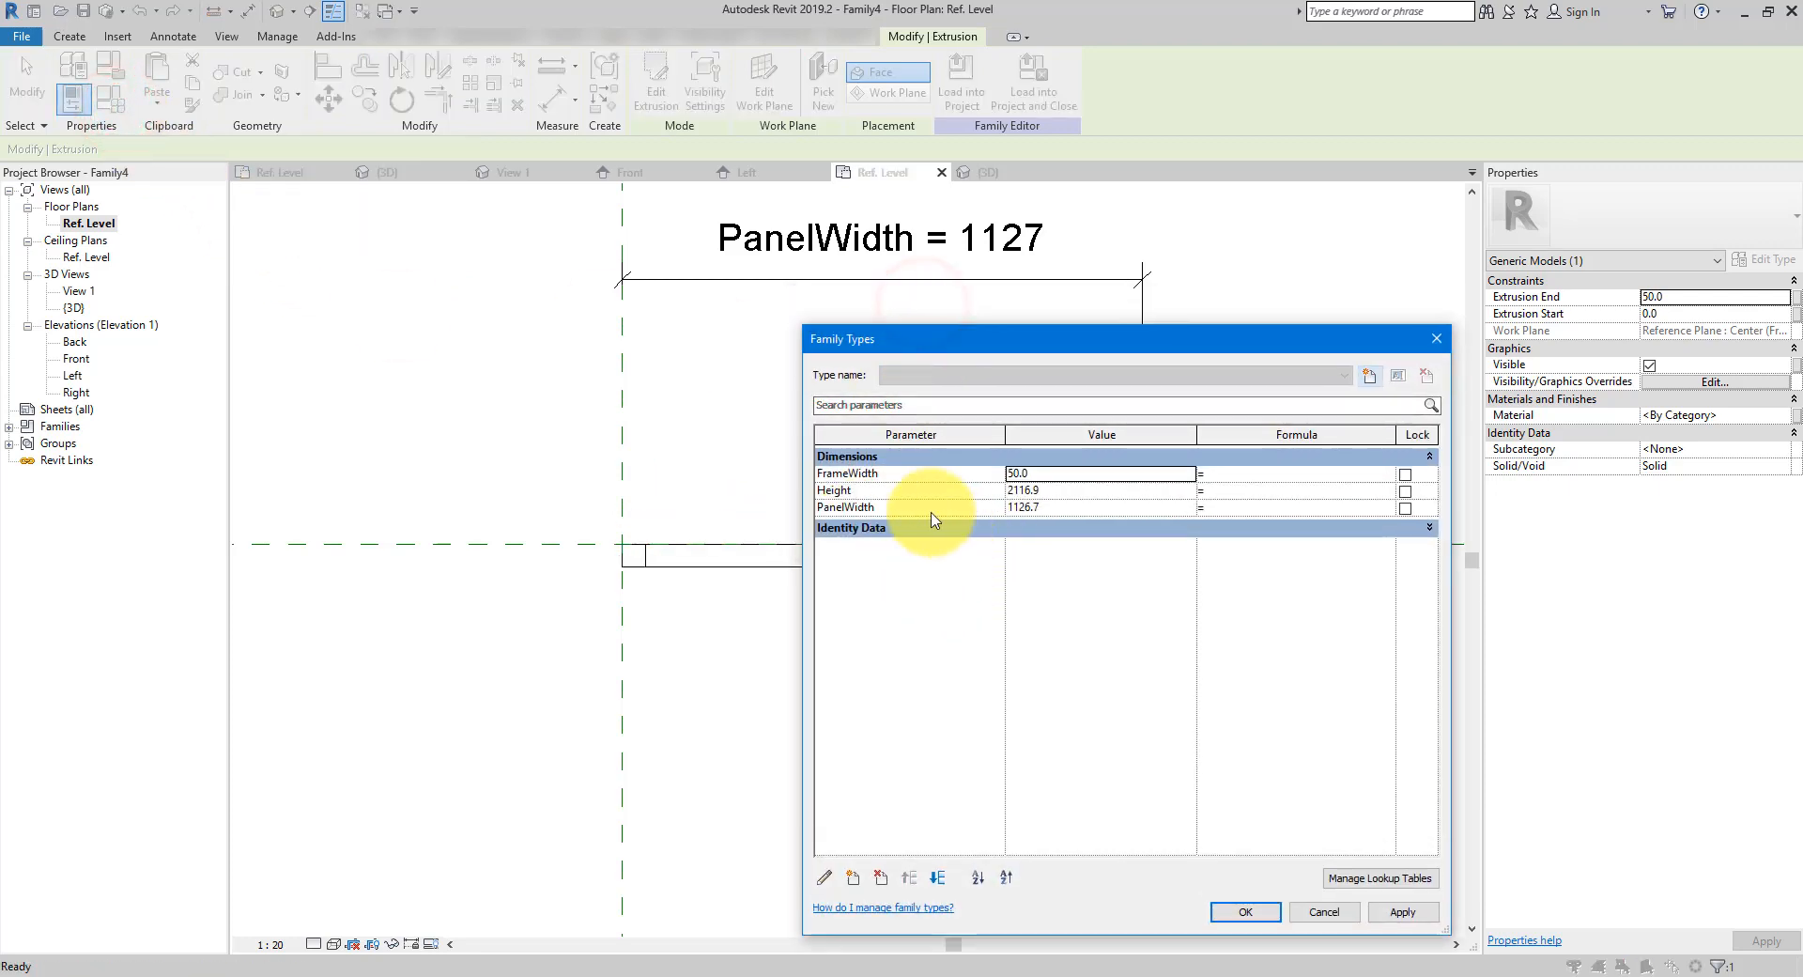
pyautogui.click(1061, 474)
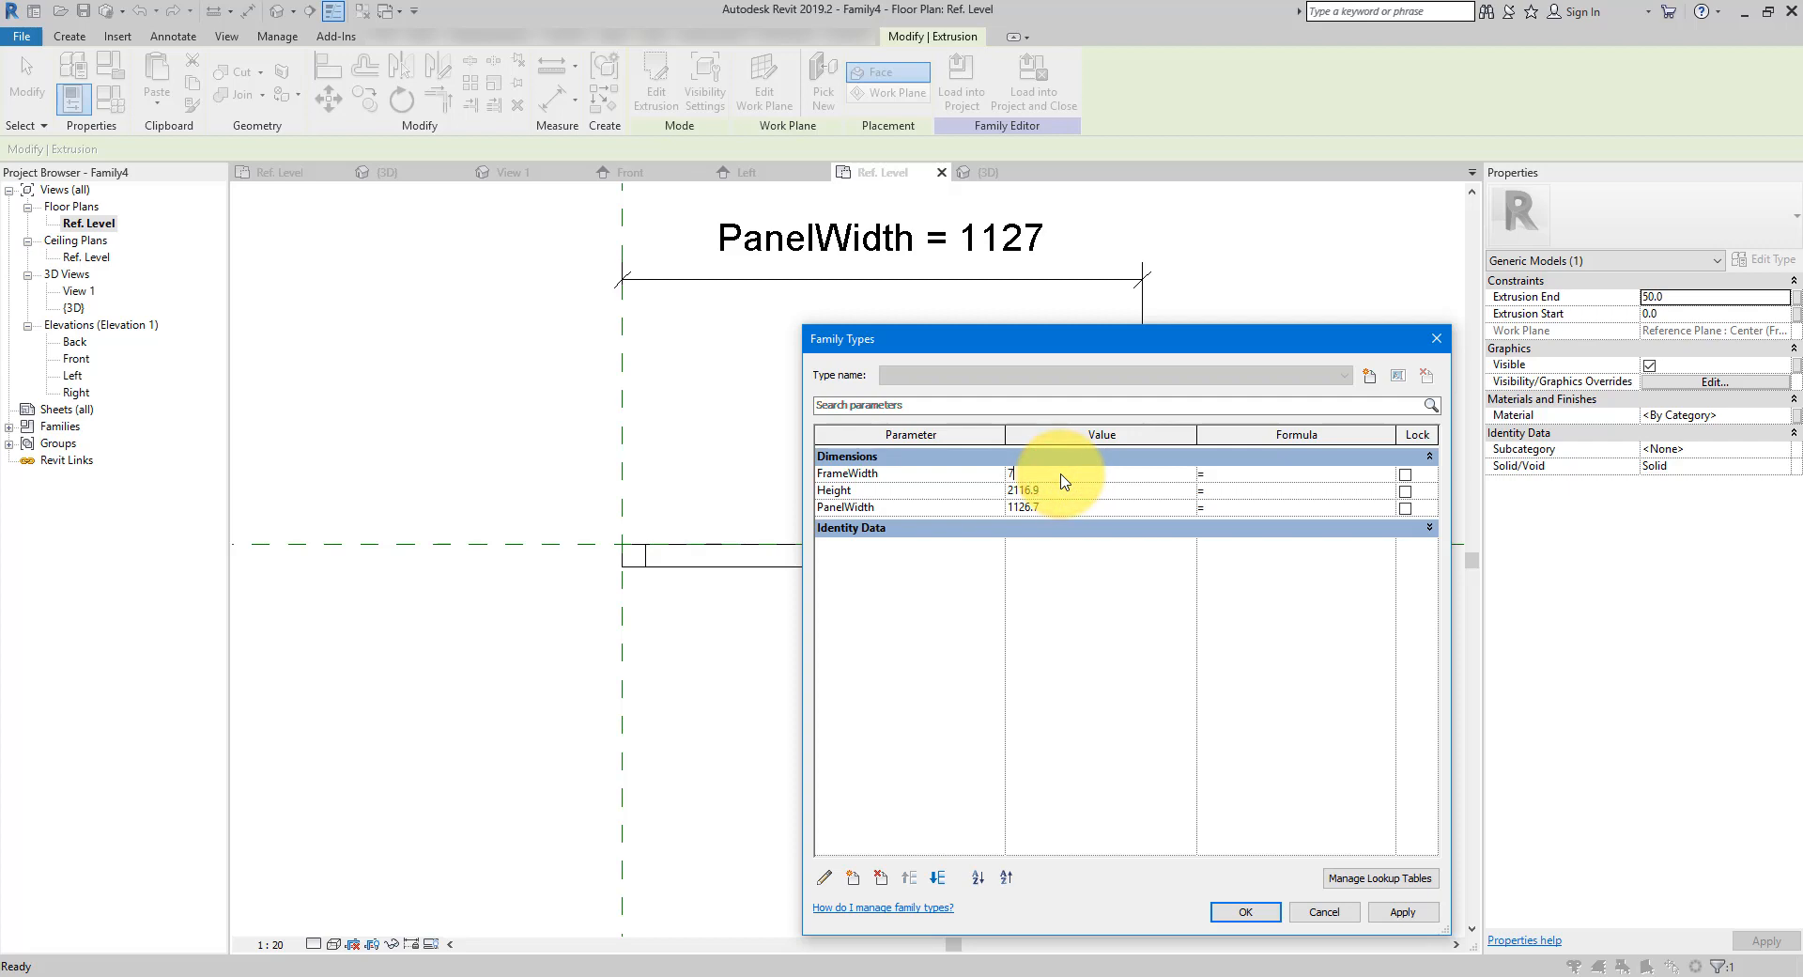
pyautogui.press('Return')
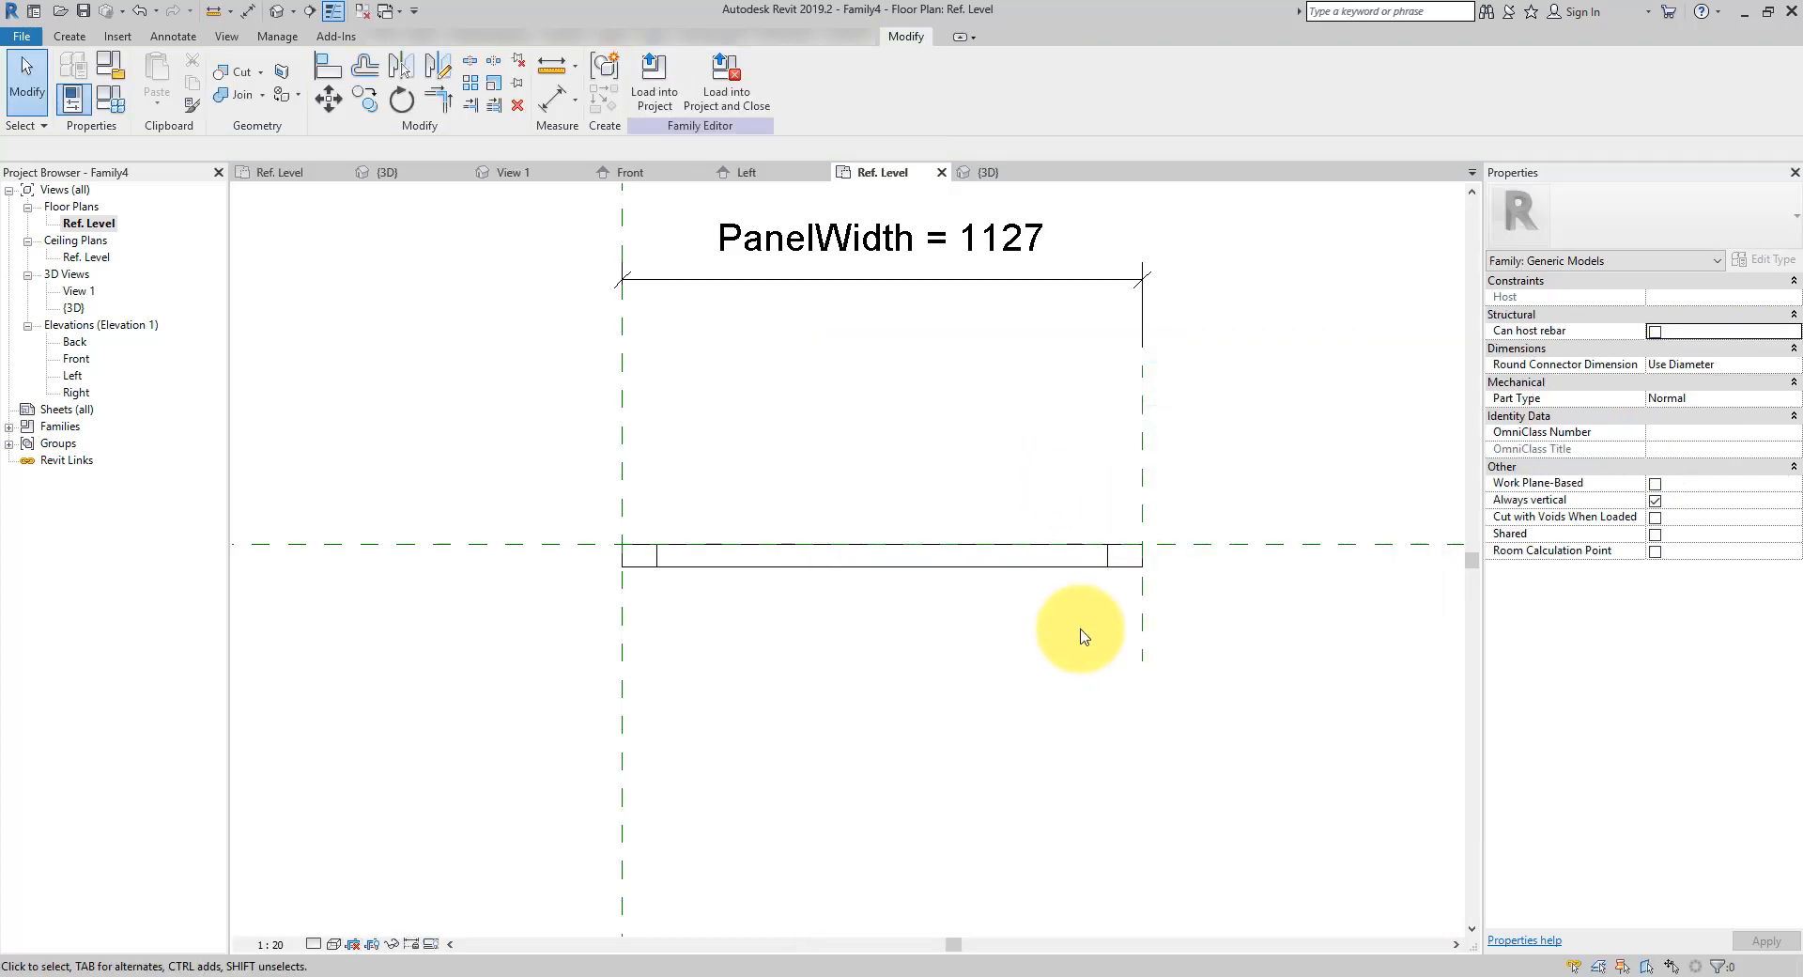
# Associate the frame's Extrusion End with a new type family parameter named FrameDepth, grouped under Dimensions
pyautogui.click(1131, 564)
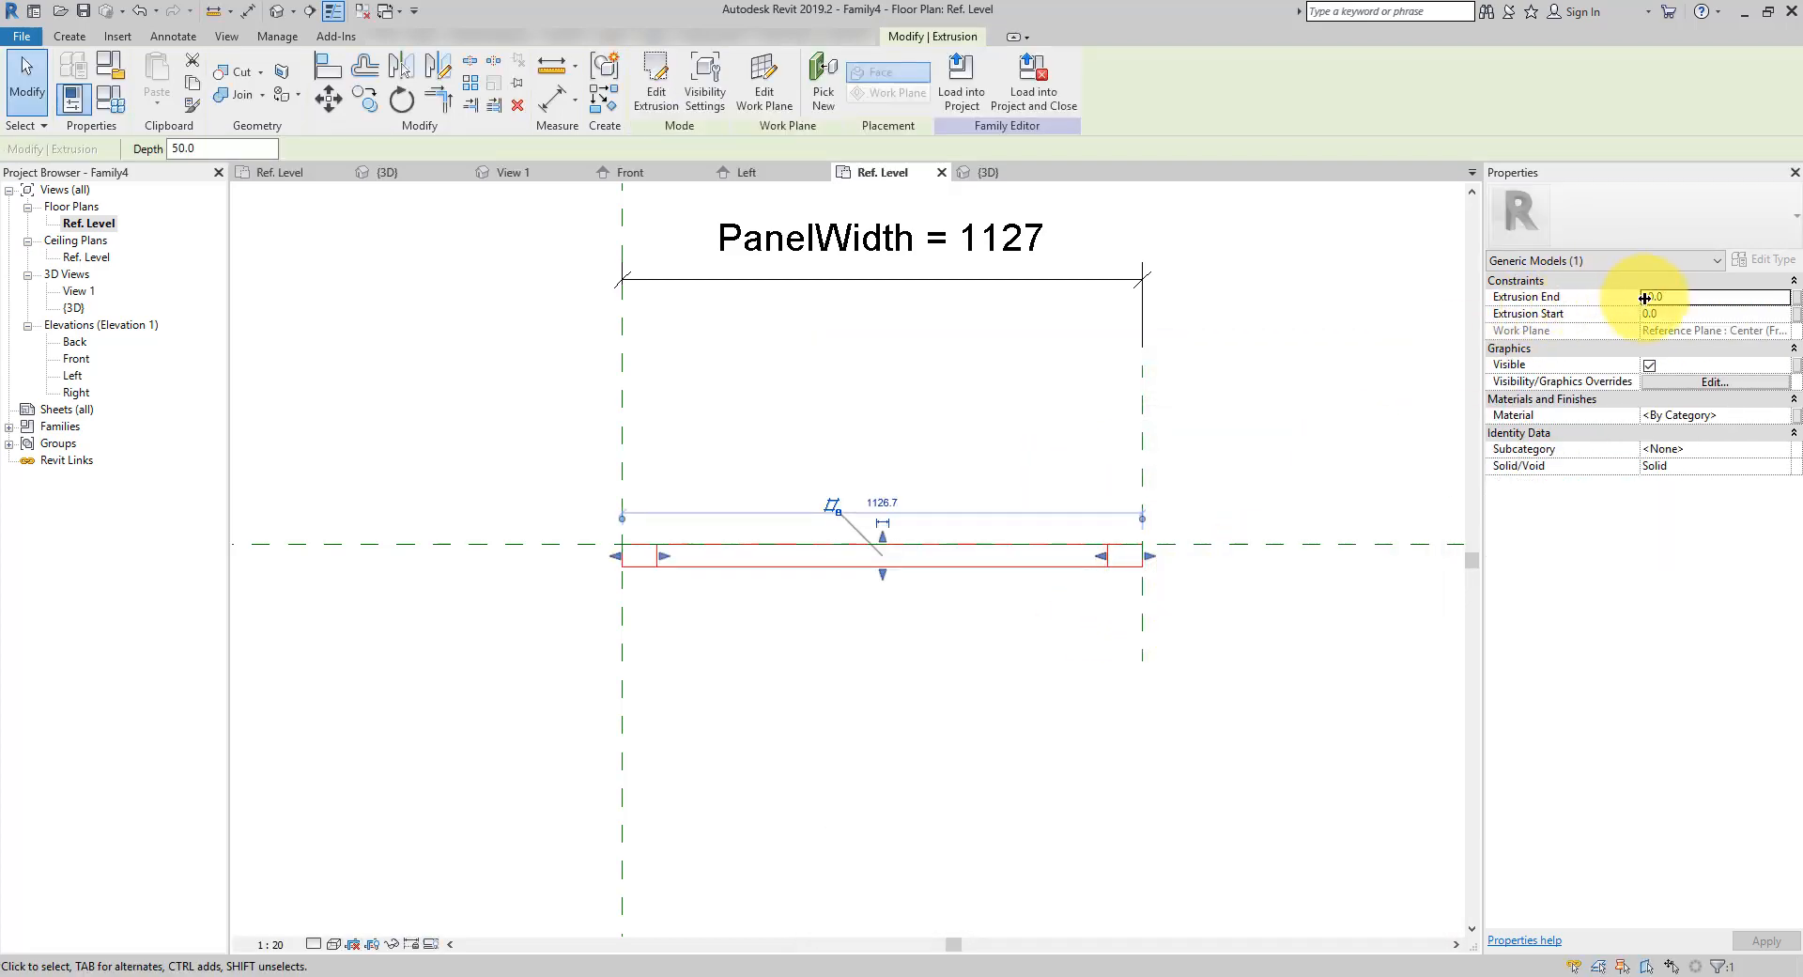
pyautogui.click(1797, 305)
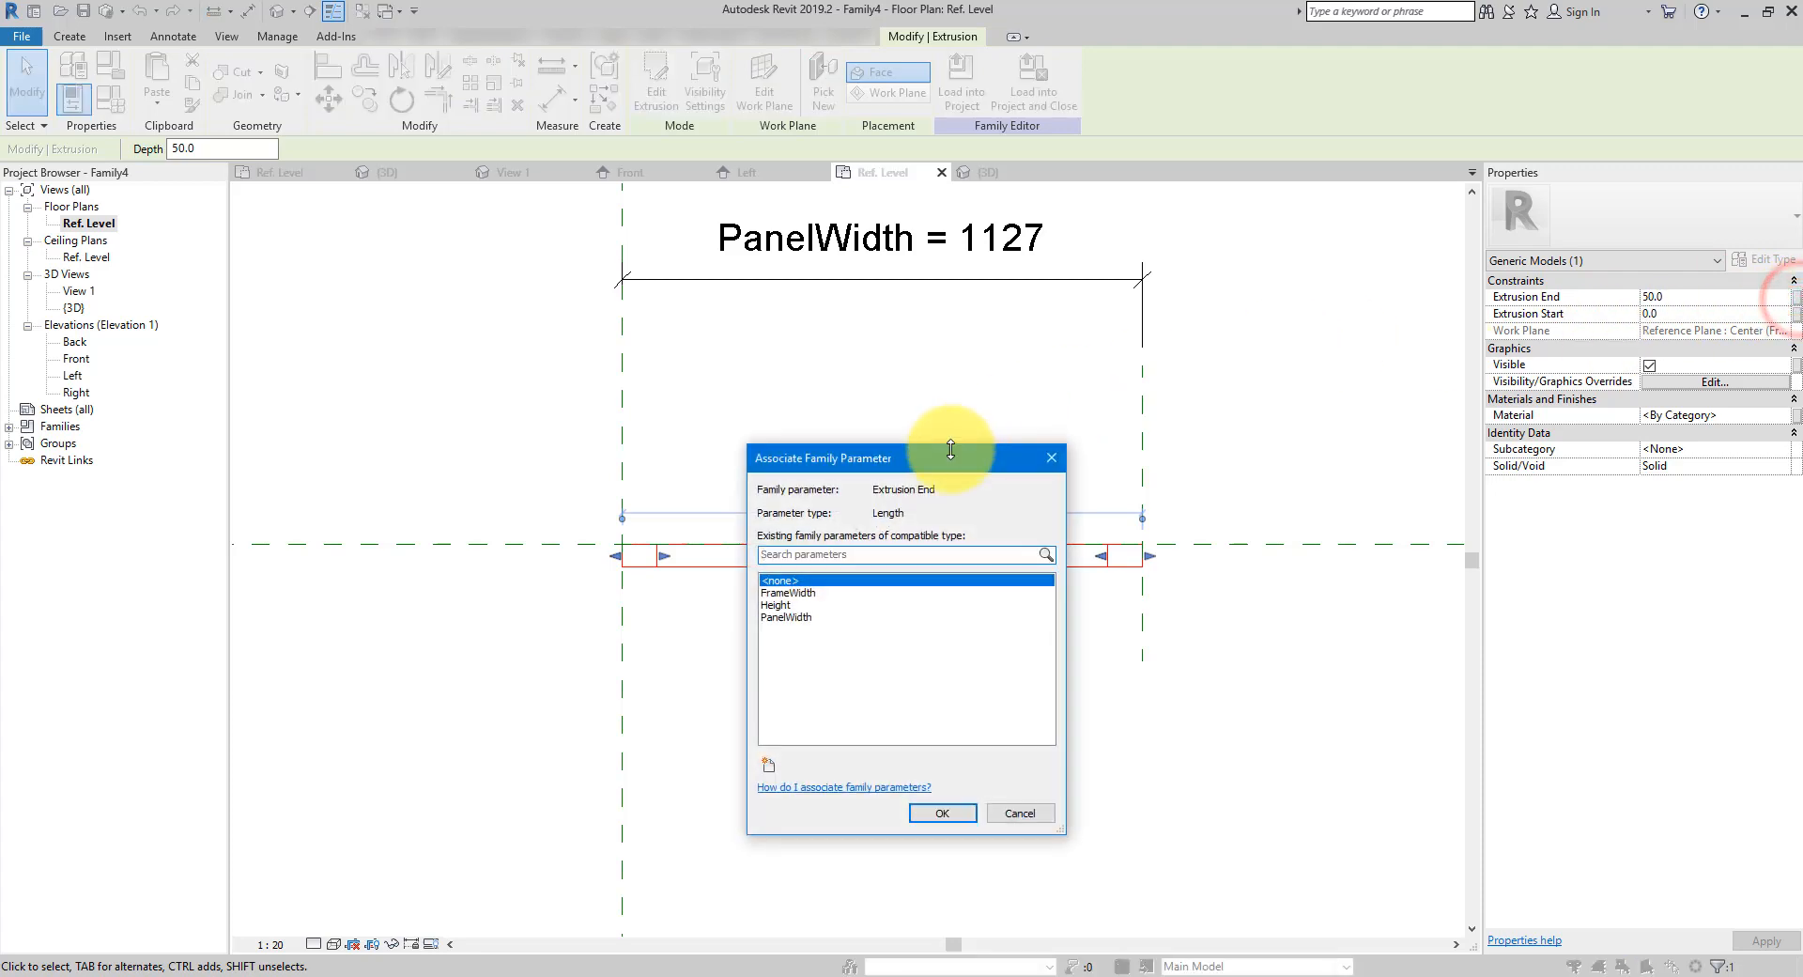
pyautogui.moveTo(946, 453); pyautogui.dragTo(1117, 285)
pyautogui.click(940, 594)
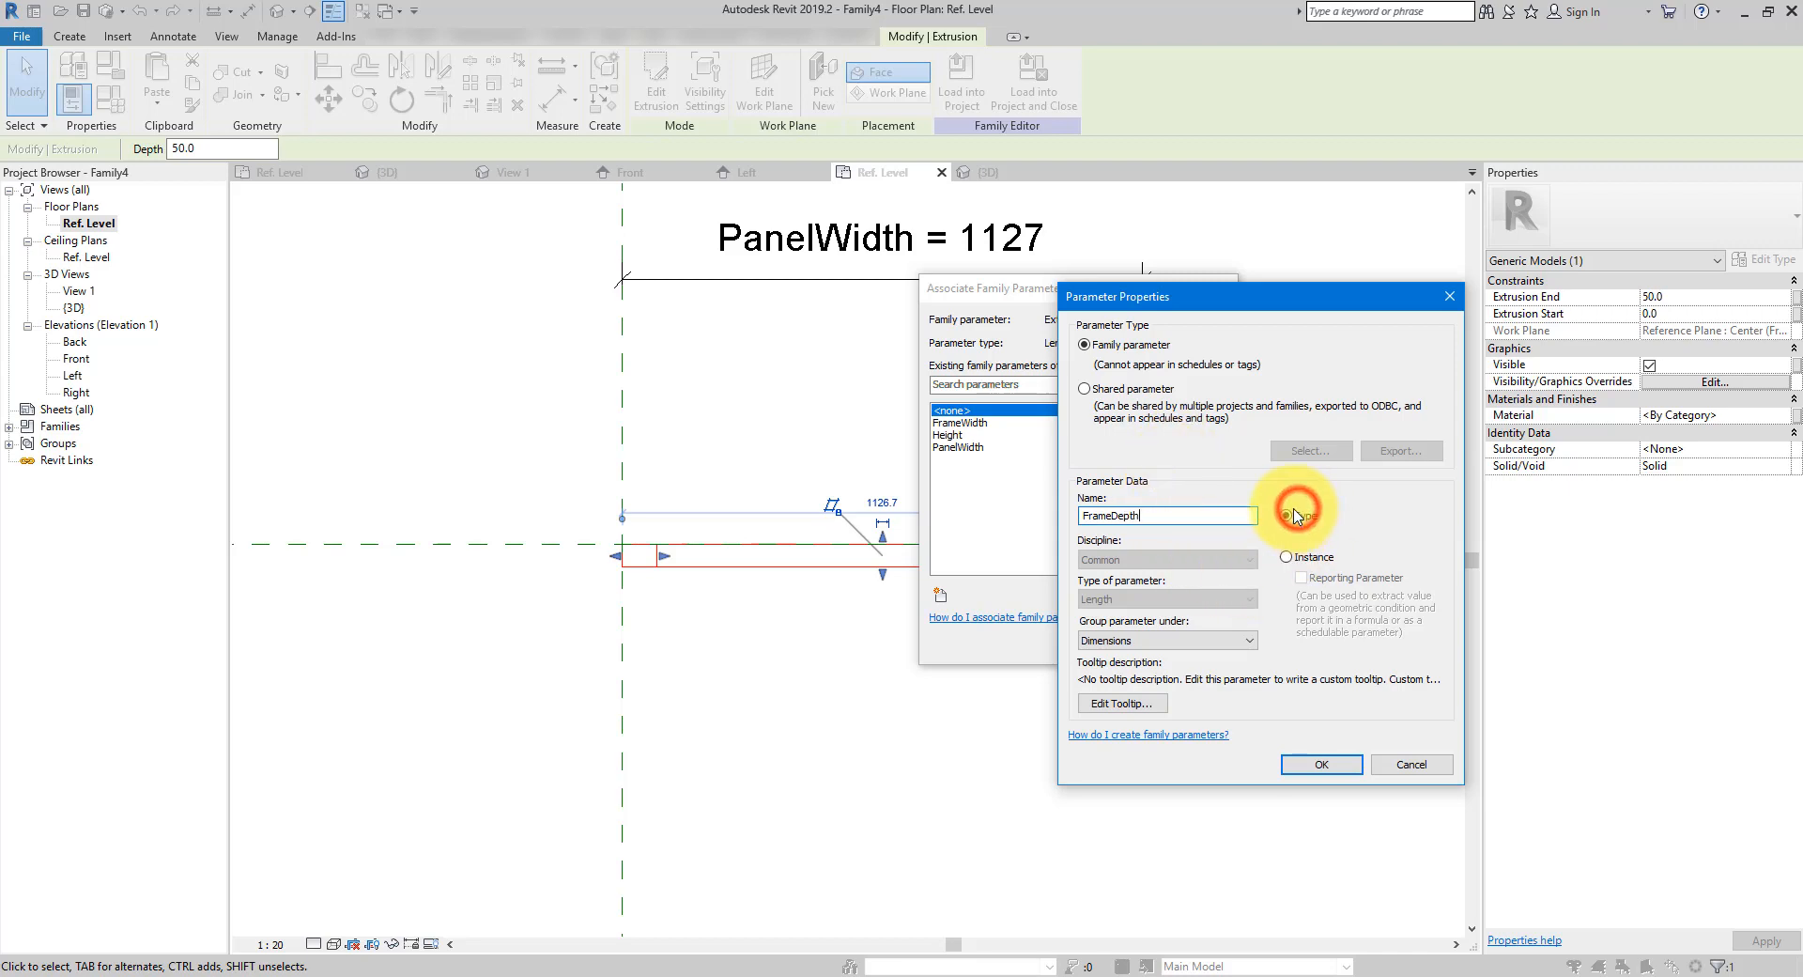
pyautogui.click(1318, 765)
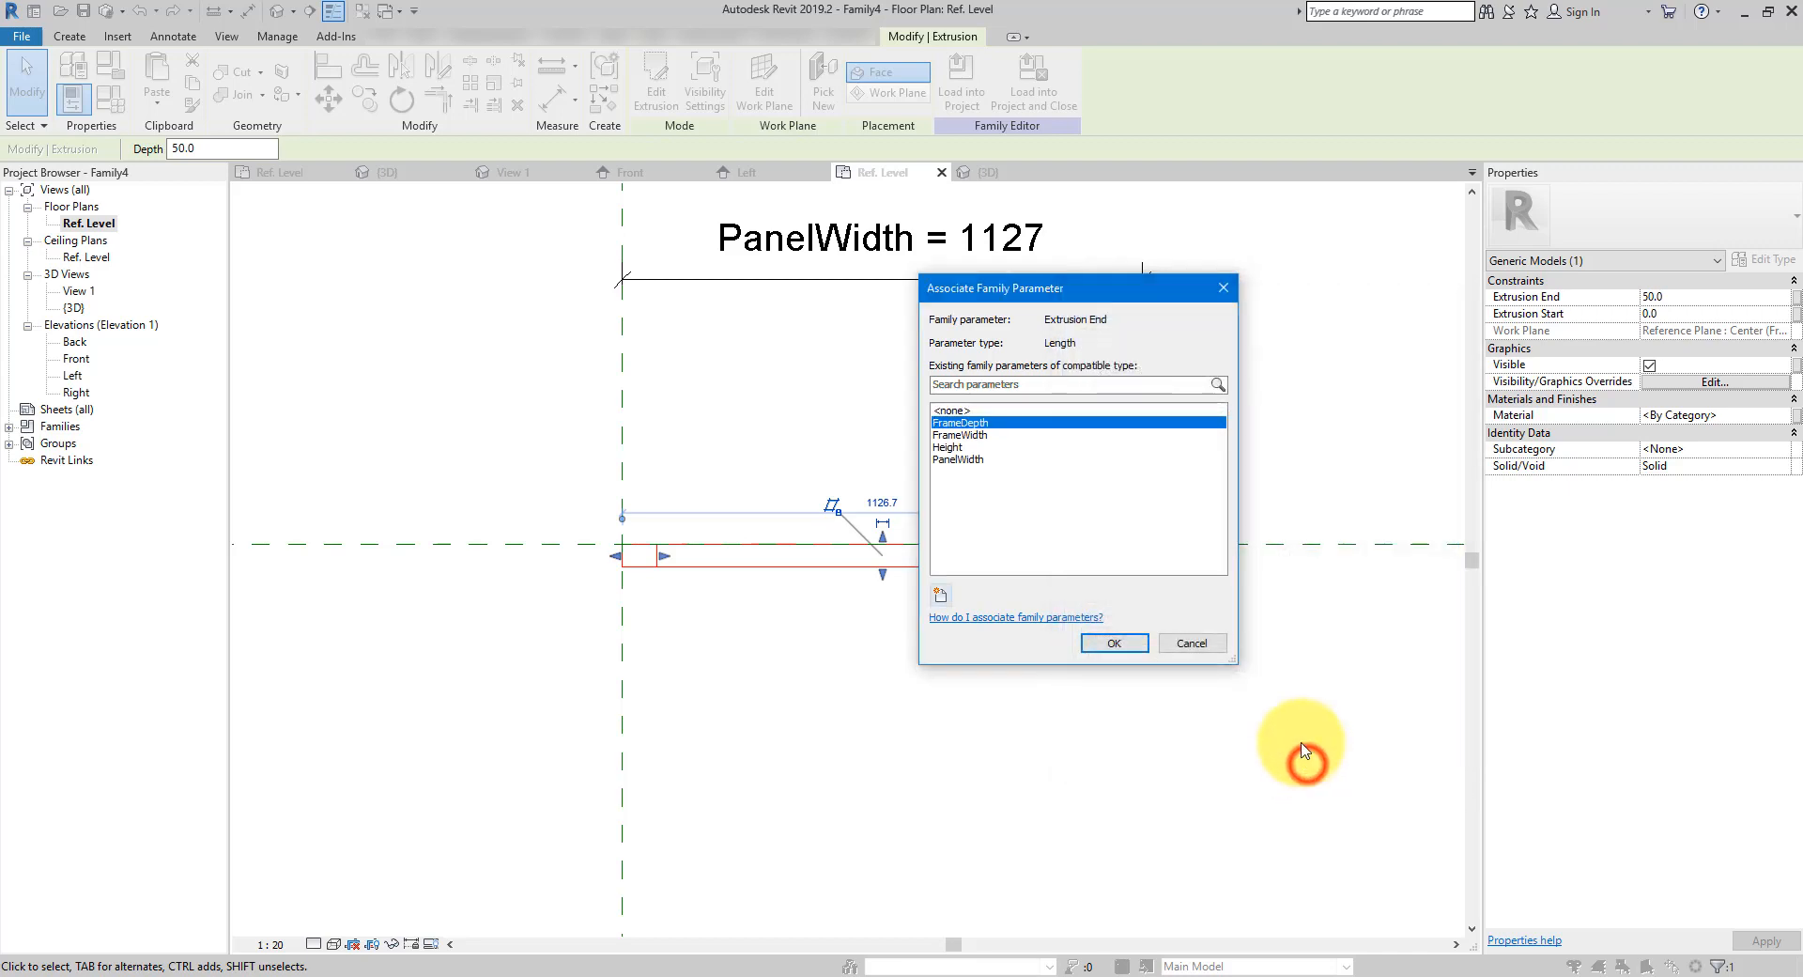
pyautogui.click(1113, 643)
pyautogui.click(934, 676)
# Test the FrameDepth parameter with a smaller value in the family types and undo the change
pyautogui.moveTo(555, 399); pyautogui.dragTo(761, 453, button='middle')
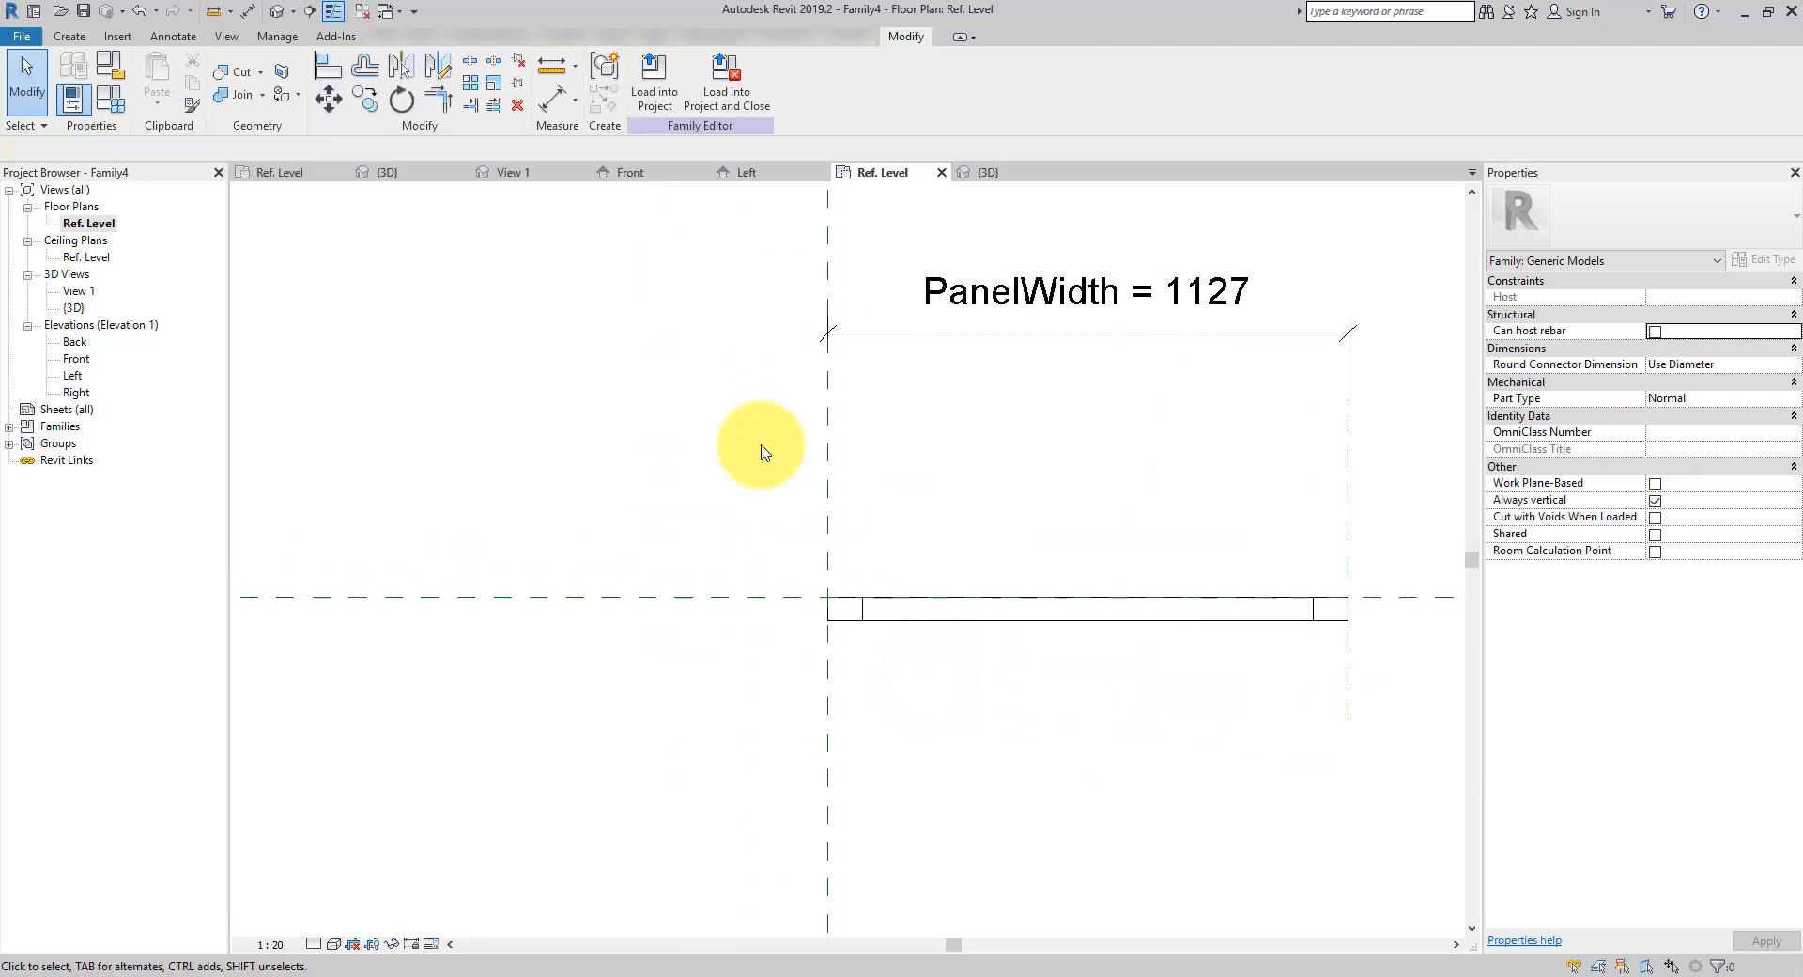
pyautogui.click(110, 98)
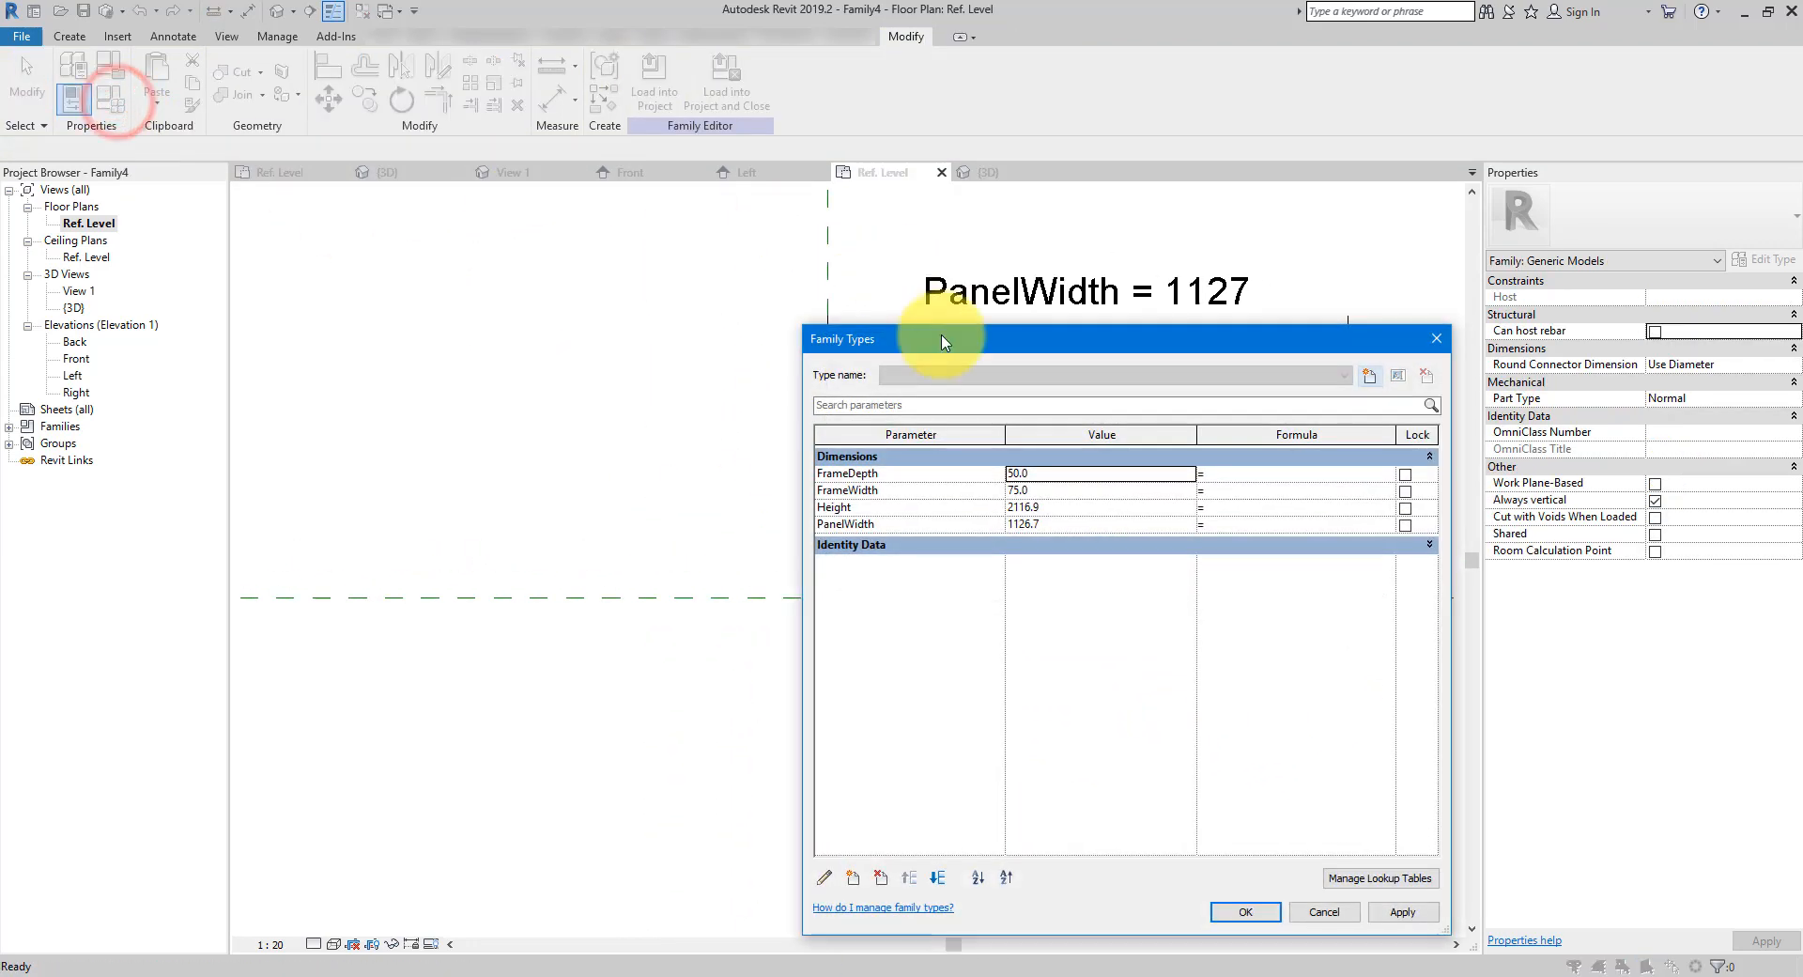
pyautogui.moveTo(944, 341); pyautogui.dragTo(245, 224)
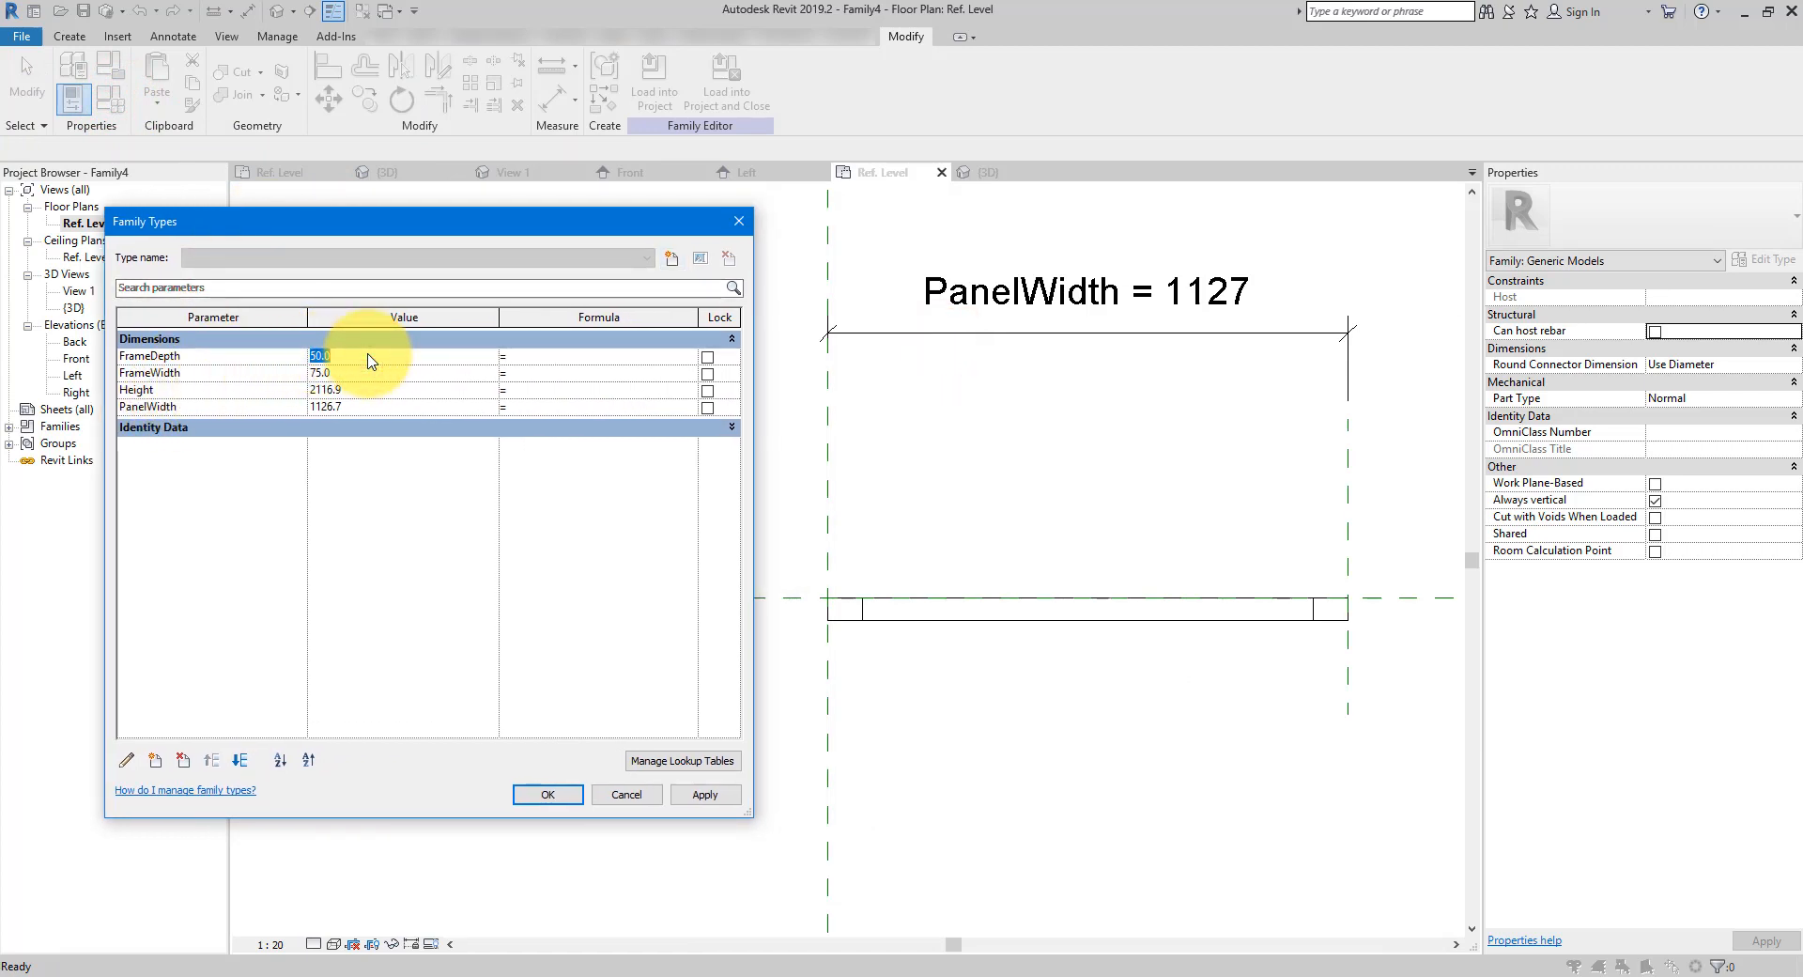
pyautogui.press('Return')
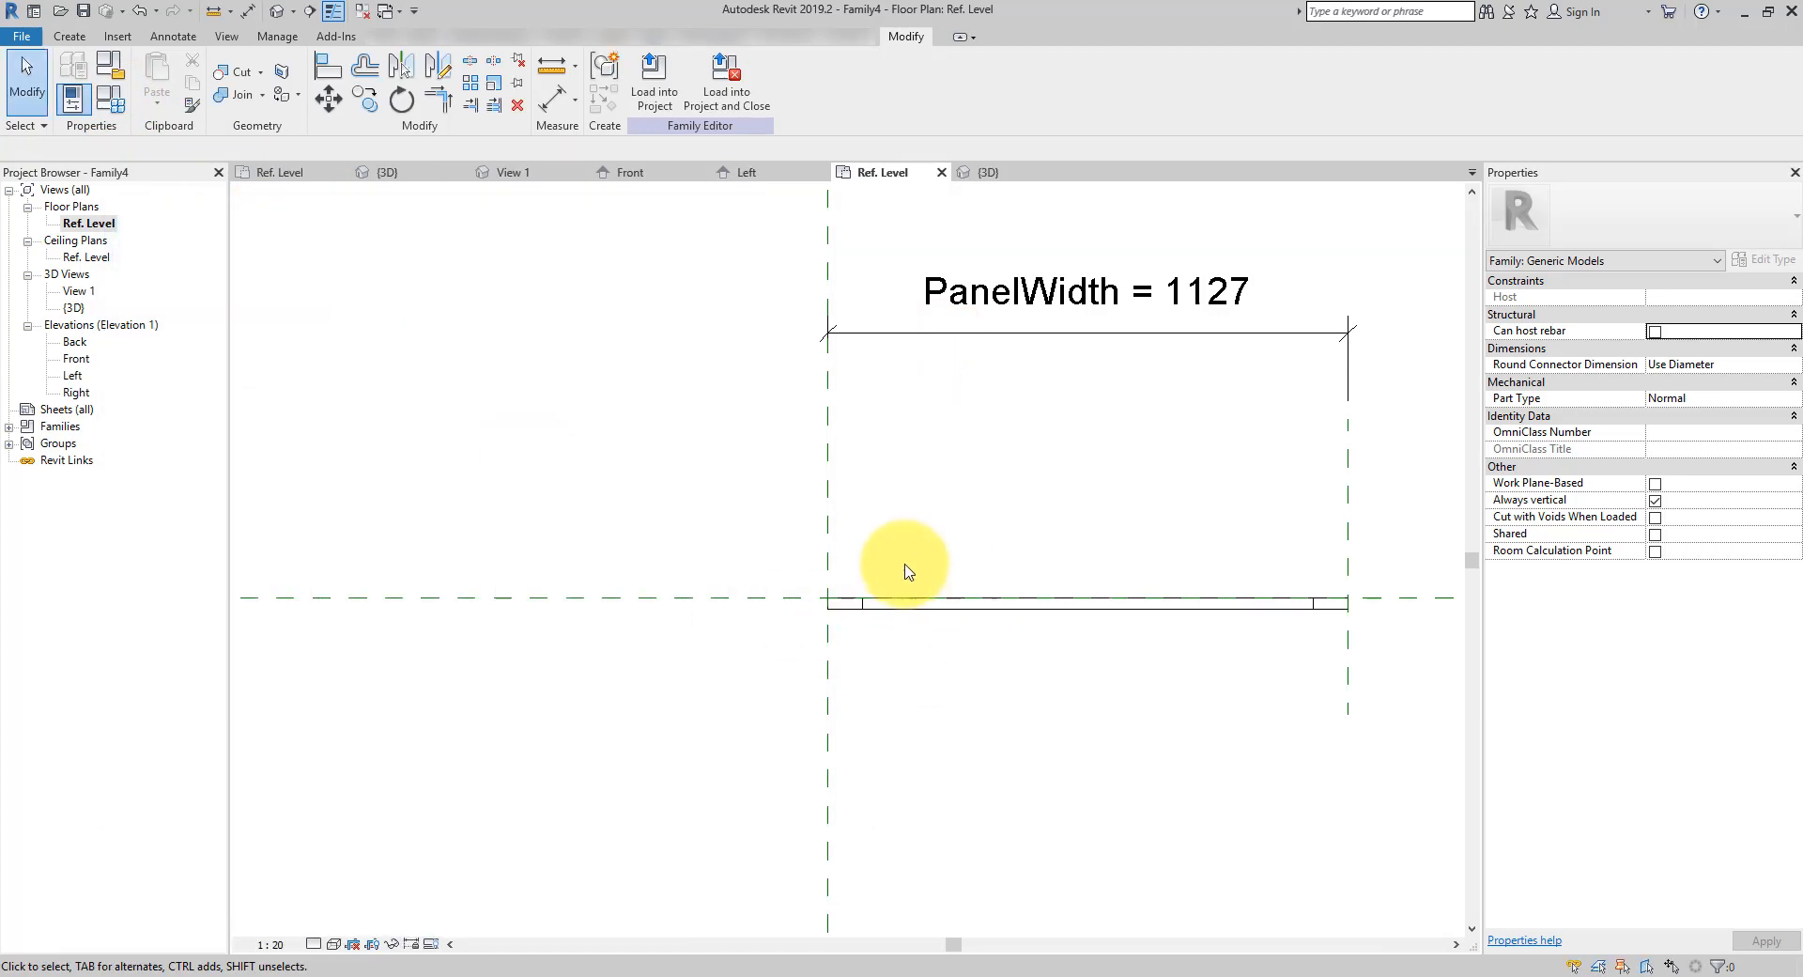
pyautogui.click(139, 13)
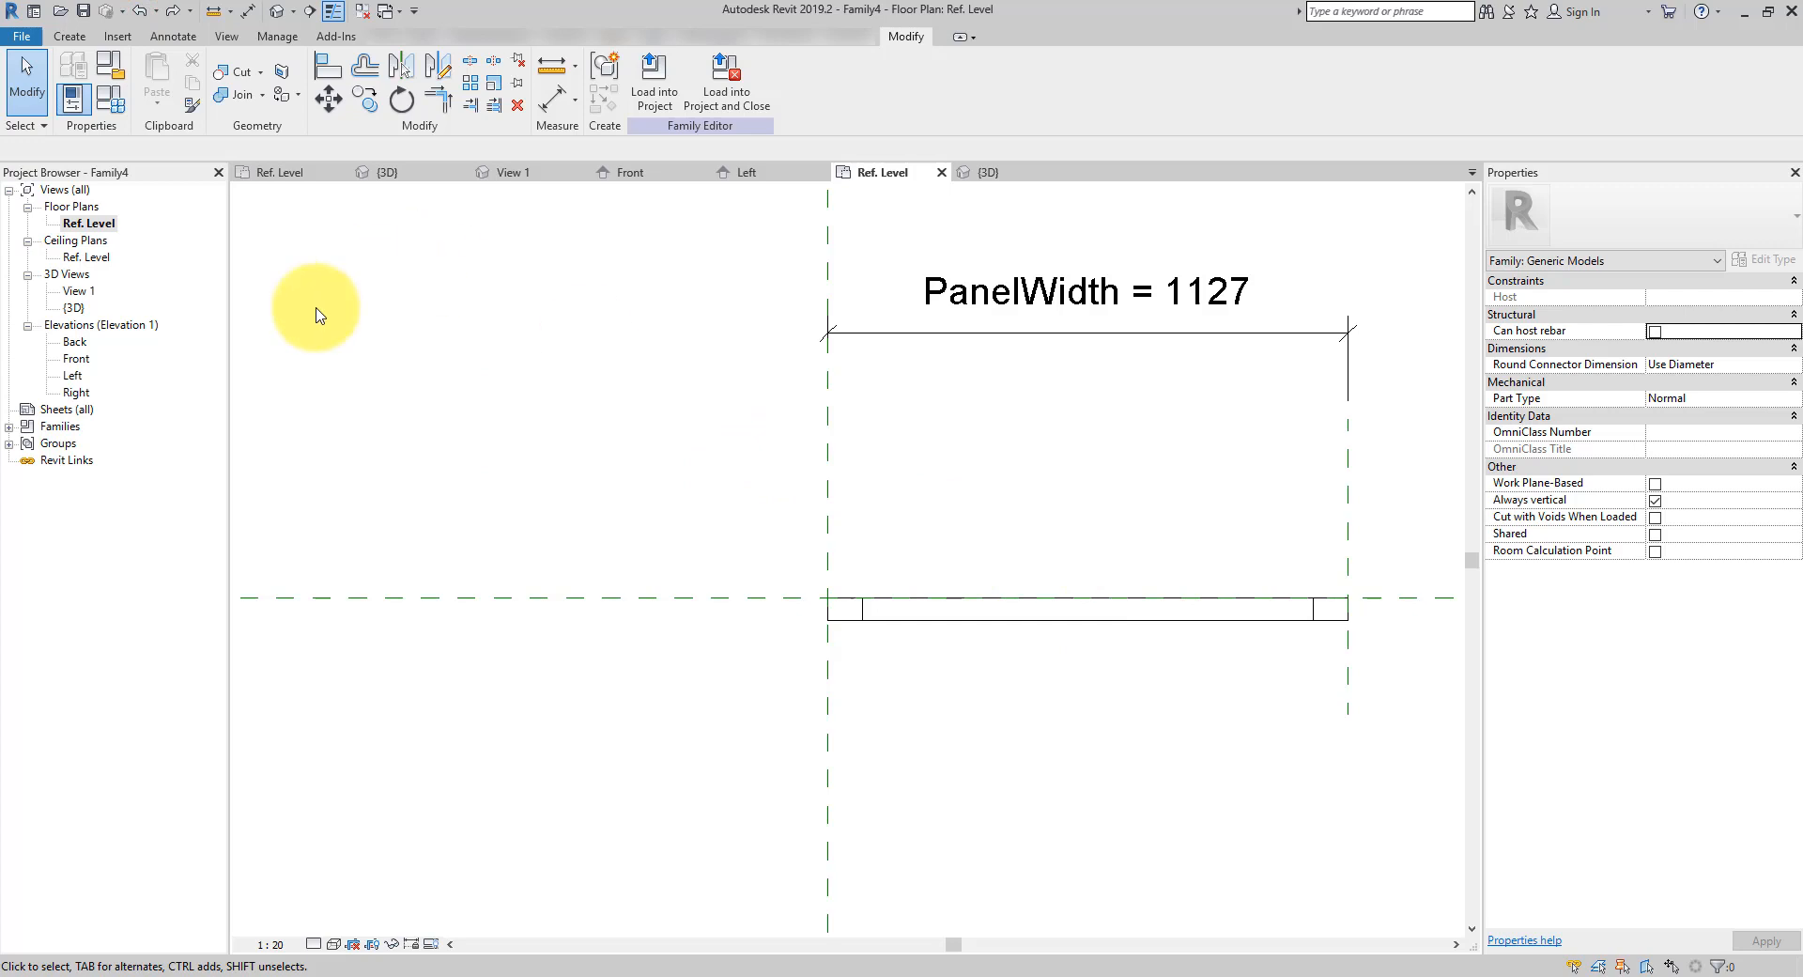
# In the Front elevation, create an extrusion for the glass by picking the frame's four inner edges with Lock on, and finish it
pyautogui.doubleClick(77, 358)
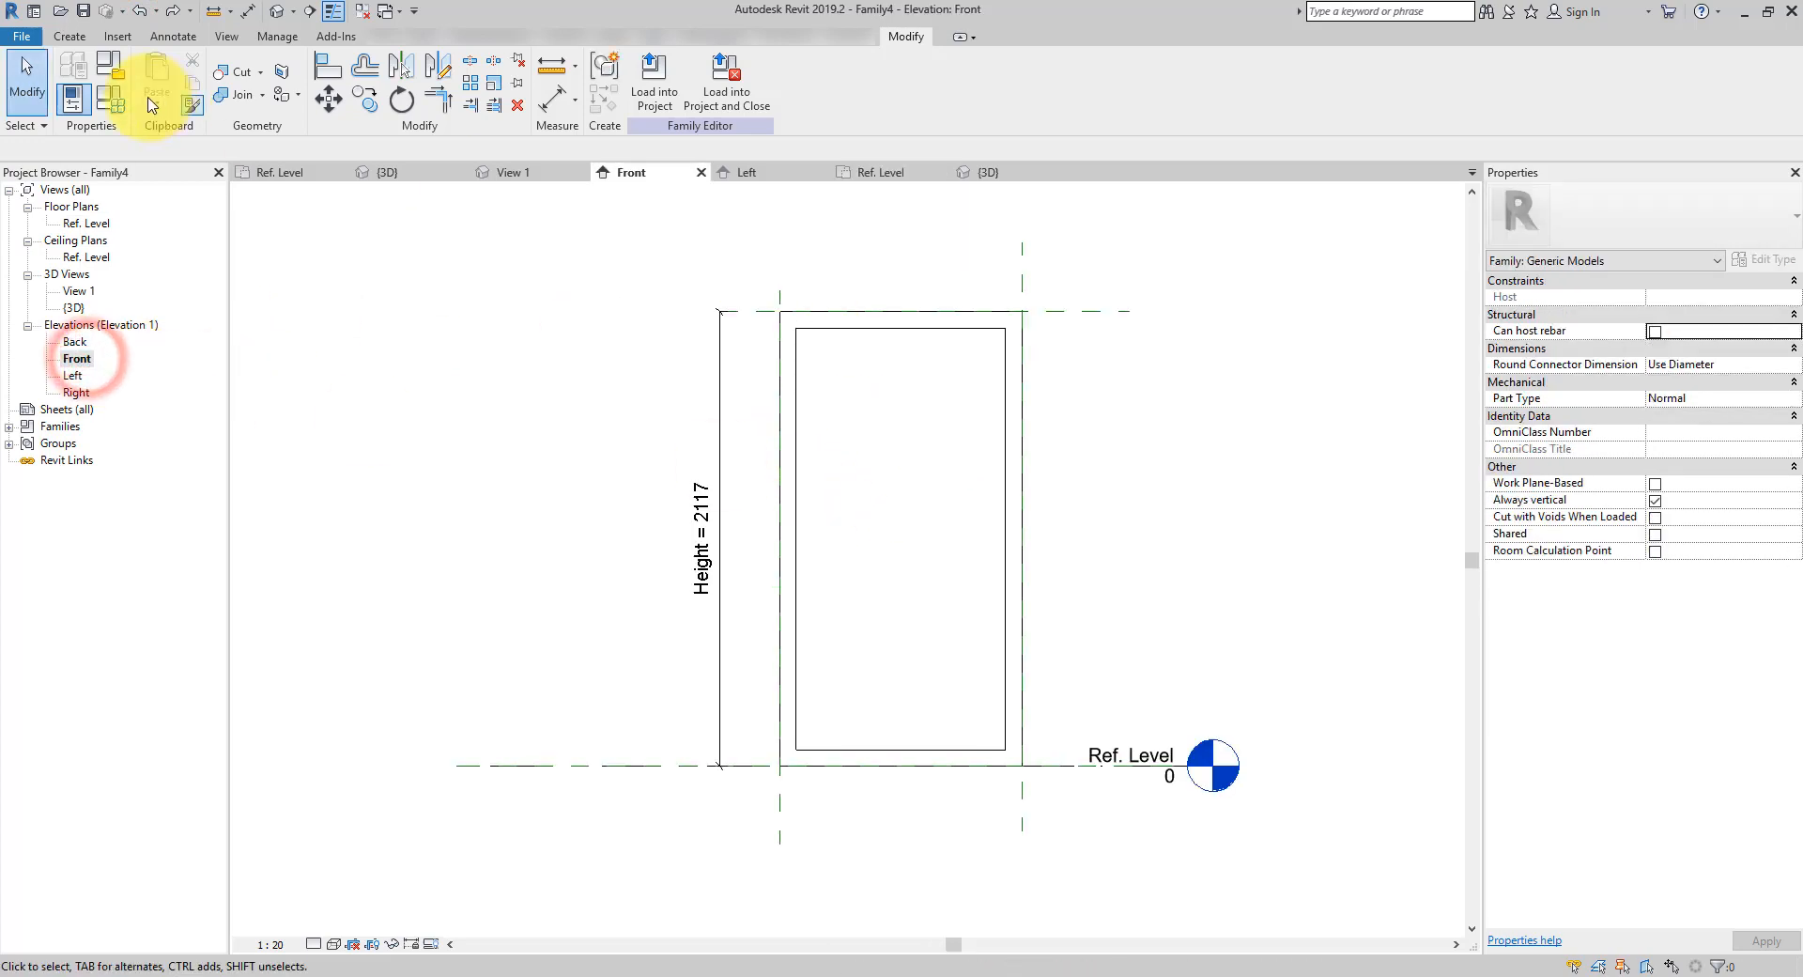
pyautogui.click(79, 39)
pyautogui.click(155, 72)
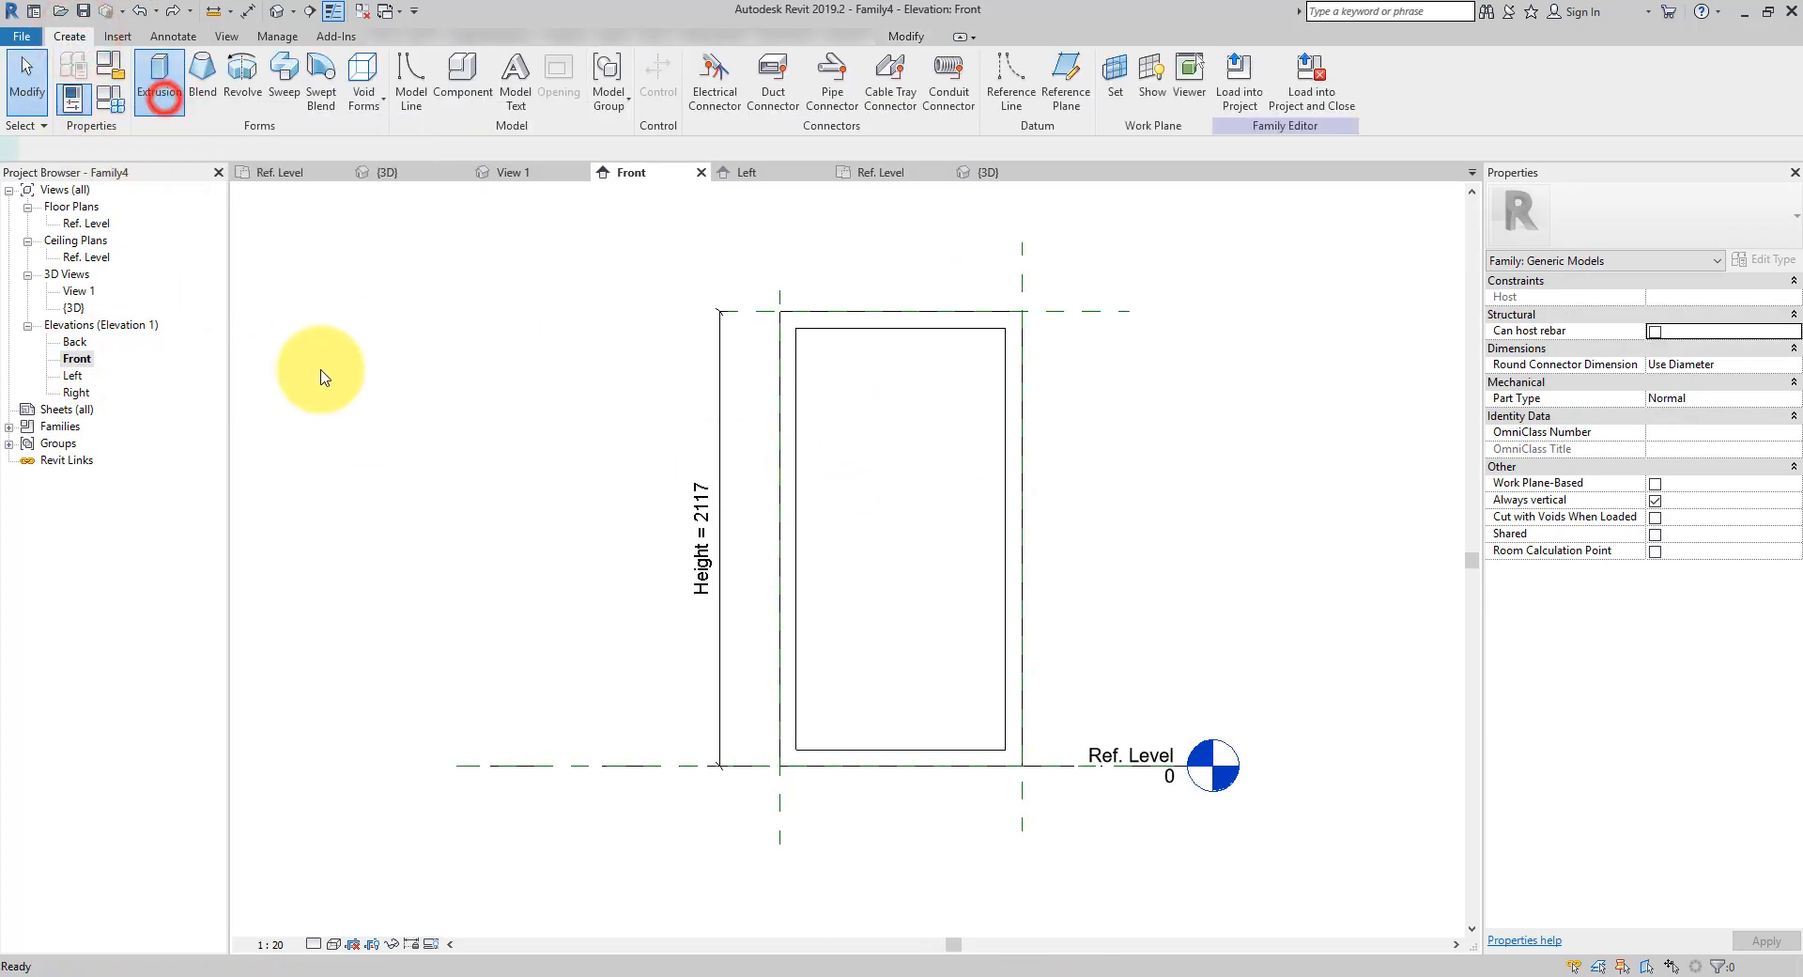
pyautogui.click(725, 105)
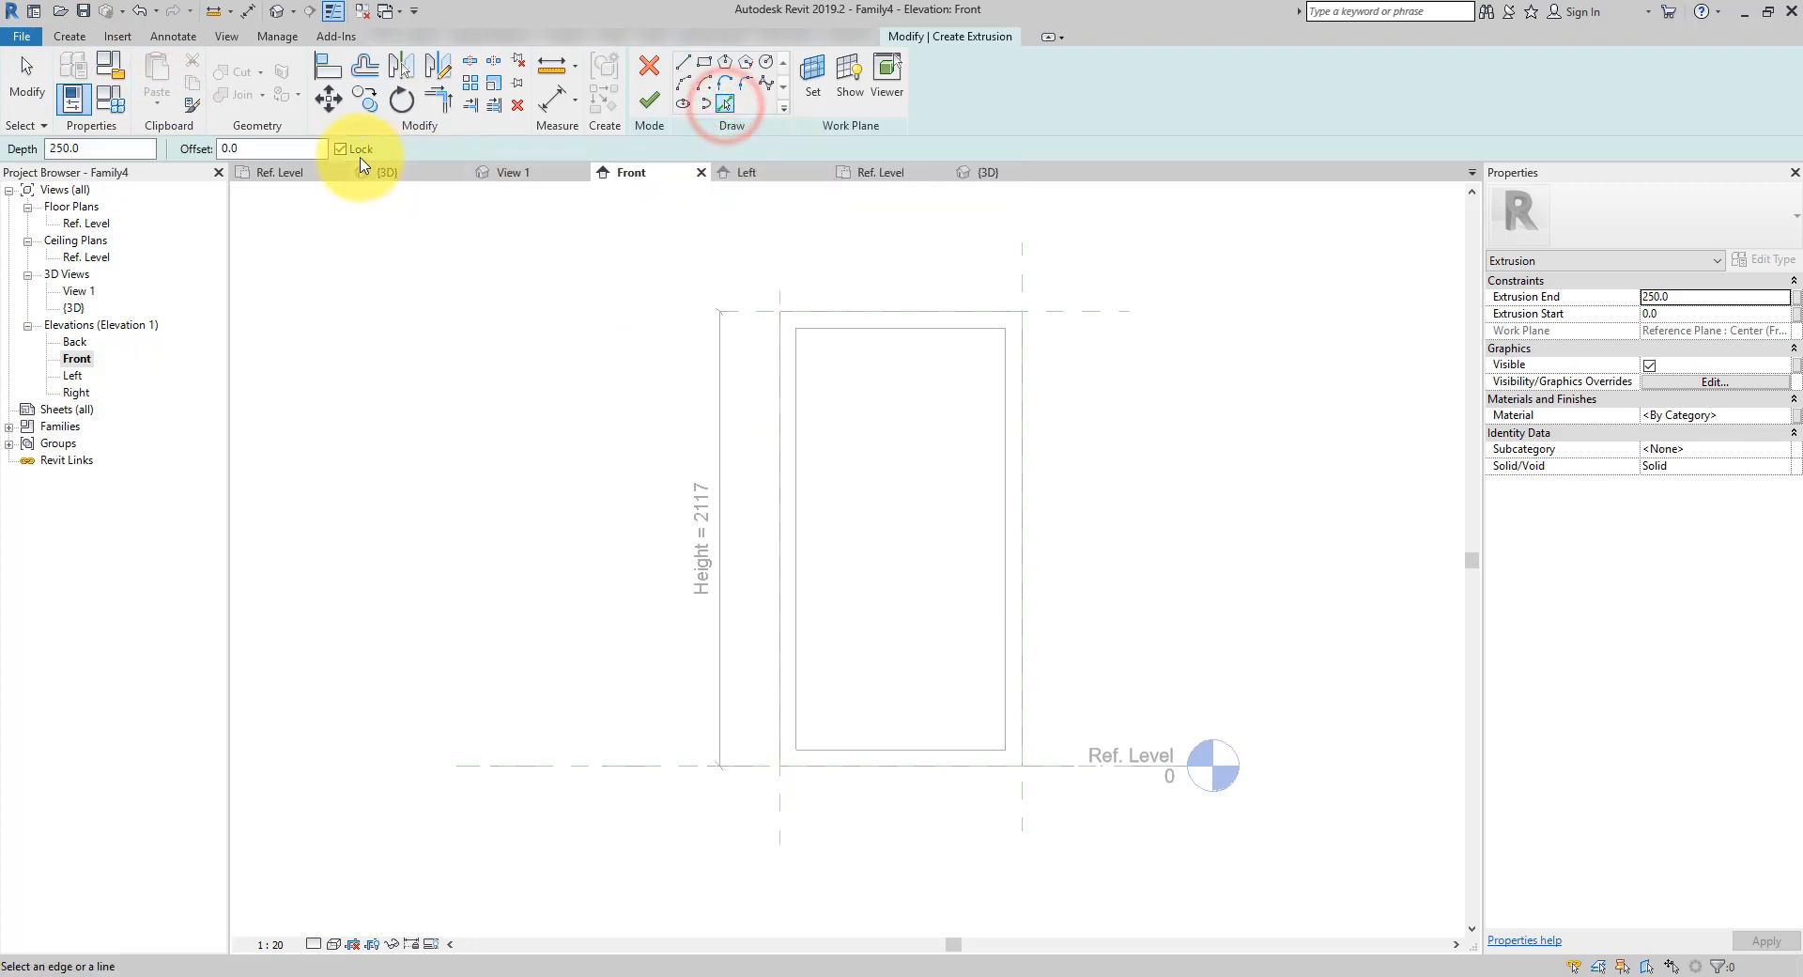
pyautogui.click(893, 329)
pyautogui.click(795, 379)
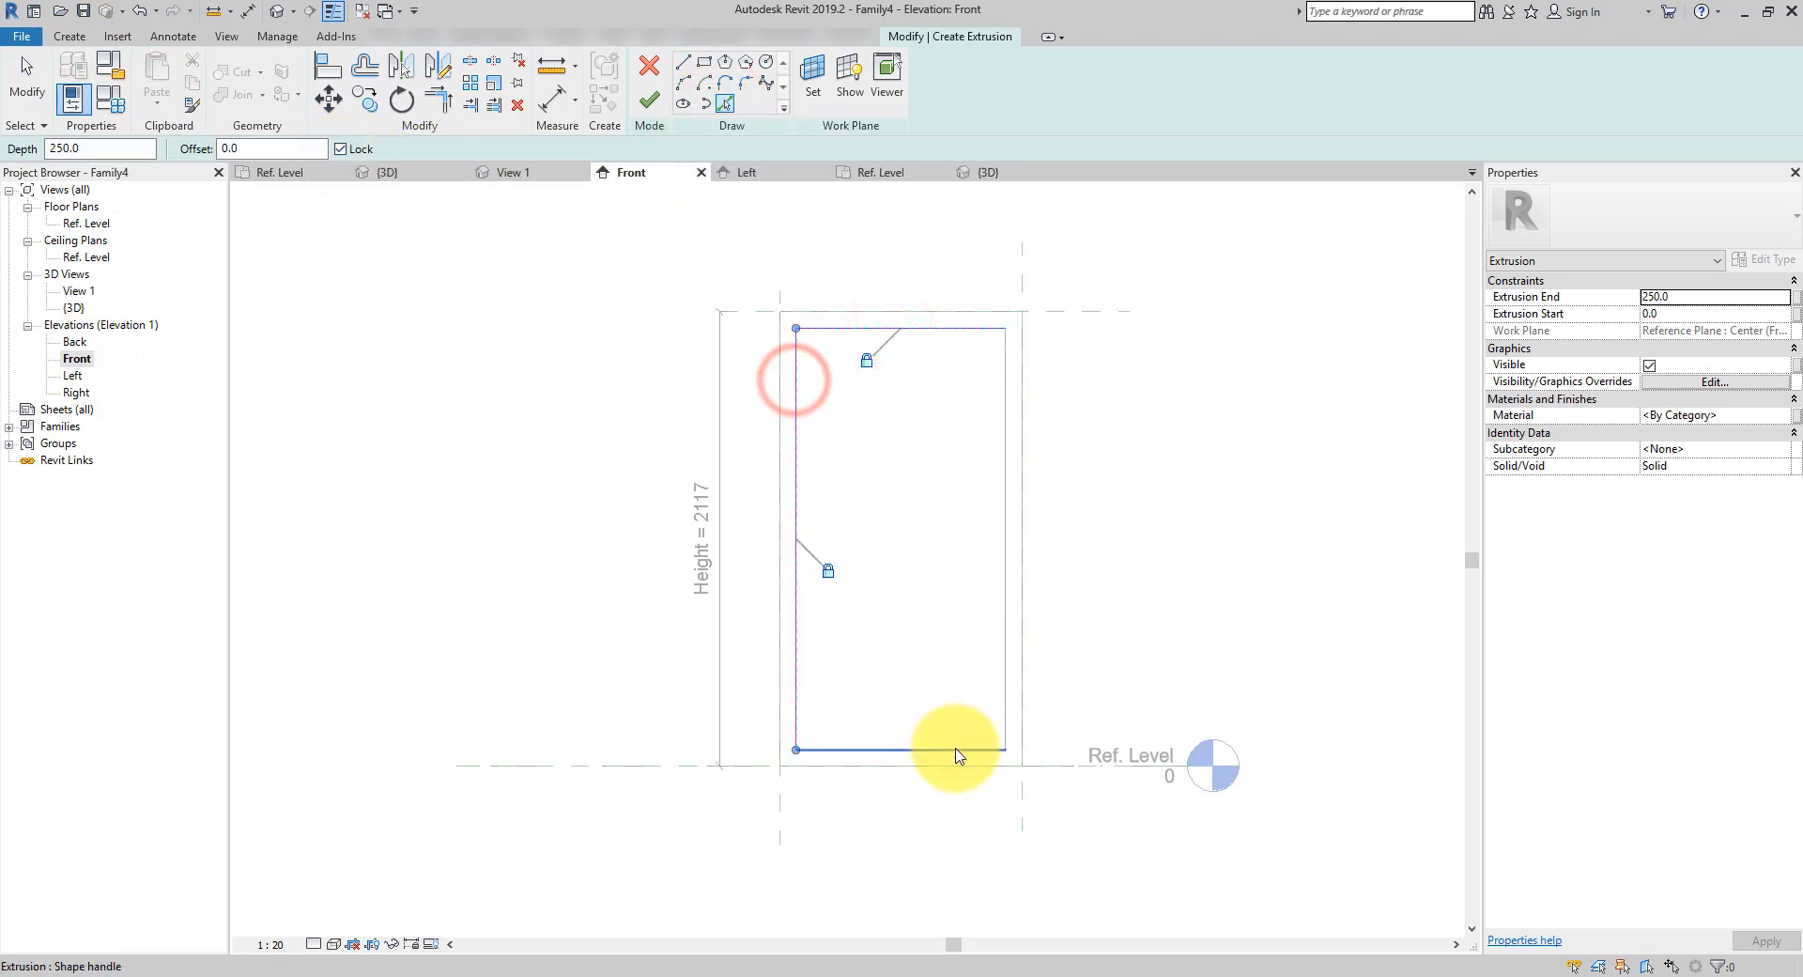
pyautogui.click(956, 749)
pyautogui.click(1006, 461)
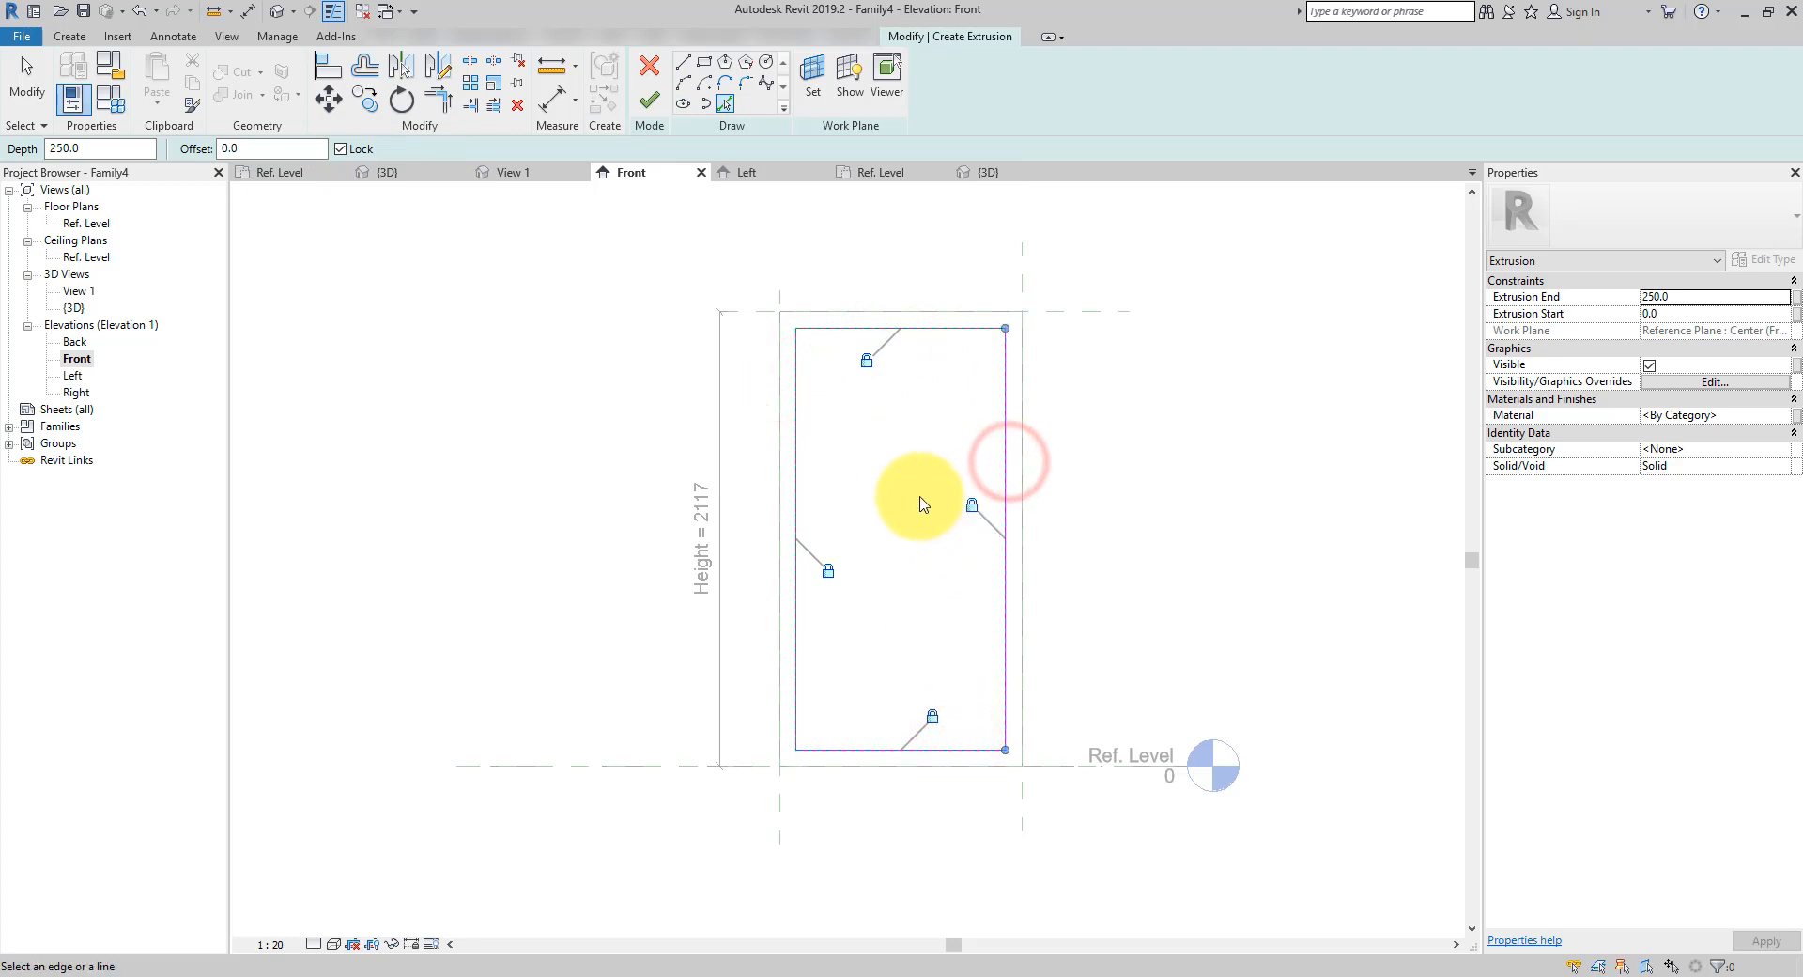
pyautogui.click(649, 99)
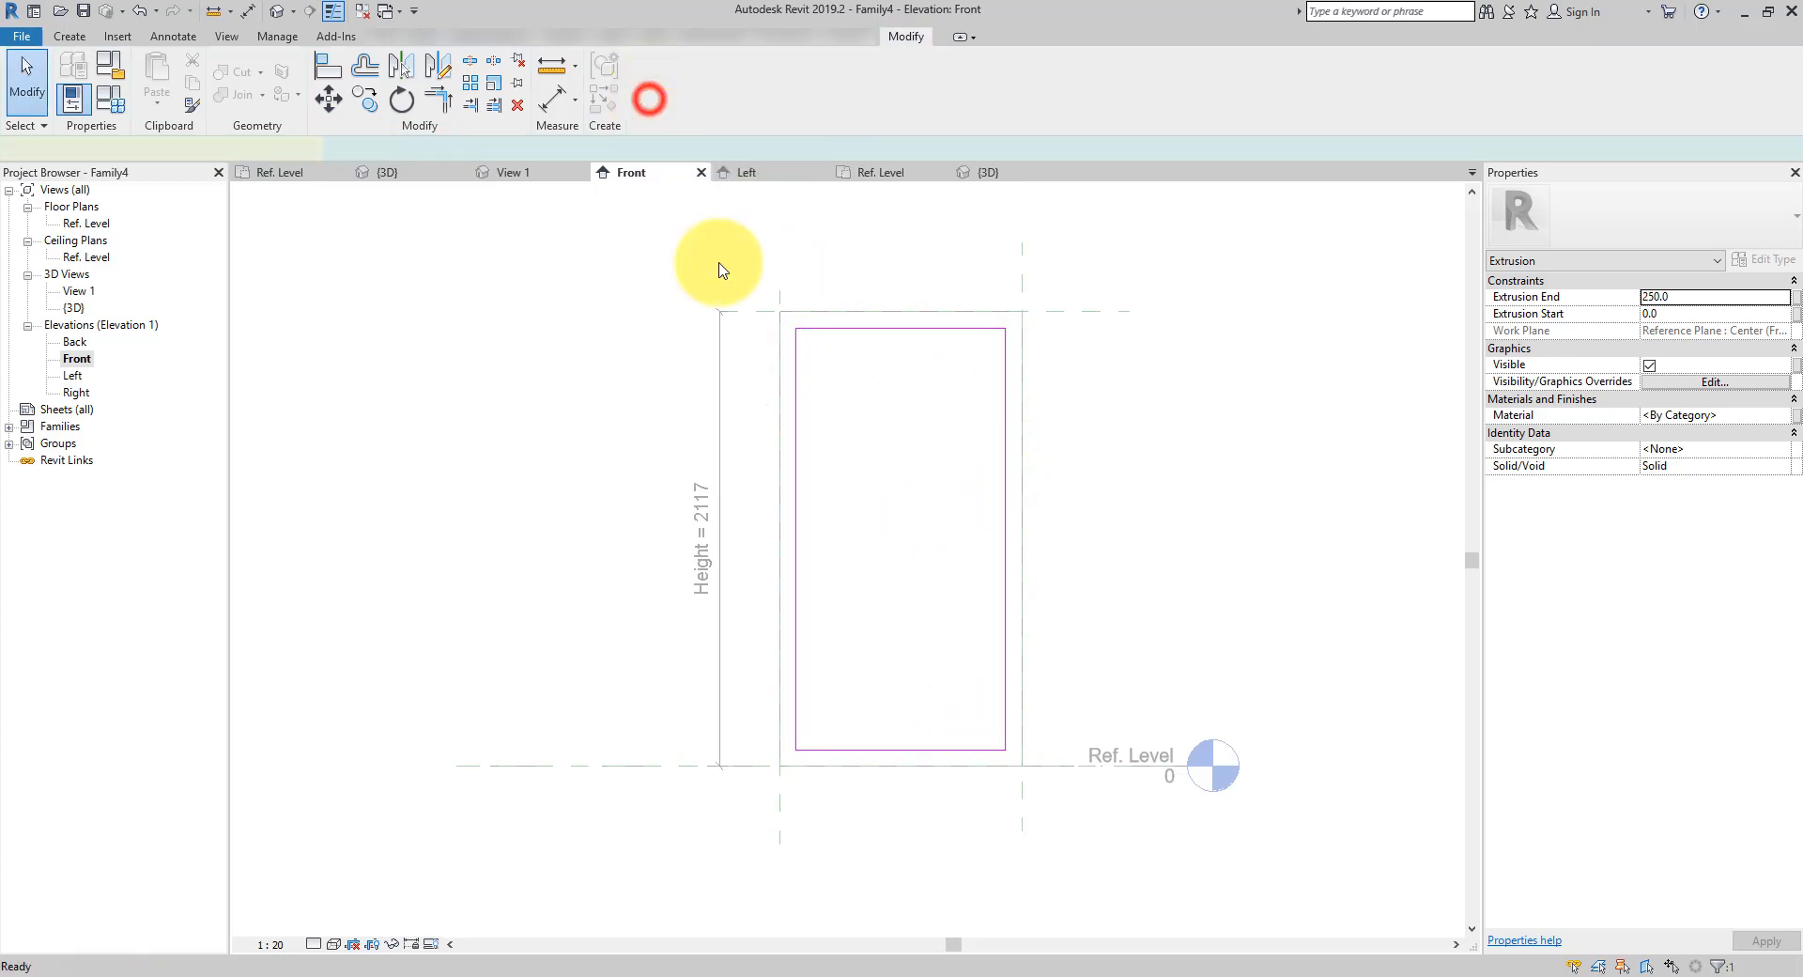
pyautogui.click(1176, 536)
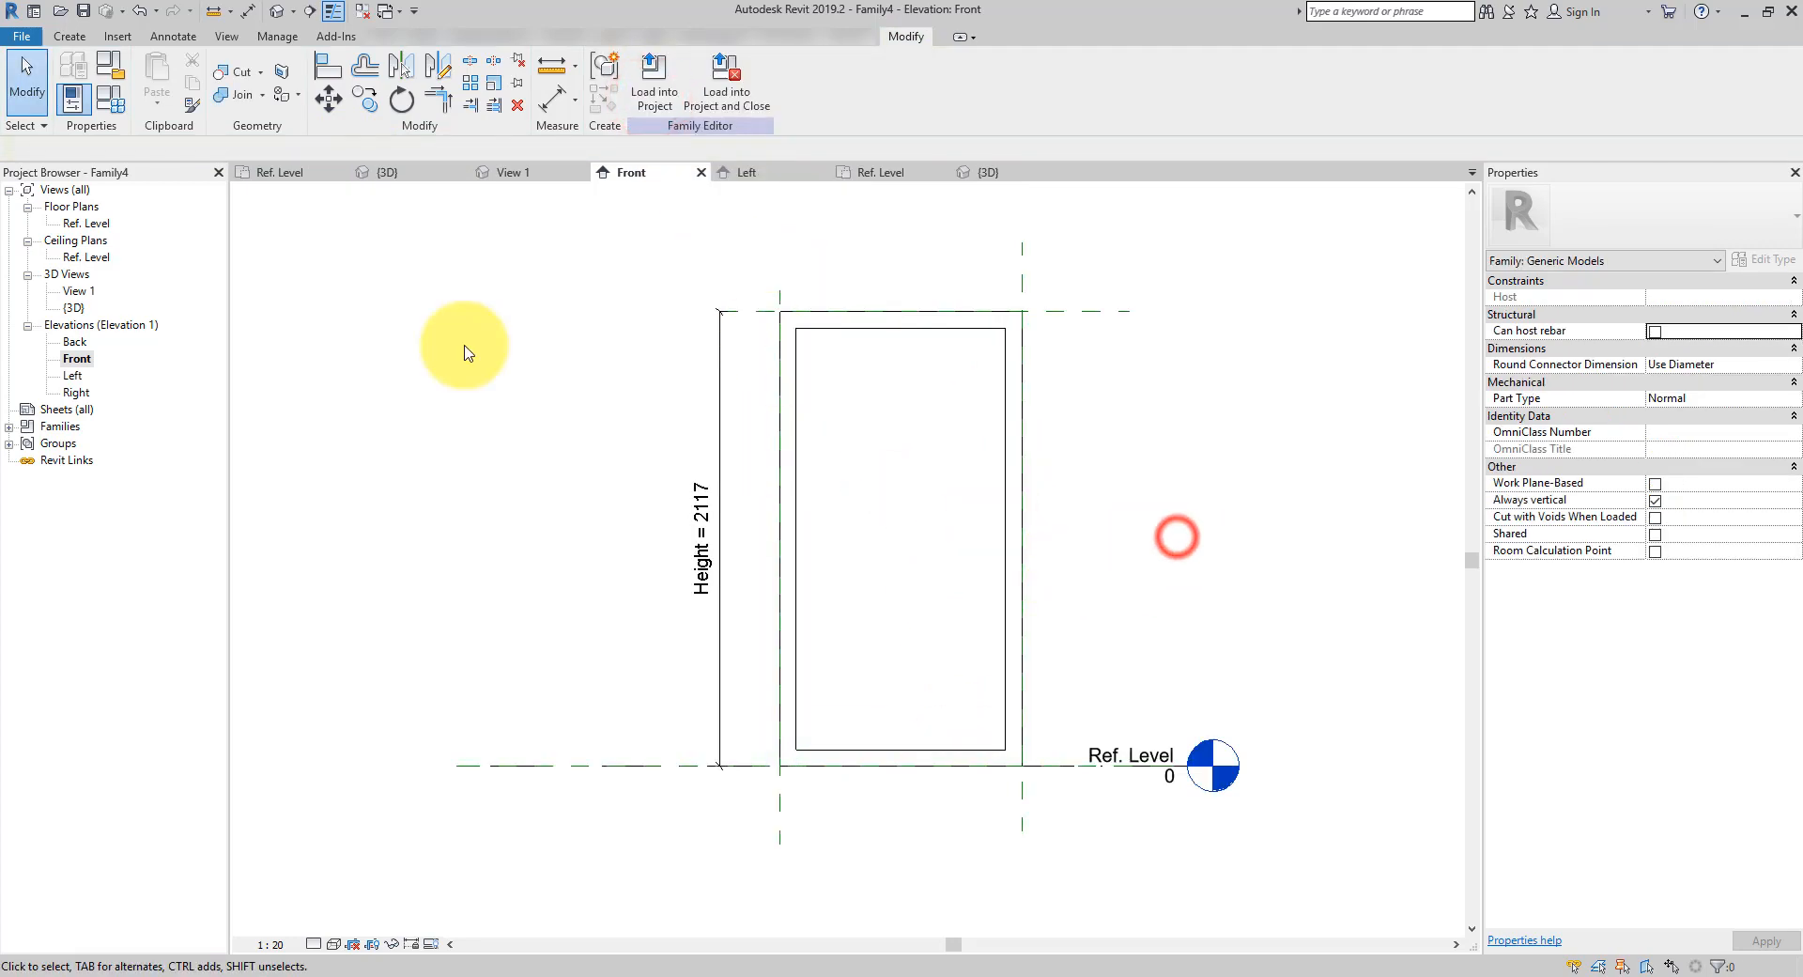
# In the Ref. Level plan, stretch the glass extrusion's faces to lie inside the frame depth, from about 13.8 to 27.8
pyautogui.click(278, 13)
pyautogui.click(883, 503)
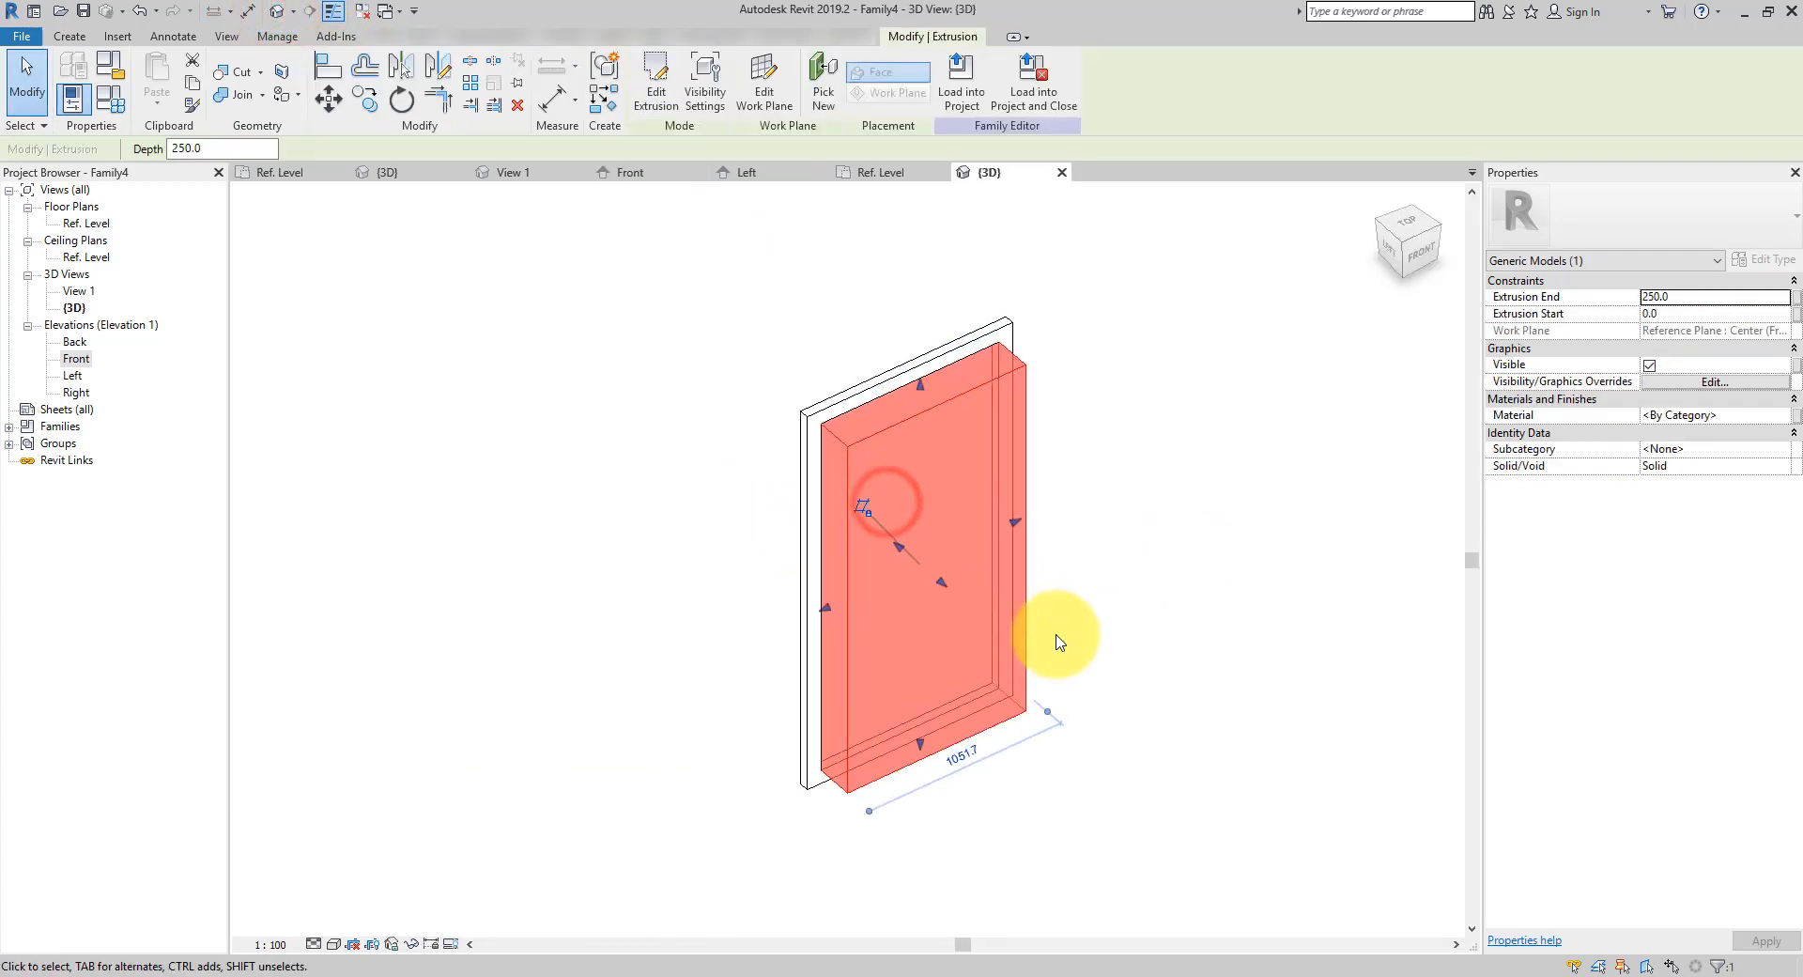
pyautogui.scroll(1, 1056, 636)
pyautogui.keyDown('shift'); pyautogui.moveTo(683, 710); pyautogui.dragTo(772, 718, button='middle'); pyautogui.keyUp('shift')
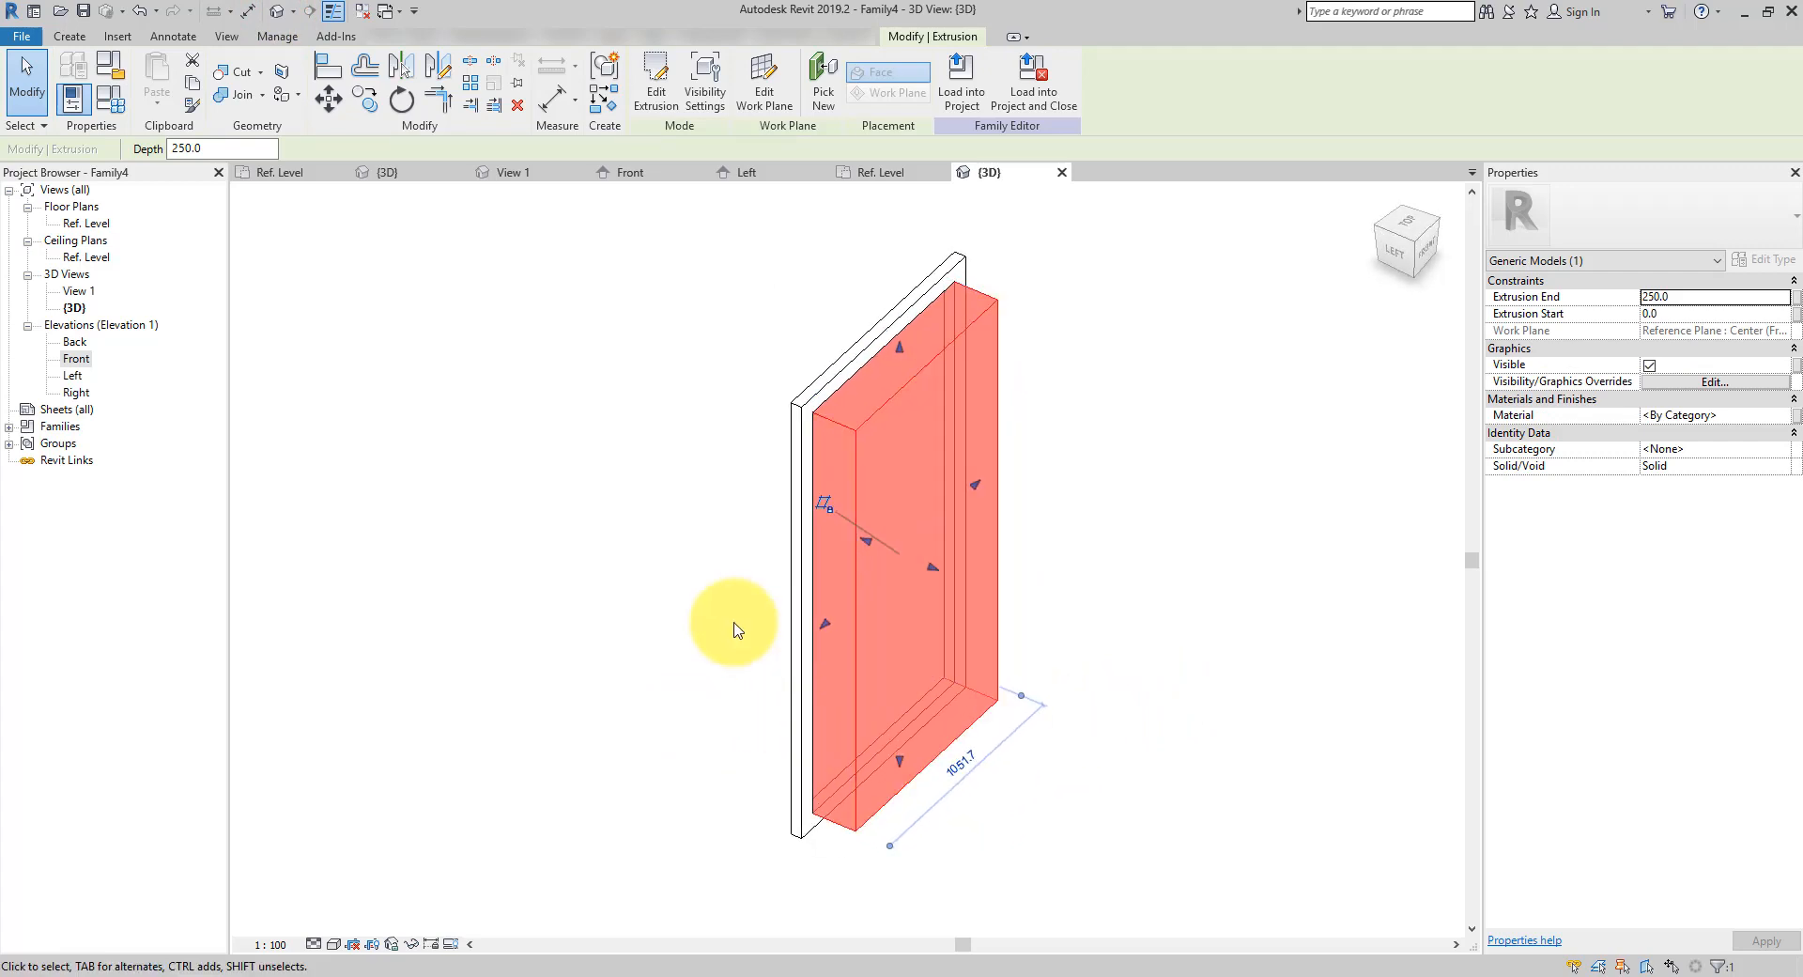
pyautogui.doubleClick(96, 223)
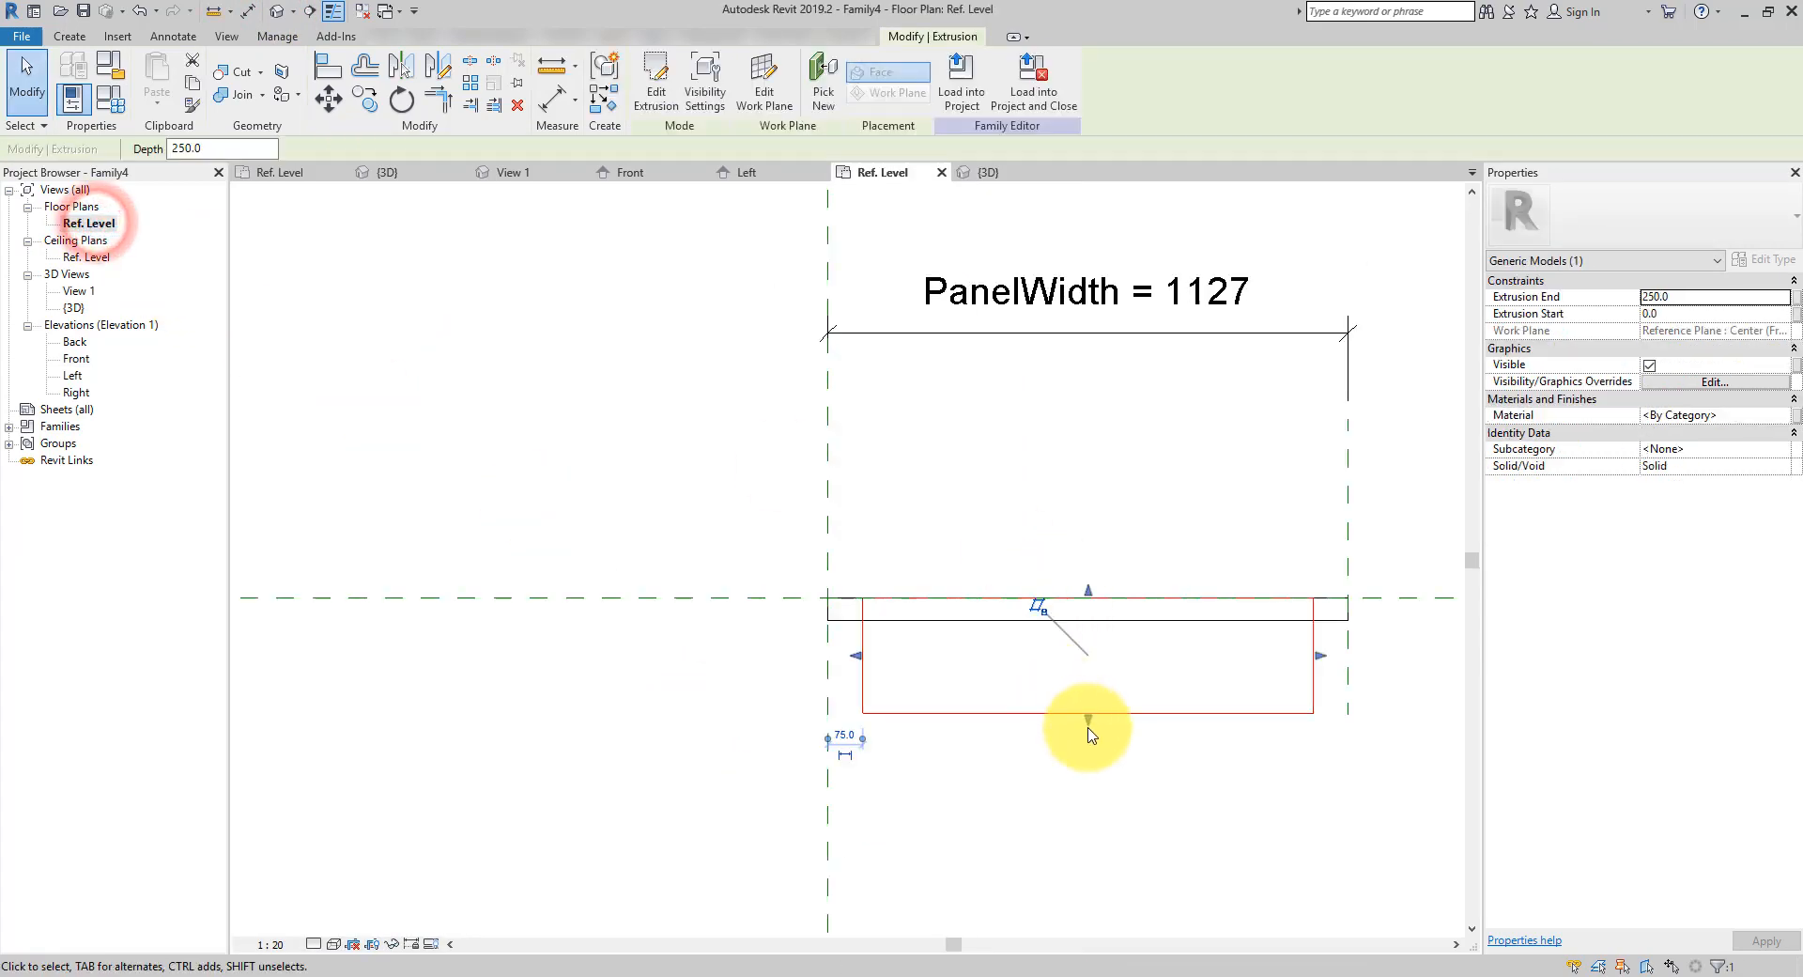
pyautogui.moveTo(1086, 717); pyautogui.dragTo(1040, 581)
pyautogui.scroll(5, 1080, 601)
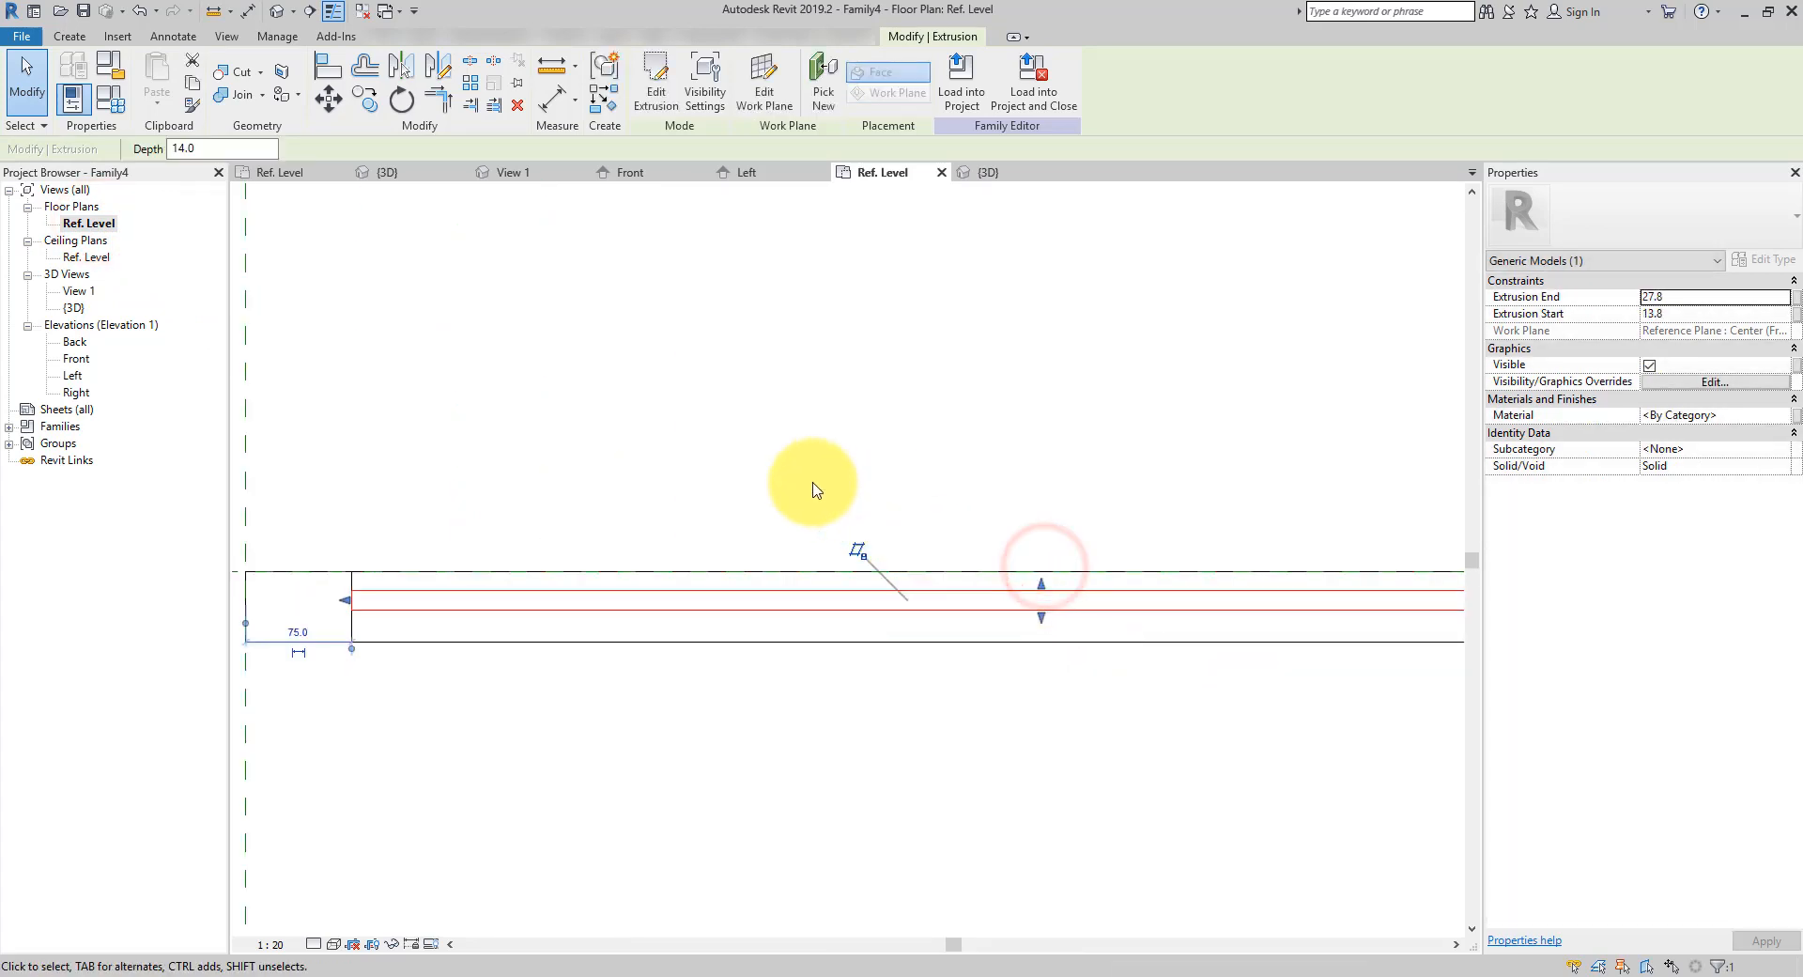
pyautogui.click(813, 483)
# Place an aligned dimension from the Center (Front/Back) reference plane to the nearest face of the glass
pyautogui.scroll(-3, 913, 561)
pyautogui.scroll(1, 915, 561)
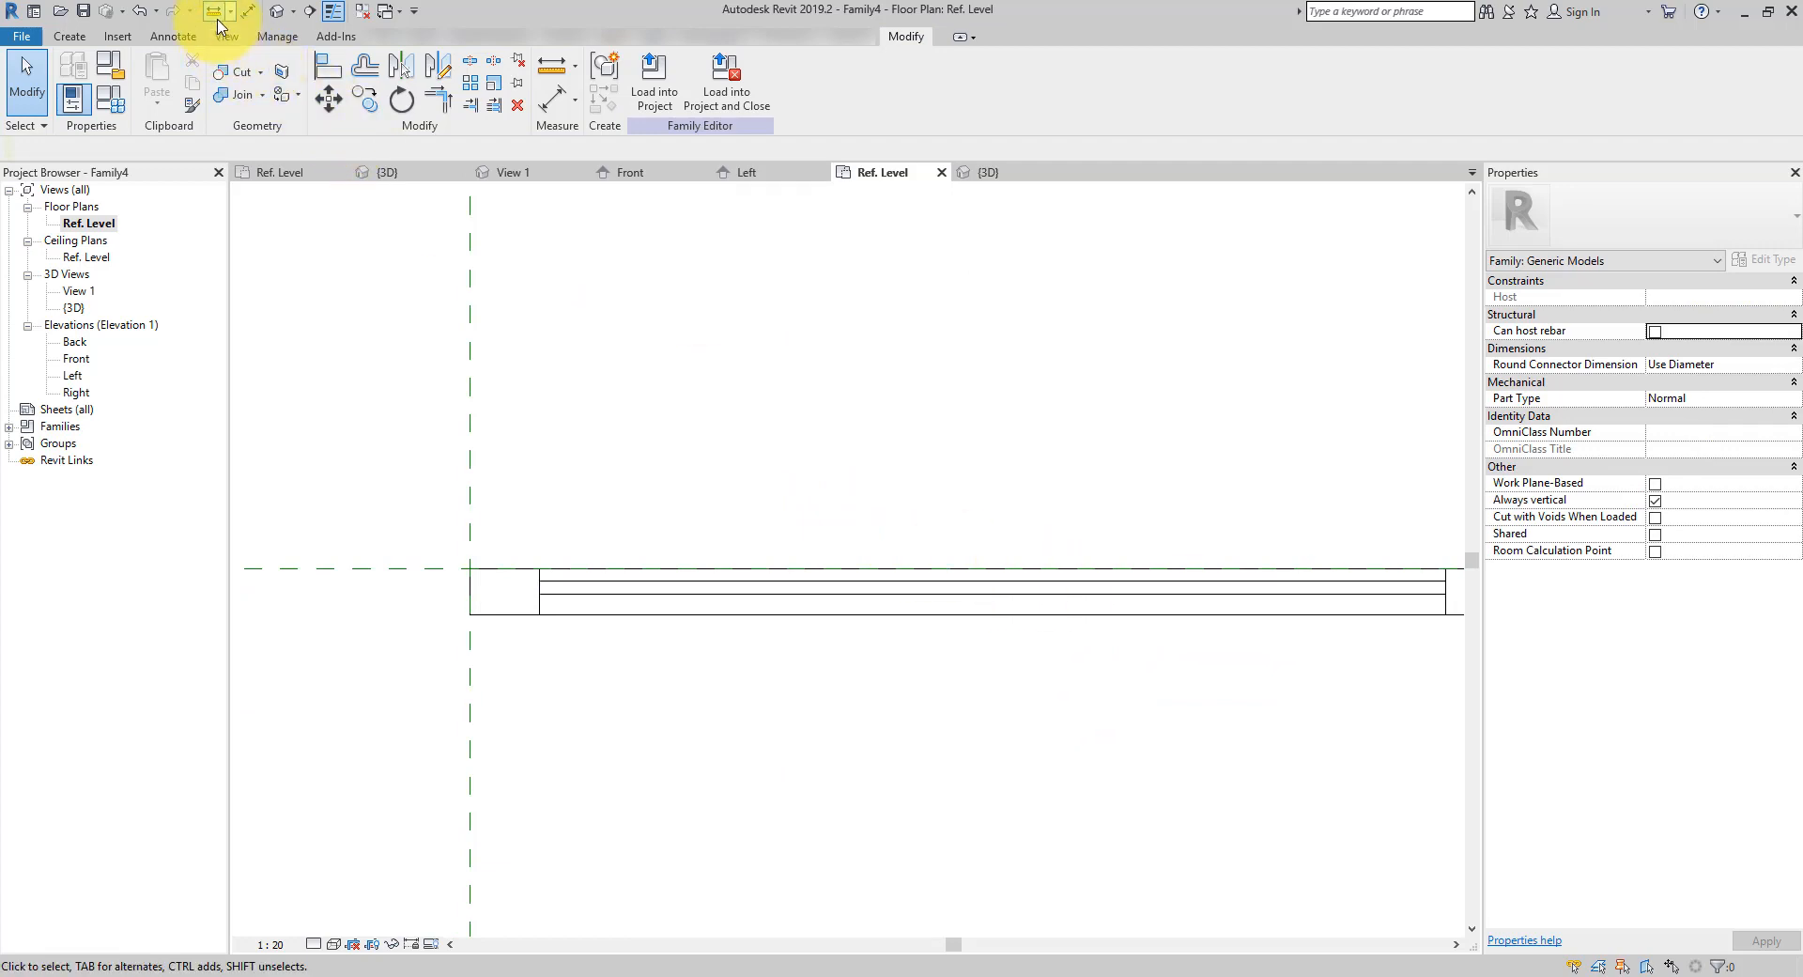
pyautogui.click(247, 11)
pyautogui.click(405, 568)
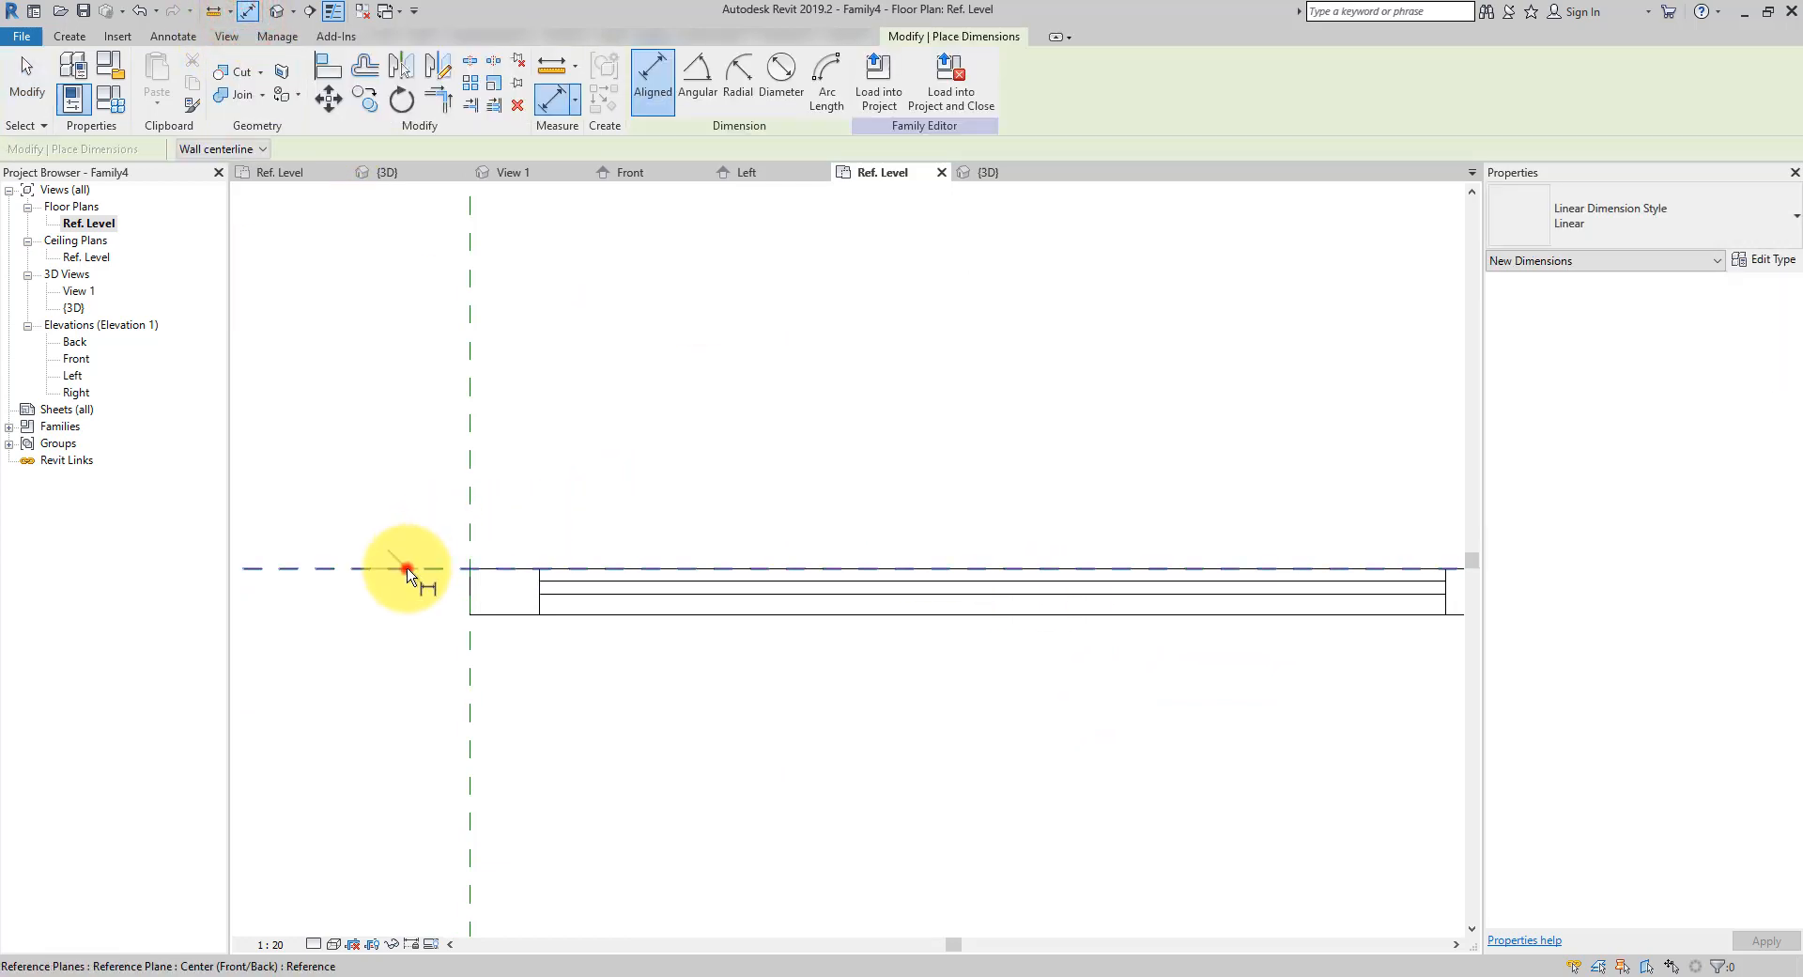
pyautogui.click(704, 582)
pyautogui.click(373, 397)
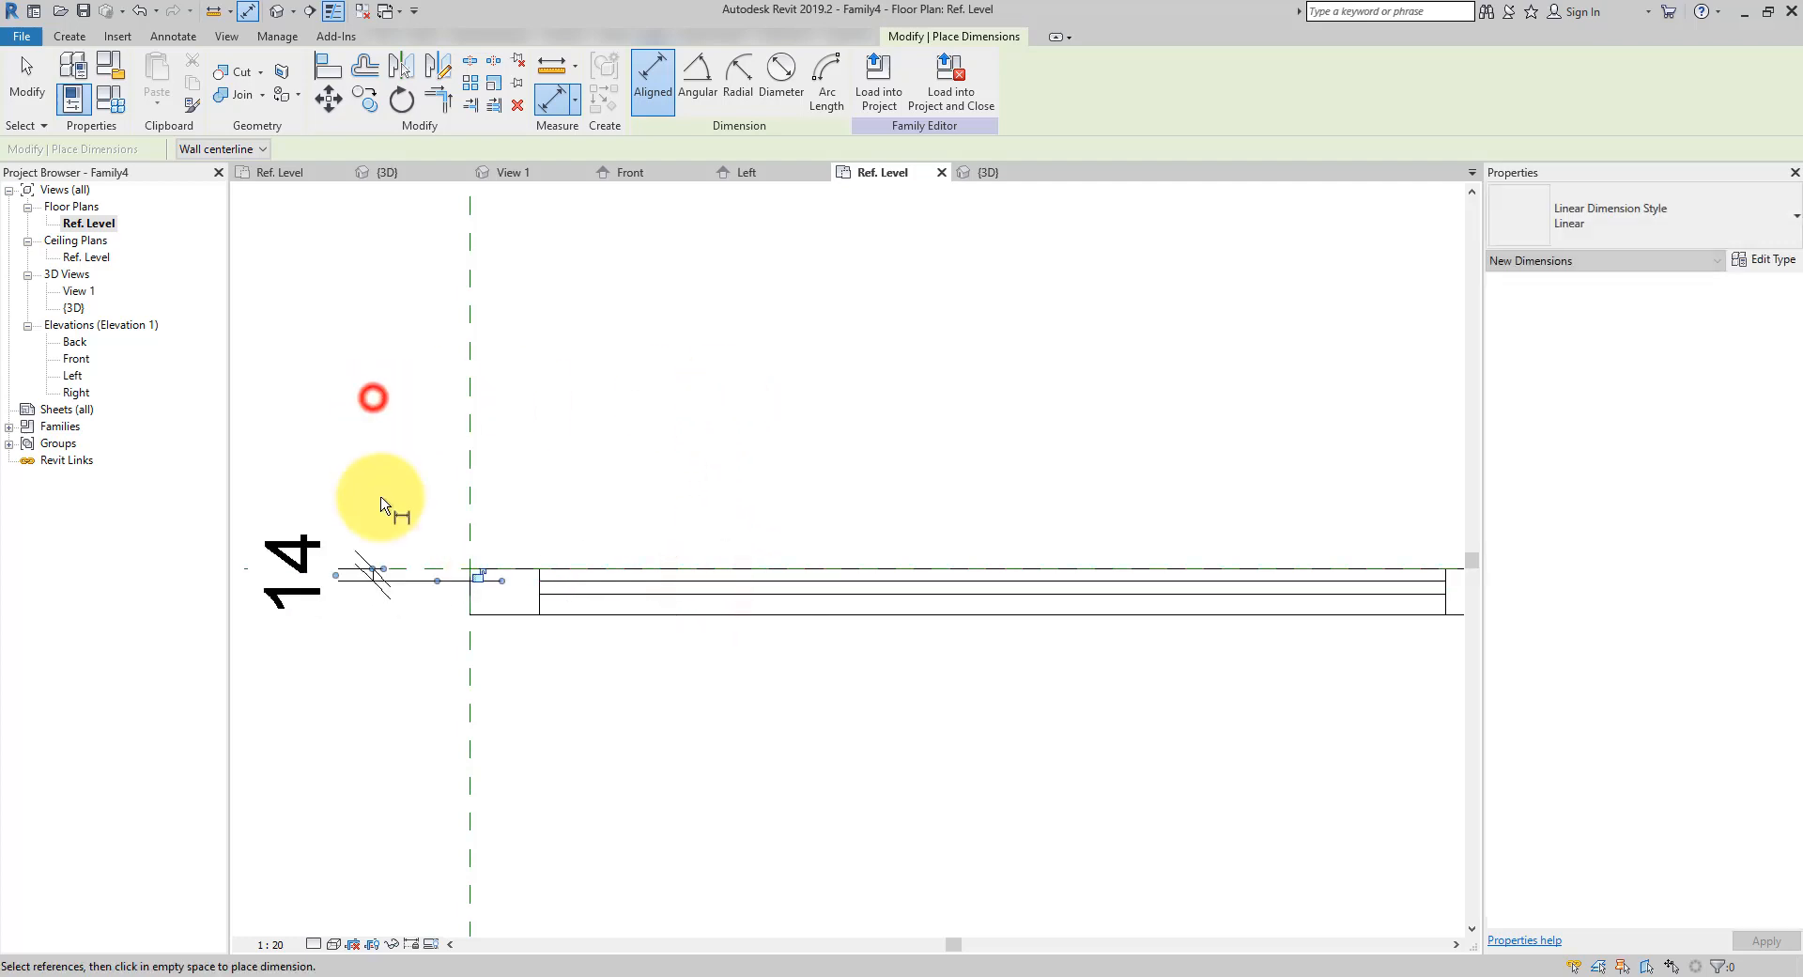
# Place an aligned dimension between the glass's other face and the frame's outer face, at the opposite end of the panel
pyautogui.scroll(-2, 385, 504)
pyautogui.click(875, 561)
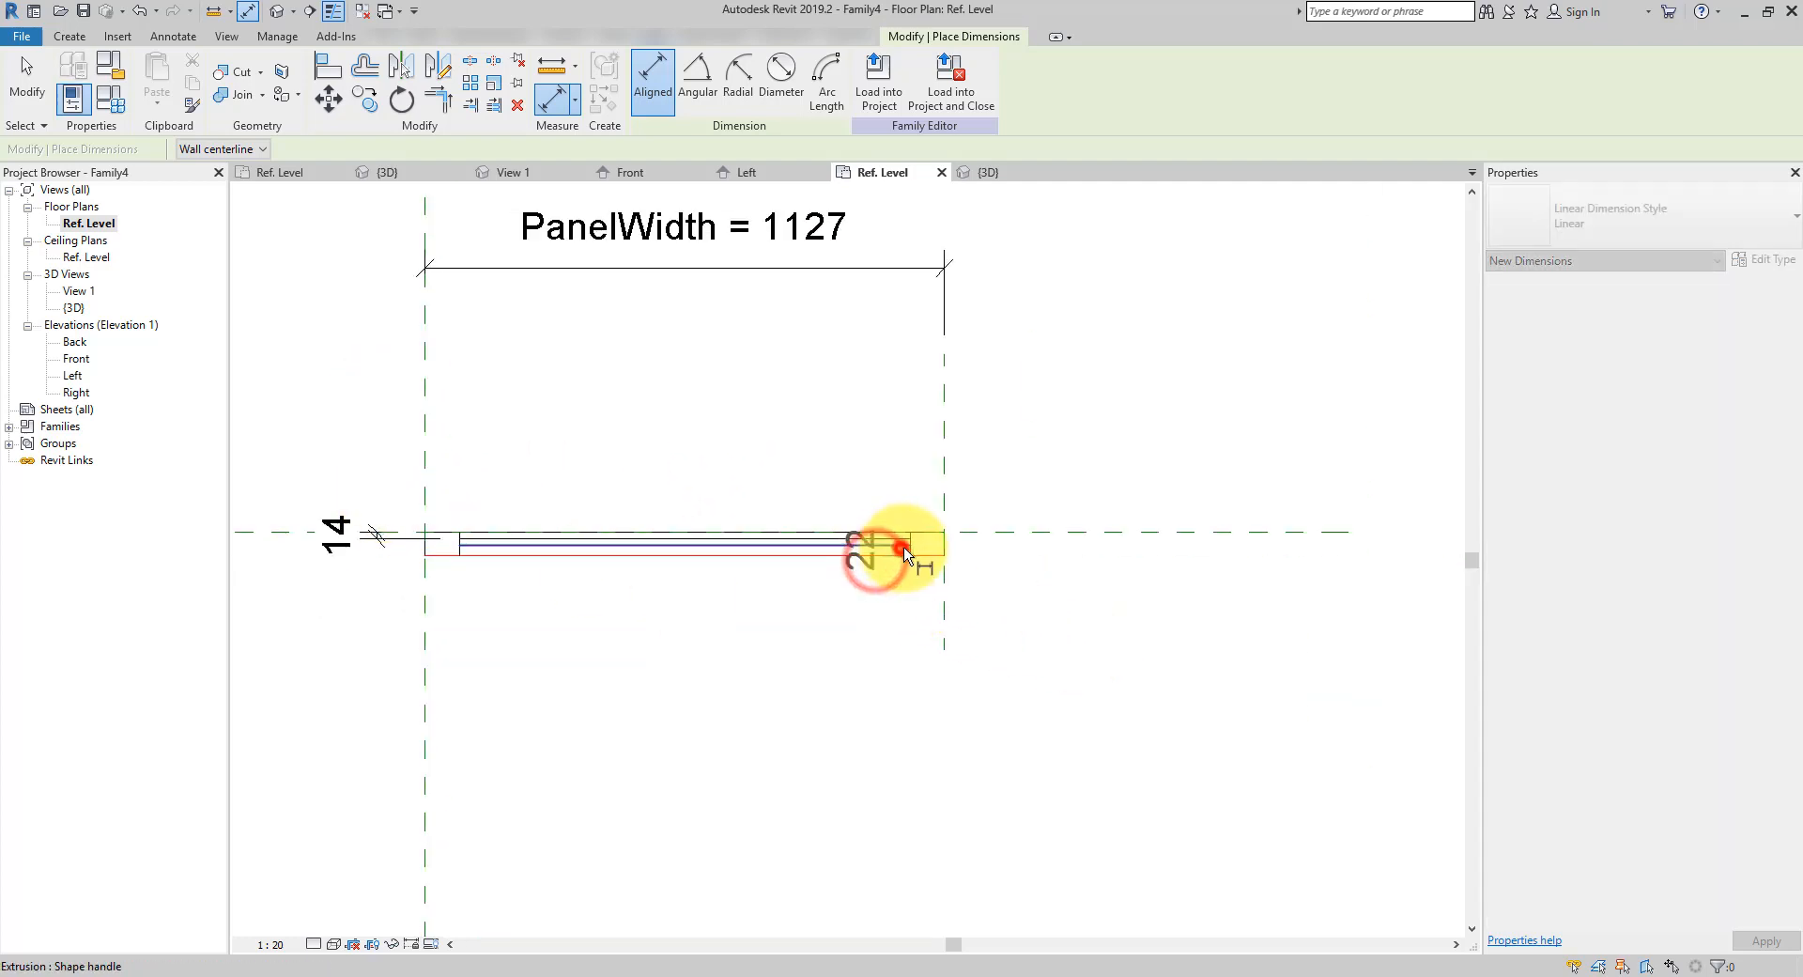
pyautogui.click(903, 552)
pyautogui.click(1039, 575)
pyautogui.press('Escape')
pyautogui.press('Escape')
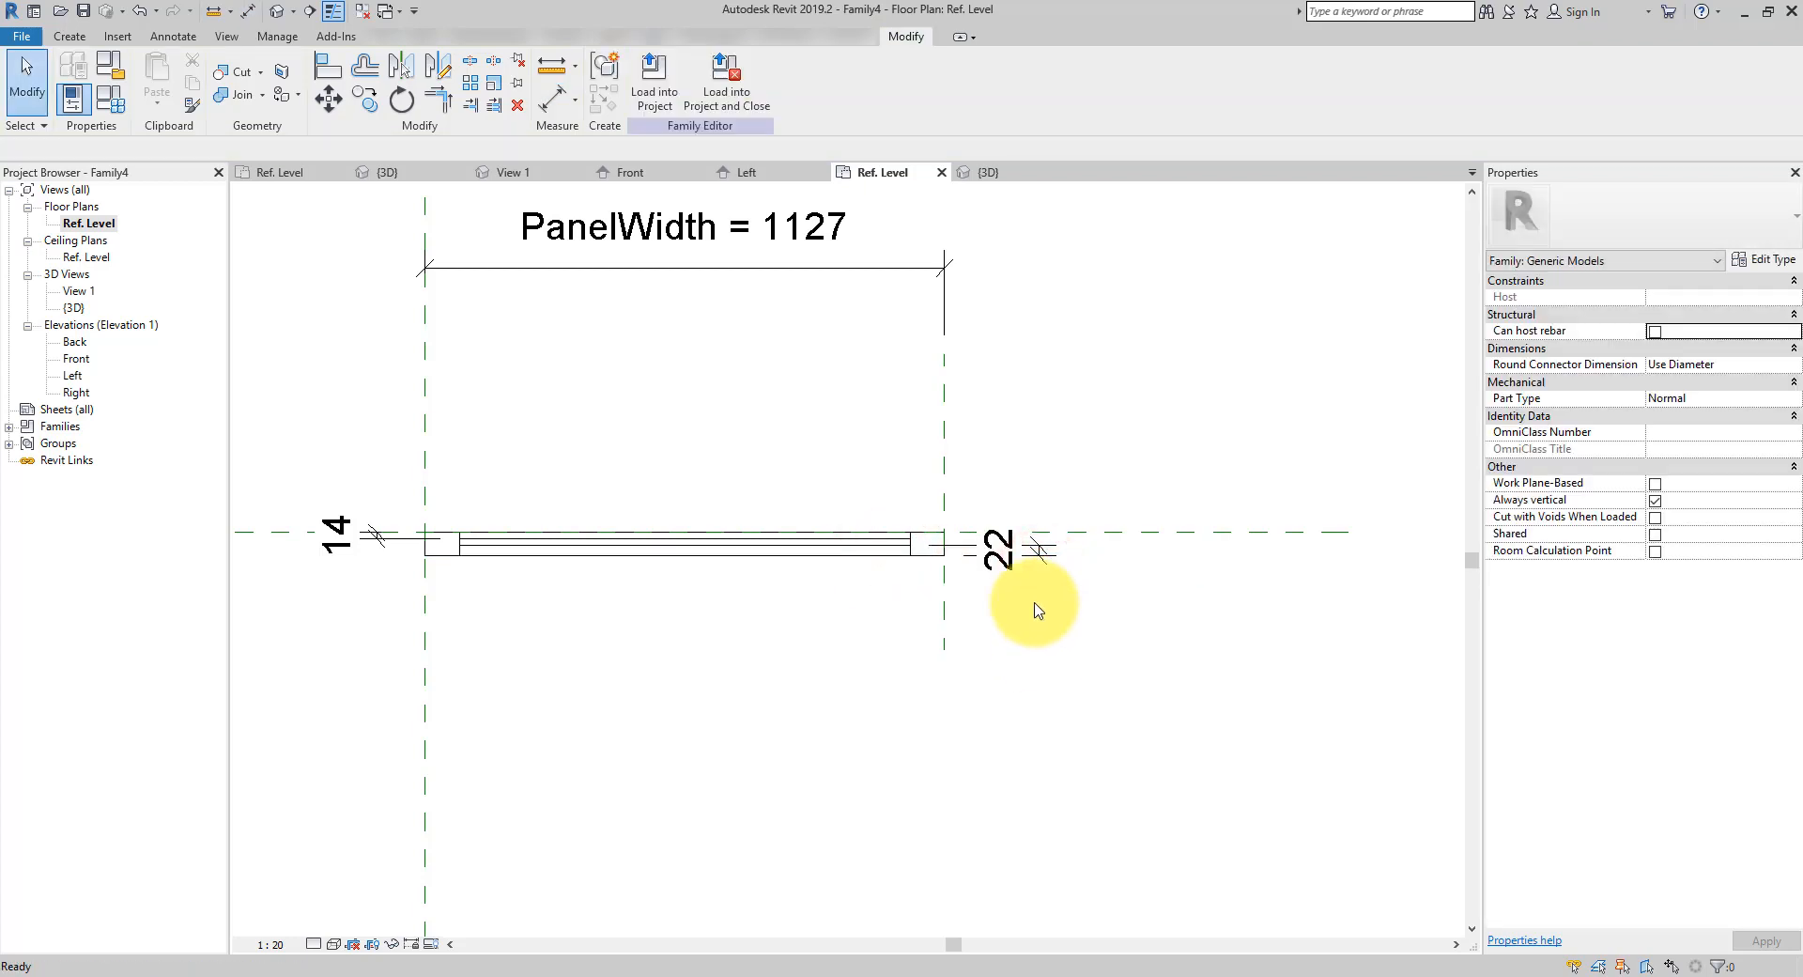
# Label both glass offset dimensions with a new type family parameter named GlassOffset, grouped under Dimensions
pyautogui.click(1001, 547)
pyautogui.keyDown('ctrl'); pyautogui.click(340, 526); pyautogui.keyUp('ctrl')
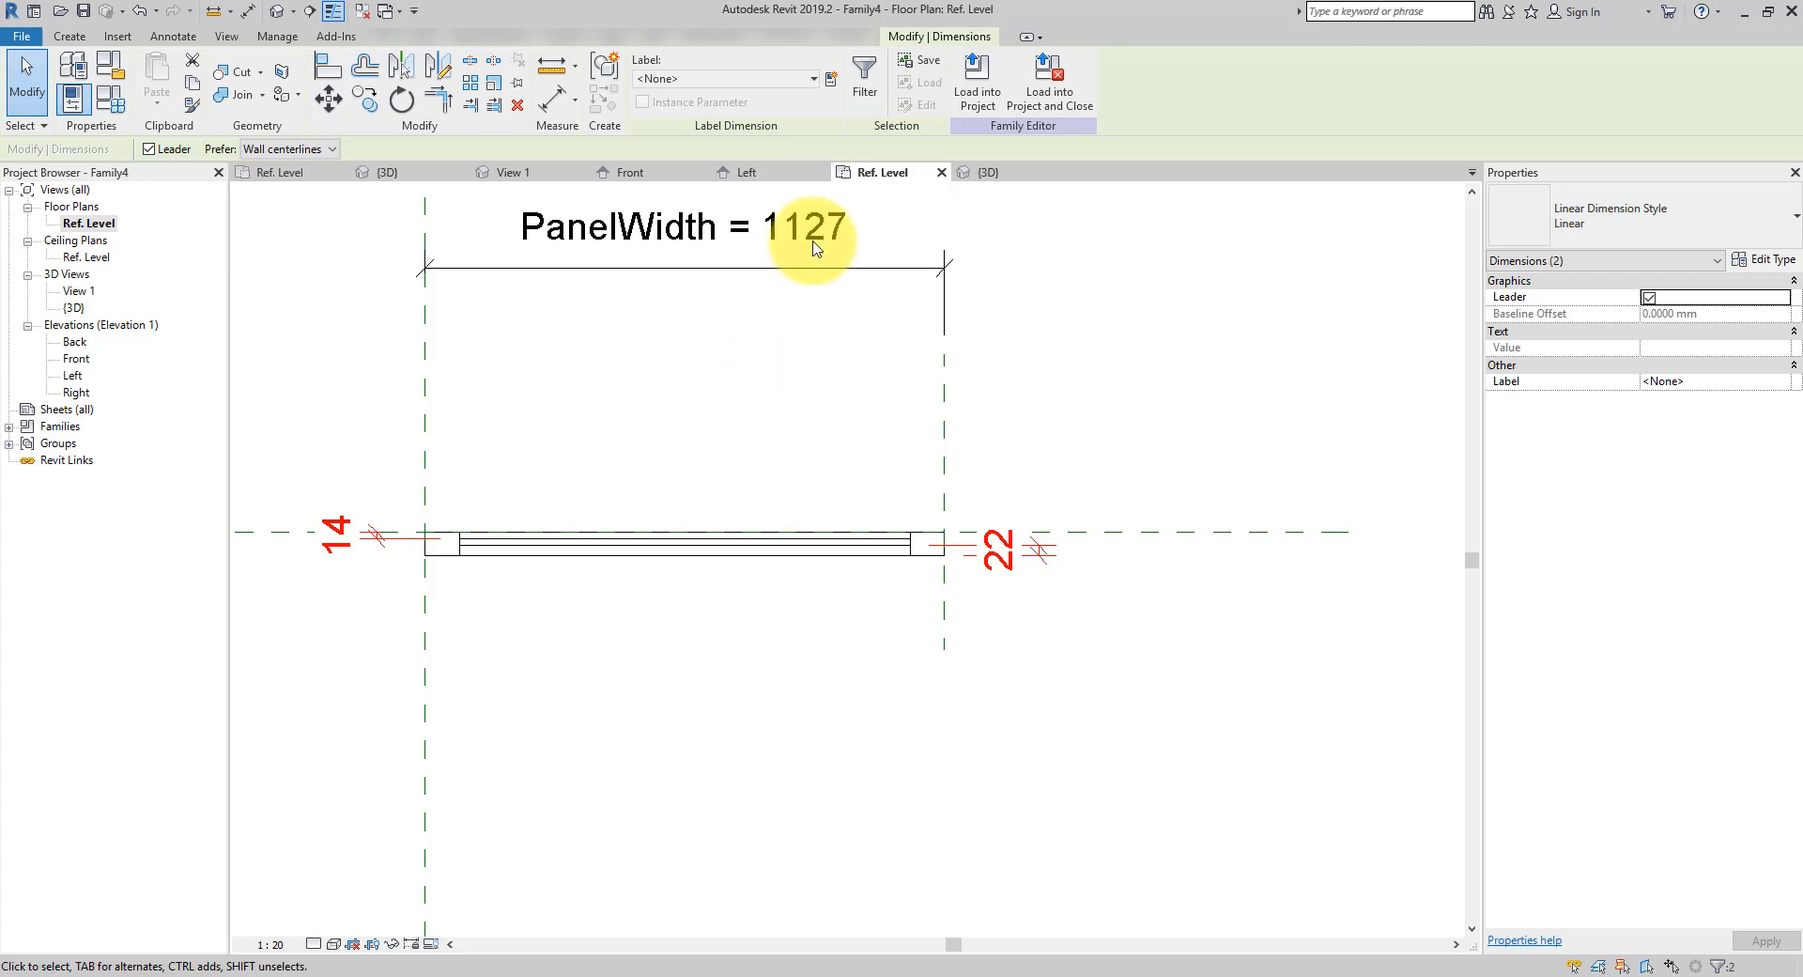
pyautogui.click(831, 81)
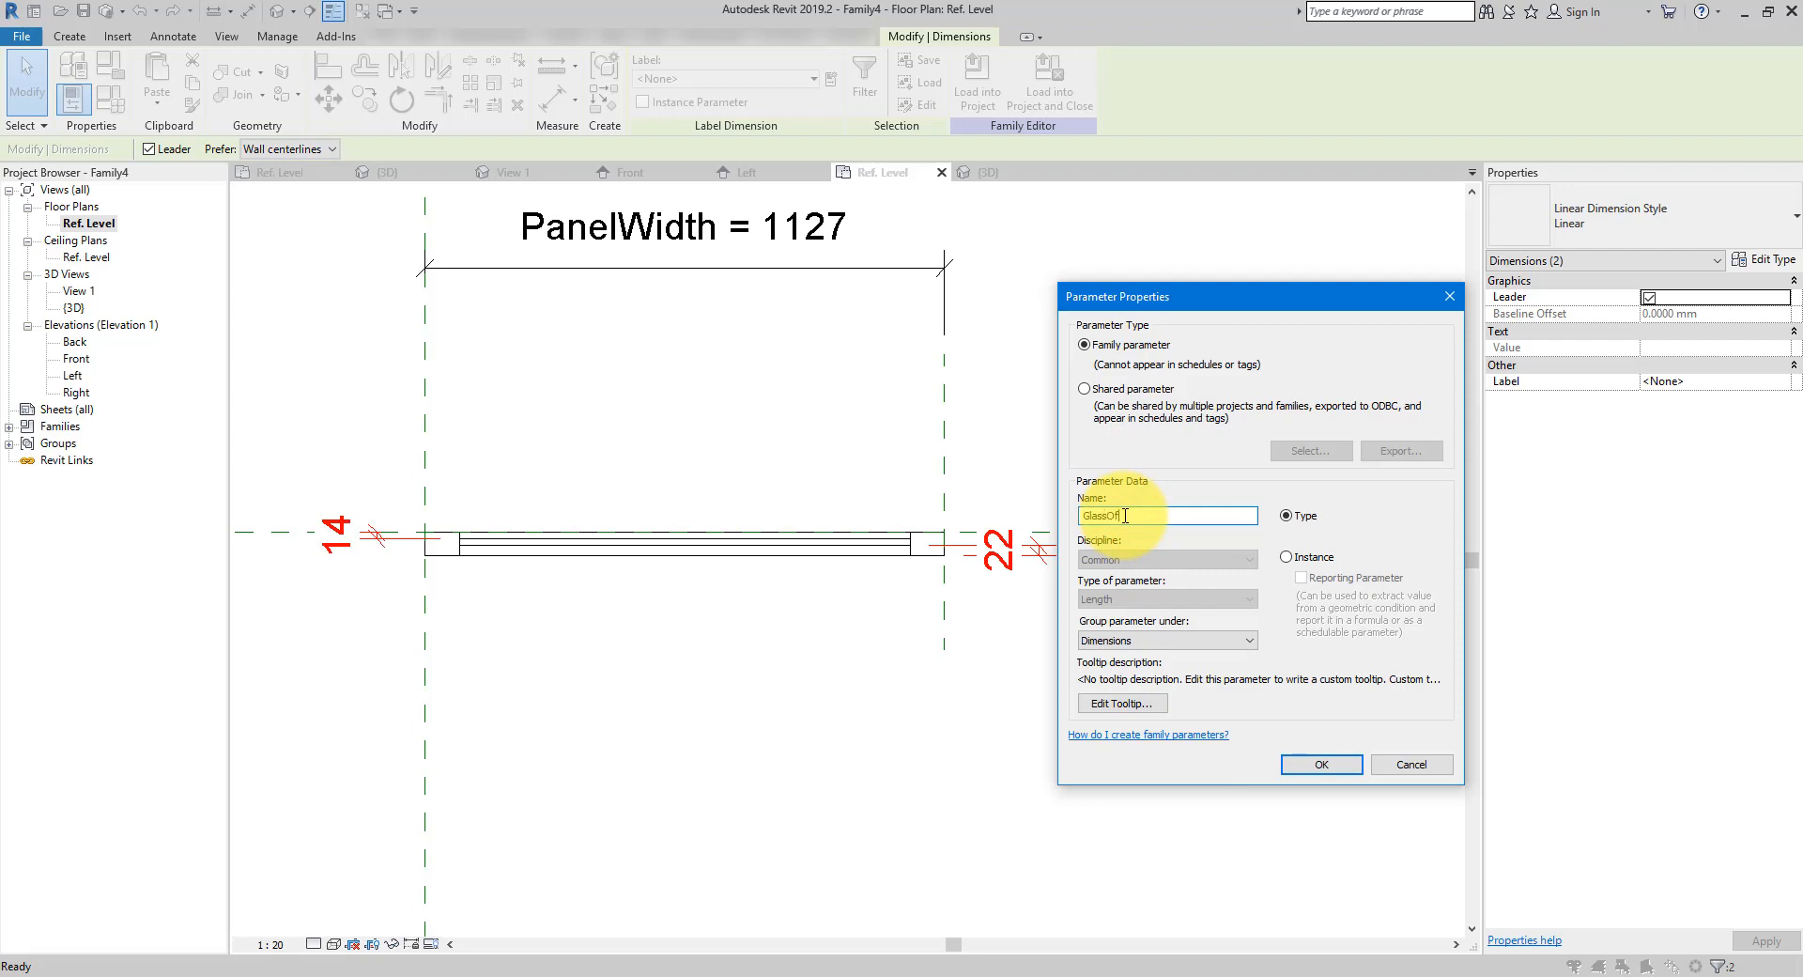
pyautogui.click(1324, 764)
pyautogui.click(1160, 673)
# Check the glass extrusion in plan and show the panel in the 3D view with shaded surfaces
pyautogui.scroll(2, 837, 594)
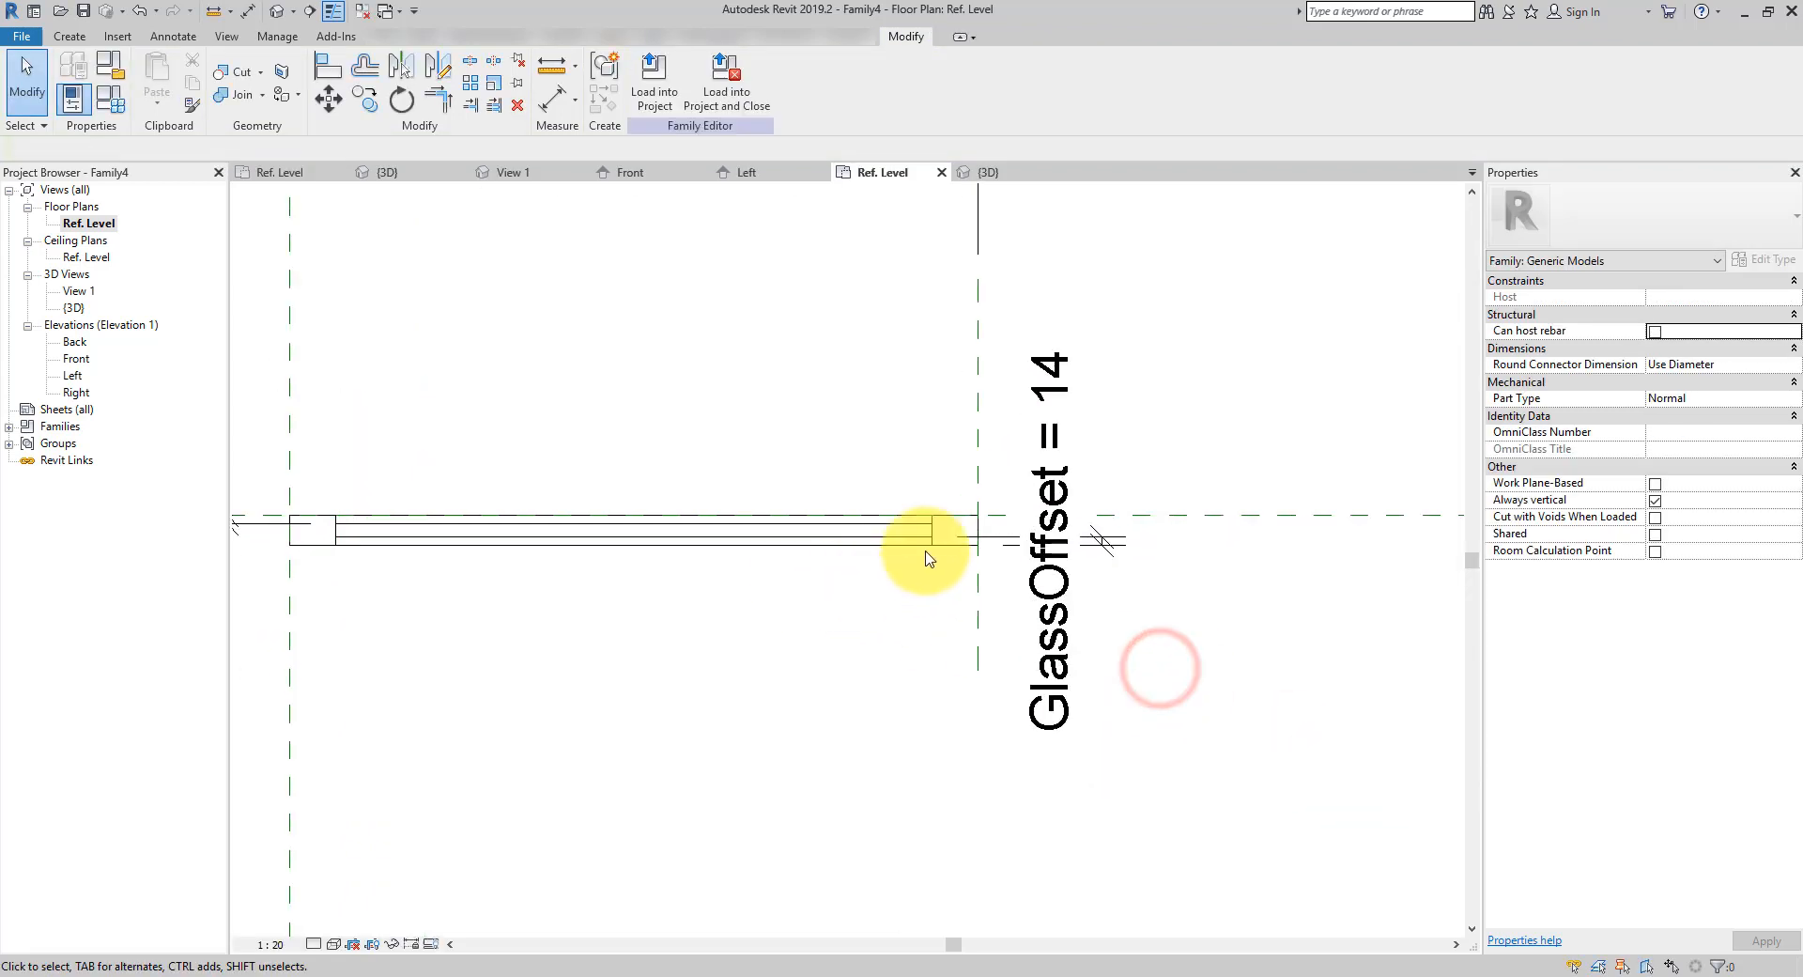
pyautogui.click(923, 533)
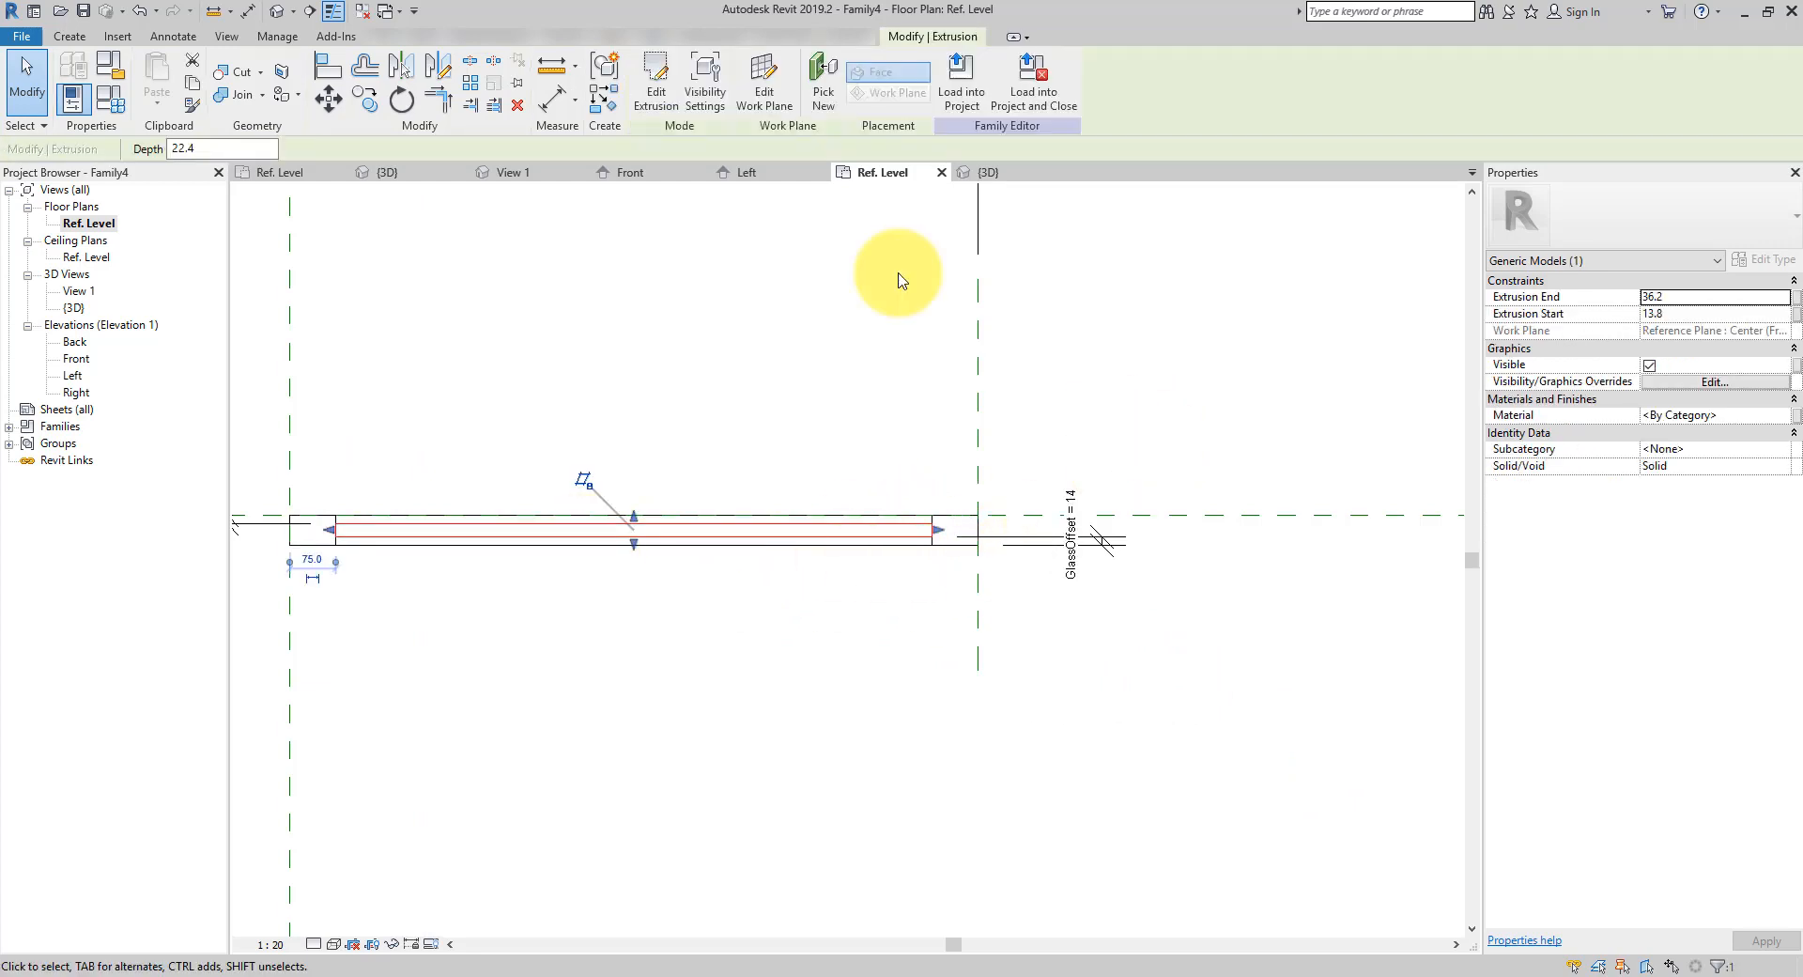
pyautogui.click(275, 11)
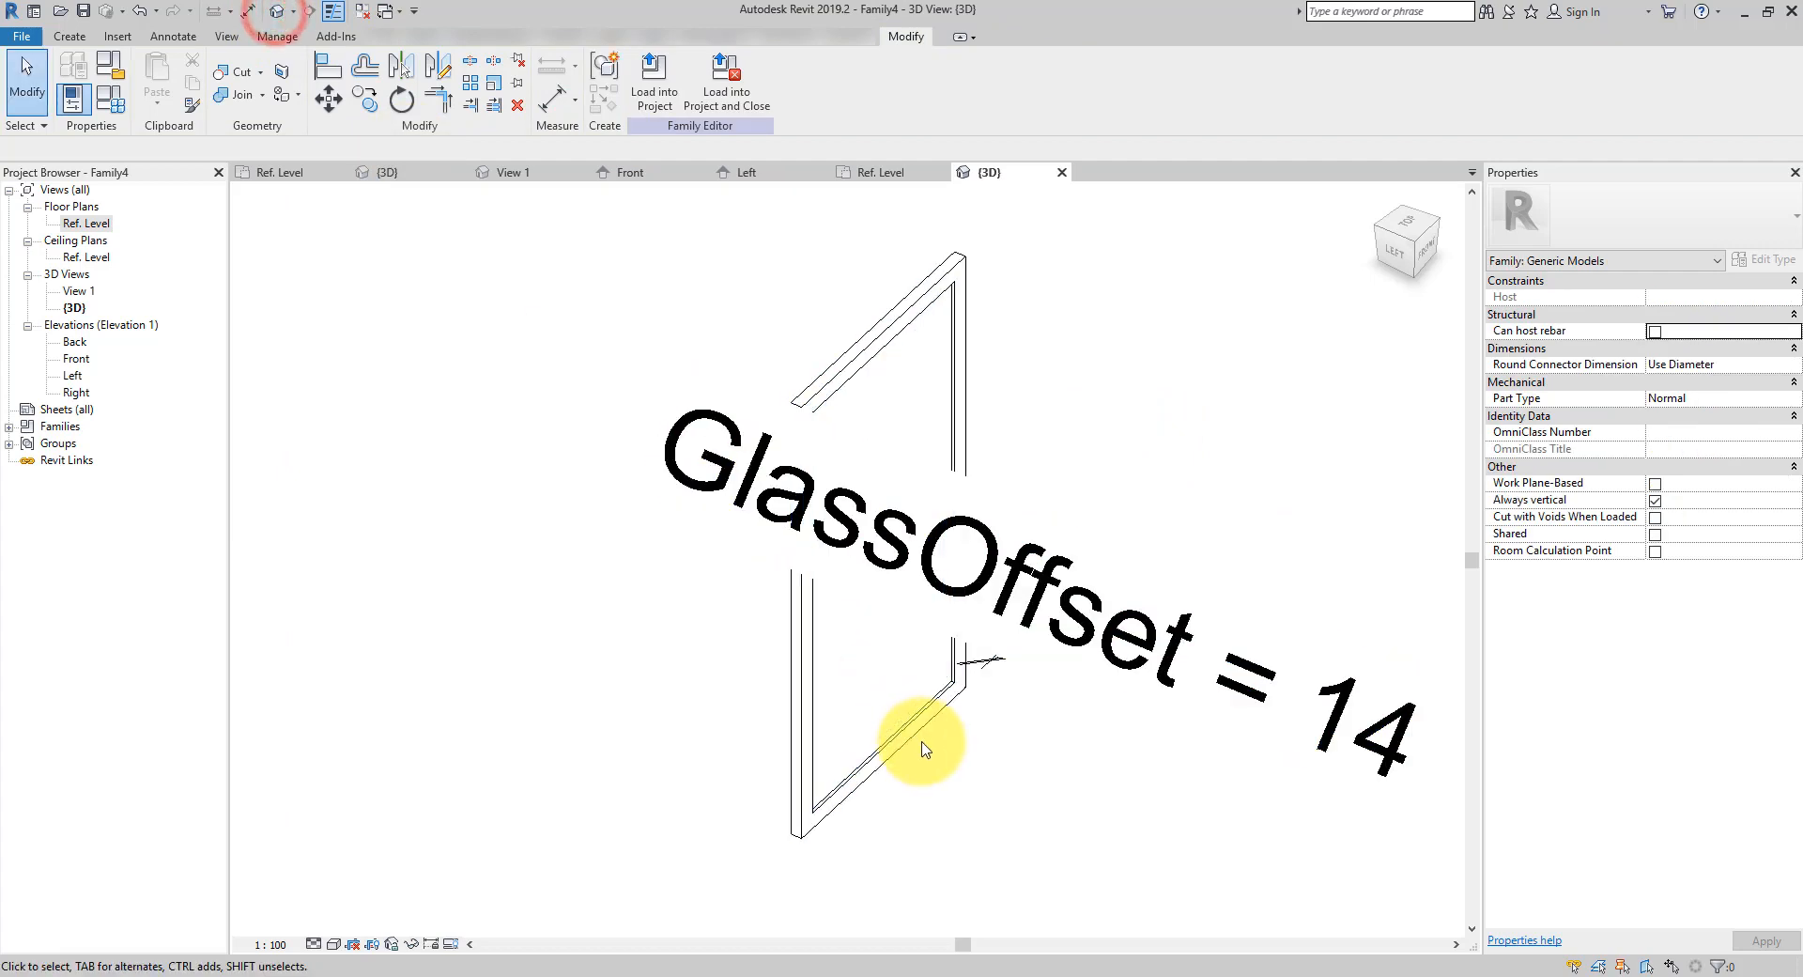
pyautogui.click(1099, 575)
pyautogui.click(1098, 699)
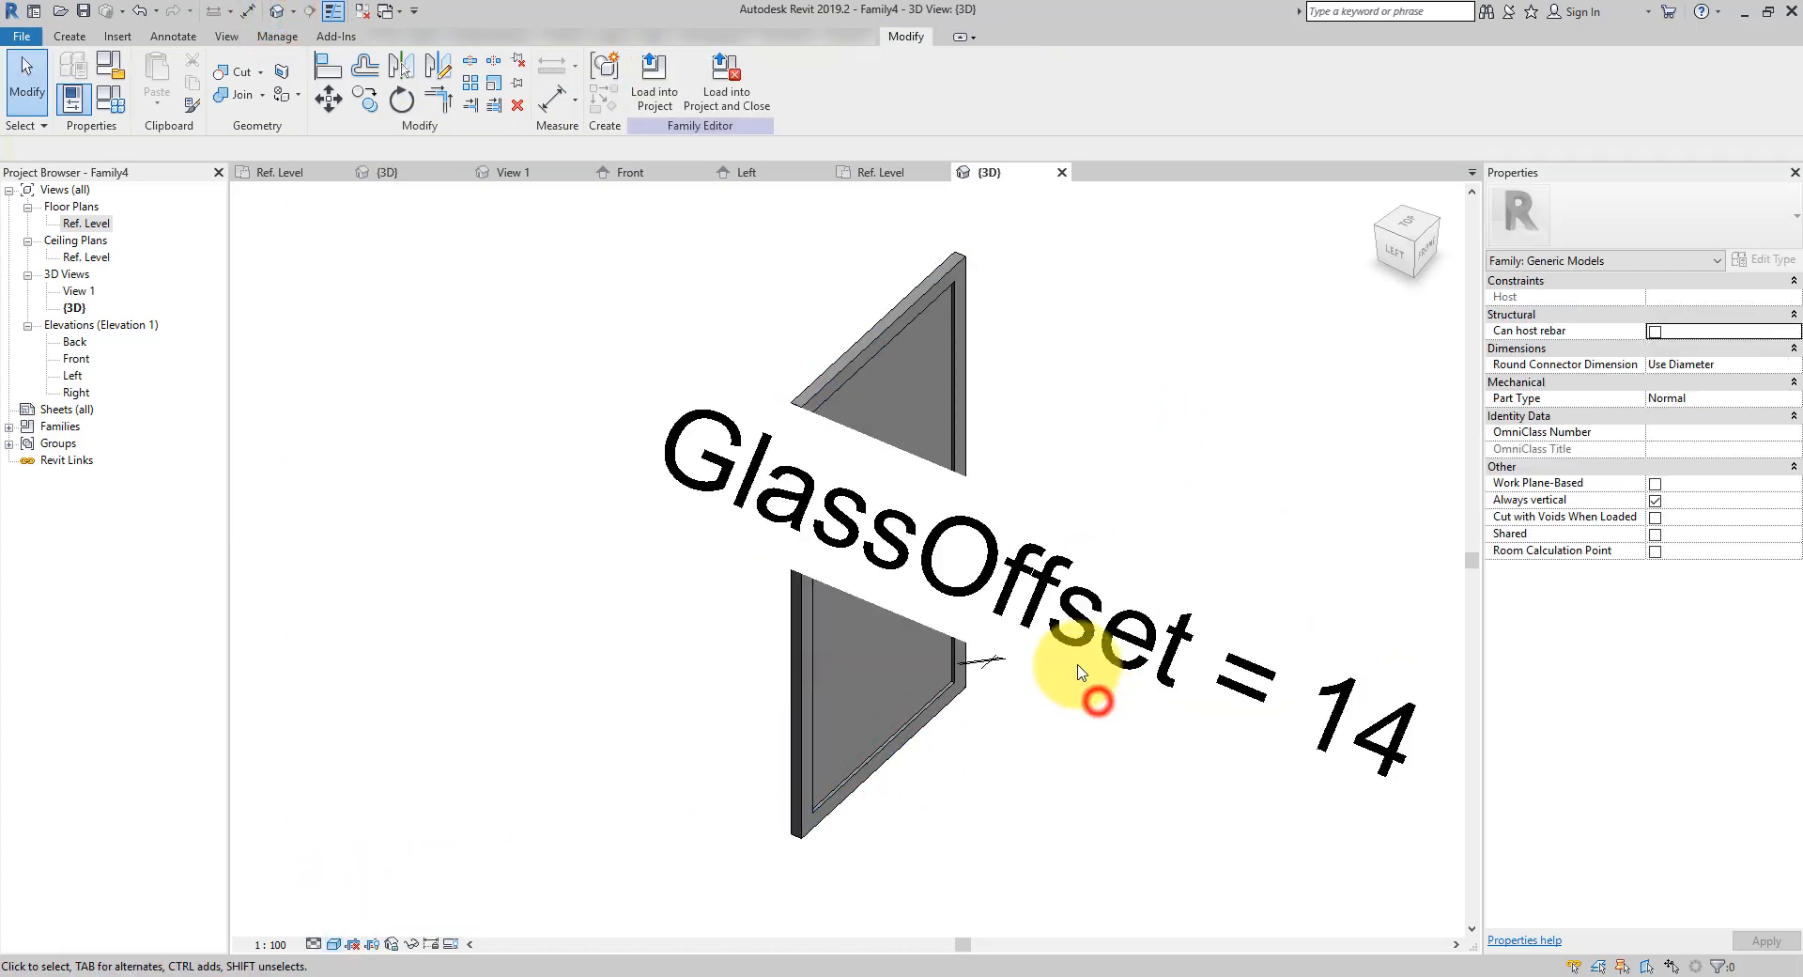
# Temporarily hide the dimensions category in the 3D view, using the GlassOffset dimension
pyautogui.click(1100, 627)
pyautogui.click(412, 943)
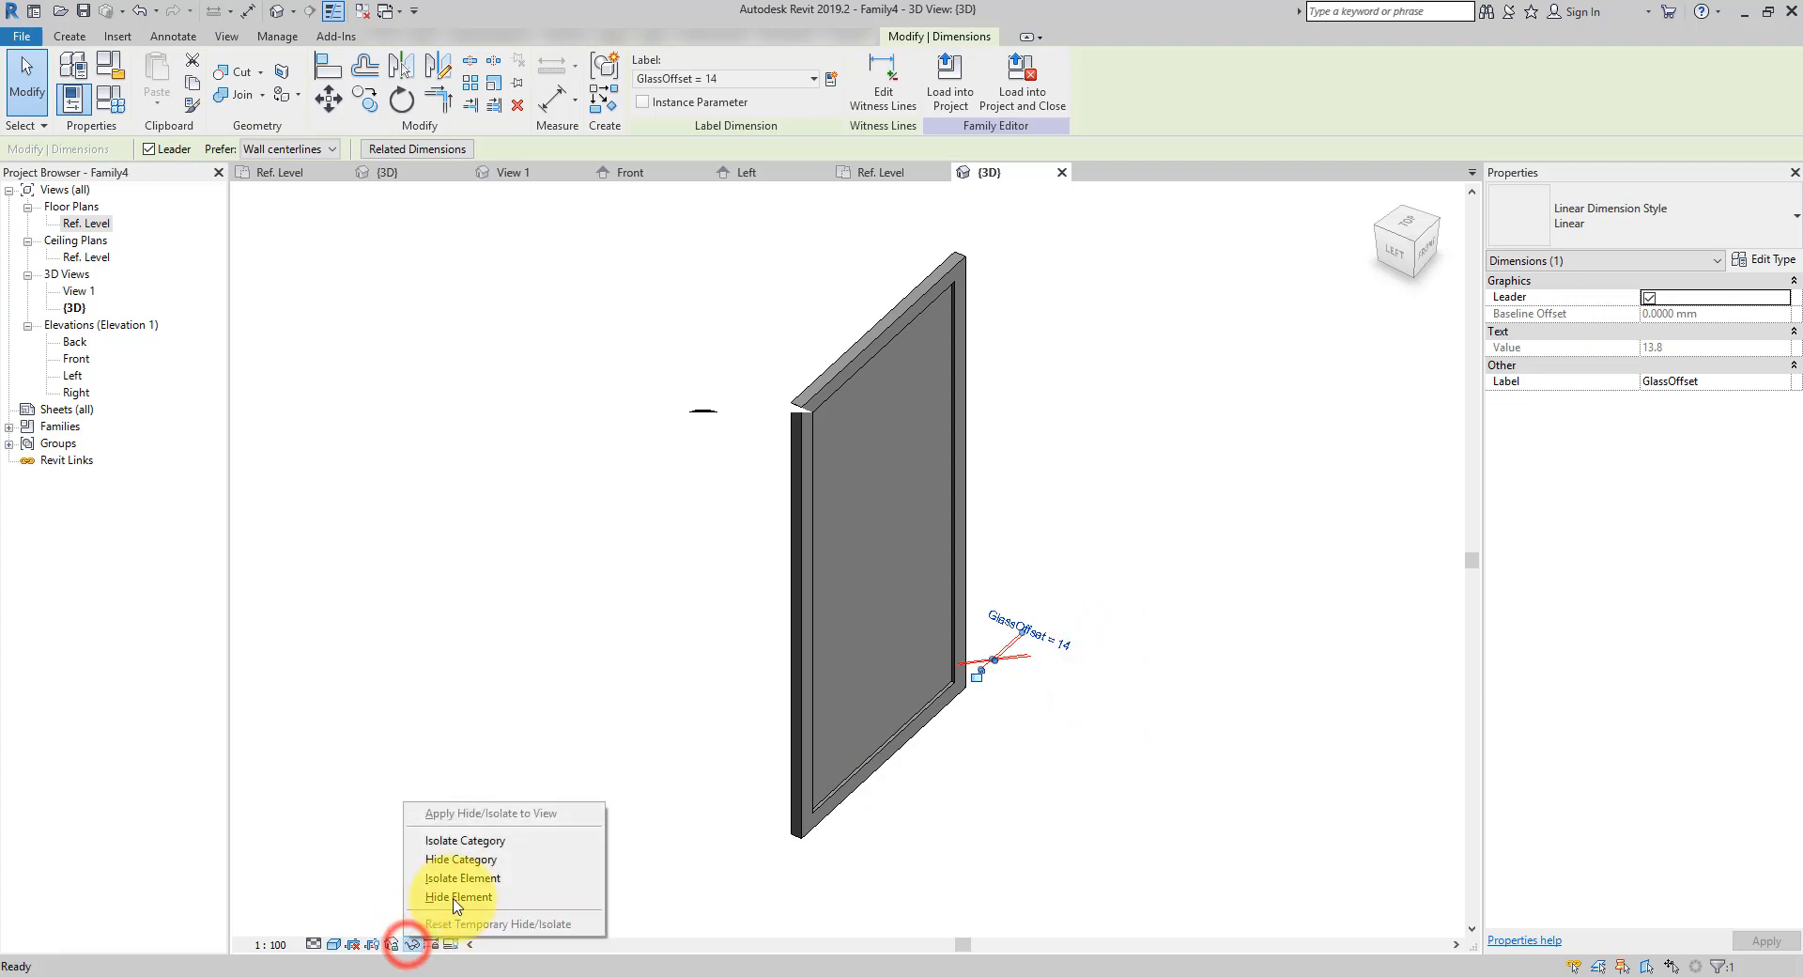
pyautogui.click(478, 859)
pyautogui.click(1179, 724)
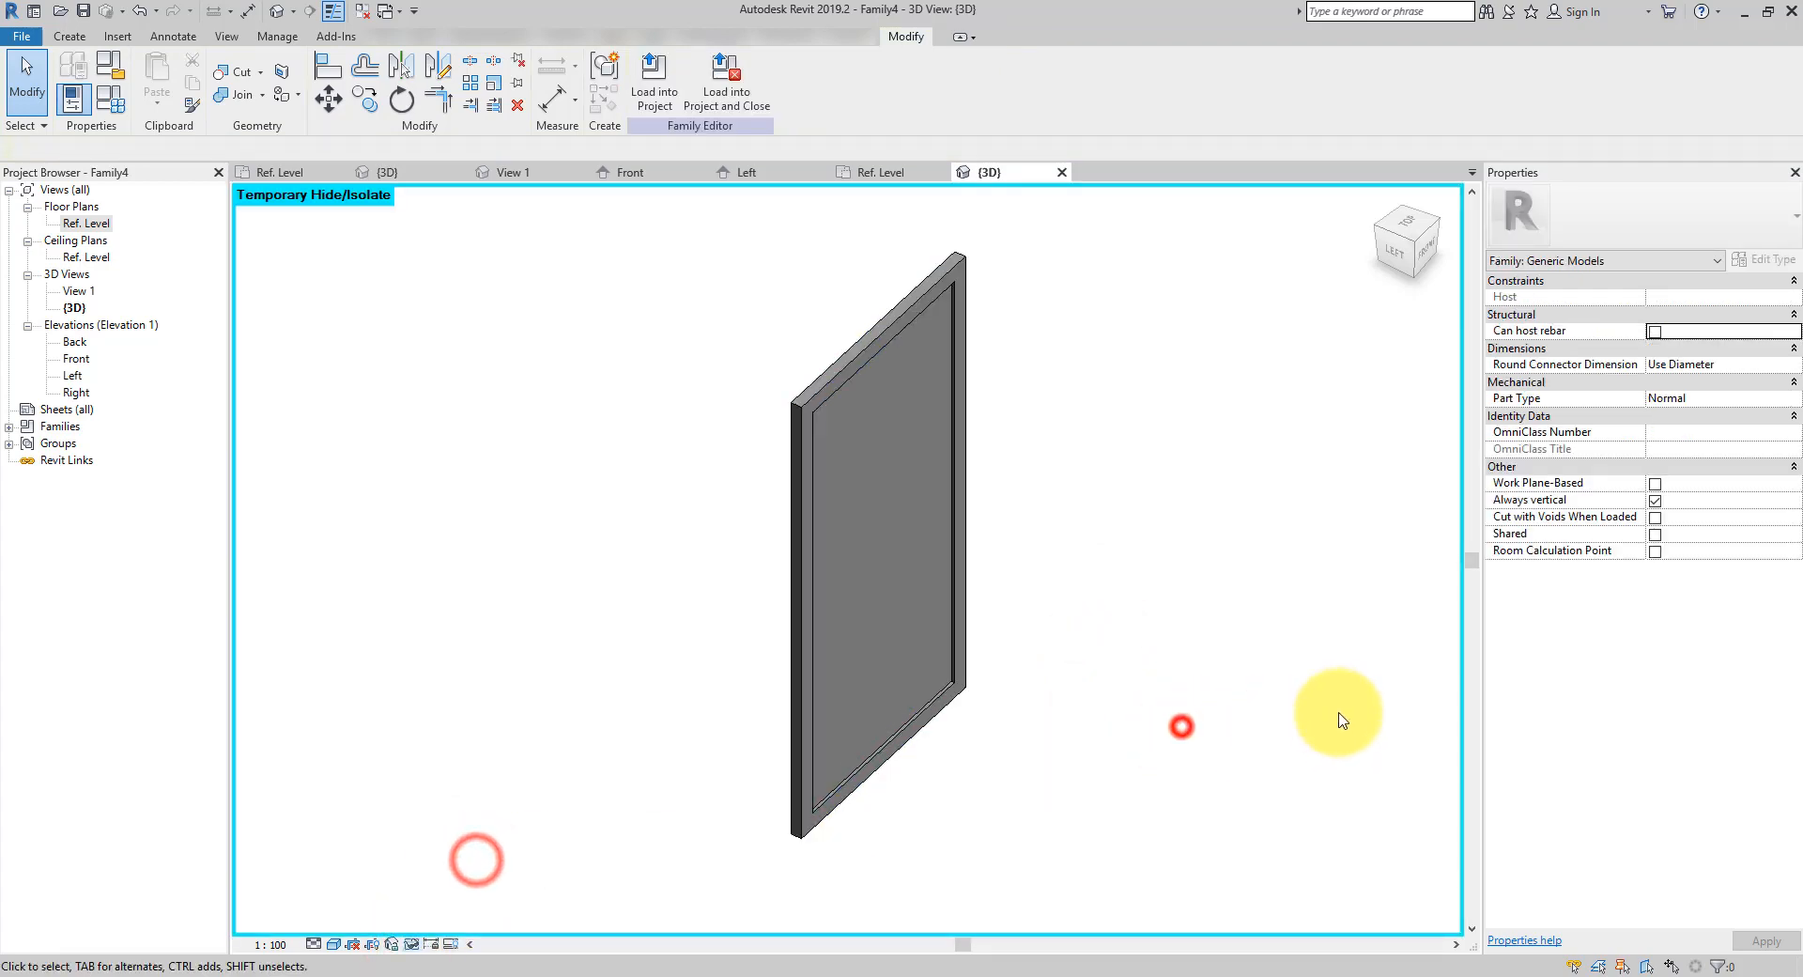
# Assign the Glass material to the glass extrusion, checking its graphics and appearance settings
pyautogui.keyDown('shift'); pyautogui.moveTo(1347, 724); pyautogui.dragTo(1296, 717, button='middle'); pyautogui.keyUp('shift')
pyautogui.moveTo(1220, 607); pyautogui.dragTo(1202, 690, button='middle')
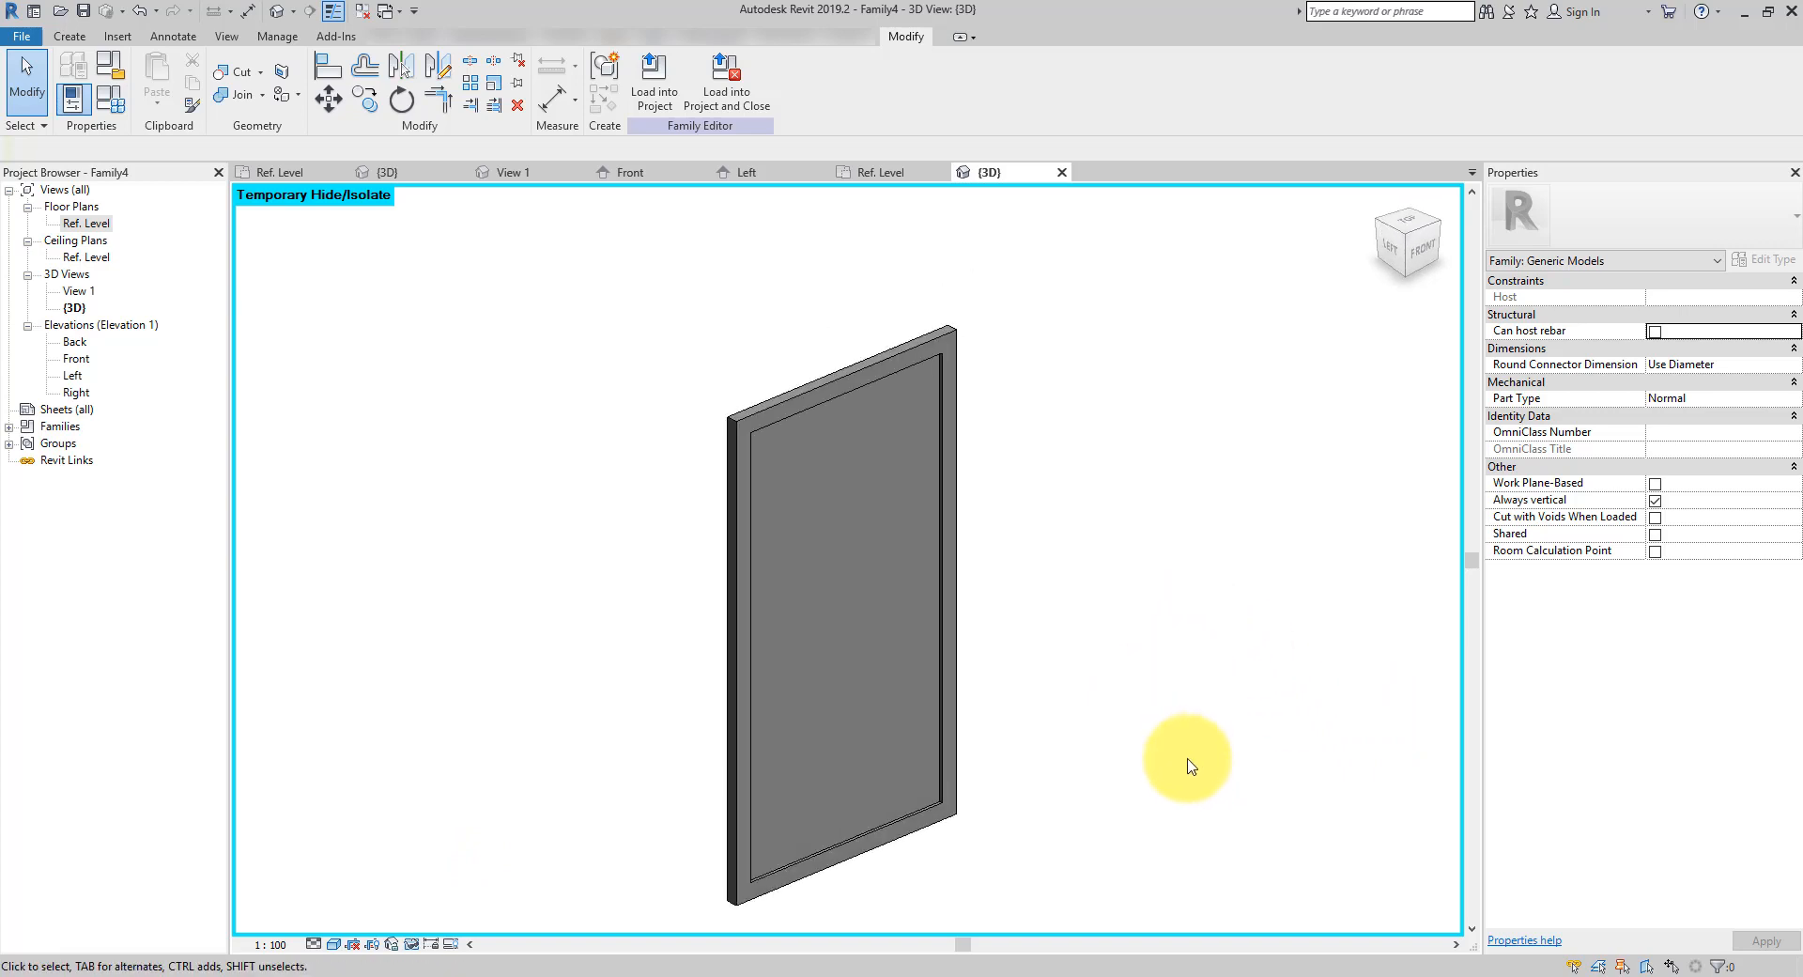
pyautogui.moveTo(1191, 765); pyautogui.dragTo(1178, 705, button='middle')
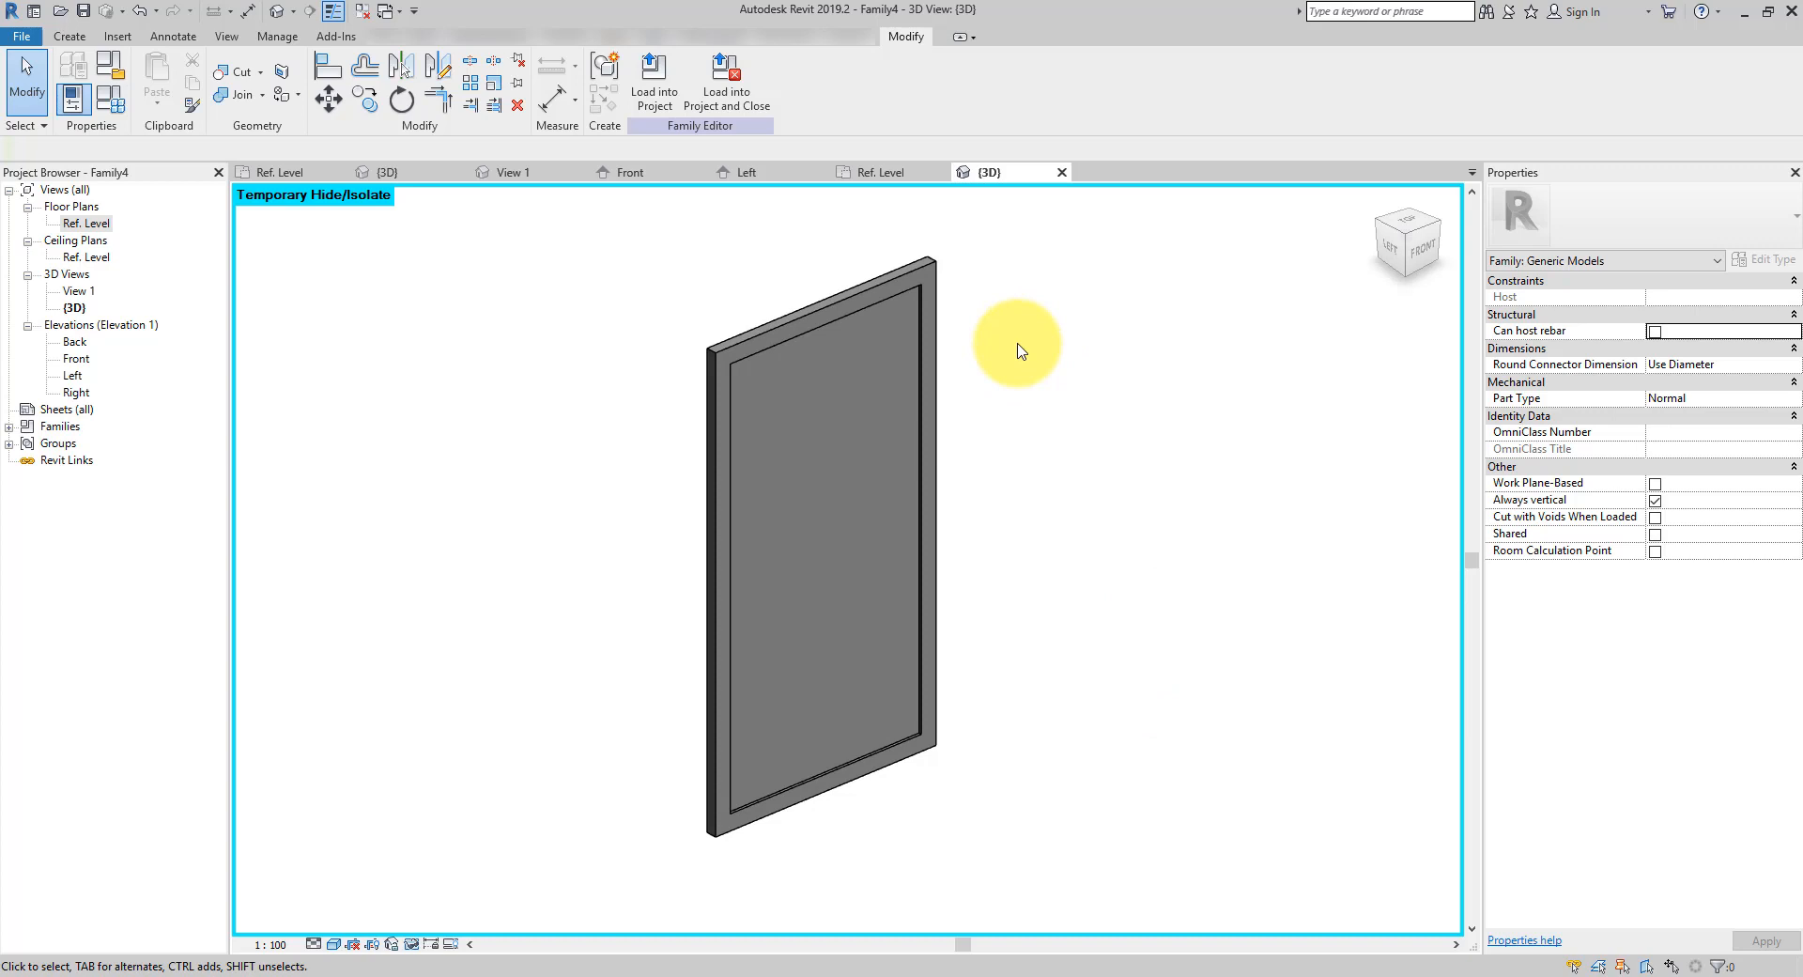
pyautogui.click(890, 402)
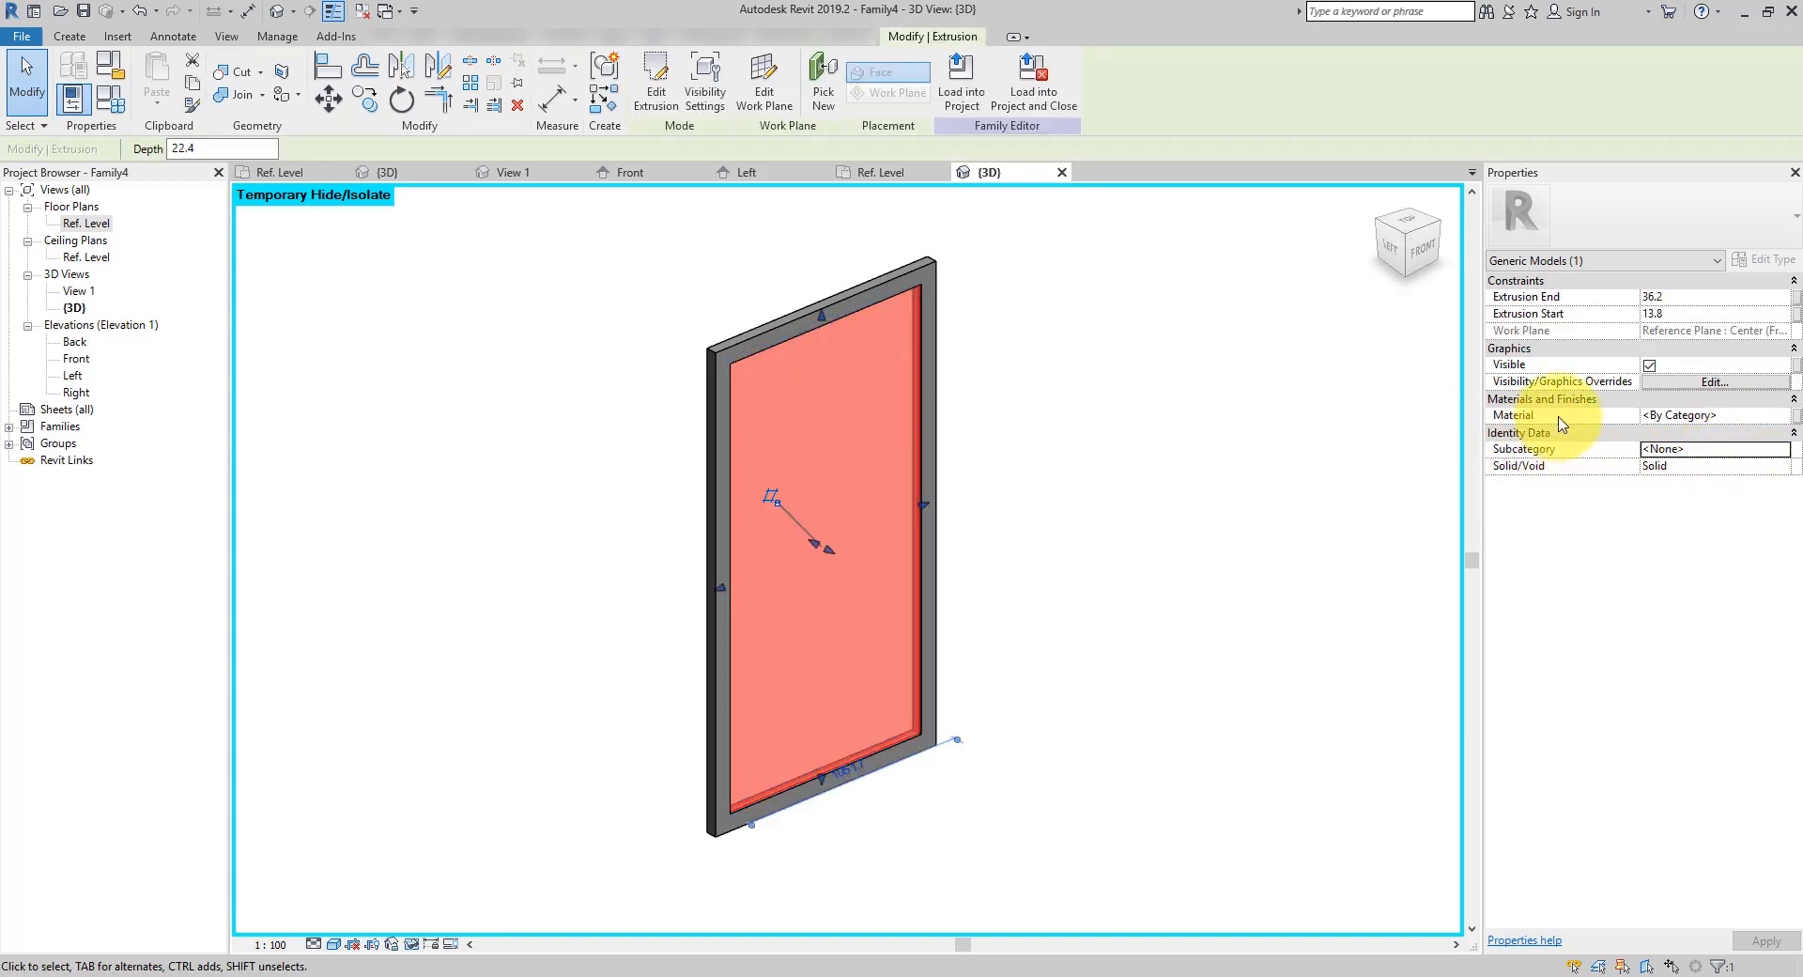
pyautogui.click(1756, 415)
pyautogui.click(1783, 416)
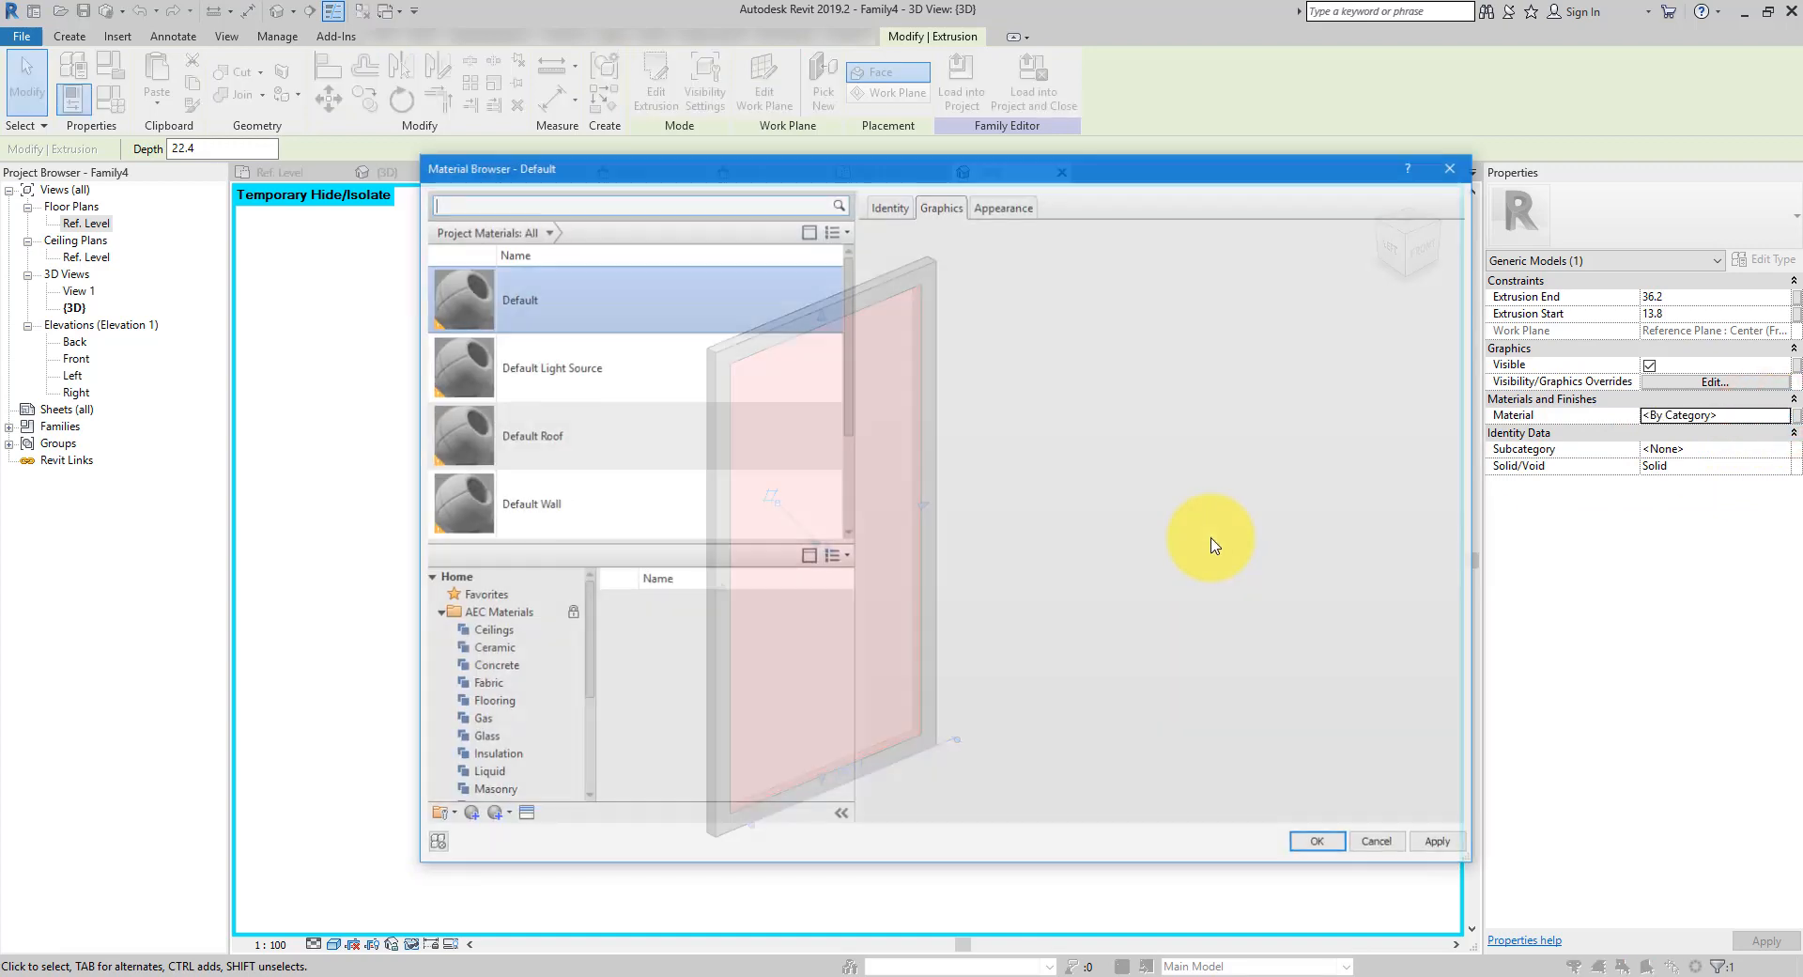
pyautogui.click(617, 429)
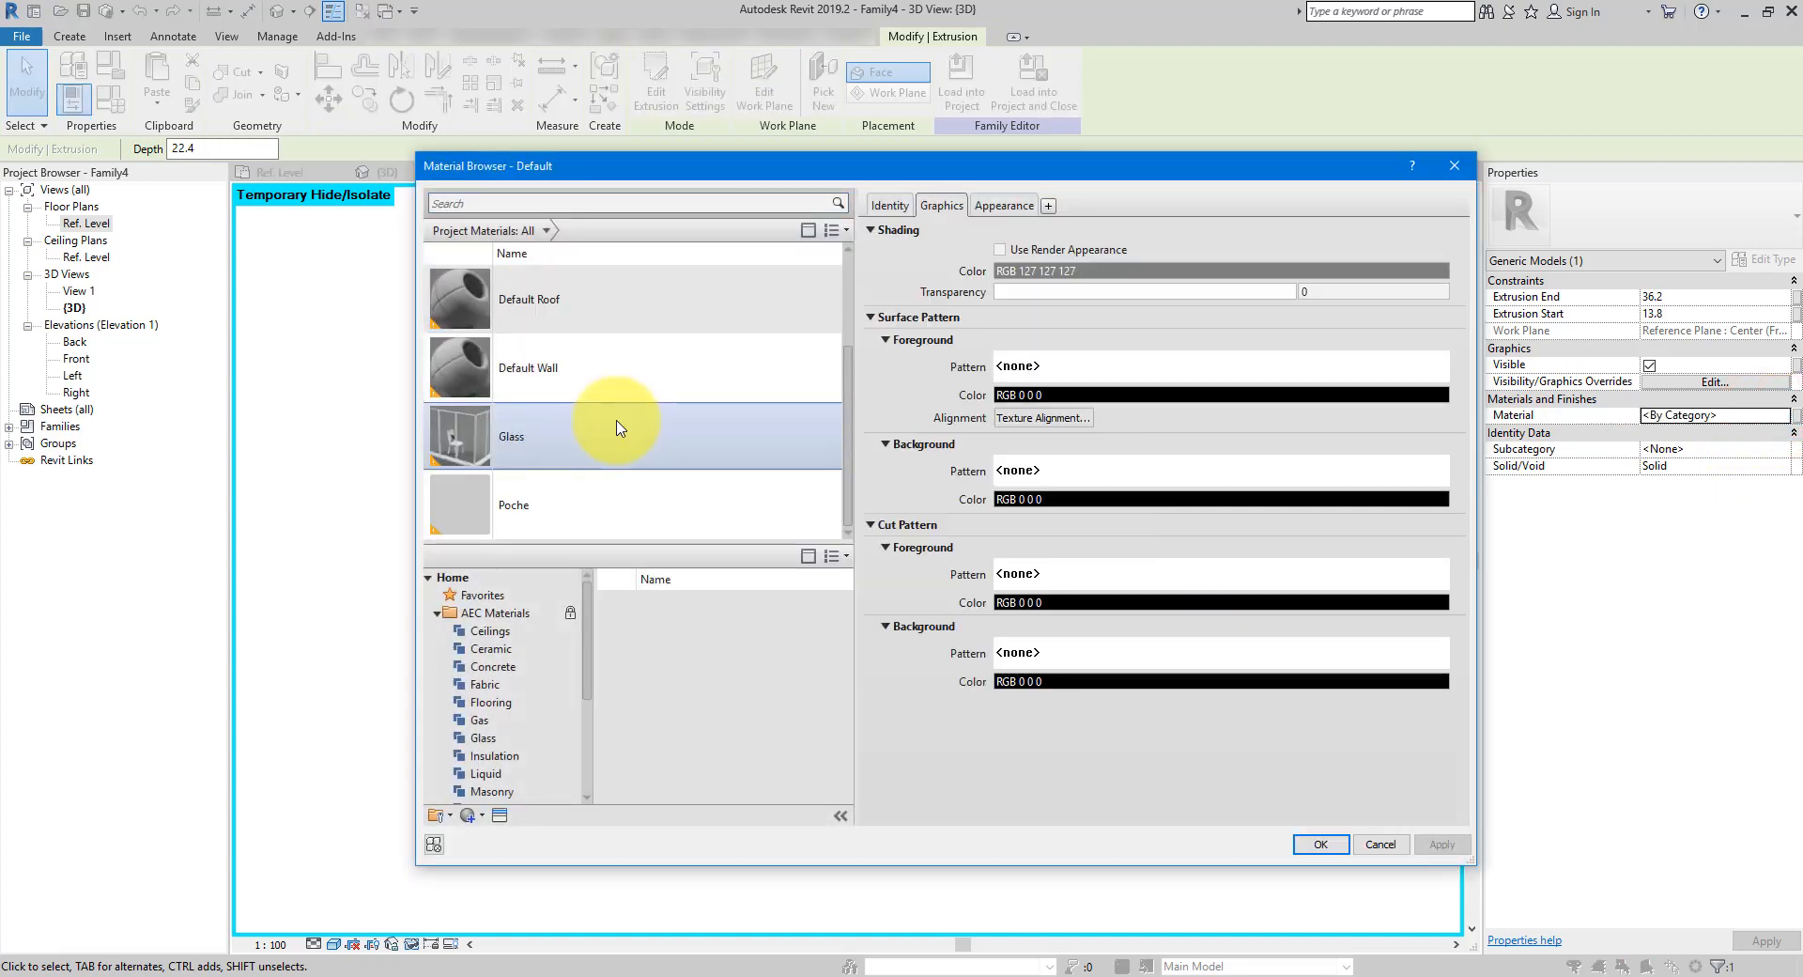
pyautogui.click(477, 430)
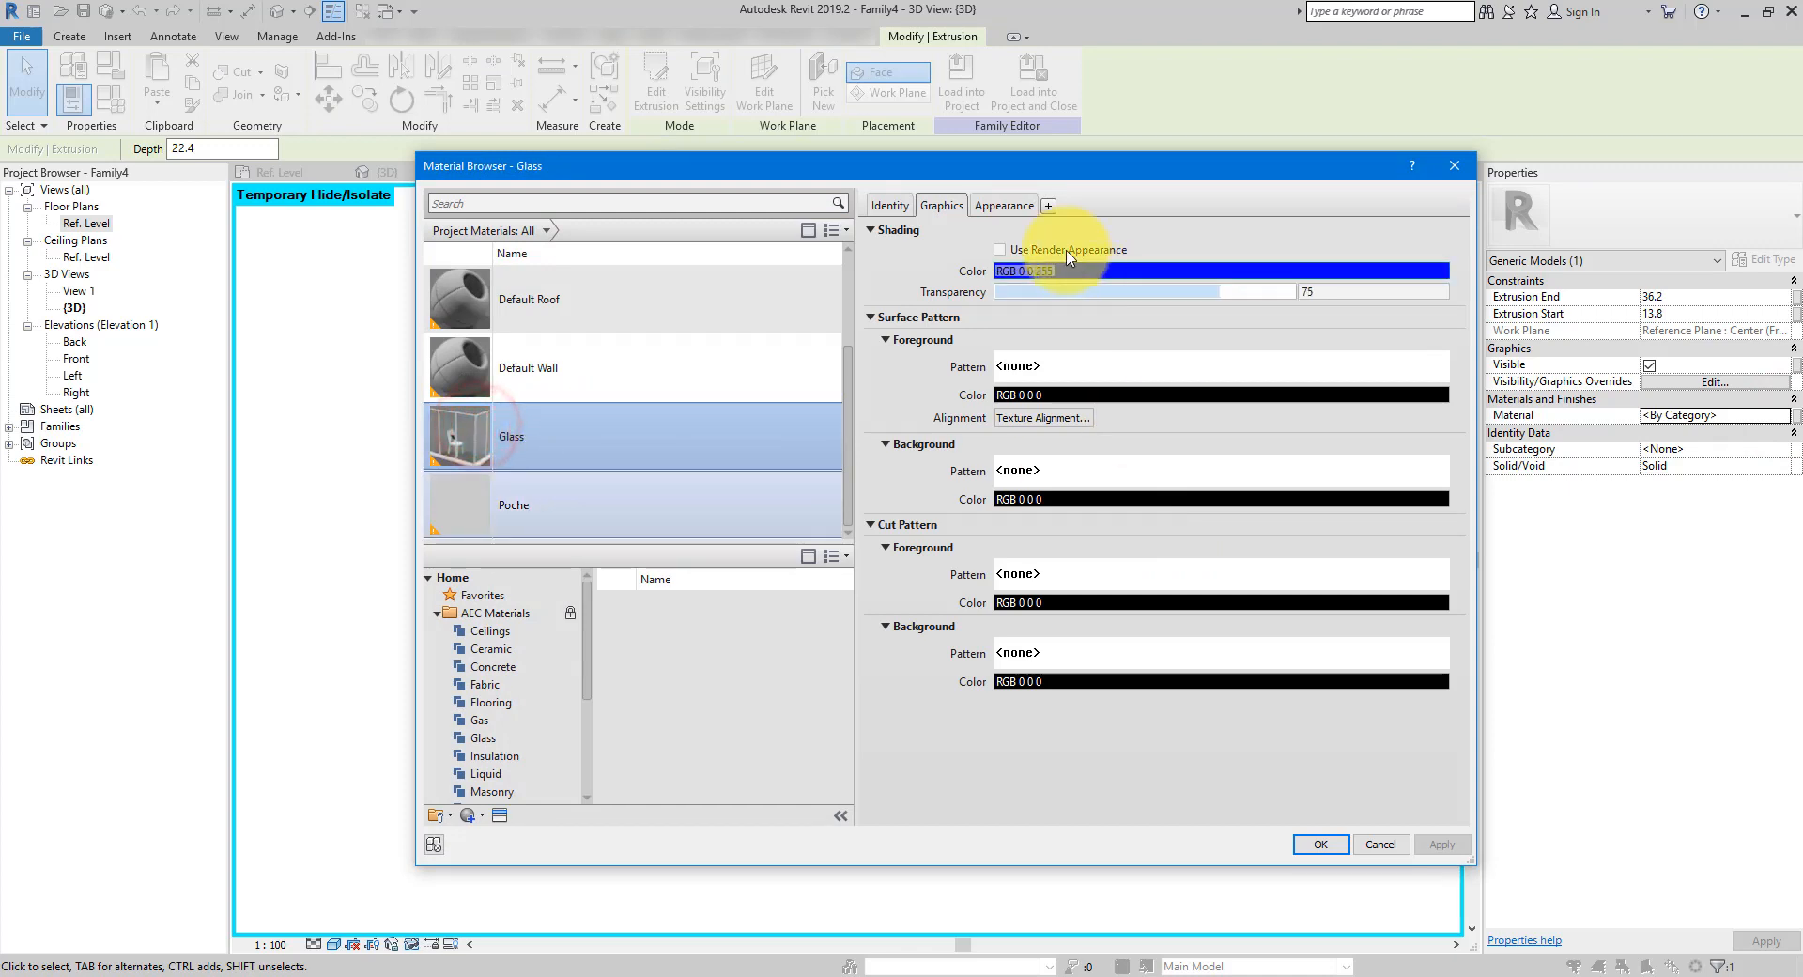
pyautogui.click(1017, 207)
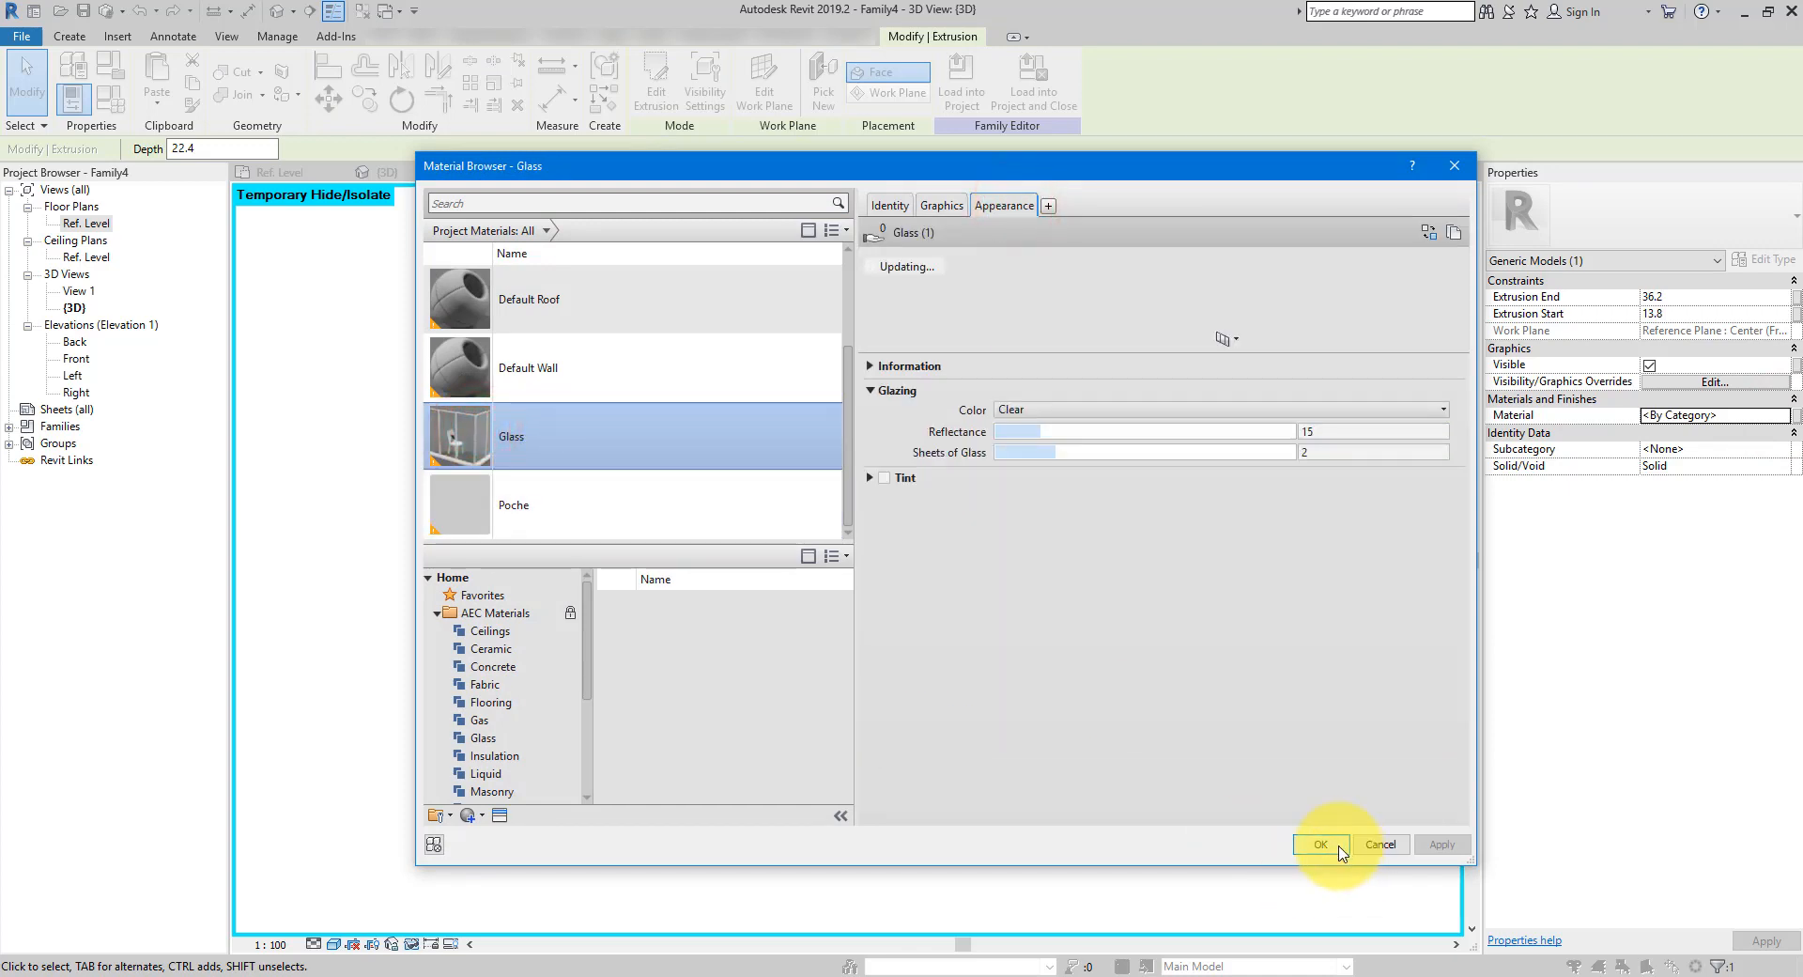
pyautogui.click(1322, 844)
pyautogui.click(1202, 768)
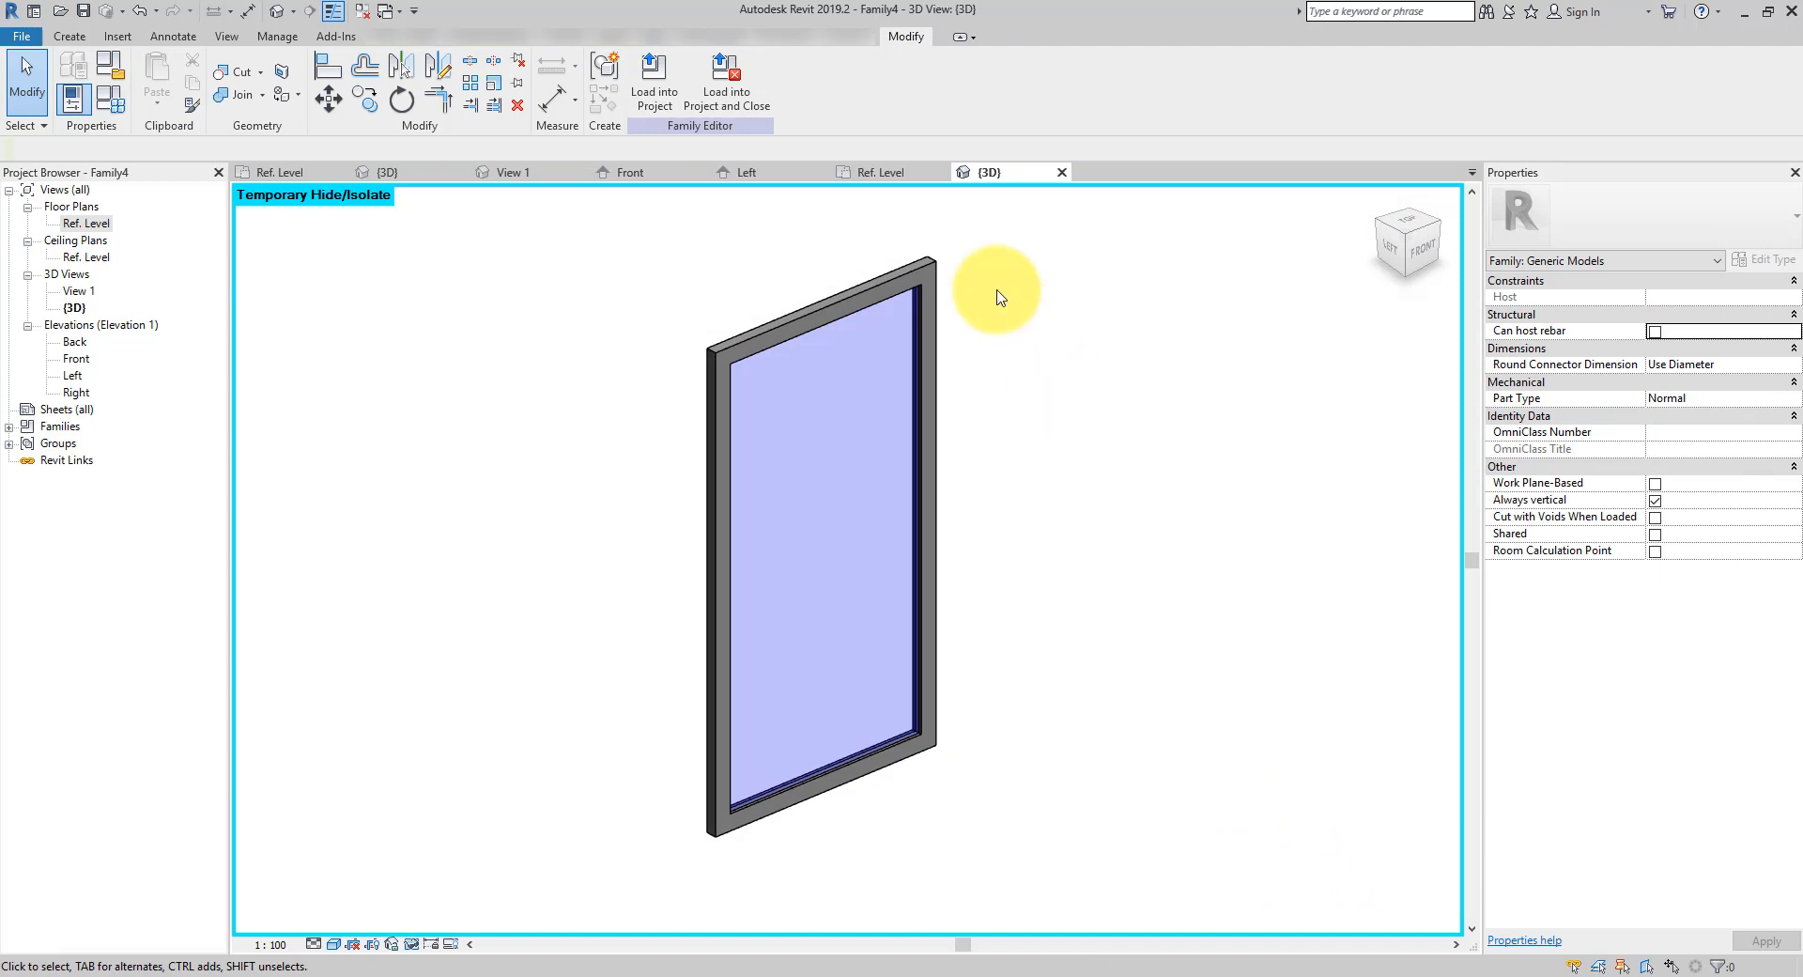
# Duplicate the Default material for the frame extrusion and name the copy Frame
pyautogui.click(939, 268)
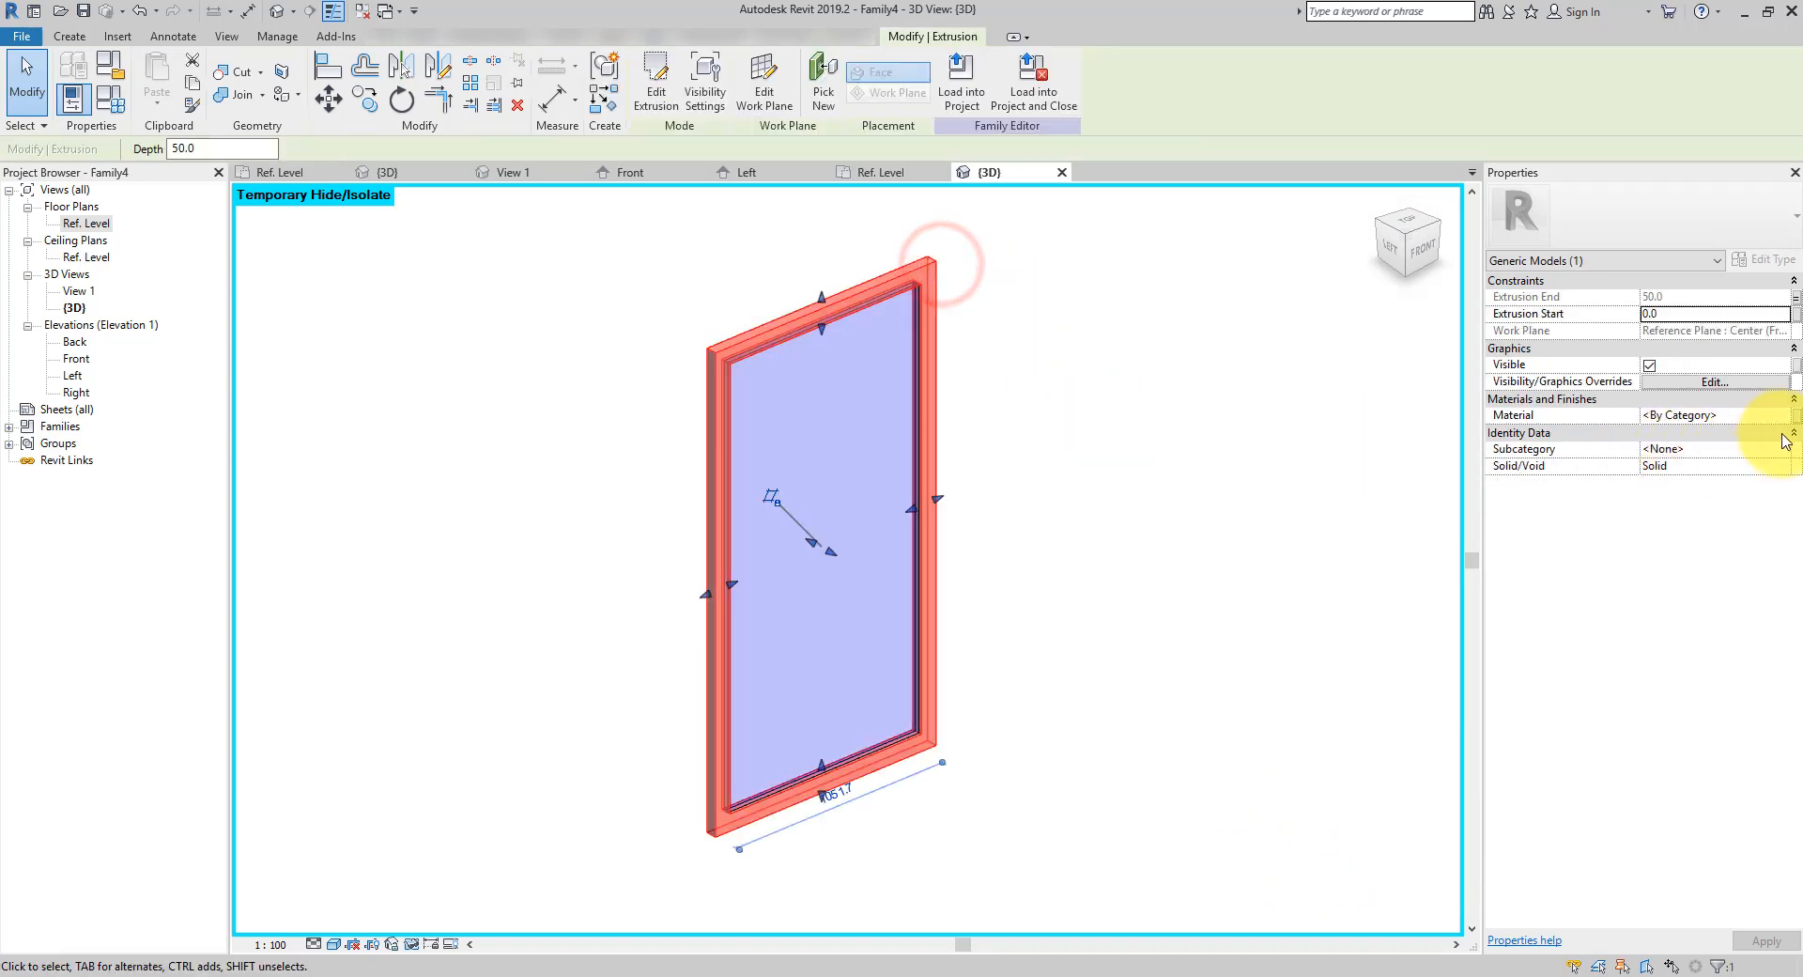
pyautogui.click(1786, 417)
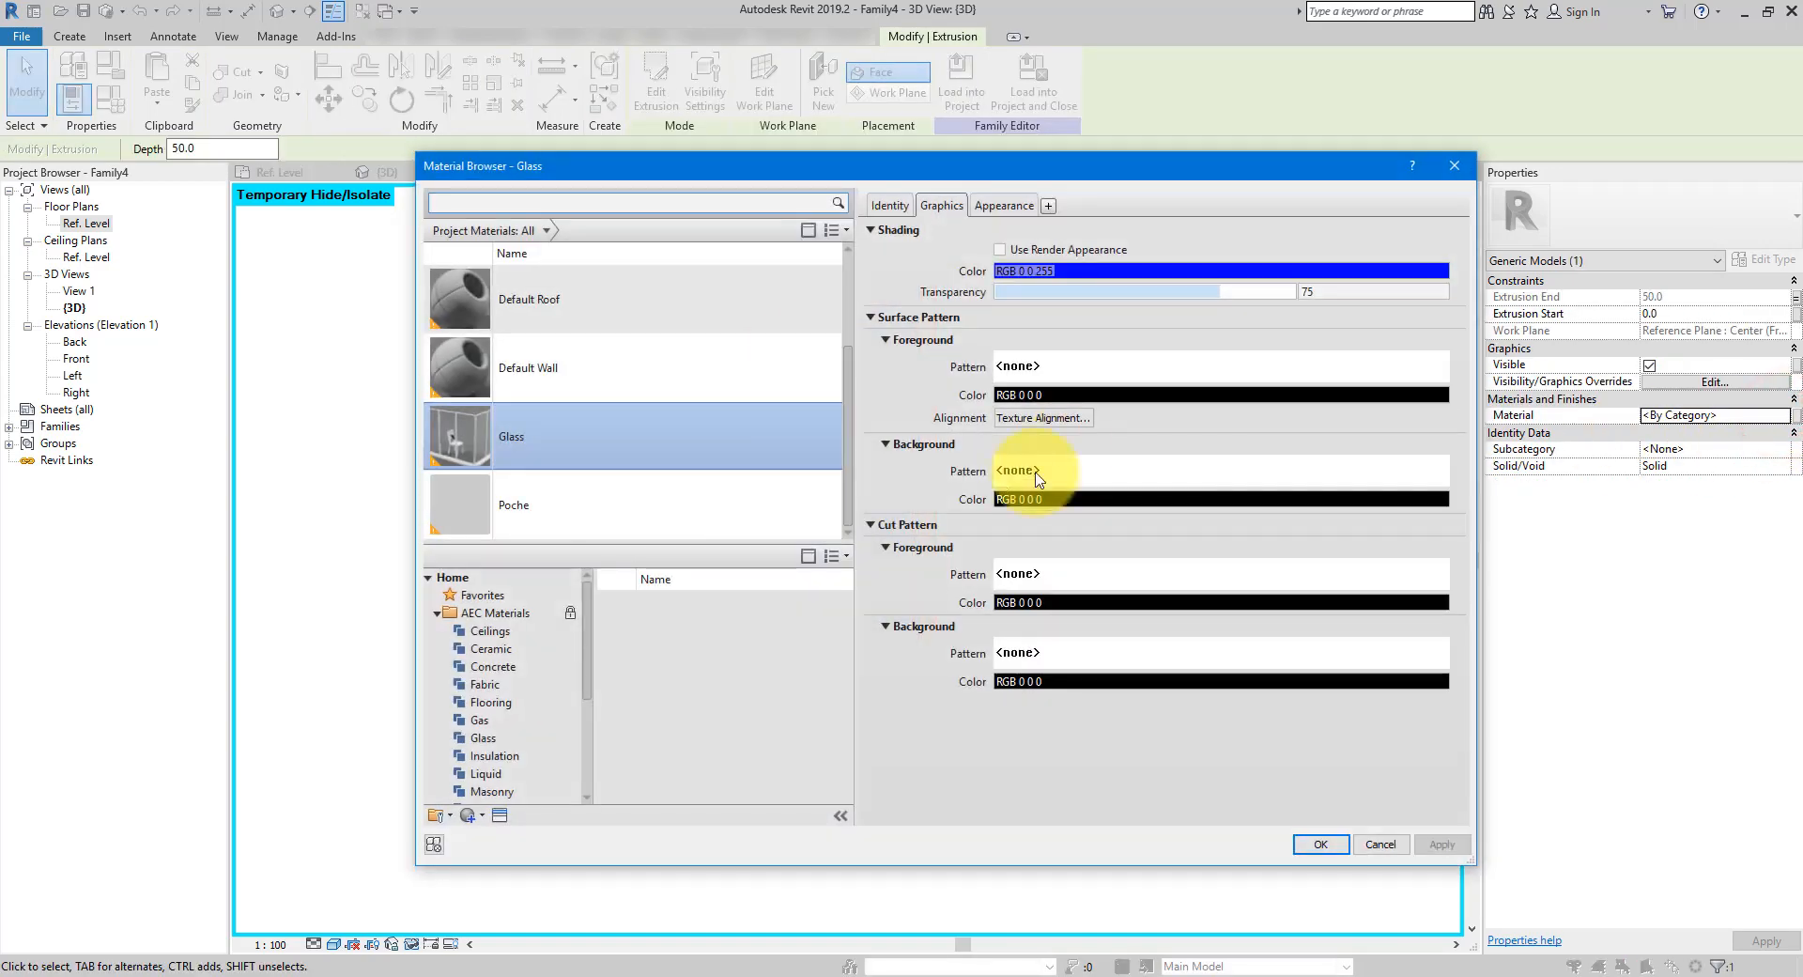
pyautogui.scroll(3, 644, 451)
pyautogui.click(675, 301)
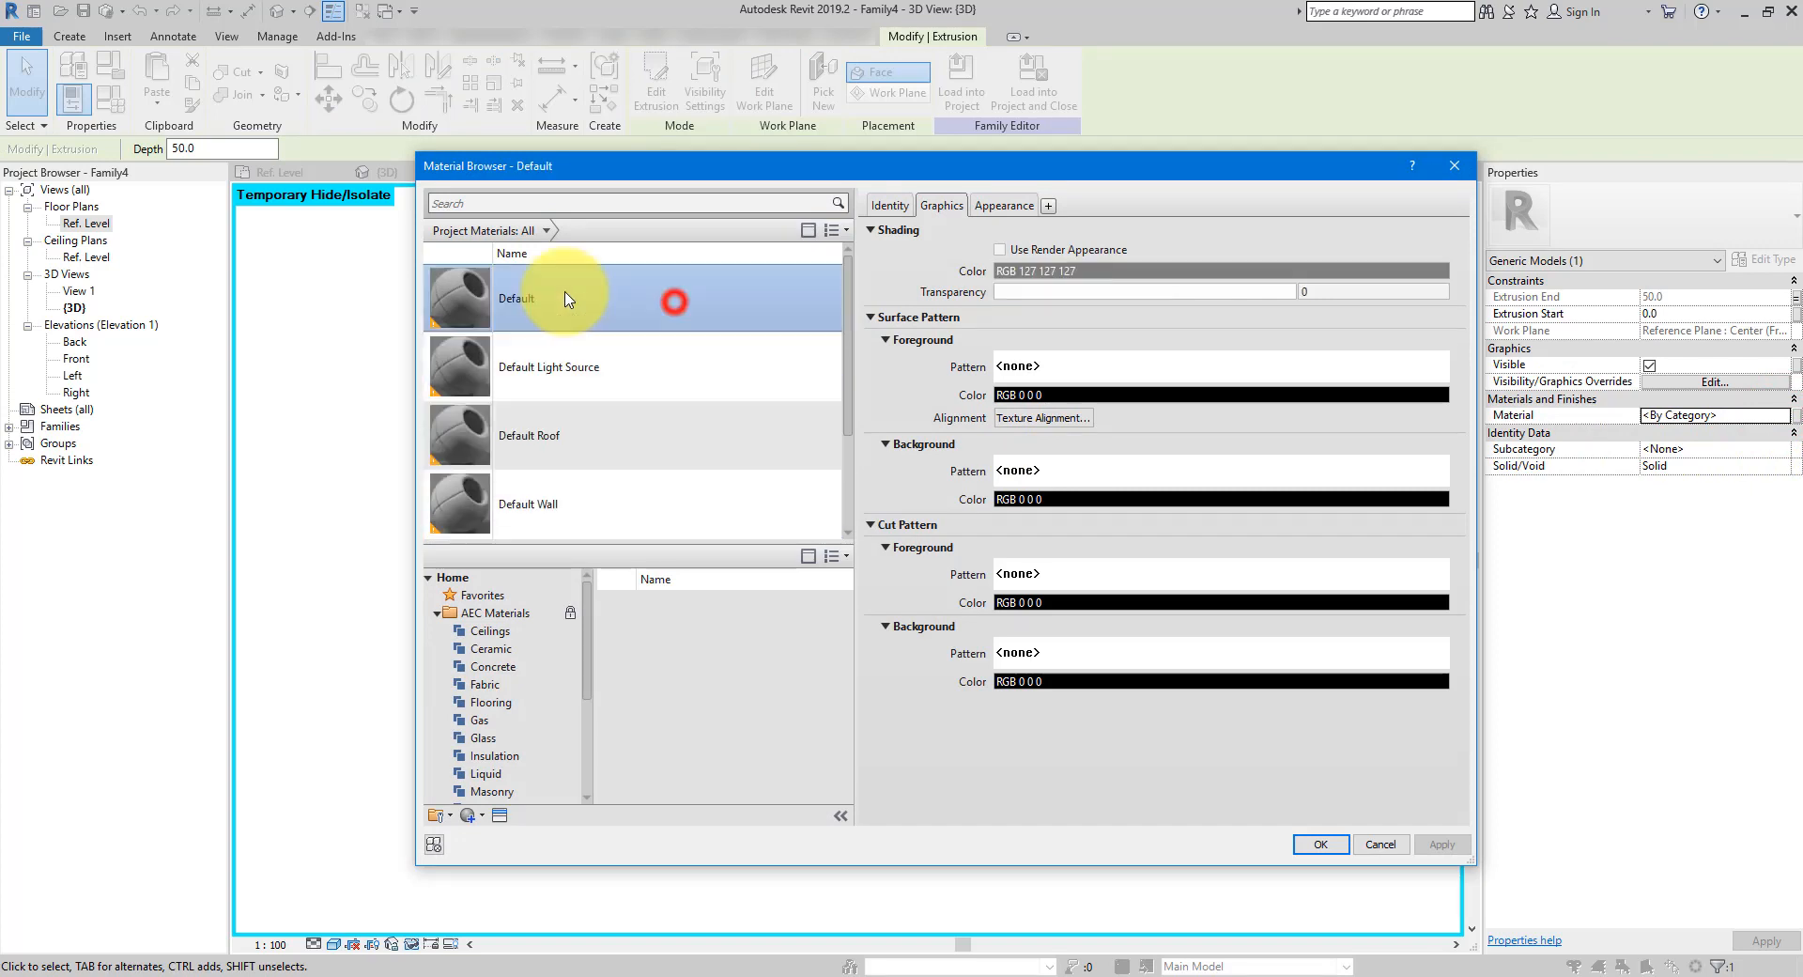
pyautogui.rightClick(567, 299)
pyautogui.click(595, 319)
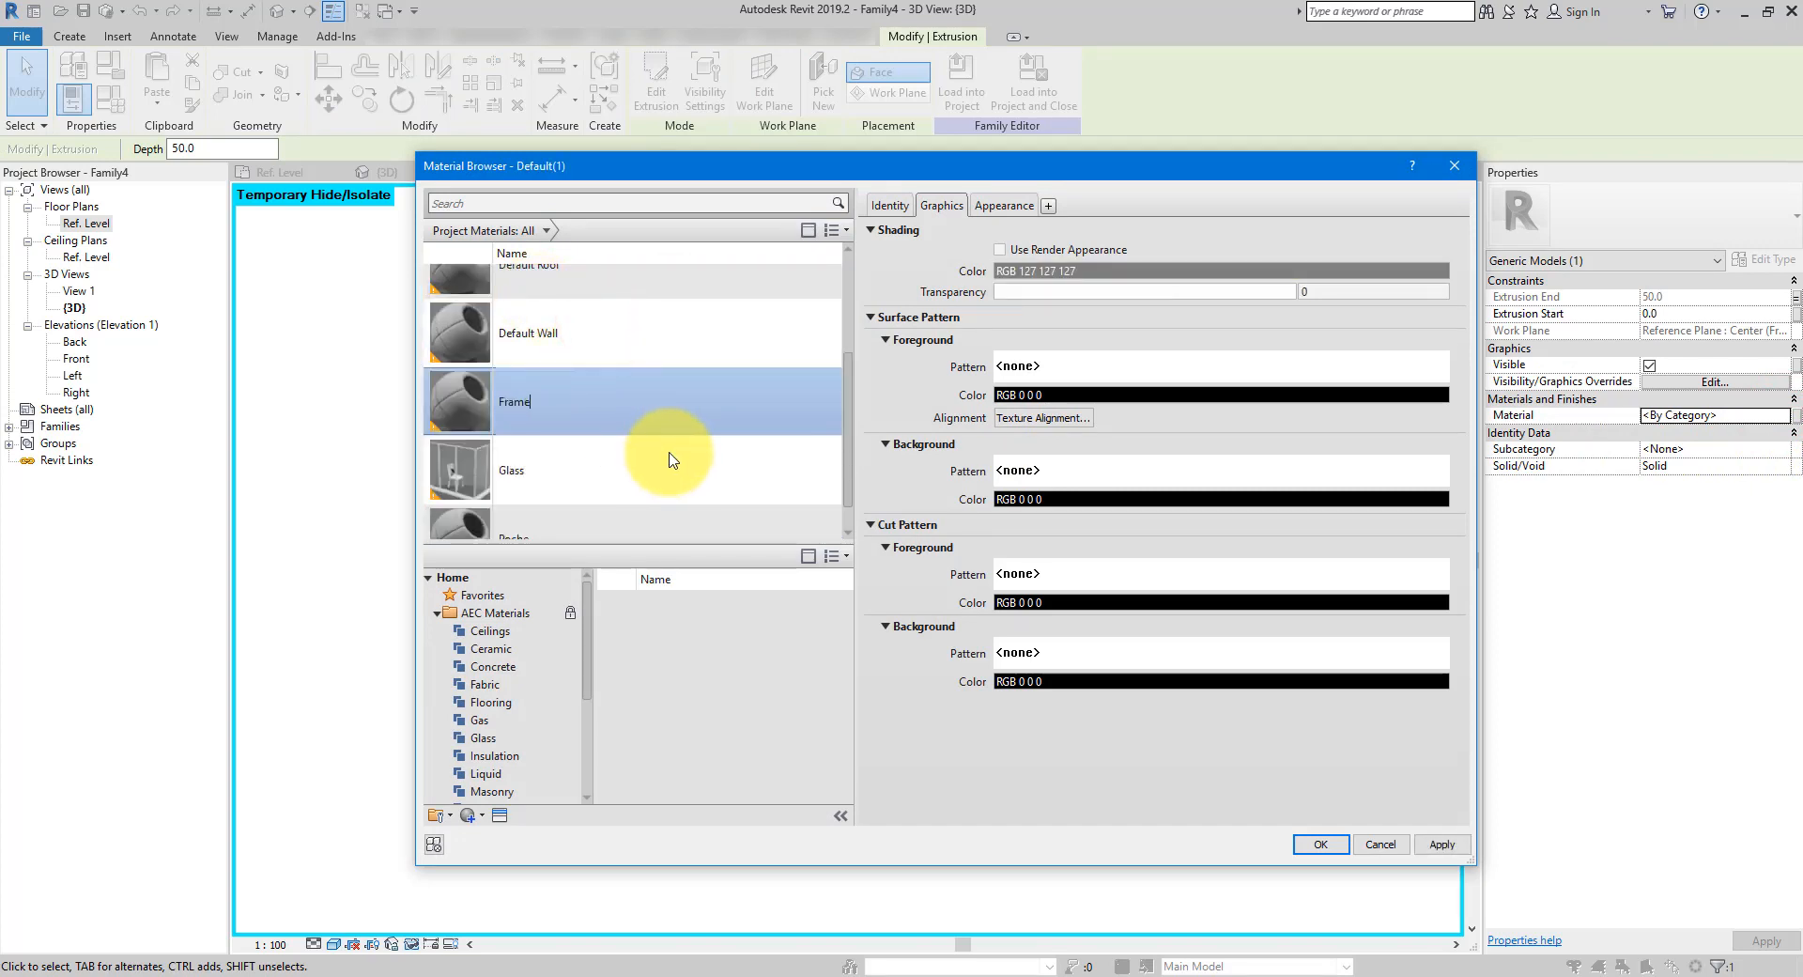
# Set the Frame material's appearance color to white (RGB 255 255 255) and assign the material to the frame extrusion
pyautogui.click(1003, 204)
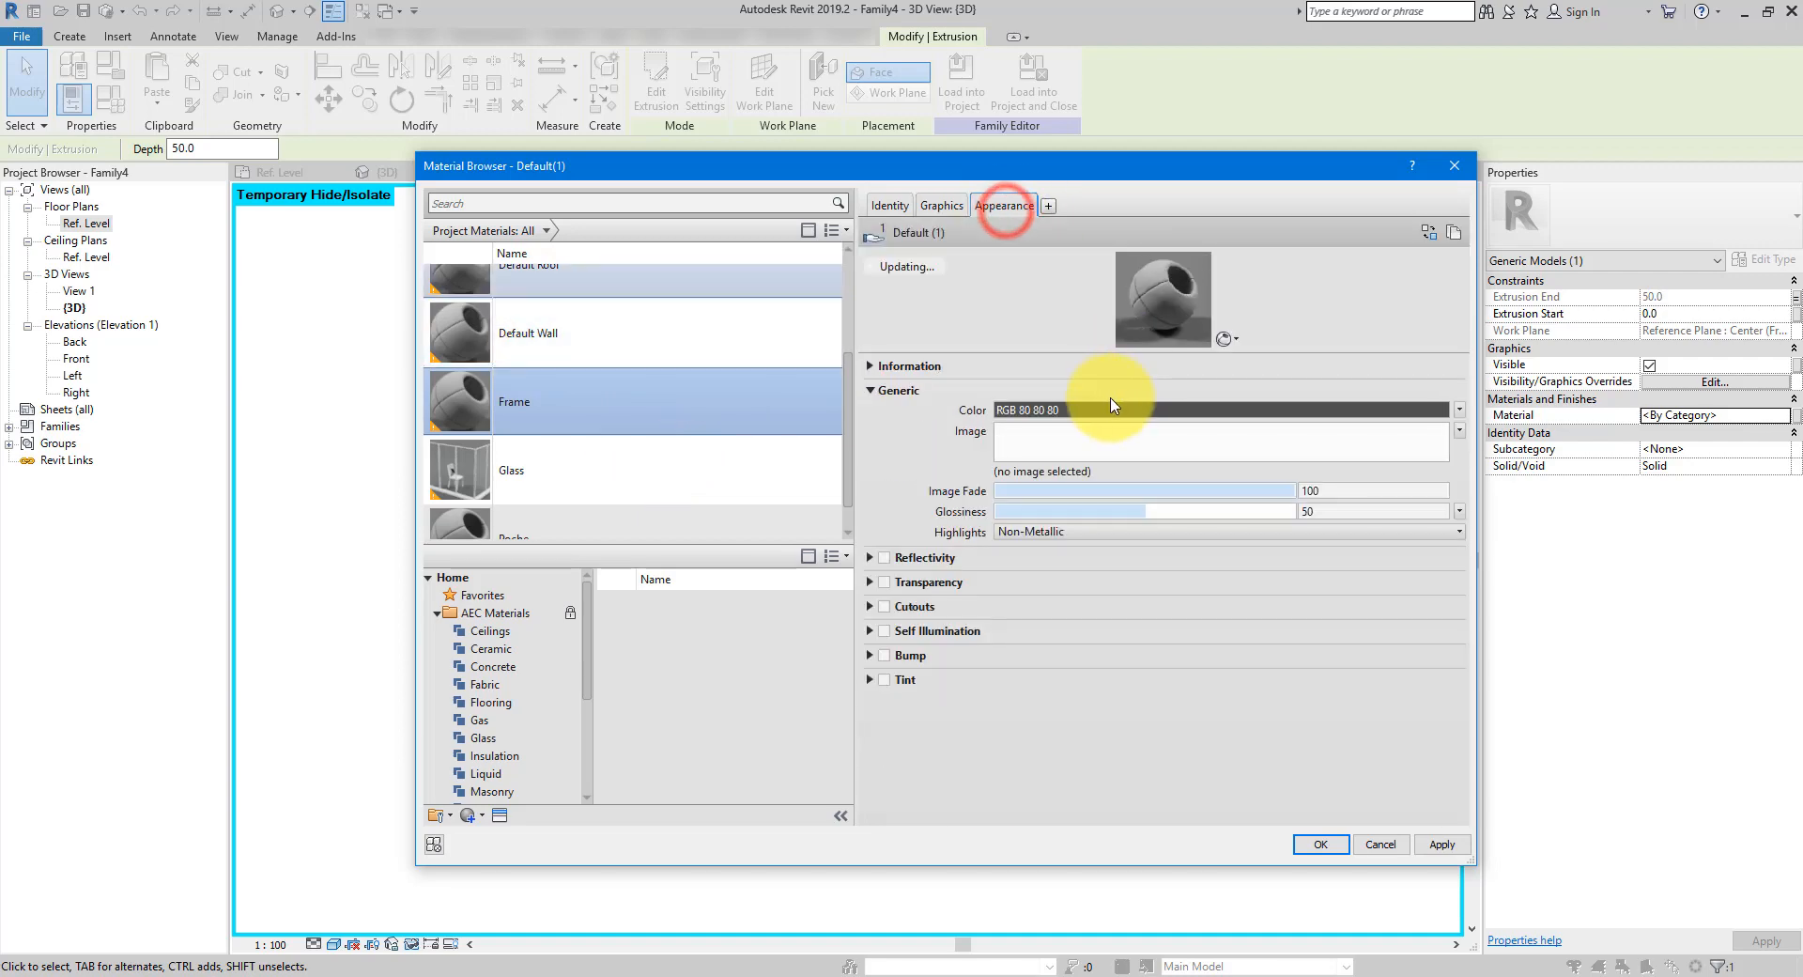
pyautogui.click(1106, 407)
pyautogui.moveTo(1151, 396); pyautogui.dragTo(1148, 362)
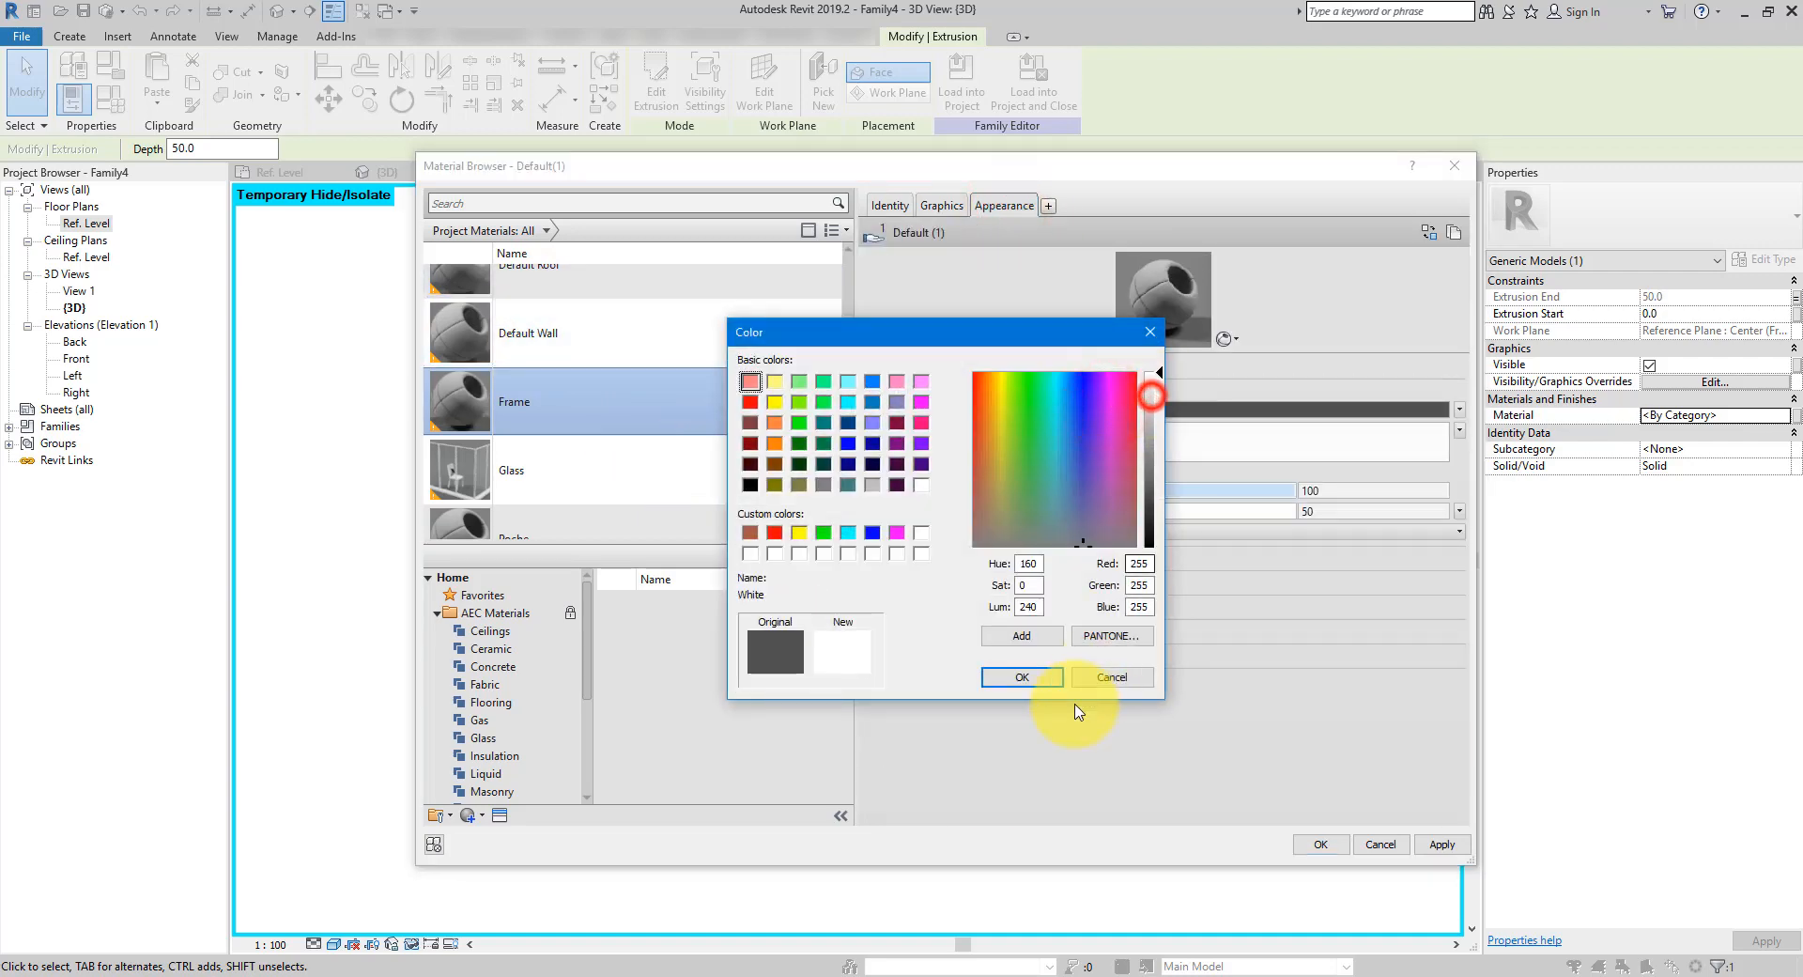
pyautogui.click(1022, 677)
pyautogui.click(1319, 843)
pyautogui.click(1183, 752)
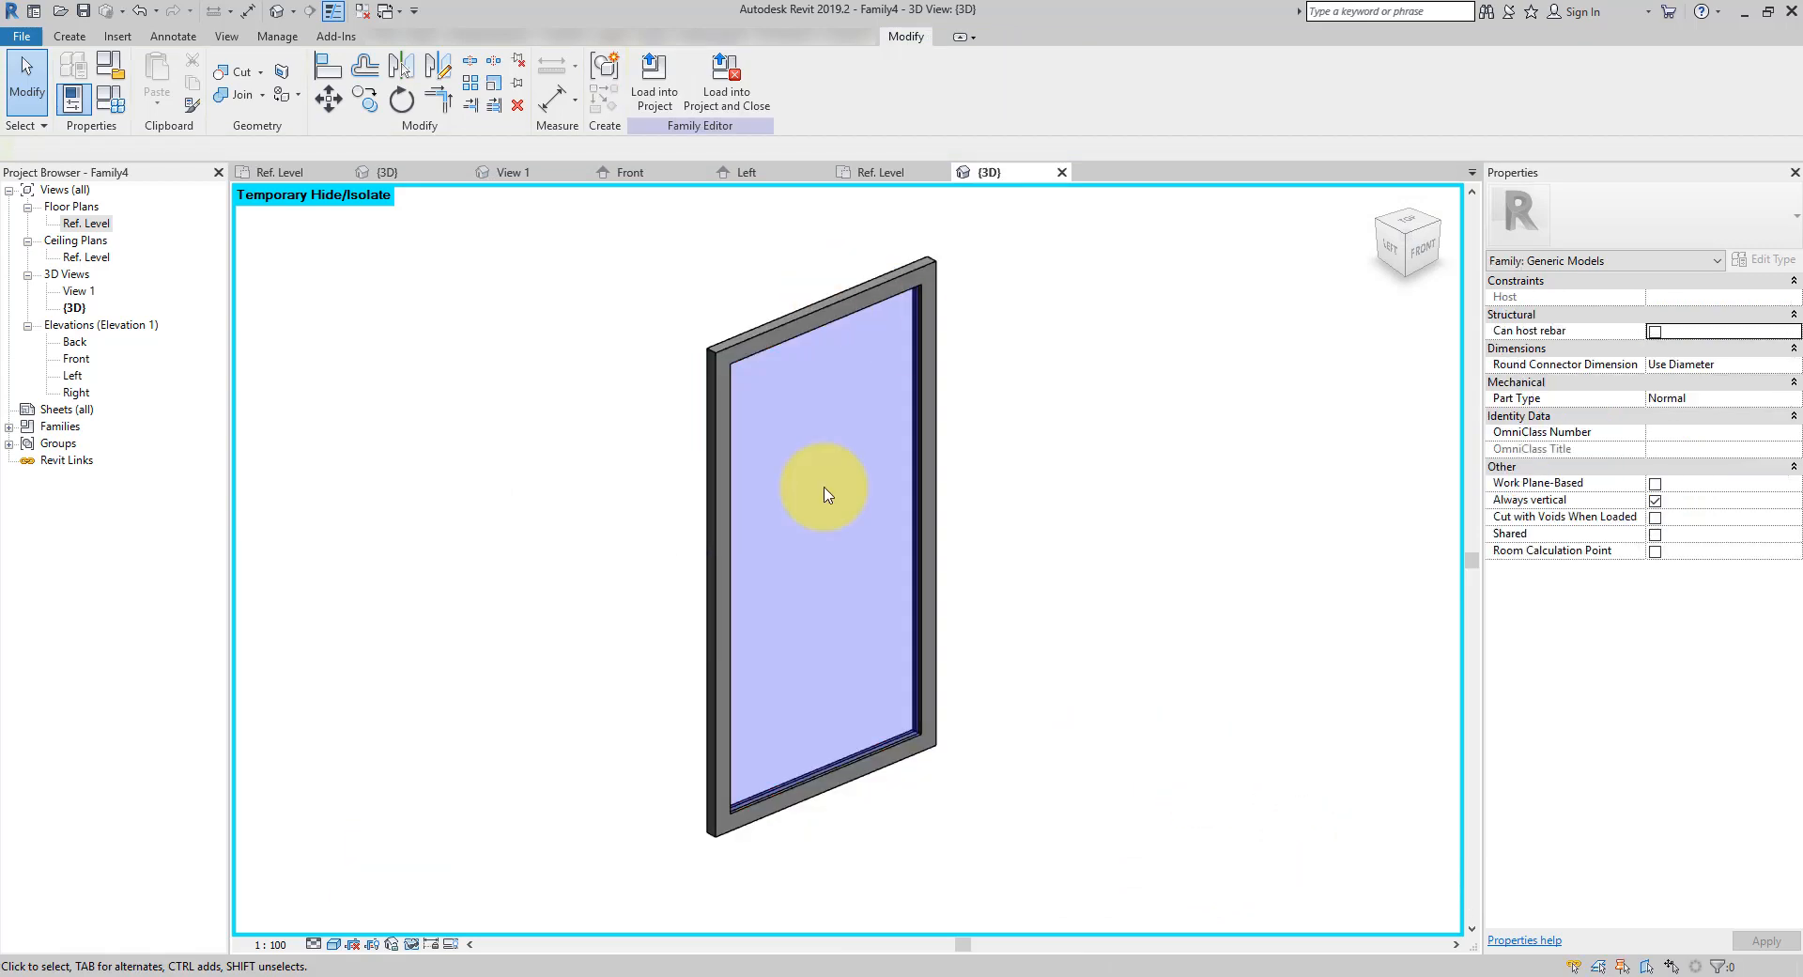
# Associate the glass extrusion's material with a new type family parameter named GlassMaterial, grouped under Materials and Finishes
pyautogui.click(852, 467)
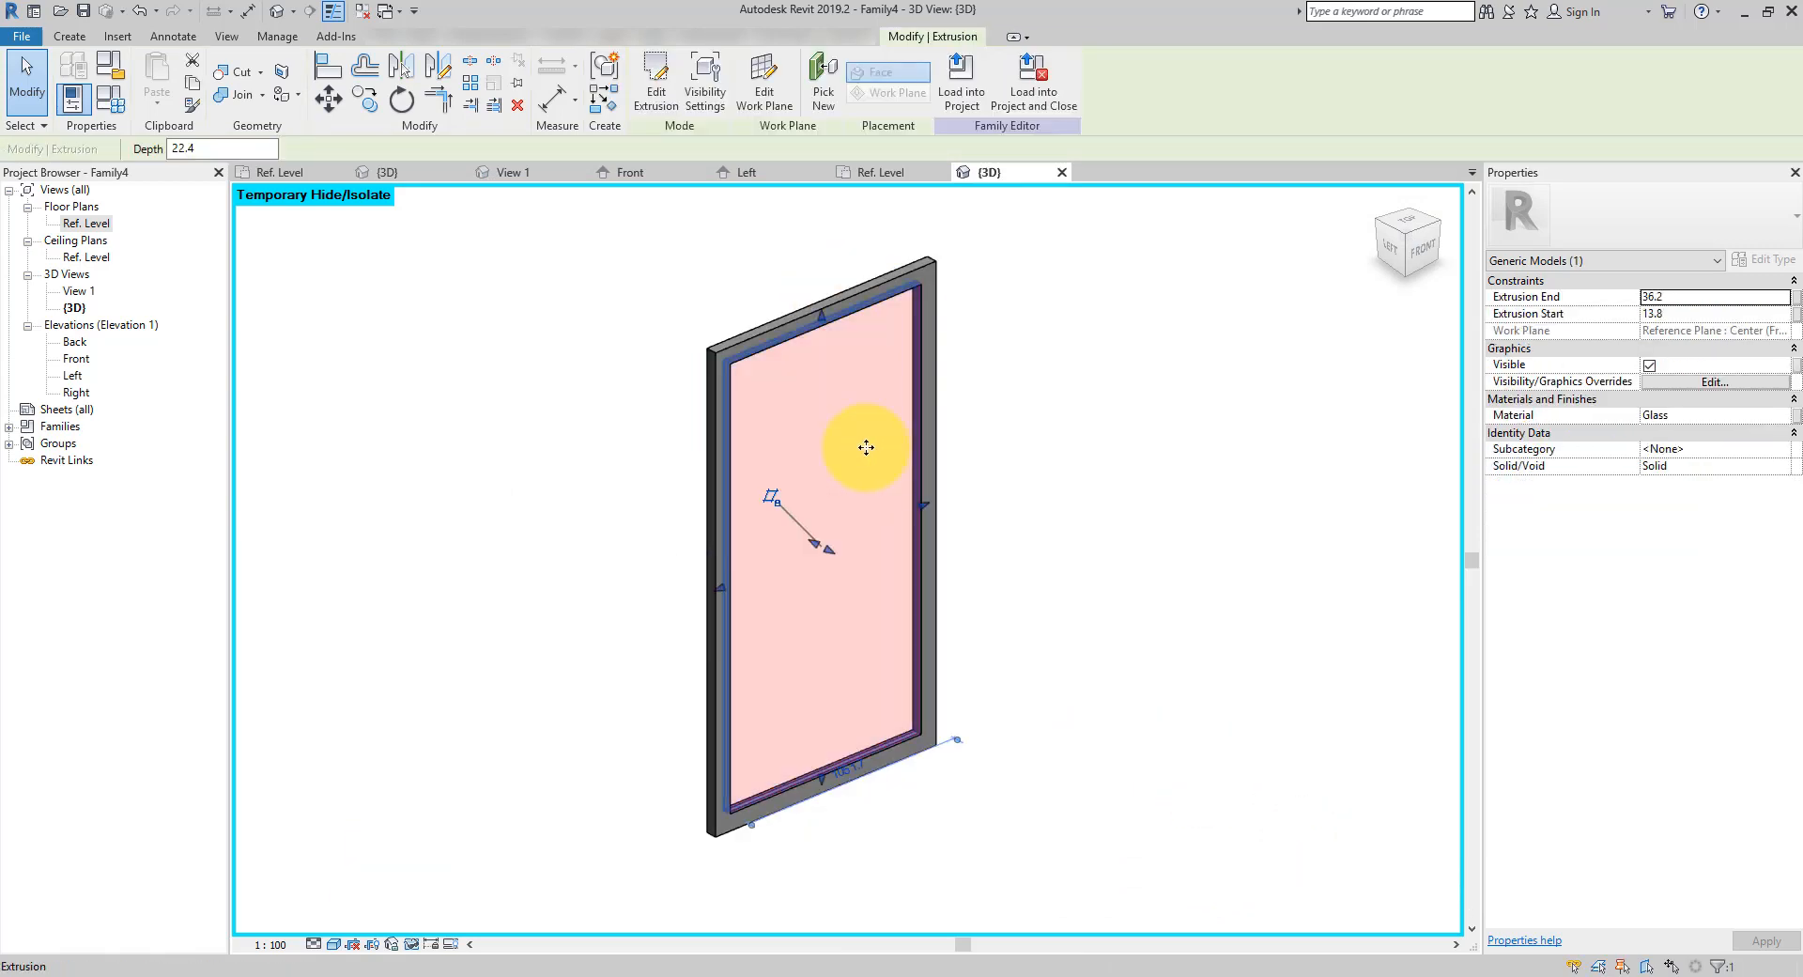
pyautogui.click(1797, 419)
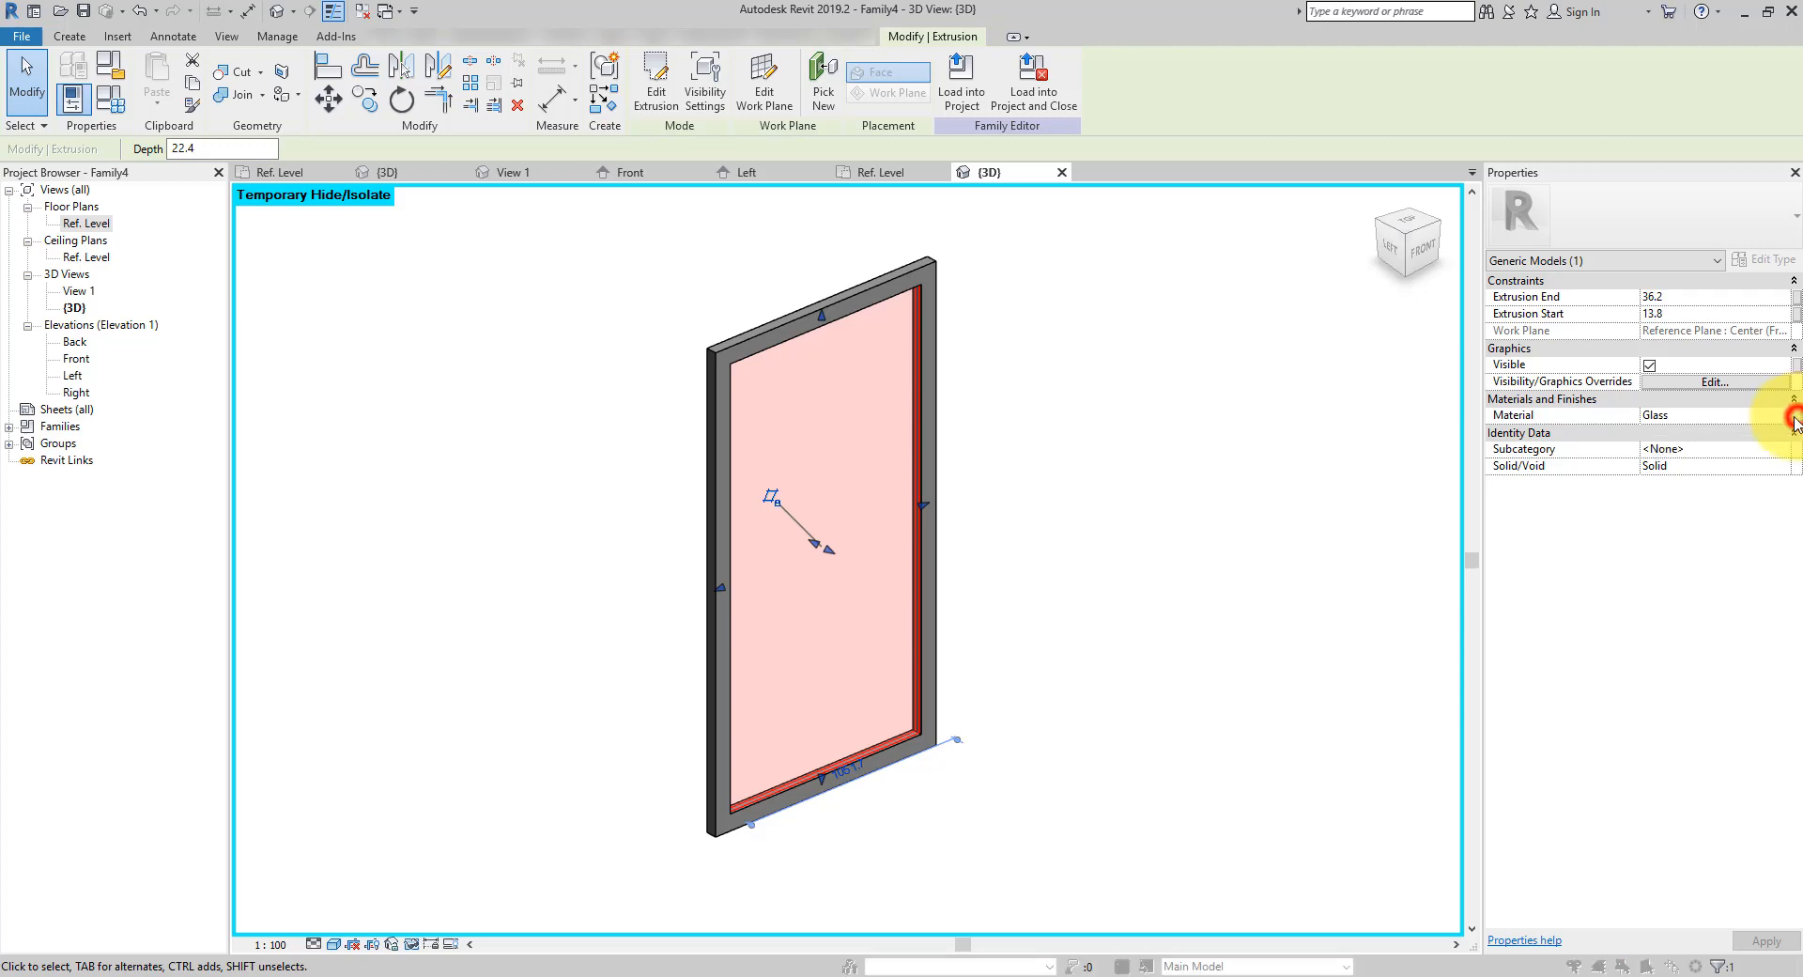
pyautogui.click(940, 595)
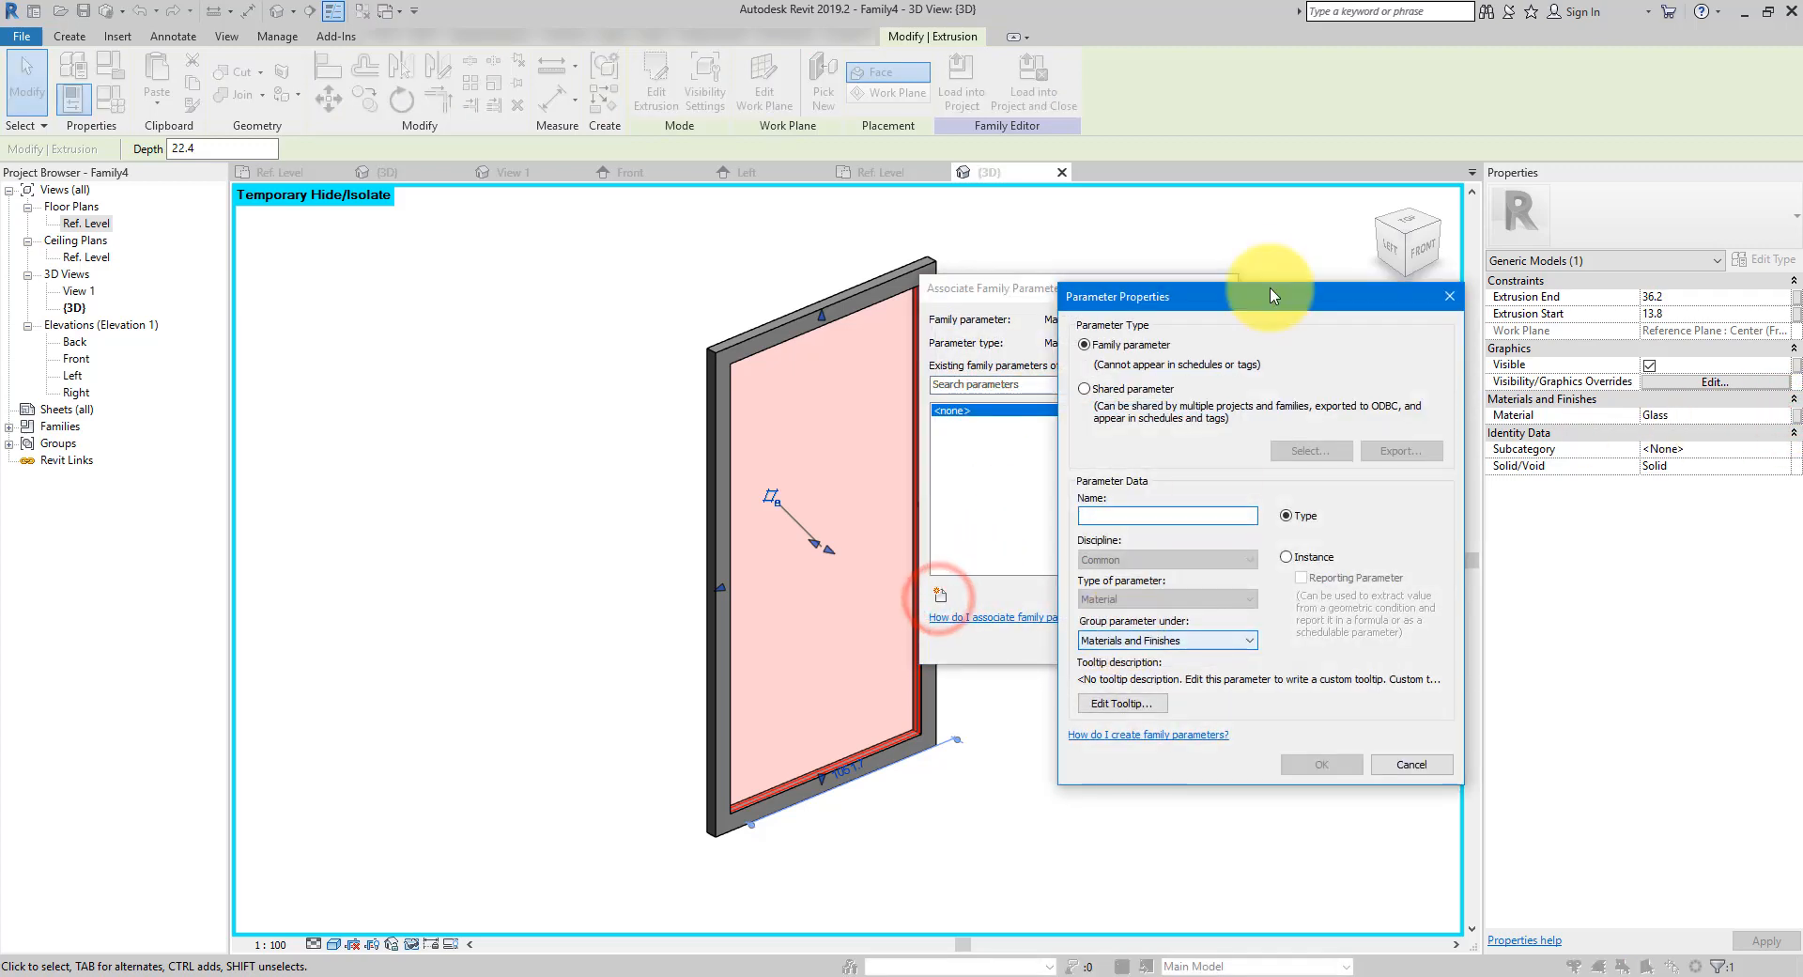
pyautogui.moveTo(1244, 304); pyautogui.dragTo(1233, 360)
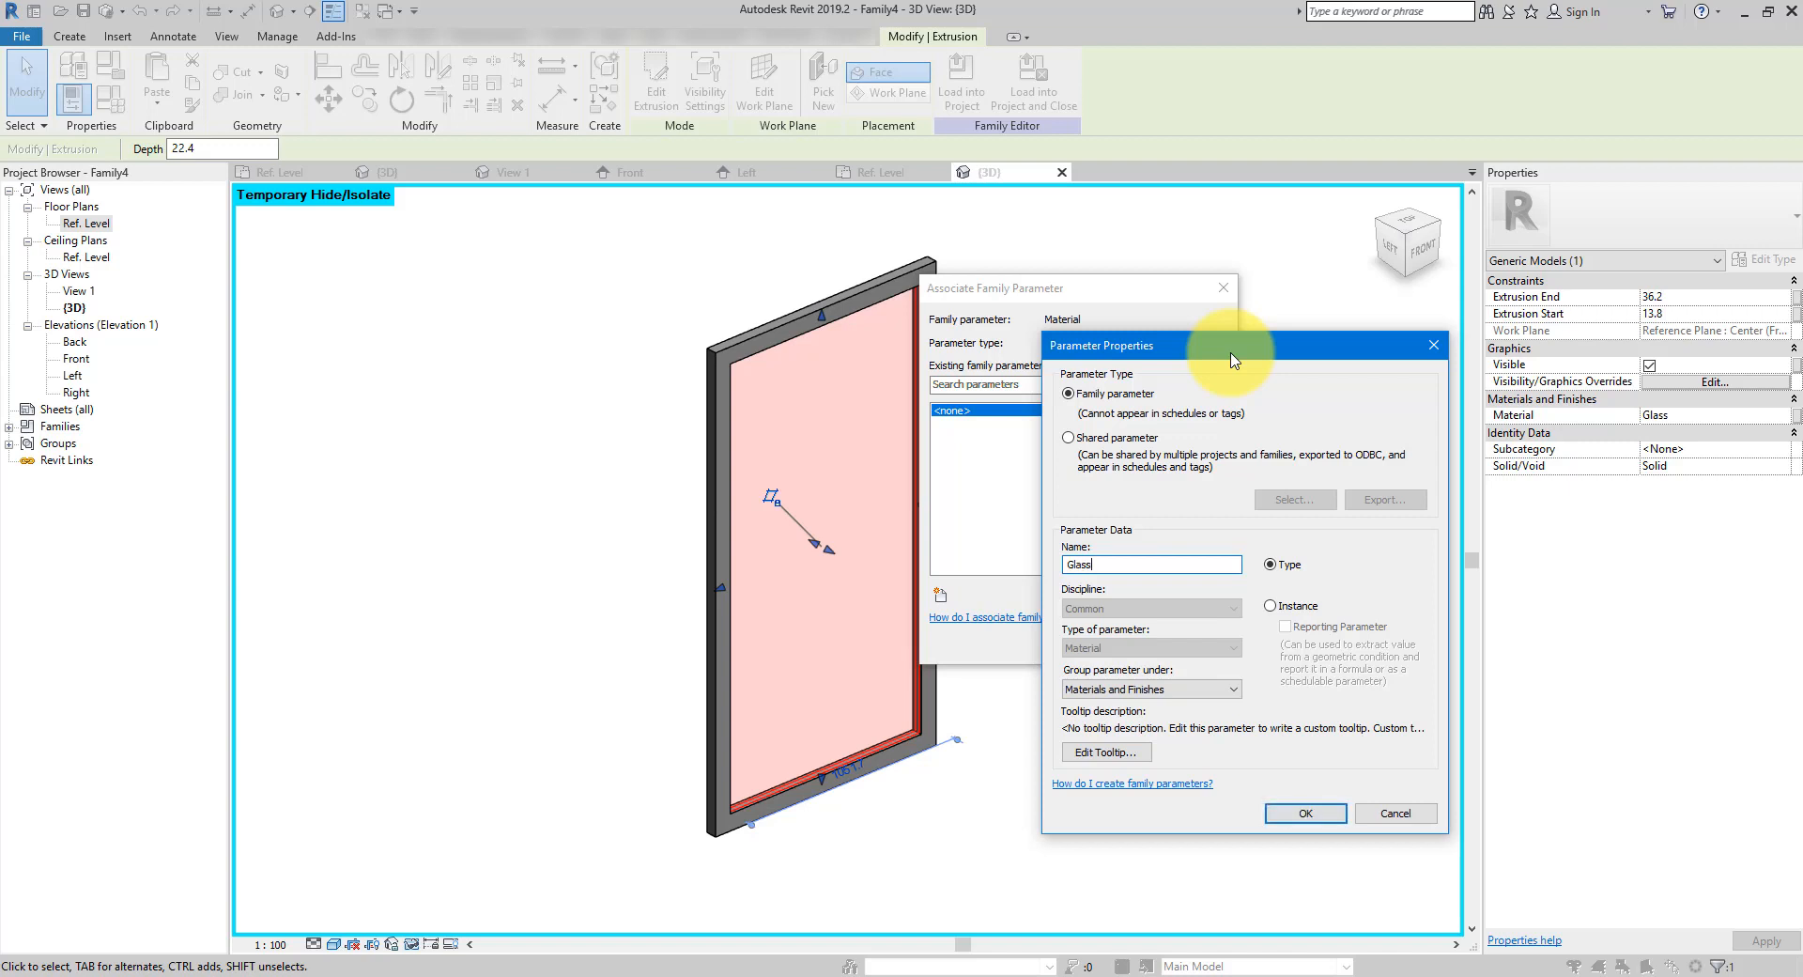
pyautogui.write('GlassMaterial')
pyautogui.press('Return')
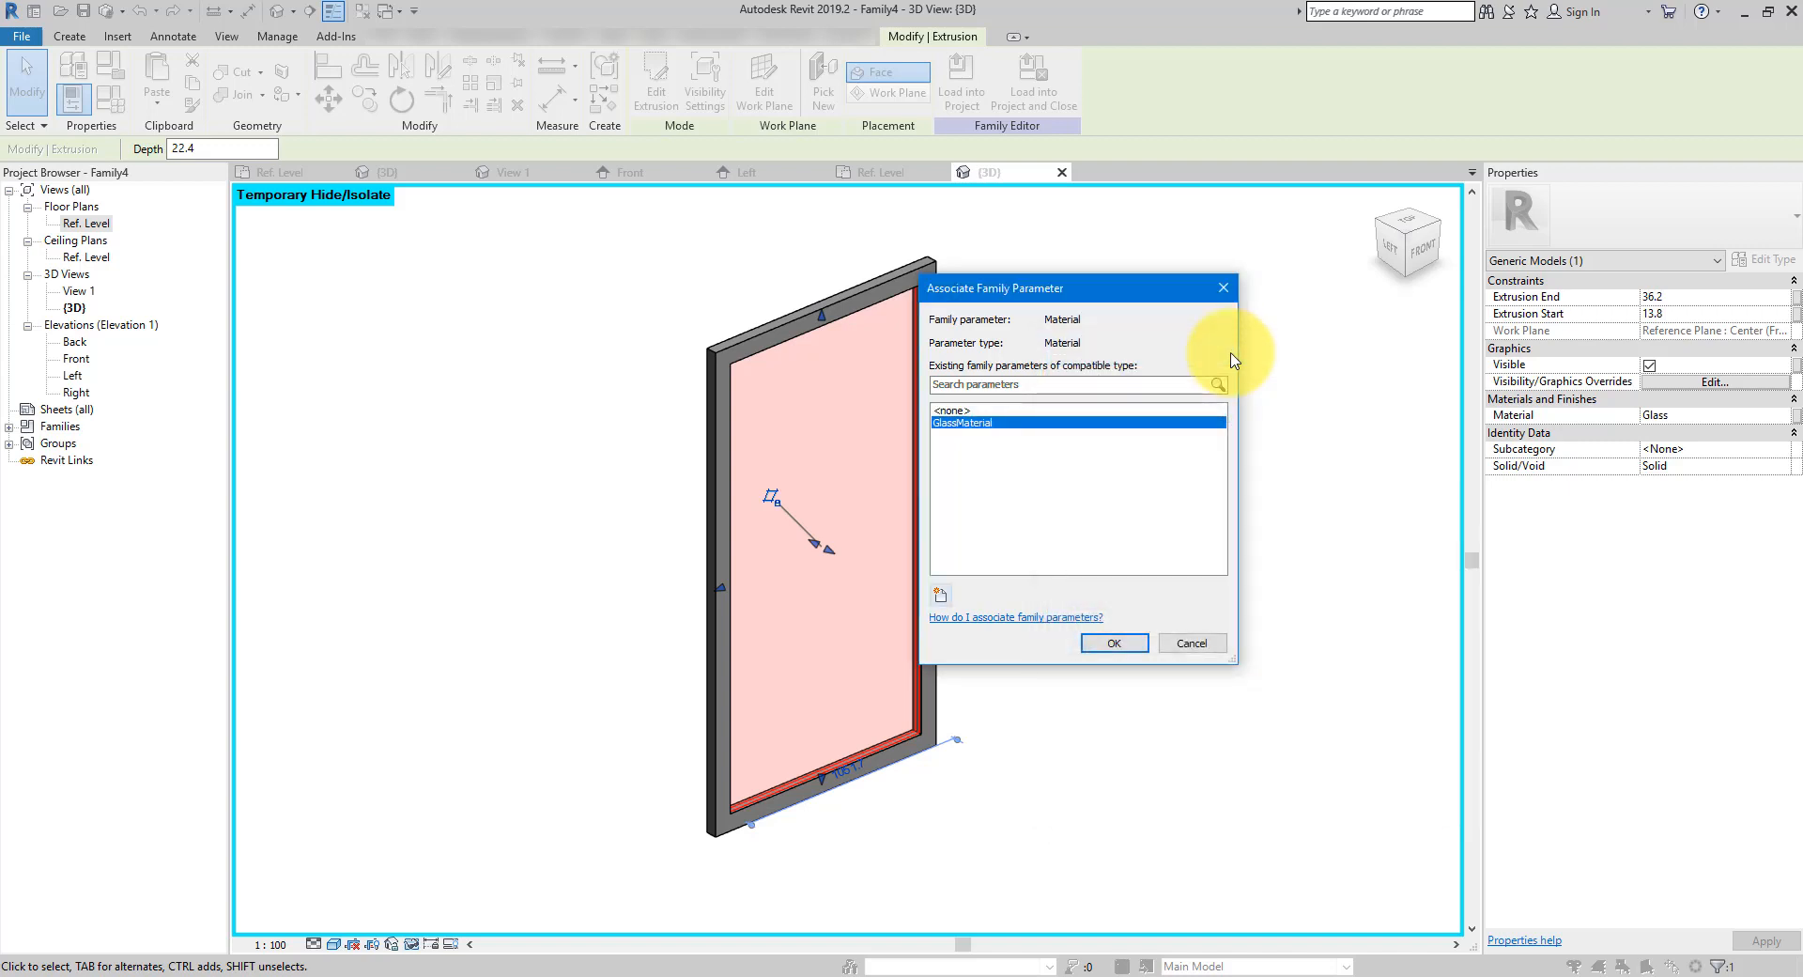
pyautogui.click(1113, 645)
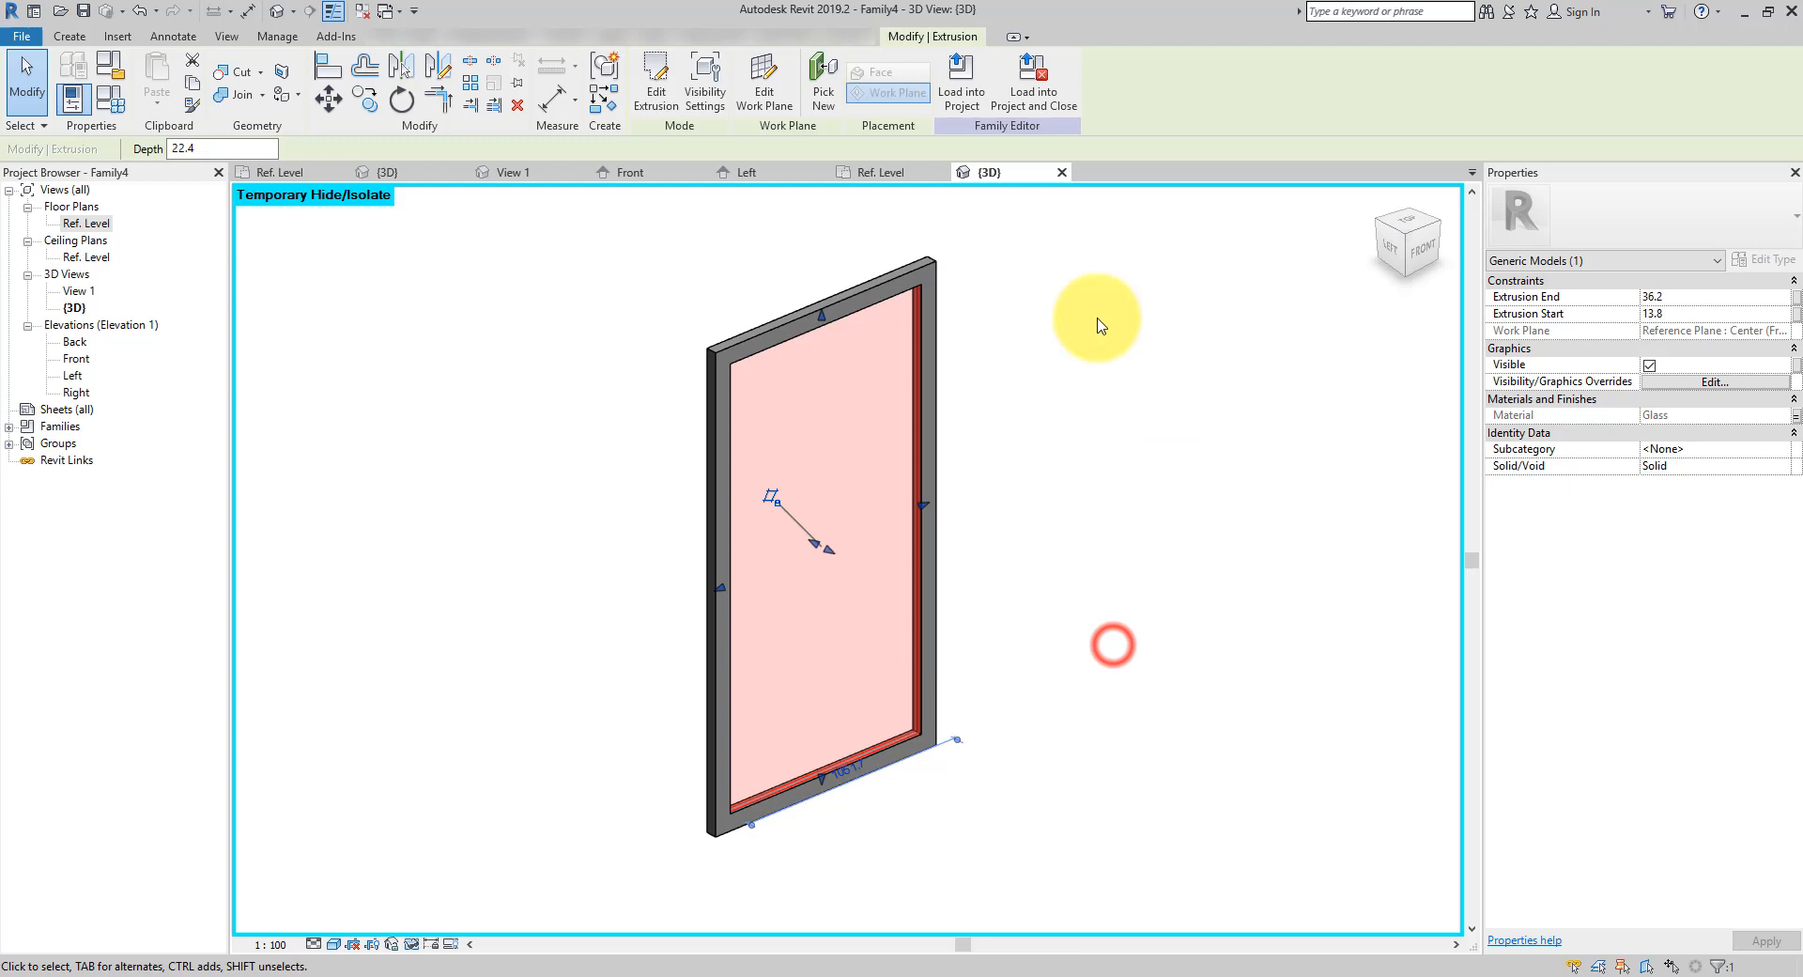
# Associate the frame extrusion's material with a new type family parameter named FrameMaterial, grouped under Materials and Finishes
pyautogui.click(931, 268)
pyautogui.click(1796, 416)
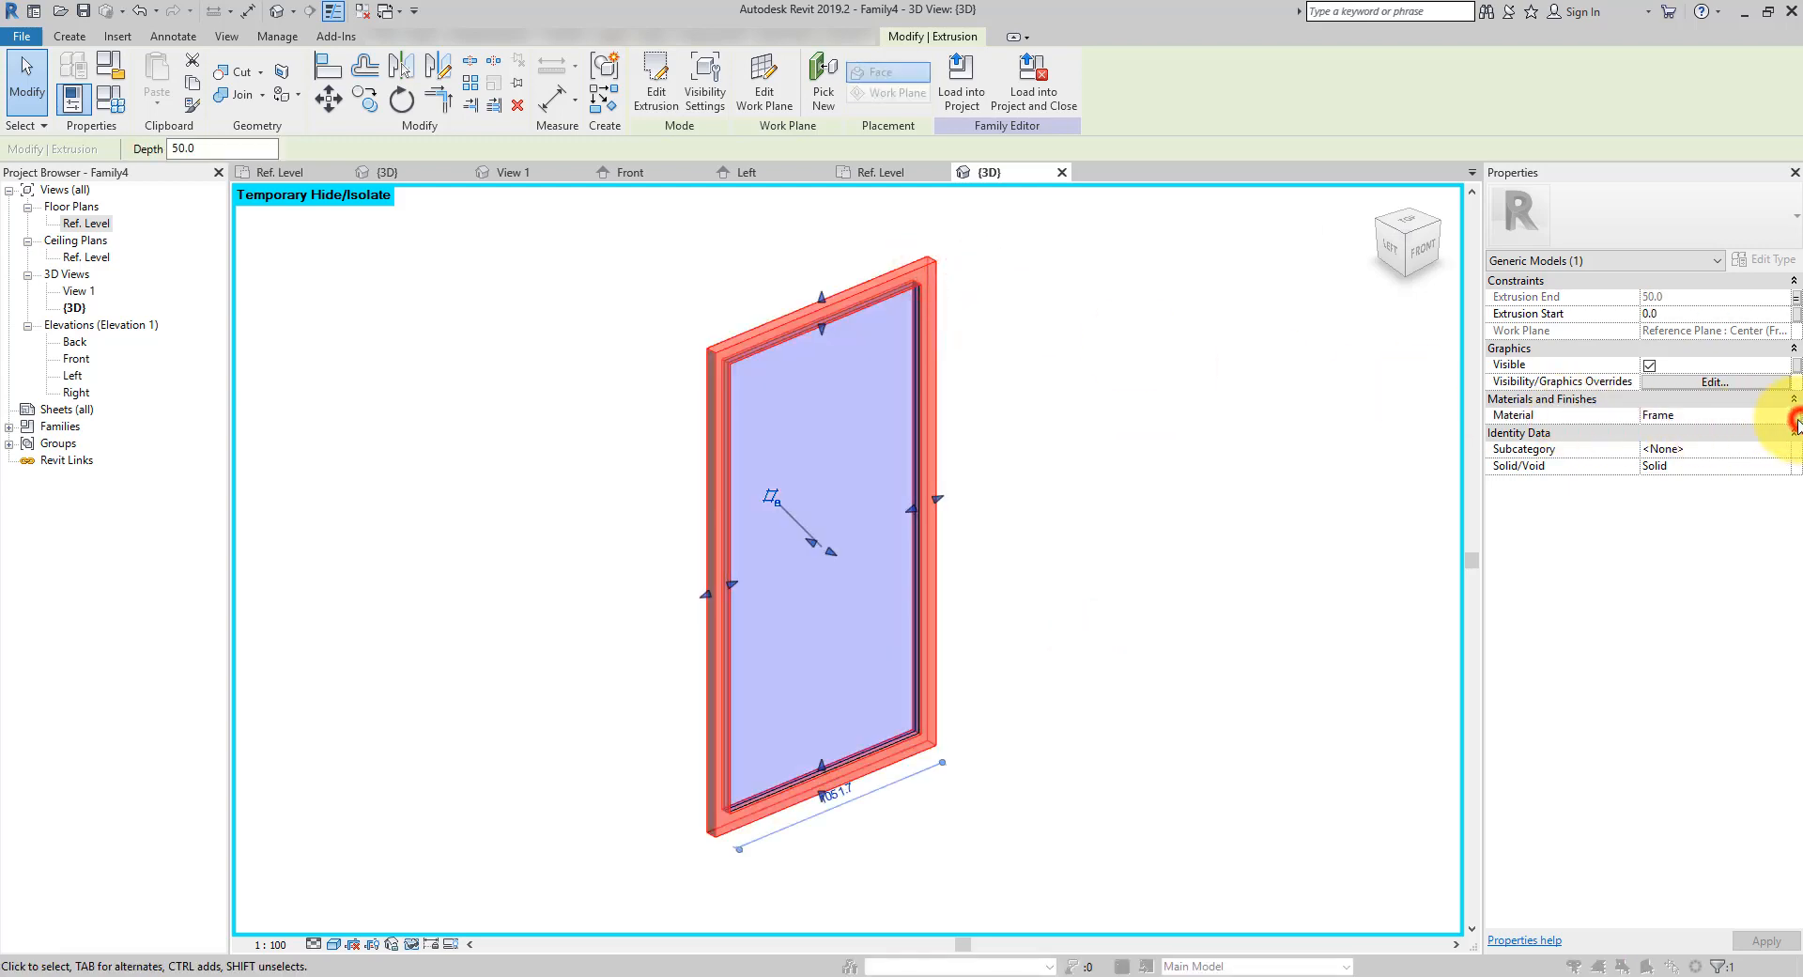
pyautogui.click(940, 598)
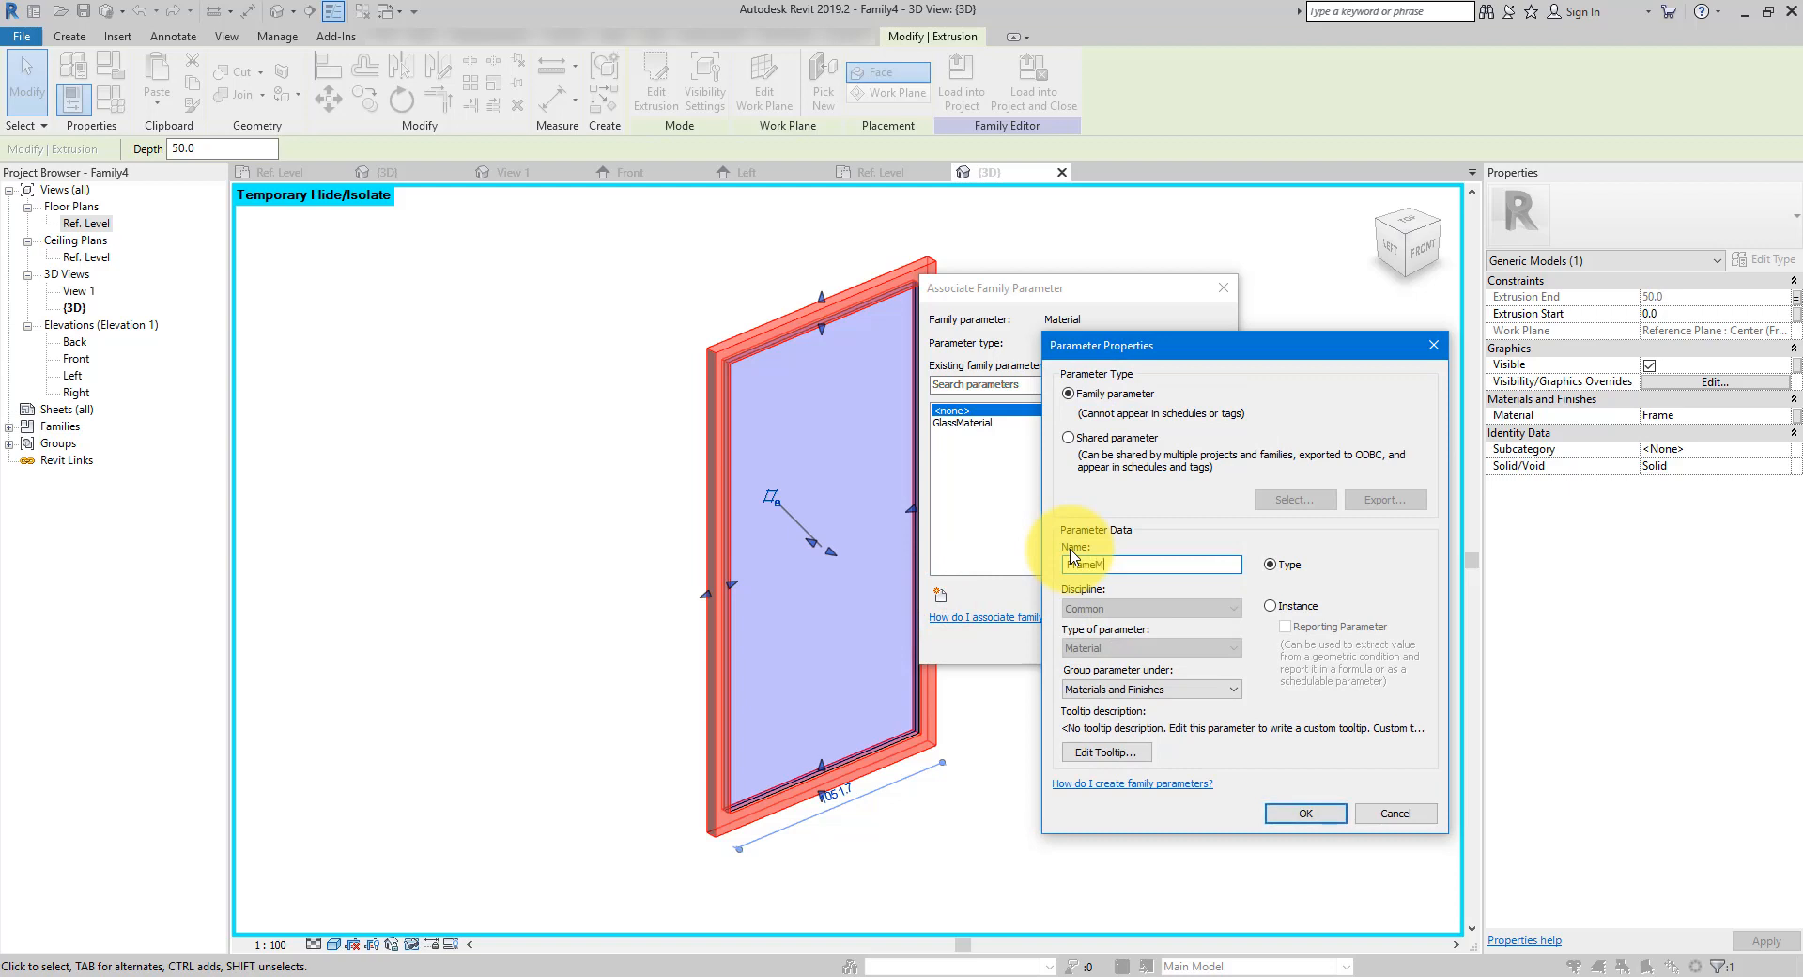
pyautogui.click(1287, 815)
pyautogui.click(1115, 643)
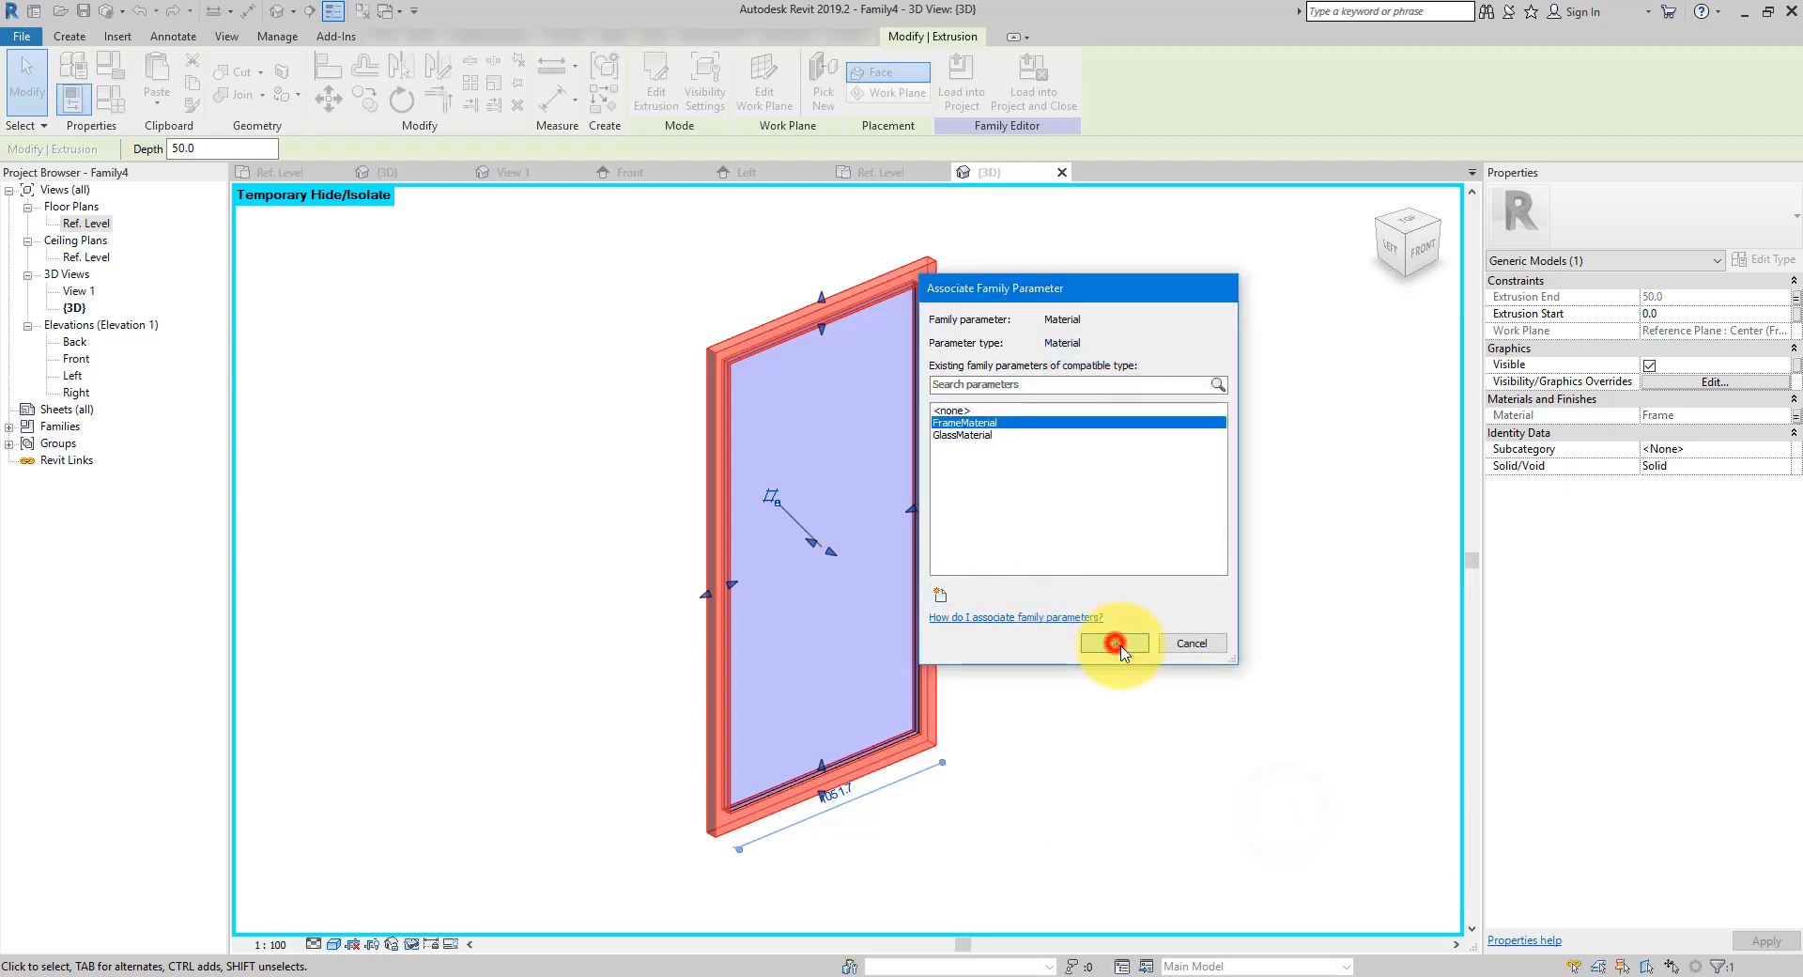
pyautogui.click(1196, 635)
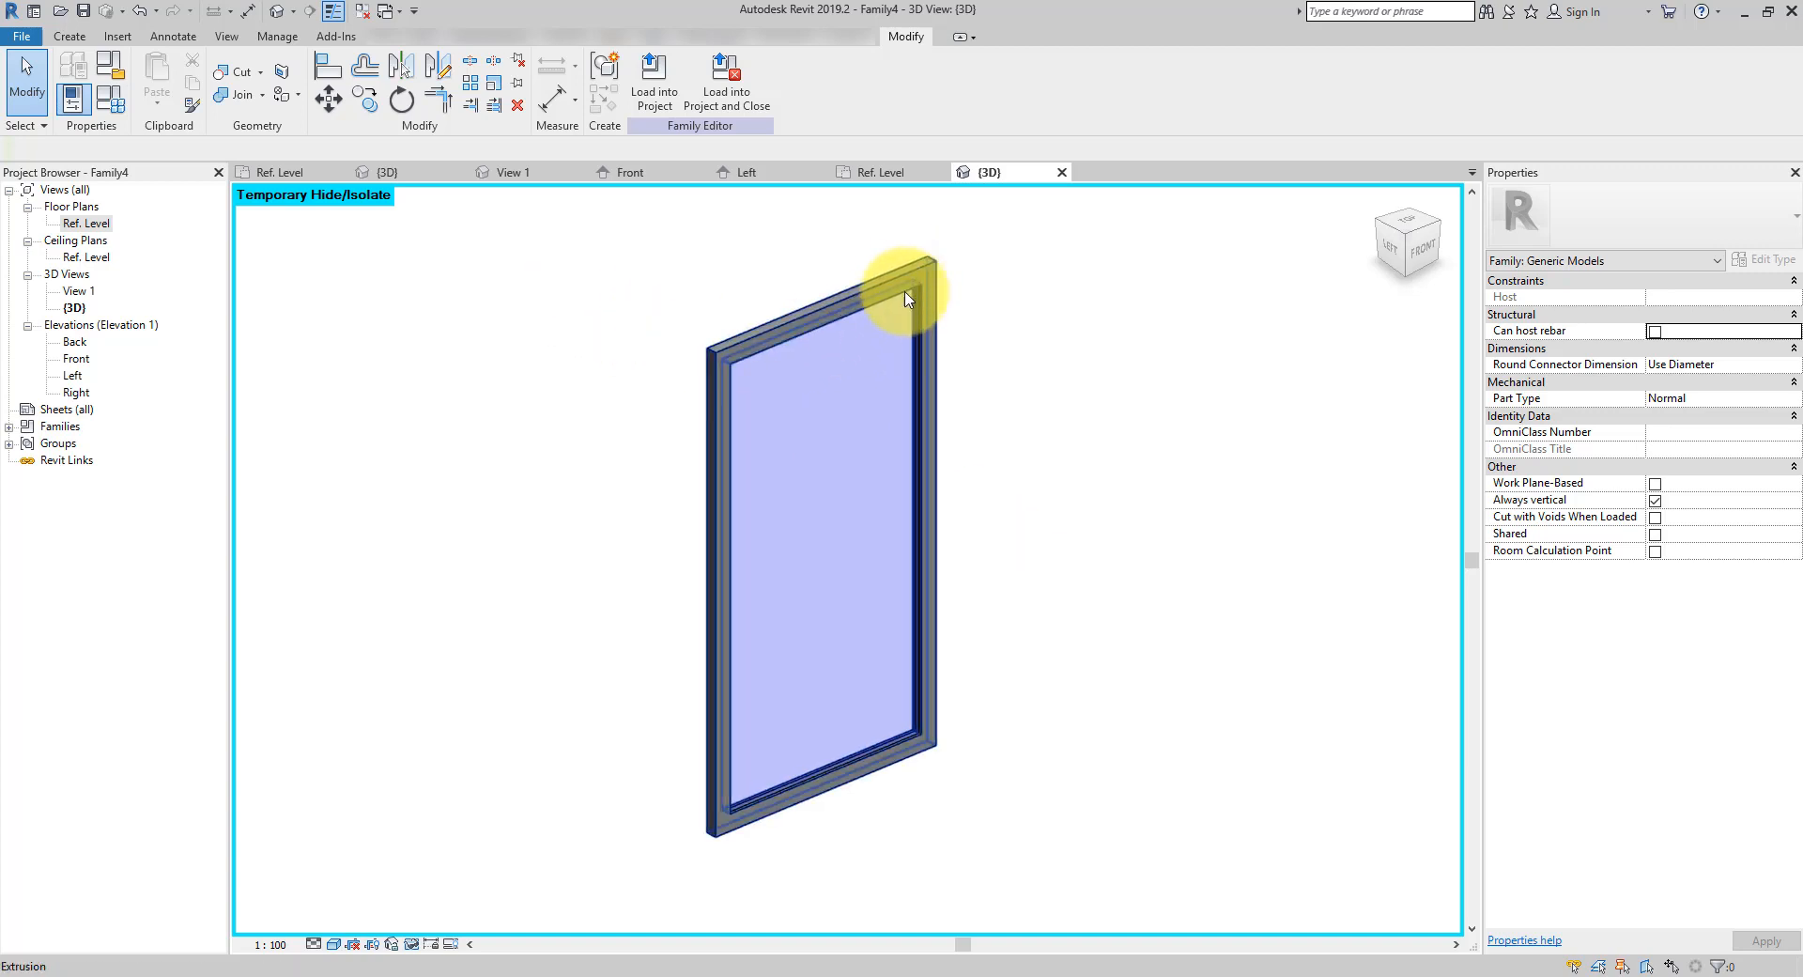
# Test the panel with a larger frame depth in the family types and undo the change
pyautogui.click(110, 97)
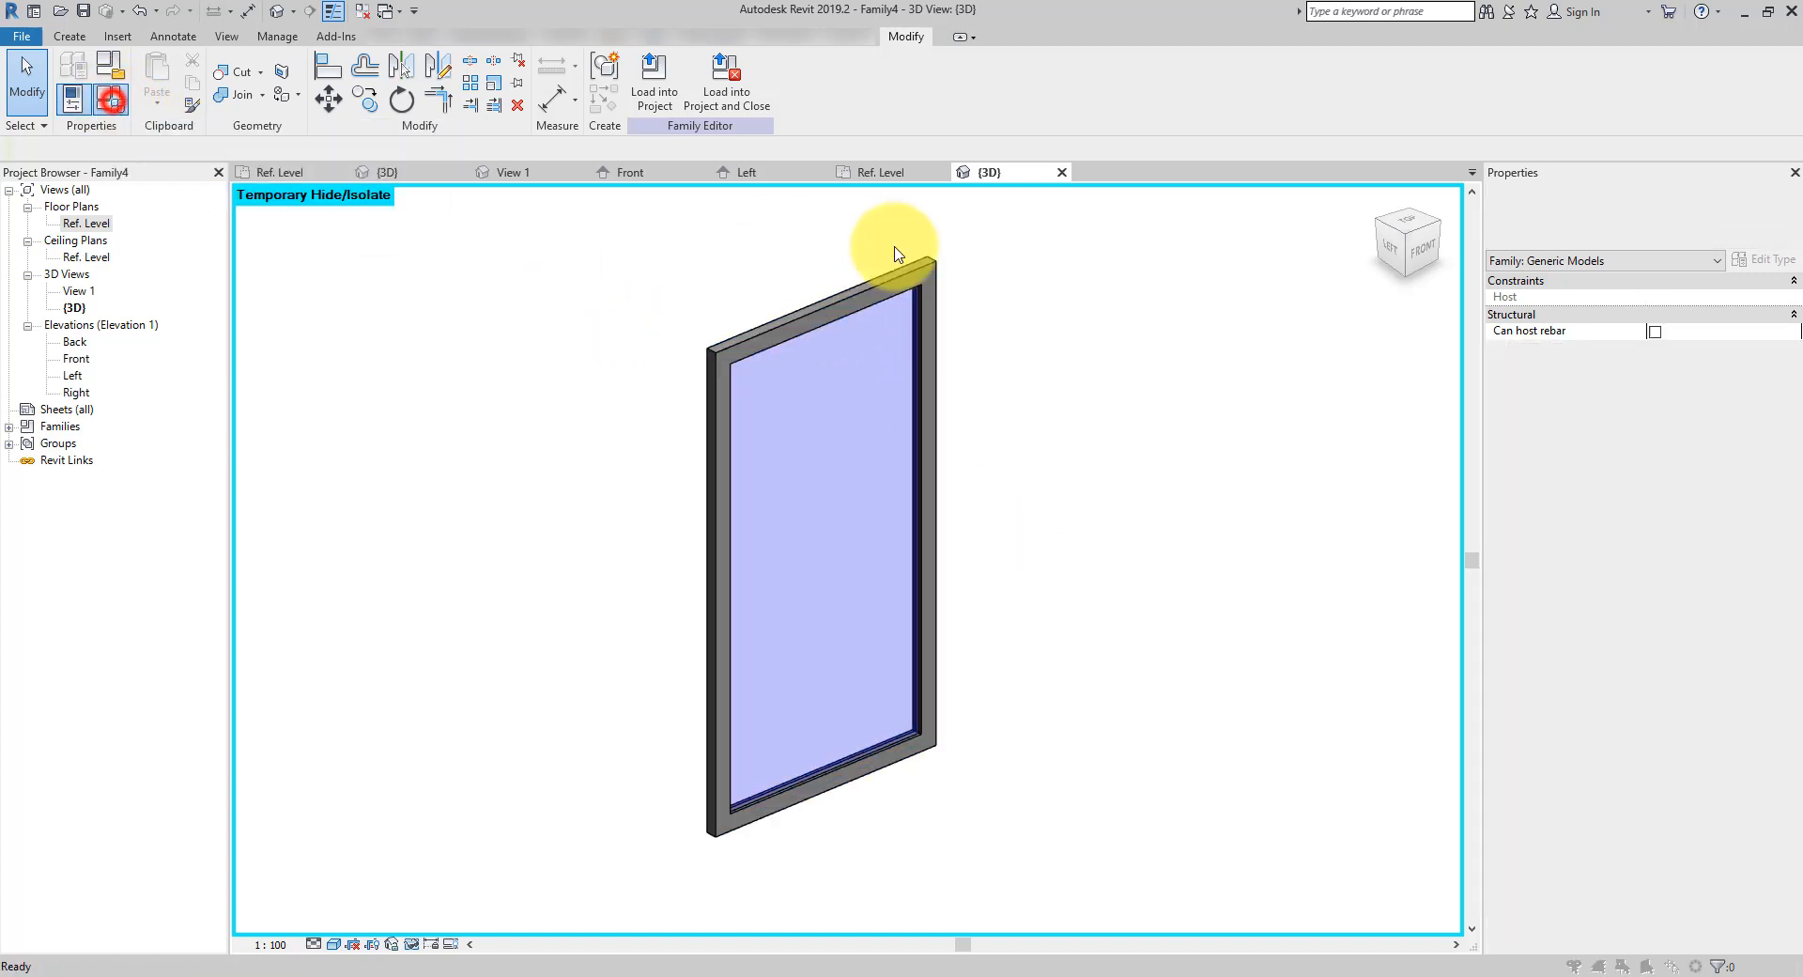
pyautogui.moveTo(540, 232); pyautogui.dragTo(1448, 266)
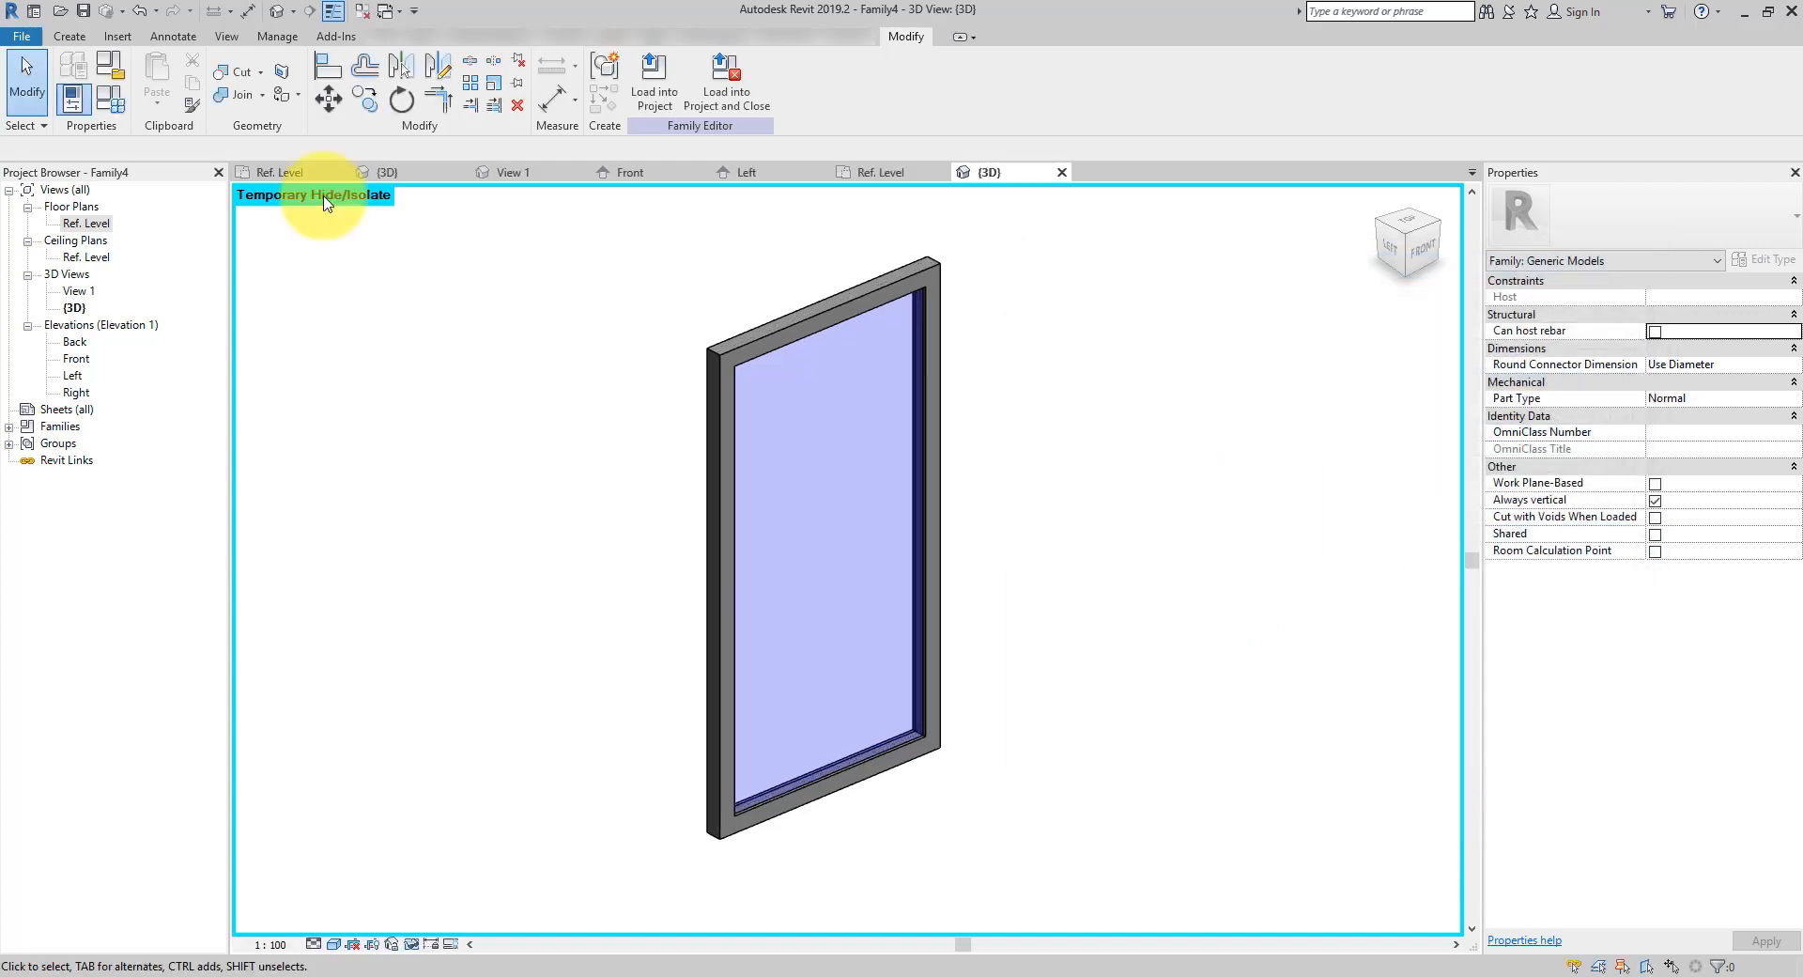
pyautogui.click(137, 11)
# Increase the panel's FrameWidth value in the family types and apply it
pyautogui.click(117, 111)
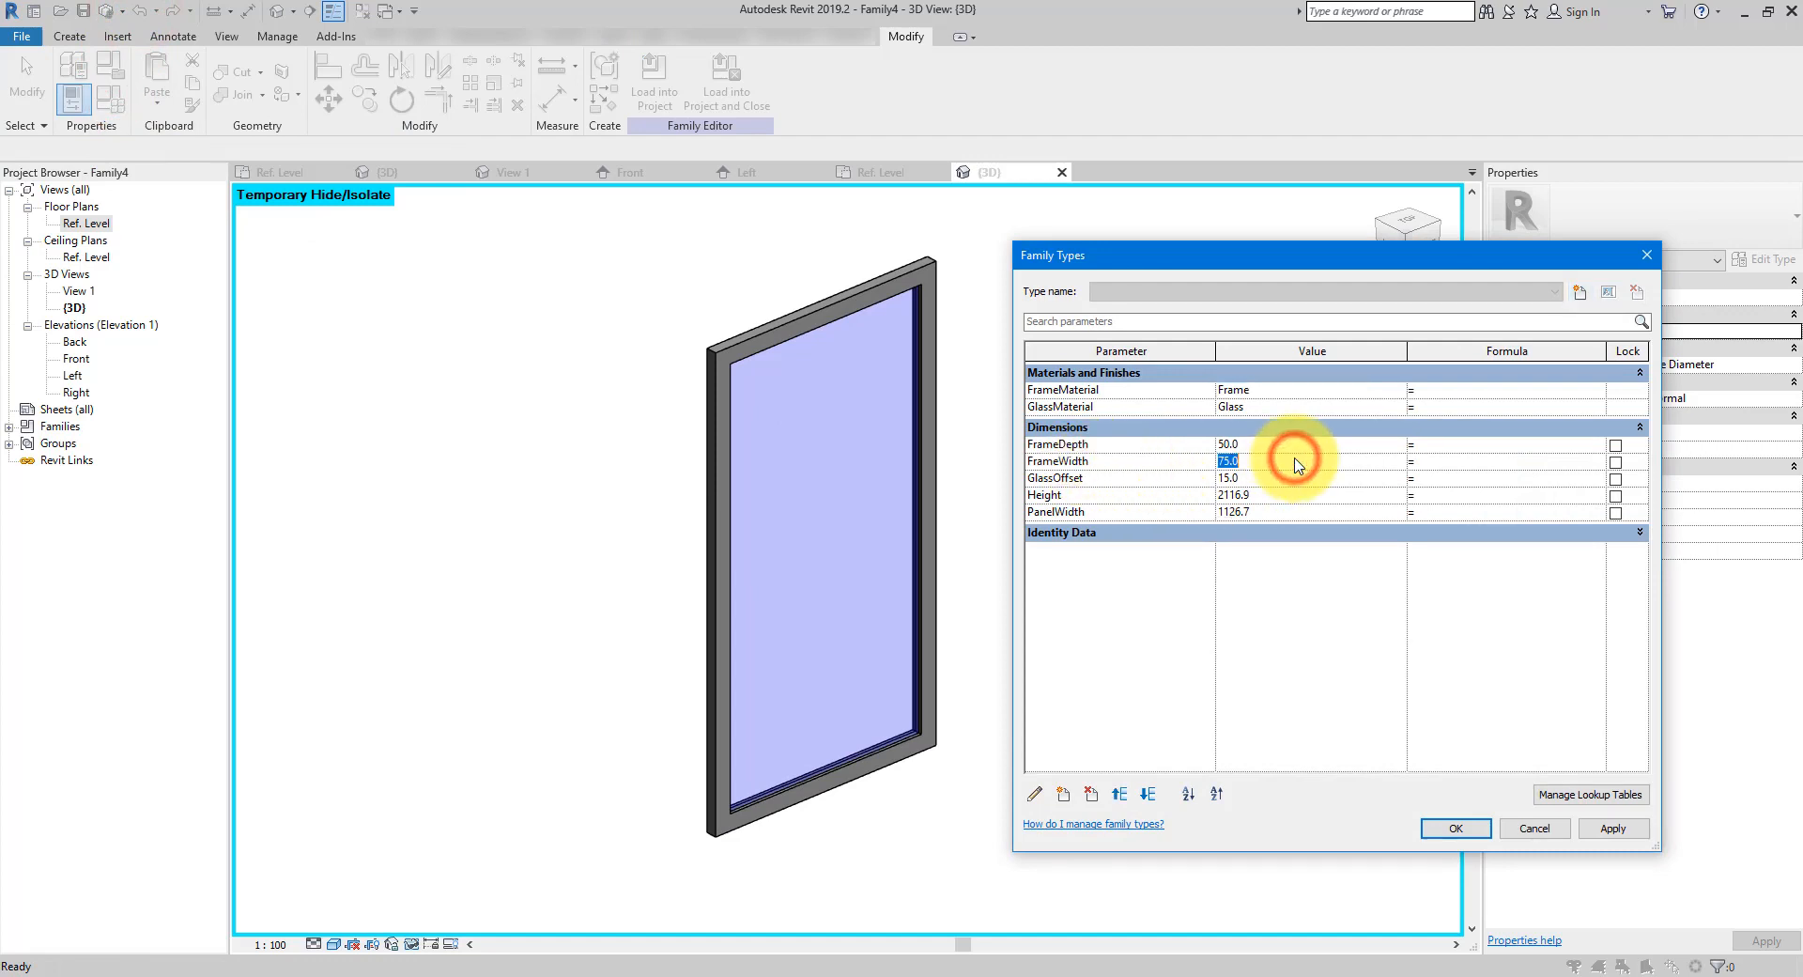
pyautogui.press('Return')
pyautogui.press('Return')
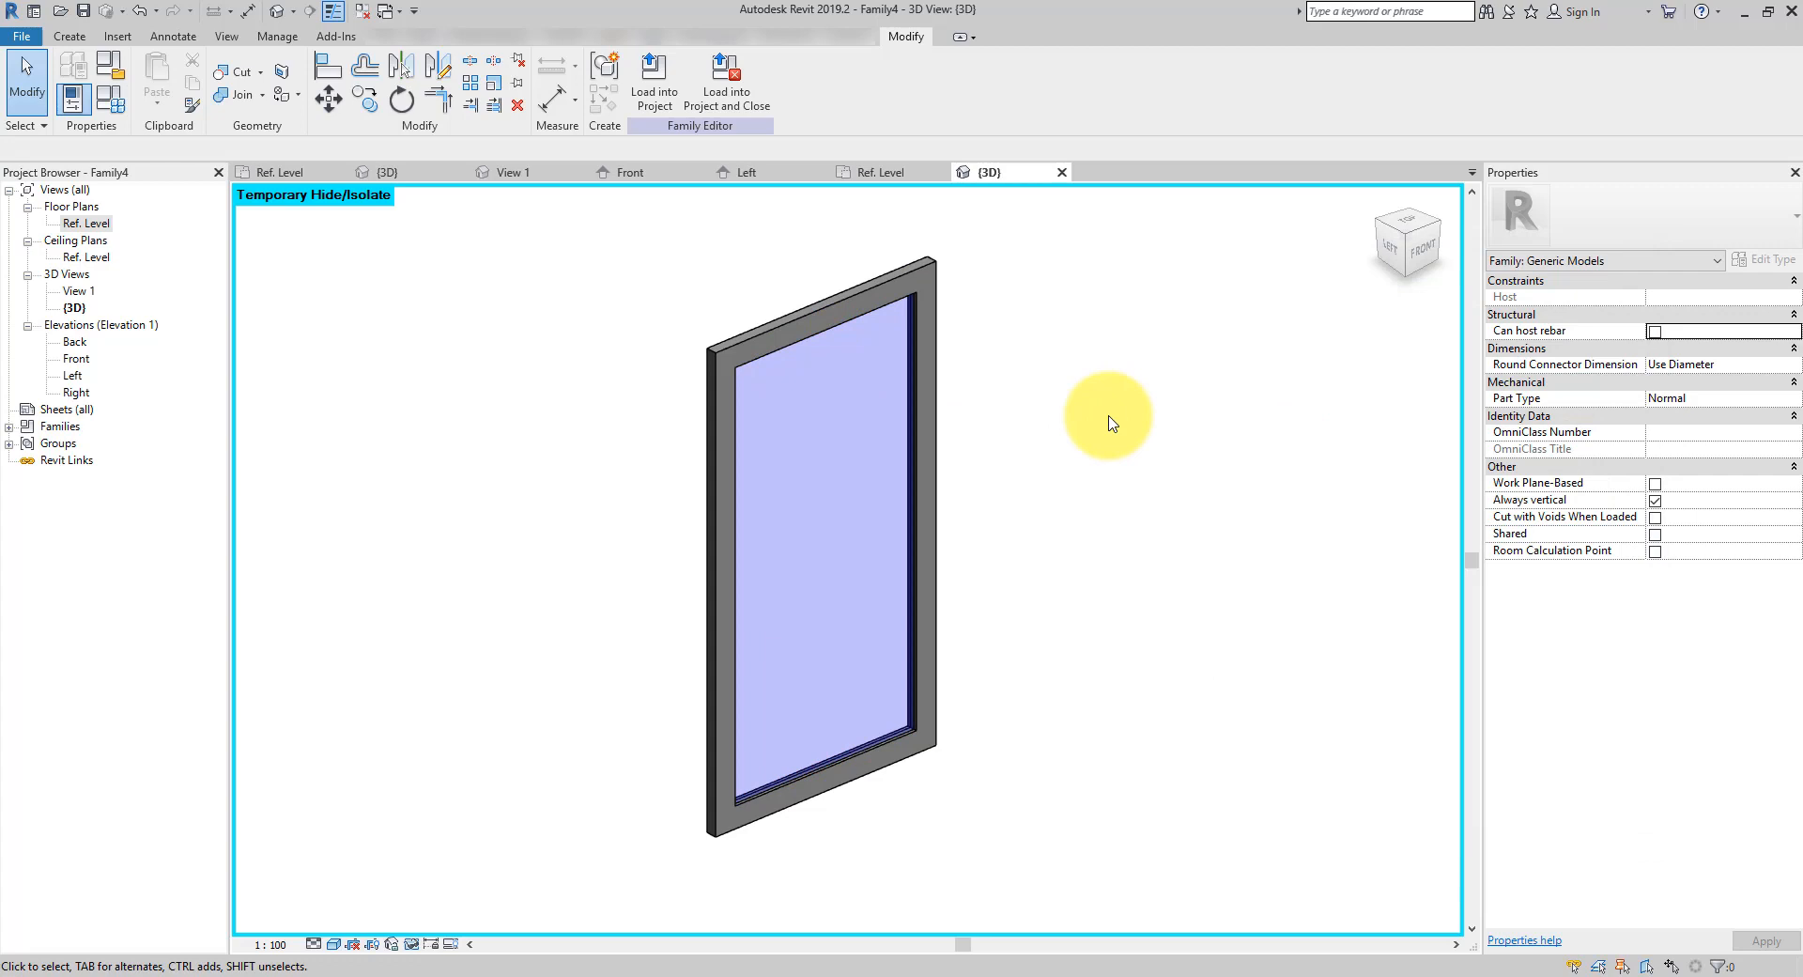
# Save the panel family as Panel1 in the REVIT folder
pyautogui.click(83, 11)
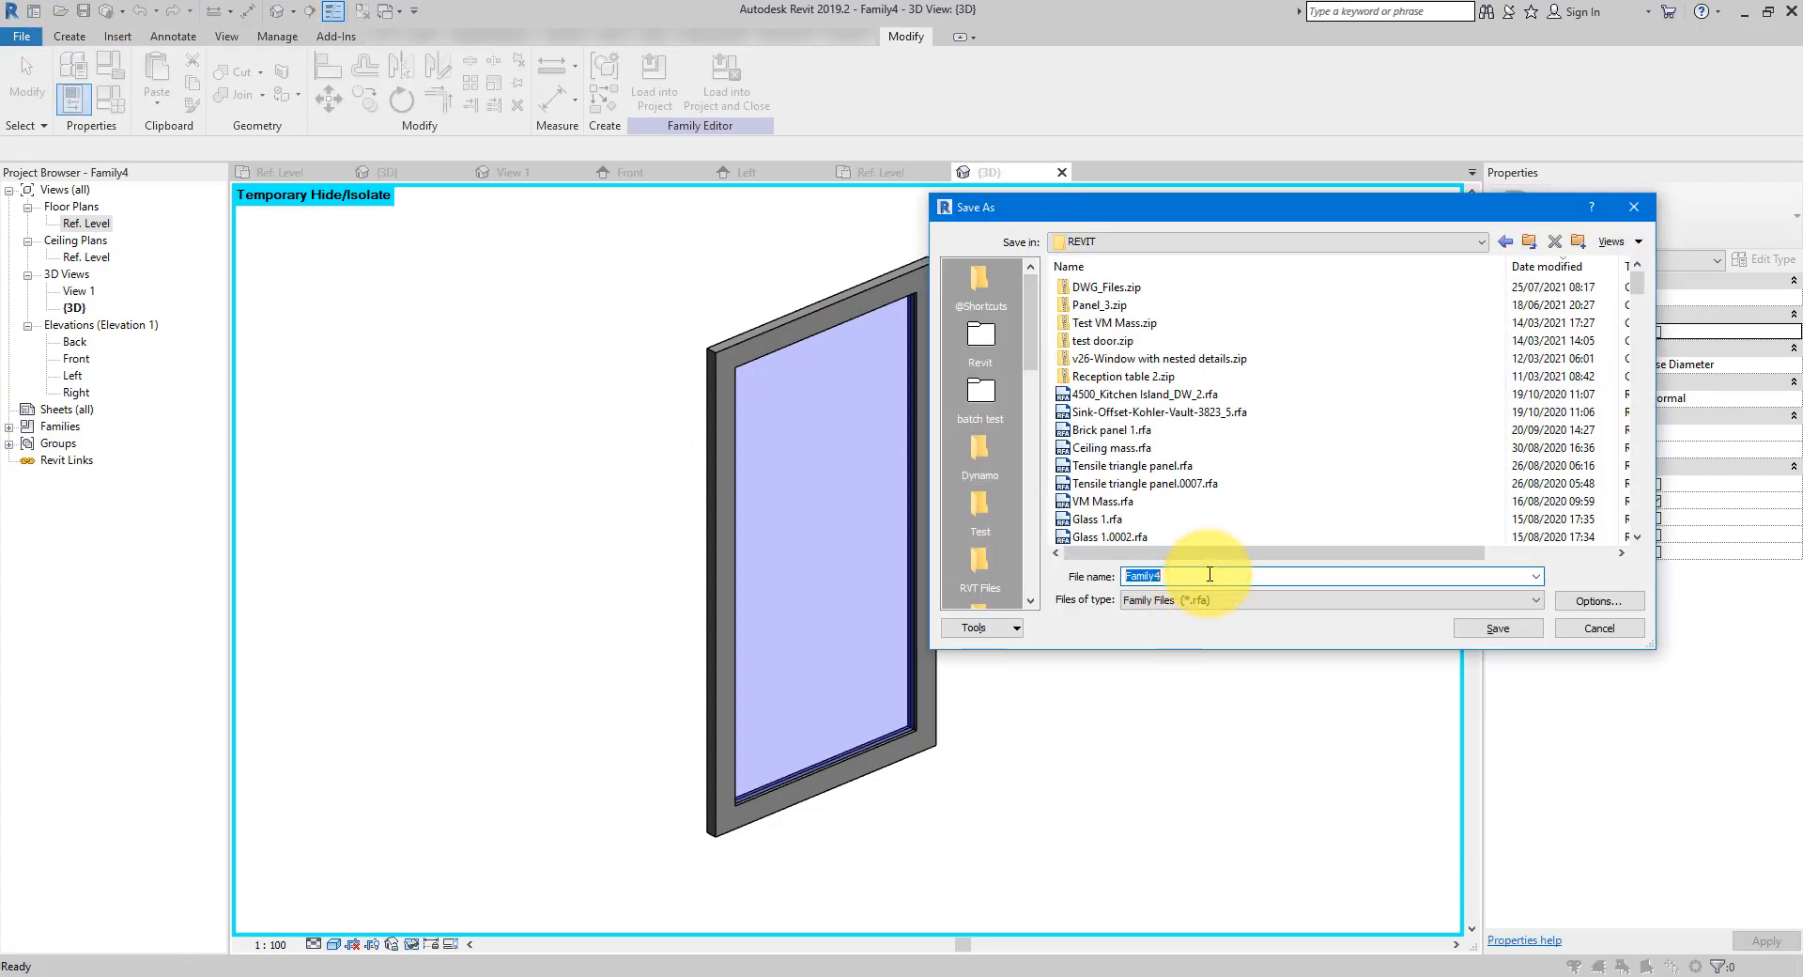
pyautogui.write('Panel1')
pyautogui.click(1479, 629)
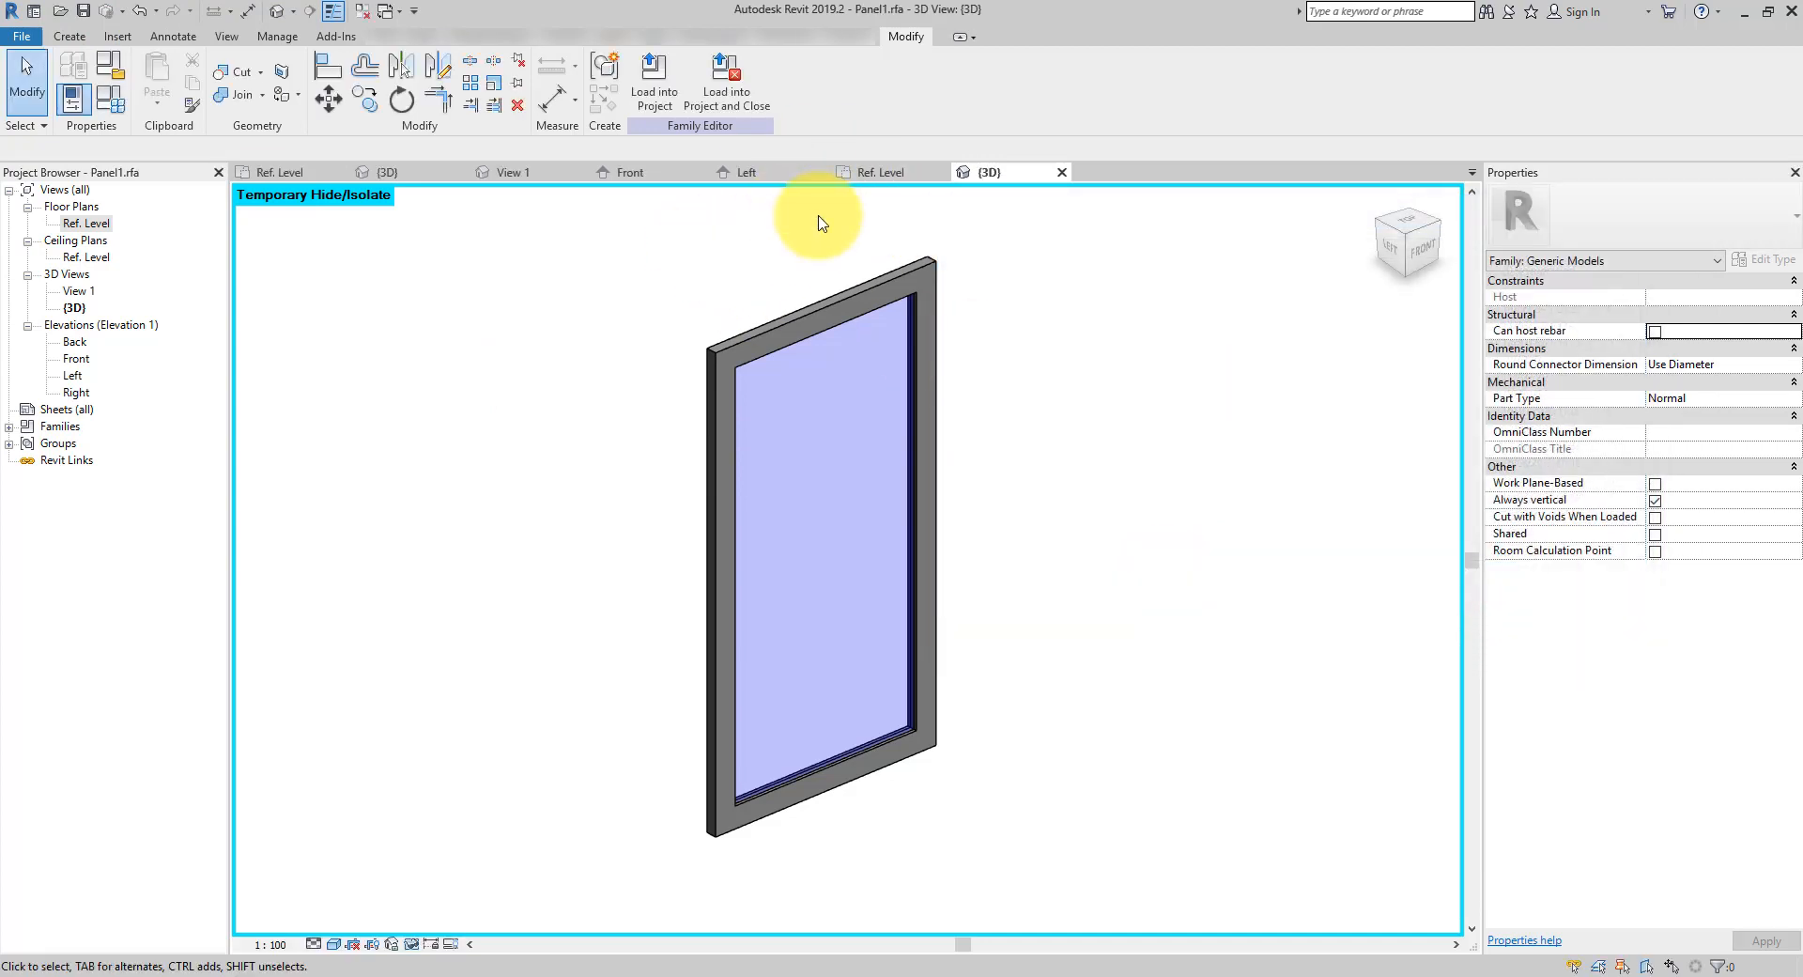
# Close the inactive views and load Panel1 into the door family without placing an instance
pyautogui.click(363, 11)
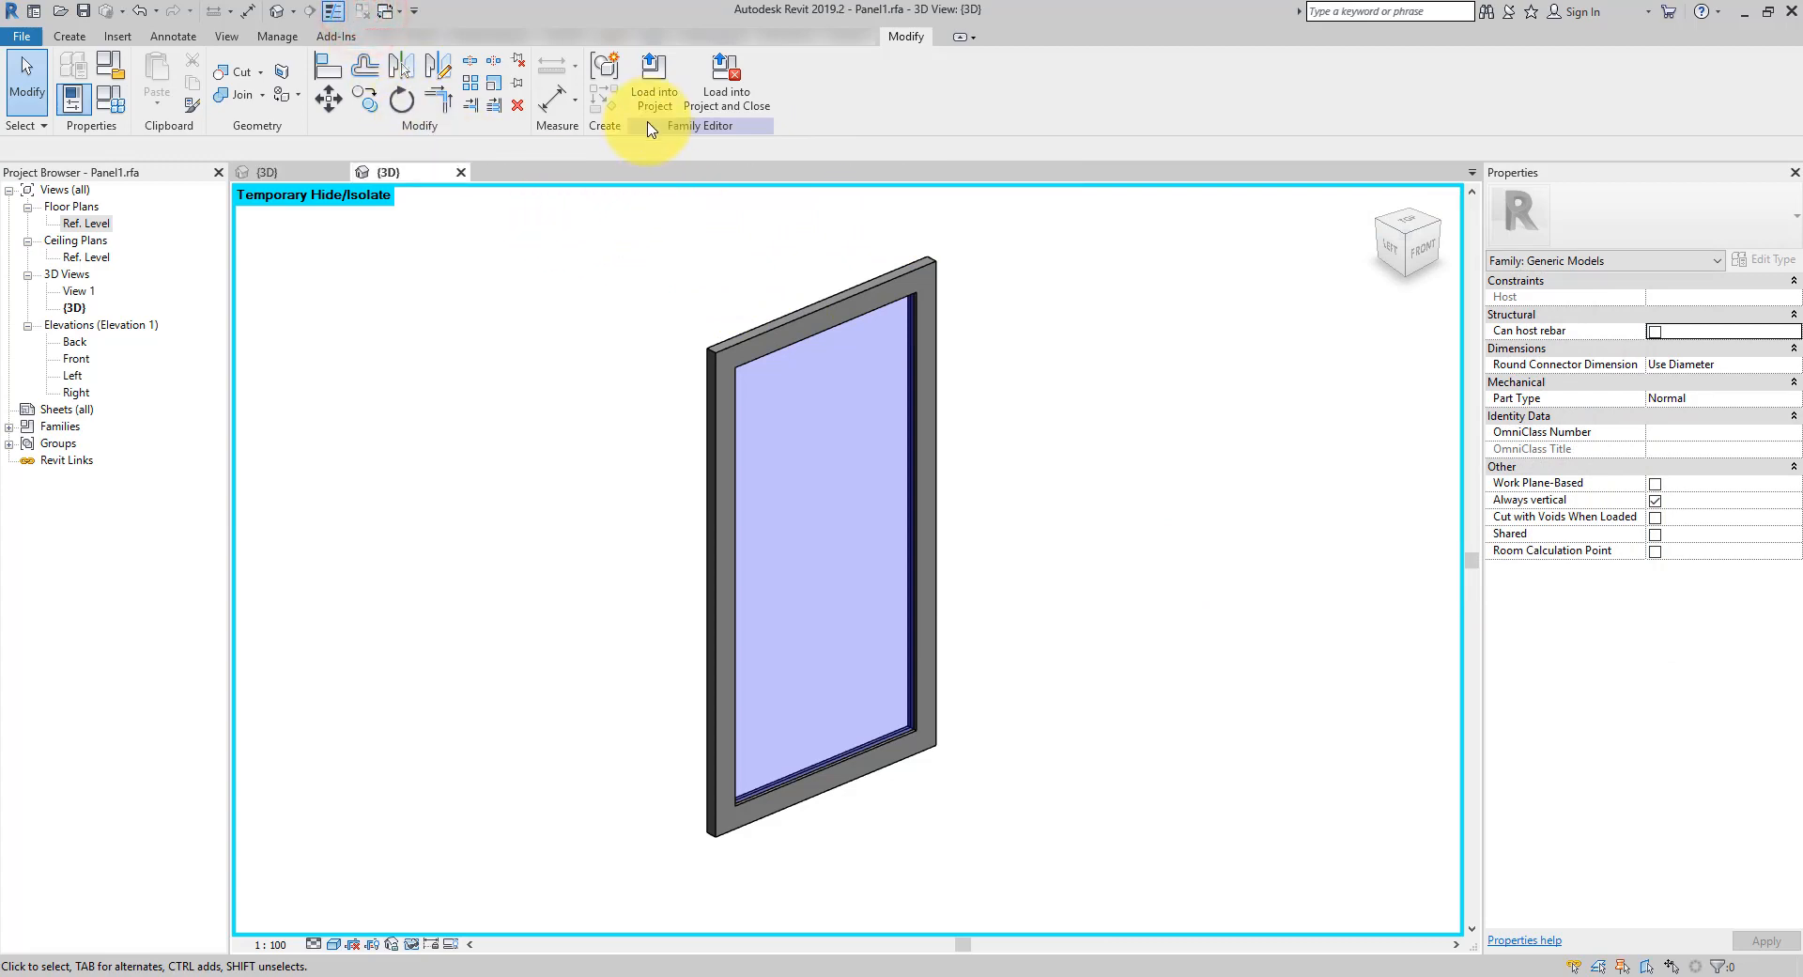
pyautogui.click(648, 89)
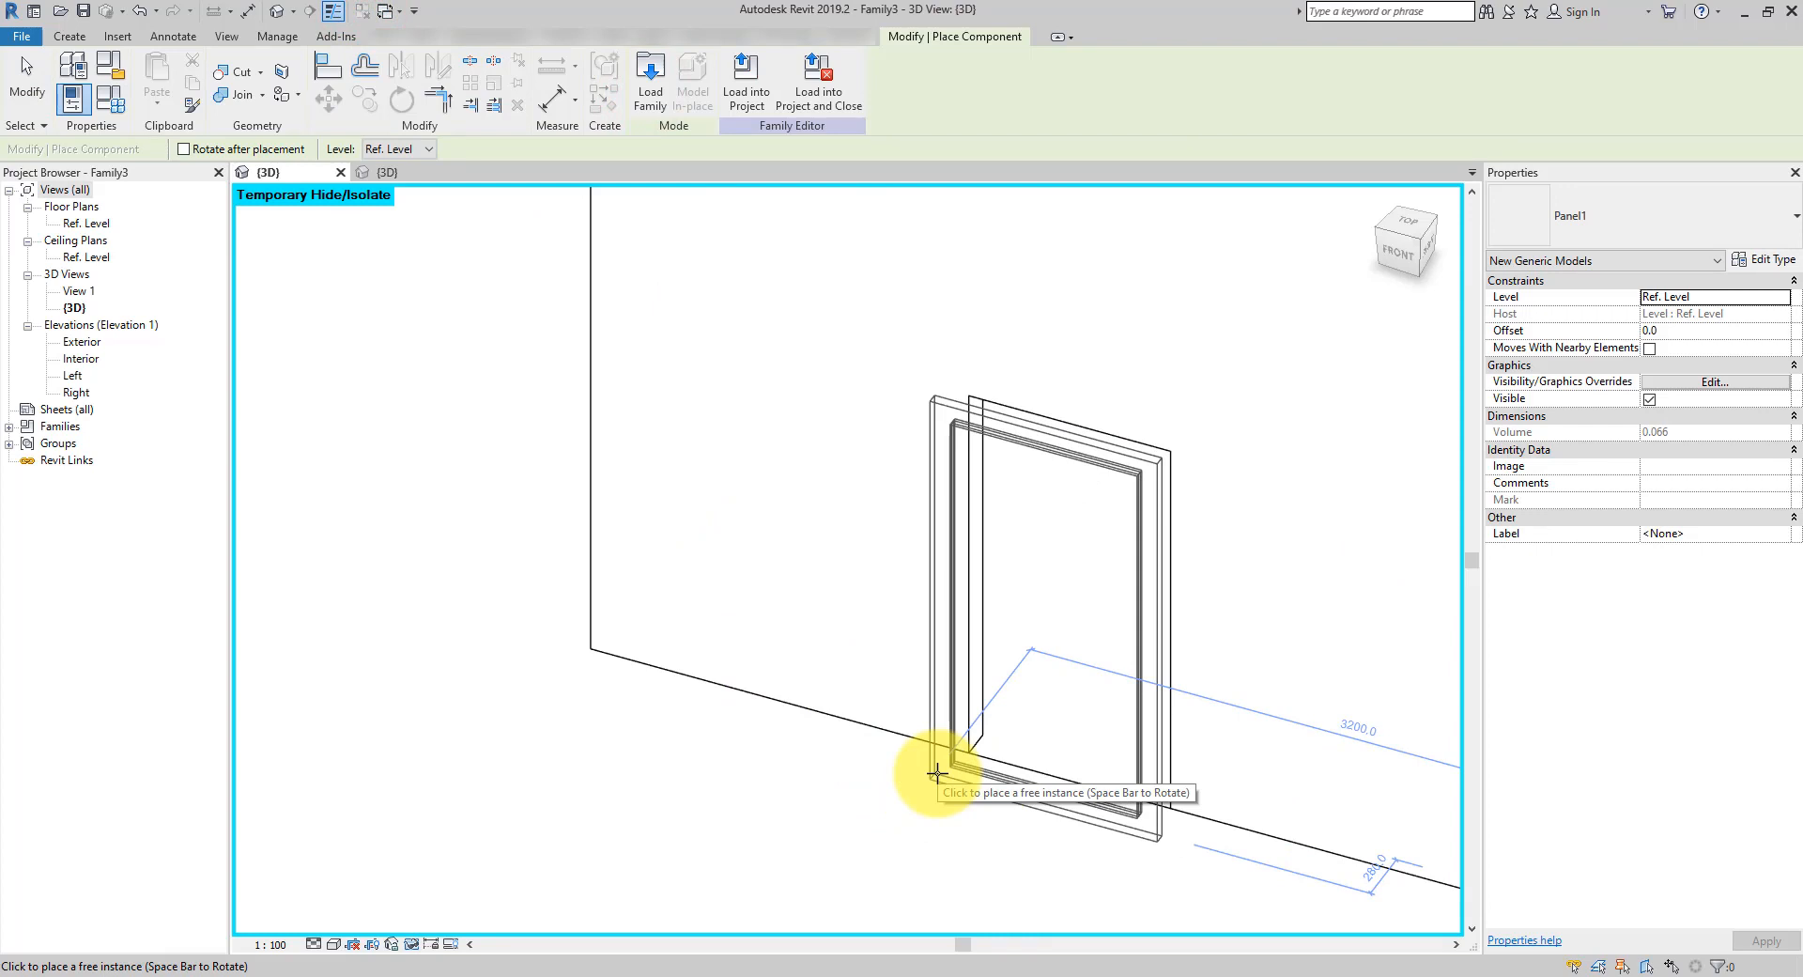
pyautogui.click(28, 82)
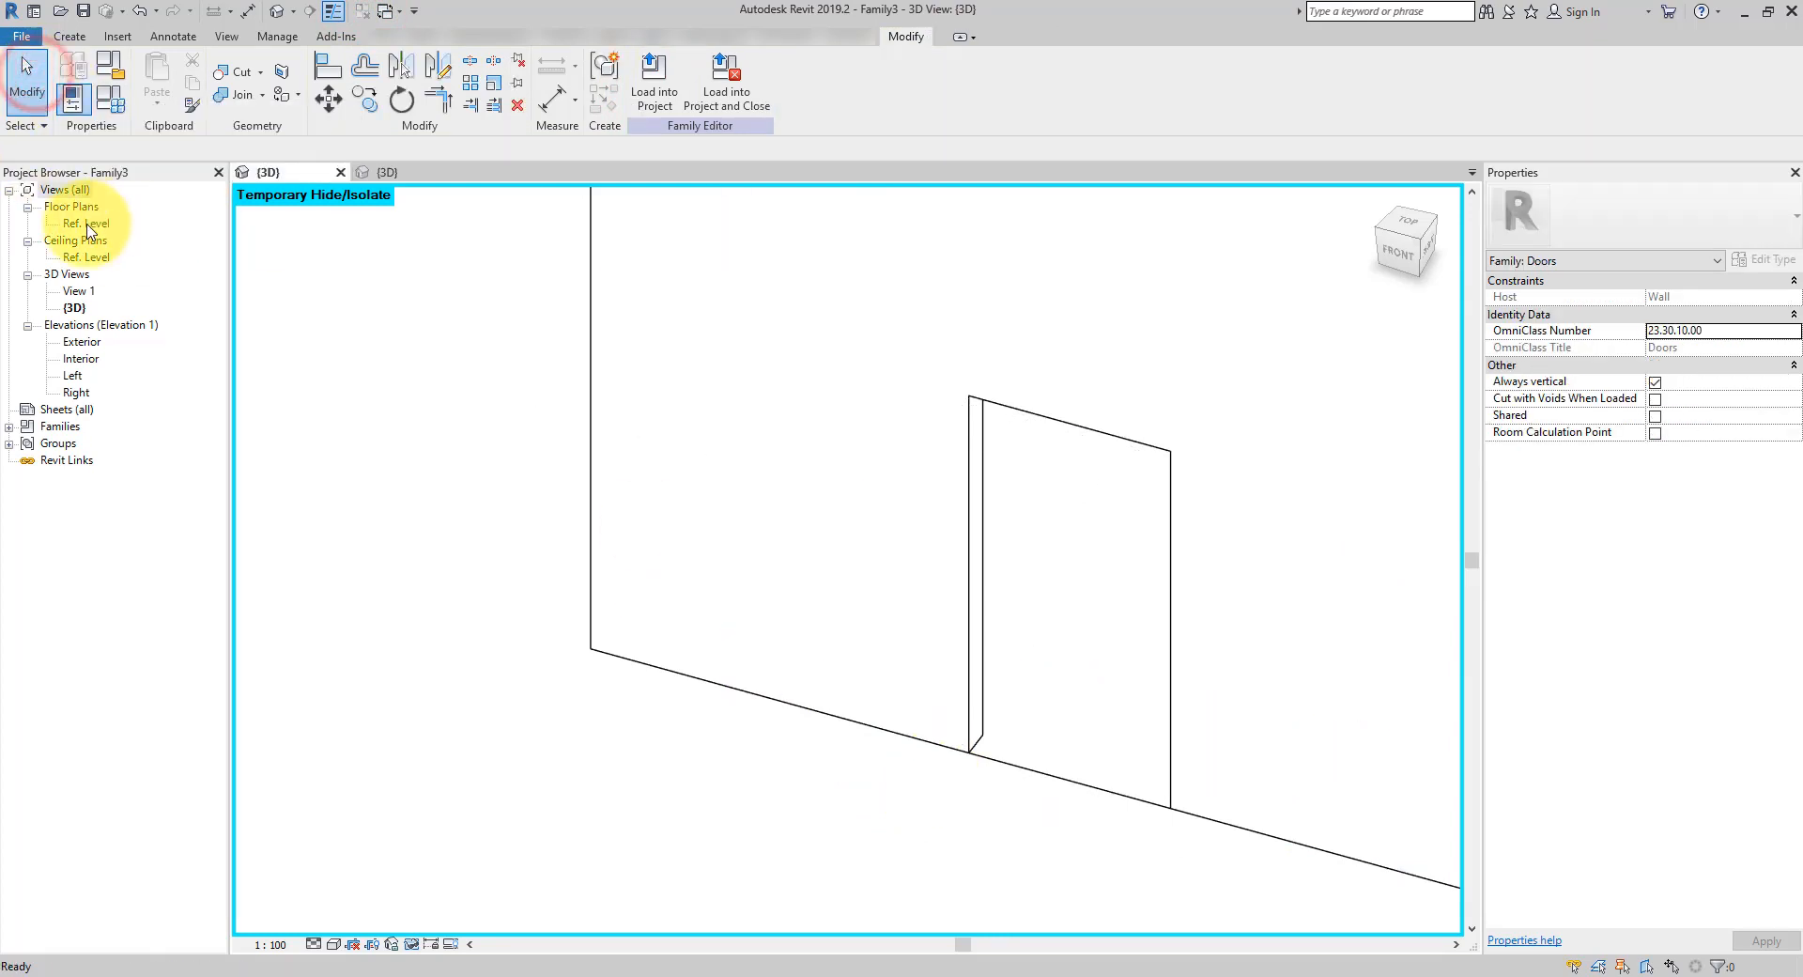
# Open the door family's Ref. Level floor plan and set the Width parameter to 3000 mm
pyautogui.doubleClick(89, 225)
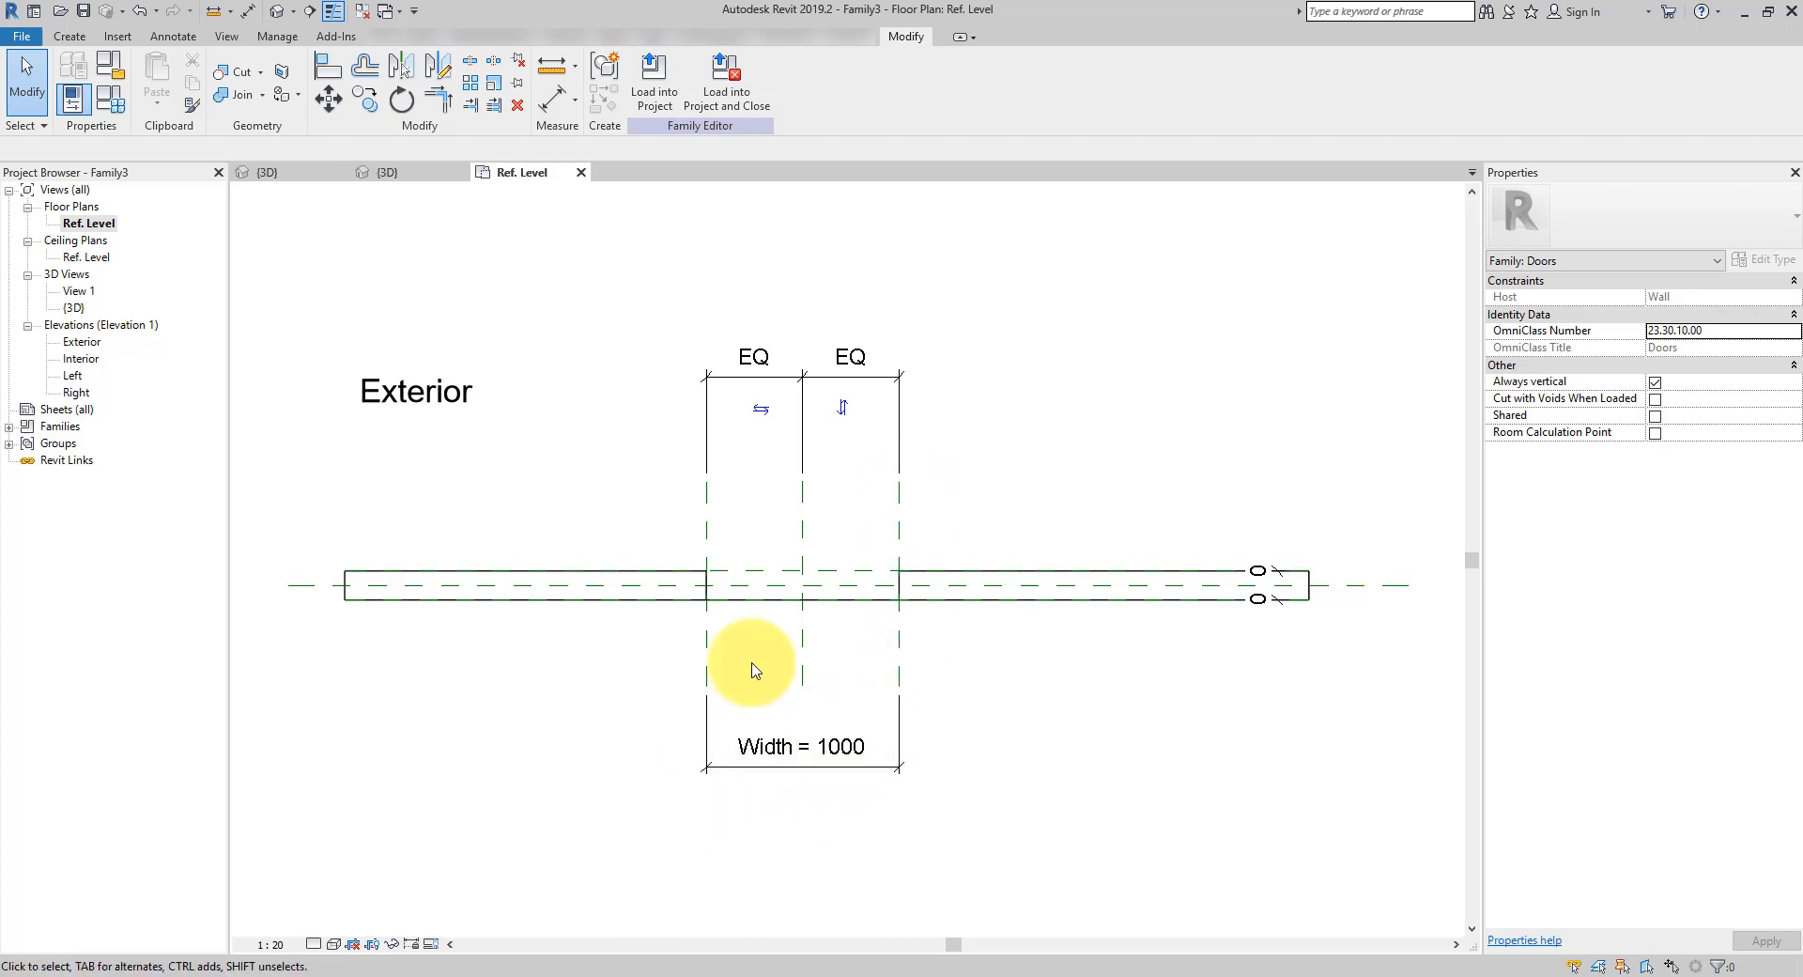
pyautogui.click(109, 97)
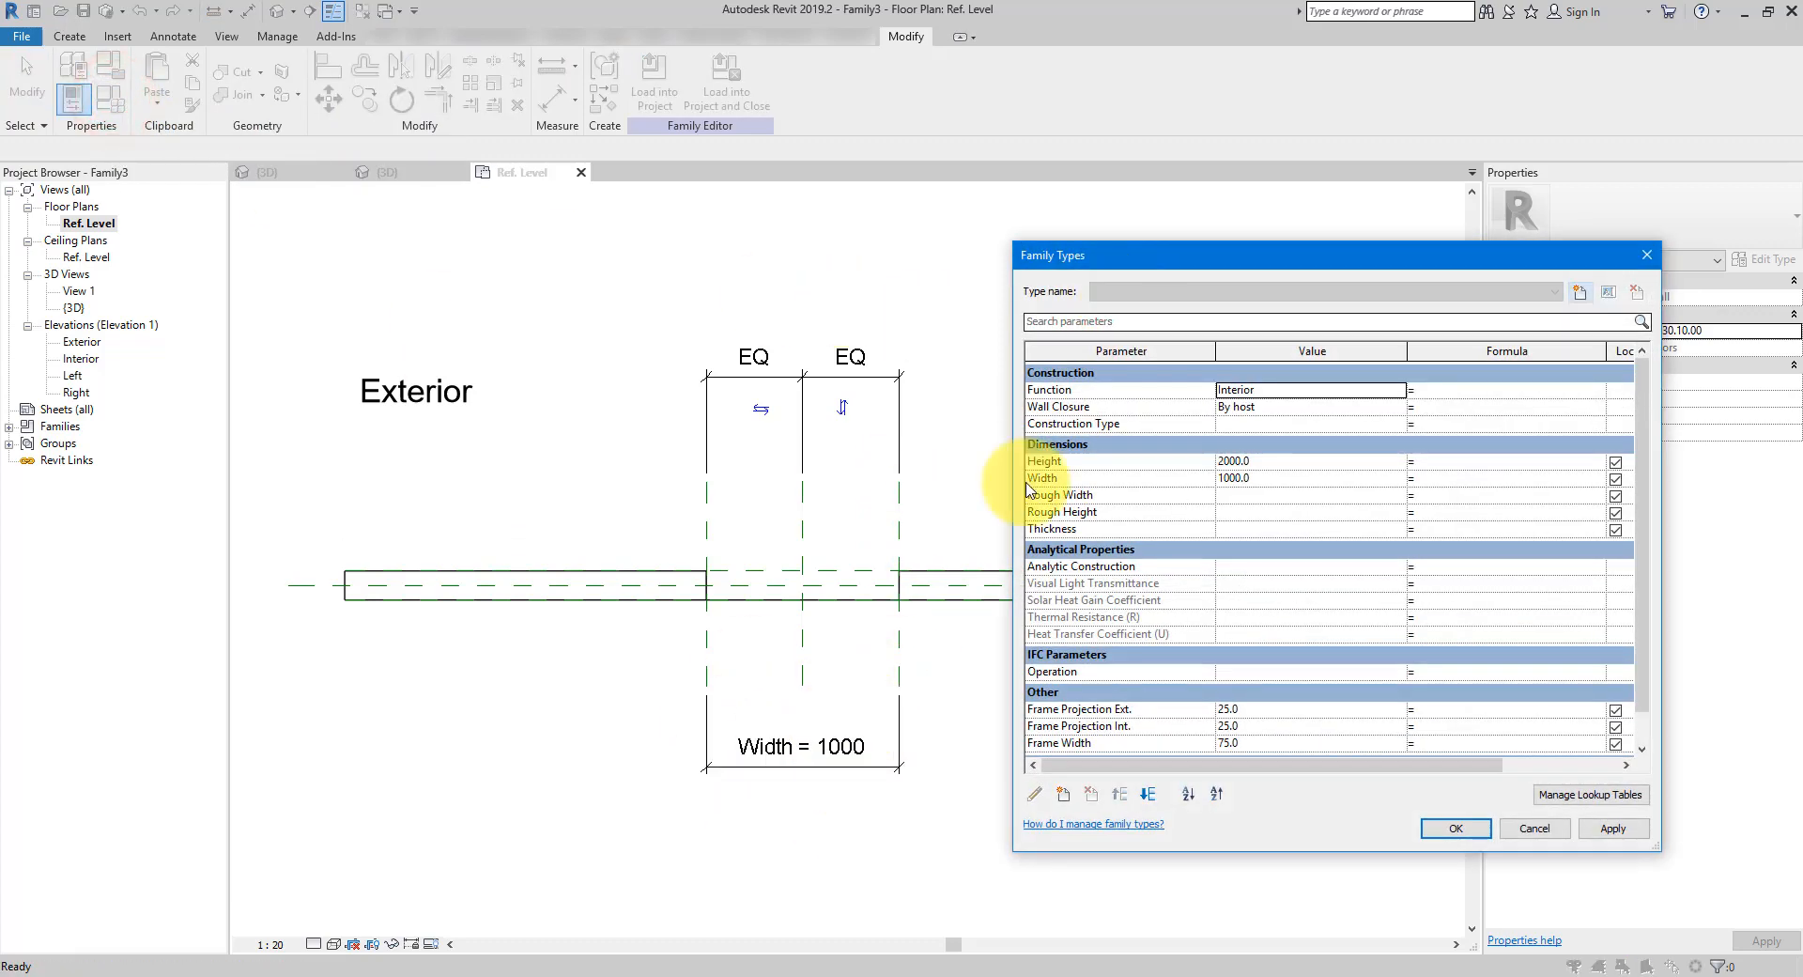
pyautogui.click(1275, 478)
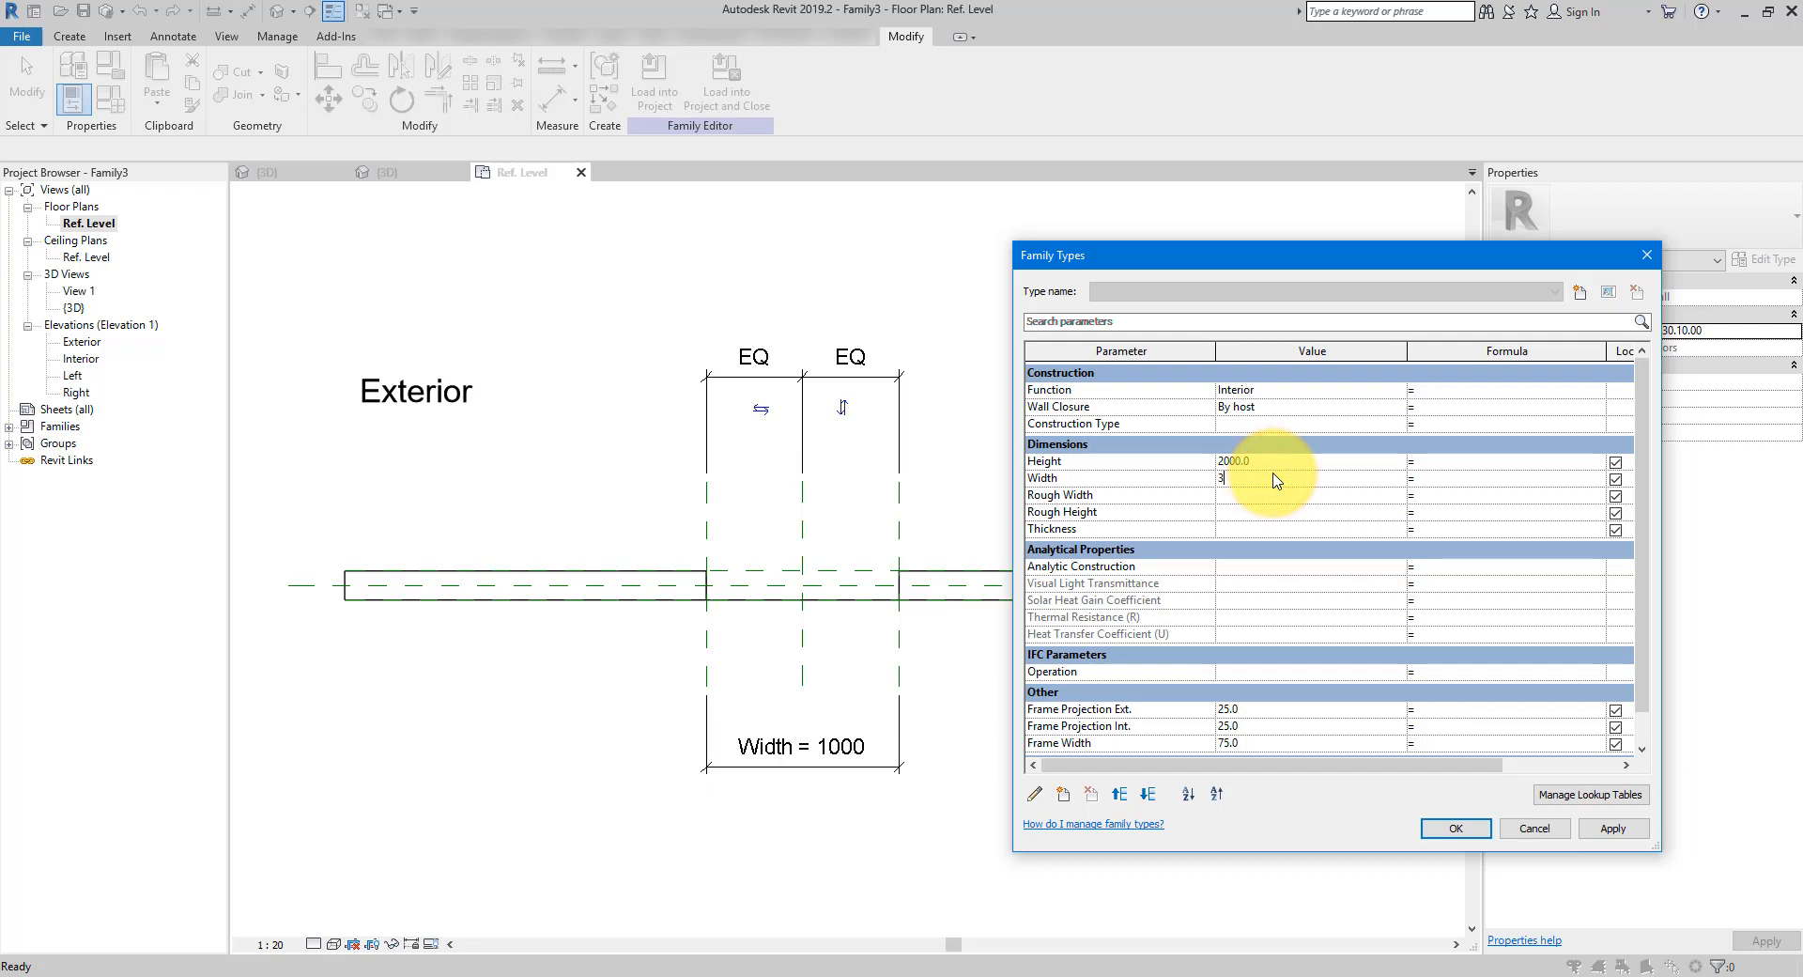
pyautogui.press('Return')
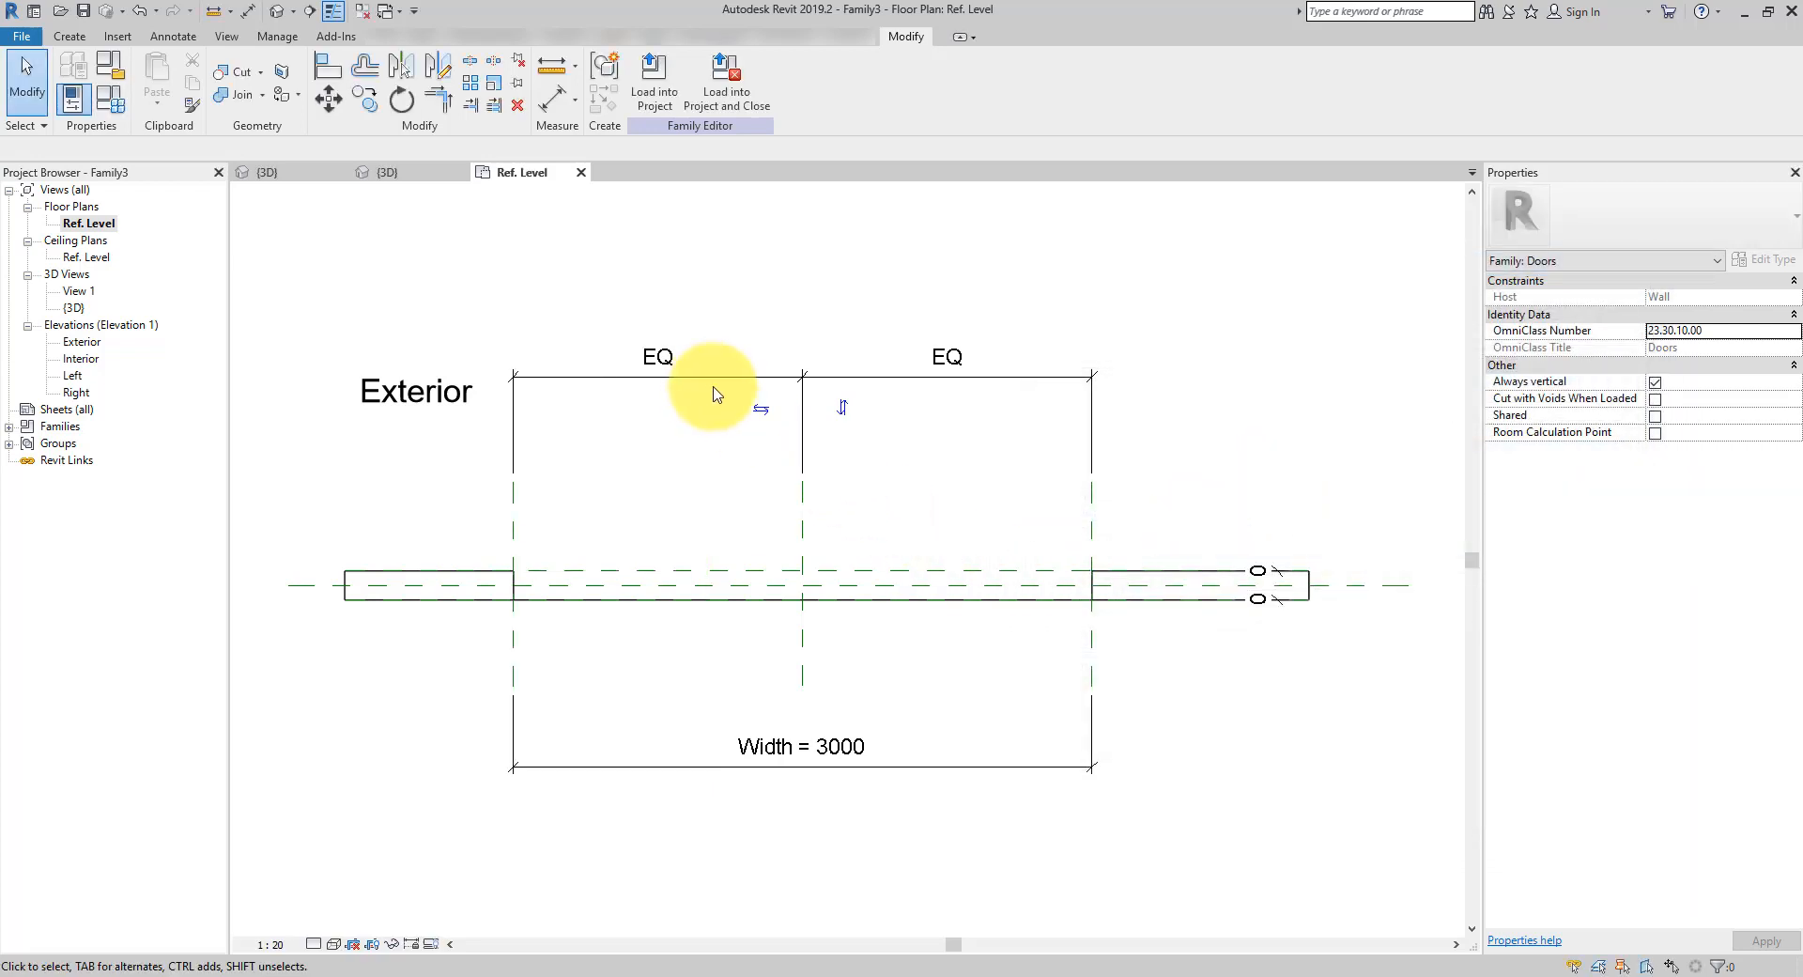
# Draw a vertical reference plane across the wall opening, about 881 mm inside its right-hand edge
pyautogui.click(69, 36)
pyautogui.click(1068, 112)
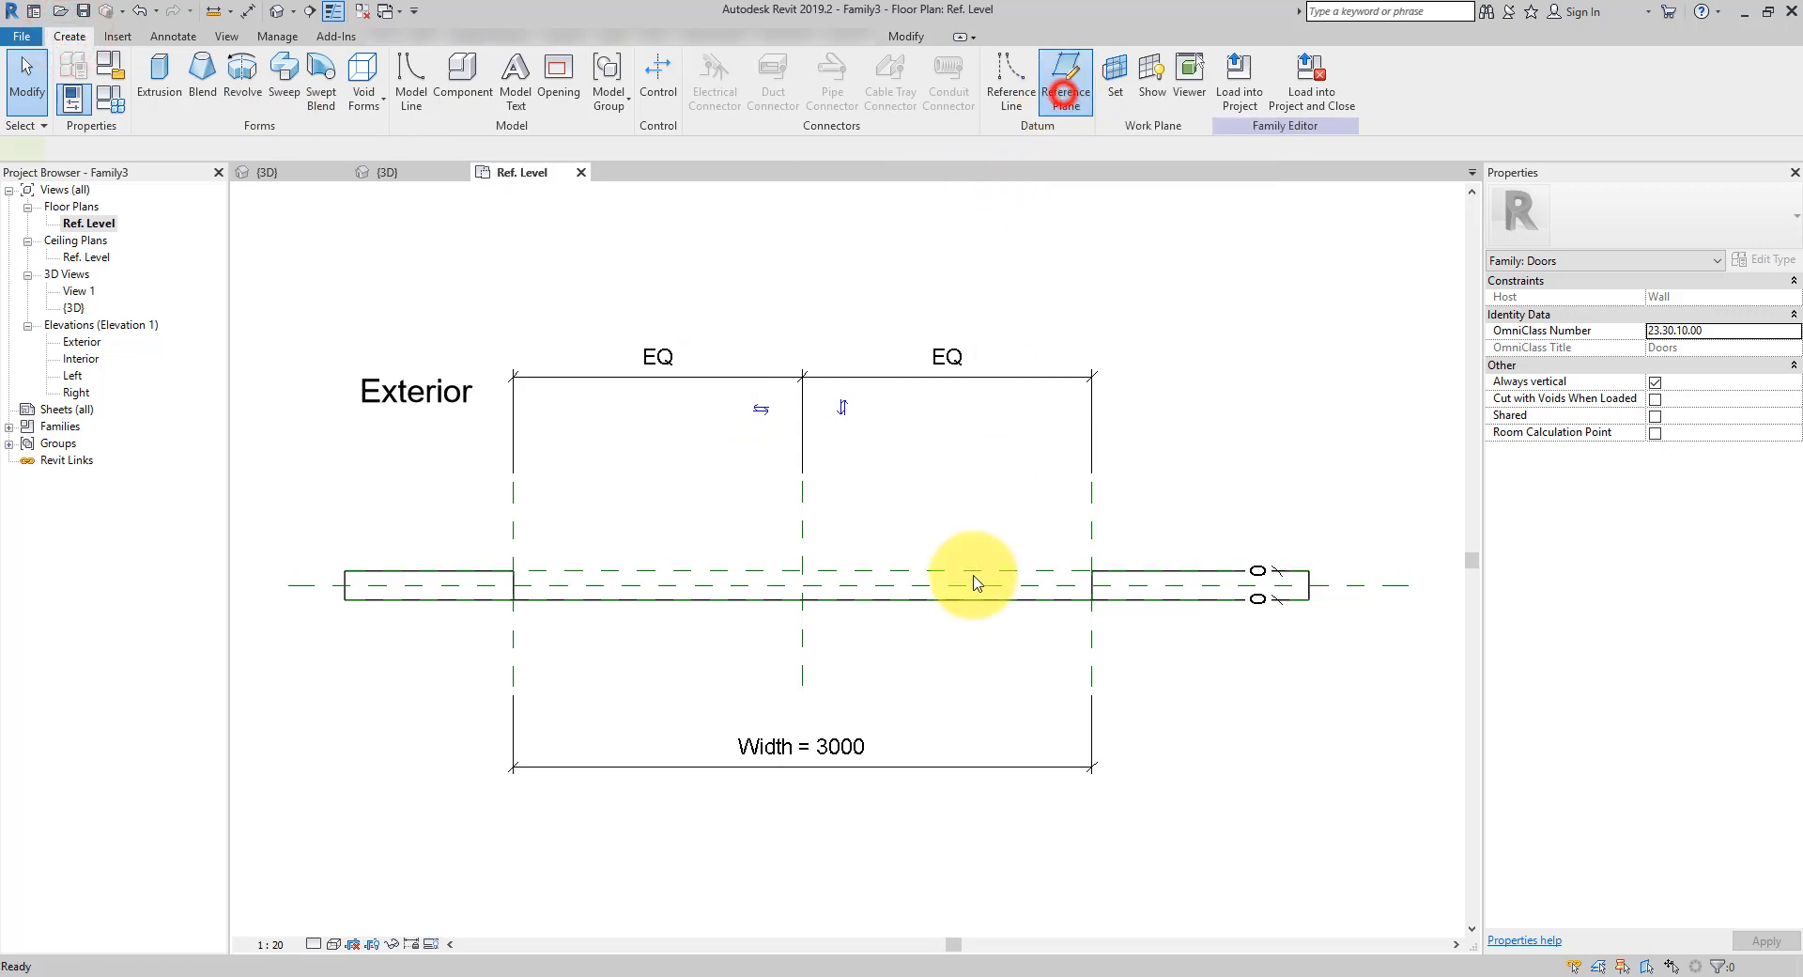
pyautogui.click(922, 511)
pyautogui.click(922, 680)
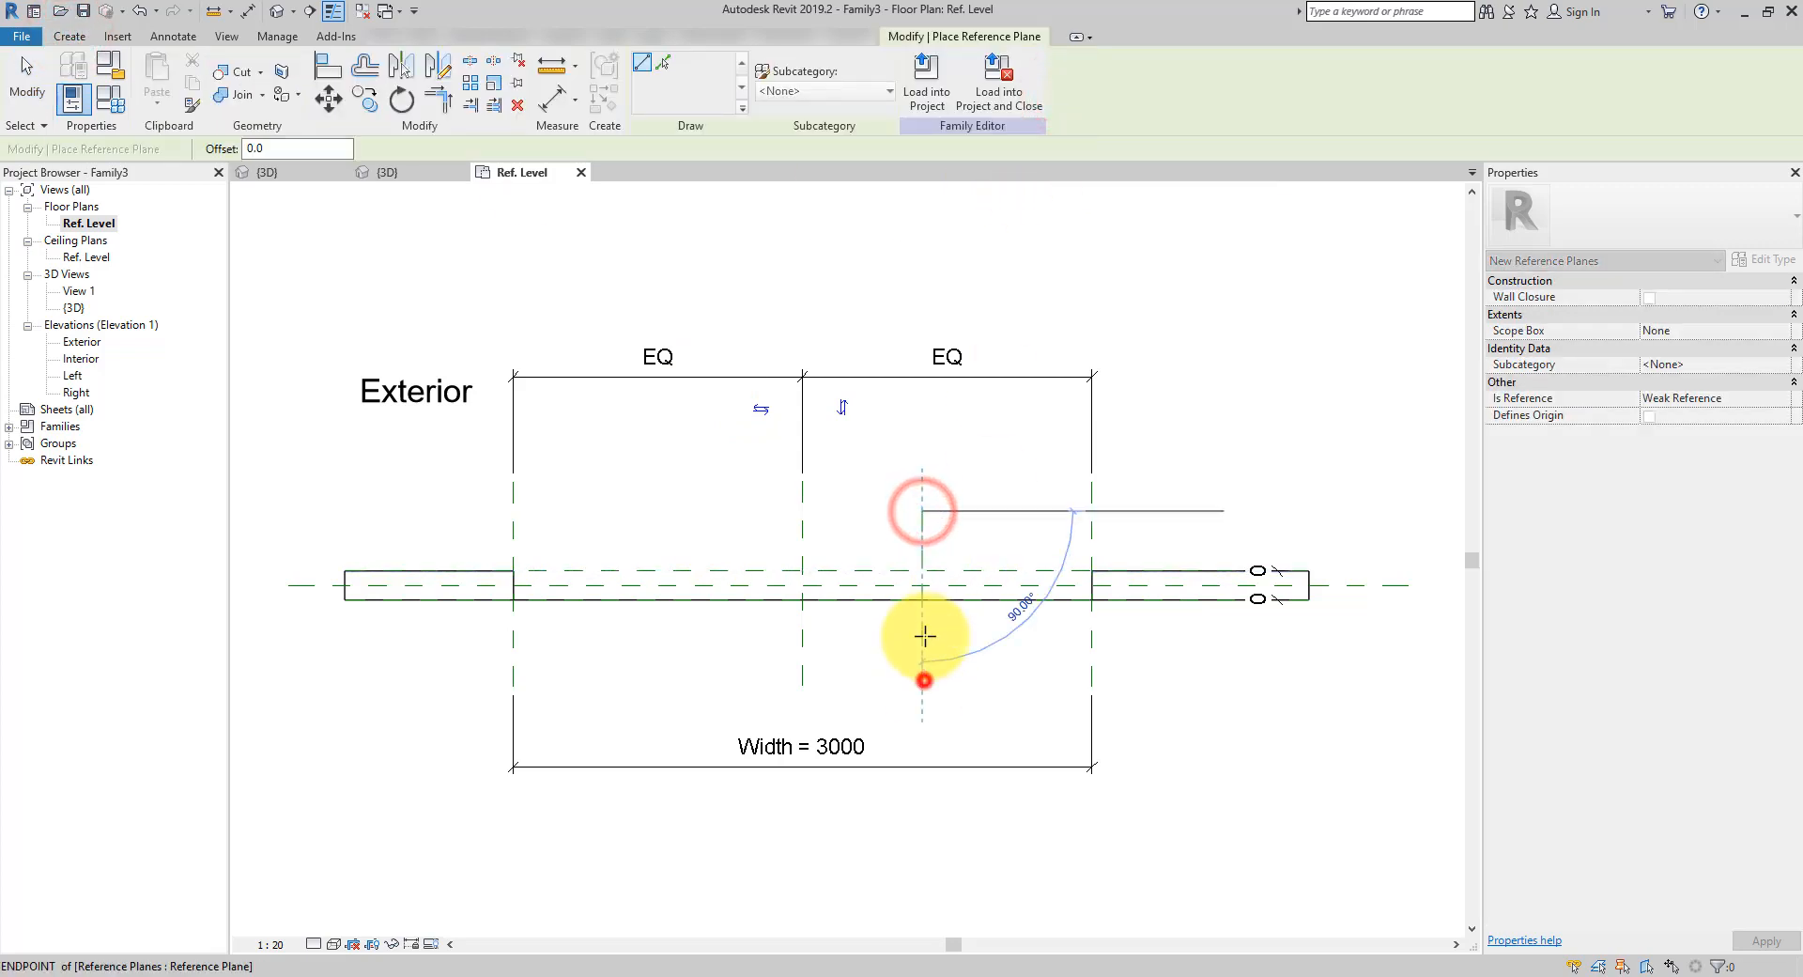
pyautogui.press('Escape')
pyautogui.press('Escape')
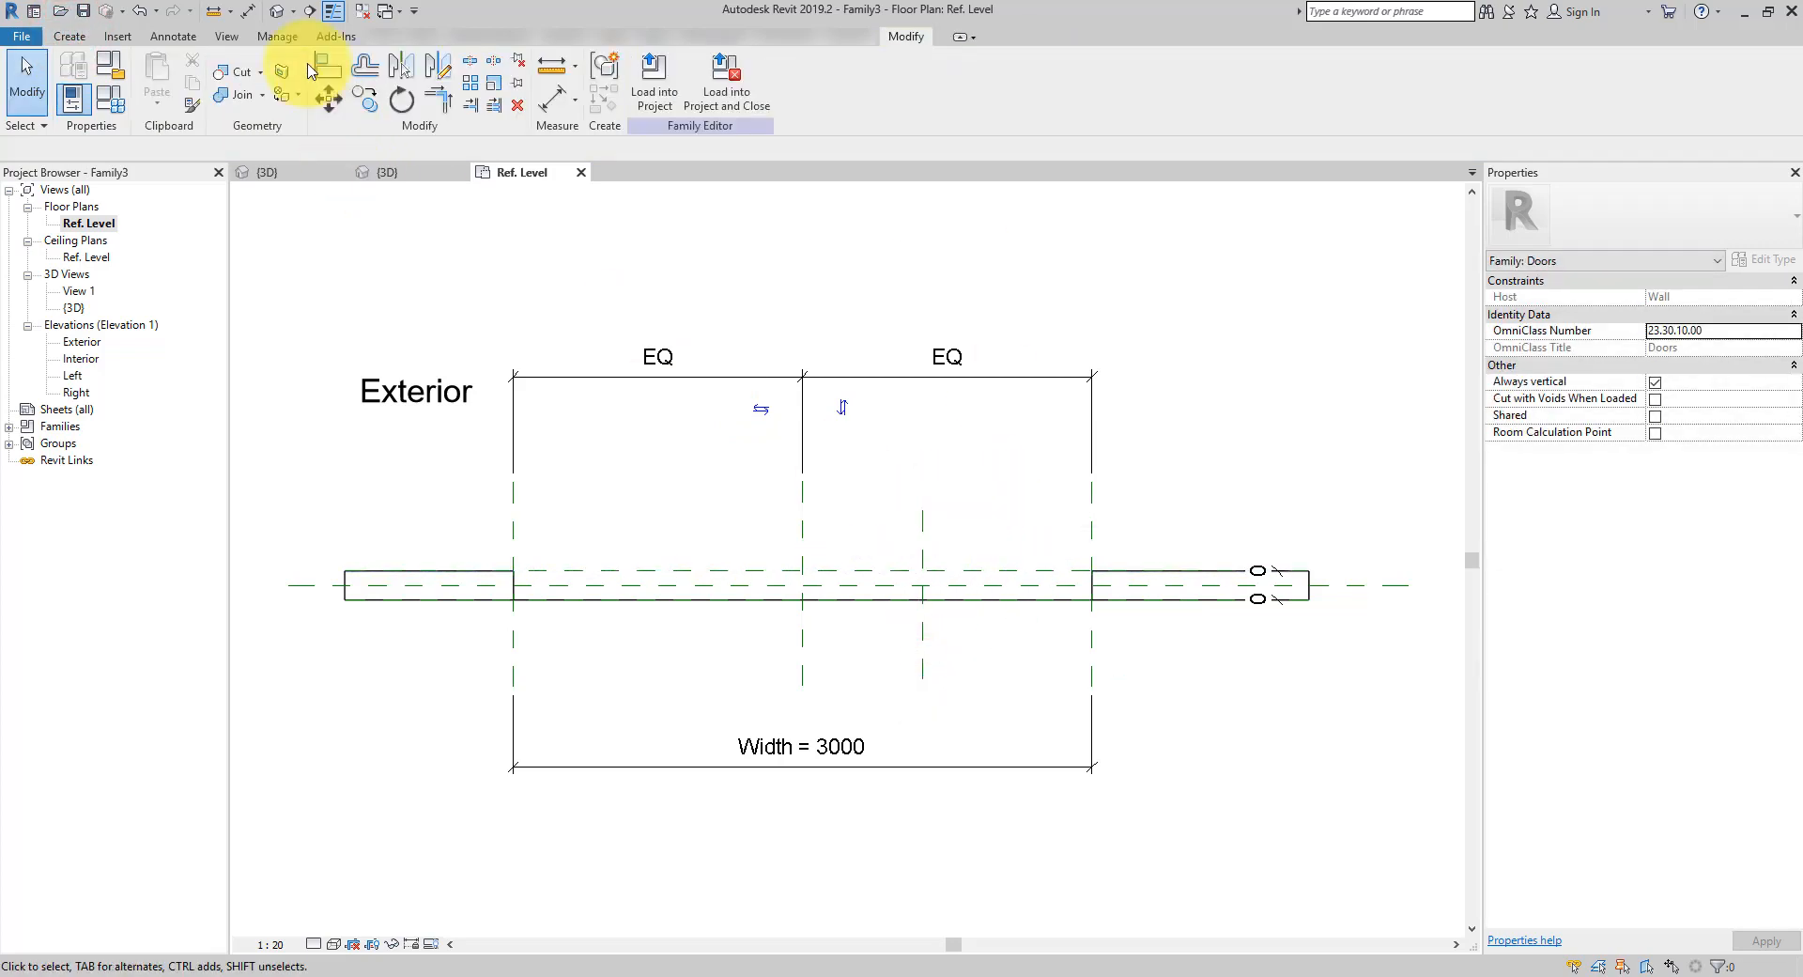
# Add an aligned dimension between the new reference plane and the opening's right-hand reference plane
pyautogui.click(248, 11)
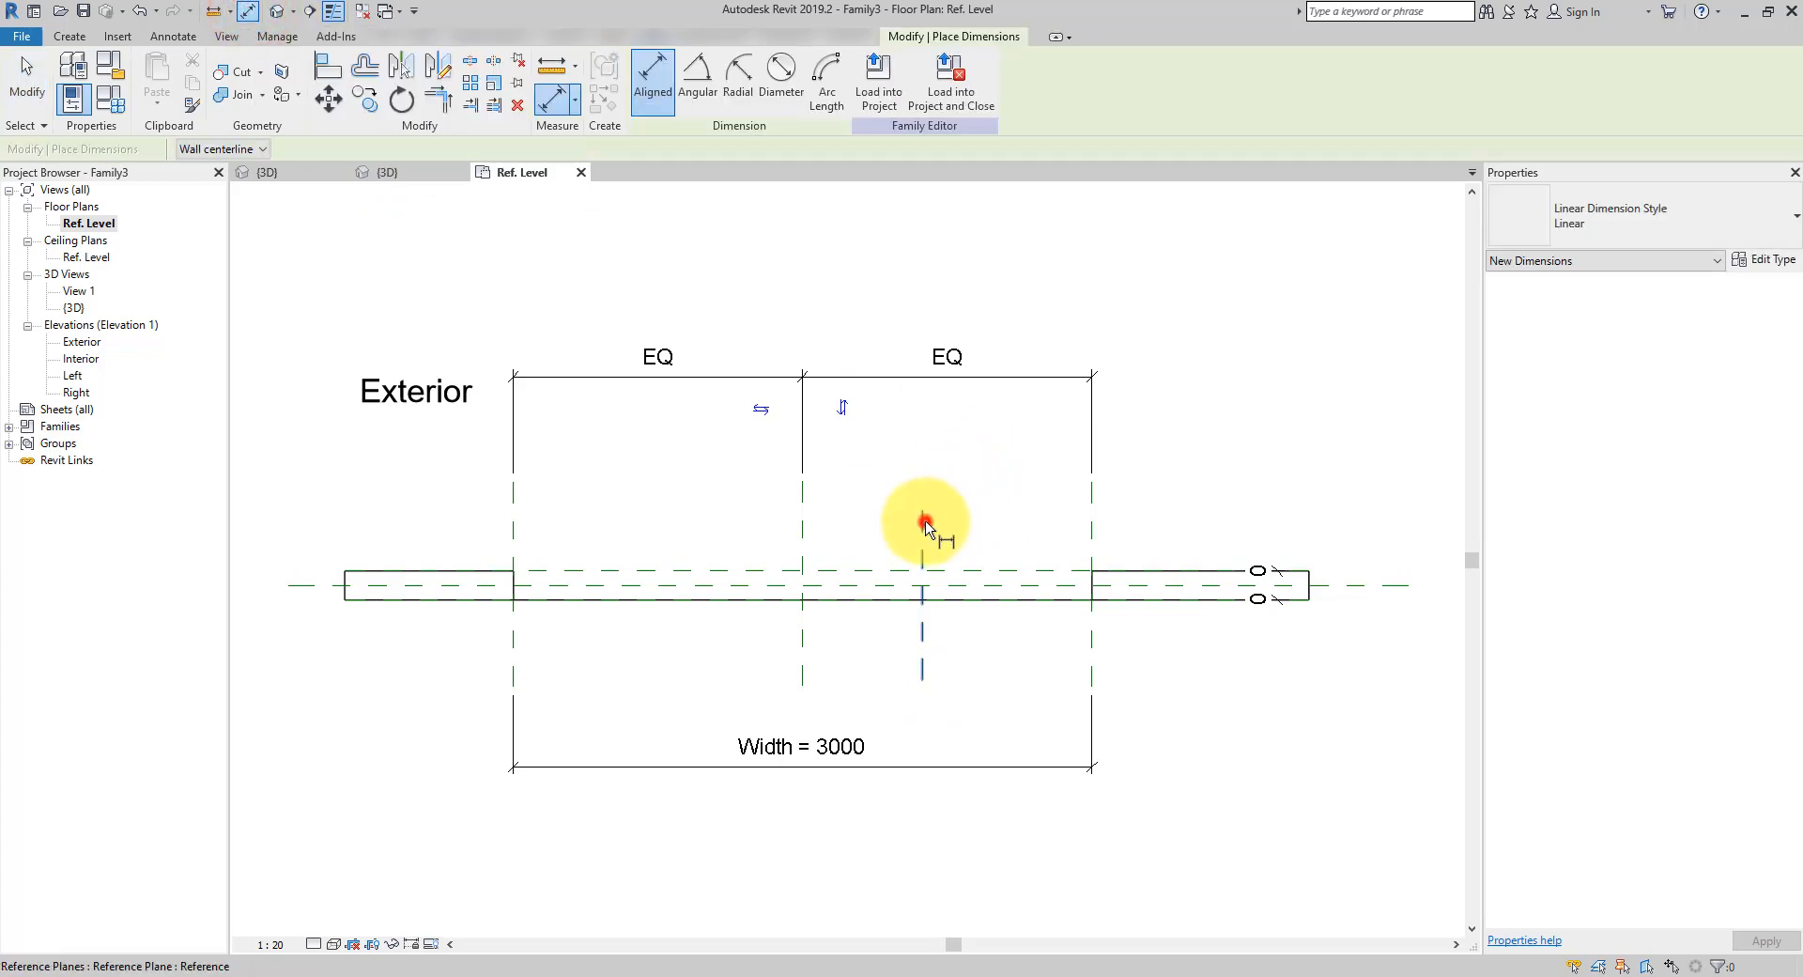
pyautogui.click(922, 526)
pyautogui.click(1091, 527)
pyautogui.click(1040, 526)
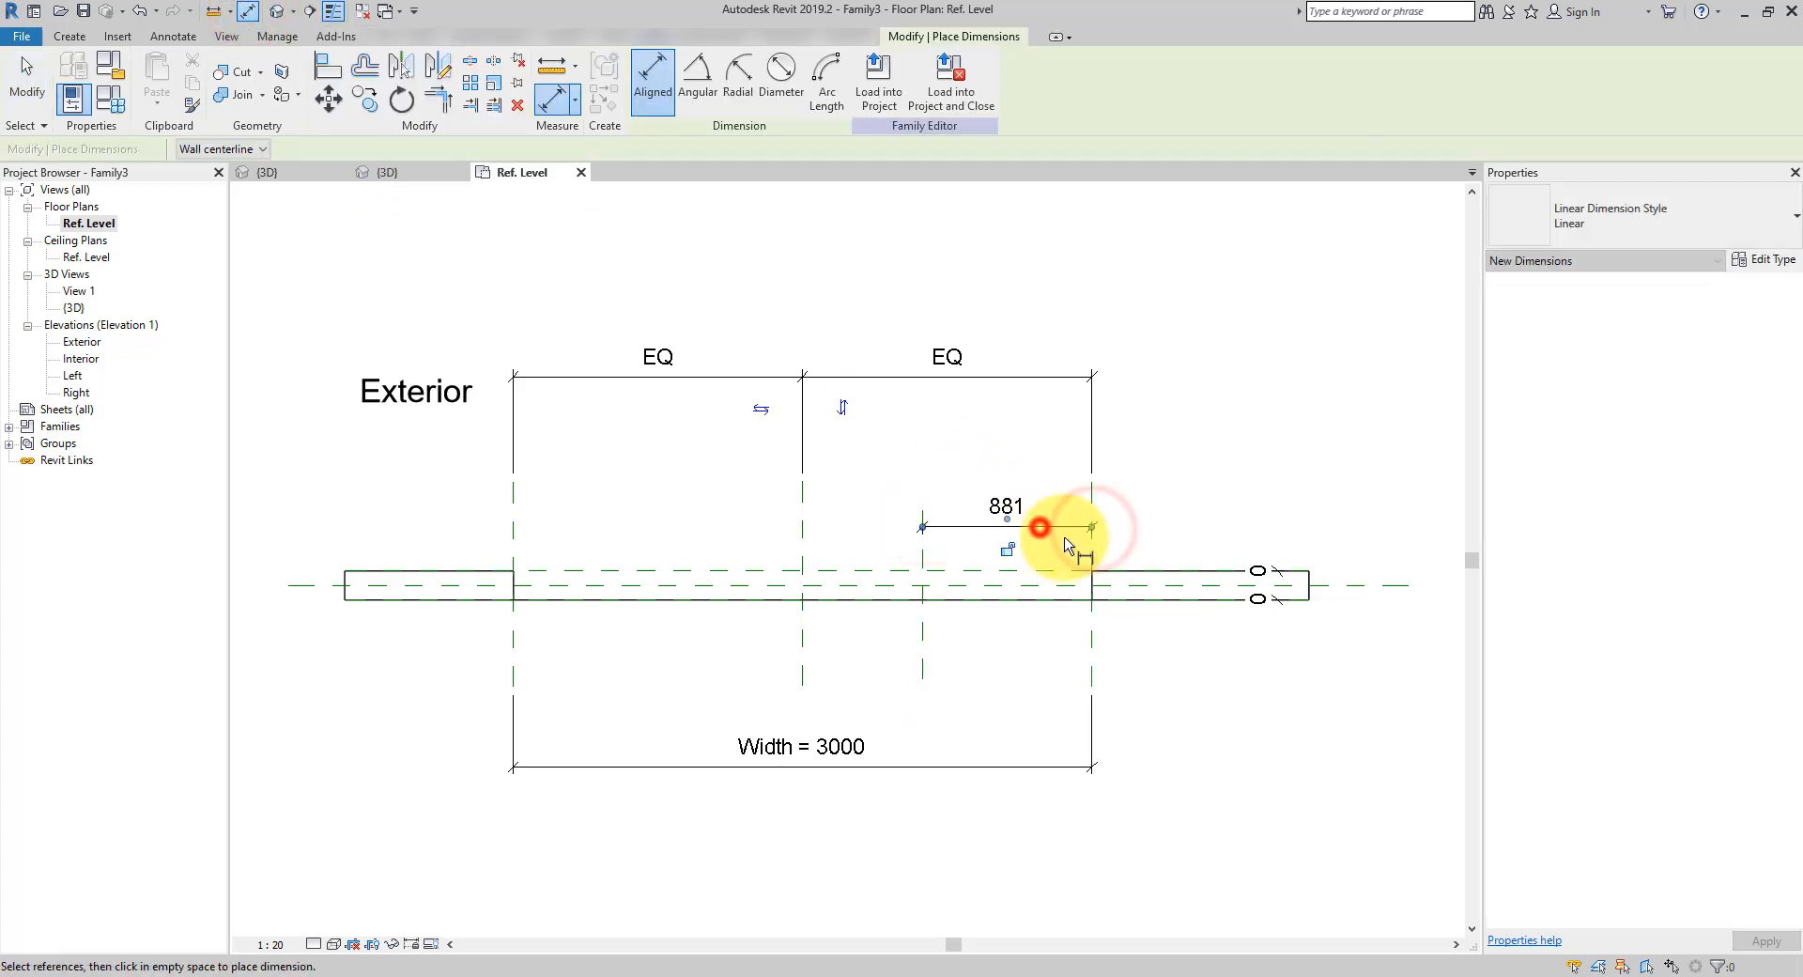
# Label the new reference-plane dimension with a new instance family parameter named PanelWidth
pyautogui.press('Escape')
pyautogui.press('Escape')
pyautogui.click(1028, 511)
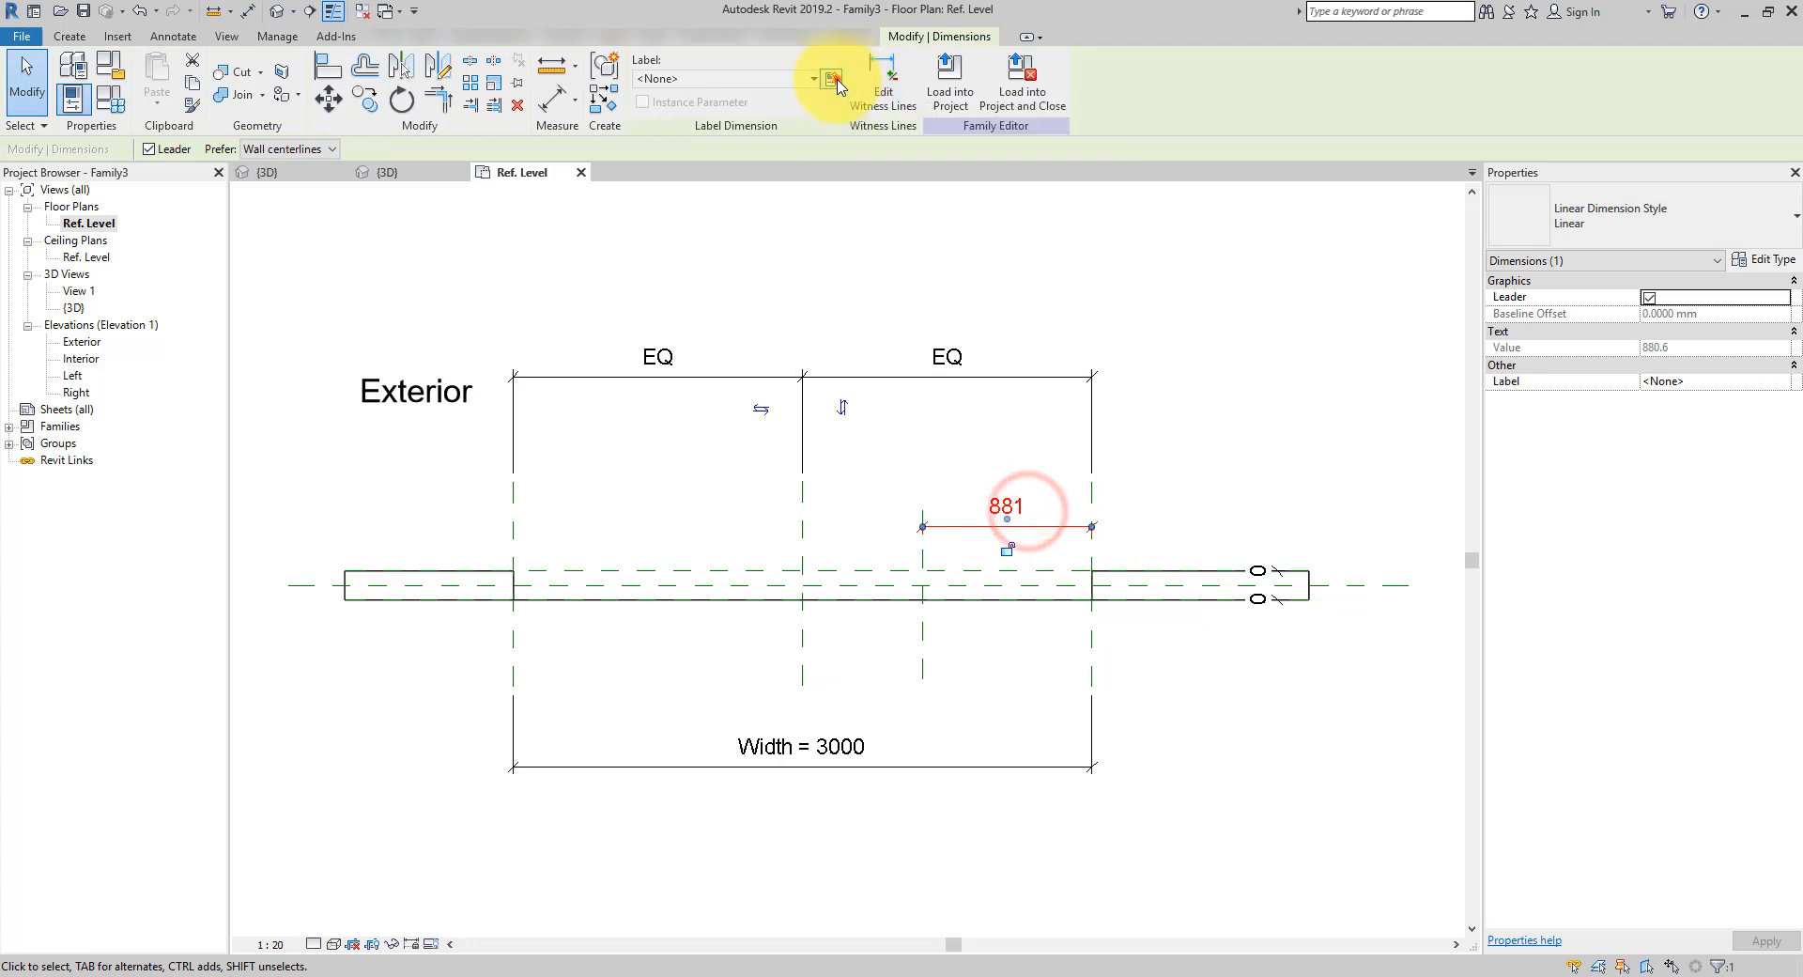
pyautogui.click(833, 81)
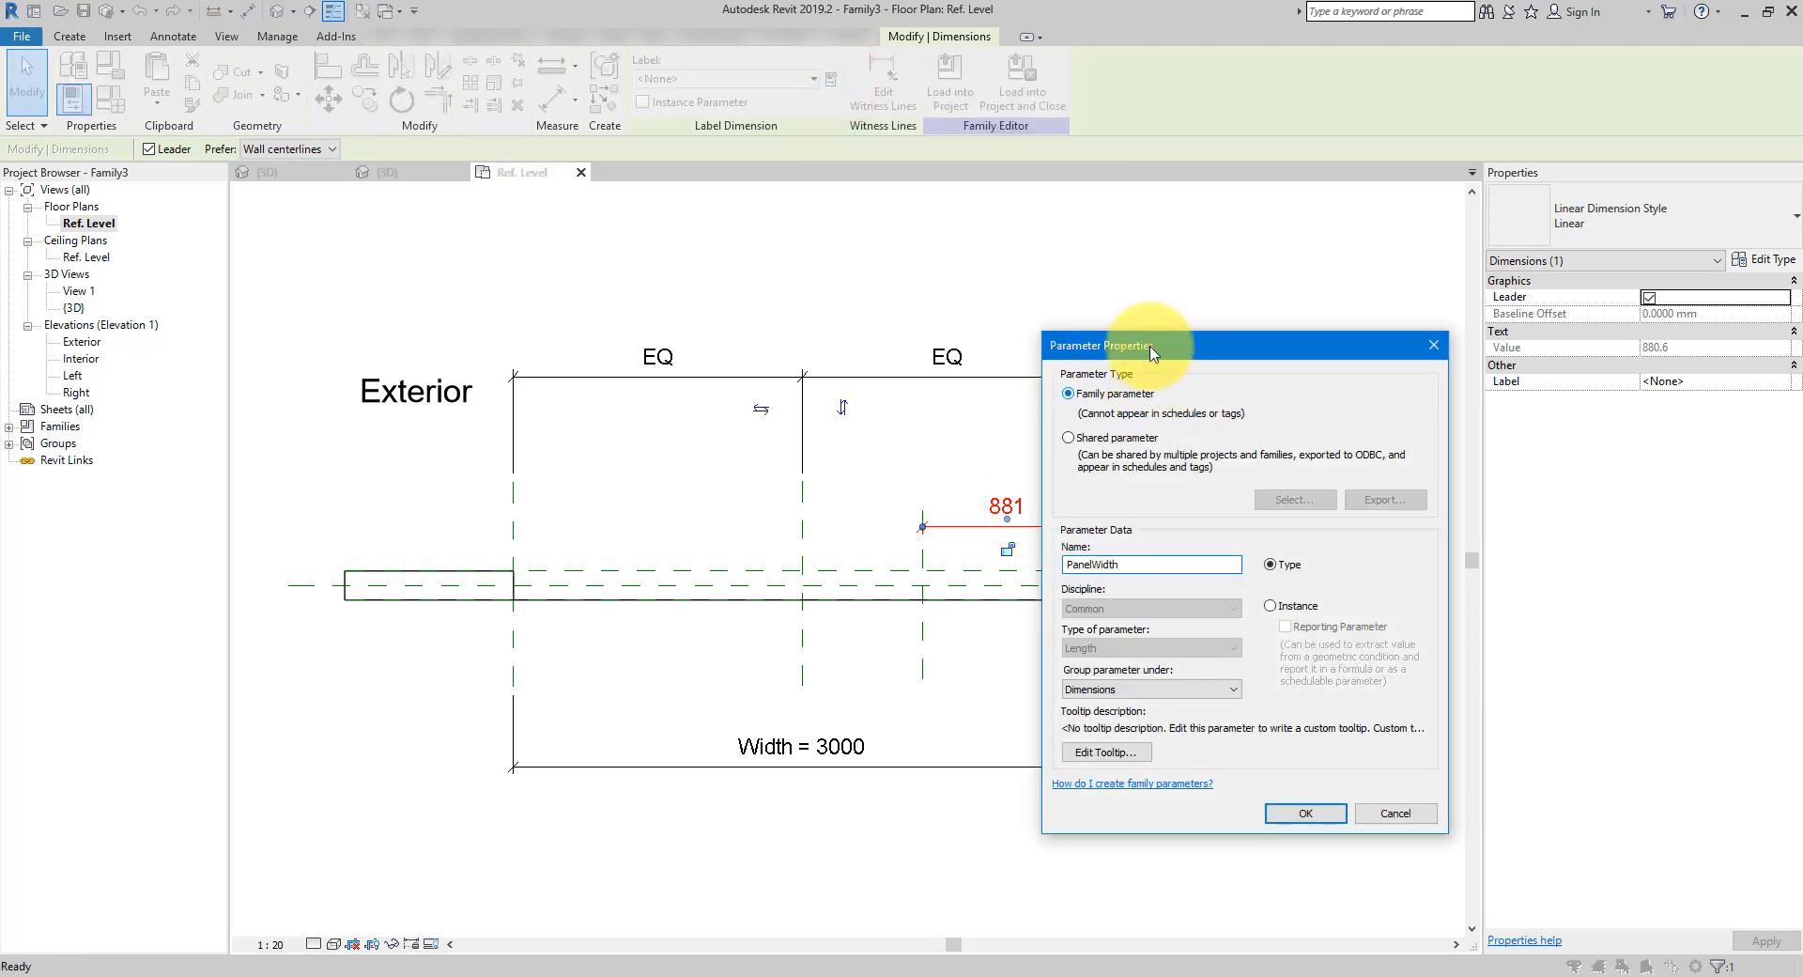
pyautogui.click(1270, 606)
pyautogui.click(1303, 813)
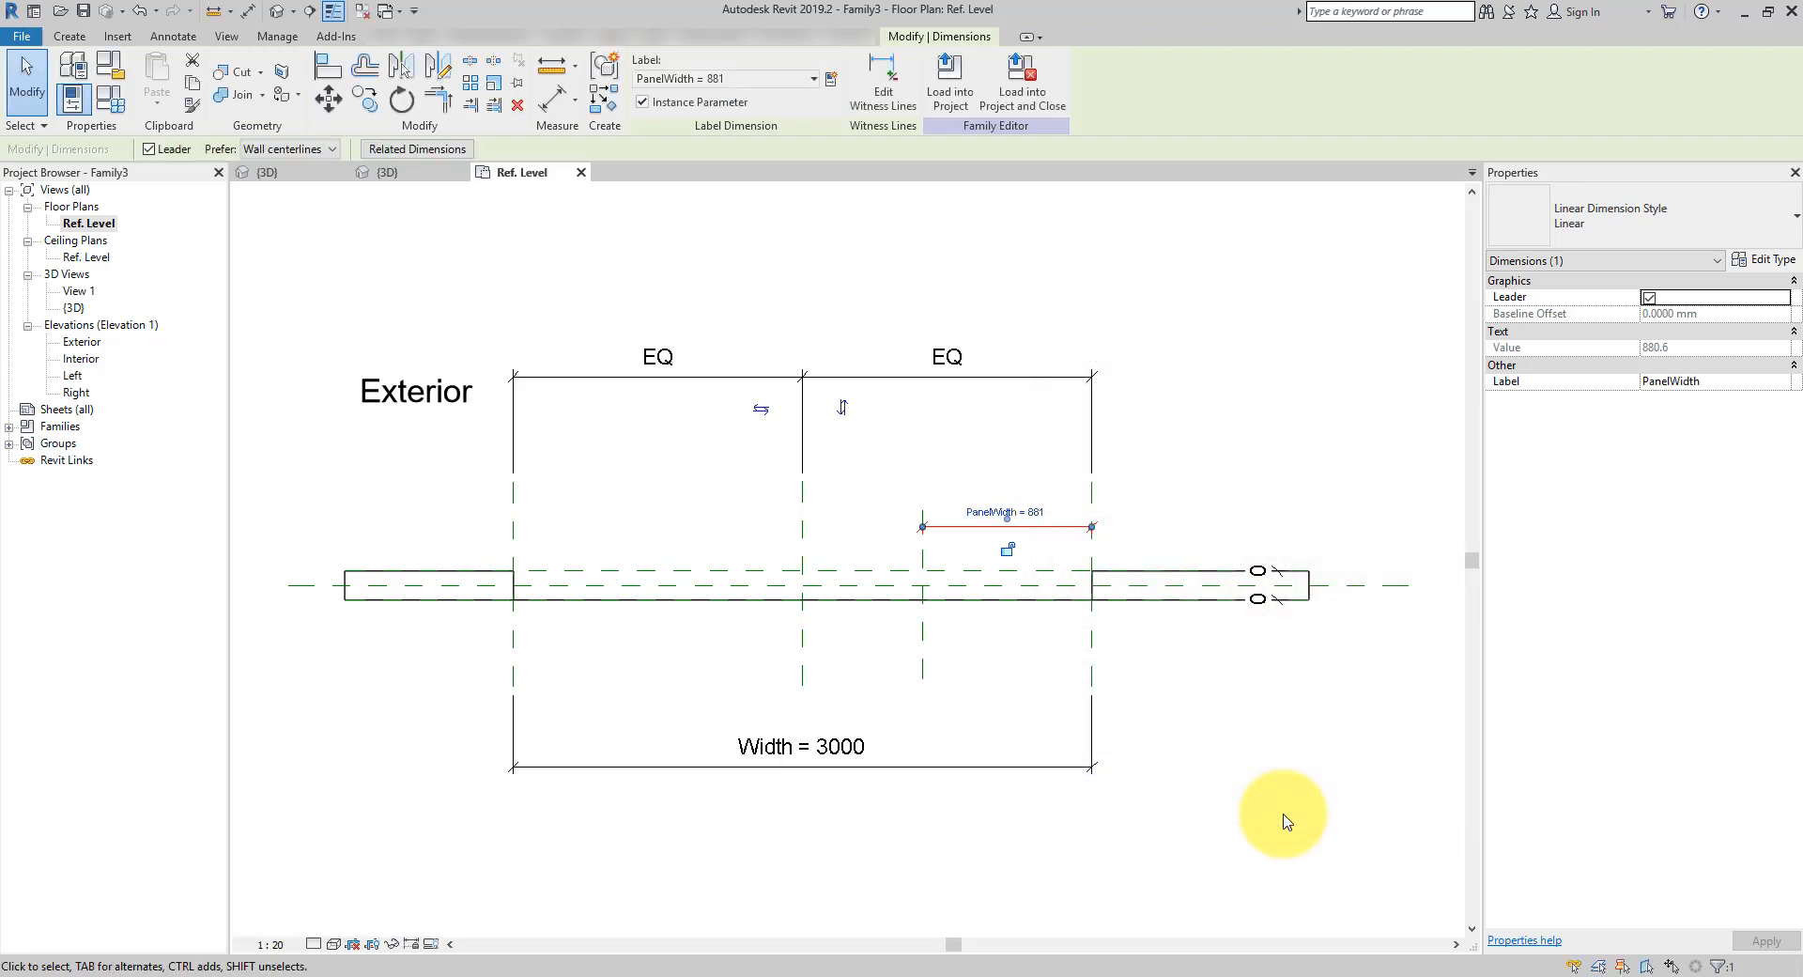
pyautogui.click(718, 504)
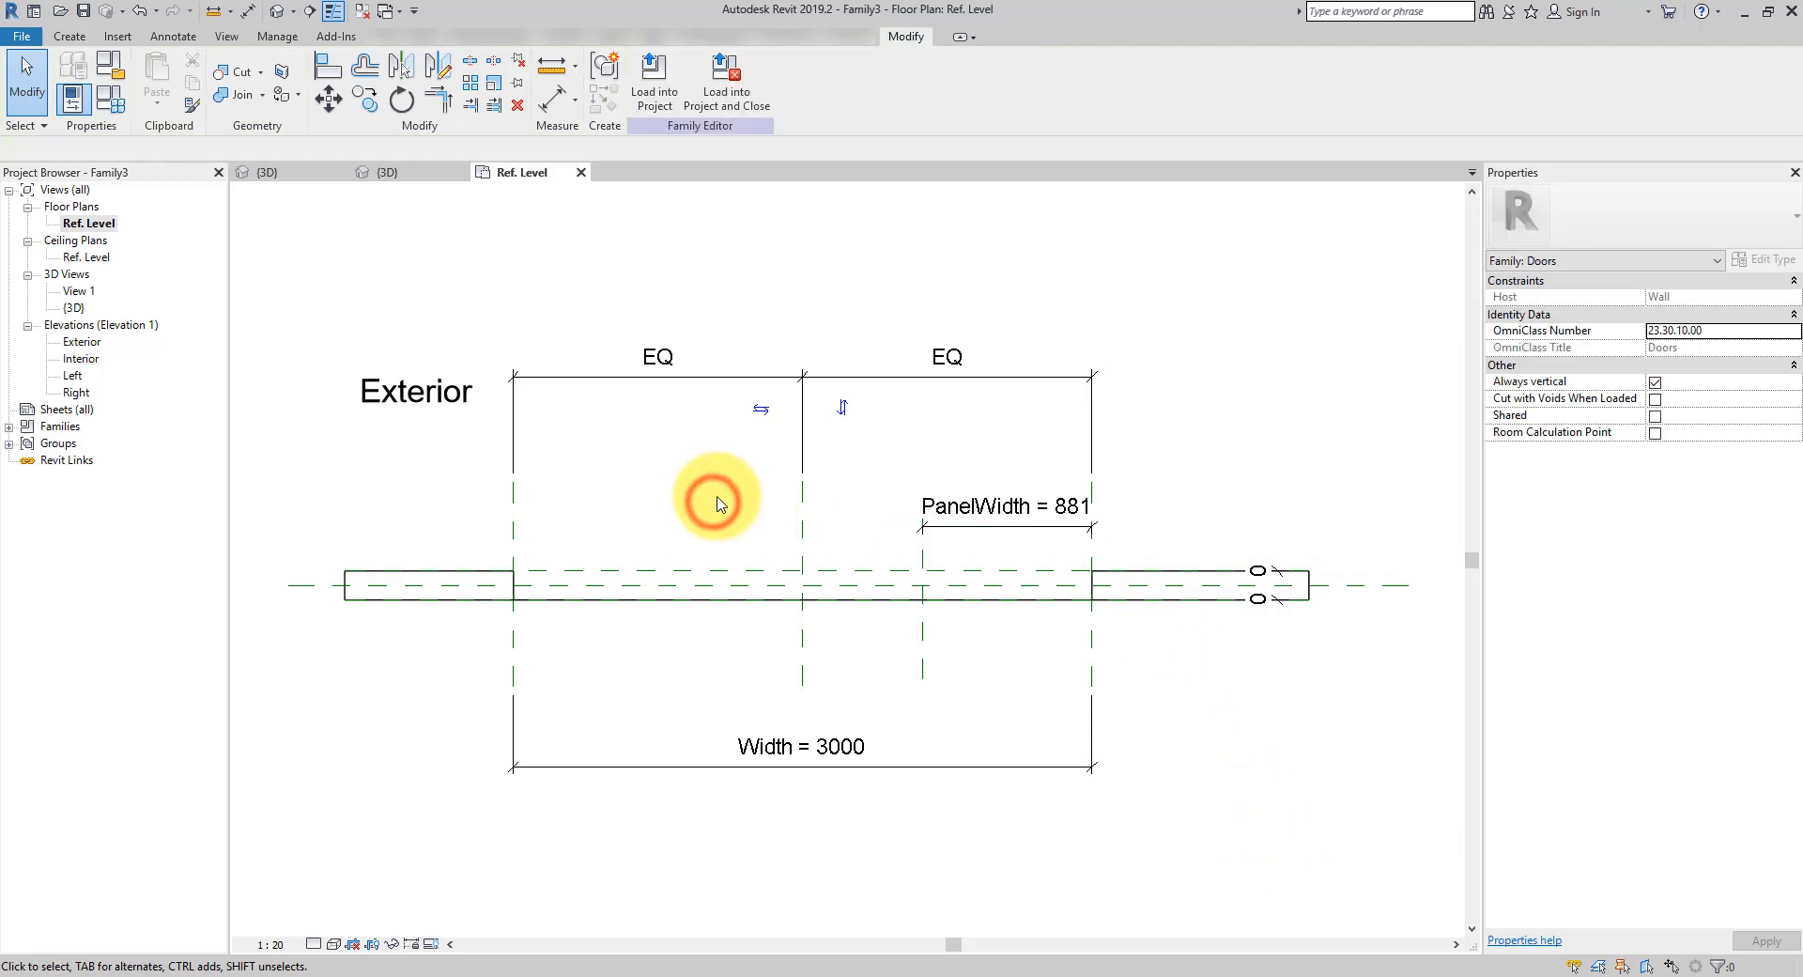
# Place one Panel1 component just below the wall opening, near the opening's left-hand reference plane
pyautogui.click(70, 36)
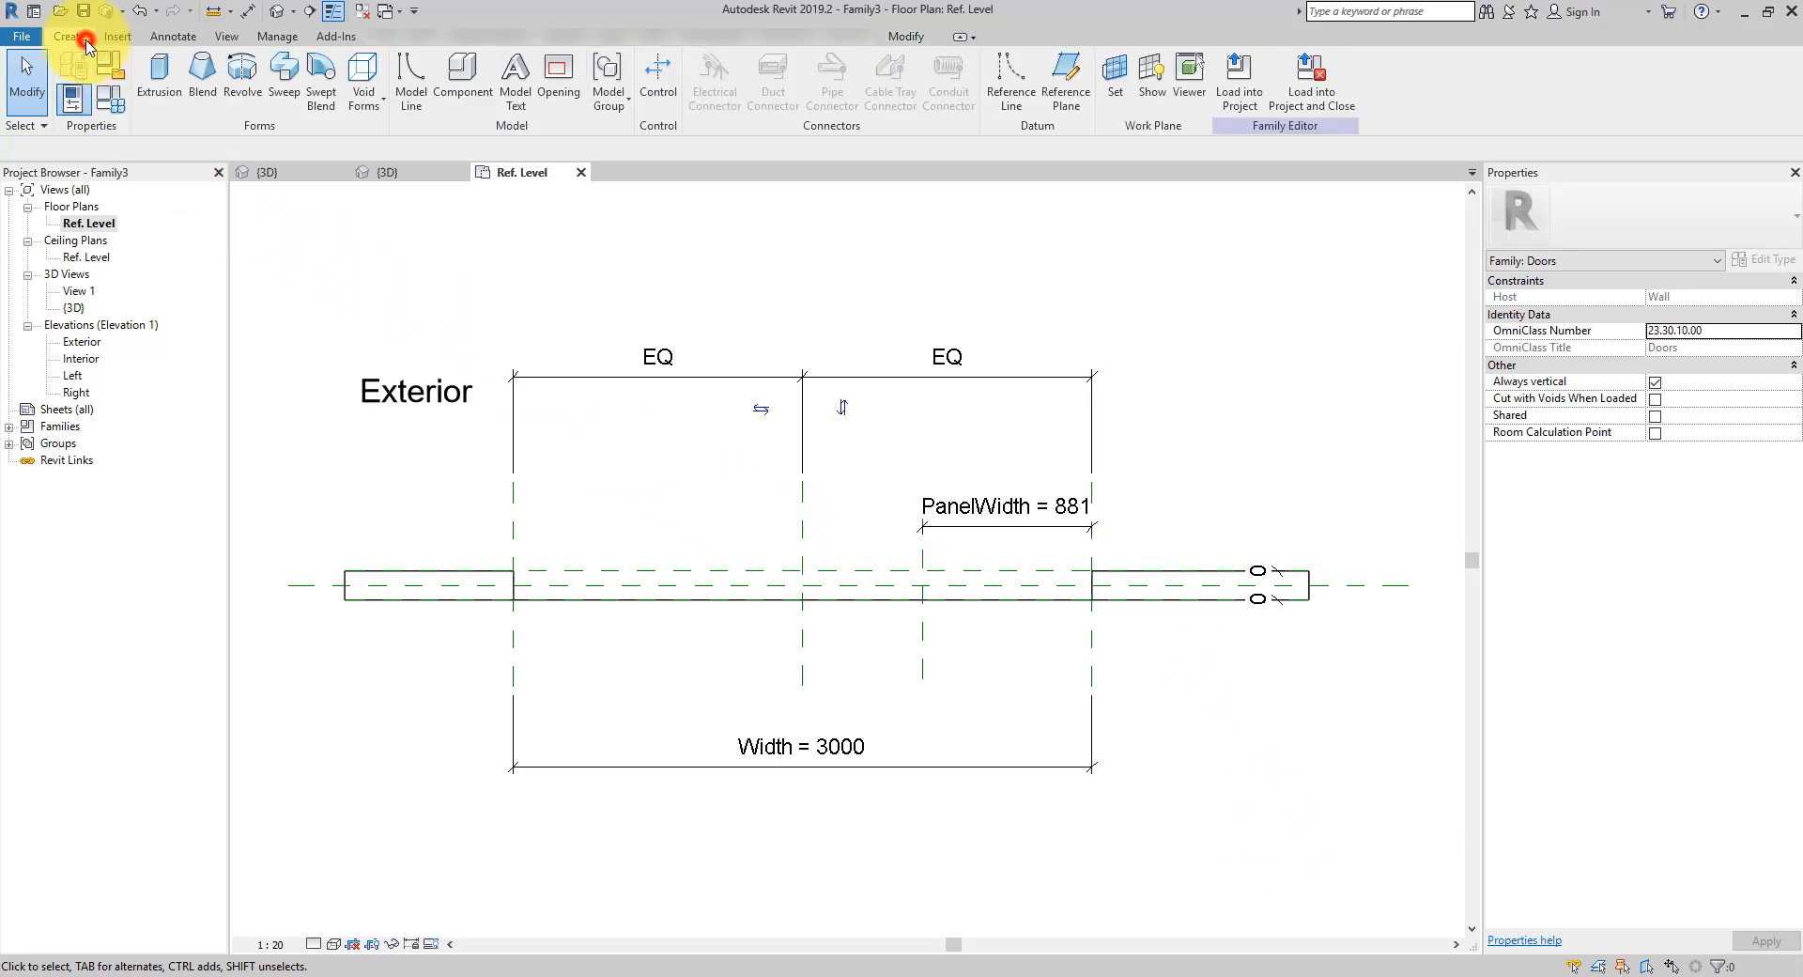
pyautogui.click(463, 94)
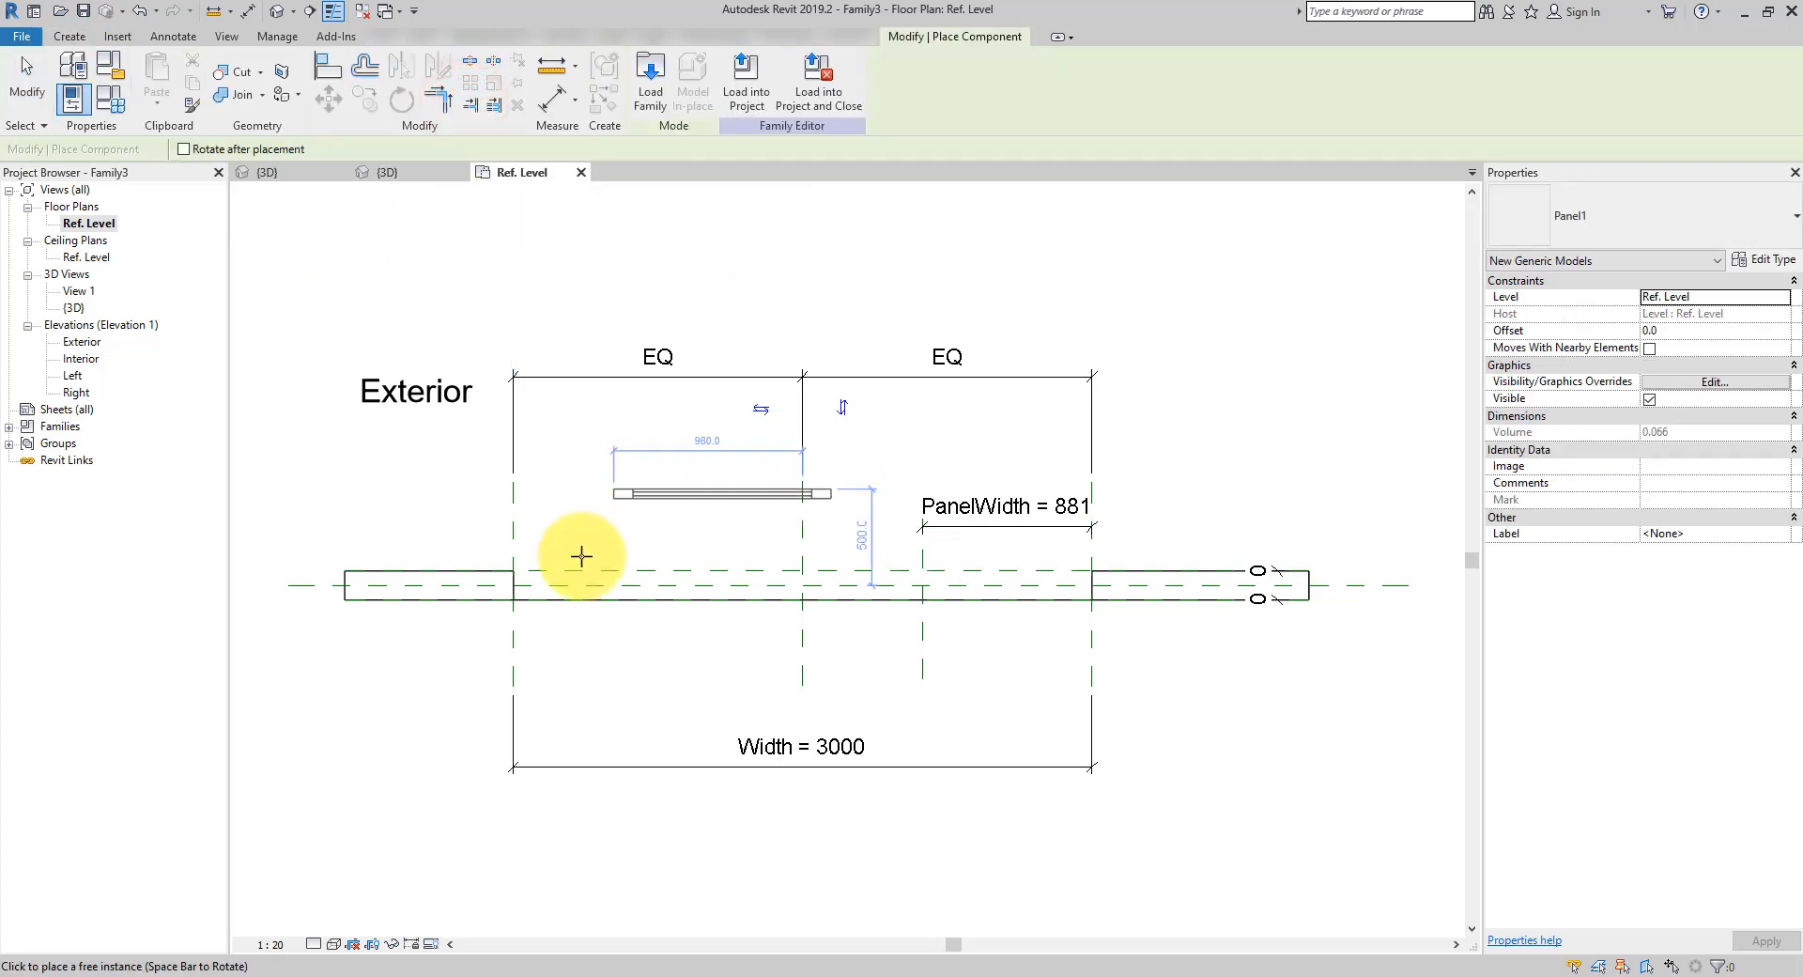
pyautogui.scroll(4, 536, 622)
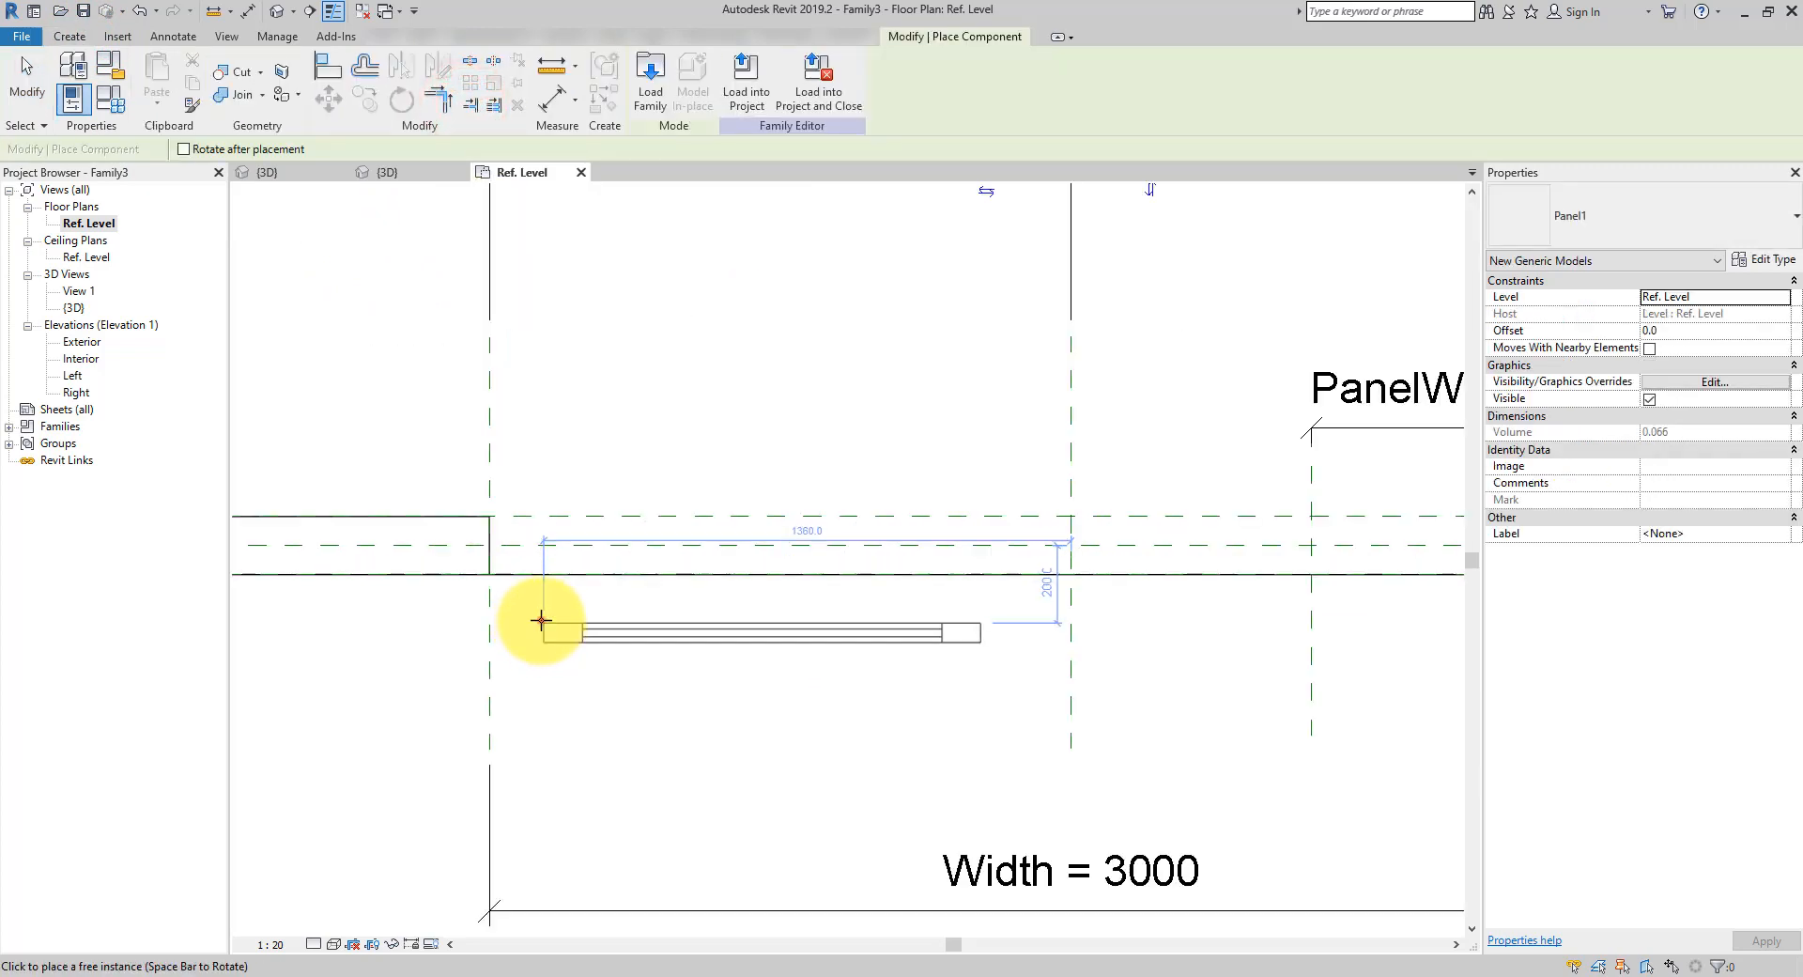
pyautogui.click(538, 622)
pyautogui.press('Escape')
# Align the panel's Center (Front/Back) reference to the wall centreline and lock the alignment
pyautogui.click(340, 70)
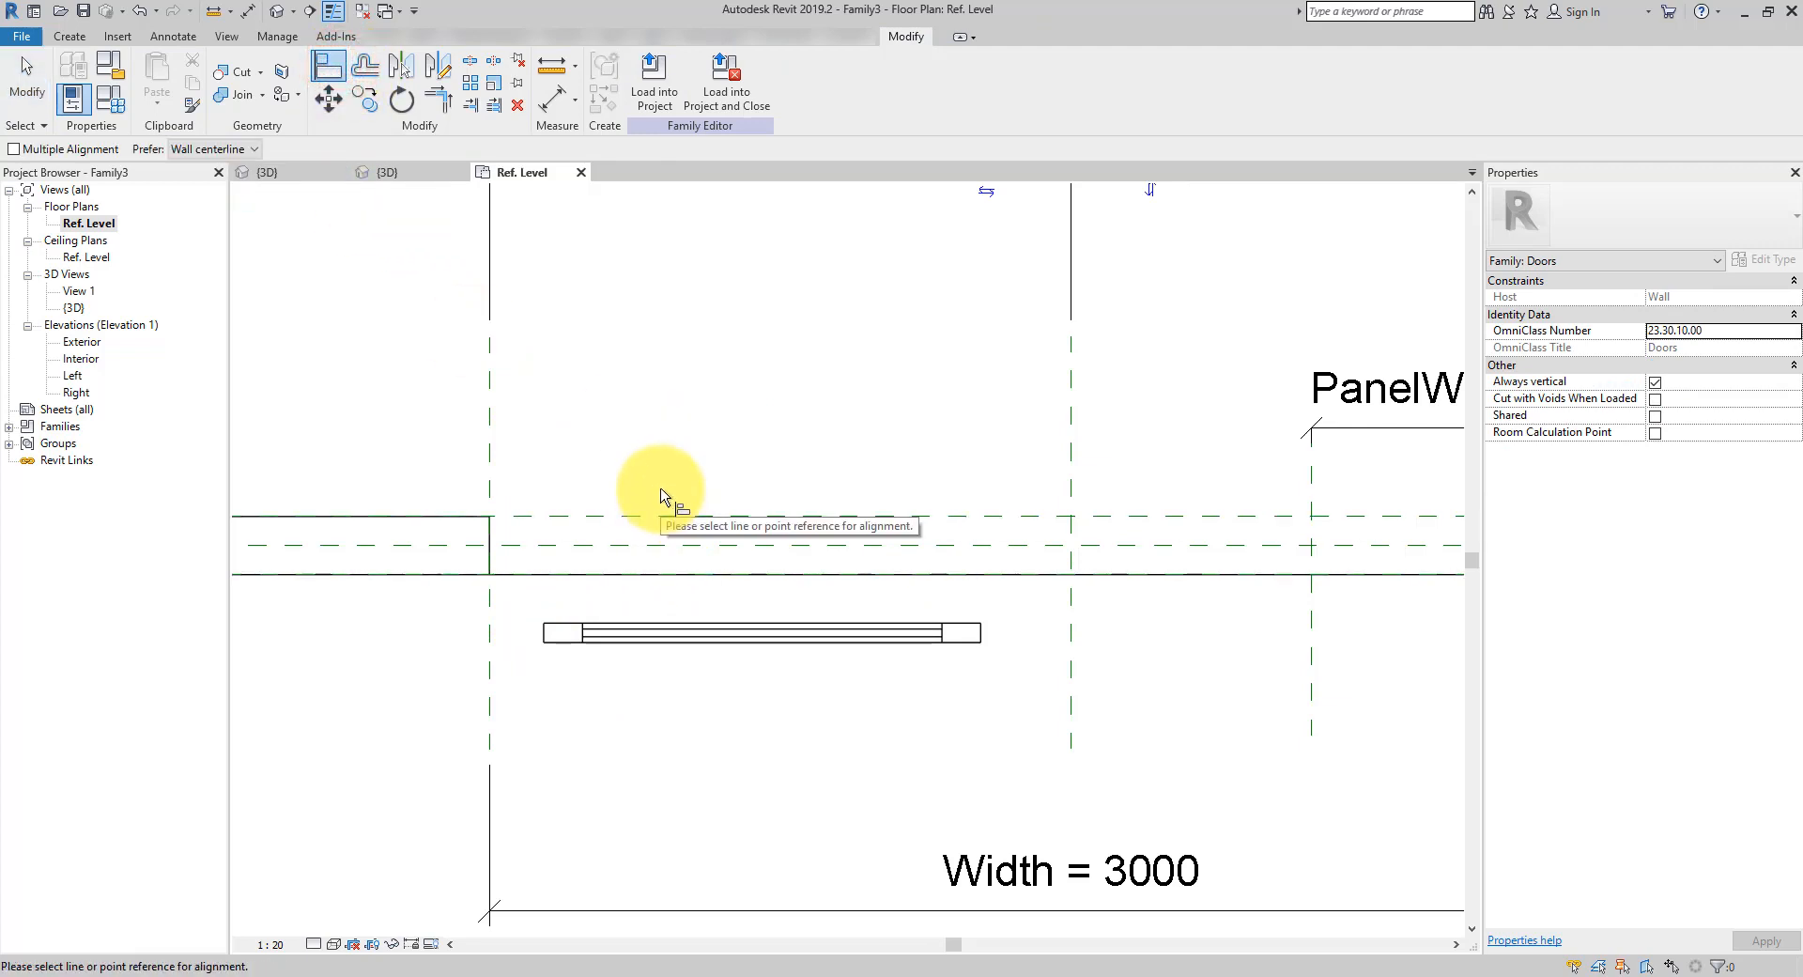
pyautogui.press('Tab')
pyautogui.click(674, 554)
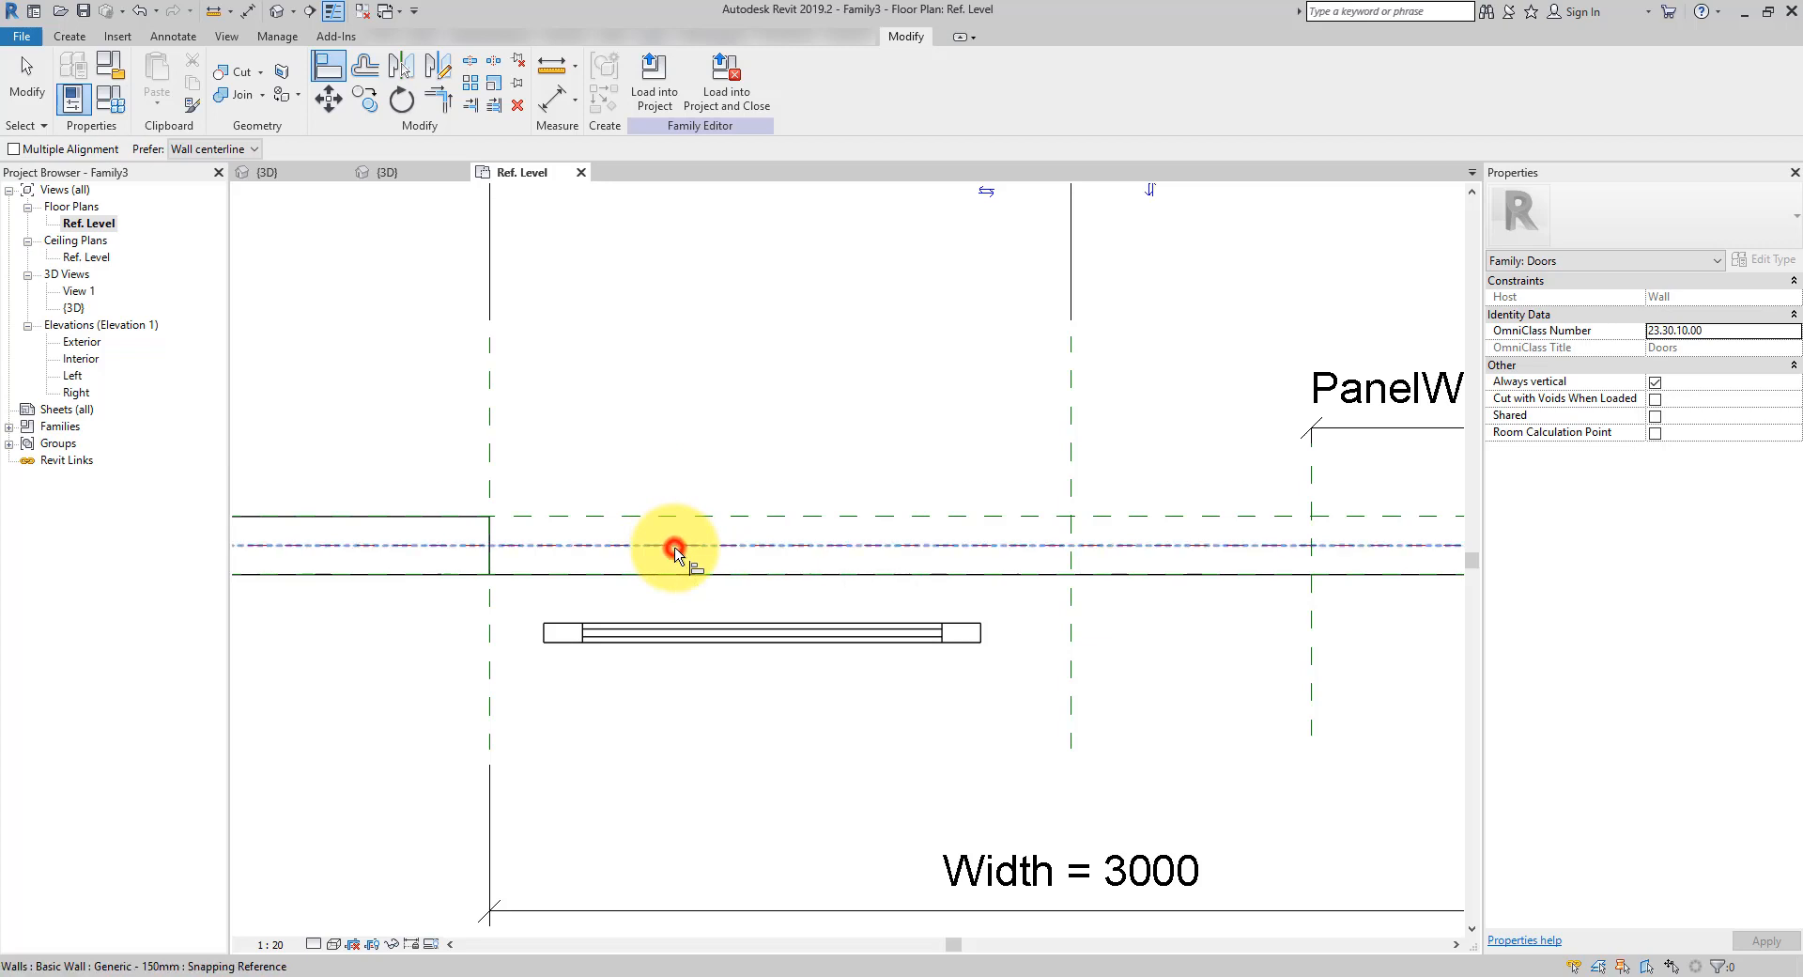
pyautogui.click(557, 626)
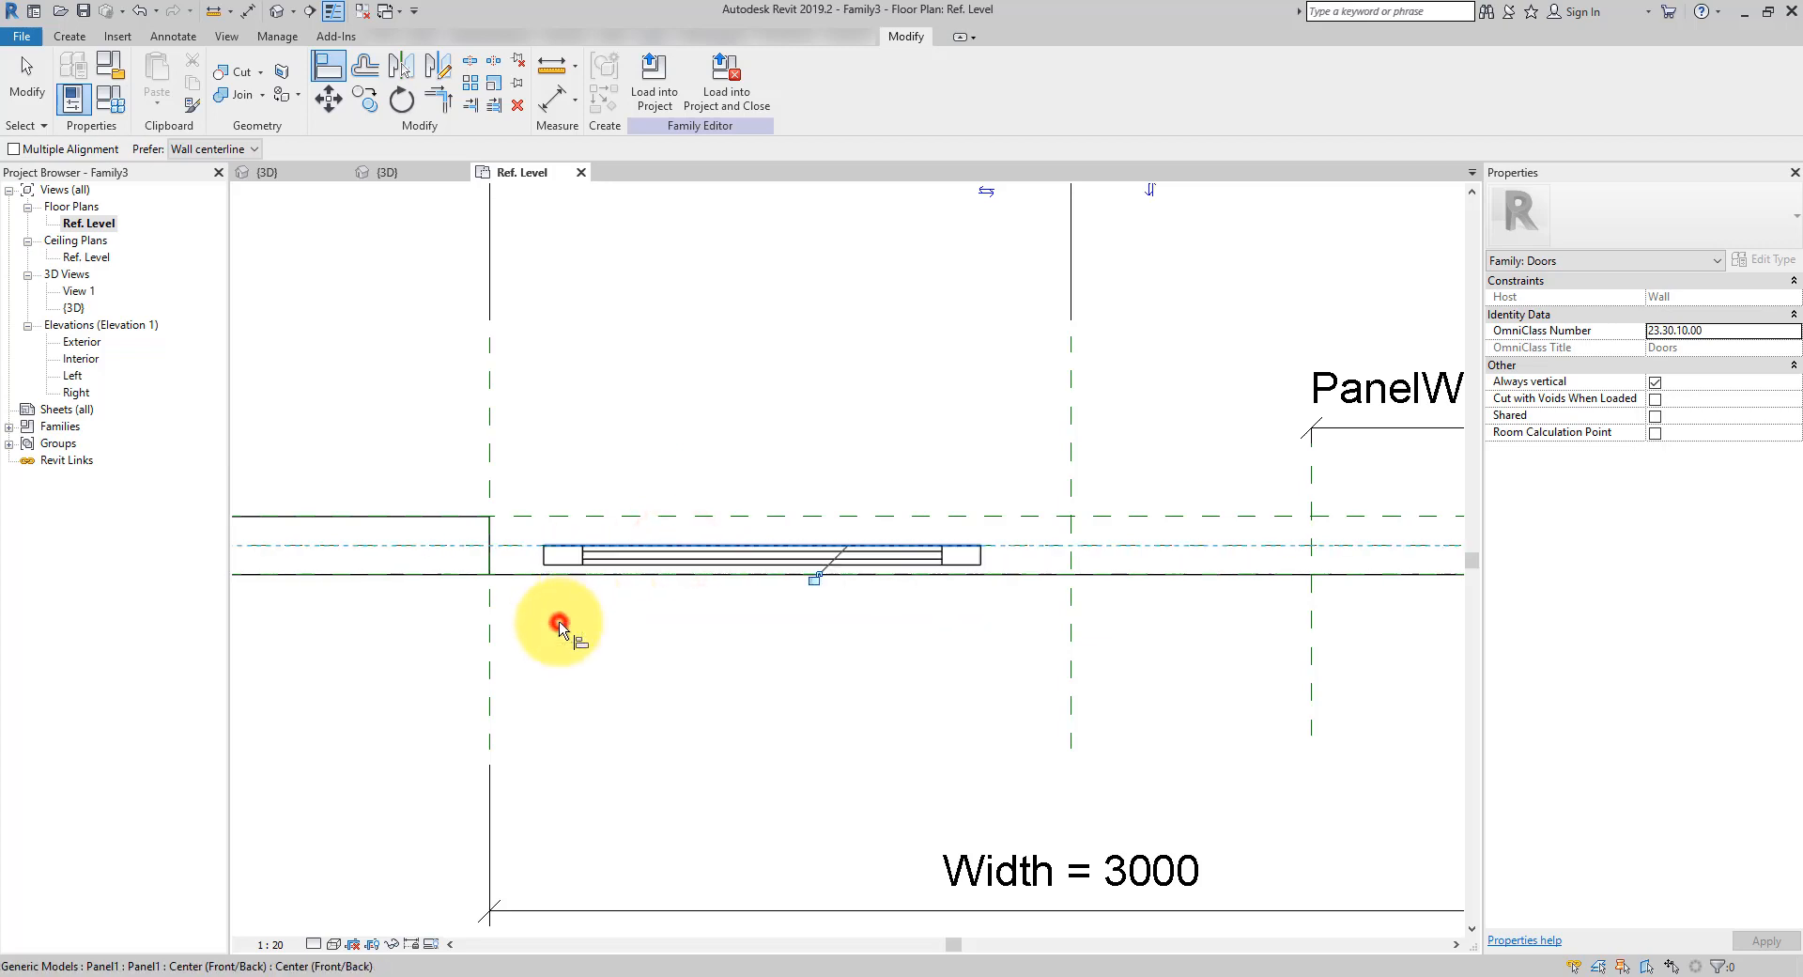
pyautogui.click(814, 577)
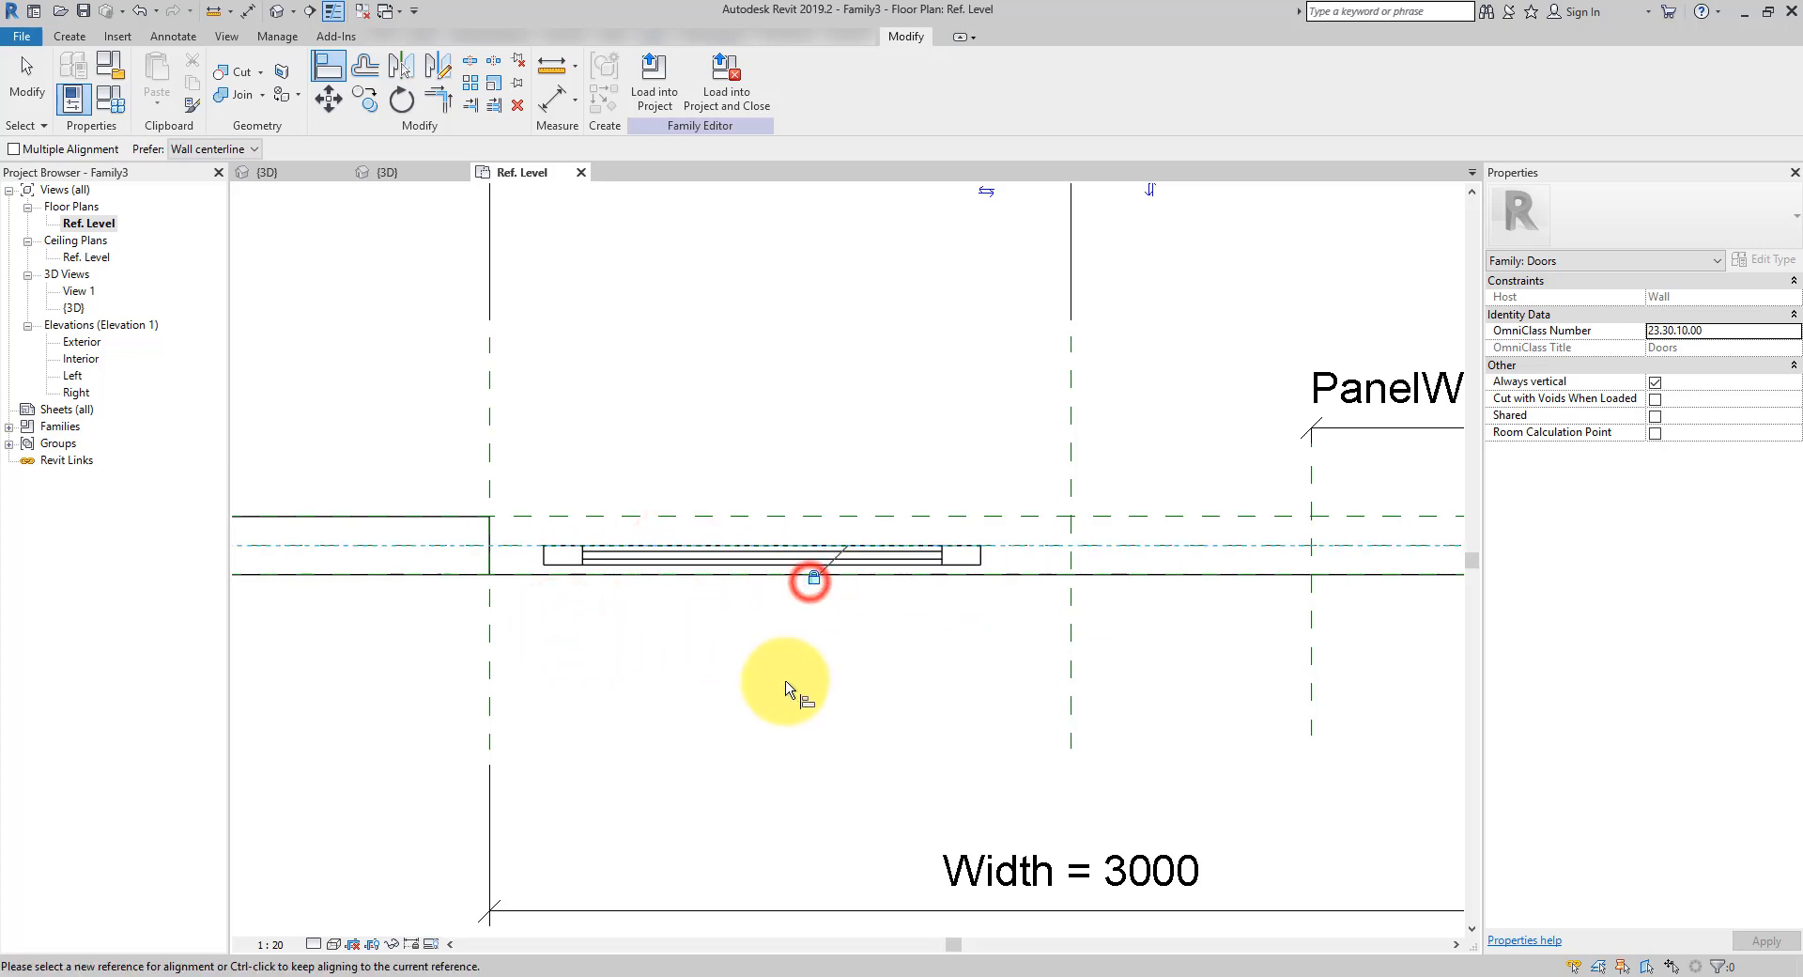
# Align the panel's left end to the opening's left-hand reference plane and lock the alignment
pyautogui.click(488, 423)
pyautogui.click(543, 558)
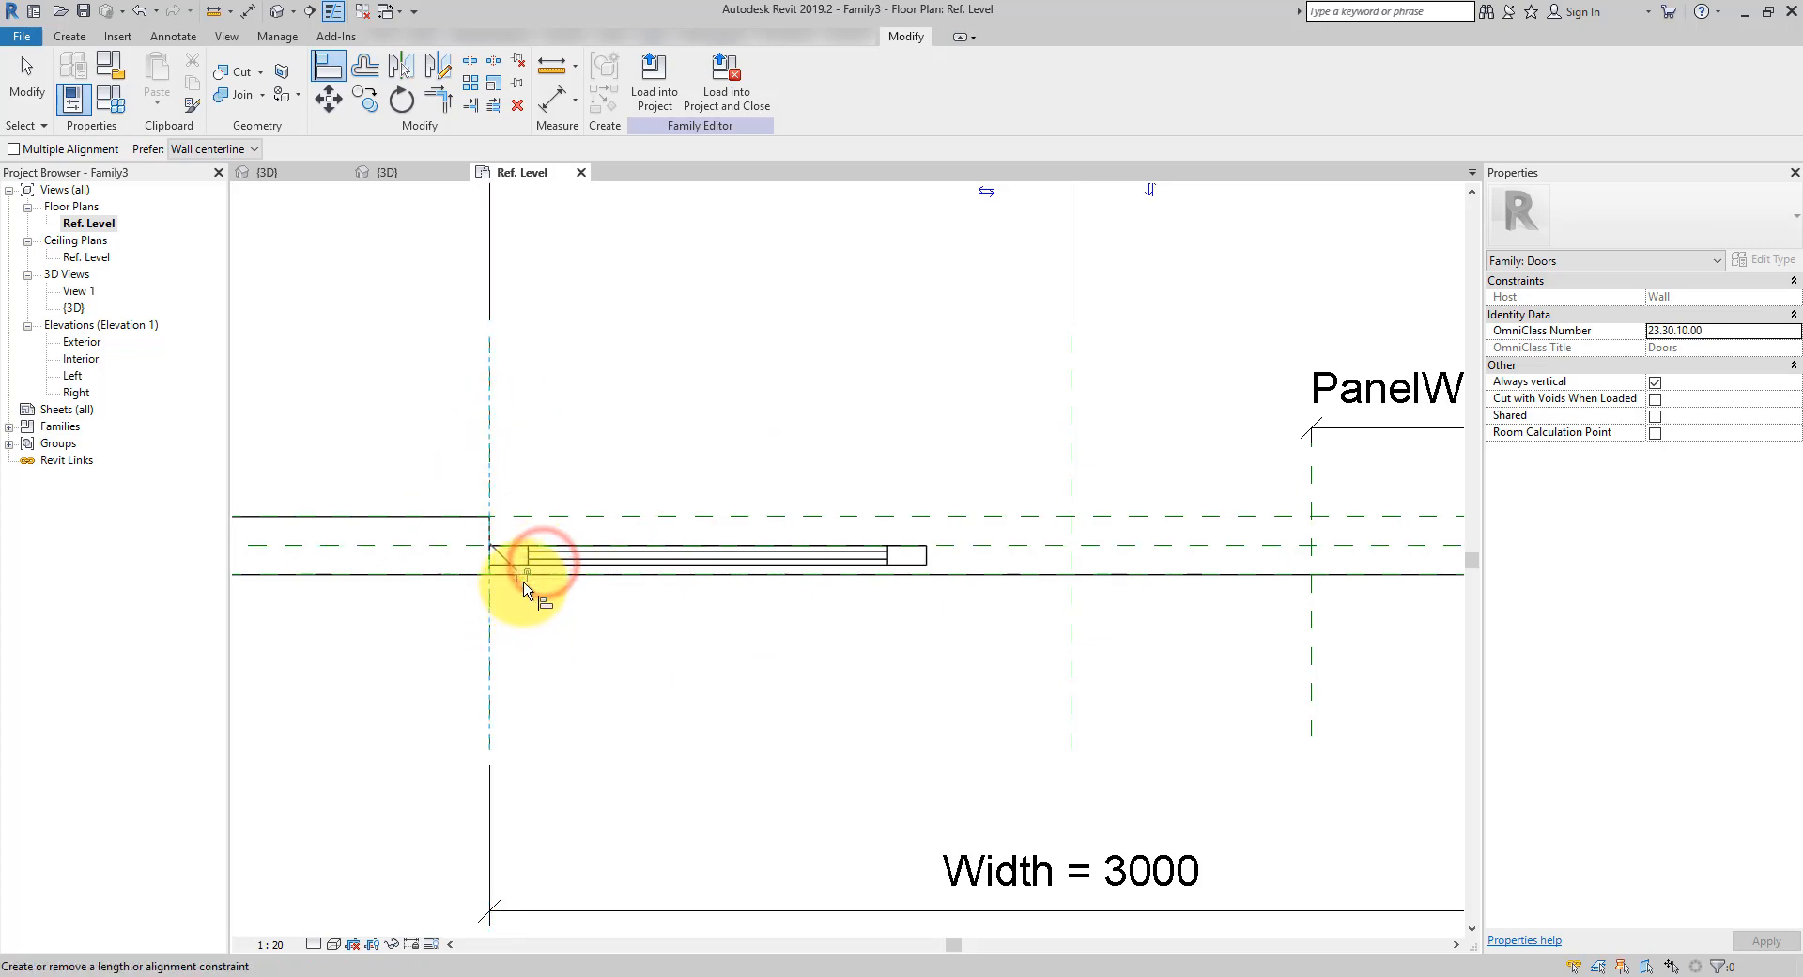
pyautogui.press('Escape')
pyautogui.scroll(-3, 648, 709)
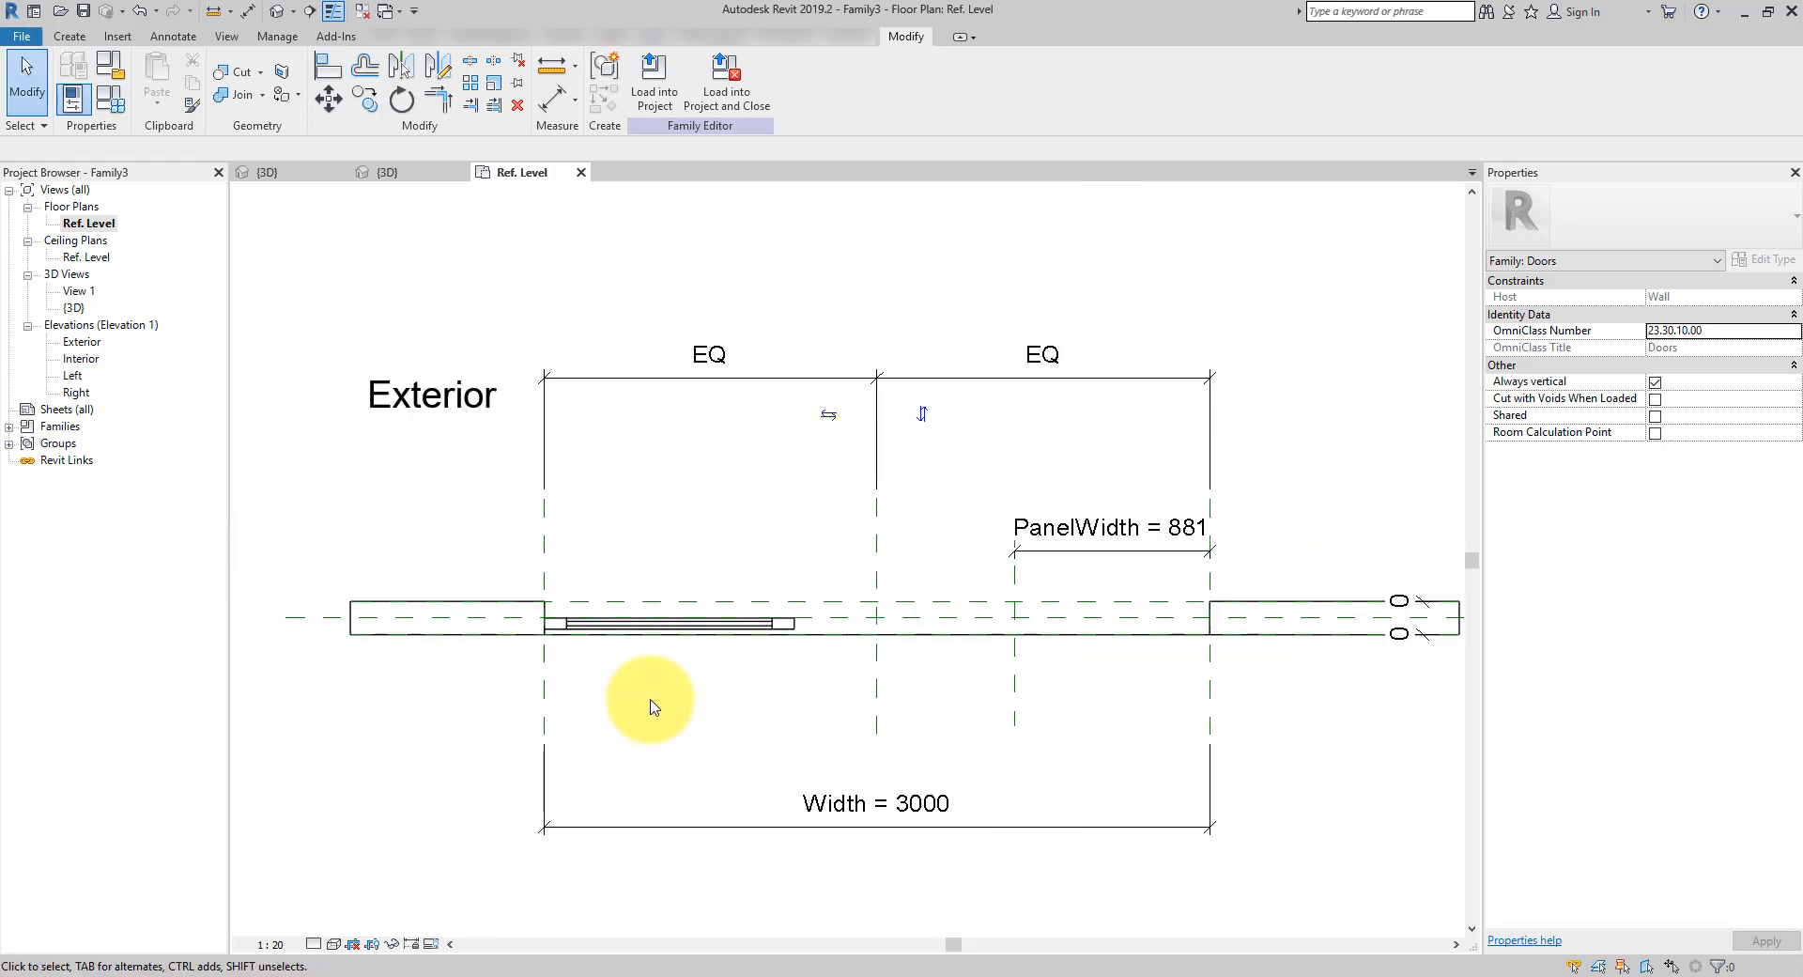
# Associate Panel1's PanelWidth type parameter with the door family's PanelWidth parameter
pyautogui.click(774, 628)
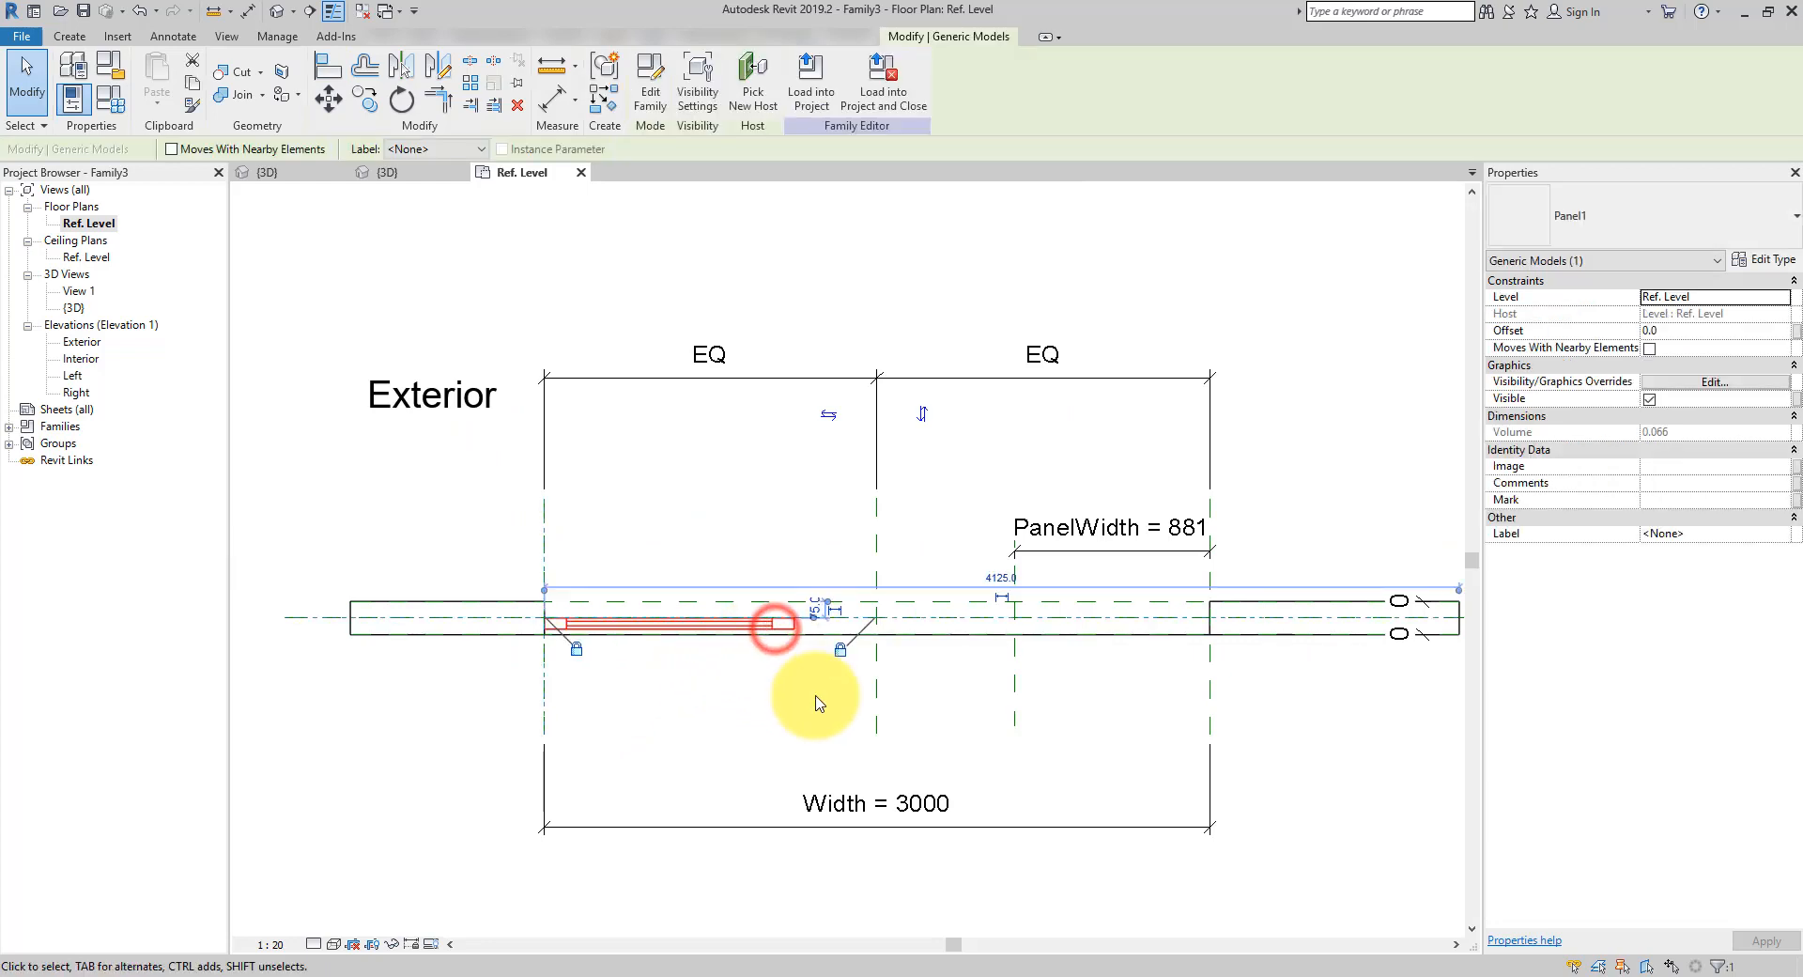
pyautogui.click(1772, 263)
pyautogui.moveTo(1117, 222); pyautogui.dragTo(706, 230)
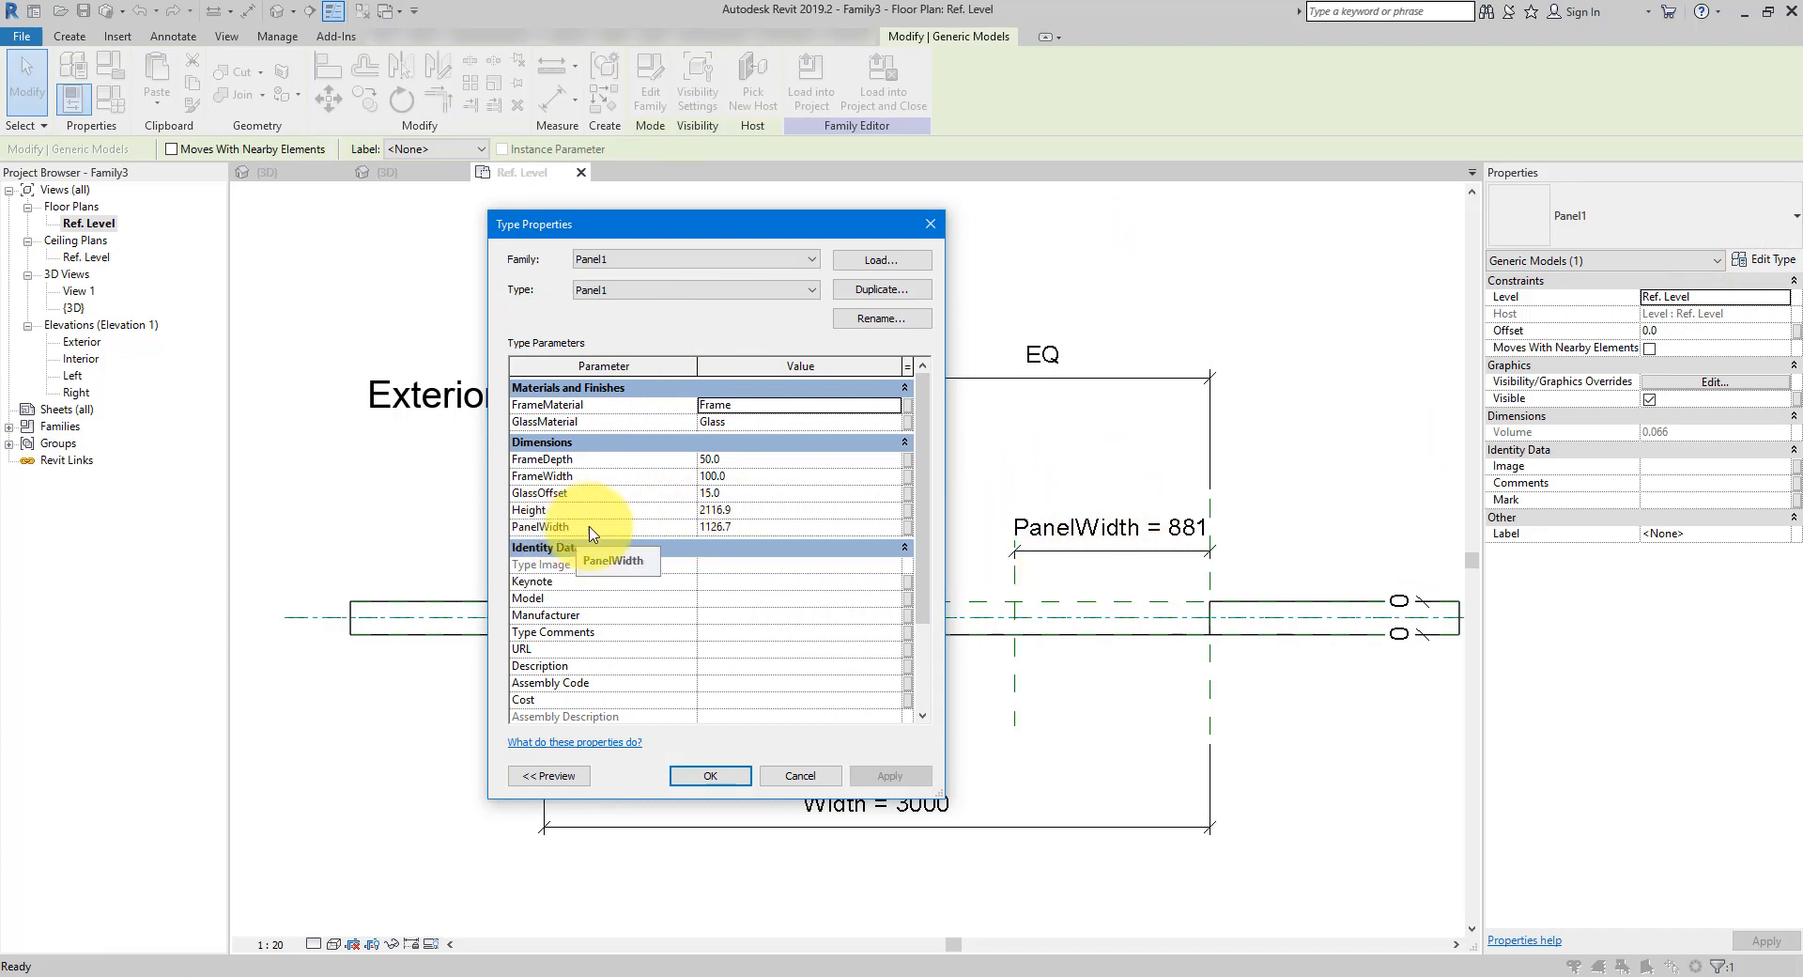
pyautogui.click(789, 528)
pyautogui.click(907, 527)
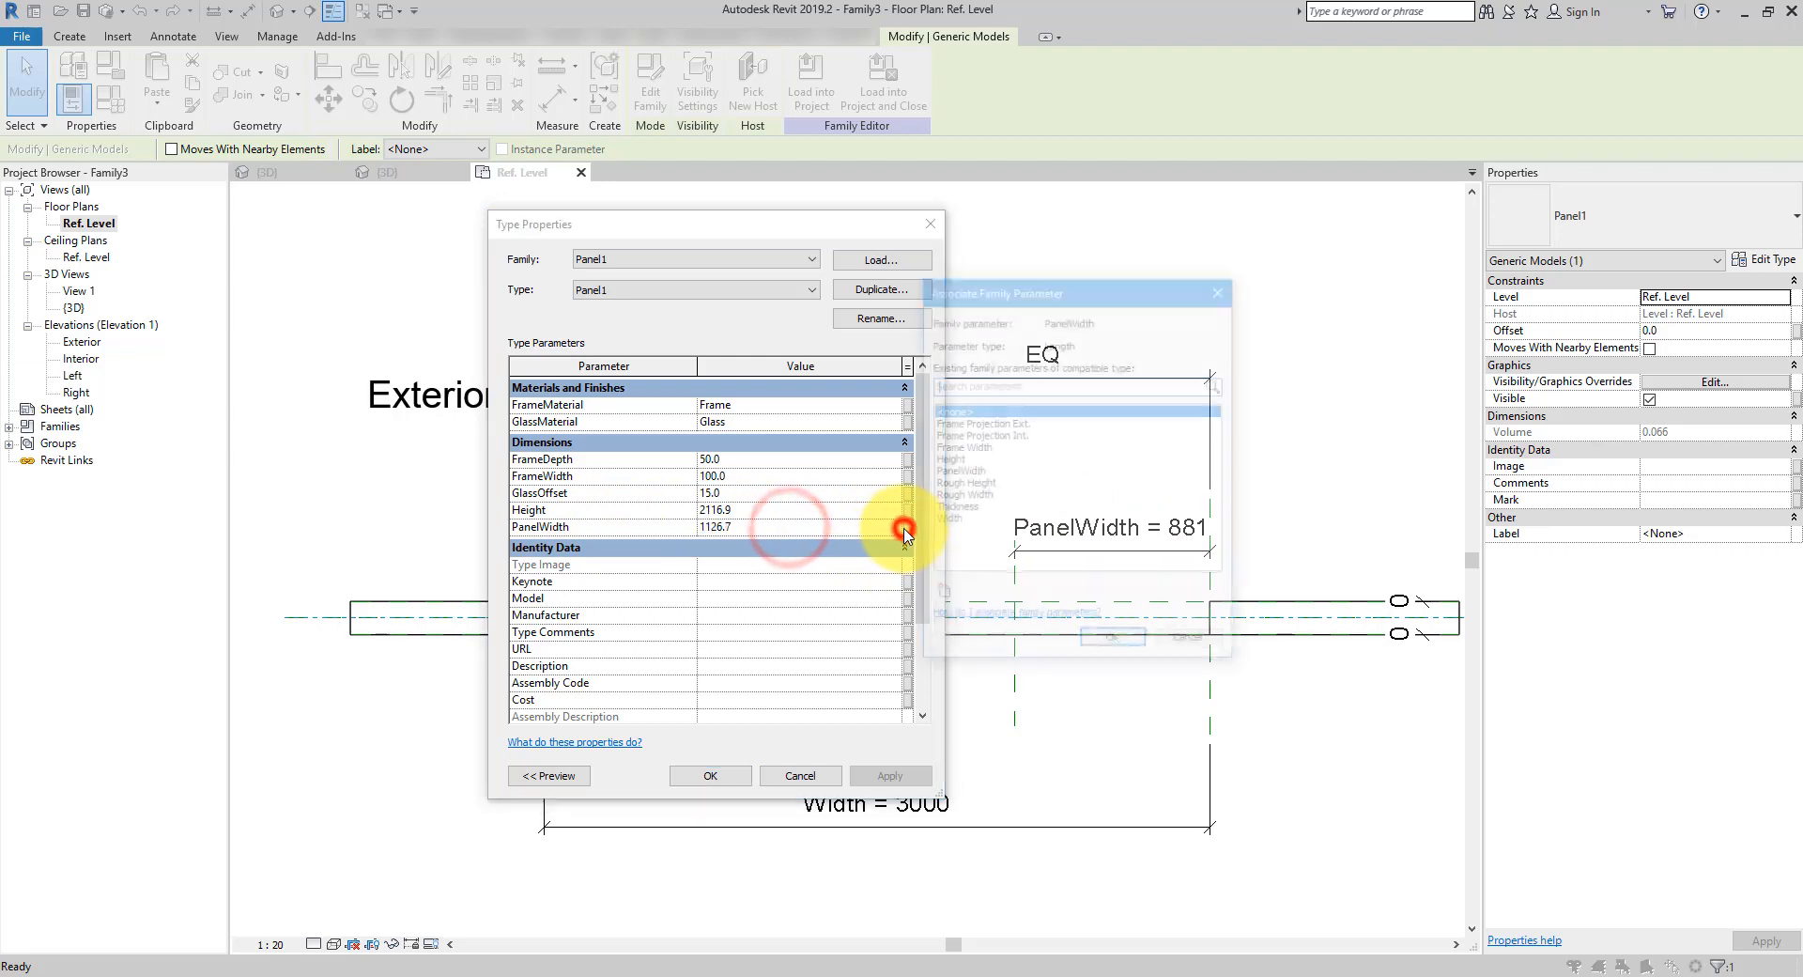
pyautogui.click(996, 472)
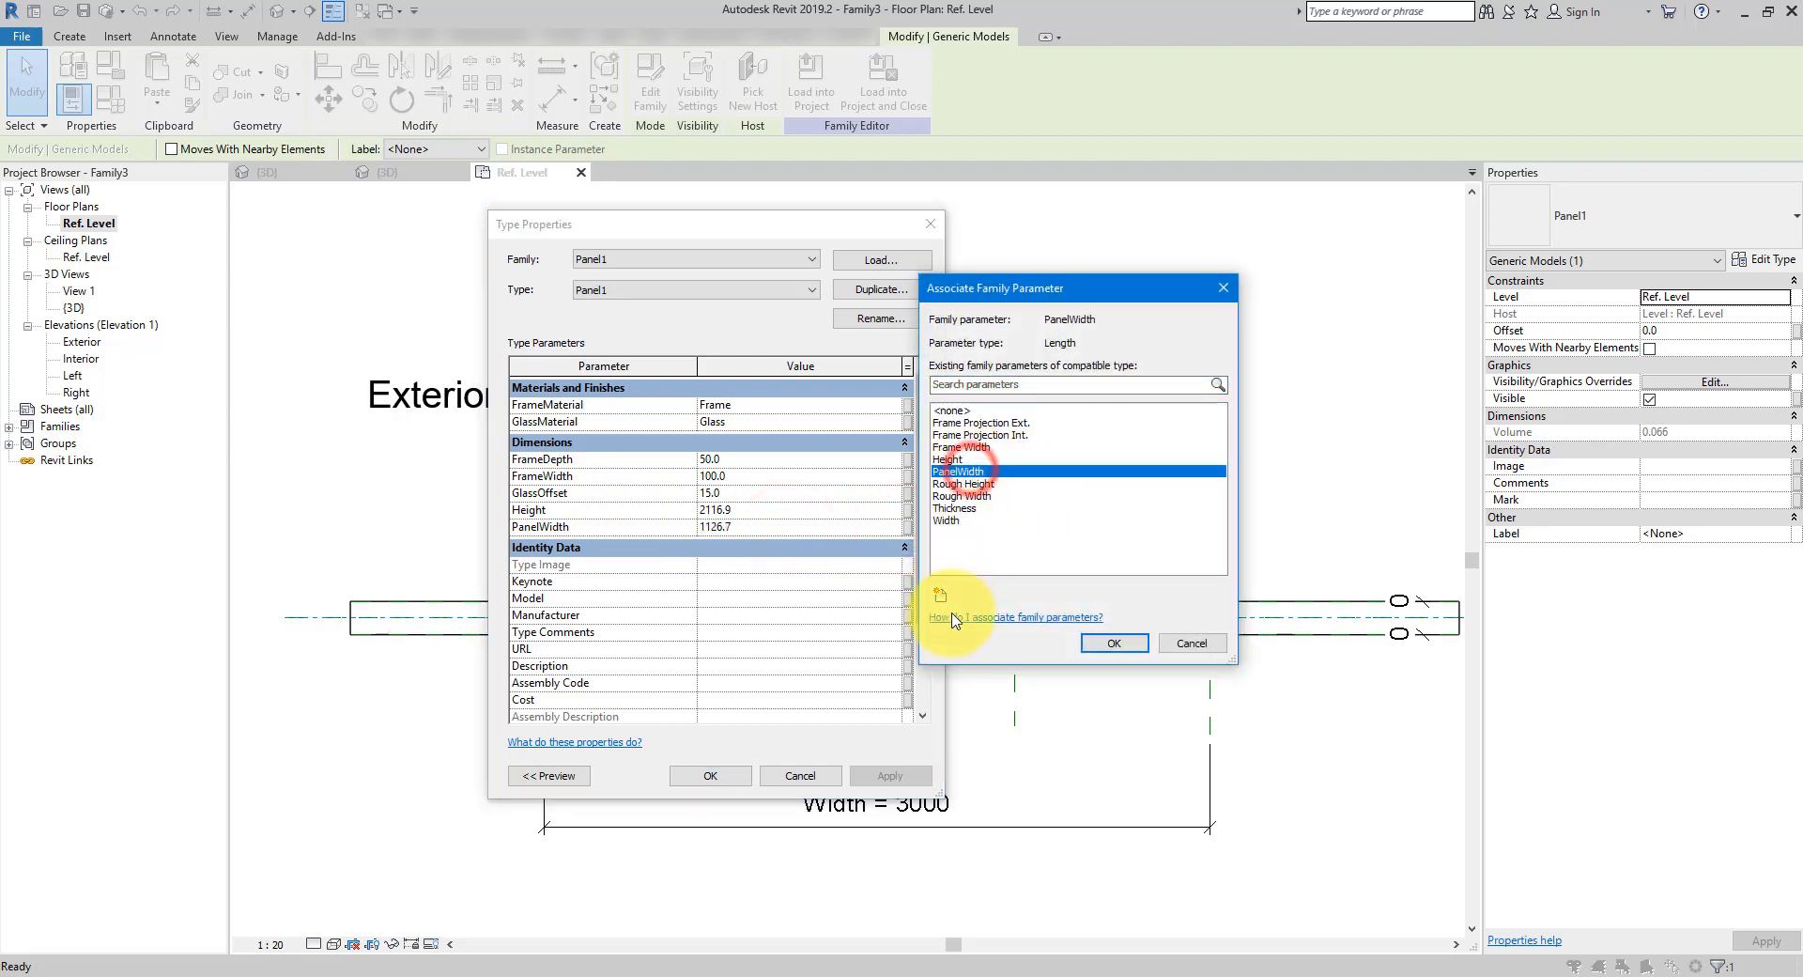
pyautogui.click(1108, 644)
pyautogui.click(714, 774)
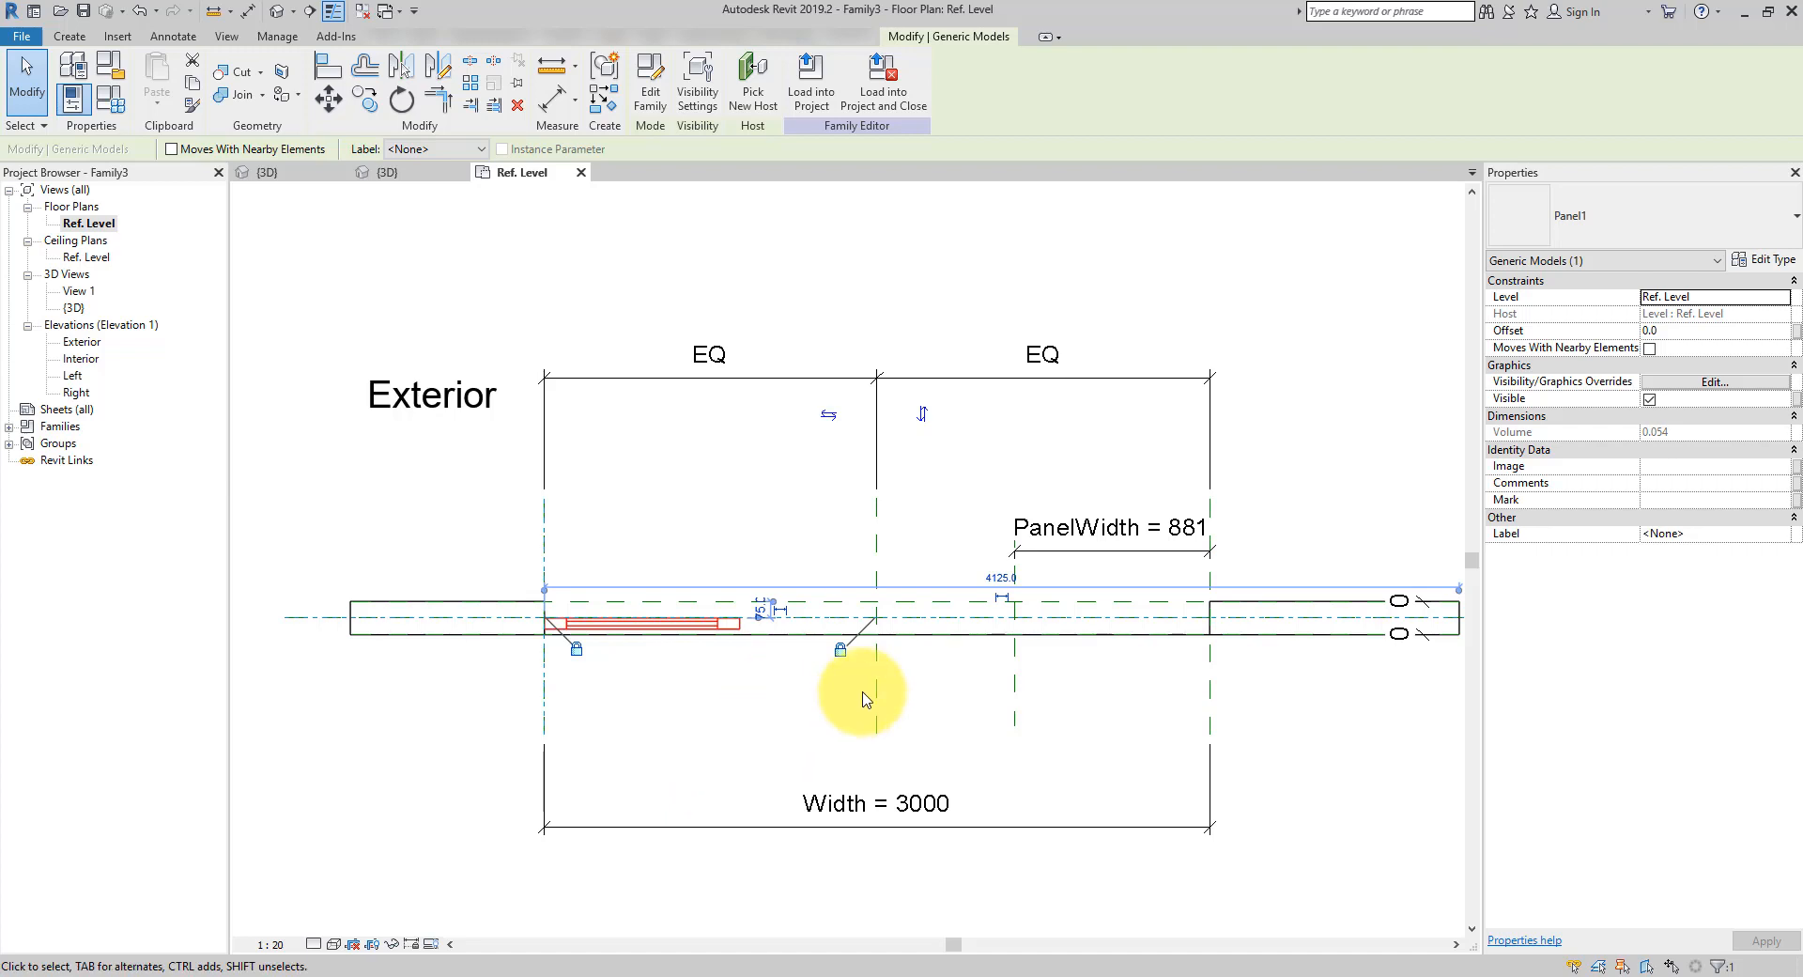
# Temporarily hide the host wall in the floor plan
pyautogui.click(410, 564)
pyautogui.click(387, 598)
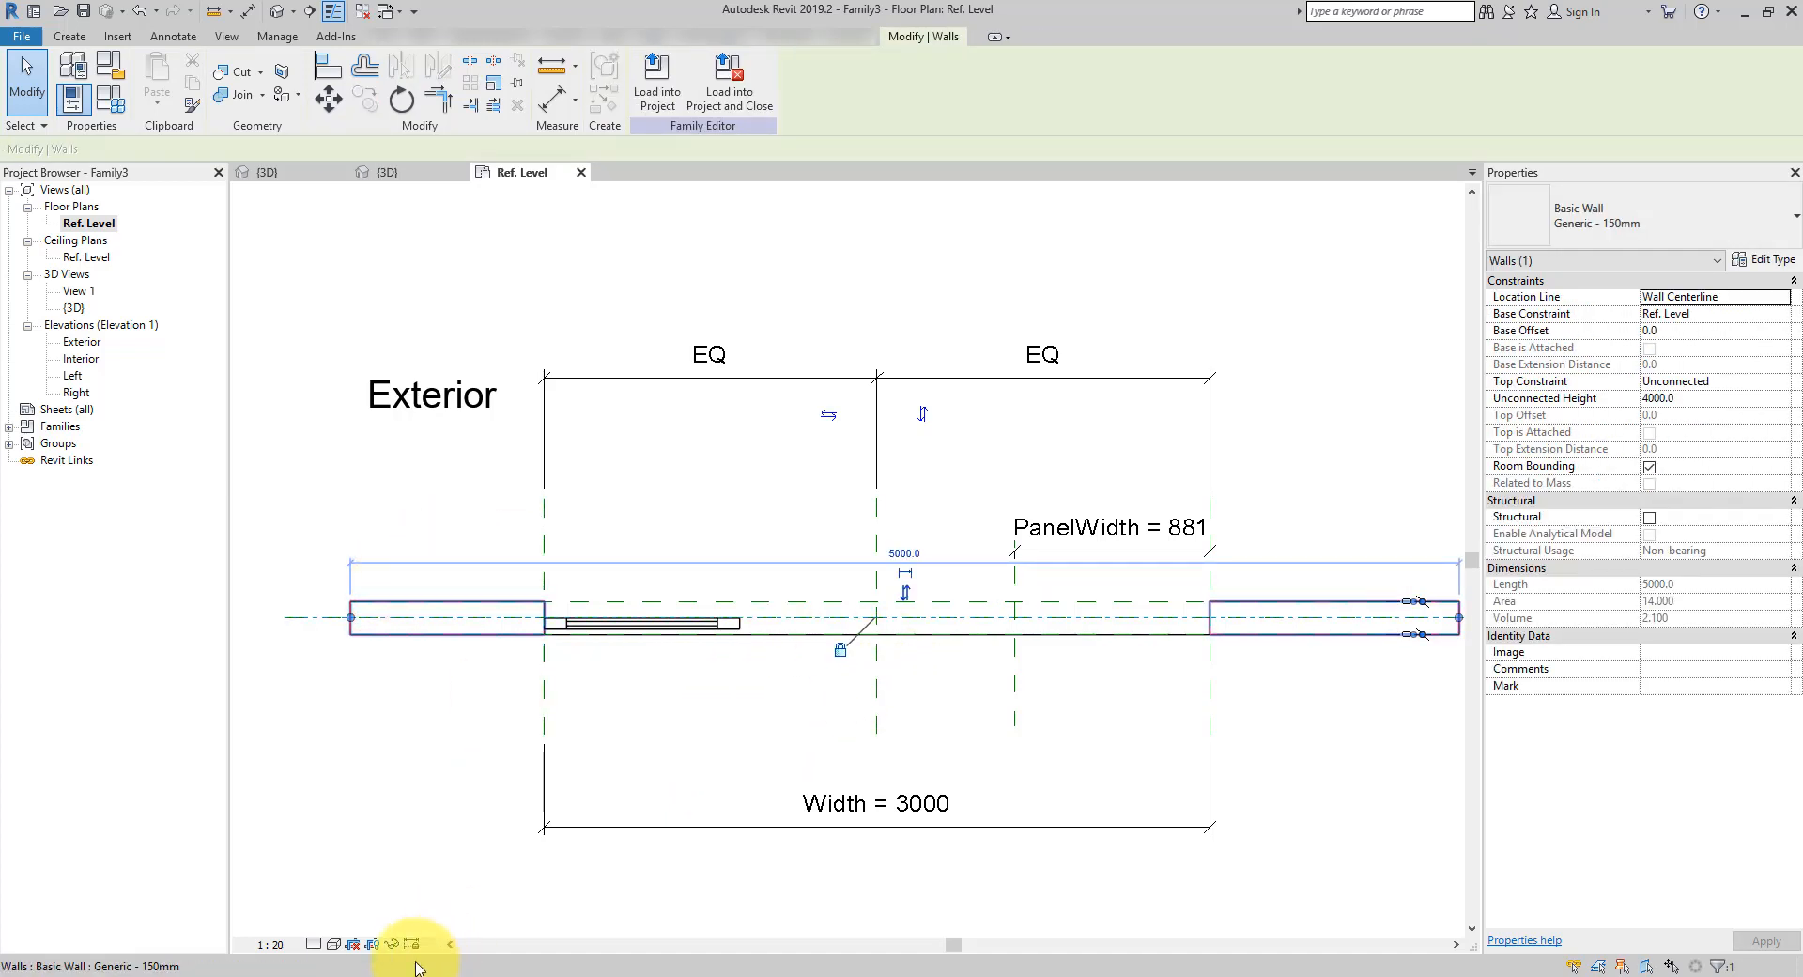
pyautogui.click(386, 947)
pyautogui.click(464, 904)
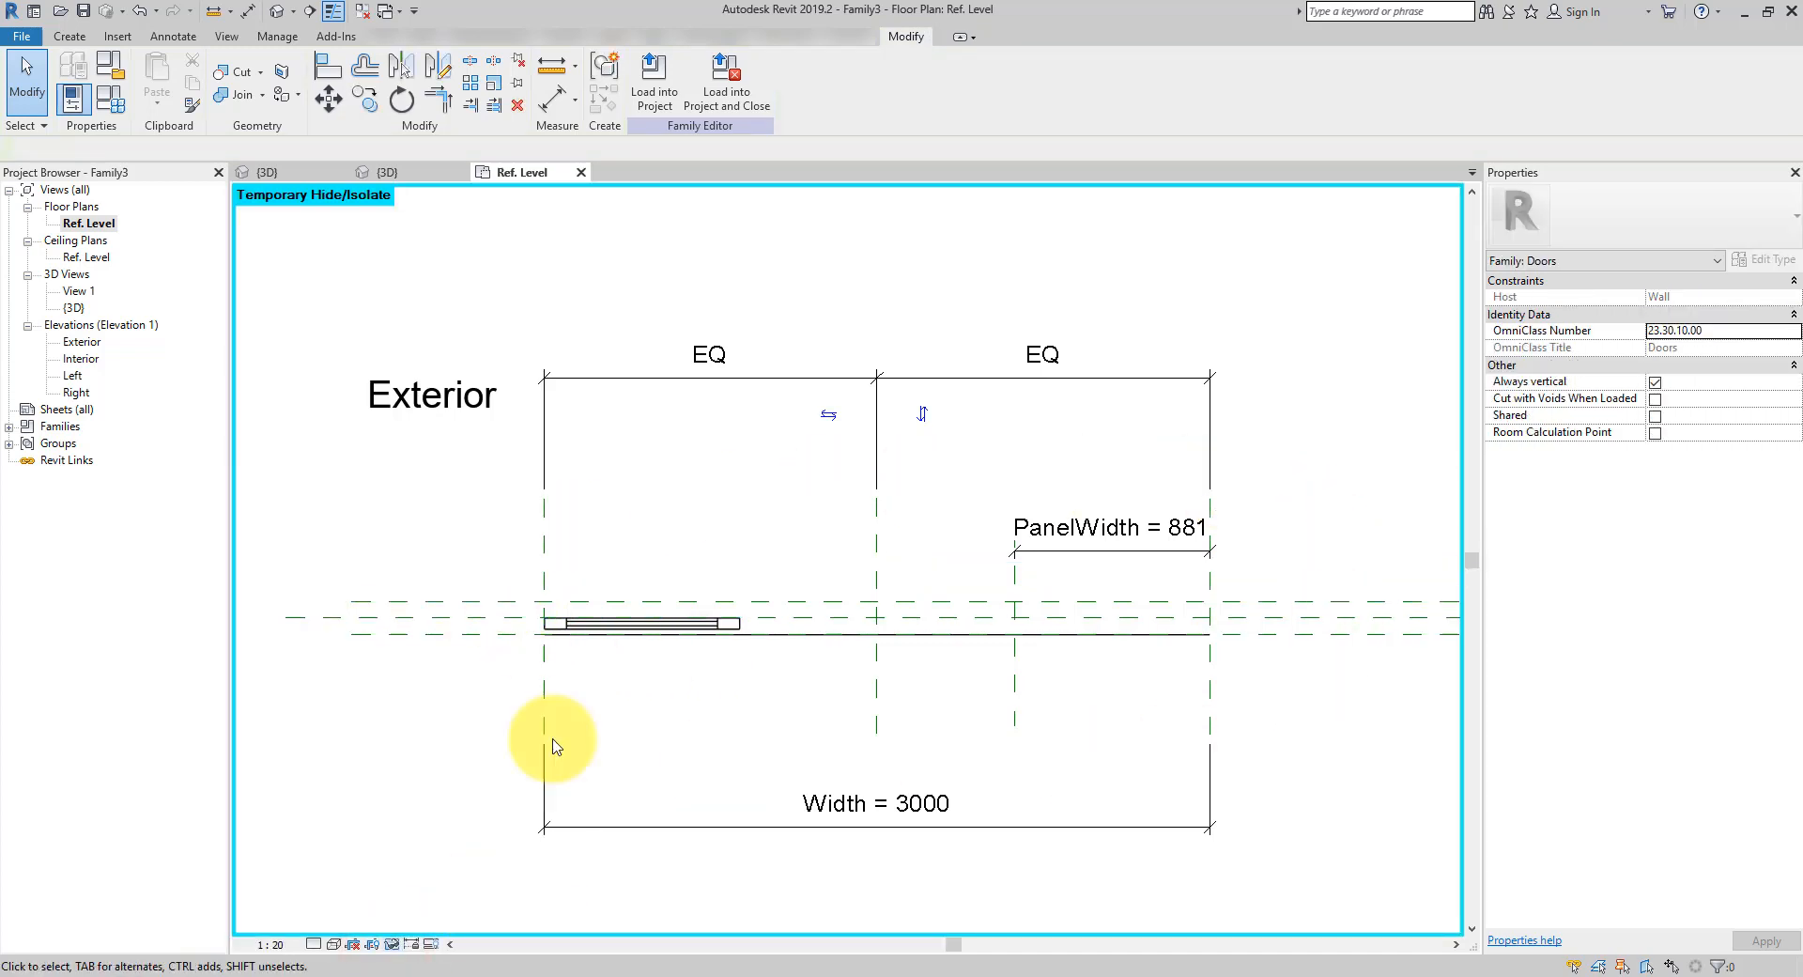
# Try a grouped linear array of the panel with Move To 2nd, from its upper-left corner to the PanelWidth reference plane
pyautogui.click(729, 624)
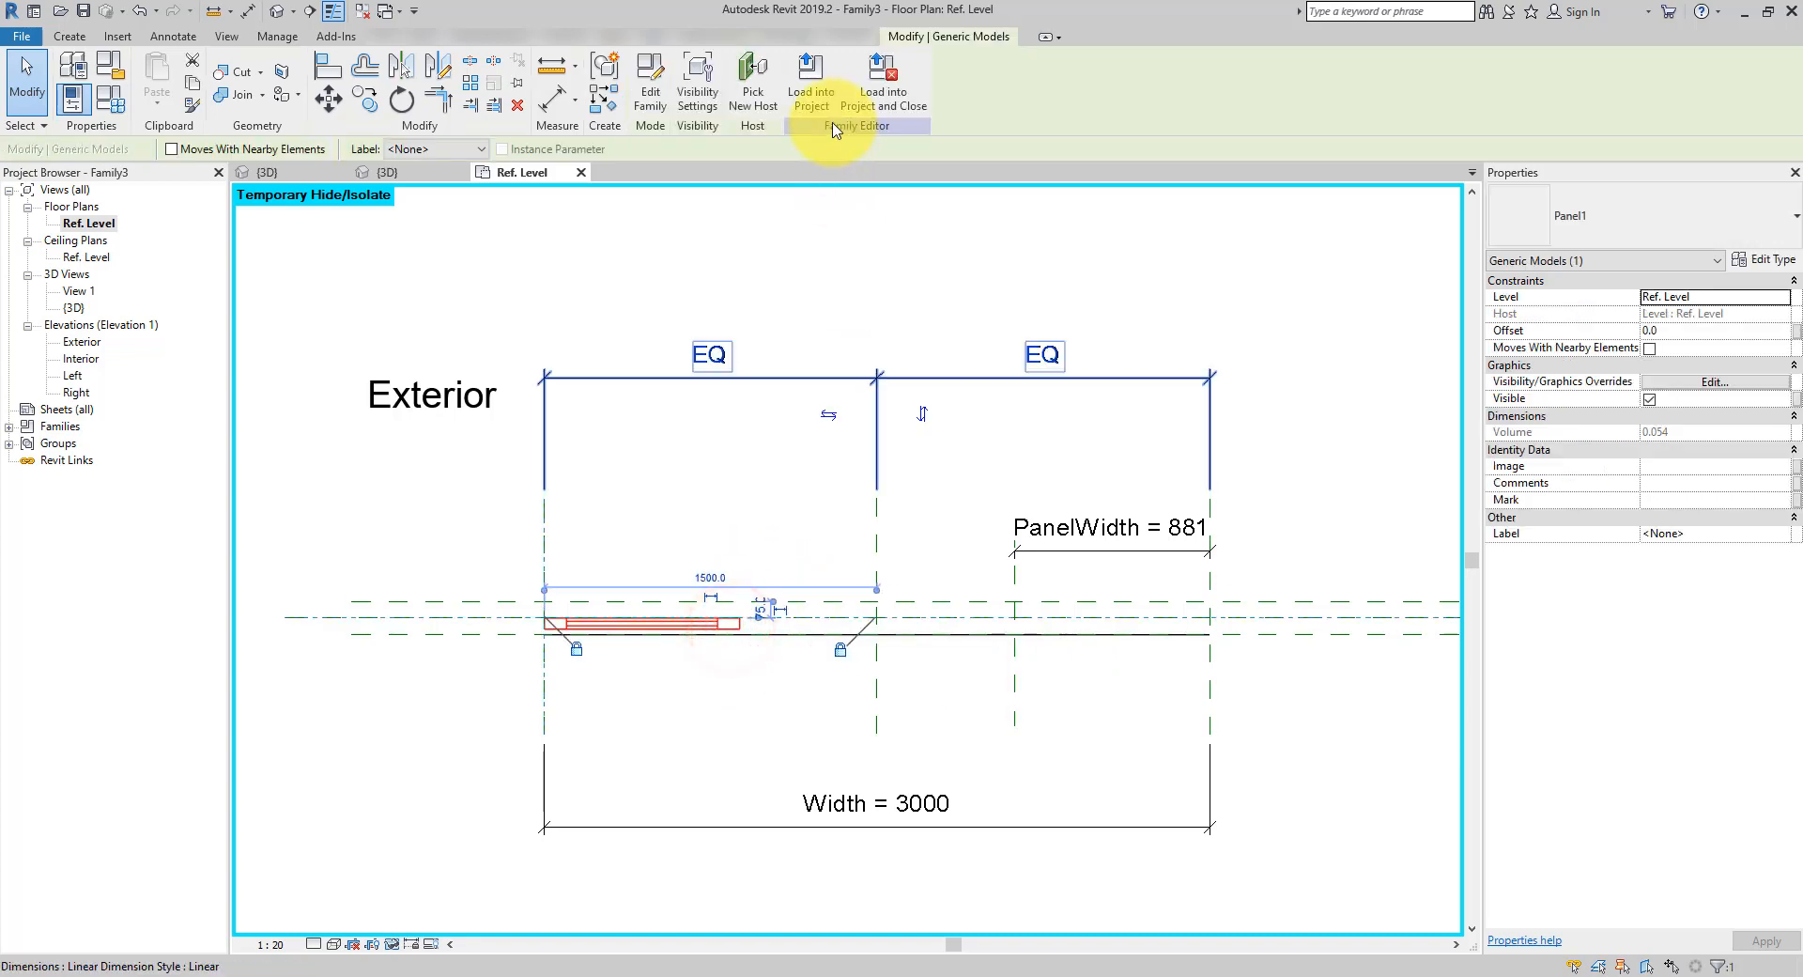
pyautogui.click(470, 87)
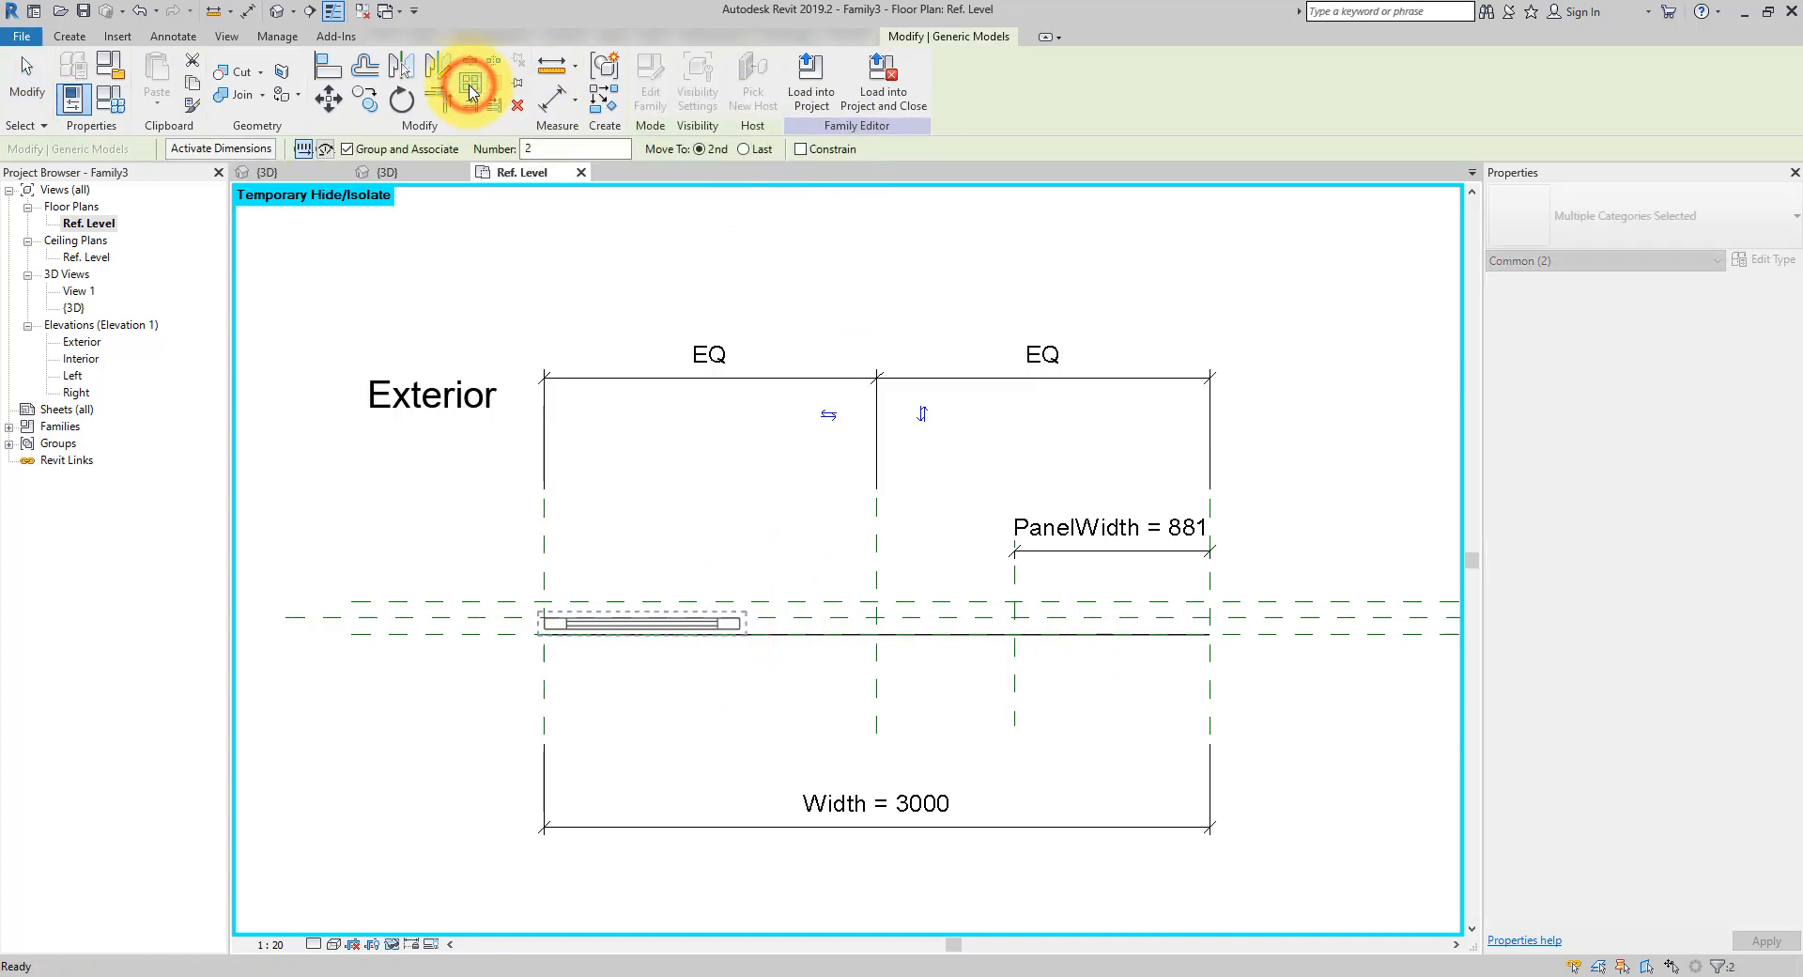
pyautogui.click(303, 150)
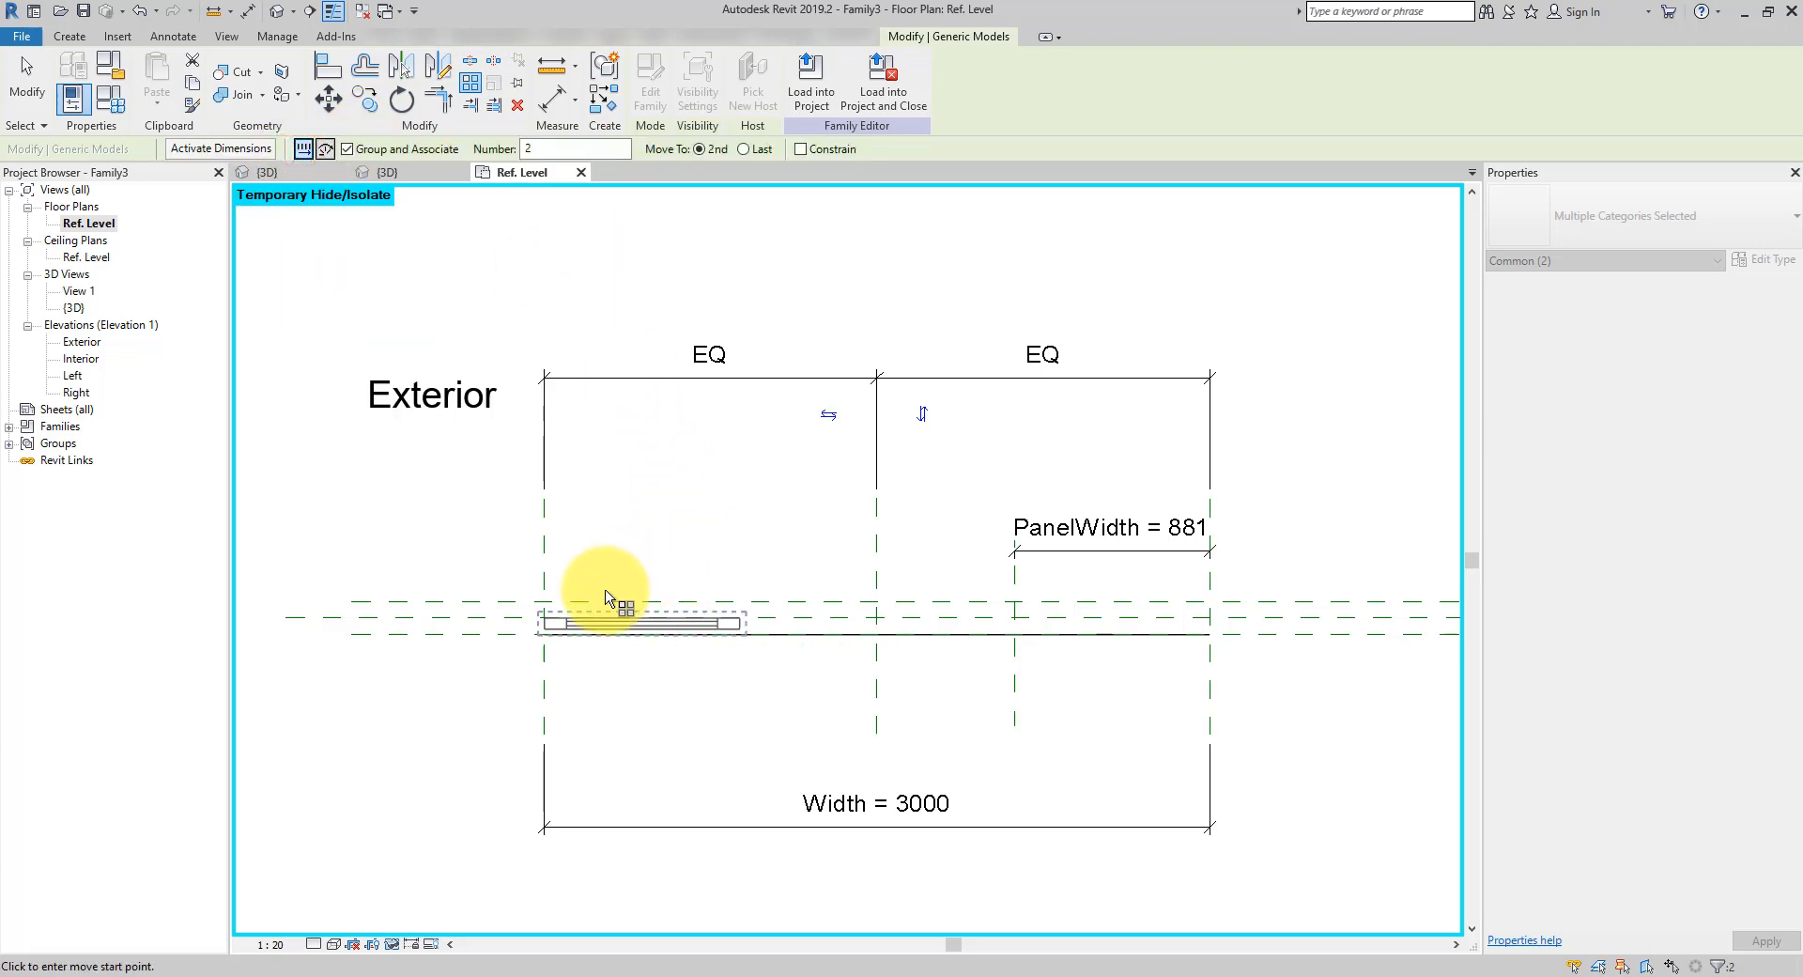
pyautogui.scroll(2, 606, 598)
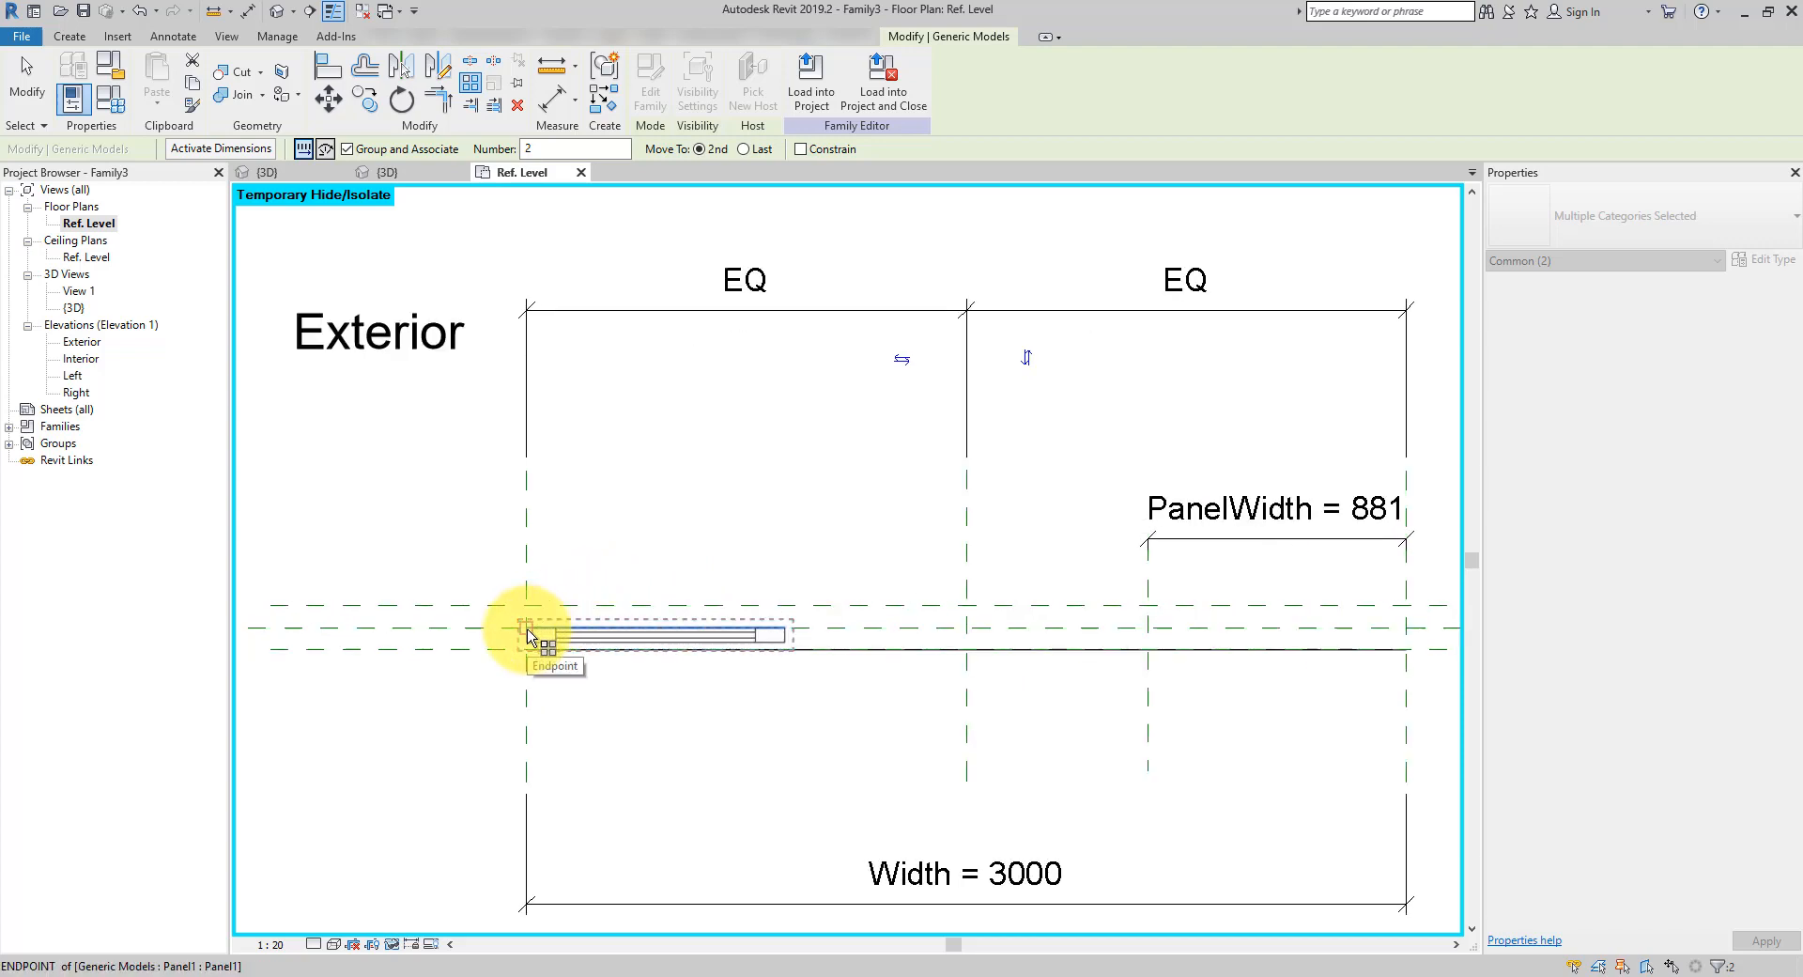
pyautogui.click(527, 635)
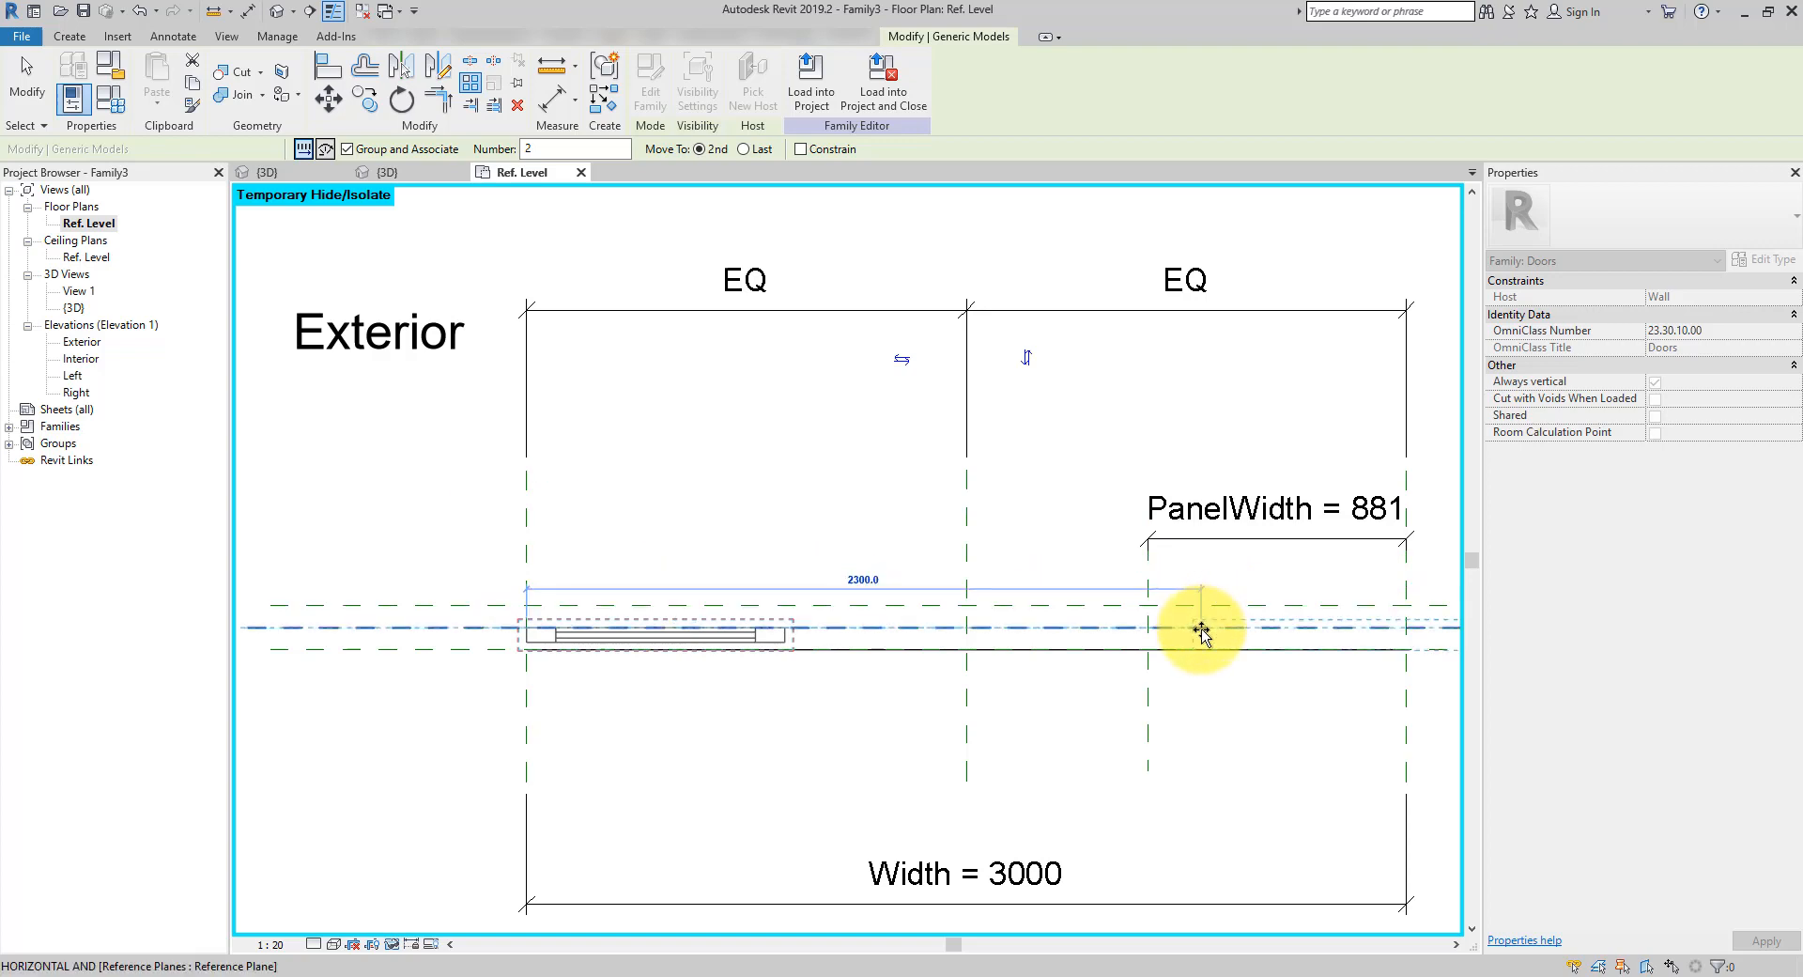
pyautogui.click(1150, 632)
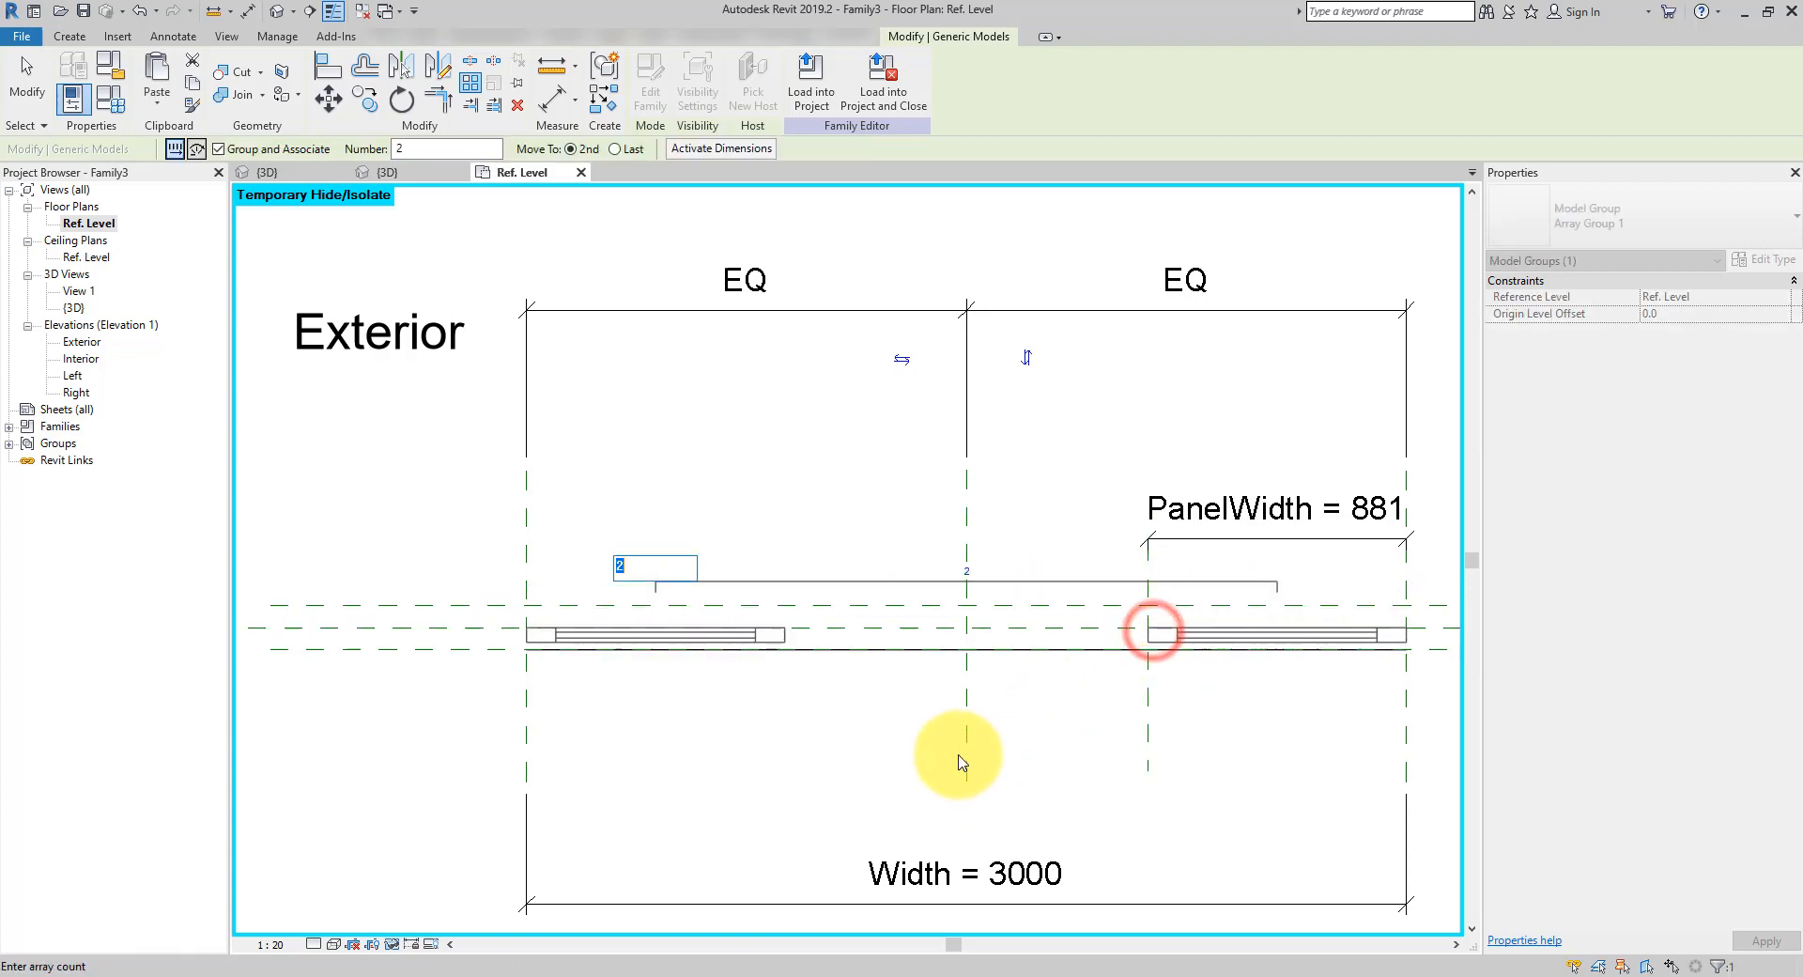
# Set the trial array's count to 3 and undo the array
pyautogui.scroll(-1, 943, 746)
pyautogui.moveTo(1024, 762); pyautogui.dragTo(935, 749, button='middle')
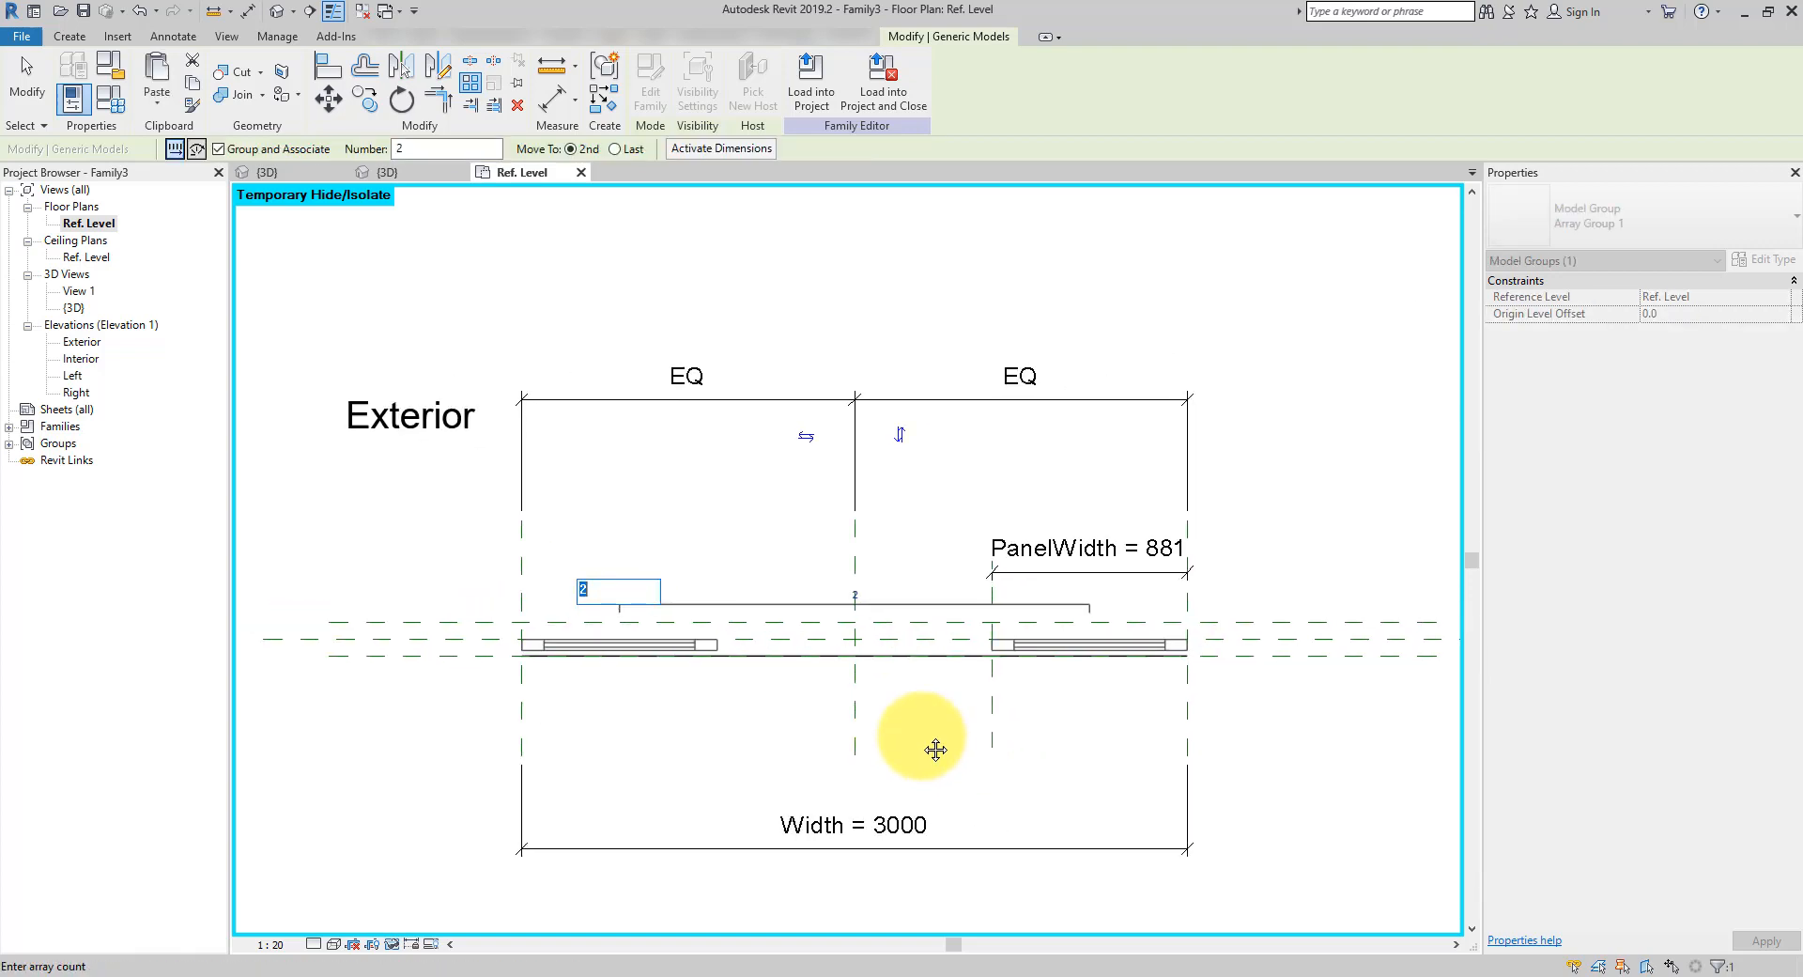
pyautogui.write('3')
pyautogui.press('Return')
pyautogui.scroll(-1, 704, 735)
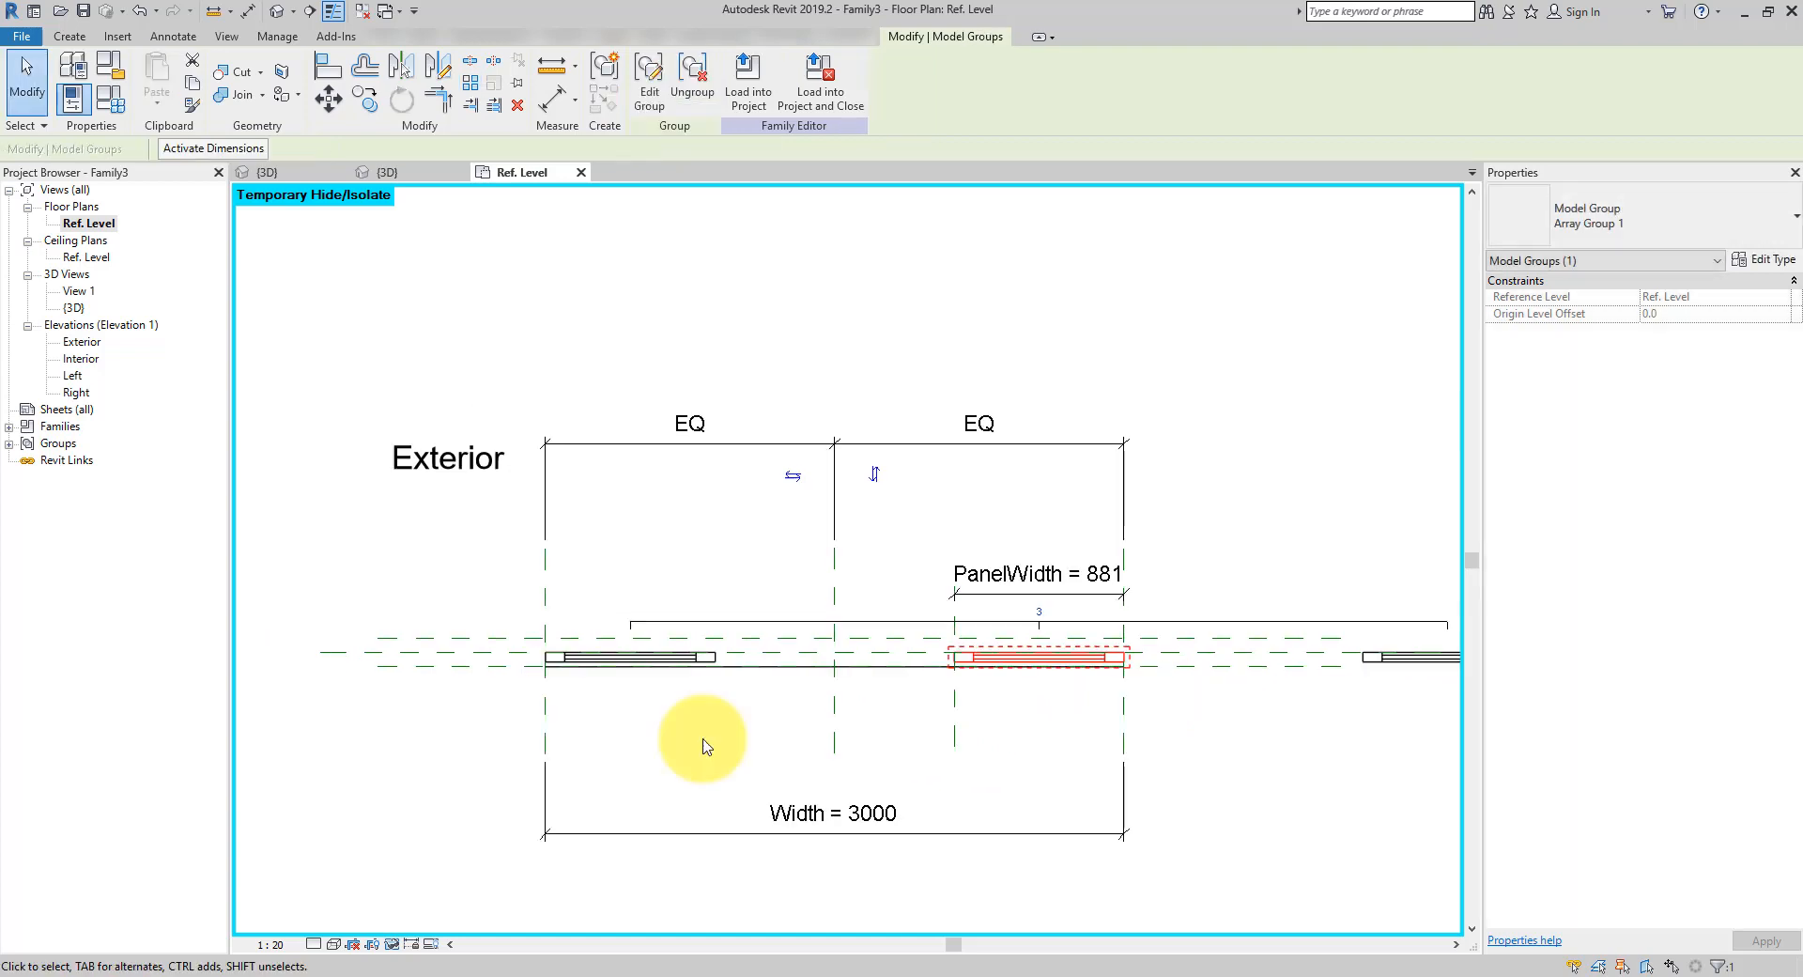
pyautogui.scroll(-2, 704, 742)
pyautogui.scroll(2, 707, 746)
pyautogui.scroll(1, 707, 747)
pyautogui.click(705, 740)
# Create a grouped linear array of 3 panels with Move To Last, from the panel's upper-left corner to the PanelWidth reference plane
pyautogui.click(690, 630)
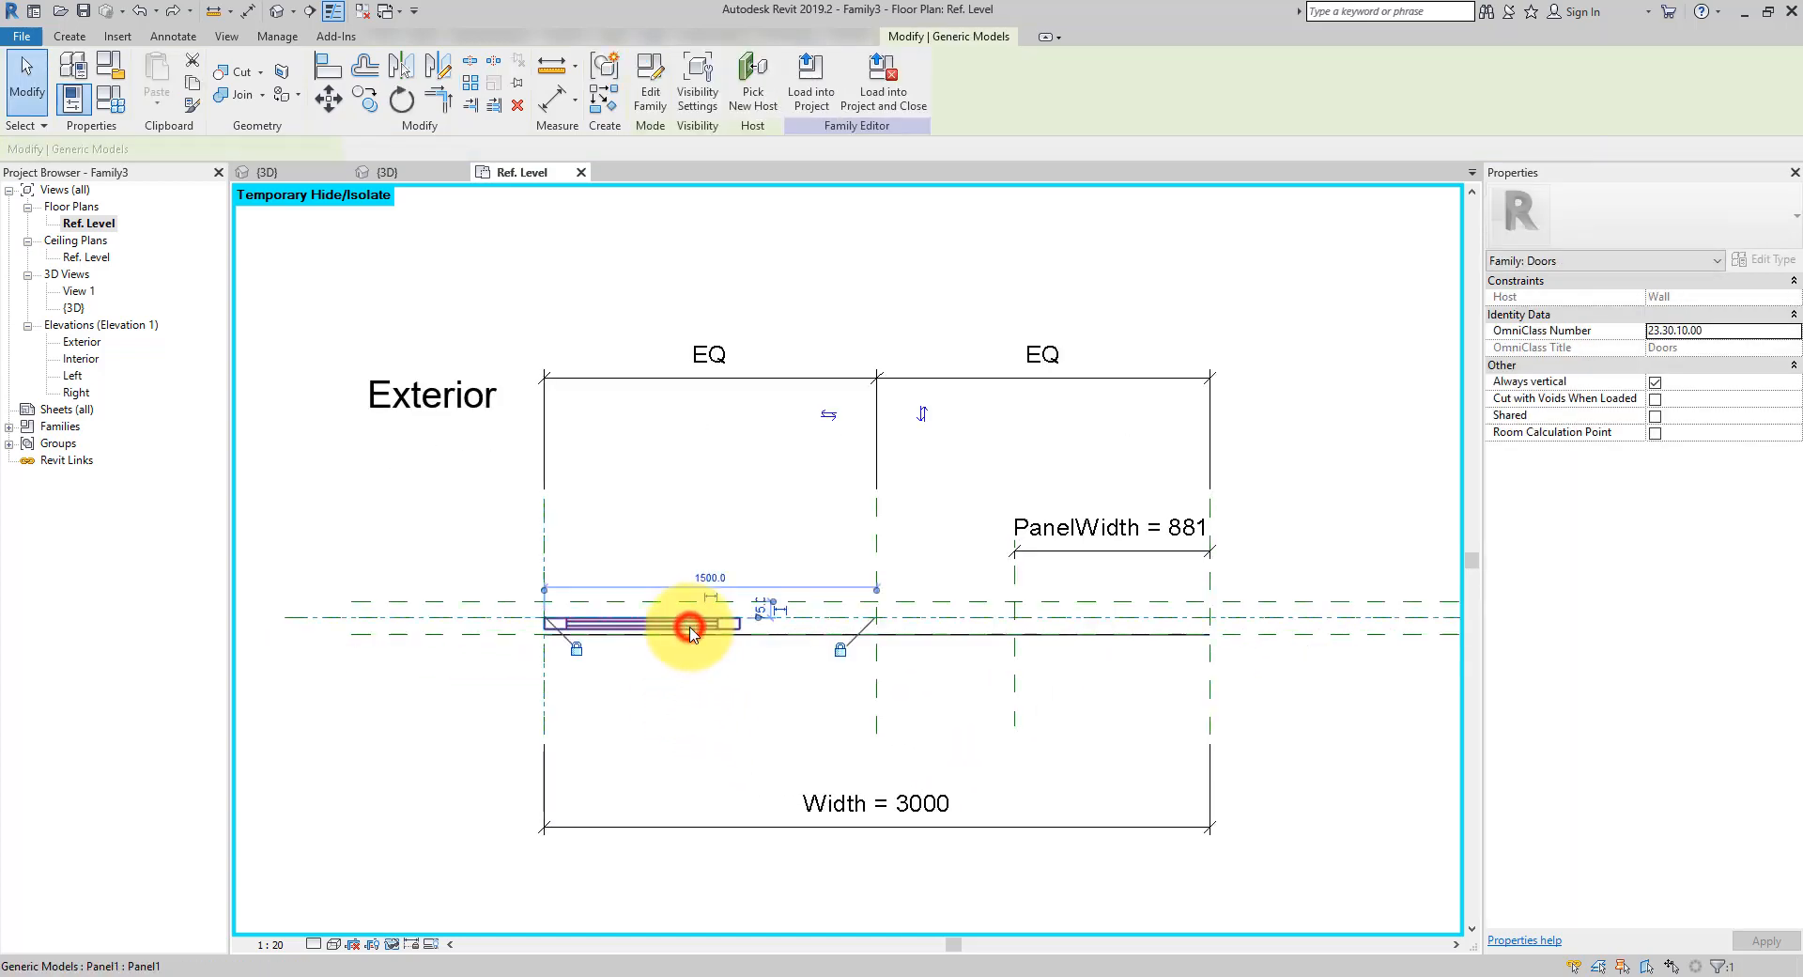
pyautogui.click(470, 83)
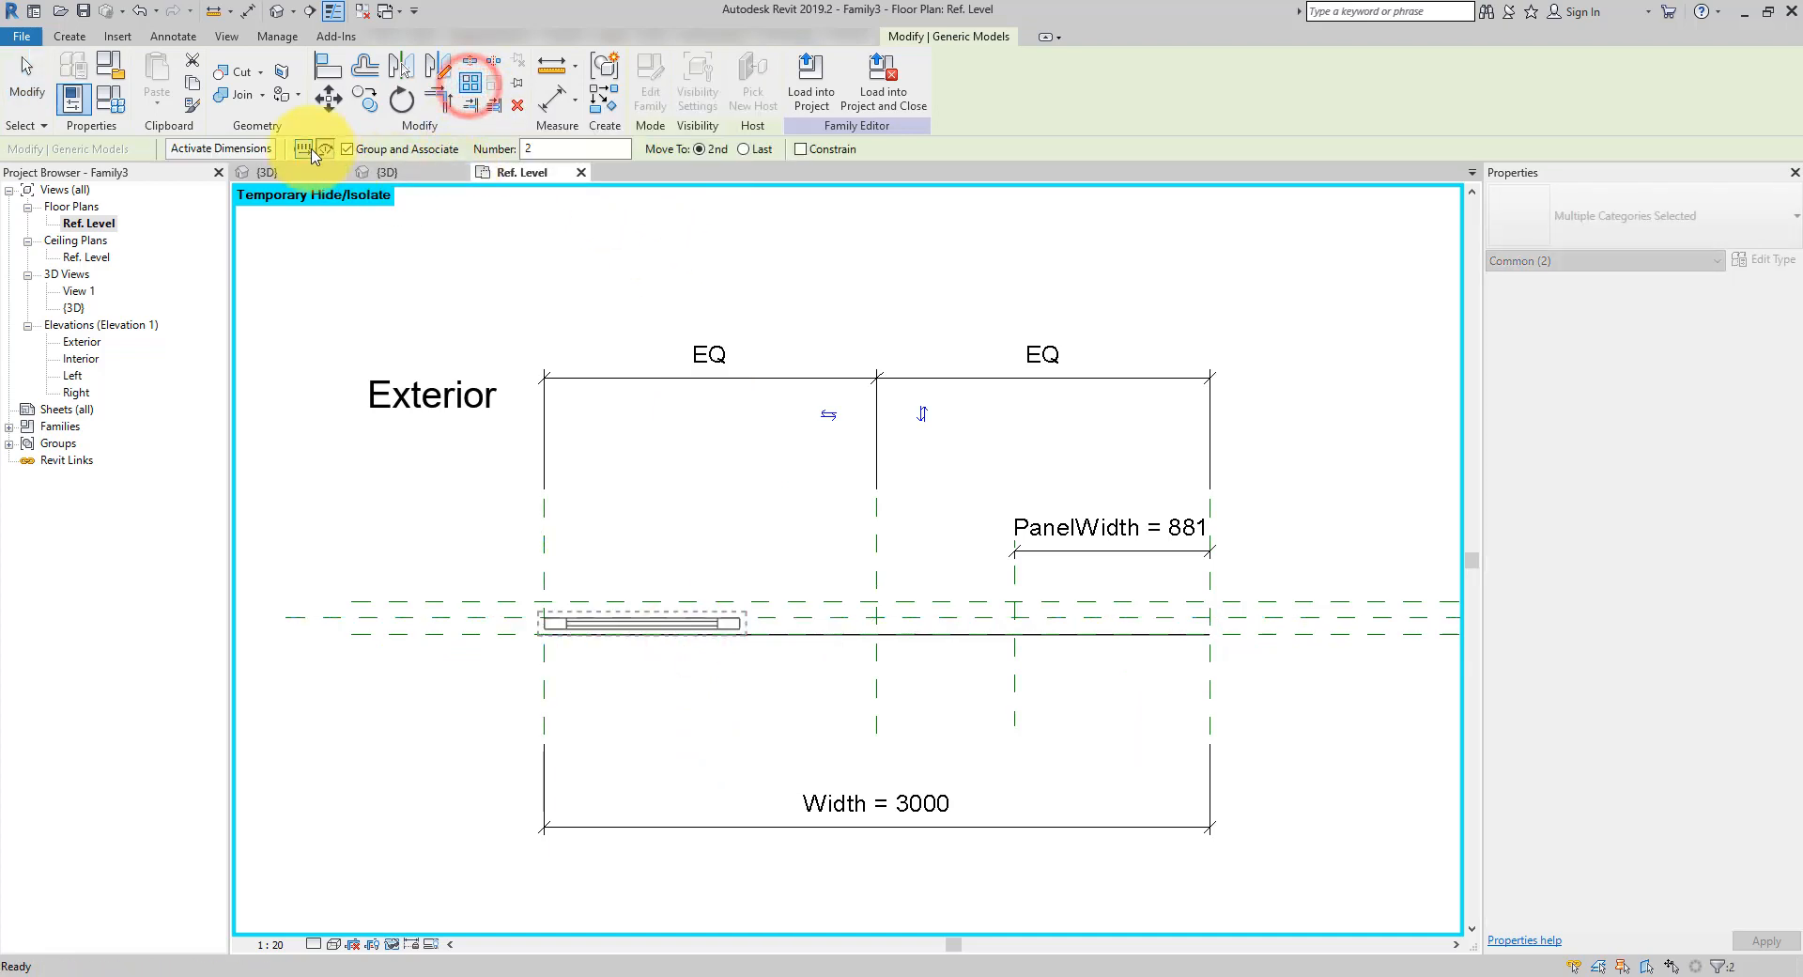
pyautogui.click(302, 148)
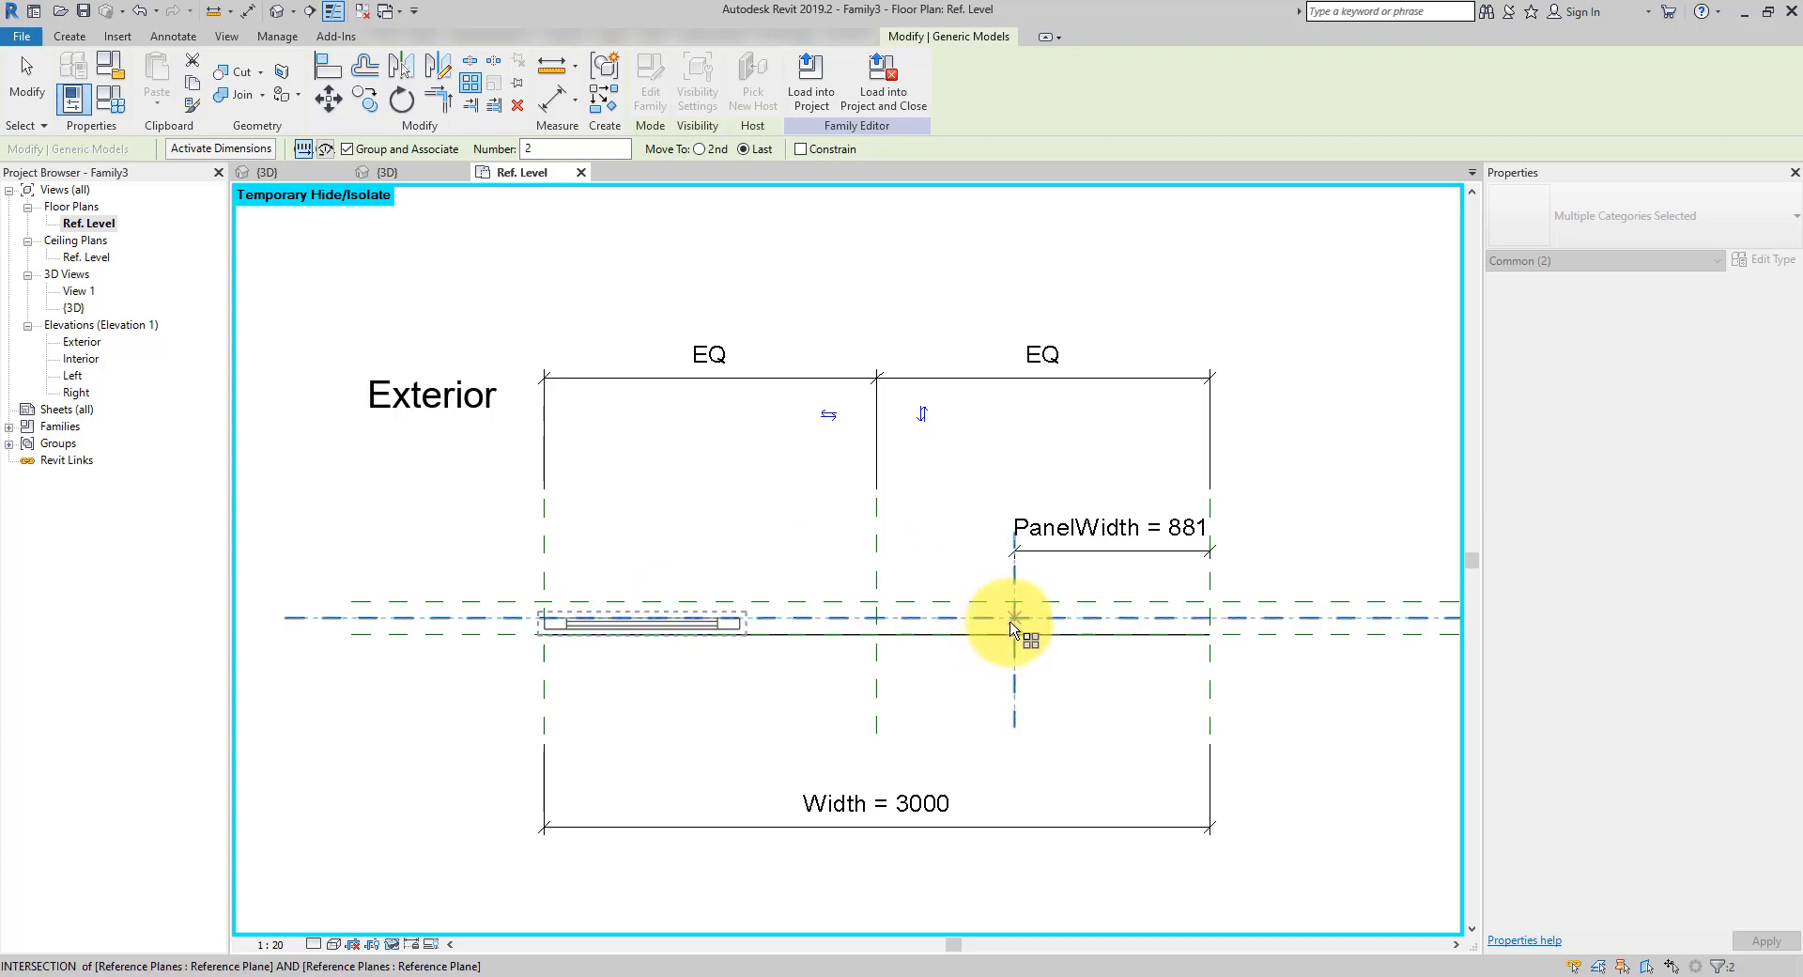
pyautogui.scroll(1, 626, 662)
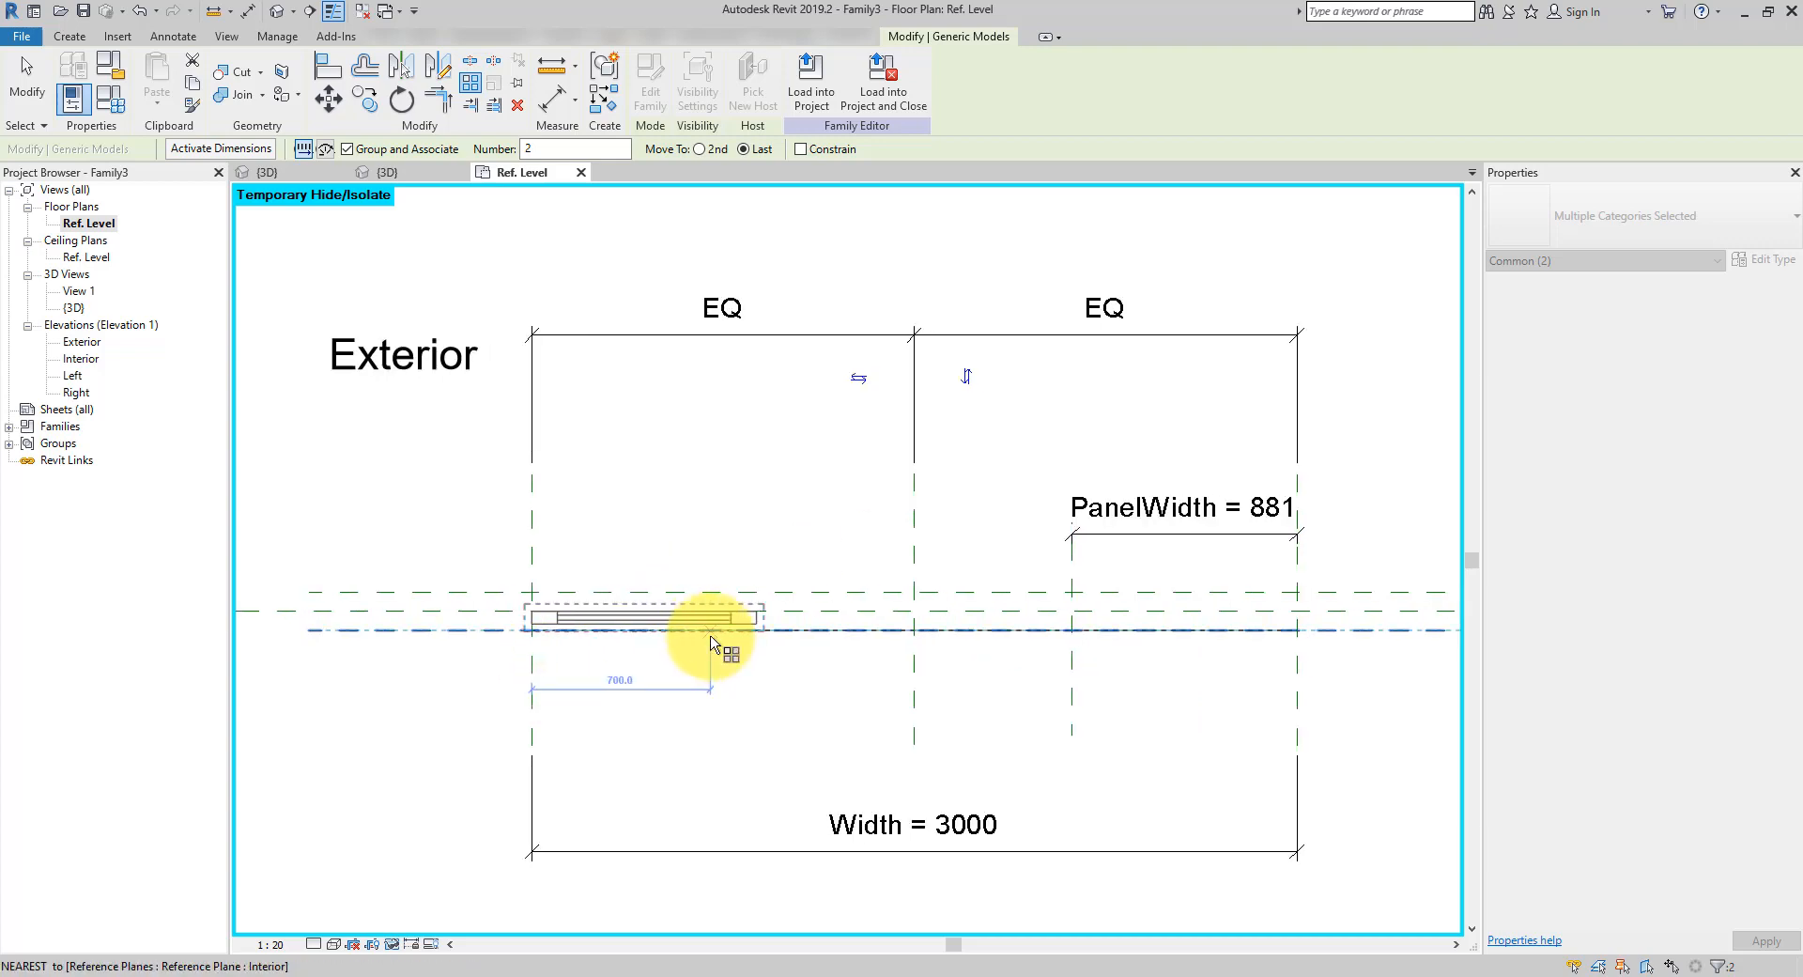
pyautogui.click(533, 616)
pyautogui.click(1073, 613)
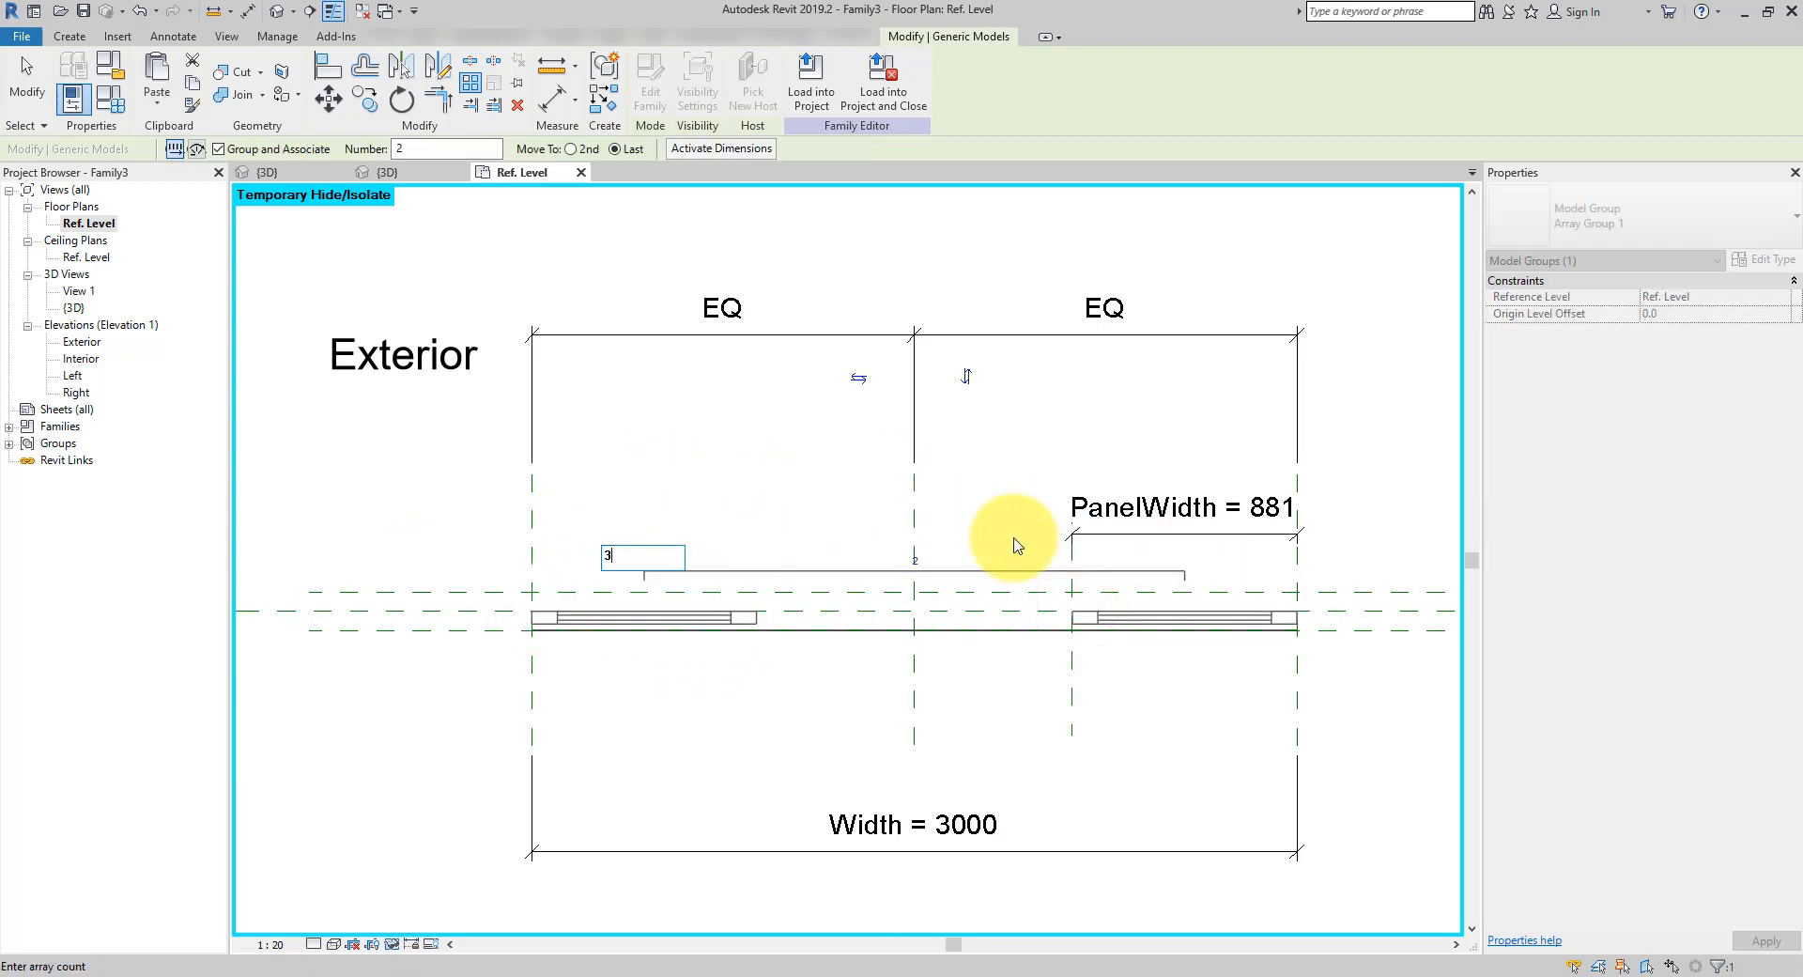
pyautogui.write('3')
pyautogui.press('Return')
pyautogui.scroll(-1, 1017, 545)
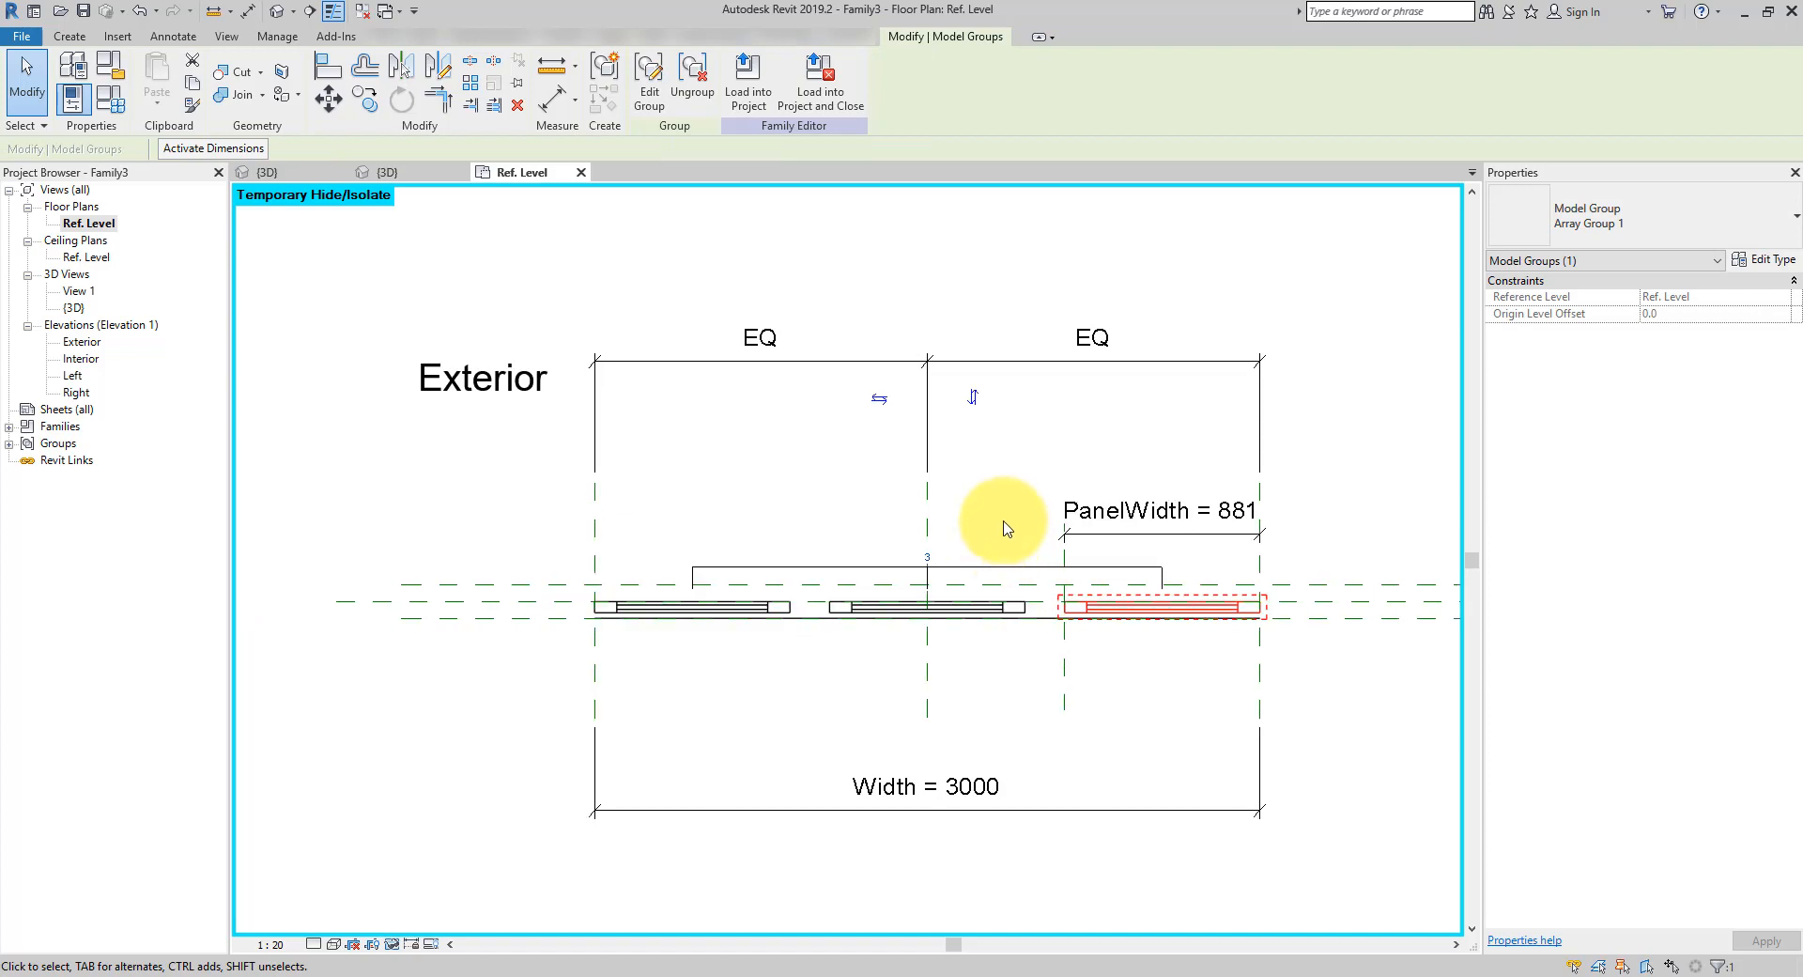
pyautogui.press('Escape')
# Align the outer edge of the last arrayed panel to the PanelWidth reference plane and lock the alignment
pyautogui.click(328, 68)
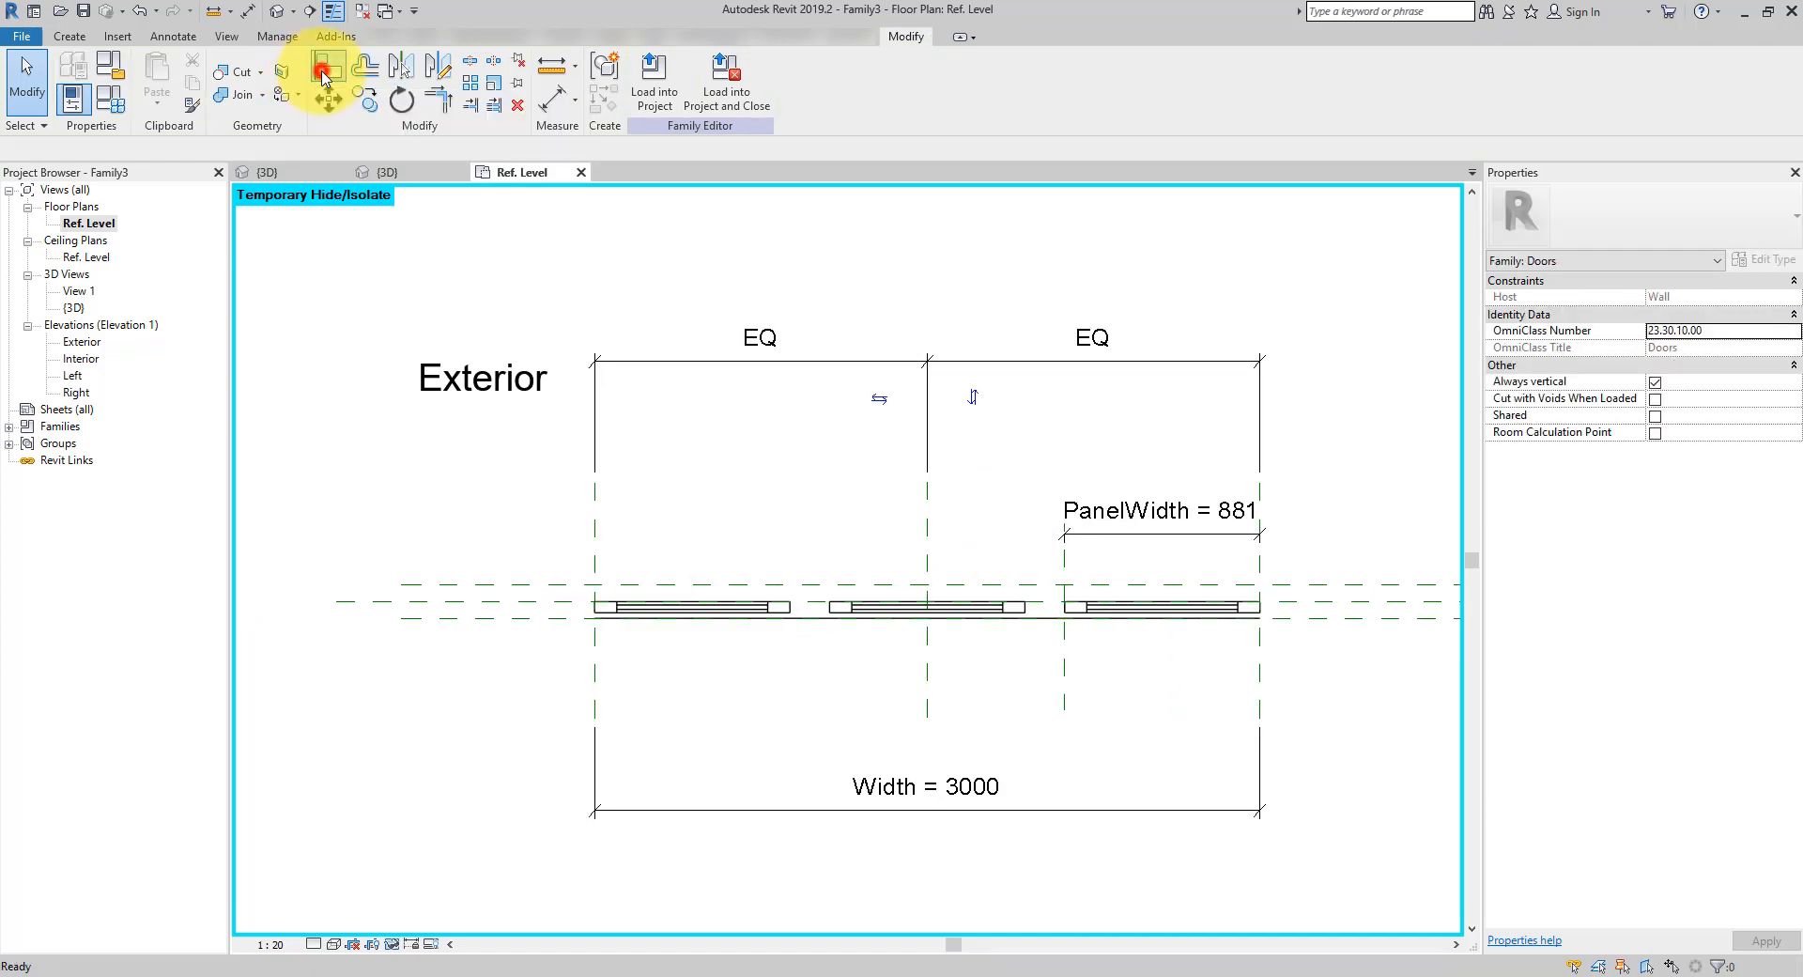
pyautogui.click(1064, 552)
pyautogui.scroll(1, 1115, 563)
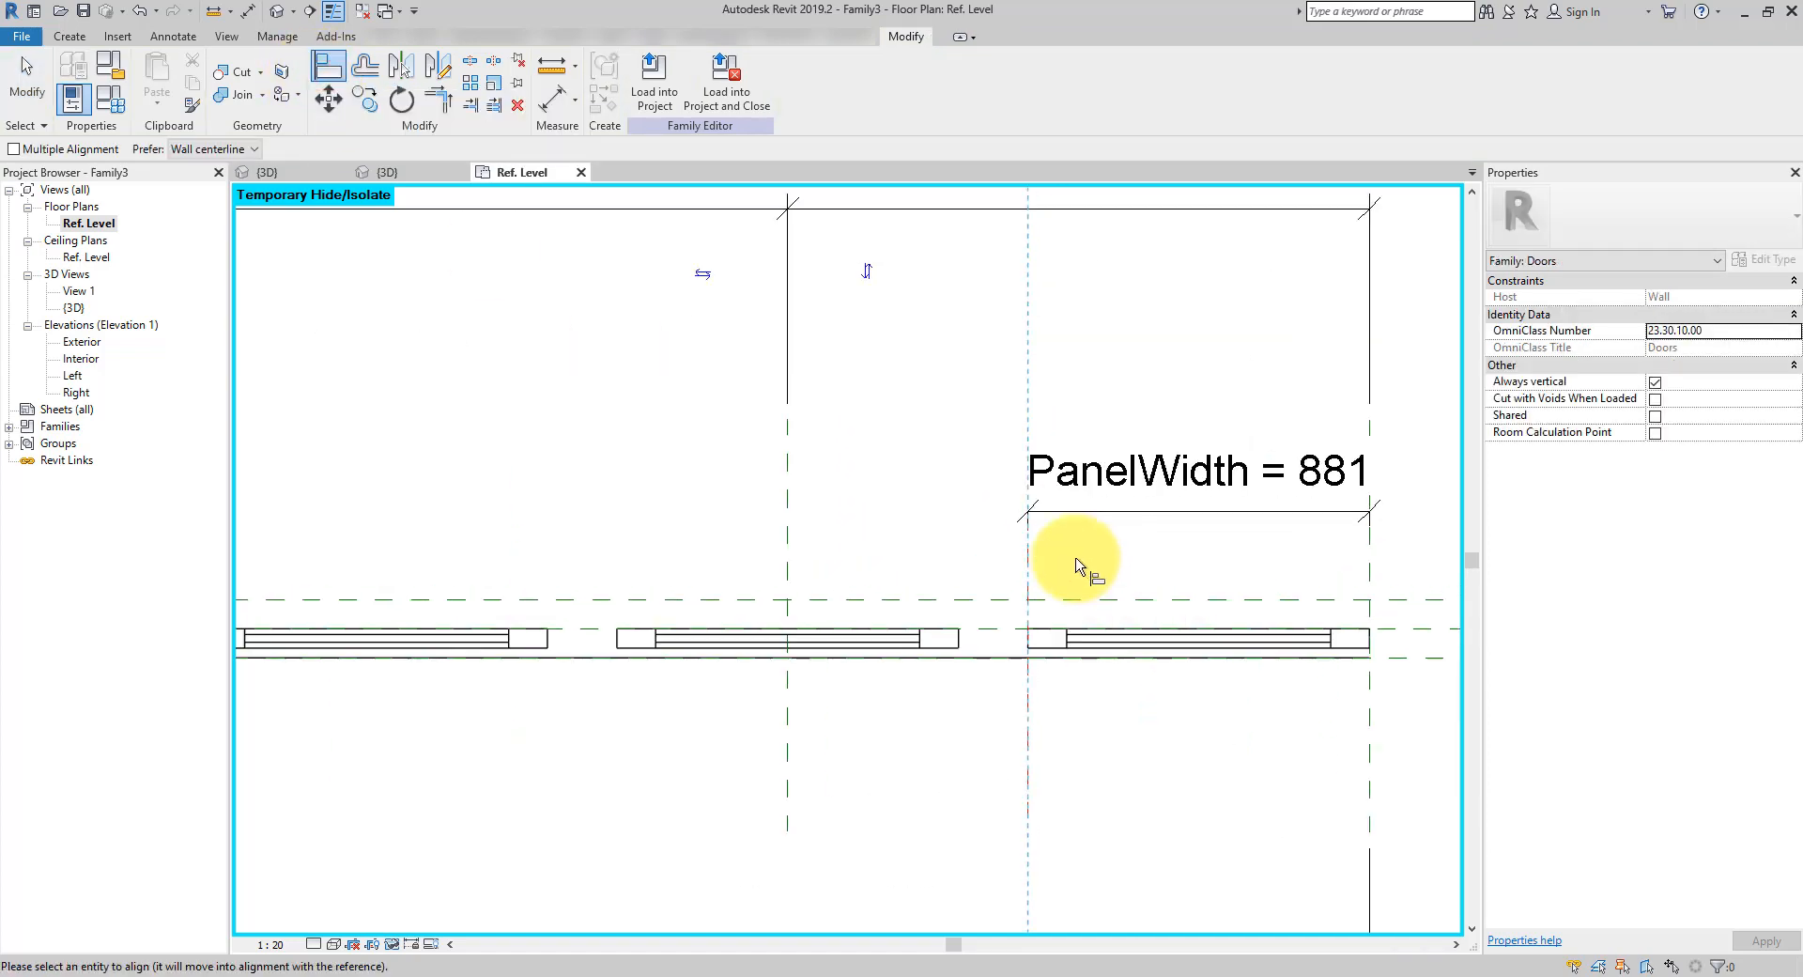
pyautogui.click(1030, 636)
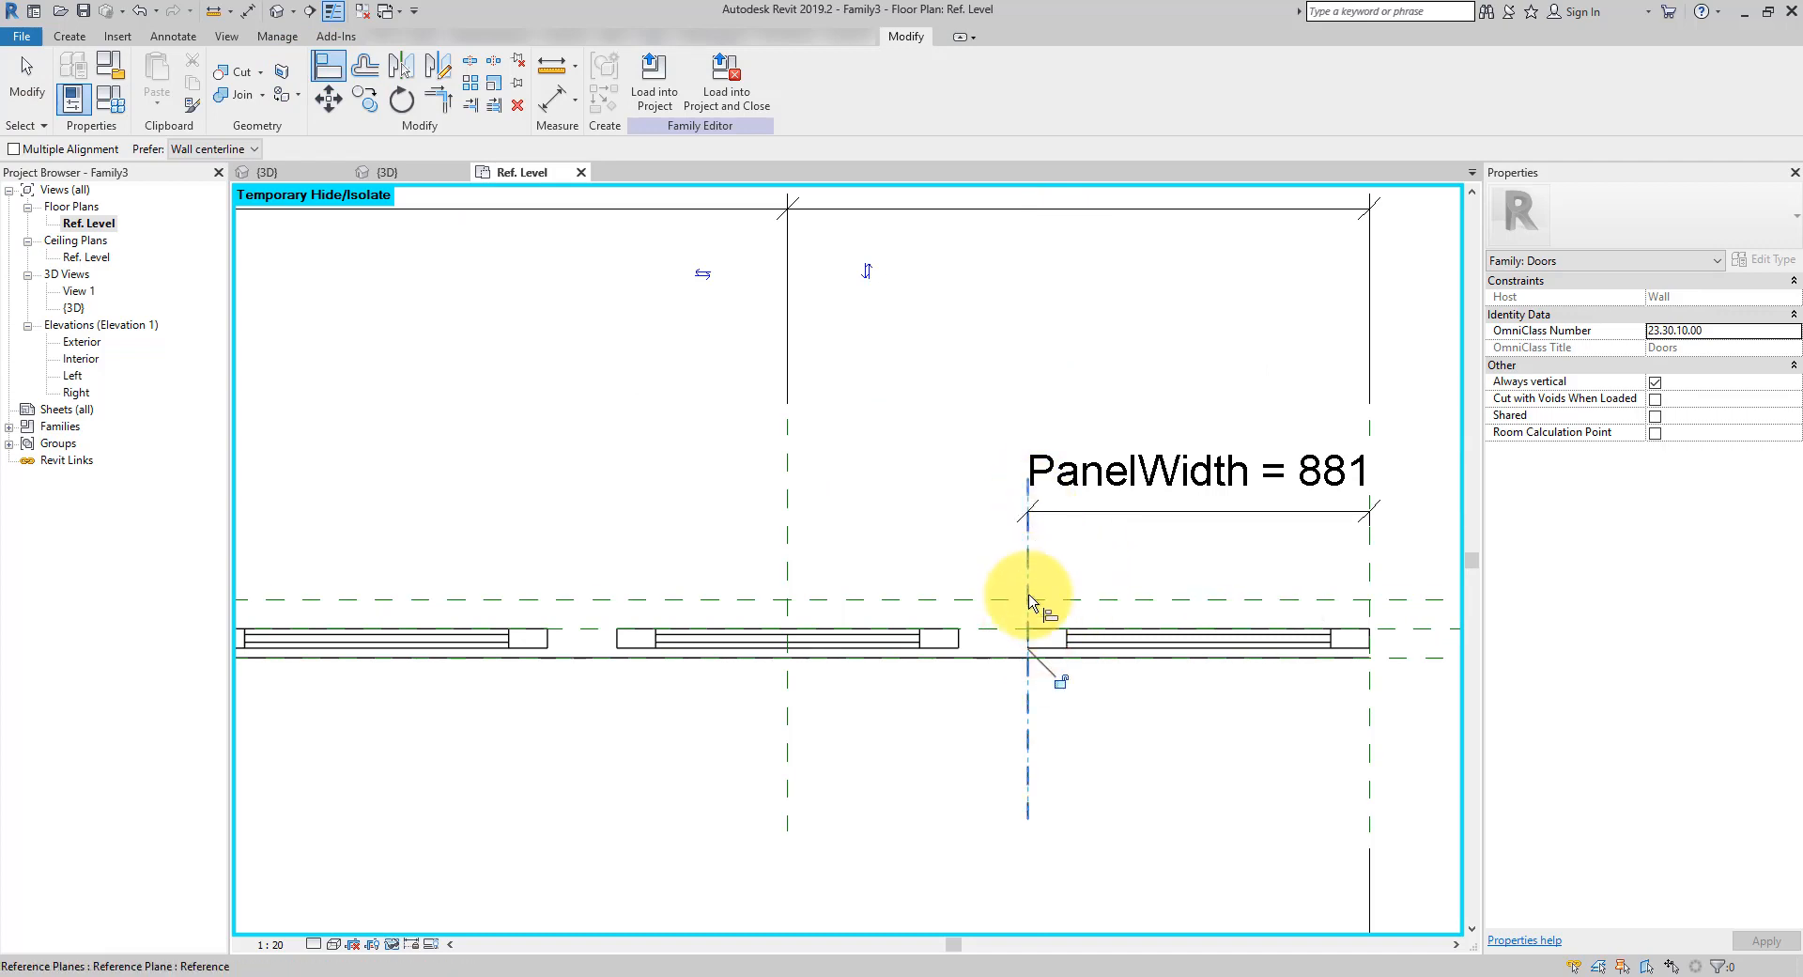
pyautogui.click(1062, 683)
pyautogui.scroll(-2, 1129, 703)
pyautogui.press('Escape')
pyautogui.press('Escape')
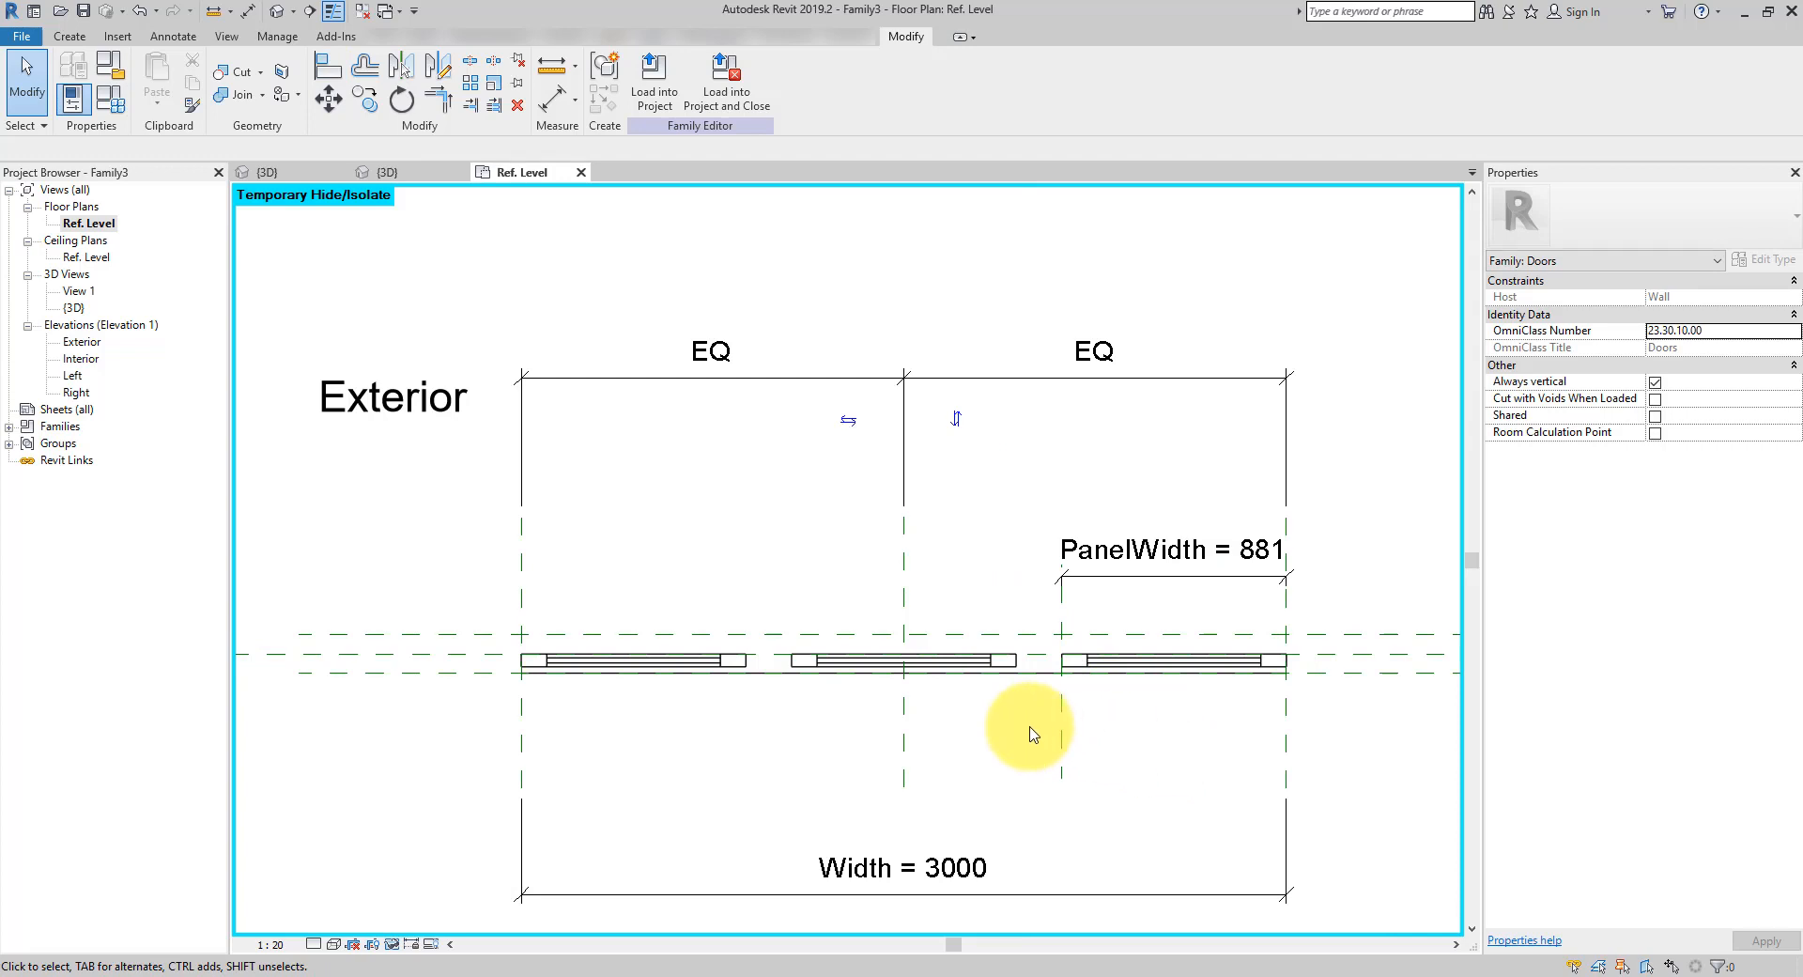
# Label the panel array's count with a new instance family parameter named PanelCount
pyautogui.scroll(2, 1030, 726)
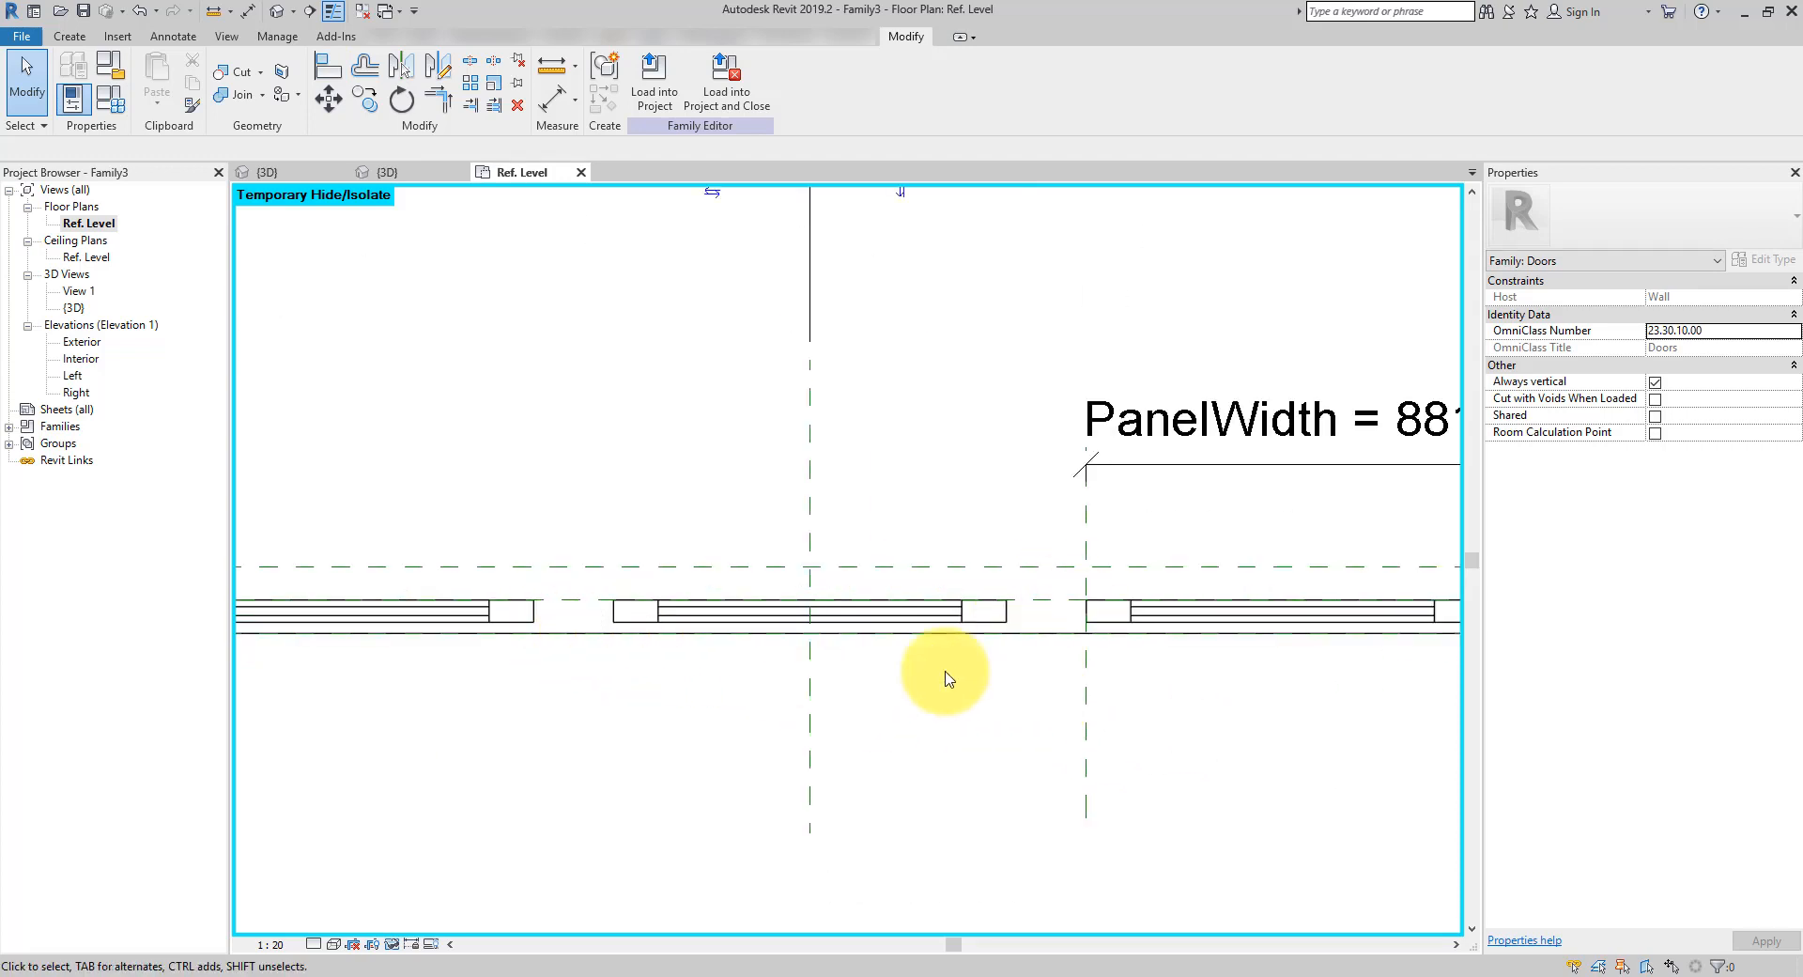
pyautogui.scroll(-2, 839, 757)
pyautogui.moveTo(1065, 715); pyautogui.dragTo(1232, 744, button='middle')
pyautogui.click(781, 704)
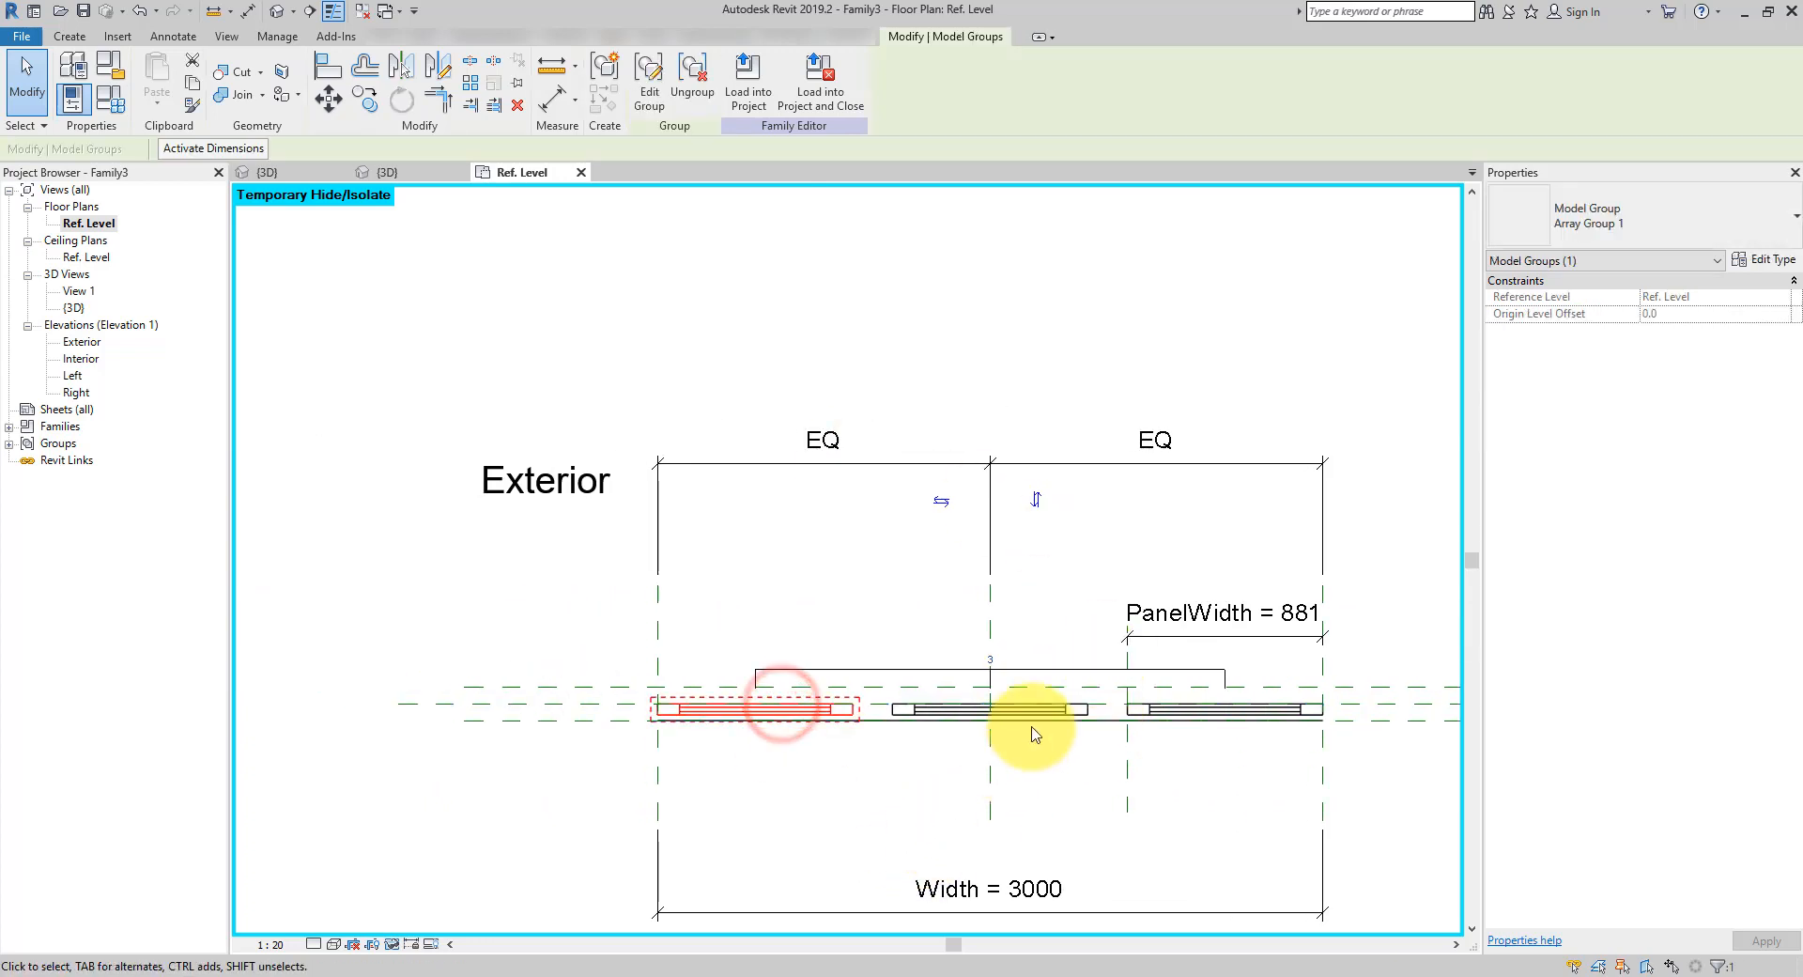
pyautogui.click(1029, 676)
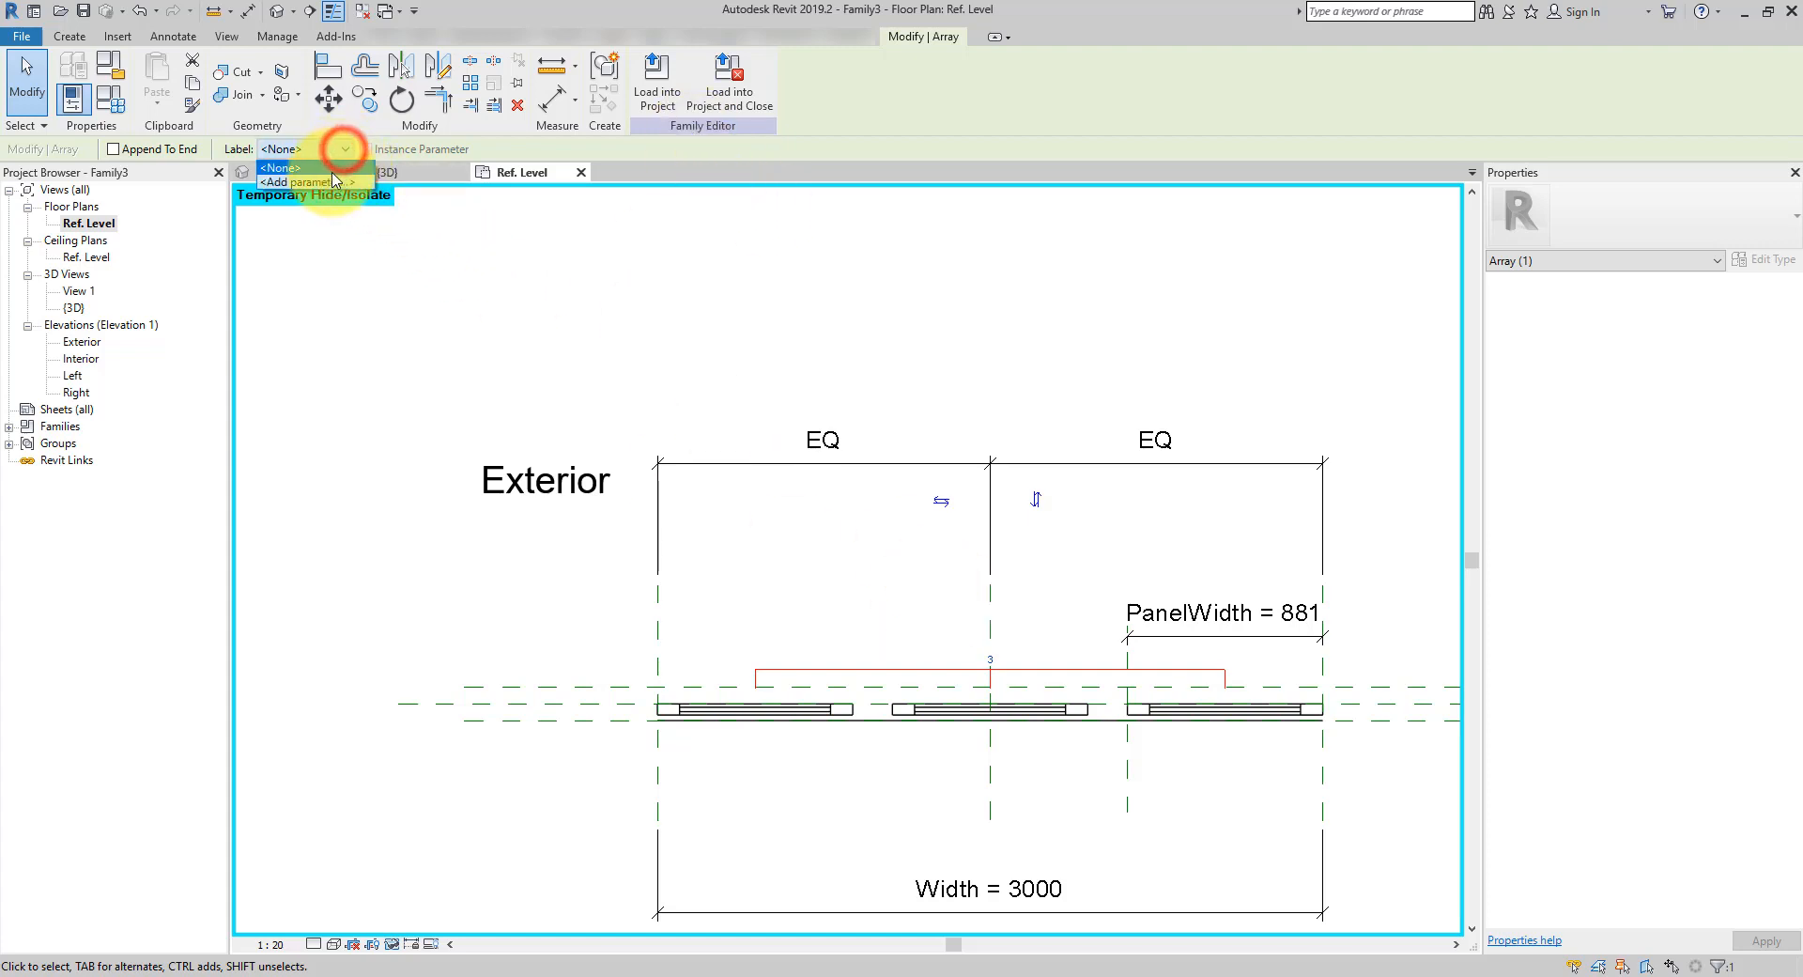
pyautogui.click(320, 181)
pyautogui.moveTo(1176, 346); pyautogui.dragTo(1328, 301)
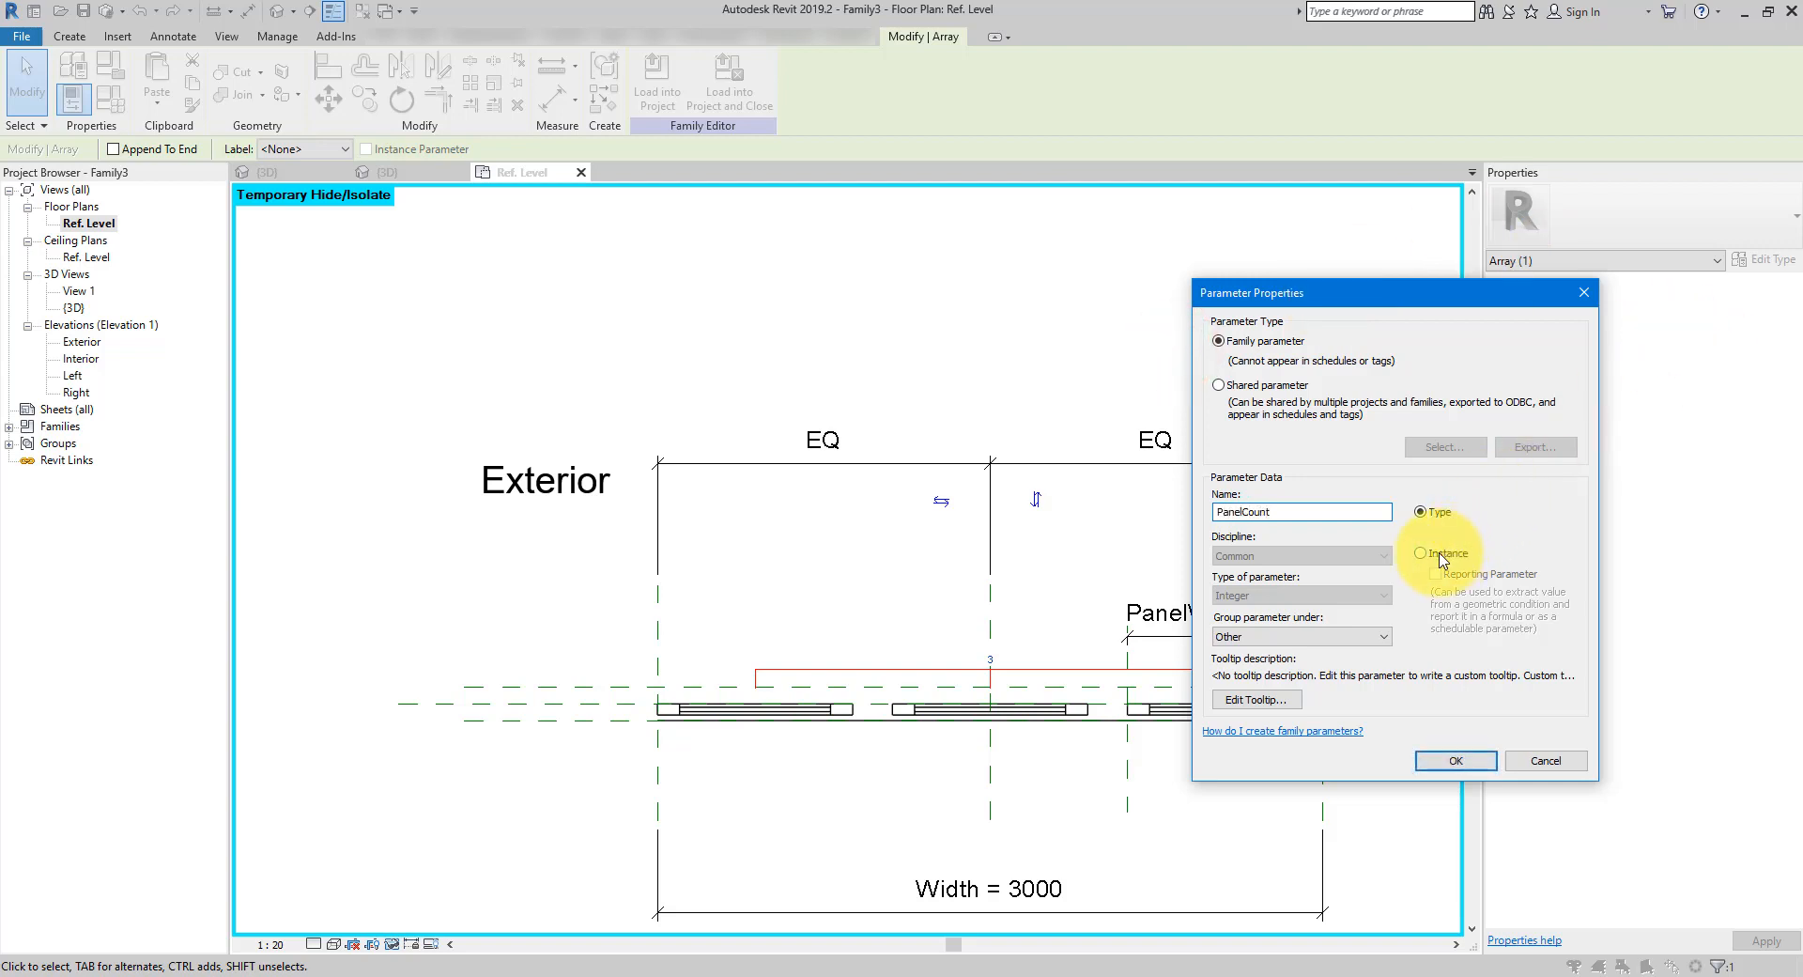
pyautogui.click(1440, 555)
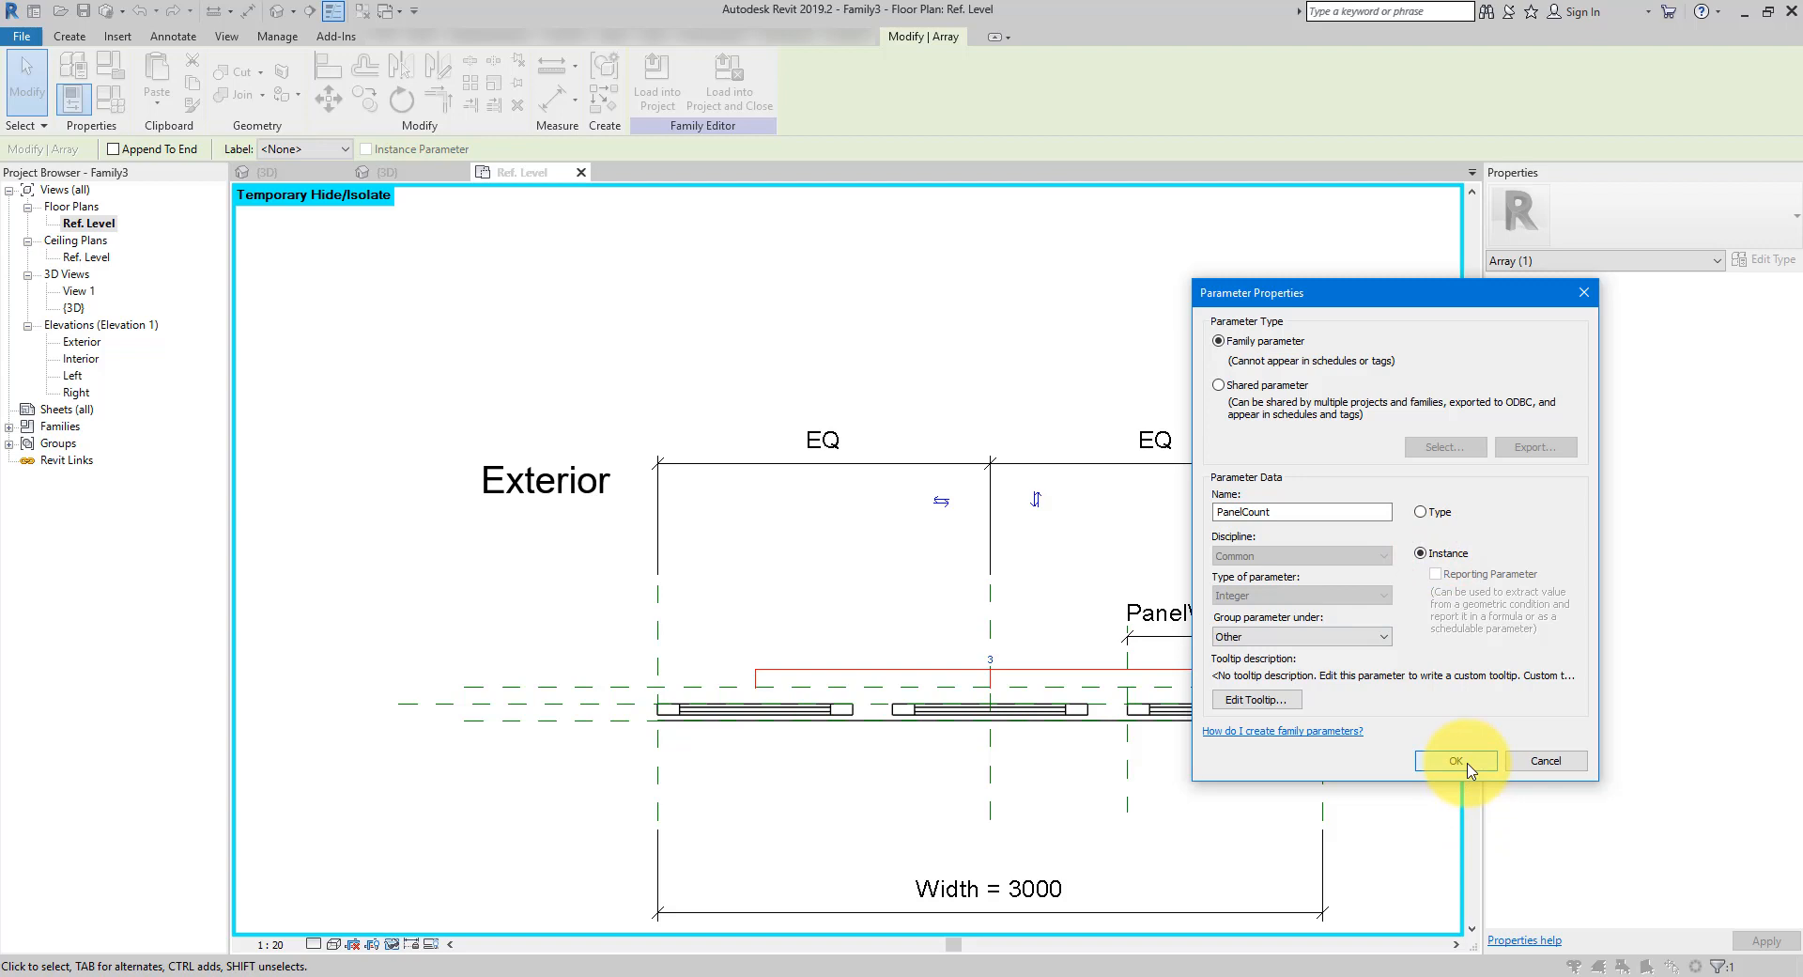
pyautogui.click(1465, 765)
pyautogui.click(1343, 577)
pyautogui.click(1061, 701)
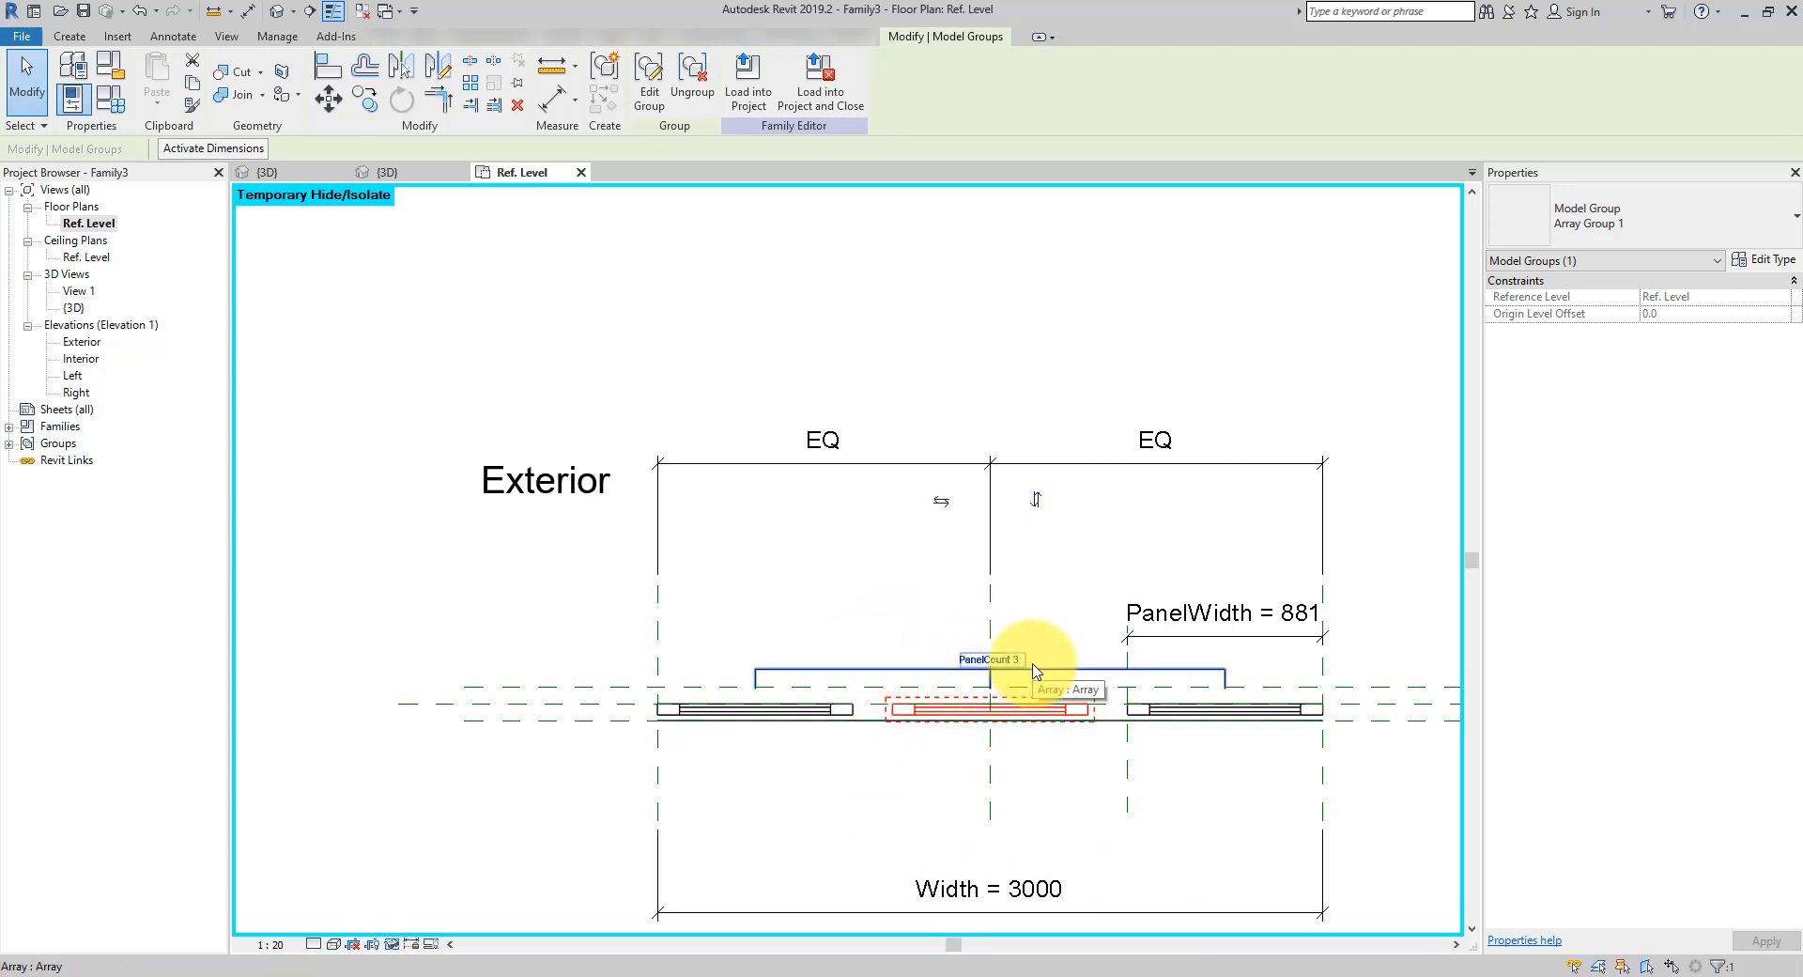
# Set the PanelWidth parameter's formula to Width / PanelCount in the family types
pyautogui.click(119, 112)
pyautogui.moveTo(471, 71); pyautogui.dragTo(482, 56)
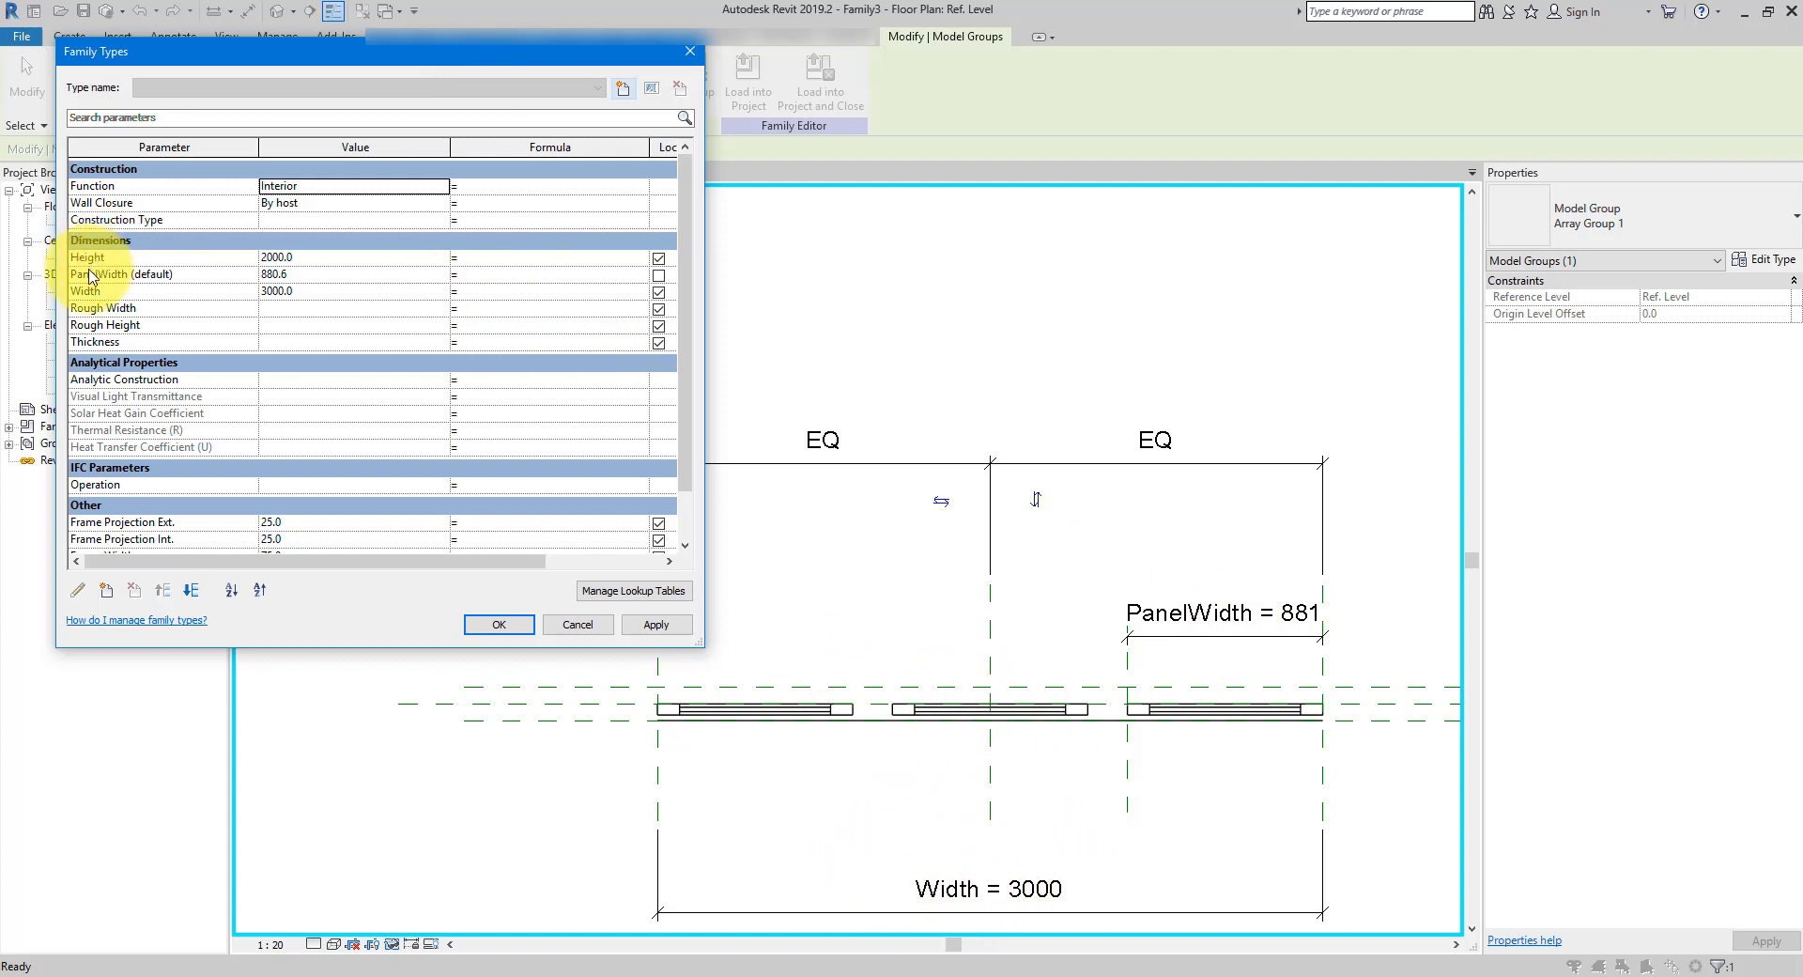
pyautogui.click(500, 276)
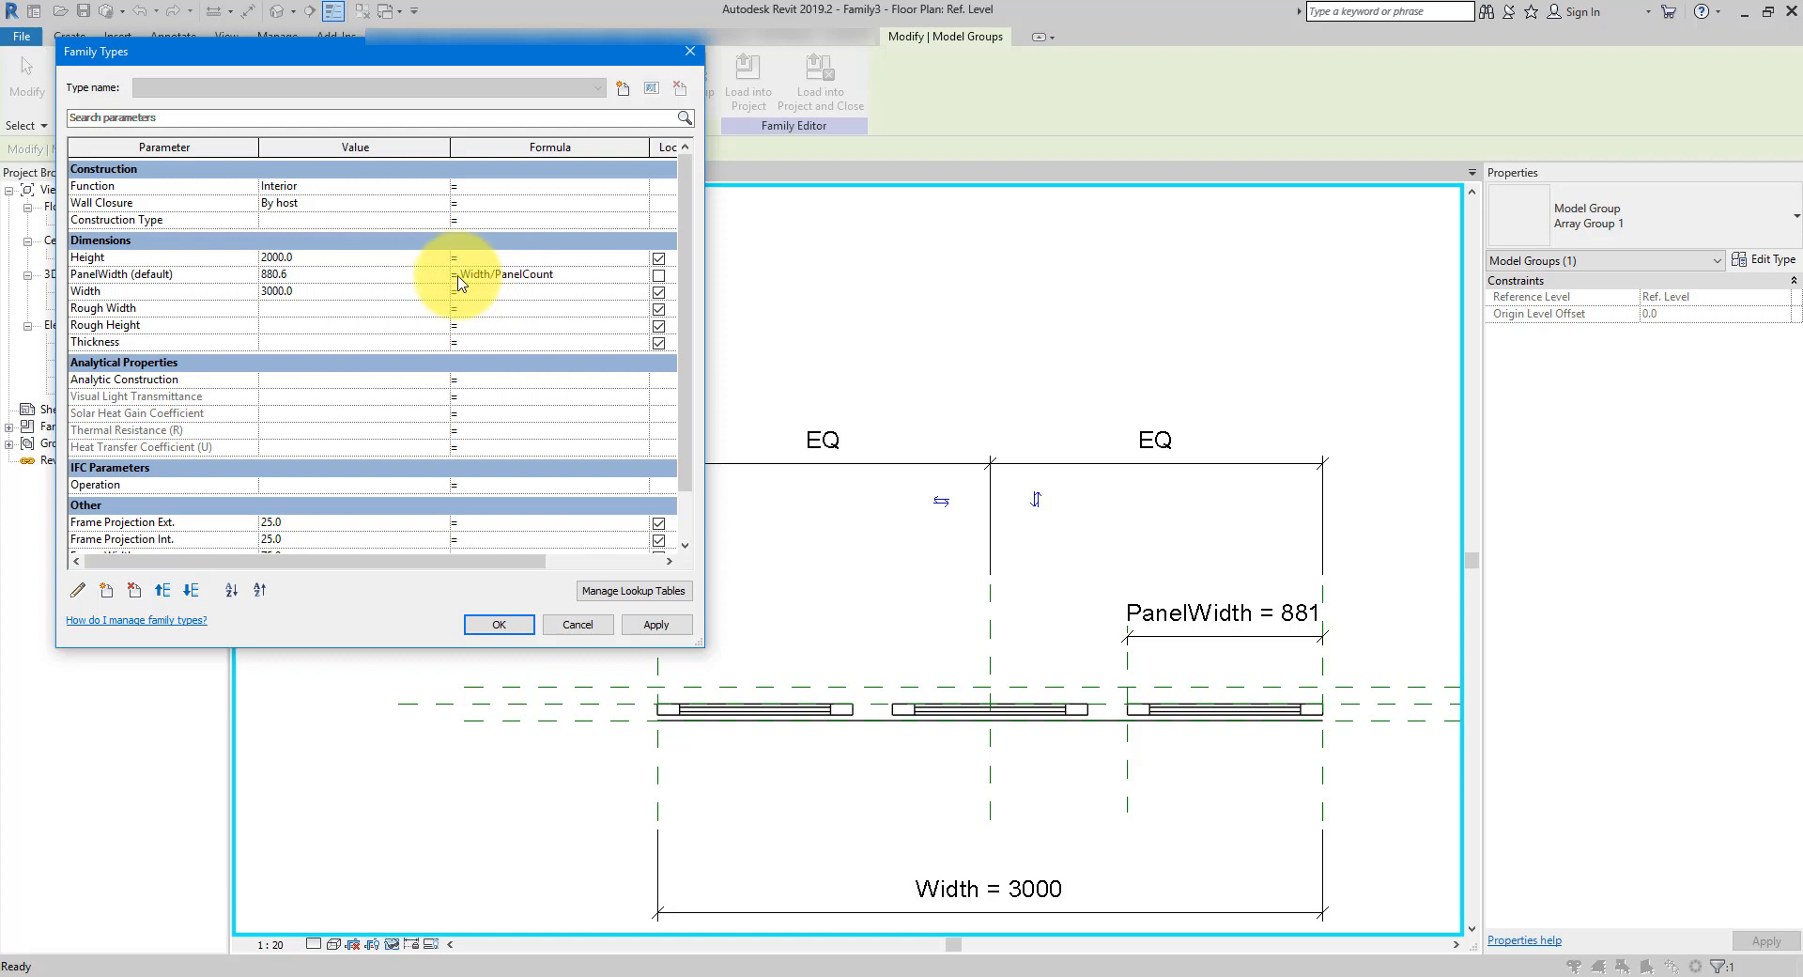
pyautogui.press('Tab')
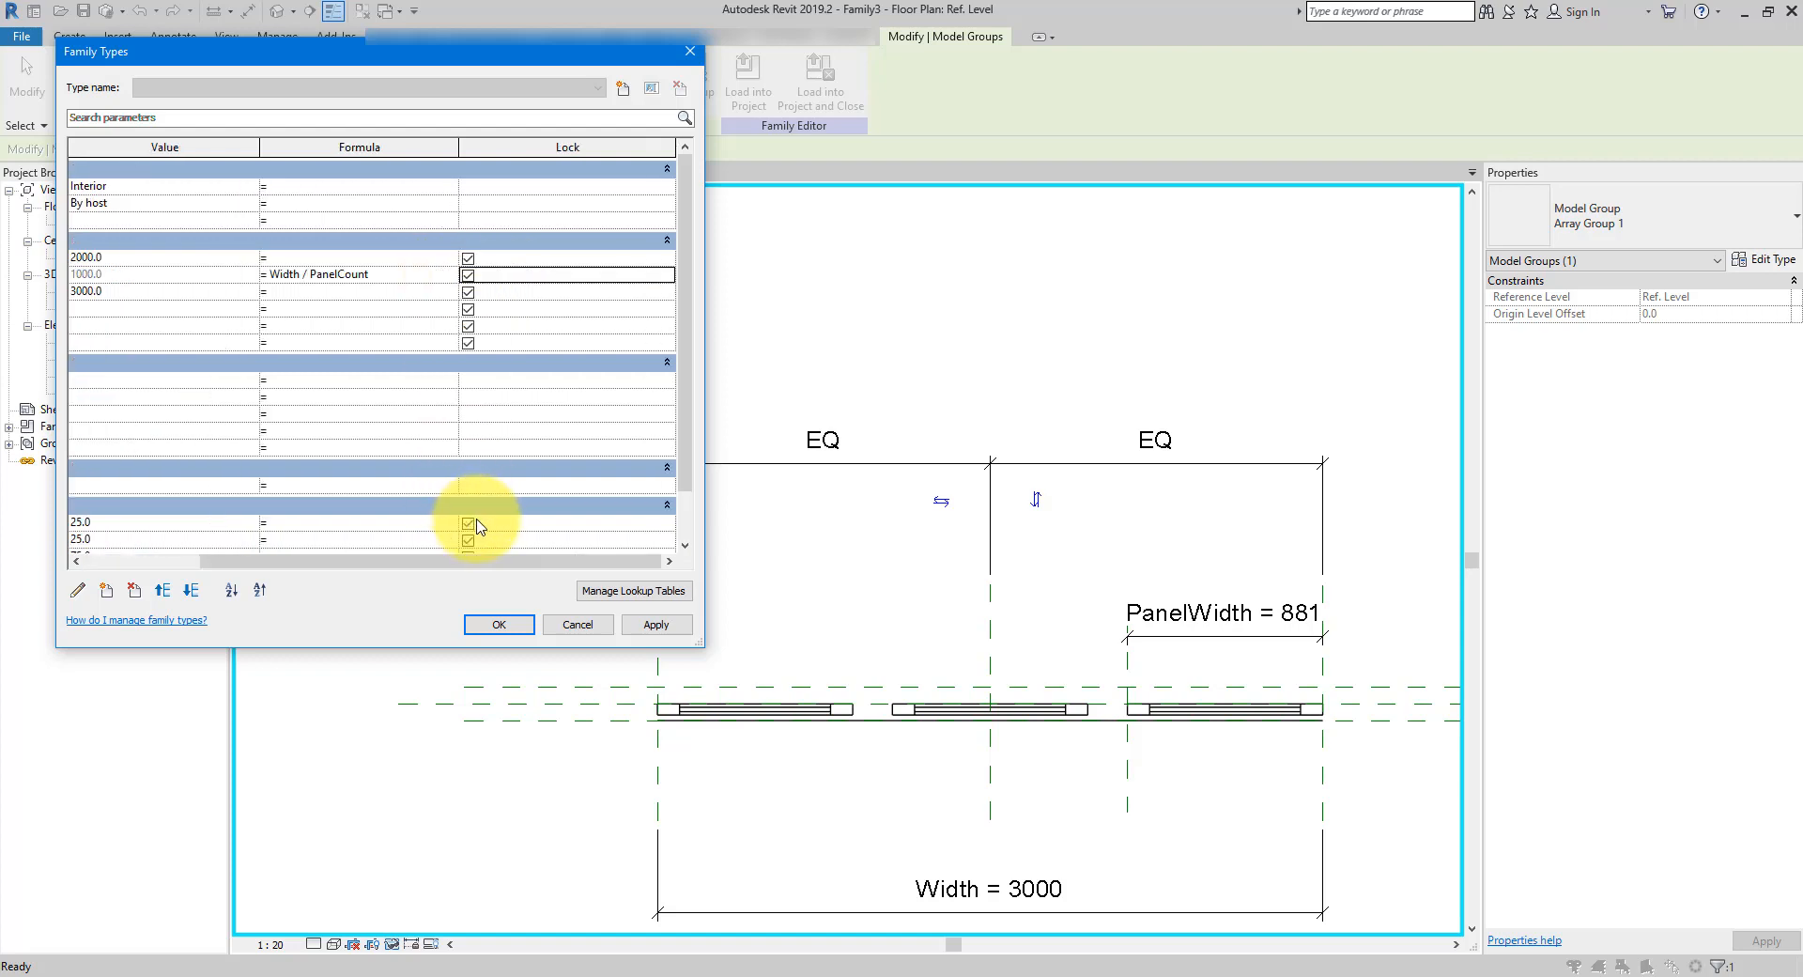
pyautogui.moveTo(476, 562); pyautogui.dragTo(288, 579)
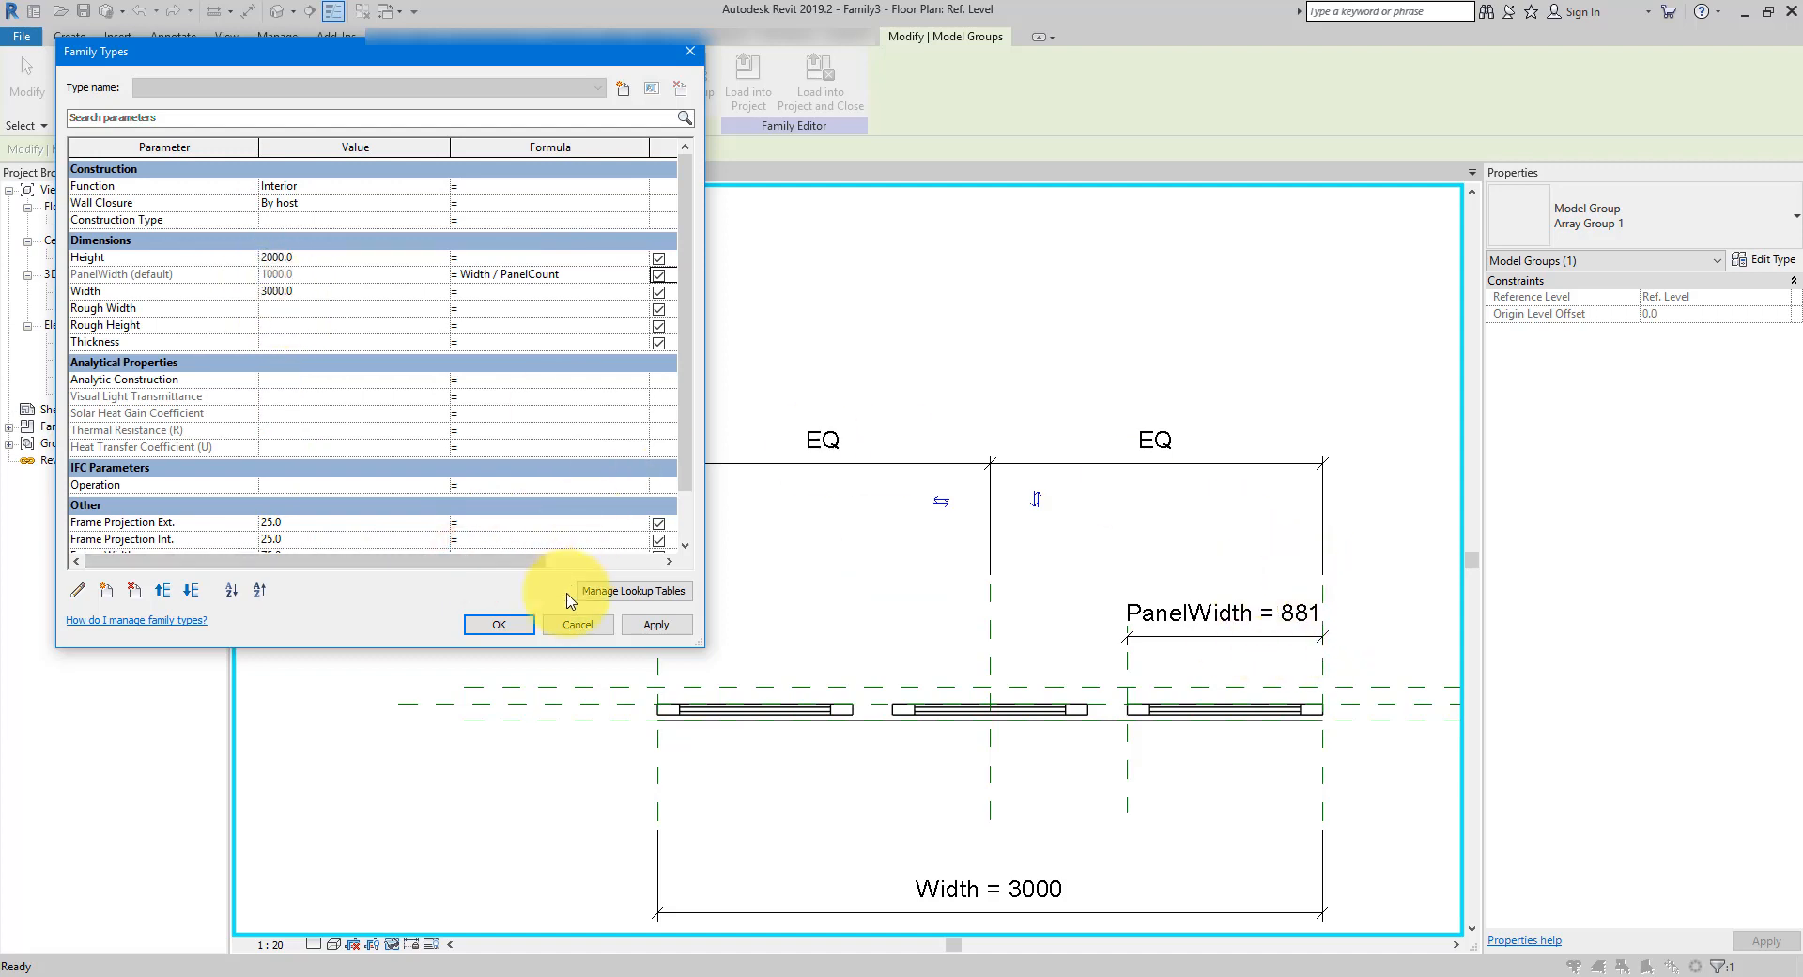
pyautogui.click(505, 626)
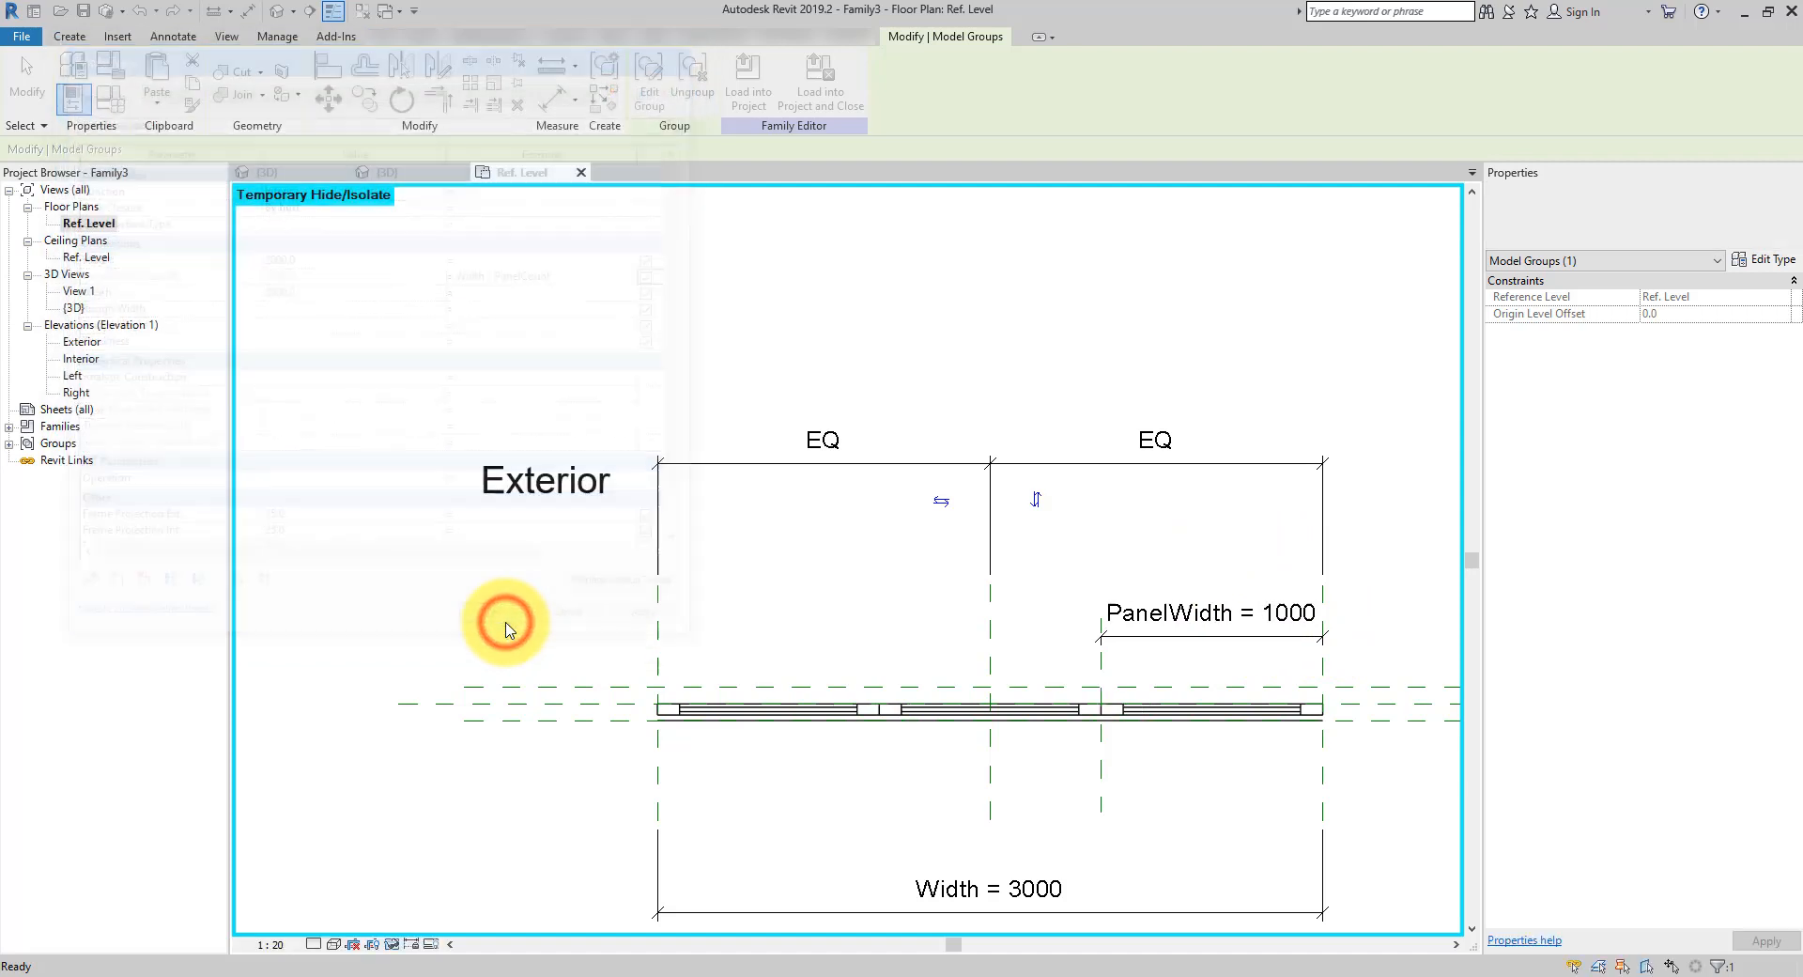
# Test the array with PanelCount set to 5, and set PanelCount back to 3
pyautogui.moveTo(1033, 798); pyautogui.dragTo(1121, 634, button='middle')
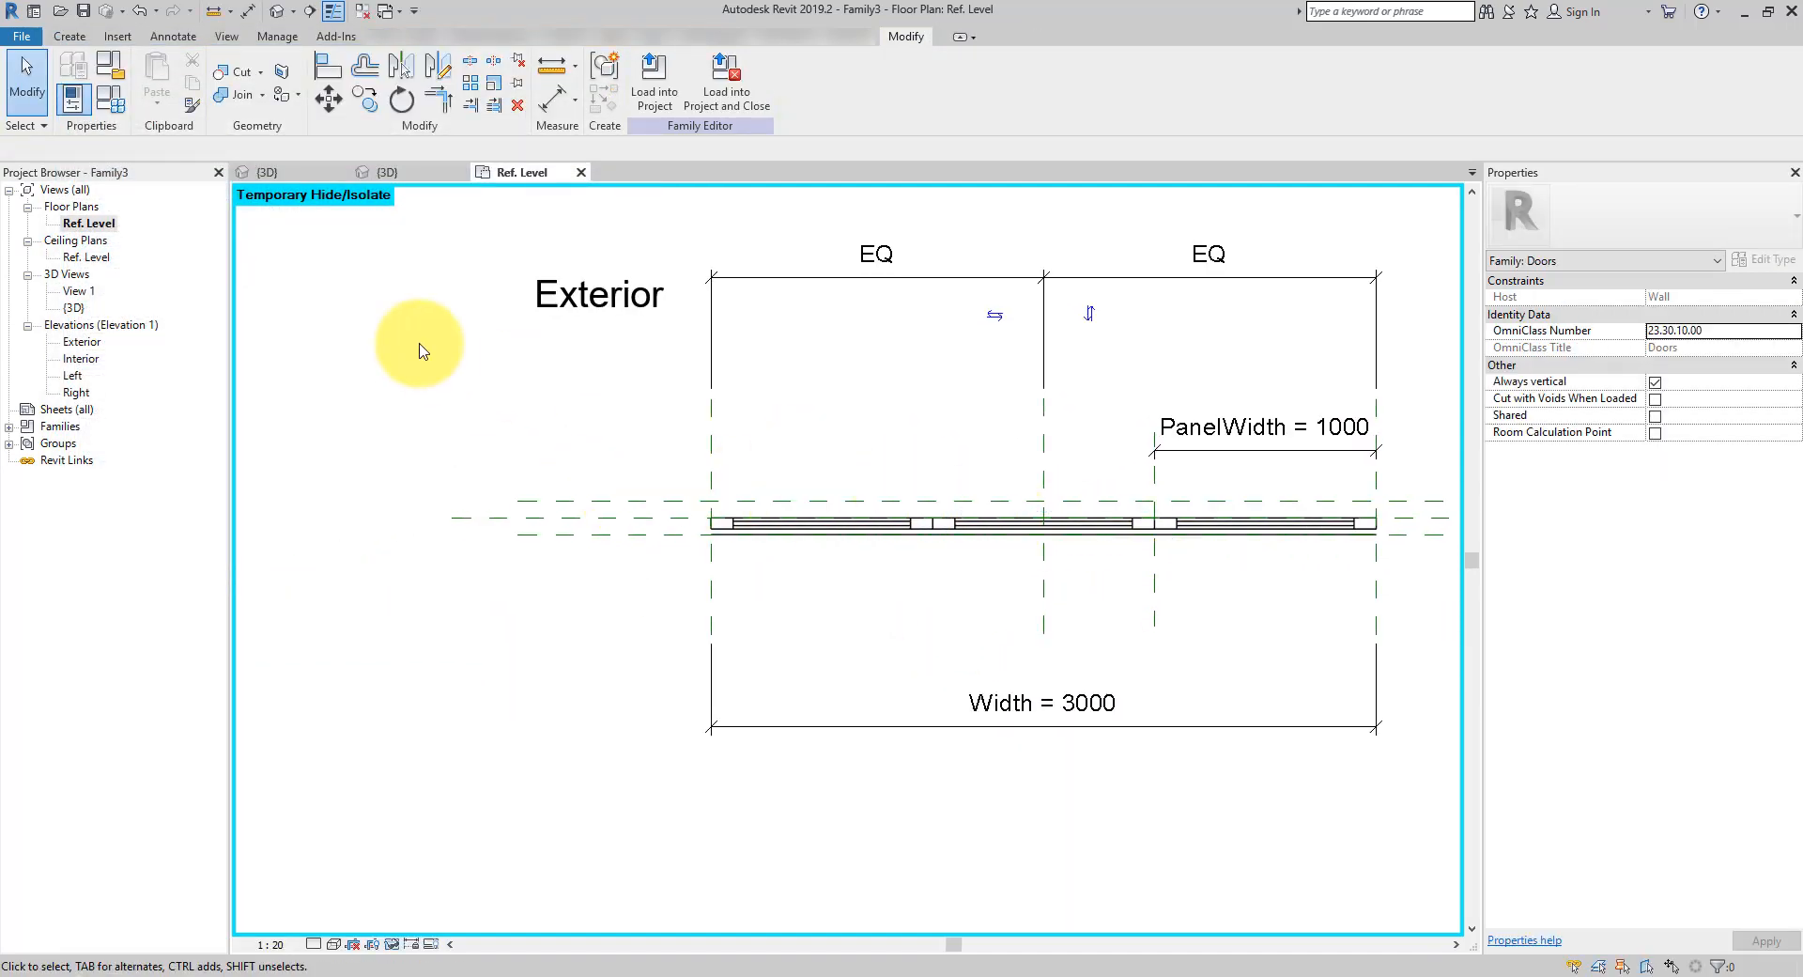
pyautogui.click(111, 103)
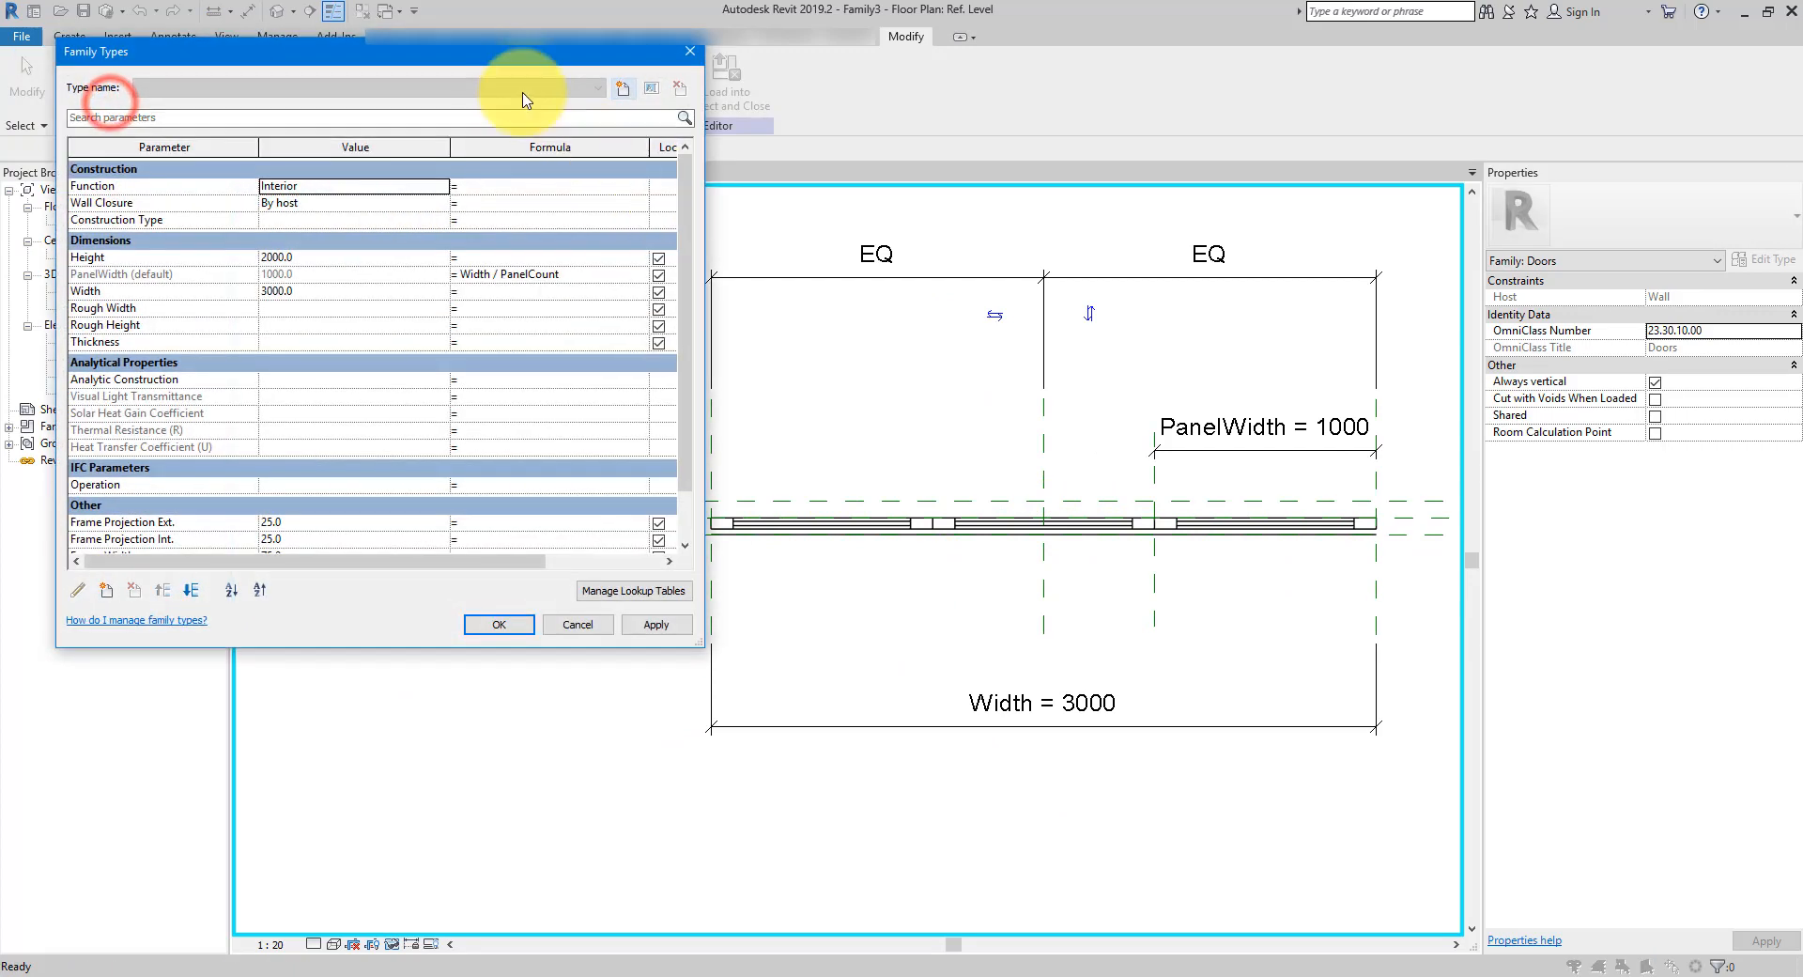
pyautogui.moveTo(479, 59); pyautogui.dragTo(458, 177)
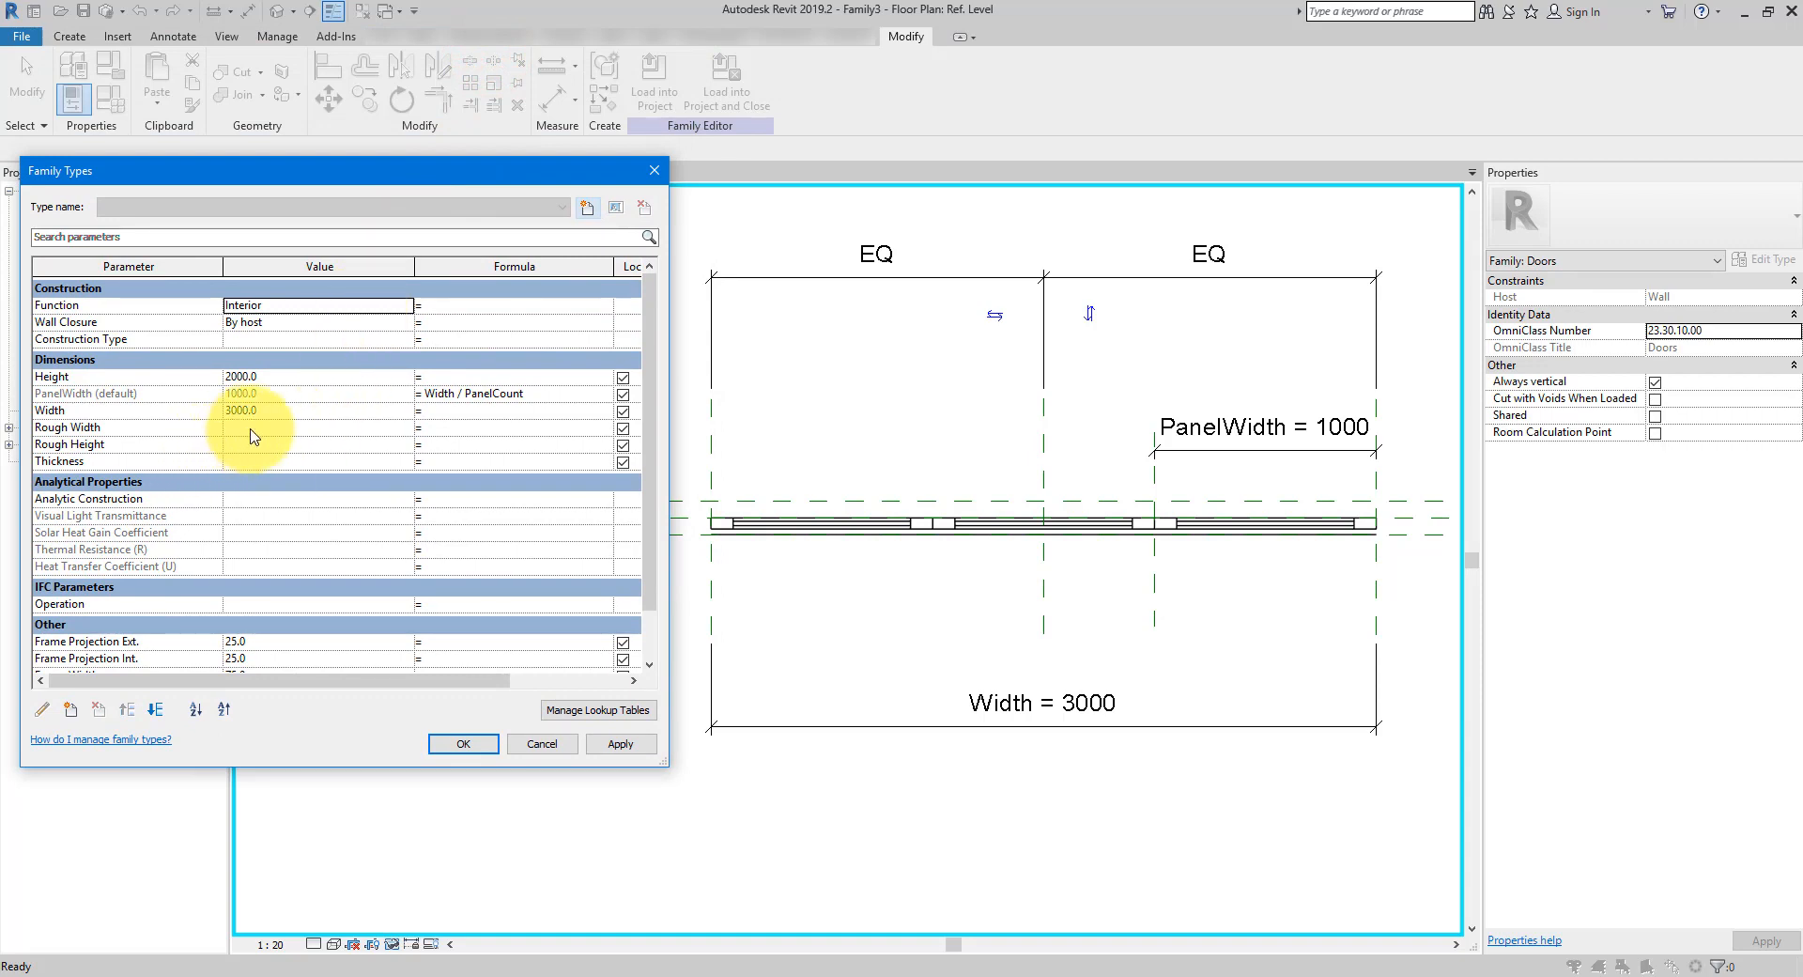
pyautogui.scroll(-2, 250, 435)
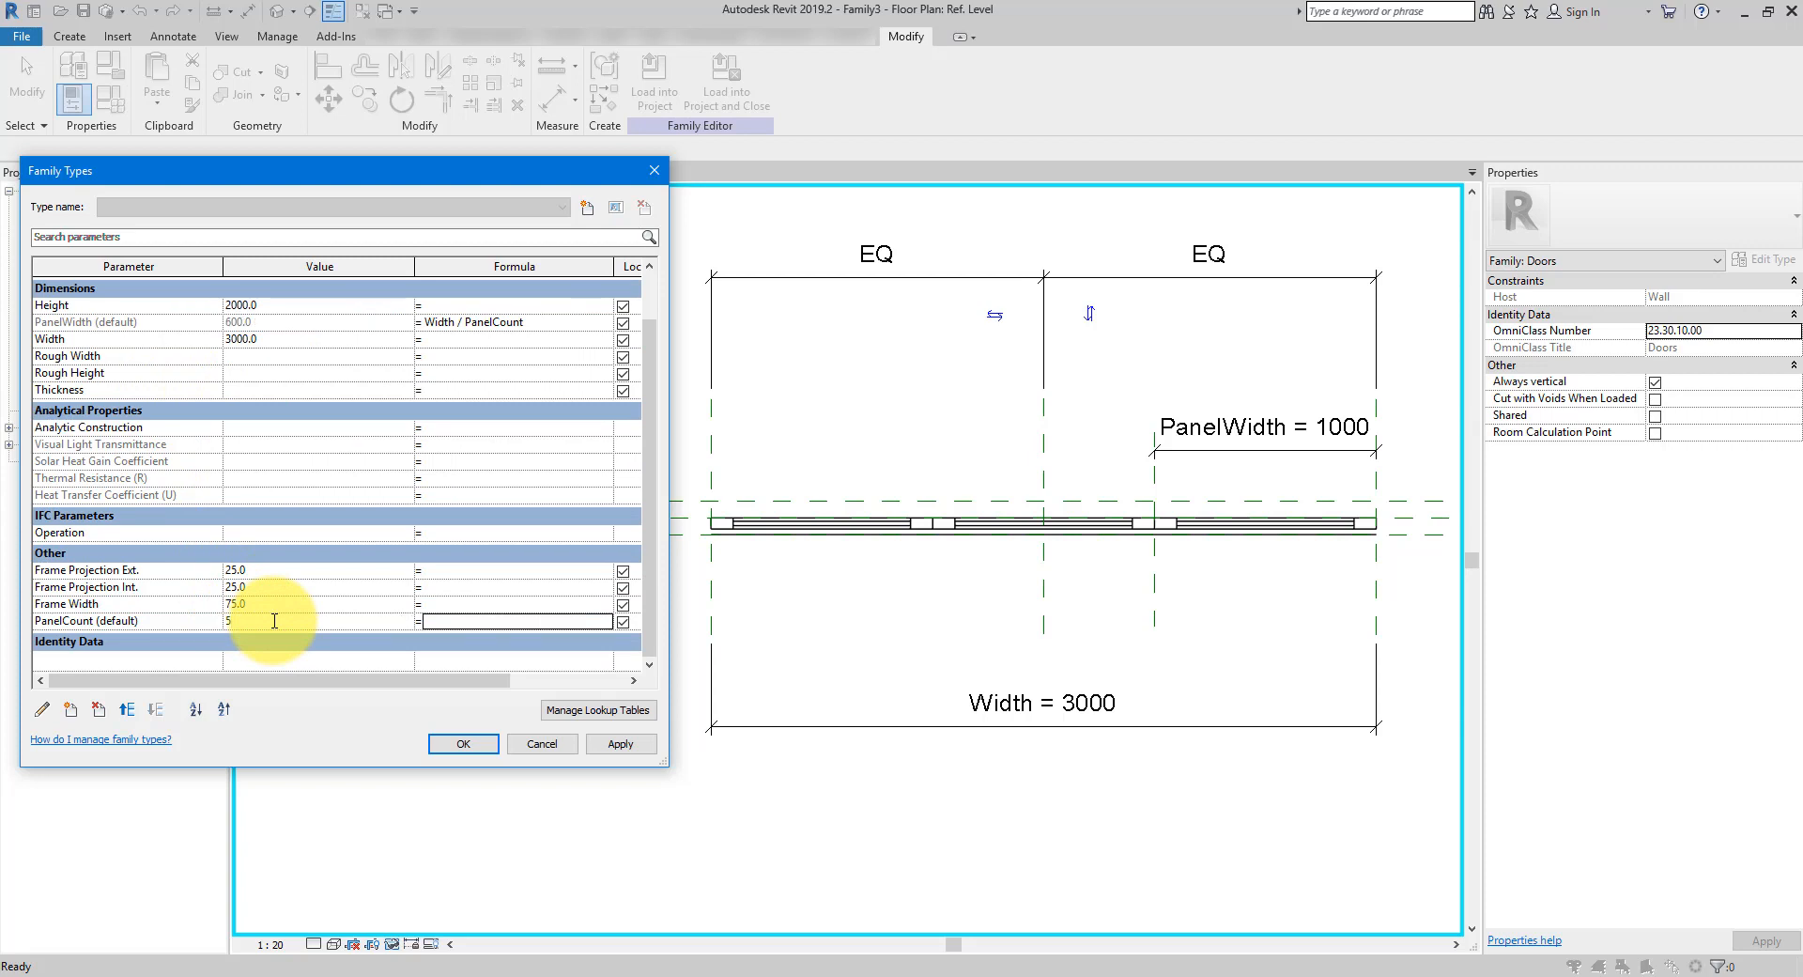
pyautogui.click(621, 747)
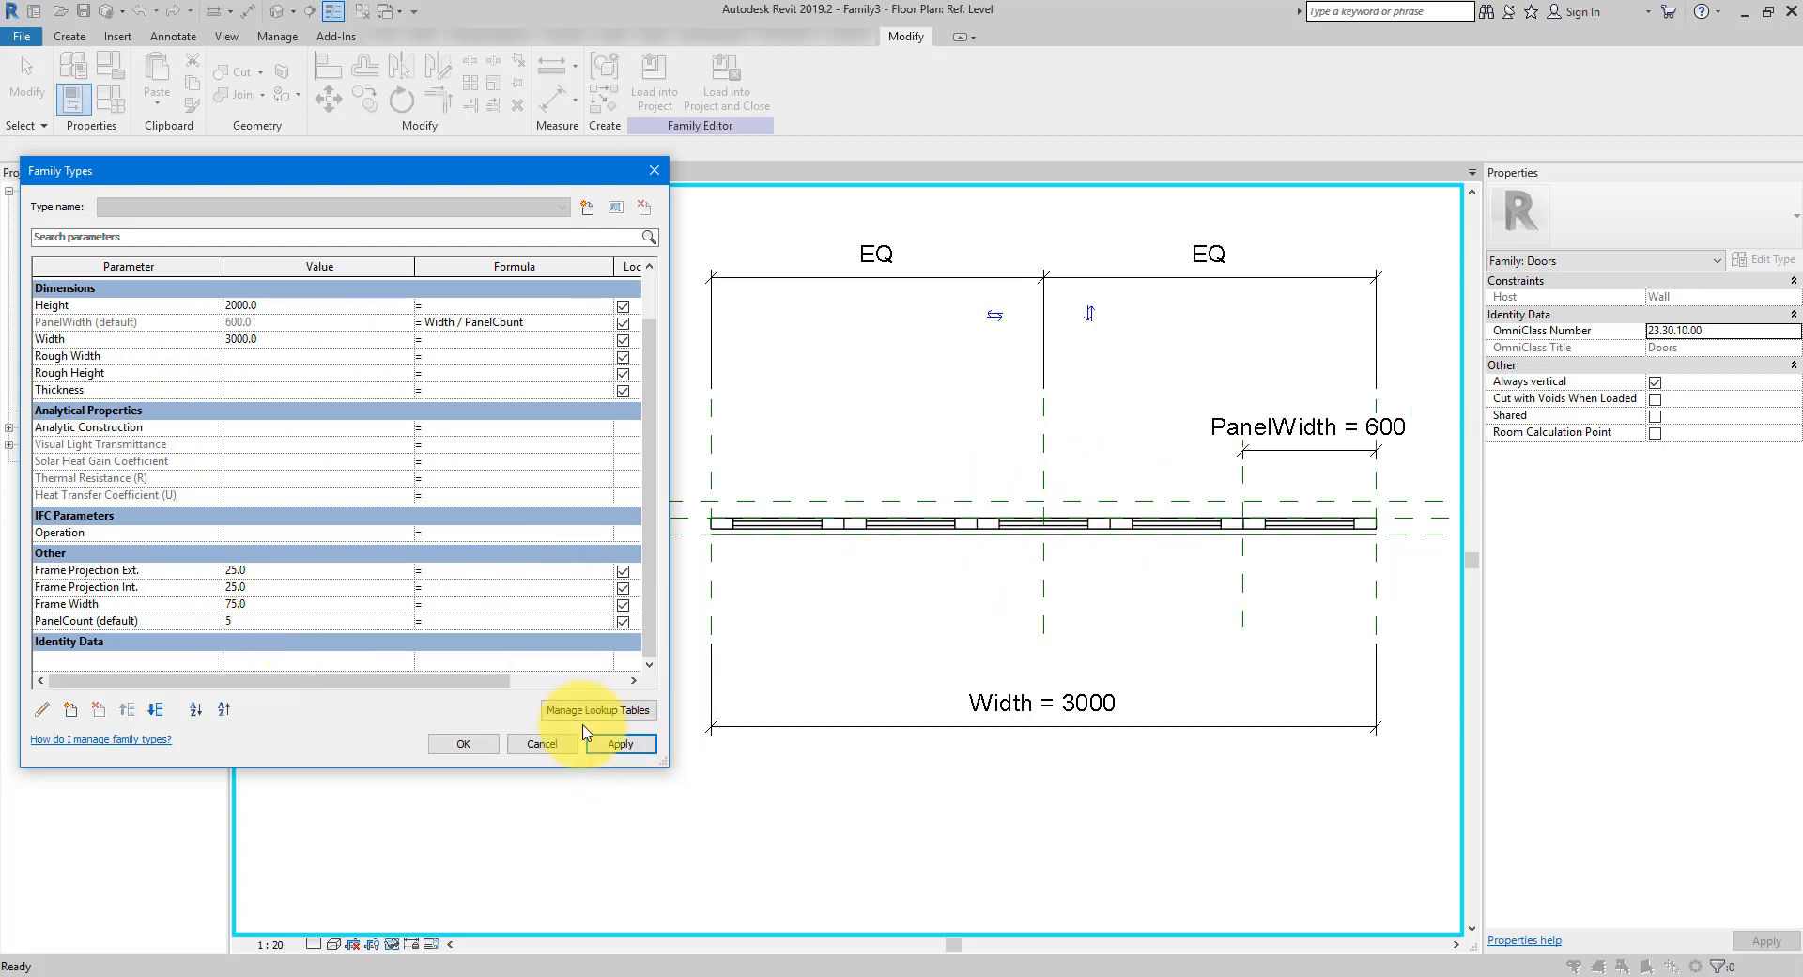
pyautogui.click(316, 622)
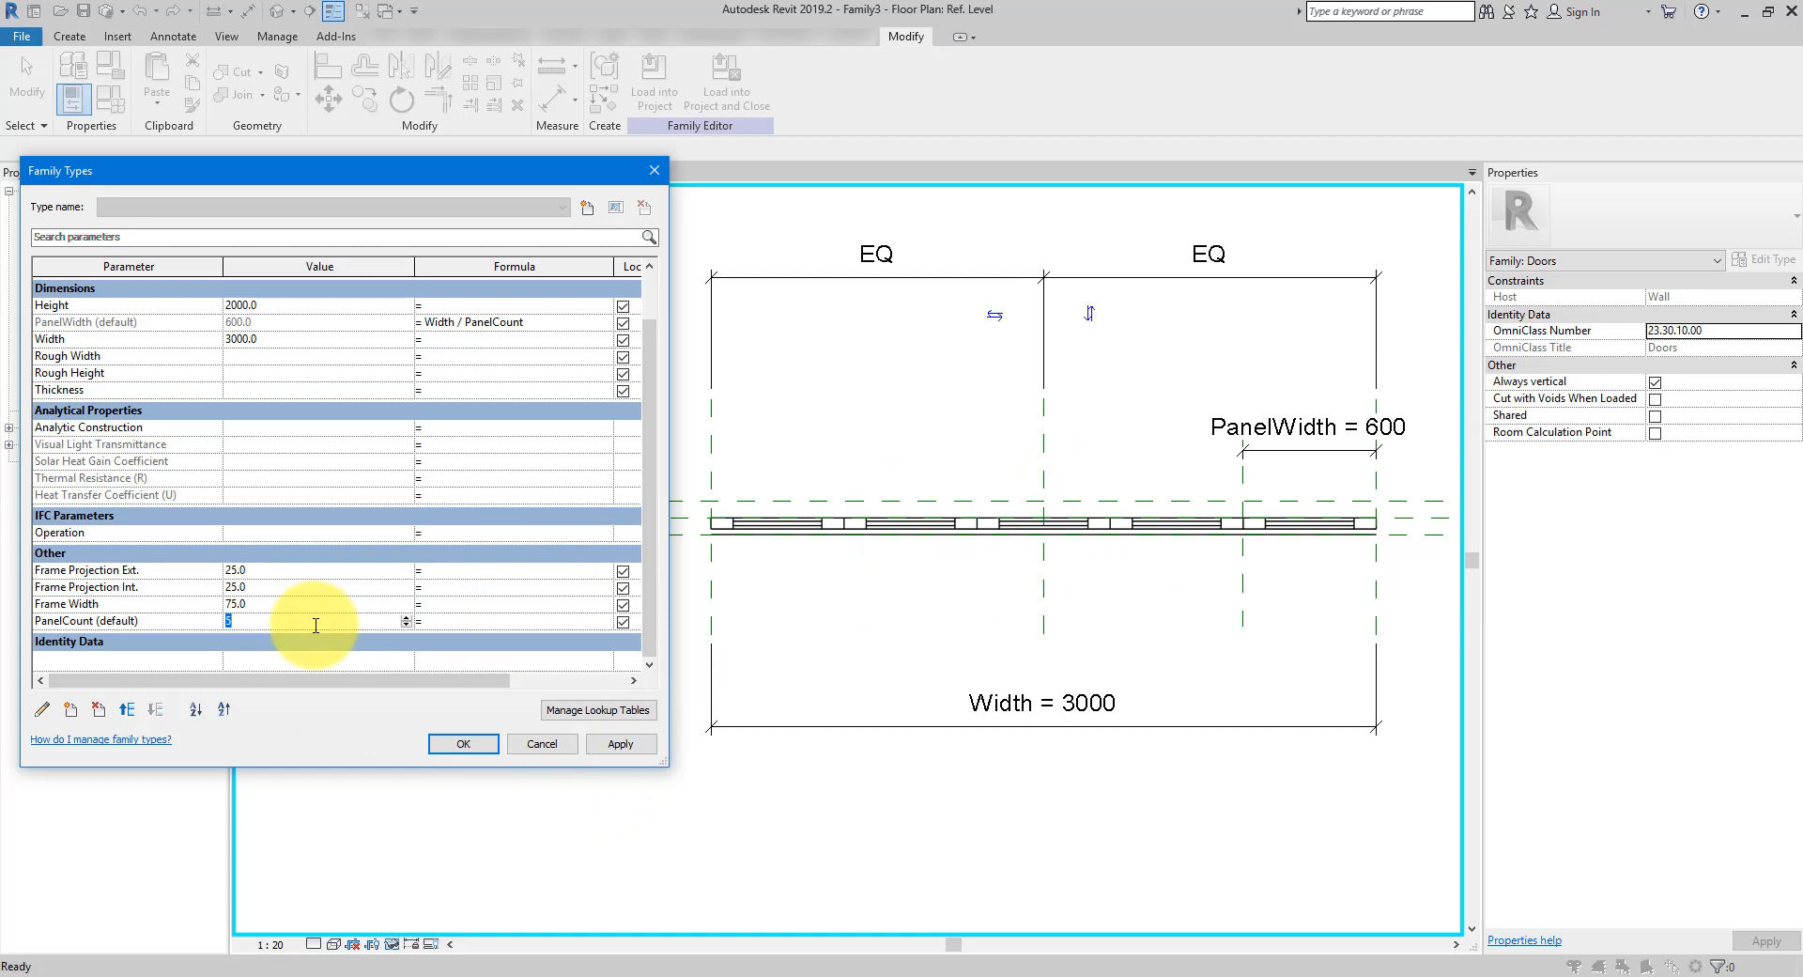
pyautogui.click(460, 746)
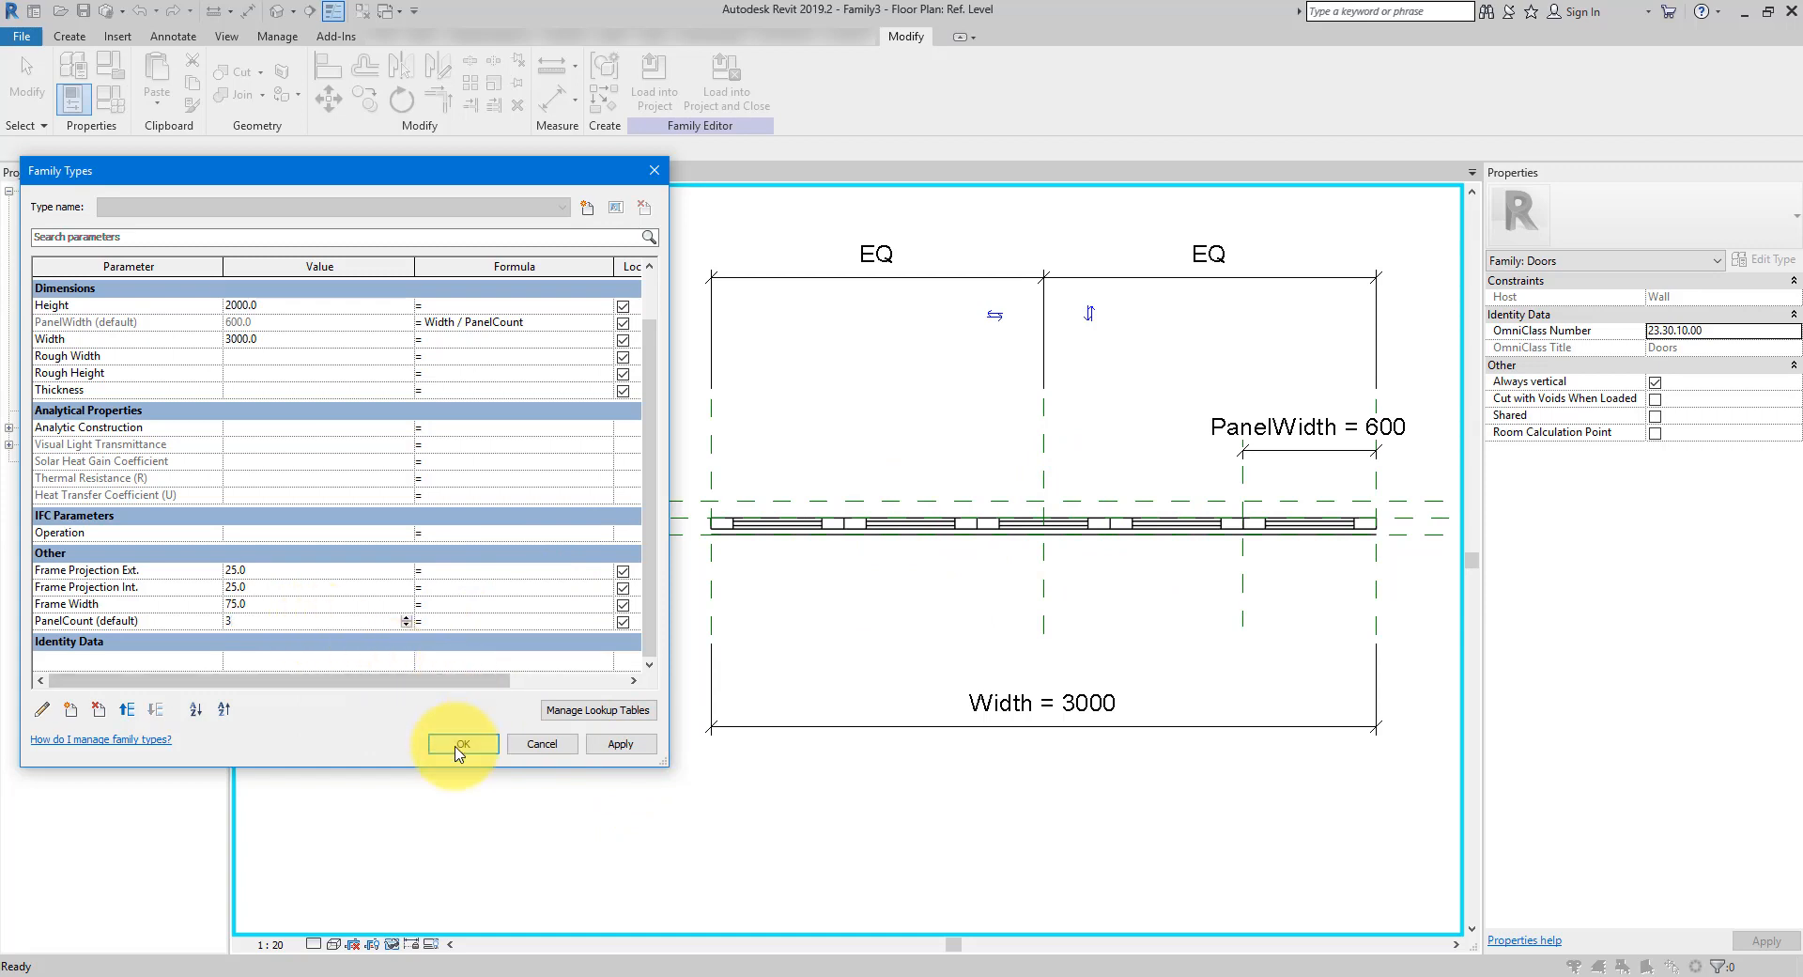
pyautogui.click(1233, 616)
pyautogui.moveTo(1287, 619); pyautogui.dragTo(1187, 615, button='middle')
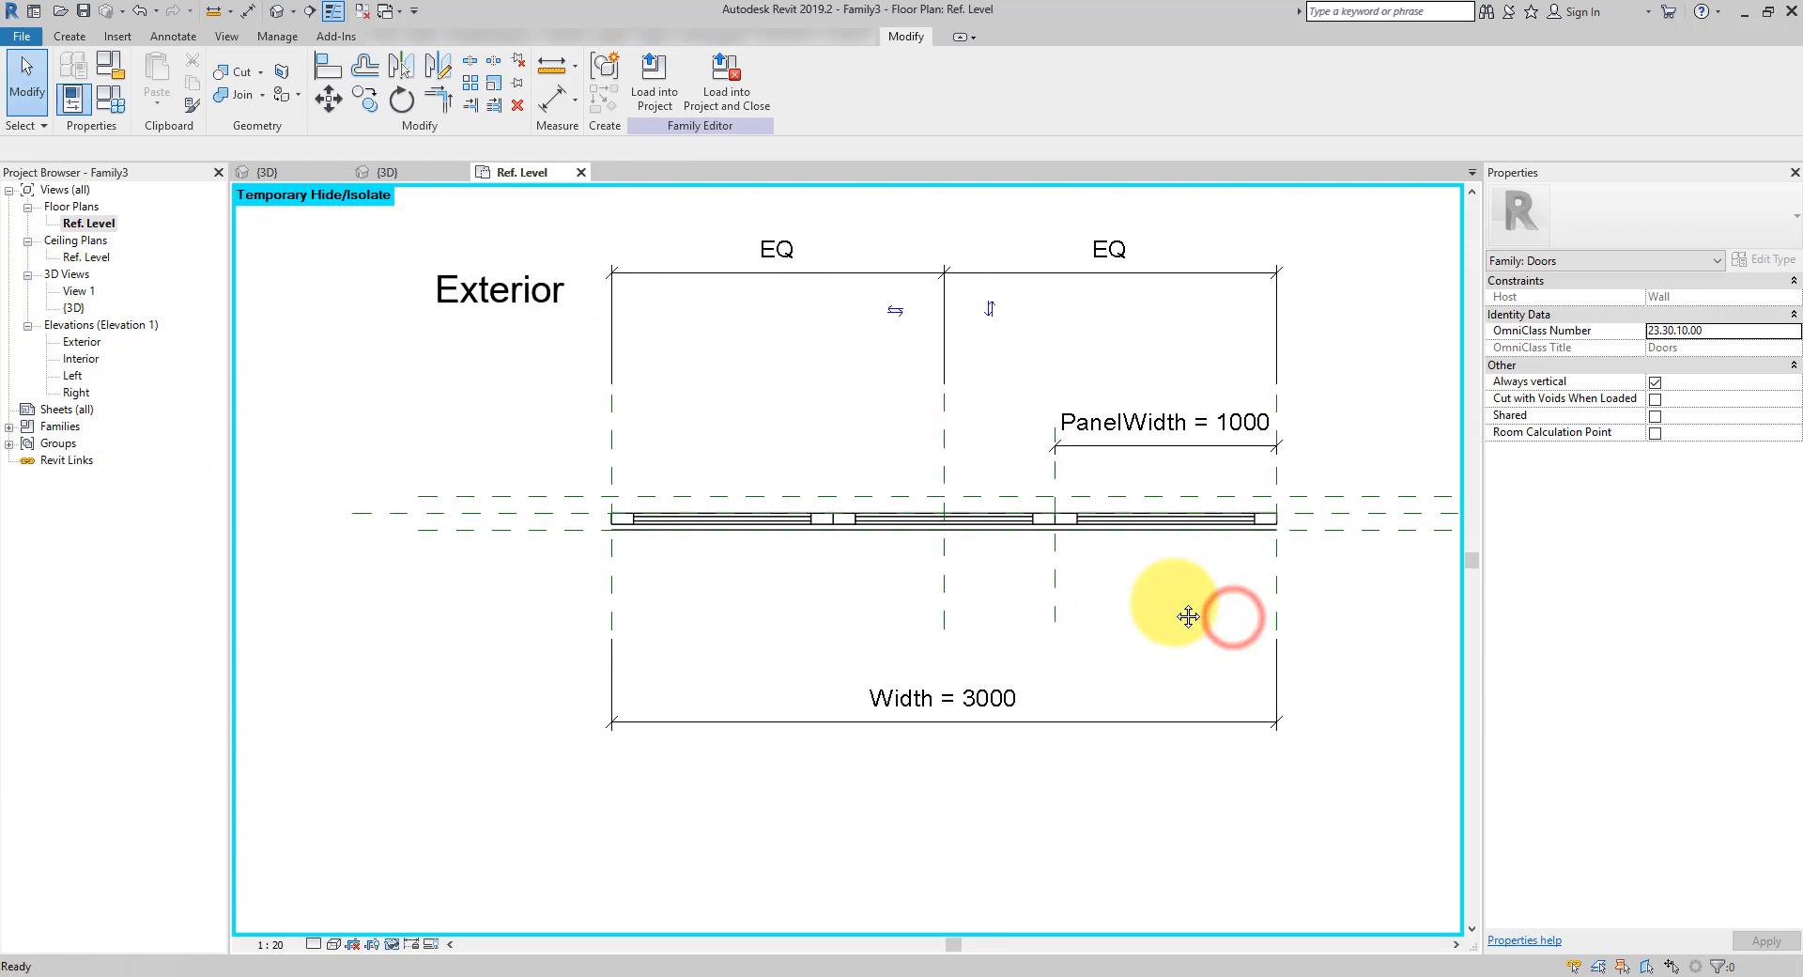
# Examine the arrayed door panels in the 3D view and return to the Ref. Level floor plan
pyautogui.click(278, 10)
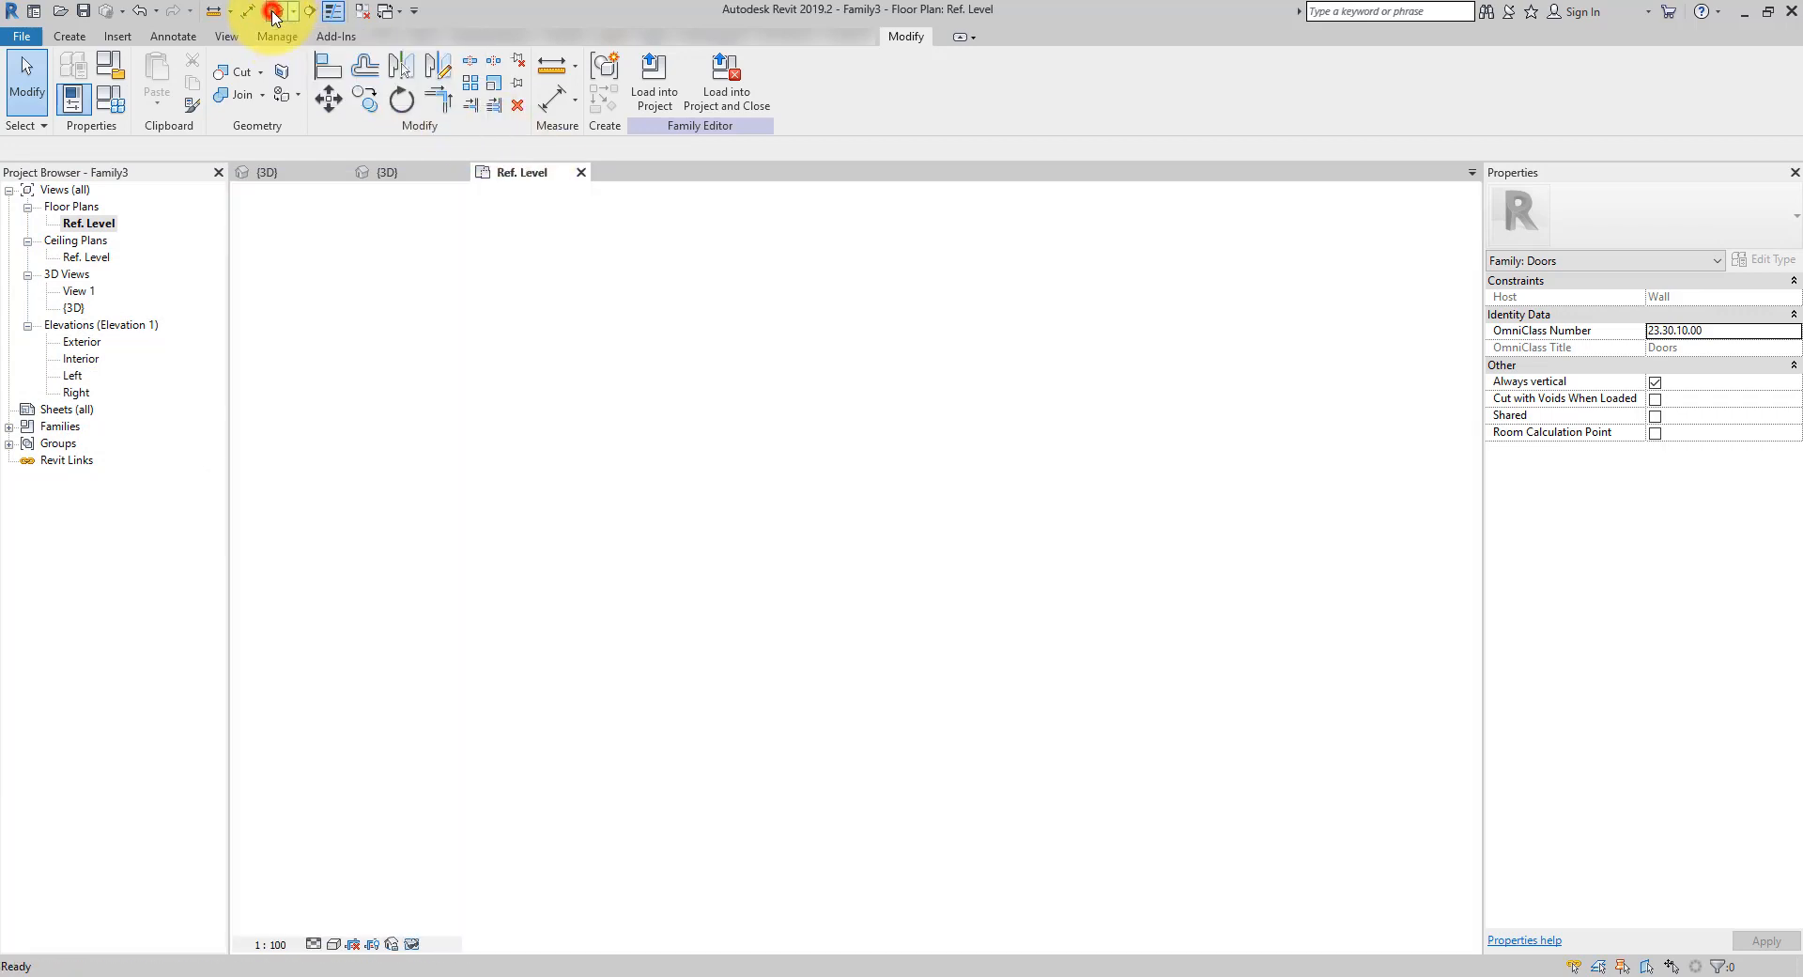
pyautogui.moveTo(773, 809)
pyautogui.keyDown('shift'); pyautogui.mouseDown(button='middle')
pyautogui.moveTo(1087, 805)
pyautogui.moveTo(925, 759)
pyautogui.moveTo(1163, 809)
pyautogui.mouseUp(button='middle'); pyautogui.keyUp('shift')
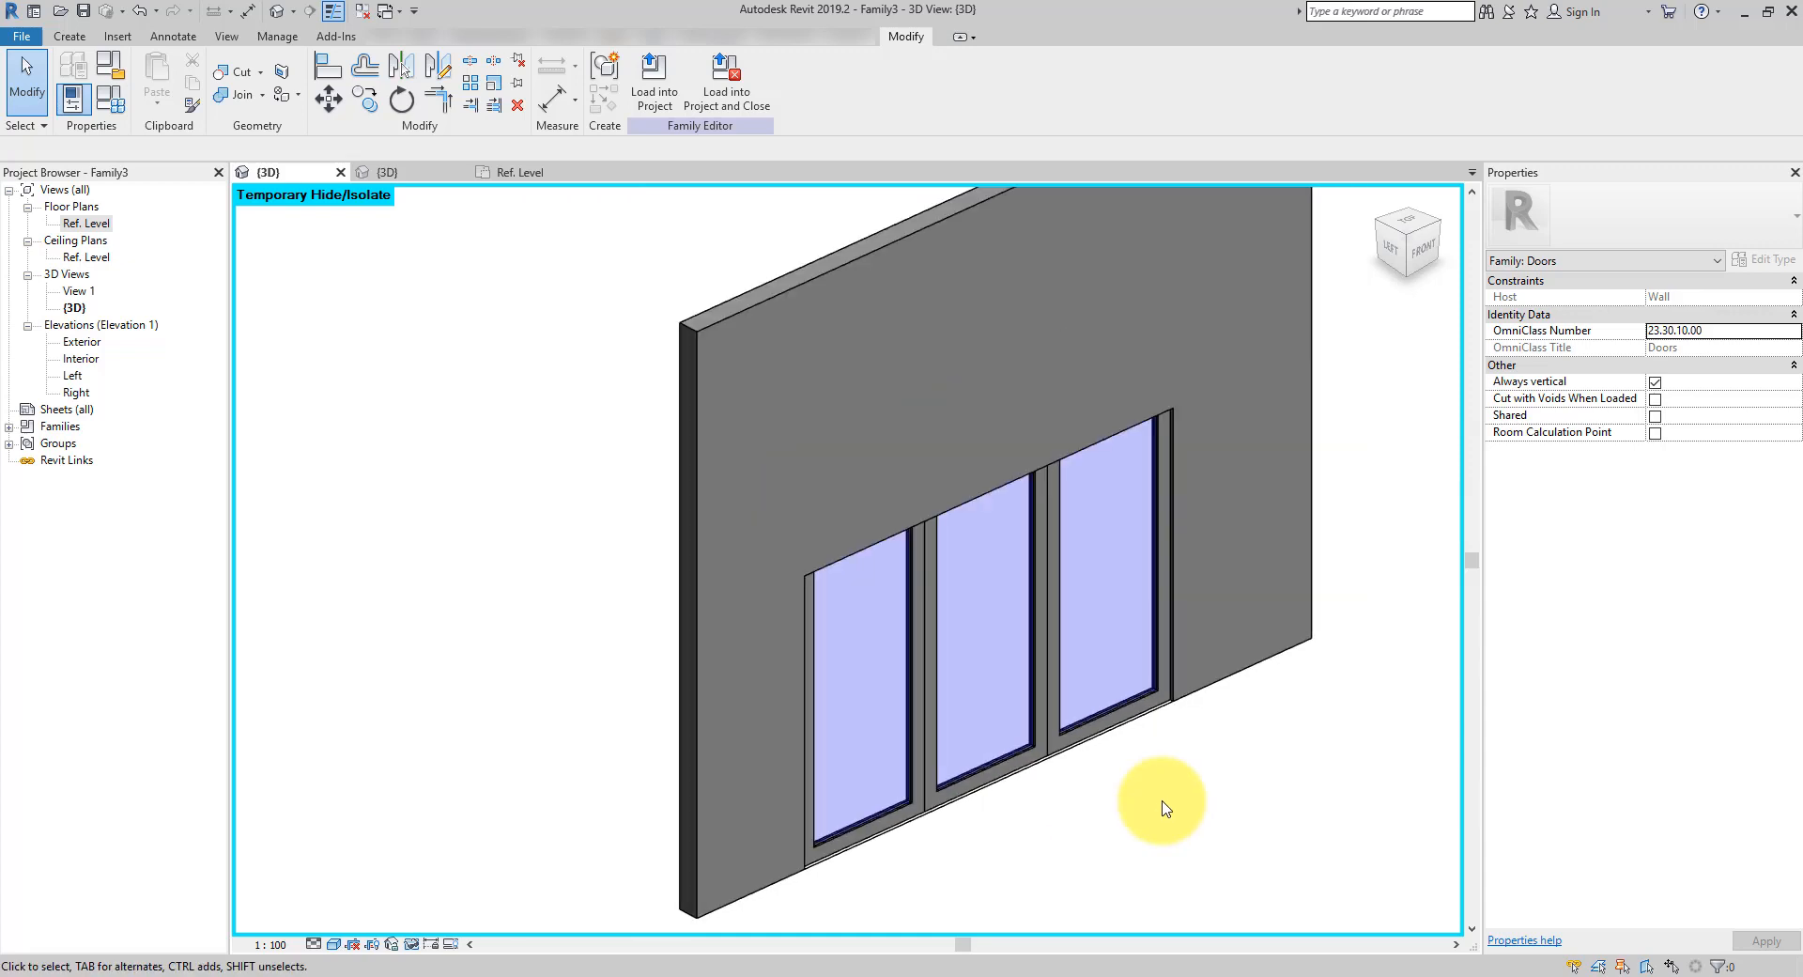
pyautogui.doubleClick(84, 224)
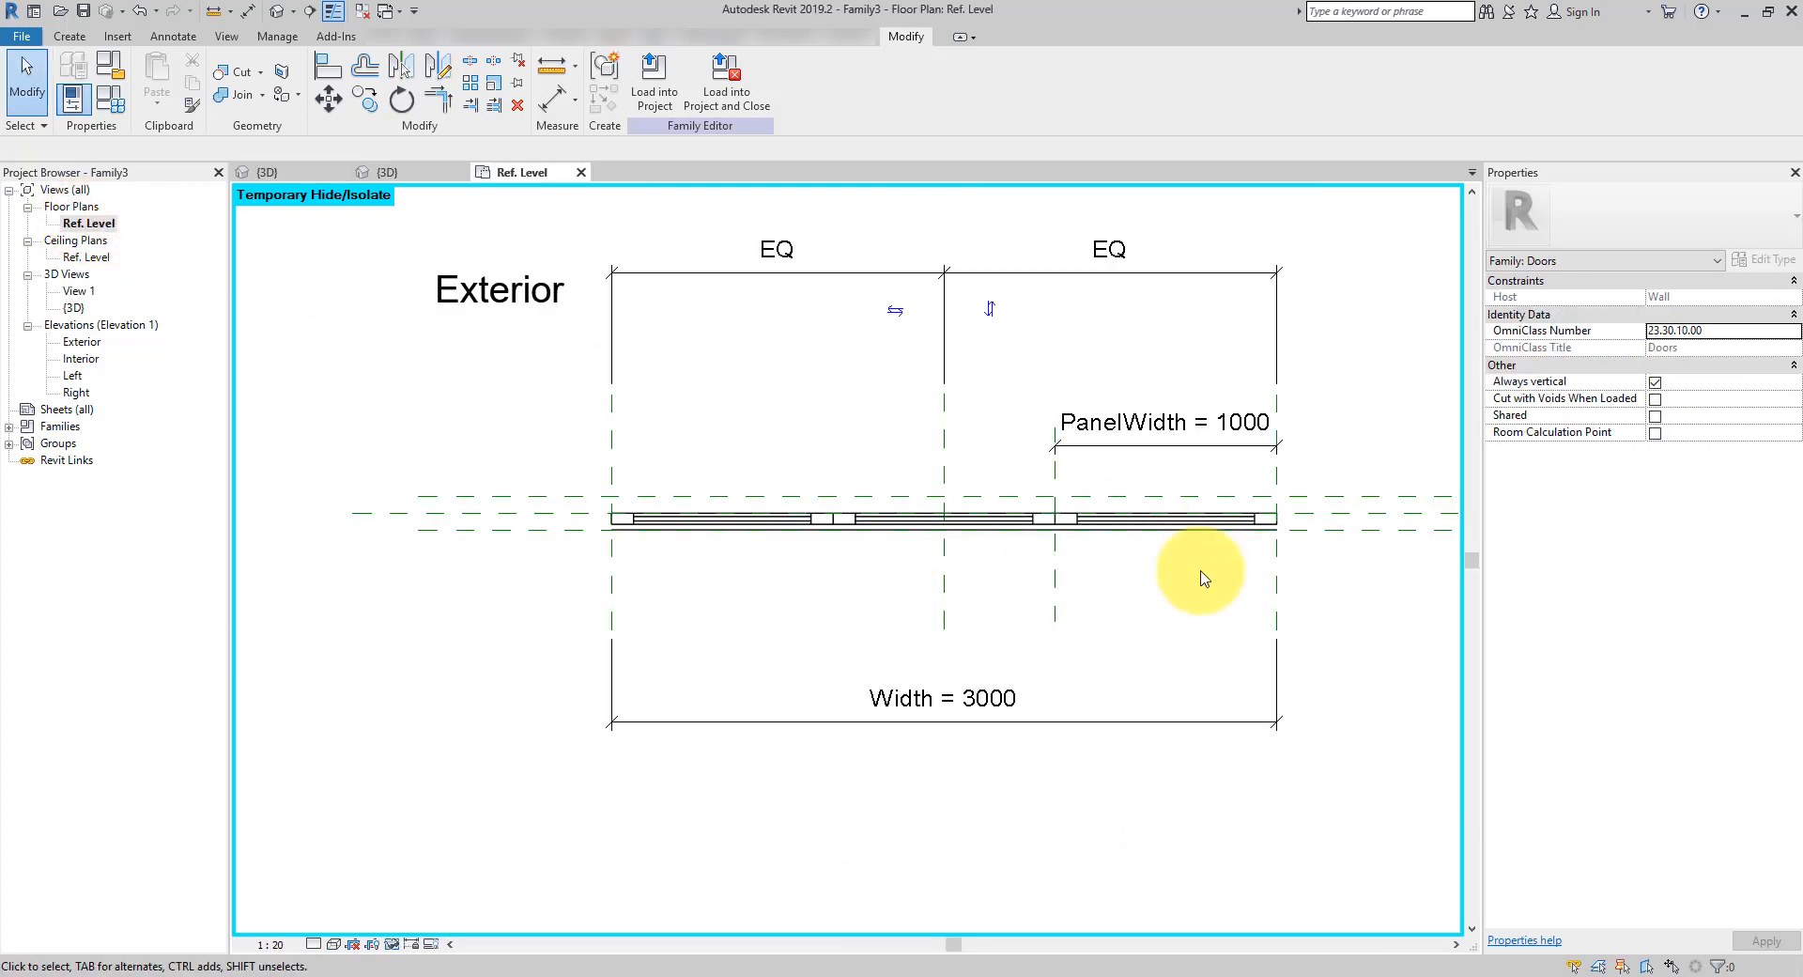
pyautogui.moveTo(1041, 586); pyautogui.dragTo(1064, 589, button='middle')
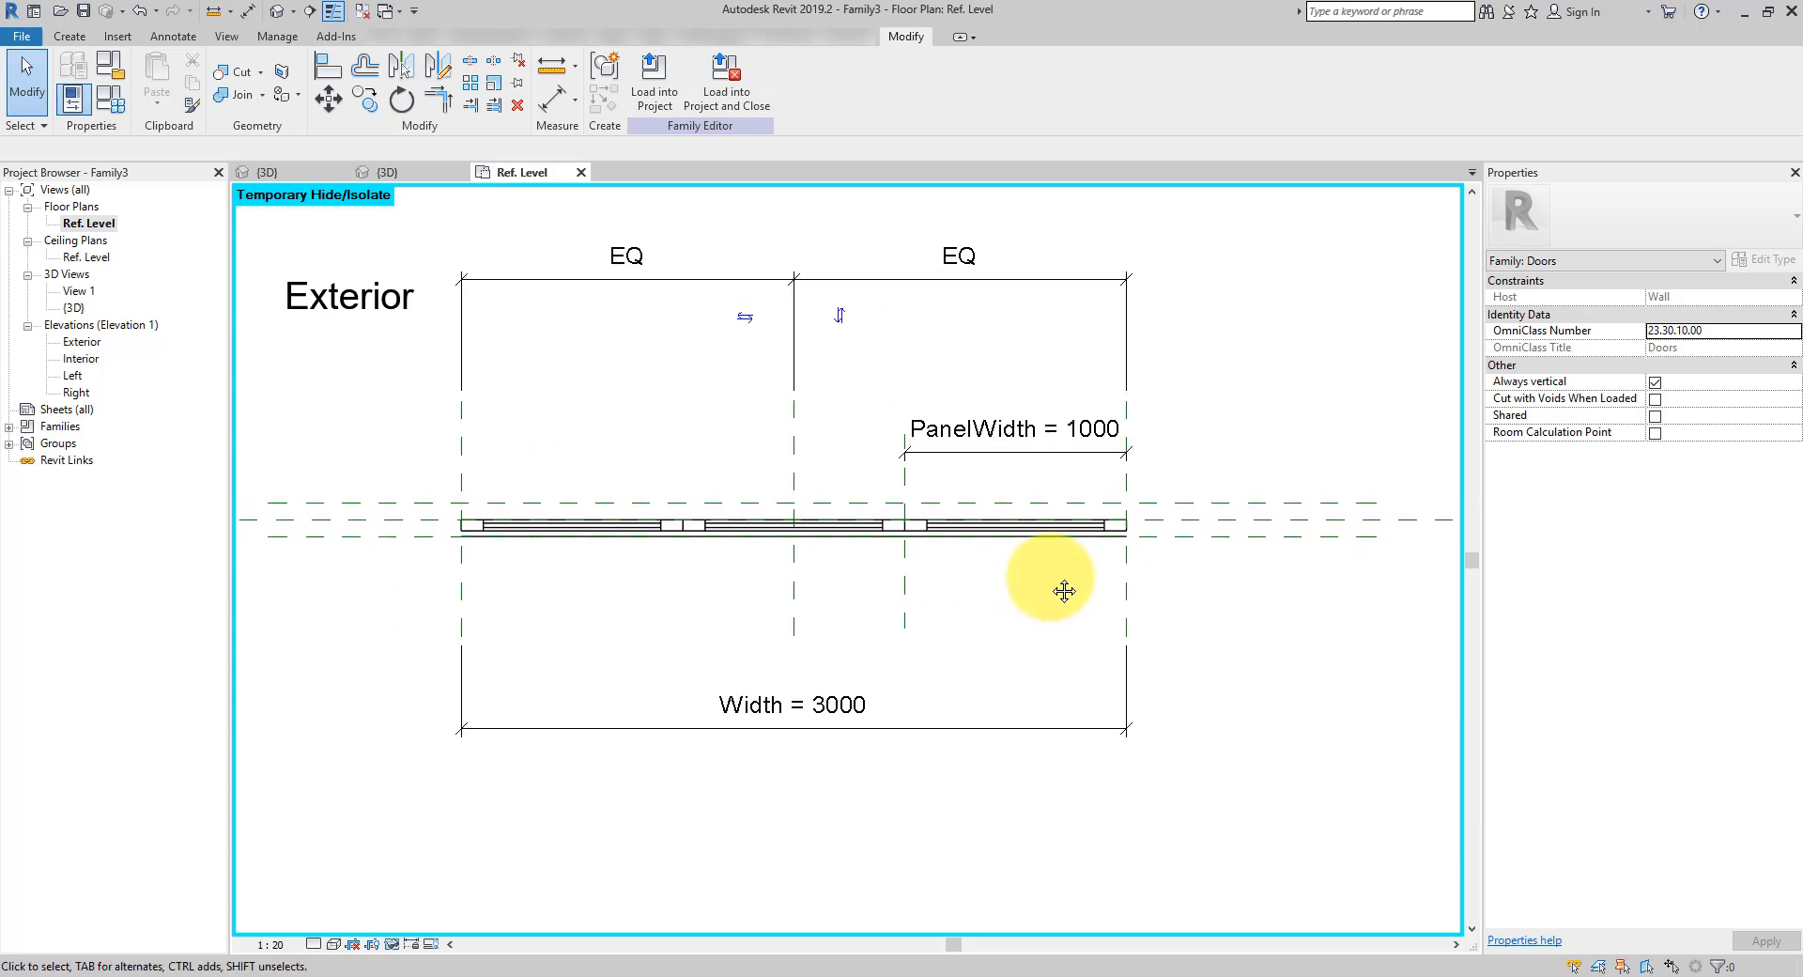
# Close the inactive views and create a new family from the Metric Detail Item.rft template
pyautogui.click(361, 11)
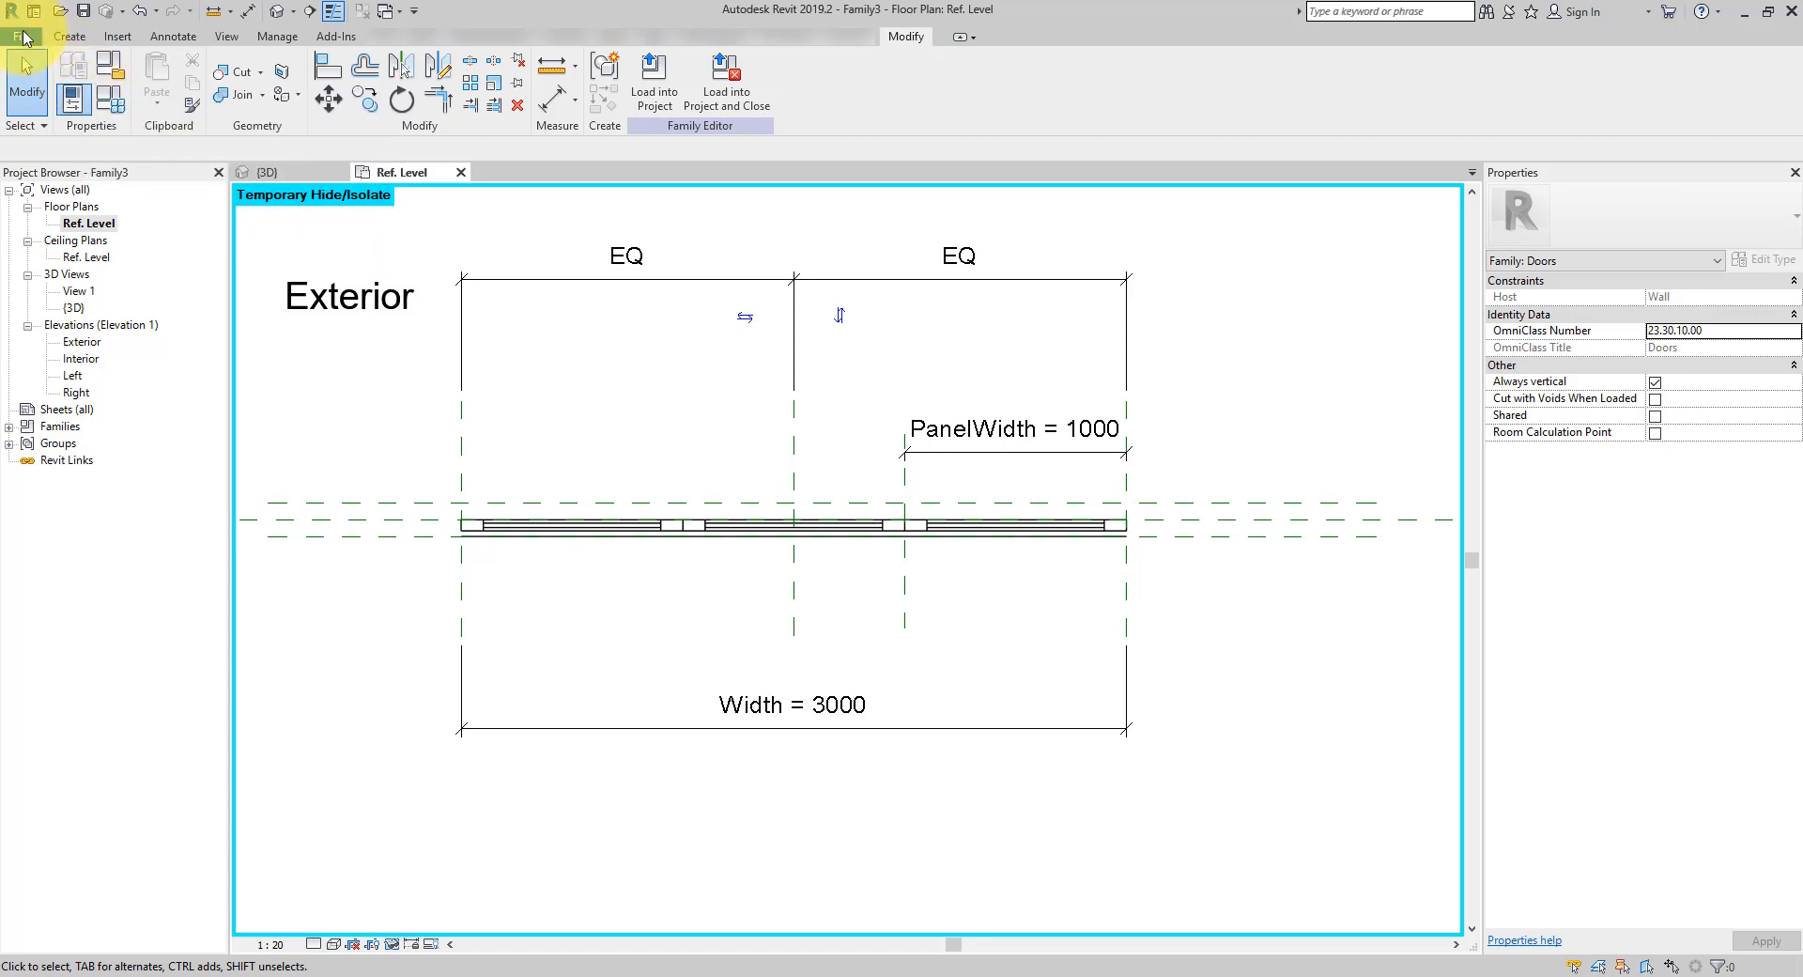
pyautogui.click(21, 36)
pyautogui.click(117, 108)
pyautogui.click(175, 168)
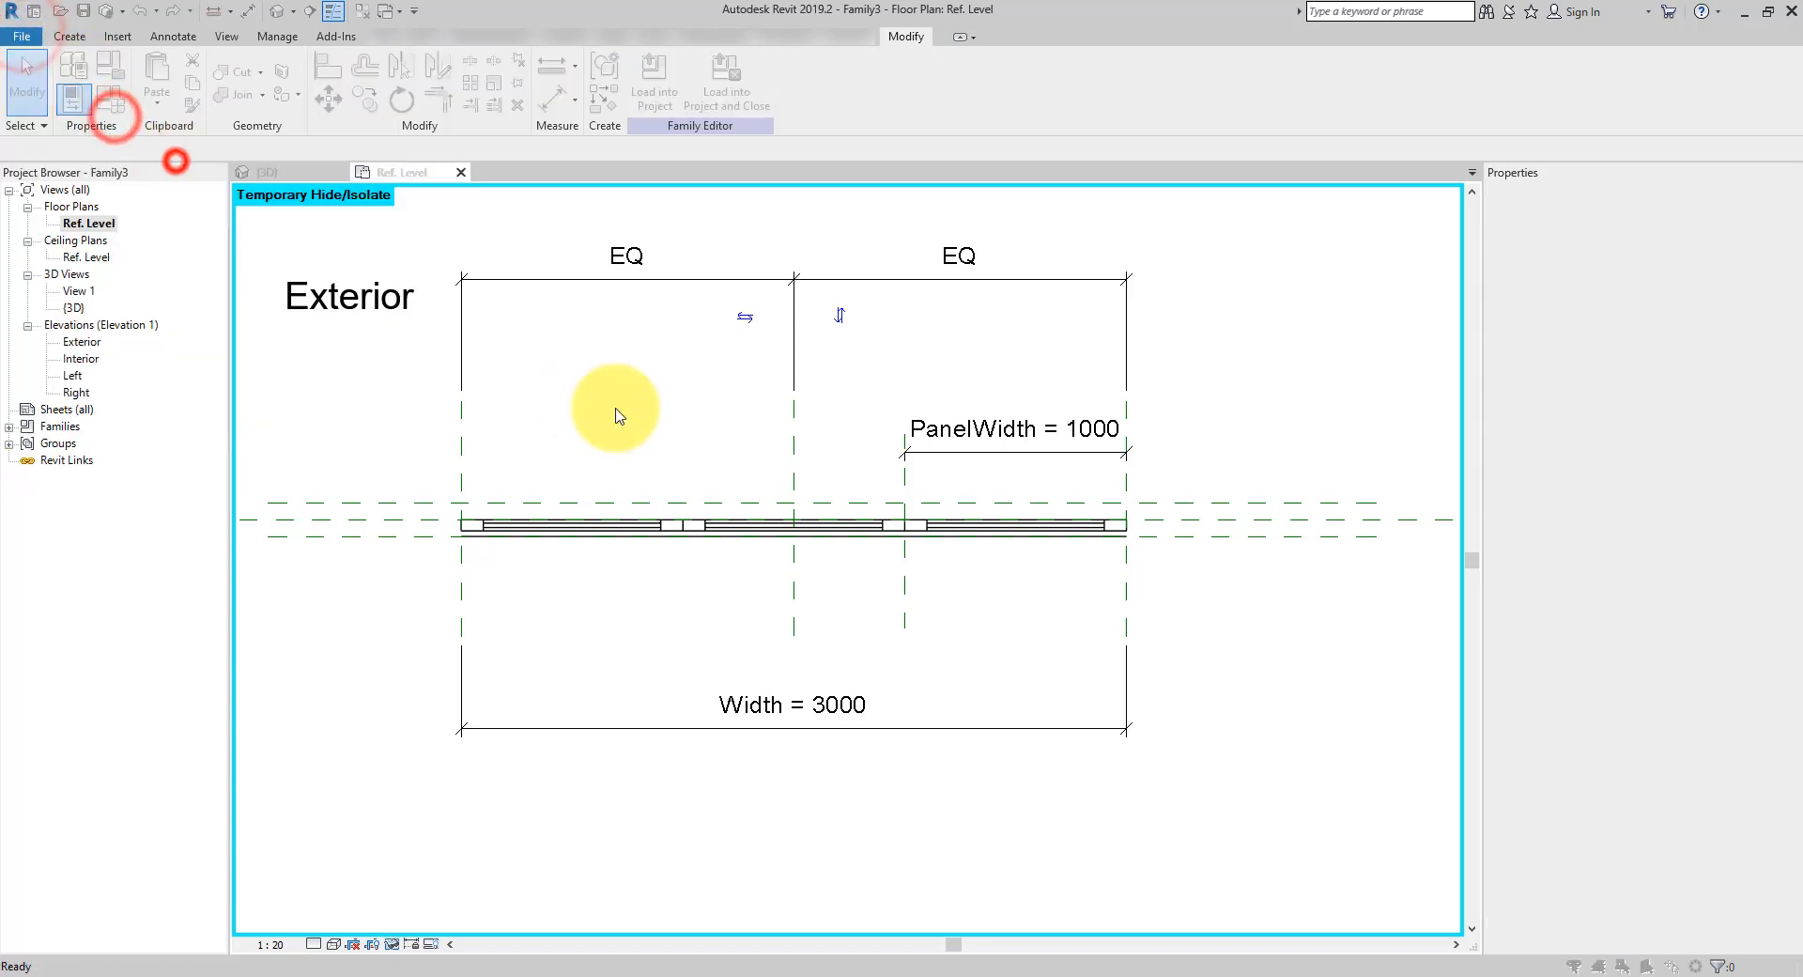
pyautogui.doubleClick(877, 384)
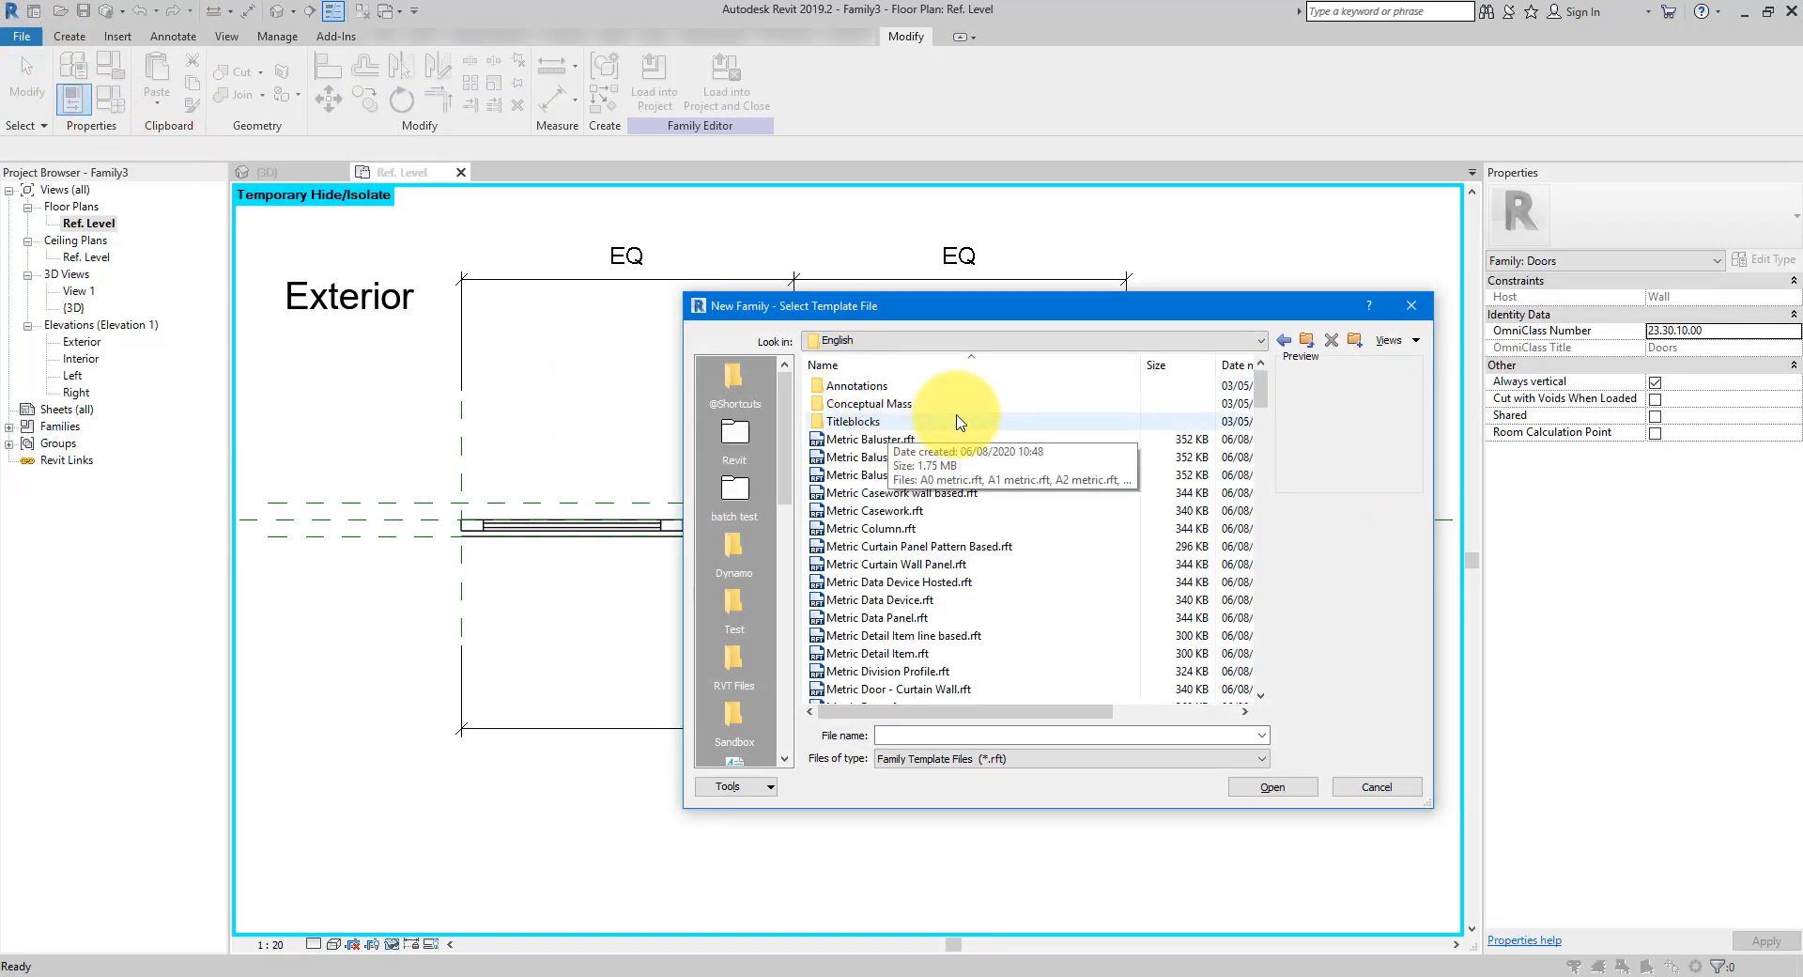
pyautogui.click(910, 655)
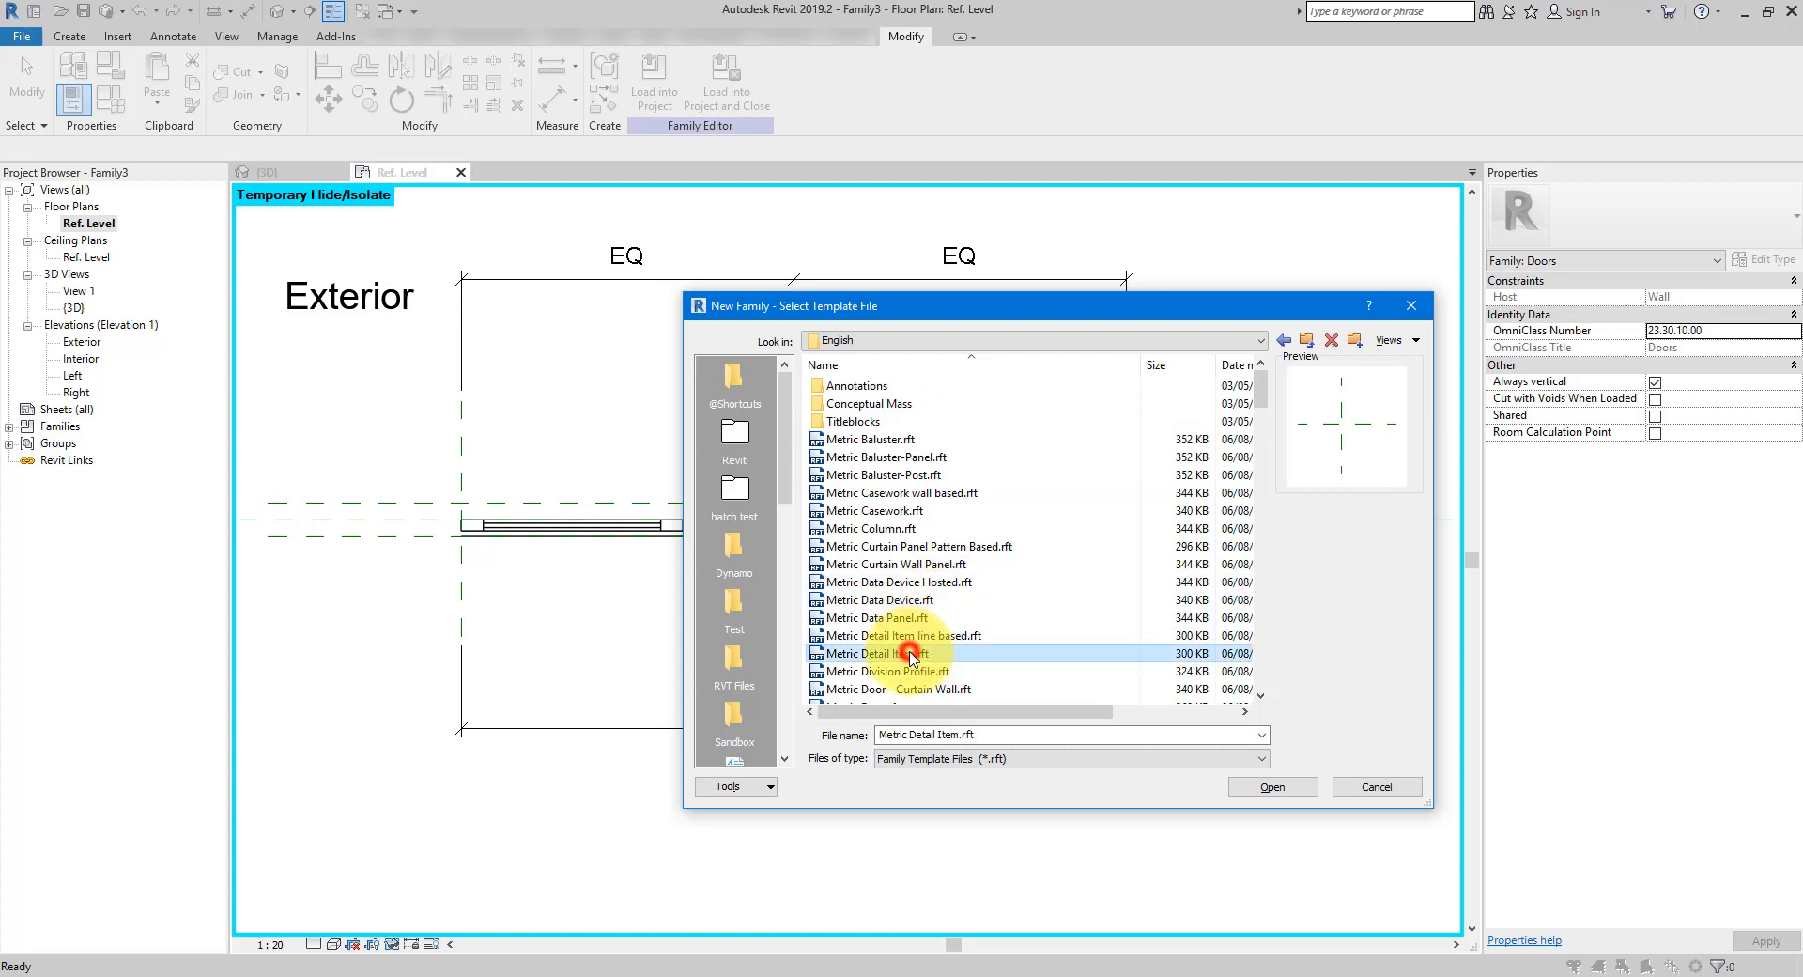
pyautogui.click(1261, 786)
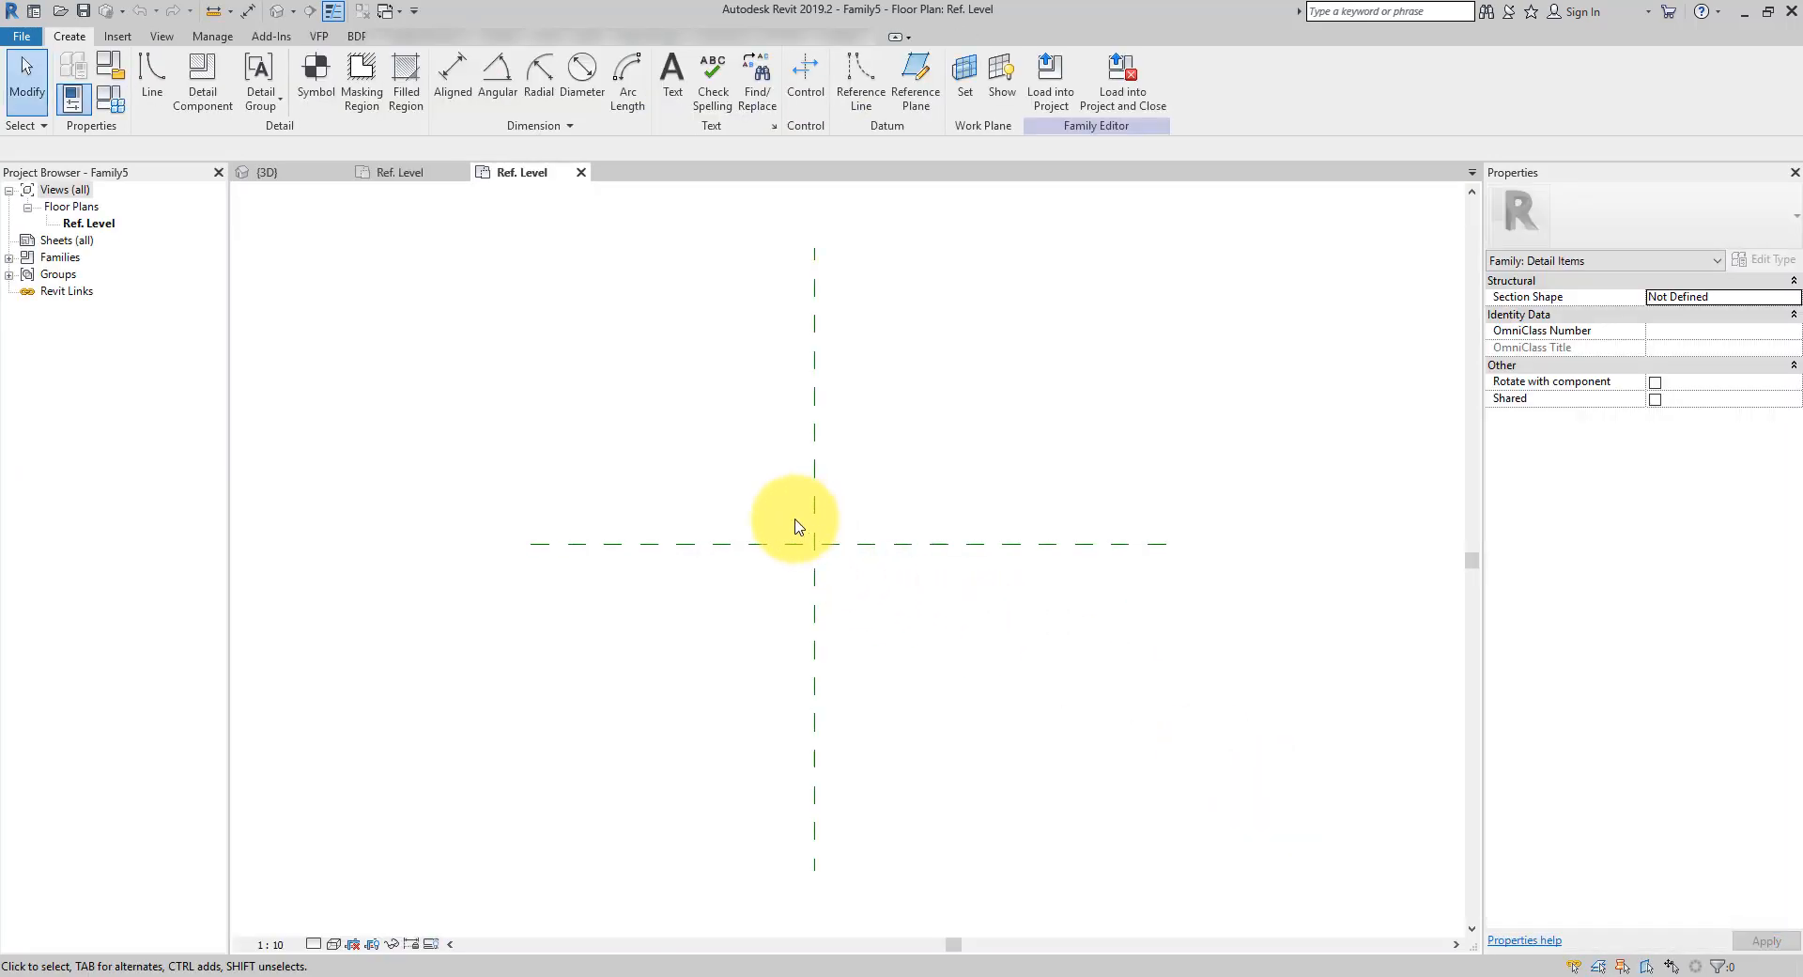
# Draw a narrow upright rectangle of detail lines about 1080 mm tall, starting at the intersection of the reference planes
pyautogui.click(156, 111)
pyautogui.click(662, 62)
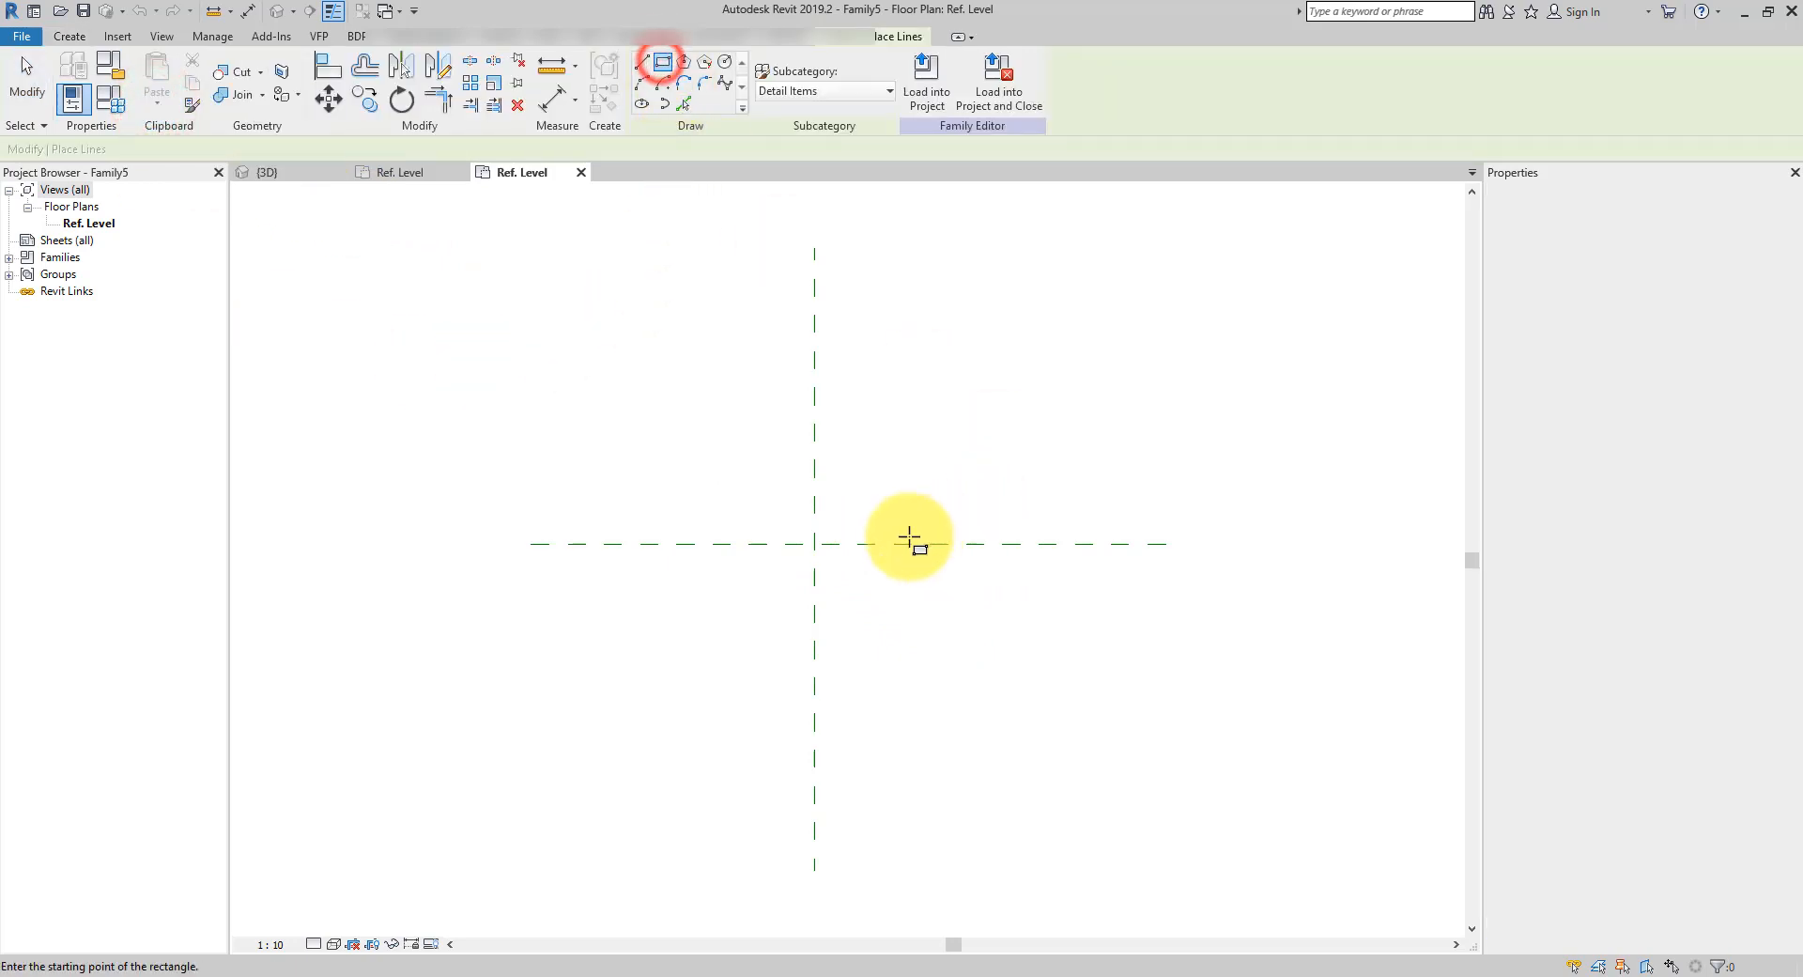
pyautogui.click(816, 543)
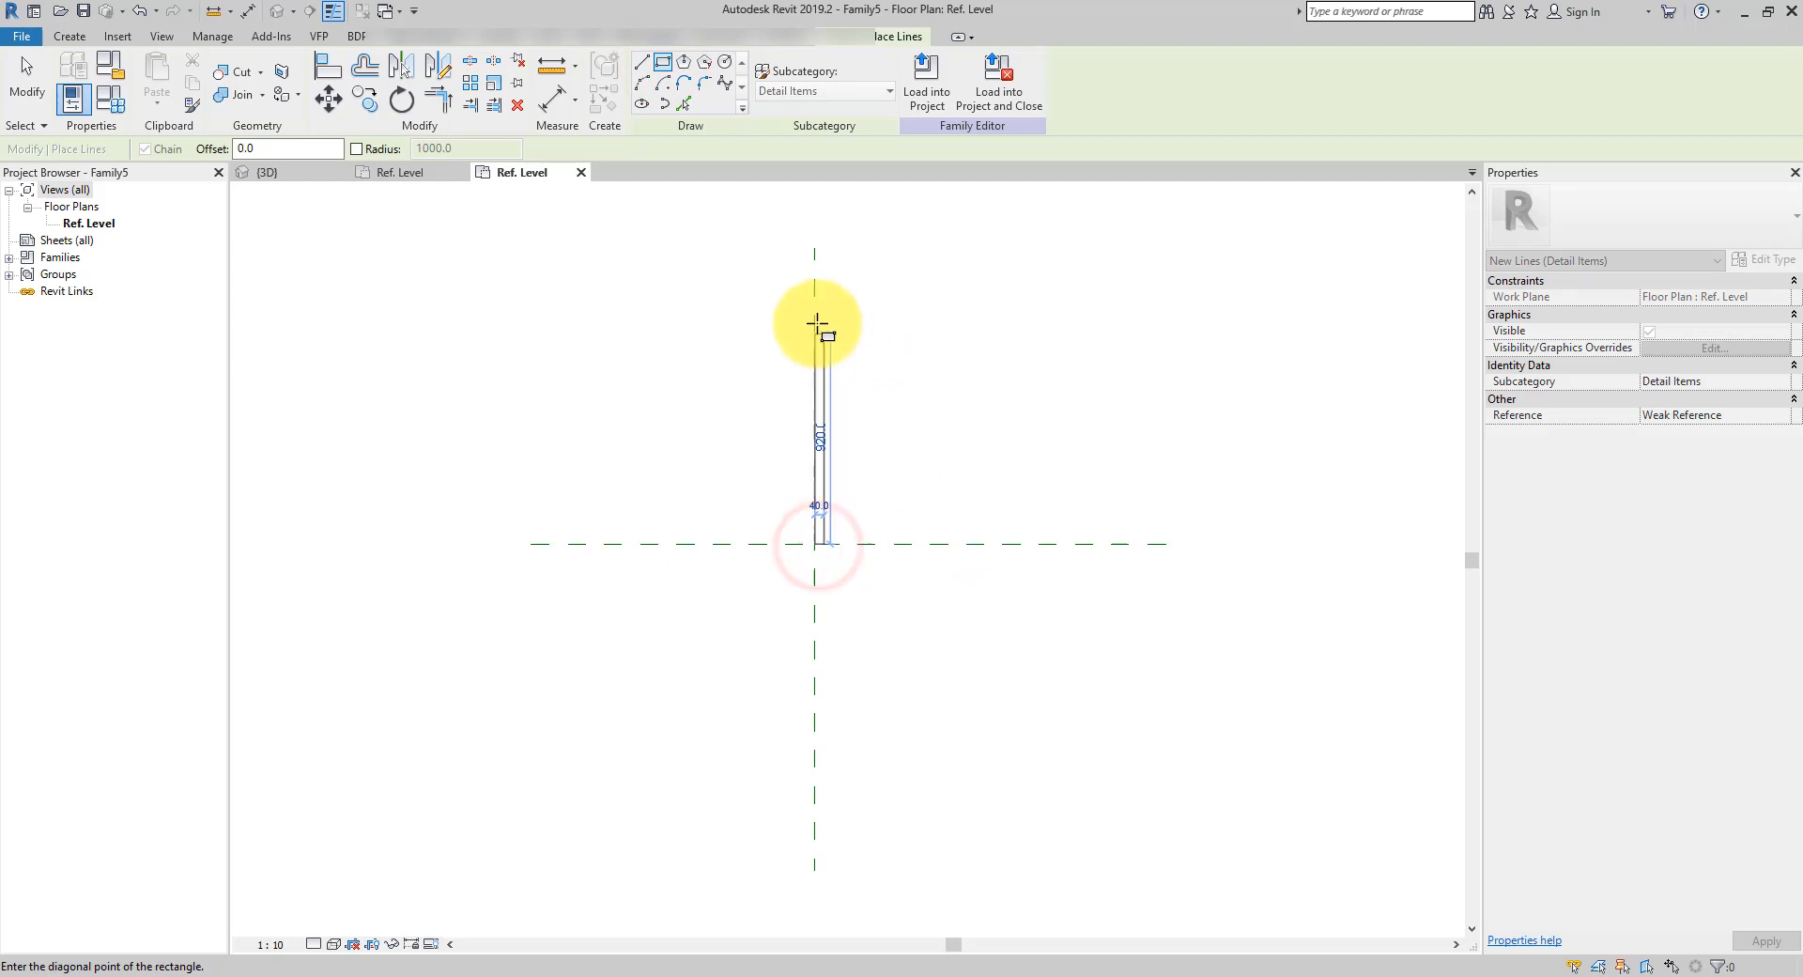
pyautogui.click(834, 296)
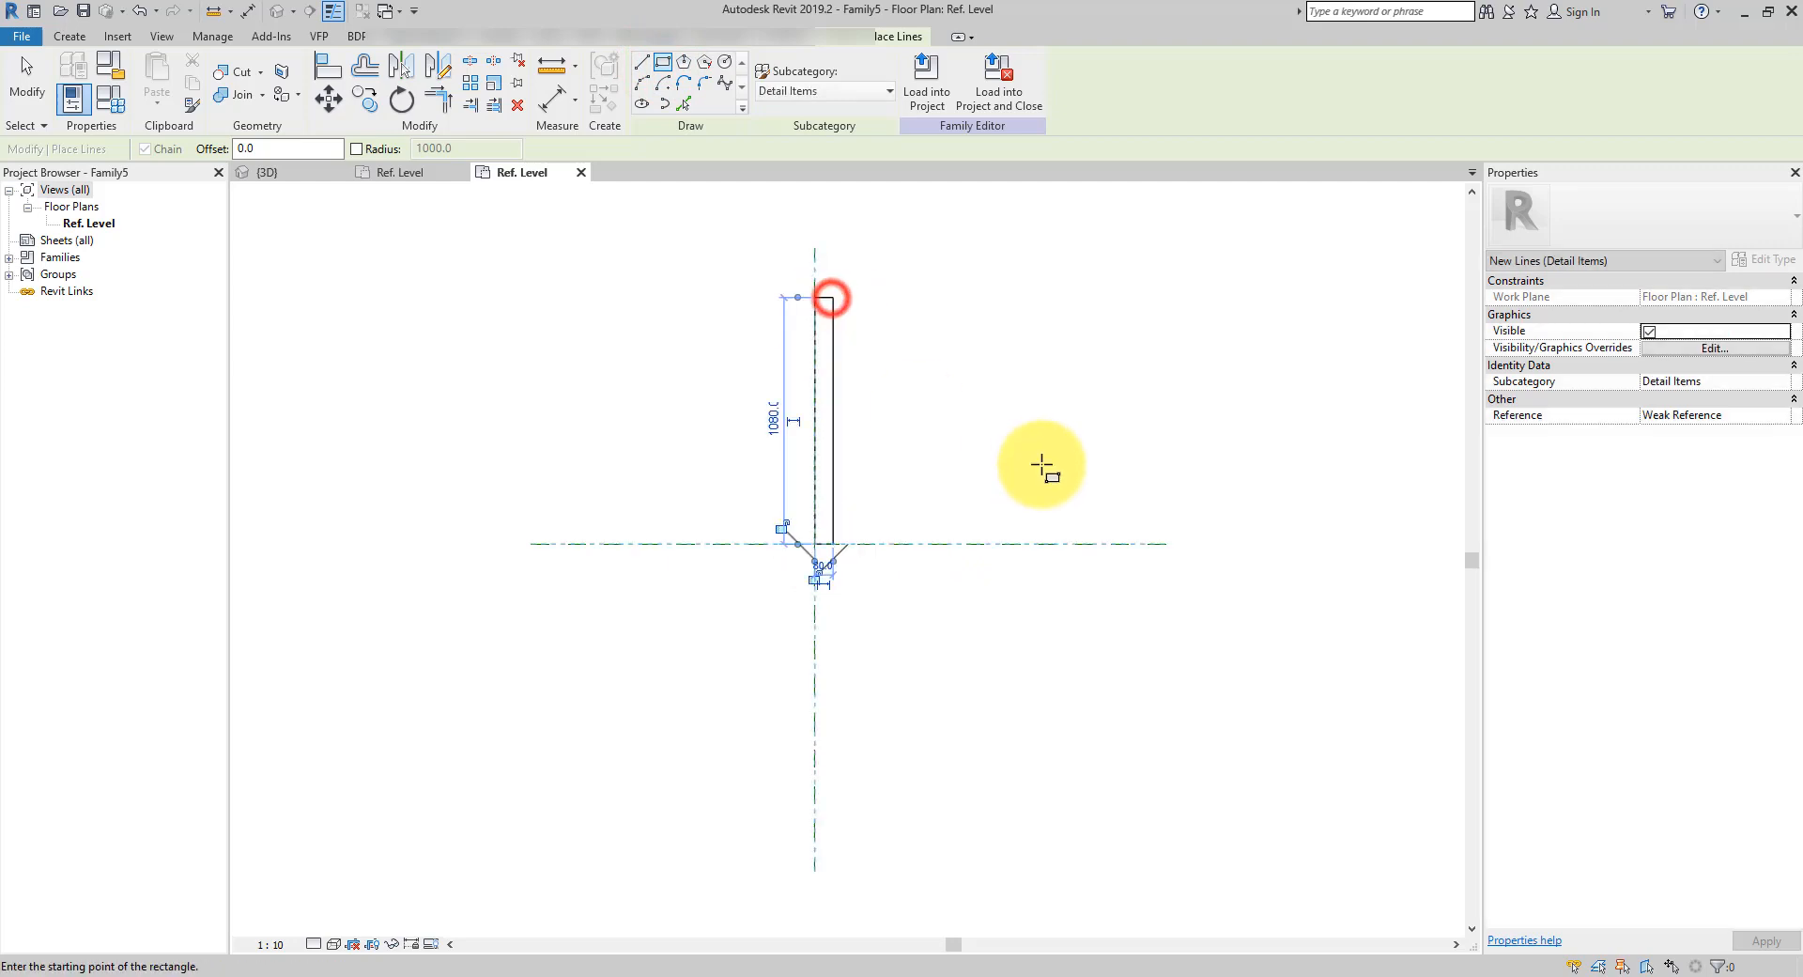
# Align the rectangle's left and bottom edges to the vertical and horizontal reference planes and lock both alignments
pyautogui.press('Escape')
pyautogui.press('Escape')
pyautogui.click(328, 66)
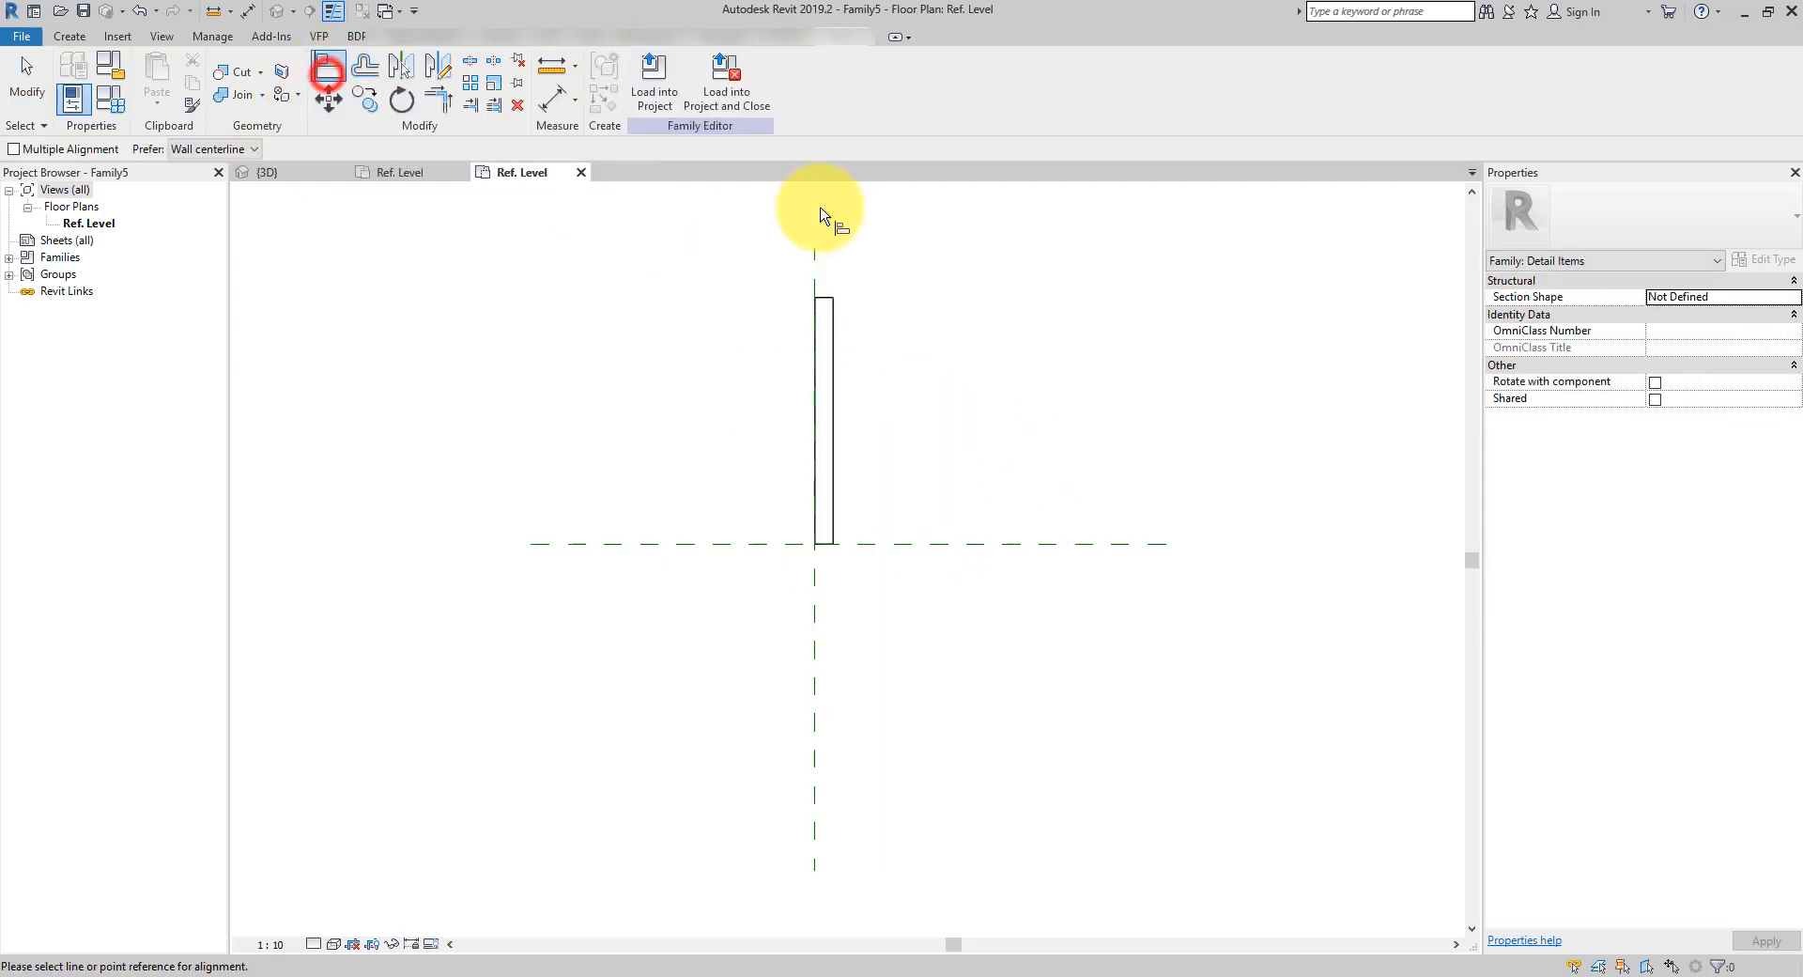
pyautogui.scroll(2, 857, 252)
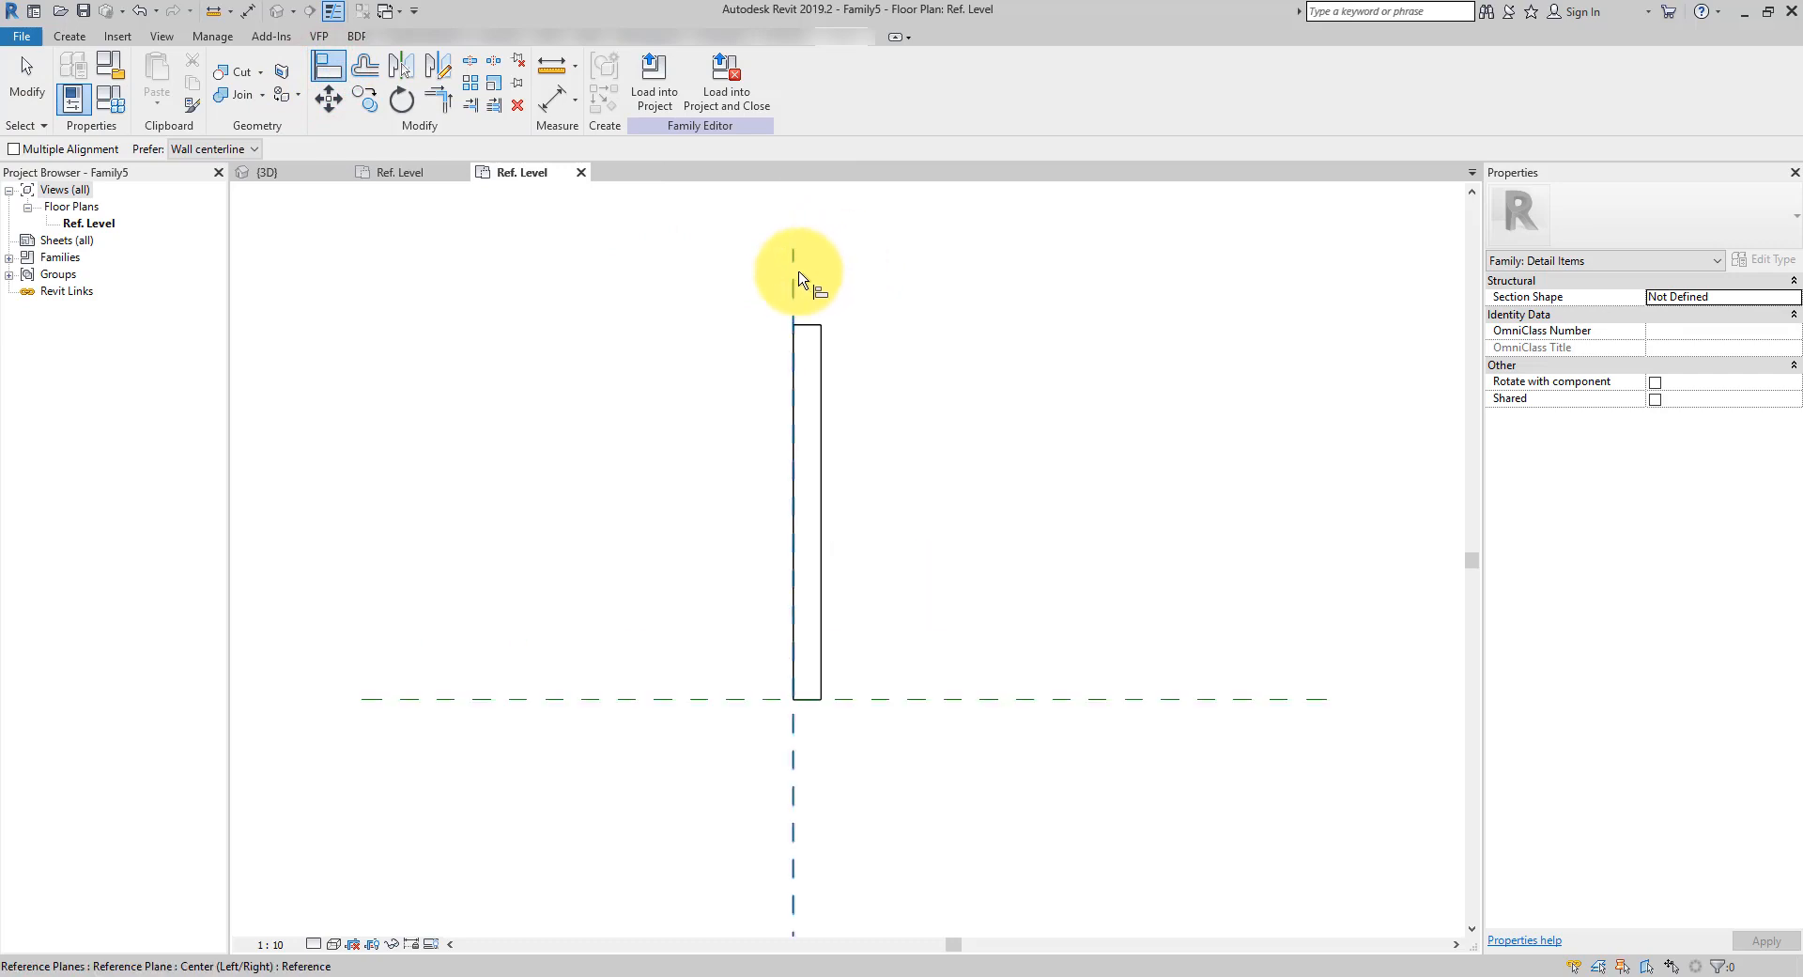
pyautogui.click(794, 273)
pyautogui.click(789, 374)
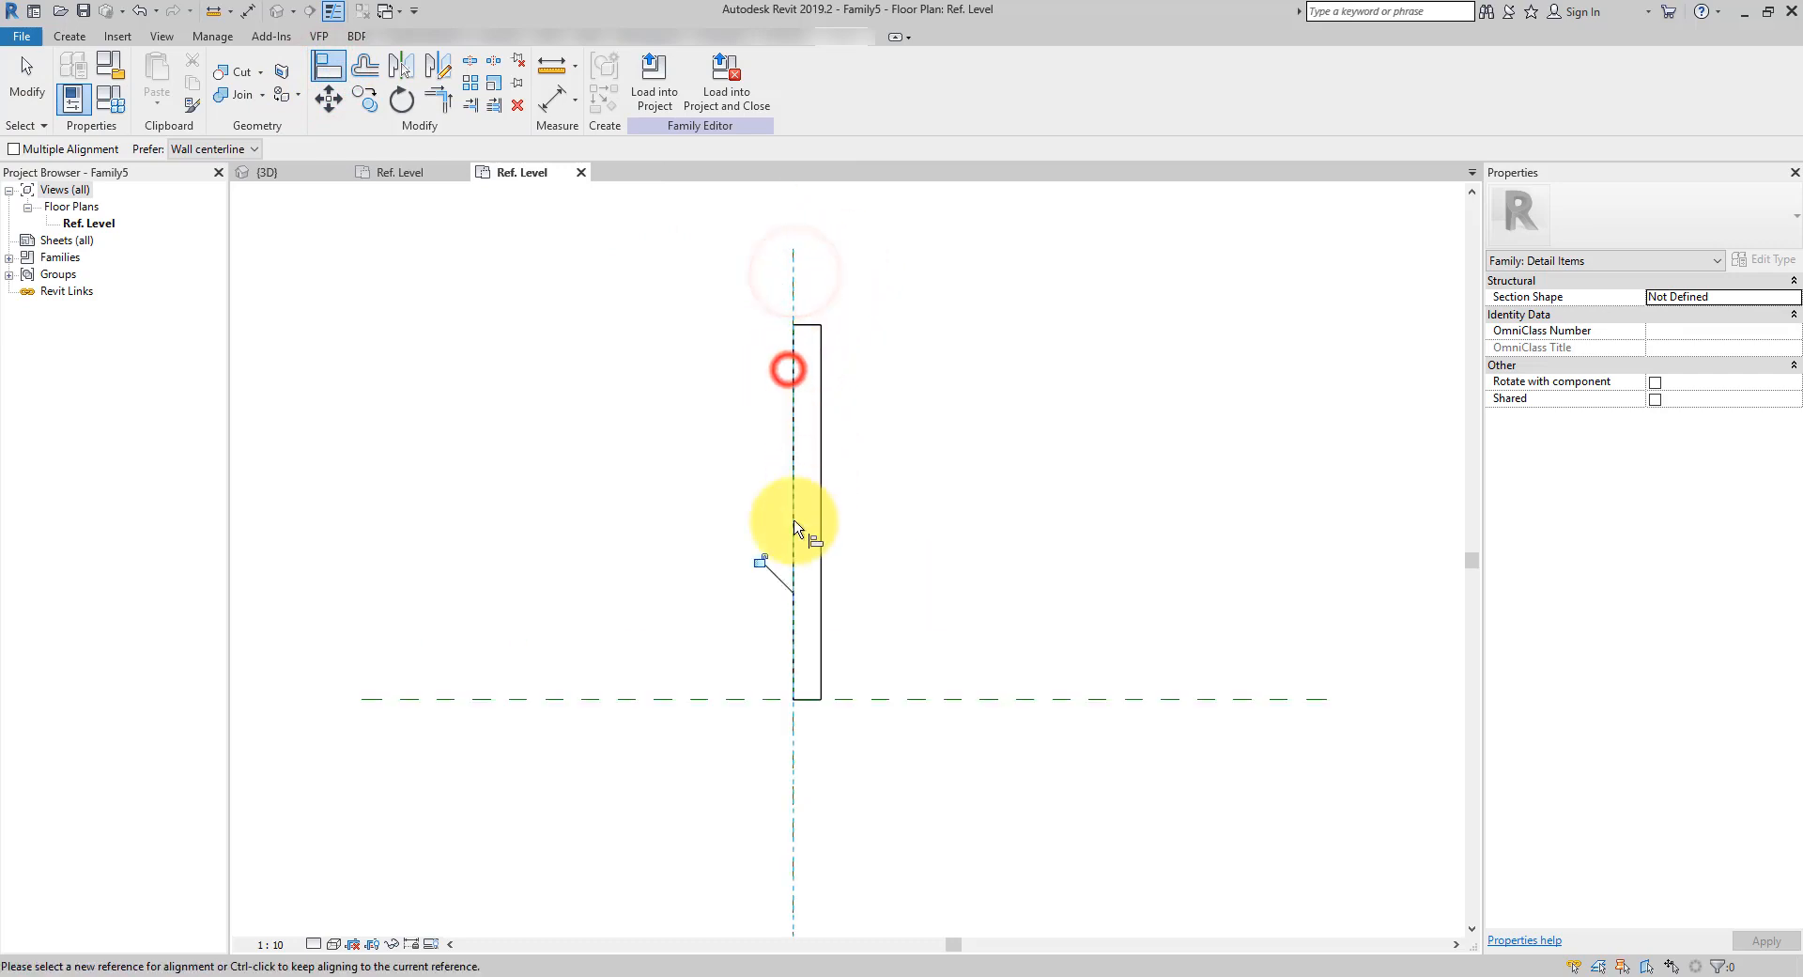
pyautogui.click(761, 559)
pyautogui.click(910, 700)
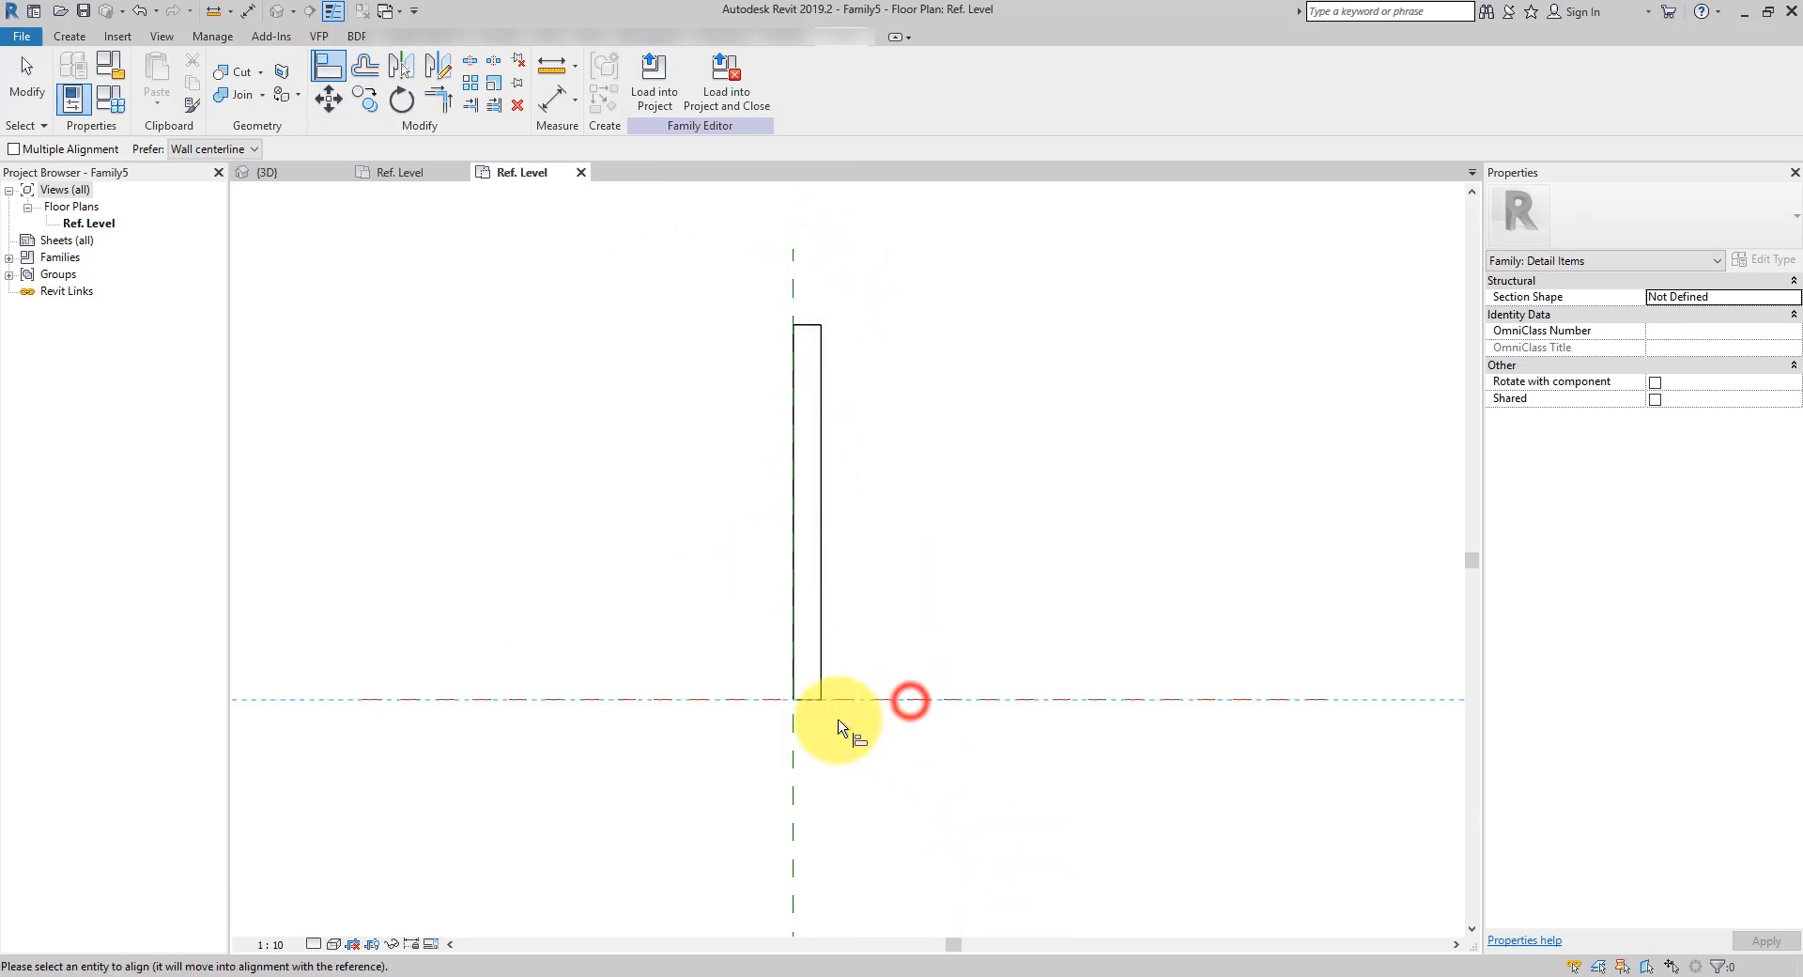
pyautogui.click(808, 701)
pyautogui.click(811, 733)
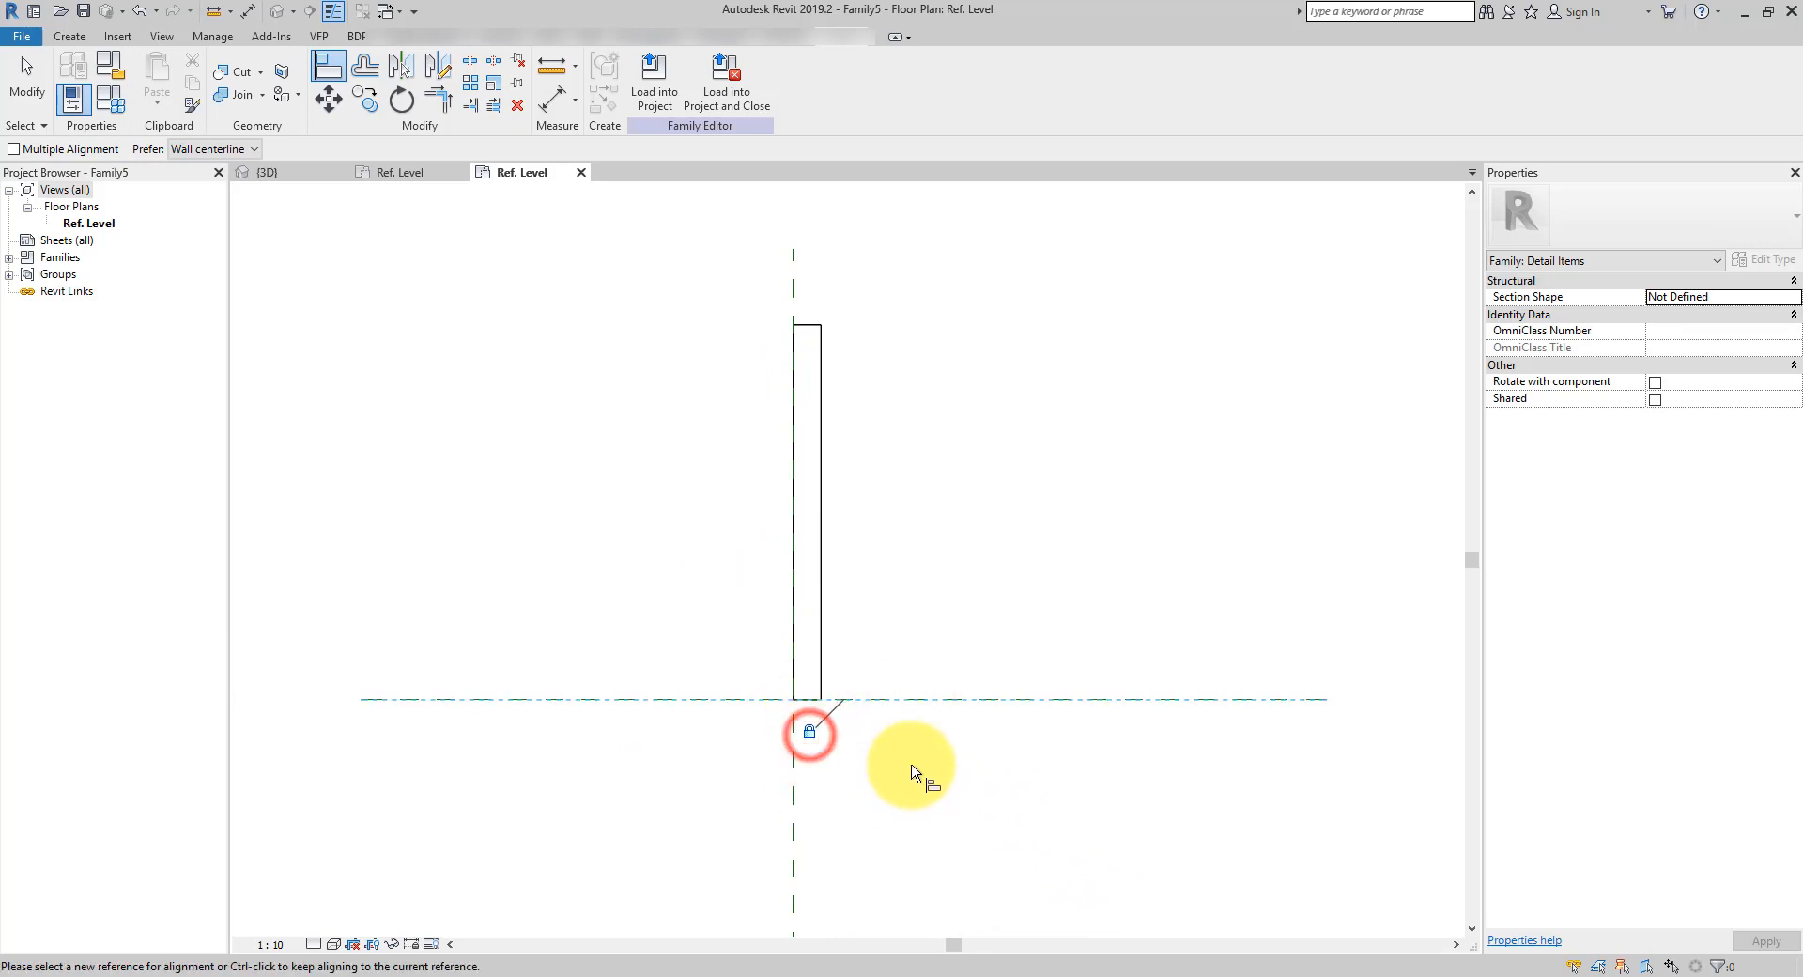
pyautogui.press('Escape')
pyautogui.press('Escape')
# Dimension the rectangle's thickness from the vertical reference plane and its length from the horizontal reference plane
pyautogui.click(250, 13)
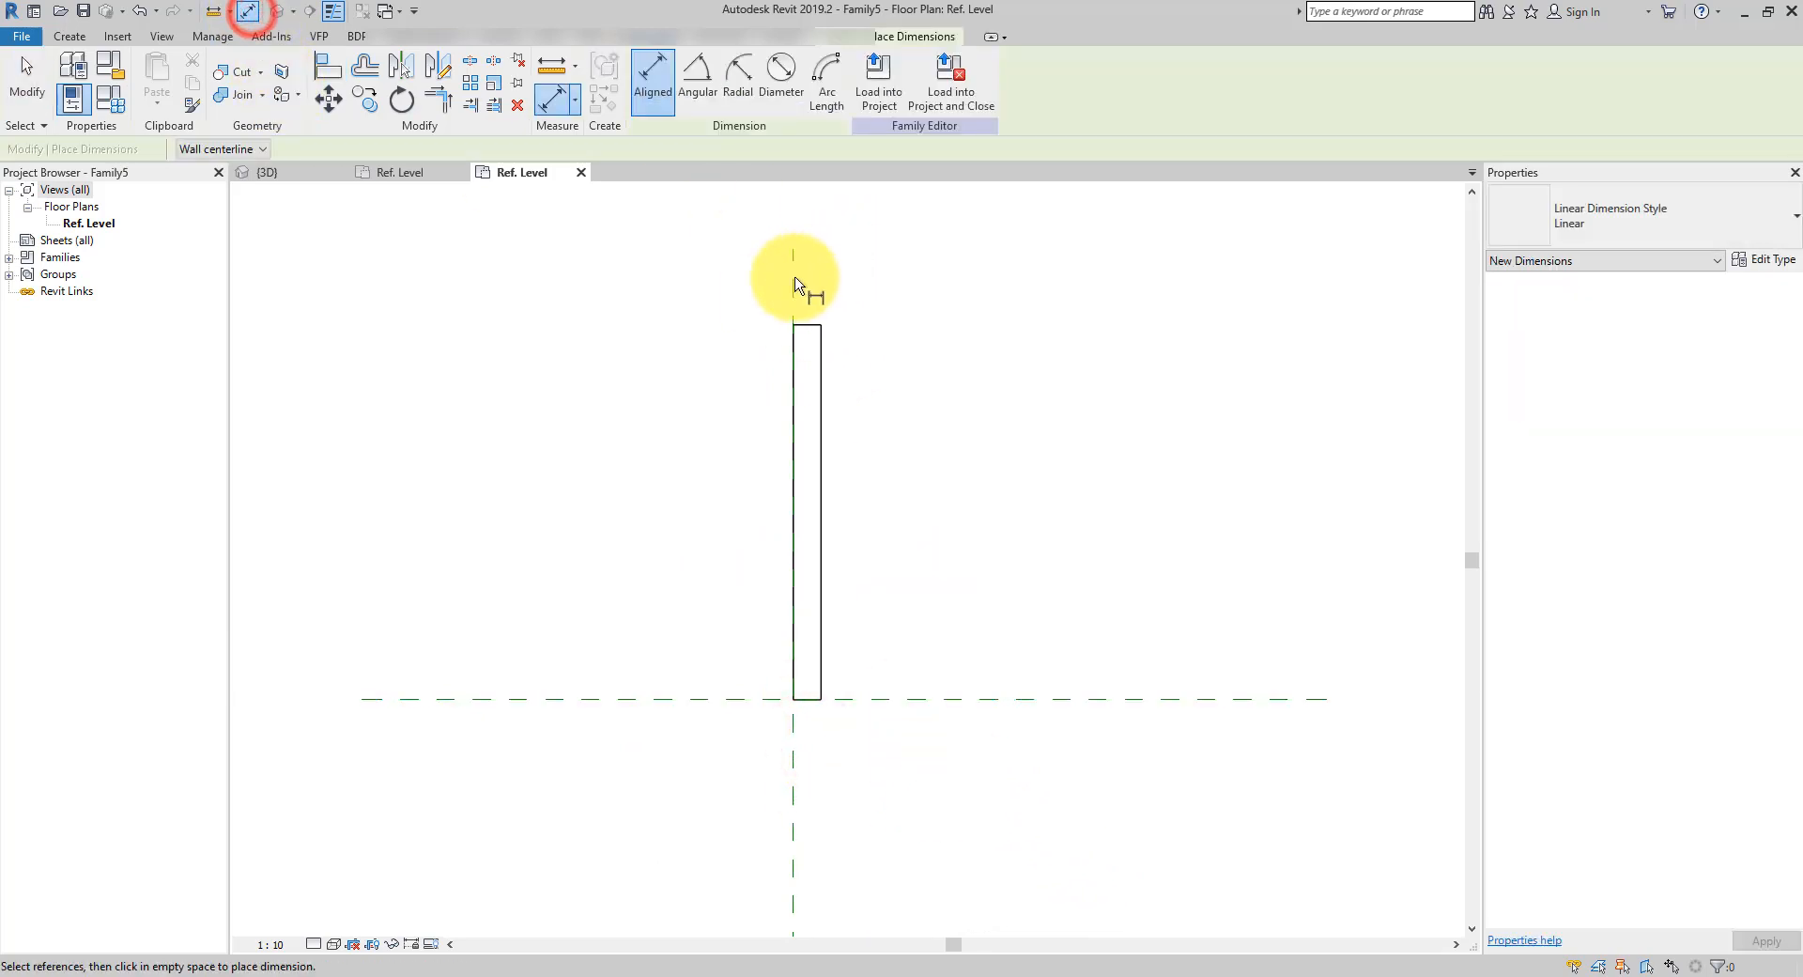
pyautogui.click(792, 278)
pyautogui.click(826, 353)
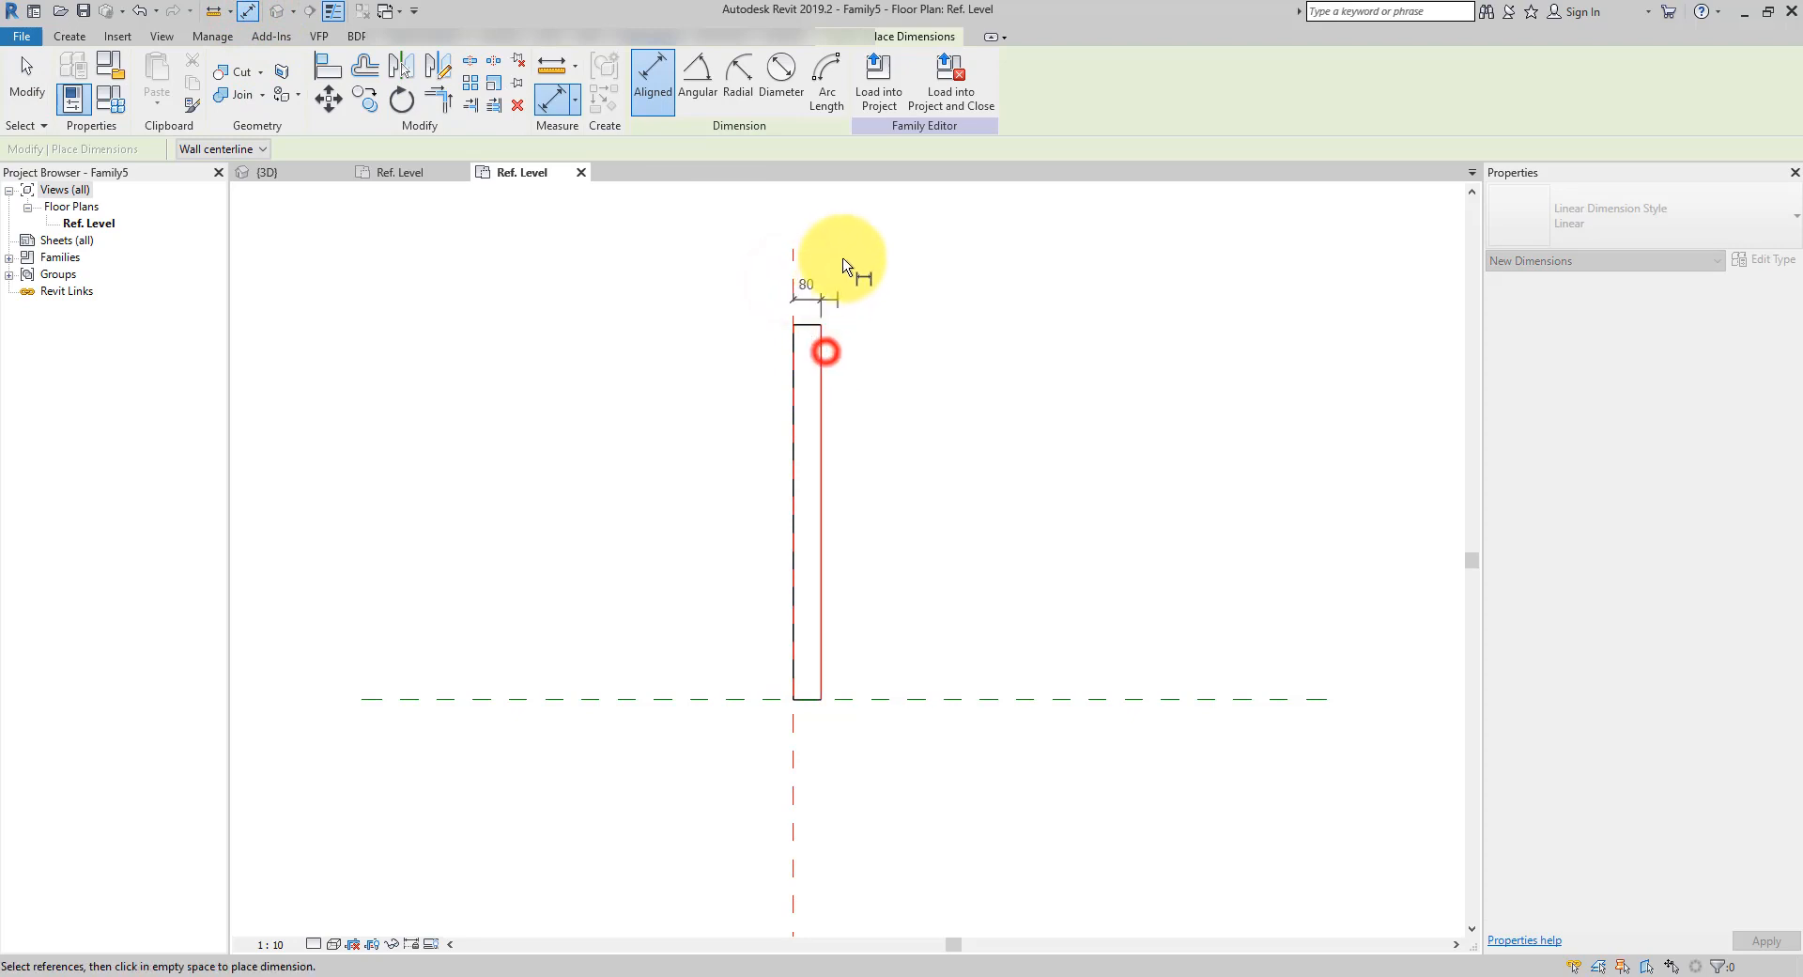
pyautogui.click(845, 230)
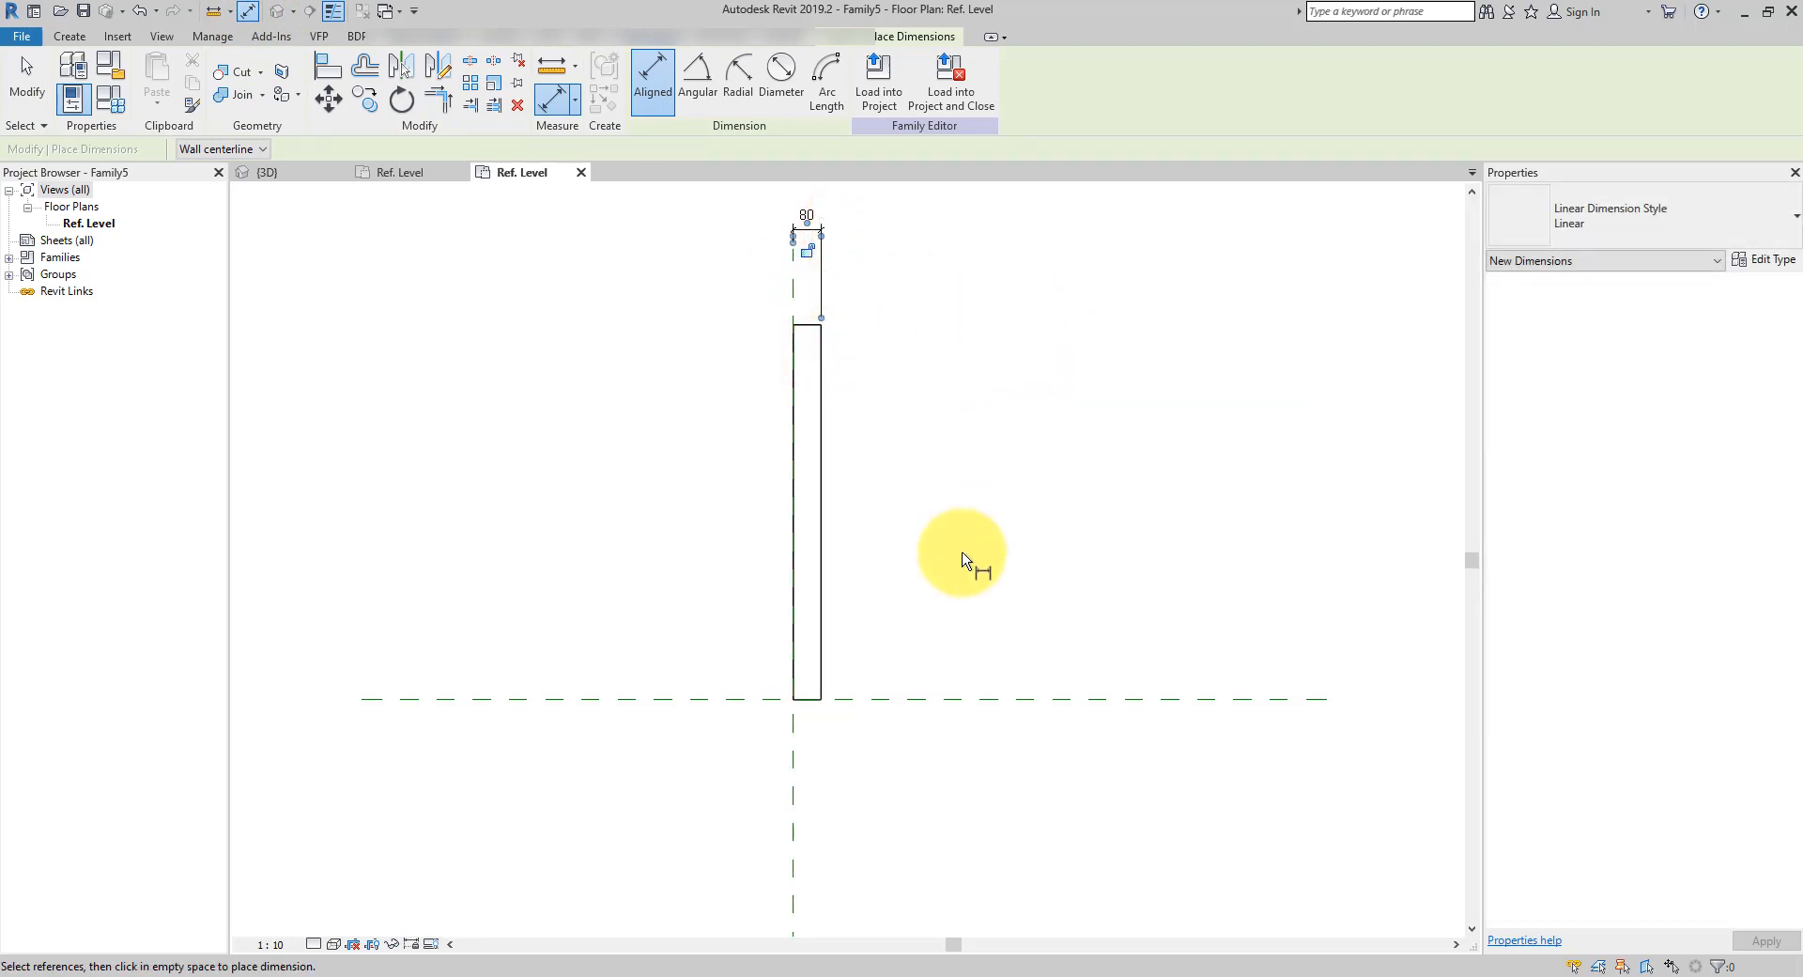
pyautogui.click(908, 700)
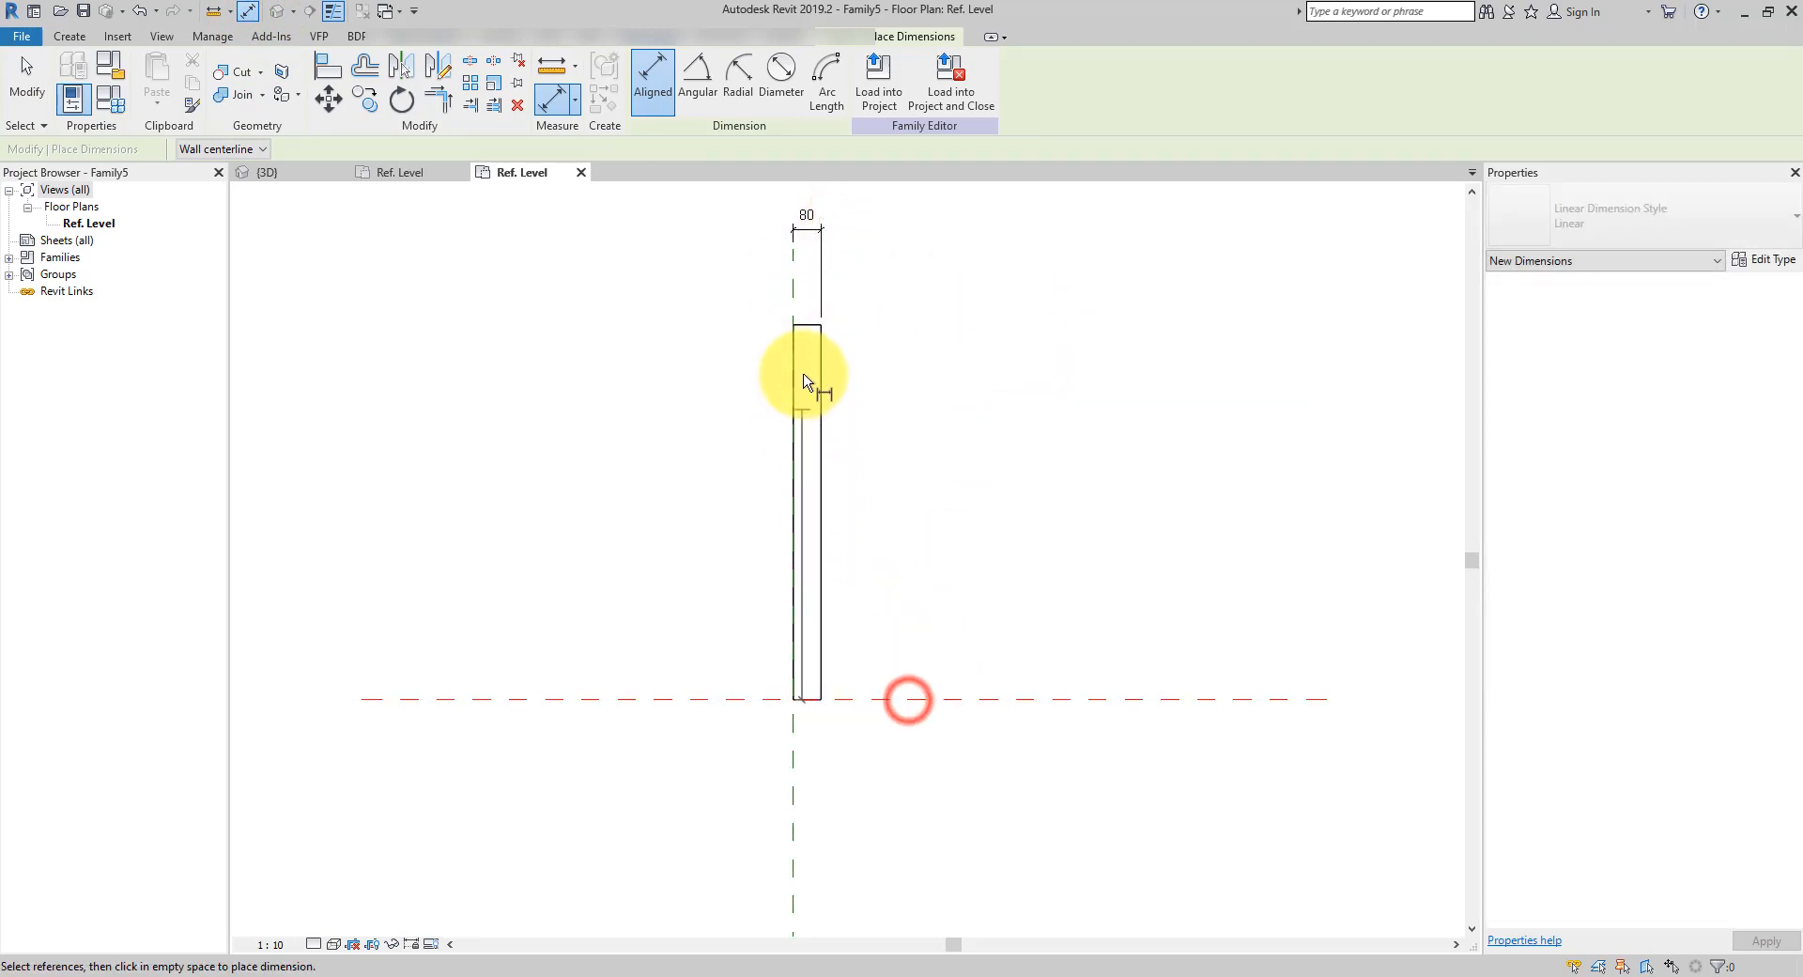
pyautogui.click(806, 326)
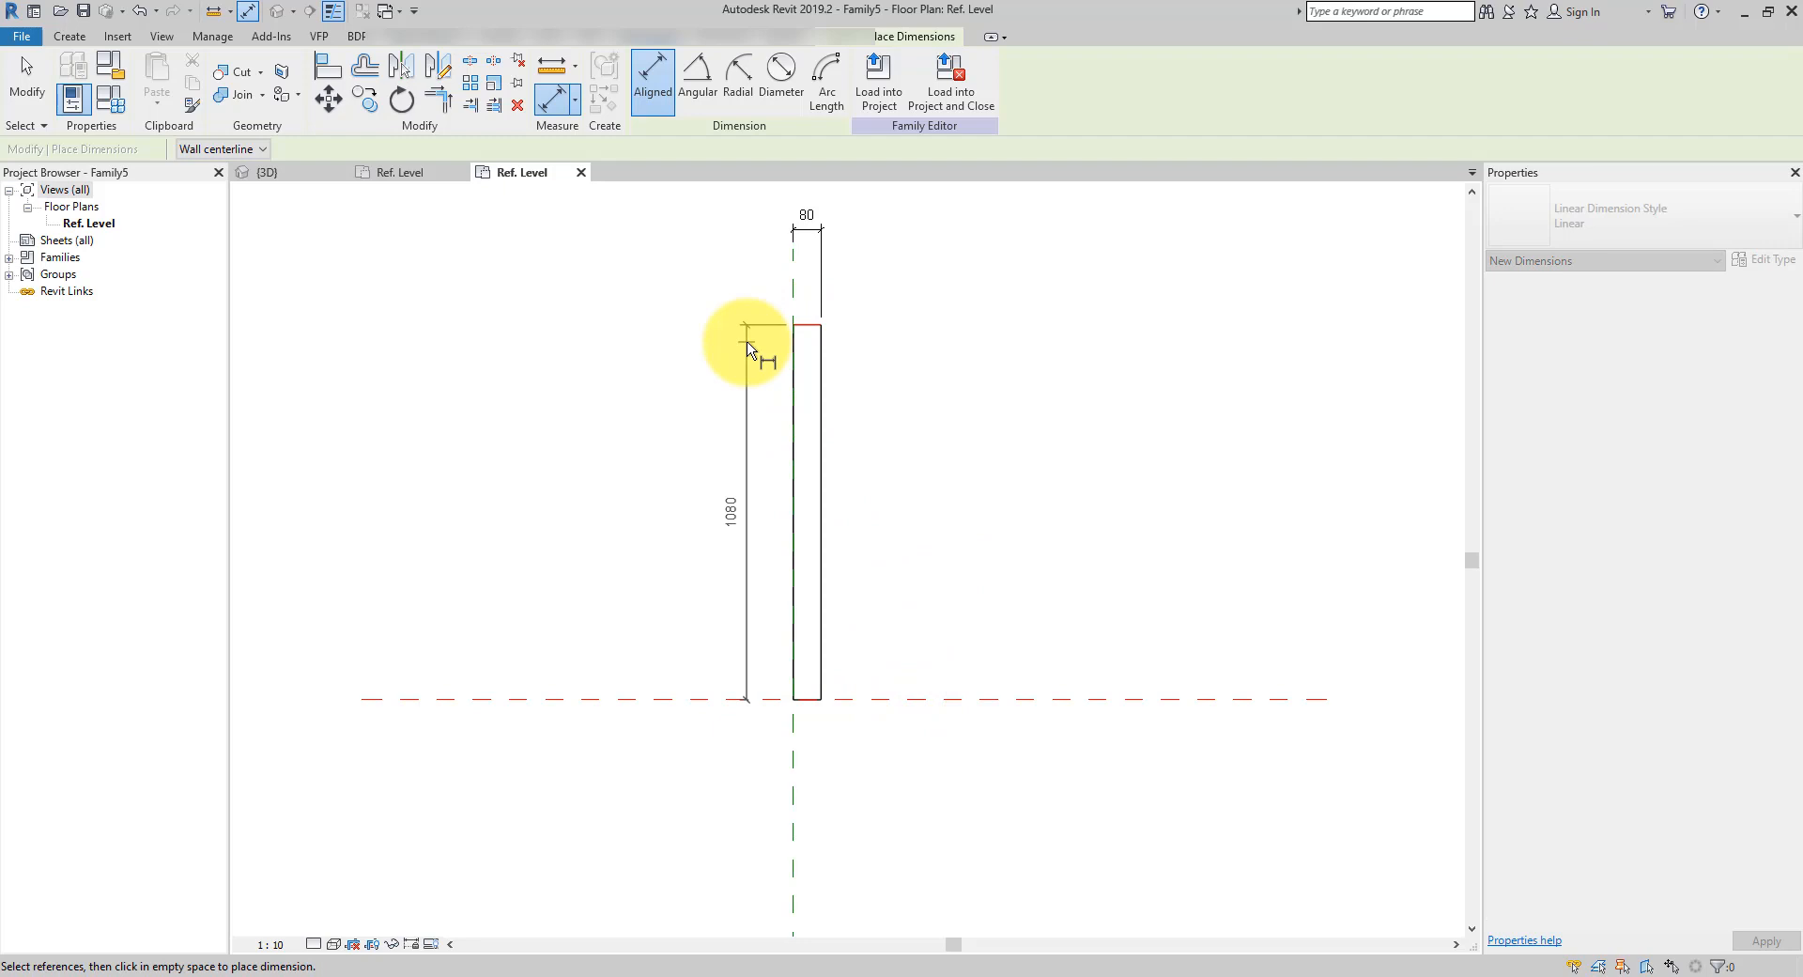
pyautogui.click(747, 340)
pyautogui.press('Escape')
pyautogui.press('Escape')
# Label the thickness dimension with a new type parameter PanelThickness and the length dimension with a new type parameter PanelWidth
pyautogui.moveTo(874, 391); pyautogui.dragTo(772, 475, button='middle')
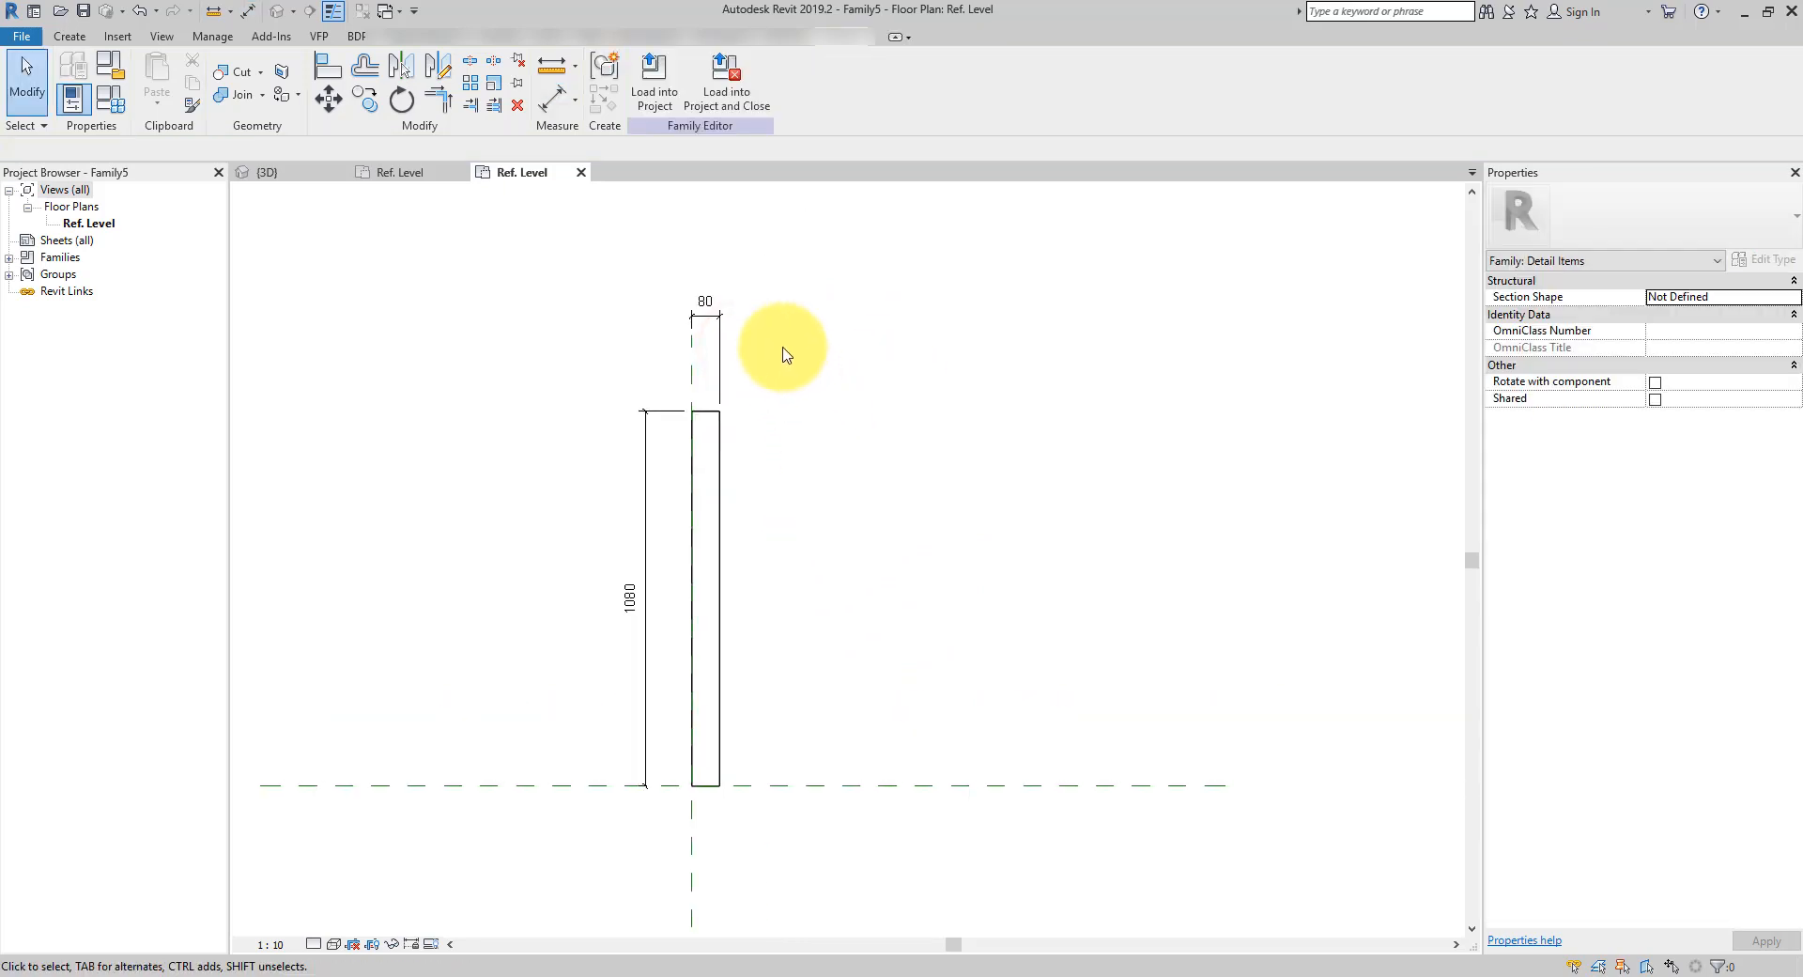
pyautogui.click(727, 324)
pyautogui.click(830, 79)
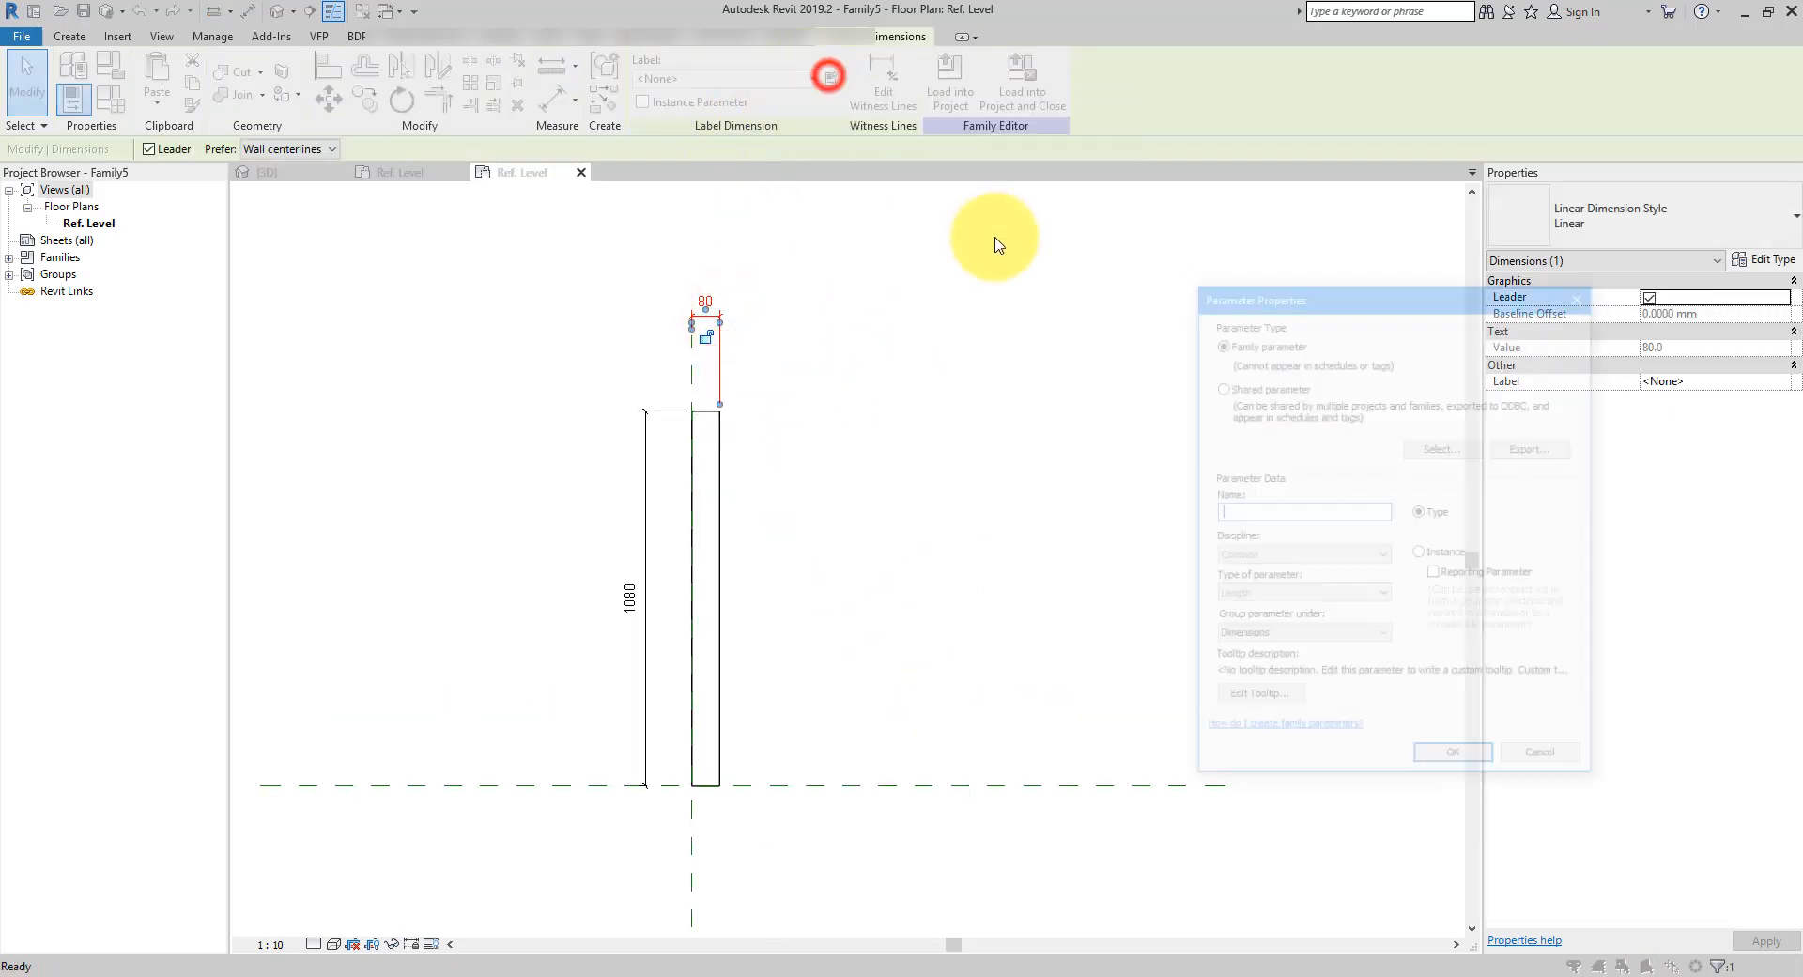
pyautogui.moveTo(1287, 295); pyautogui.dragTo(991, 261)
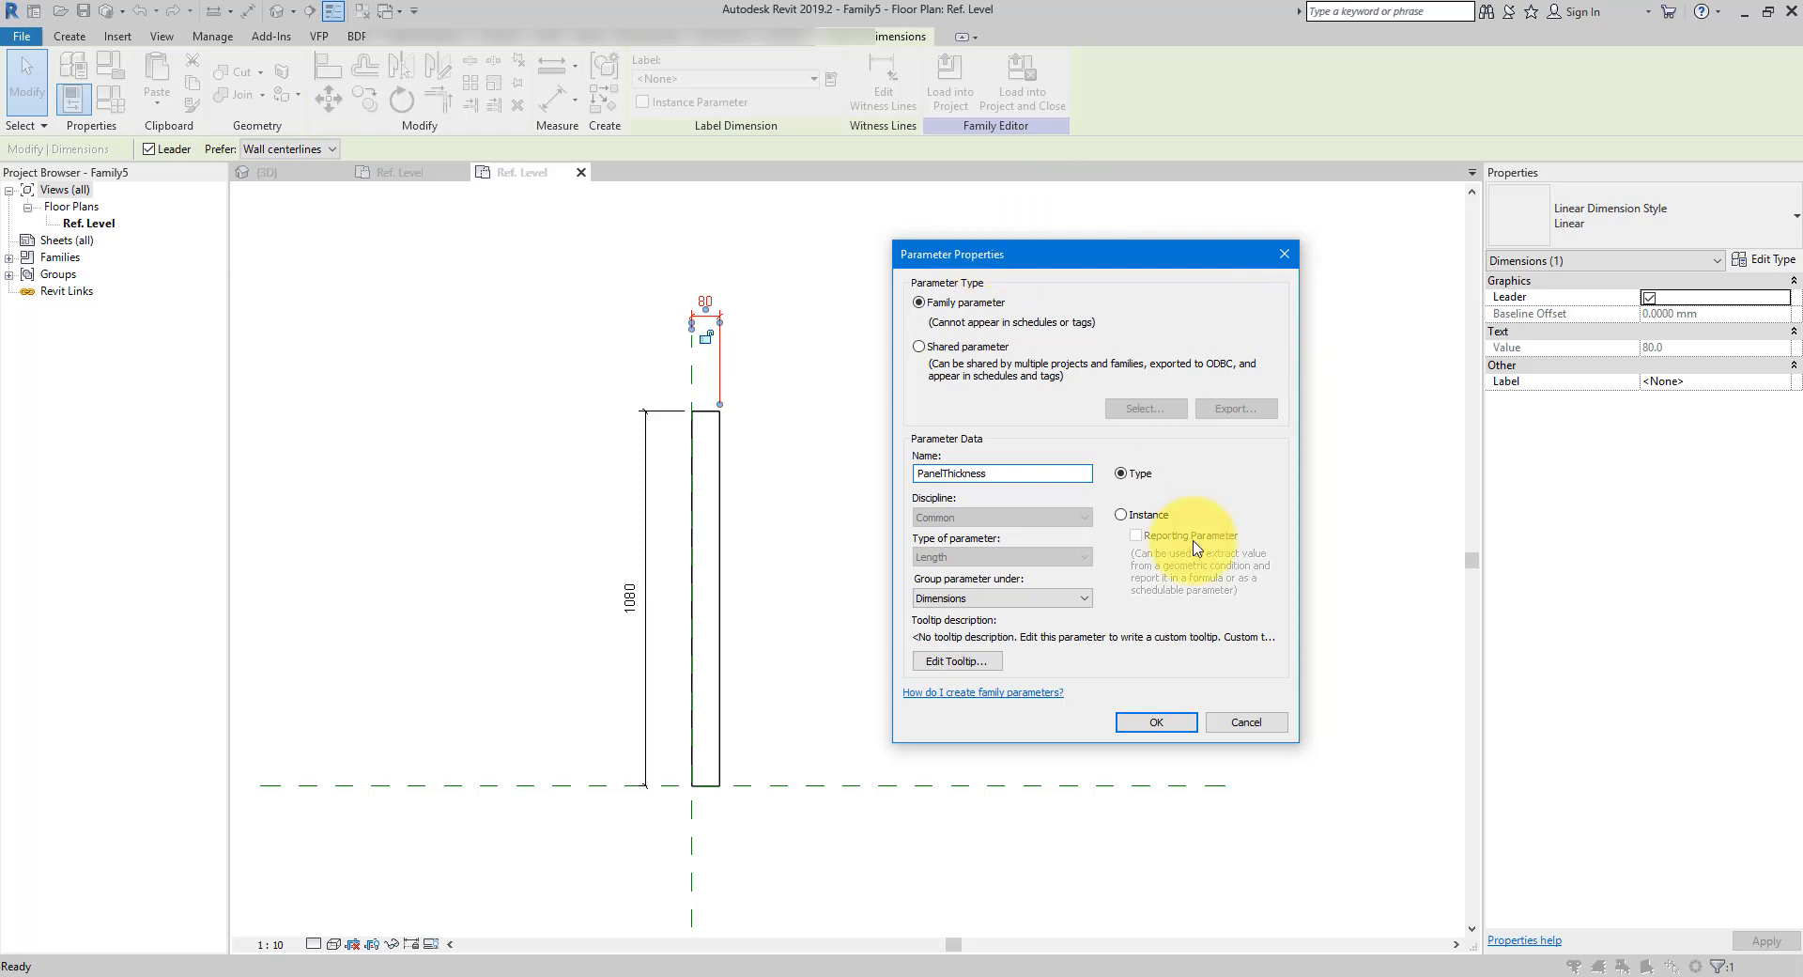
pyautogui.click(1155, 720)
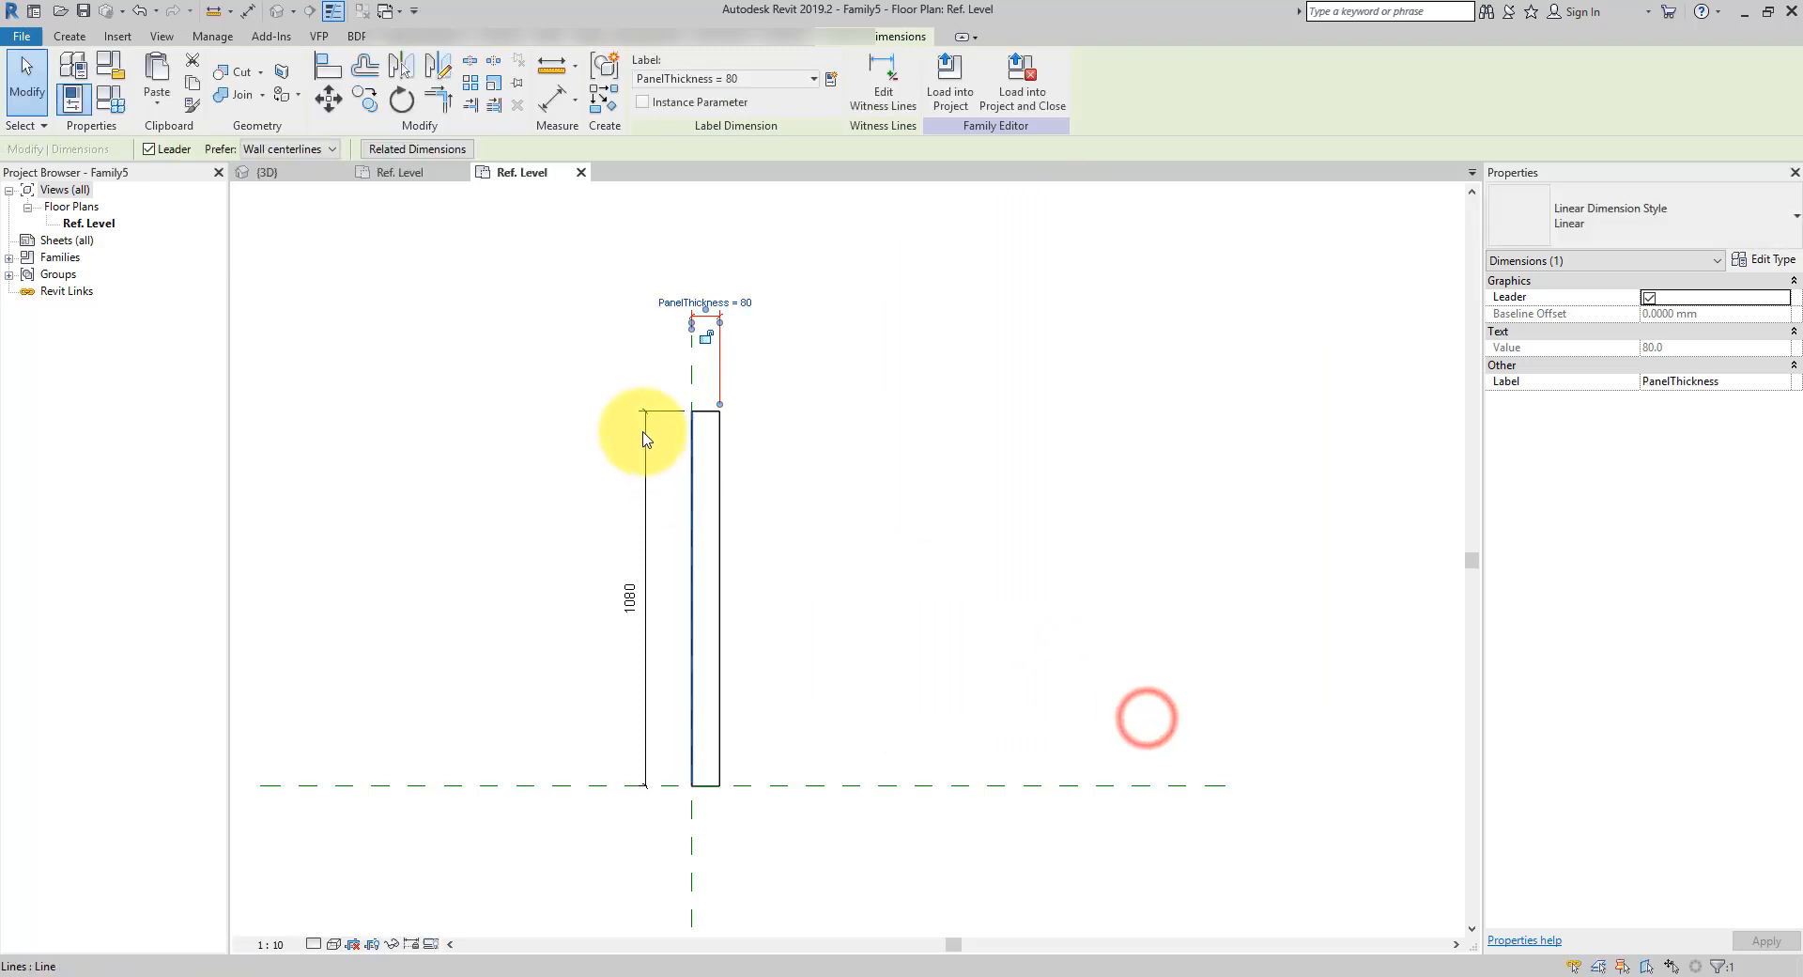
pyautogui.click(644, 419)
pyautogui.click(830, 81)
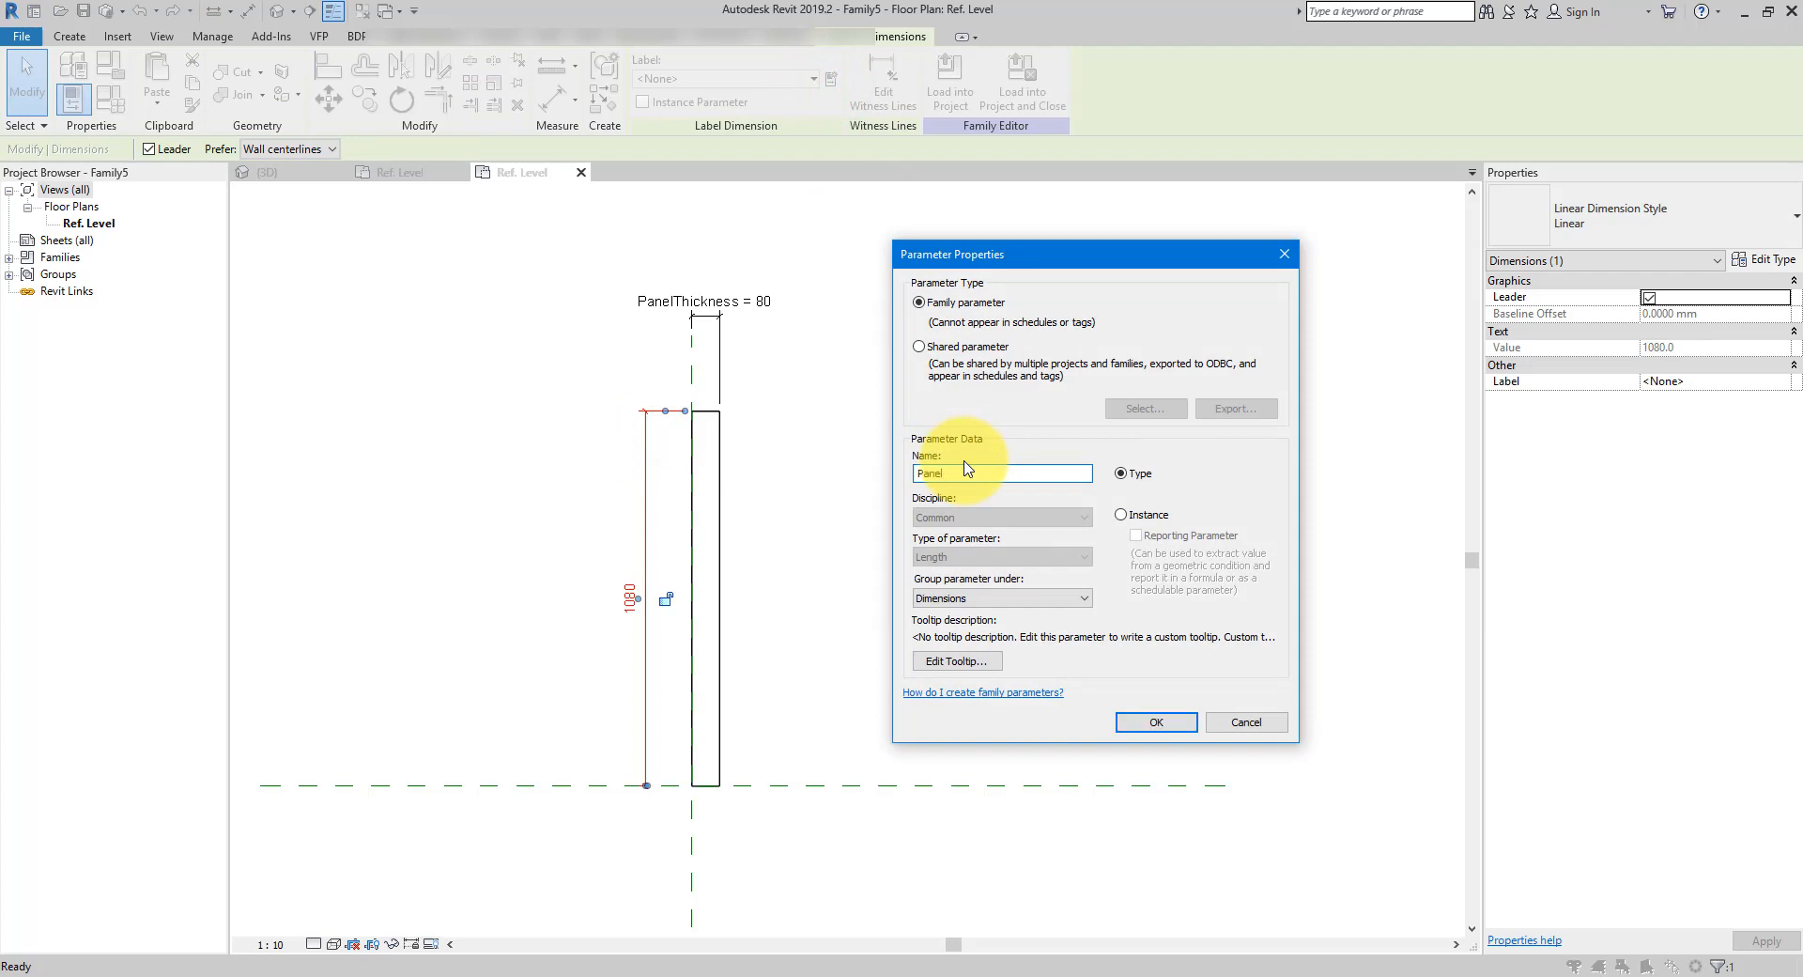
pyautogui.click(1146, 722)
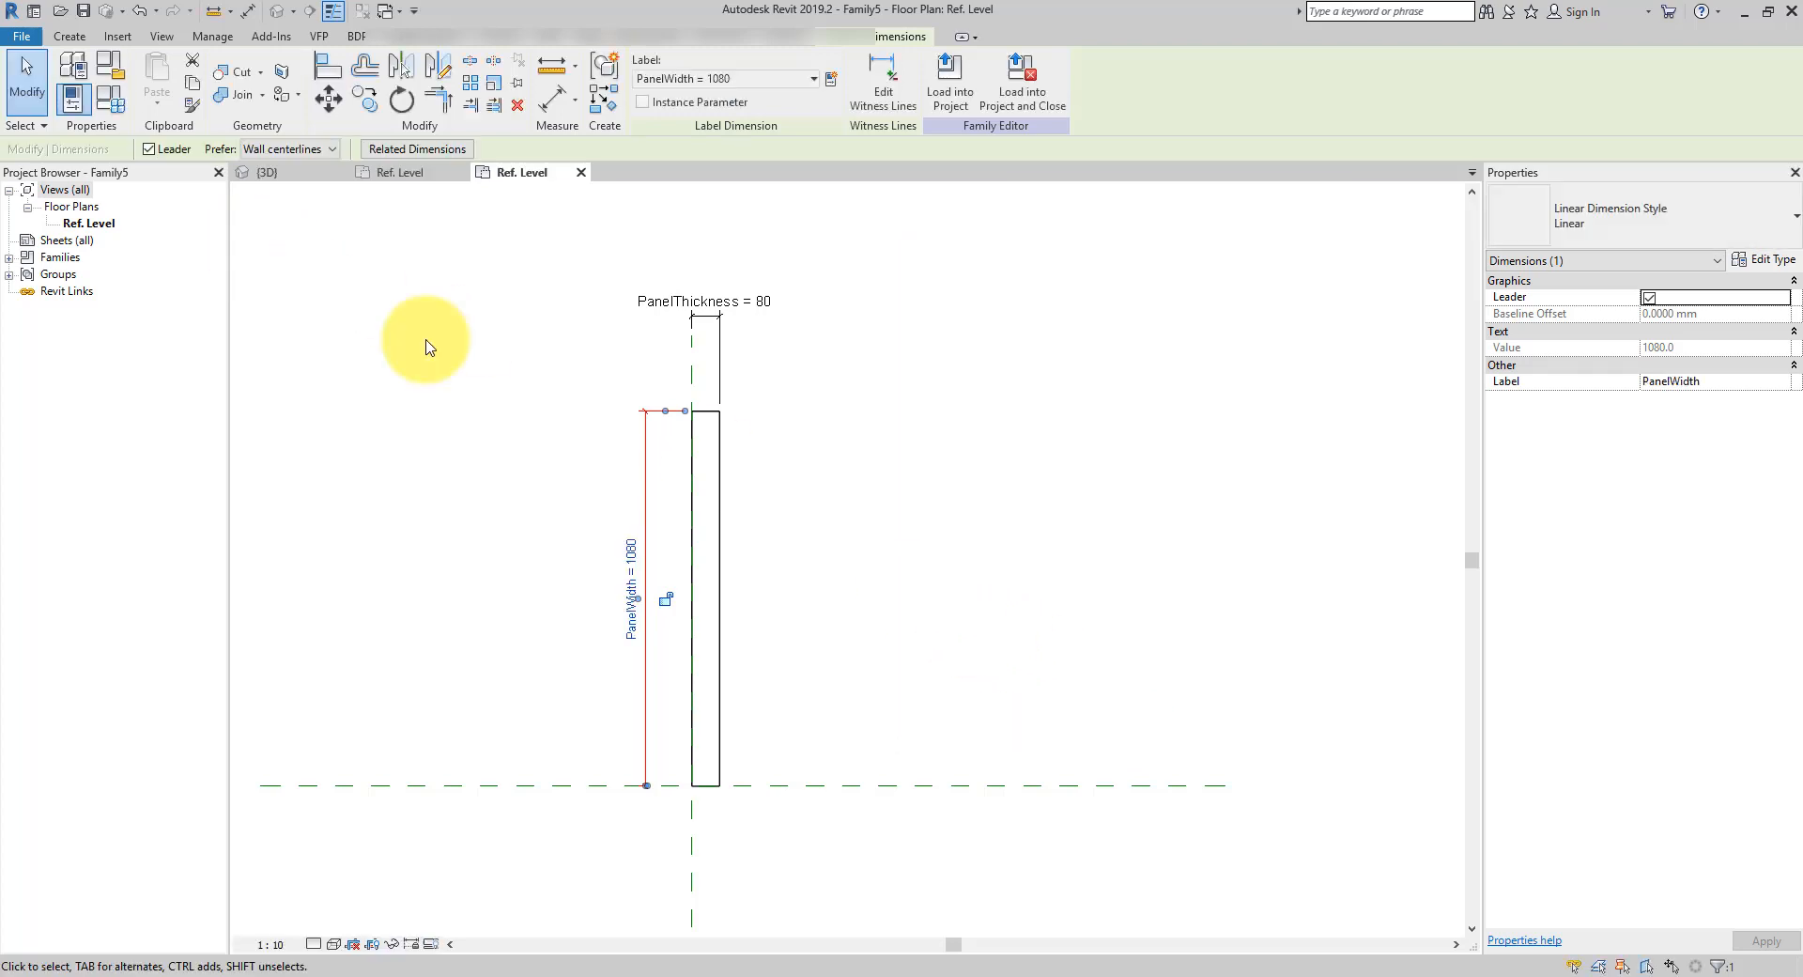
# Set the family's PanelWidth to 900 and PanelThickness to 50
pyautogui.moveTo(561, 393); pyautogui.dragTo(428, 408, button='middle')
pyautogui.moveTo(613, 414); pyautogui.dragTo(946, 354, button='middle')
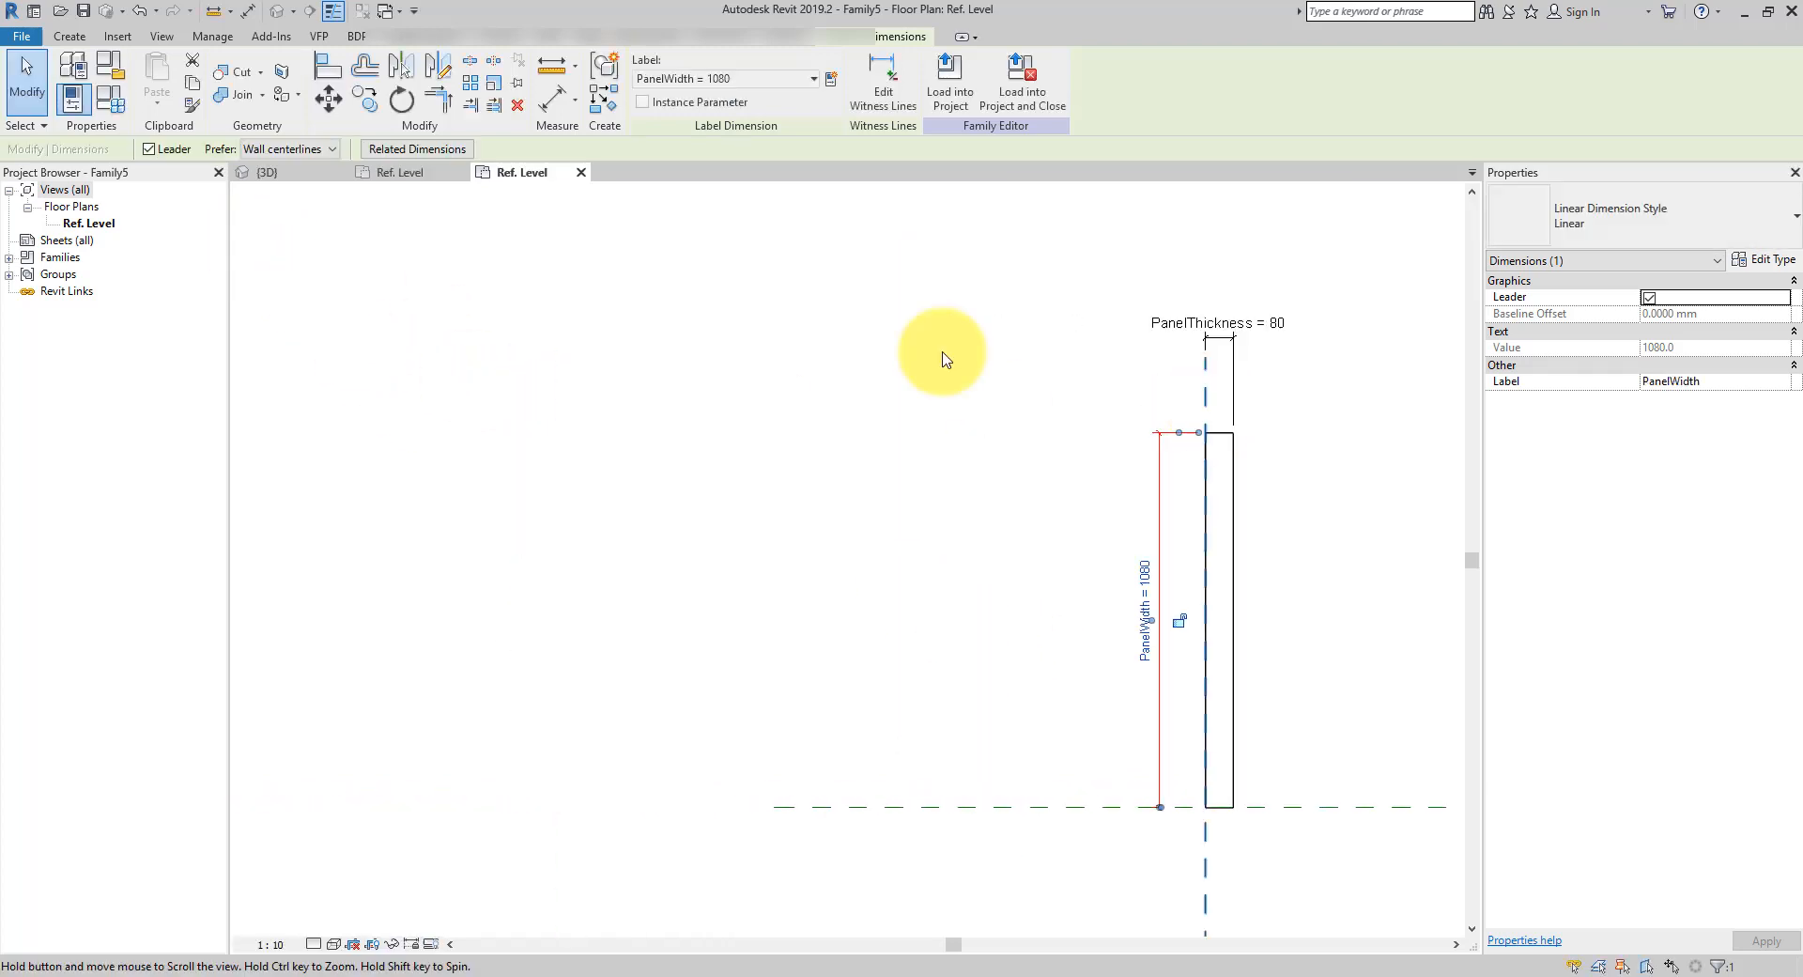
pyautogui.click(113, 102)
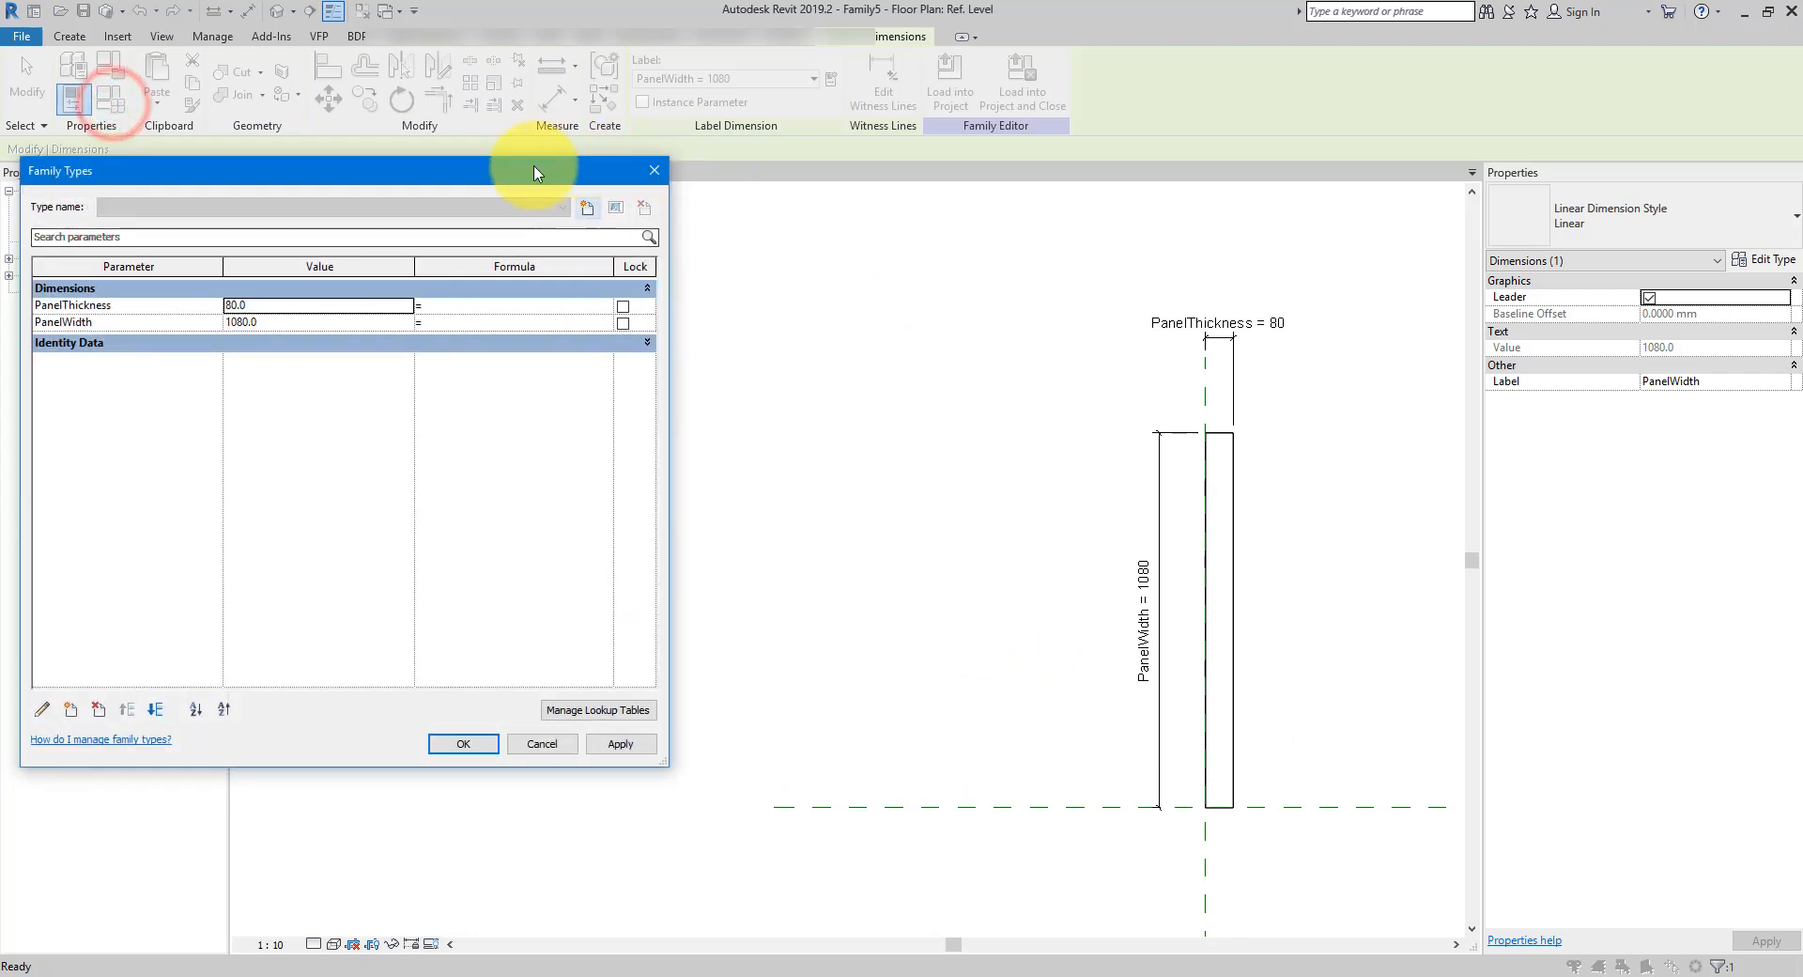
pyautogui.moveTo(543, 162); pyautogui.dragTo(854, 220)
pyautogui.click(615, 384)
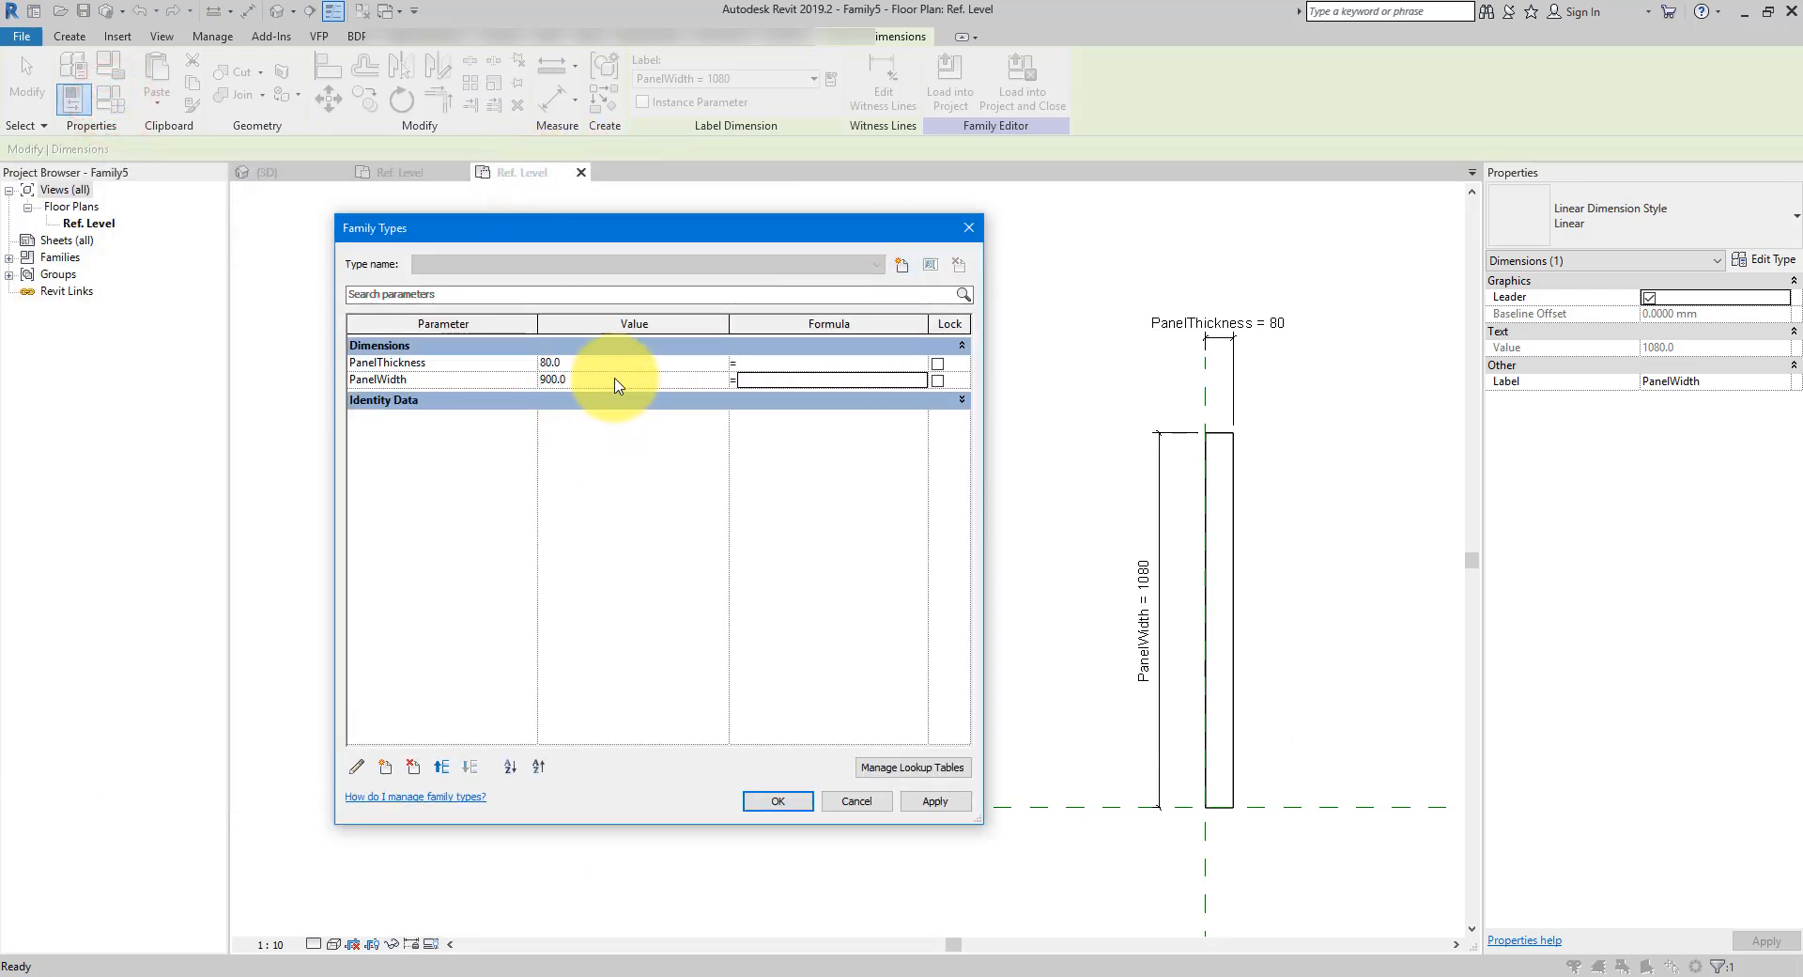
pyautogui.click(615, 365)
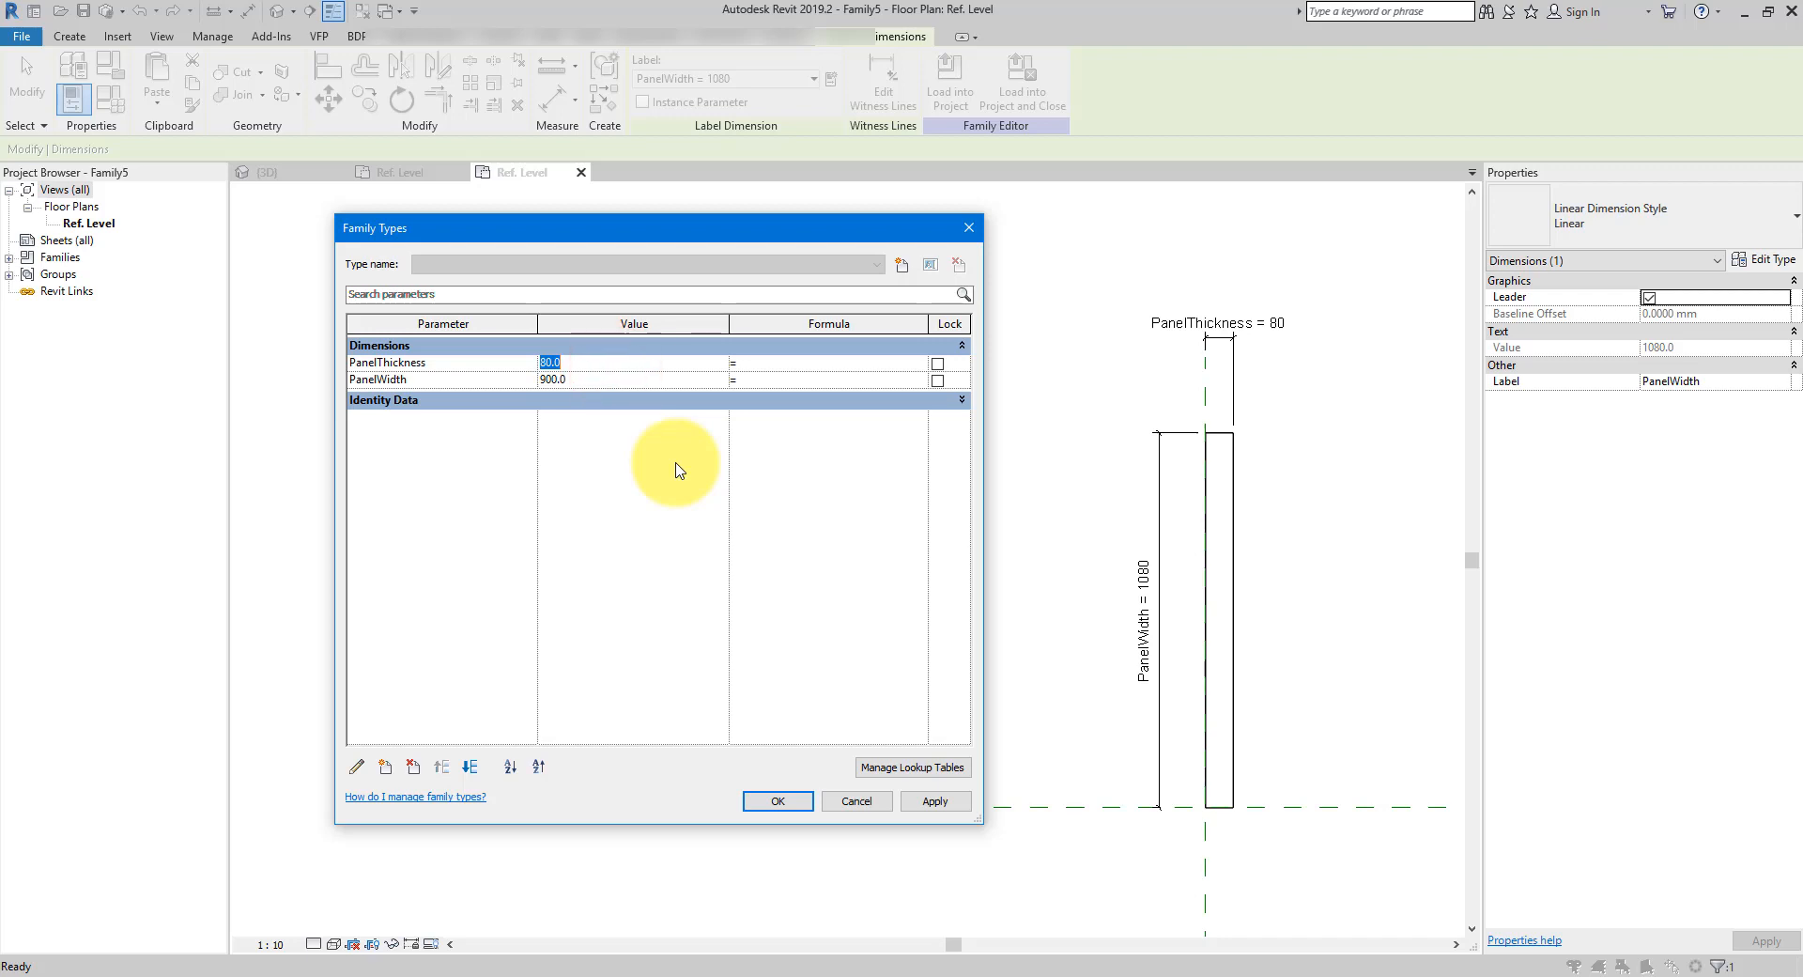
pyautogui.press('Return')
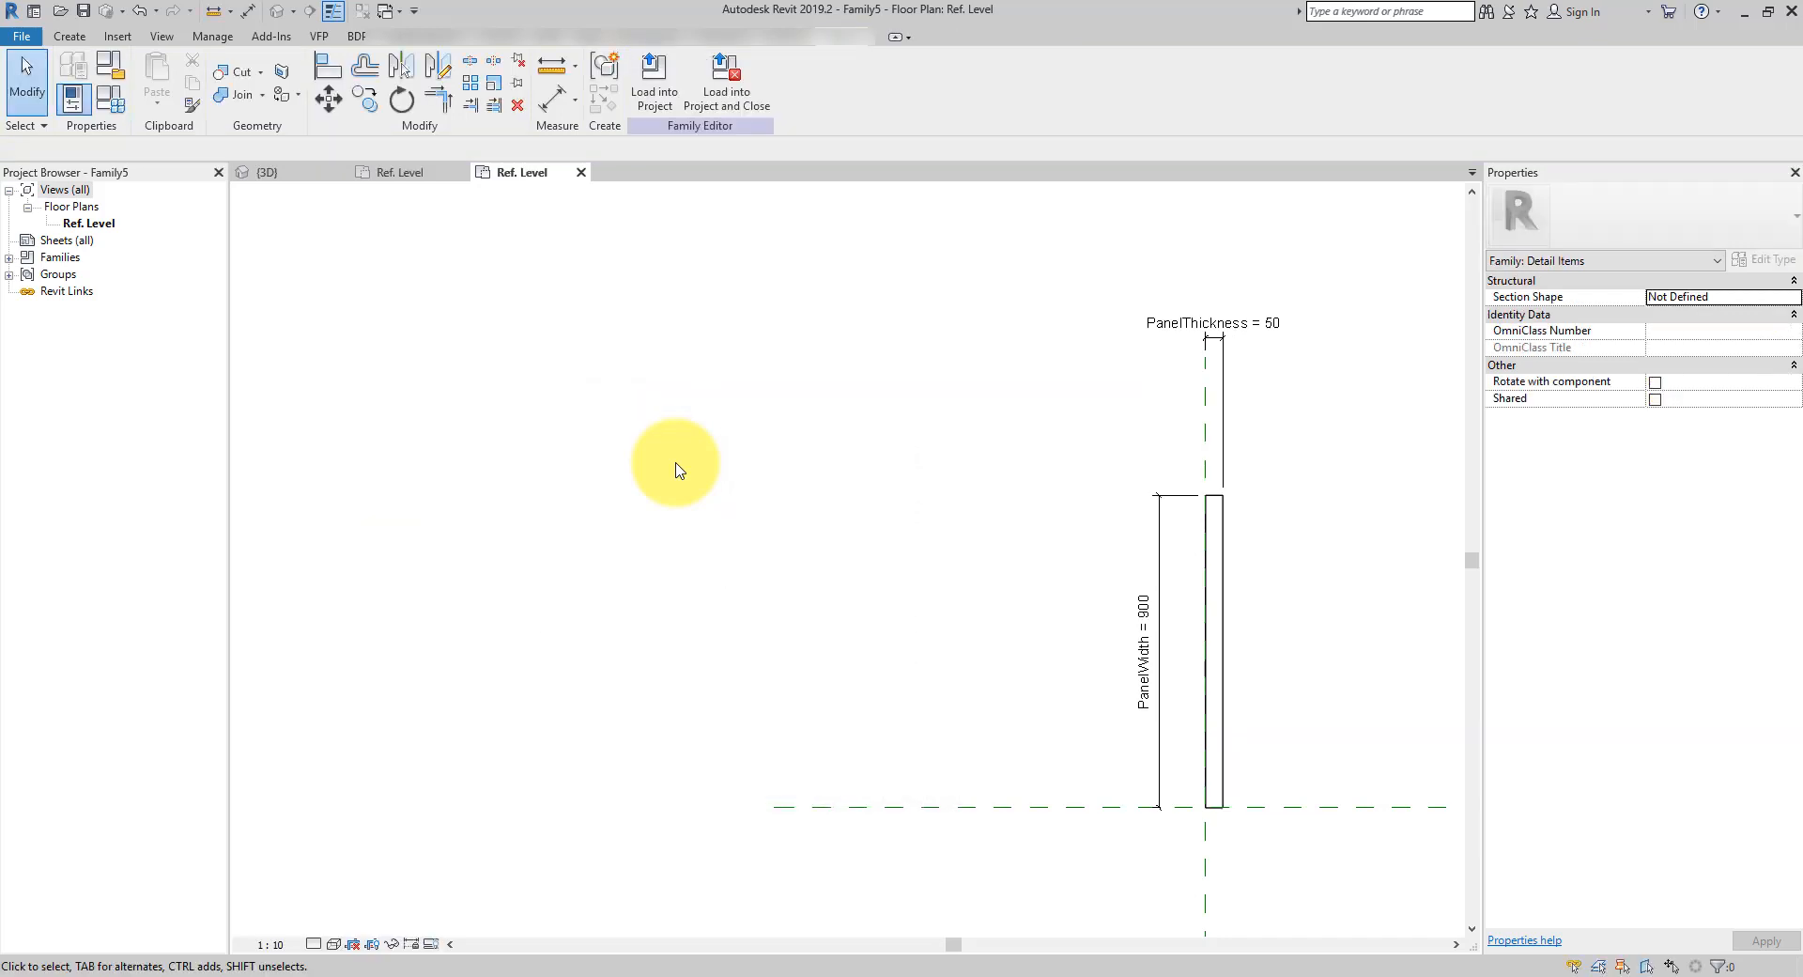
# Change the subcategory of the rectangle's four lines to Hidden Lines
pyautogui.click(983, 514)
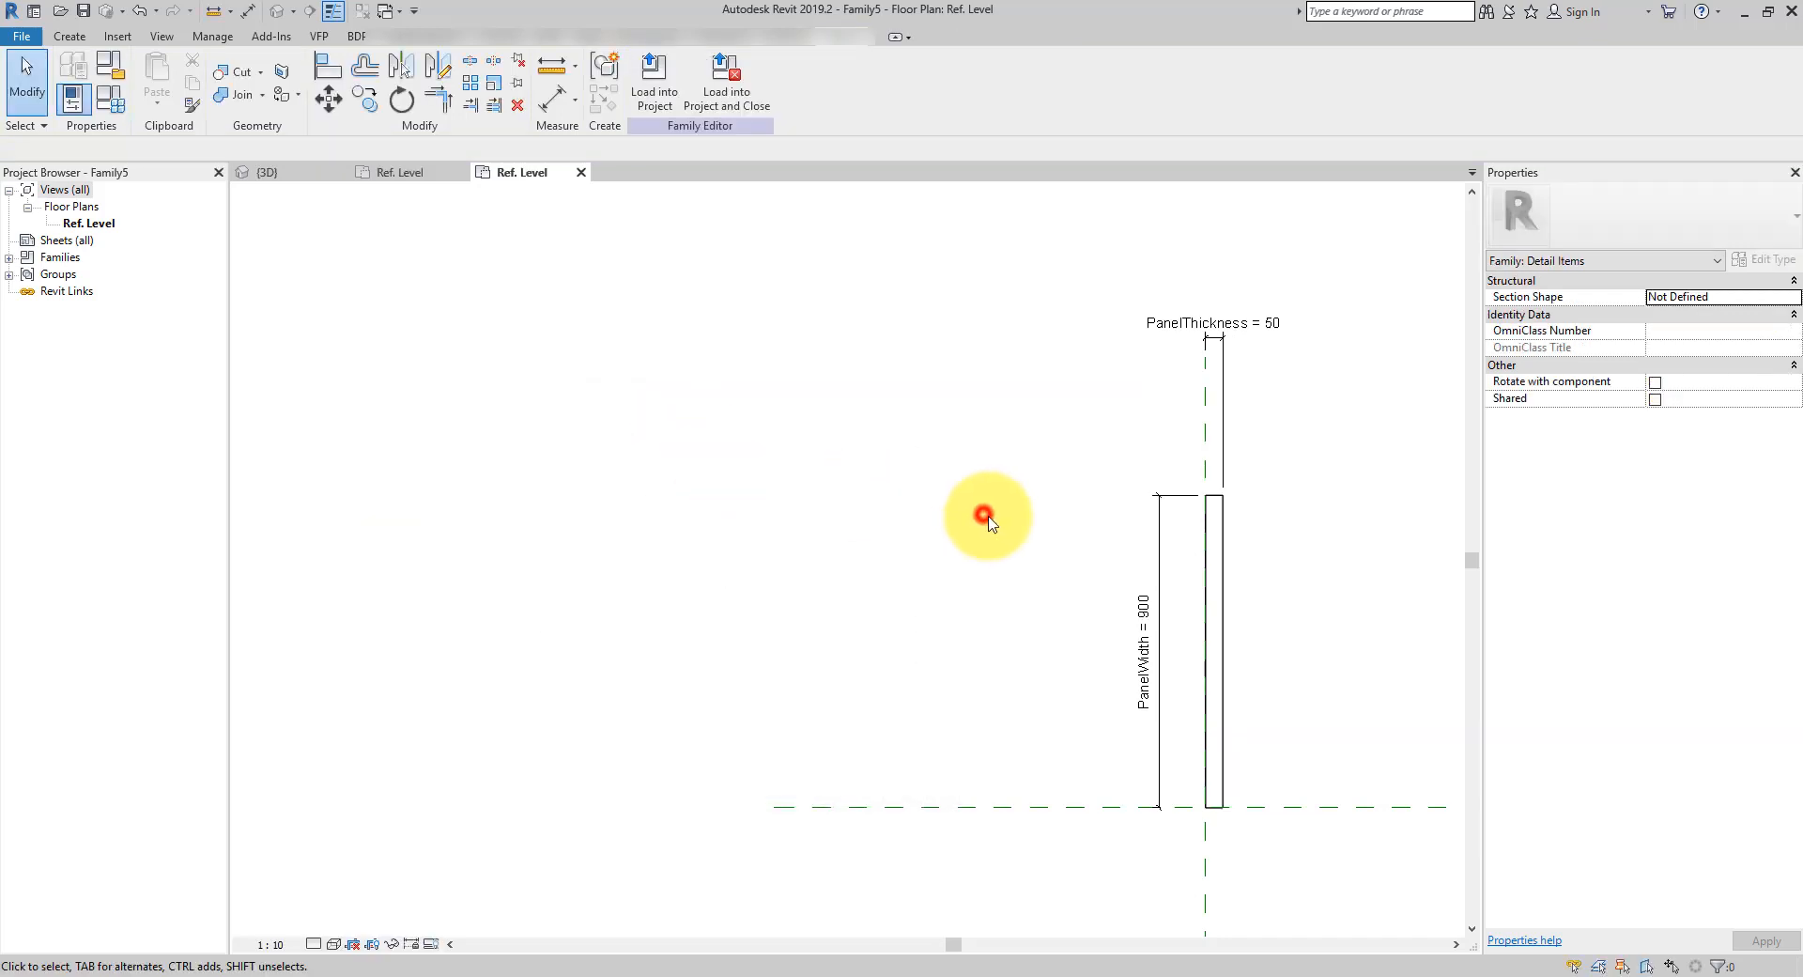
pyautogui.click(1220, 583)
pyautogui.click(764, 93)
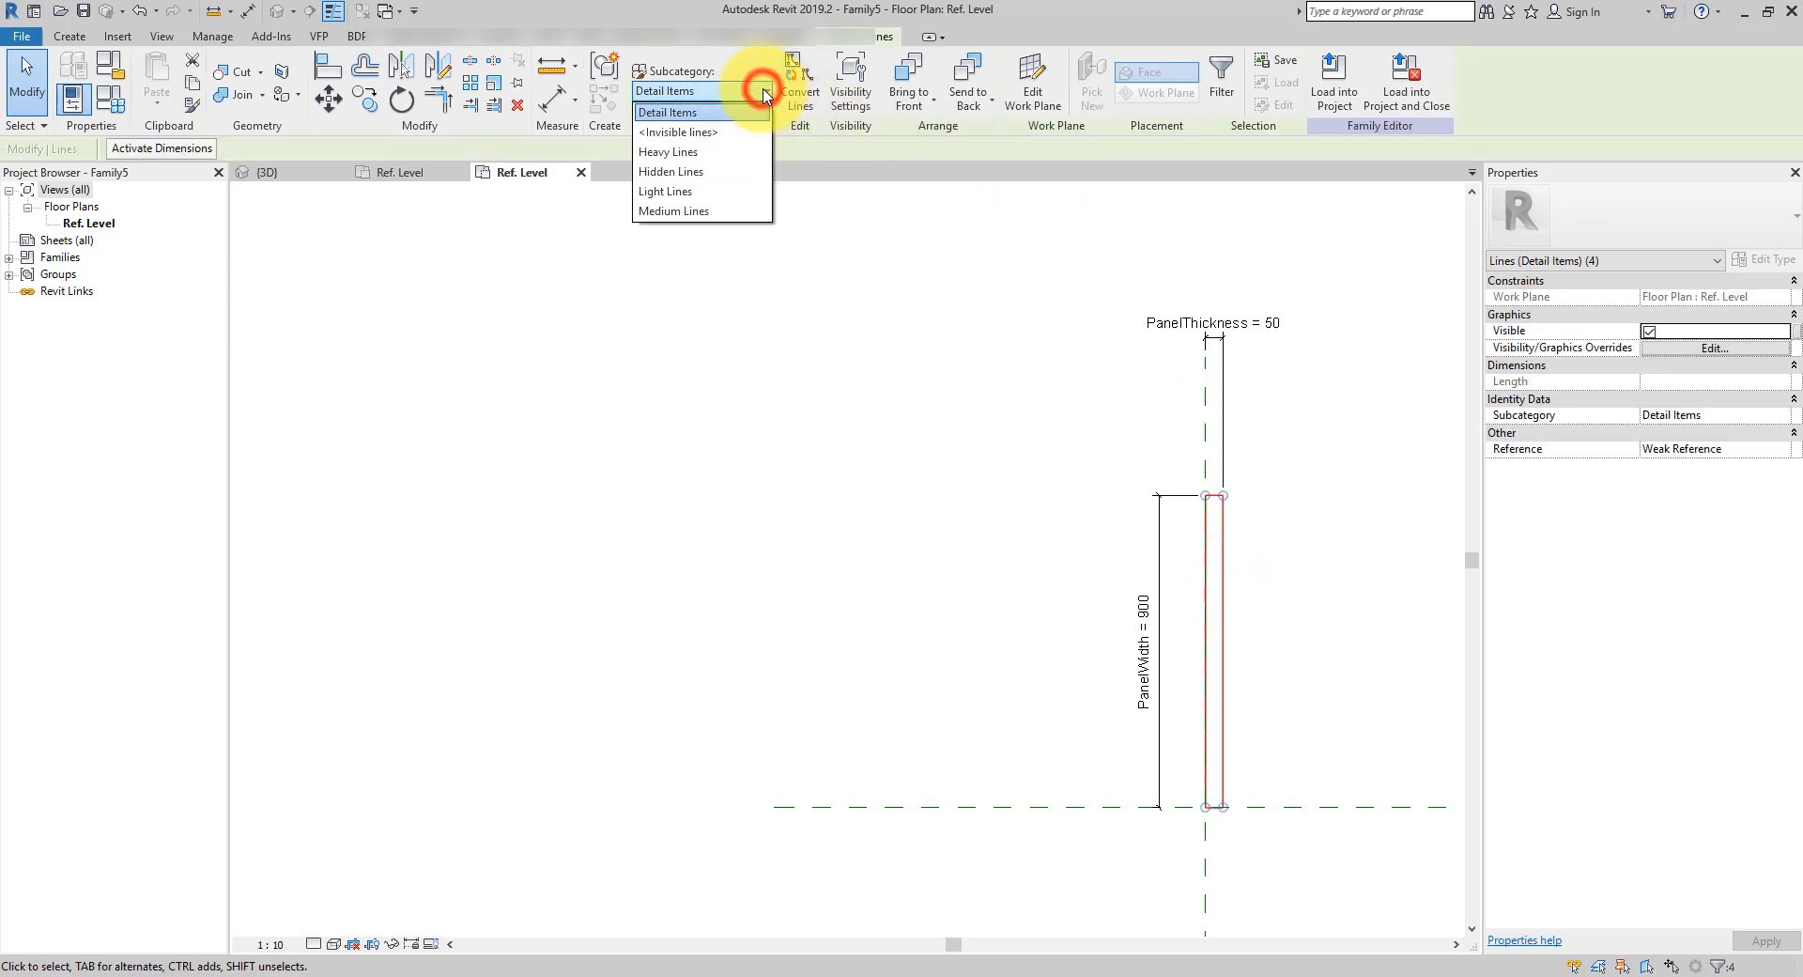
pyautogui.click(699, 172)
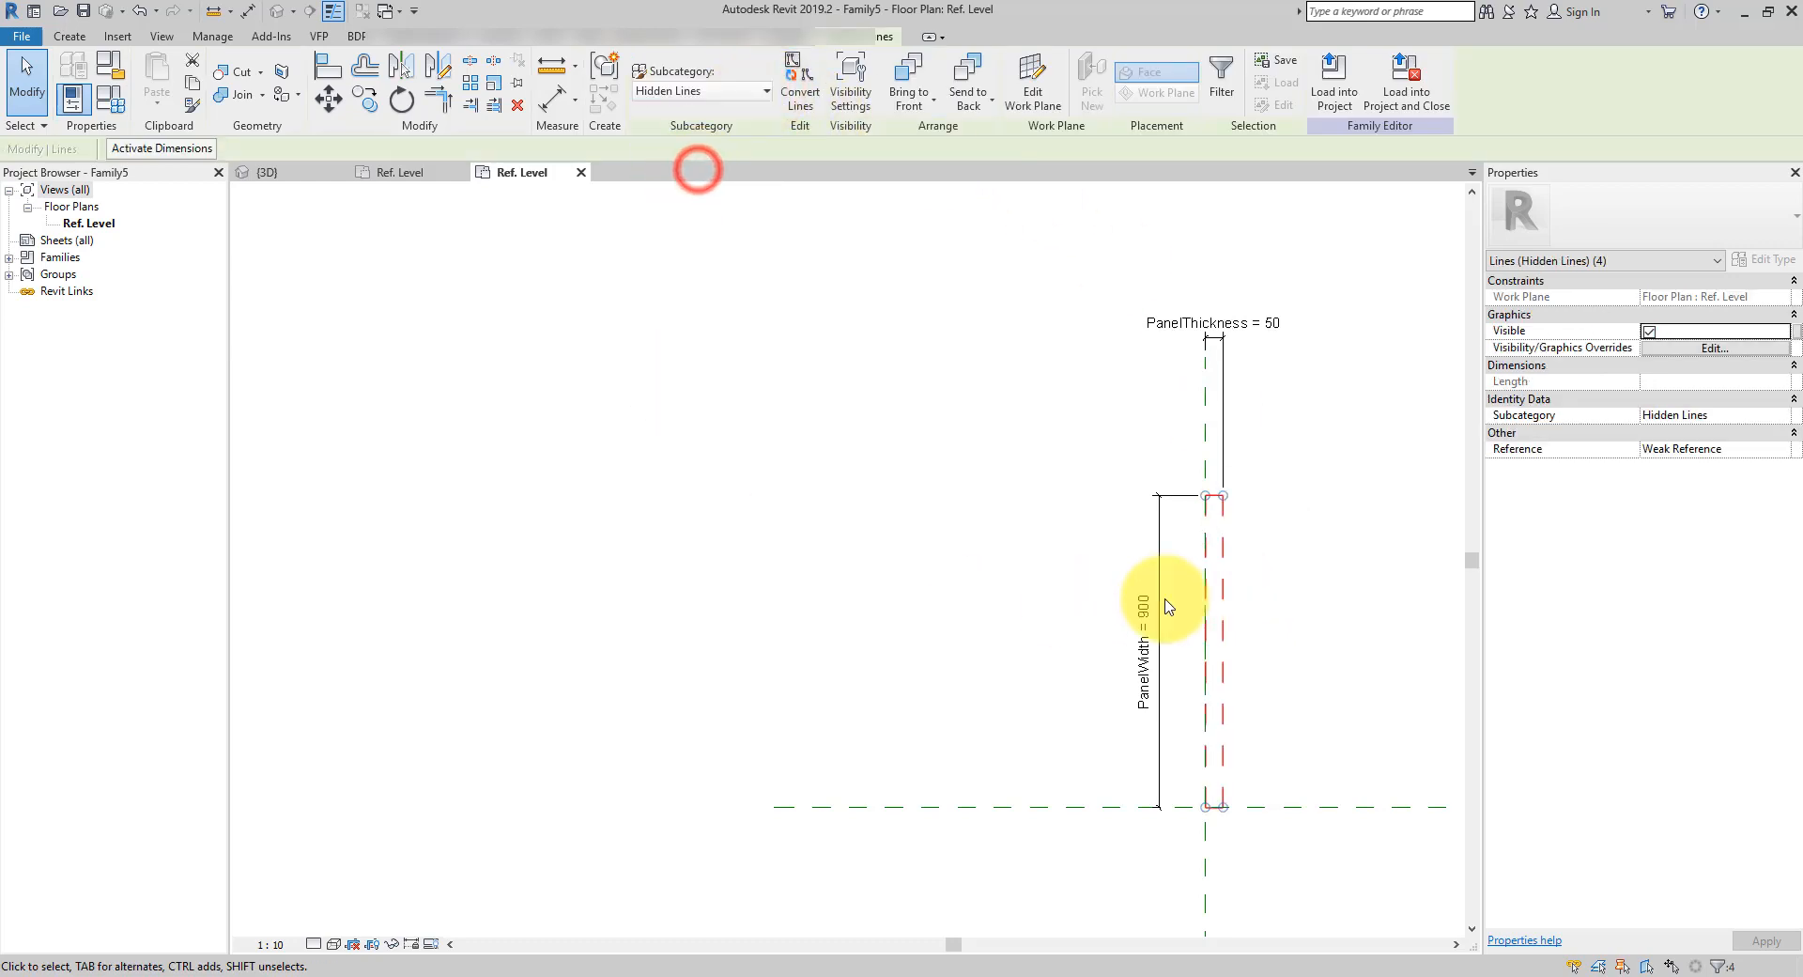
pyautogui.click(1312, 498)
# Load the detail item into Family3 and place one instance upright just above the left end of the door panels
pyautogui.moveTo(1321, 551); pyautogui.dragTo(1055, 565, button='middle')
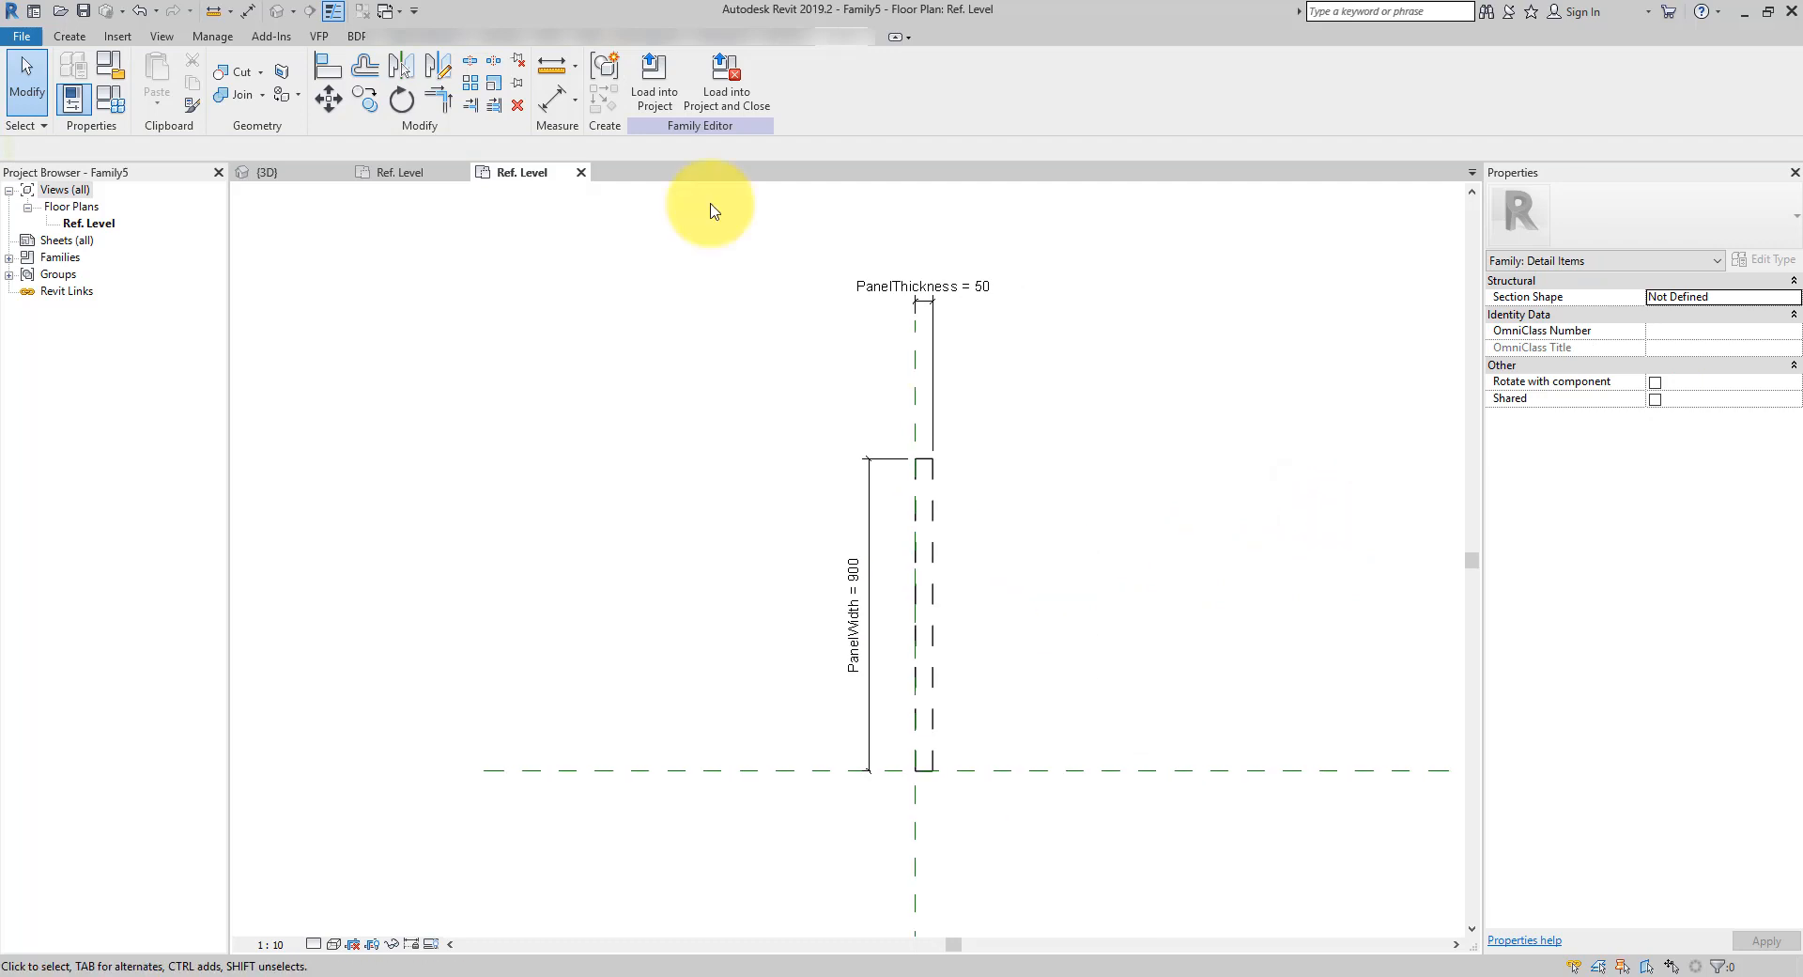
pyautogui.click(655, 75)
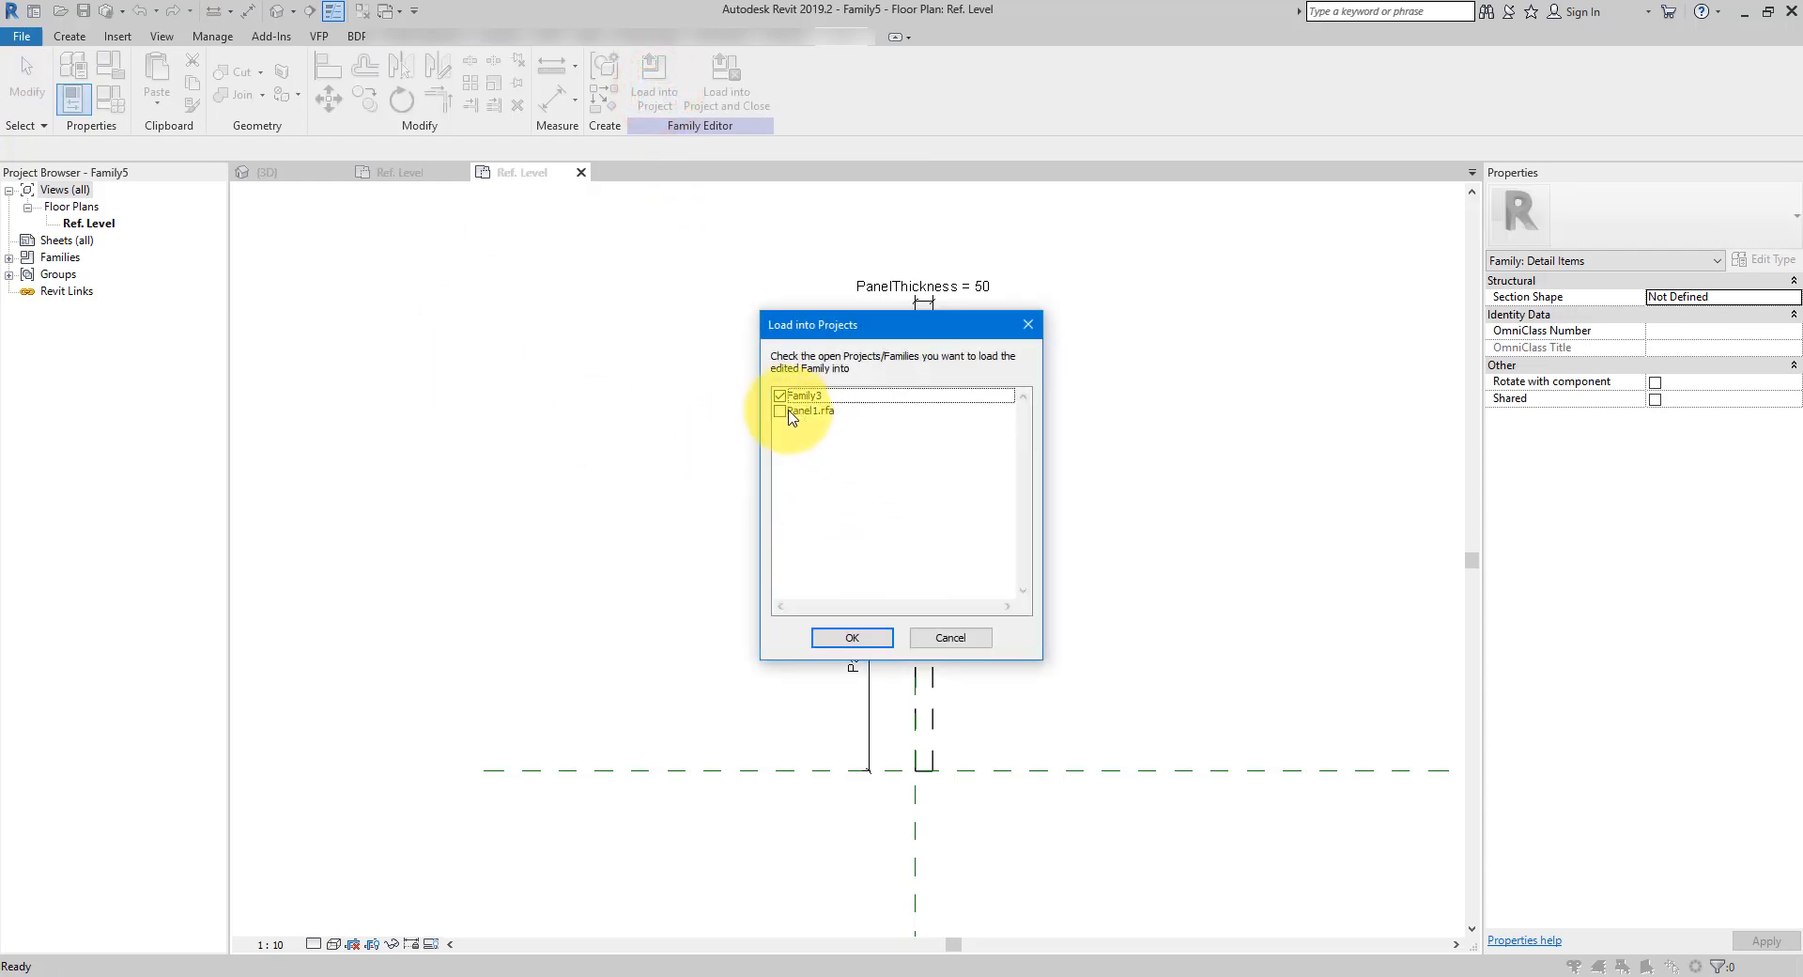
pyautogui.click(852, 638)
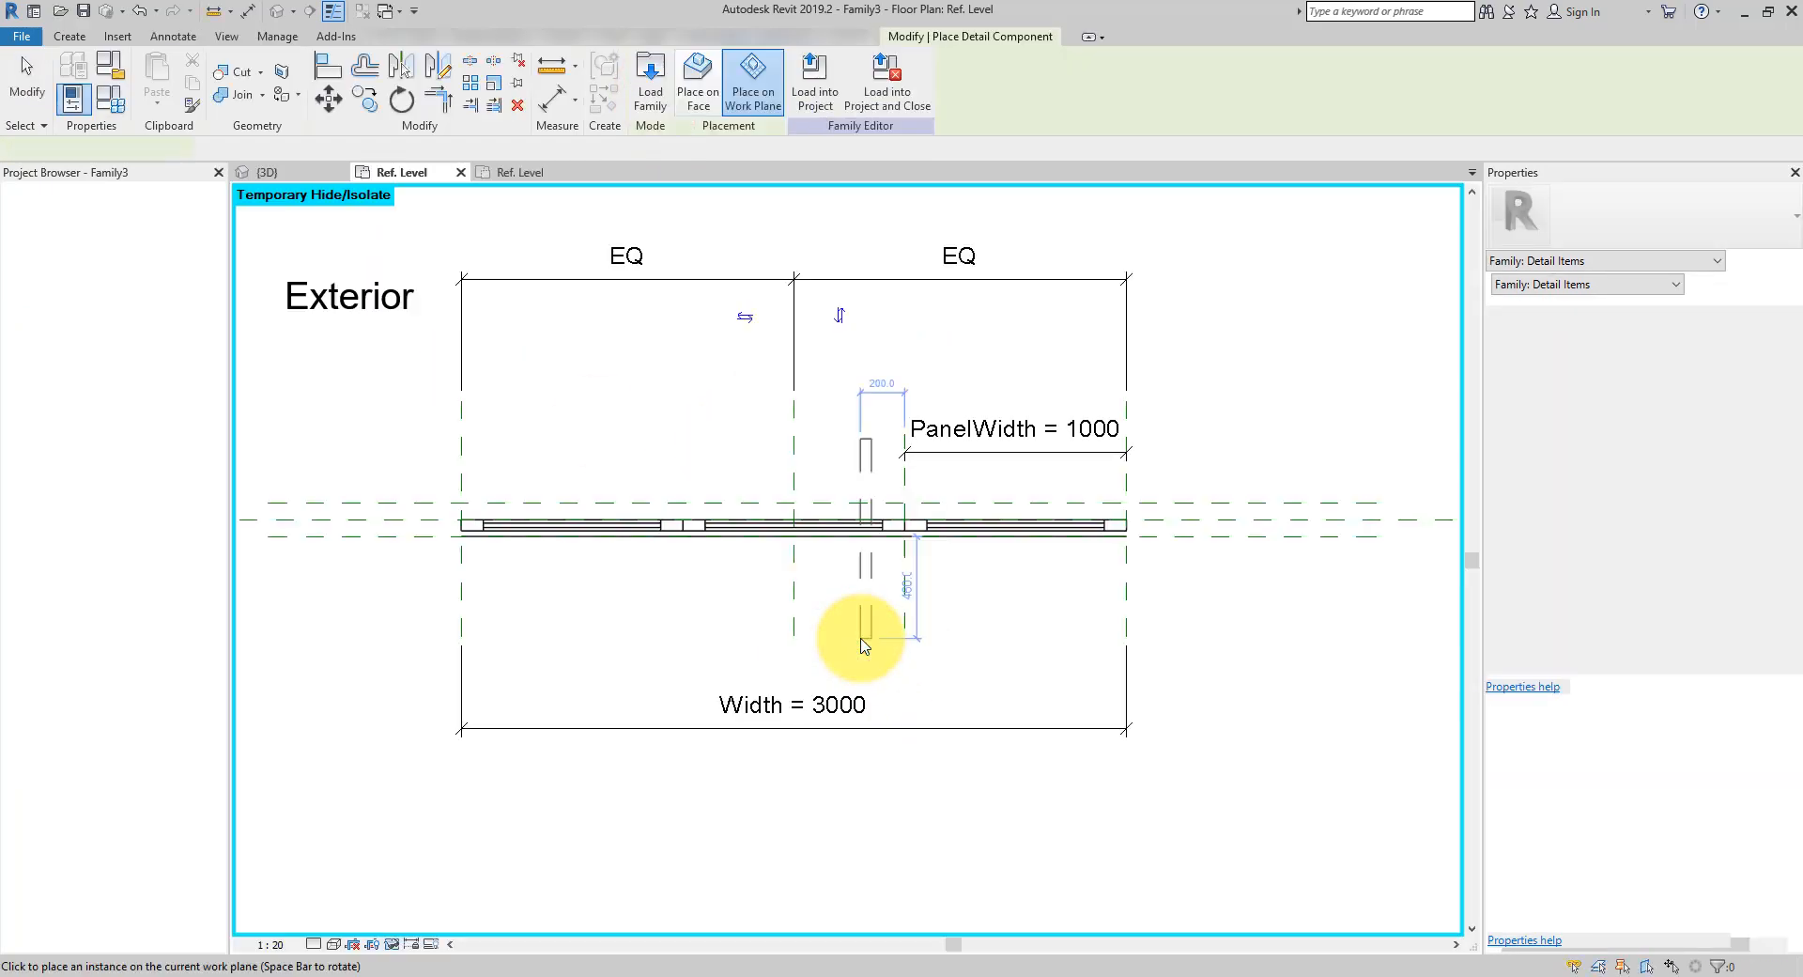
pyautogui.scroll(5, 585, 481)
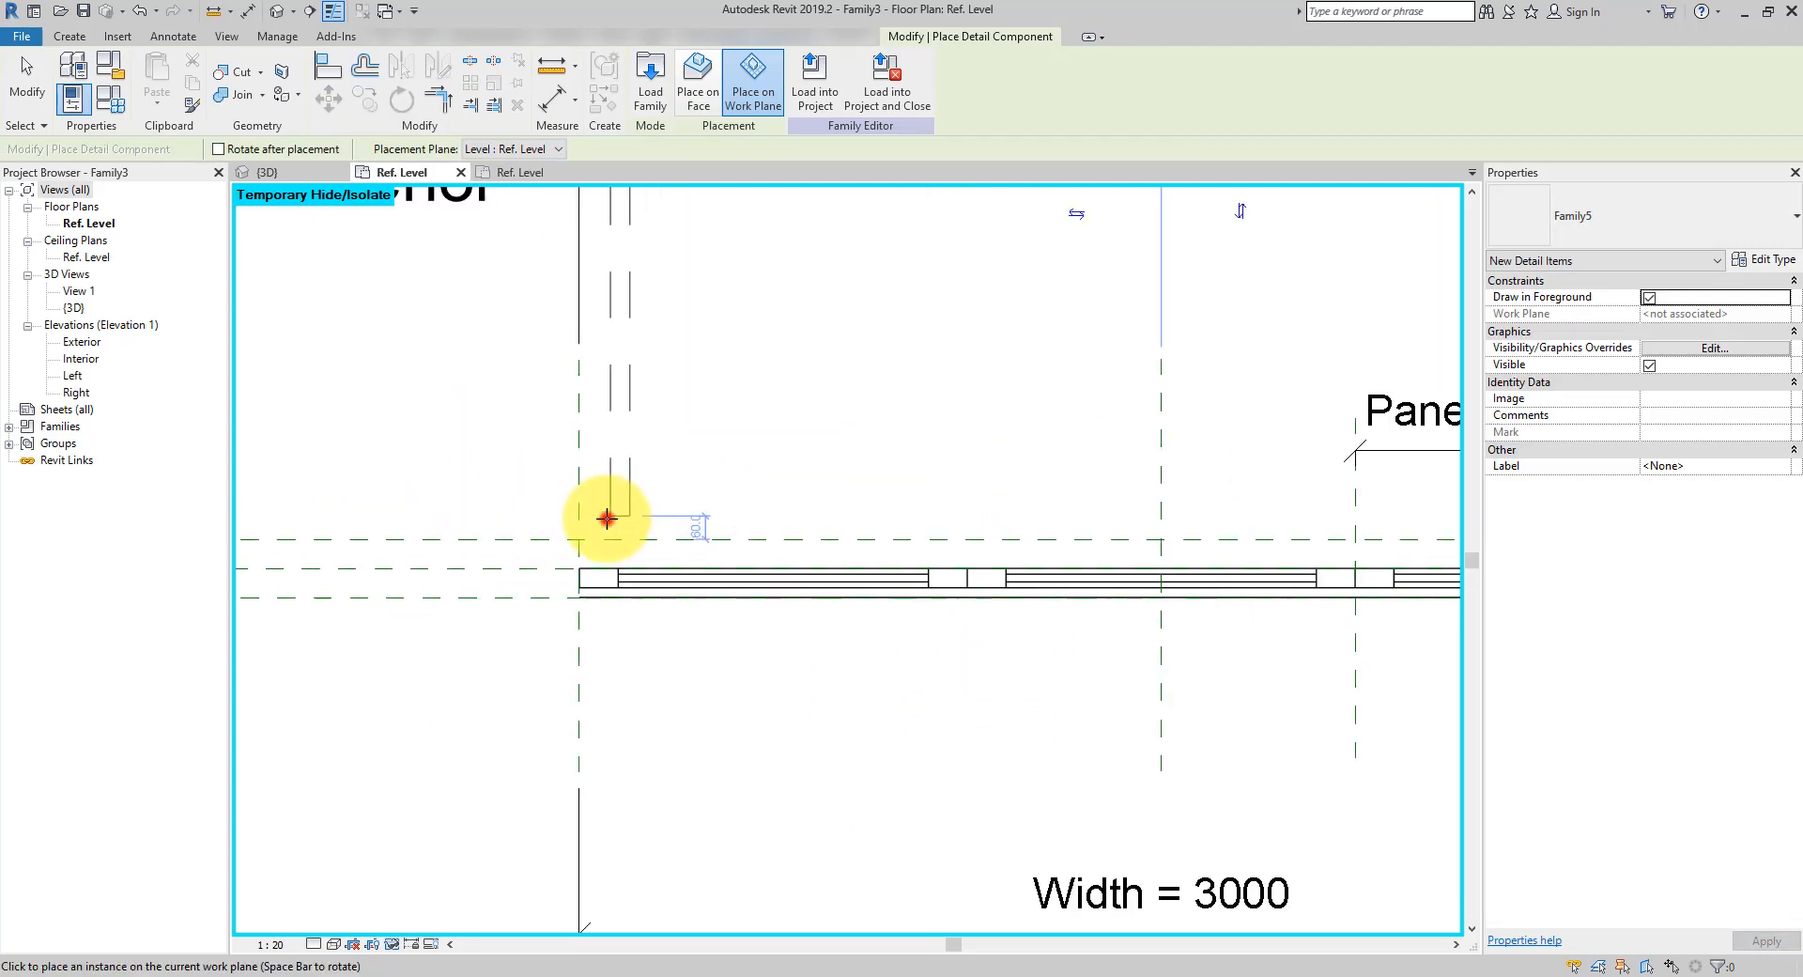
pyautogui.press('Escape')
pyautogui.scroll(-2, 817, 504)
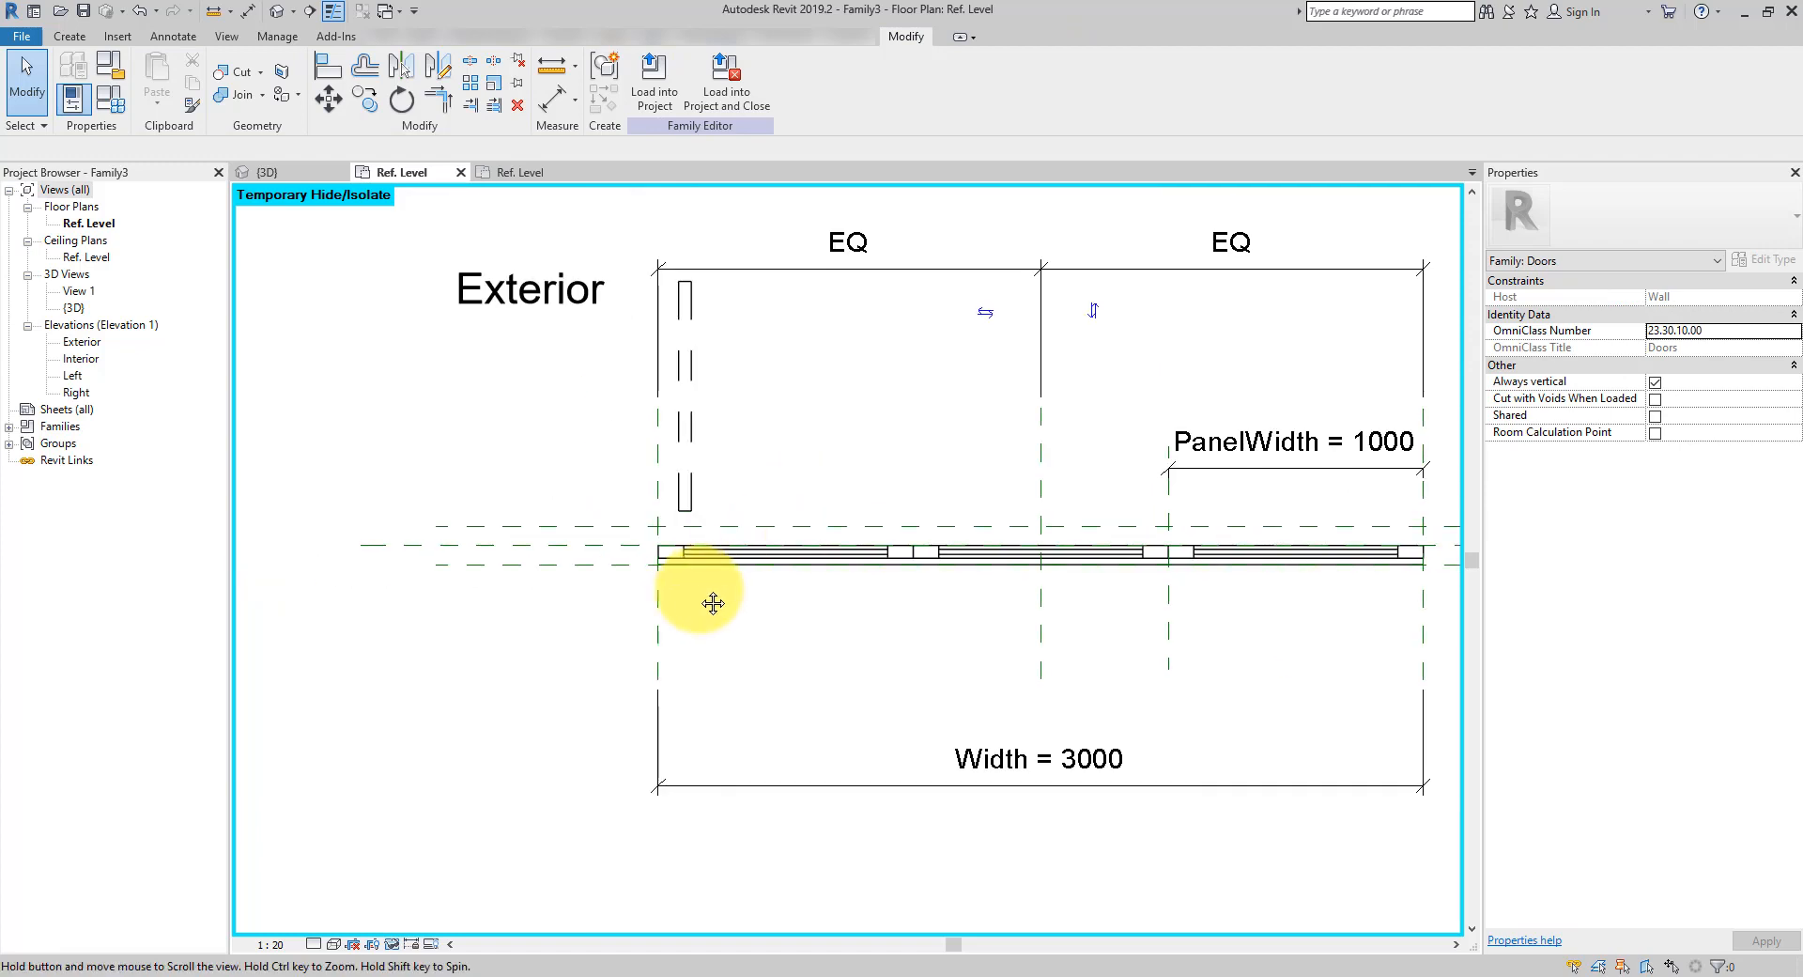
pyautogui.moveTo(714, 603); pyautogui.dragTo(710, 603, button='middle')
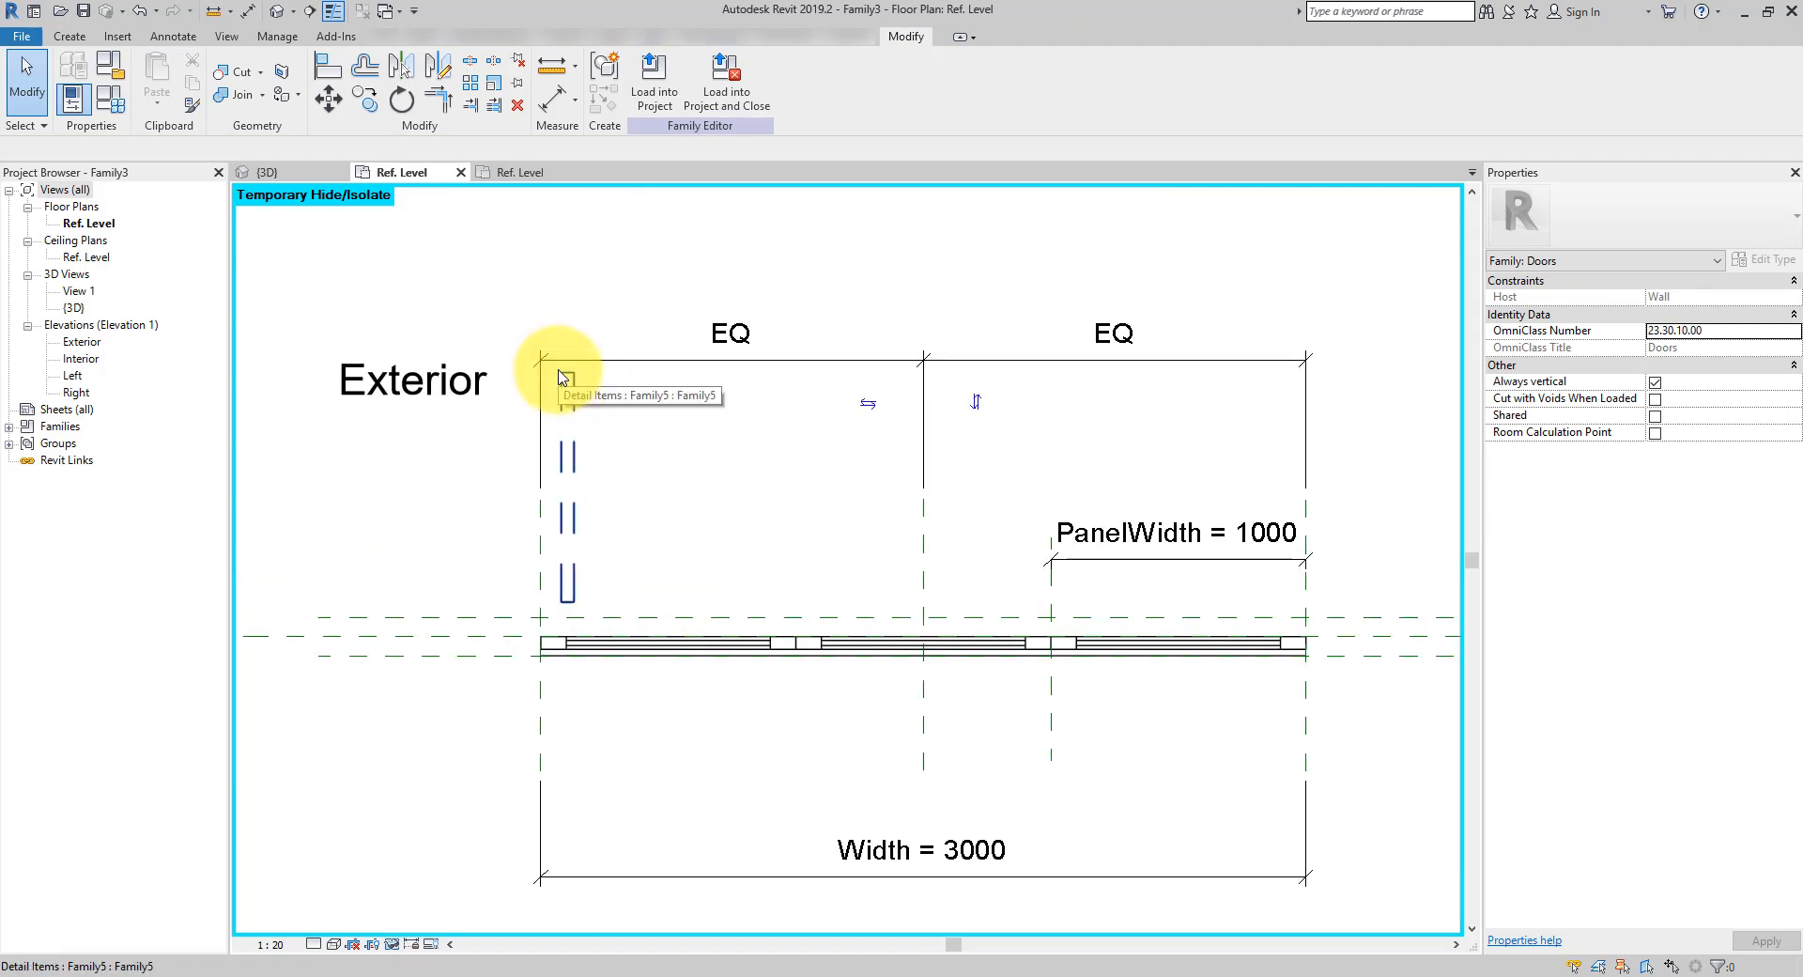
# Examine the panels' fit against the wall opening in the 3D view and inspect the first arrayed panel in the Ref. Level floor plan
pyautogui.click(277, 11)
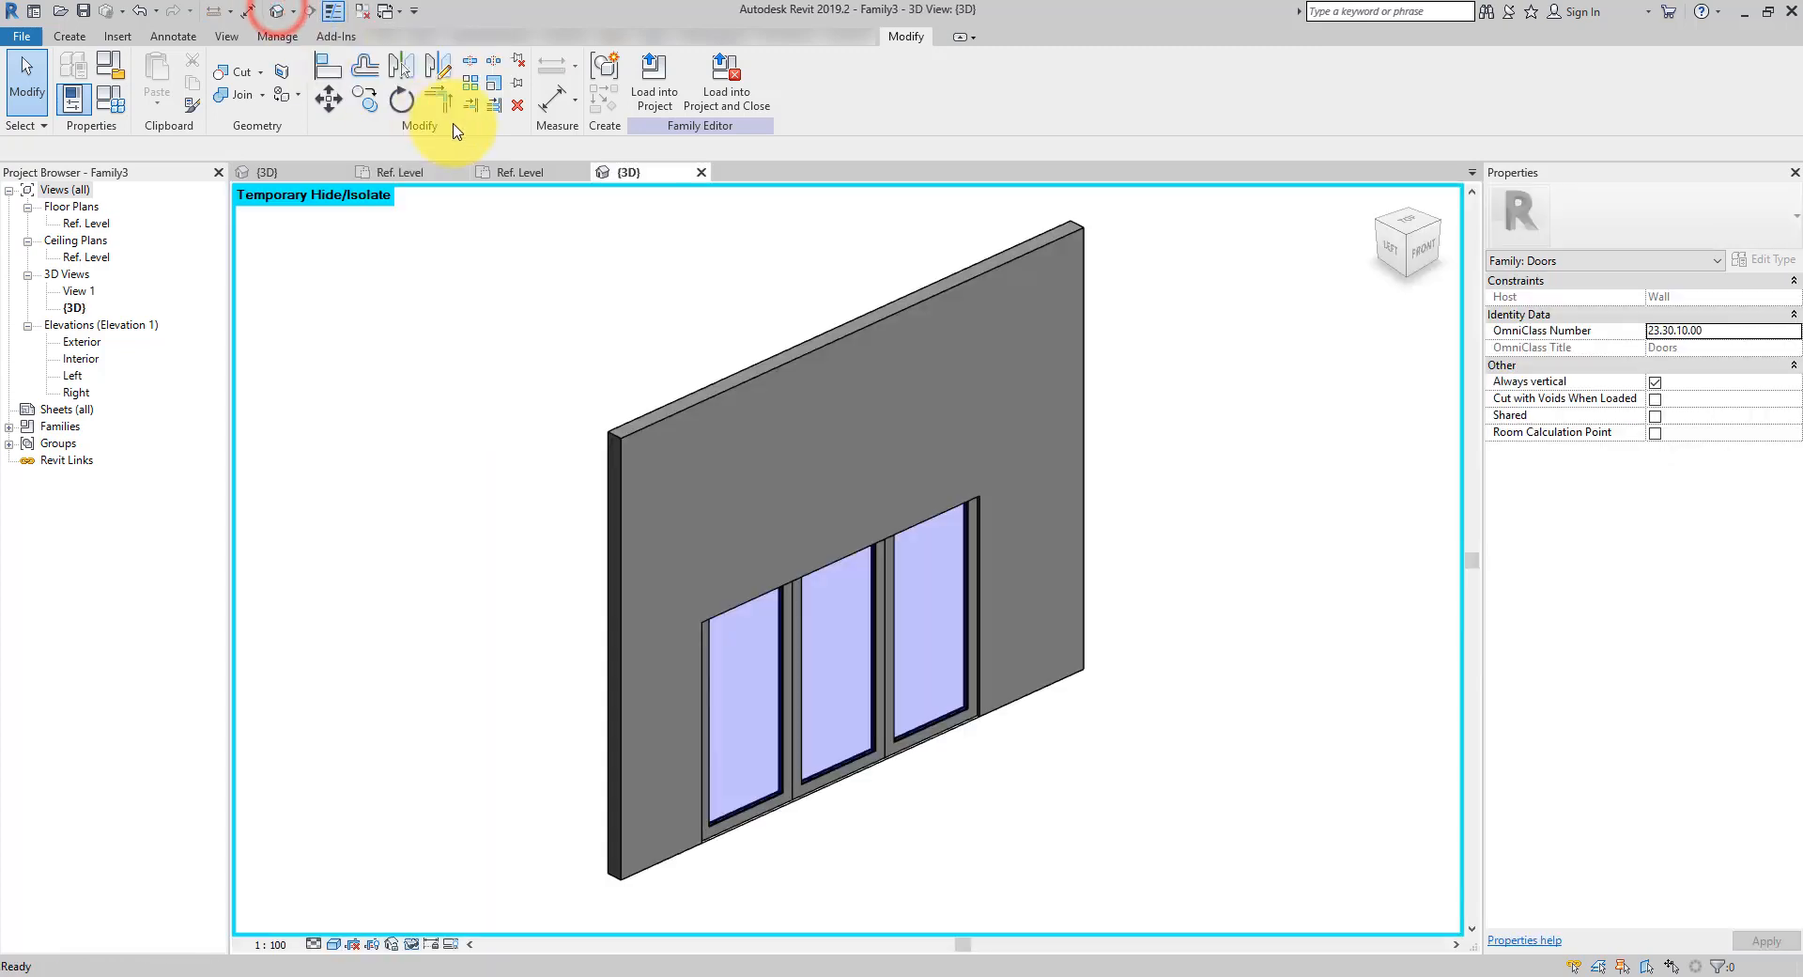
pyautogui.scroll(5, 1027, 725)
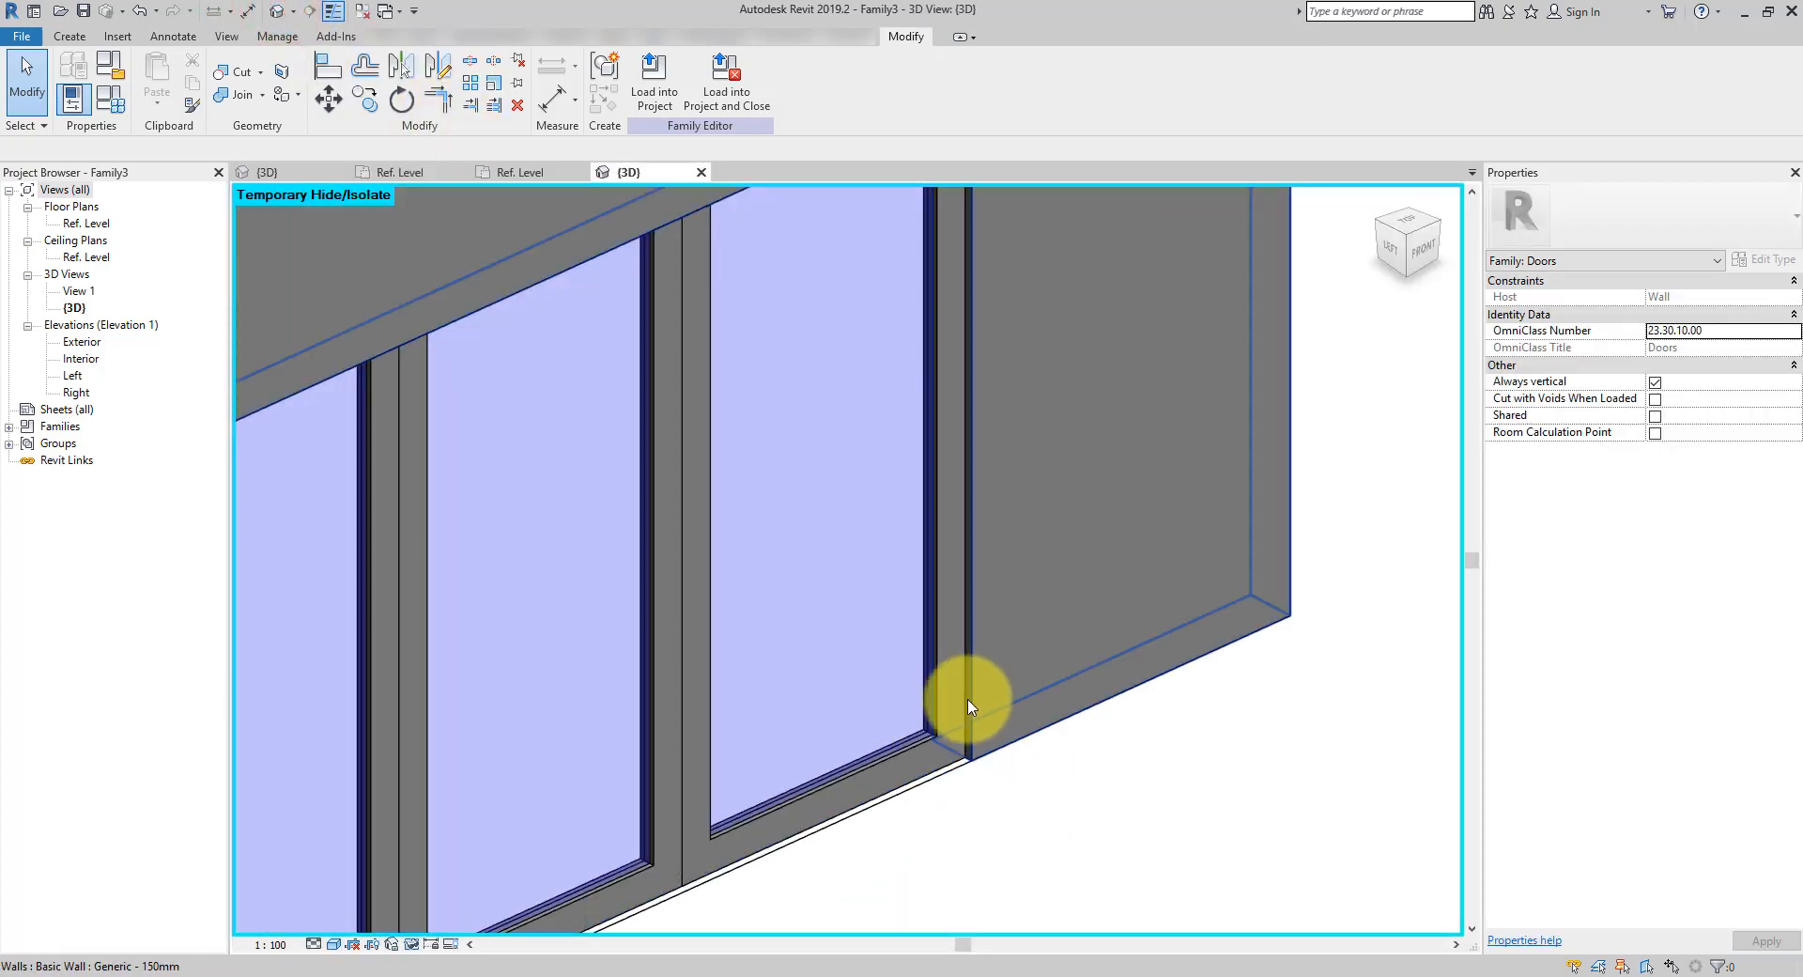
pyautogui.scroll(-3, 980, 700)
pyautogui.scroll(4, 986, 724)
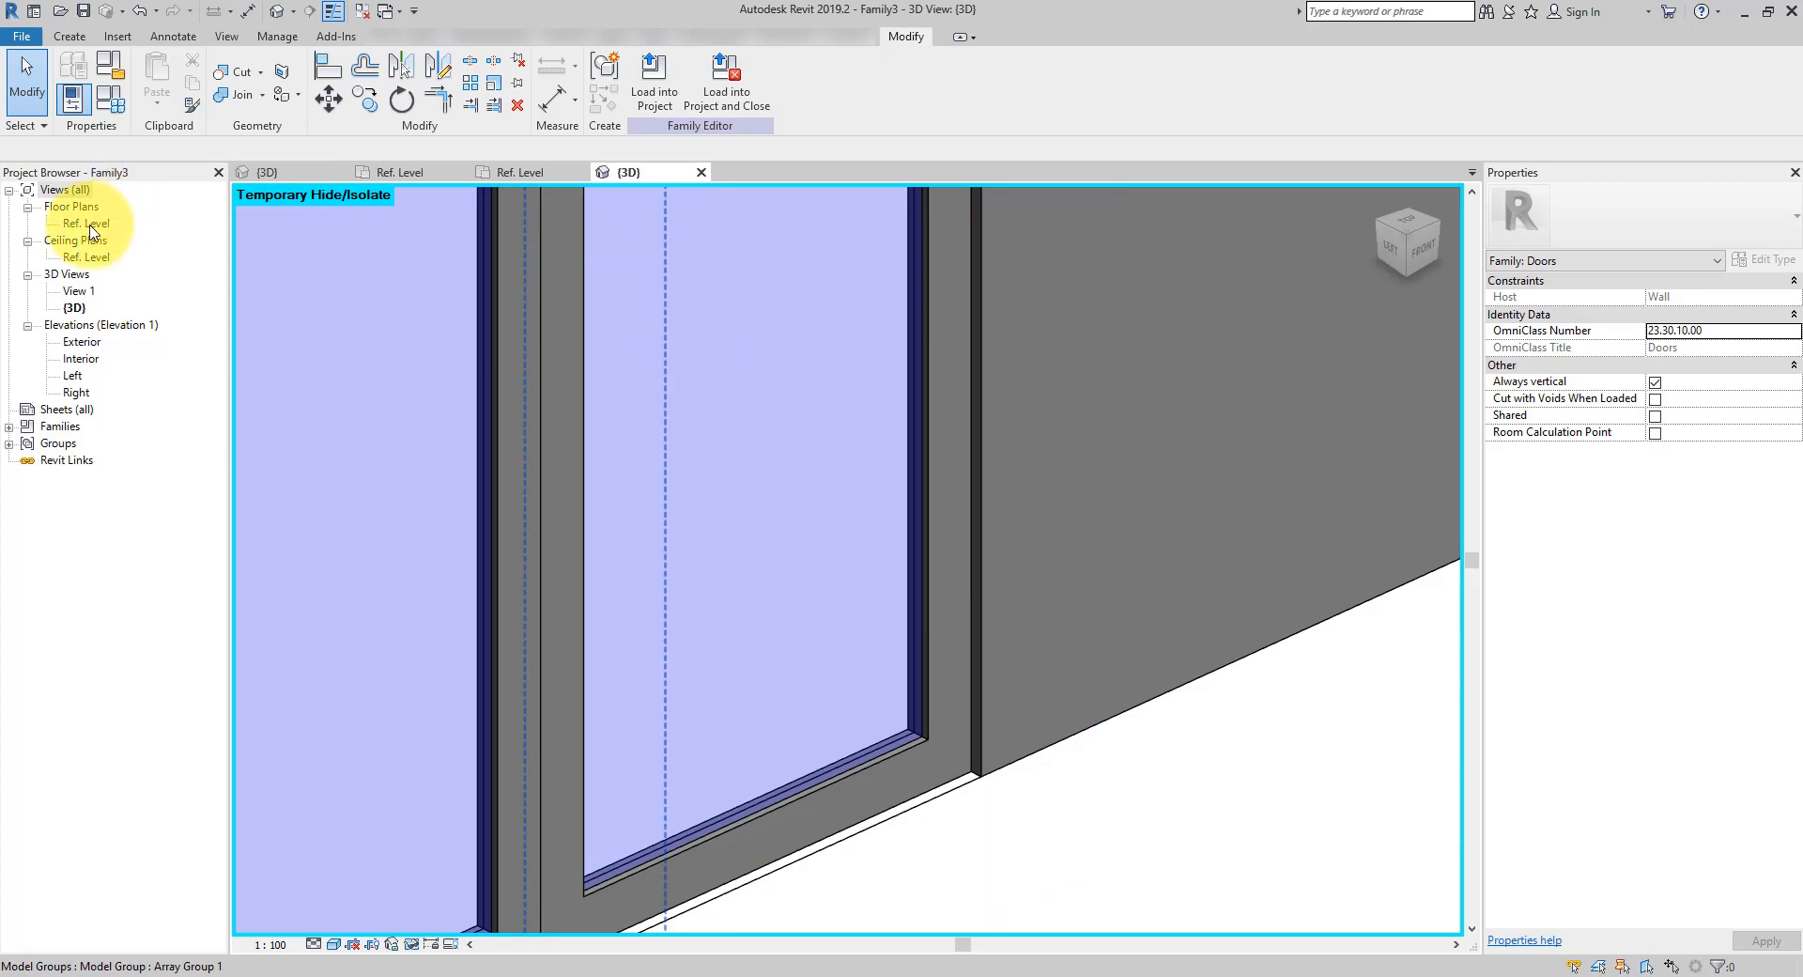
pyautogui.doubleClick(91, 225)
pyautogui.scroll(3, 601, 642)
pyautogui.click(598, 646)
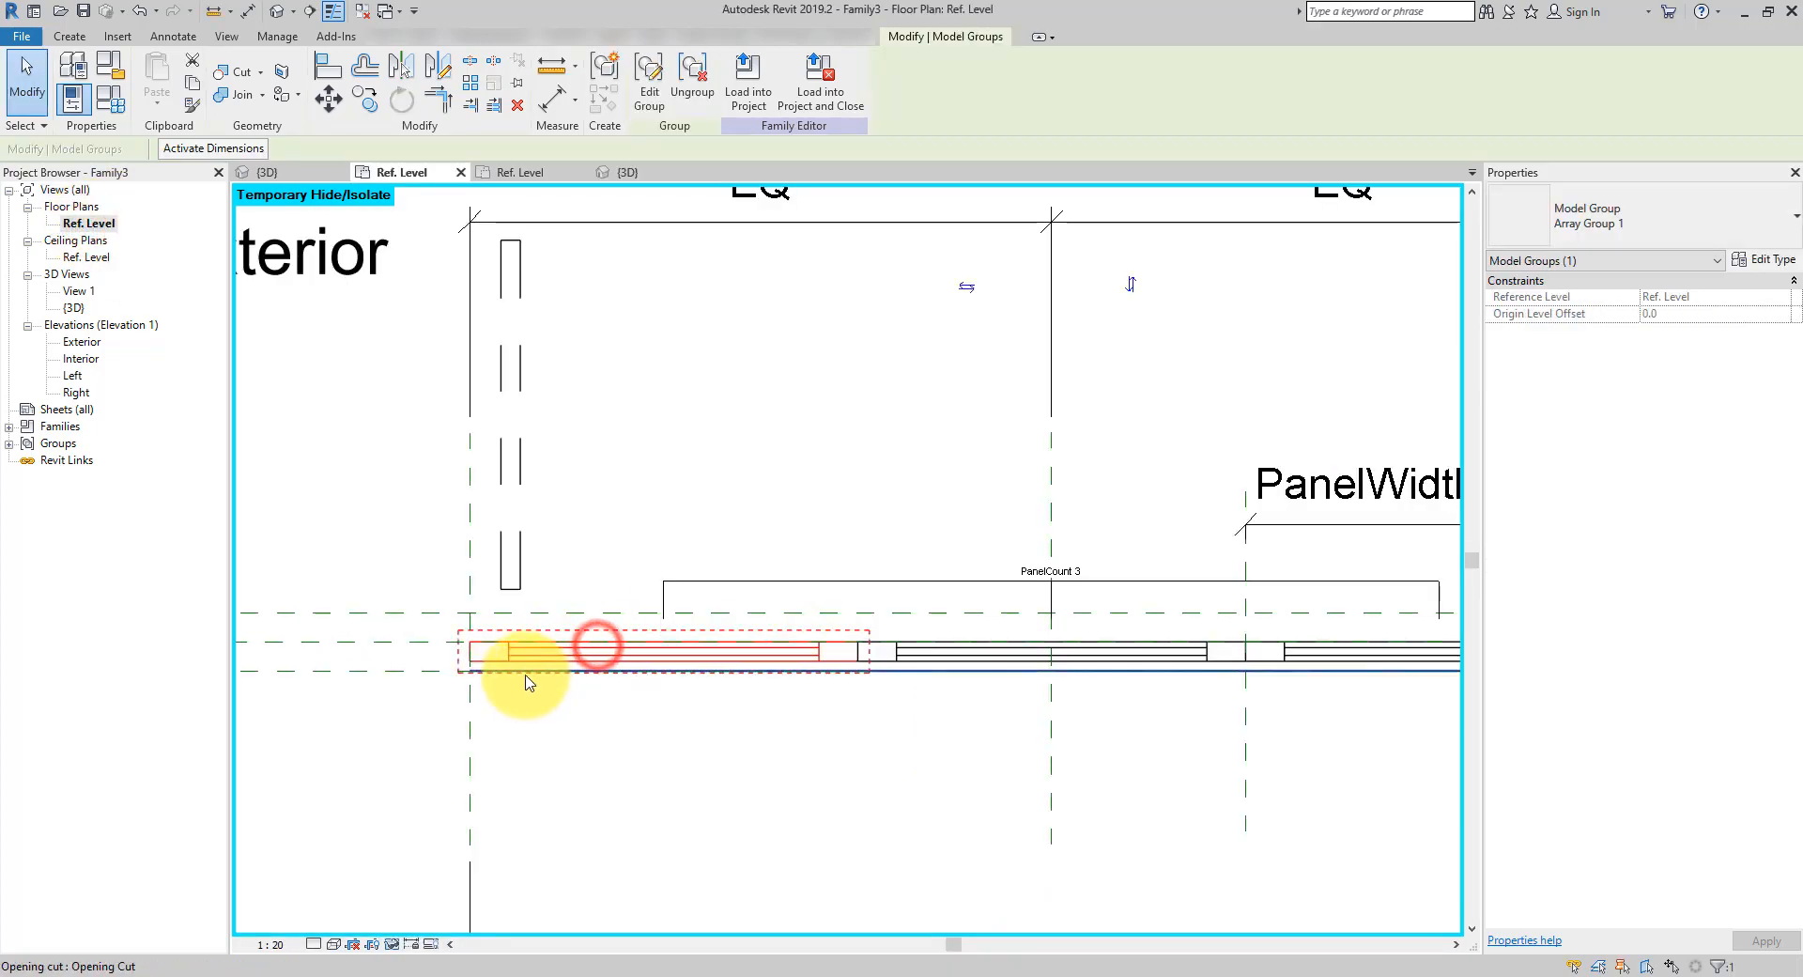
pyautogui.click(504, 657)
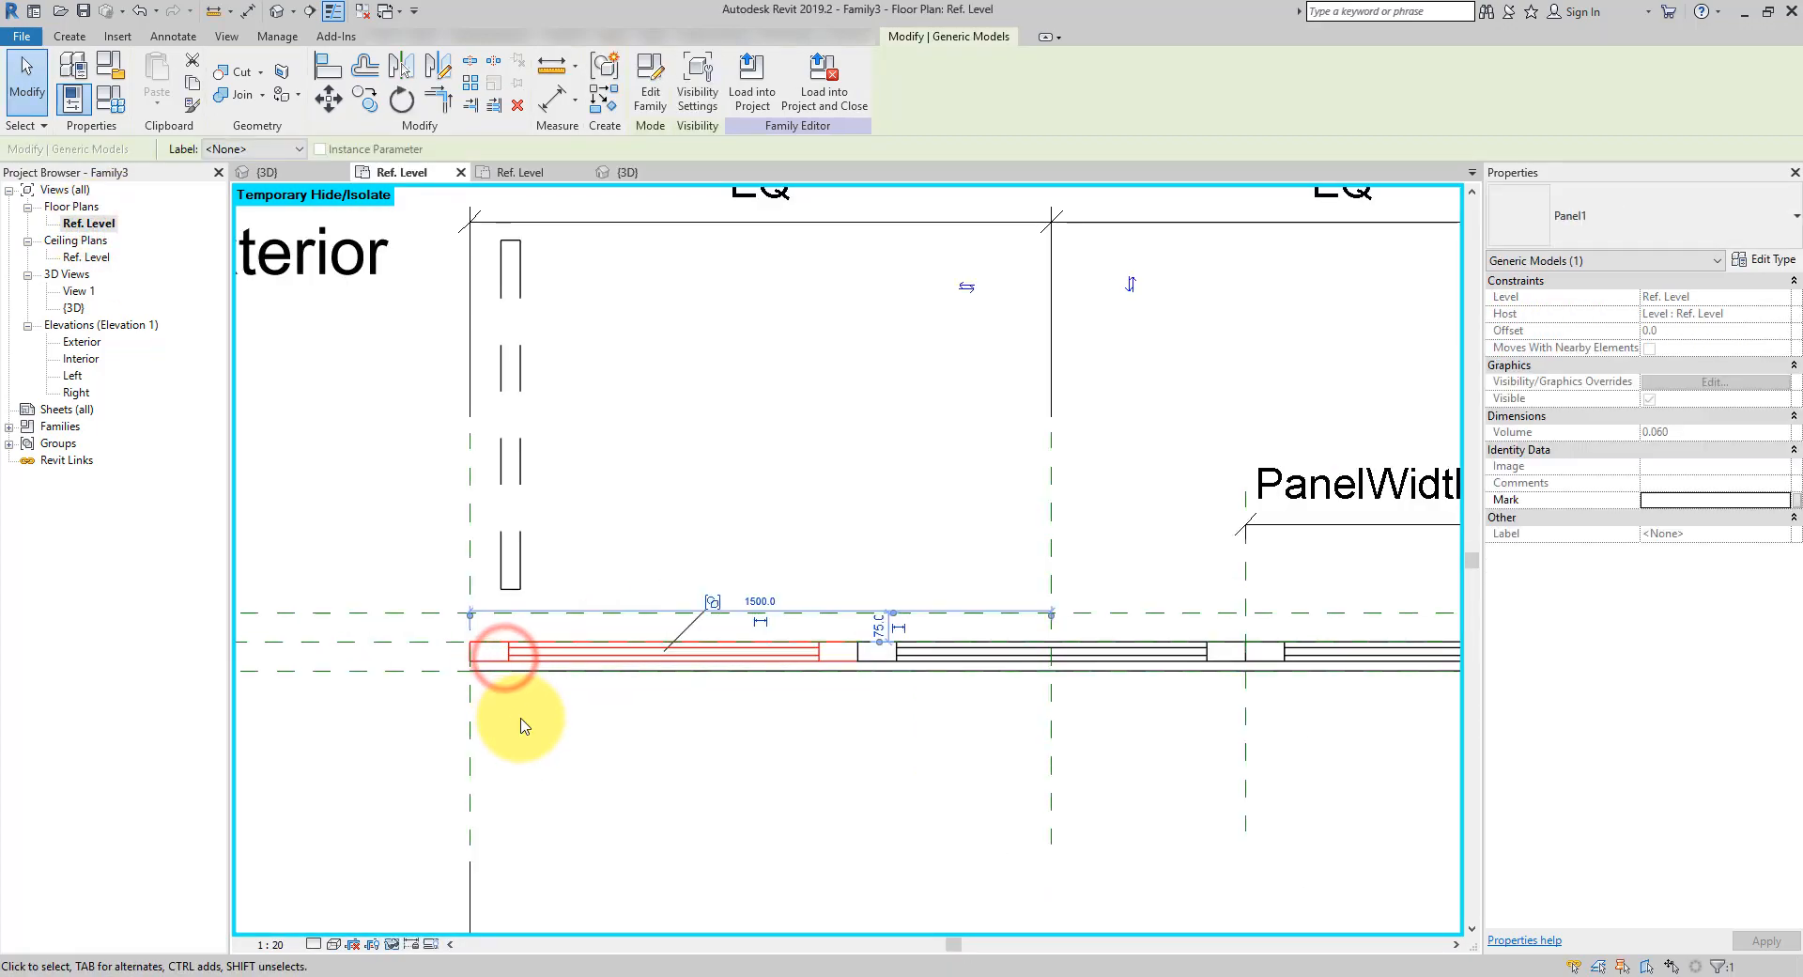
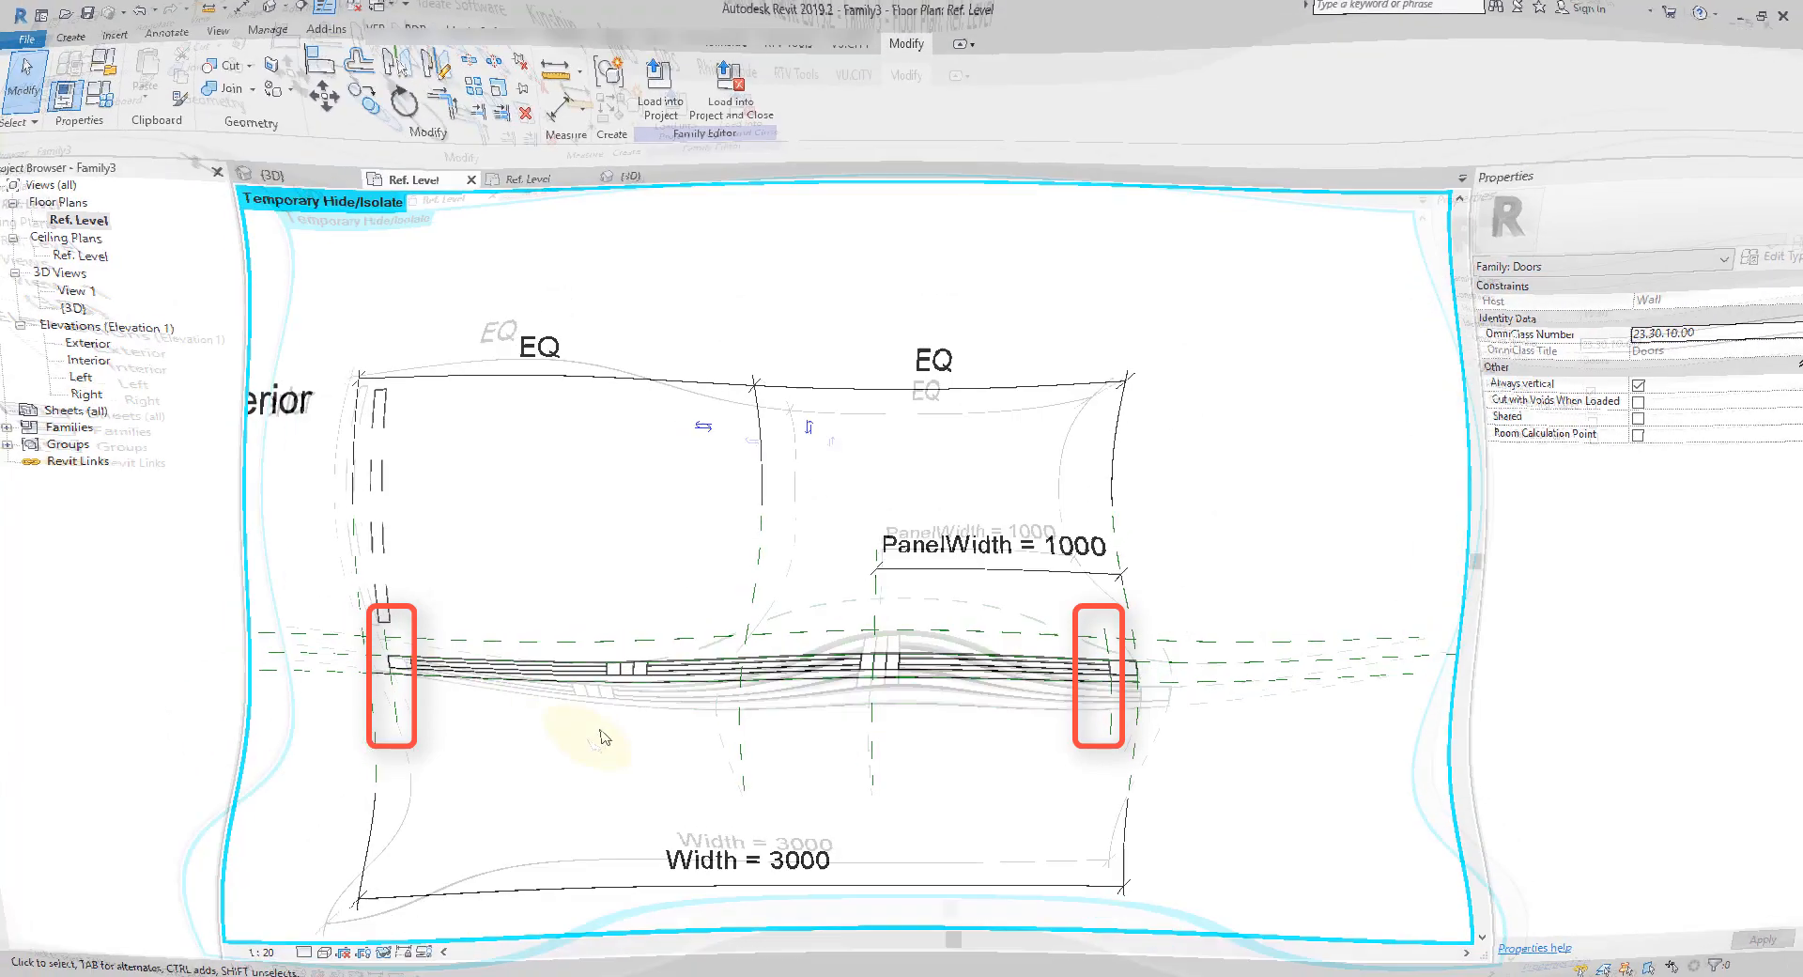
# Select the overall Width dimension below the door in the floor plan
pyautogui.click(607, 731)
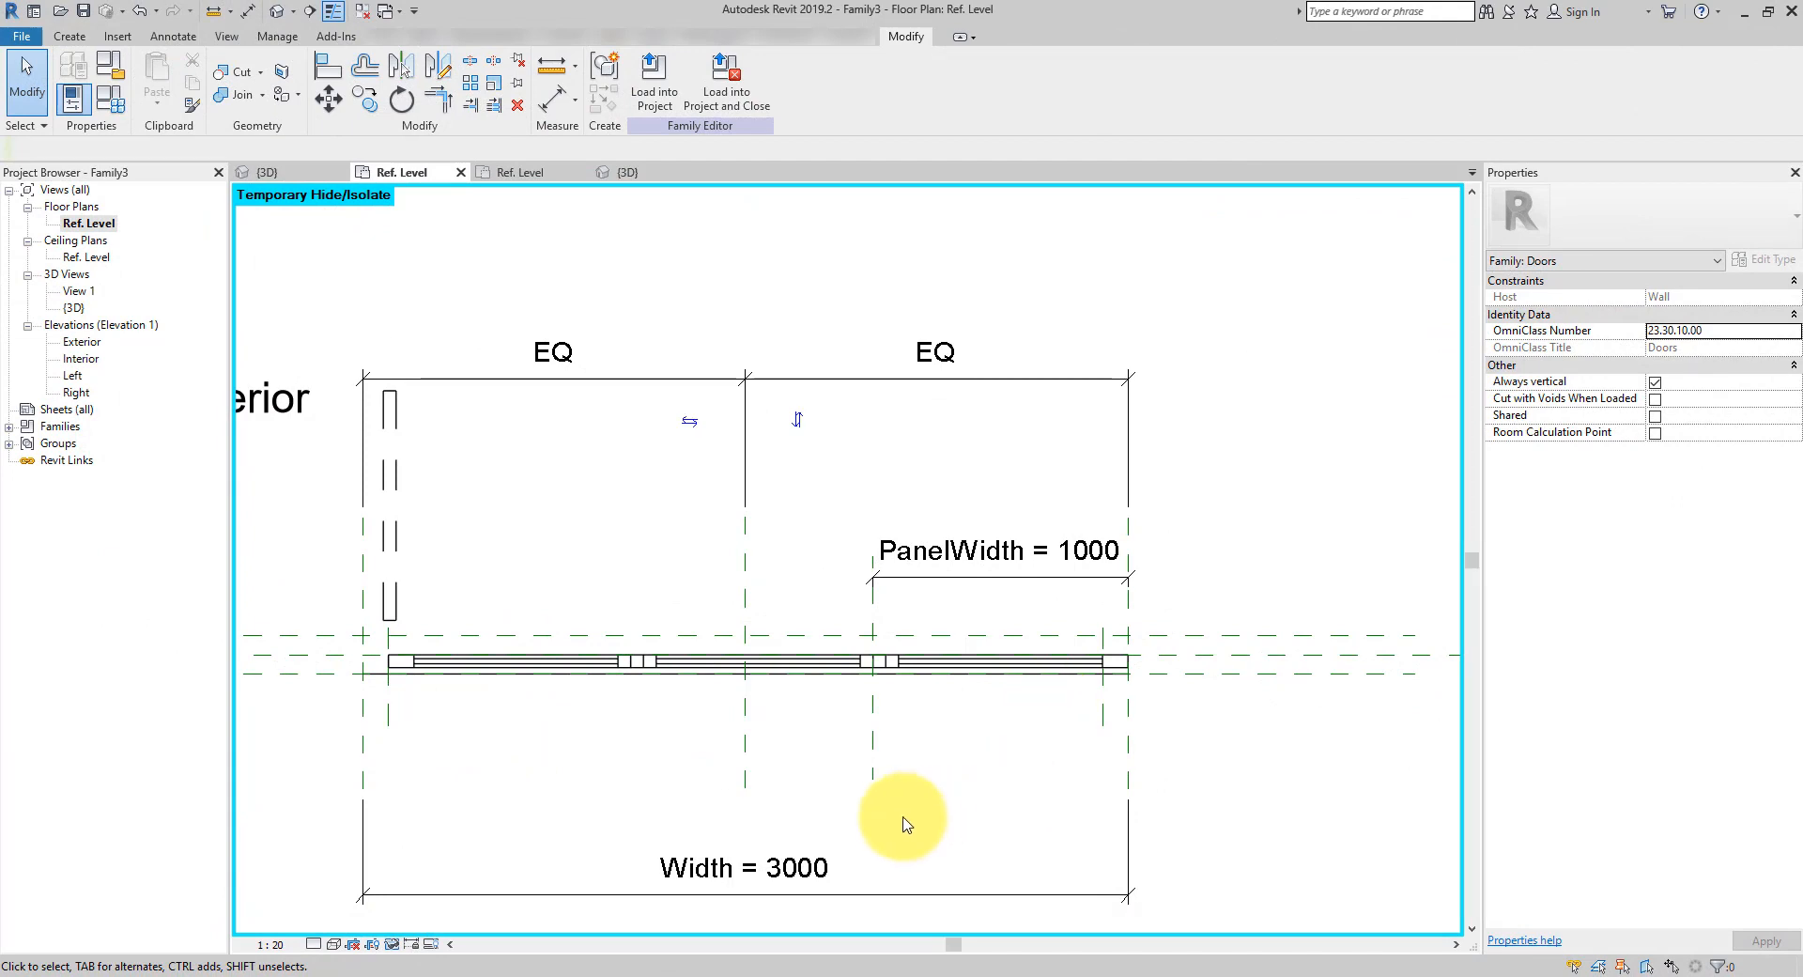
pyautogui.click(824, 838)
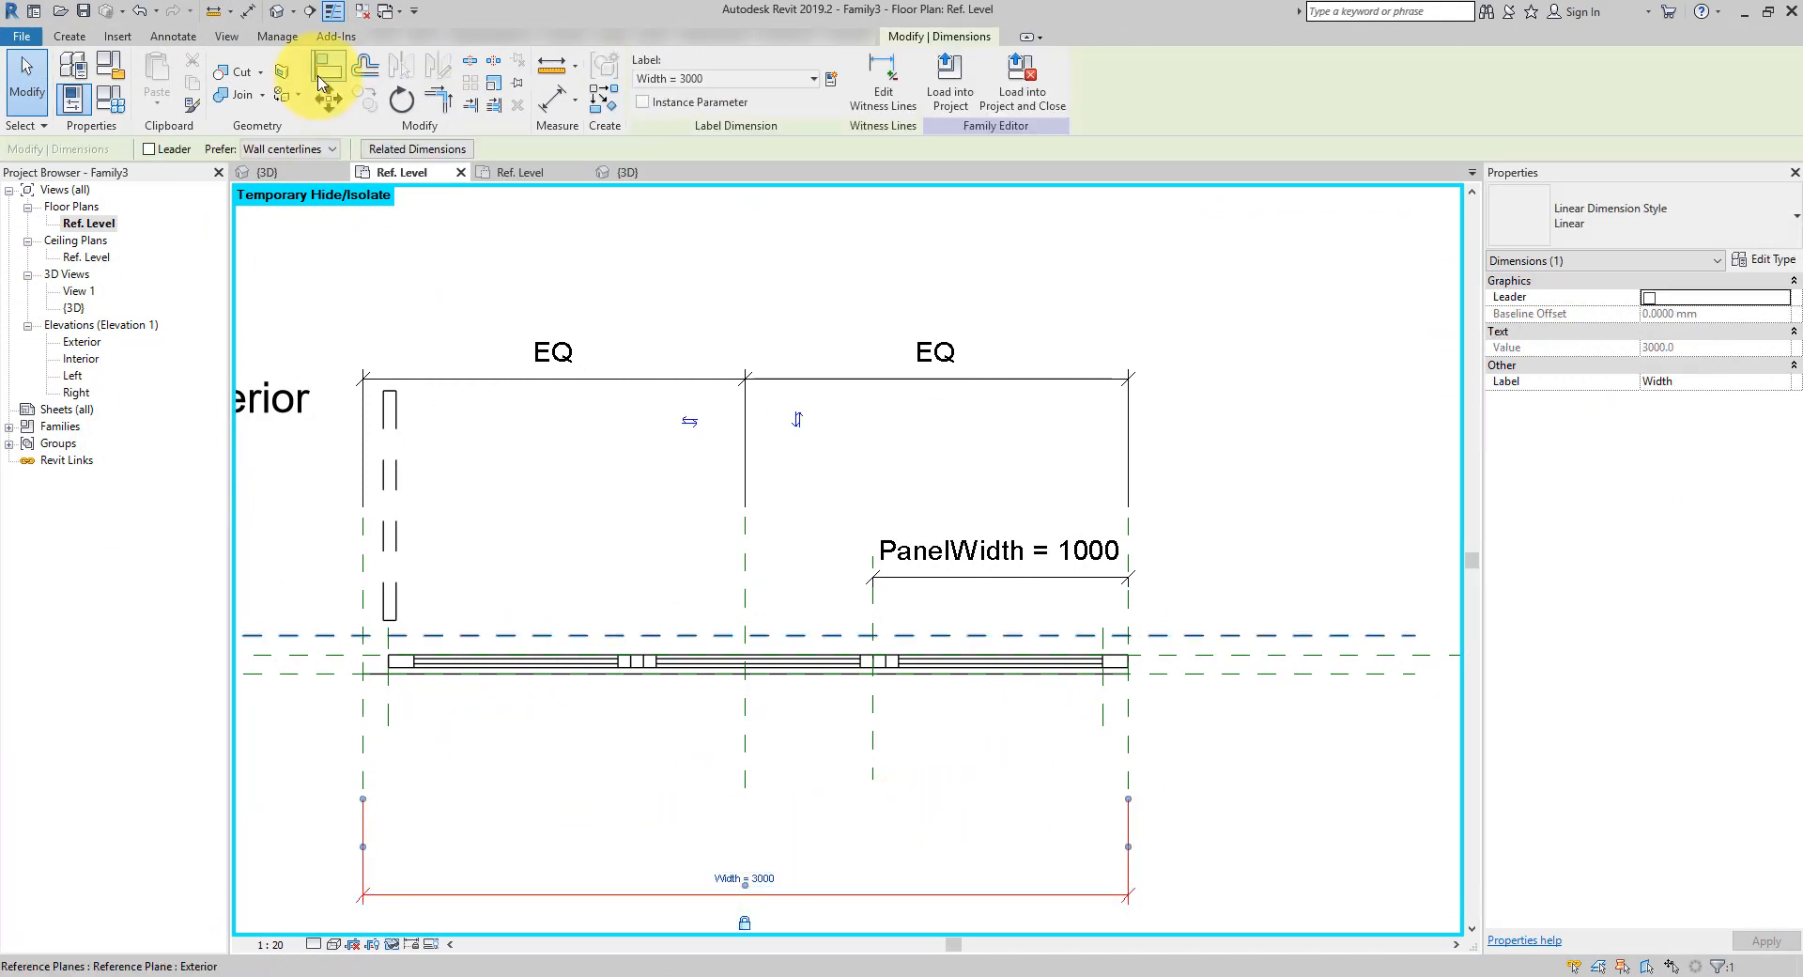
# Add an aligned dimension below the door between the inner frame reference planes at both ends of the panels
pyautogui.click(255, 19)
pyautogui.click(389, 702)
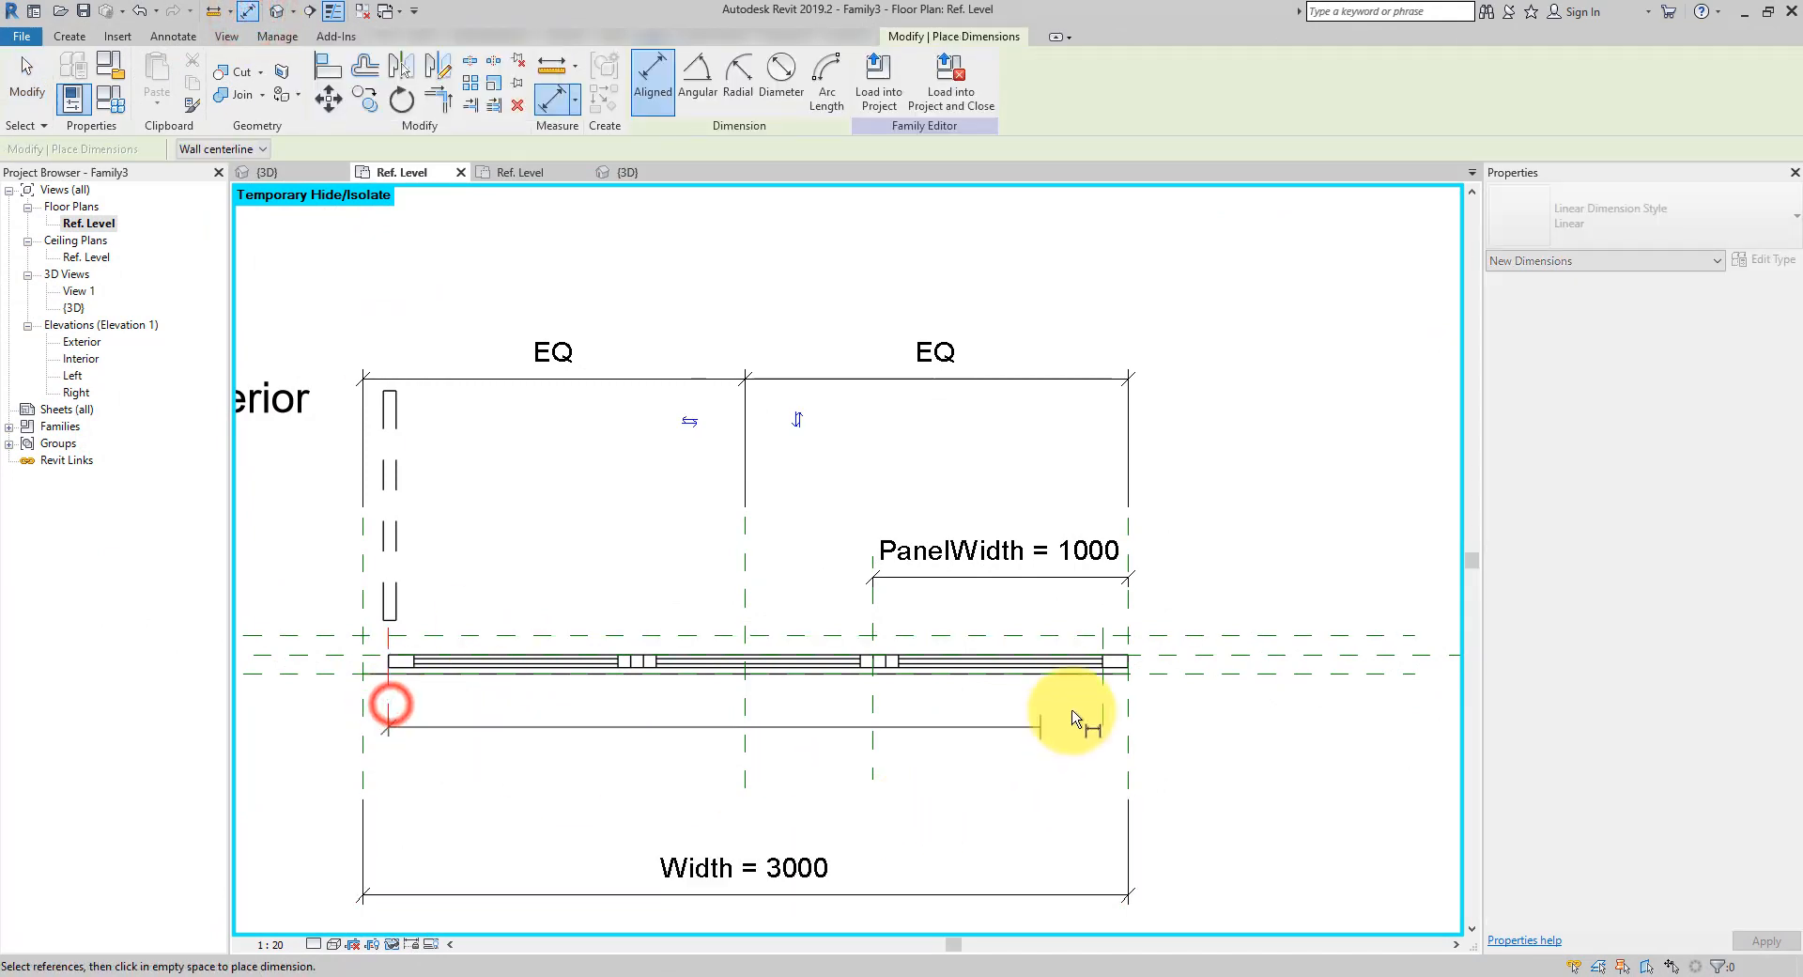
pyautogui.click(1100, 704)
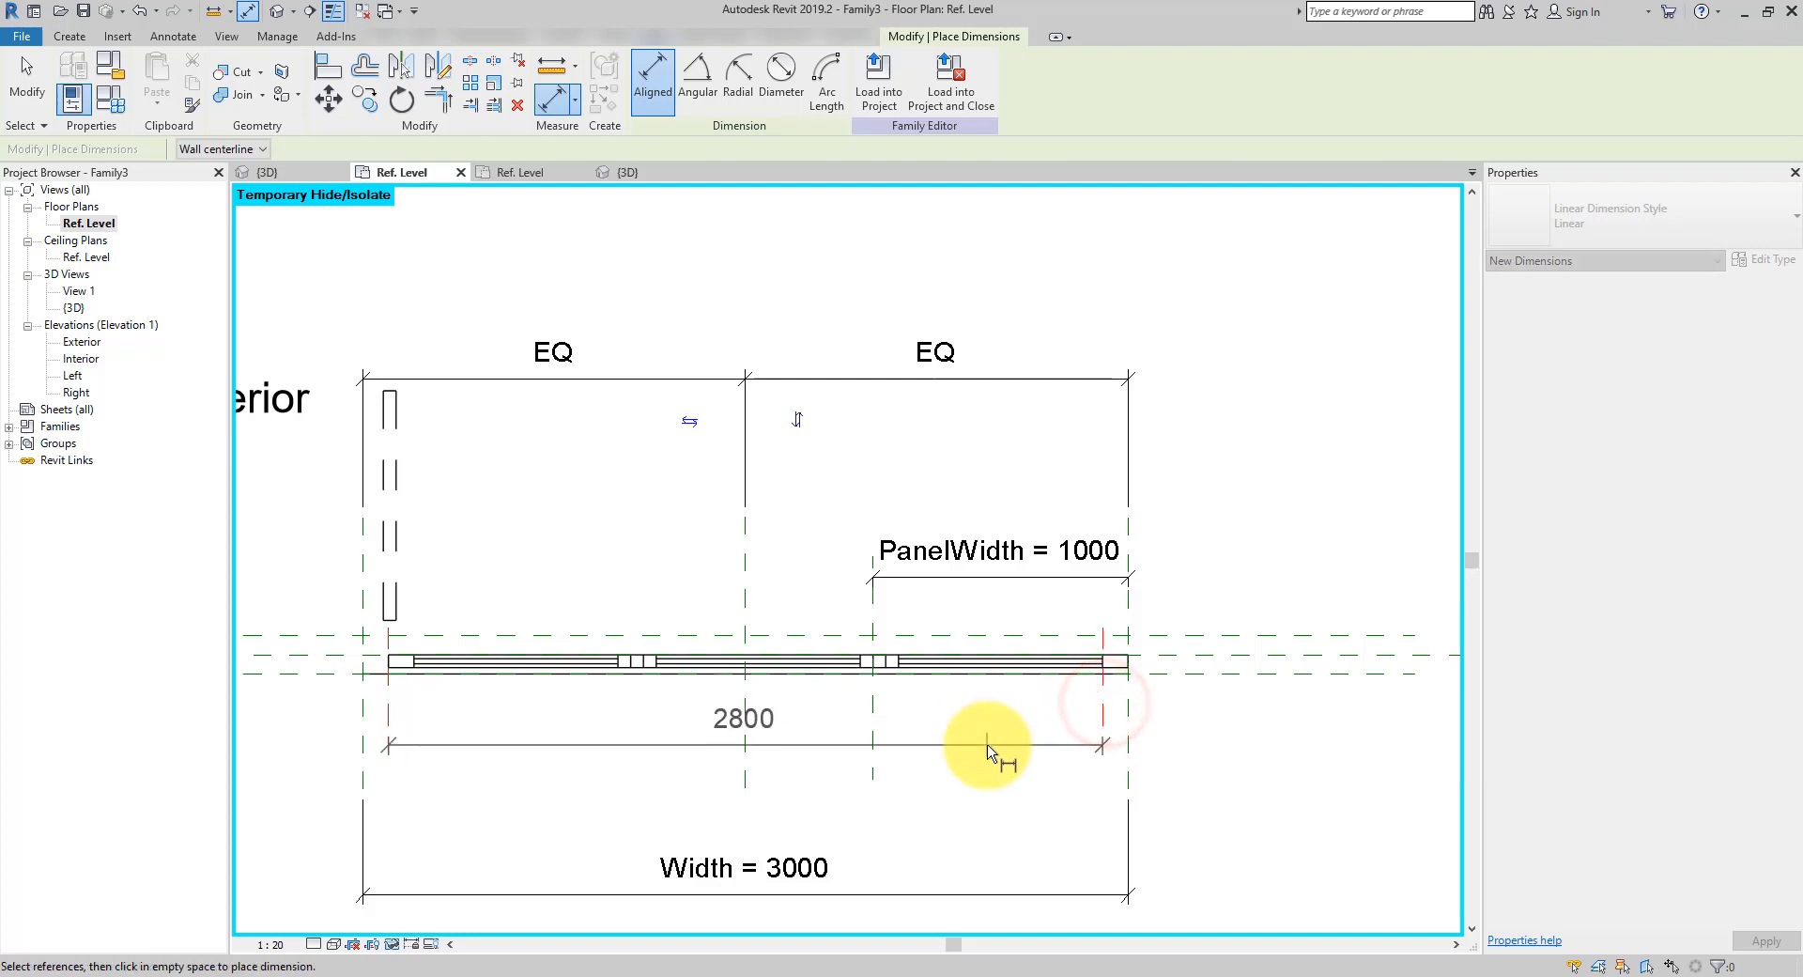
pyautogui.click(987, 745)
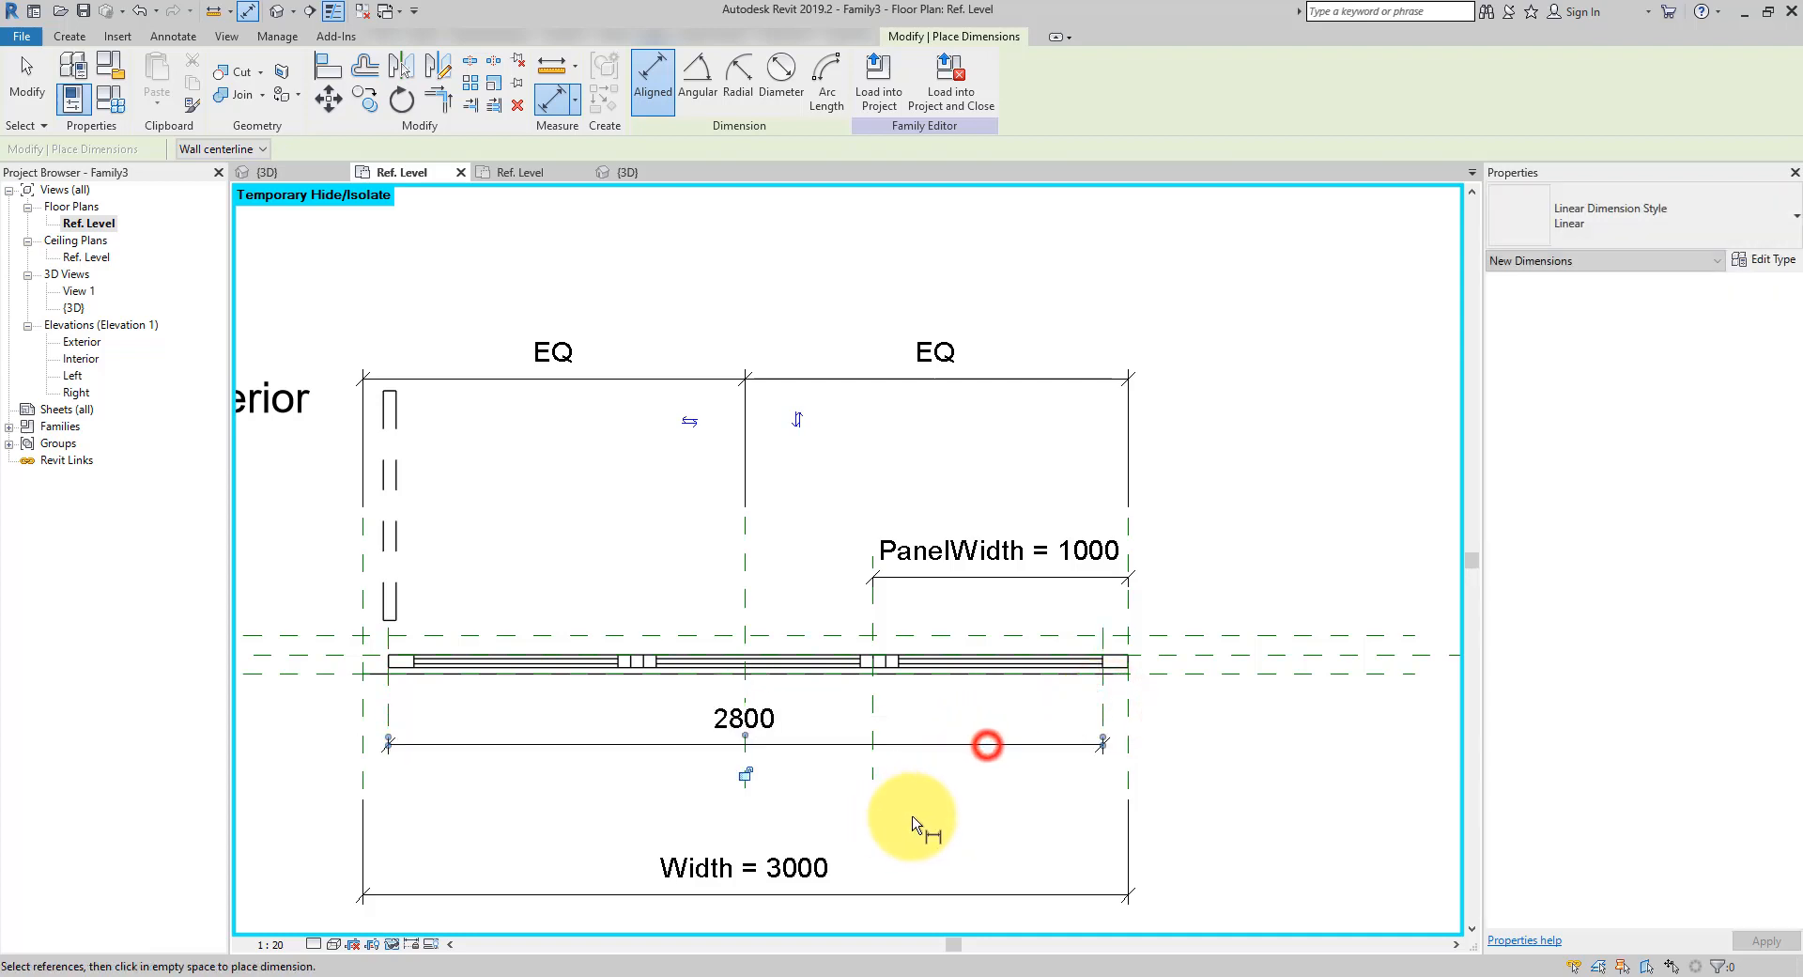
# Dimension the gap between the outer and inner reference planes at both ends of the door opening
pyautogui.click(363, 697)
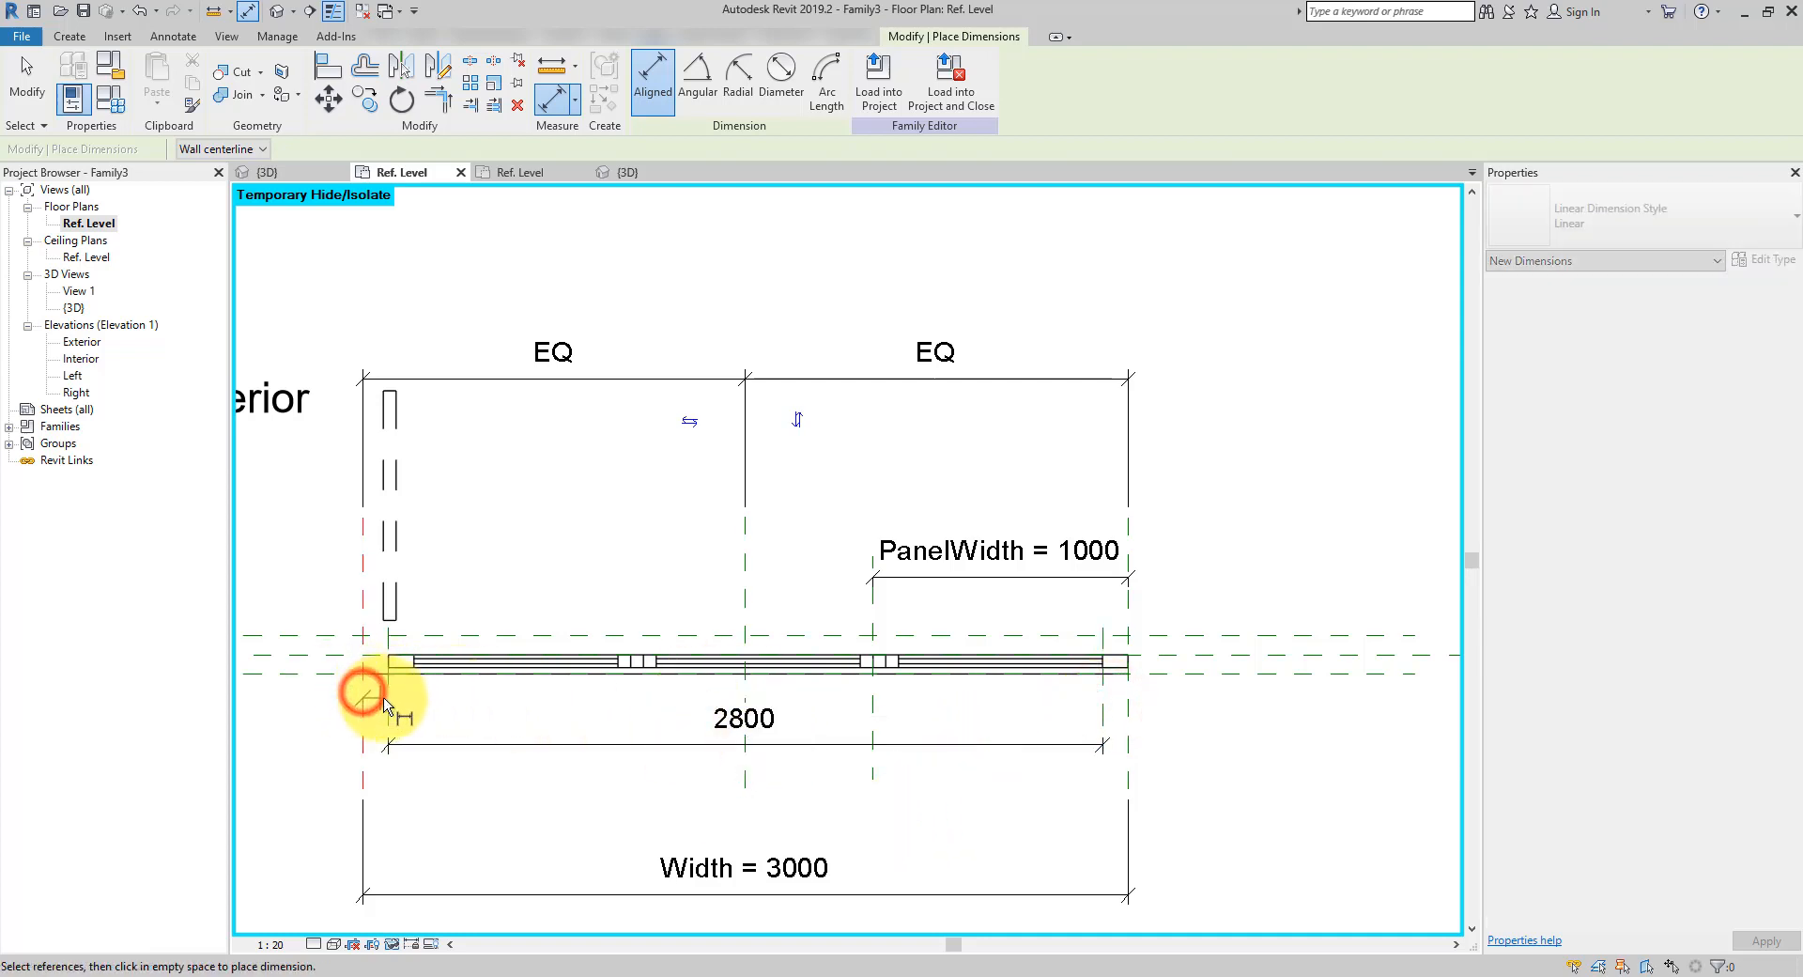
pyautogui.click(458, 749)
pyautogui.click(1101, 705)
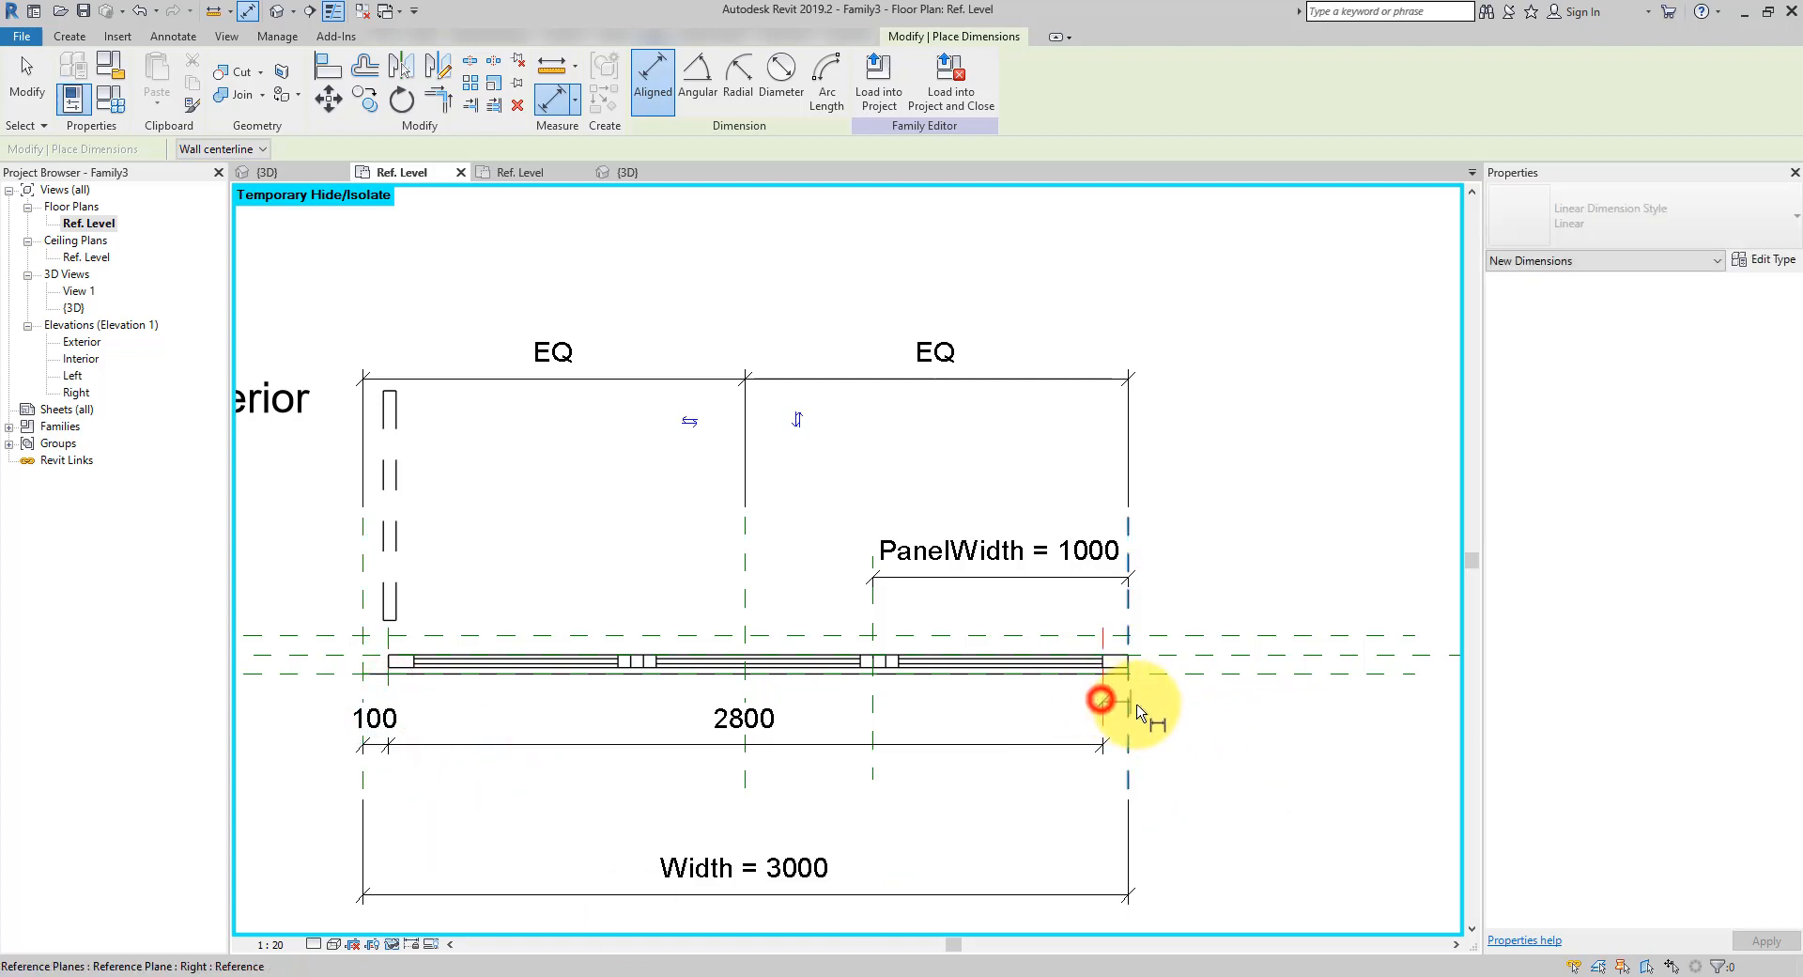
pyautogui.click(1130, 708)
pyautogui.click(1185, 749)
pyautogui.press('Escape')
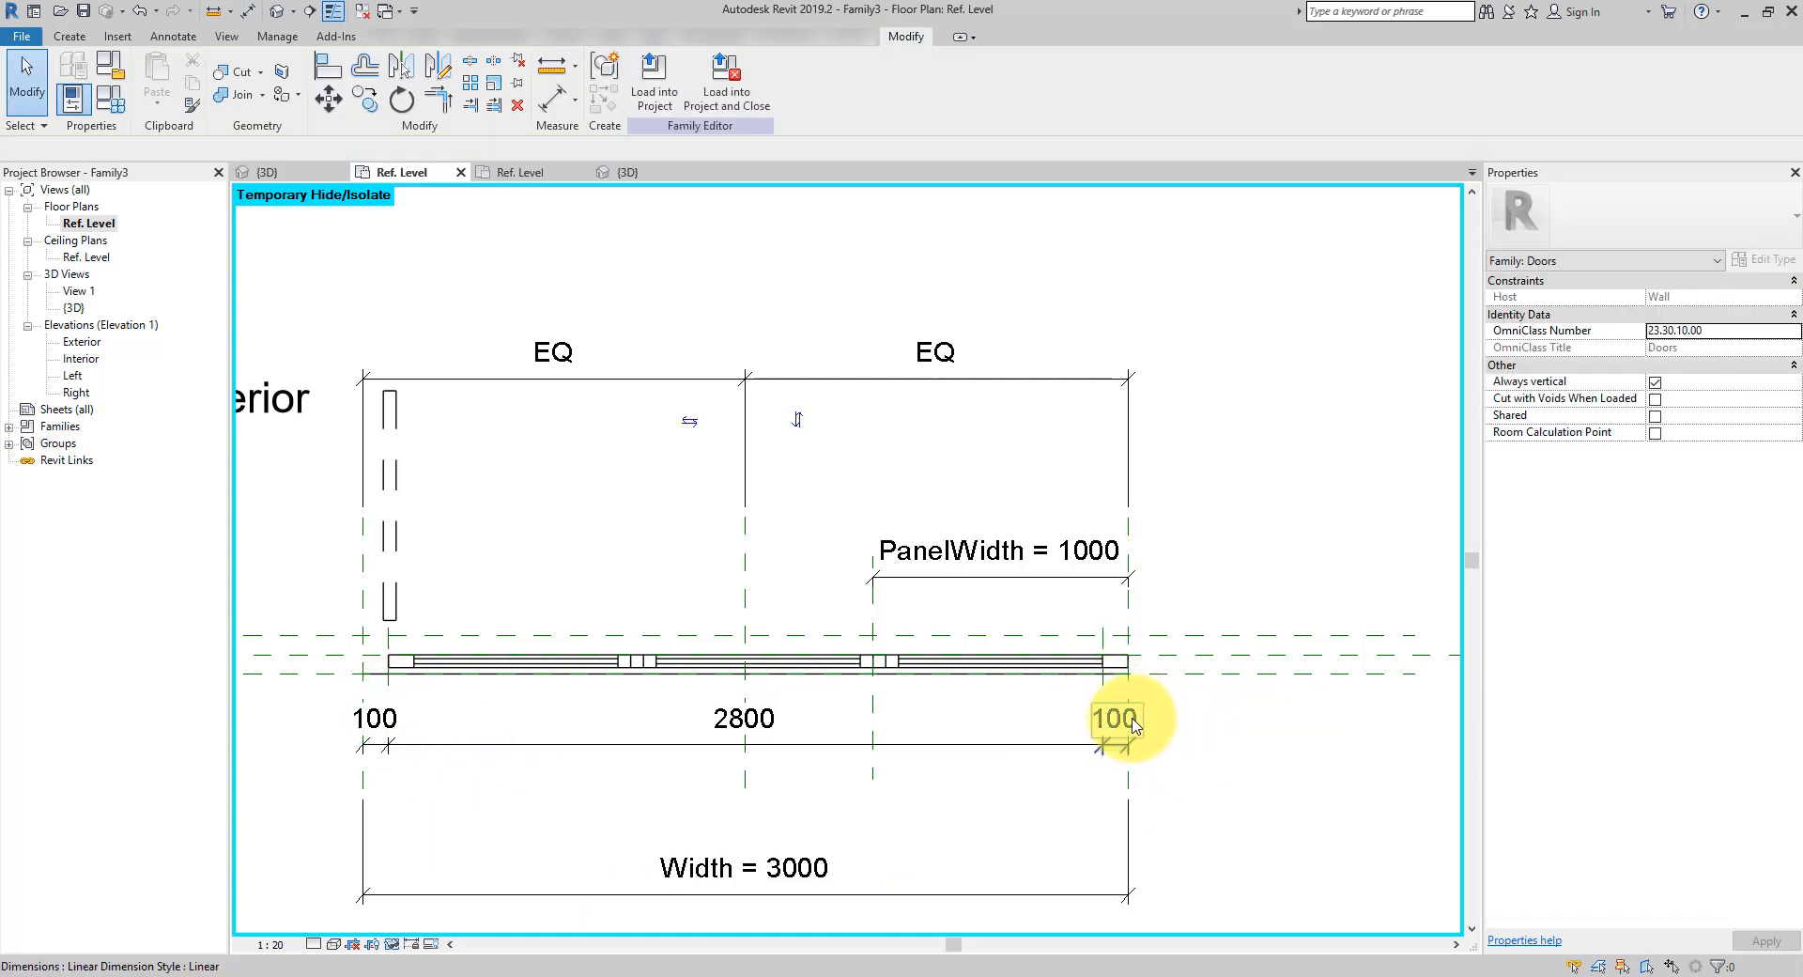
# Label both frame gap dimensions with a new family type parameter named FrameWidth
pyautogui.click(1132, 718)
pyautogui.keyDown('ctrl'); pyautogui.click(399, 721); pyautogui.keyUp('ctrl')
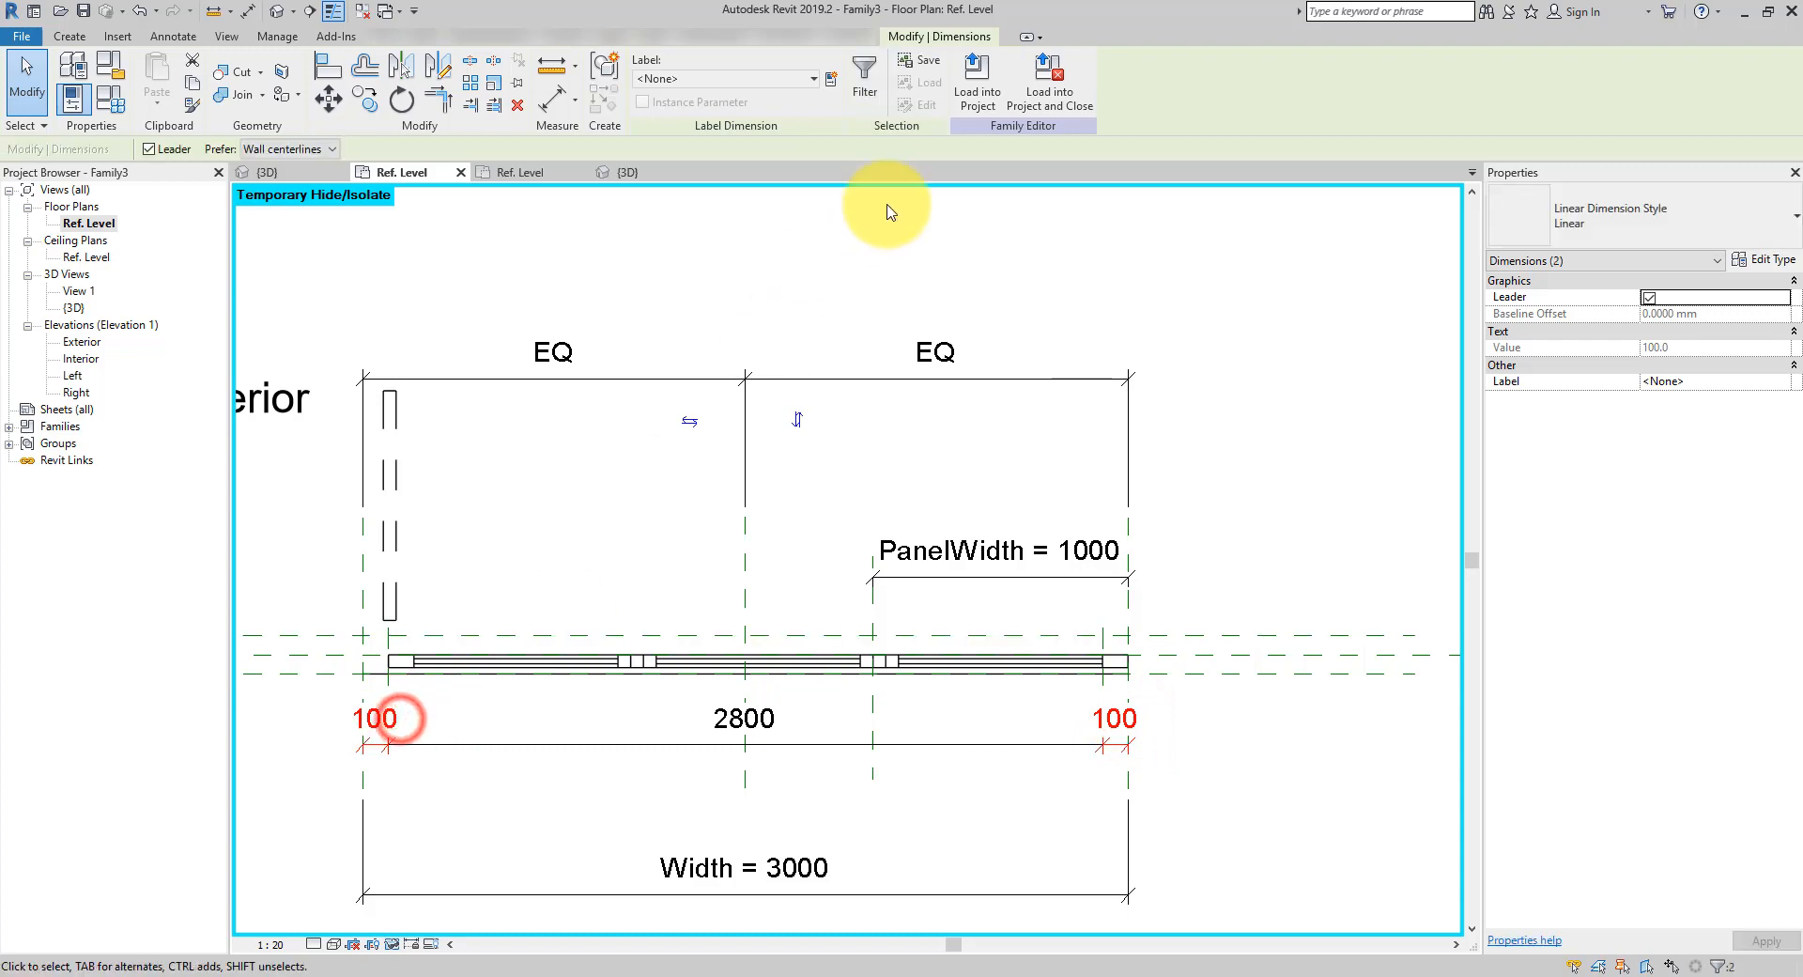
pyautogui.click(830, 79)
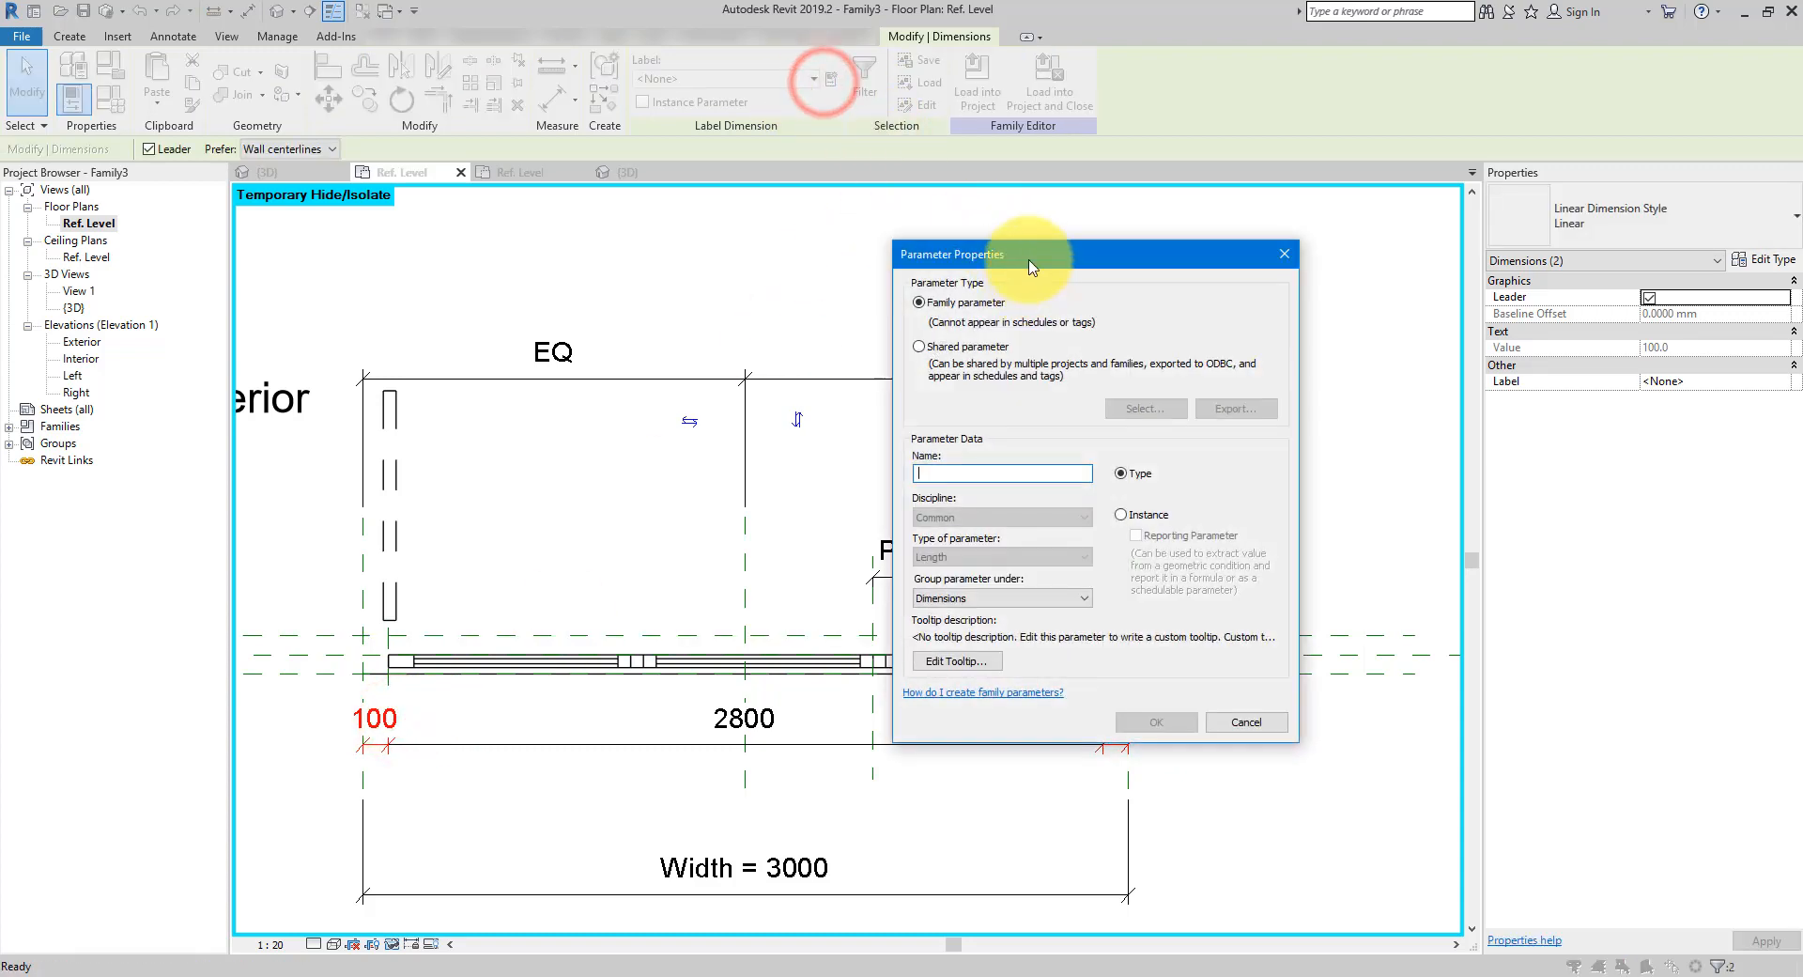
pyautogui.moveTo(1027, 255); pyautogui.dragTo(1188, 260)
pyautogui.write('Frame')
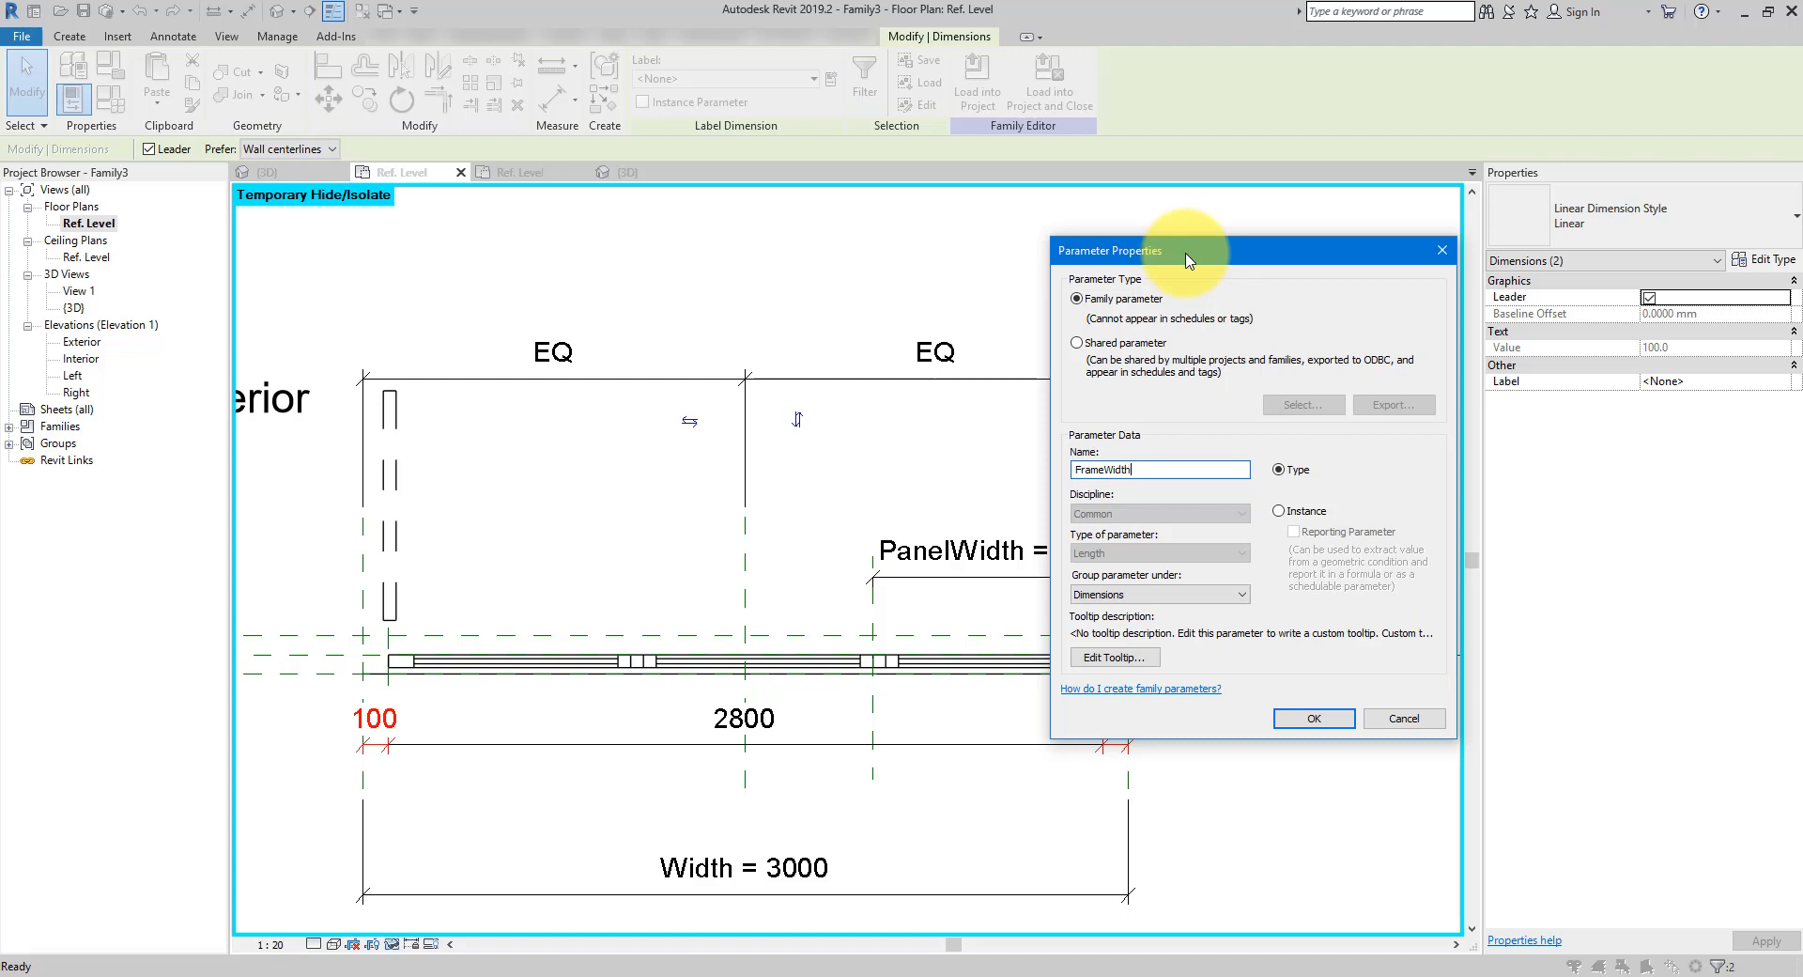
pyautogui.write('Width')
pyautogui.click(1313, 718)
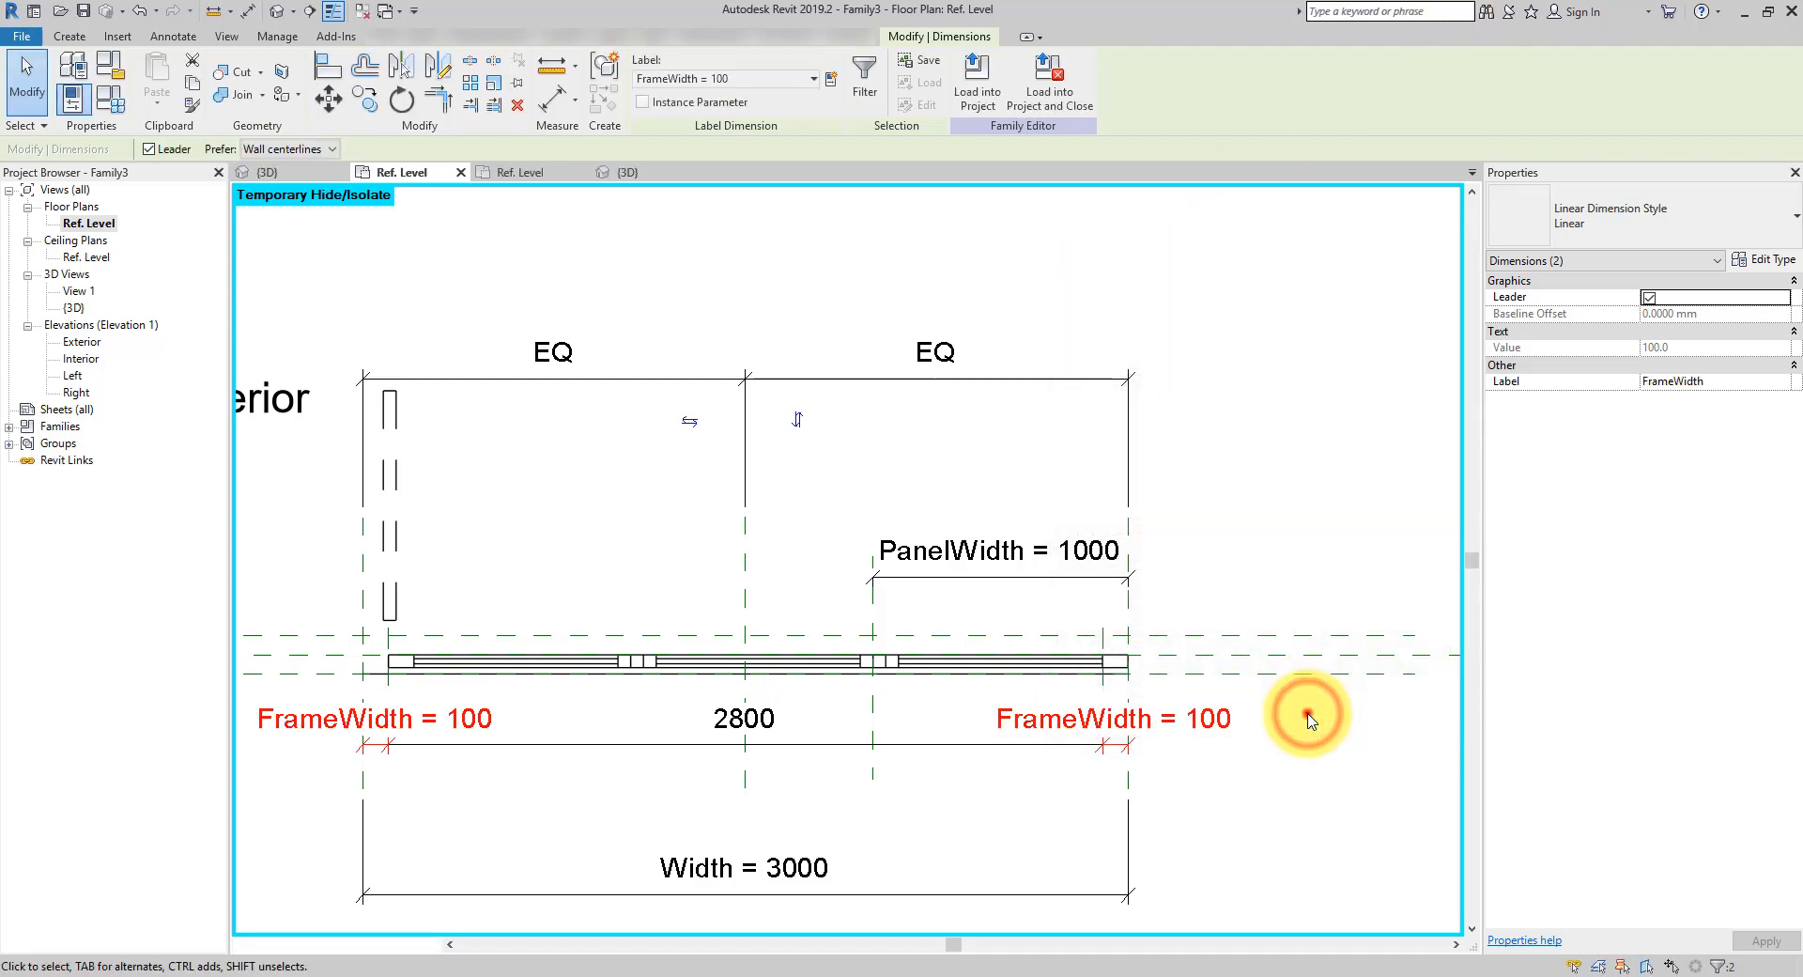
pyautogui.click(1300, 709)
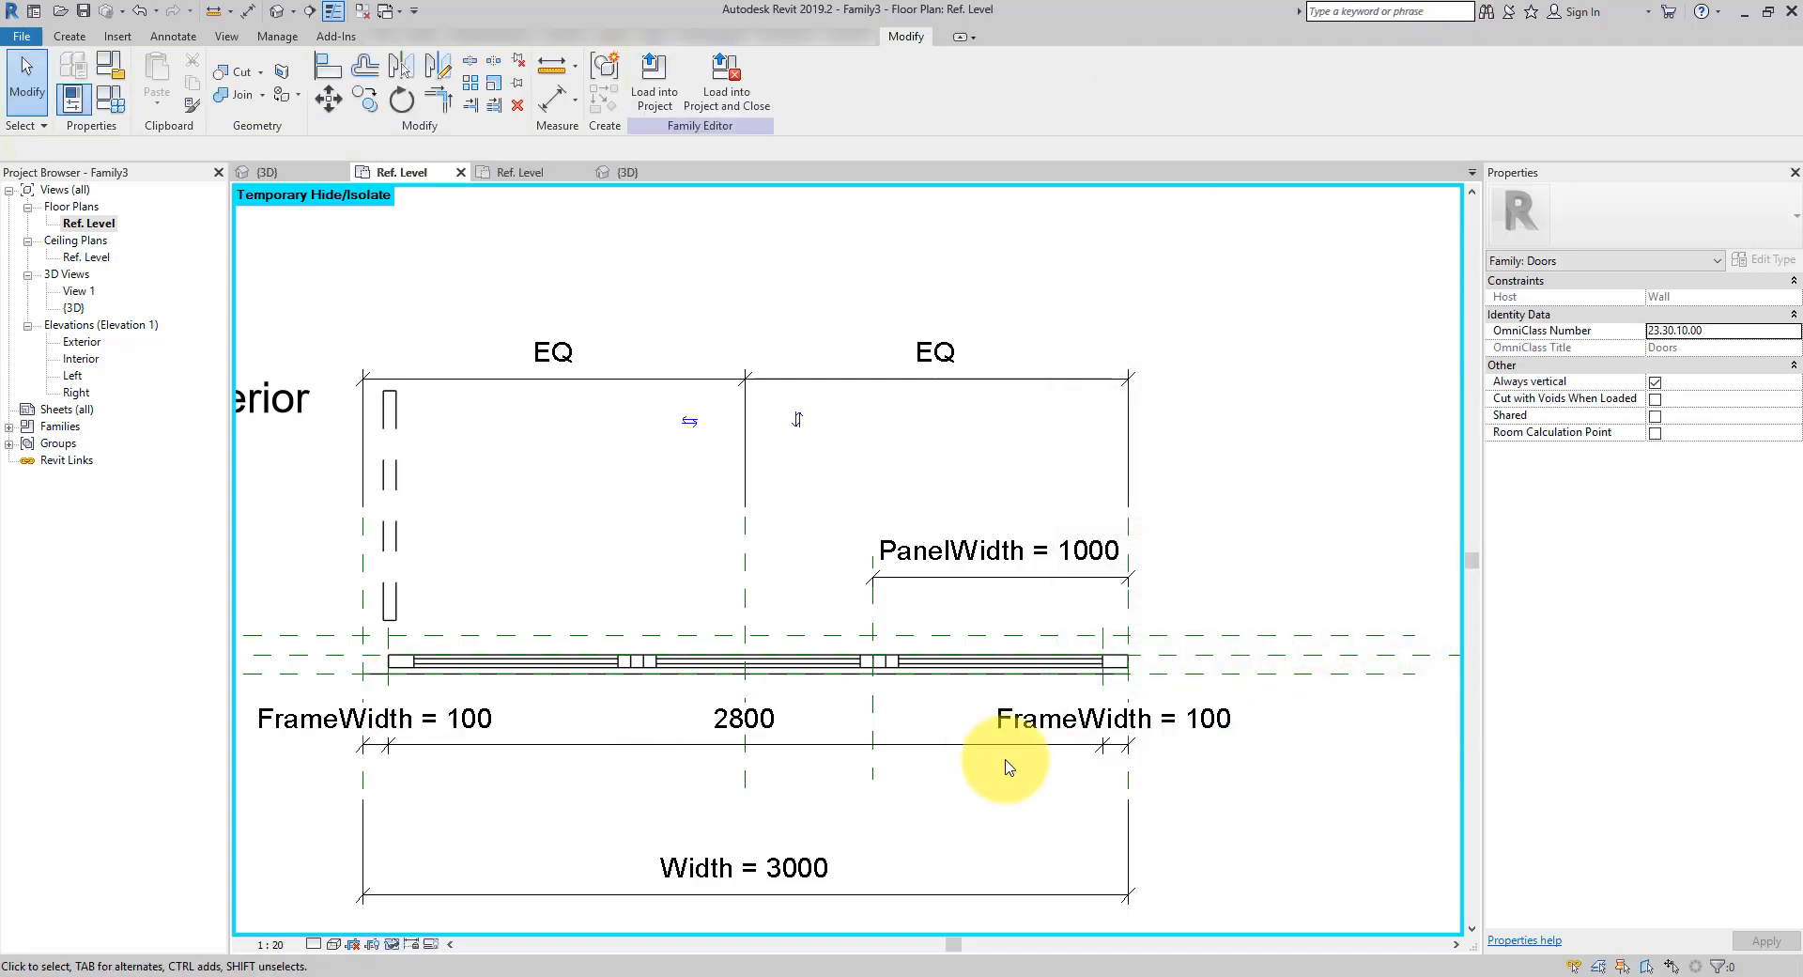
# Set the floor plan's view scale to 1:10
pyautogui.click(282, 947)
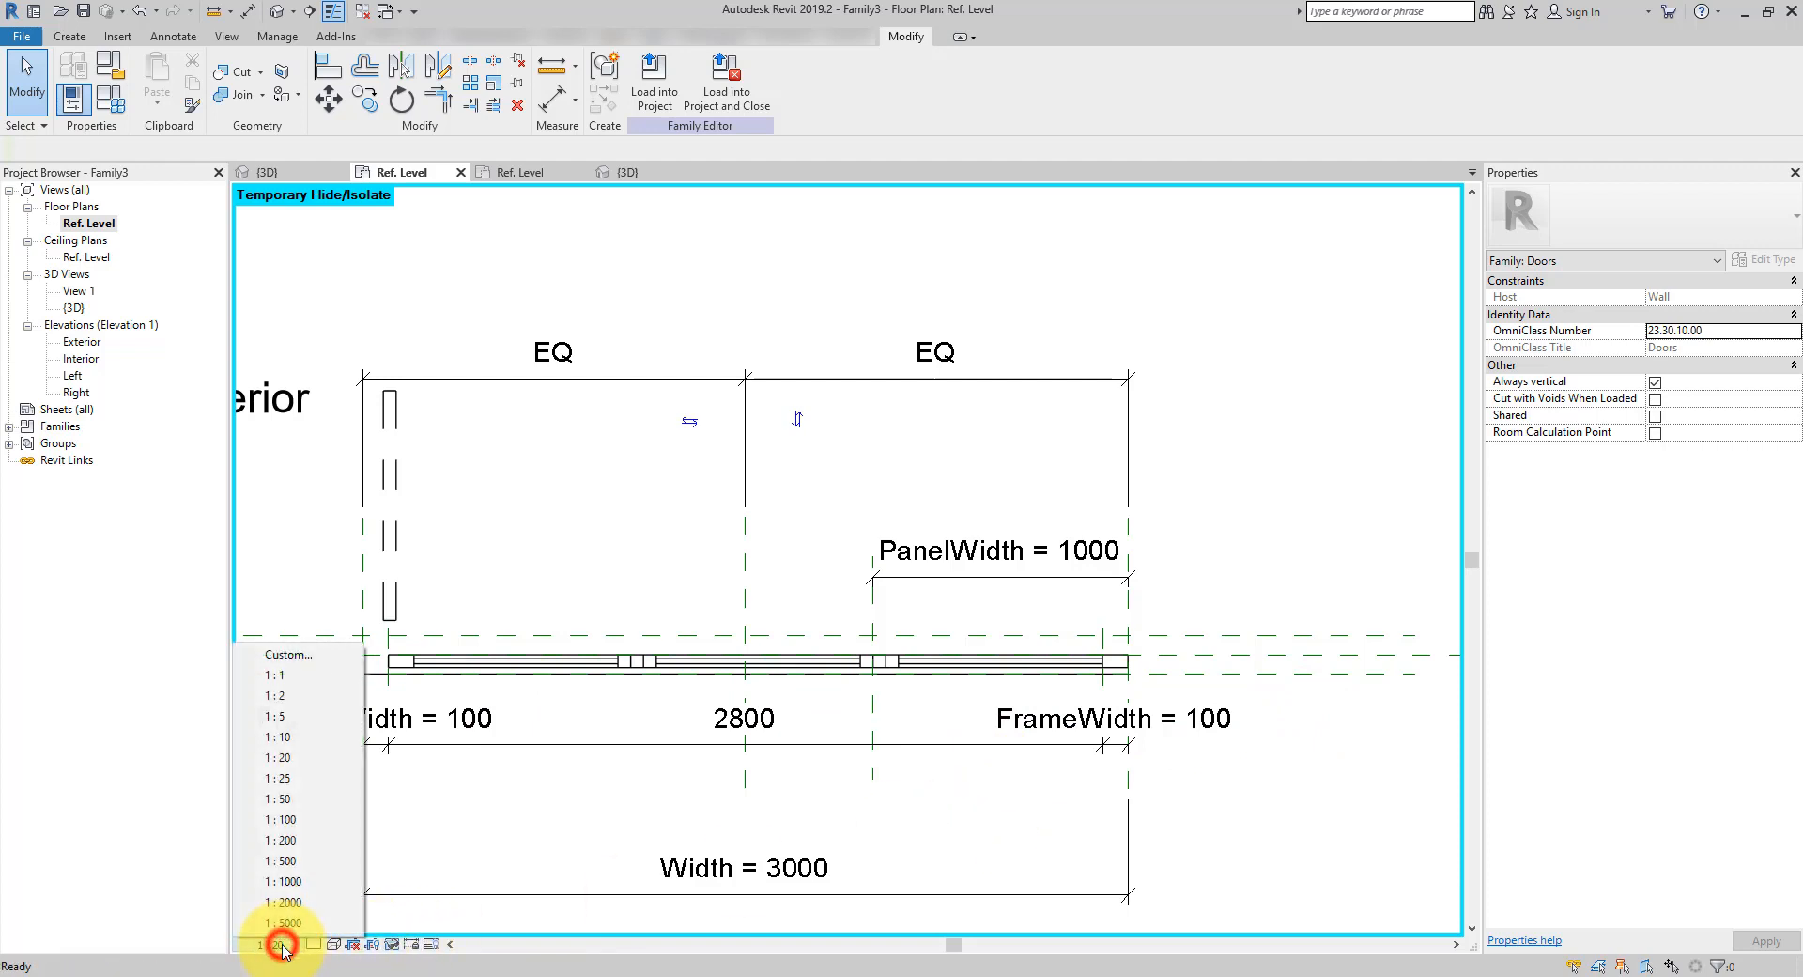
pyautogui.click(301, 738)
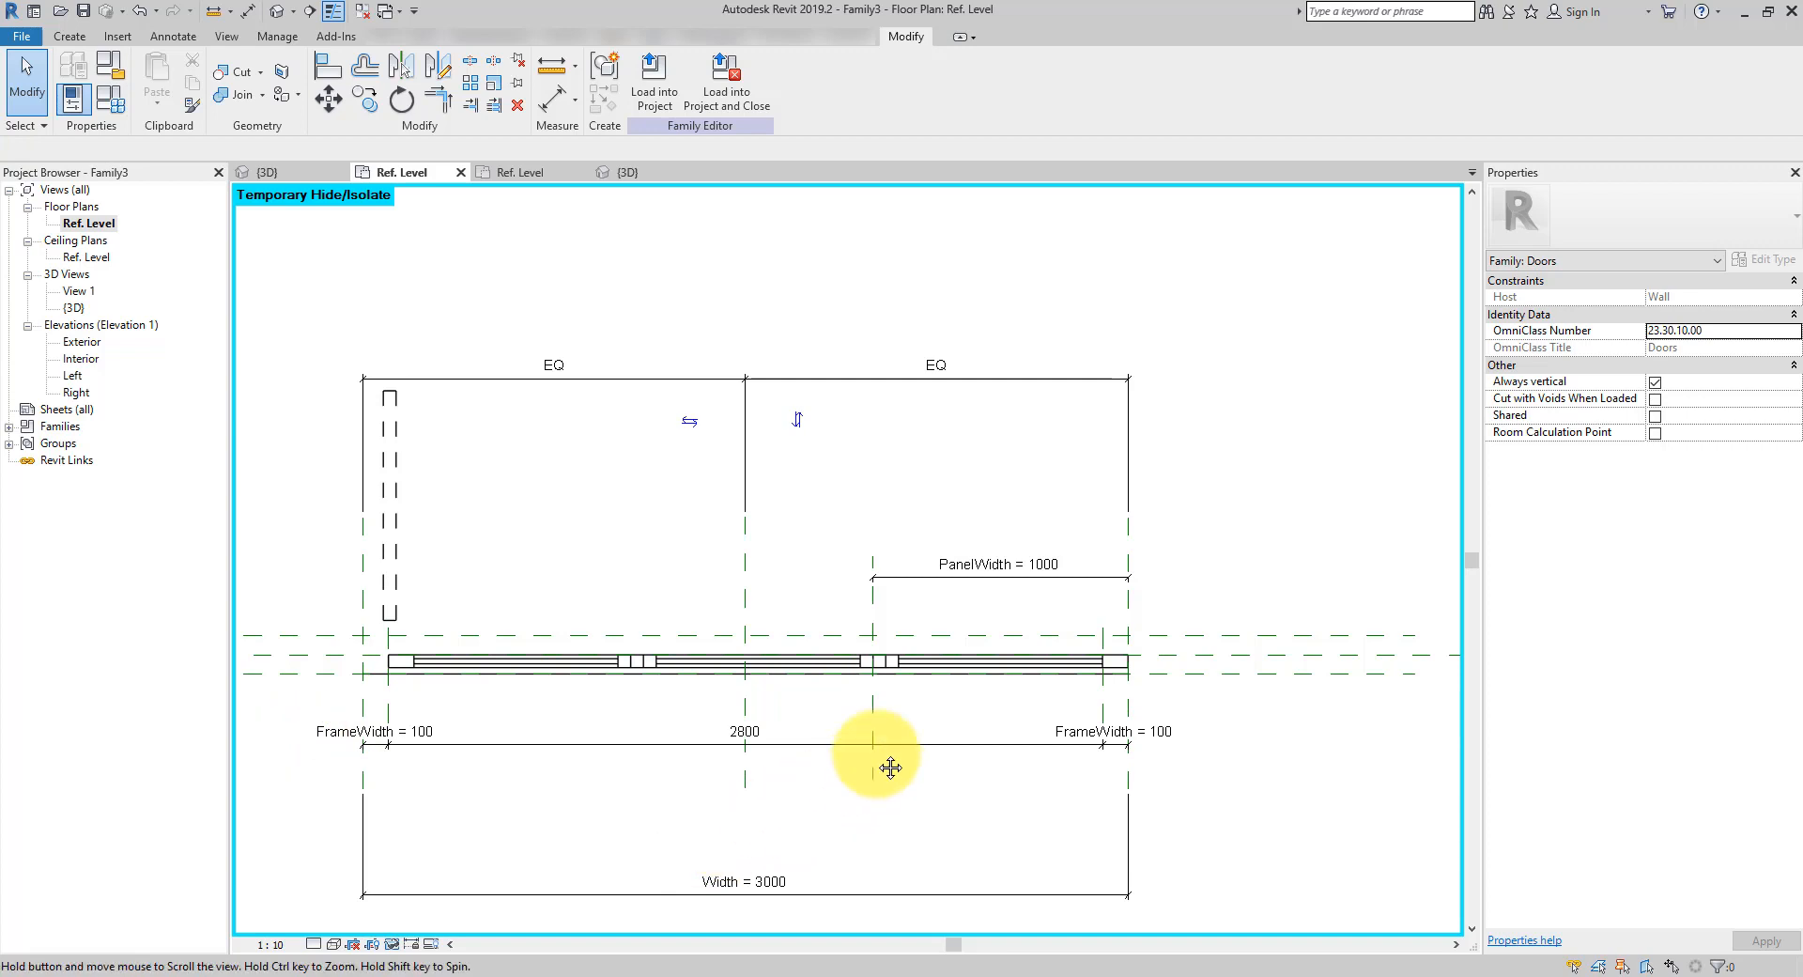
pyautogui.scroll(1, 882, 751)
pyautogui.moveTo(889, 745); pyautogui.dragTo(902, 781, button='middle')
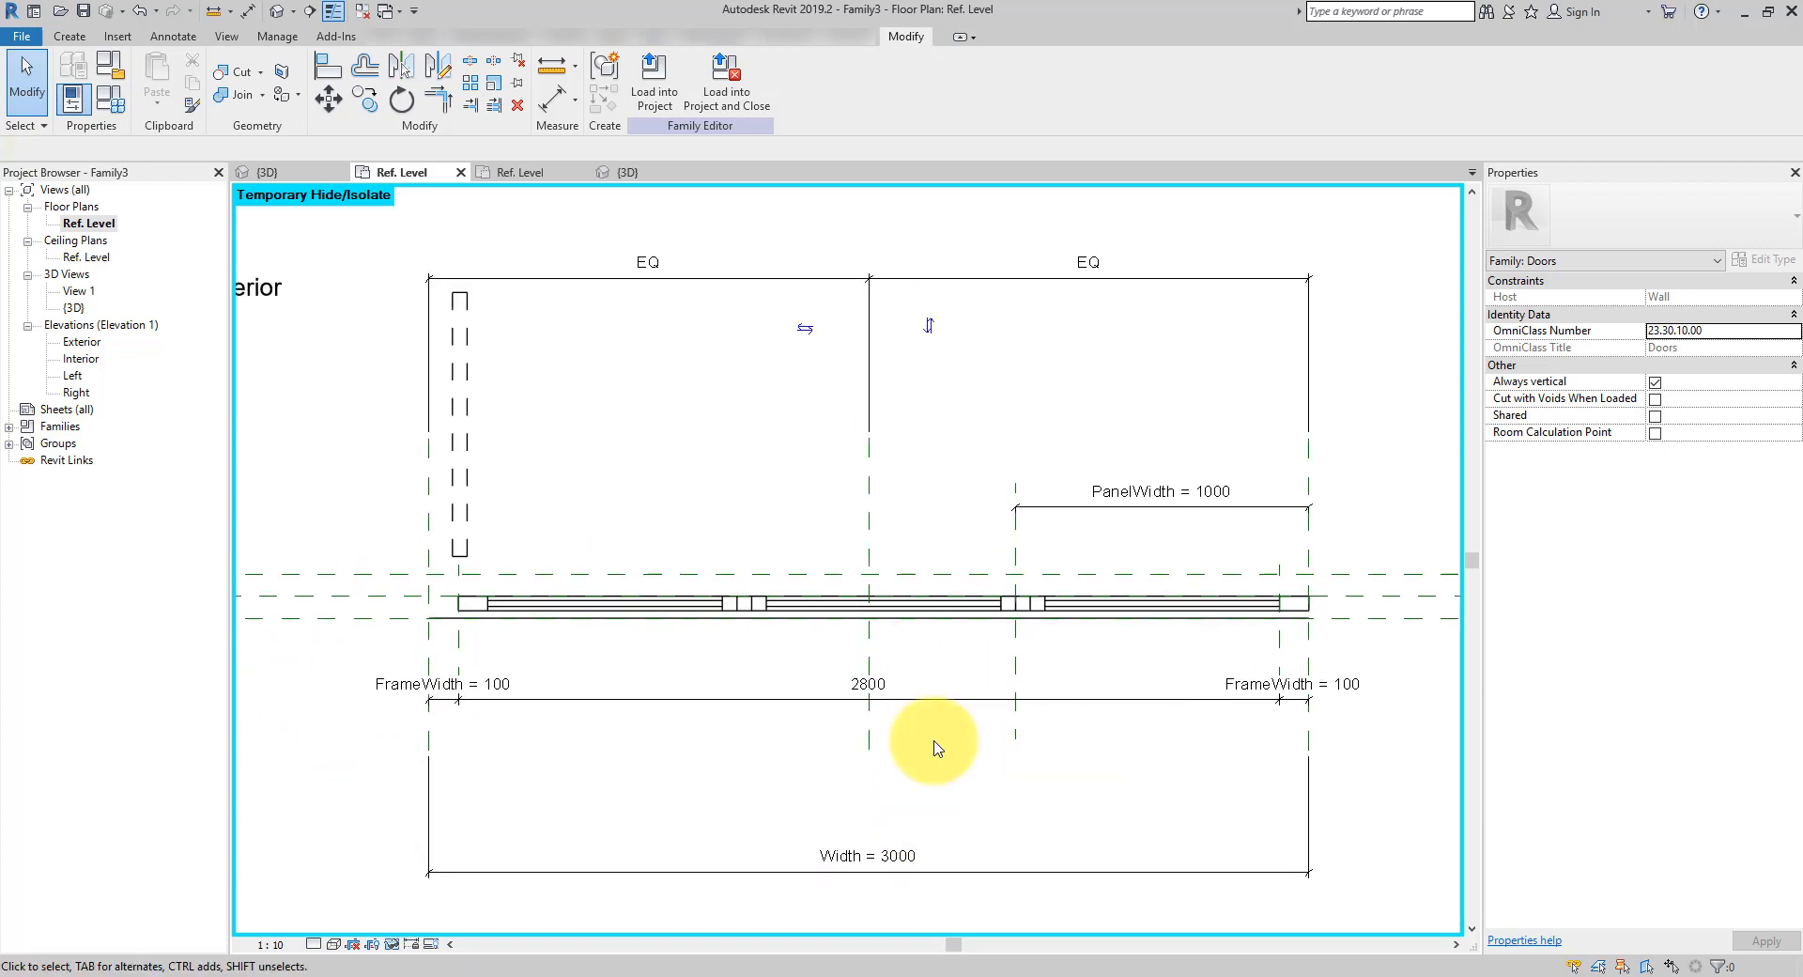
pyautogui.moveTo(940, 748); pyautogui.dragTo(1026, 776, button='middle')
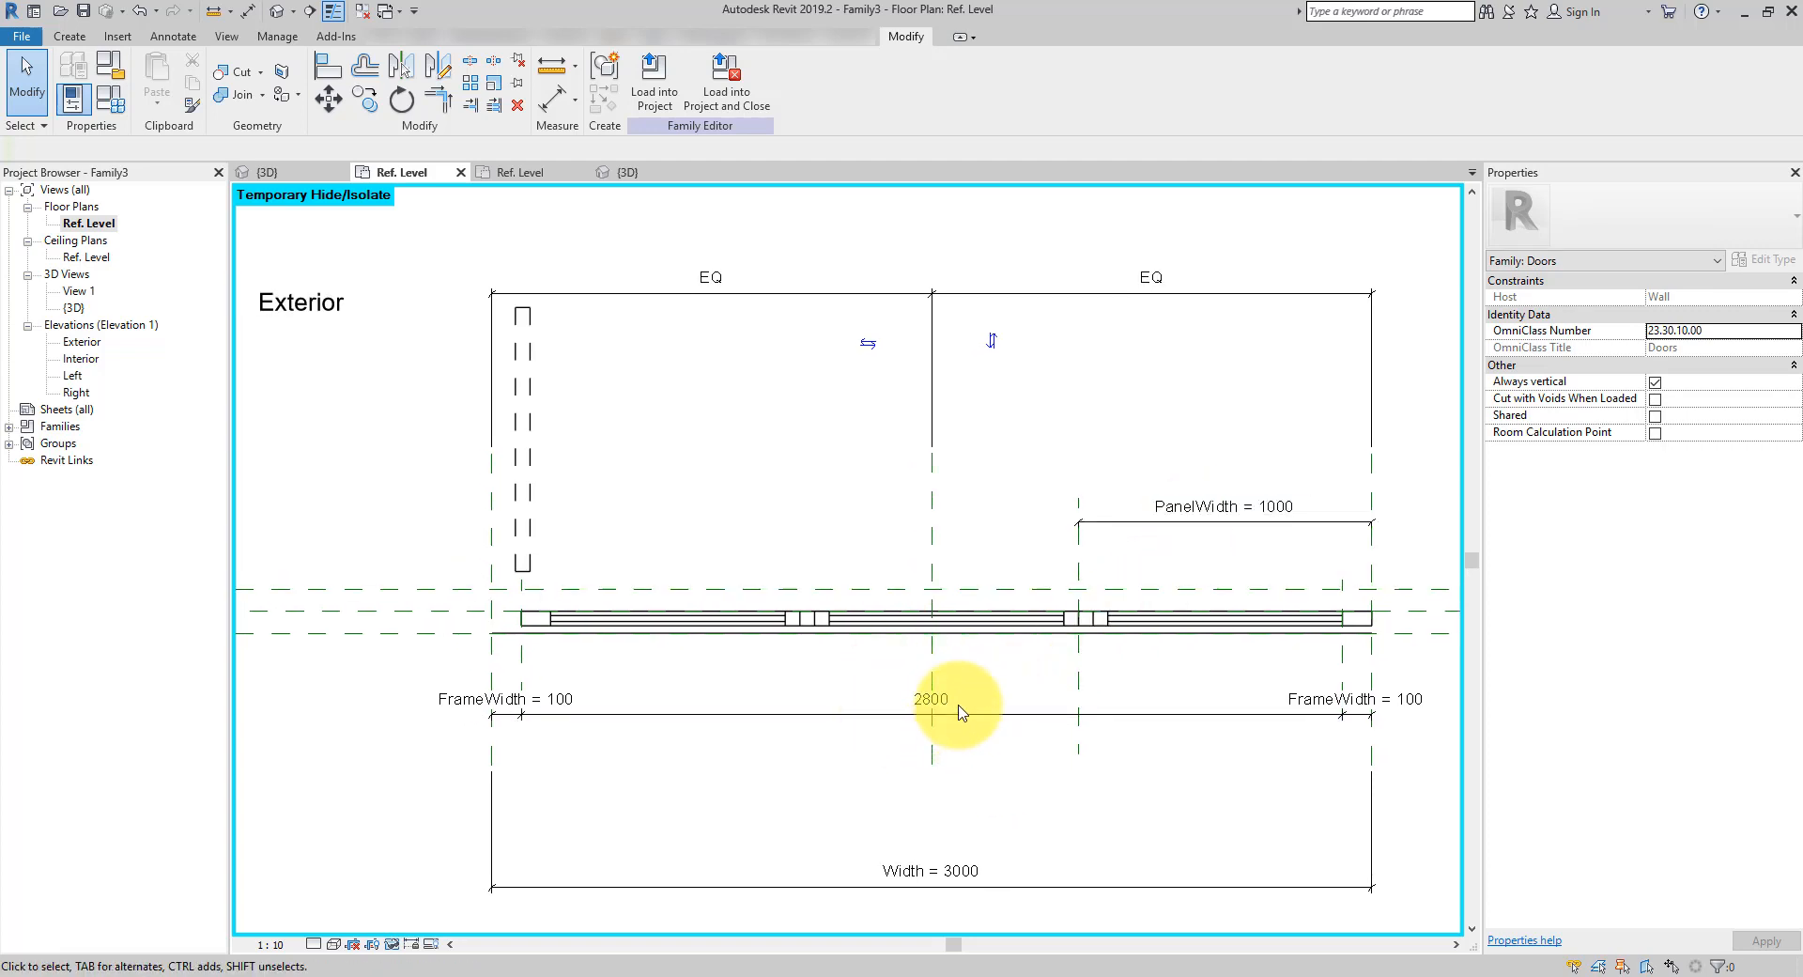
# Set the PanelWidth formula to (Width - 2*FrameWidth) / PanelCount in the family types
pyautogui.click(108, 97)
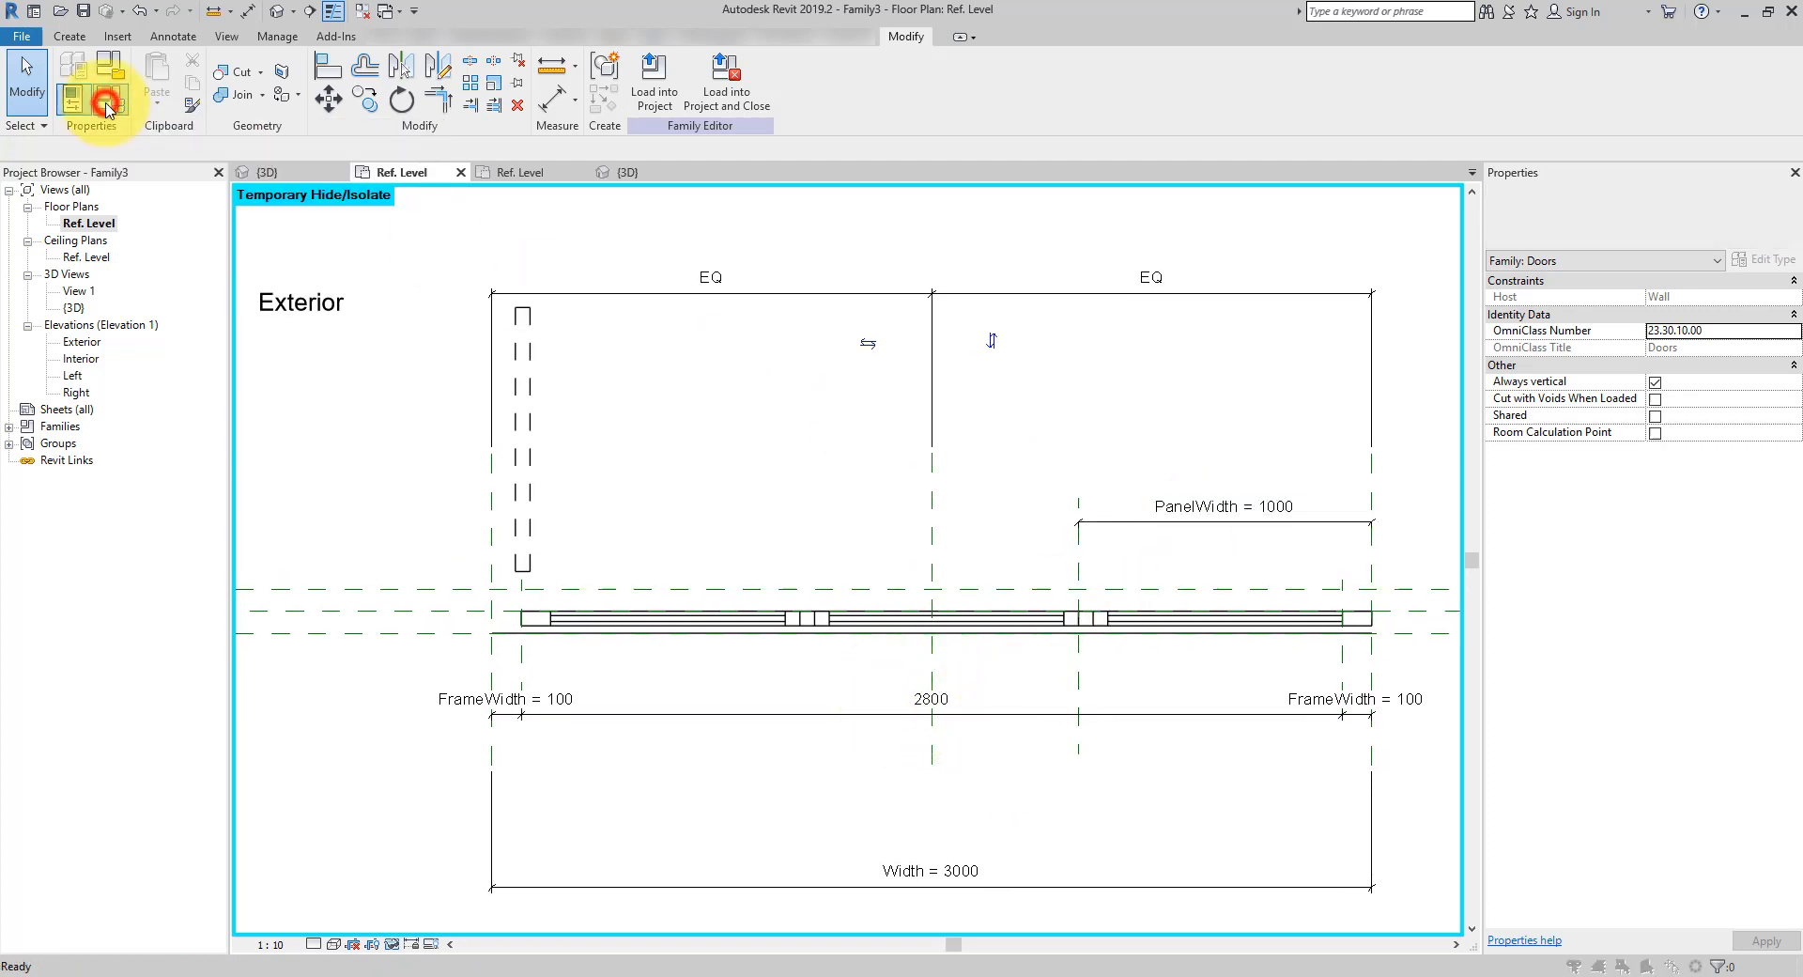
pyautogui.moveTo(679, 231); pyautogui.dragTo(405, 86)
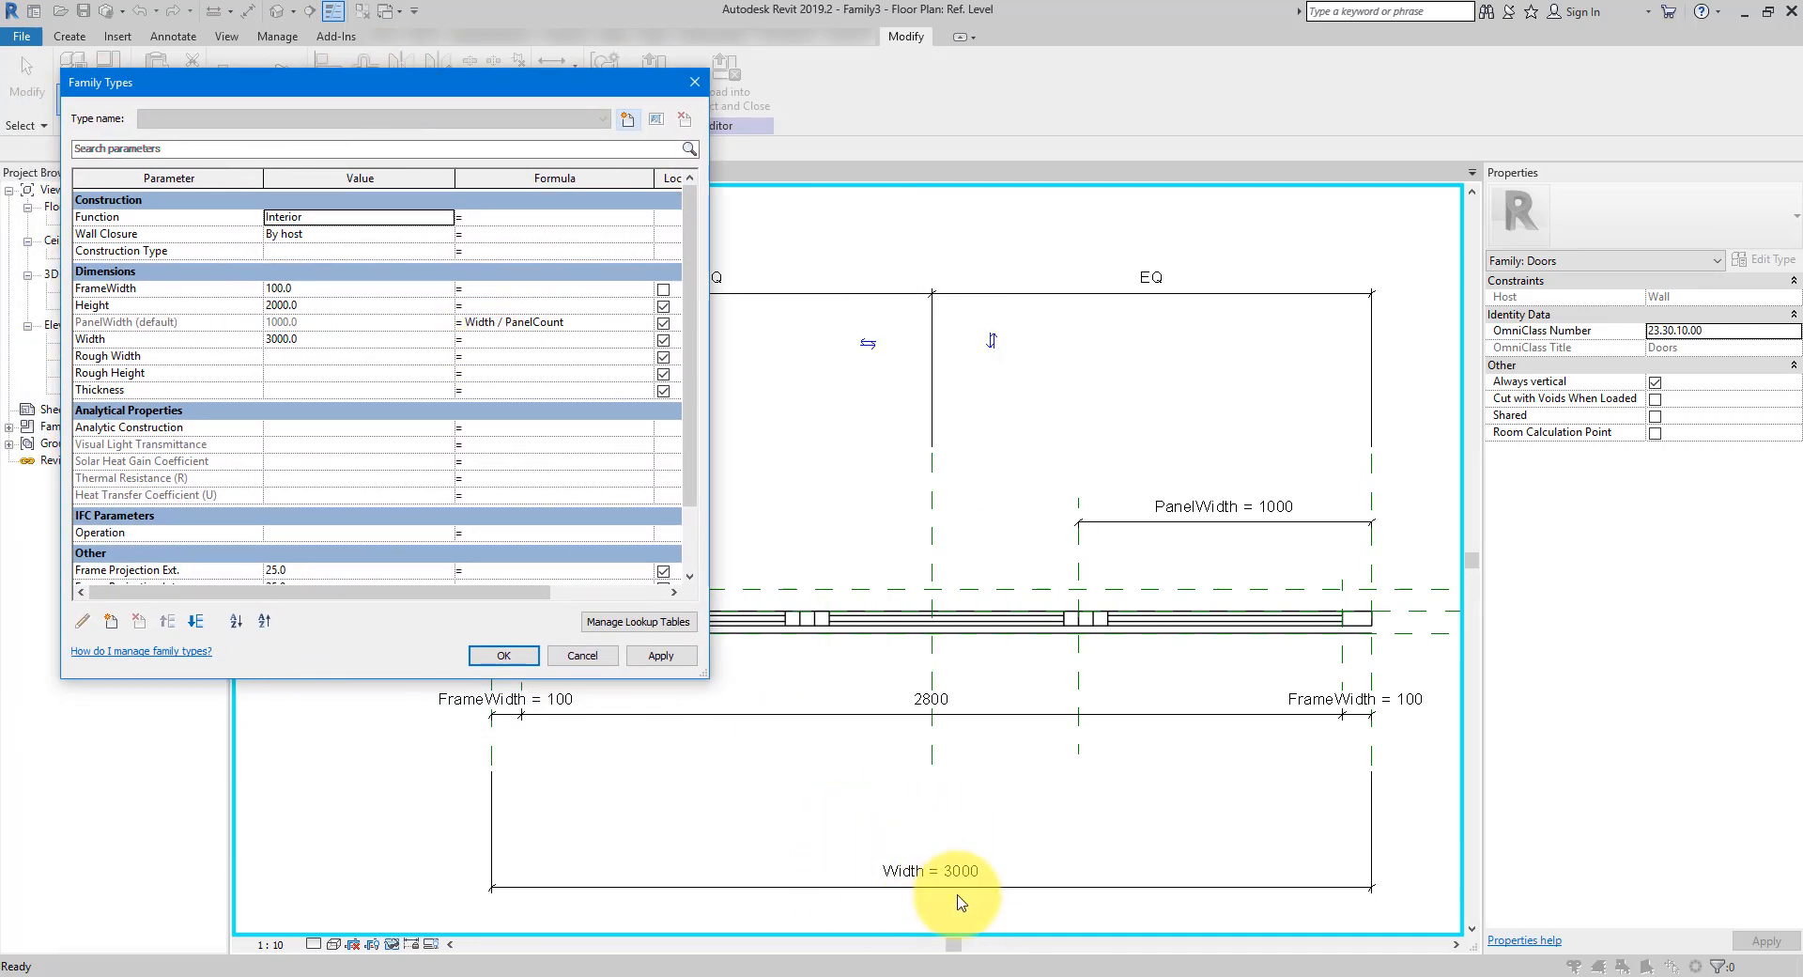
pyautogui.click(500, 324)
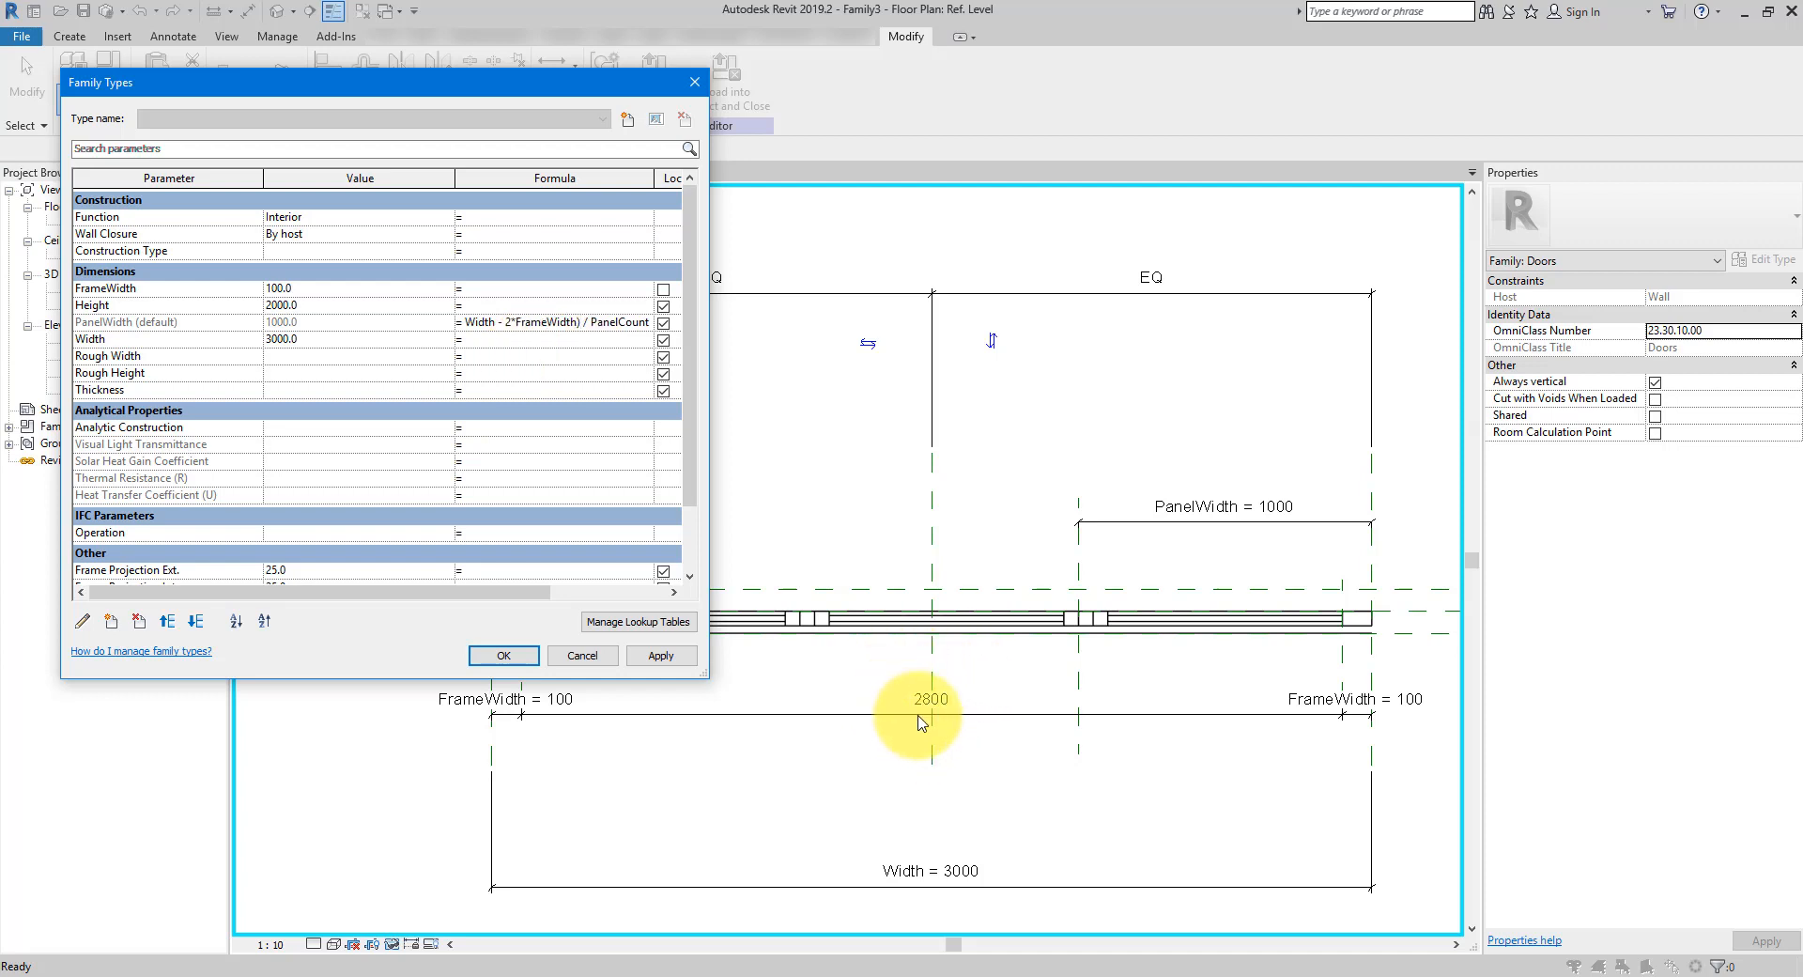
pyautogui.click(466, 324)
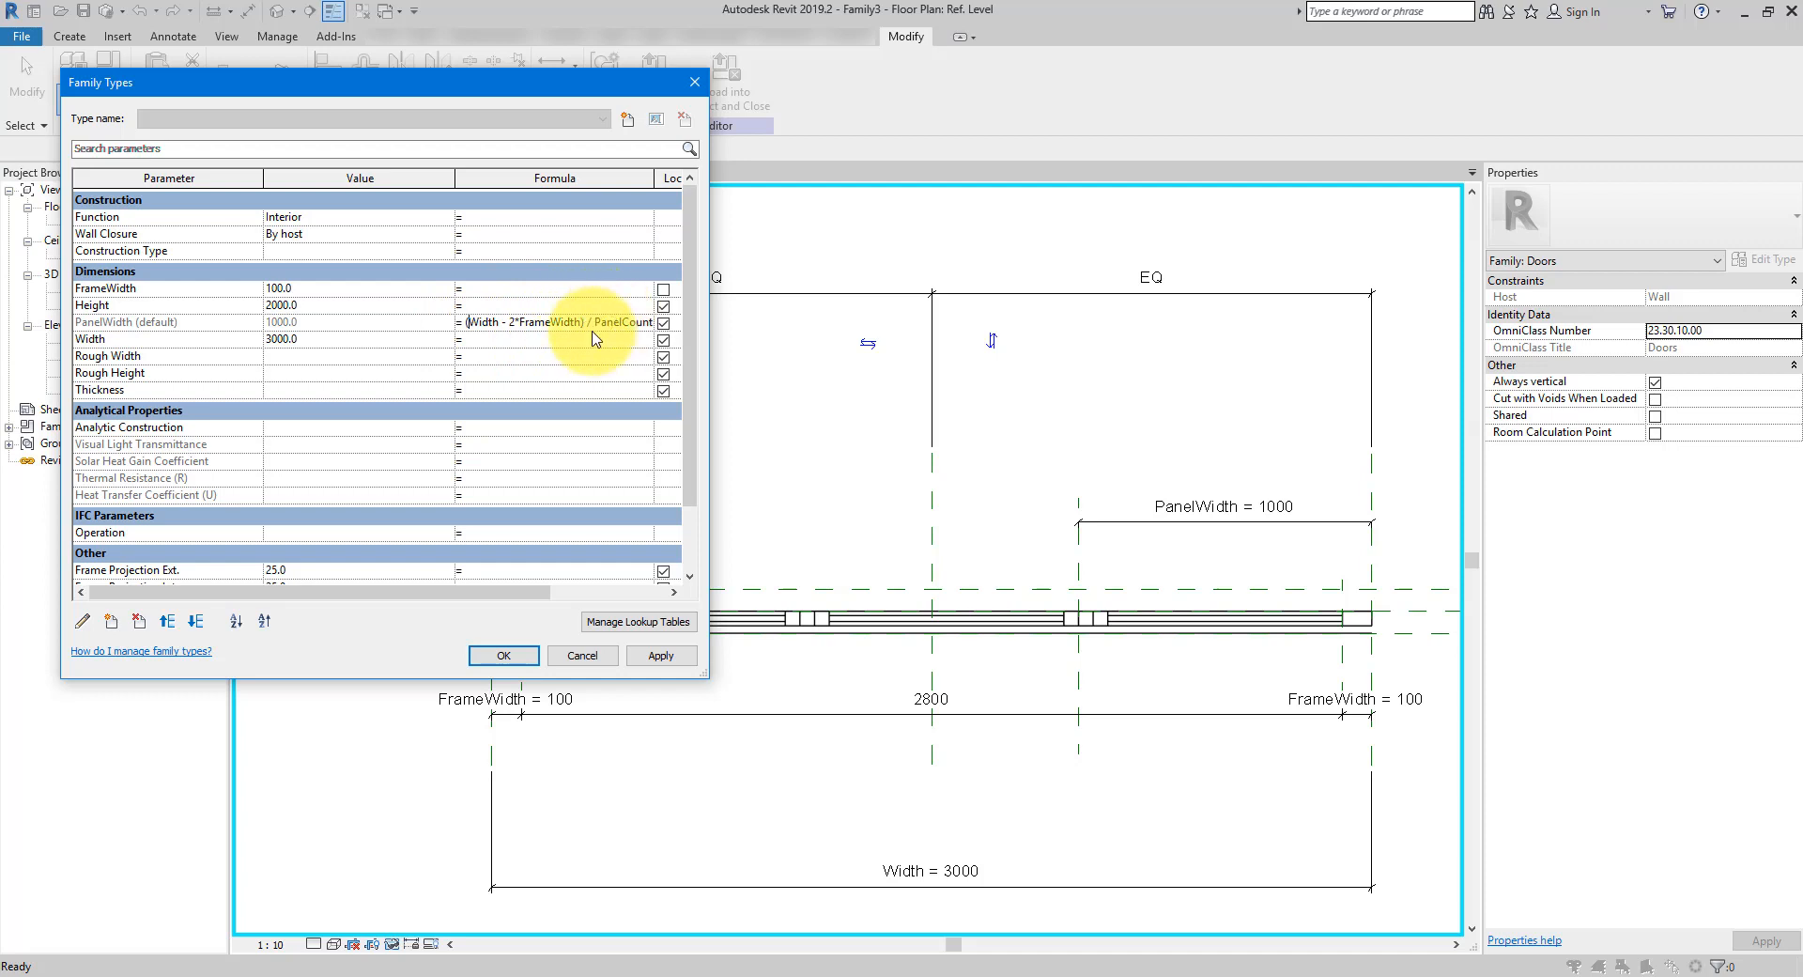
pyautogui.click(523, 663)
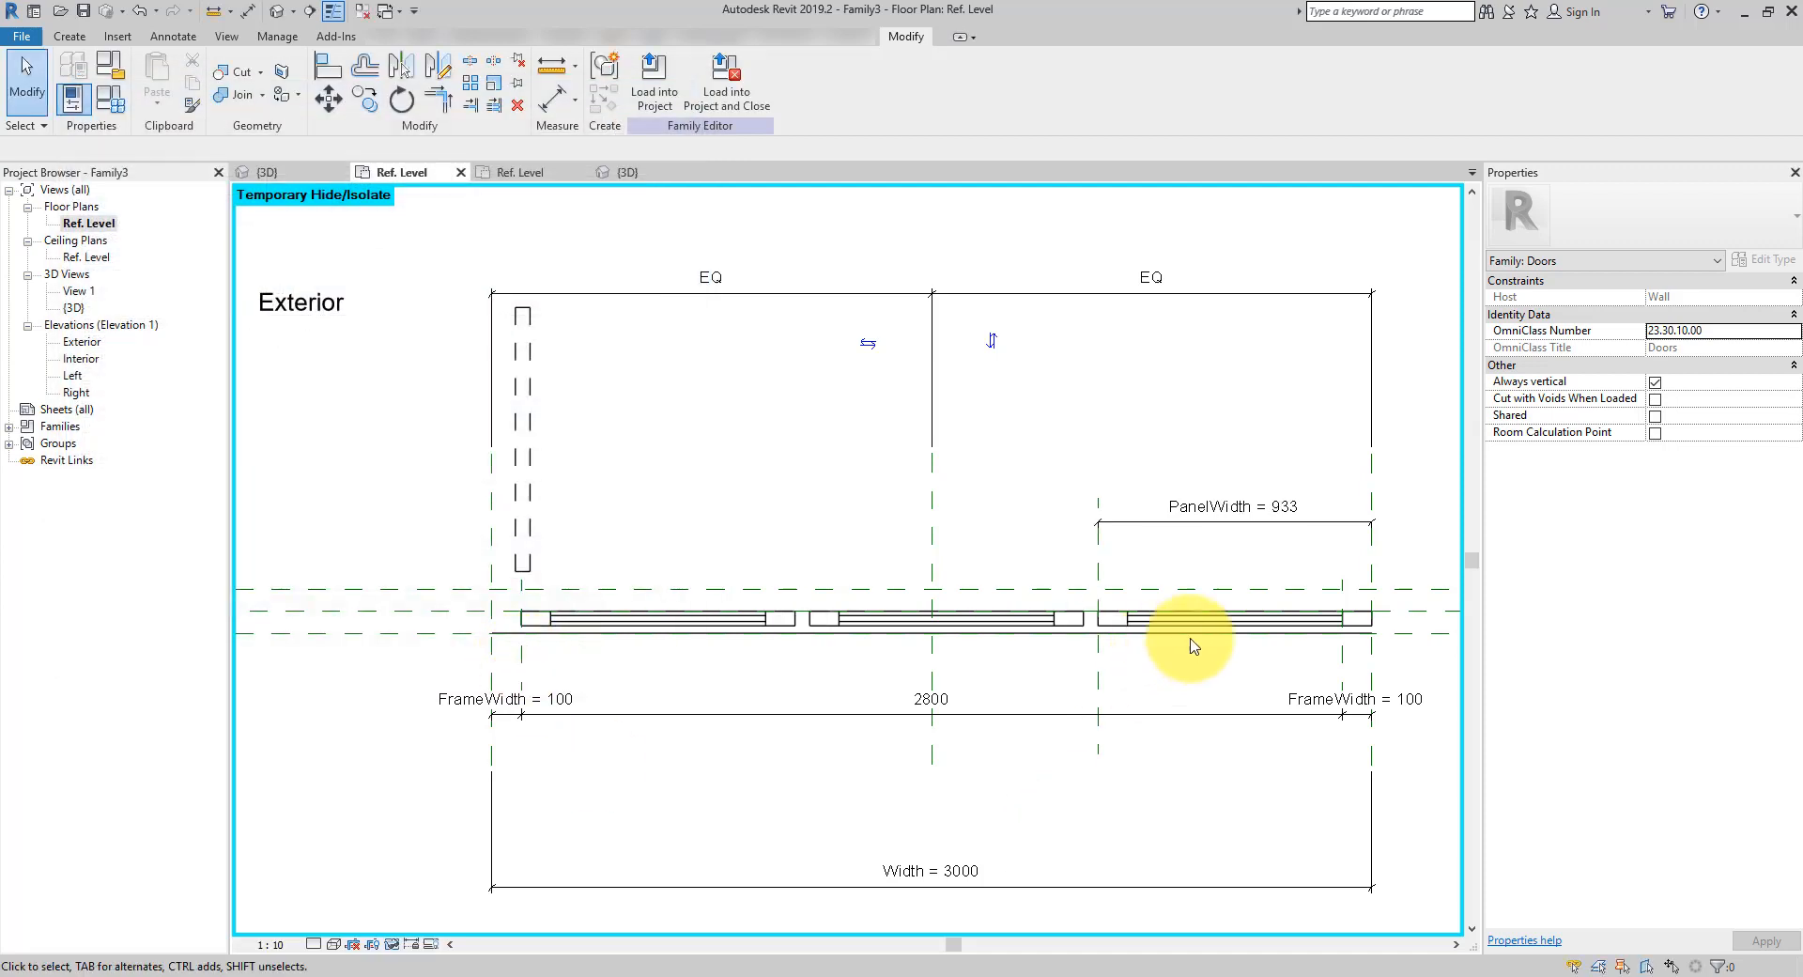
# Edit the PanelWidth dimension's witness lines so it references the inner frame plane instead of the outer right reference plane
pyautogui.scroll(1, 1367, 568)
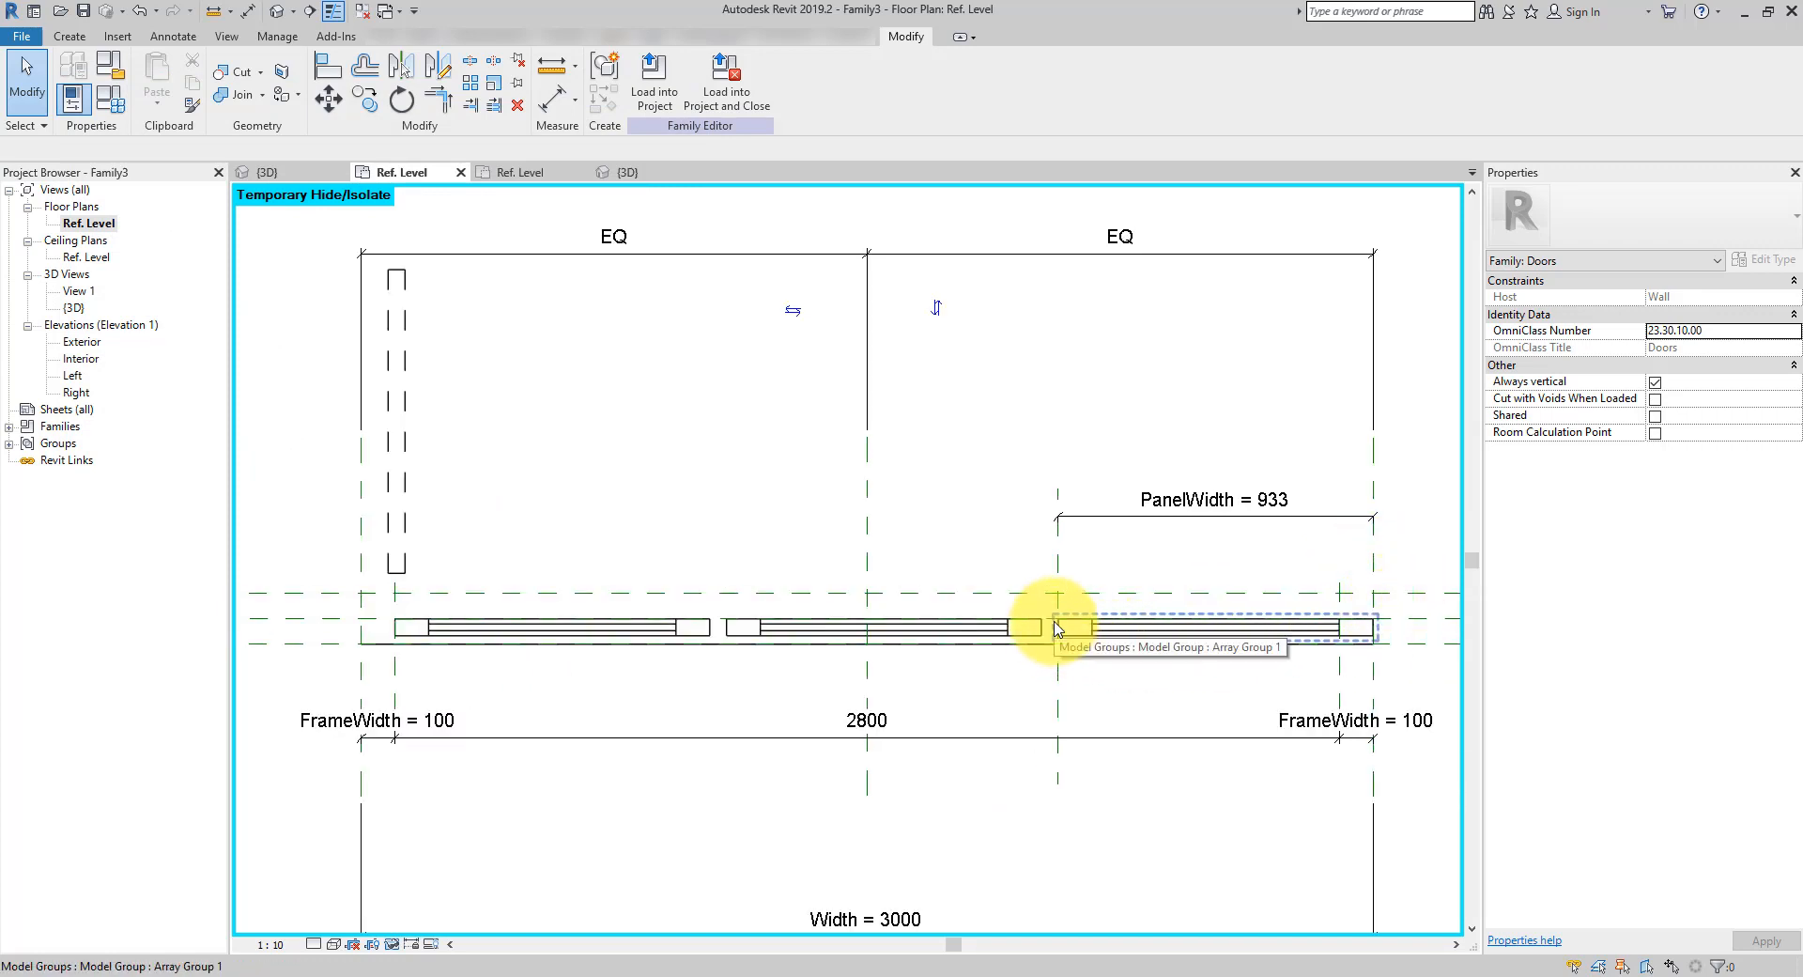
pyautogui.click(1359, 522)
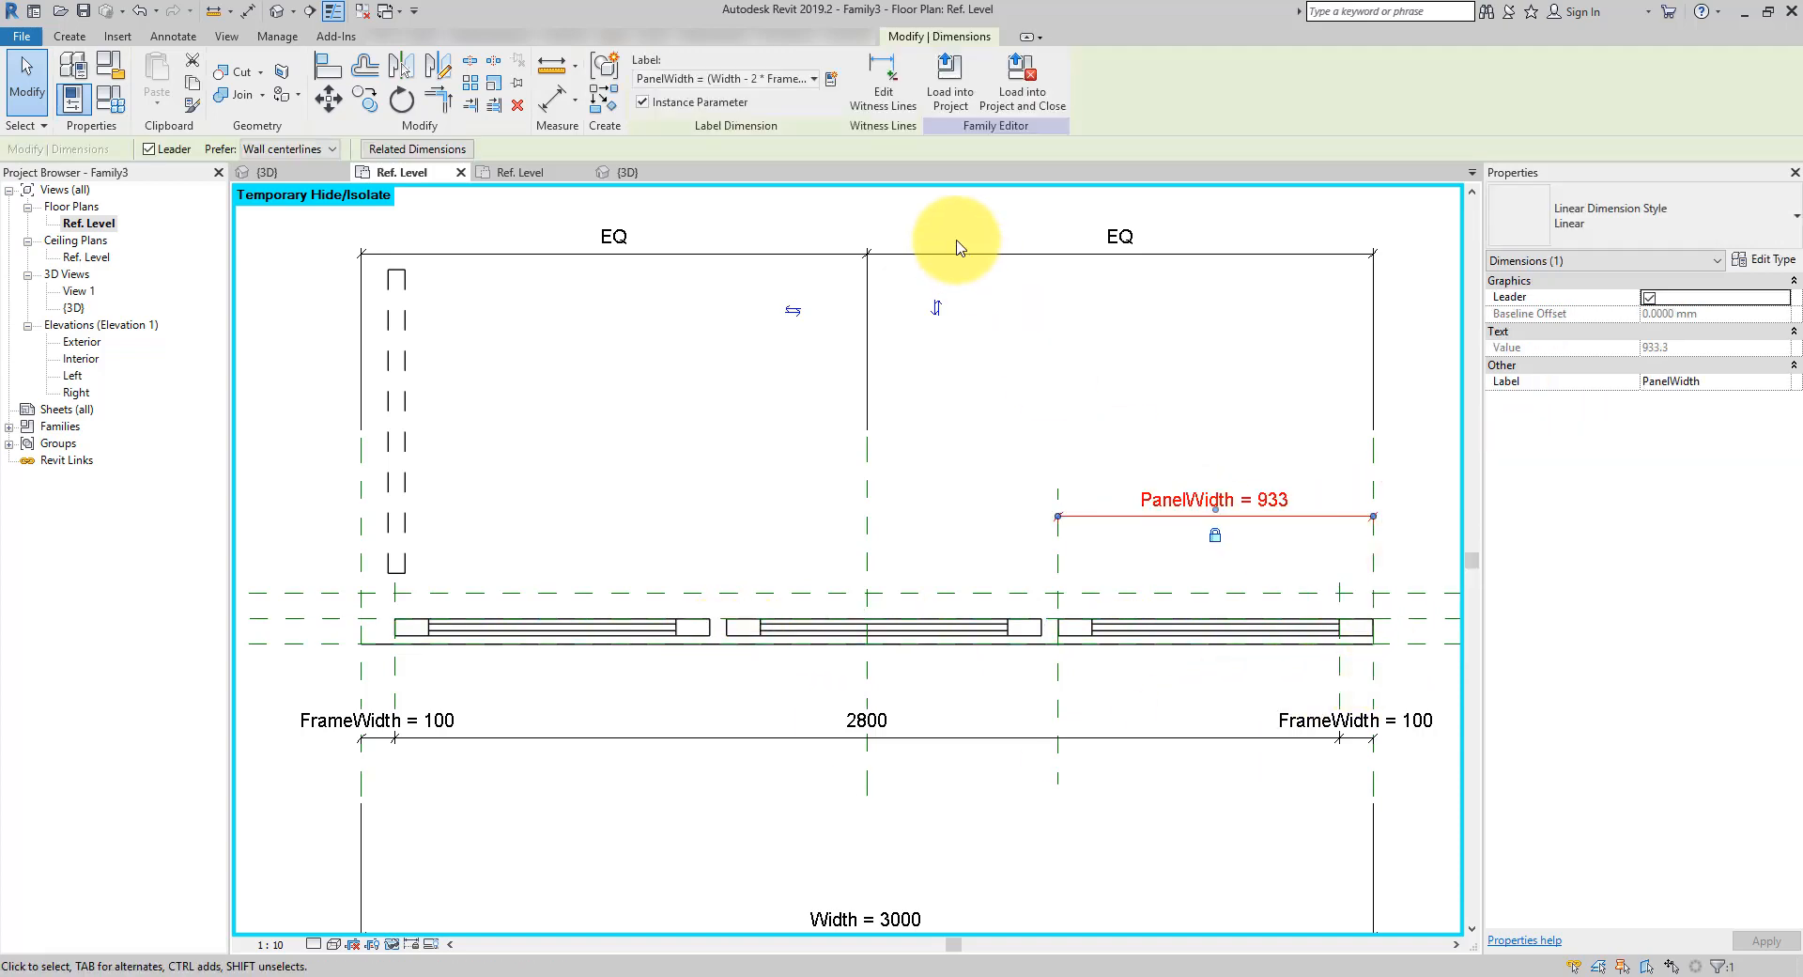
pyautogui.click(887, 108)
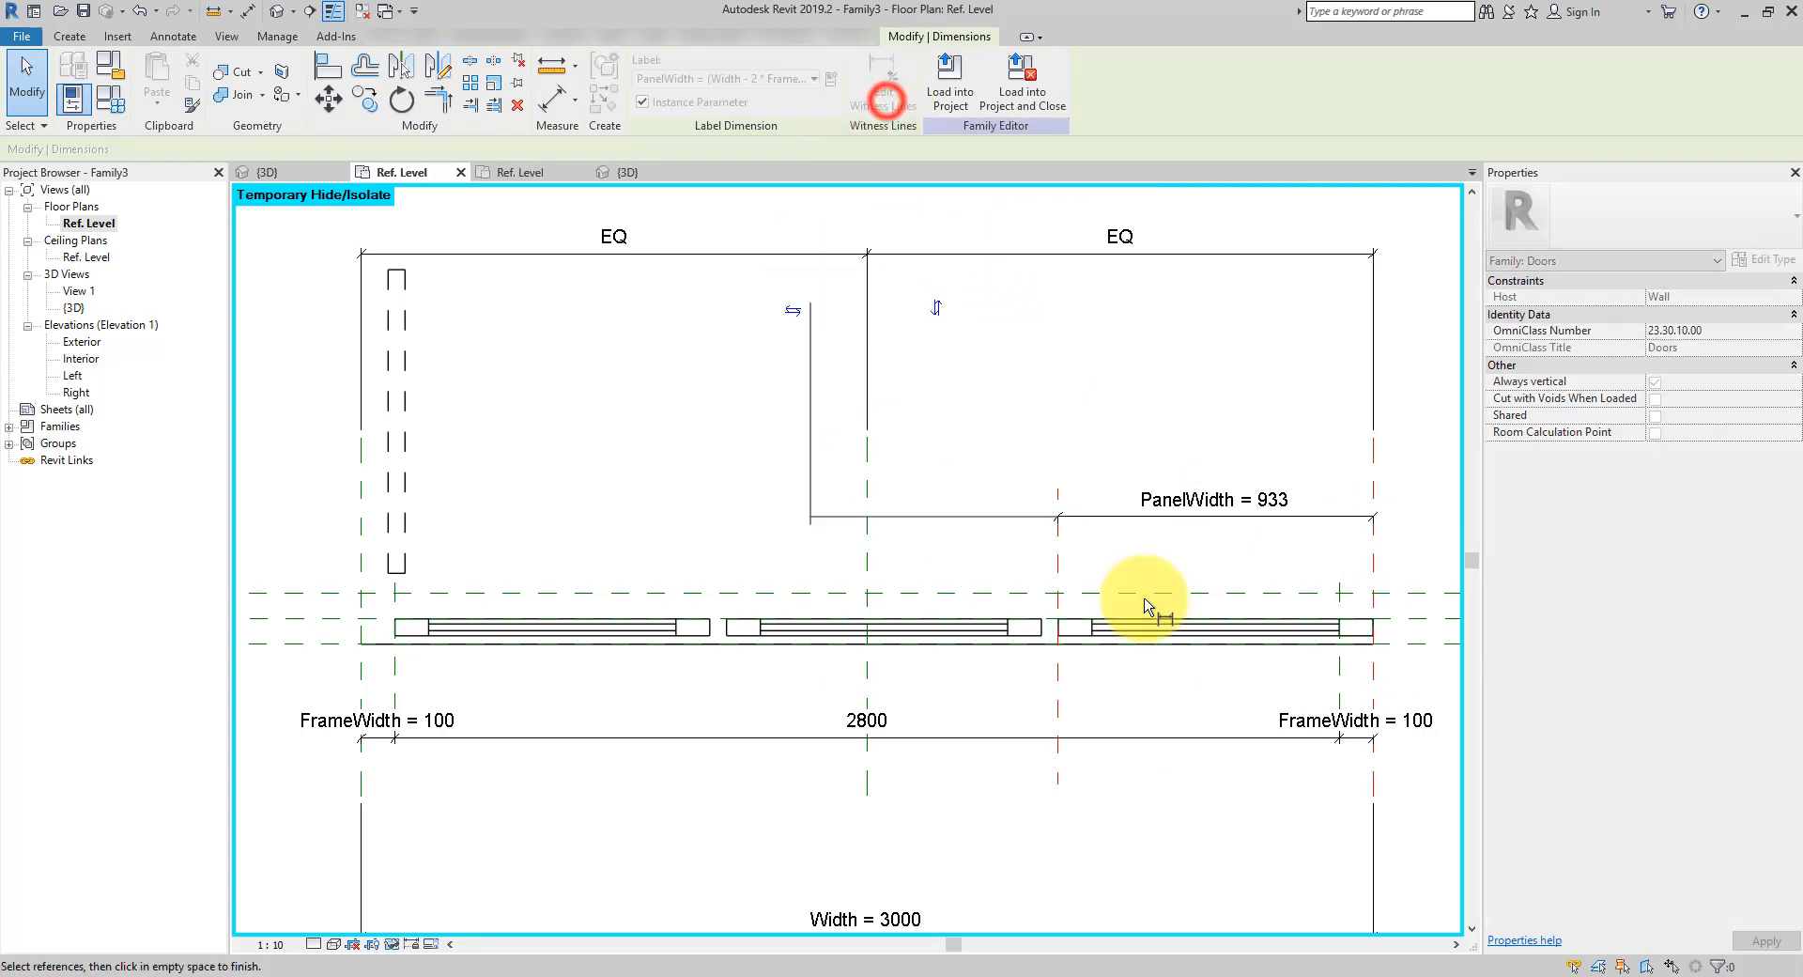
pyautogui.click(1378, 542)
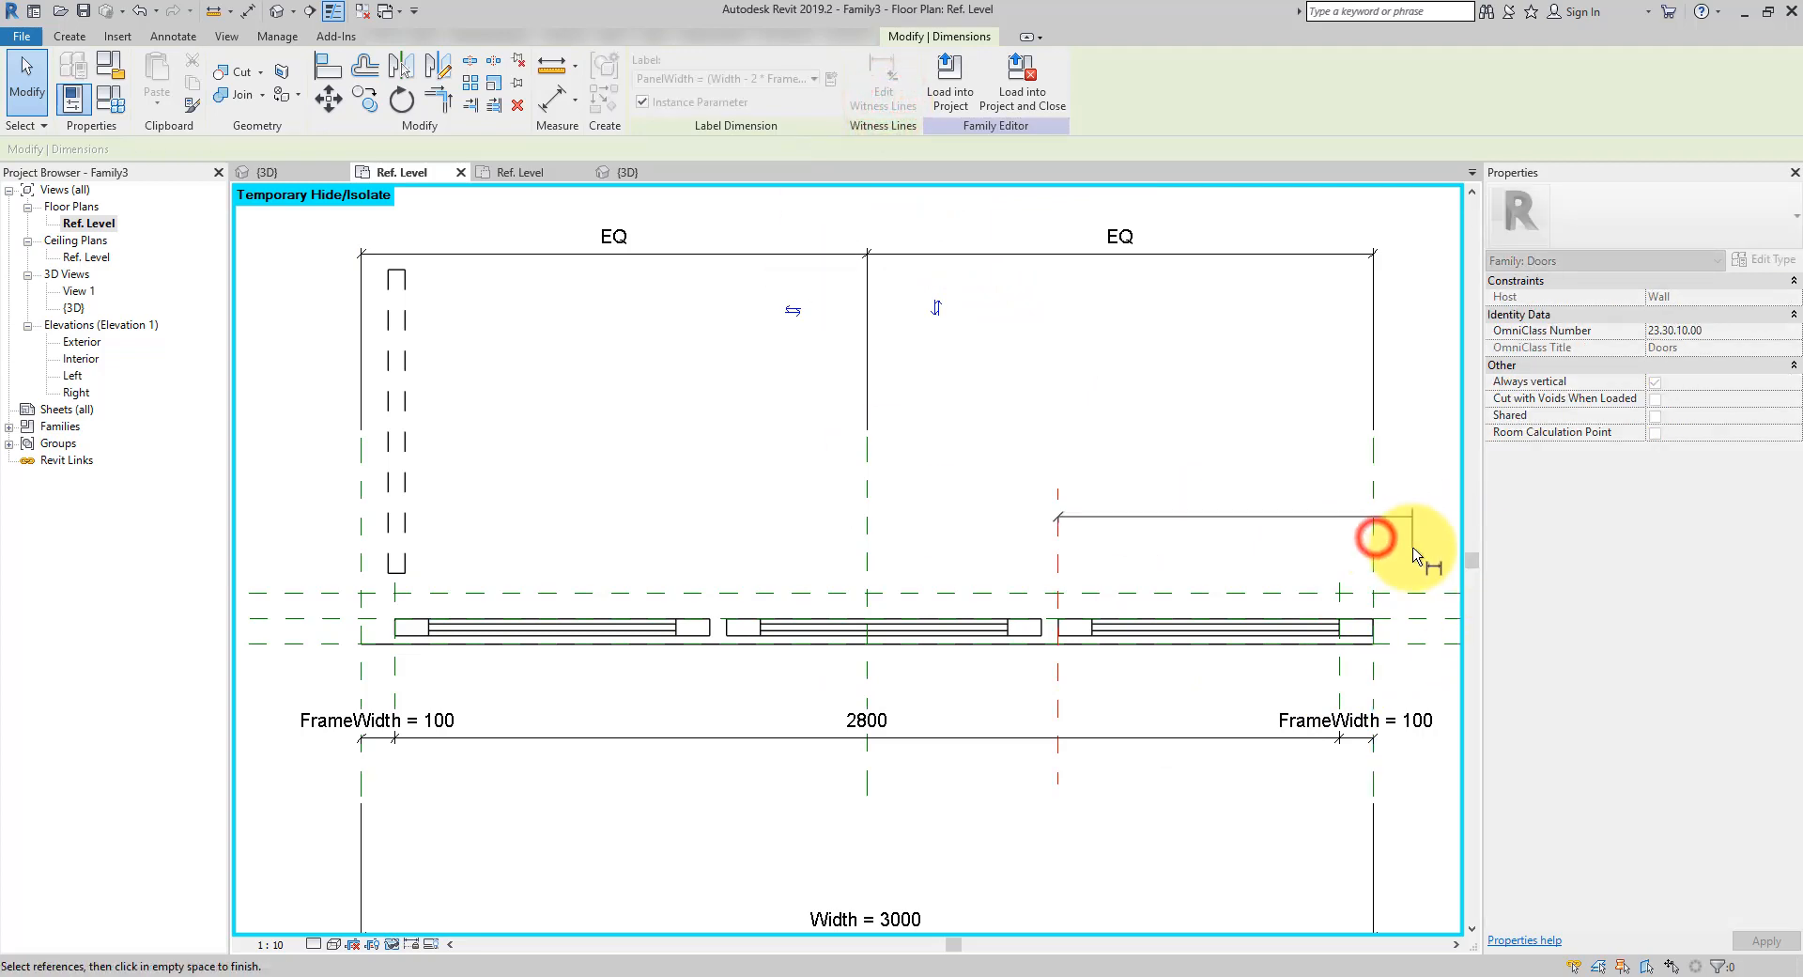
pyautogui.click(1339, 601)
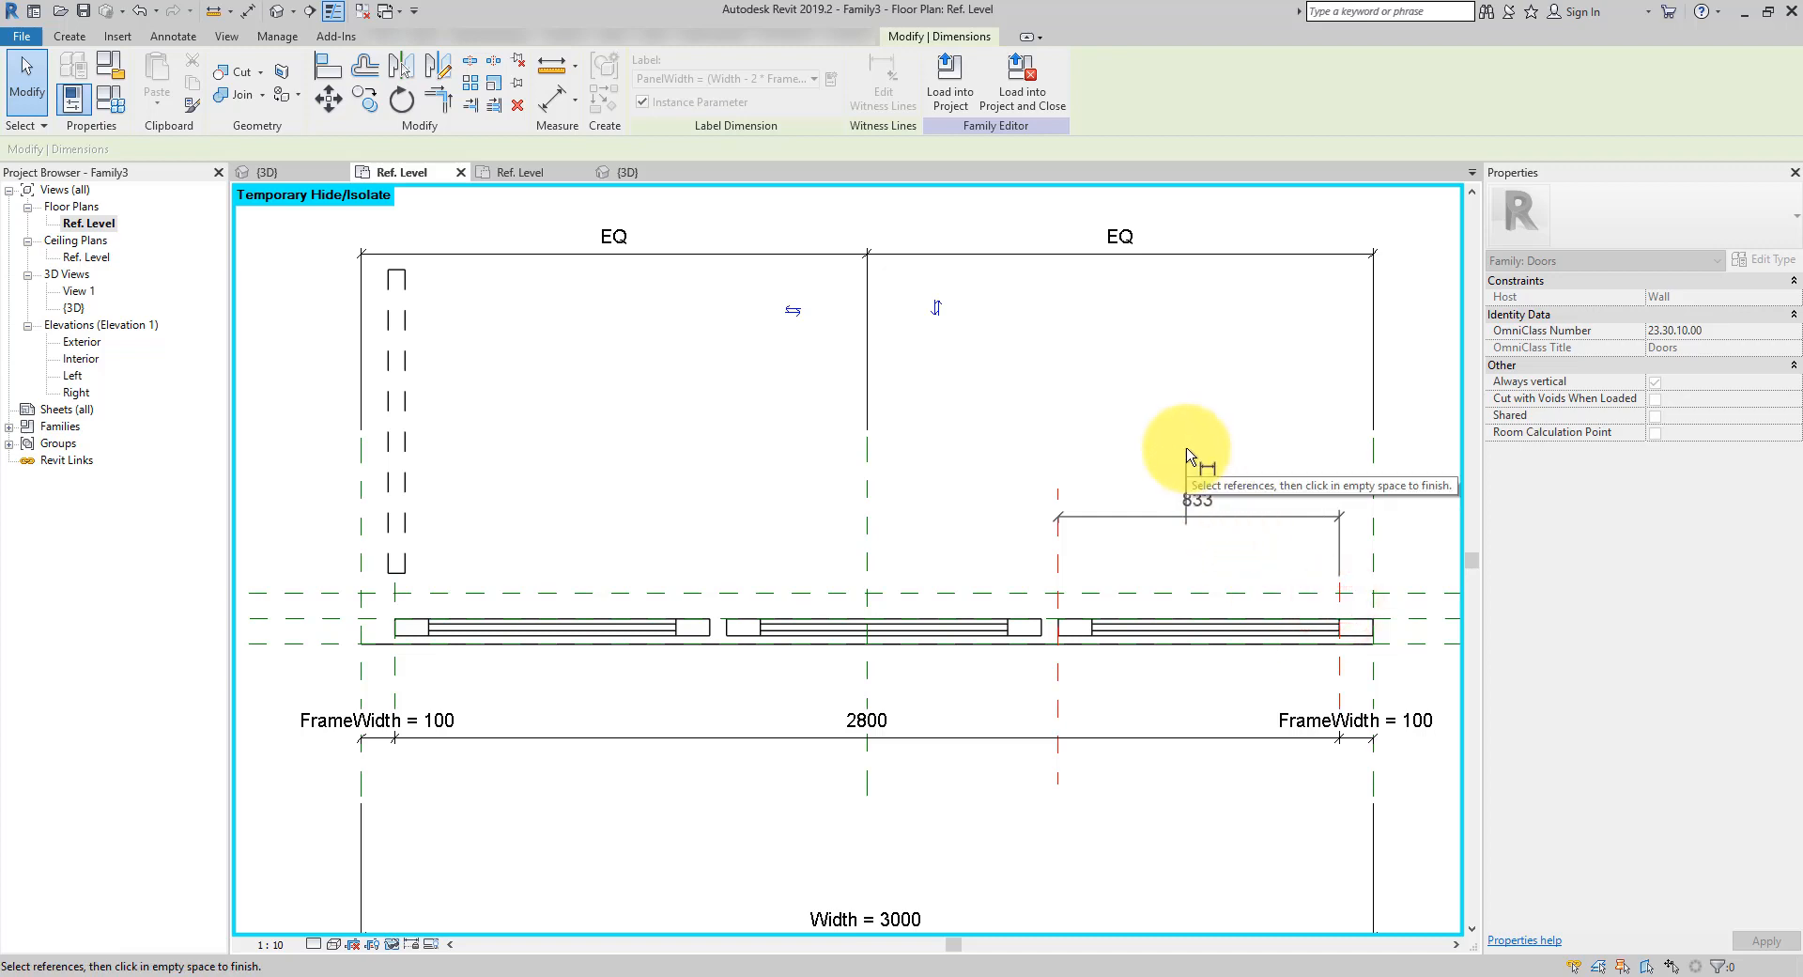
pyautogui.click(1187, 456)
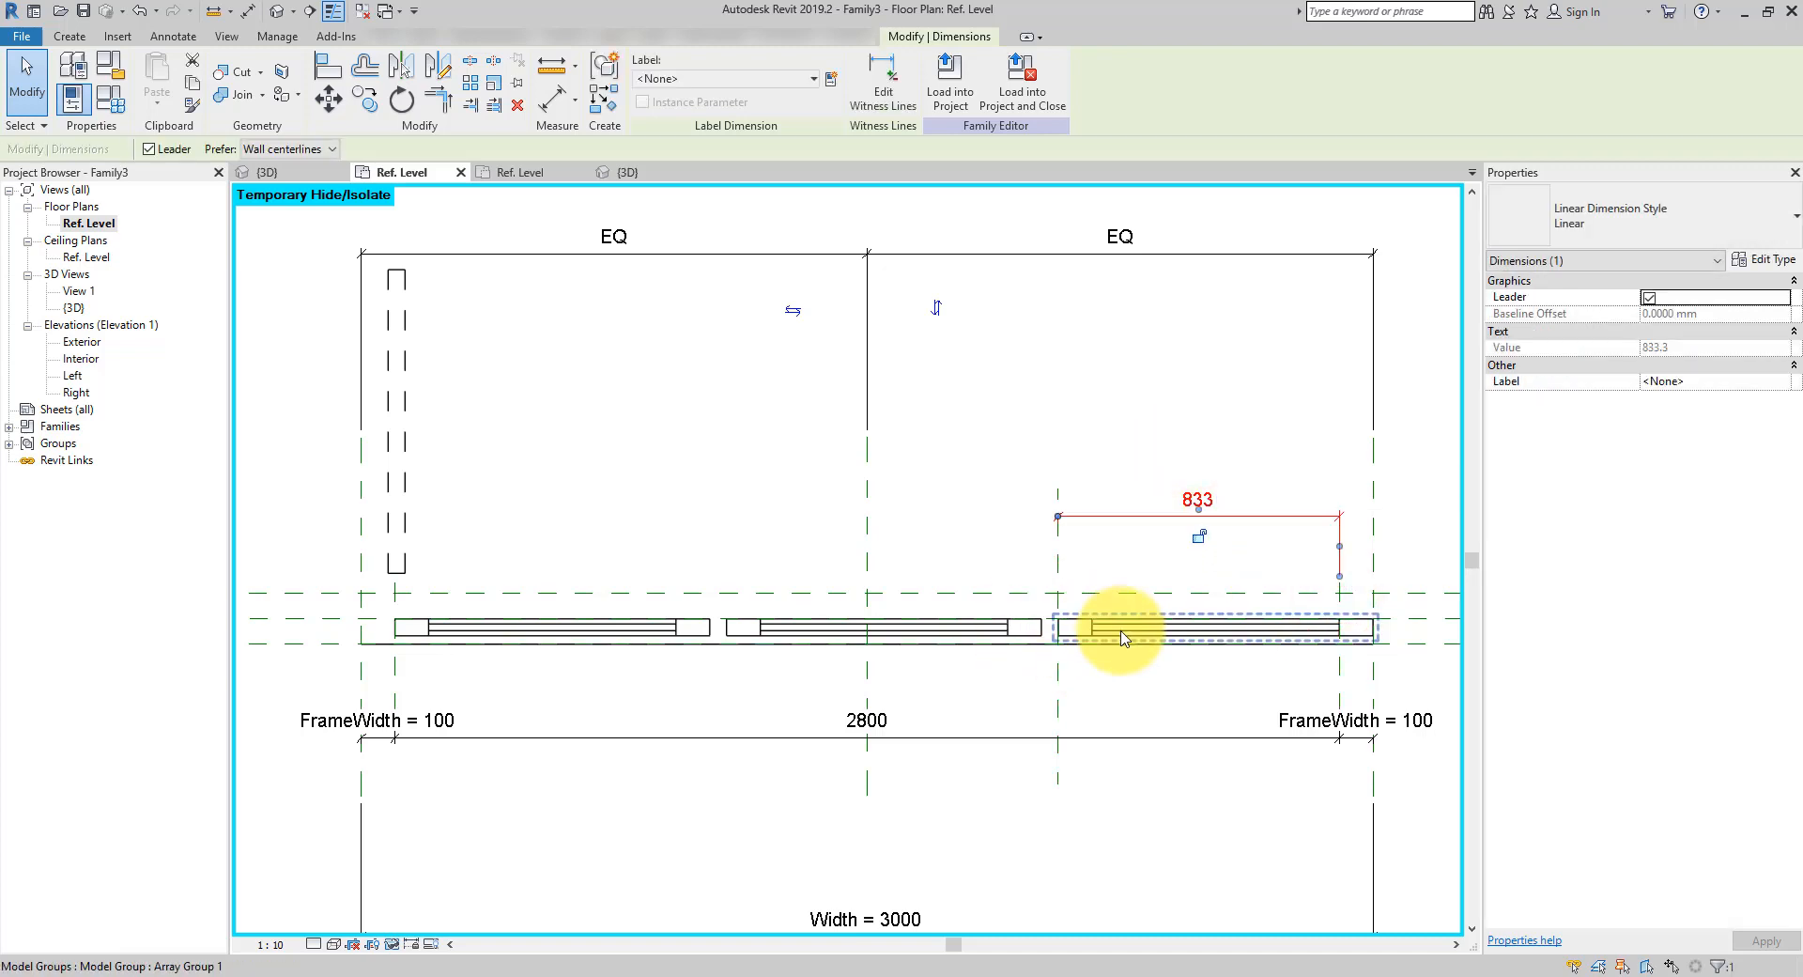
# Assign the PanelWidth parameter as the label of the re-referenced panel dimension
pyautogui.click(783, 83)
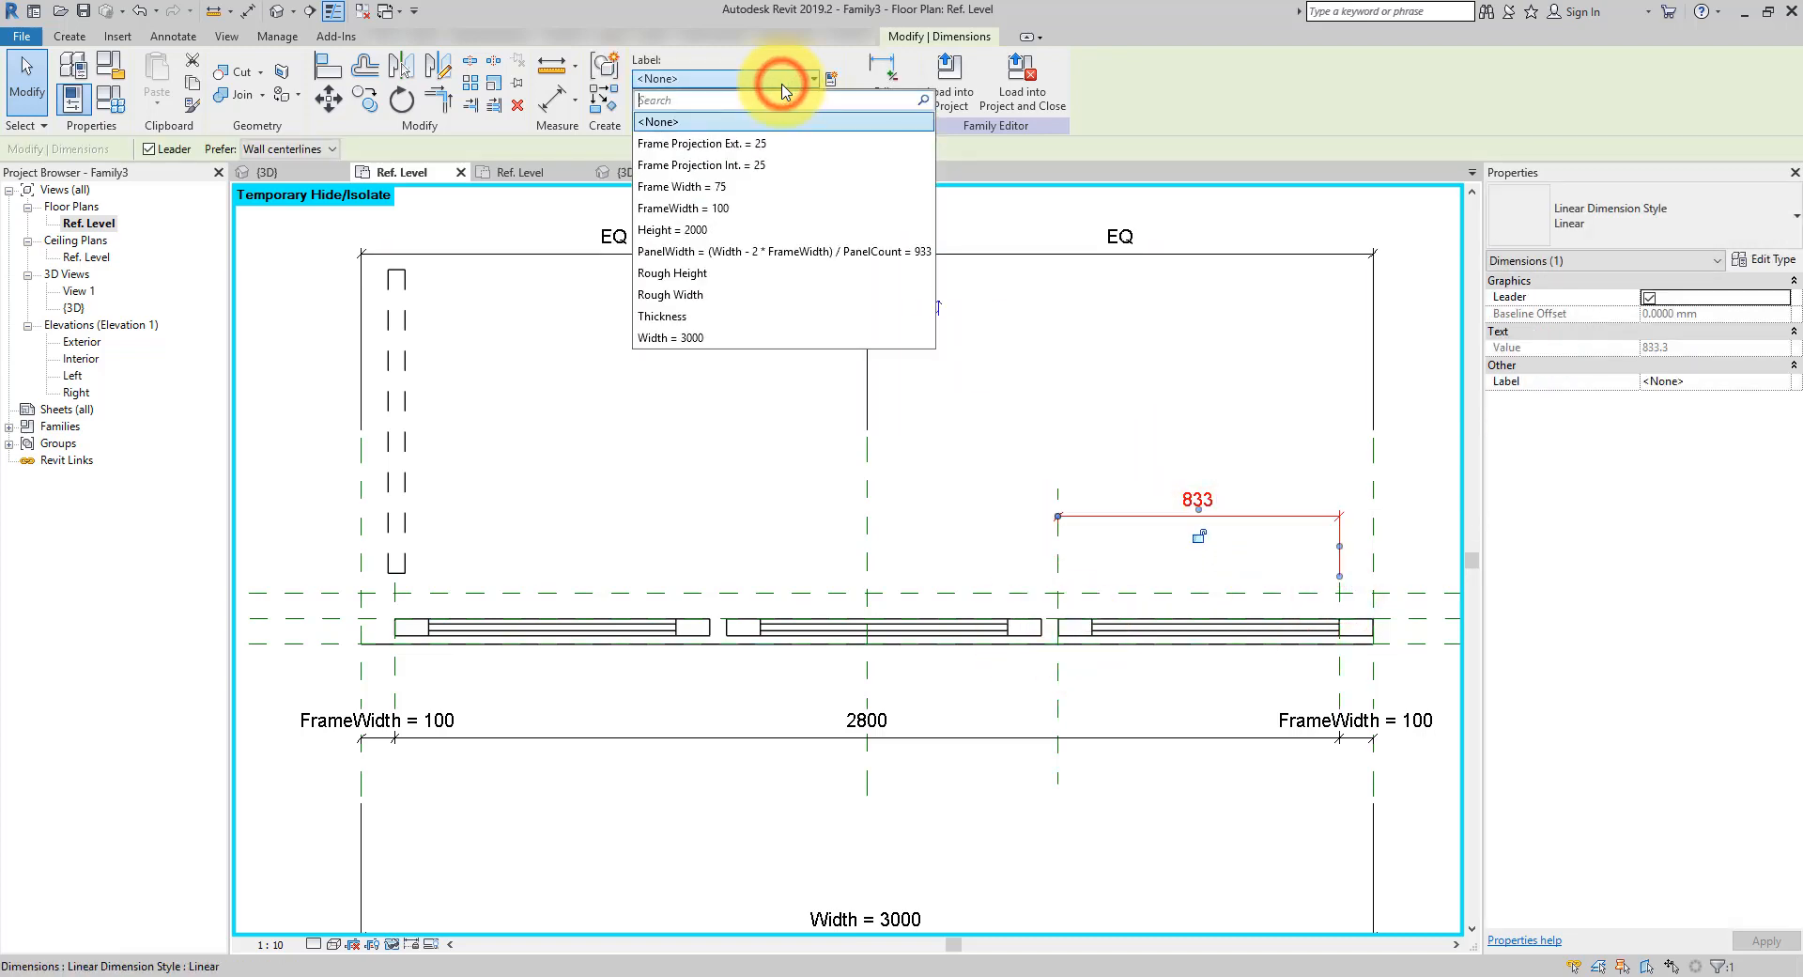
pyautogui.click(726, 251)
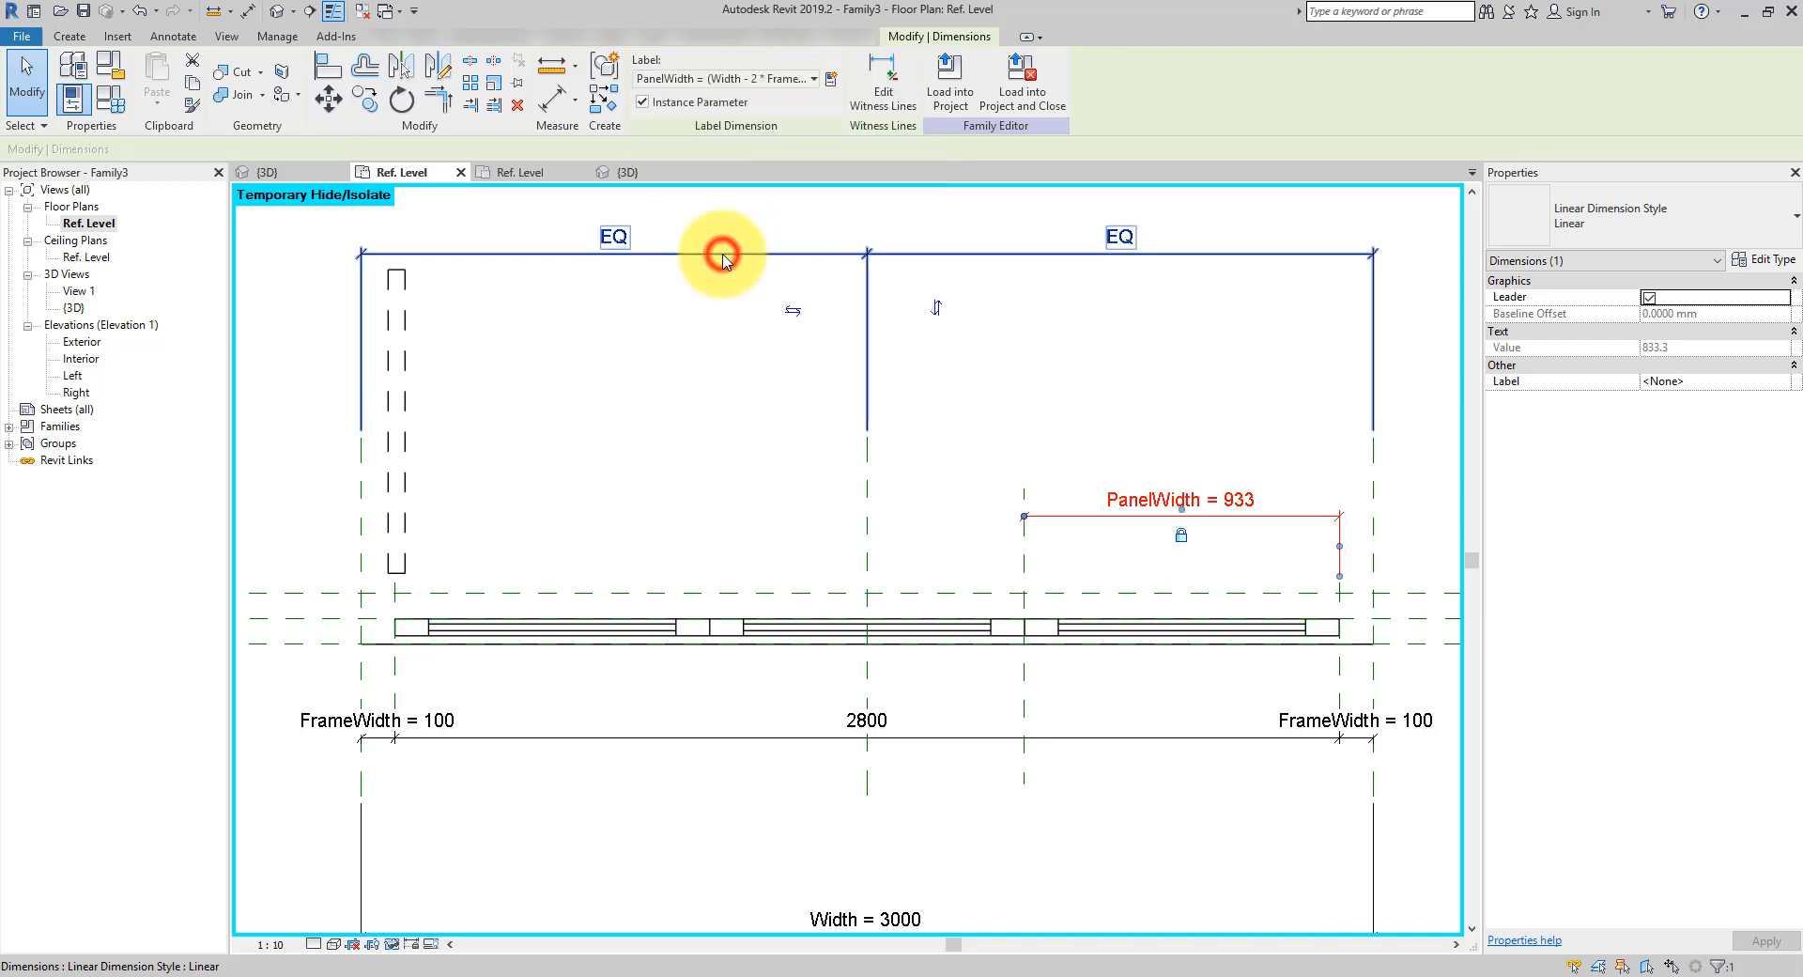
pyautogui.click(1204, 350)
pyautogui.scroll(-2, 1173, 452)
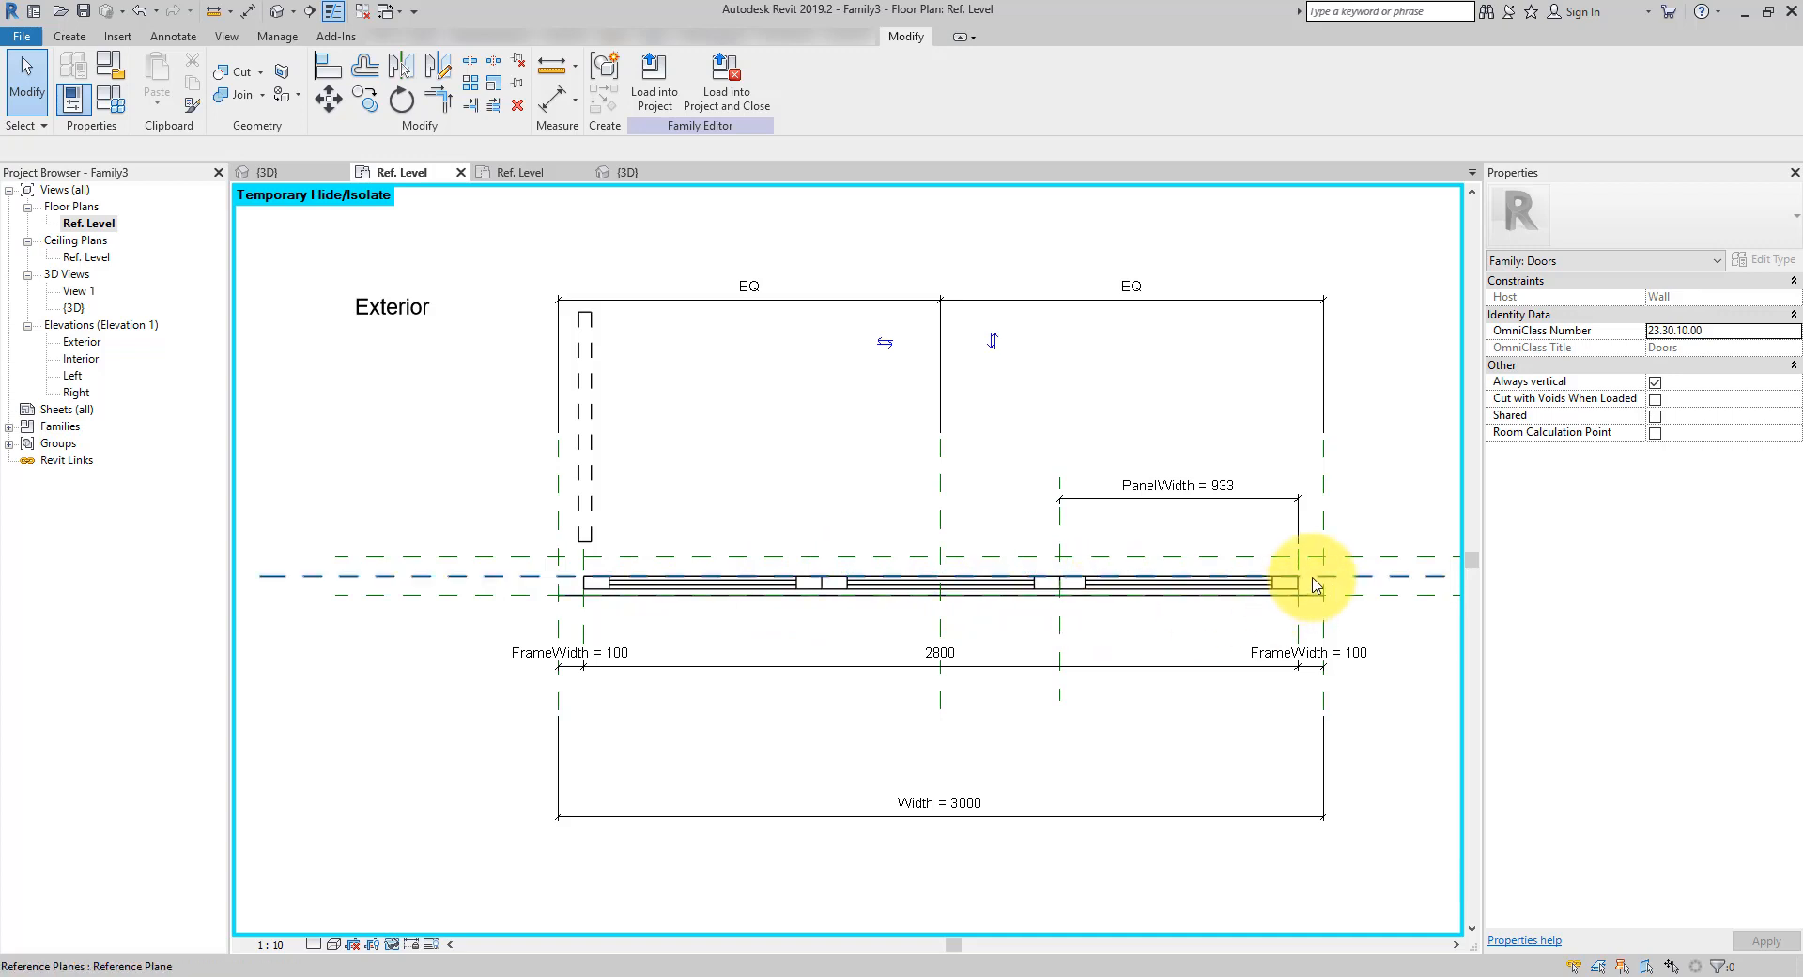
pyautogui.click(719, 666)
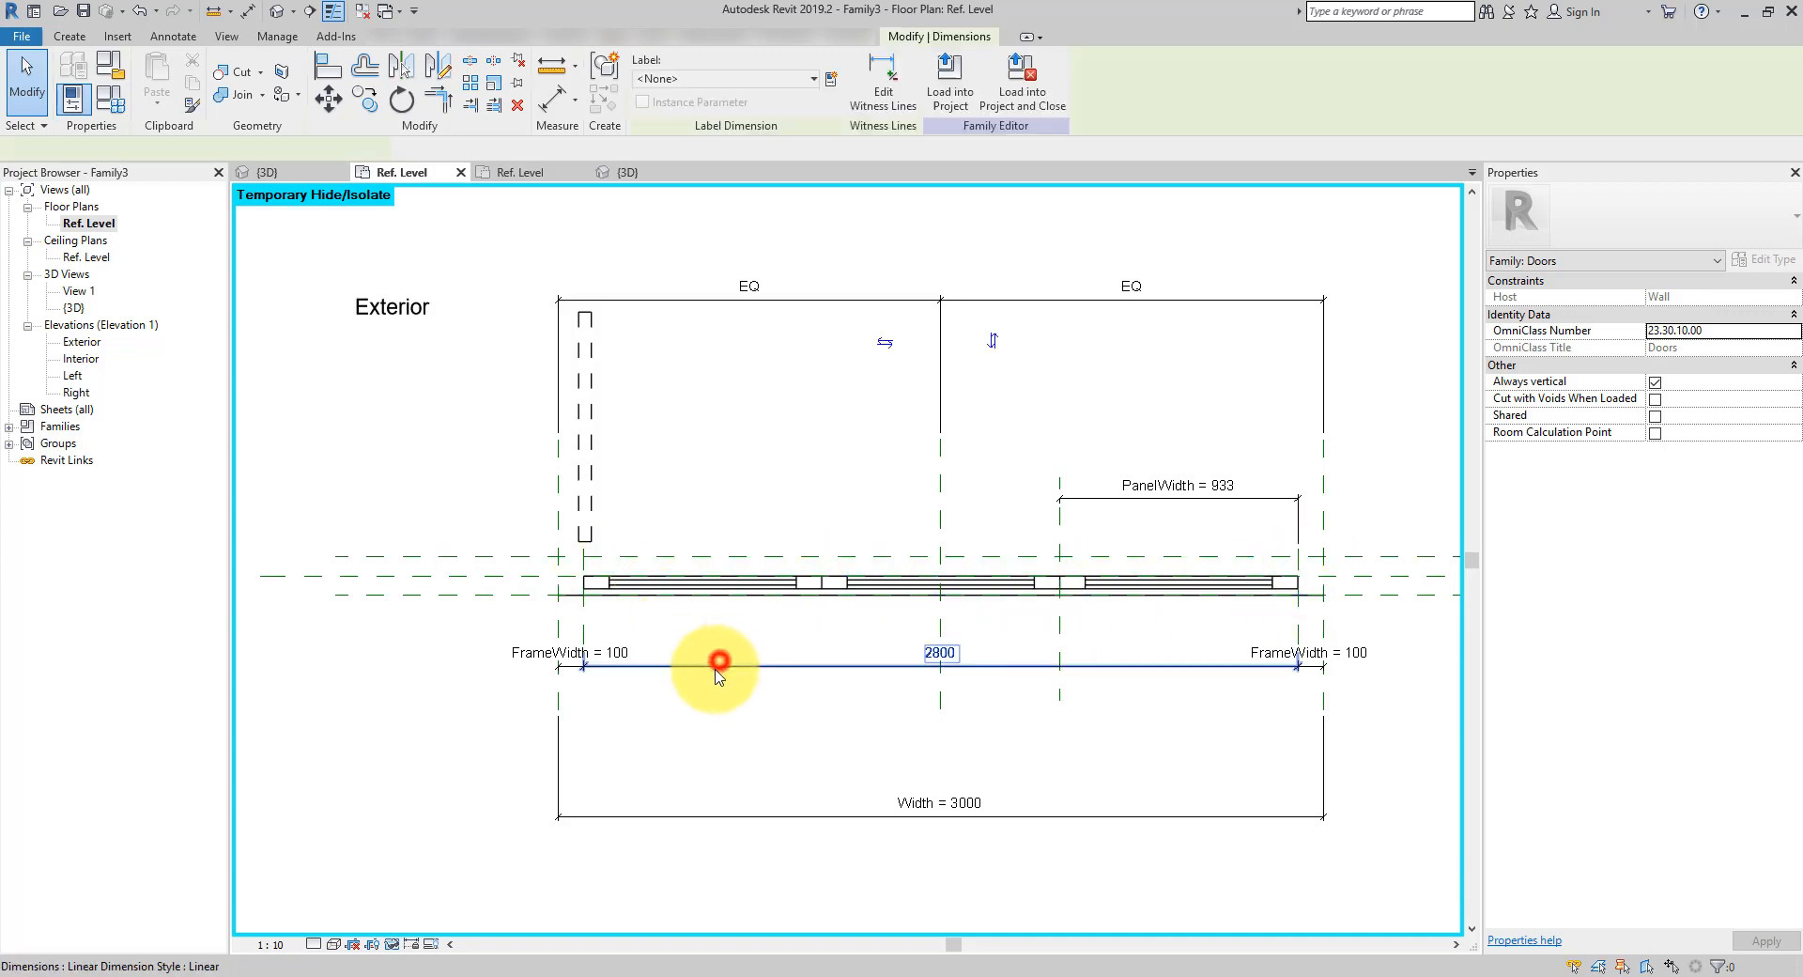
pyautogui.click(748, 512)
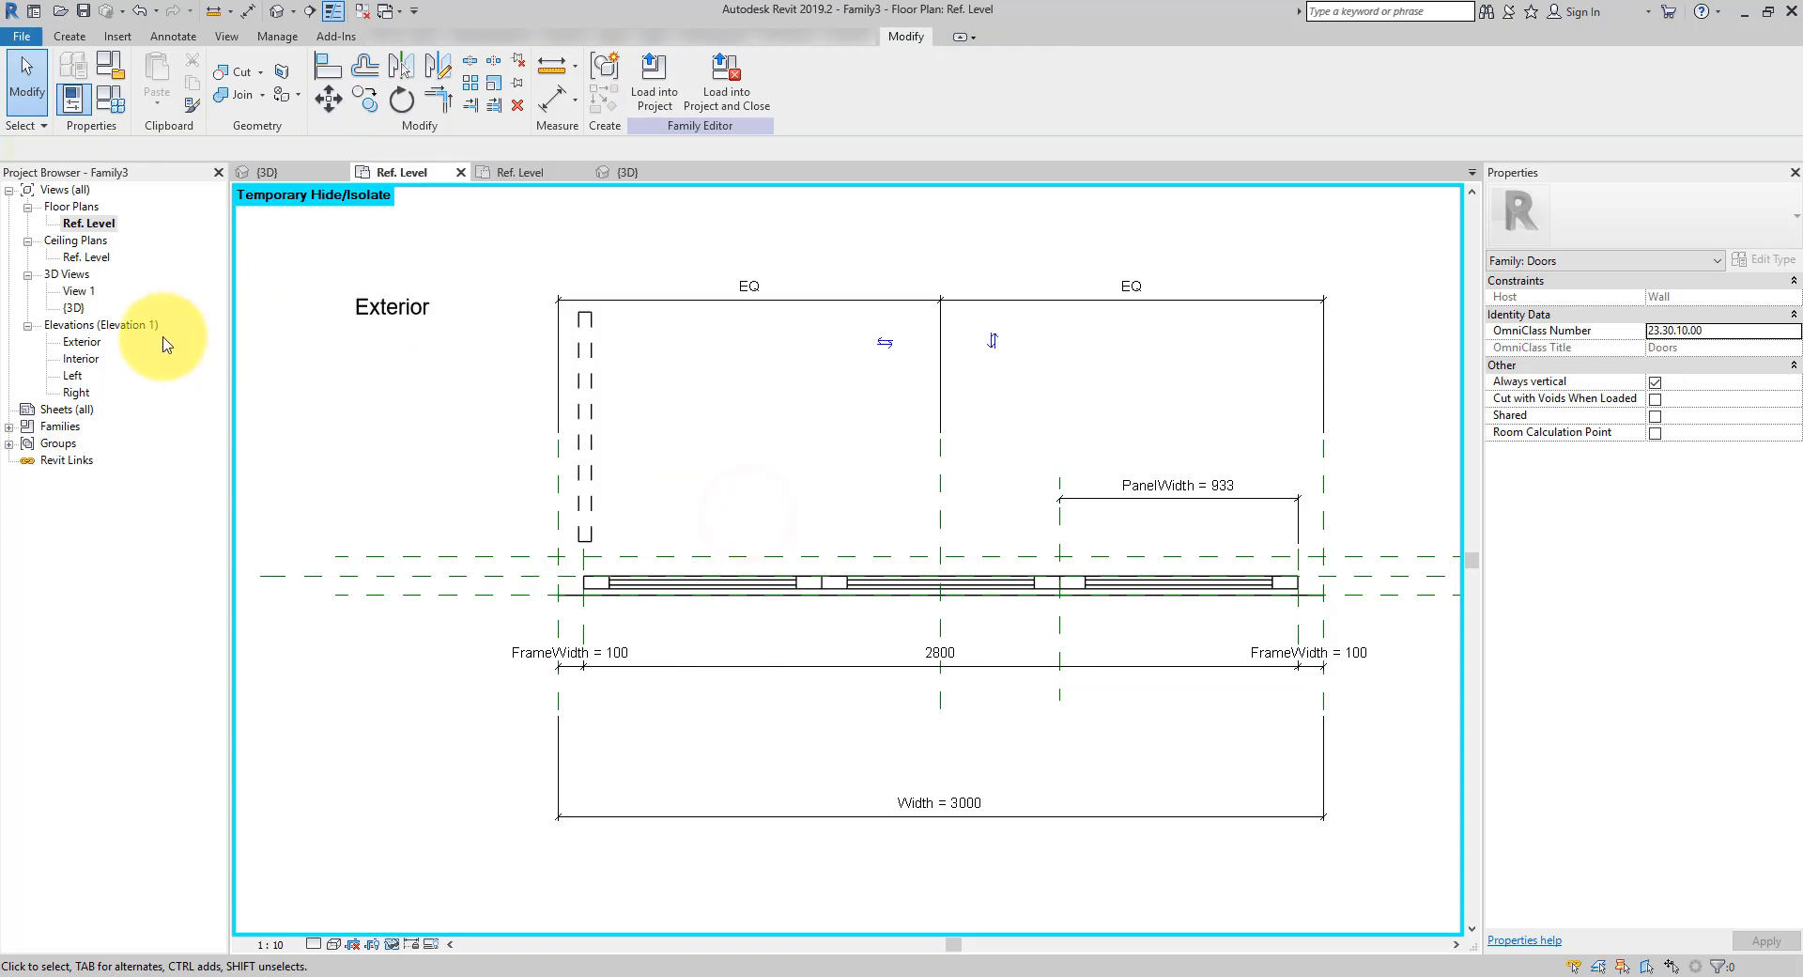
# Delete the two dashed elevation swing lines across the door opening in the Exterior elevation
pyautogui.doubleClick(83, 341)
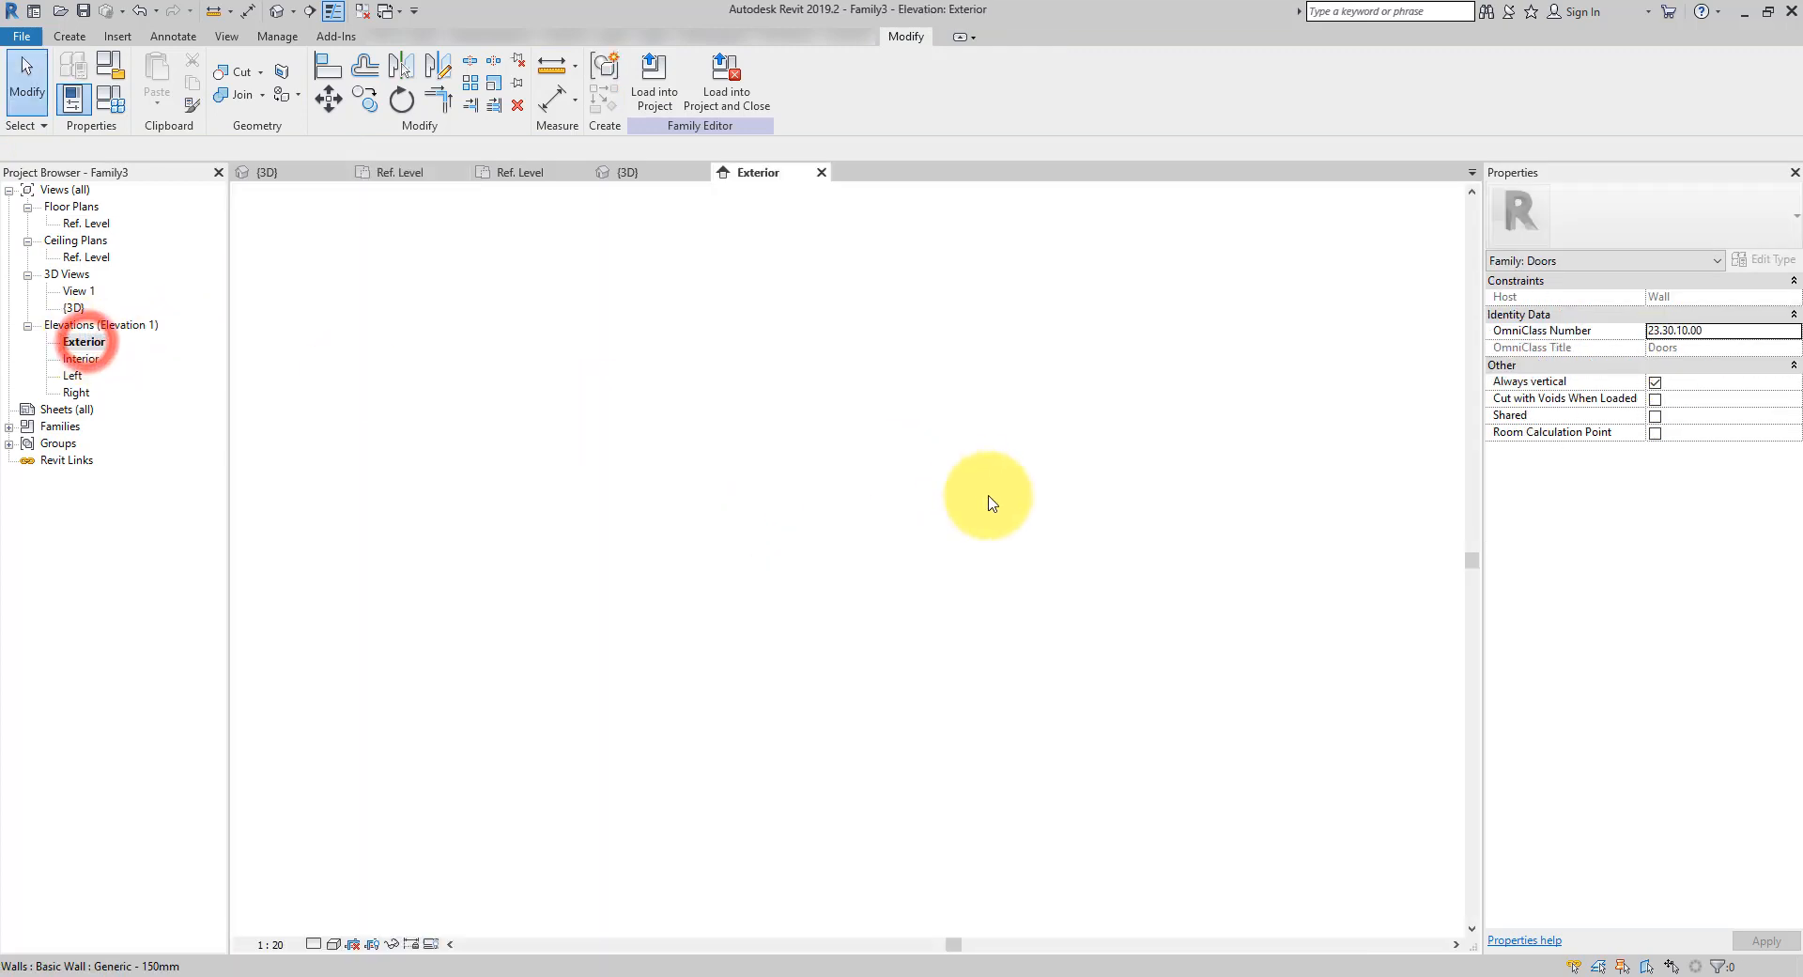
pyautogui.click(1112, 471)
pyautogui.moveTo(1106, 566); pyautogui.dragTo(1195, 612, button='middle')
pyautogui.scroll(1, 1109, 558)
pyautogui.scroll(2, 1181, 597)
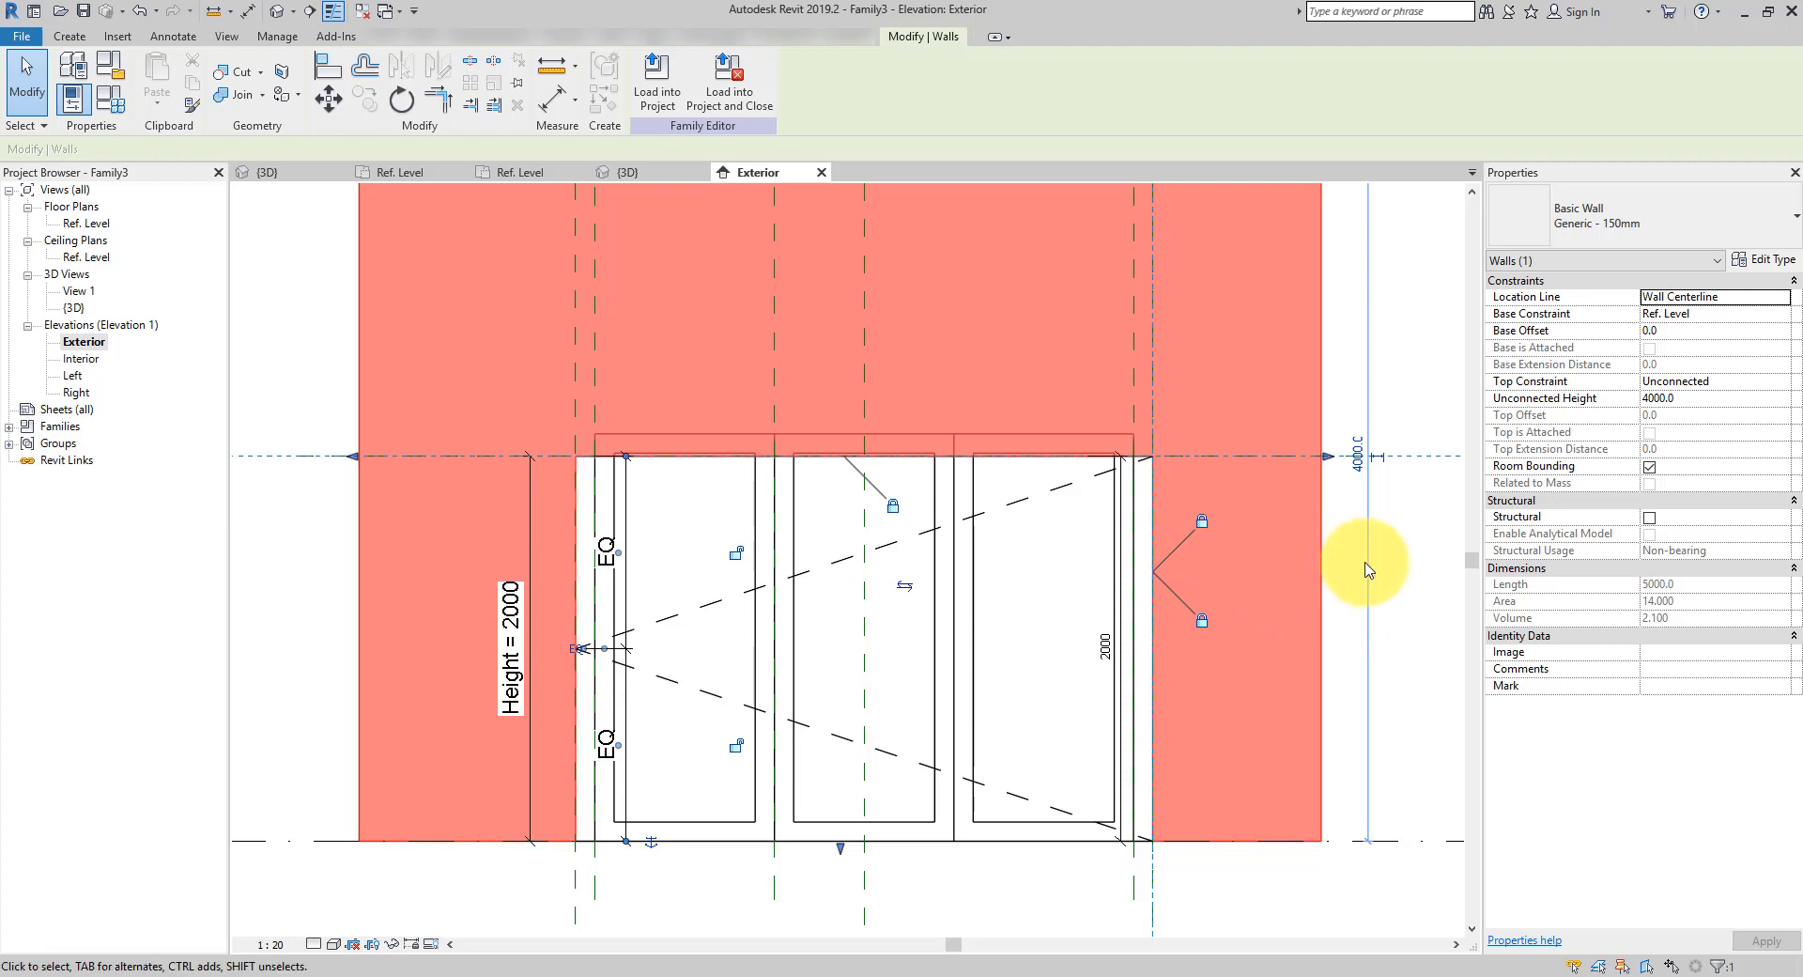
pyautogui.click(1023, 505)
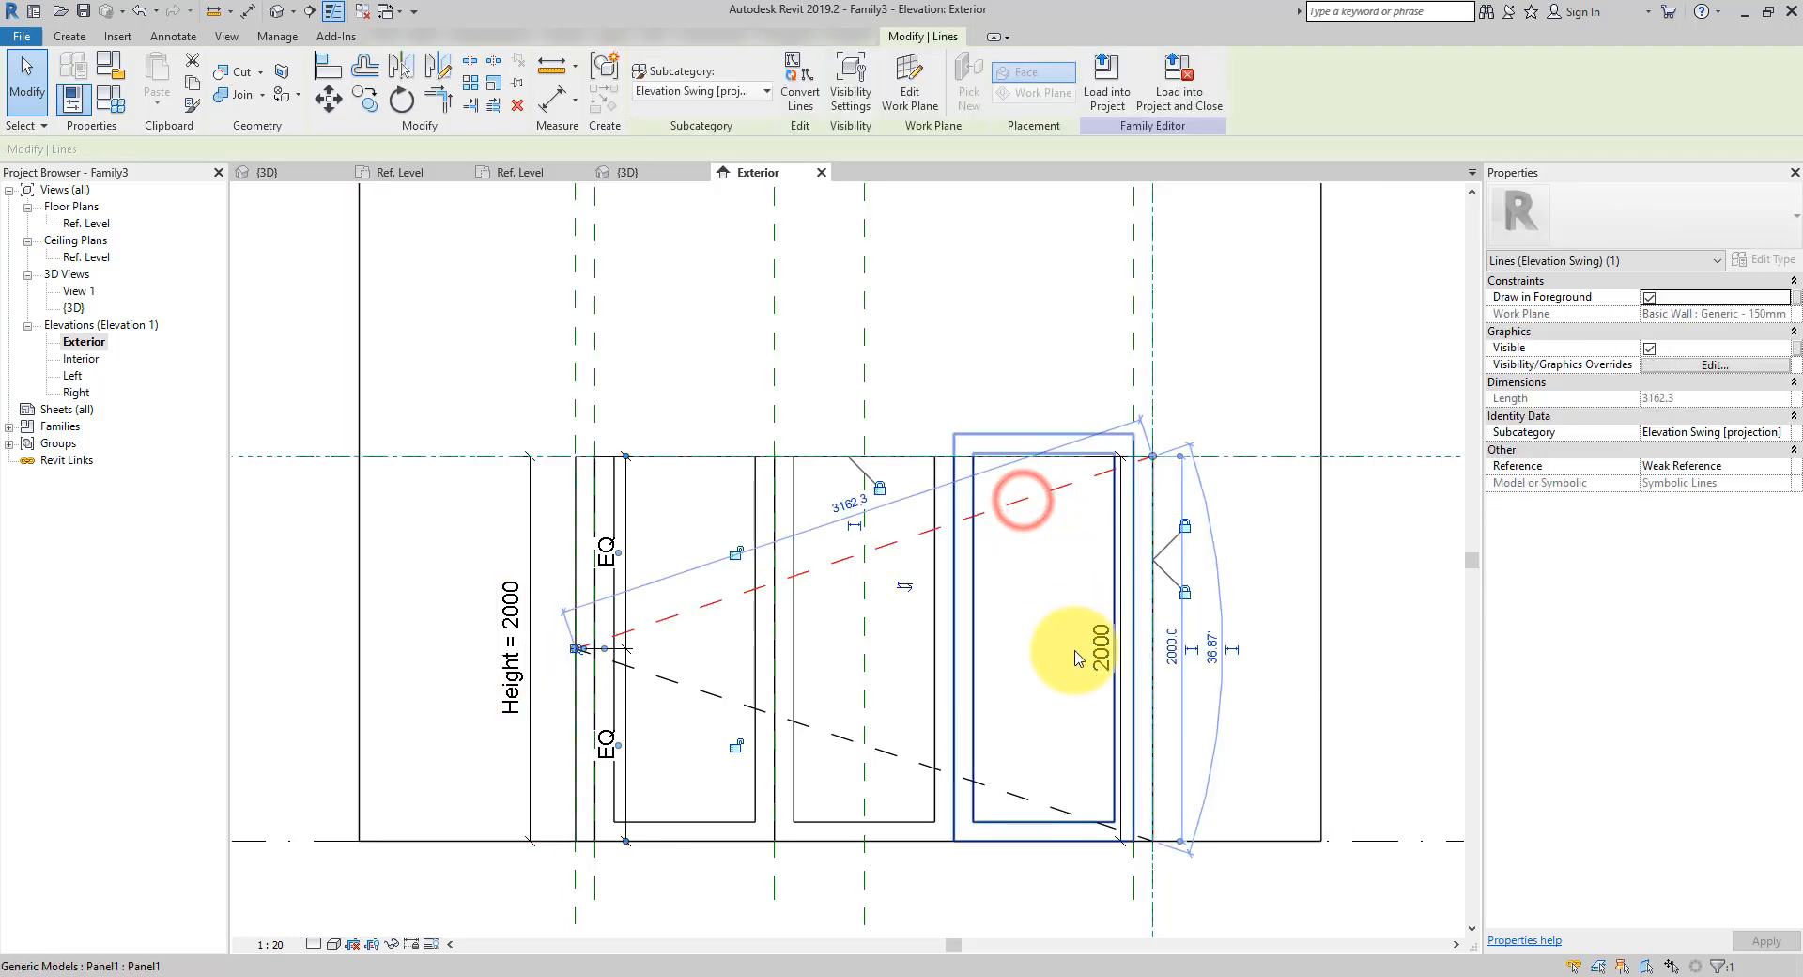
pyautogui.keyDown('ctrl'); pyautogui.click(896, 756); pyautogui.keyUp('ctrl')
pyautogui.press('Delete')
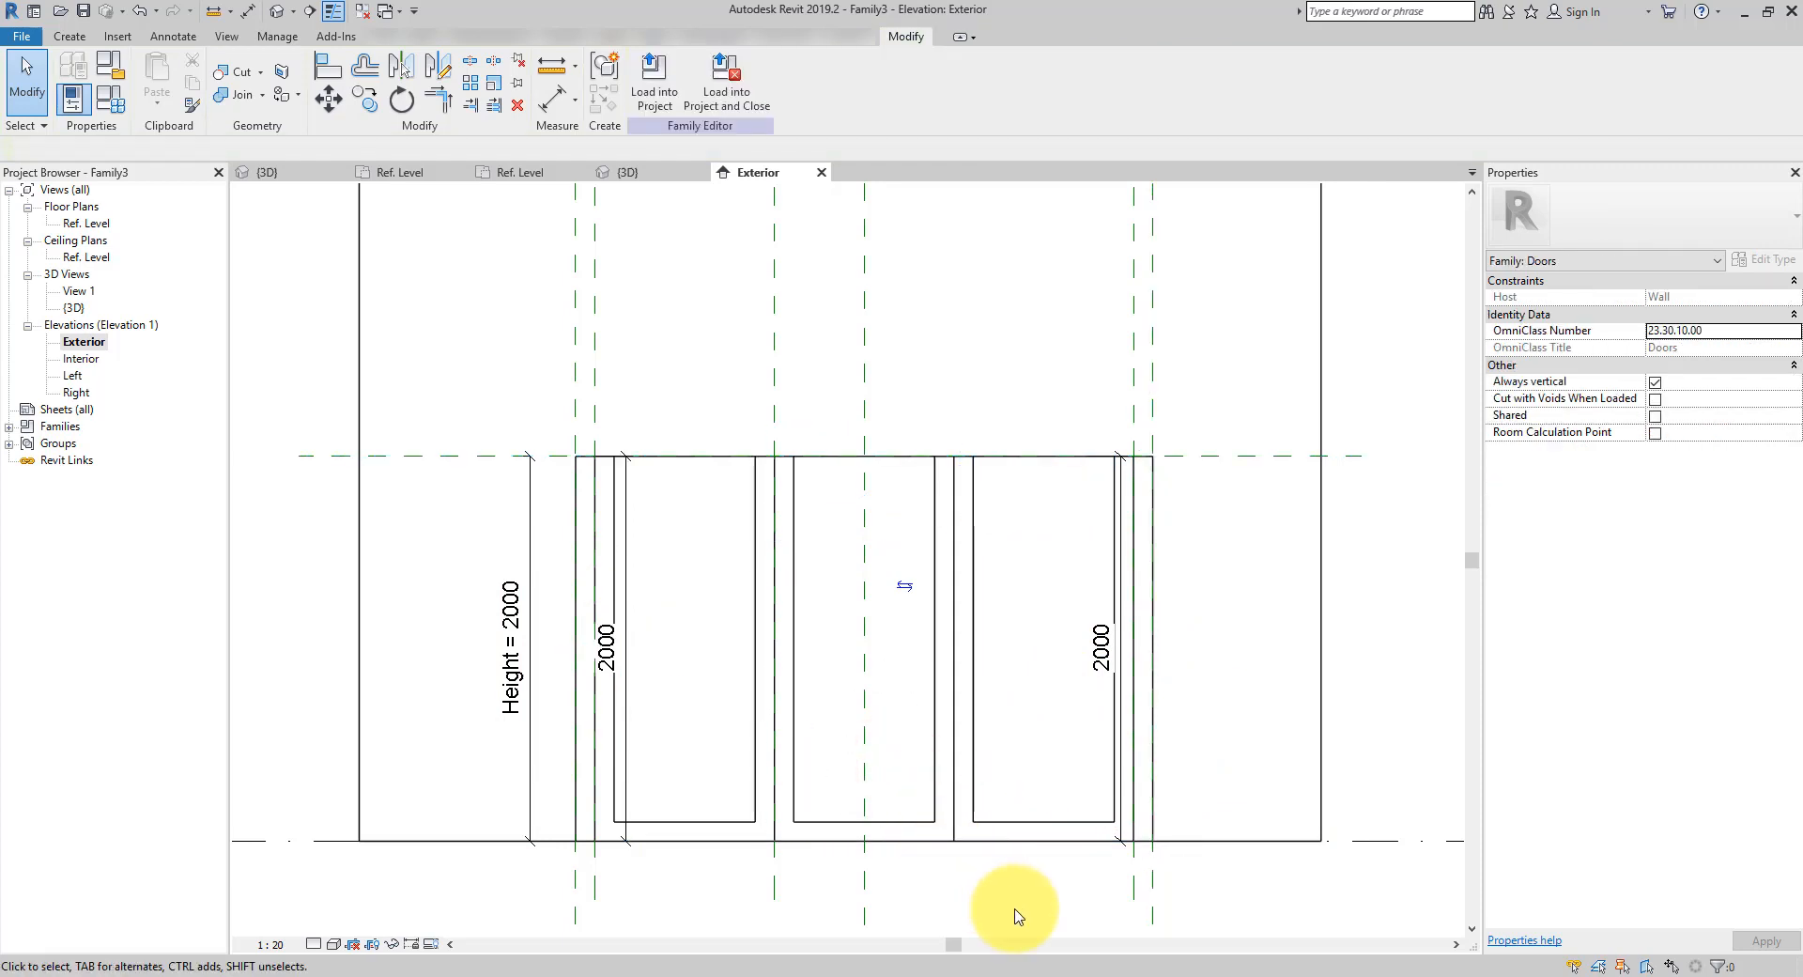
# Shade the Exterior elevation and draw a horizontal reference plane across the door about 128 mm below the opening's head plane
pyautogui.press('s')
pyautogui.press('d')
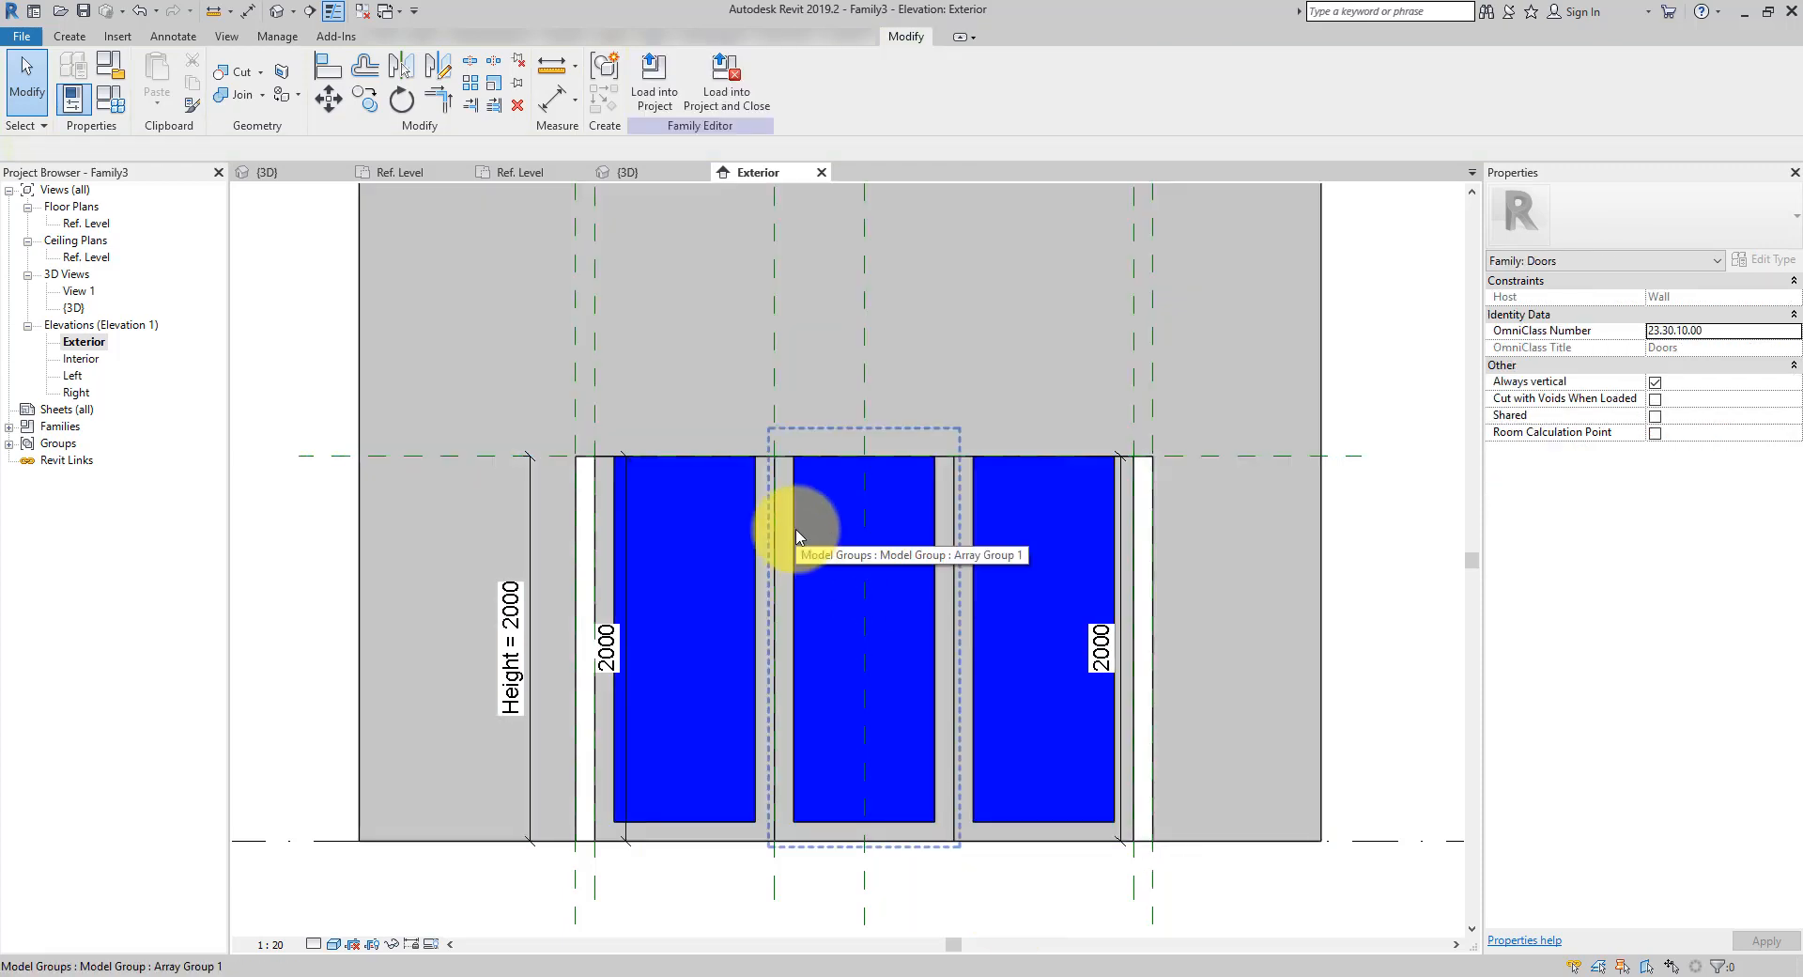
pyautogui.click(69, 35)
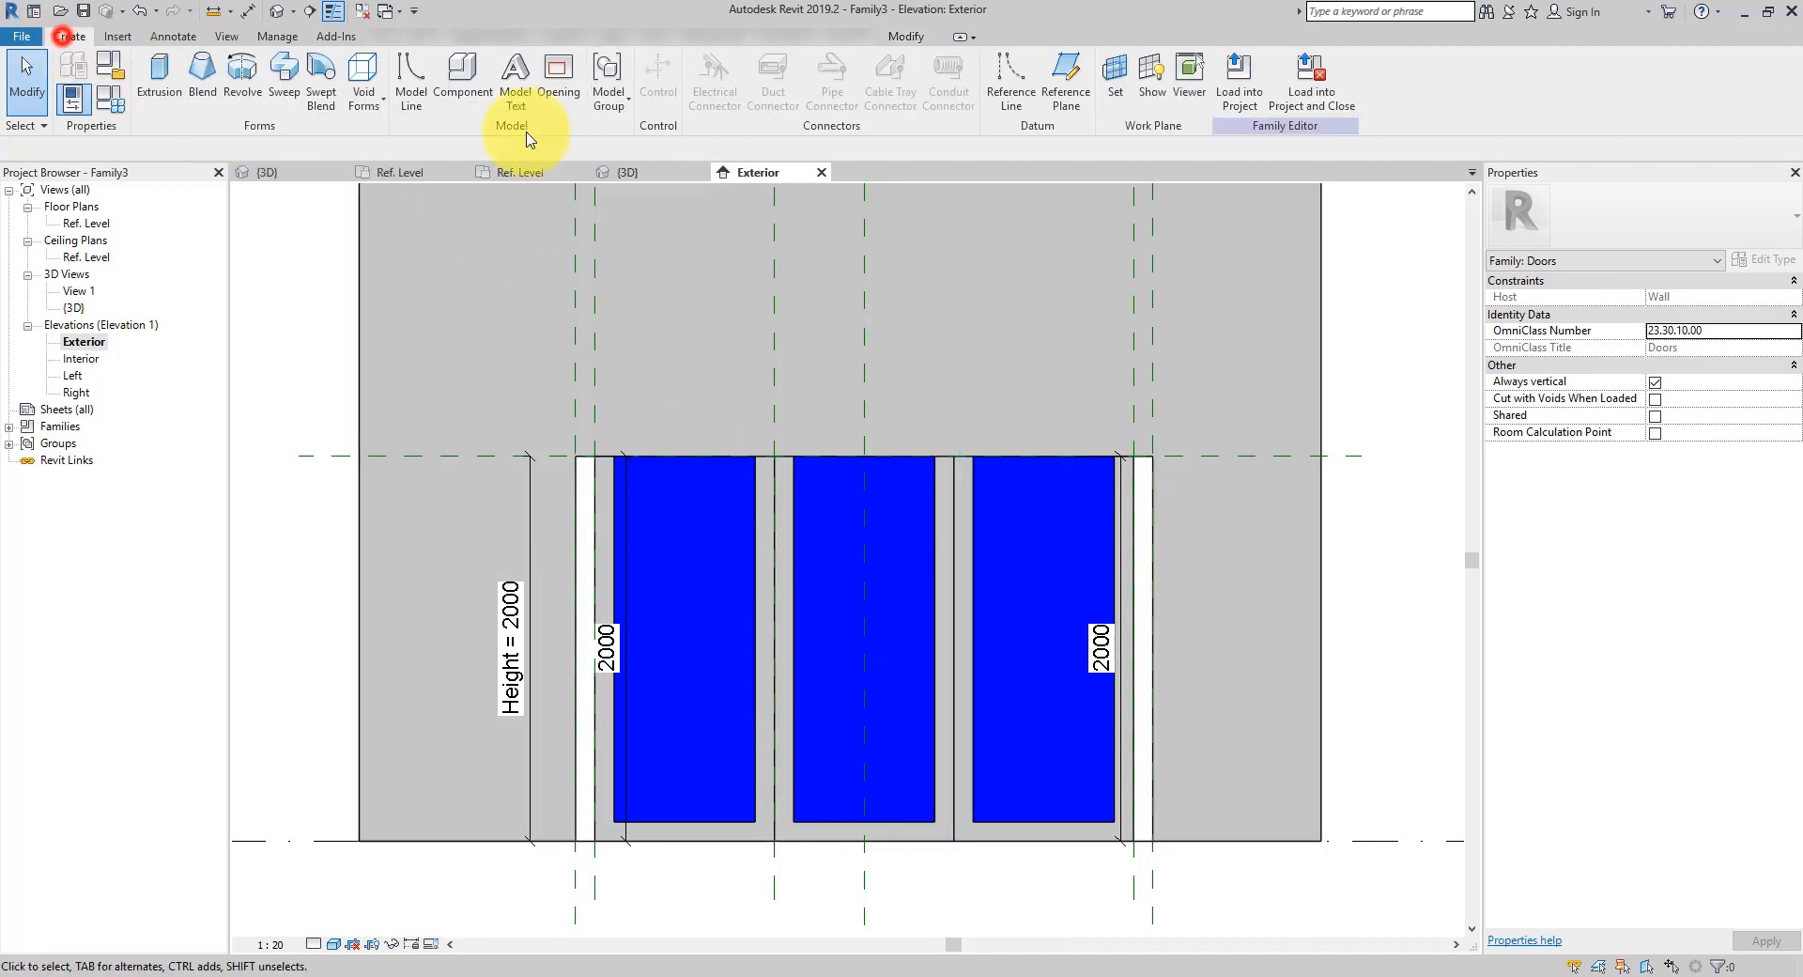
pyautogui.click(1067, 86)
pyautogui.click(485, 481)
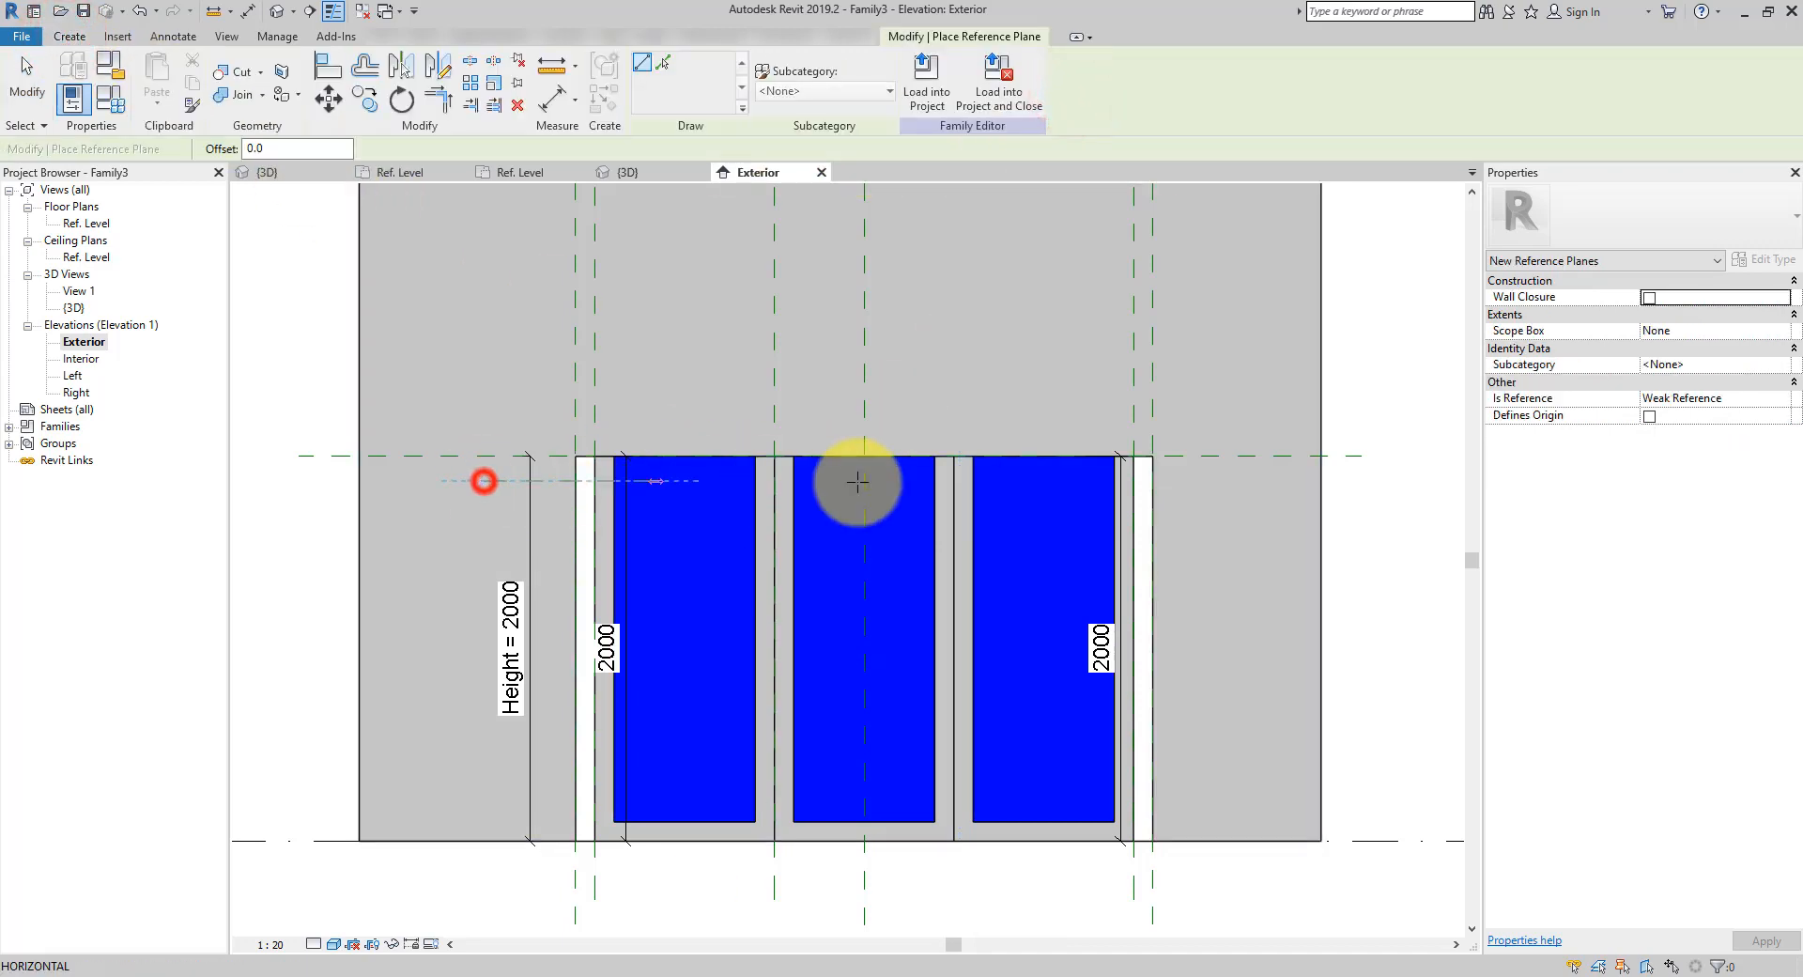
pyautogui.click(1212, 473)
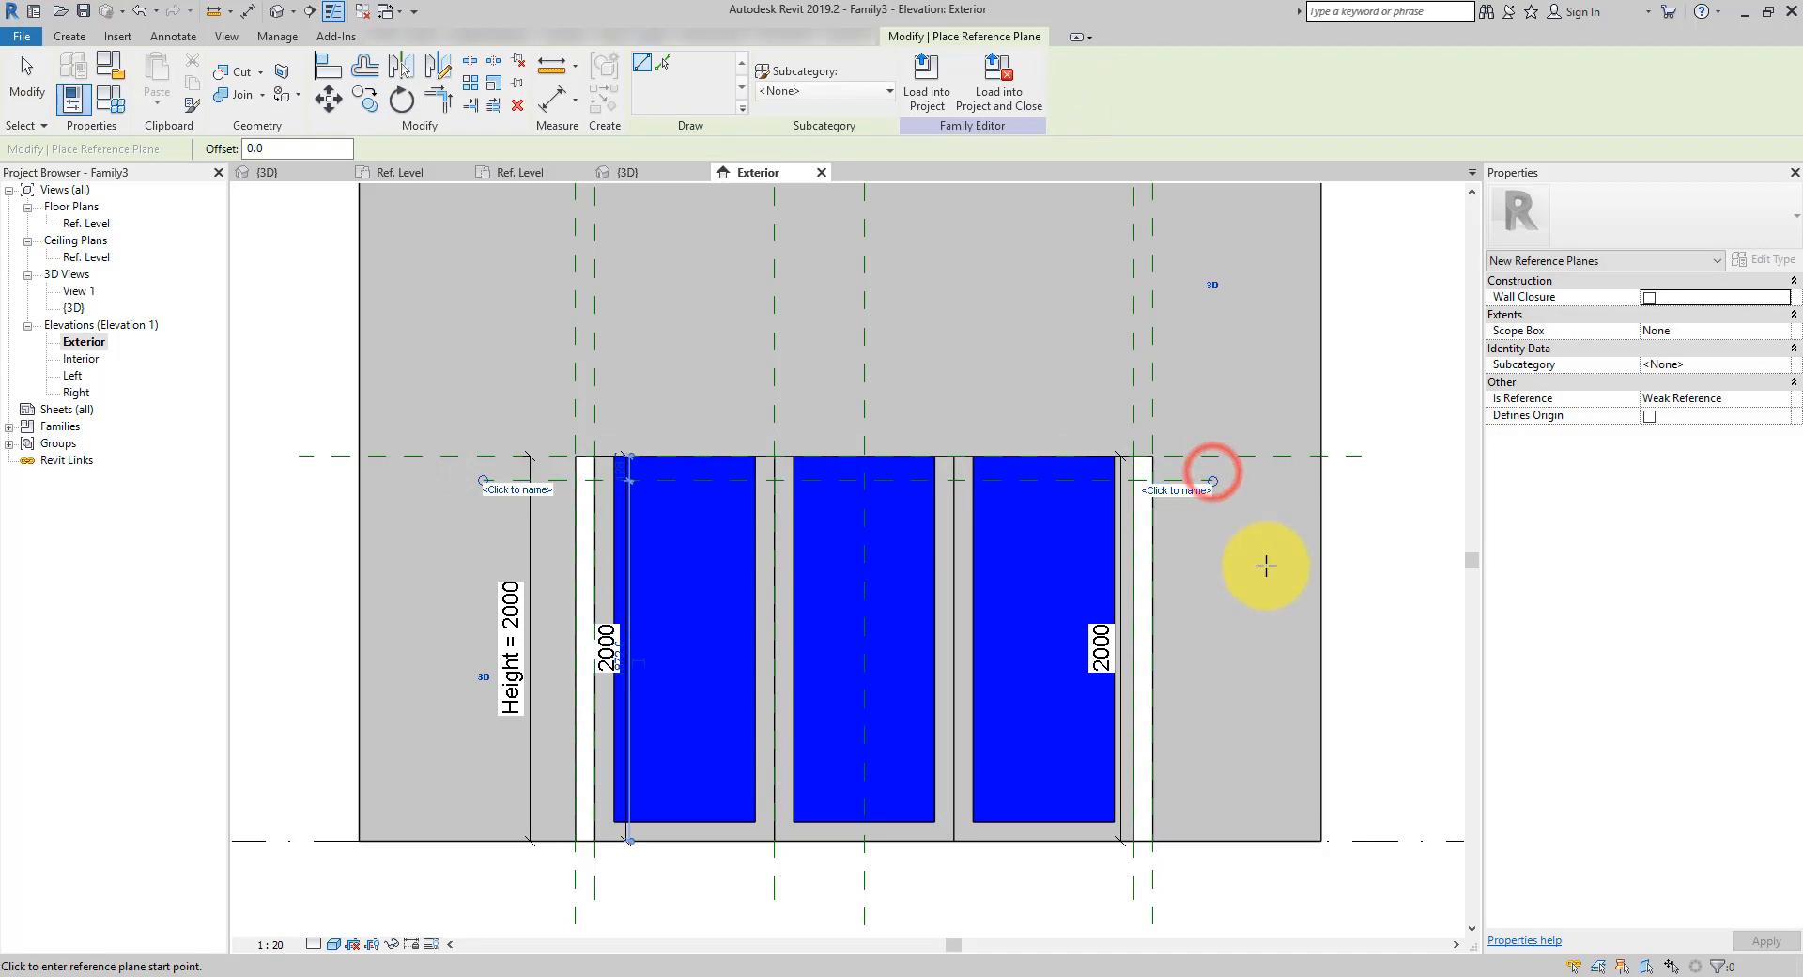
pyautogui.press('Escape')
pyautogui.press('Escape')
# Add an aligned dimension between the opening's head plane and the new horizontal reference plane below it
pyautogui.click(248, 12)
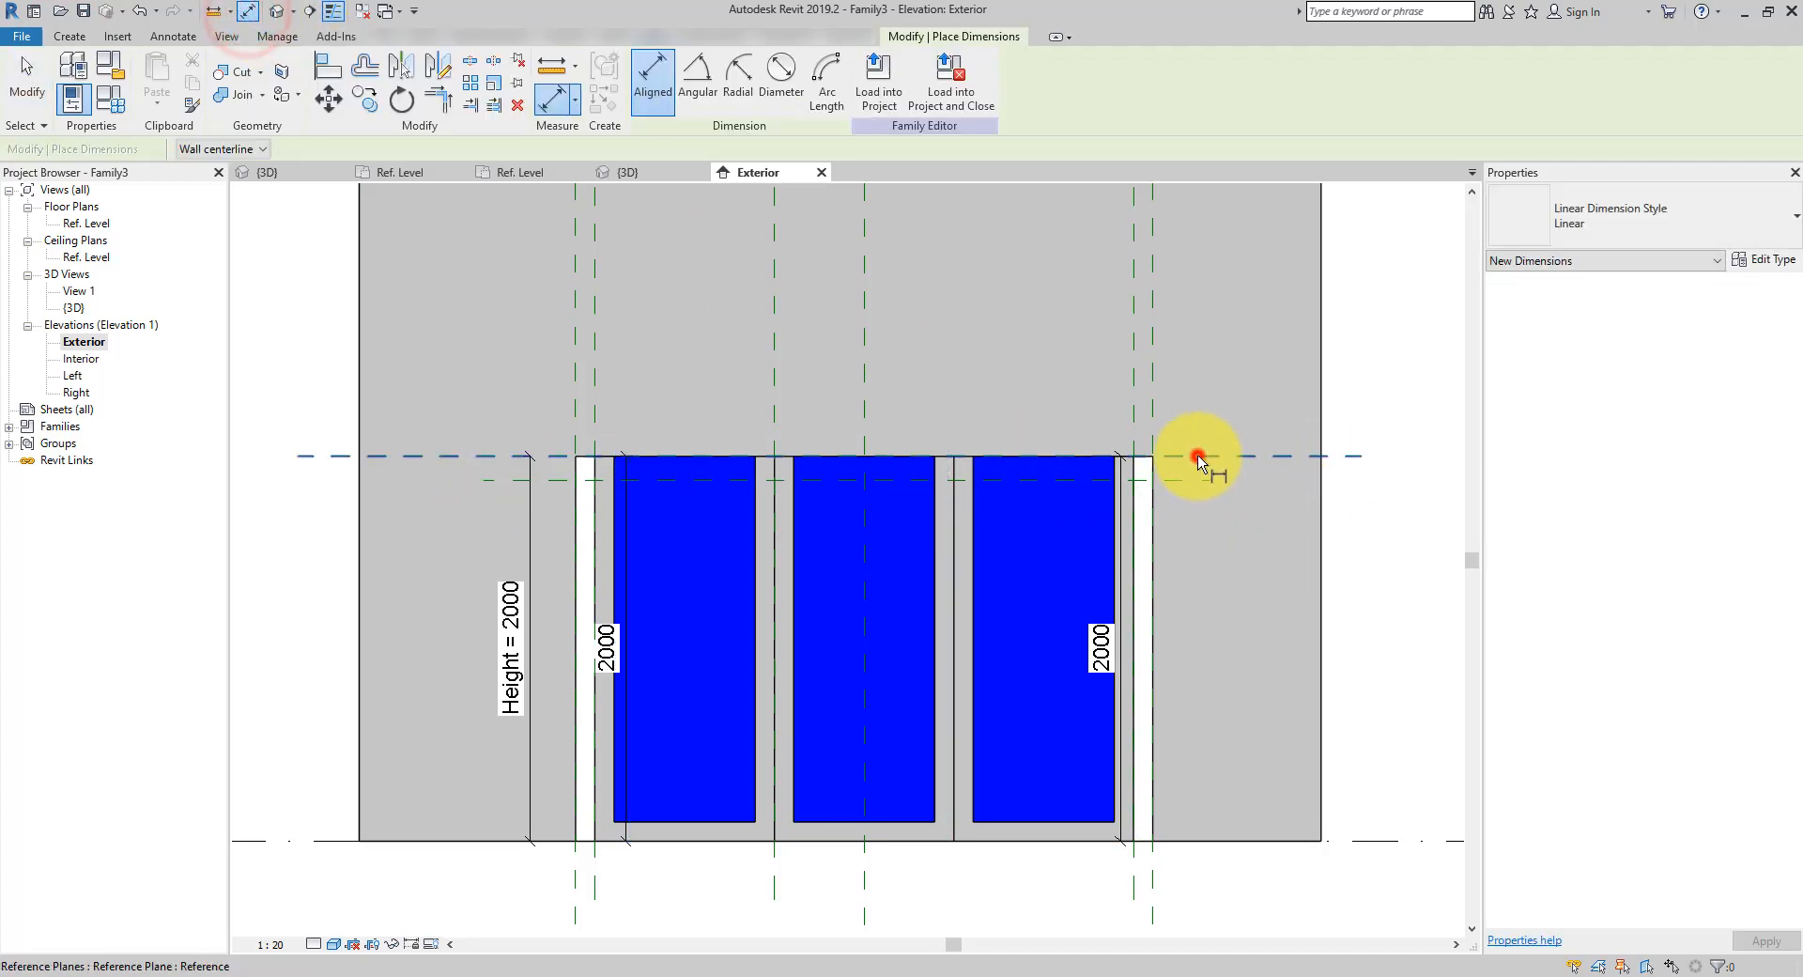
pyautogui.click(1198, 455)
pyautogui.click(1198, 476)
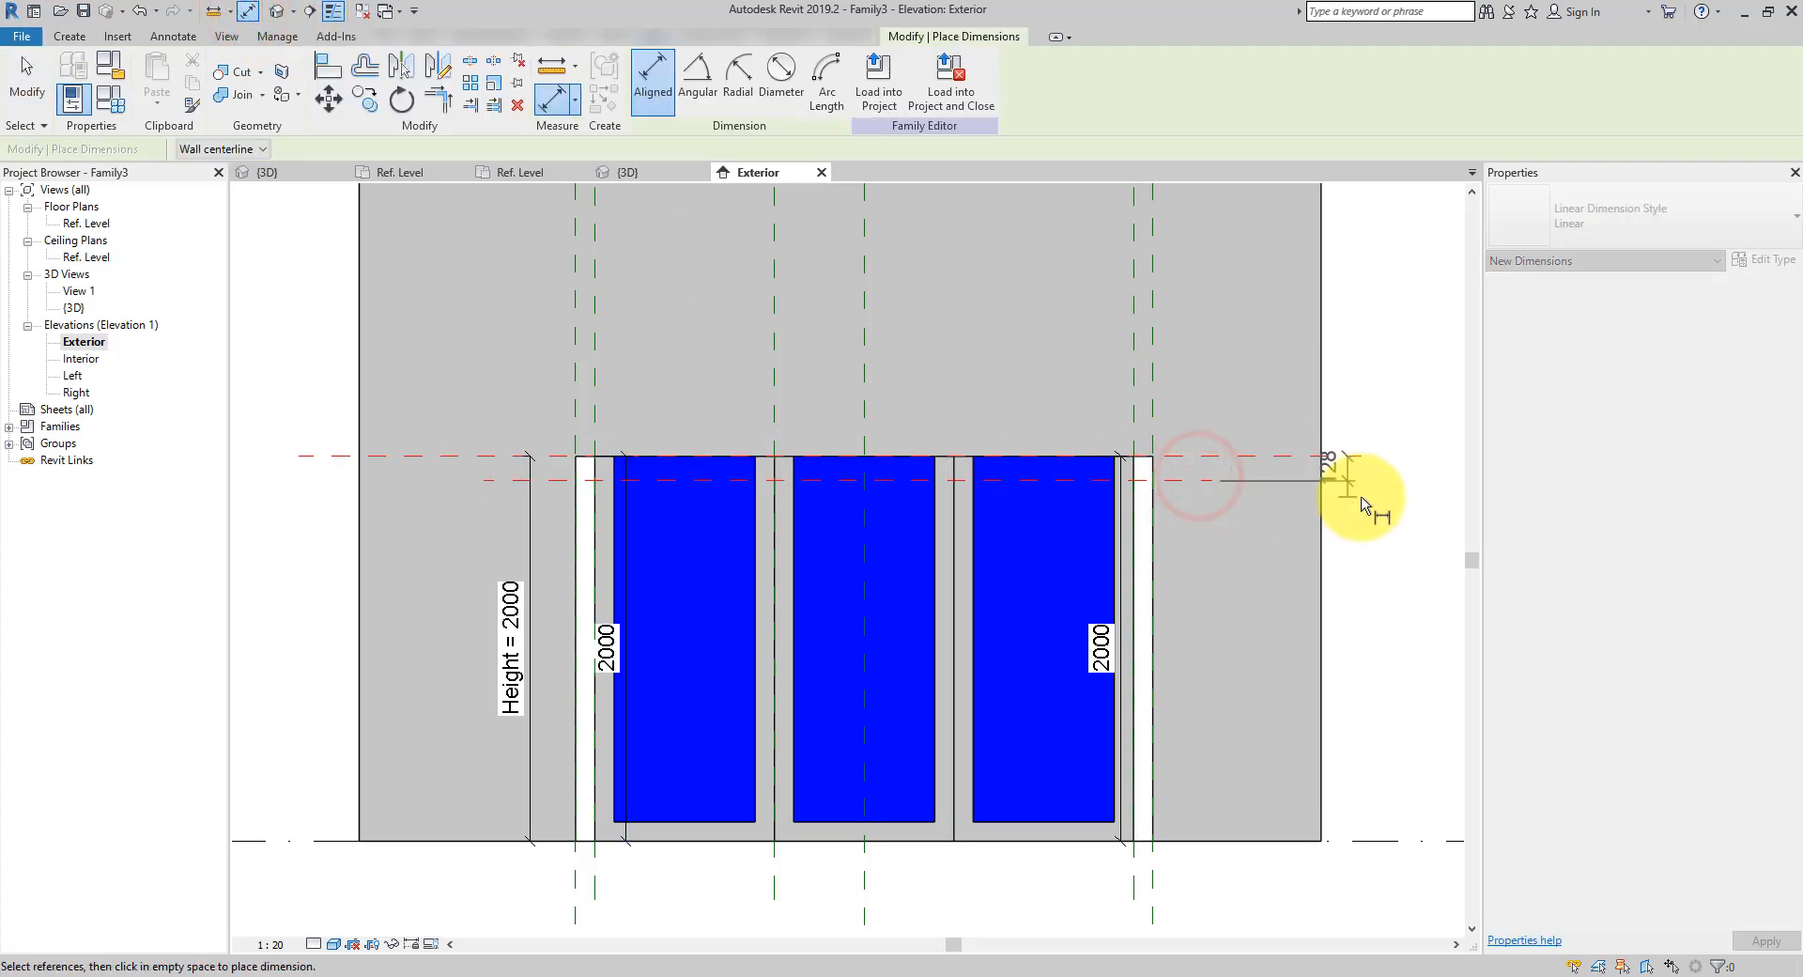
pyautogui.click(1364, 498)
pyautogui.press('Escape')
pyautogui.press('Escape')
# Label the dimension below the head plane with the existing Frame Width parameter (75)
pyautogui.click(1371, 481)
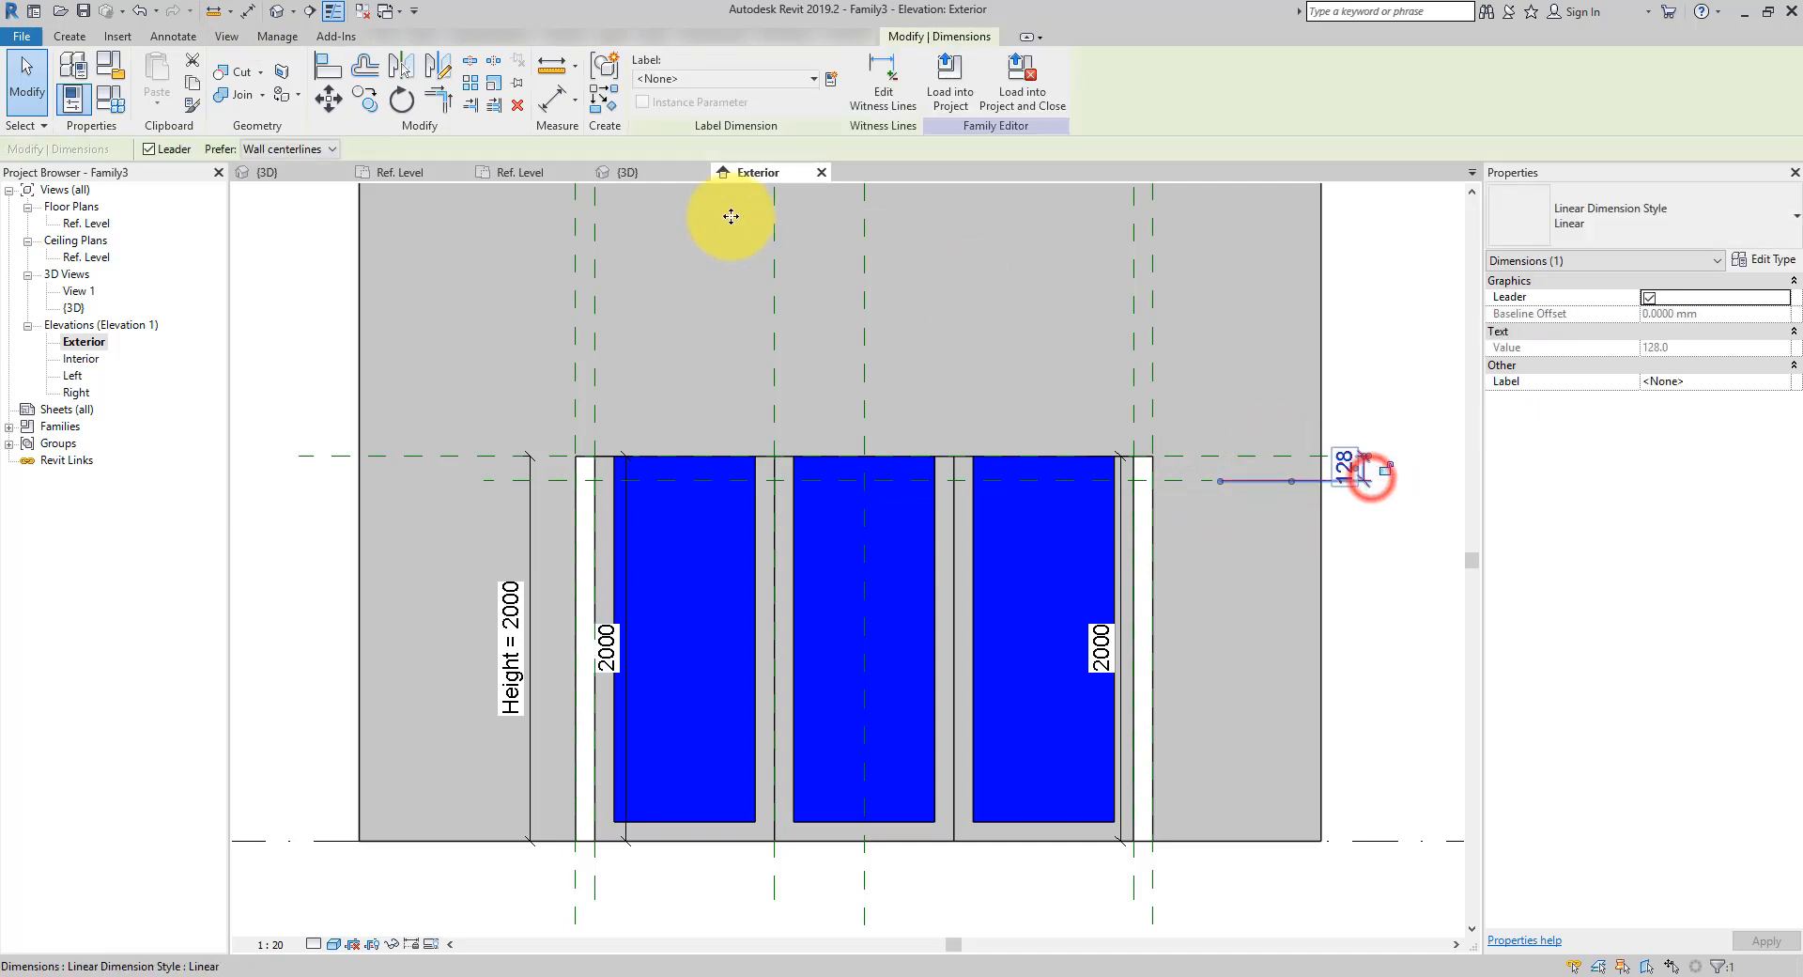
pyautogui.click(814, 79)
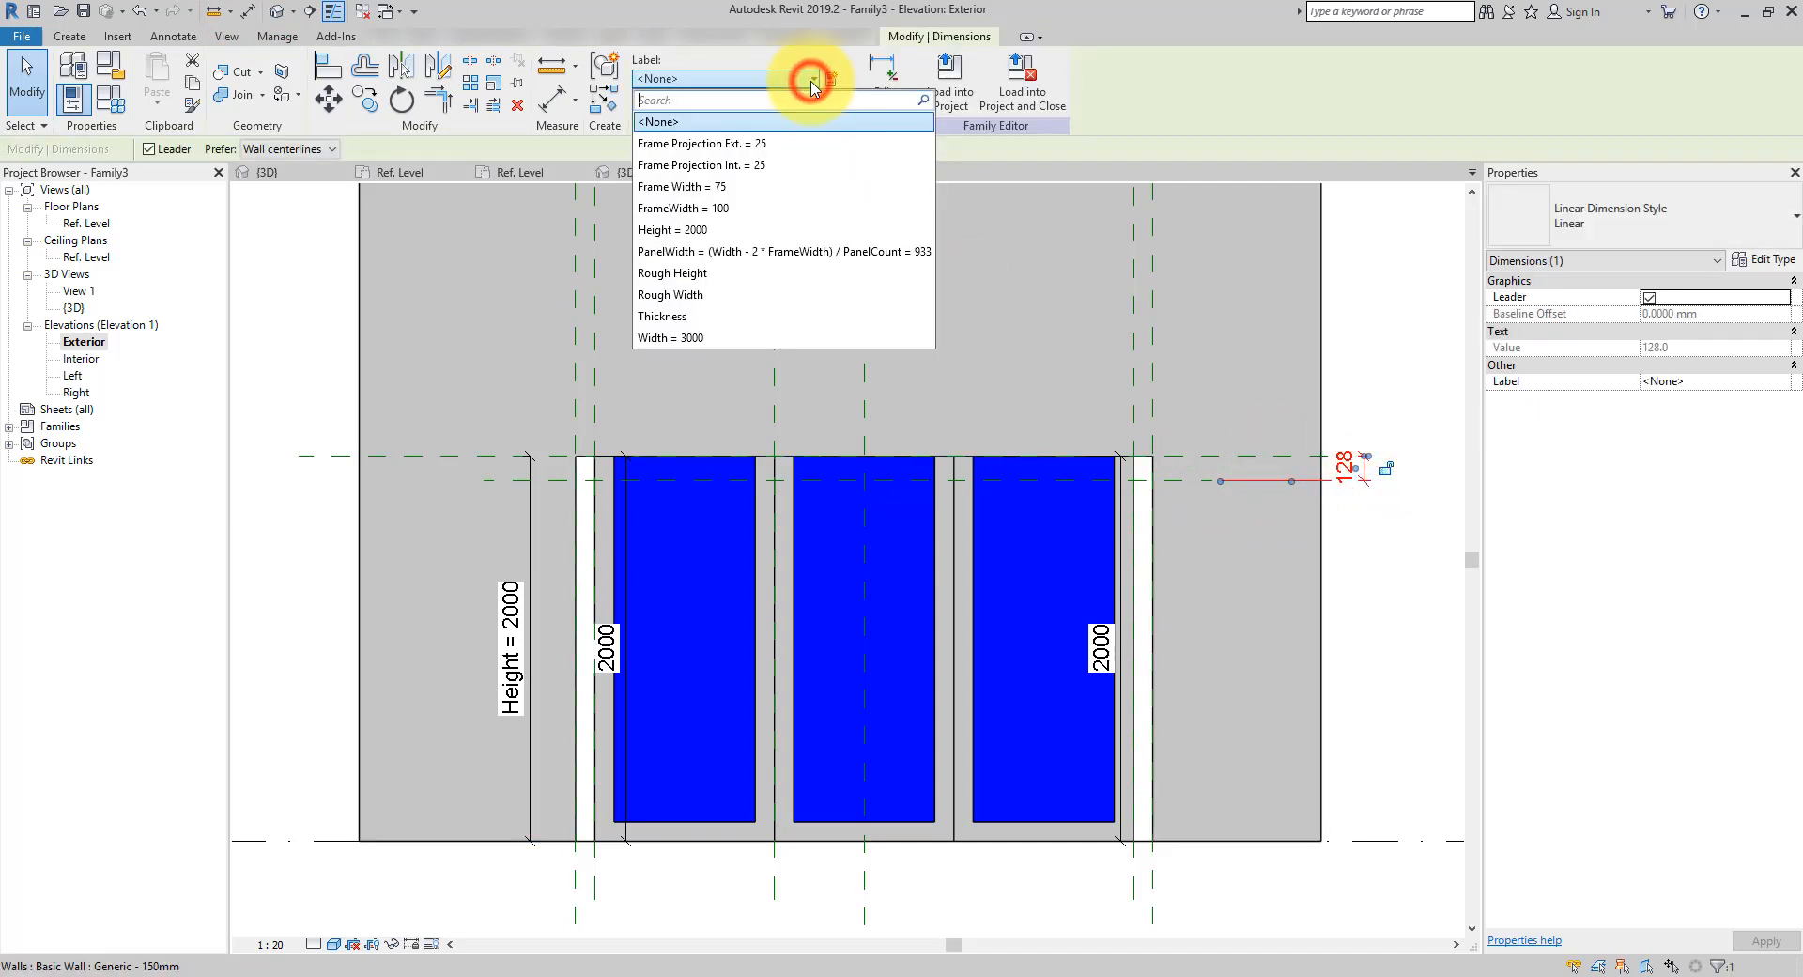
pyautogui.click(726, 191)
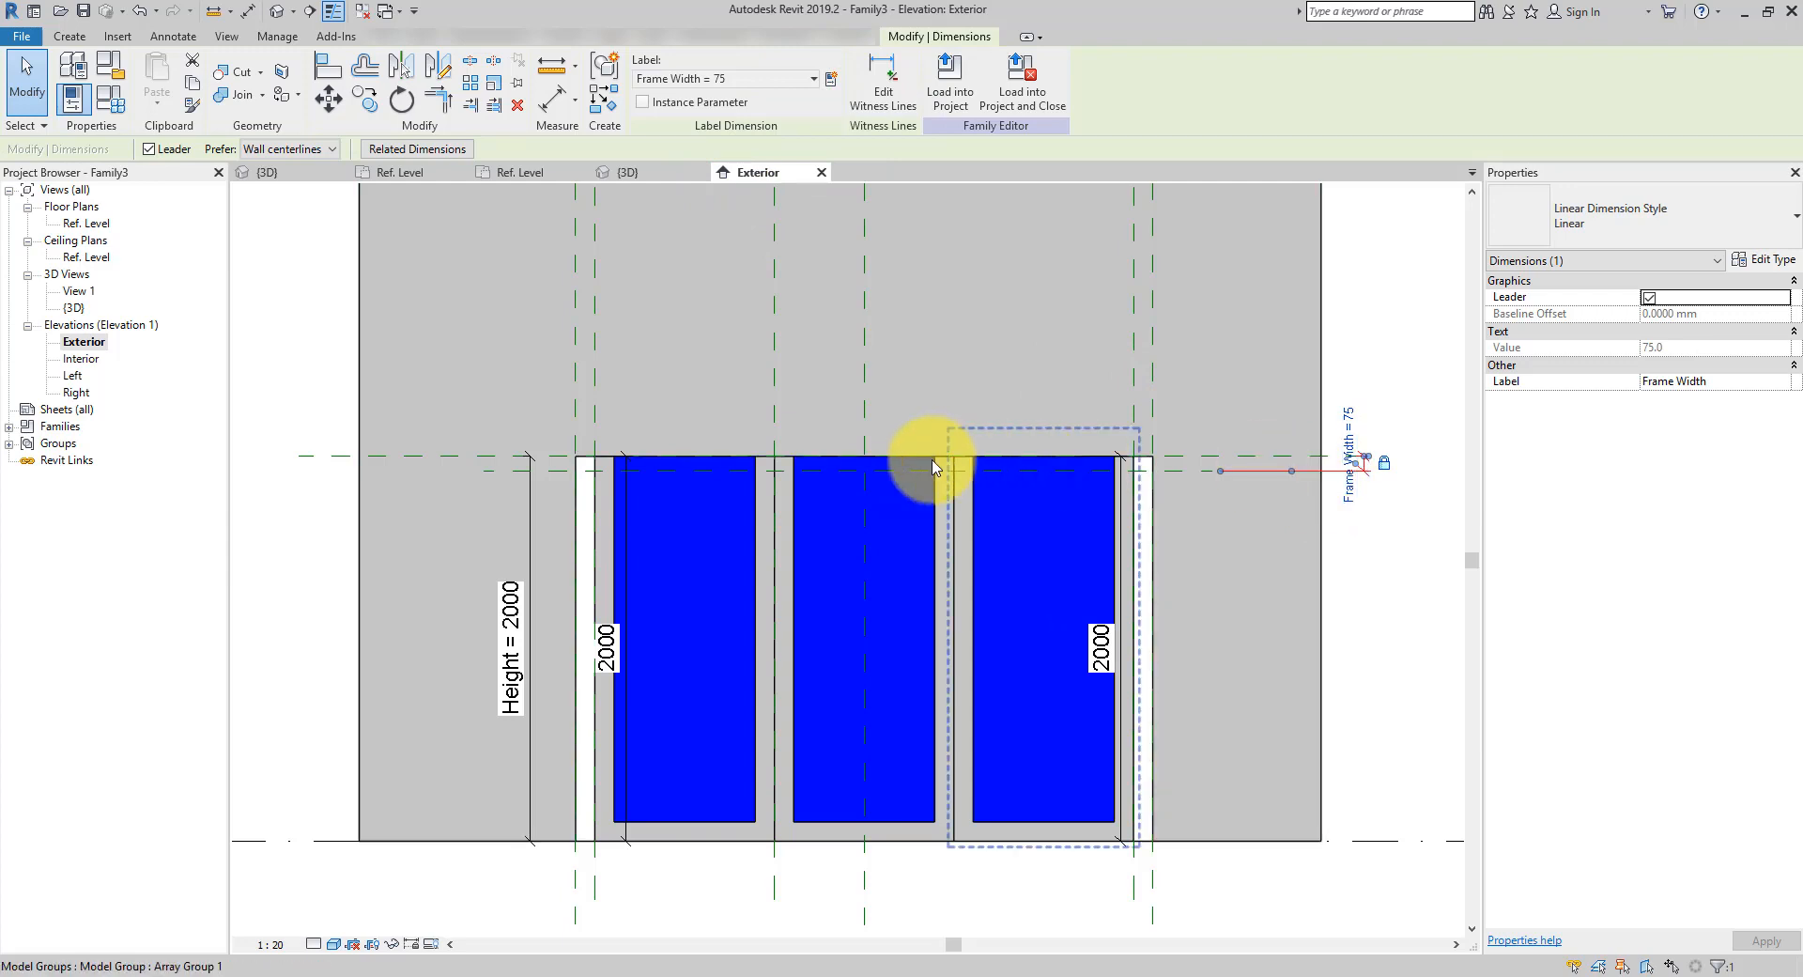
pyautogui.click(1369, 524)
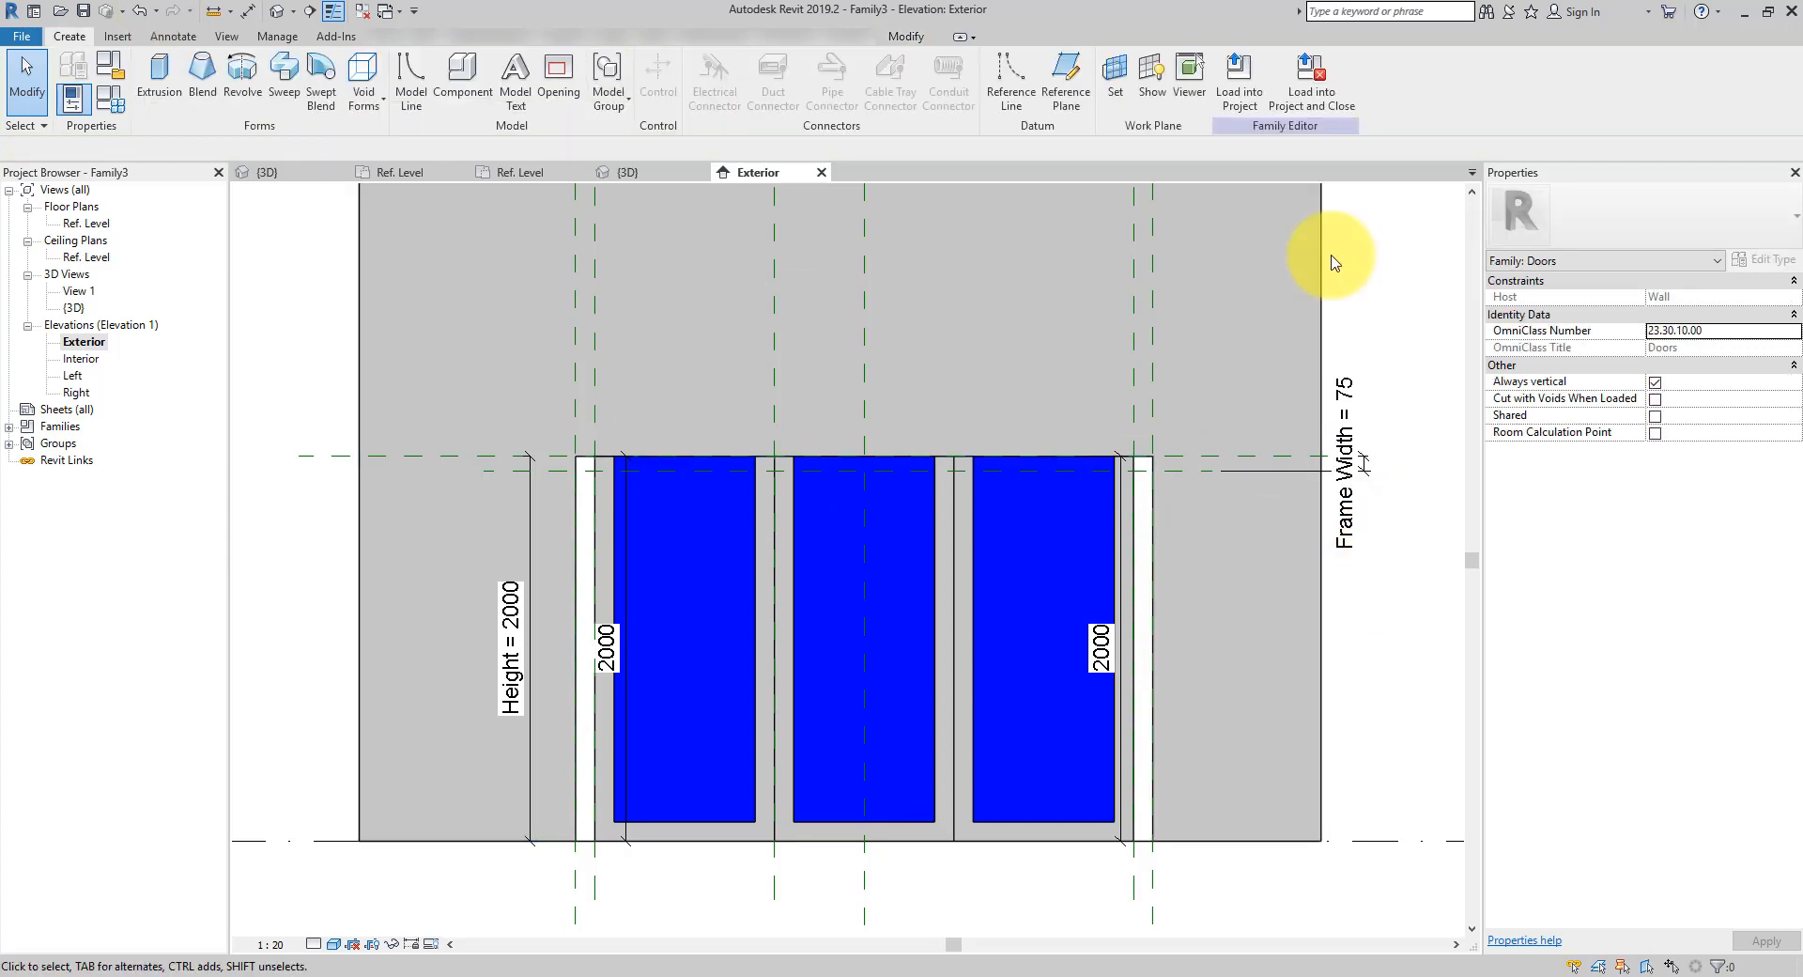
# Draw a horizontal reference plane about 66 mm above the Ref. Level line and dimension it from that level
pyautogui.click(1059, 93)
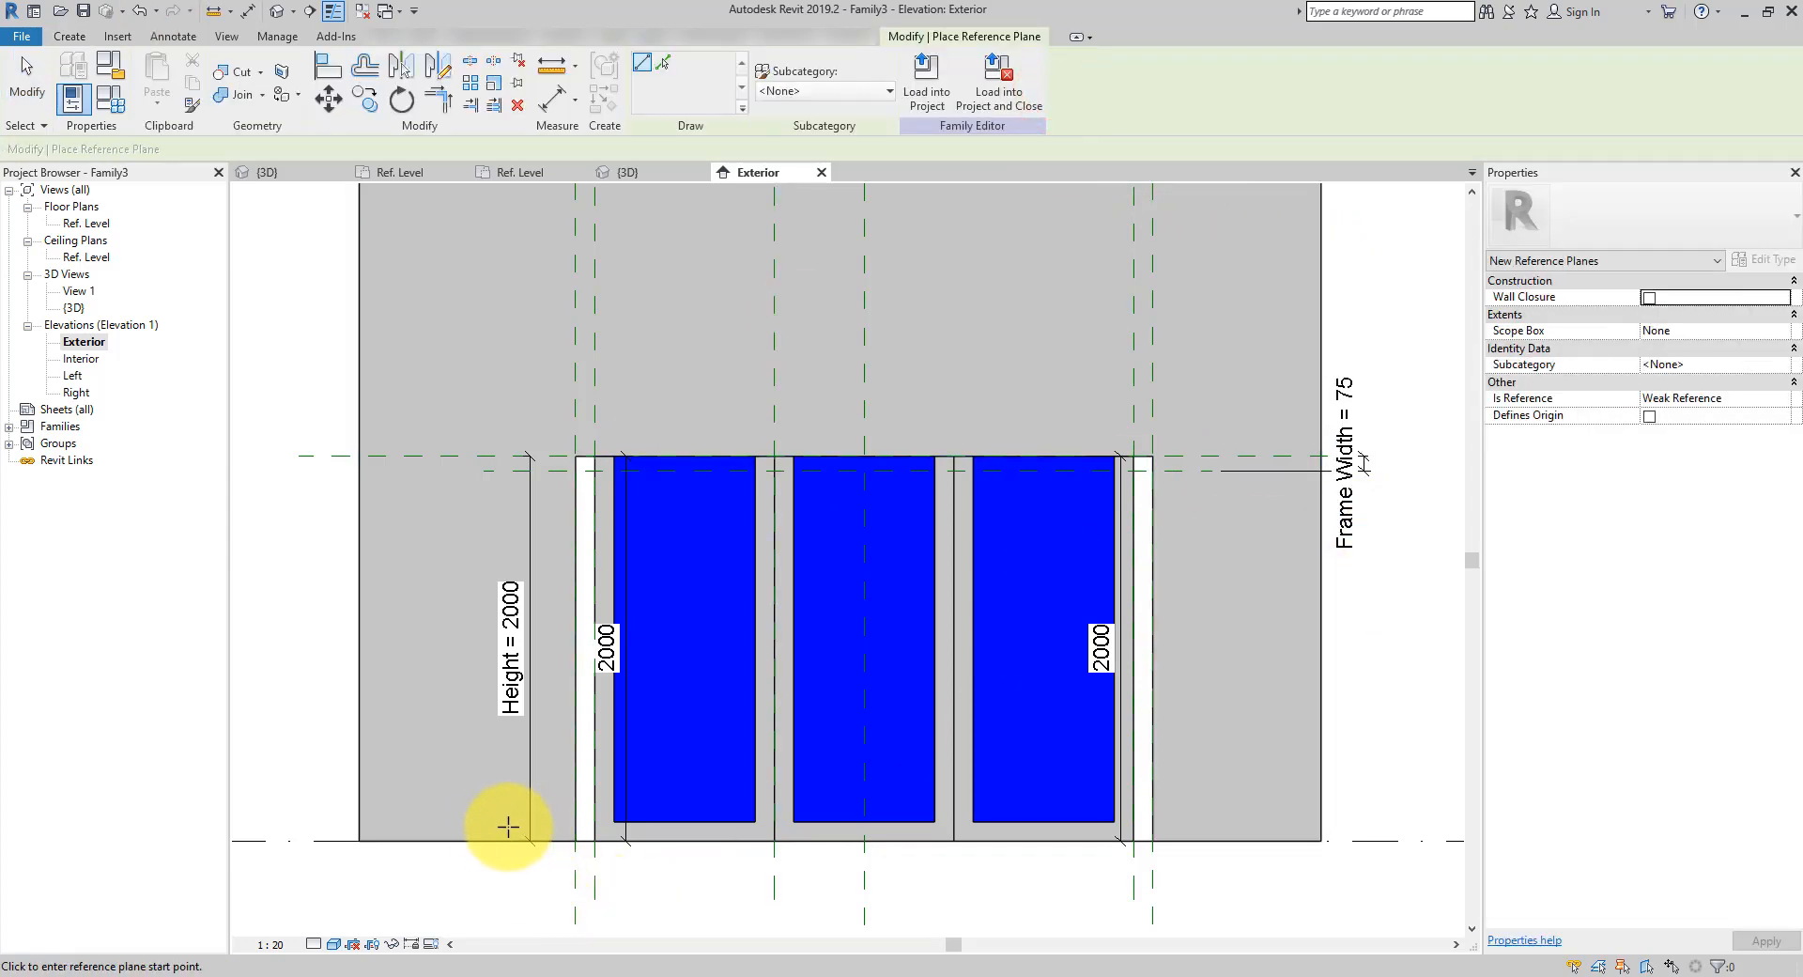
pyautogui.click(495, 828)
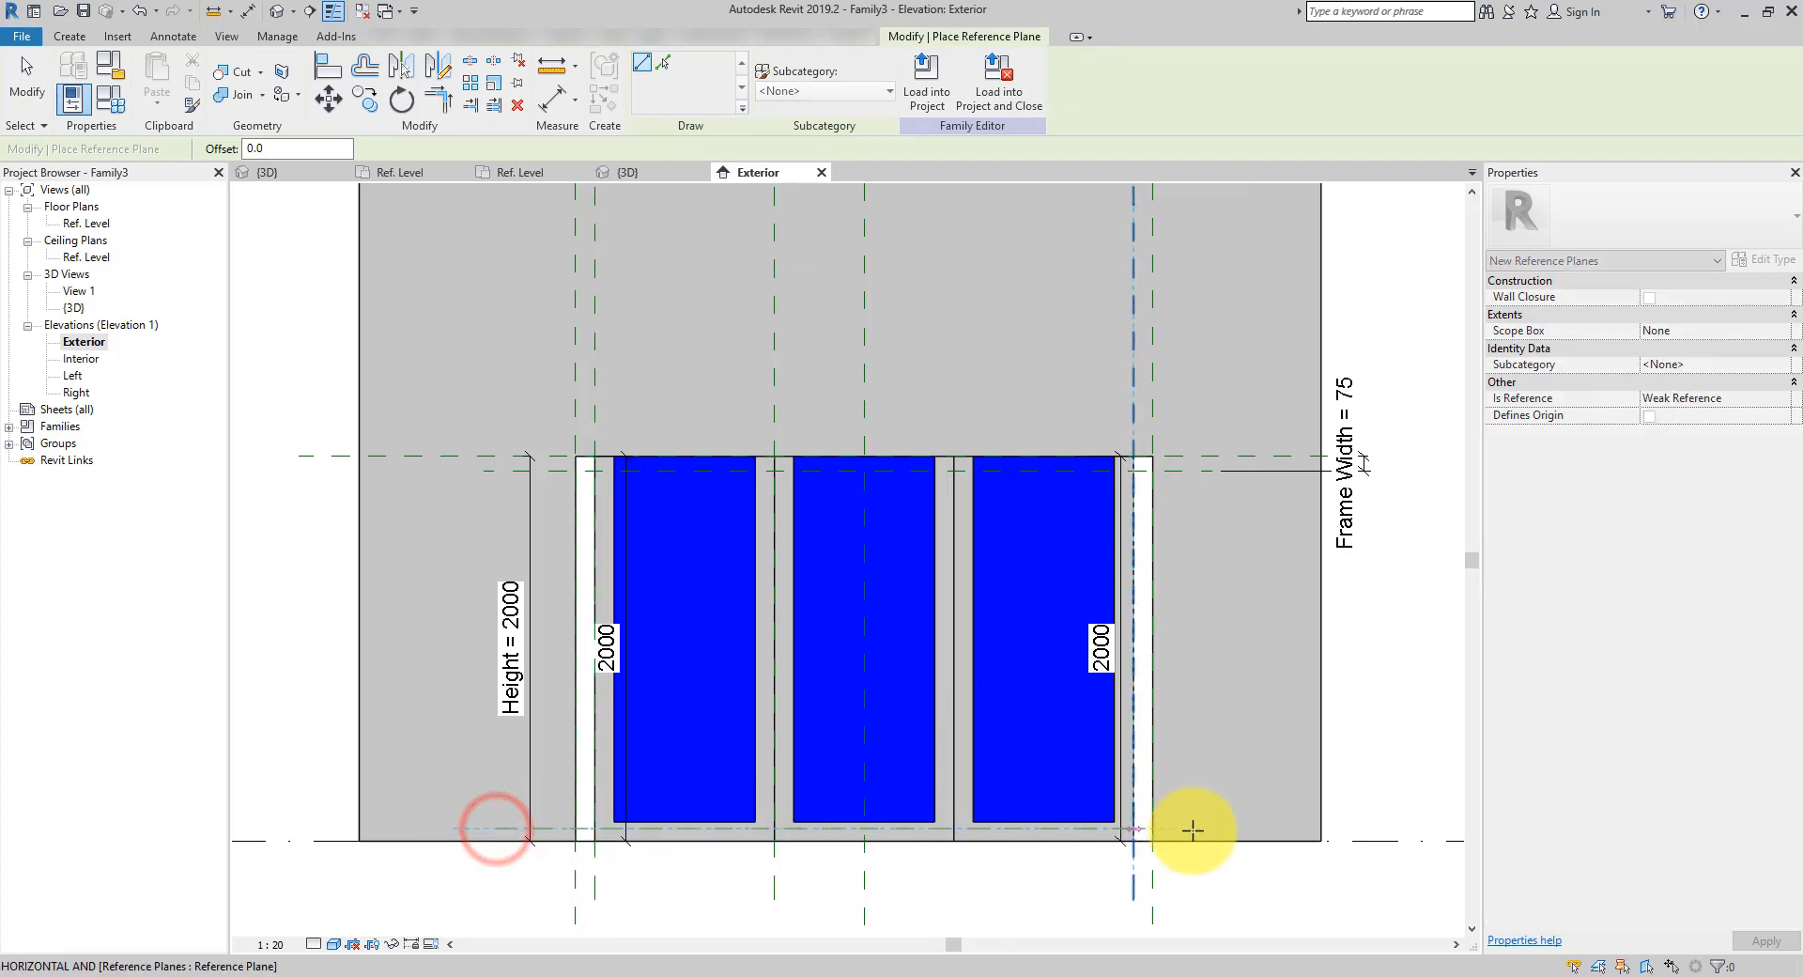
pyautogui.click(1229, 828)
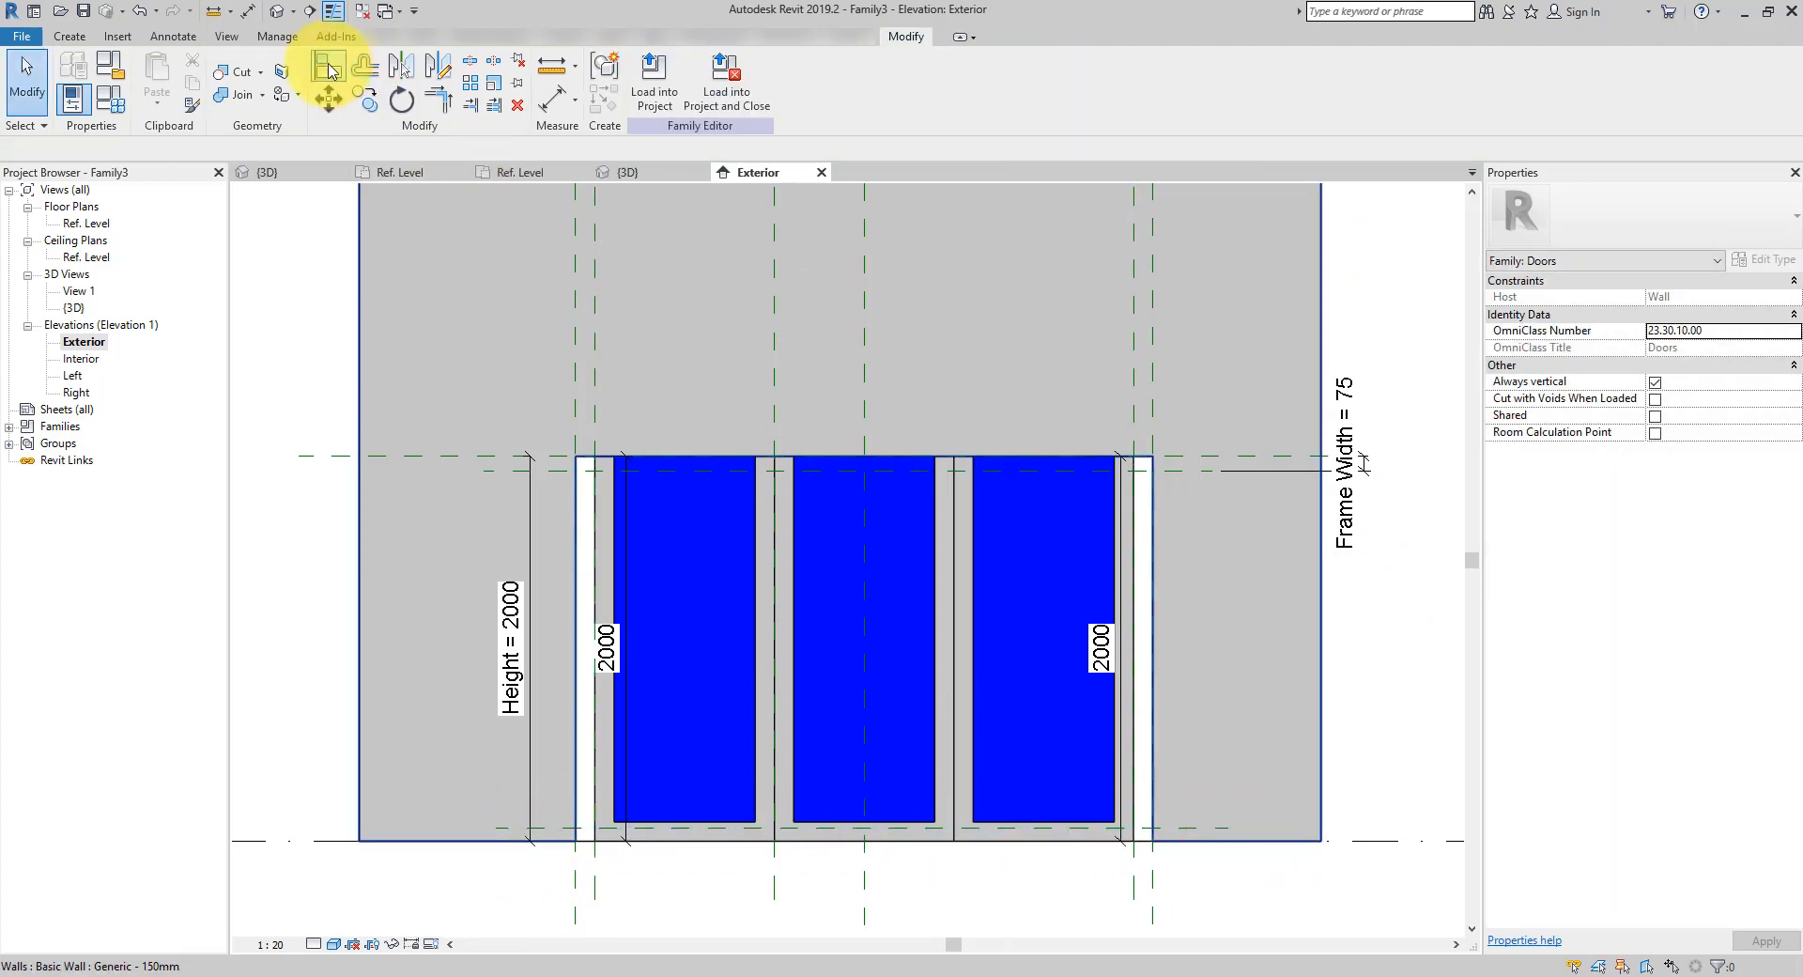
pyautogui.click(247, 11)
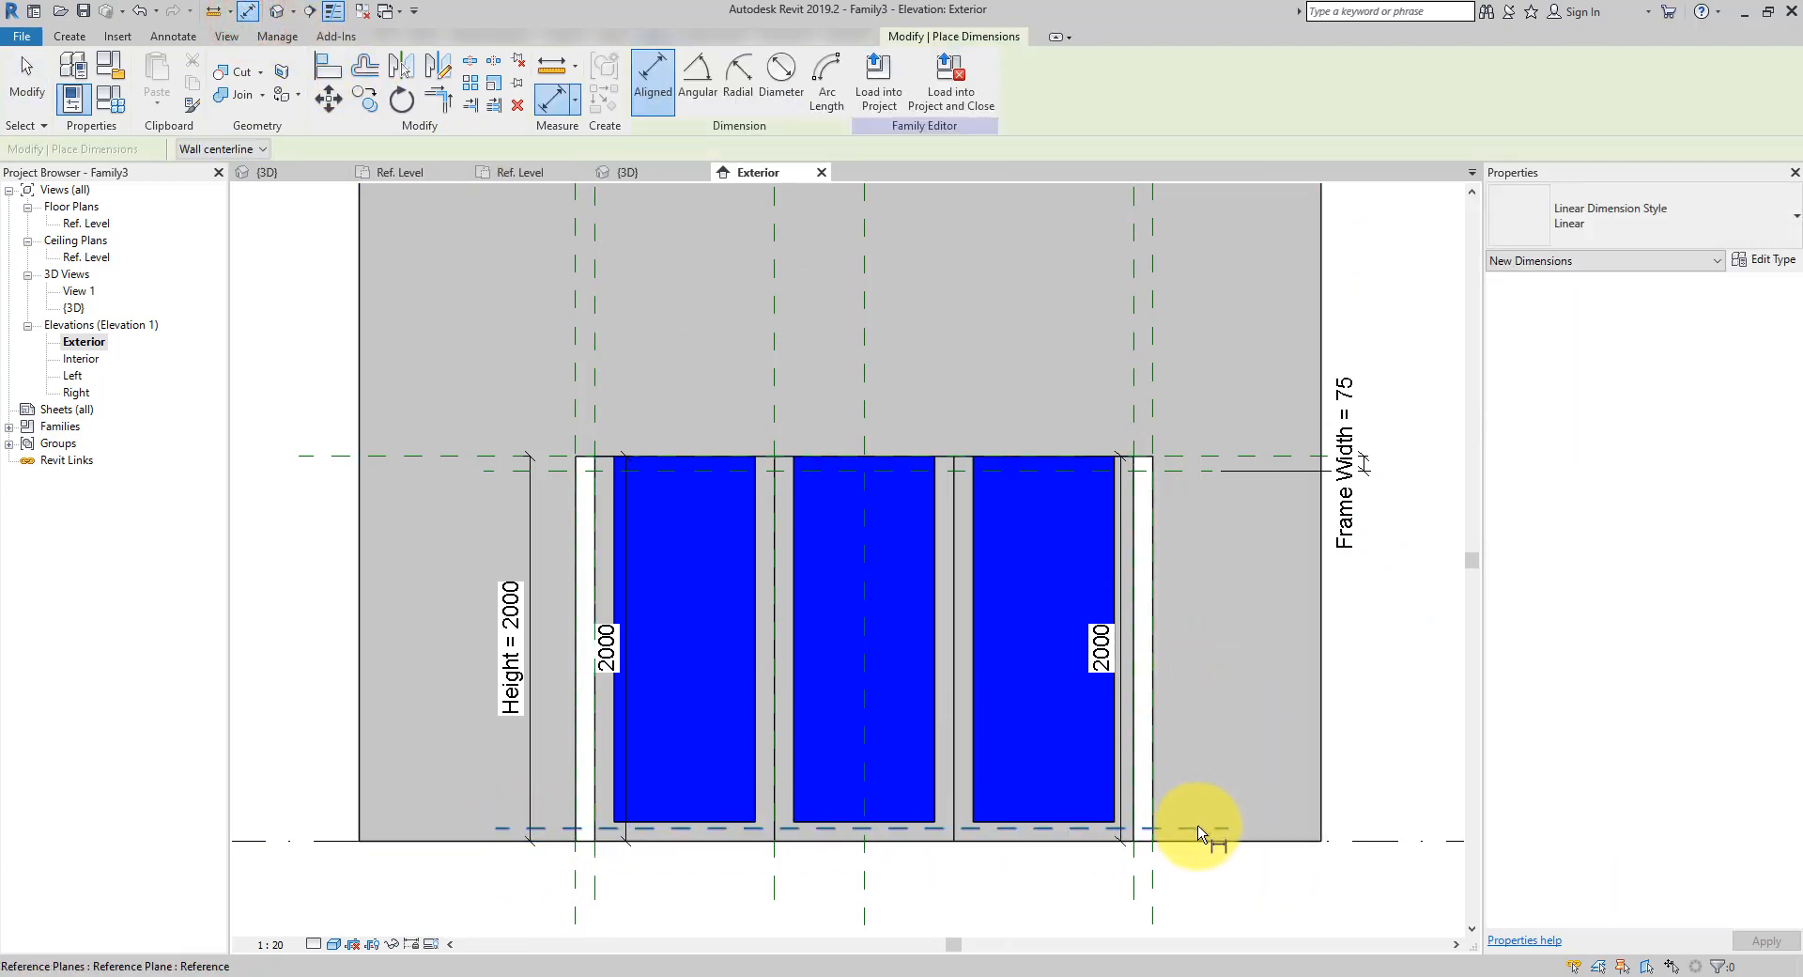
pyautogui.click(1197, 827)
pyautogui.click(1373, 840)
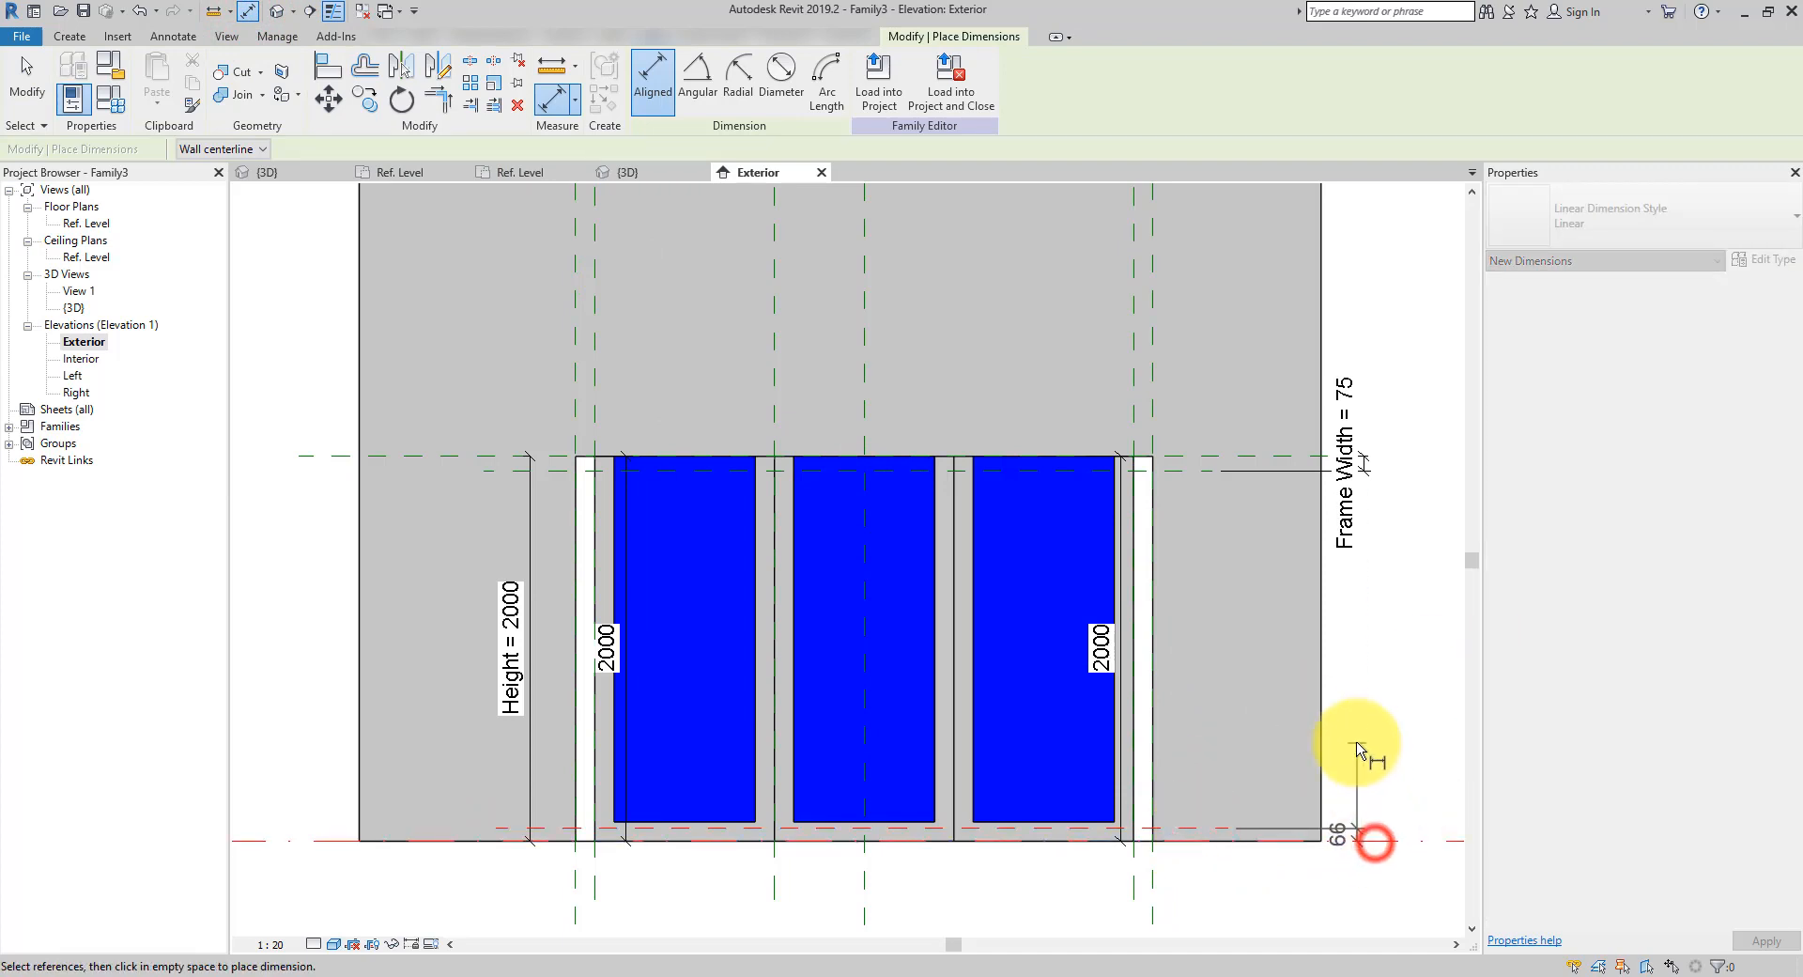
pyautogui.click(1370, 749)
pyautogui.press('Escape')
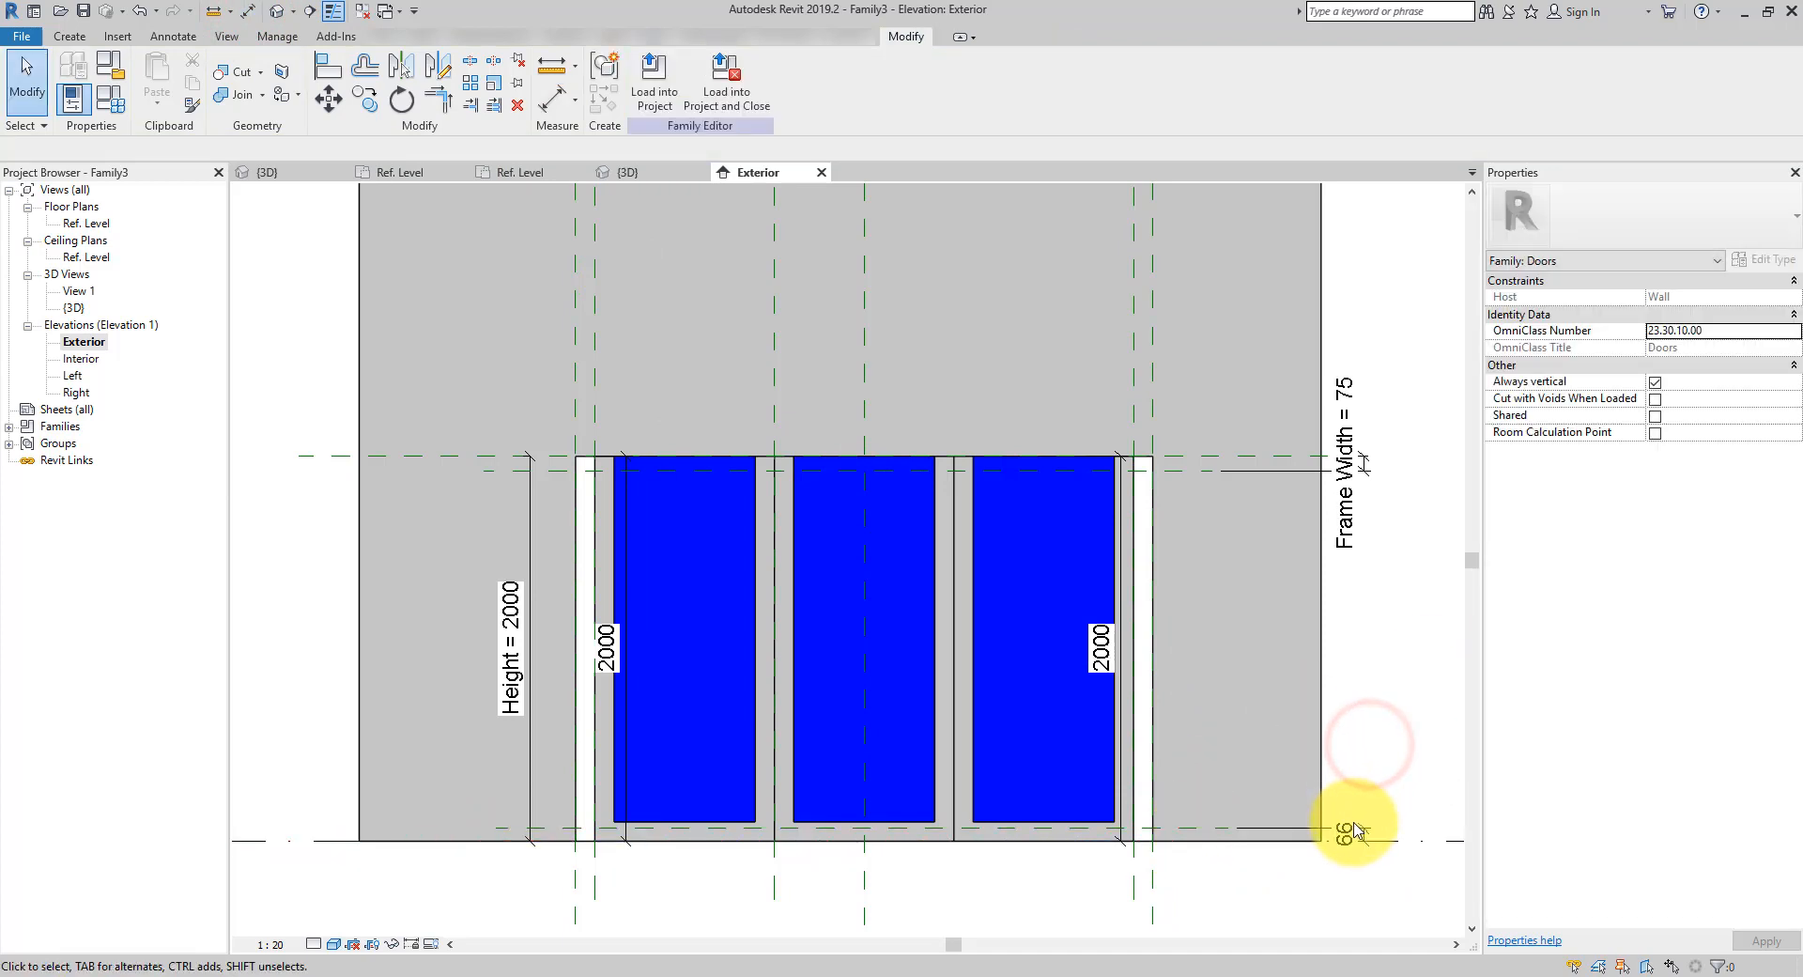
# Assign the Frame Width parameter (75) as the label of the dimension at the door's base
pyautogui.click(1353, 831)
pyautogui.click(806, 79)
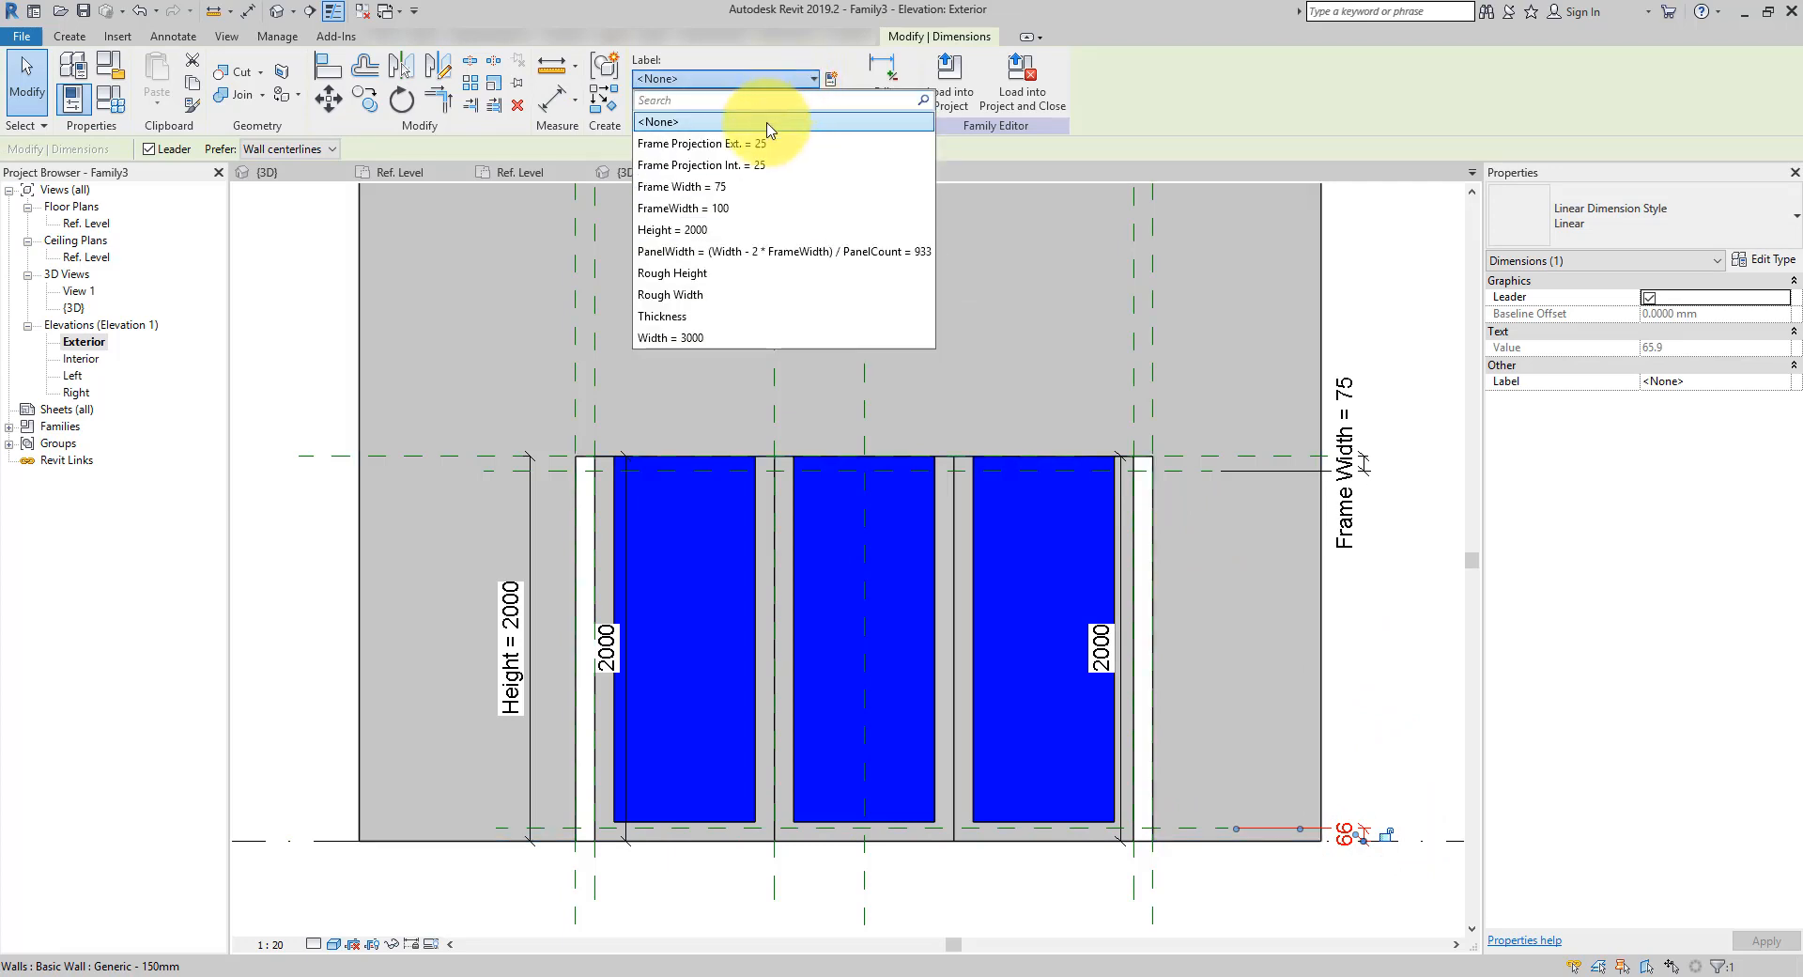
pyautogui.click(736, 187)
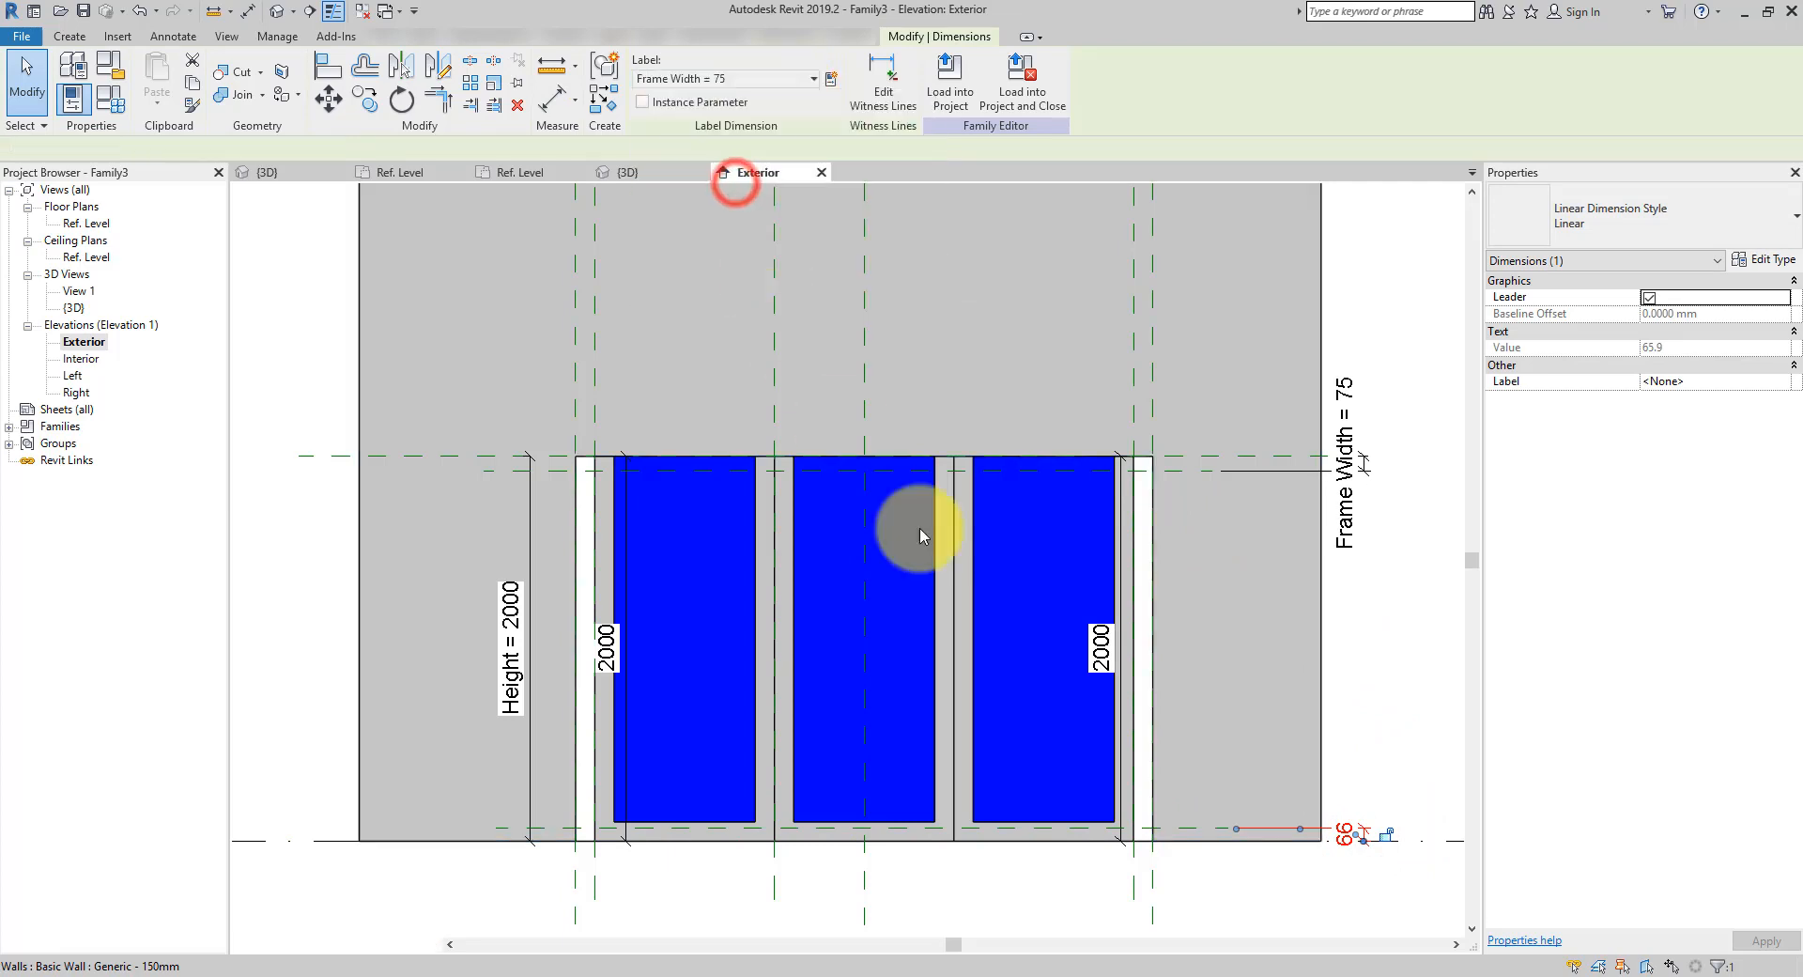
pyautogui.click(1414, 752)
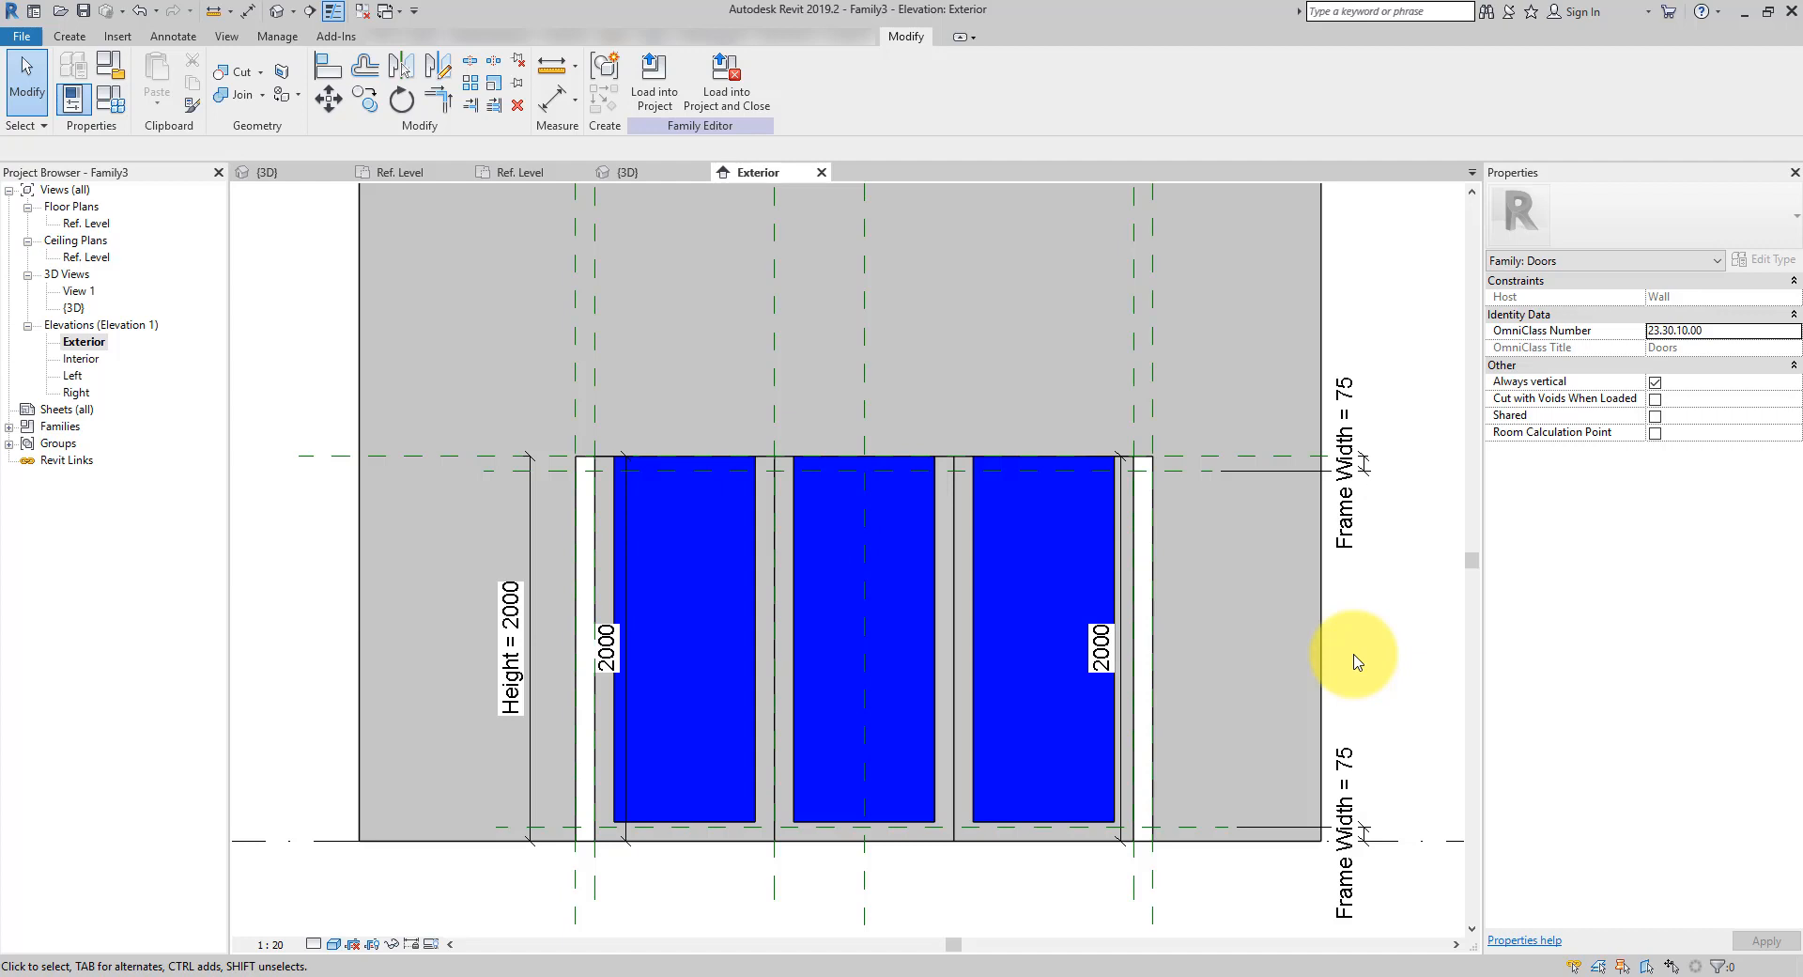
# Associate the Height type parameter of the nested Panel1 in the third array group with a new family parameter named PanelHeight
pyautogui.click(970, 551)
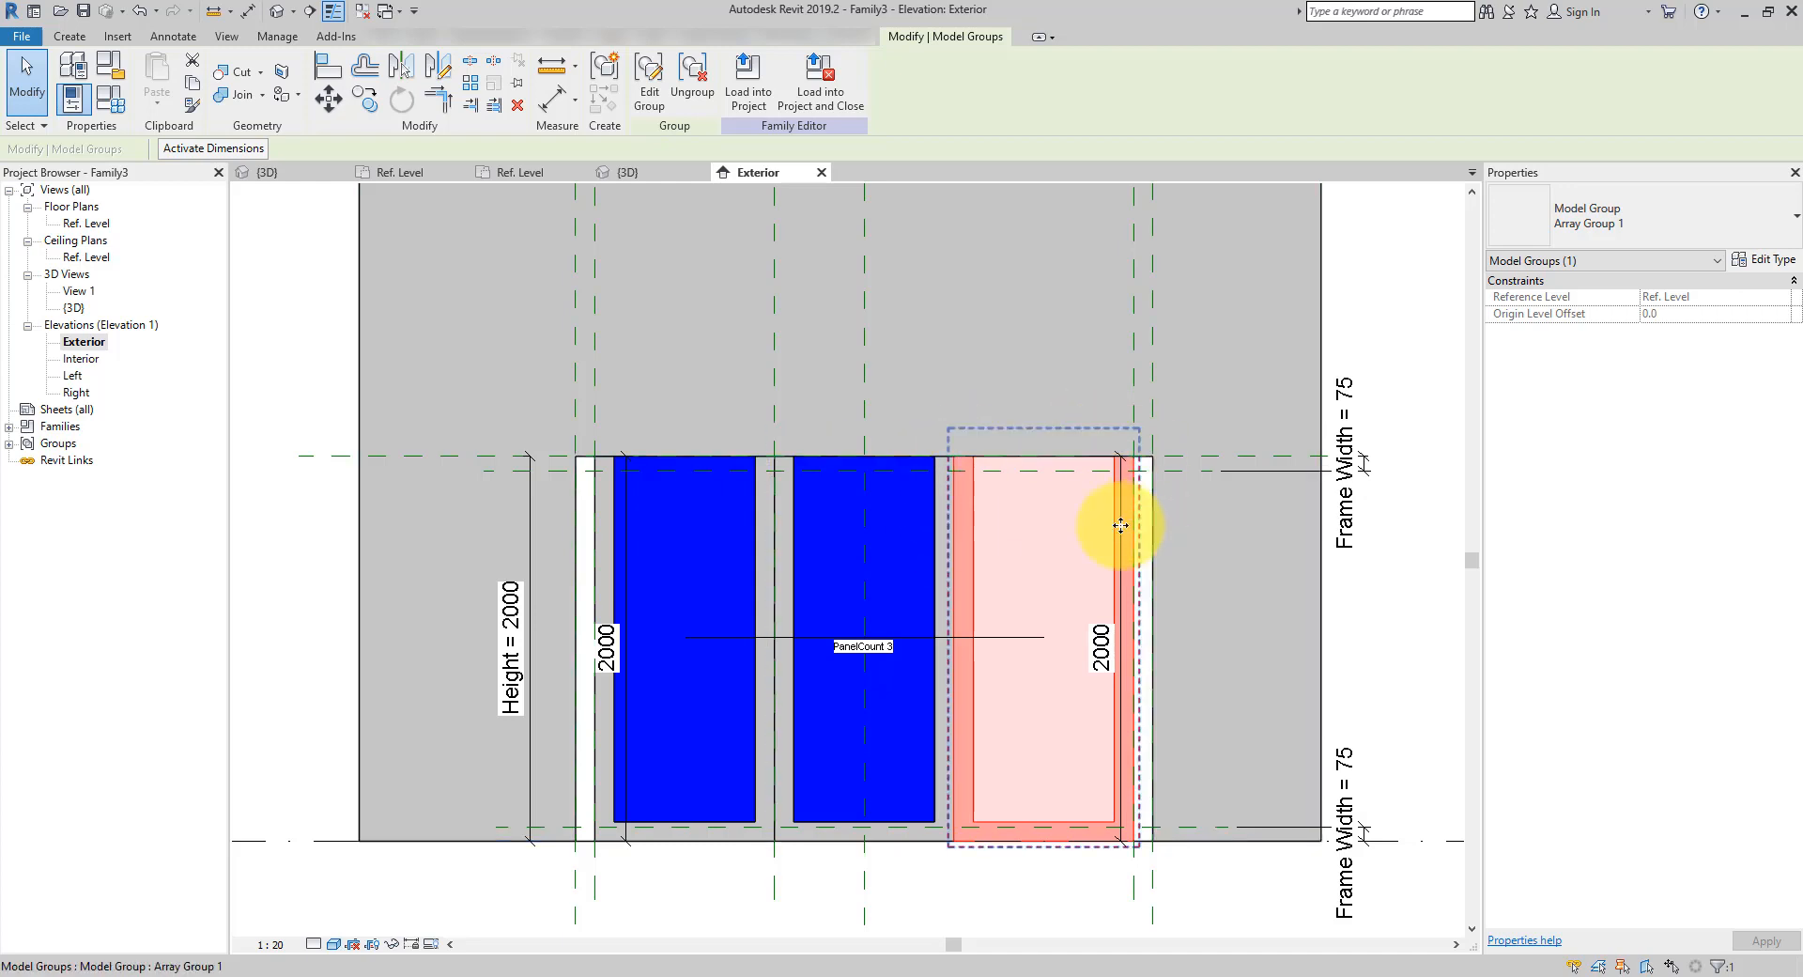
pyautogui.press('Tab')
pyautogui.click(971, 539)
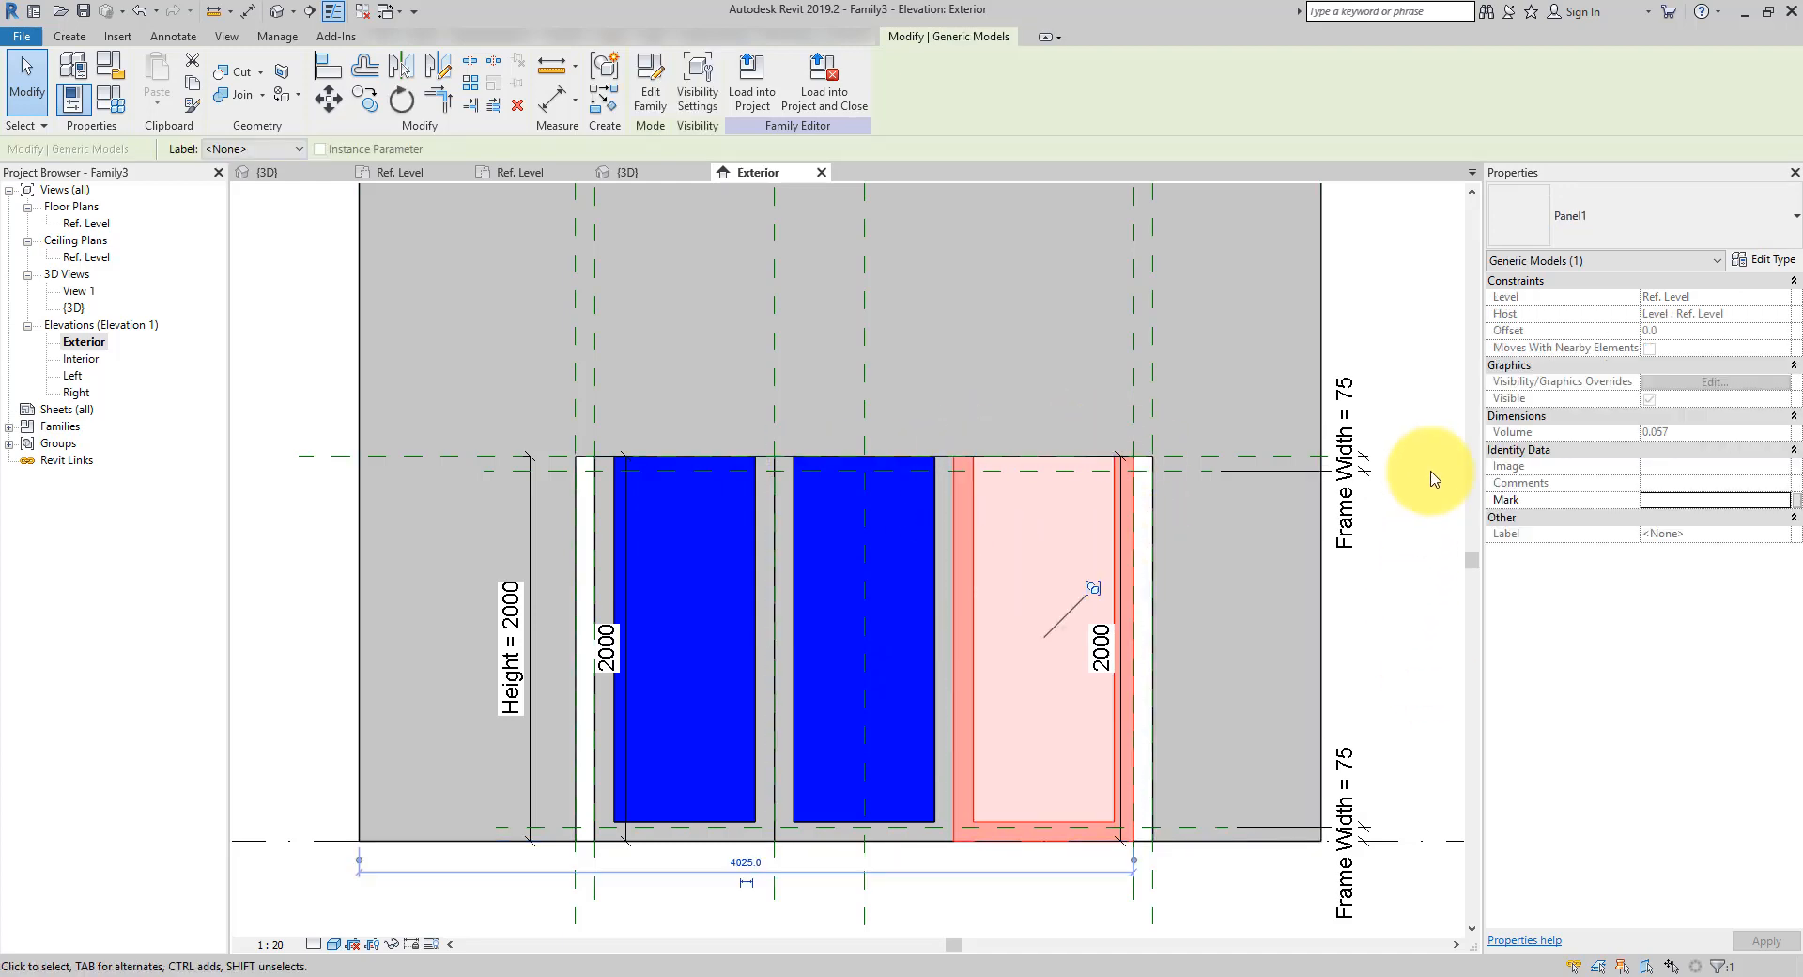
pyautogui.click(1761, 263)
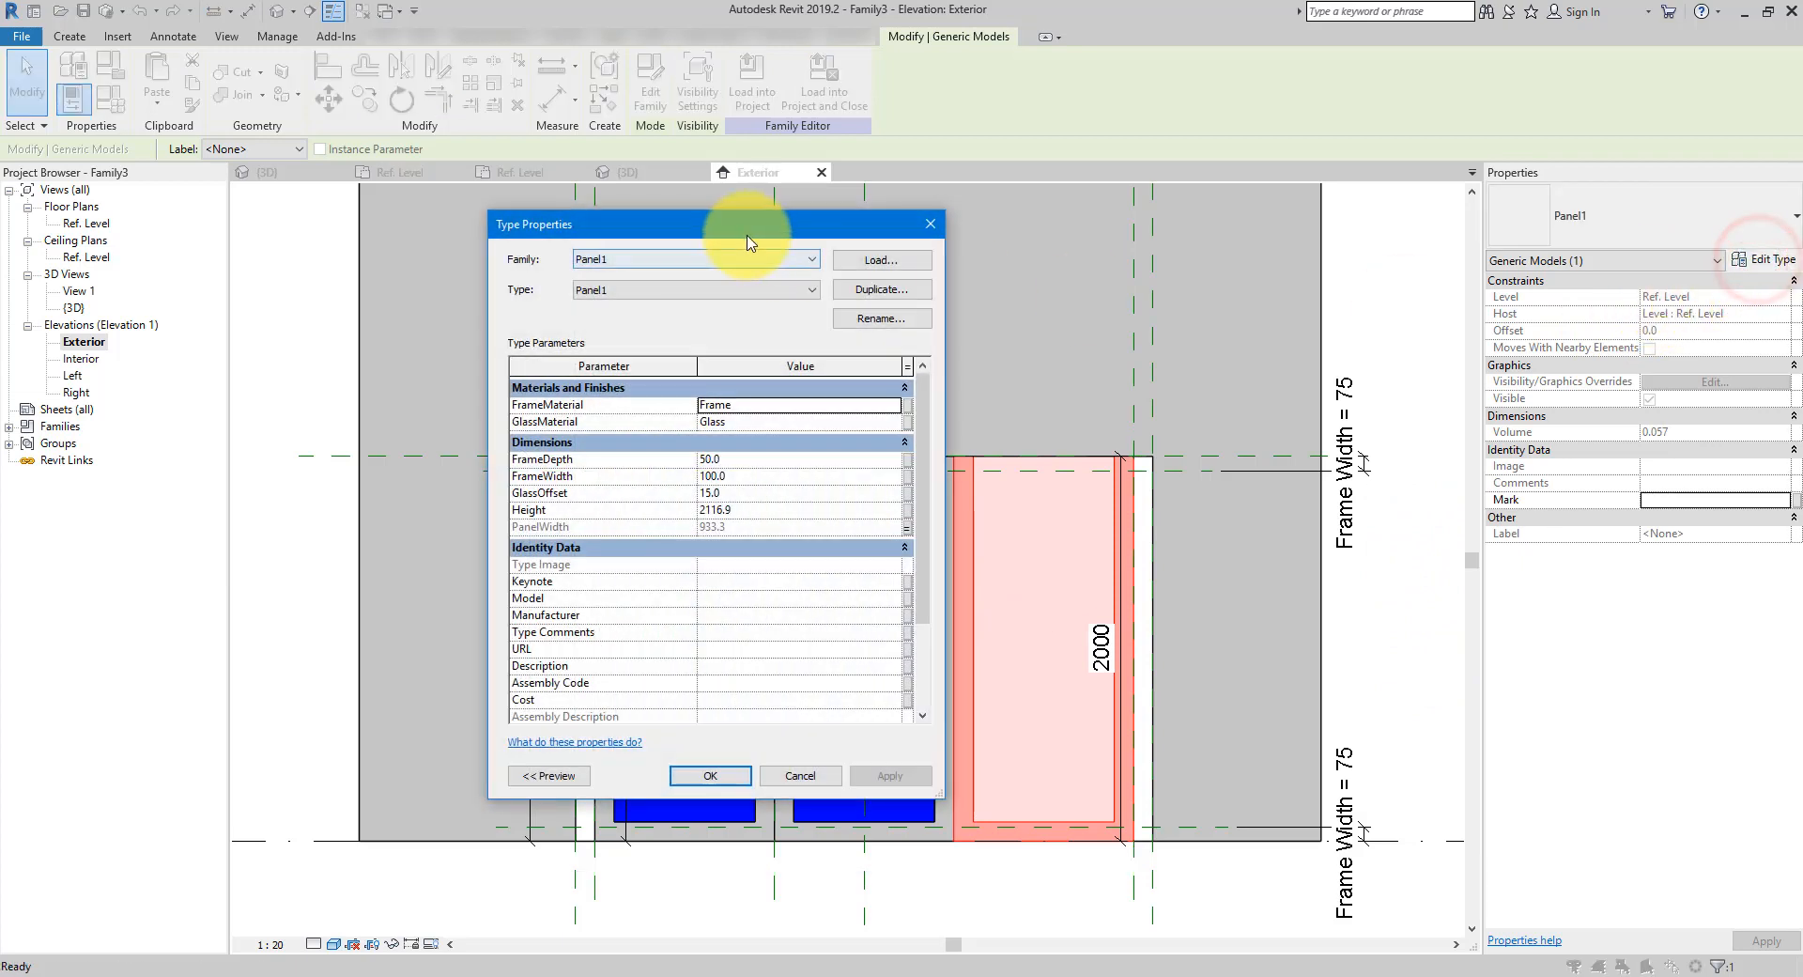
pyautogui.moveTo(744, 220); pyautogui.dragTo(537, 235)
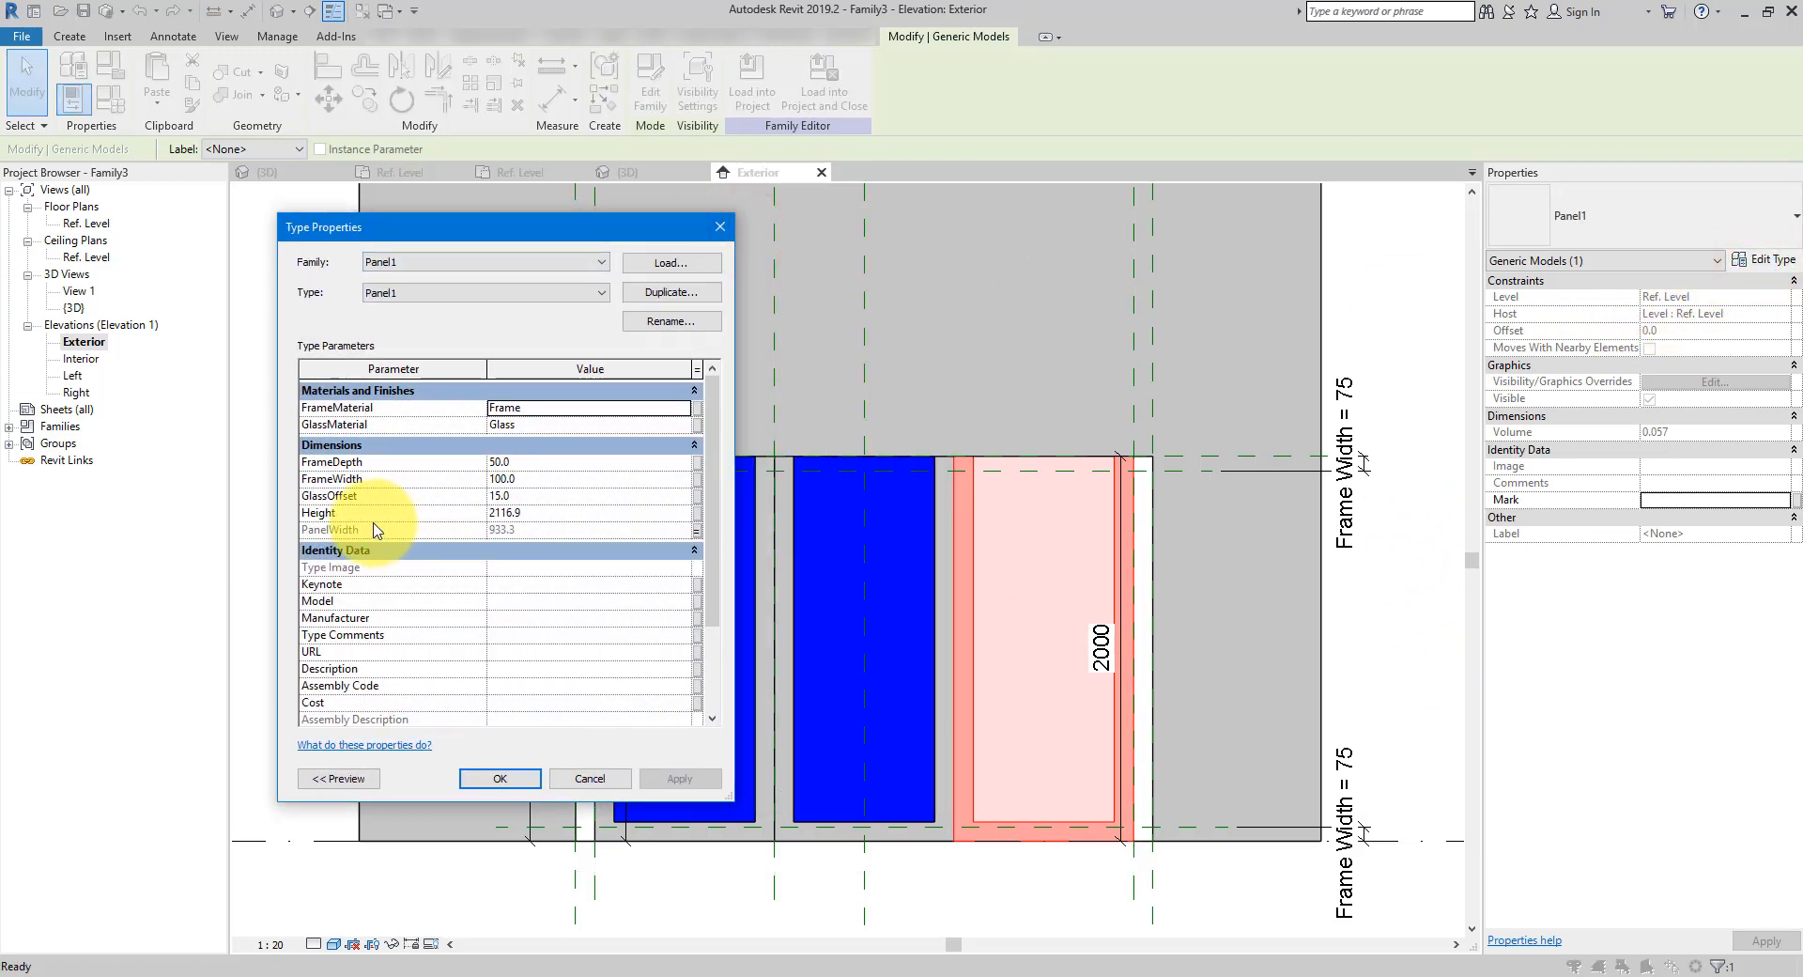
pyautogui.click(698, 517)
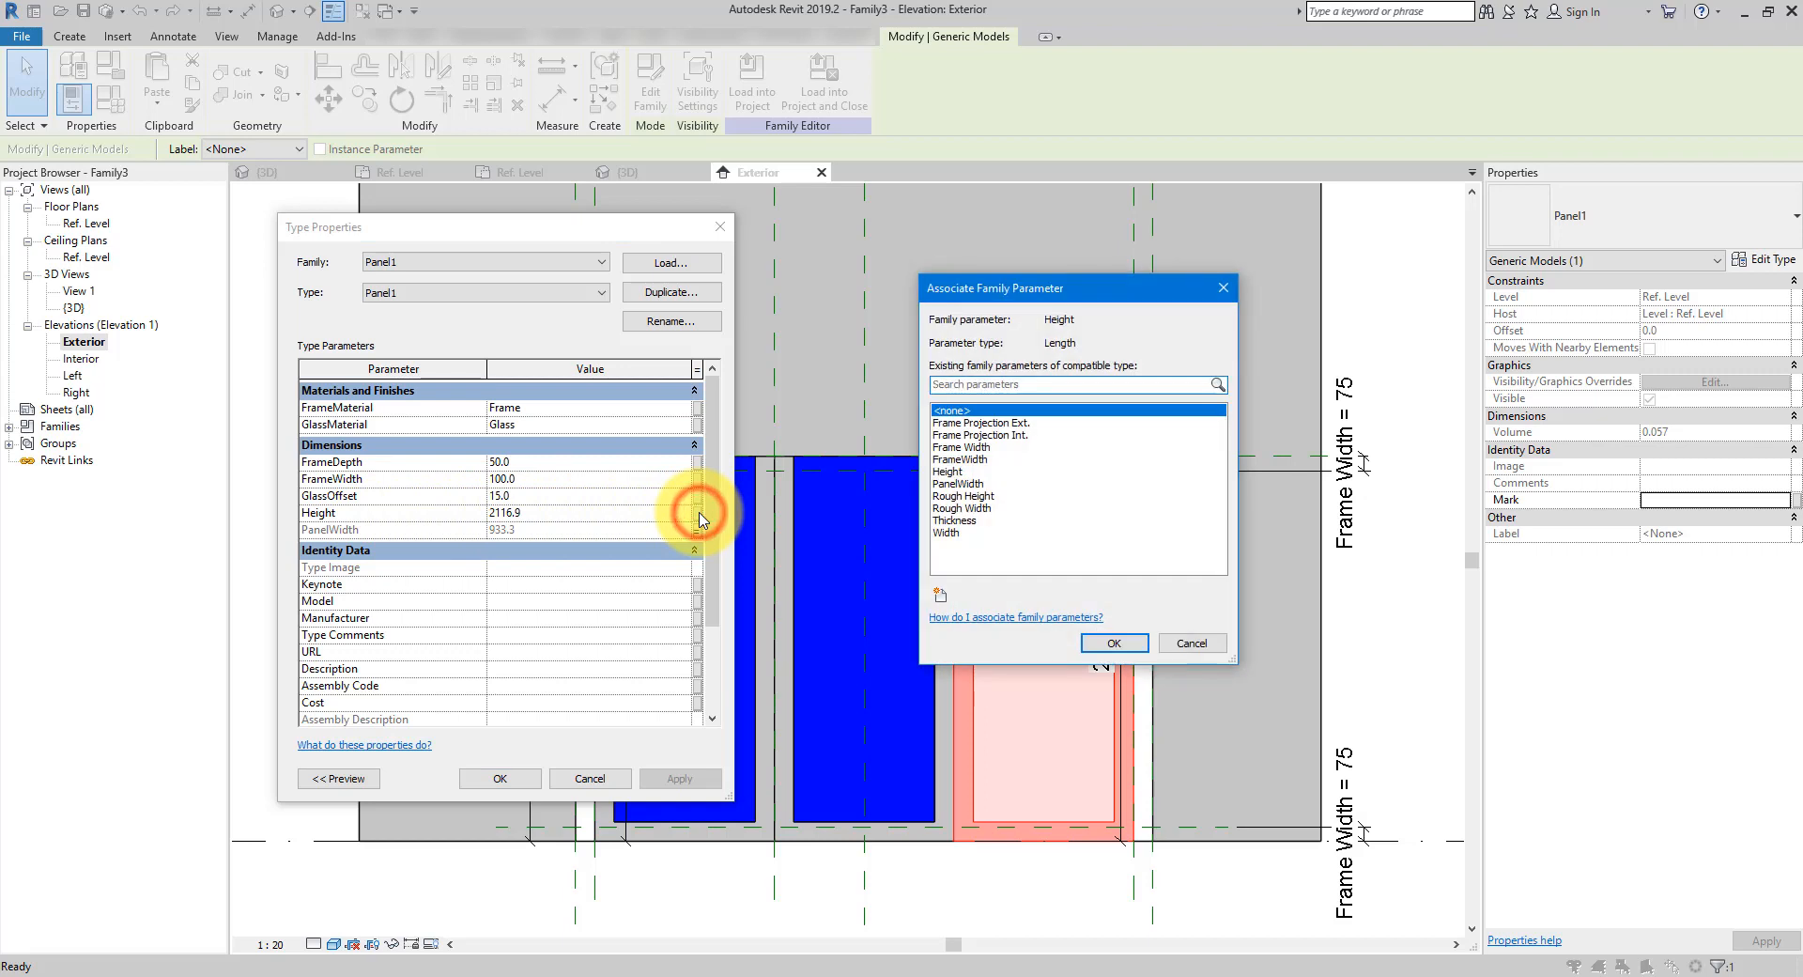
pyautogui.write('Panel')
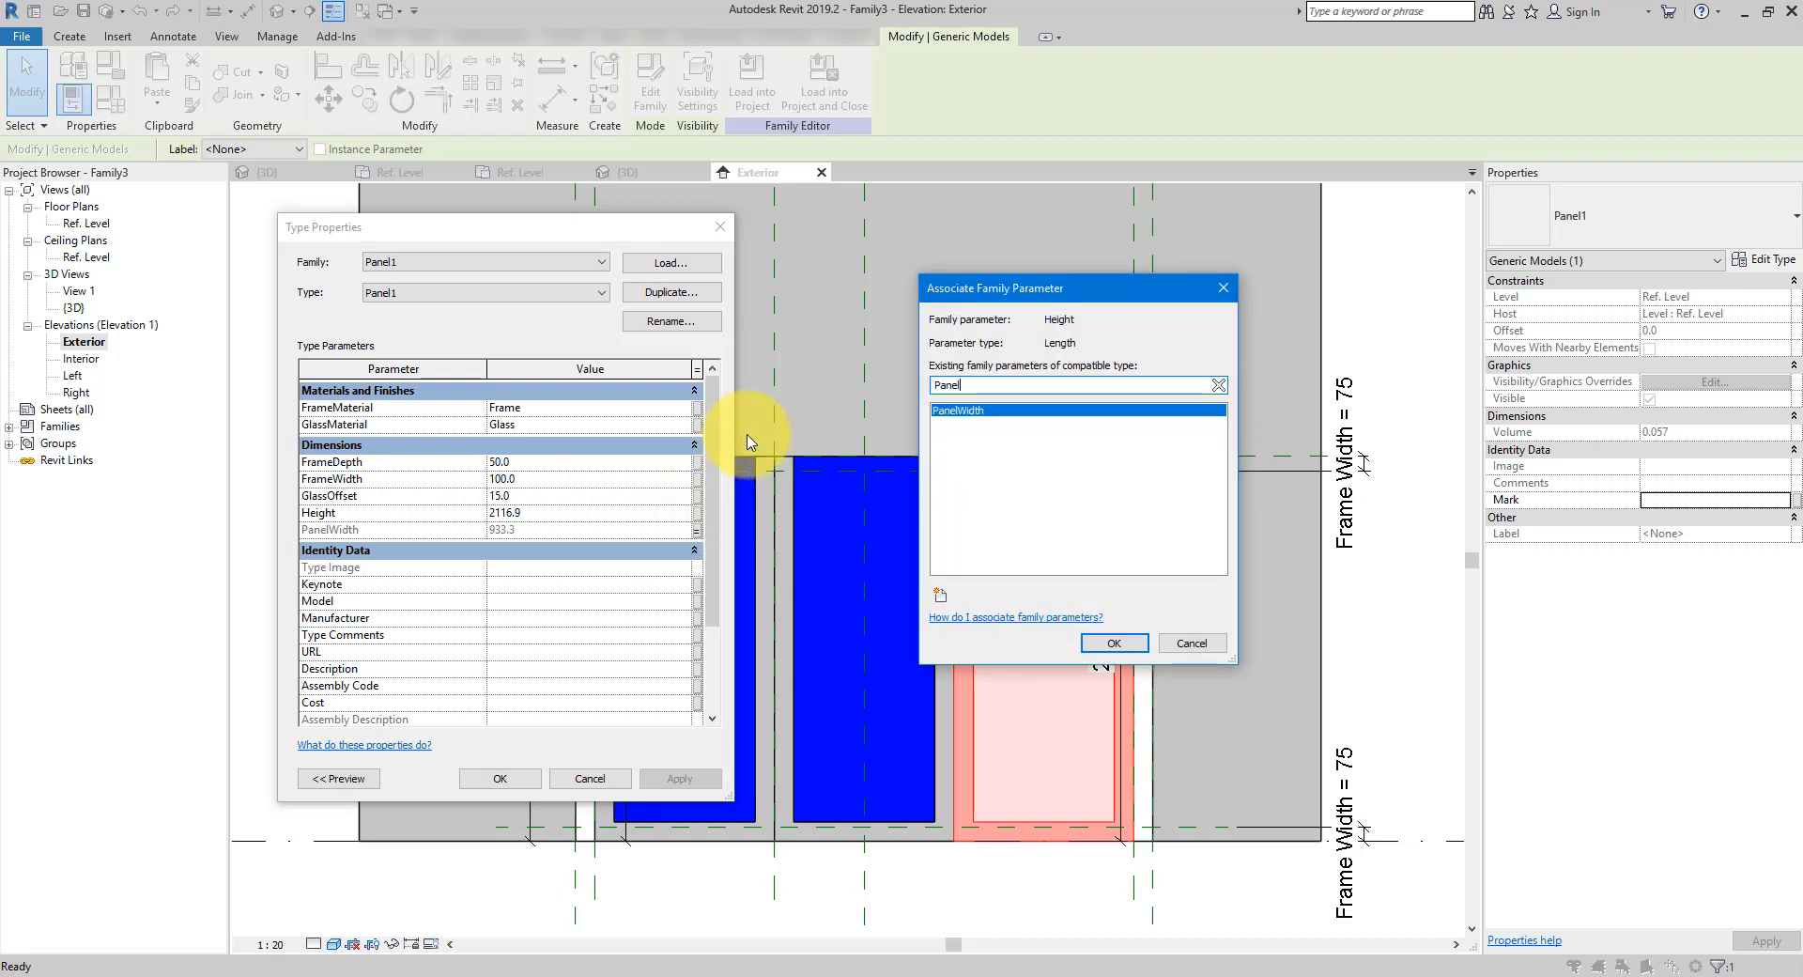
pyautogui.click(941, 595)
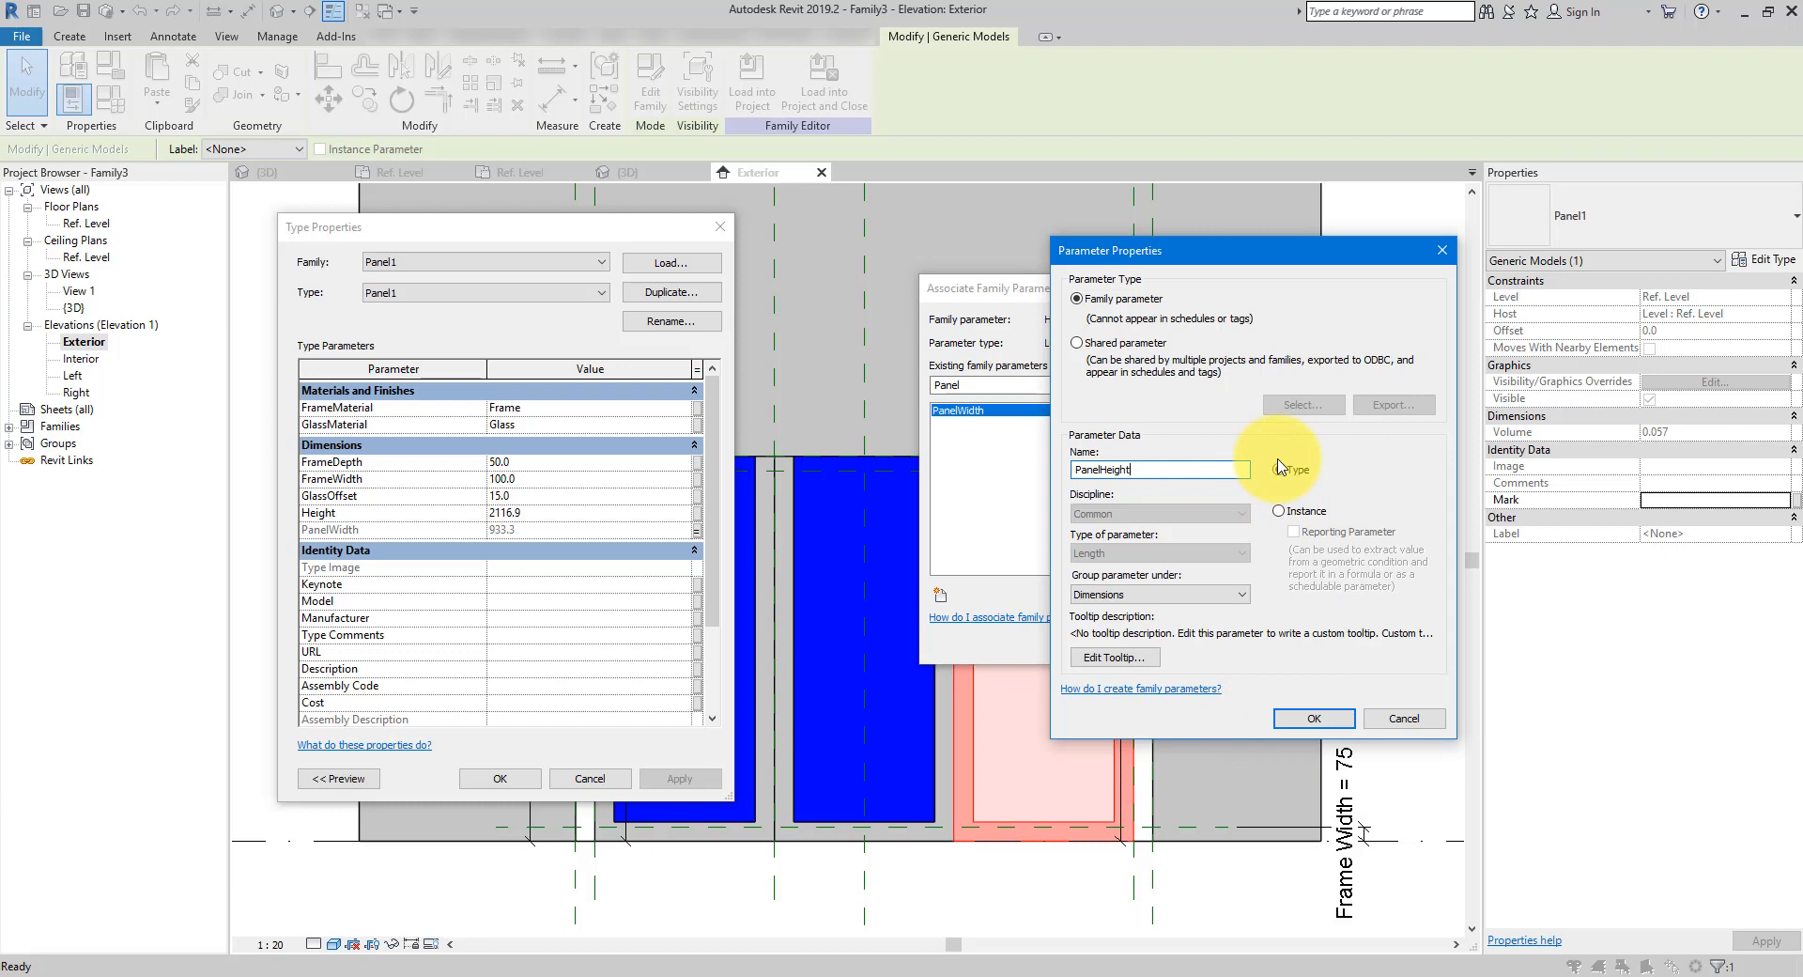
pyautogui.click(1312, 718)
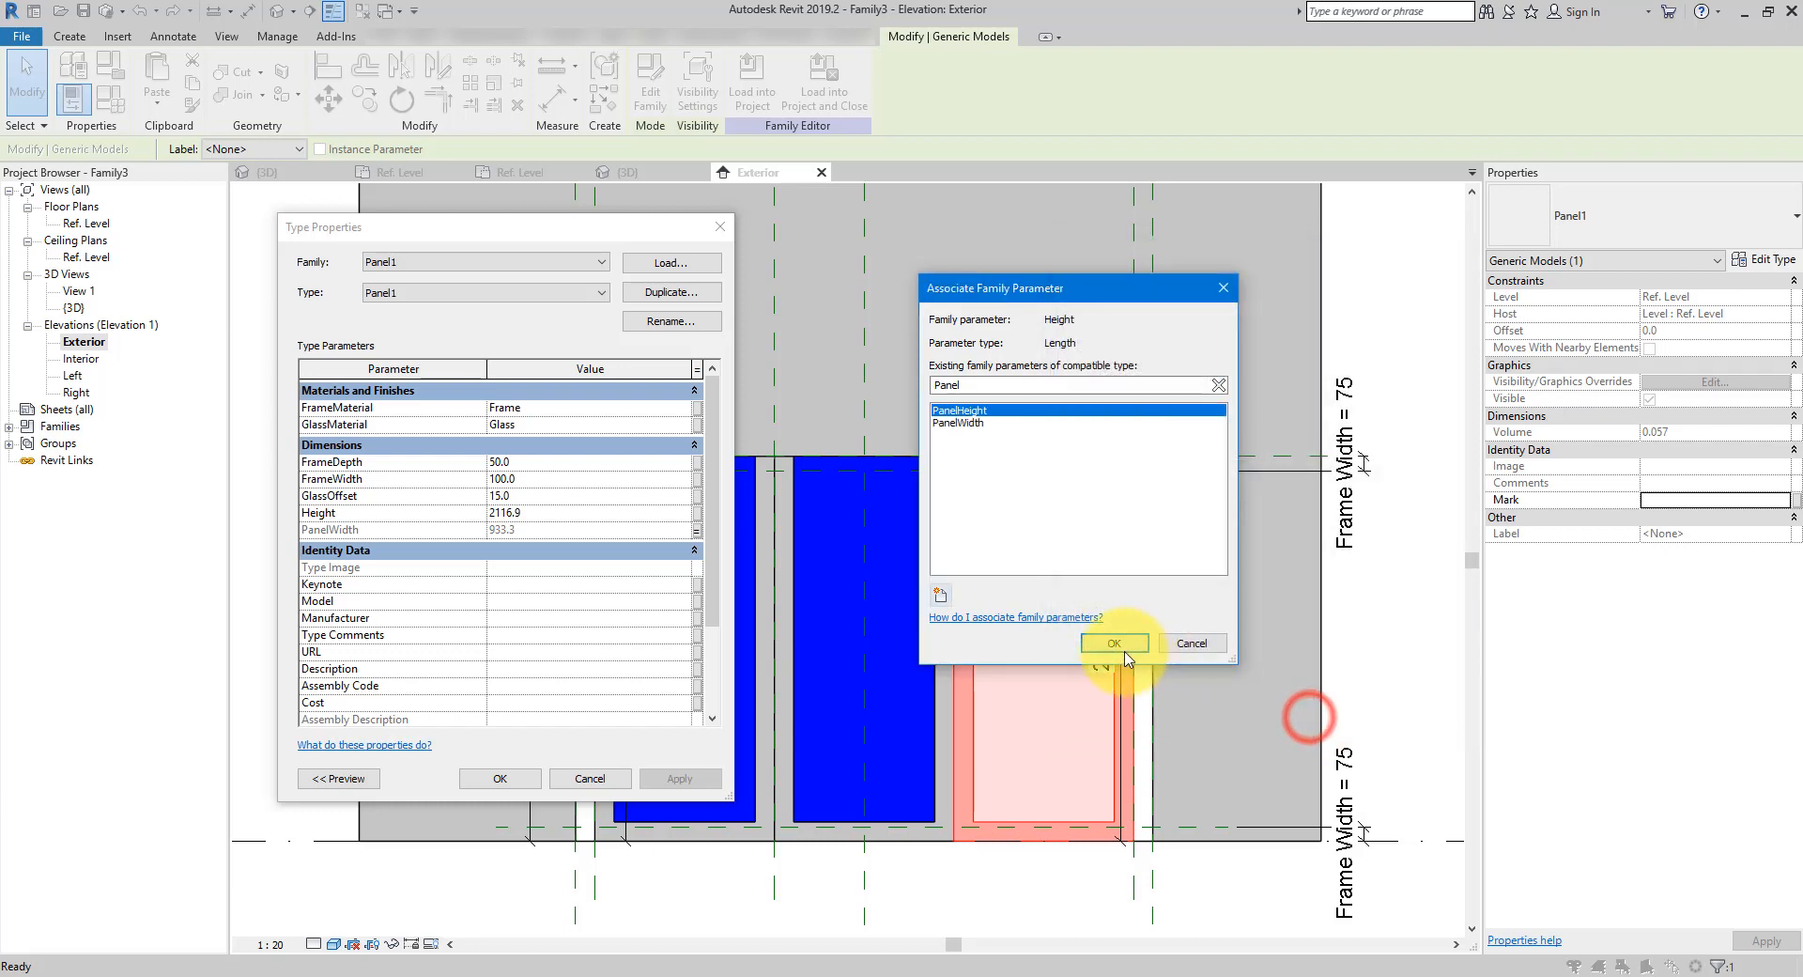
pyautogui.click(1131, 647)
pyautogui.click(498, 779)
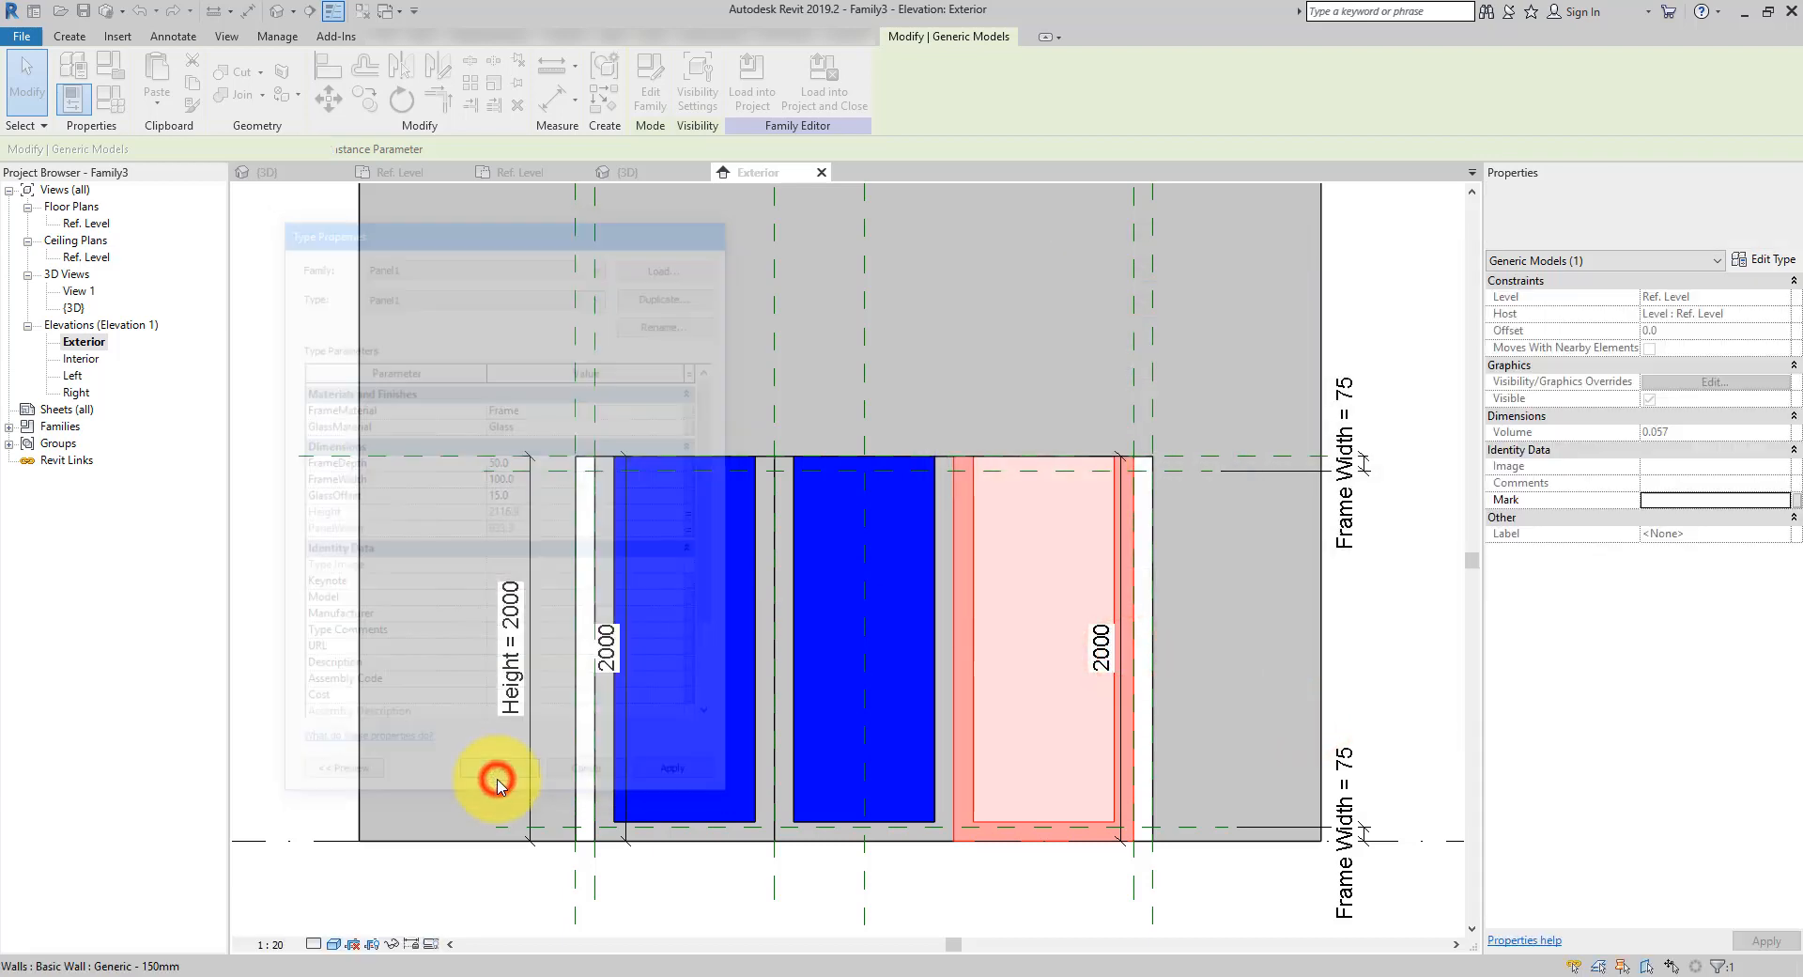
pyautogui.click(1414, 642)
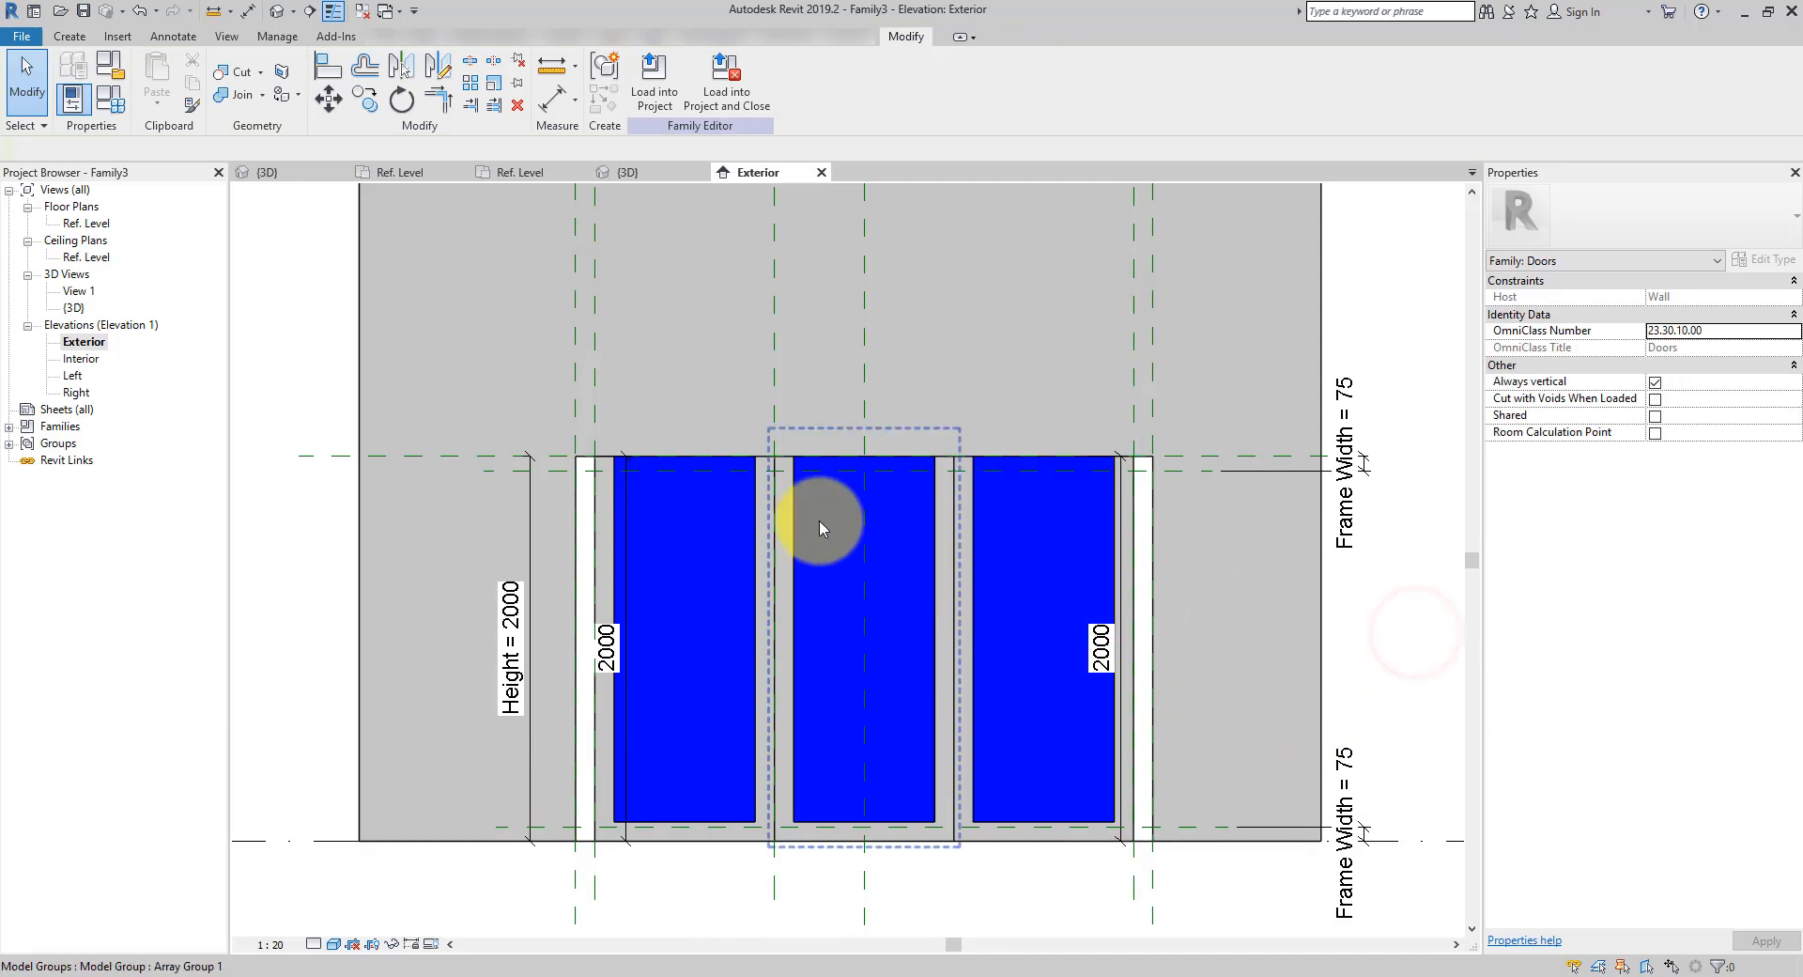
# Save the family in the REVIT folder under the file name Folding Door
pyautogui.moveTo(939, 512); pyautogui.dragTo(1010, 519, button='middle')
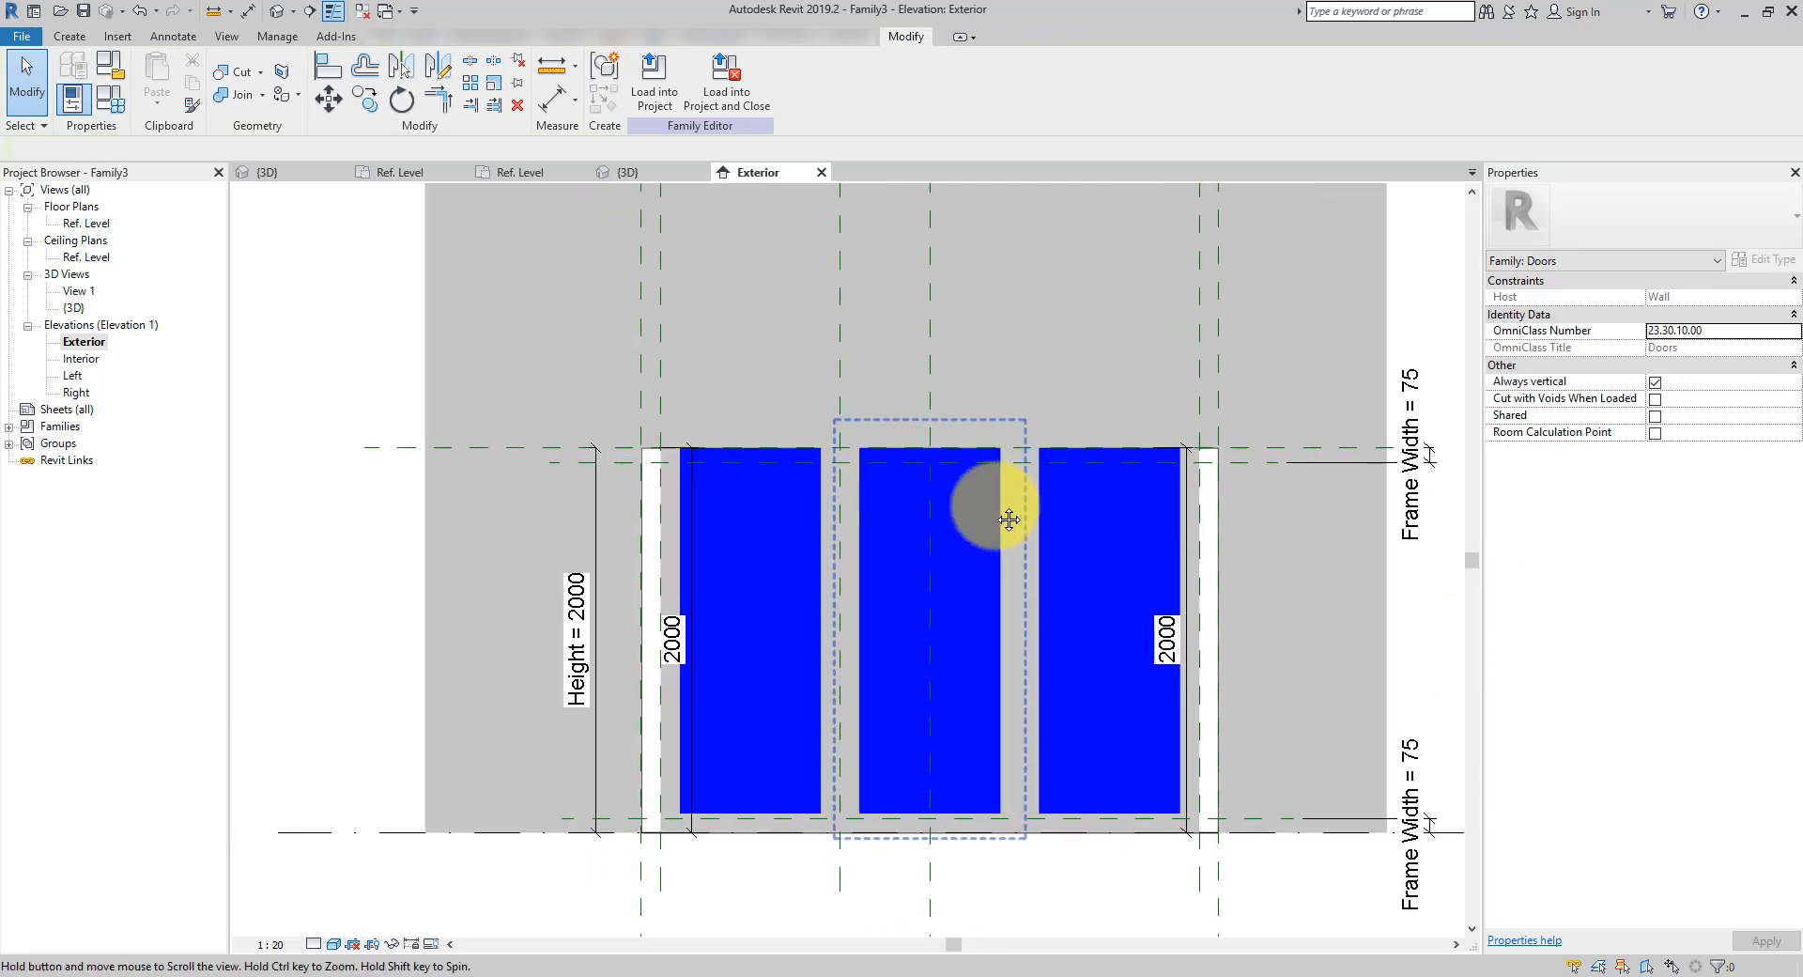
pyautogui.click(112, 111)
pyautogui.click(1073, 337)
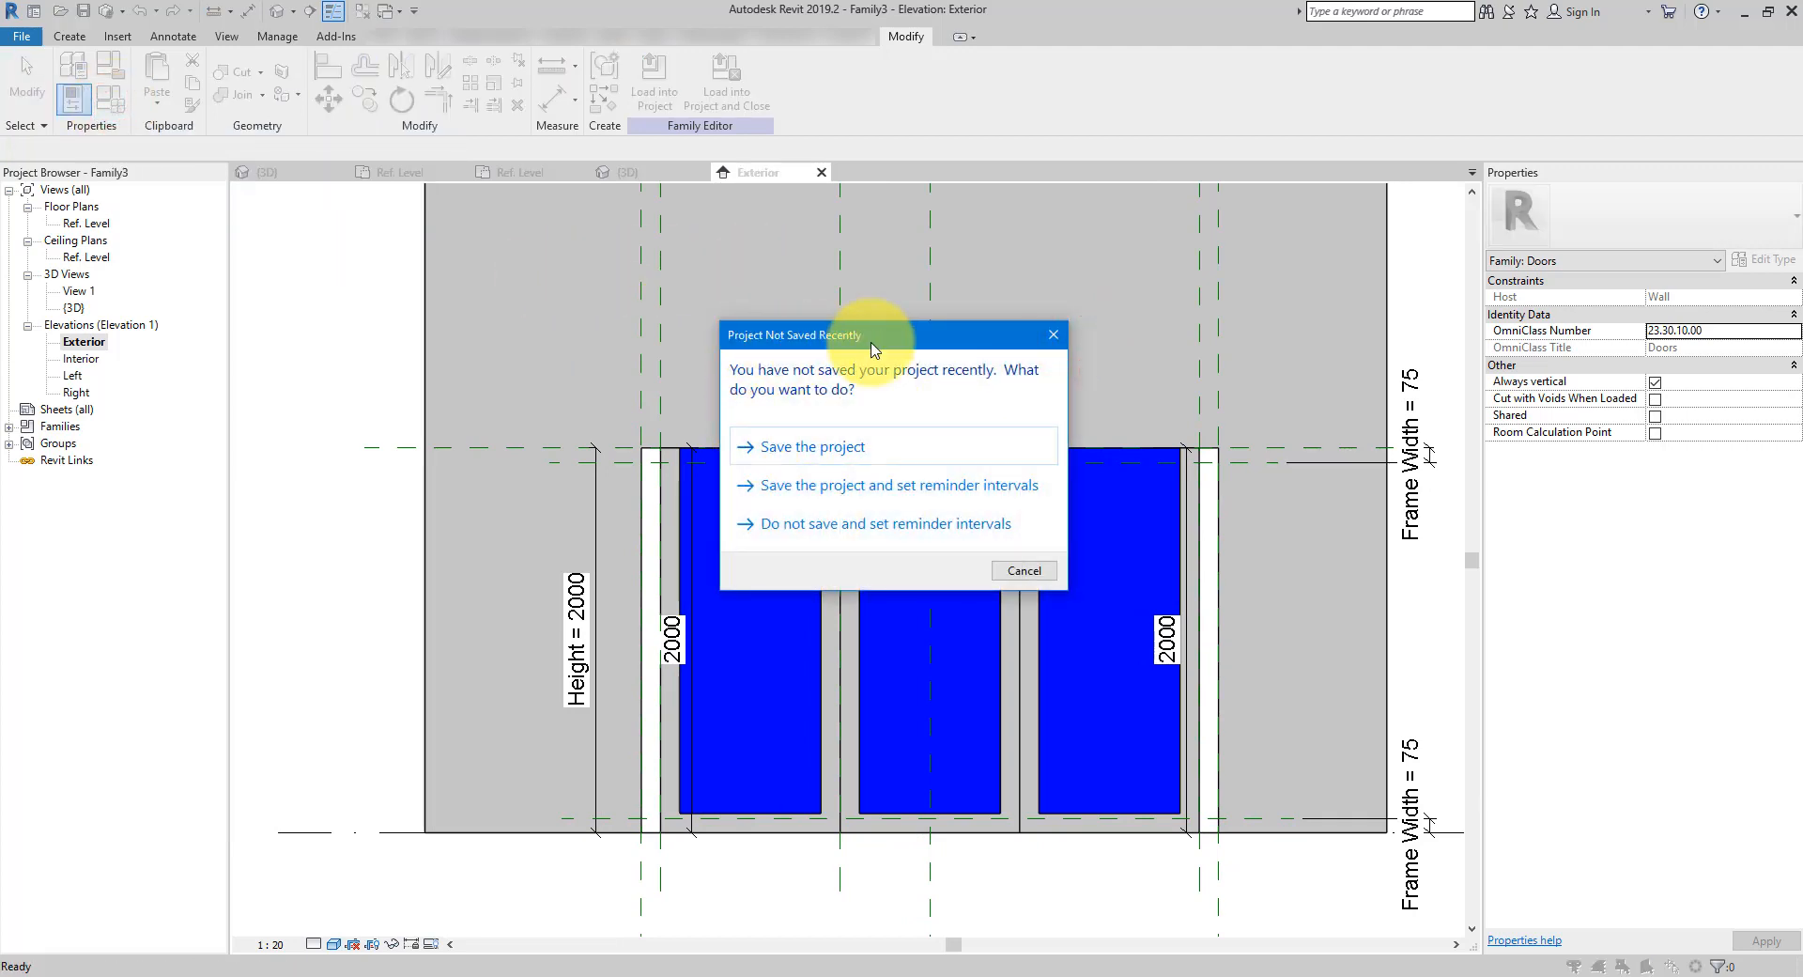
pyautogui.click(827, 443)
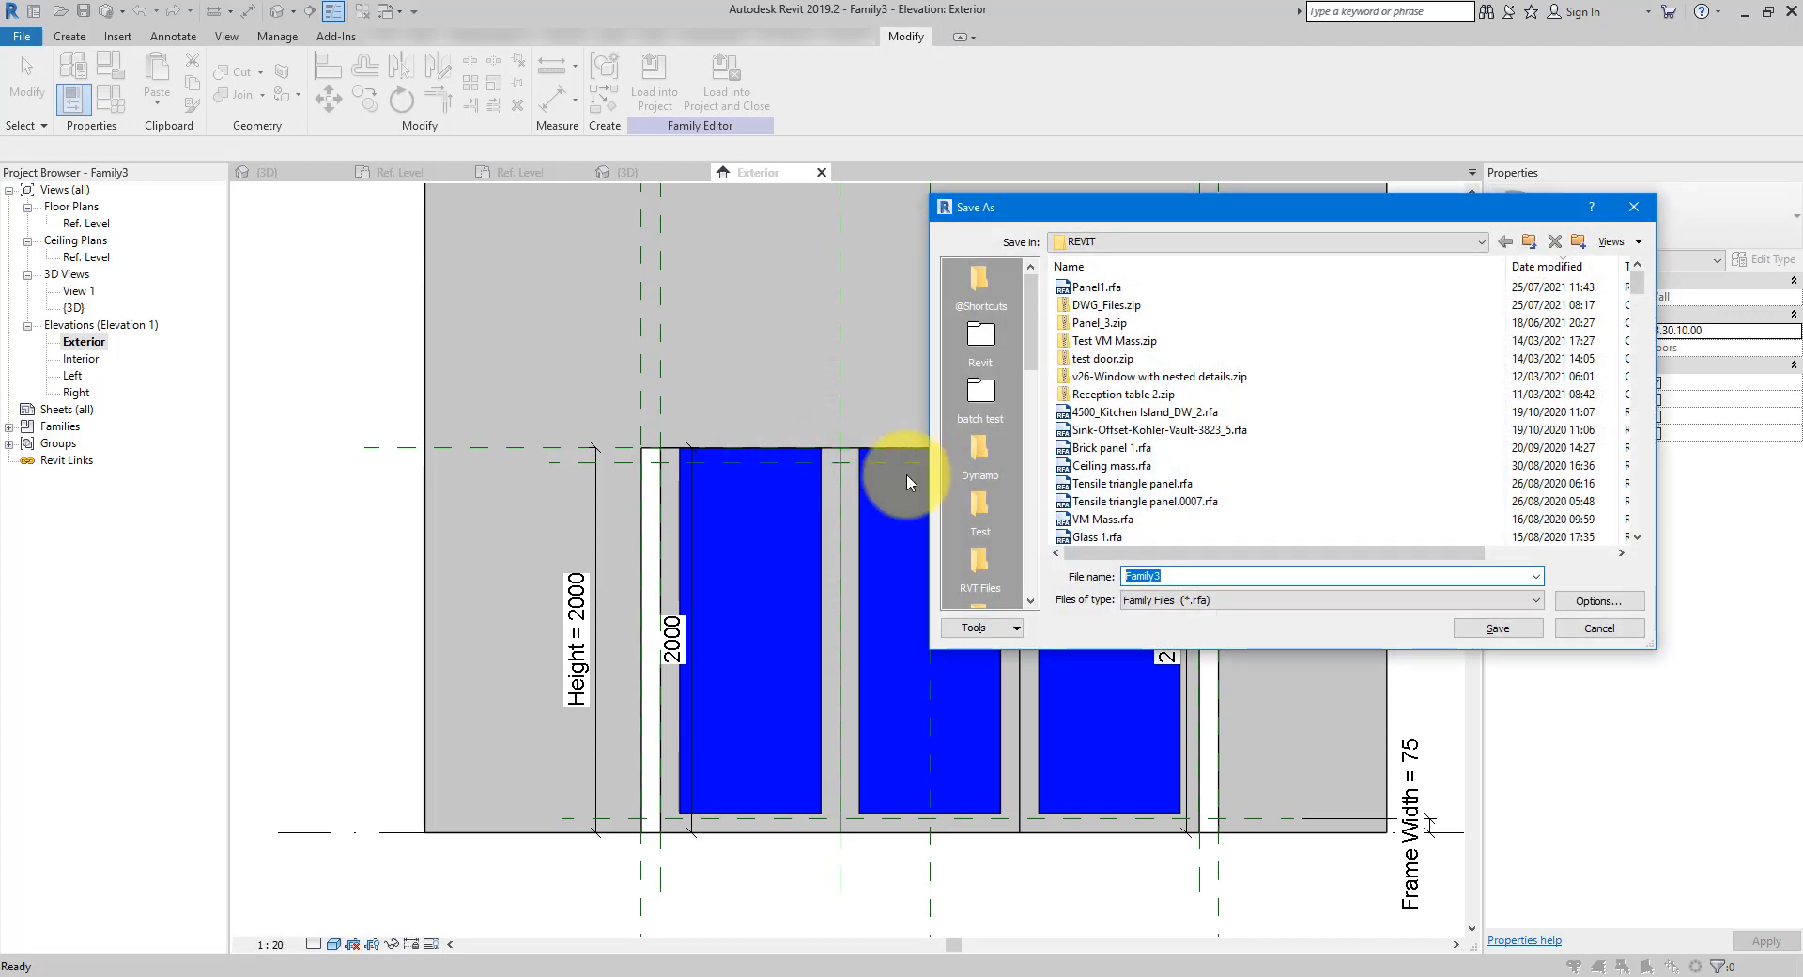
pyautogui.write('Folding Doors')
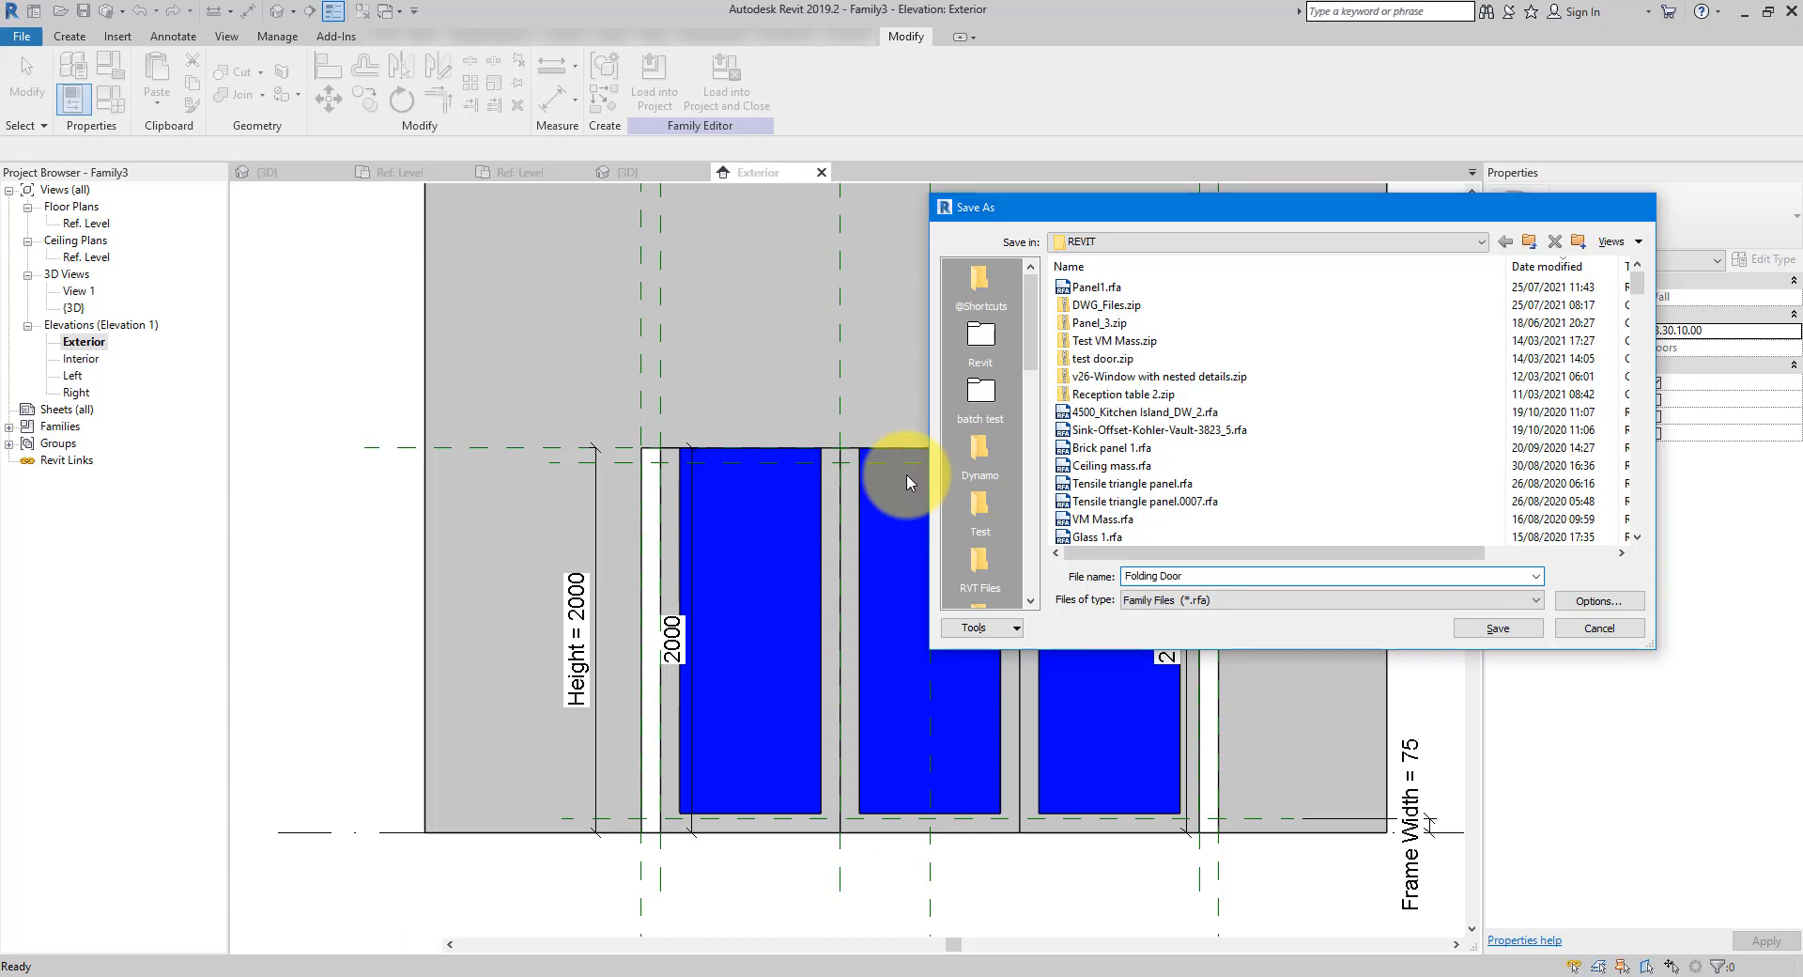
pyautogui.press('Return')
# Set the PanelHeight family parameter's formula to Height - 2 * FrameWidth
pyautogui.press('f')
pyautogui.press('t')
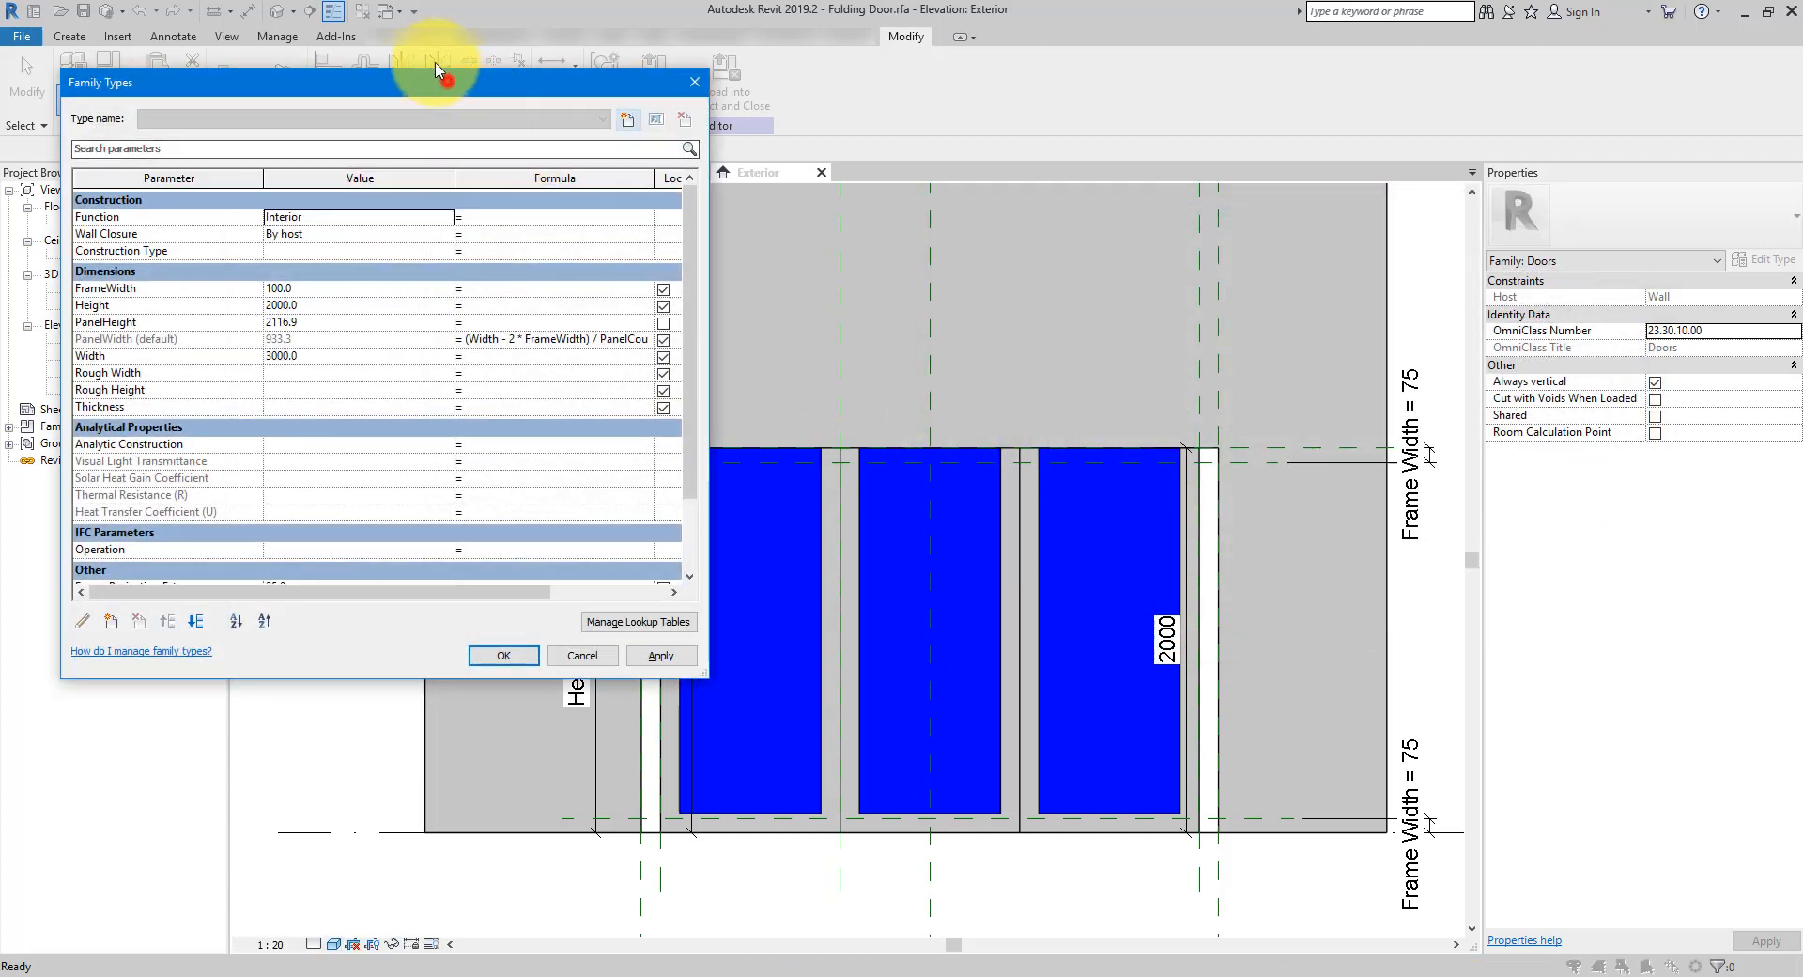
pyautogui.moveTo(458, 83); pyautogui.dragTo(406, 42)
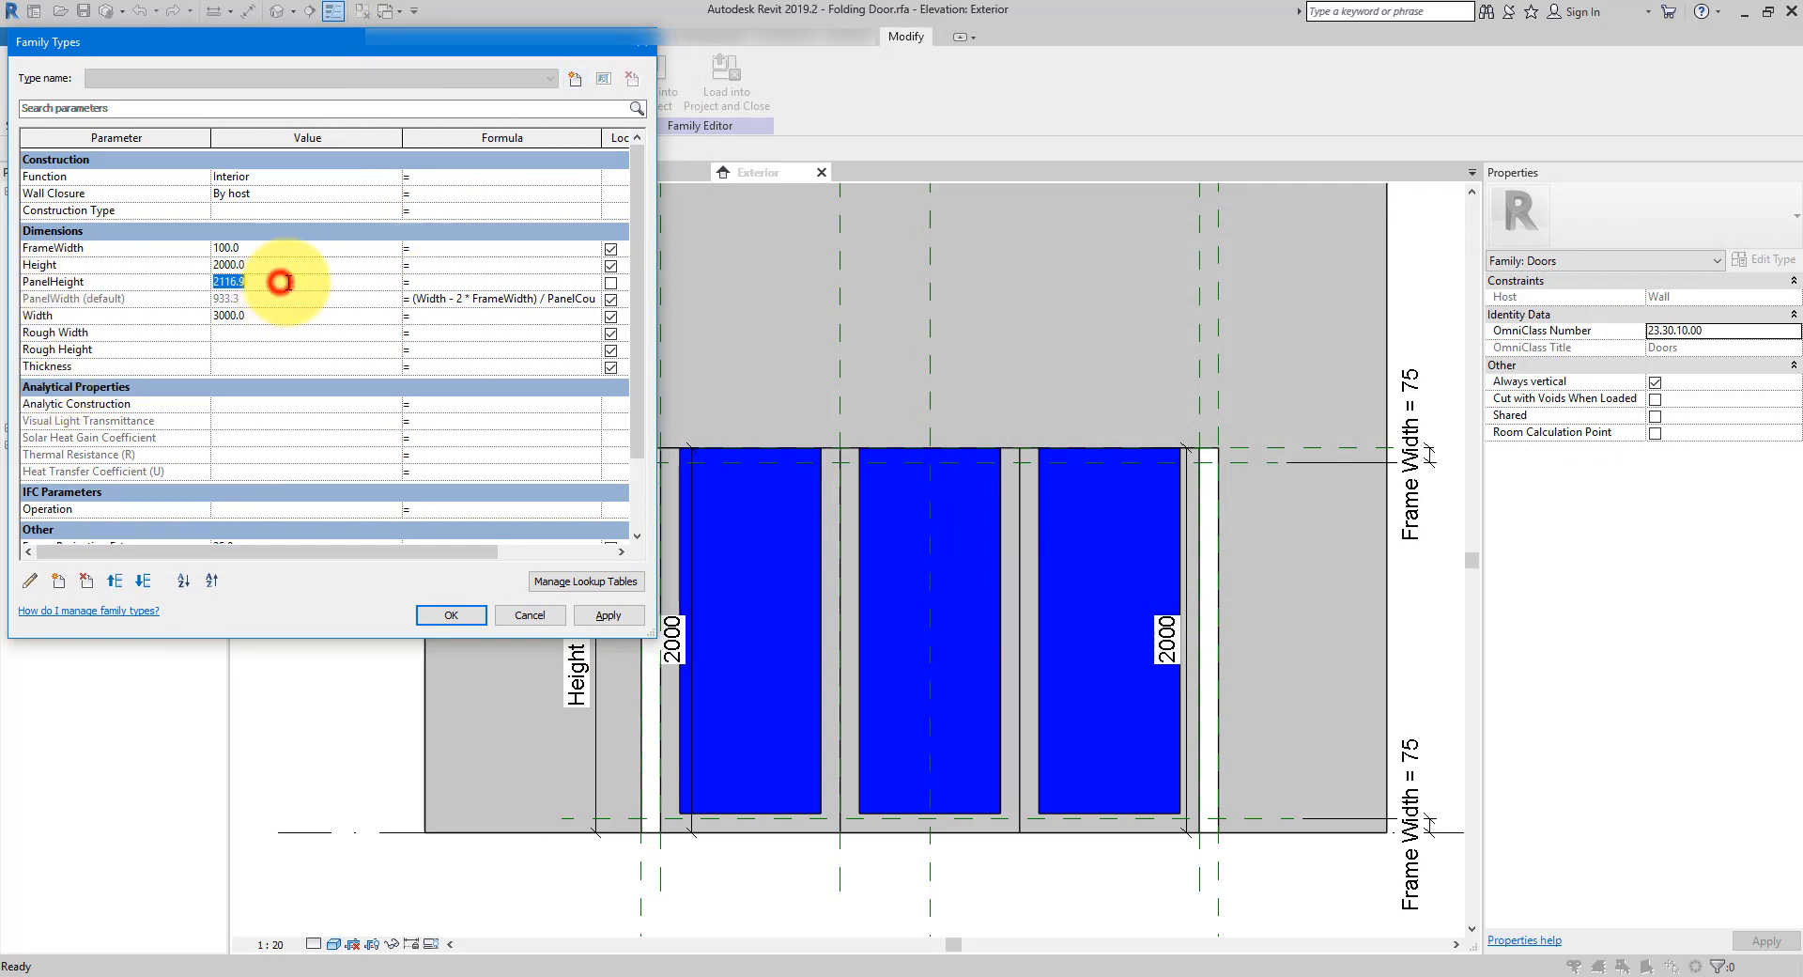
pyautogui.write('Height - 2 * FrameWidth')
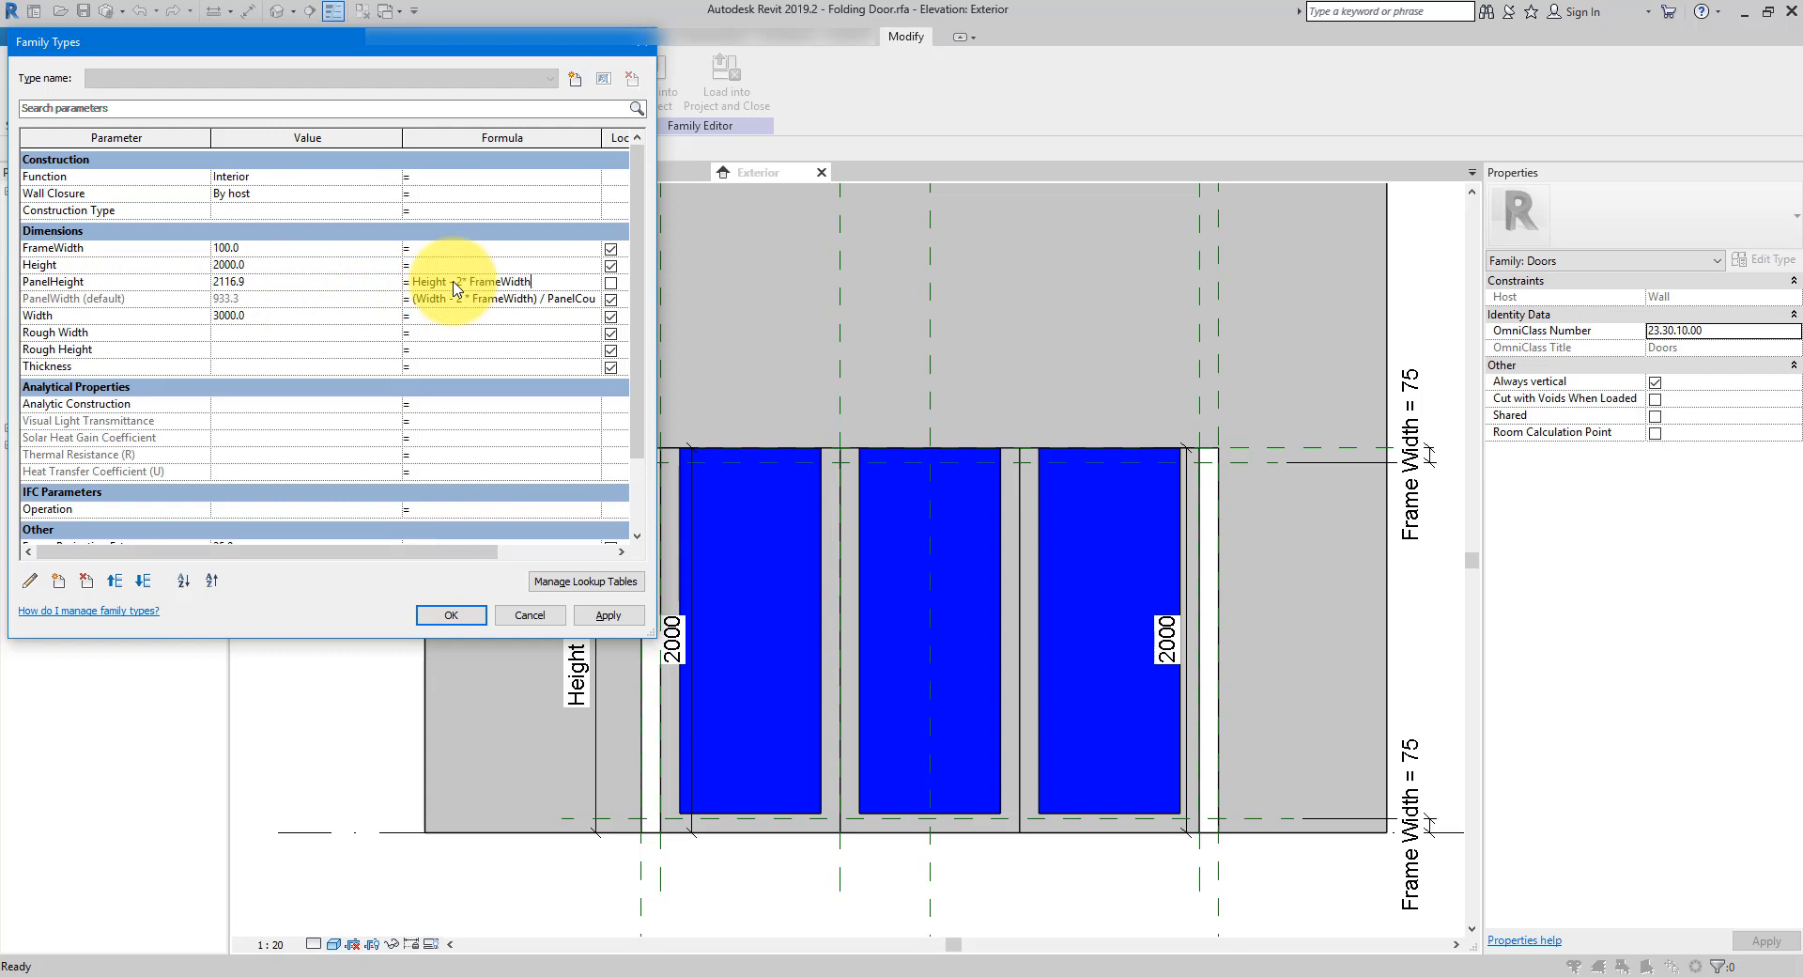
pyautogui.press('Tab')
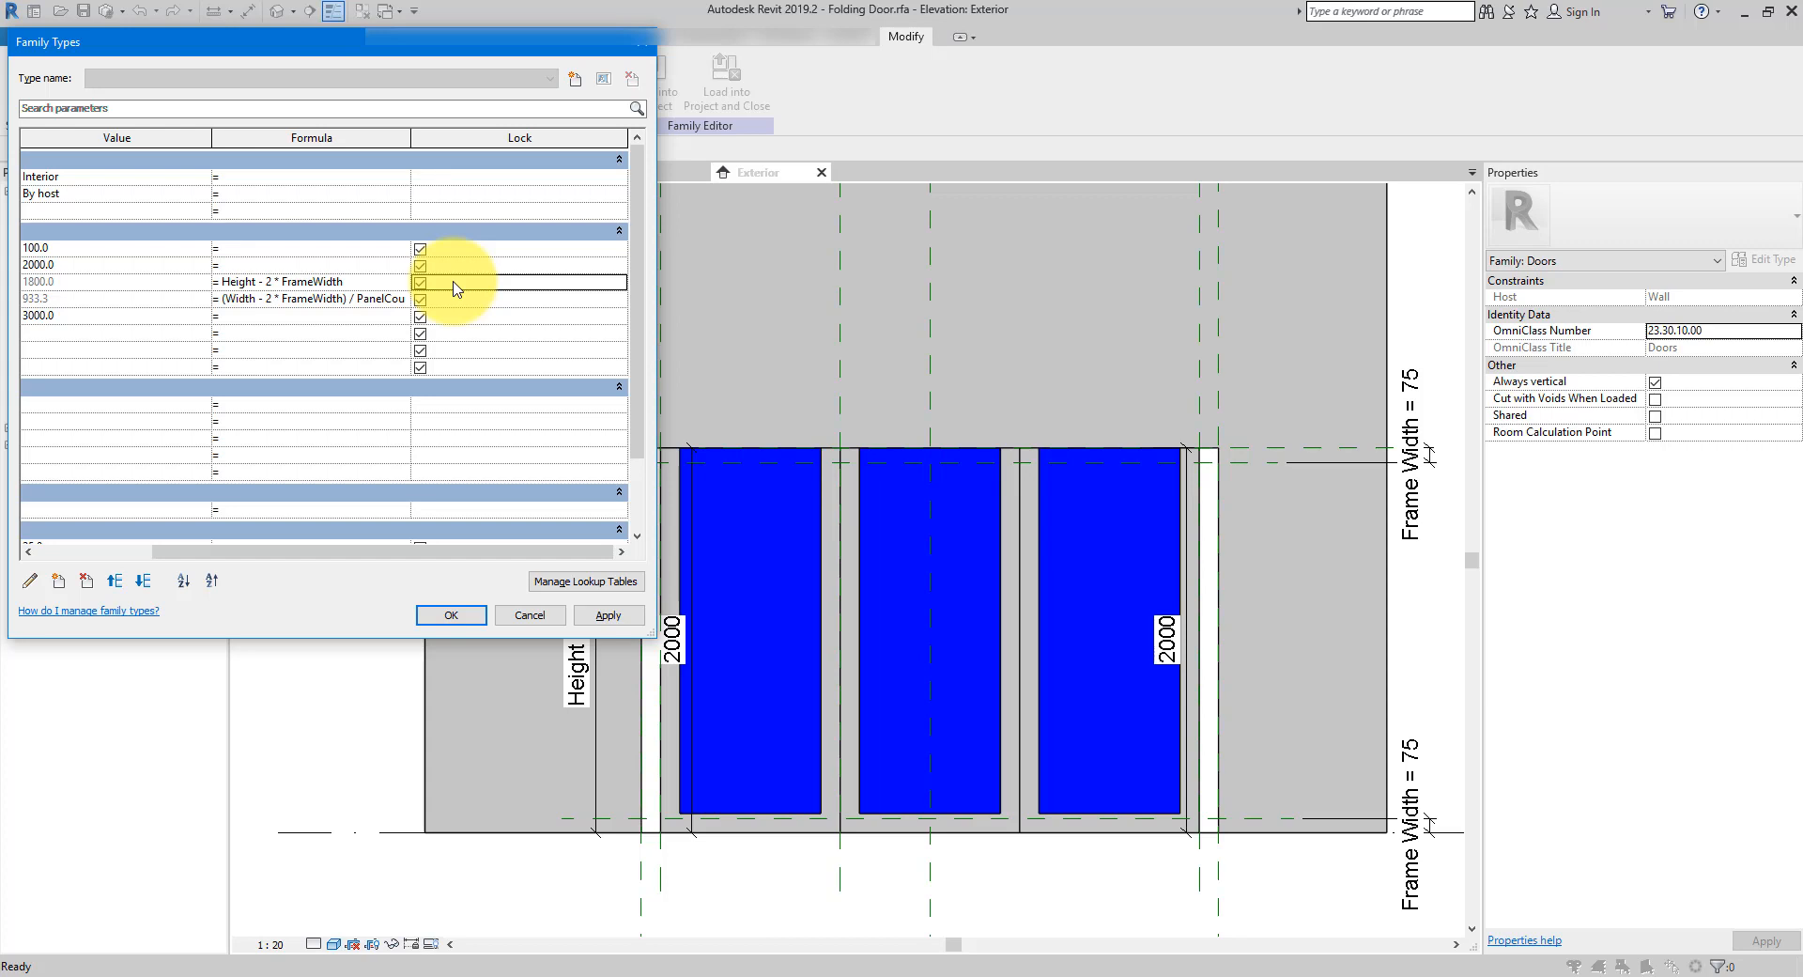
pyautogui.click(448, 616)
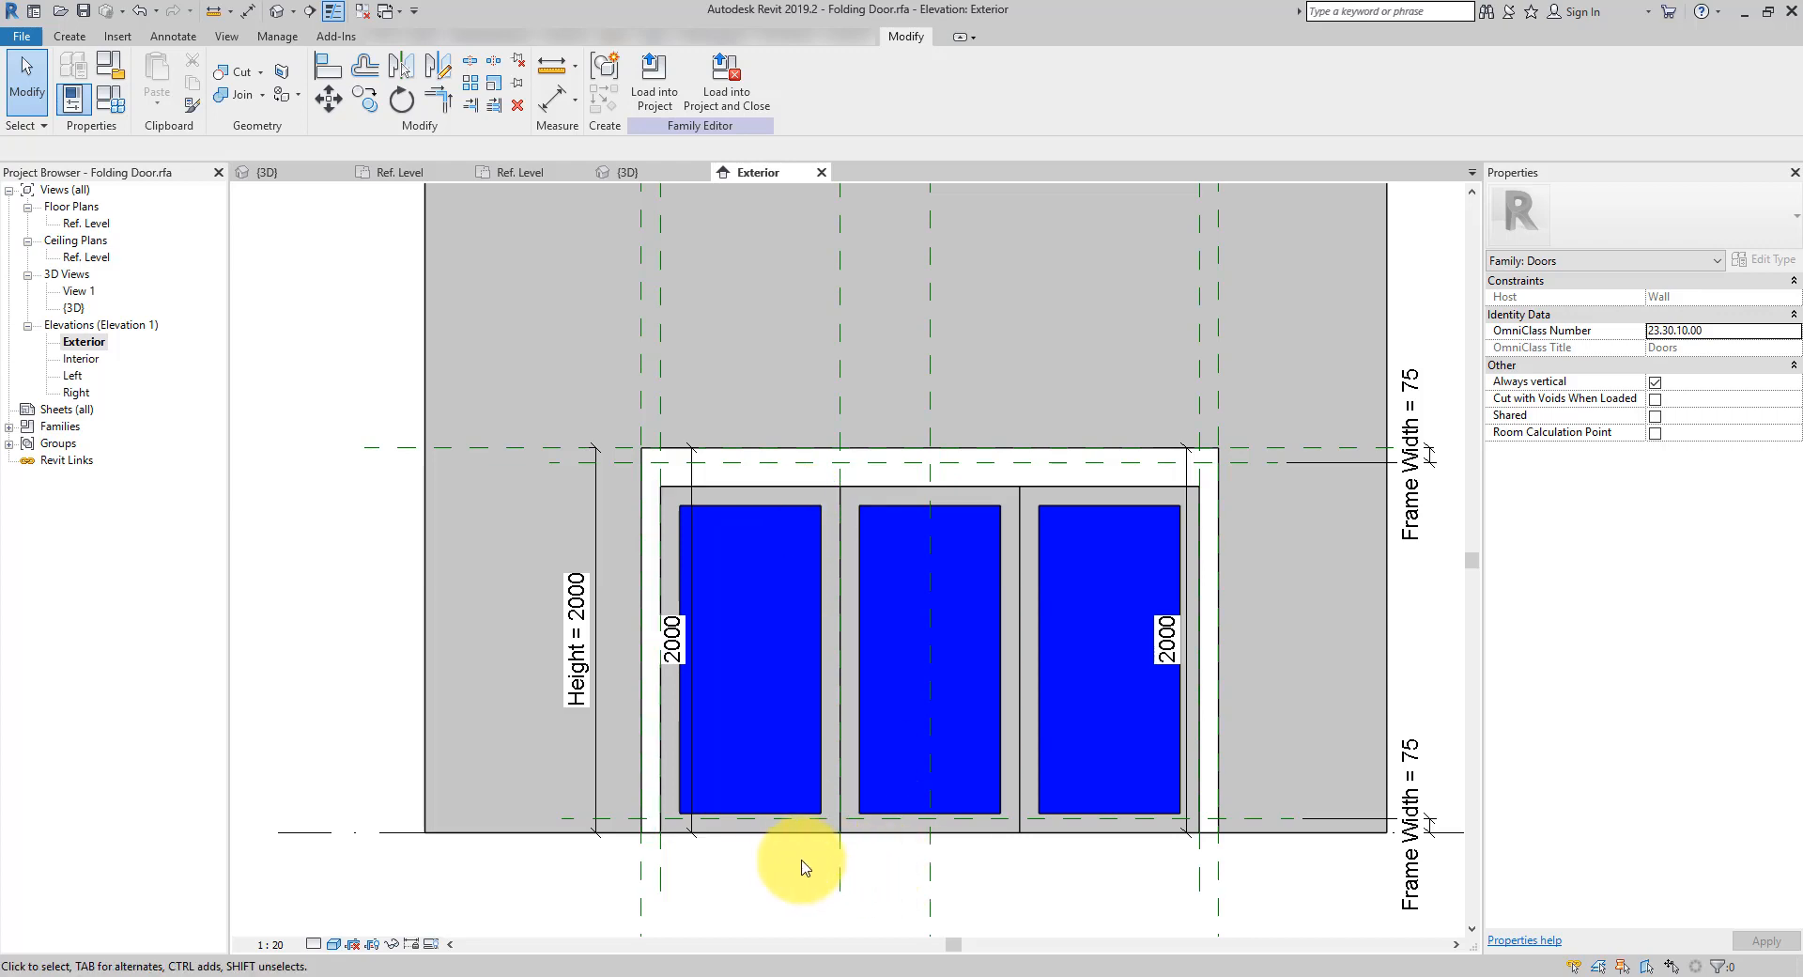
pyautogui.scroll(3, 796, 856)
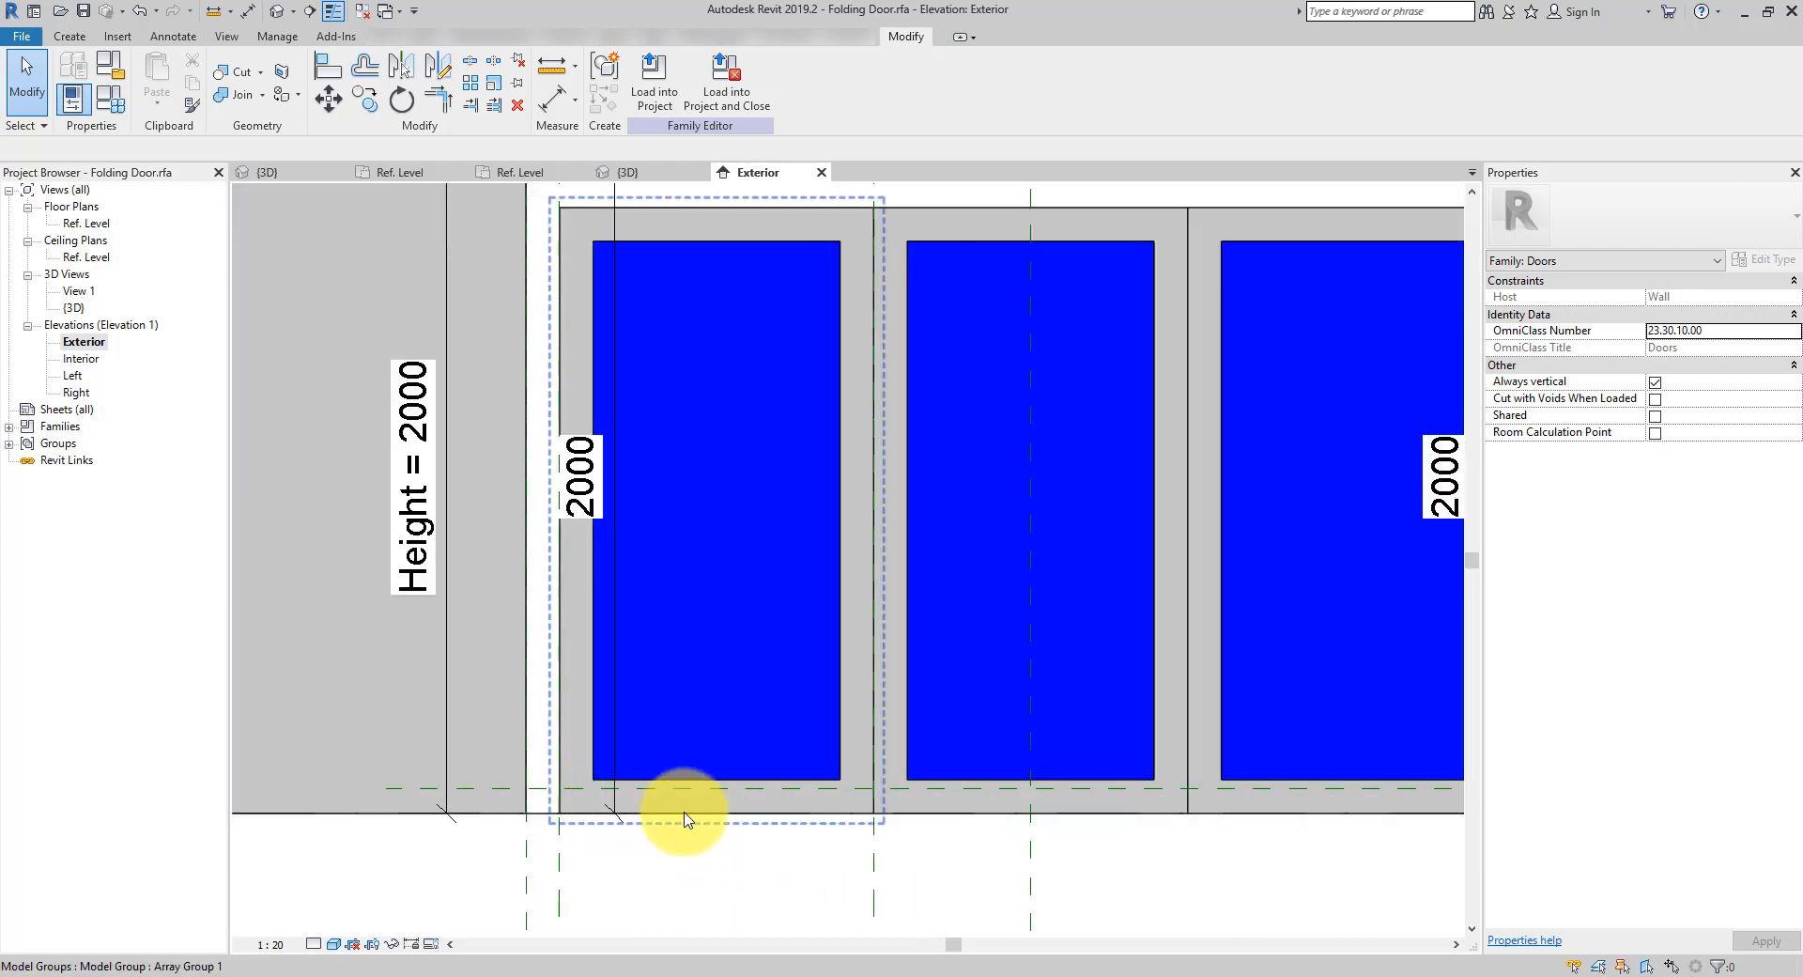
pyautogui.click(538, 791)
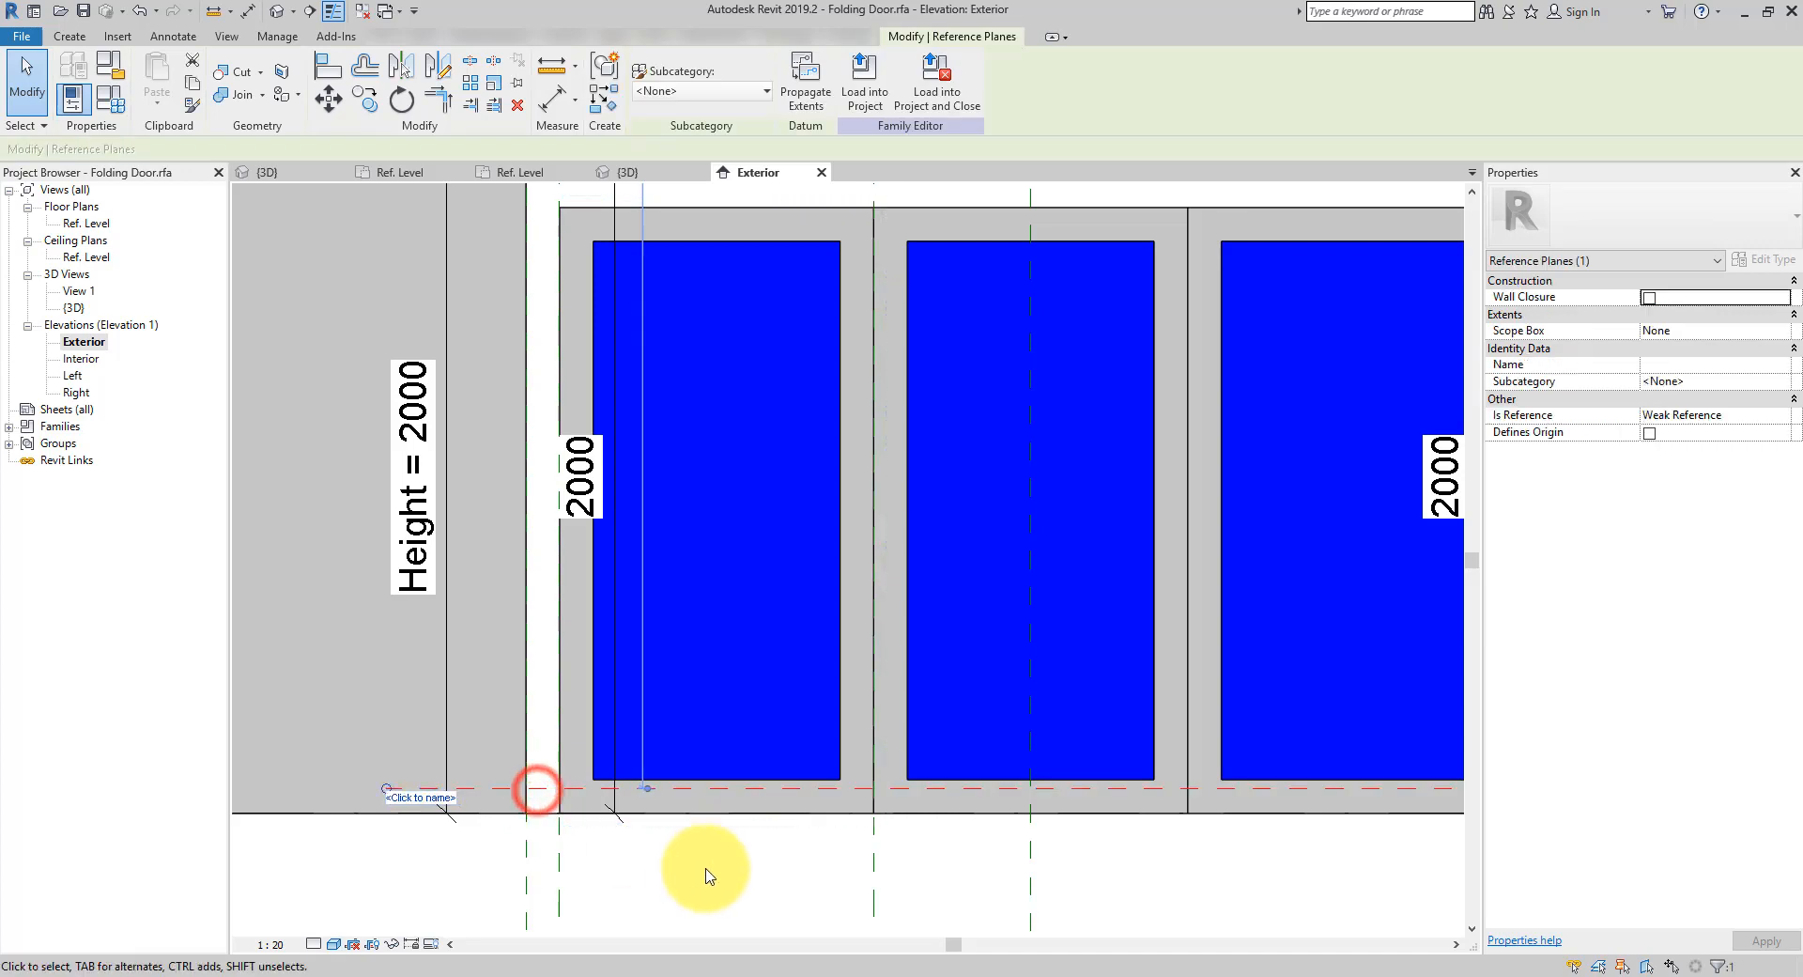
pyautogui.scroll(-2, 706, 869)
pyautogui.press('Escape')
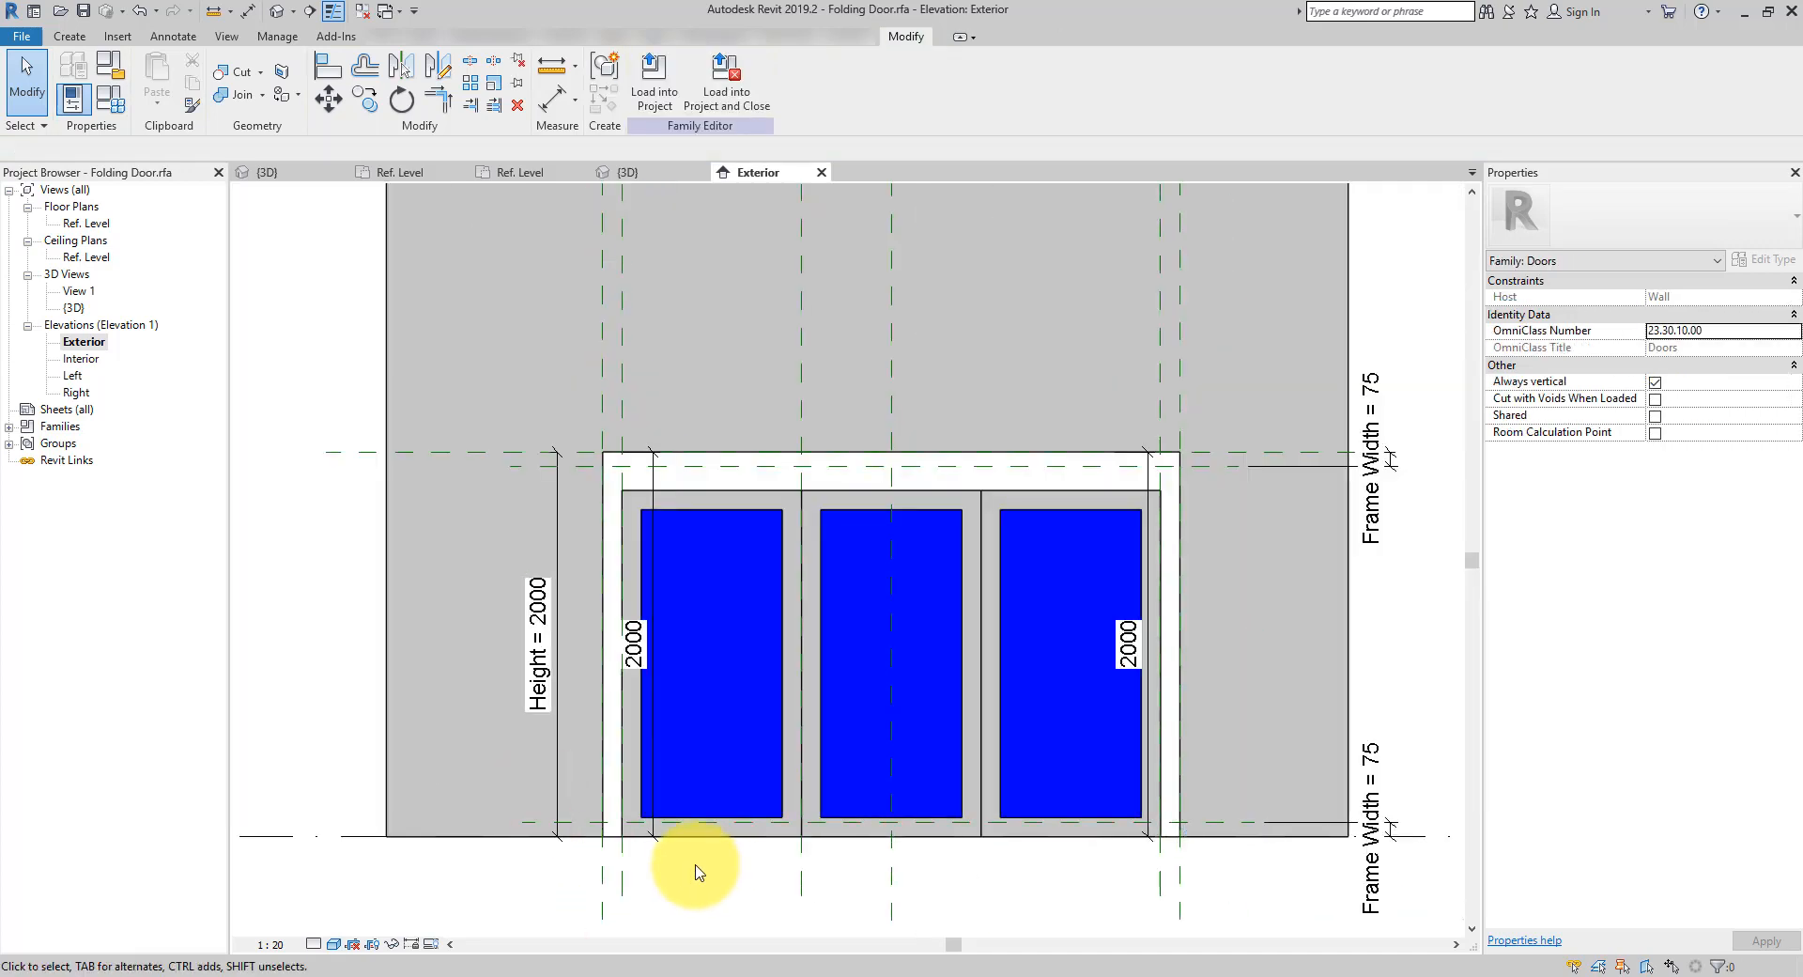
# Edit the first panel's array group, associate the nested Panel1's Offset with the Frame Width parameter, and finish the group
pyautogui.click(719, 490)
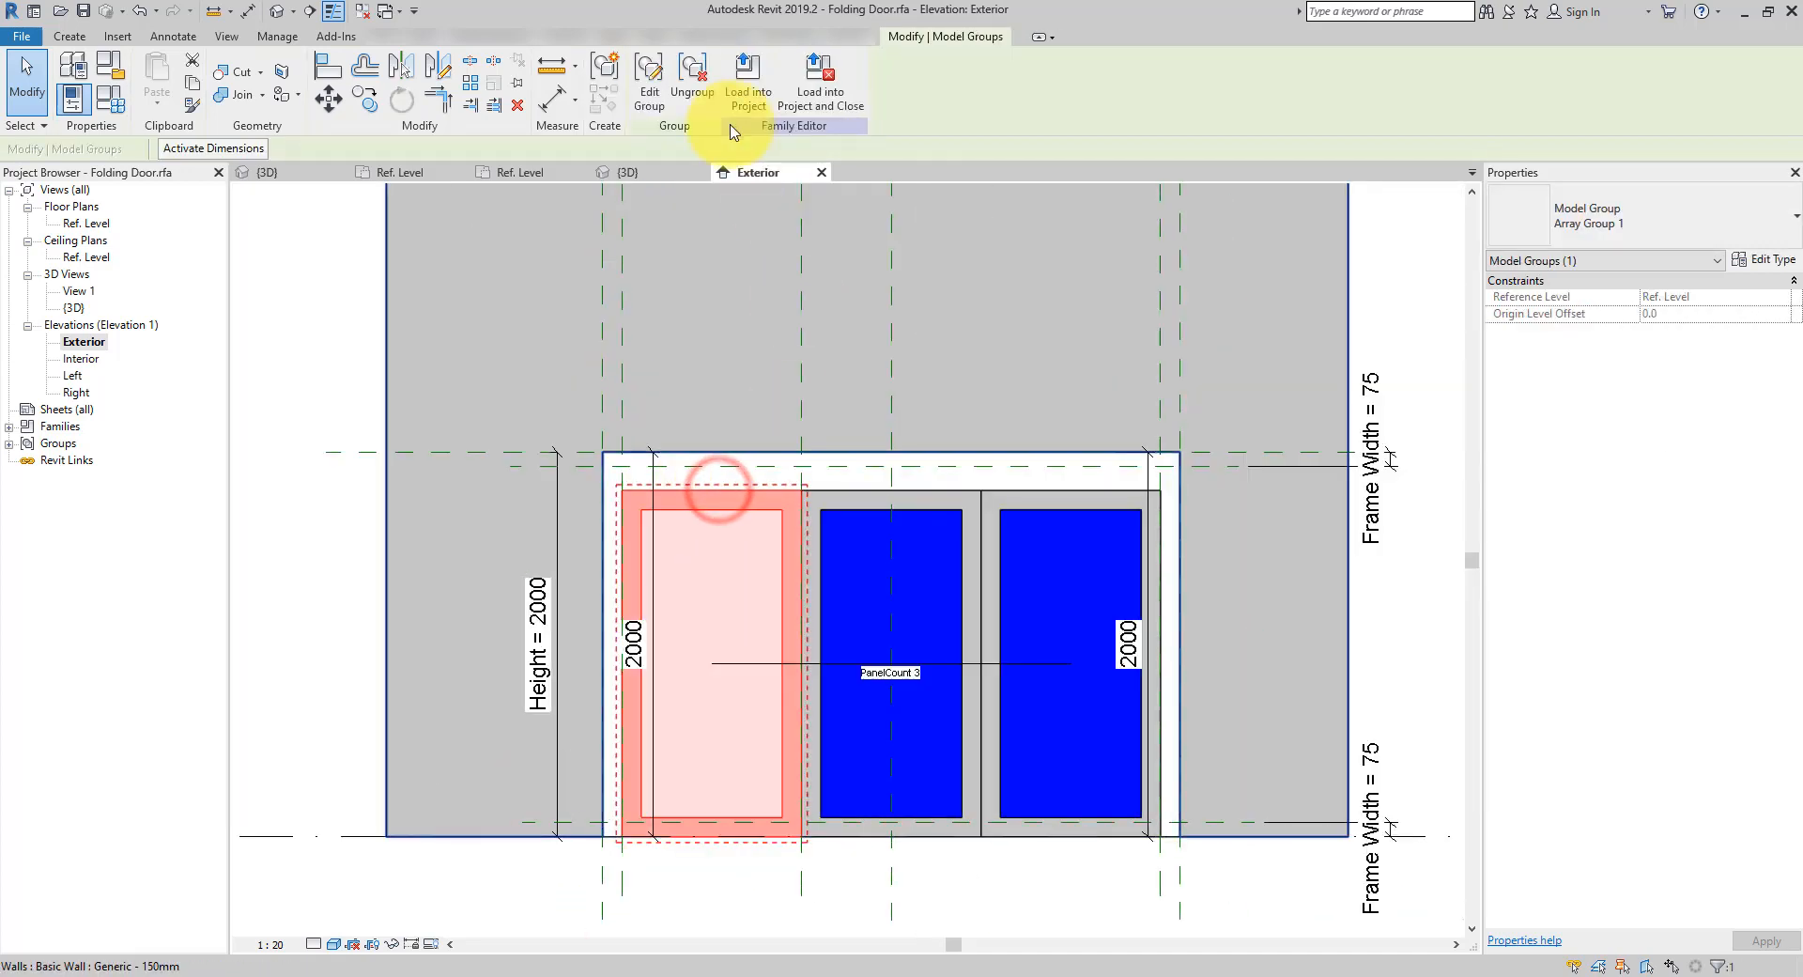
pyautogui.click(649, 94)
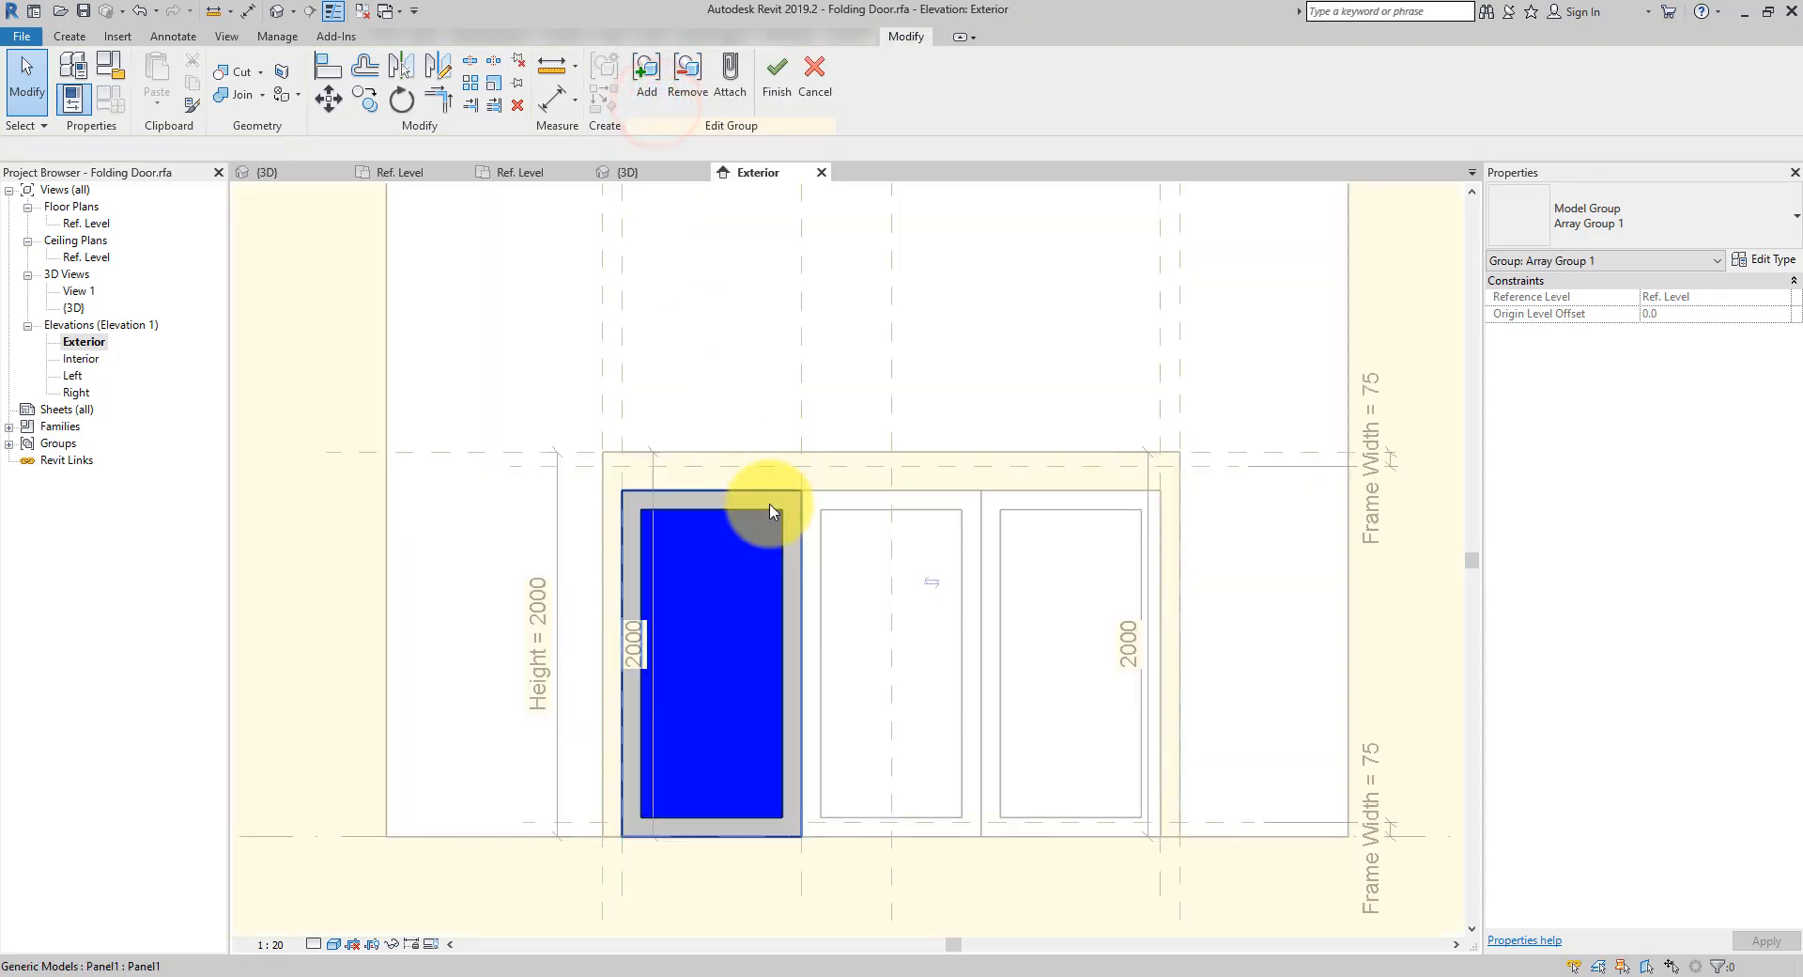
pyautogui.click(770, 511)
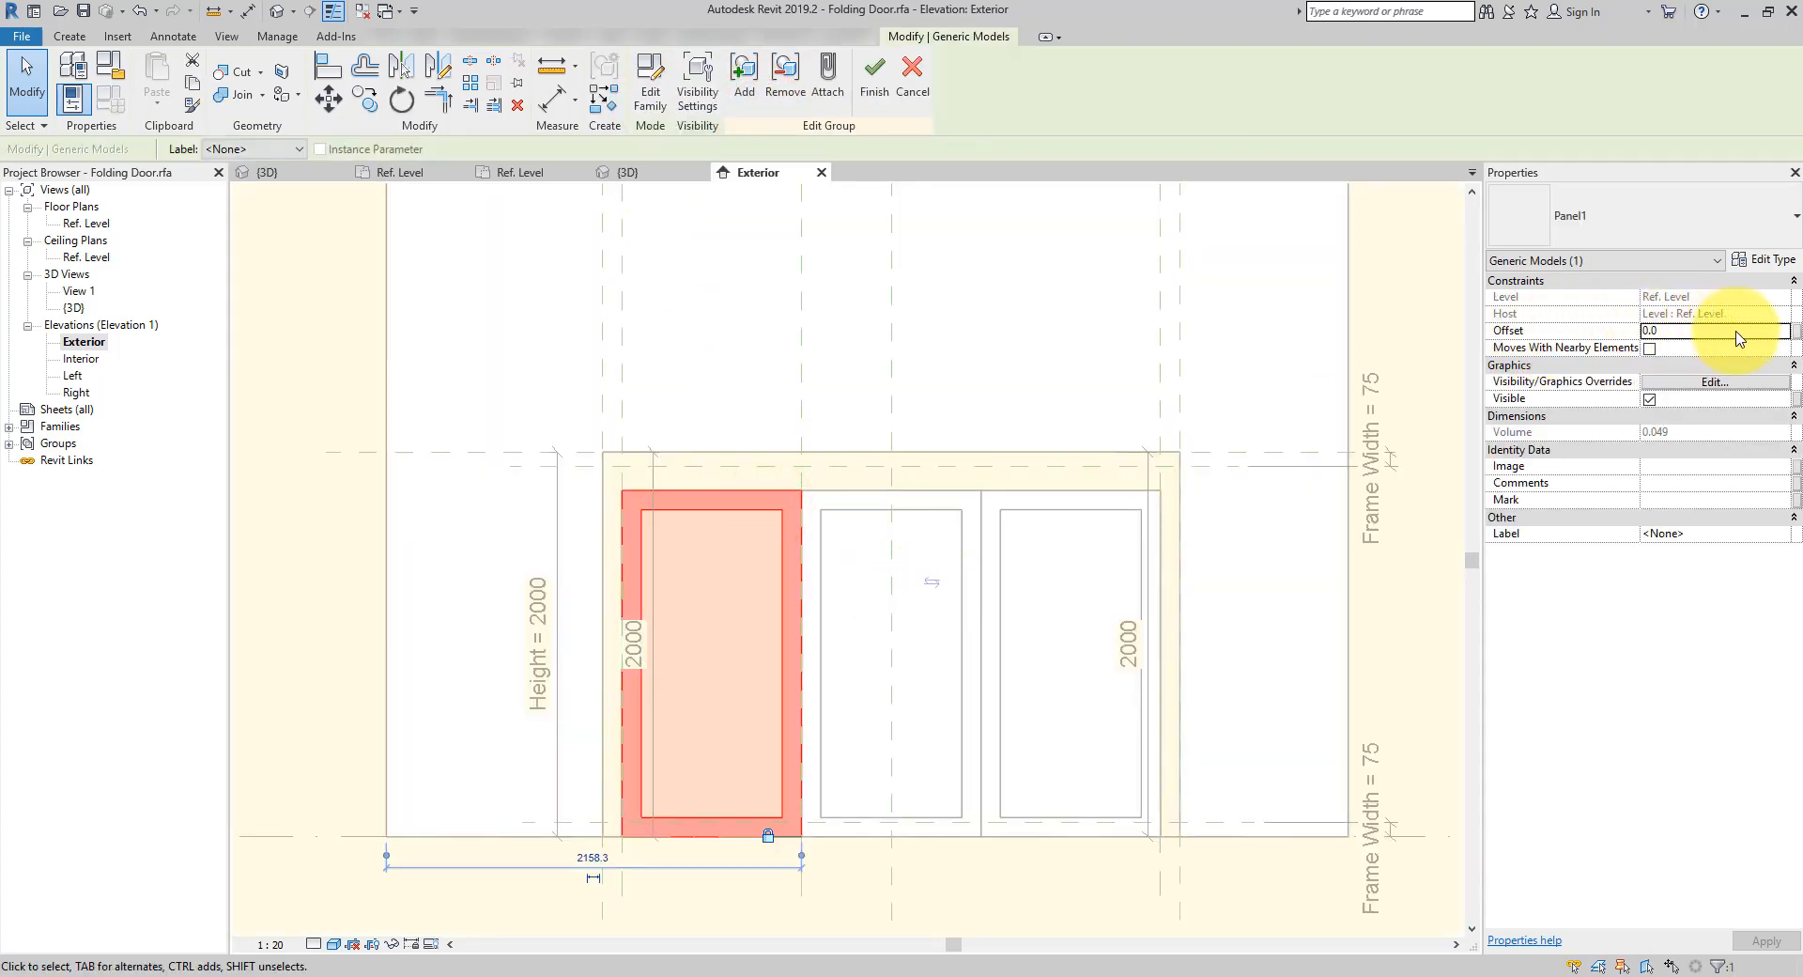
pyautogui.click(1796, 336)
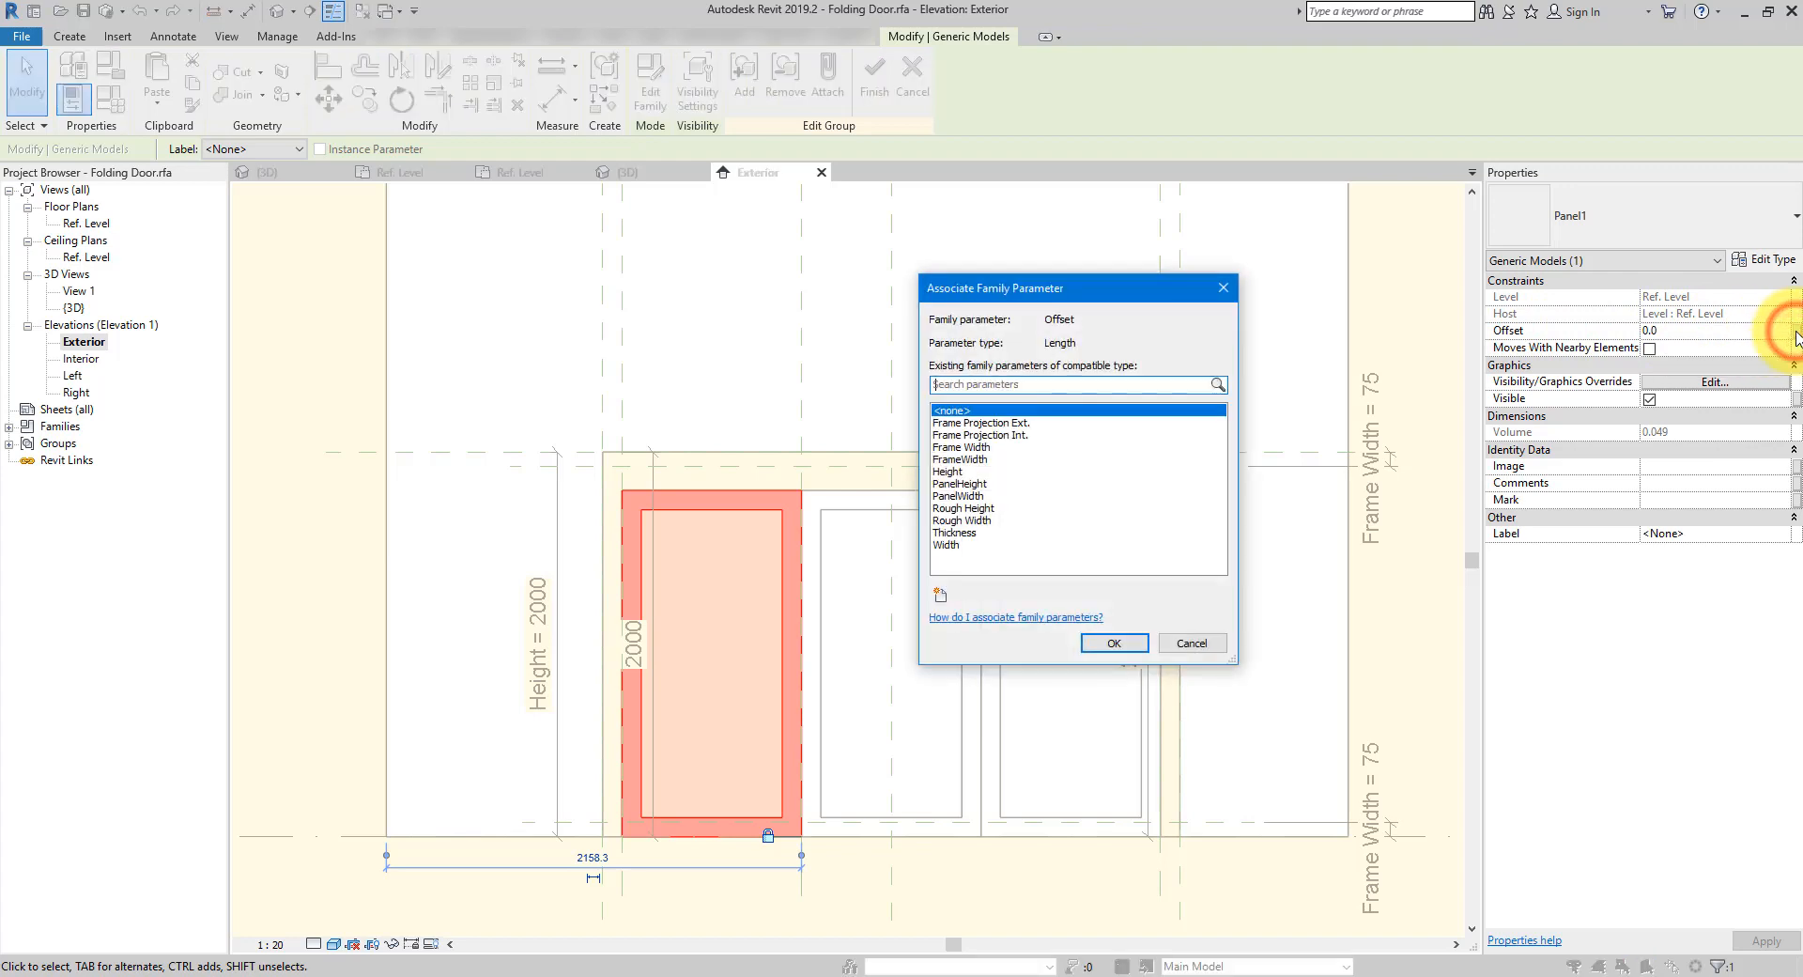
pyautogui.click(991, 447)
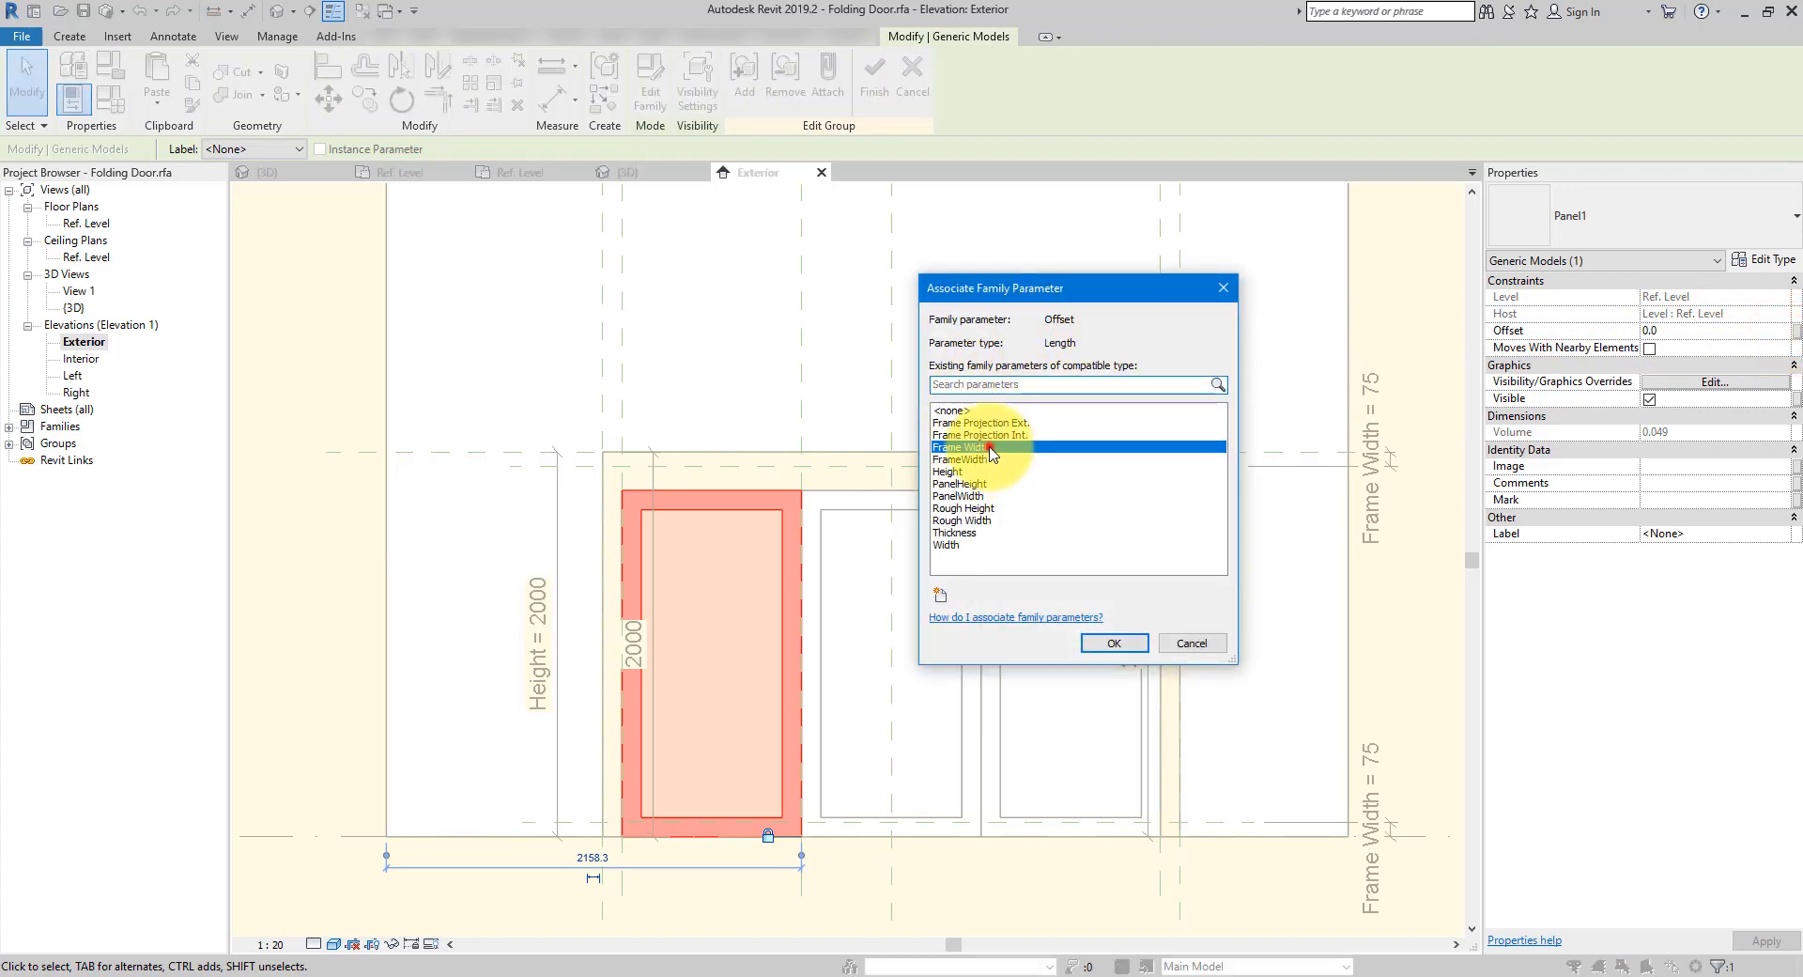
pyautogui.click(1117, 643)
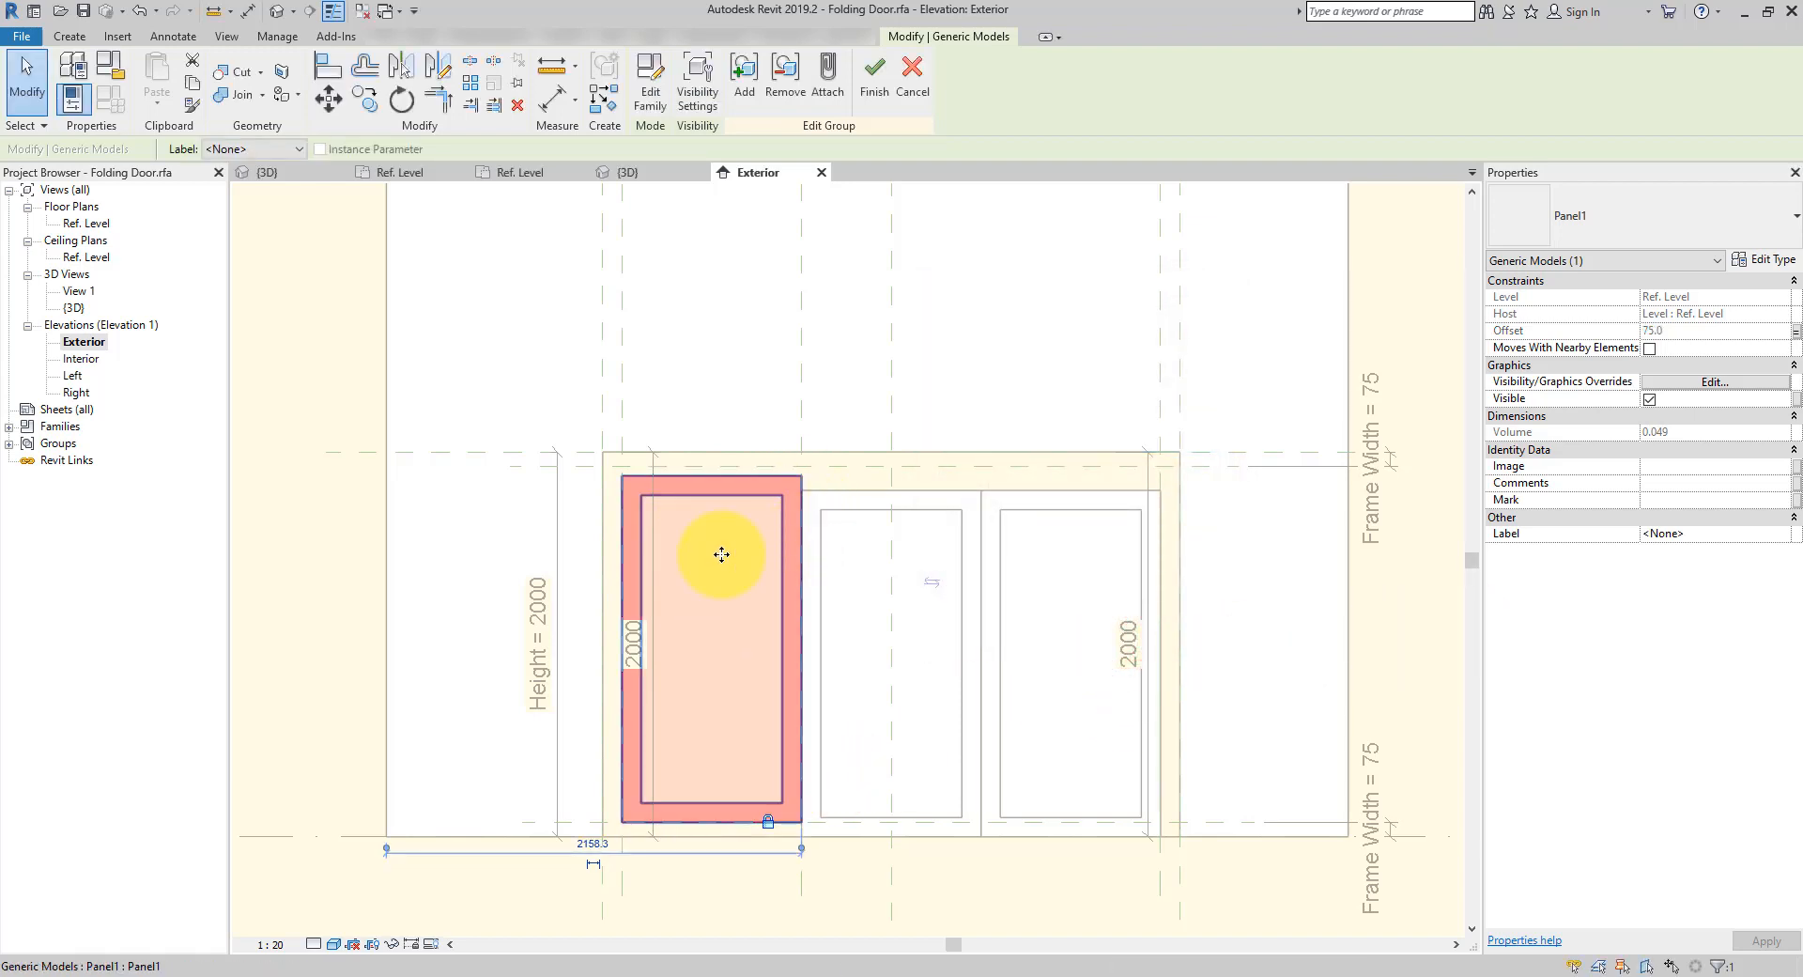
pyautogui.click(877, 94)
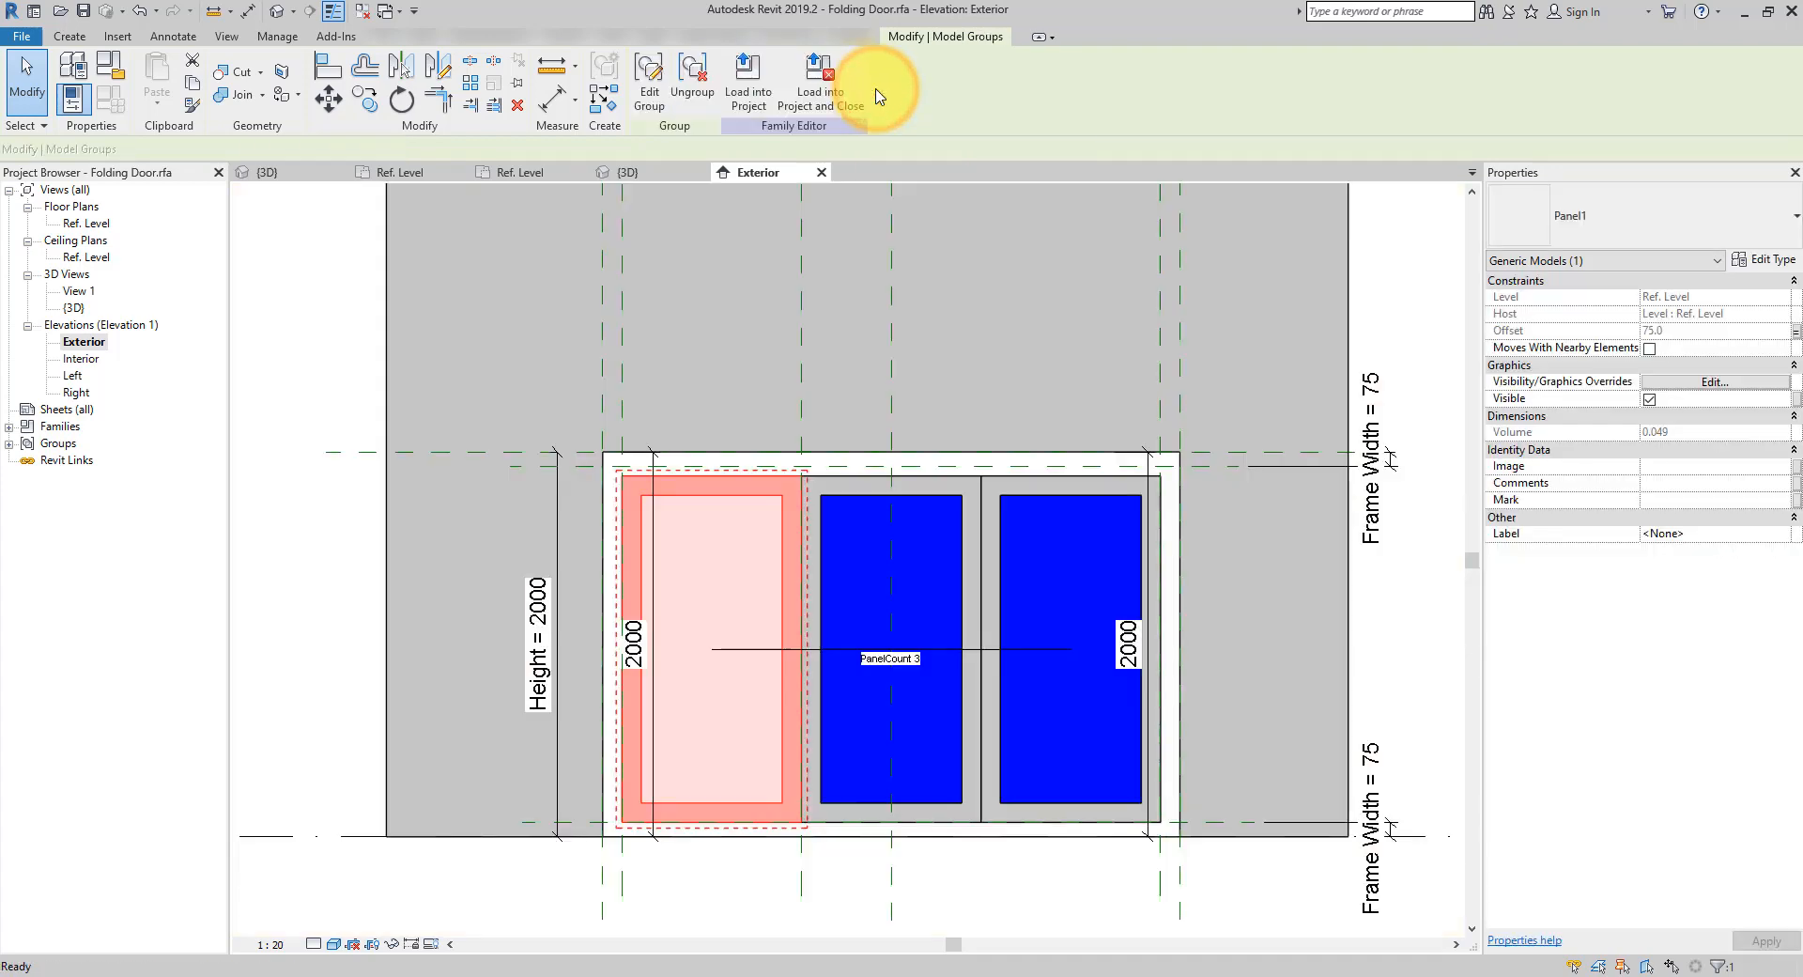
pyautogui.click(1030, 907)
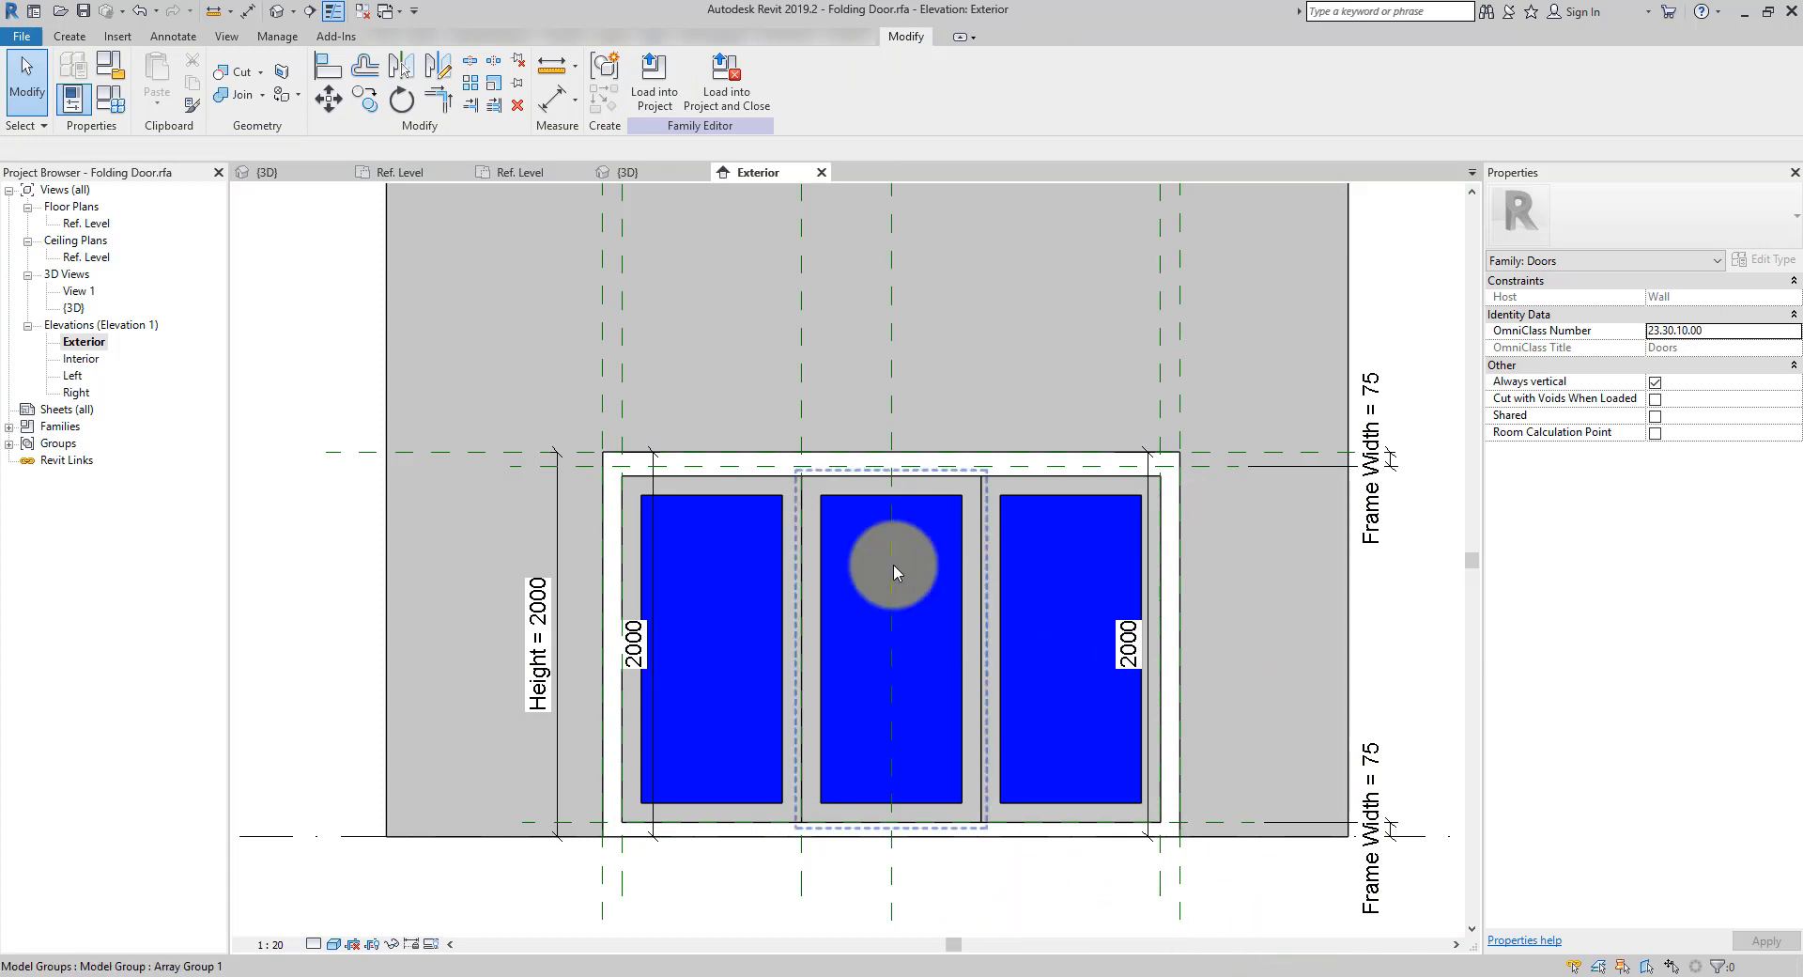
# Correct the PanelHeight formula to Height - 2 * Frame Width so it references the parameter that labels the frame dimensions
pyautogui.scroll(3, 749, 485)
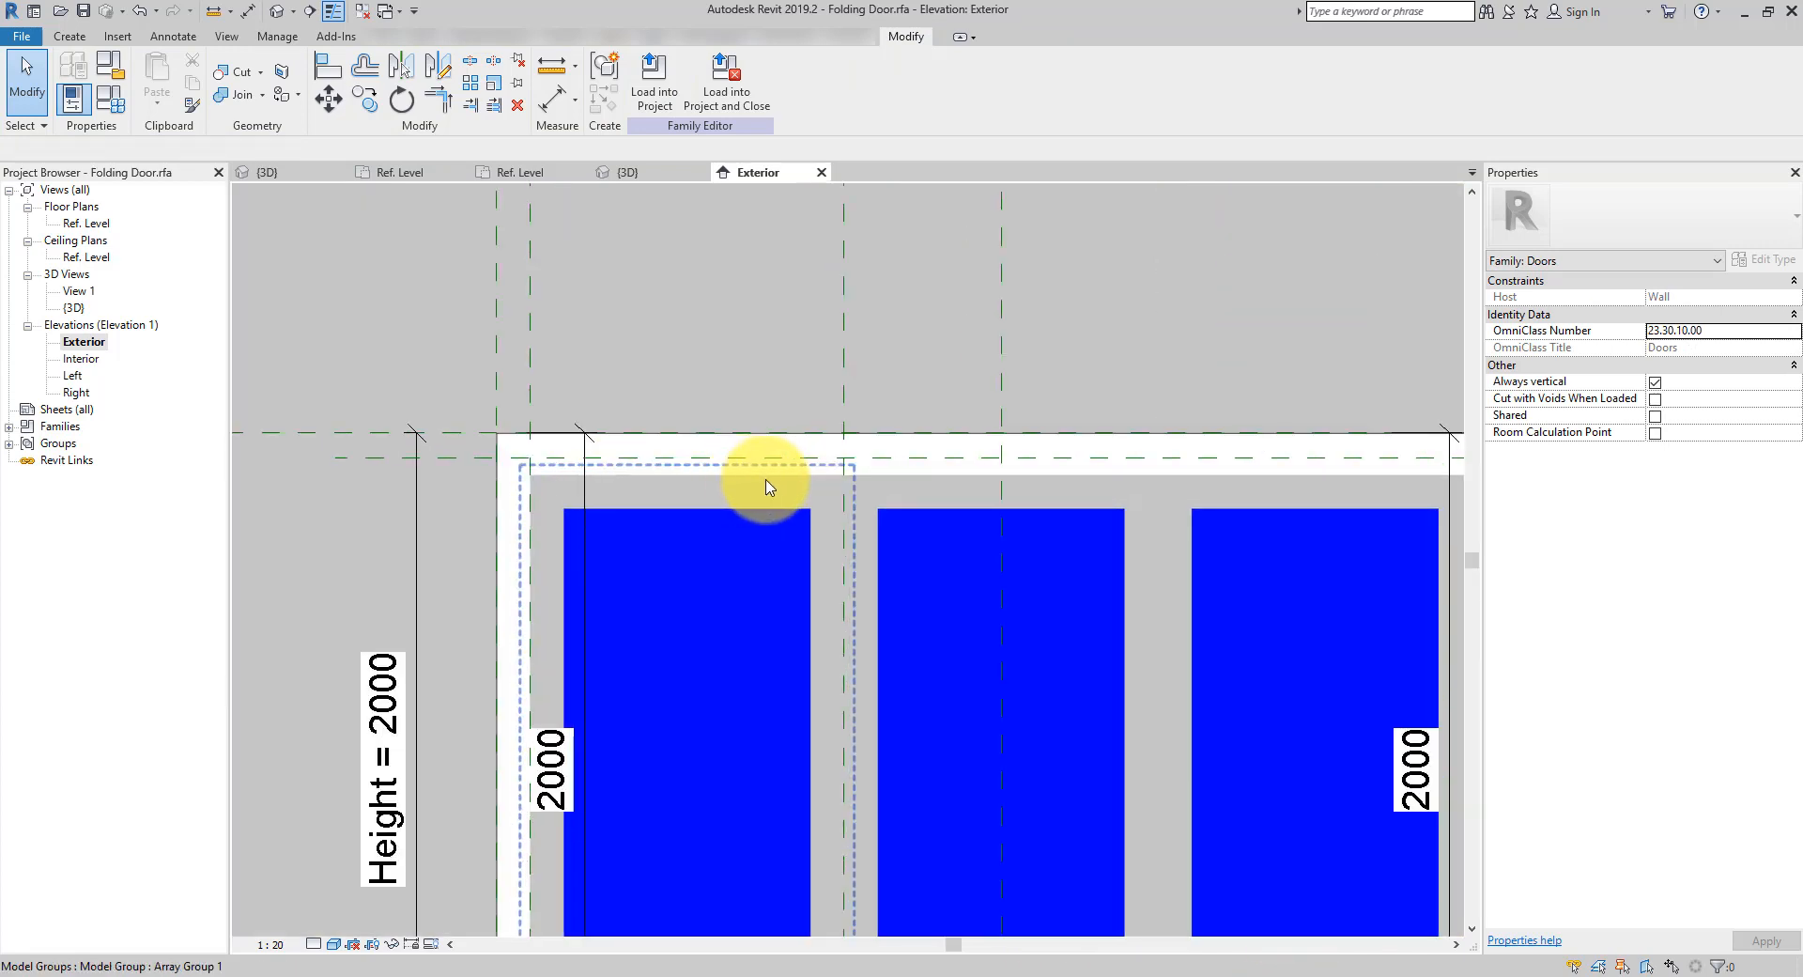
pyautogui.scroll(-2, 762, 466)
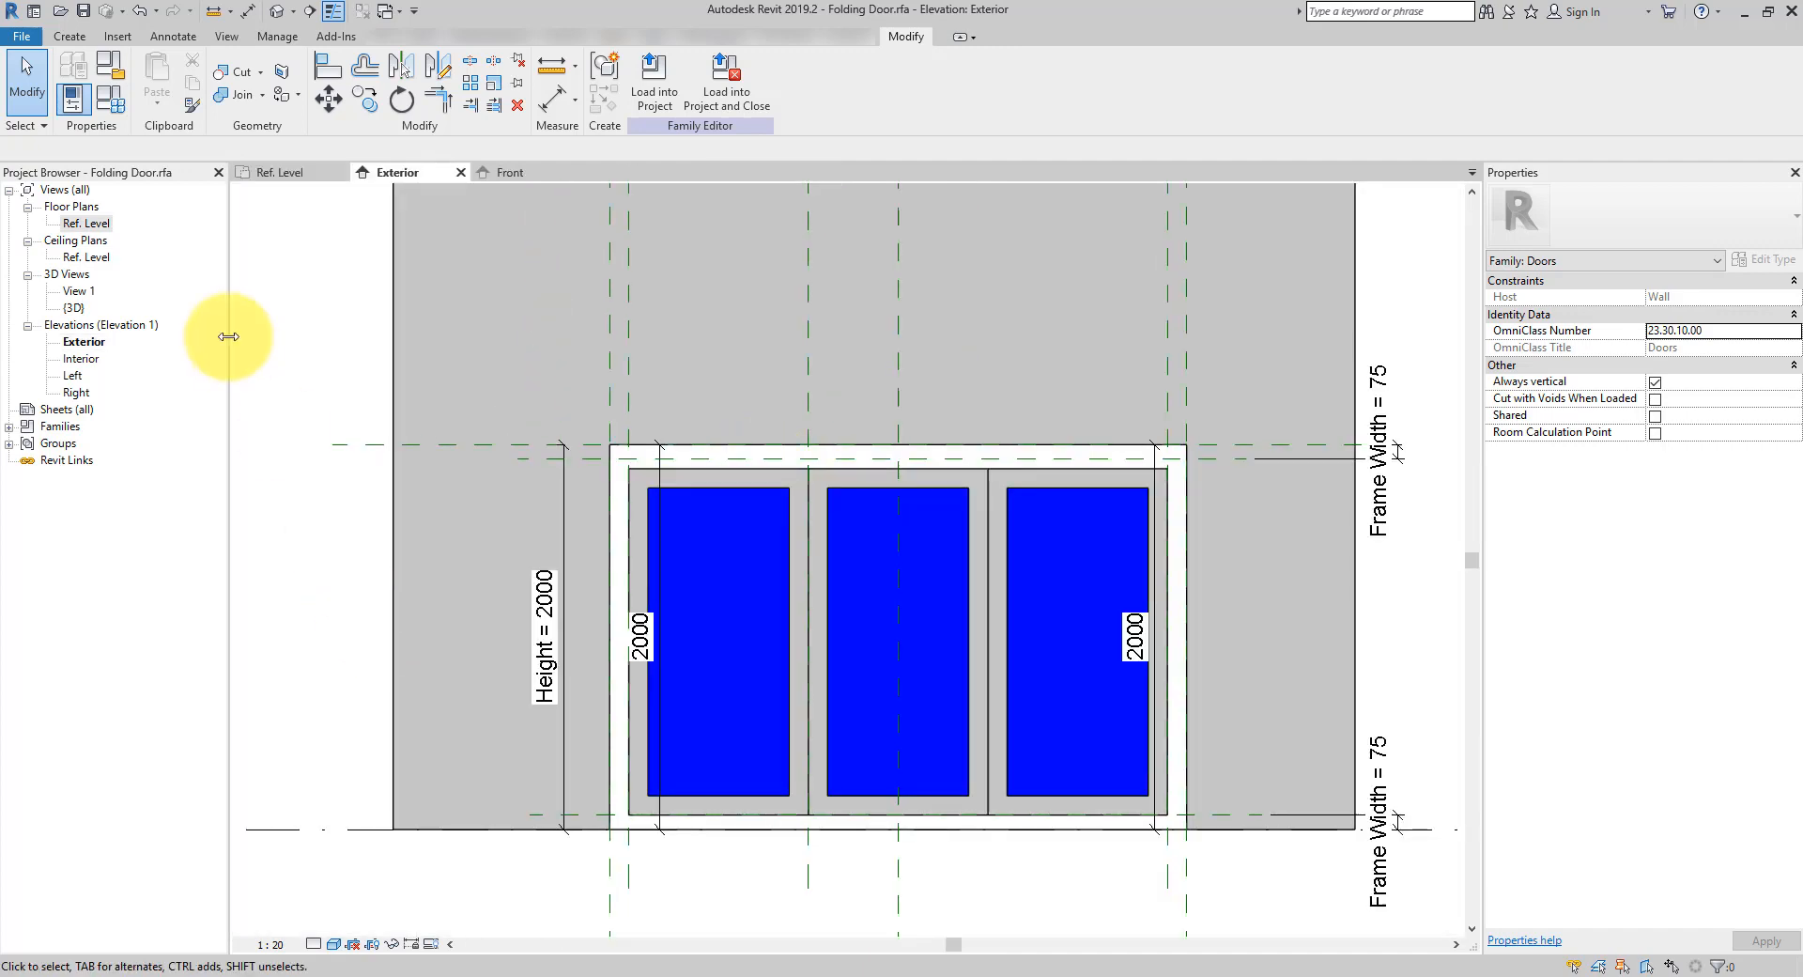
pyautogui.click(111, 111)
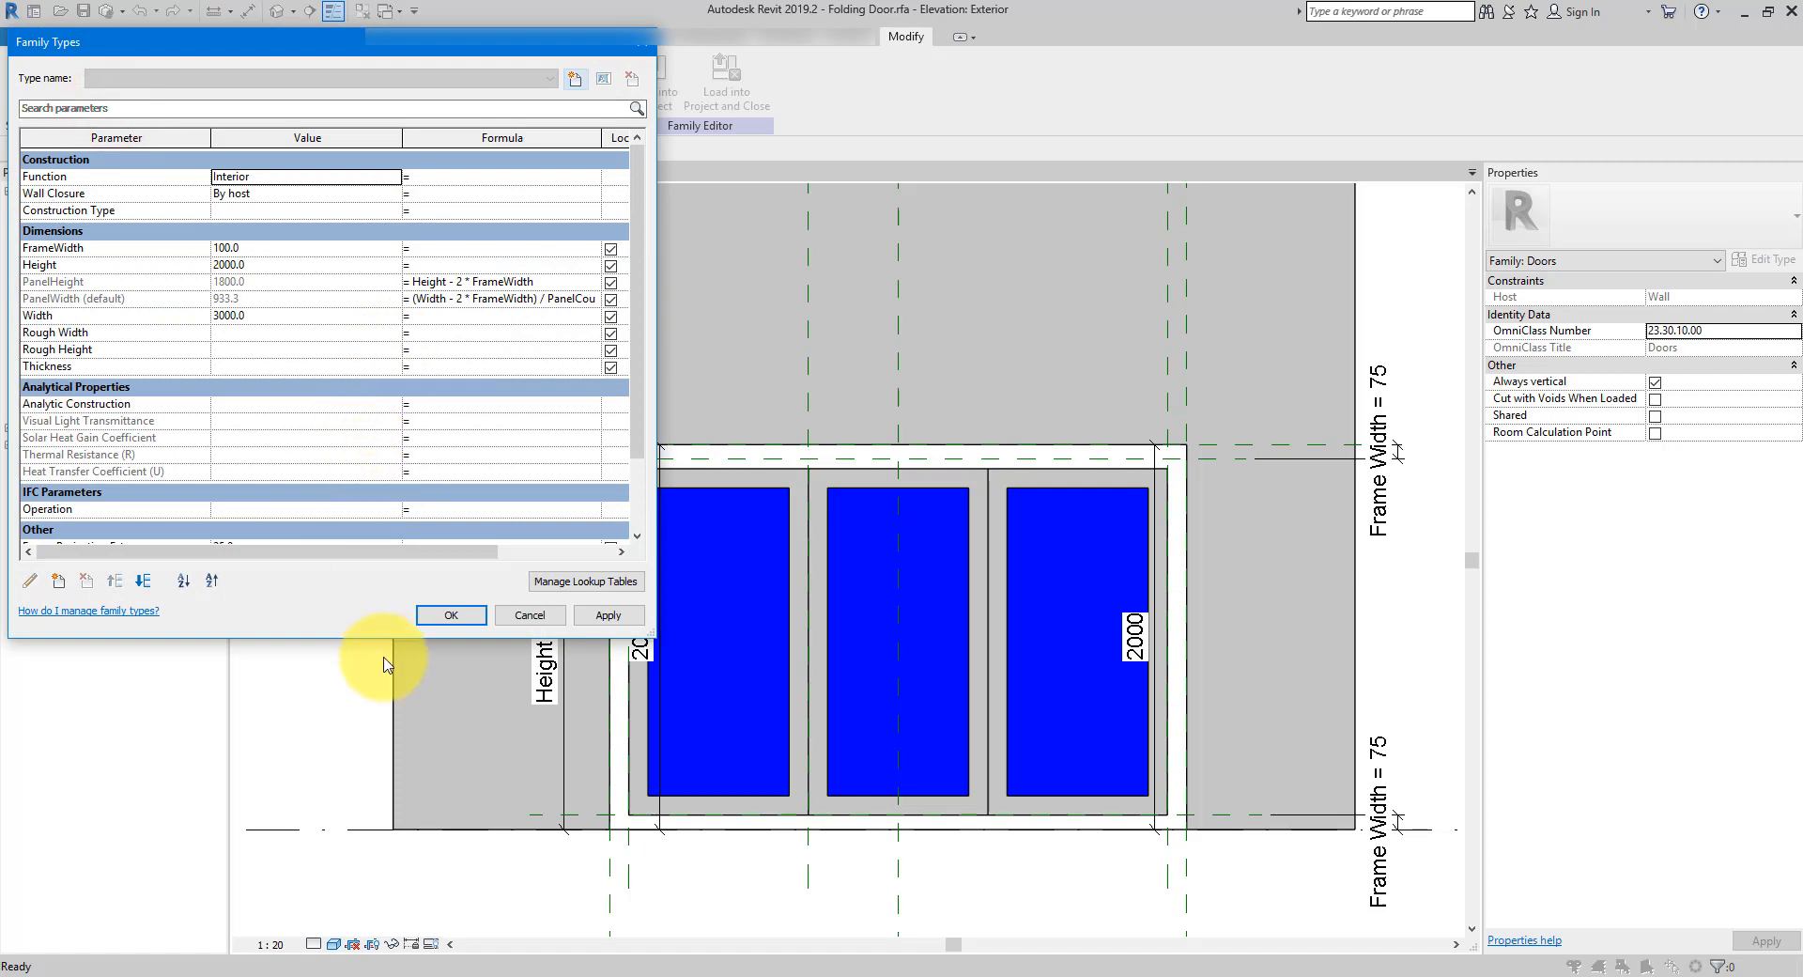
pyautogui.moveTo(386, 639); pyautogui.dragTo(382, 781)
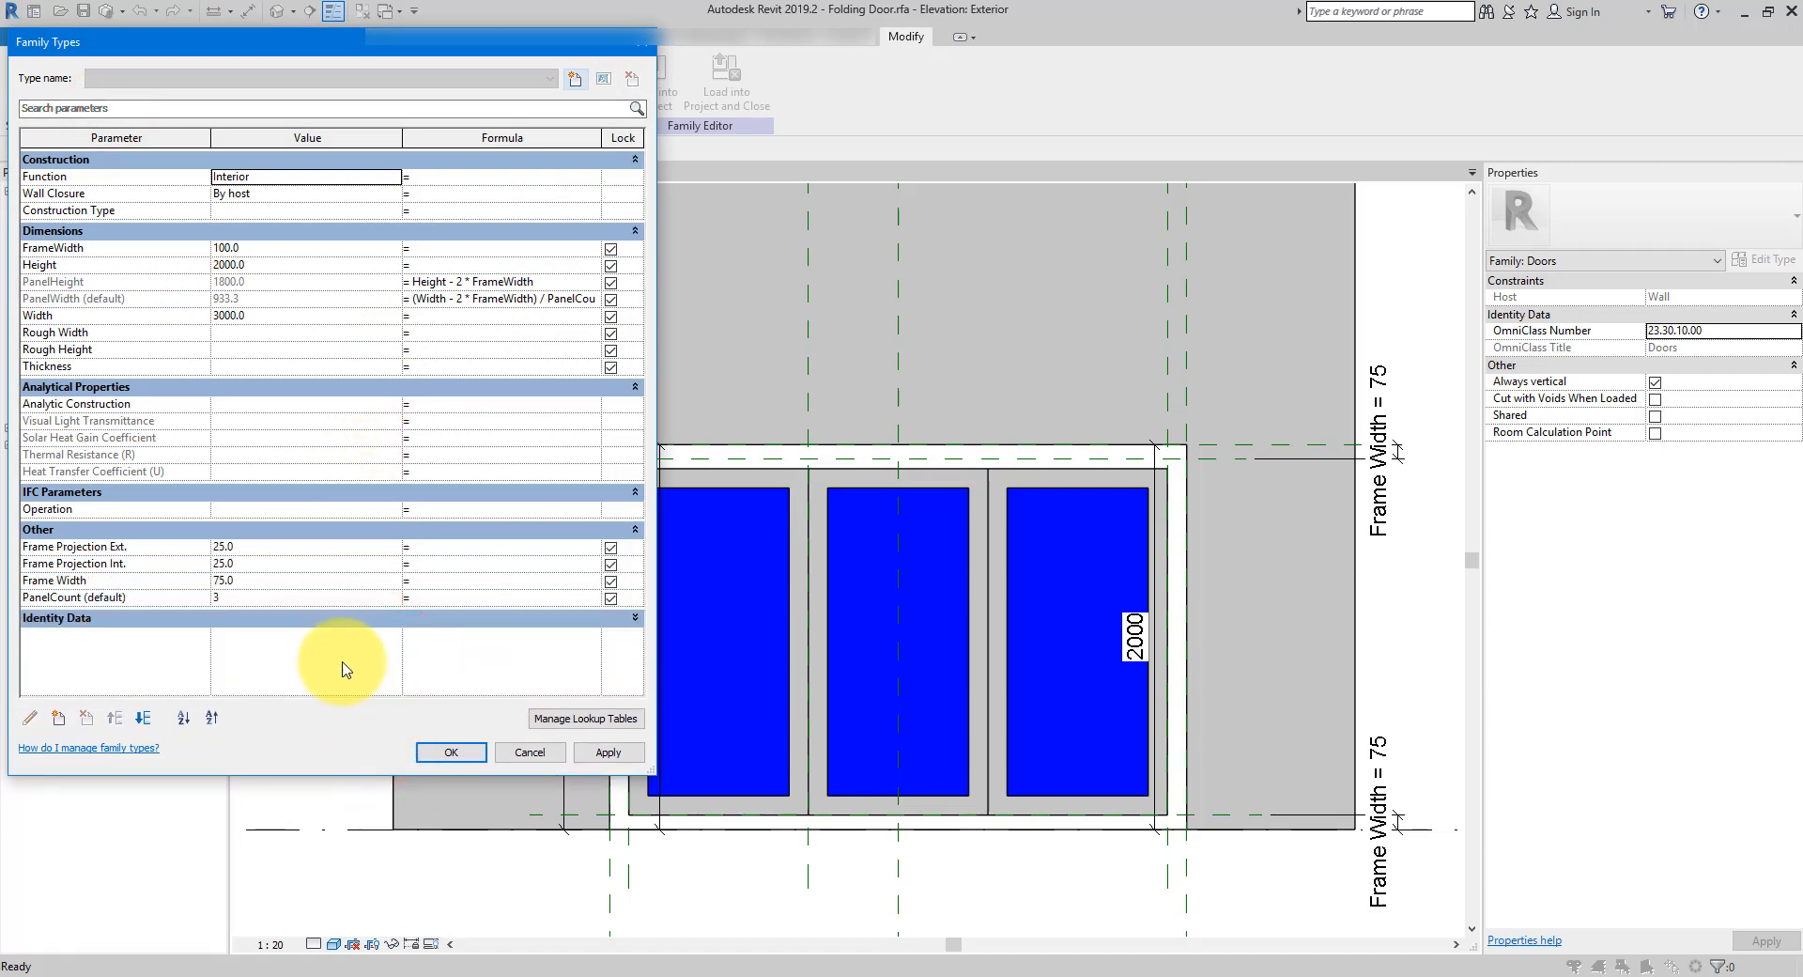
pyautogui.click(100, 249)
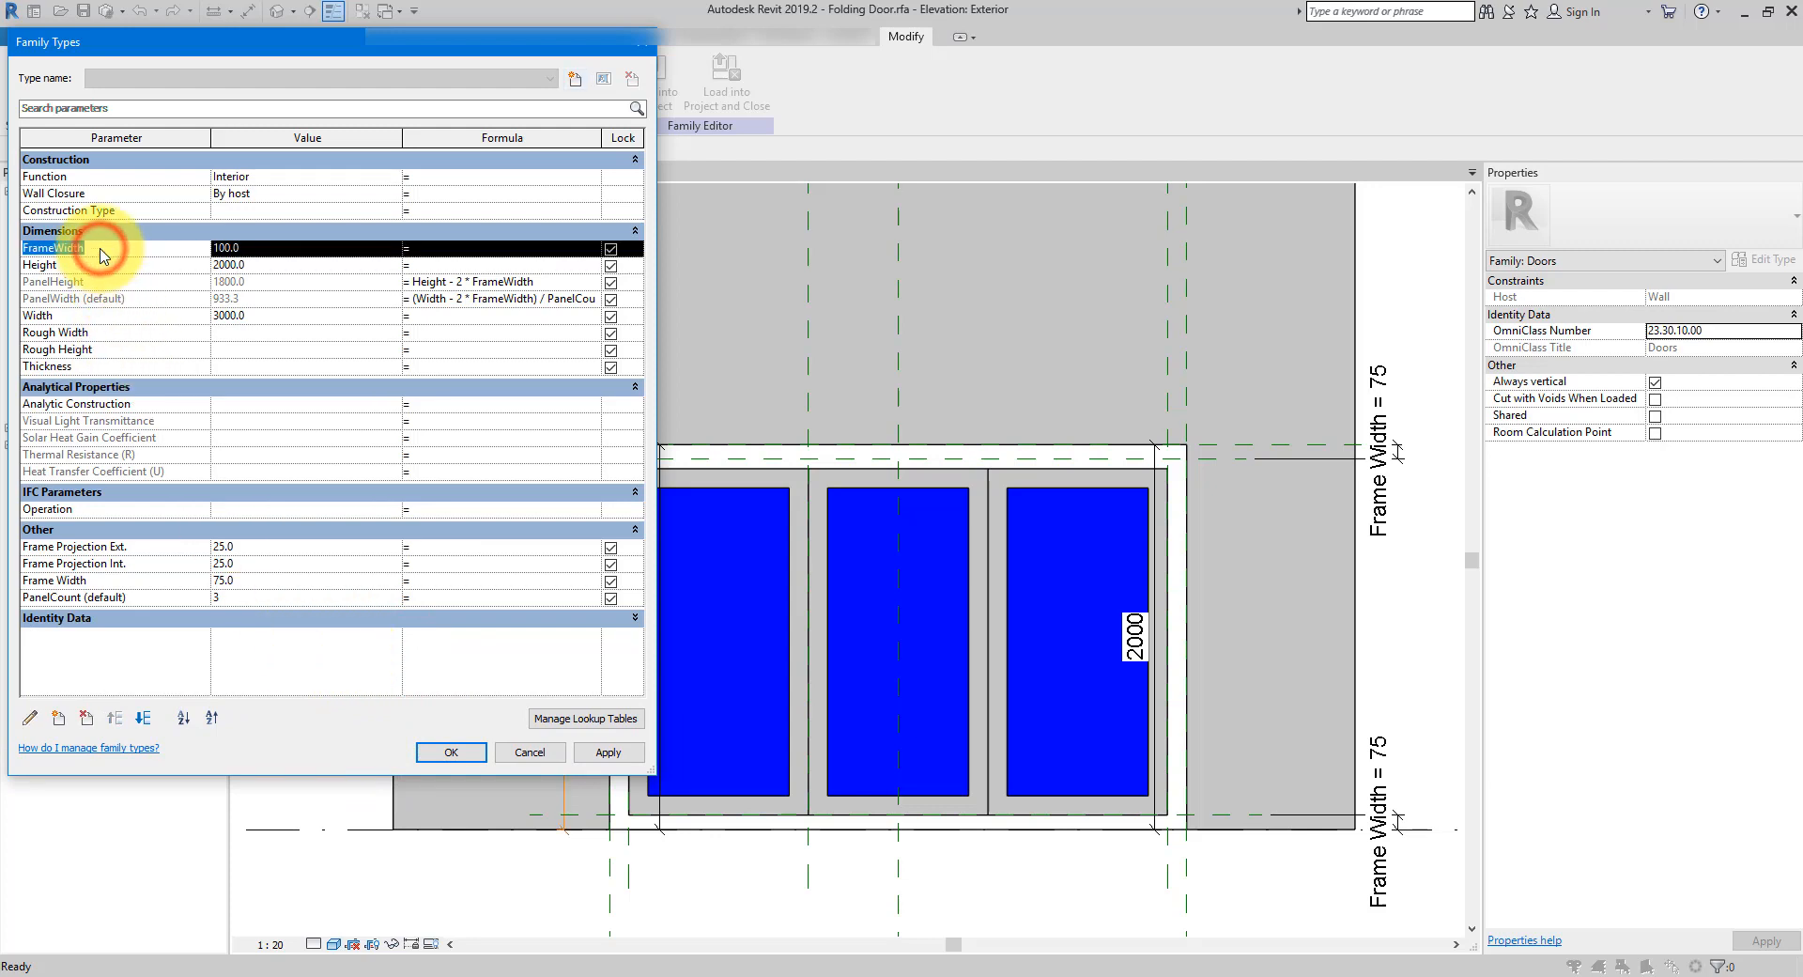
pyautogui.click(87, 581)
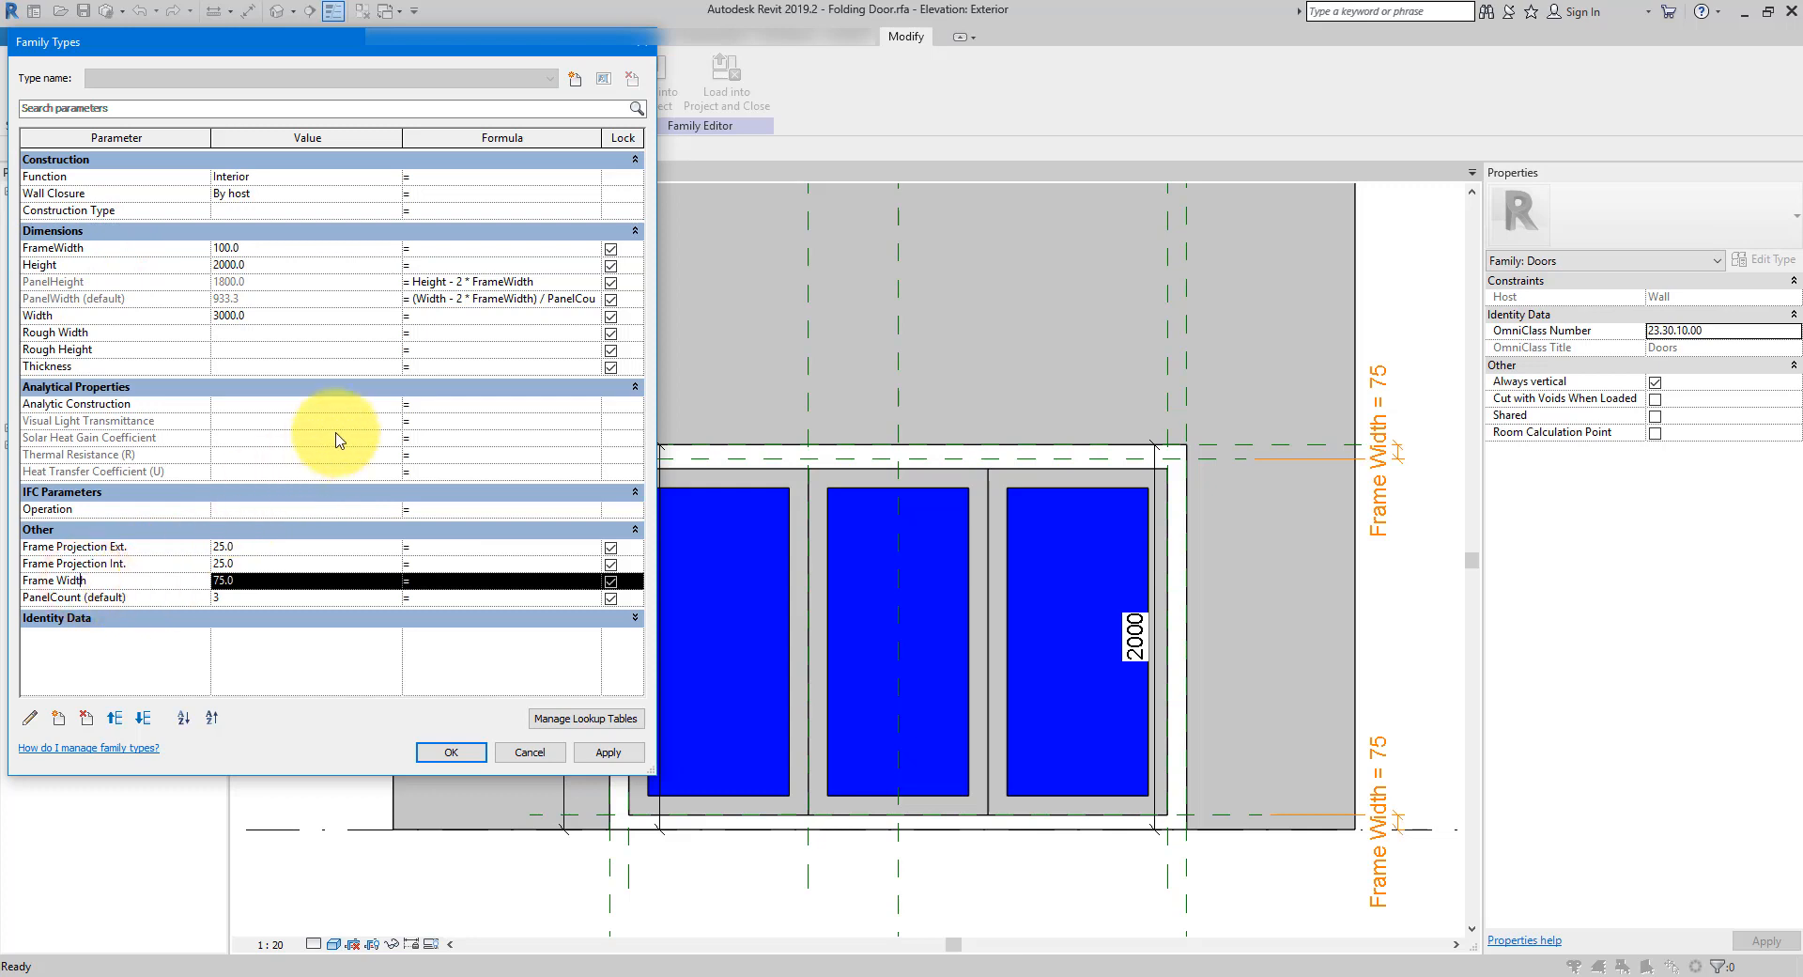
pyautogui.click(529, 284)
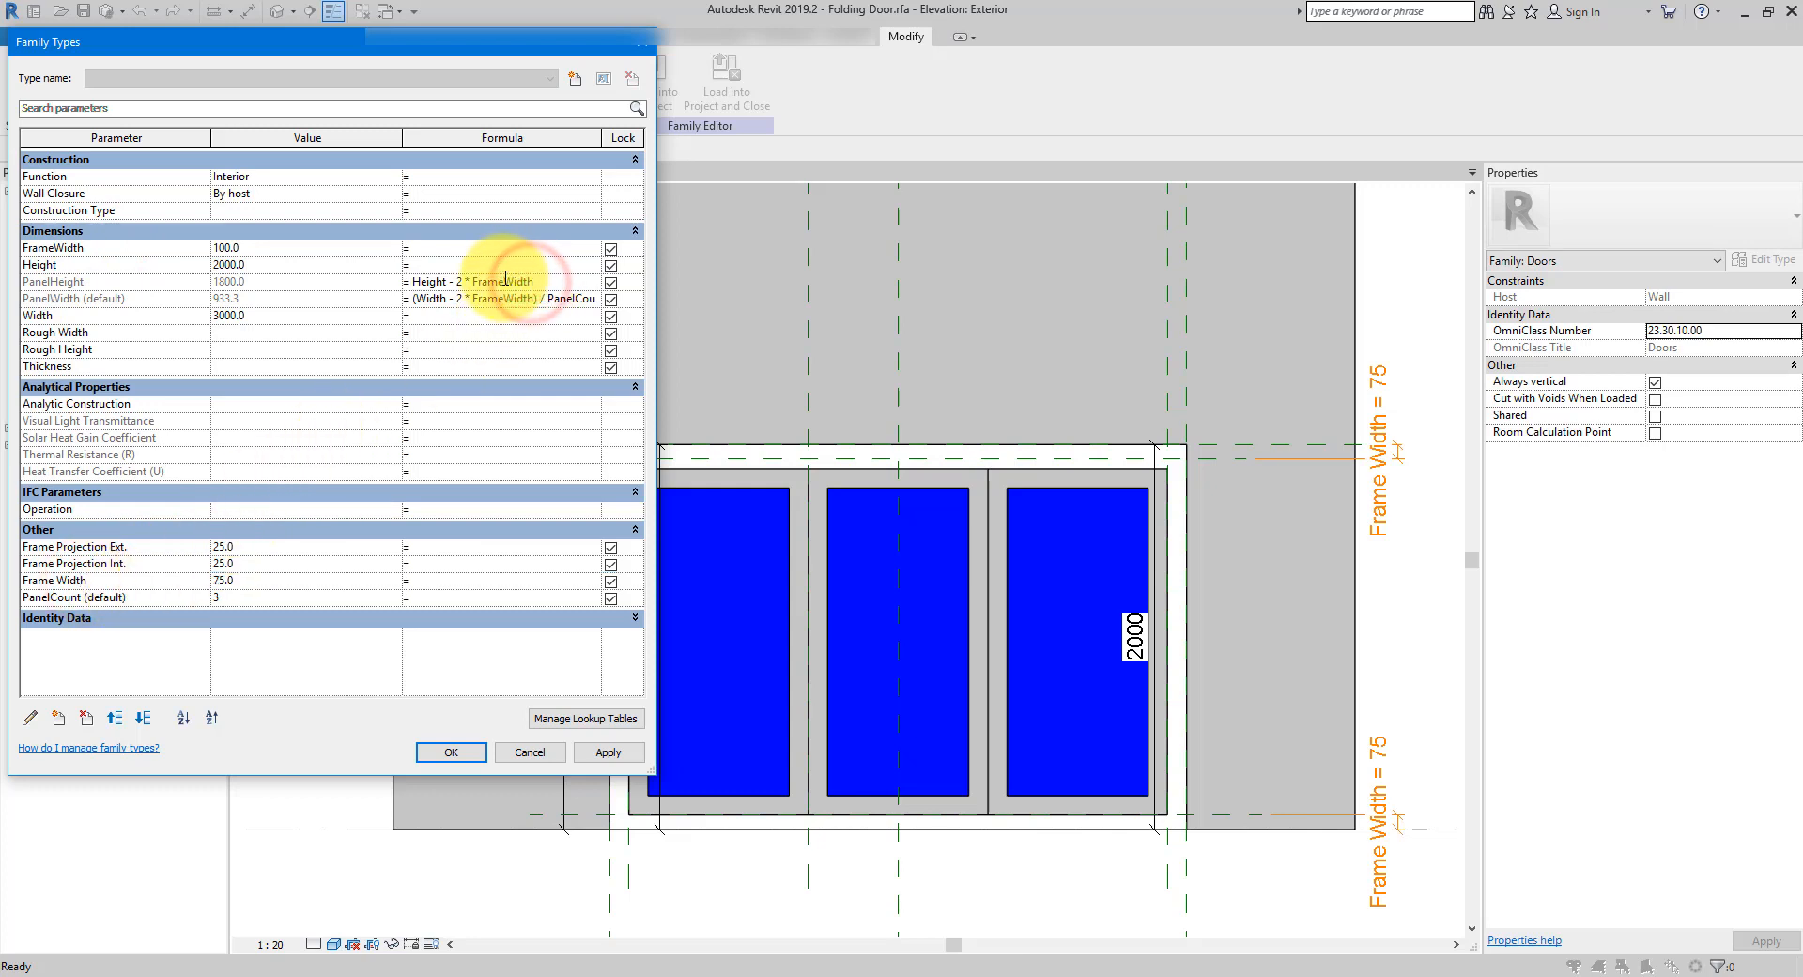
pyautogui.click(506, 280)
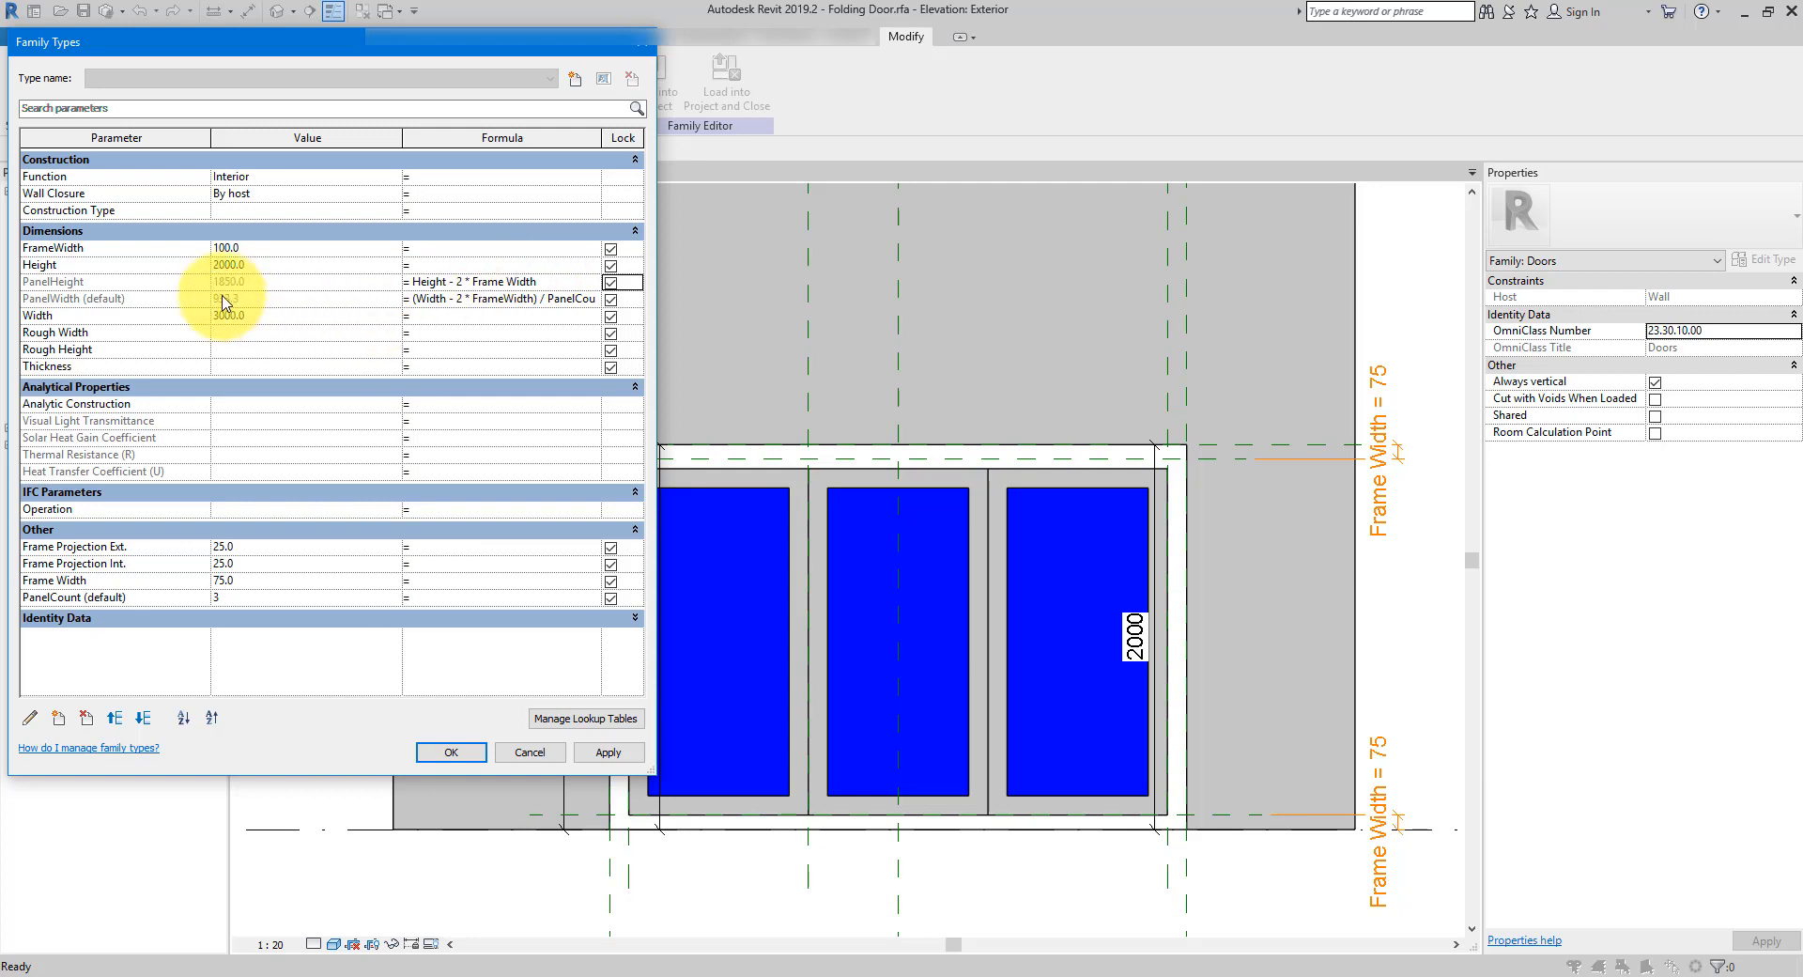
pyautogui.click(443, 754)
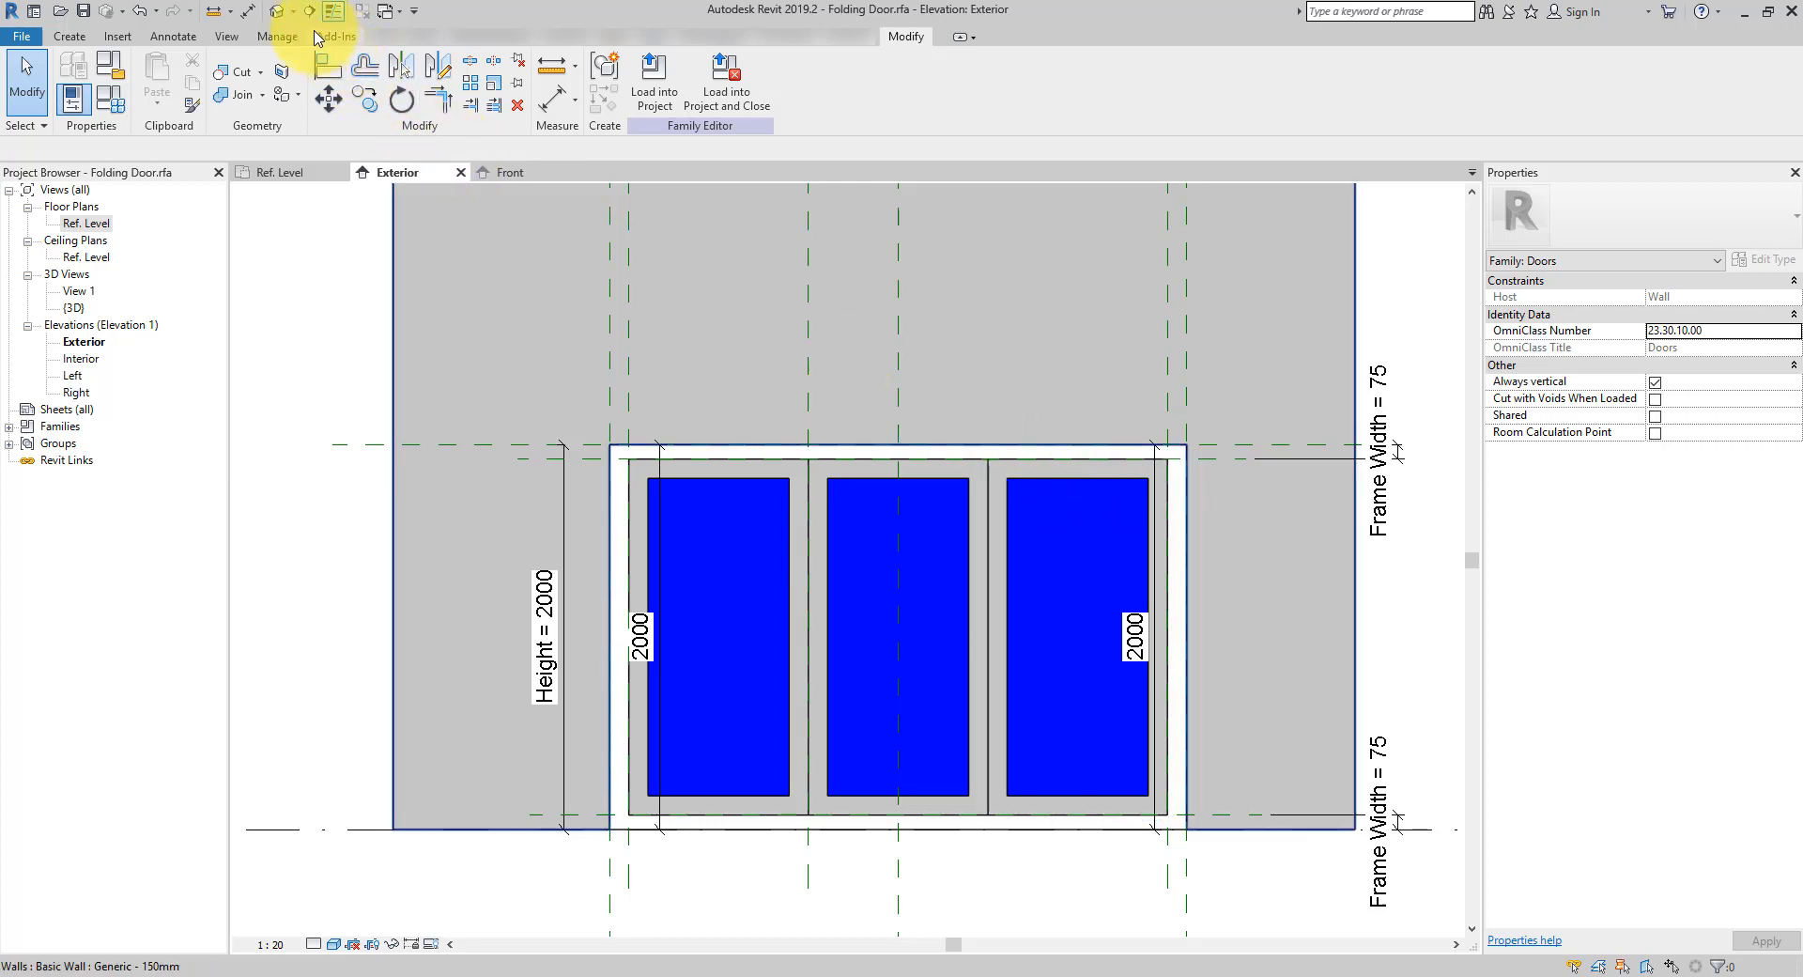
# Examine how the panels fit the wall opening in 3D and return to the Exterior elevation
pyautogui.click(275, 13)
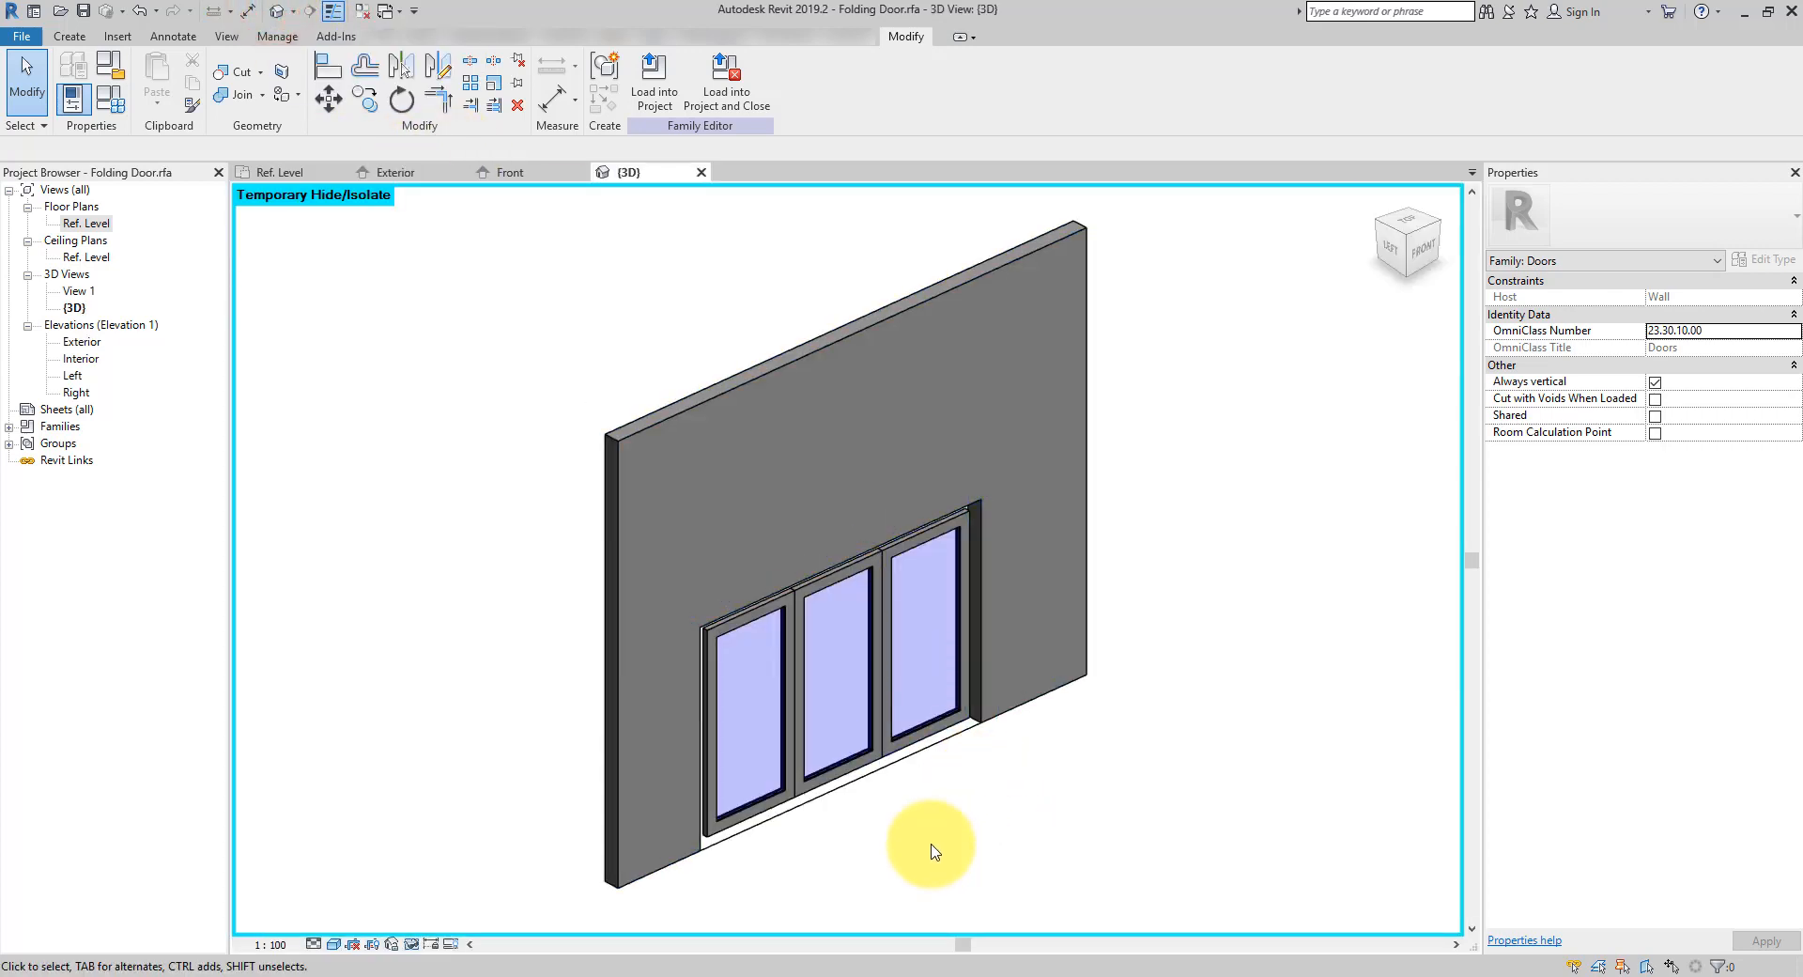
pyautogui.keyDown('shift'); pyautogui.moveTo(1001, 831); pyautogui.dragTo(933, 825, button='middle'); pyautogui.keyUp('shift')
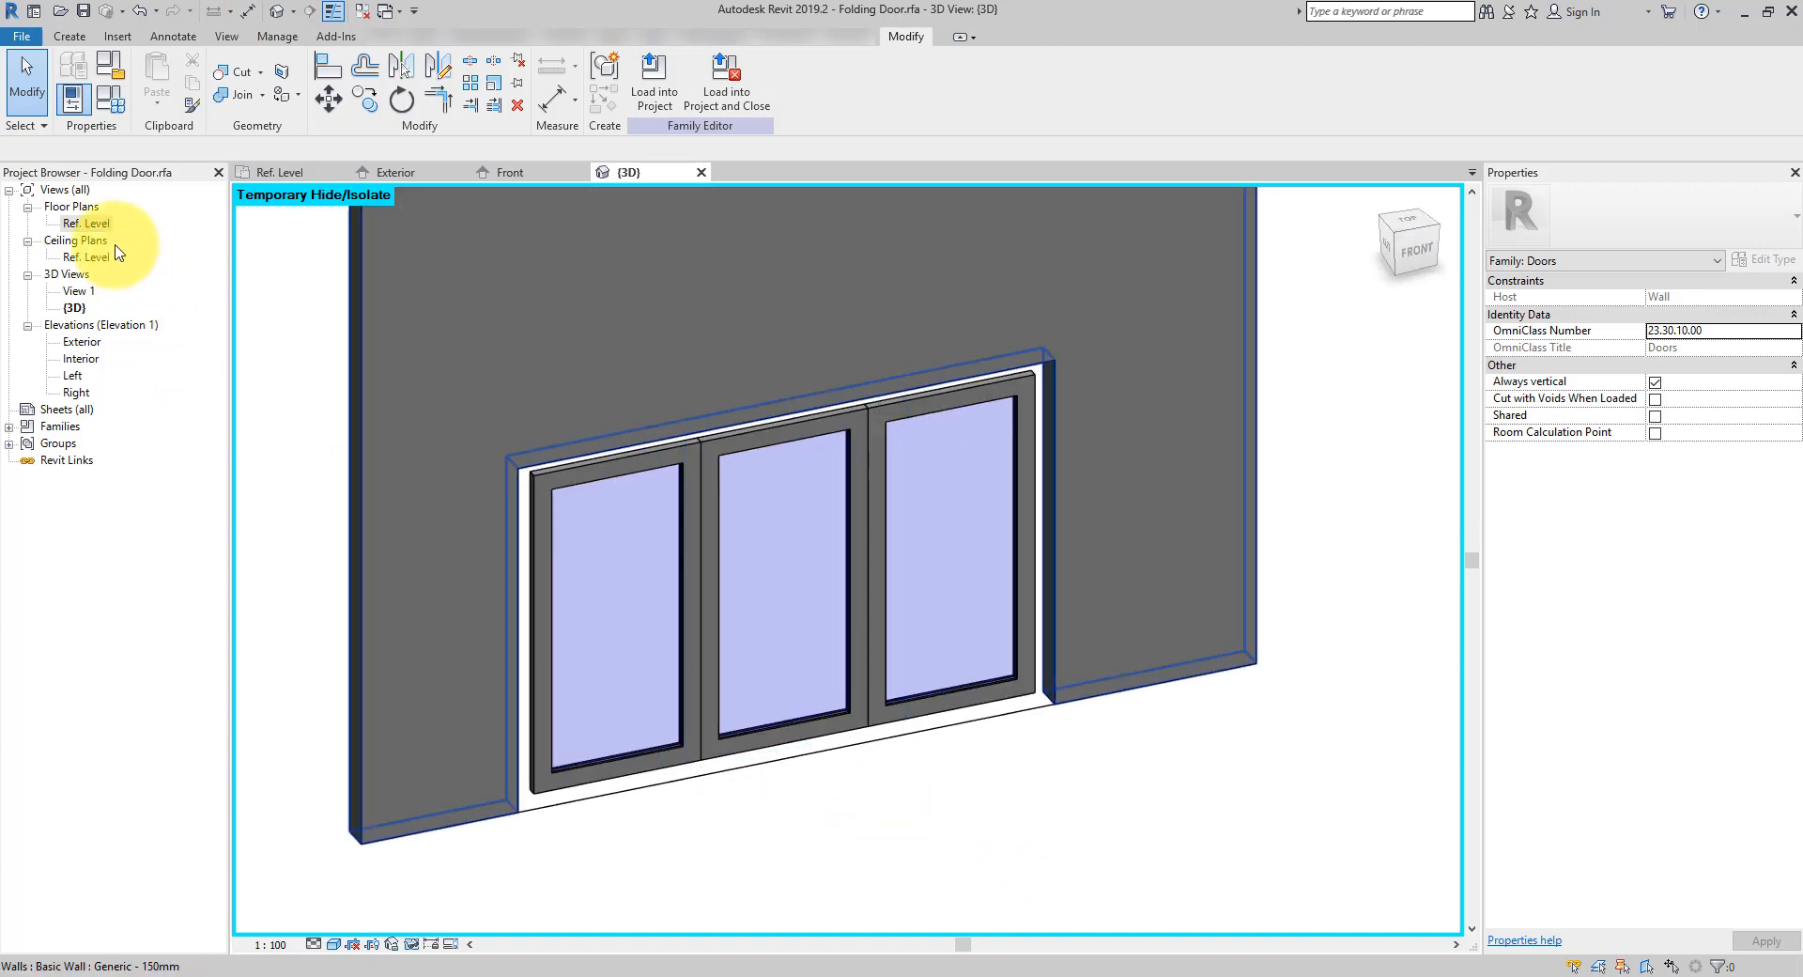
pyautogui.doubleClick(79, 344)
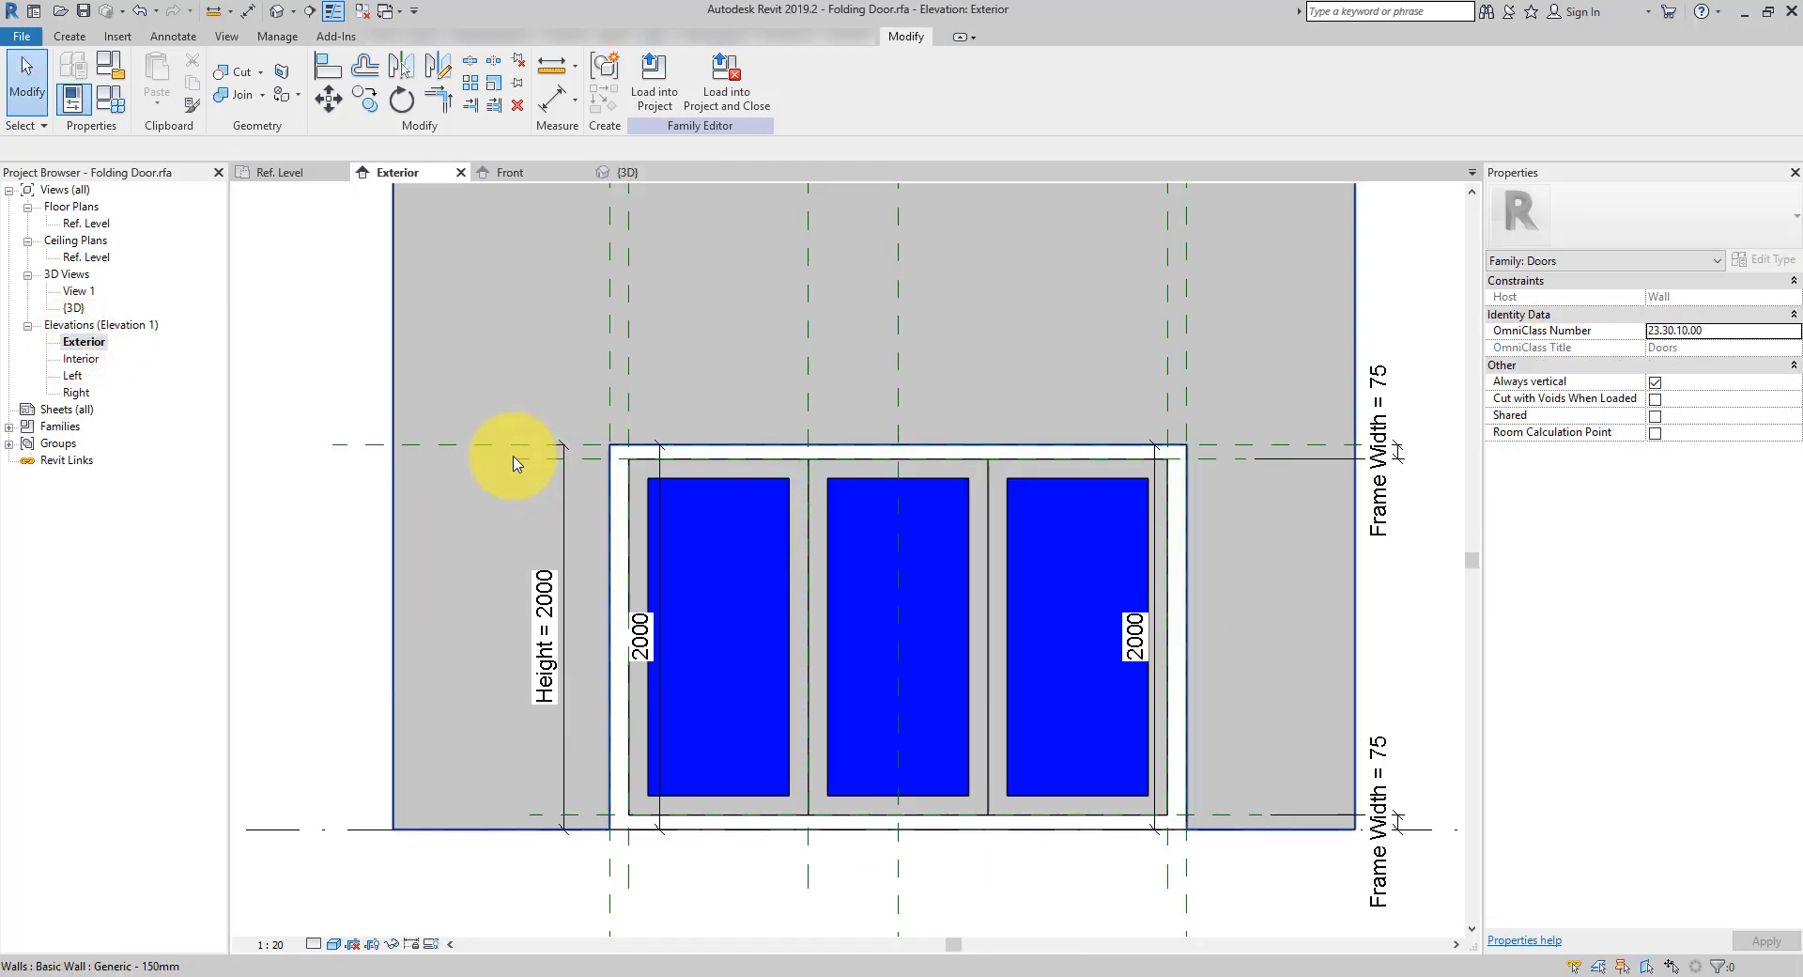
# Start an extrusion sketch with locked lines picked from the two upper horizontal reference planes and the opening's outer vertical reference planes
pyautogui.click(67, 37)
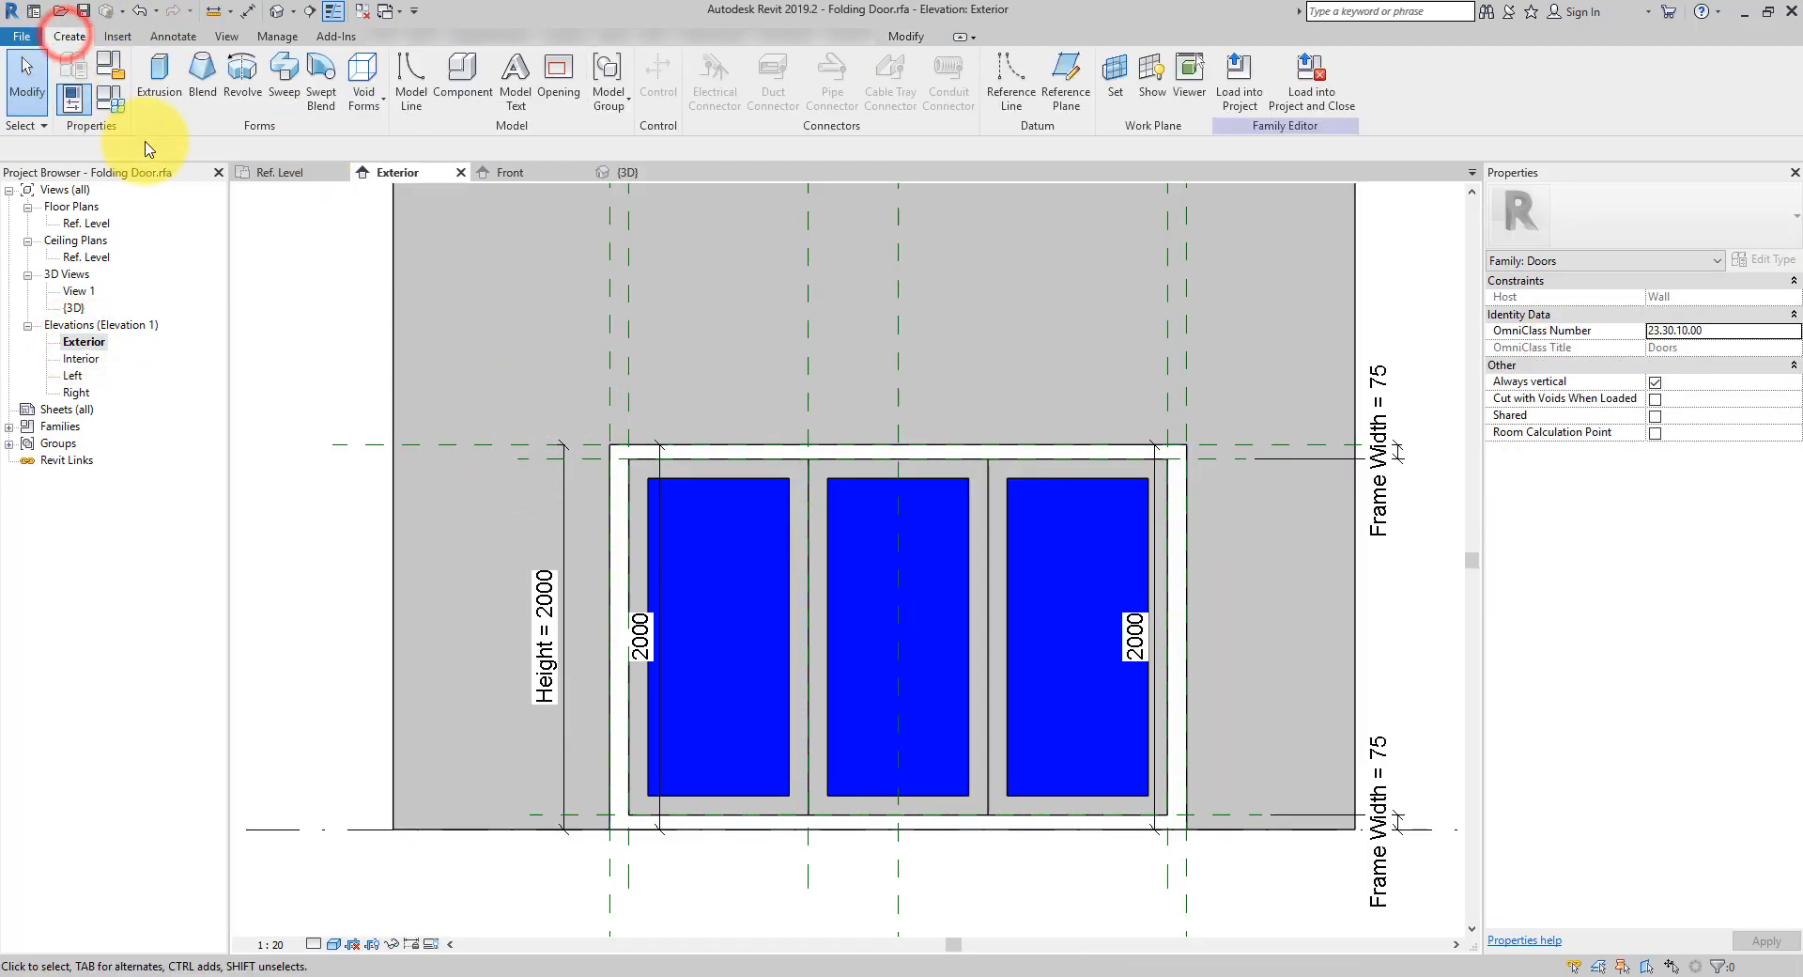
pyautogui.click(159, 79)
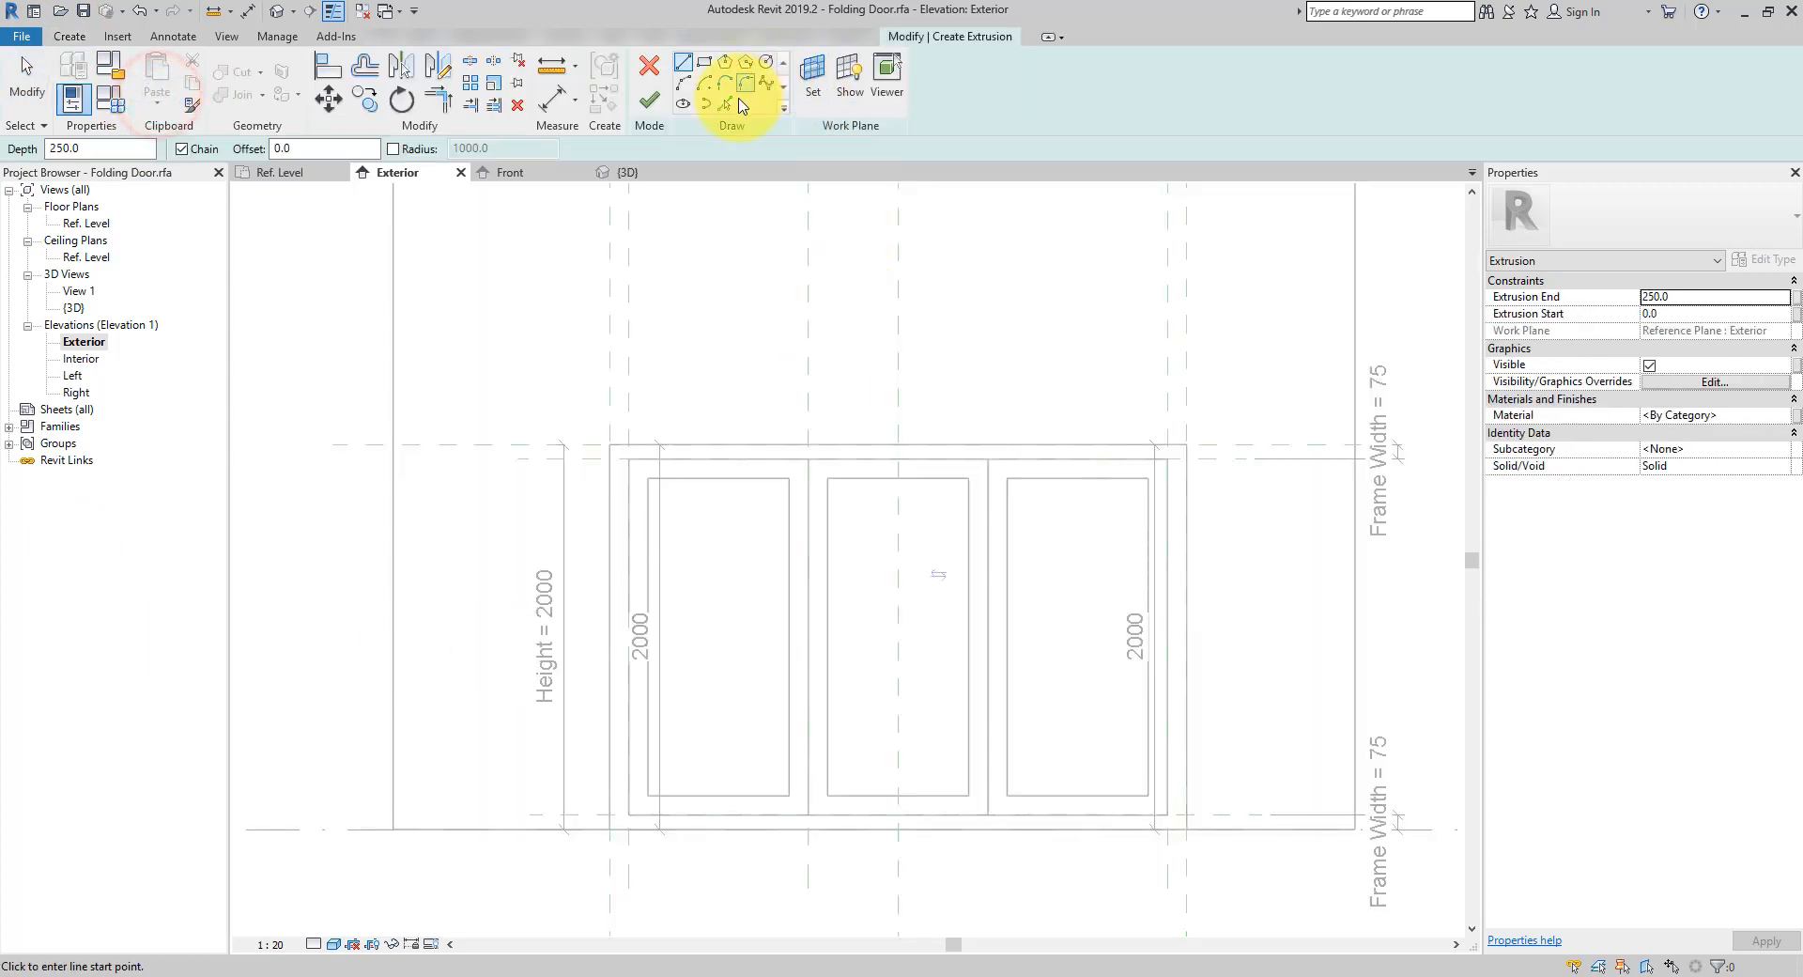
pyautogui.click(726, 102)
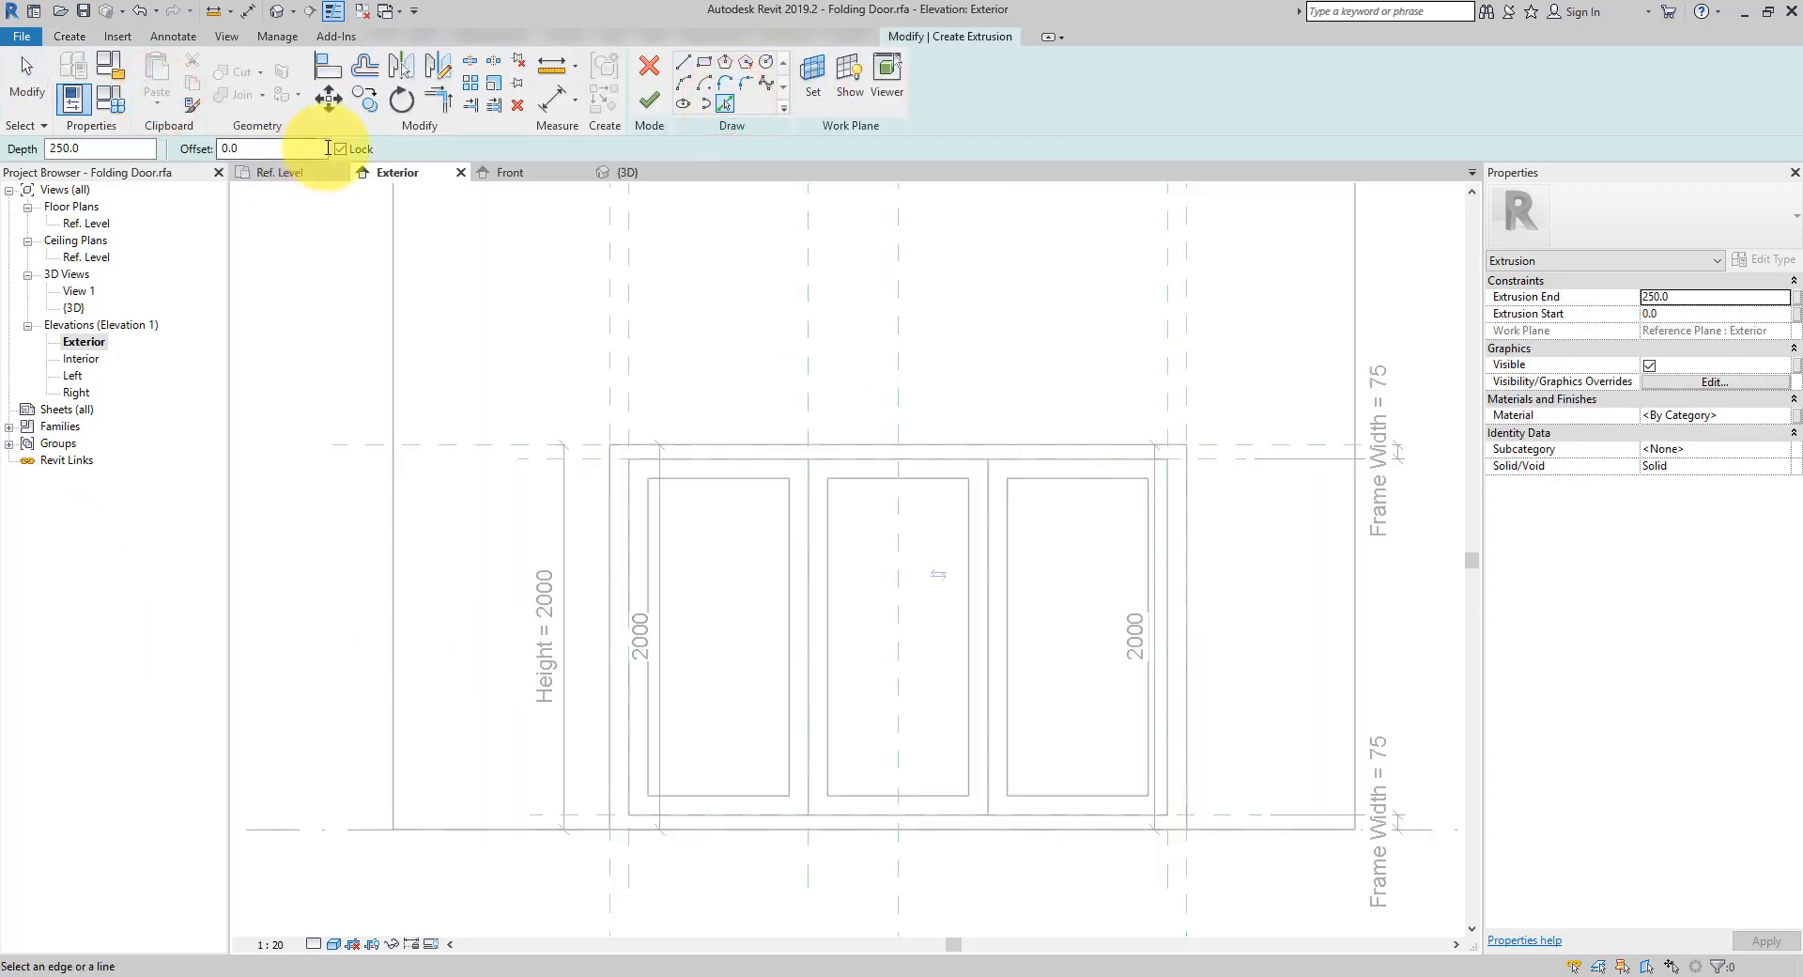
pyautogui.click(585, 446)
pyautogui.click(608, 407)
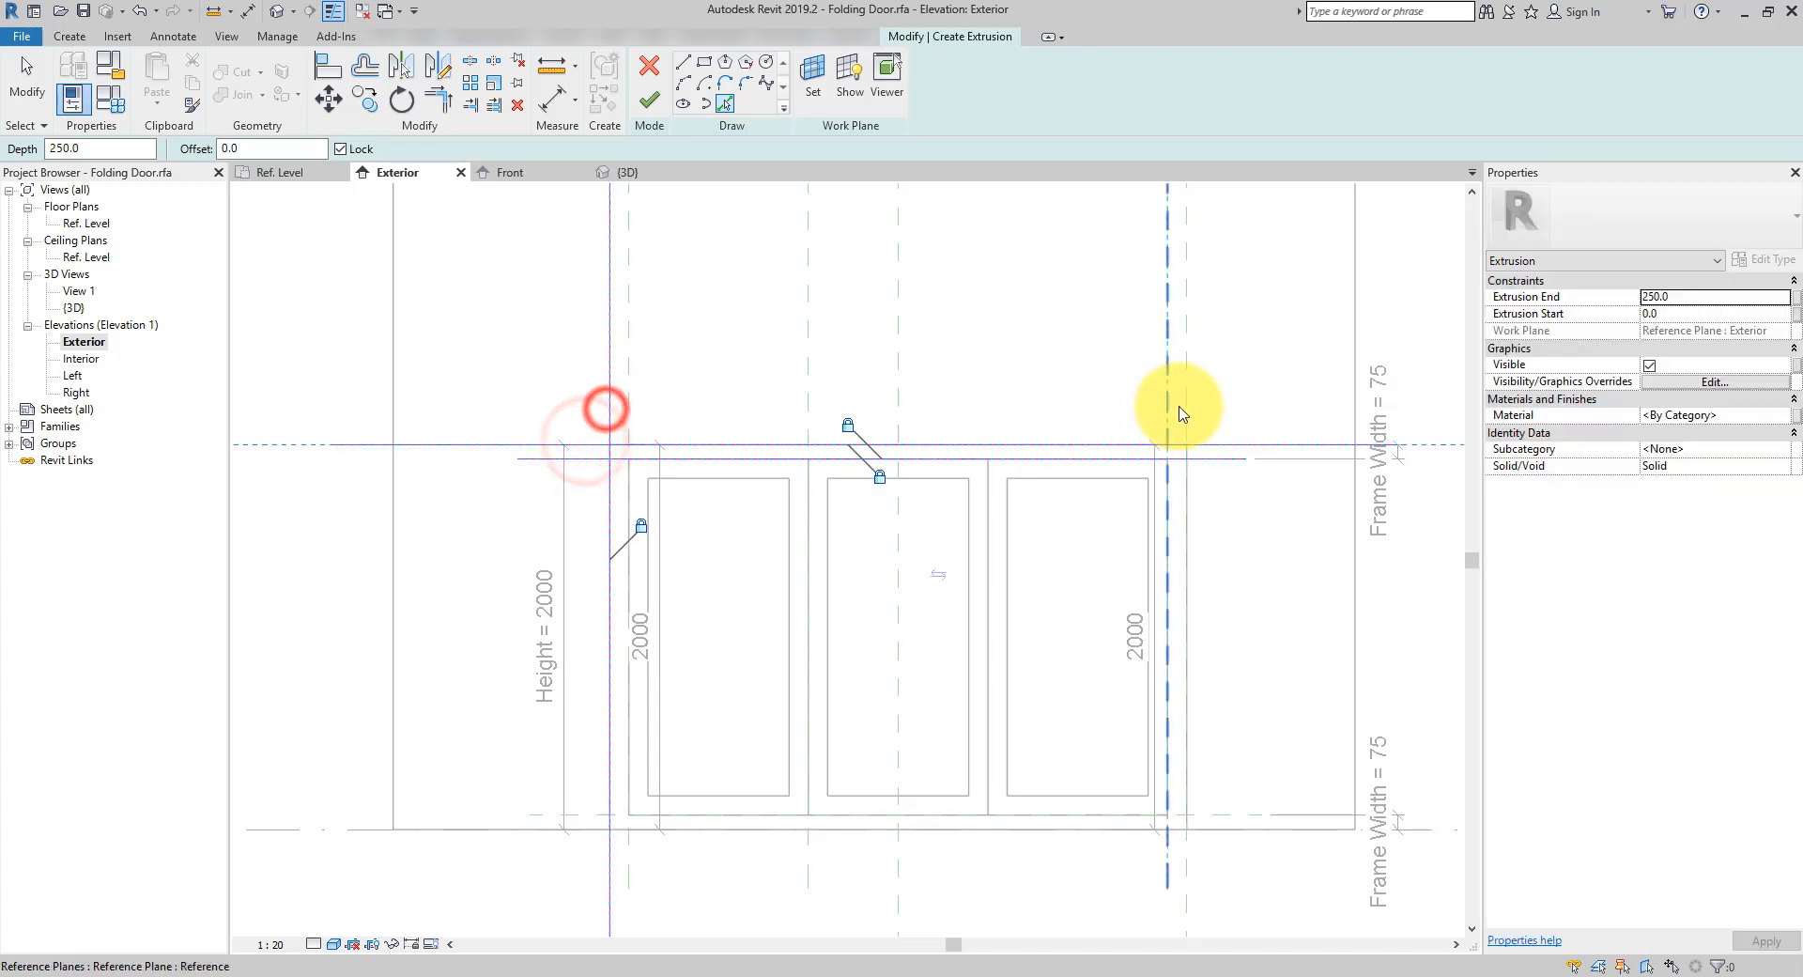
pyautogui.click(1186, 402)
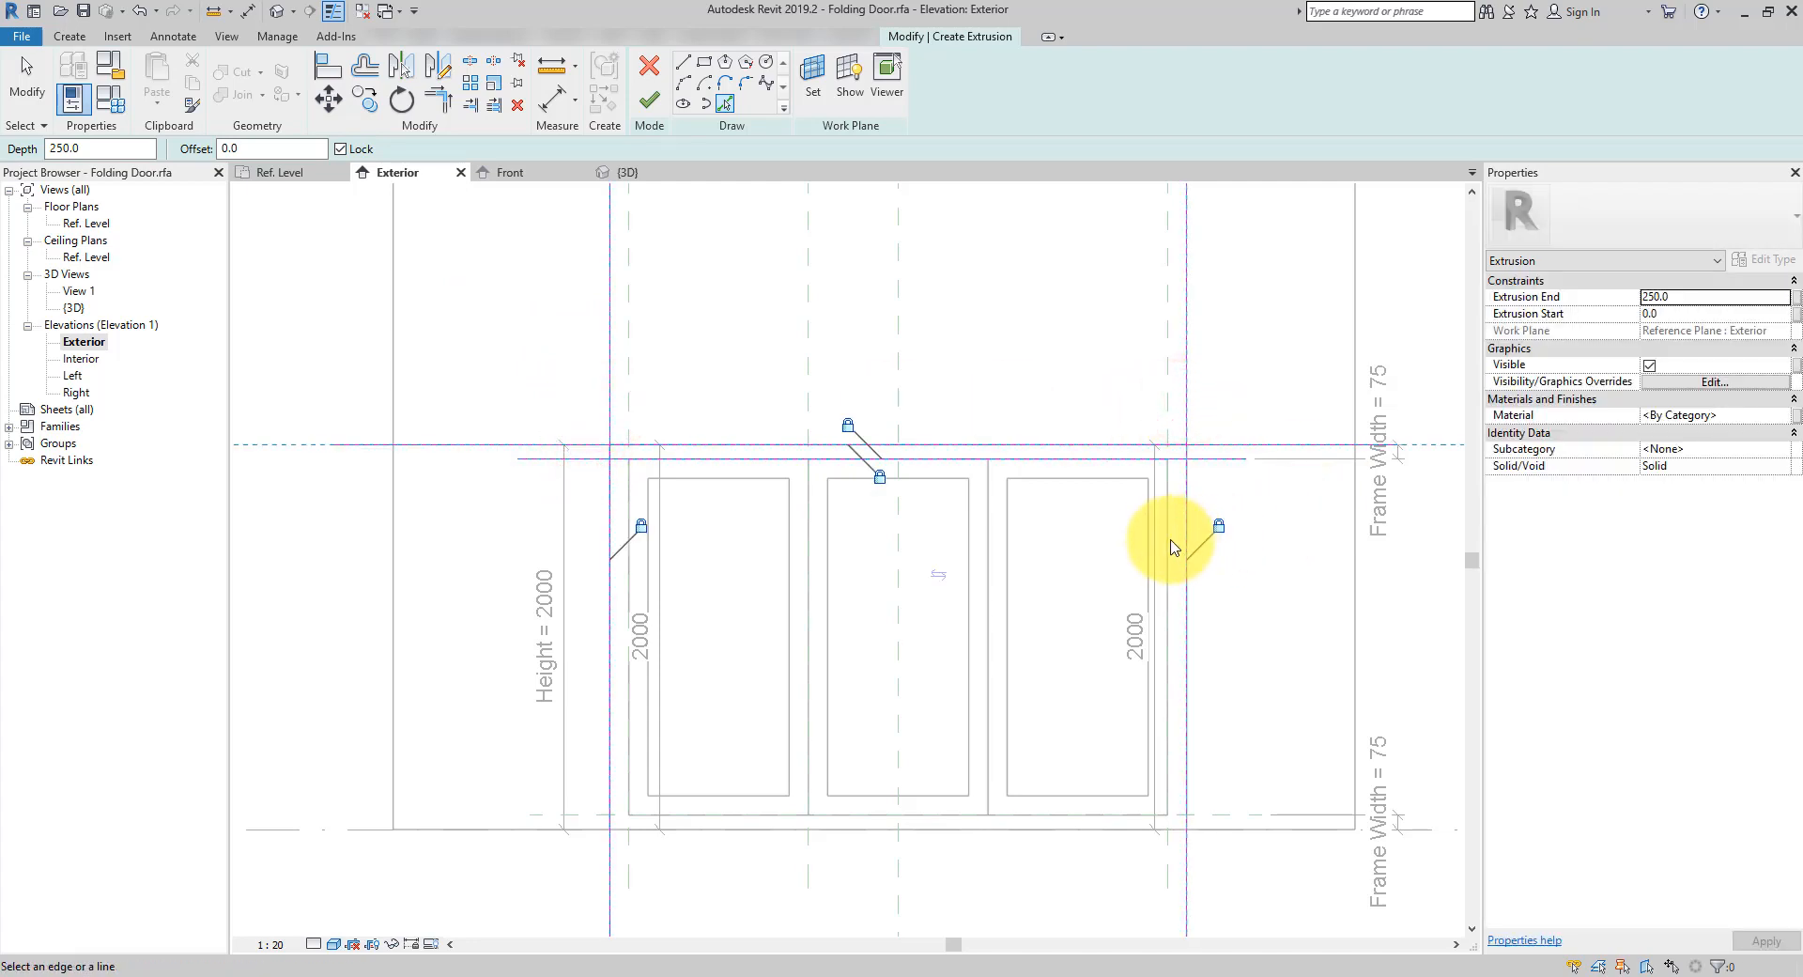
# Trim the picked lines into a closed rectangle for the frame's head between the outer reference planes and finish the extrusion
pyautogui.press('t')
pyautogui.press('r')
pyautogui.click(1186, 451)
pyautogui.click(1170, 456)
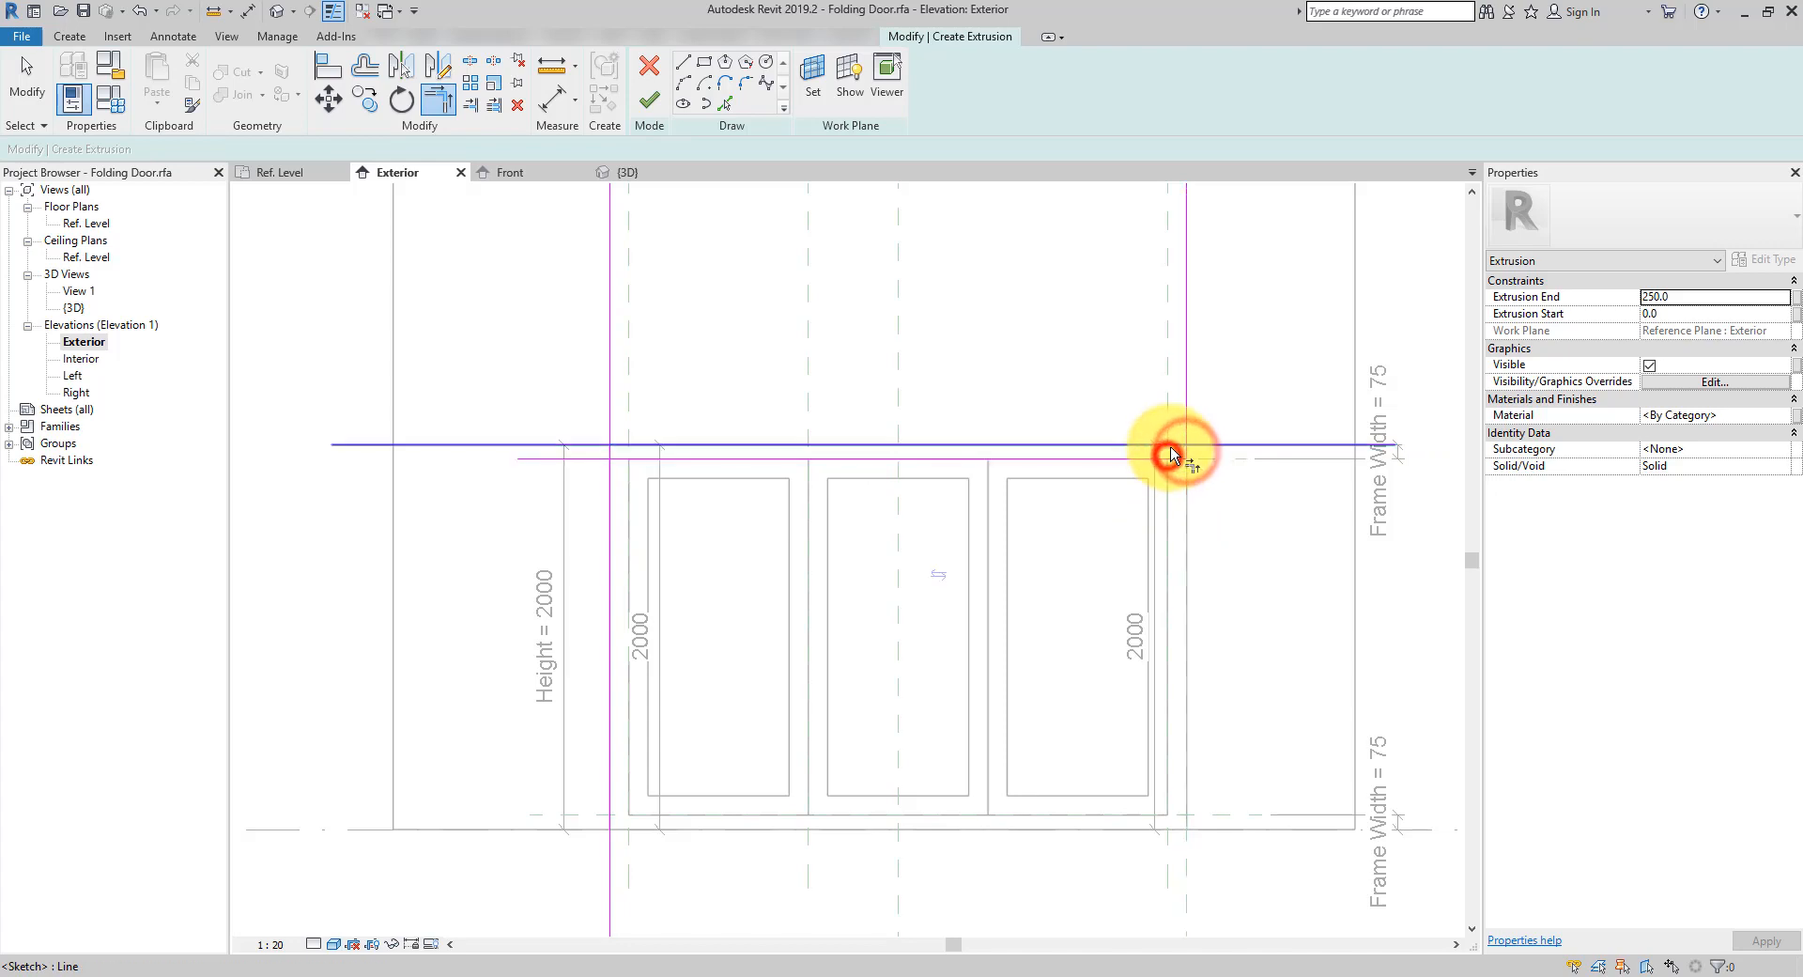
pyautogui.click(1170, 446)
pyautogui.click(1185, 450)
pyautogui.click(1163, 446)
pyautogui.click(610, 450)
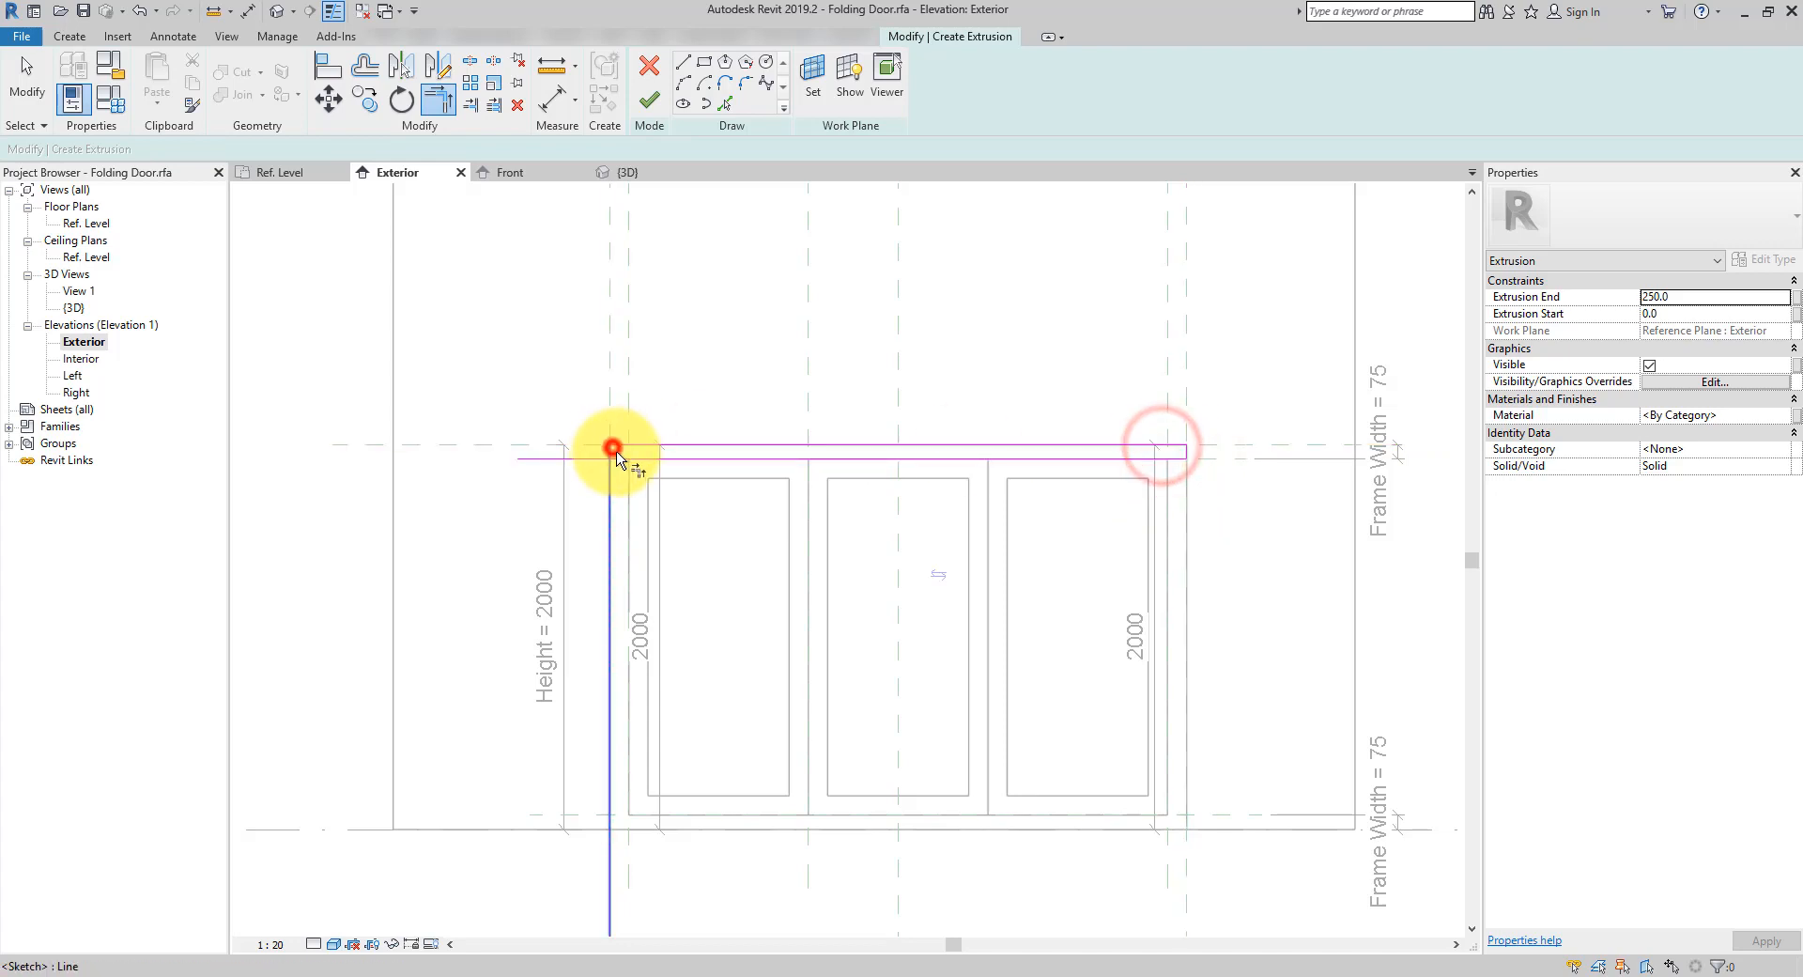
pyautogui.click(607, 451)
pyautogui.click(610, 456)
pyautogui.click(649, 98)
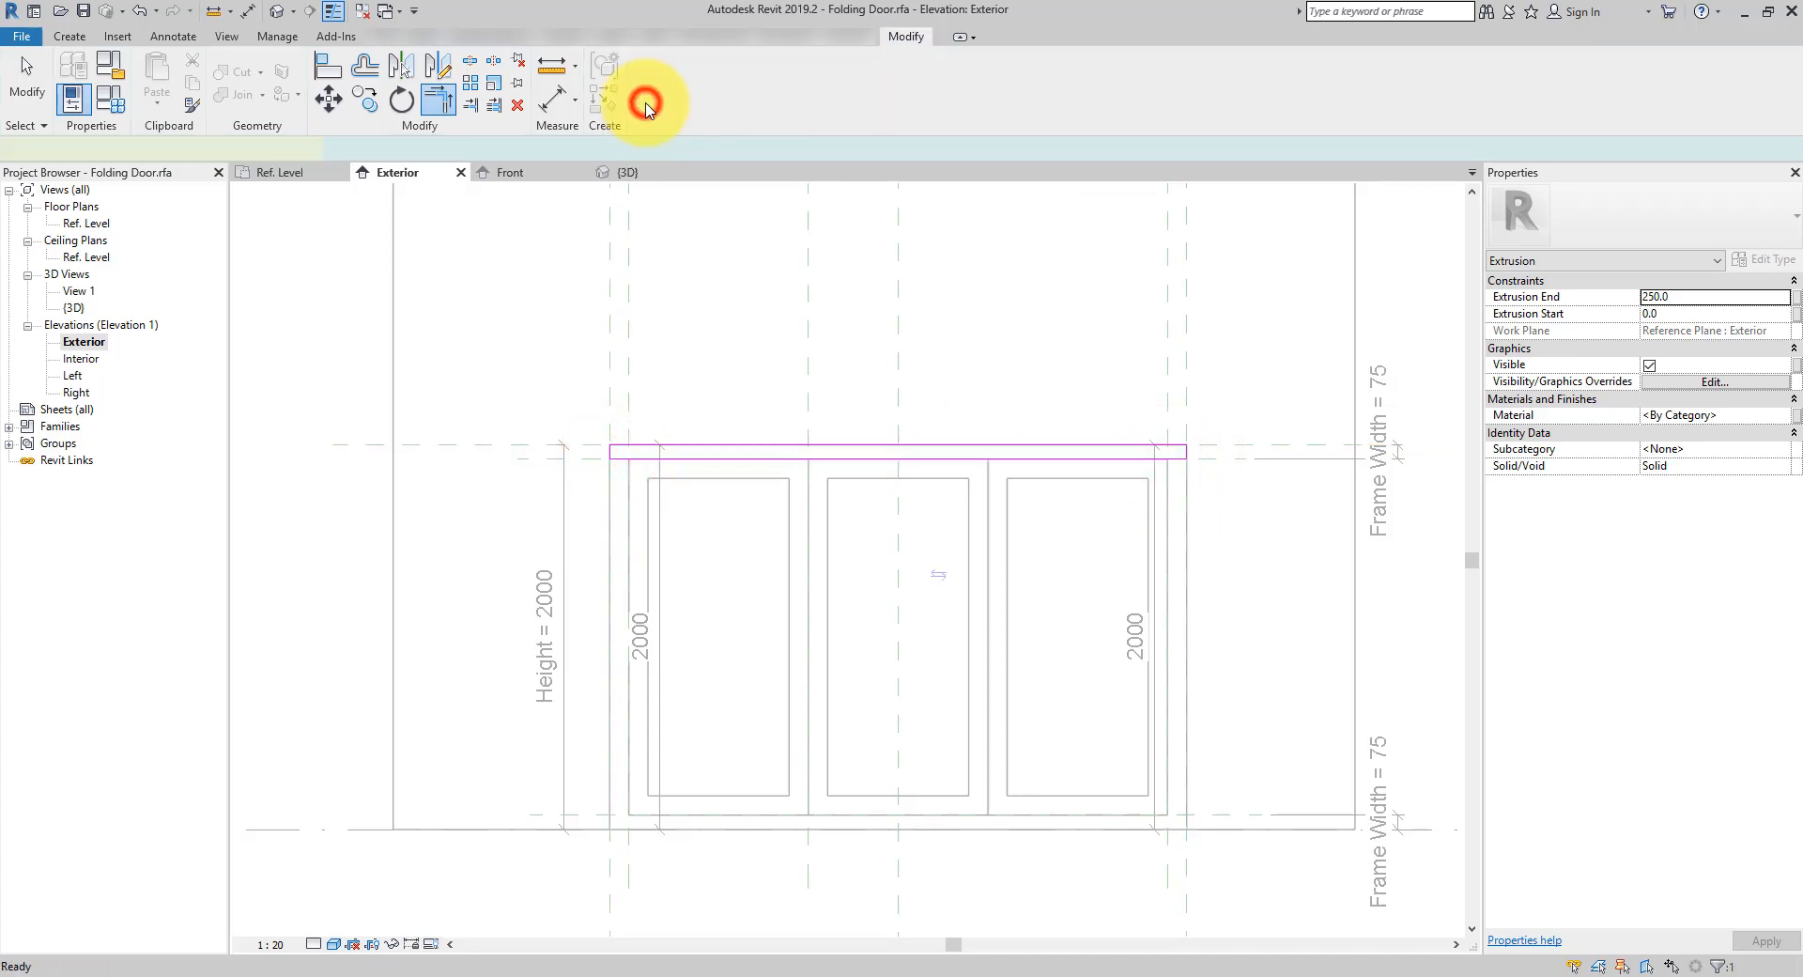
pyautogui.click(1020, 881)
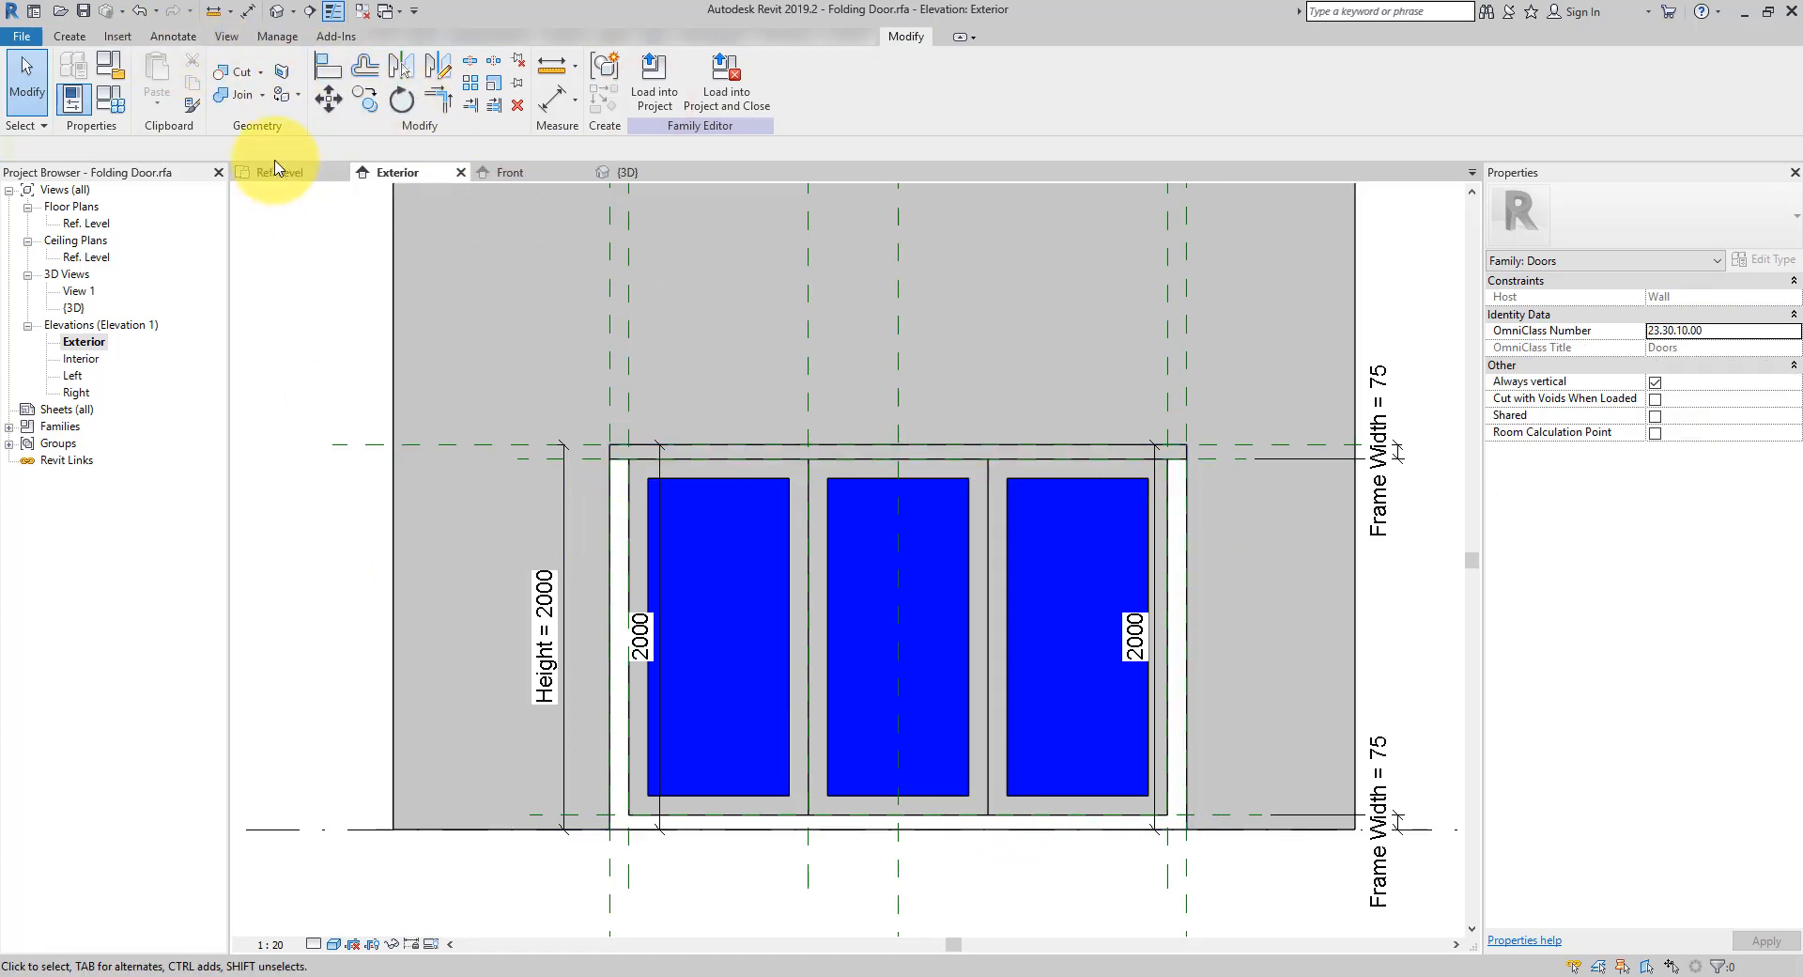
# Start an extrusion sketch for the side jambs with locked lines picked from the inner horizontal and the outer and inner vertical reference planes
pyautogui.click(71, 37)
pyautogui.click(158, 79)
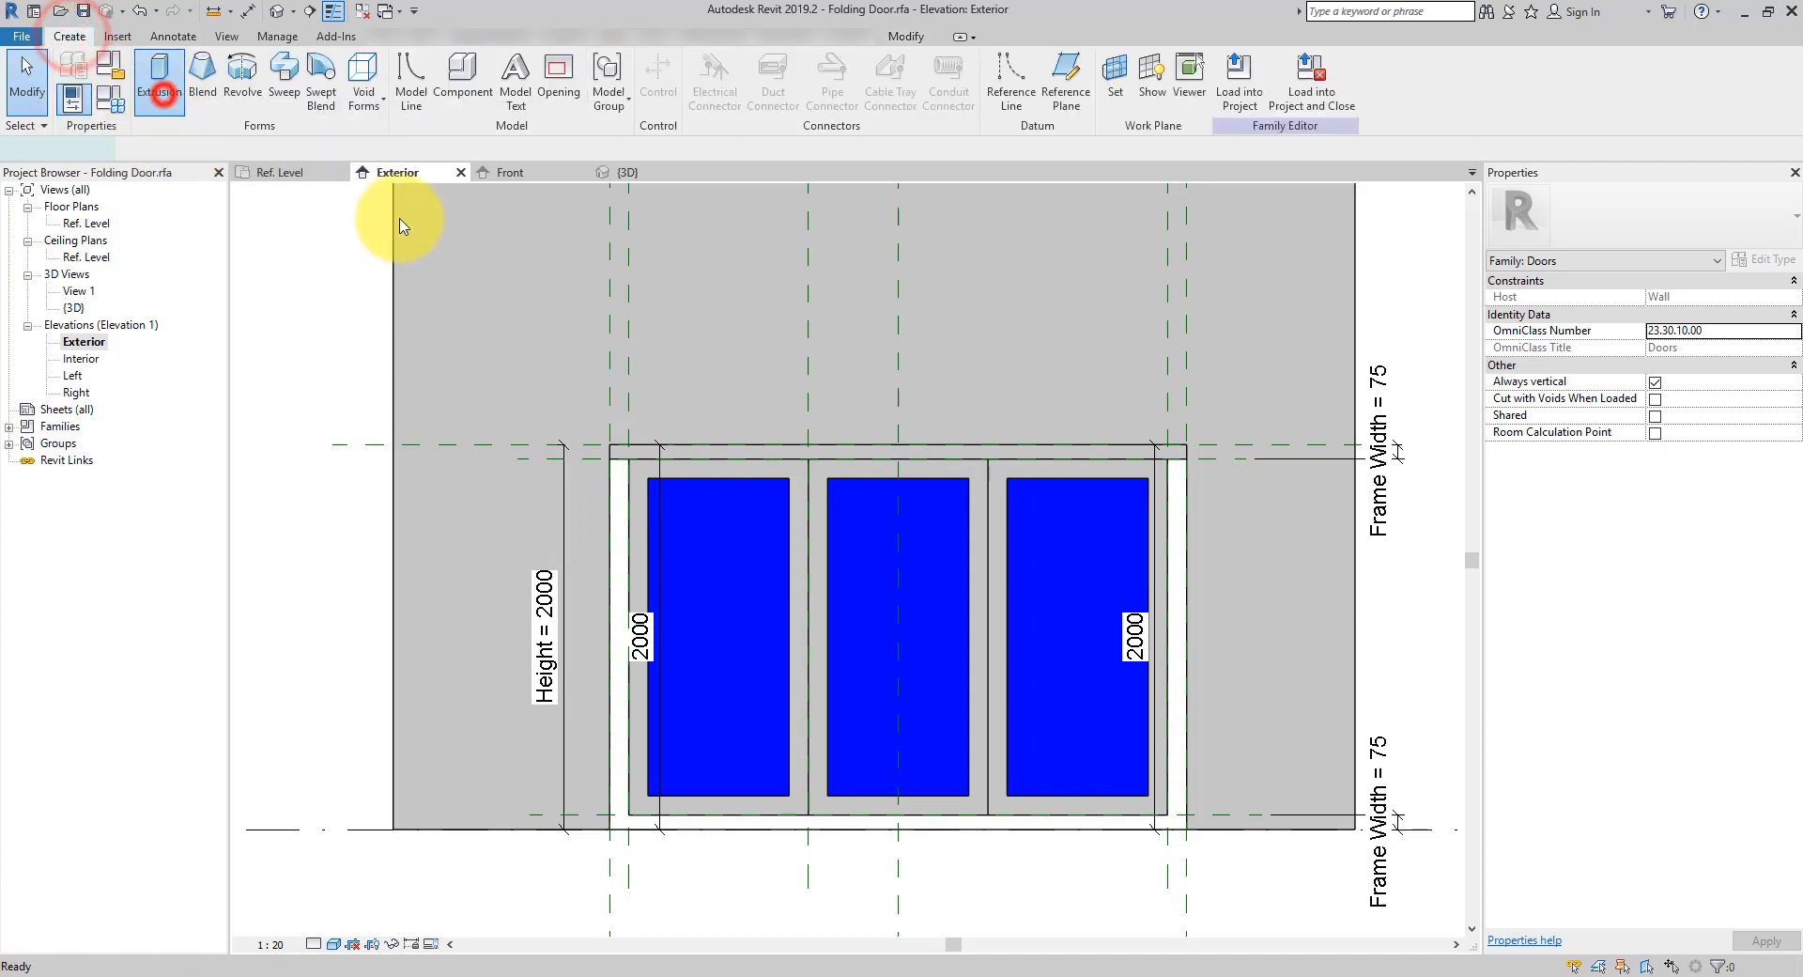
pyautogui.click(725, 105)
pyautogui.click(576, 456)
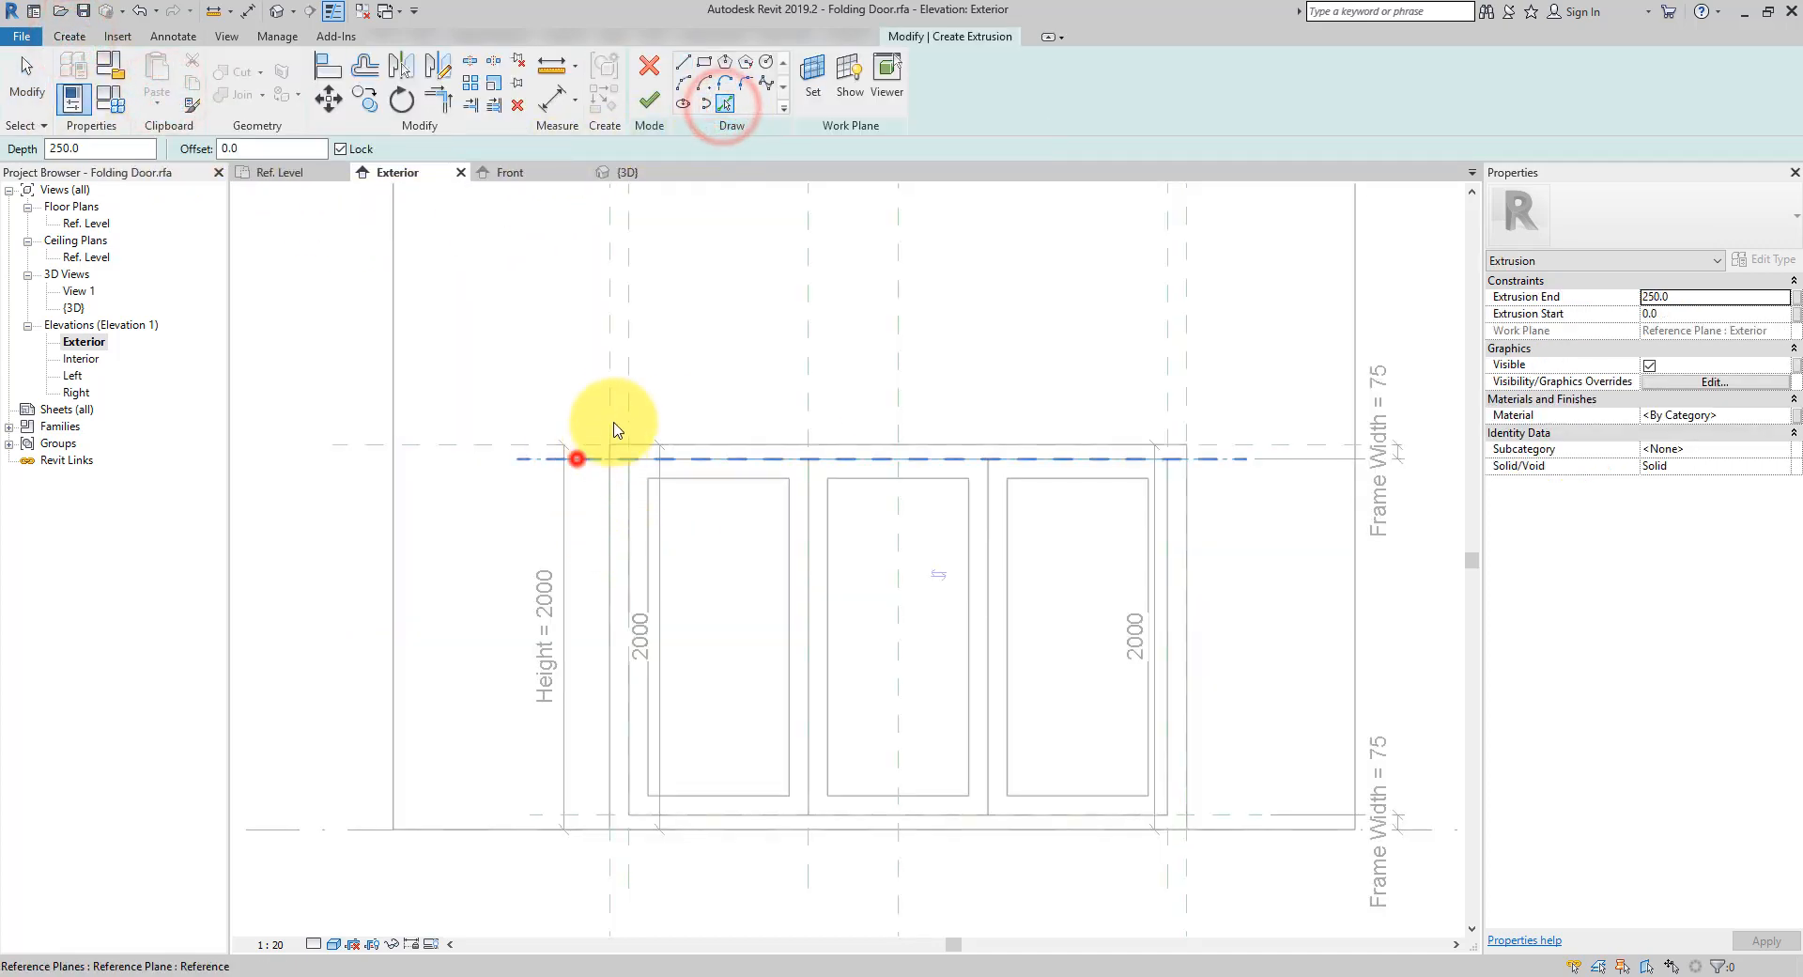
pyautogui.click(610, 408)
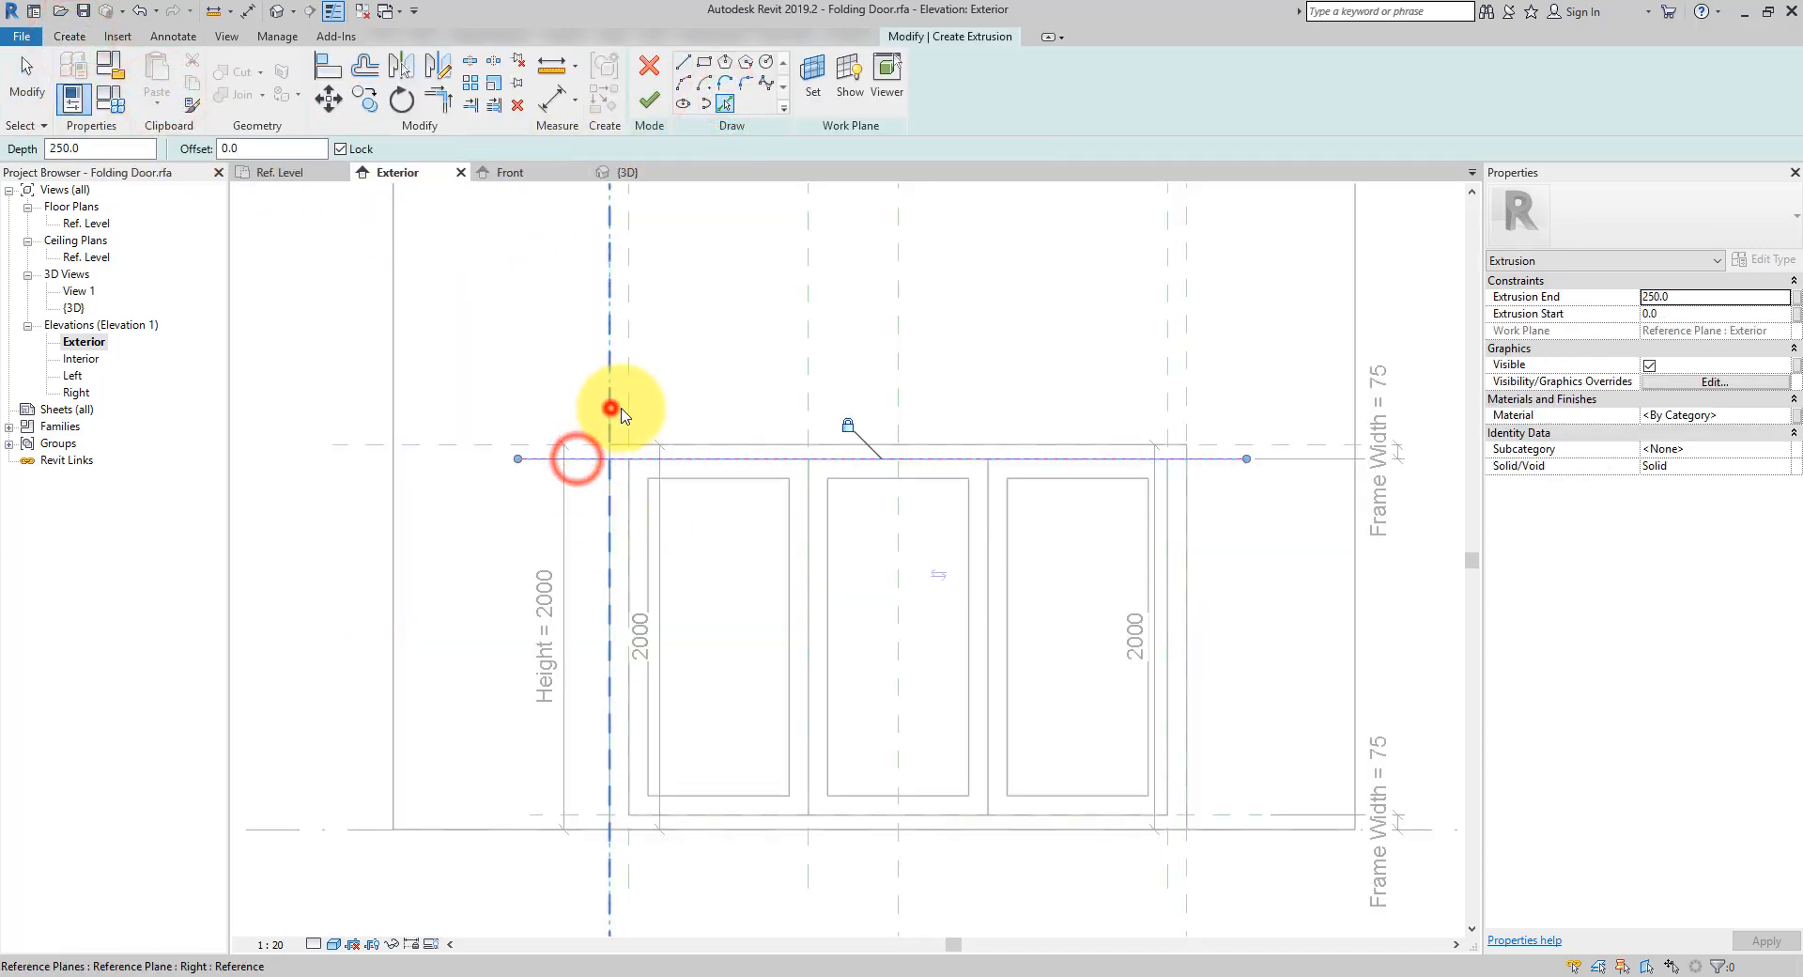
pyautogui.click(577, 813)
pyautogui.click(1188, 418)
pyautogui.click(1169, 419)
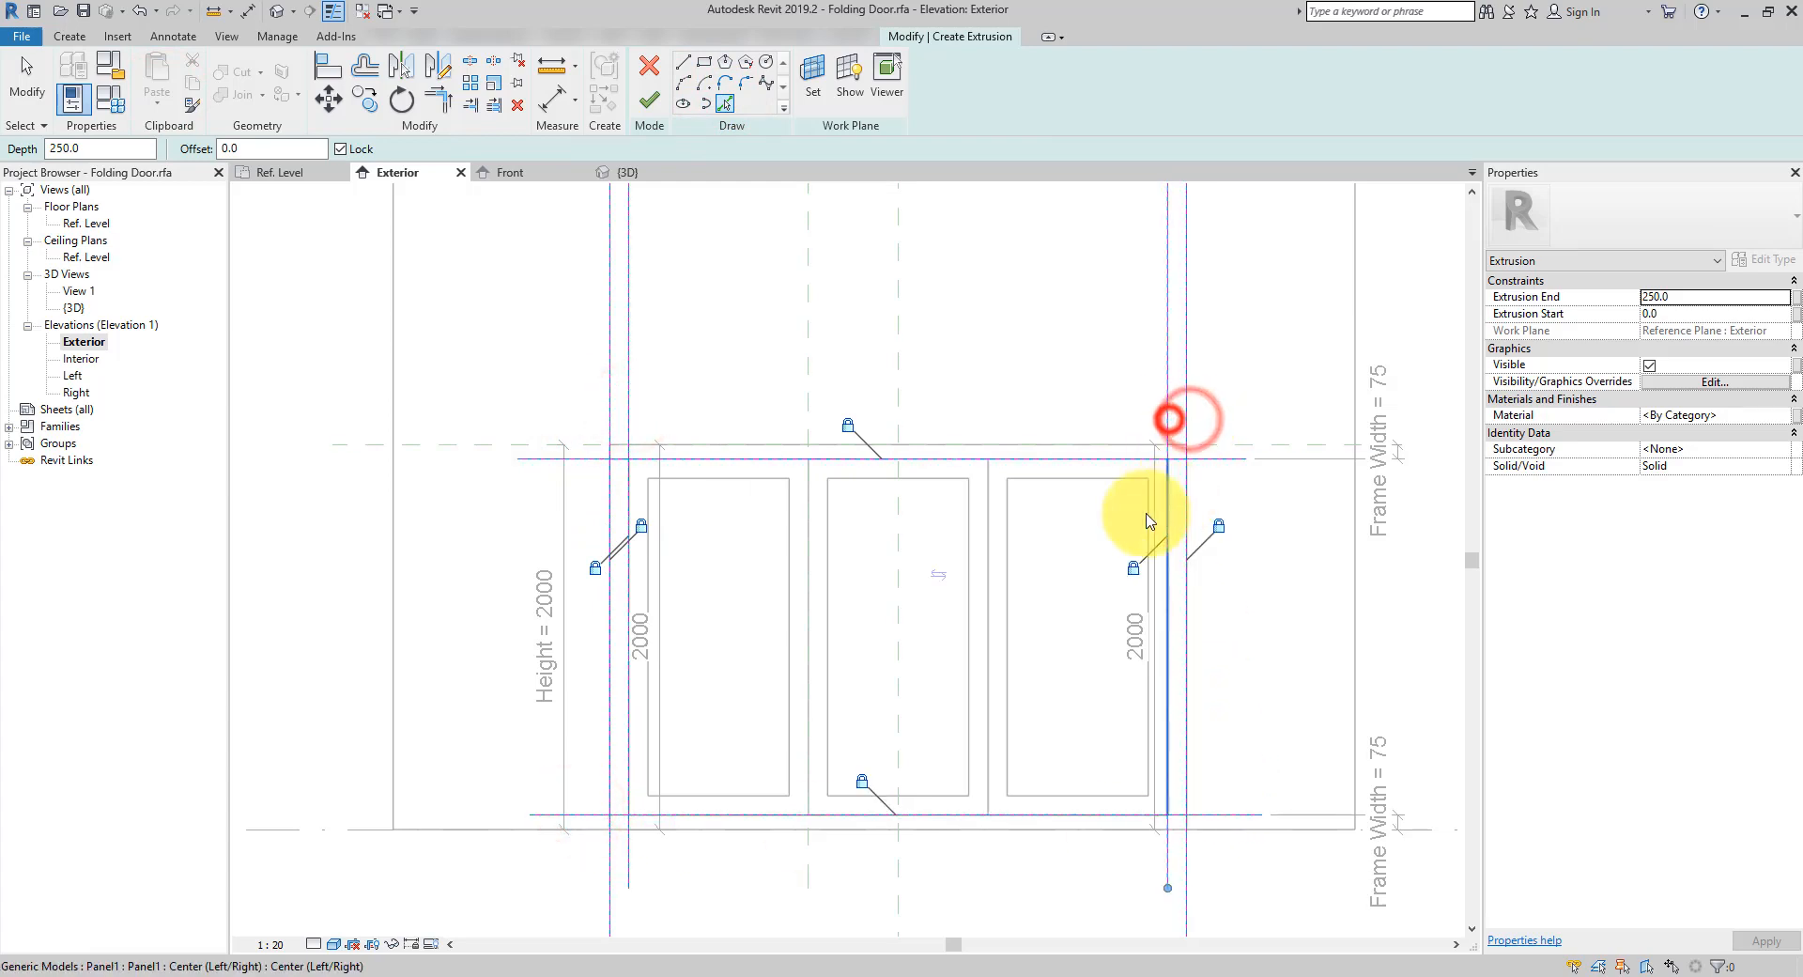
# Split the upper and lower horizontal sketch lines near the middle of the opening
pyautogui.click(469, 60)
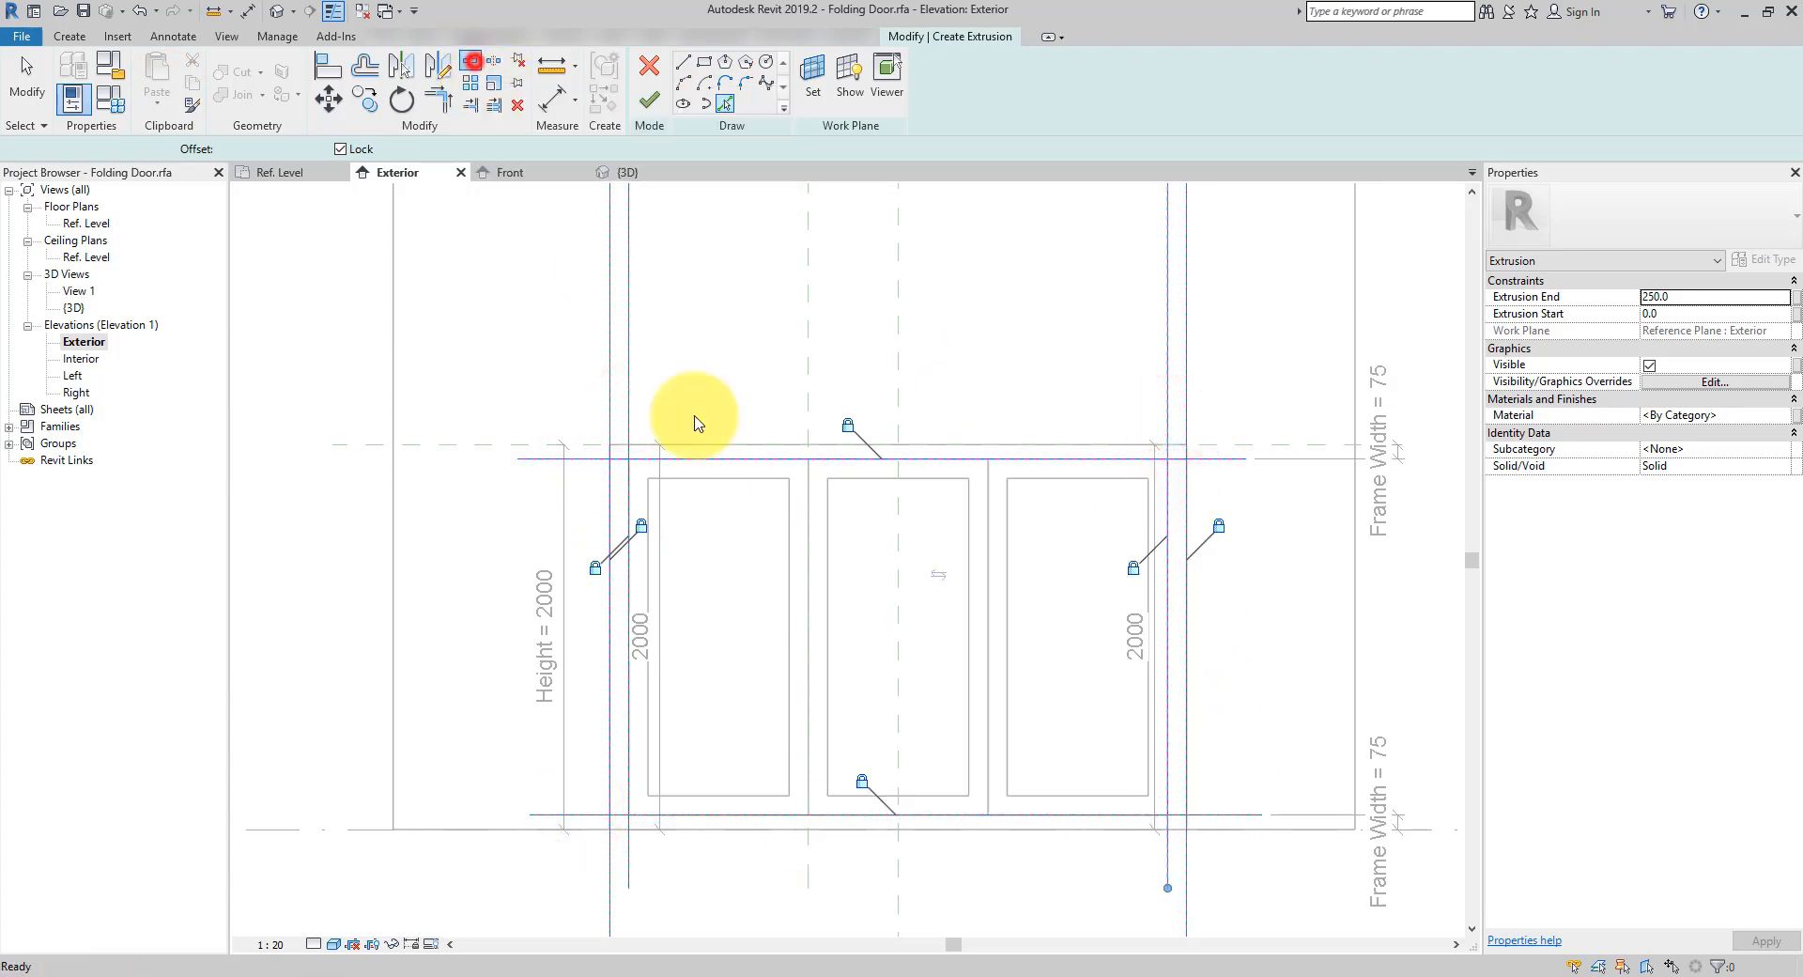
pyautogui.click(881, 814)
pyautogui.click(908, 457)
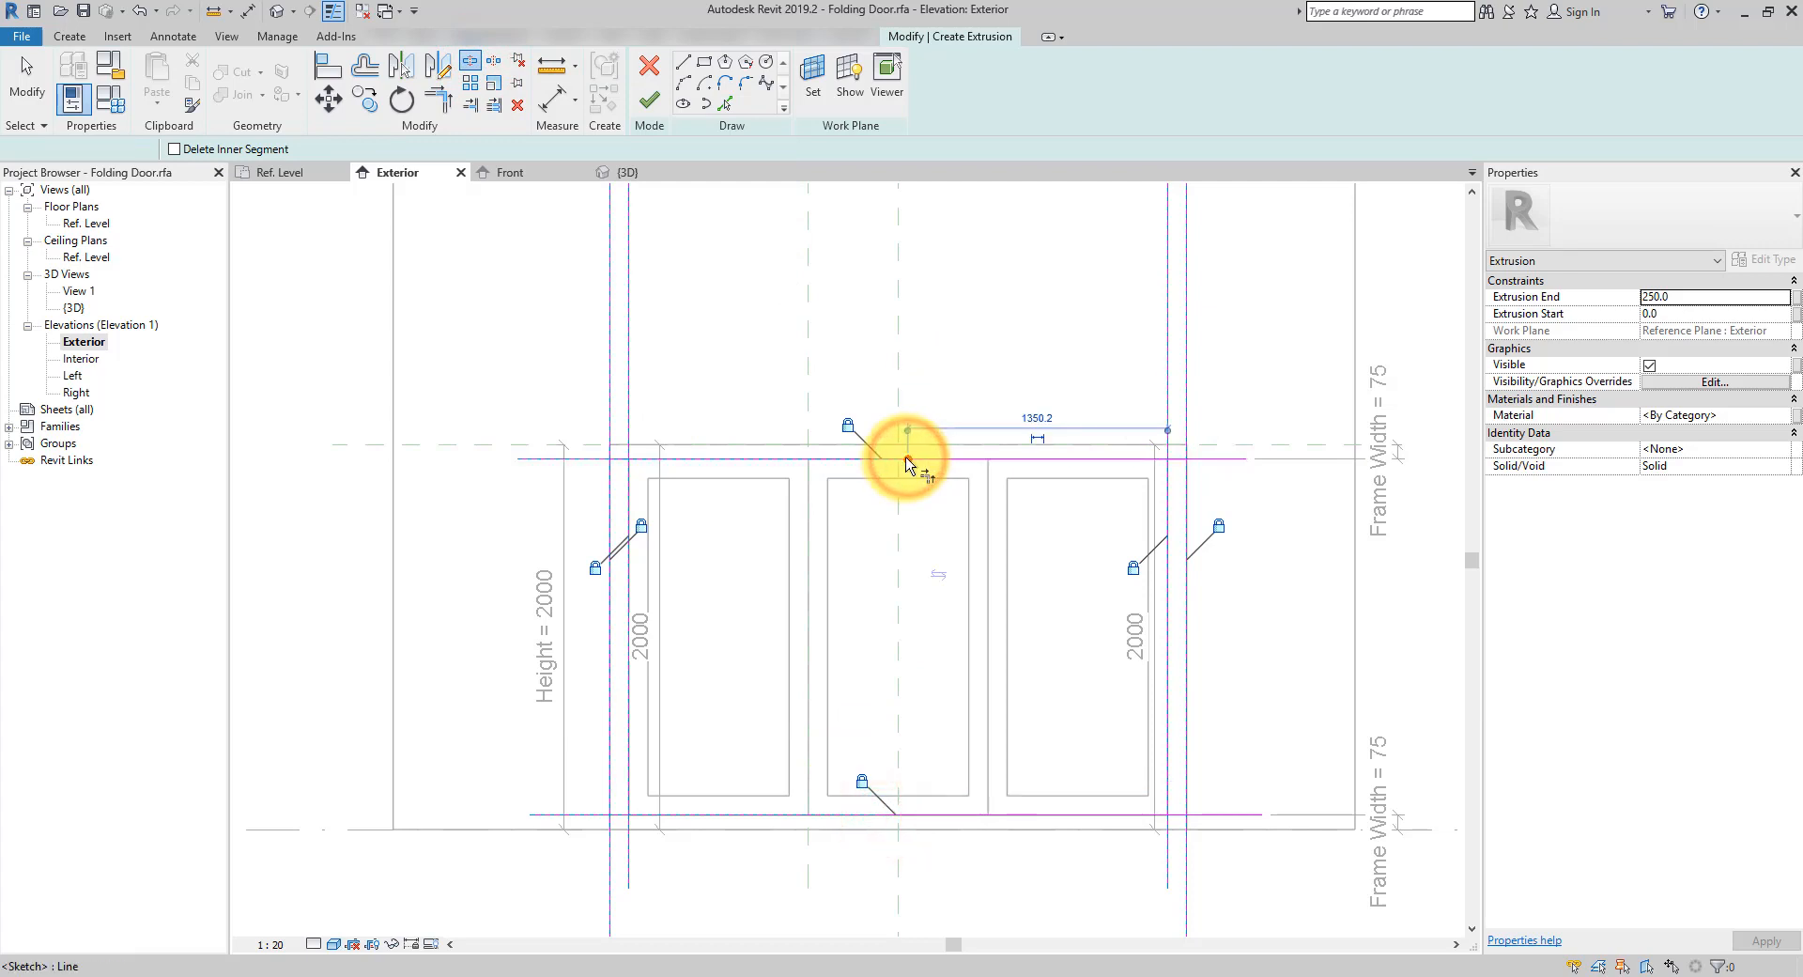
# Trim the sketch lines into two closed jamb rectangles on either side of the panels and finish the extrusion
pyautogui.press('t')
pyautogui.press('r')
pyautogui.click(626, 465)
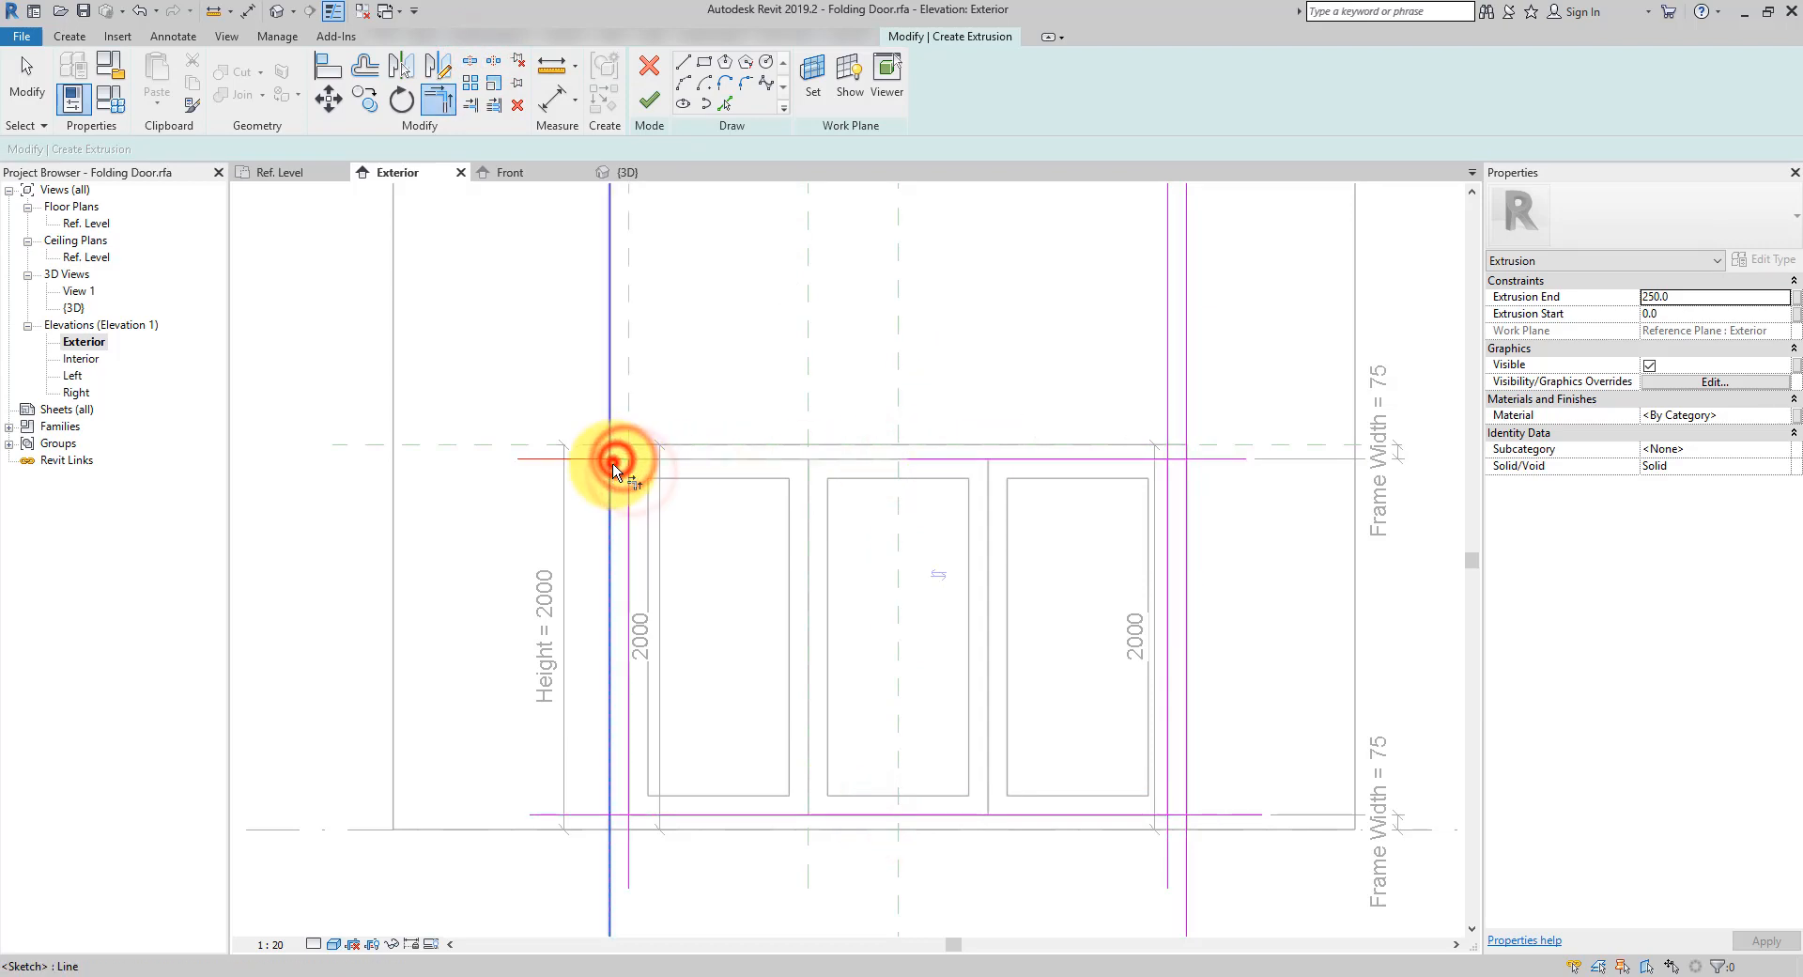
pyautogui.click(628, 808)
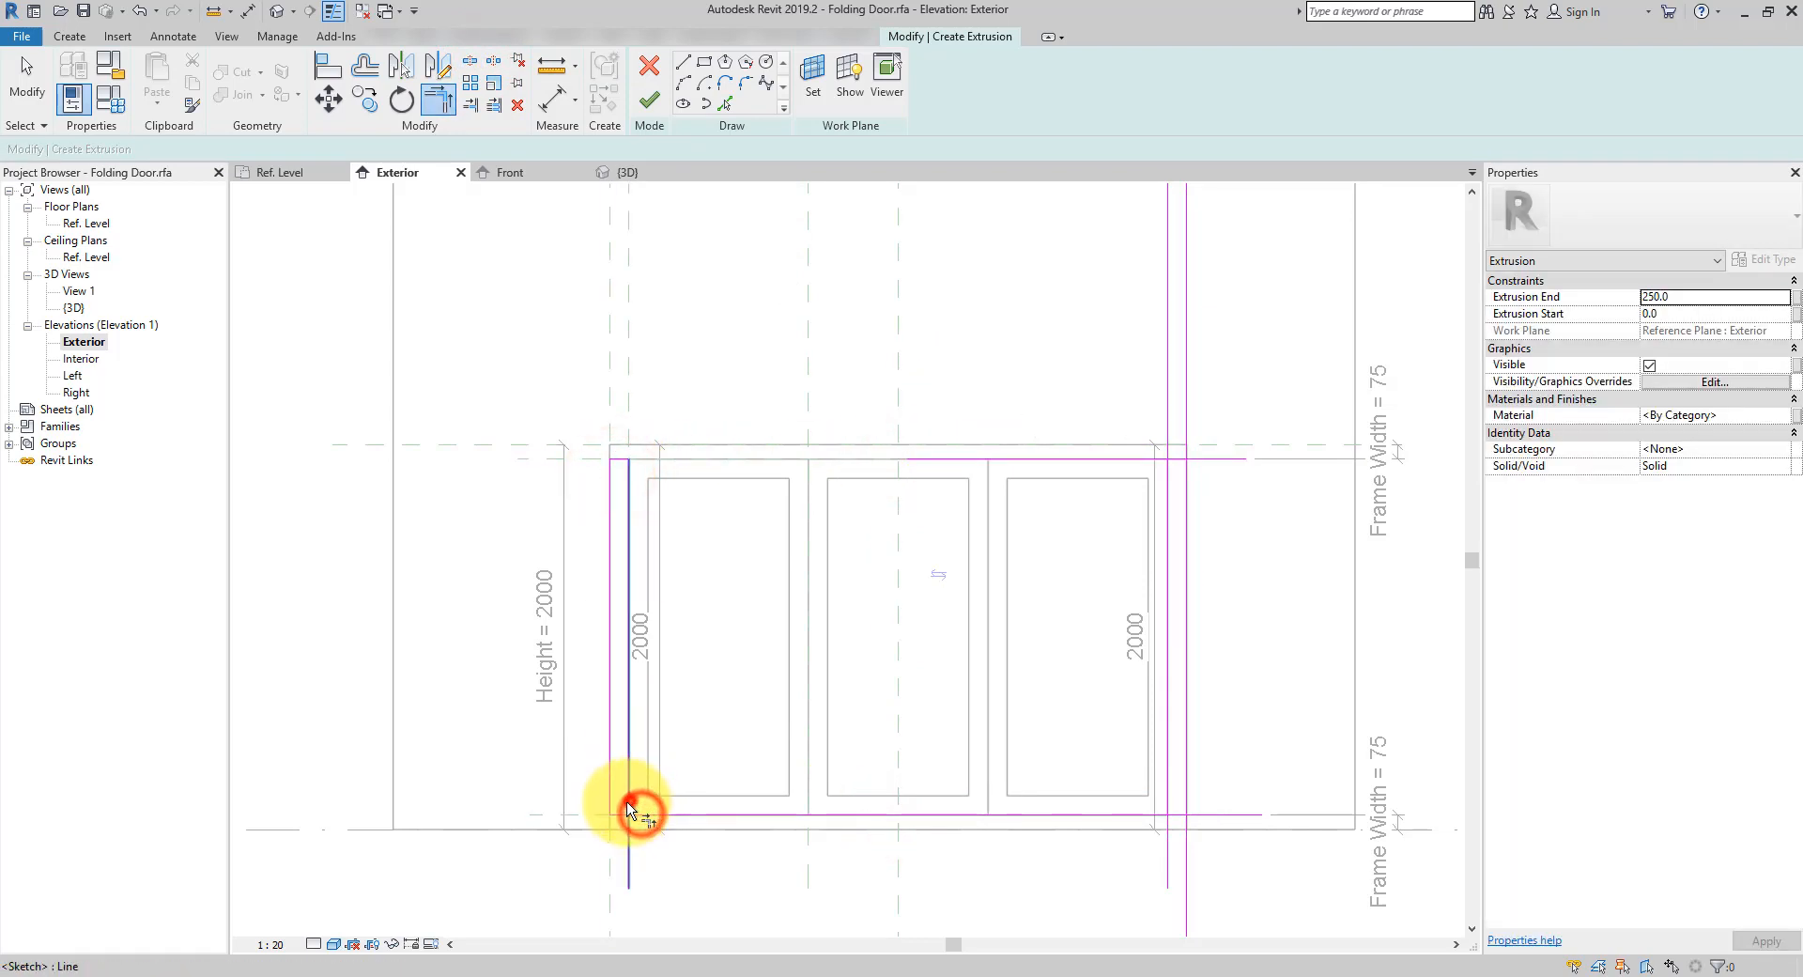
pyautogui.click(1168, 756)
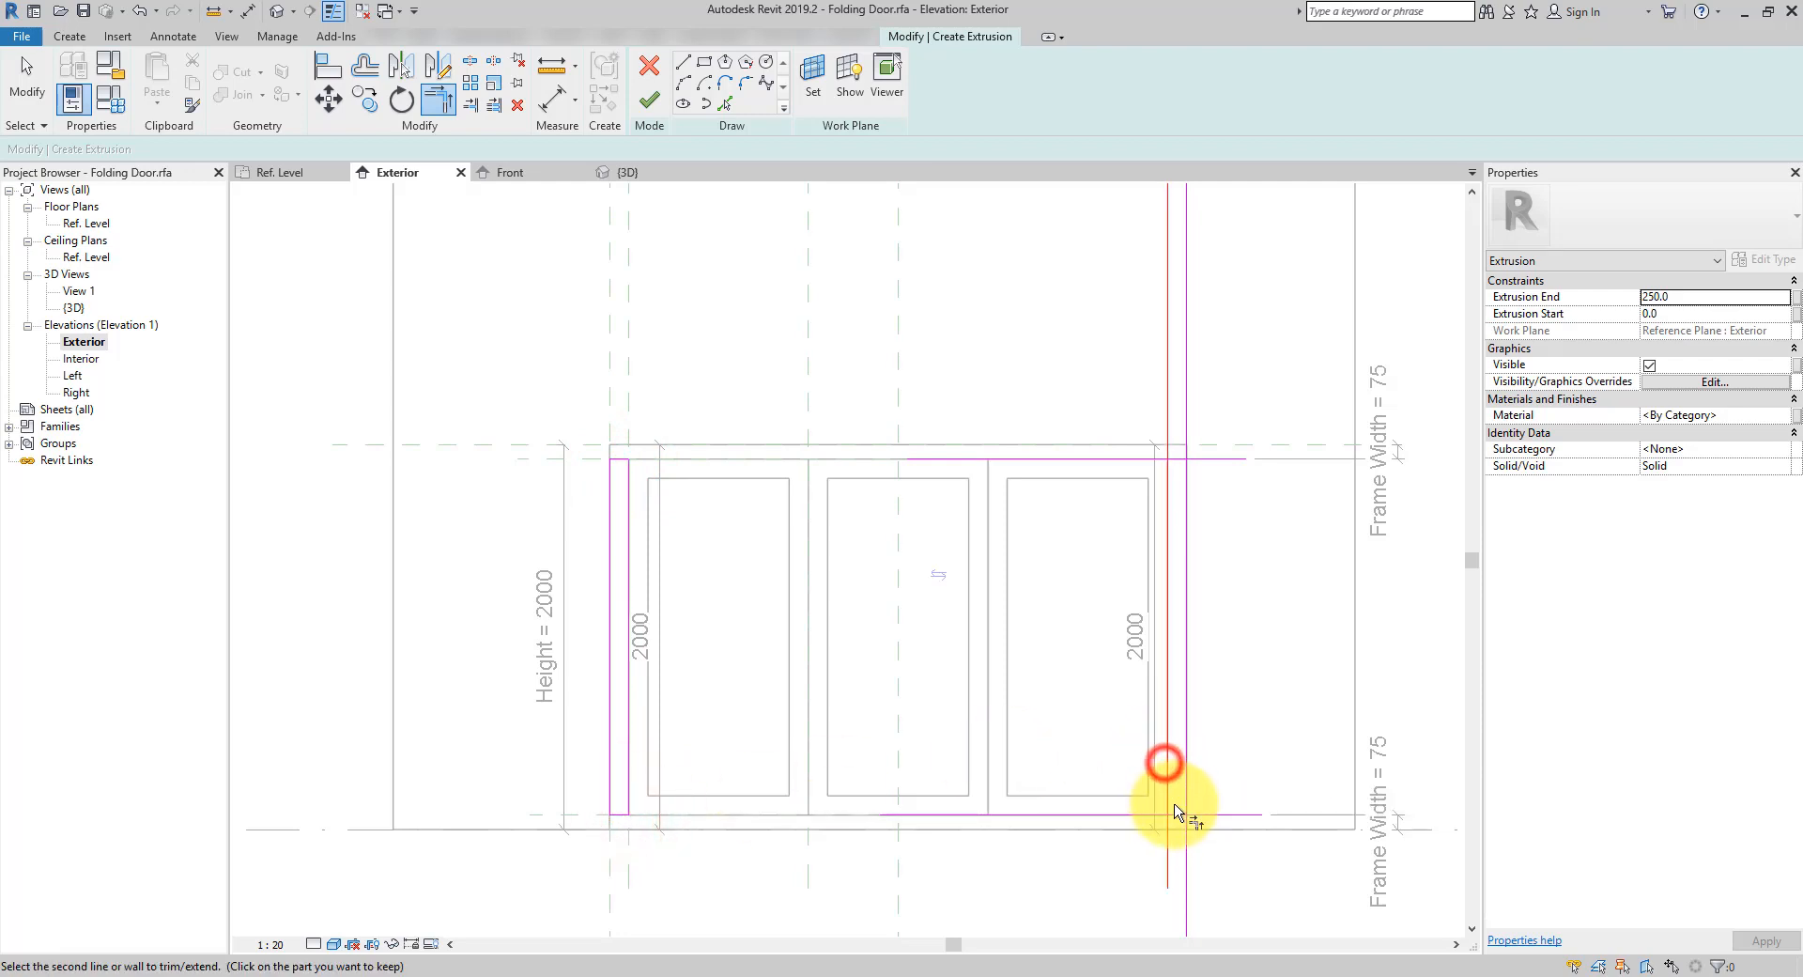
pyautogui.click(1174, 812)
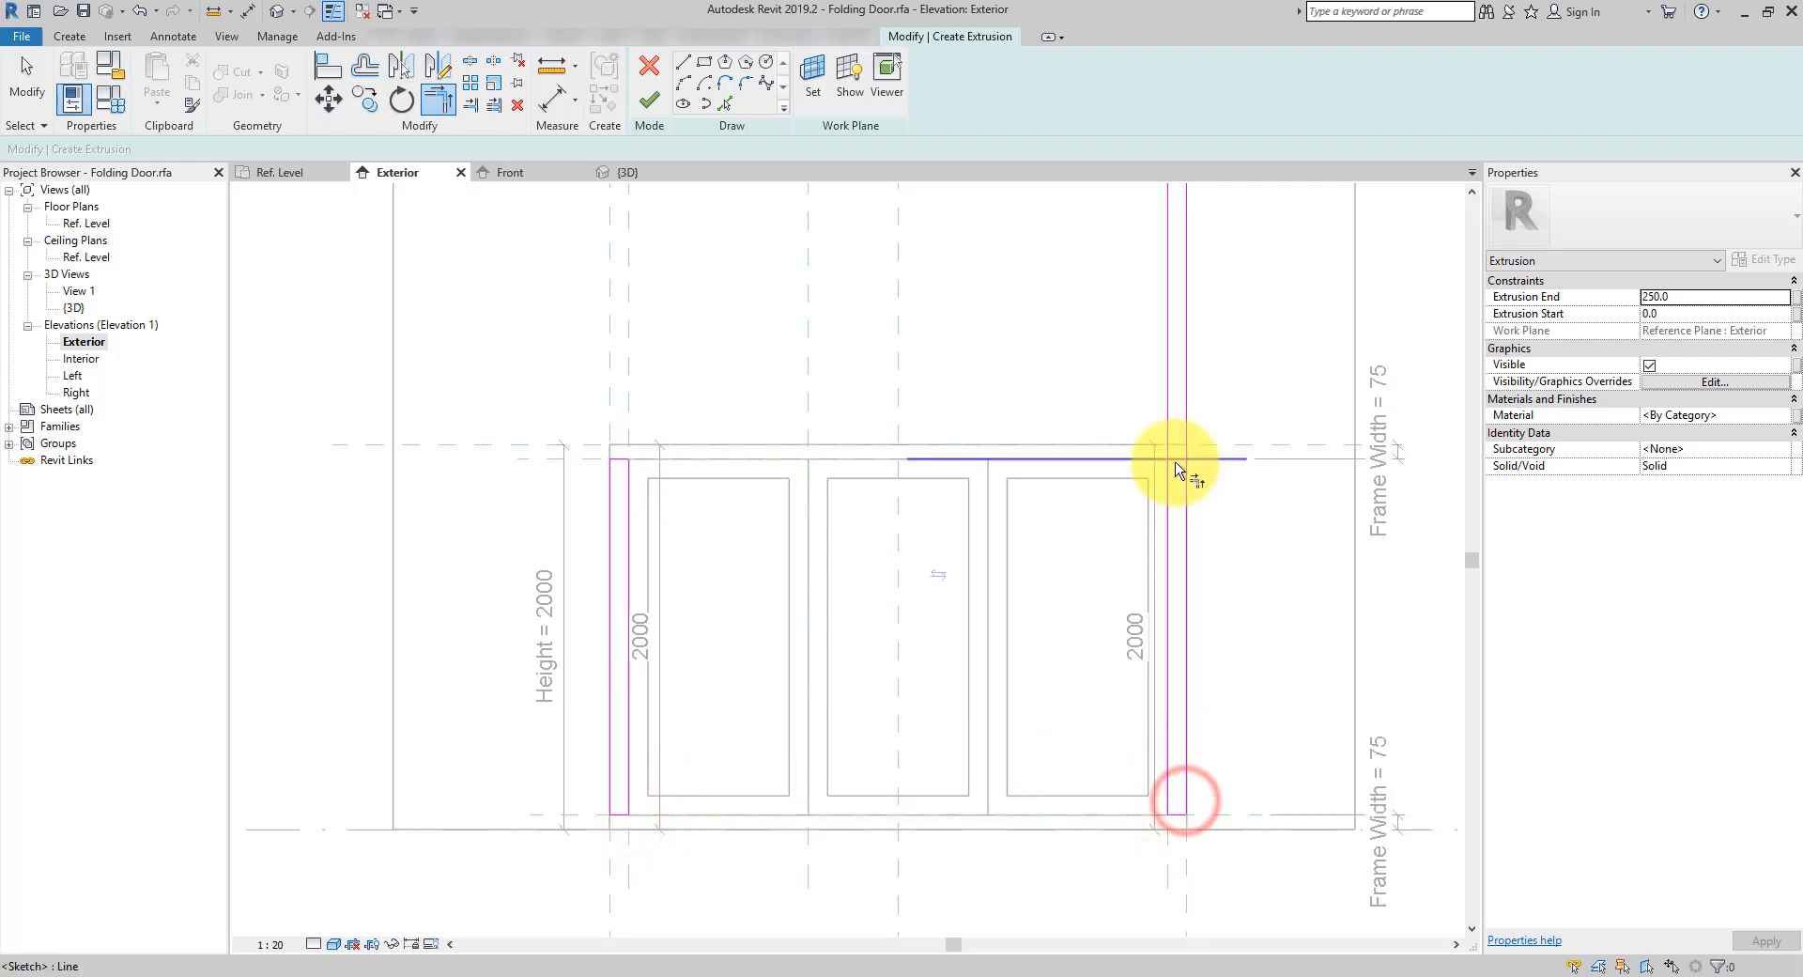
pyautogui.click(1174, 460)
pyautogui.click(1181, 470)
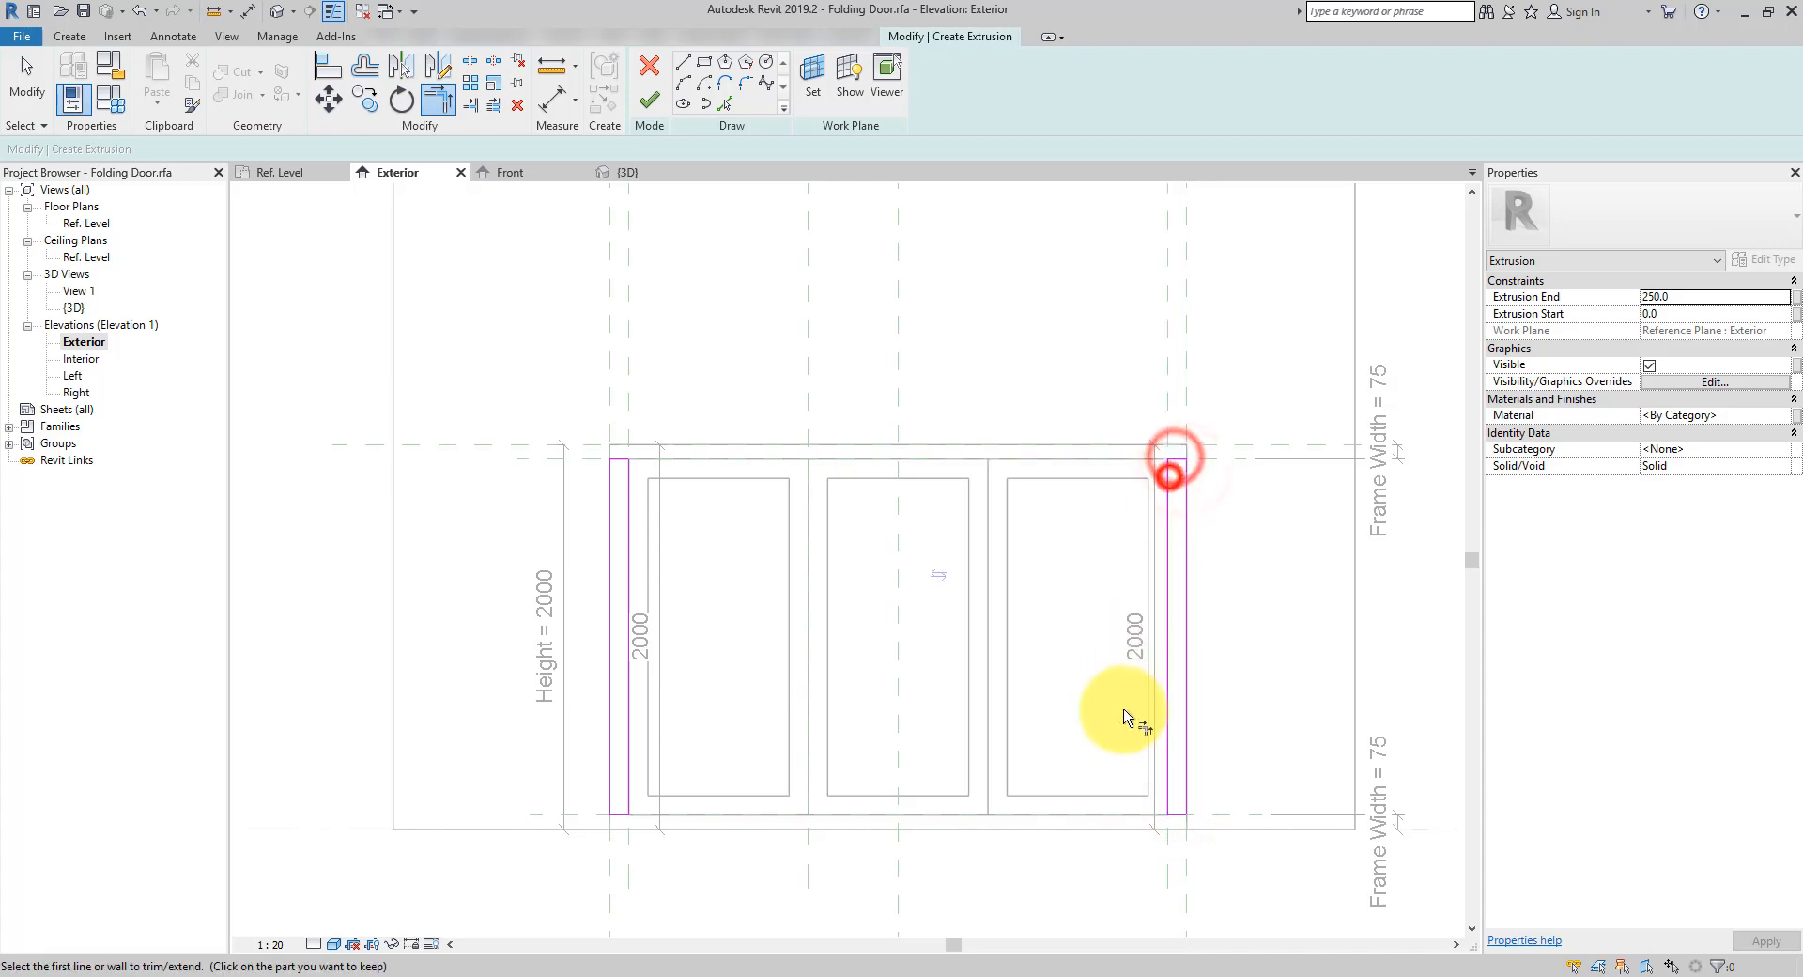
pyautogui.click(637, 97)
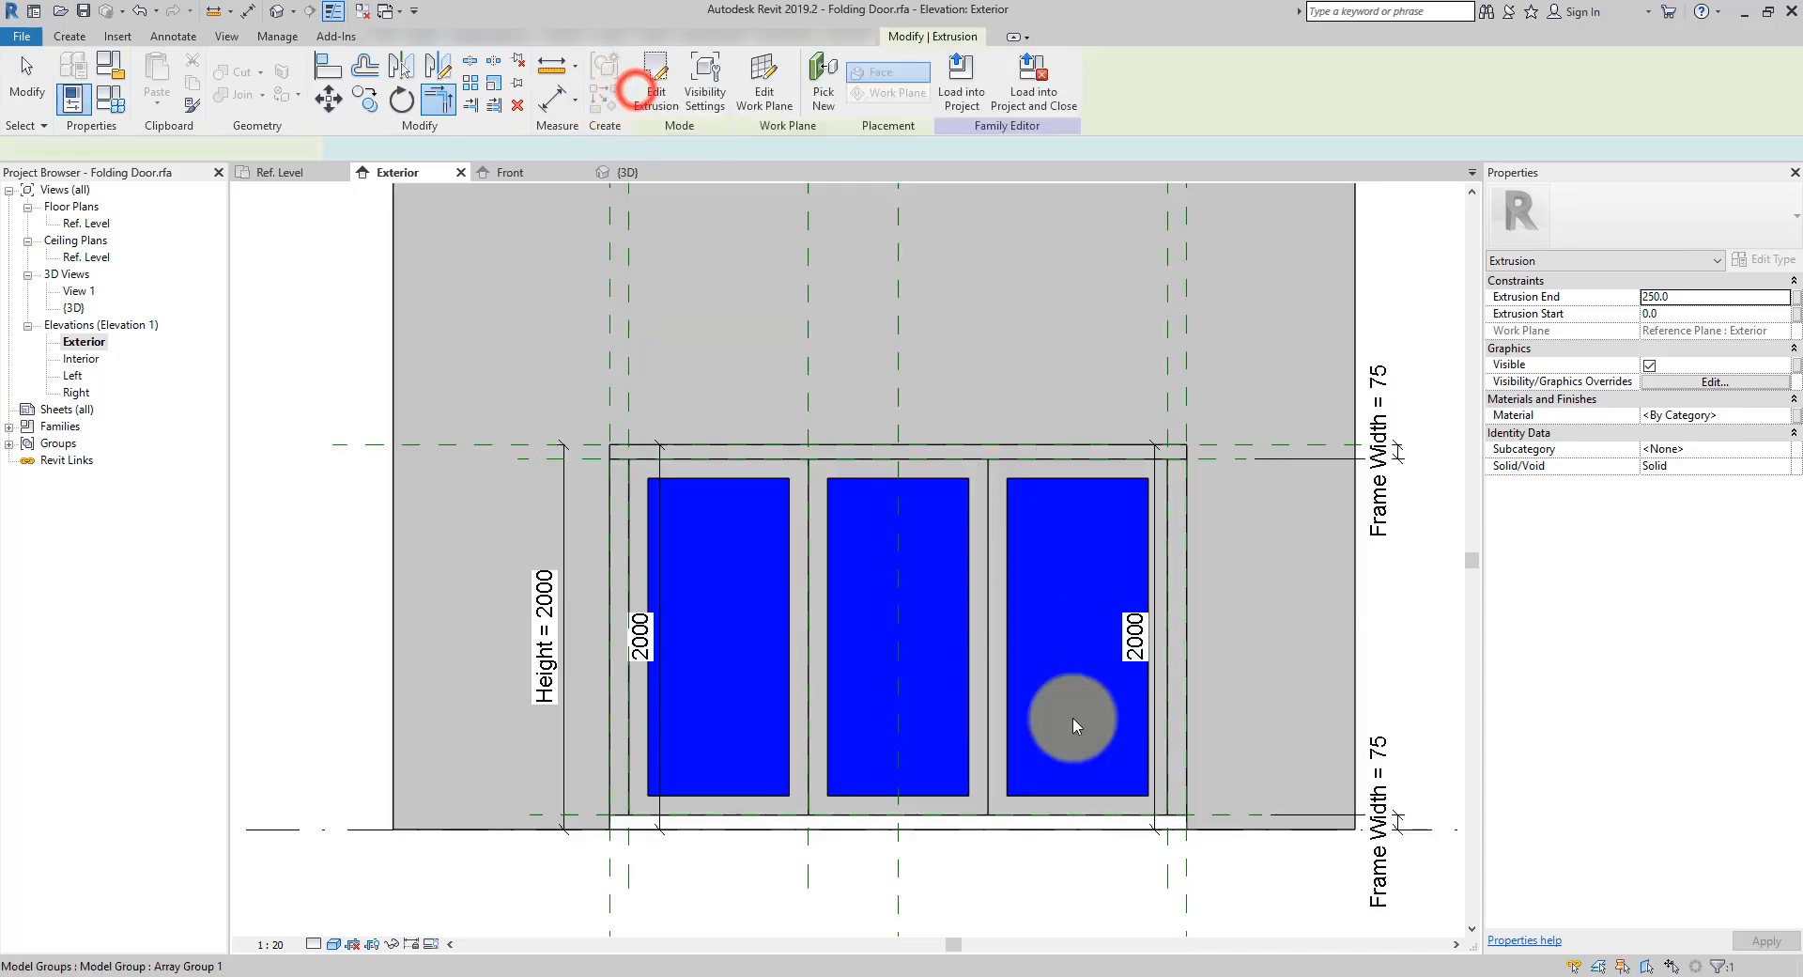
pyautogui.click(1098, 874)
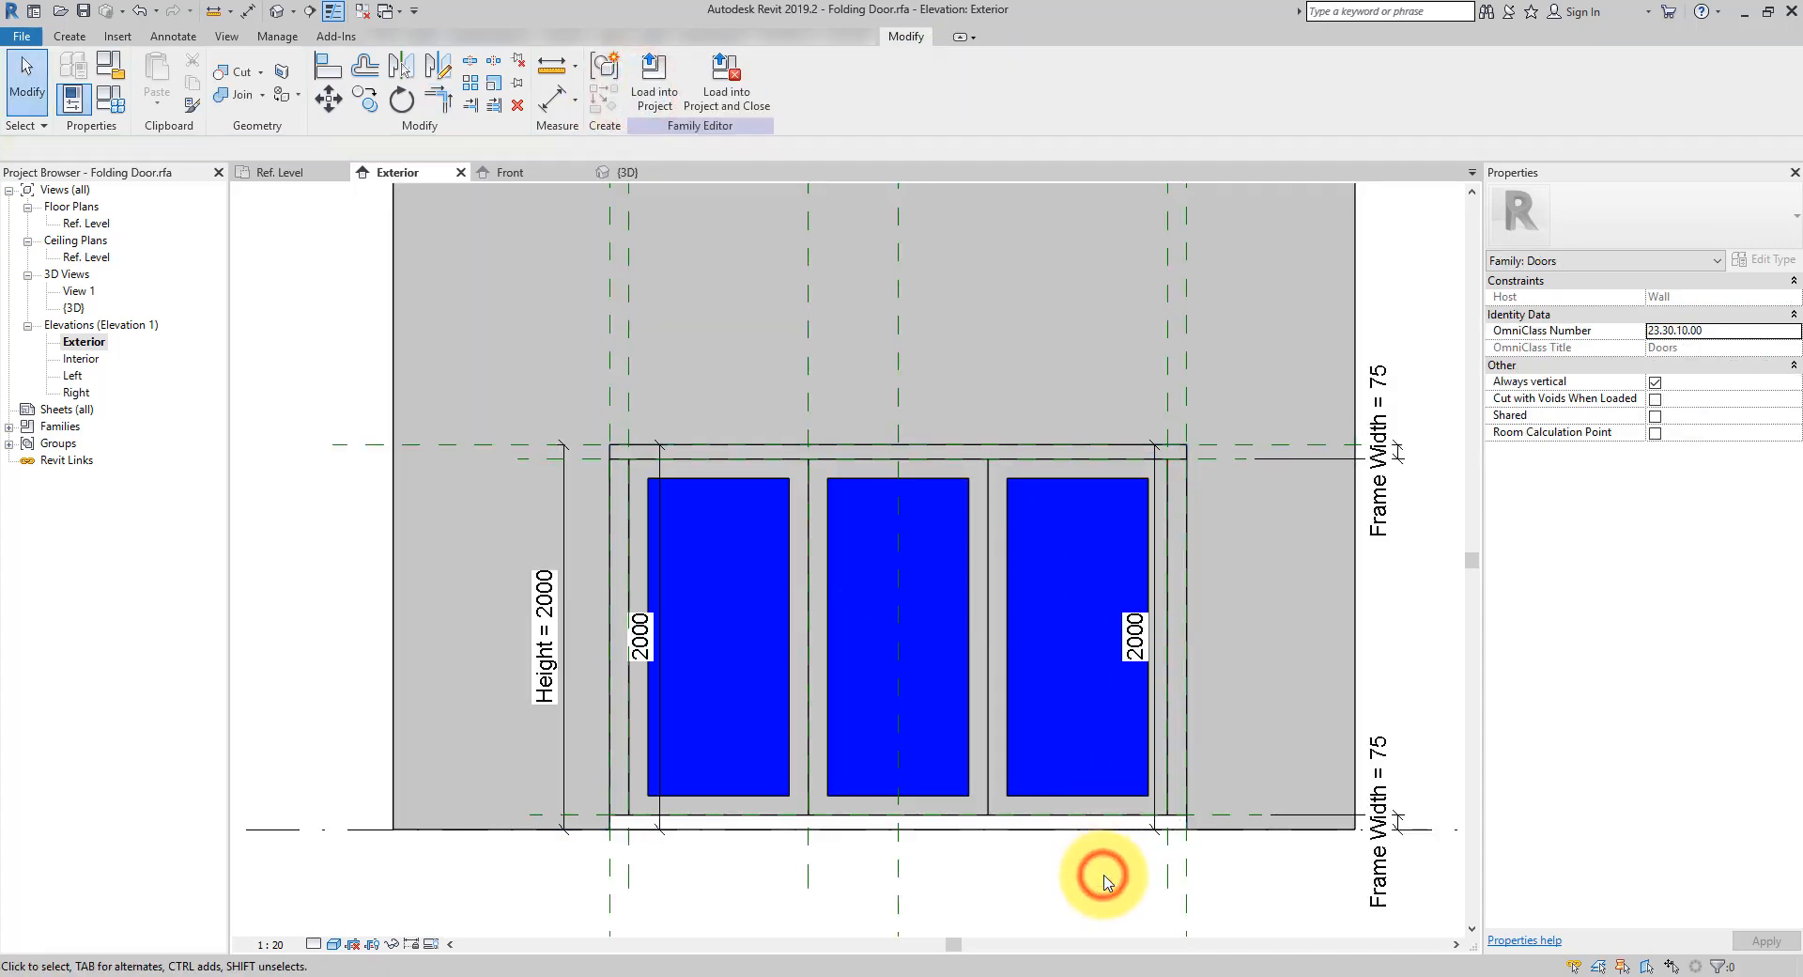
# Start a sill extrusion sketch with locked lines picked from the Ref. Level, the lower horizontal reference plane and the two inner vertical reference planes
pyautogui.click(71, 37)
pyautogui.click(160, 77)
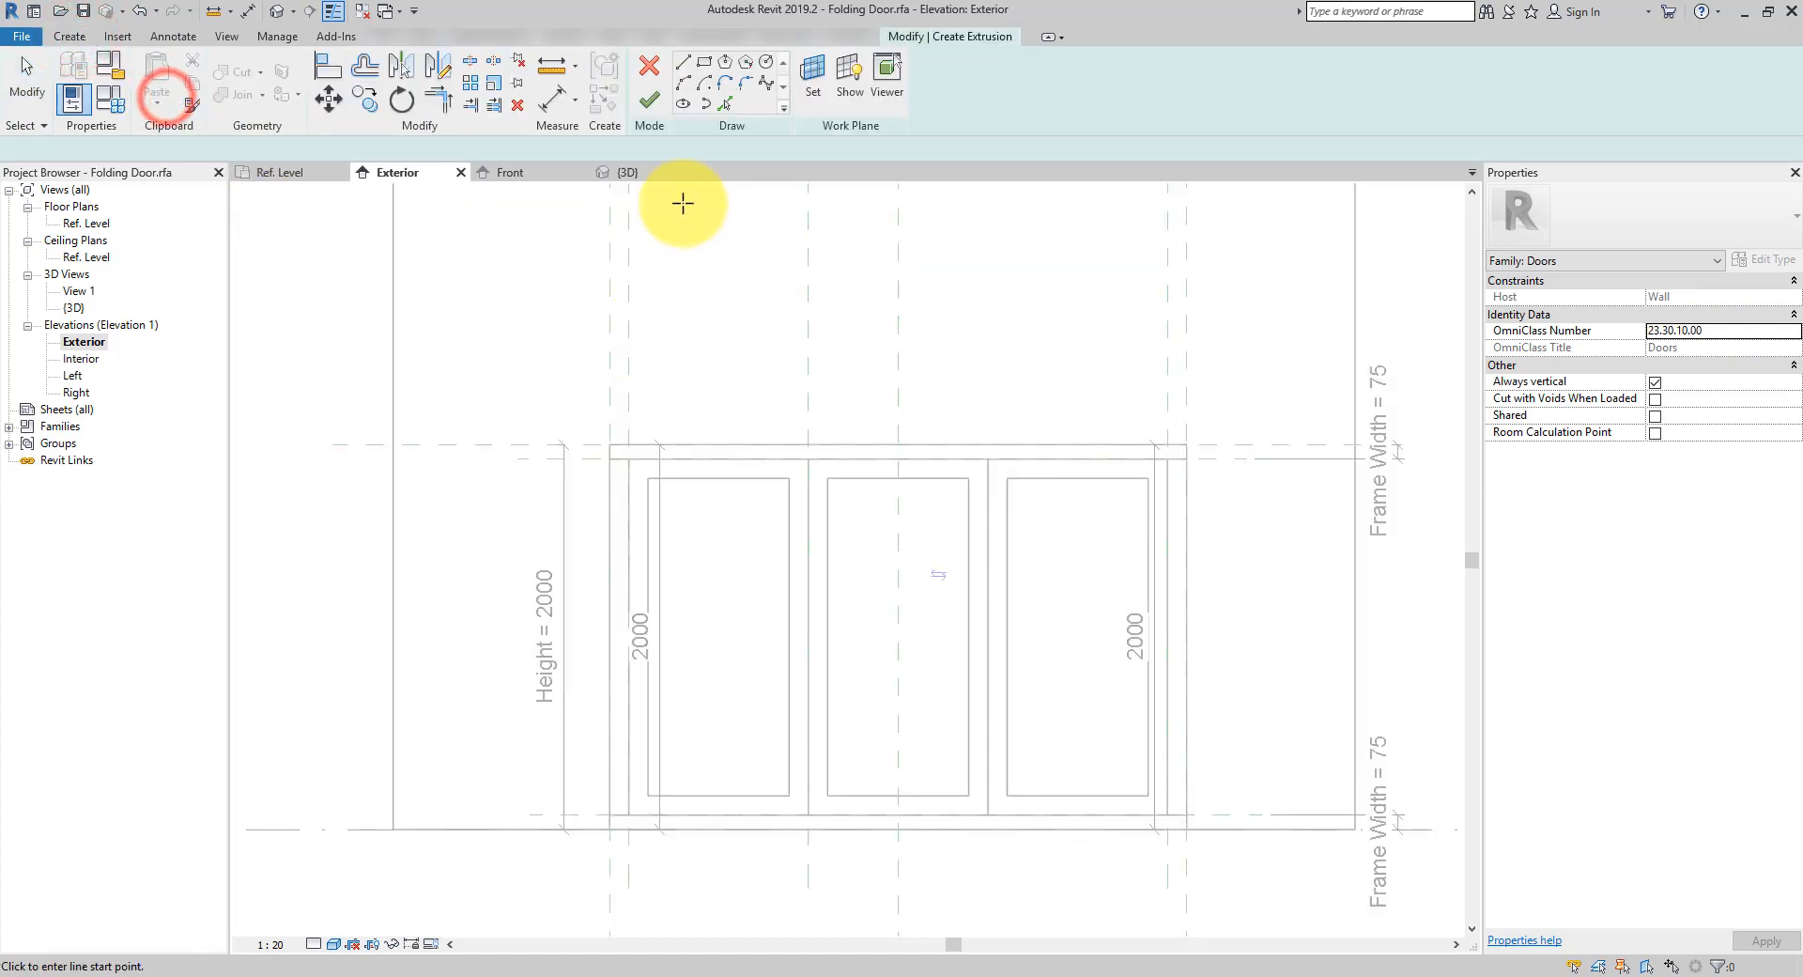
pyautogui.click(724, 103)
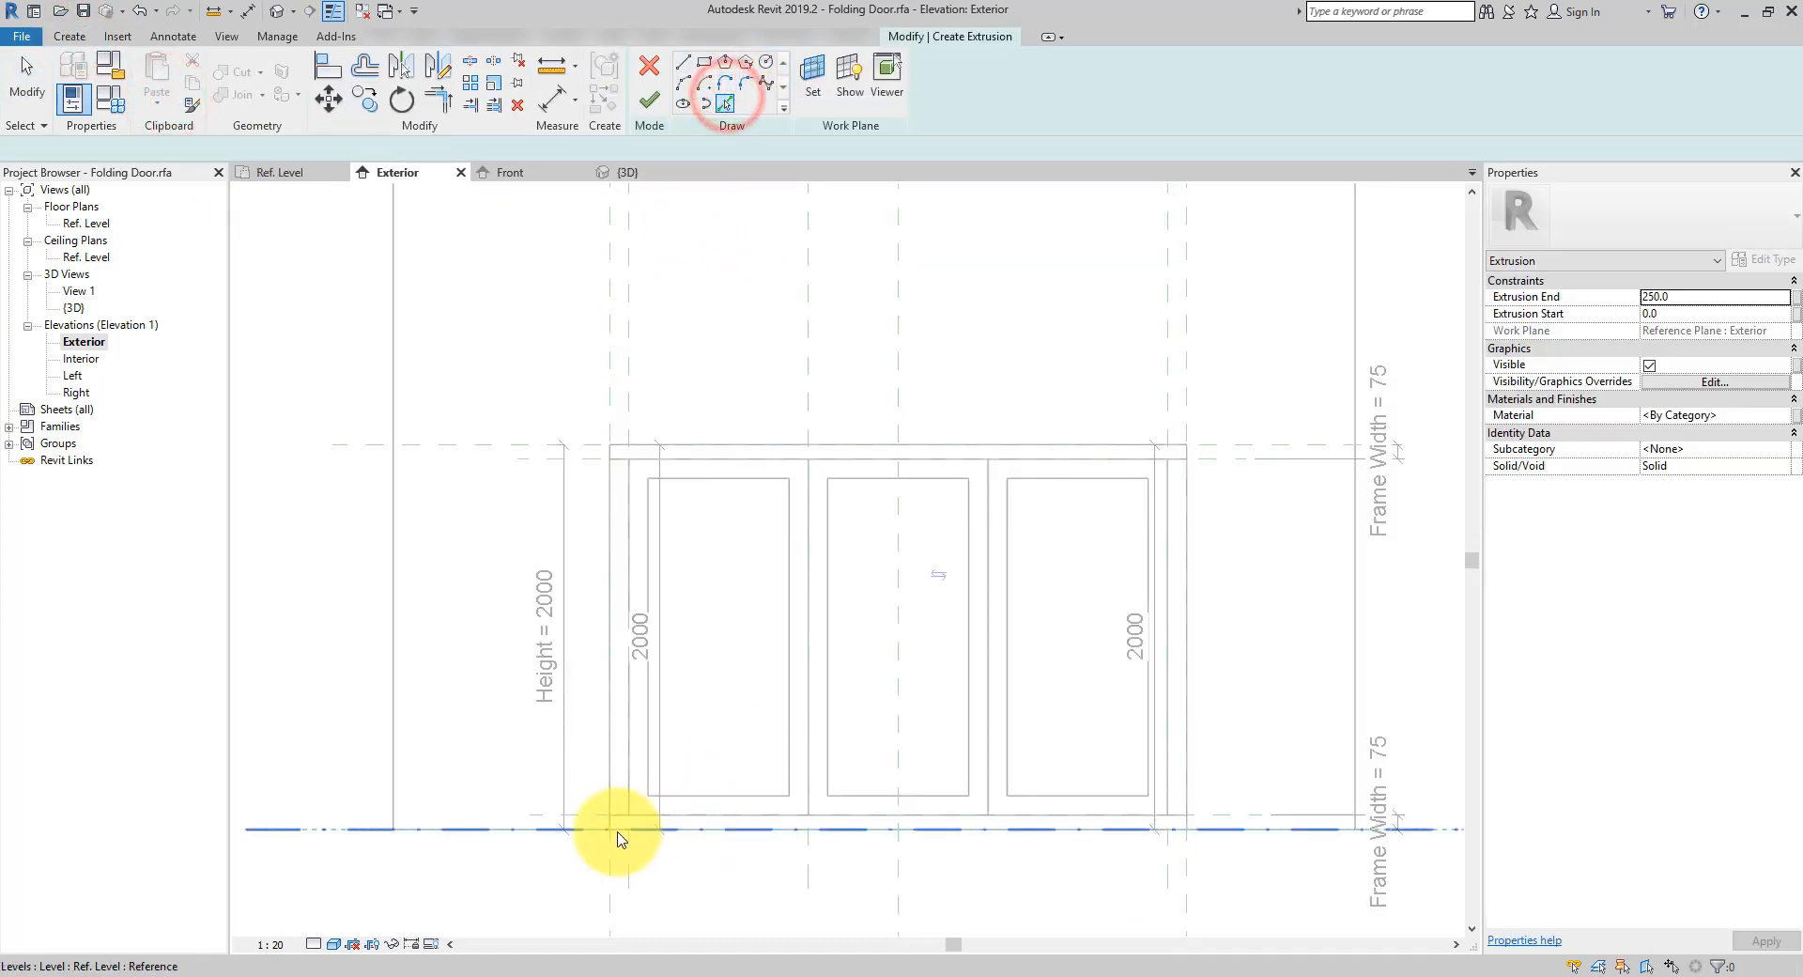
pyautogui.click(340, 831)
pyautogui.click(564, 814)
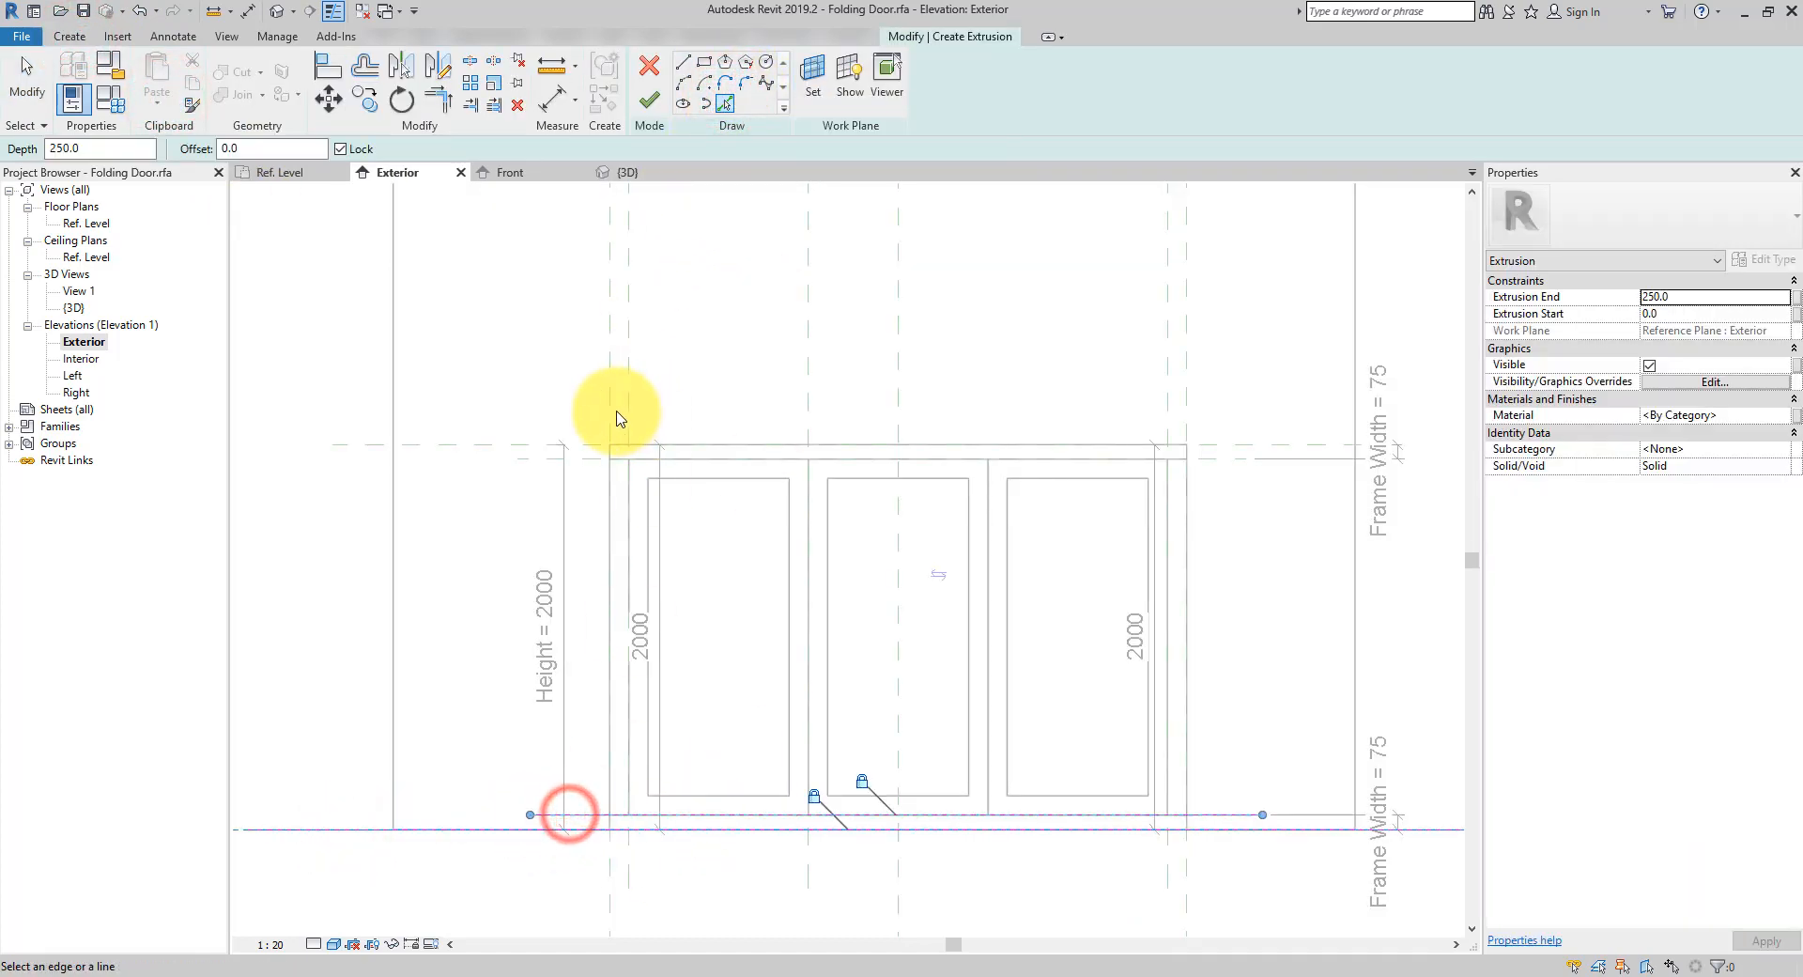
pyautogui.click(629, 411)
pyautogui.click(1168, 404)
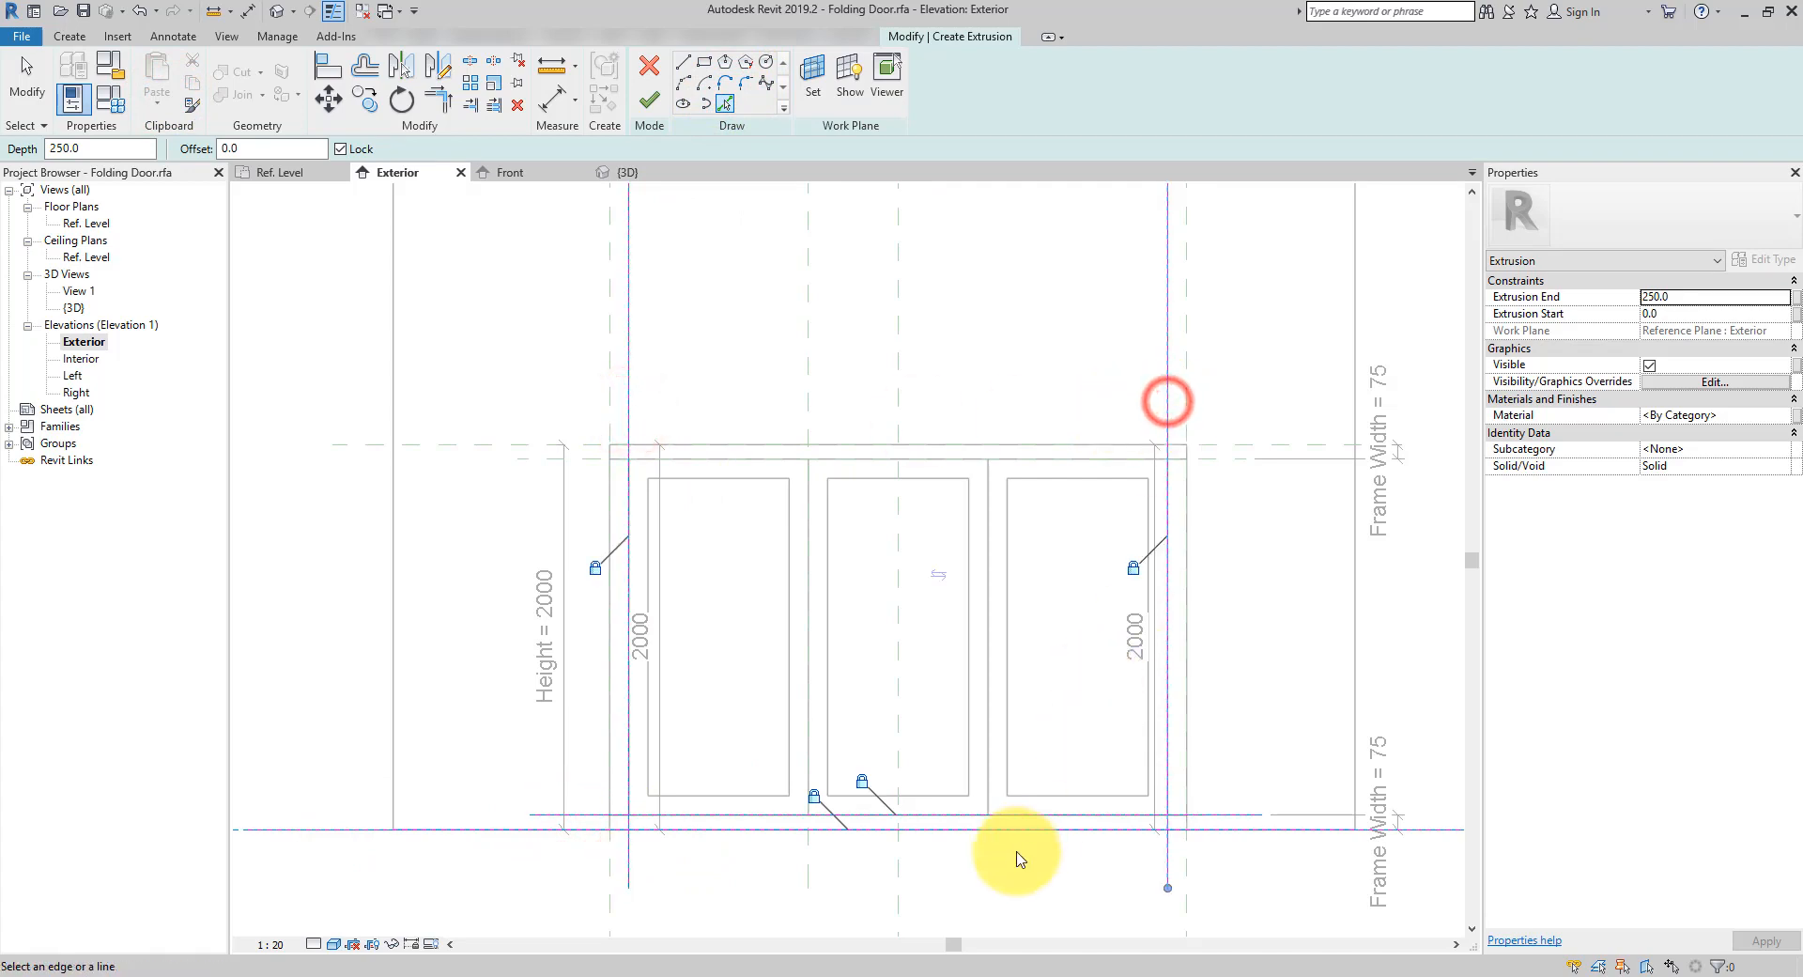
# Trim the picked lines into a closed sill rectangle between the jambs and finish the extrusion
pyautogui.press('t')
pyautogui.press('r')
pyautogui.click(1160, 823)
pyautogui.click(1165, 826)
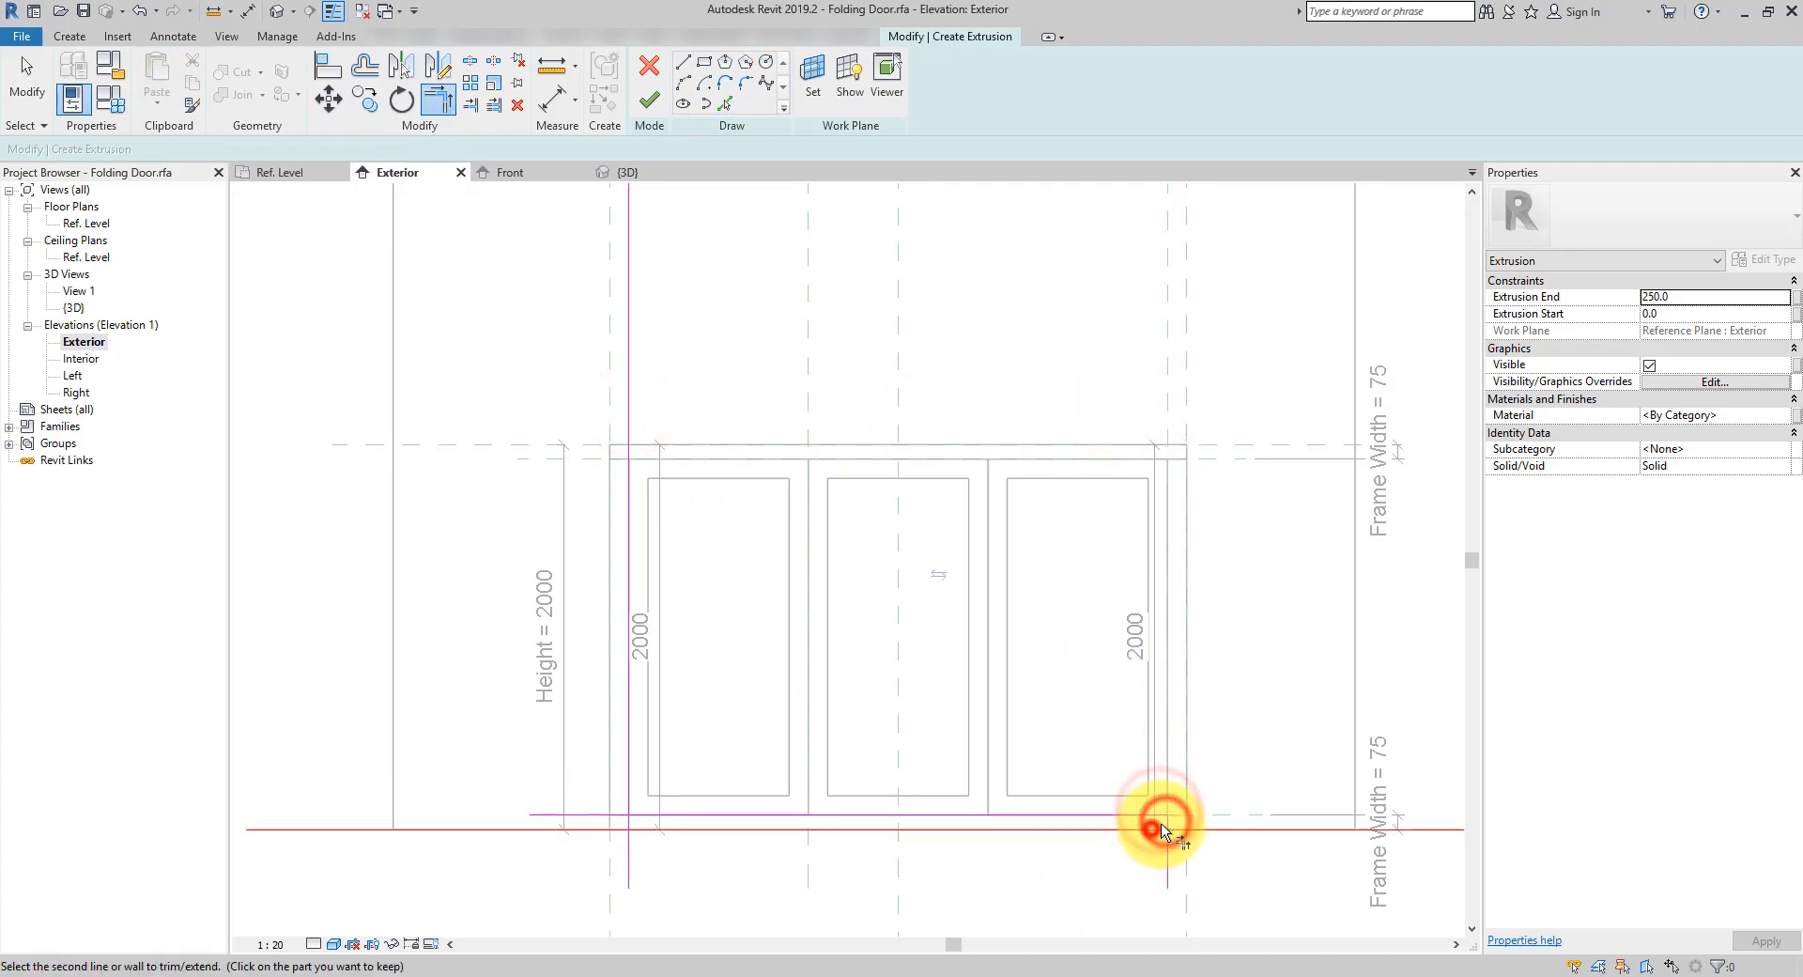
pyautogui.click(1154, 828)
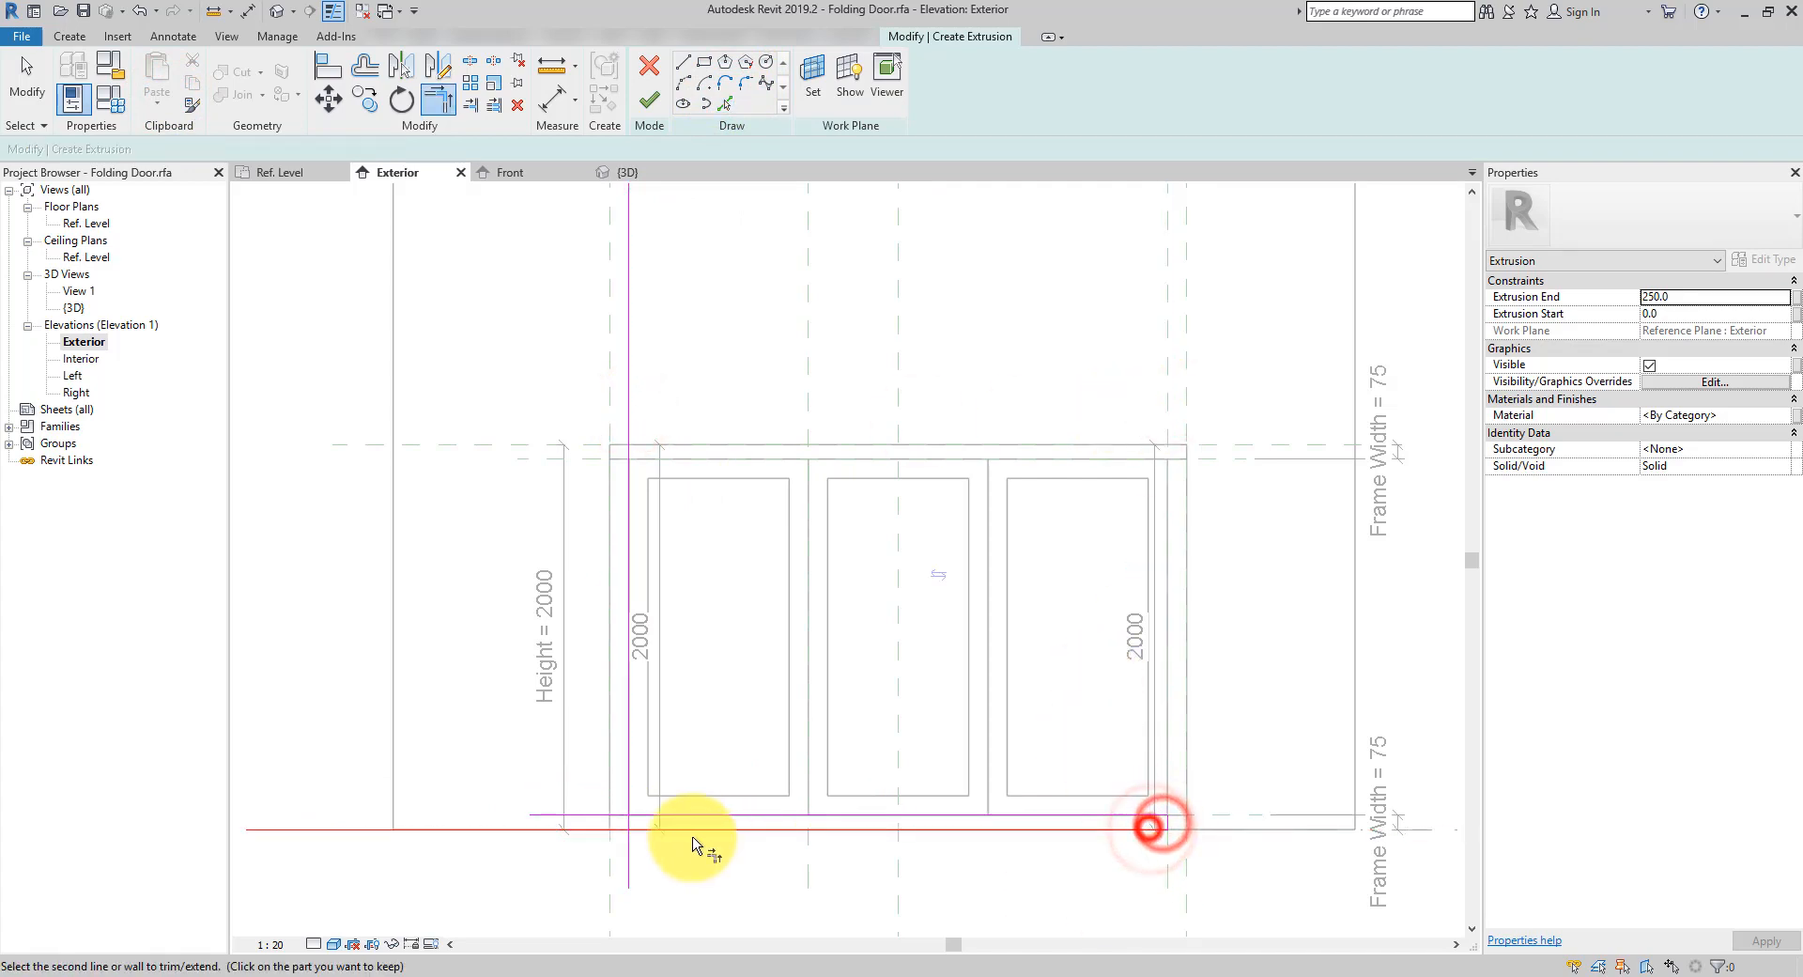
pyautogui.click(631, 817)
pyautogui.click(648, 101)
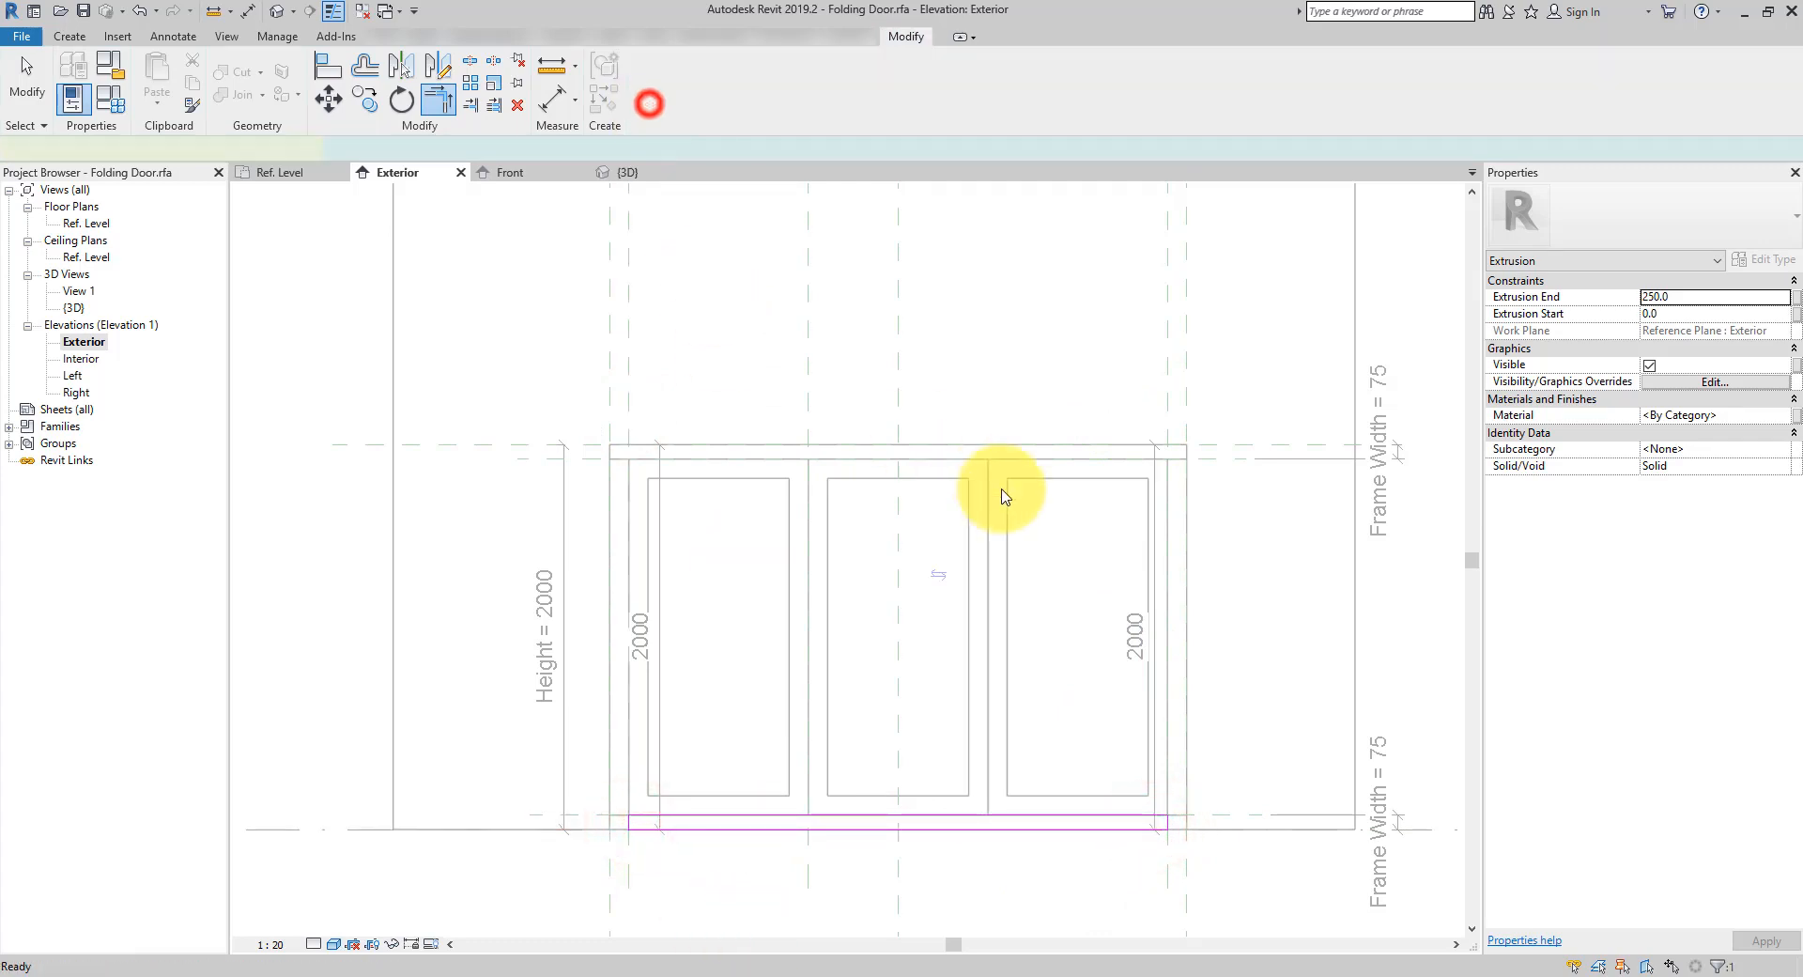
# Edit the side jambs' extrusion sketch and unlock the jambs' bottom lines from the lower horizontal reference plane
pyautogui.click(619, 577)
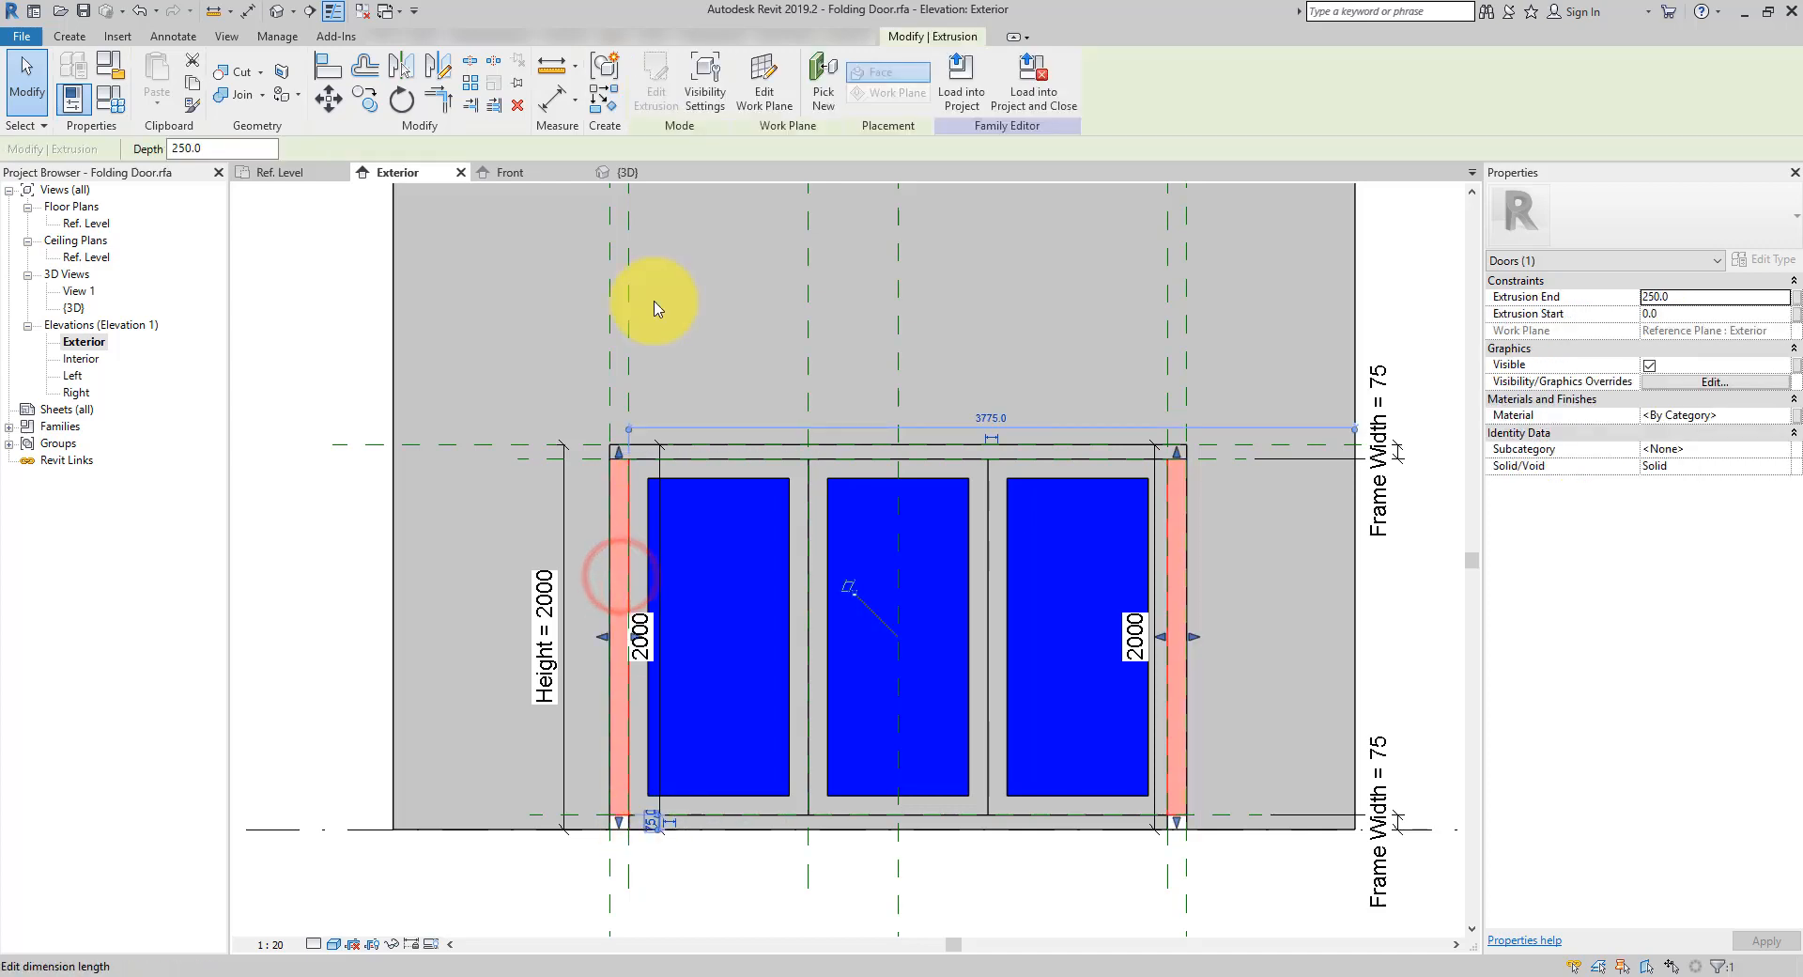
pyautogui.click(663, 92)
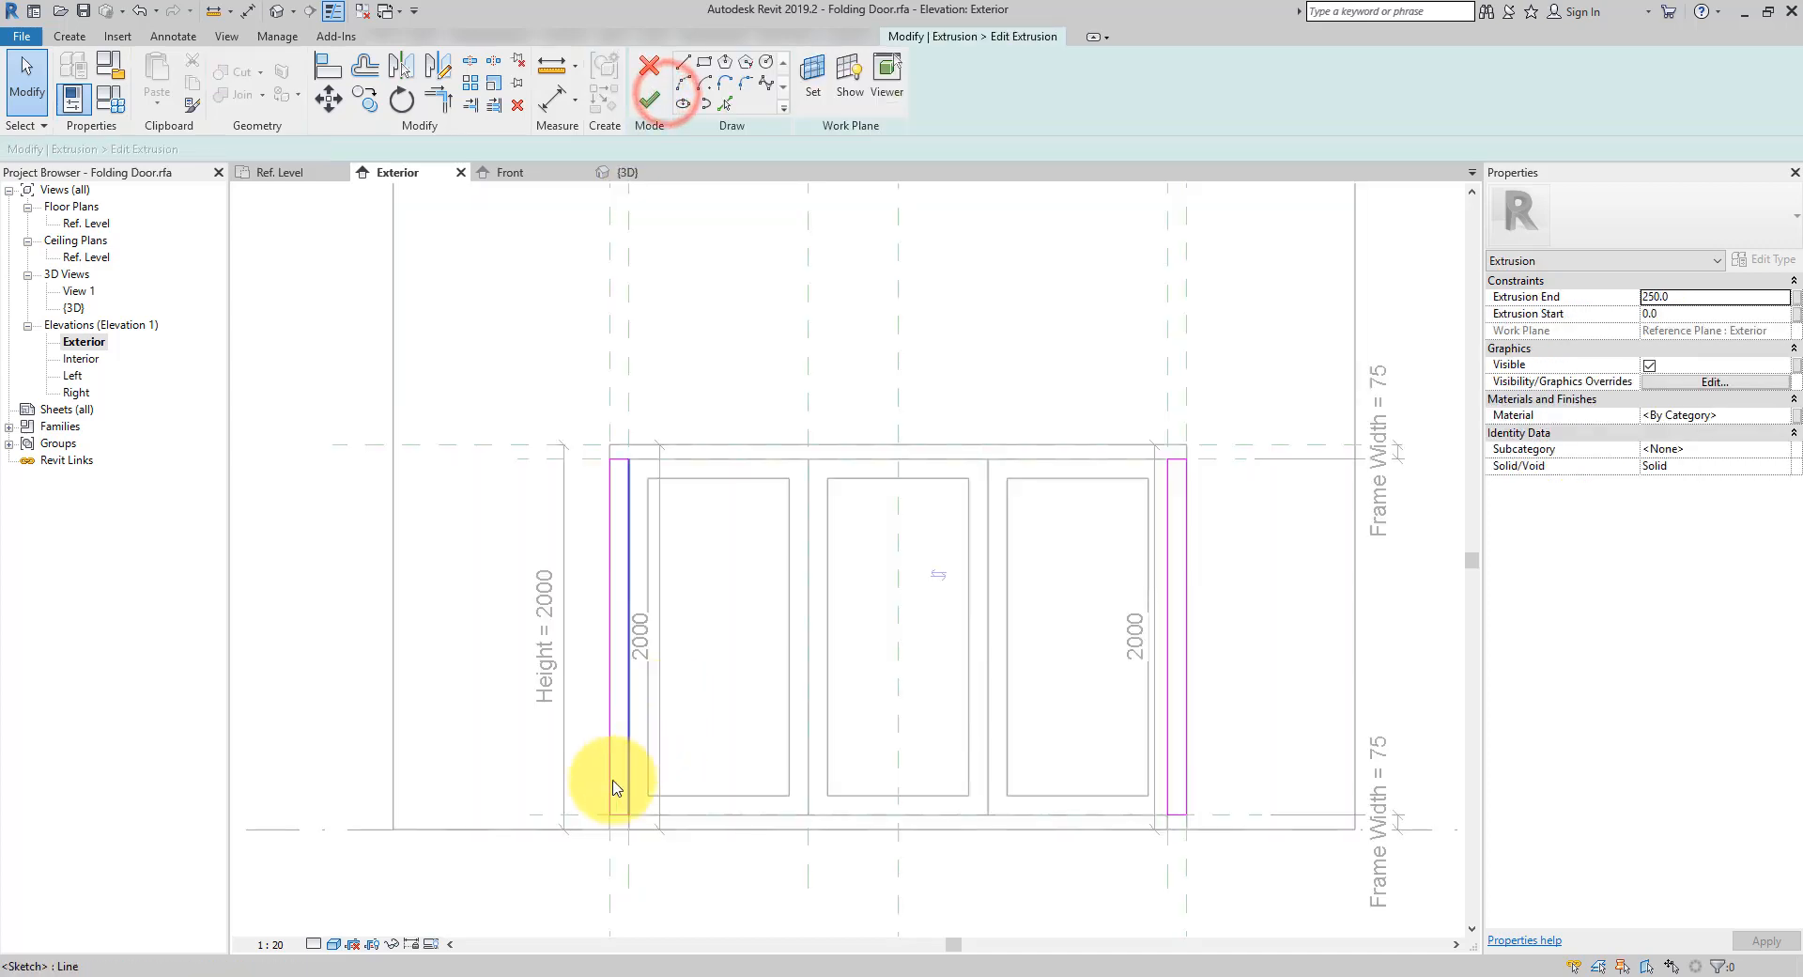
pyautogui.click(624, 814)
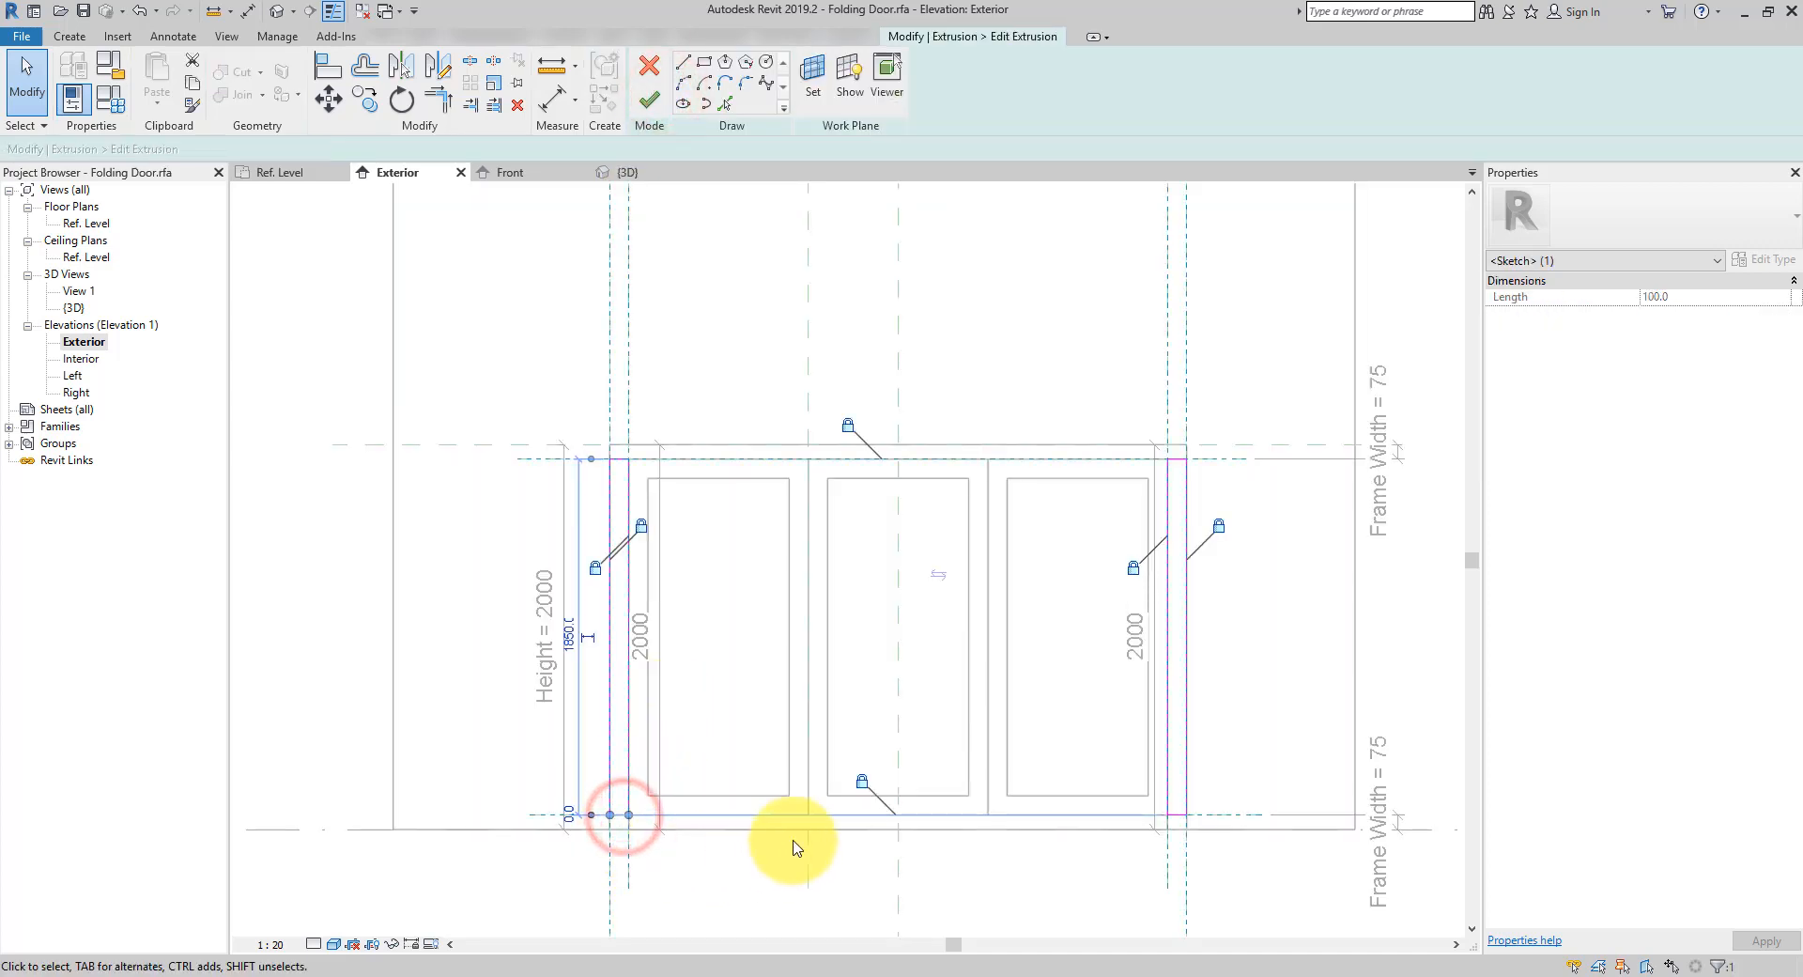
pyautogui.click(861, 781)
pyautogui.click(1174, 814)
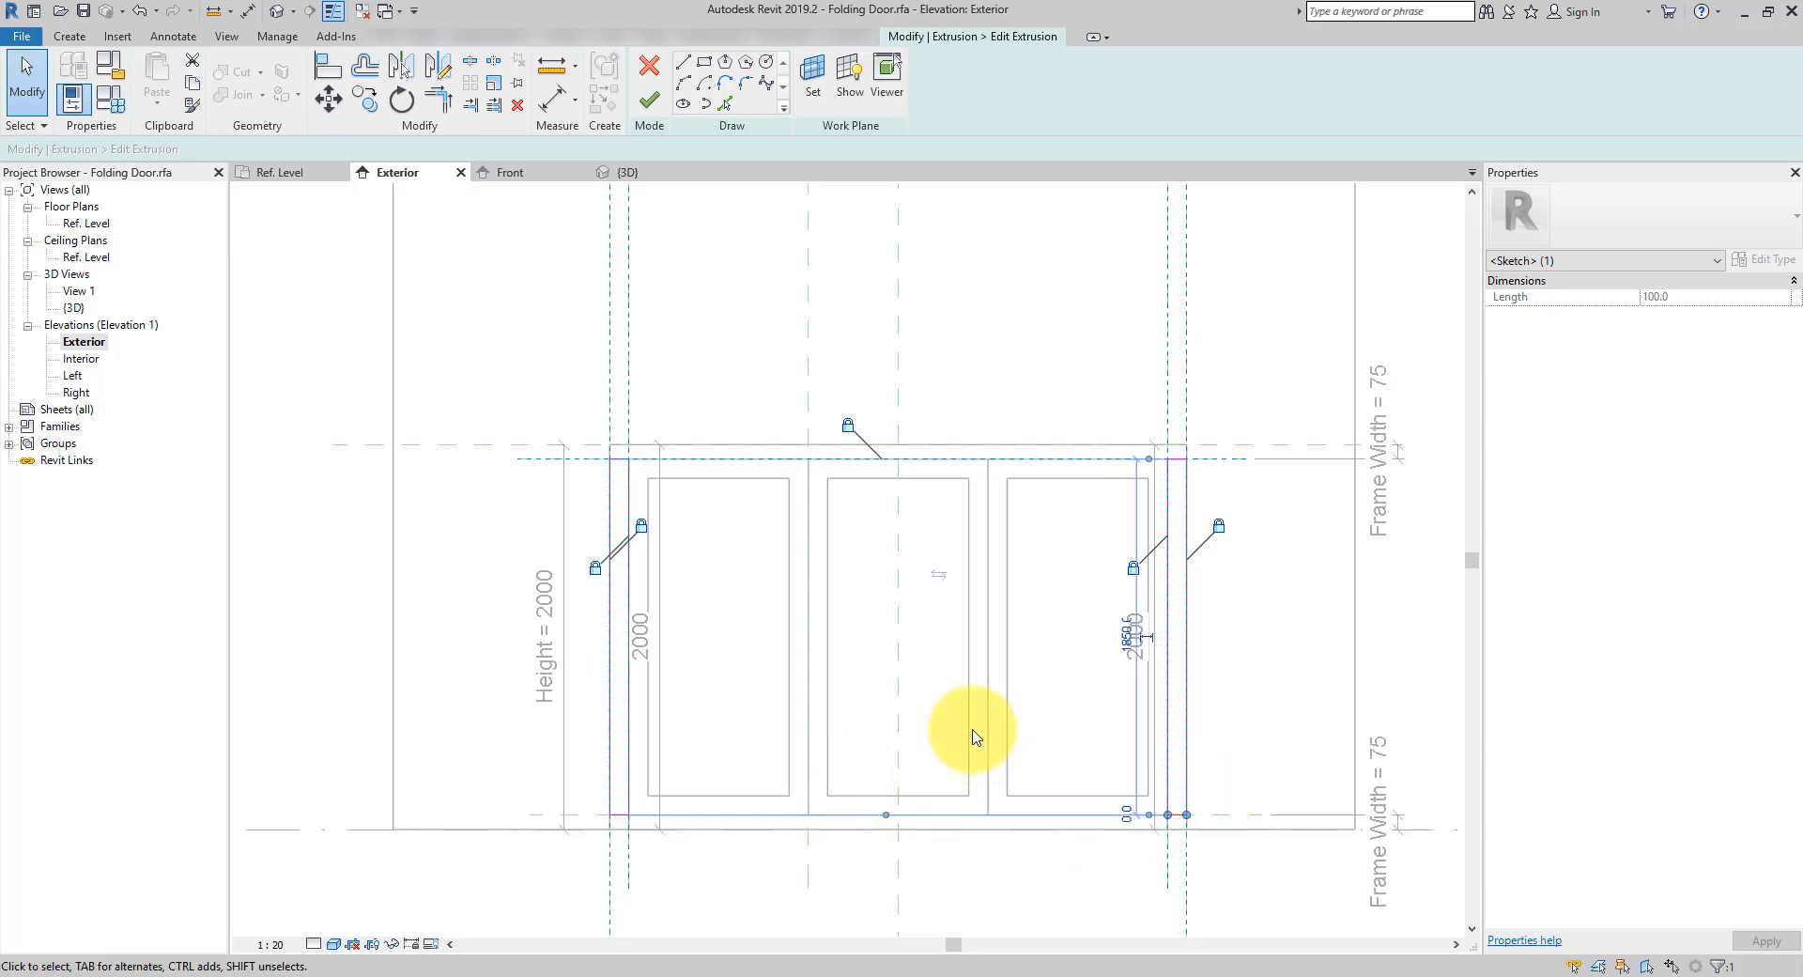
# Align and lock the bottom lines of both jambs to the Ref. Level and finish the extrusion edit
pyautogui.click(338, 71)
pyautogui.click(1413, 829)
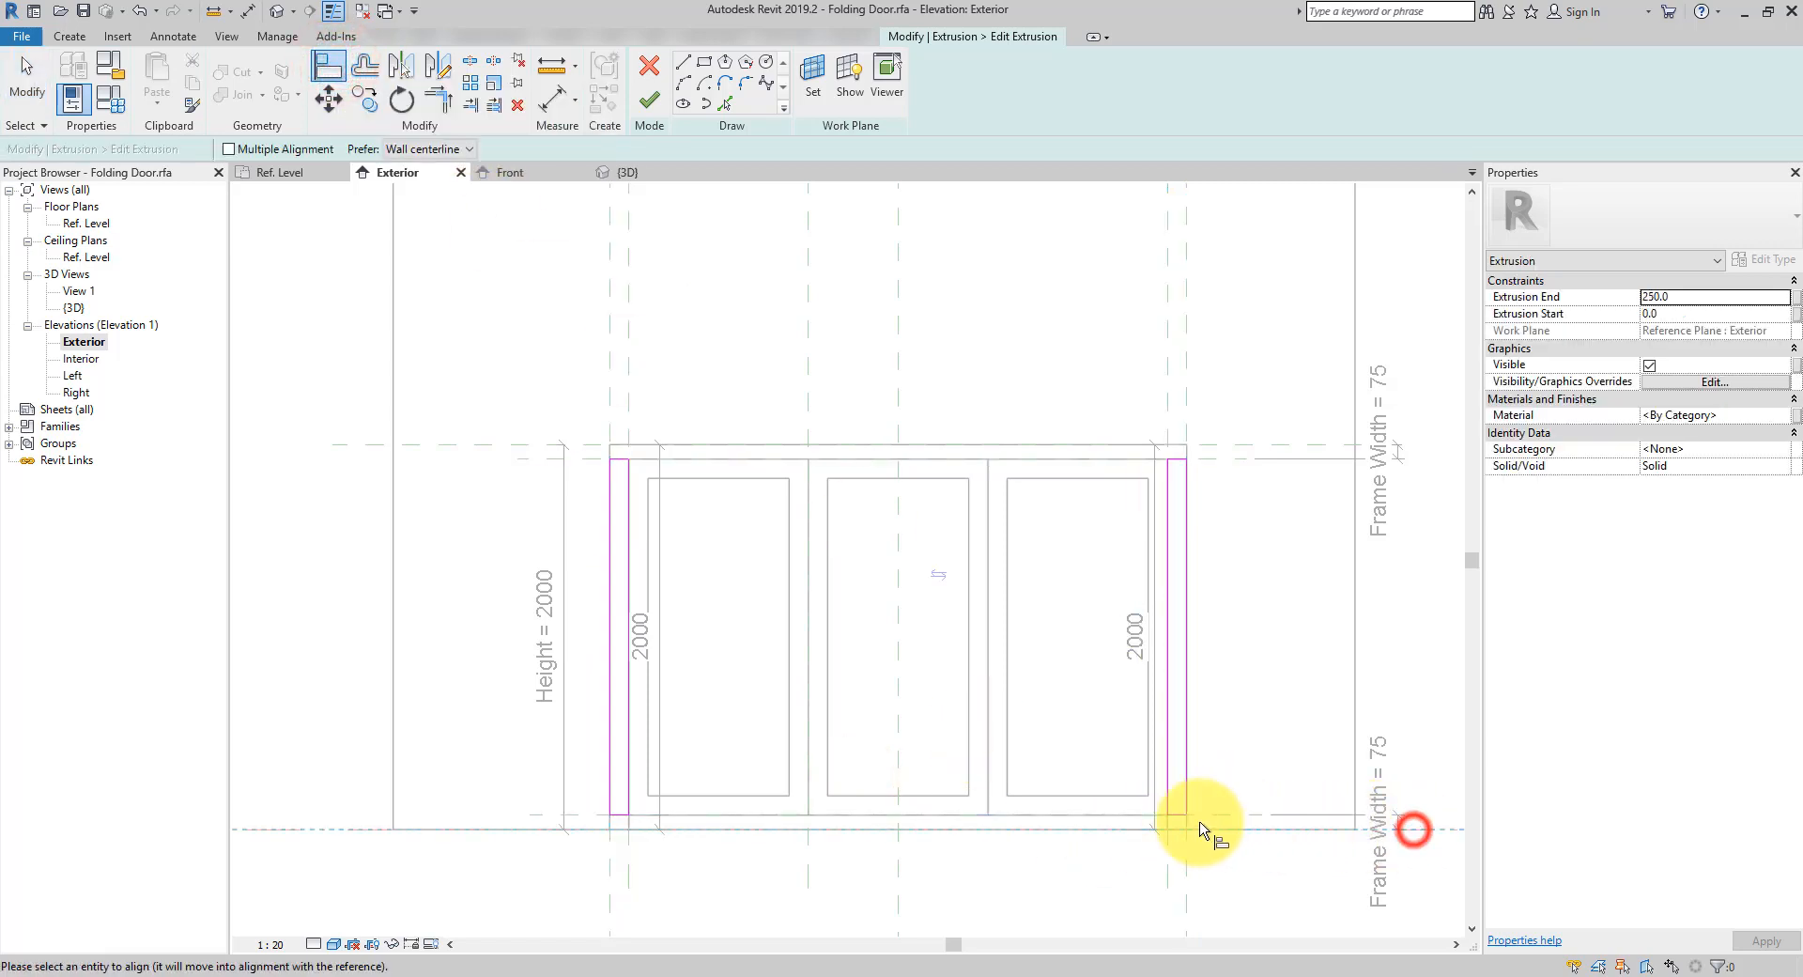
pyautogui.click(1177, 817)
pyautogui.click(813, 861)
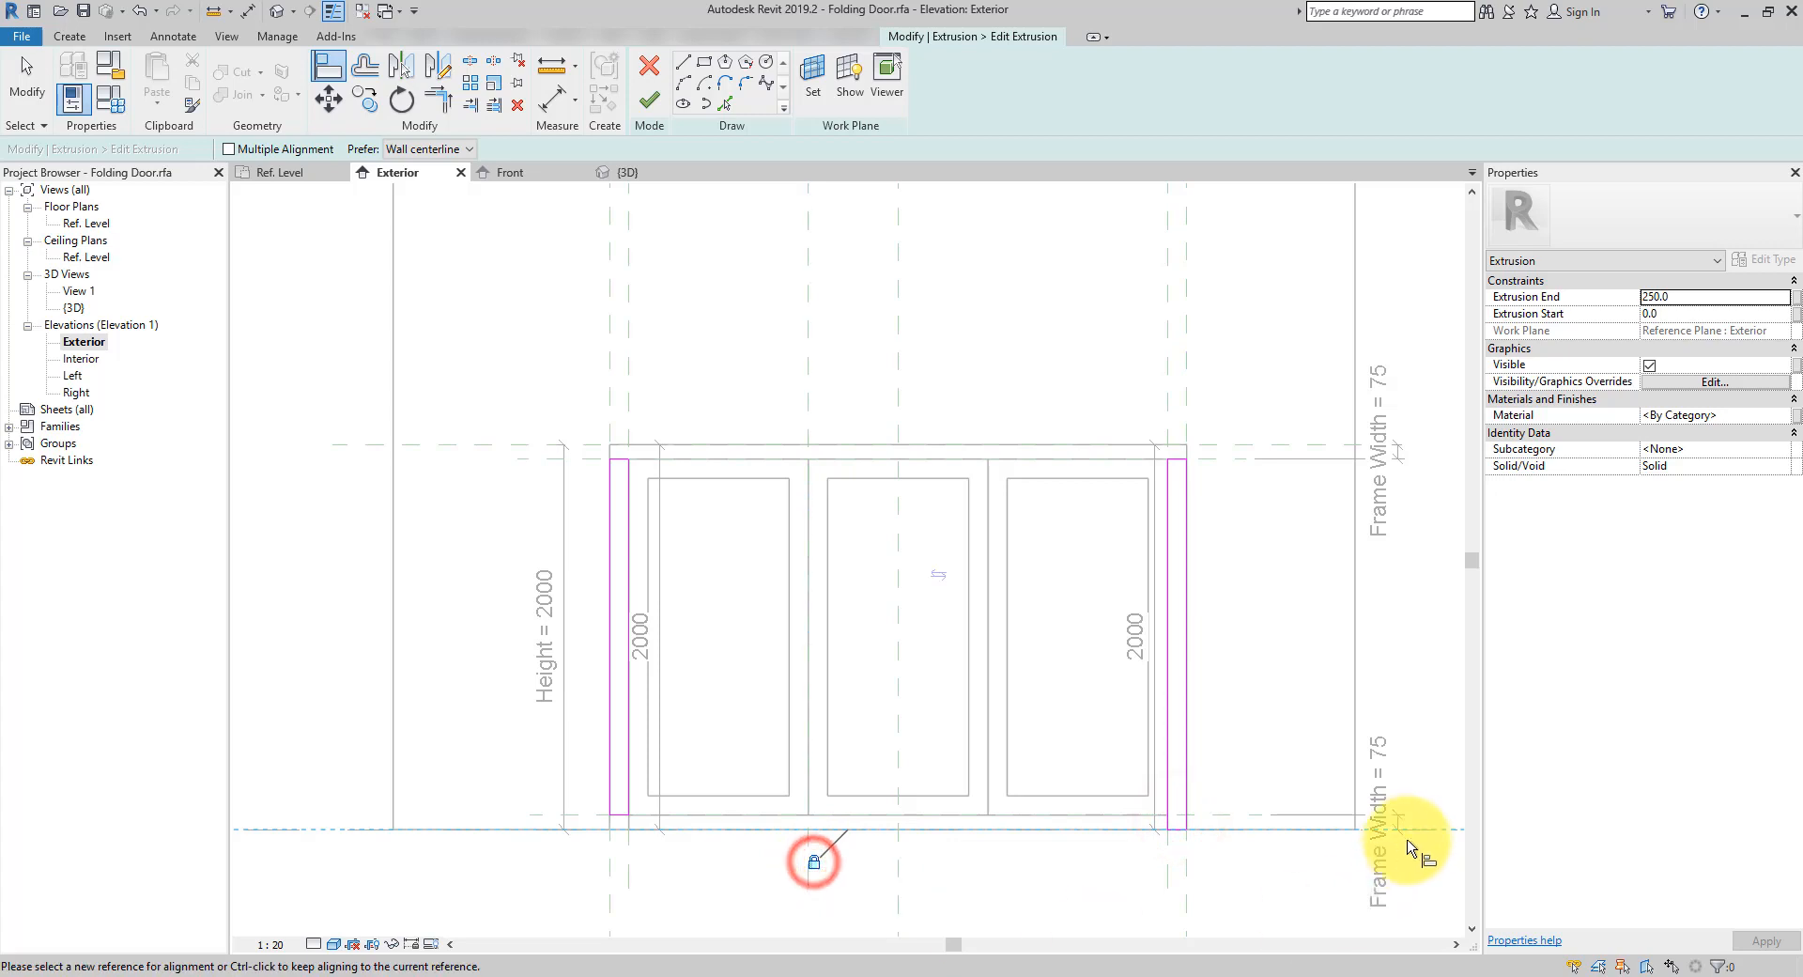
pyautogui.click(1413, 829)
pyautogui.click(623, 819)
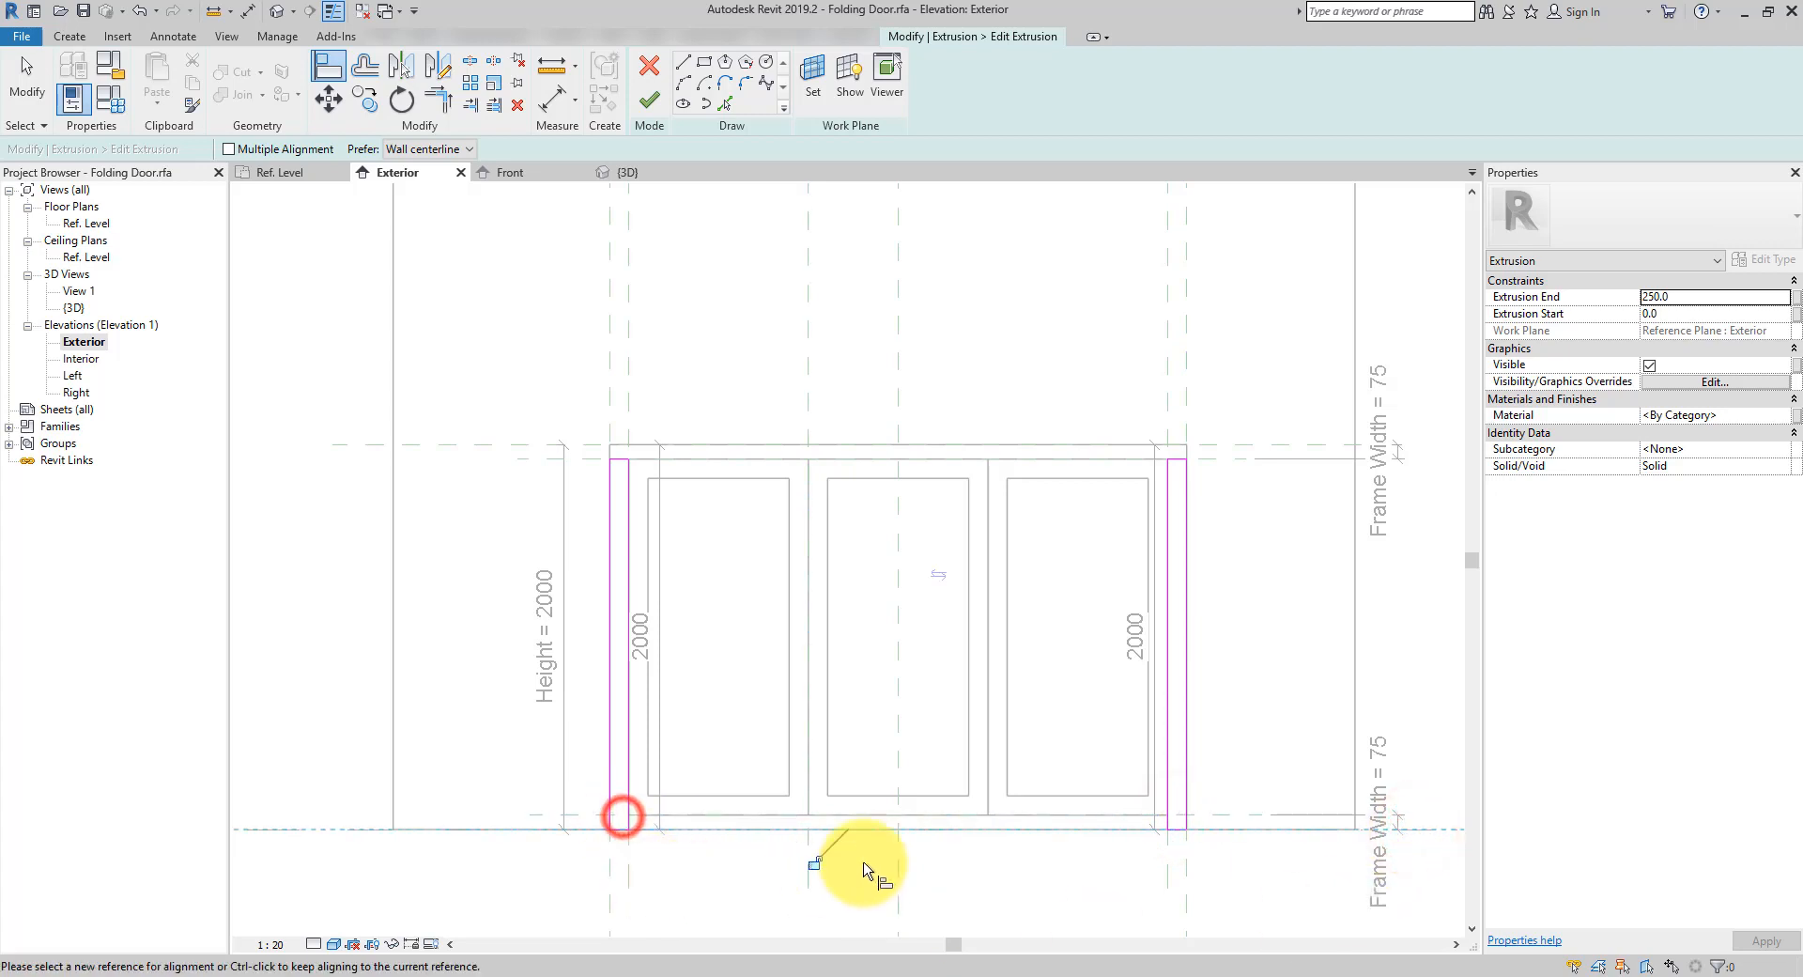
pyautogui.click(819, 864)
pyautogui.click(649, 100)
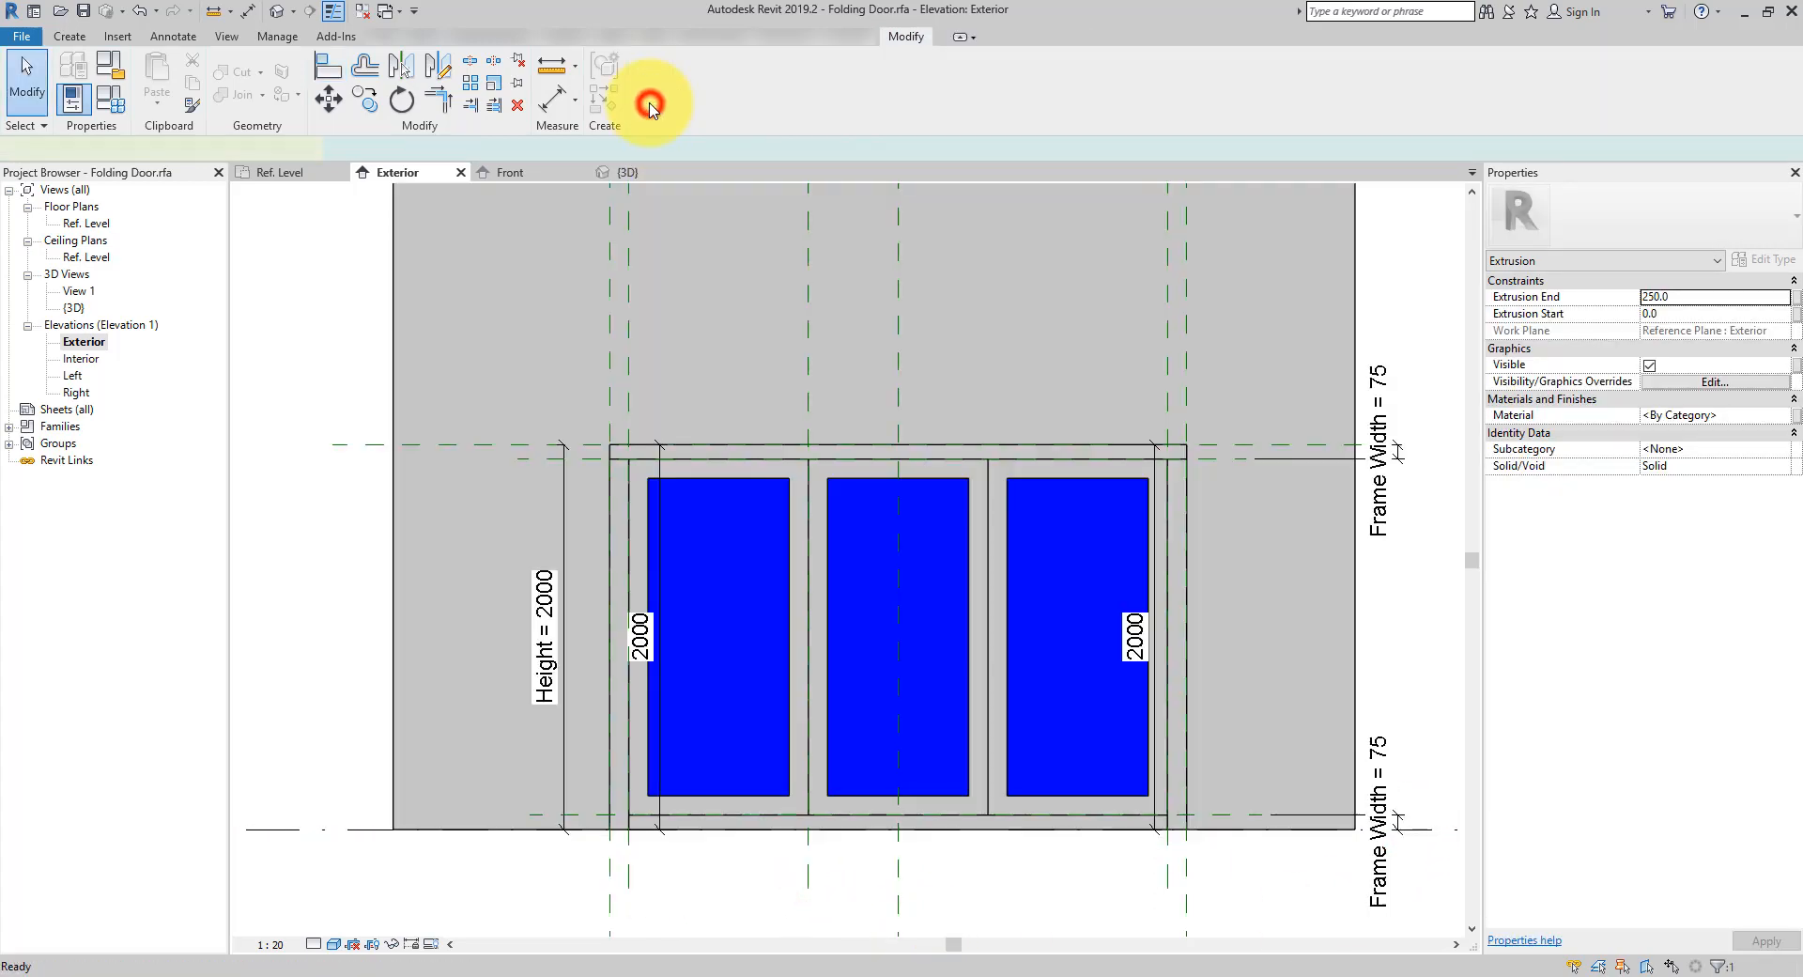
pyautogui.press('Escape')
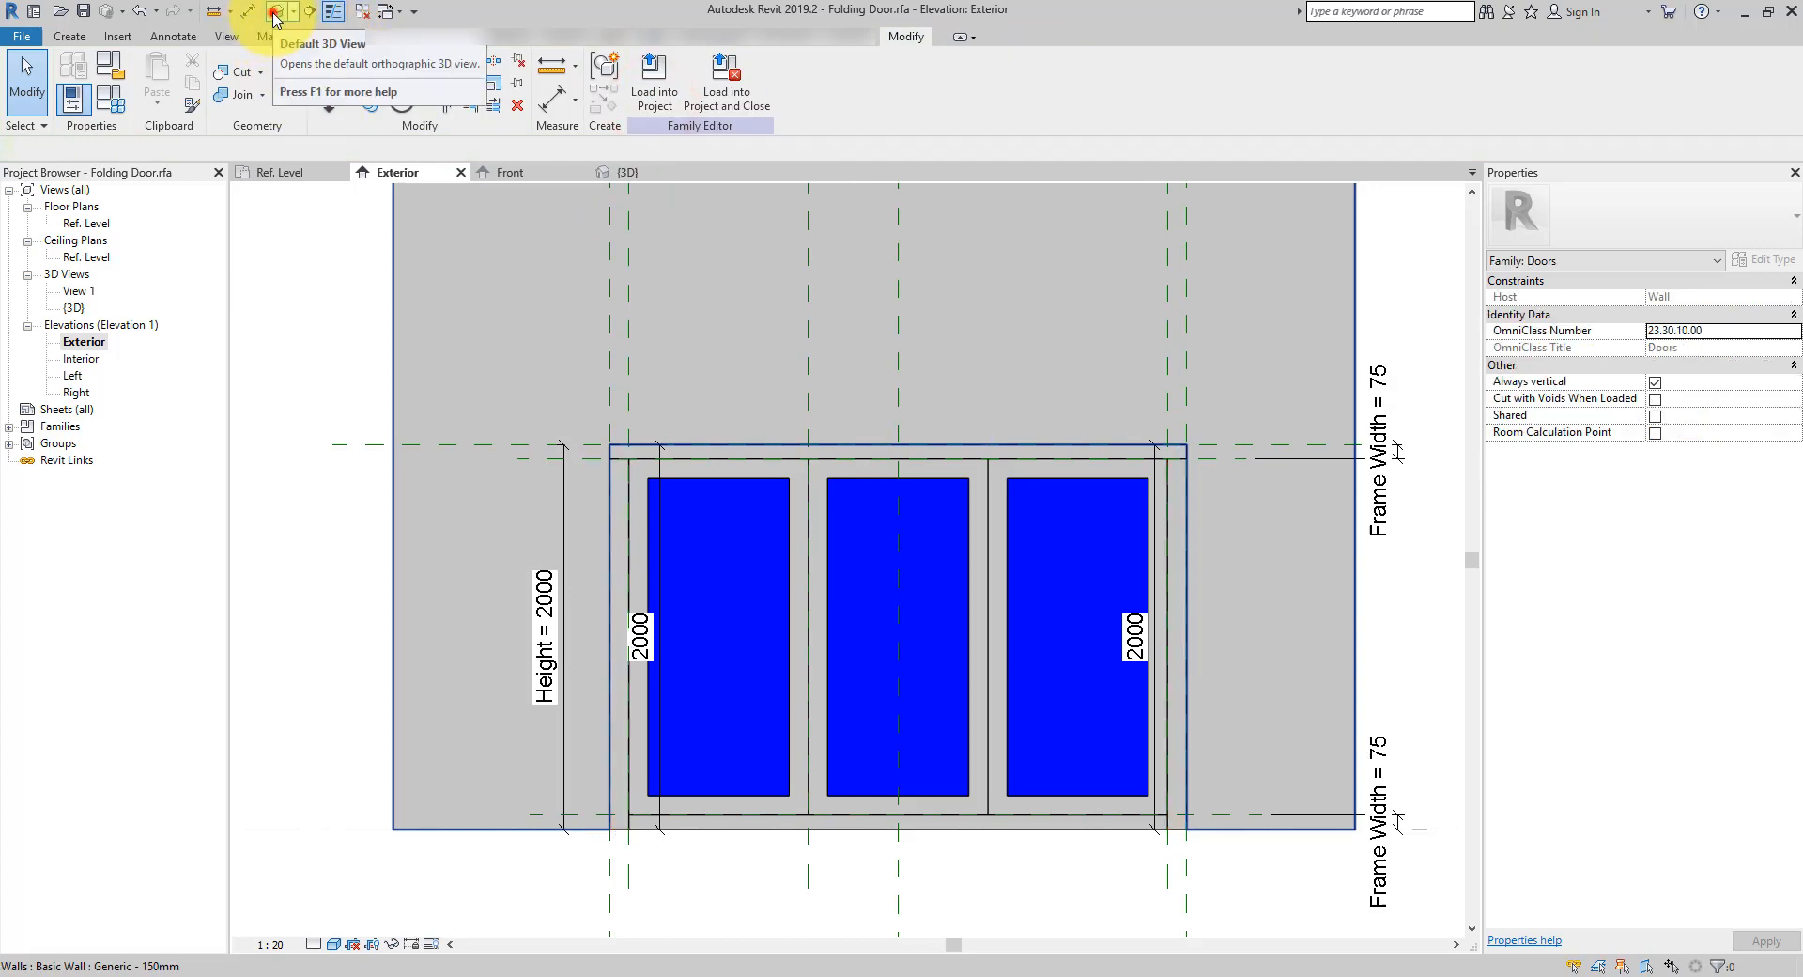
# In the 3D view, select the sill, jamb and head extrusions together and set their extrusion end to 100
pyautogui.click(277, 11)
pyautogui.keyDown('shift'); pyautogui.moveTo(906, 797); pyautogui.dragTo(1046, 724, button='middle'); pyautogui.keyUp('shift')
pyautogui.click(1028, 695)
pyautogui.keyDown('ctrl'); pyautogui.click(1024, 667); pyautogui.keyUp('ctrl')
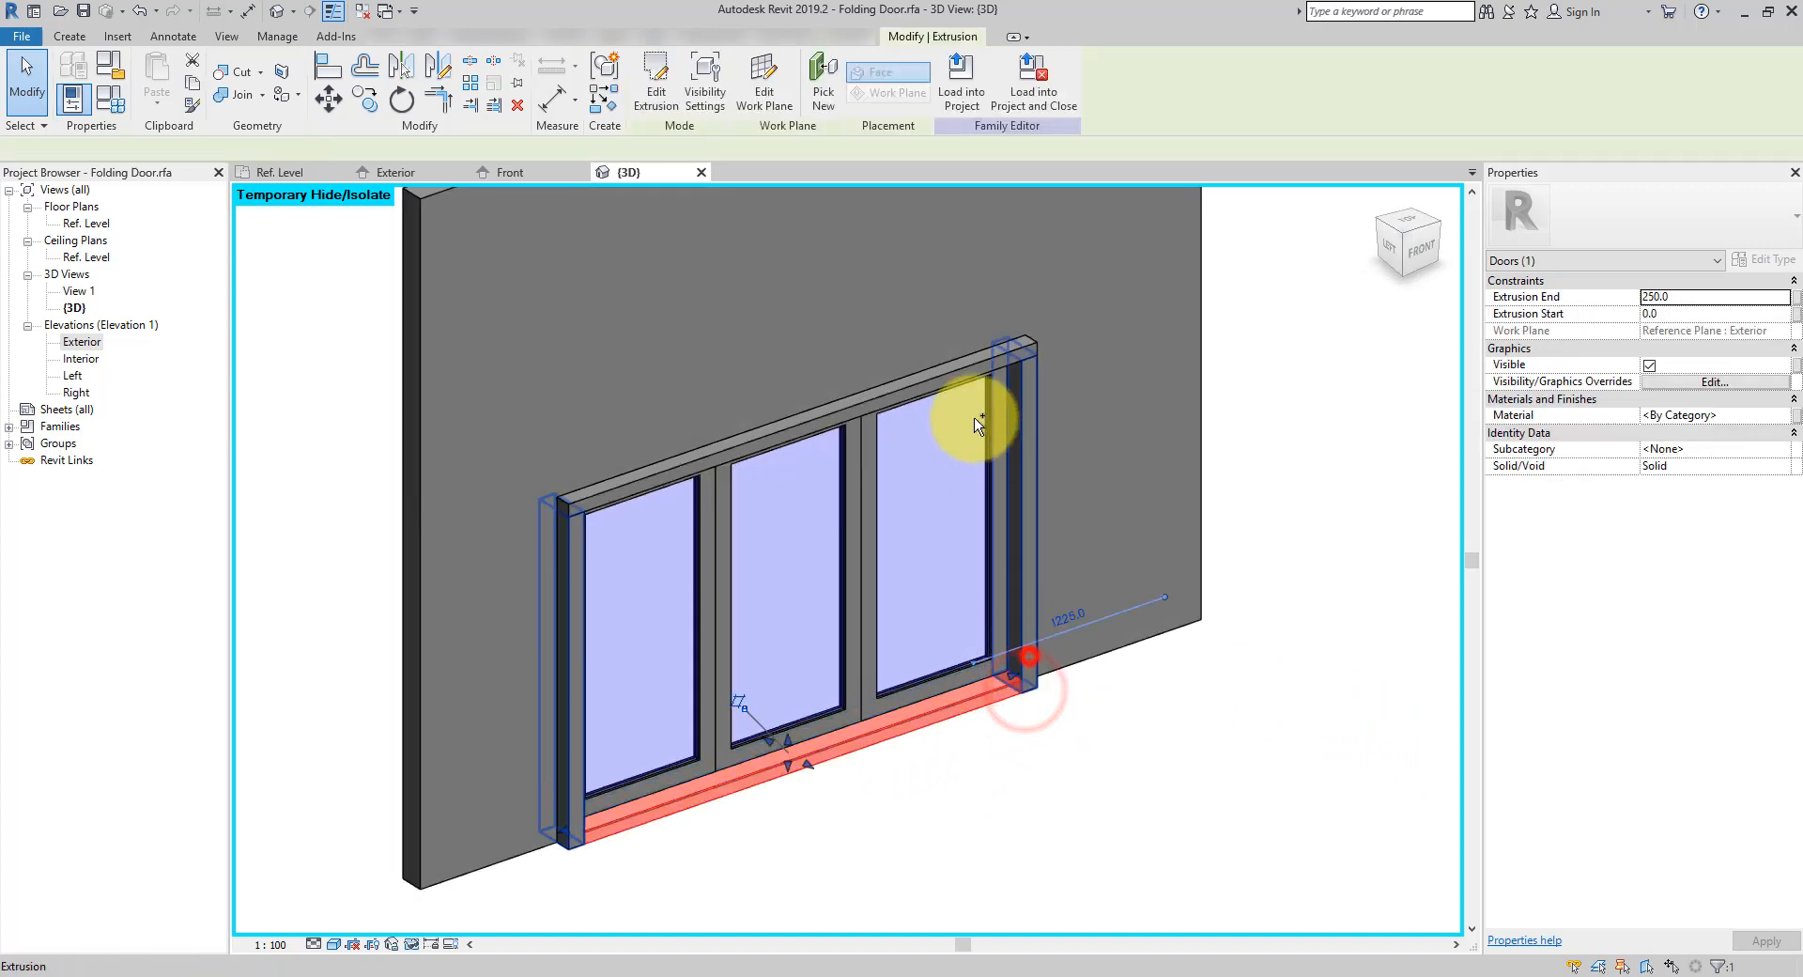
pyautogui.click(942, 379)
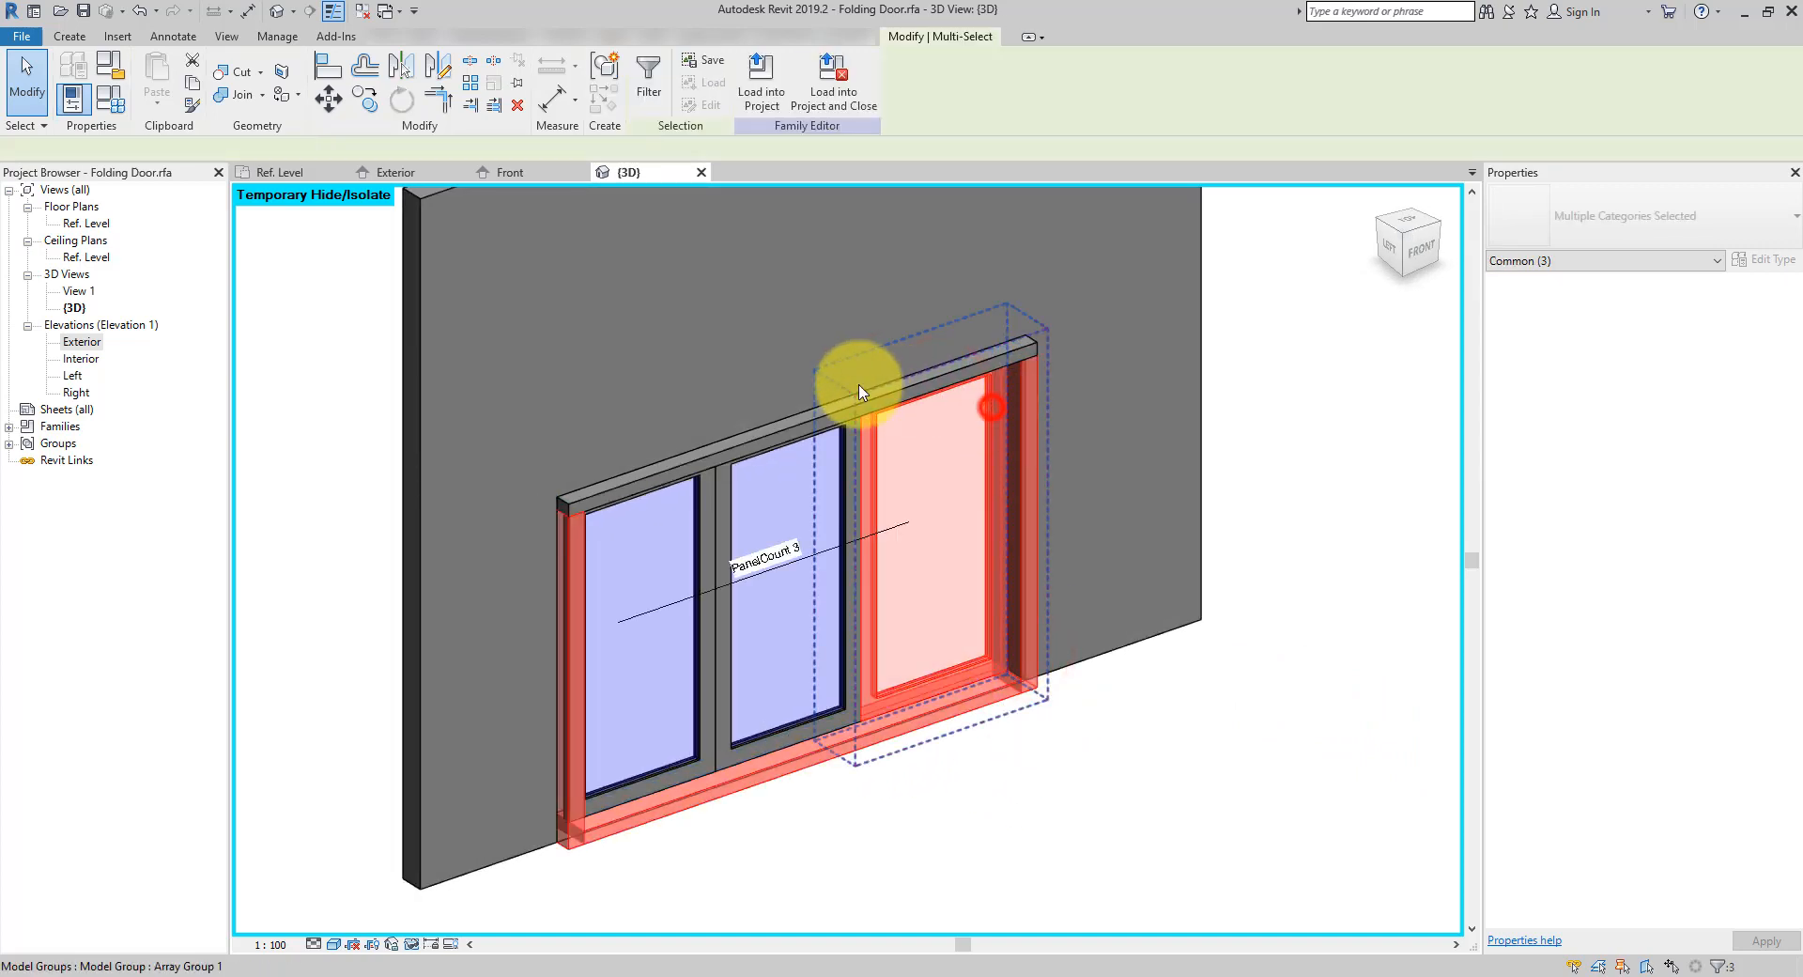
pyautogui.click(805, 420)
pyautogui.keyDown('ctrl'); pyautogui.click(805, 421); pyautogui.keyUp('ctrl')
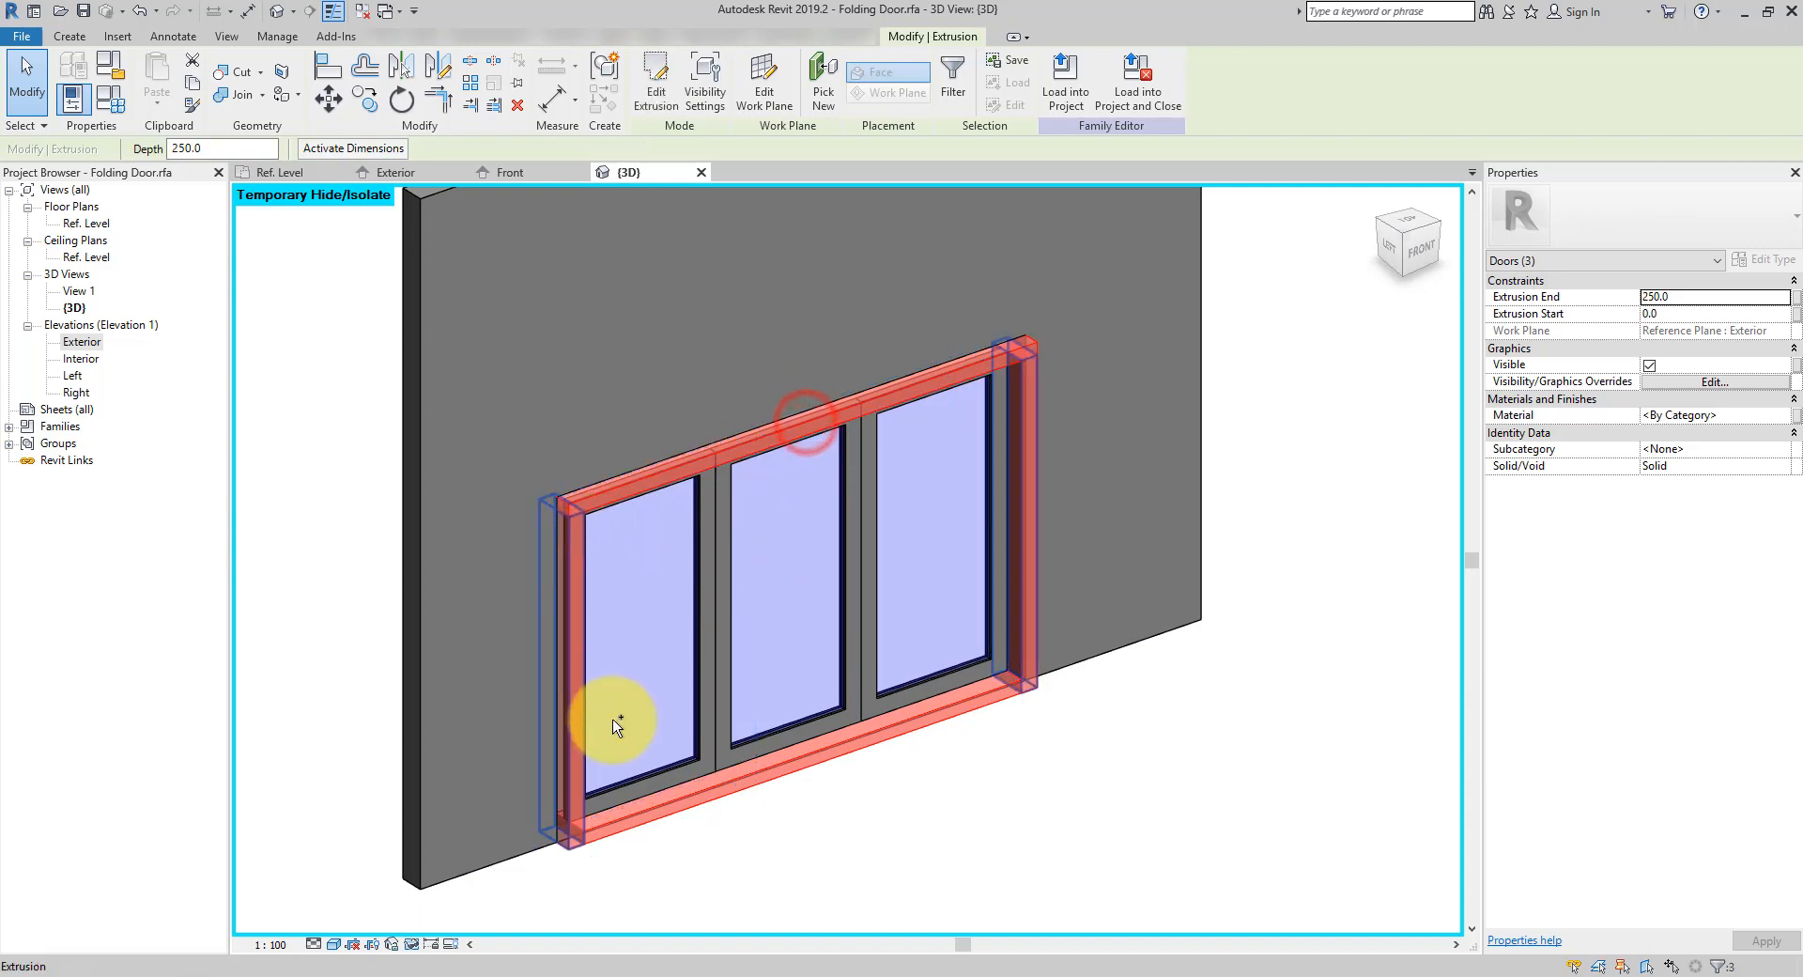
pyautogui.click(1691, 298)
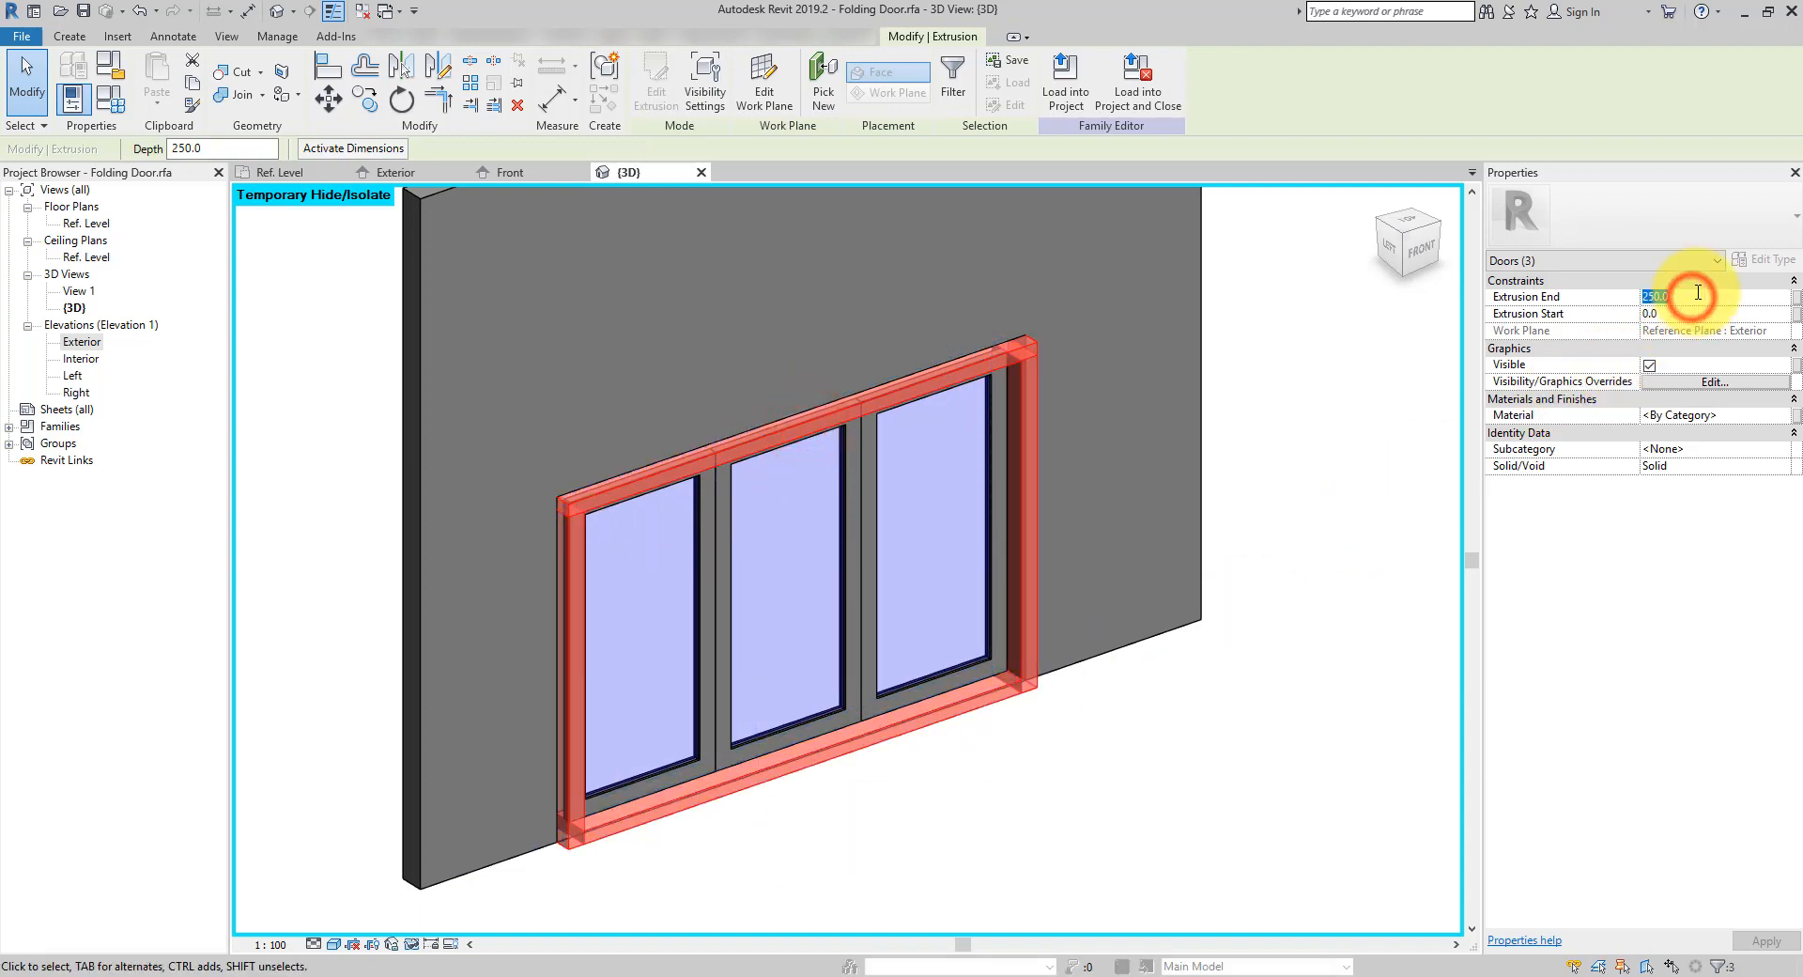
pyautogui.click(1252, 531)
# Reselect the frame extrusions and examine their depth position relative to the wall and panels in 3D and the Ref. Level floor plan
pyautogui.keyDown('shift'); pyautogui.moveTo(915, 700); pyautogui.dragTo(710, 703, button='middle'); pyautogui.keyUp('shift')
pyautogui.keyDown('shift'); pyautogui.moveTo(709, 801); pyautogui.dragTo(706, 804, button='middle'); pyautogui.keyUp('shift')
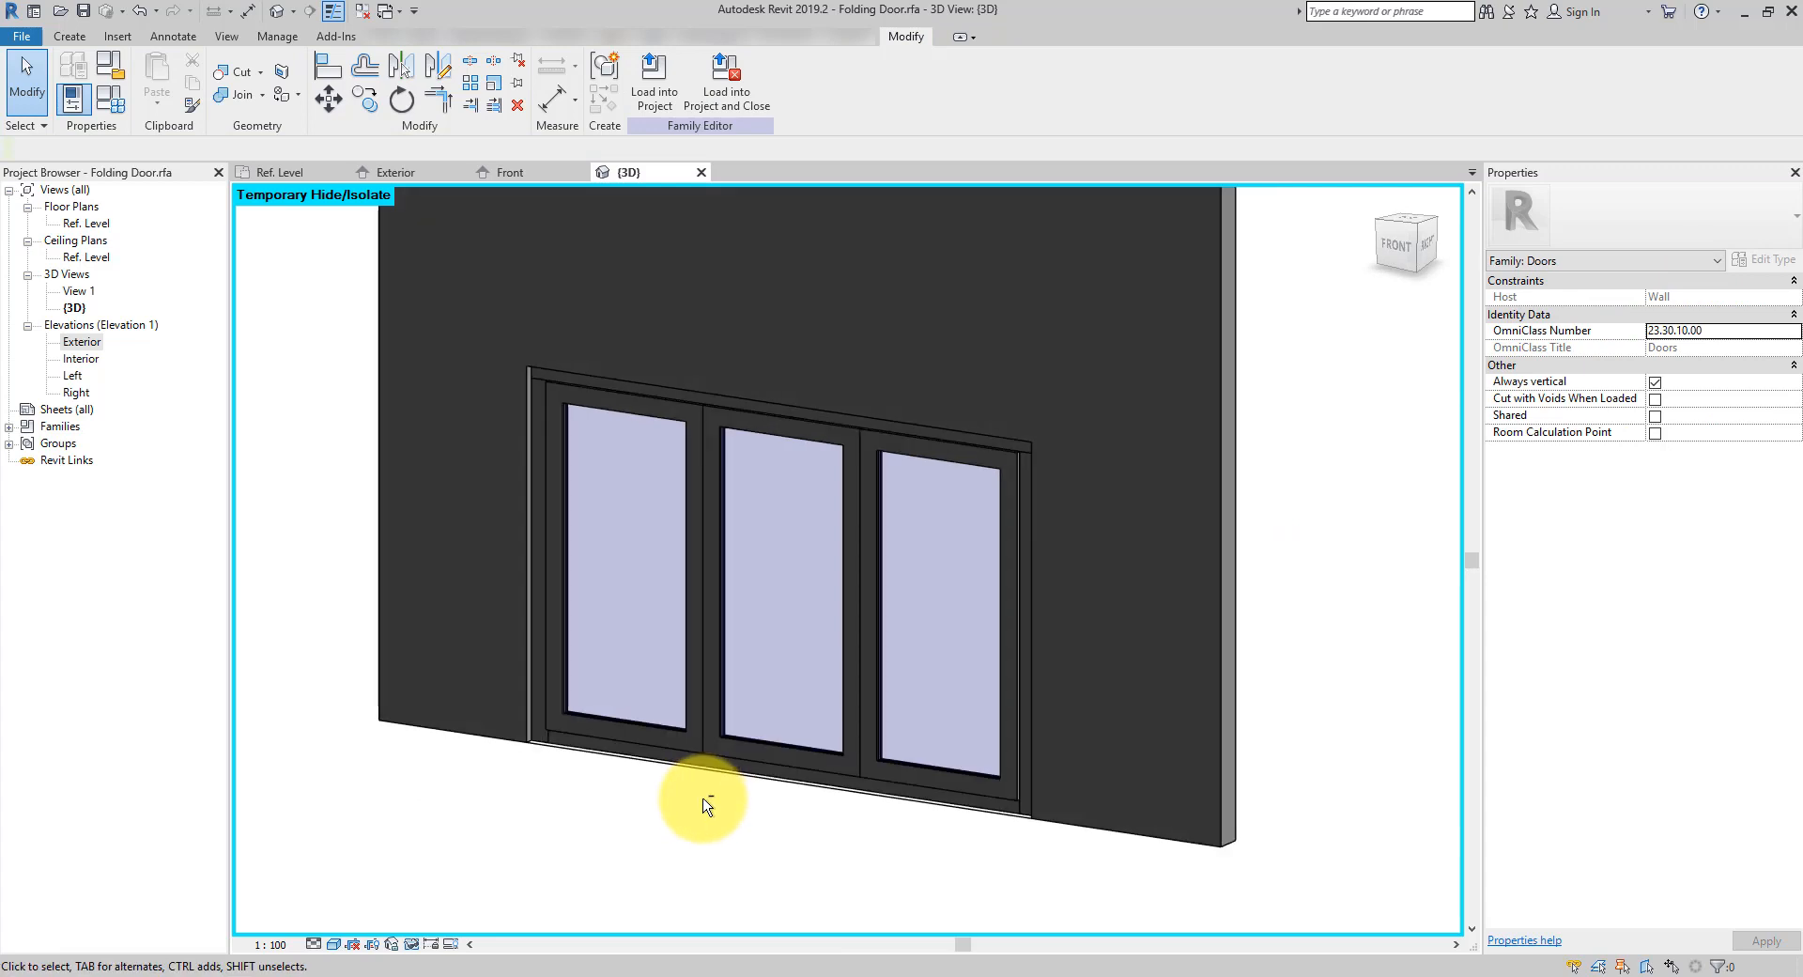
pyautogui.click(706, 804)
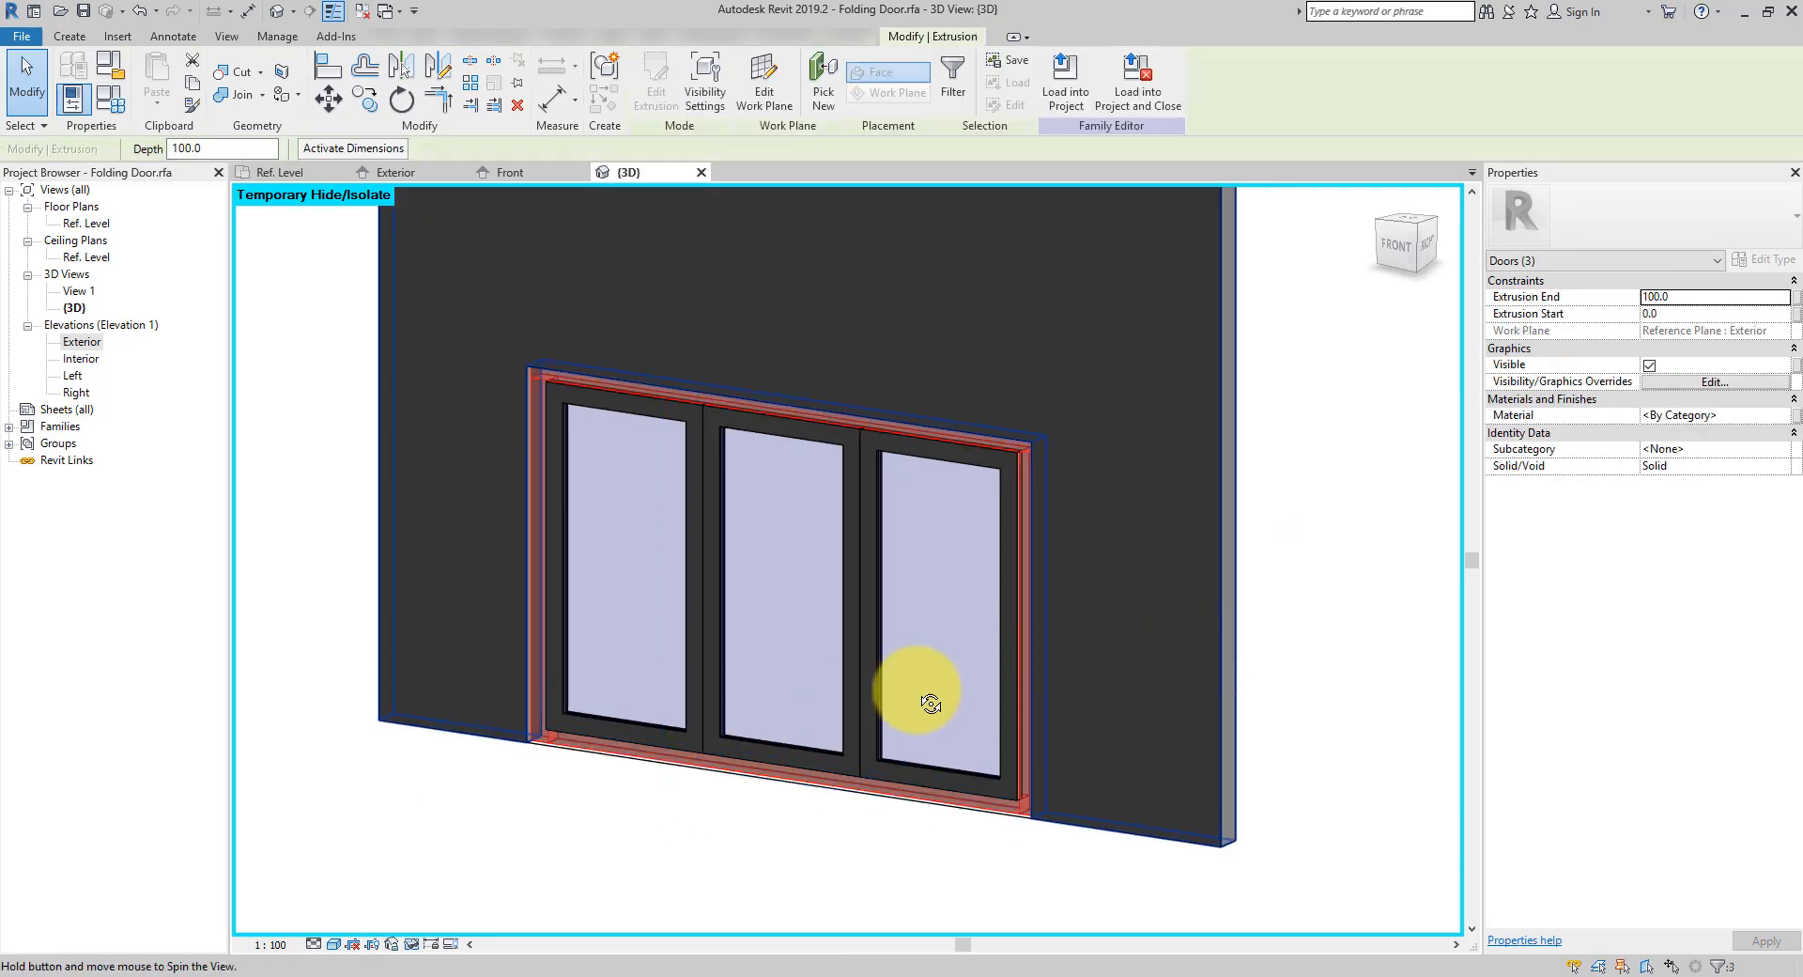
pyautogui.keyDown('shift'); pyautogui.moveTo(930, 694); pyautogui.dragTo(1169, 743, button='middle'); pyautogui.keyUp('shift')
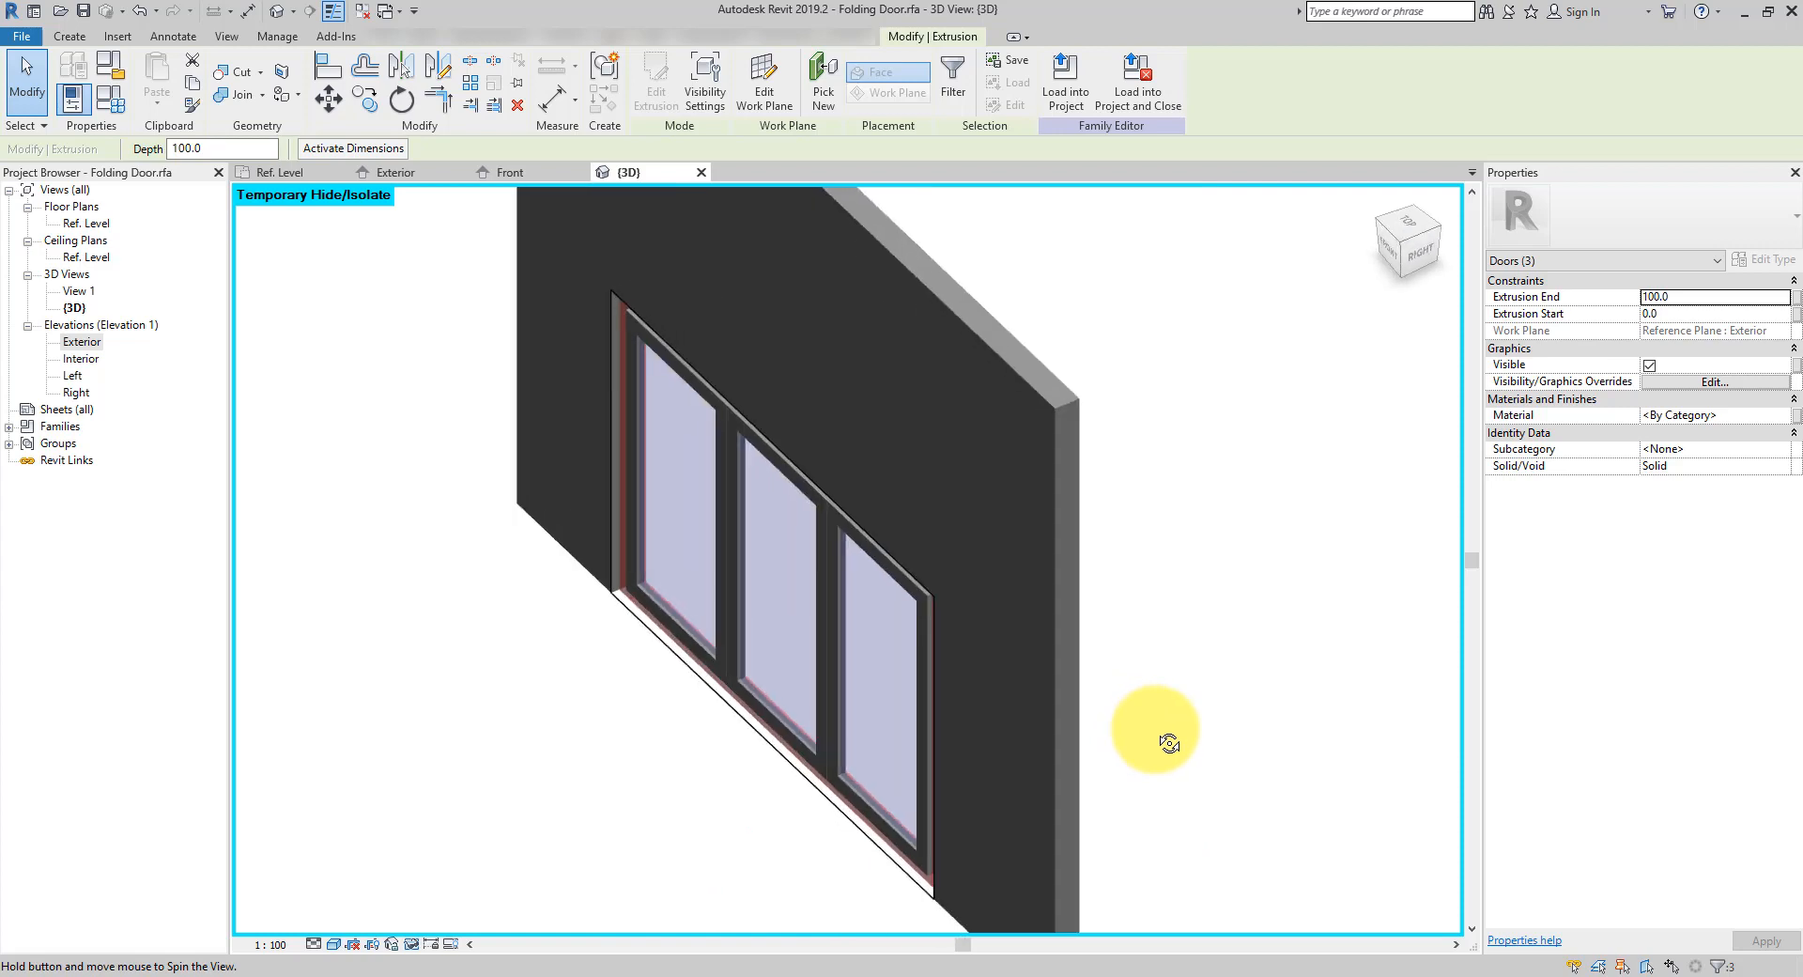
pyautogui.doubleClick(99, 228)
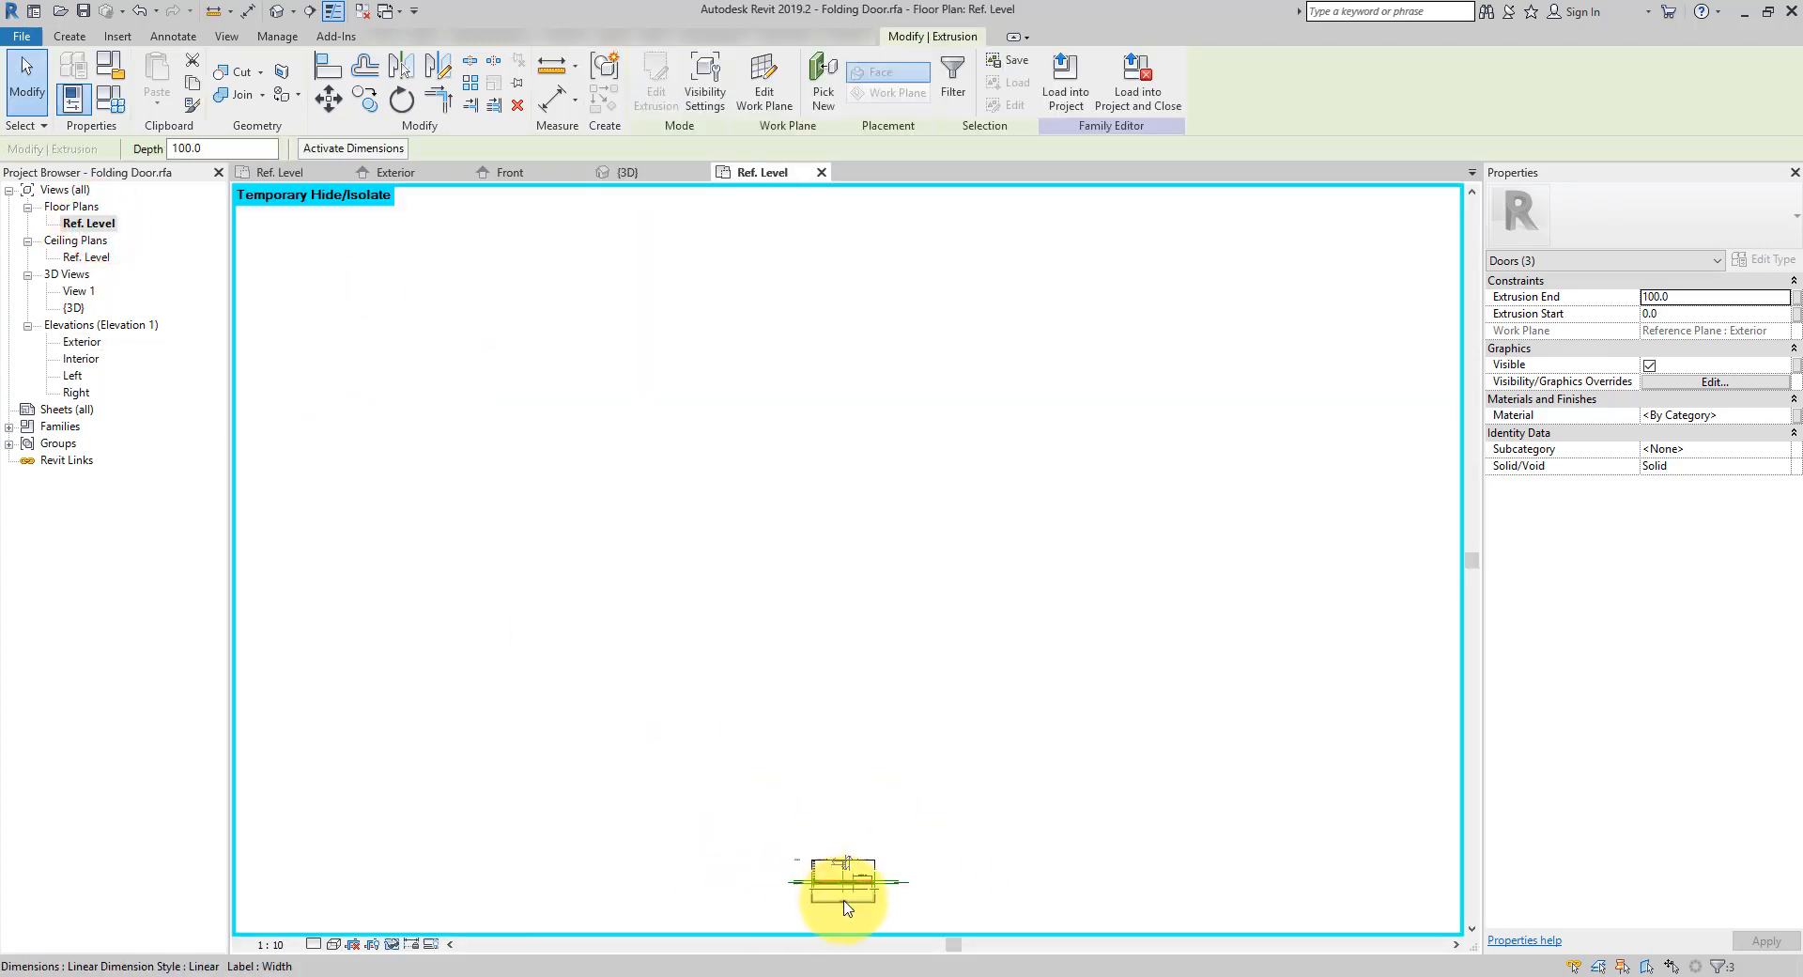
pyautogui.scroll(8, 848, 908)
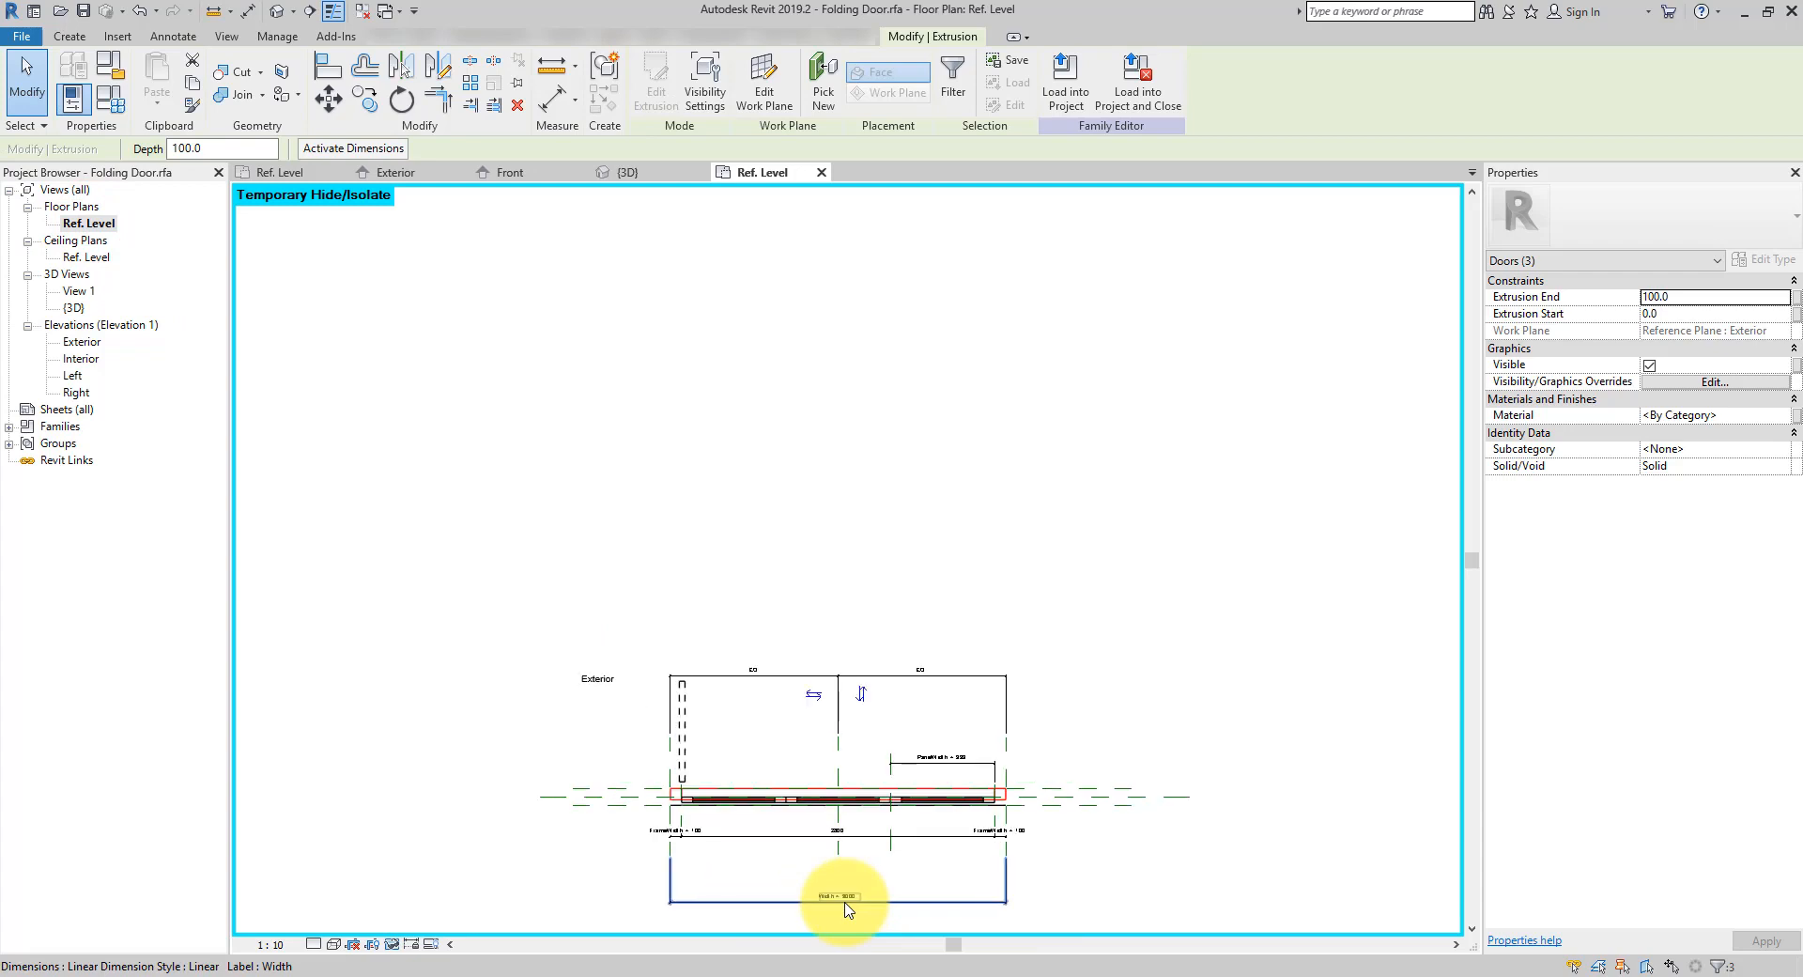
pyautogui.scroll(5, 1090, 820)
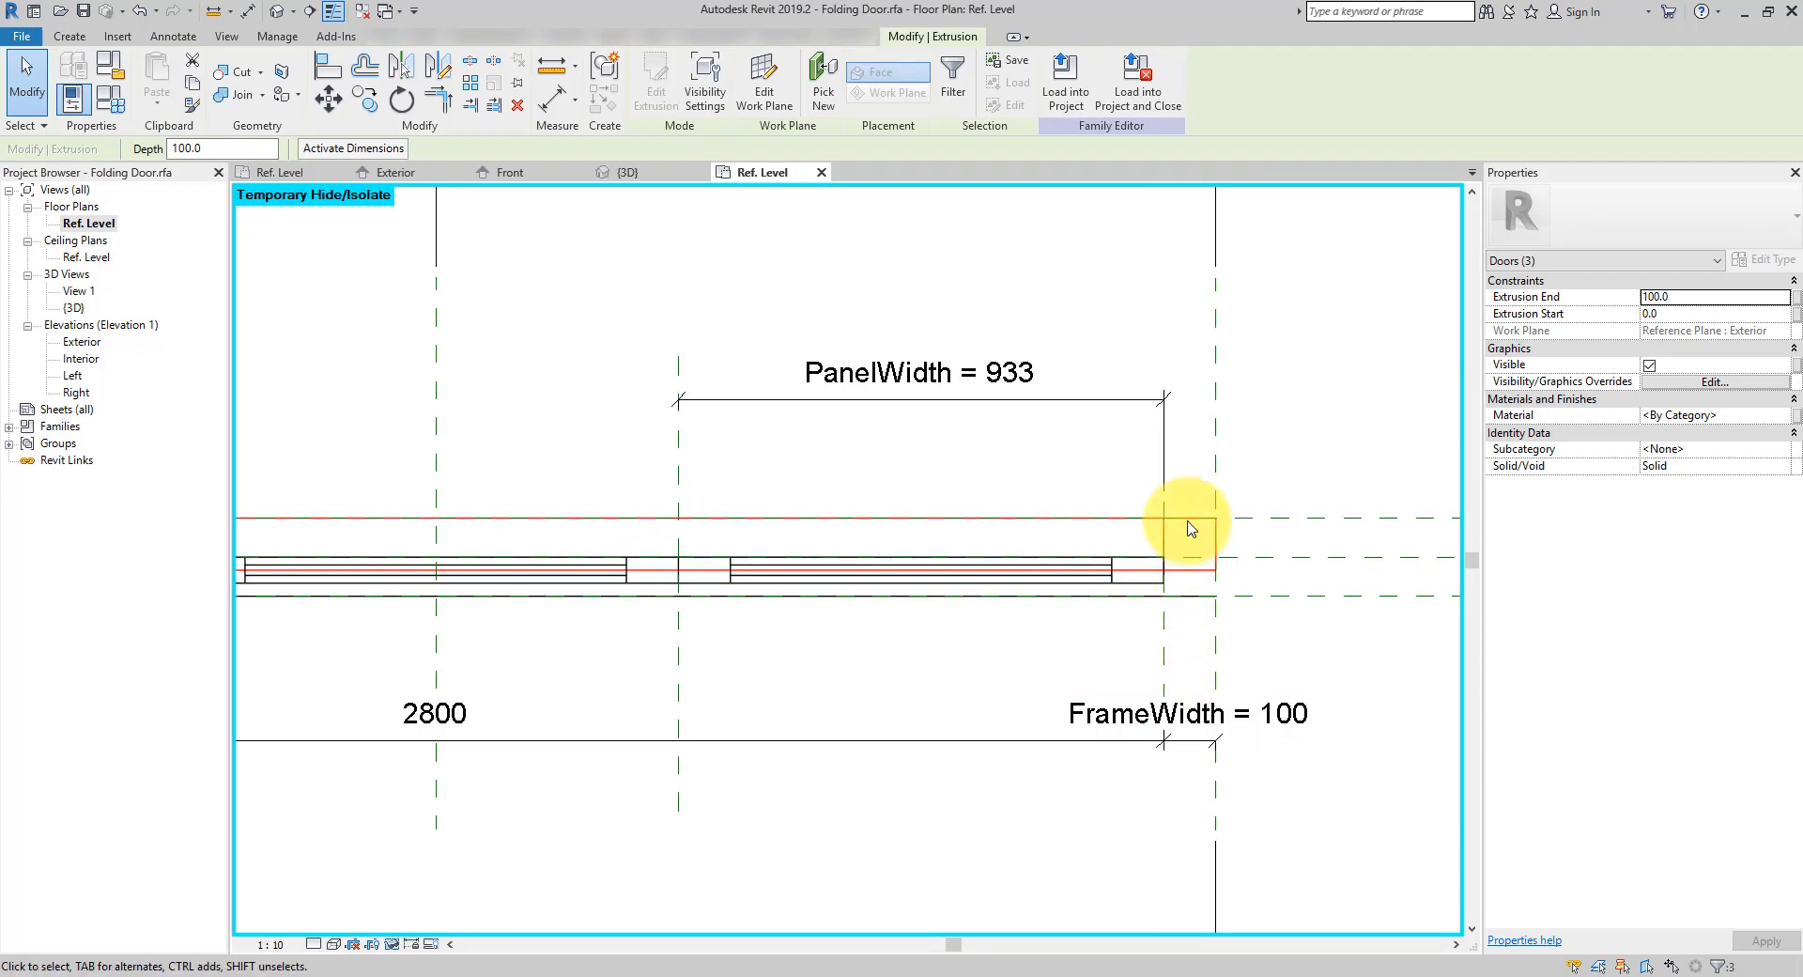
pyautogui.scroll(1, 1210, 574)
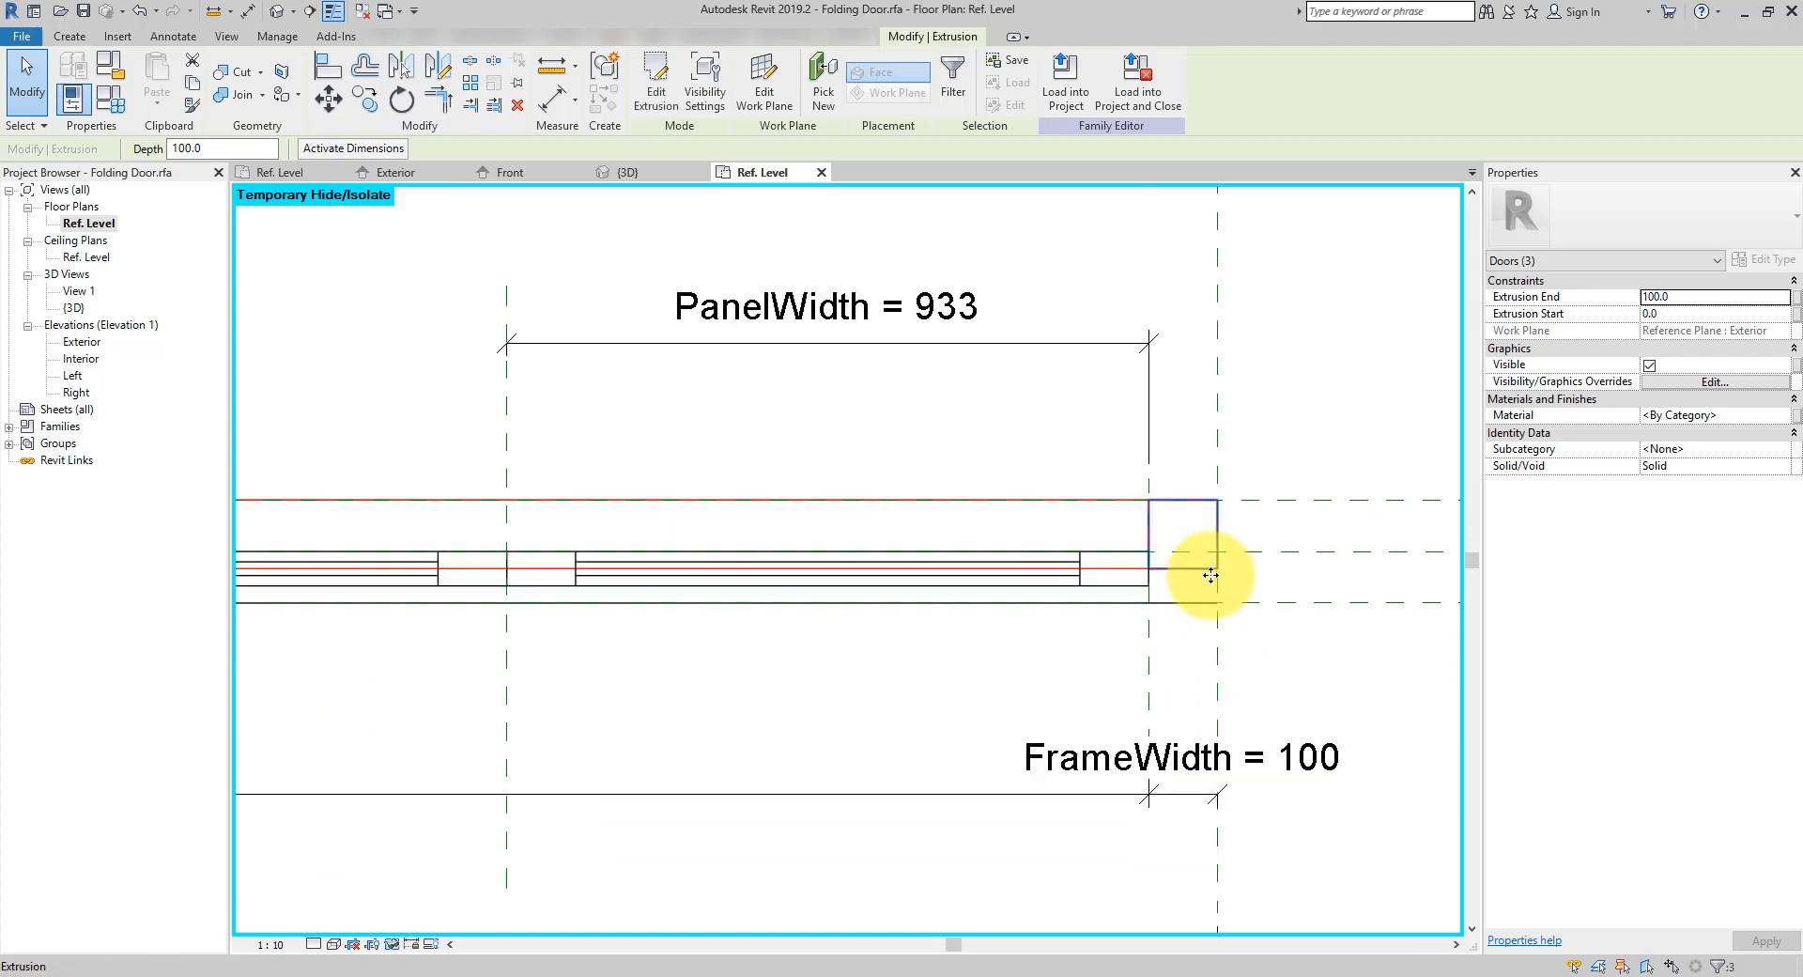
pyautogui.click(1169, 602)
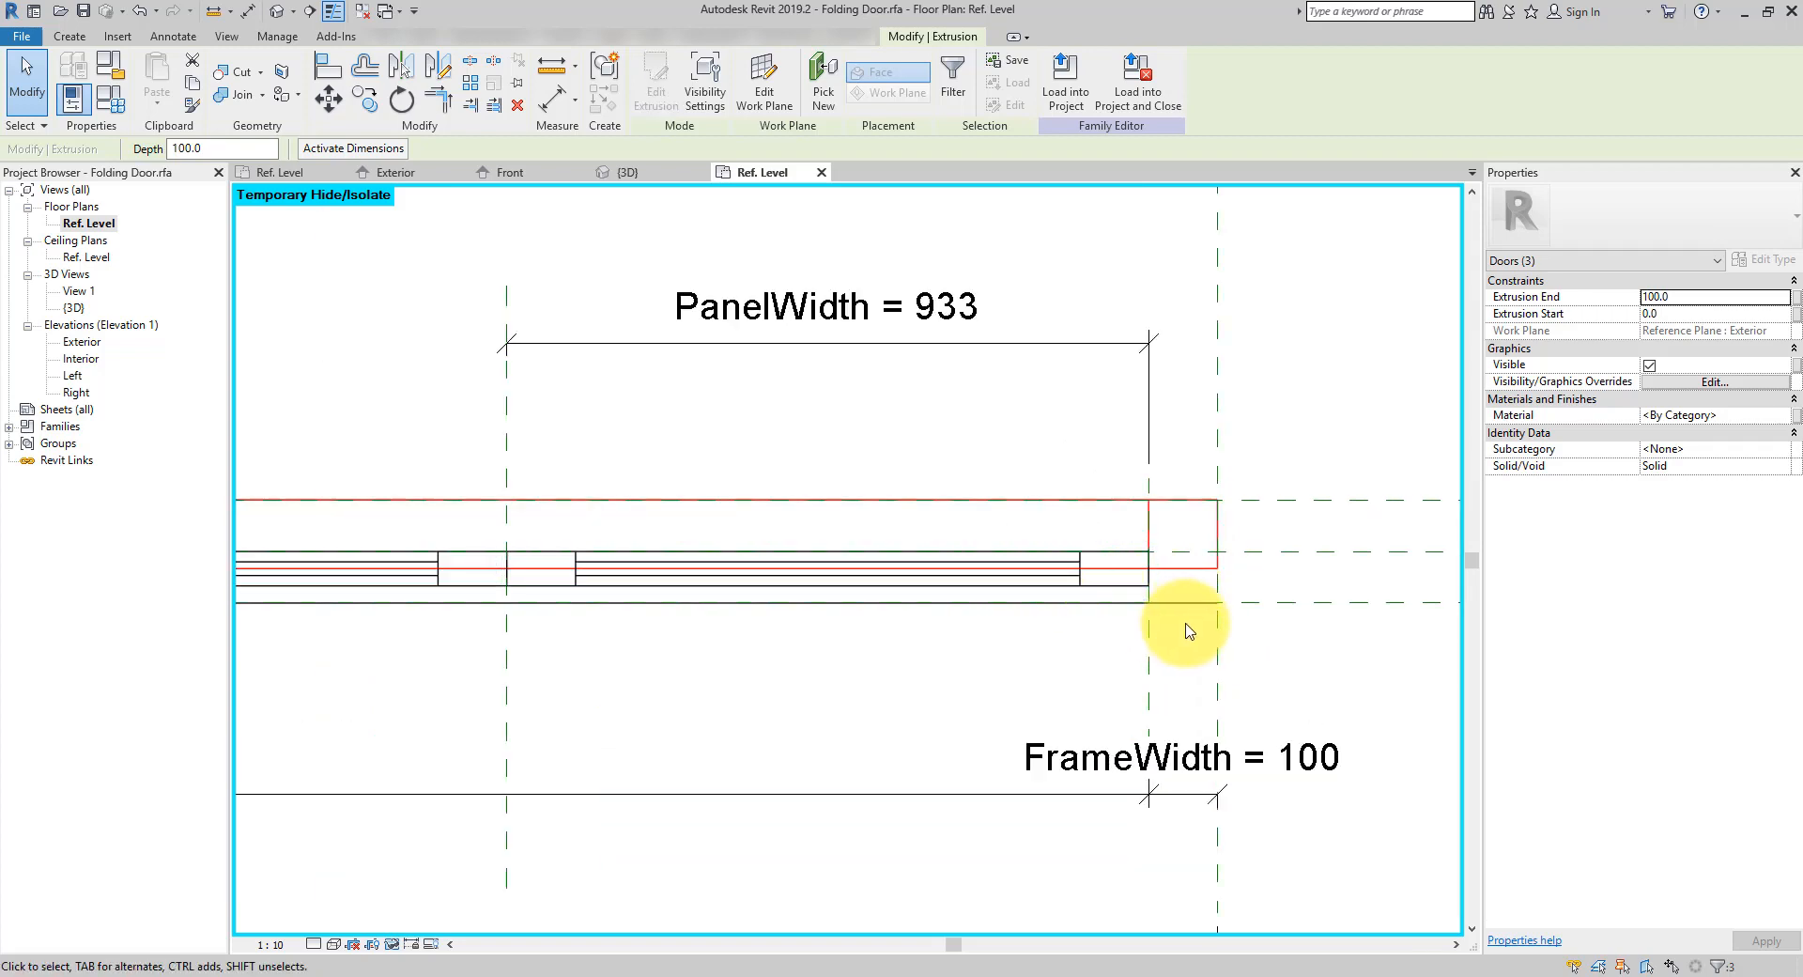
# Try an extrusion start of -50 and an extrusion end of 50 for the selected frame extrusions
pyautogui.doubleClick(1689, 316)
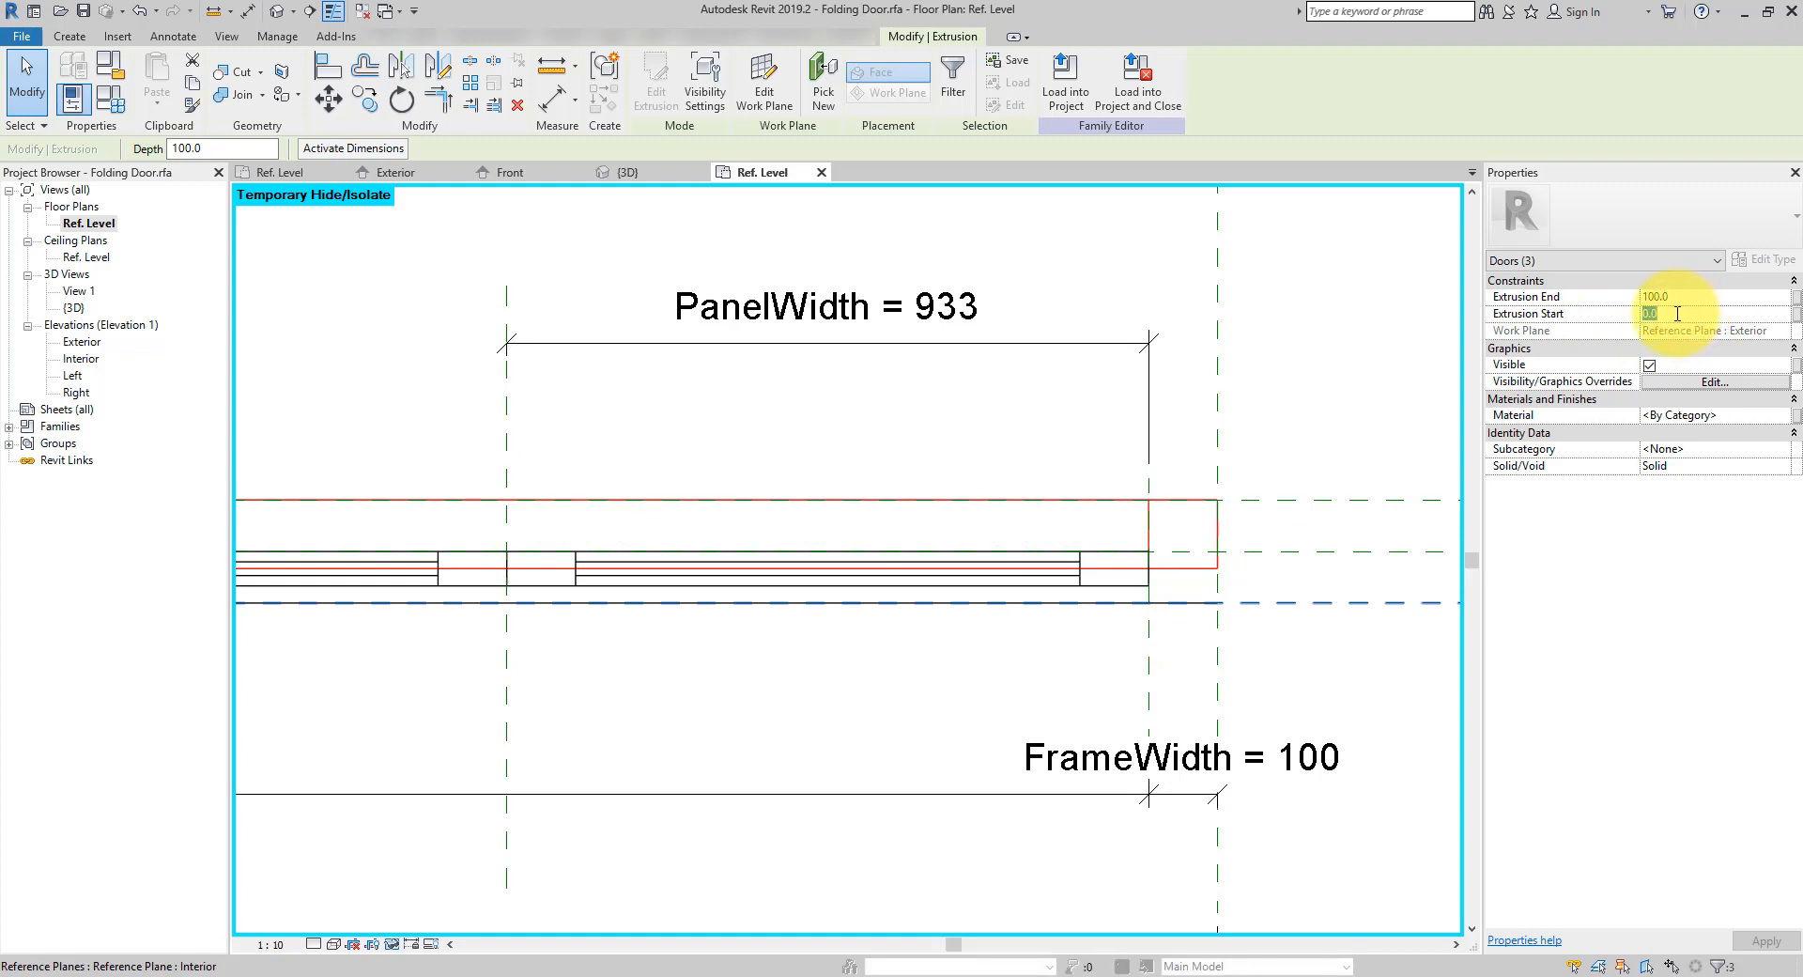
pyautogui.write('-50')
pyautogui.doubleClick(1687, 295)
pyautogui.write('50')
pyautogui.press('Return')
# Set the frame extrusions' extrusion end to 50 and extrusion start to 150 so the frame surrounds the panels in plan
pyautogui.click(1691, 296)
pyautogui.click(1644, 297)
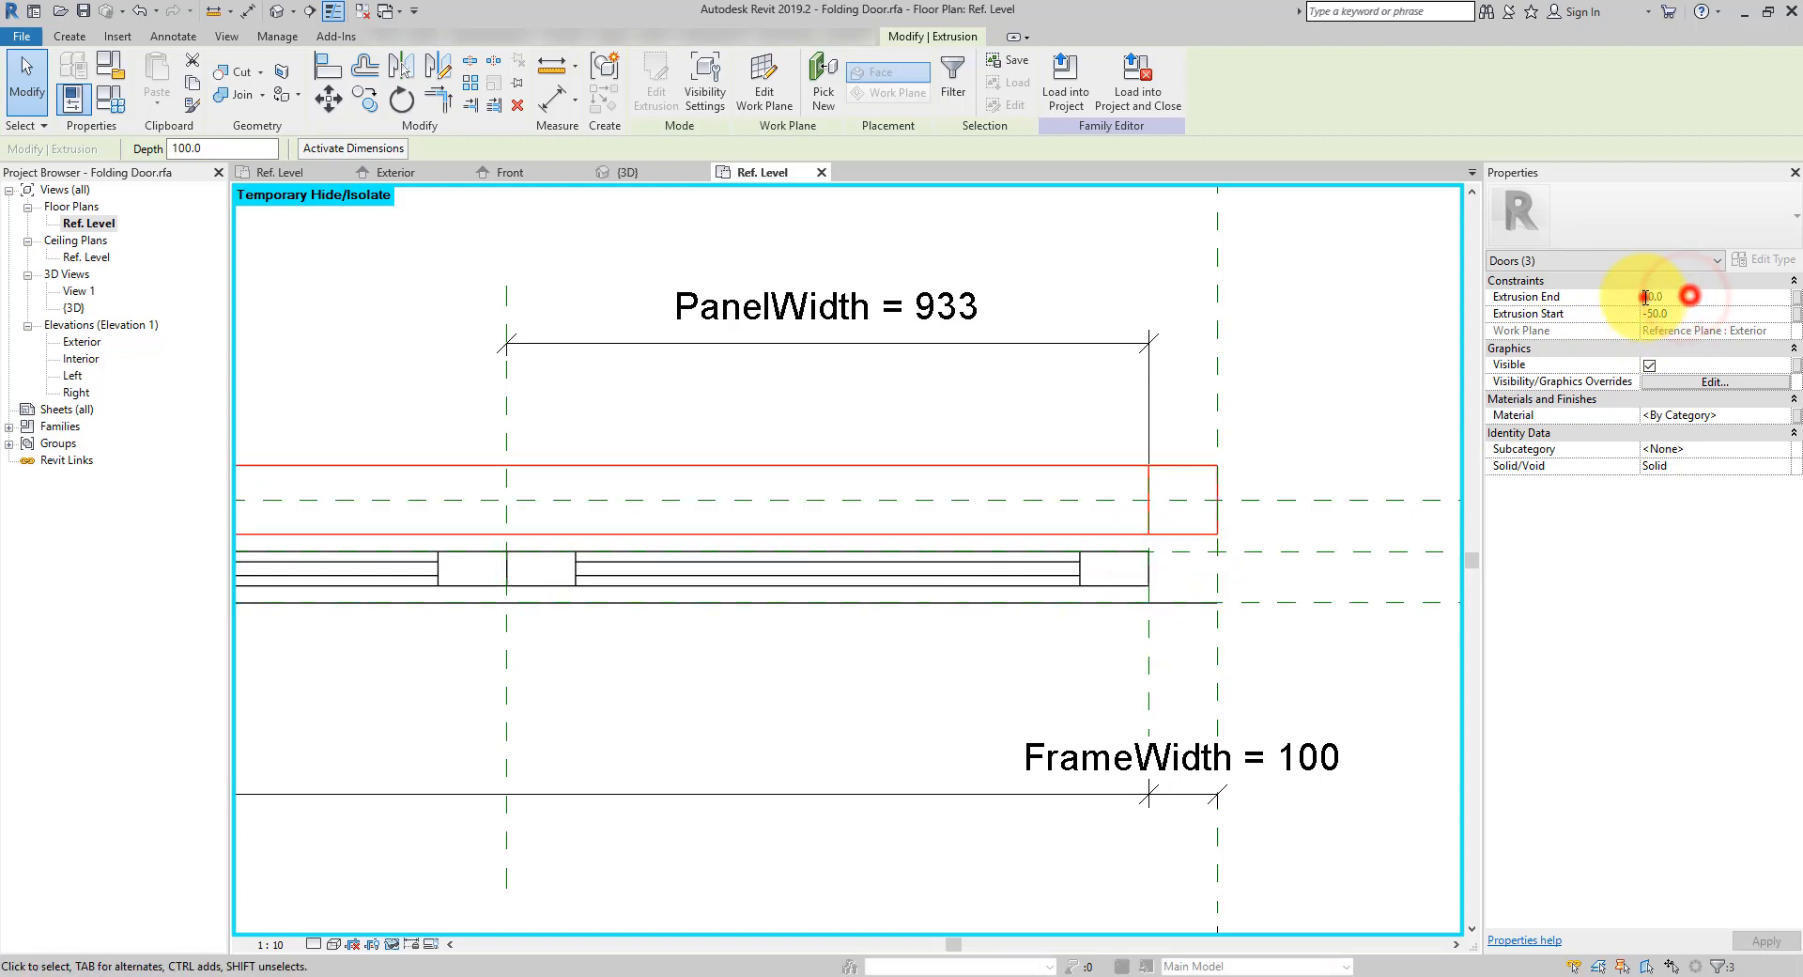
pyautogui.click(1648, 313)
pyautogui.click(1646, 297)
pyautogui.write('50')
pyautogui.click(1064, 554)
pyautogui.click(1068, 561)
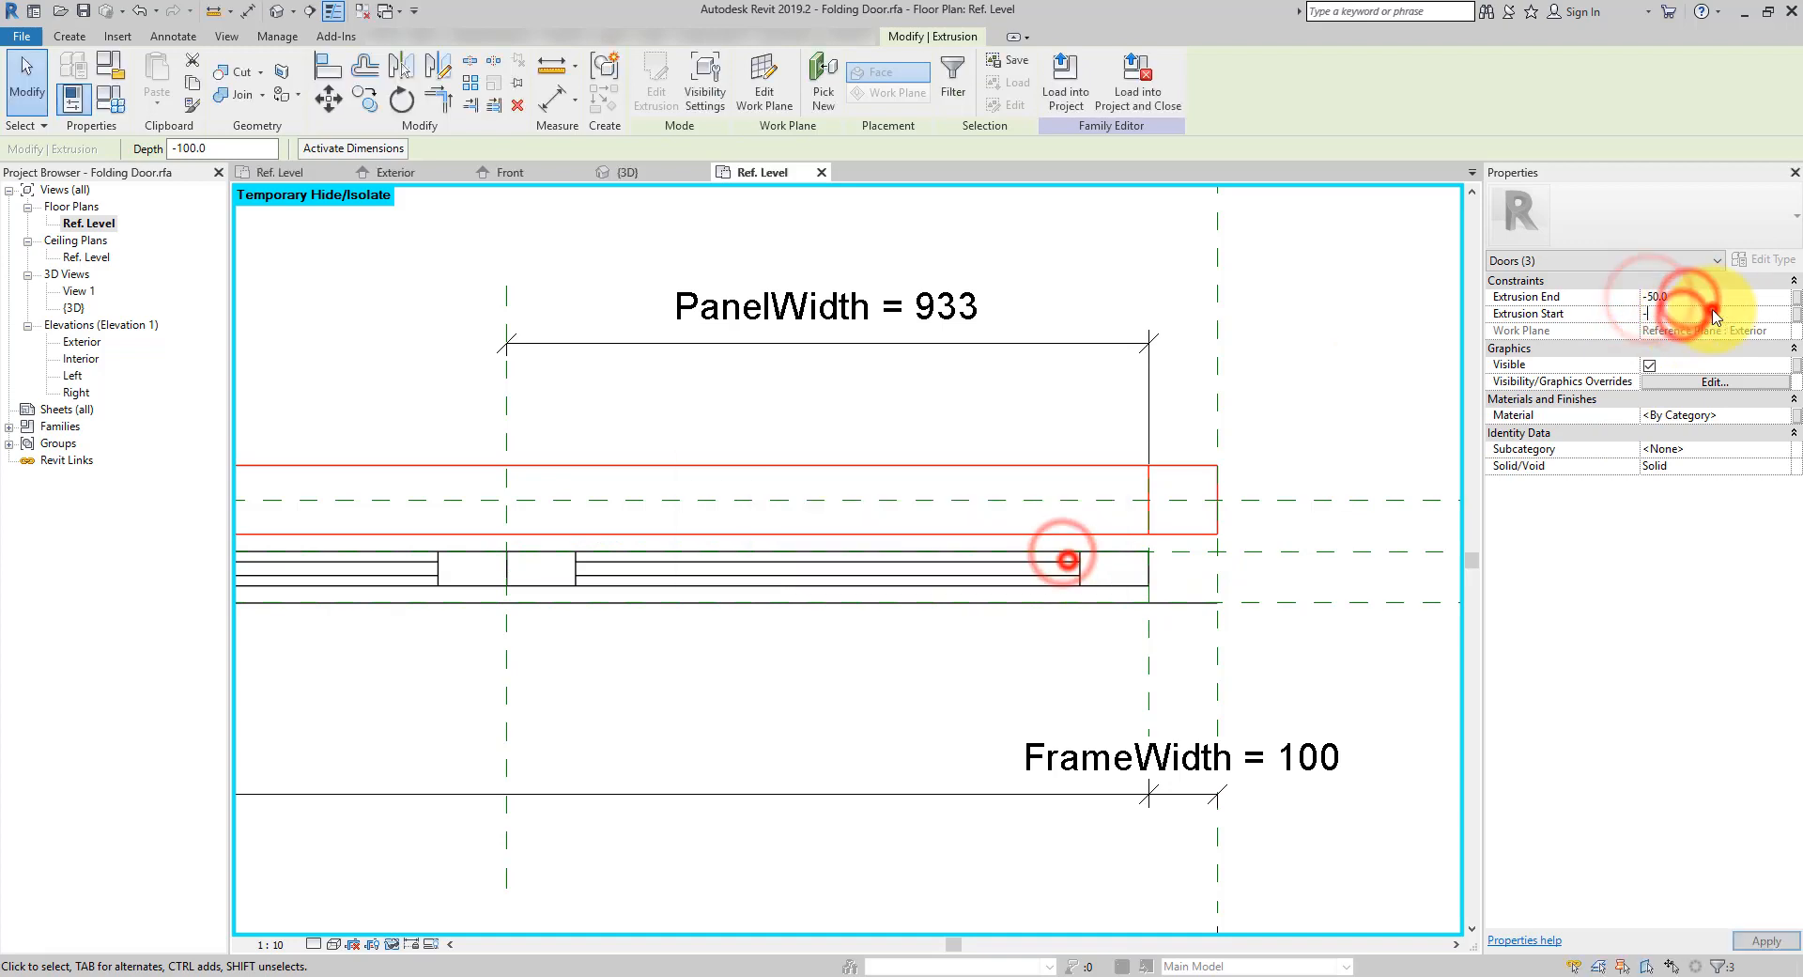
pyautogui.click(1715, 299)
pyautogui.click(1688, 298)
pyautogui.doubleClick(1687, 316)
pyautogui.write('150')
pyautogui.press('Return')
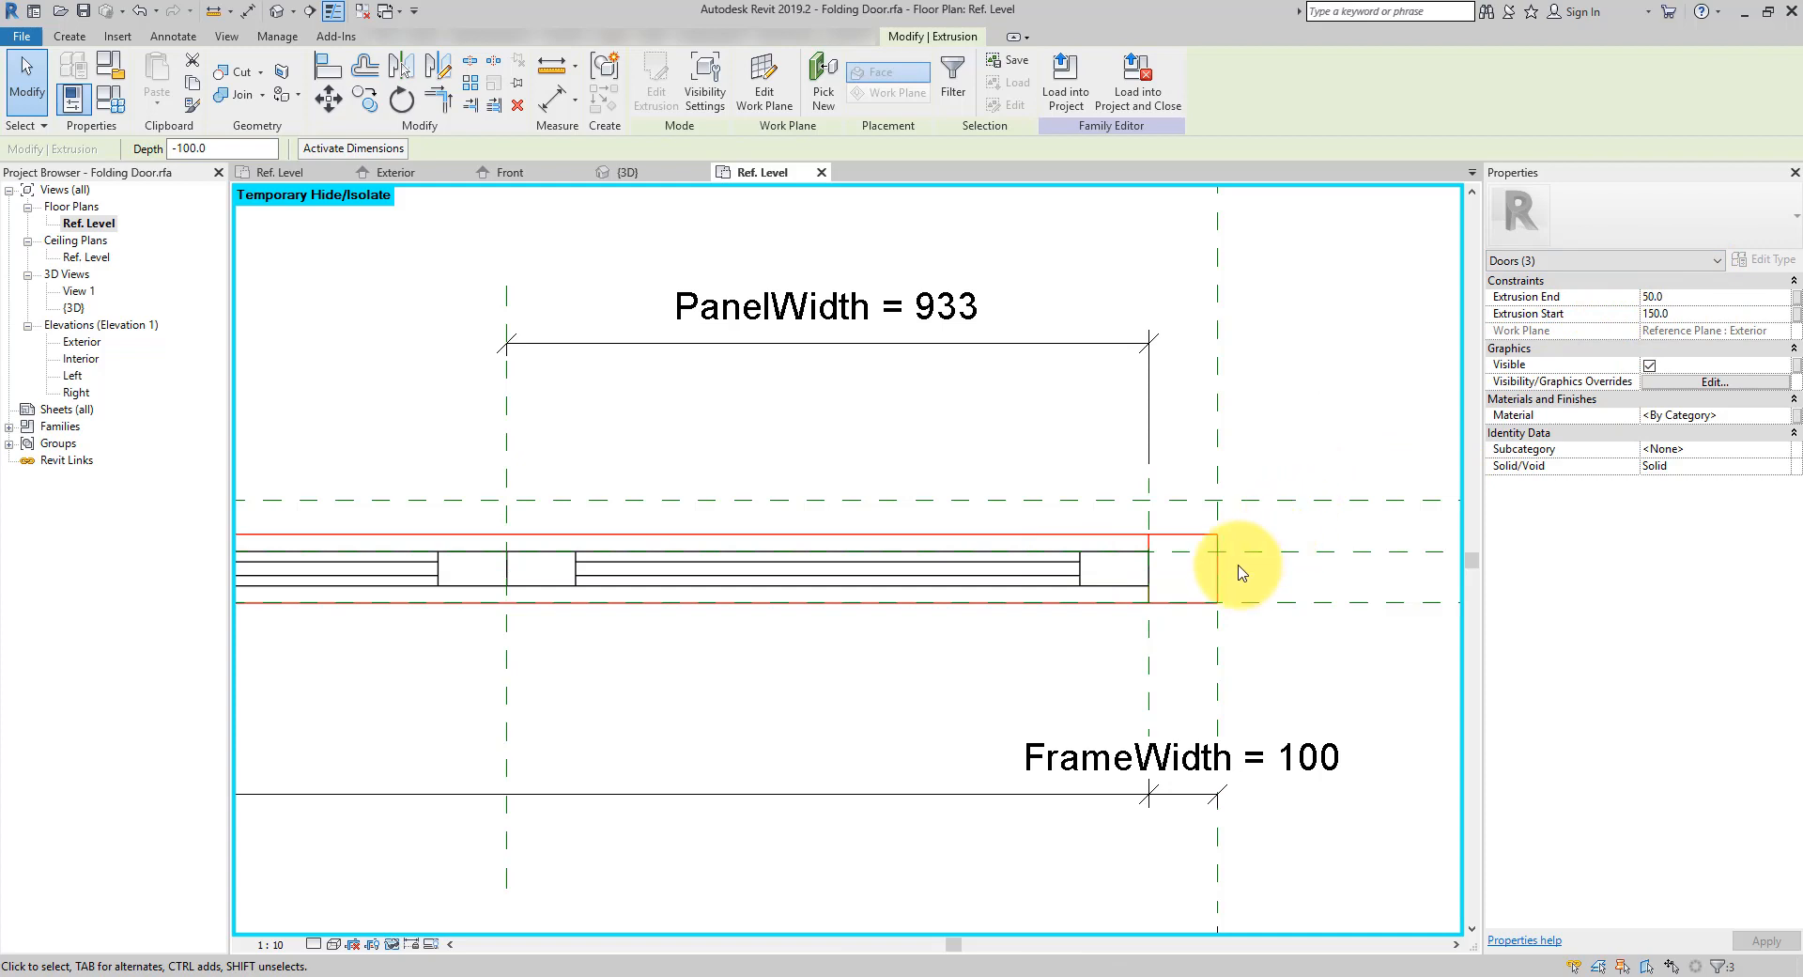
# Rename the FrameWidth family parameter as FrameDepth
pyautogui.moveTo(1249, 561); pyautogui.dragTo(1380, 537, button='middle')
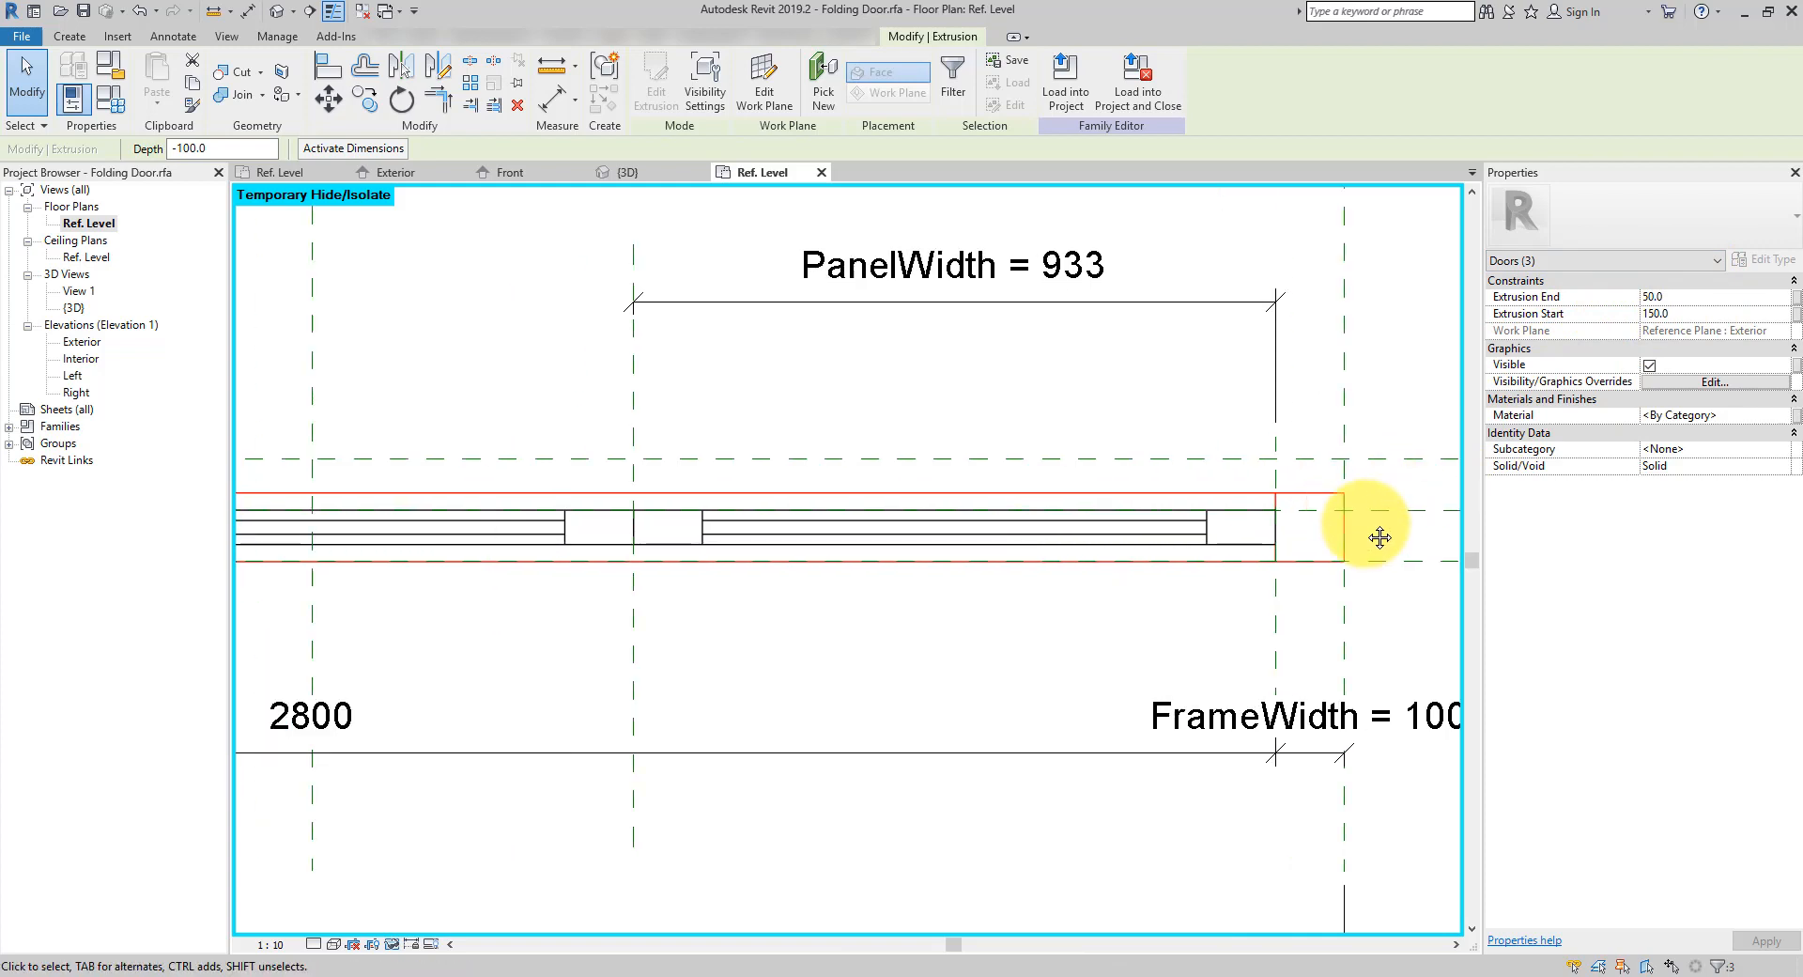
pyautogui.scroll(-3, 1380, 537)
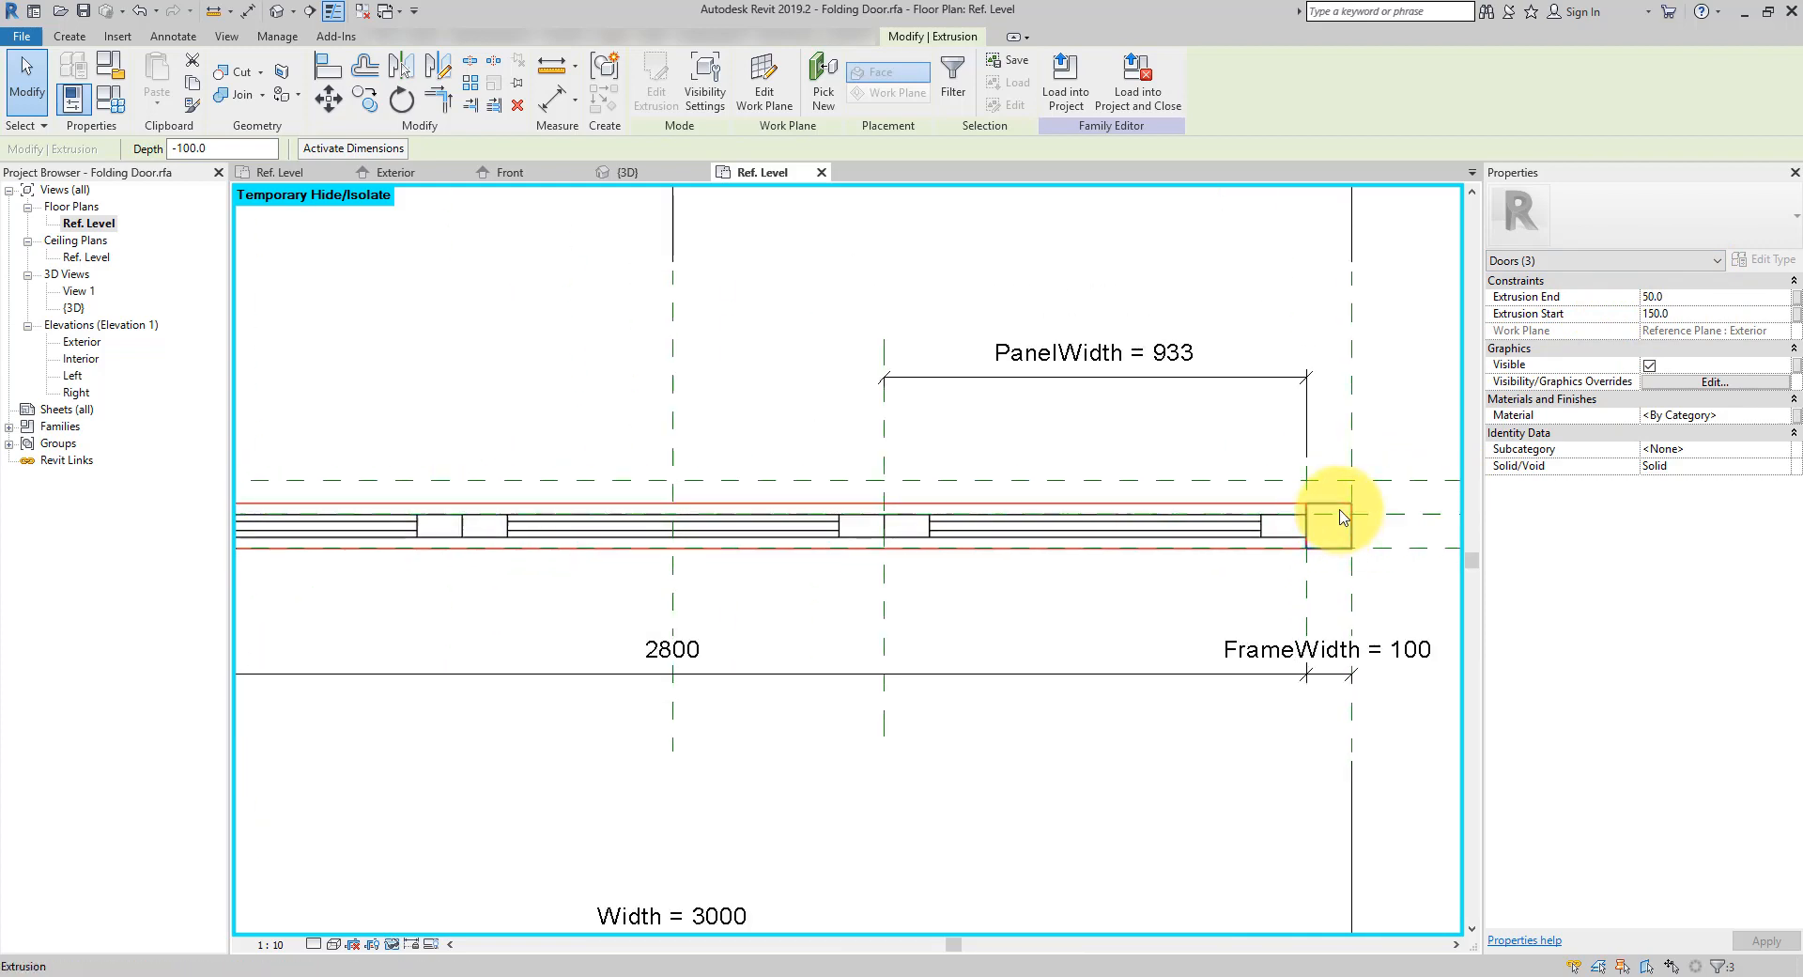
pyautogui.moveTo(1424, 625); pyautogui.dragTo(1329, 620, button='middle')
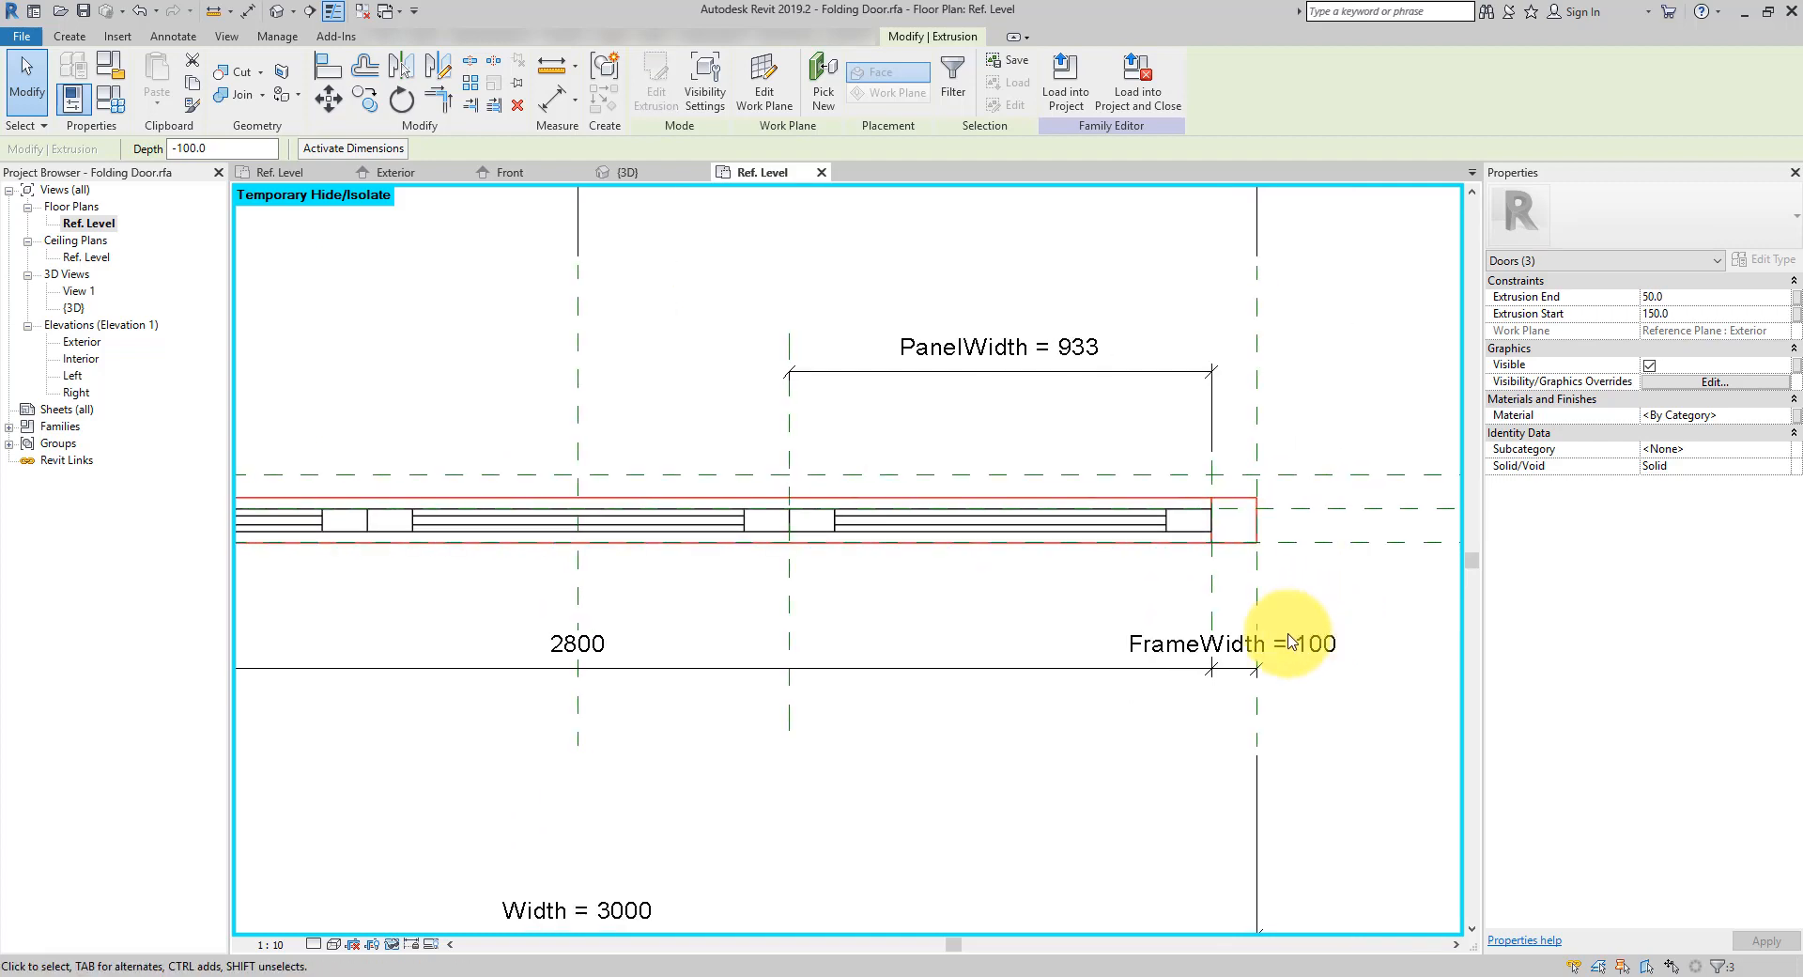
pyautogui.click(111, 97)
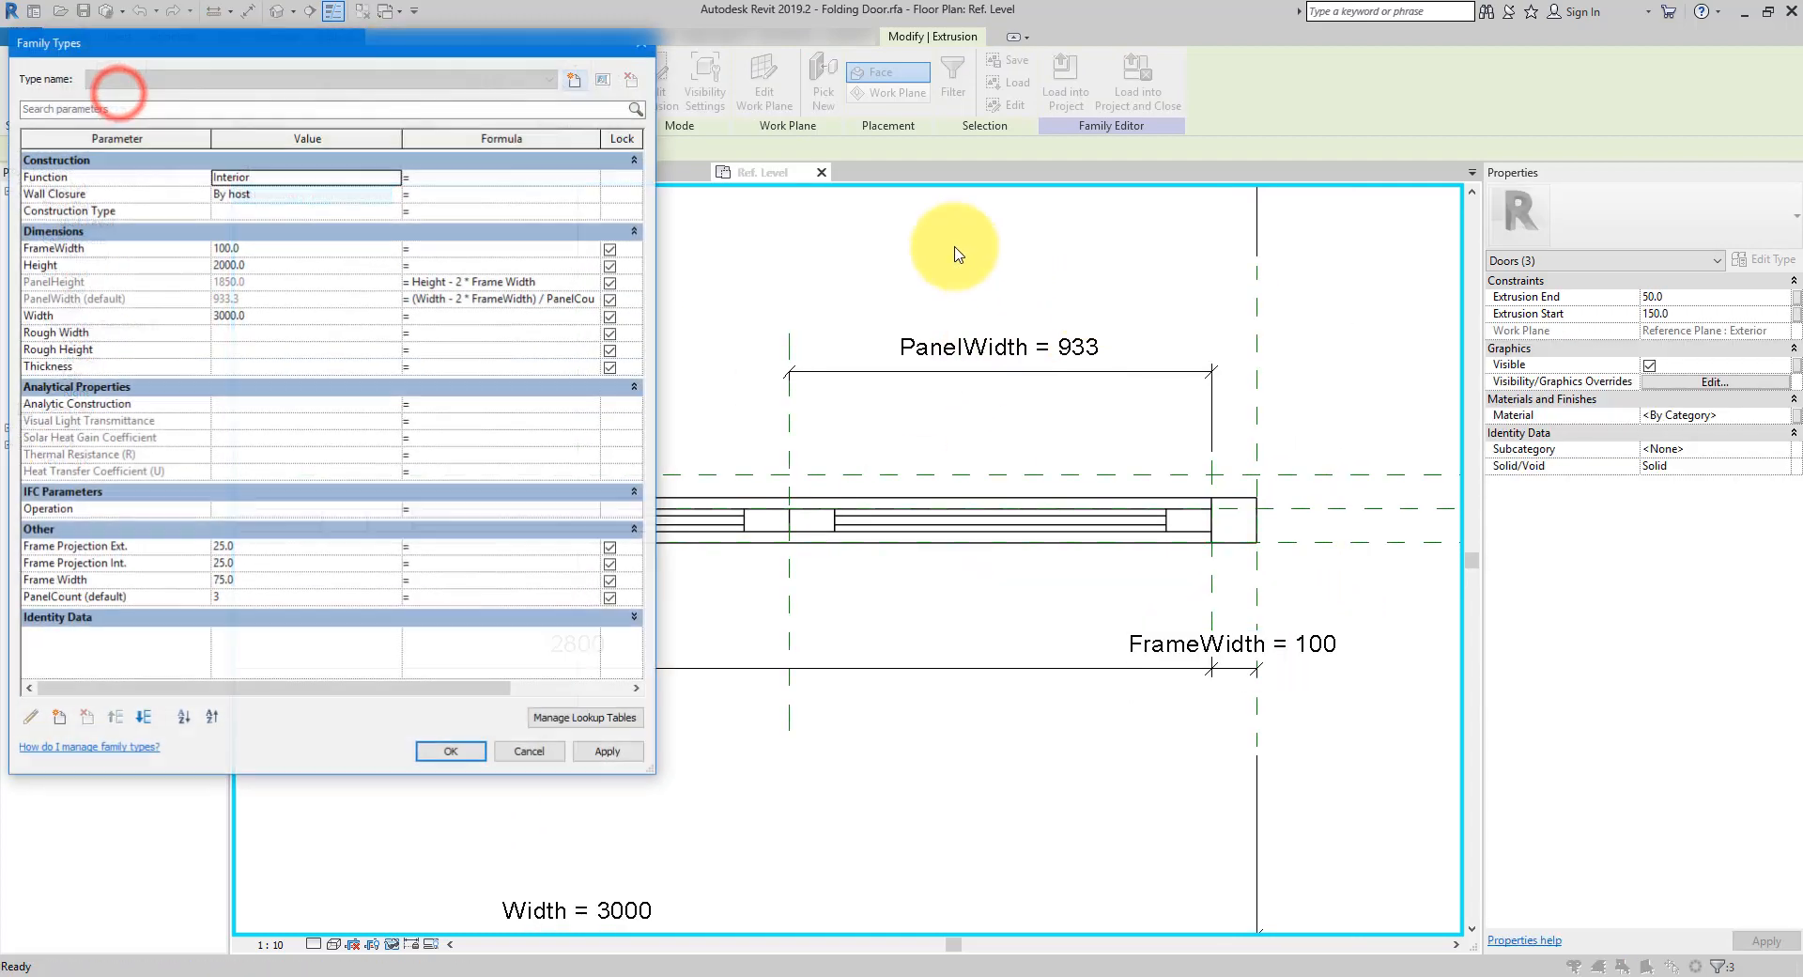
pyautogui.click(109, 249)
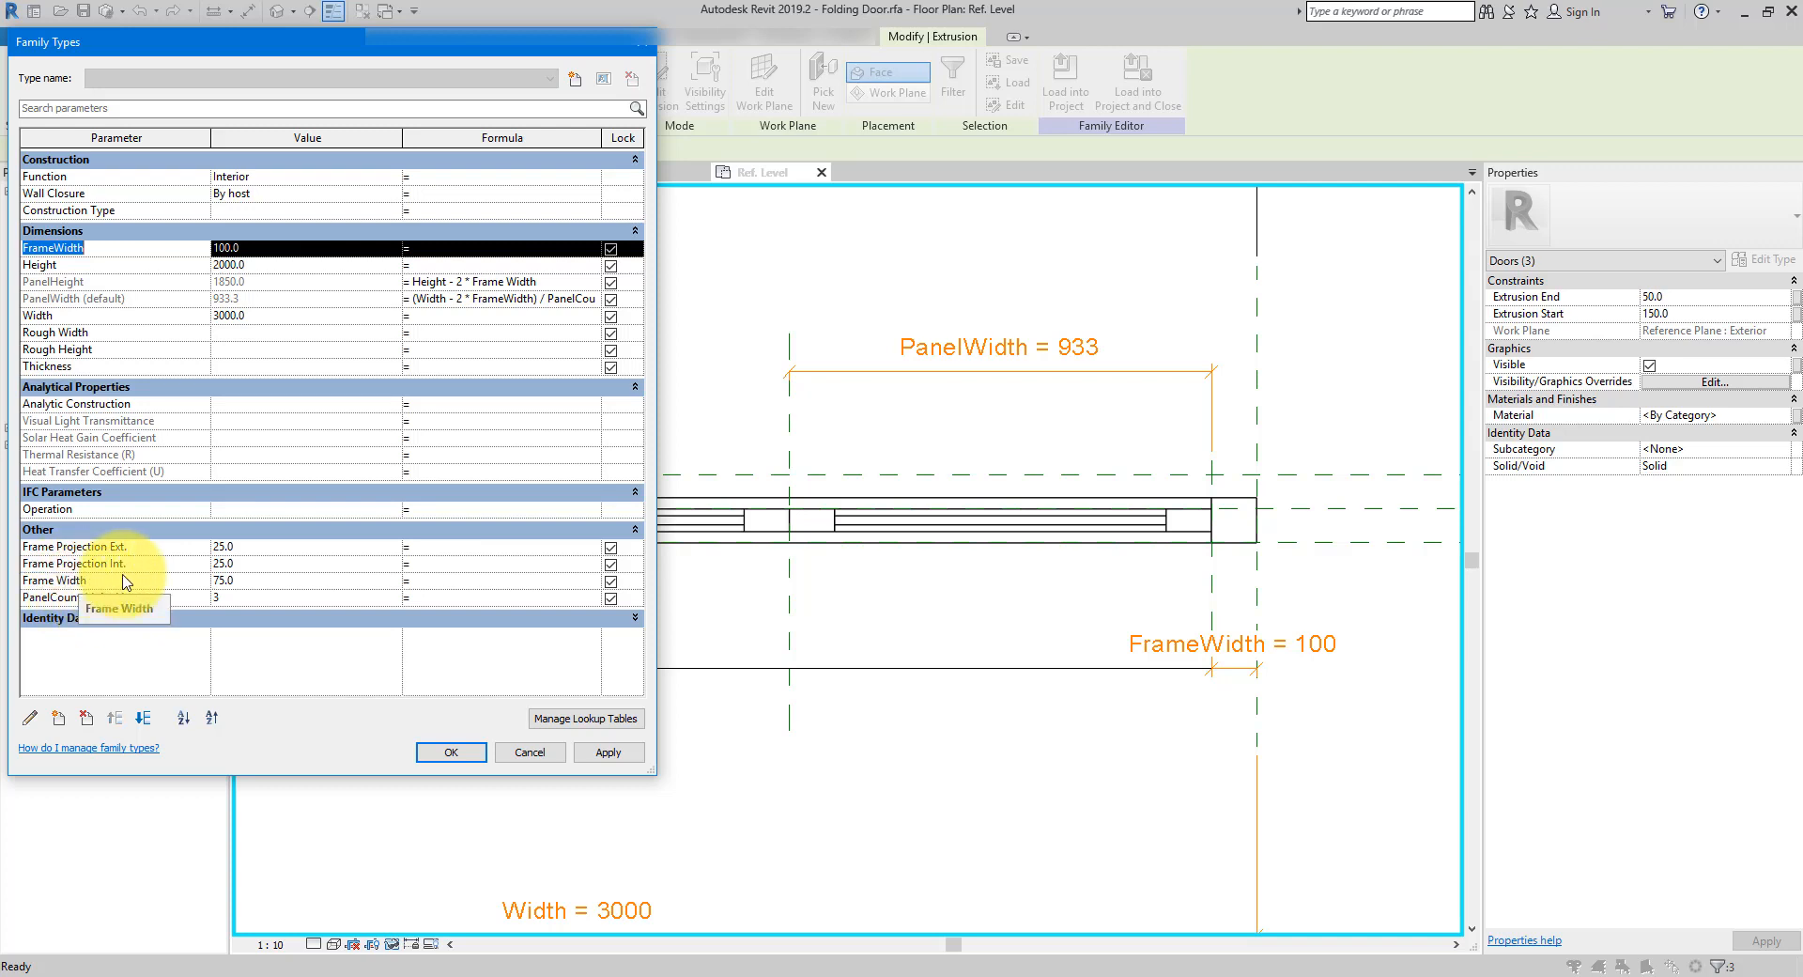
pyautogui.click(31, 719)
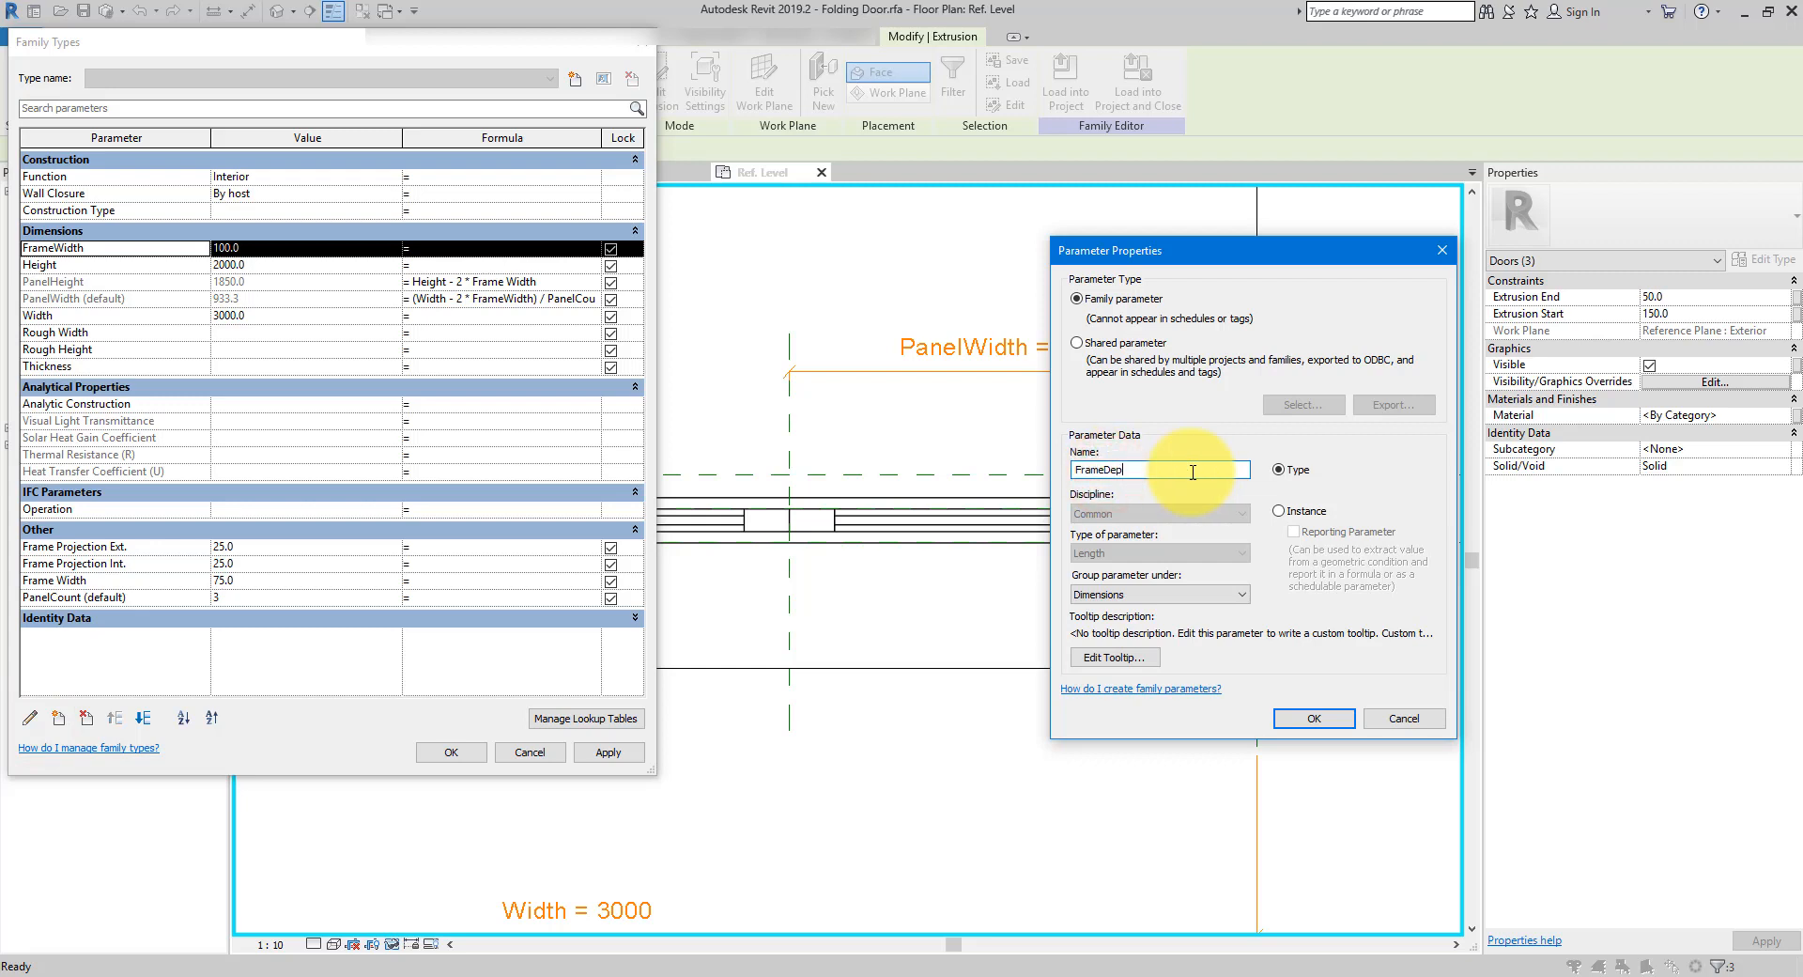
pyautogui.write('Depth')
pyautogui.press('Return')
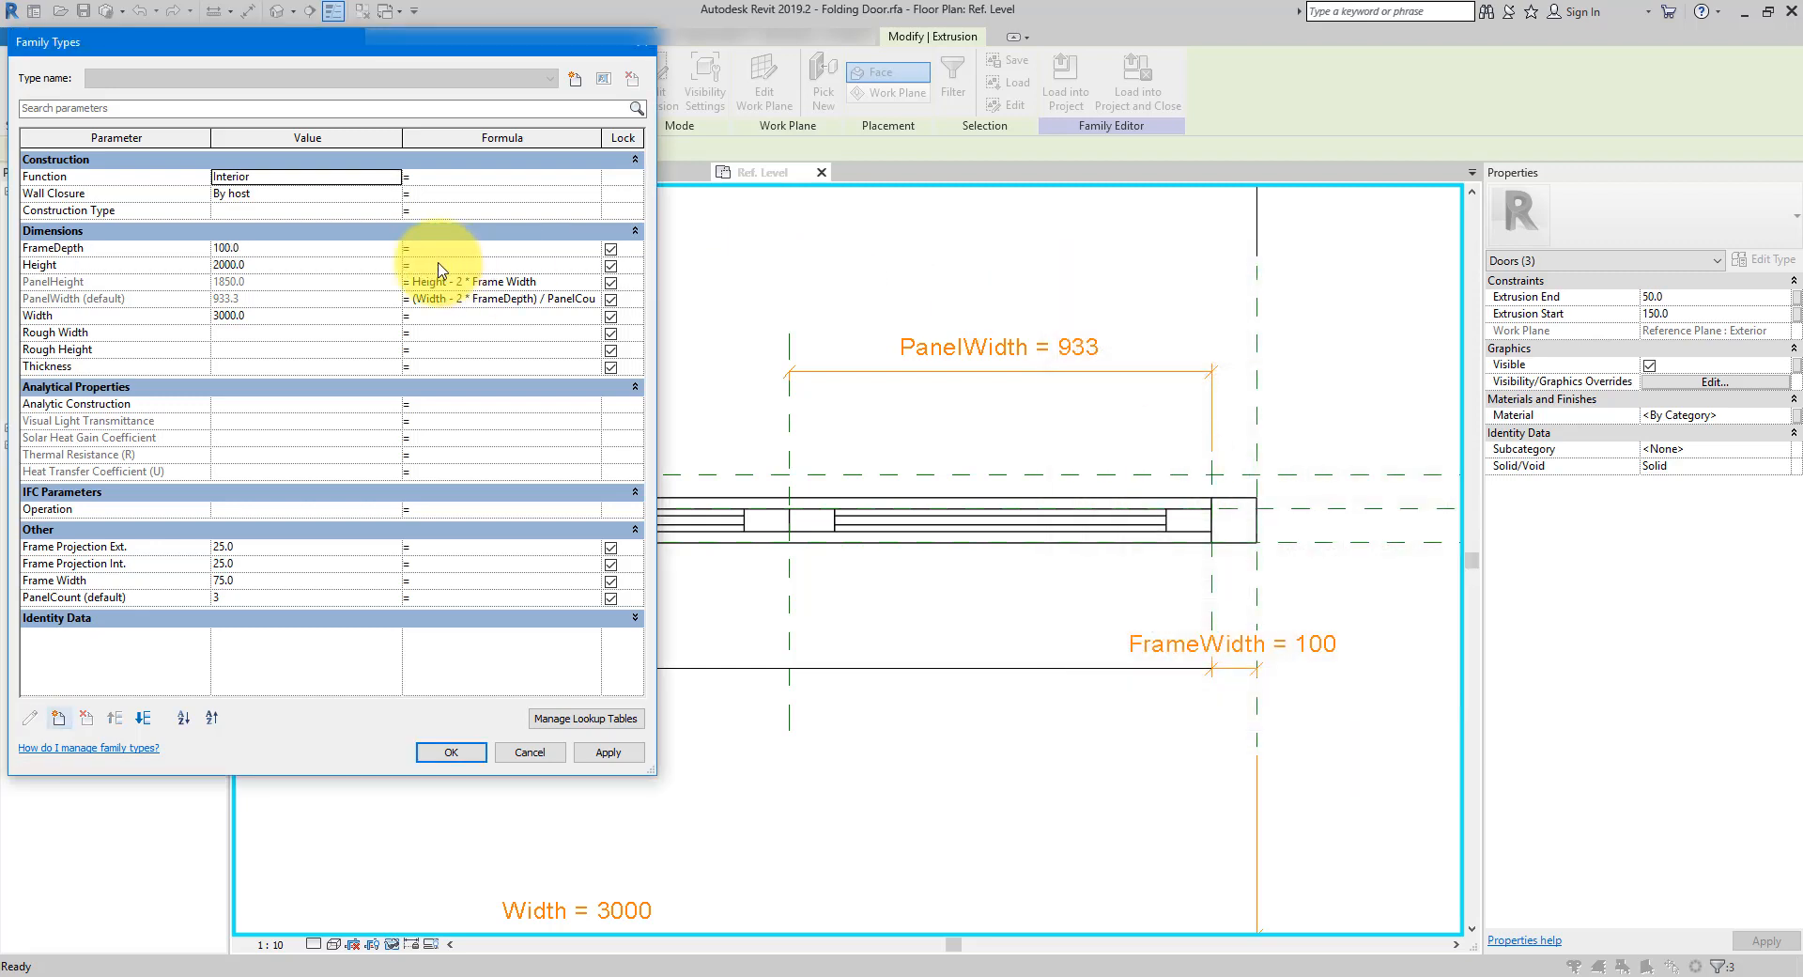
# Set the FrameDepth parameter to 50 and apply it to the family
pyautogui.click(352, 247)
pyautogui.doubleClick(352, 247)
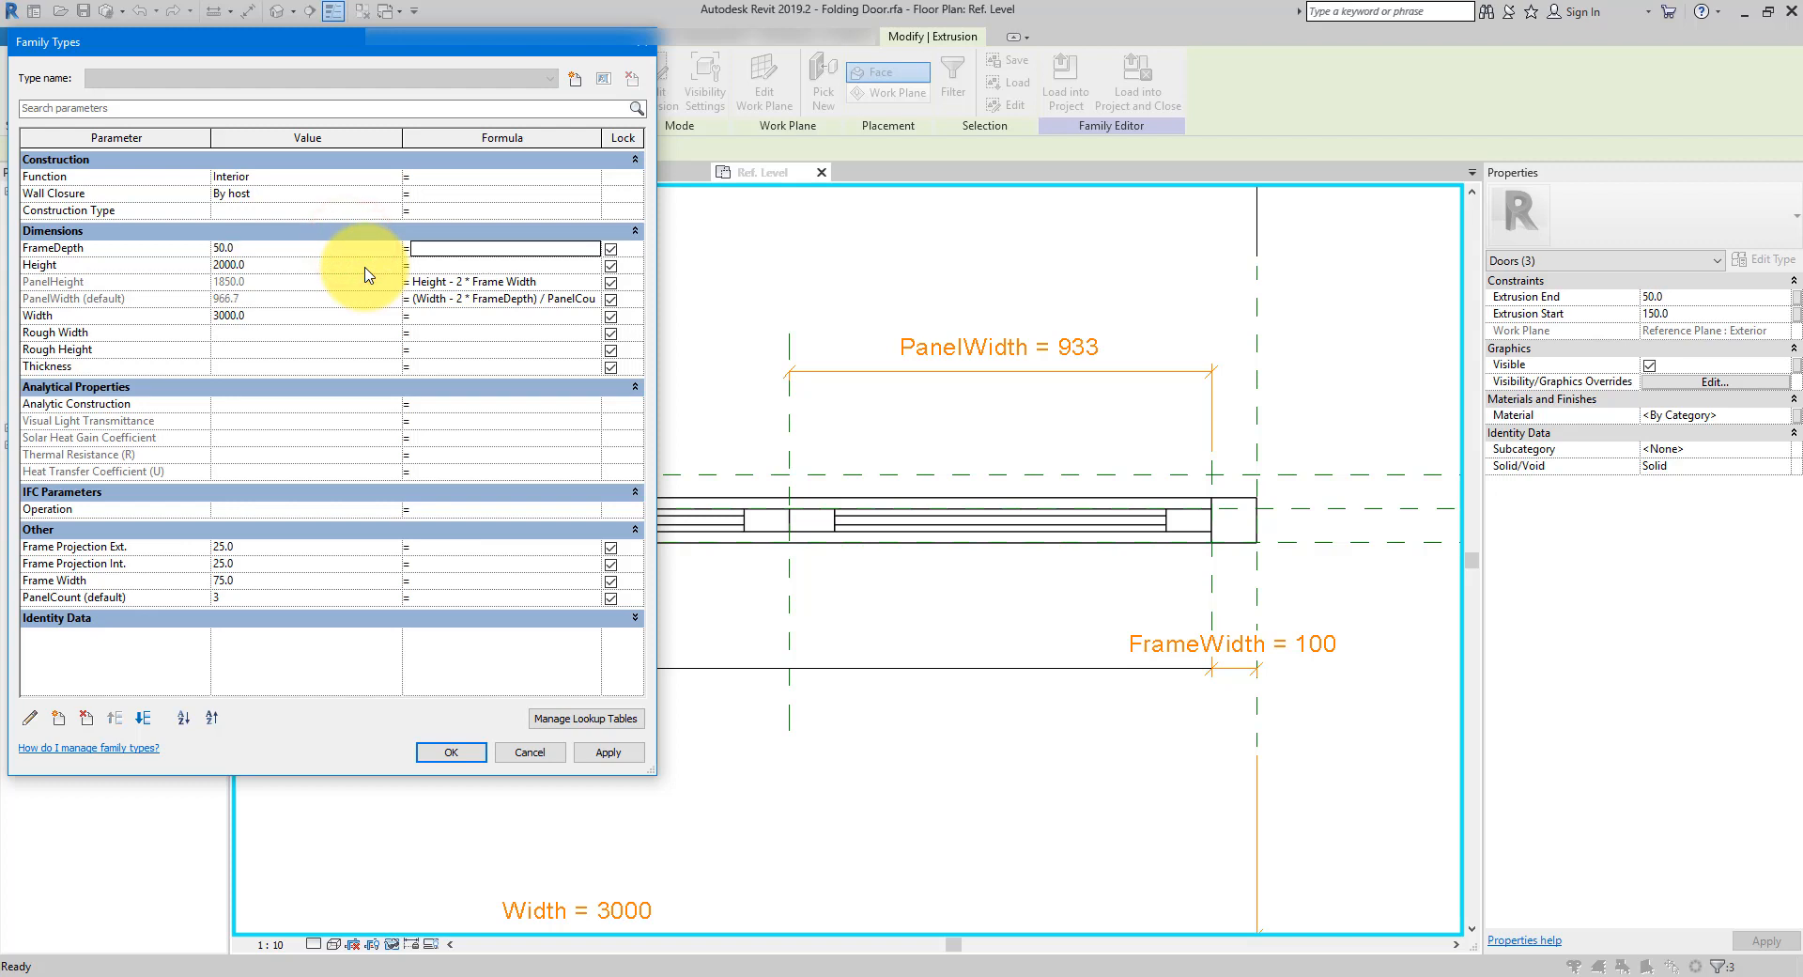
pyautogui.press('Return')
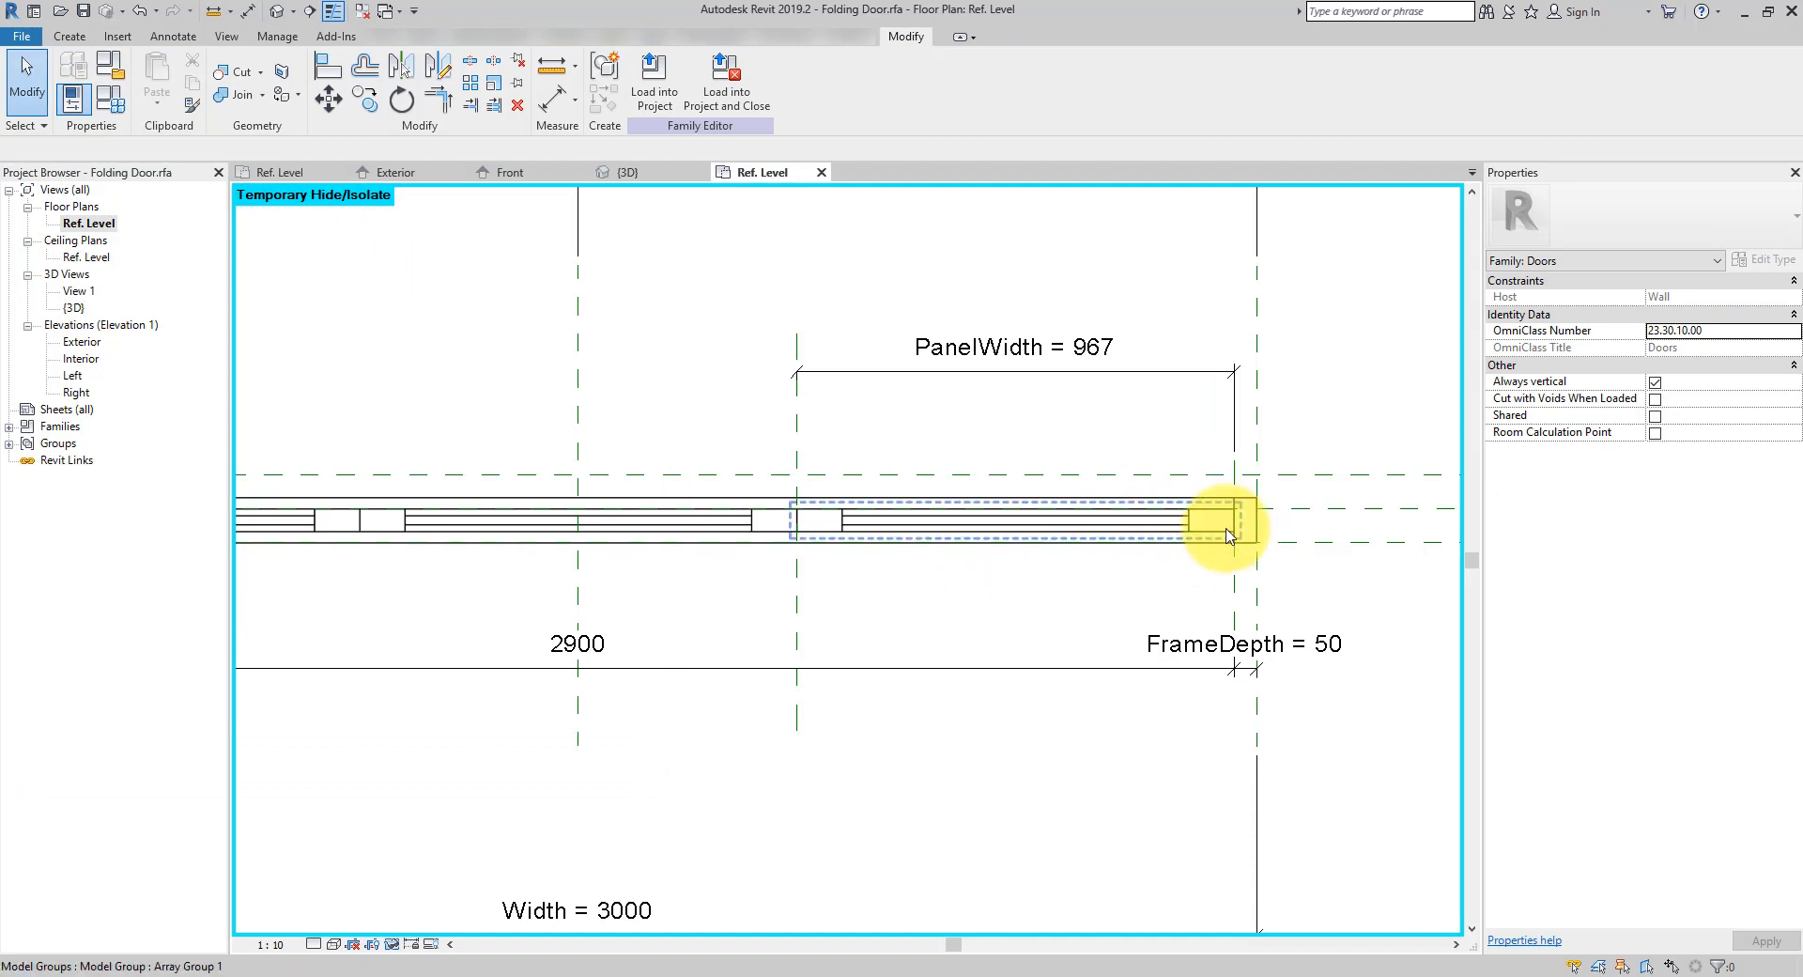
pyautogui.scroll(-1, 1381, 632)
pyautogui.scroll(-1, 1380, 632)
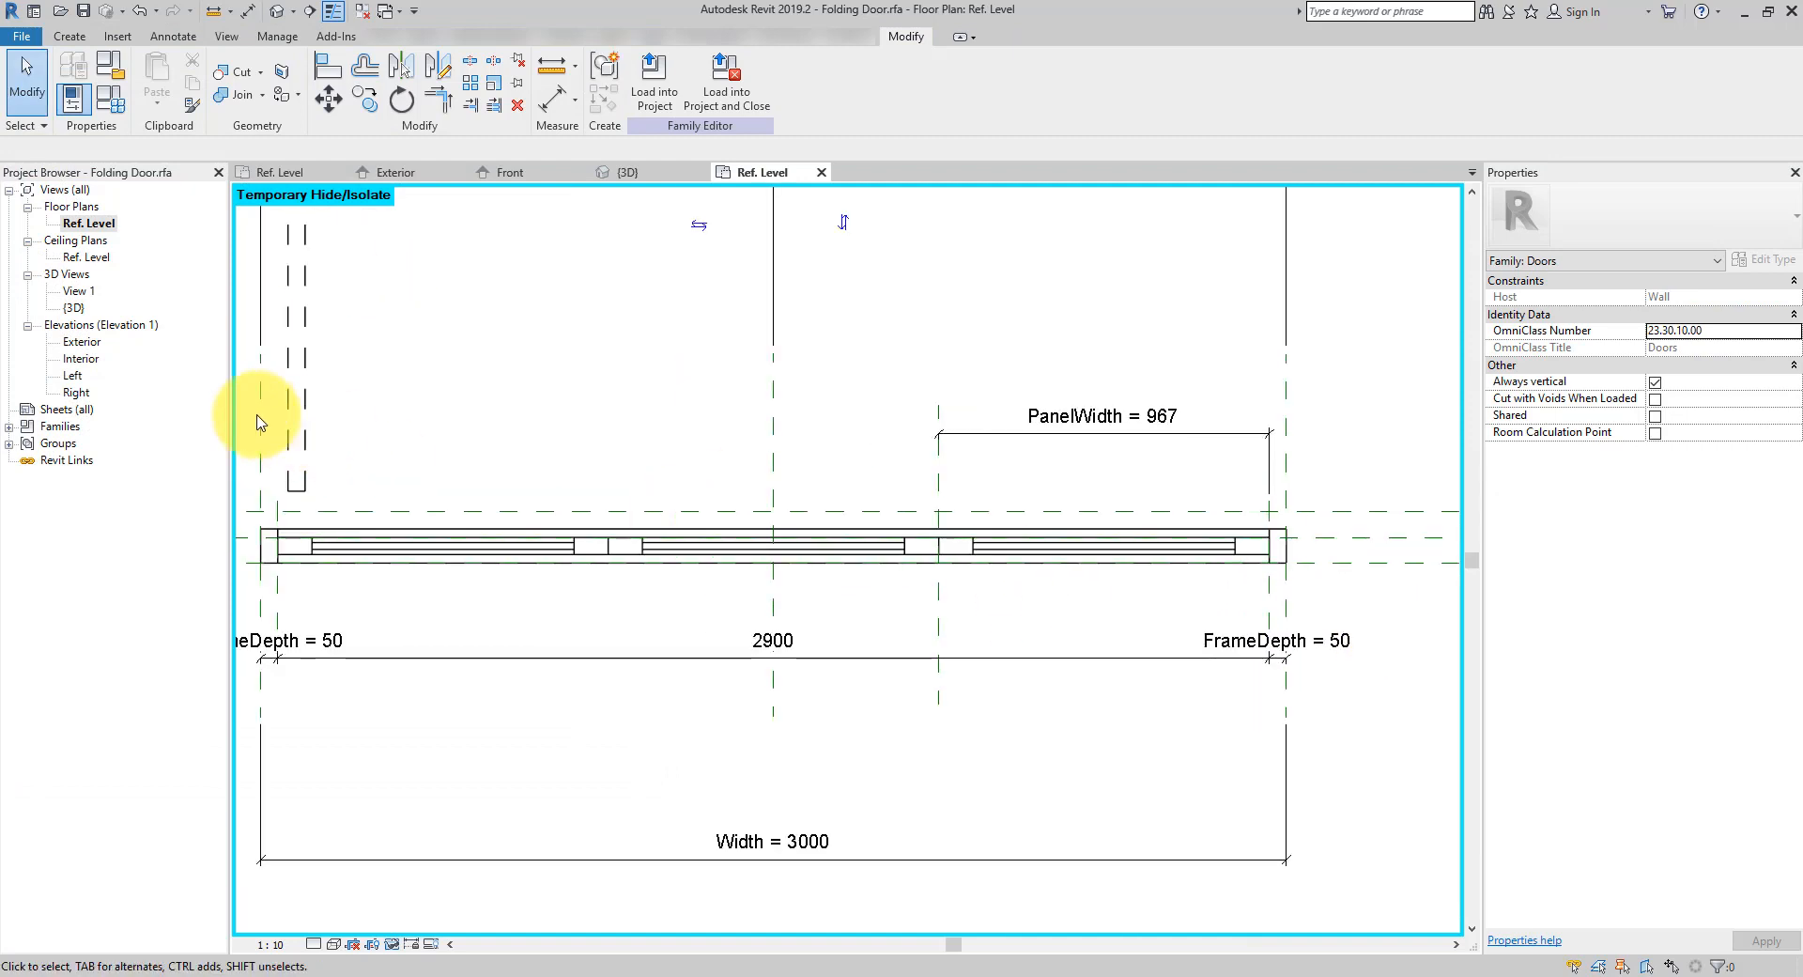
# Test the folding door in the 3D view with a PanelCount of 5, and undo the change
pyautogui.doubleClick(85, 342)
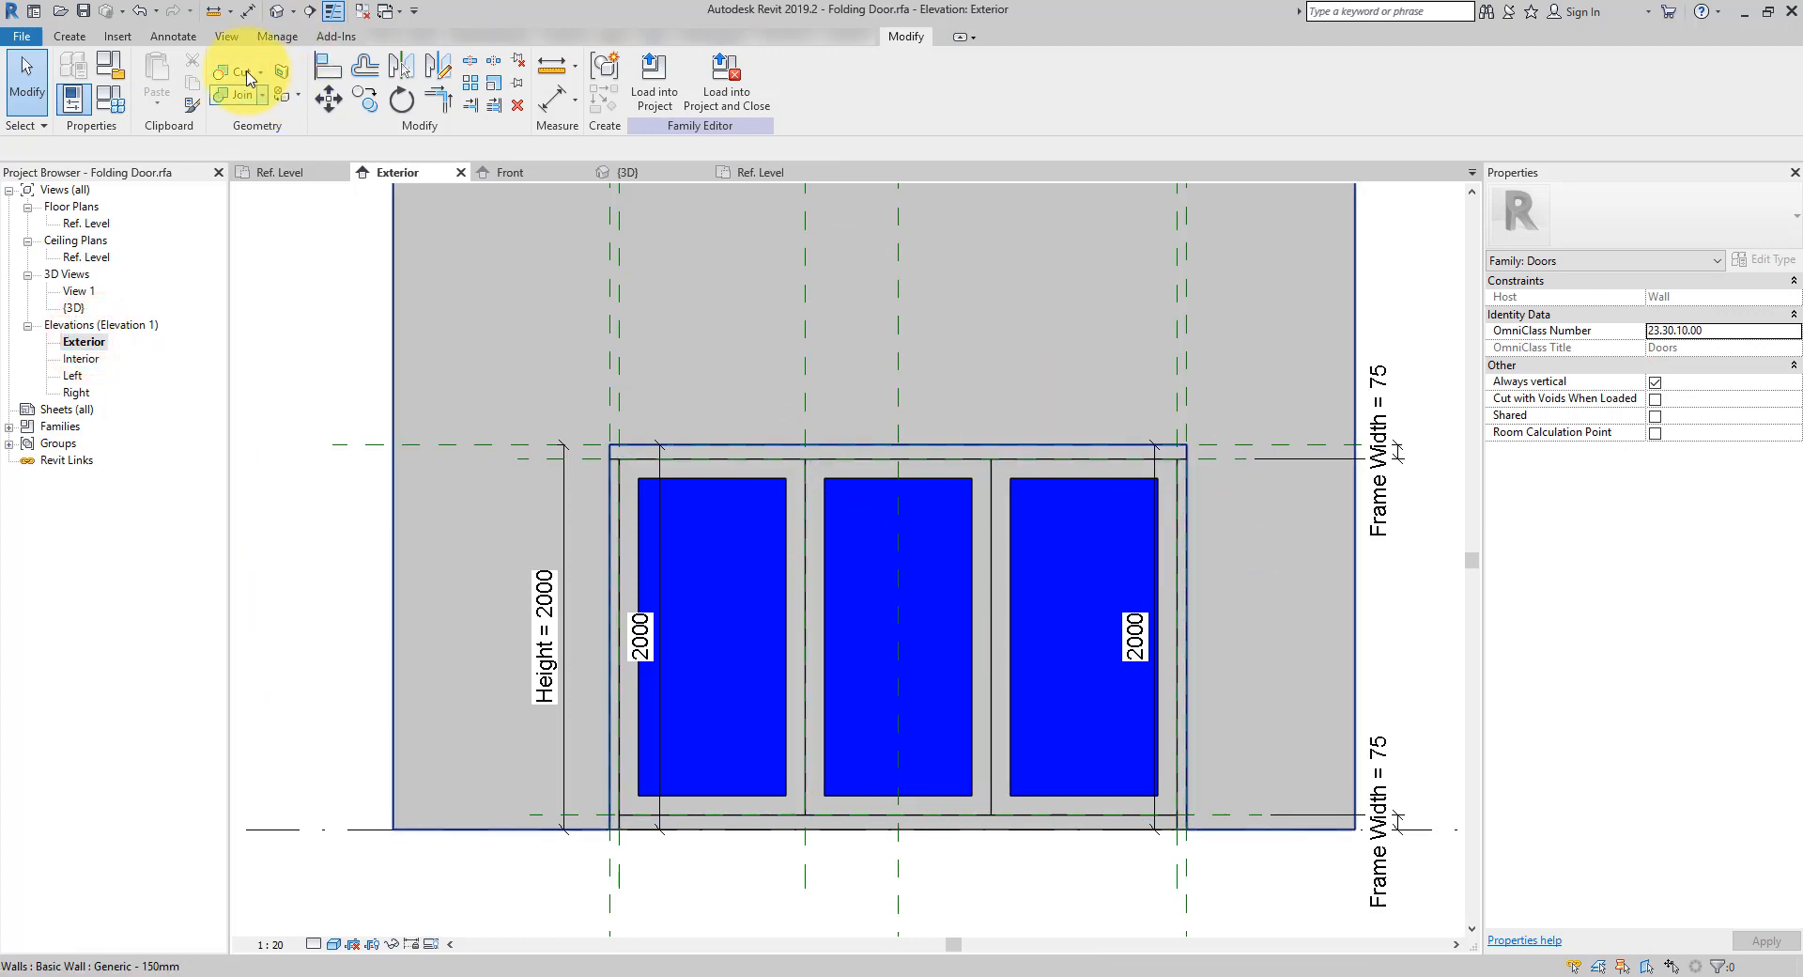
pyautogui.click(279, 19)
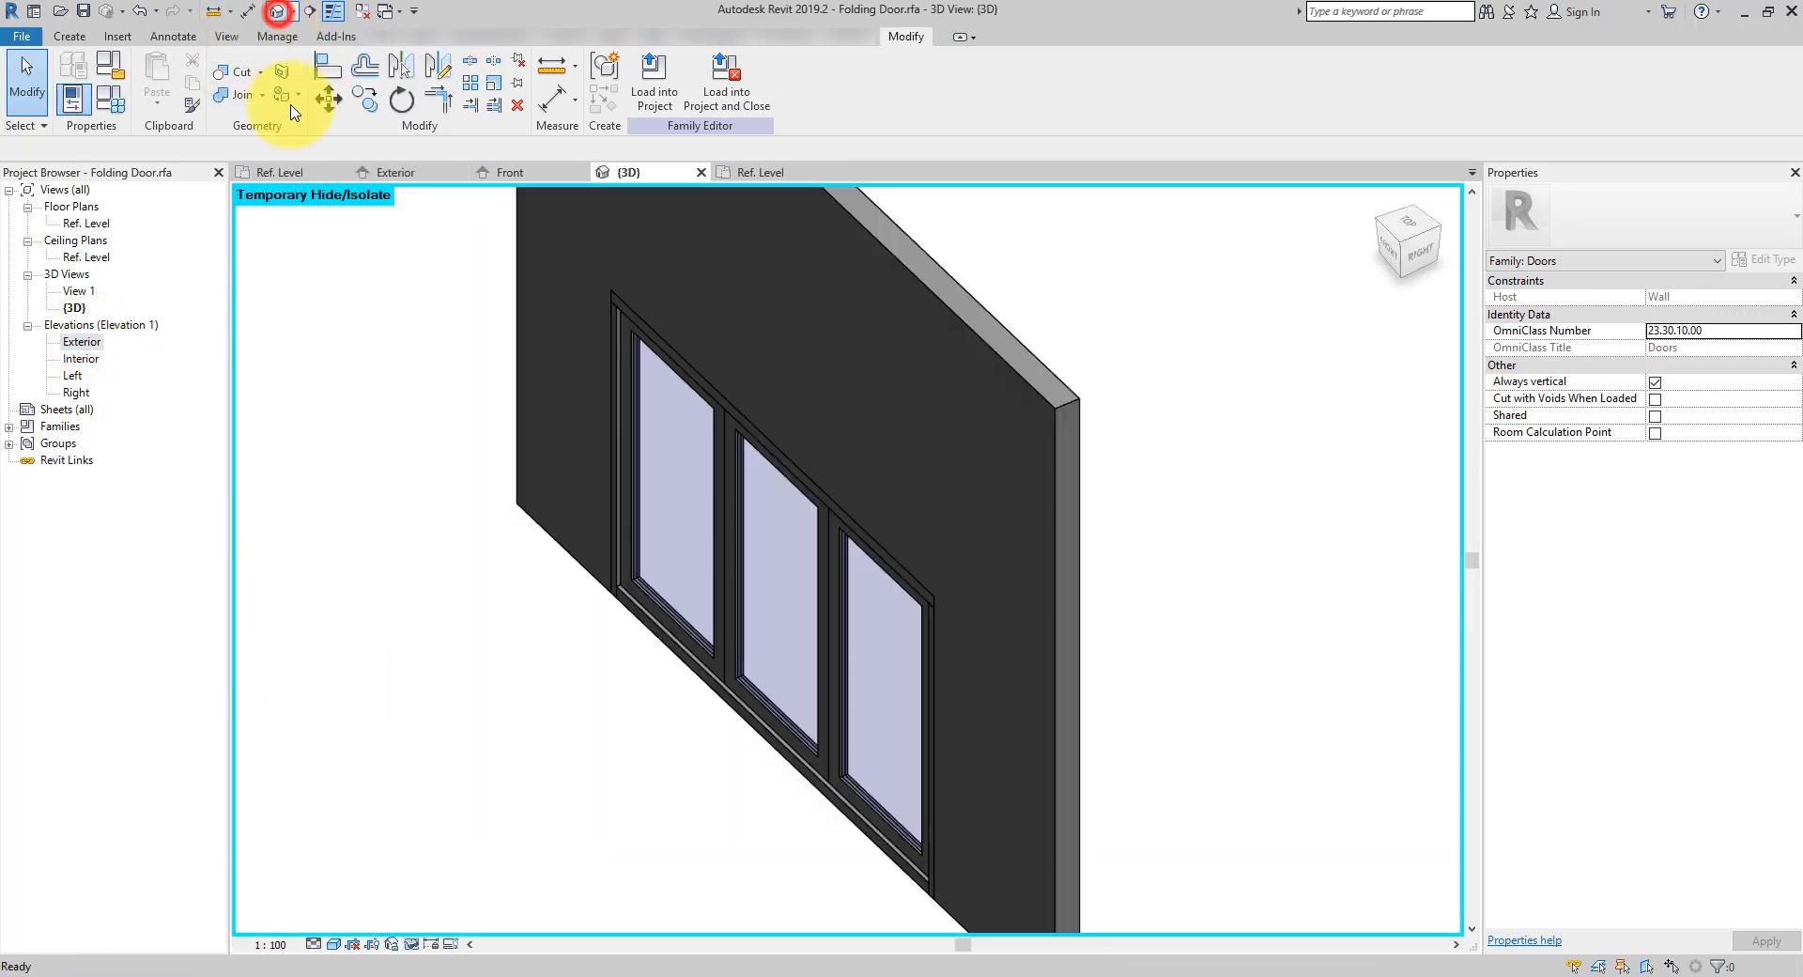
pyautogui.keyDown('shift'); pyautogui.moveTo(1296, 753); pyautogui.dragTo(845, 743, button='middle'); pyautogui.keyUp('shift')
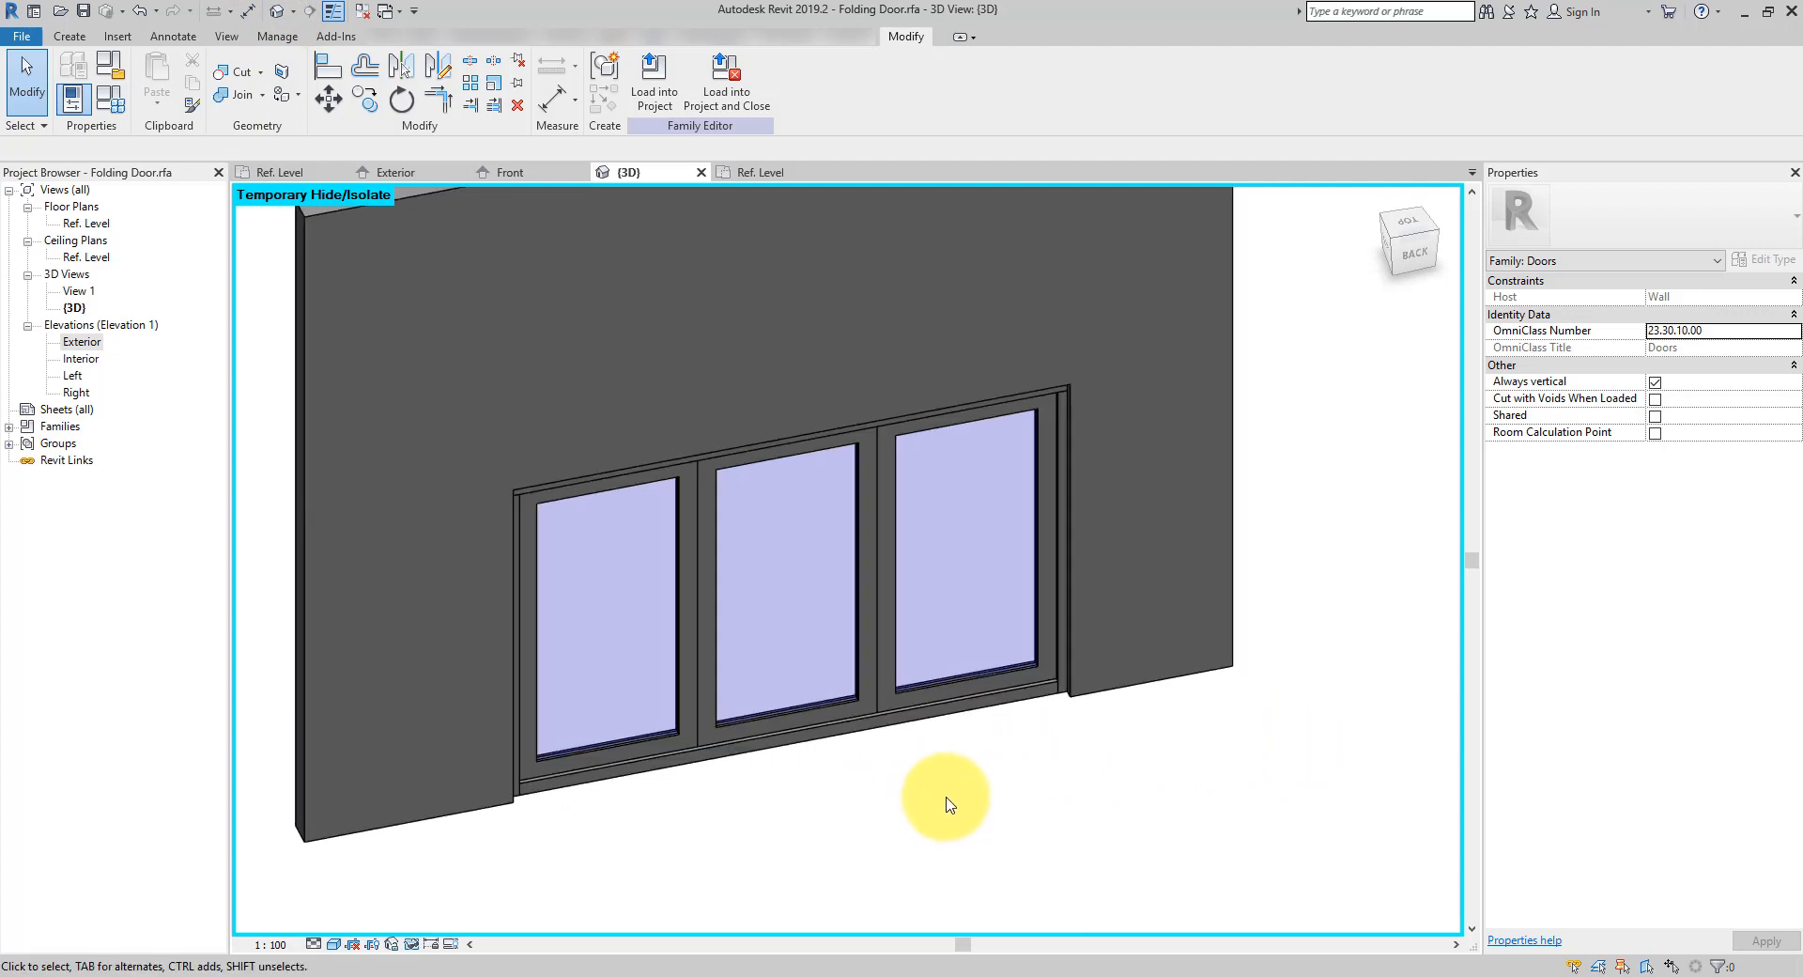
pyautogui.keyDown('shift'); pyautogui.moveTo(944, 810); pyautogui.dragTo(1123, 796, button='middle'); pyautogui.keyUp('shift')
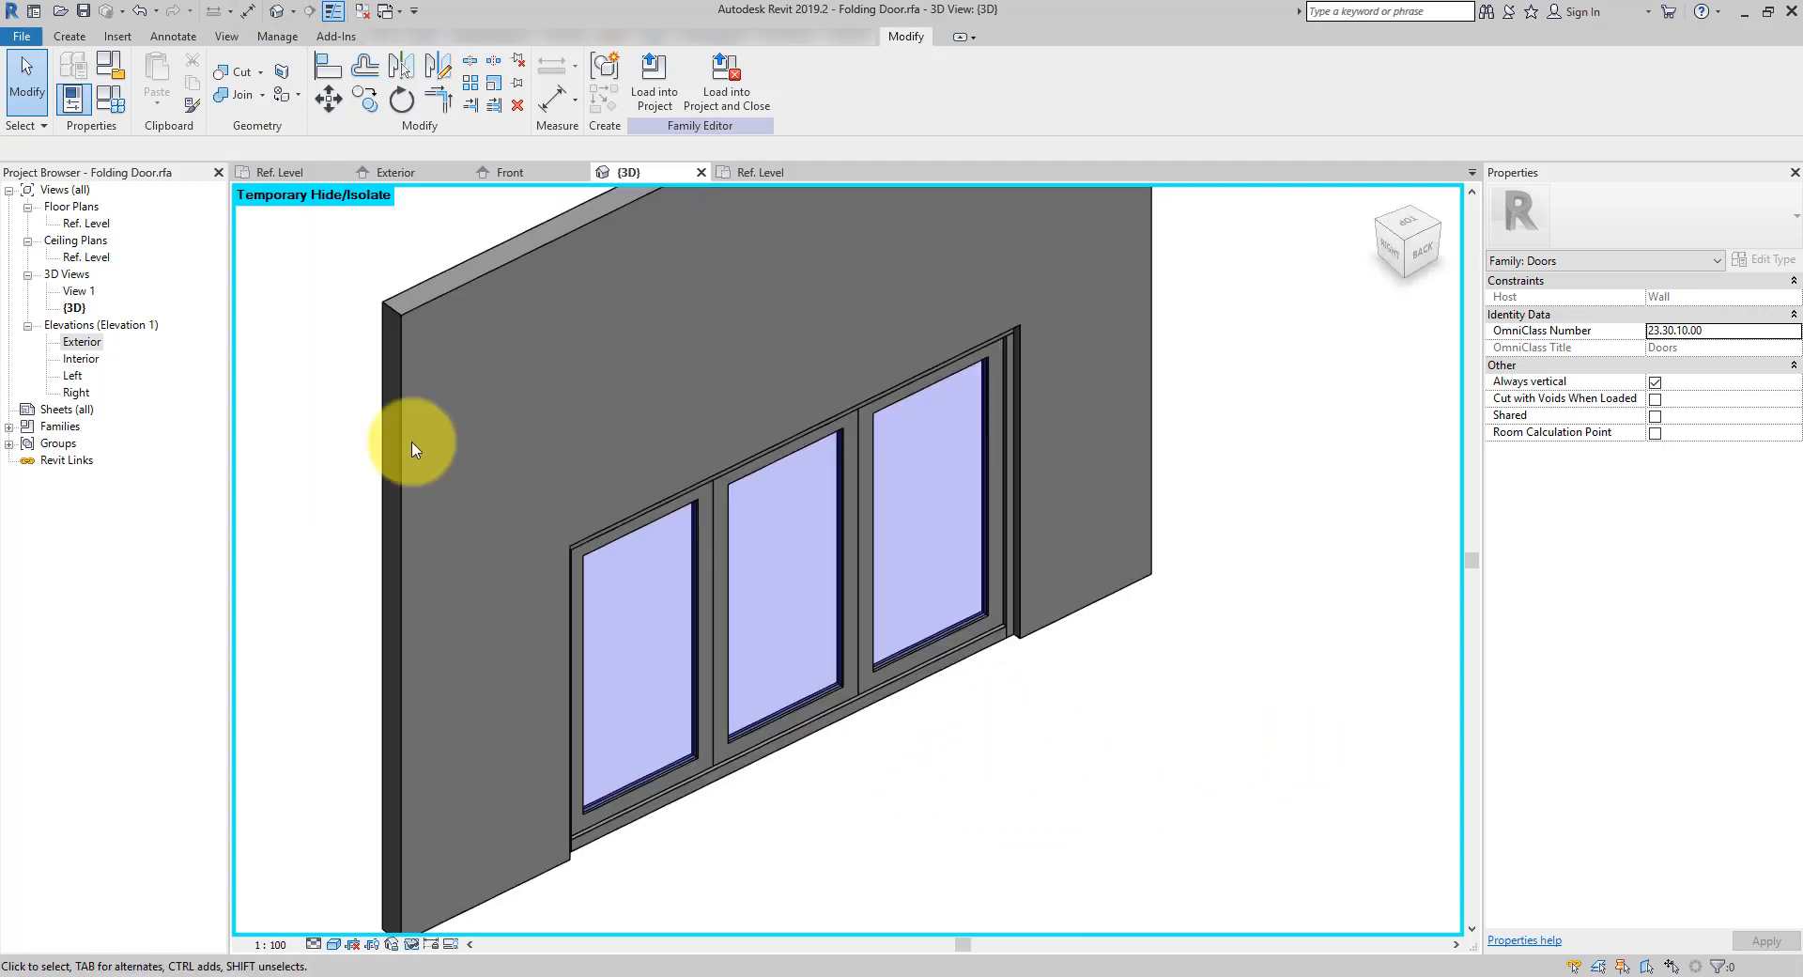
pyautogui.moveTo(749, 421); pyautogui.dragTo(1017, 431, button='middle')
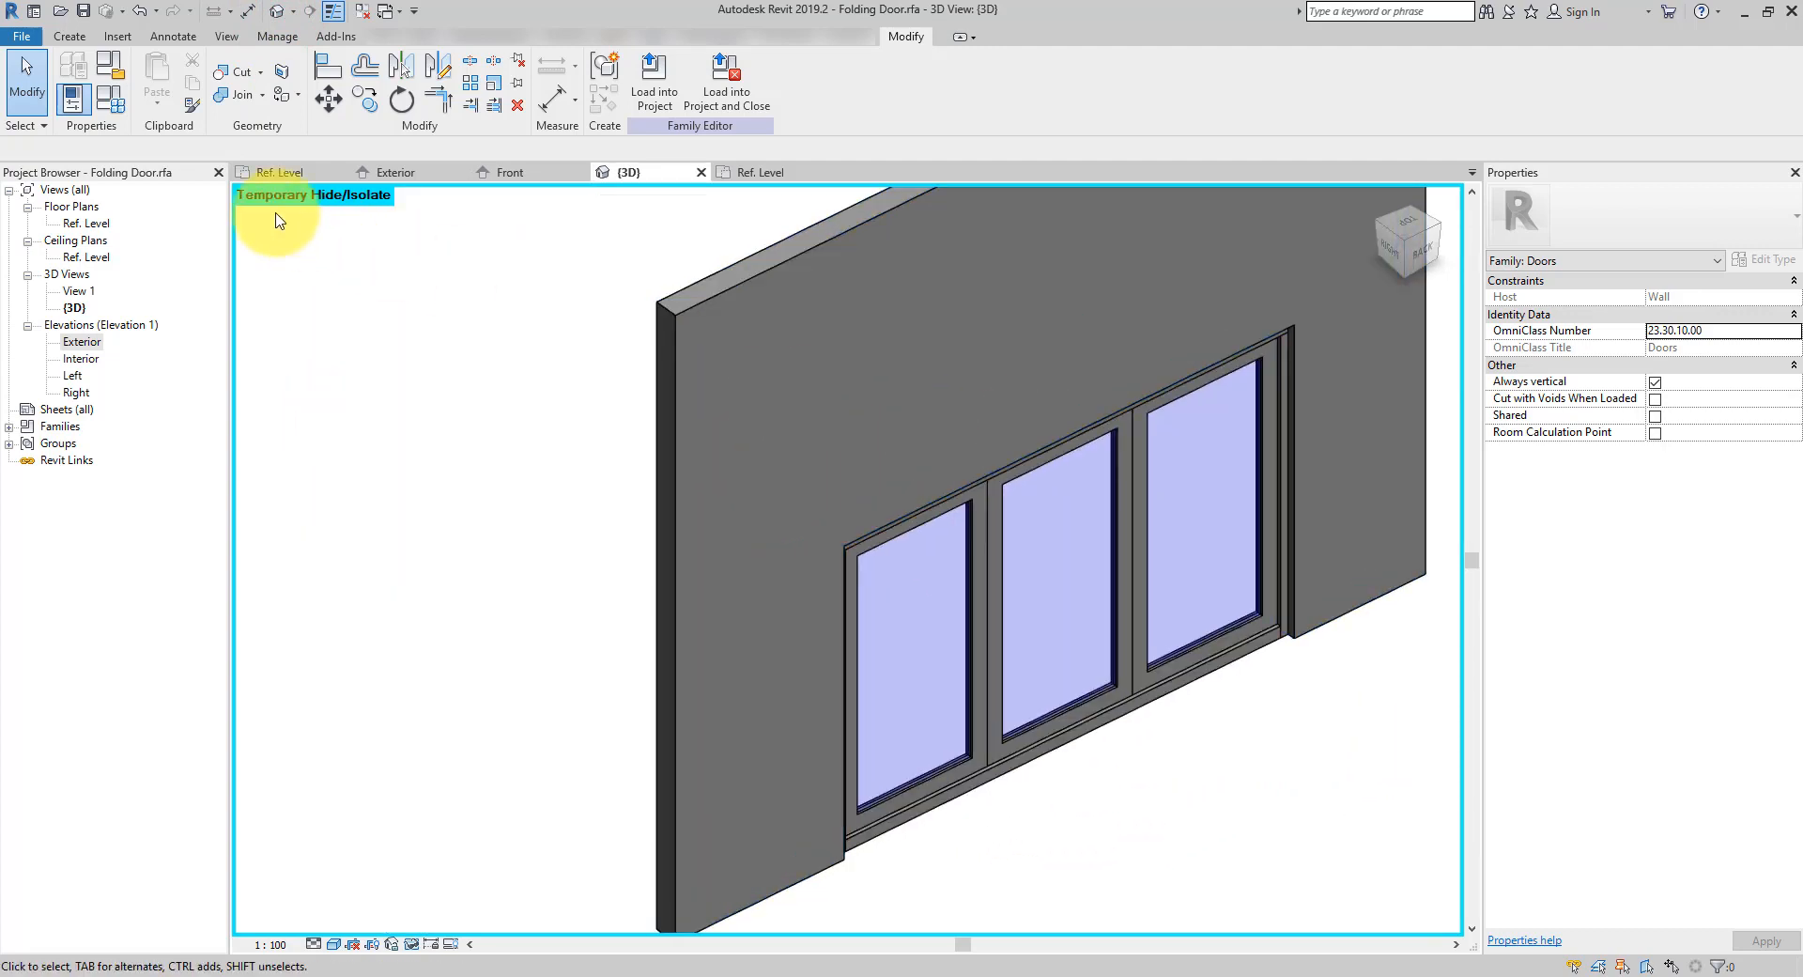
pyautogui.click(111, 97)
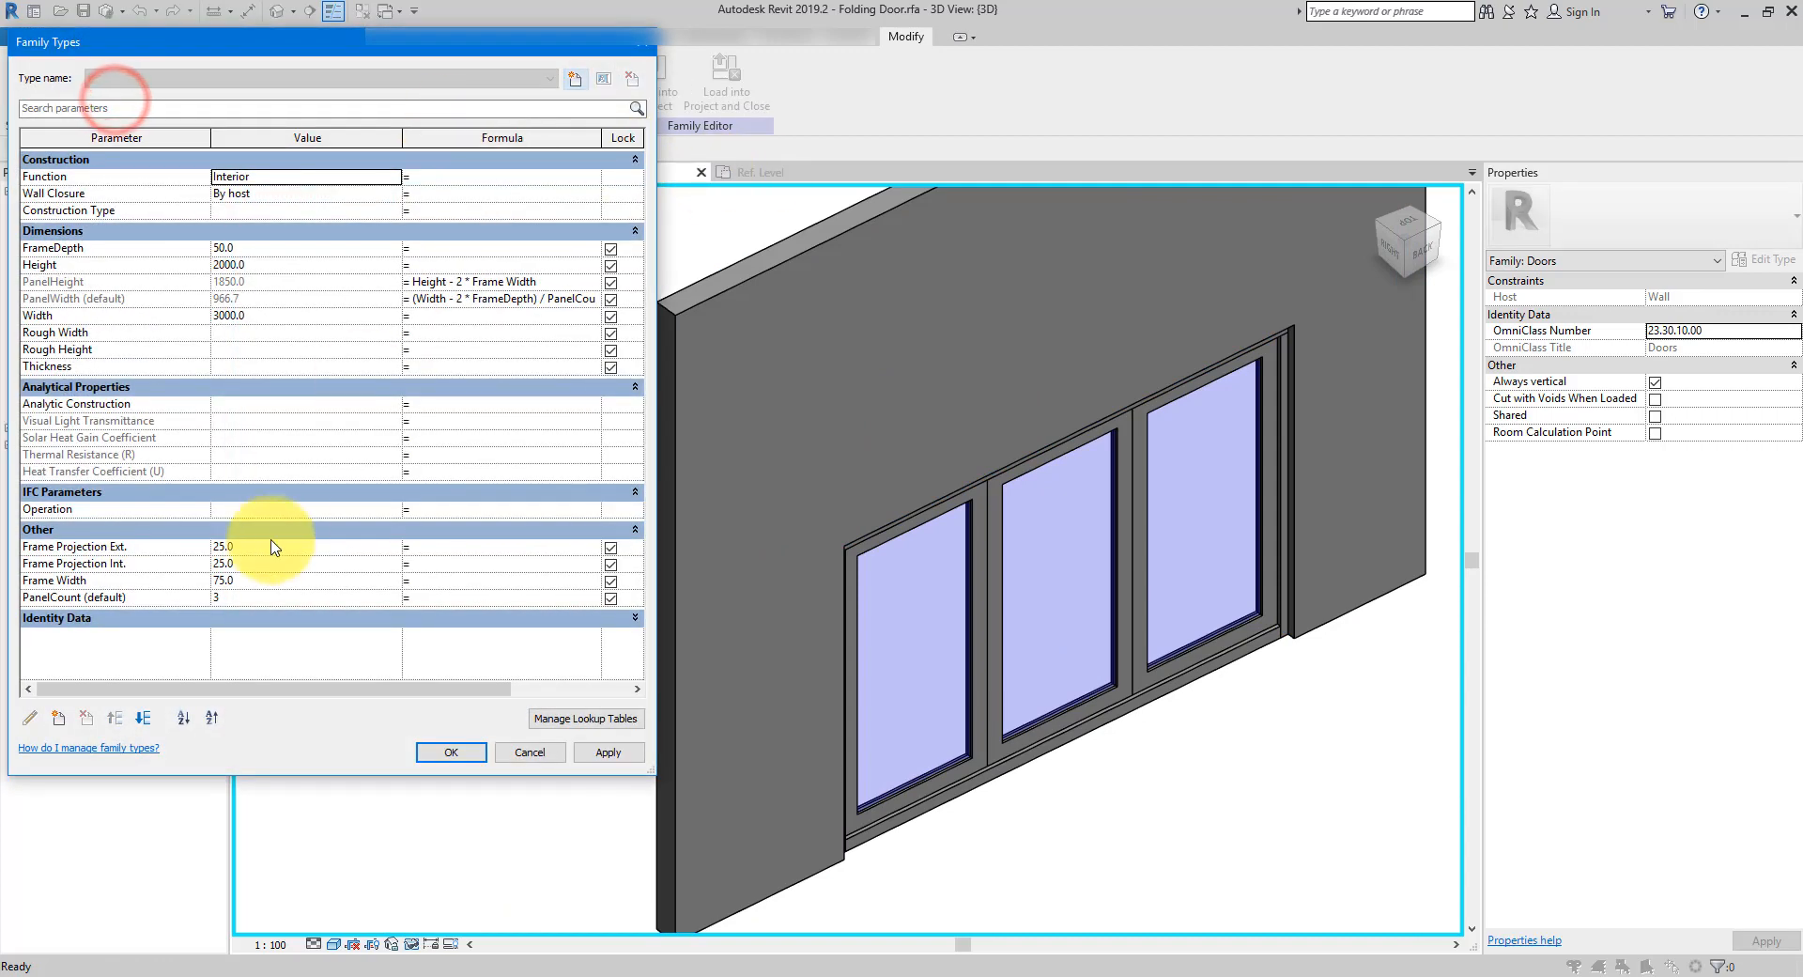
pyautogui.click(255, 598)
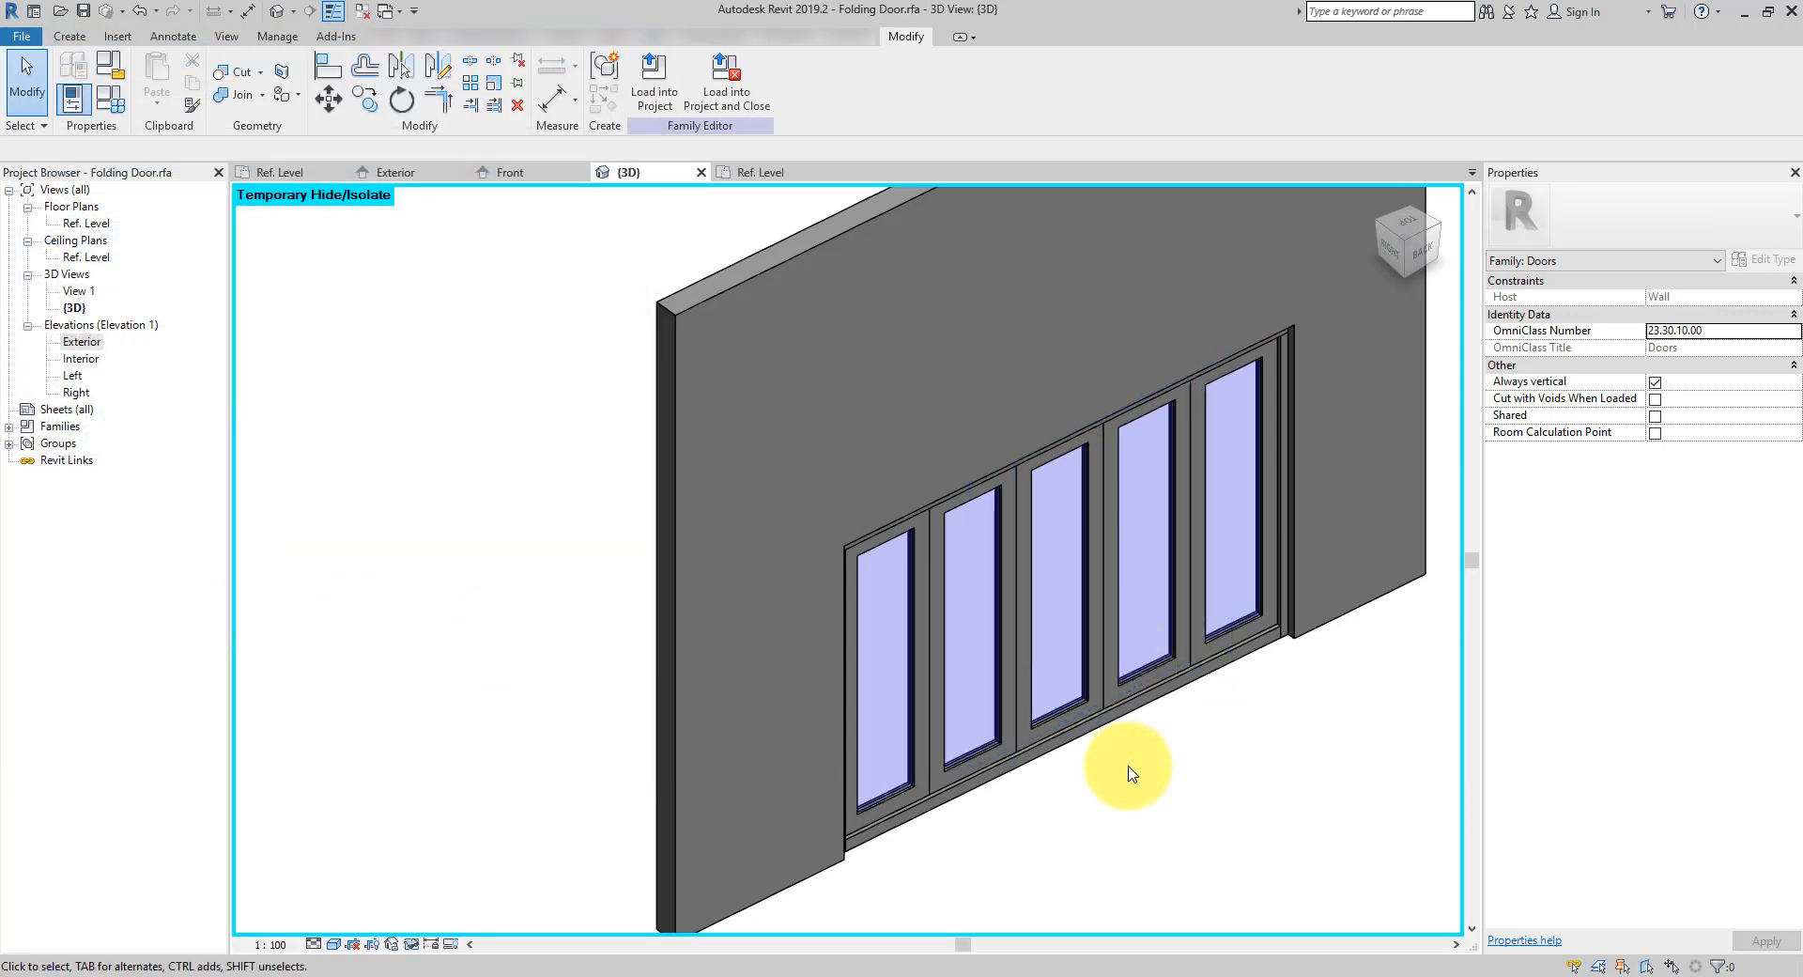
pyautogui.hotkey('ctrl', 'z')
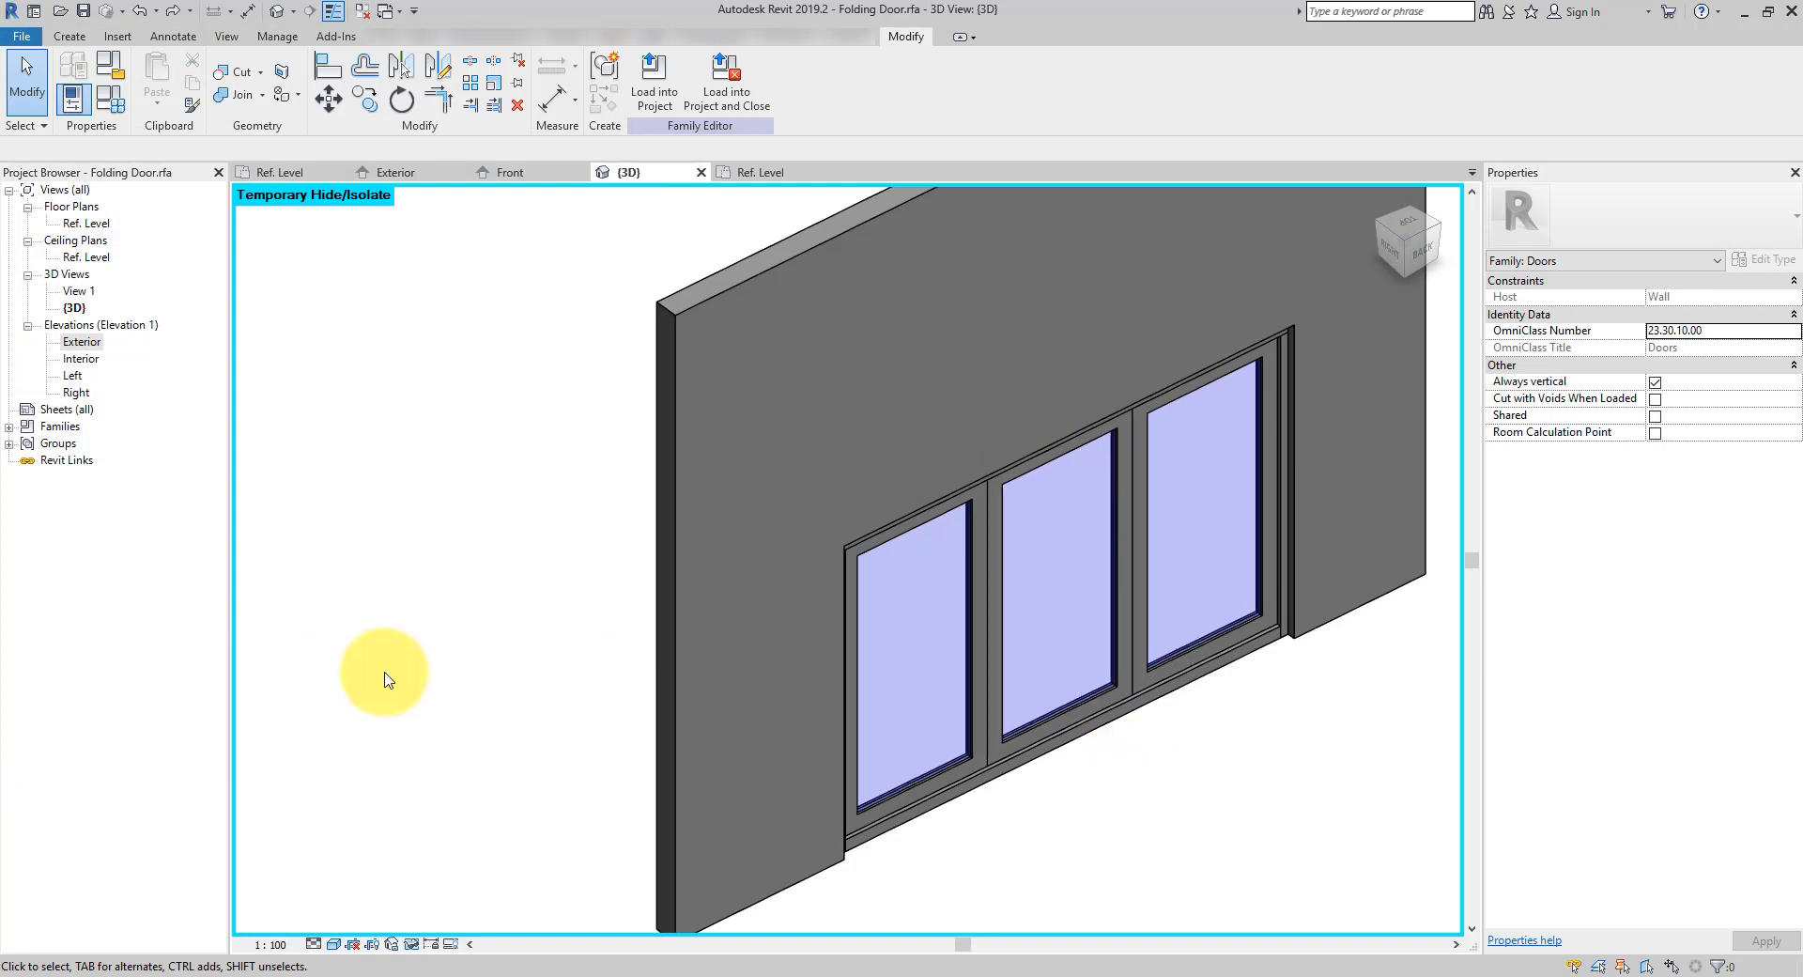
# In the Ref. Level floor plan, align the dashed panel detail item's long outer edge to the frame's inner reference plane and lock it
pyautogui.doubleClick(90, 222)
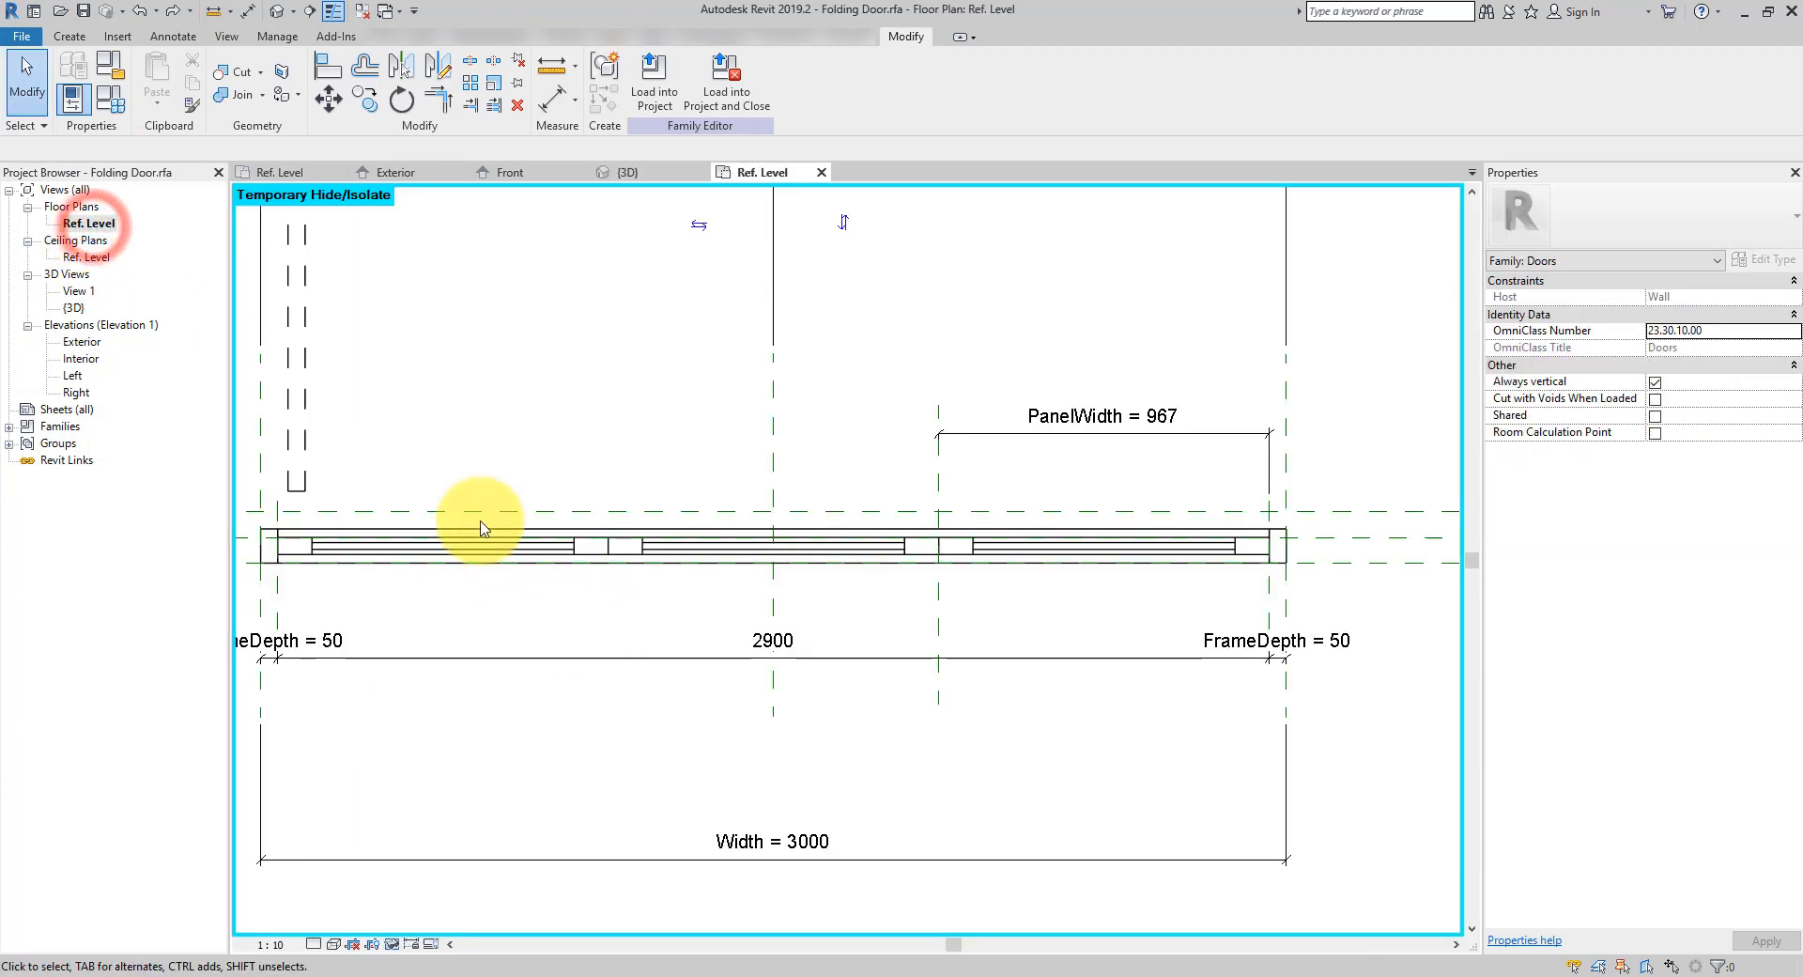
pyautogui.moveTo(480, 528); pyautogui.dragTo(684, 624, button='middle')
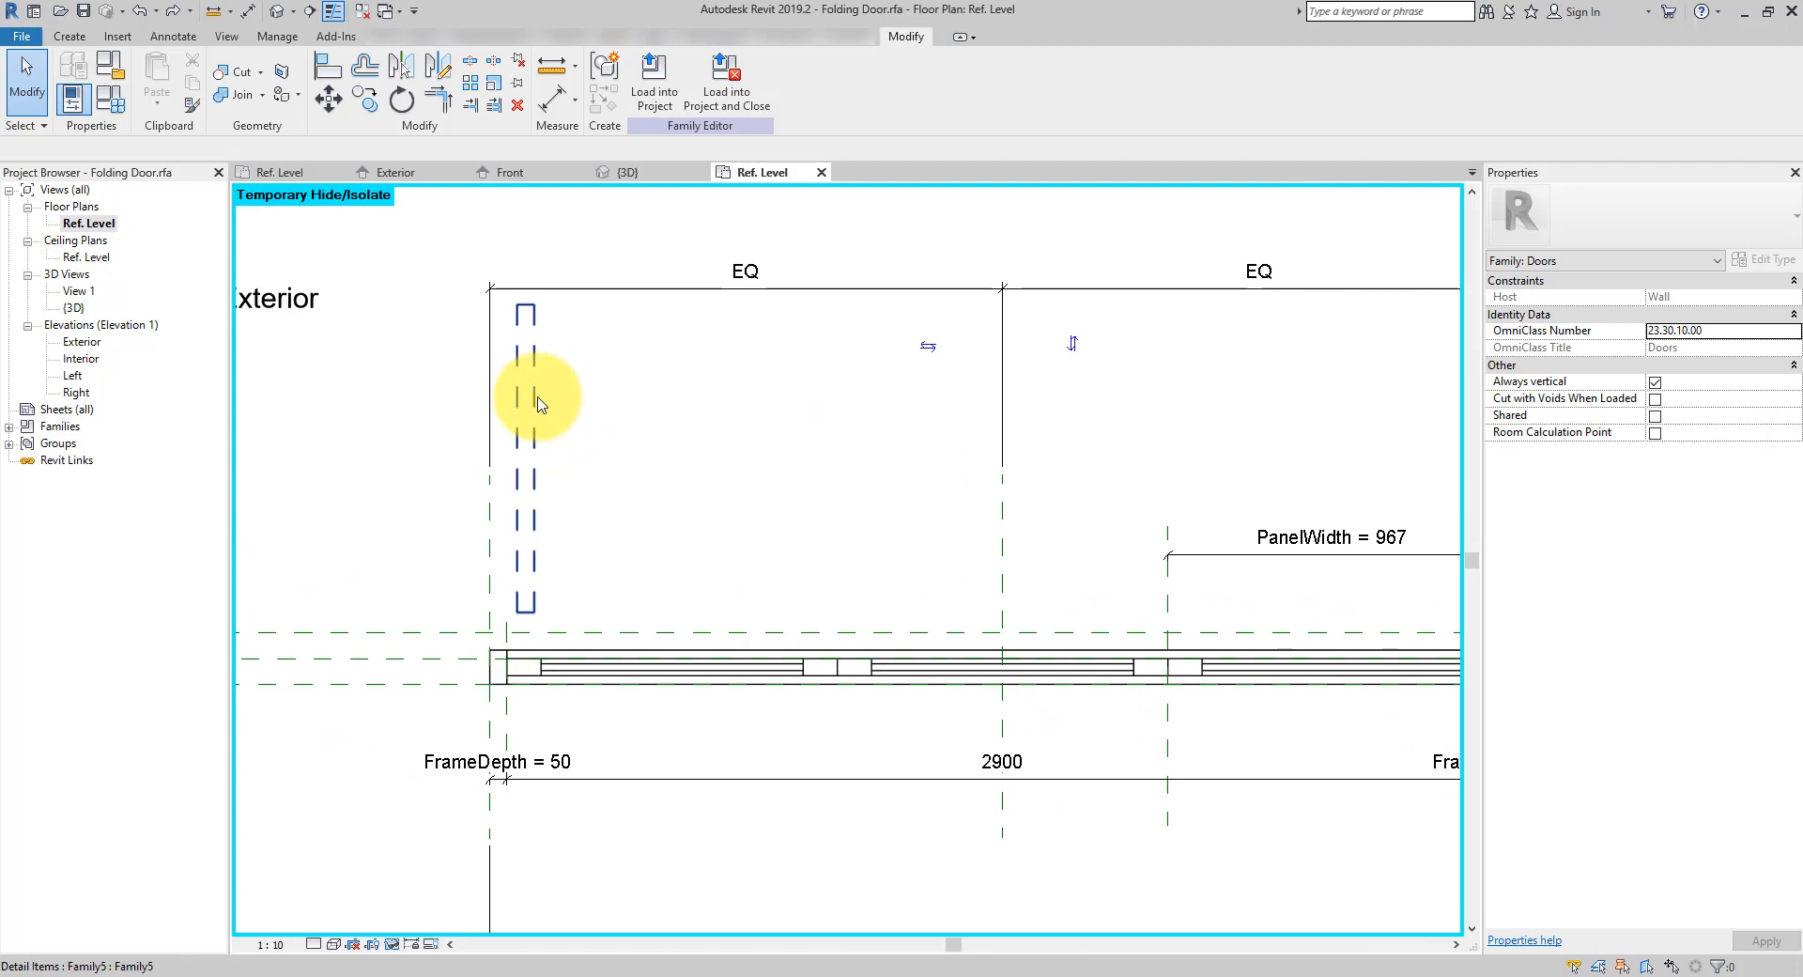
pyautogui.scroll(2, 544, 568)
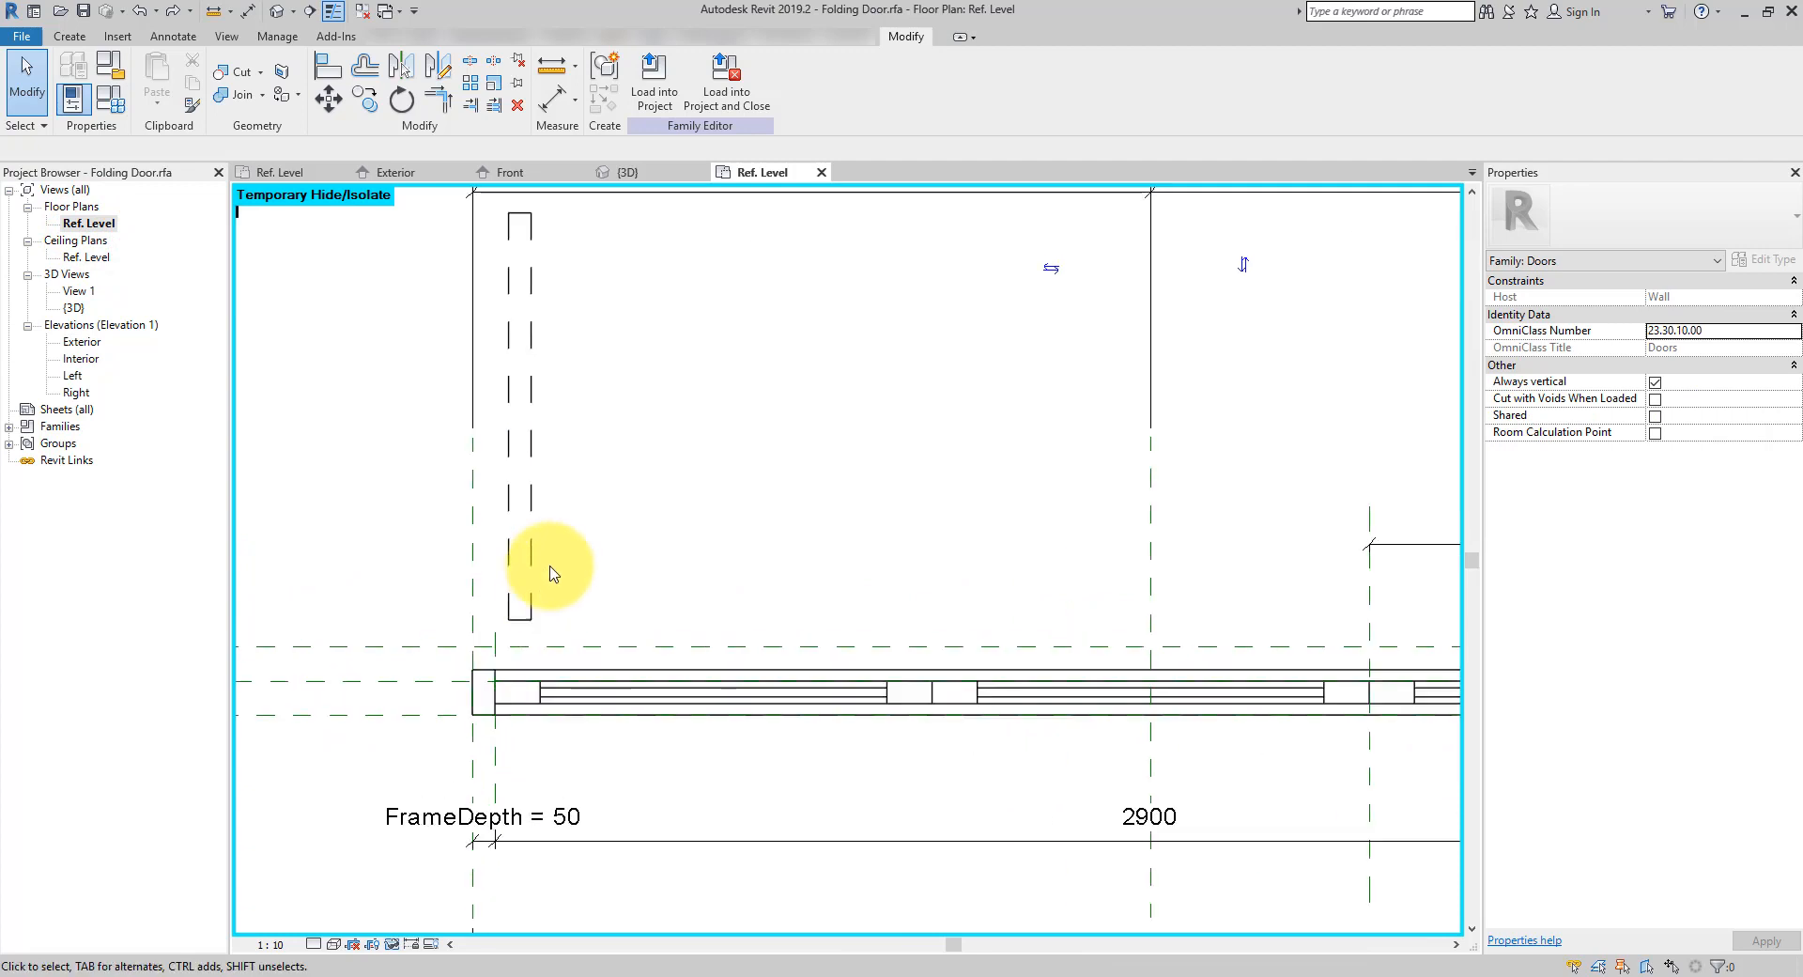
pyautogui.click(532, 456)
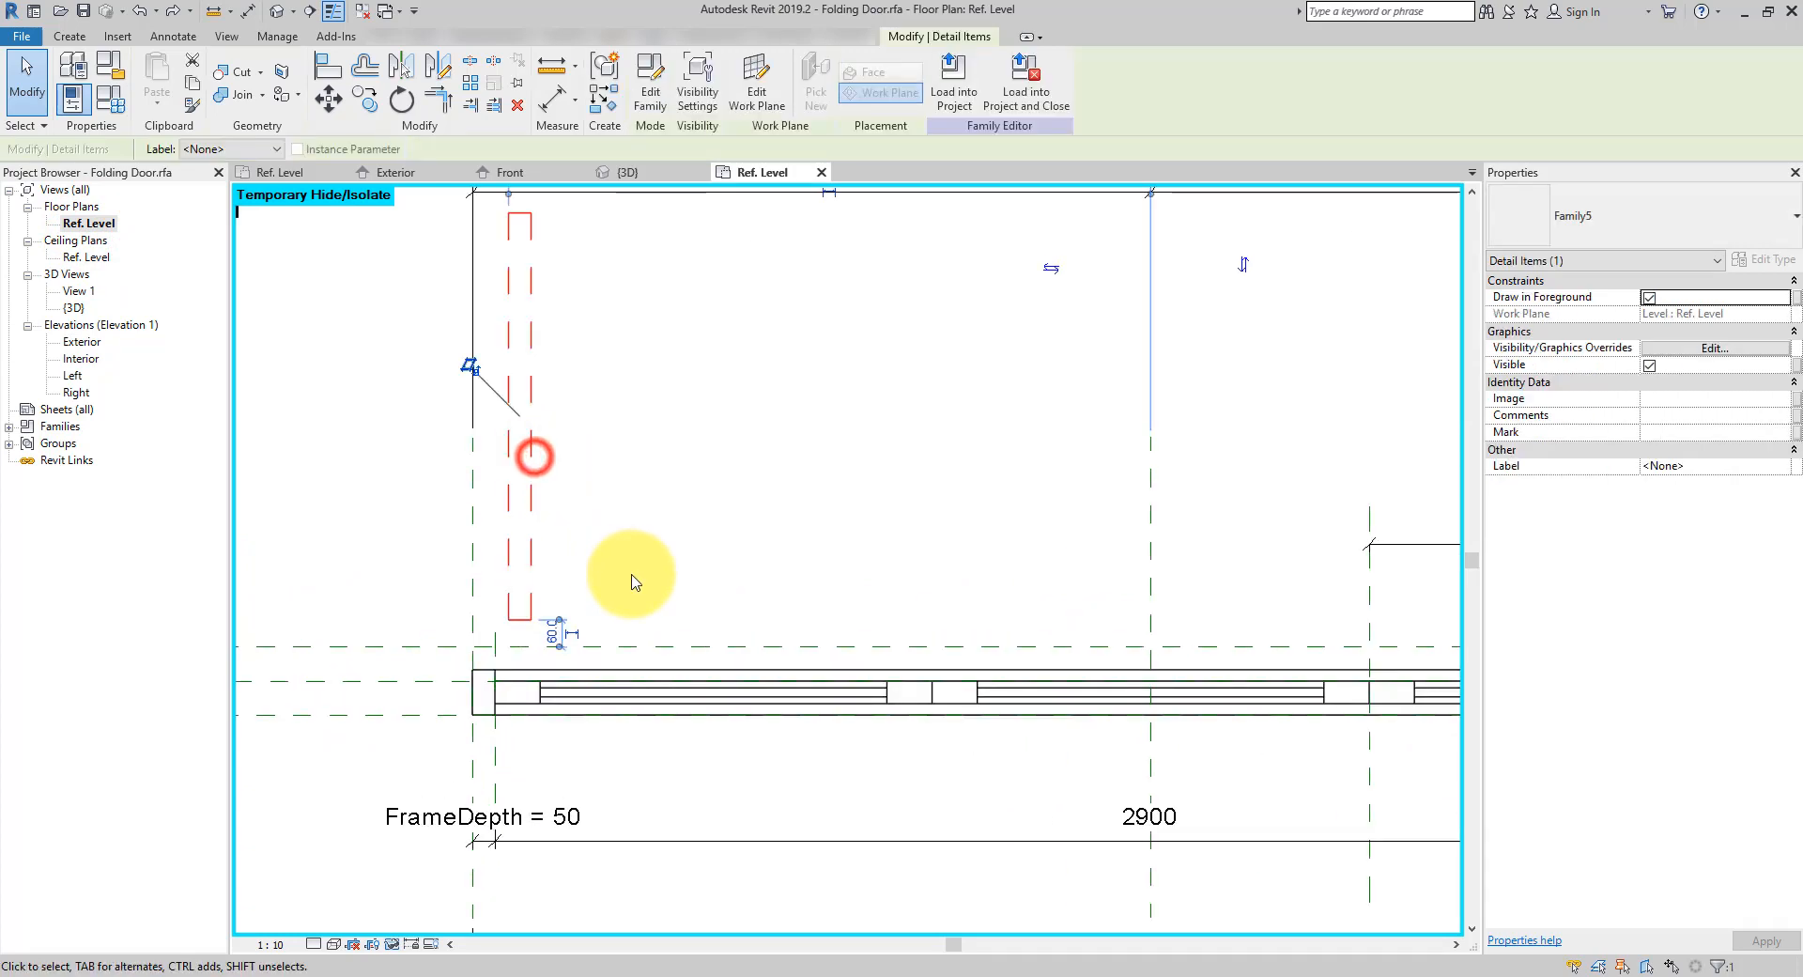
pyautogui.click(329, 66)
pyautogui.click(493, 645)
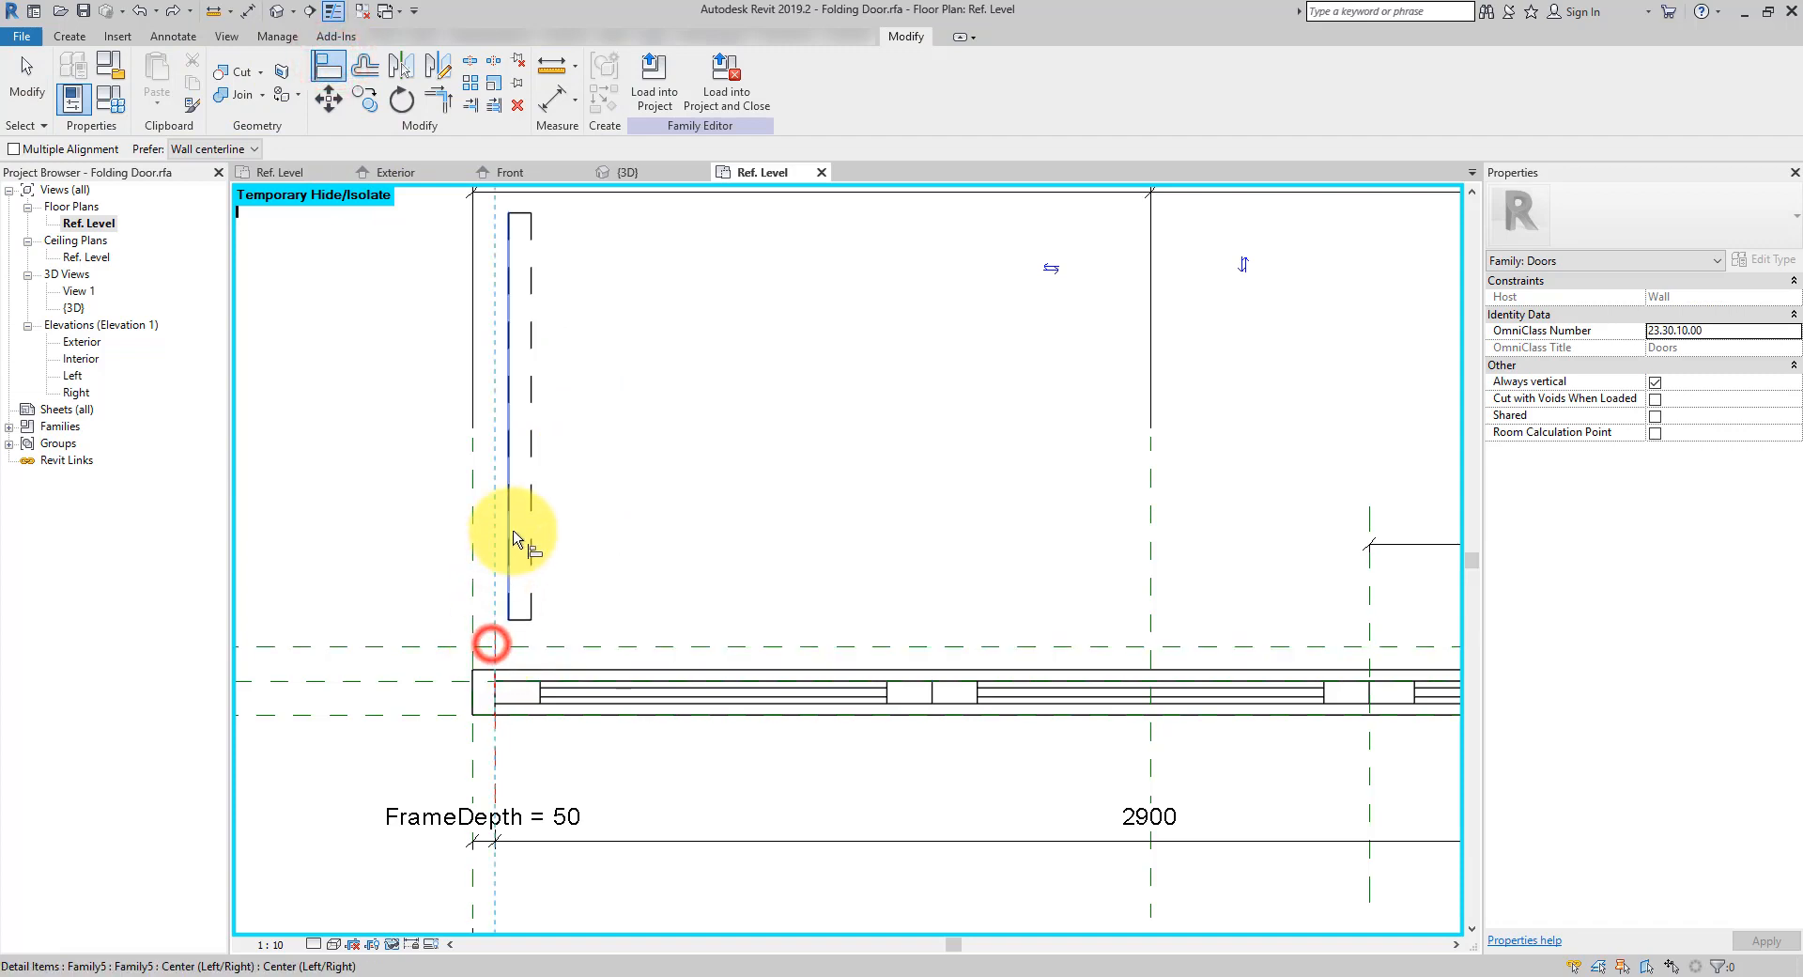
pyautogui.click(509, 527)
pyautogui.scroll(2, 477, 610)
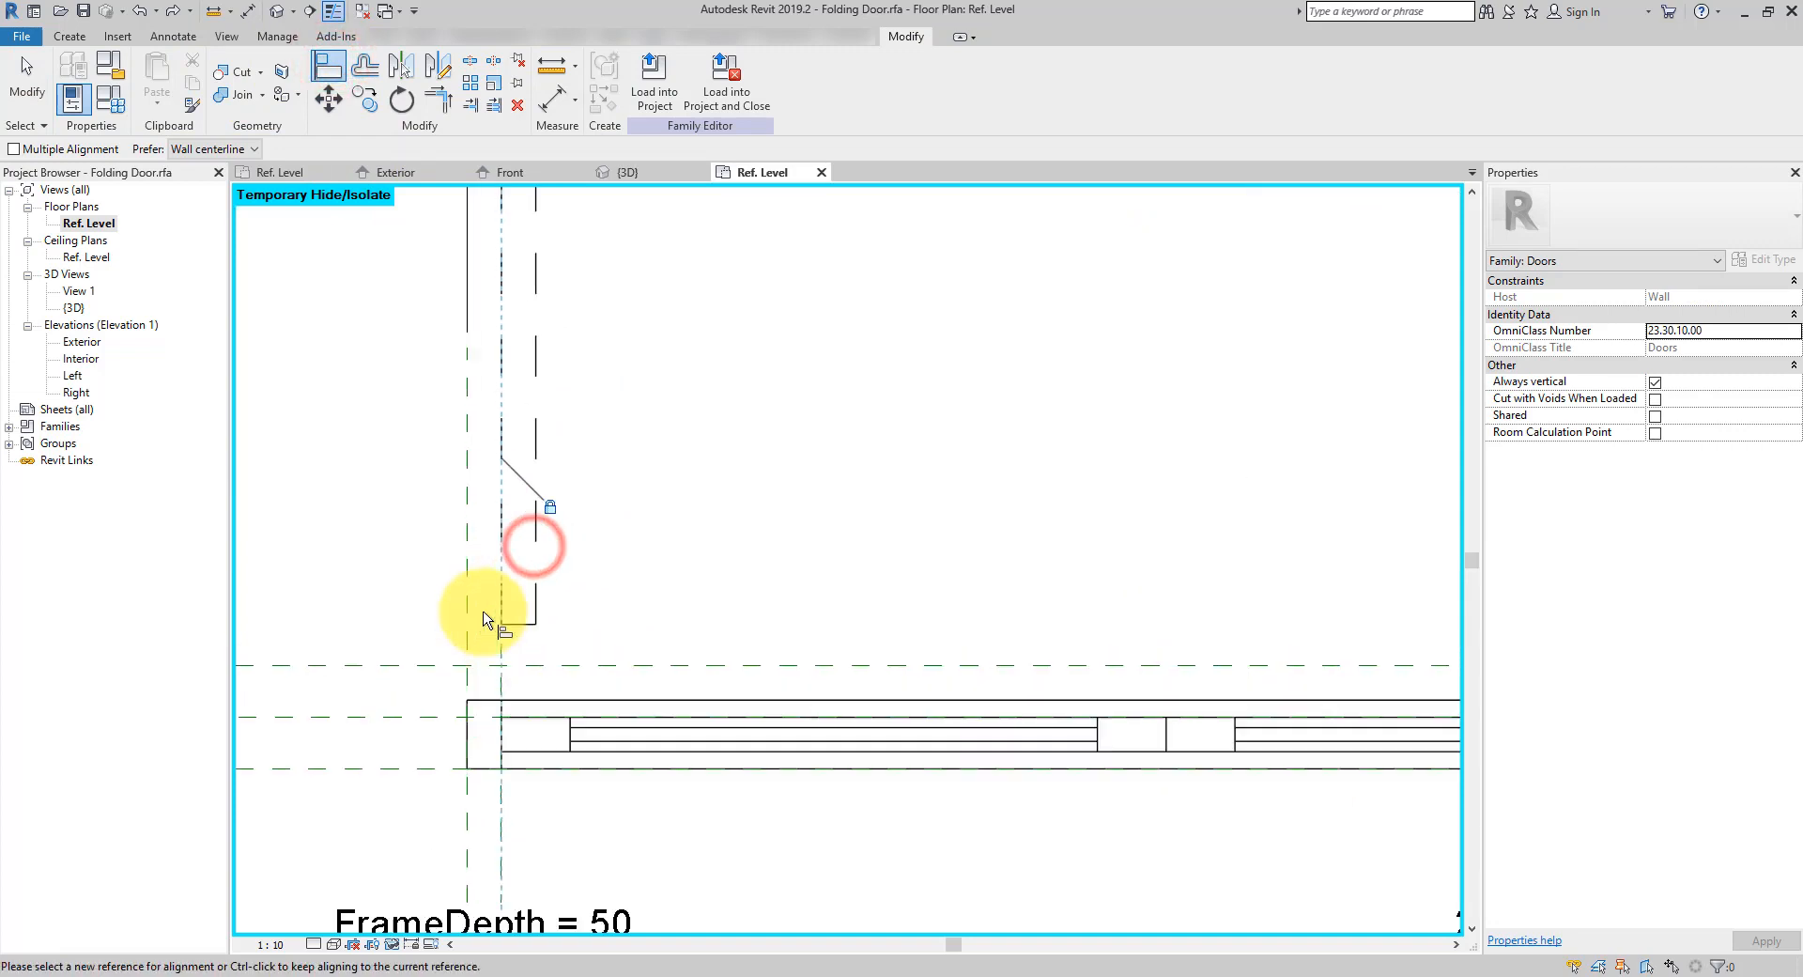
# Align the detail item's lower end to the middle horizontal reference plane along the panels and lock the alignment
pyautogui.click(416, 718)
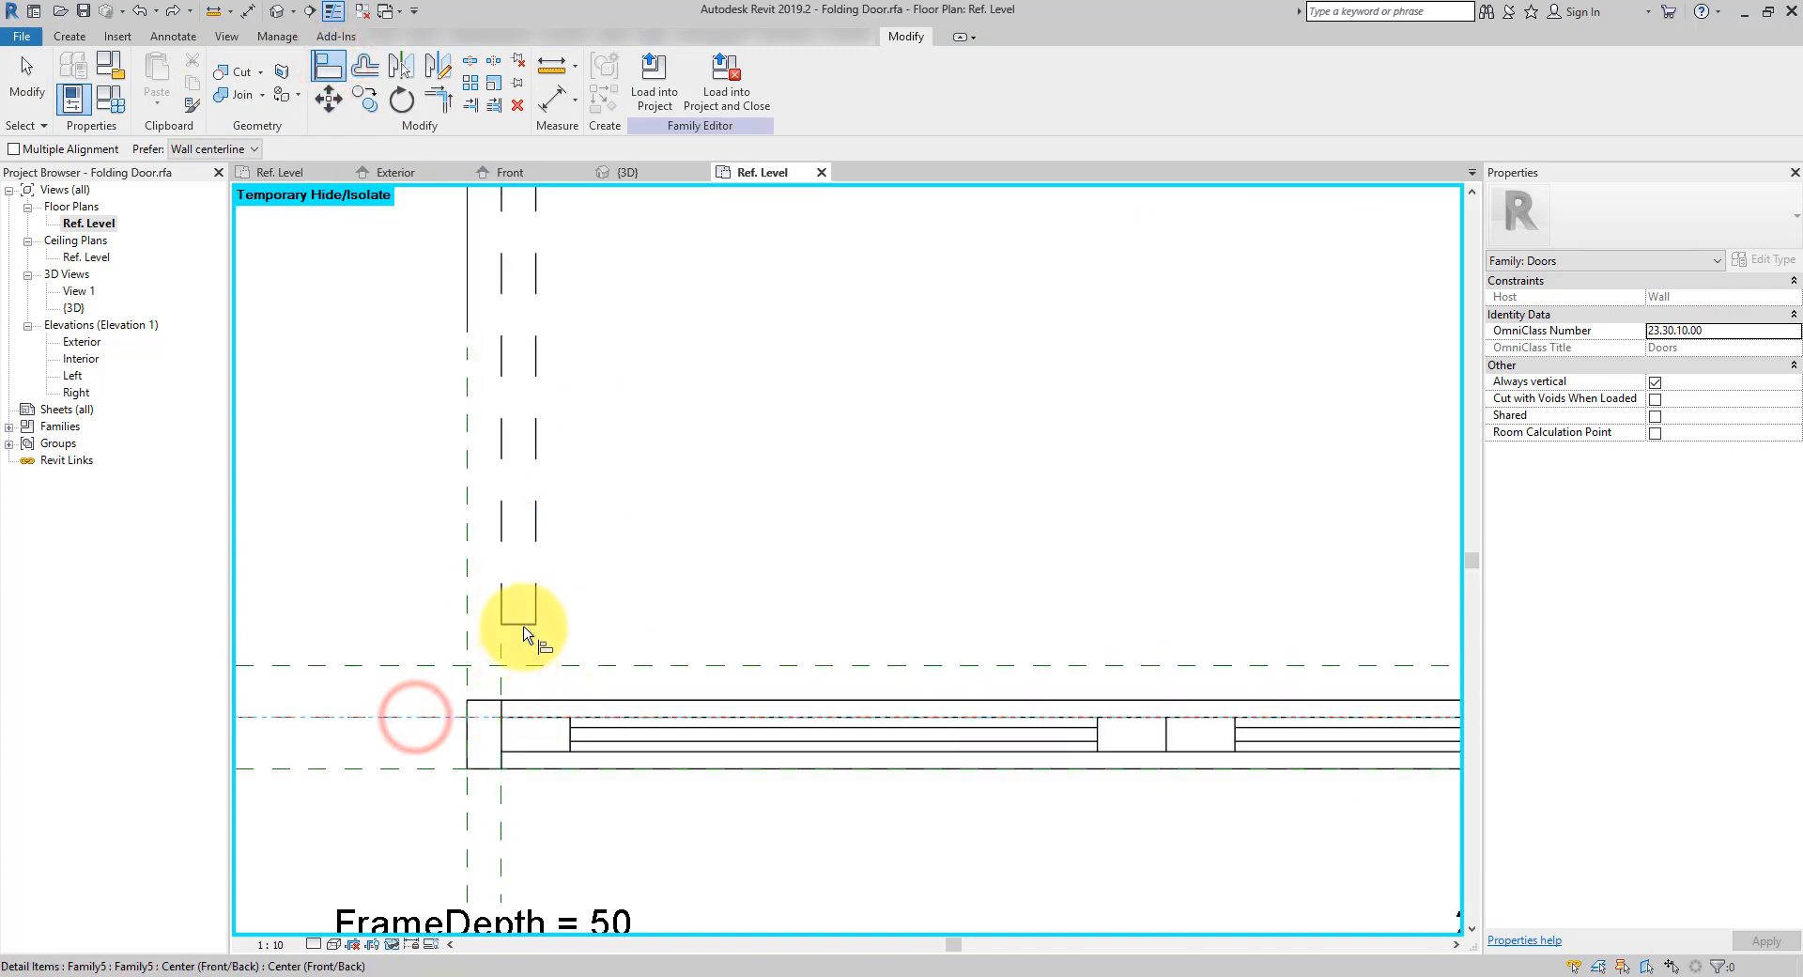
pyautogui.click(810, 752)
pyautogui.scroll(-3, 651, 802)
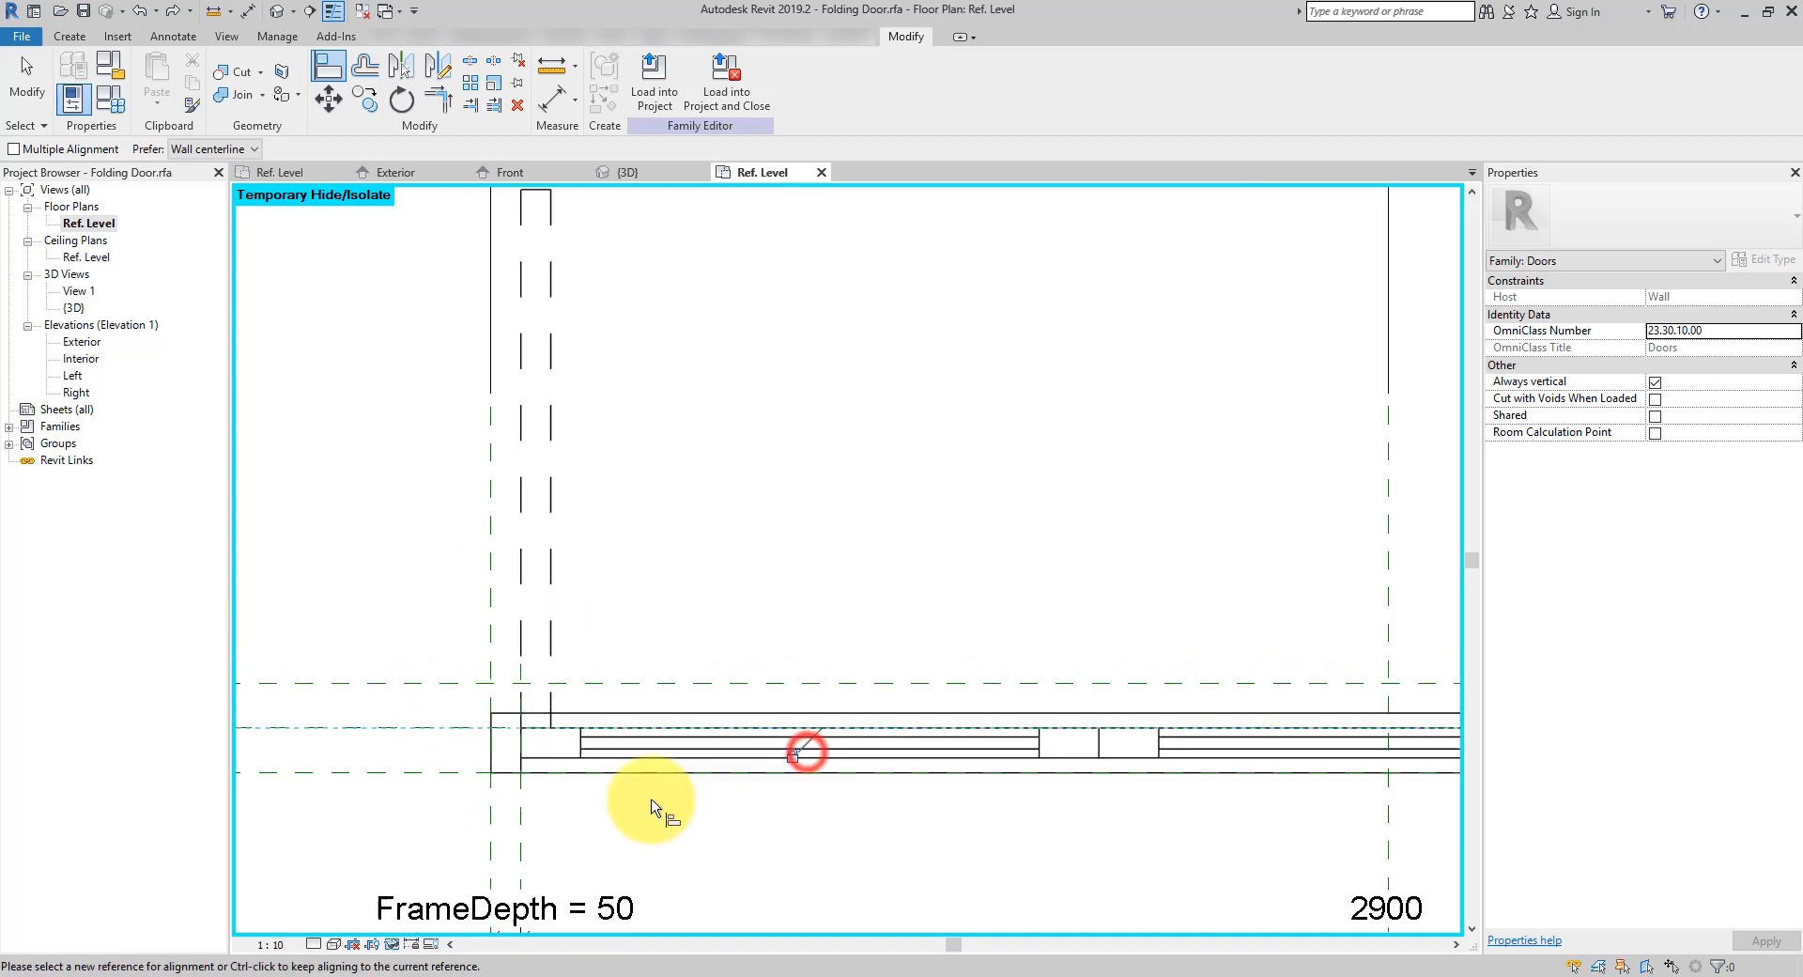
pyautogui.press('Escape')
pyautogui.press('Escape')
pyautogui.moveTo(717, 692); pyautogui.dragTo(516, 648, button='middle')
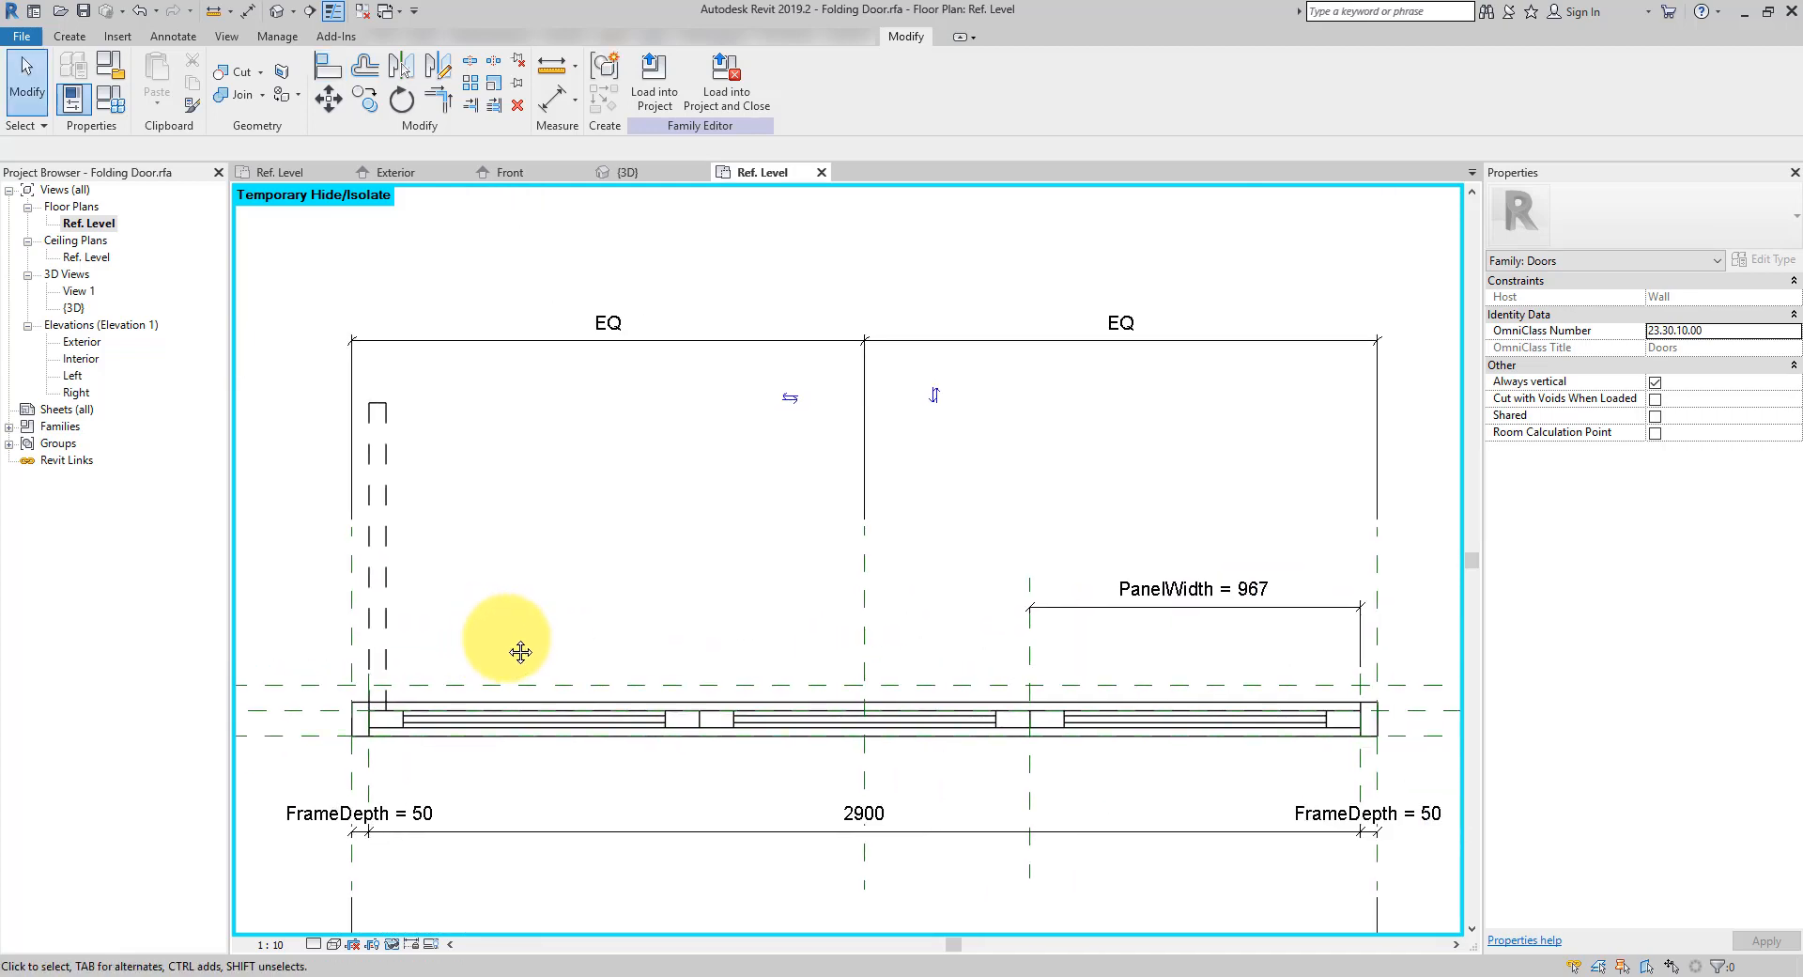
# Set the family's PanelCount parameter to 5
pyautogui.click(390, 443)
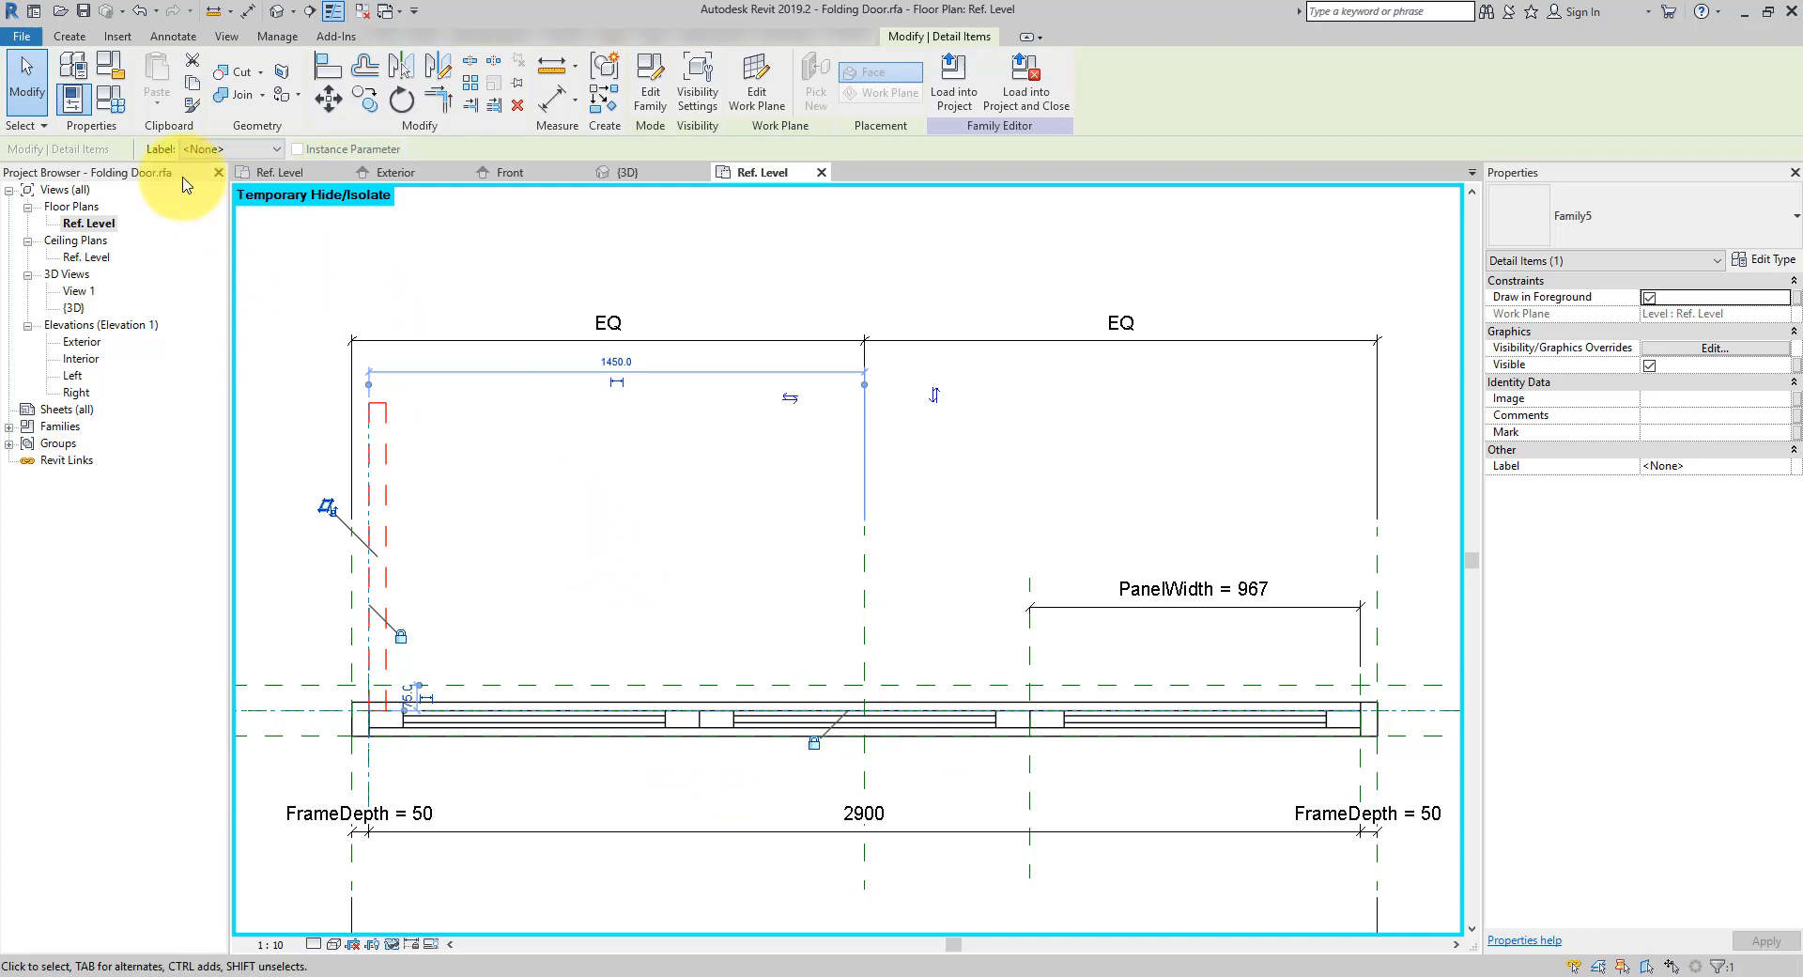
pyautogui.click(113, 99)
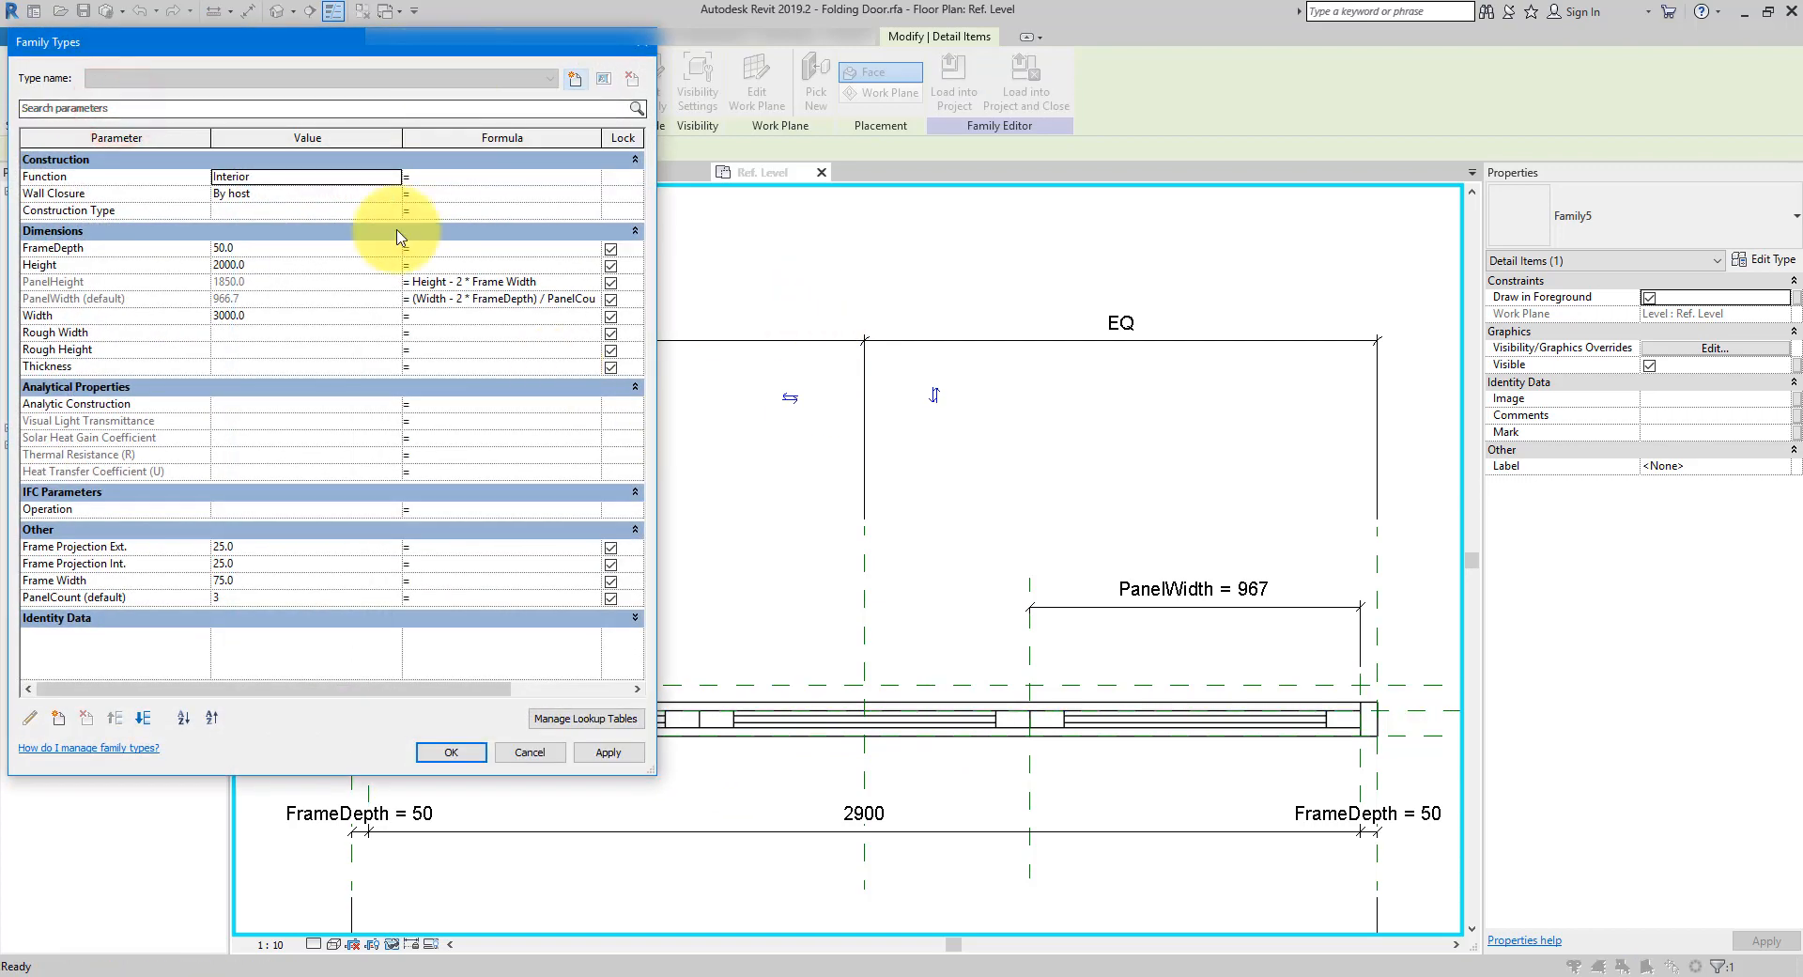
pyautogui.click(251, 598)
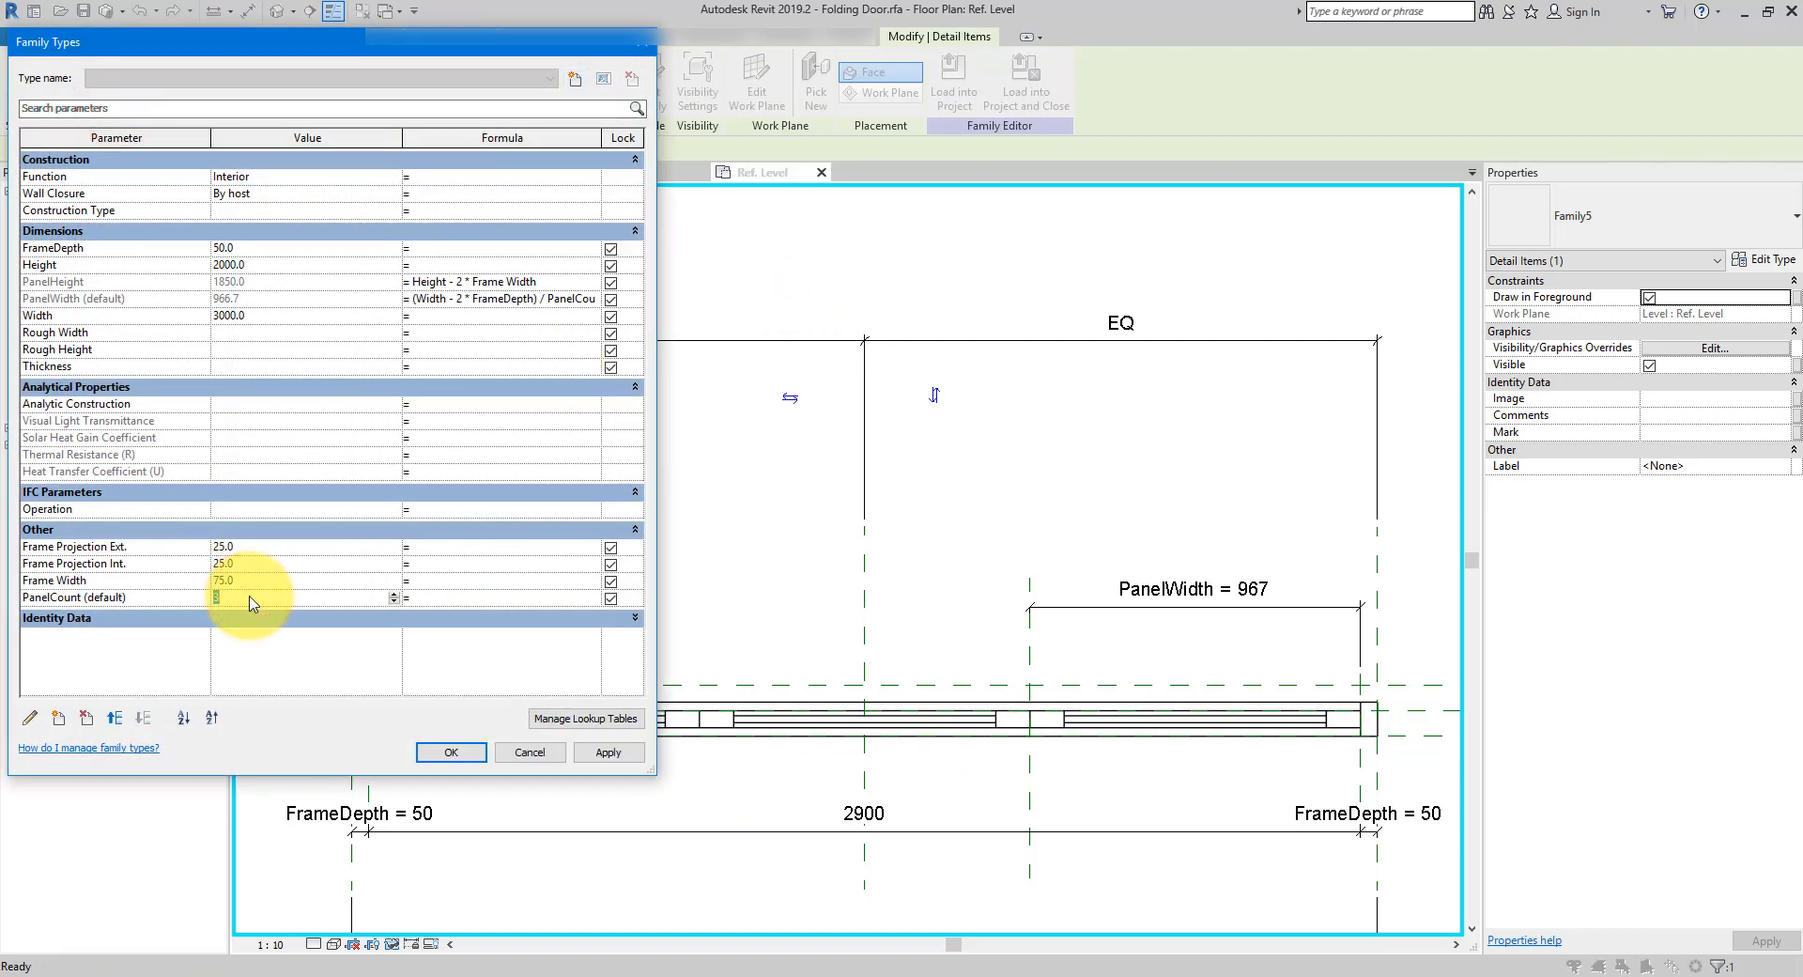
pyautogui.click(461, 754)
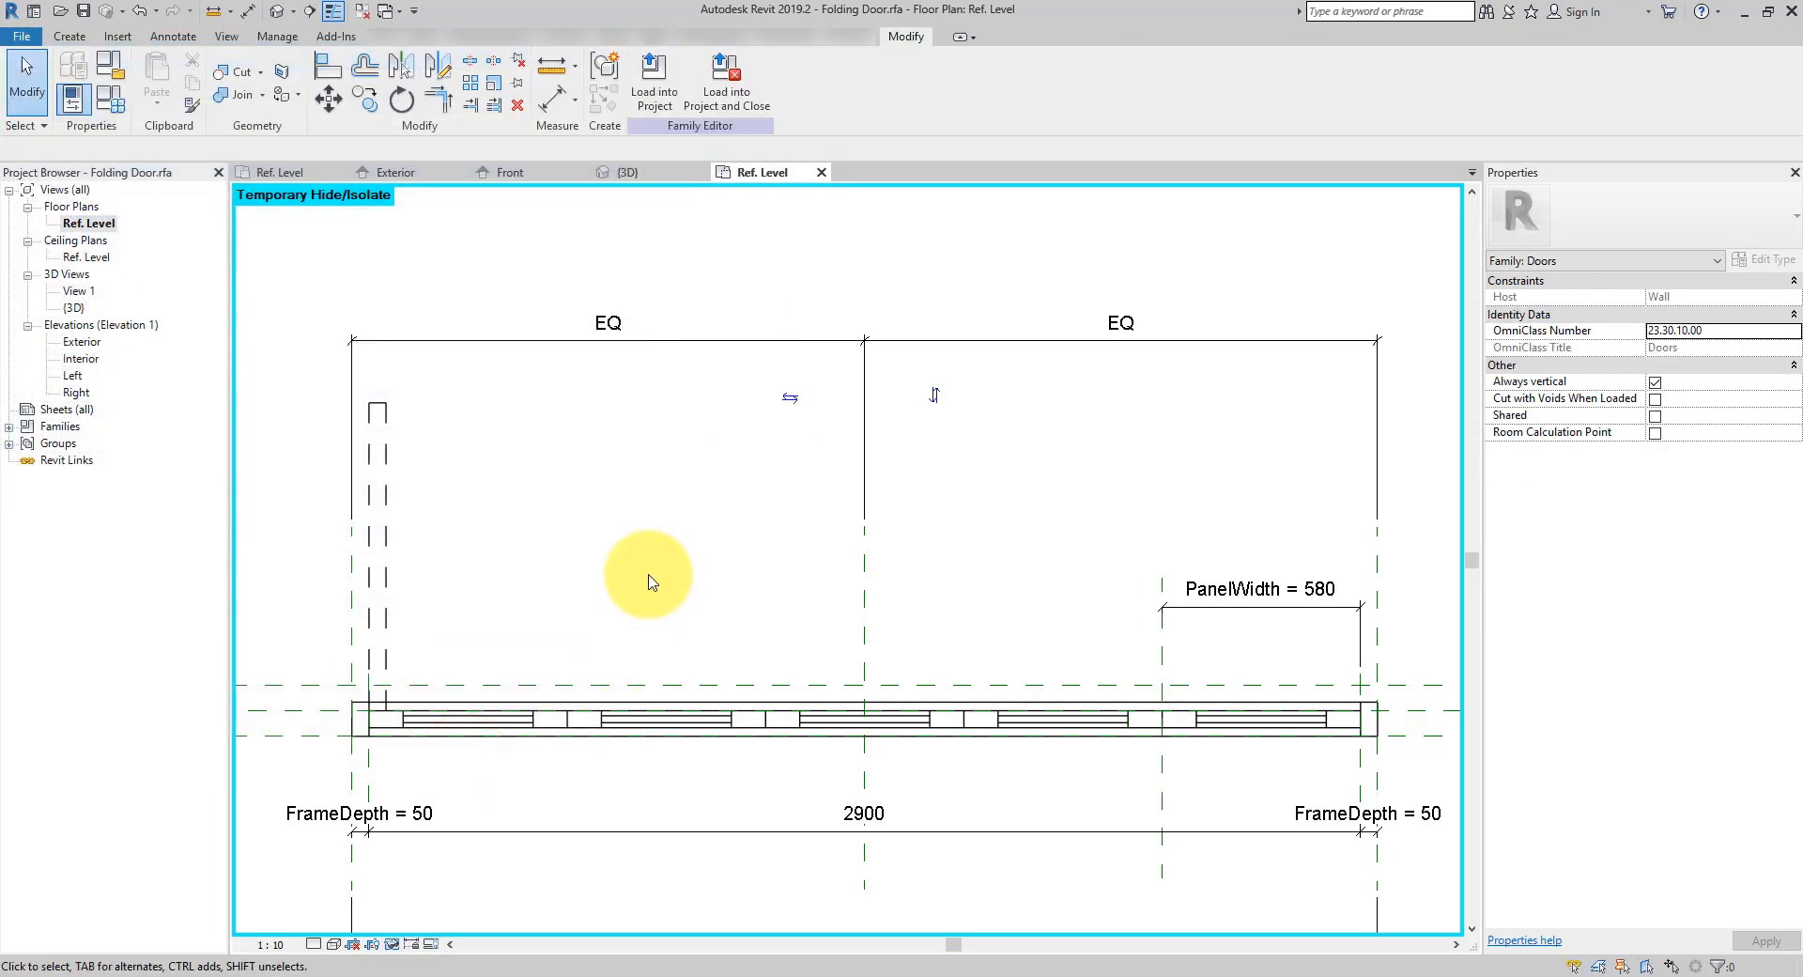
# Associate the detail item's PanelWidth type parameter with the door family's PanelWidth parameter
pyautogui.click(385, 454)
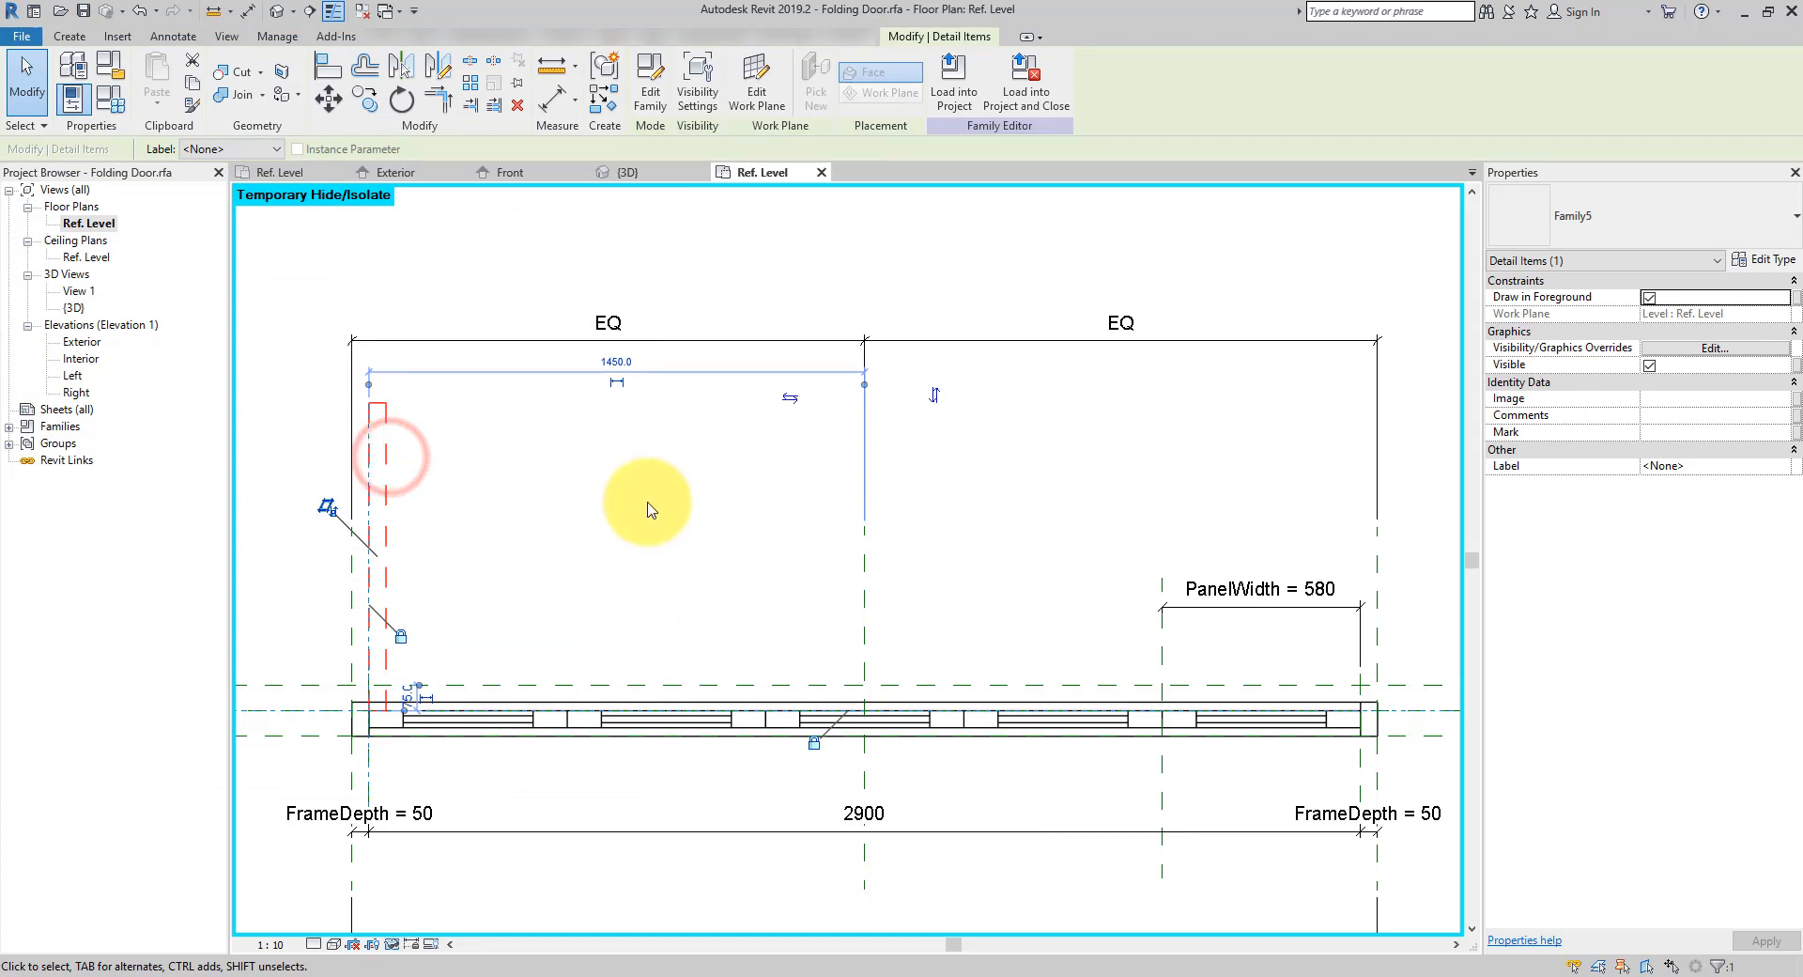
pyautogui.click(1773, 265)
pyautogui.moveTo(549, 226); pyautogui.dragTo(1072, 118)
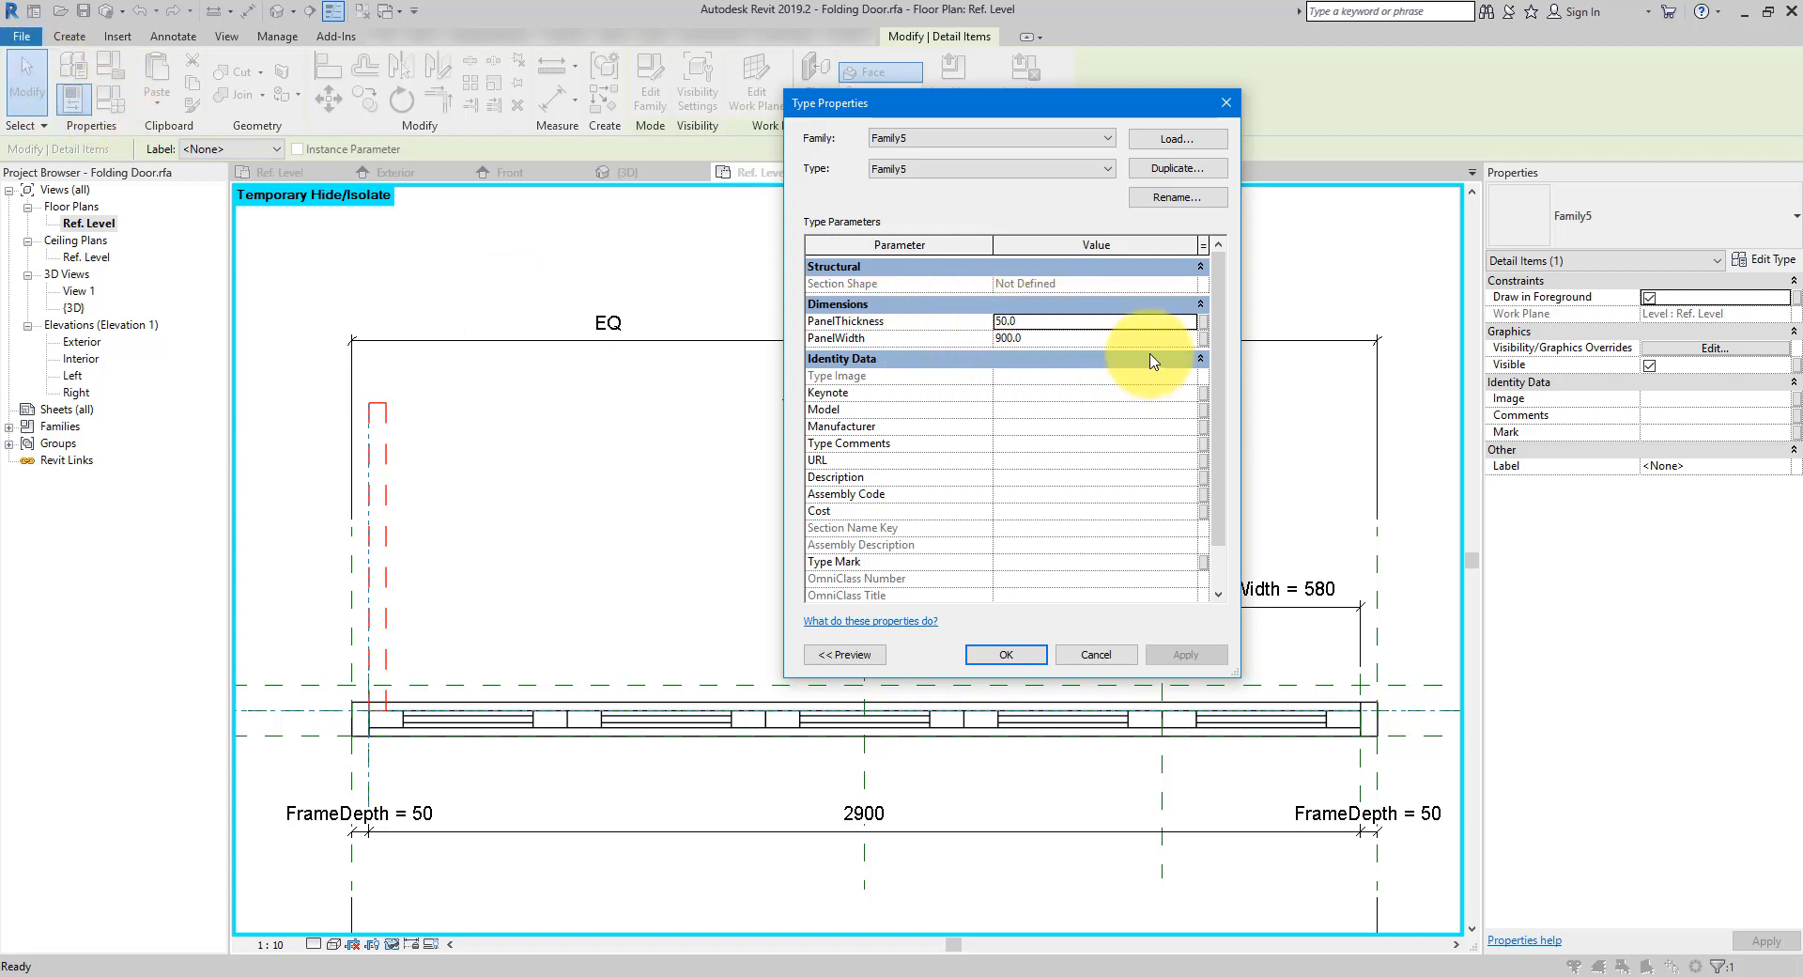
pyautogui.click(1203, 339)
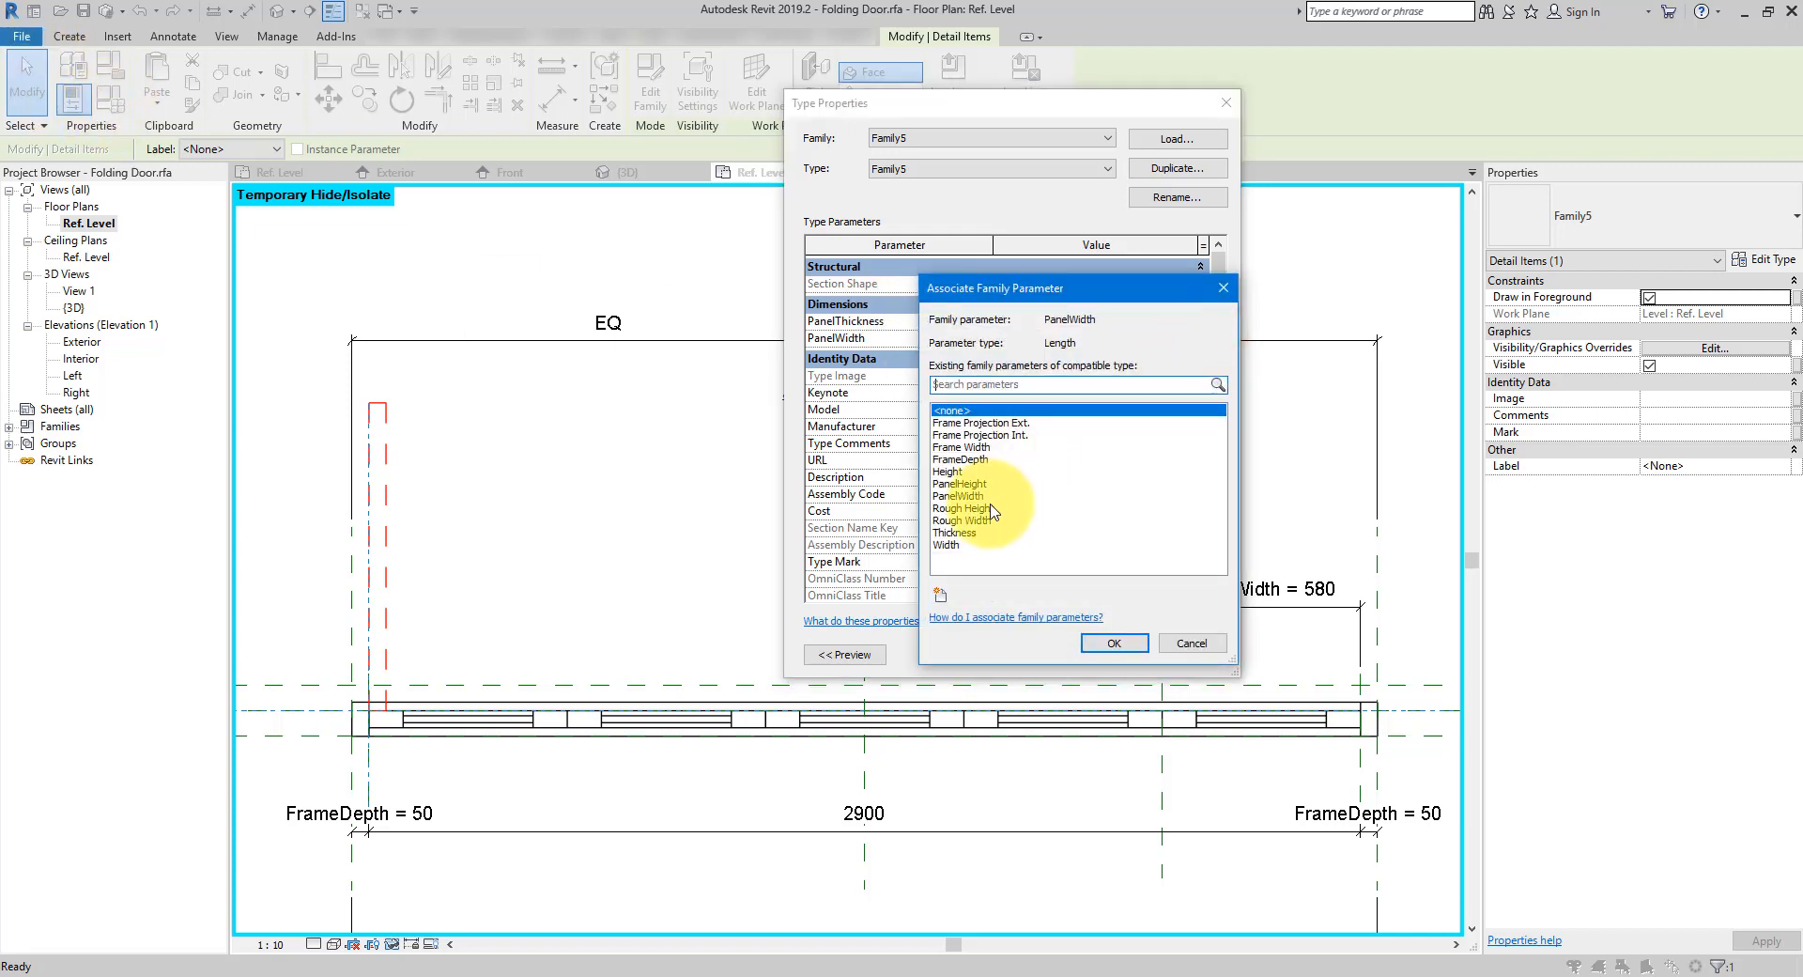
pyautogui.click(960, 496)
pyautogui.click(1113, 643)
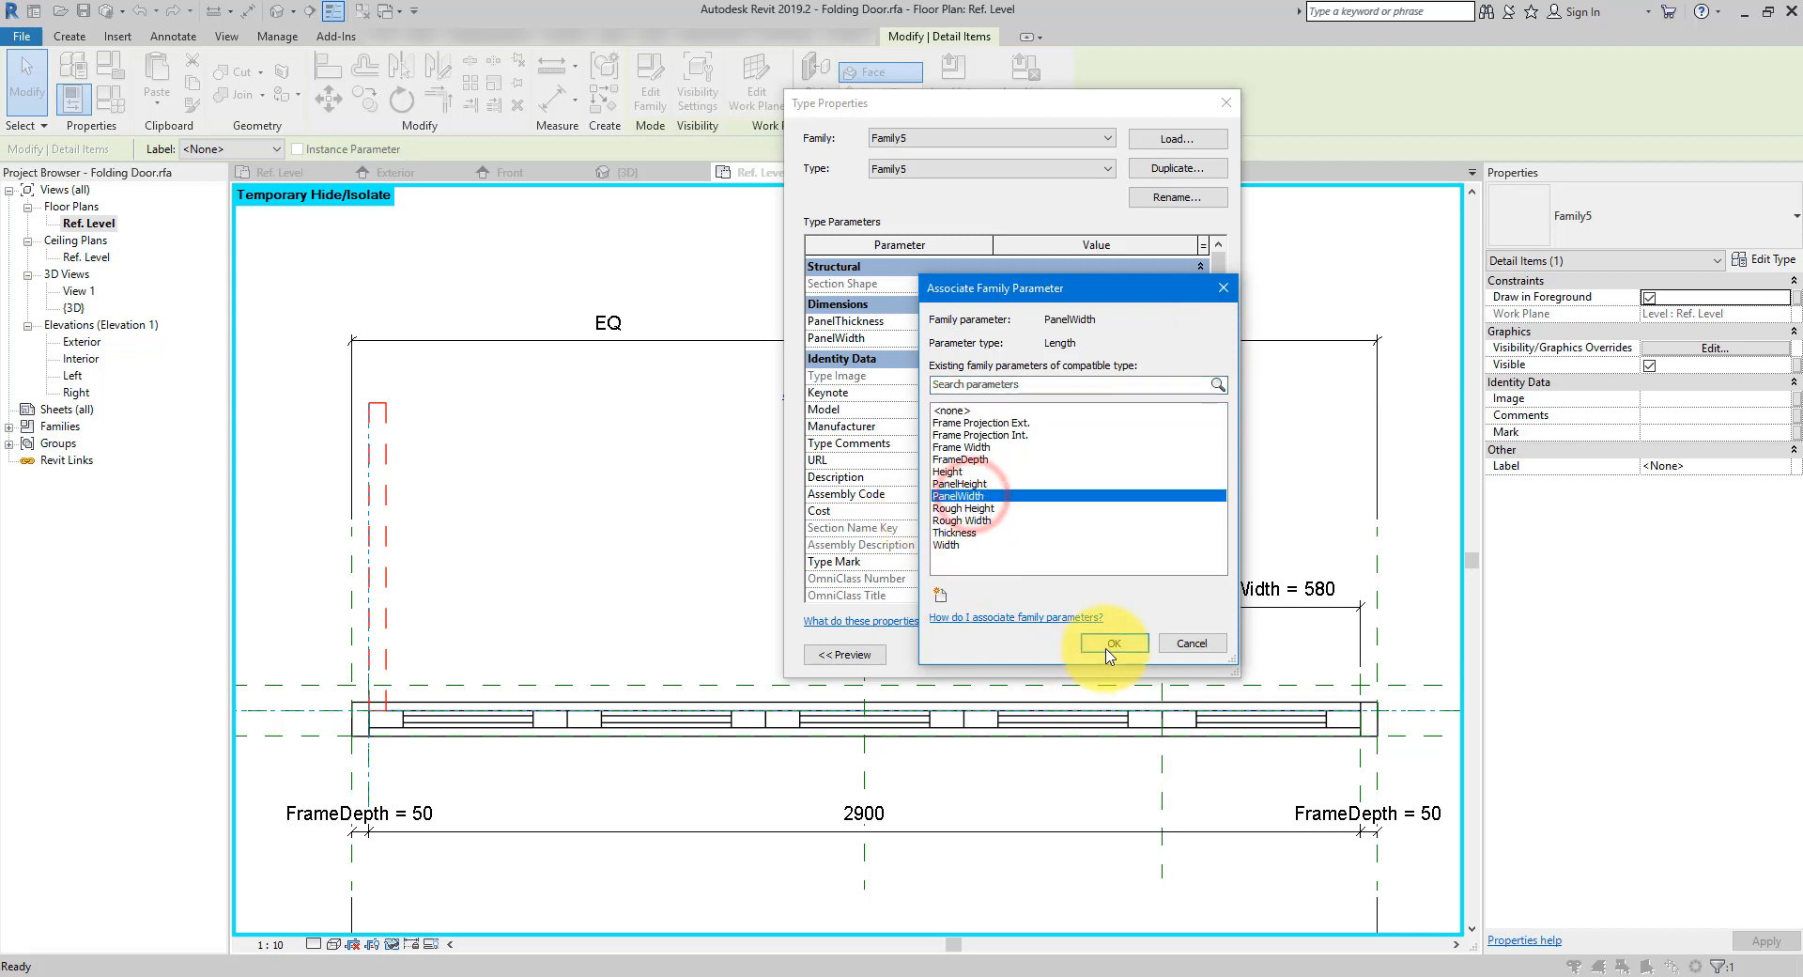
pyautogui.click(1204, 321)
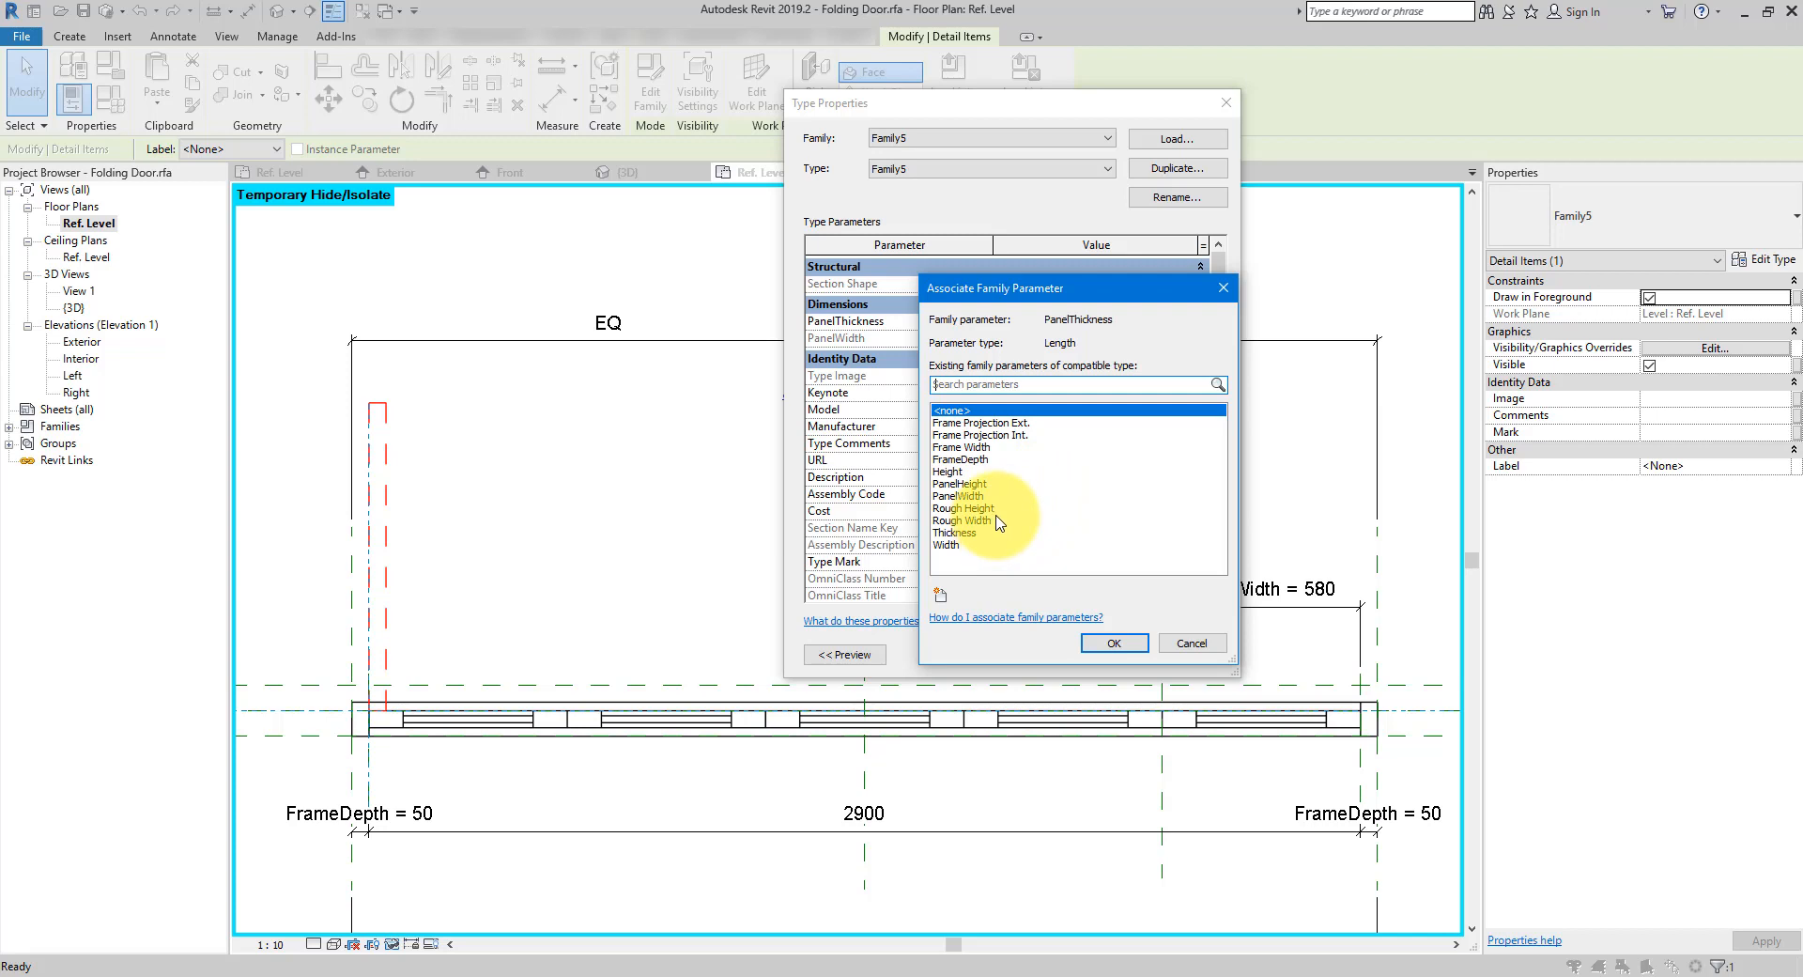
pyautogui.click(1170, 644)
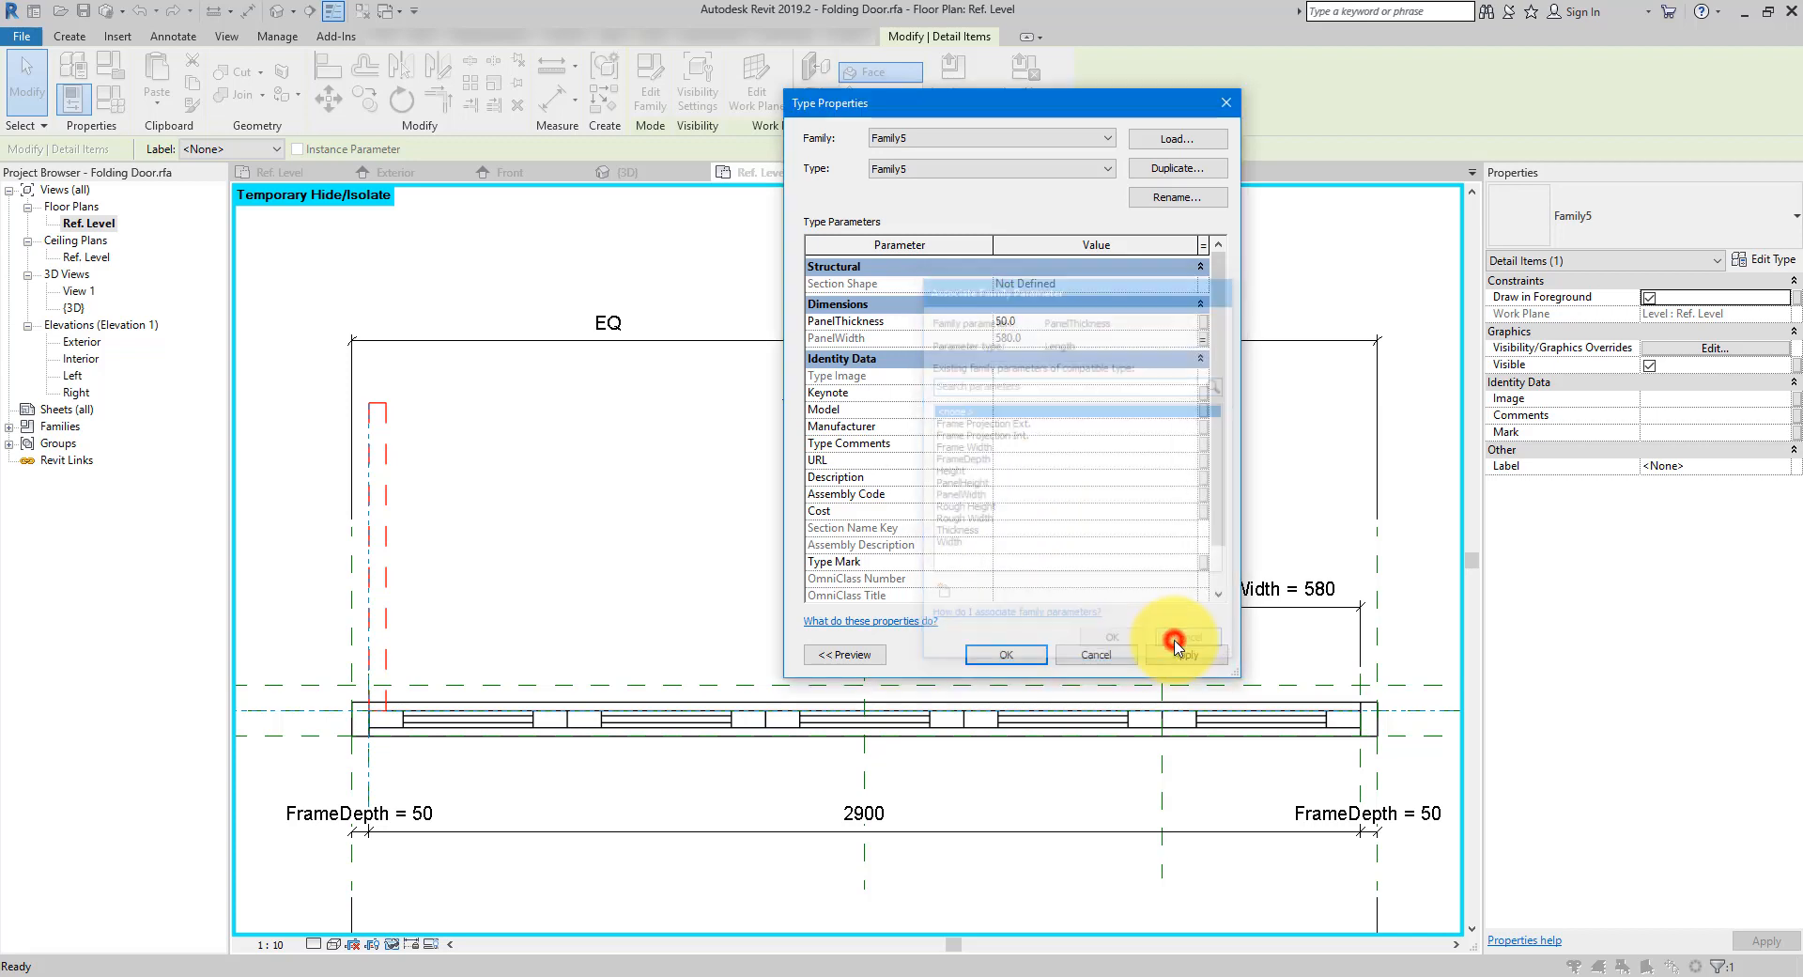
pyautogui.click(1014, 660)
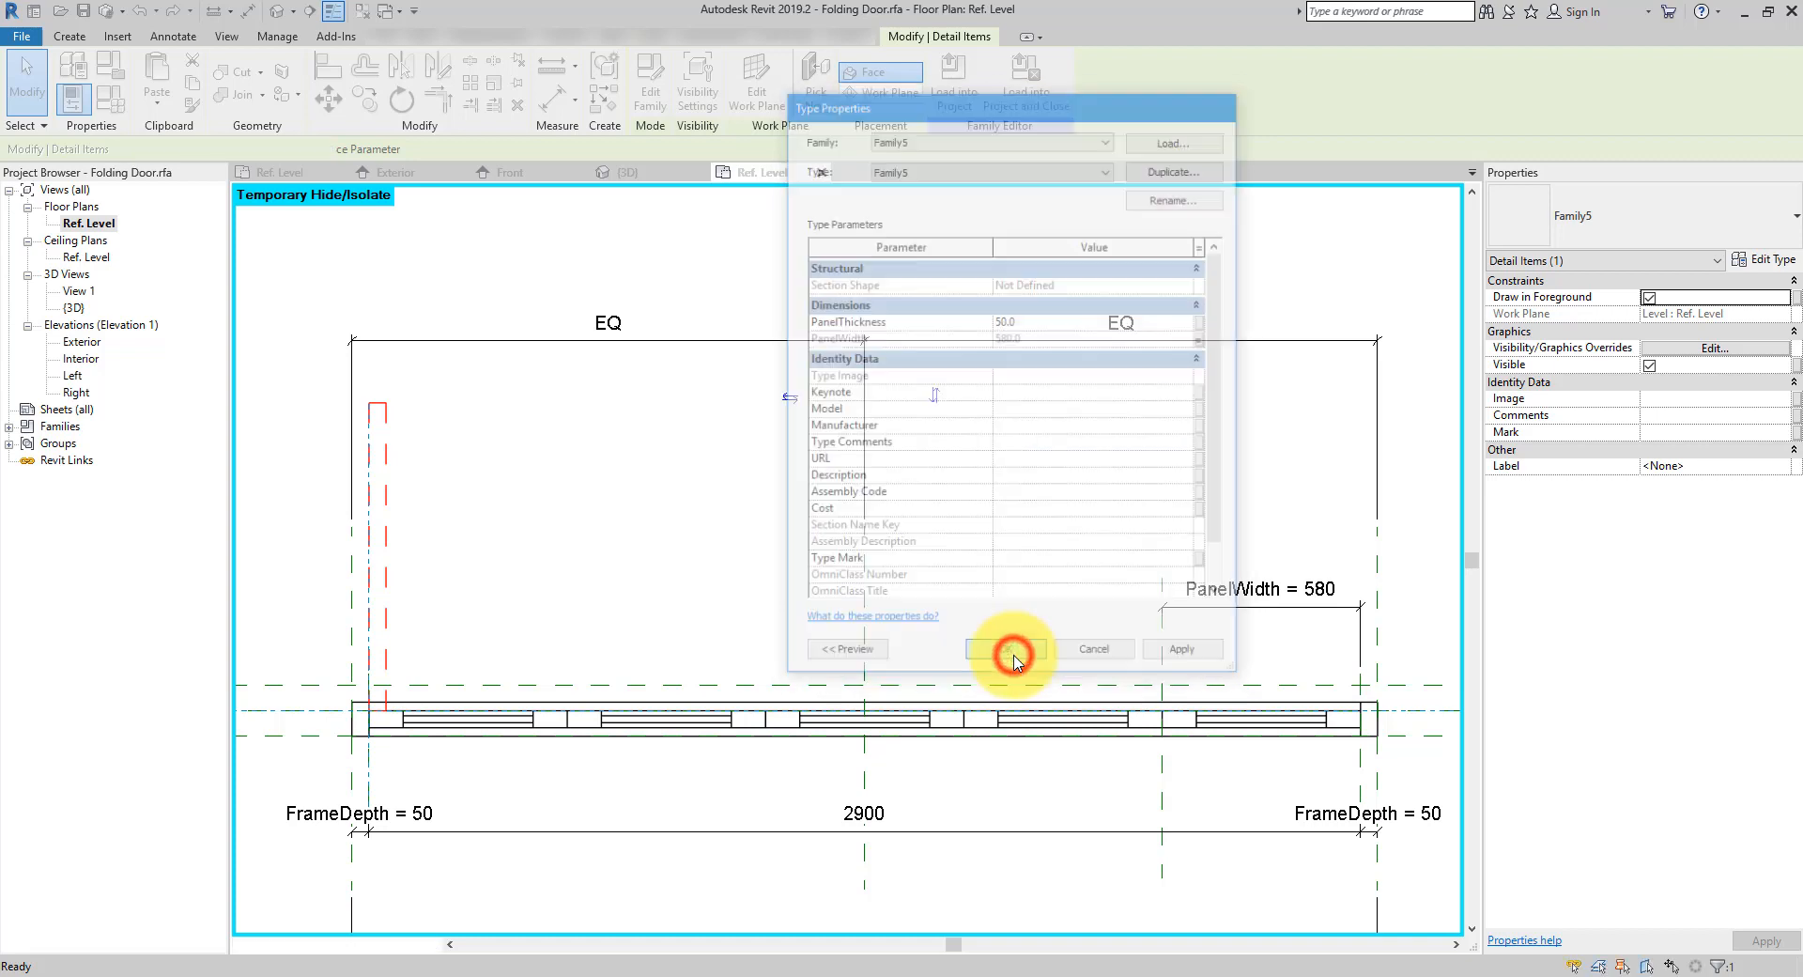
# Open the type properties of the nested Panel1 inside the first array group
pyautogui.scroll(2, 316, 650)
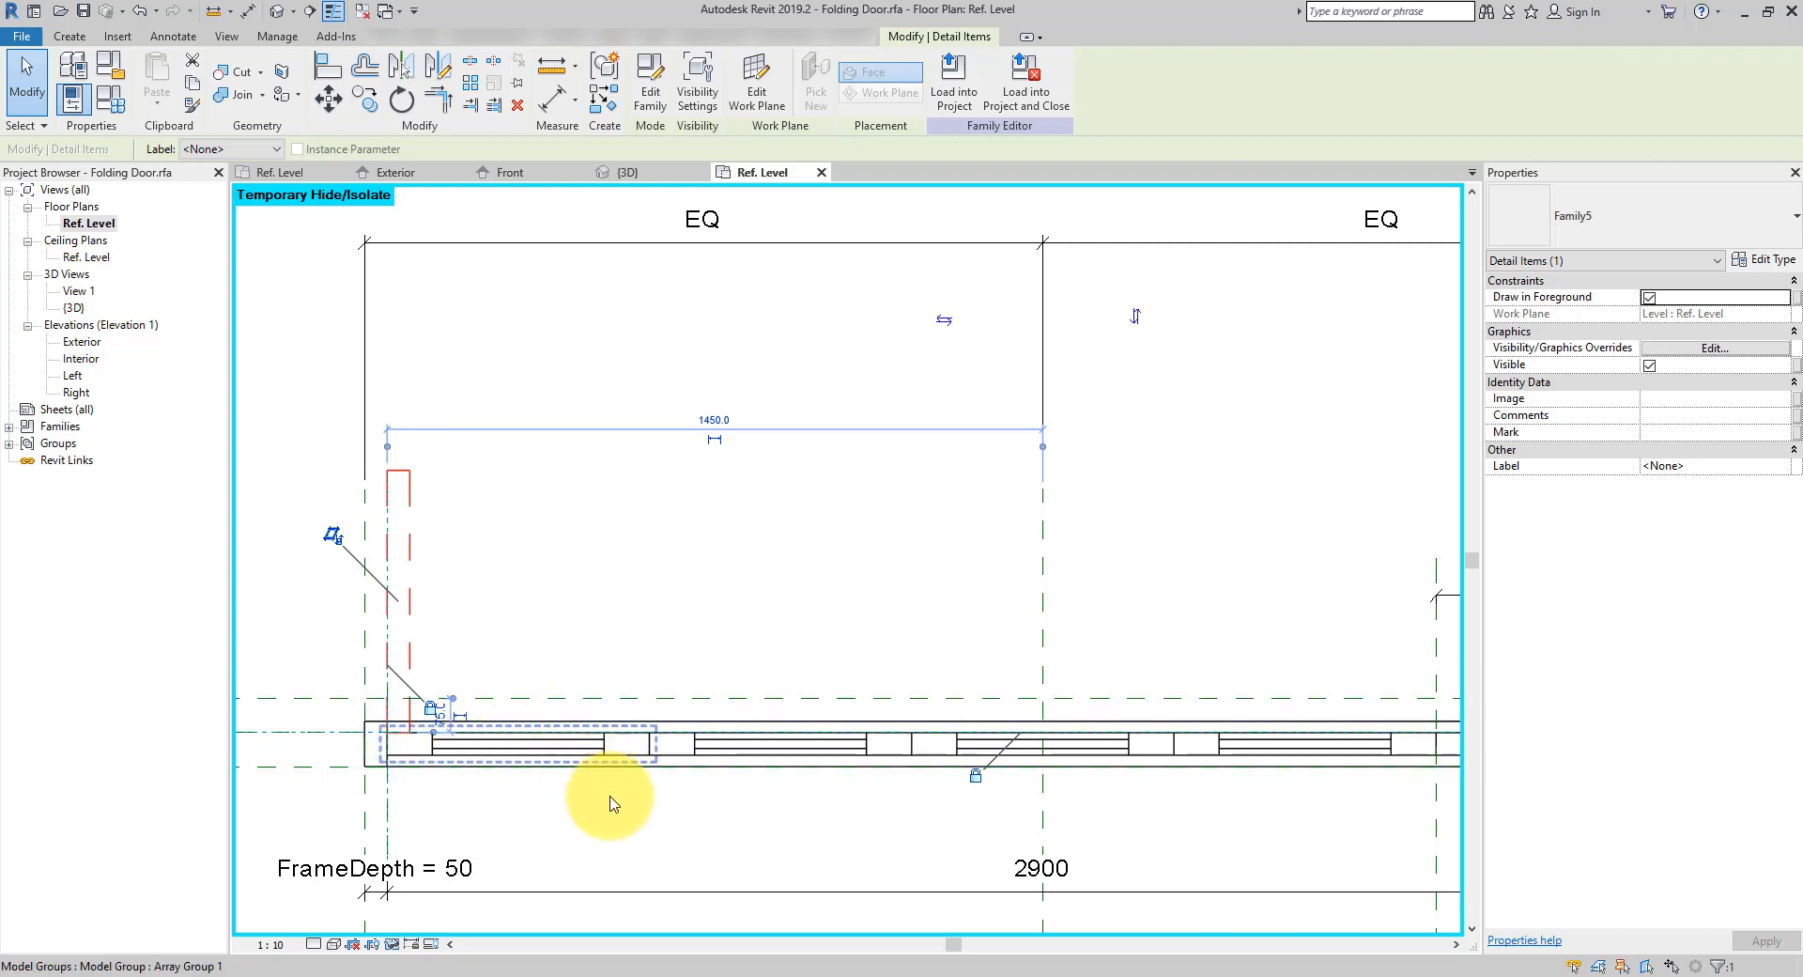
pyautogui.press('Tab')
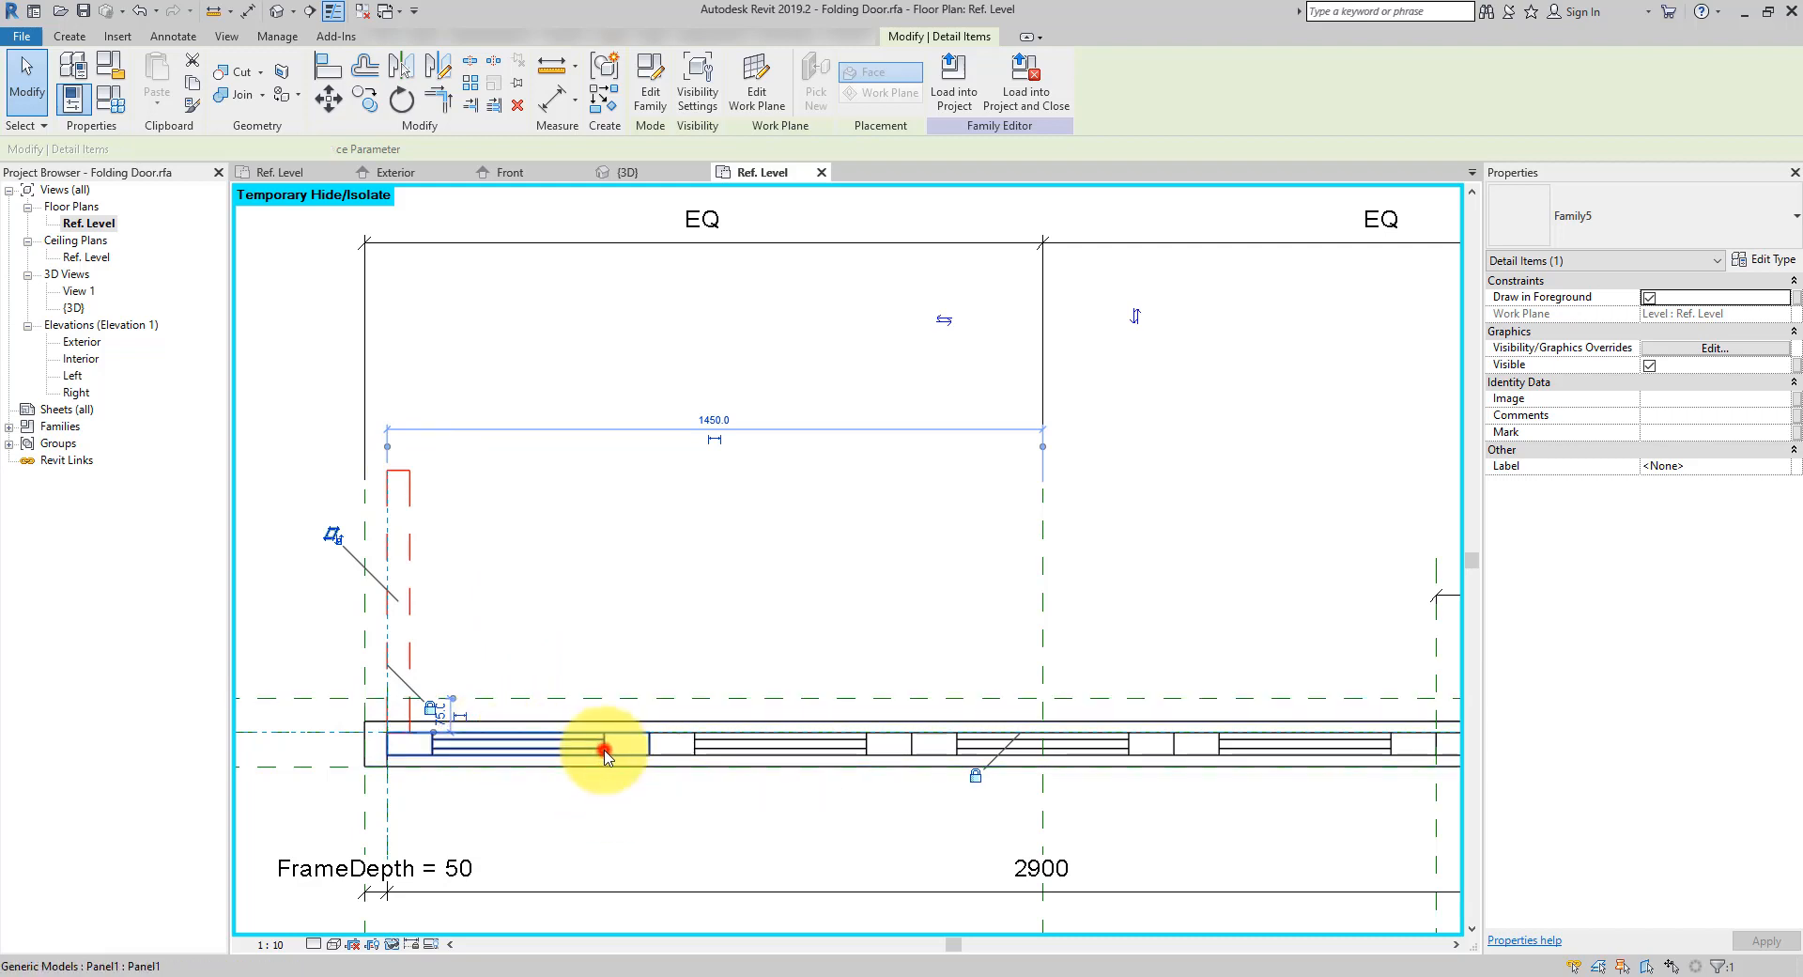
pyautogui.click(605, 751)
pyautogui.click(1771, 259)
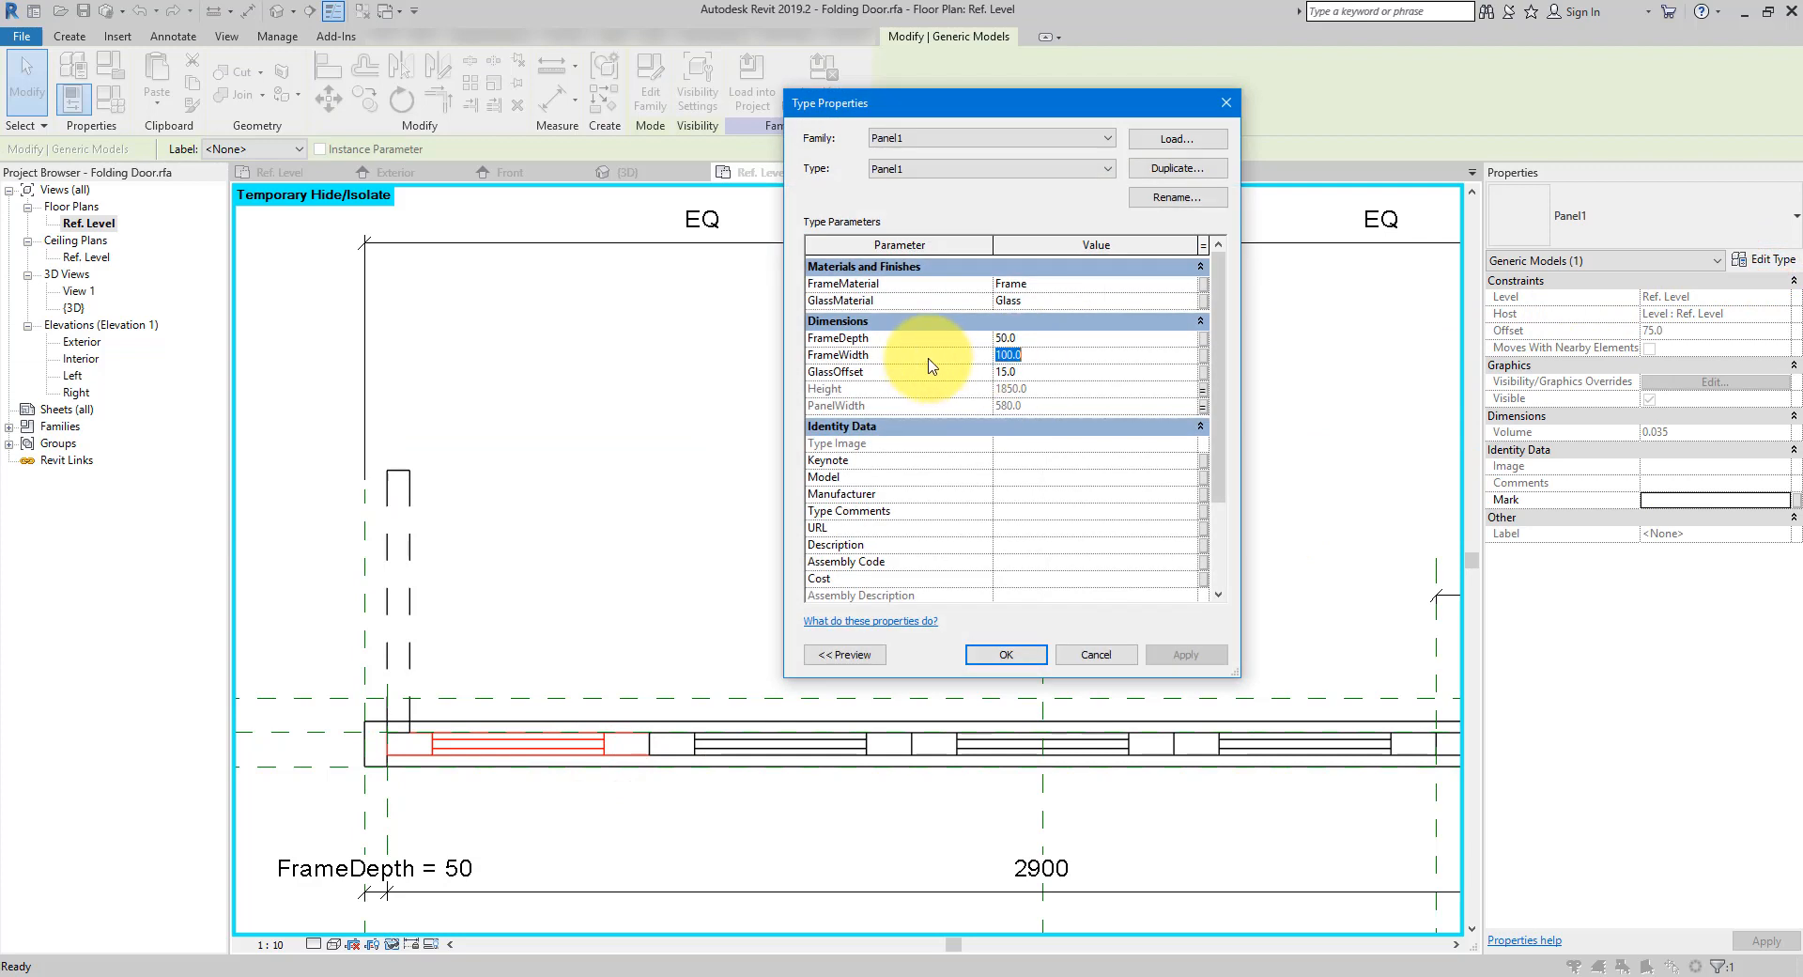
# Test the nested panel type with a FrameDepth of 75 and set it back to 50
pyautogui.click(1042, 354)
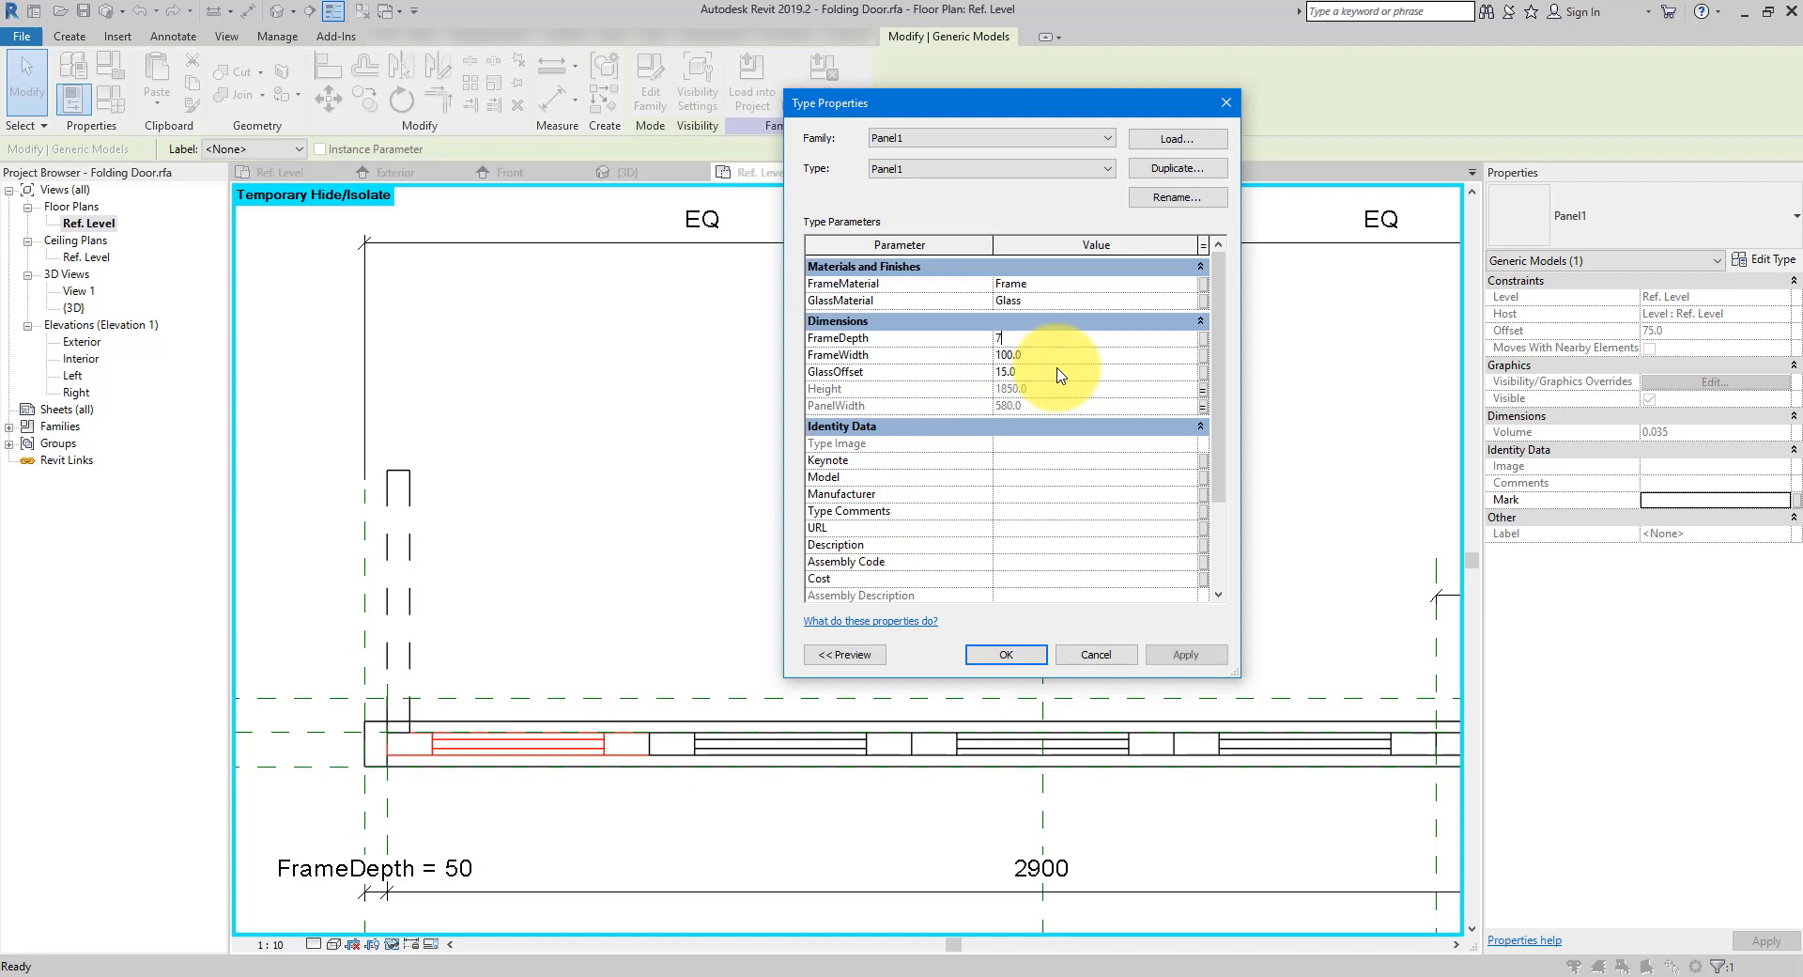
pyautogui.click(1188, 659)
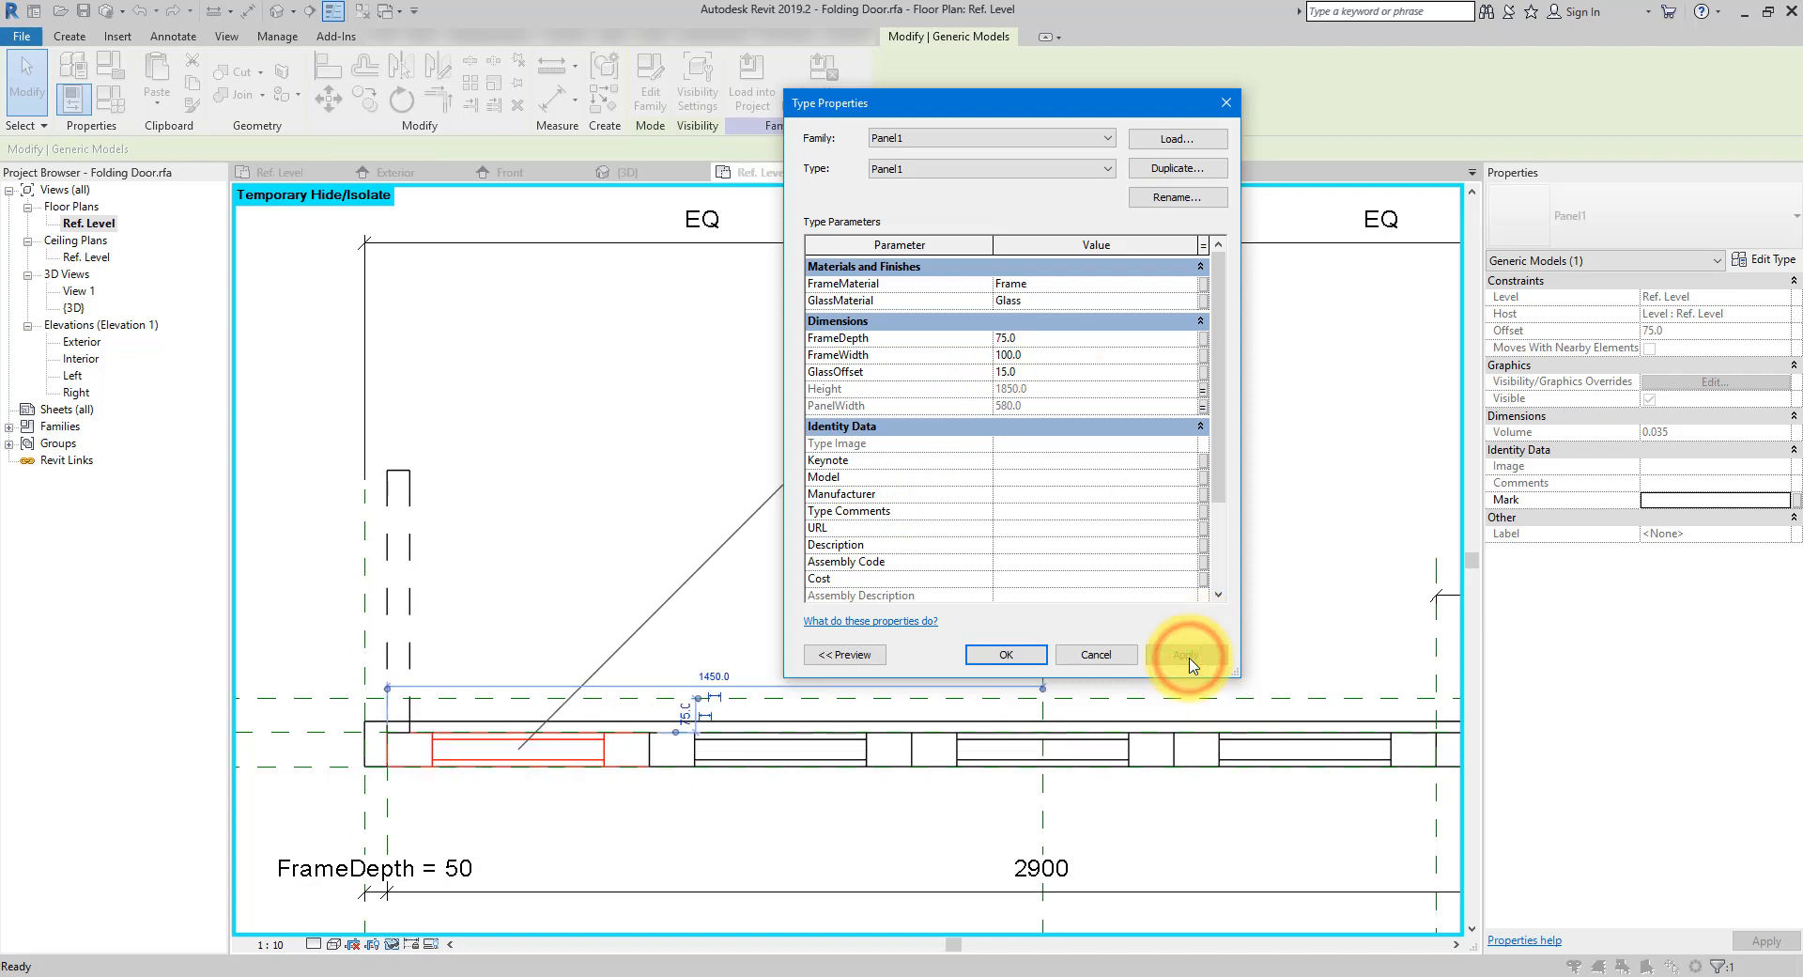
pyautogui.click(1075, 344)
pyautogui.write('50')
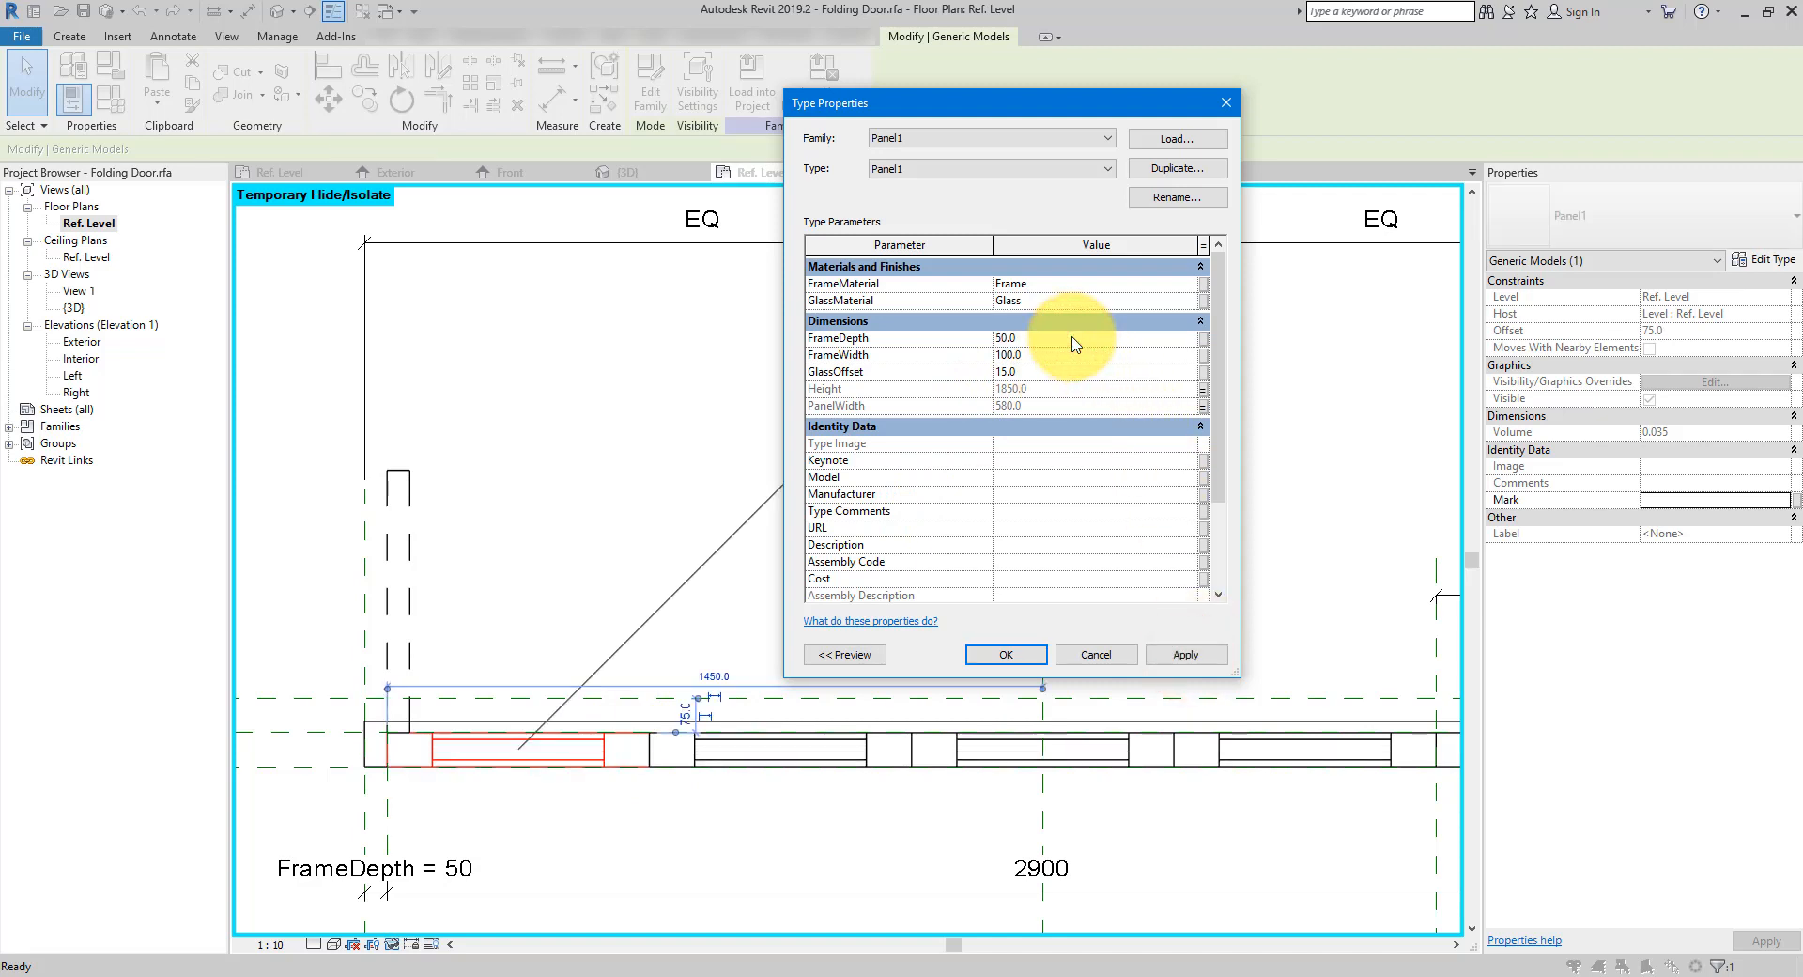
pyautogui.click(1185, 654)
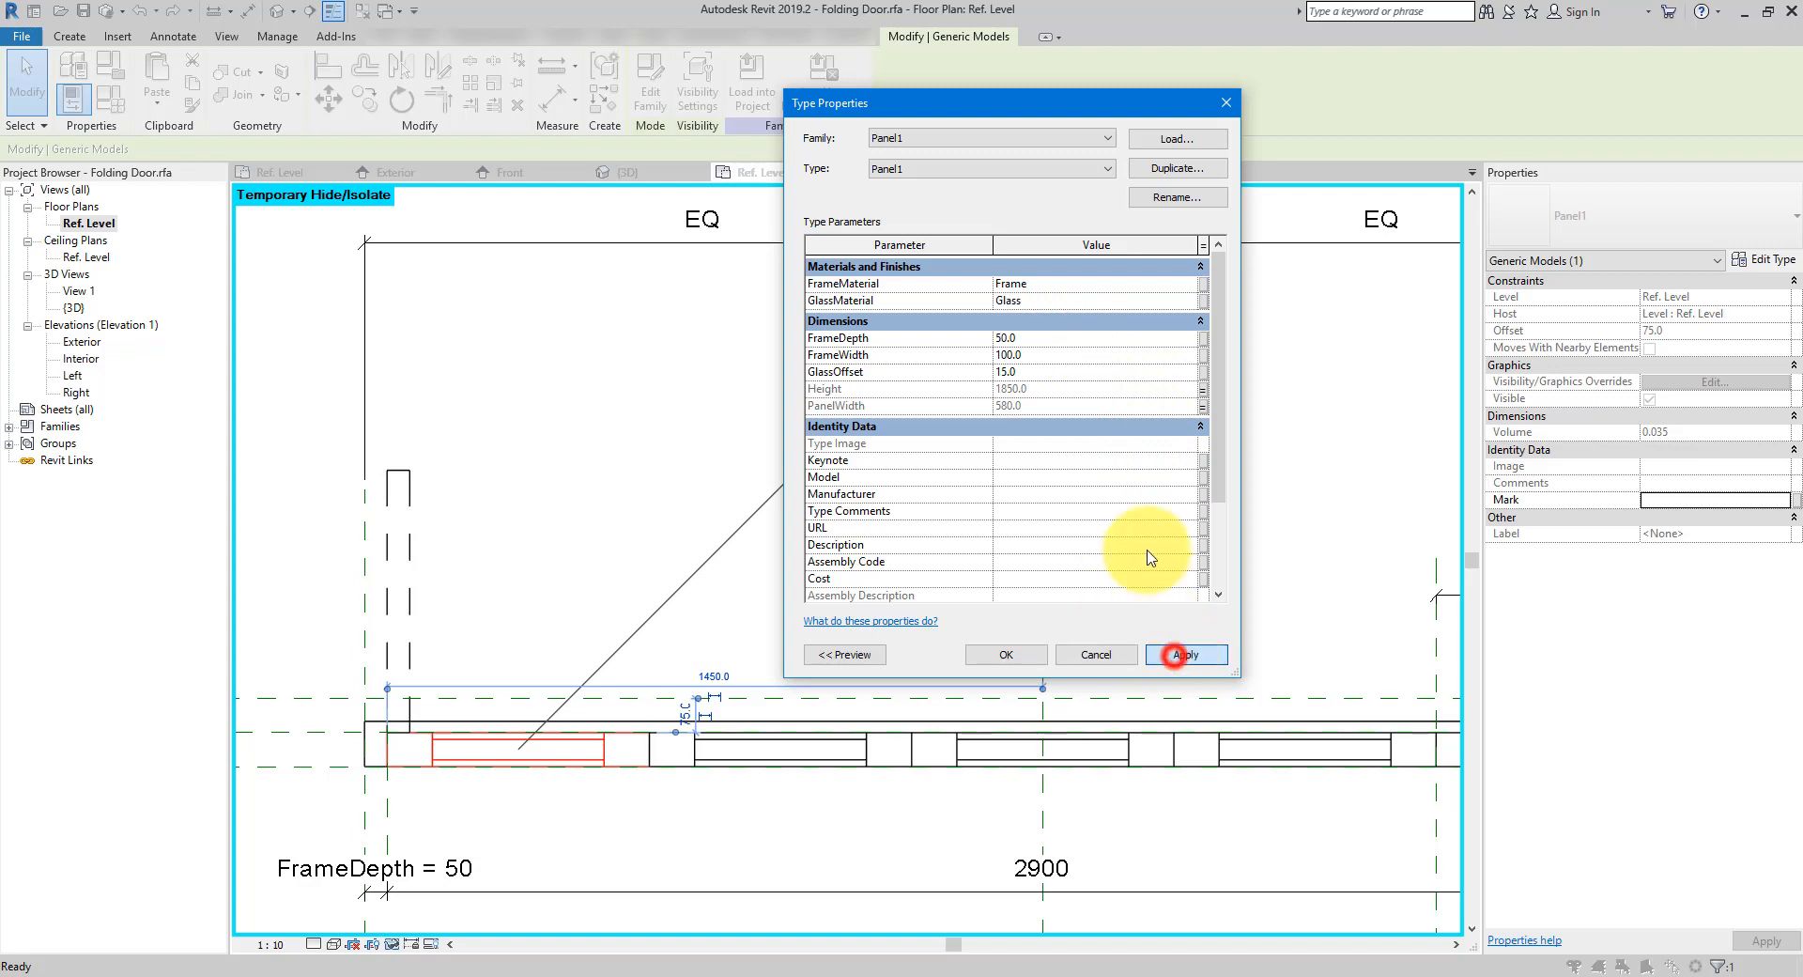
# Create a PanelDepth type parameter under Dimensions and associate the nested panel's FrameDepth with it
pyautogui.click(1203, 337)
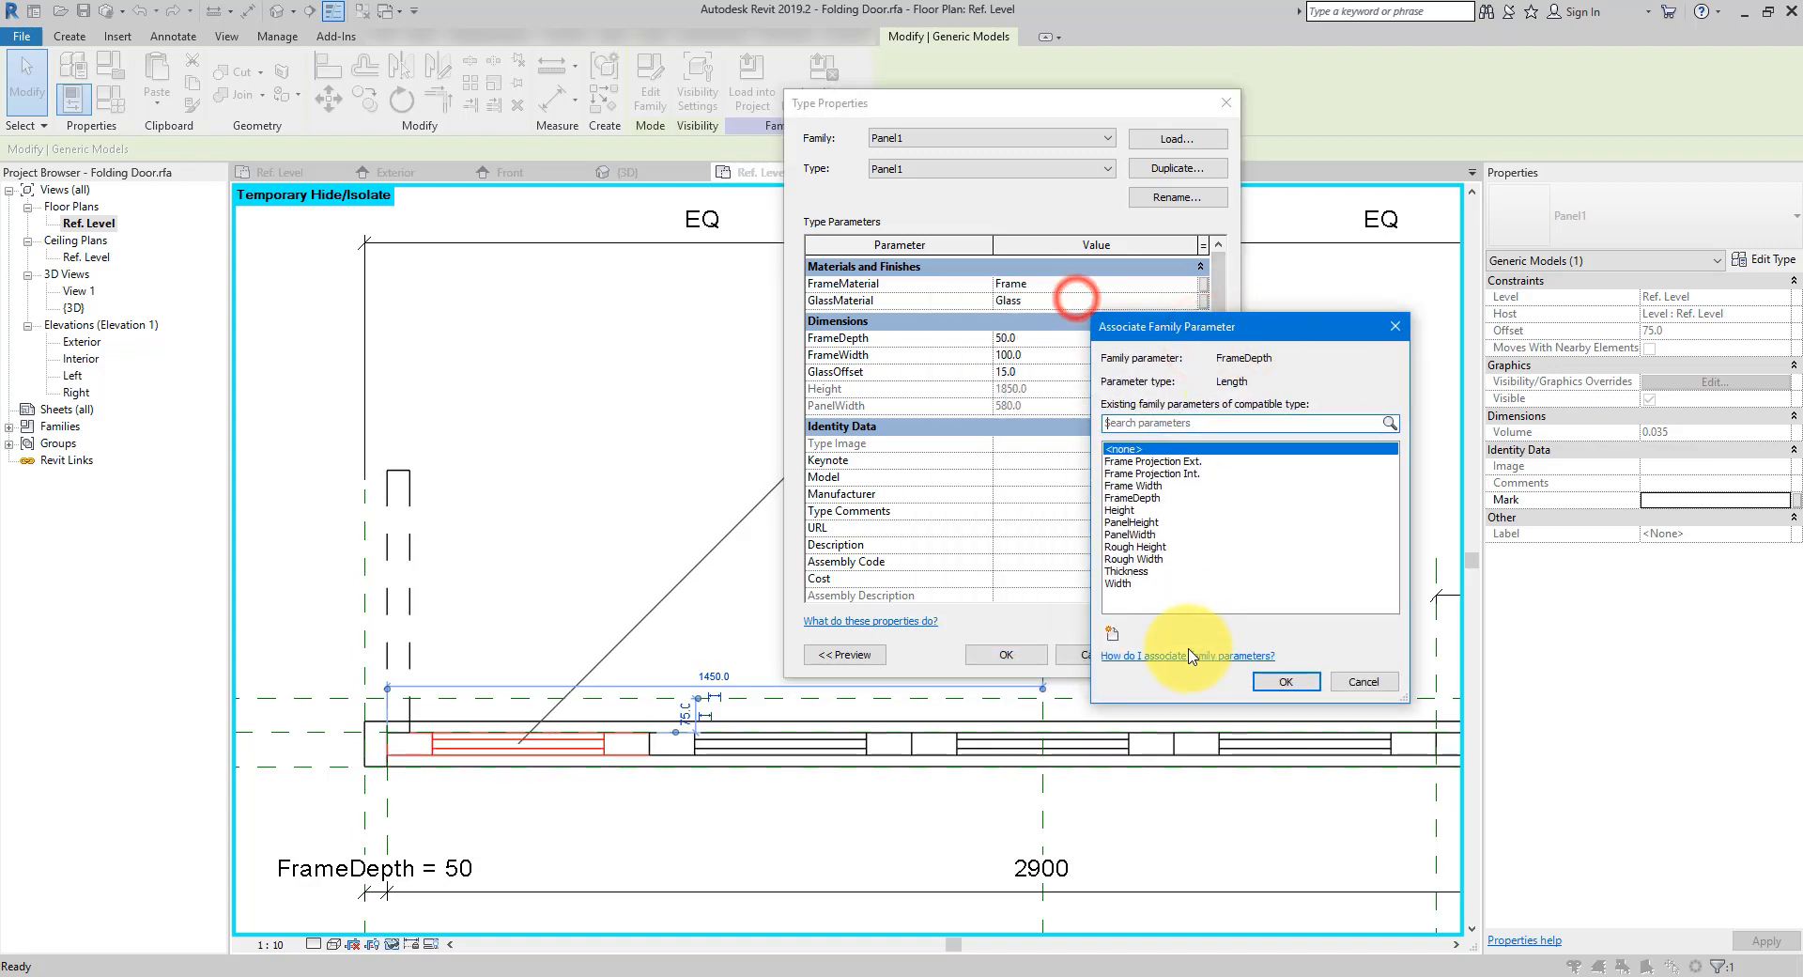
pyautogui.click(1112, 633)
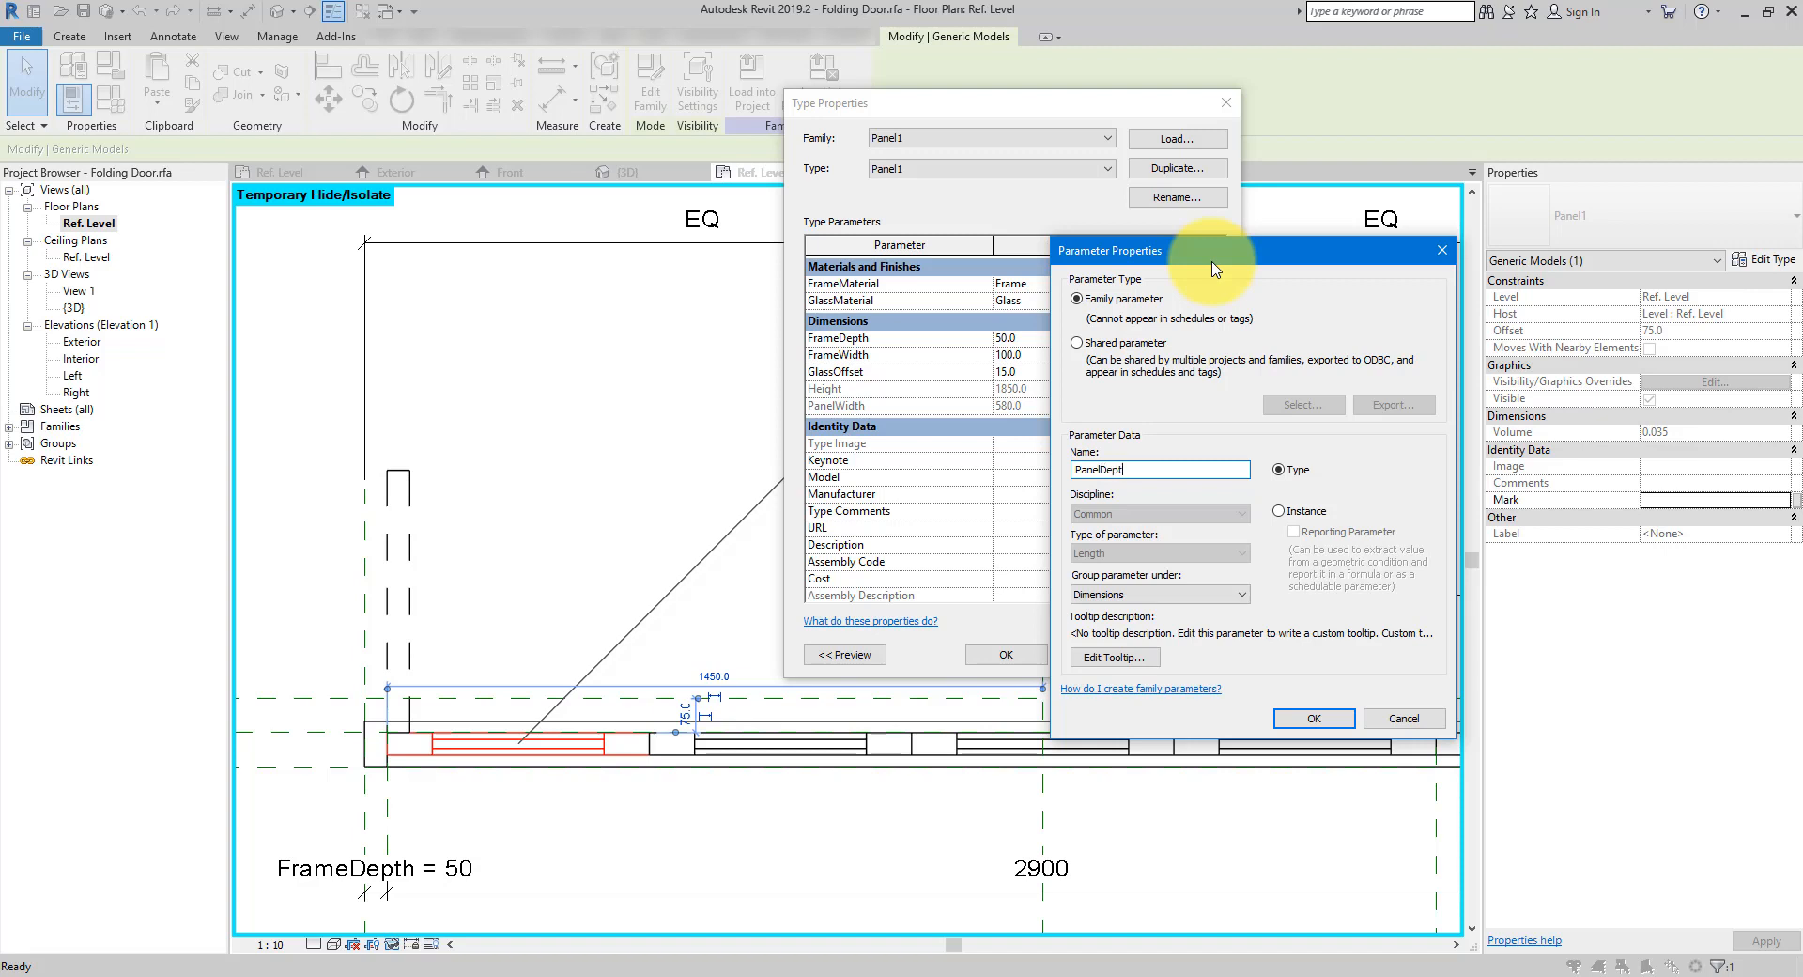
pyautogui.click(1311, 719)
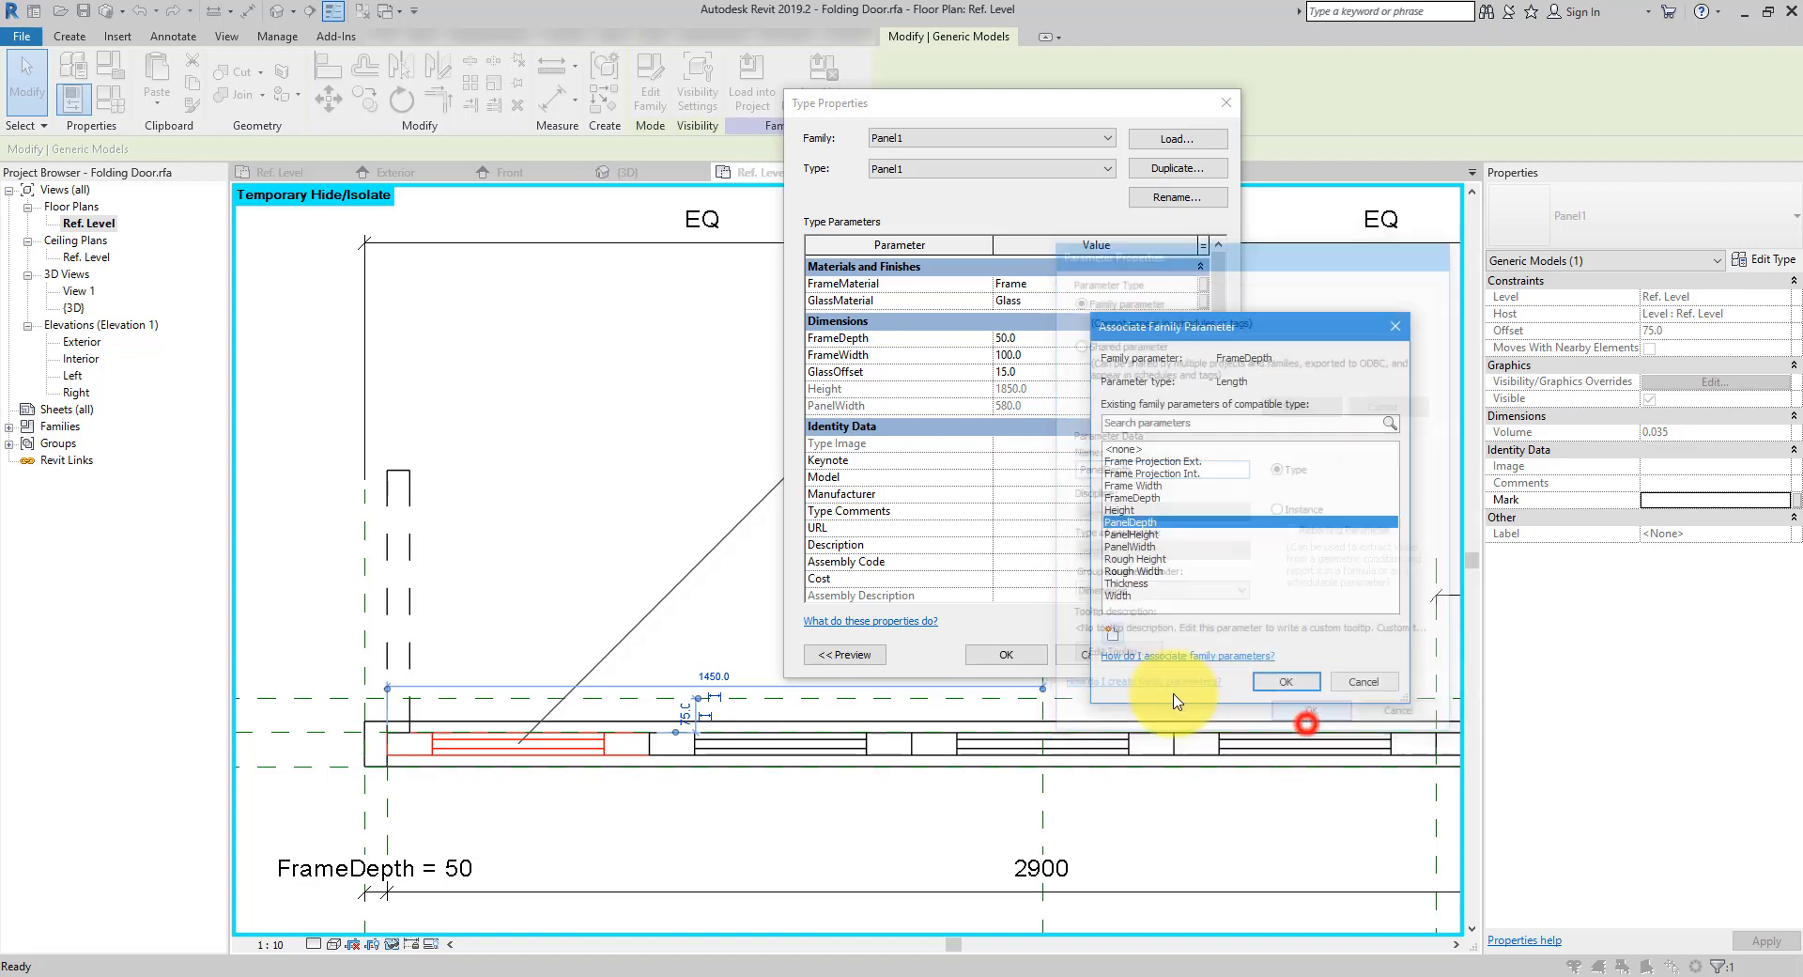
pyautogui.click(1288, 684)
pyautogui.click(1005, 655)
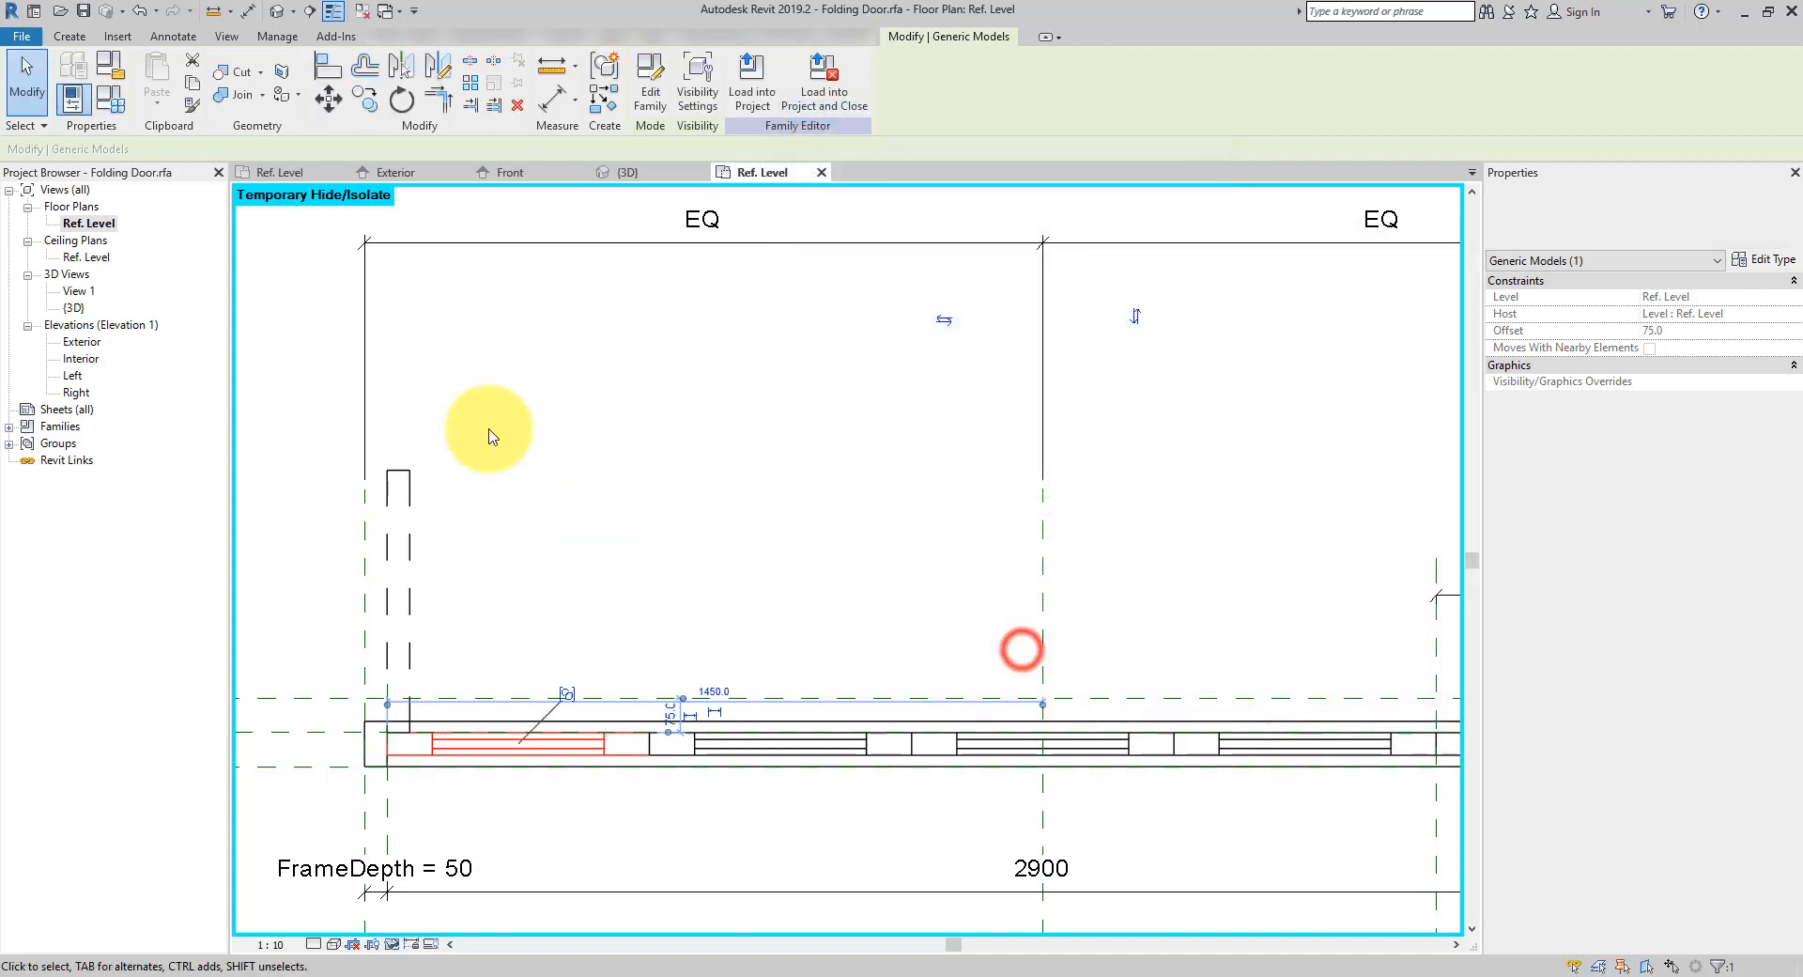
# Associate the plan detail item's PanelThickness type parameter with the door family's PanelDepth parameter
pyautogui.click(410, 473)
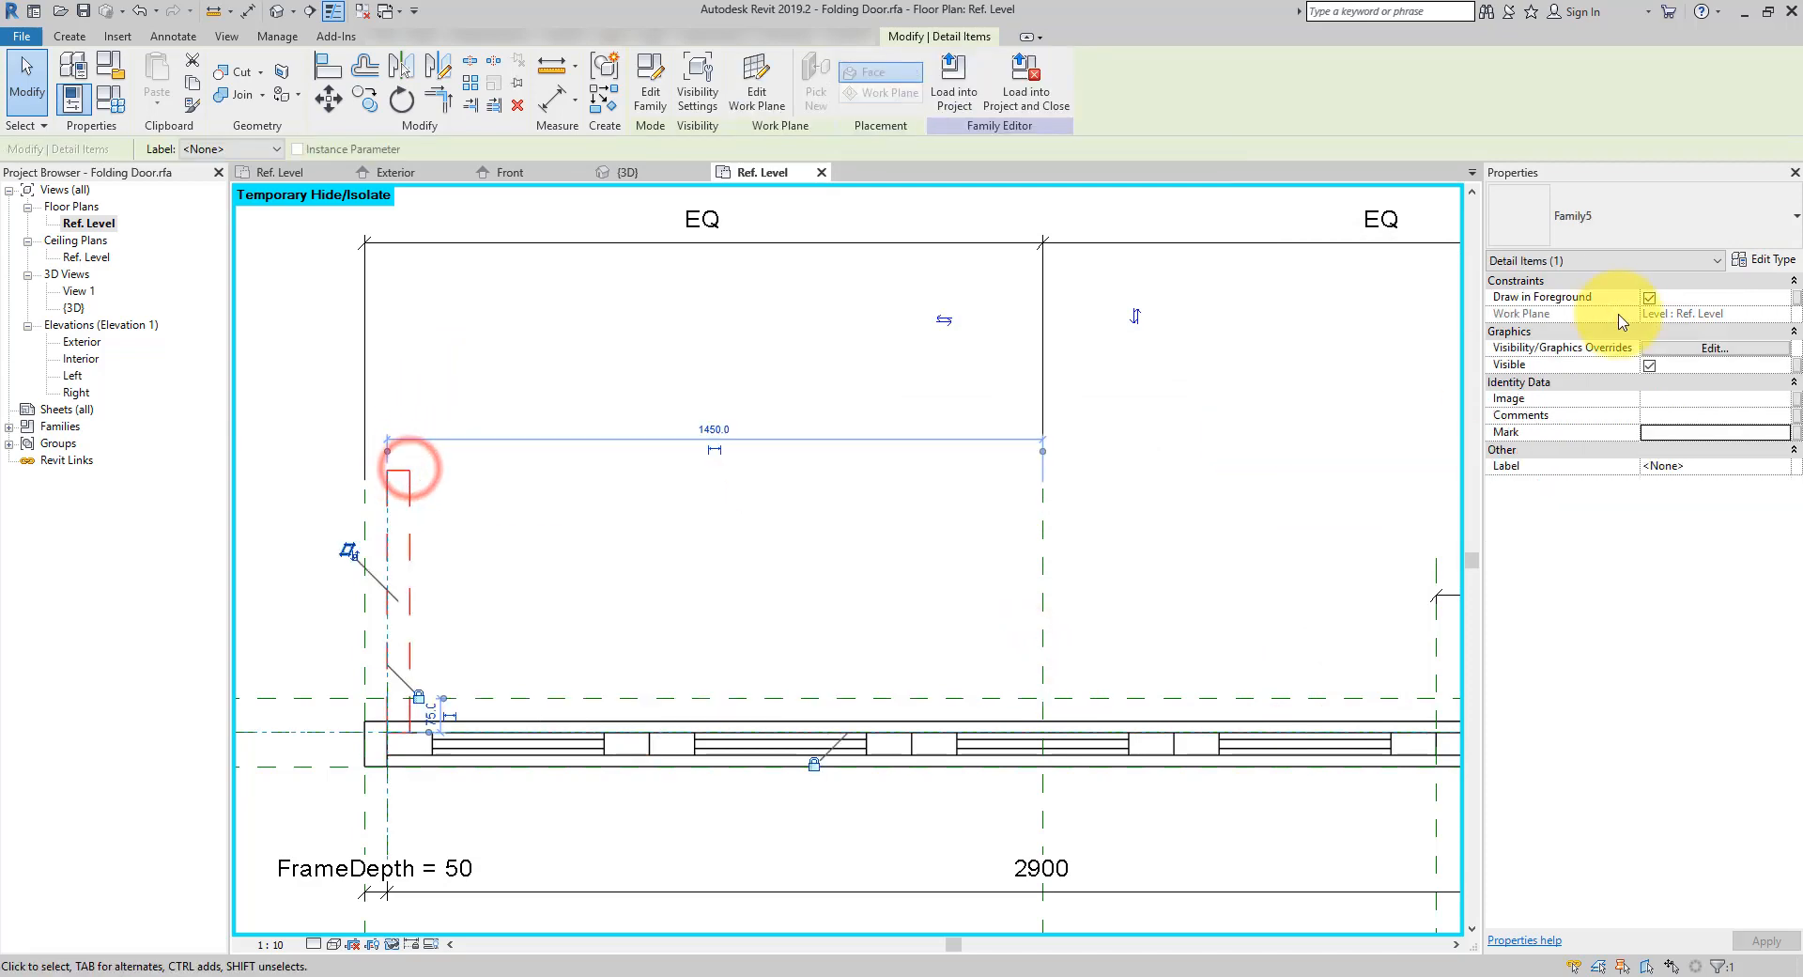
pyautogui.click(1759, 259)
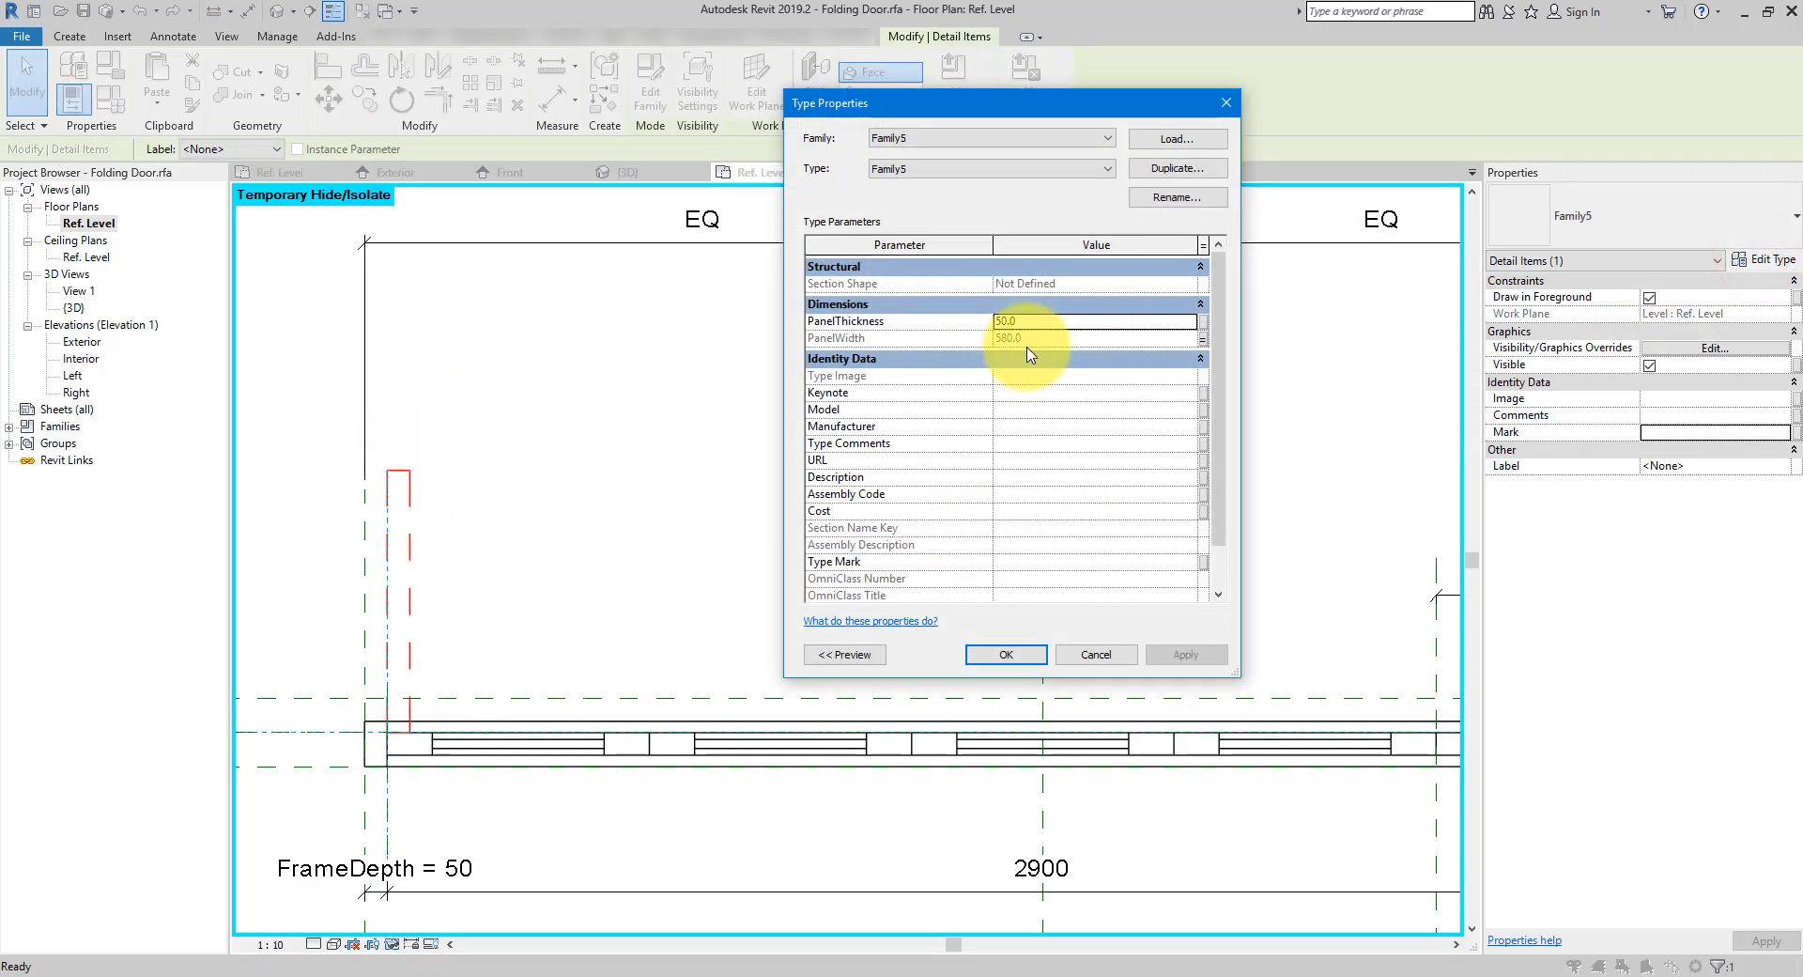
pyautogui.click(1202, 322)
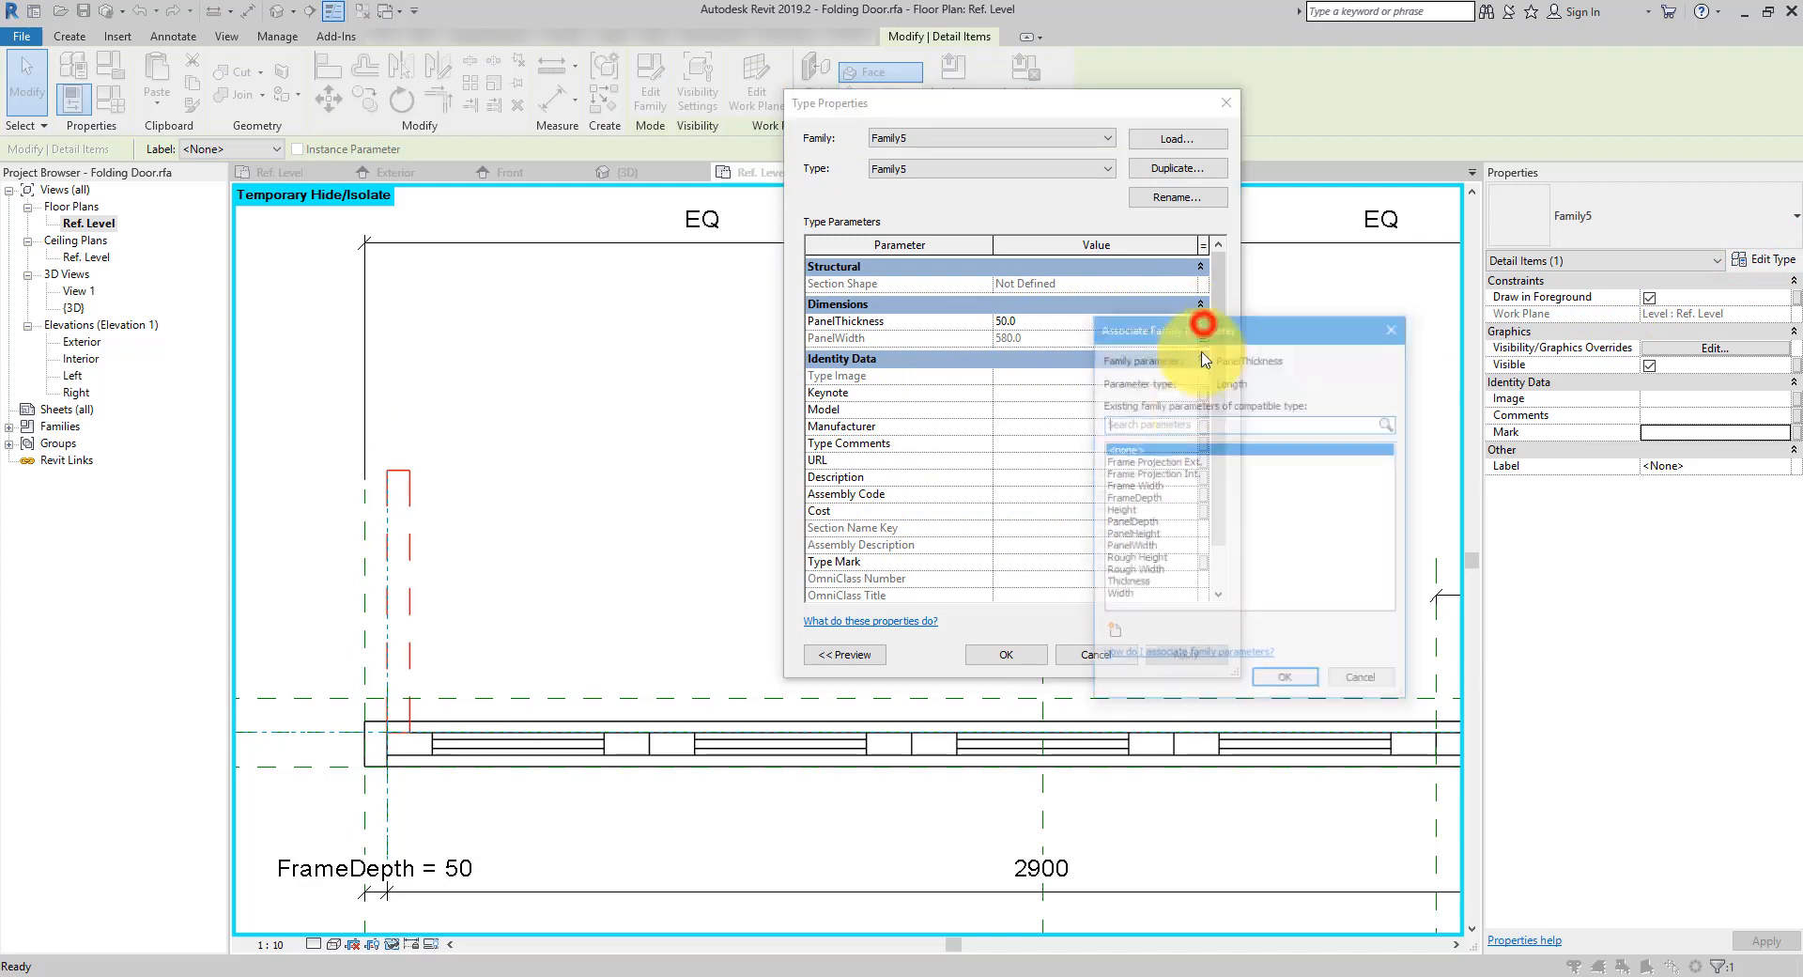
pyautogui.click(1136, 523)
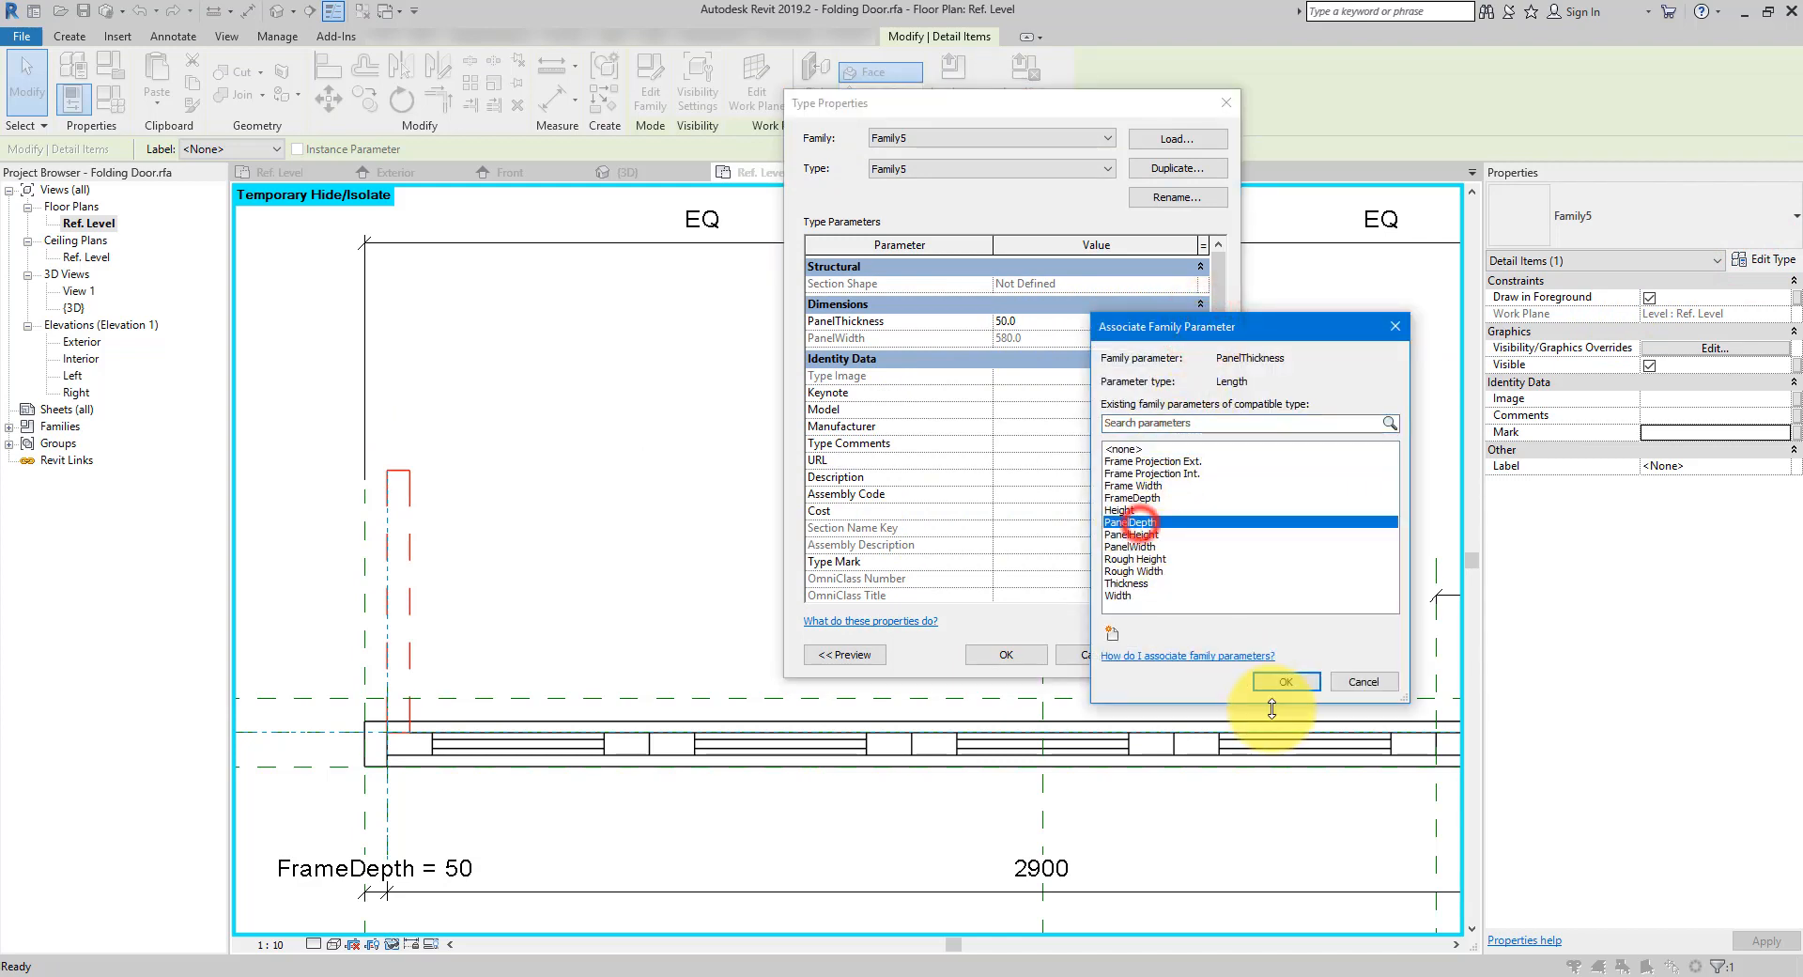
pyautogui.click(1285, 680)
pyautogui.click(1022, 650)
pyautogui.click(752, 575)
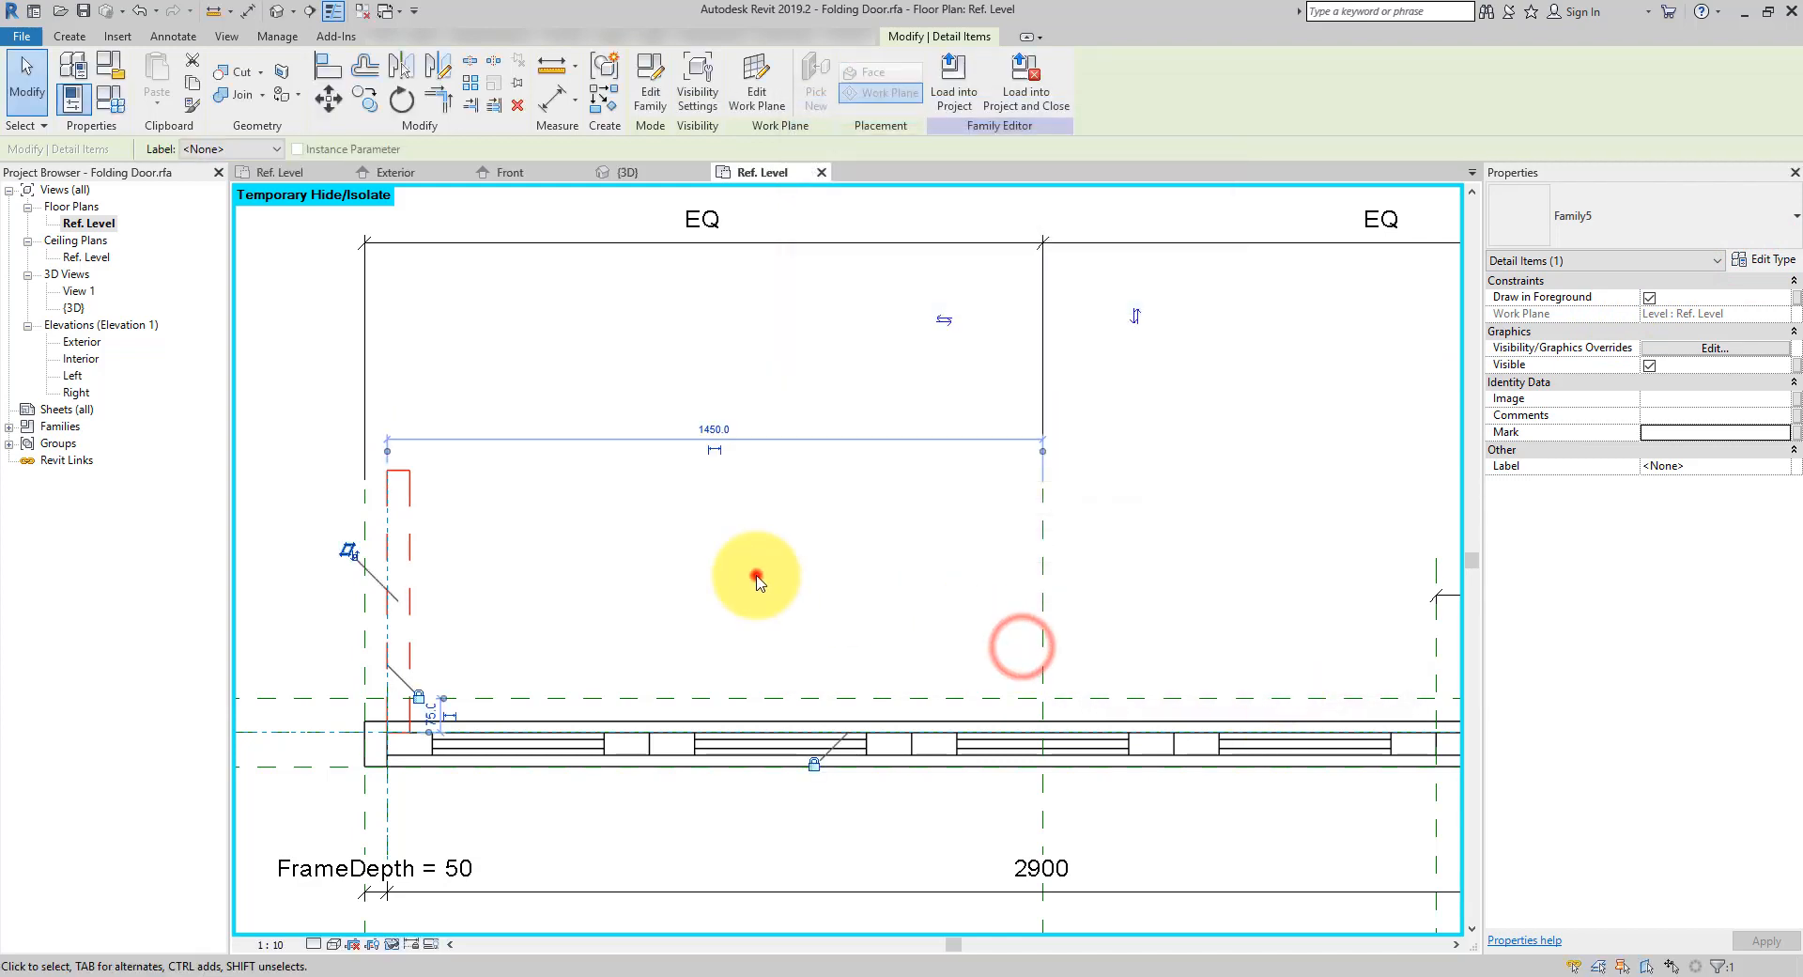
# Test the family with a PanelDepth of 75 and undo the change
pyautogui.moveTo(250, 308); pyautogui.dragTo(555, 262, button='middle')
pyautogui.click(101, 95)
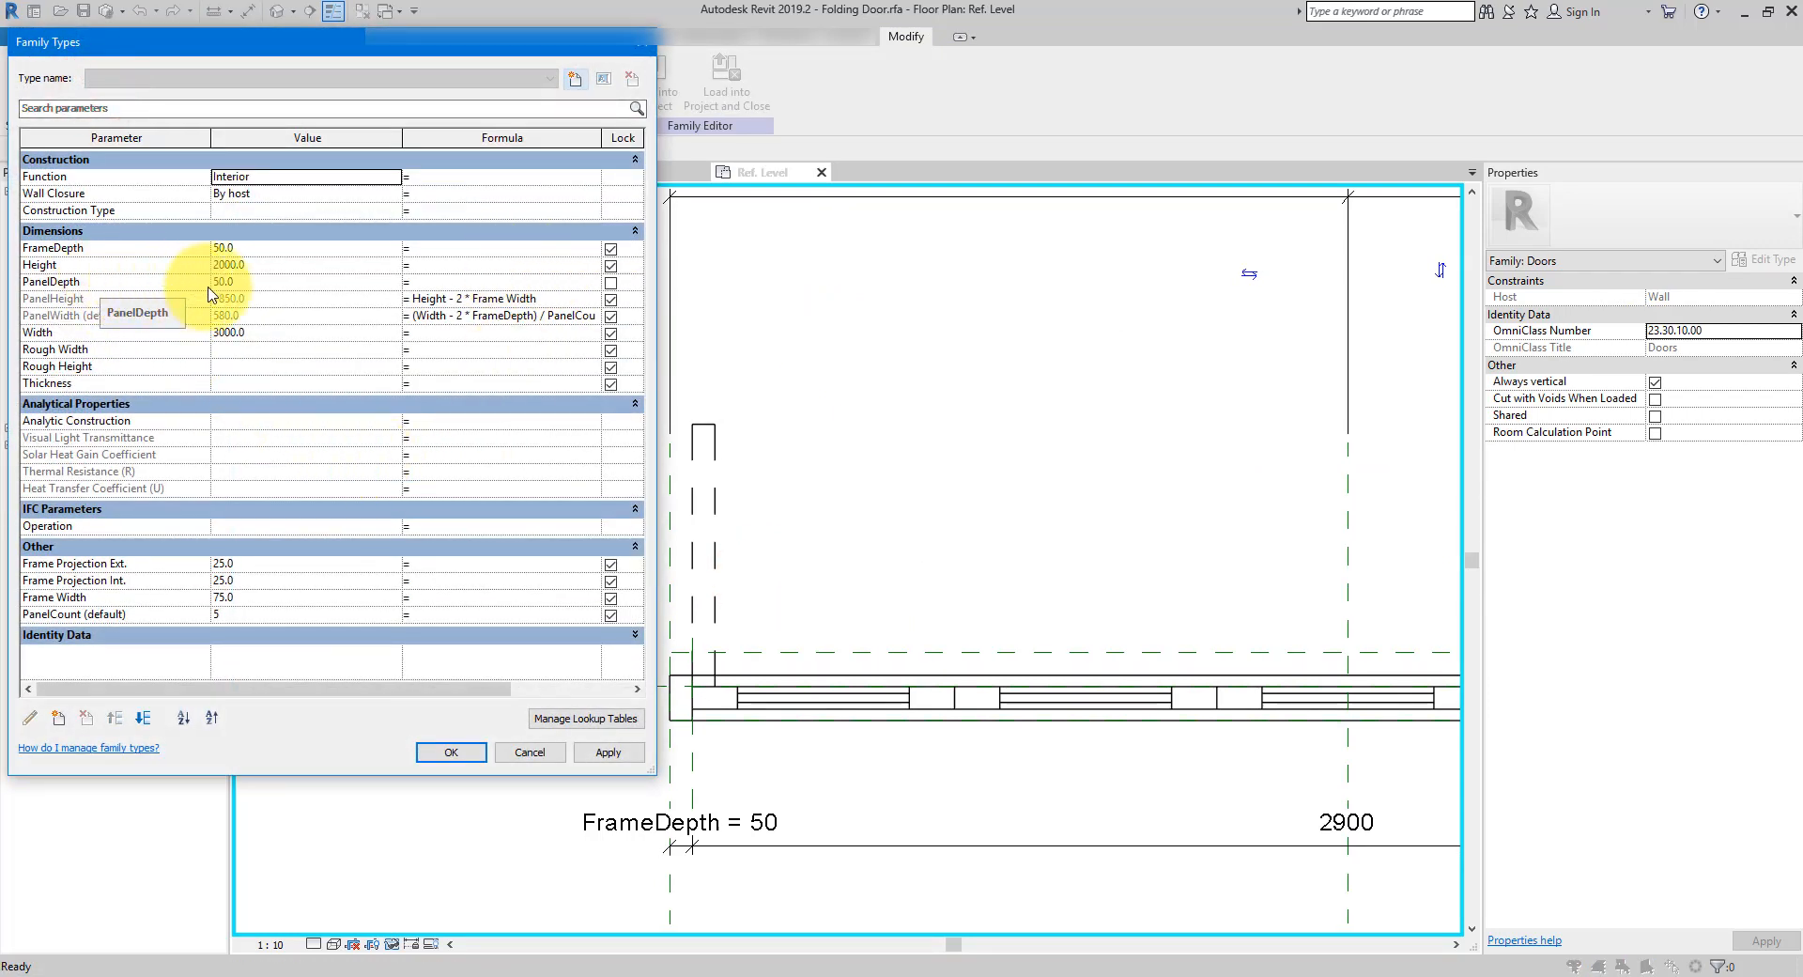
pyautogui.click(280, 283)
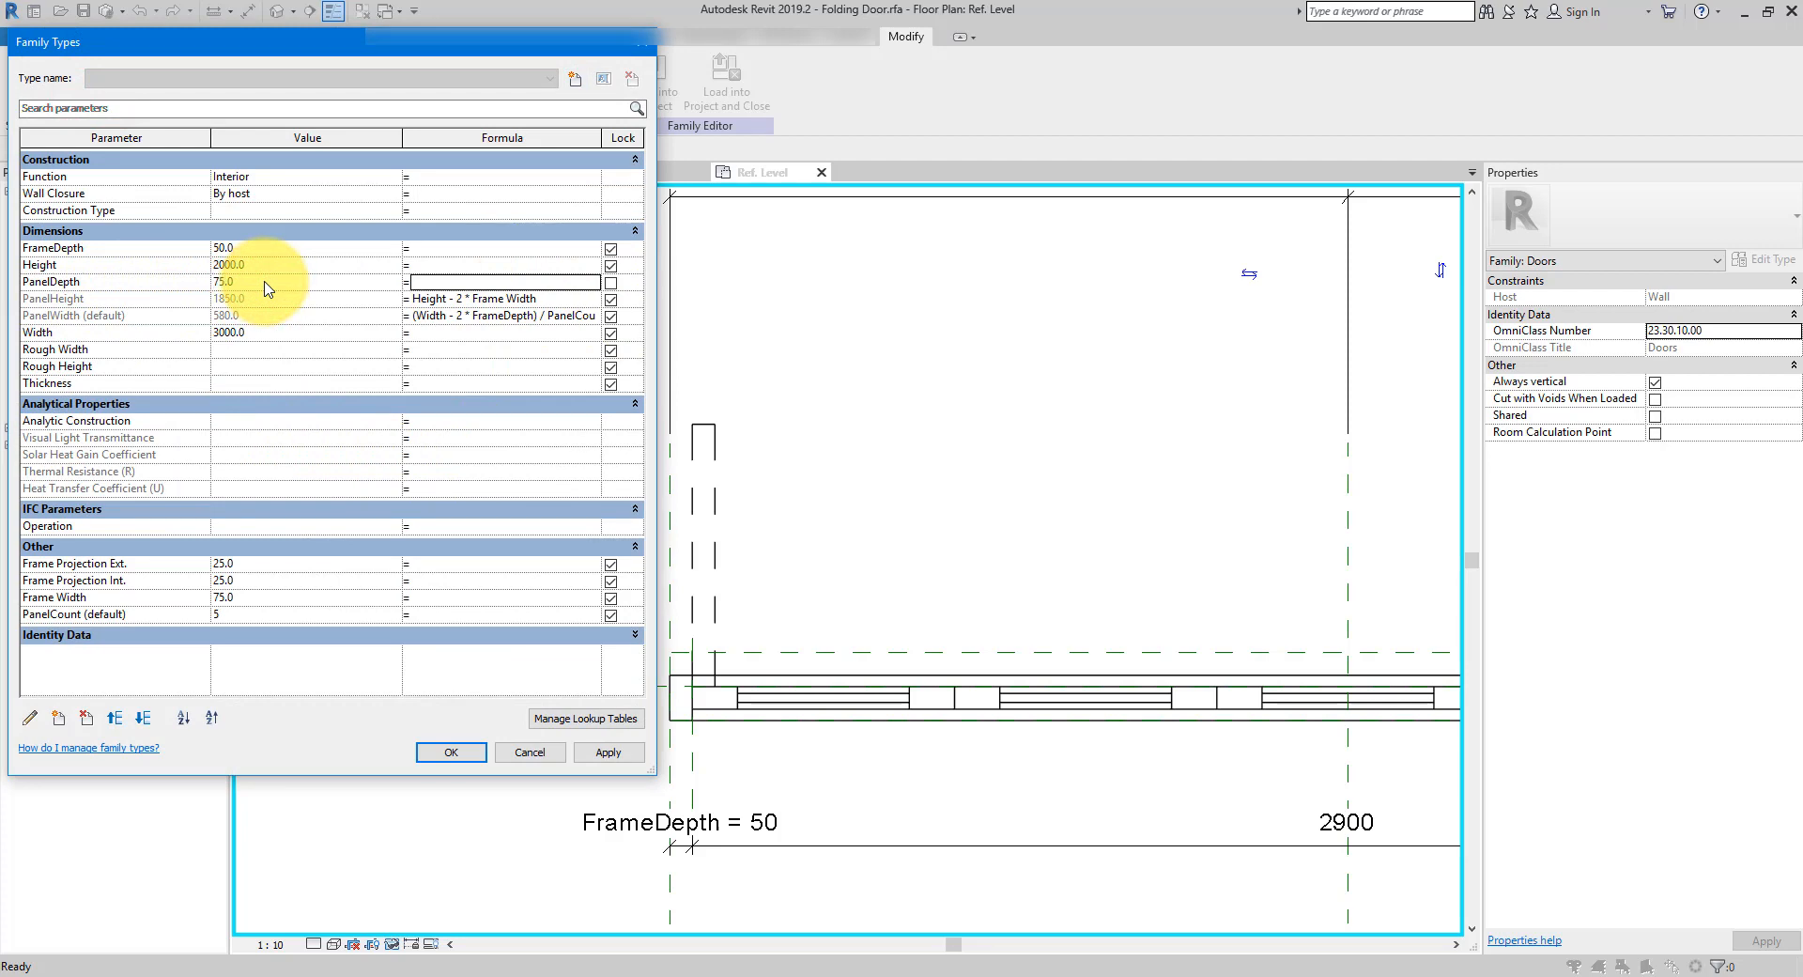
pyautogui.click(615, 754)
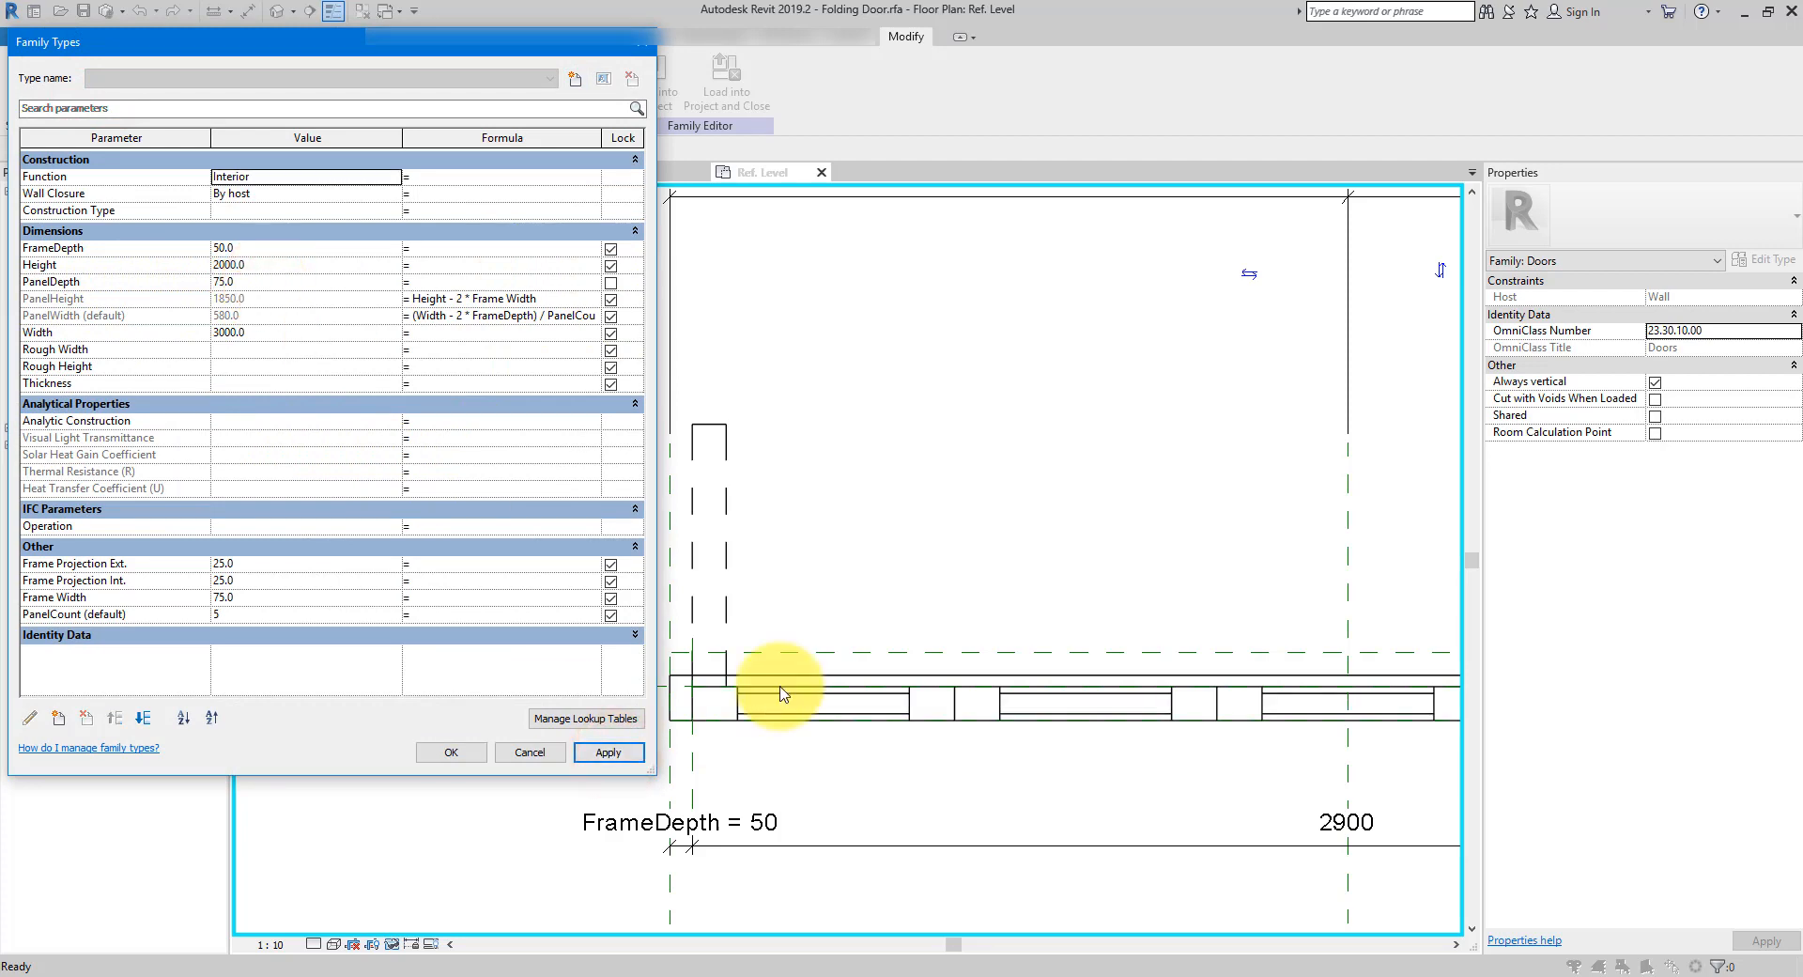
pyautogui.click(534, 752)
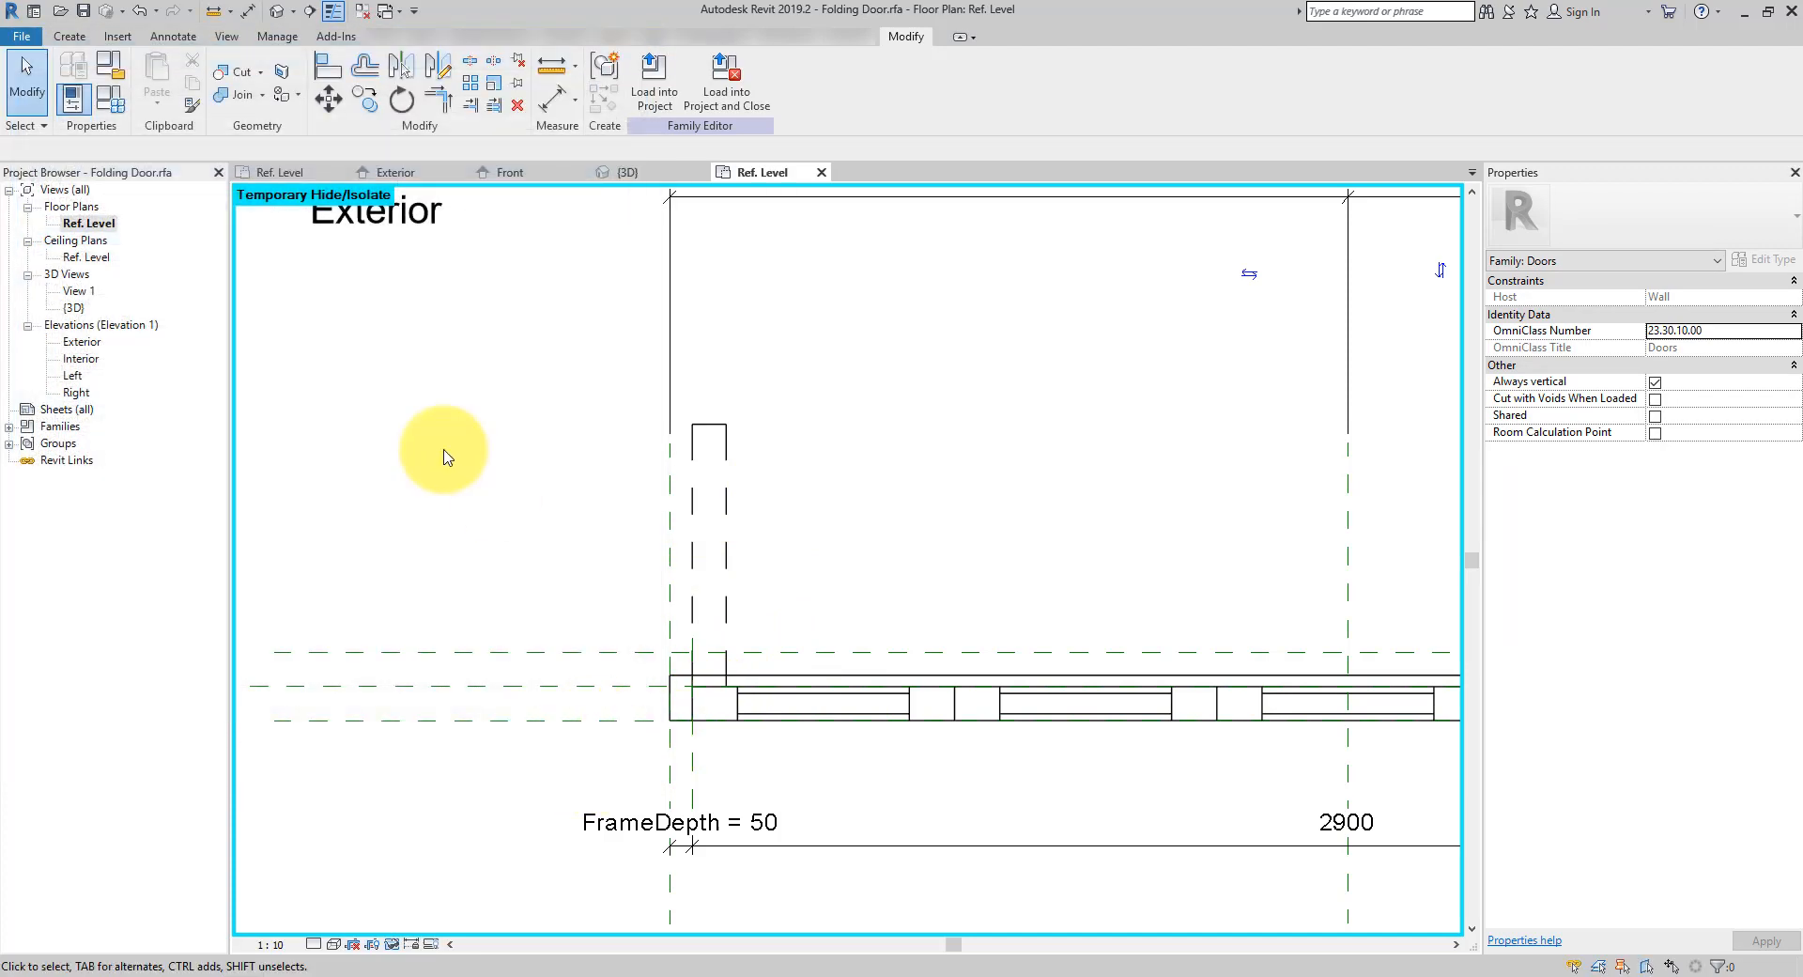
pyautogui.click(139, 10)
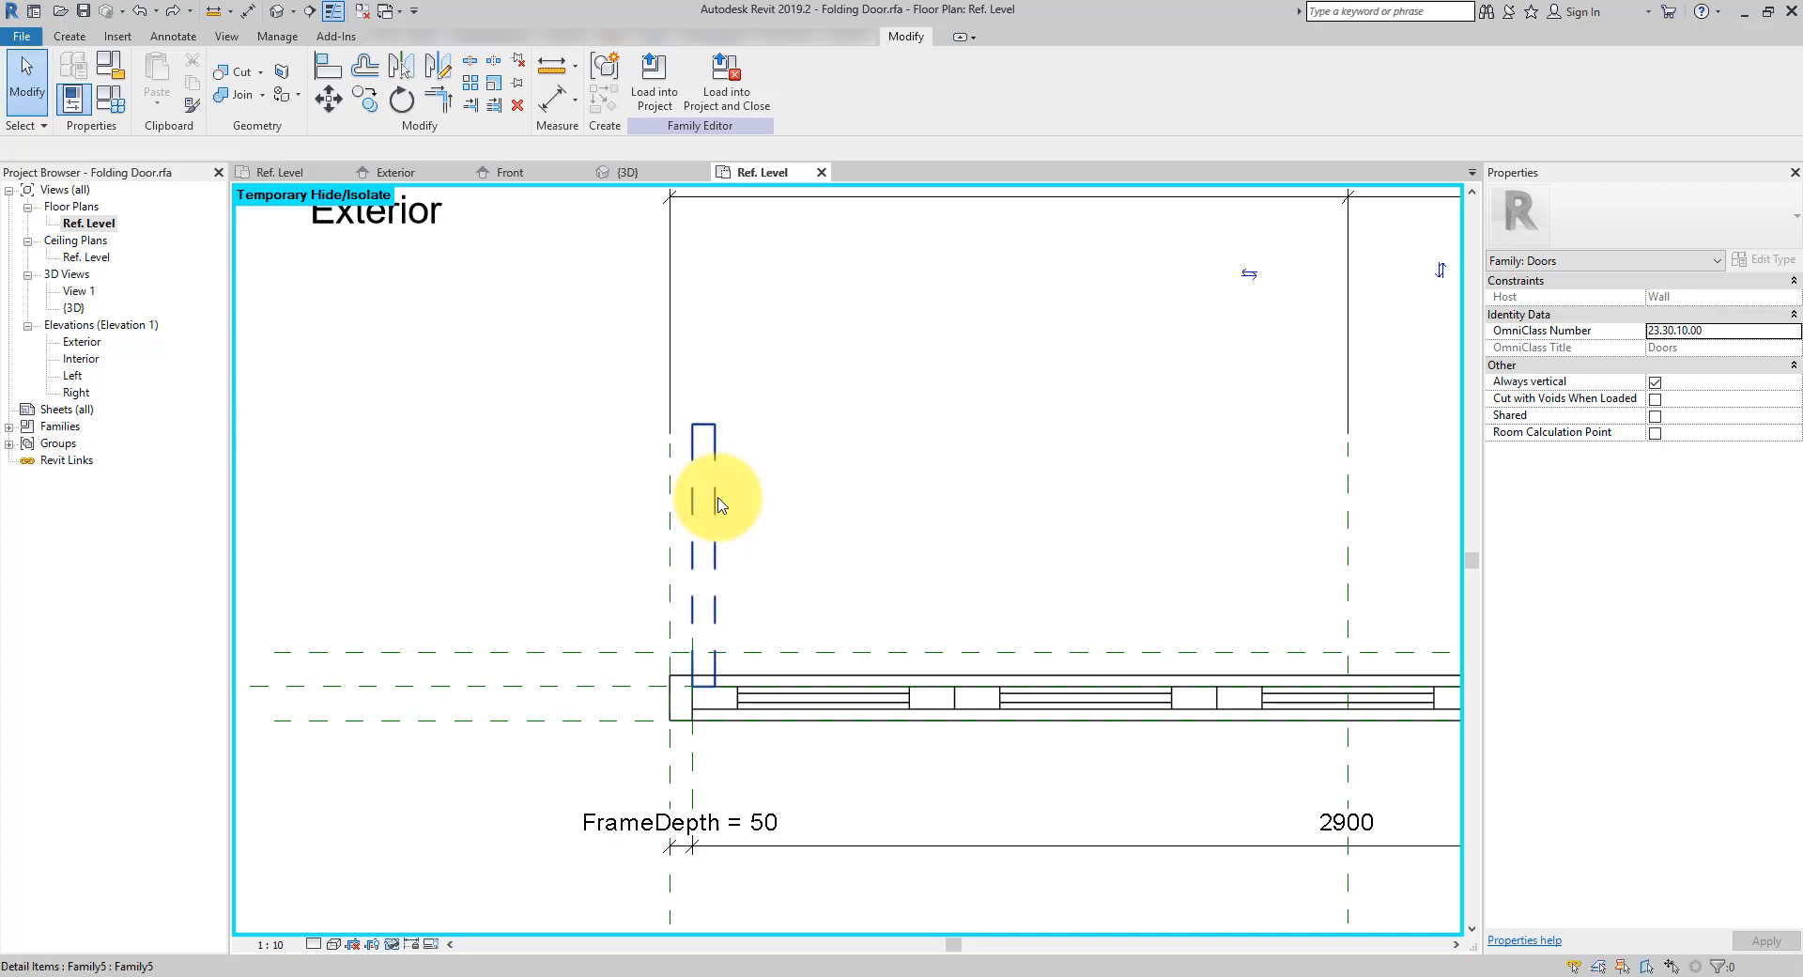
# Create a grouped linear array of the dashed panel detail item along the frame, spaced to the last copy, with a count of 3
pyautogui.moveTo(720, 504); pyautogui.dragTo(371, 437, button='middle')
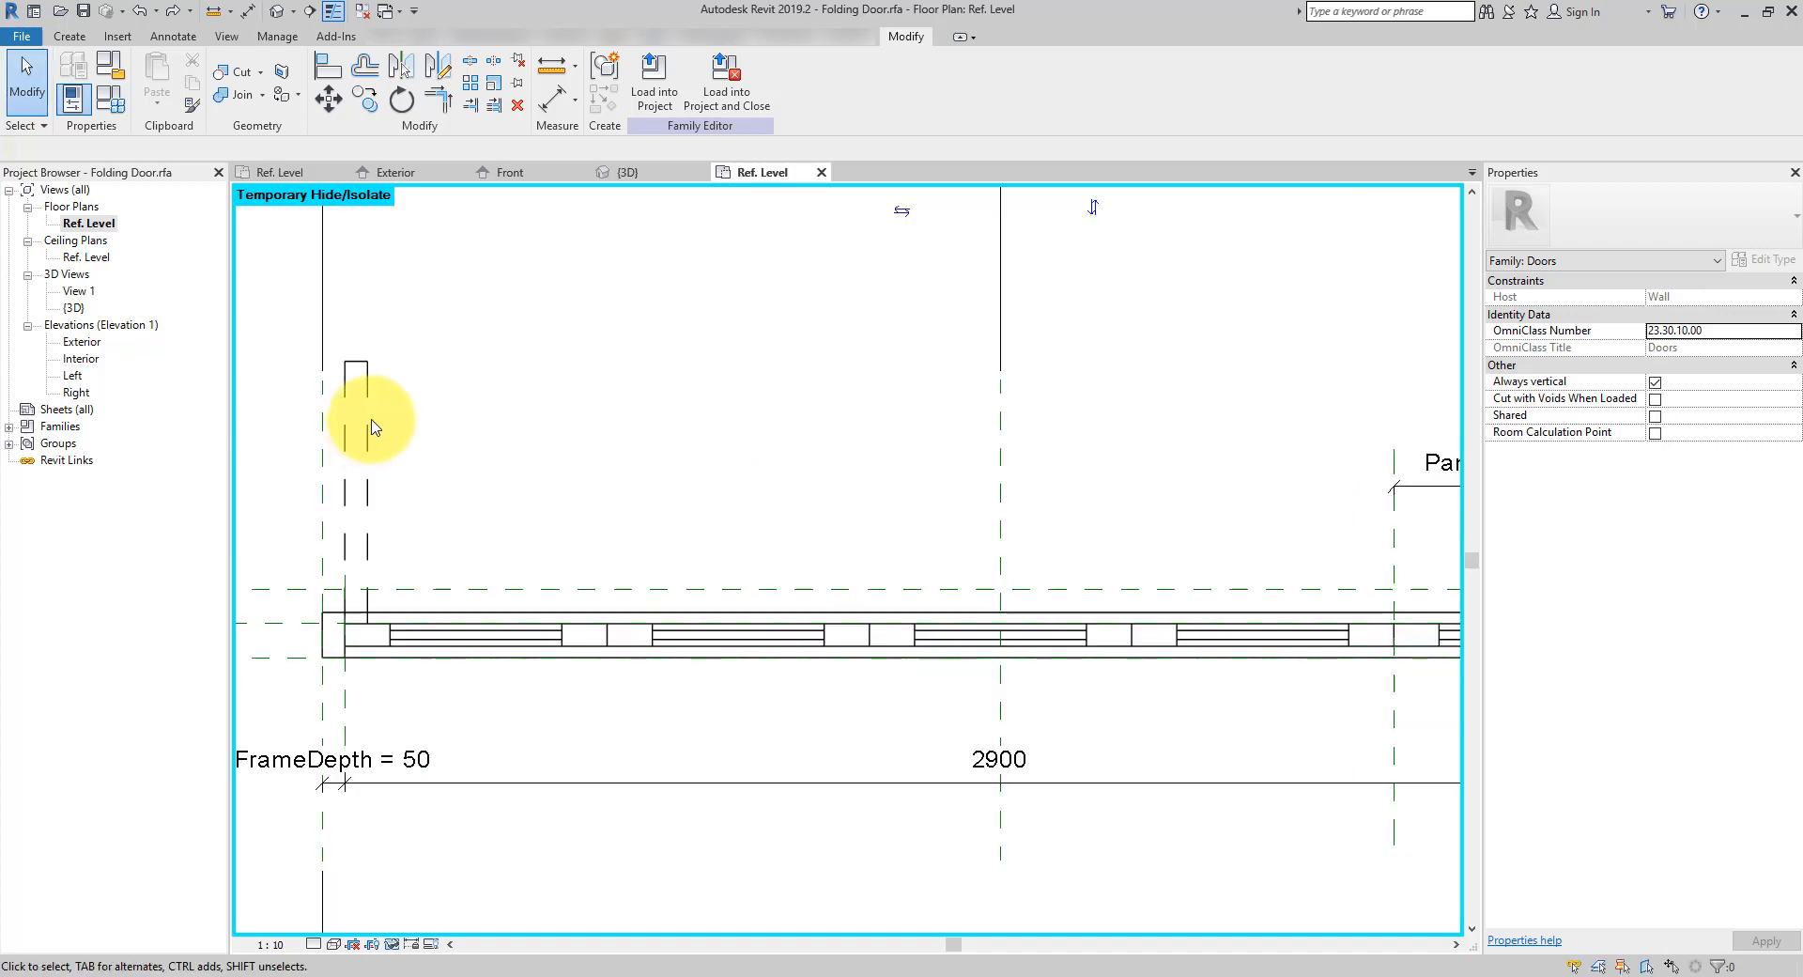
pyautogui.click(370, 420)
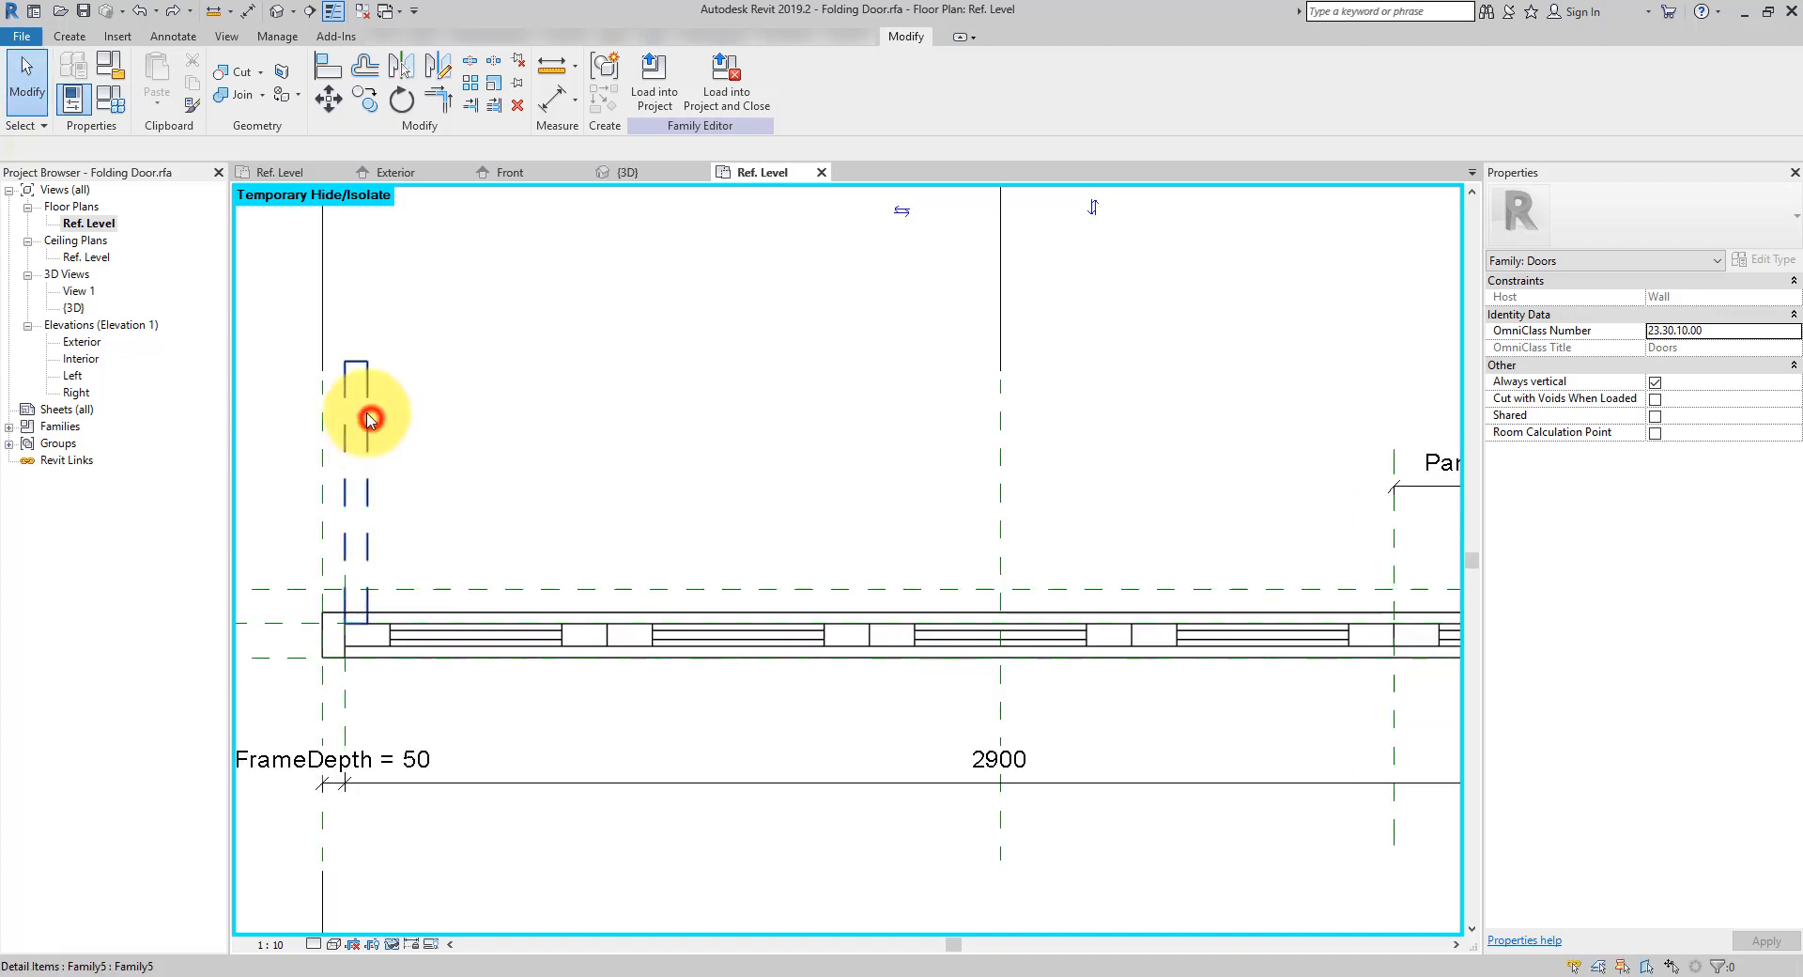
pyautogui.click(471, 90)
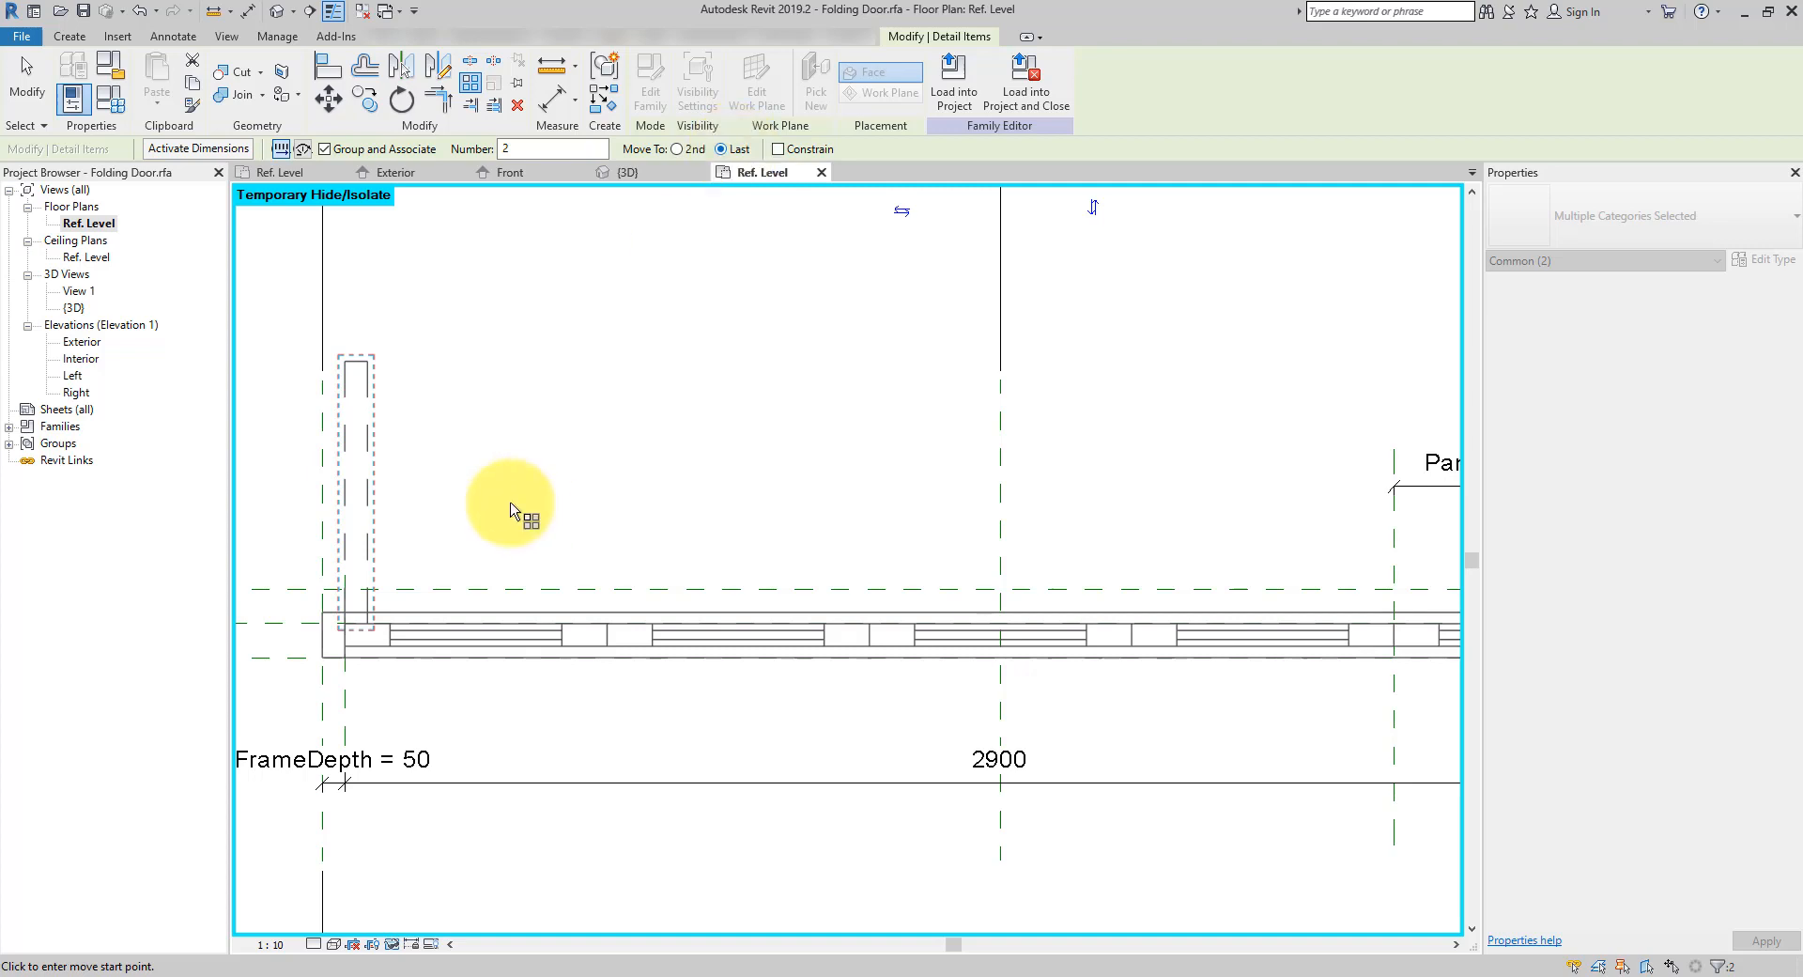
pyautogui.click(367, 362)
pyautogui.click(466, 360)
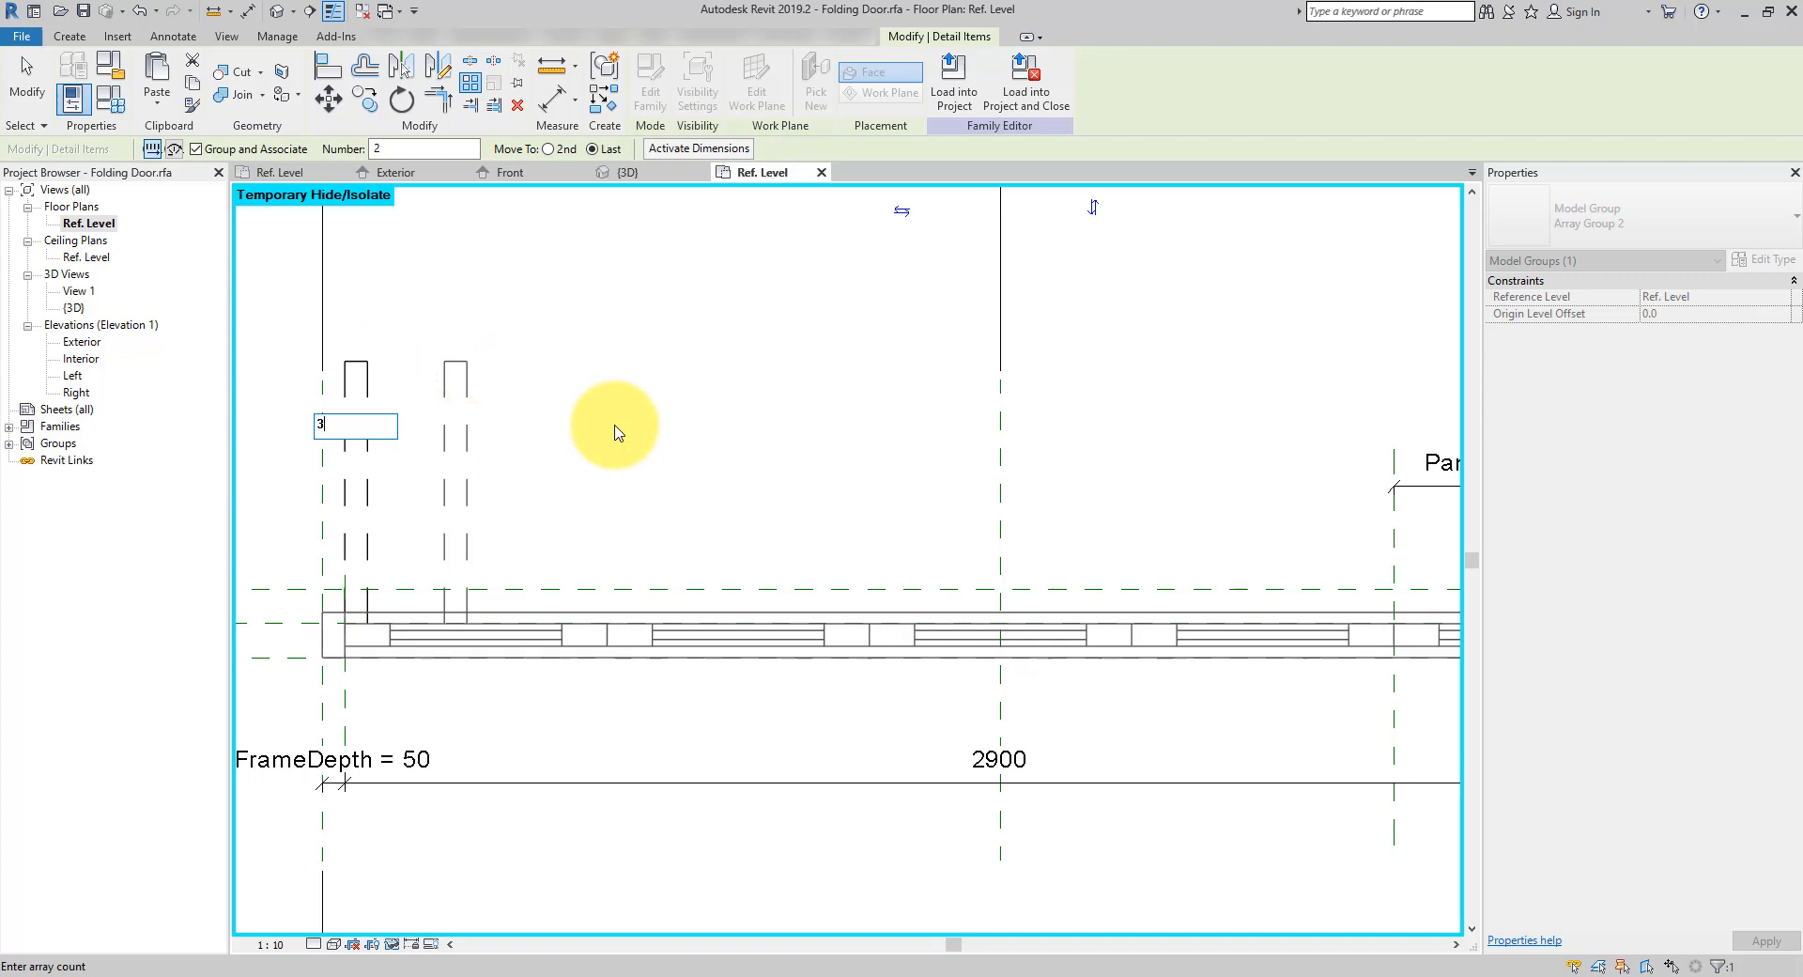
pyautogui.write('3')
pyautogui.press('Return')
pyautogui.press('Escape')
pyautogui.scroll(-1, 588, 407)
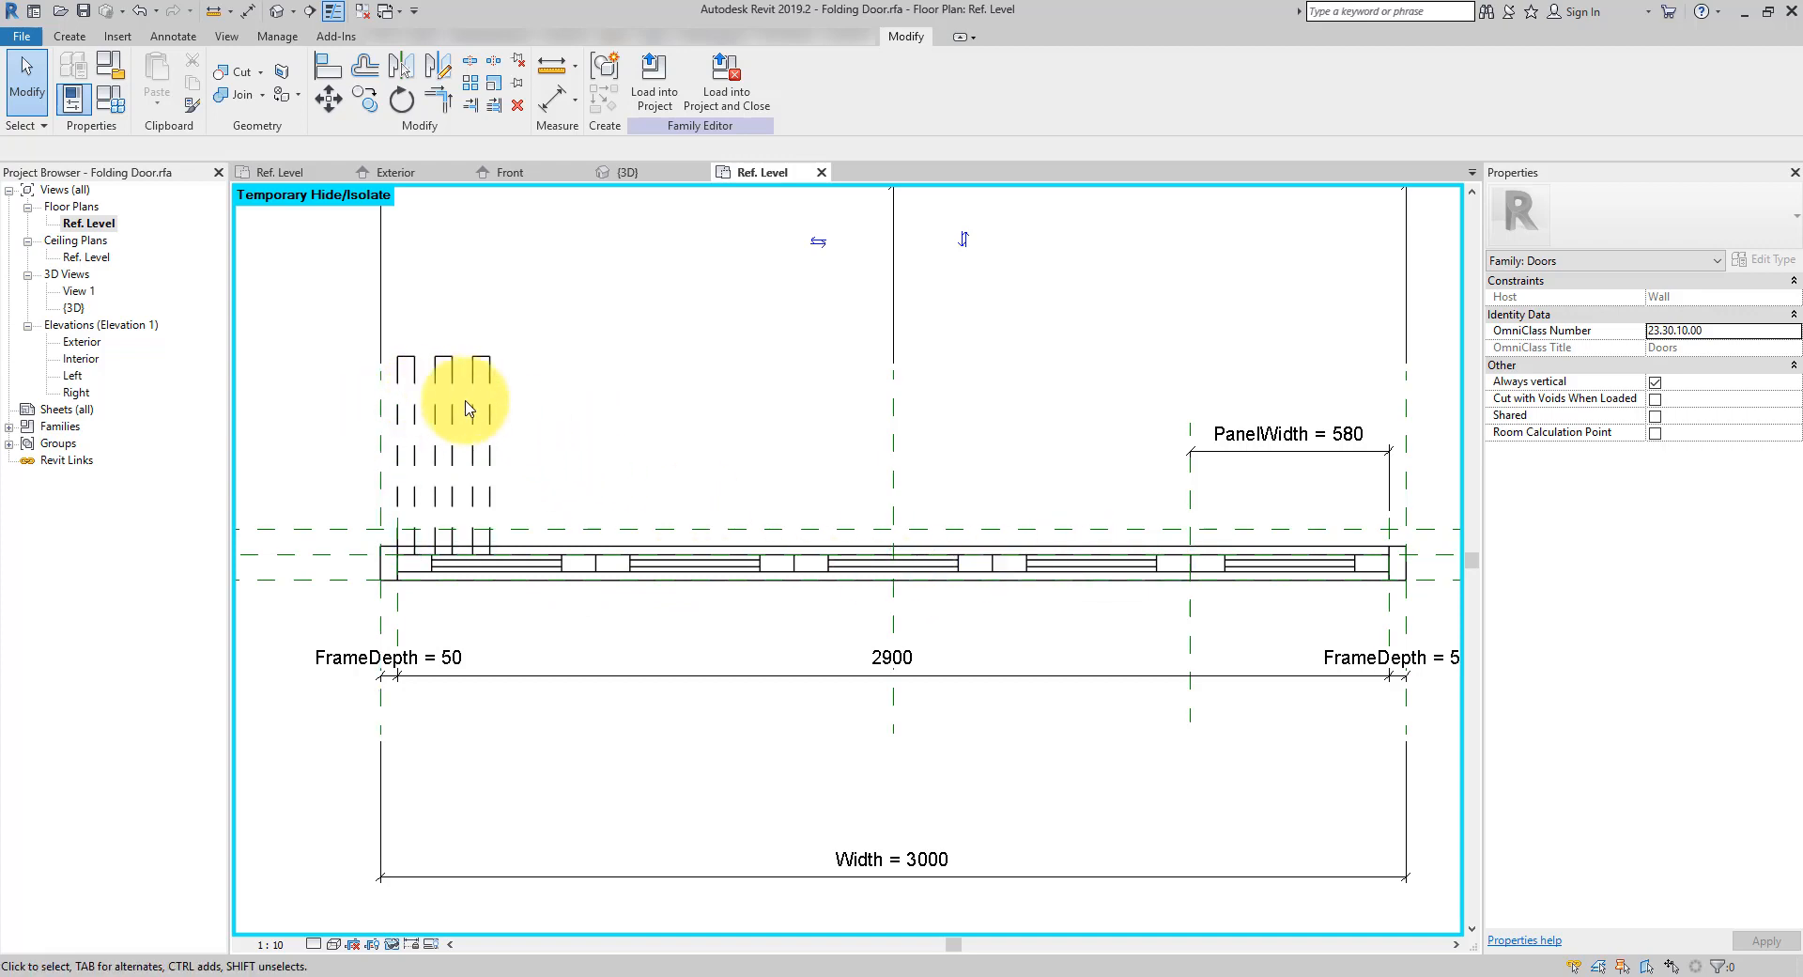
# Draw a vertical reference plane just past the third arrayed detail panel, extending through the door frame
pyautogui.scroll(1, 518, 470)
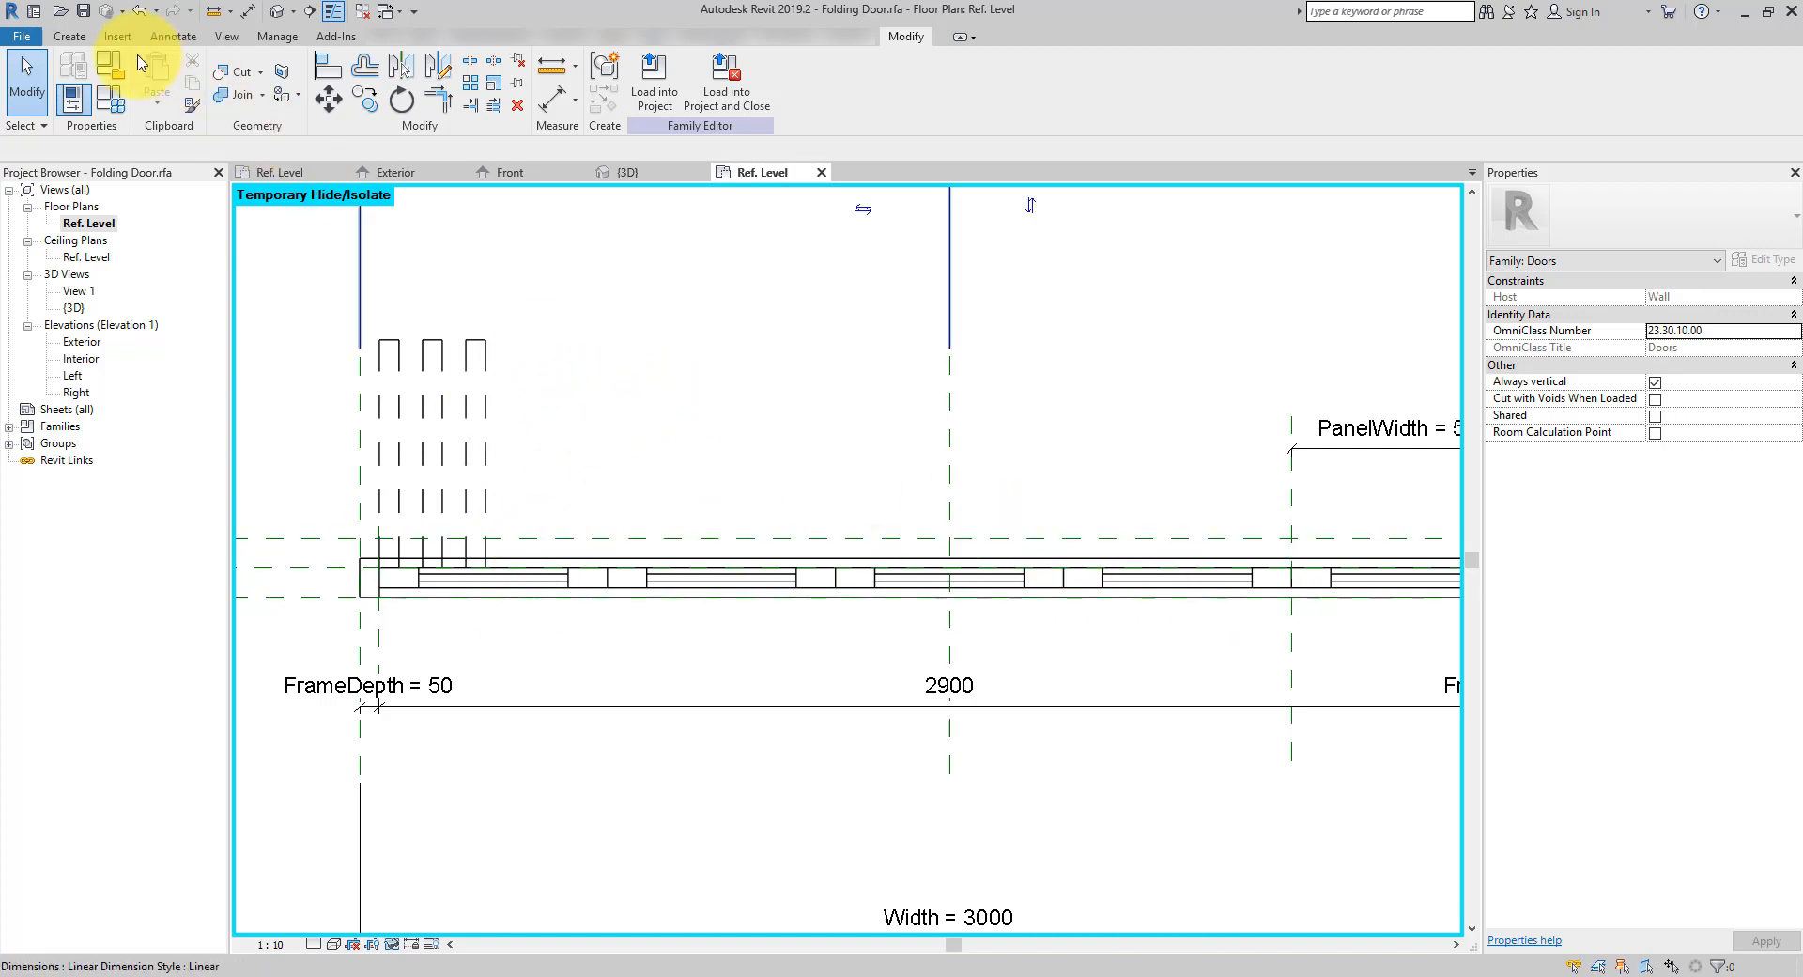
pyautogui.click(72, 37)
pyautogui.click(1058, 94)
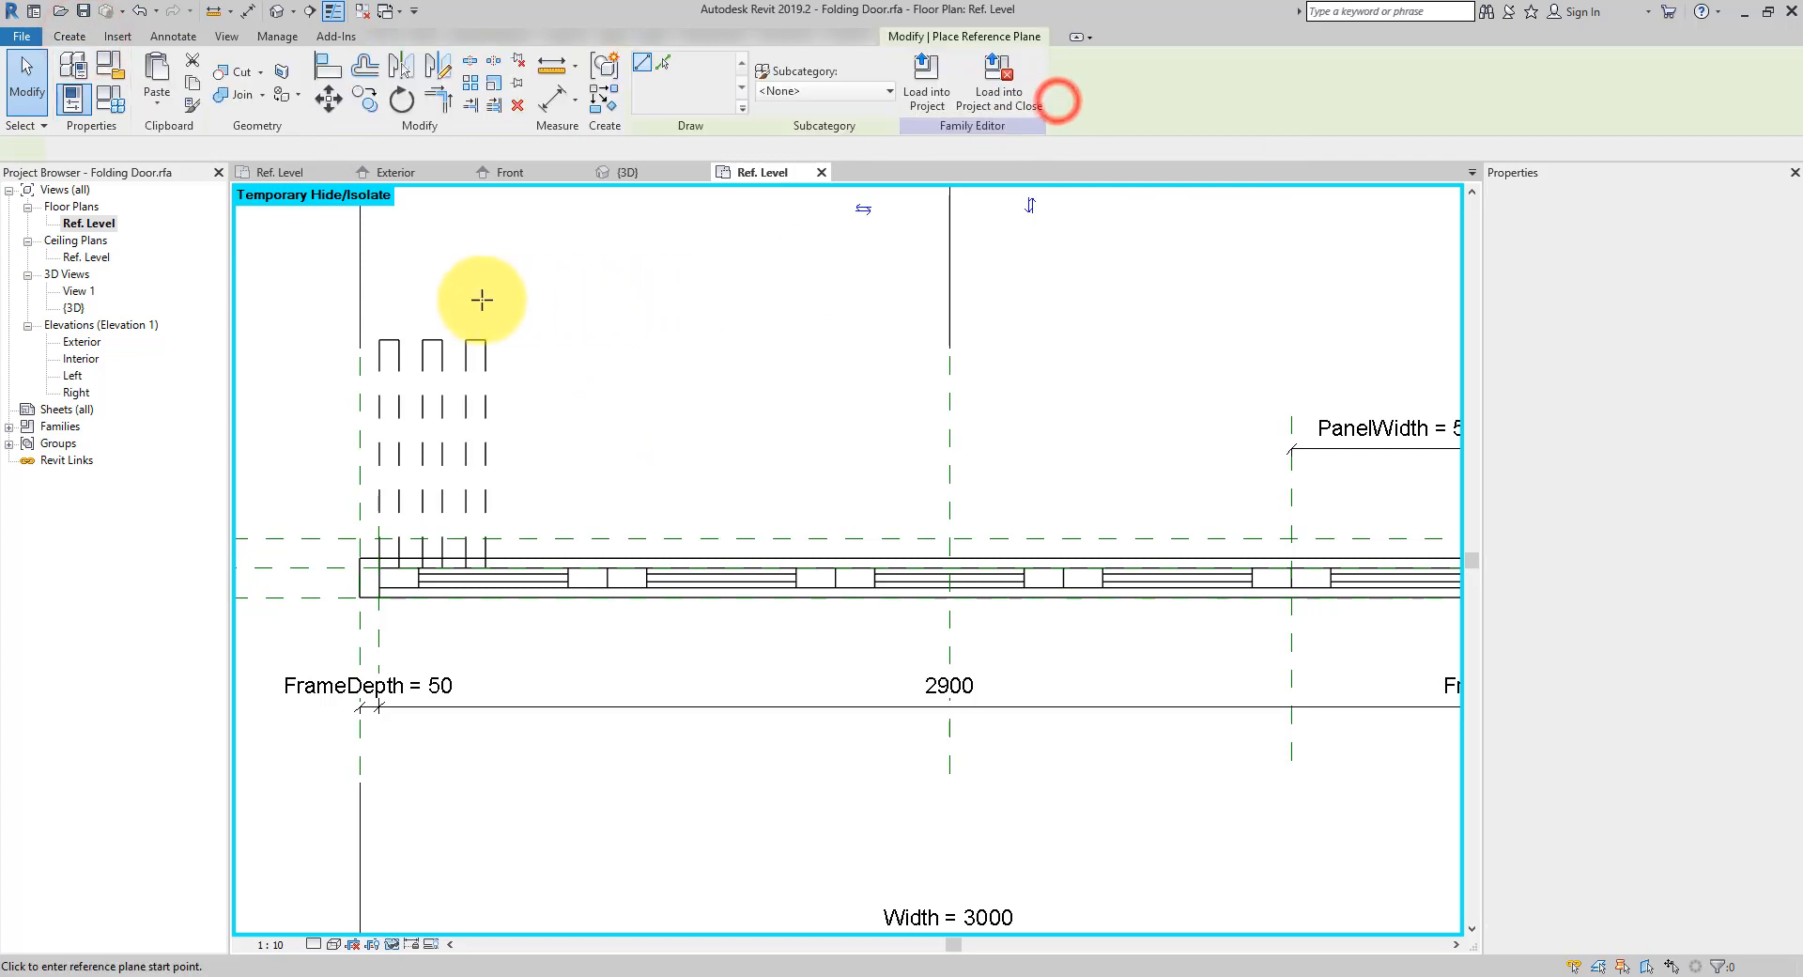
pyautogui.click(494, 641)
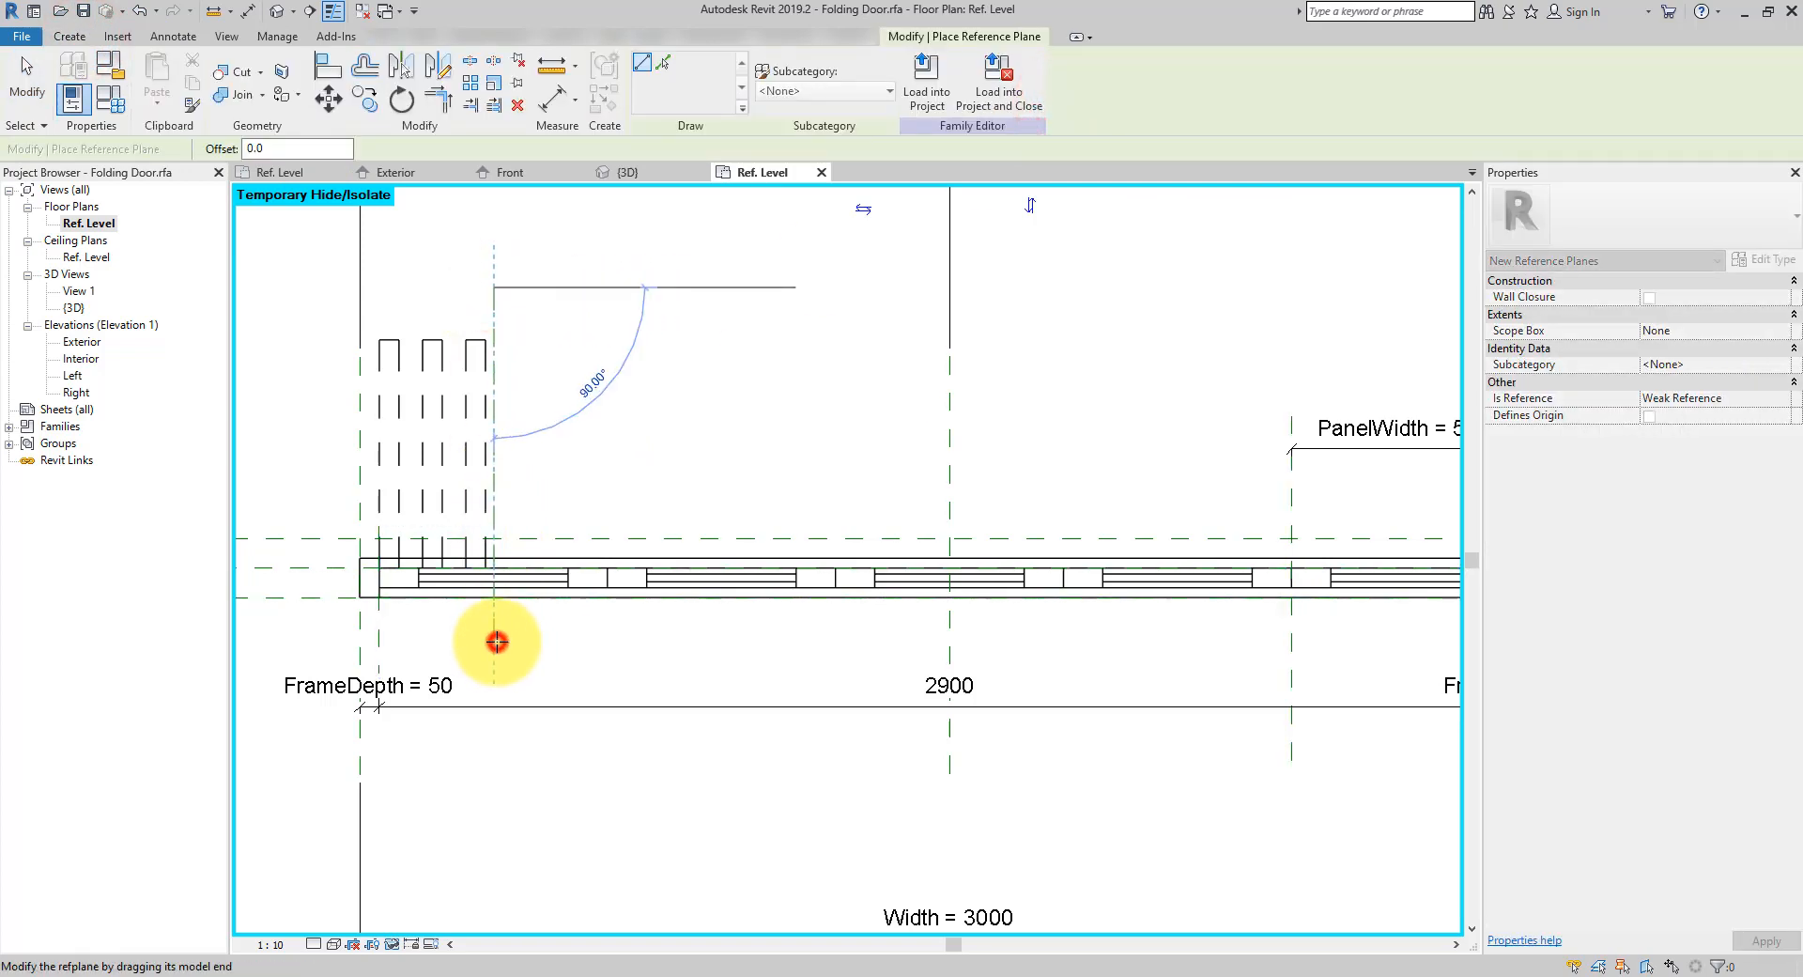
# Add an aligned dimension between the frame's inner reference plane and the new reference plane, placed above the stacked panels
pyautogui.click(248, 11)
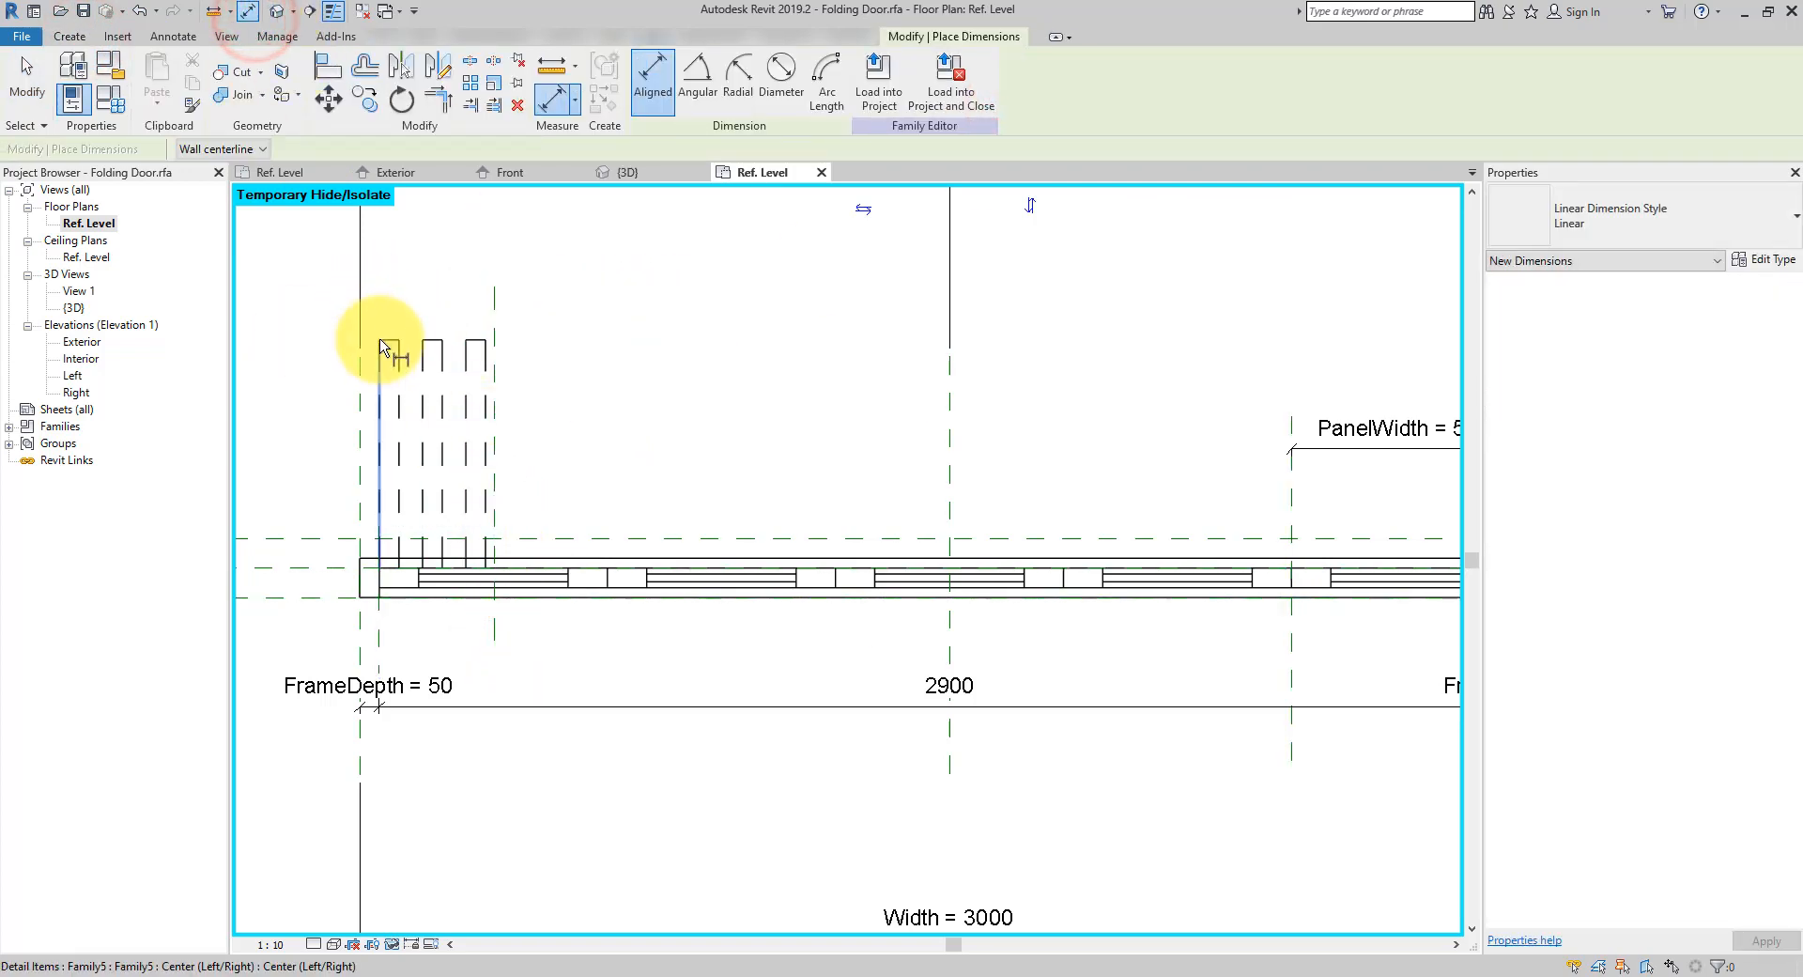
pyautogui.click(495, 295)
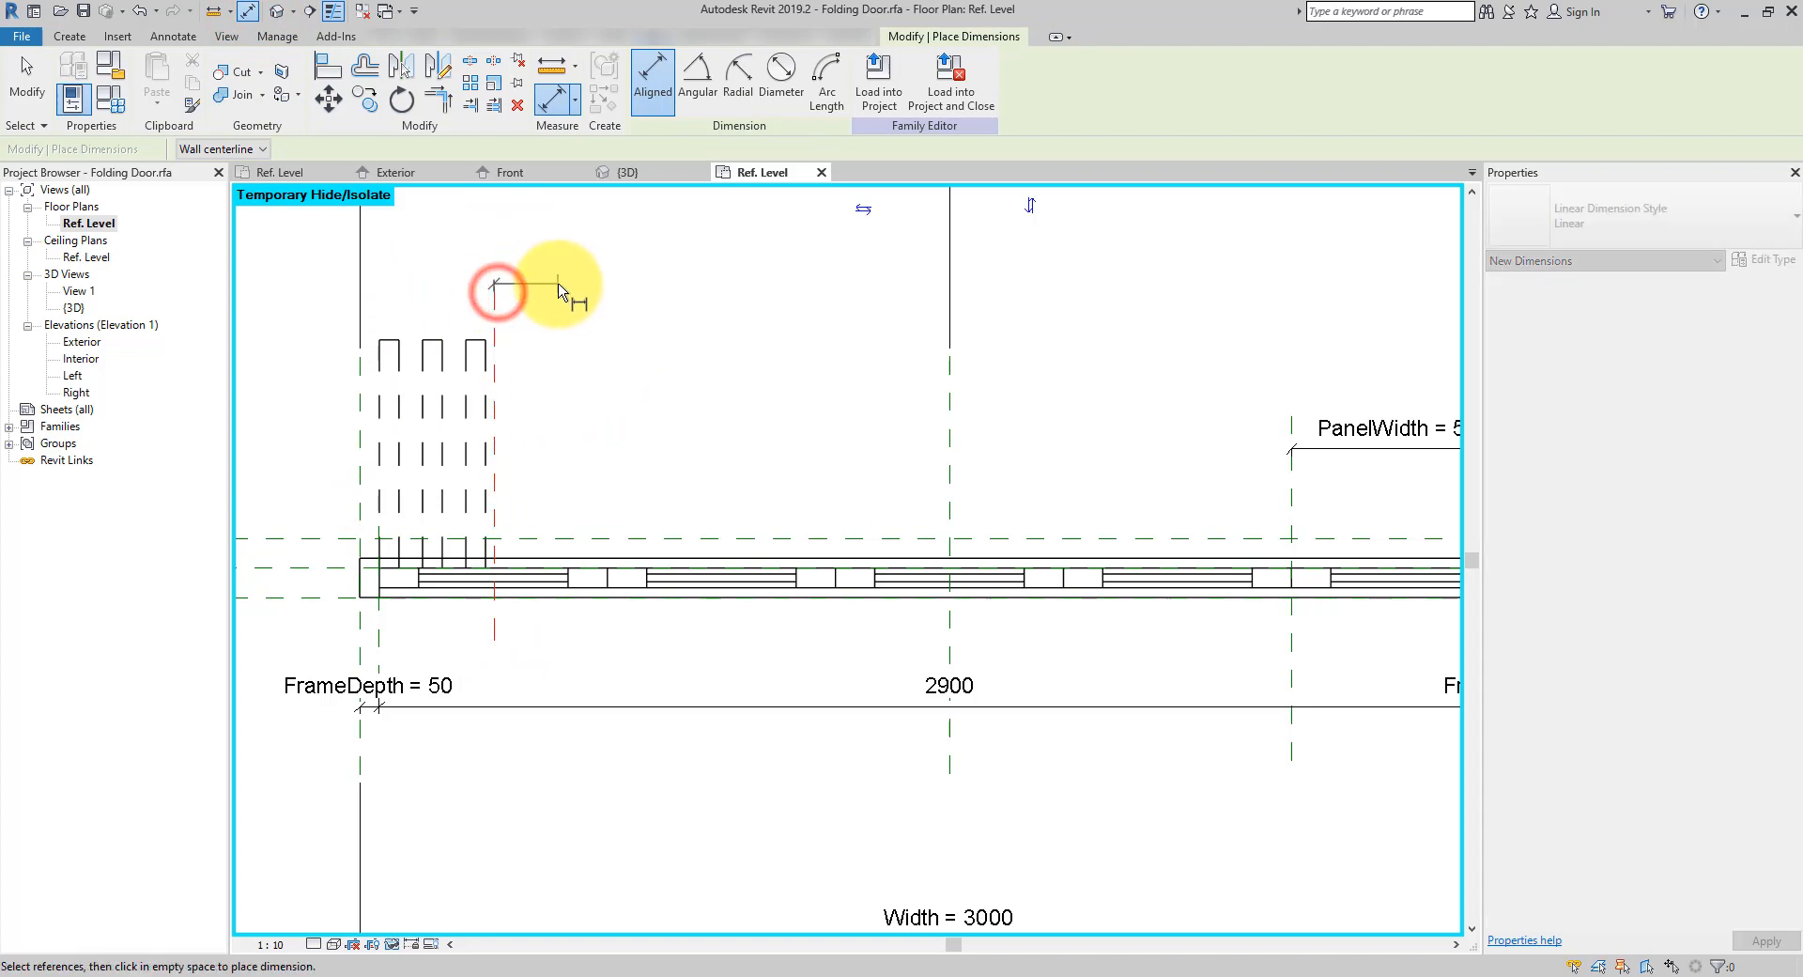
pyautogui.click(378, 624)
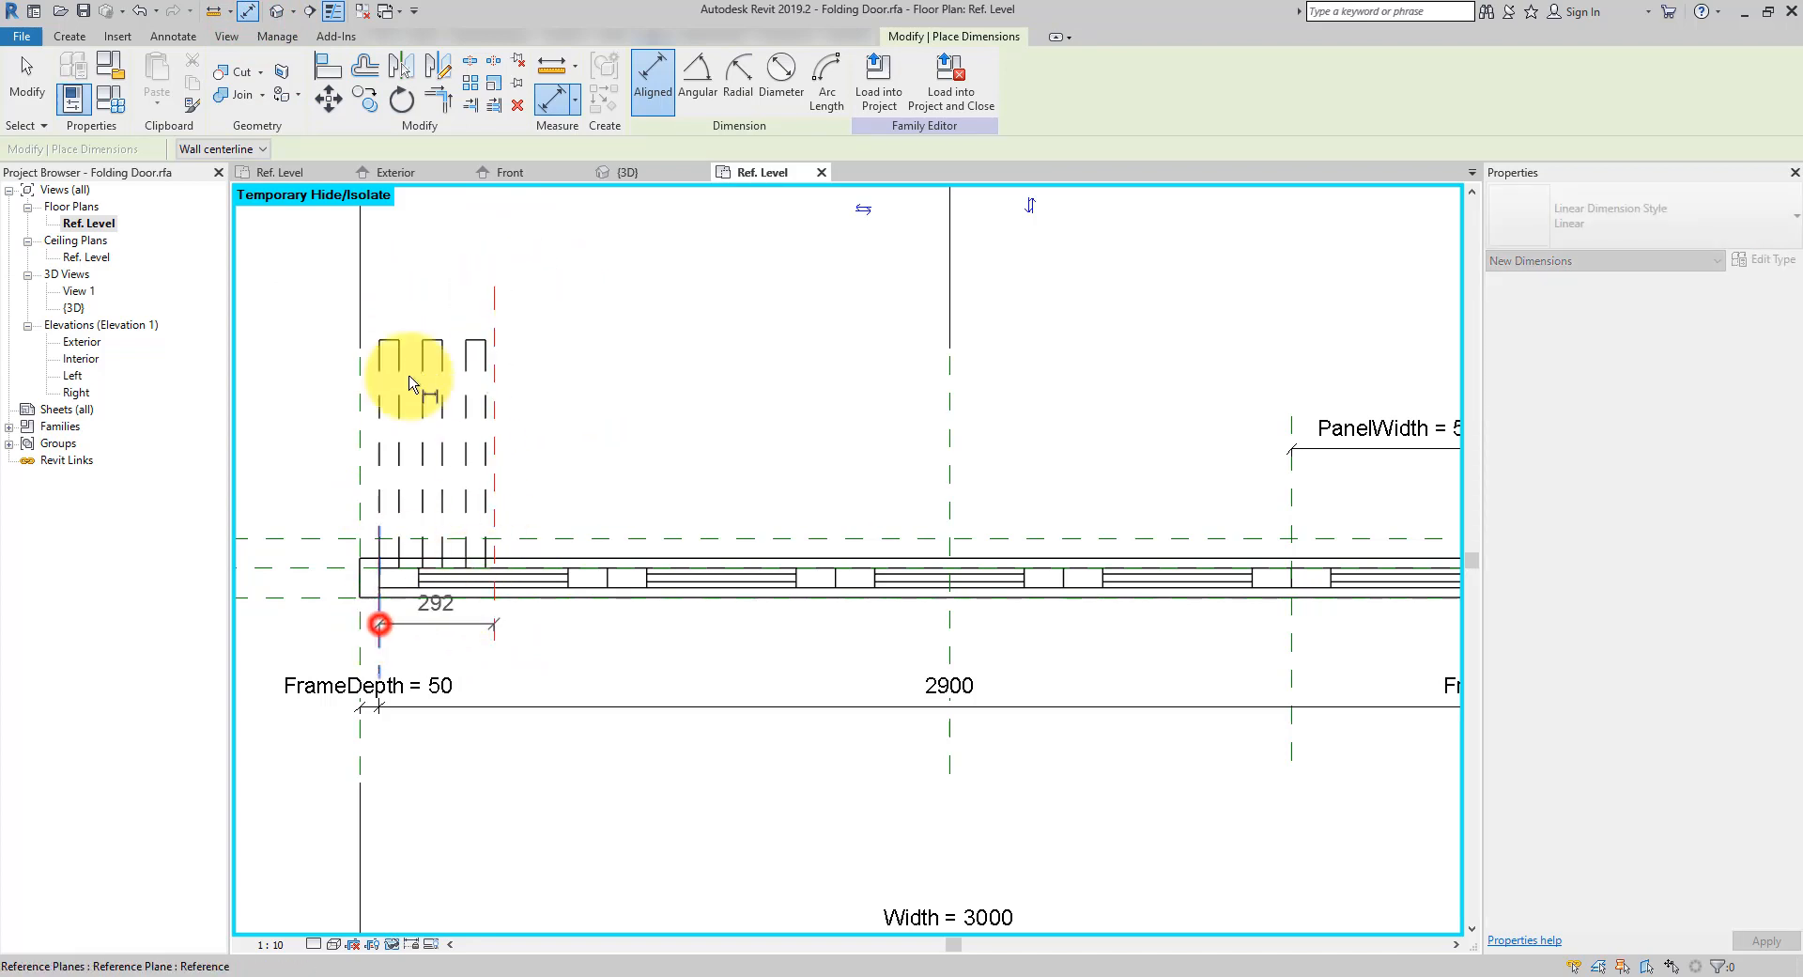
pyautogui.click(416, 243)
pyautogui.moveTo(514, 246); pyautogui.dragTo(575, 368, button='middle')
pyautogui.click(15, 81)
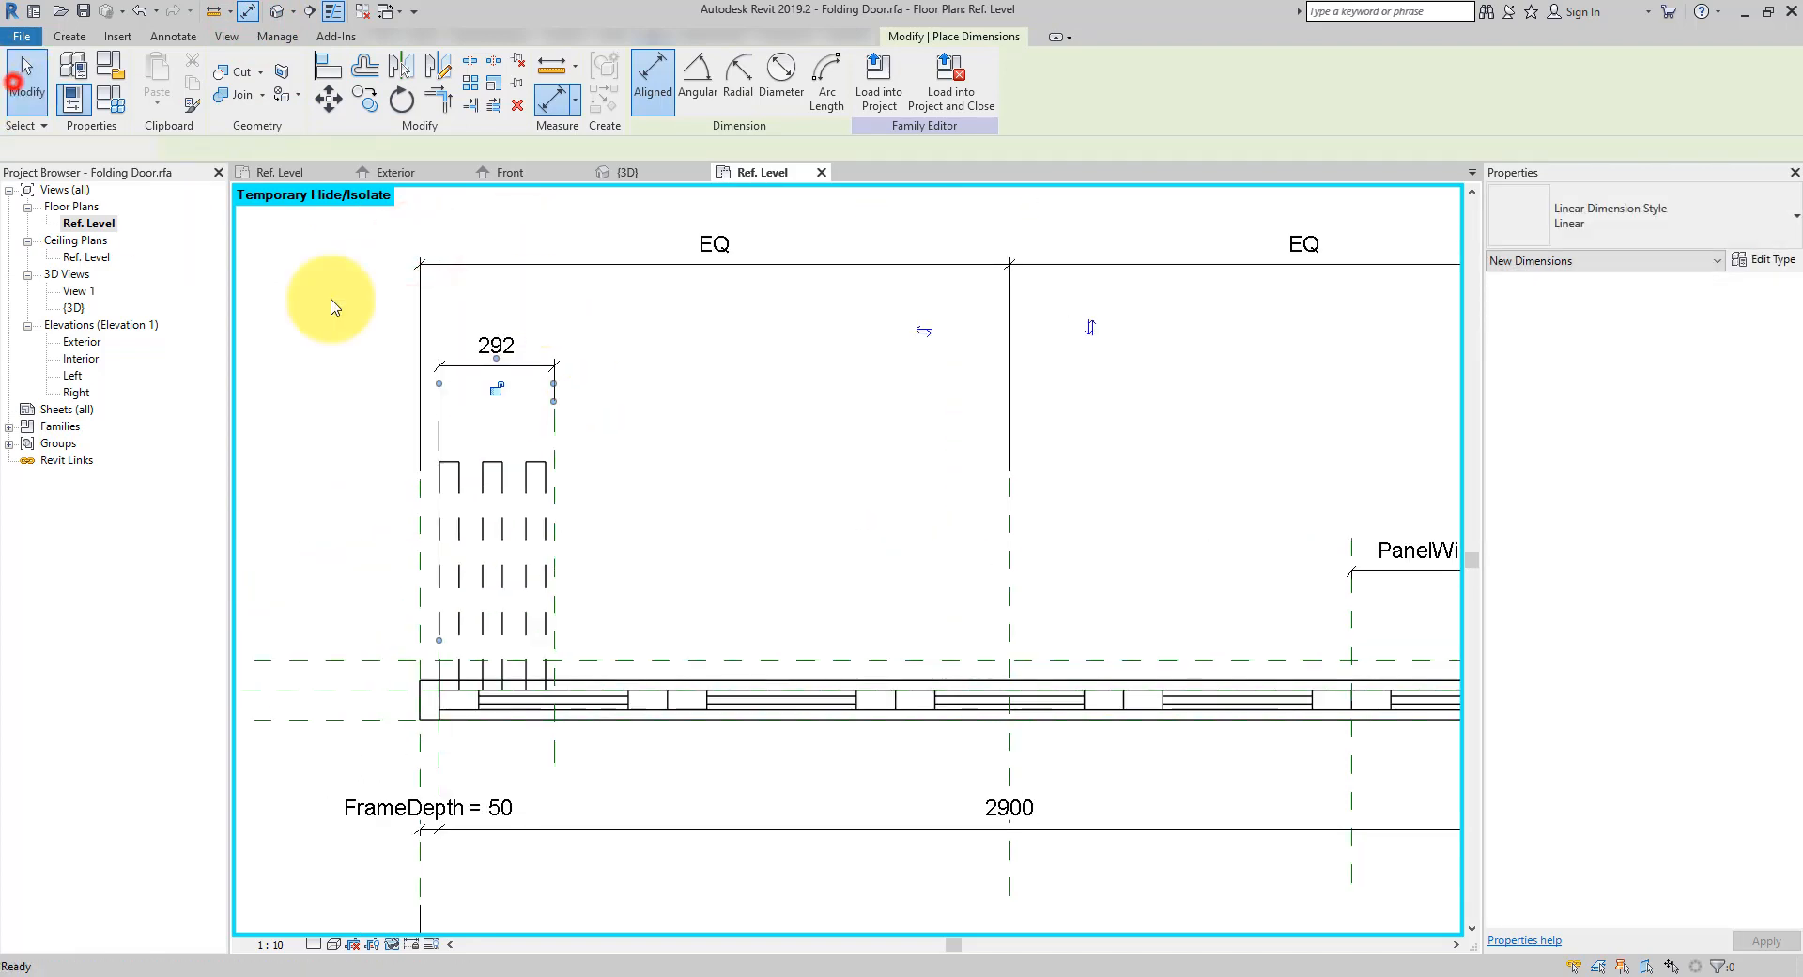
# Label the stacked panels' dimension with a new type parameter named StackedPanelsDepth, grouped under Dimensions
pyautogui.click(509, 340)
pyautogui.click(830, 78)
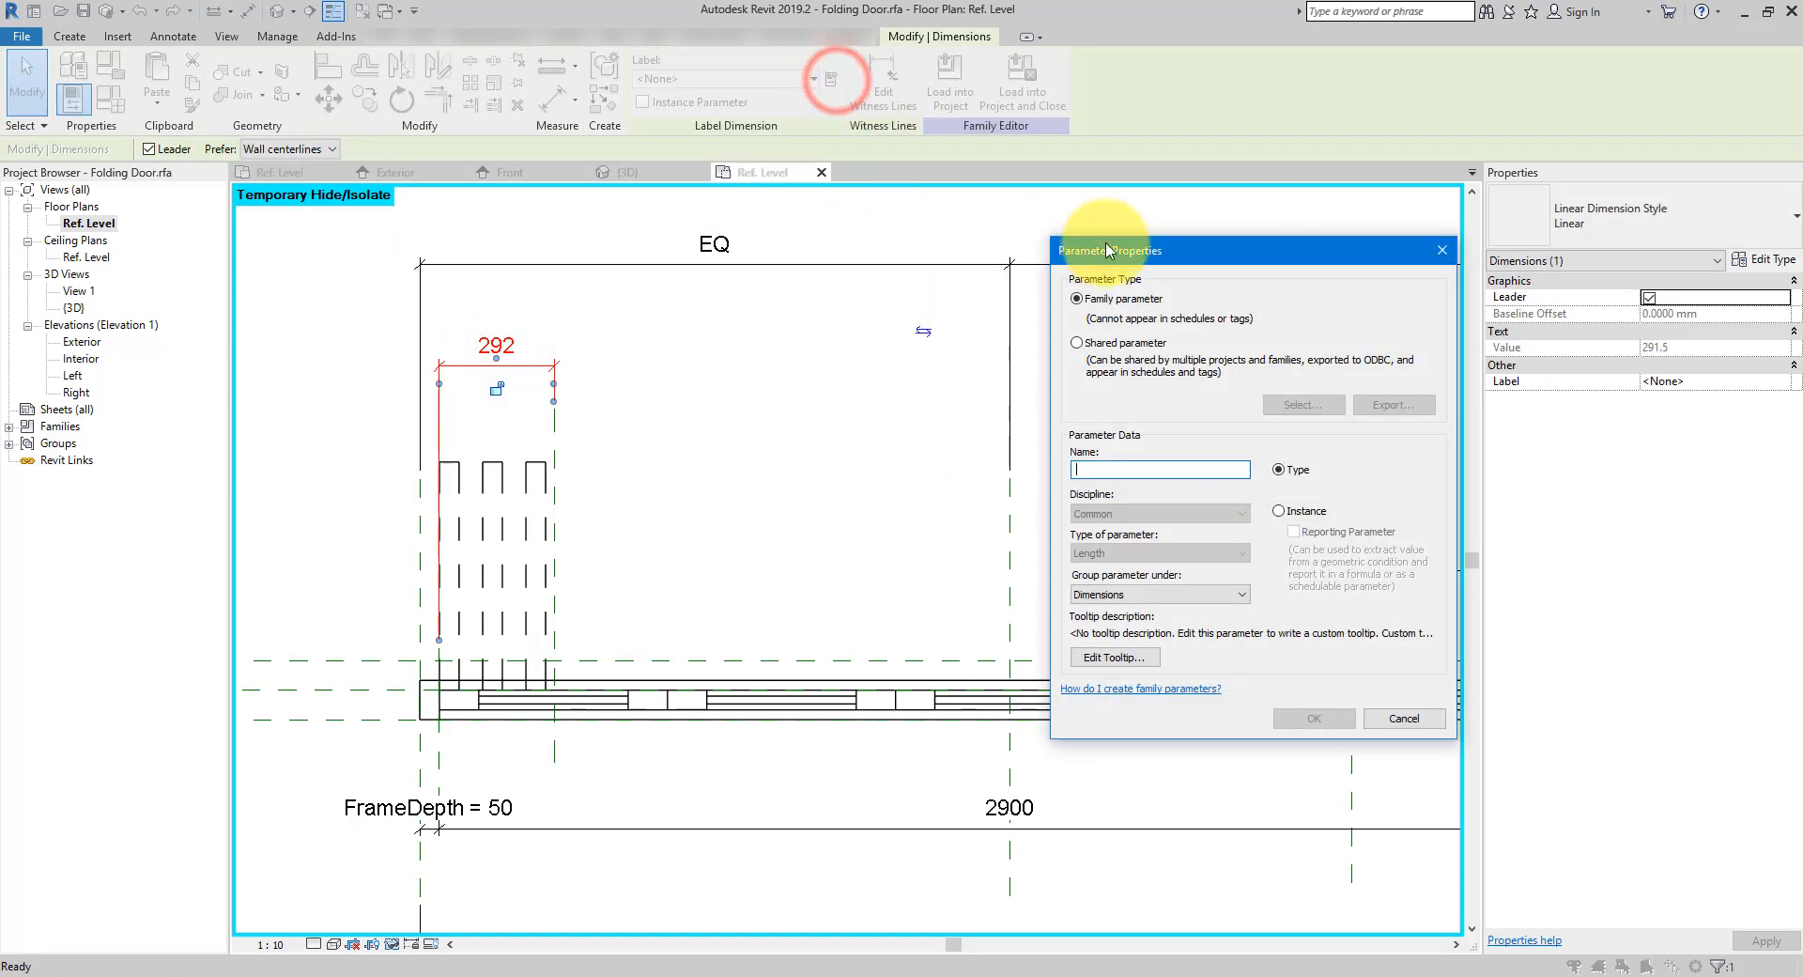
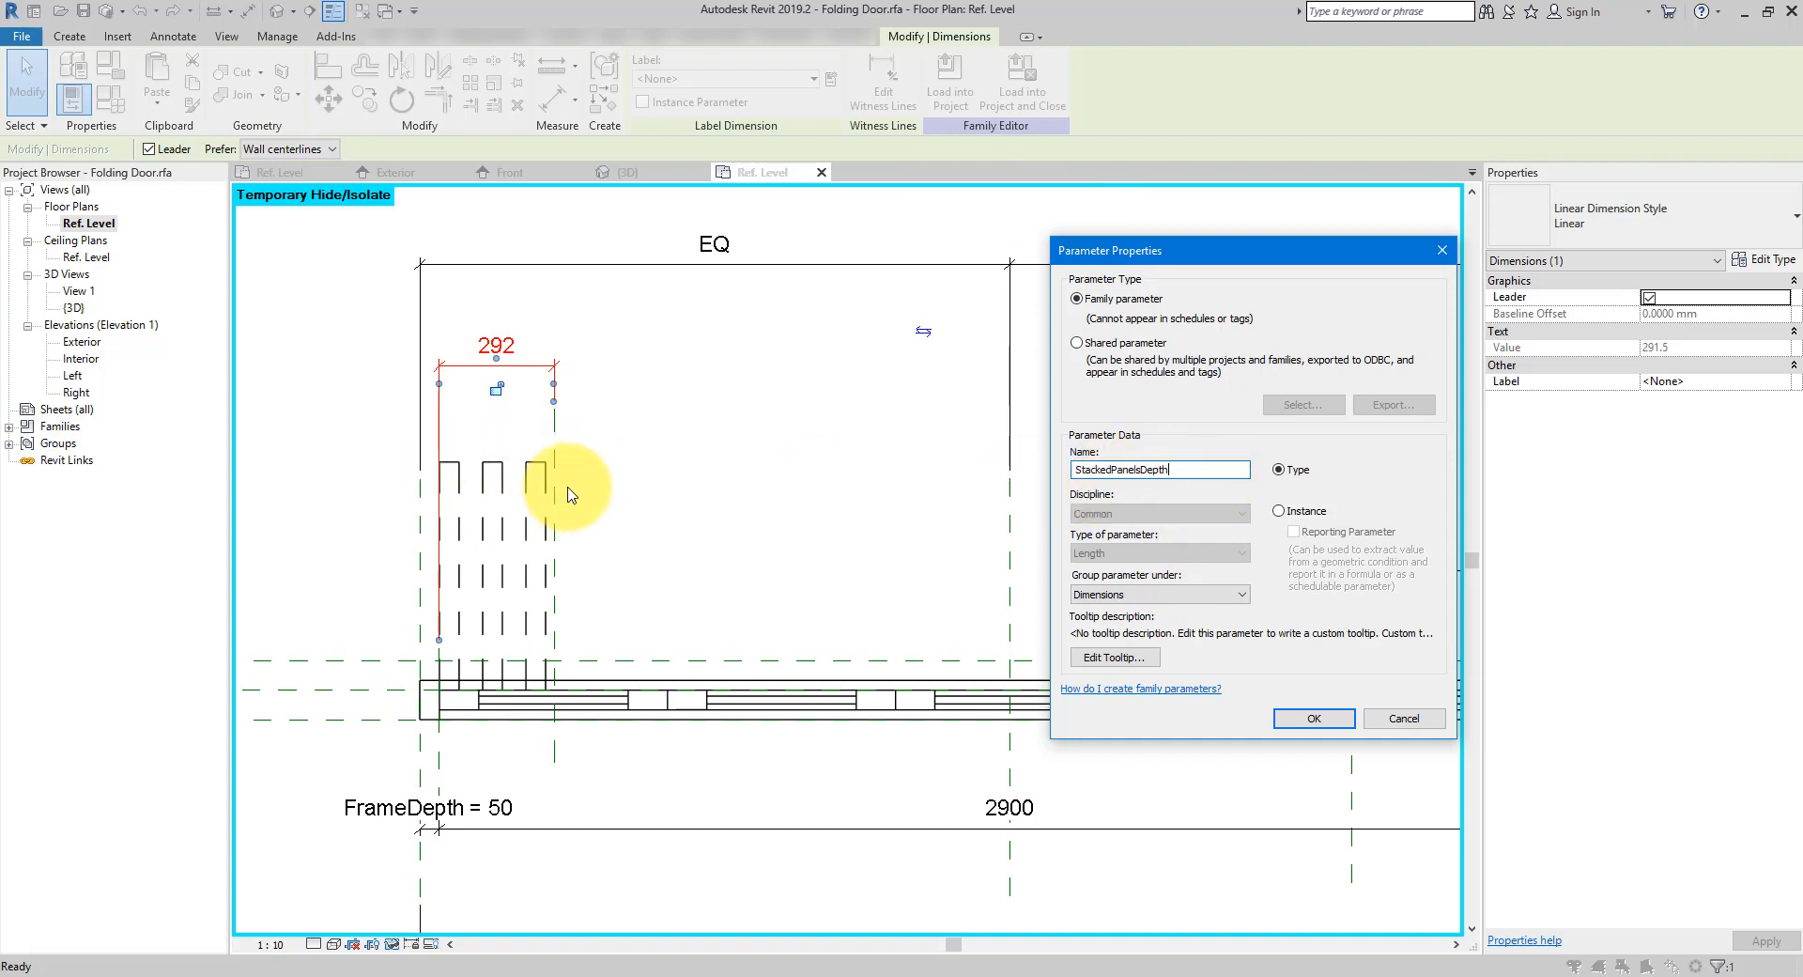
pyautogui.click(1306, 719)
pyautogui.click(628, 477)
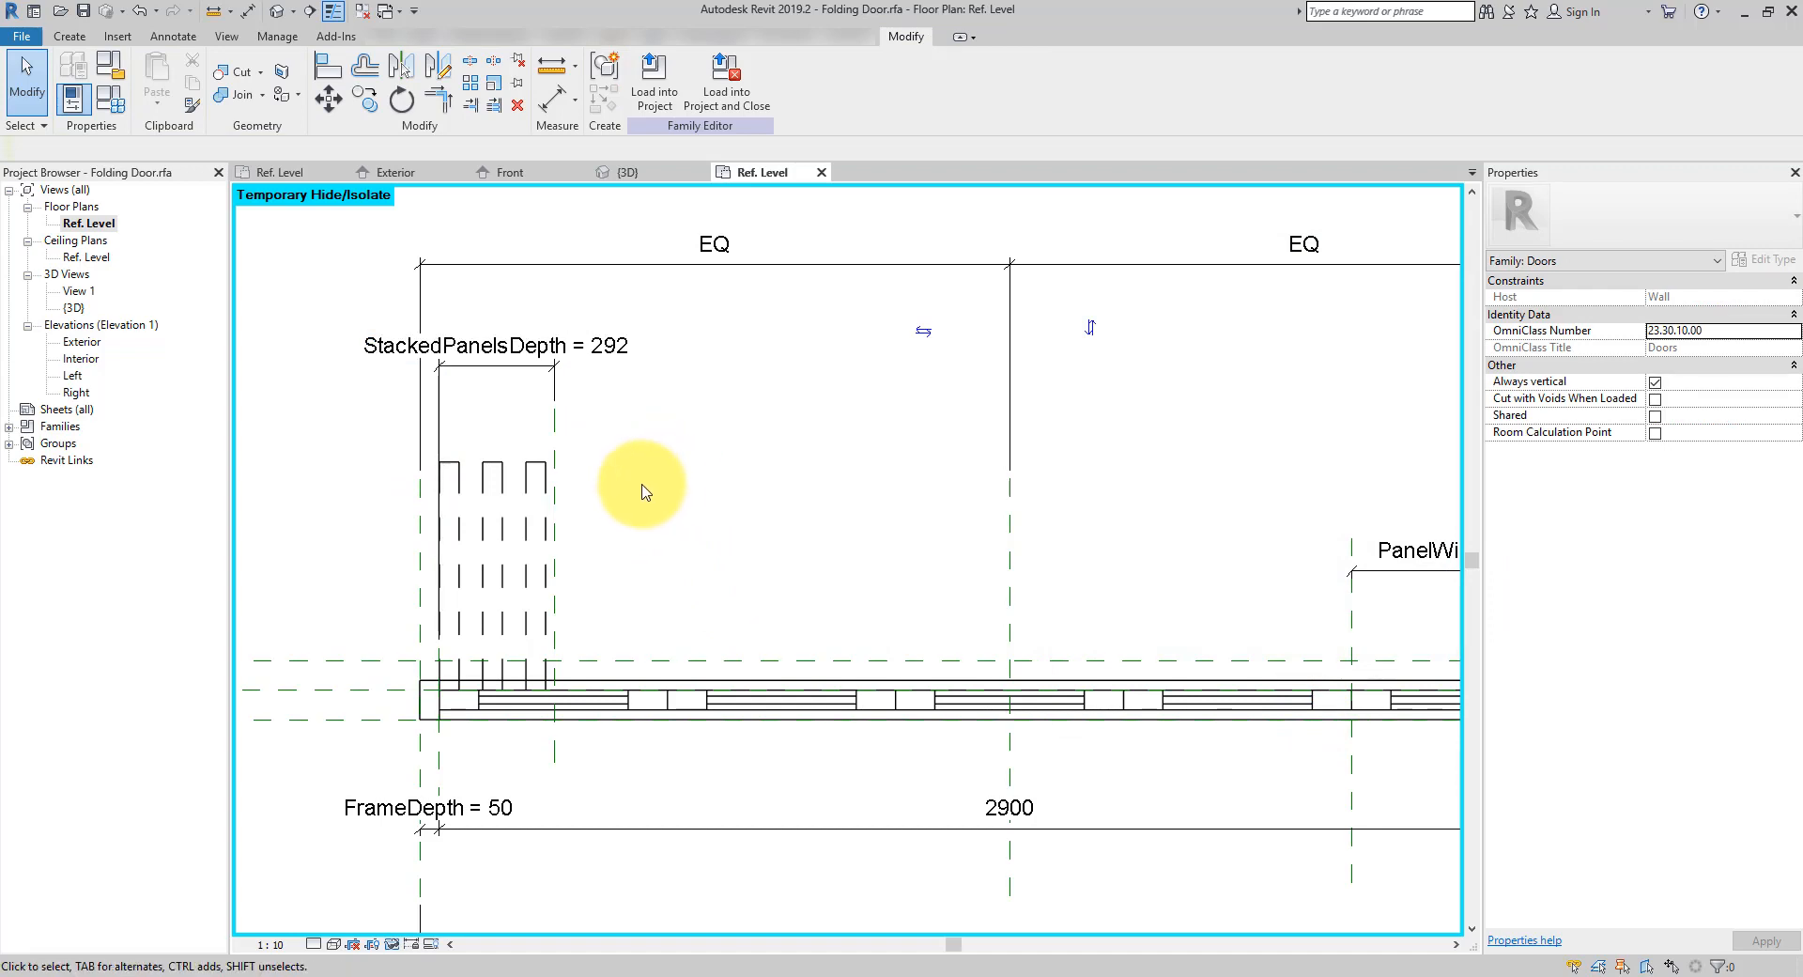
# Set the StackedPanelsDepth formula to PanelDepth * (PanelCount - 2), lock PanelDepth and StackedPanelsDepth, and try to accept the family types
pyautogui.scroll(1, 645, 490)
pyautogui.moveTo(645, 492); pyautogui.dragTo(630, 516, button='middle')
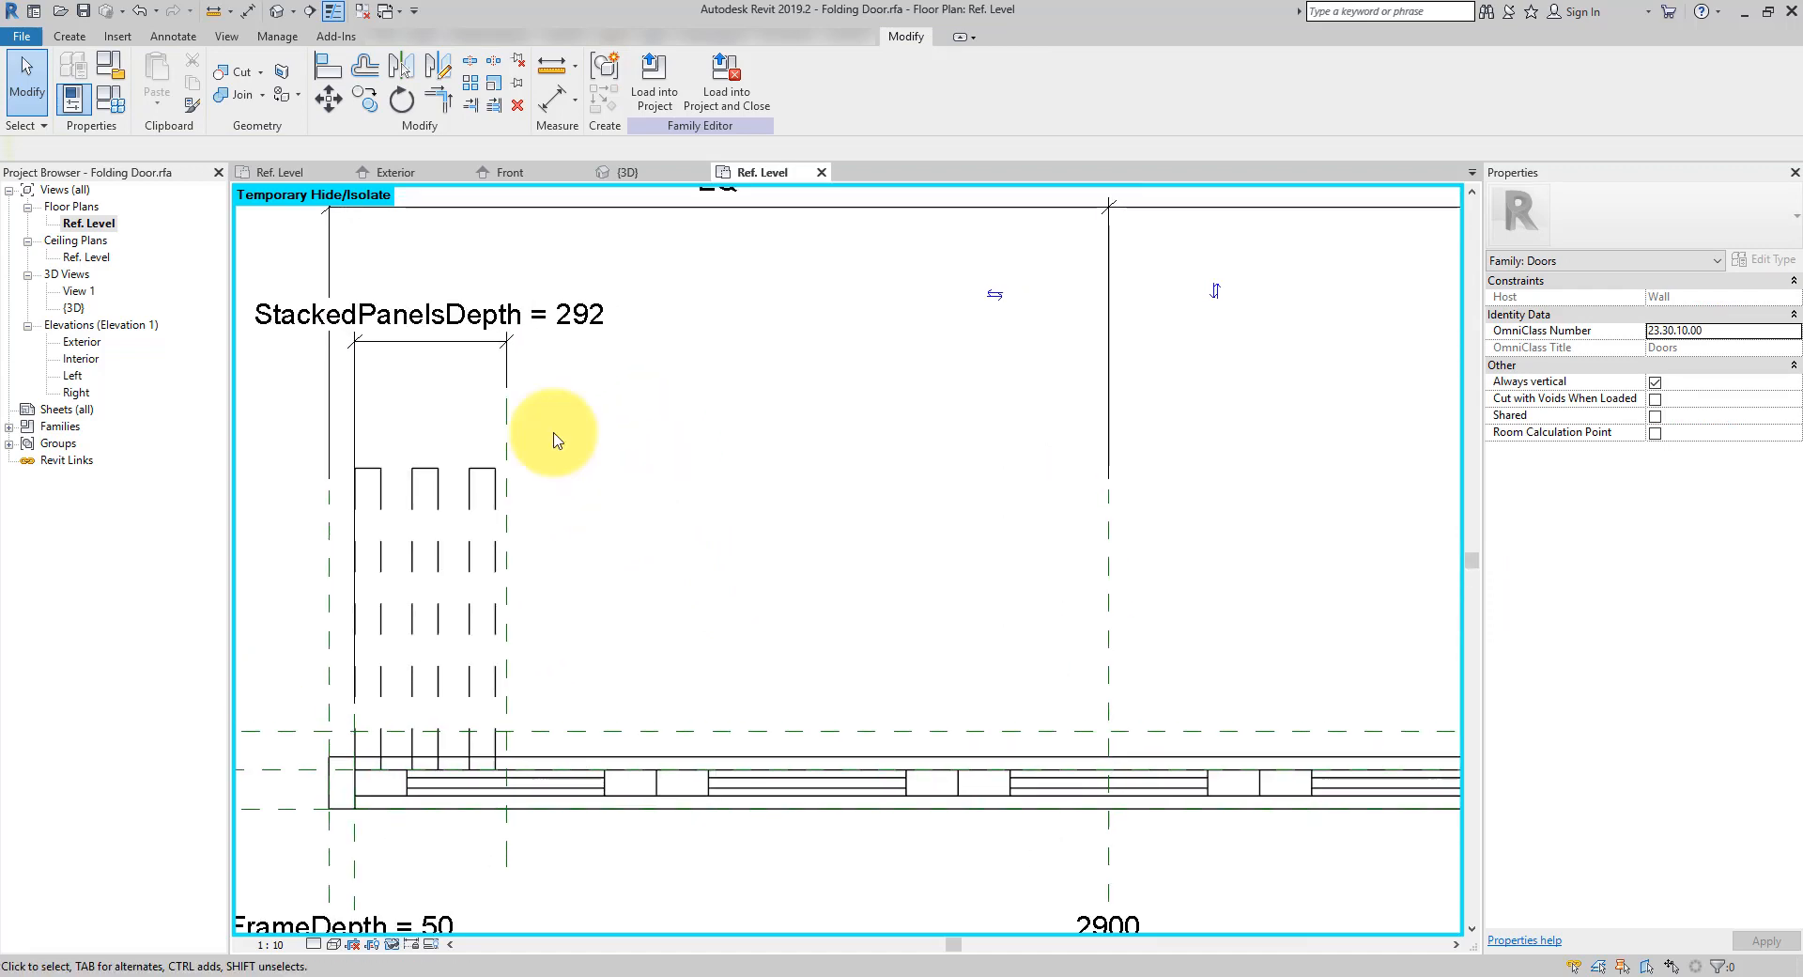
pyautogui.moveTo(619, 361); pyautogui.dragTo(1406, 375, button='middle')
pyautogui.click(110, 98)
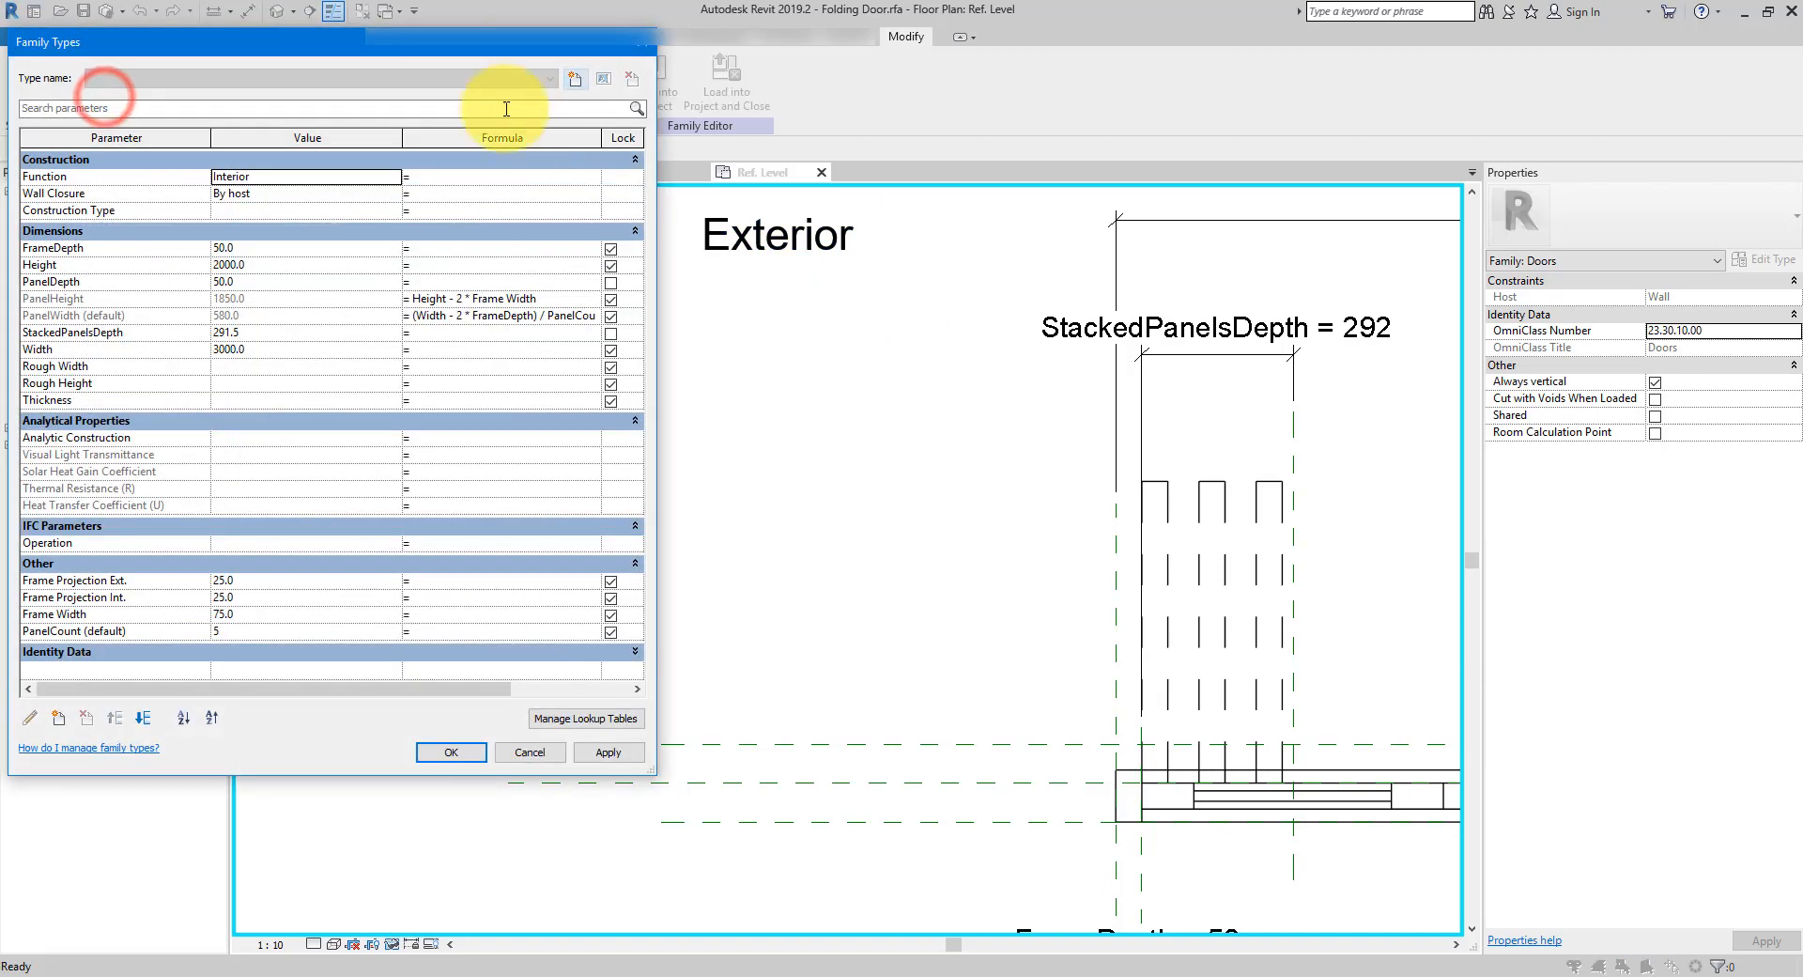
pyautogui.moveTo(432, 53); pyautogui.dragTo(674, 139)
pyautogui.click(340, 370)
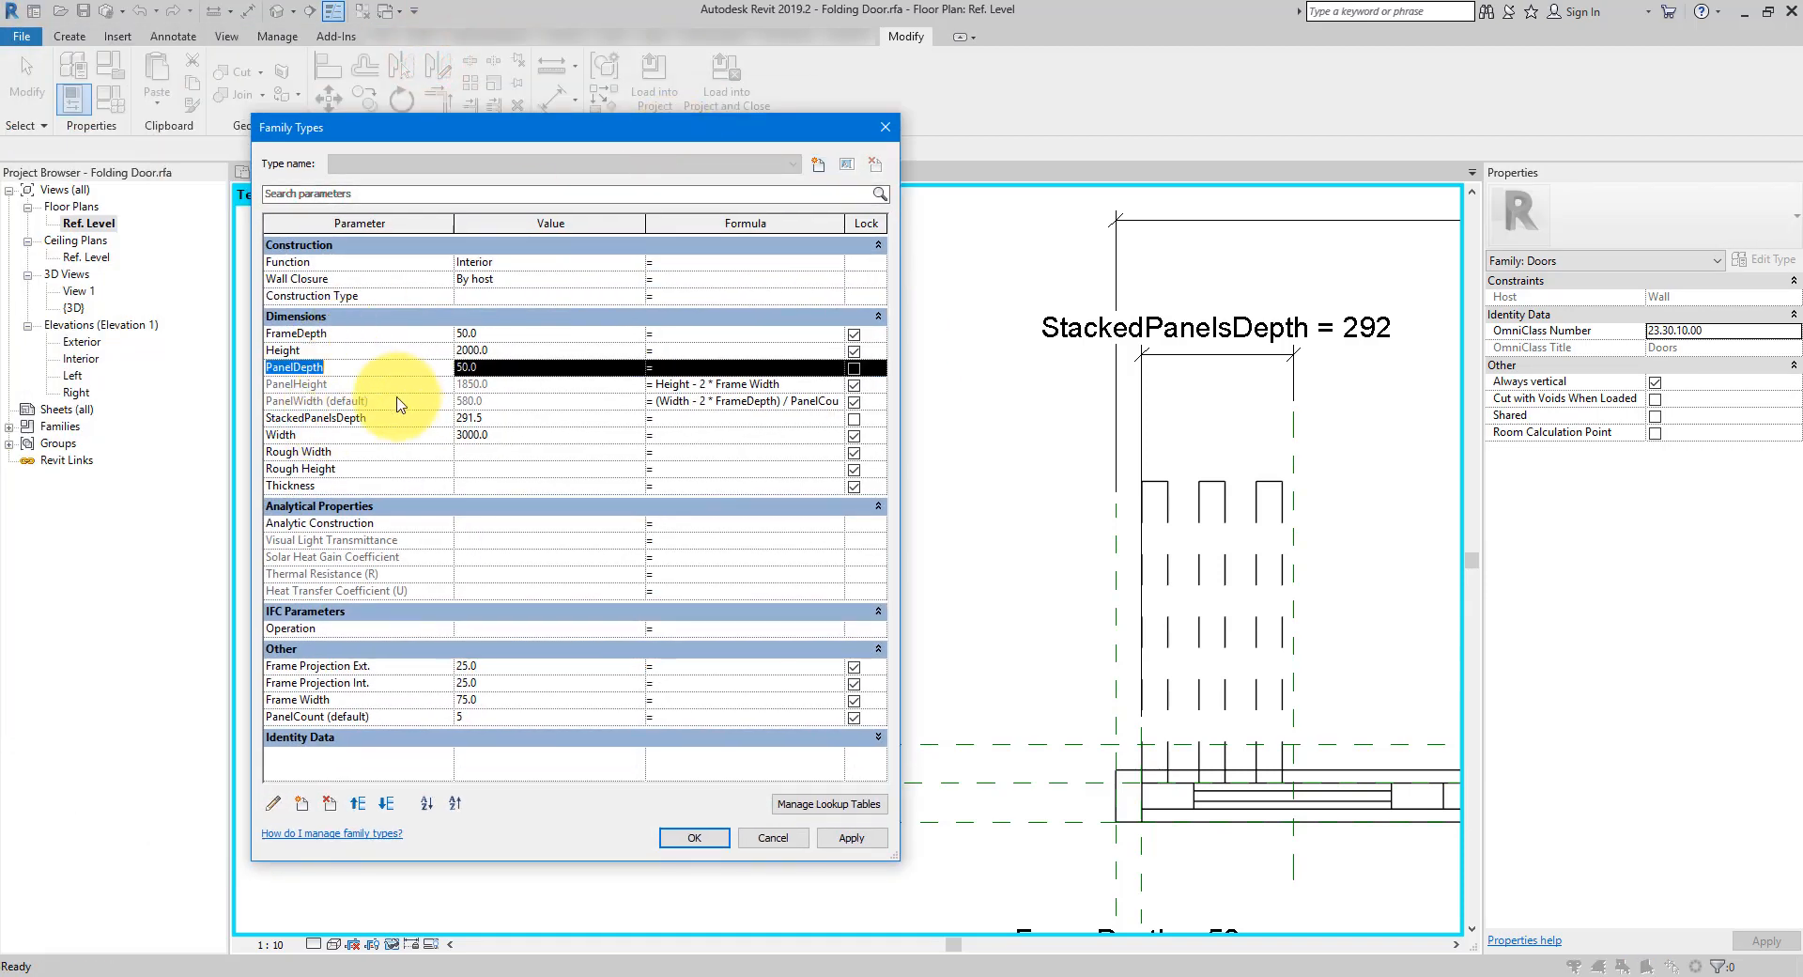
pyautogui.click(681, 423)
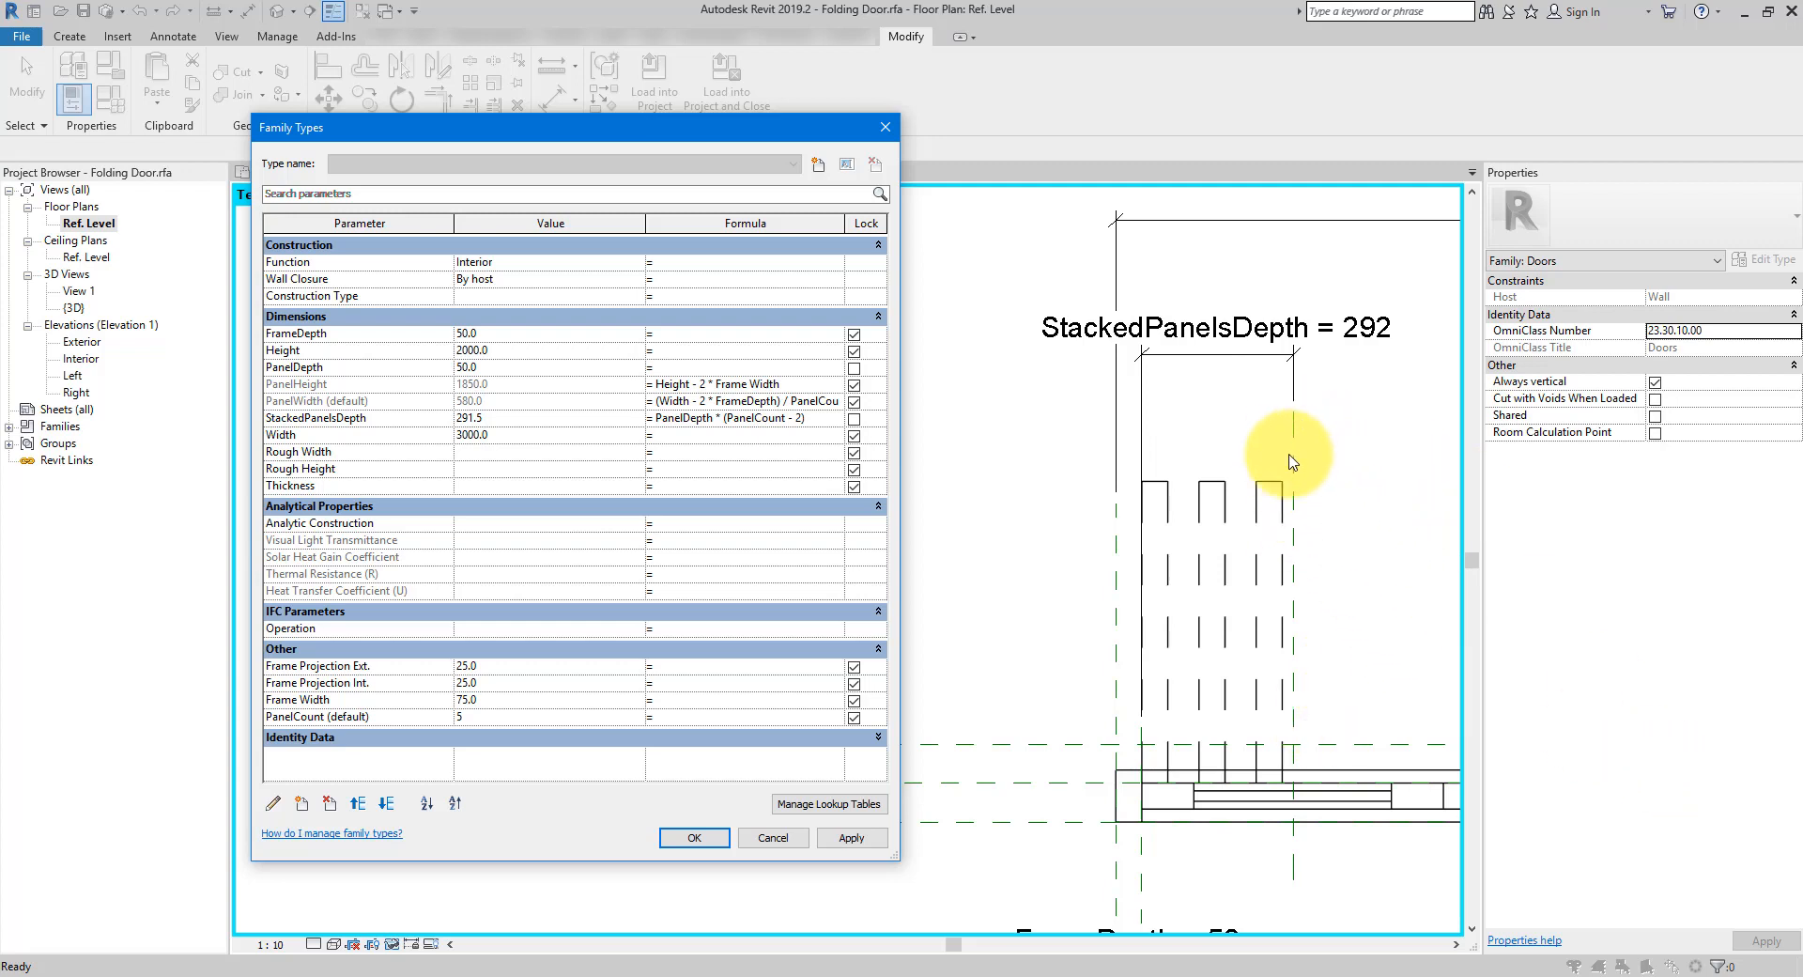
pyautogui.click(809, 417)
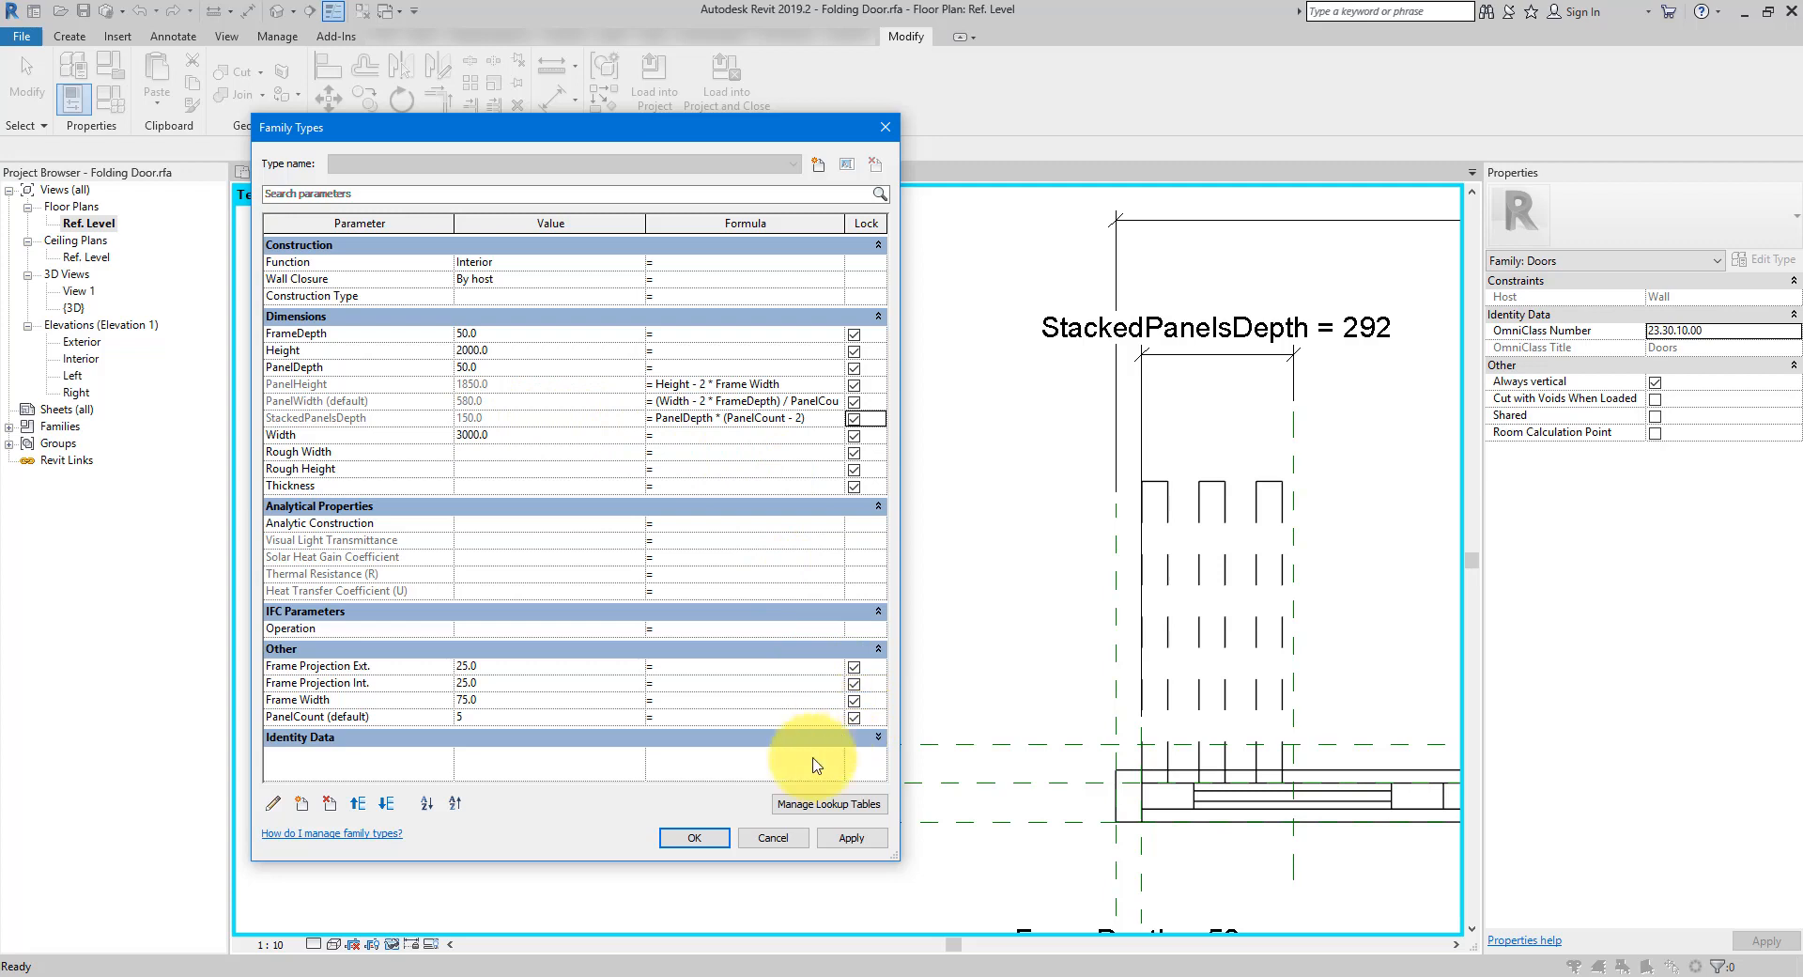
pyautogui.click(705, 838)
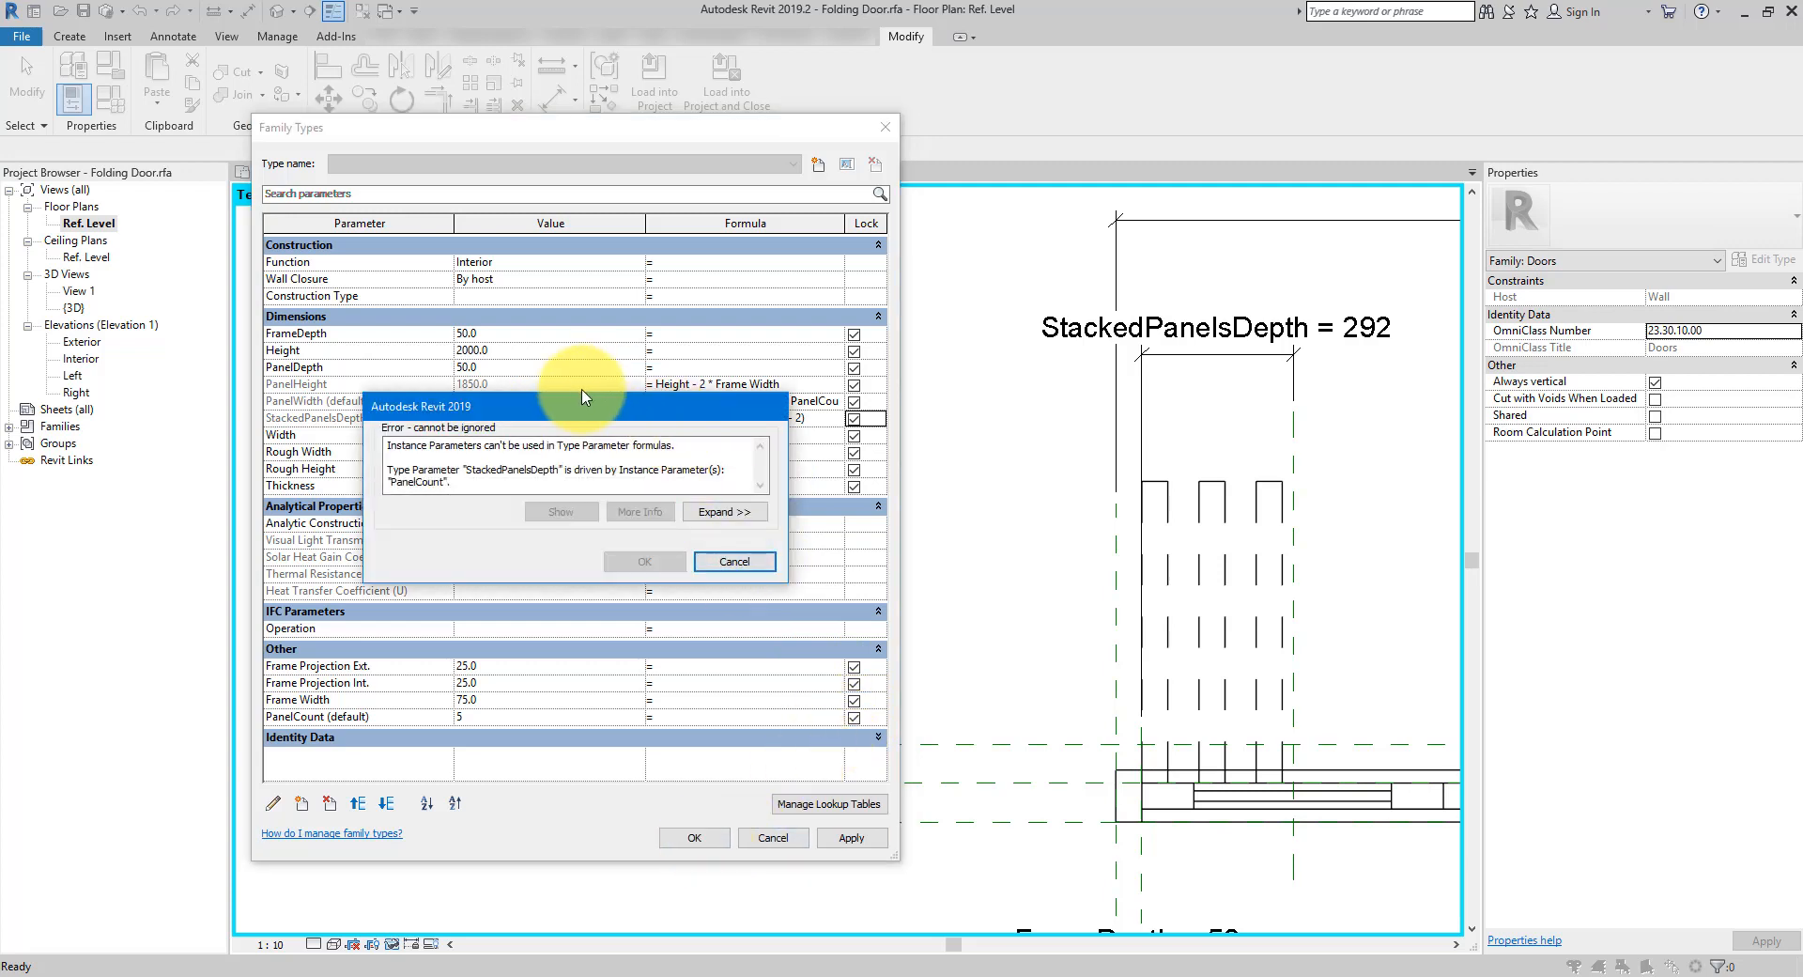
pyautogui.moveTo(572, 408); pyautogui.dragTo(635, 469)
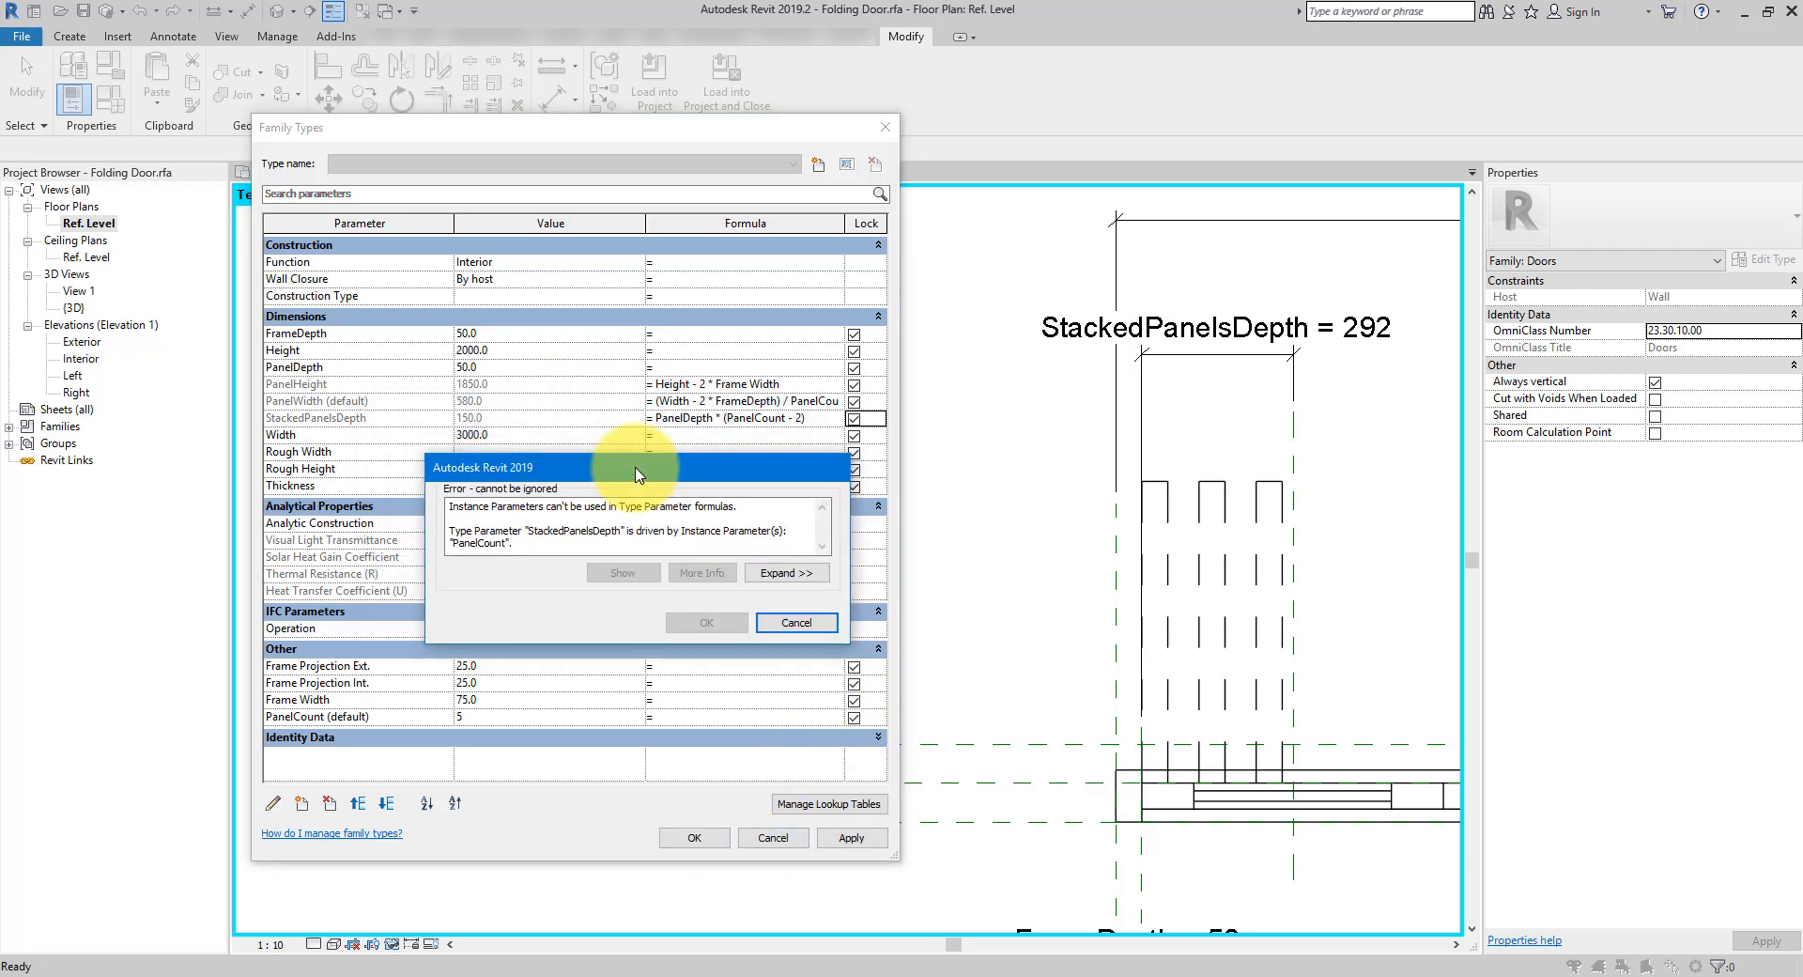
pyautogui.click(781, 626)
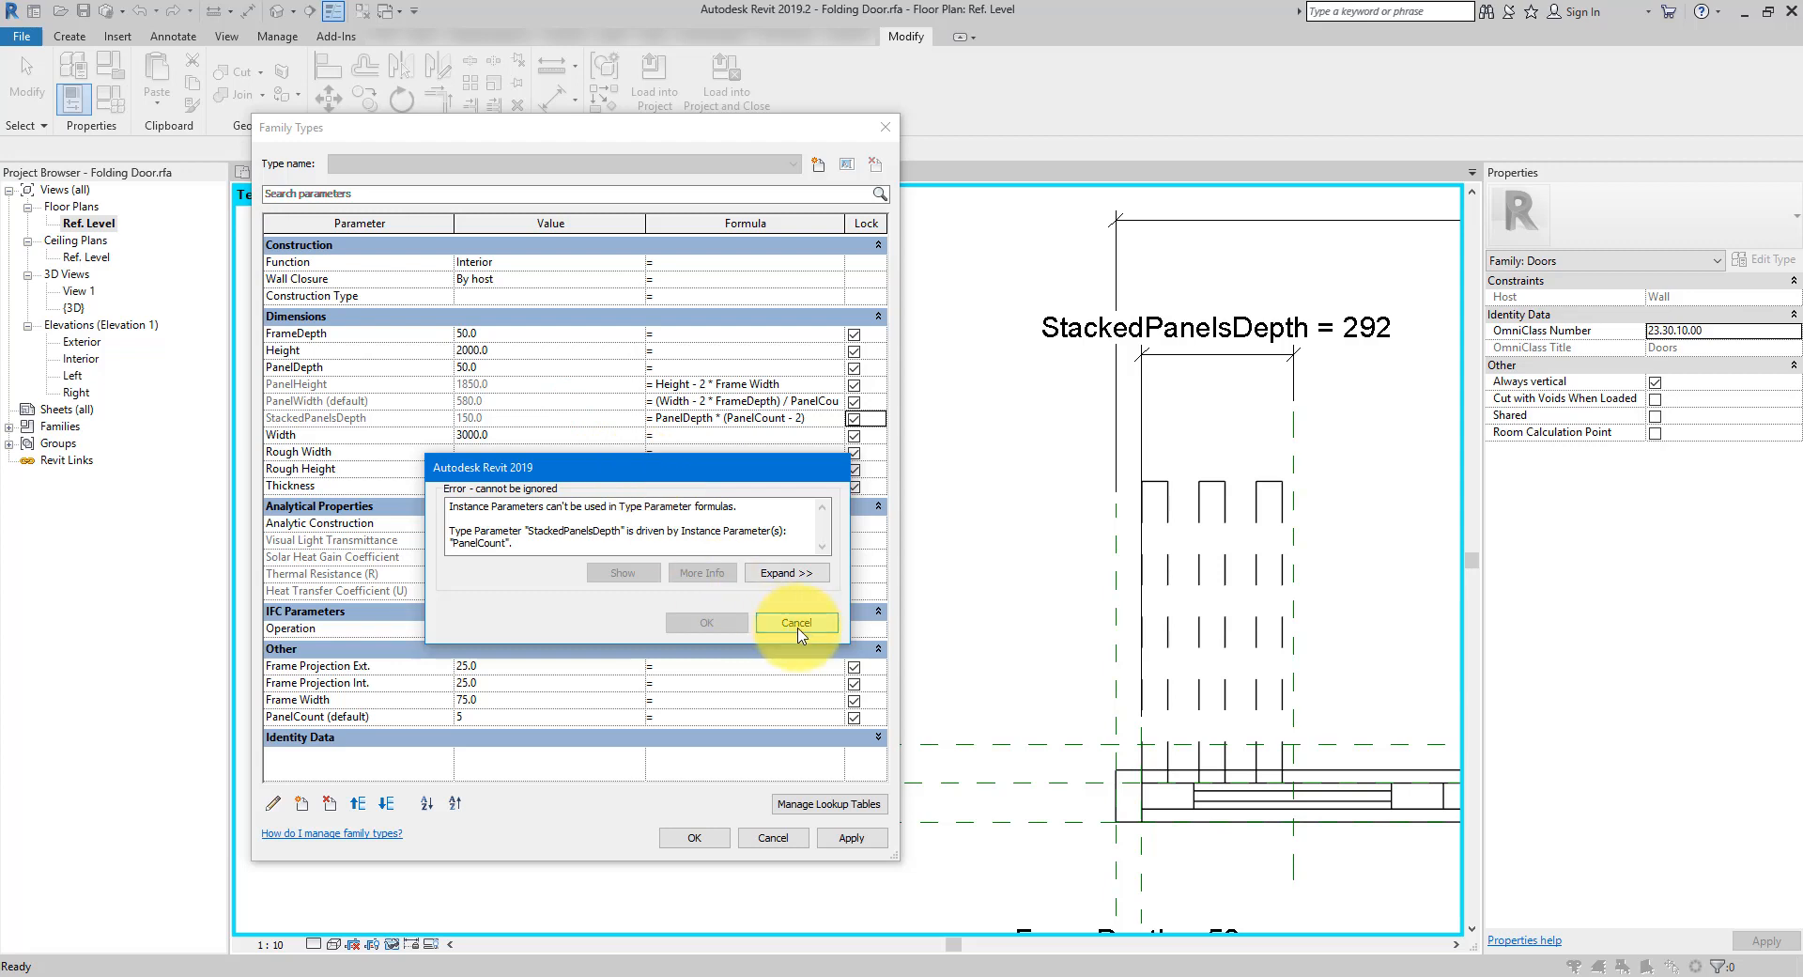
# Change StackedPanelsDepth from a type to an instance parameter and accept the family types
pyautogui.click(404, 418)
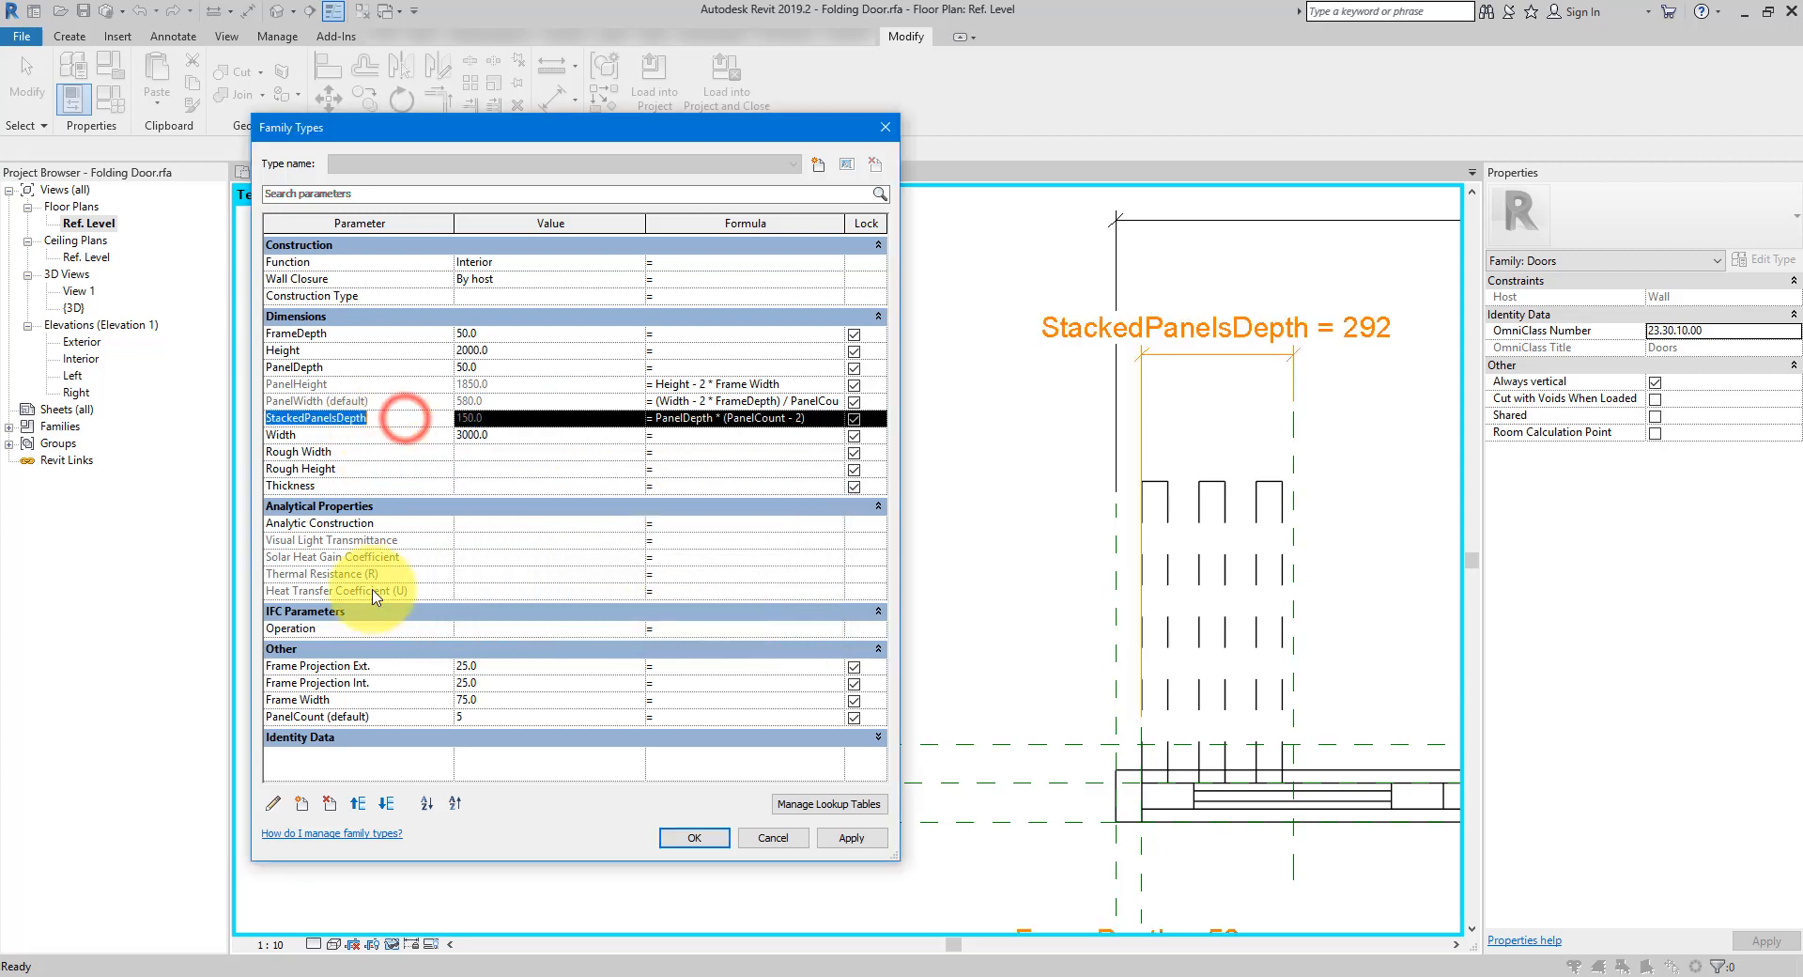
pyautogui.click(275, 804)
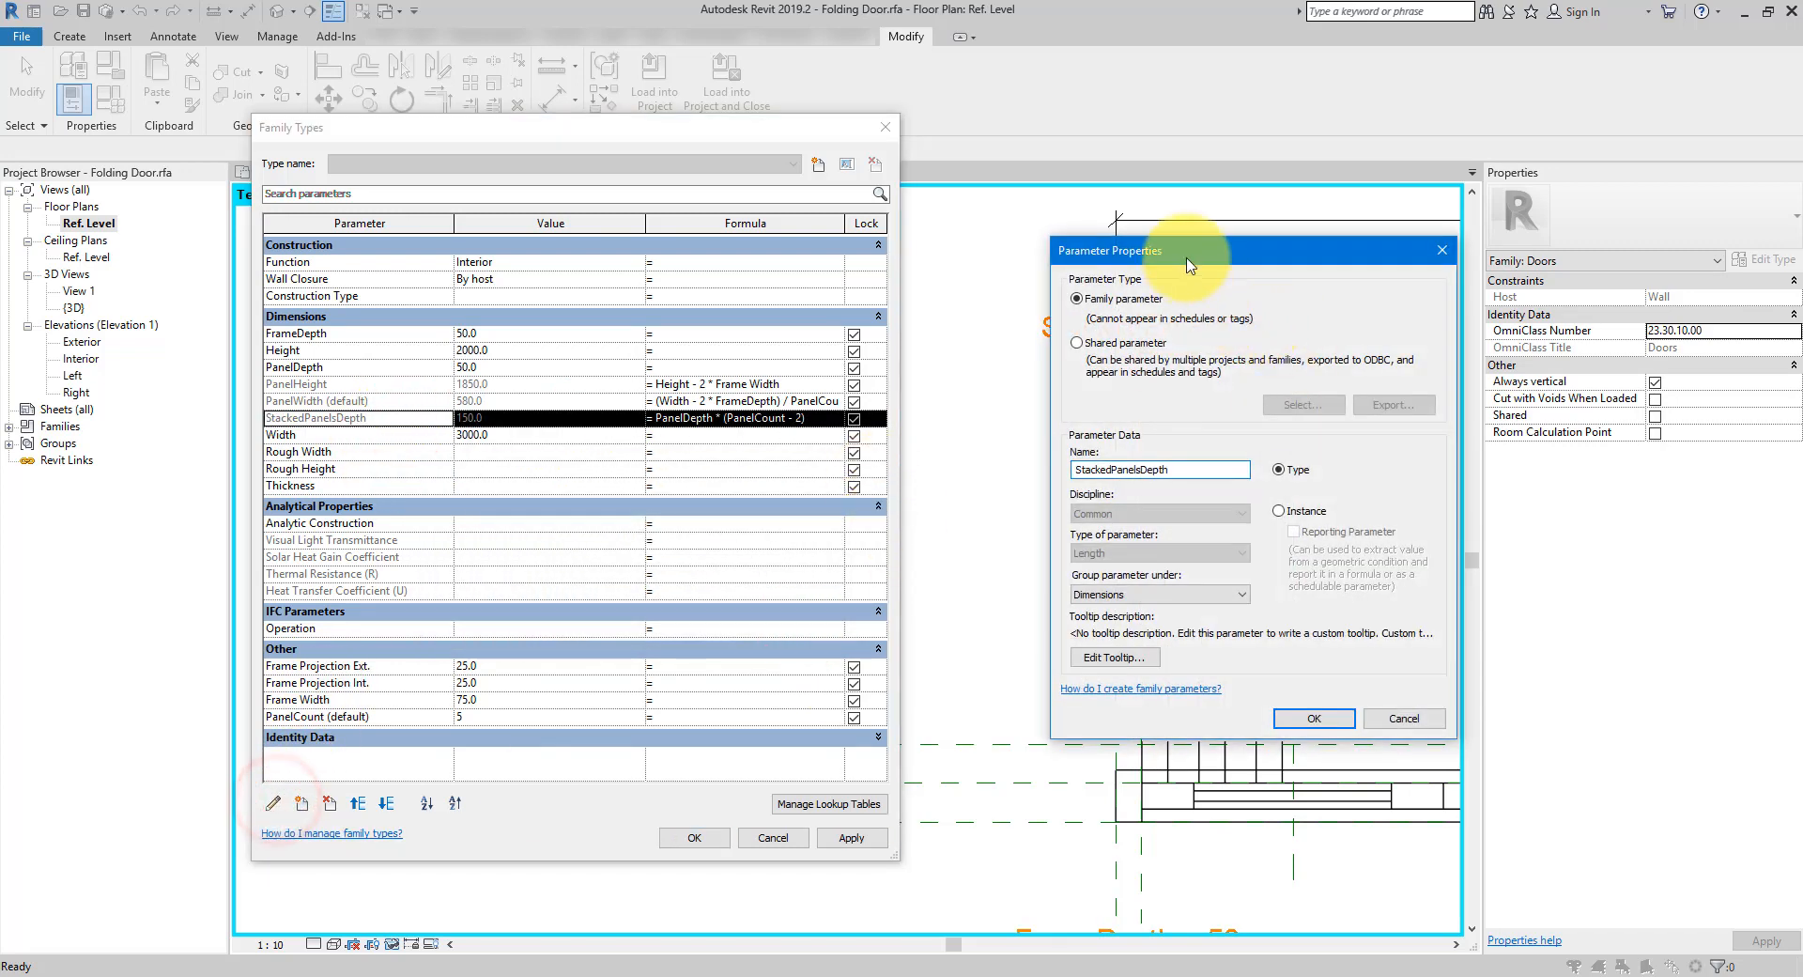
pyautogui.moveTo(1186, 255); pyautogui.dragTo(841, 285)
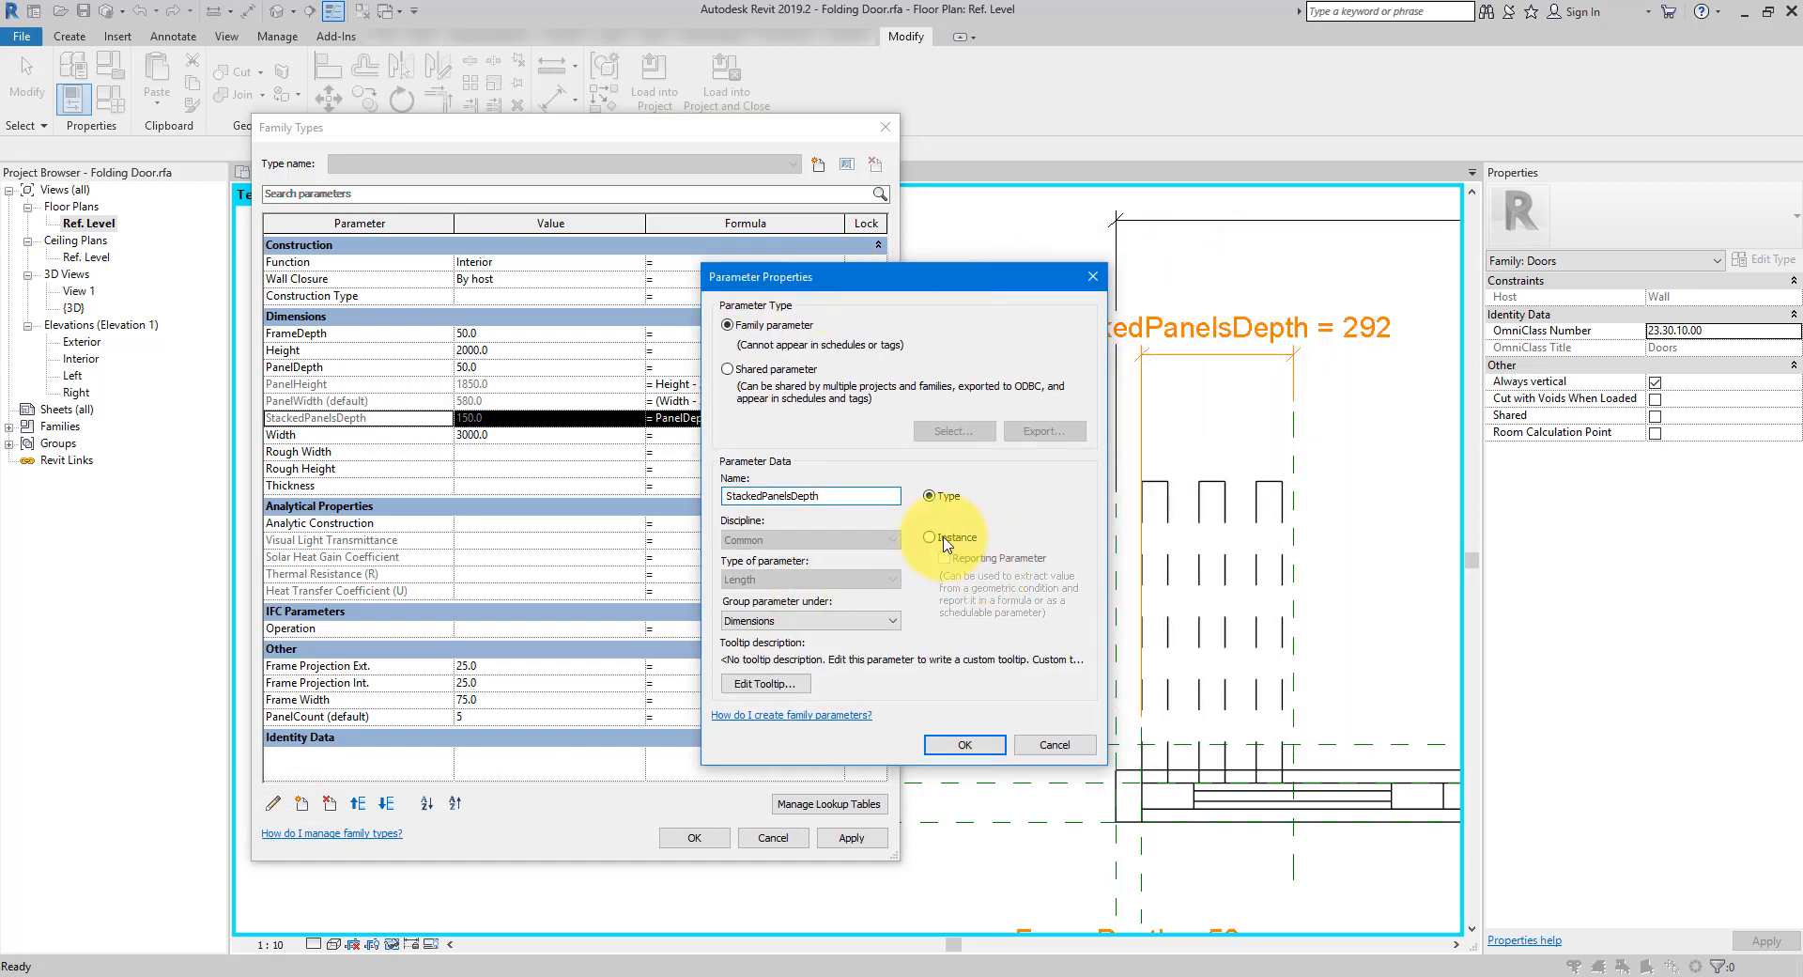
pyautogui.click(944, 543)
pyautogui.click(958, 742)
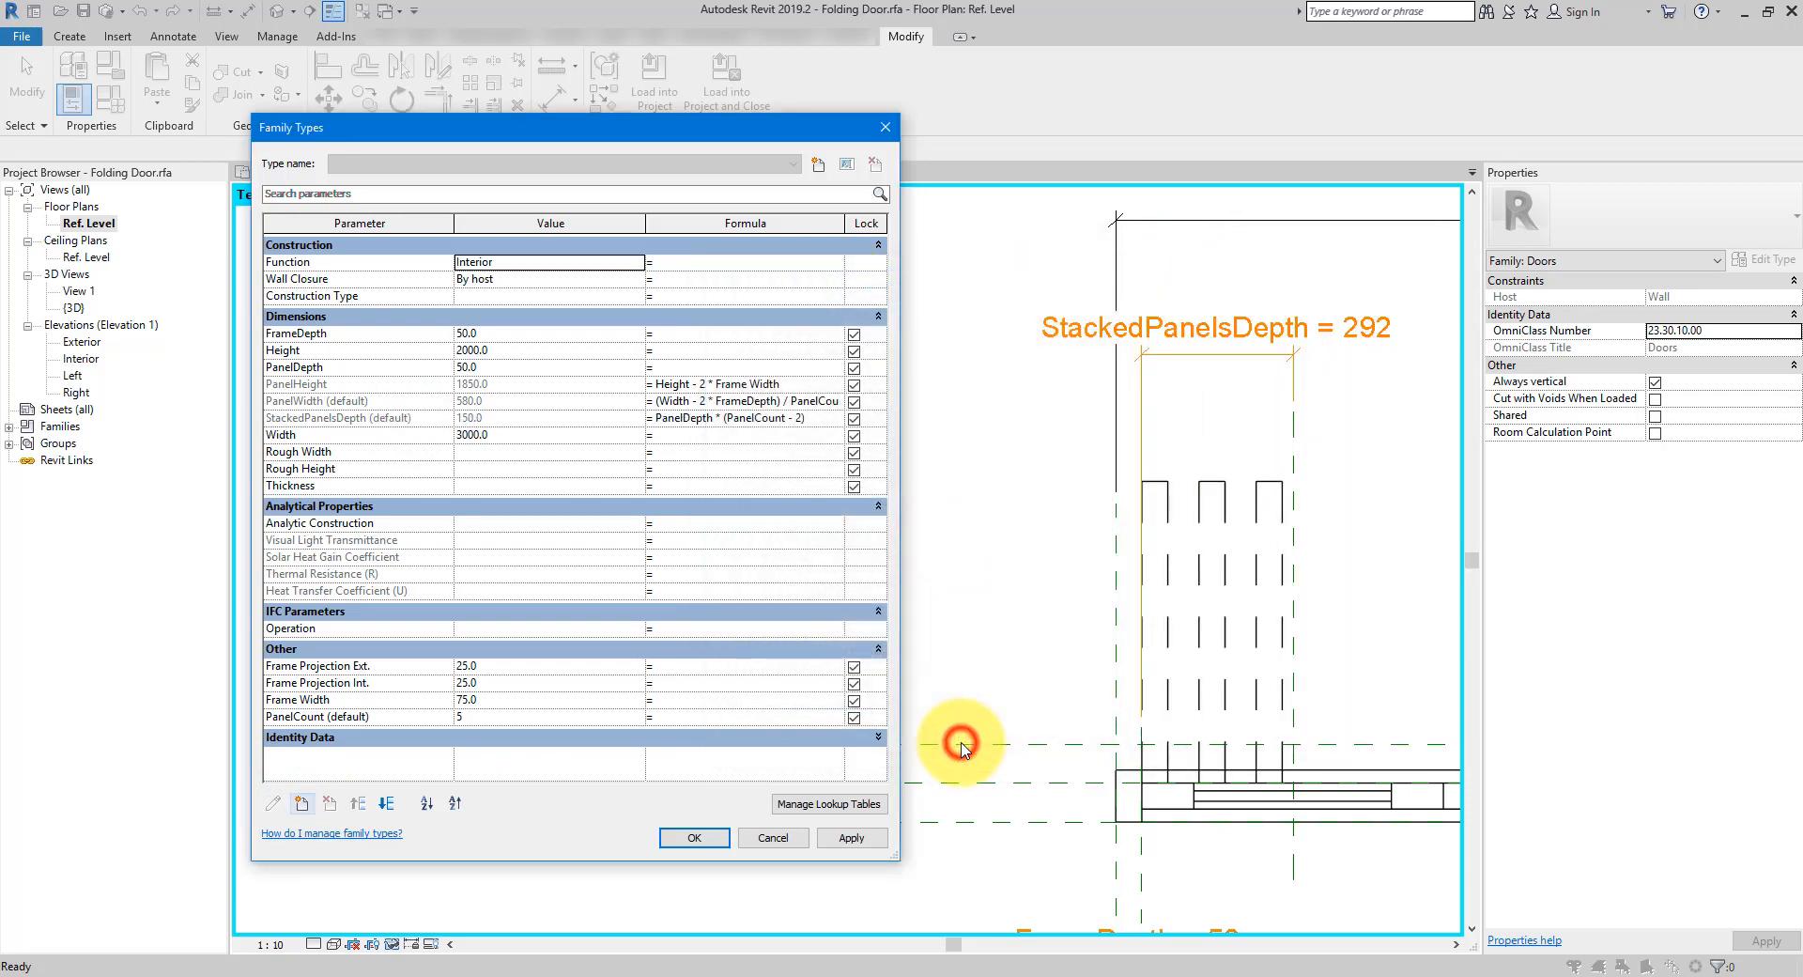
pyautogui.click(823, 421)
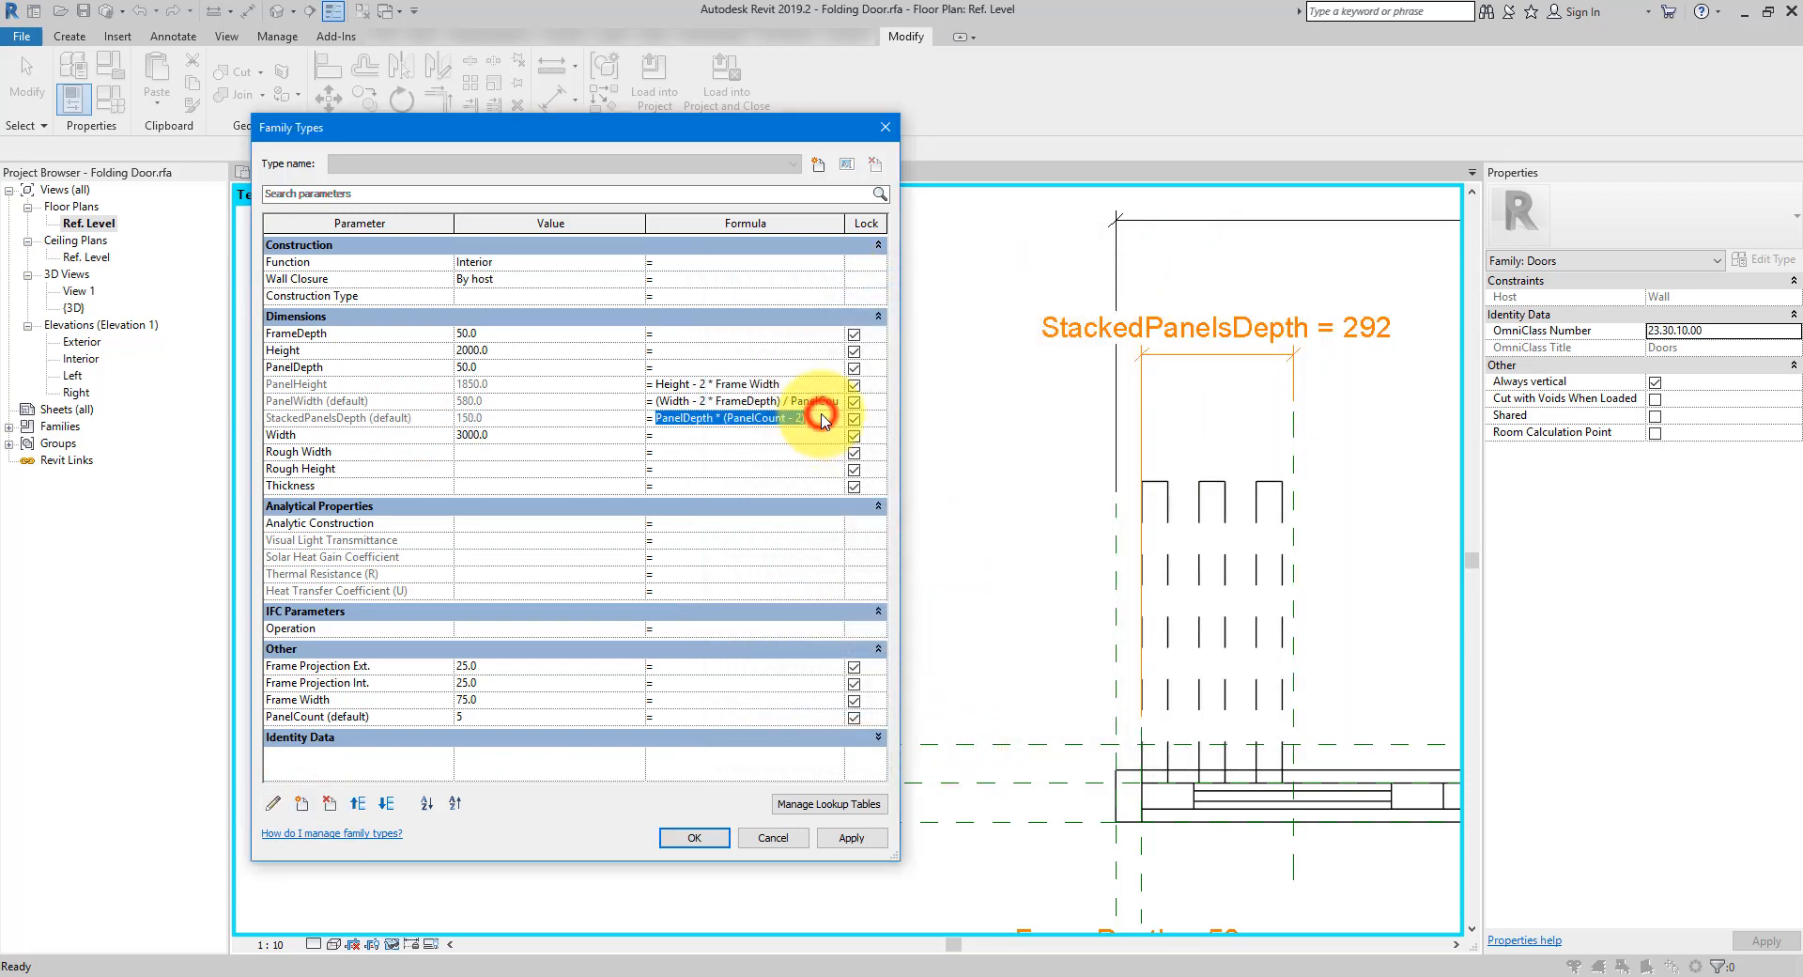
pyautogui.click(714, 839)
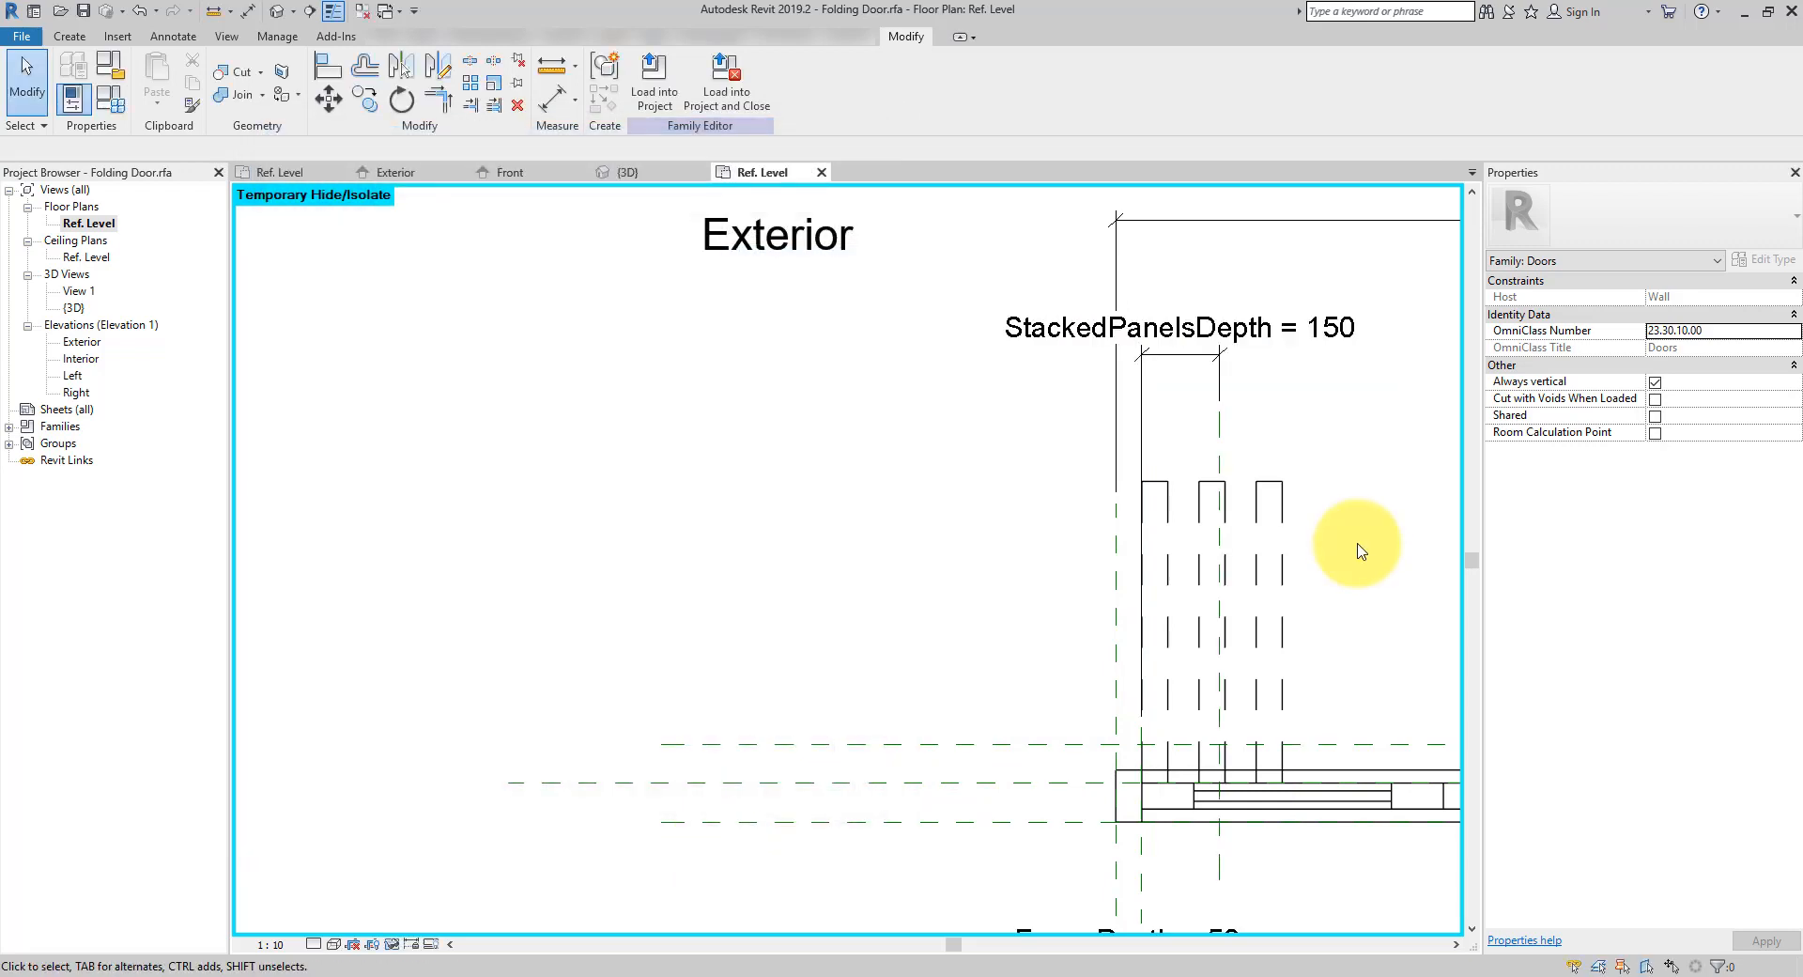
# Align the outer edge of the third stacked panel to the StackedPanelsDepth reference plane and lock the alignment
pyautogui.moveTo(1187, 554); pyautogui.dragTo(937, 550, button='middle')
pyautogui.click(319, 61)
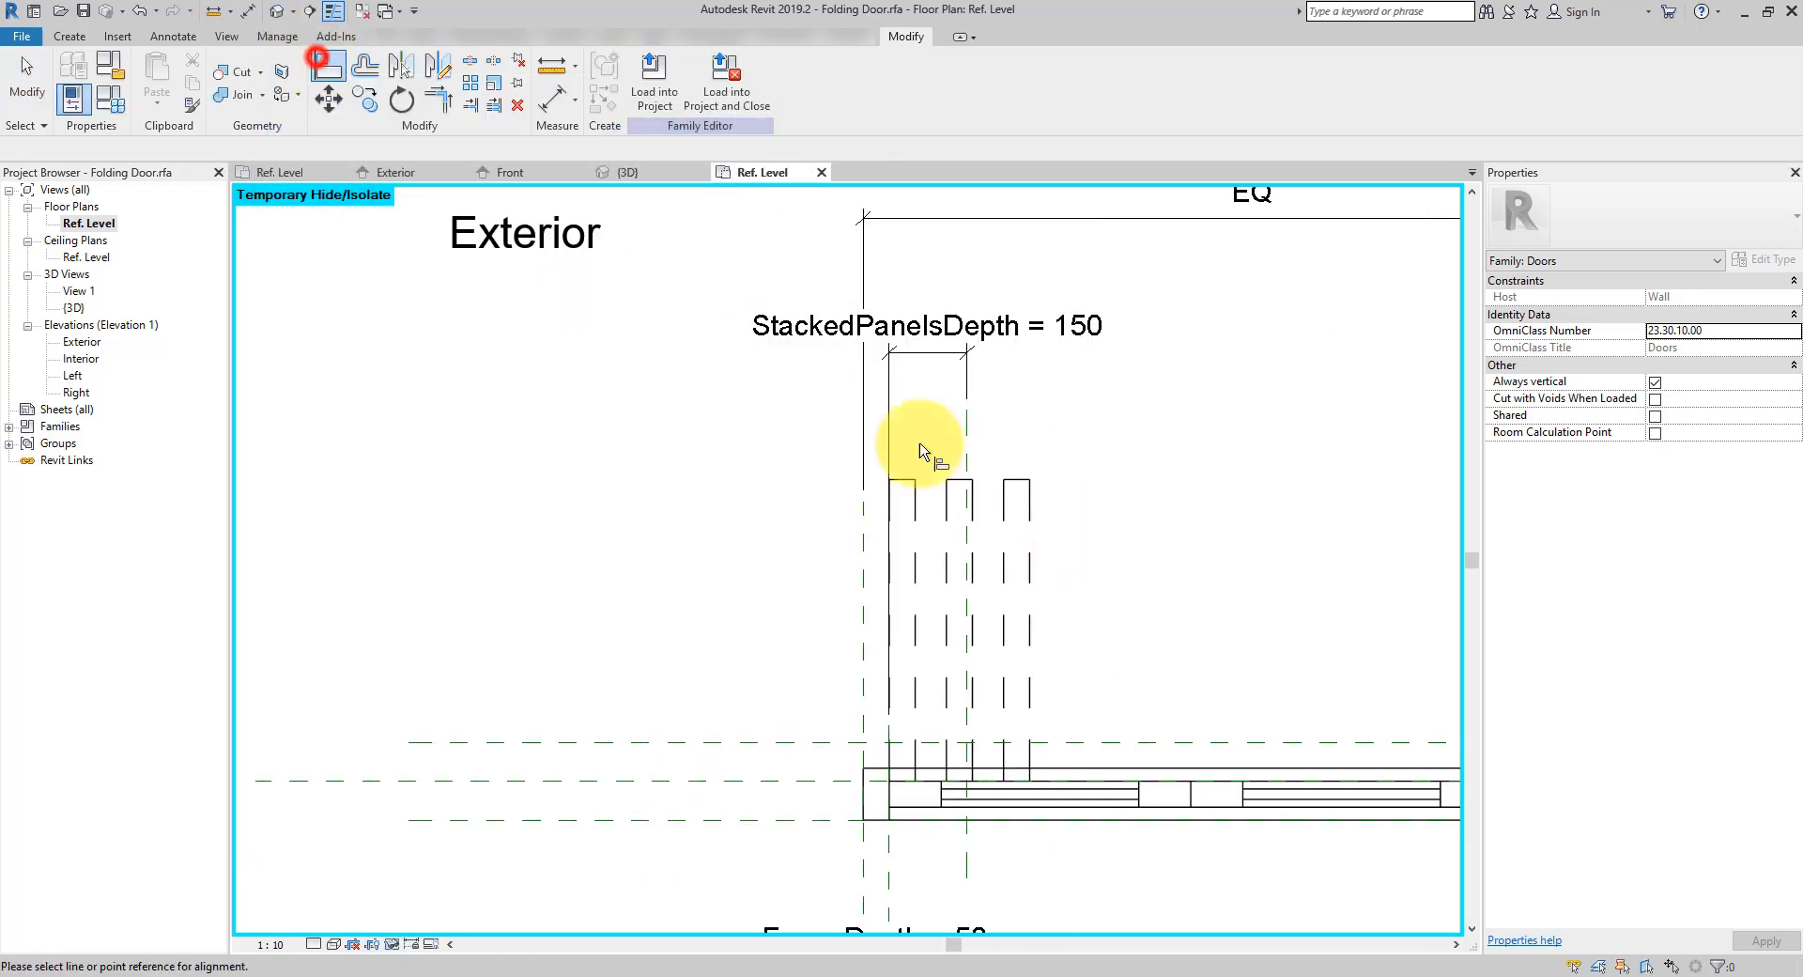
pyautogui.click(968, 436)
pyautogui.click(1030, 507)
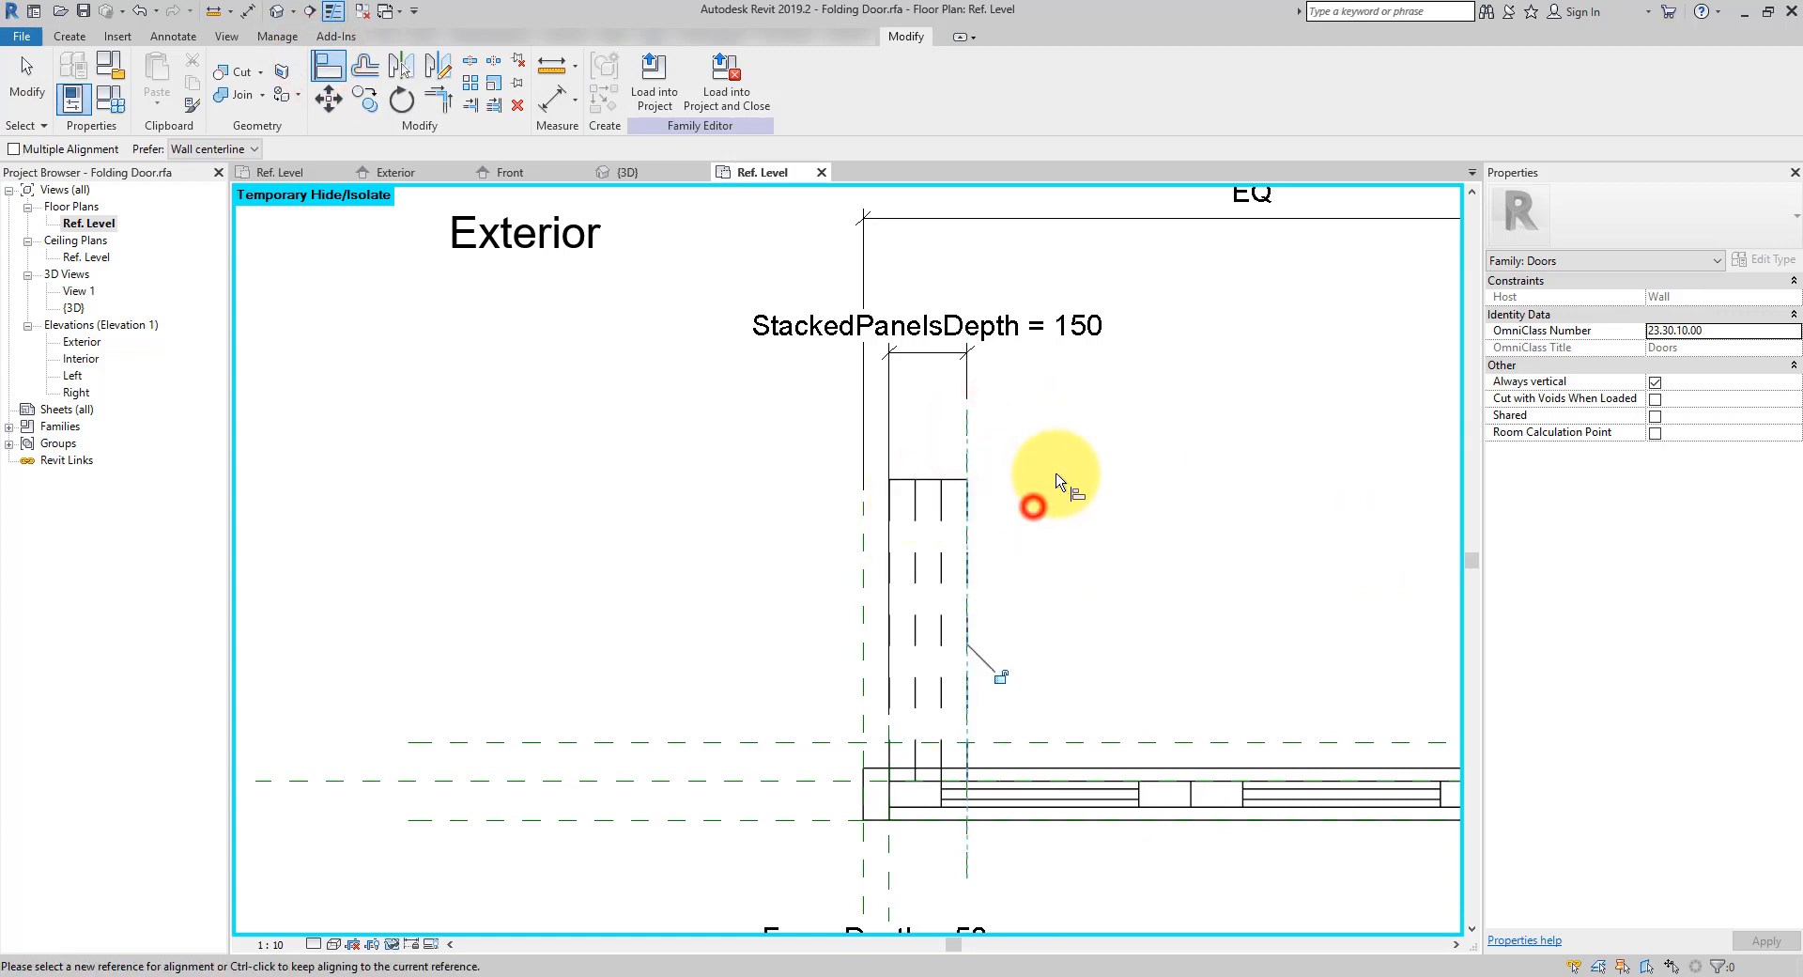
pyautogui.click(1006, 672)
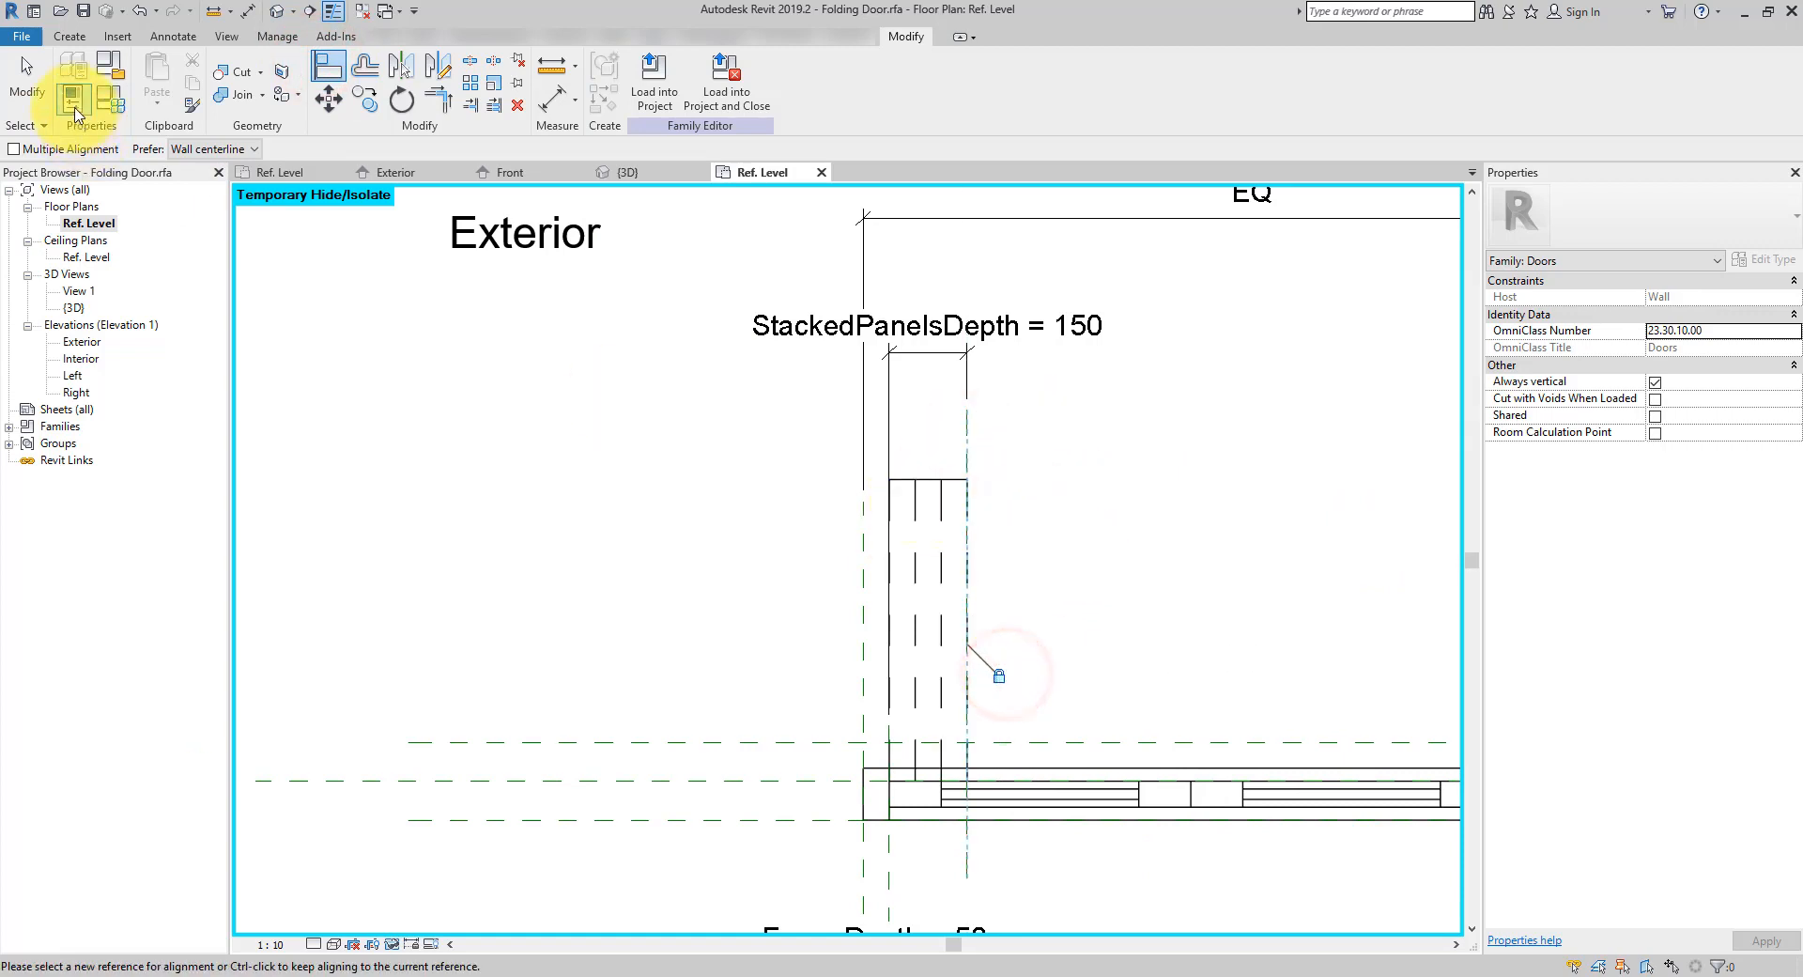
pyautogui.click(28, 91)
pyautogui.click(615, 402)
# Change the StackedPanelsDepth formula to (PanelDepth + 5 mm) * (PanelCount - 2), apply it and accept the family types
pyautogui.scroll(-2, 954, 495)
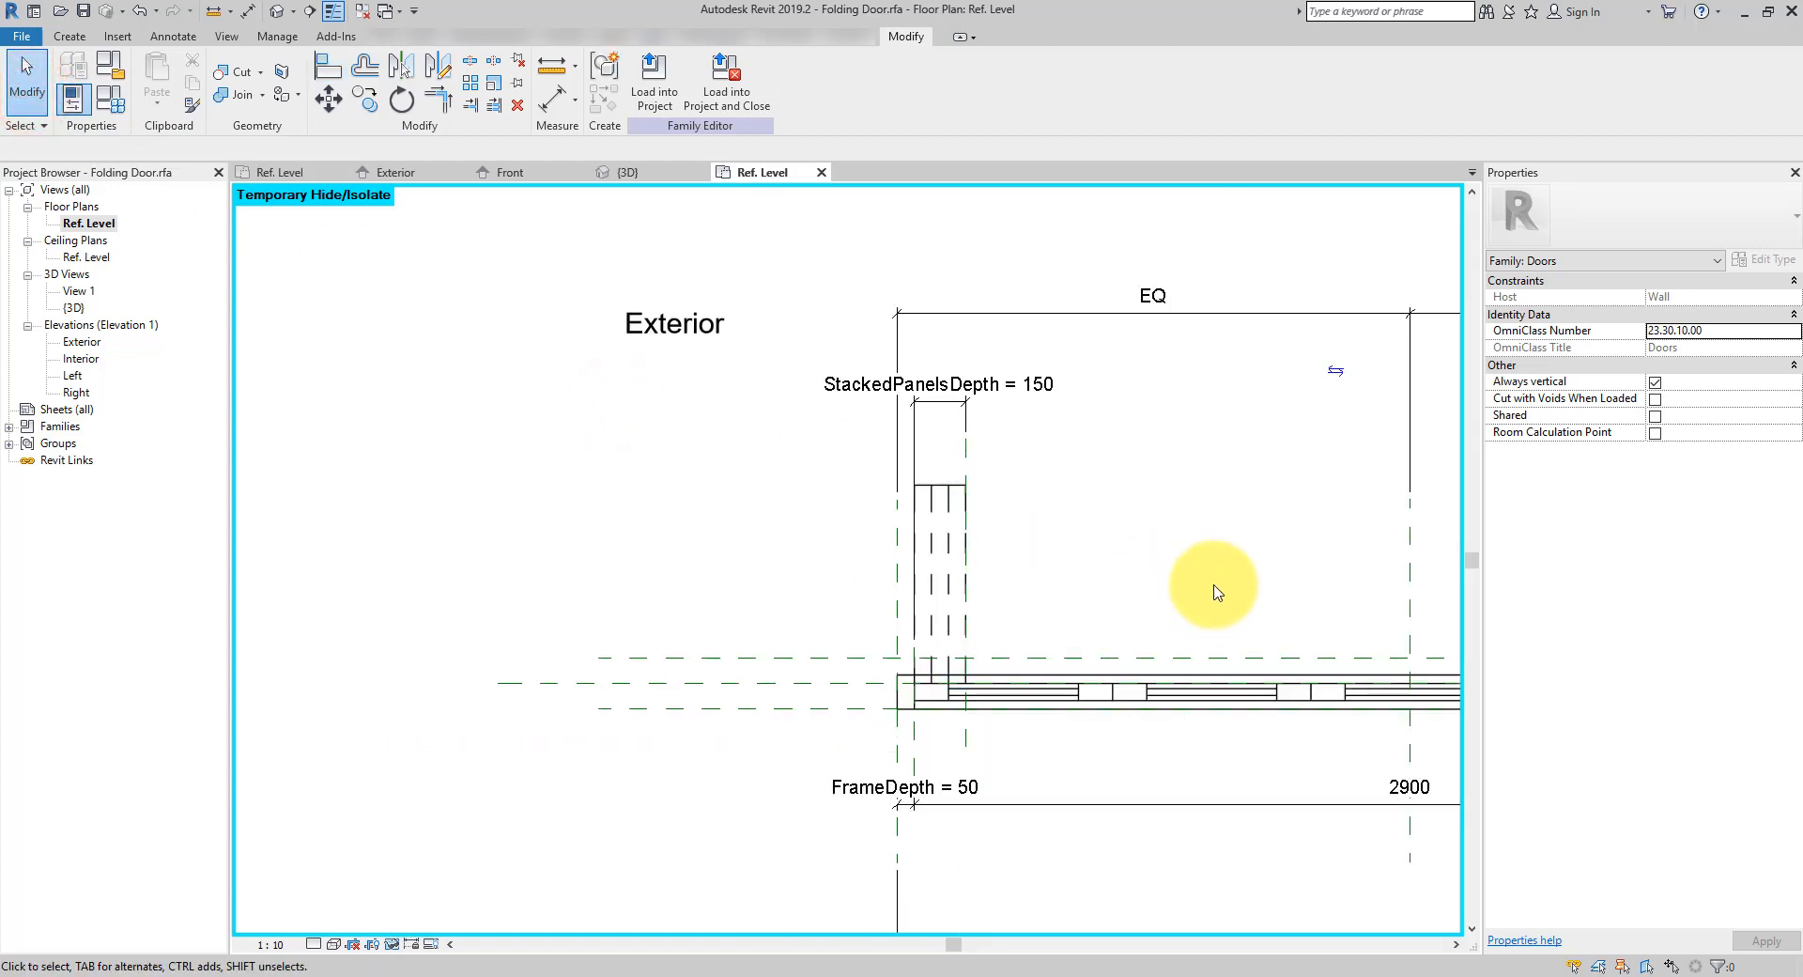
pyautogui.scroll(6, 926, 491)
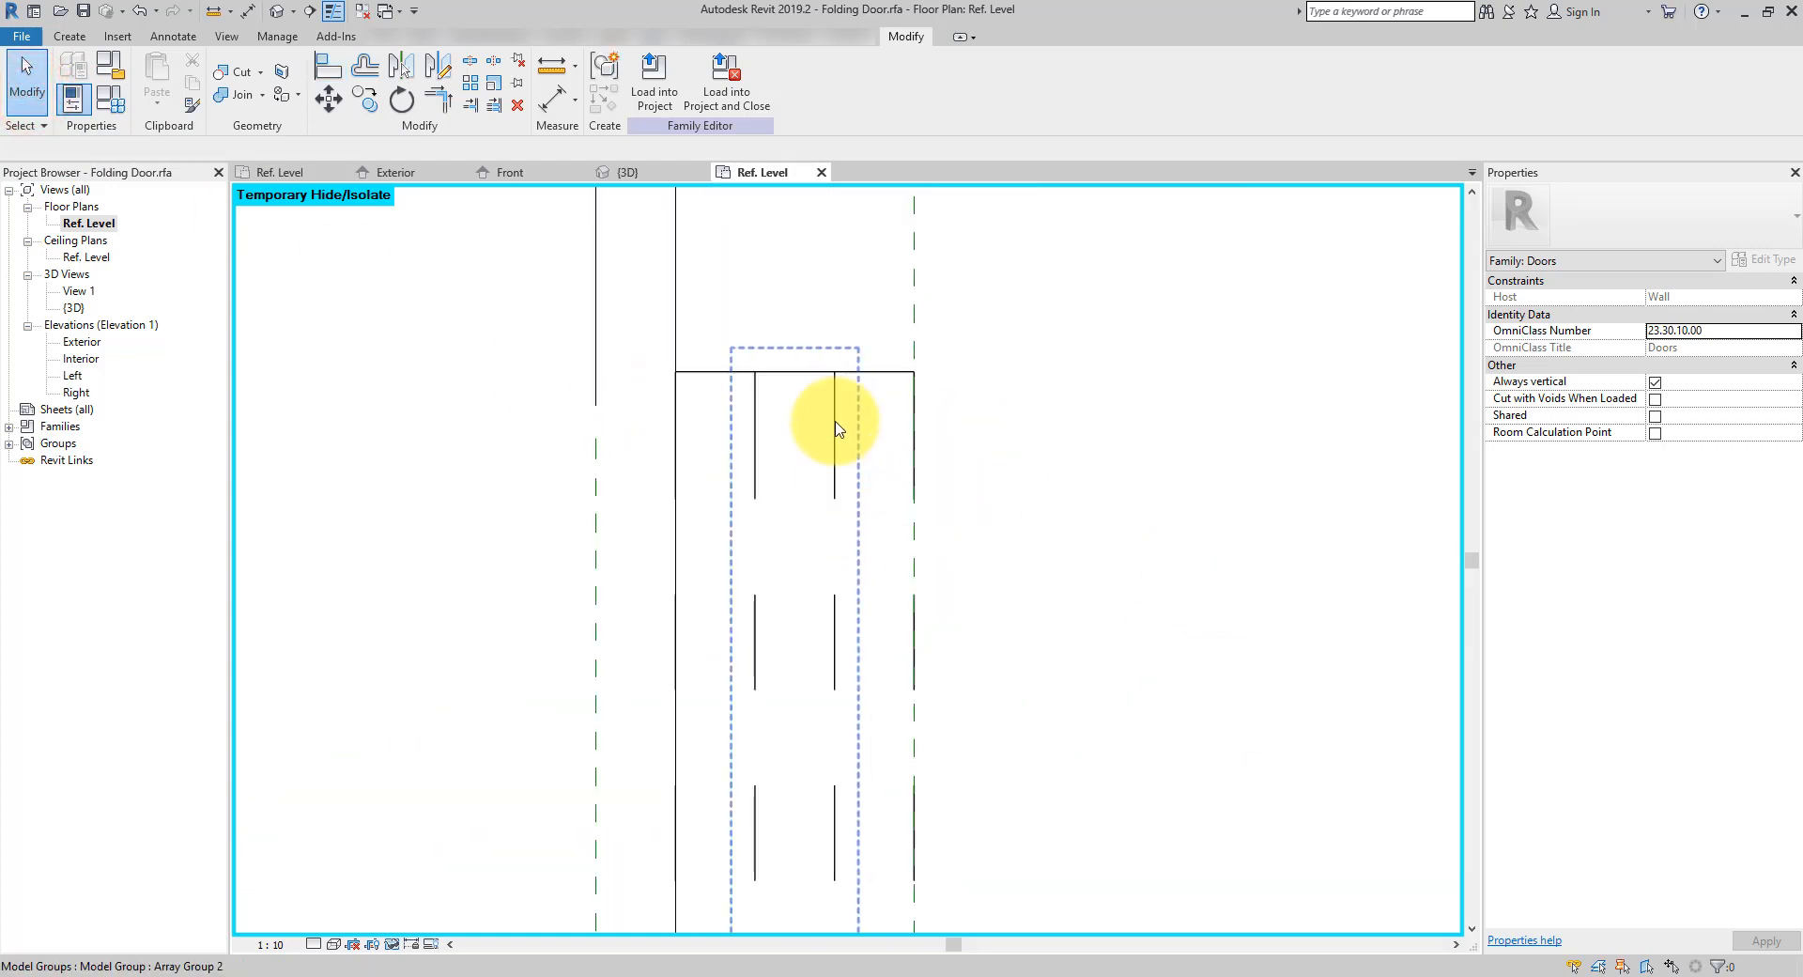
pyautogui.scroll(-3, 935, 420)
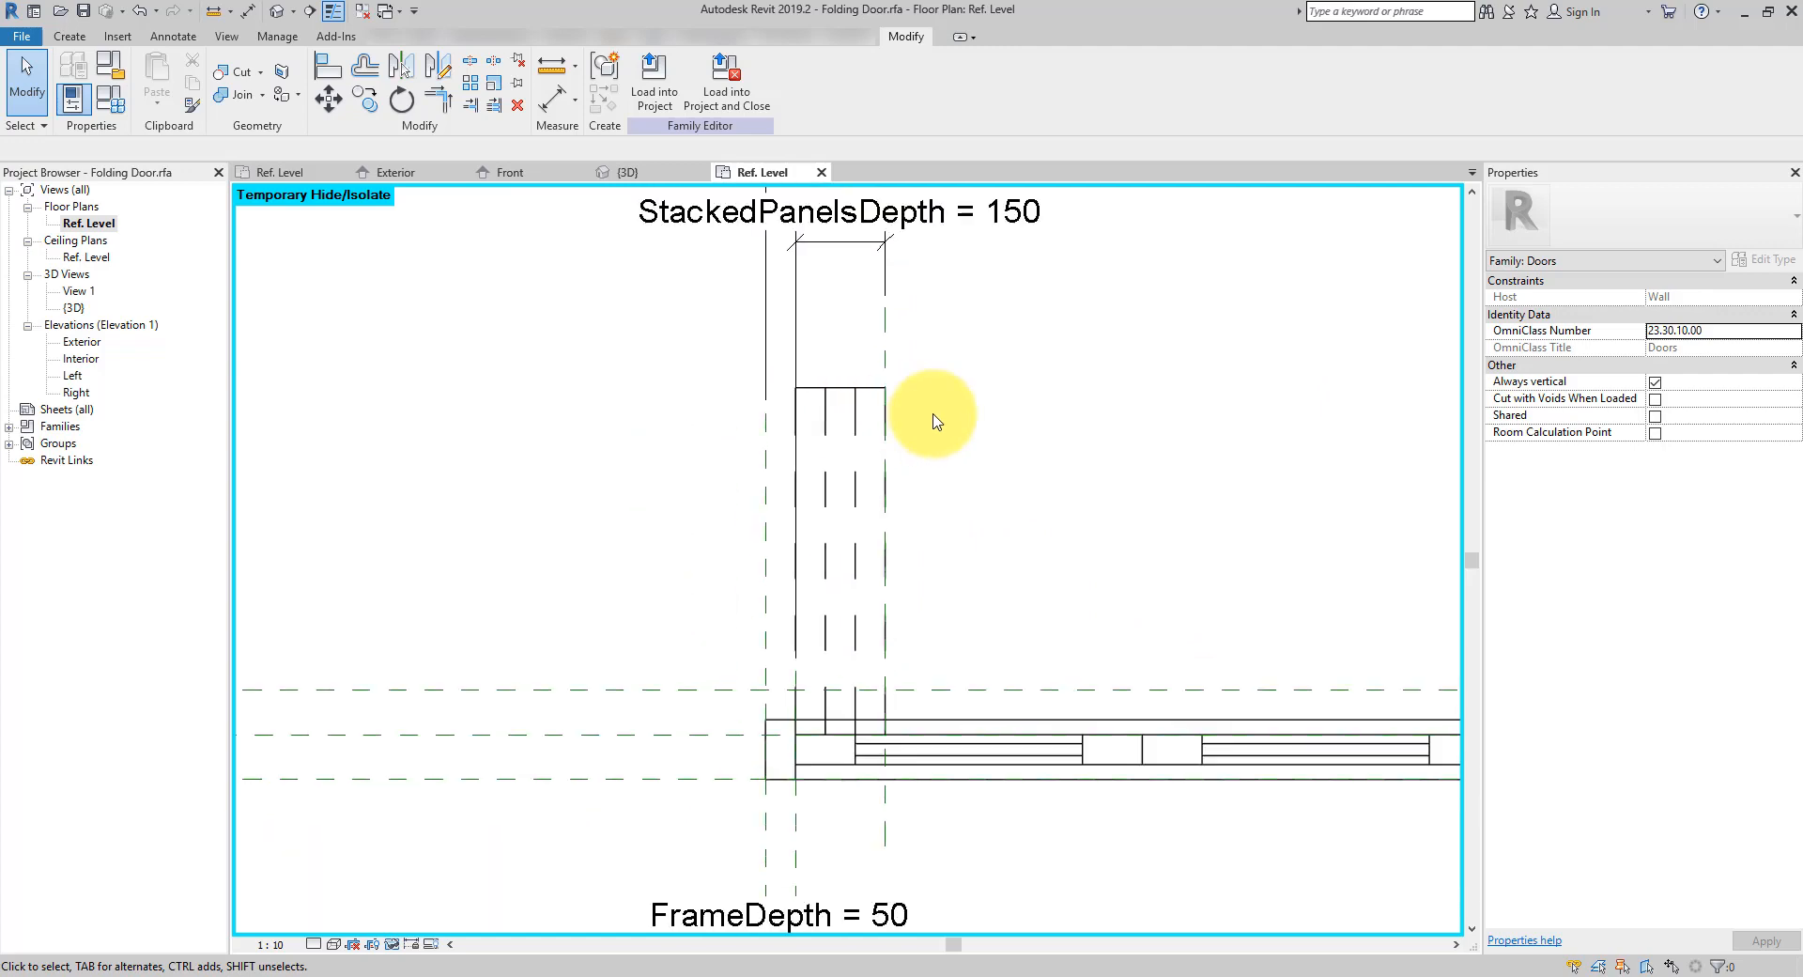
pyautogui.moveTo(954, 419)
pyautogui.mouseDown(button='middle')
pyautogui.moveTo(996, 458)
pyautogui.moveTo(978, 445)
pyautogui.mouseUp(button='middle')
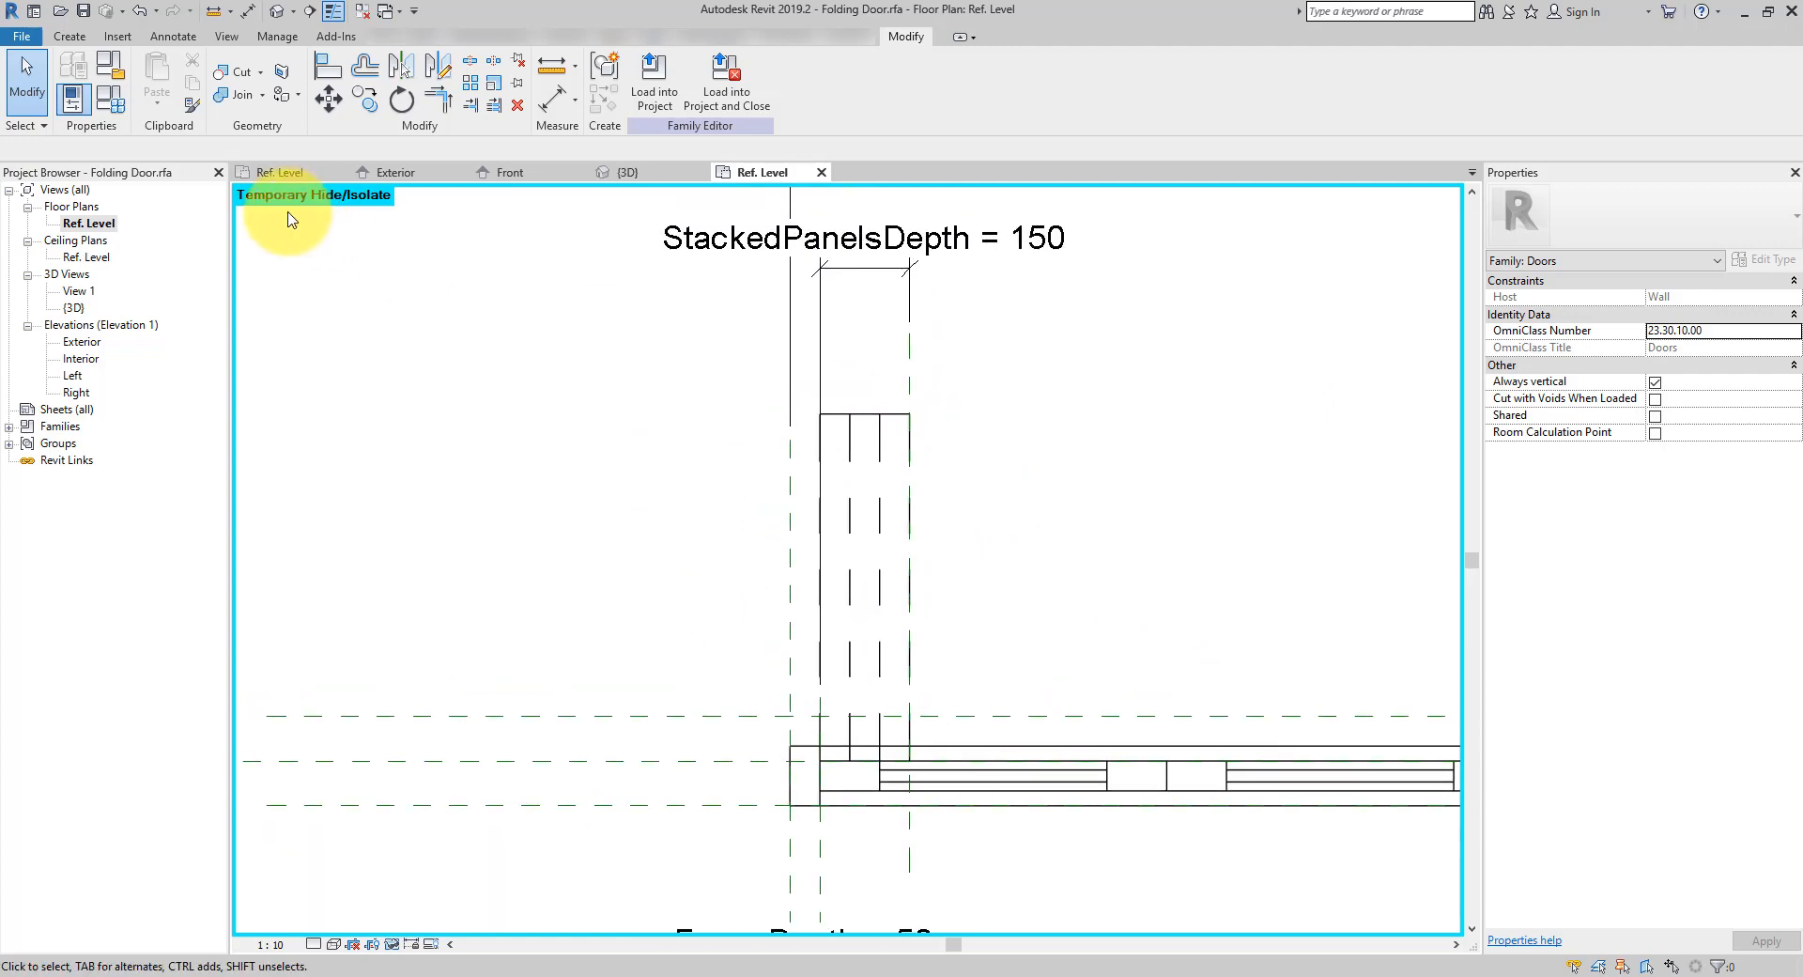
pyautogui.click(115, 111)
pyautogui.moveTo(604, 132); pyautogui.dragTo(483, 141)
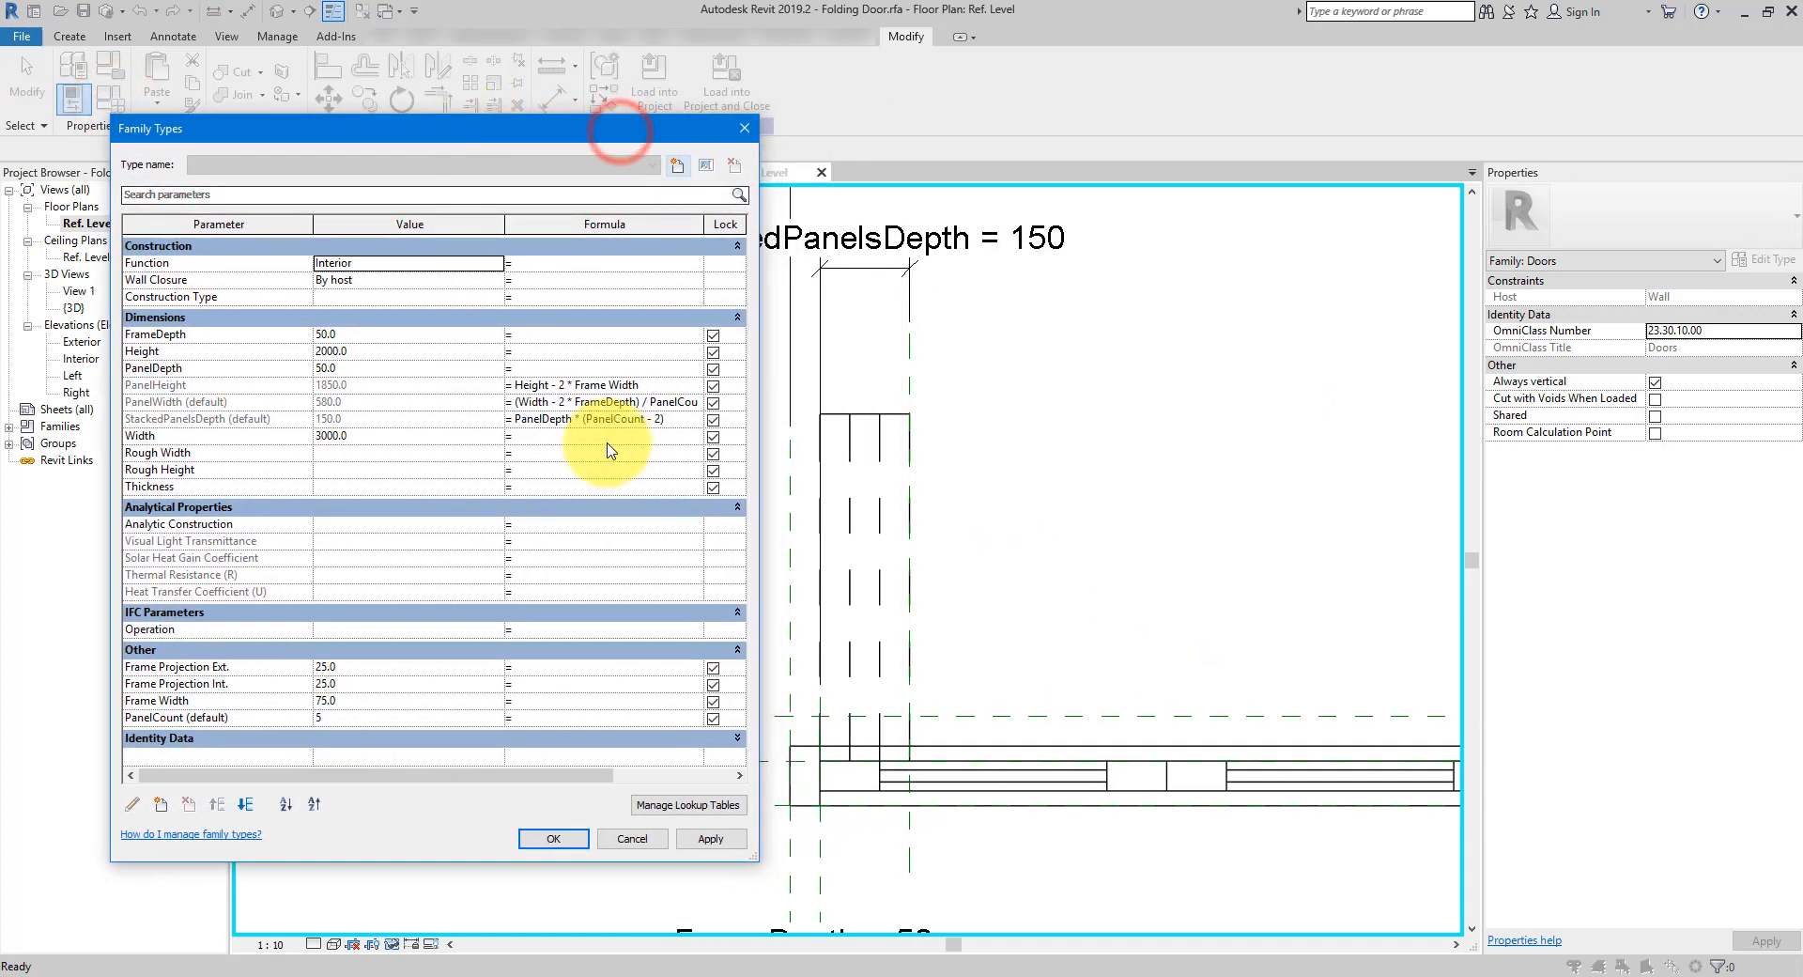
pyautogui.click(574, 419)
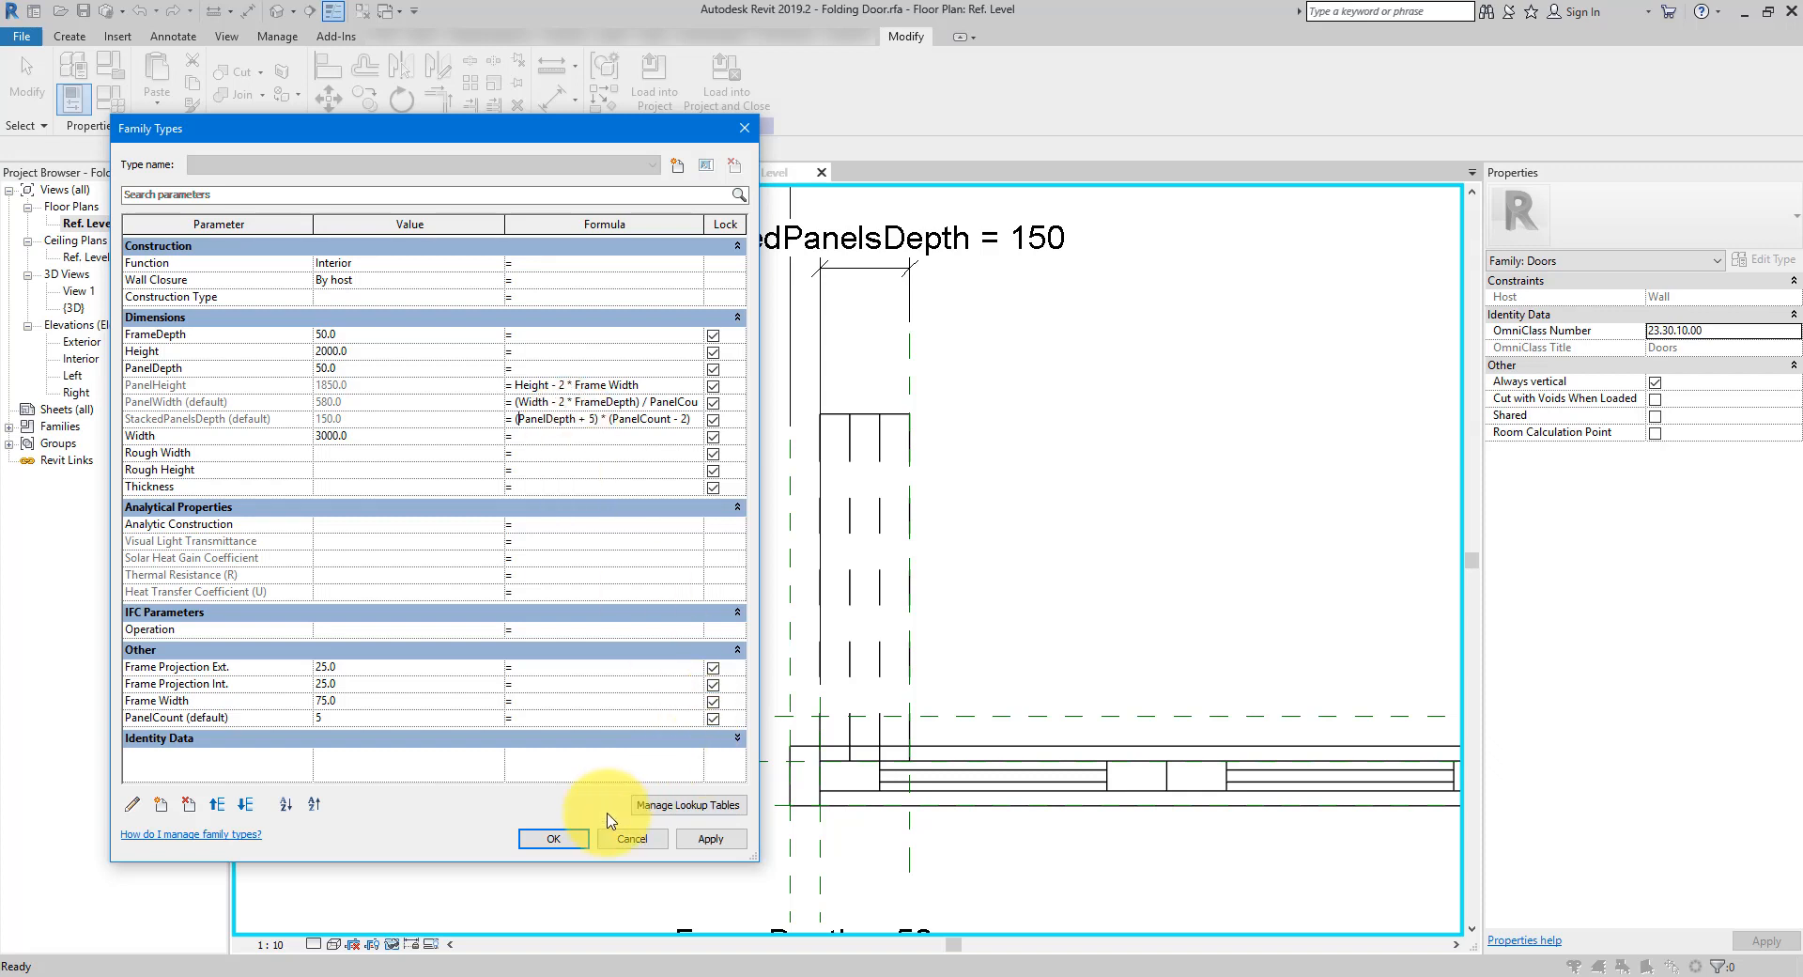
pyautogui.click(733, 843)
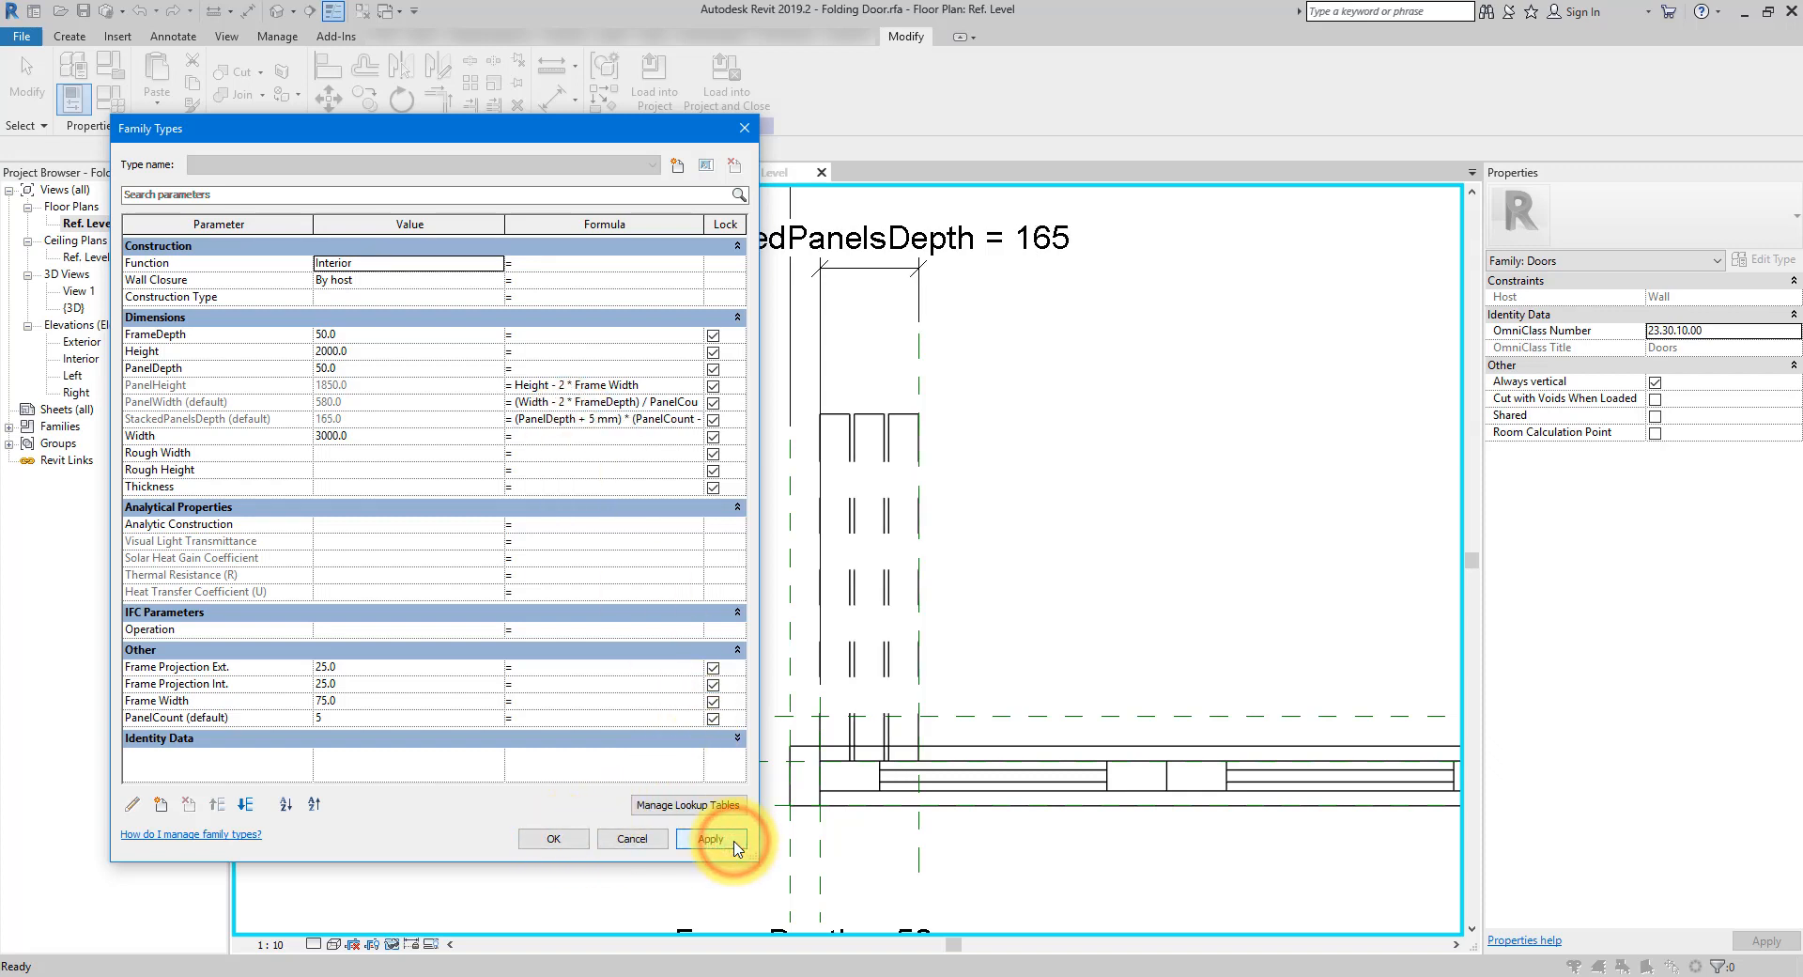
pyautogui.click(568, 839)
# Temporarily isolate the stacked panels' outer reference plane, the horizontal reference plane through the frame and the first stacked detail panel
pyautogui.scroll(5, 918, 490)
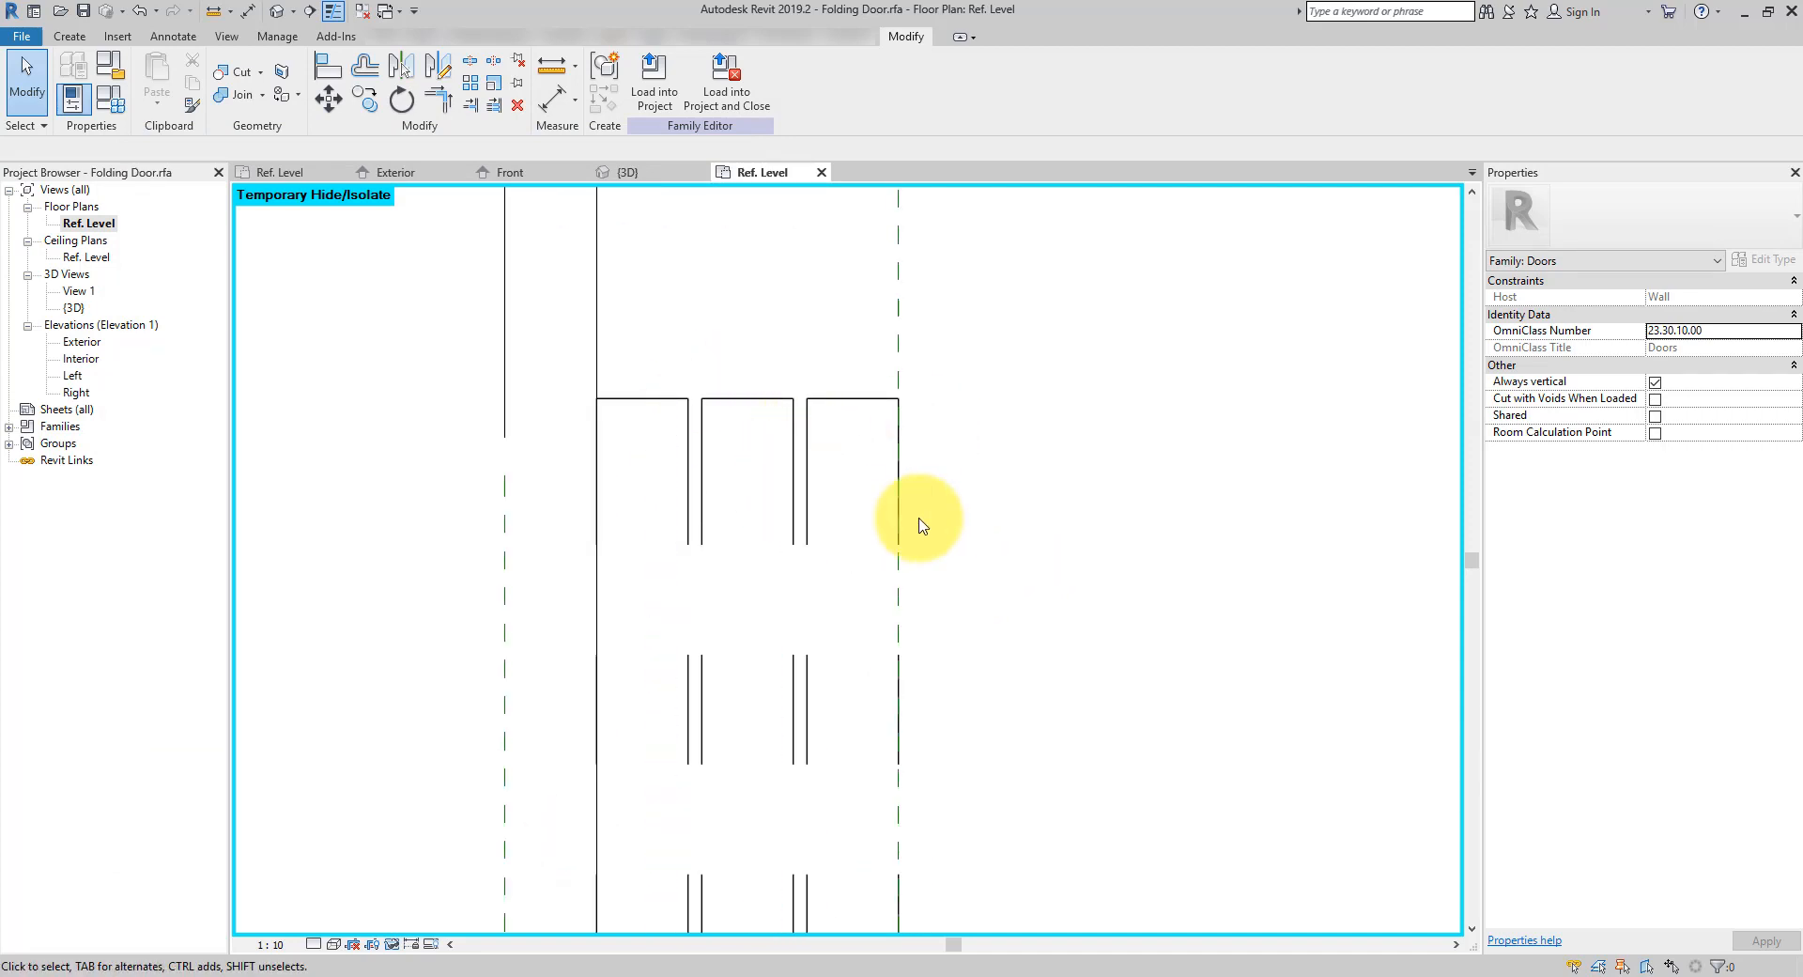
pyautogui.scroll(-5, 919, 523)
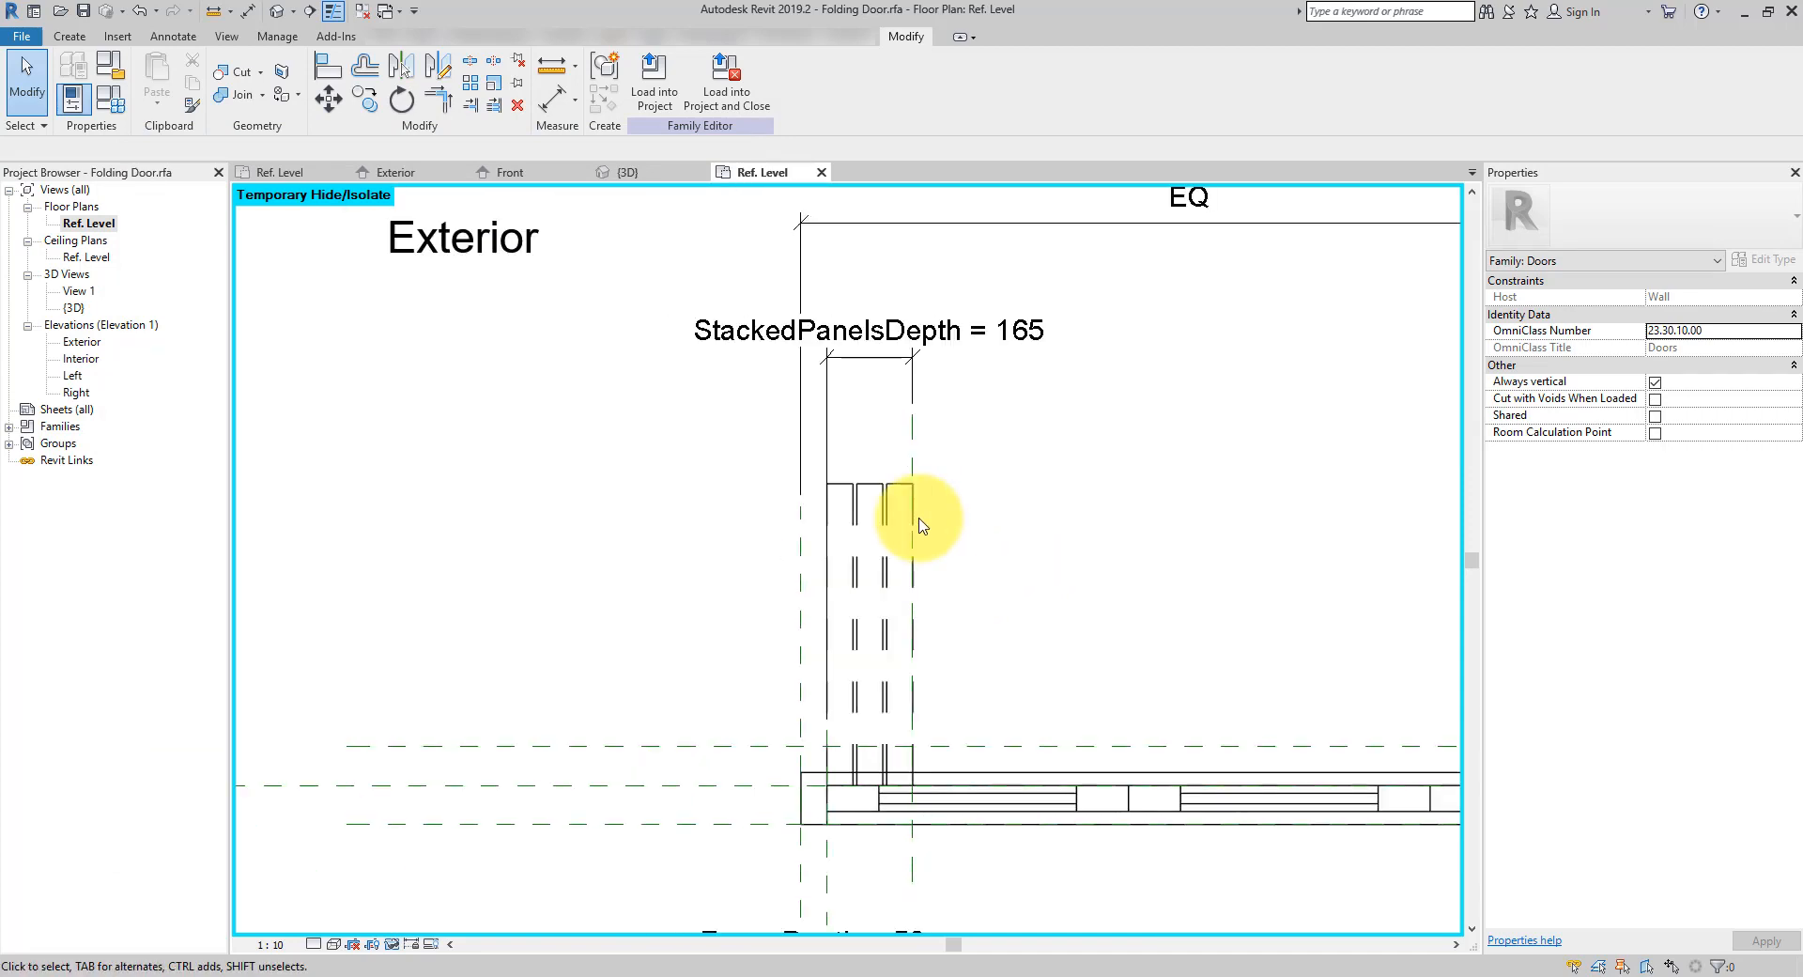
pyautogui.moveTo(967, 523); pyautogui.dragTo(927, 517, button='middle')
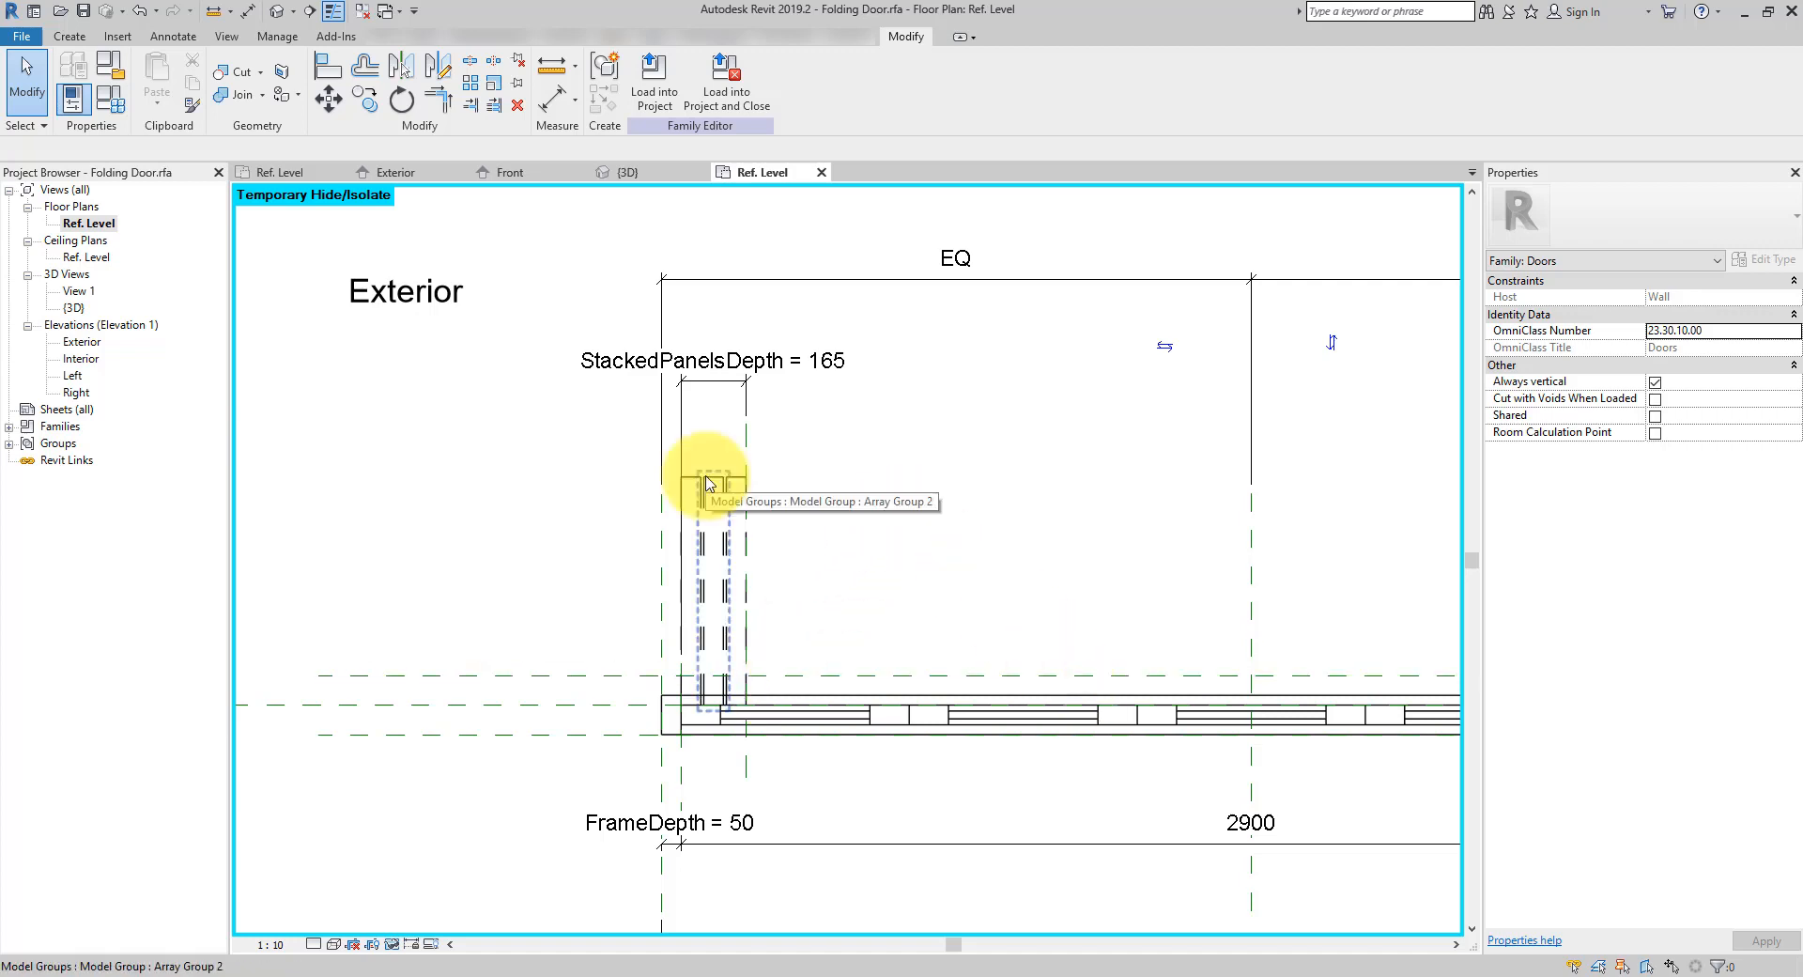
pyautogui.click(838, 515)
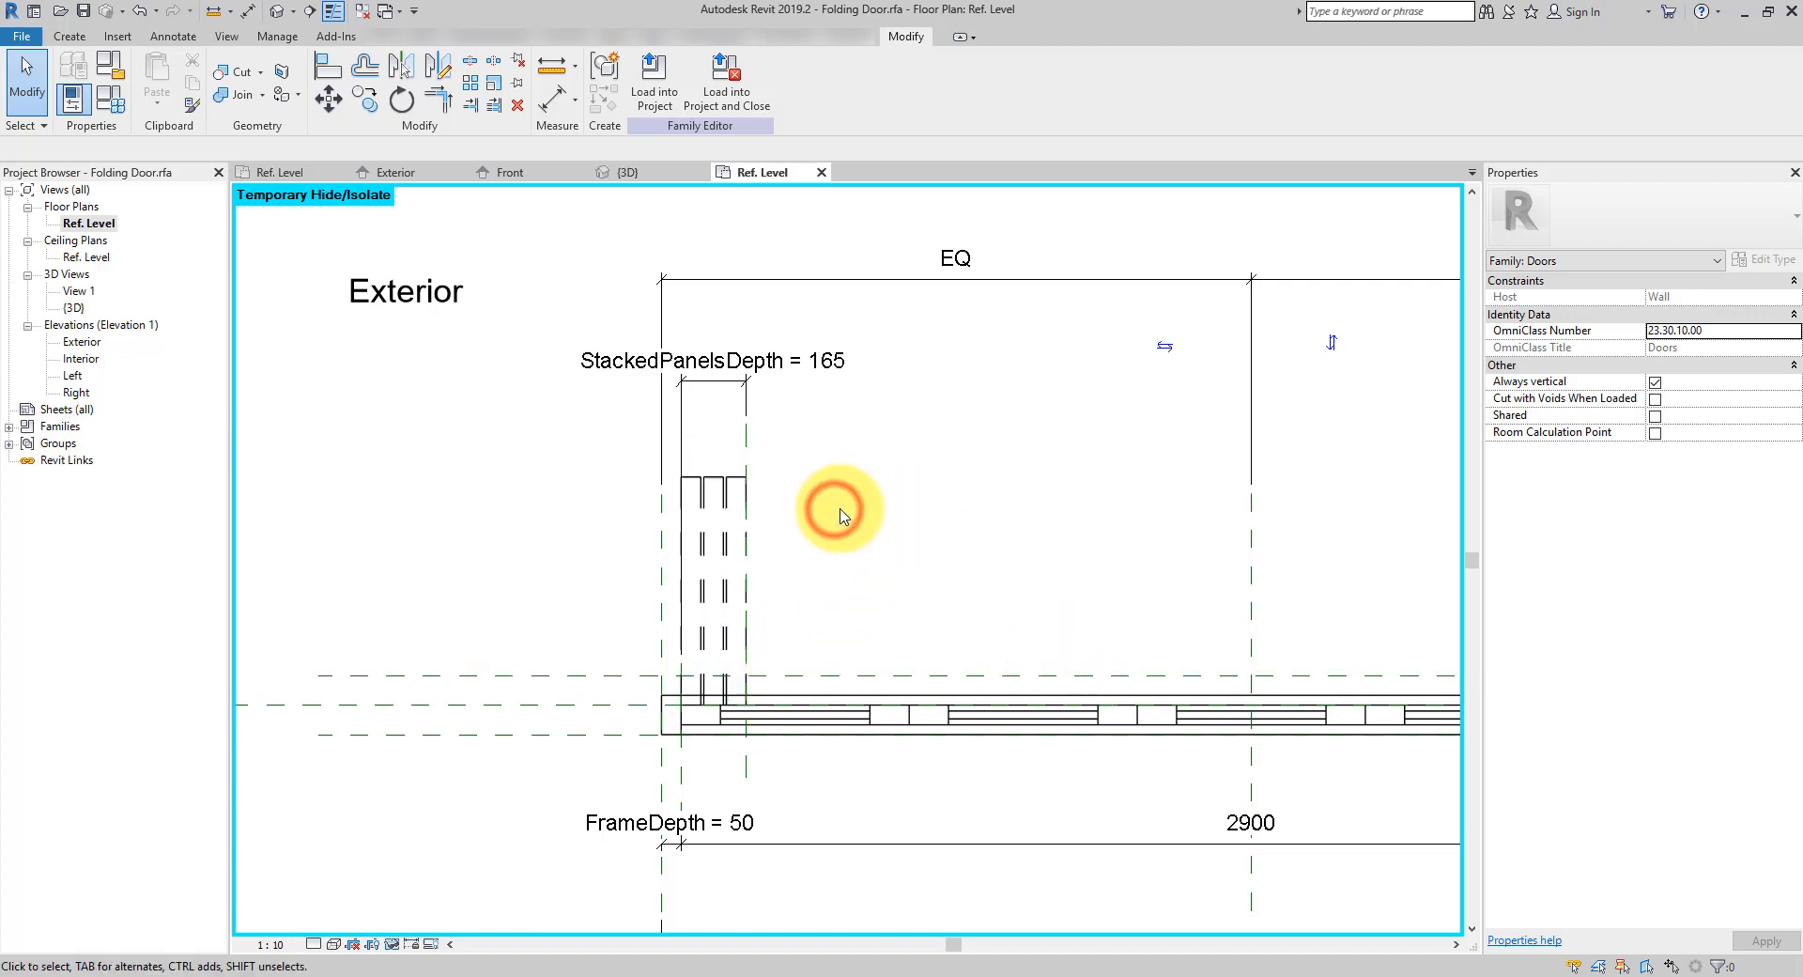
pyautogui.click(747, 442)
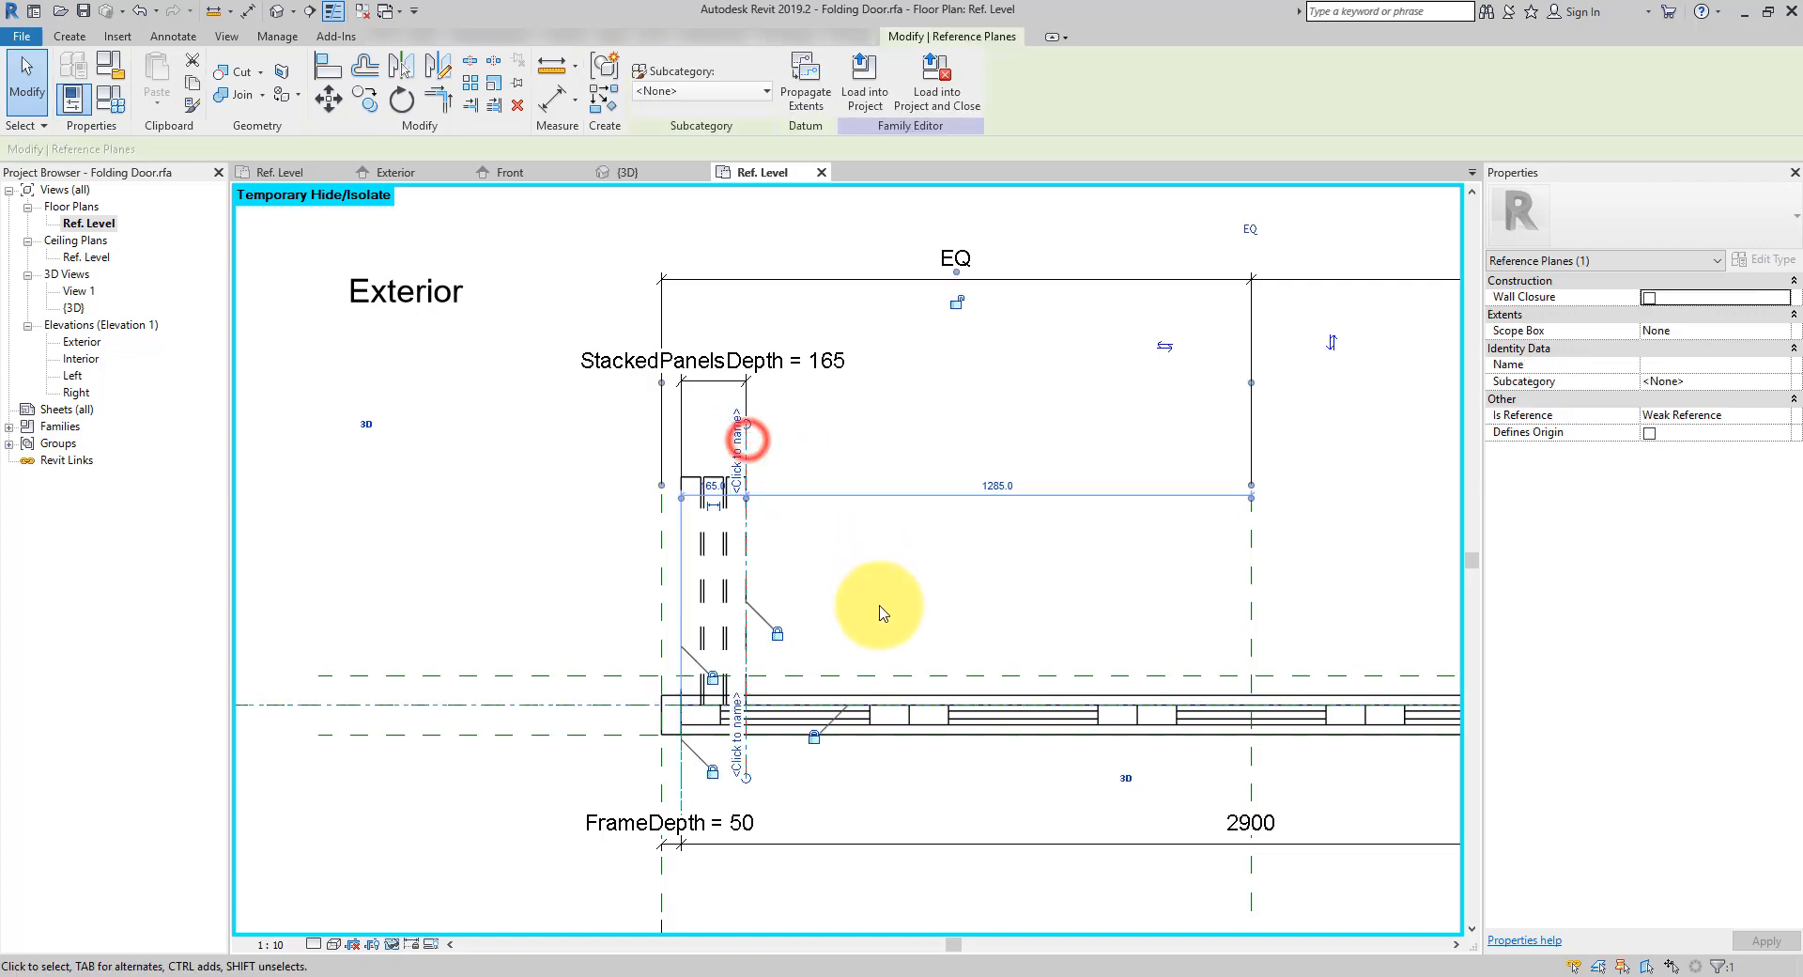
pyautogui.keyDown('ctrl'); pyautogui.click(601, 705); pyautogui.keyUp('ctrl')
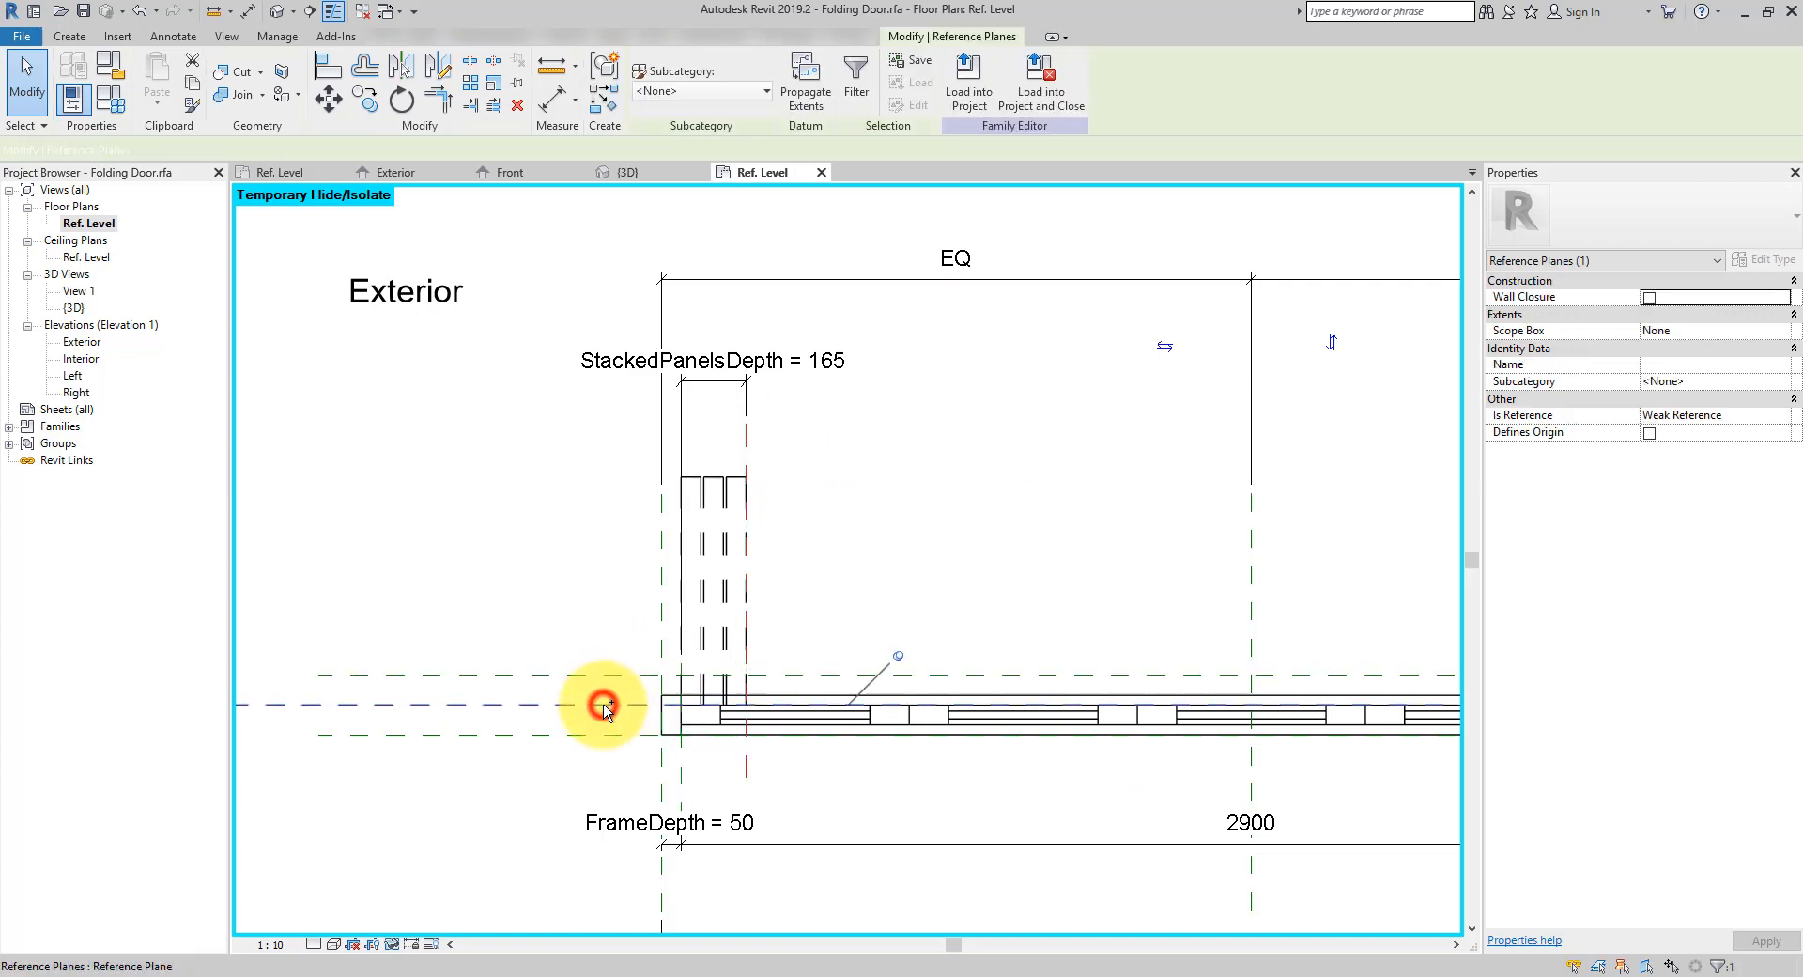
pyautogui.keyDown('ctrl'); pyautogui.click(739, 479); pyautogui.keyUp('ctrl')
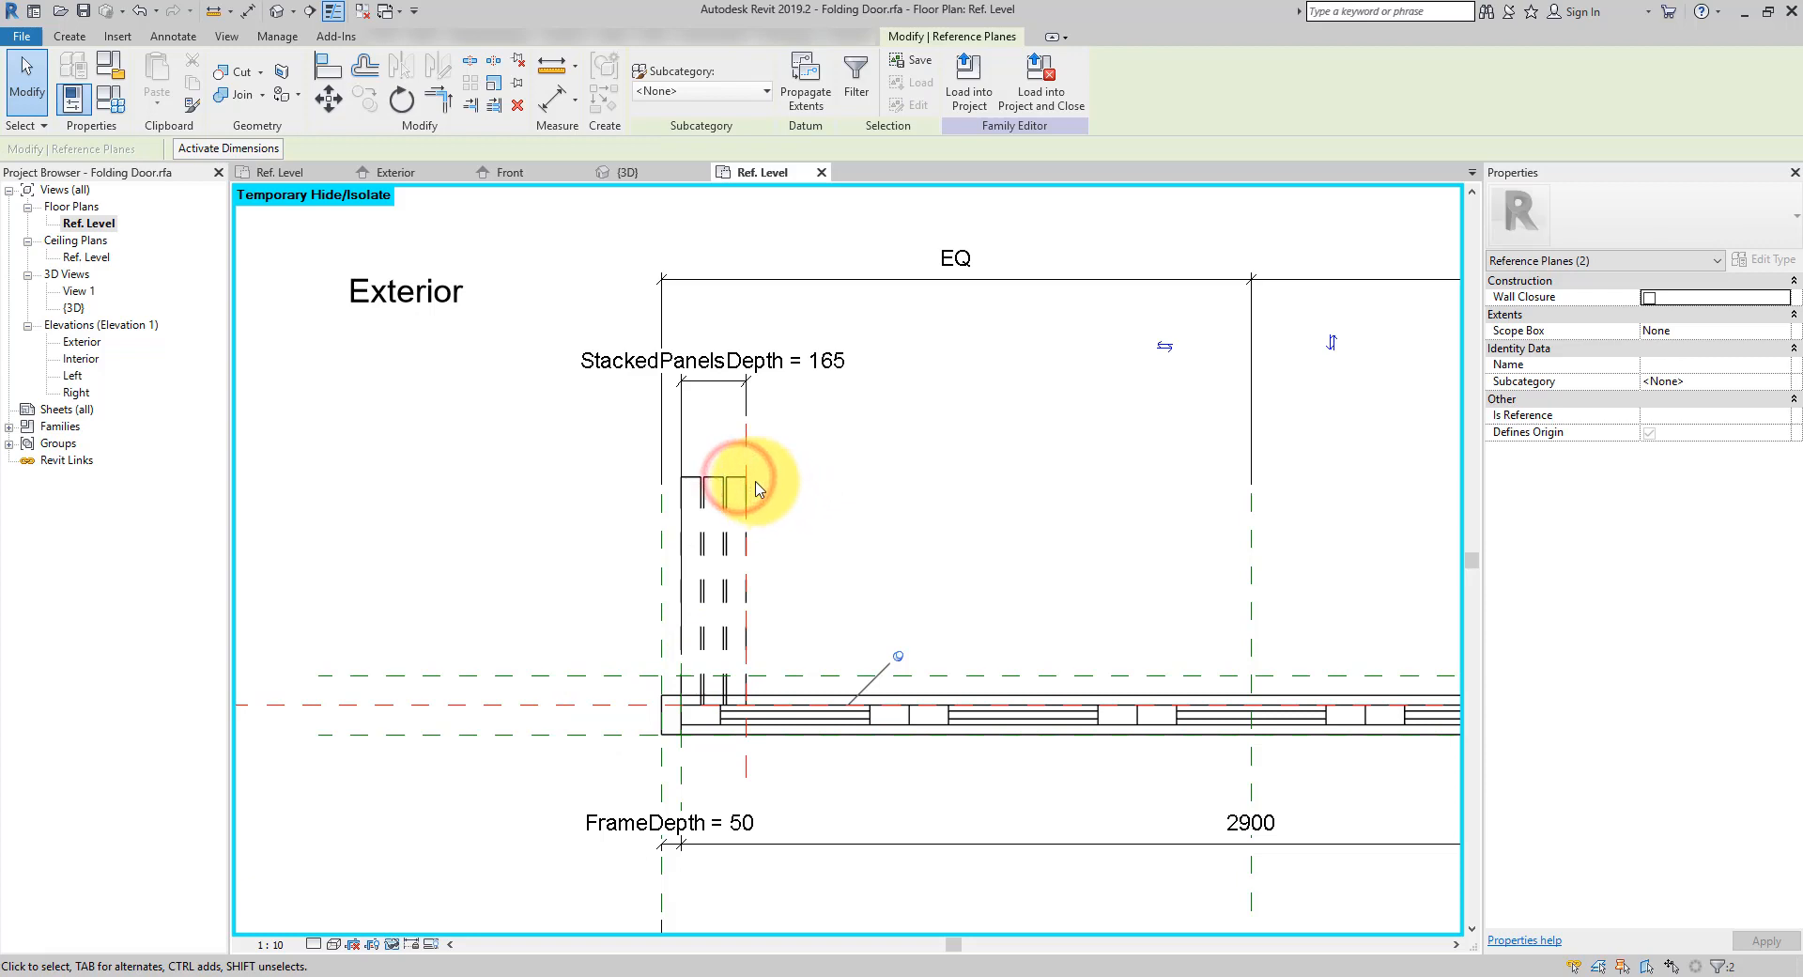
pyautogui.keyDown('ctrl'); pyautogui.click(706, 484); pyautogui.keyUp('ctrl')
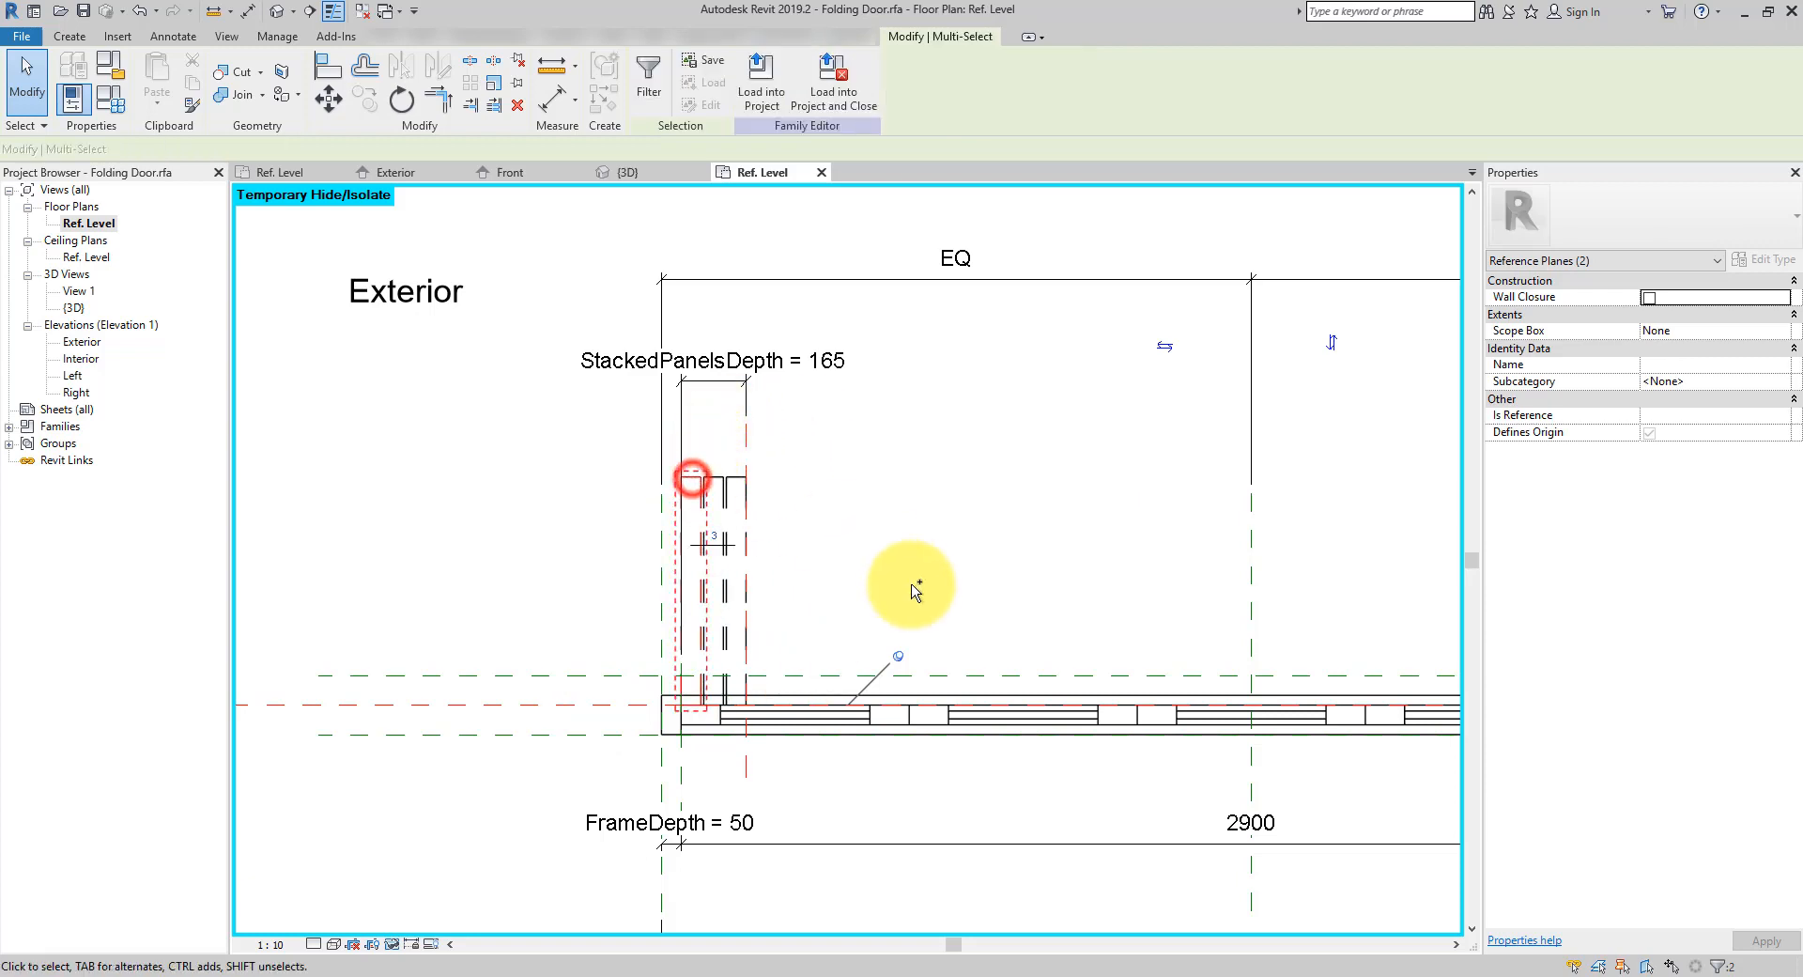
pyautogui.click(391, 944)
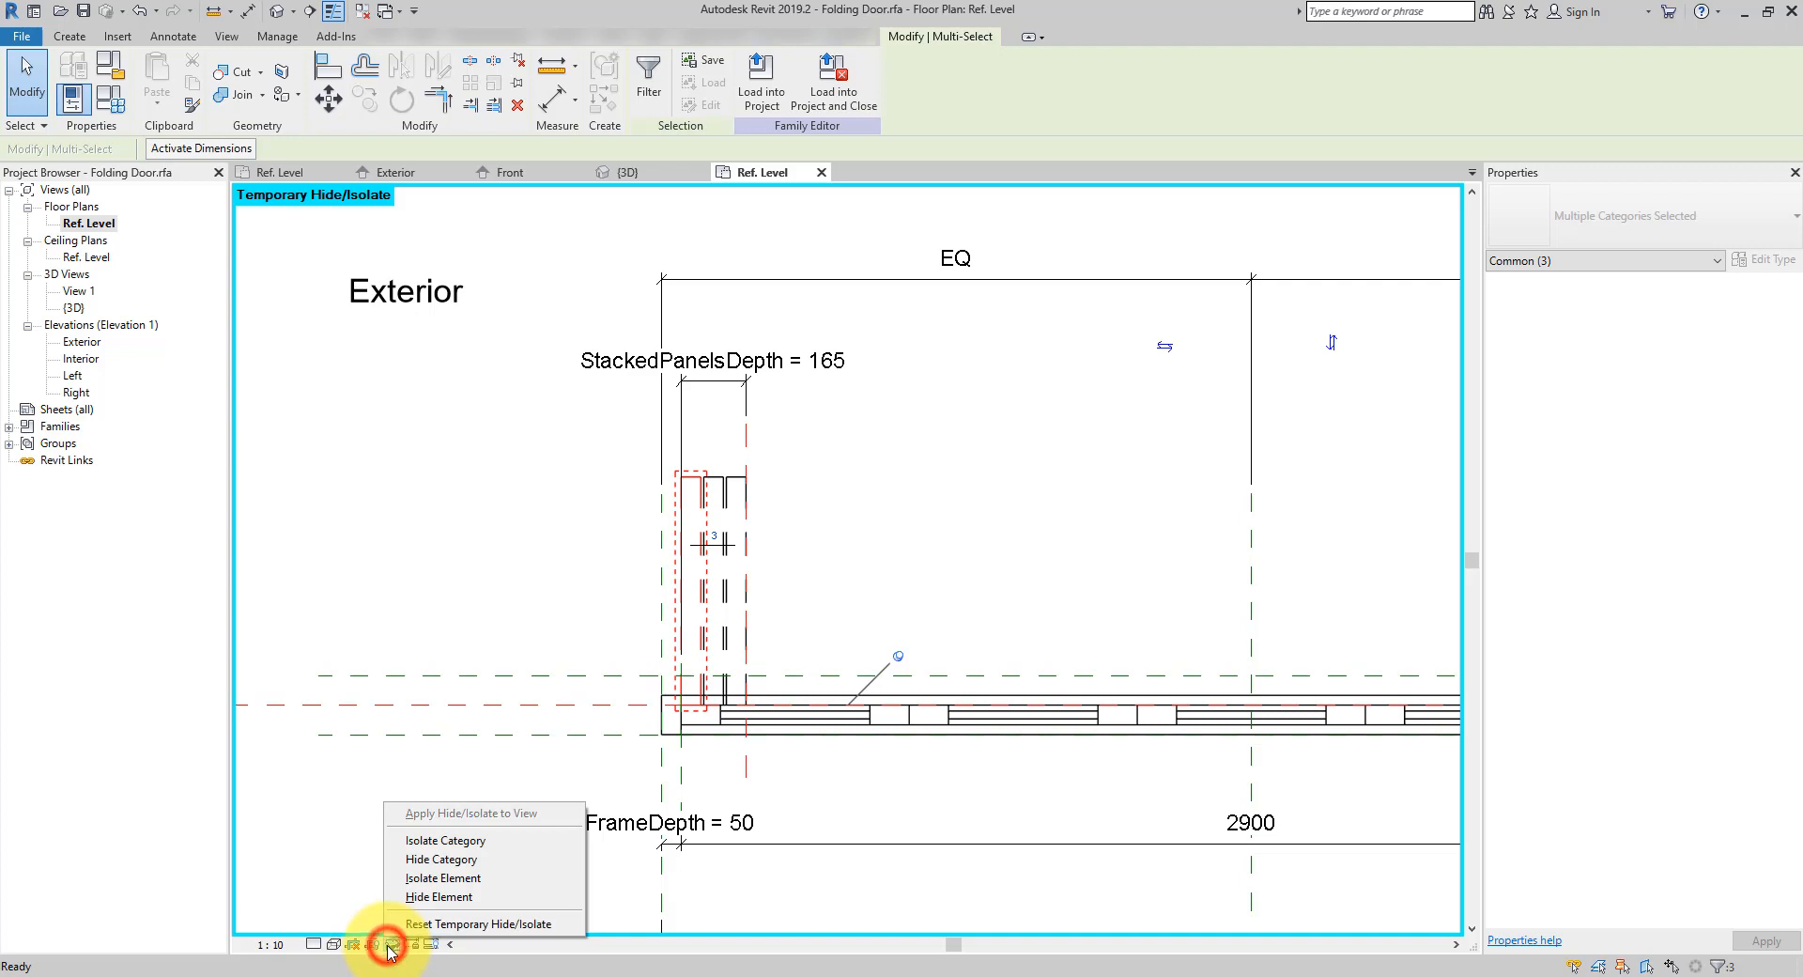
pyautogui.click(445, 882)
pyautogui.click(820, 611)
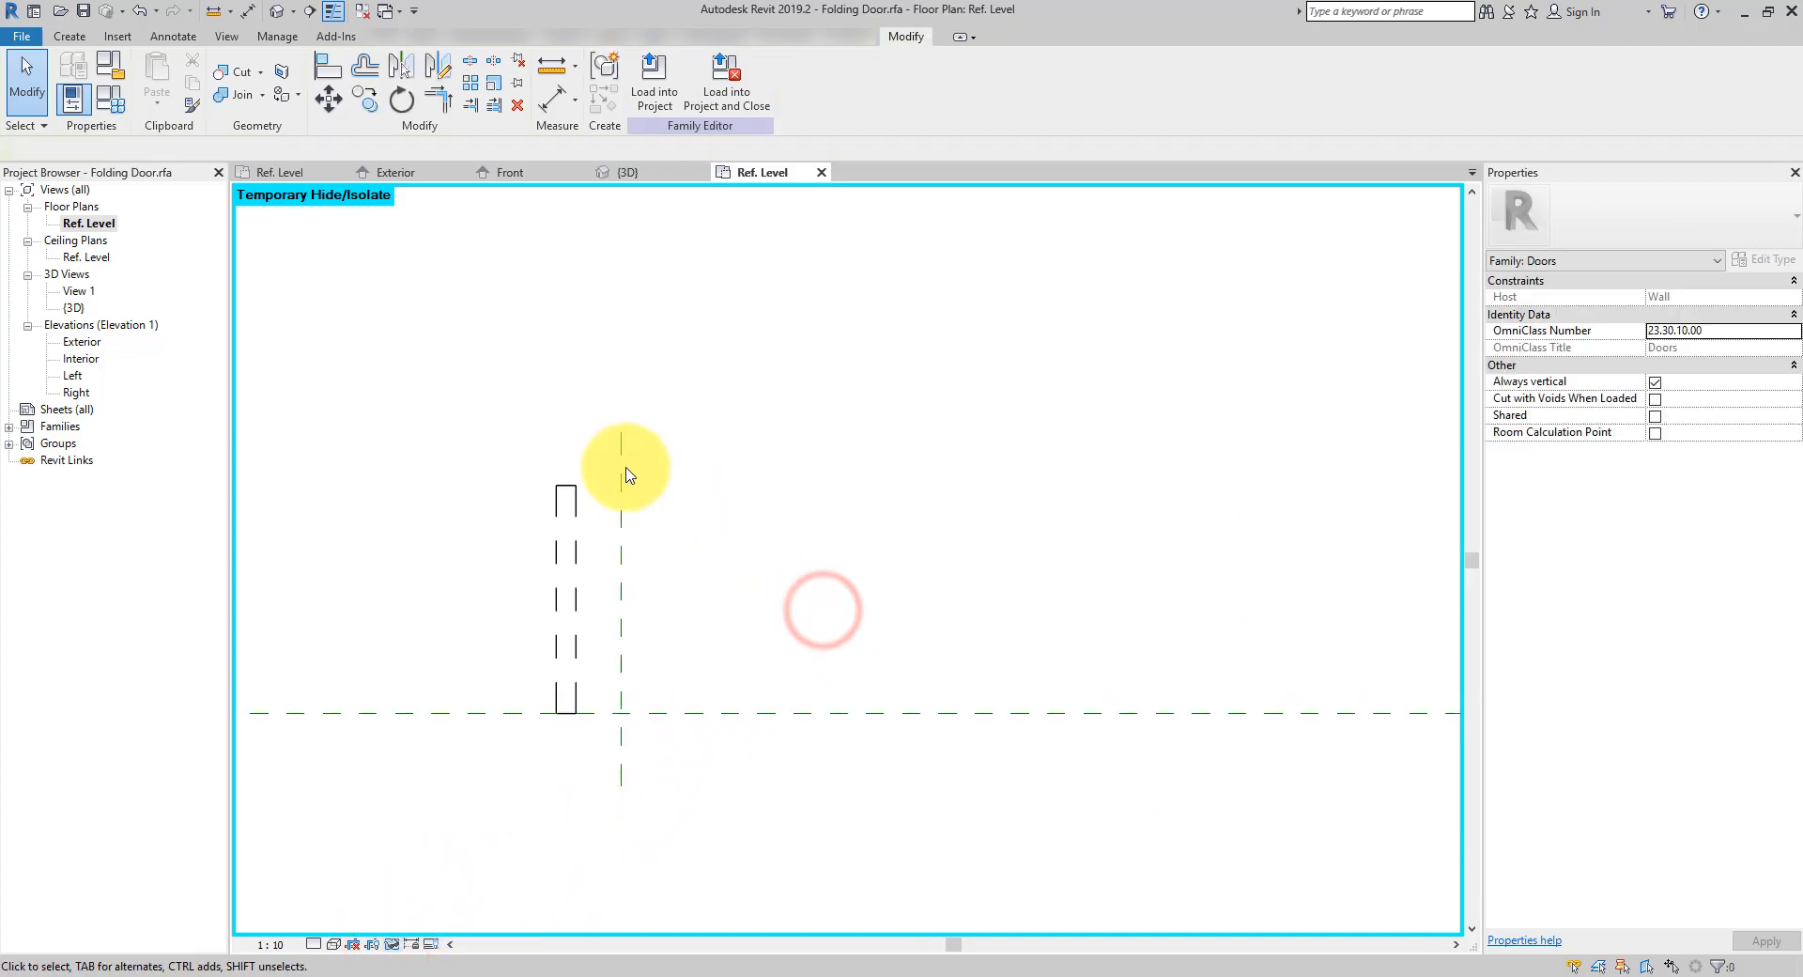
# Place a similar instance of the detail panel just outside the stack, beyond the vertical reference plane
pyautogui.click(575, 490)
pyautogui.rightClick(578, 501)
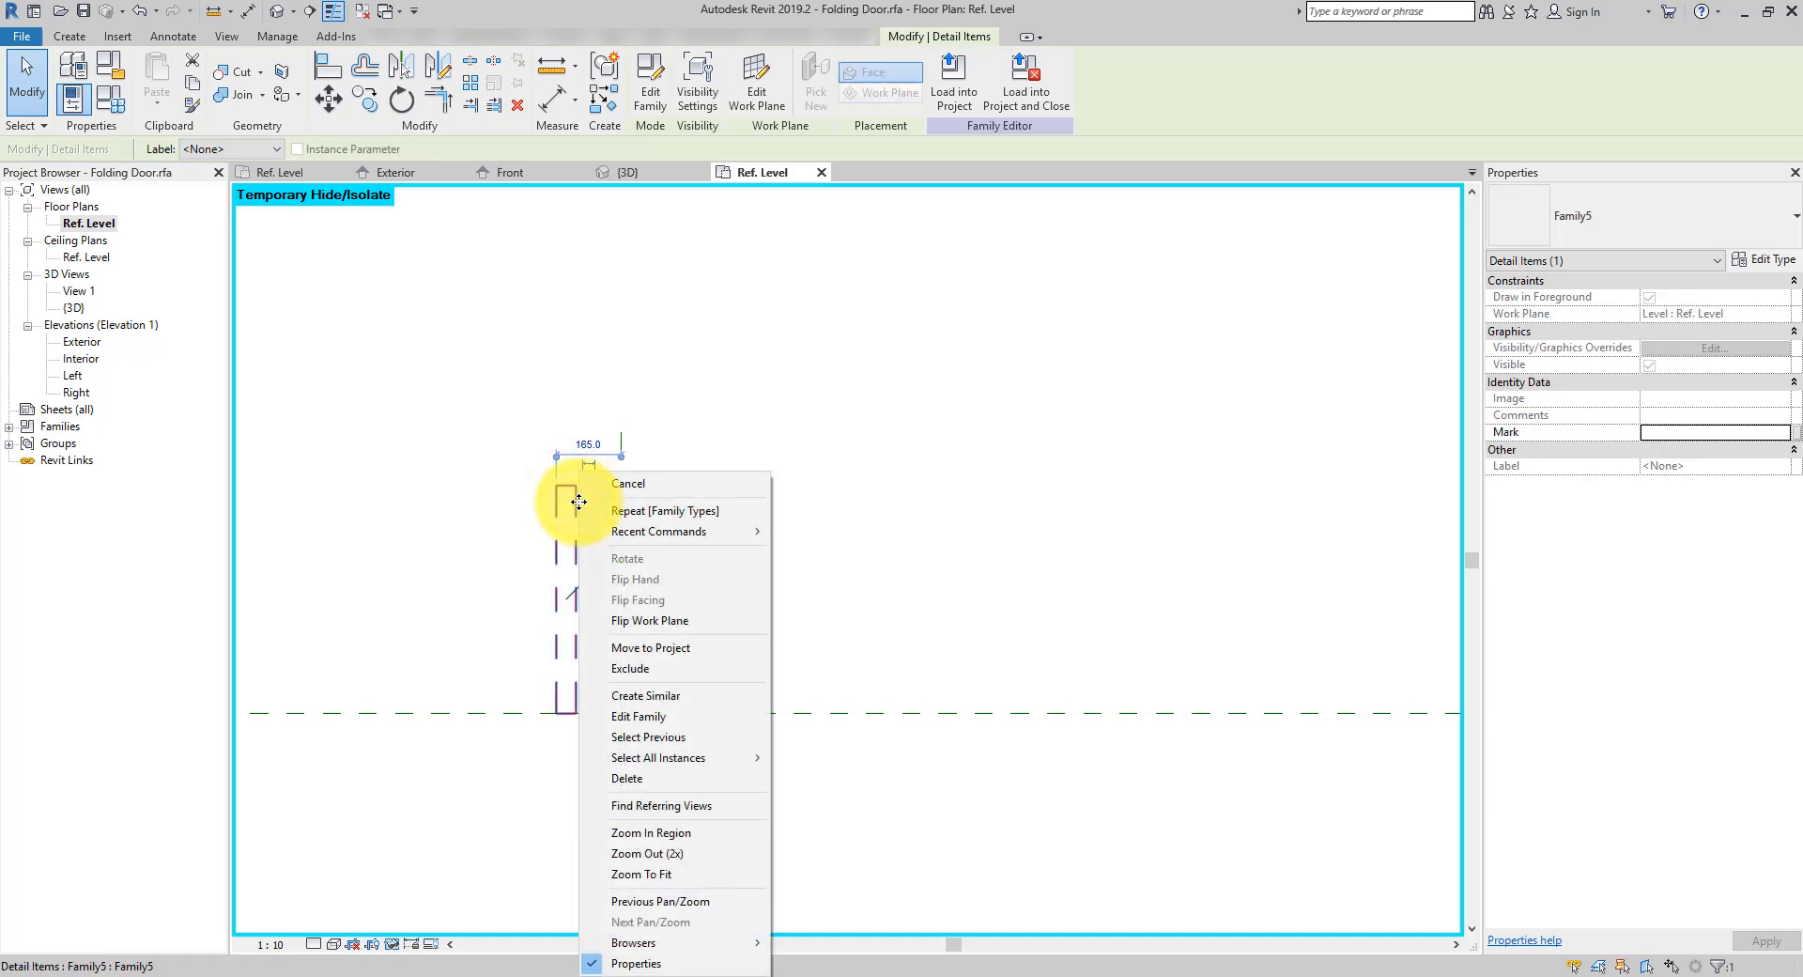
pyautogui.click(706, 697)
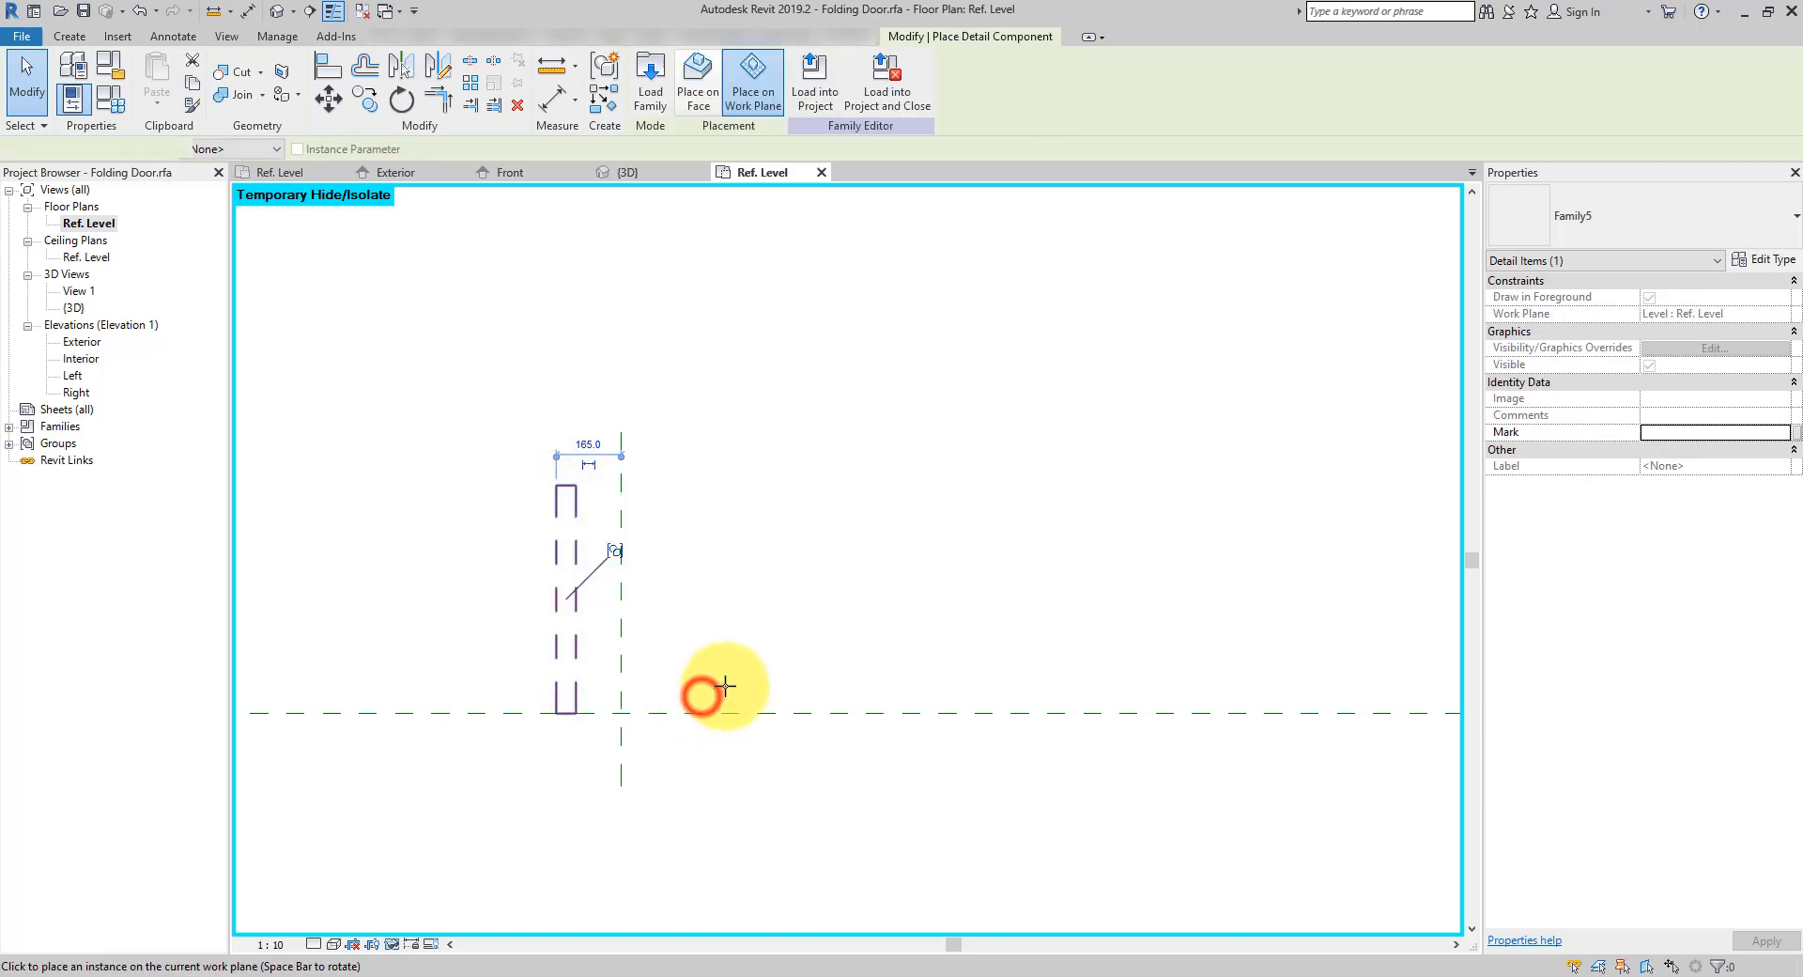
pyautogui.click(666, 677)
pyautogui.click(40, 105)
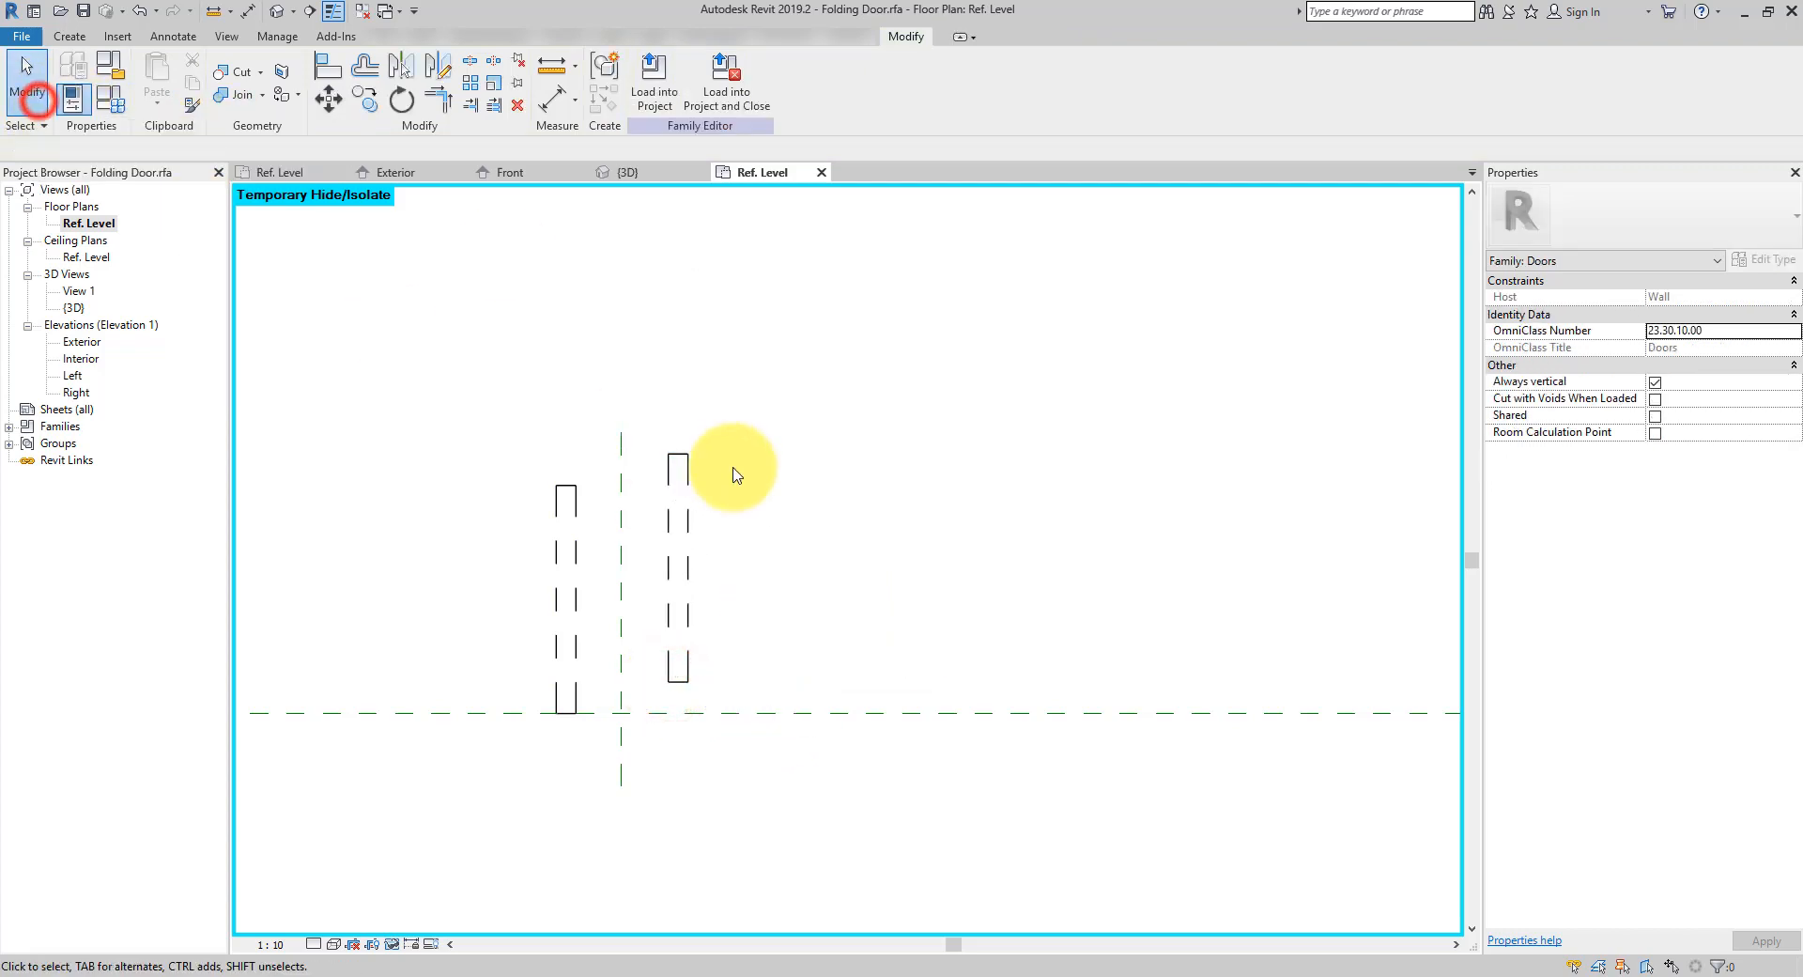
# Rotate the newly placed detail panel 45 degrees clockwise
pyautogui.click(677, 469)
pyautogui.click(669, 109)
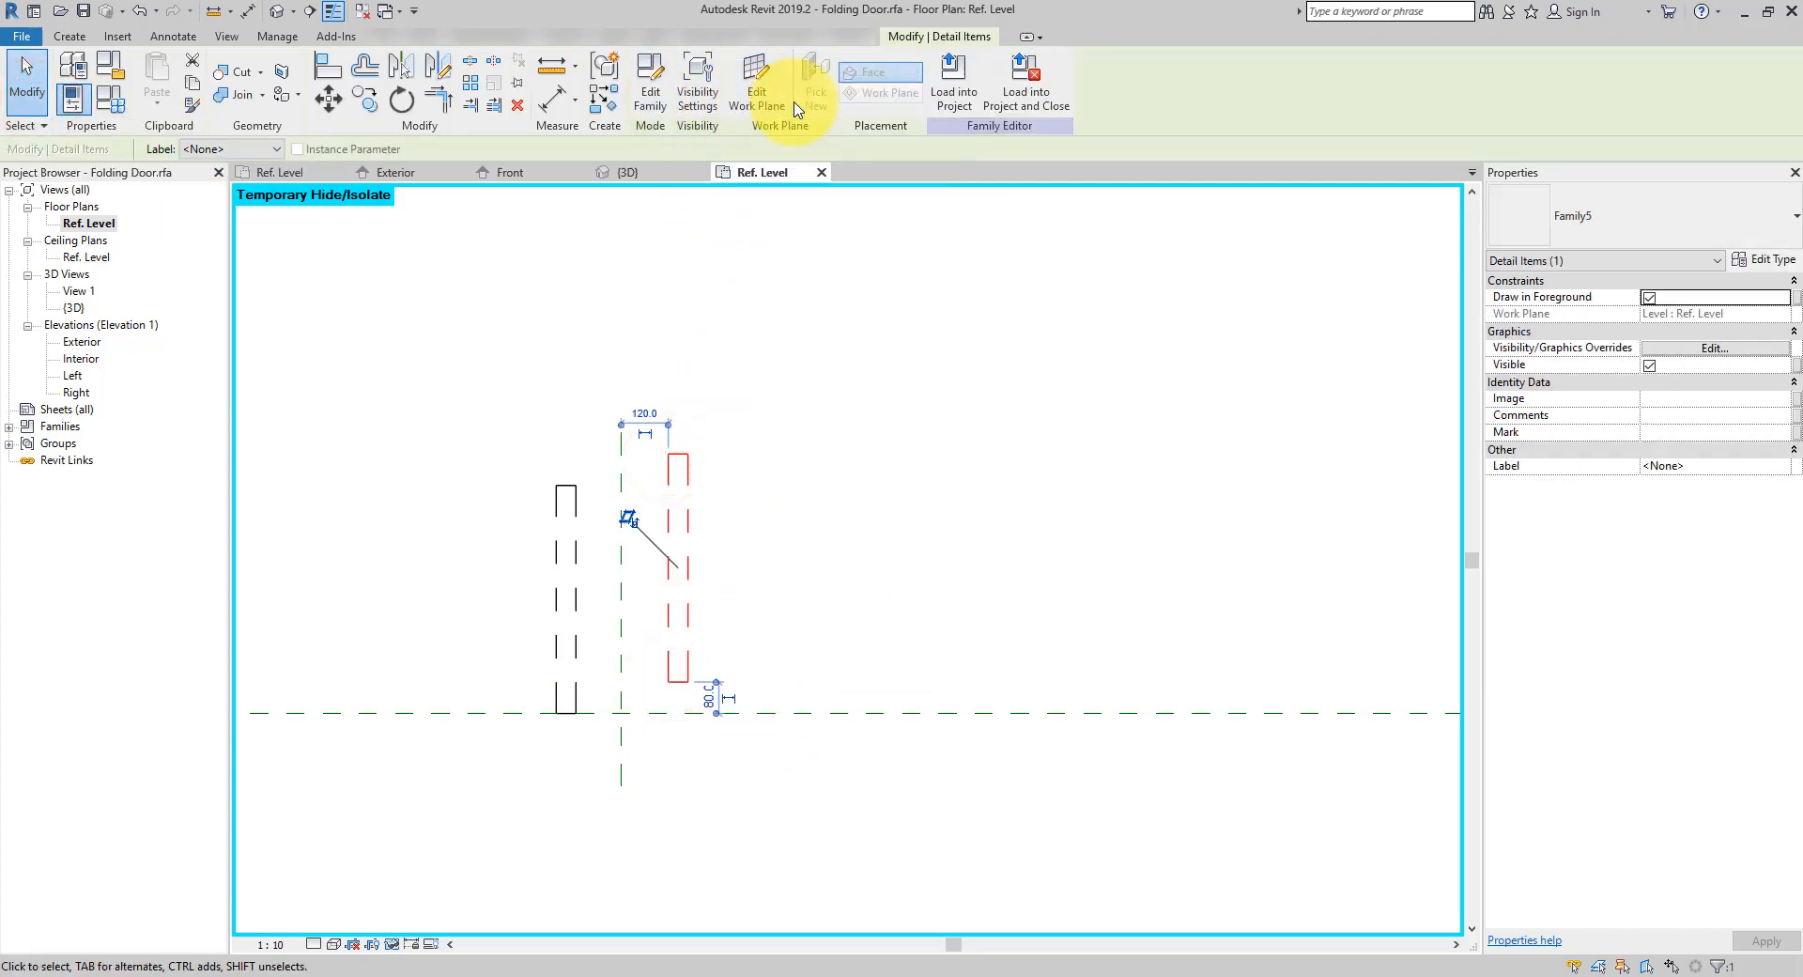
pyautogui.click(402, 101)
pyautogui.click(797, 310)
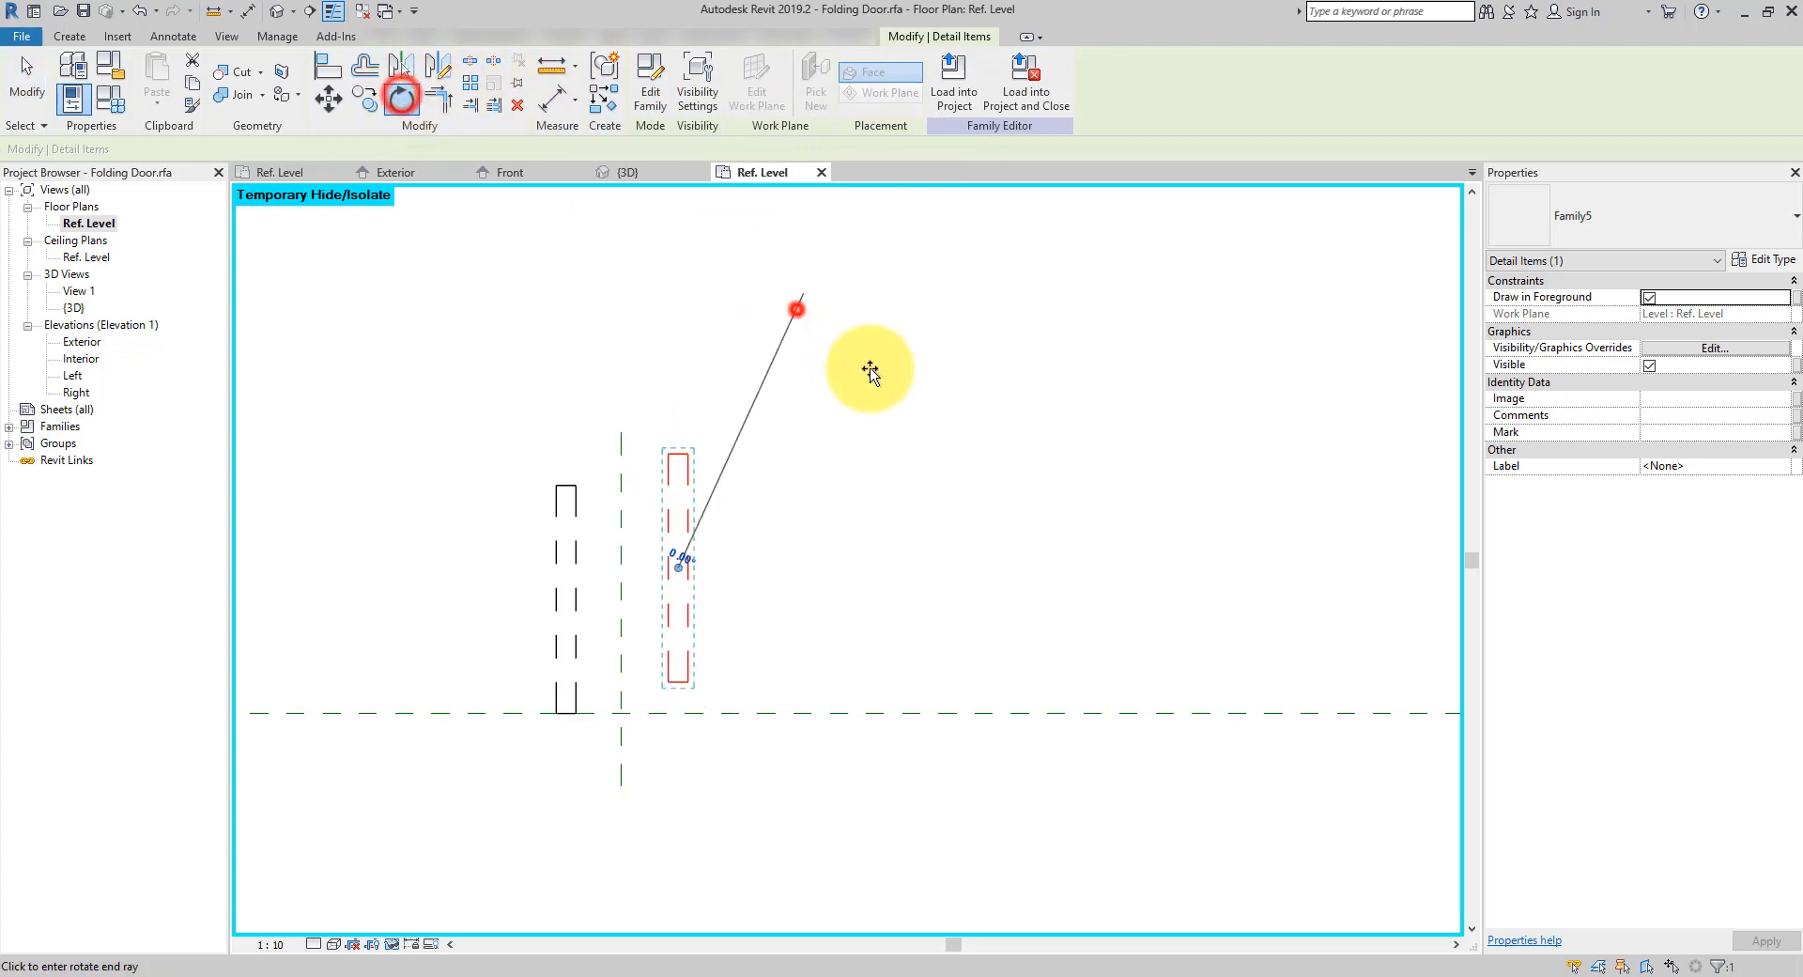
pyautogui.write('45')
pyautogui.press('Return')
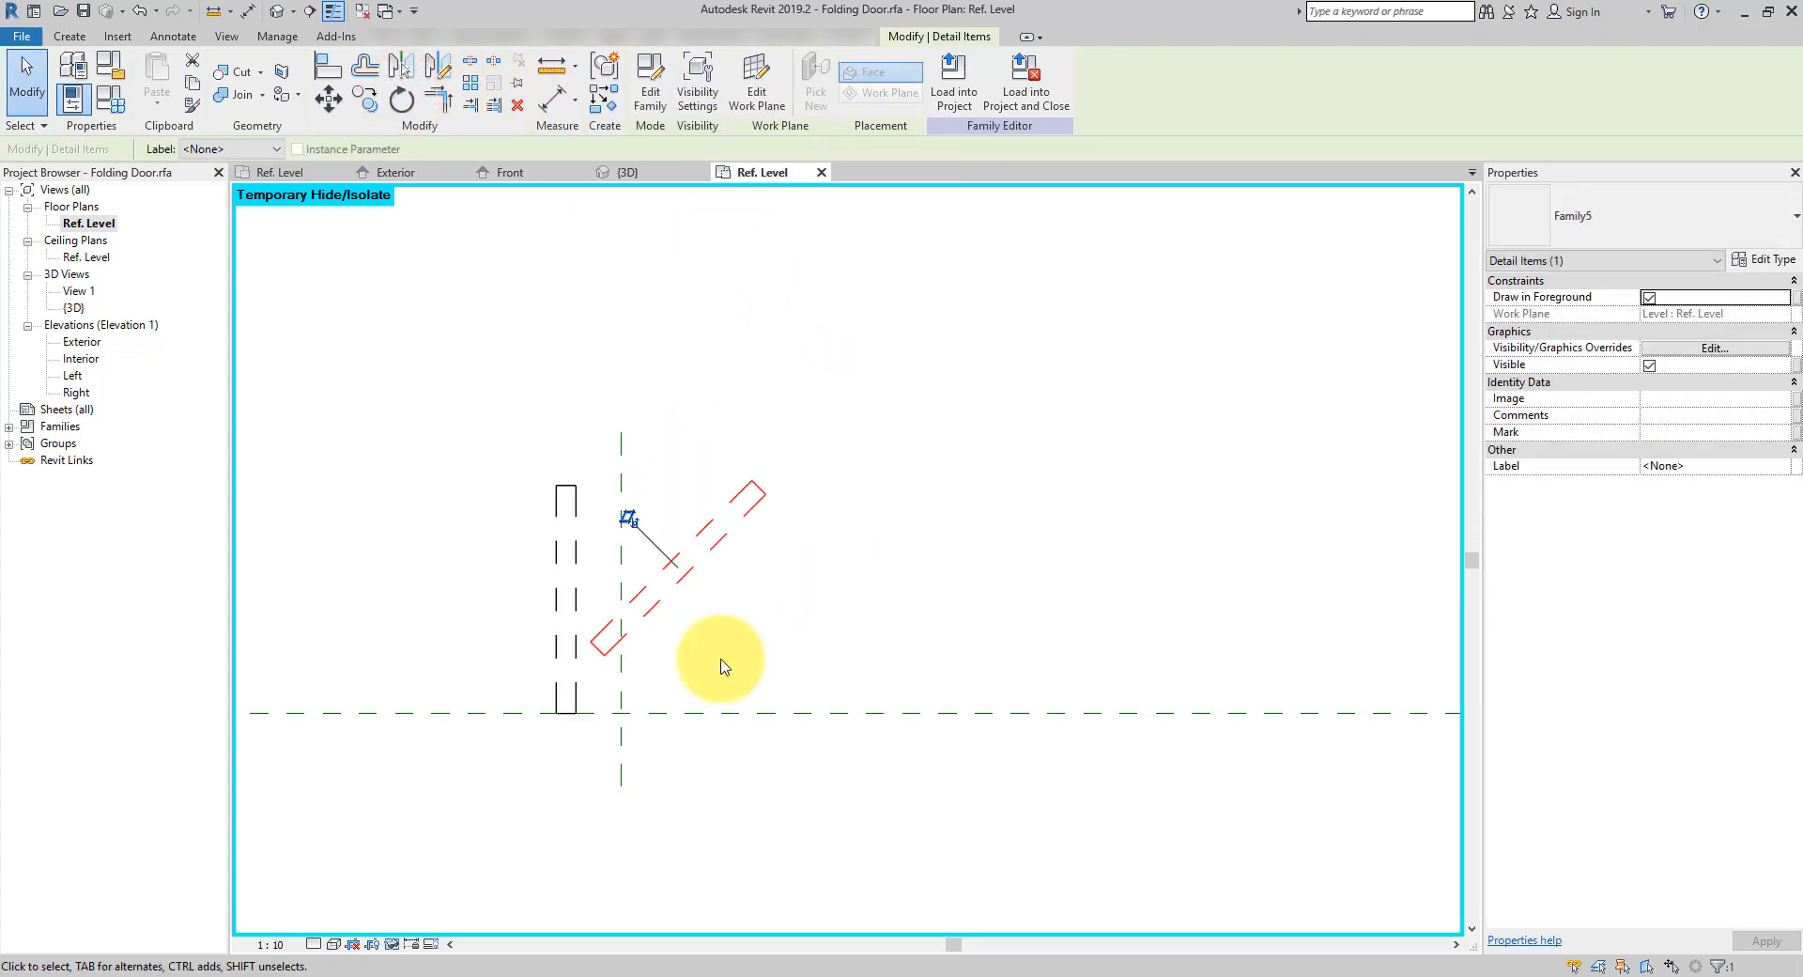
# Move the rotated panel so the corners of its lower end meet the vertical and horizontal reference planes
pyautogui.scroll(2, 648, 699)
pyautogui.scroll(1, 627, 656)
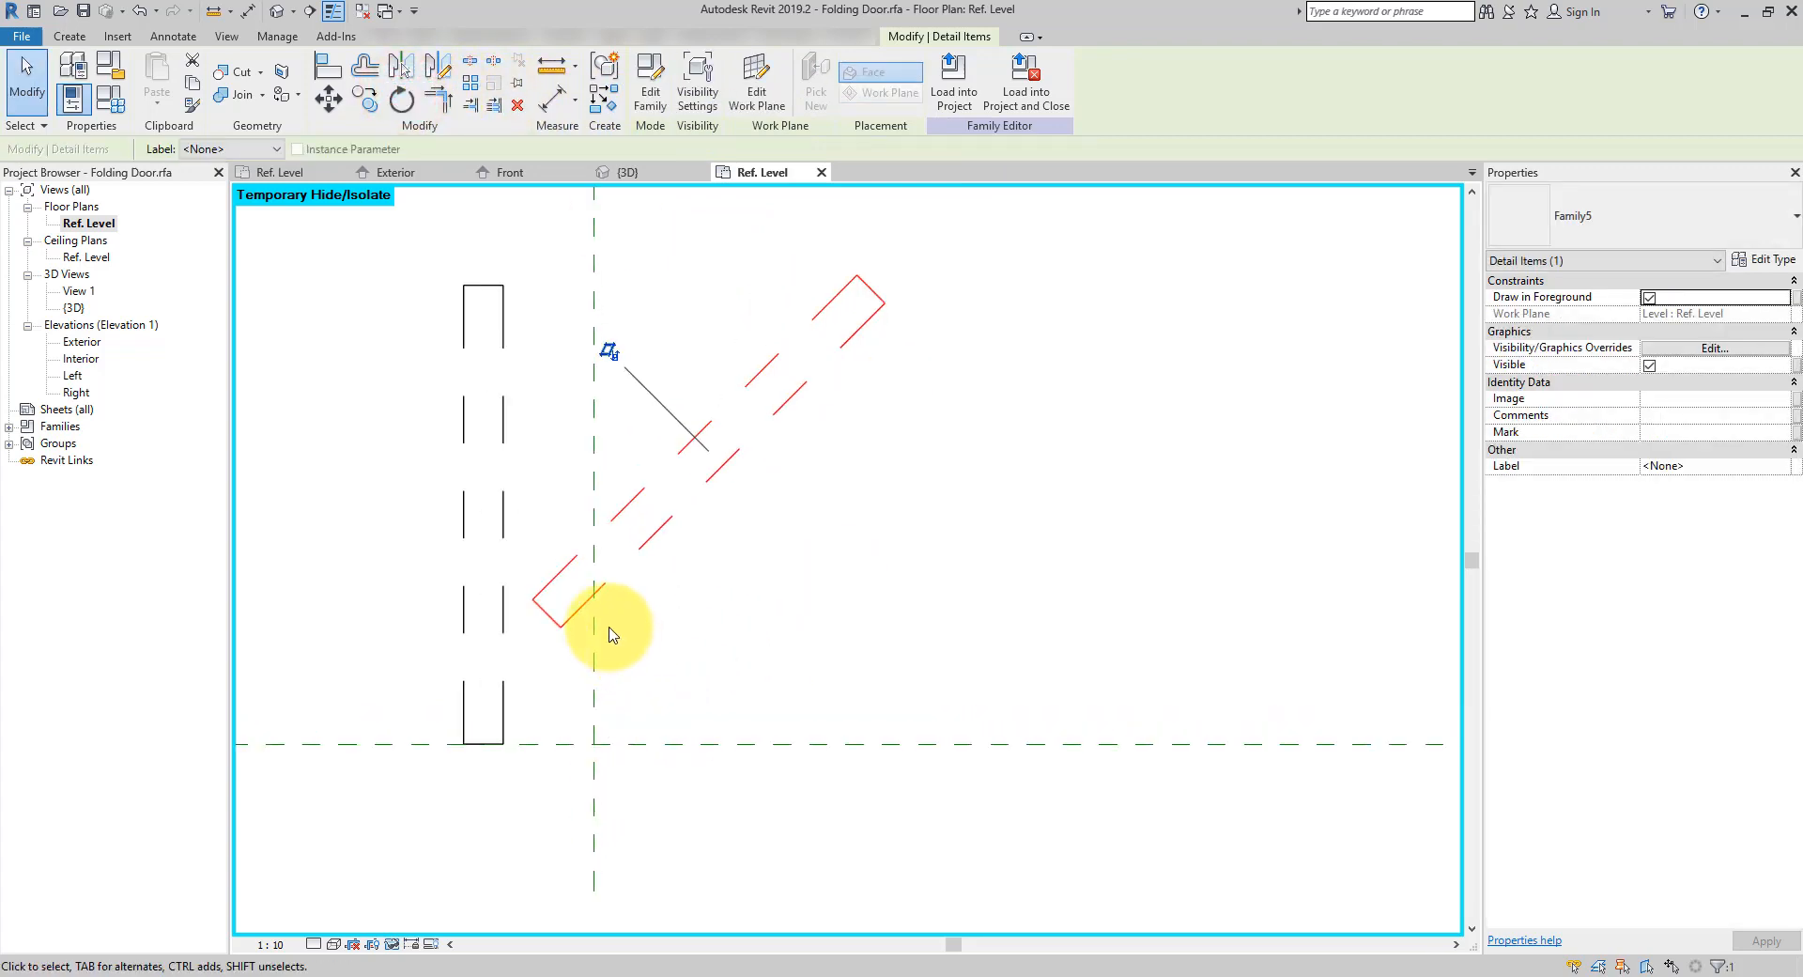
pyautogui.moveTo(574, 613); pyautogui.dragTo(646, 731)
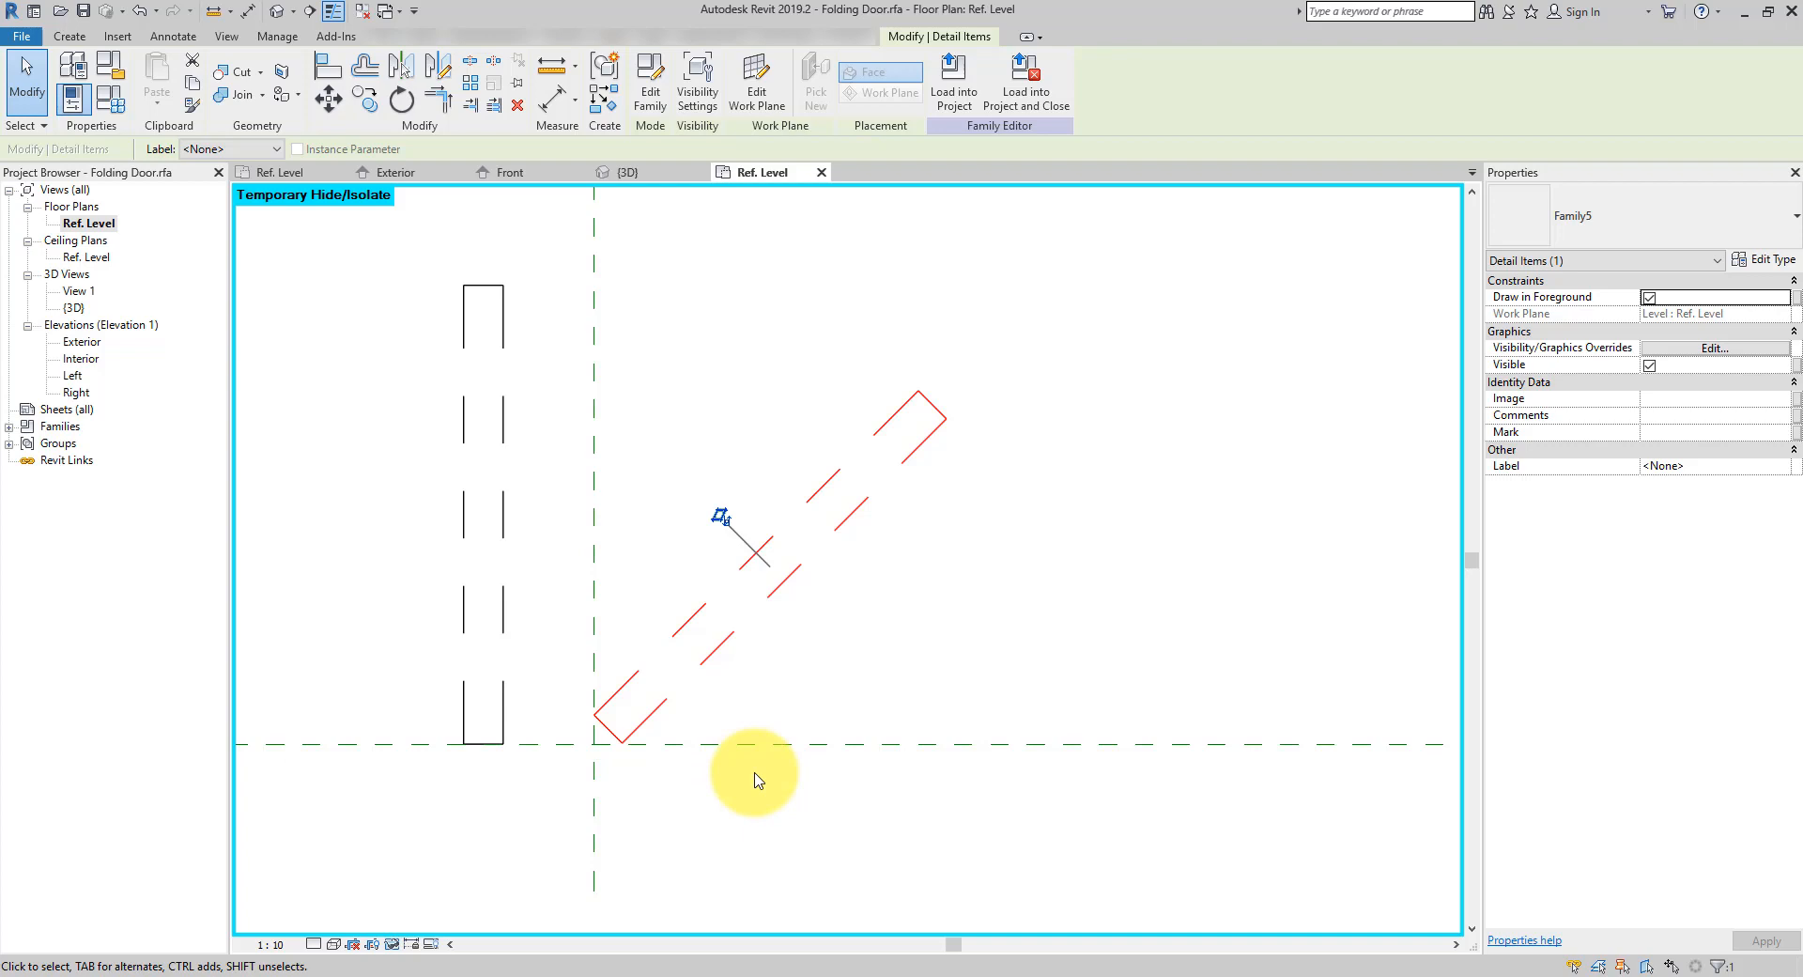
pyautogui.click(64, 37)
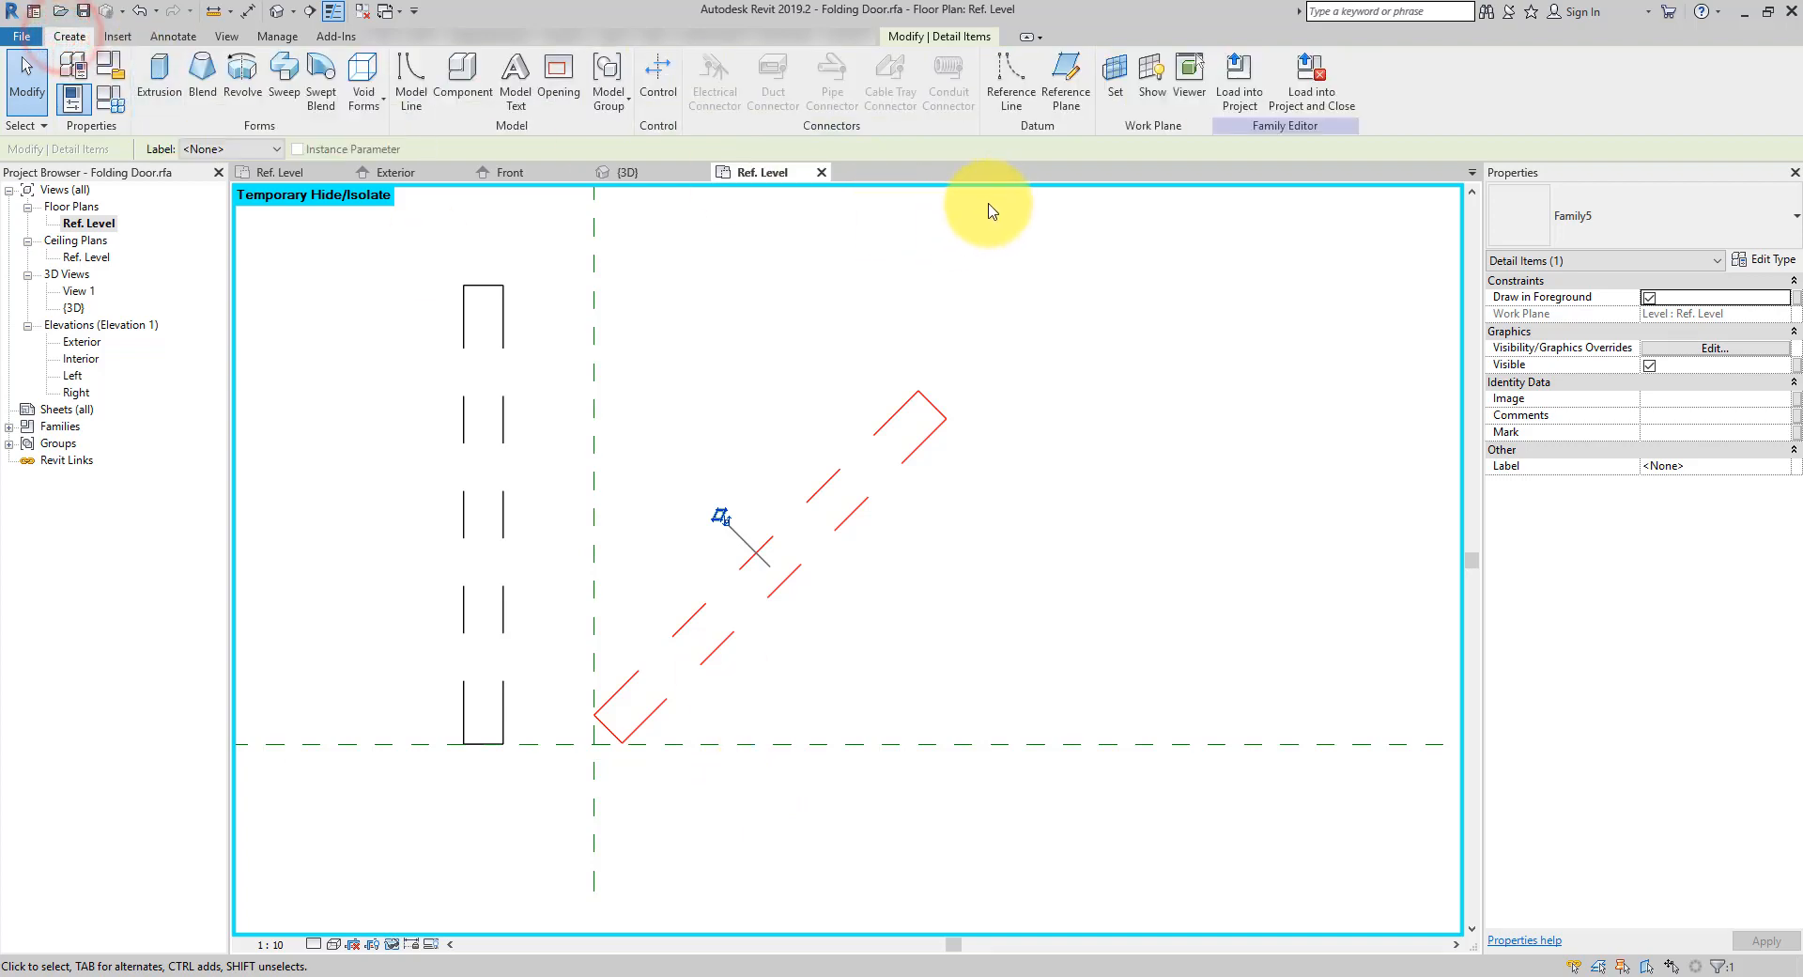
# Draw a reference line from the intersection of the vertical and horizontal reference planes, running 45 degrees downward to the right
pyautogui.click(1011, 84)
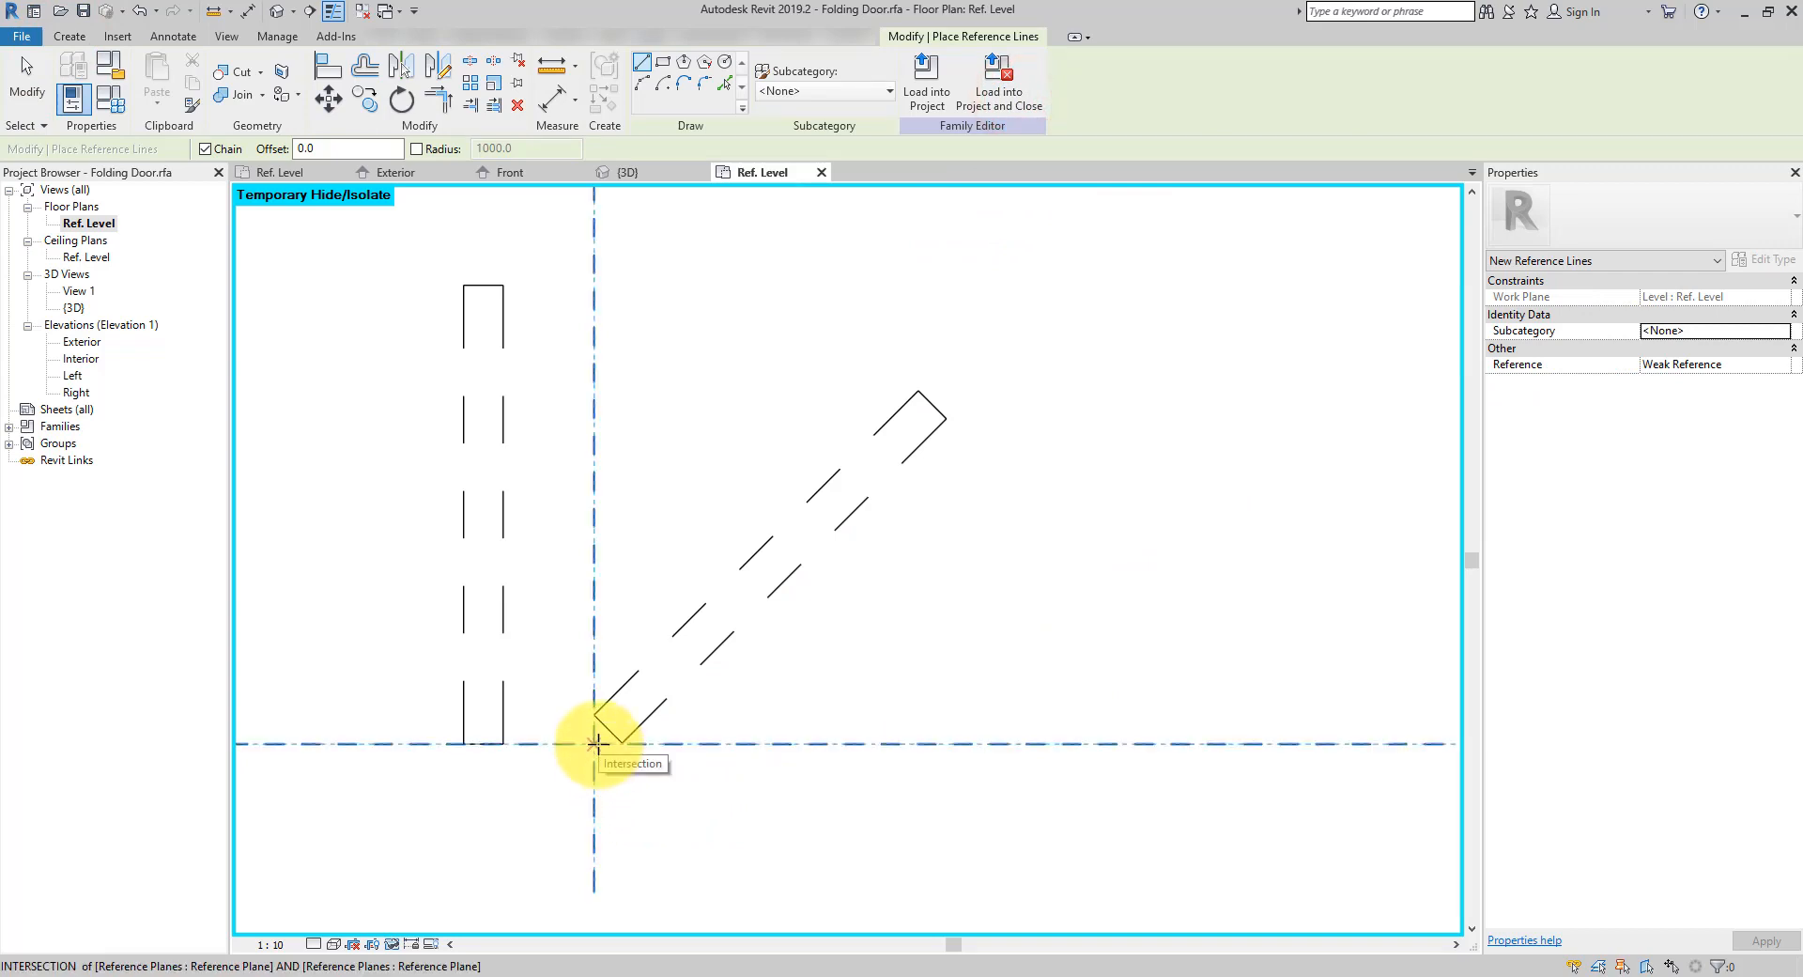
pyautogui.click(594, 743)
pyautogui.moveTo(801, 745); pyautogui.dragTo(842, 636, button='middle')
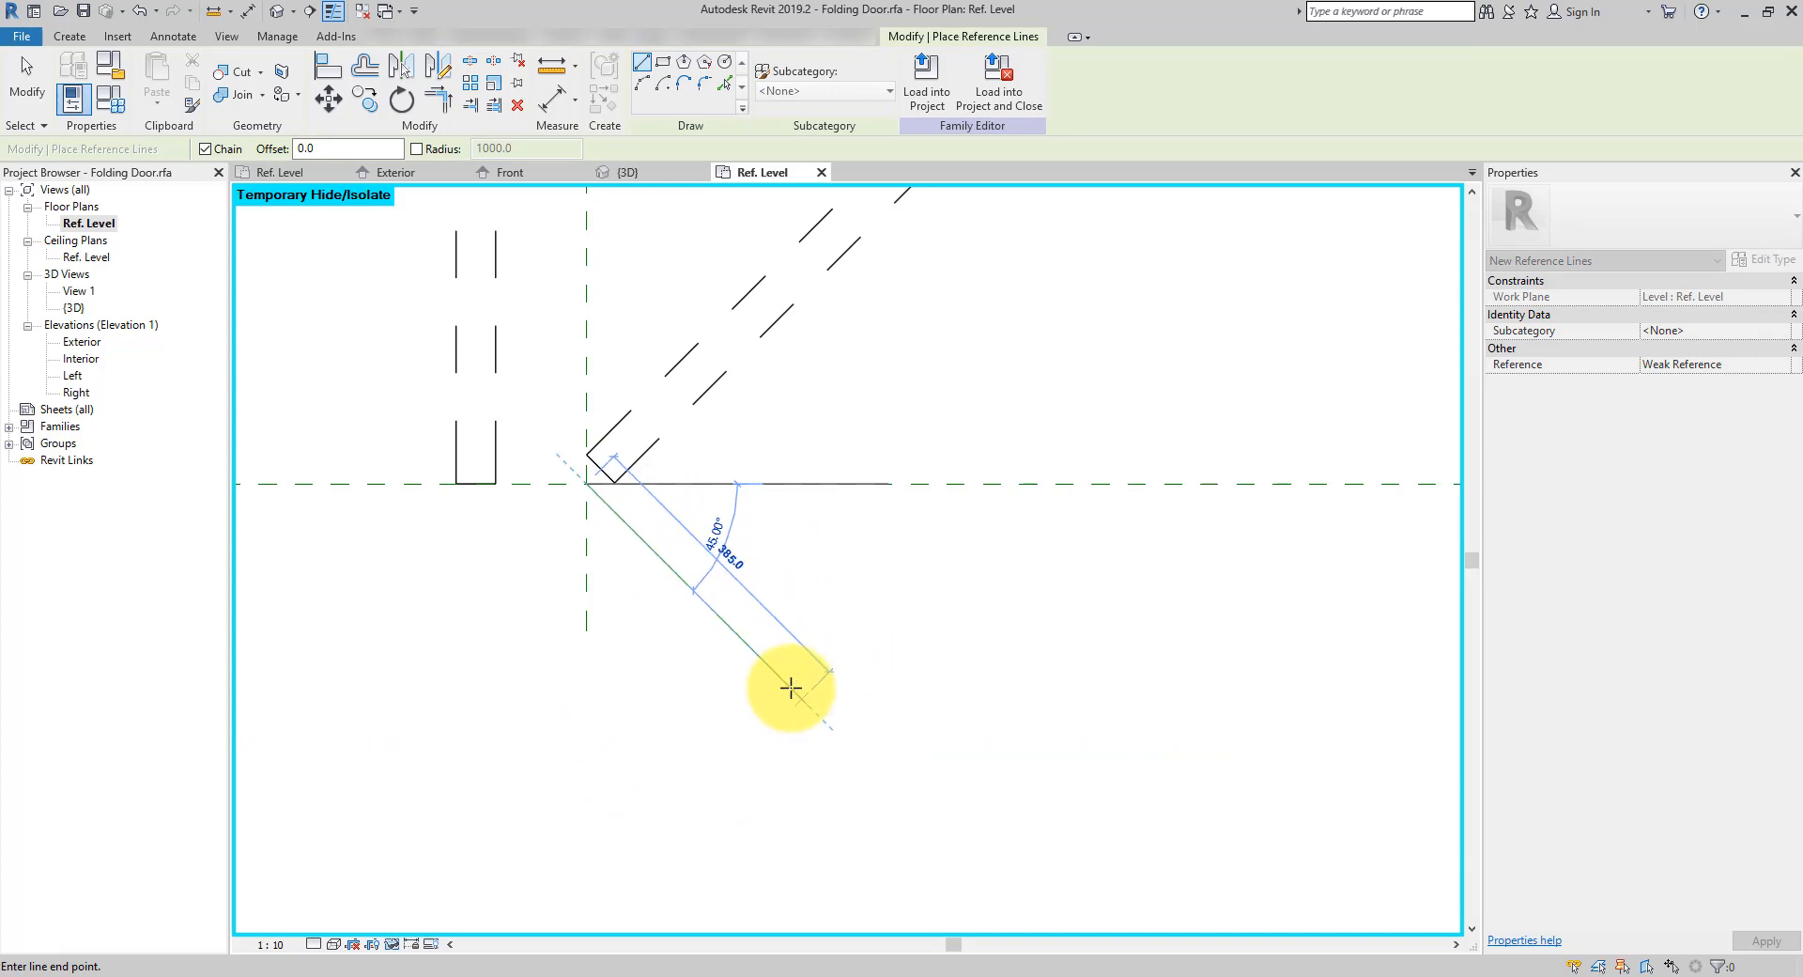
pyautogui.click(751, 646)
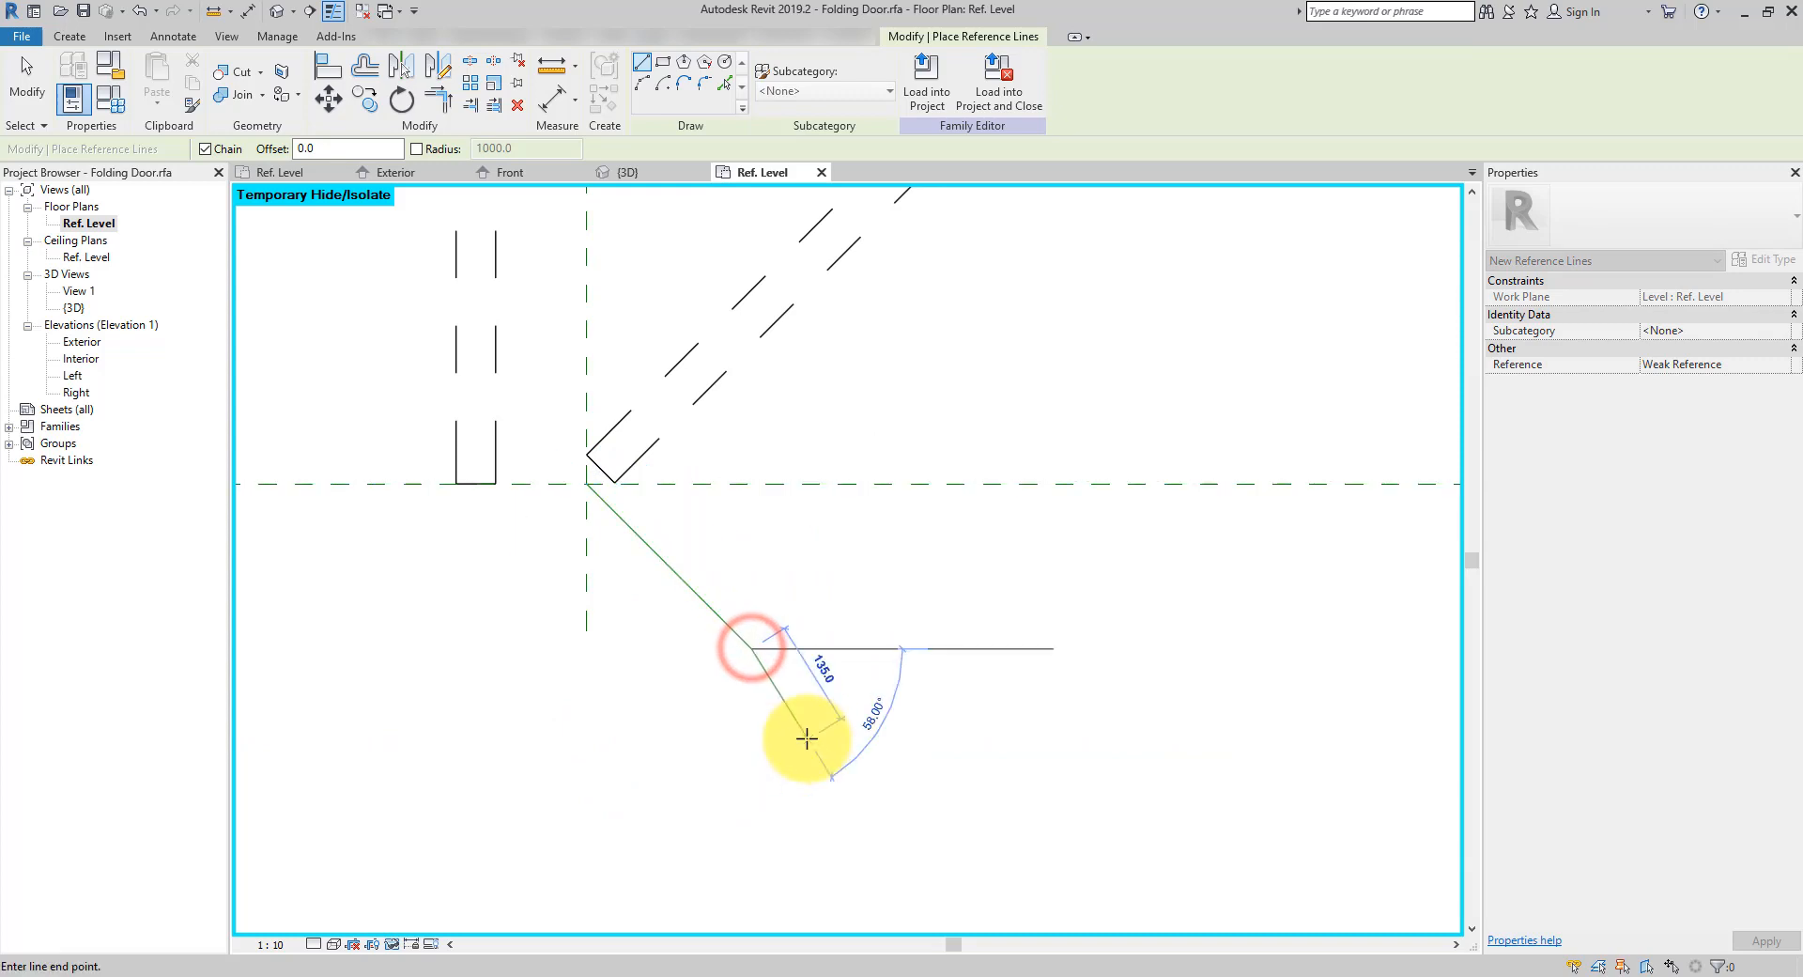
pyautogui.press('Escape')
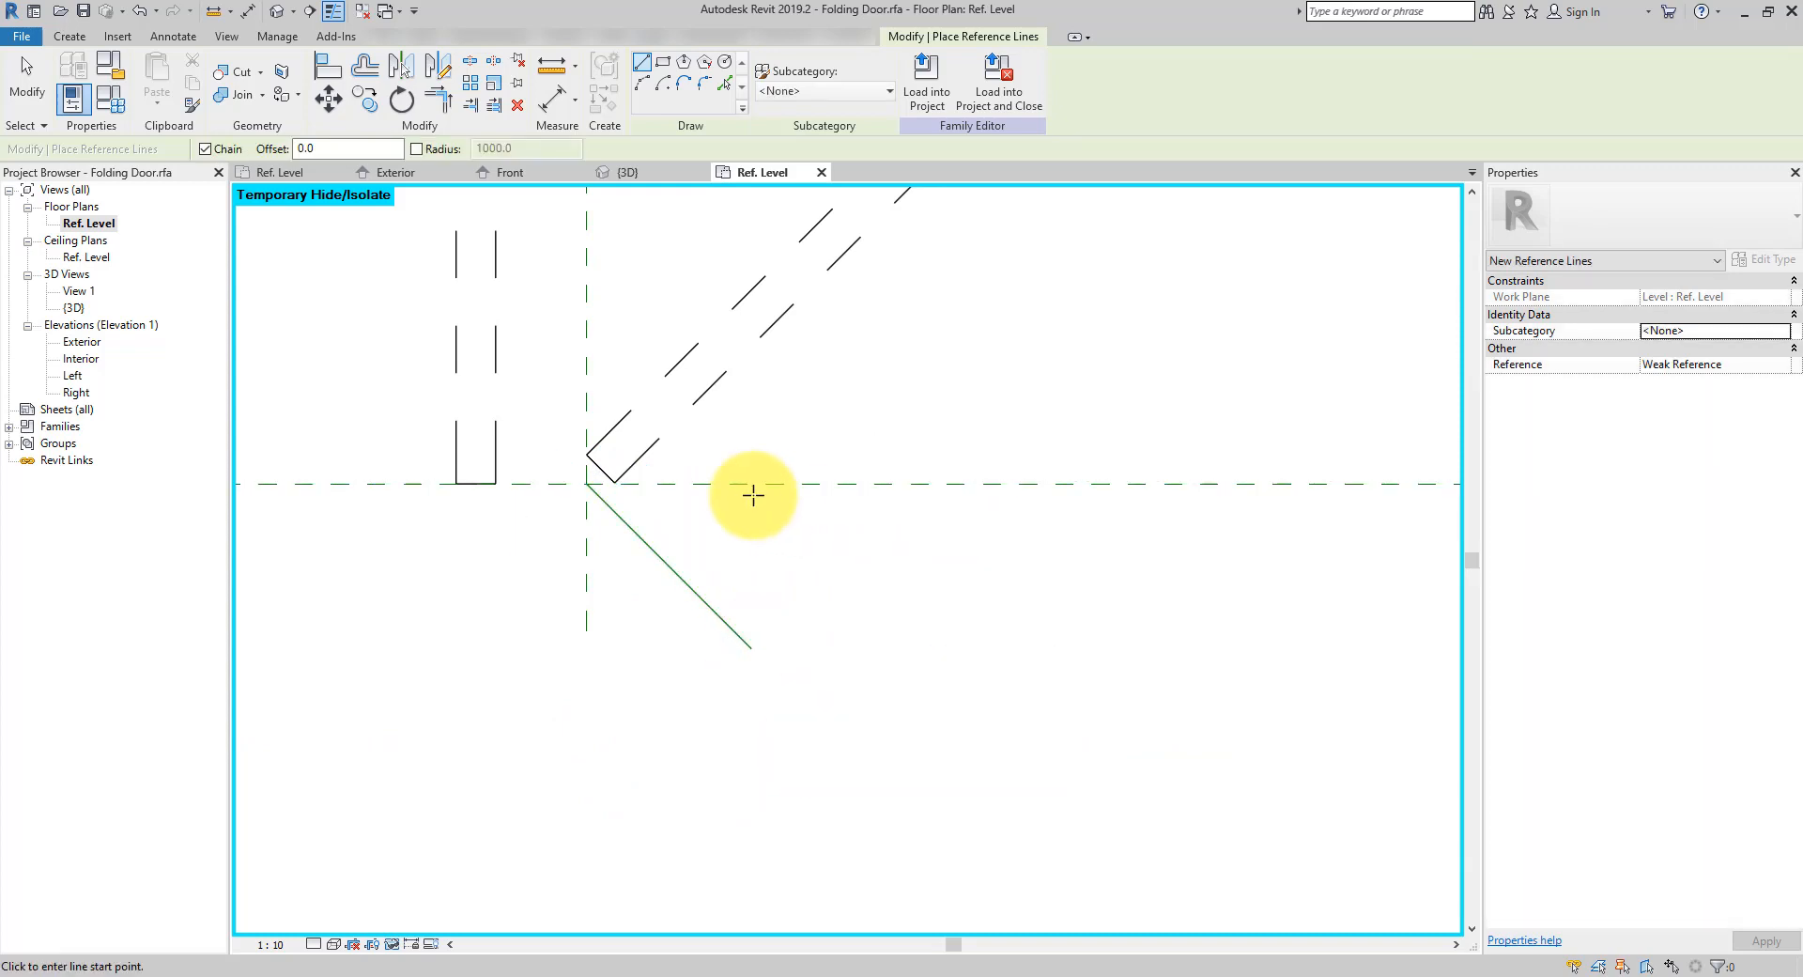
# Draw a second reference line about 720 long from the same intersection, 45 degrees upward through the angled panel and past its far end
pyautogui.click(588, 484)
pyautogui.moveTo(752, 403); pyautogui.dragTo(666, 583, button='middle')
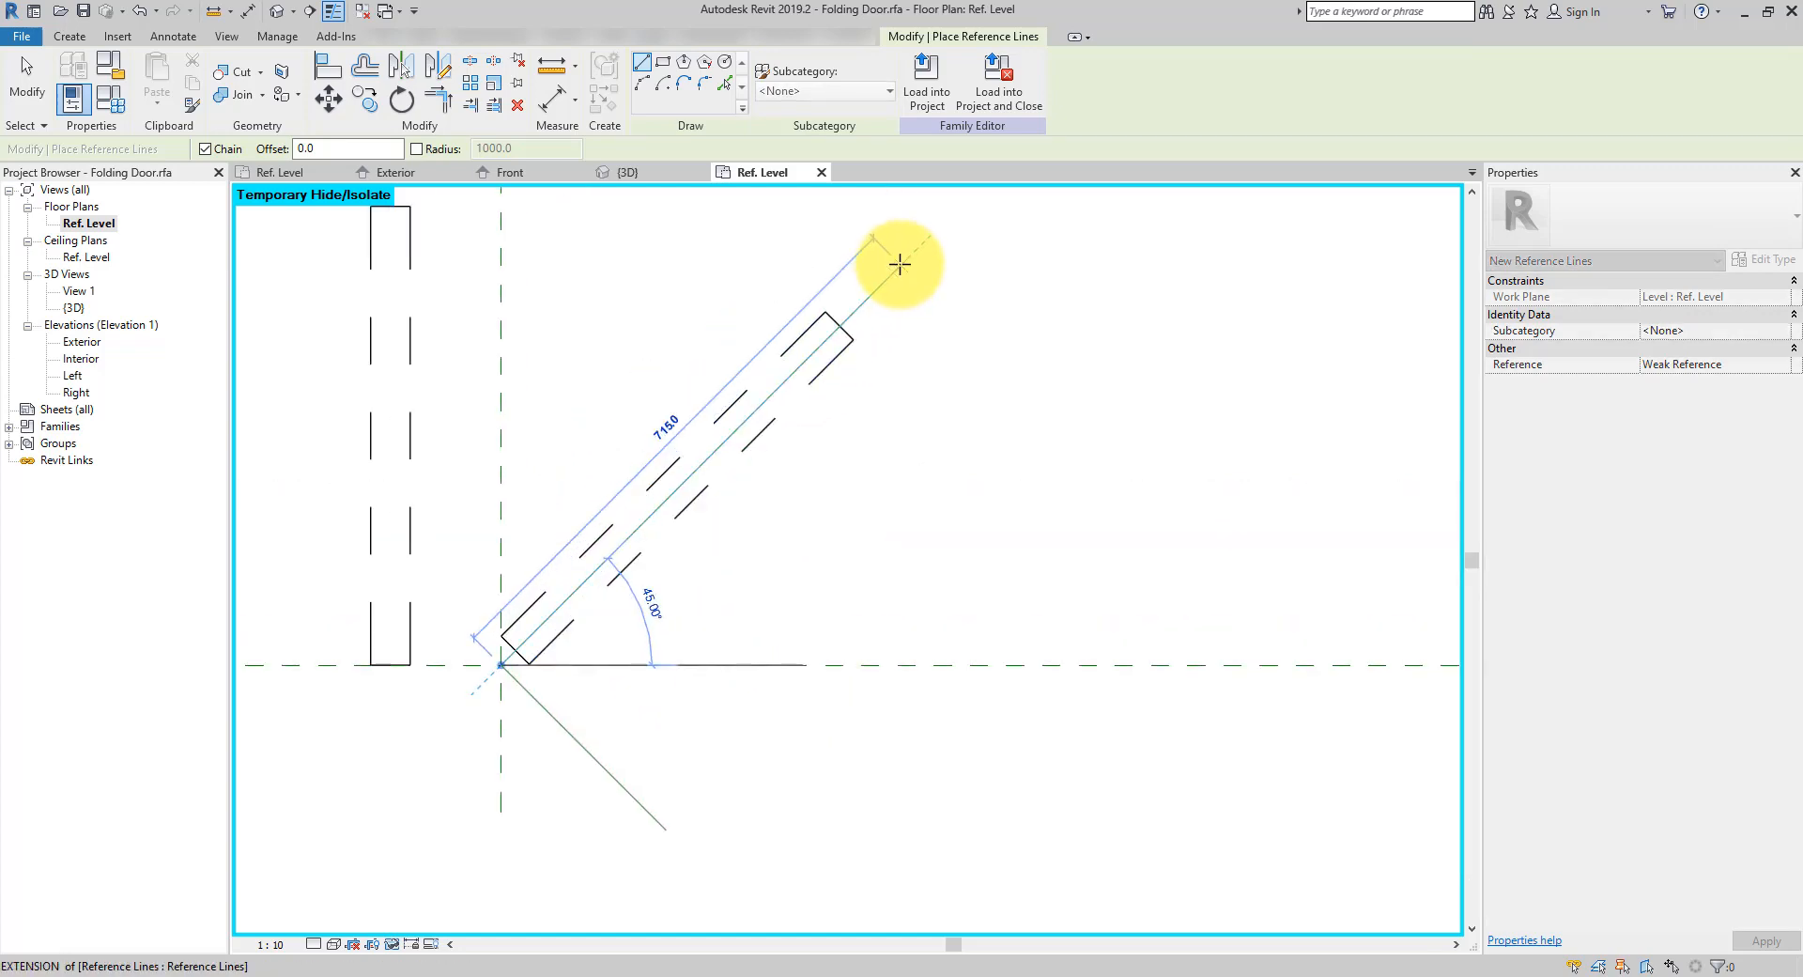
pyautogui.click(901, 260)
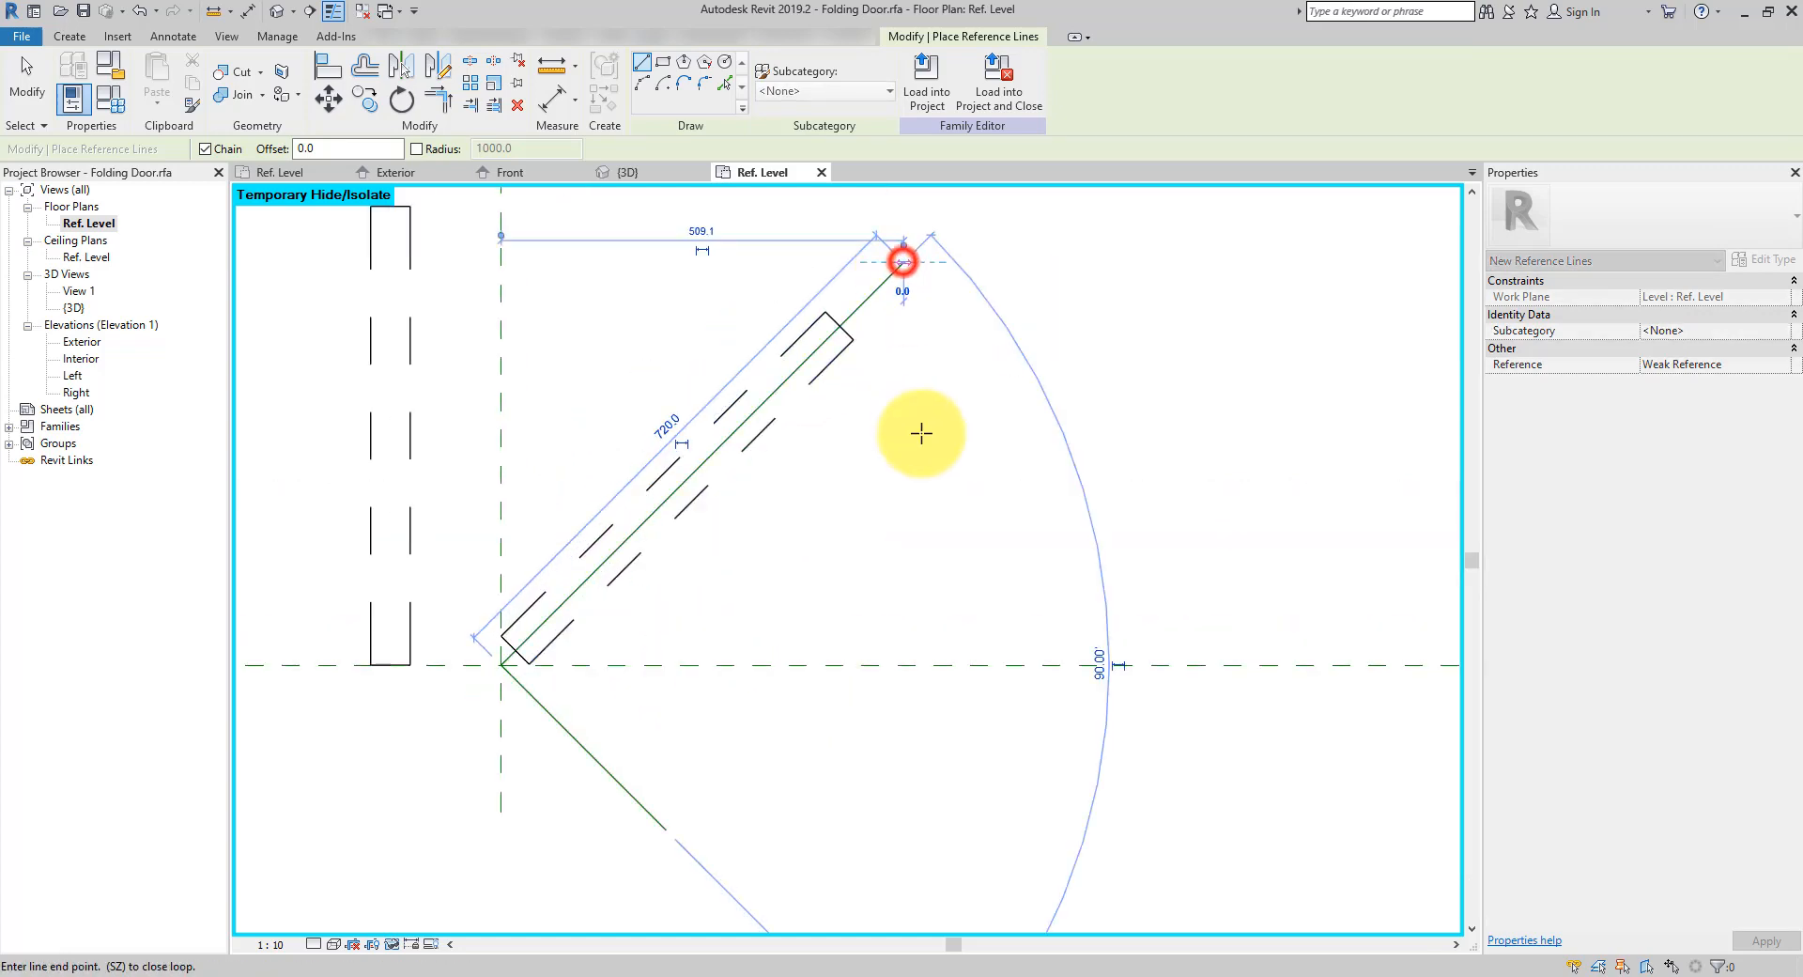
pyautogui.press('Escape')
pyautogui.press('Escape')
pyautogui.scroll(-2, 837, 576)
pyautogui.moveTo(817, 506); pyautogui.dragTo(855, 569, button='middle')
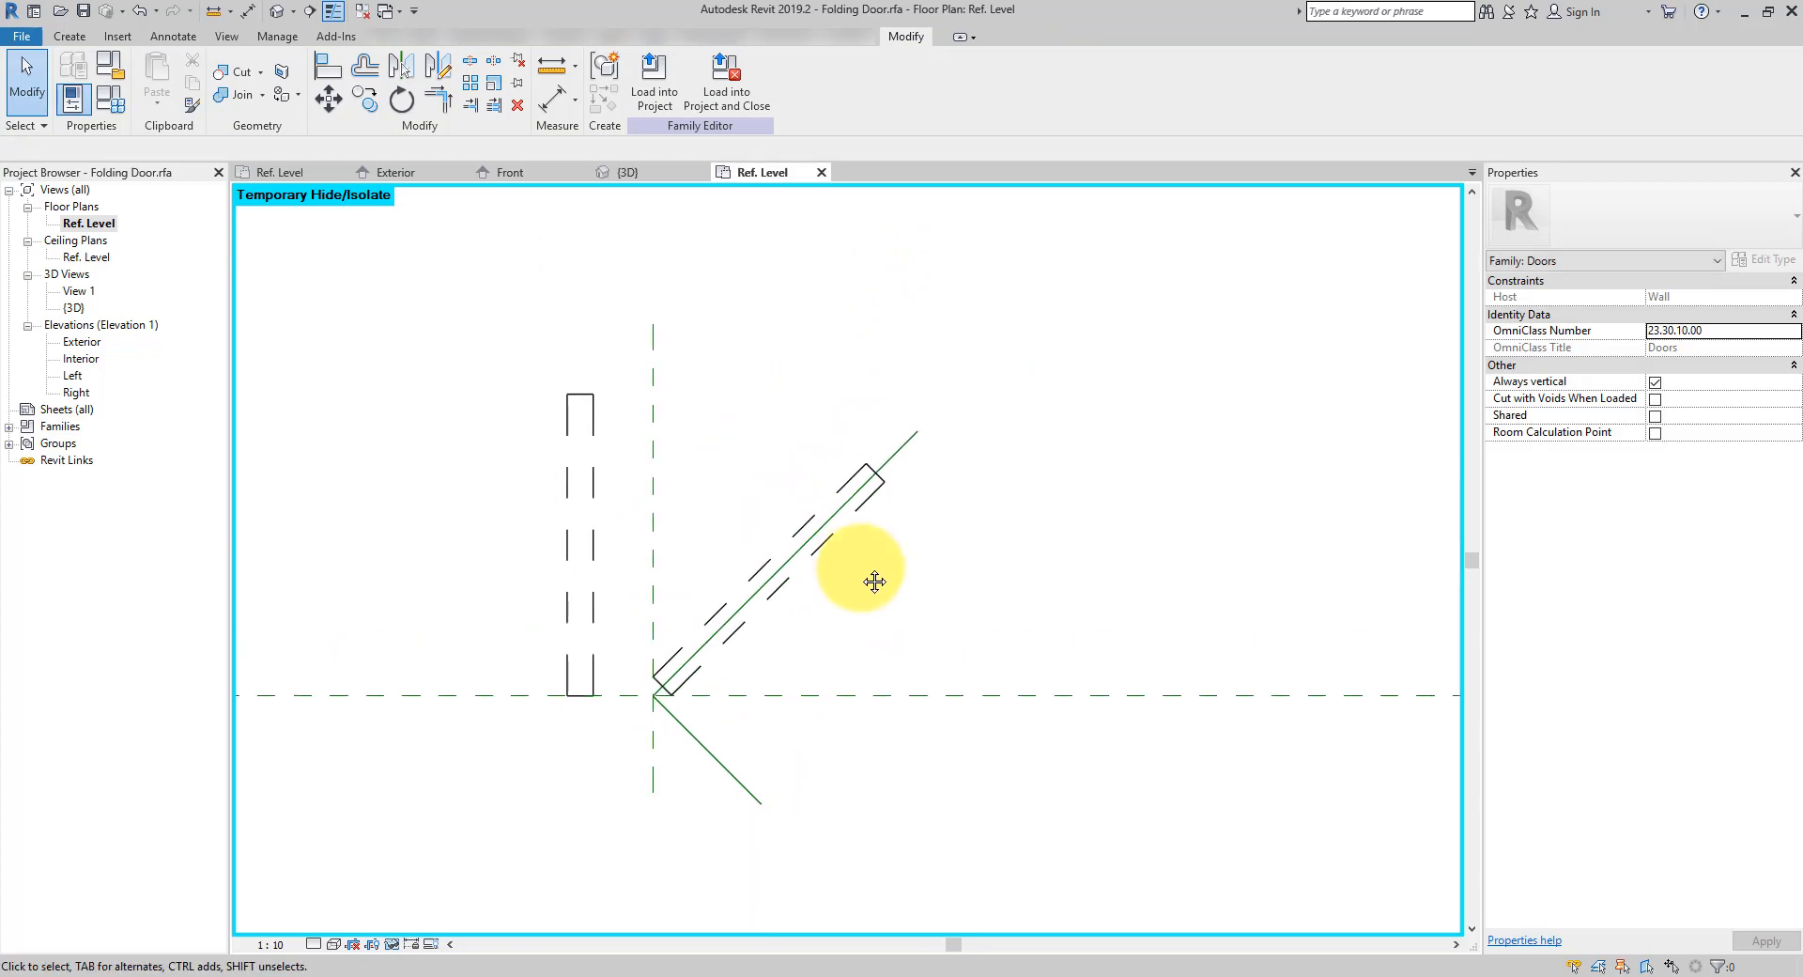
# Start the Align command in the plan view with the two diagonal reference lines
pyautogui.click(330, 66)
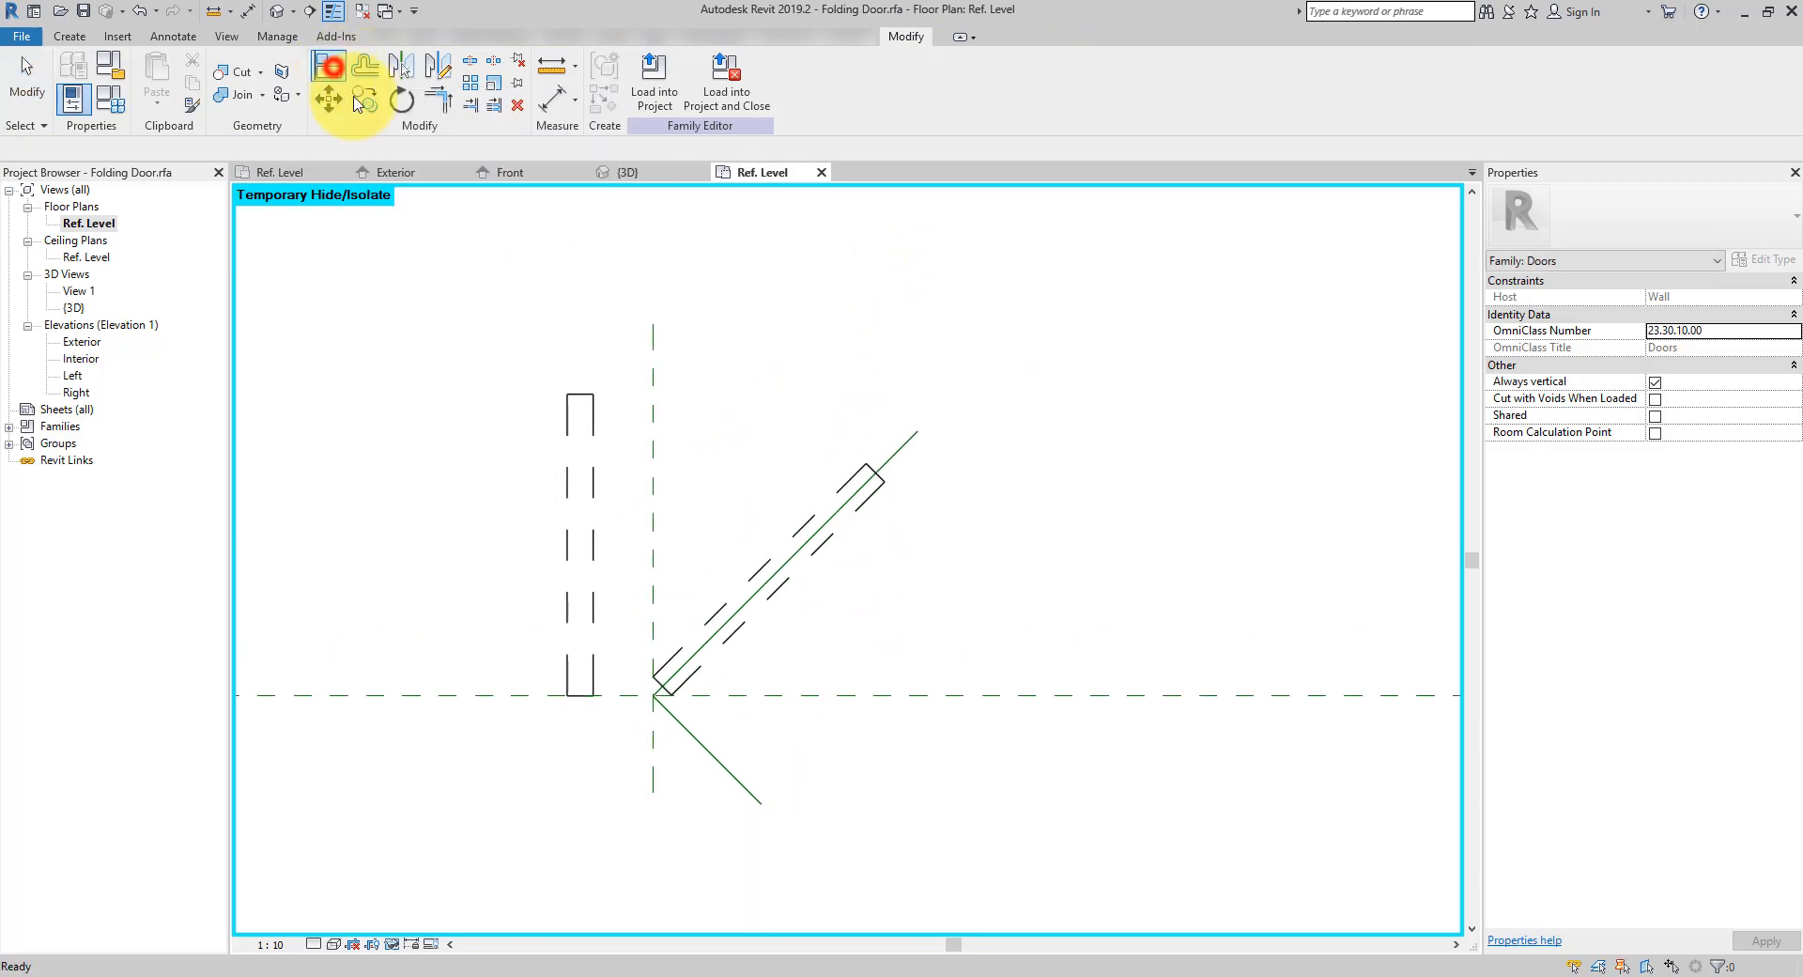
# Align and lock the angled panel's short end to the lower perpendicular reference line and its long edge to the diagonal reference line
pyautogui.click(677, 728)
pyautogui.click(662, 685)
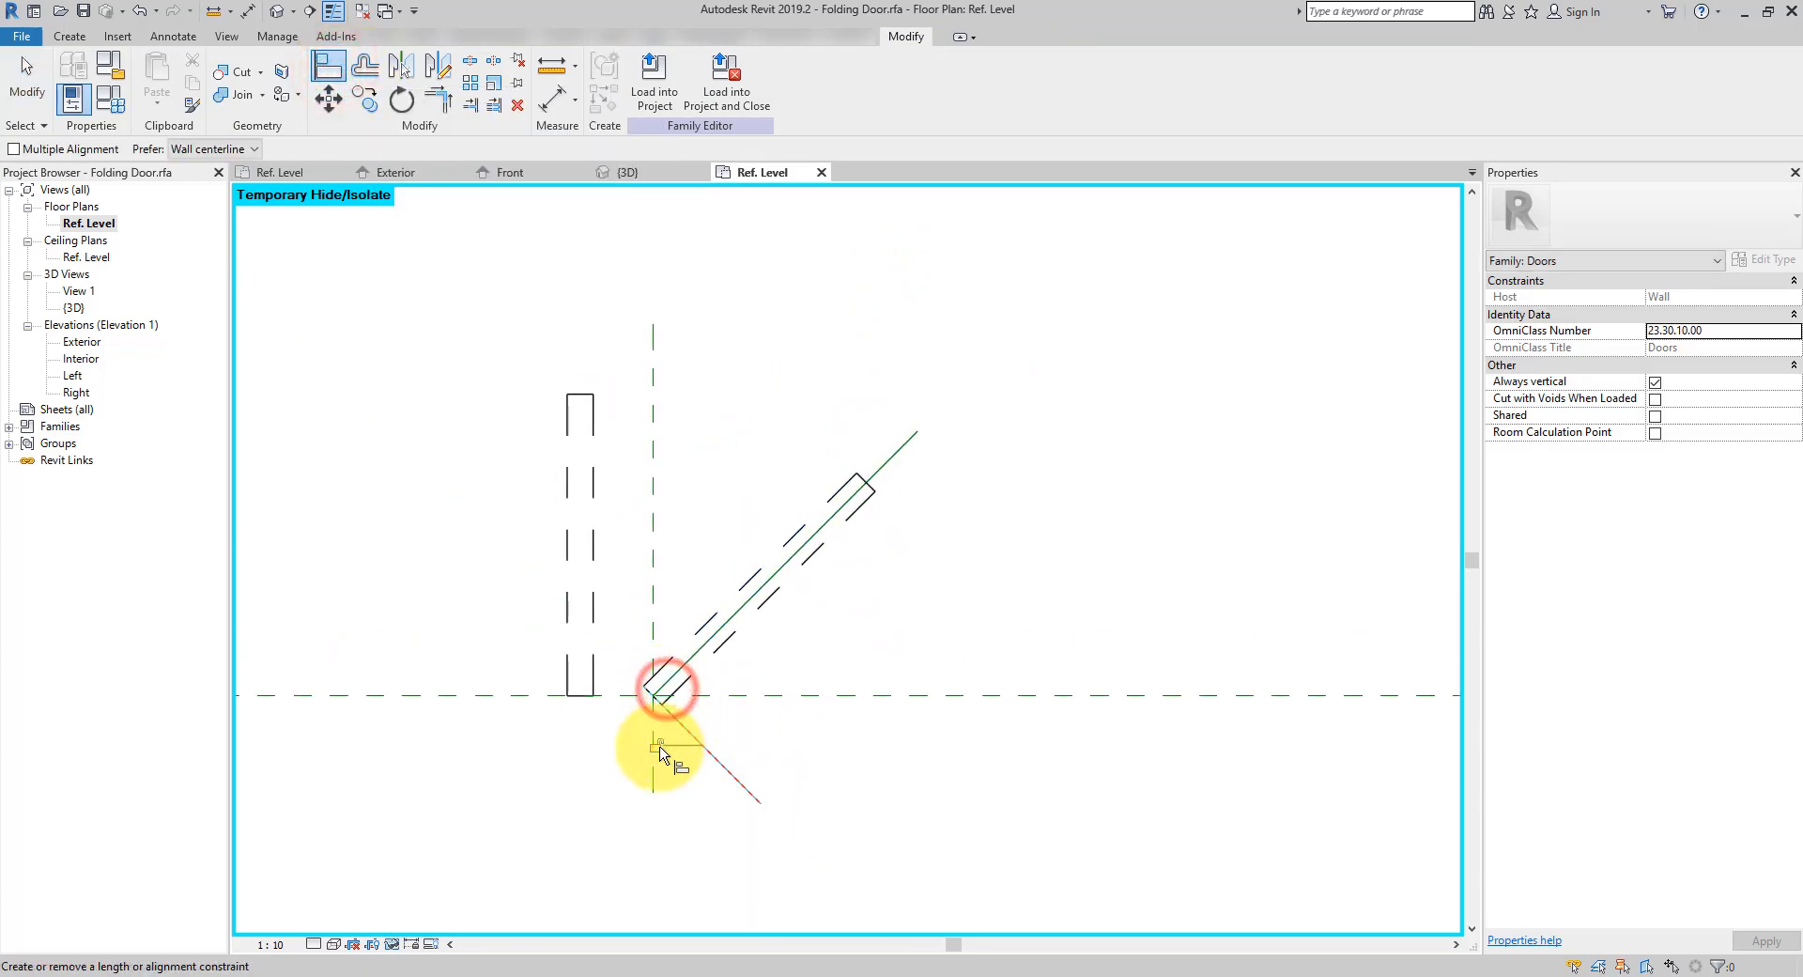
pyautogui.click(657, 746)
pyautogui.click(886, 467)
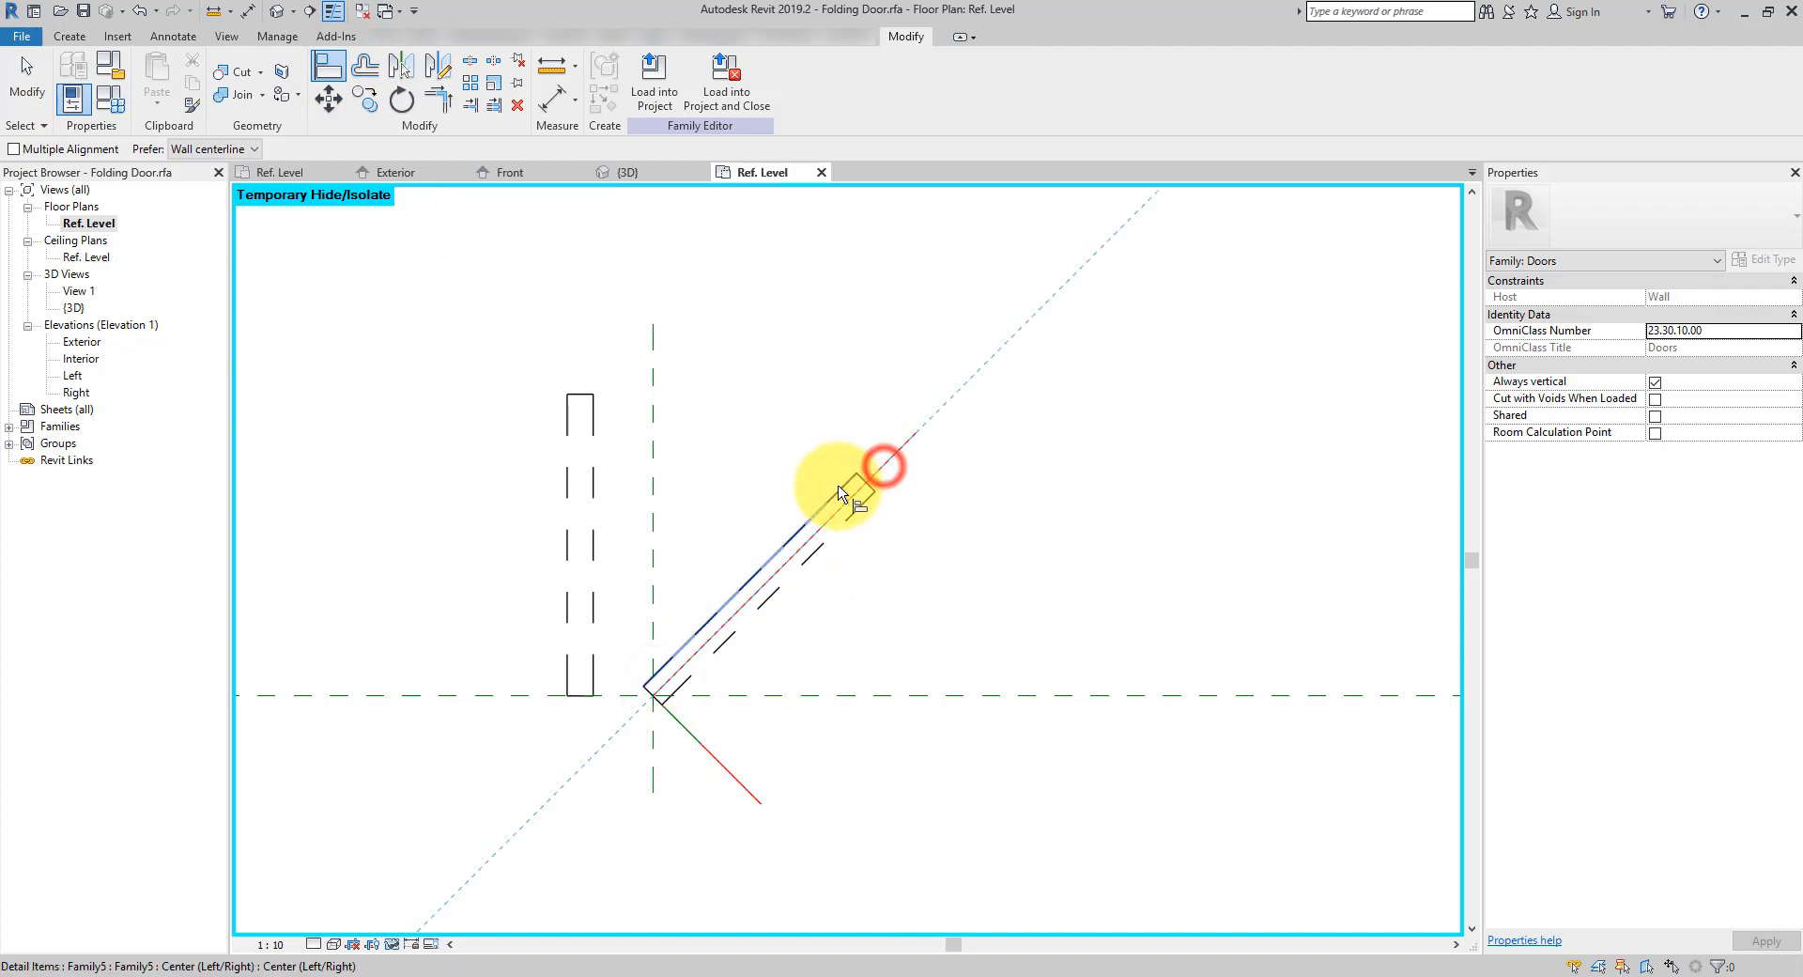
pyautogui.click(838, 485)
pyautogui.click(785, 610)
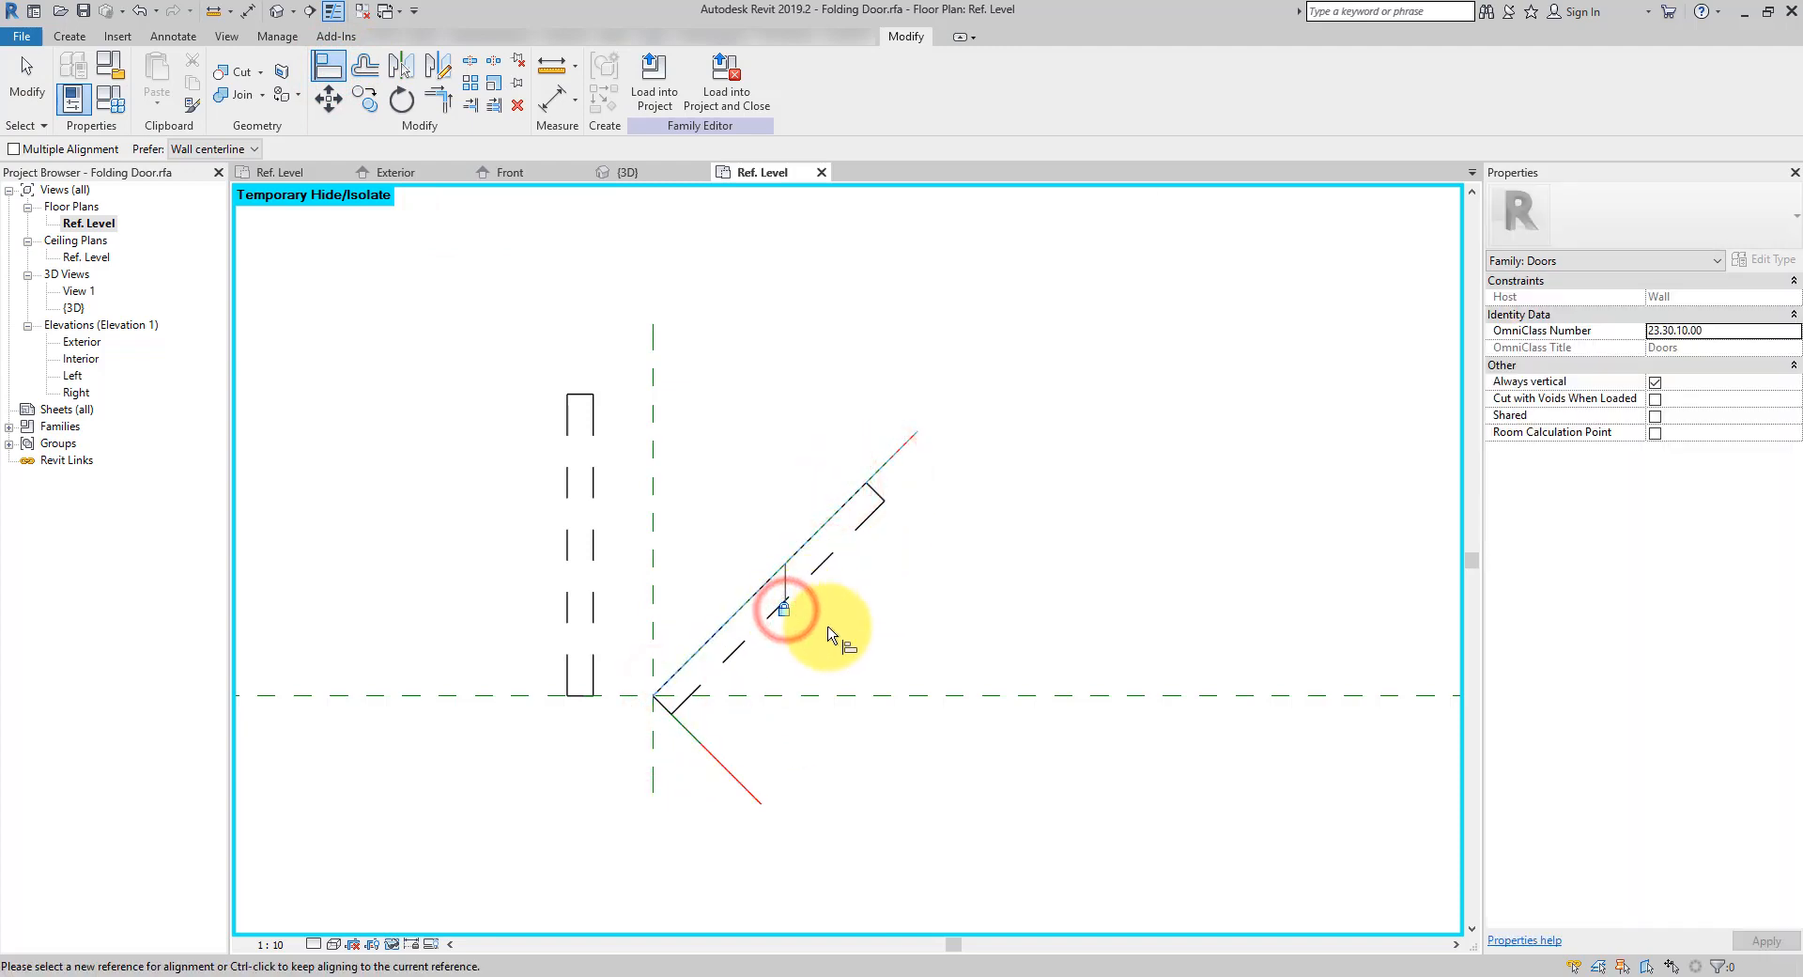
pyautogui.press('Escape')
# Flex the family with a PanelCount of 6 to test the aligned panel, and undo the change
pyautogui.moveTo(858, 632); pyautogui.dragTo(1255, 575, button='middle')
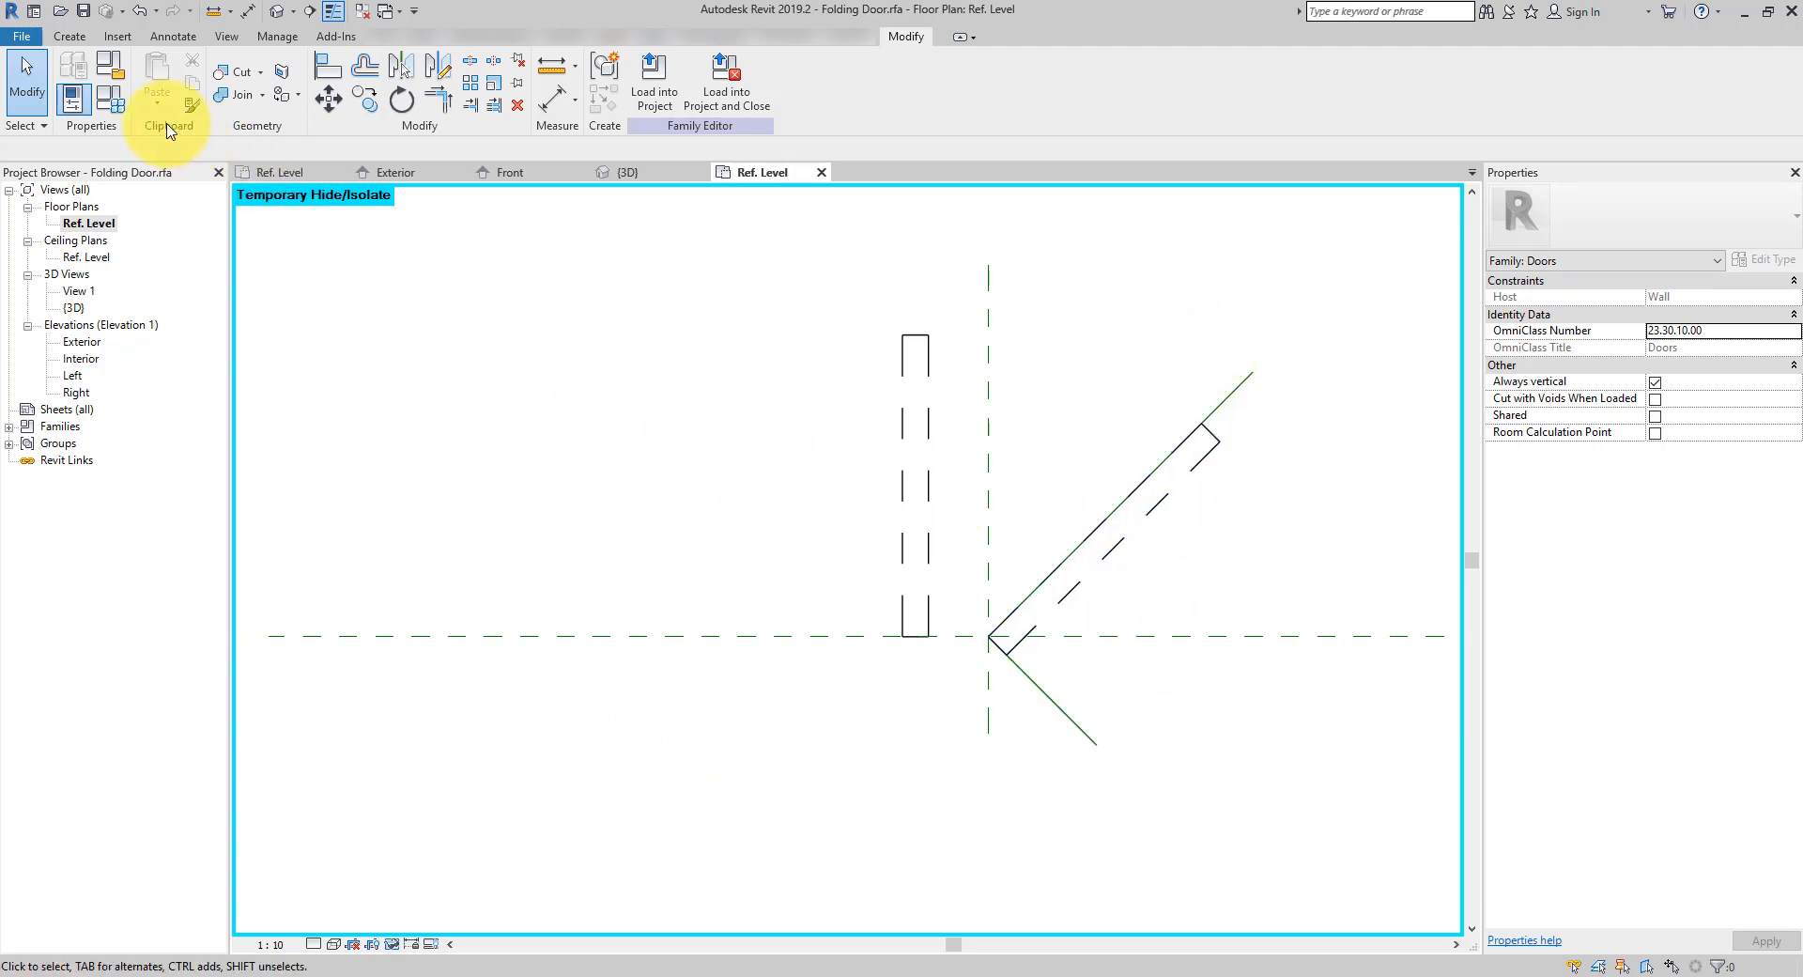
pyautogui.click(118, 105)
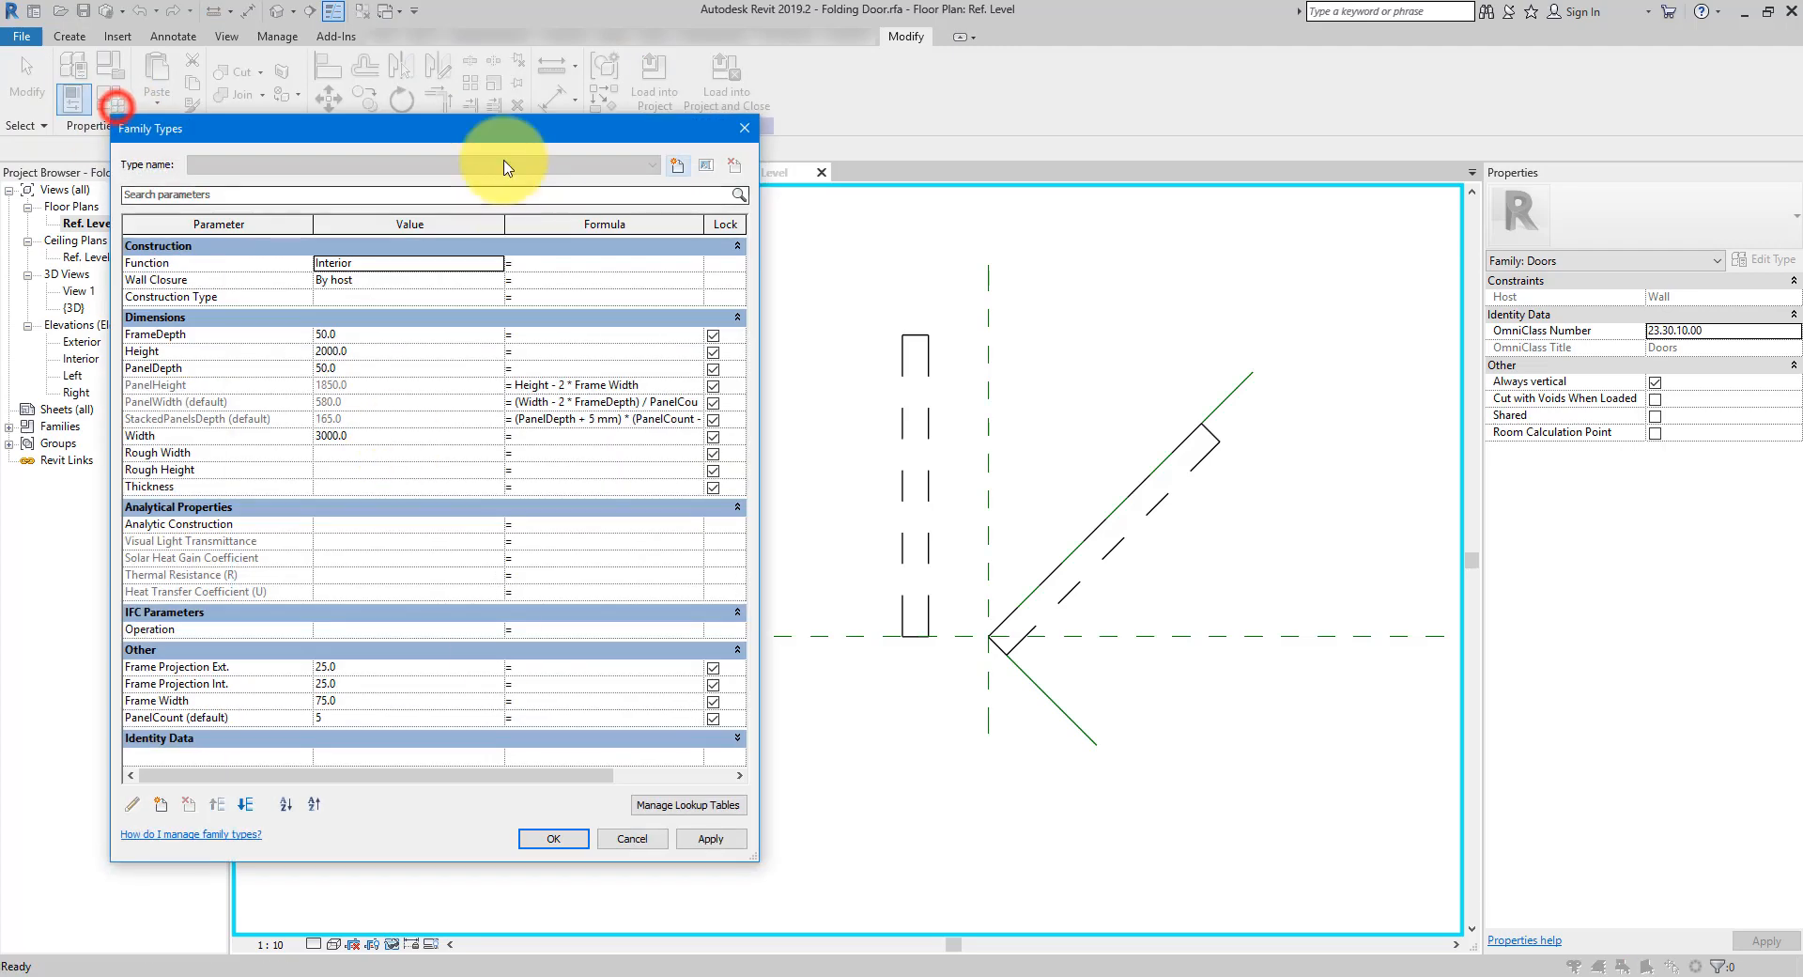
pyautogui.click(396, 719)
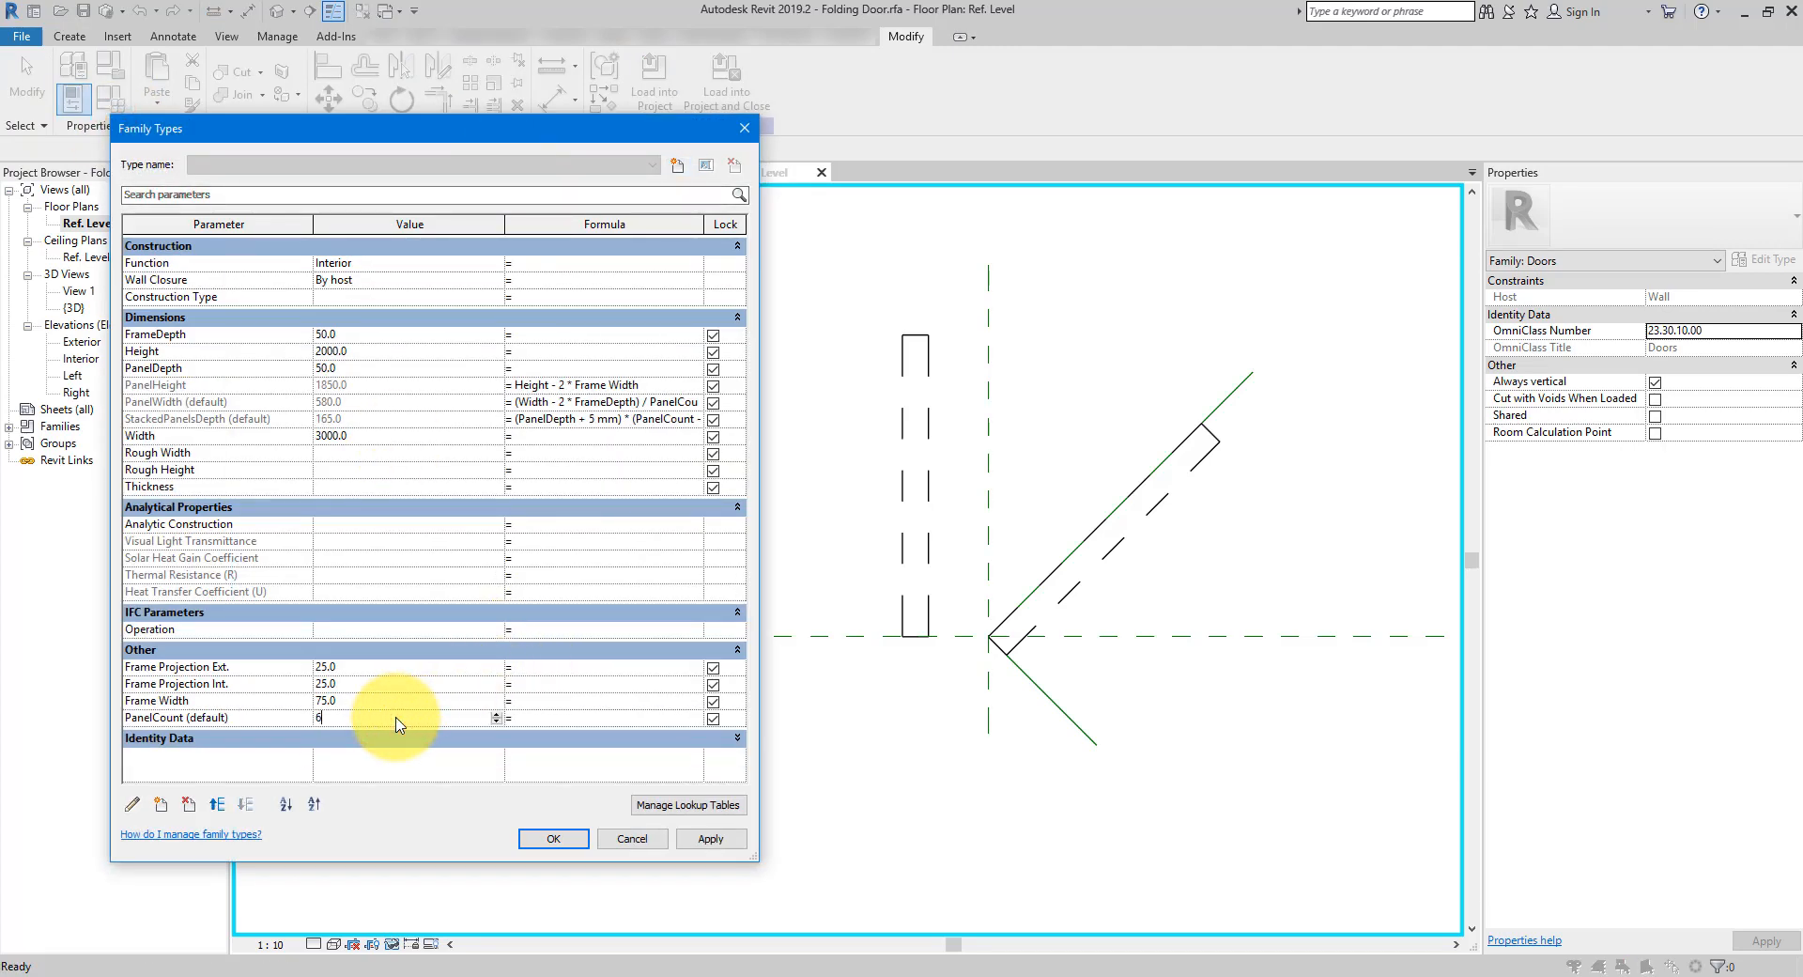
pyautogui.click(700, 840)
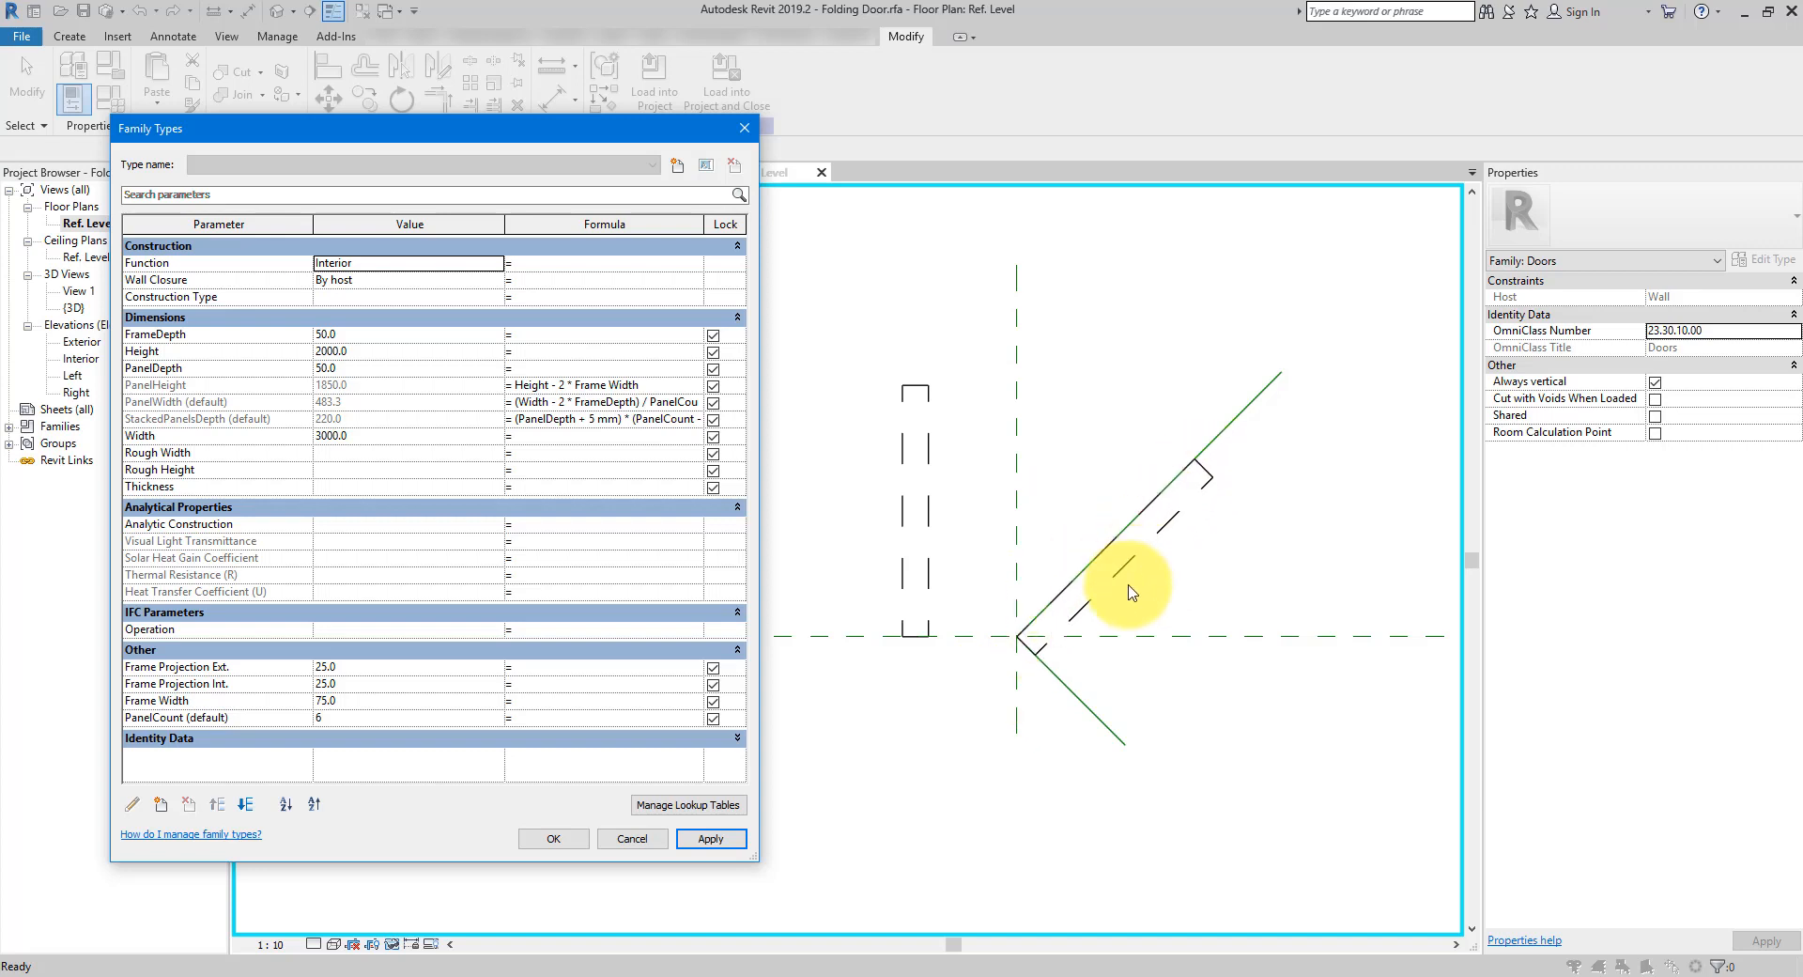
pyautogui.click(644, 838)
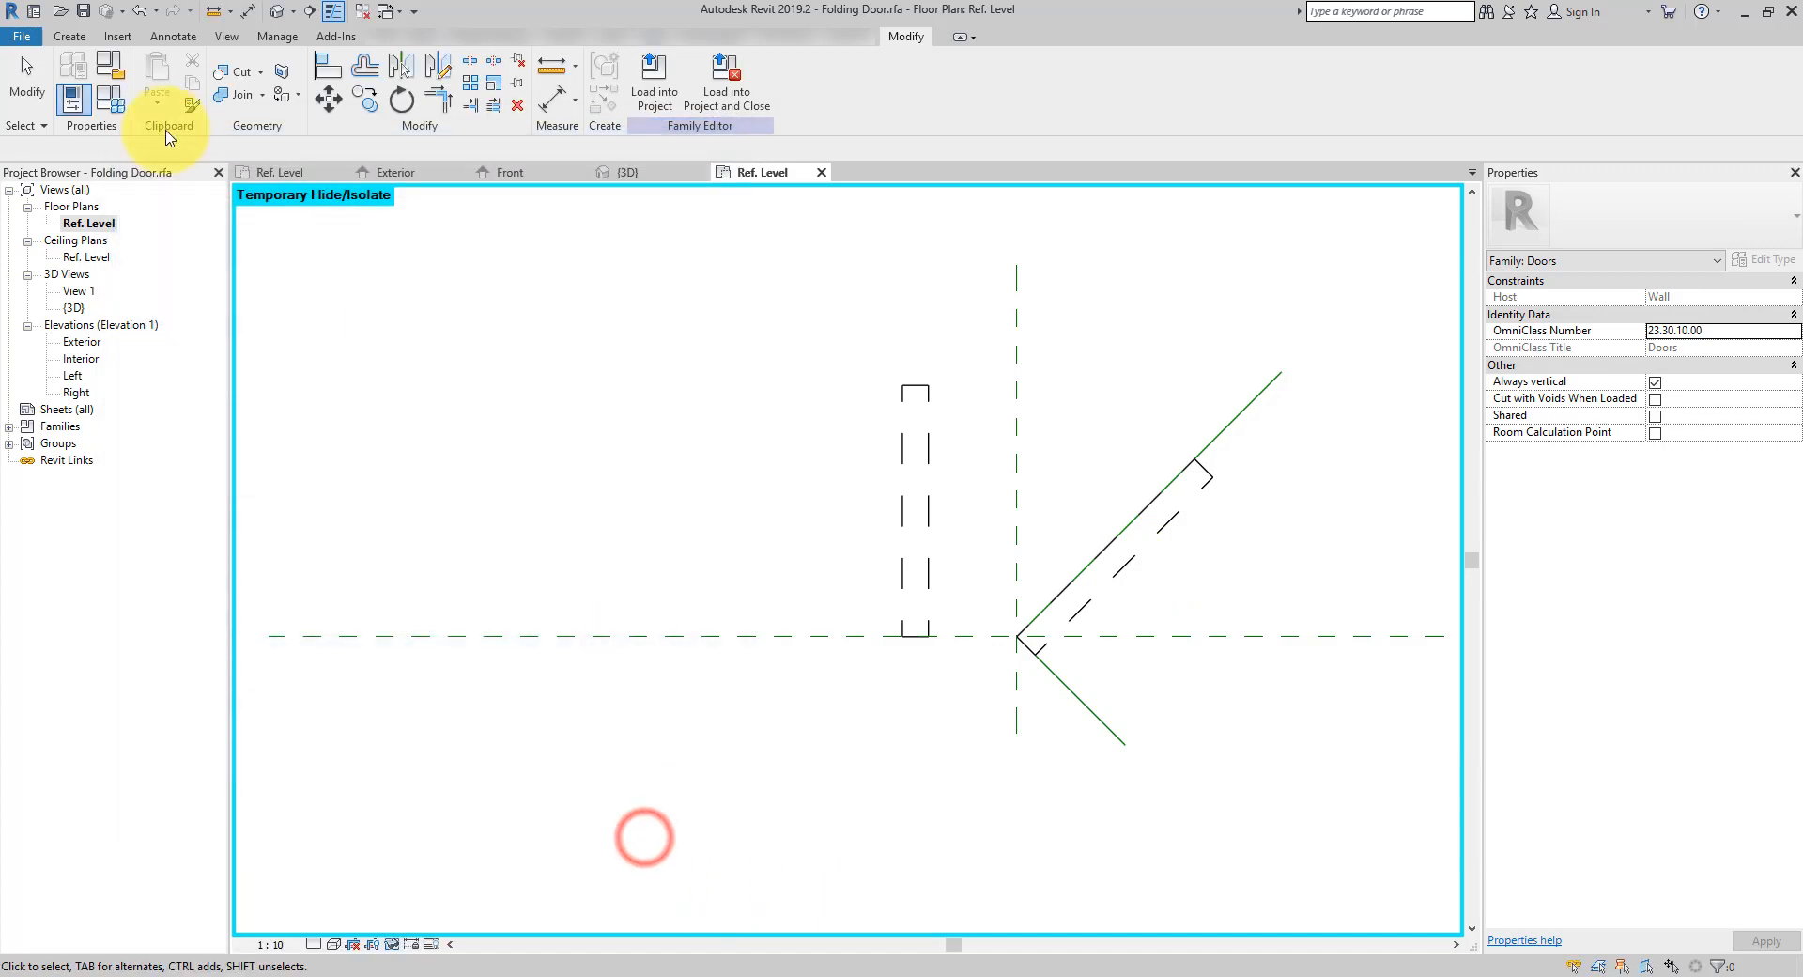
pyautogui.click(137, 9)
# Set the work plane by picking a plane of the diagonal reference line
pyautogui.moveTo(961, 348); pyautogui.dragTo(597, 360, button='middle')
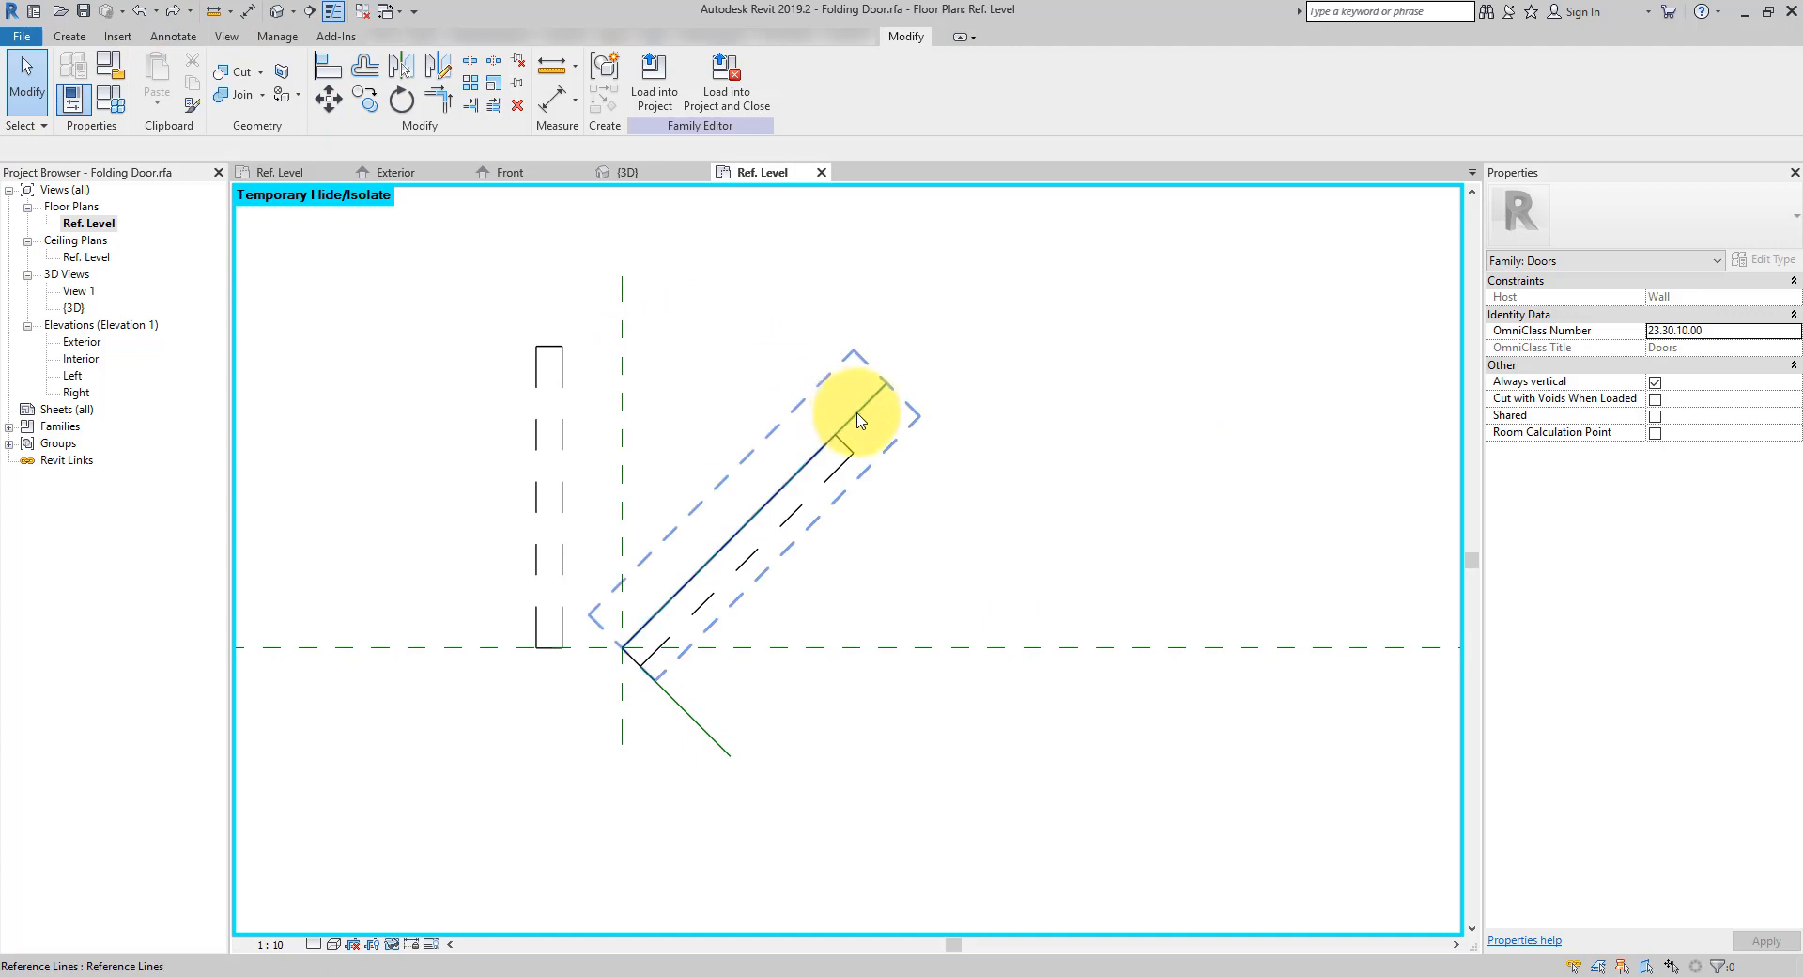
pyautogui.click(70, 35)
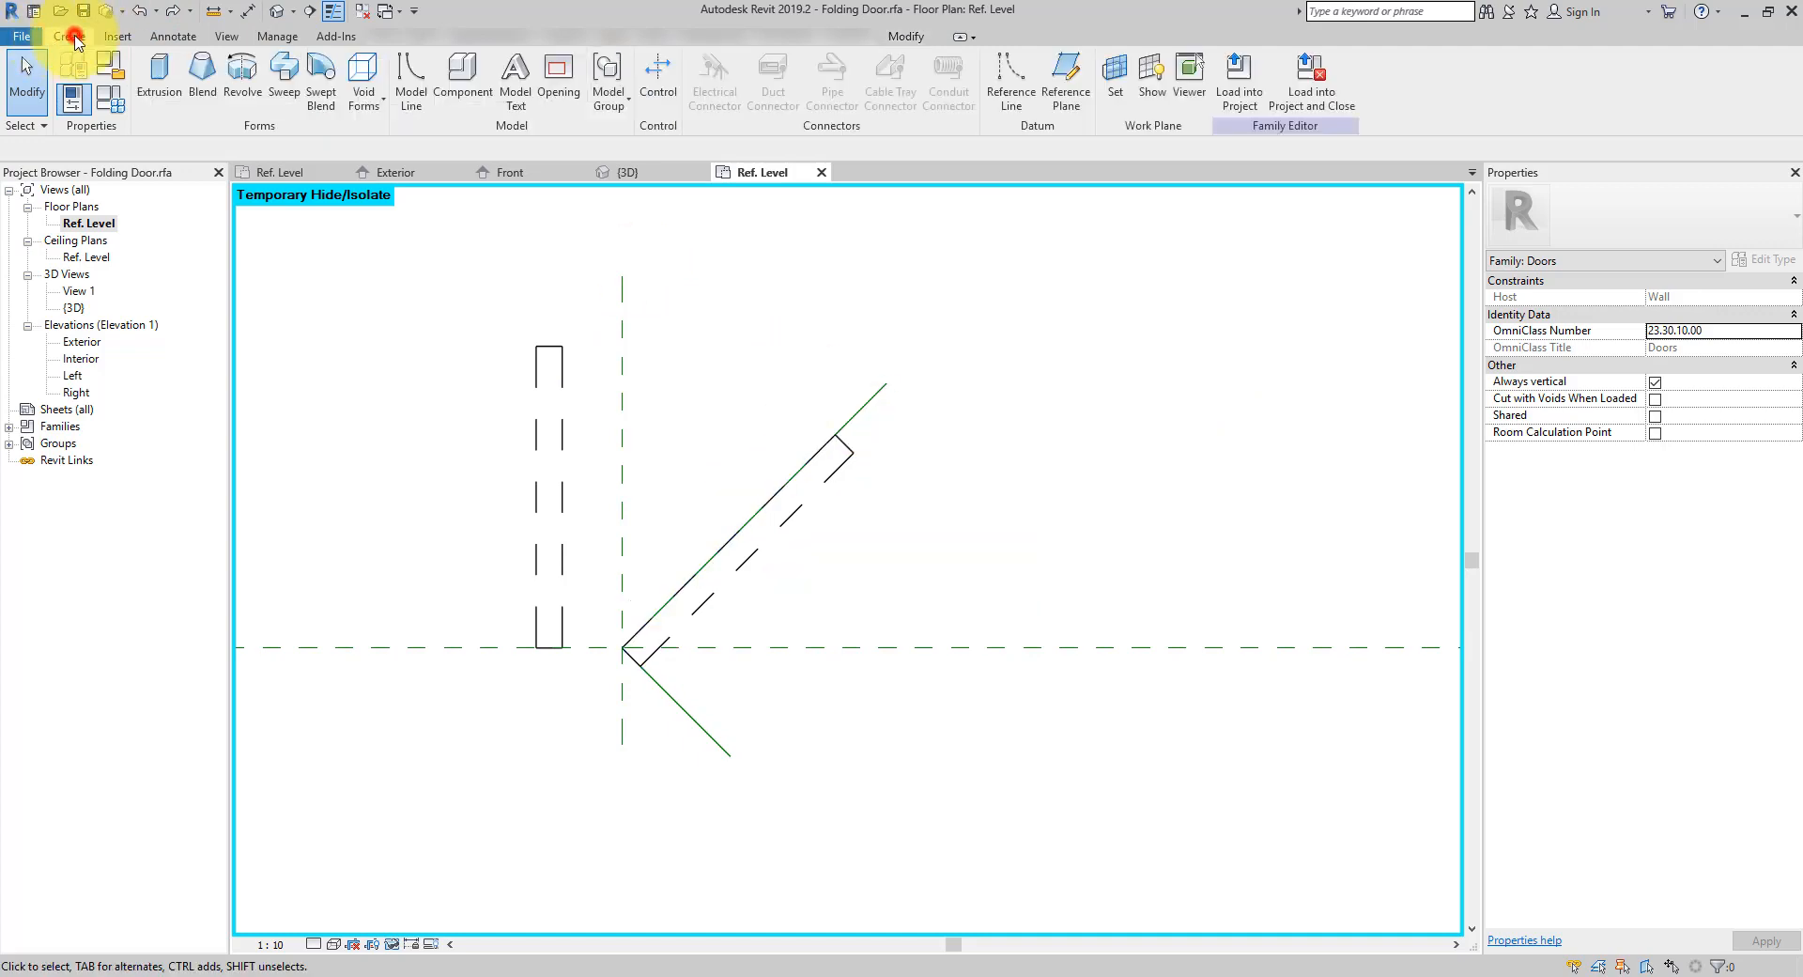
pyautogui.click(1010, 74)
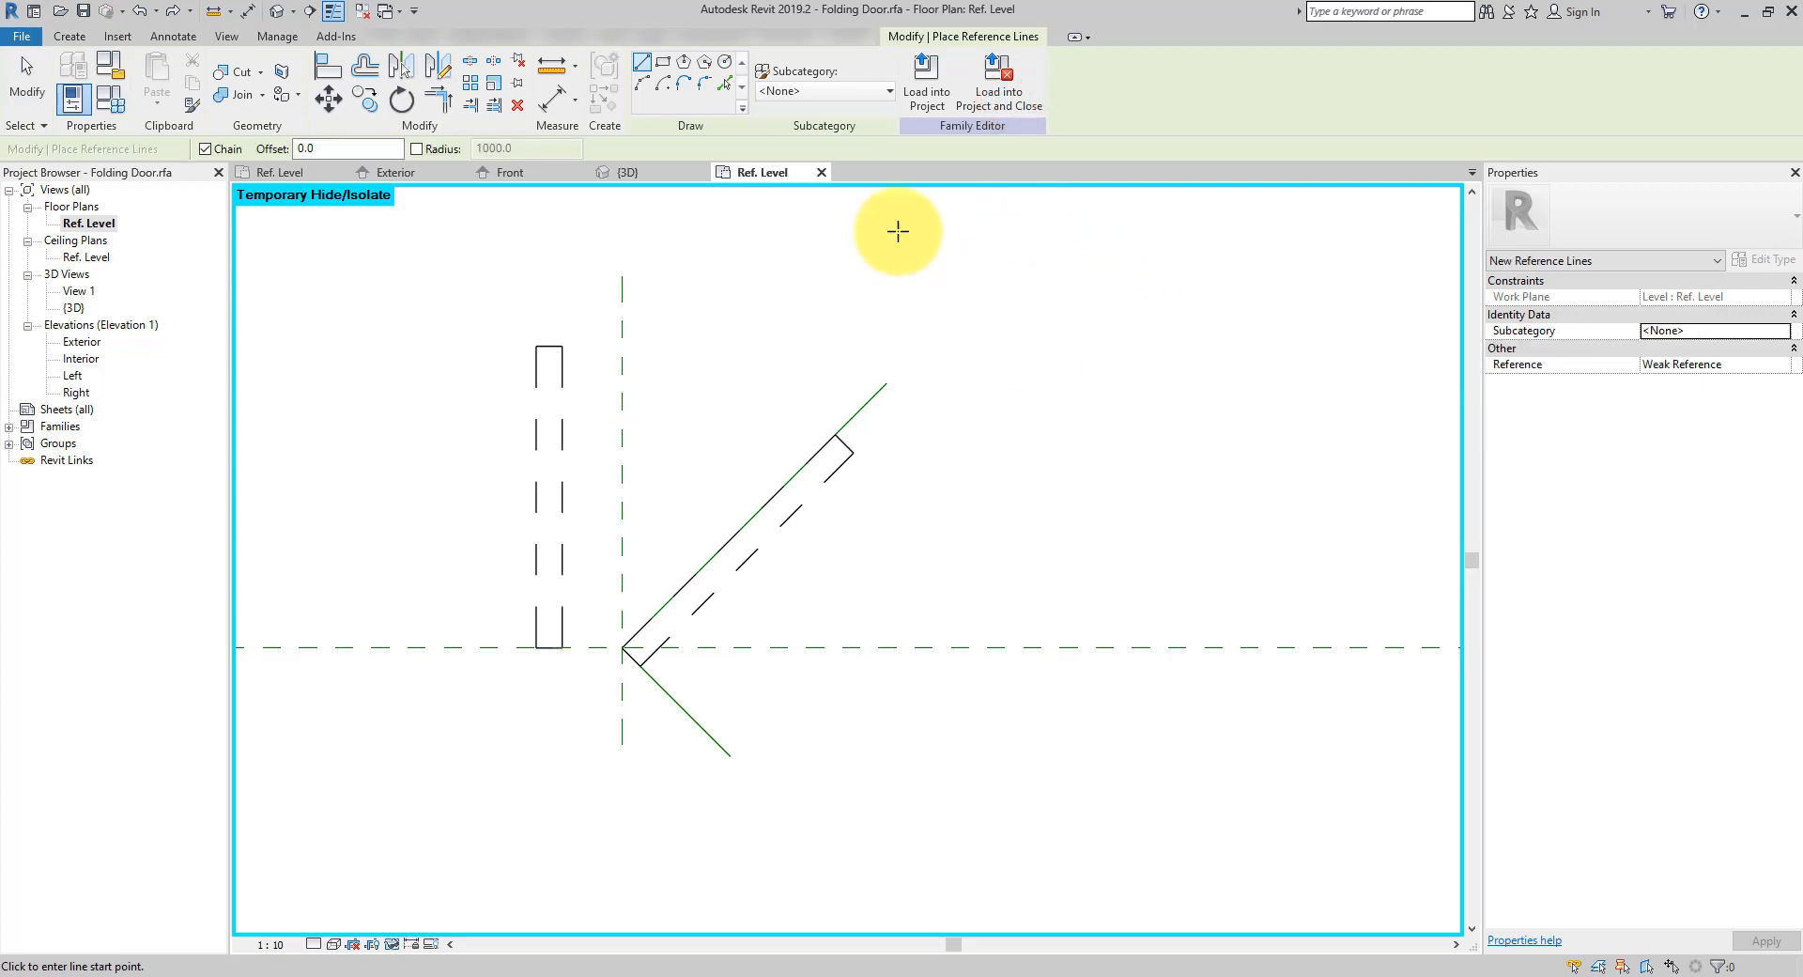
pyautogui.click(70, 36)
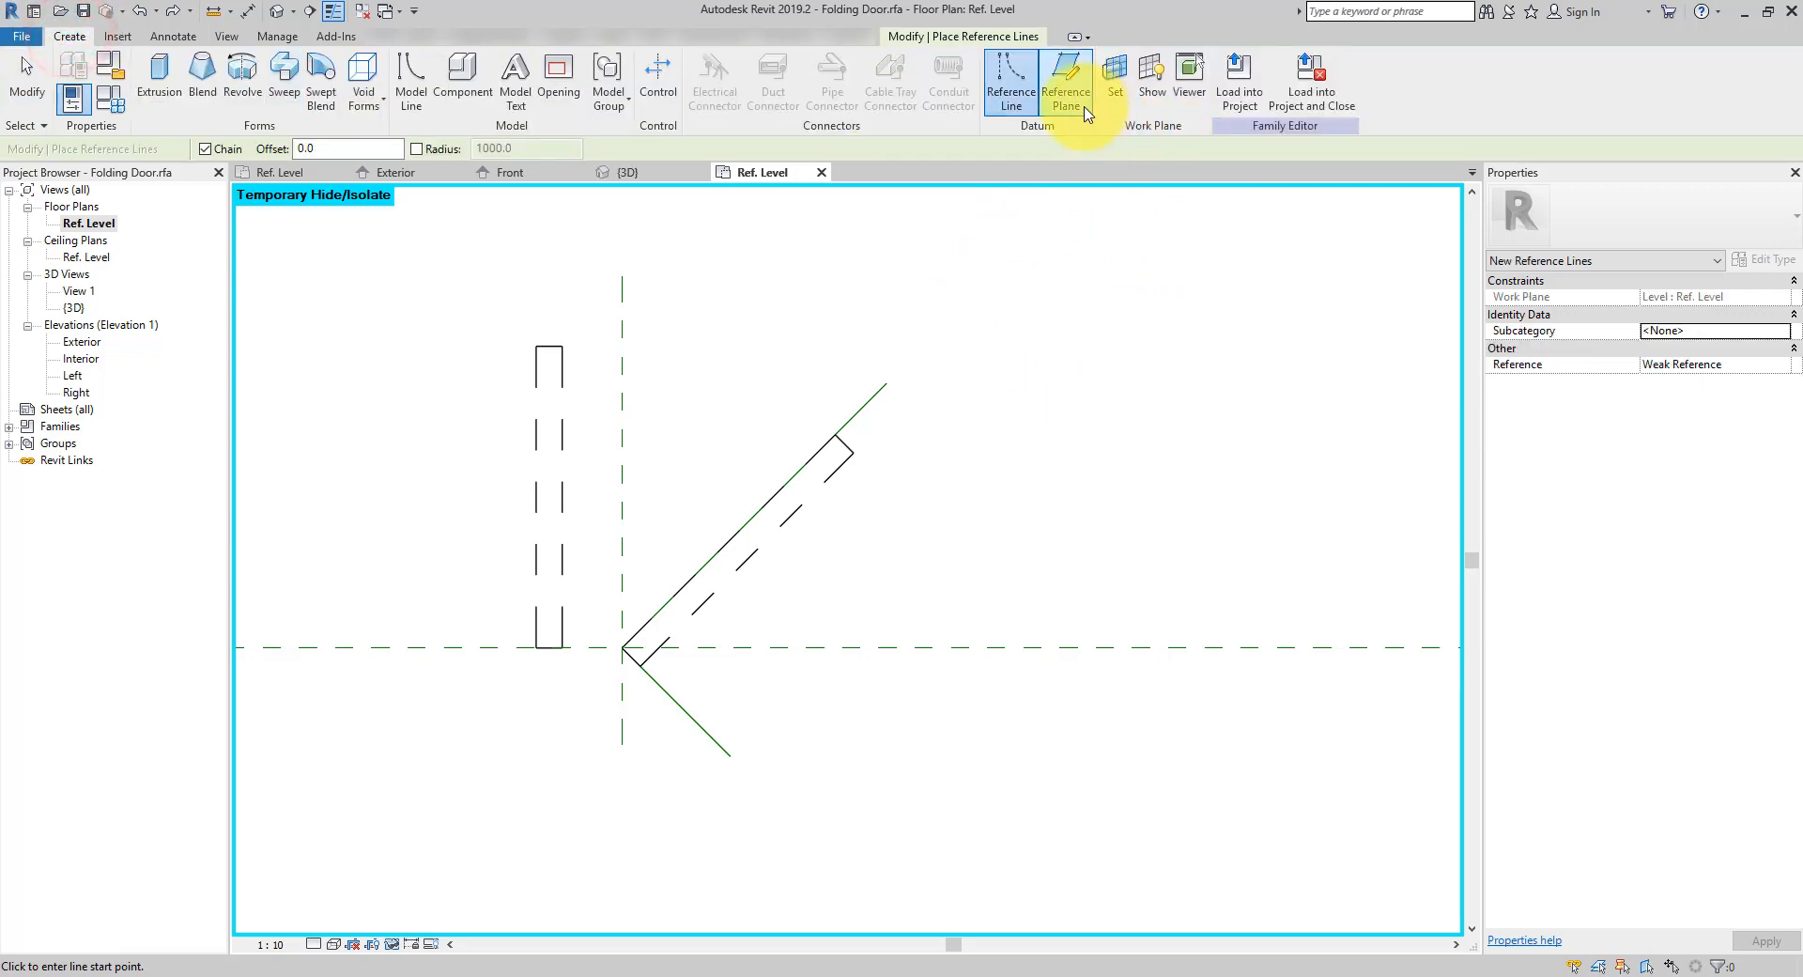
pyautogui.click(1115, 75)
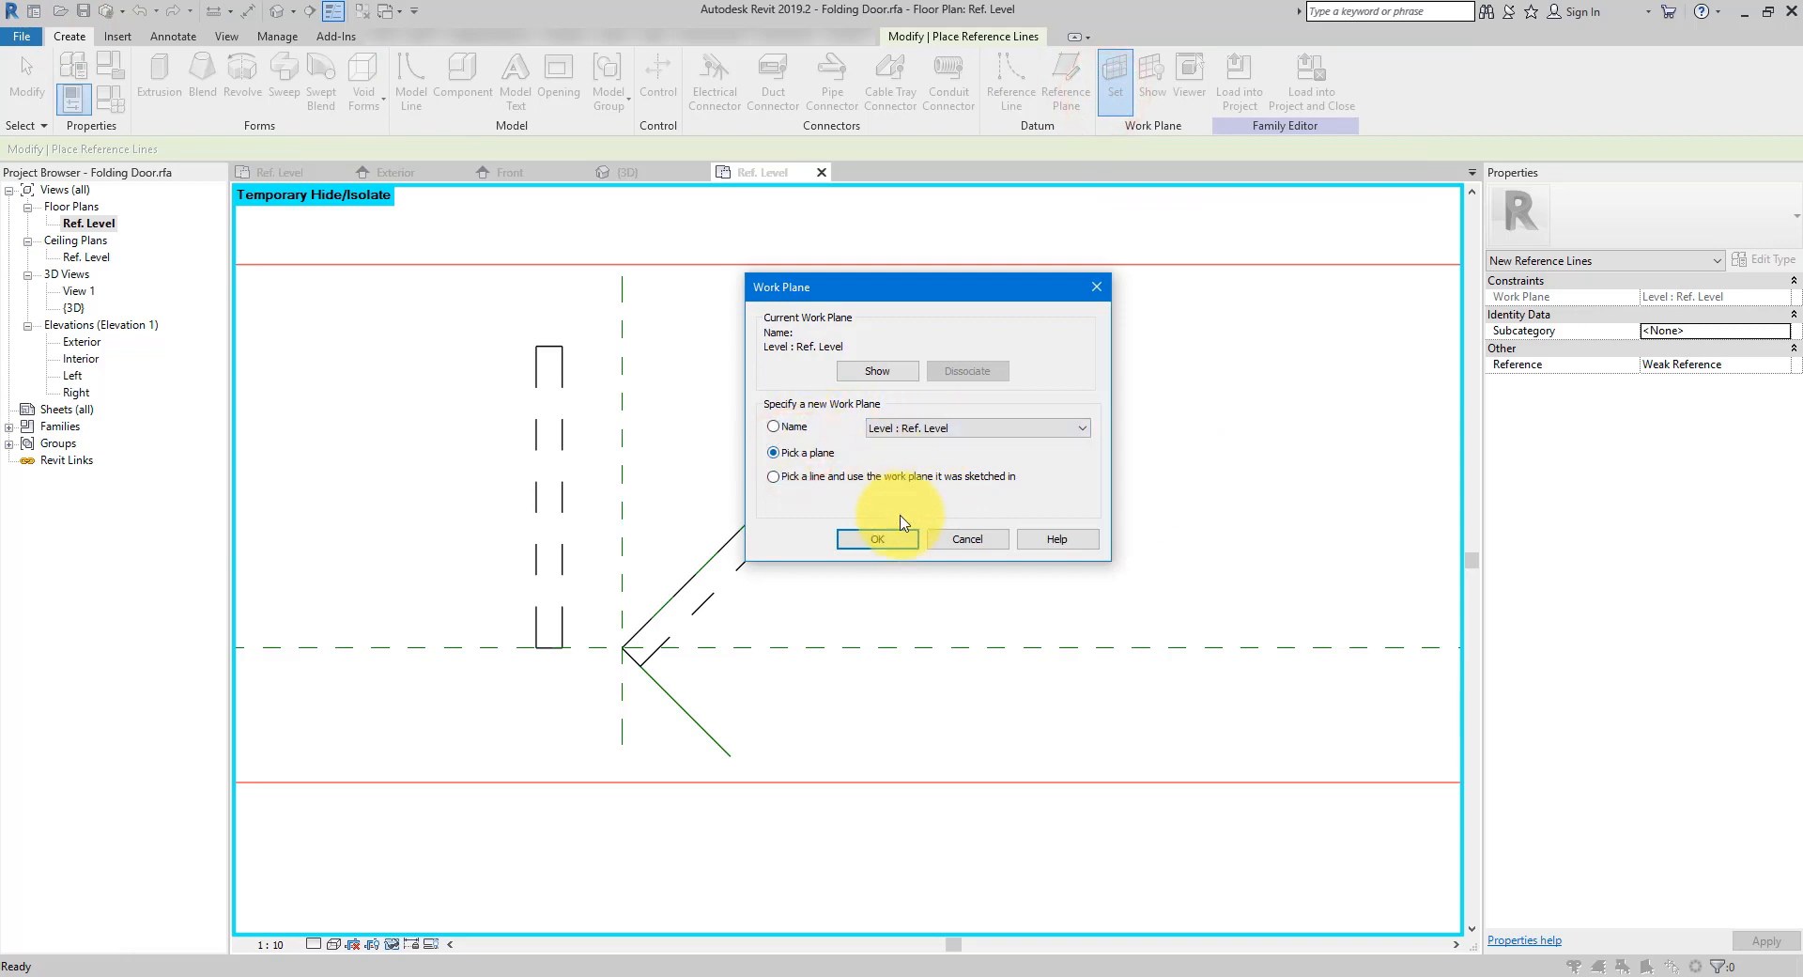
pyautogui.click(881, 538)
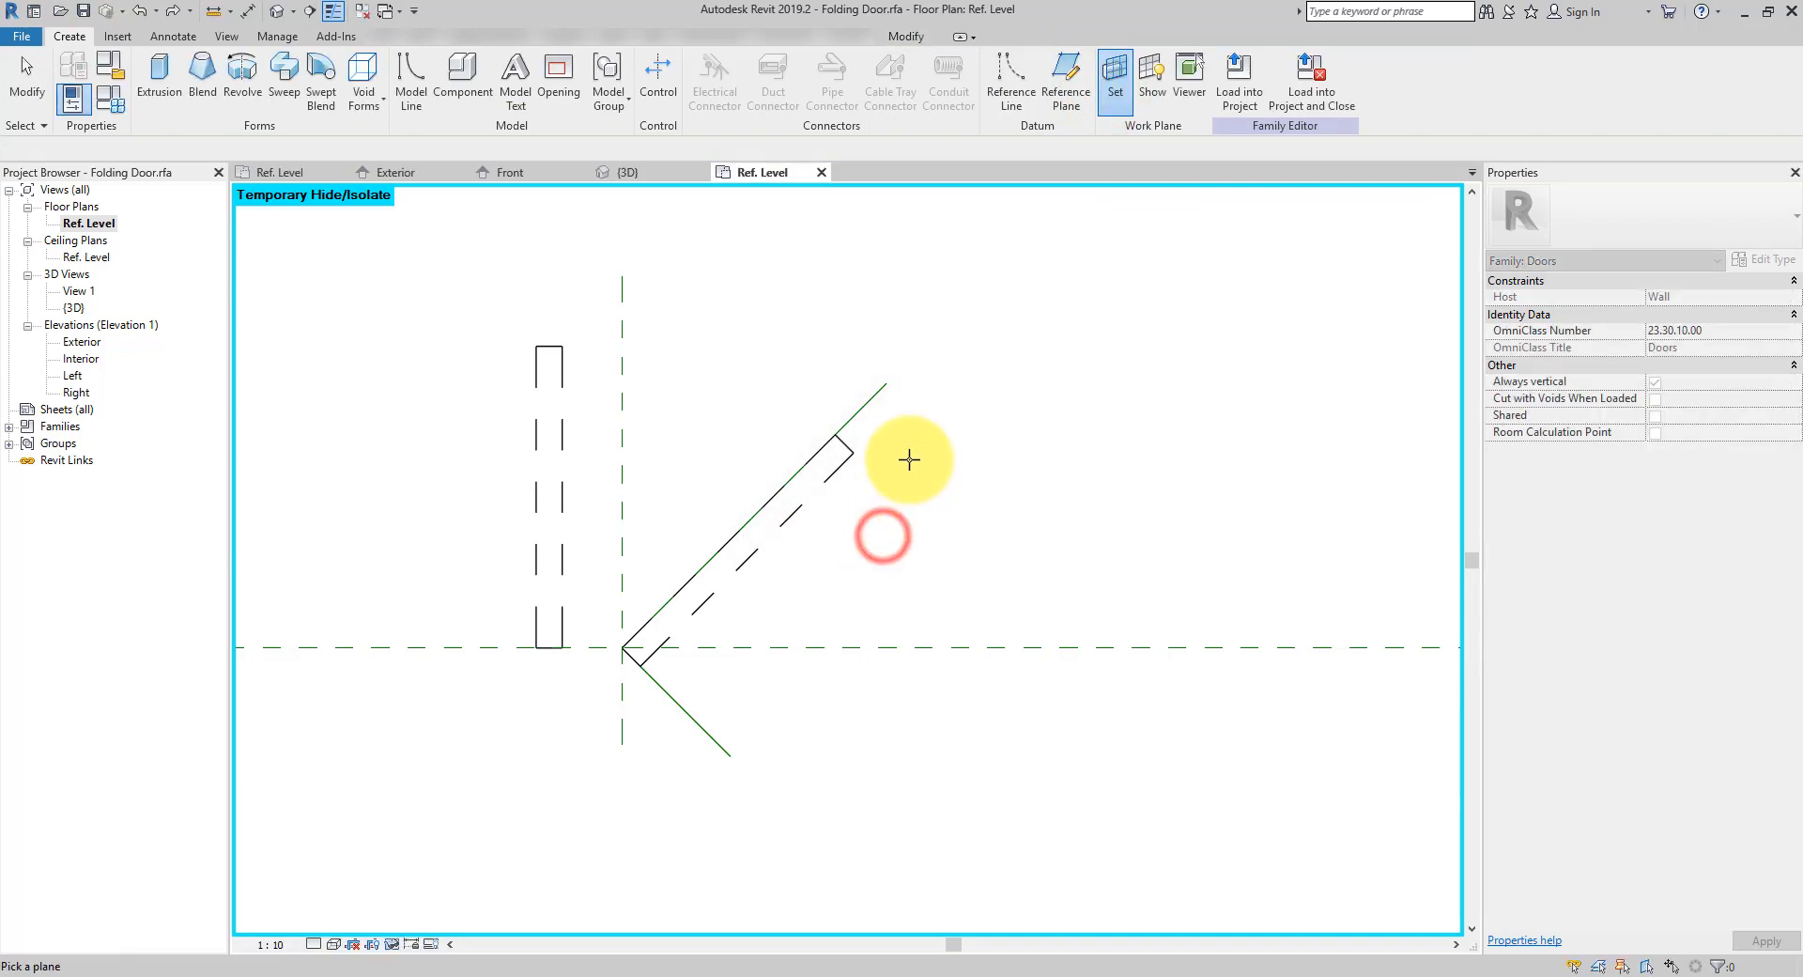
pyautogui.click(870, 400)
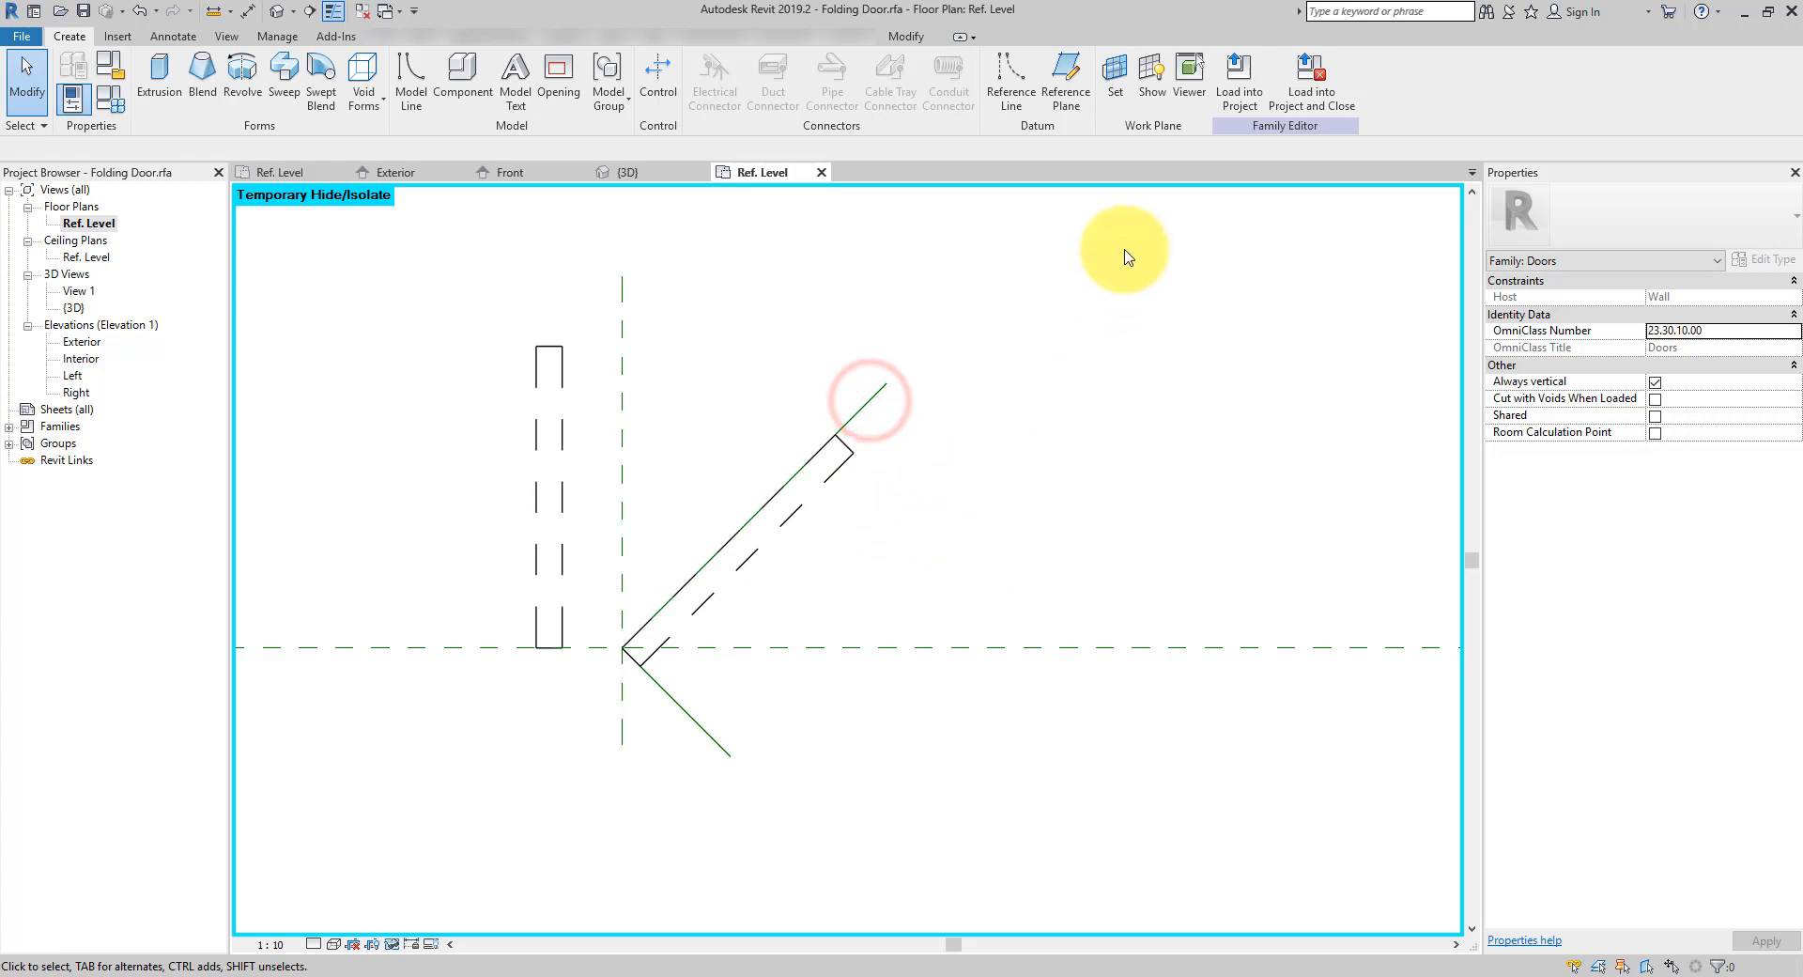
# Draw a reference line about 480 mm long, perpendicular to the diagonal reference line, starting from its upper end
pyautogui.click(1005, 86)
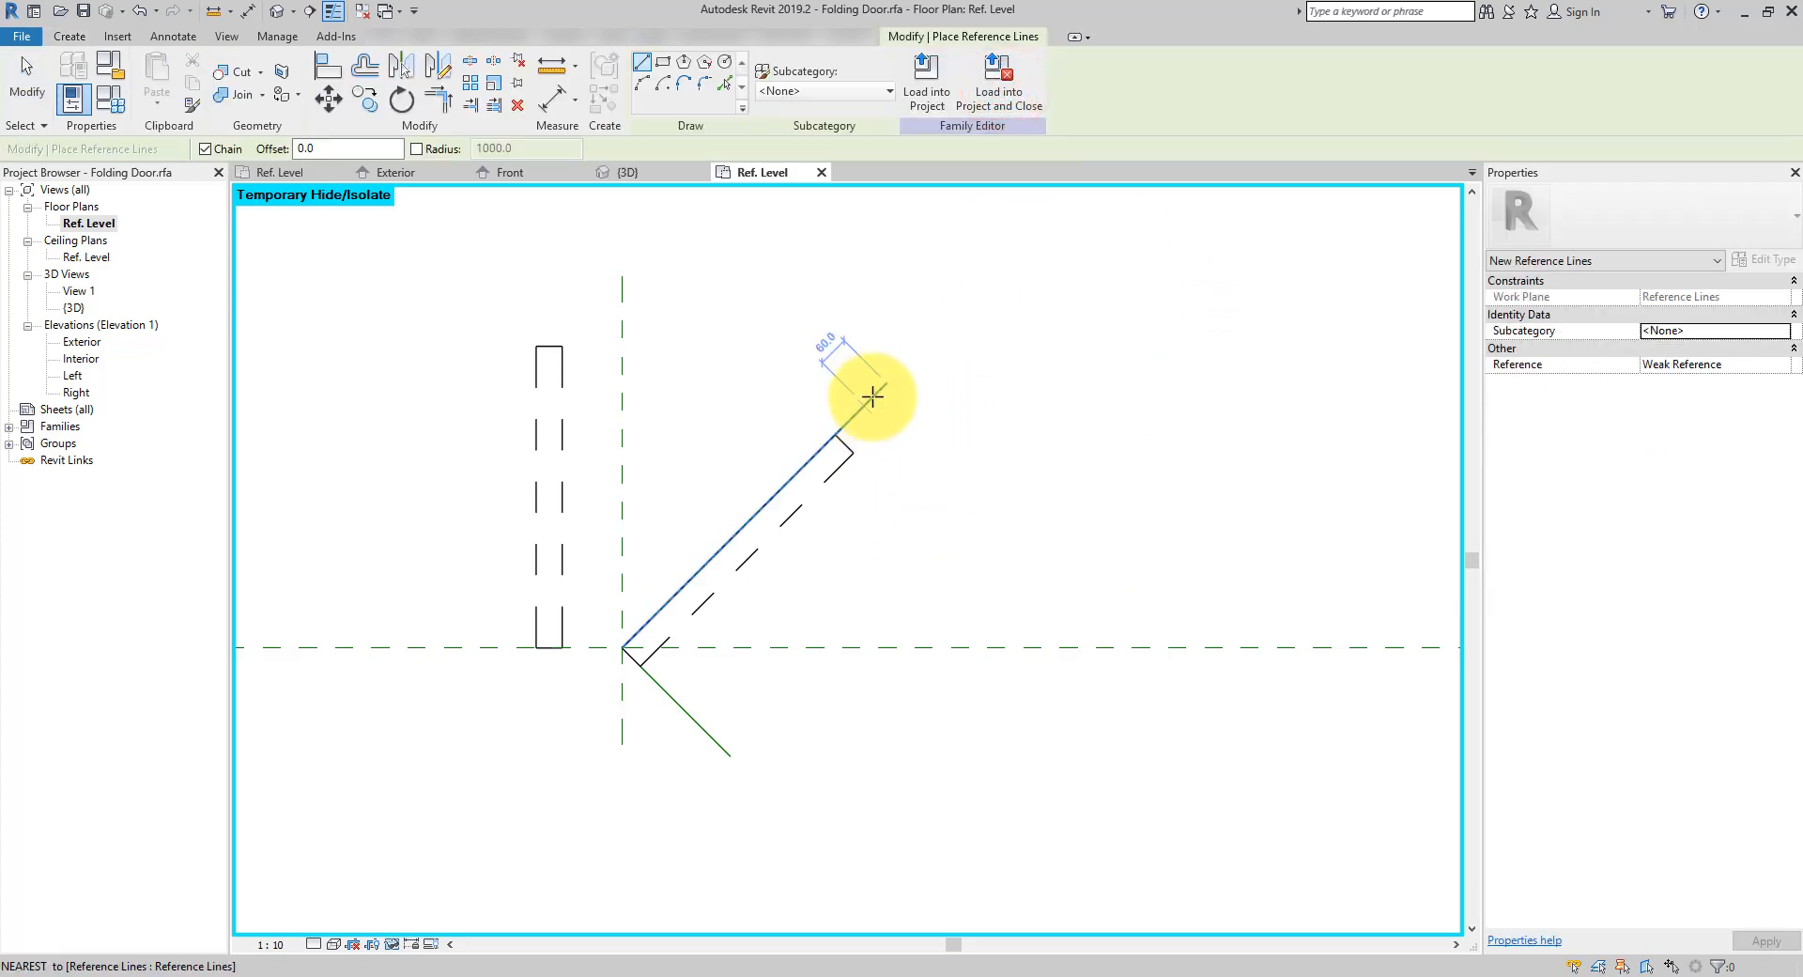
pyautogui.click(881, 385)
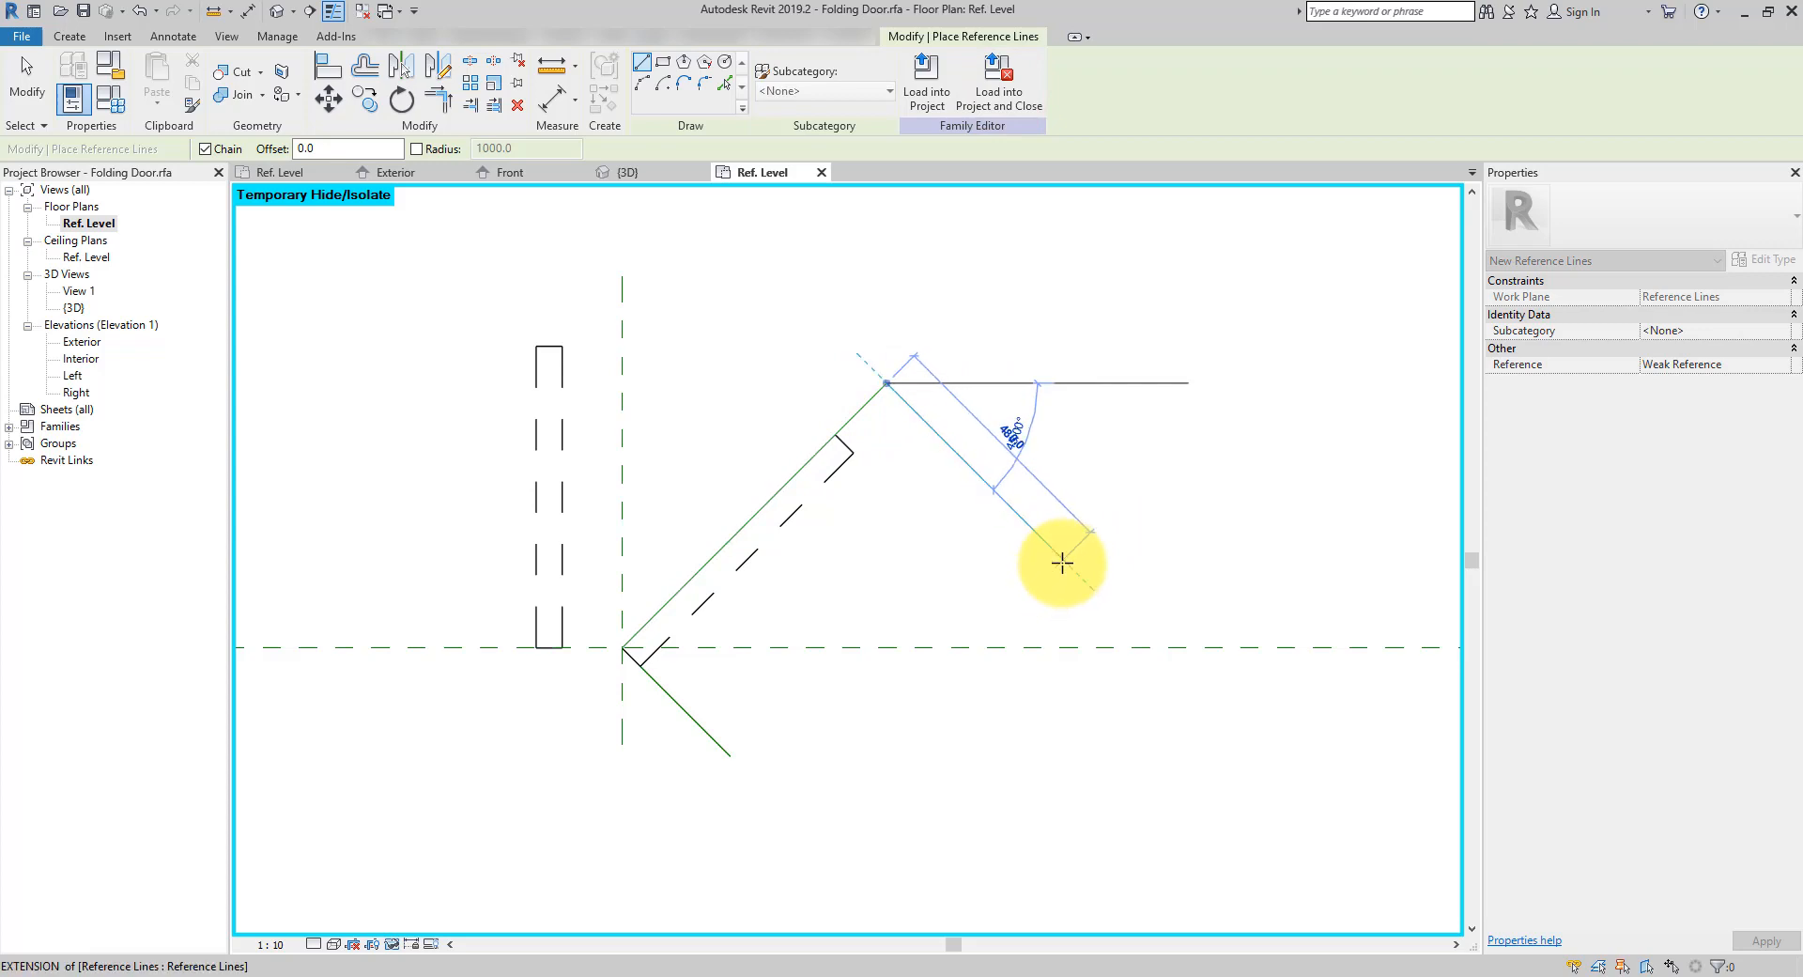
pyautogui.click(1064, 560)
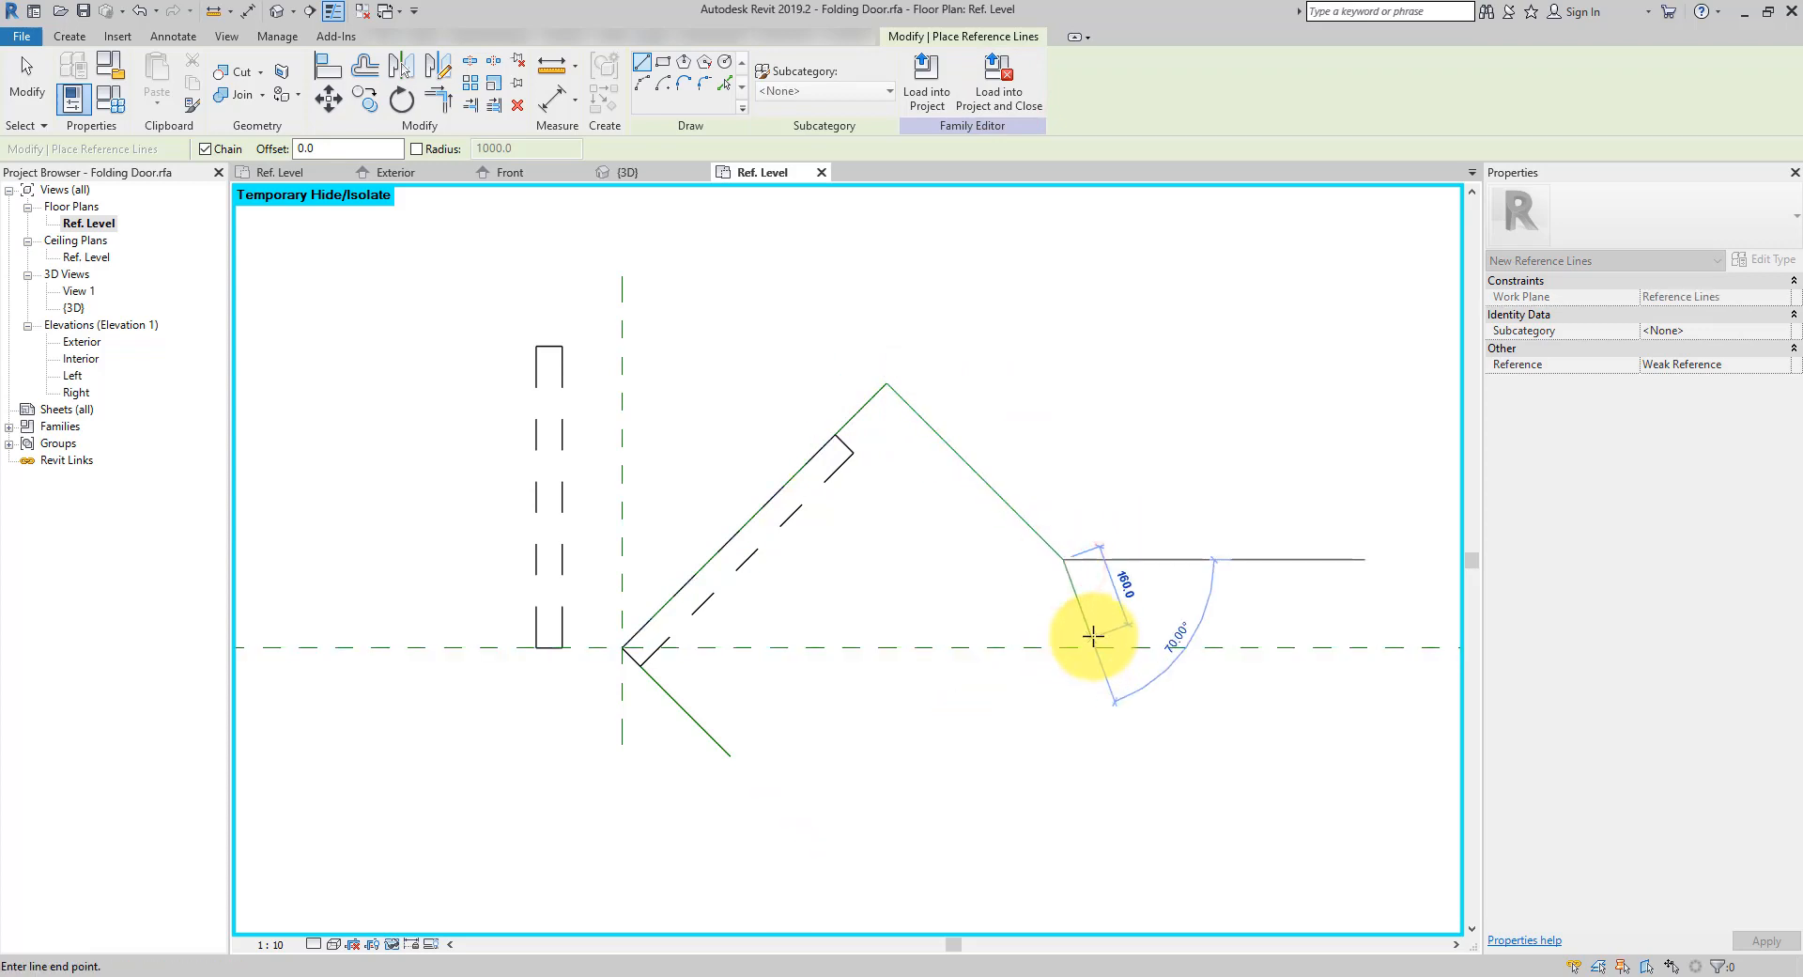
pyautogui.press('Escape')
pyautogui.press('Escape')
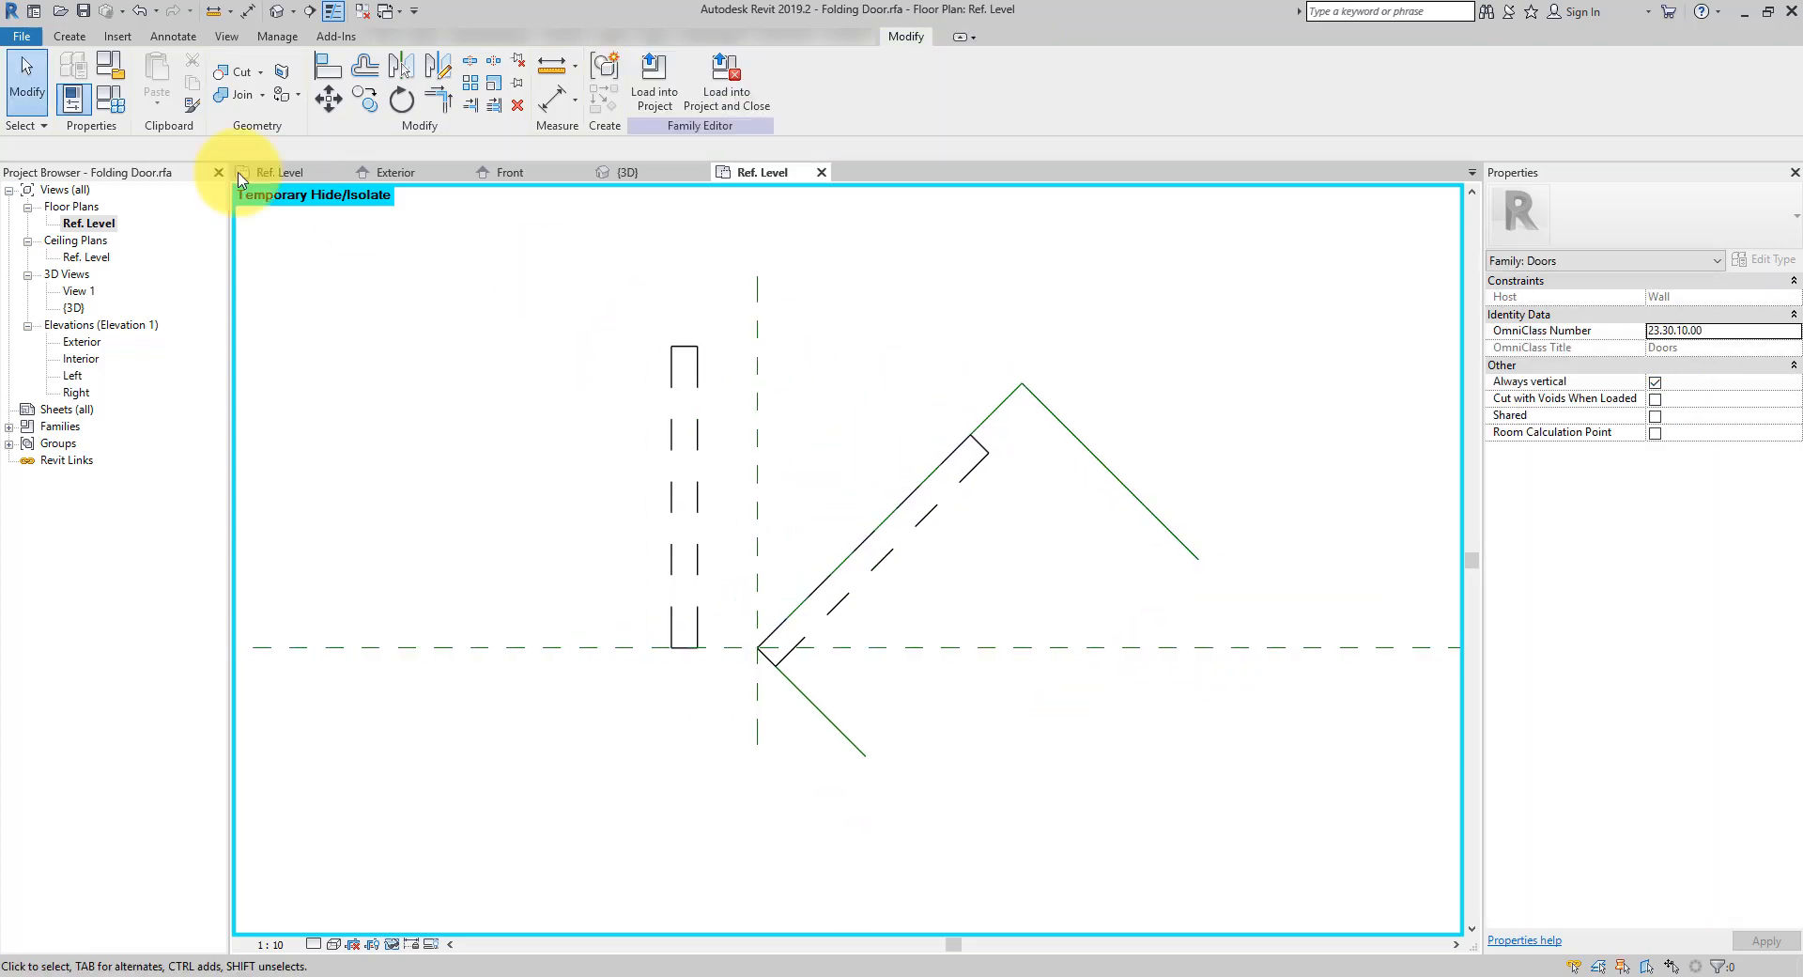
# Flex the family with a PanelCount of 7 to check the new perpendicular reference line, and undo the change
pyautogui.click(106, 109)
pyautogui.moveTo(540, 129); pyautogui.dragTo(504, 130)
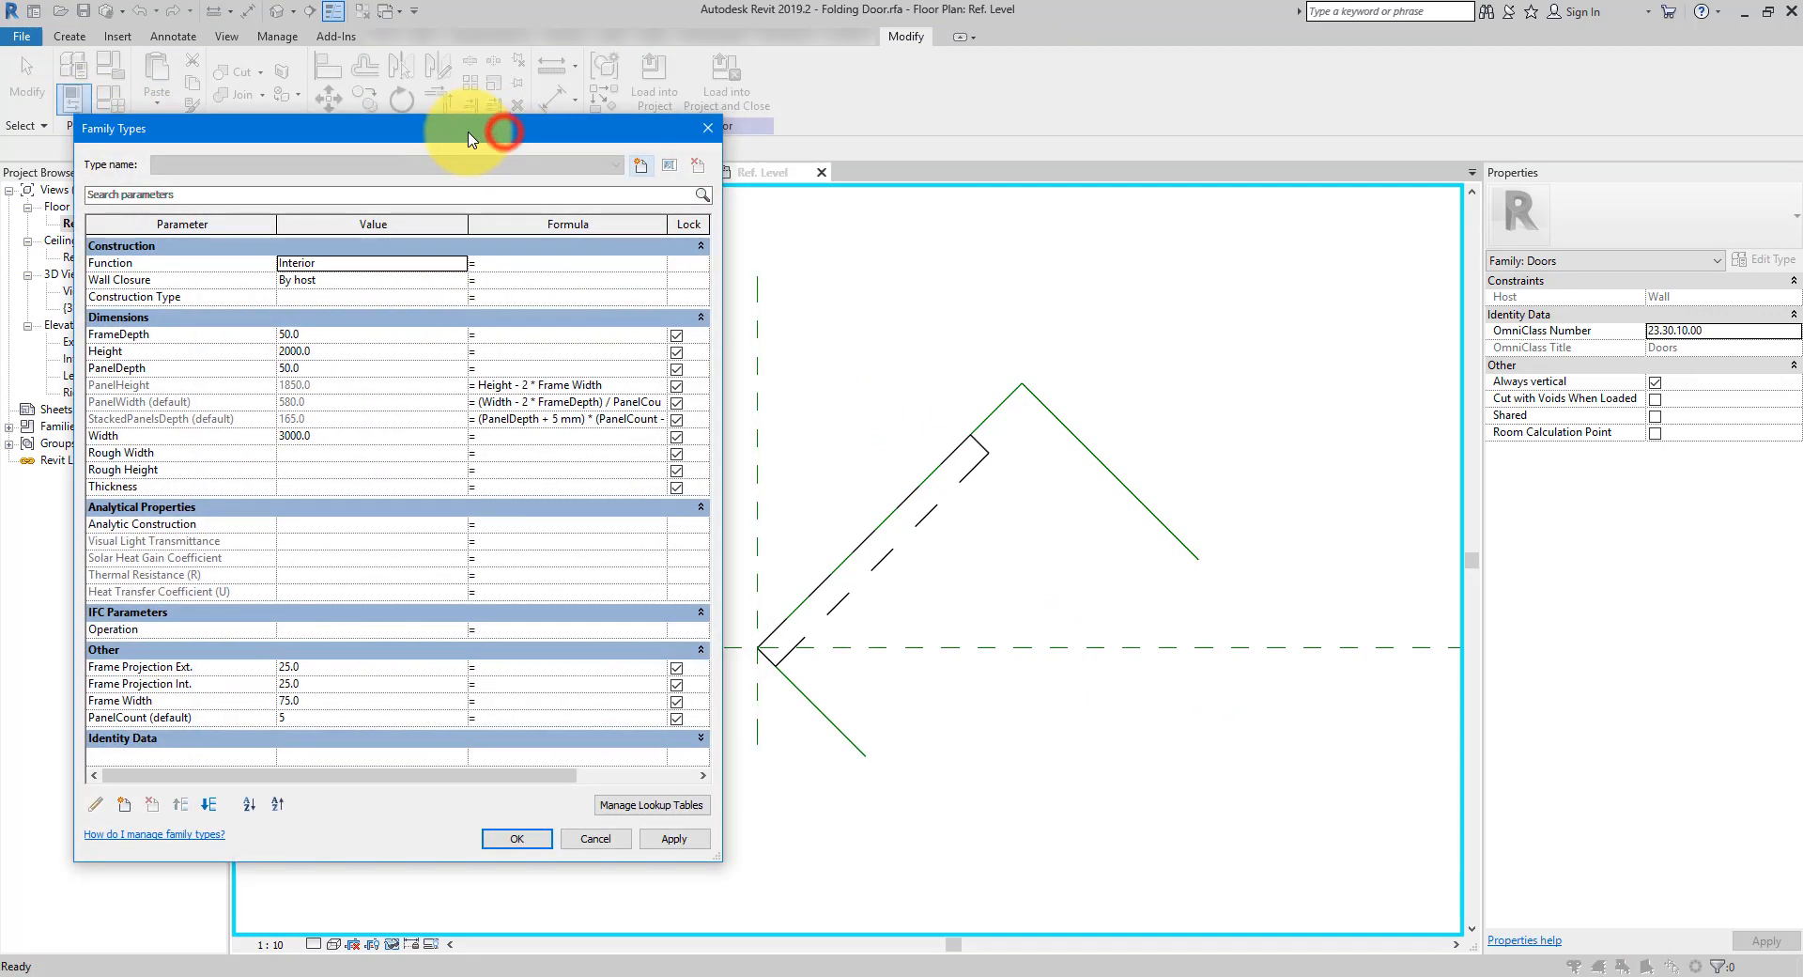
pyautogui.click(351, 722)
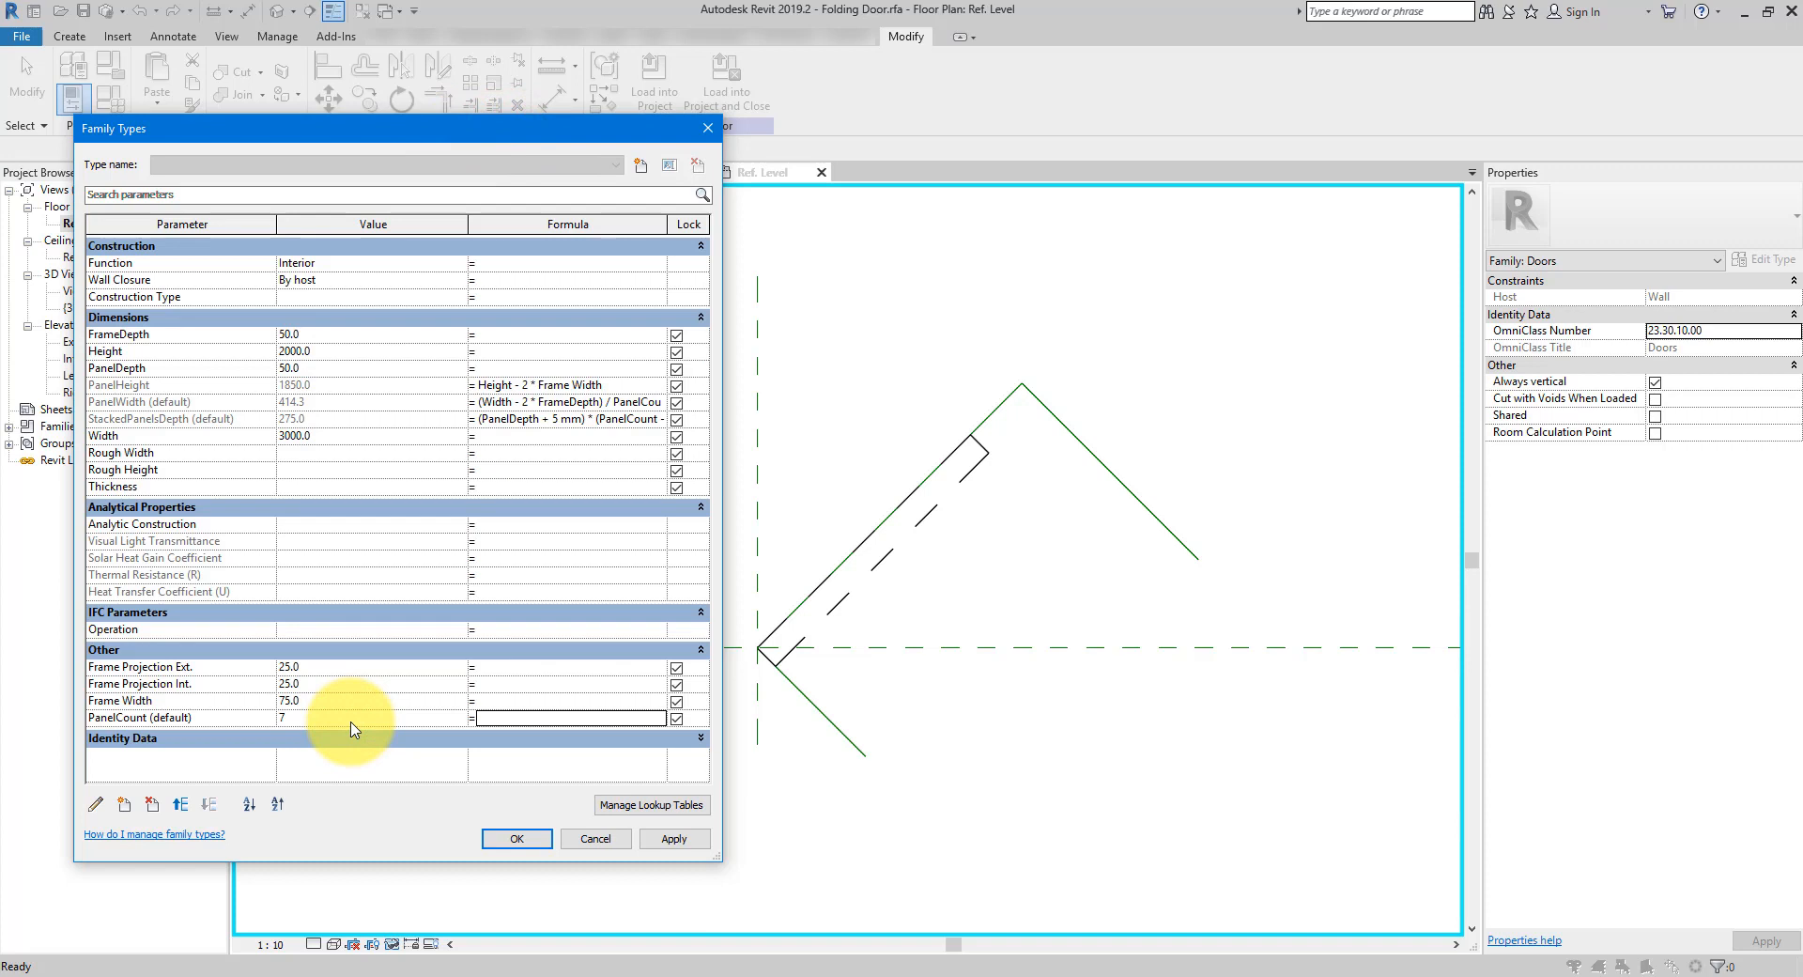
pyautogui.press('Return')
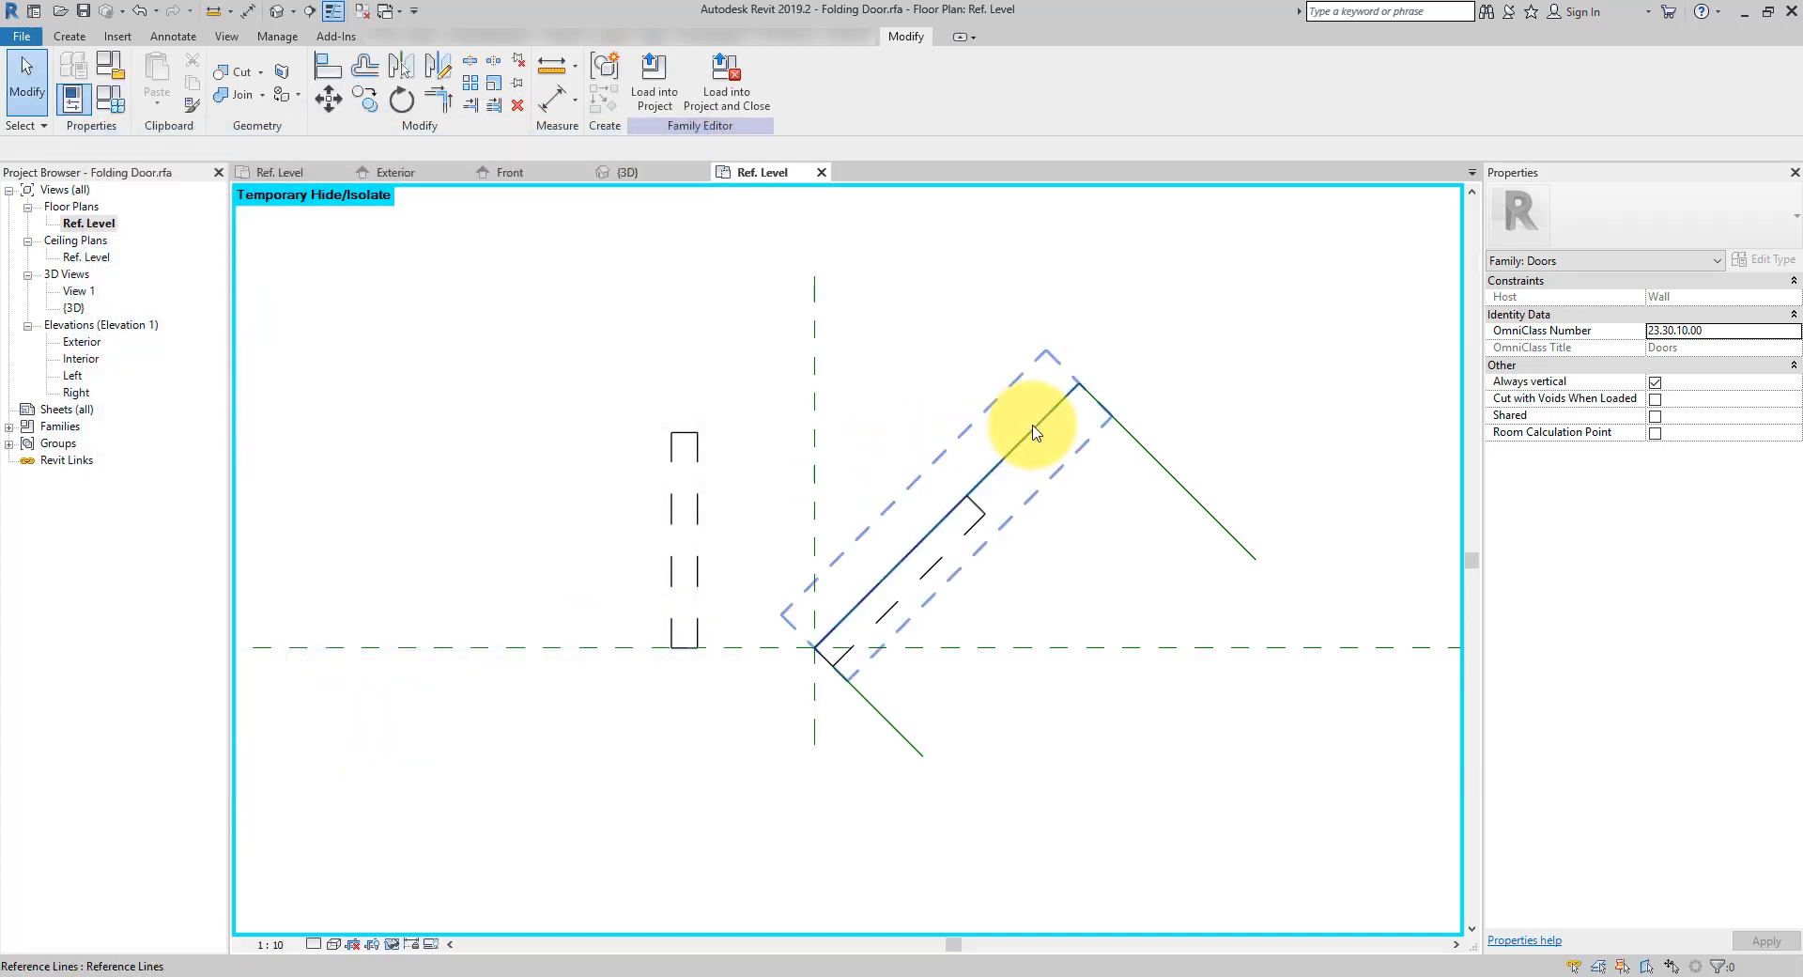
pyautogui.click(1157, 459)
pyautogui.click(1162, 467)
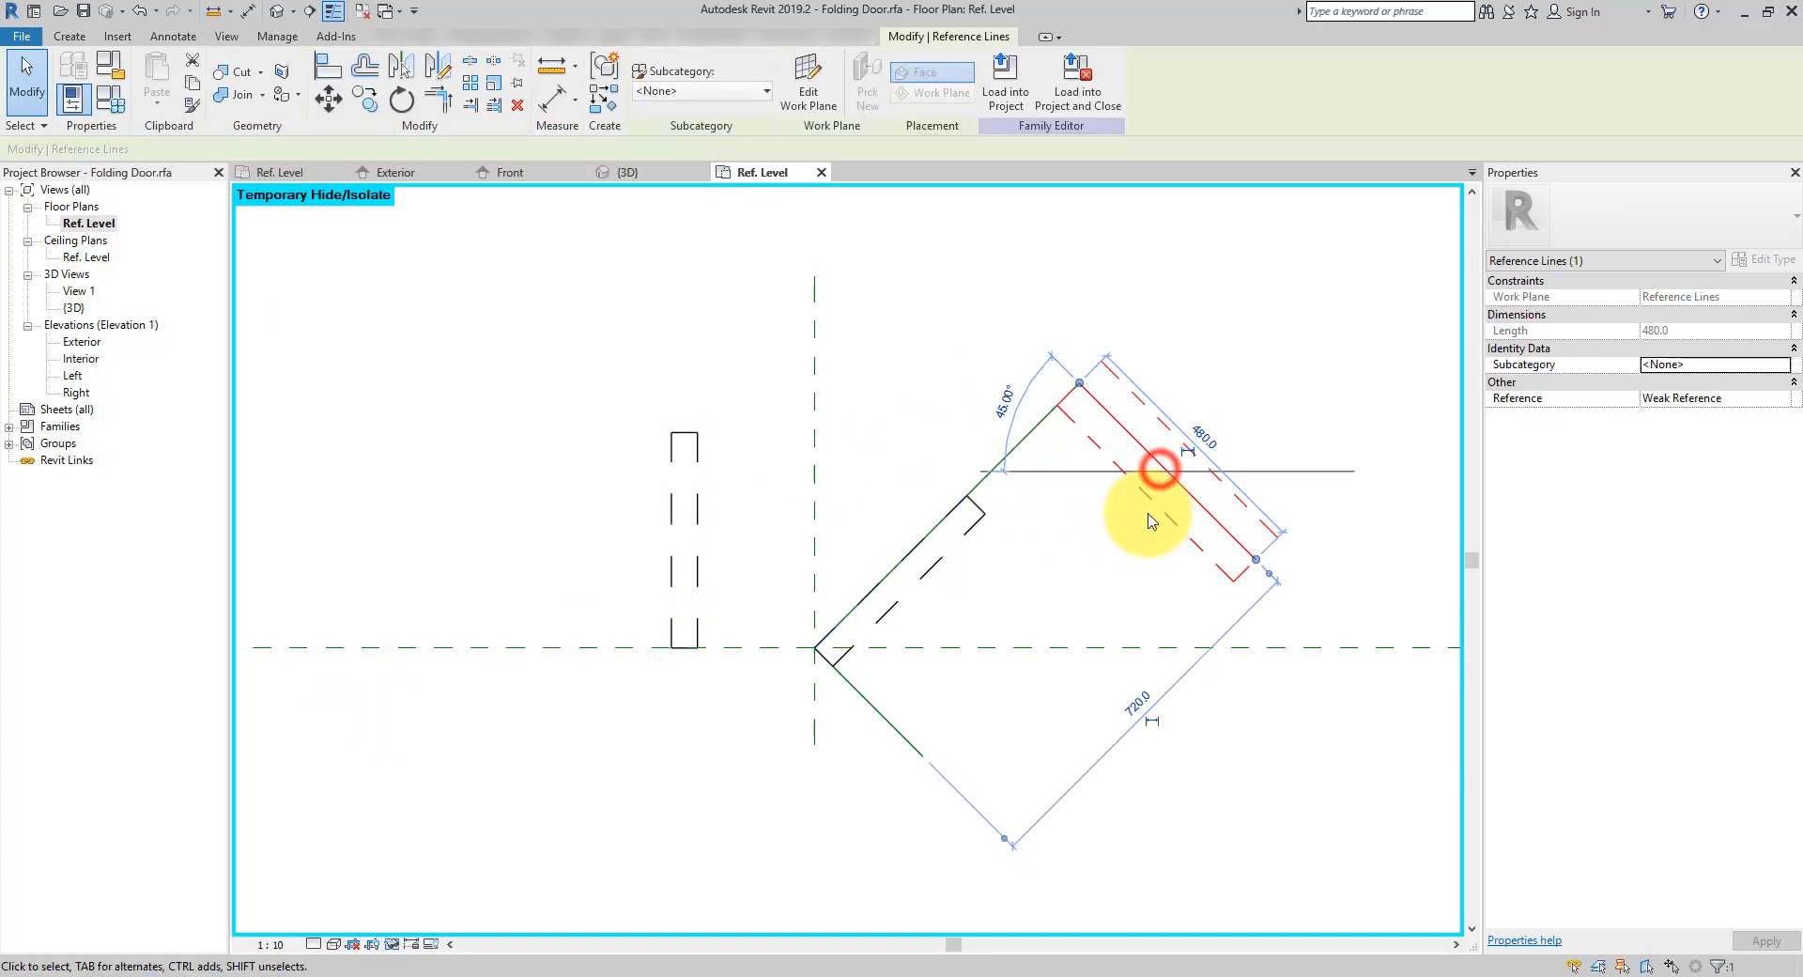
pyautogui.click(940, 363)
pyautogui.click(139, 10)
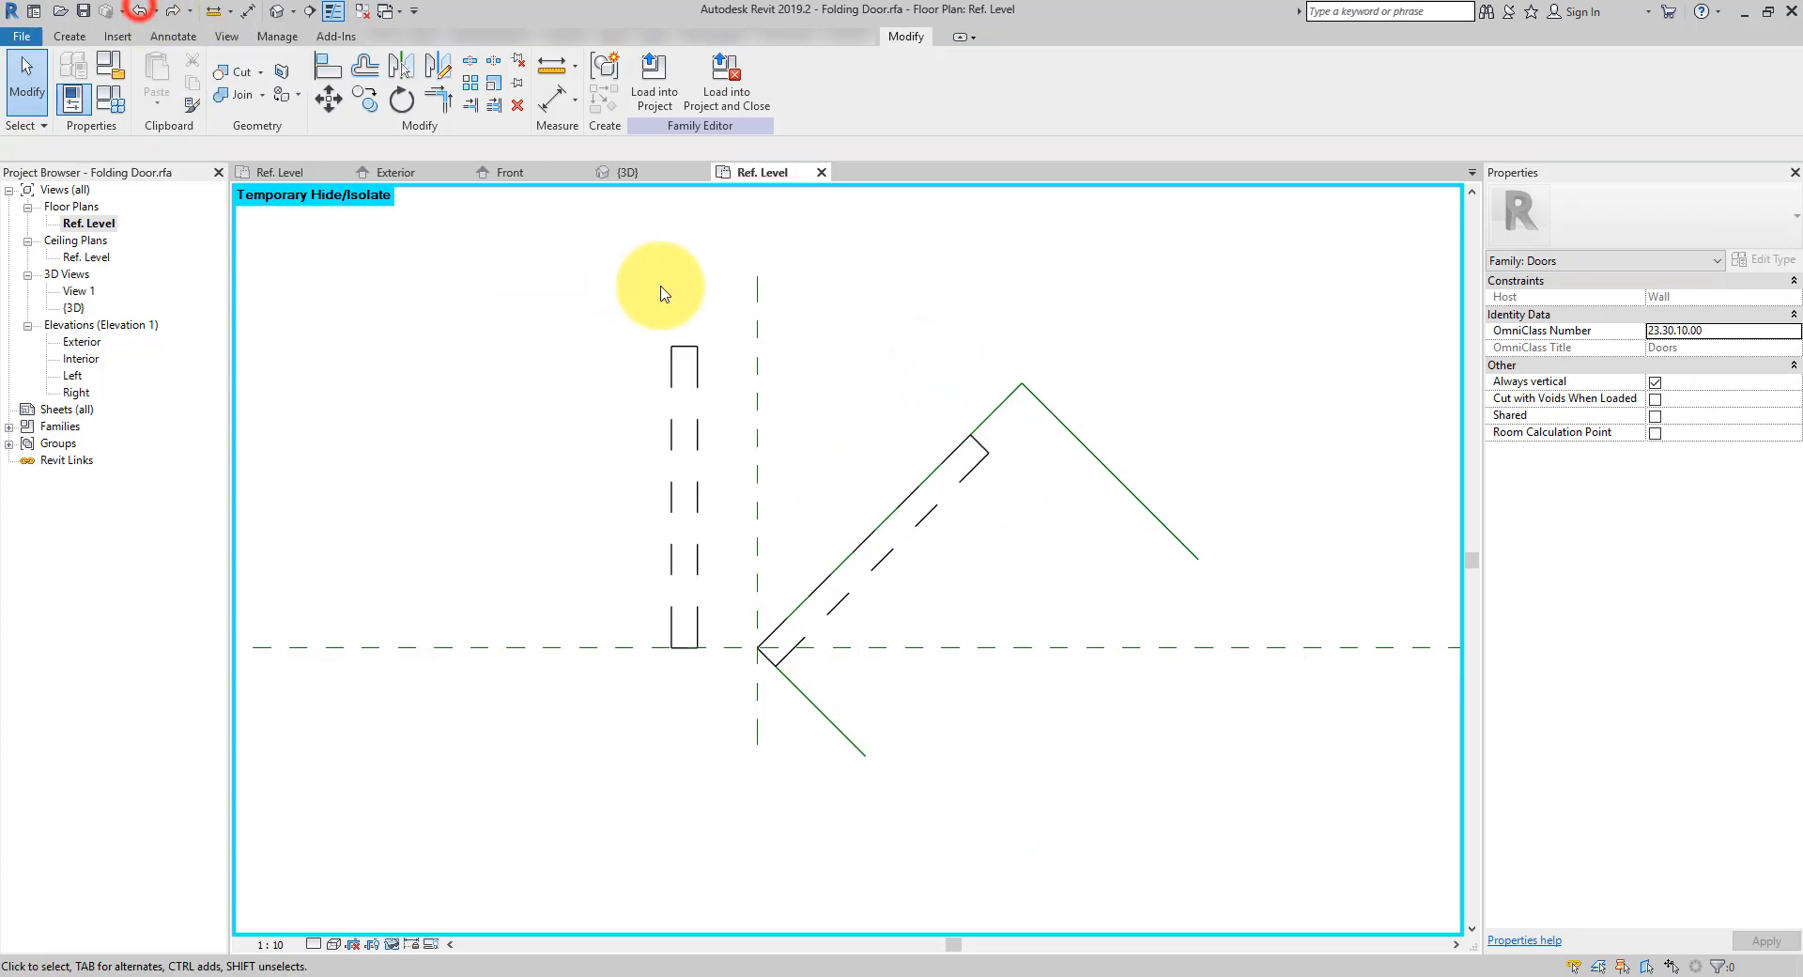
# Place an aligned dimension between the lower perpendicular reference line and the new parallel one at the diagonal's upper end
pyautogui.click(248, 10)
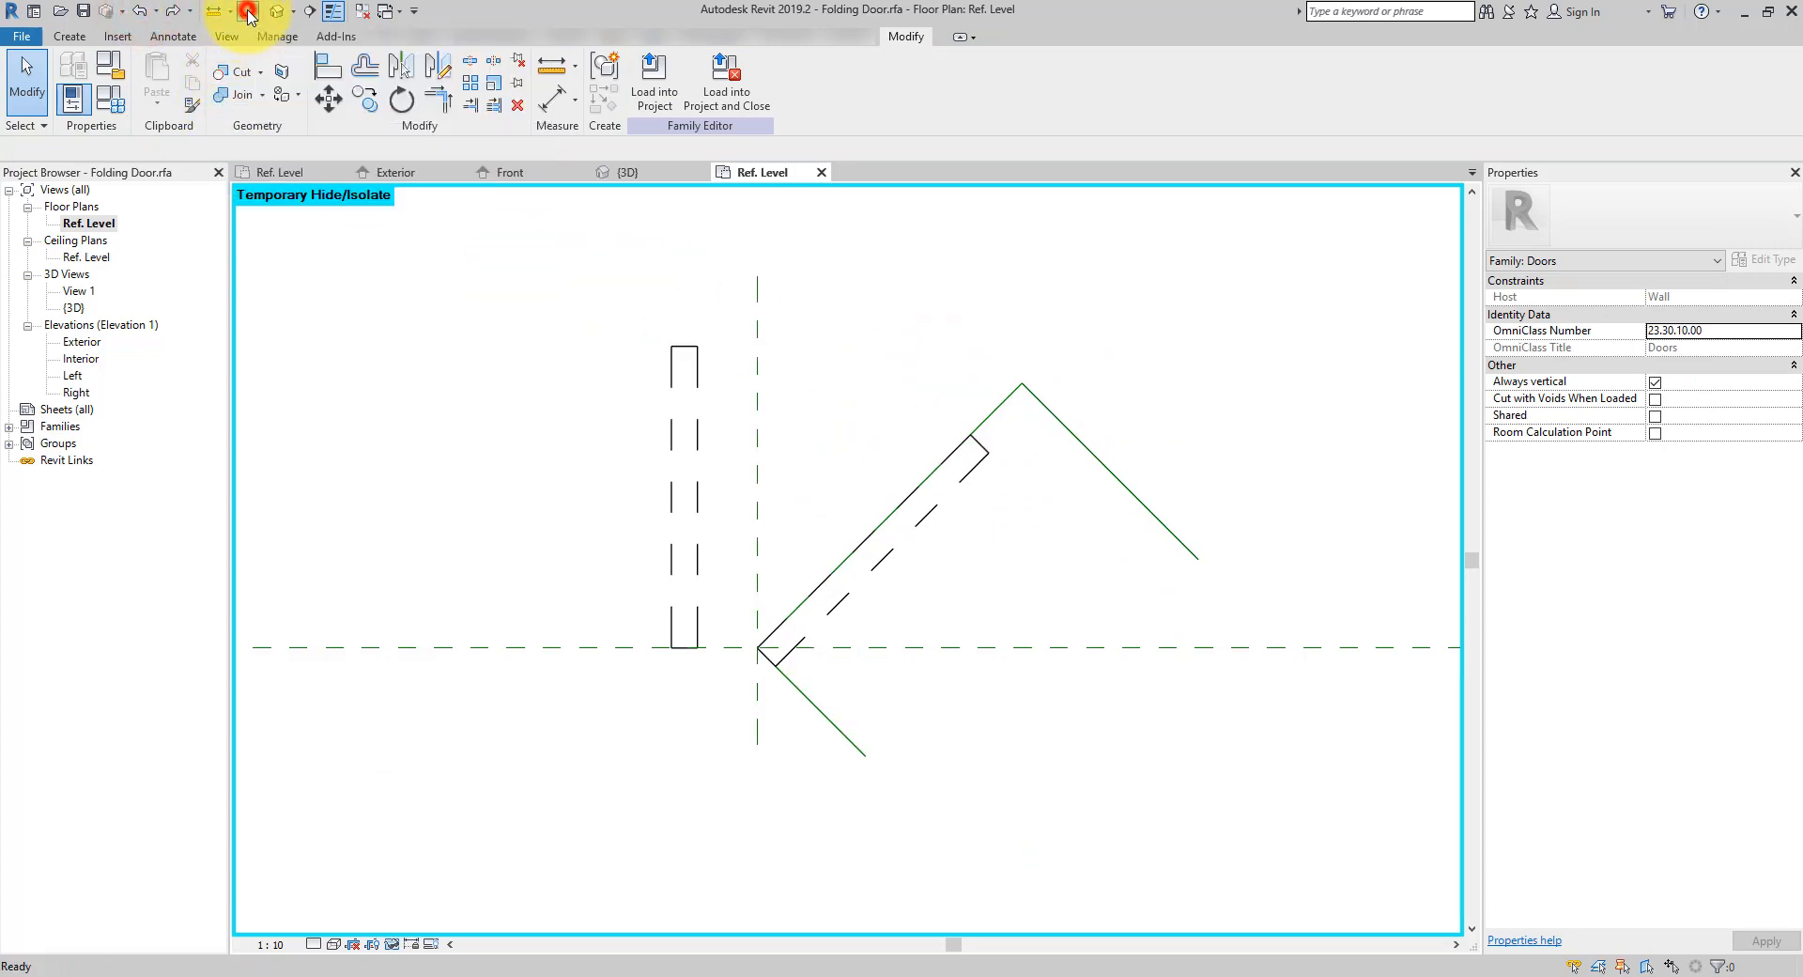
pyautogui.click(814, 710)
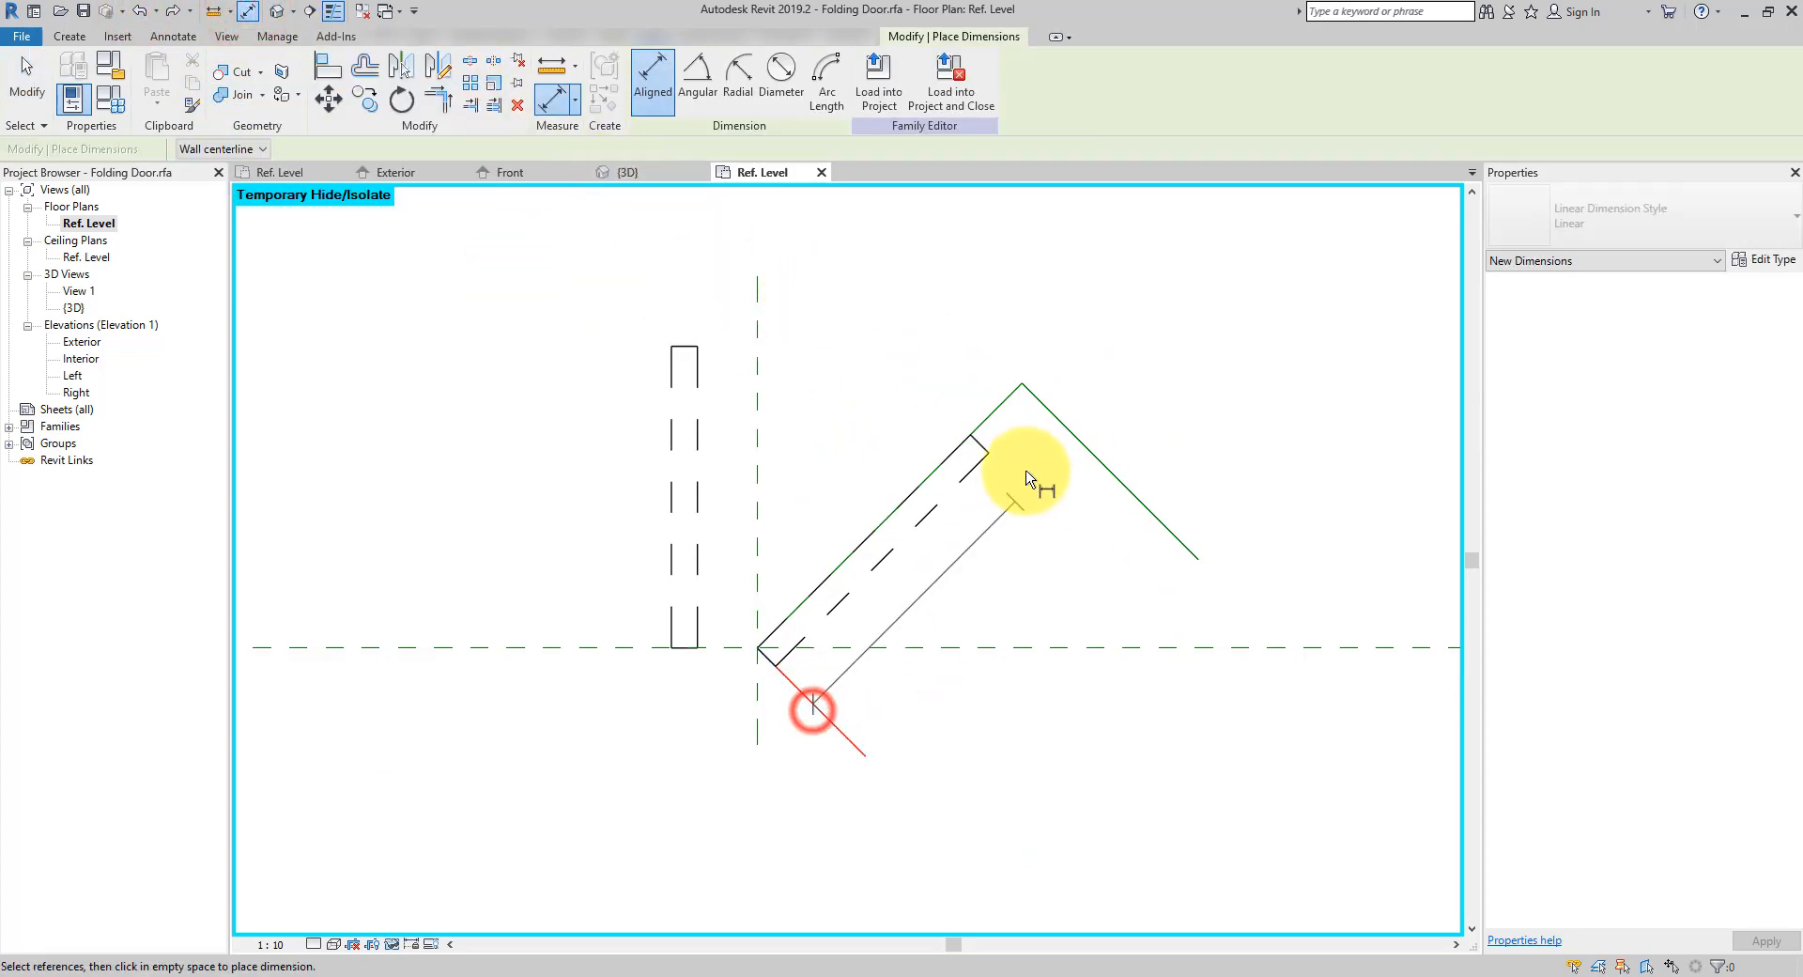
pyautogui.click(1051, 418)
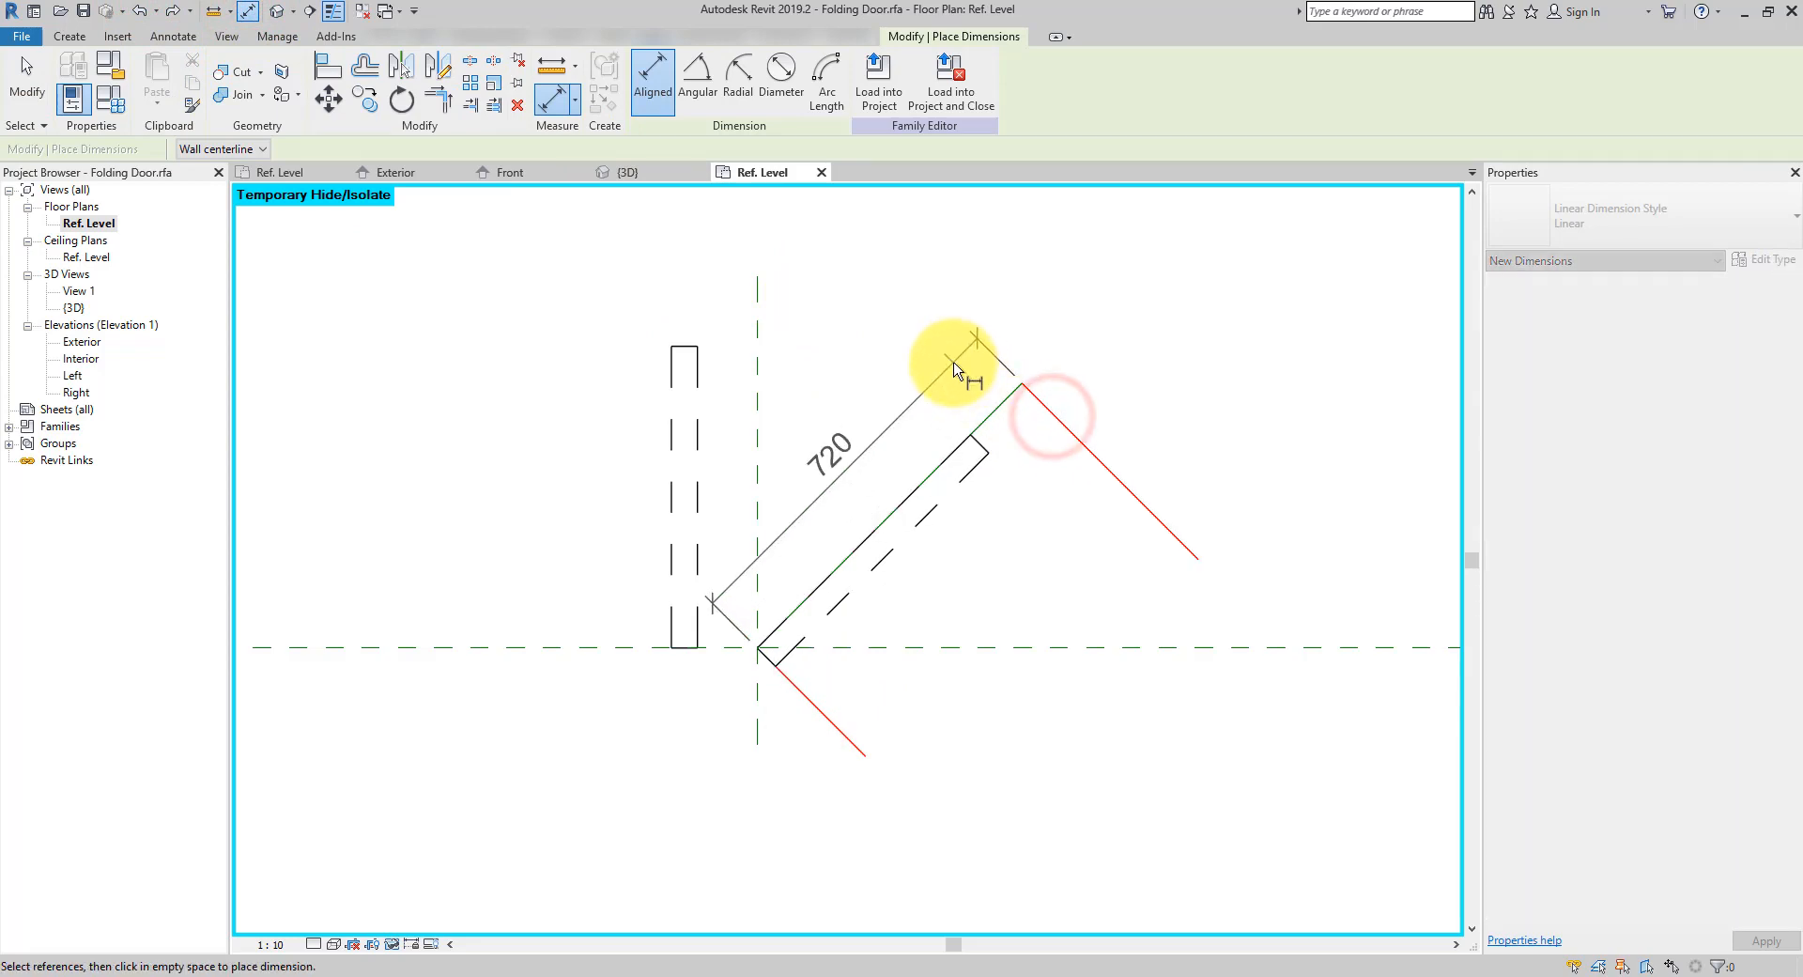
pyautogui.click(953, 364)
pyautogui.press('Escape')
pyautogui.press('Escape')
# Label the dimension between the two parallel reference lines with the PanelWidth parameter
pyautogui.click(951, 366)
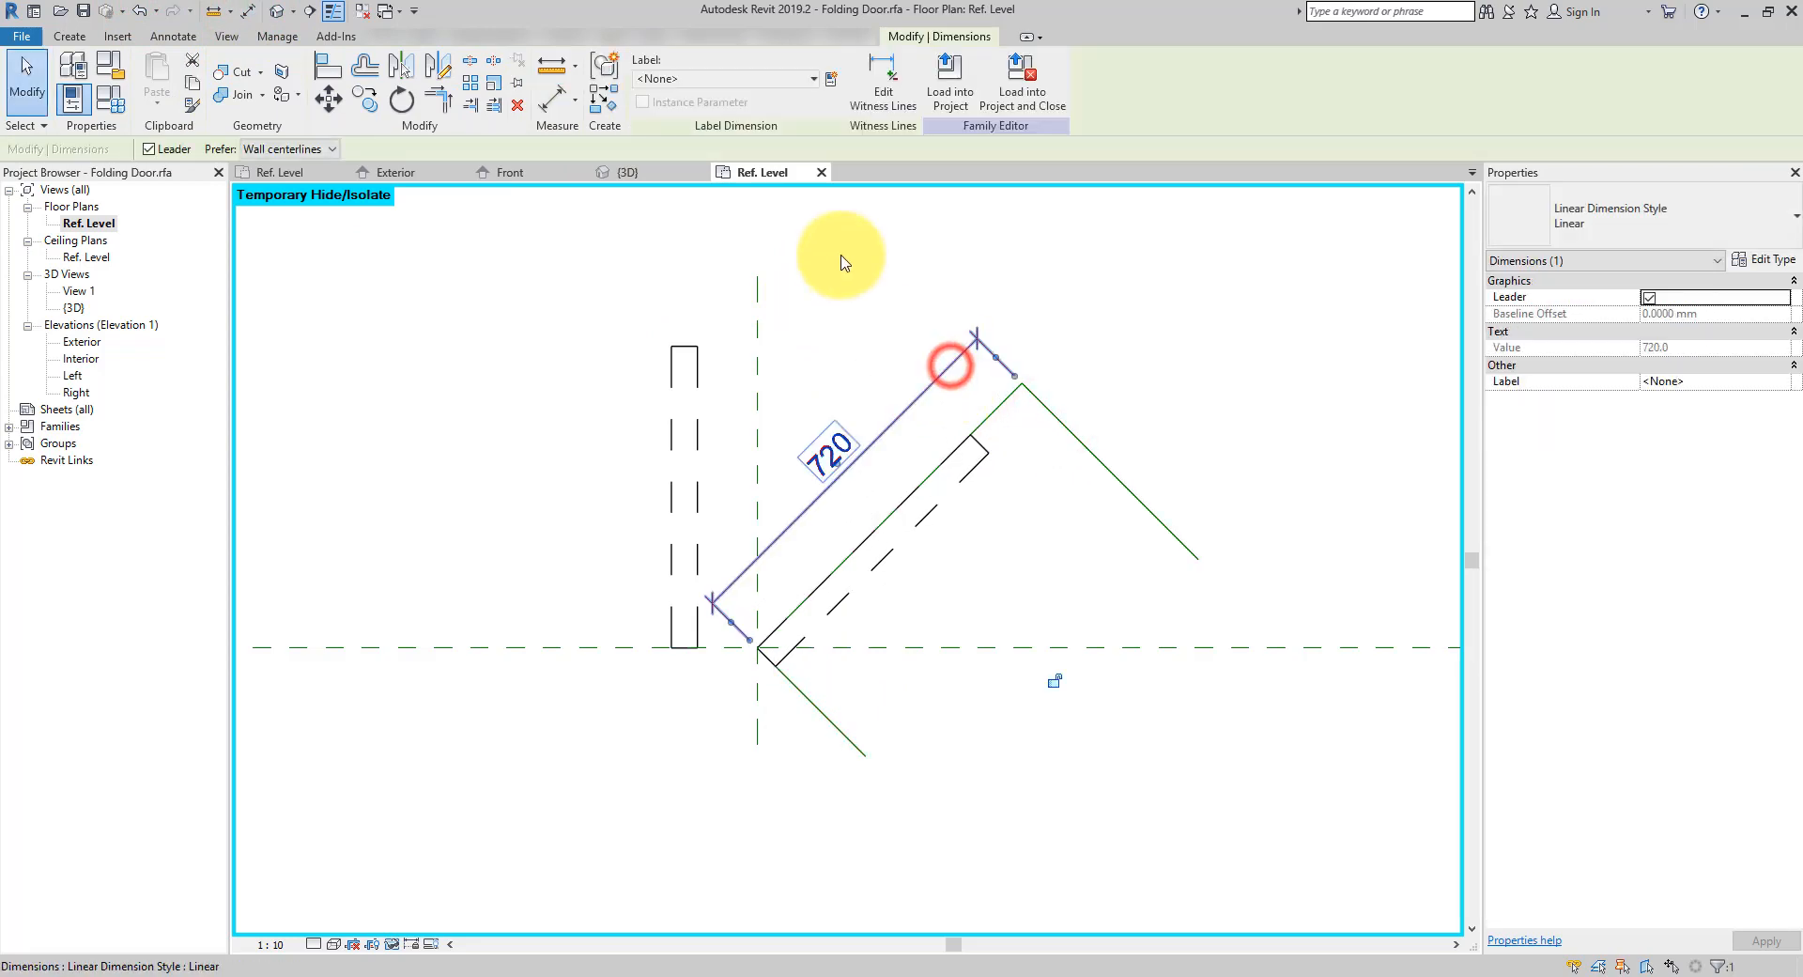
pyautogui.click(795, 81)
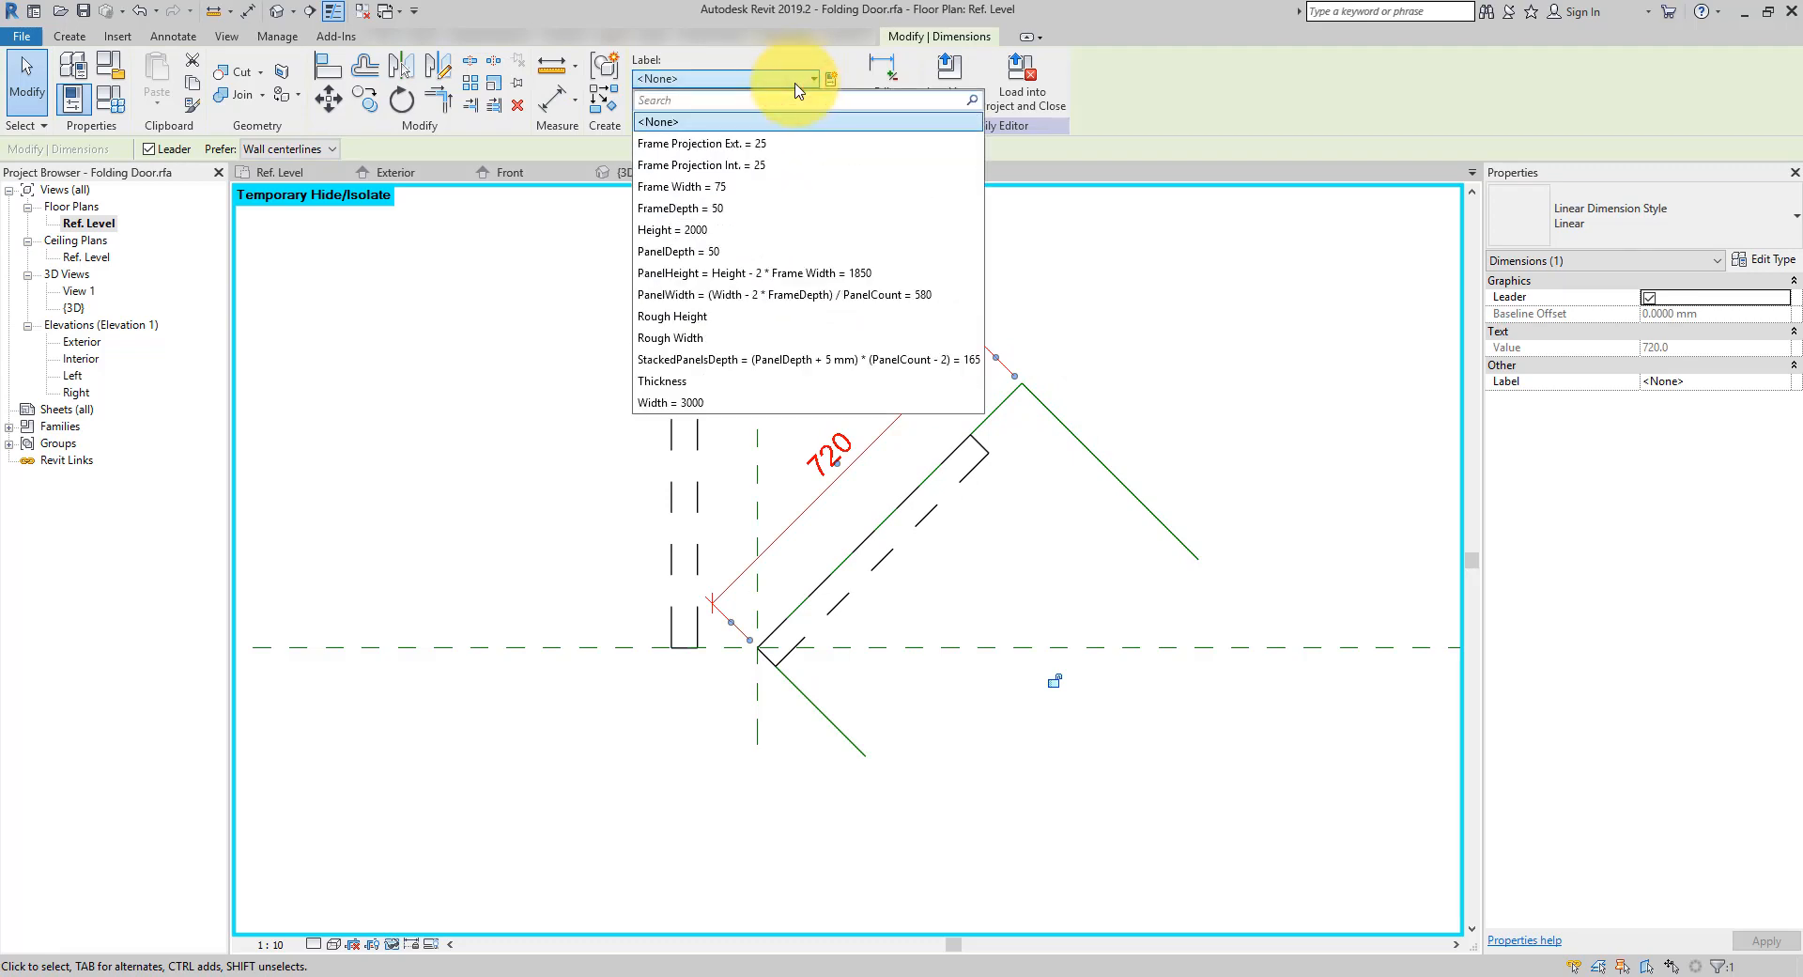
pyautogui.click(904, 298)
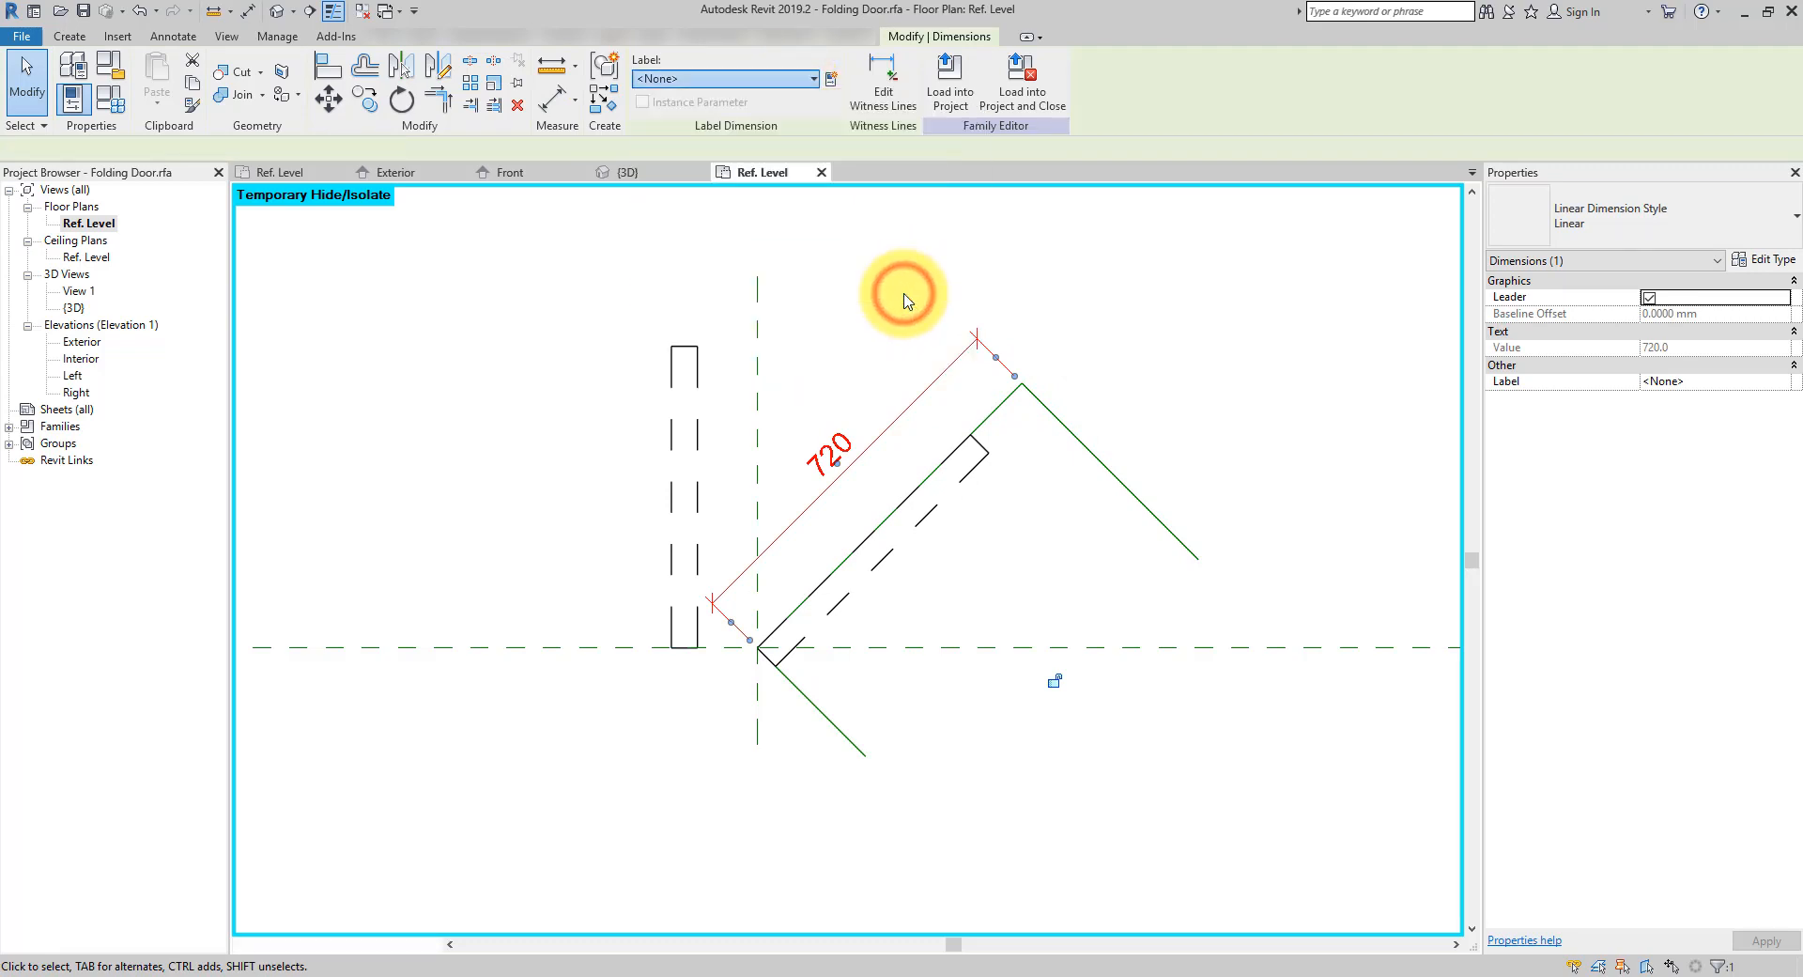
pyautogui.scroll(2, 1030, 462)
pyautogui.click(1030, 462)
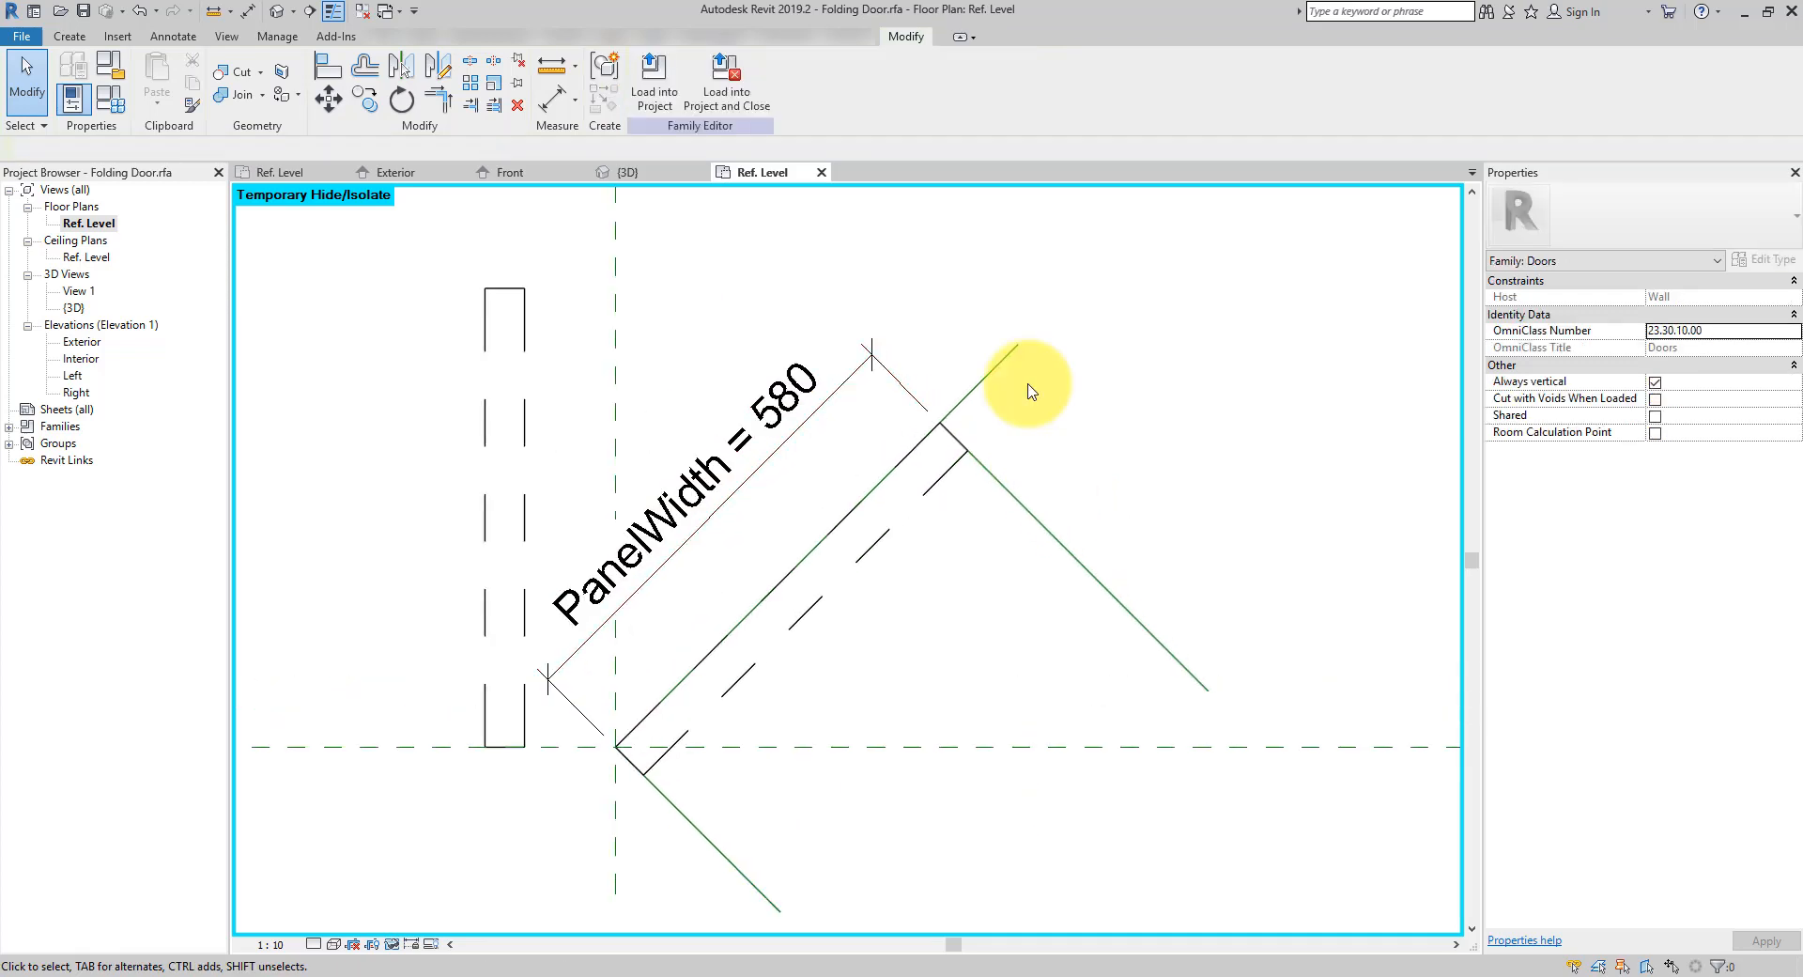
pyautogui.click(69, 38)
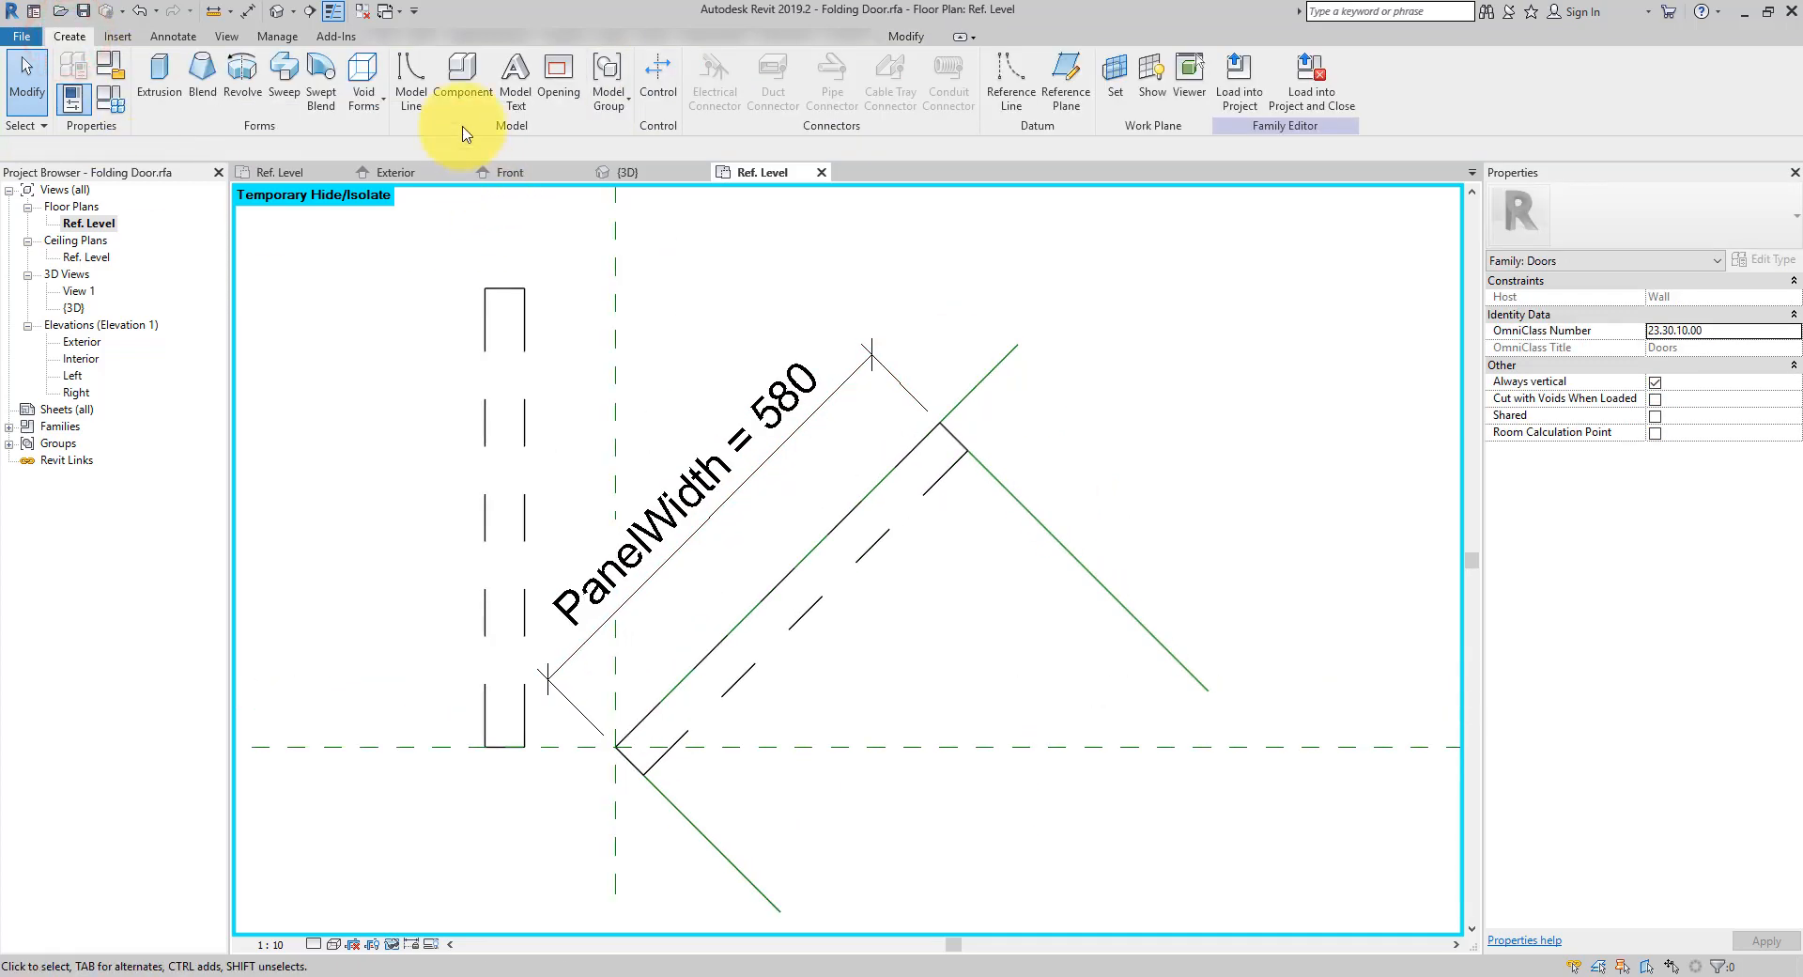
pyautogui.click(463, 80)
pyautogui.press('Escape')
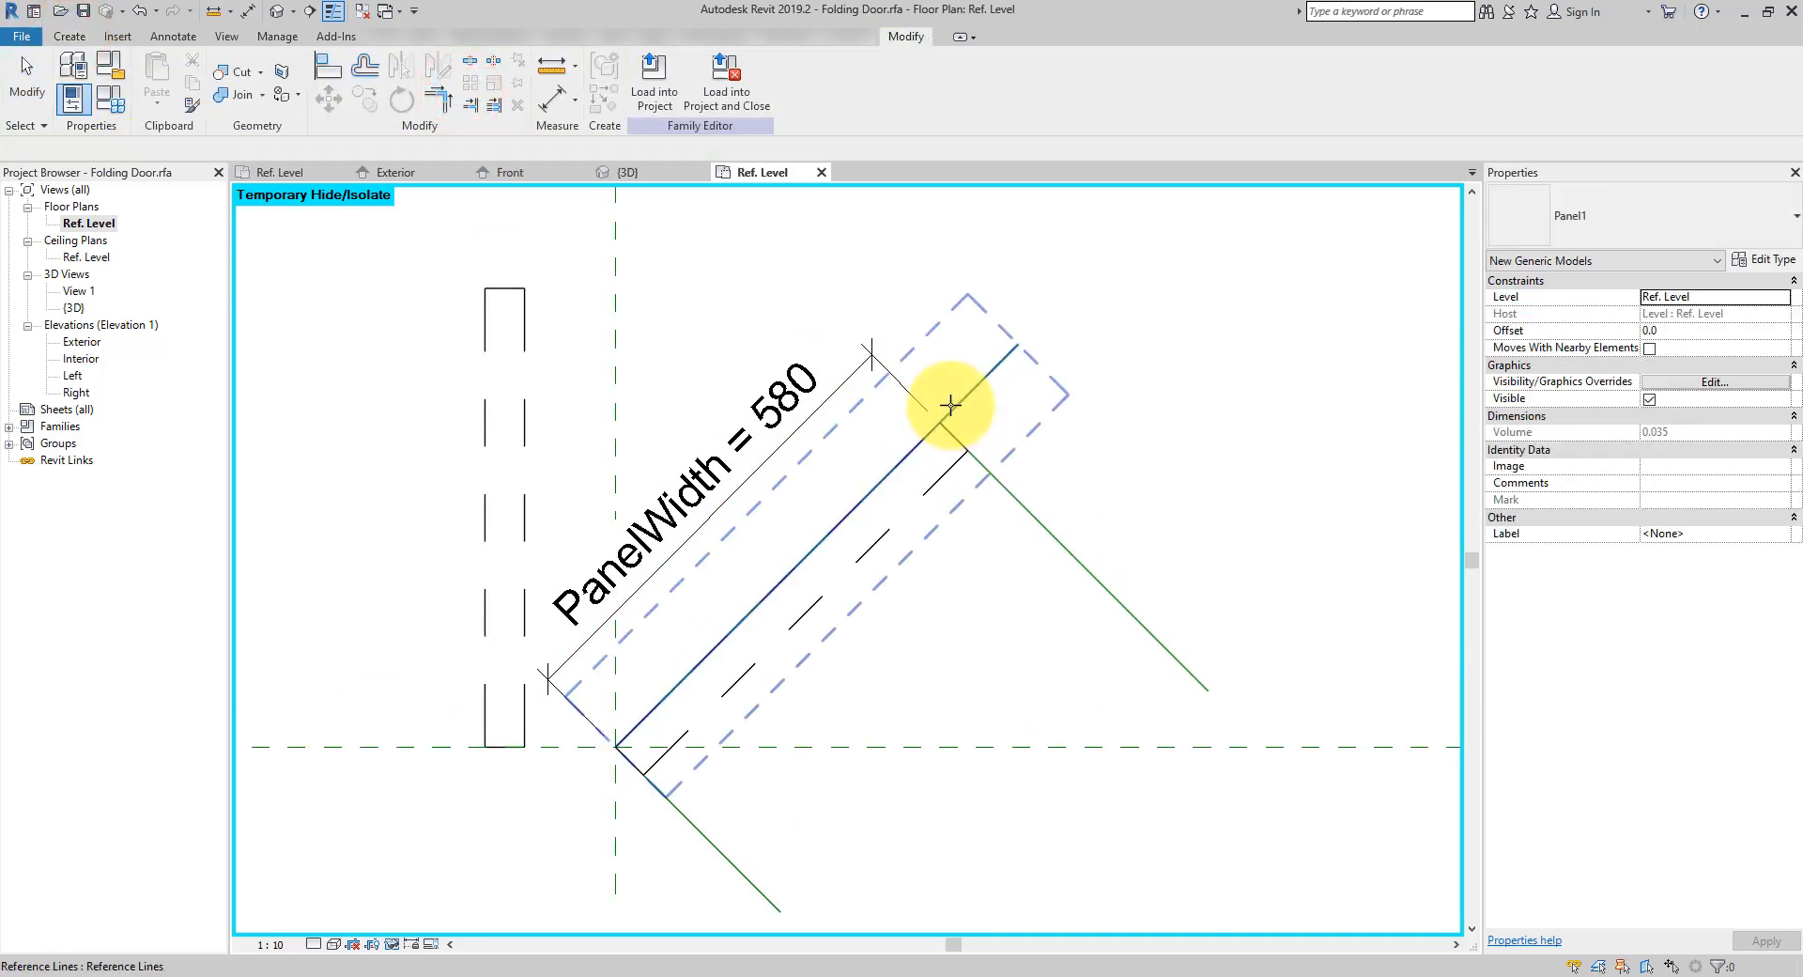
# Place another copy of the angled panel detail item, rotated parallel to and just outside the upper perpendicular reference line
pyautogui.click(956, 473)
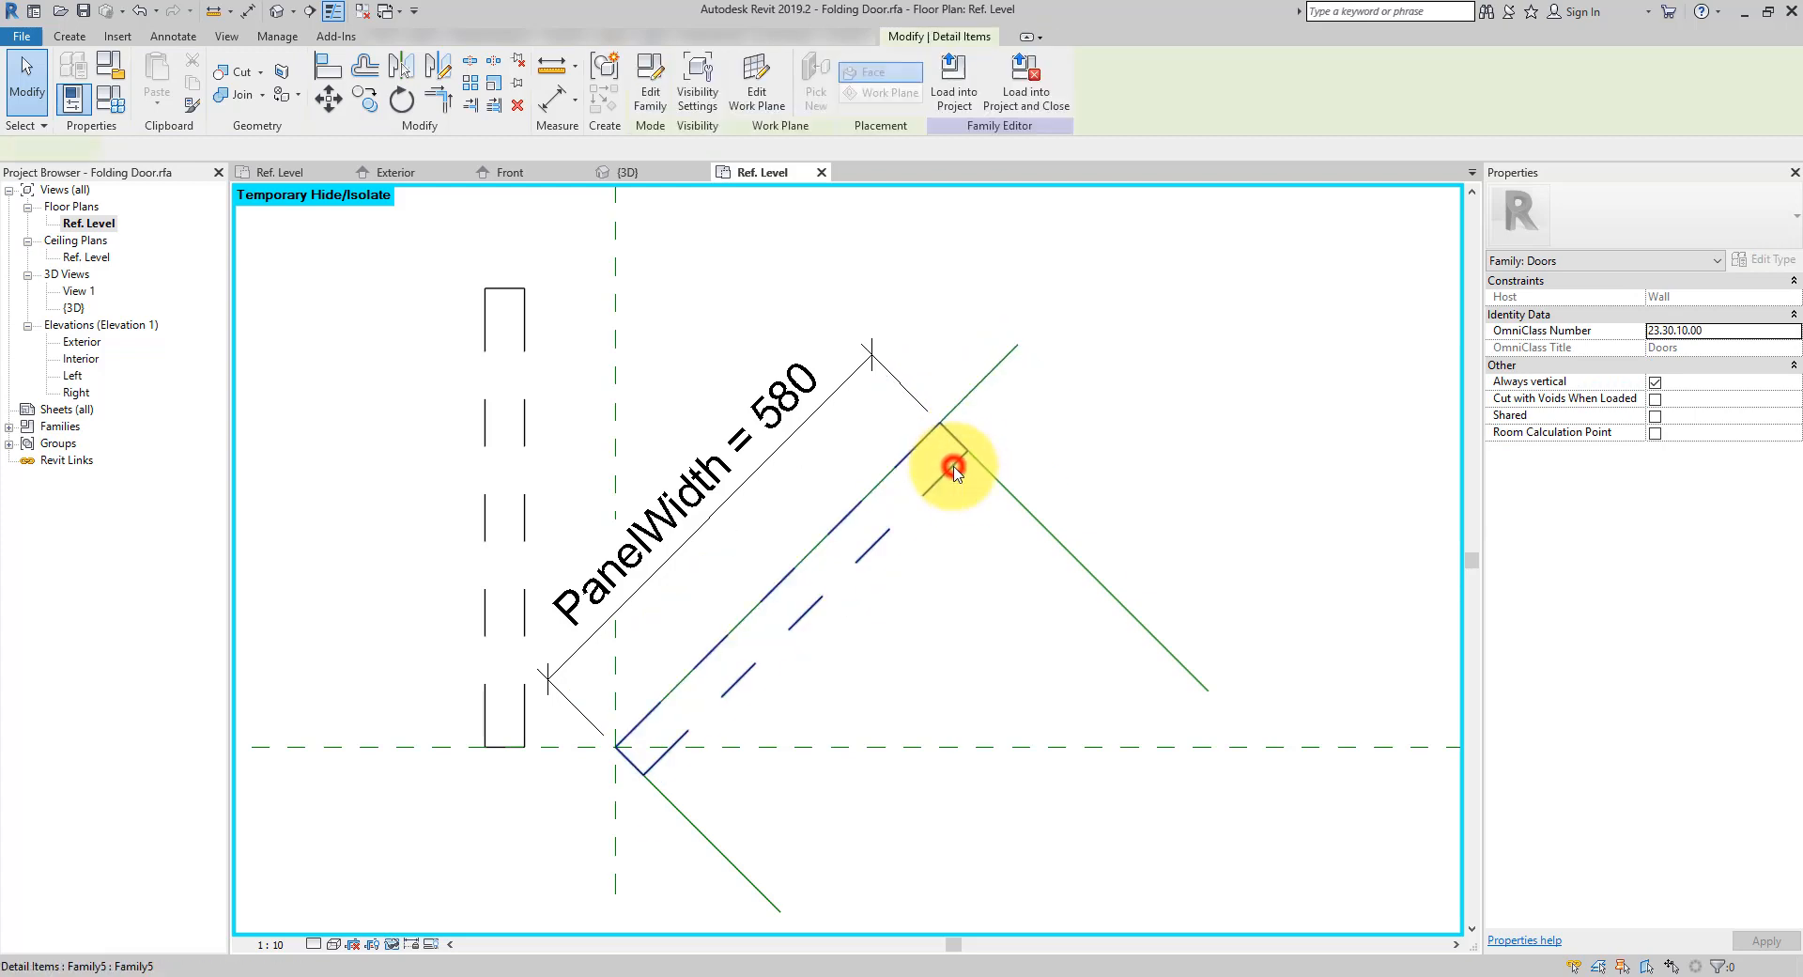
pyautogui.rightClick(948, 468)
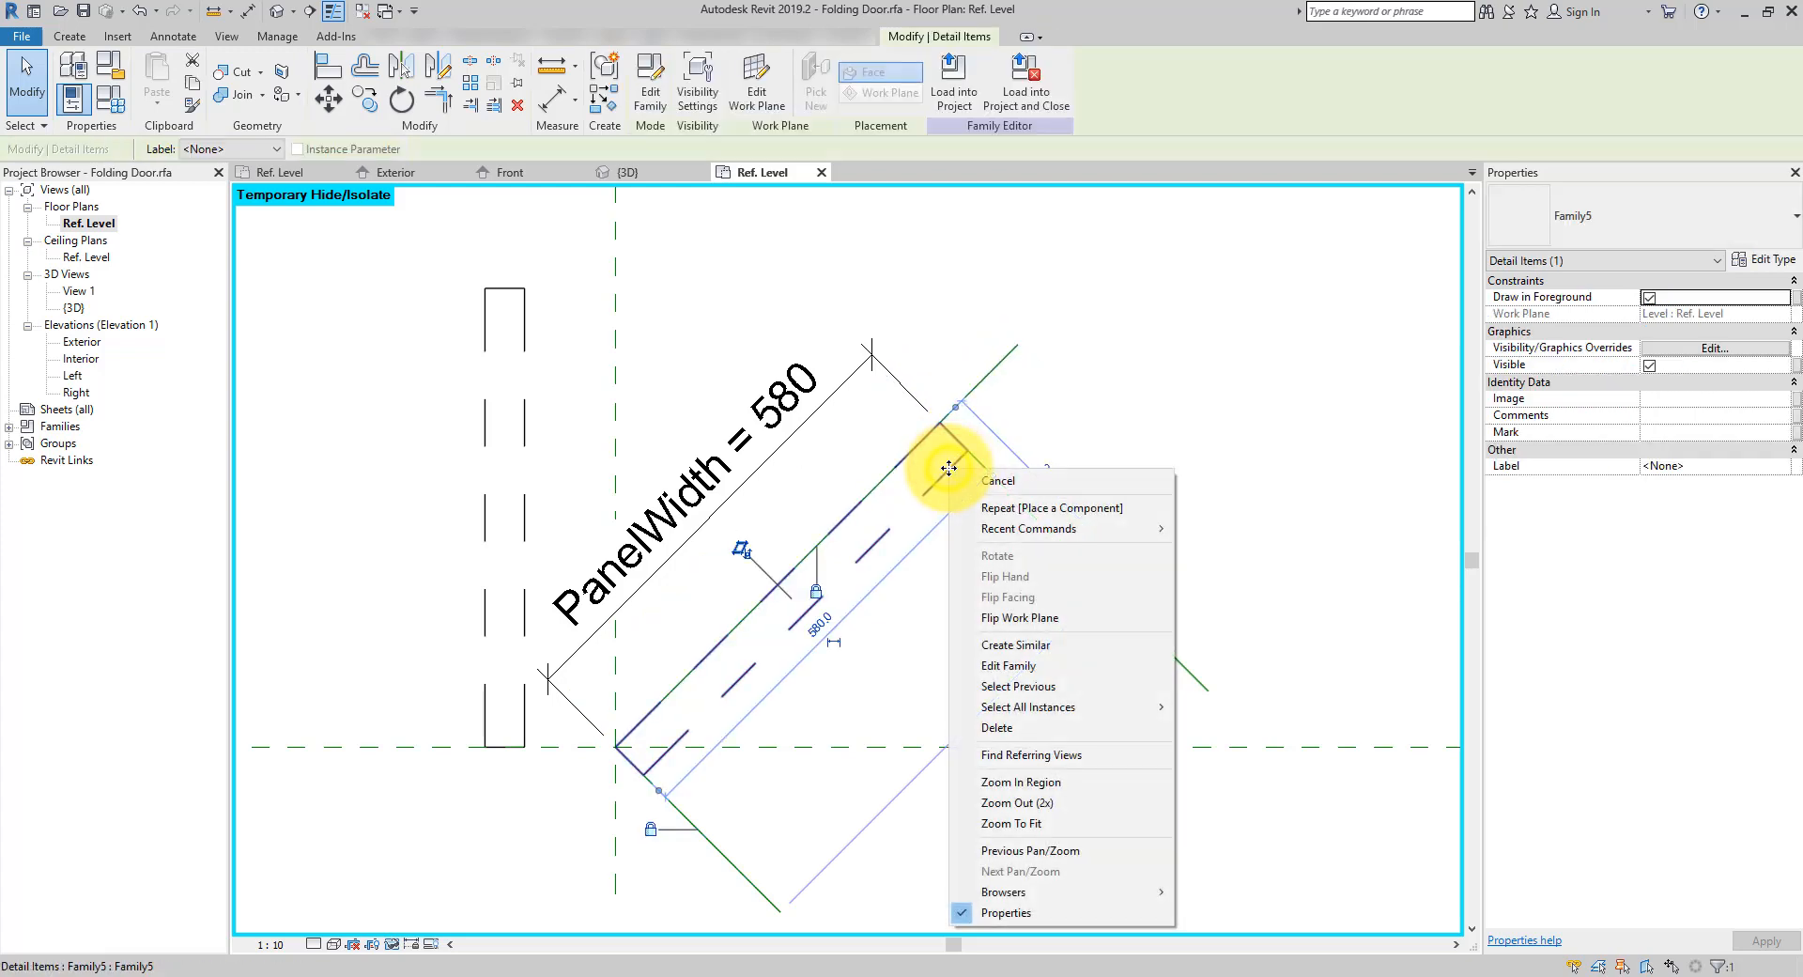
pyautogui.click(1014, 642)
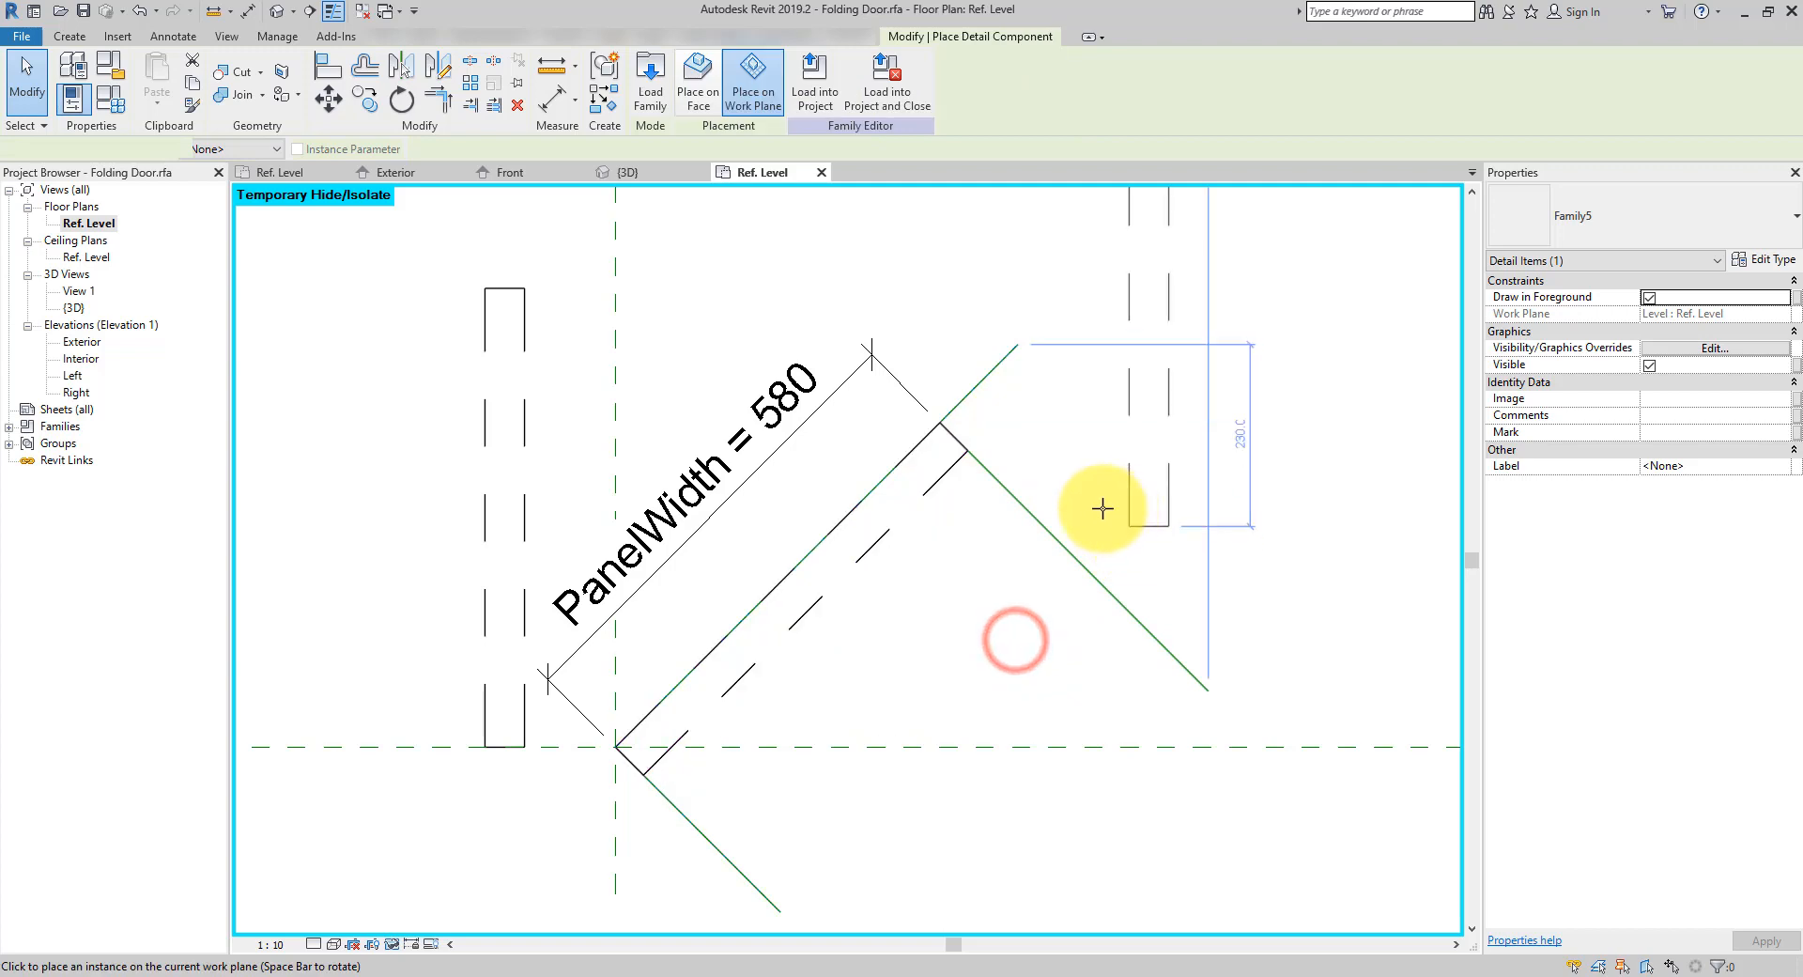
pyautogui.press('space')
pyautogui.press('space')
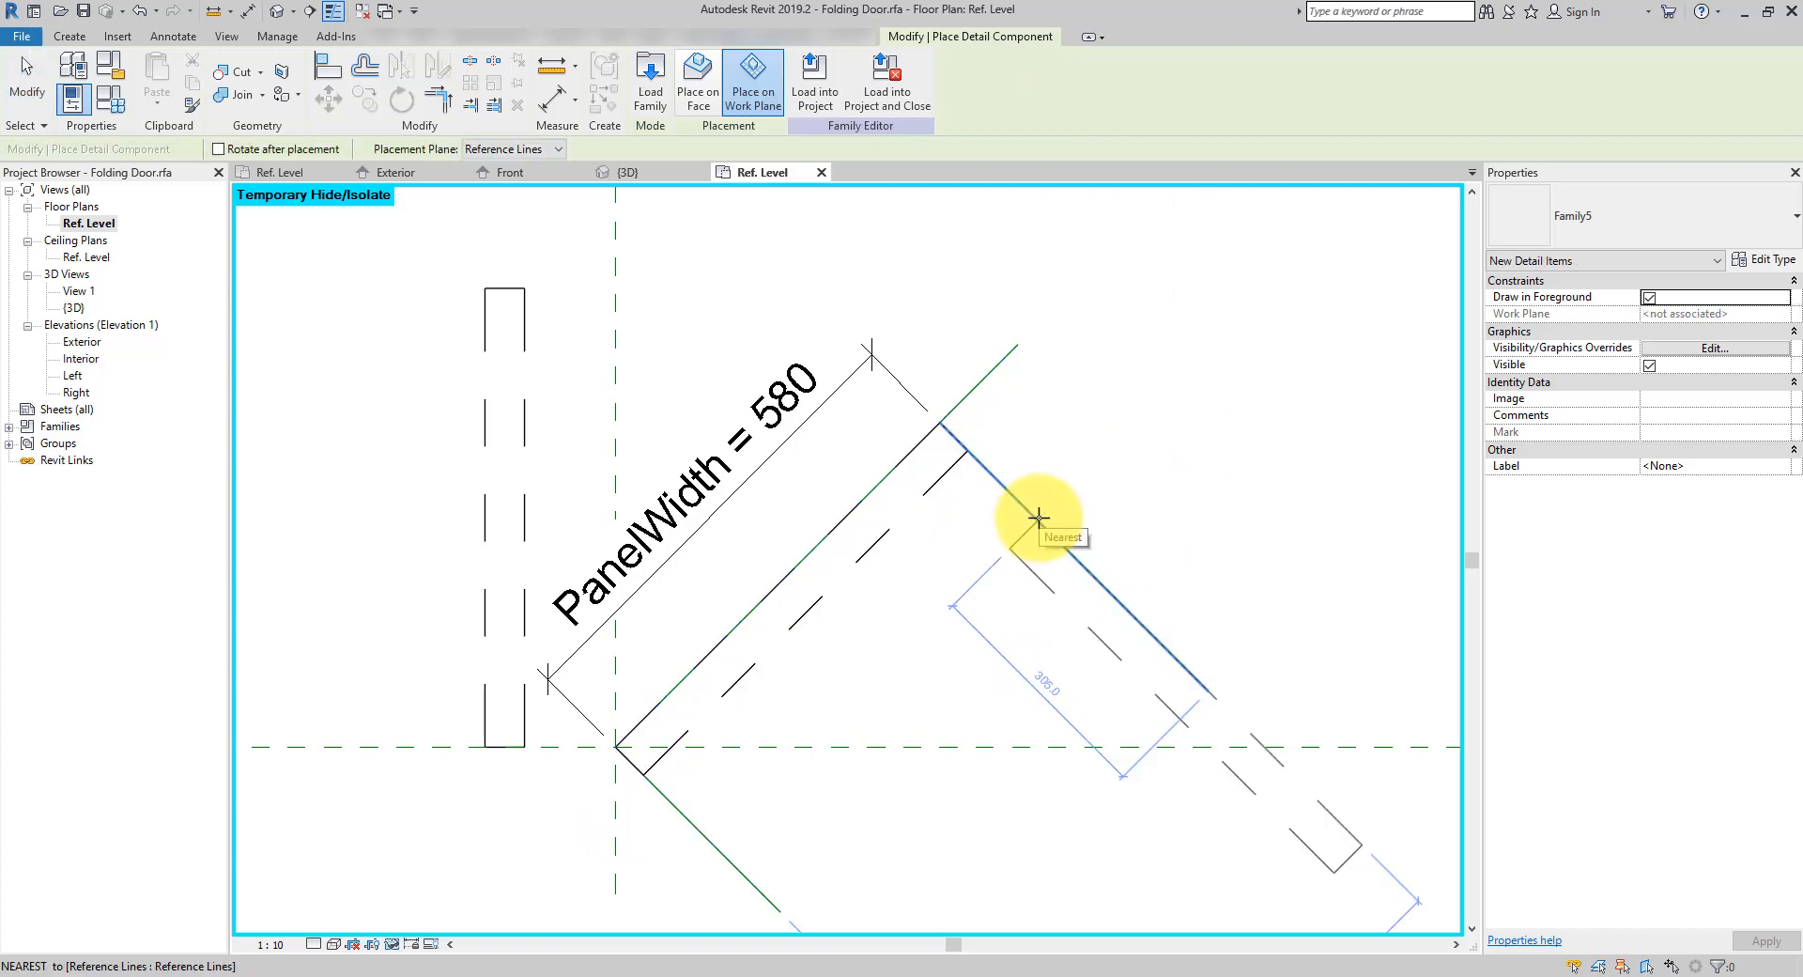
pyautogui.click(1041, 435)
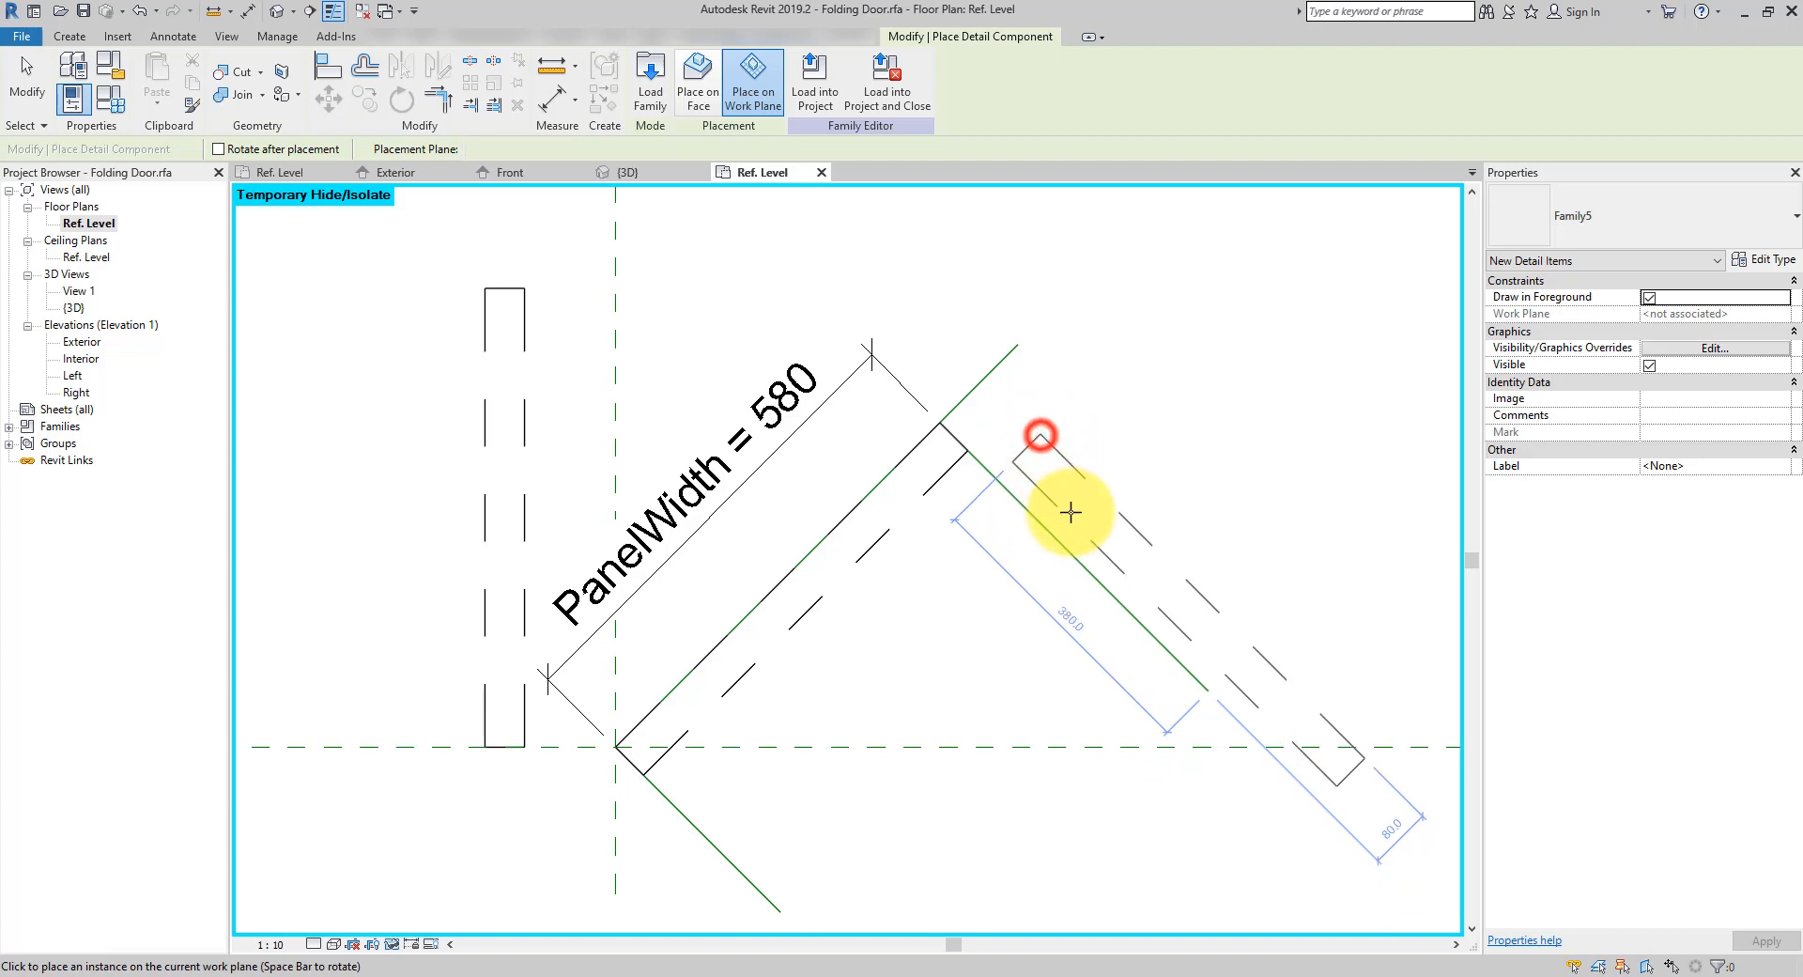
pyautogui.press('Escape')
# Align the new panel's inner long edge to the upper perpendicular reference line and lock the alignment
pyautogui.click(327, 64)
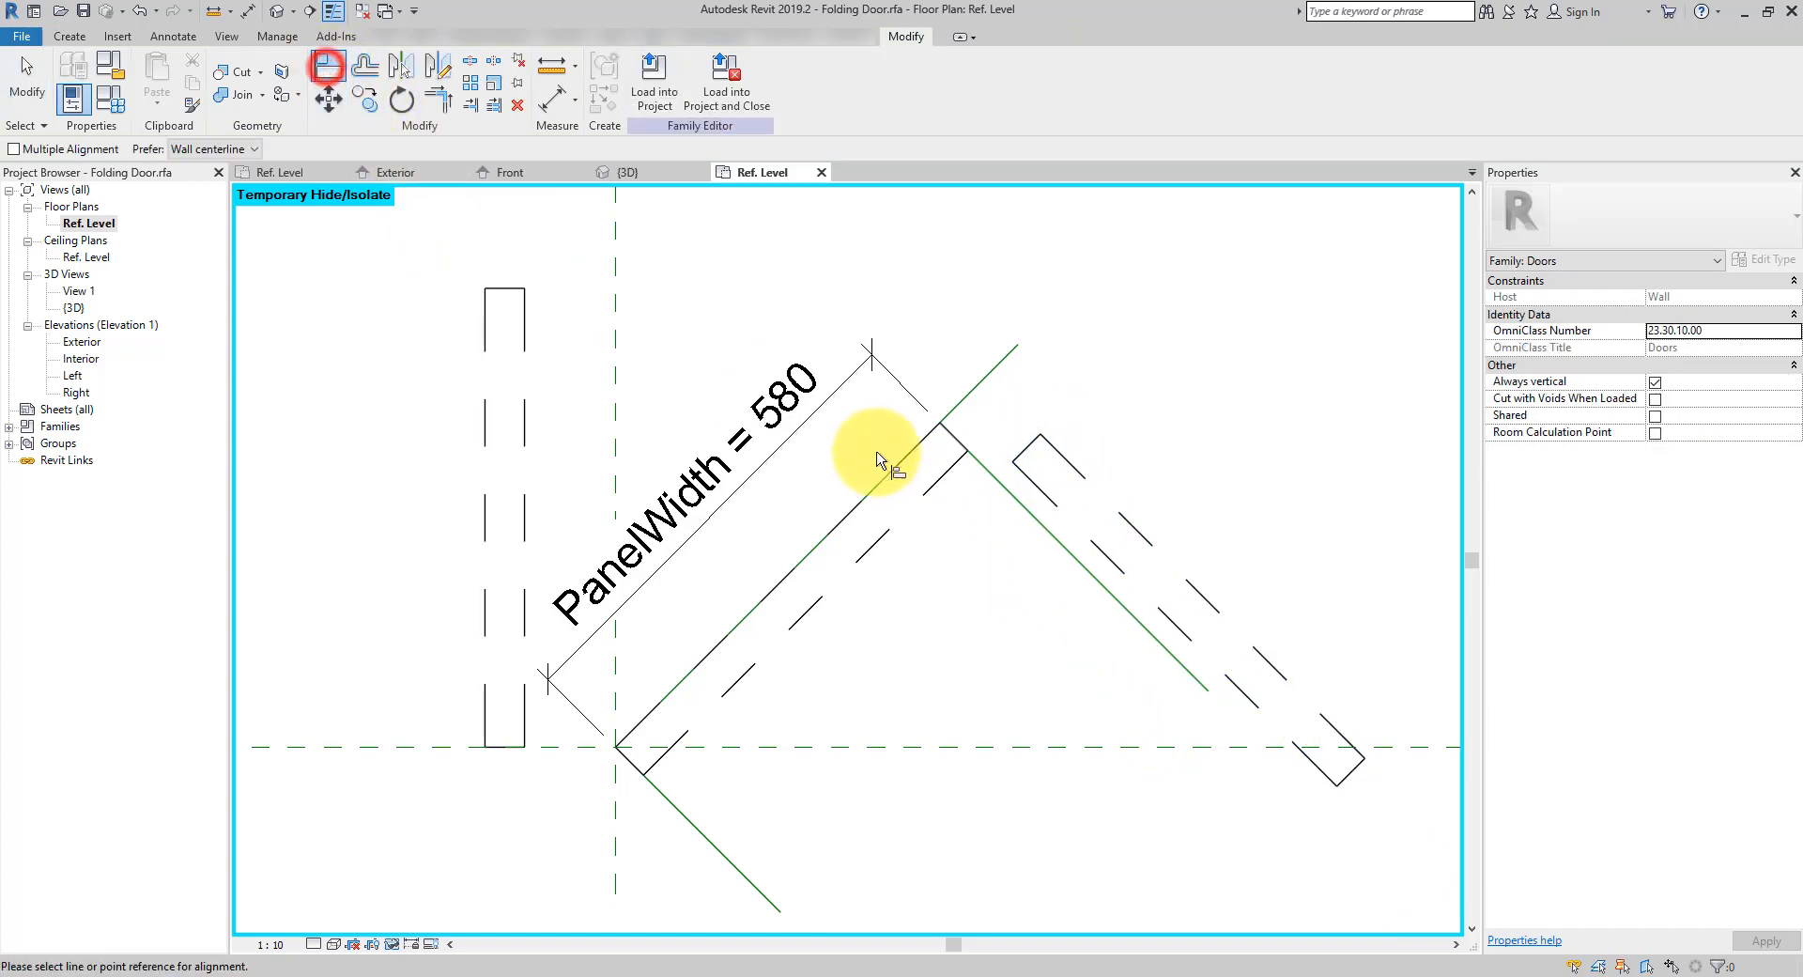
pyautogui.click(1030, 482)
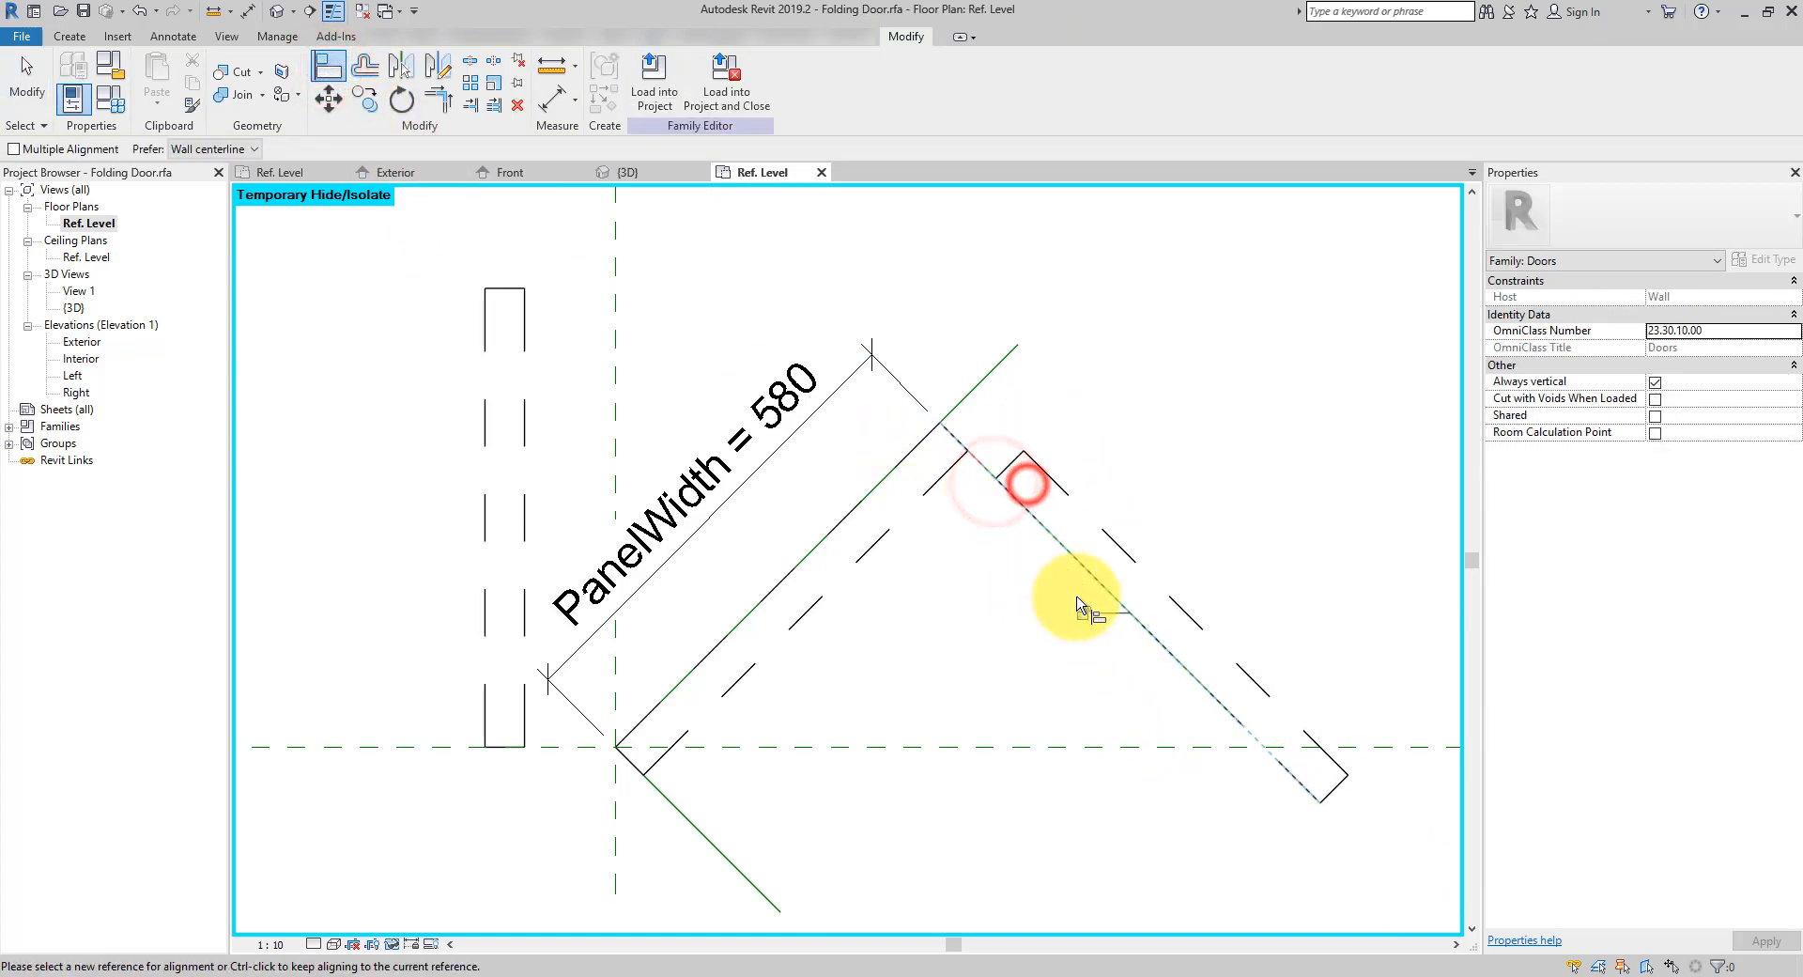
pyautogui.click(1086, 614)
# Align the new panel's upper end to the first angled panel's inner long edge and lock it, accepting the geometry constraint
pyautogui.click(944, 467)
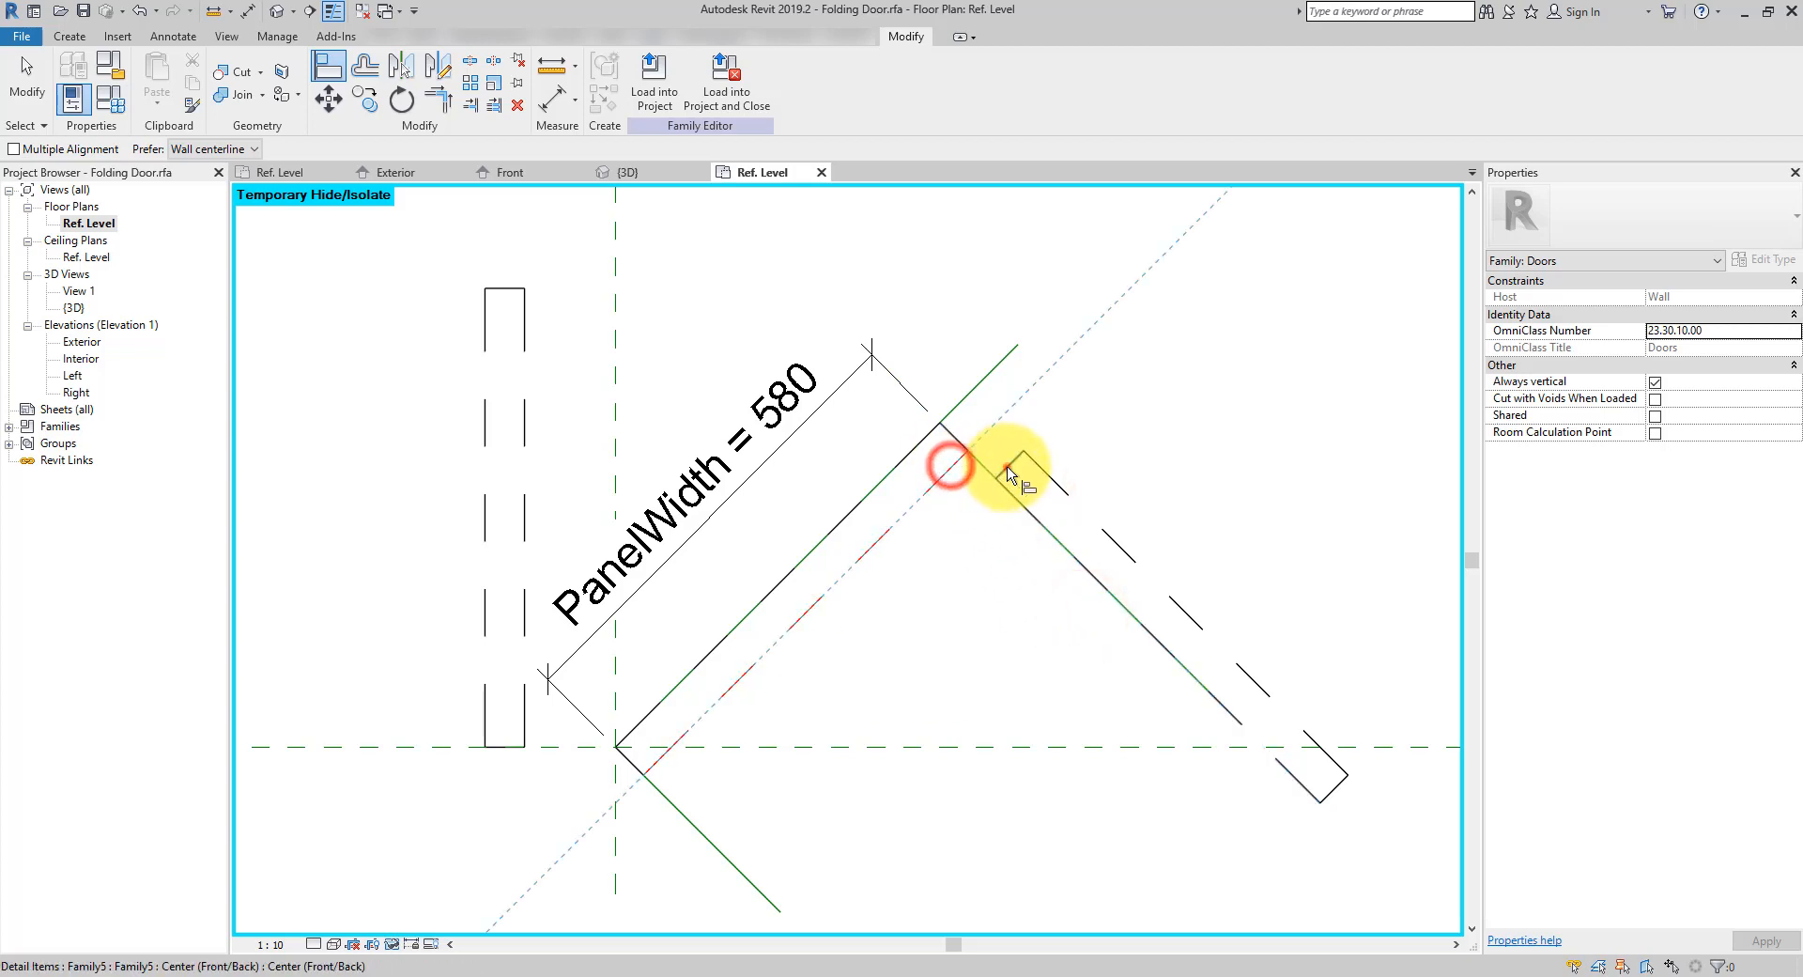
pyautogui.click(1005, 467)
pyautogui.click(820, 553)
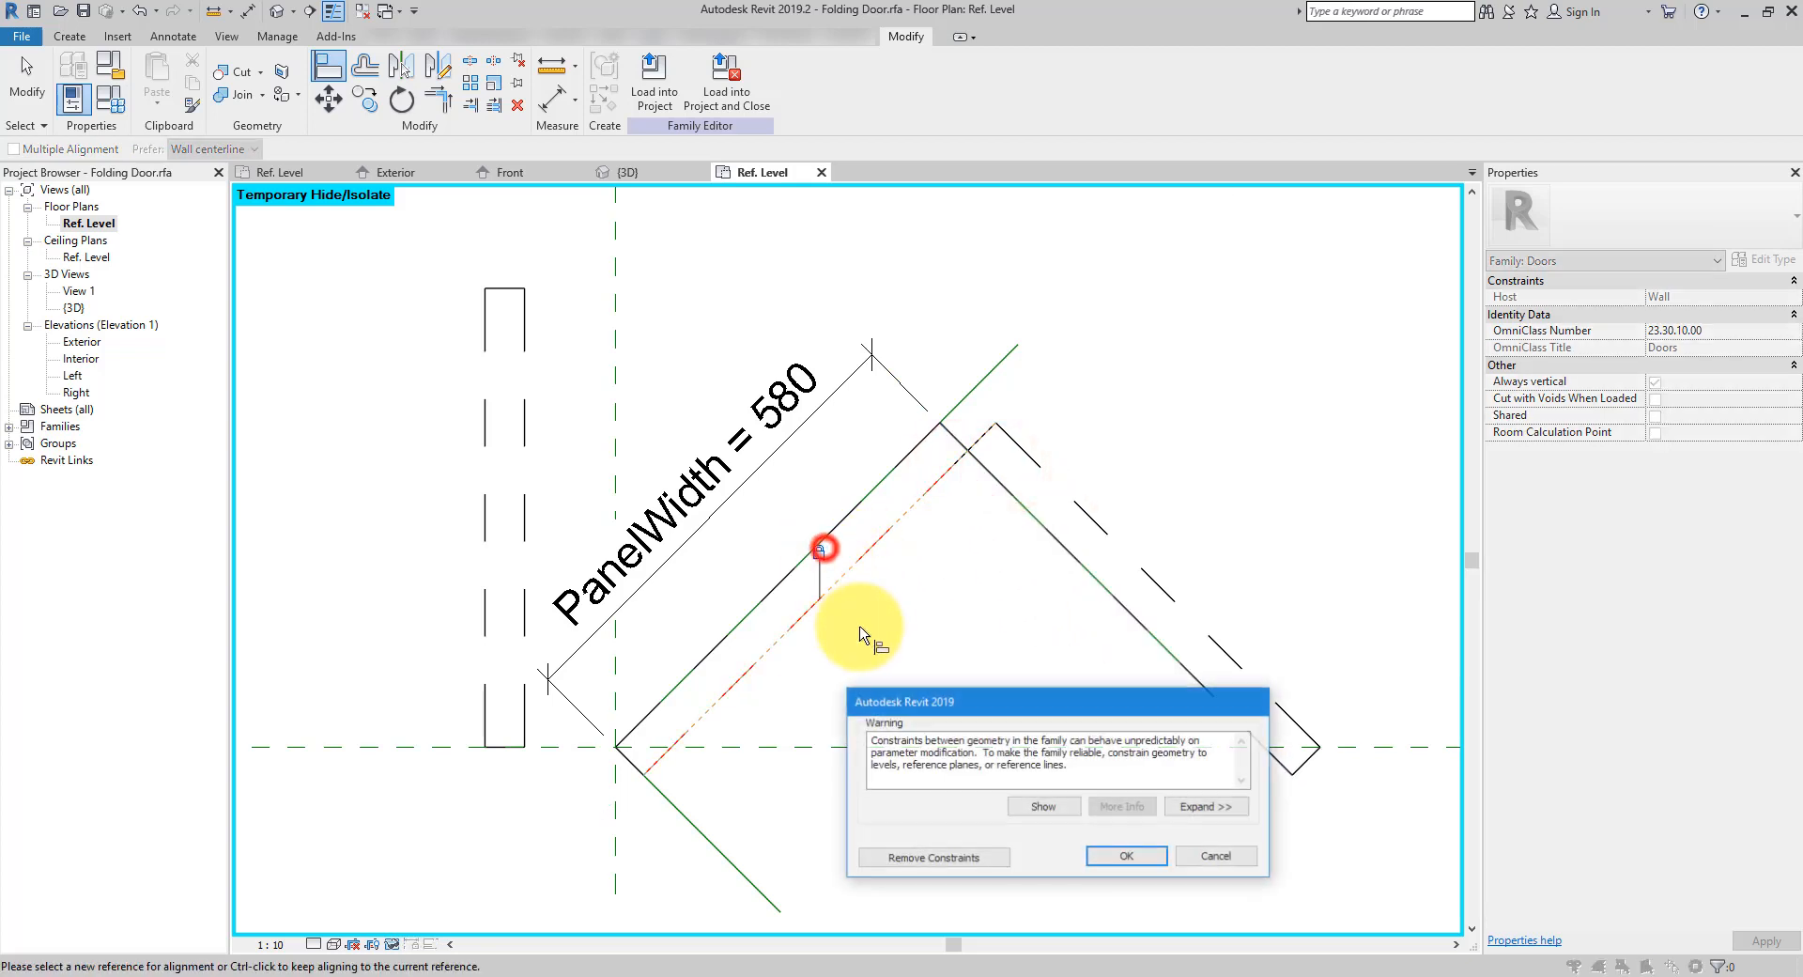
pyautogui.click(1109, 855)
pyautogui.press('Escape')
pyautogui.press('Escape')
# Flex the family with a PanelCount of 7 to check that both angled panels follow
pyautogui.scroll(-3, 944, 563)
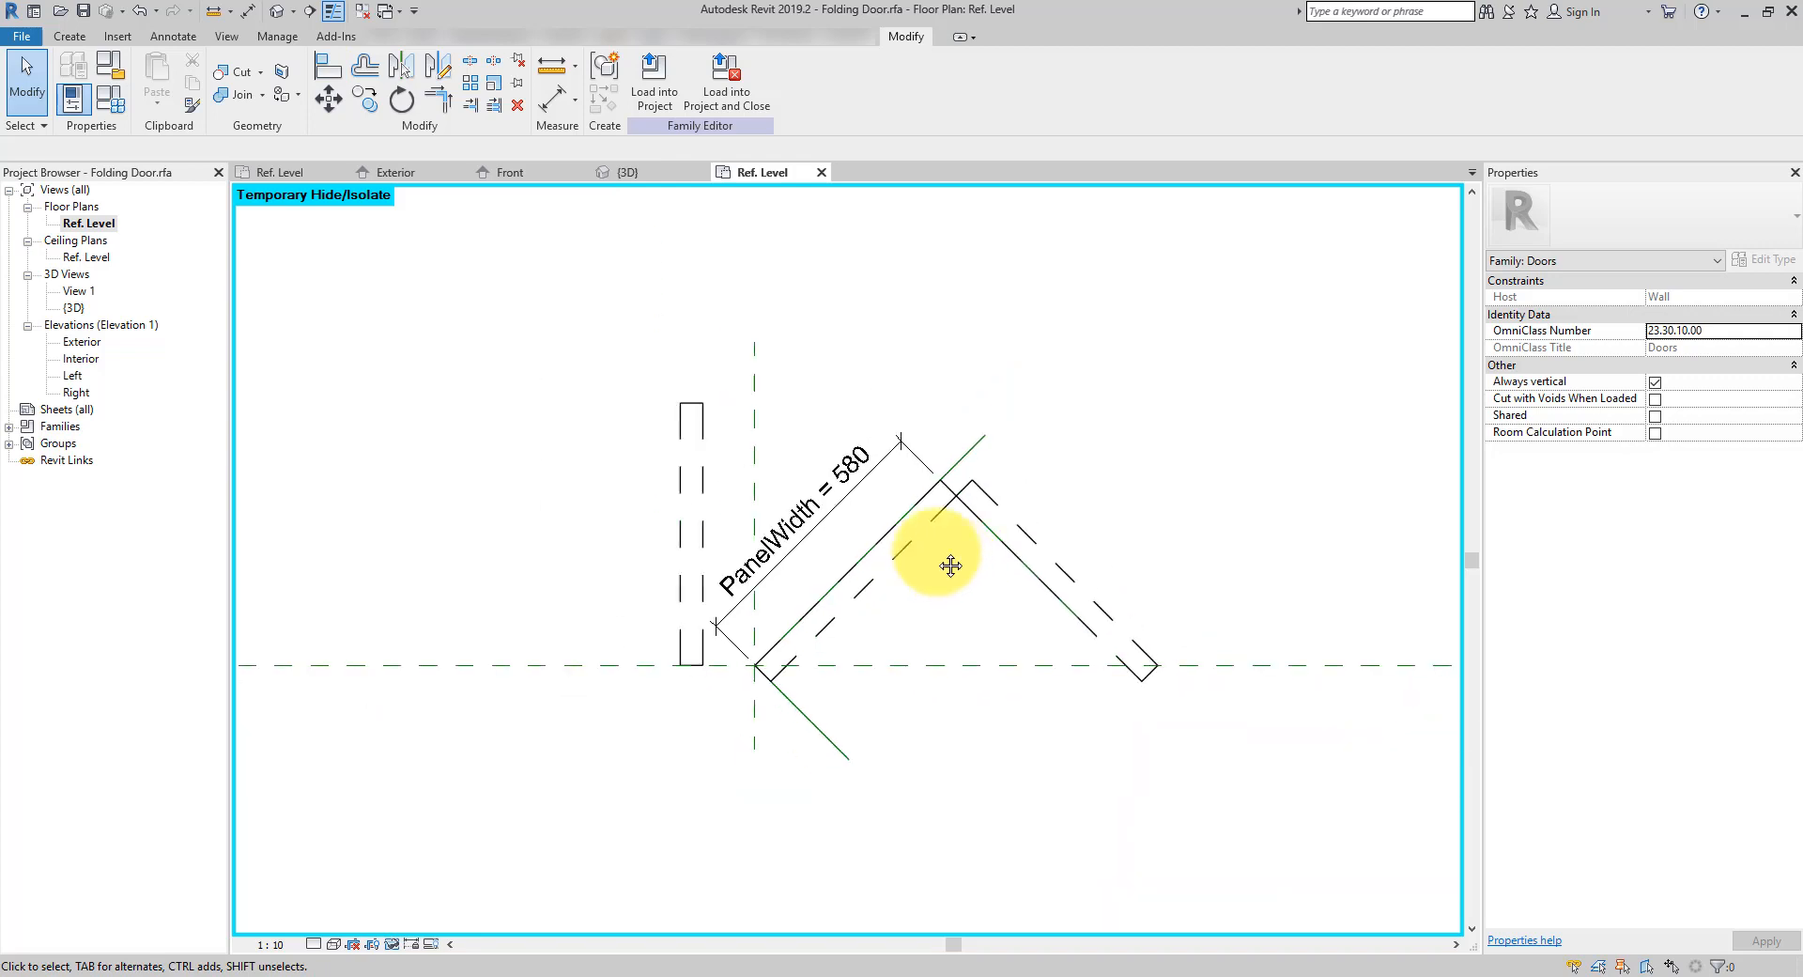
pyautogui.click(127, 106)
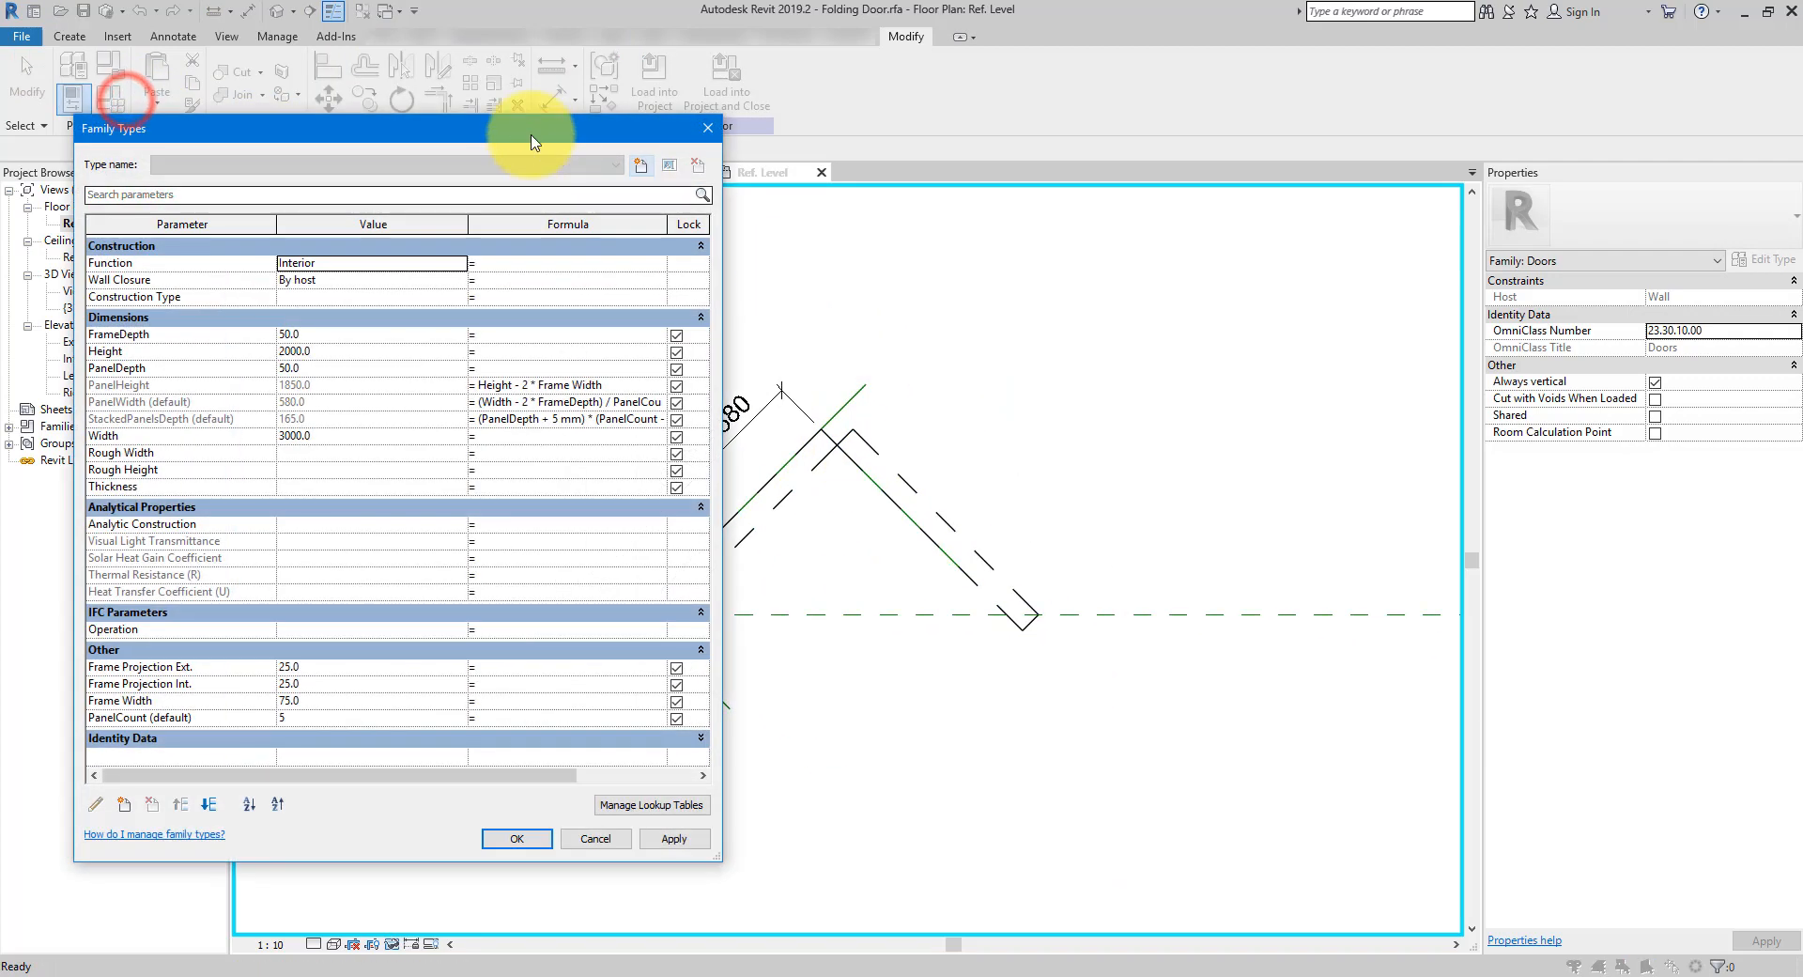
pyautogui.click(328, 719)
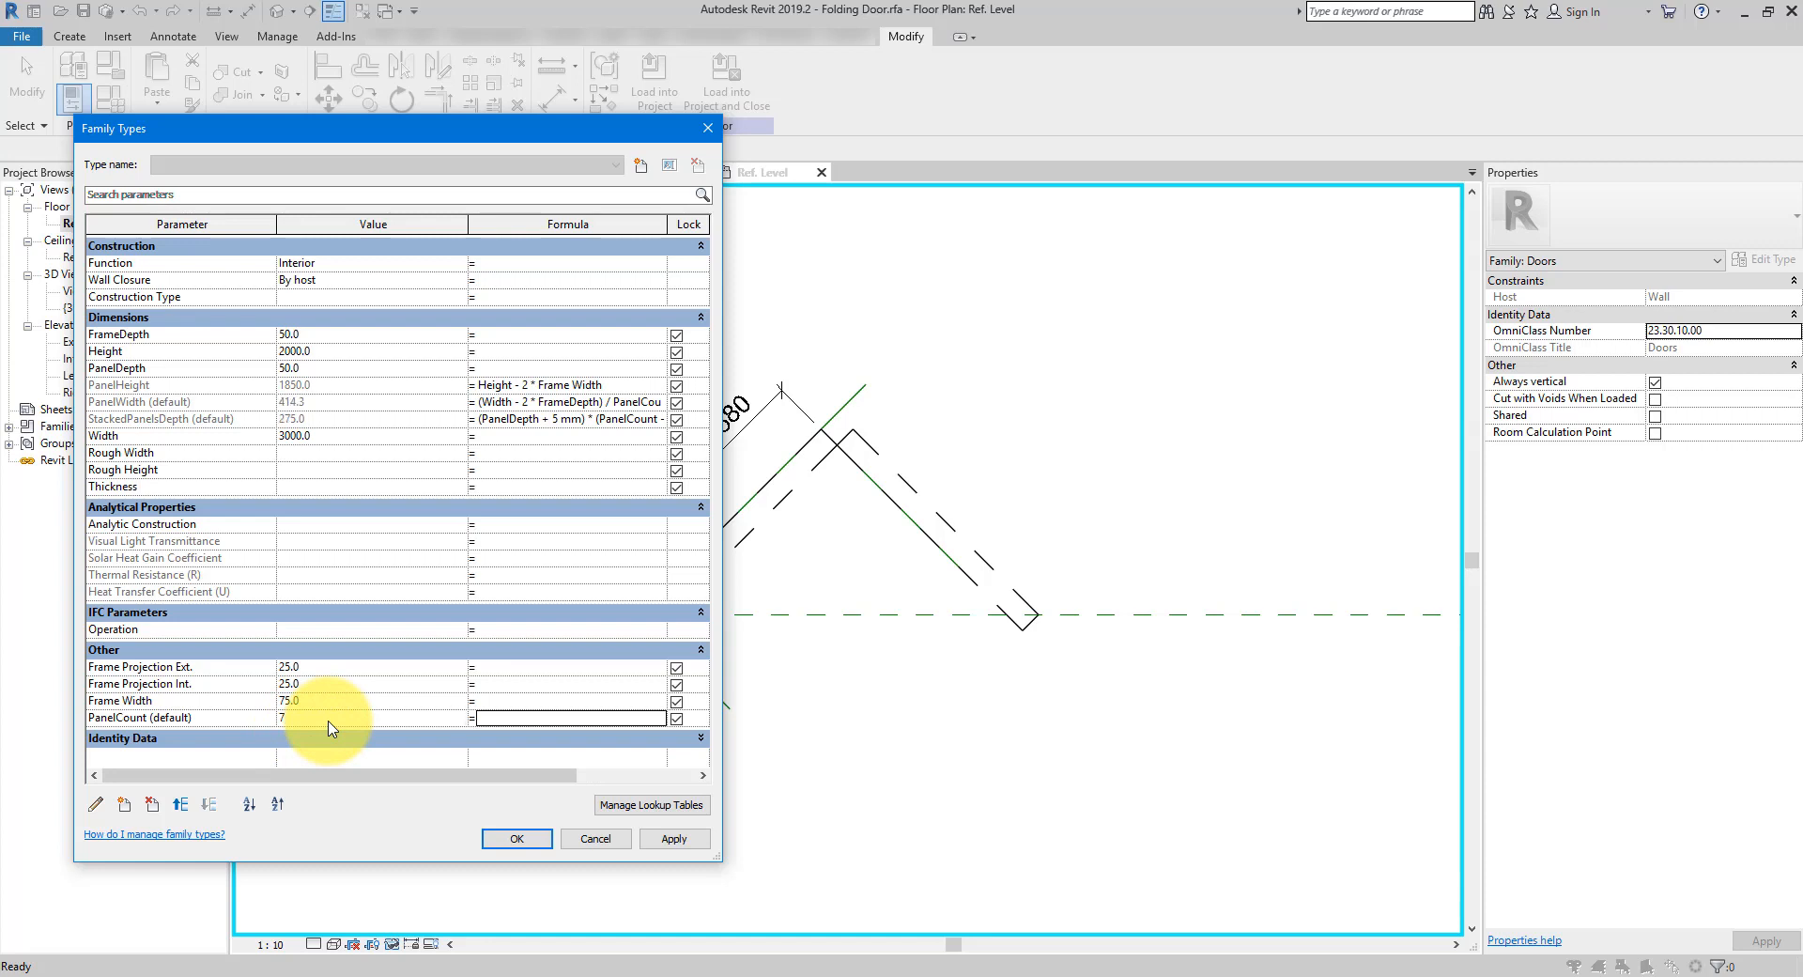
pyautogui.write('7')
pyautogui.click(550, 839)
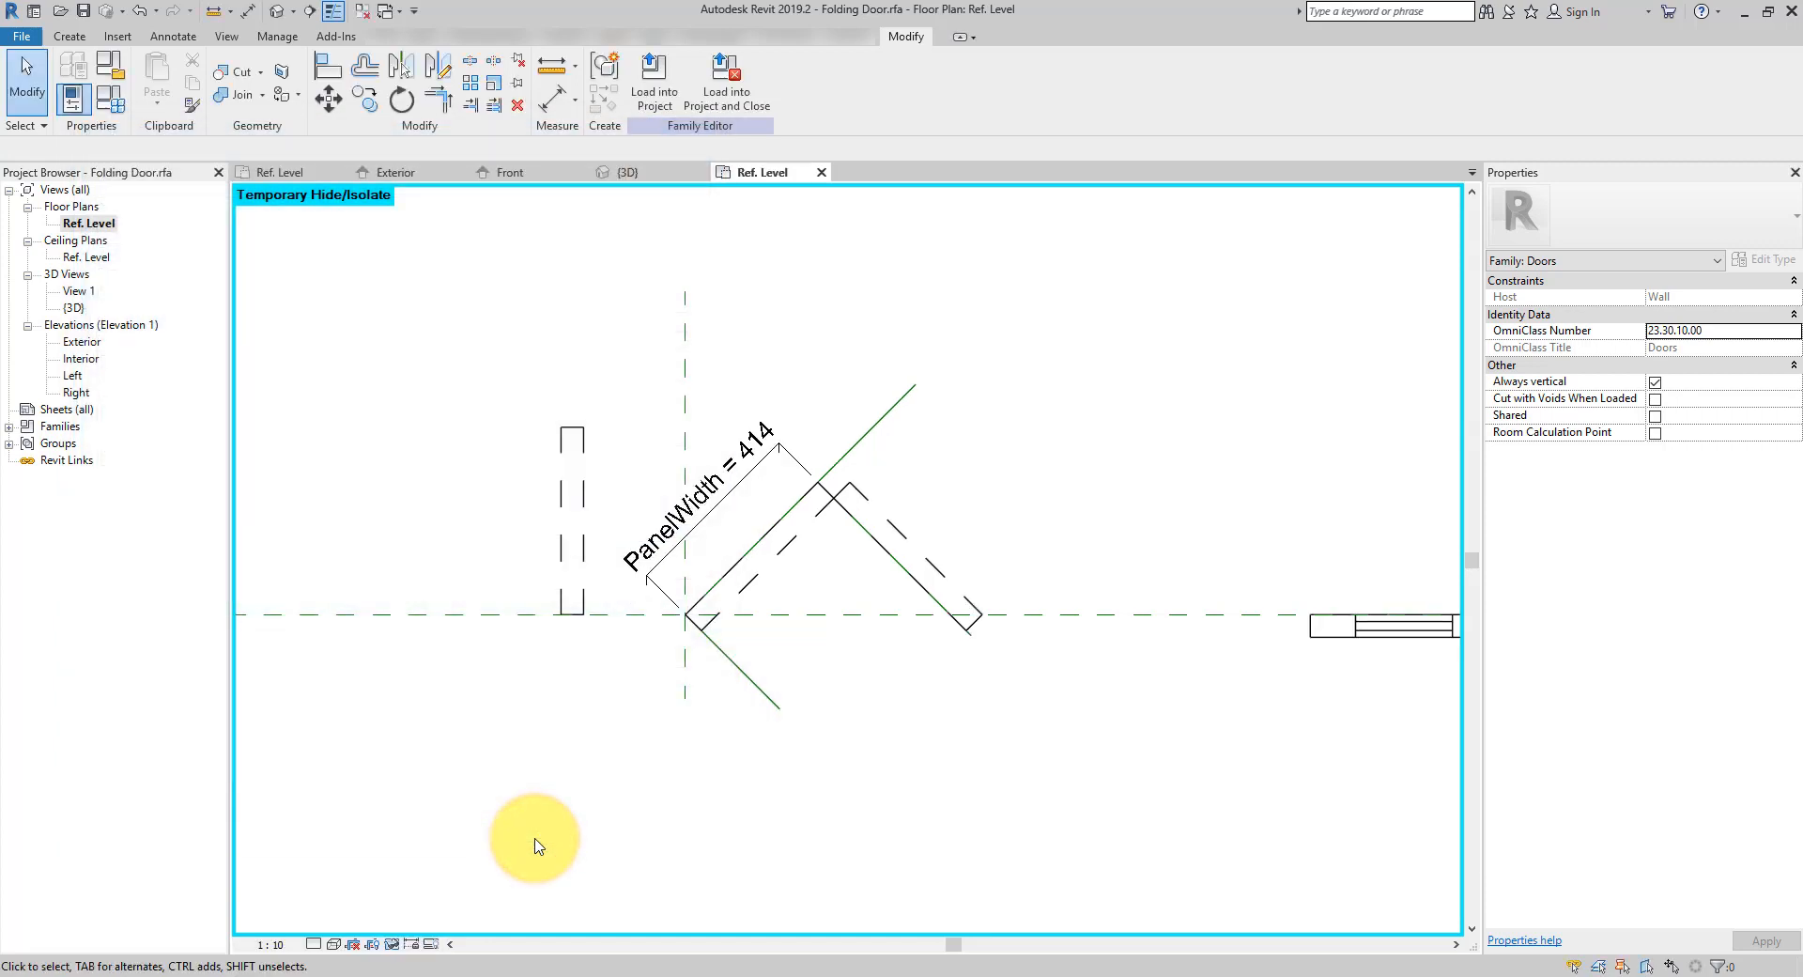
# Reset the temporary hide/isolate so that the whole door plan is shown
pyautogui.scroll(-2, 836, 564)
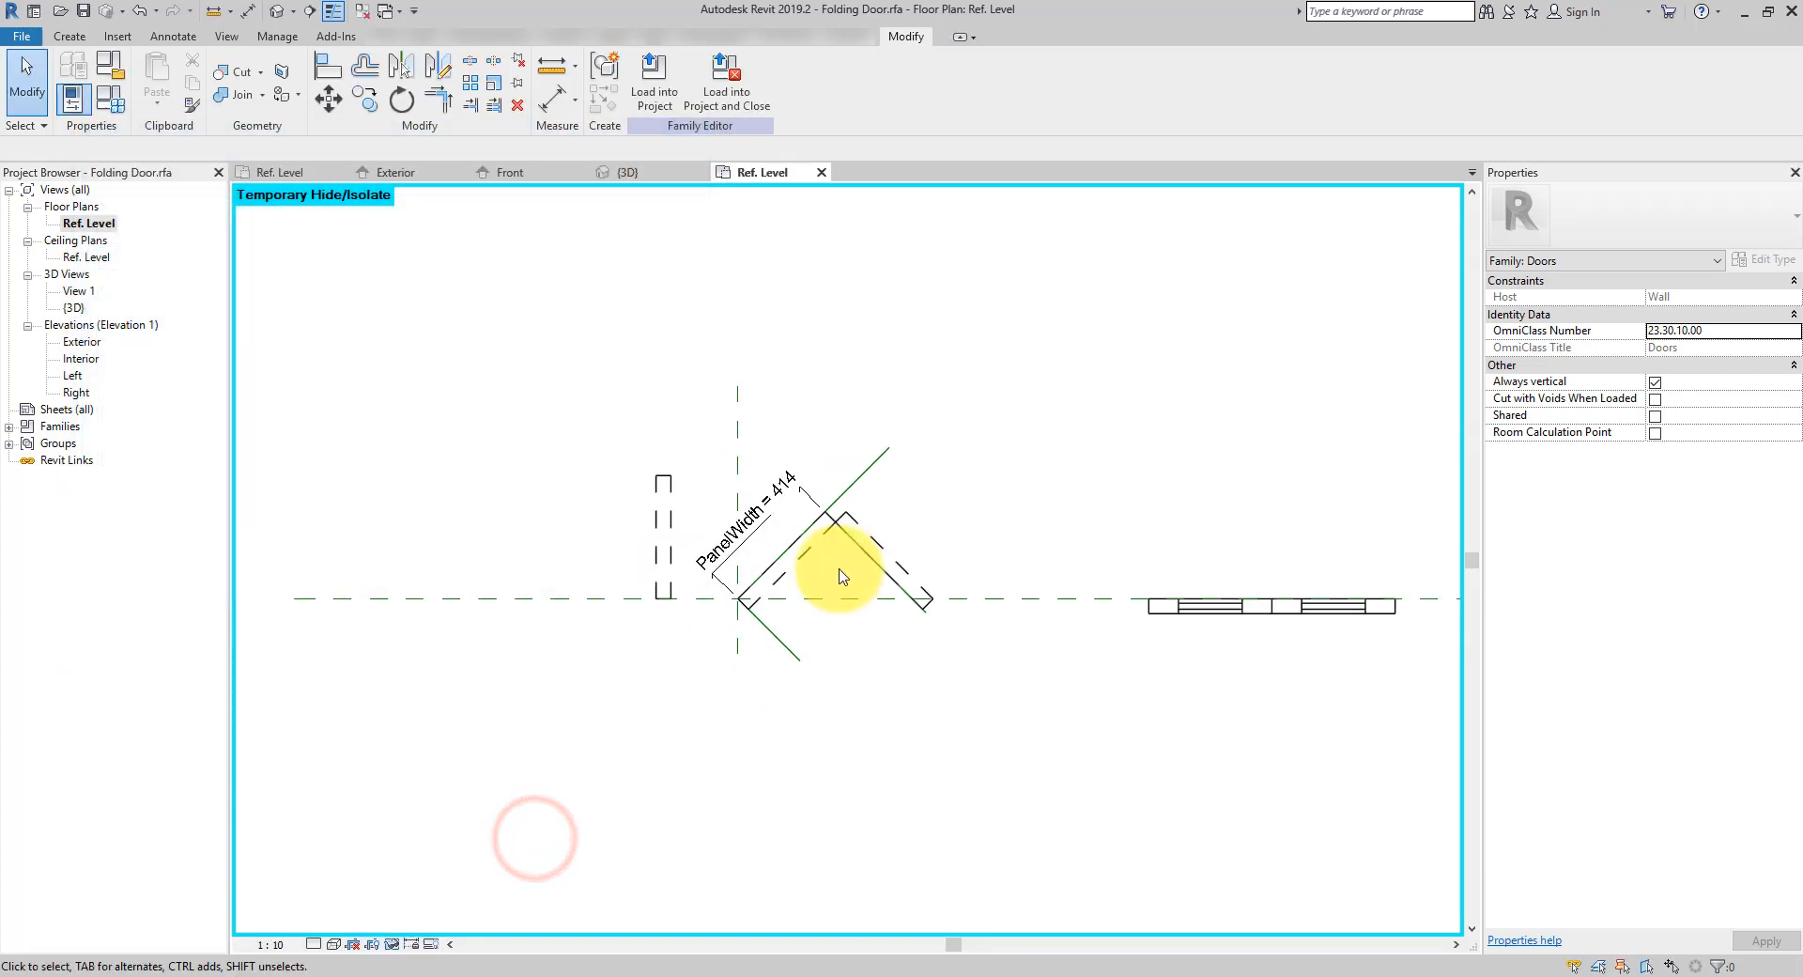
pyautogui.click(391, 945)
pyautogui.click(402, 928)
pyautogui.moveTo(982, 634); pyautogui.dragTo(779, 667, button='middle')
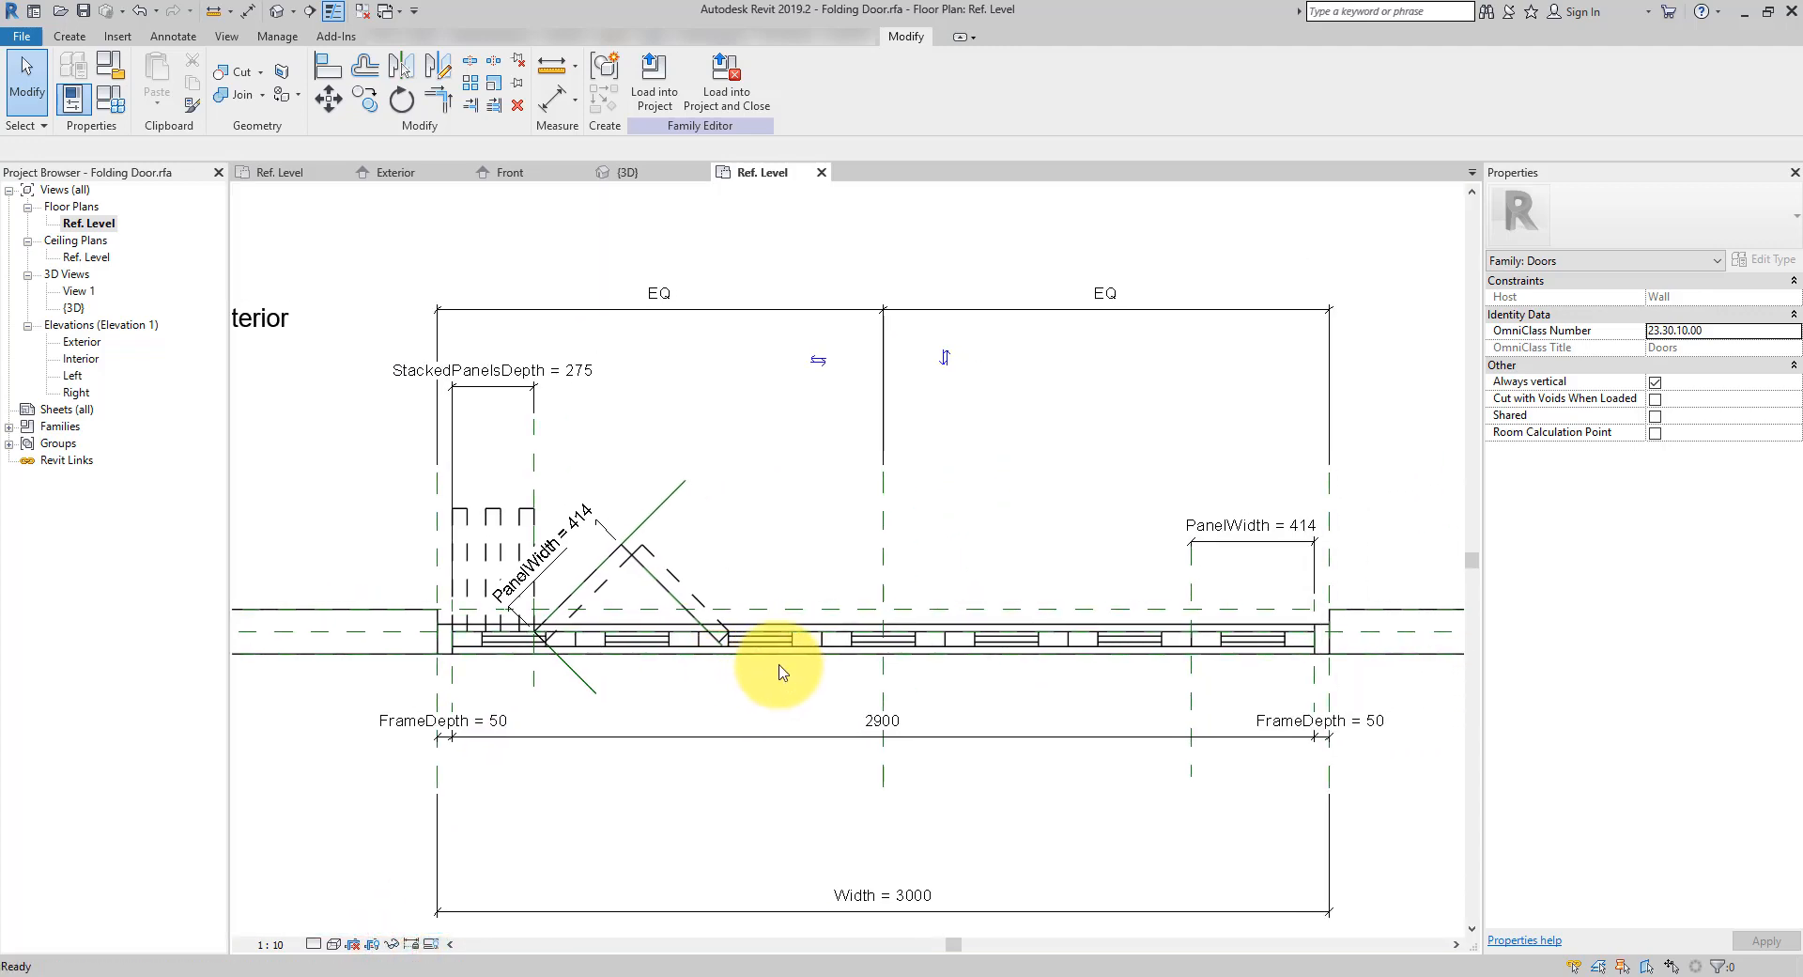
# Label the array of stacked panels with a new instance family parameter named StackedPanelsCount
pyautogui.scroll(2, 486, 528)
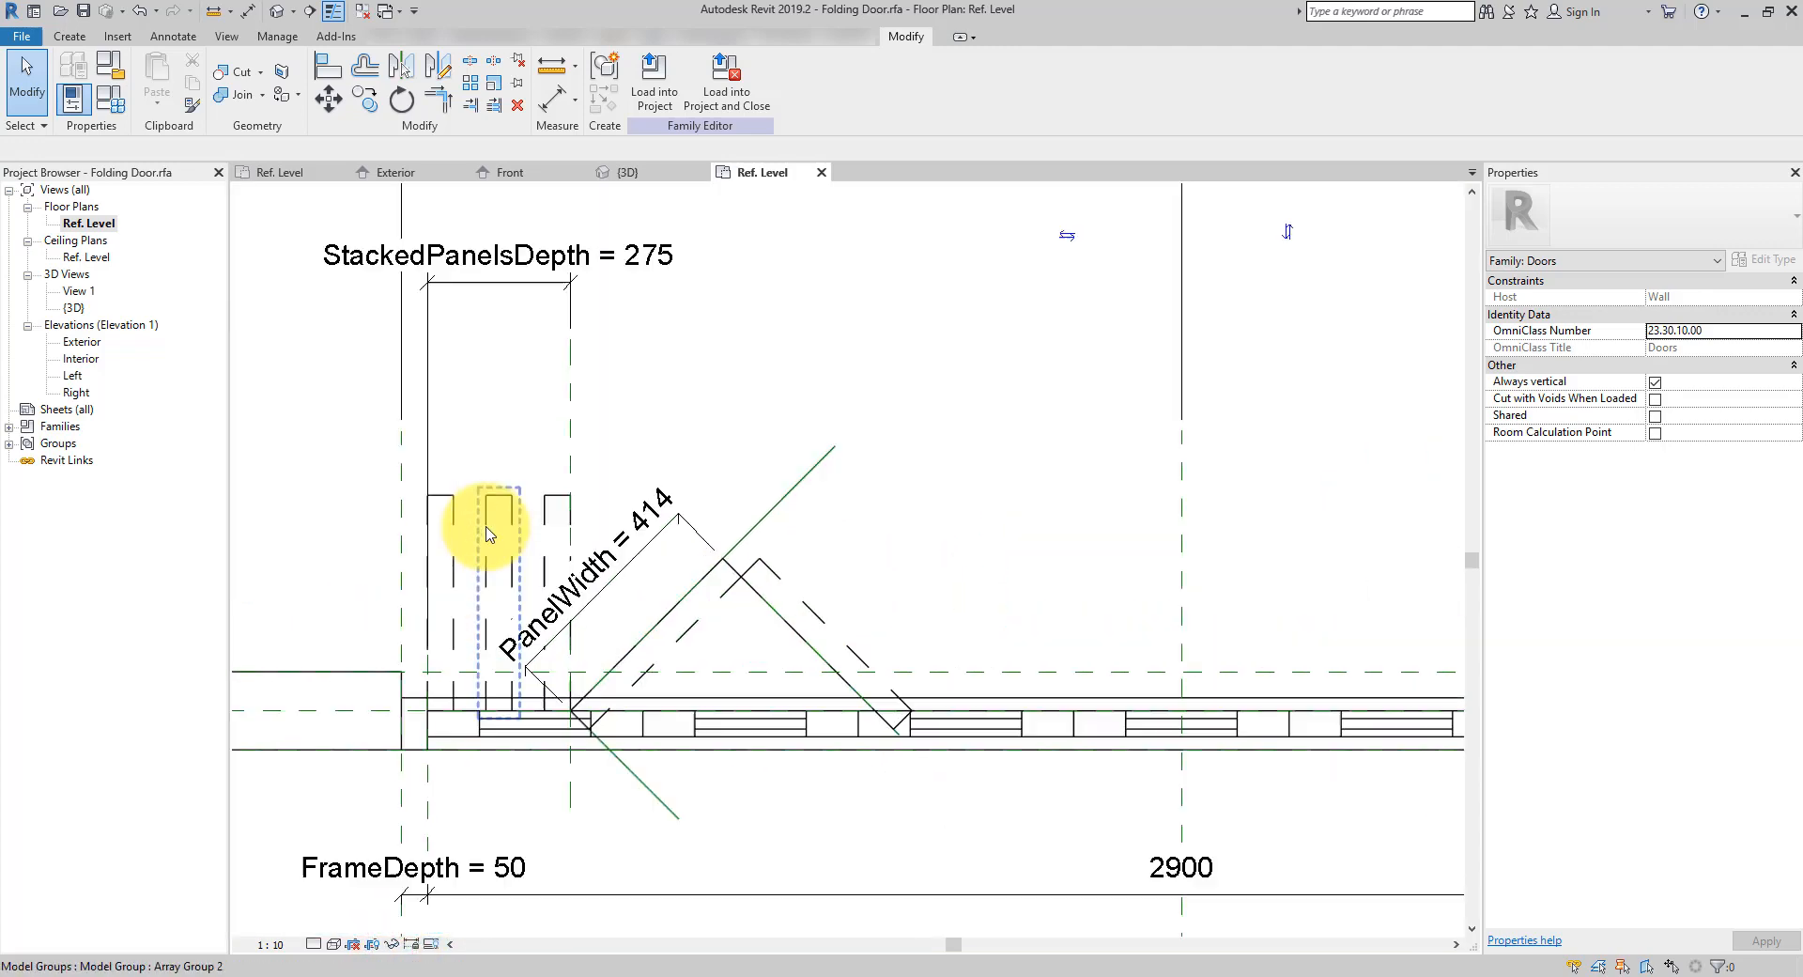
pyautogui.moveTo(486, 529); pyautogui.dragTo(704, 515, button='middle')
pyautogui.scroll(-1, 761, 529)
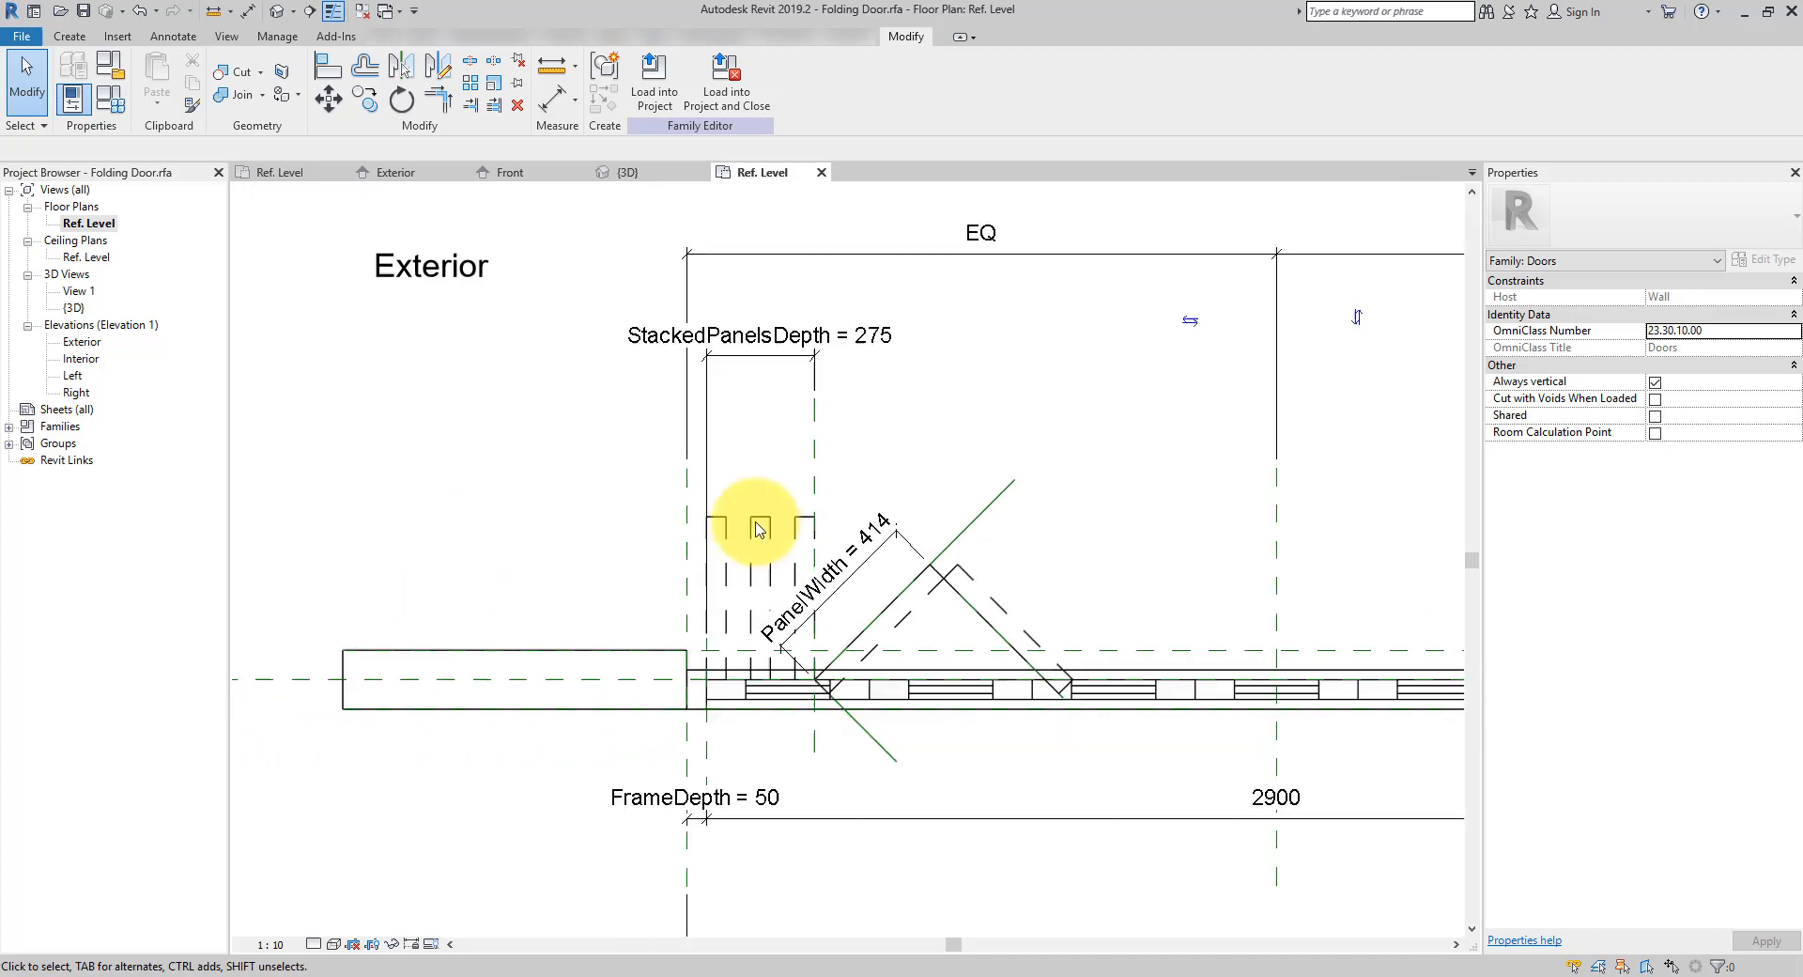
pyautogui.scroll(3, 742, 521)
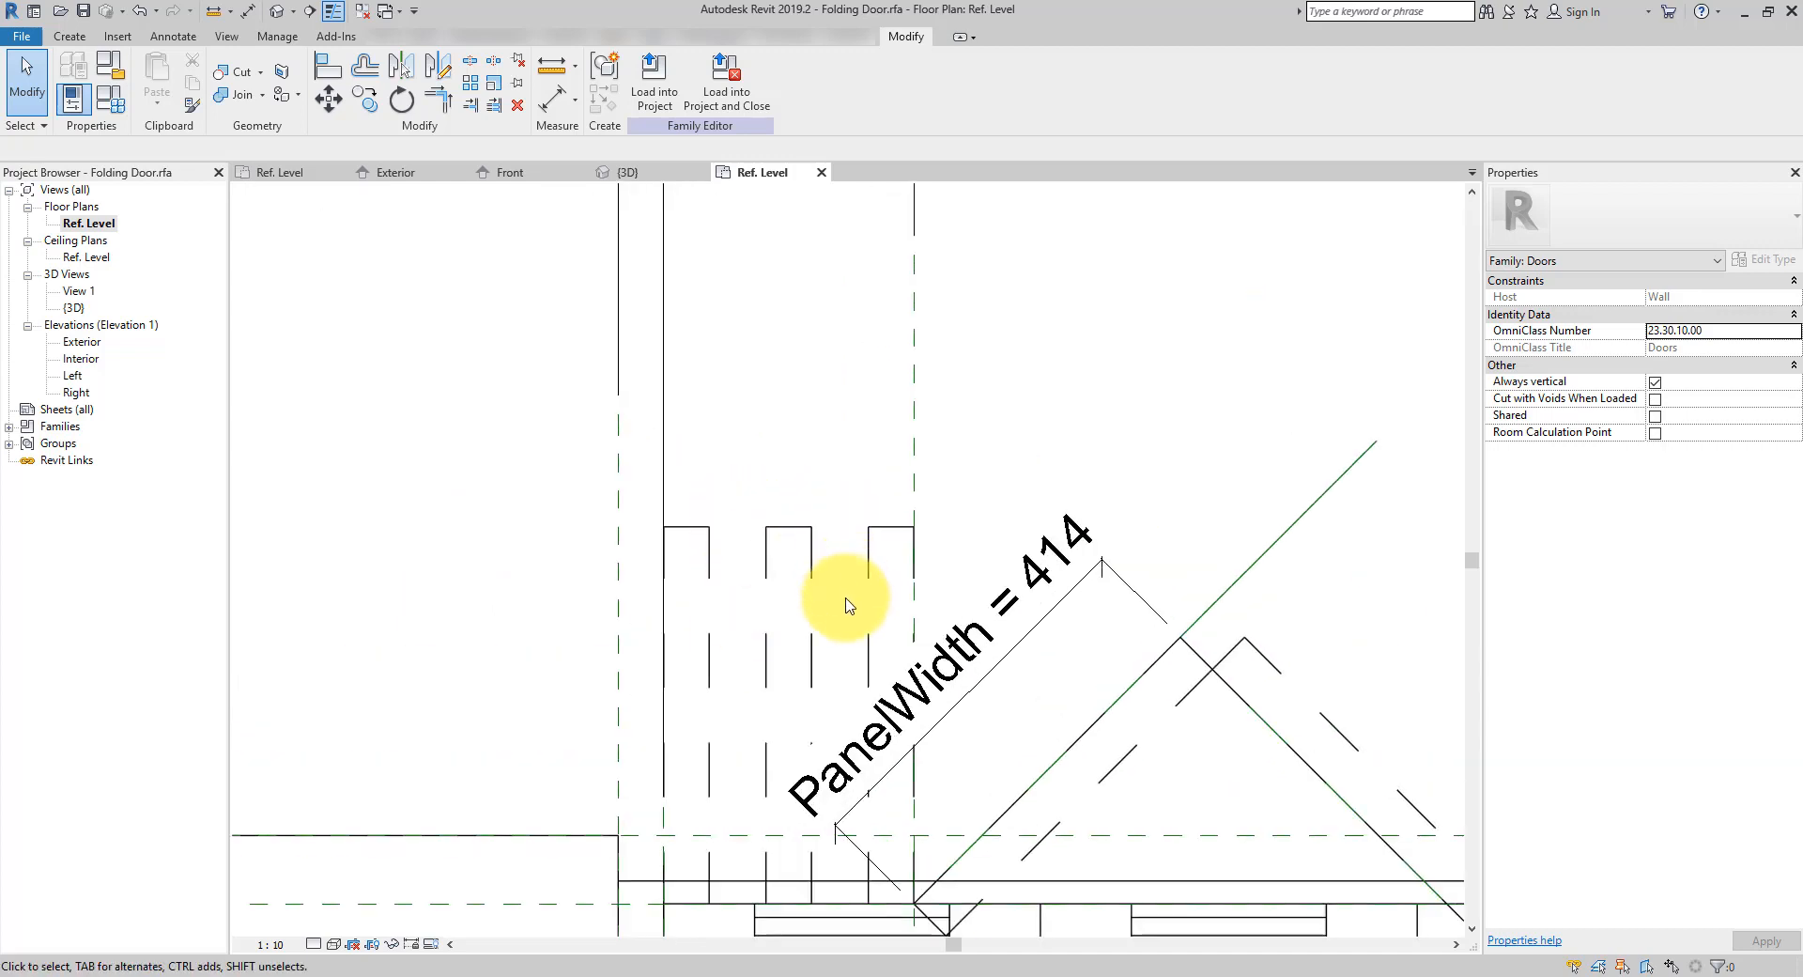
pyautogui.scroll(-3, 768, 548)
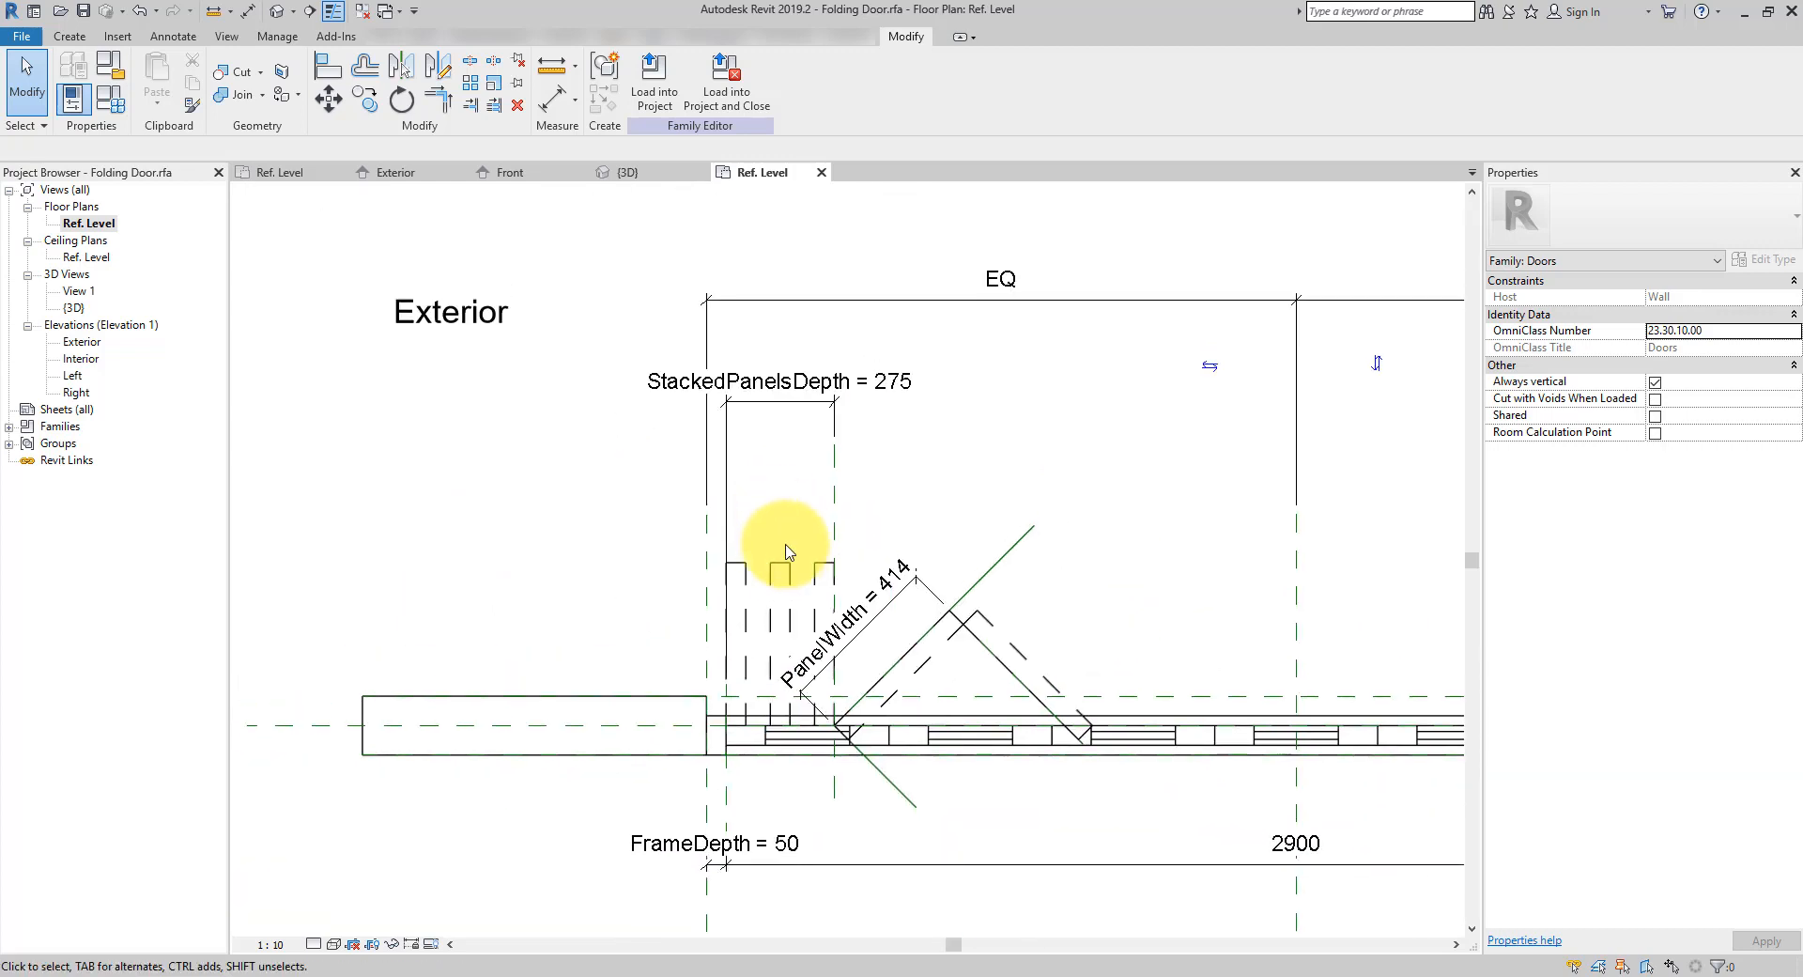
pyautogui.click(785, 564)
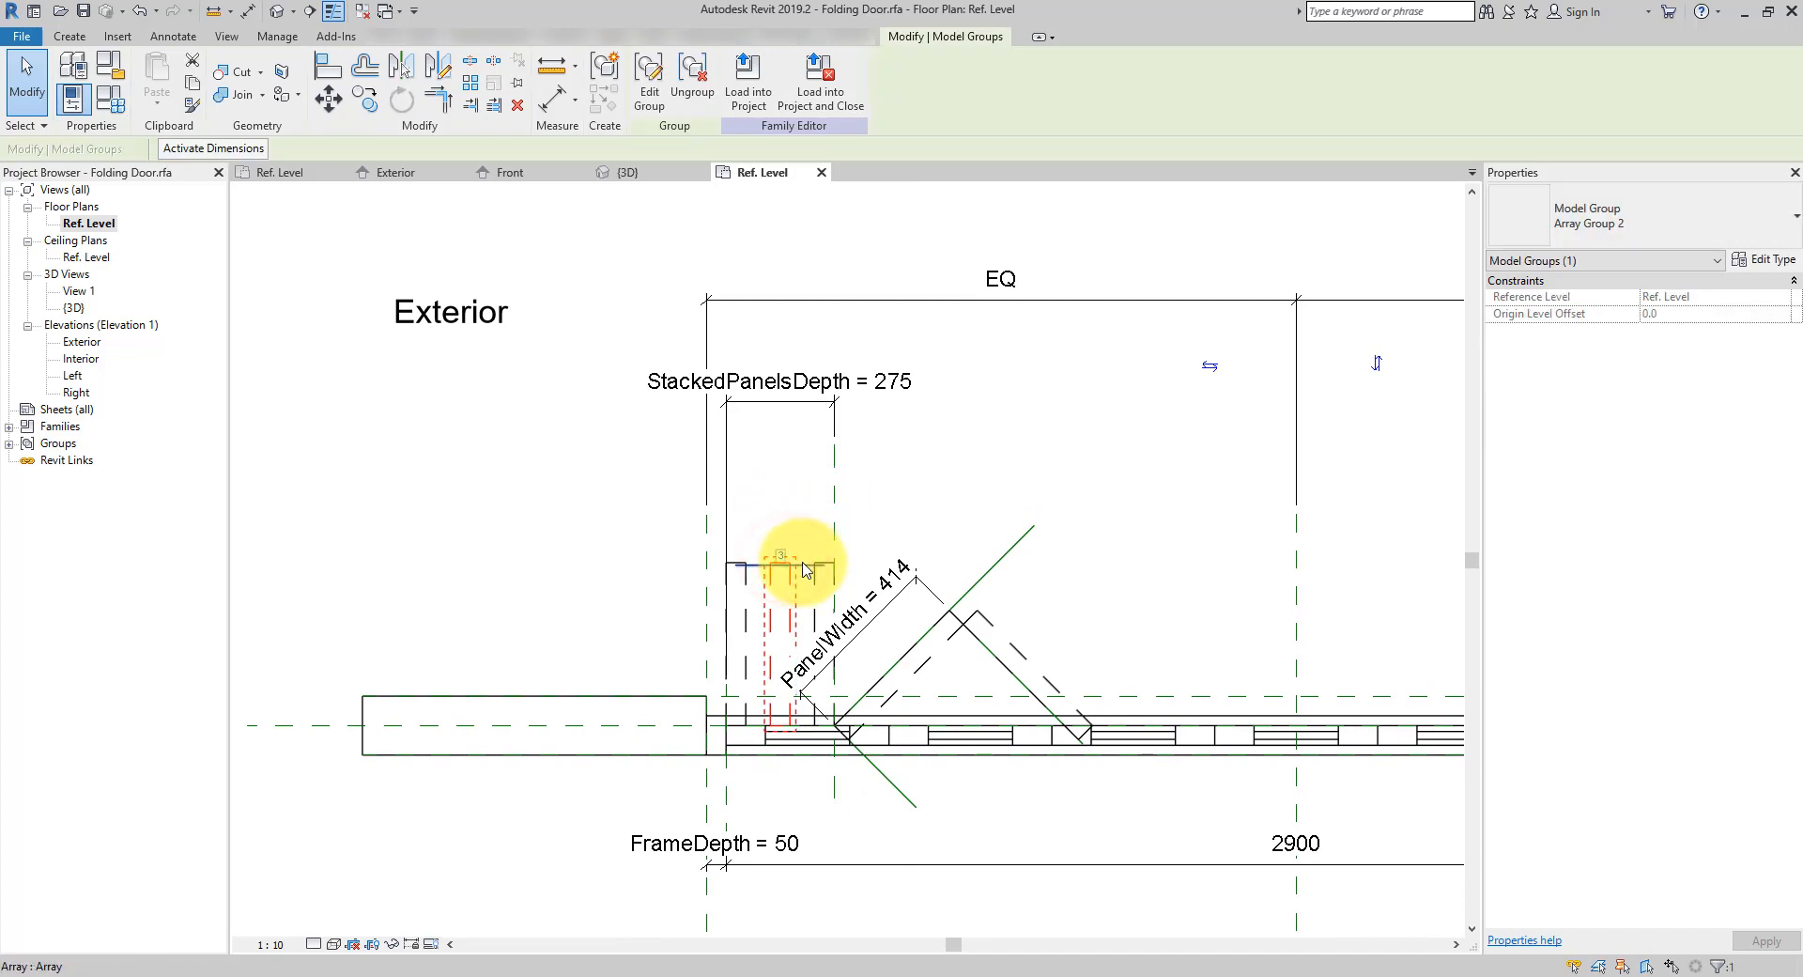
pyautogui.scroll(2, 803, 569)
pyautogui.click(805, 575)
pyautogui.scroll(-1, 817, 486)
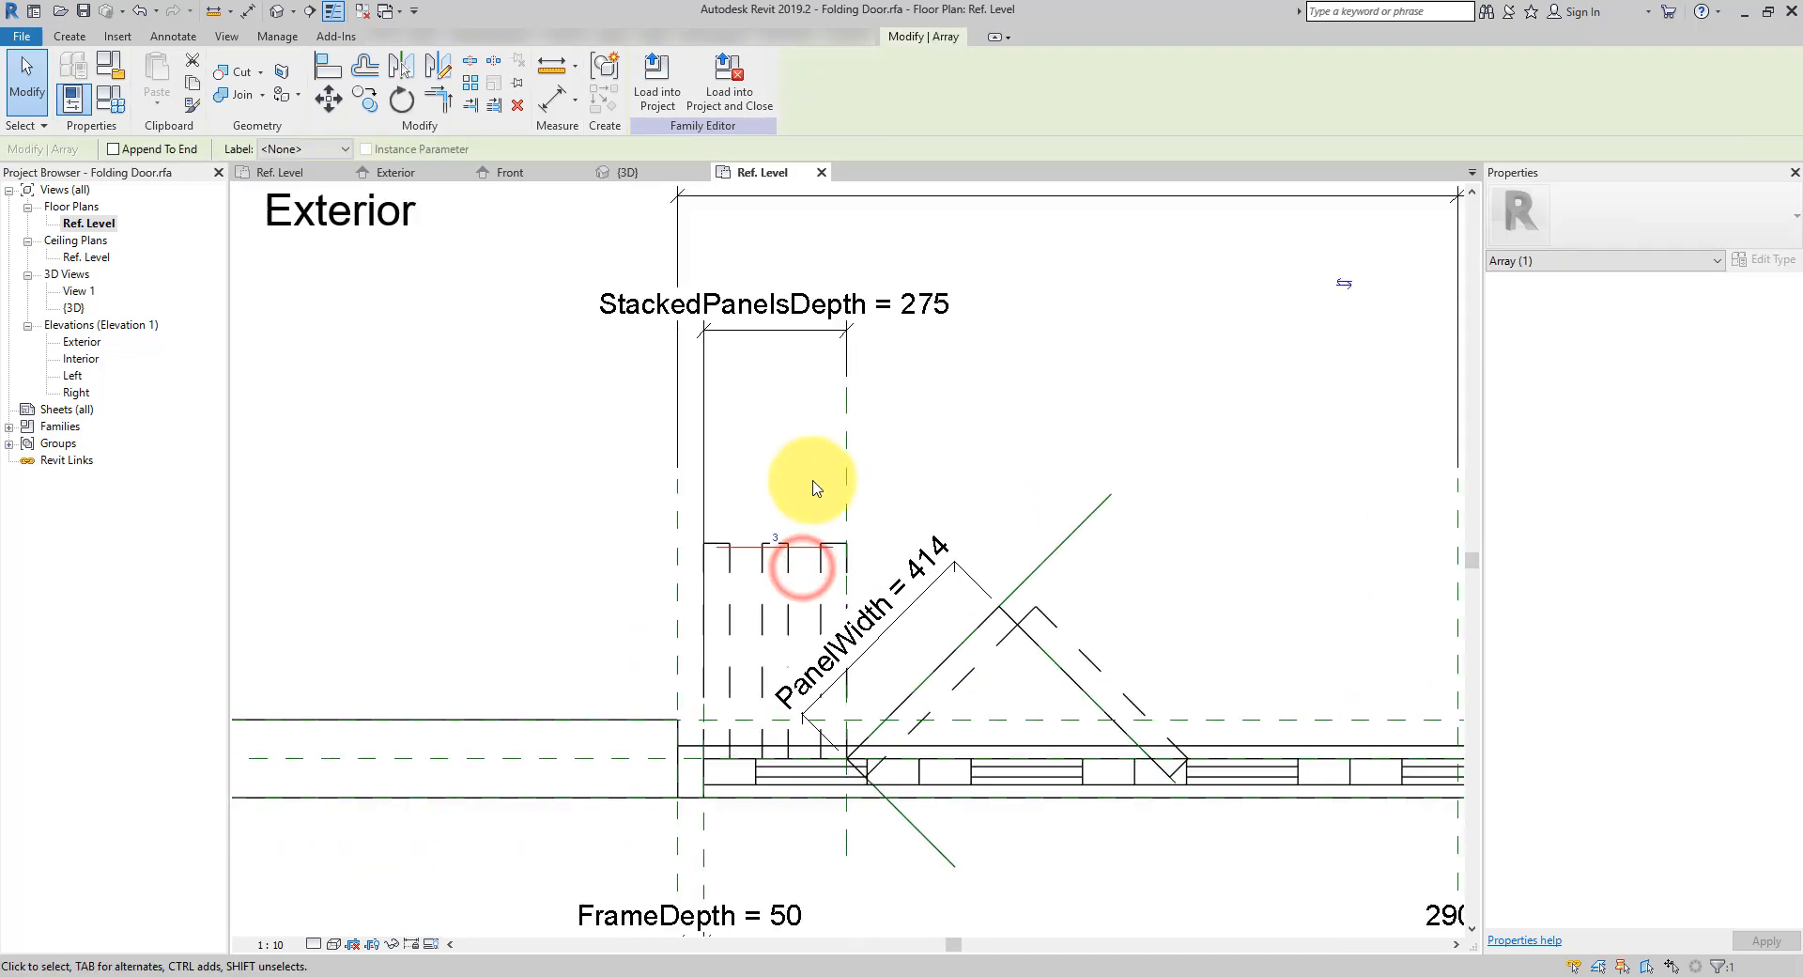
pyautogui.click(336, 150)
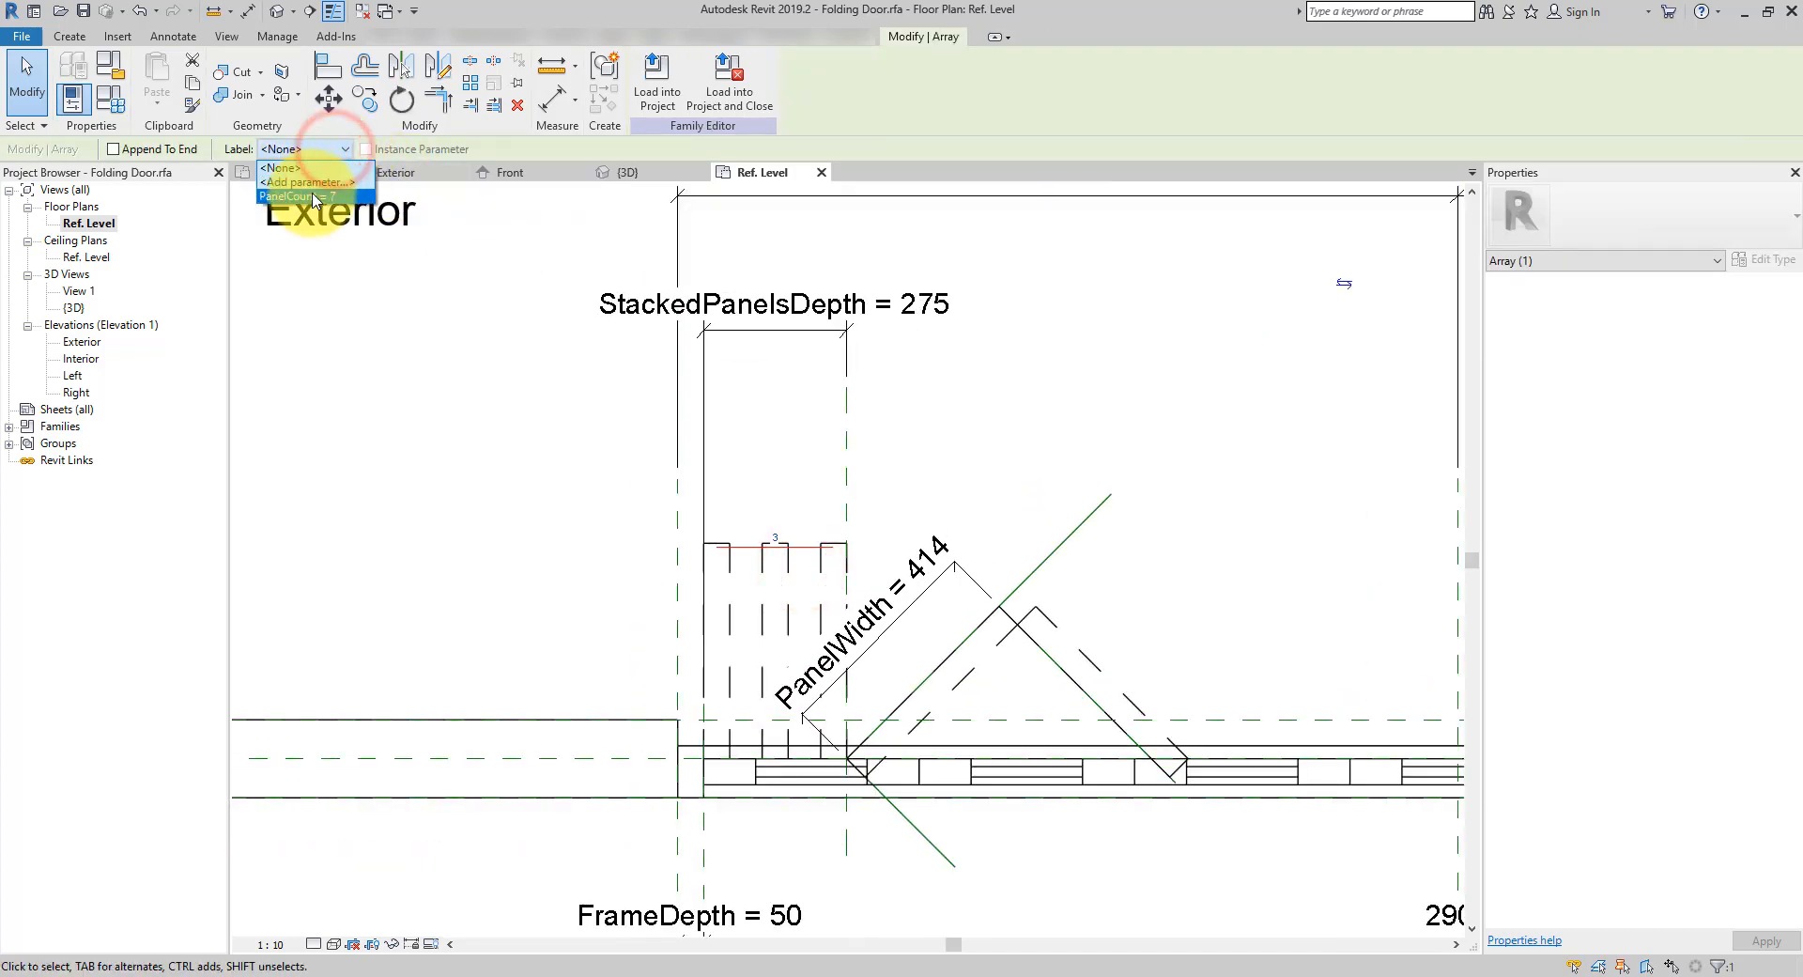
pyautogui.click(309, 182)
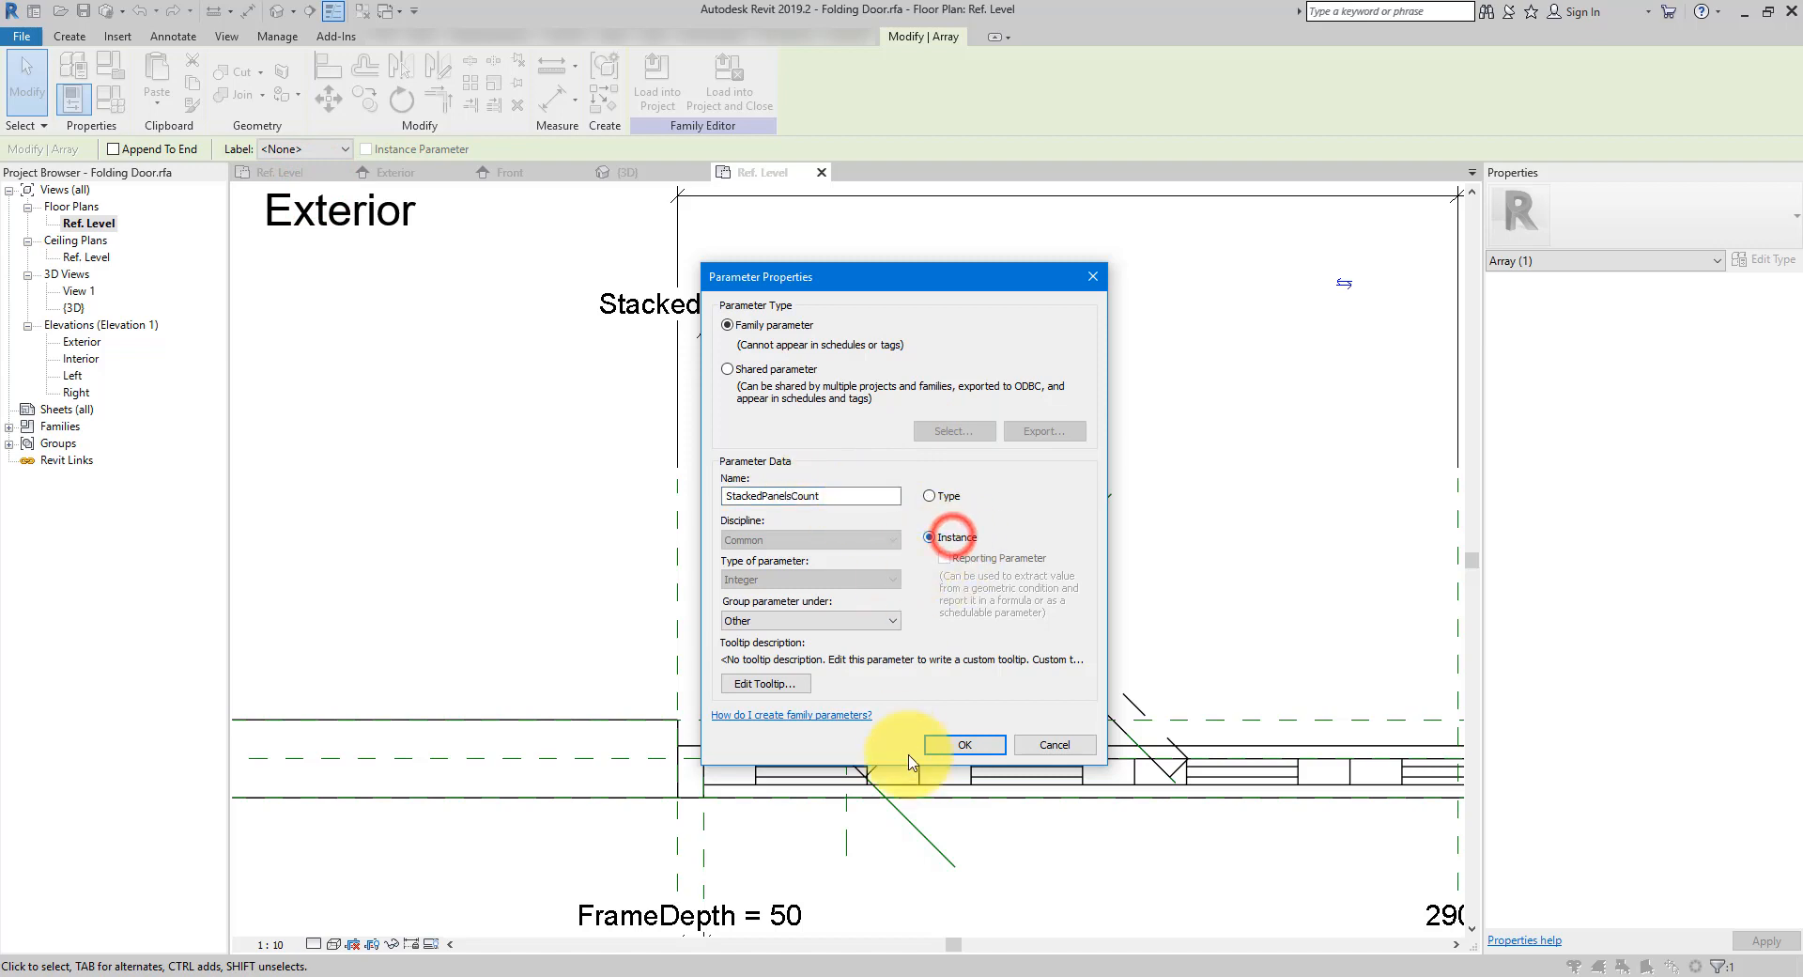
pyautogui.scroll(2, 1147, 576)
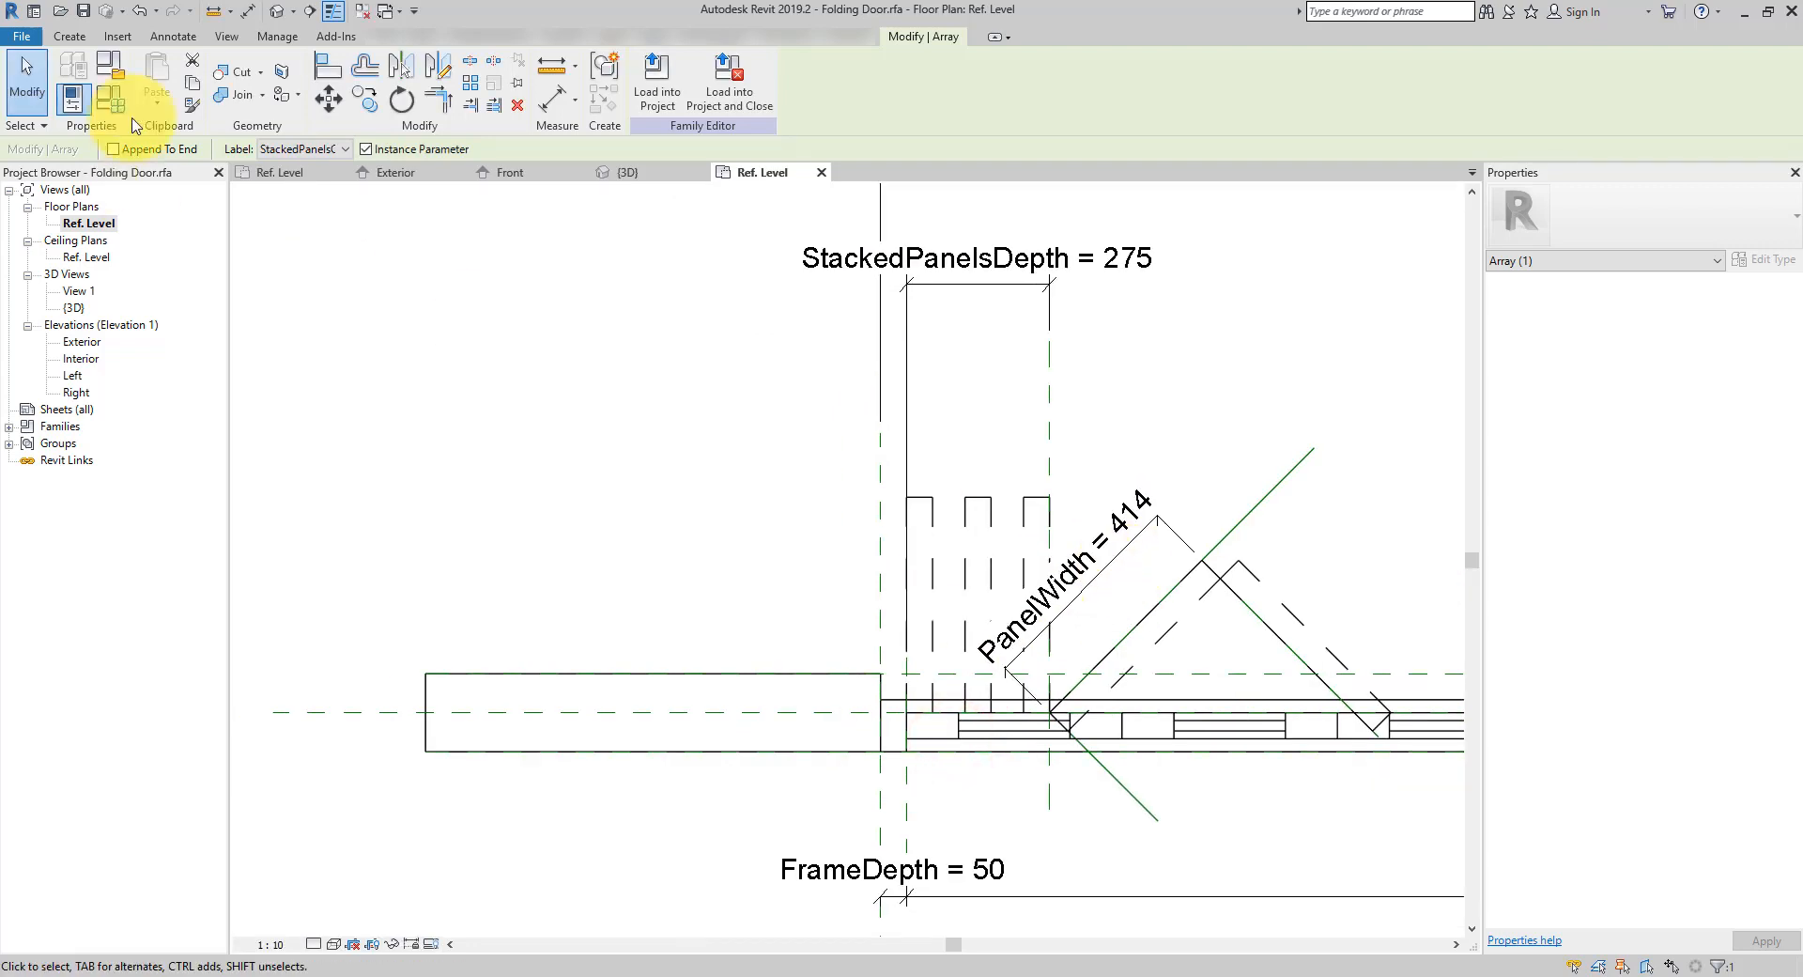
# Give the StackedPanelsCount parameter the formula PanelCount - 2 and apply it to the family
pyautogui.click(116, 100)
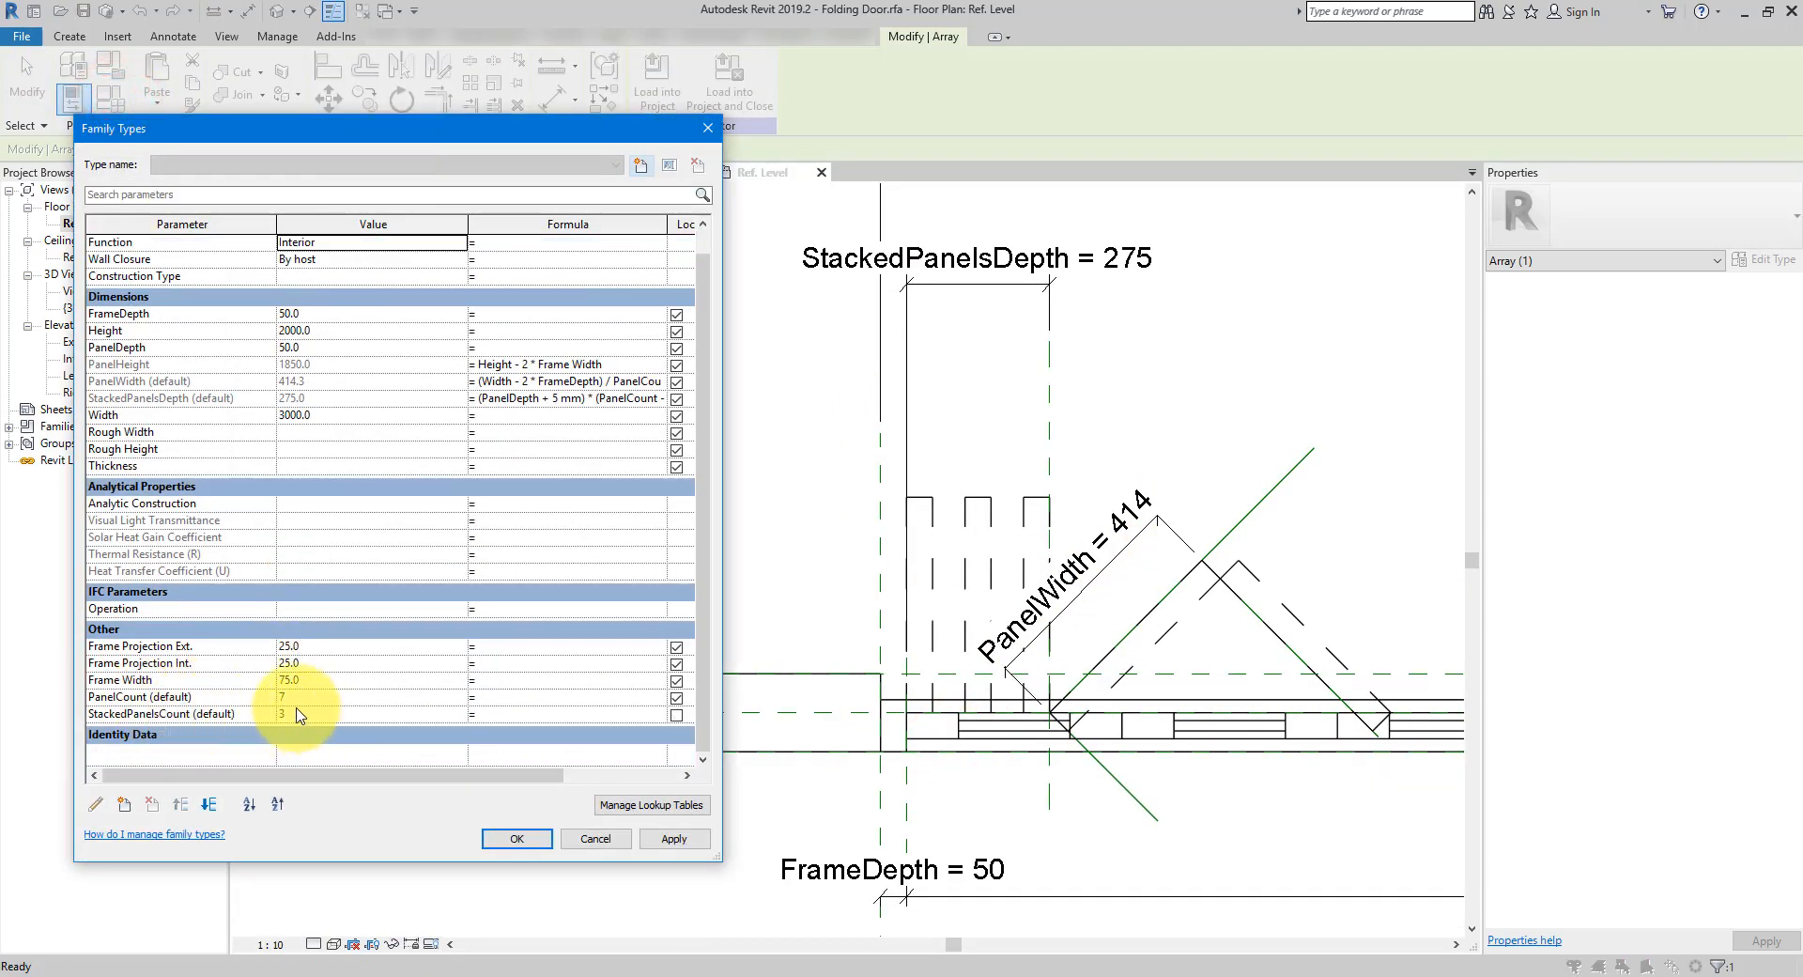
pyautogui.click(148, 698)
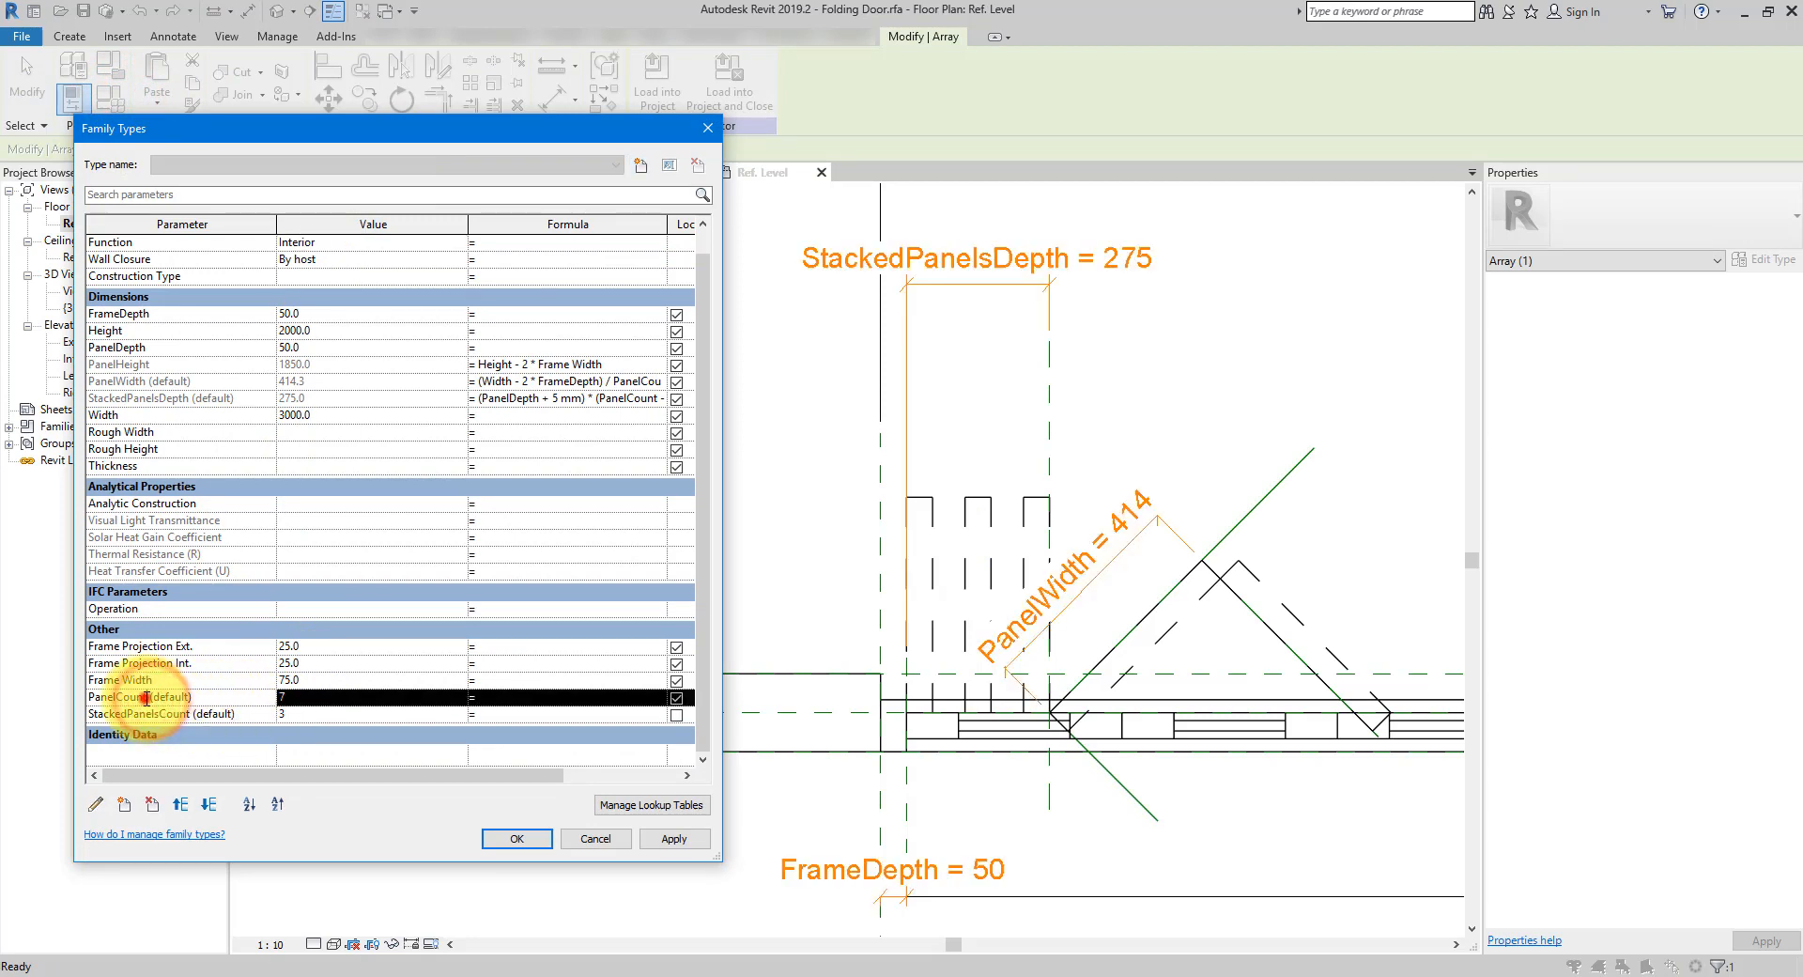
pyautogui.moveTo(146, 698); pyautogui.dragTo(95, 698)
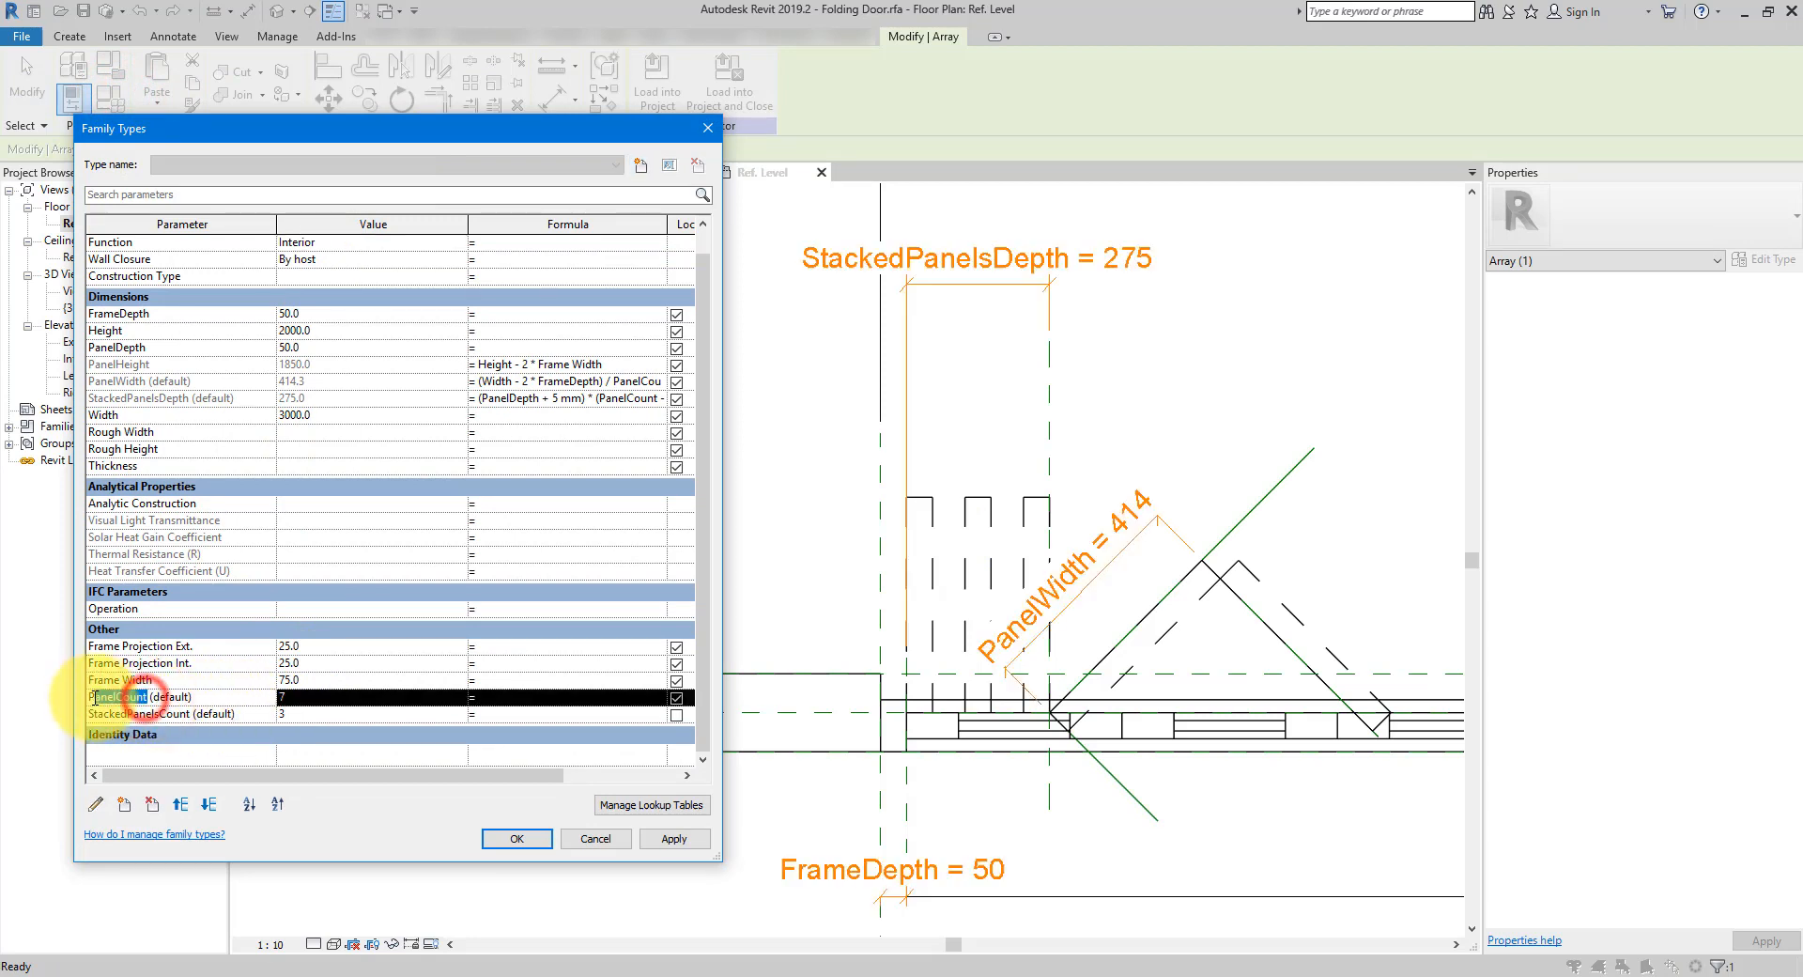
pyautogui.click(507, 716)
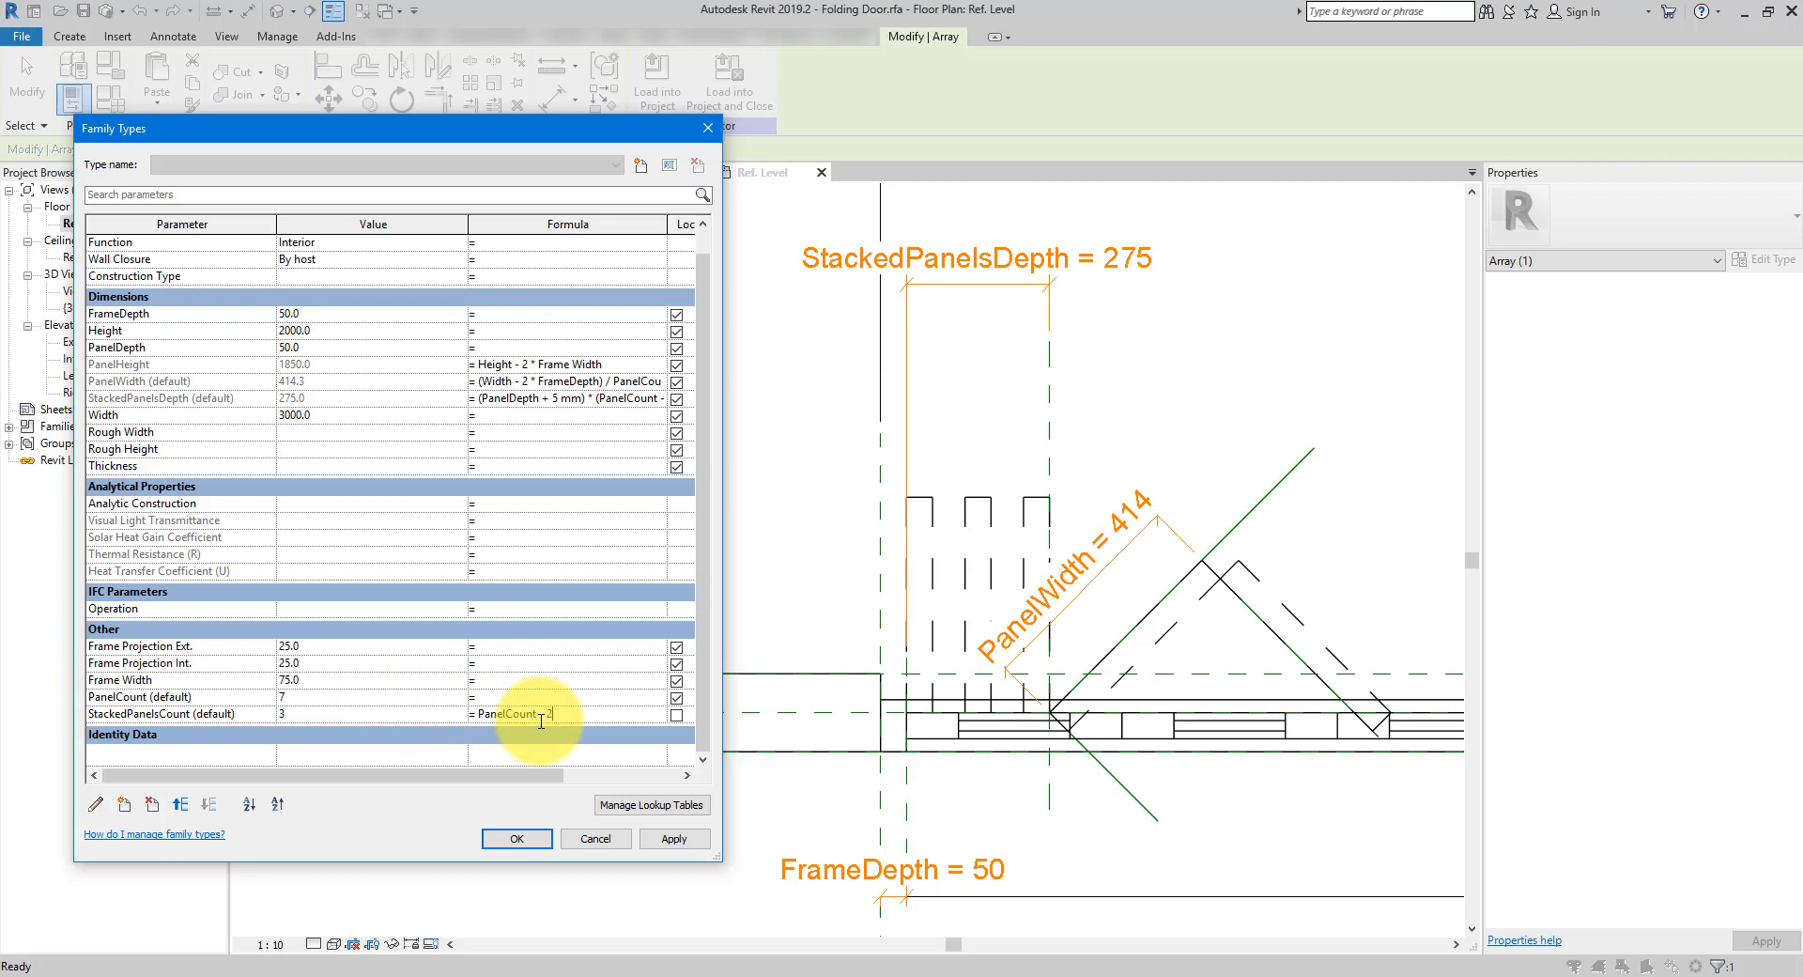
pyautogui.press('Return')
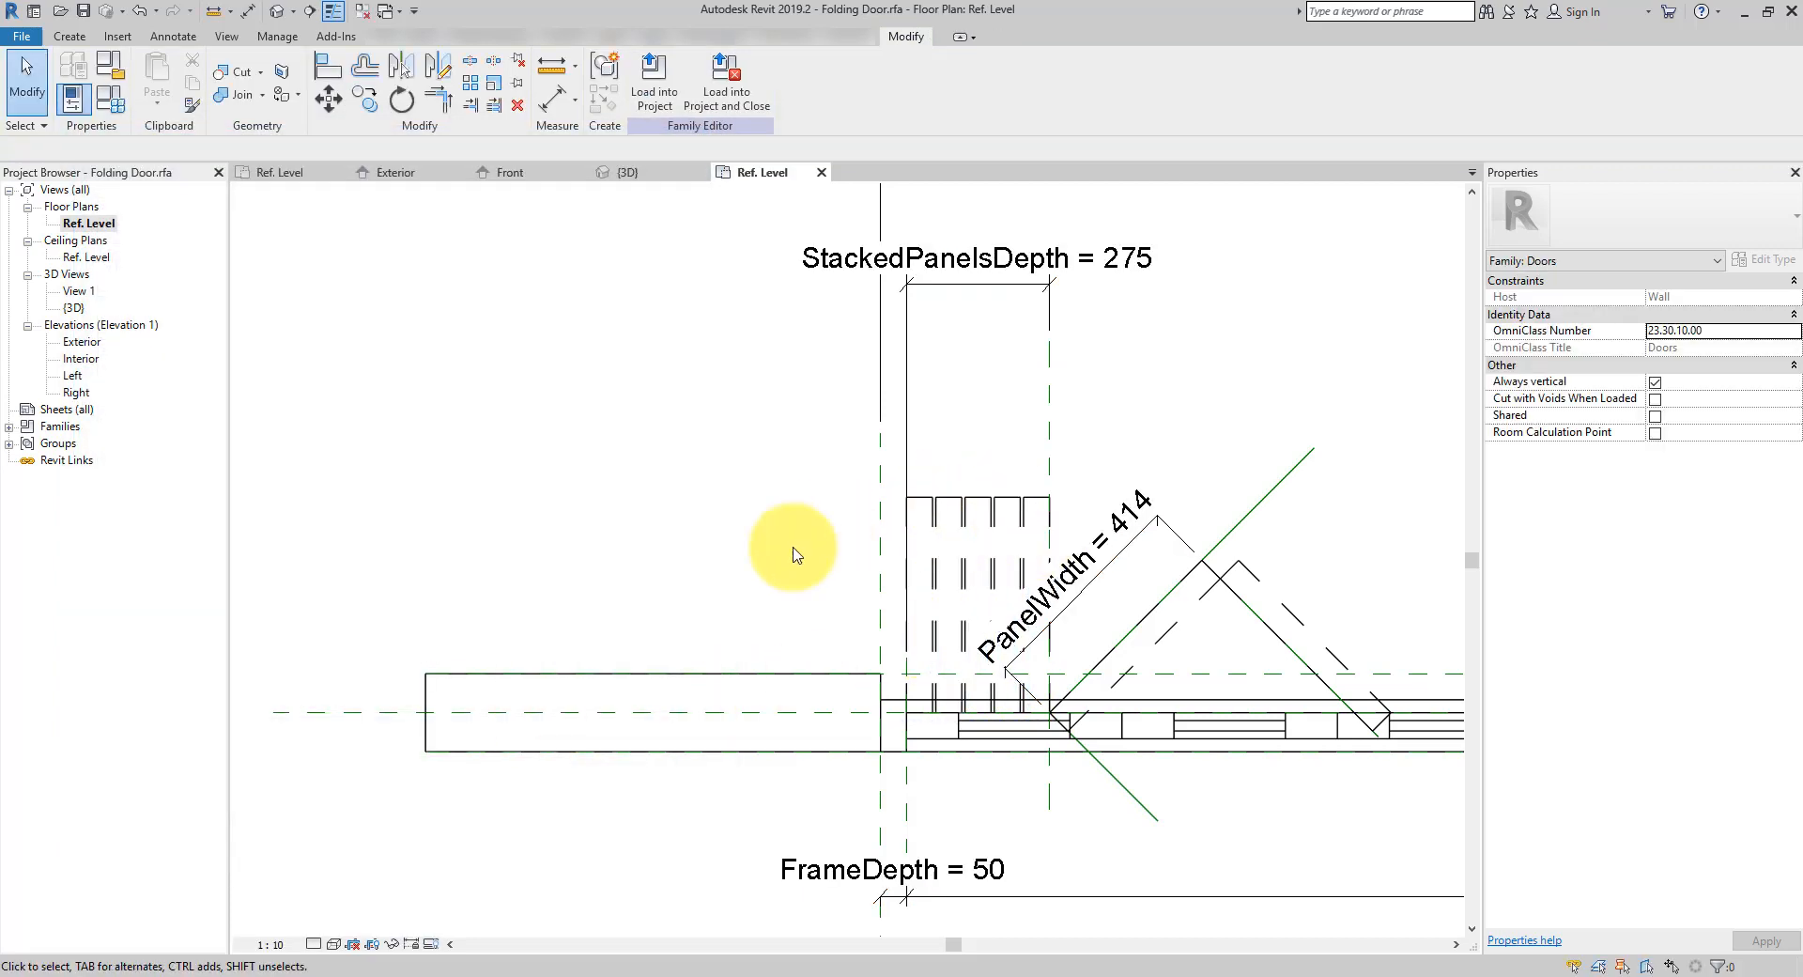
# Set PanelCount to 5 to flex the stacked and angled panels, and keep that value
pyautogui.scroll(-2, 714, 589)
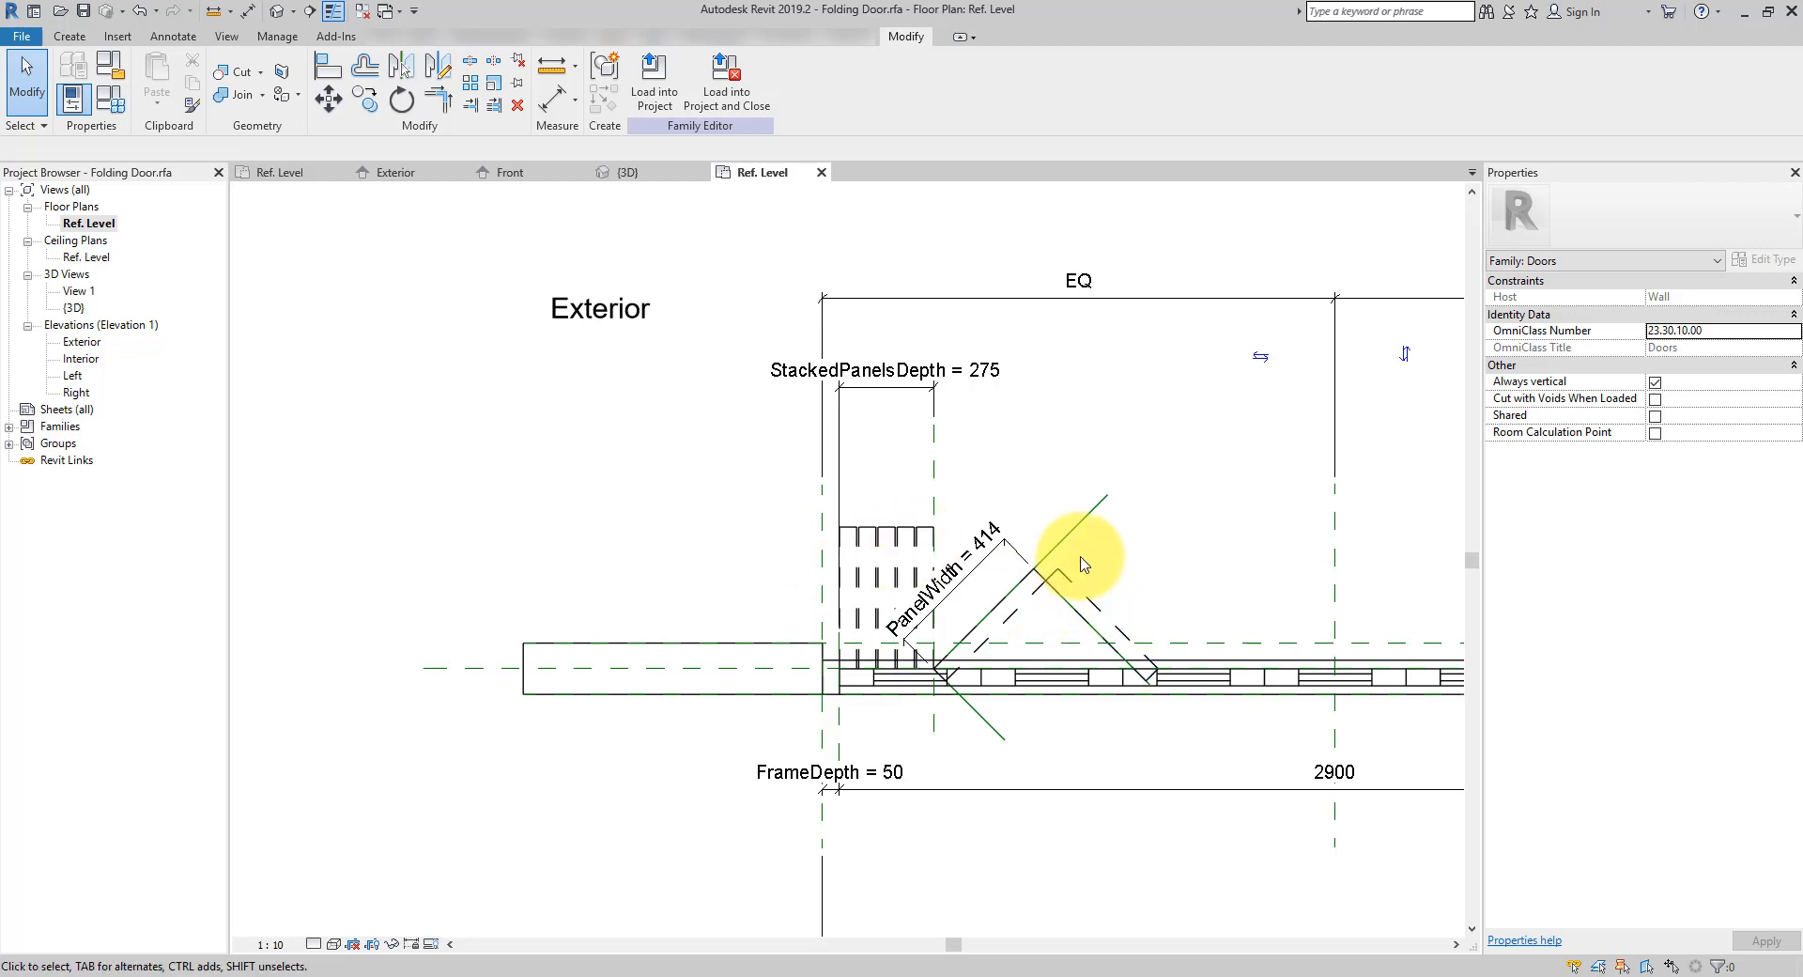
pyautogui.scroll(-4, 1055, 604)
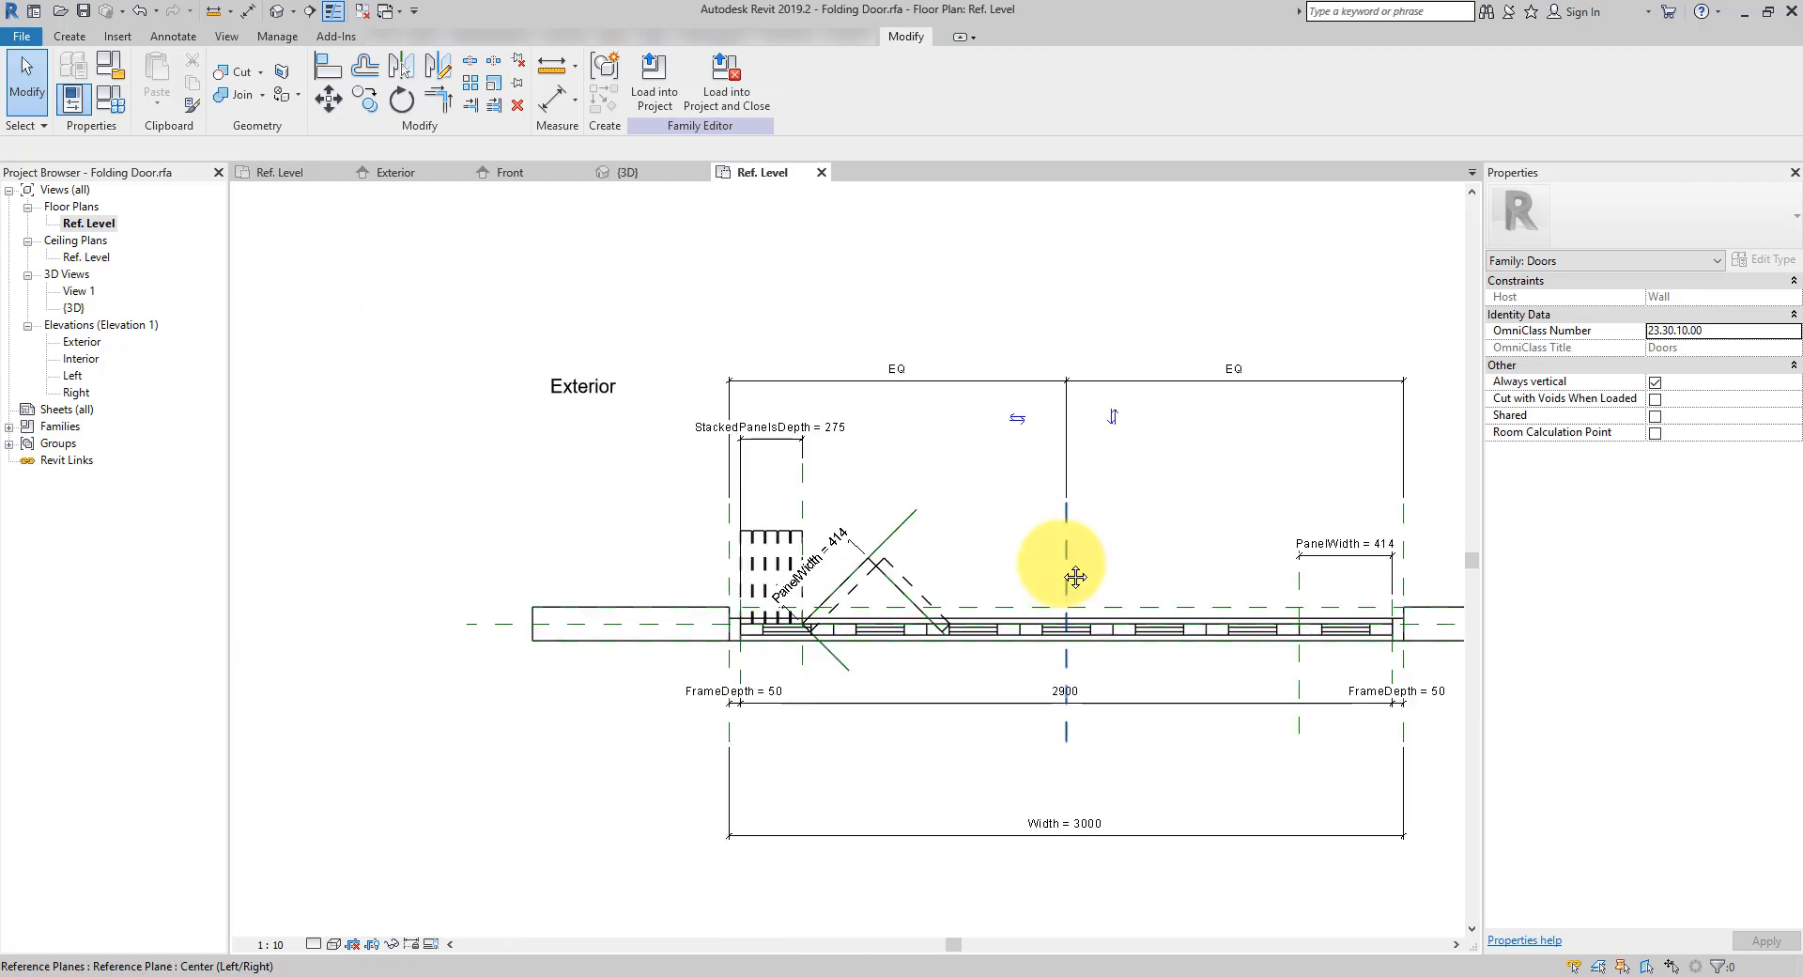
pyautogui.click(108, 113)
pyautogui.moveTo(404, 140); pyautogui.dragTo(357, 135)
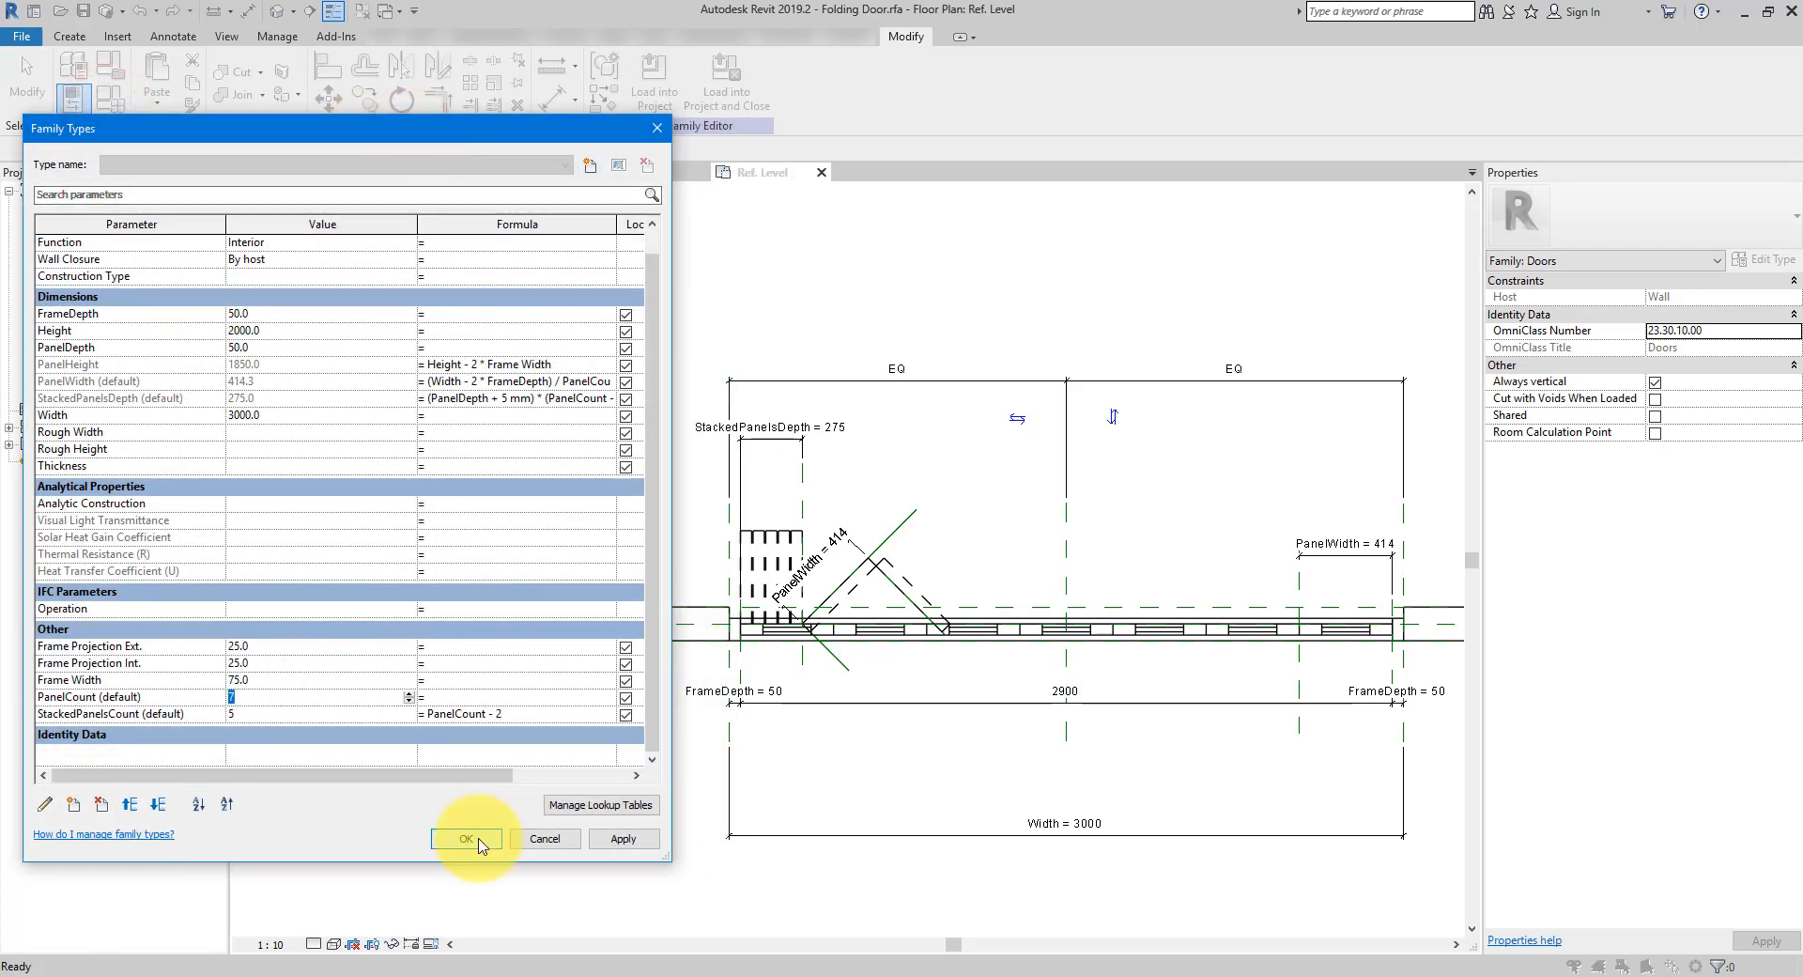
pyautogui.click(612, 841)
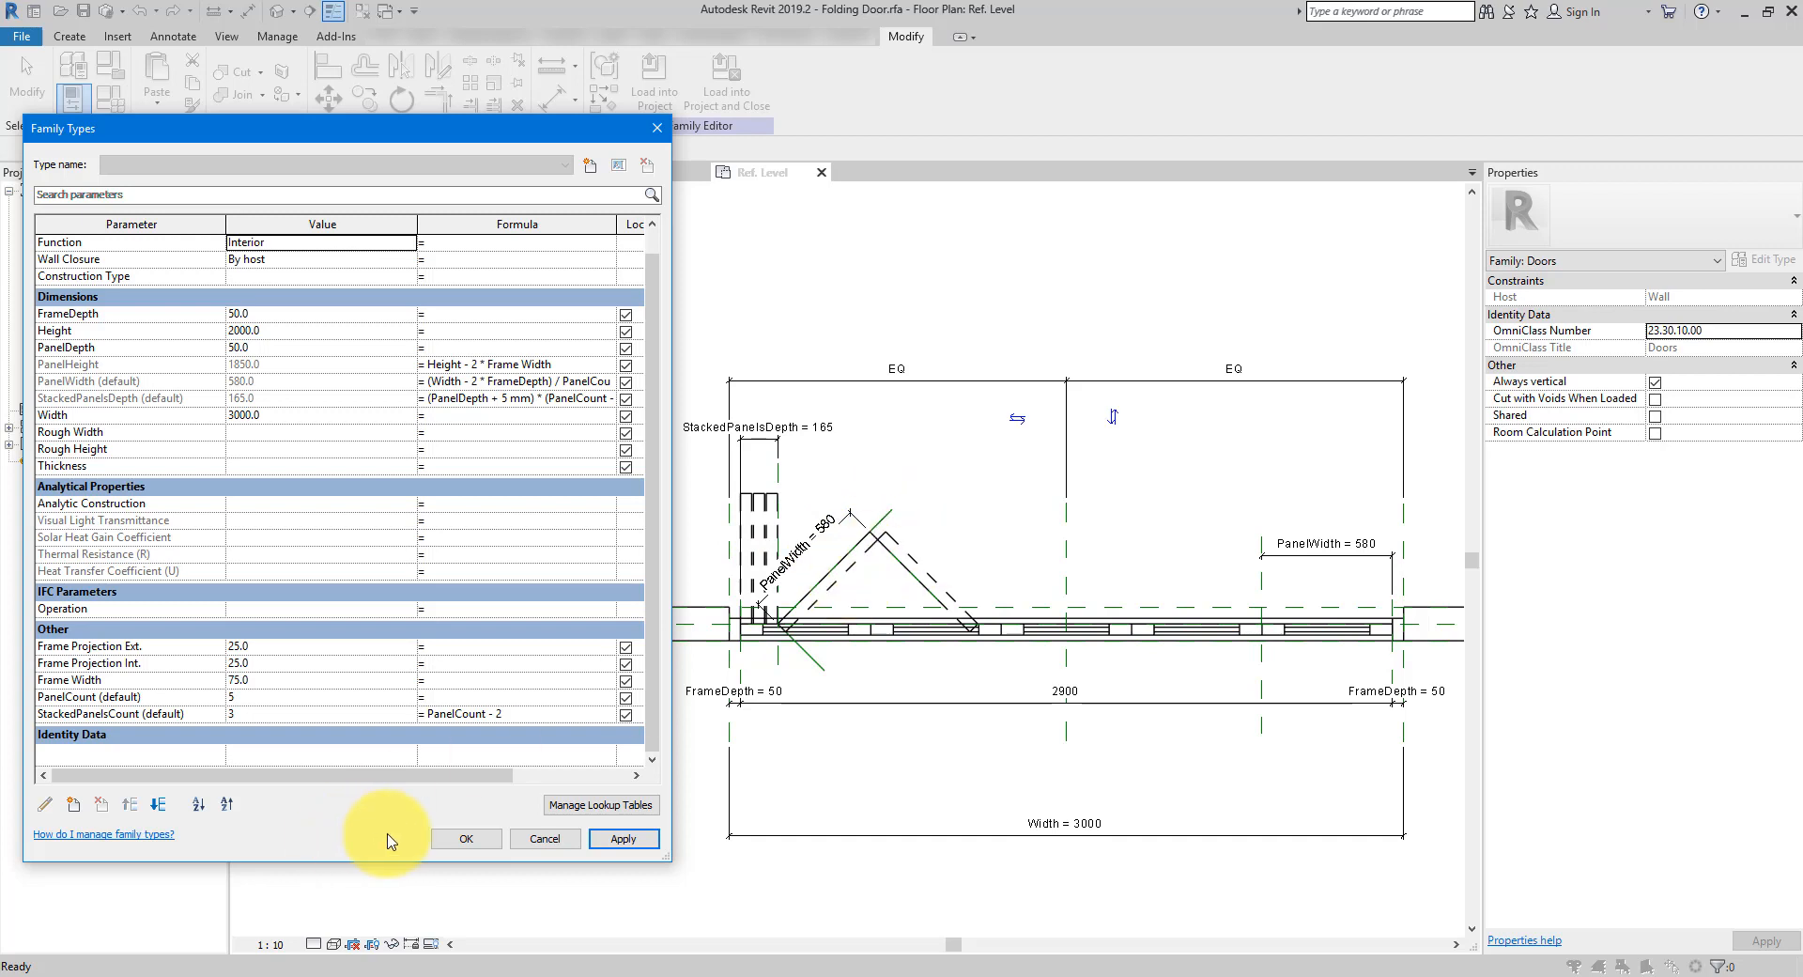
pyautogui.click(467, 839)
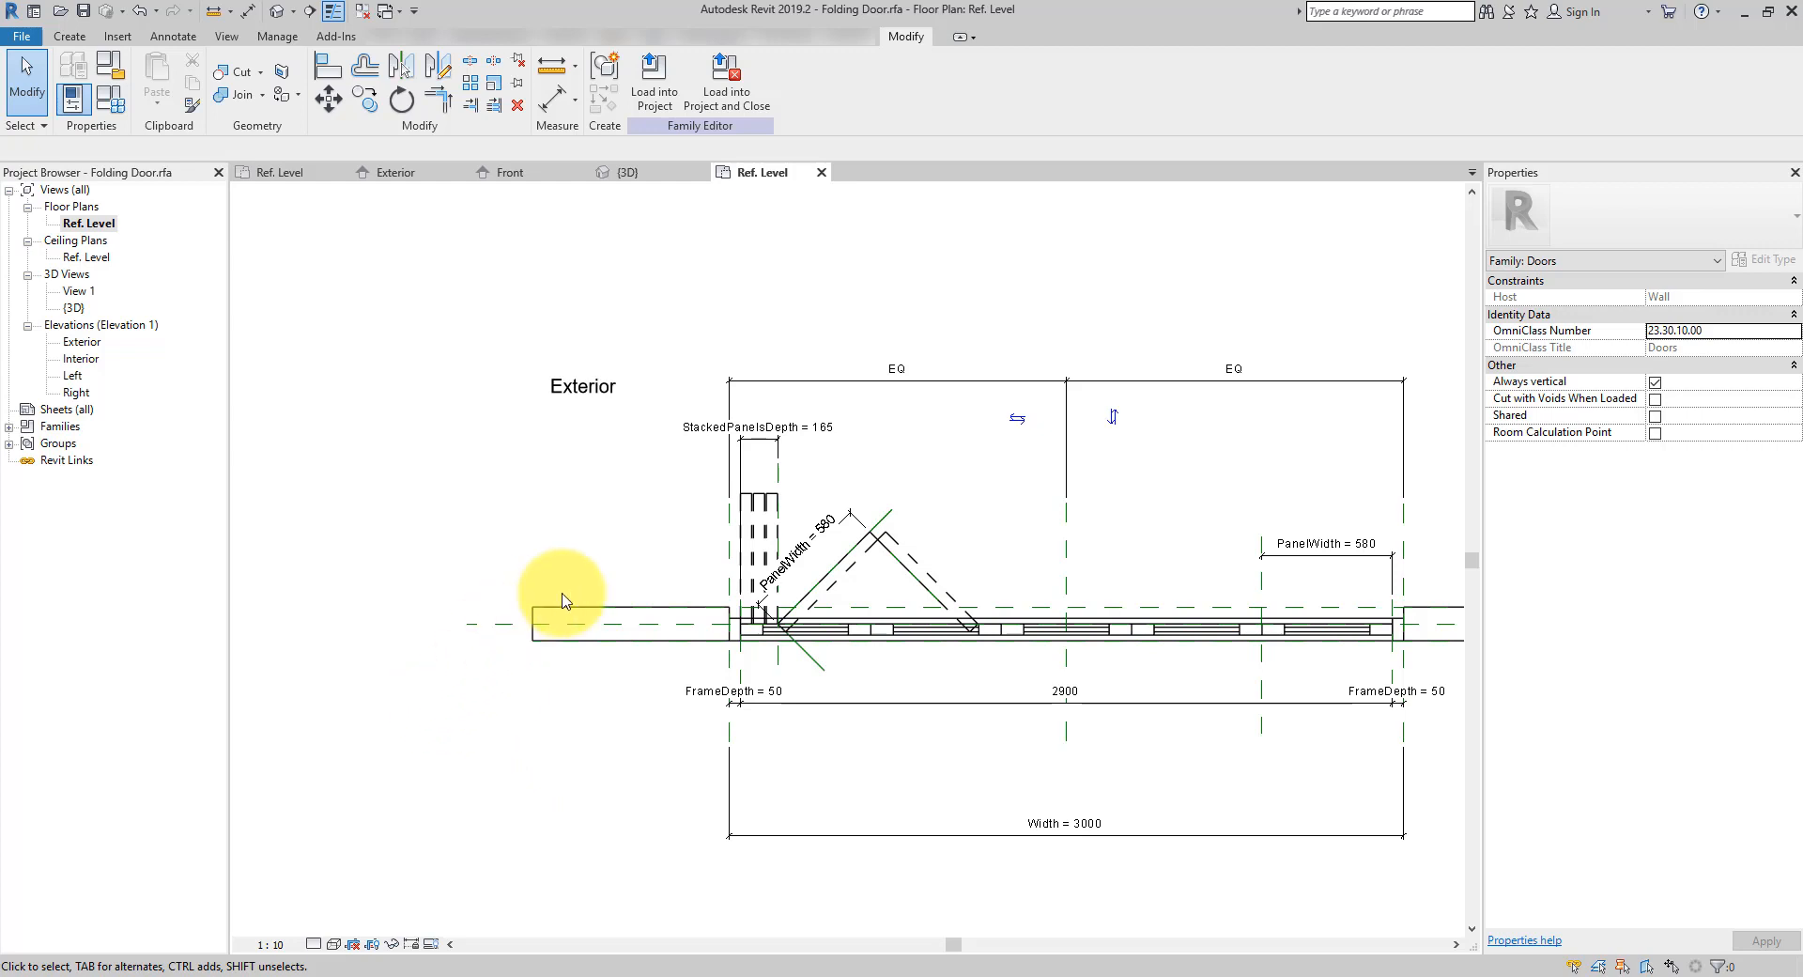
# Set PanelCount to 3 in the family types and try to apply it to the door
pyautogui.click(112, 110)
pyautogui.scroll(-1, 660, 699)
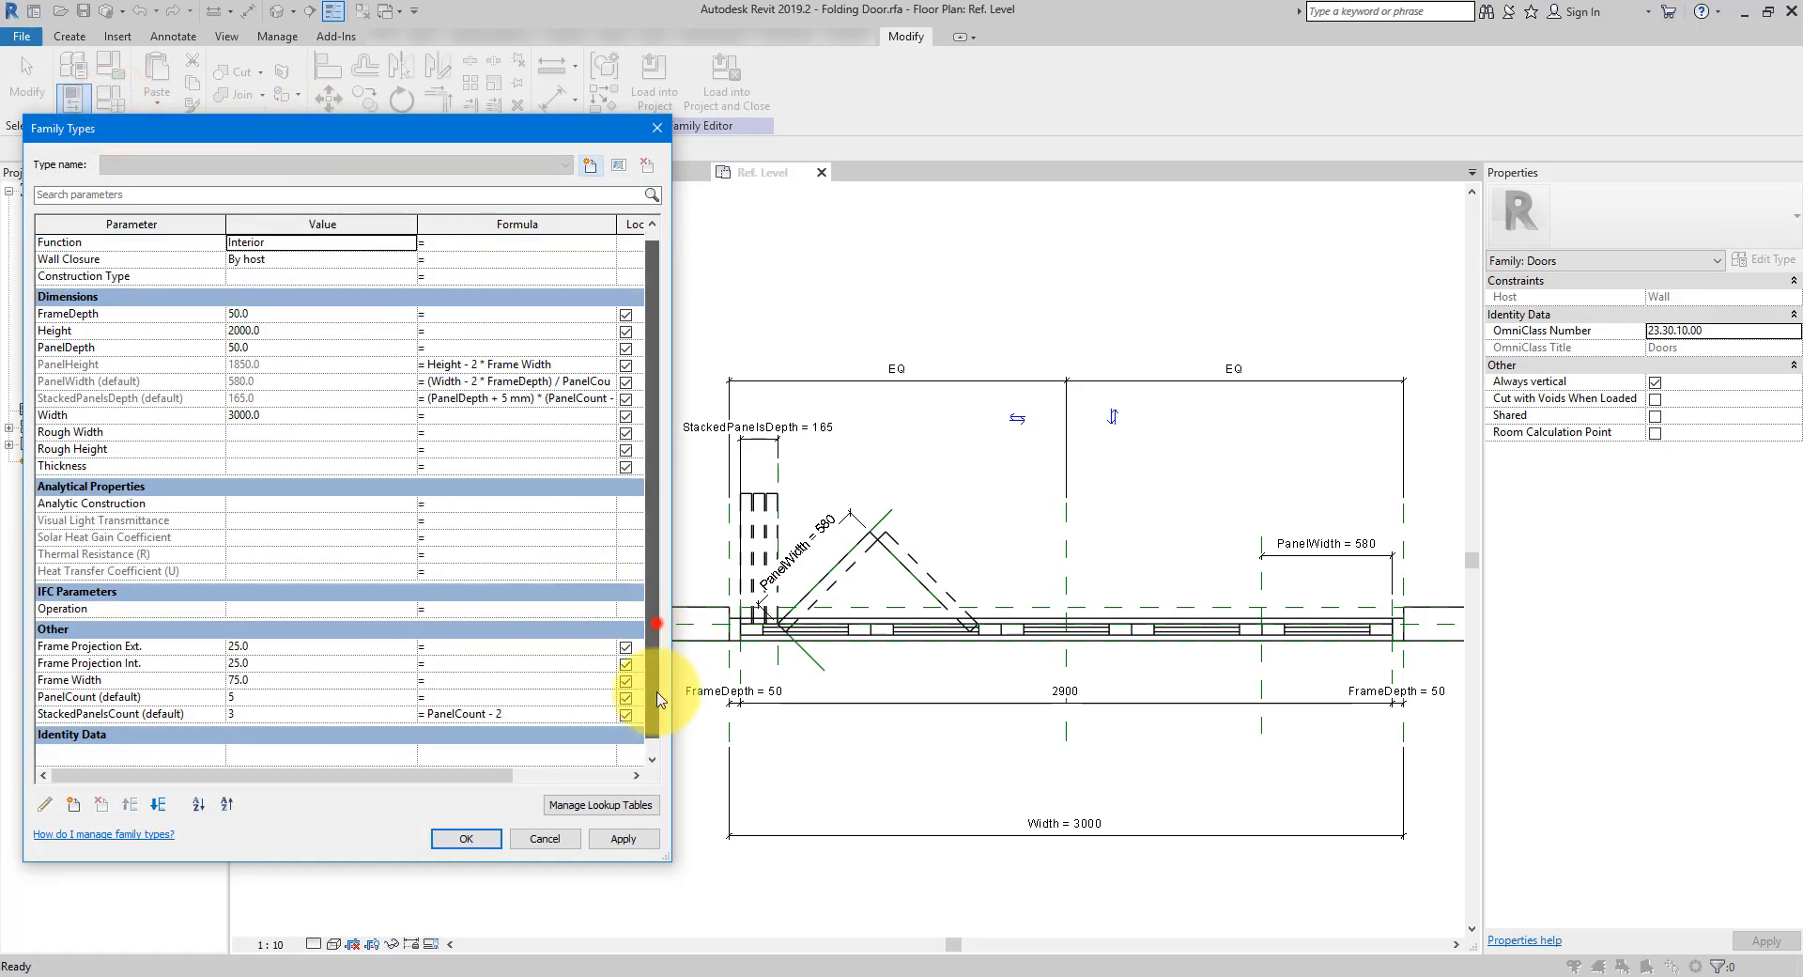
pyautogui.click(253, 699)
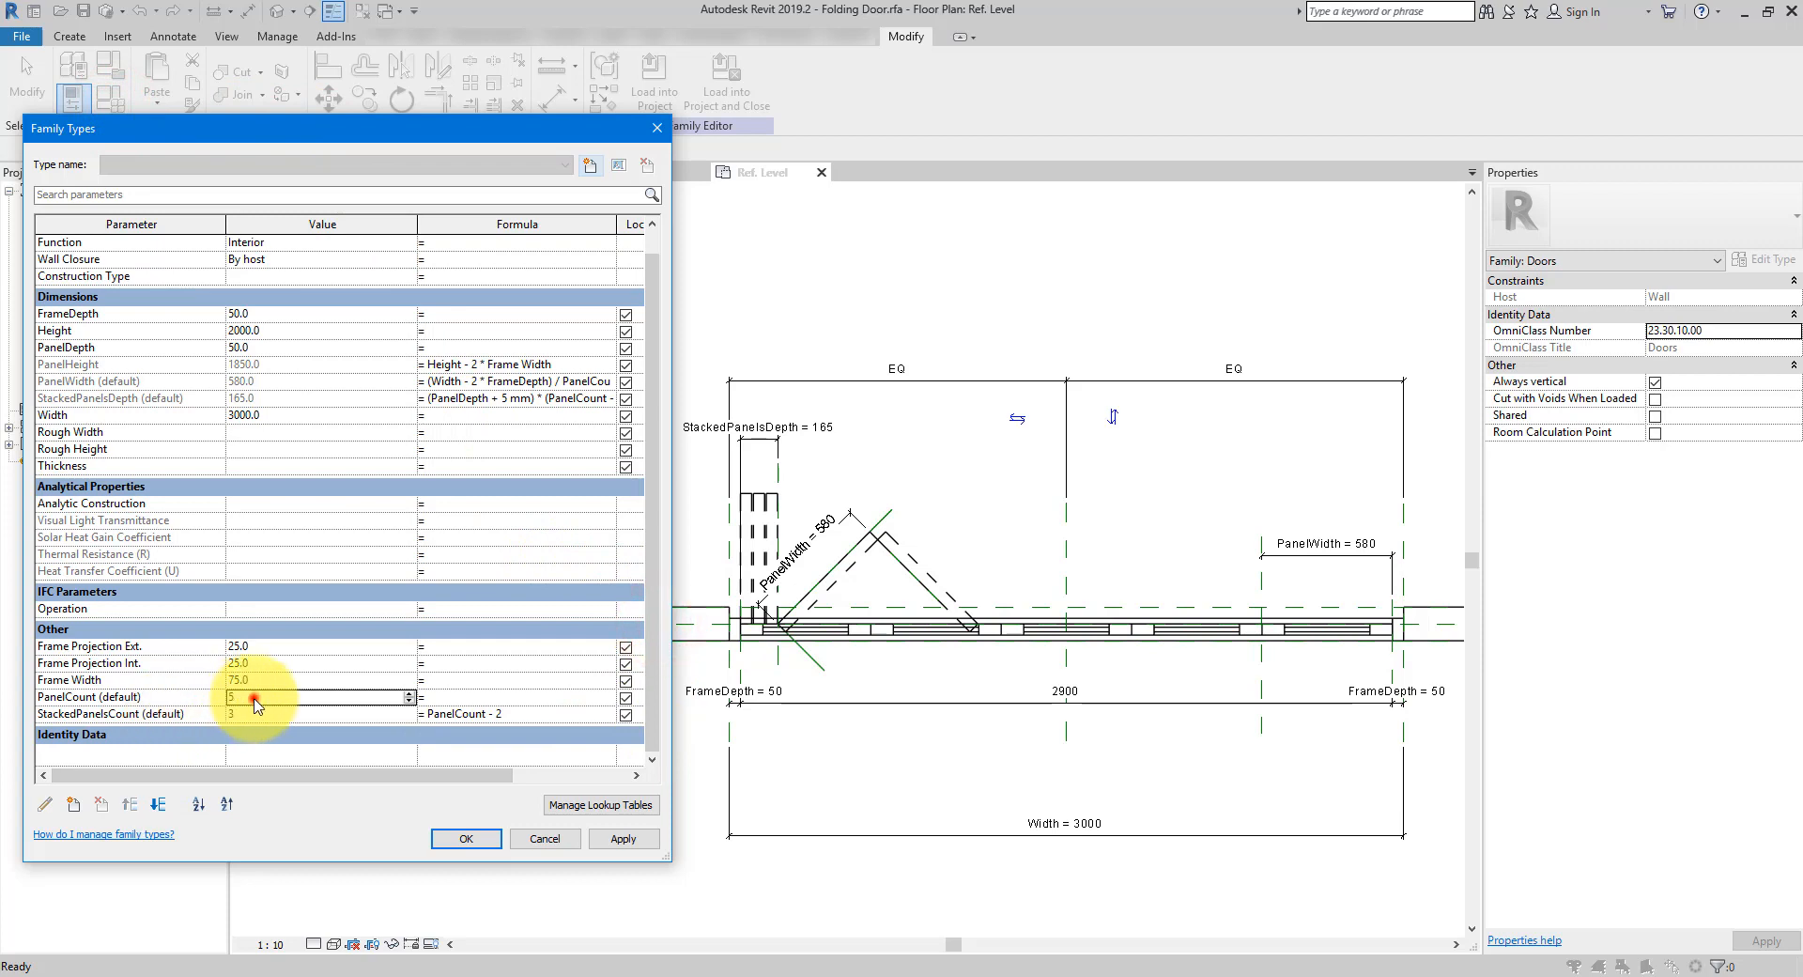
pyautogui.doubleClick(256, 702)
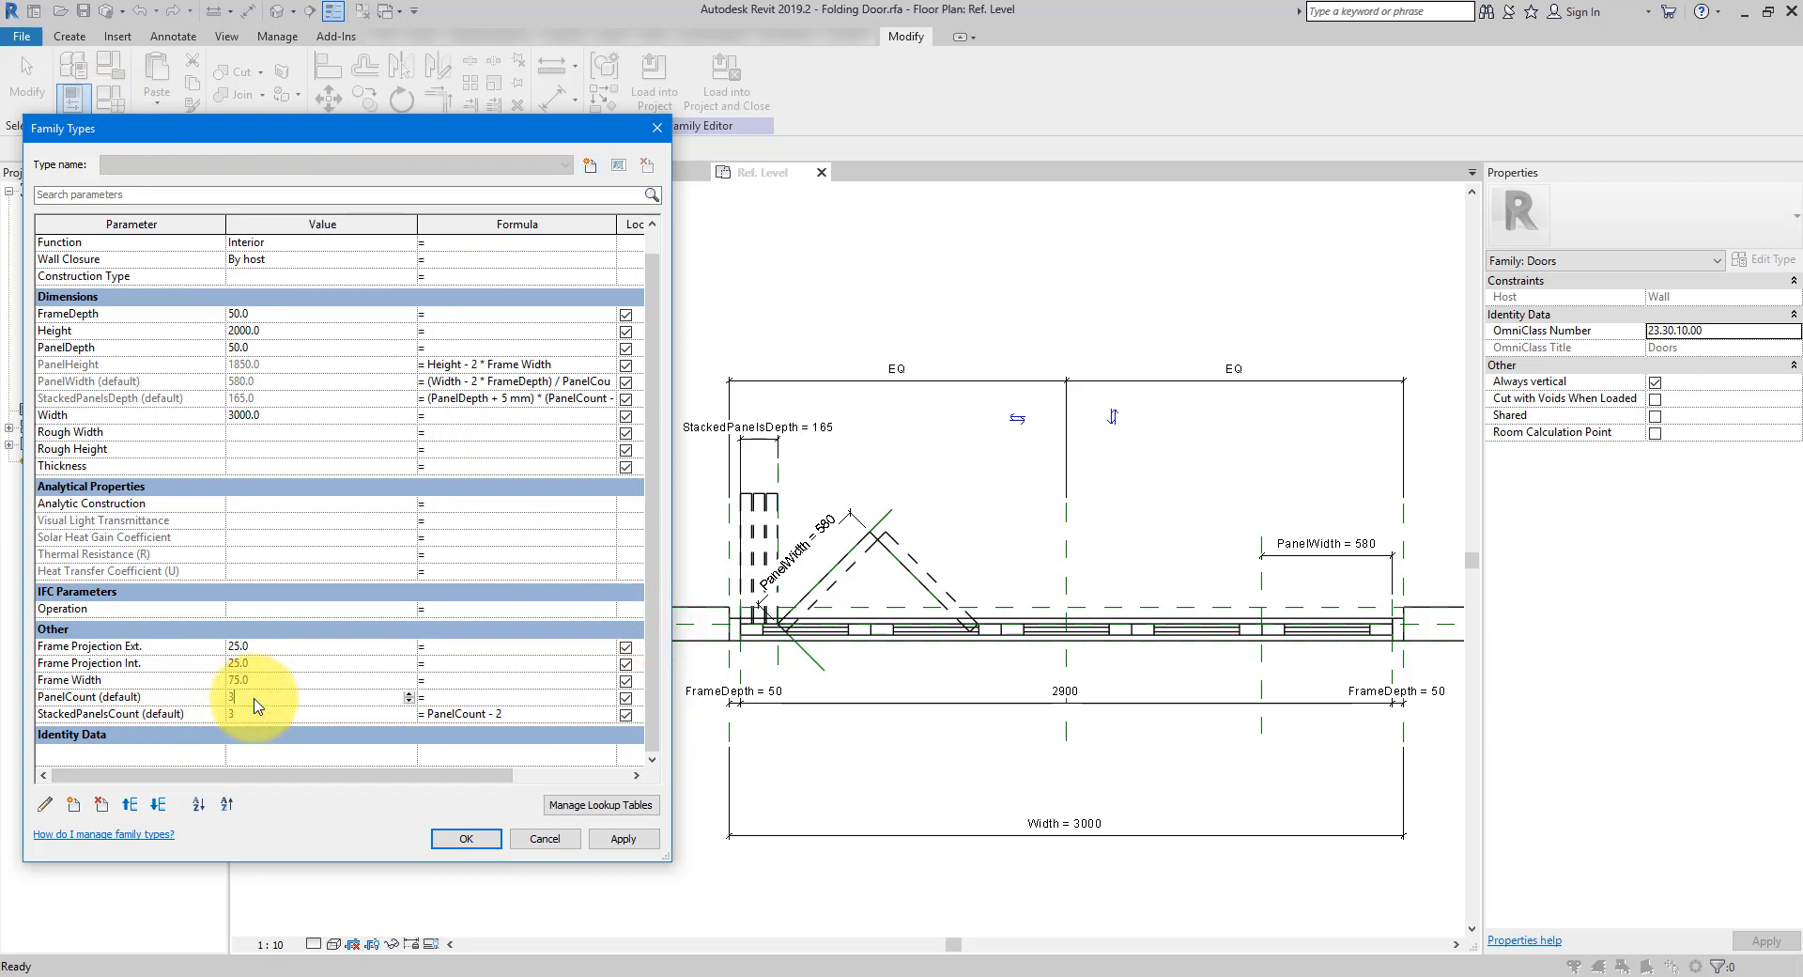
pyautogui.press('Tab')
pyautogui.click(624, 840)
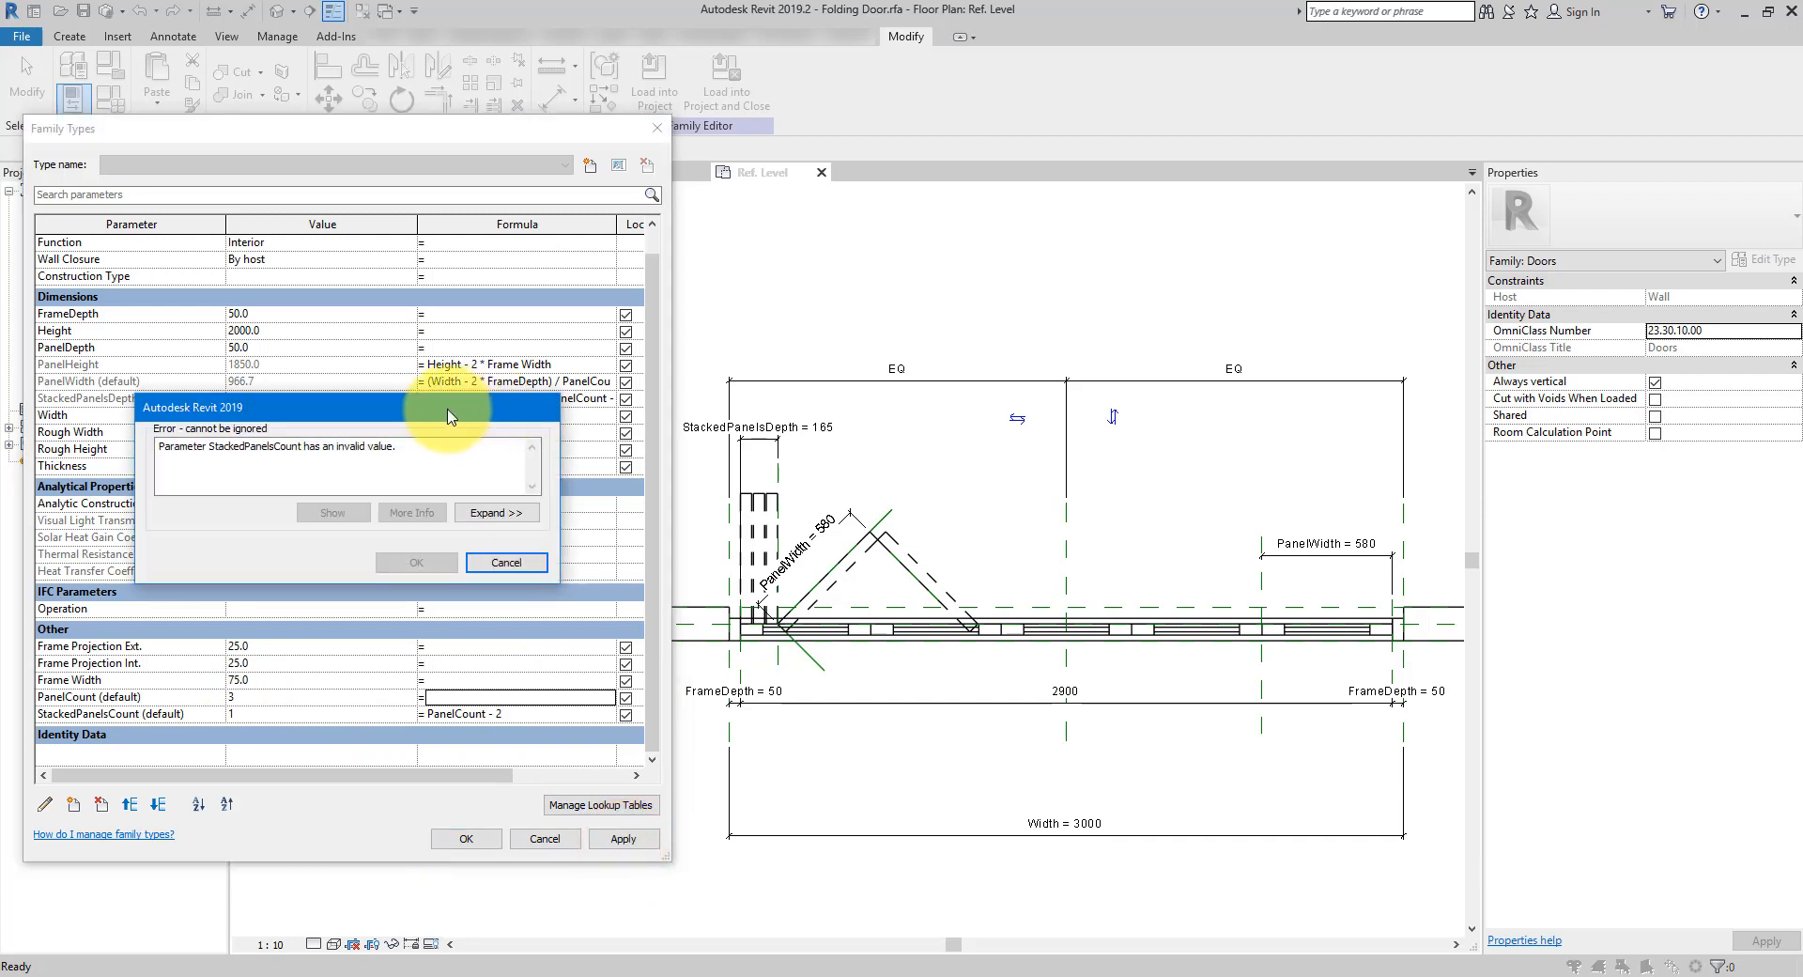
pyautogui.moveTo(448, 409); pyautogui.dragTo(513, 440)
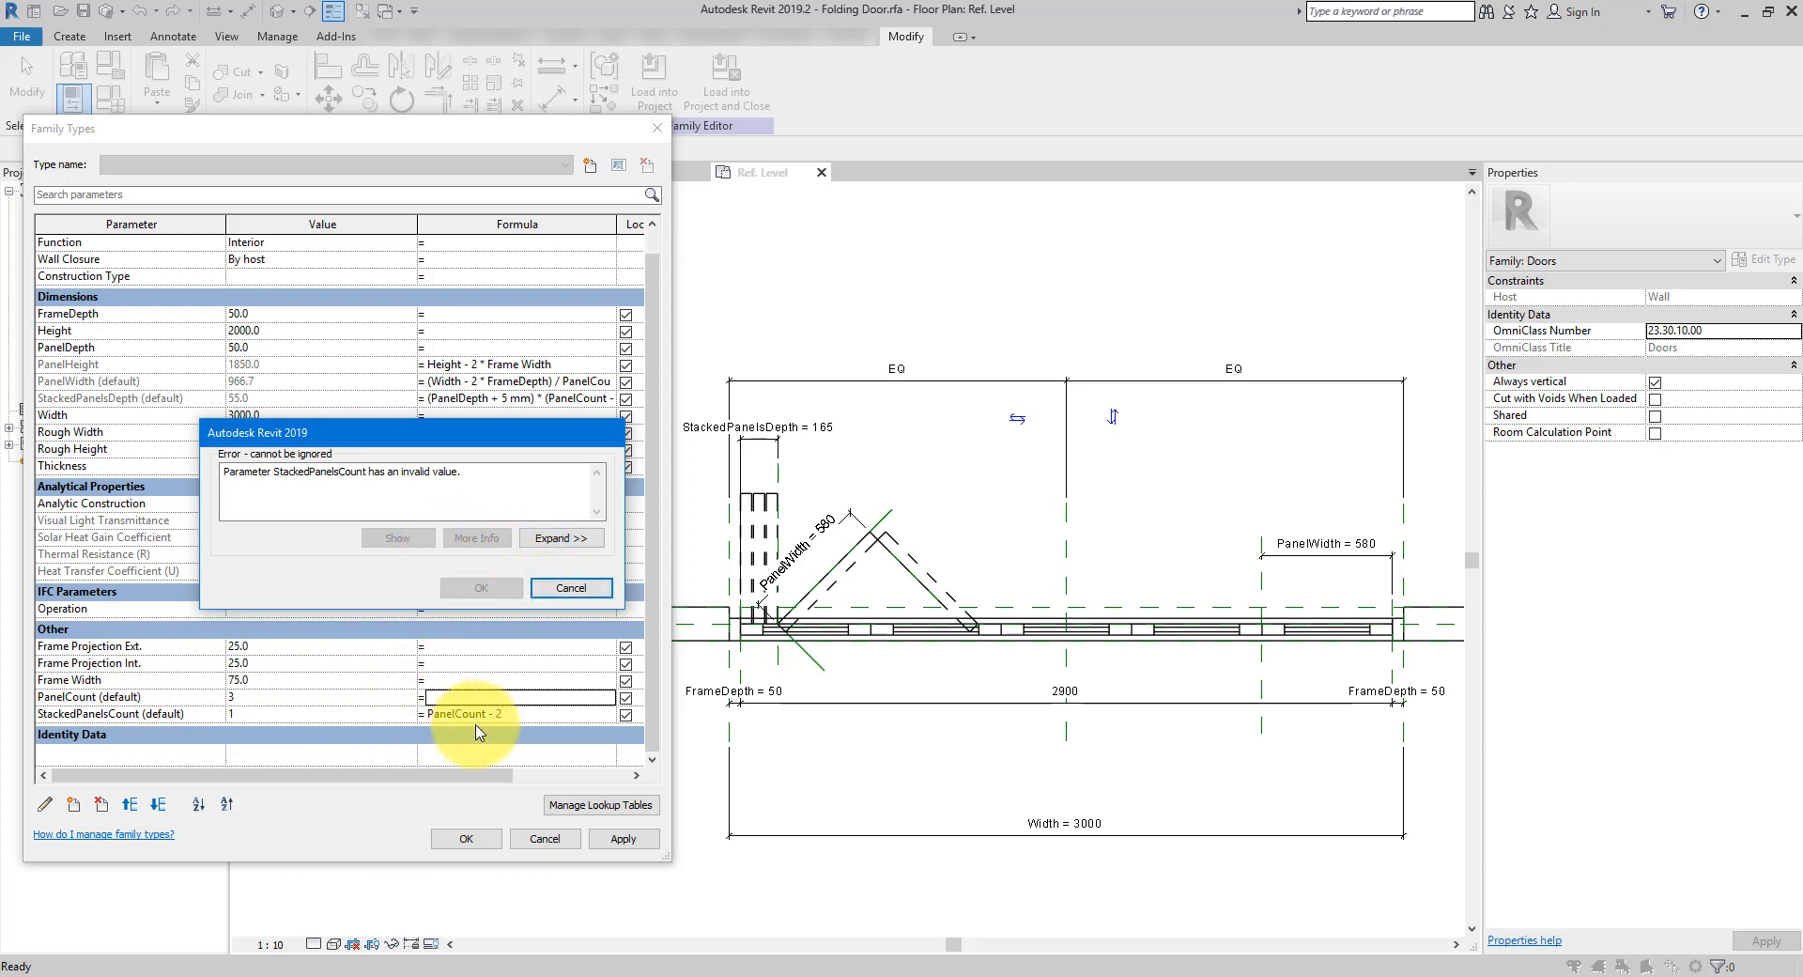
pyautogui.click(578, 588)
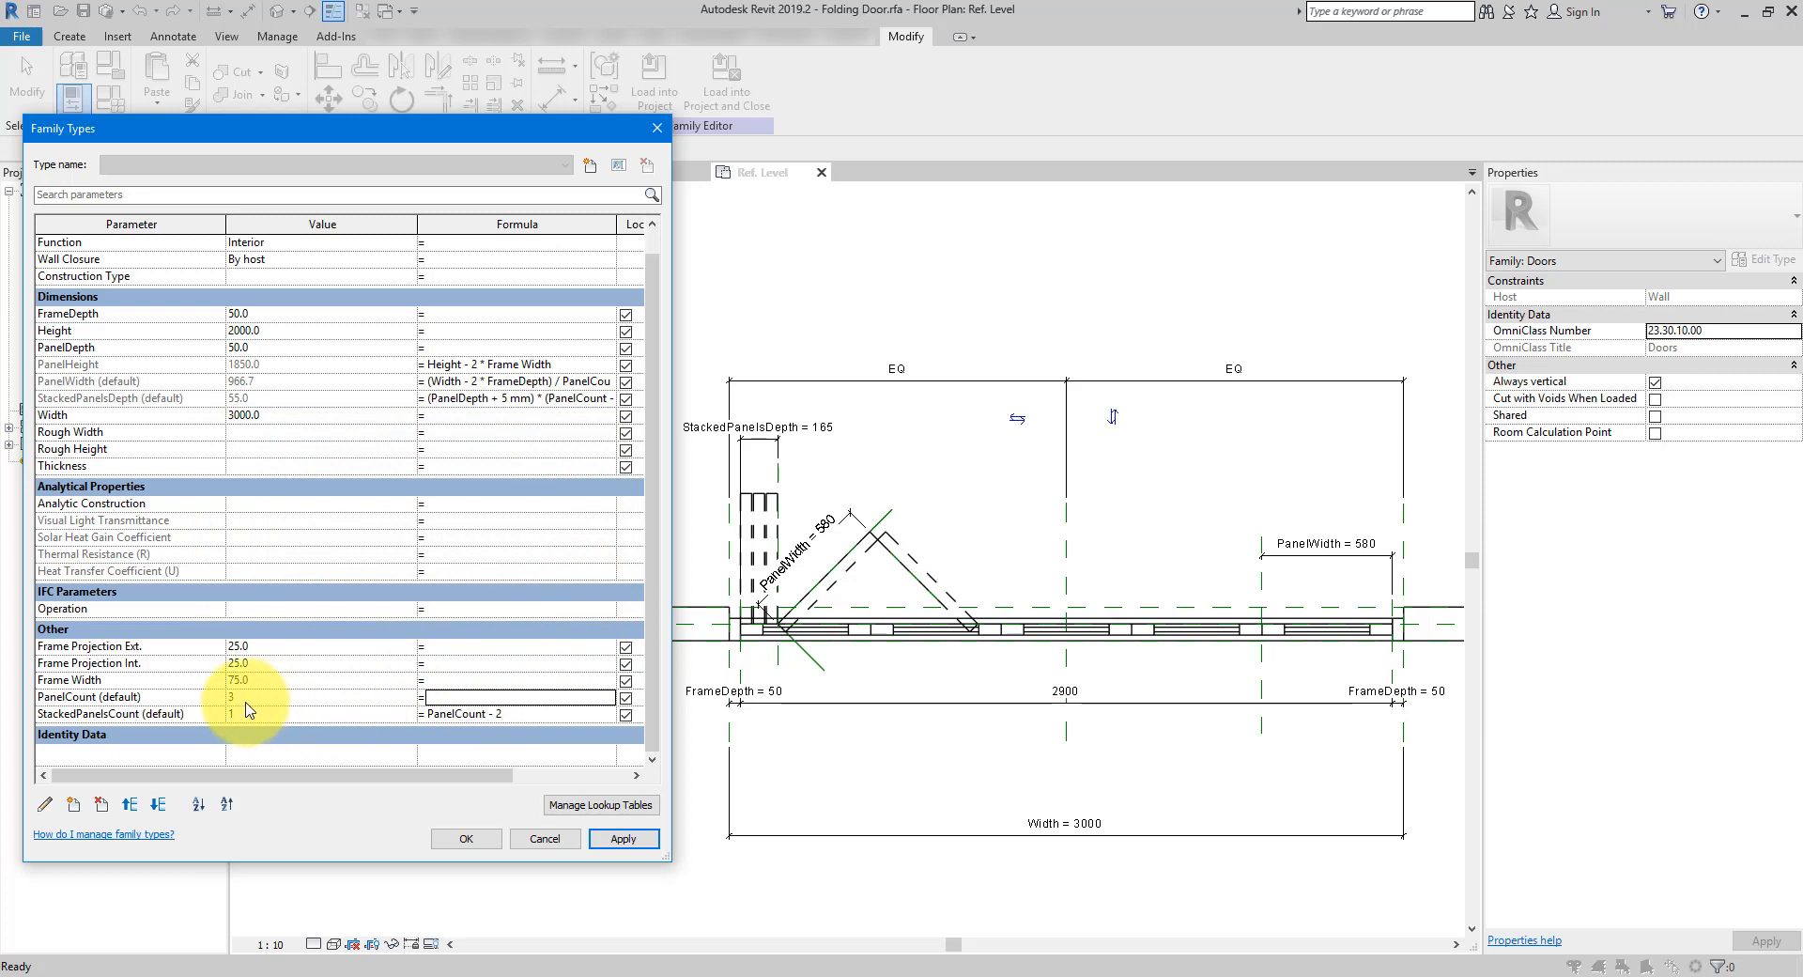
# Change the StackedPanelsCount formula to if(PanelCount > 3, PanelCount - 2, 2) and apply it to the family
pyautogui.click(422, 717)
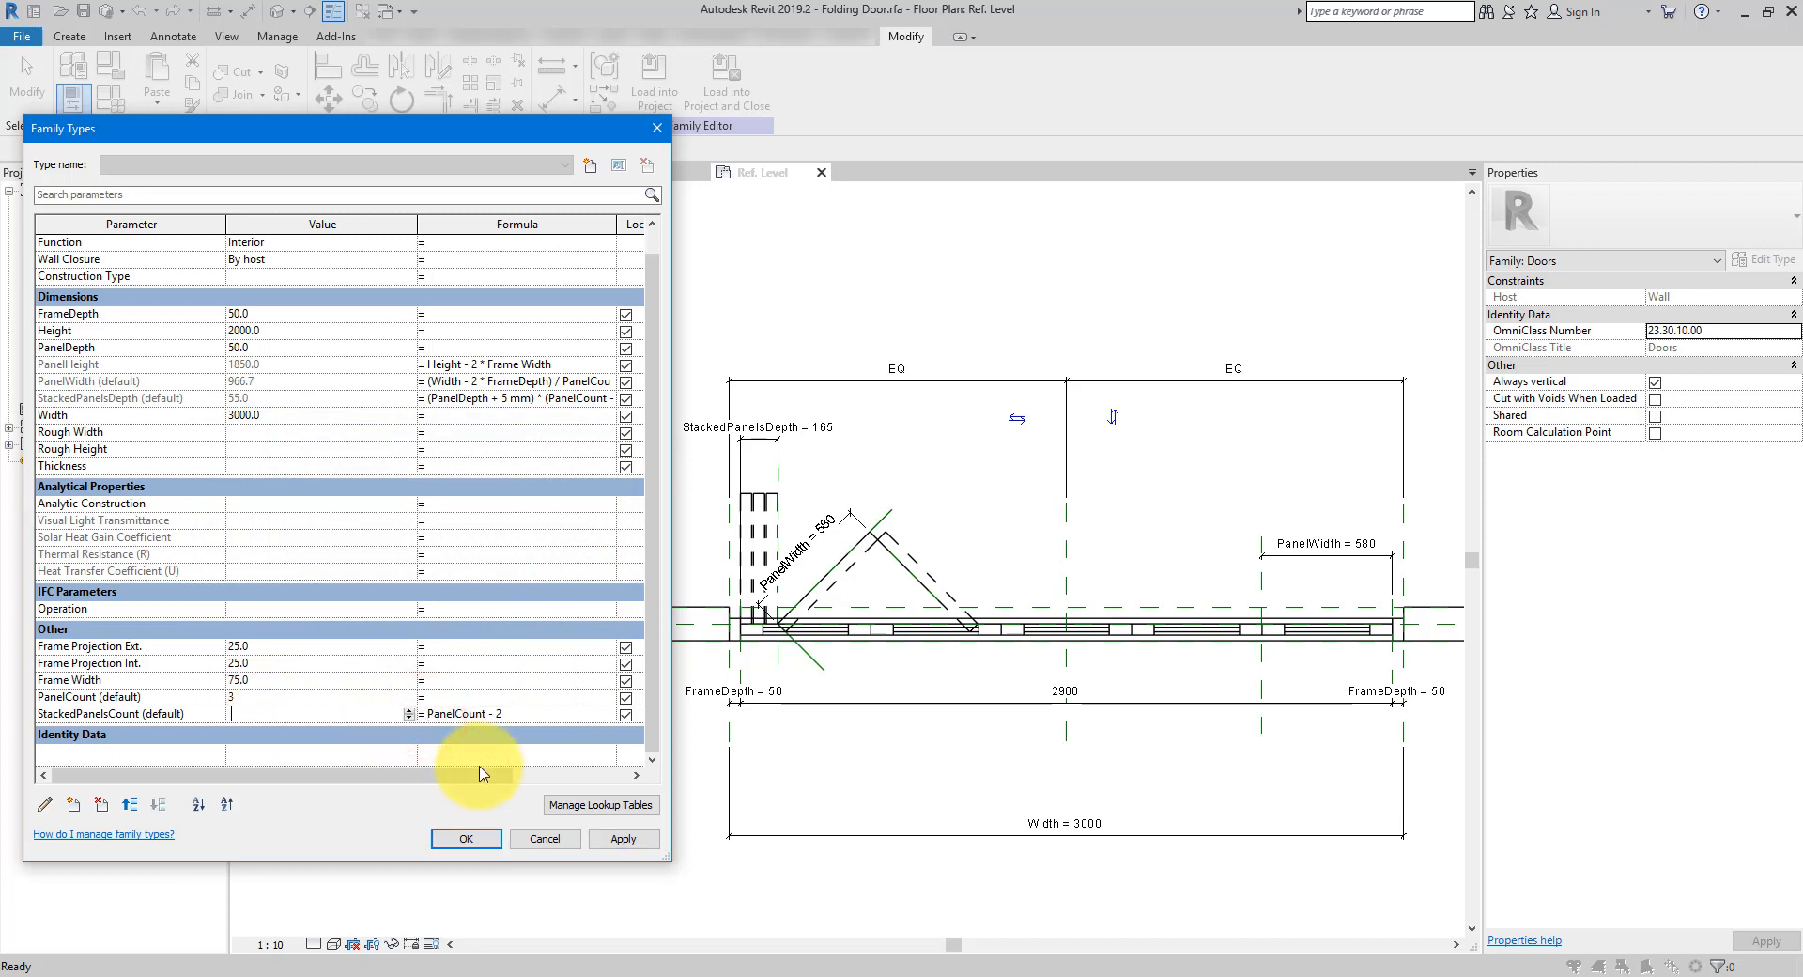
pyautogui.click(428, 714)
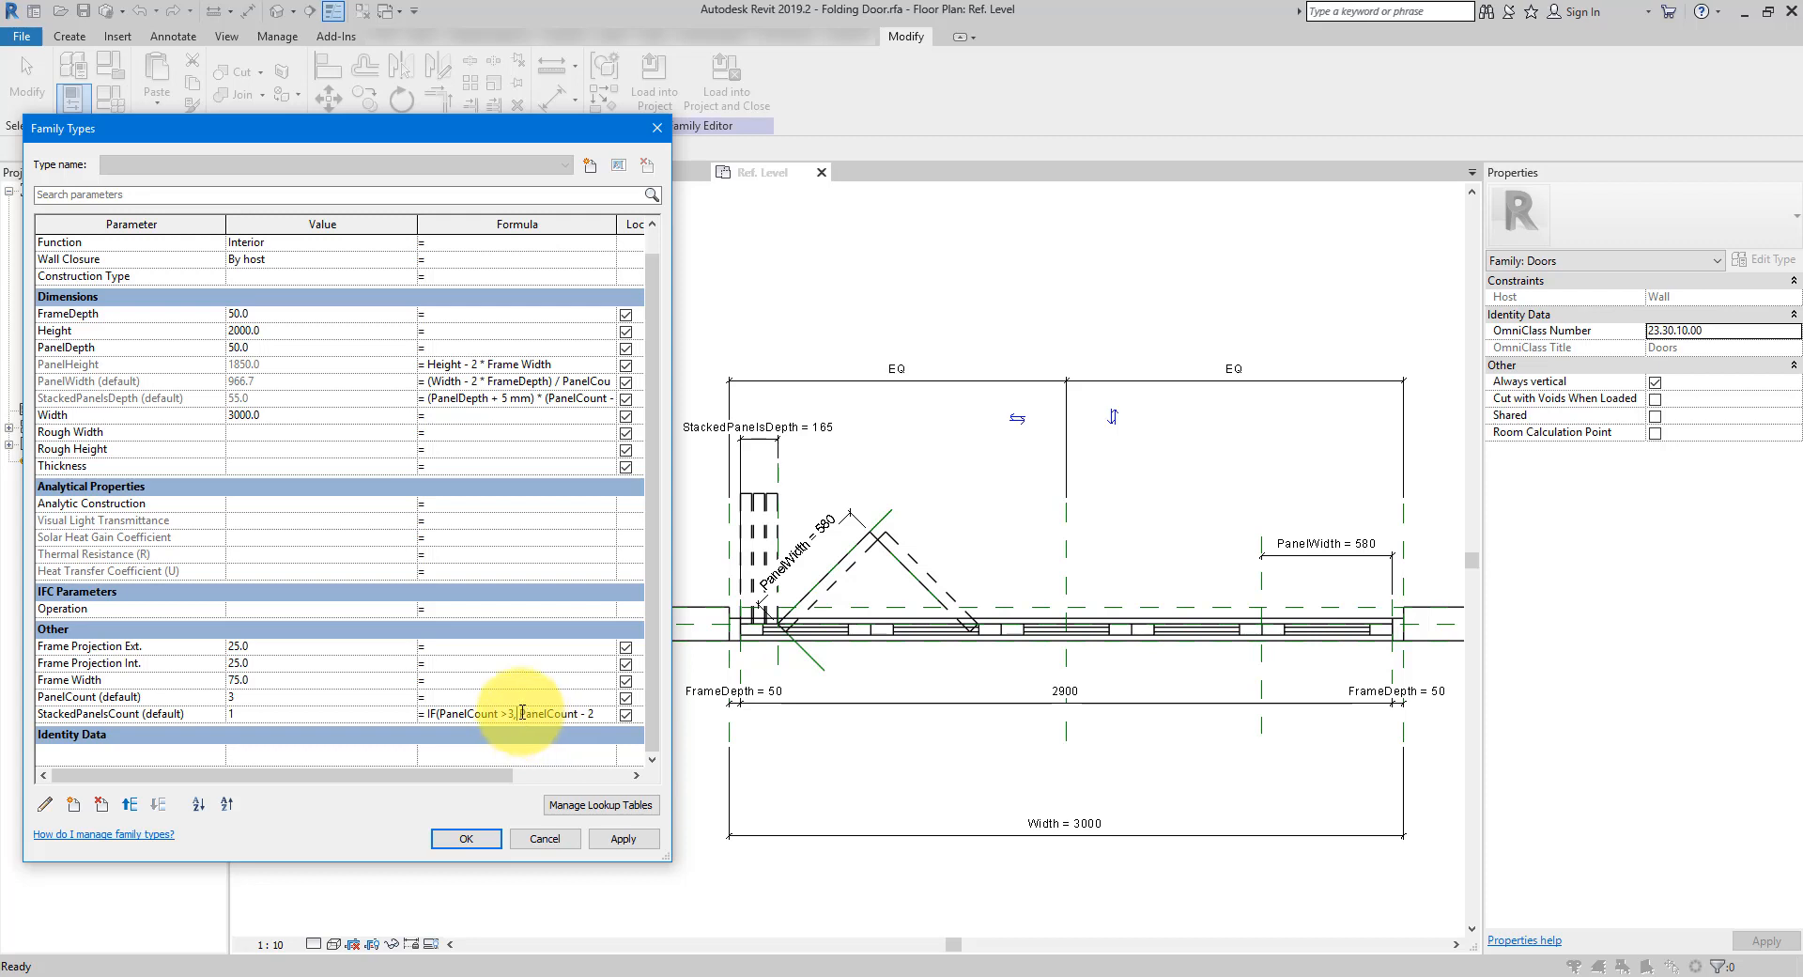
pyautogui.click(594, 715)
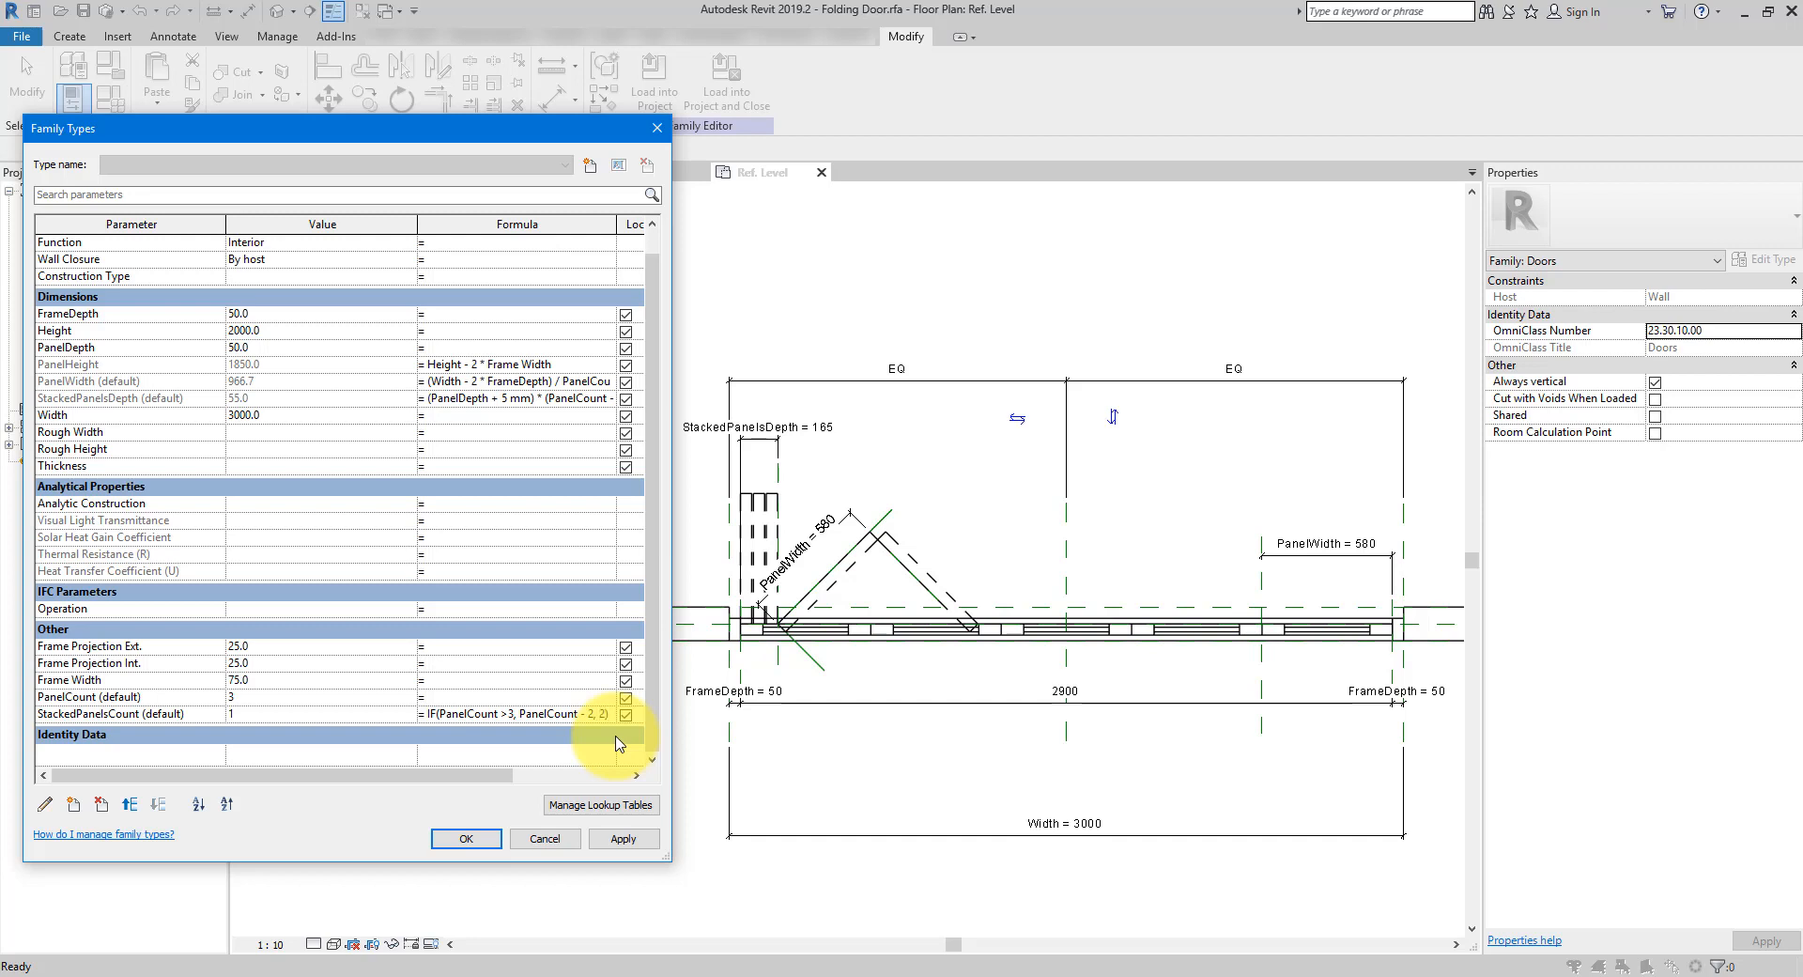
pyautogui.press('Tab')
pyautogui.moveTo(461, 777); pyautogui.dragTo(252, 729)
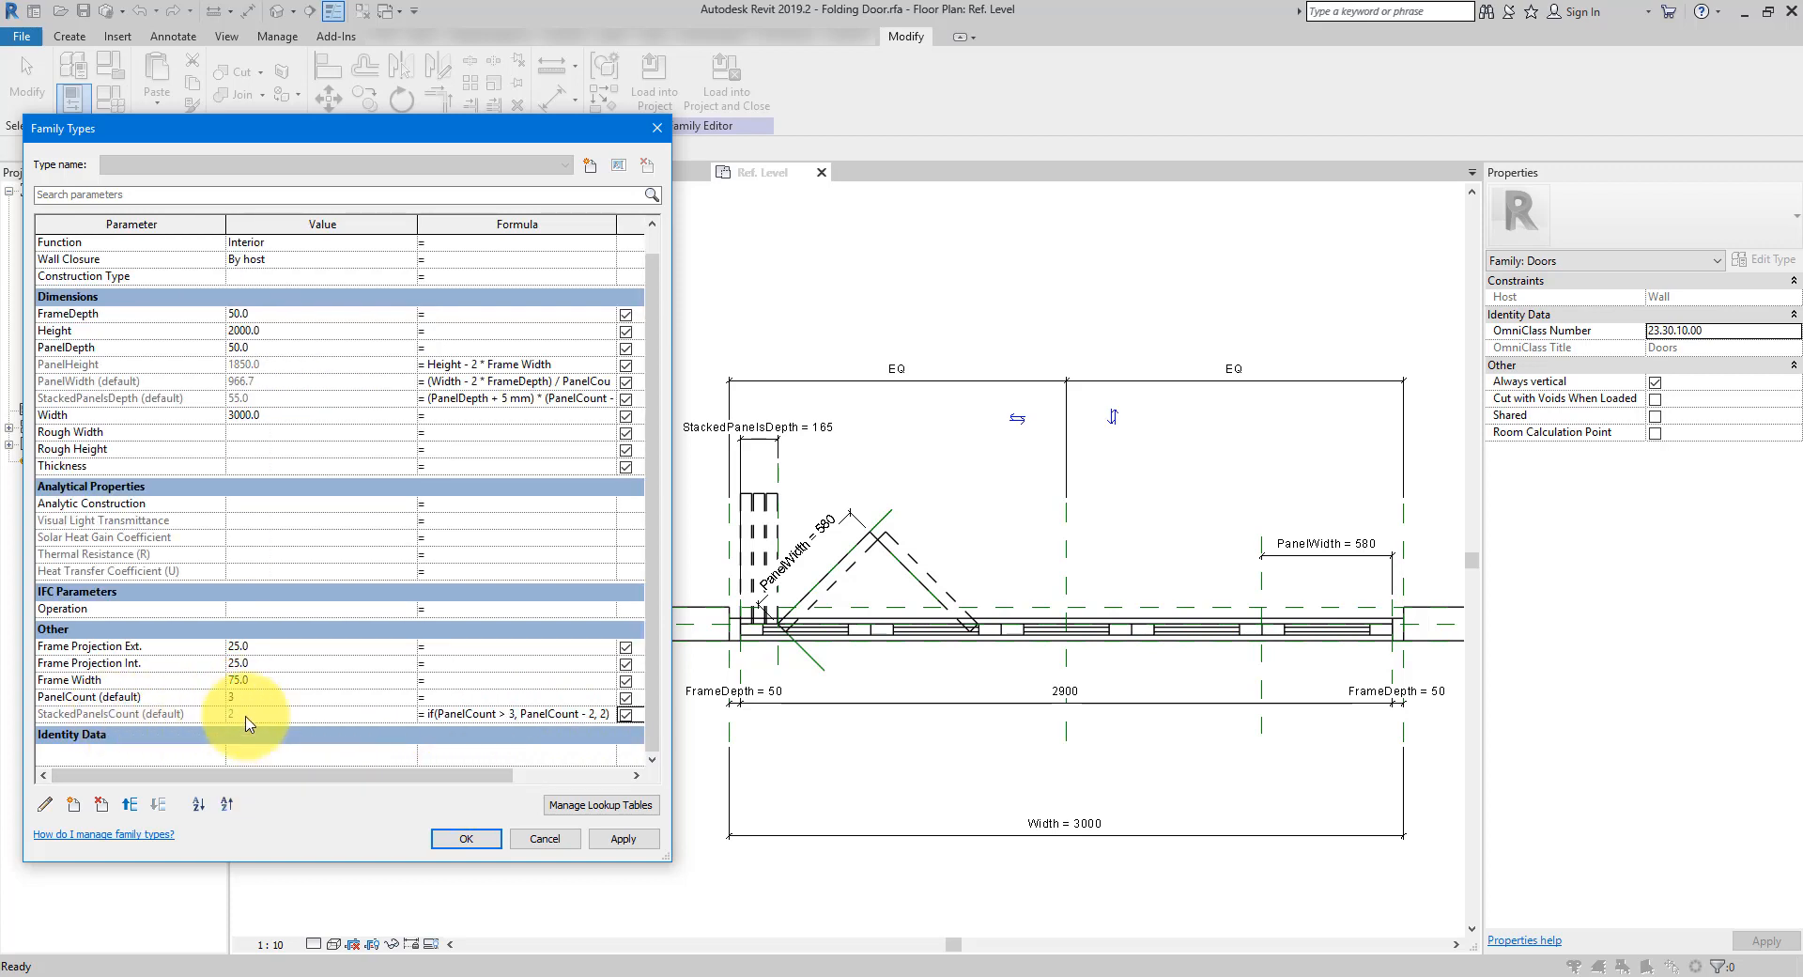
pyautogui.click(479, 840)
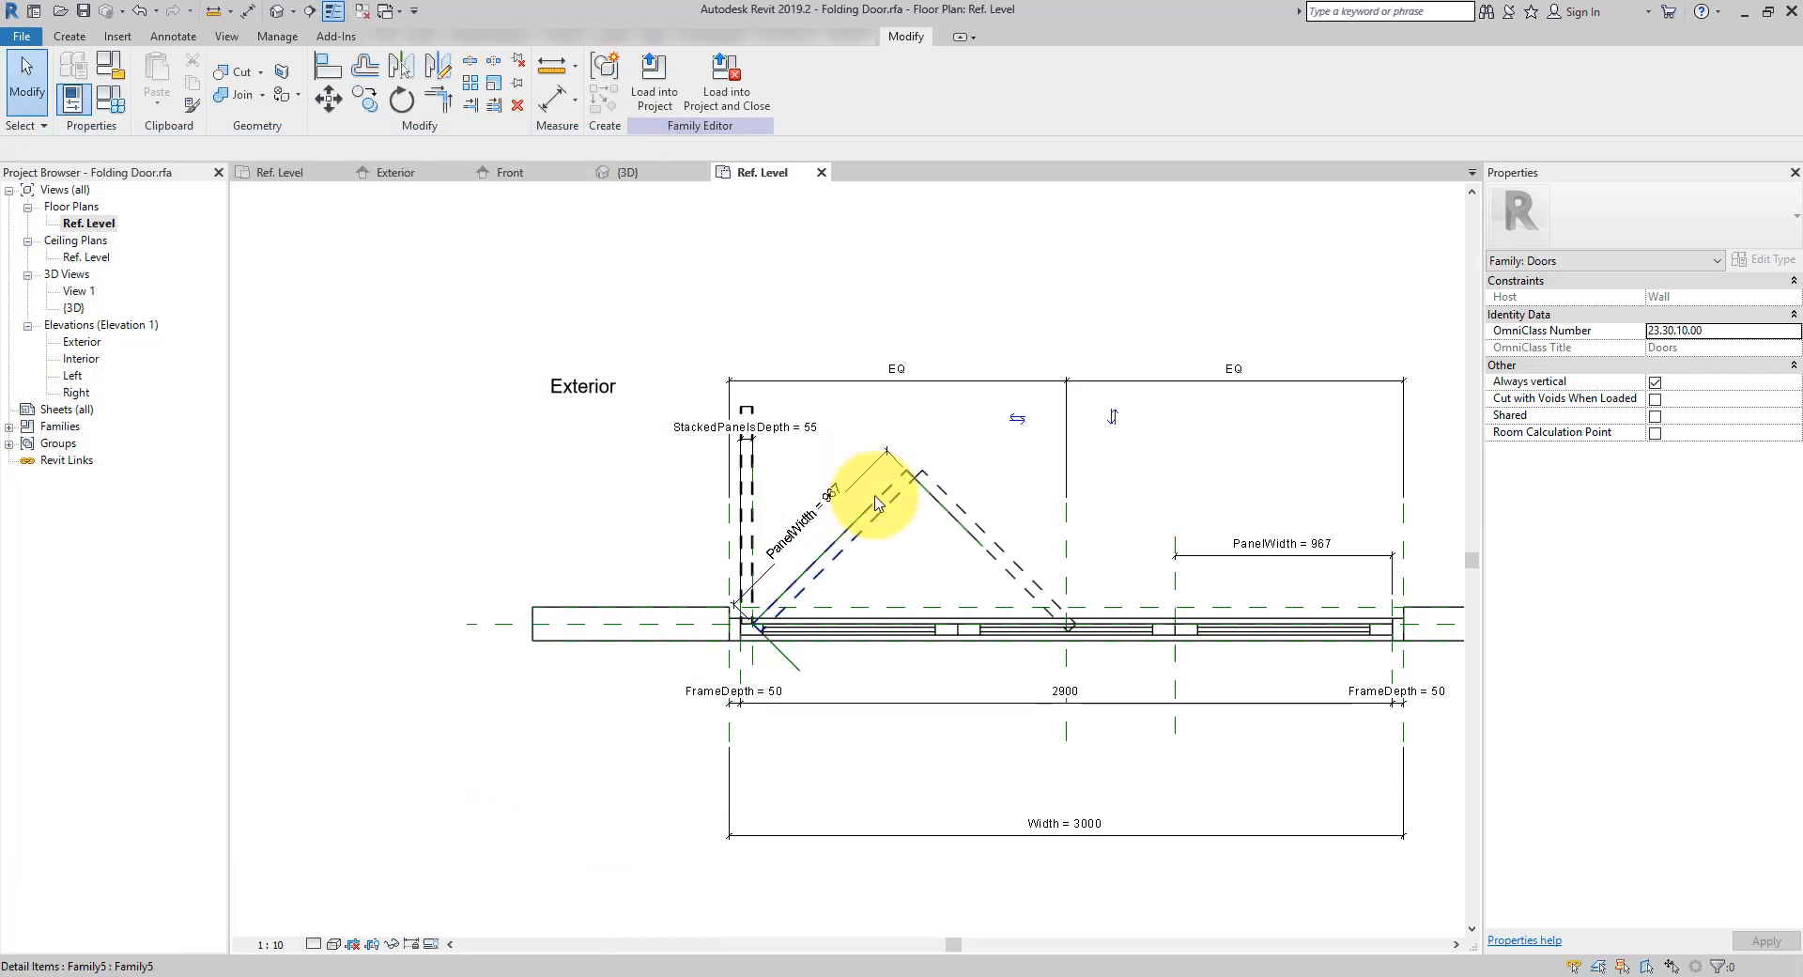
# Add a length type parameter named StackedPanelOffset under Dimensions and set its value to 5 mm
pyautogui.scroll(2, 876, 503)
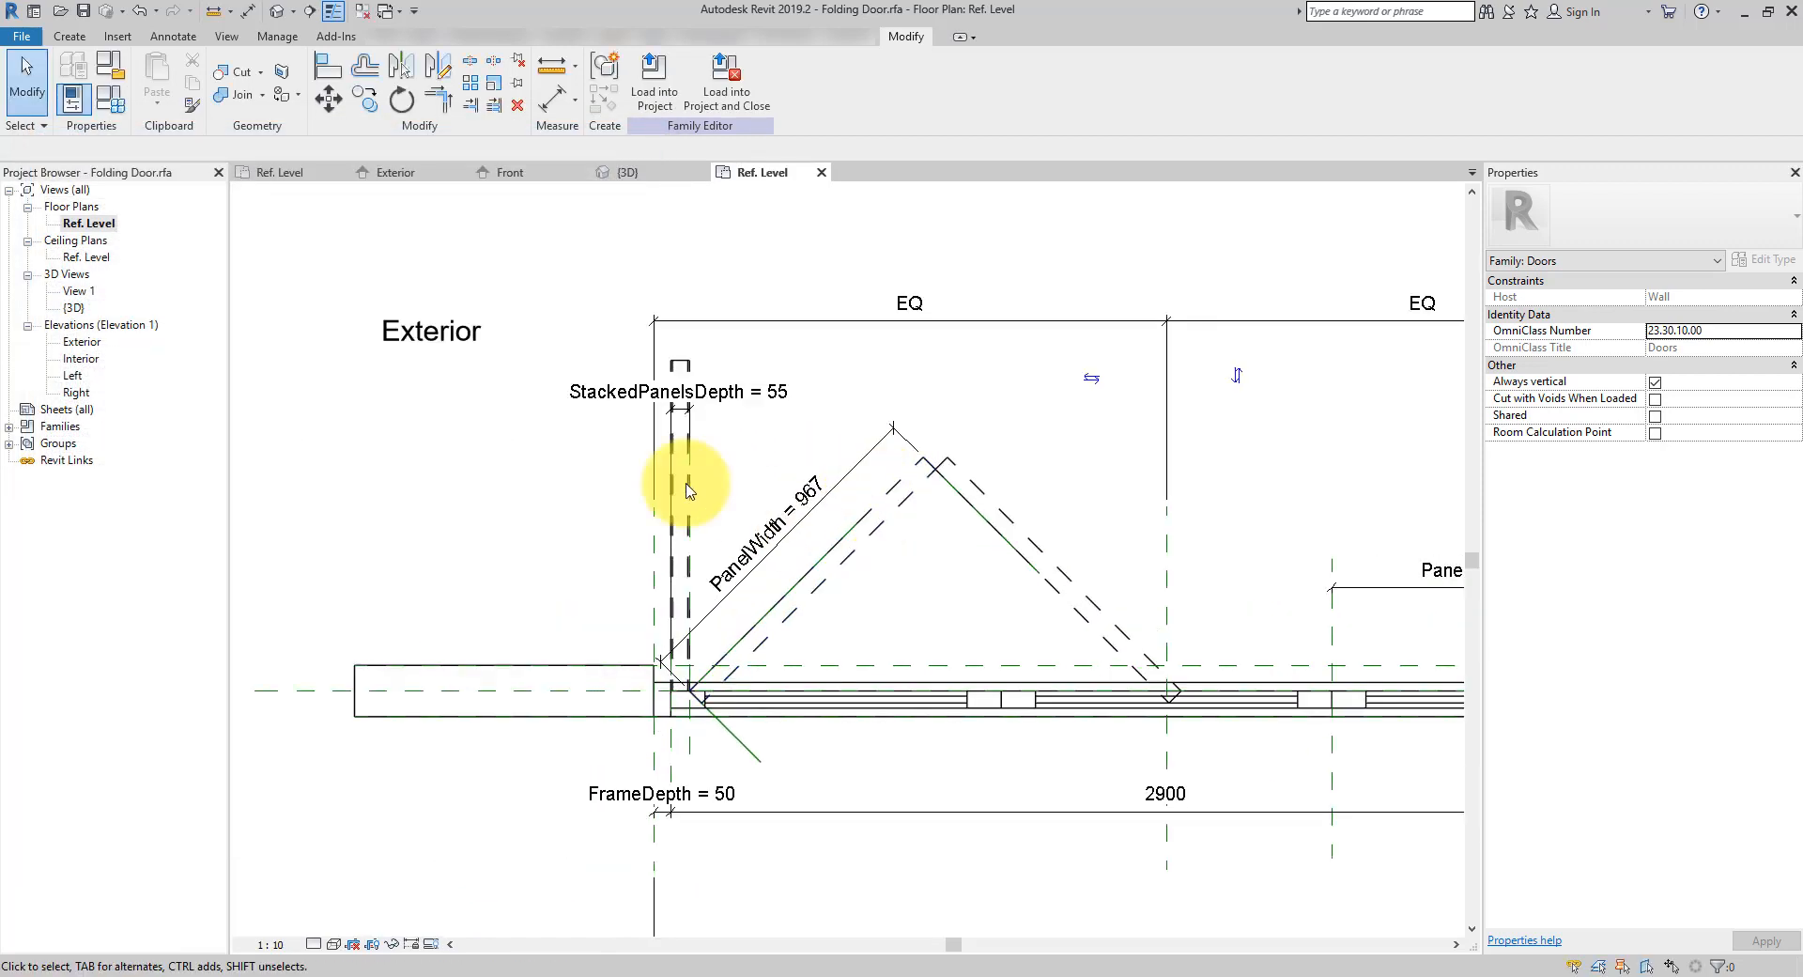
pyautogui.scroll(6, 672, 390)
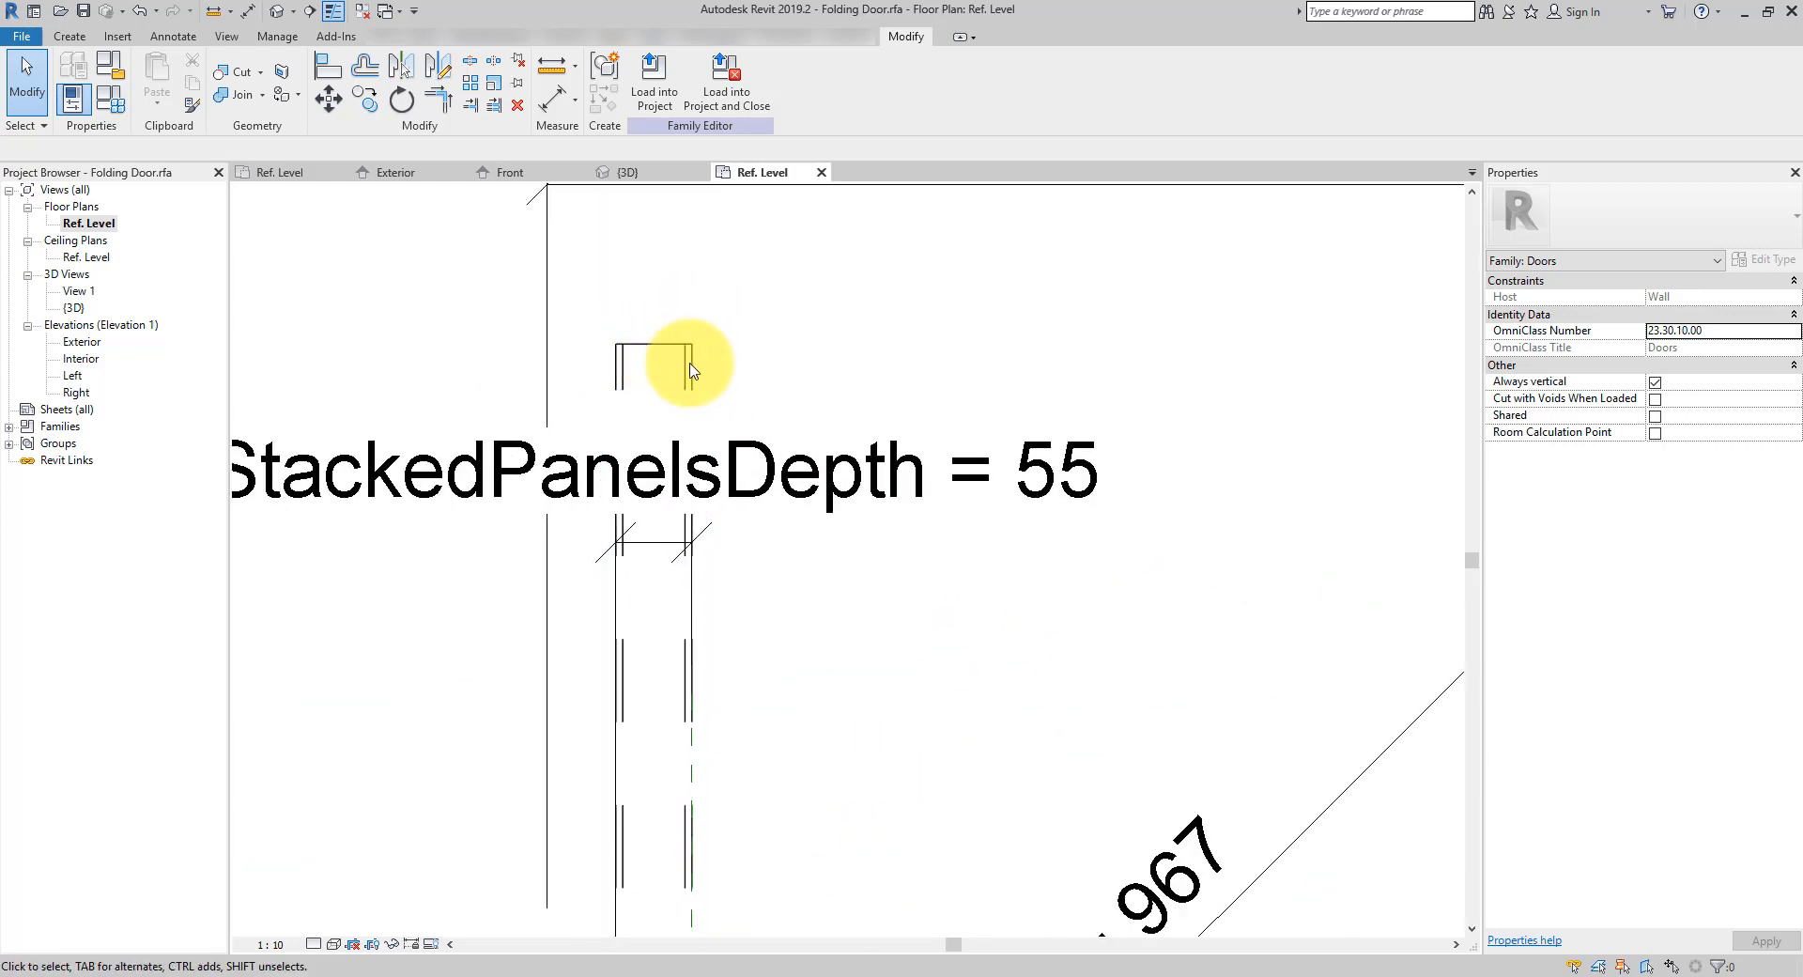
pyautogui.scroll(-5, 700, 366)
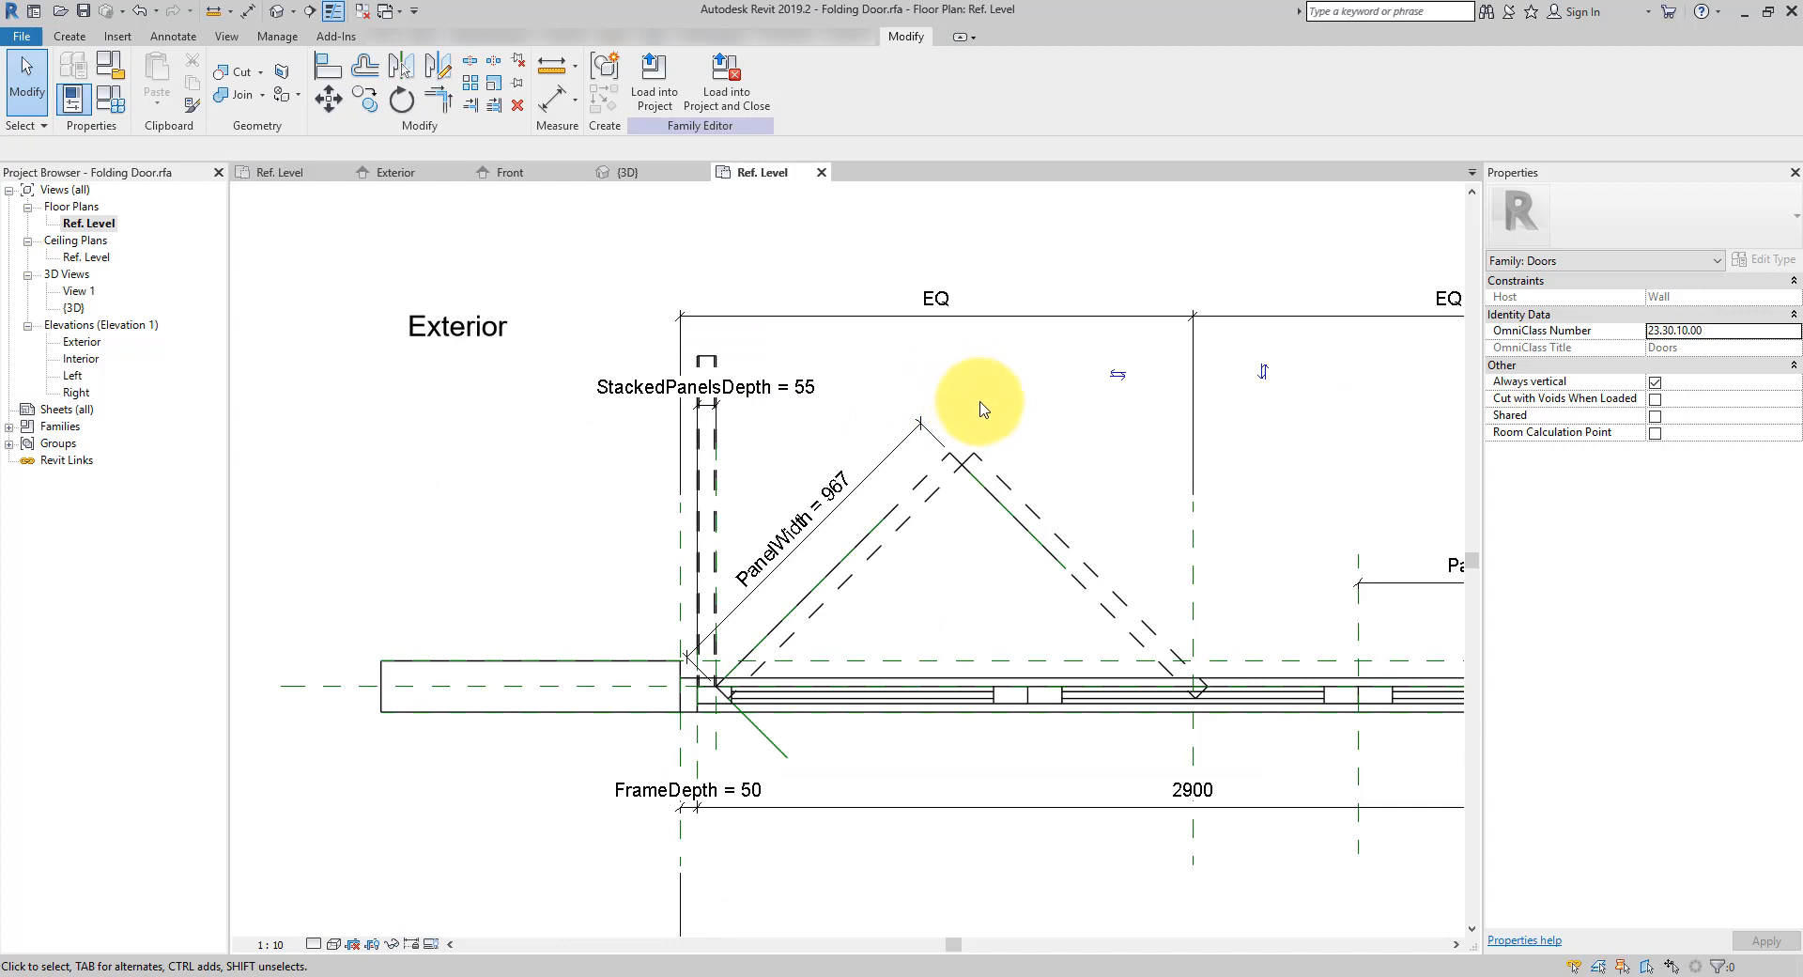
pyautogui.scroll(-3, 1161, 469)
pyautogui.moveTo(1160, 467); pyautogui.dragTo(1211, 537, button='middle')
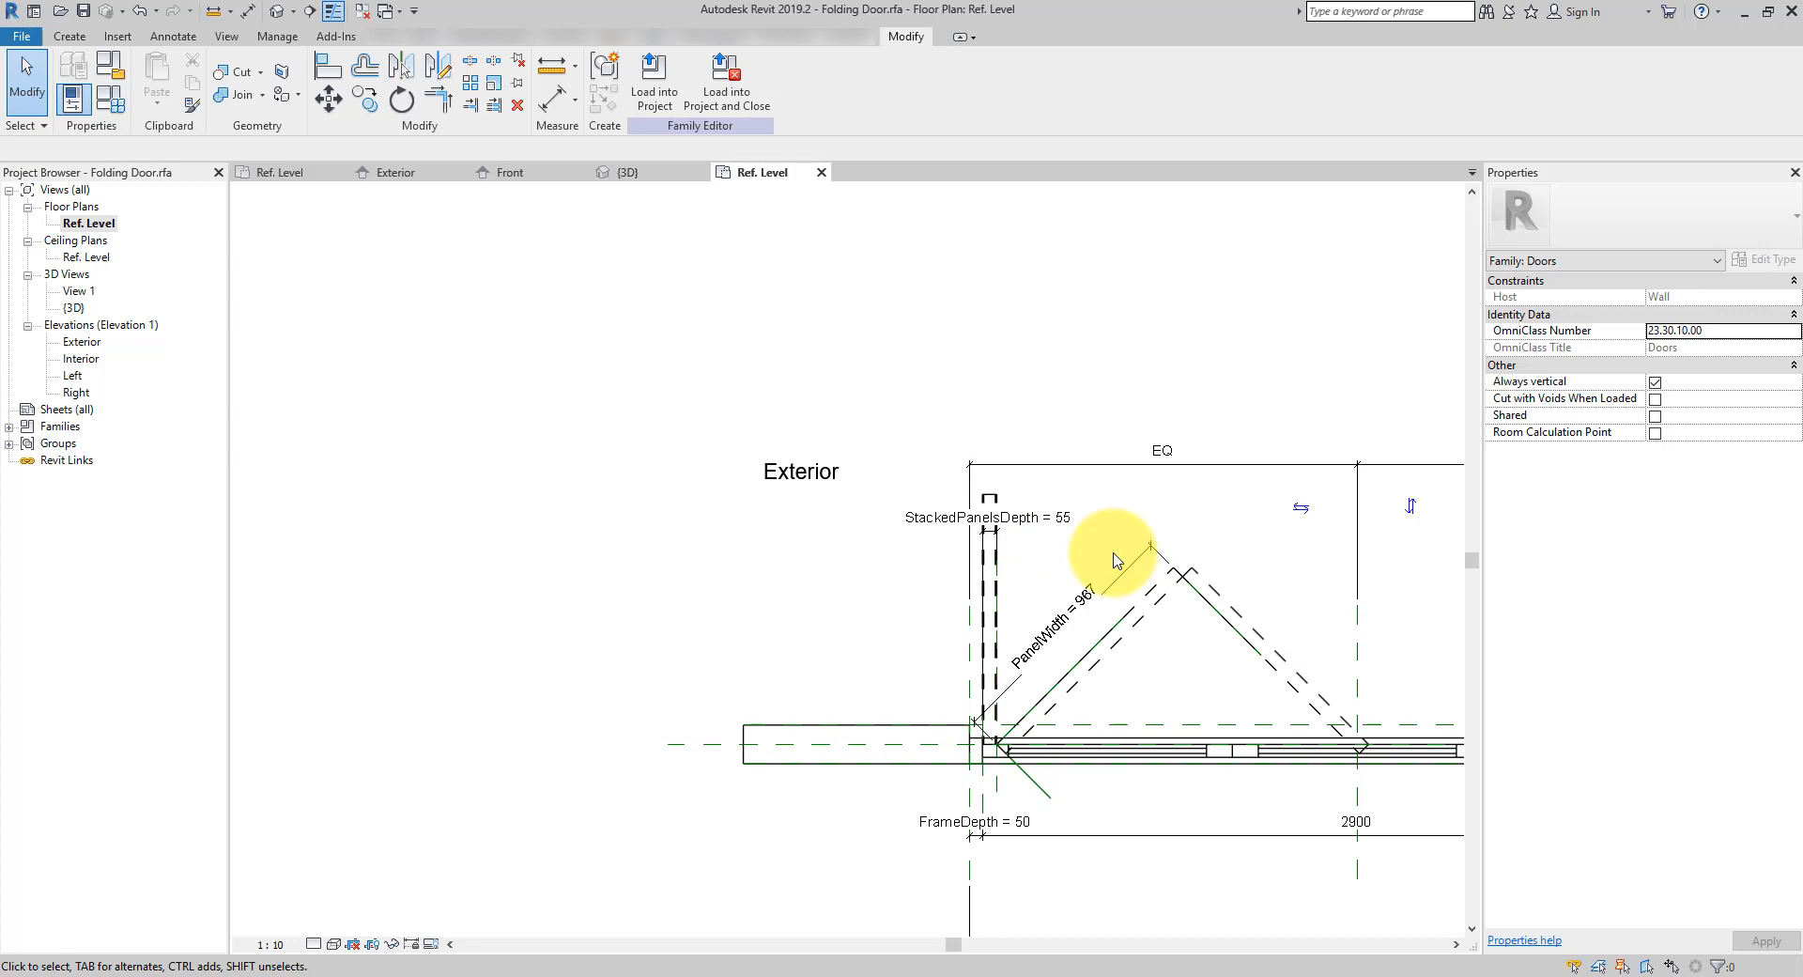
pyautogui.click(109, 103)
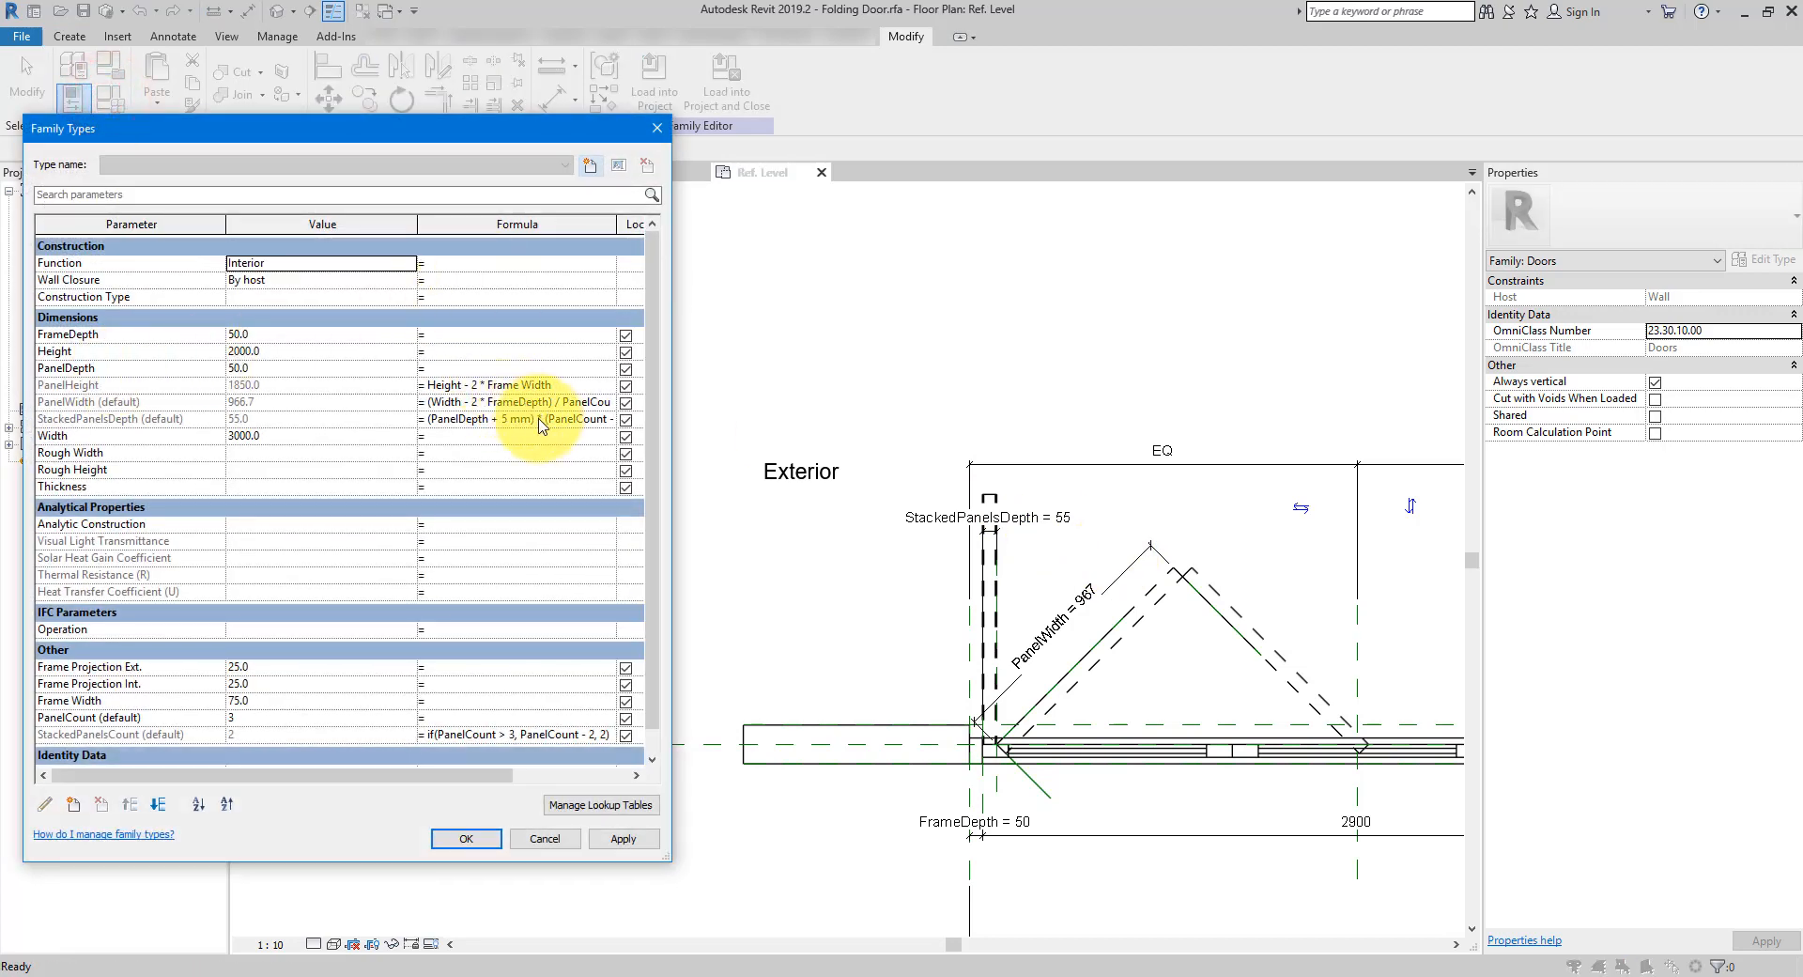
pyautogui.moveTo(500, 418); pyautogui.dragTo(529, 420)
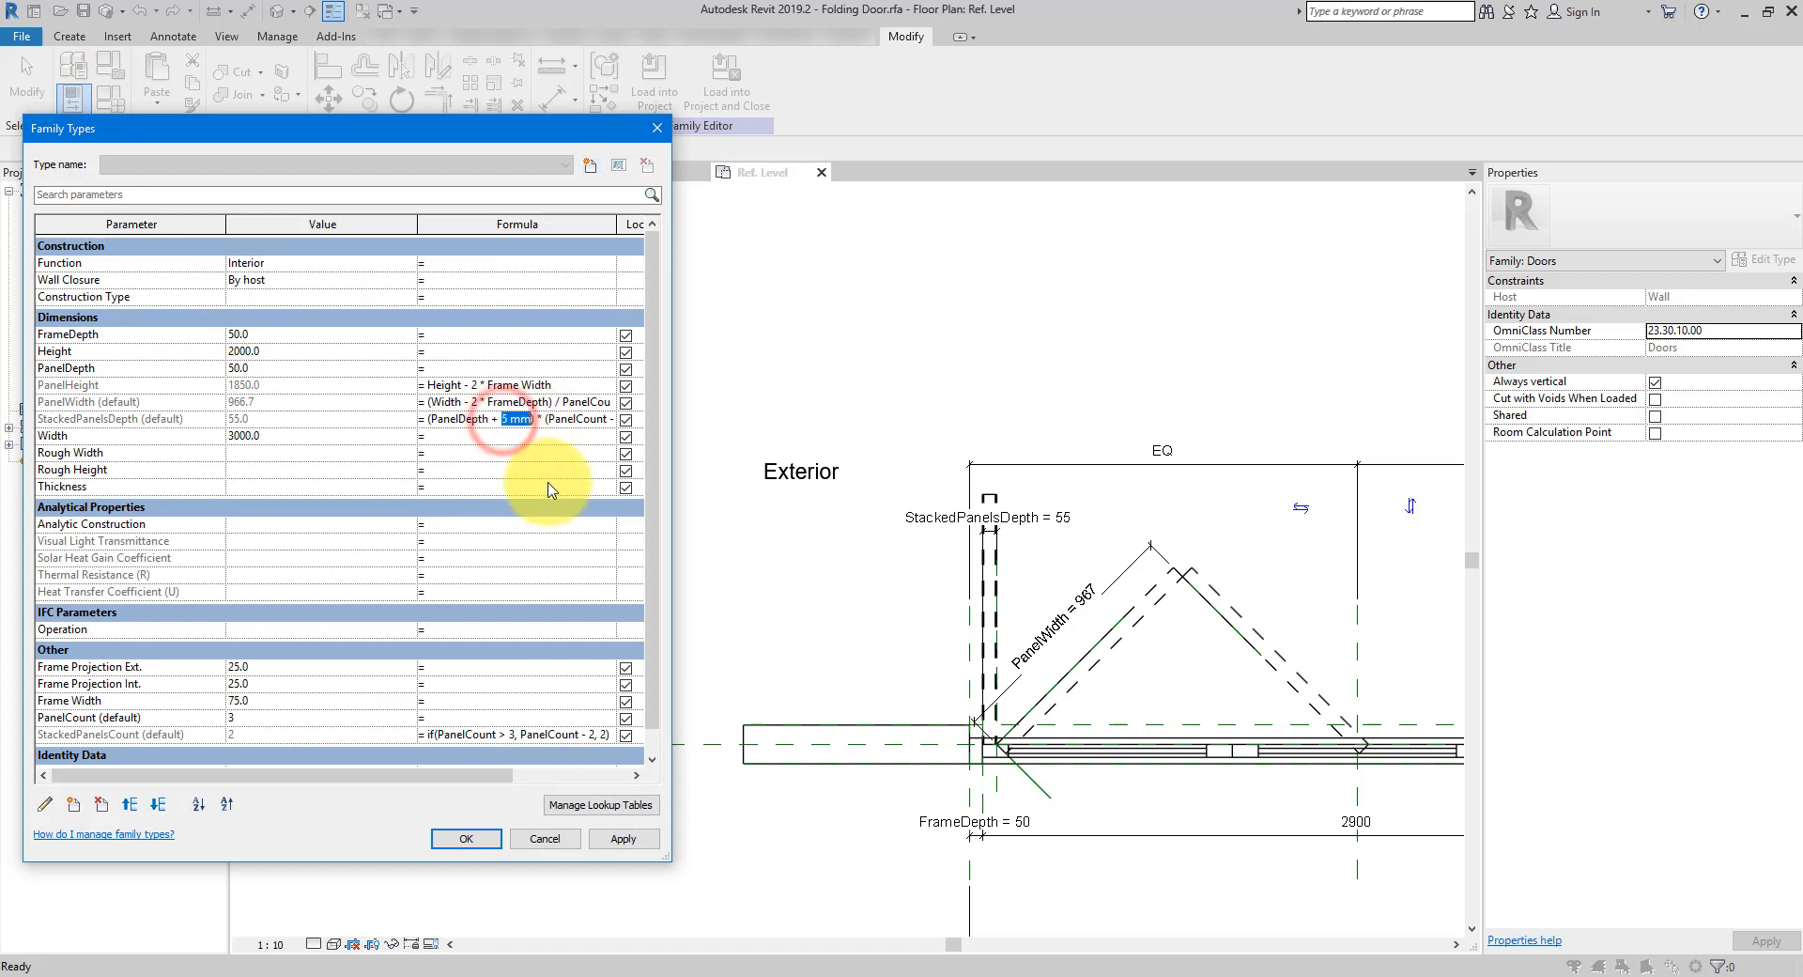
pyautogui.click(73, 805)
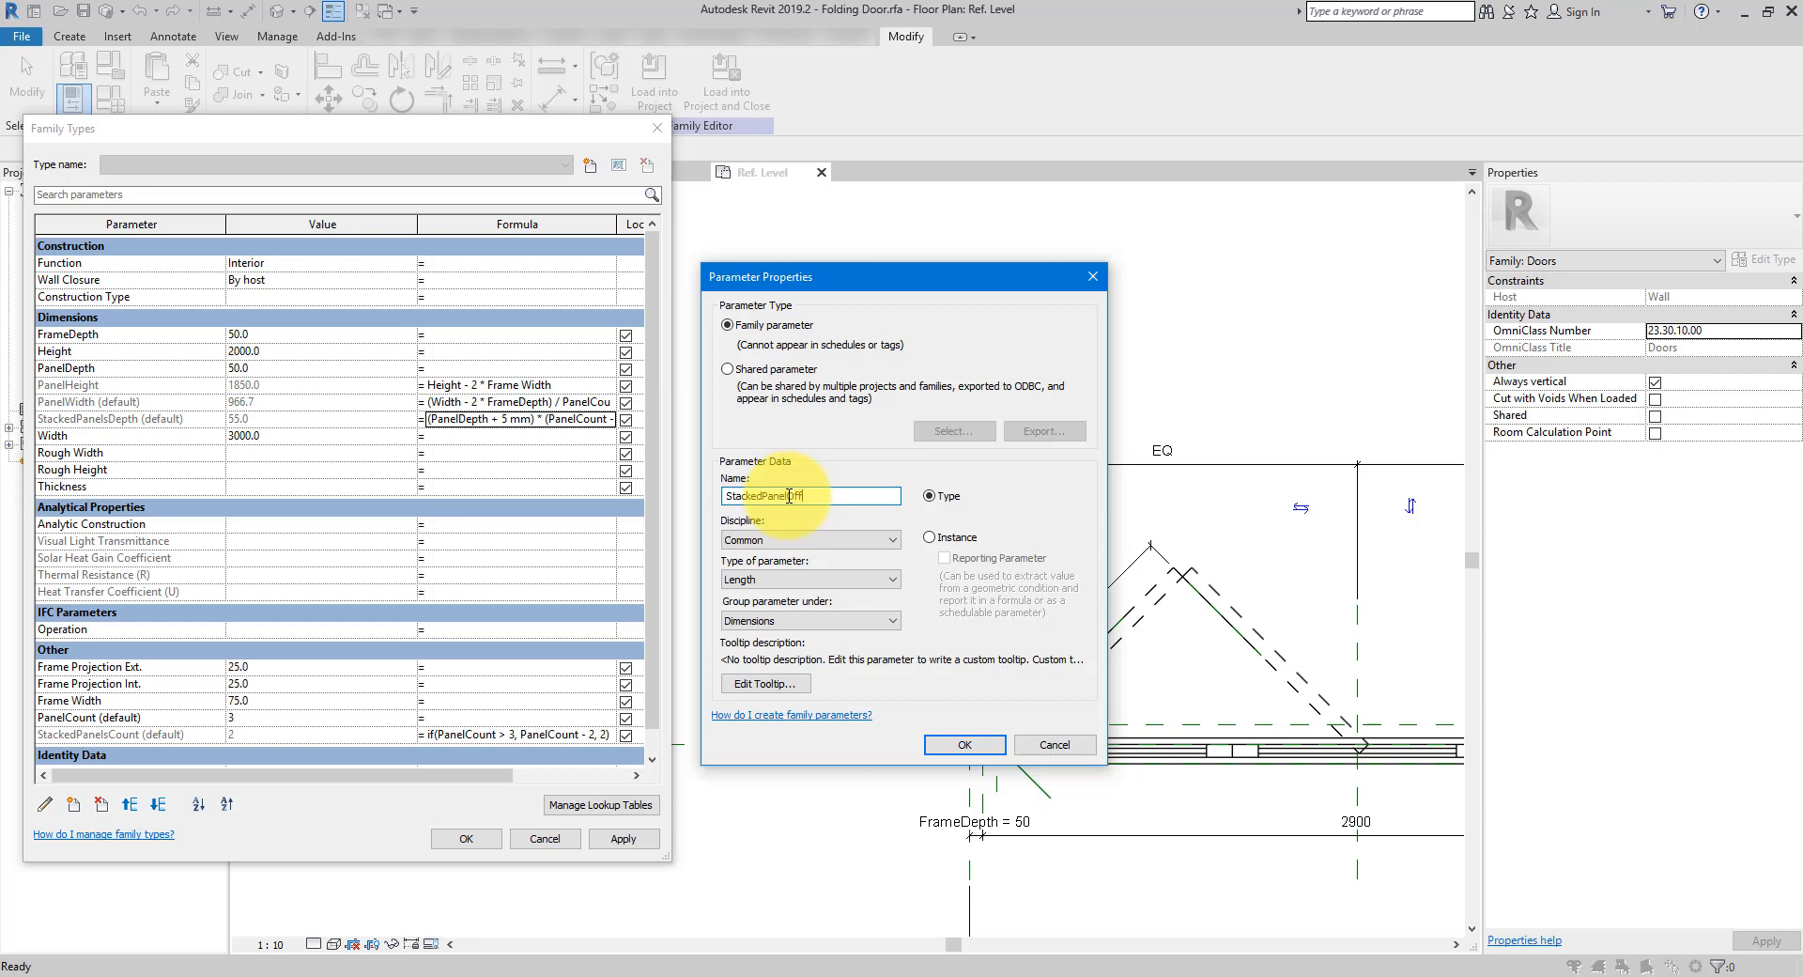
pyautogui.click(951, 744)
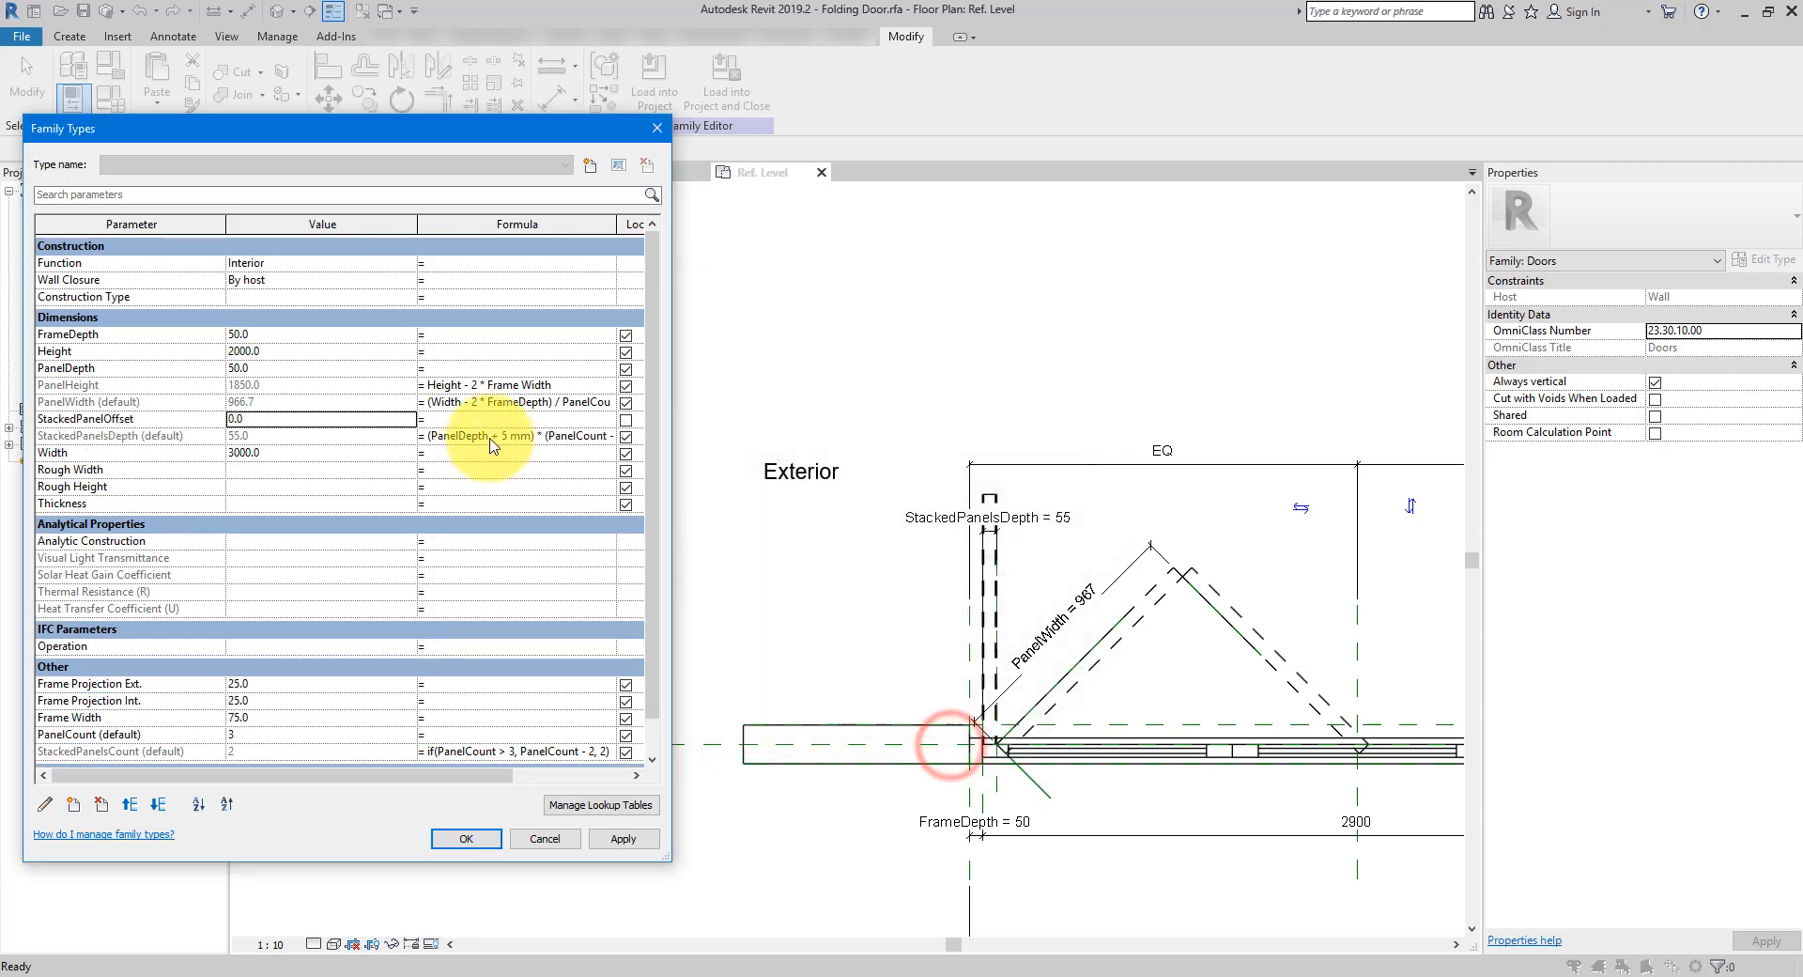
pyautogui.click(489, 419)
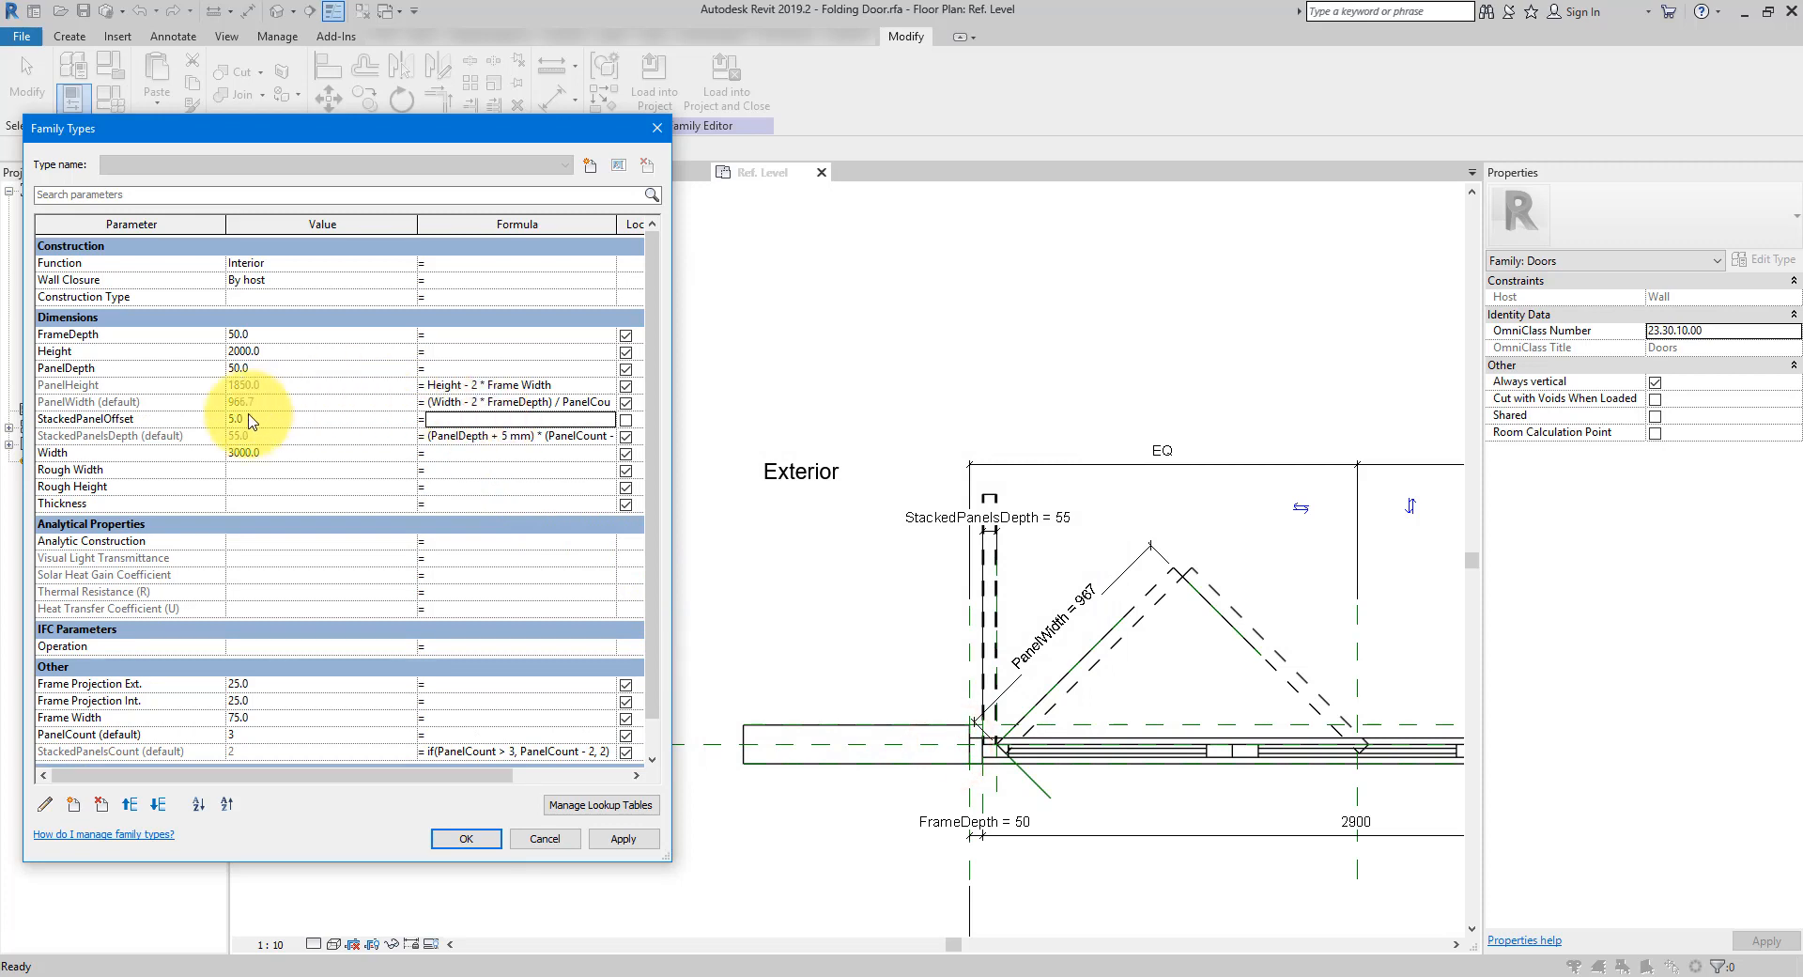
# Replace the fixed 5 mm in the StackedPanelsDepth formula with the StackedPanelOffset parameter
pyautogui.click(156, 419)
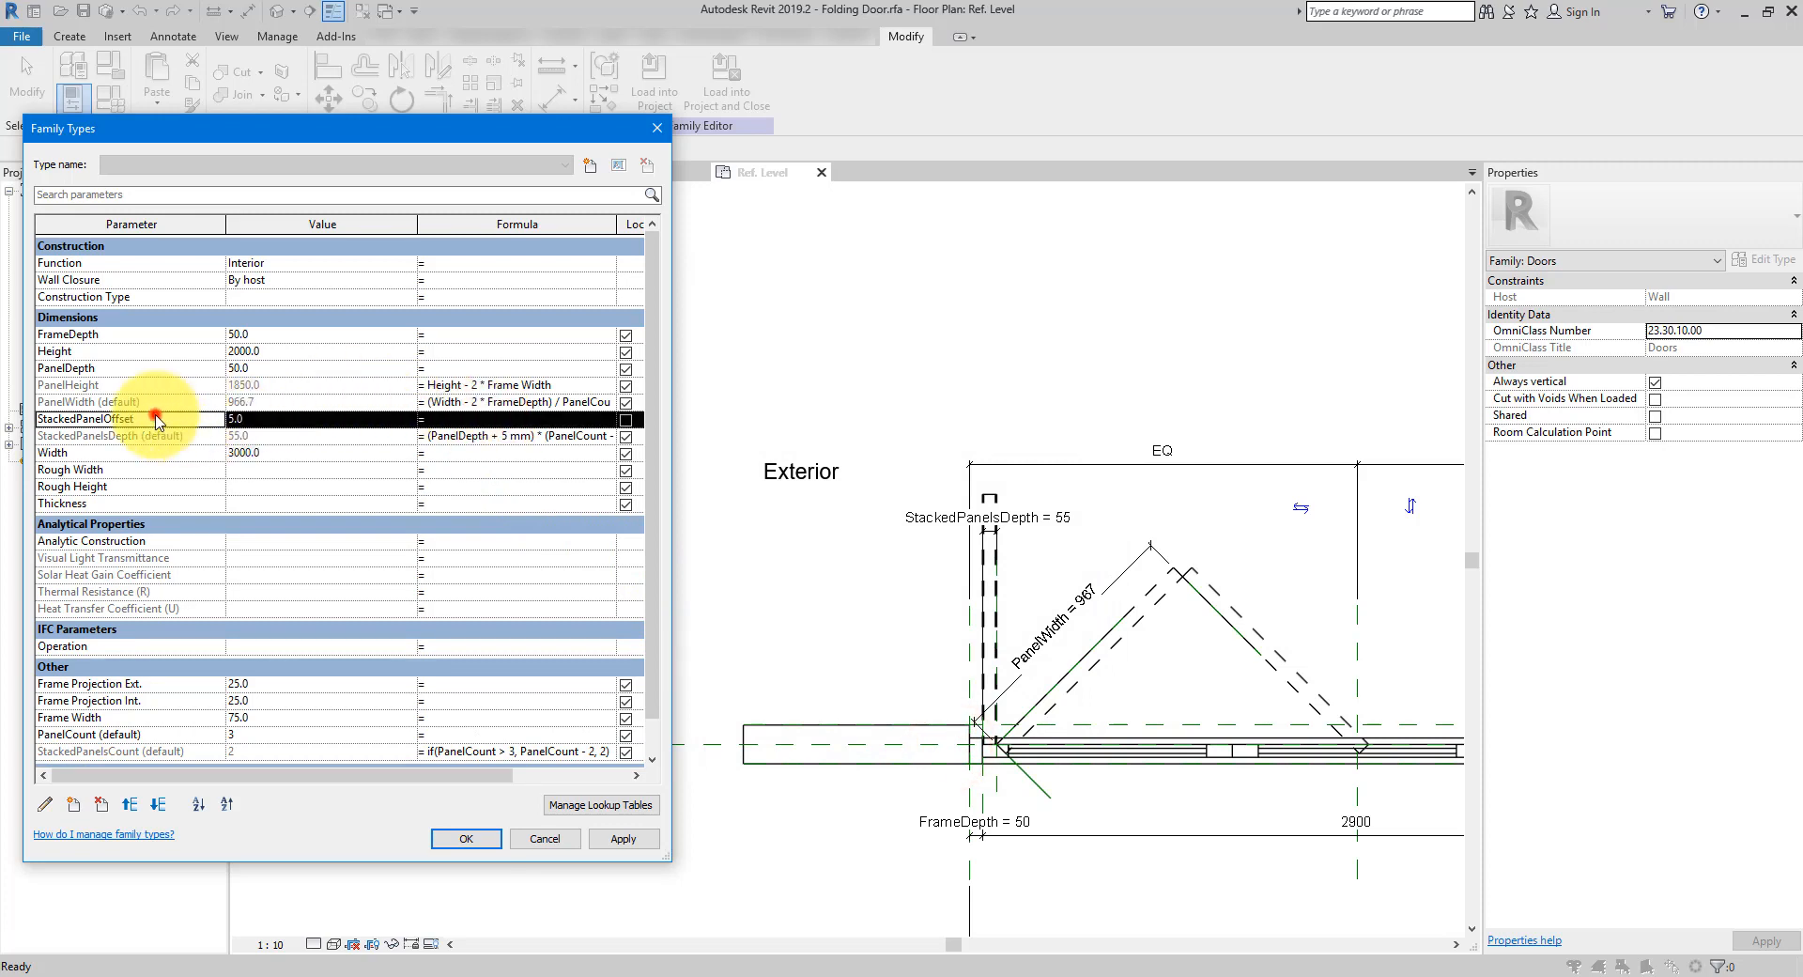
pyautogui.click(526, 437)
pyautogui.doubleClick(502, 439)
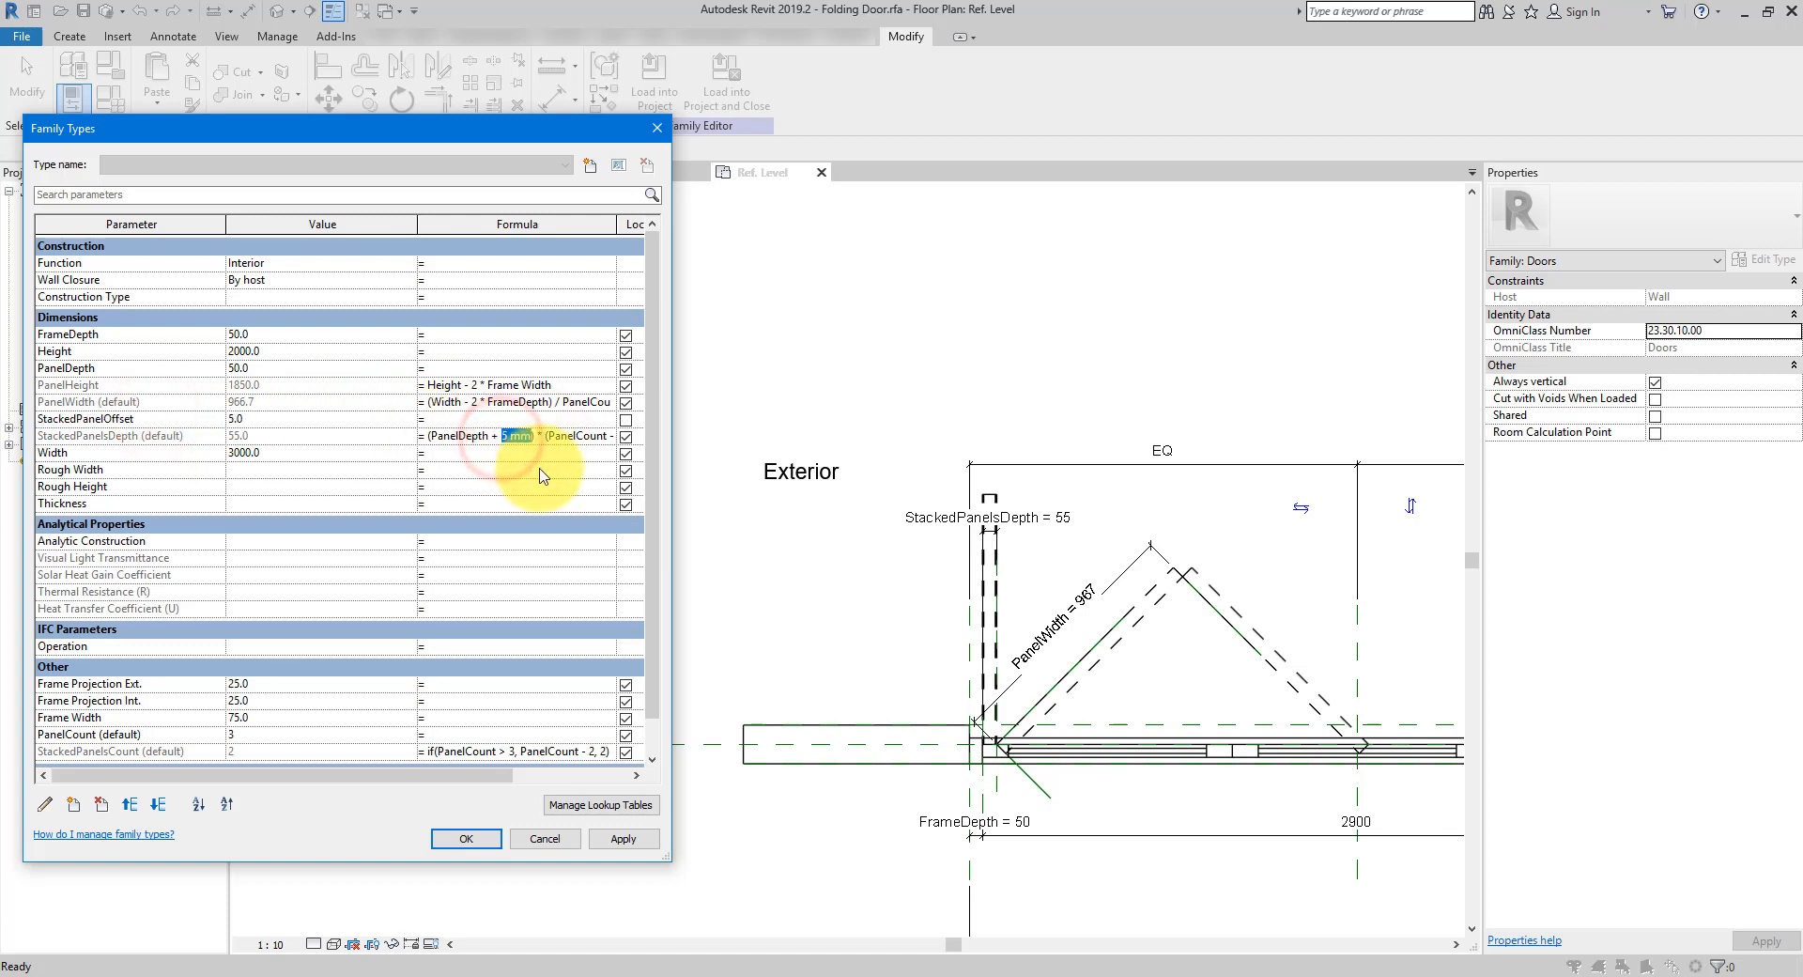
pyautogui.write('StackedPanelOffset')
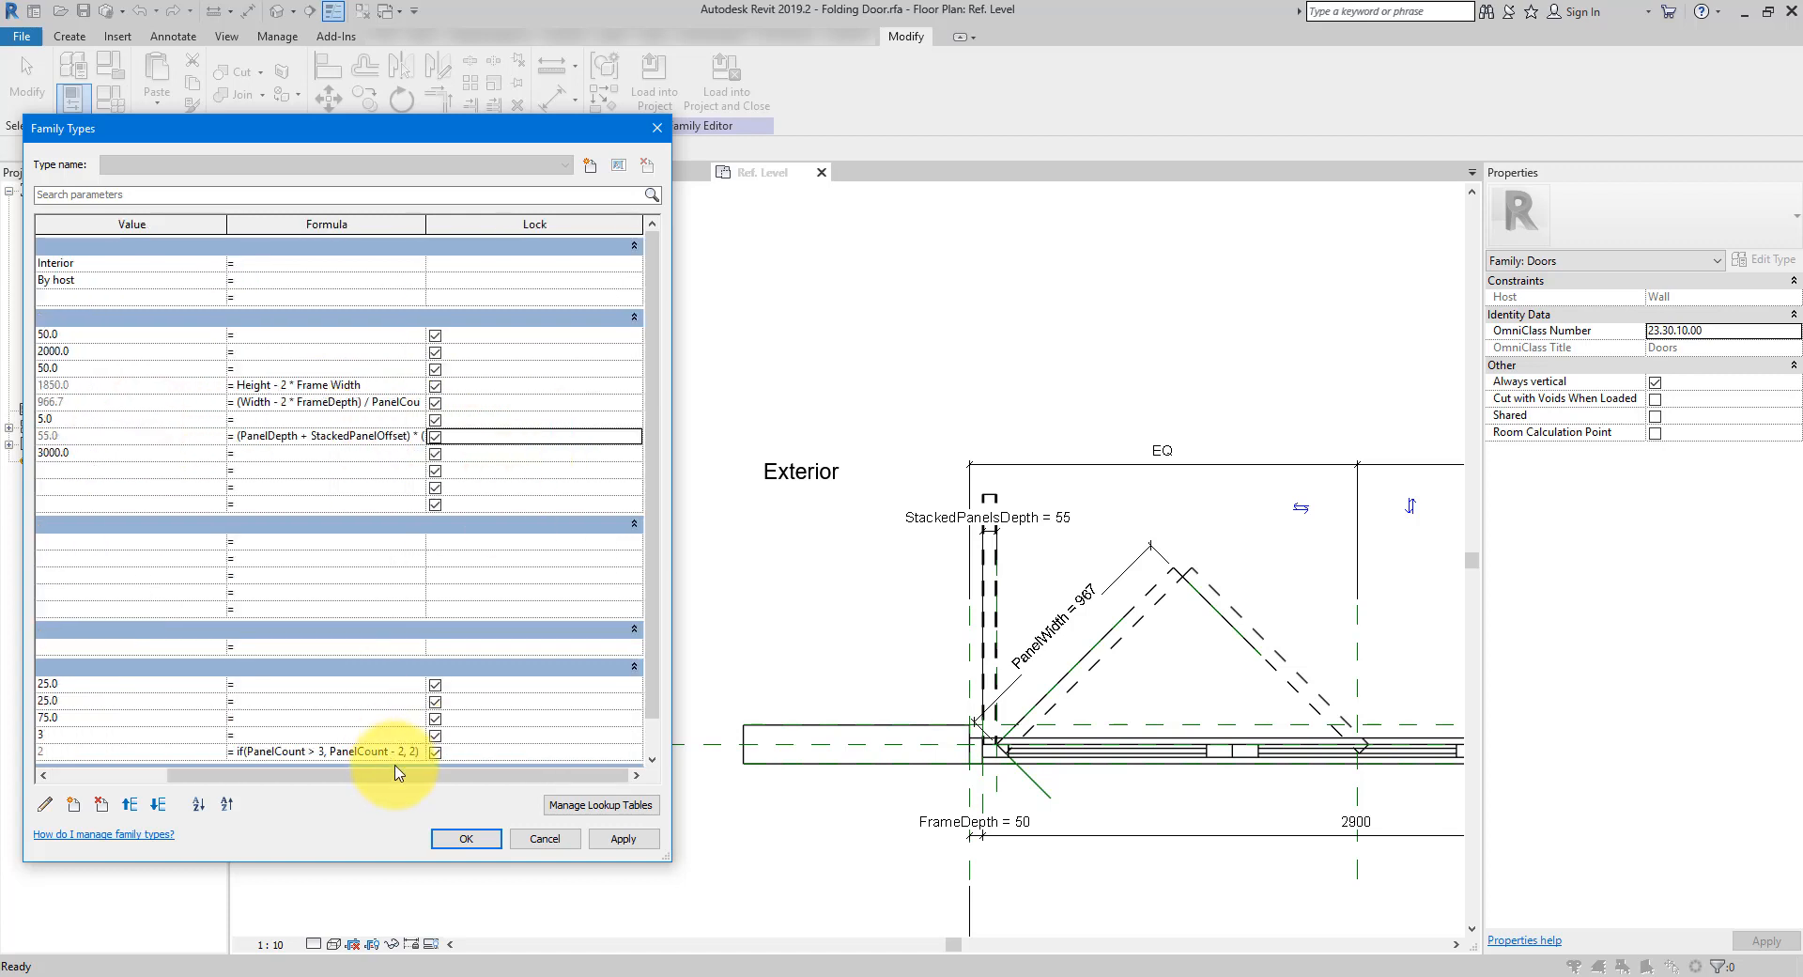
pyautogui.click(392, 772)
# Give StackedPanelOffset the formula if(PanelCount > 3, 5 mm, 0 mm) and try to apply it to the family
pyautogui.moveTo(673, 406); pyautogui.dragTo(732, 404)
pyautogui.click(501, 420)
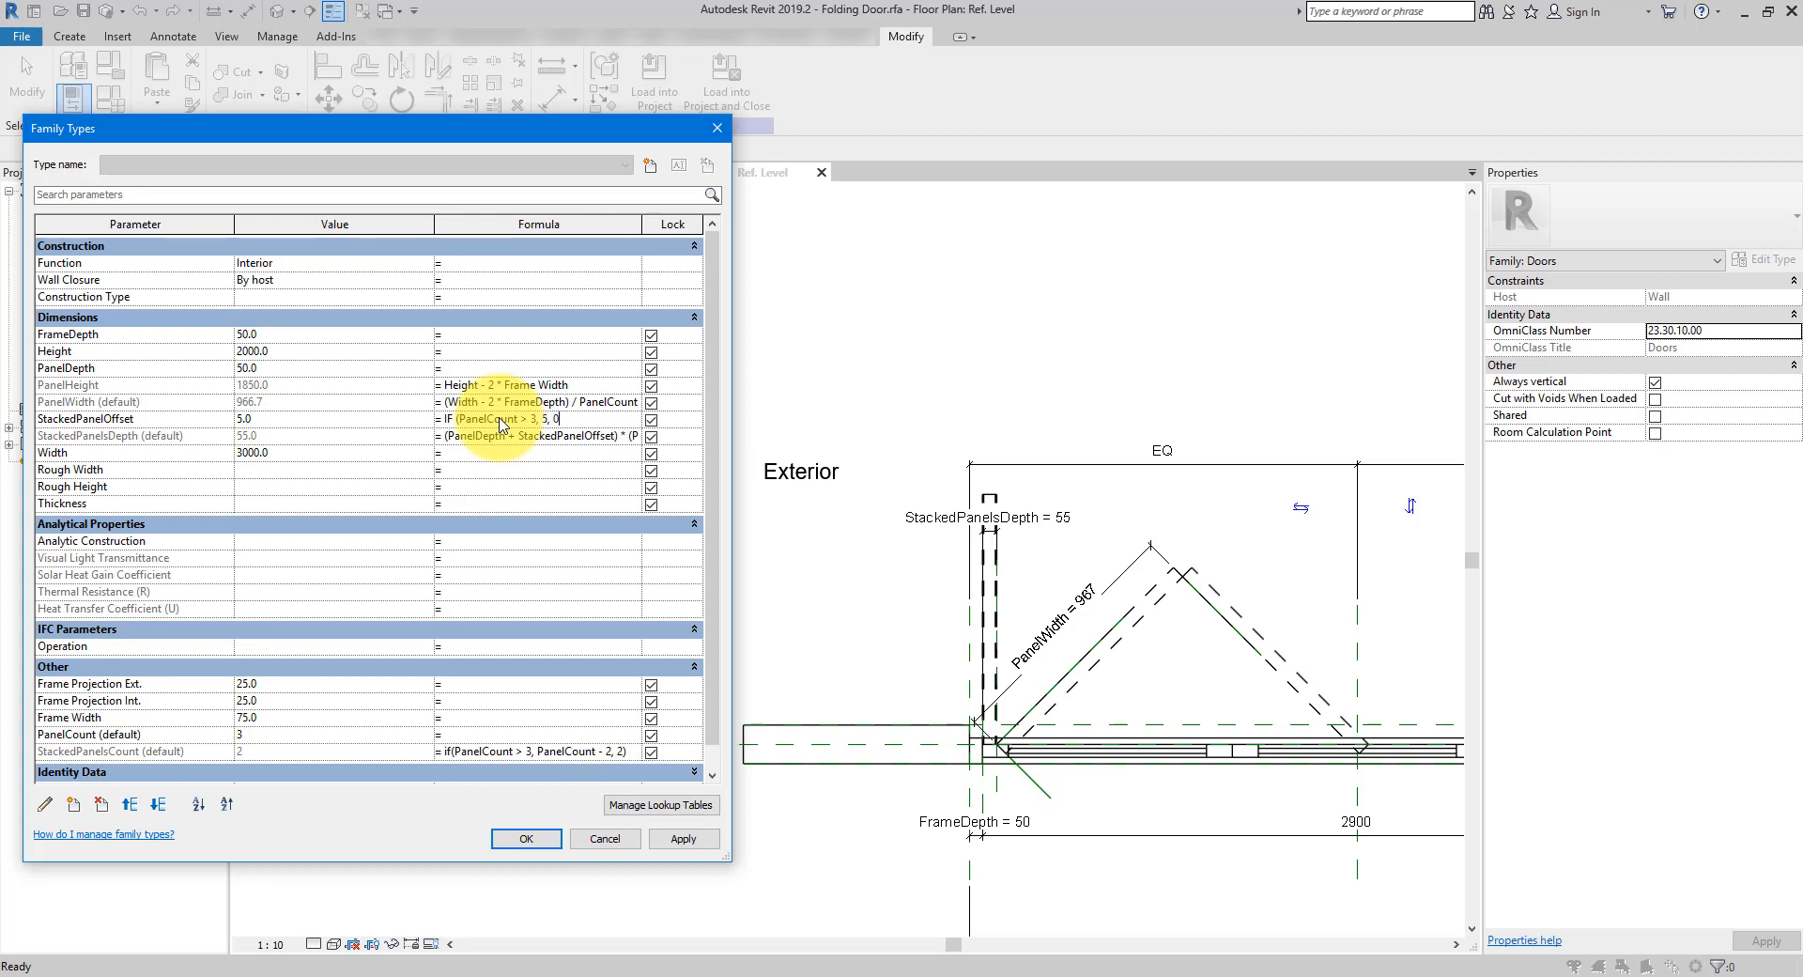
pyautogui.press('Tab')
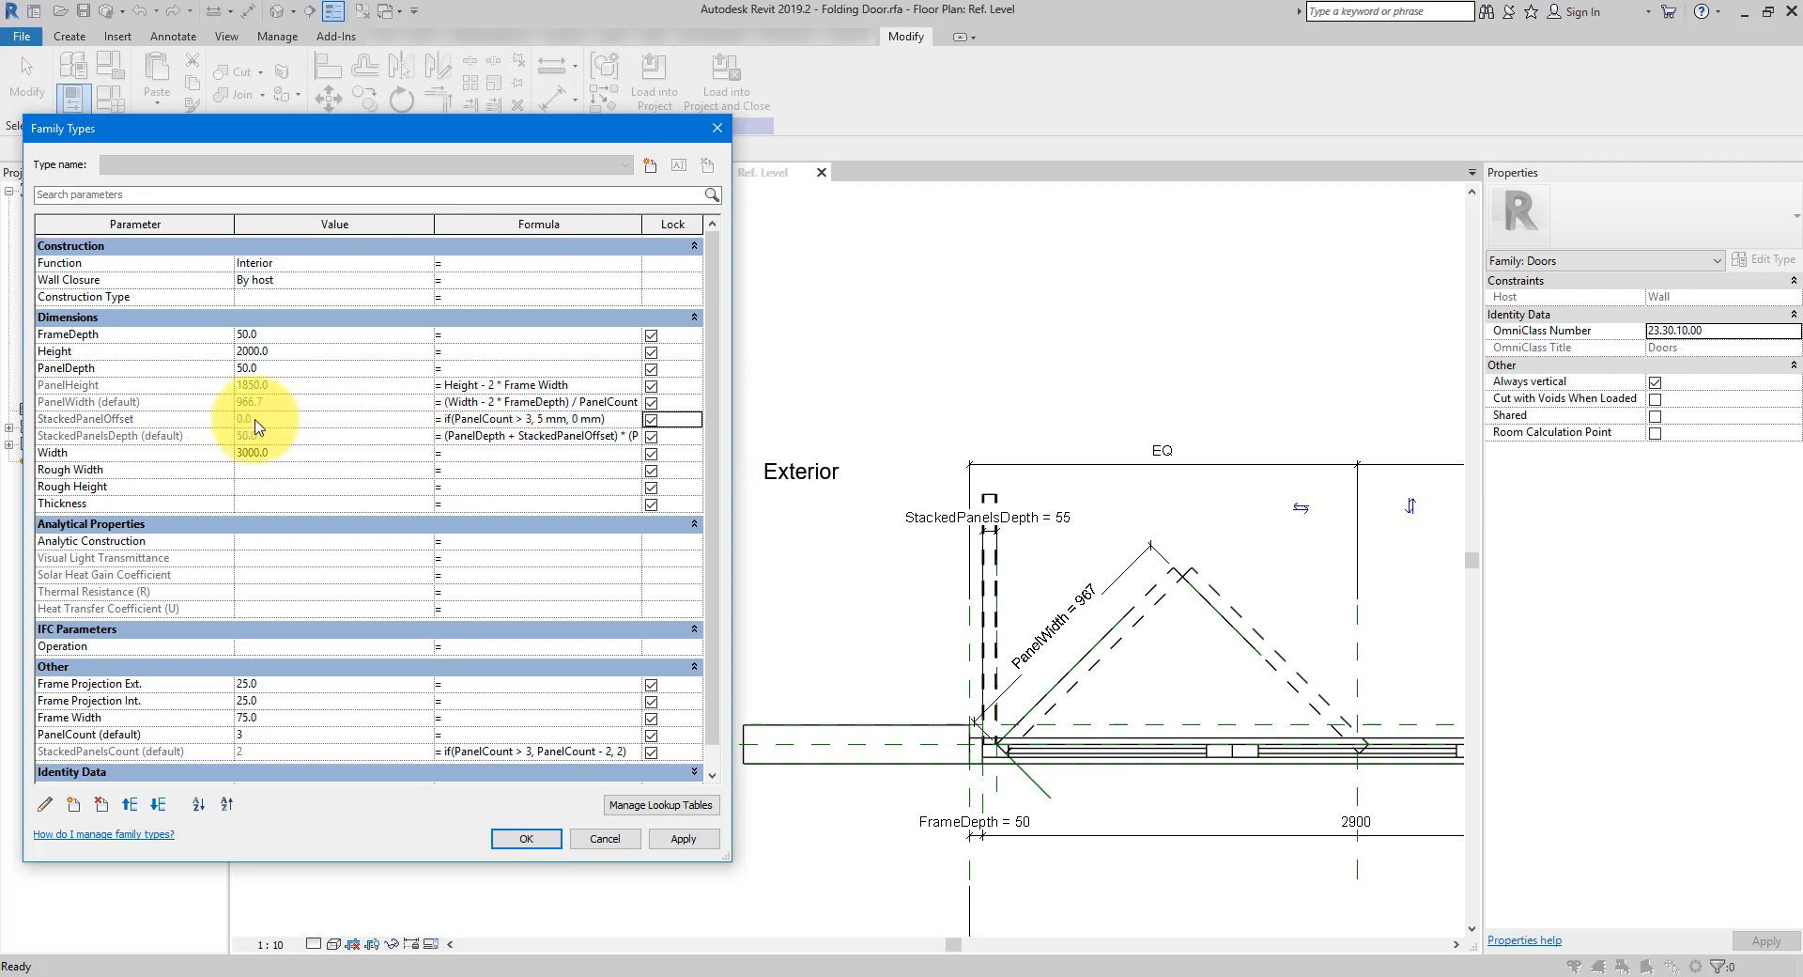
pyautogui.click(529, 841)
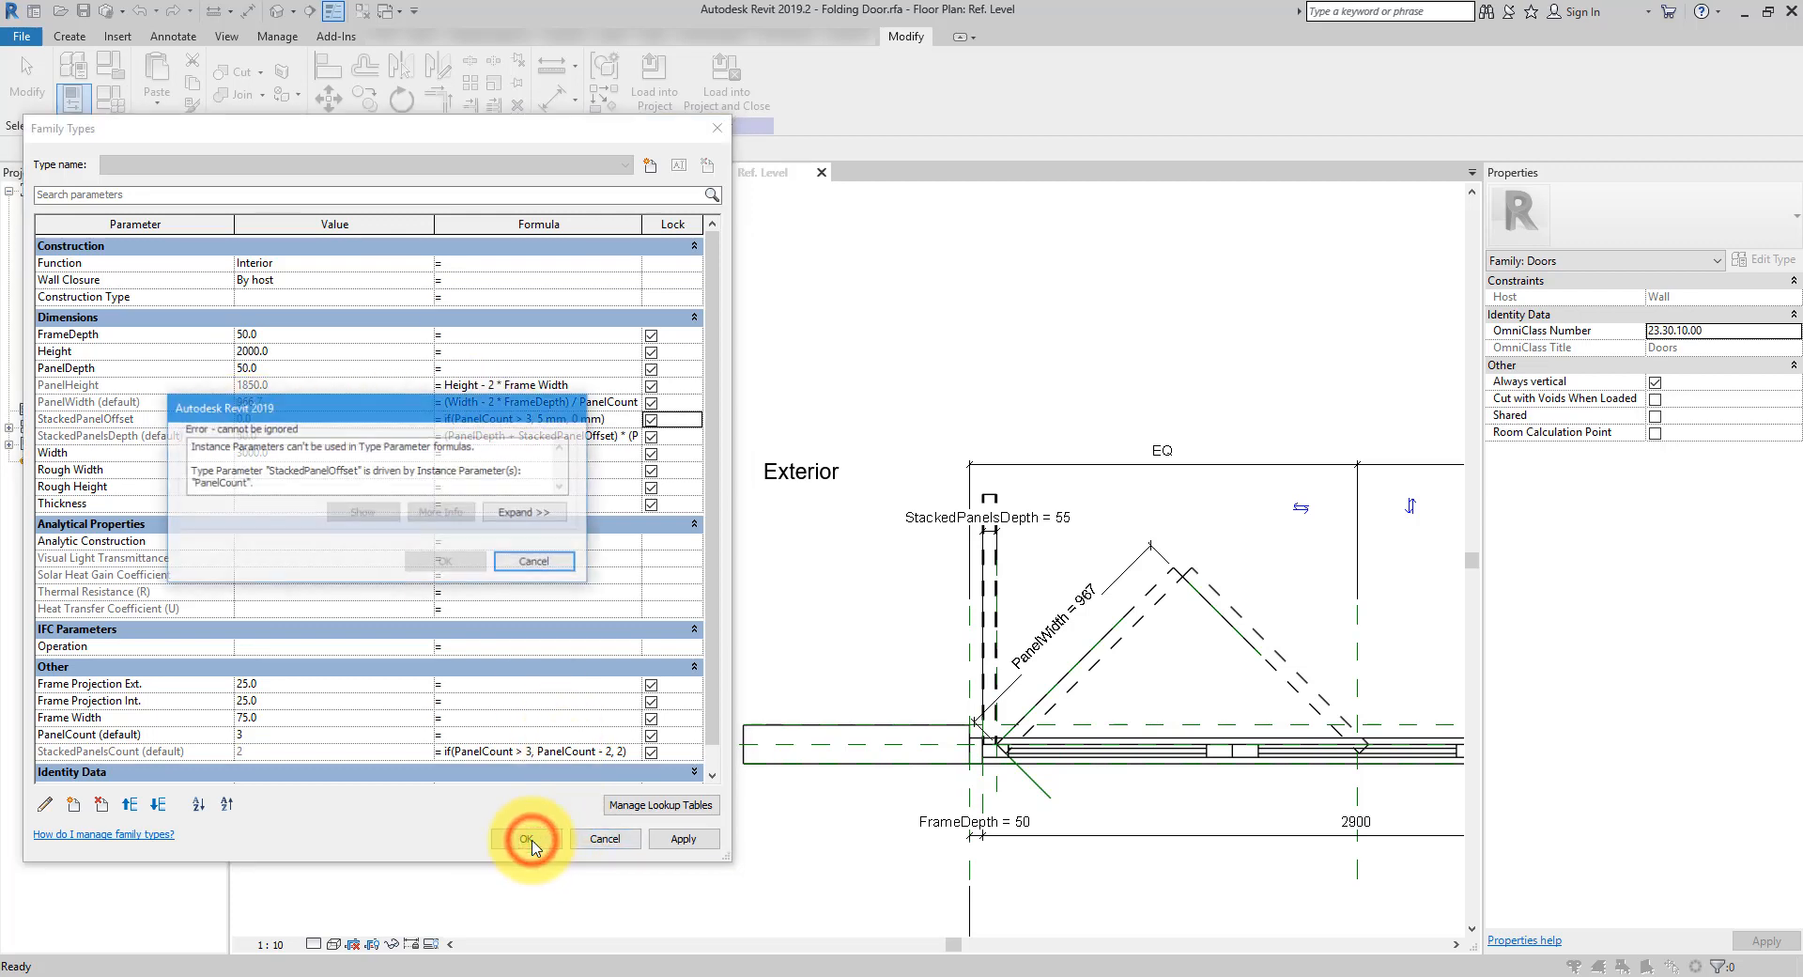
pyautogui.moveTo(375, 416); pyautogui.dragTo(362, 523)
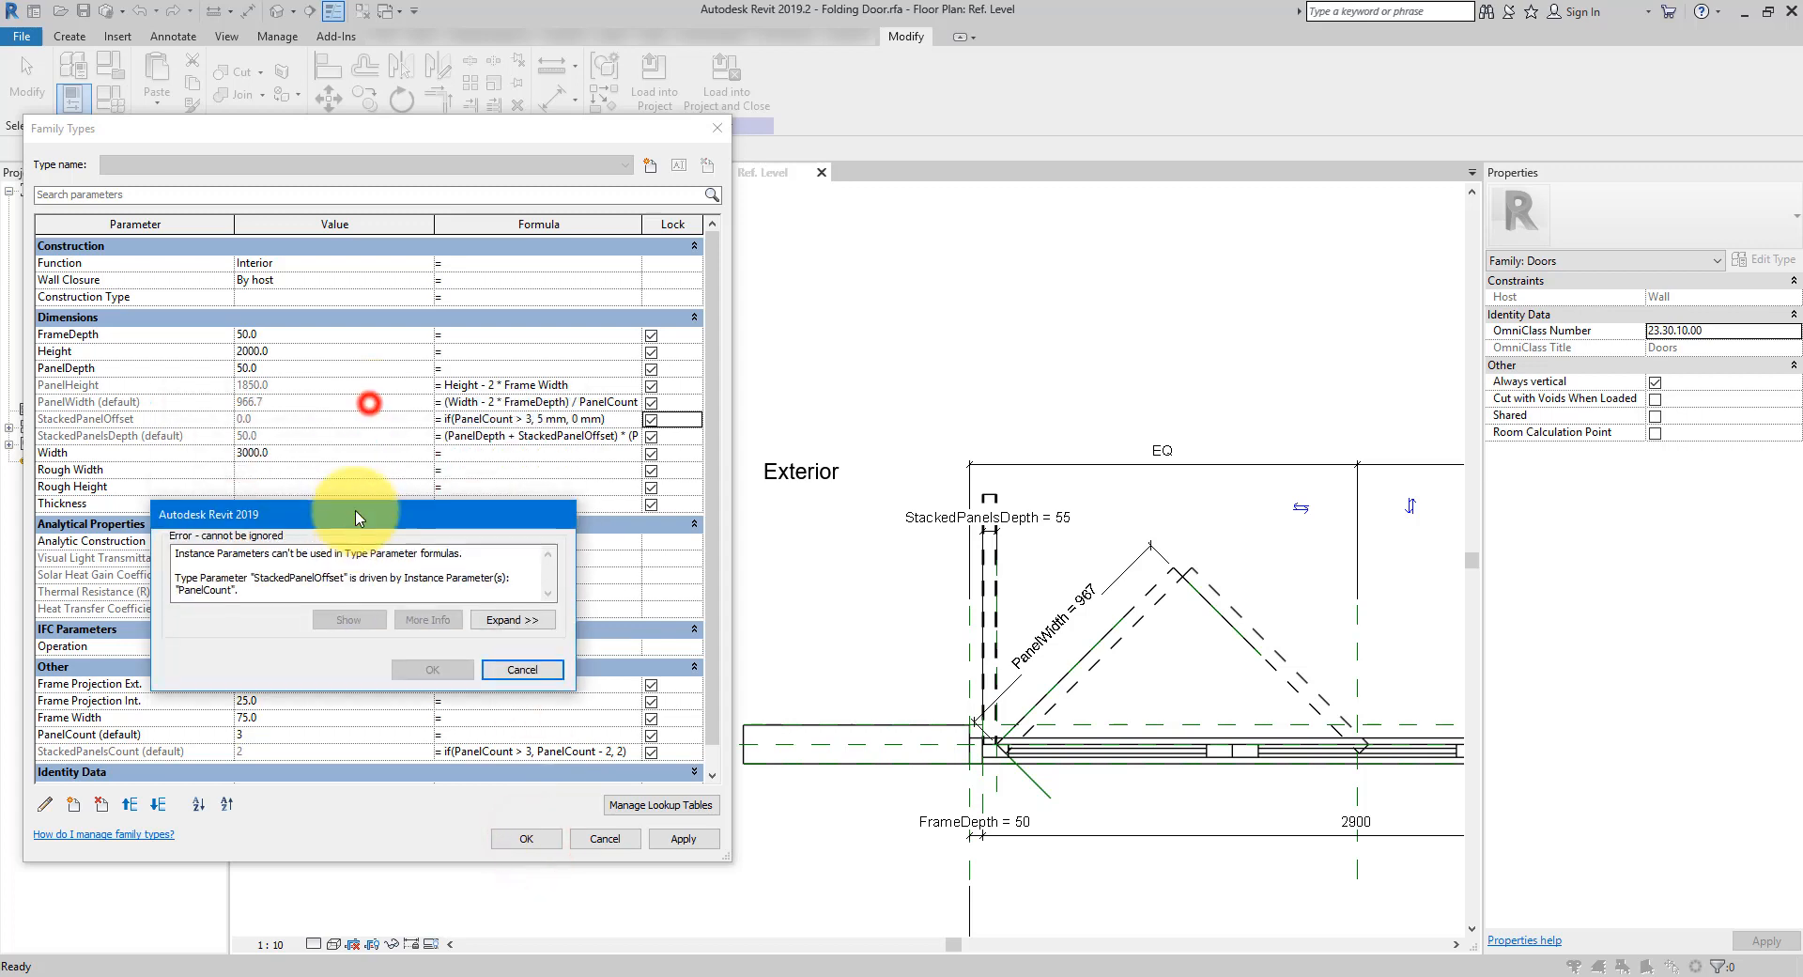
pyautogui.doubleClick(272, 578)
pyautogui.click(500, 668)
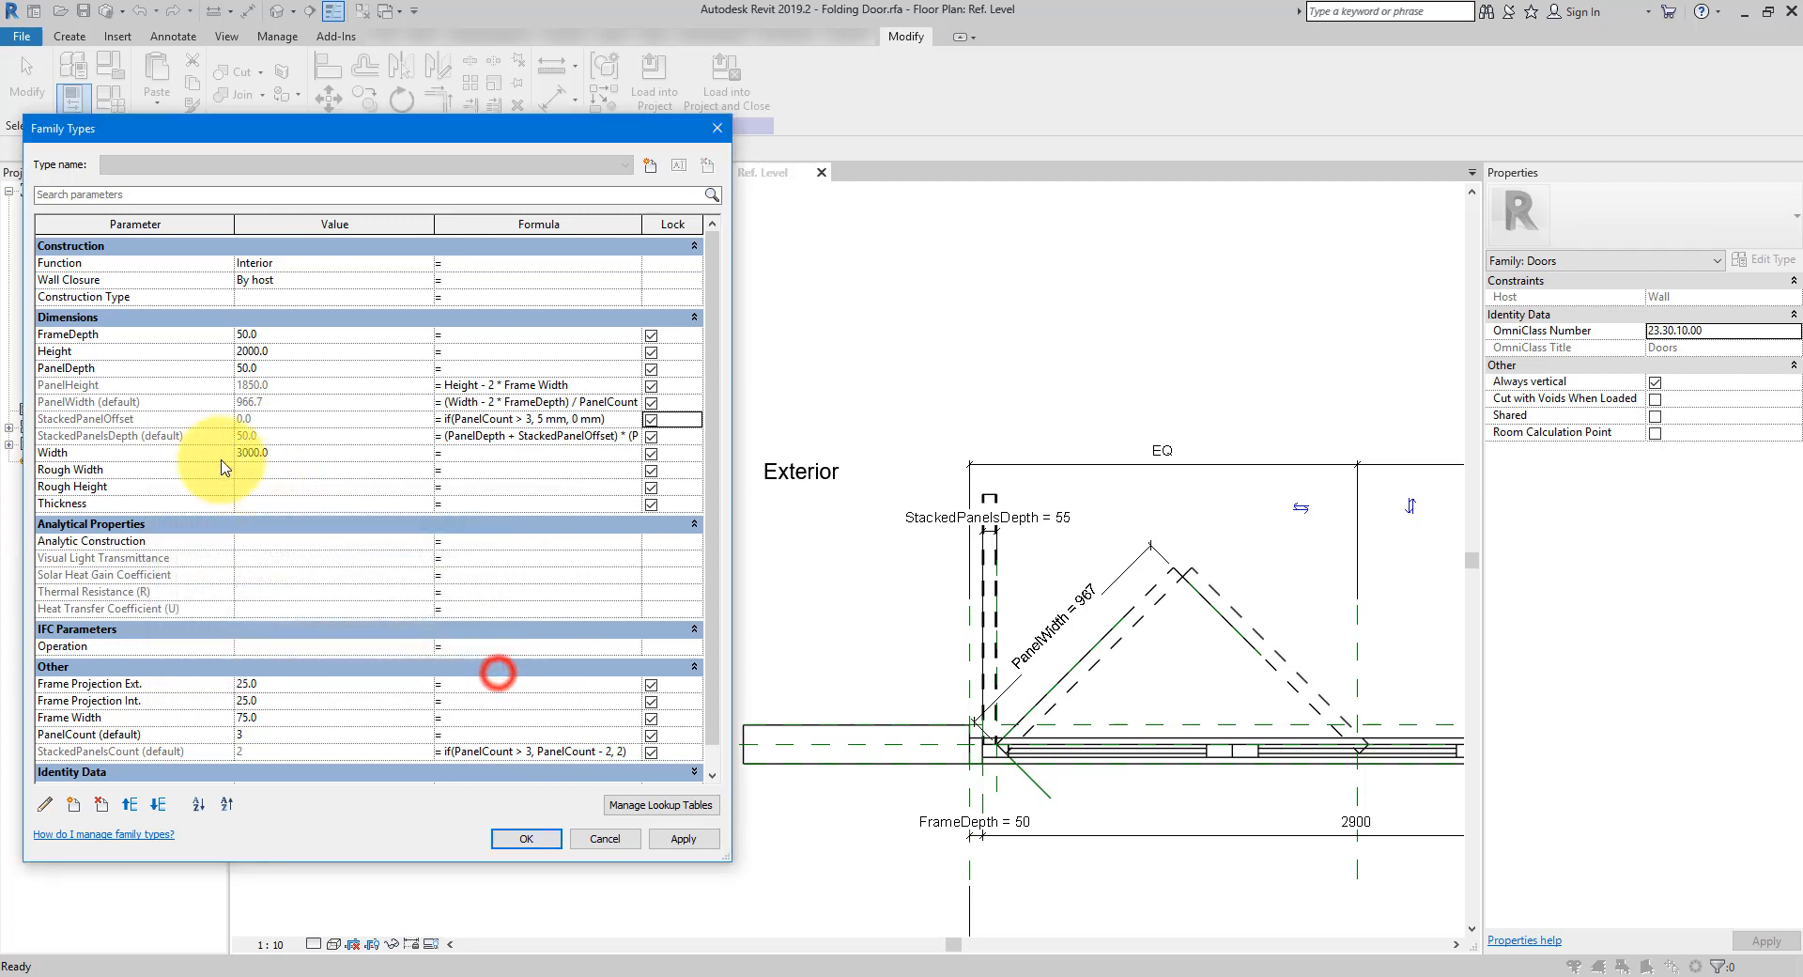
# Change StackedPanelOffset from a type to an instance parameter and apply the family types
pyautogui.click(159, 419)
pyautogui.click(45, 808)
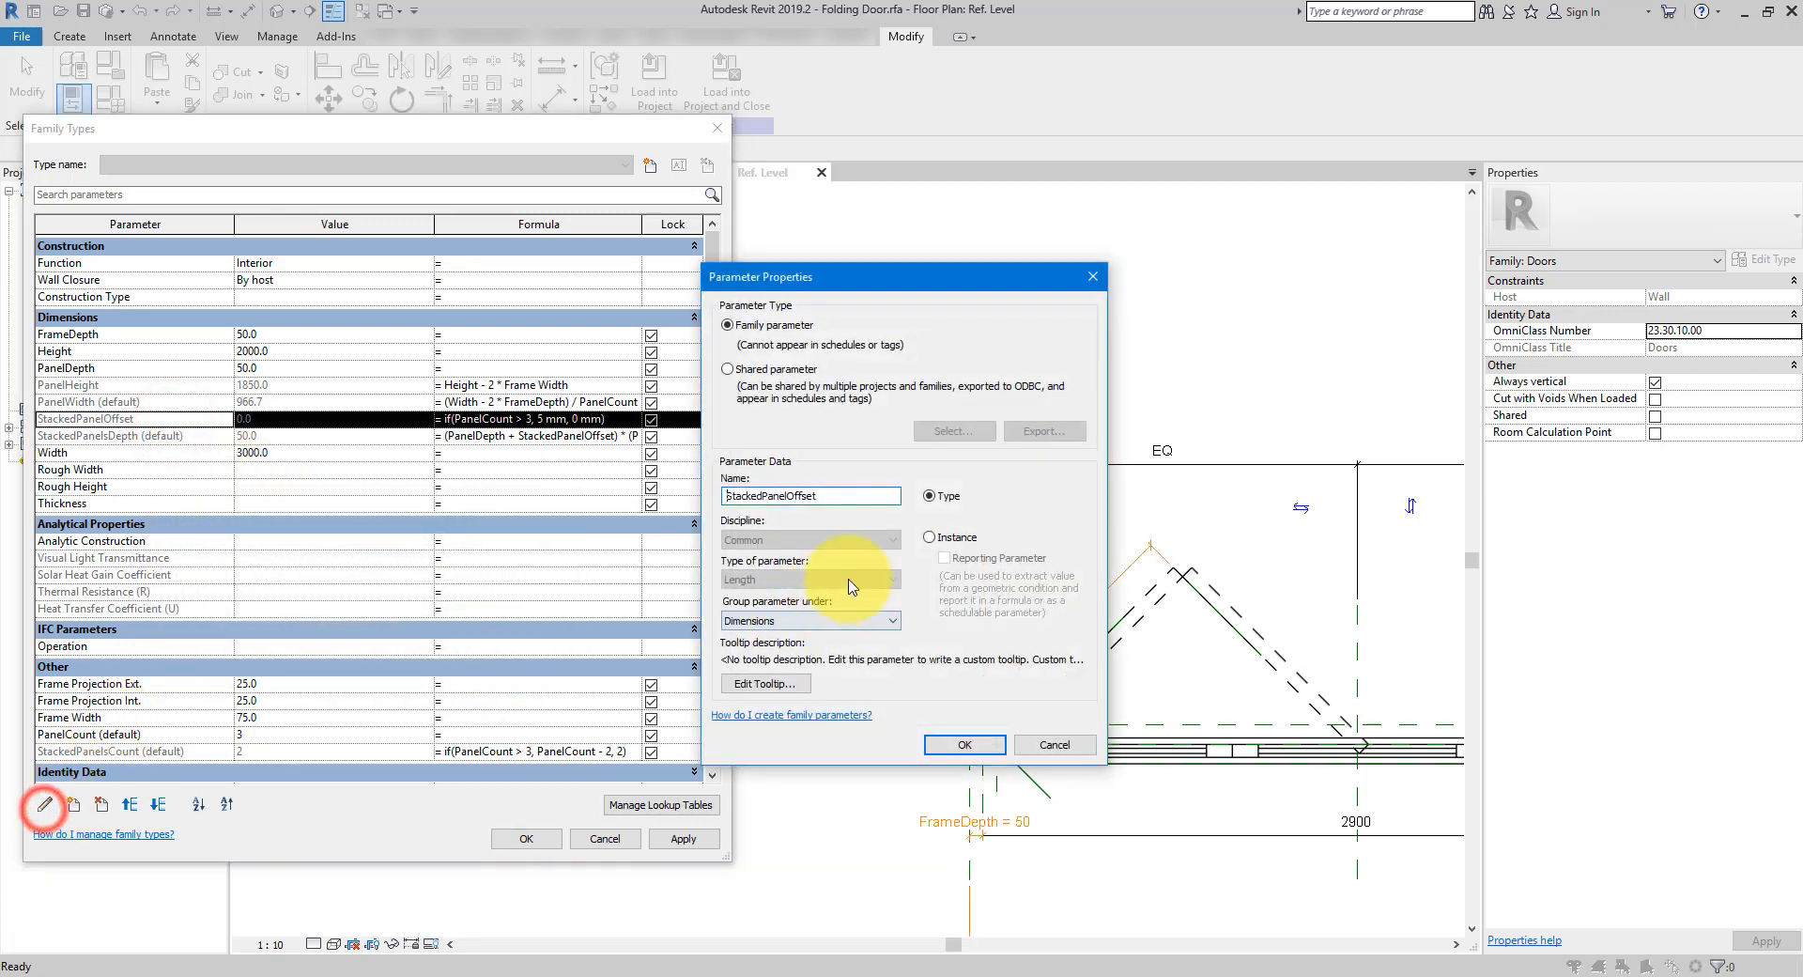
pyautogui.click(928, 535)
pyautogui.click(936, 742)
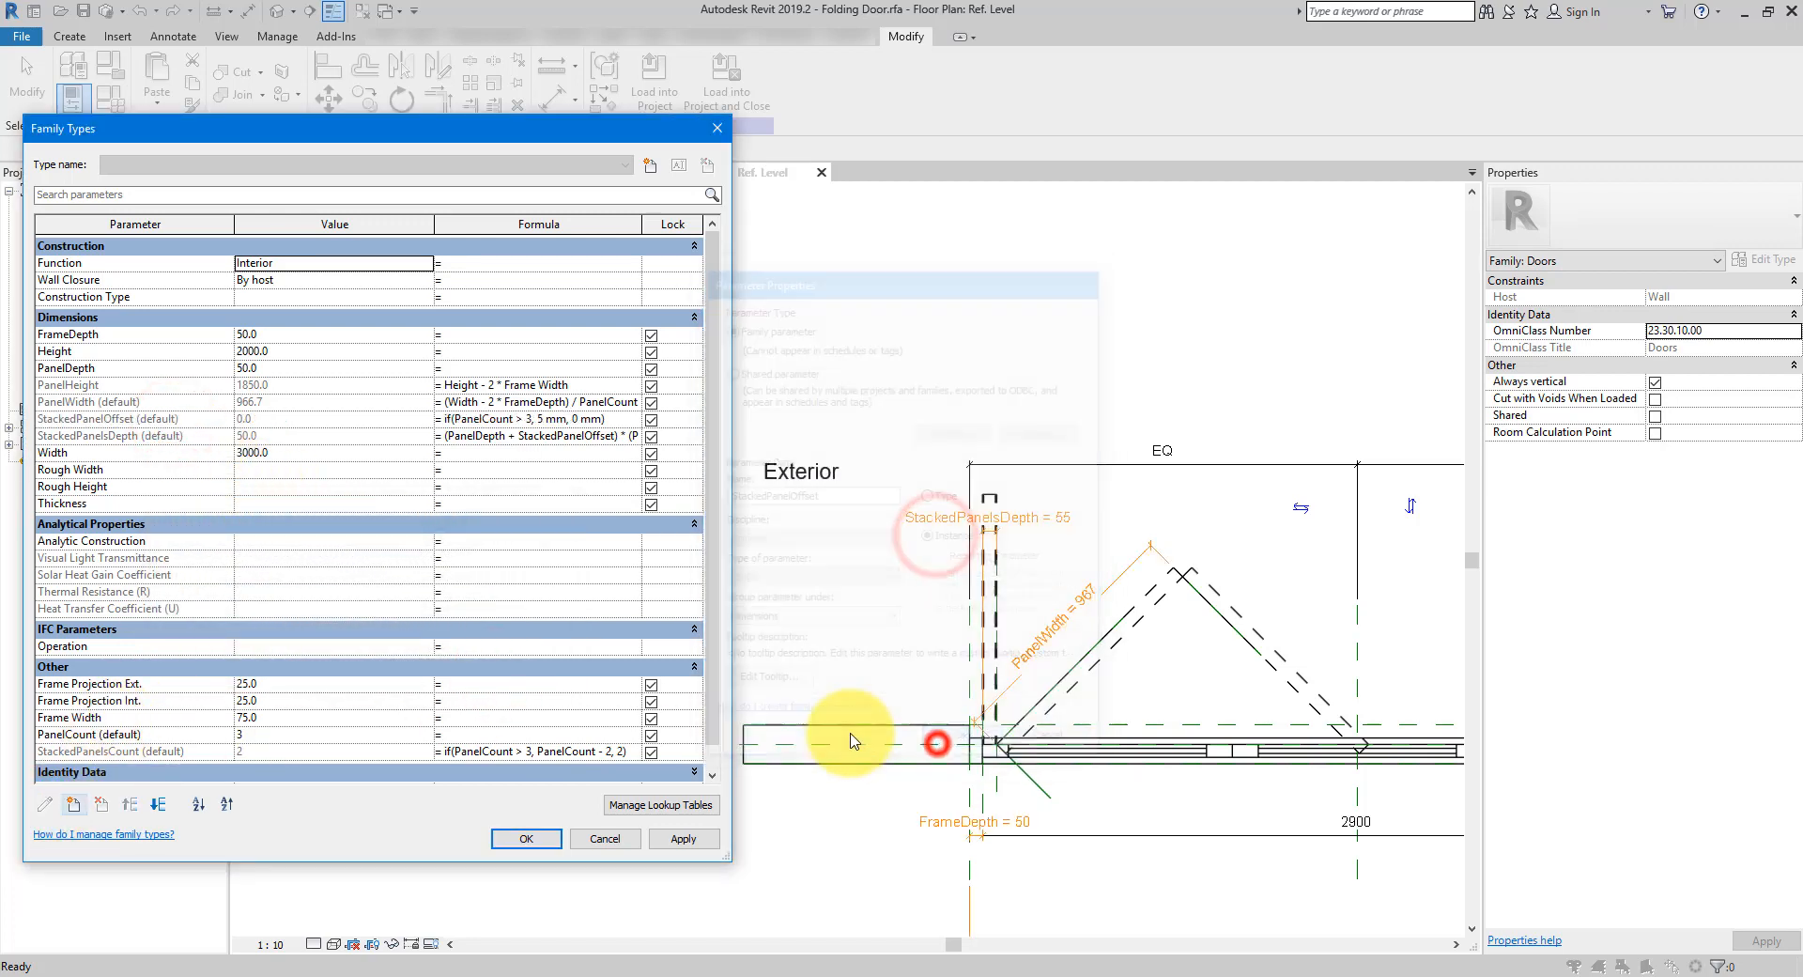
pyautogui.click(509, 838)
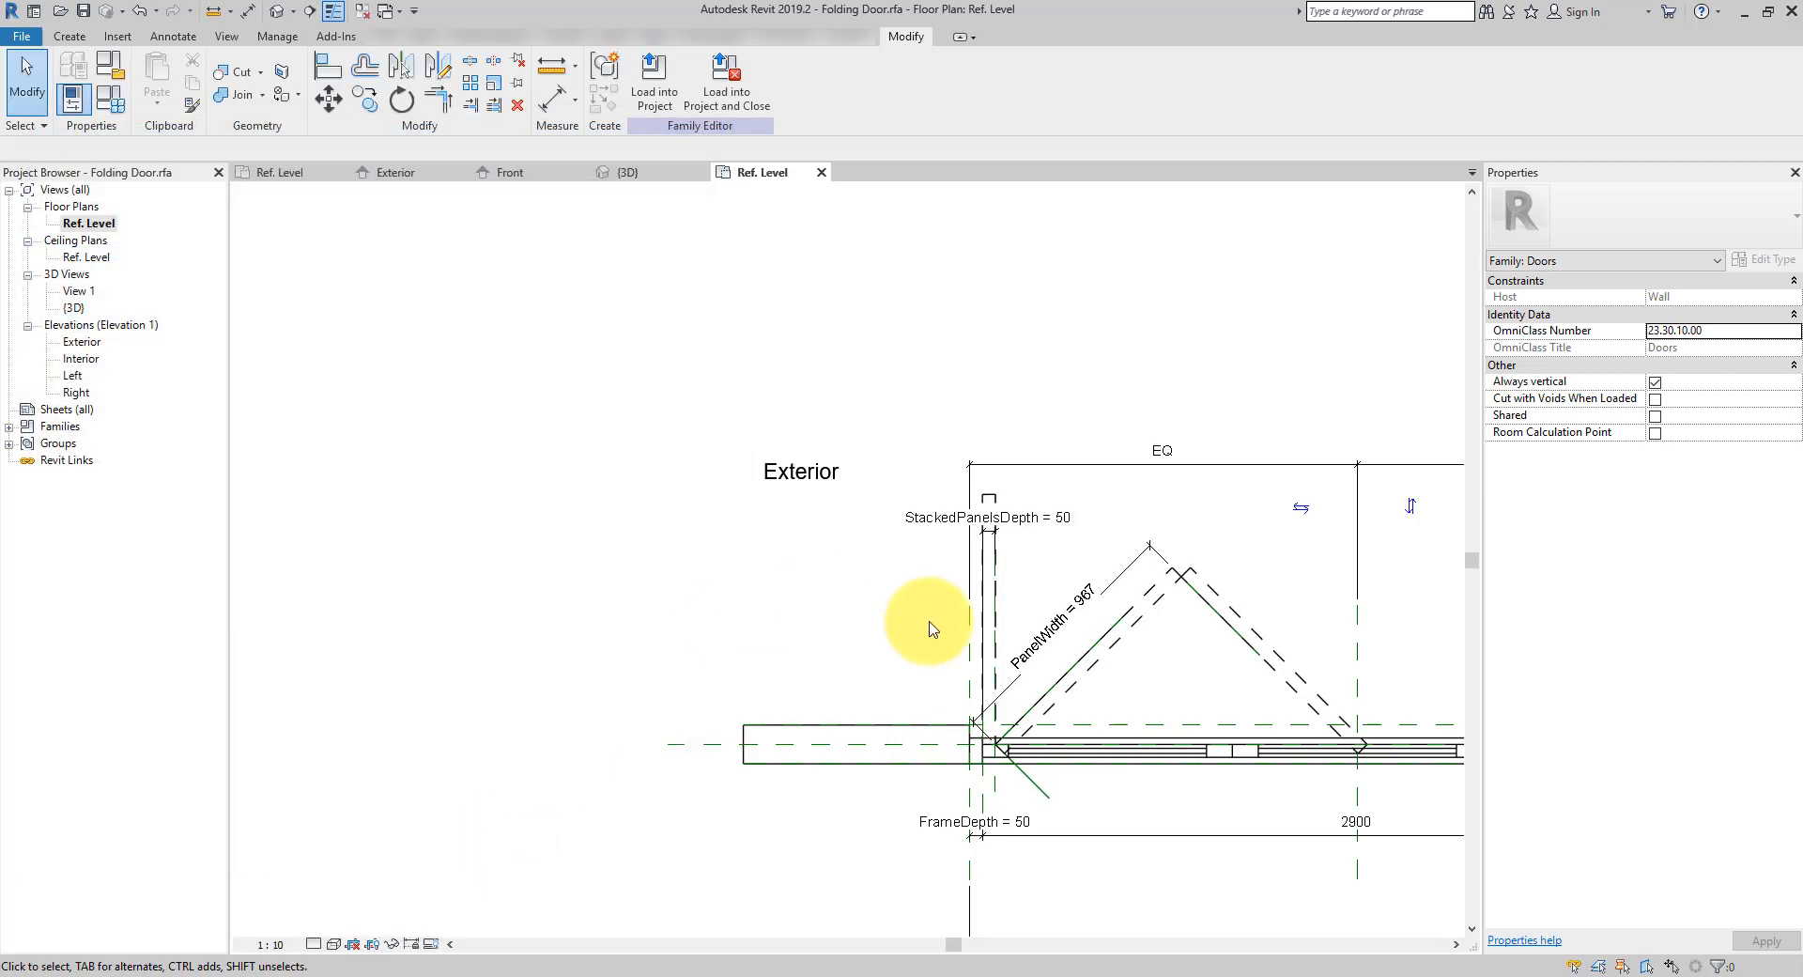
# Examine how the stacked and angled panels line up in the plan with three door panels
pyautogui.moveTo(990, 604); pyautogui.dragTo(762, 511, button='middle')
pyautogui.scroll(5, 763, 512)
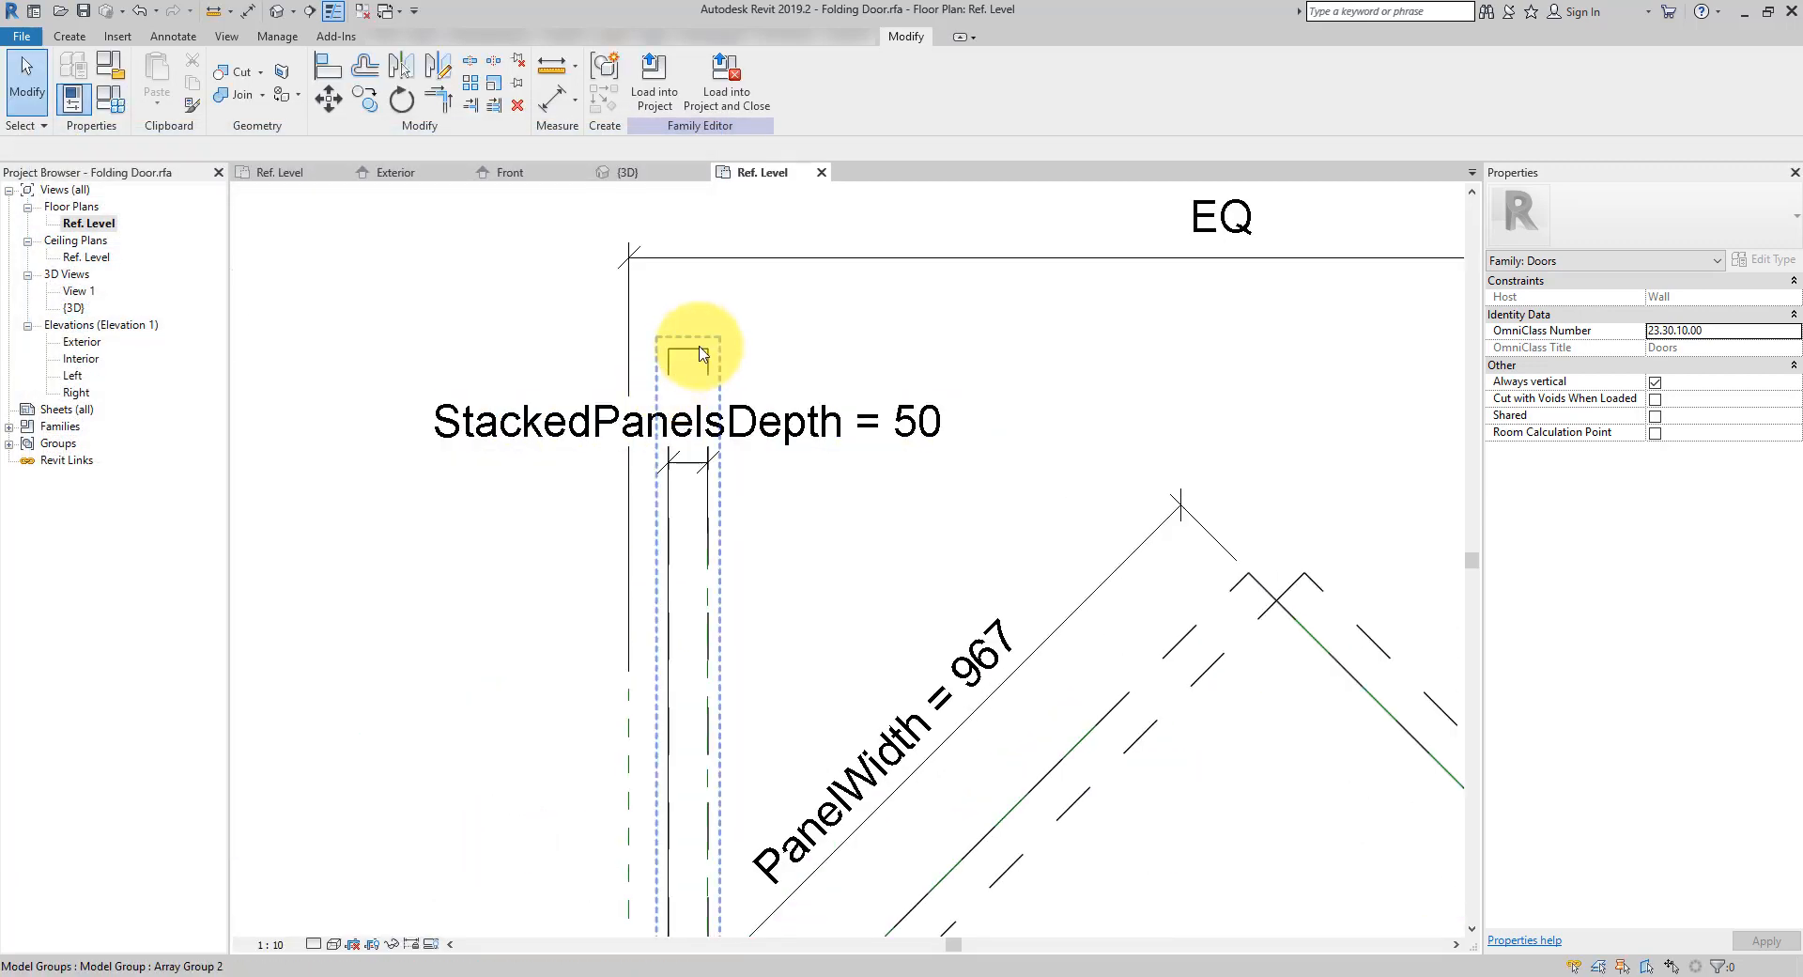
pyautogui.scroll(-5, 516, 376)
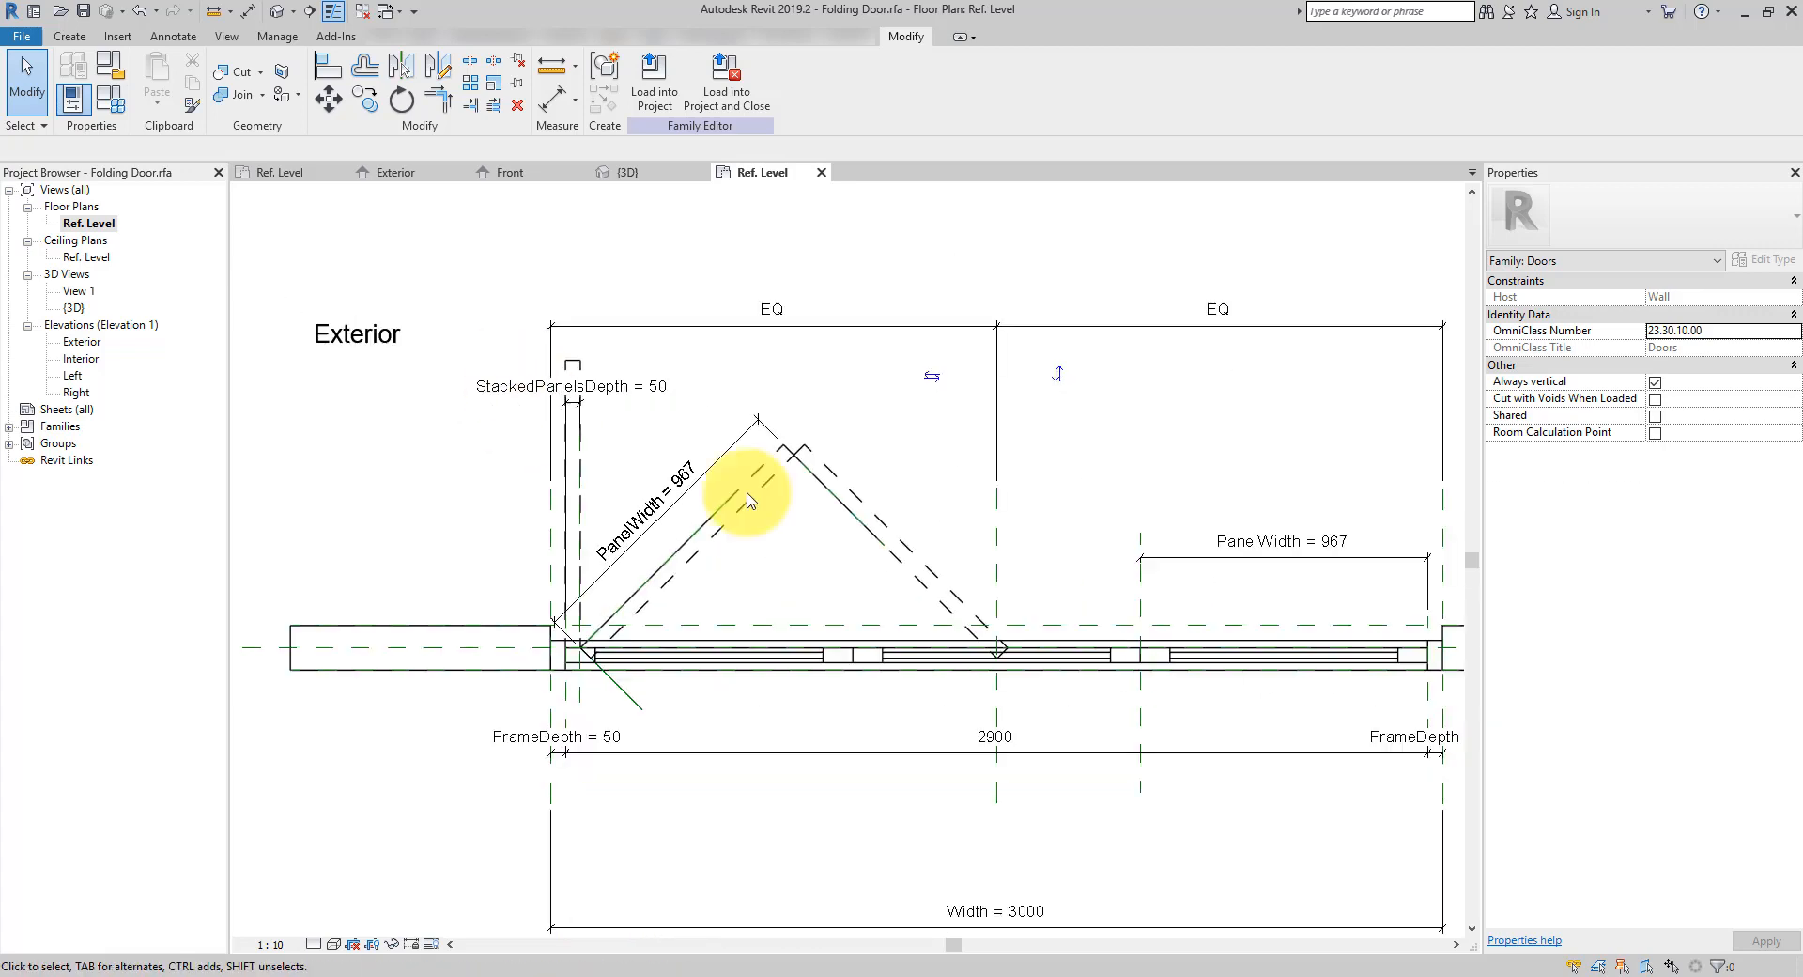
pyautogui.scroll(2, 978, 539)
pyautogui.scroll(-2, 978, 742)
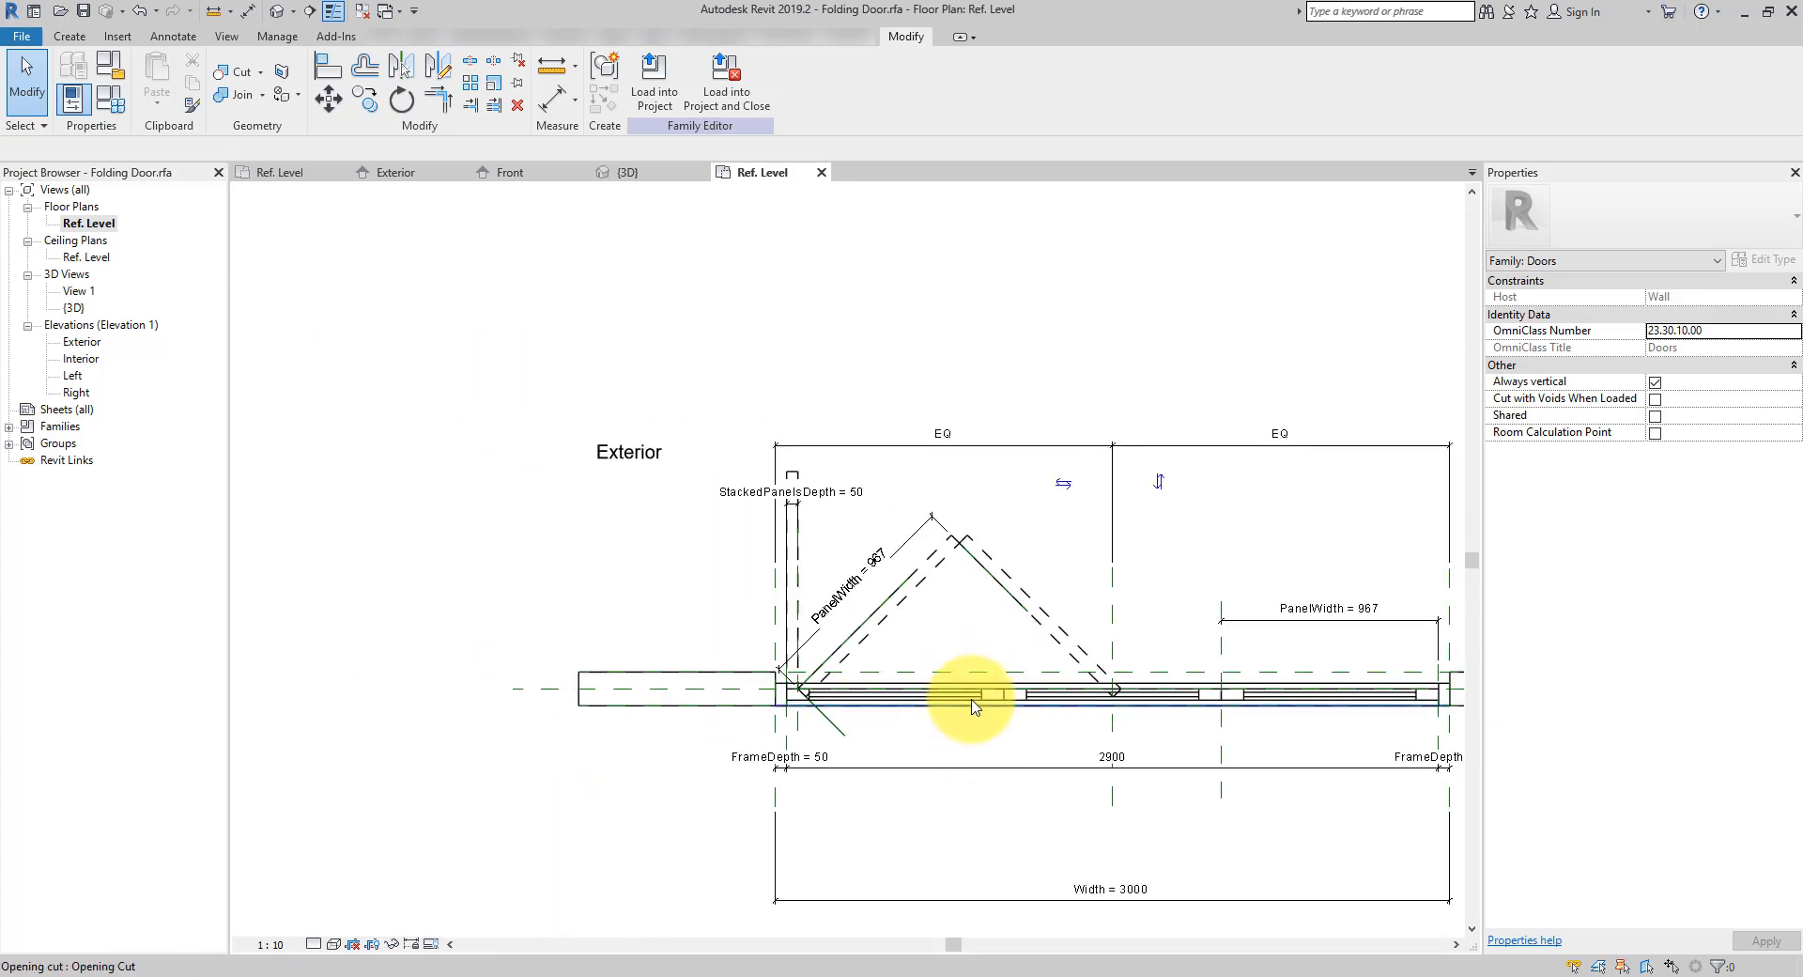
pyautogui.moveTo(986, 708); pyautogui.dragTo(1193, 731, button='middle')
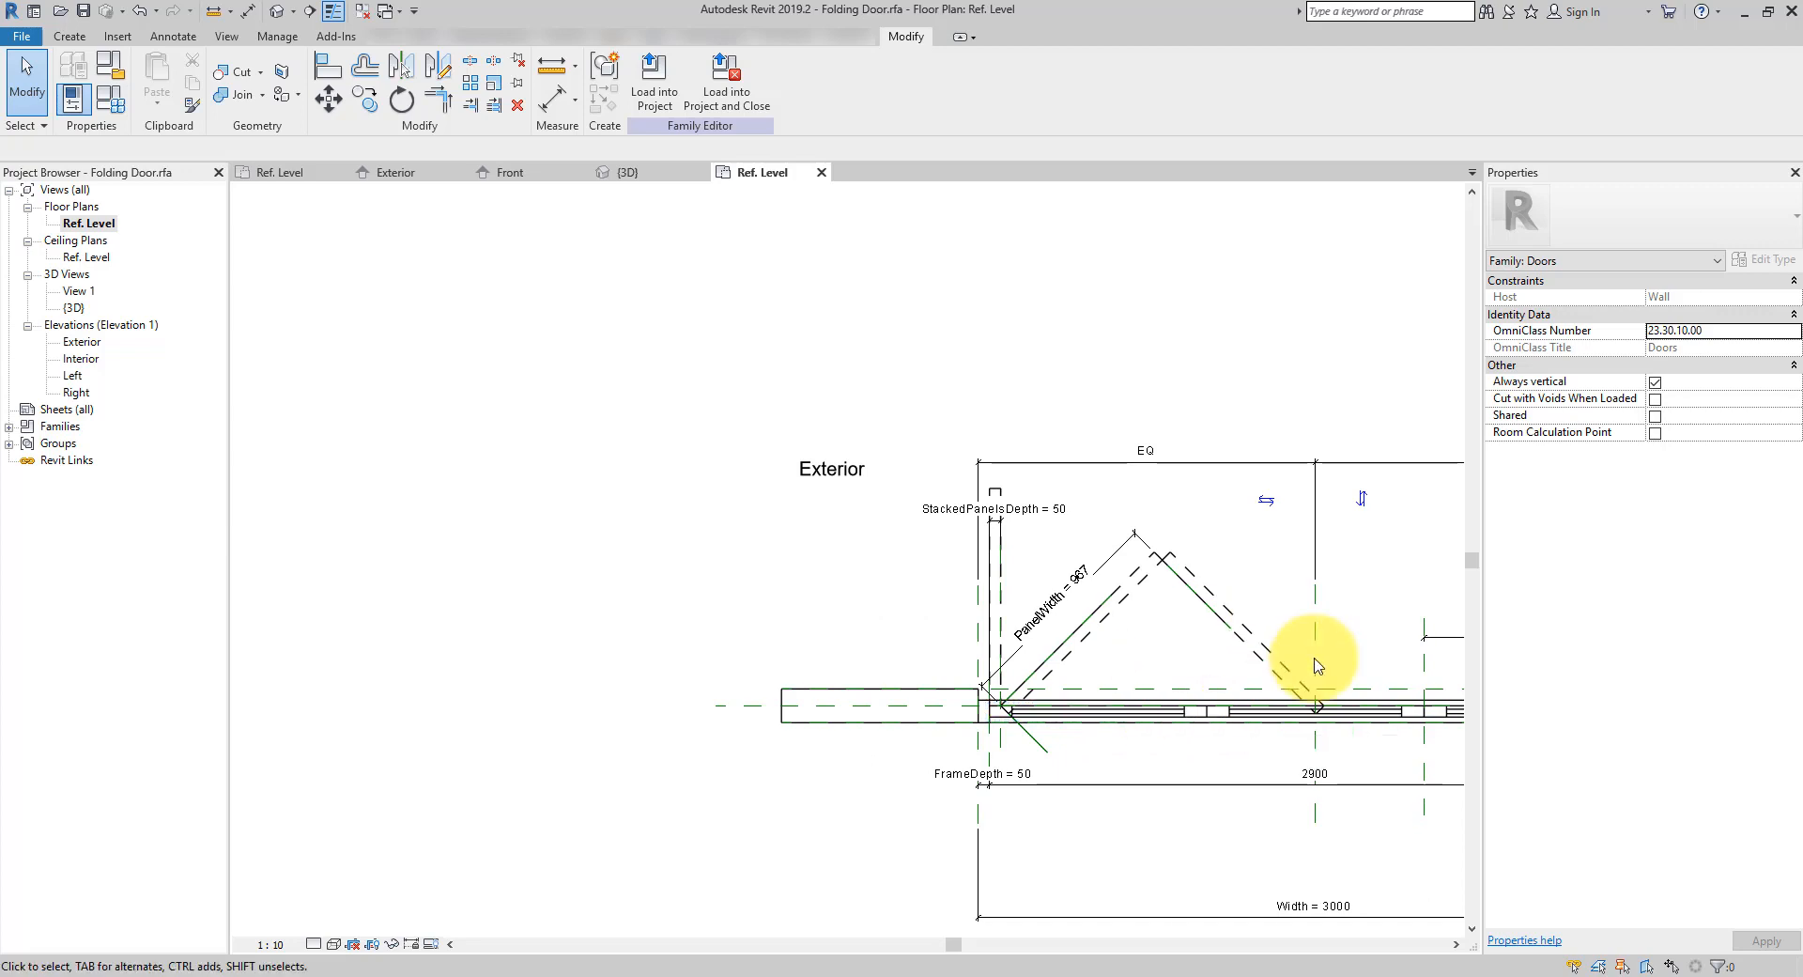
# Set PanelCount to 2 and apply the family types to check the panels in the plan
pyautogui.click(110, 96)
pyautogui.scroll(-1, 431, 700)
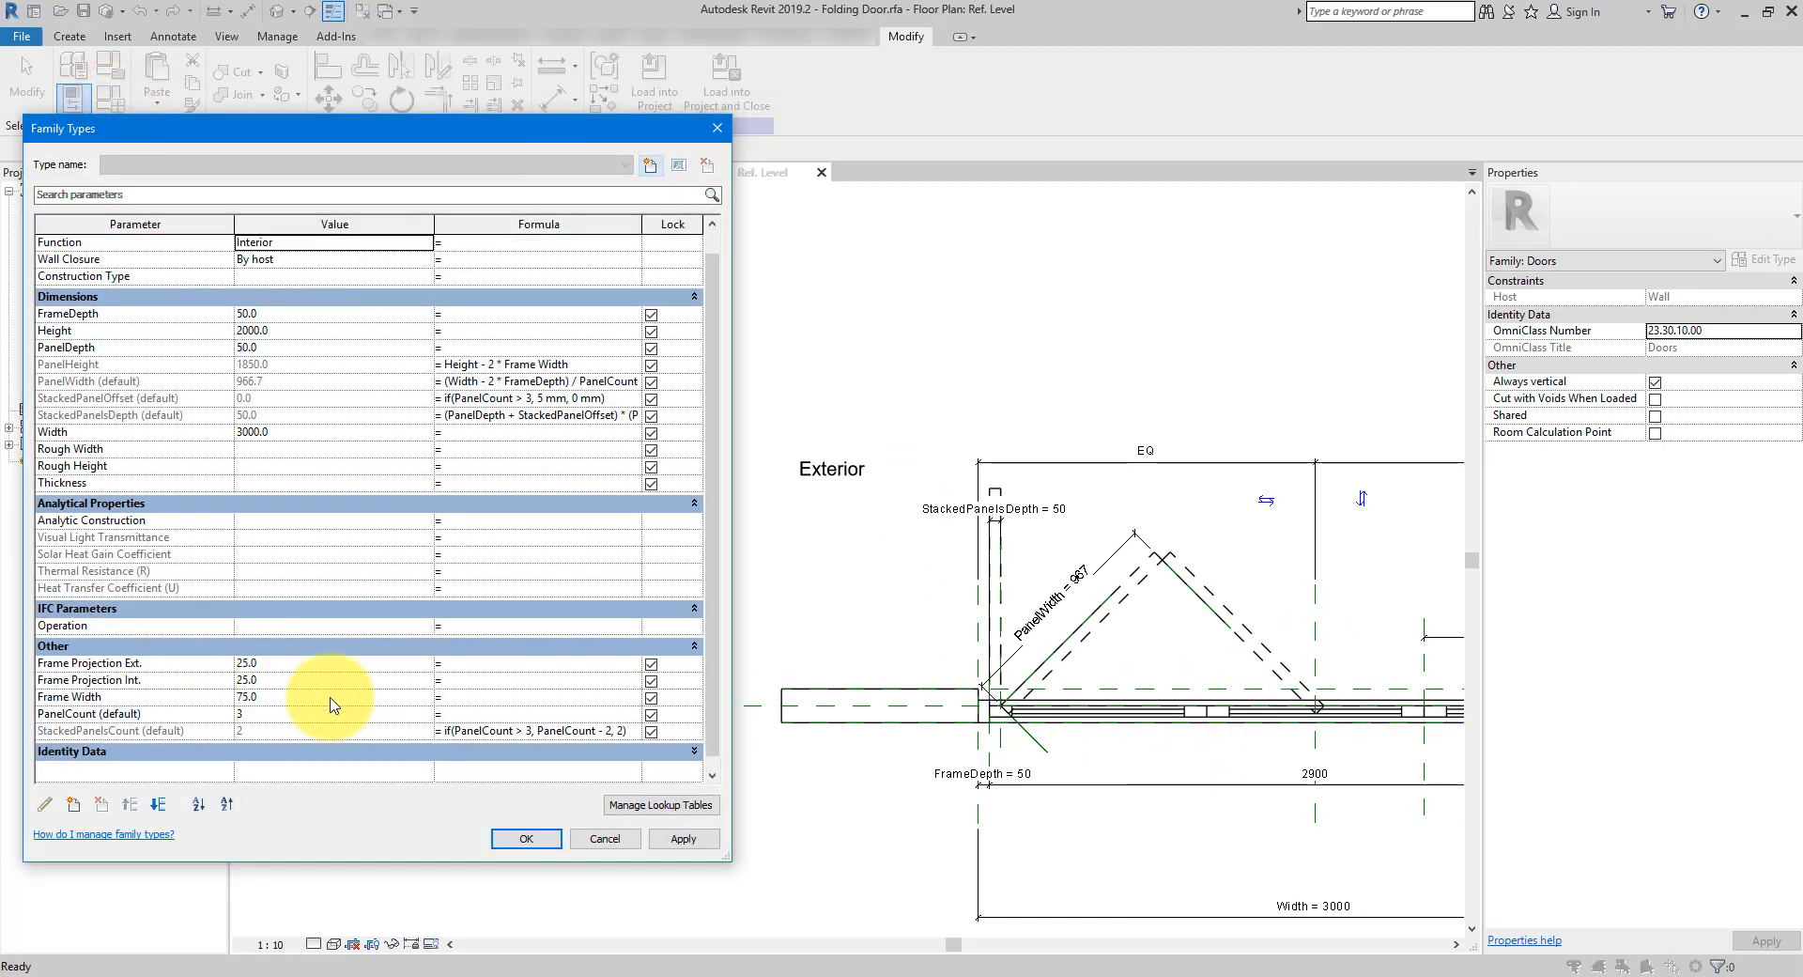
pyautogui.click(299, 715)
pyautogui.write('2')
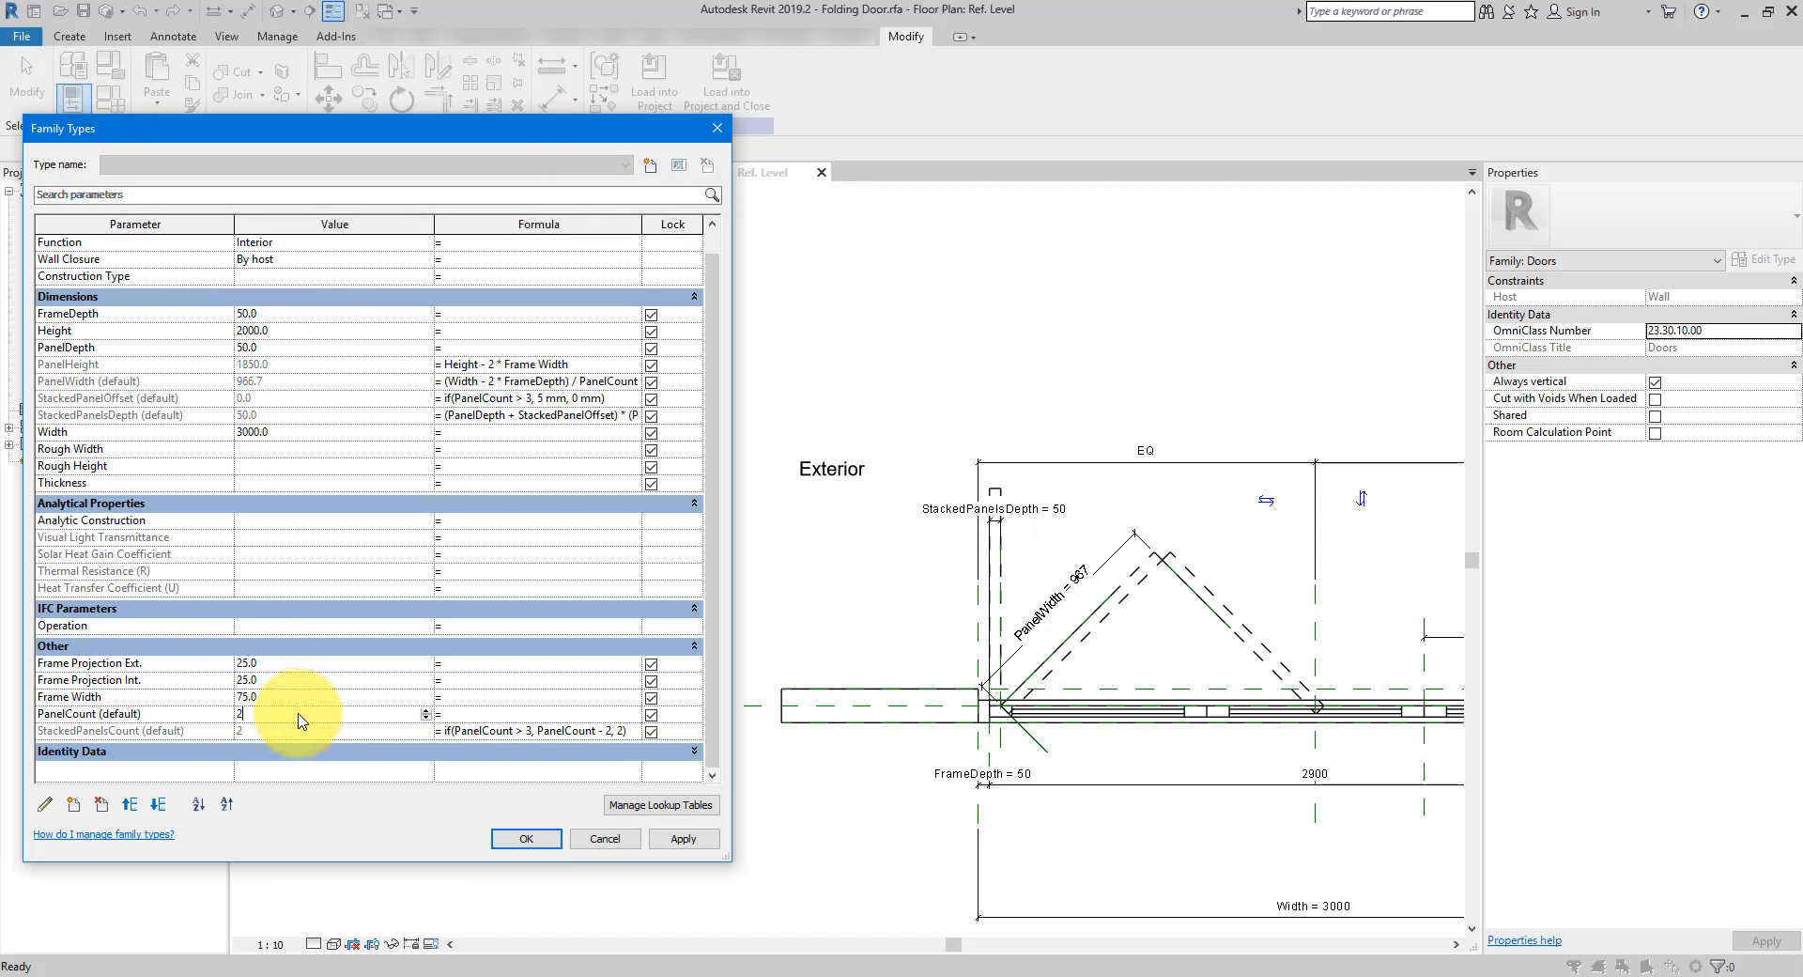
pyautogui.press('Tab')
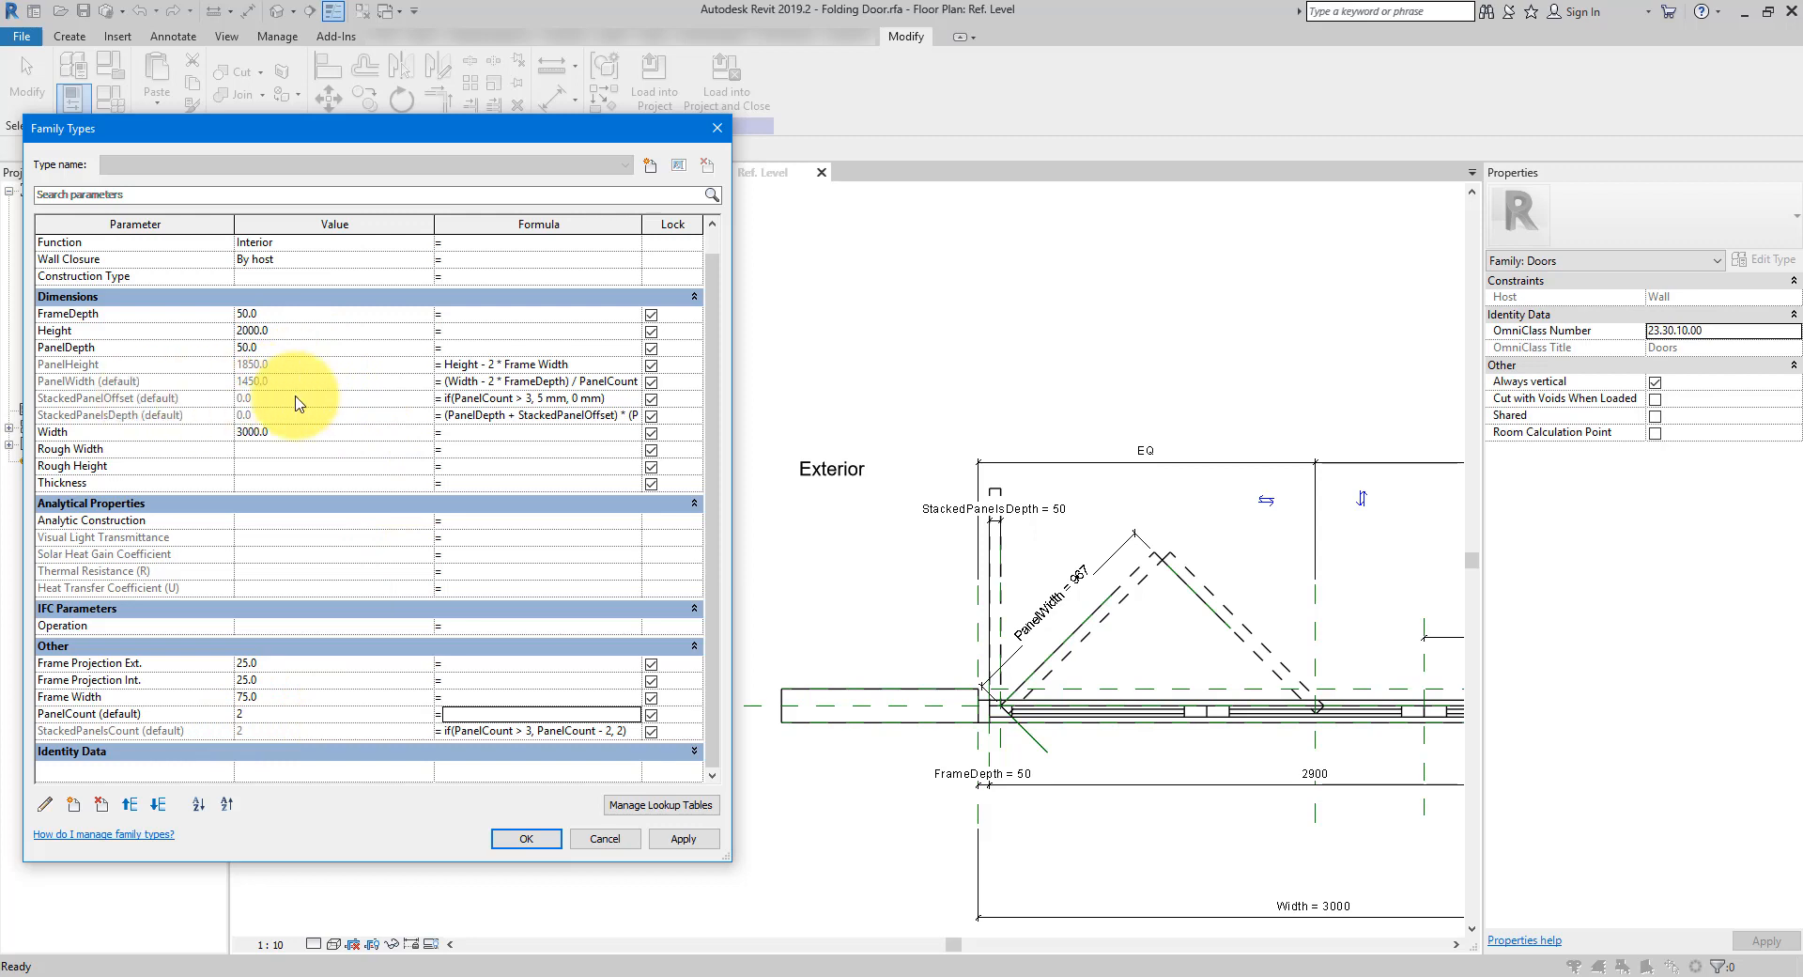
pyautogui.click(522, 838)
pyautogui.moveTo(1101, 581); pyautogui.dragTo(891, 599, button='middle')
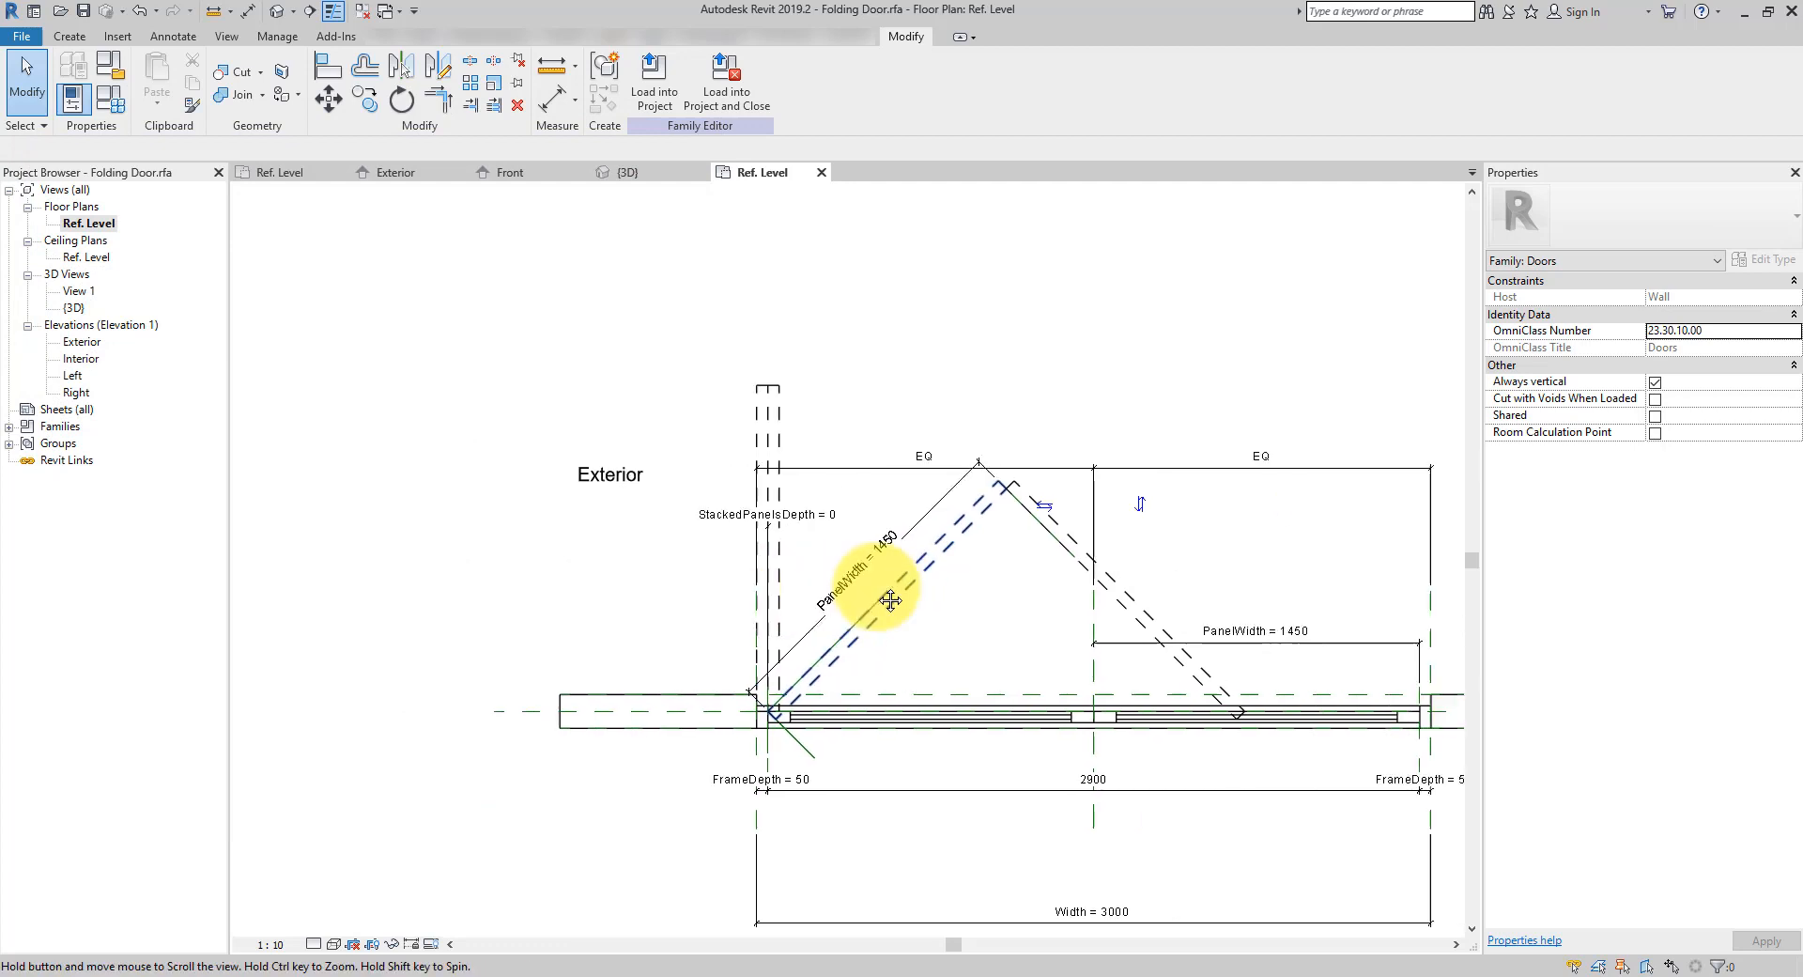
pyautogui.scroll(2, 998, 594)
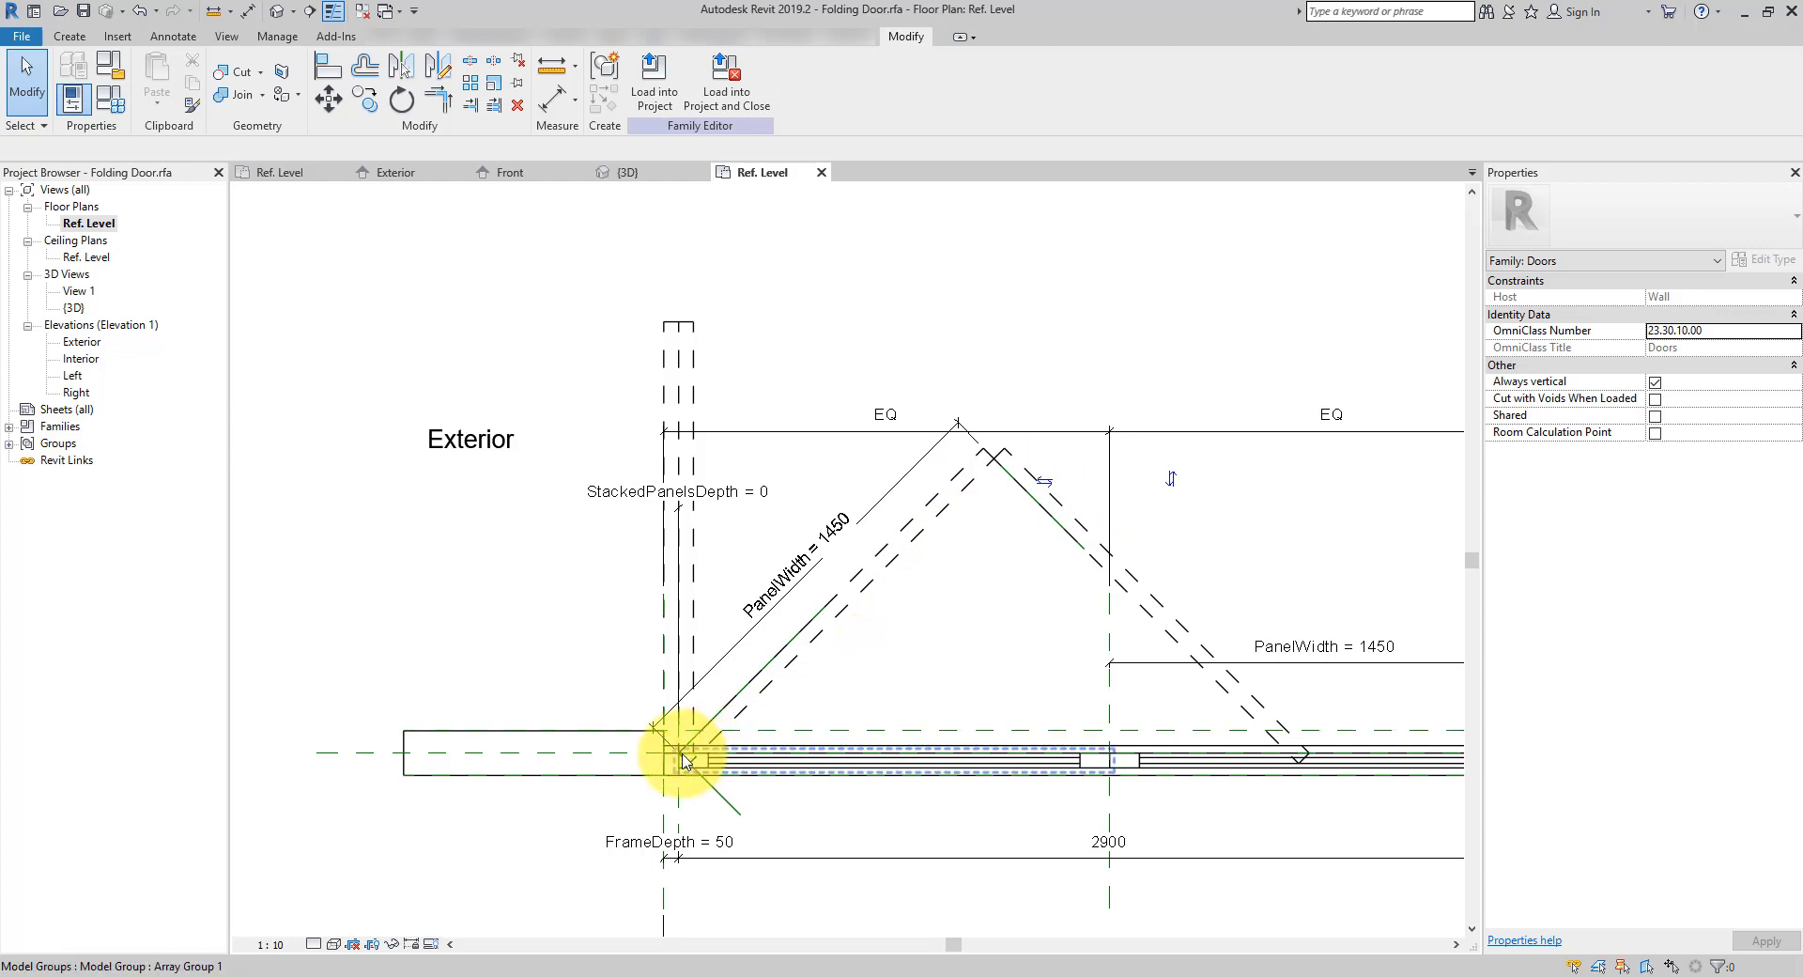
# Edit the stacked panel array group and link its detail item's visibility to a new Yes/No type parameter named StackedPanels
pyautogui.click(694, 372)
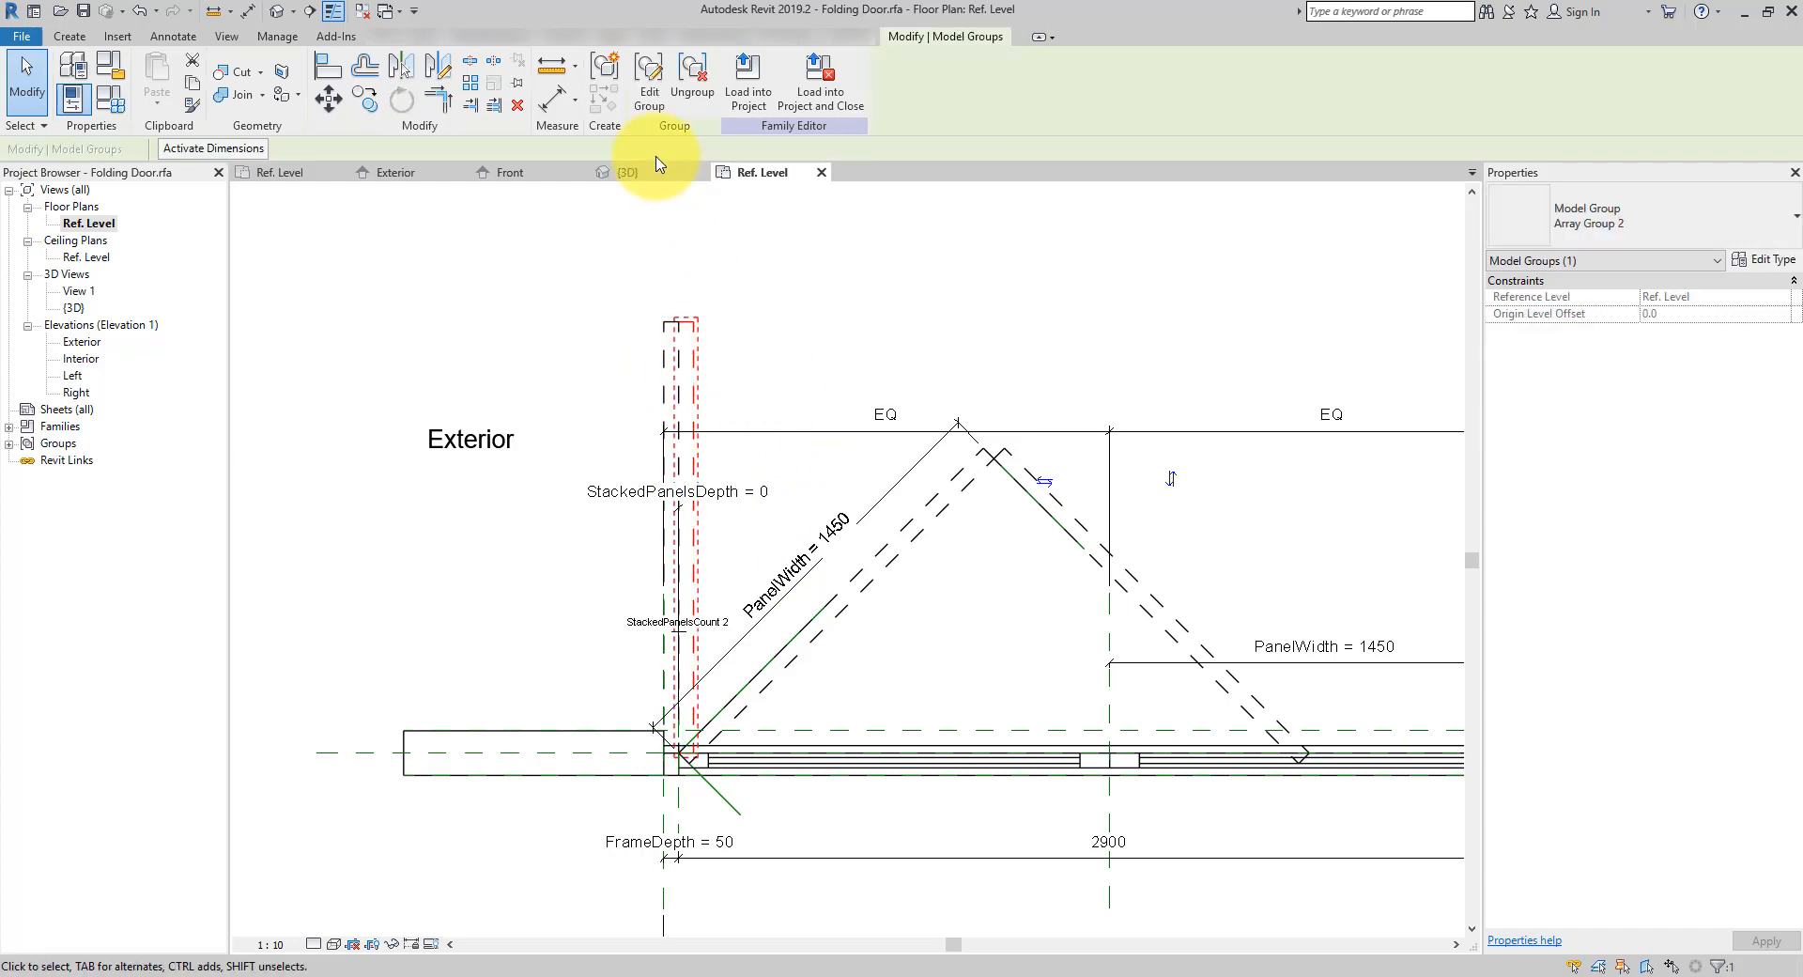
pyautogui.click(650, 108)
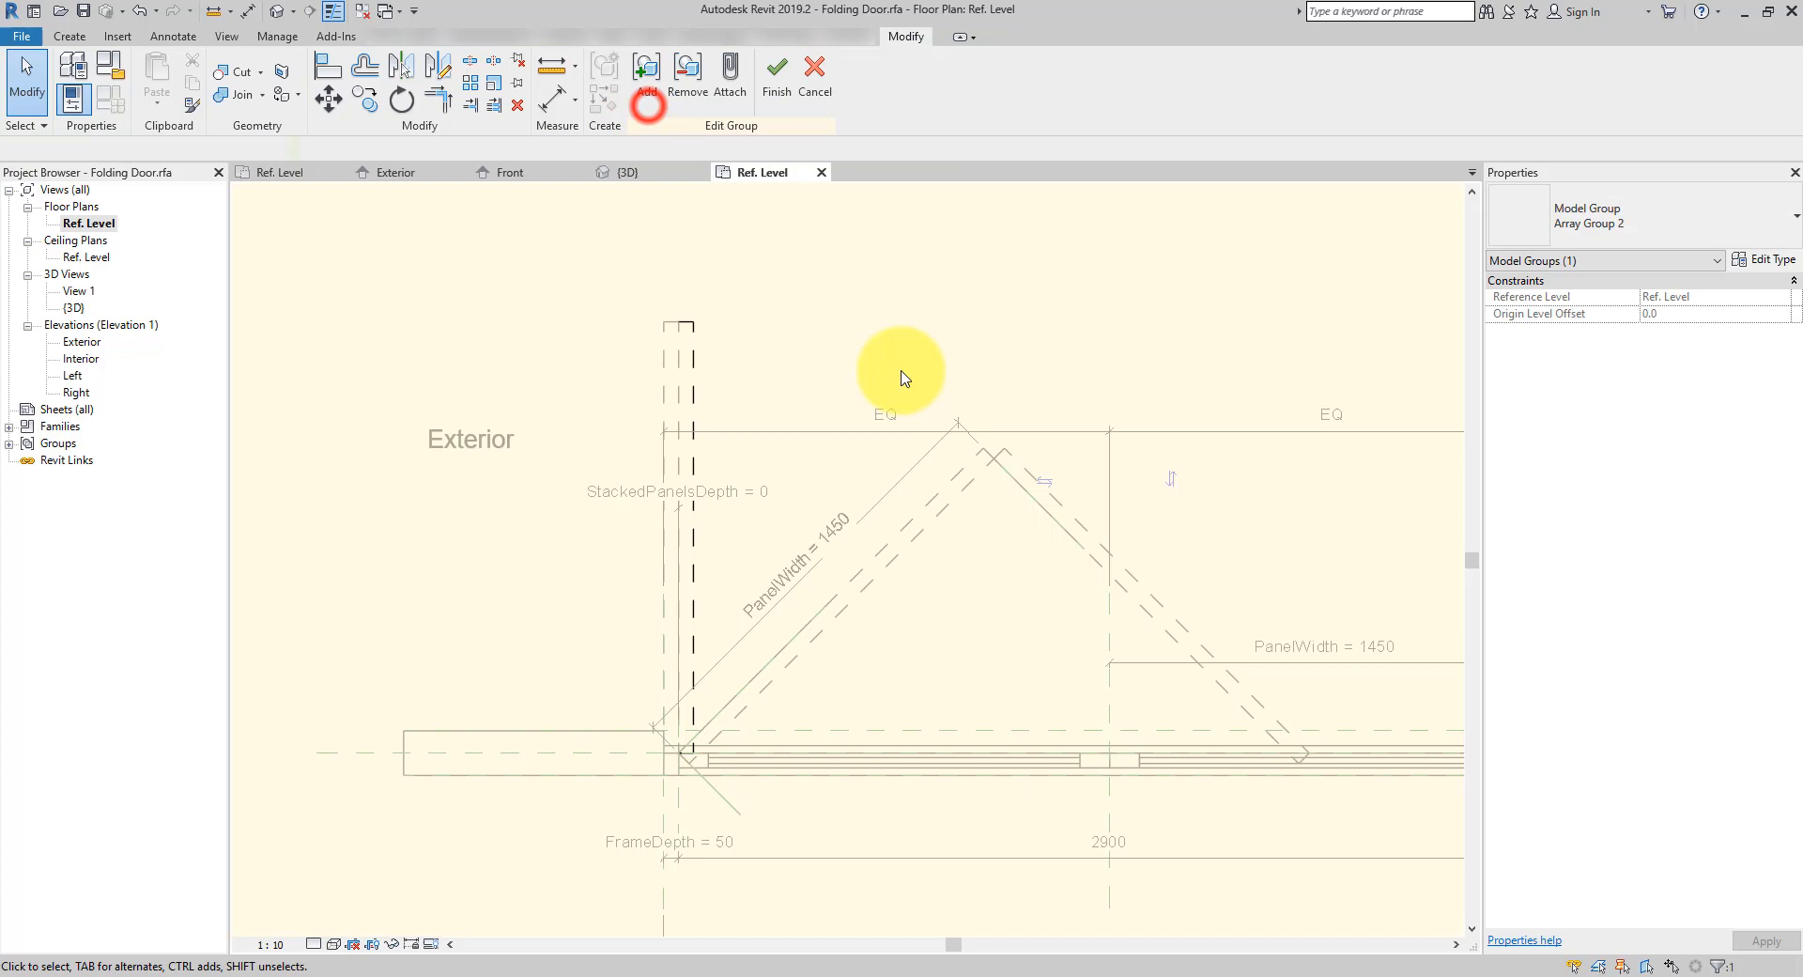
pyautogui.click(693, 334)
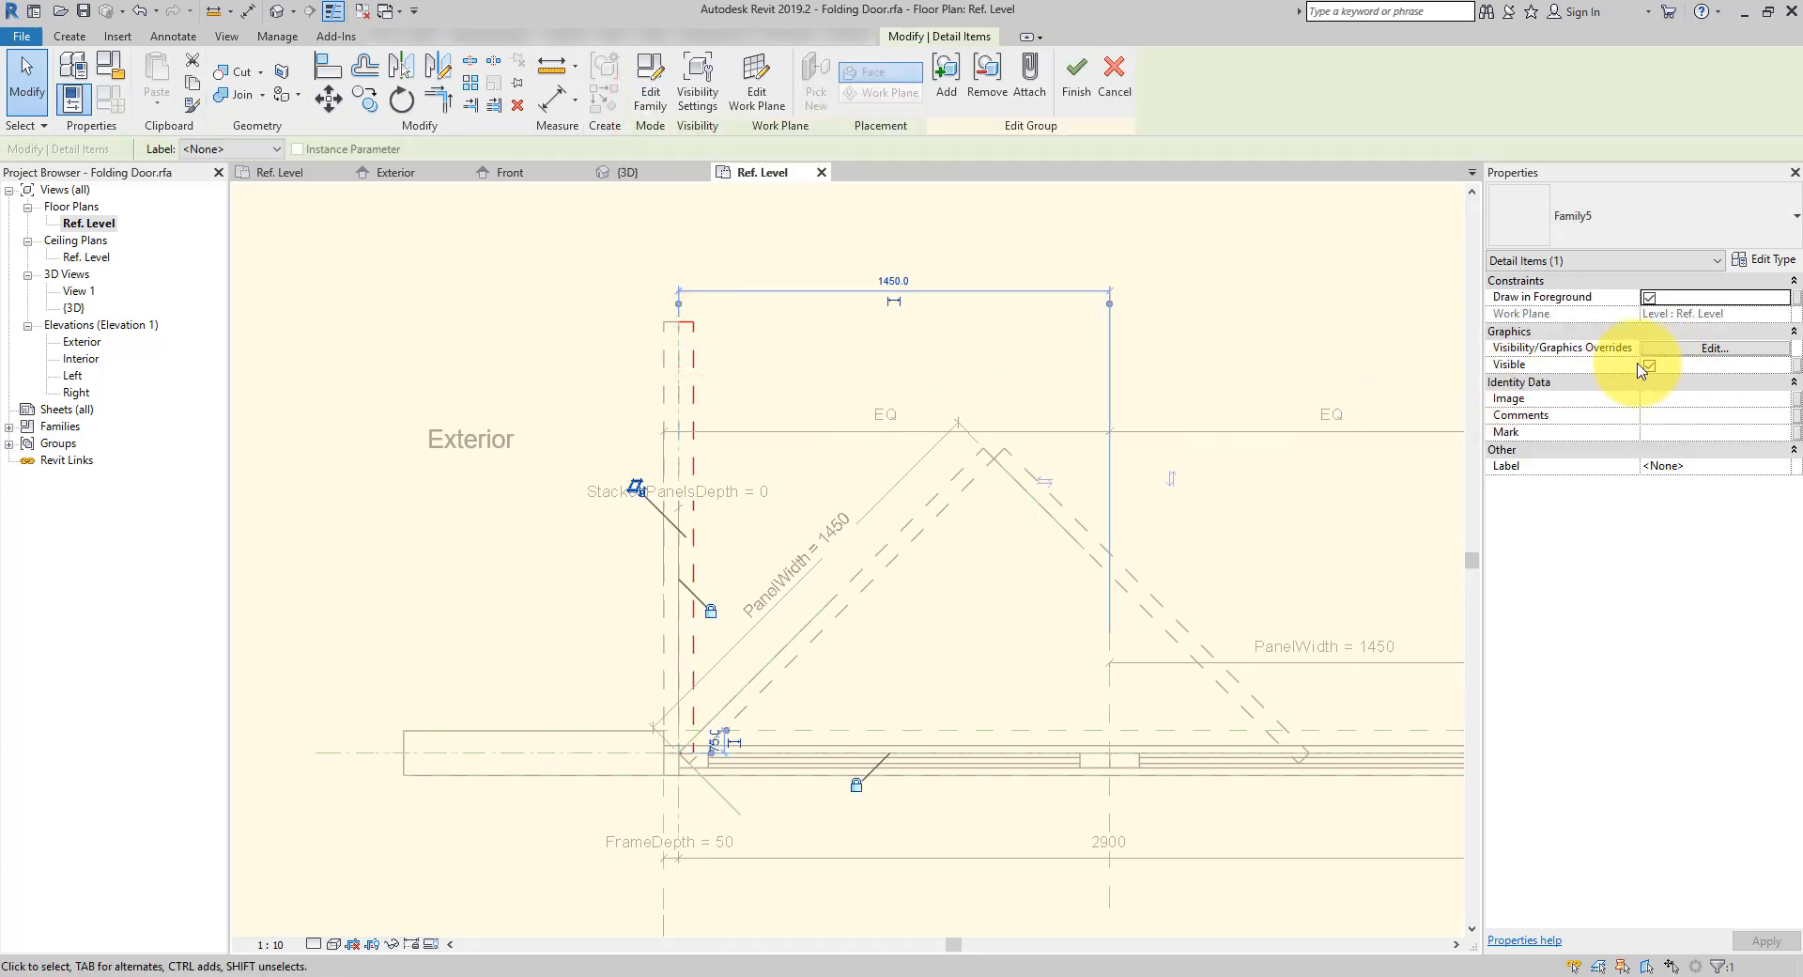
pyautogui.click(1795, 366)
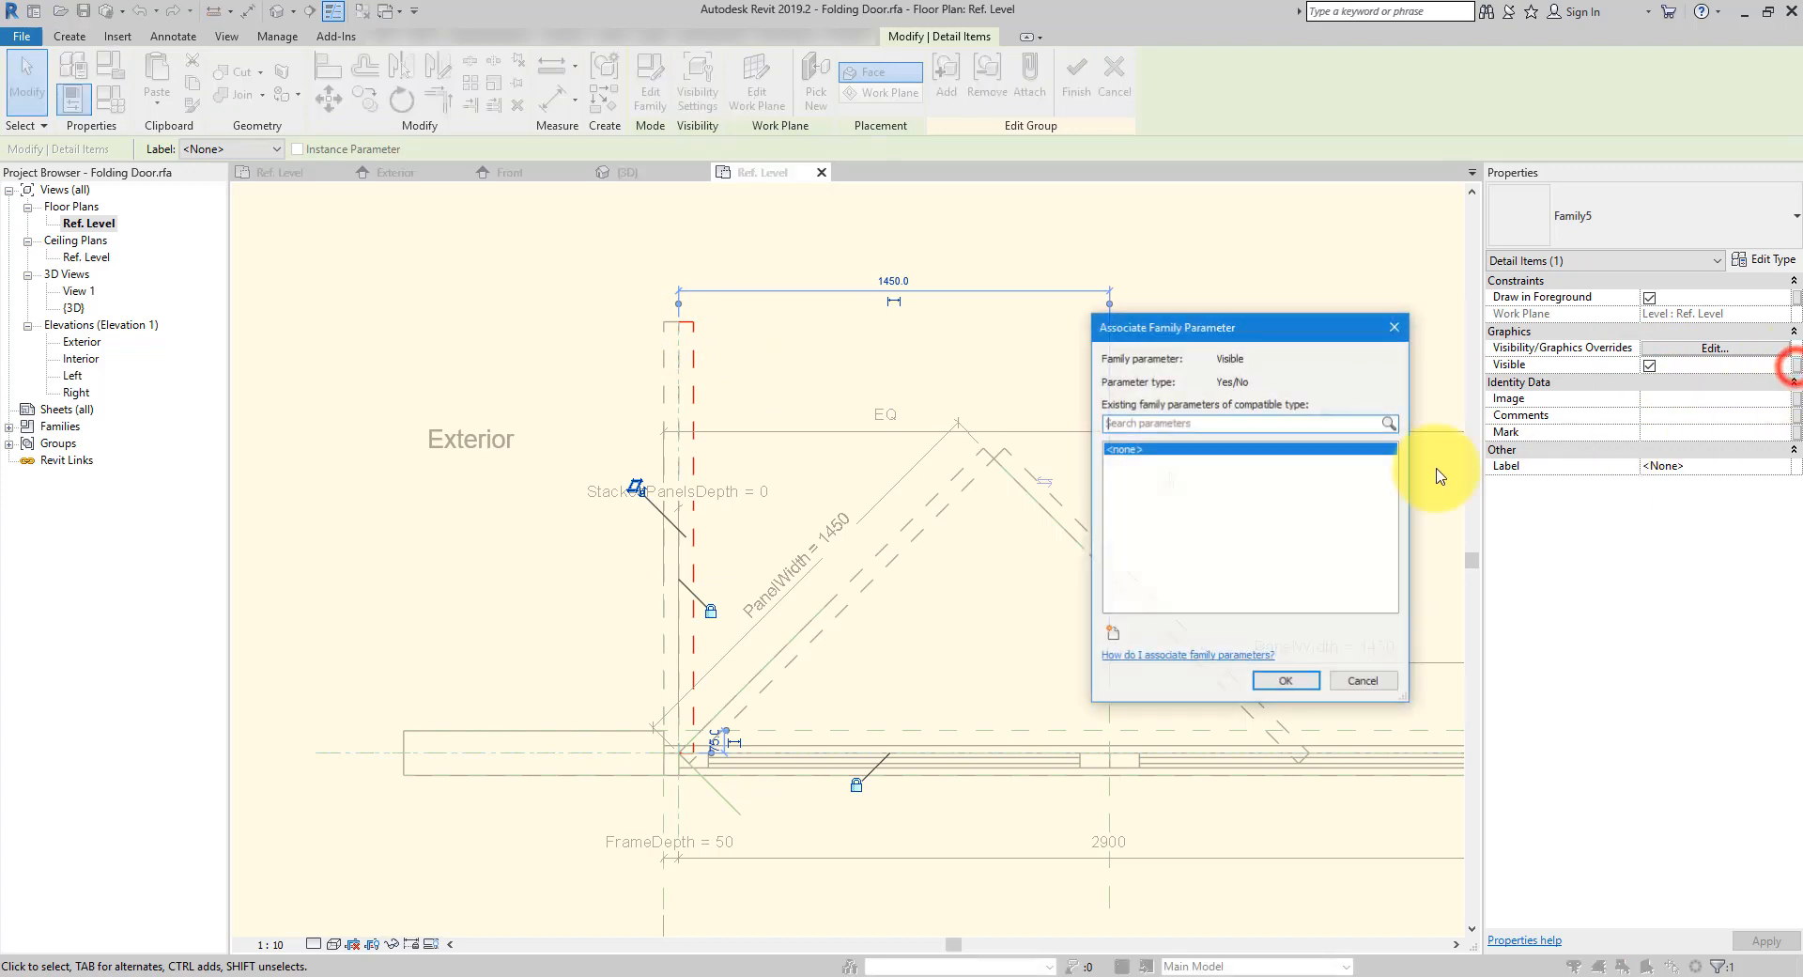
pyautogui.click(1114, 632)
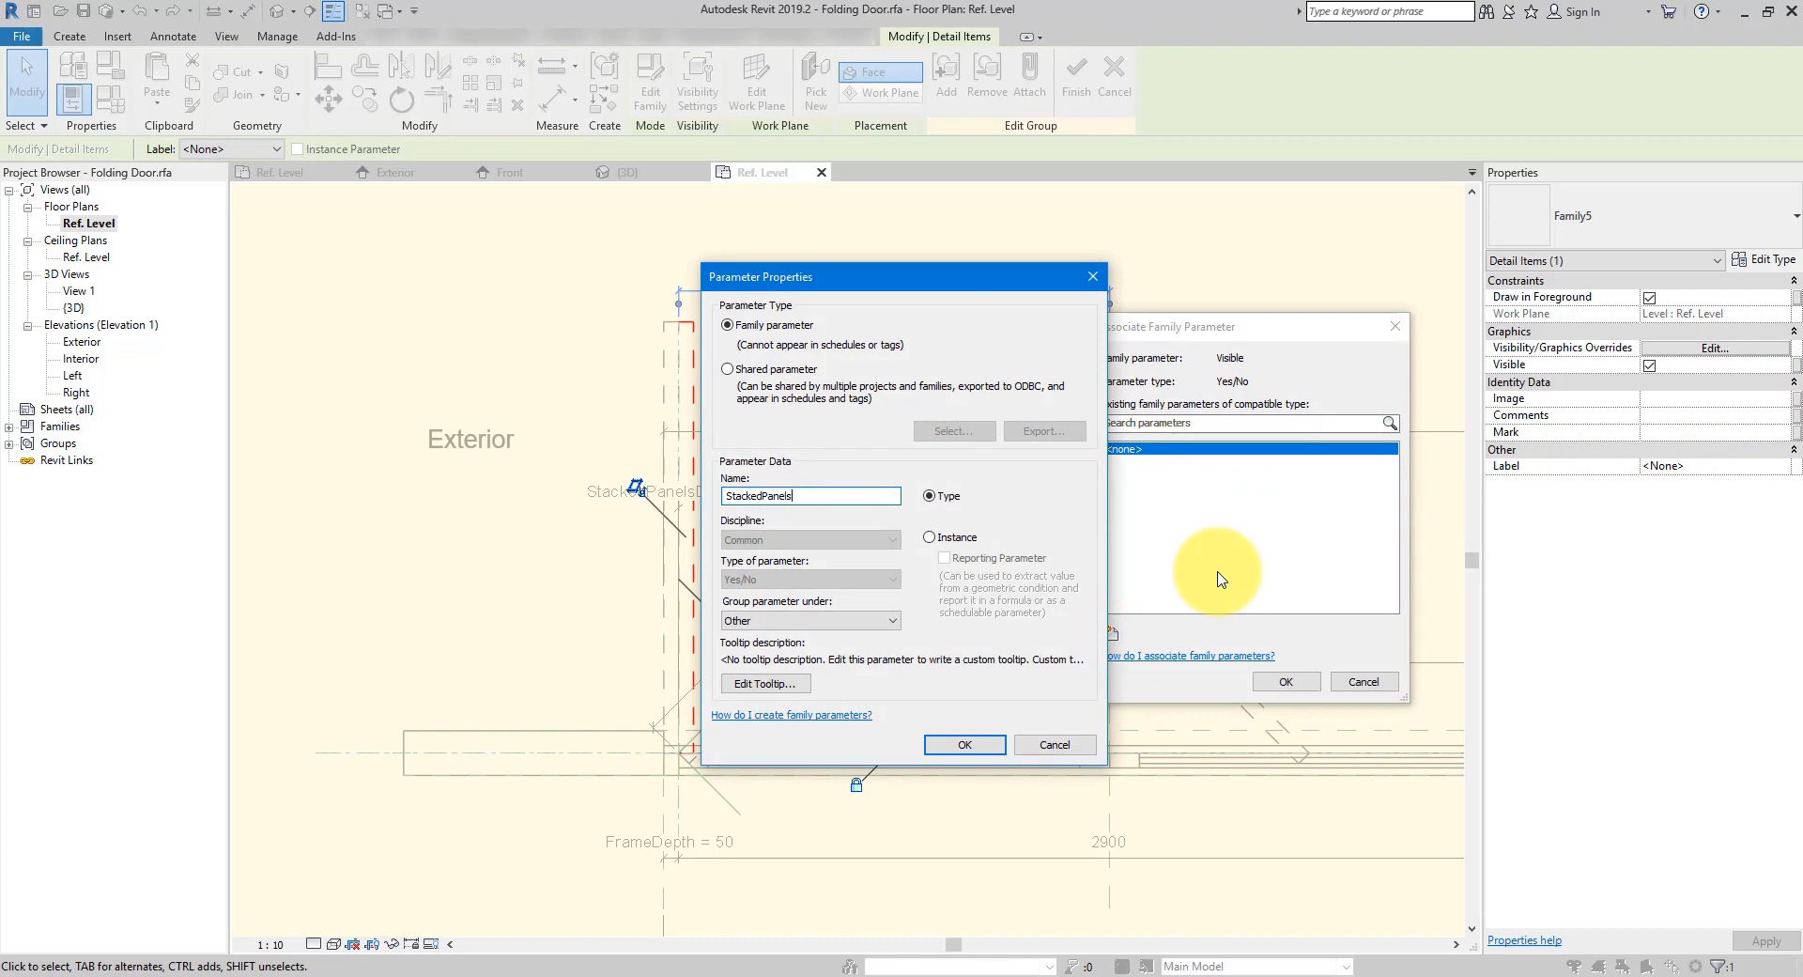
pyautogui.click(965, 744)
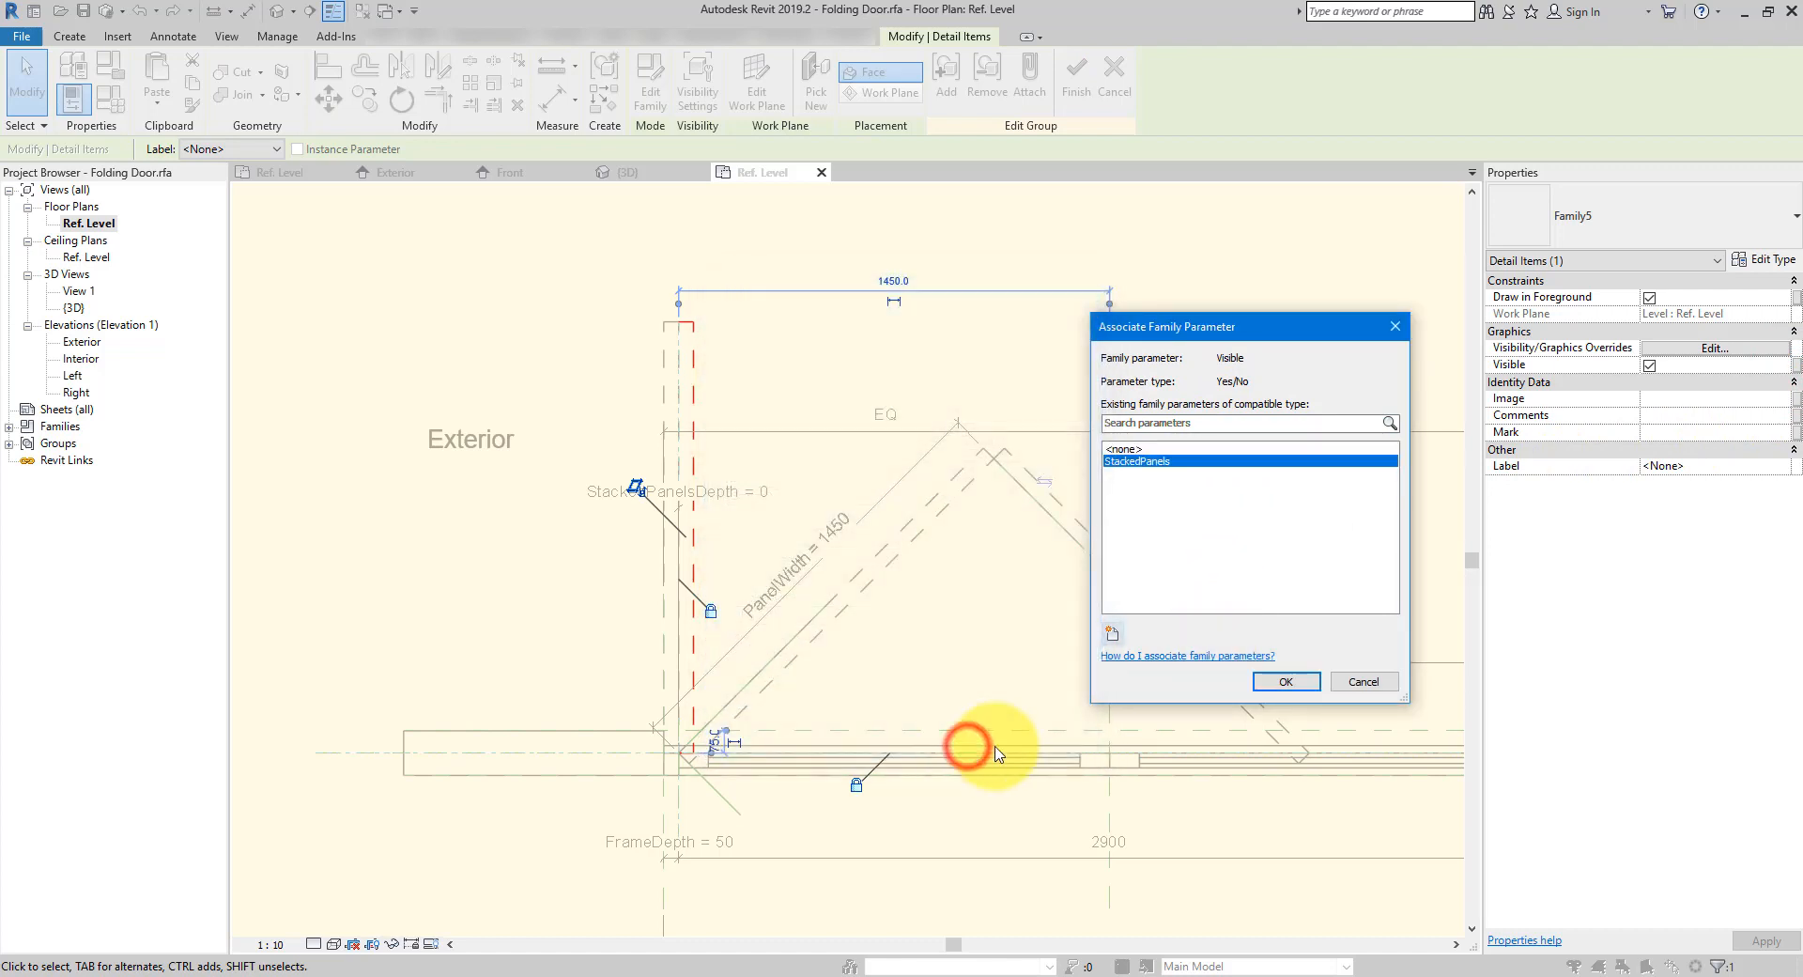
pyautogui.click(1285, 680)
pyautogui.click(1260, 345)
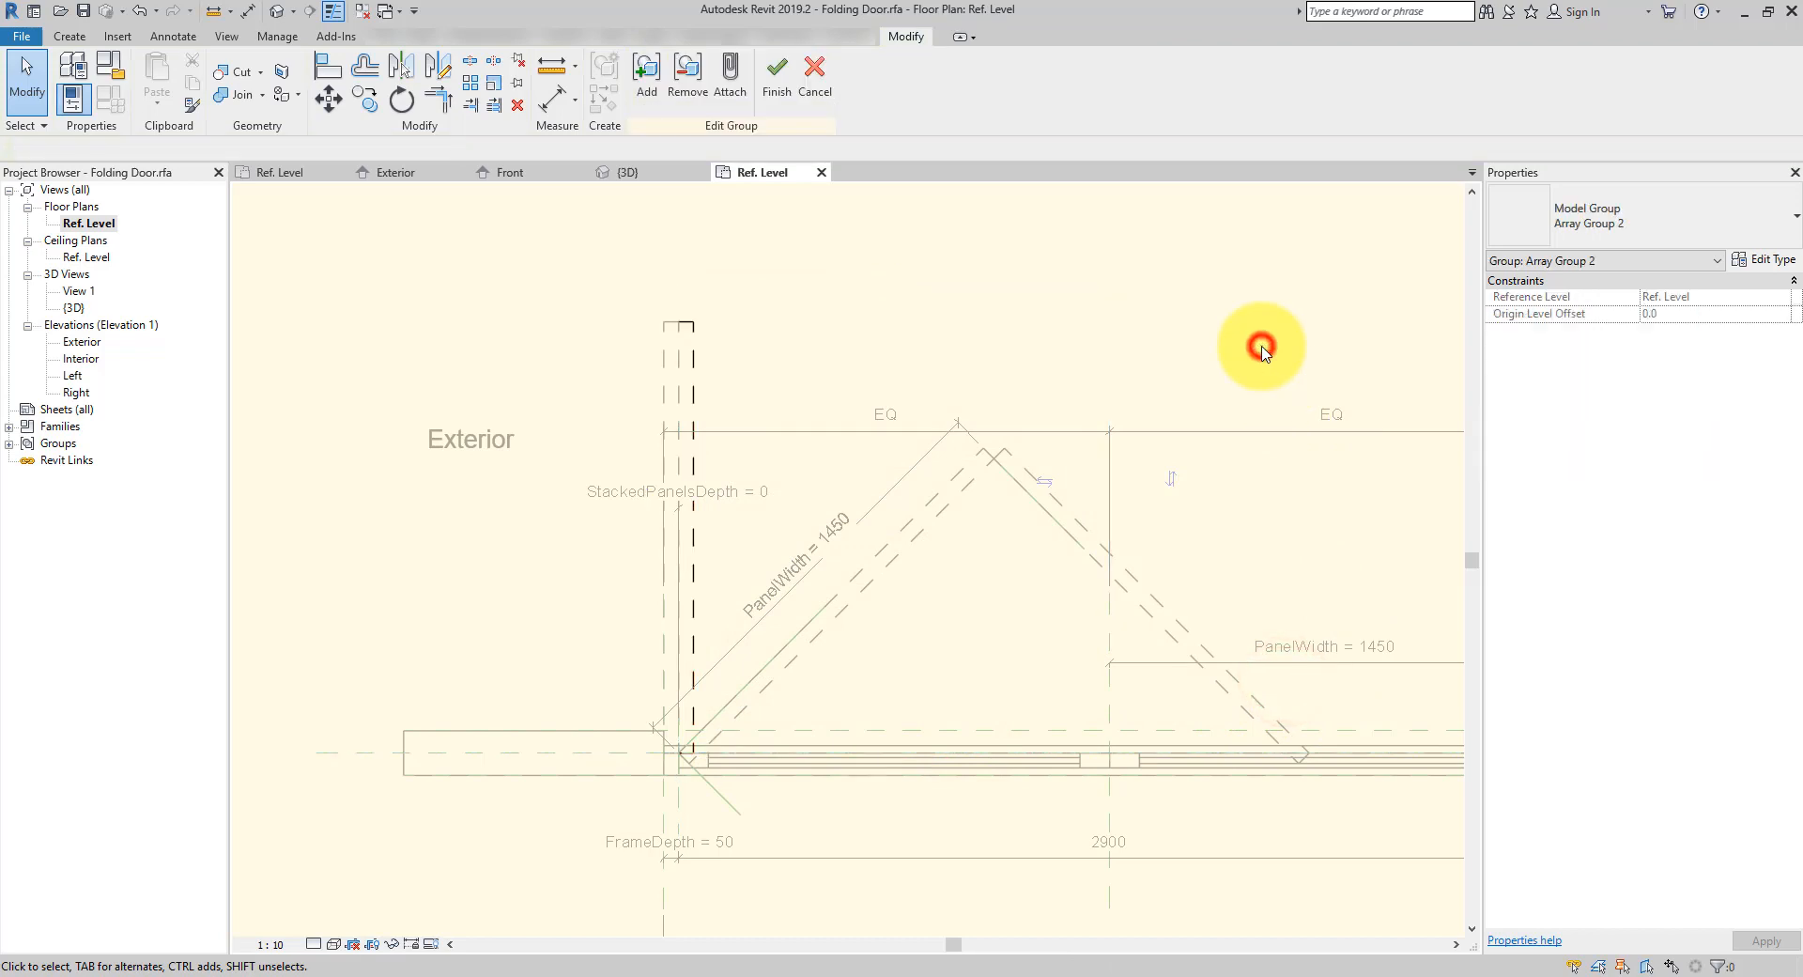
pyautogui.click(774, 104)
pyautogui.click(761, 258)
# Give StackedPanels the formula (PanelCount > 3) and try to apply it to the family
pyautogui.moveTo(813, 299); pyautogui.dragTo(993, 293, button='middle')
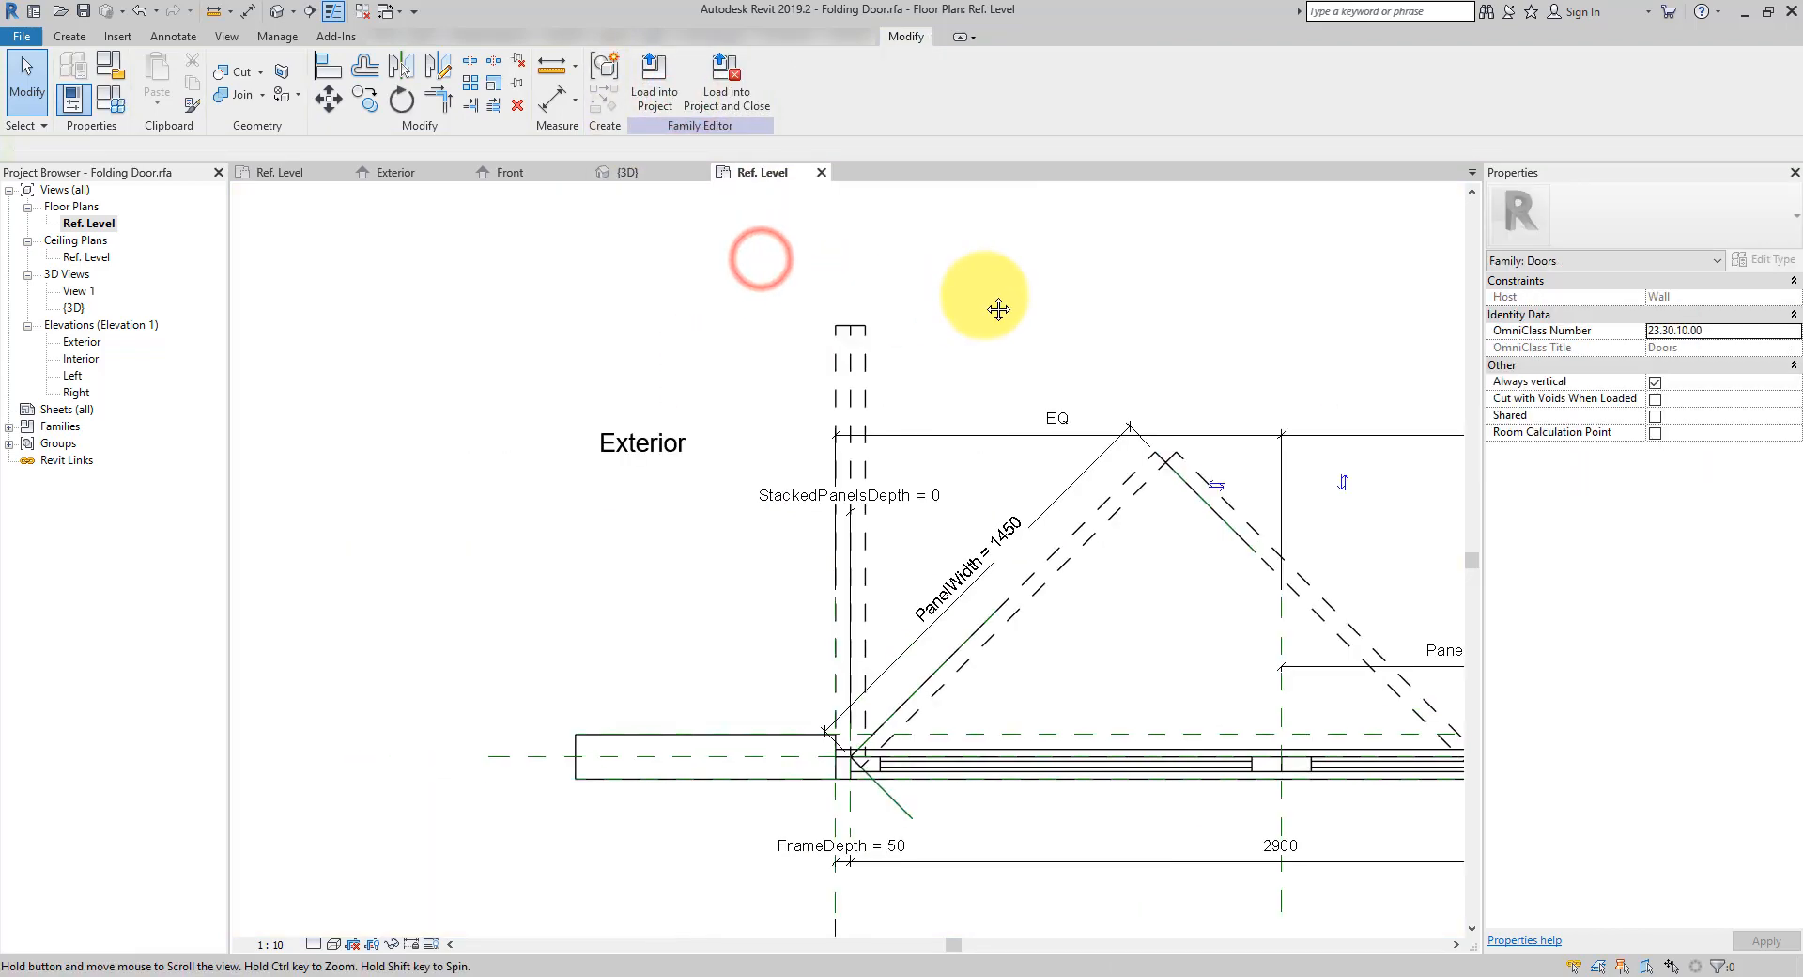
pyautogui.click(101, 94)
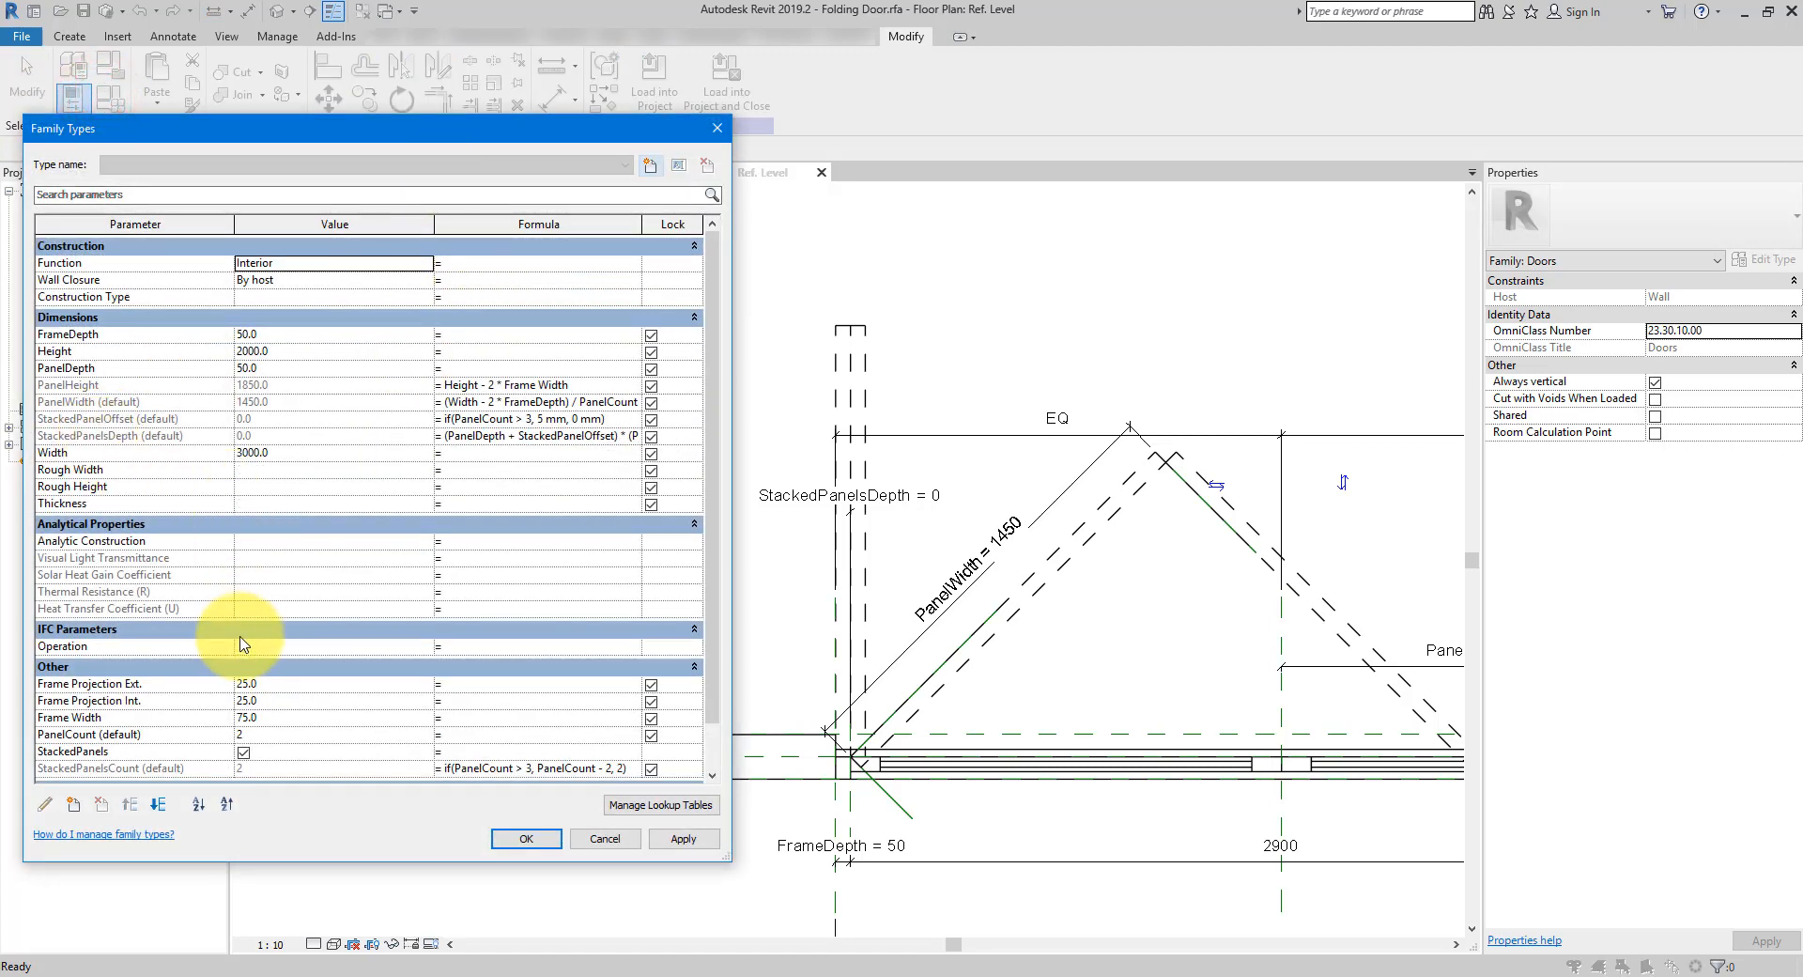
pyautogui.scroll(-1, 221, 723)
pyautogui.click(192, 751)
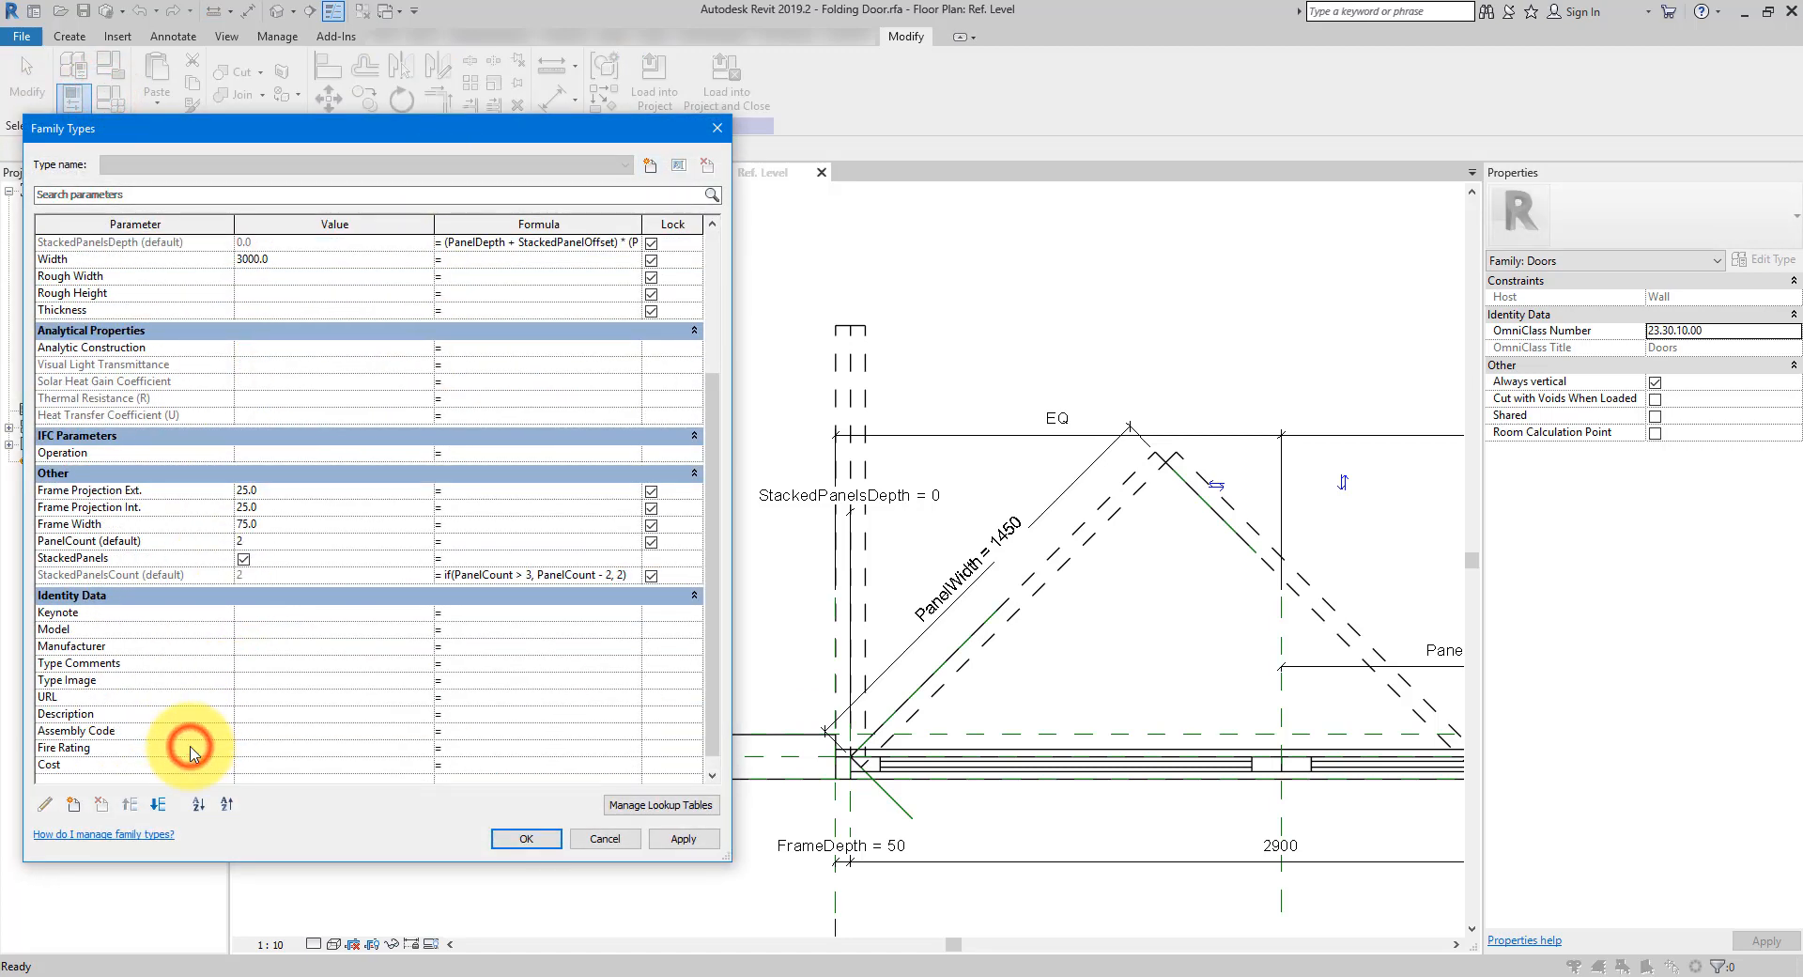
pyautogui.click(221, 561)
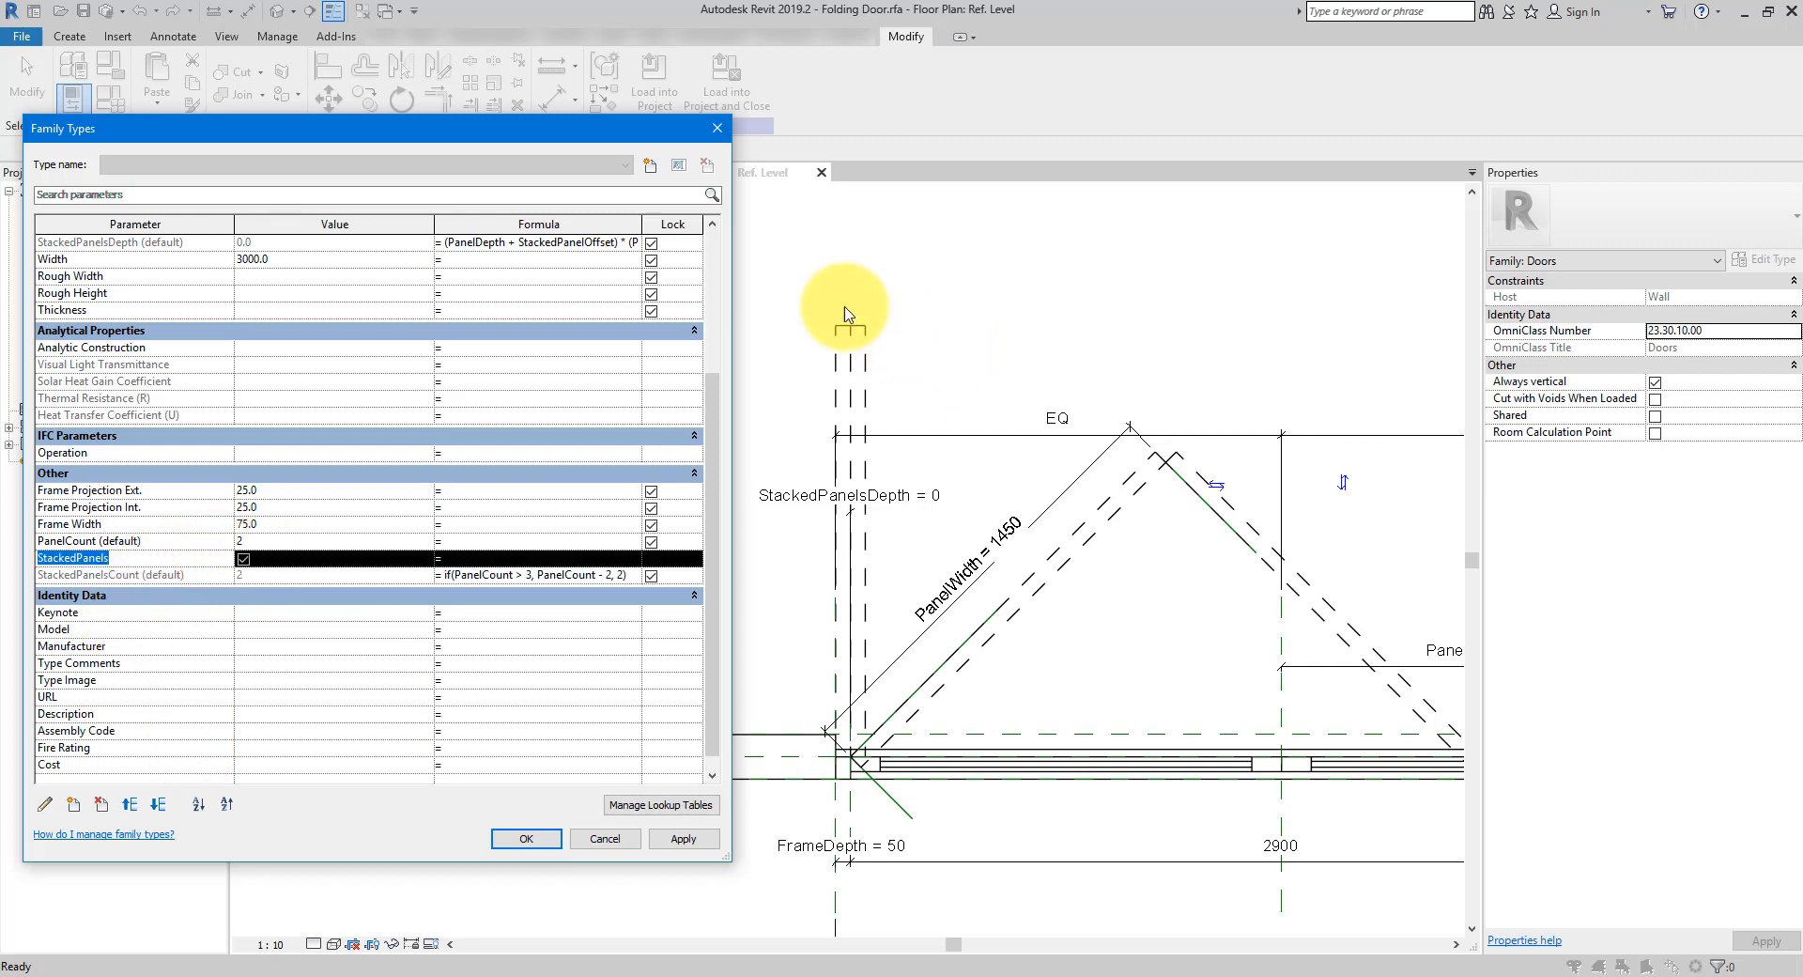
pyautogui.click(521, 575)
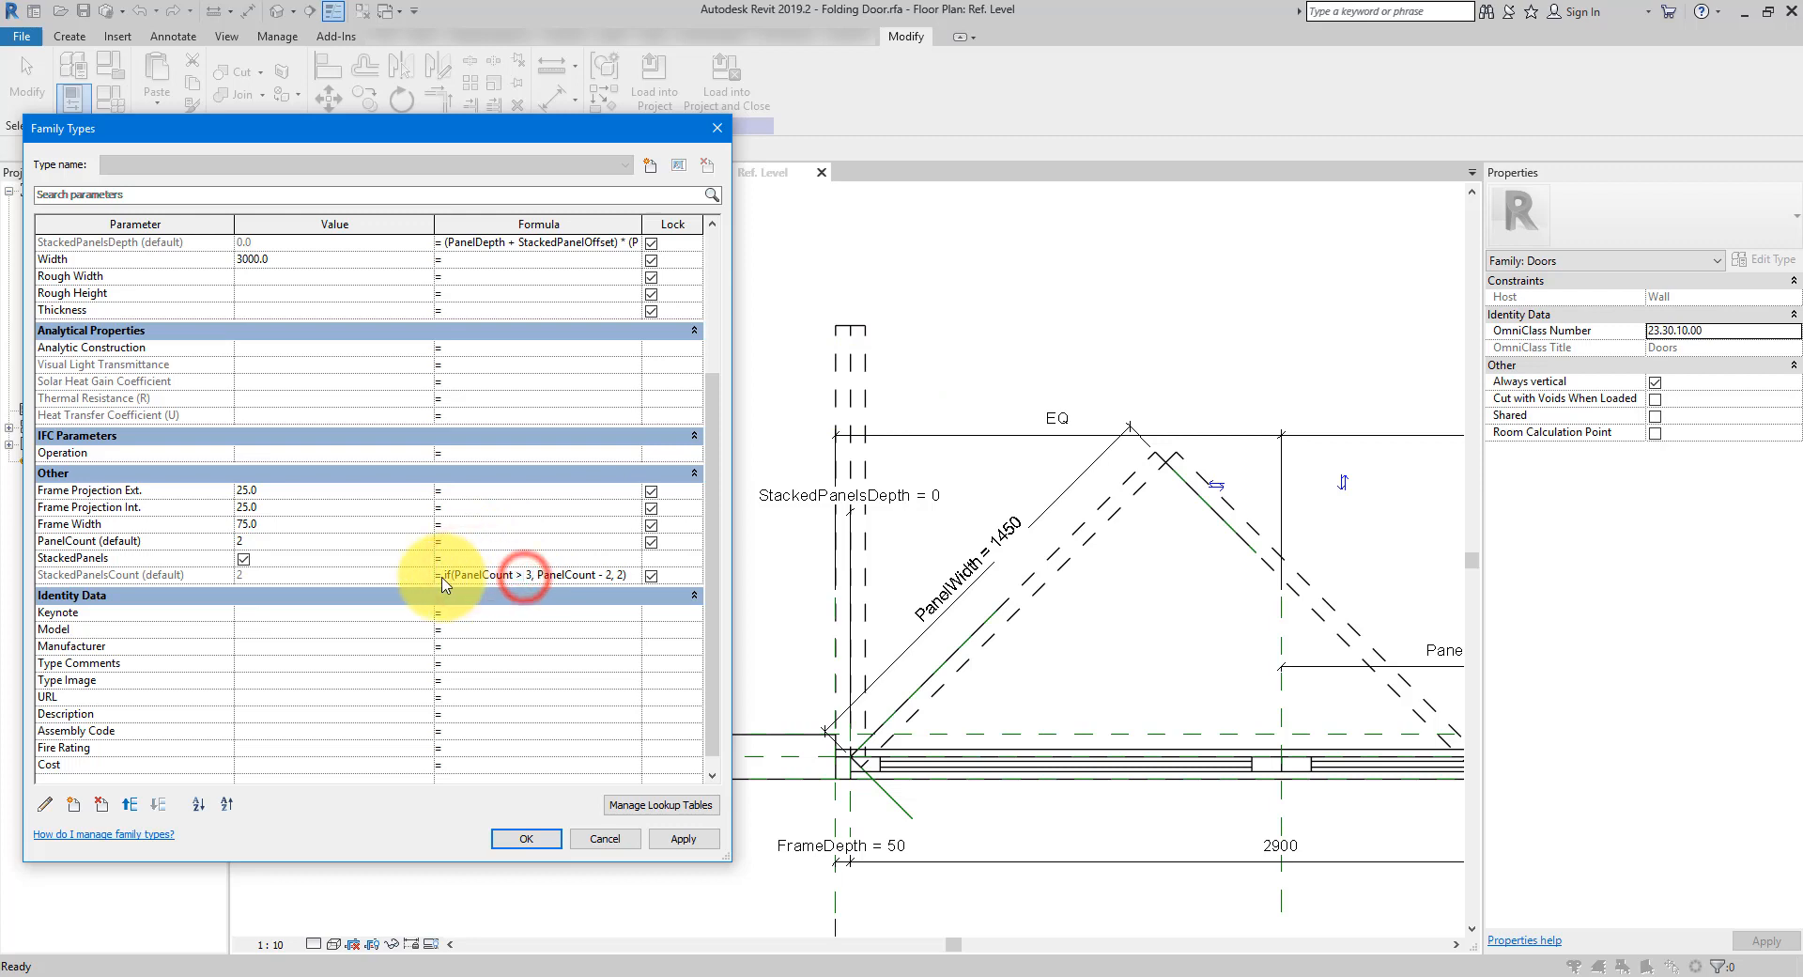
pyautogui.moveTo(446, 574); pyautogui.dragTo(531, 576)
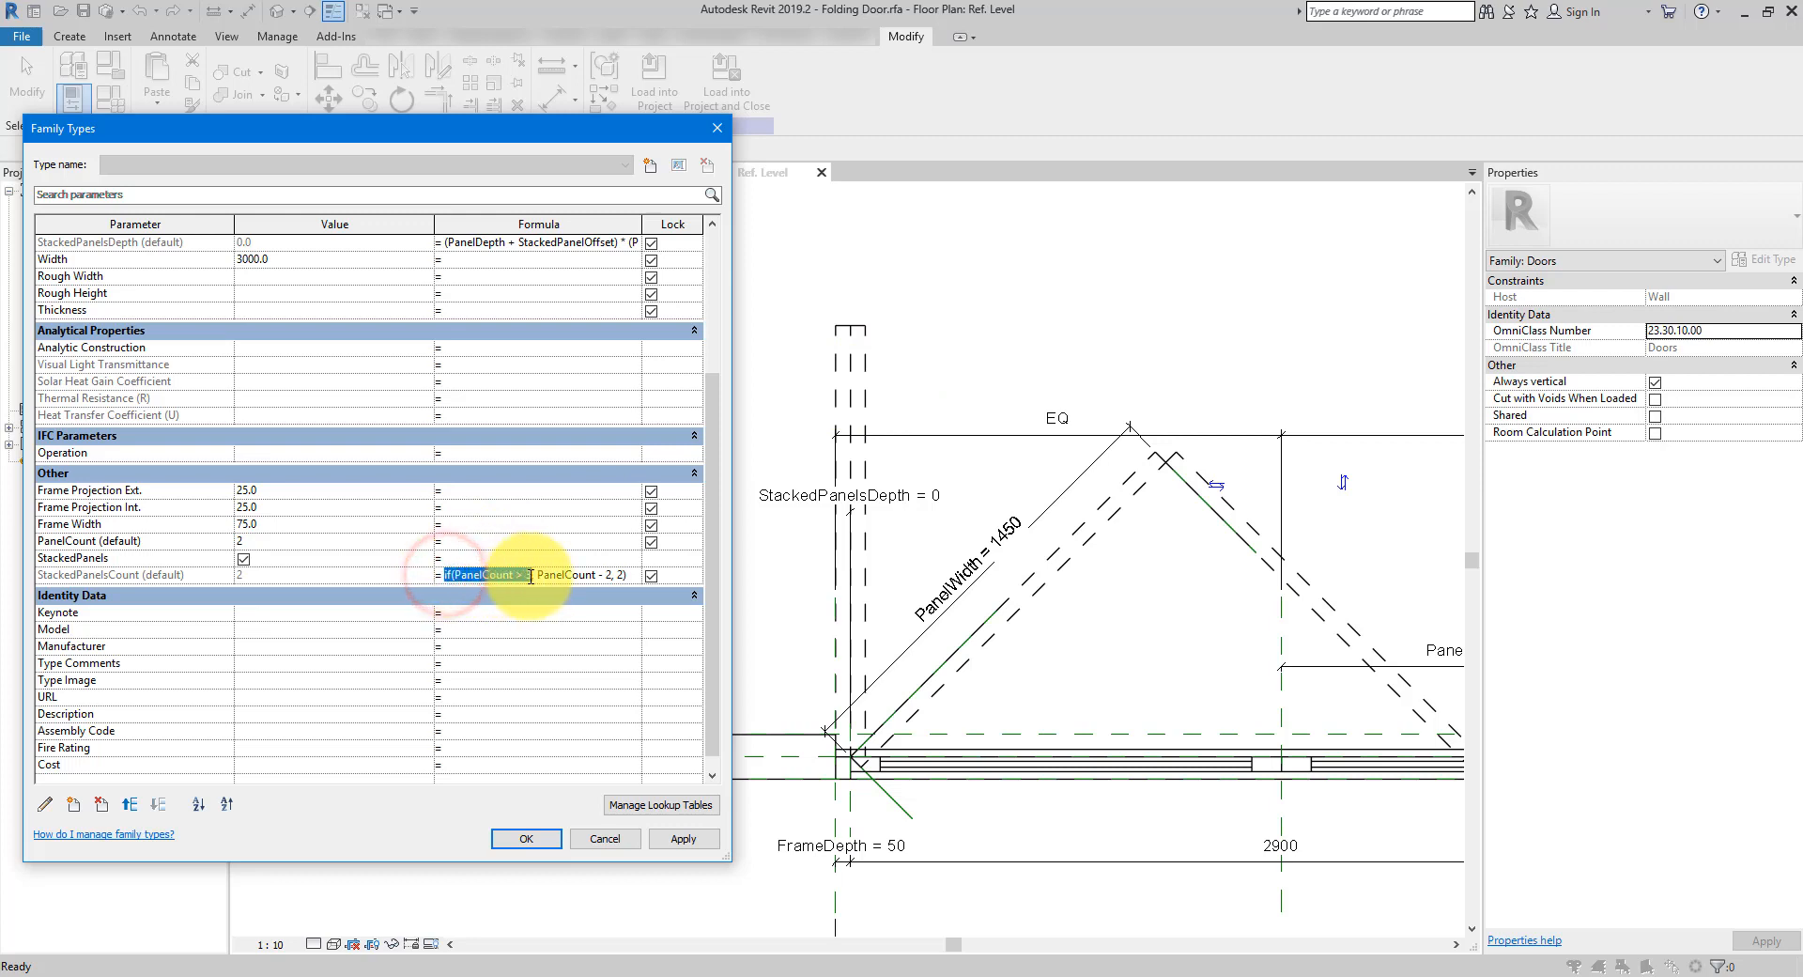
pyautogui.hotkey('ctrl', 'c')
pyautogui.click(495, 557)
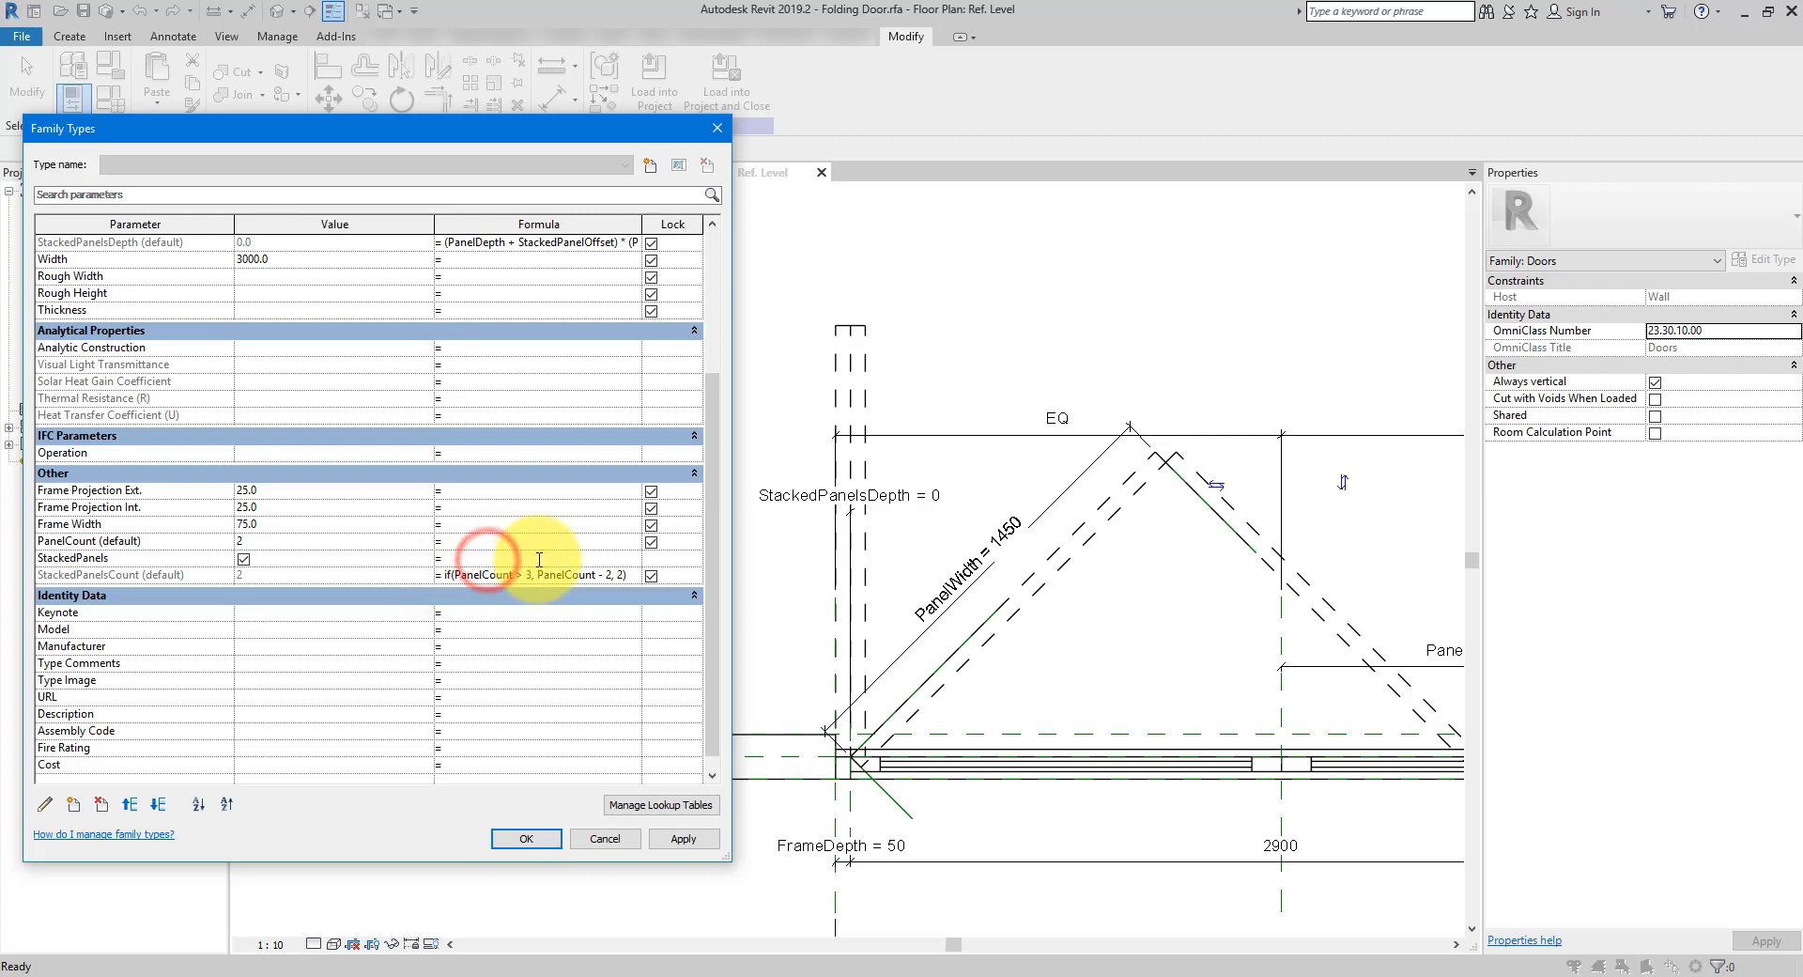
pyautogui.hotkey('ctrl', 'v')
pyautogui.write(')')
pyautogui.click(447, 556)
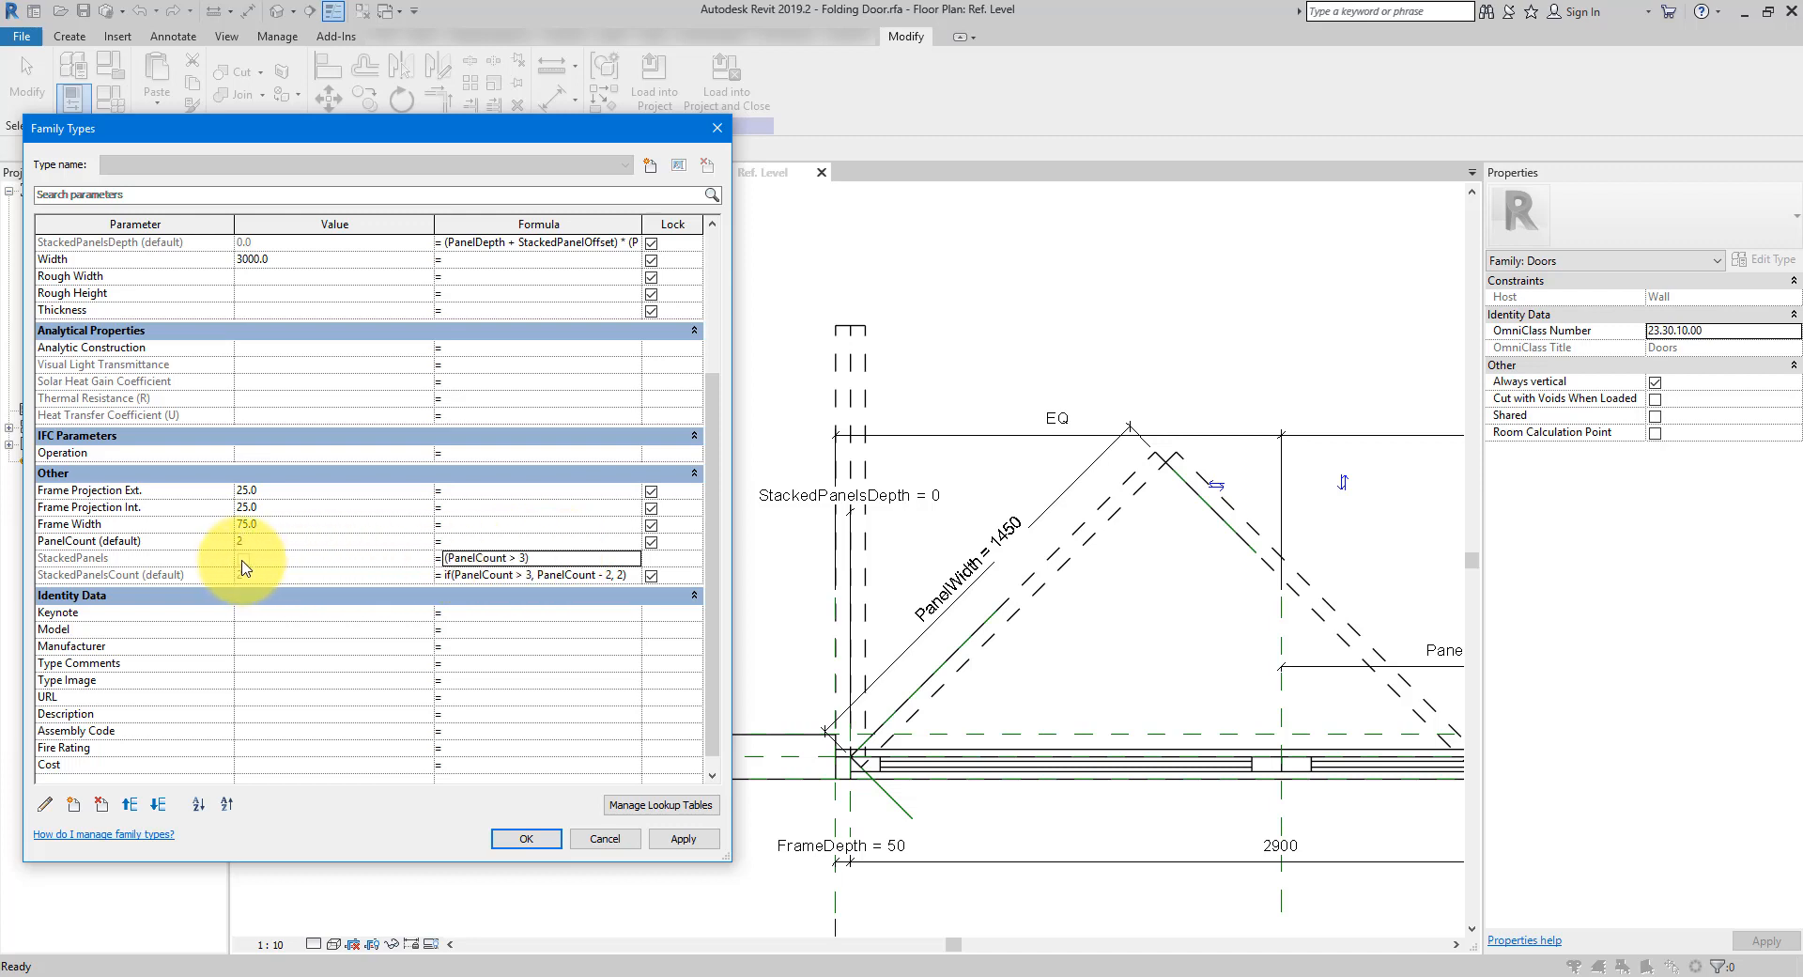
pyautogui.scroll(-1, 516, 554)
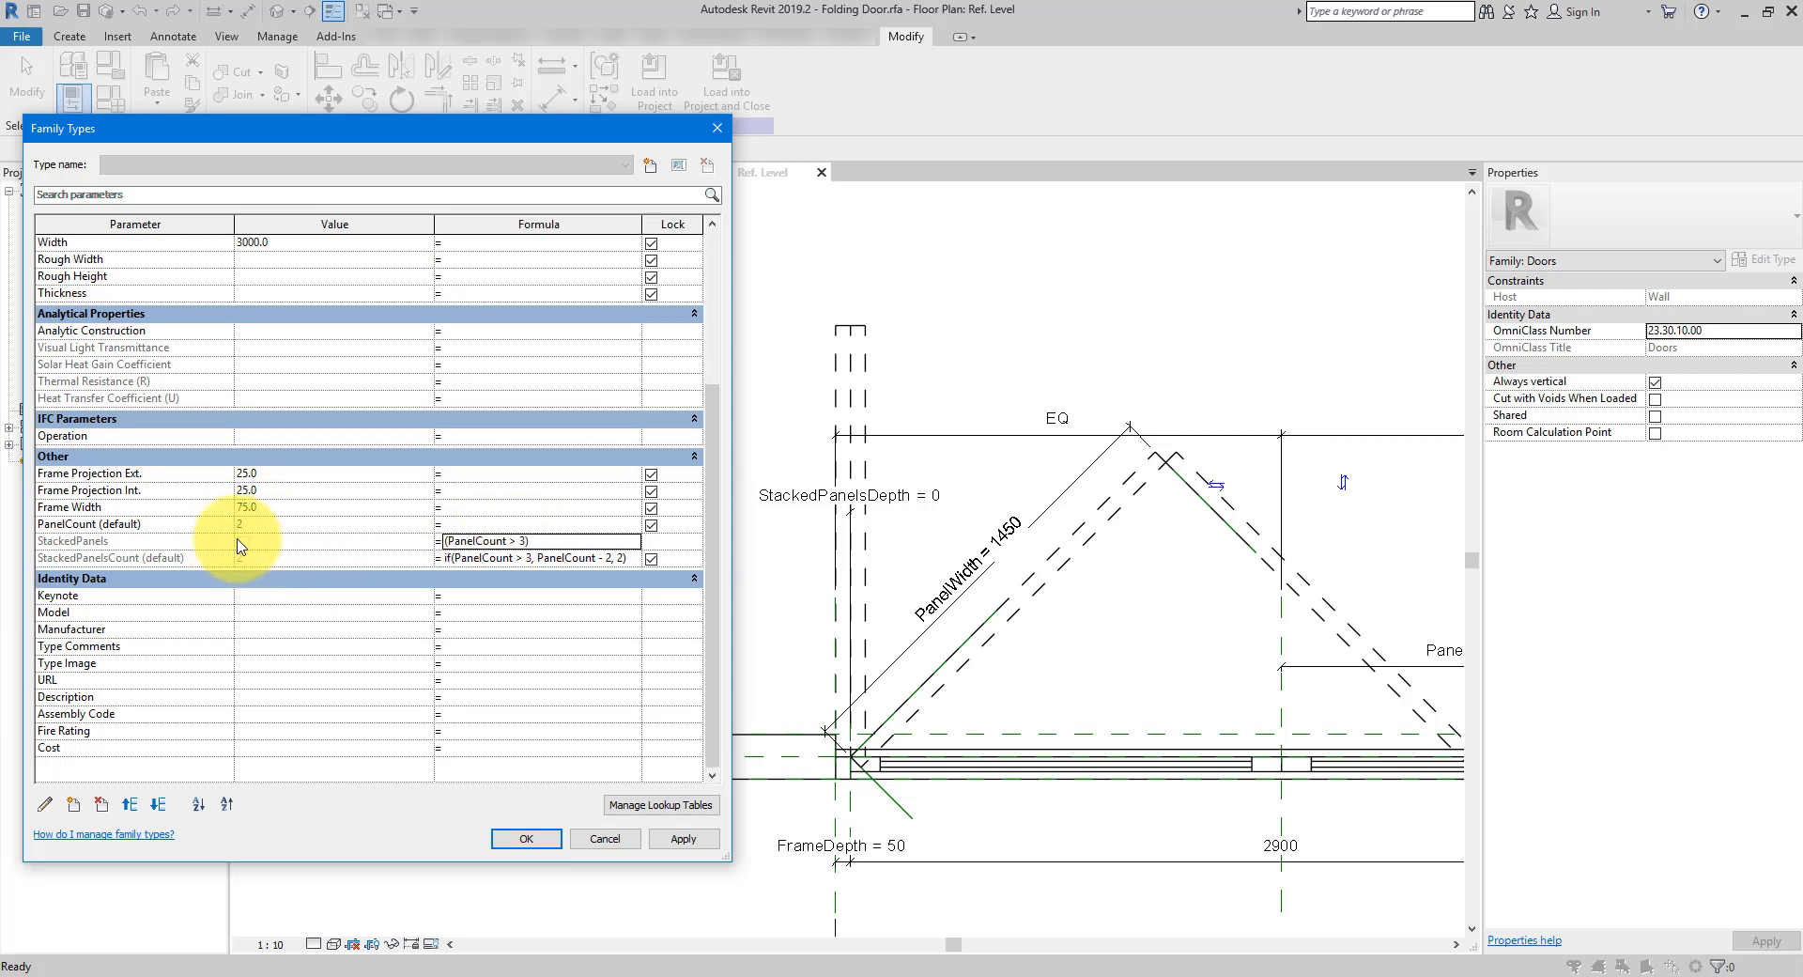
pyautogui.click(525, 838)
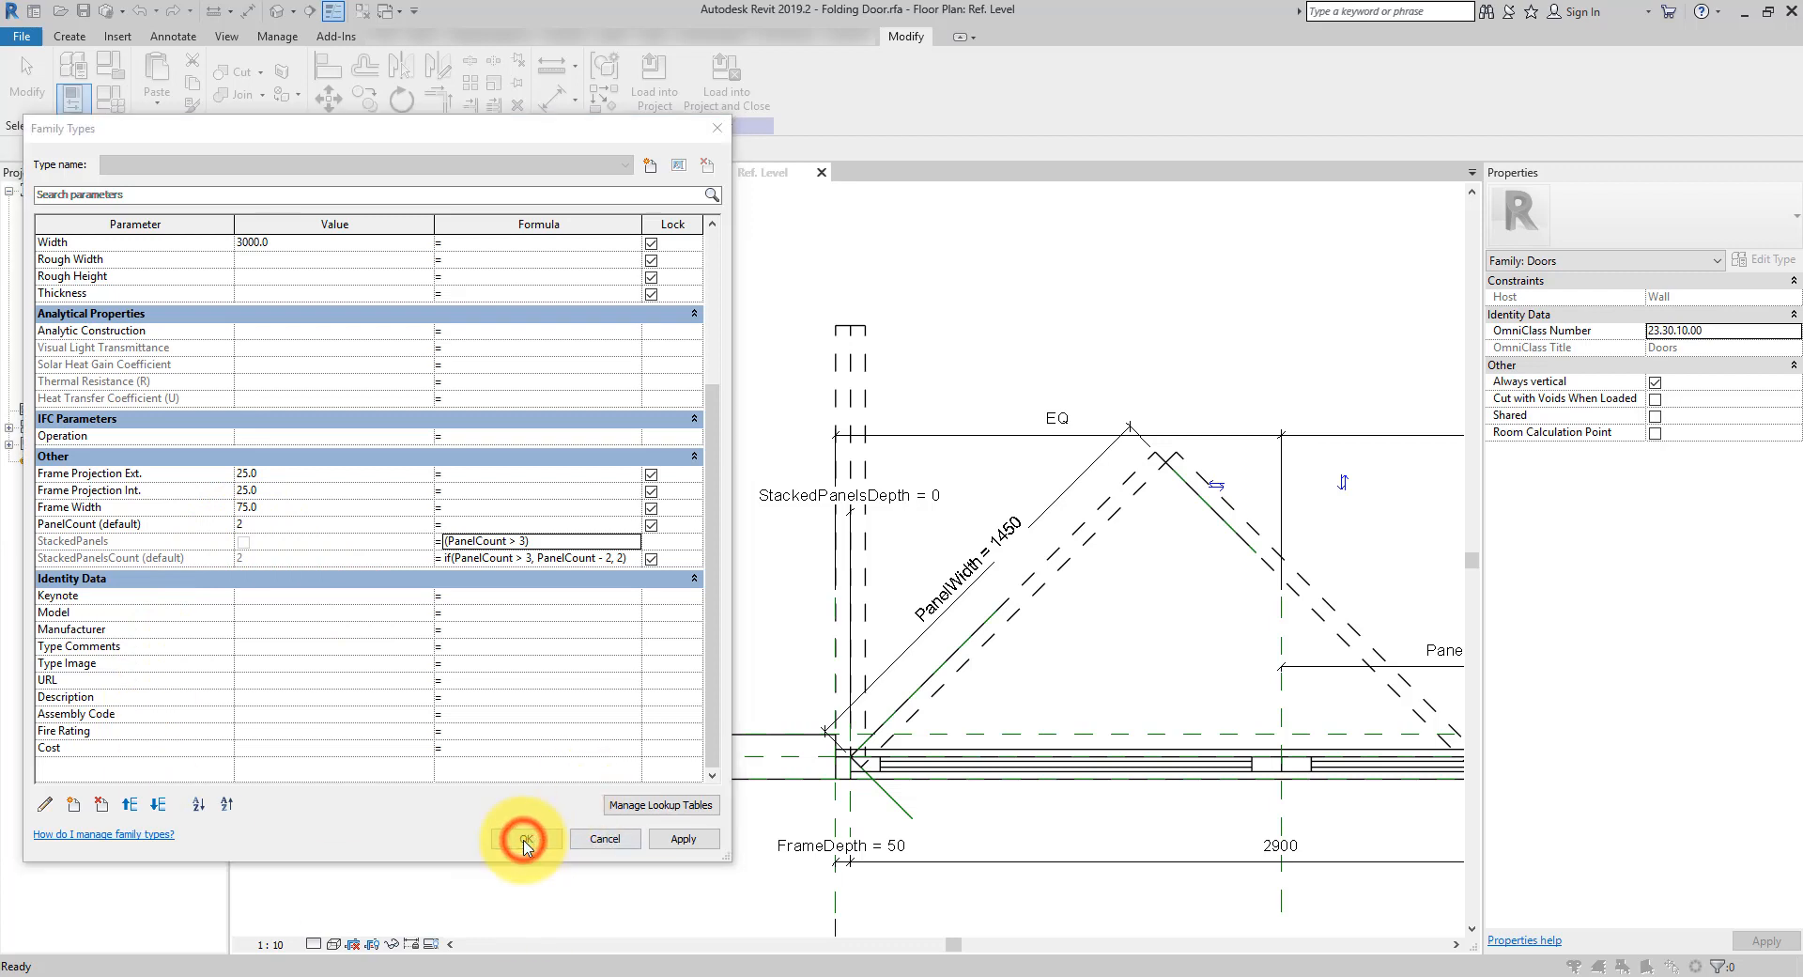
pyautogui.click(532, 567)
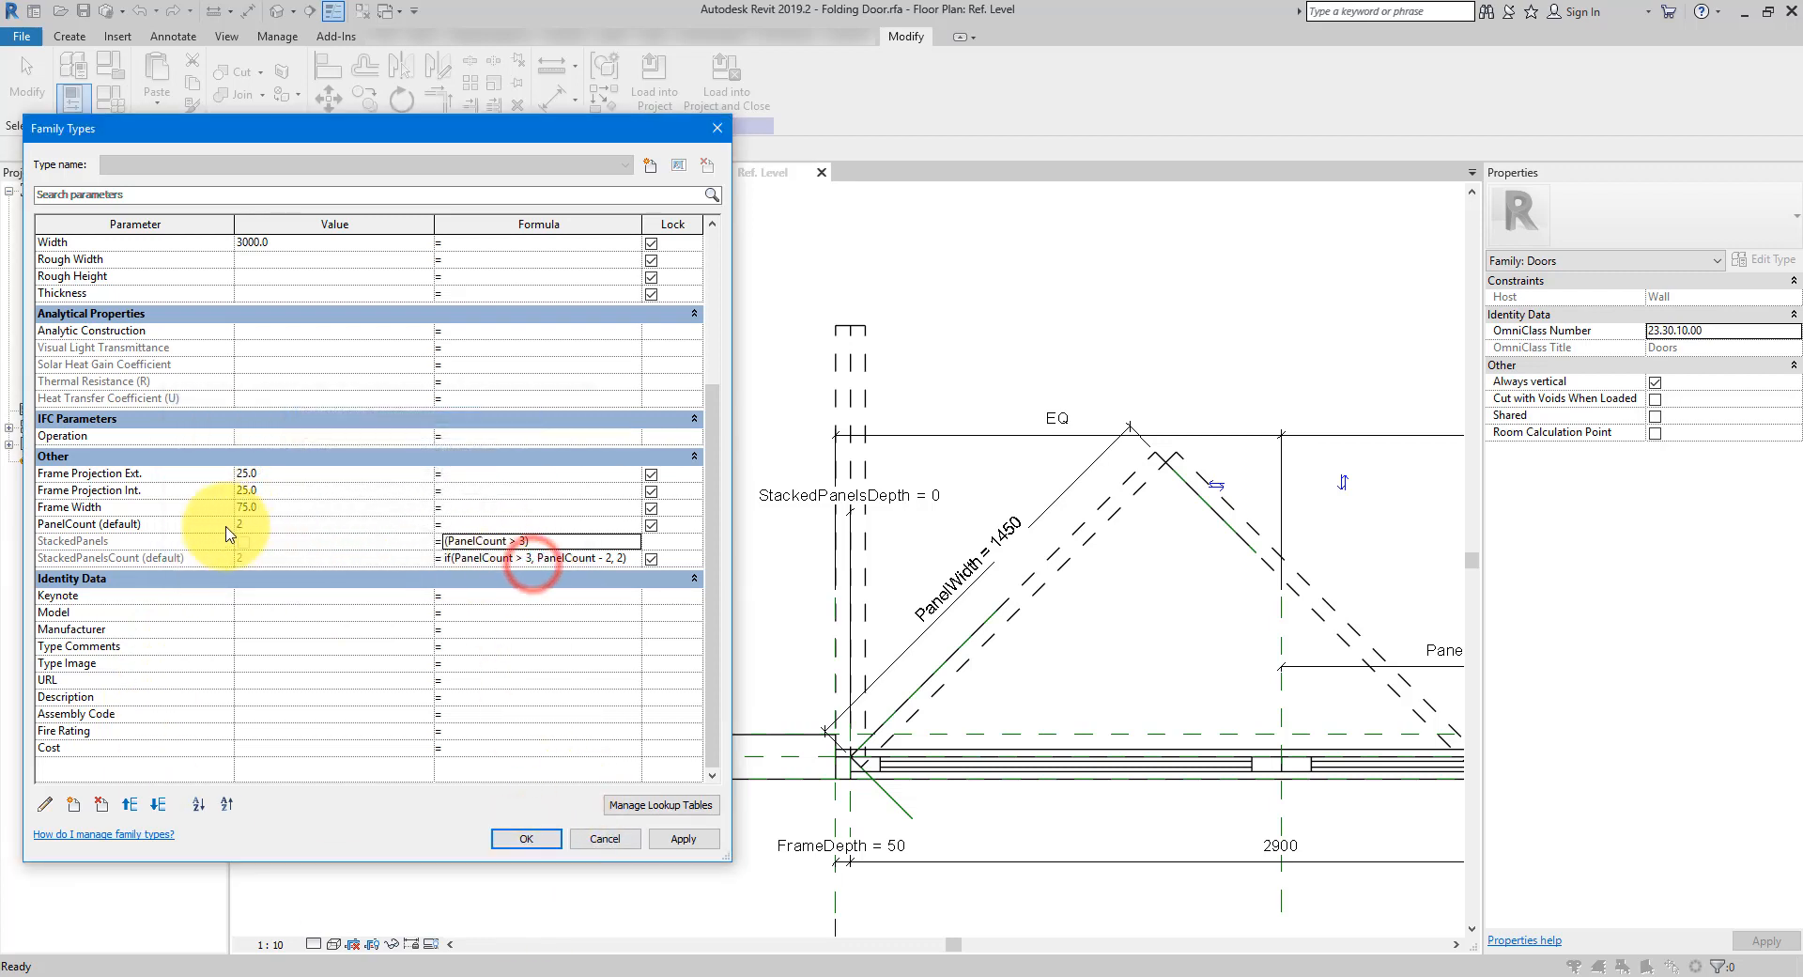
# Change StackedPanels from a type to an instance parameter and apply the family types
pyautogui.click(169, 542)
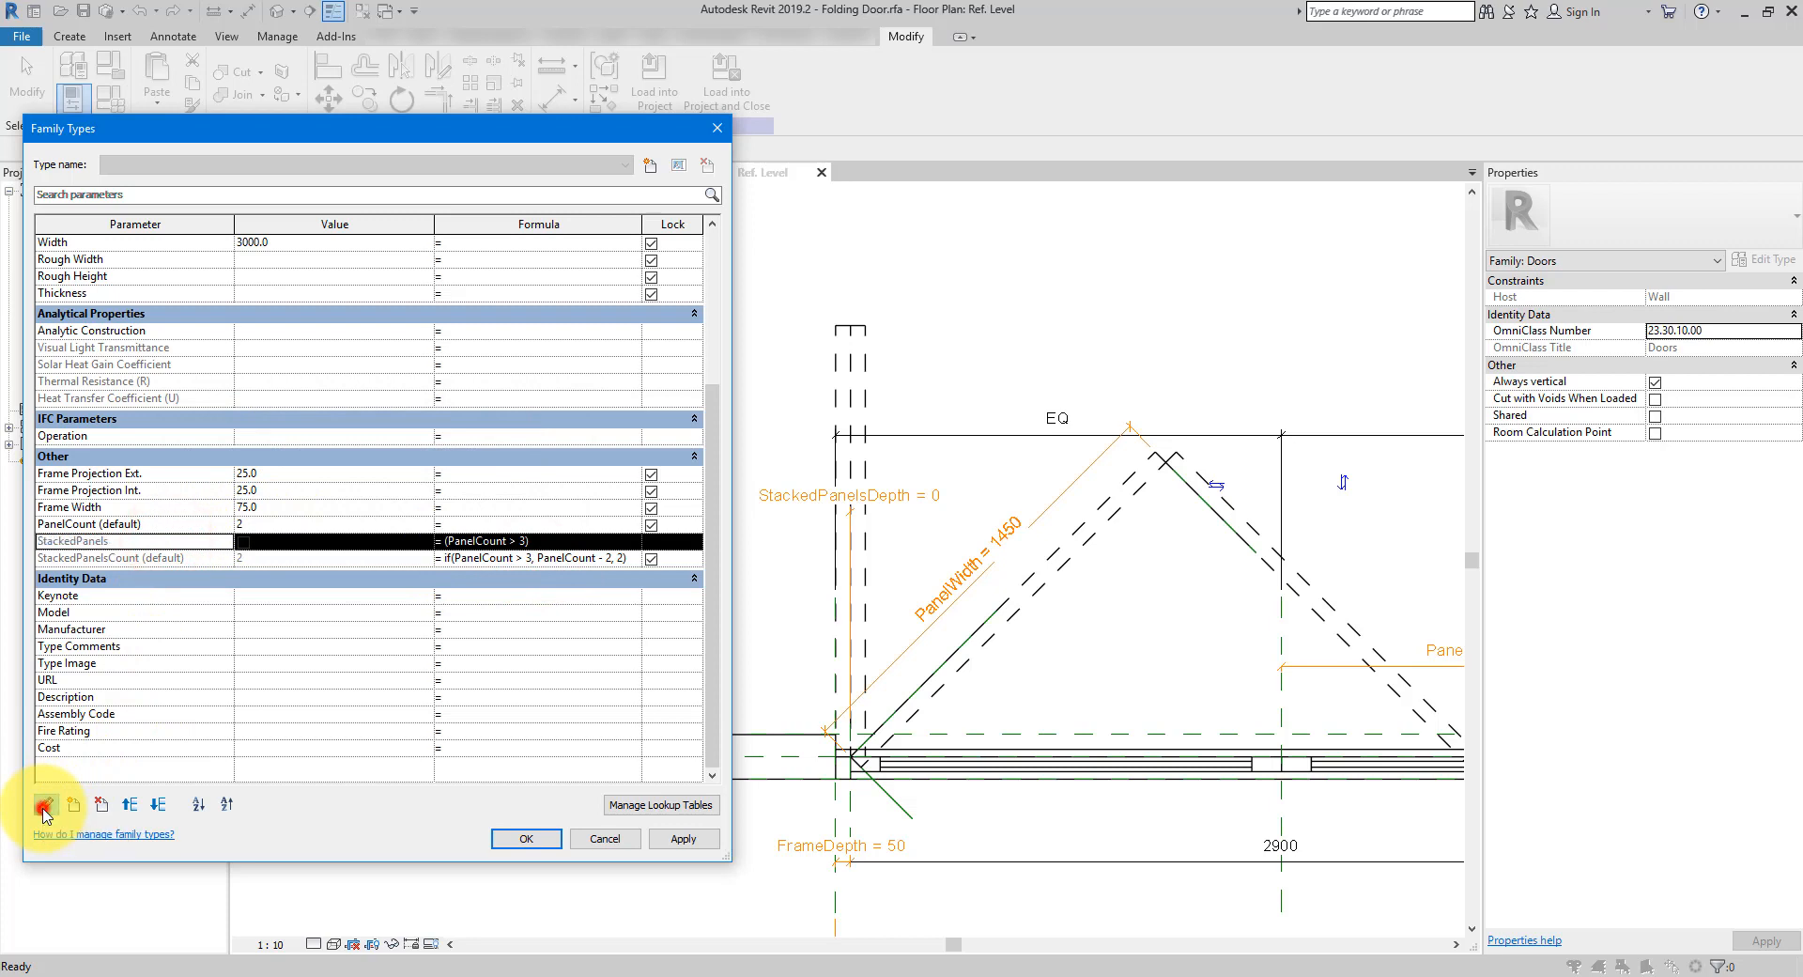
pyautogui.click(44, 806)
pyautogui.click(943, 536)
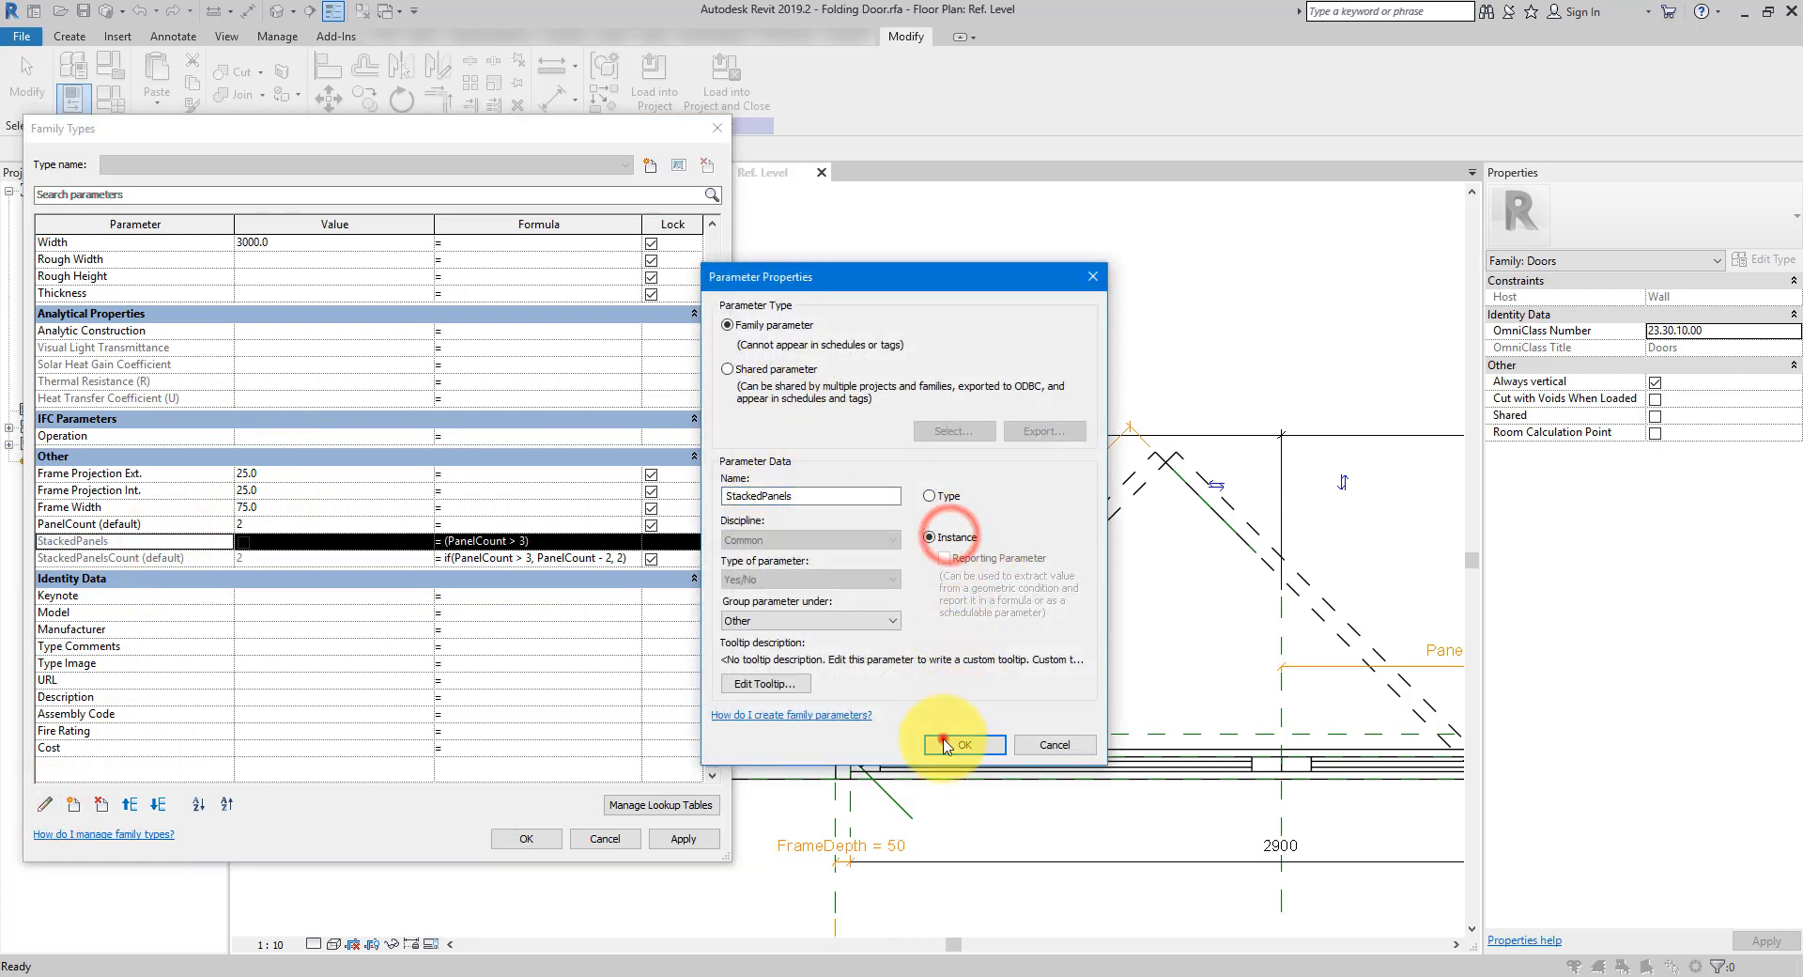
pyautogui.click(944, 744)
pyautogui.click(518, 838)
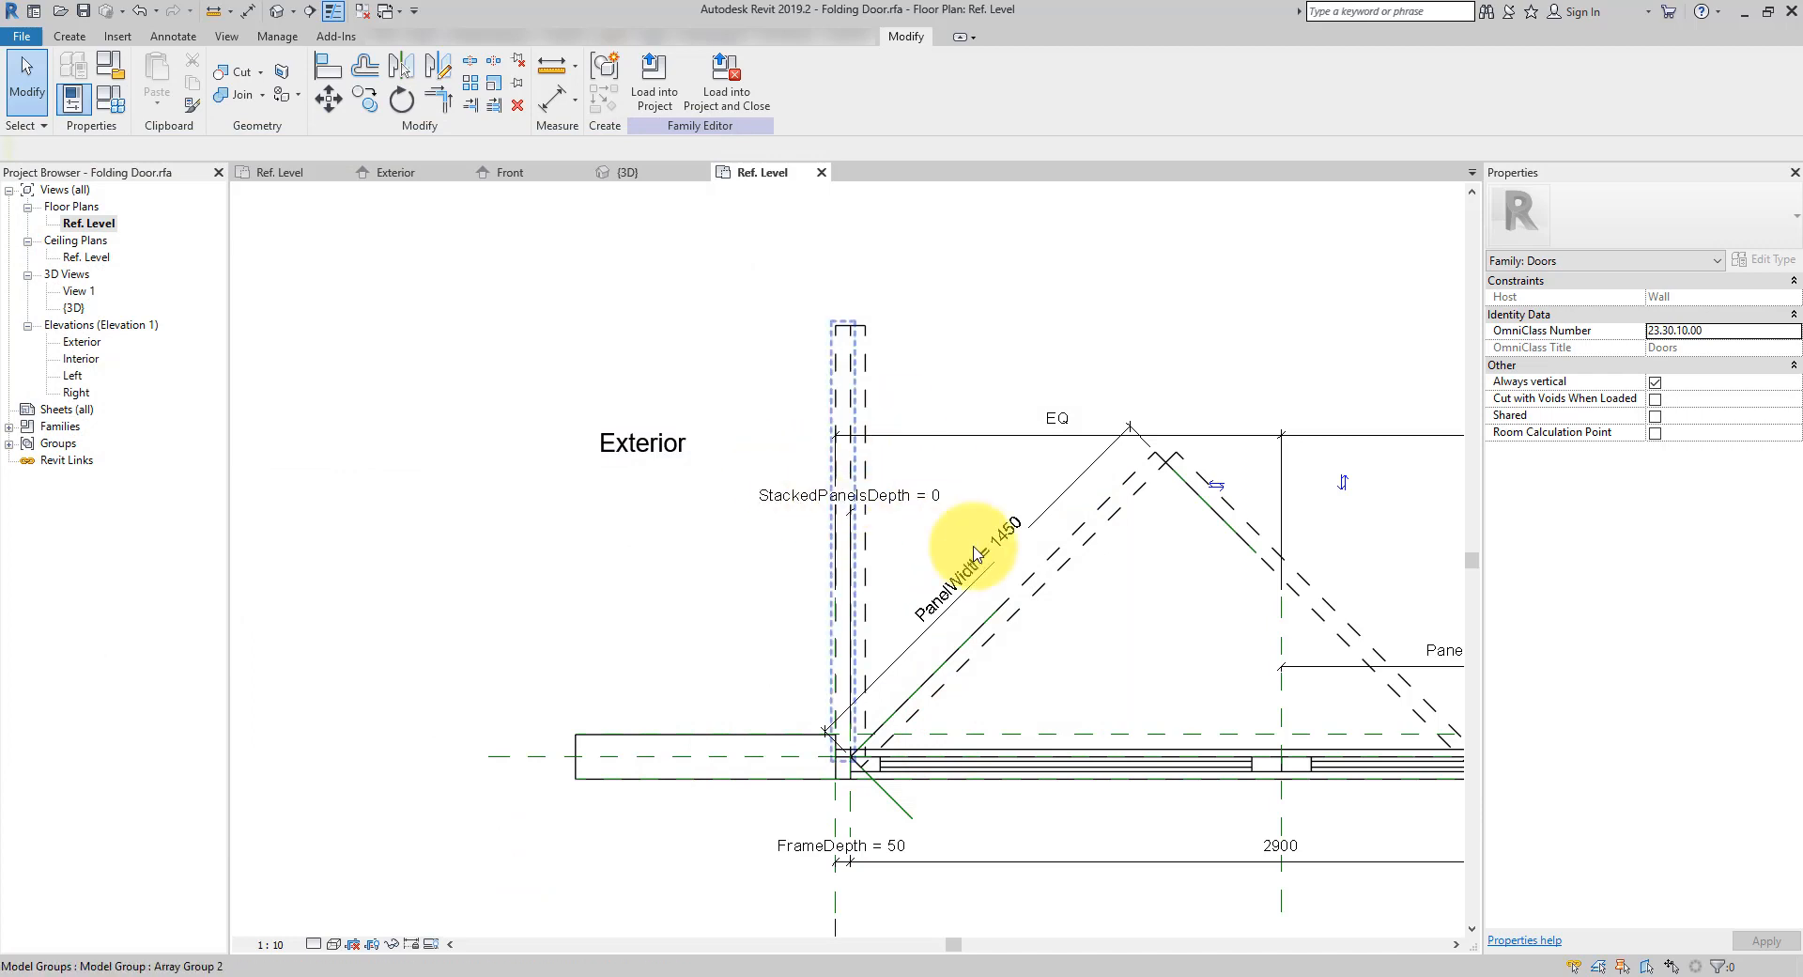
# Turn on Preview Visibility in the floor plan view to check that the stacked panels hide
pyautogui.moveTo(818, 538); pyautogui.dragTo(461, 518, button='middle')
pyautogui.scroll(-1, 770, 587)
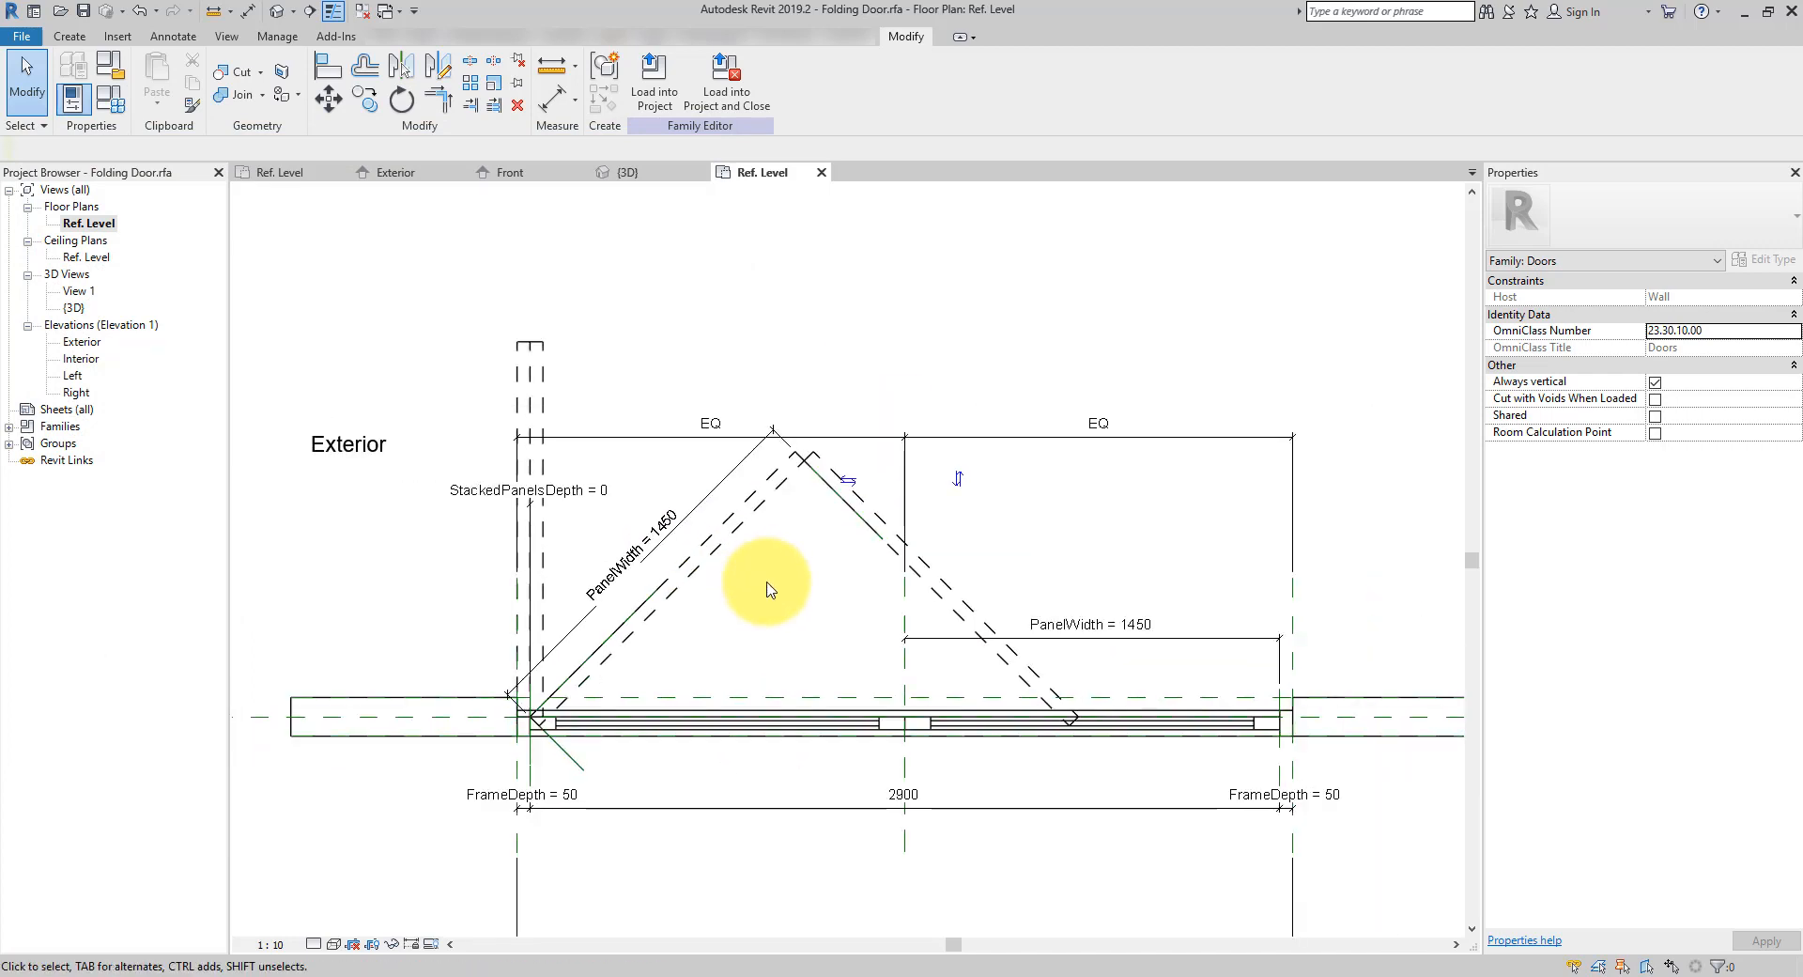
pyautogui.click(431, 944)
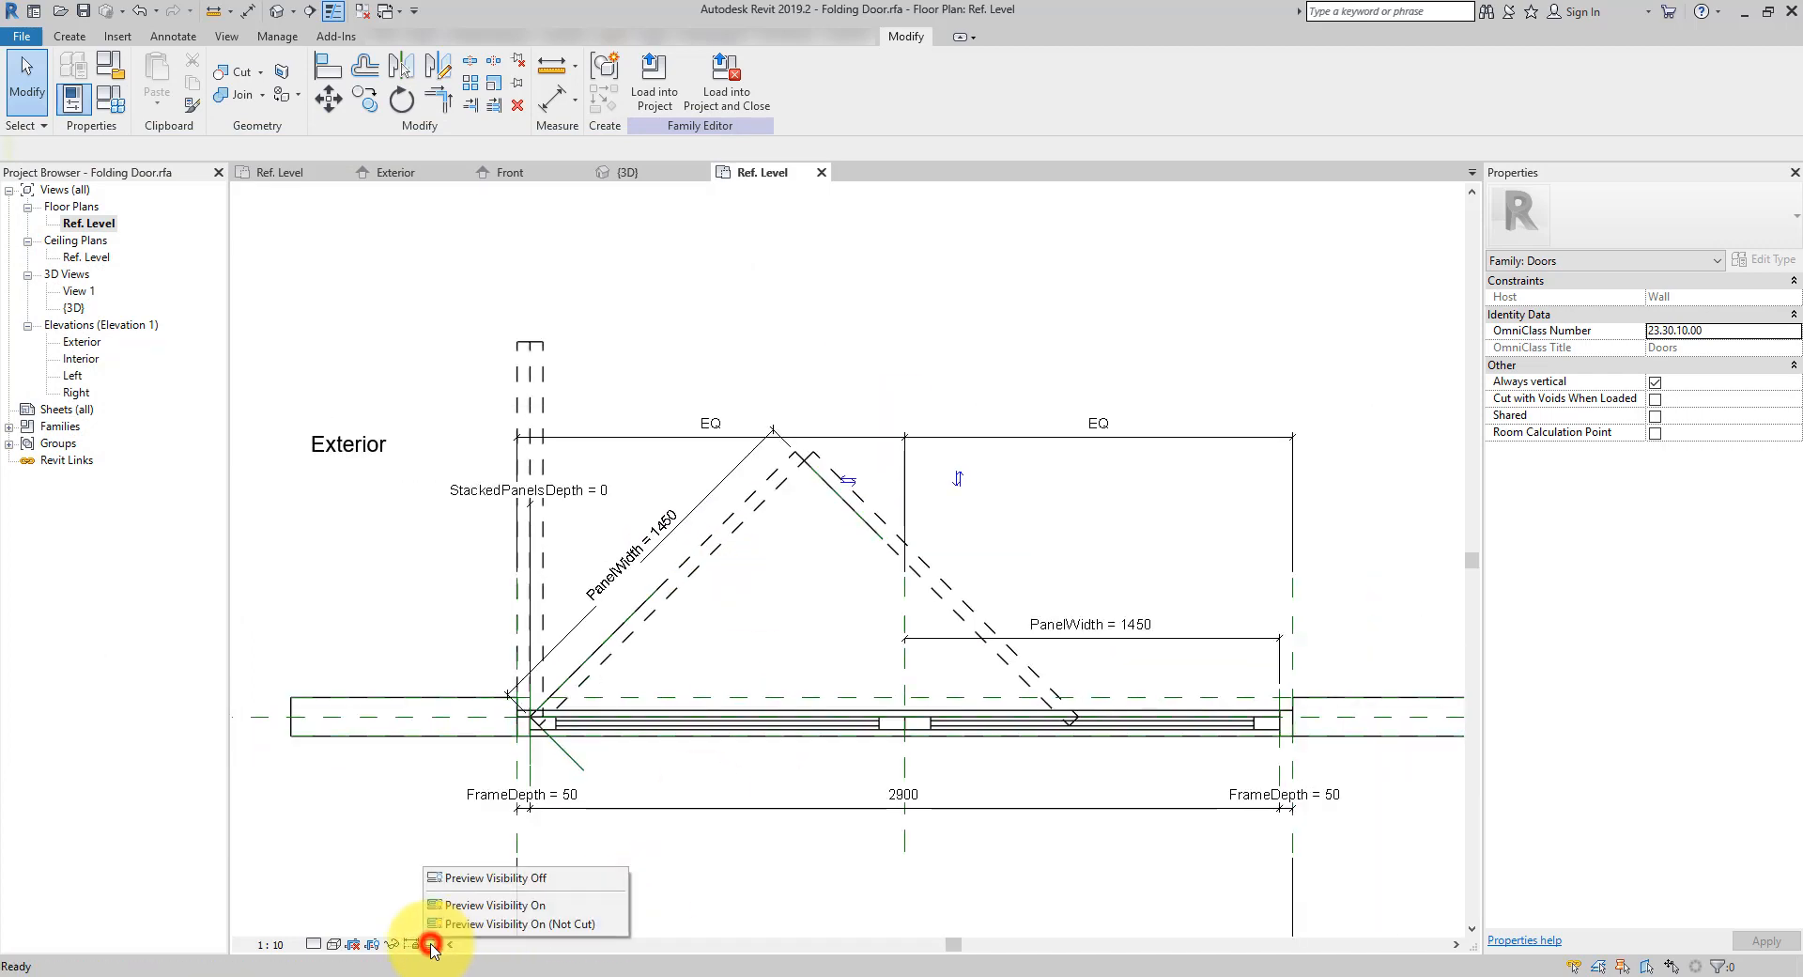
pyautogui.click(516, 904)
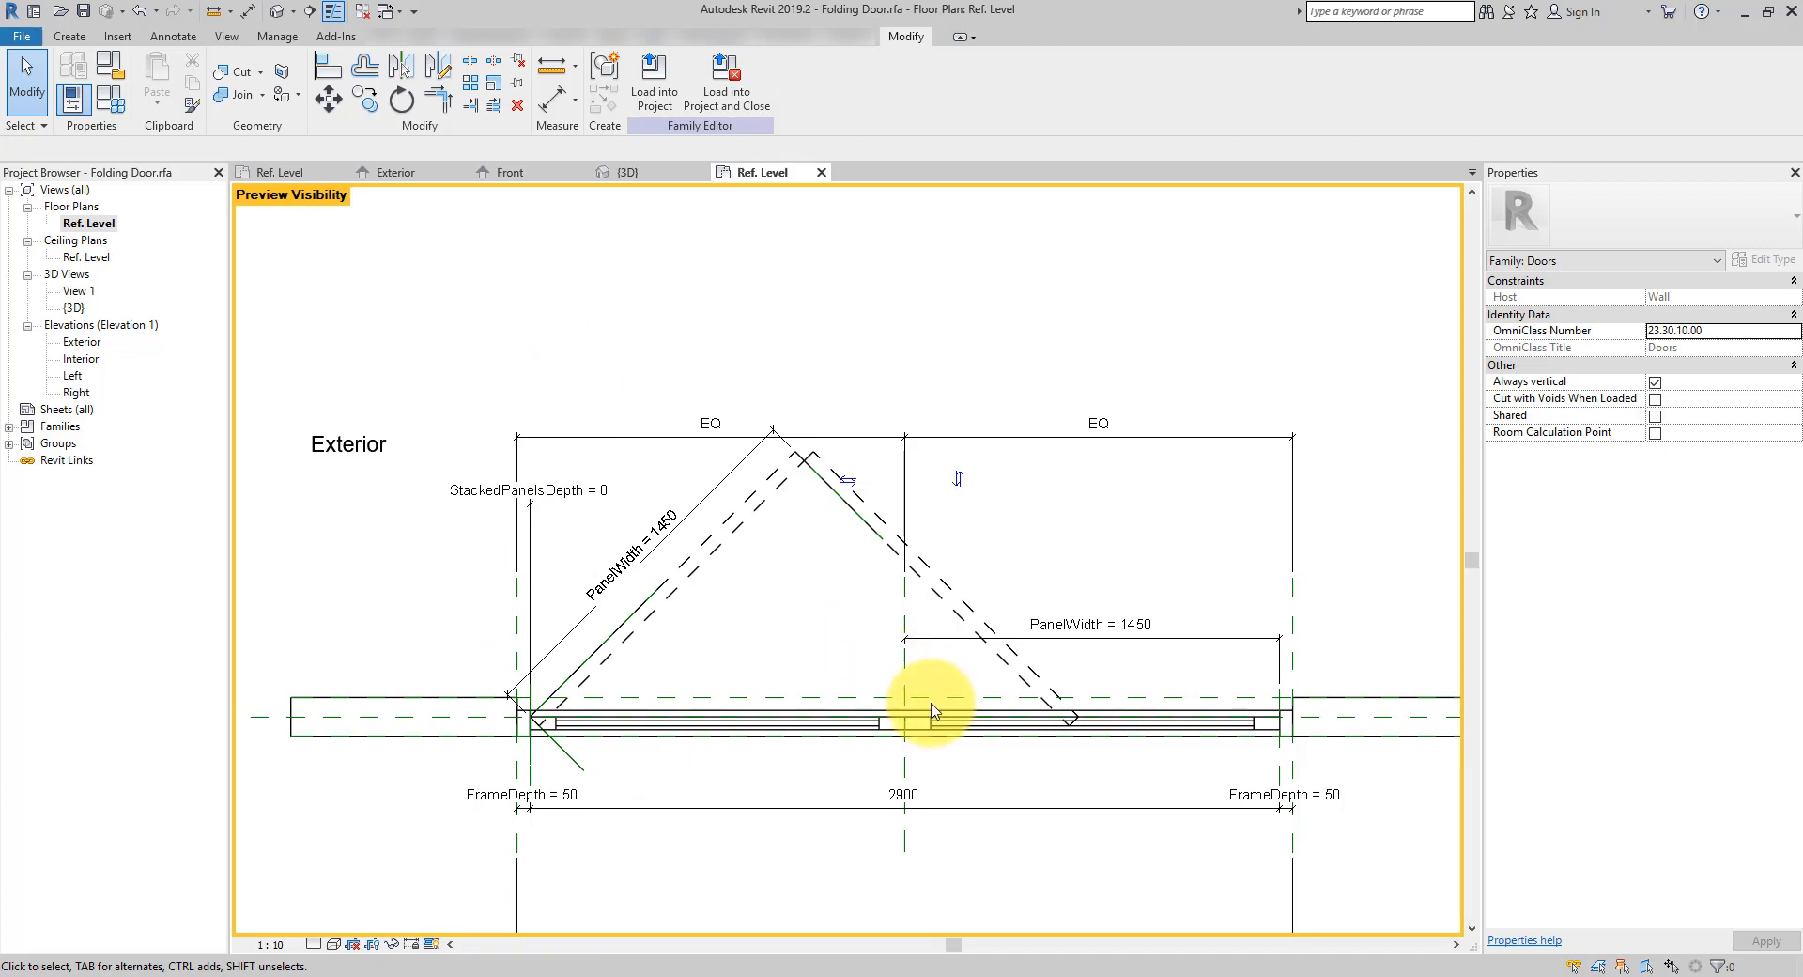
# Set PanelCount to 3 and apply the family types with Preview Visibility active
pyautogui.scroll(-2, 881, 723)
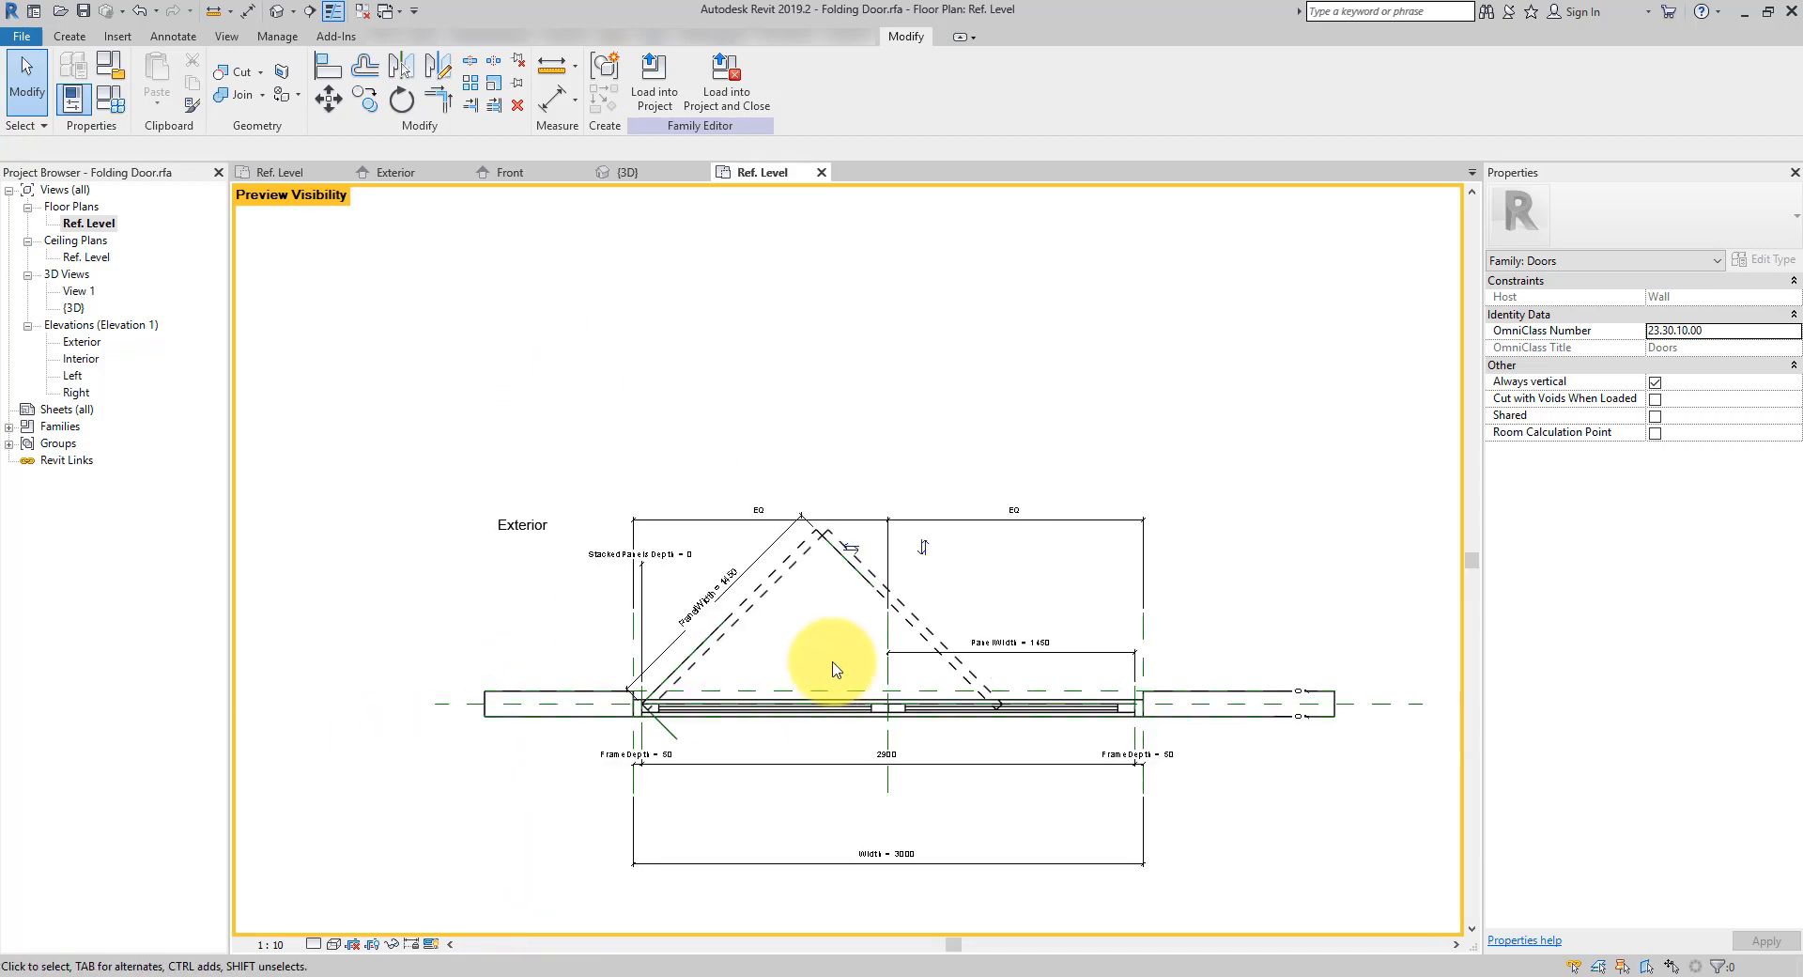
pyautogui.moveTo(826, 676); pyautogui.dragTo(1030, 773, button='middle')
pyautogui.click(114, 99)
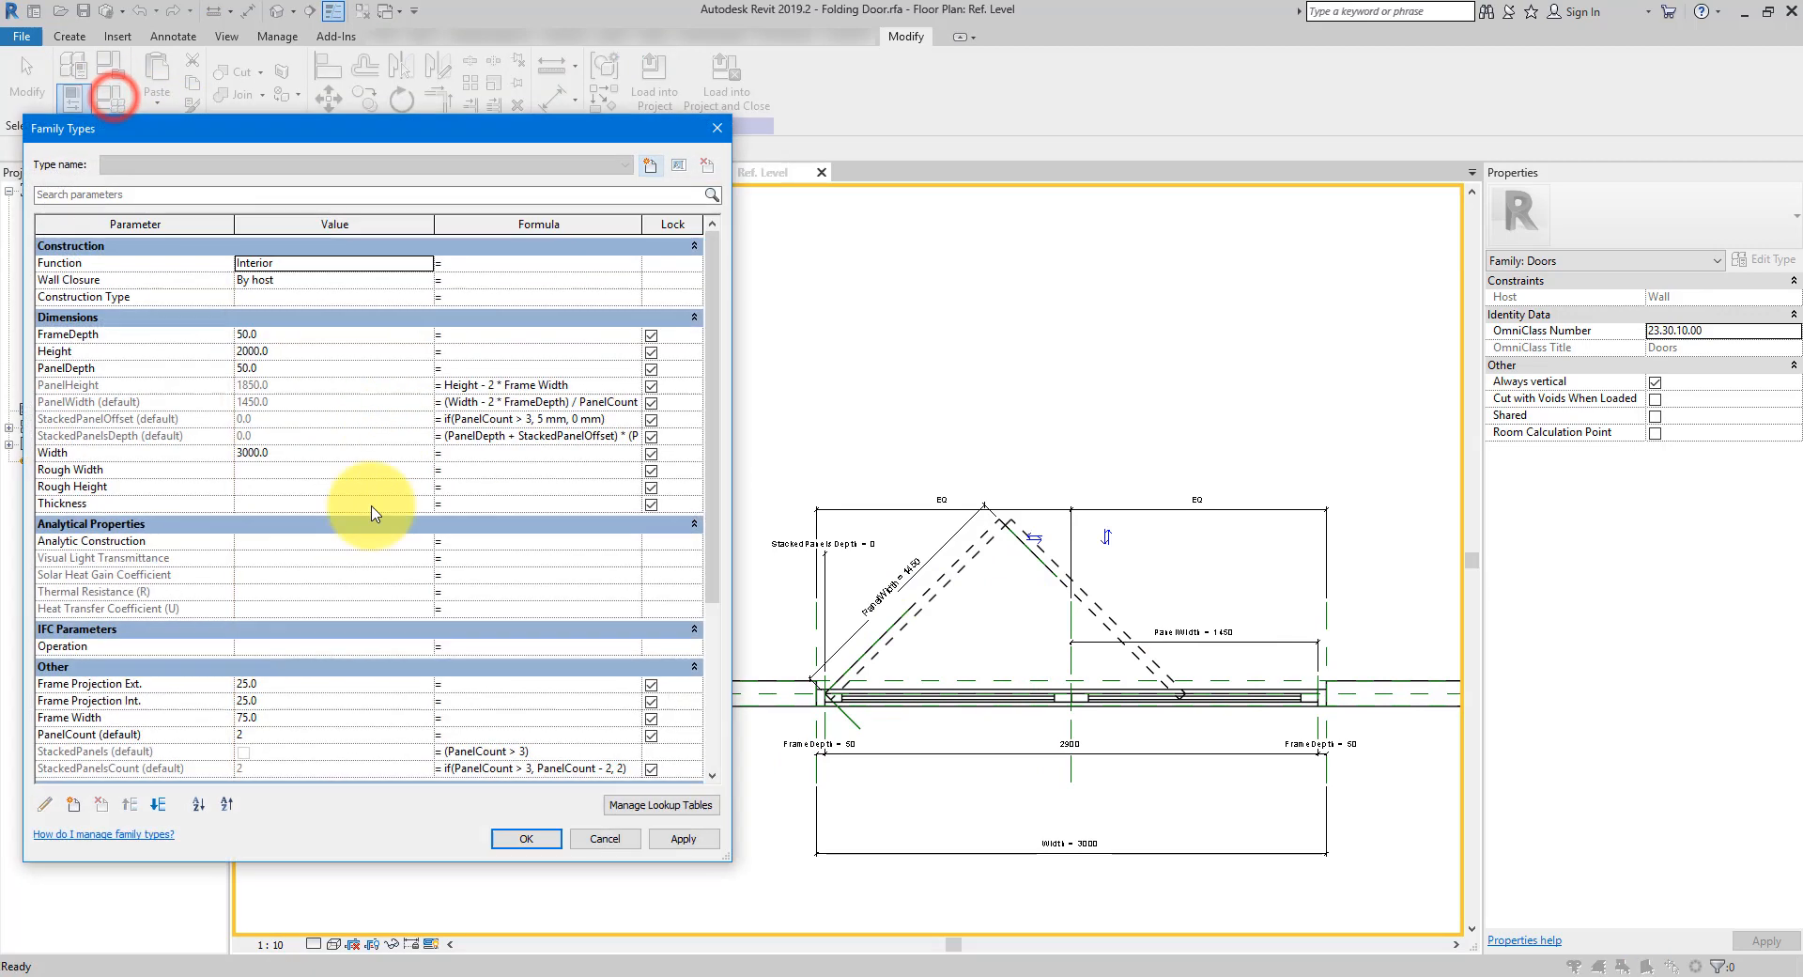
pyautogui.scroll(-5, 435, 694)
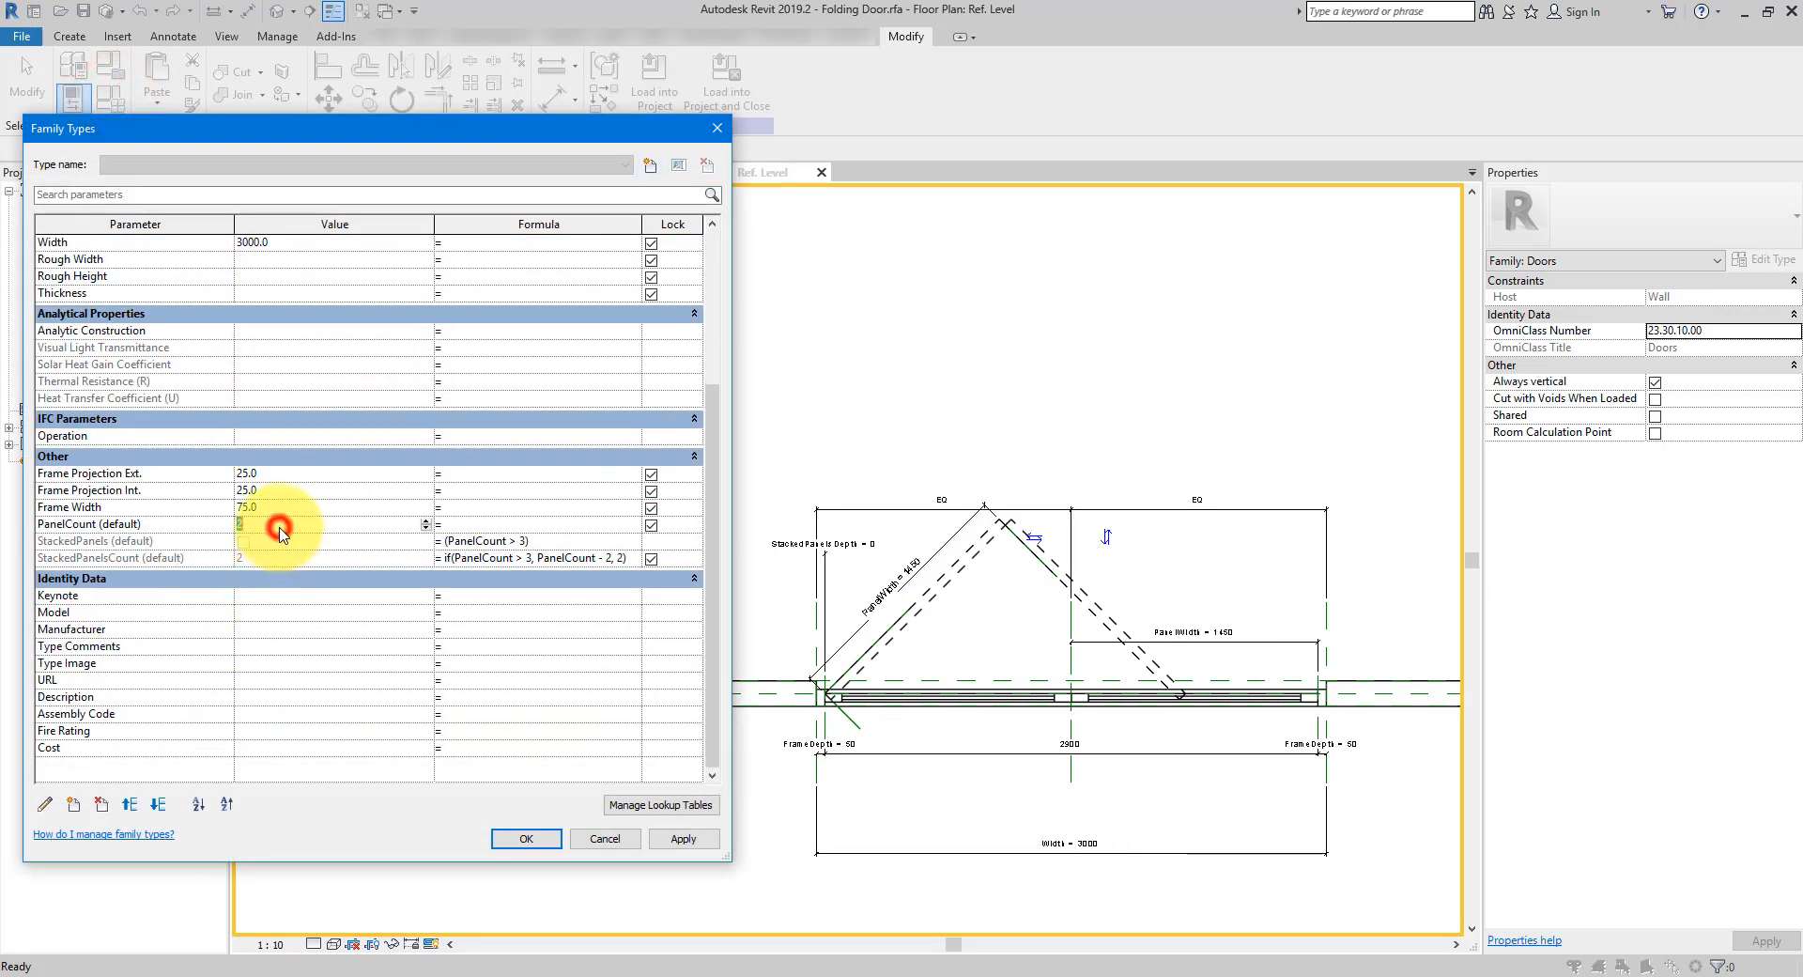
pyautogui.write('3')
pyautogui.press('Tab')
pyautogui.scroll(3, 326, 475)
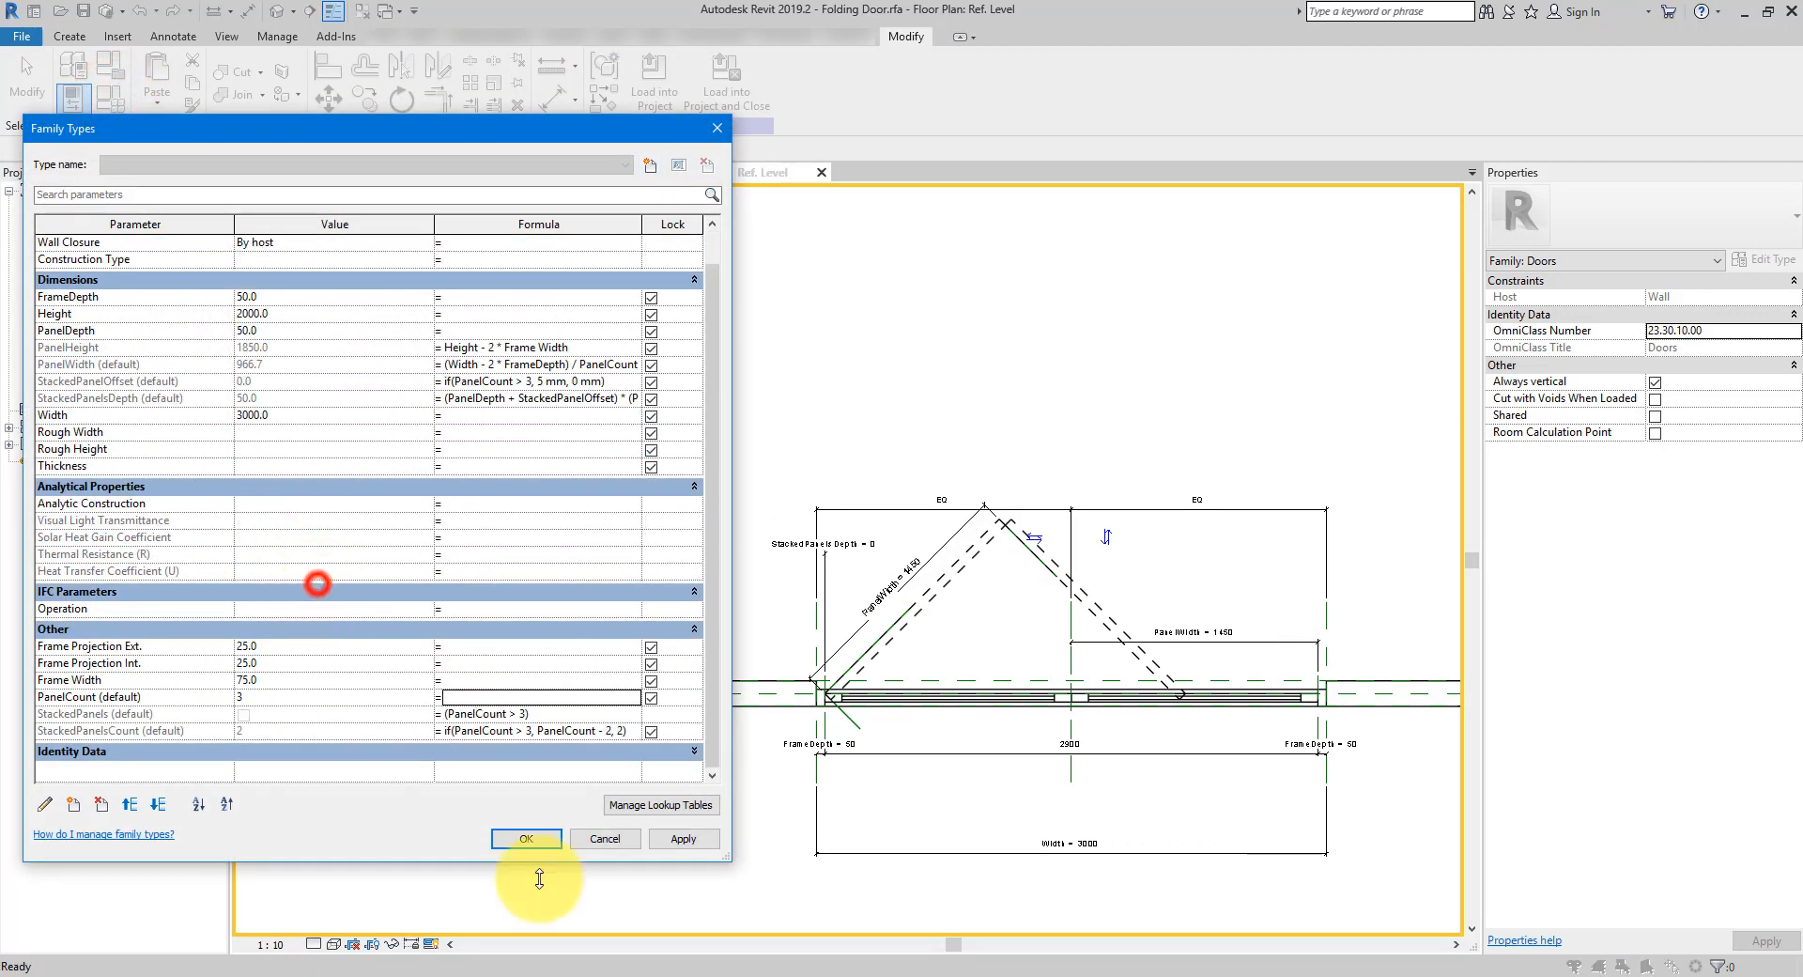
pyautogui.click(683, 839)
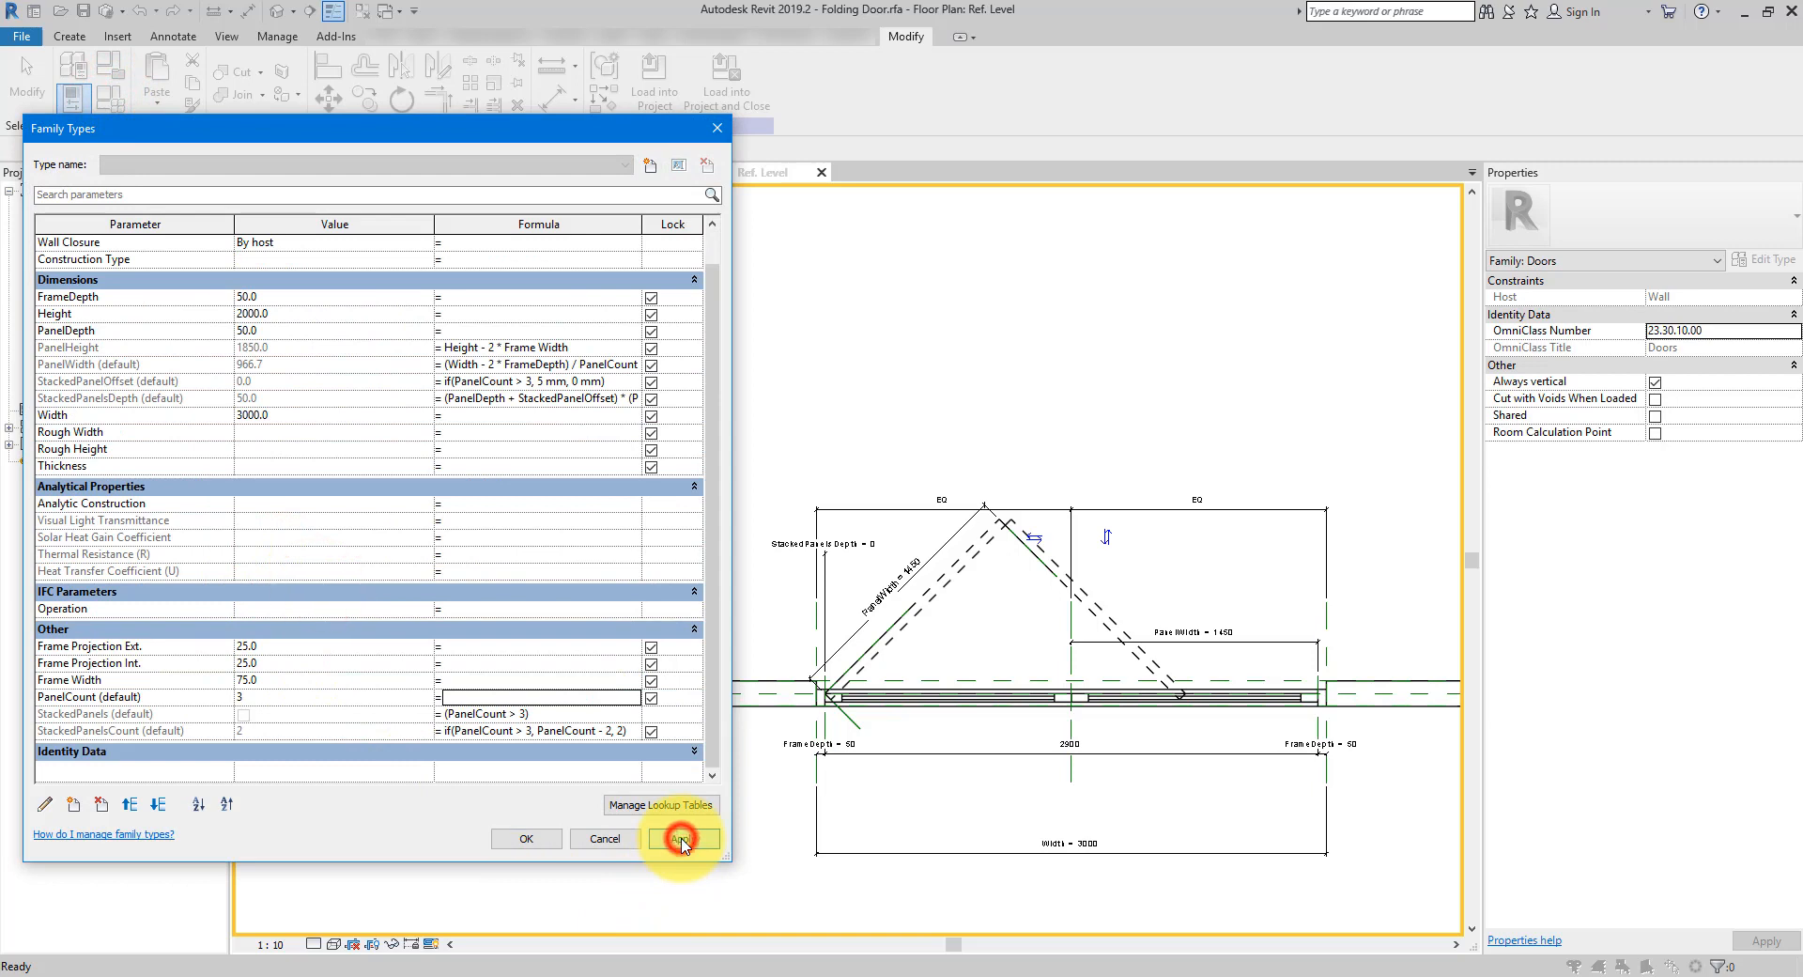
# Change the StackedPanels formula to (PanelCount > 2) and apply it to the family
pyautogui.click(563, 700)
pyautogui.doubleClick(523, 714)
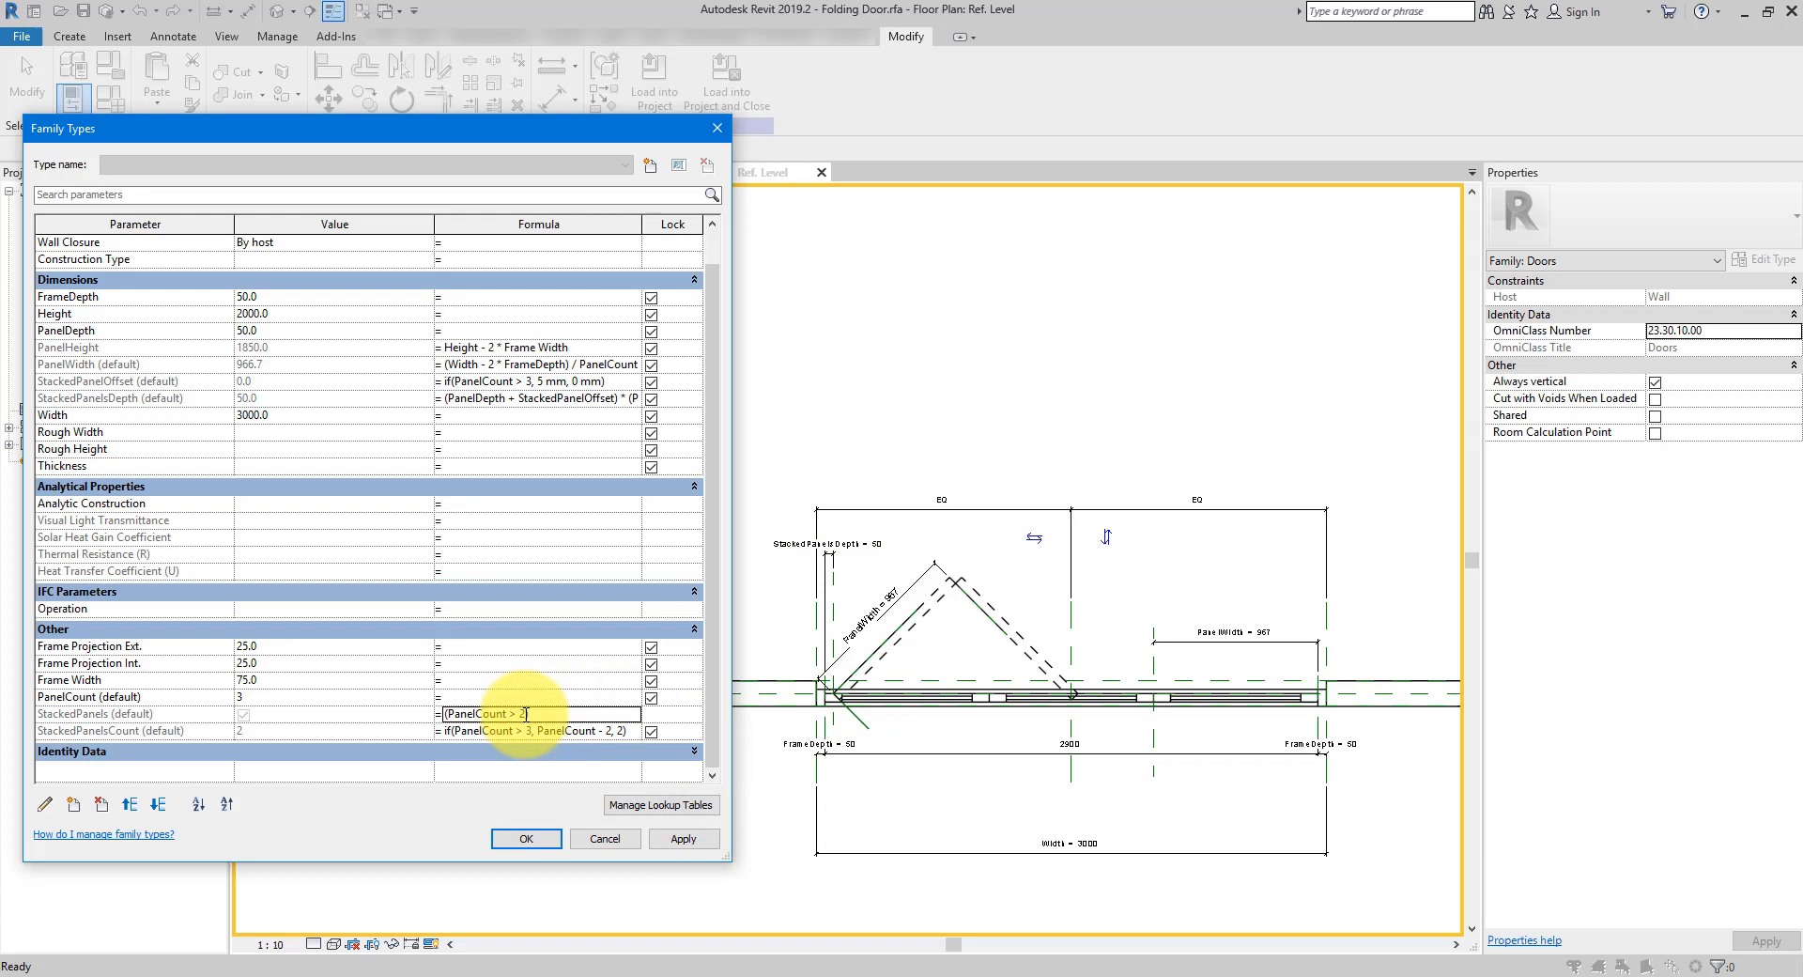
pyautogui.click(682, 839)
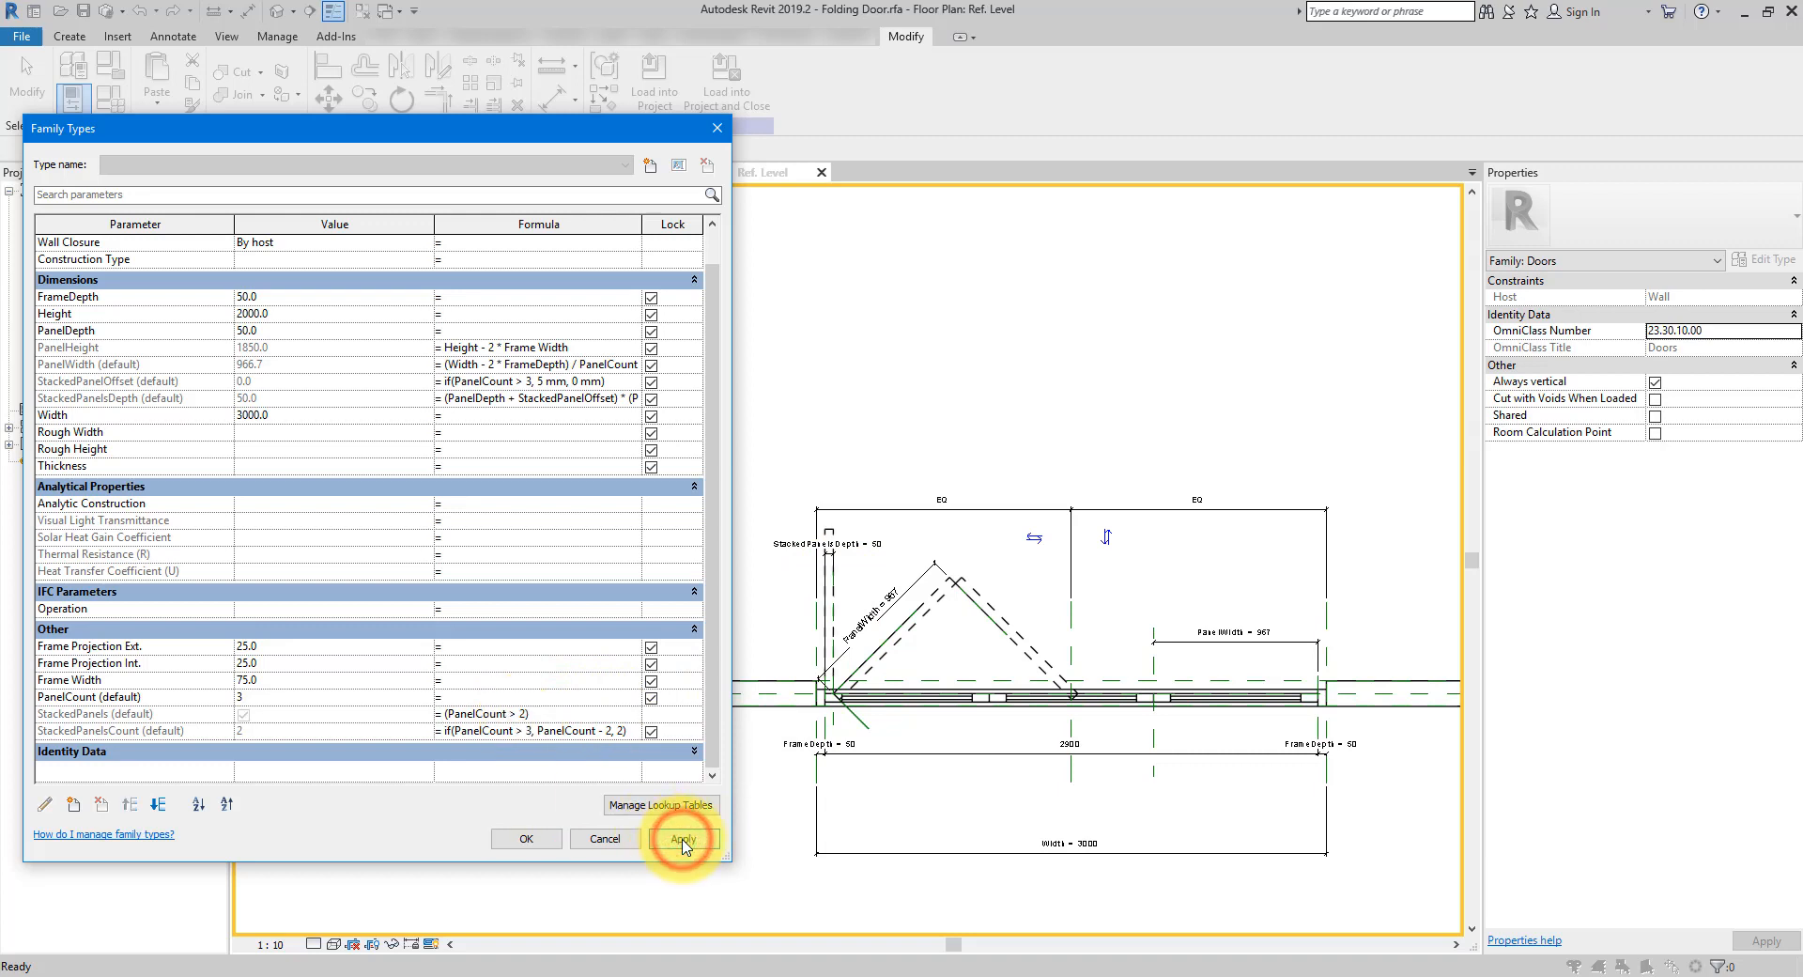
# Test the stacked panels' visibility by applying PanelCount values of 7 and 2
pyautogui.click(267, 697)
pyautogui.write('7')
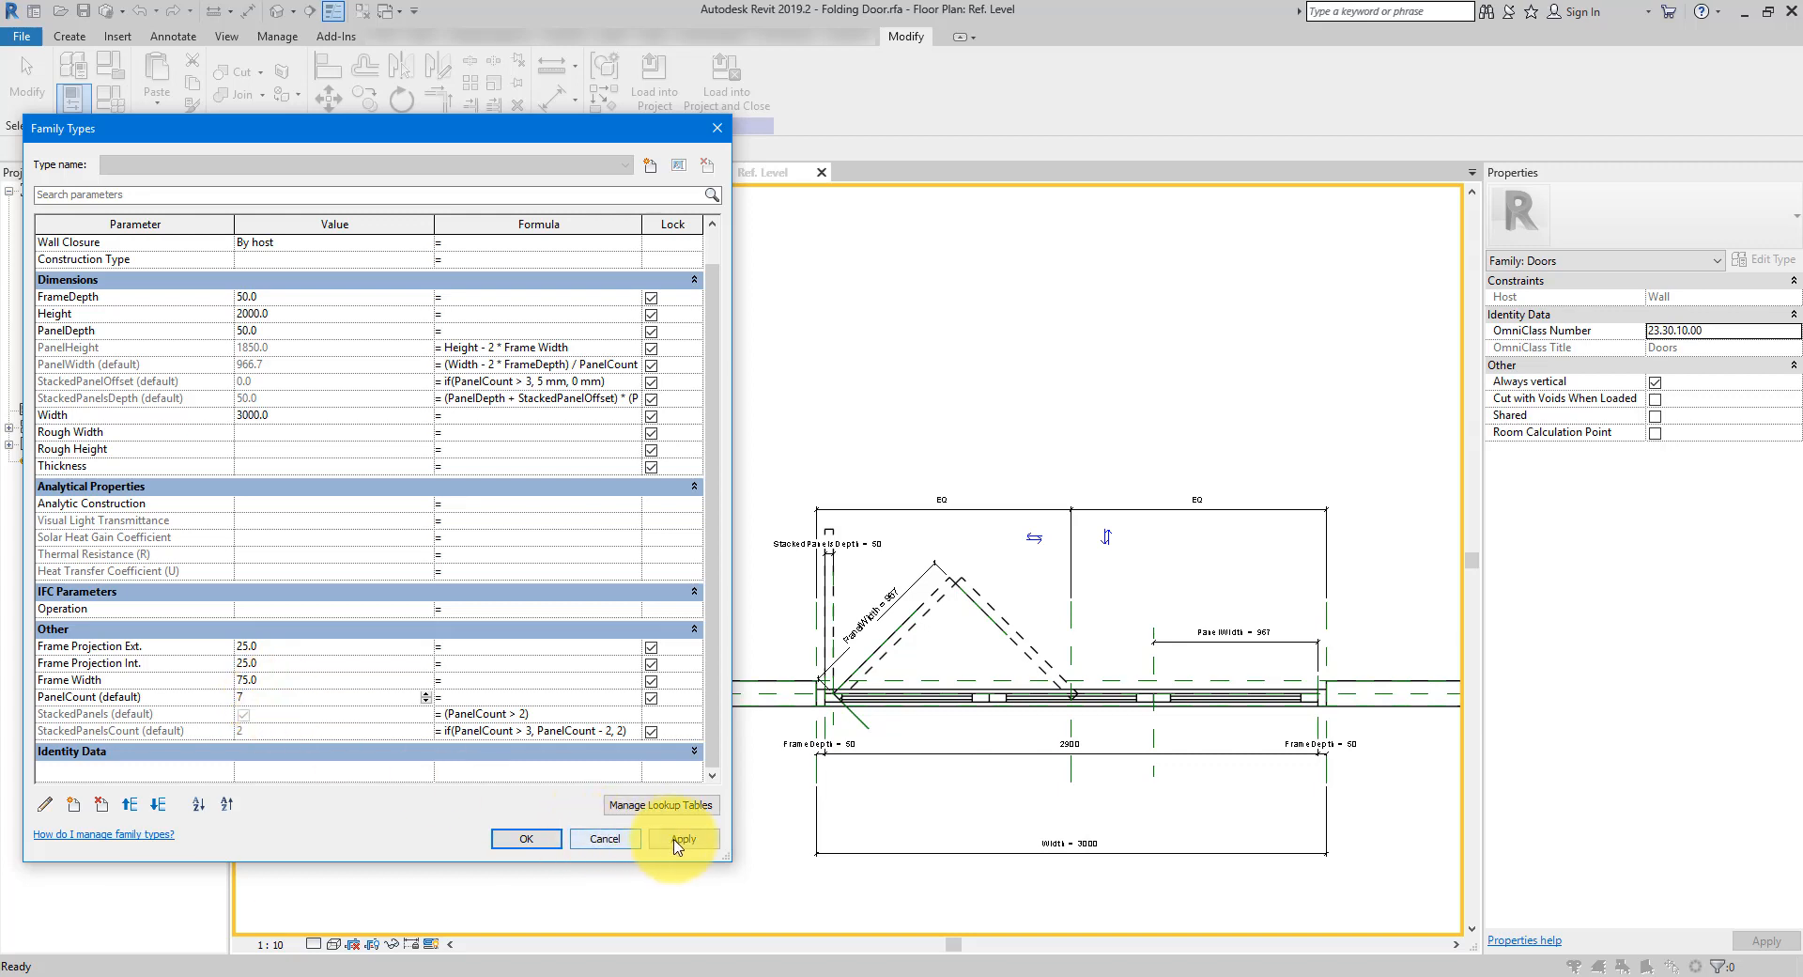
pyautogui.click(682, 842)
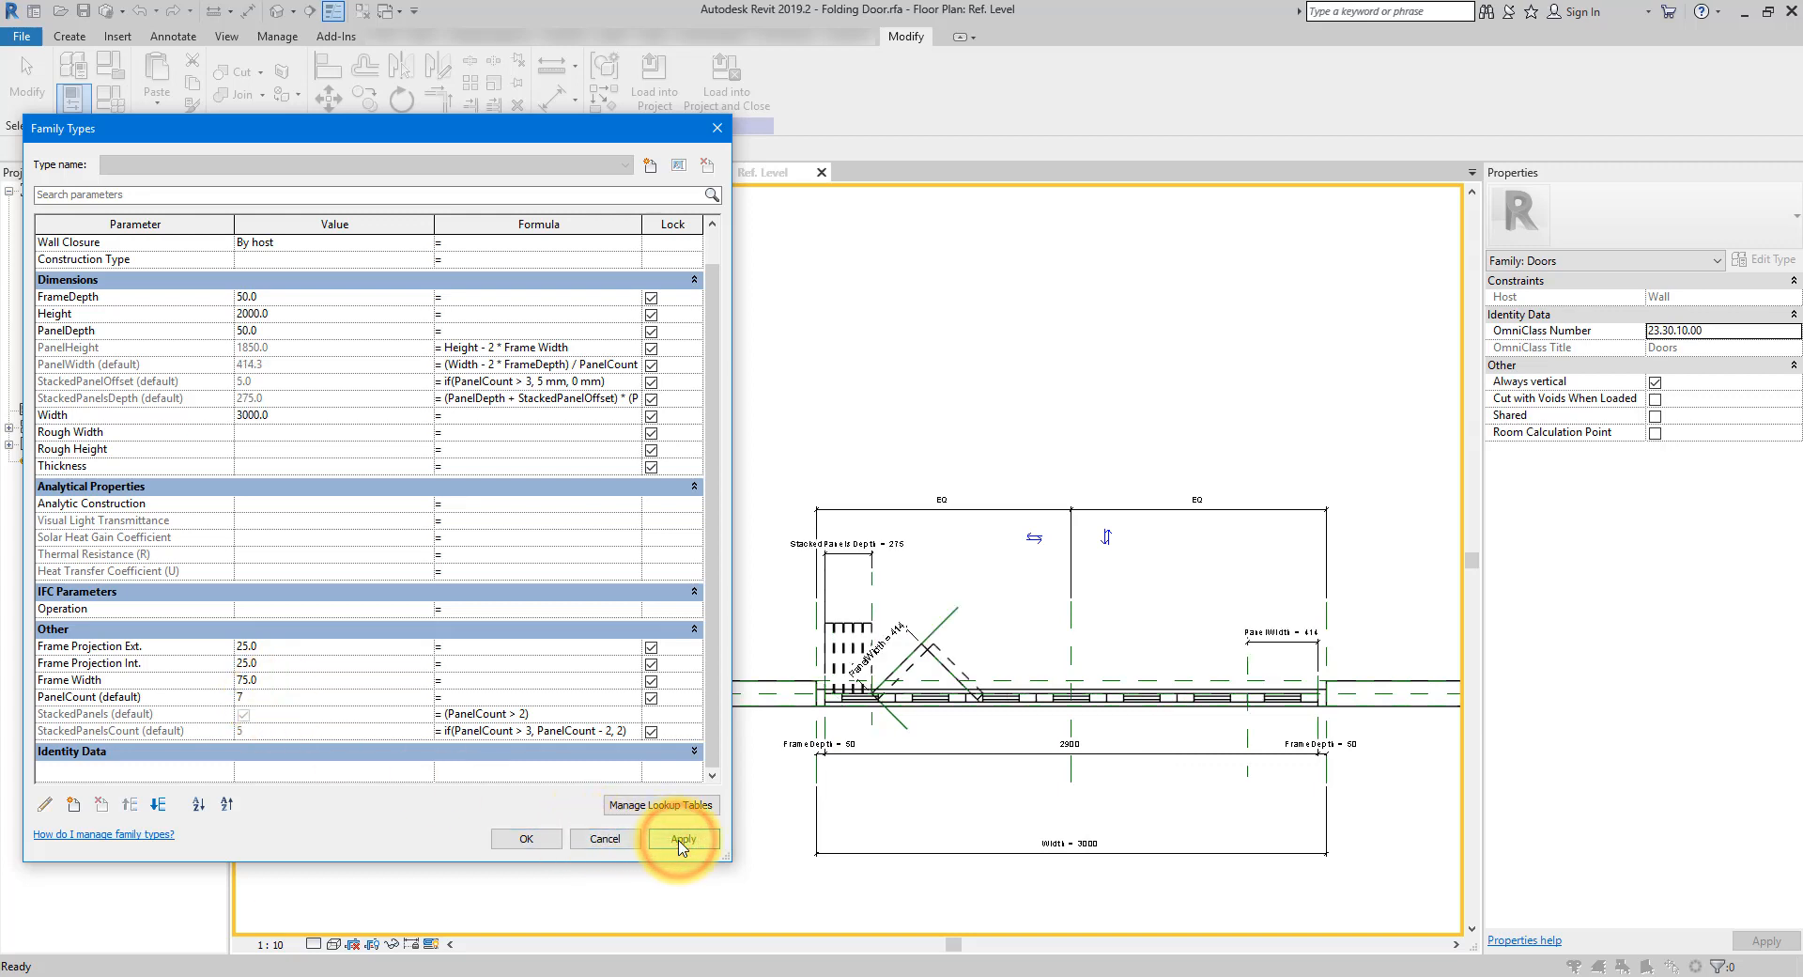
pyautogui.click(329, 697)
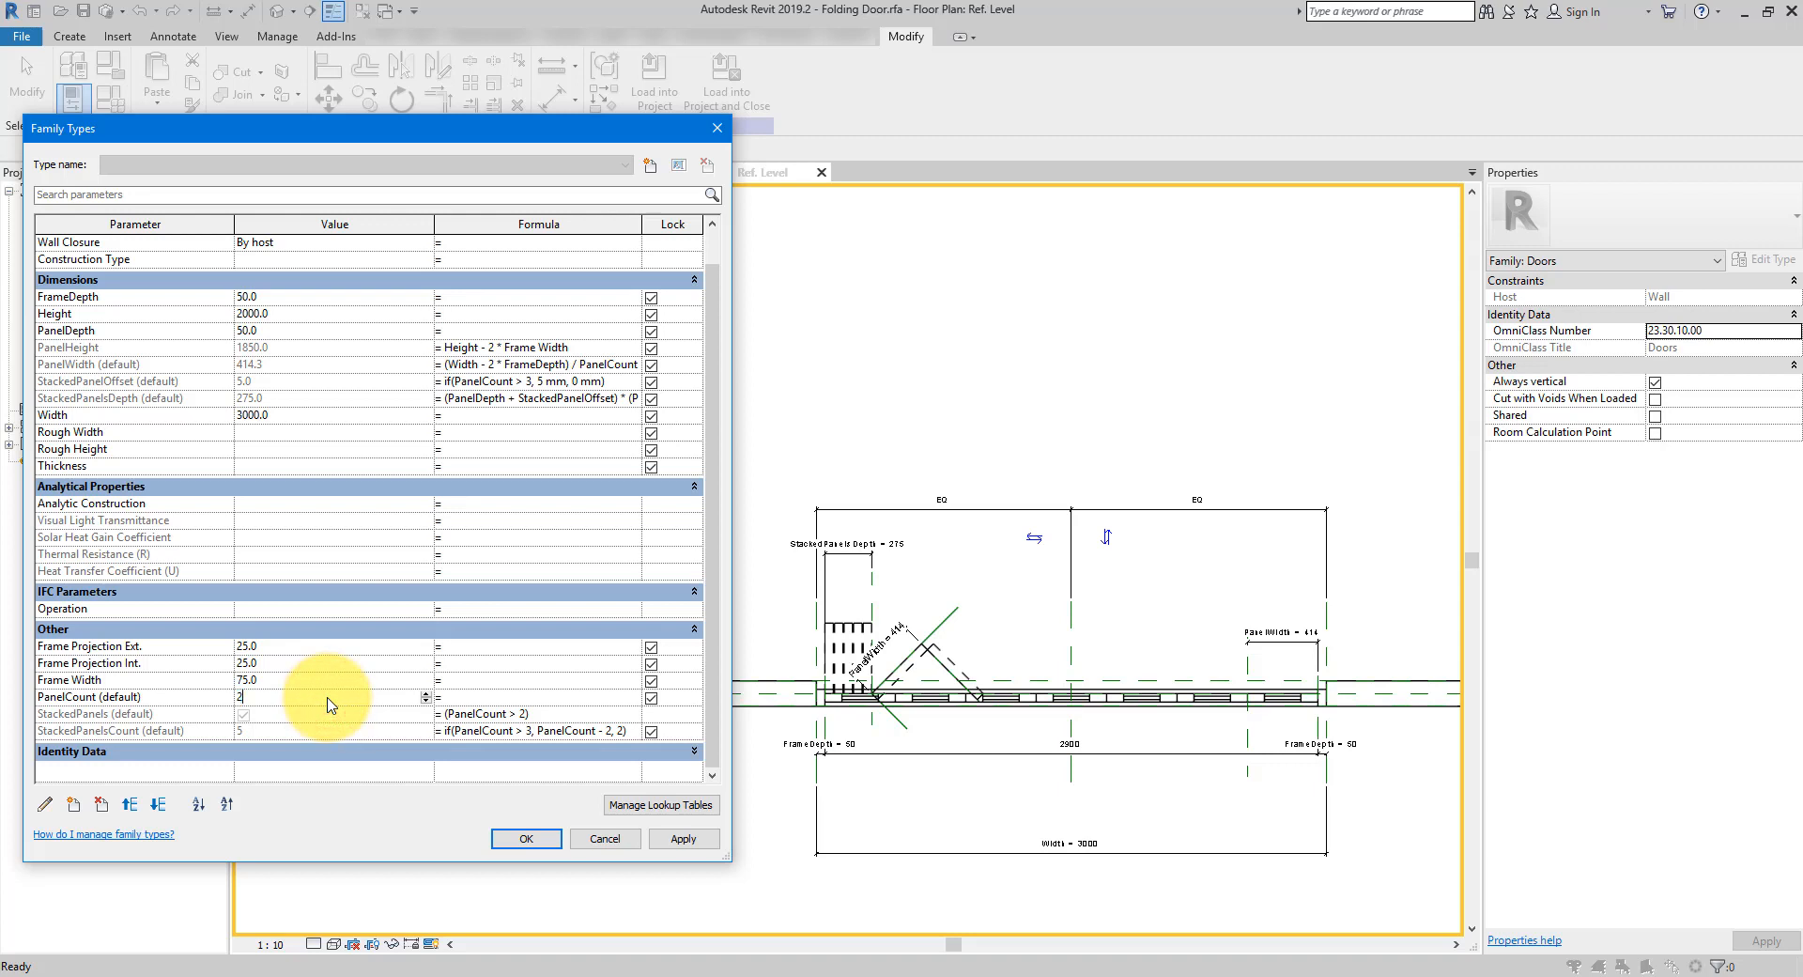
pyautogui.click(686, 840)
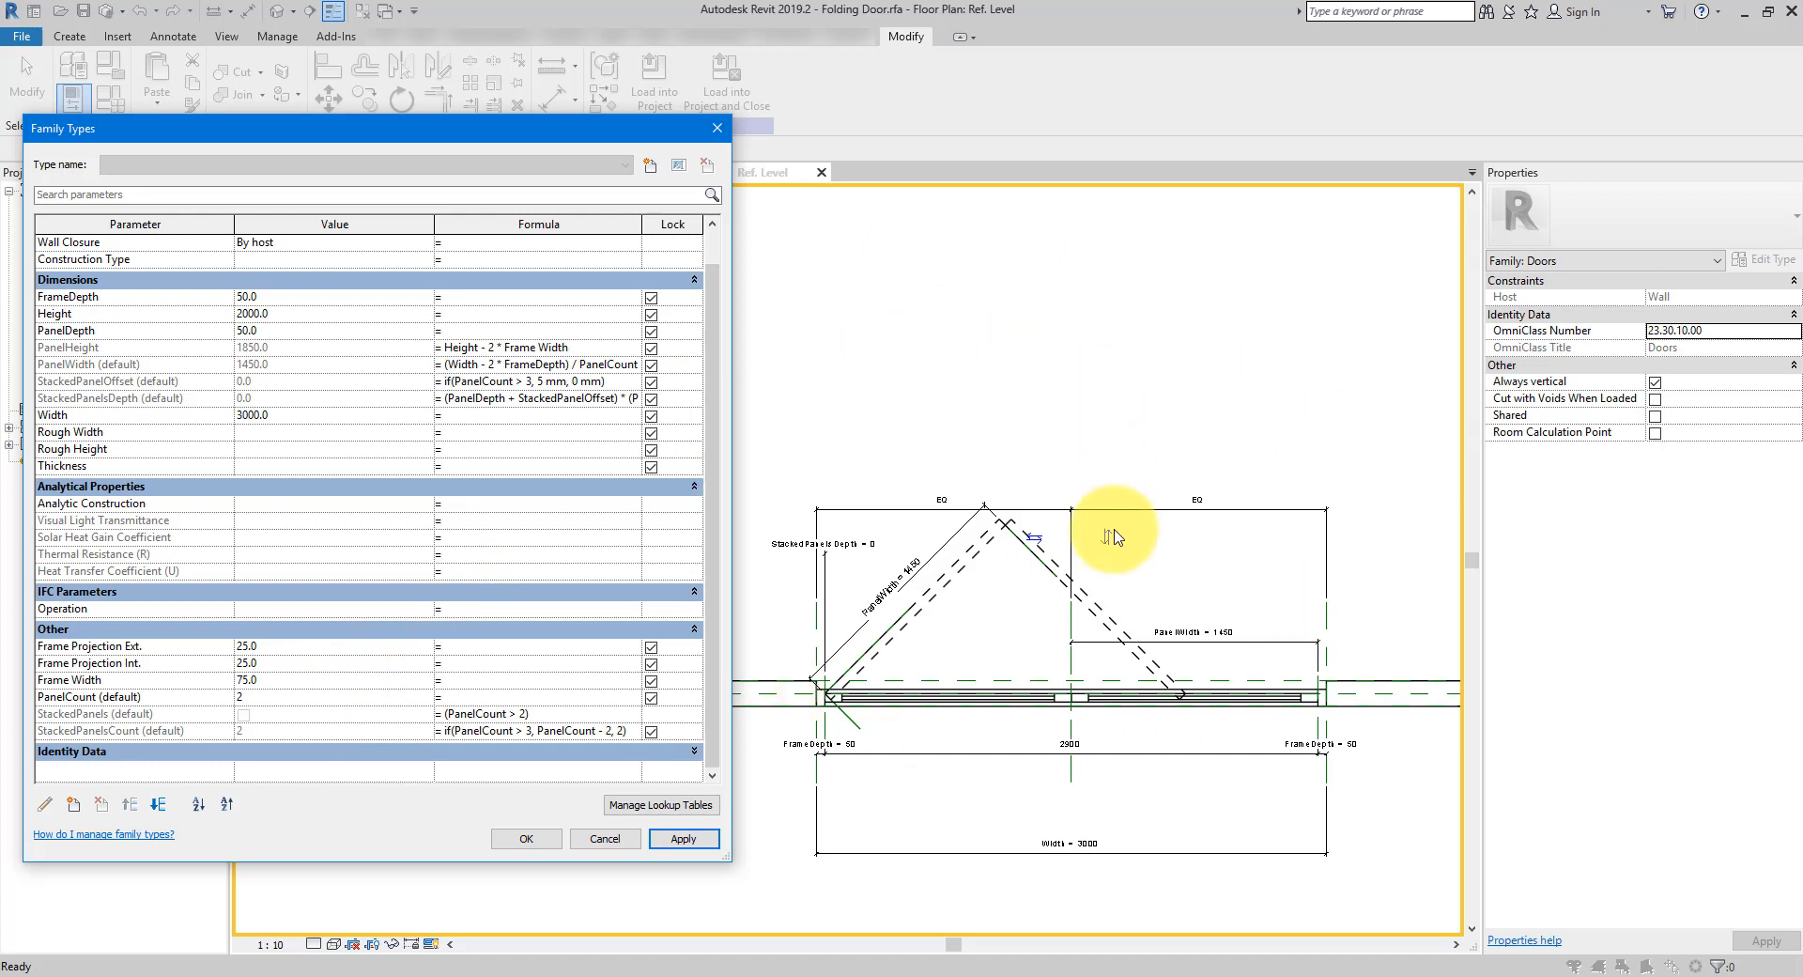
# Set PanelCount to 5 and finish editing the family types
pyautogui.doubleClick(302, 707)
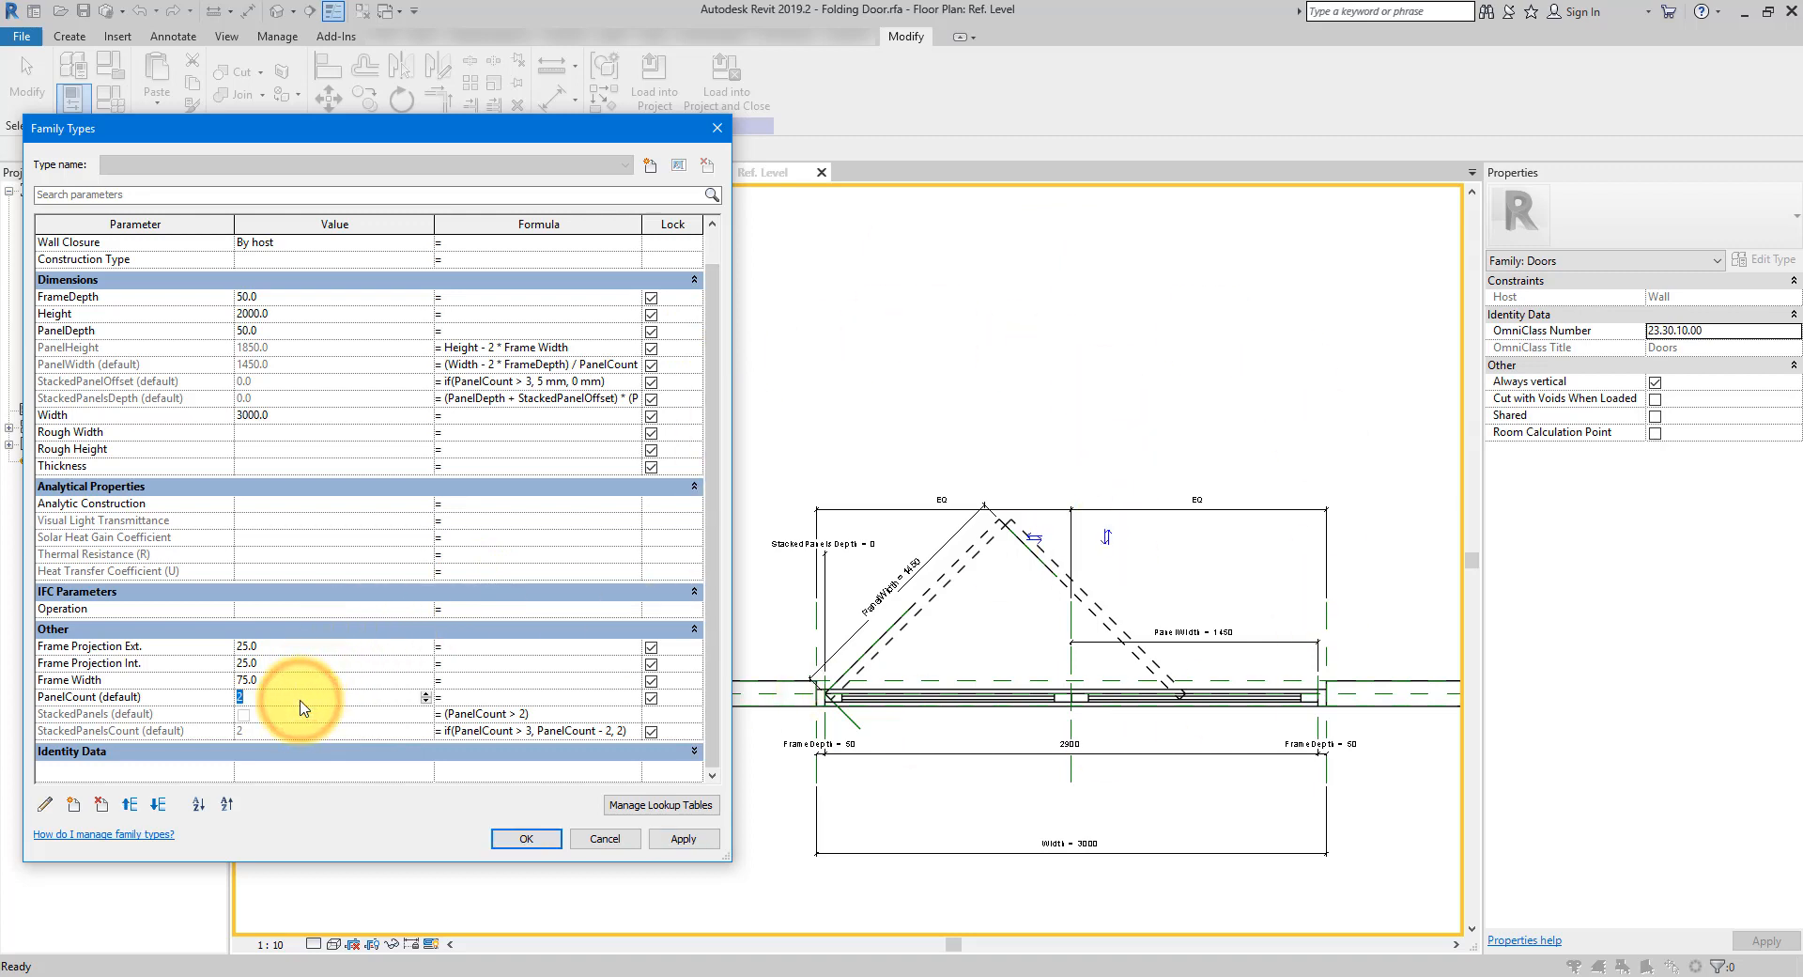
pyautogui.click(539, 838)
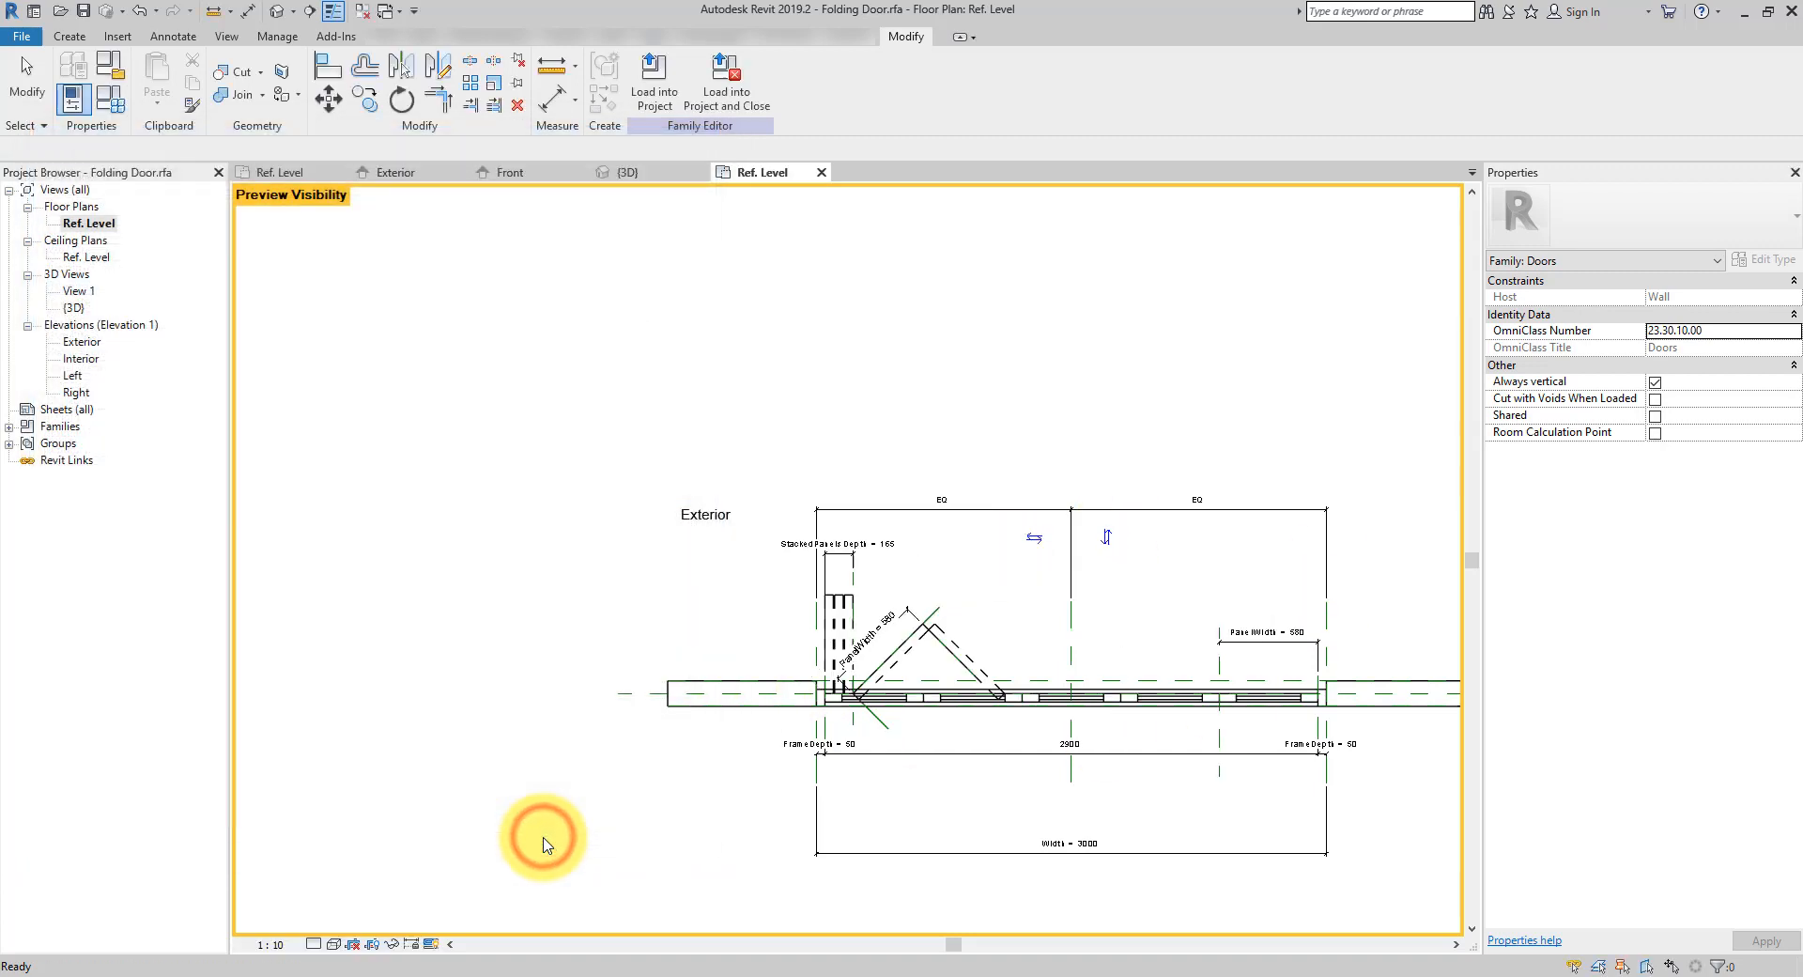
pyautogui.scroll(3, 909, 545)
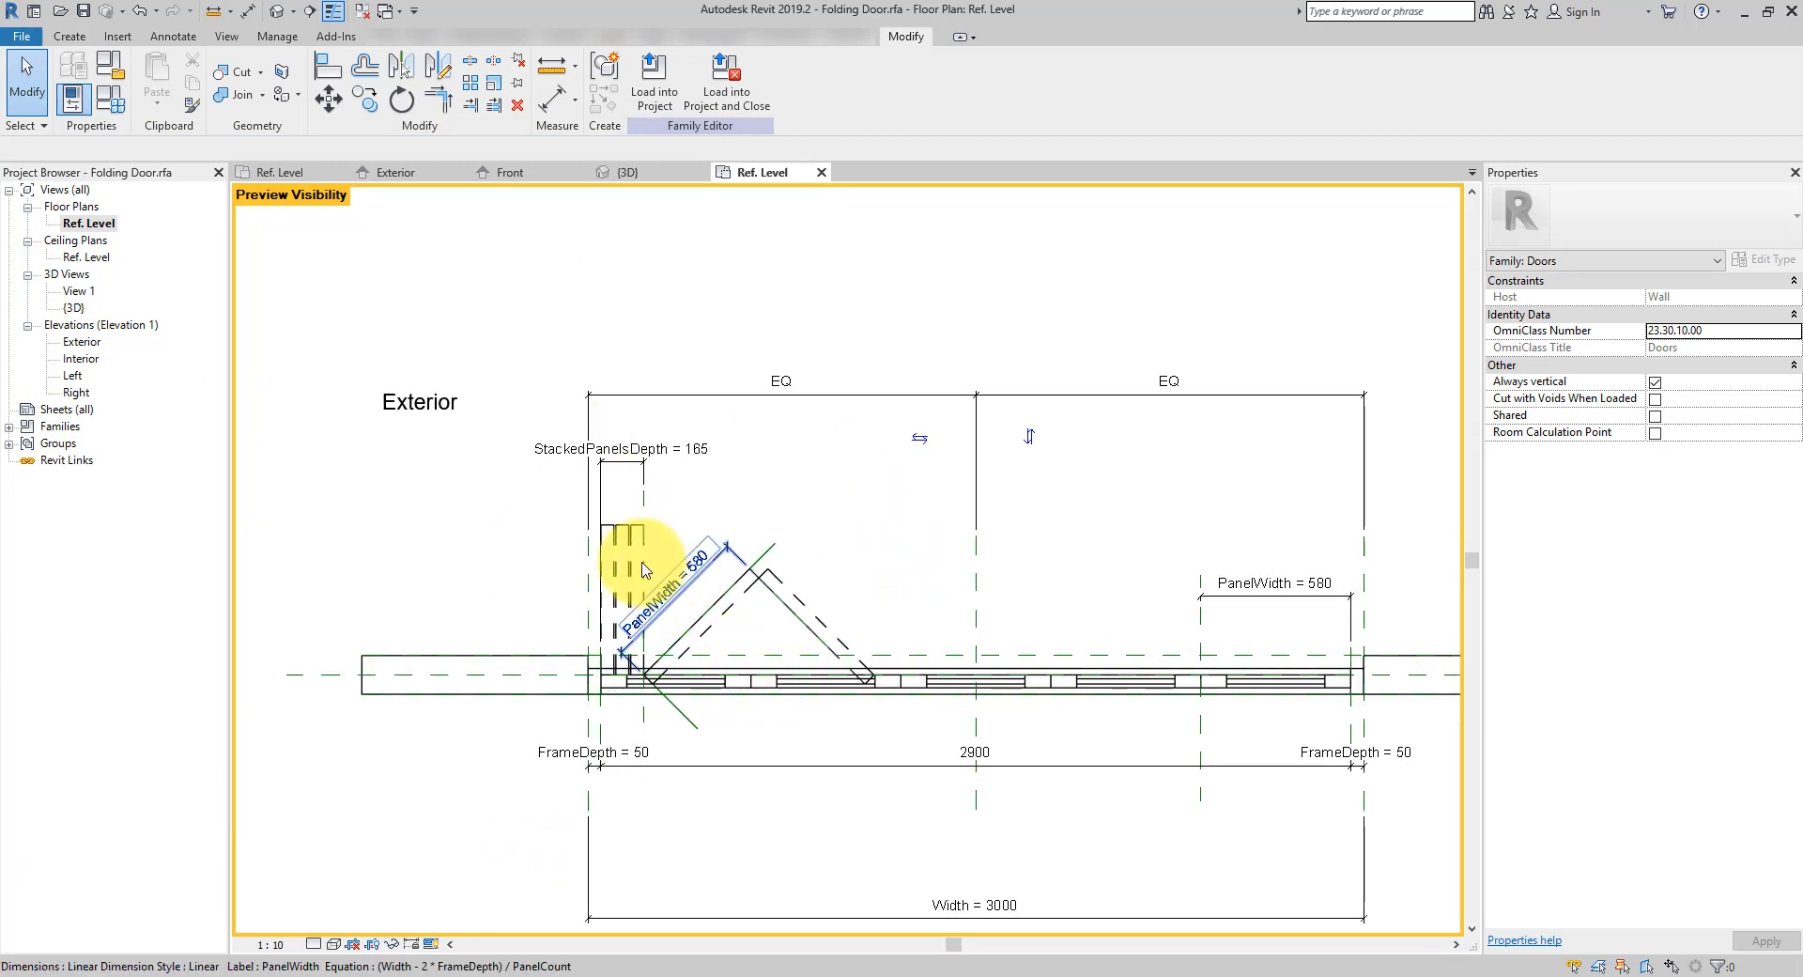
pyautogui.click(557, 520)
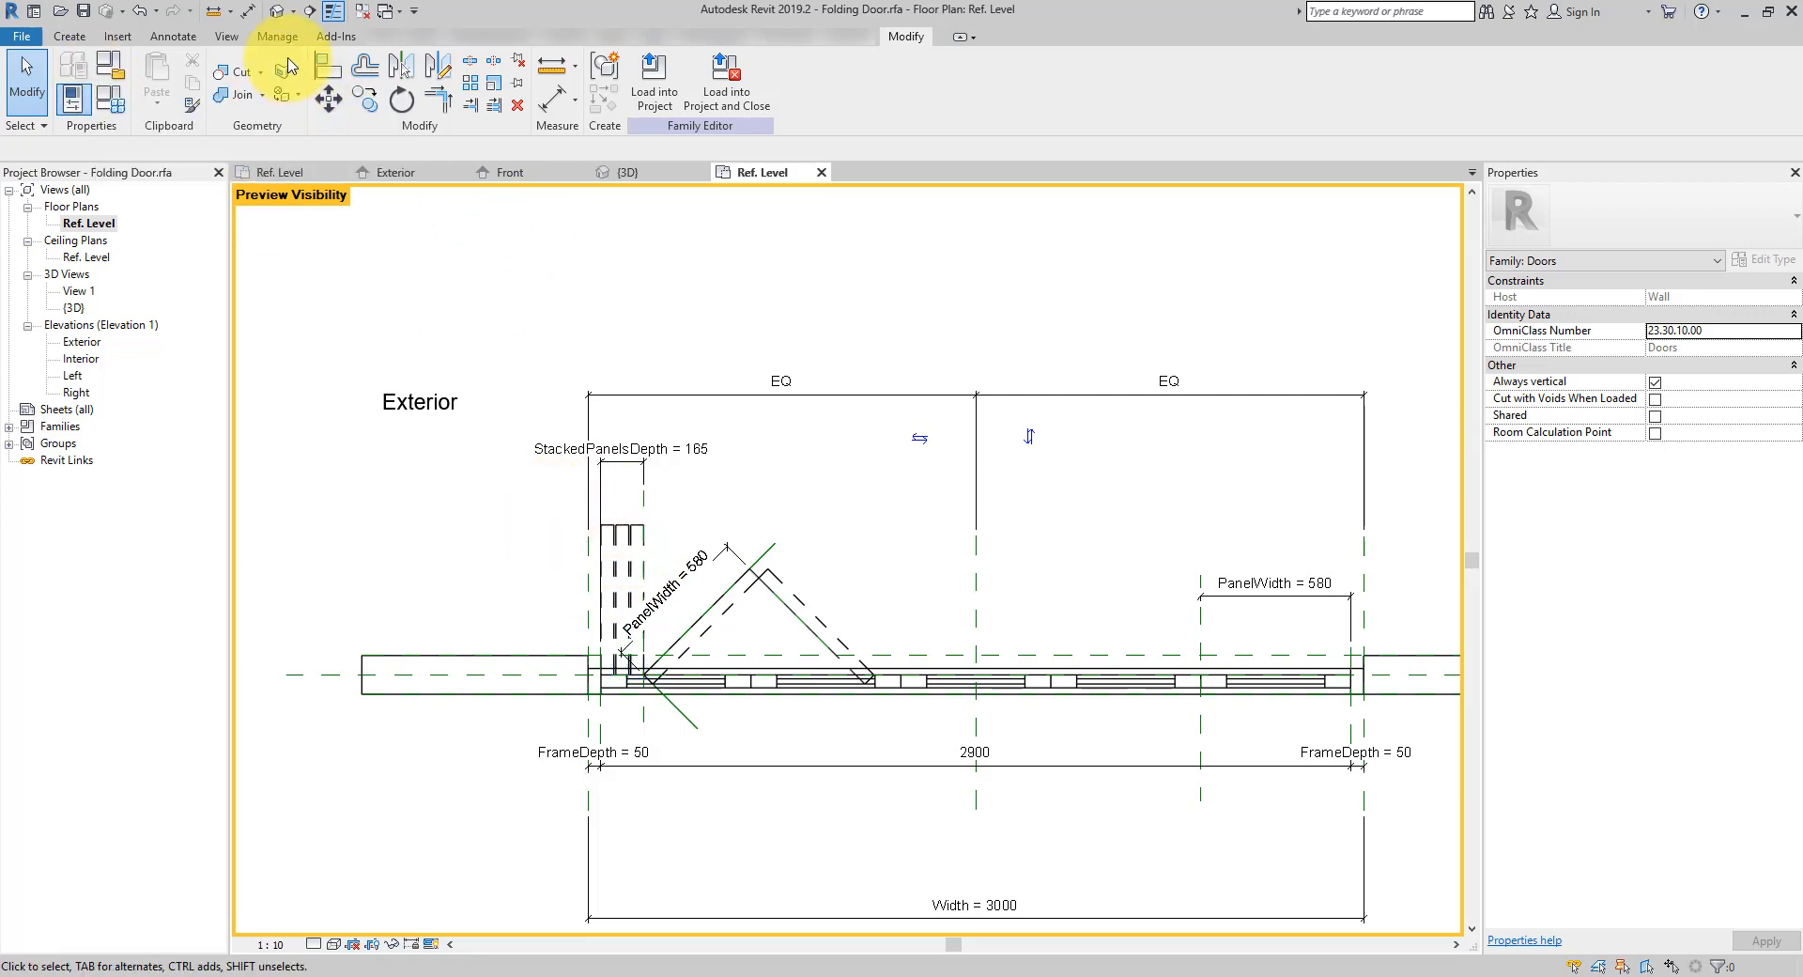
# In the 3D view, associate Panel1's FrameMaterial type property with a new family type parameter named FrameMaterial
pyautogui.click(278, 12)
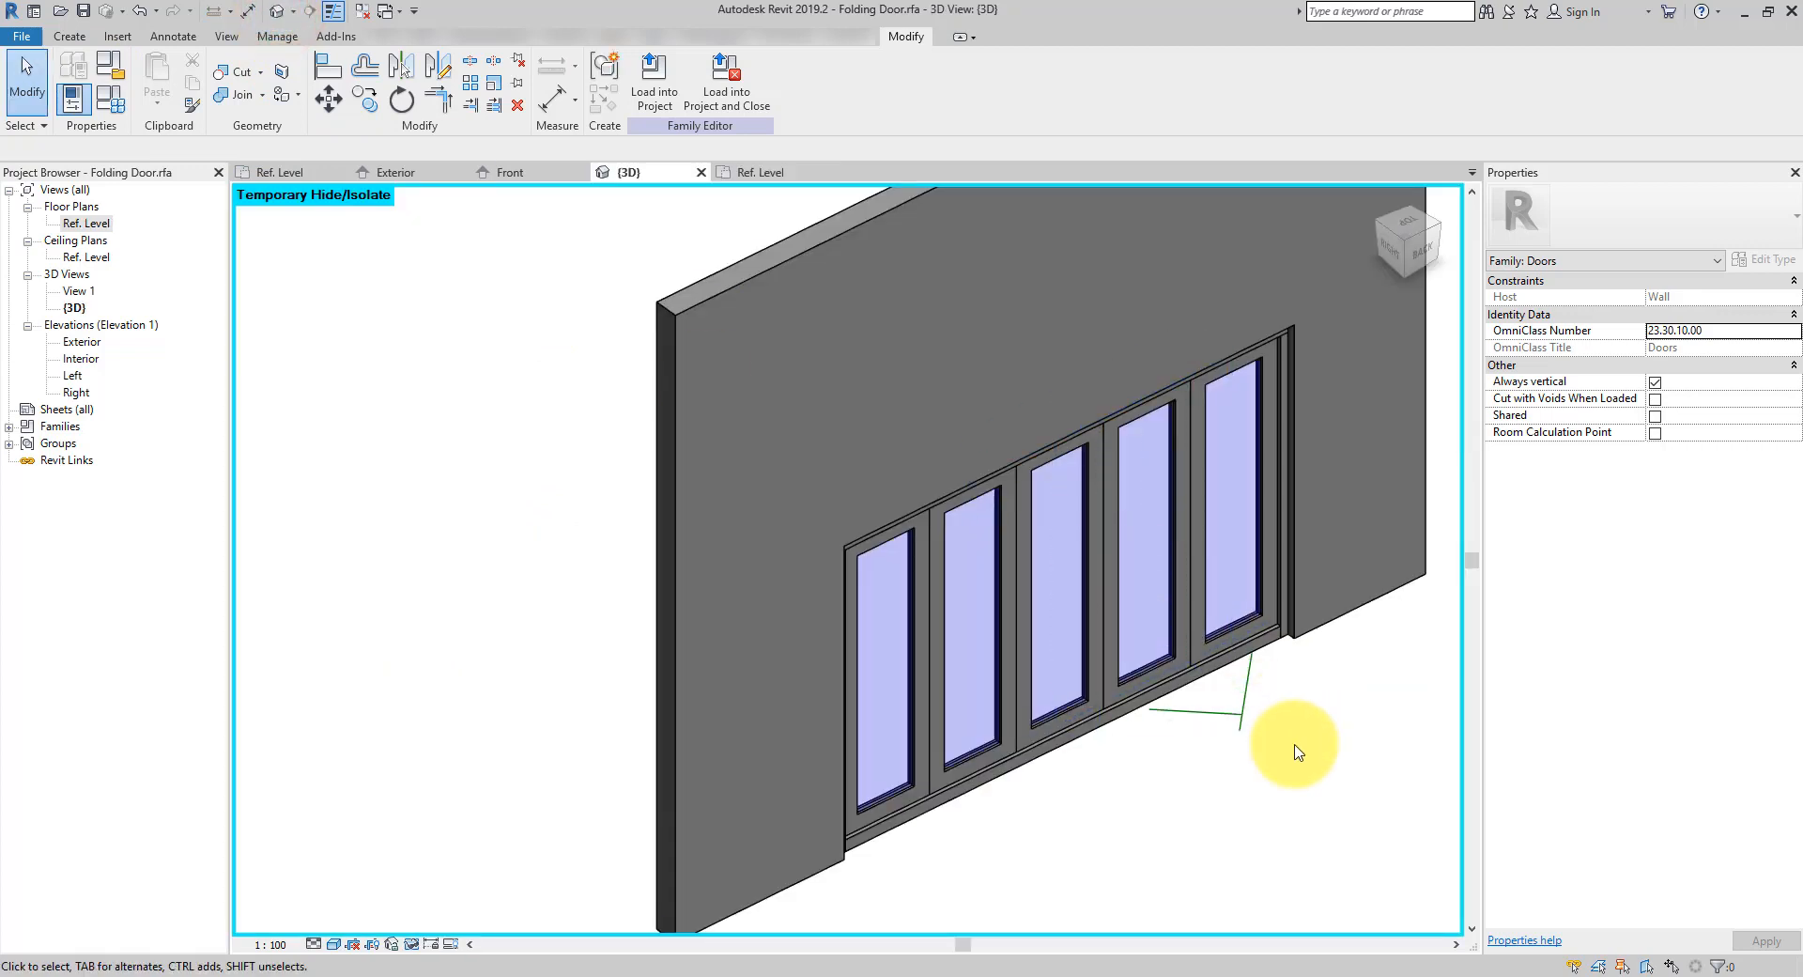
pyautogui.keyDown('shift'); pyautogui.moveTo(1251, 668); pyautogui.dragTo(1287, 679, button='middle'); pyautogui.keyUp('shift')
pyautogui.scroll(3, 1287, 680)
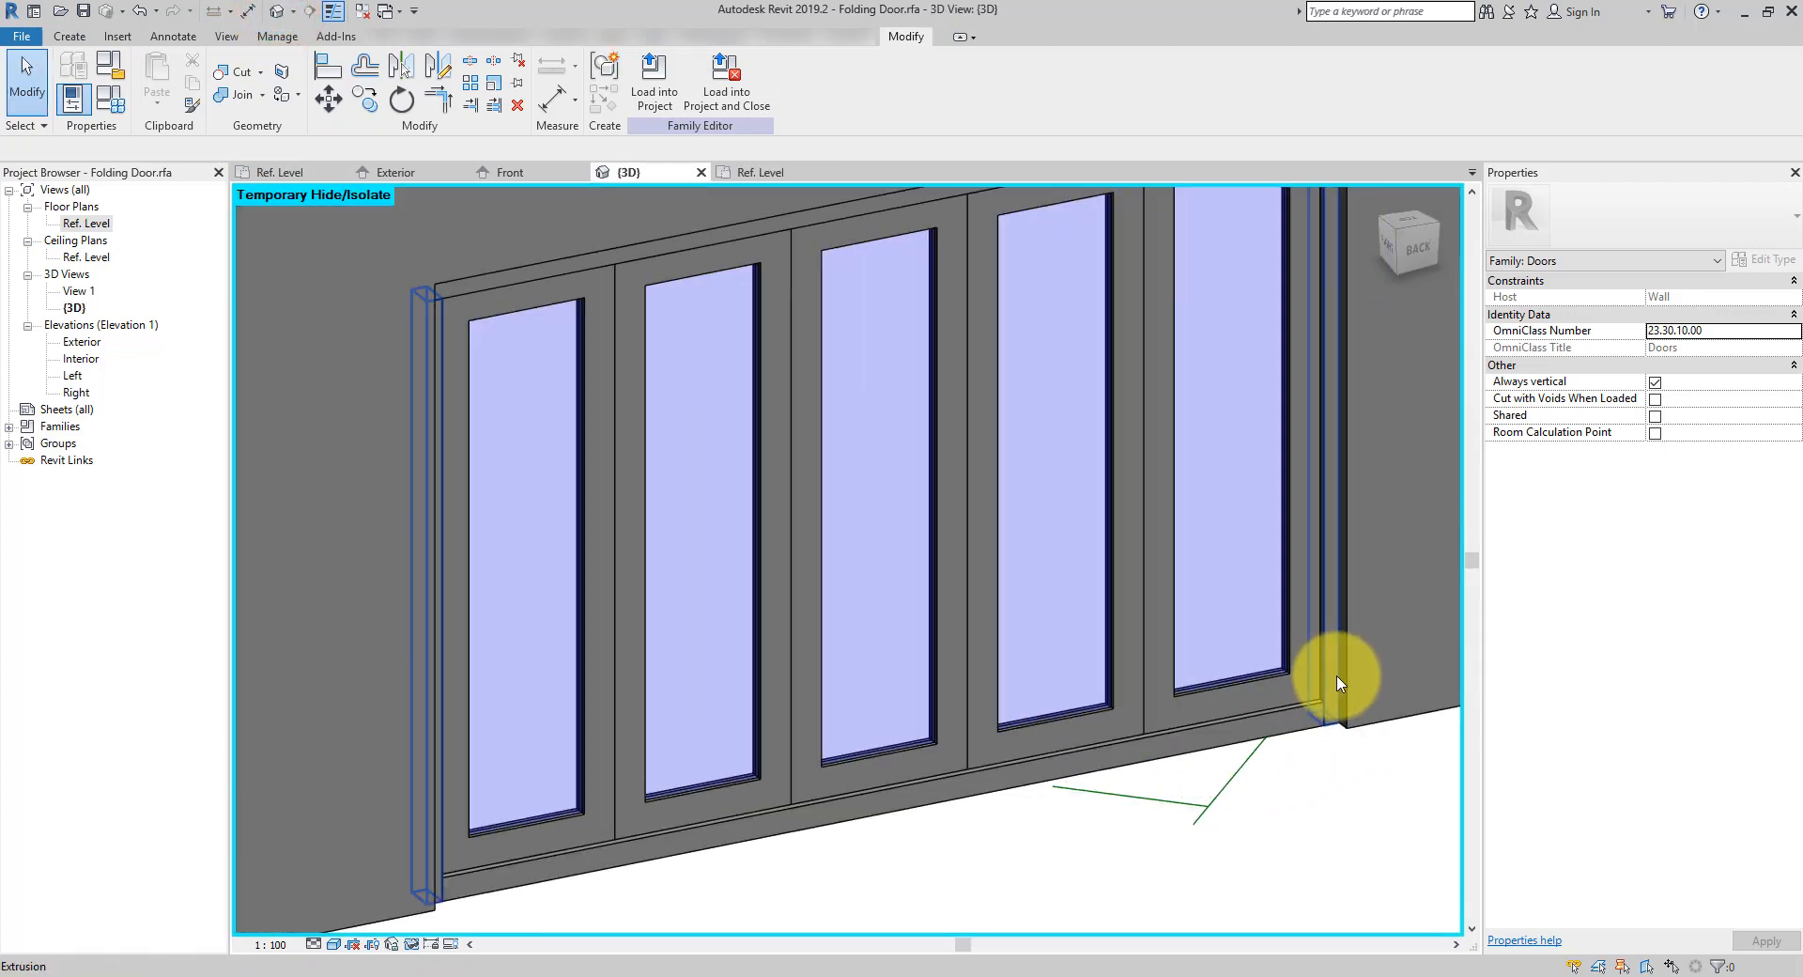
pyautogui.press('Tab')
pyautogui.click(1296, 663)
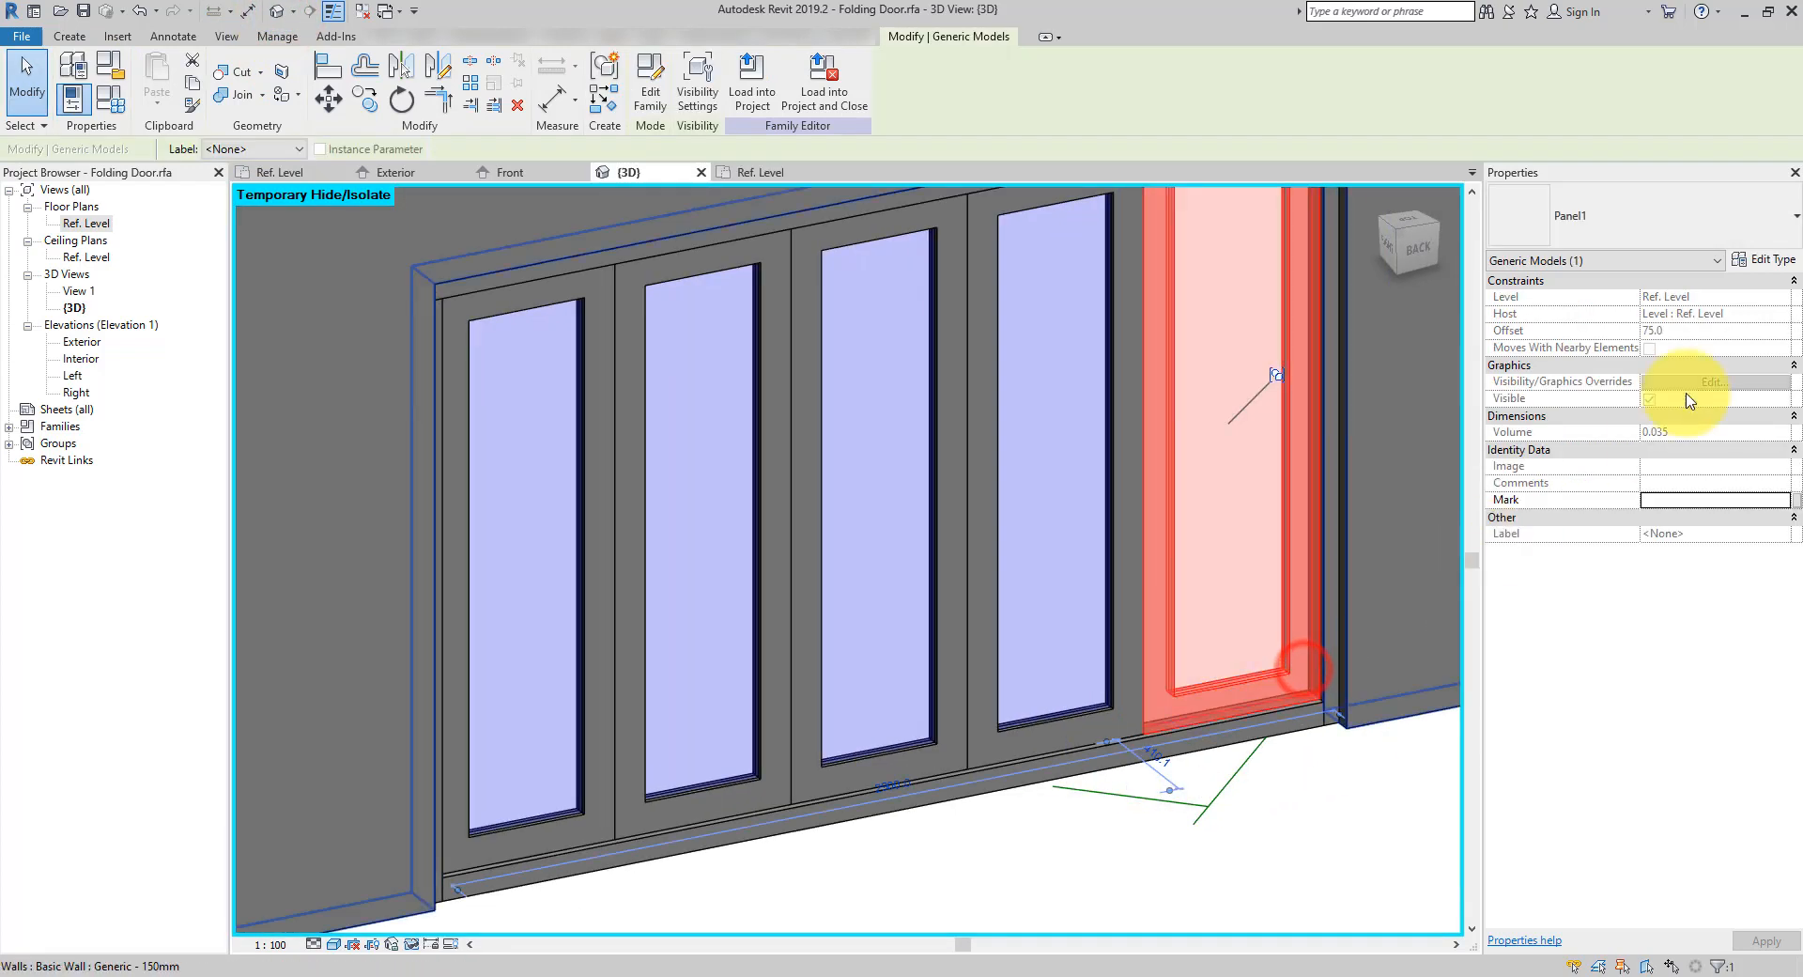
pyautogui.click(1744, 267)
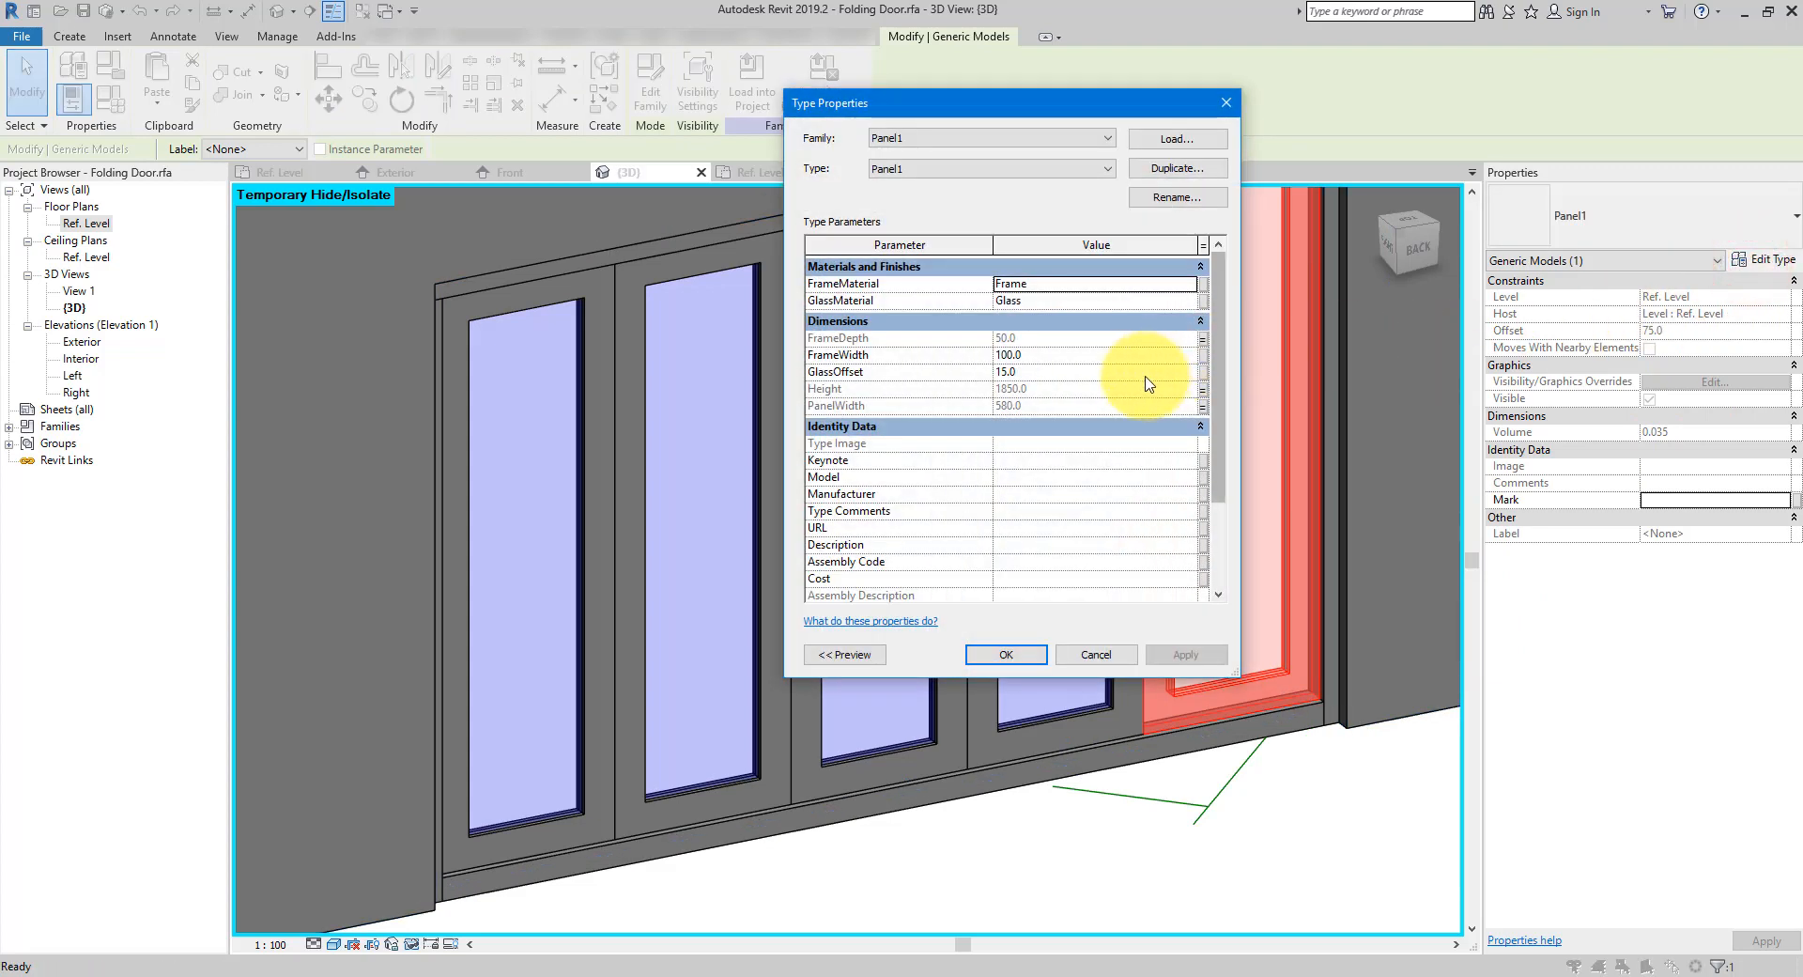
pyautogui.moveTo(1211, 399); pyautogui.dragTo(1221, 352)
pyautogui.click(915, 283)
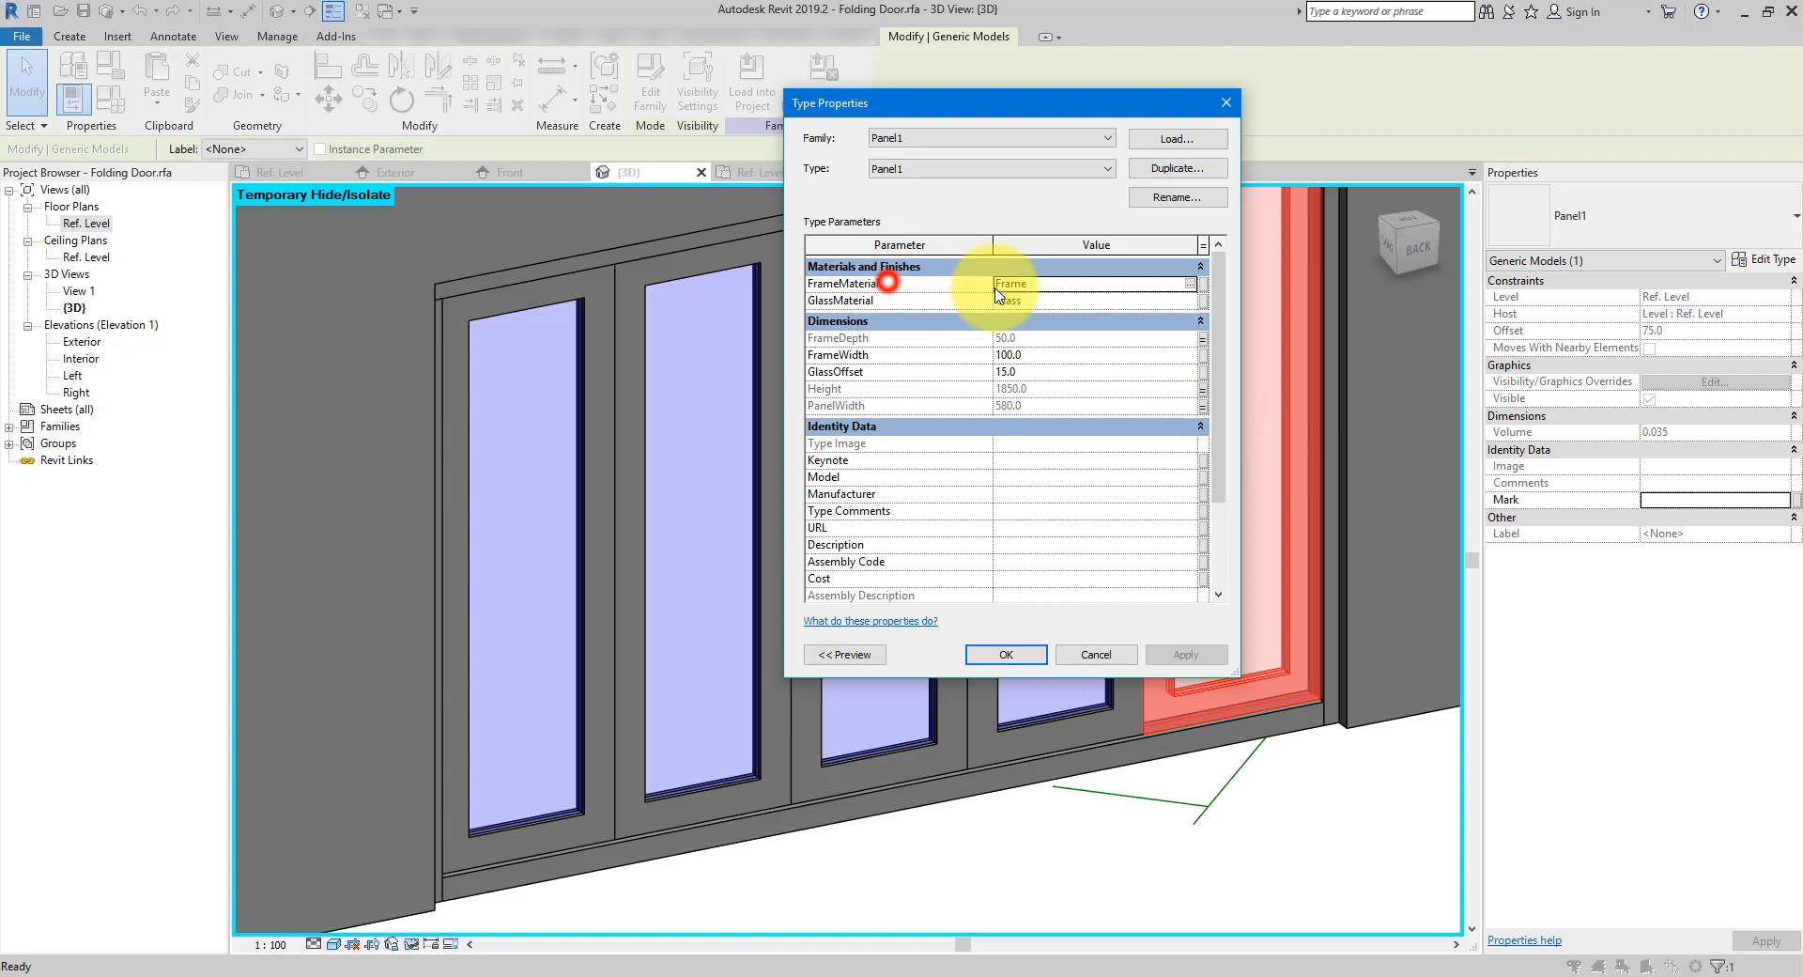
pyautogui.click(1201, 284)
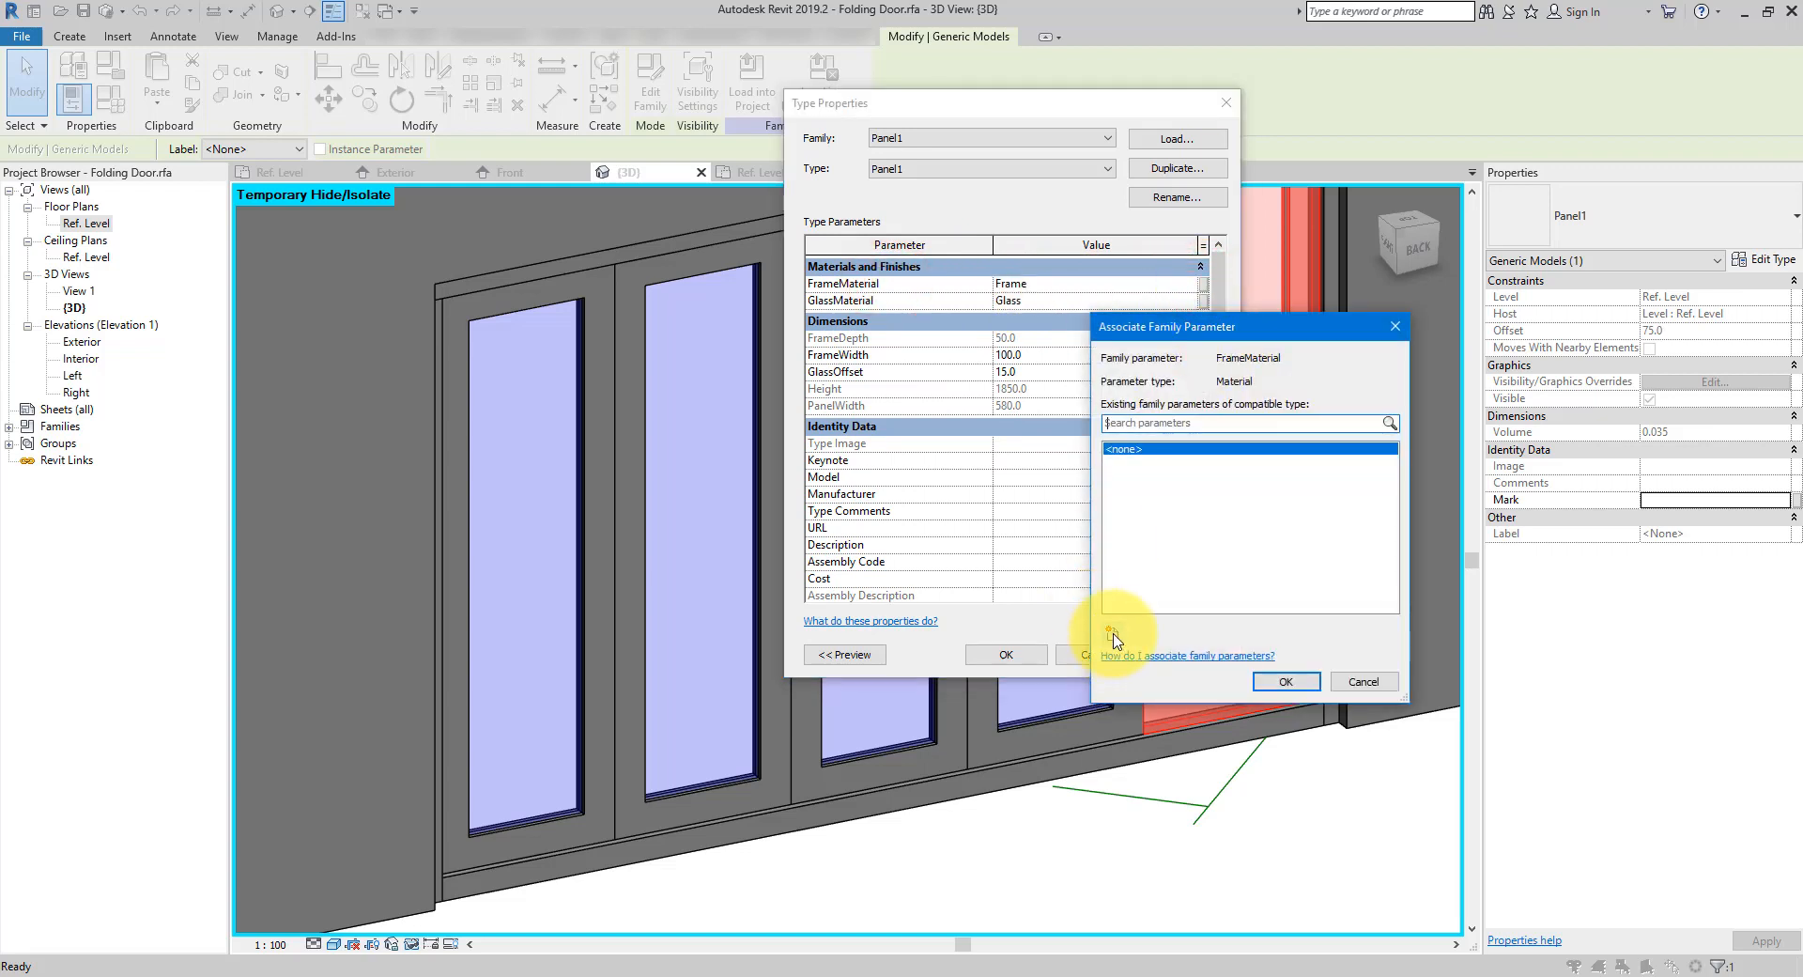
pyautogui.click(1112, 636)
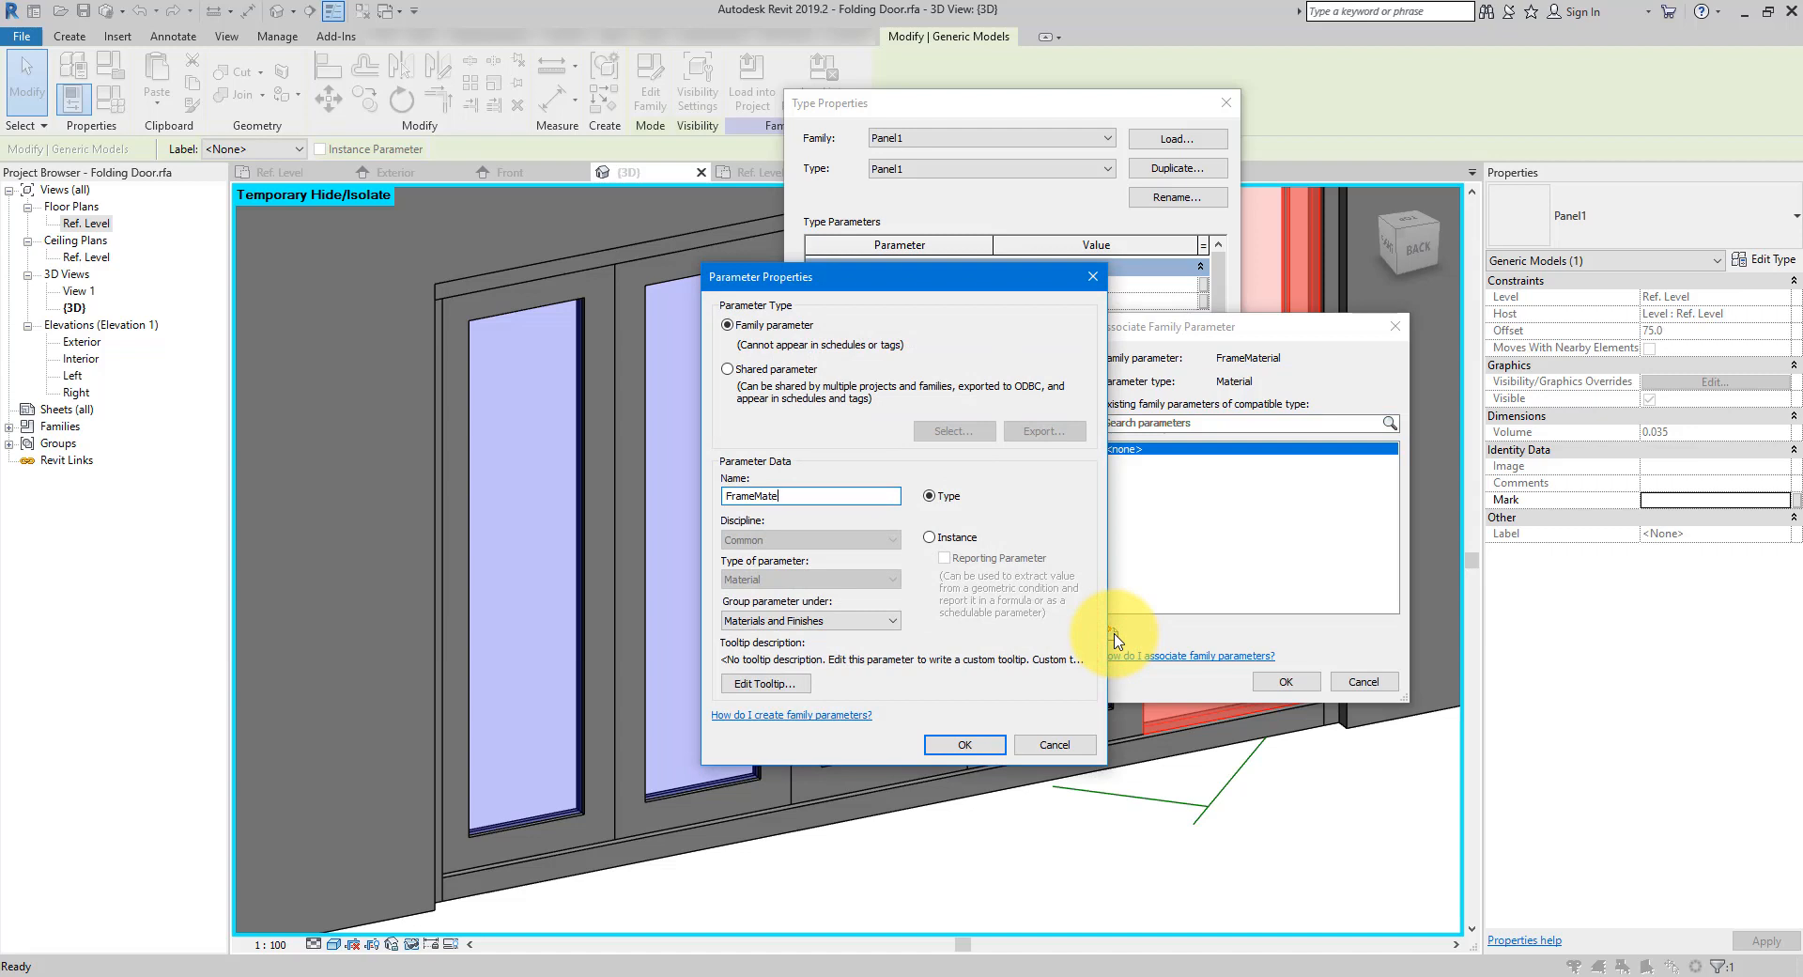
pyautogui.press('Return')
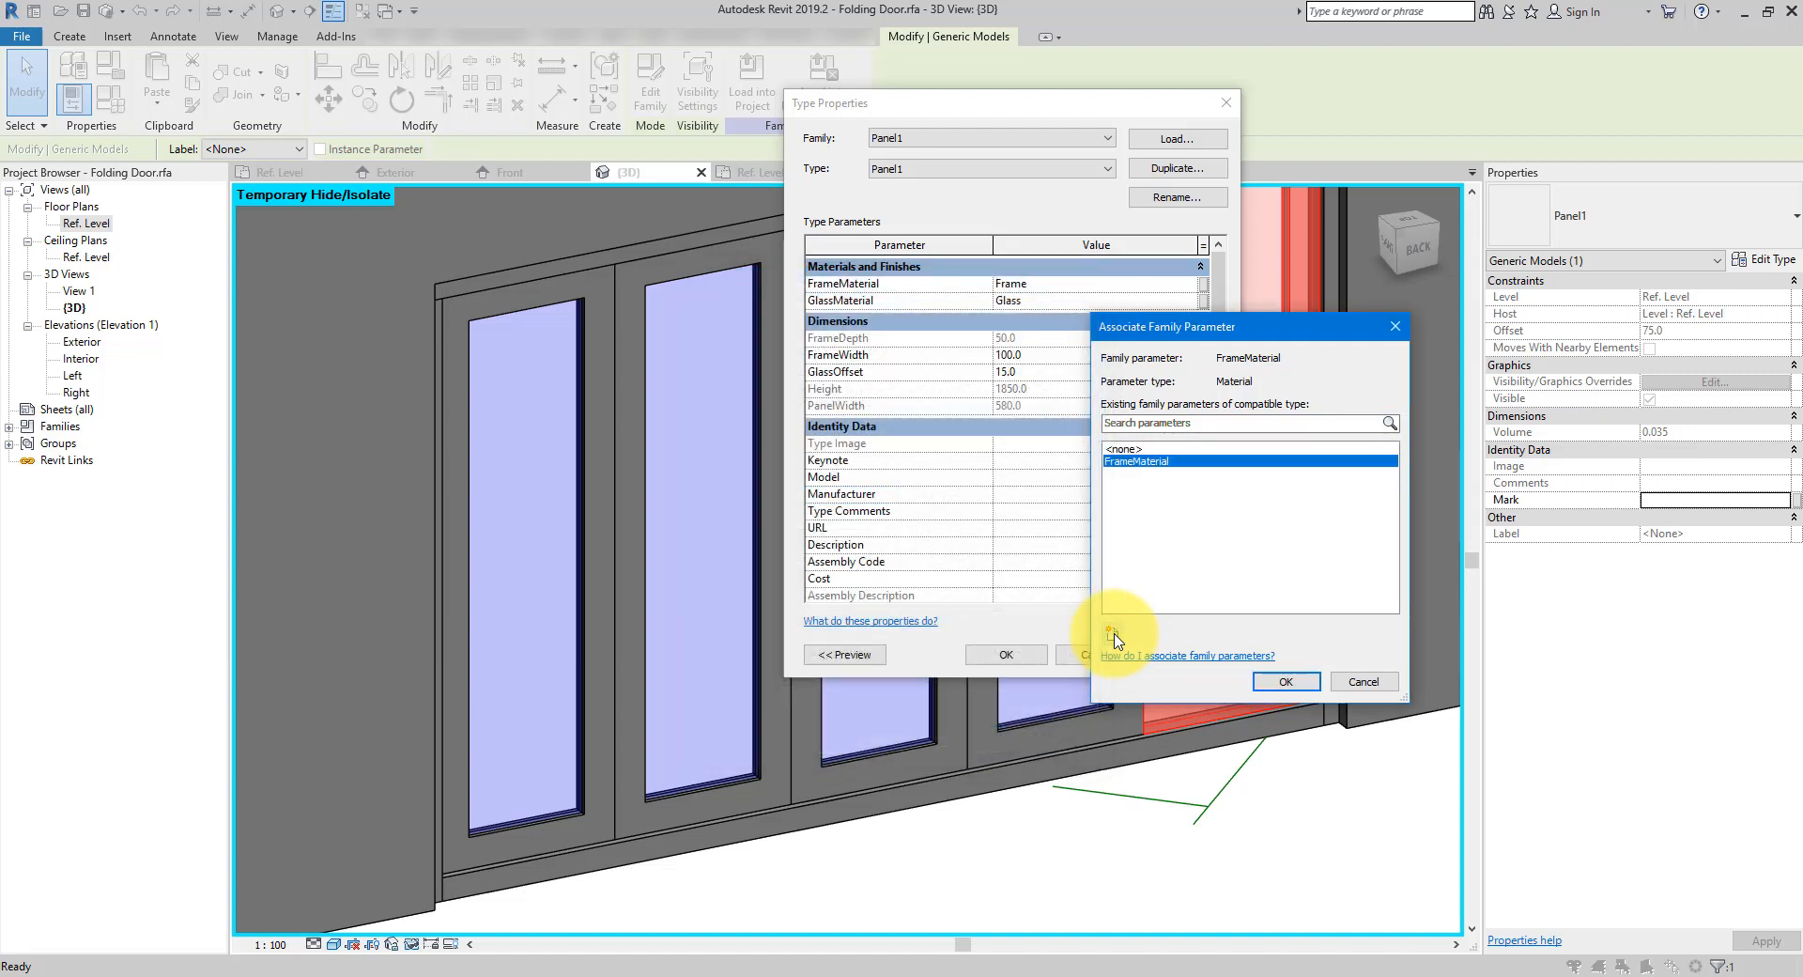
pyautogui.click(1285, 680)
# Associate Panel1's GlassMaterial with a new family type parameter named GlassMaterial and accept the type properties
pyautogui.click(1203, 300)
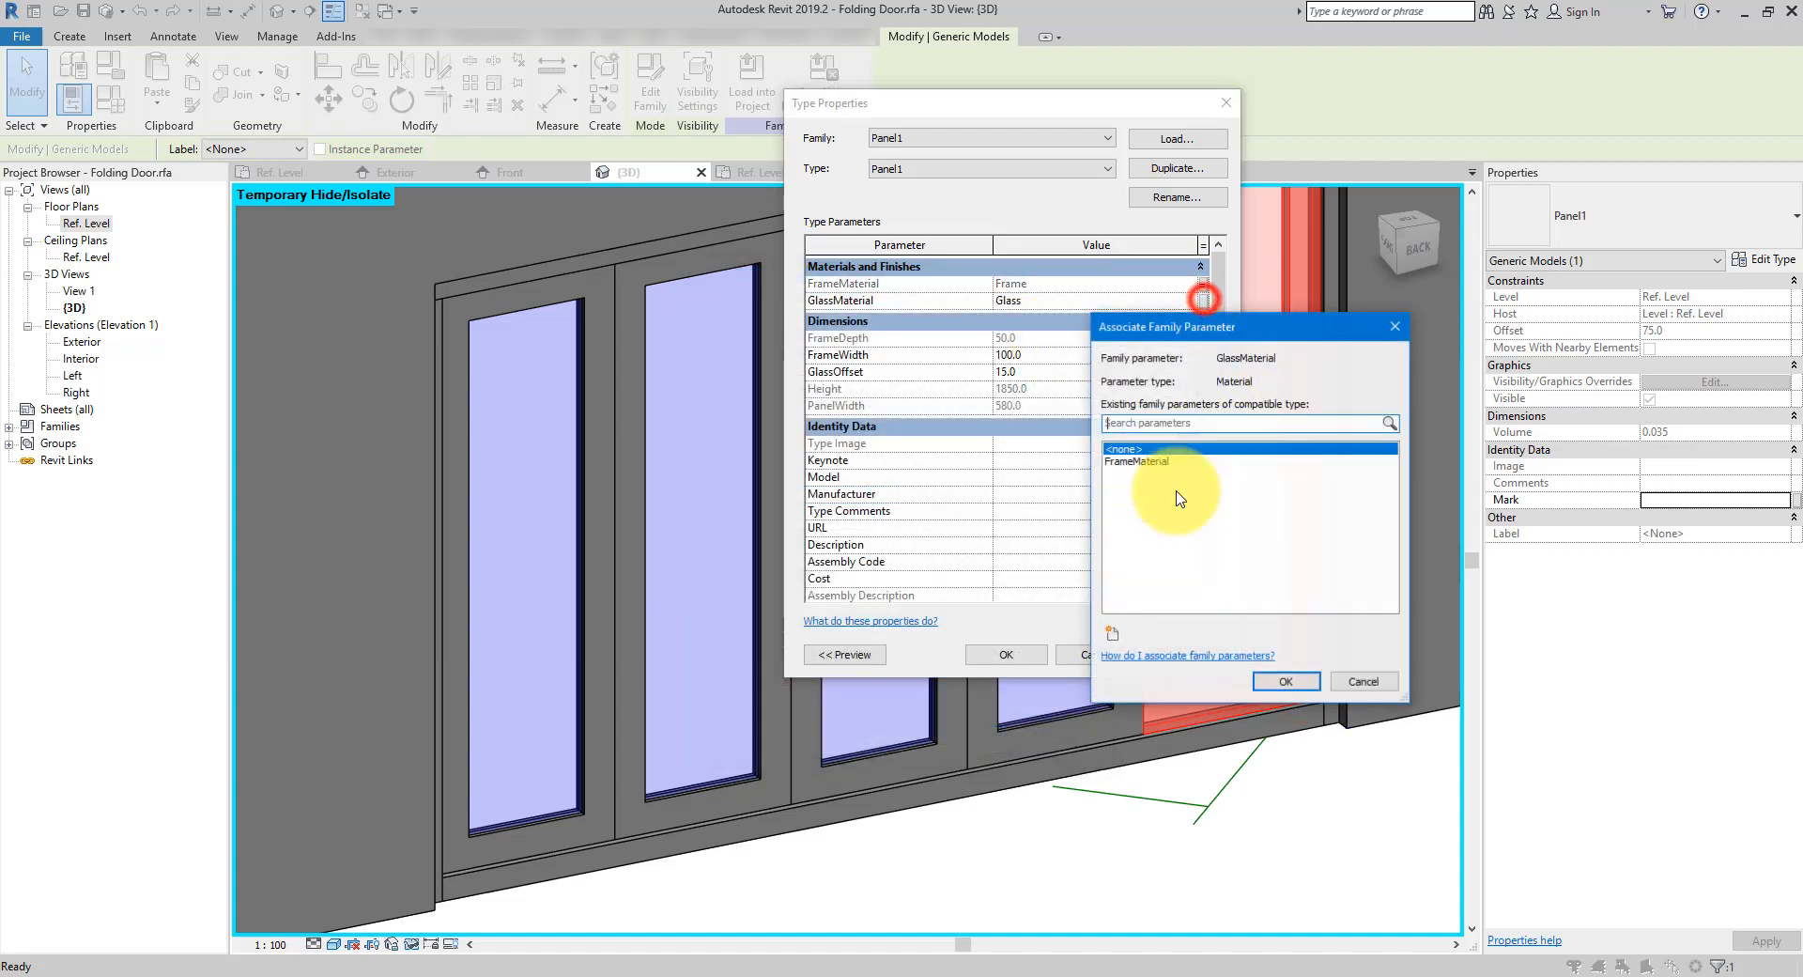
pyautogui.click(1110, 636)
pyautogui.write('GlassMaterial')
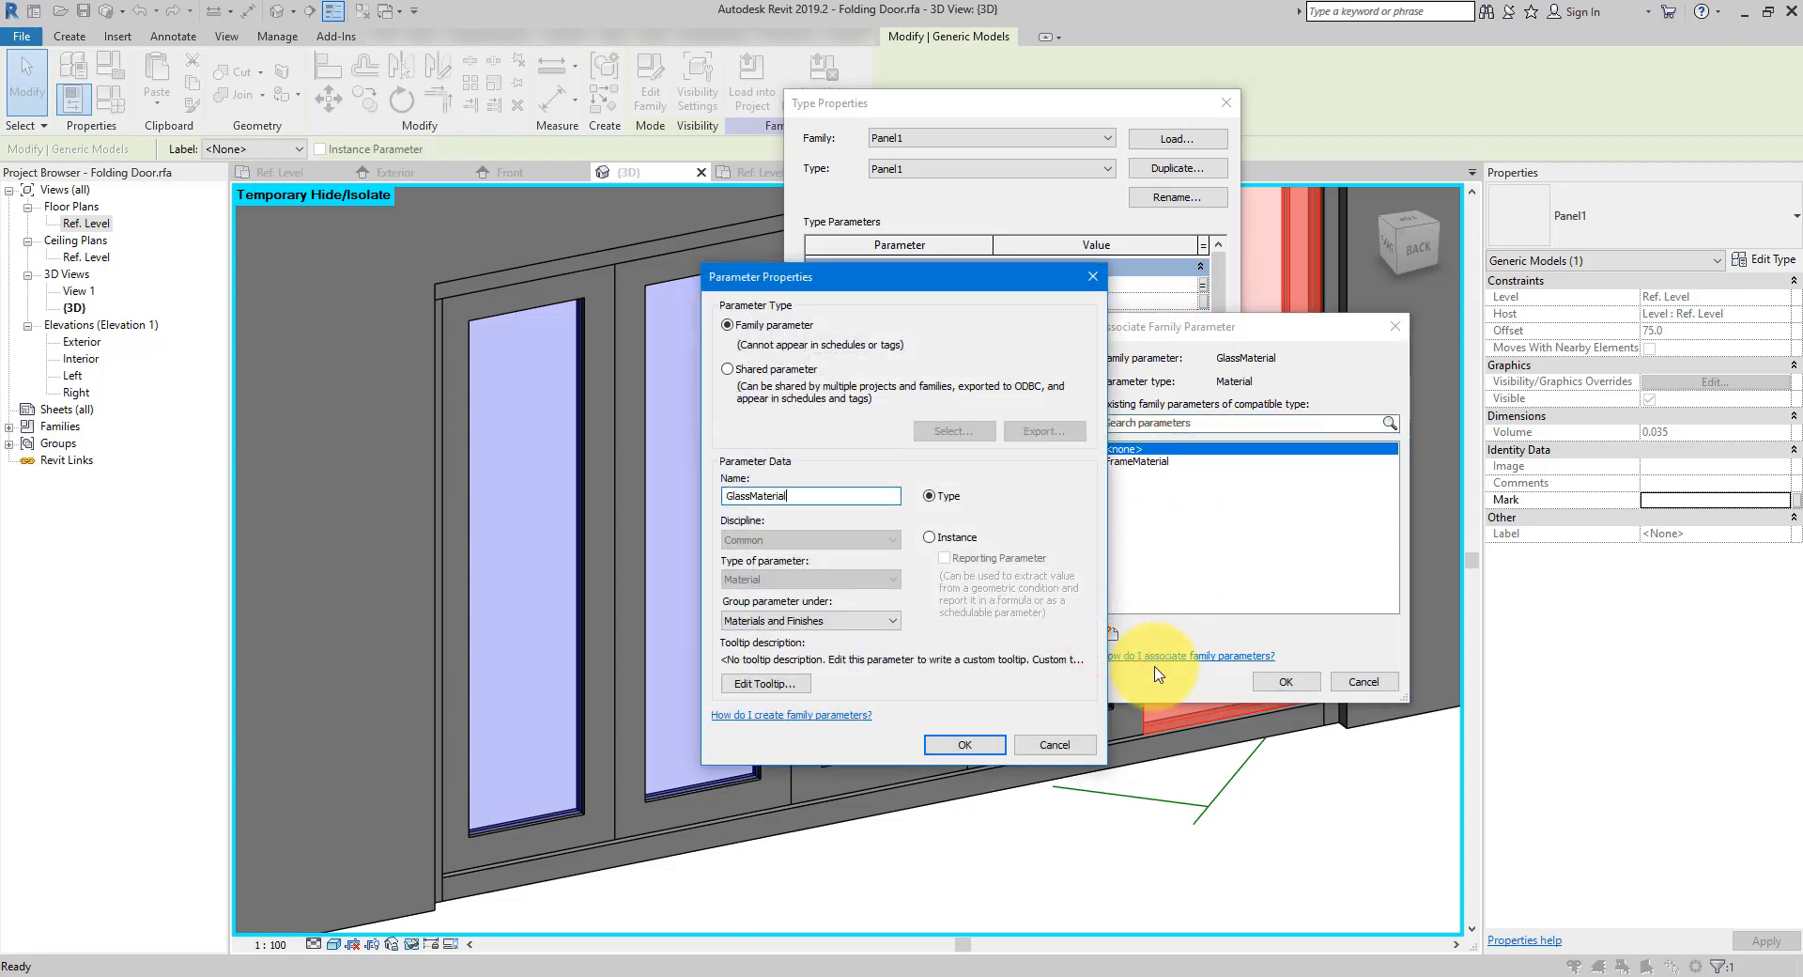
pyautogui.press('Return')
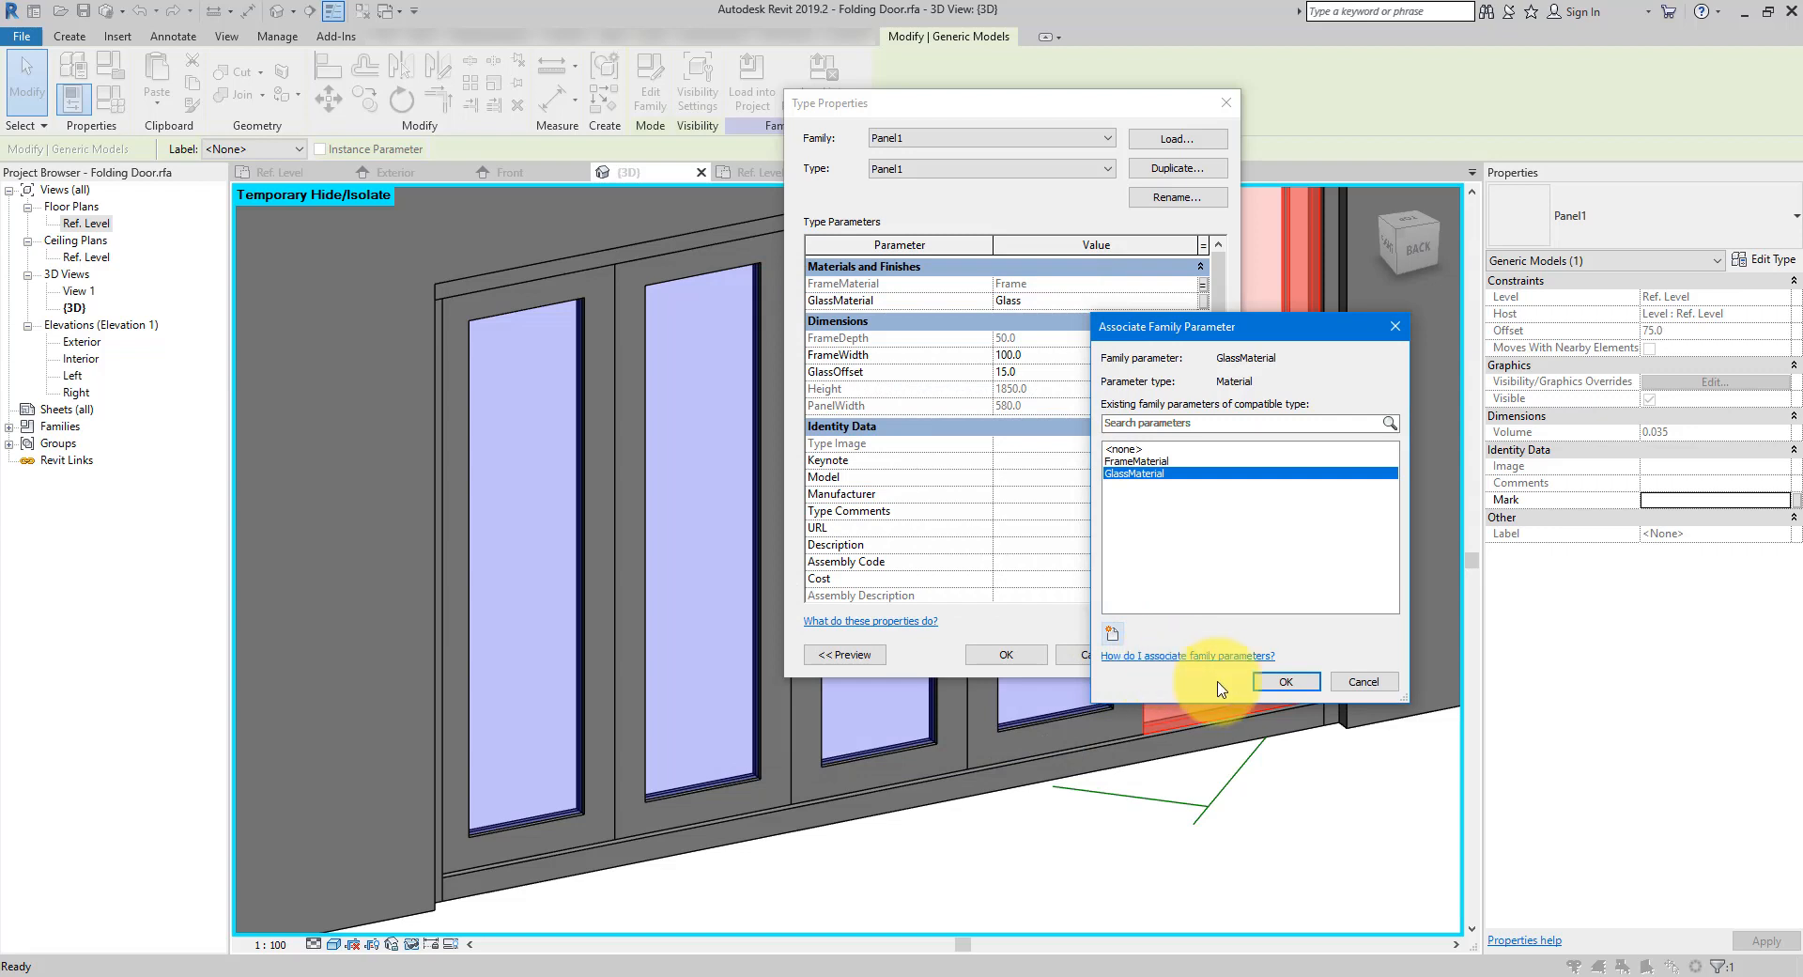
pyautogui.click(1285, 681)
pyautogui.click(1006, 655)
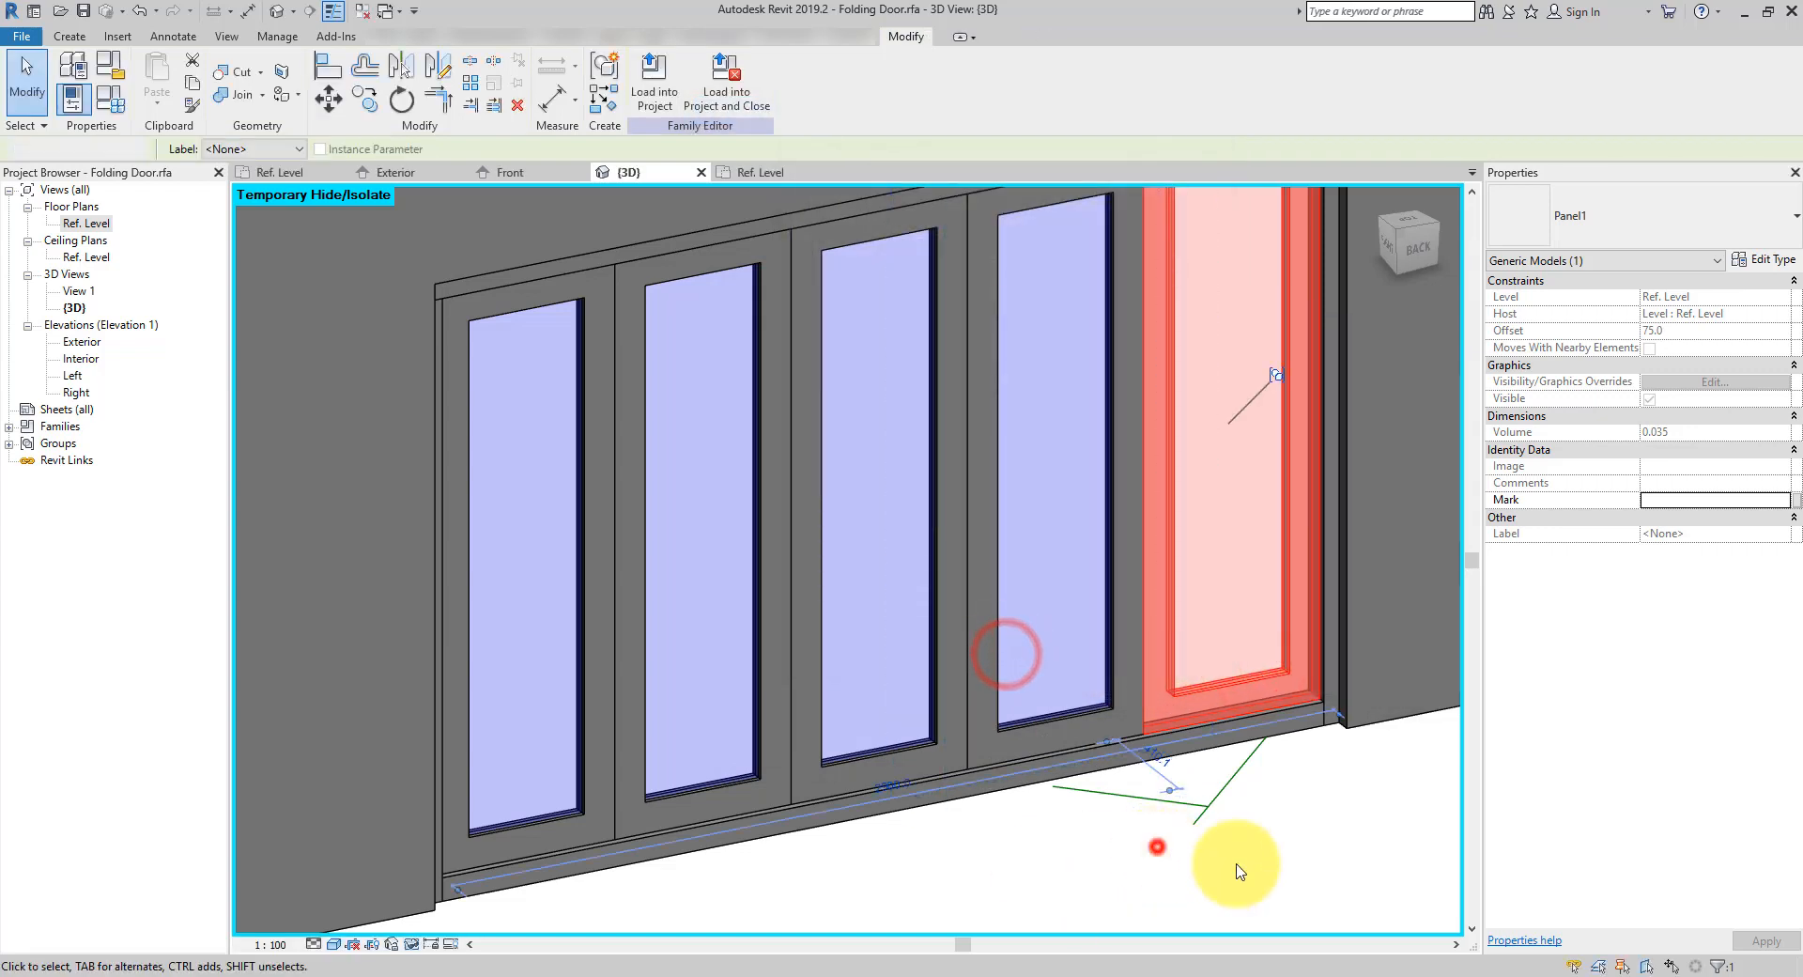
pyautogui.click(1157, 846)
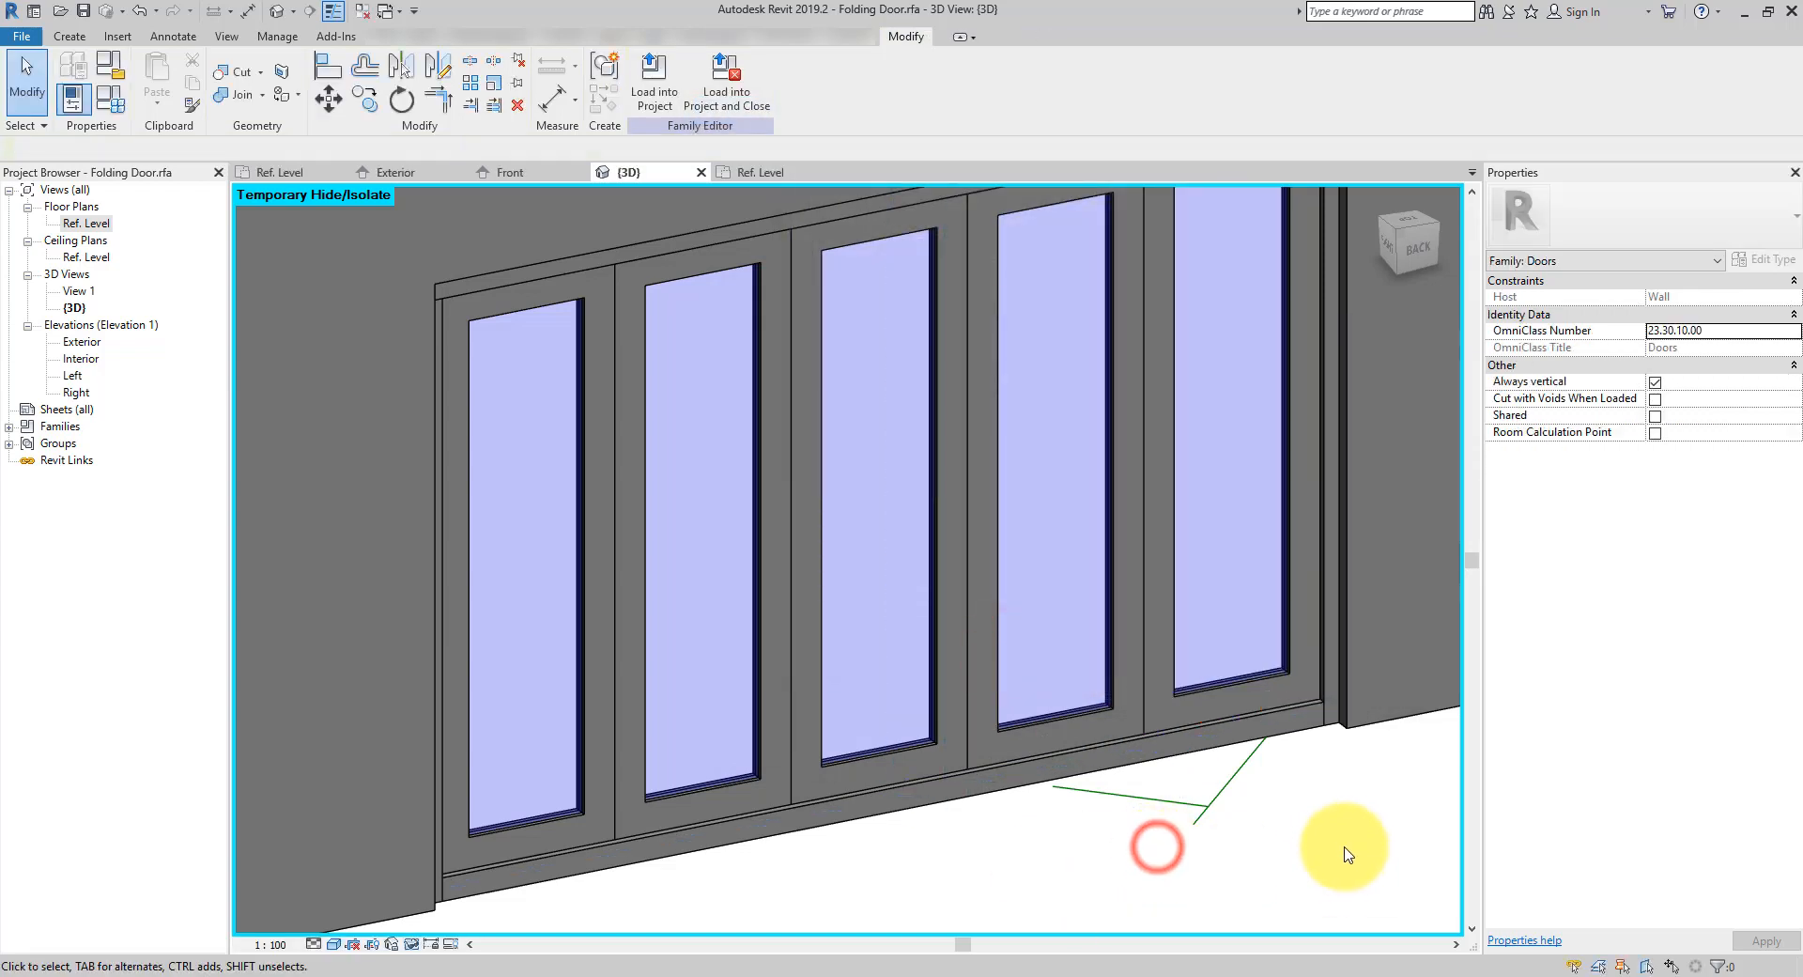
# Associate the Material property of the door's surrounding frame extrusions with the FrameMaterial parameter
pyautogui.click(1300, 733)
pyautogui.click(1333, 688)
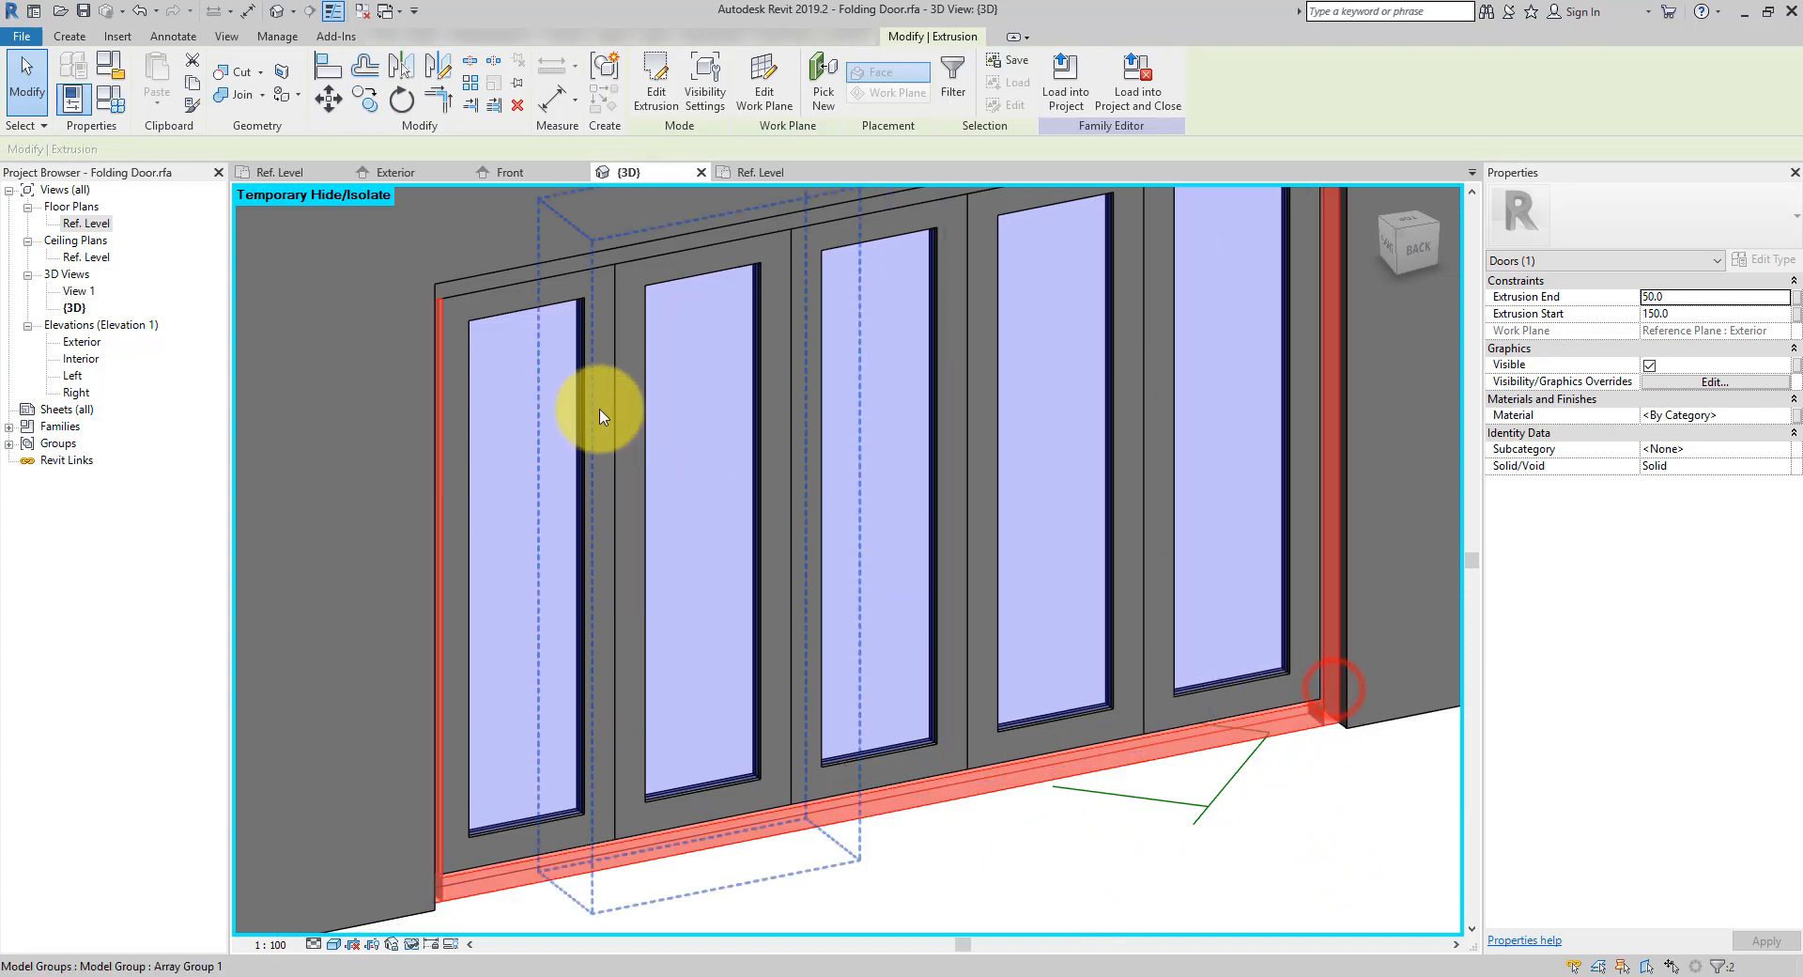
pyautogui.keyDown('ctrl'); pyautogui.click(524, 282); pyautogui.keyUp('ctrl')
pyautogui.scroll(-2, 623, 544)
pyautogui.keyDown('shift'); pyautogui.moveTo(624, 544); pyautogui.dragTo(1160, 727, button='middle'); pyautogui.keyUp('shift')
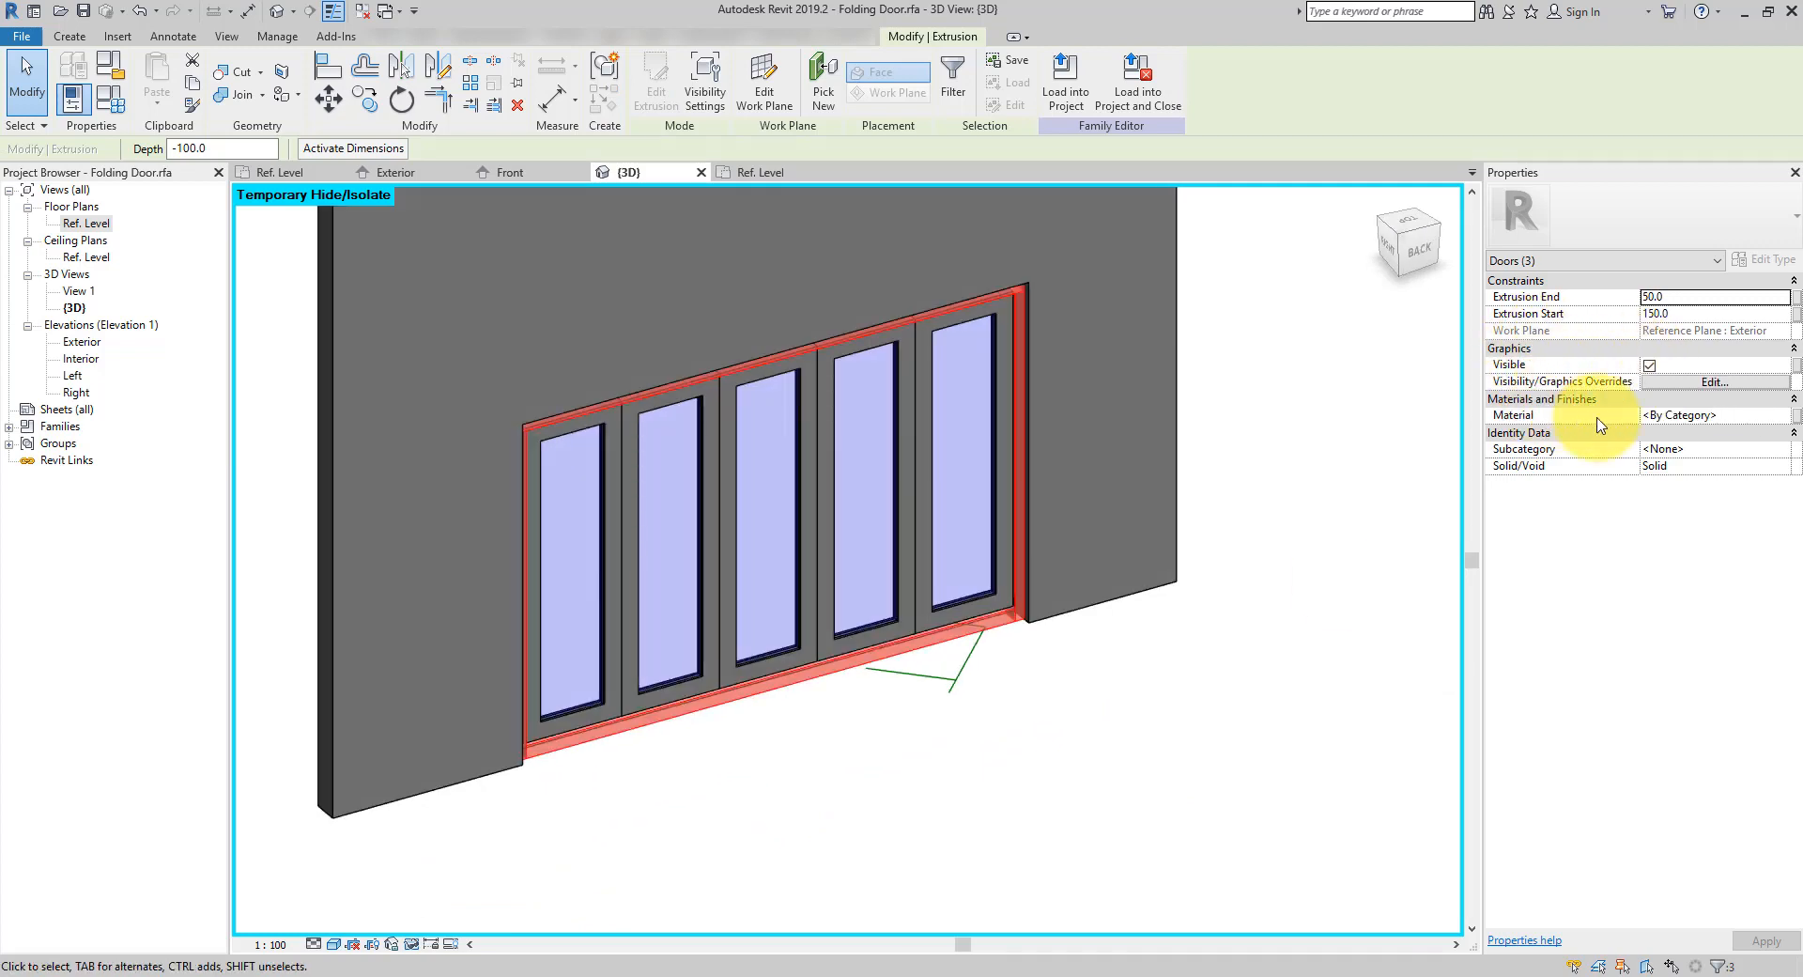
pyautogui.click(1796, 414)
pyautogui.click(1191, 461)
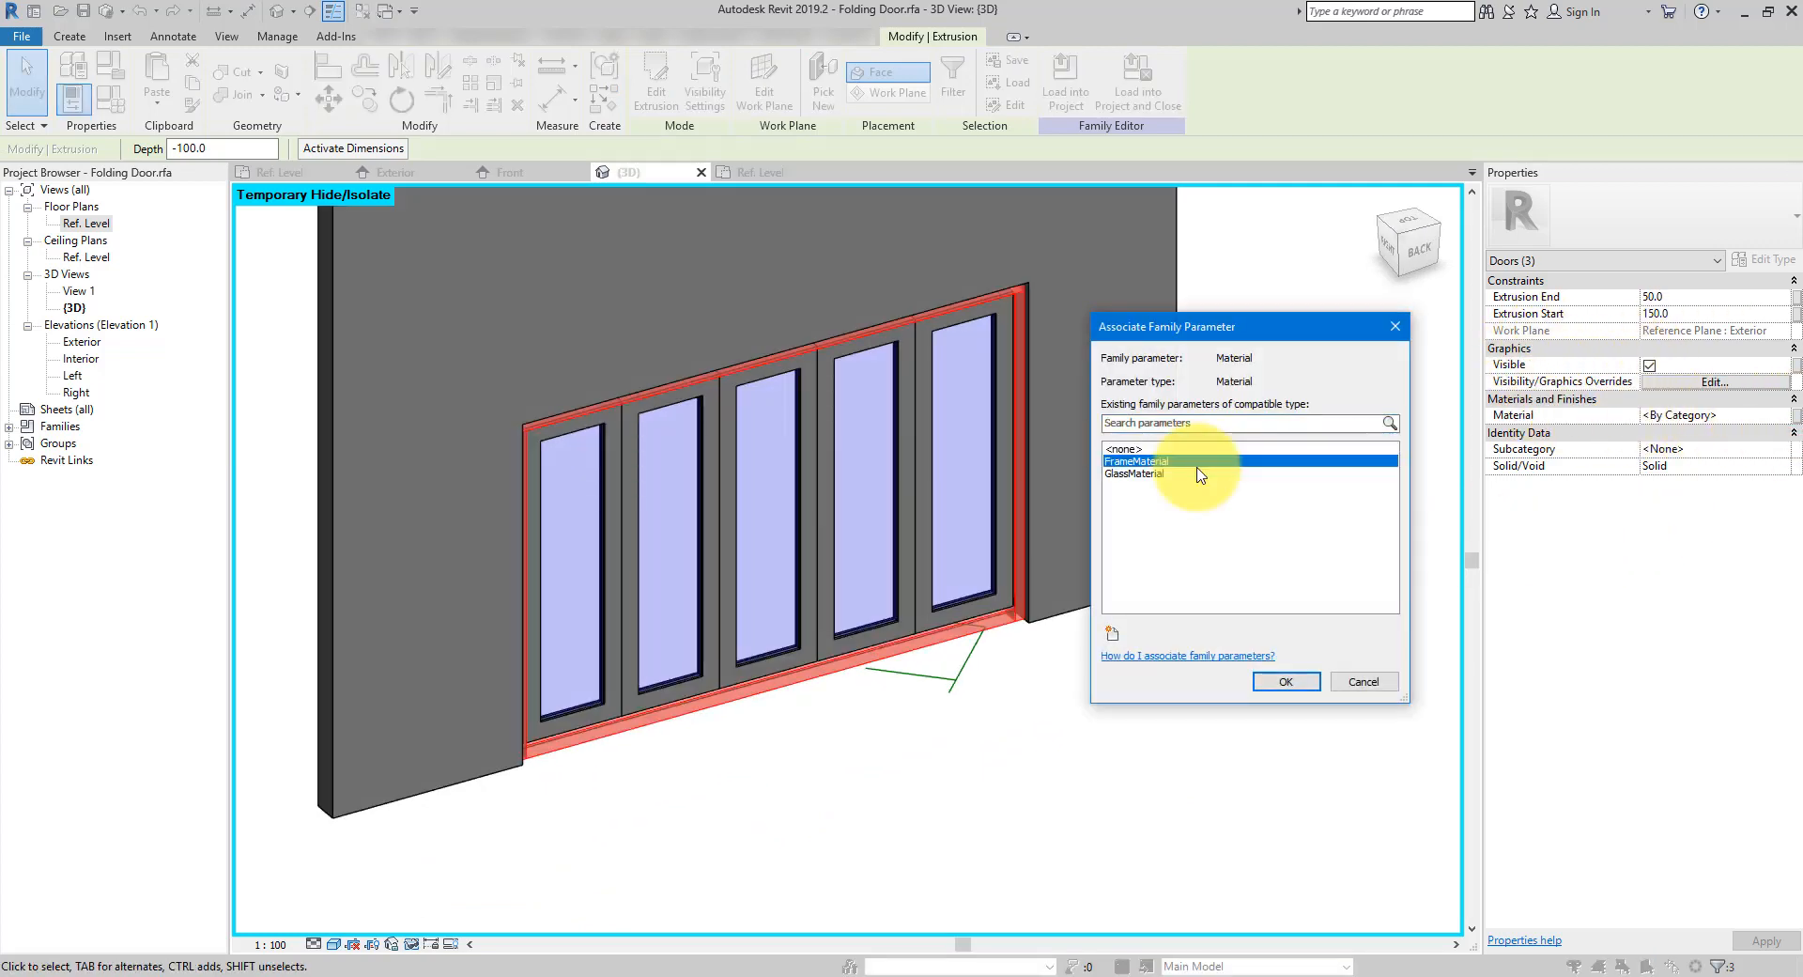
pyautogui.click(1286, 681)
pyautogui.click(1005, 748)
pyautogui.keyDown('shift'); pyautogui.moveTo(765, 635); pyautogui.dragTo(1143, 644, button='middle'); pyautogui.keyUp('shift')
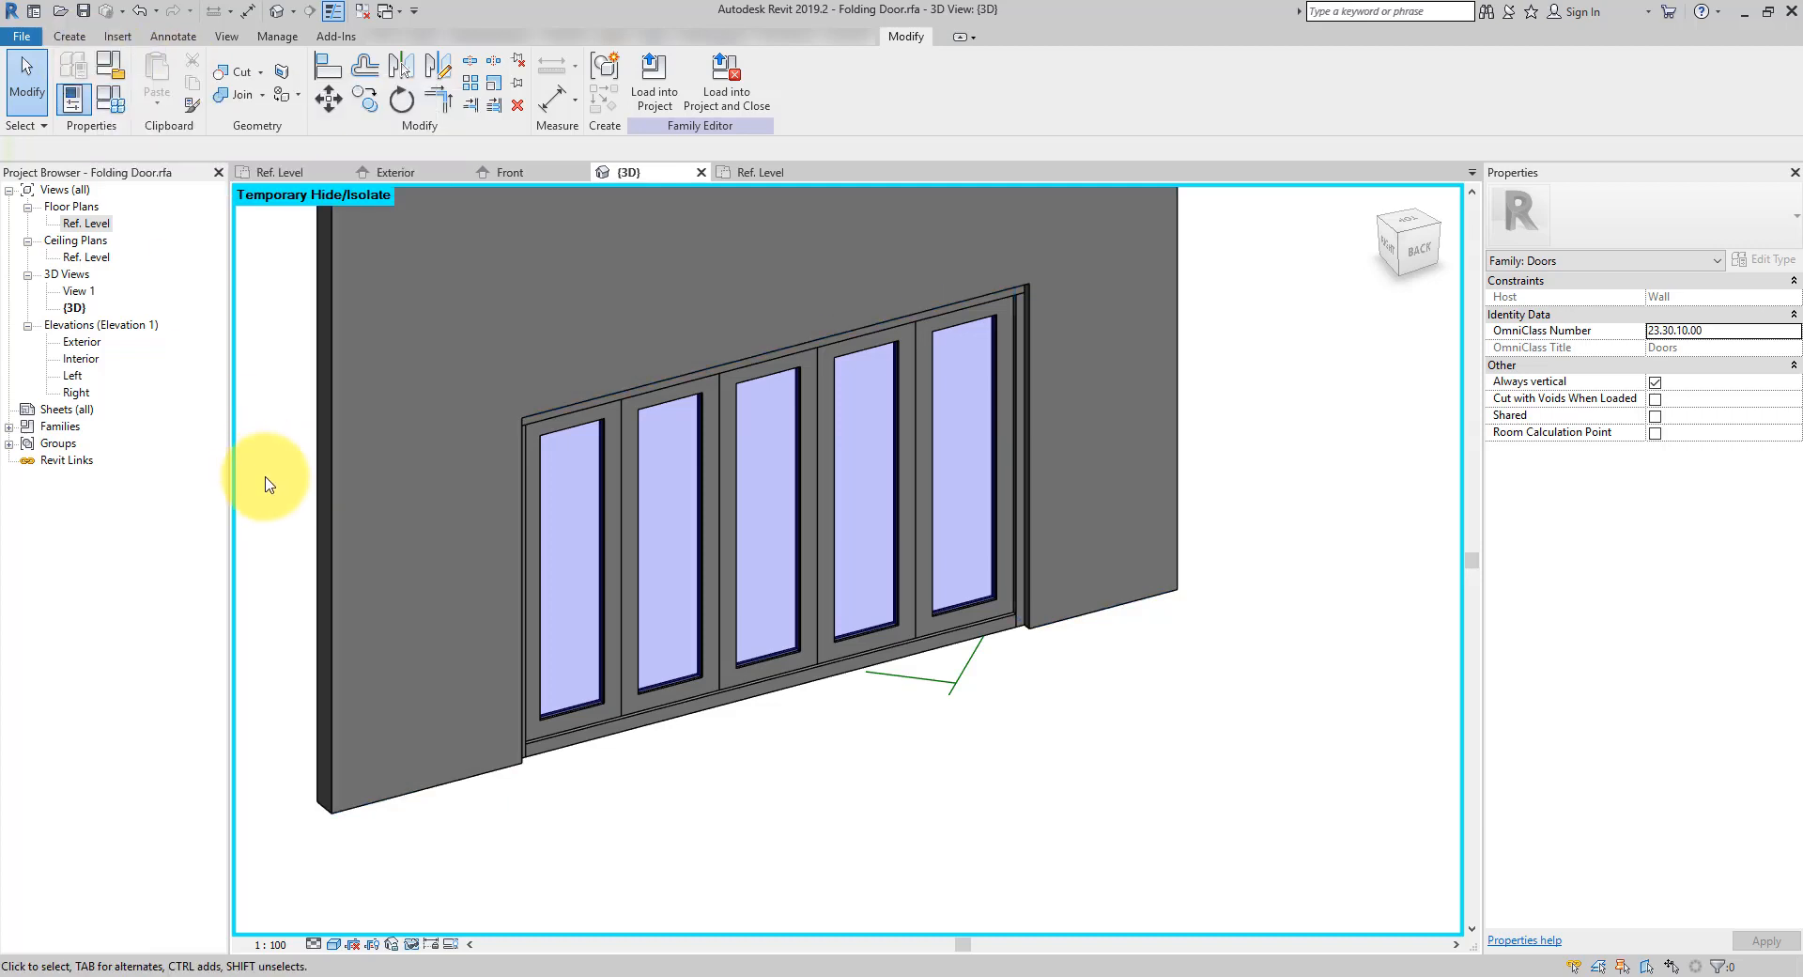
# Create a project from the DefaultGBRENU template and draw one horizontal wall between the elevation markers on Level 0
pyautogui.hotkey('ctrl', 'n')
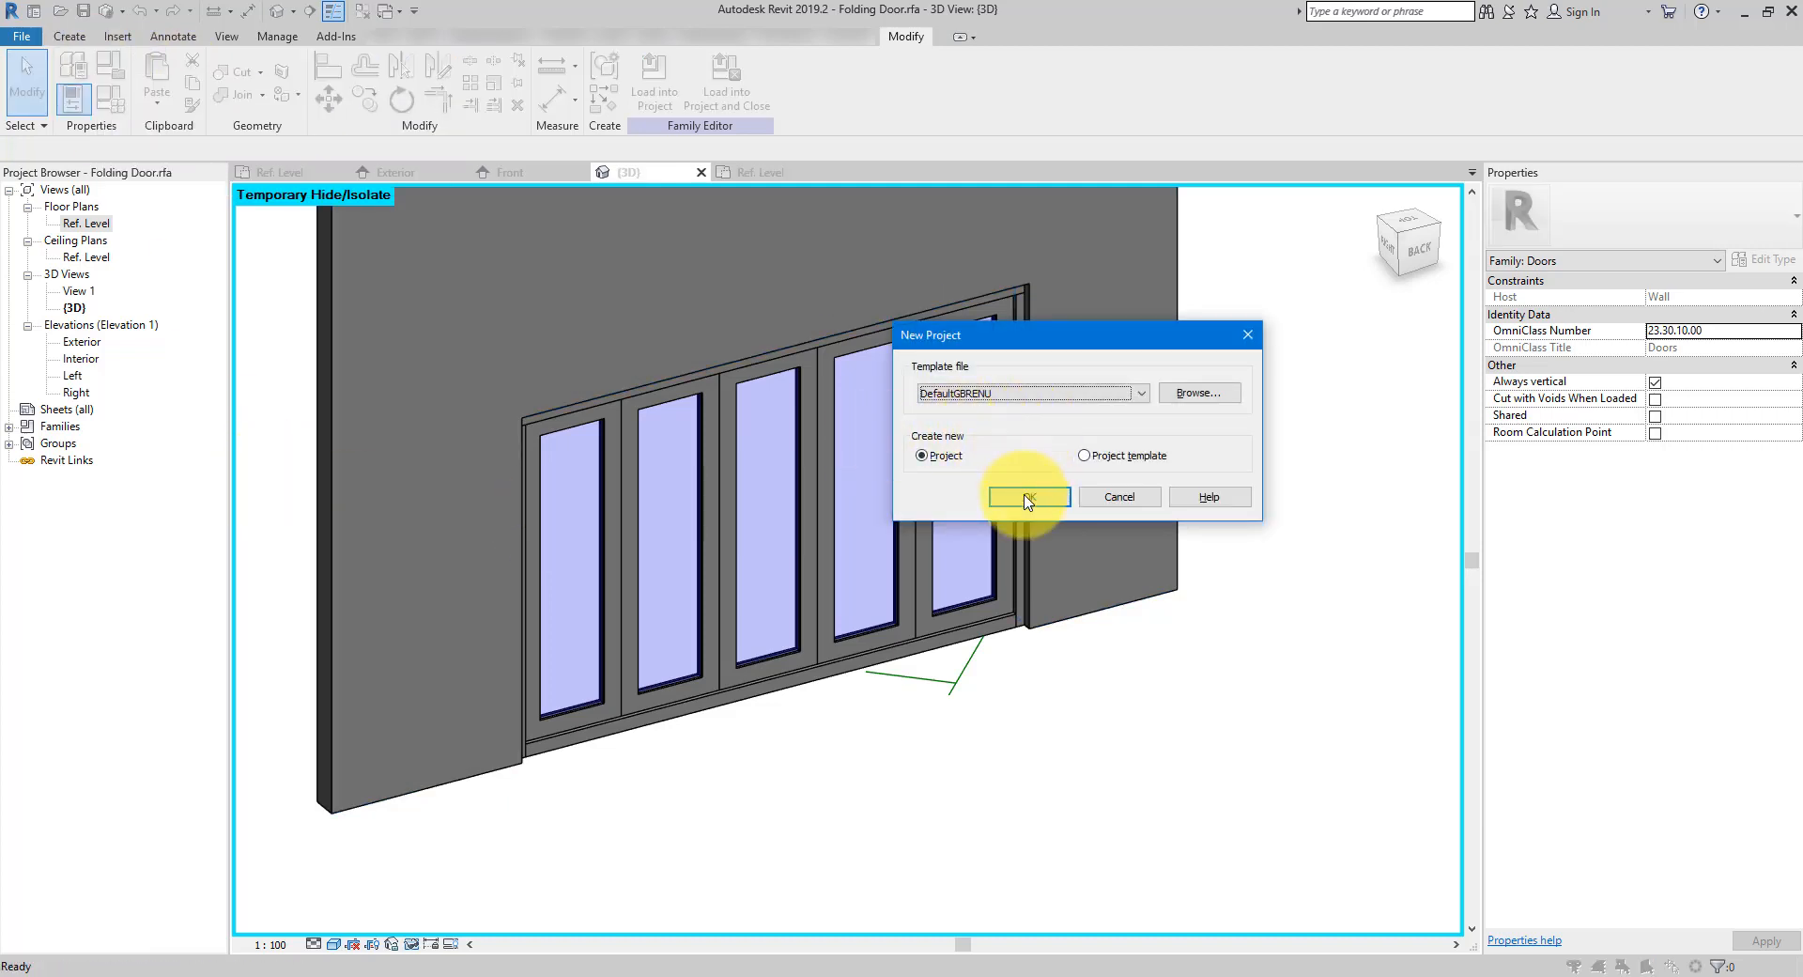
pyautogui.click(1027, 499)
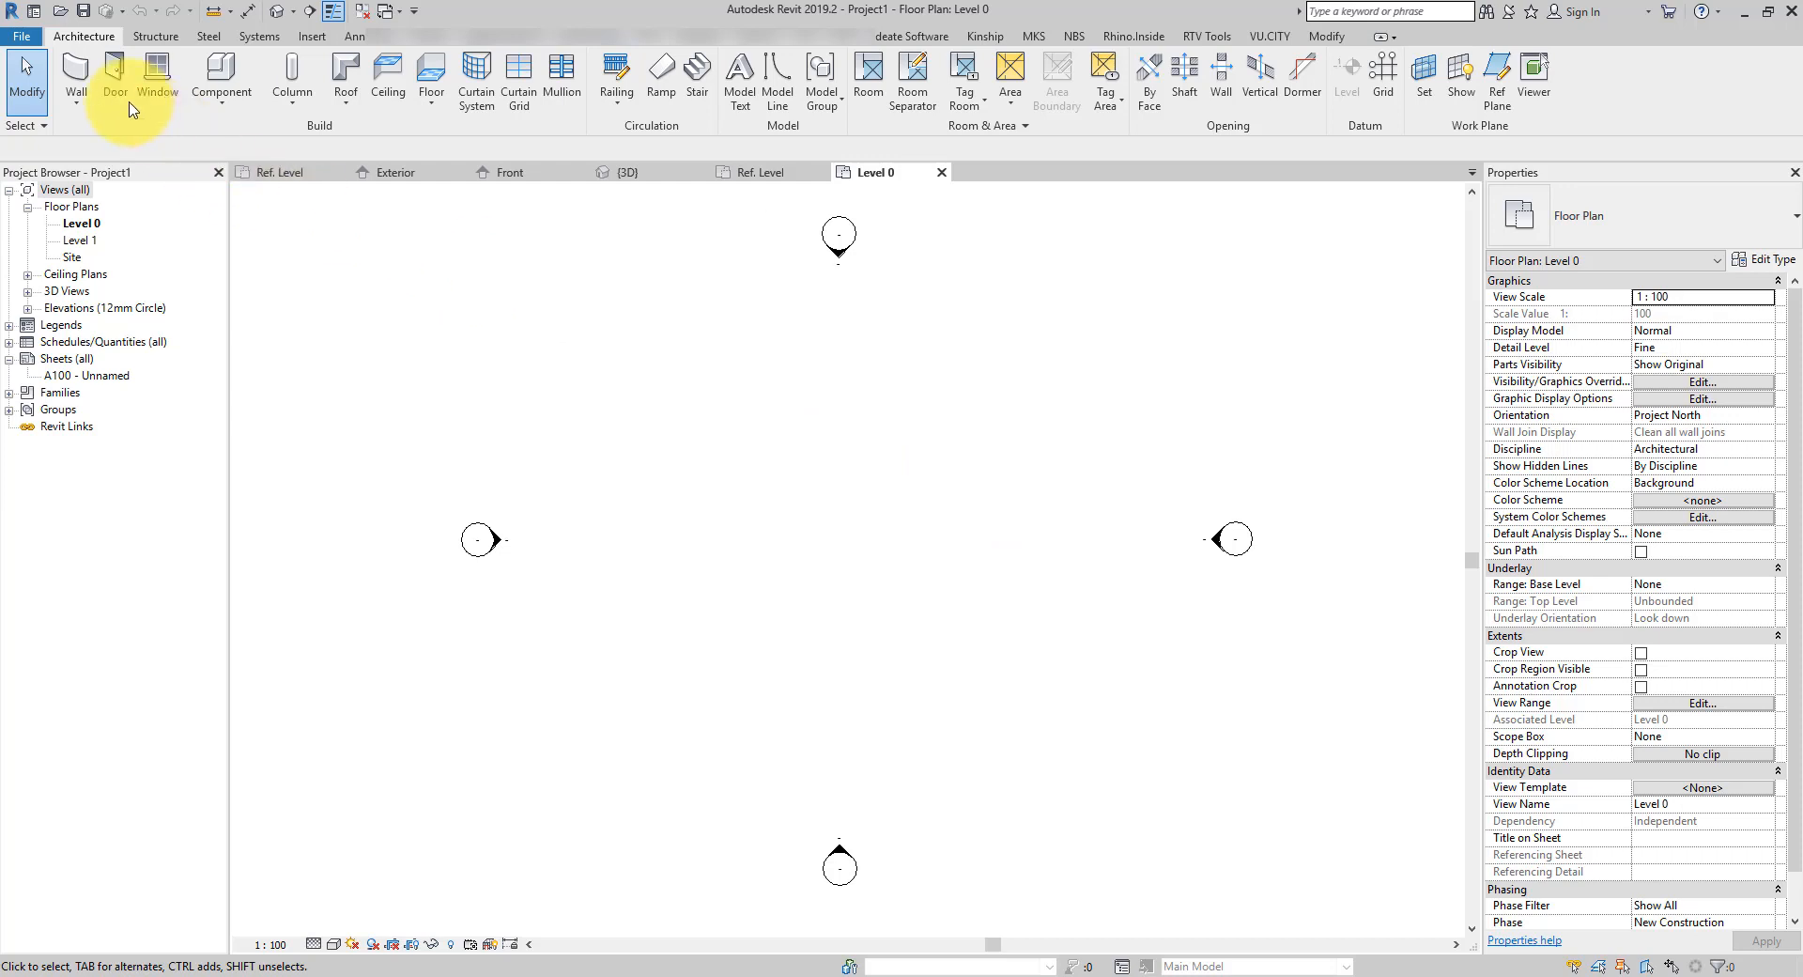
pyautogui.click(77, 75)
pyautogui.click(772, 535)
pyautogui.click(1012, 534)
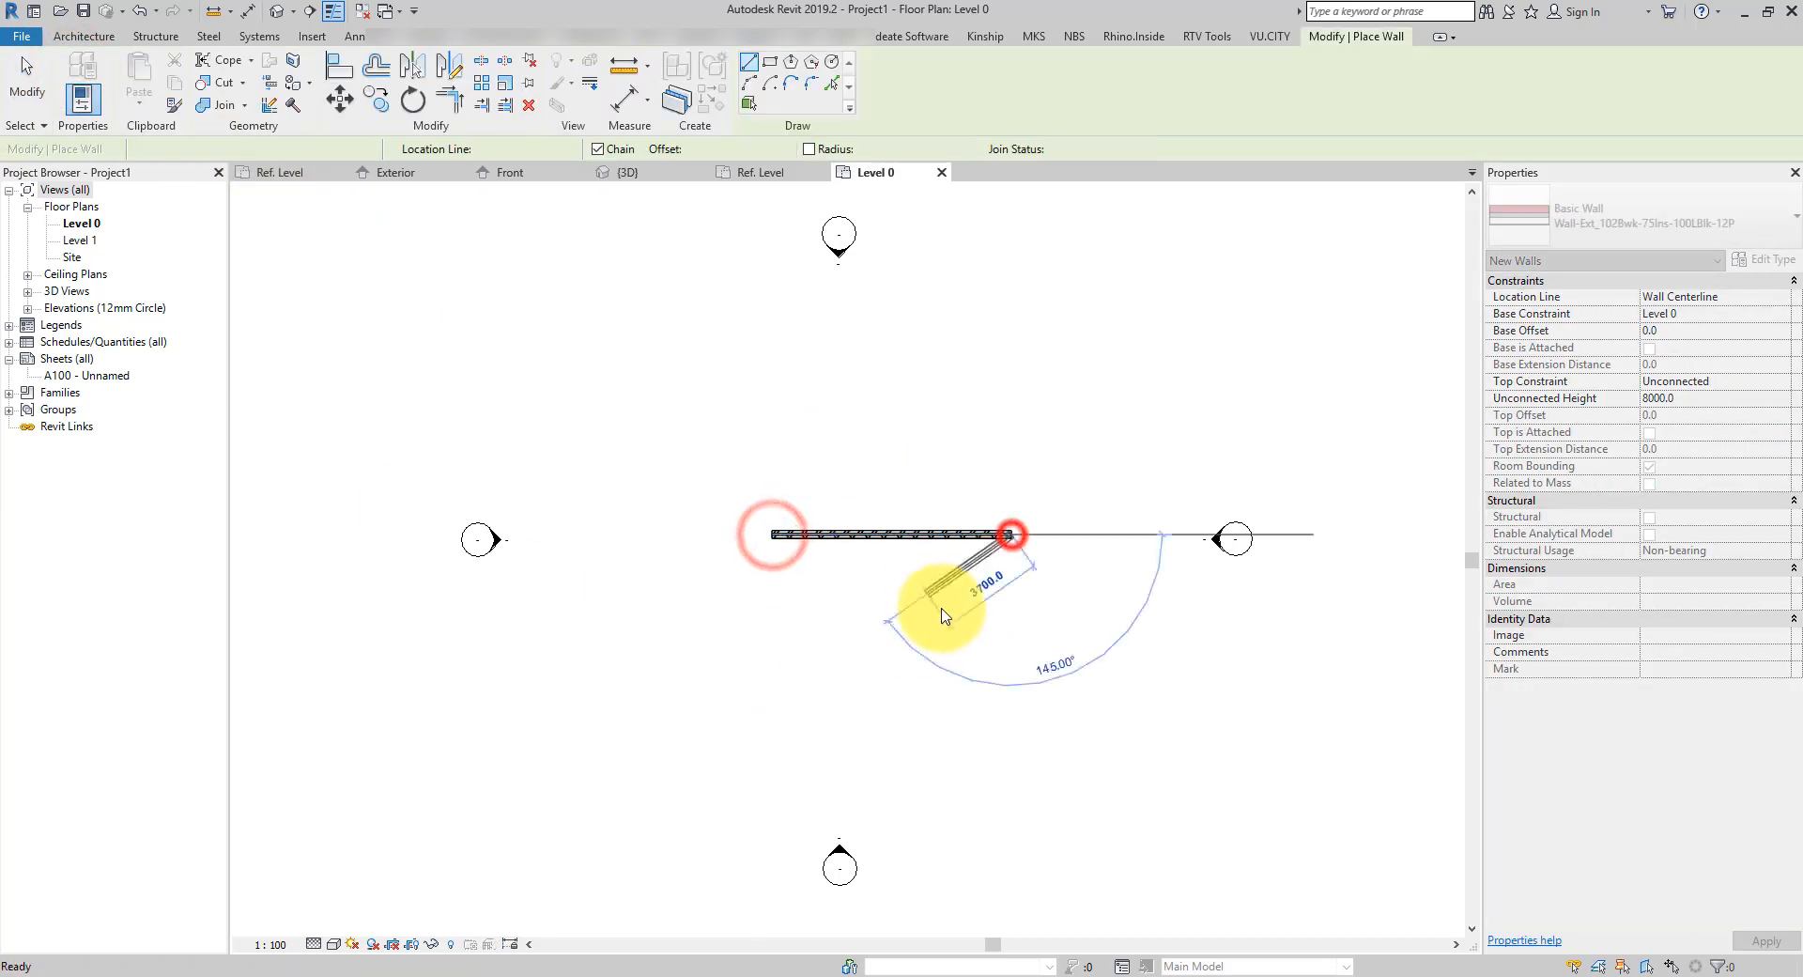
pyautogui.press('Escape')
pyautogui.press('Escape')
# Load the Folding Door family into Project1 and place a door in the horizontal wall
pyautogui.click(362, 14)
pyautogui.click(408, 176)
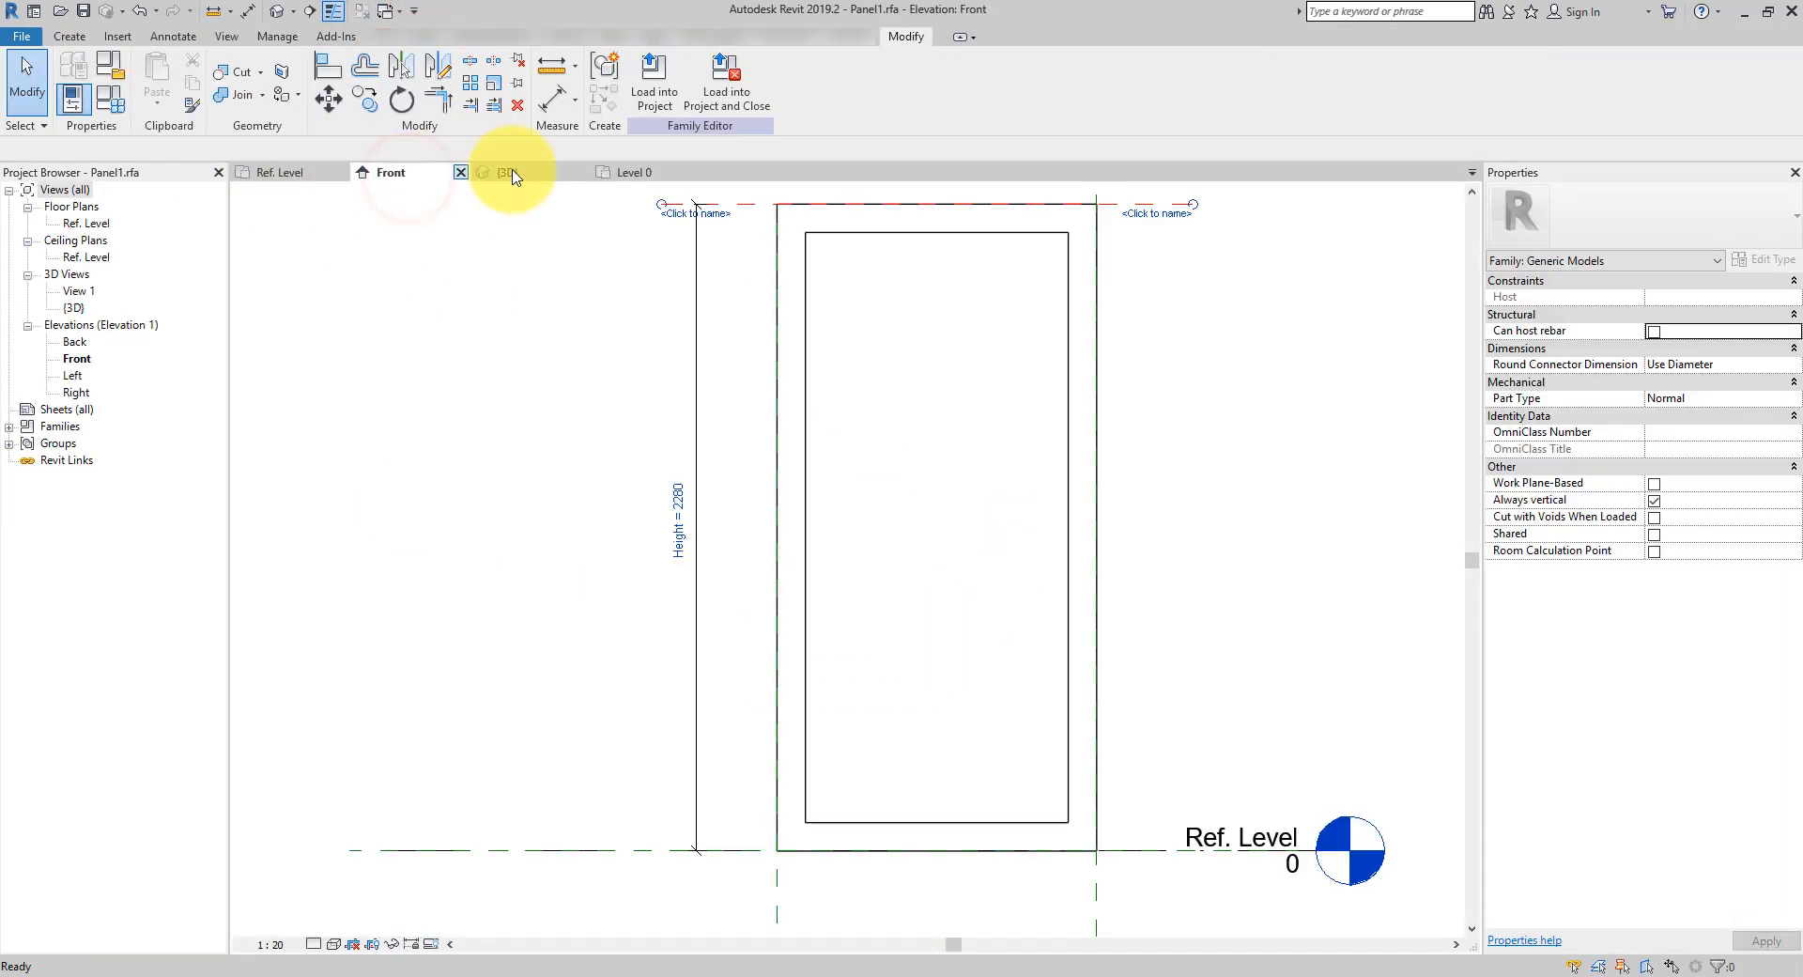
pyautogui.click(504, 174)
pyautogui.click(664, 94)
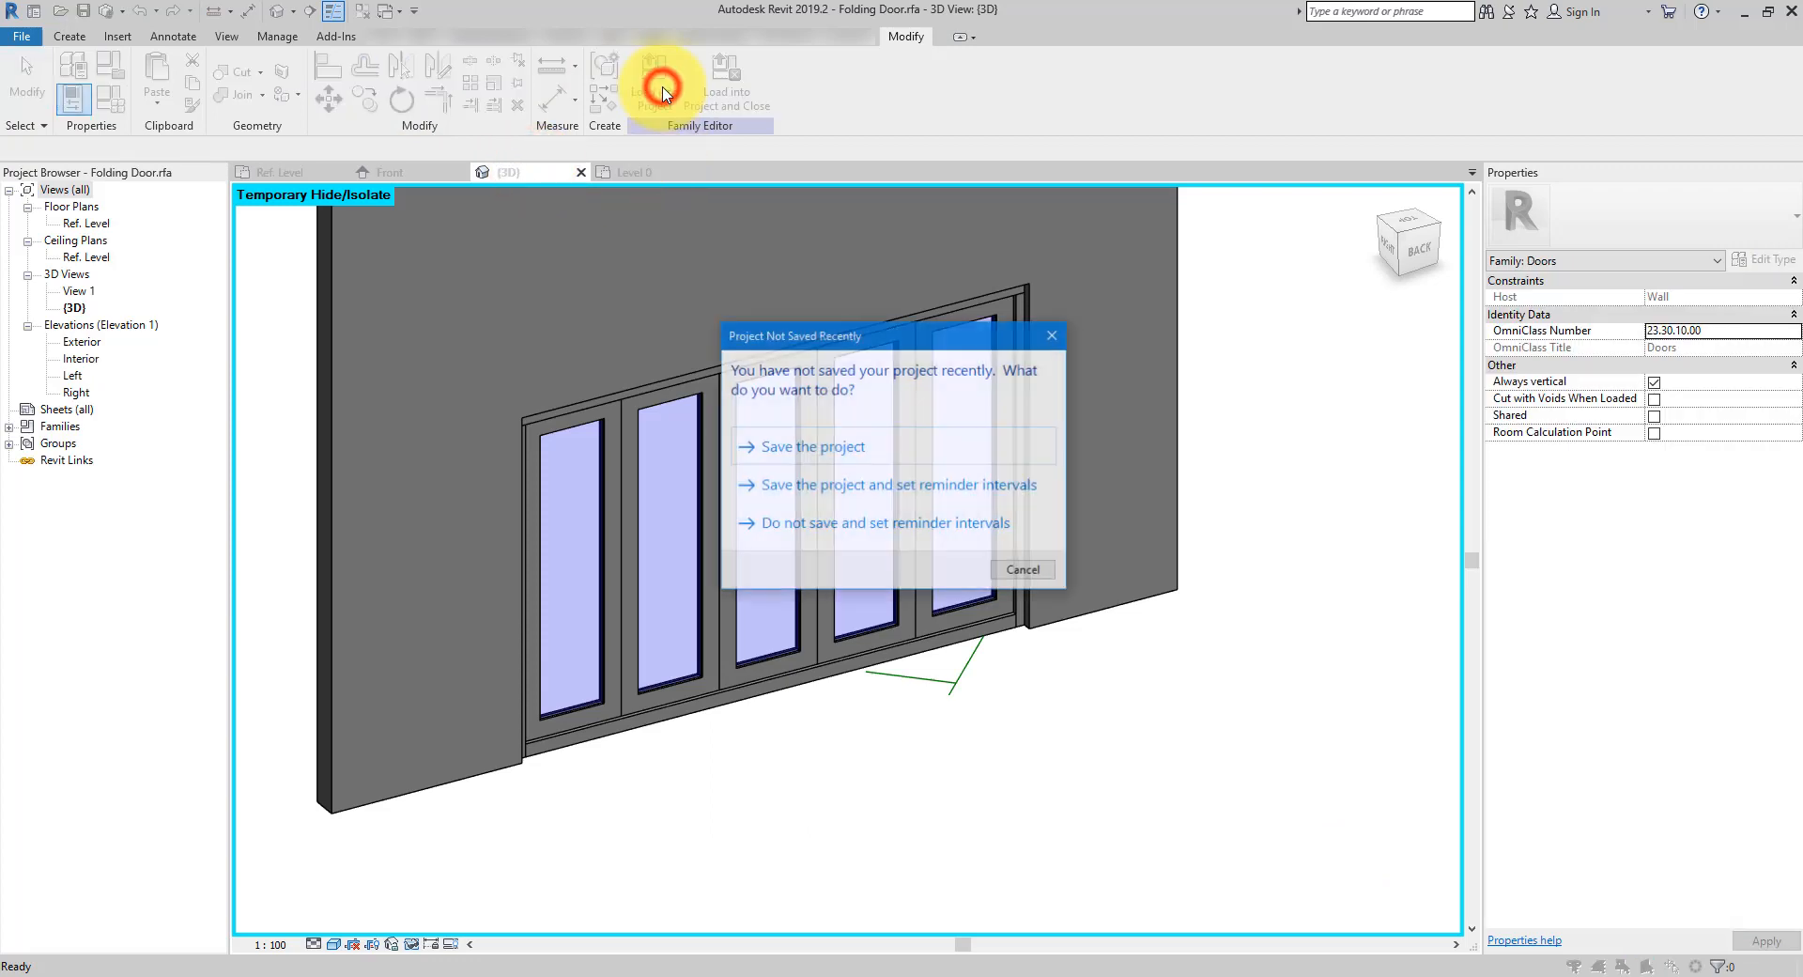
pyautogui.click(1042, 340)
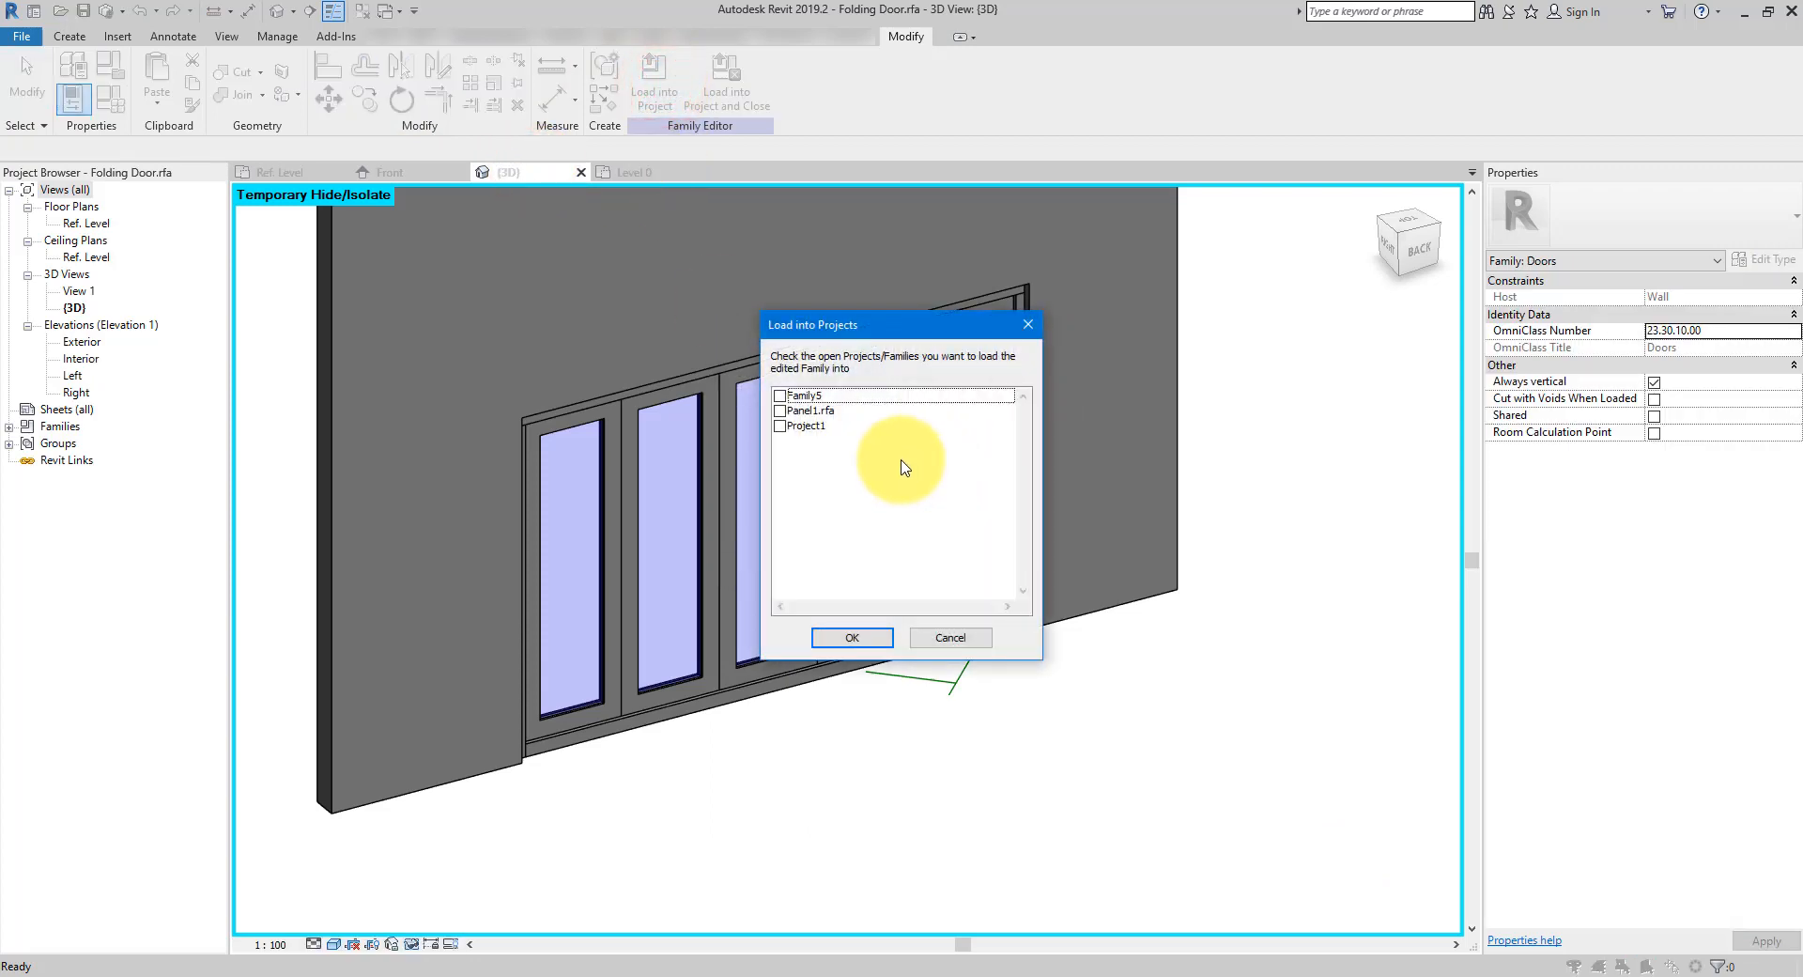
pyautogui.click(780, 427)
pyautogui.click(863, 637)
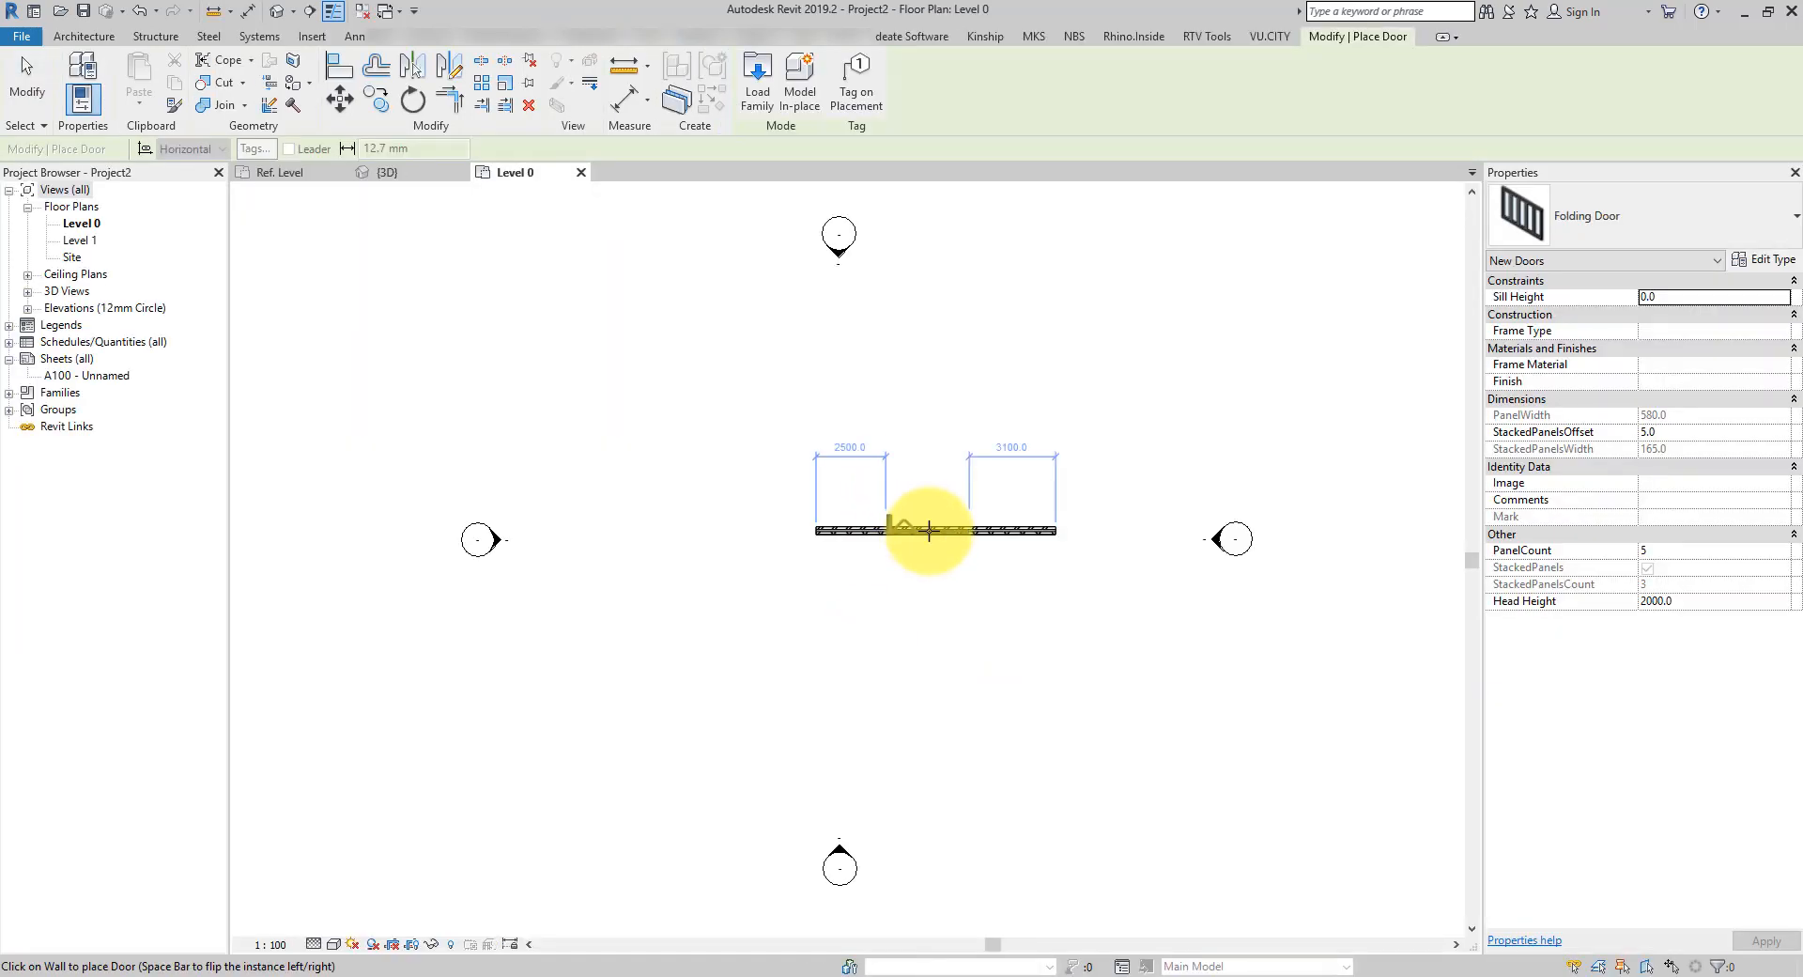
pyautogui.scroll(5, 932, 537)
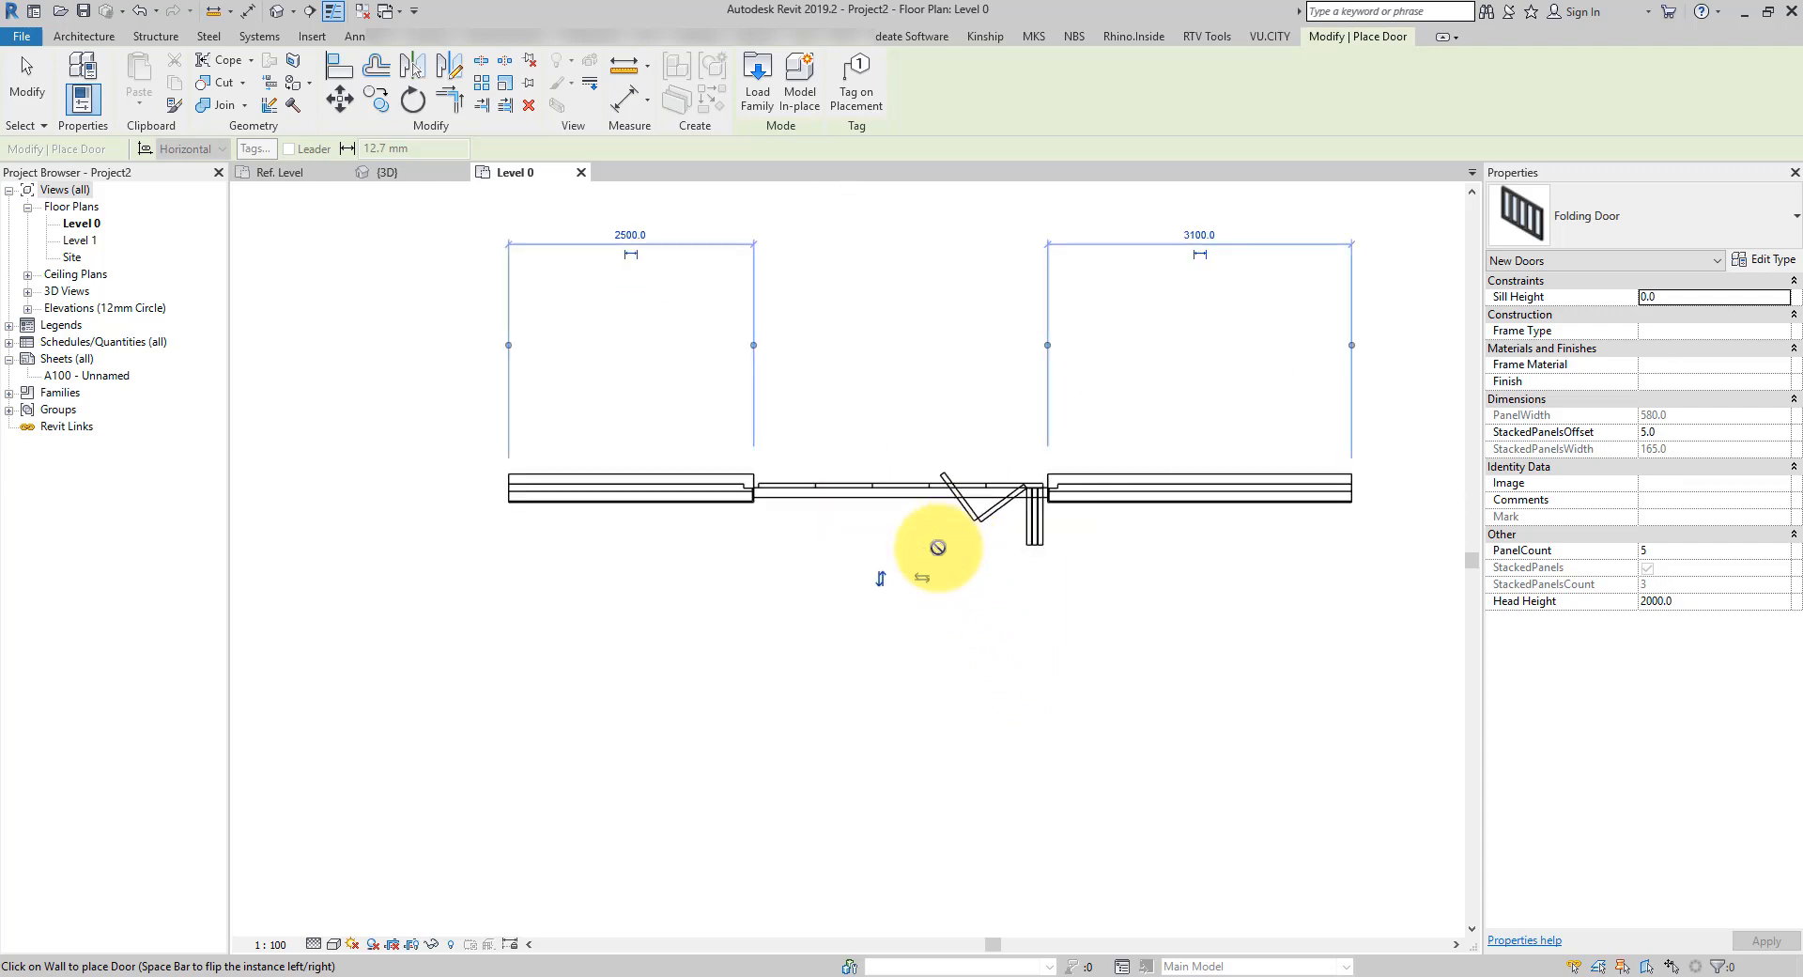
# End door placement and examine the placed door's folded and stacked panels in the Level 0 plan
pyautogui.click(937, 547)
pyautogui.press('Escape')
pyautogui.press('Escape')
pyautogui.scroll(3, 944, 521)
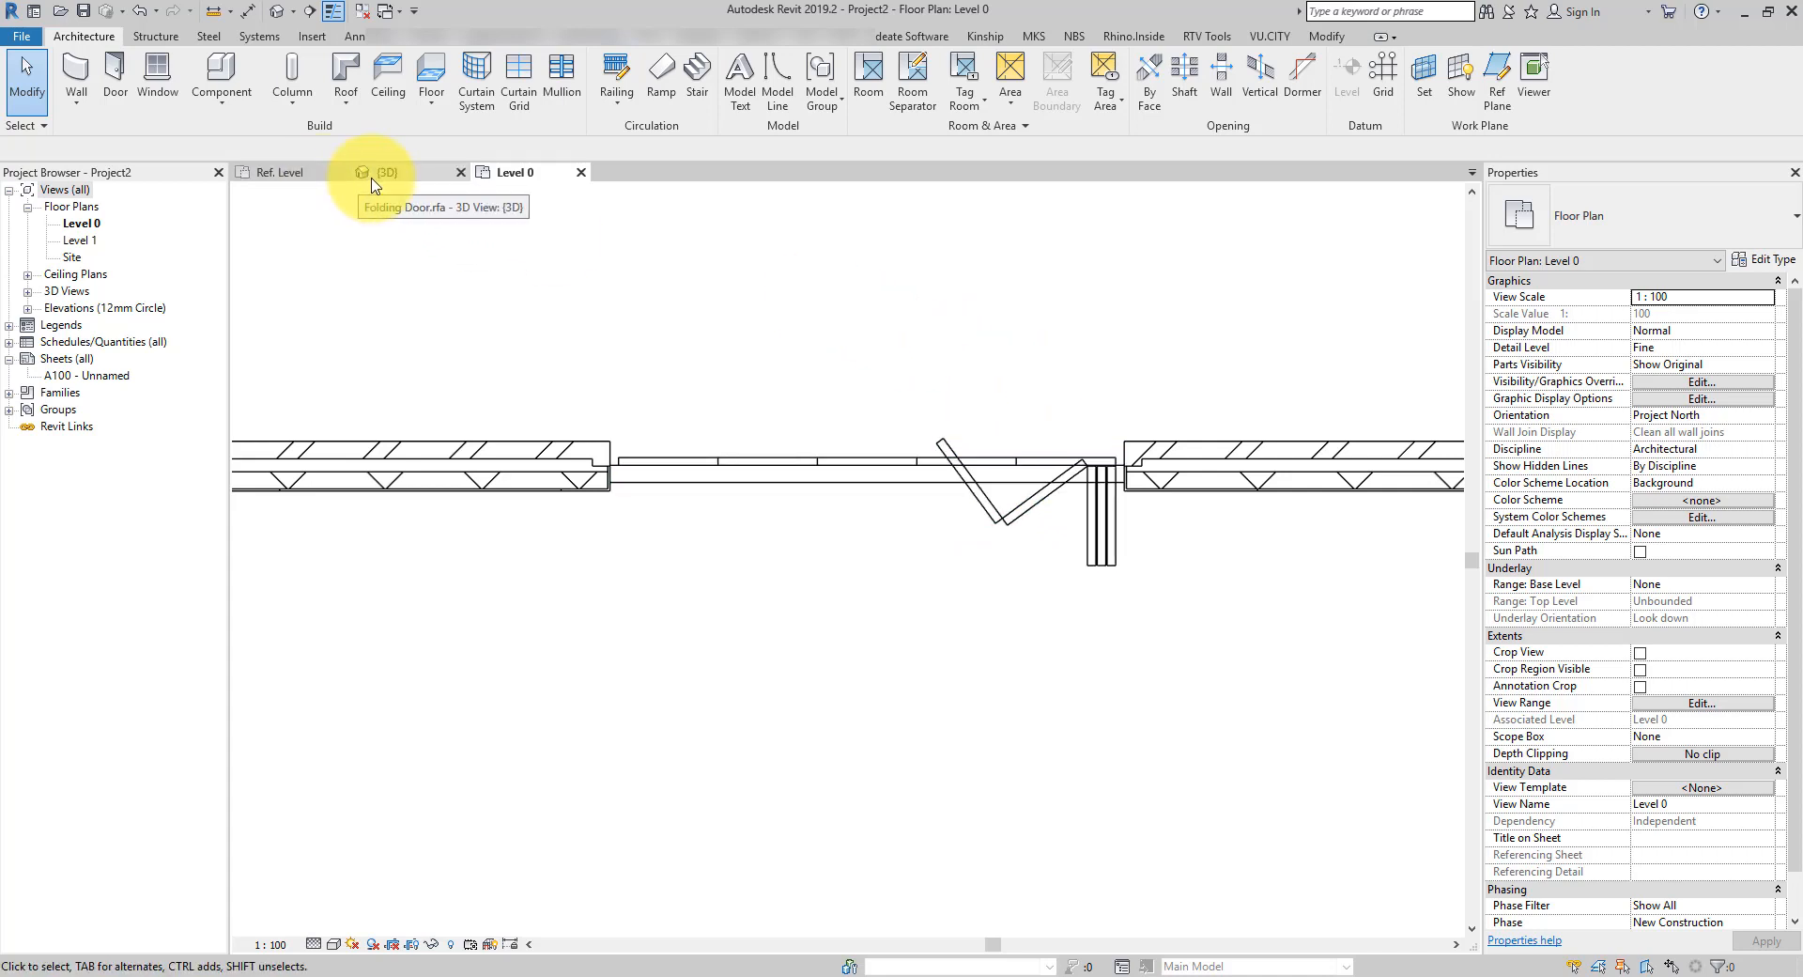
# In the Folding Door family's Ref. Level view, temporarily isolate the short angled reference line below the panels and the wall's central horizontal reference plane
pyautogui.click(282, 173)
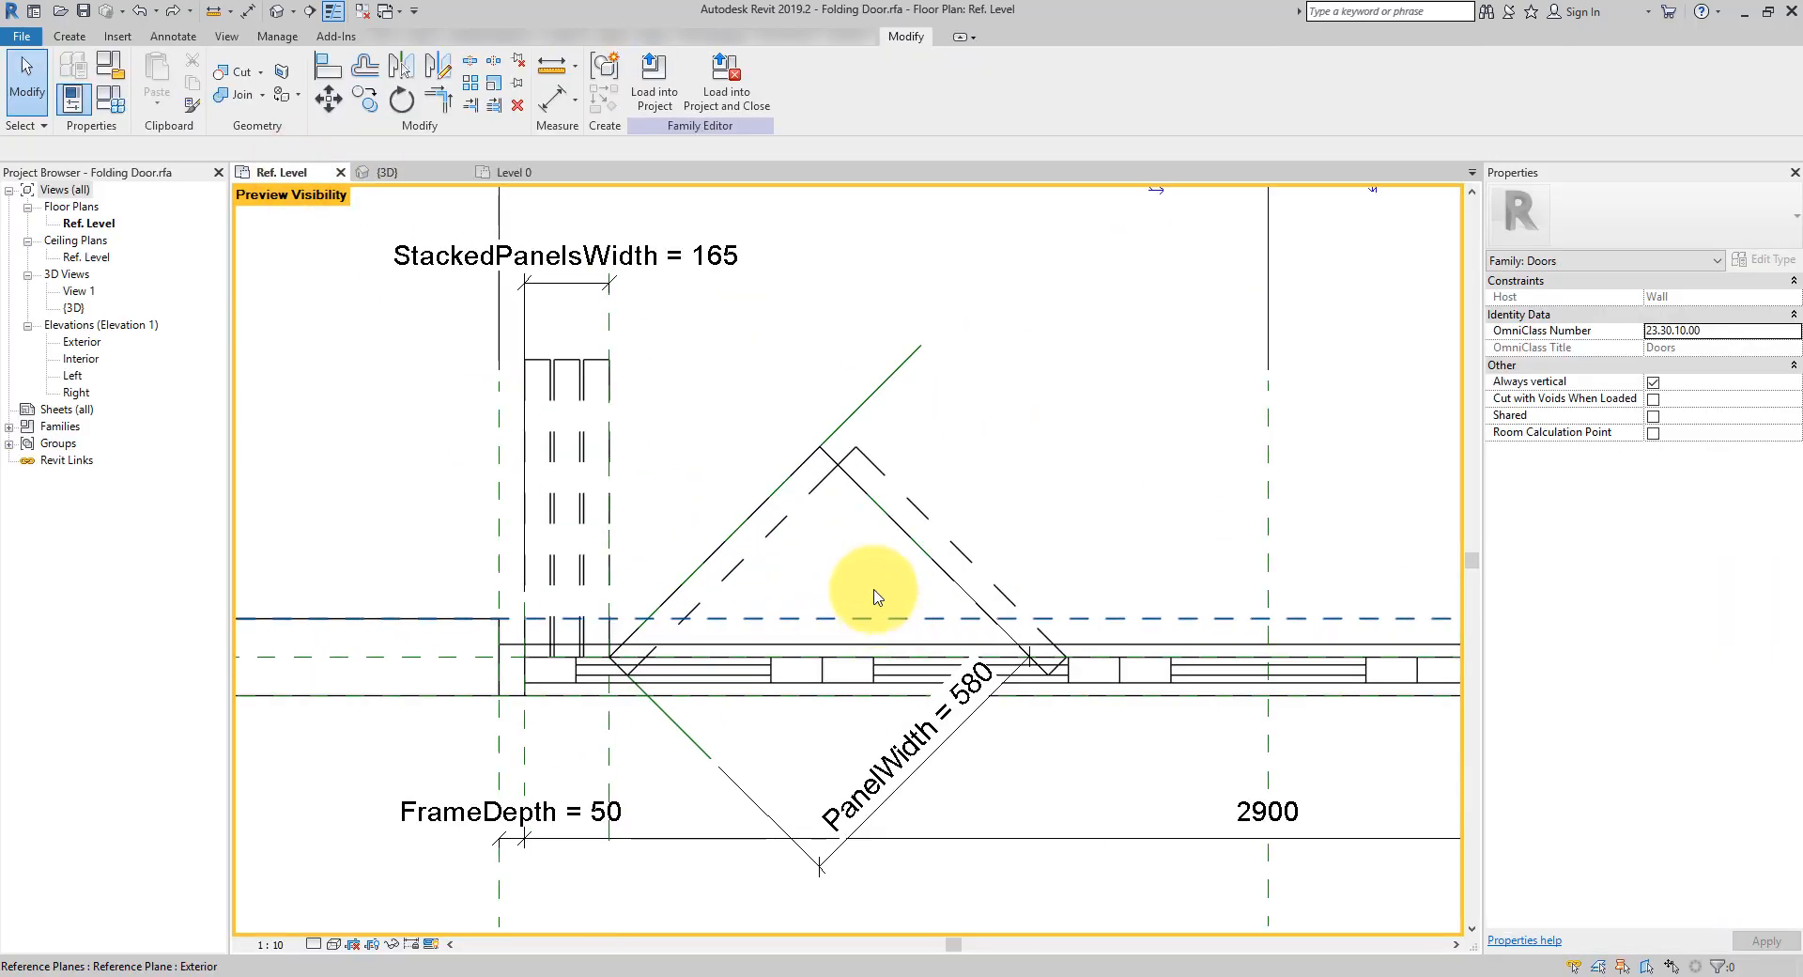
pyautogui.moveTo(875, 595); pyautogui.dragTo(926, 515, button='middle')
pyautogui.scroll(-2, 880, 512)
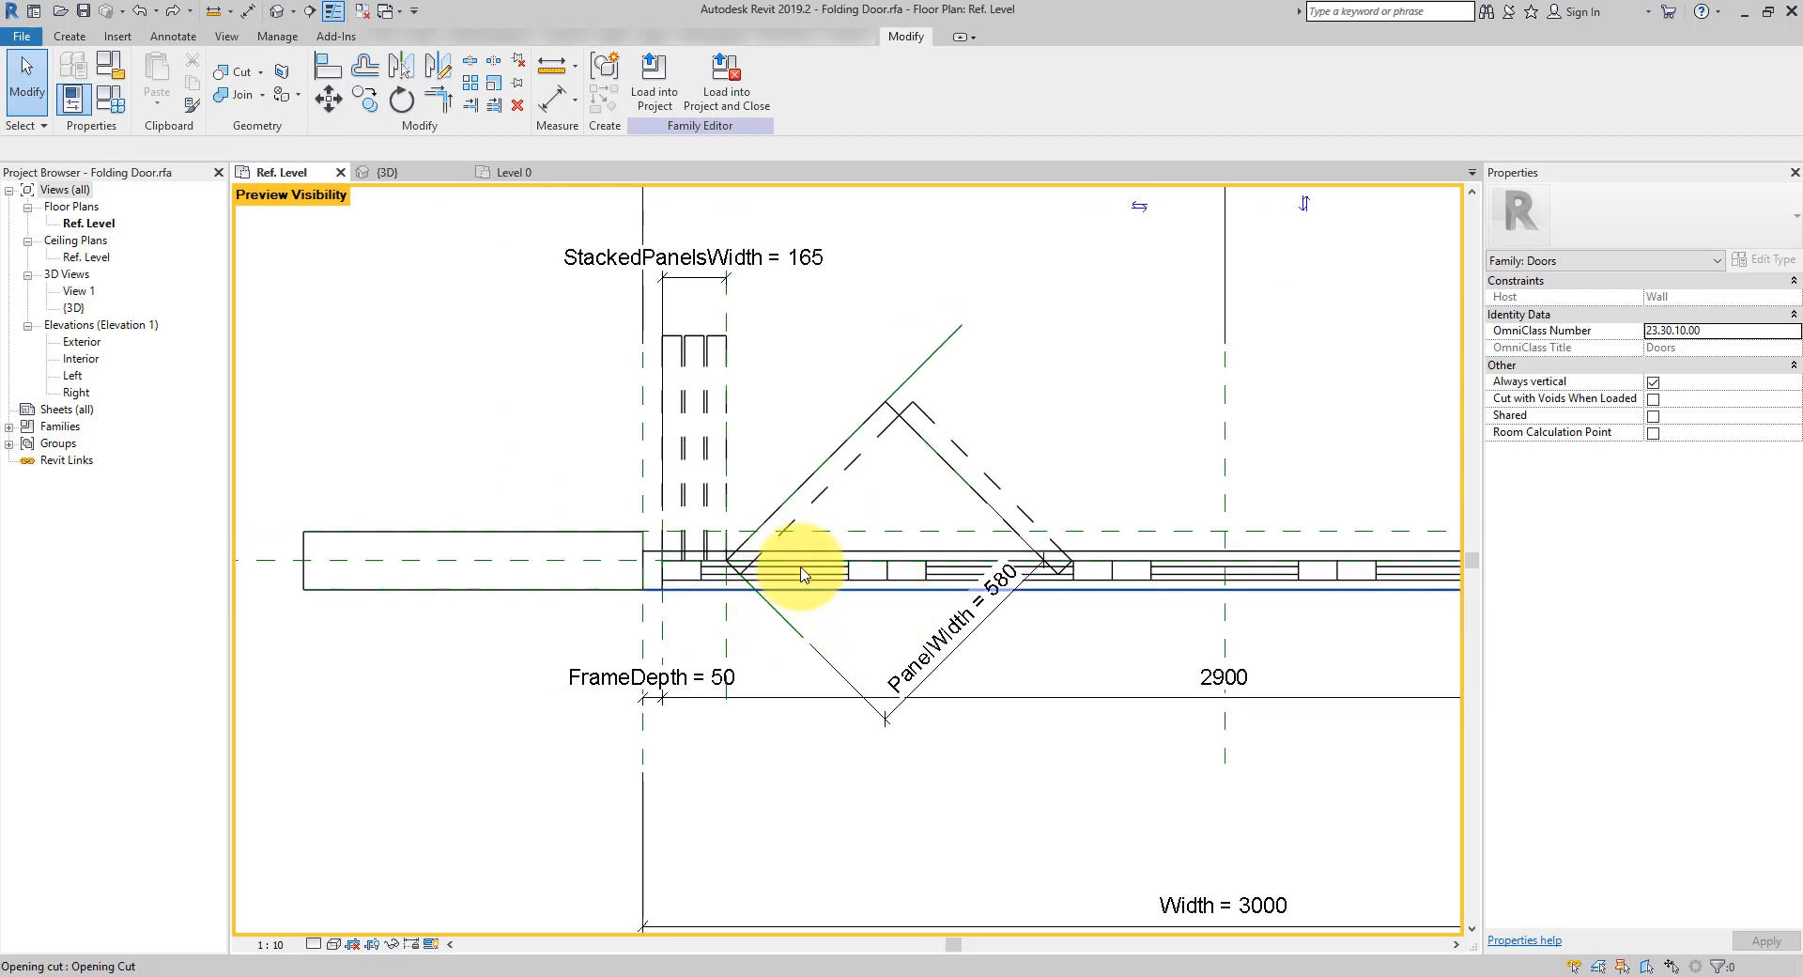
pyautogui.click(770, 605)
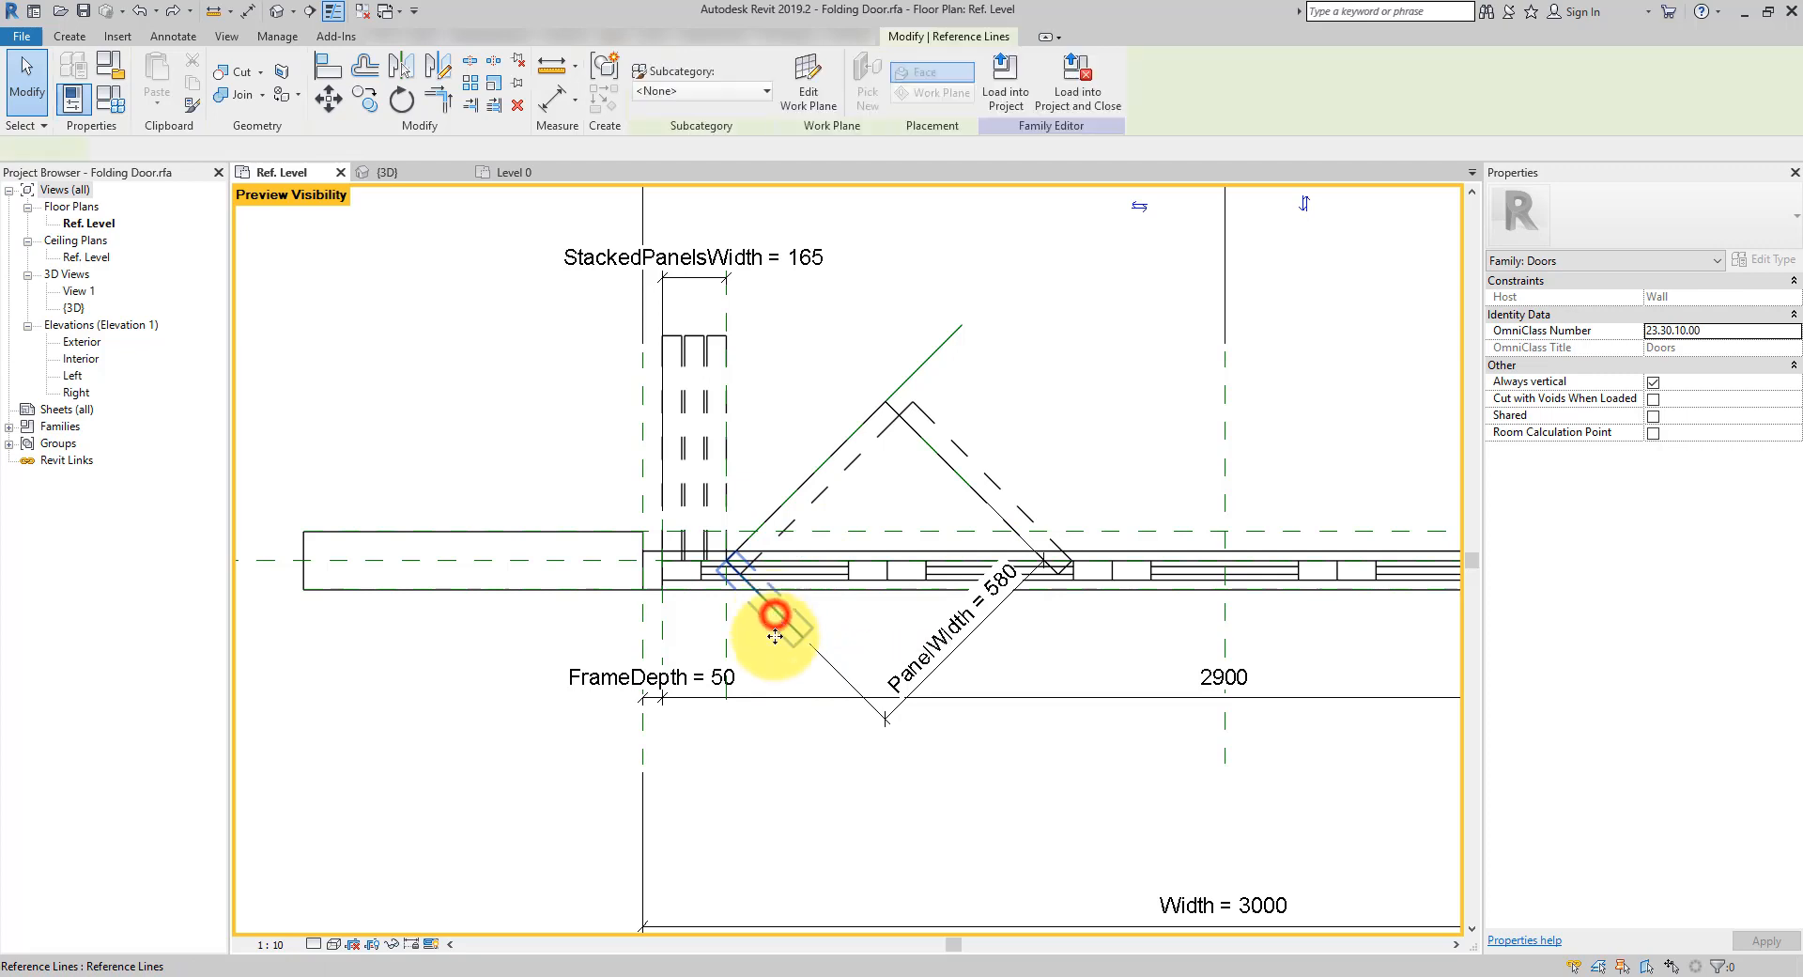
pyautogui.keyDown('ctrl'); pyautogui.click(277, 563); pyautogui.keyUp('ctrl')
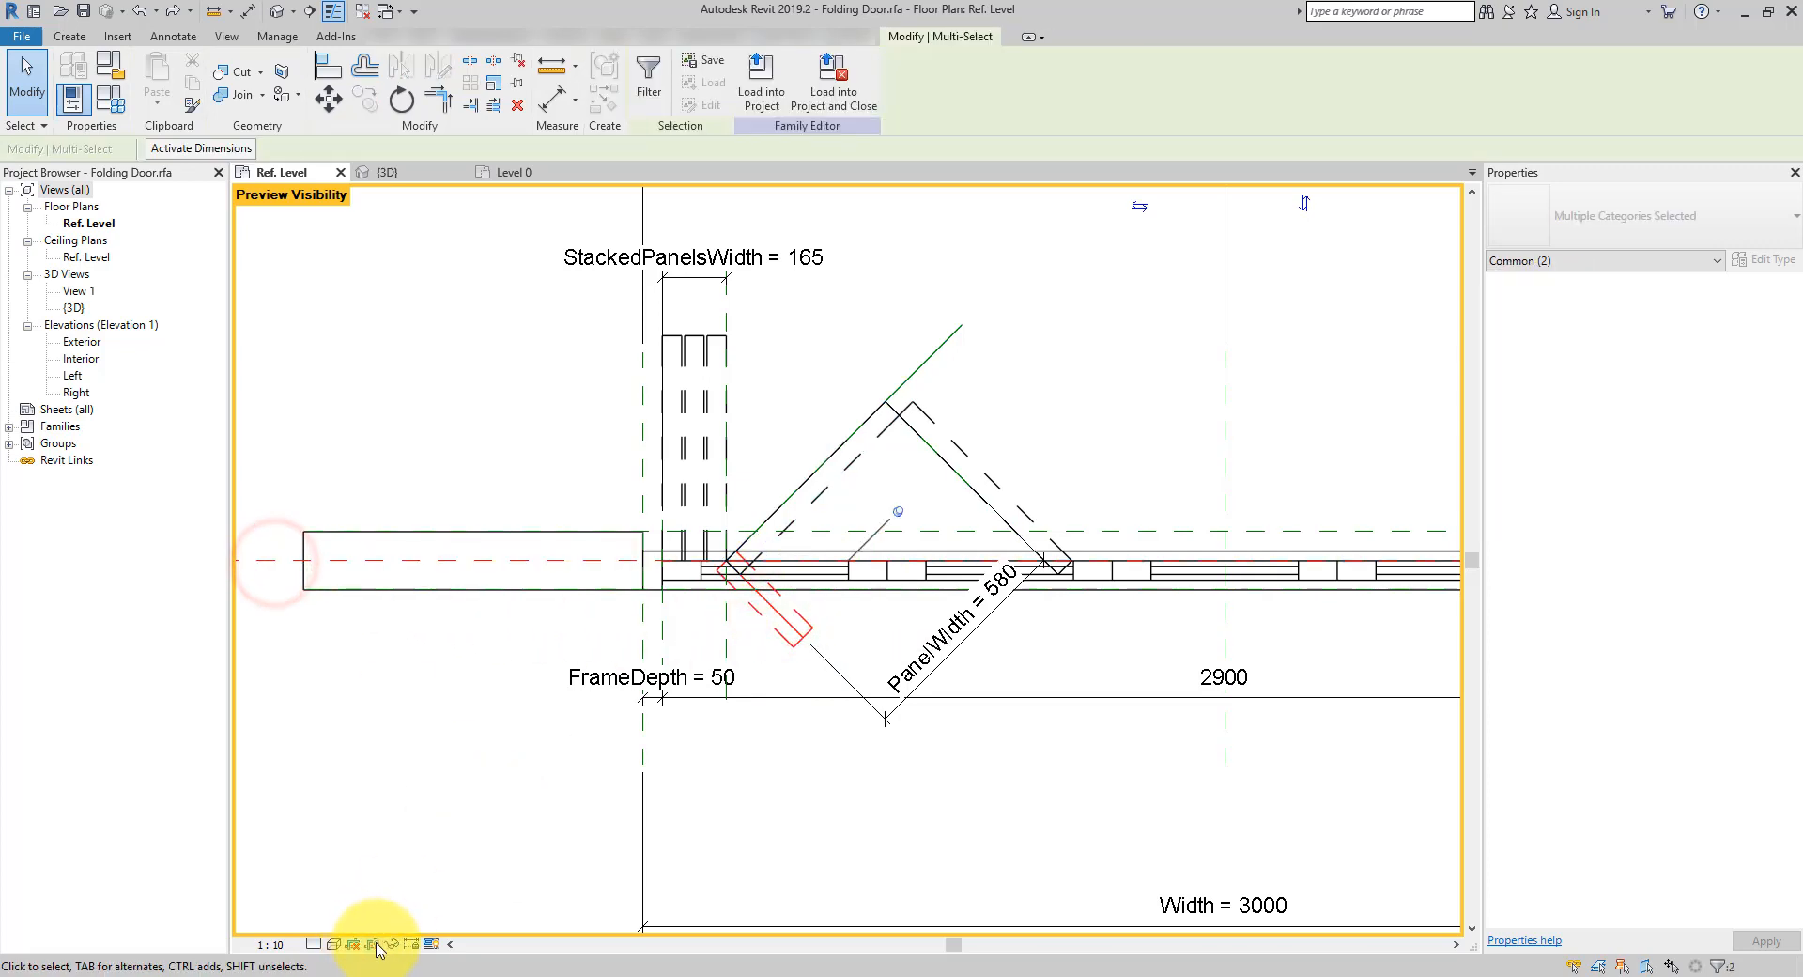
pyautogui.click(393, 944)
pyautogui.click(425, 880)
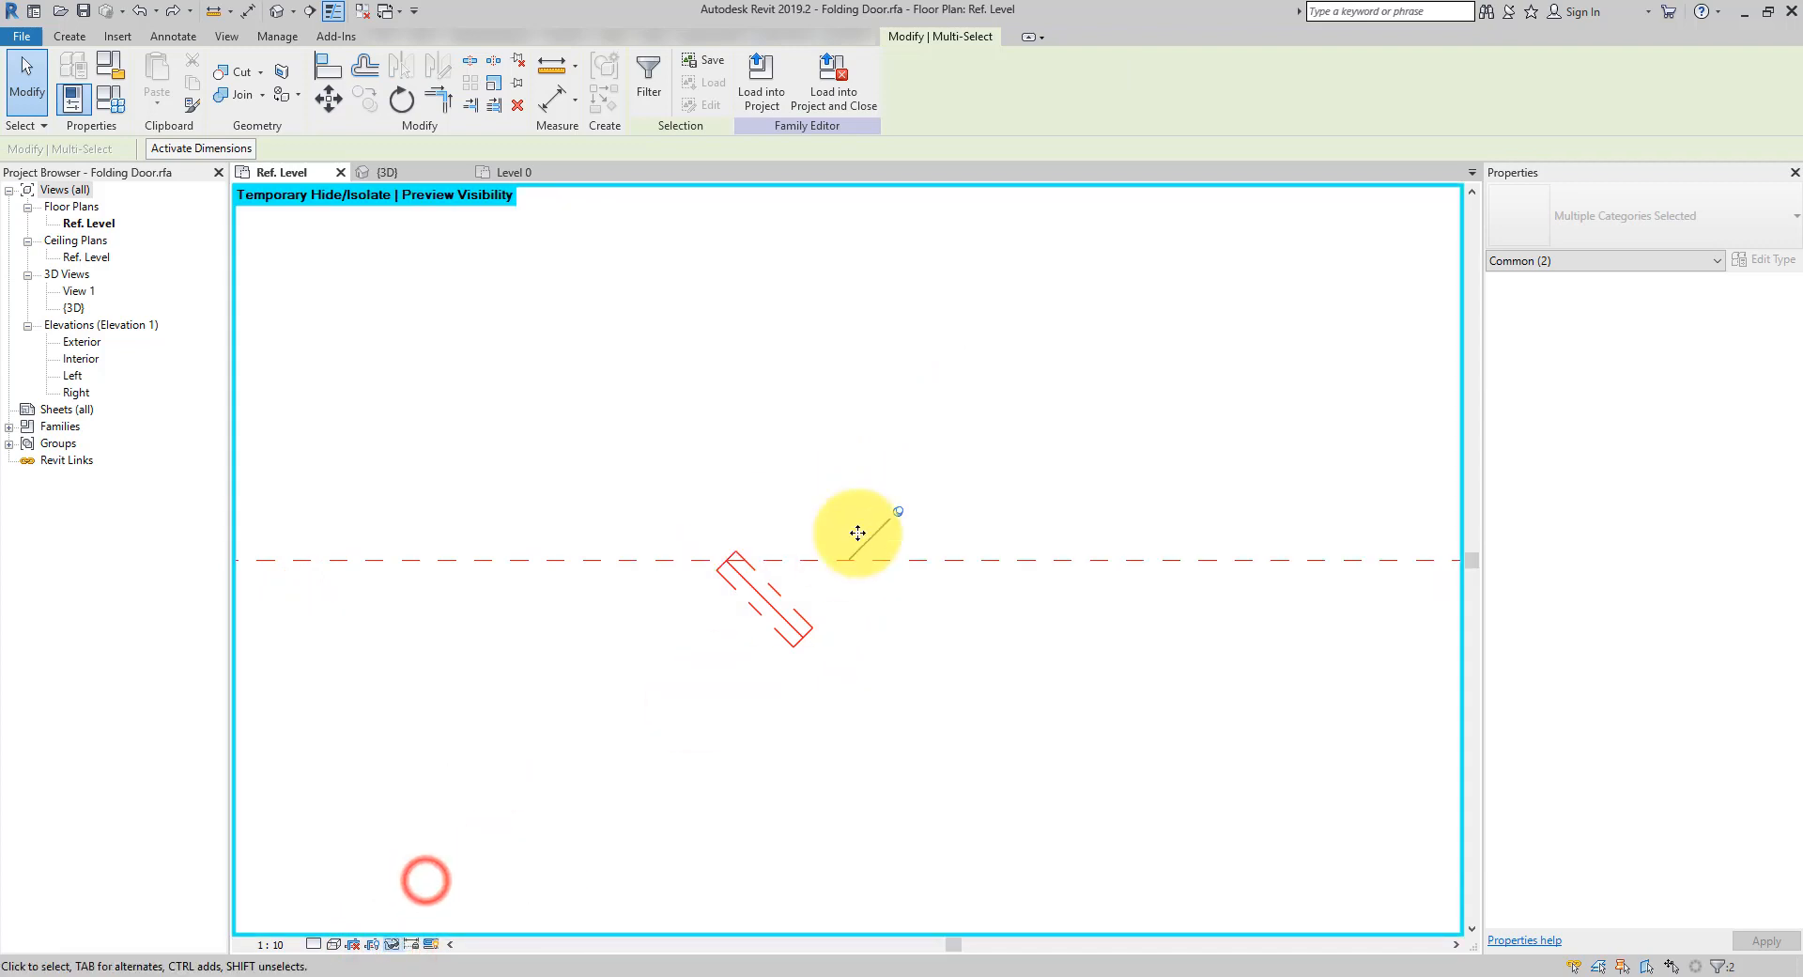
pyautogui.click(873, 501)
pyautogui.scroll(2, 799, 564)
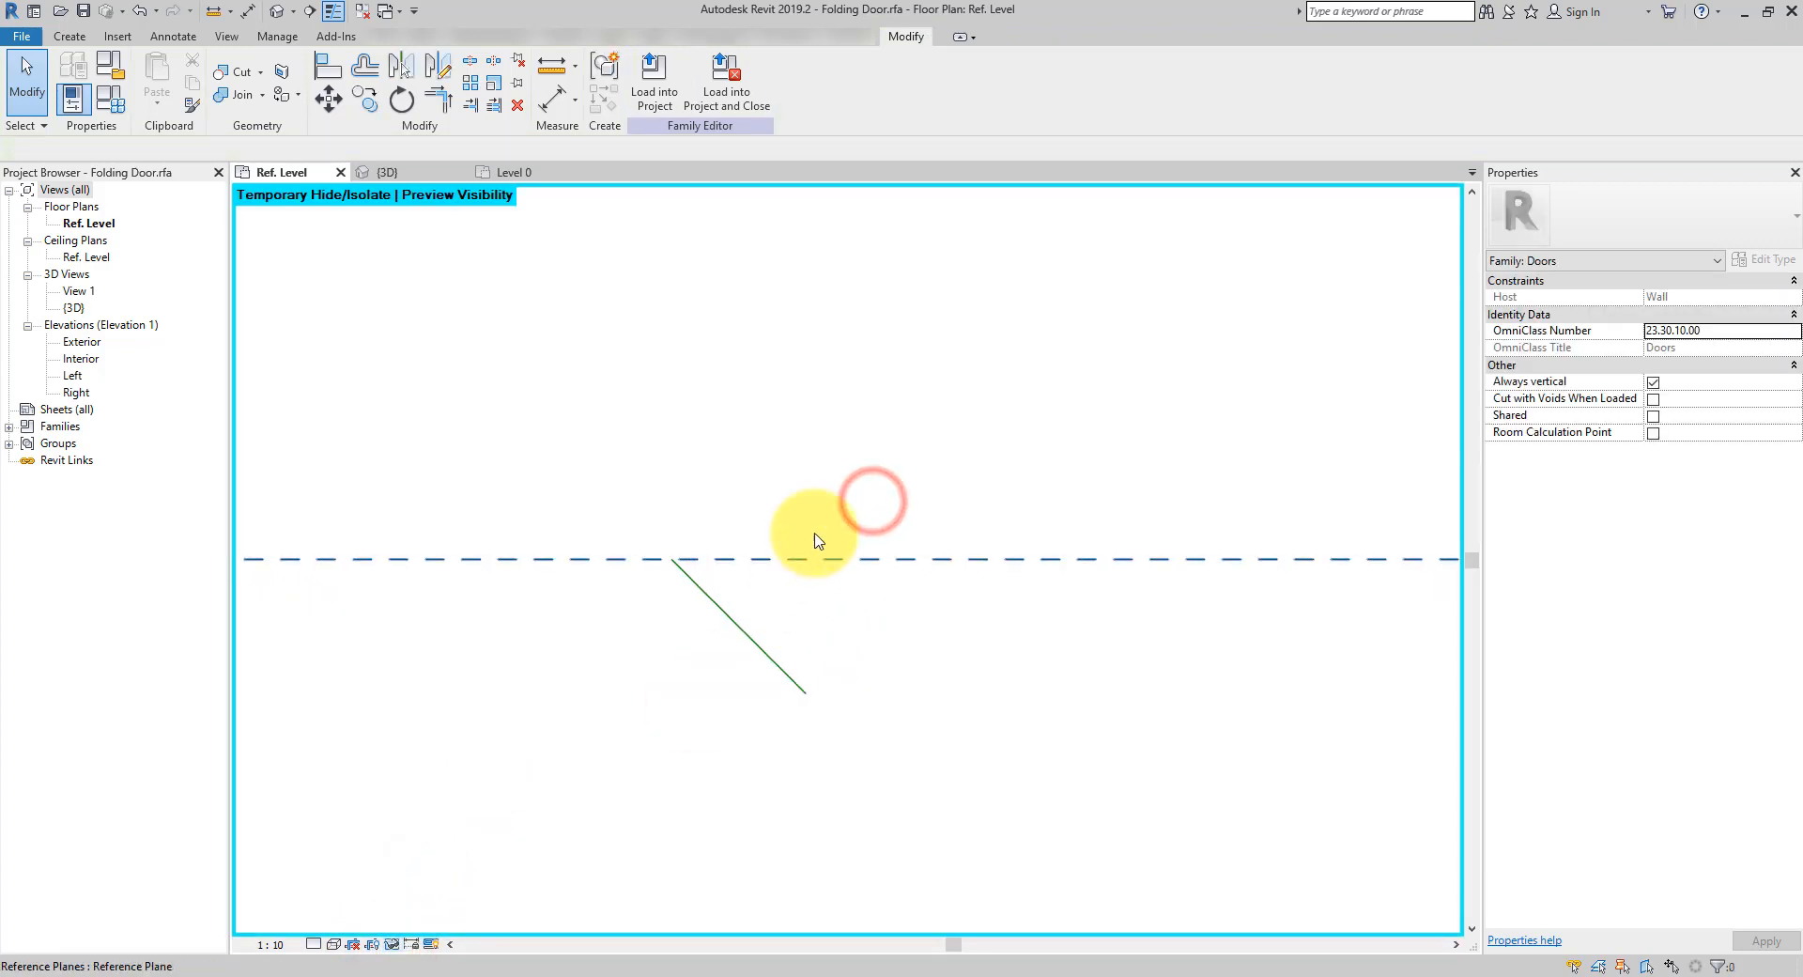
# Add an angular dimension between the angled reference line and the horizontal reference plane, and lock it
pyautogui.click(153, 37)
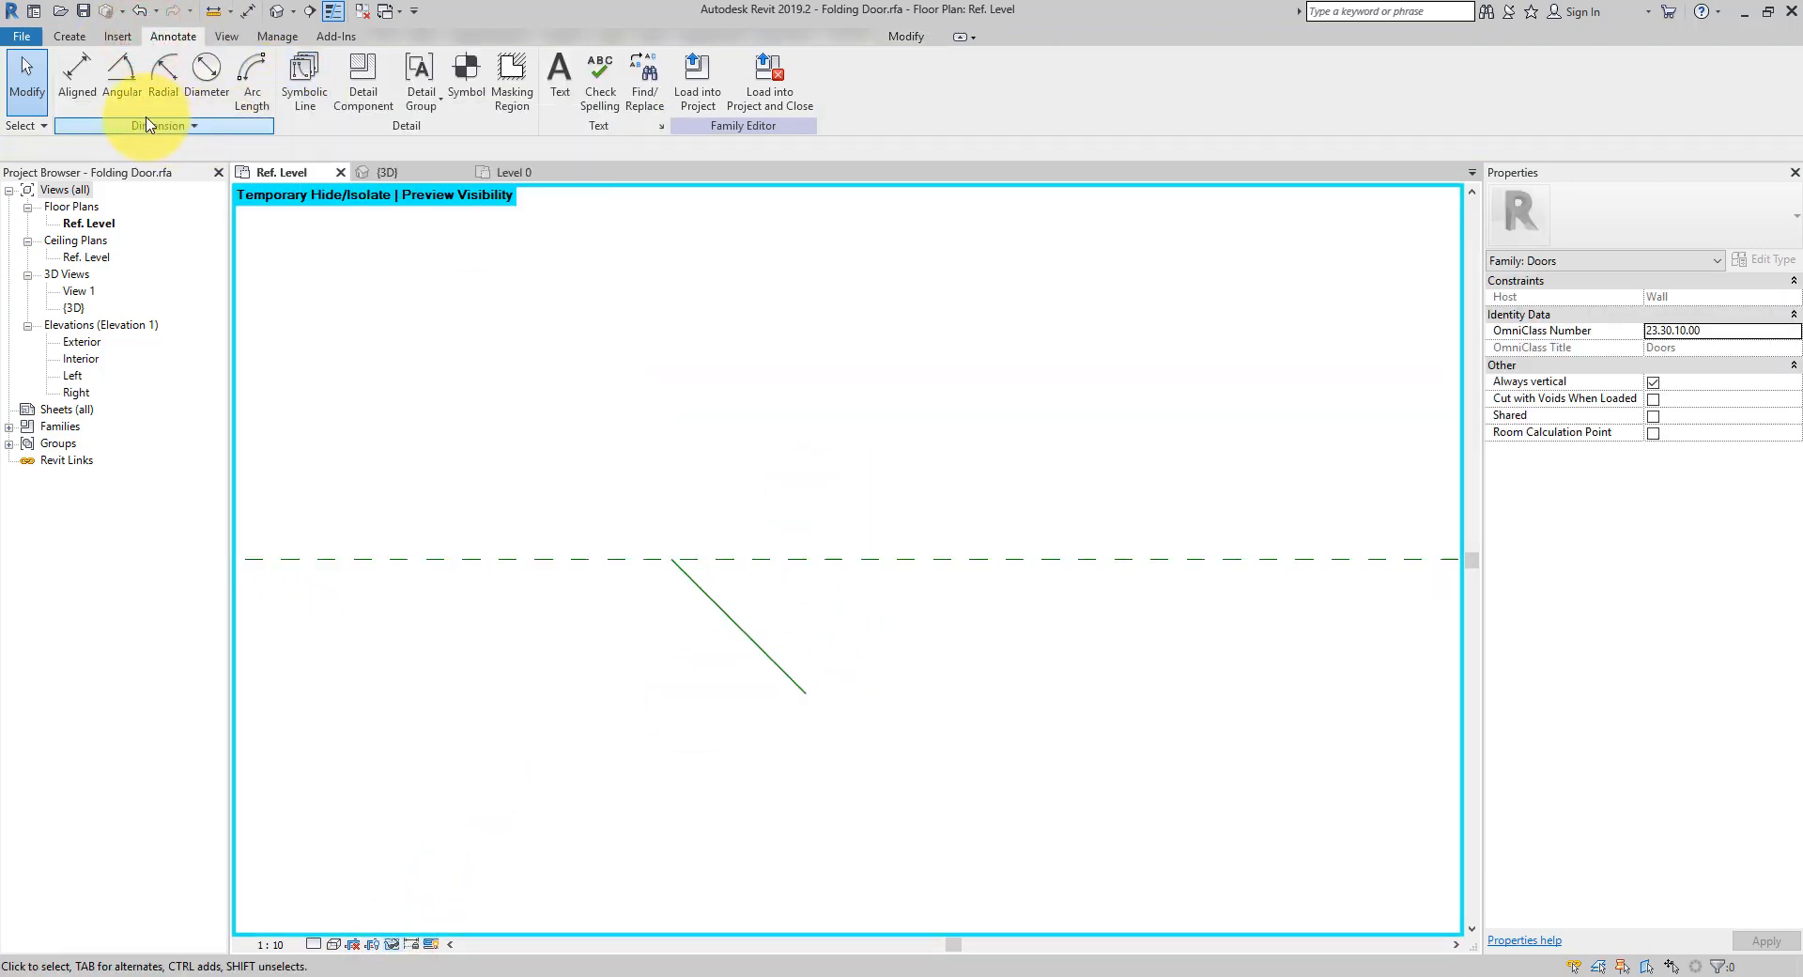
pyautogui.click(122, 75)
pyautogui.click(736, 624)
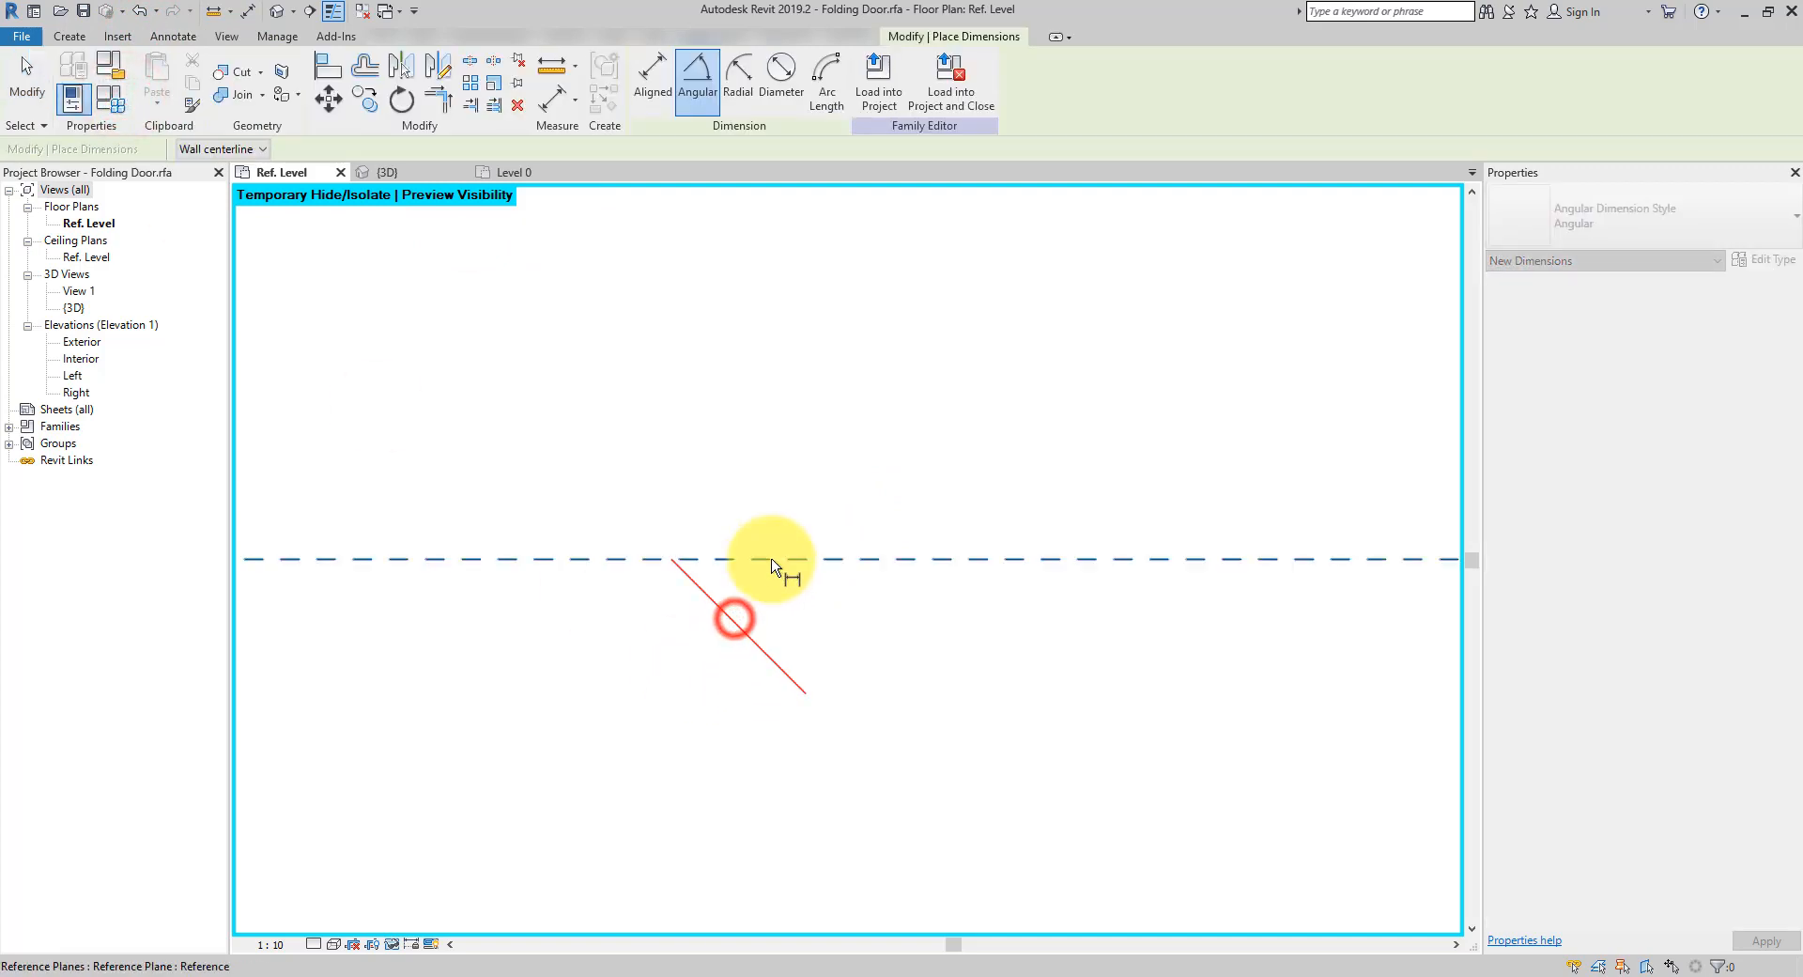
pyautogui.click(769, 558)
pyautogui.click(892, 651)
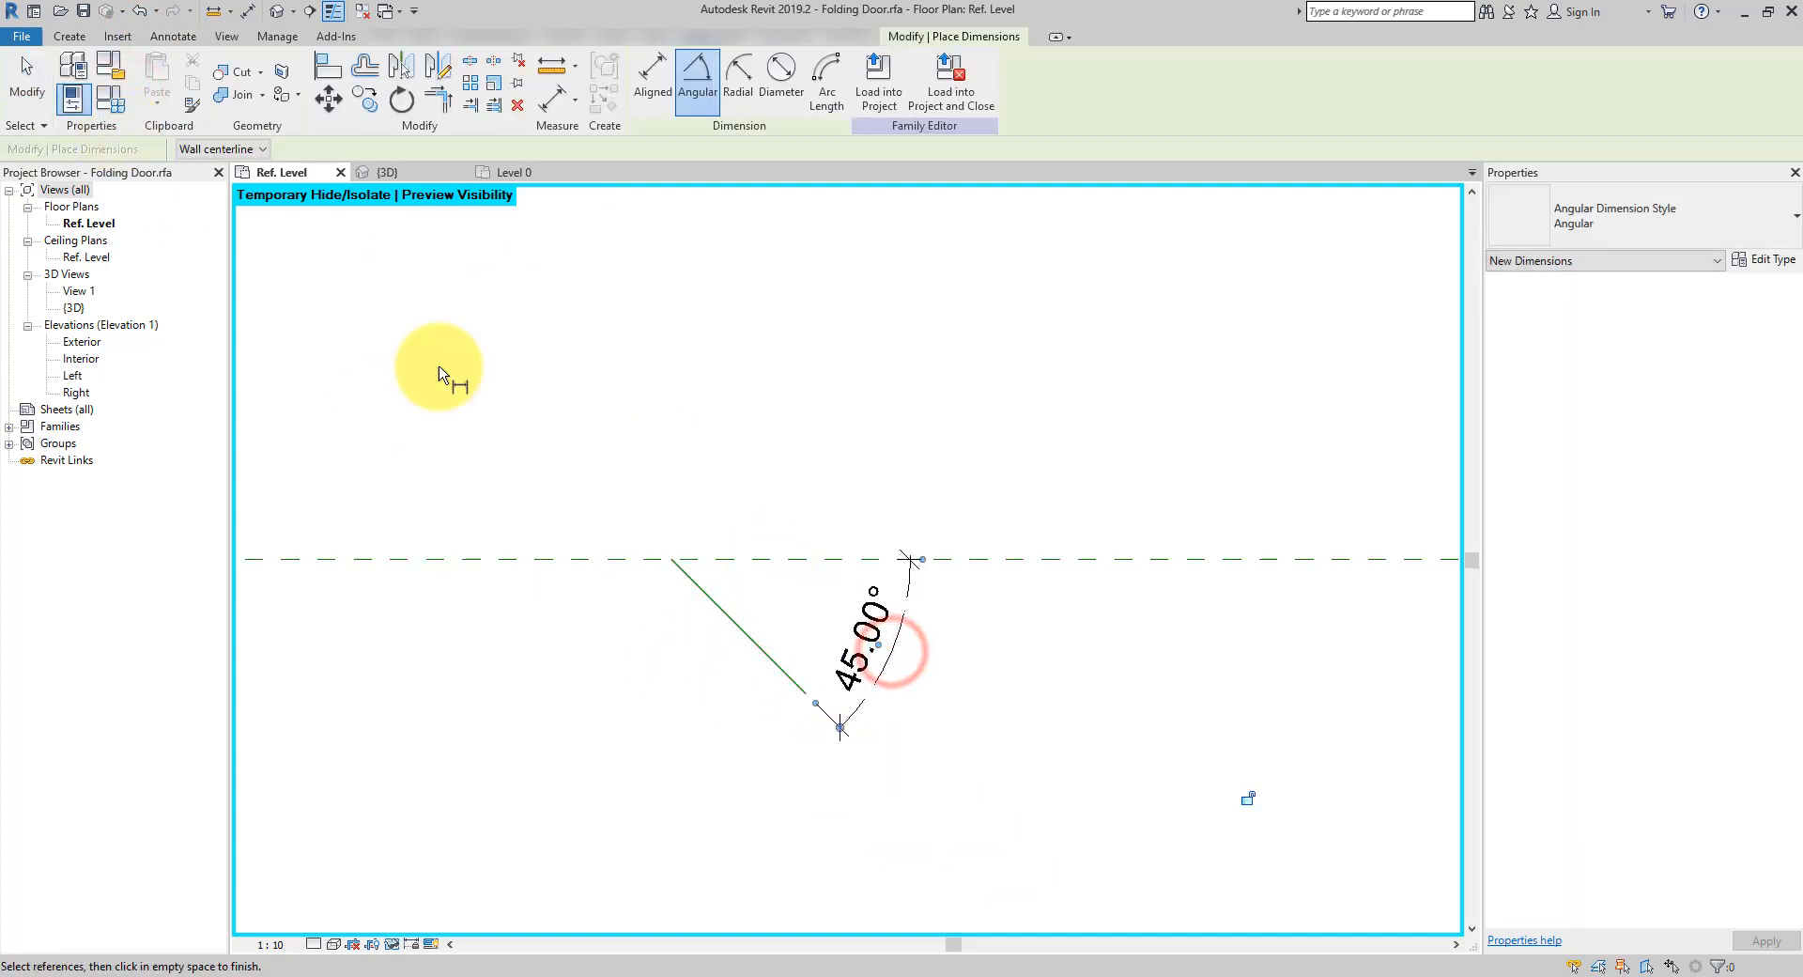
pyautogui.click(1247, 799)
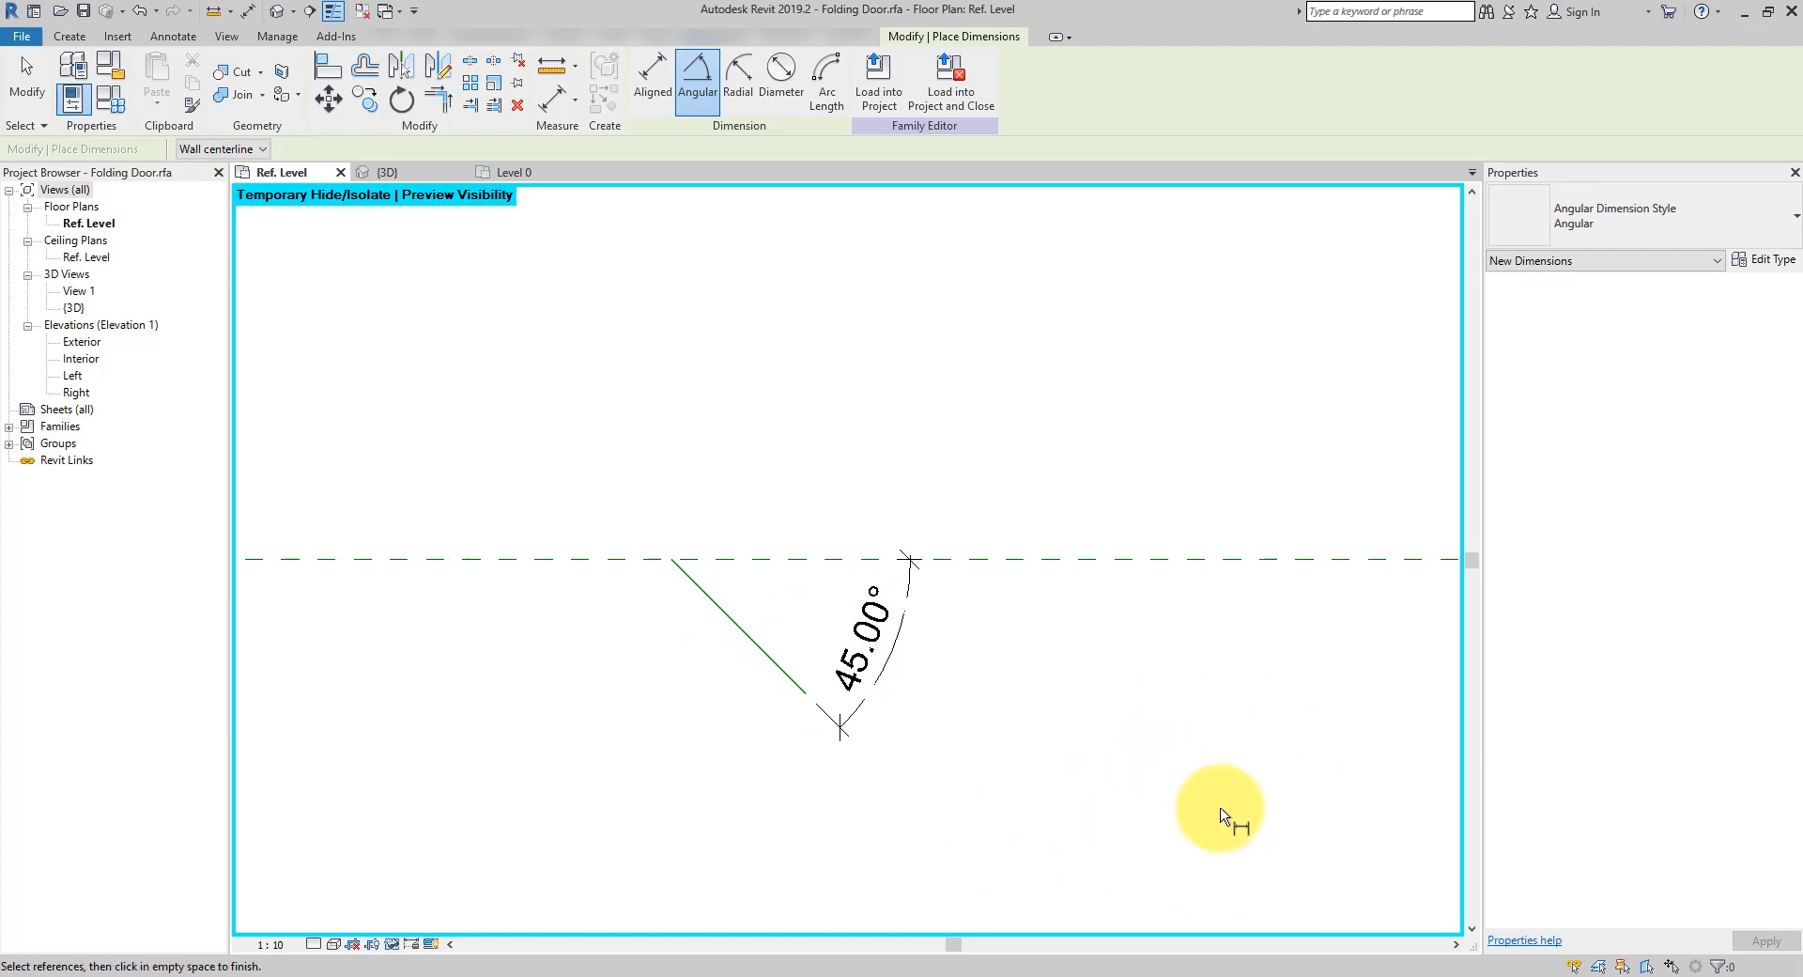
pyautogui.press('Escape')
pyautogui.press('Escape')
# Reload the family into Project2 over the existing version and check the placed door's panels and frame in plan
pyautogui.click(654, 94)
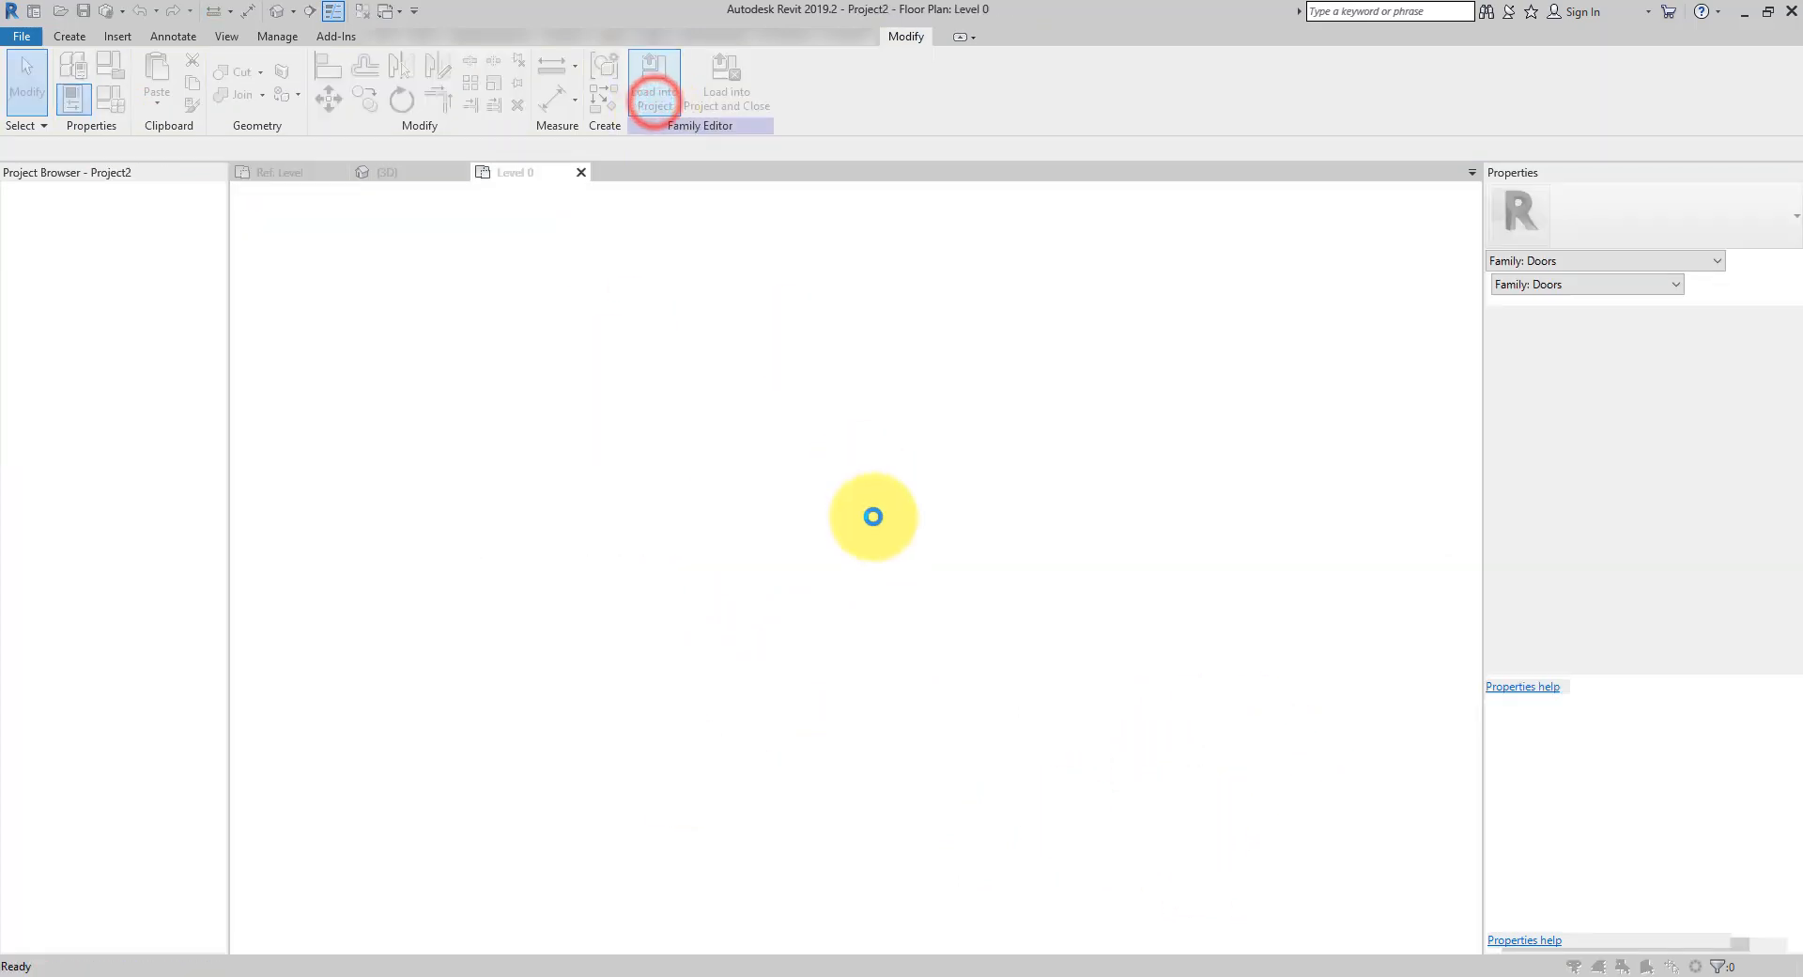
pyautogui.click(836, 435)
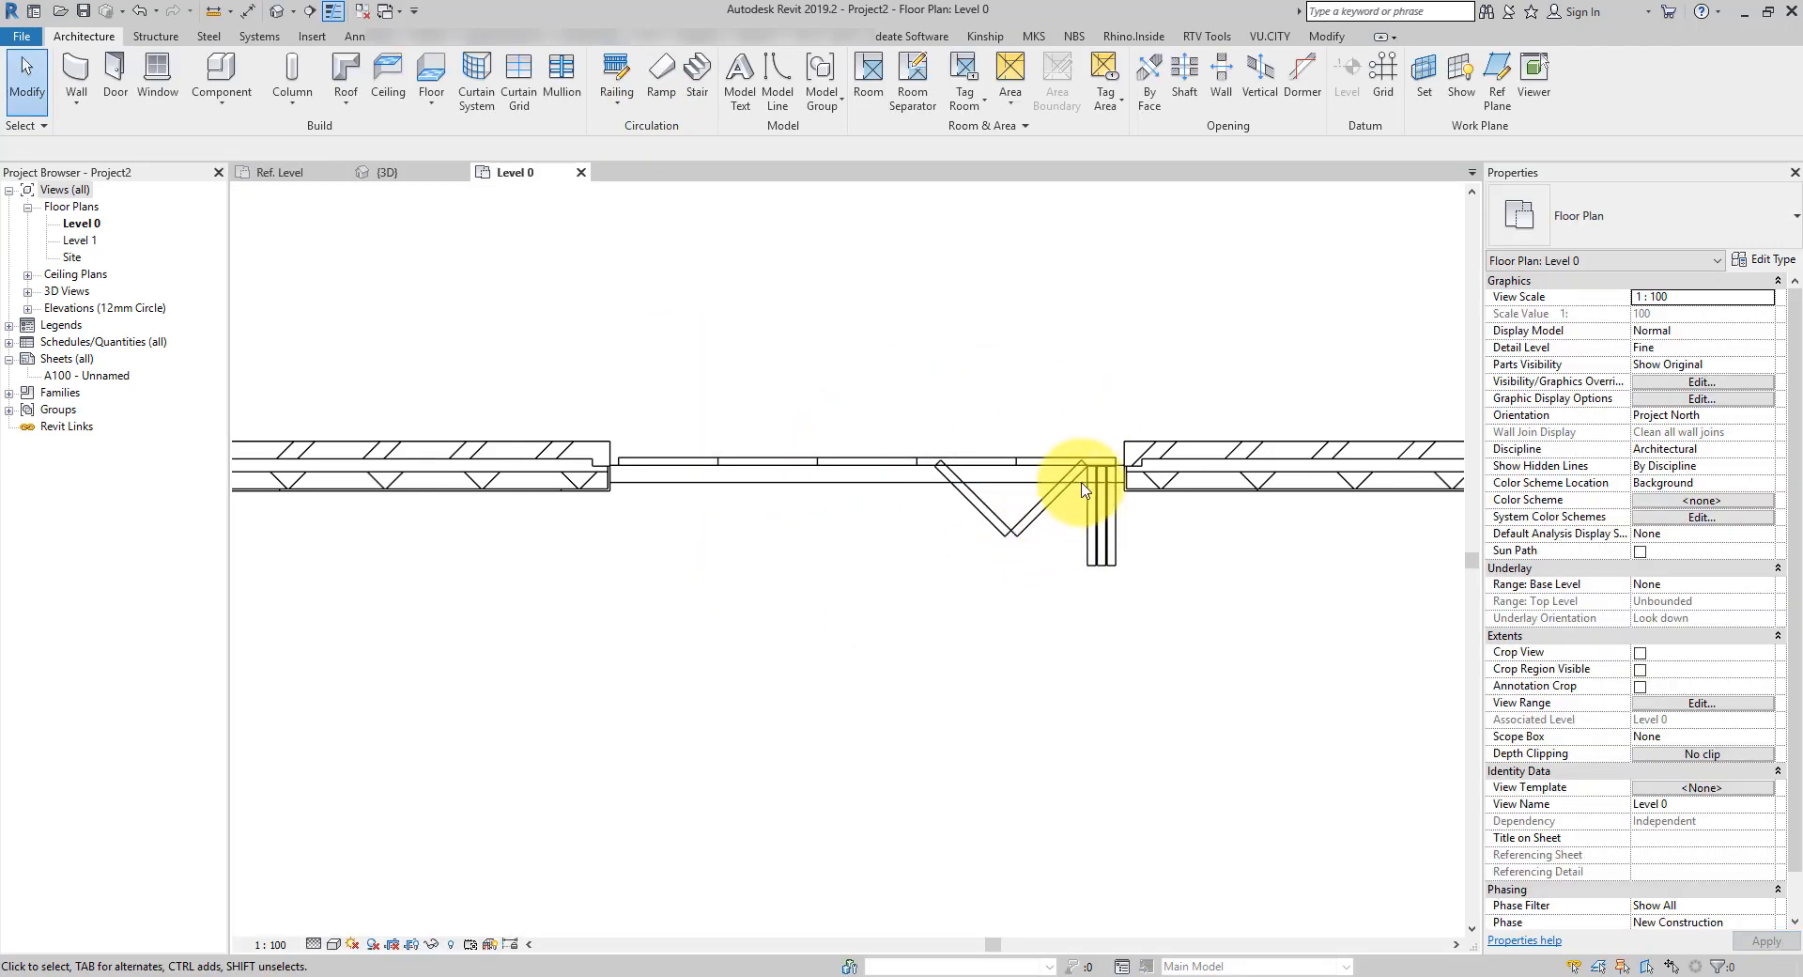
pyautogui.scroll(2, 1005, 492)
pyautogui.scroll(-2, 1221, 644)
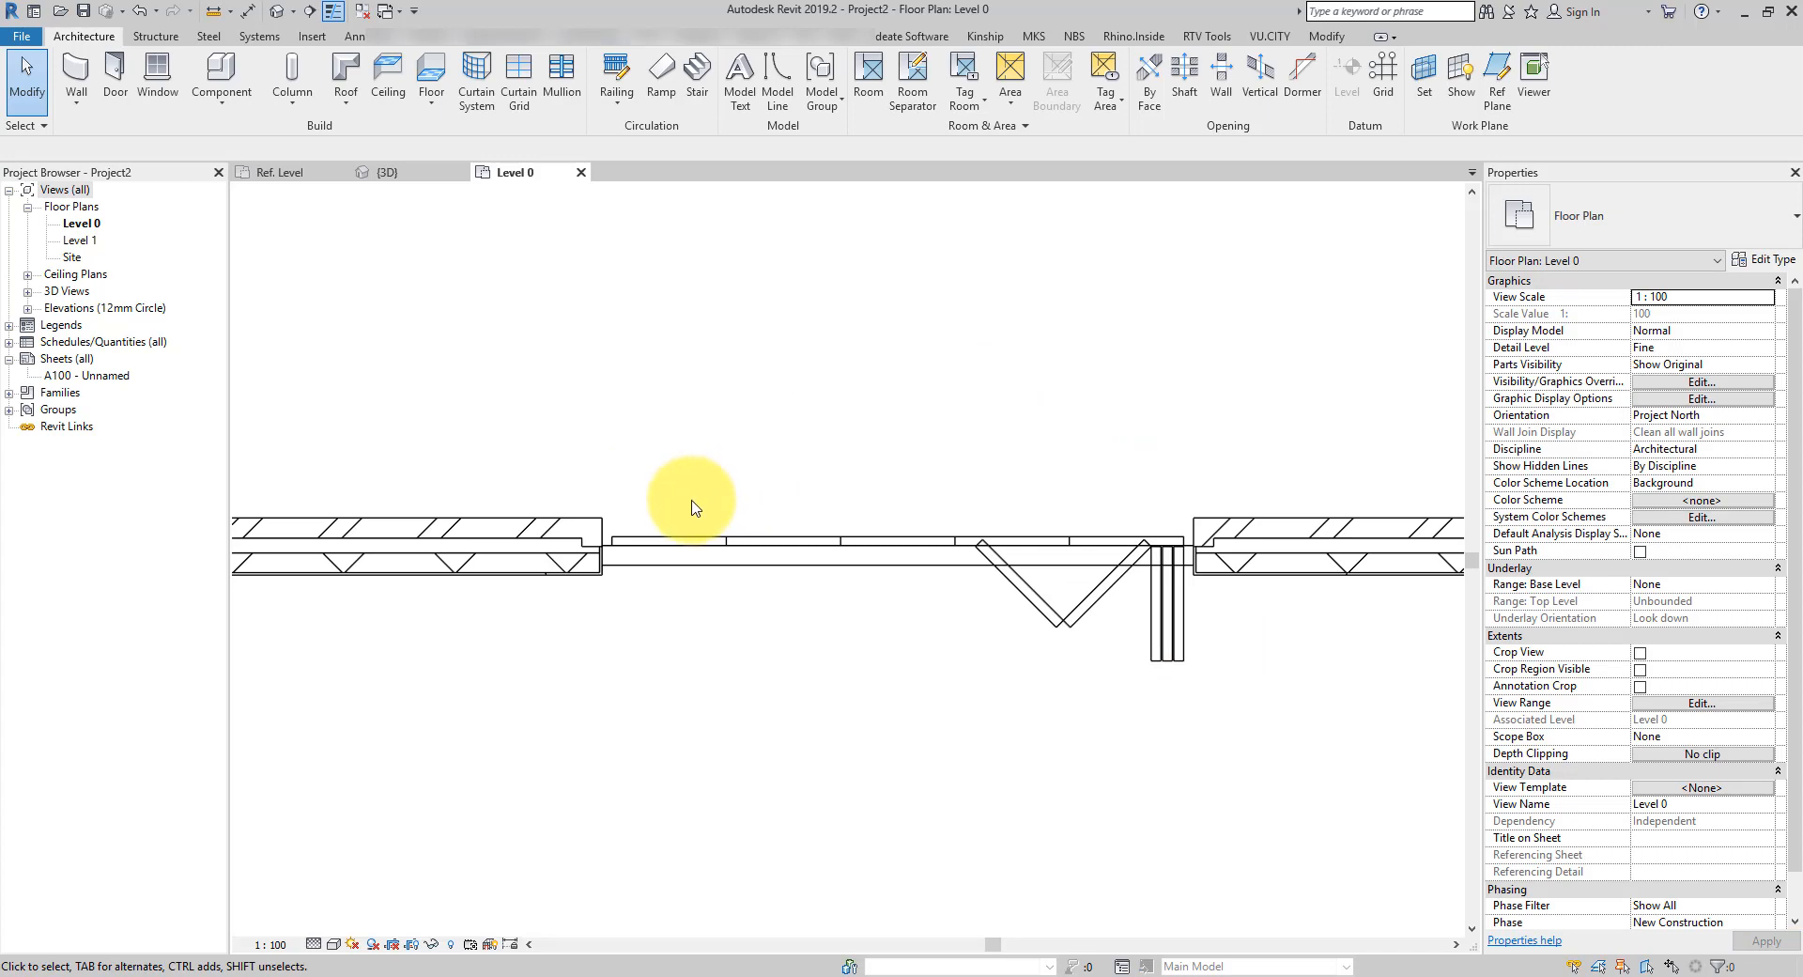
pyautogui.scroll(1, 631, 535)
pyautogui.scroll(1, 630, 535)
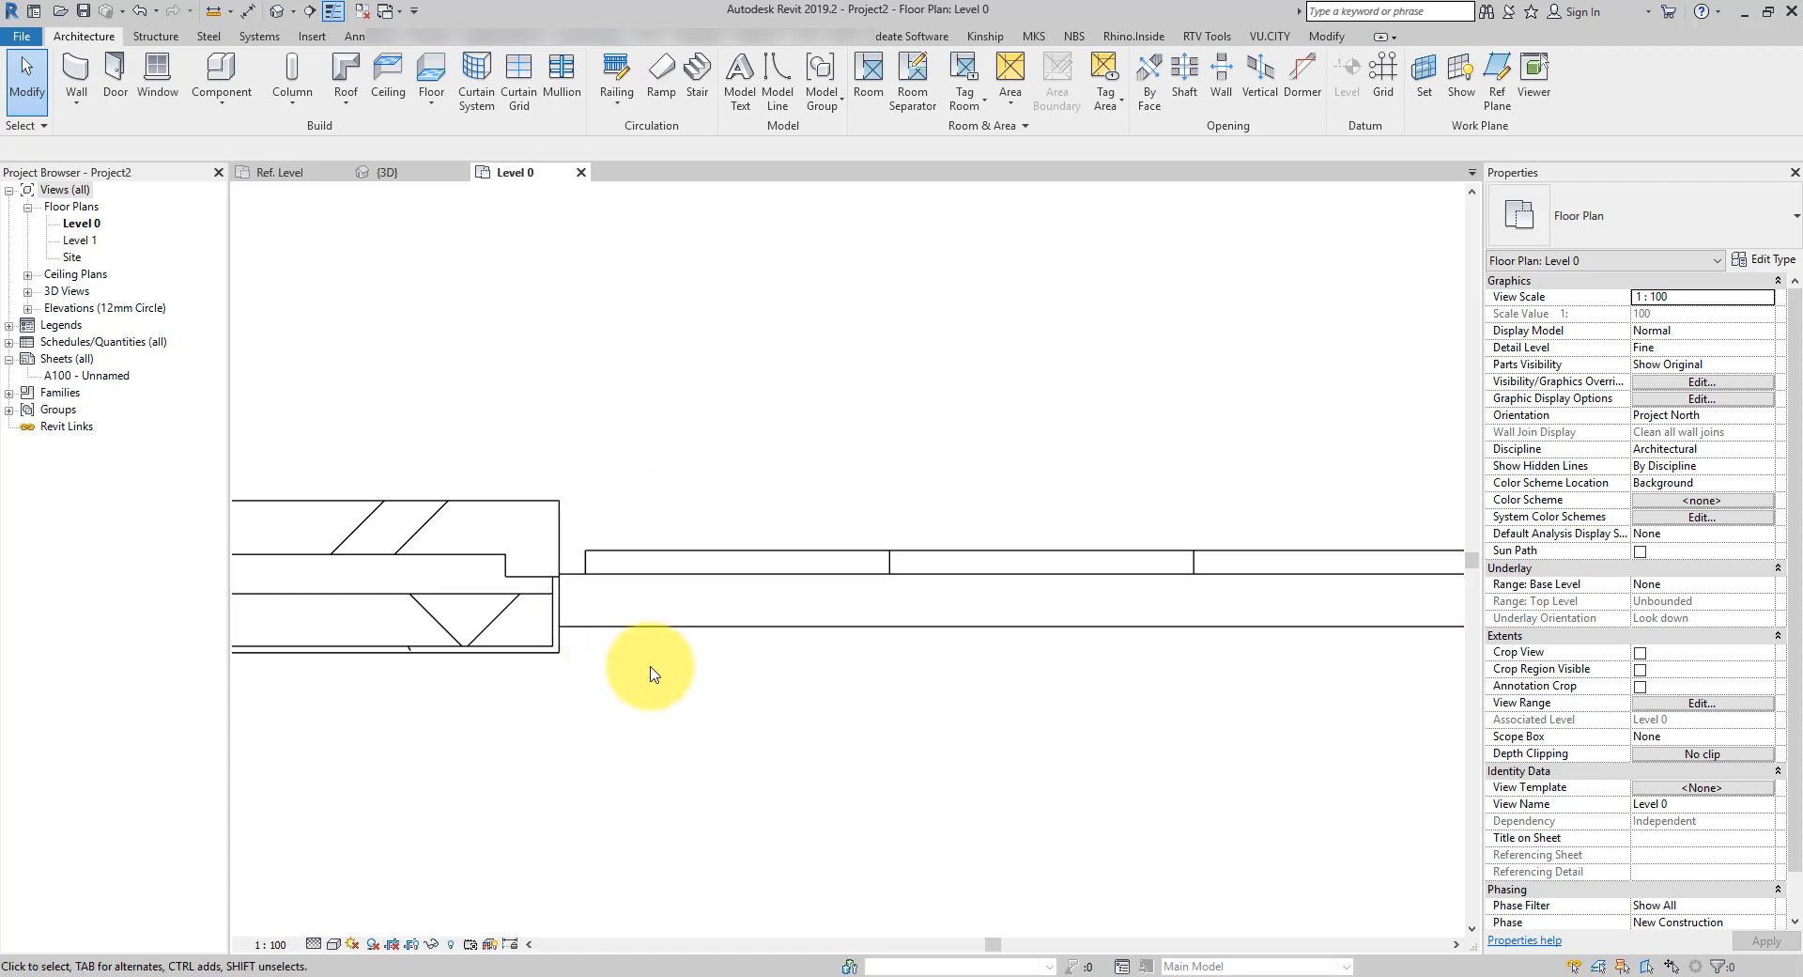
pyautogui.scroll(-1, 655, 674)
# Return to the family's Ref. Level view and reset the temporary isolation to show all elements
pyautogui.click(282, 173)
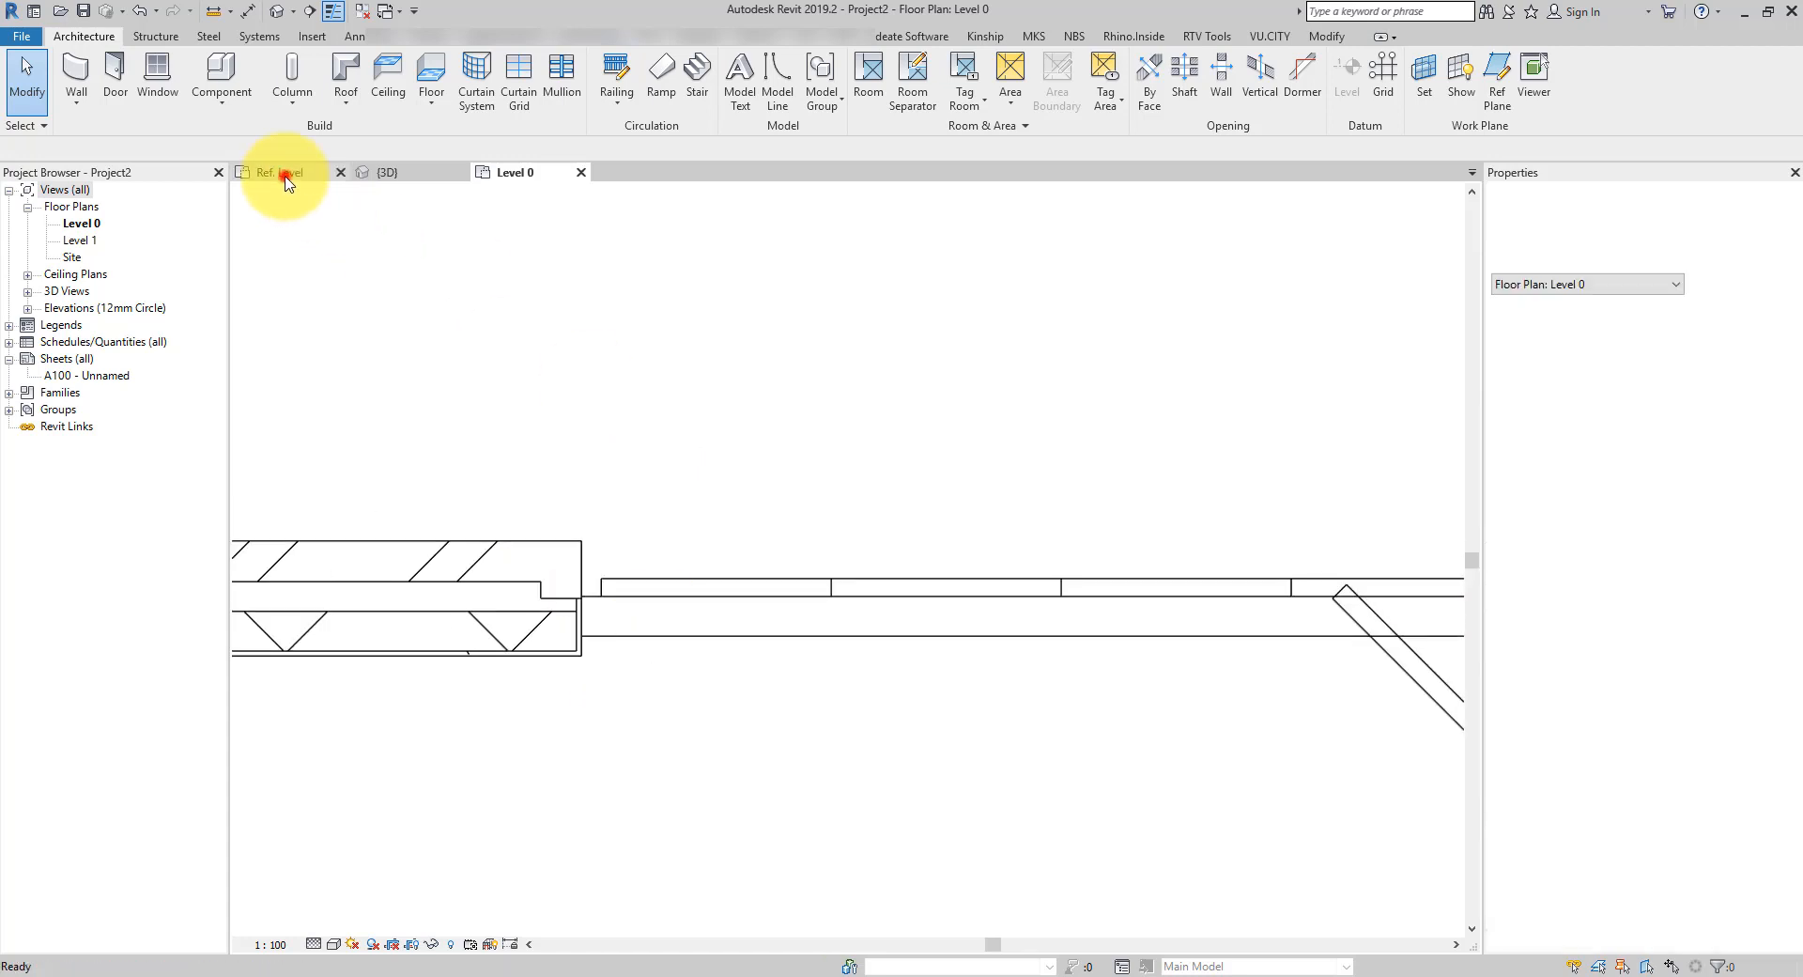
pyautogui.click(583, 764)
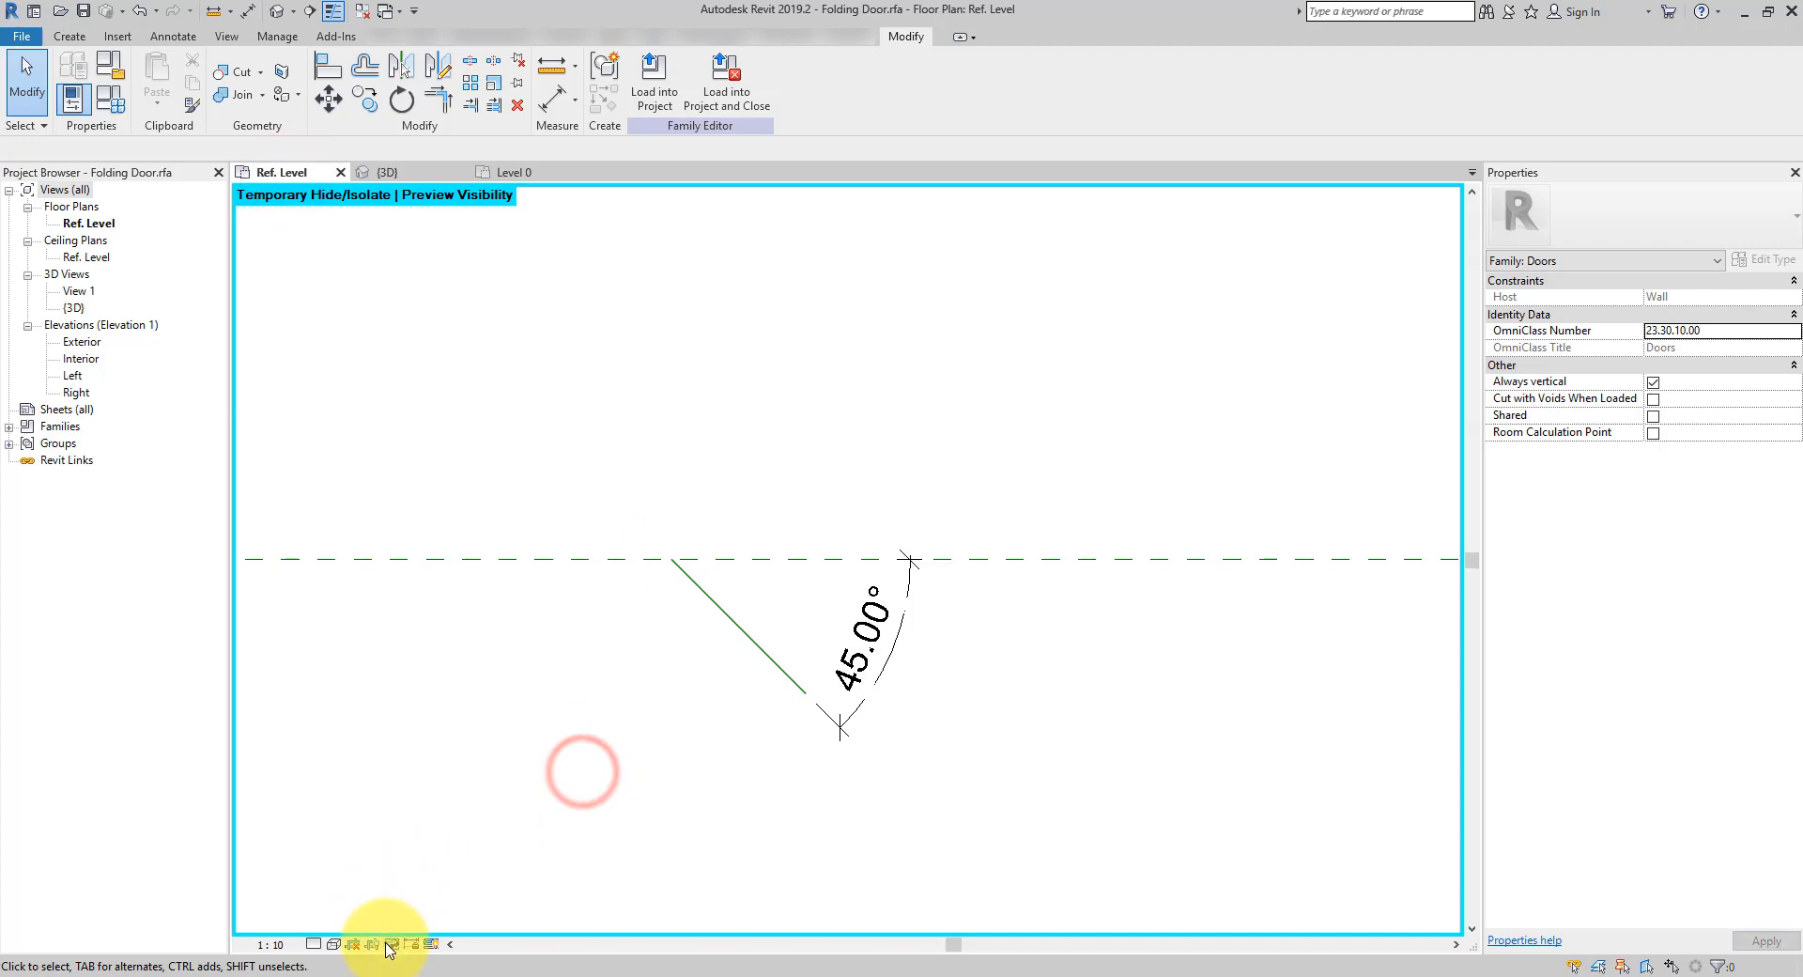
pyautogui.click(391, 943)
pyautogui.click(404, 924)
pyautogui.moveTo(563, 422); pyautogui.dragTo(918, 434, button='middle')
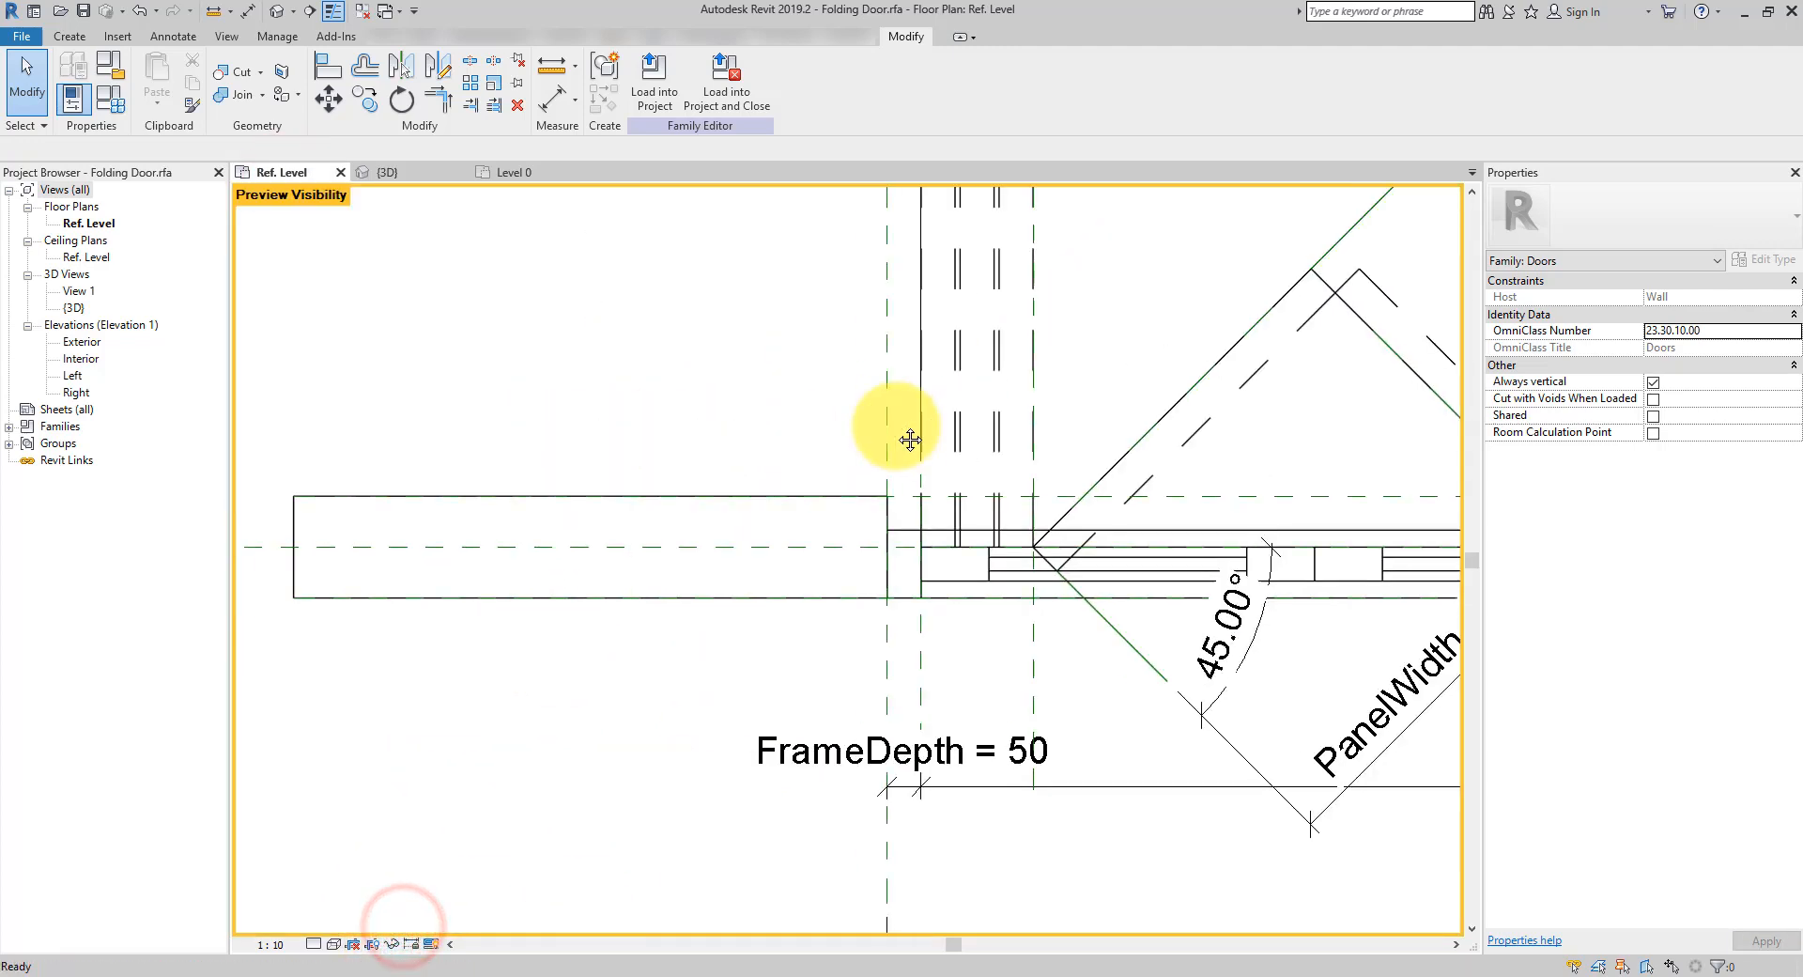
pyautogui.scroll(-1, 909, 426)
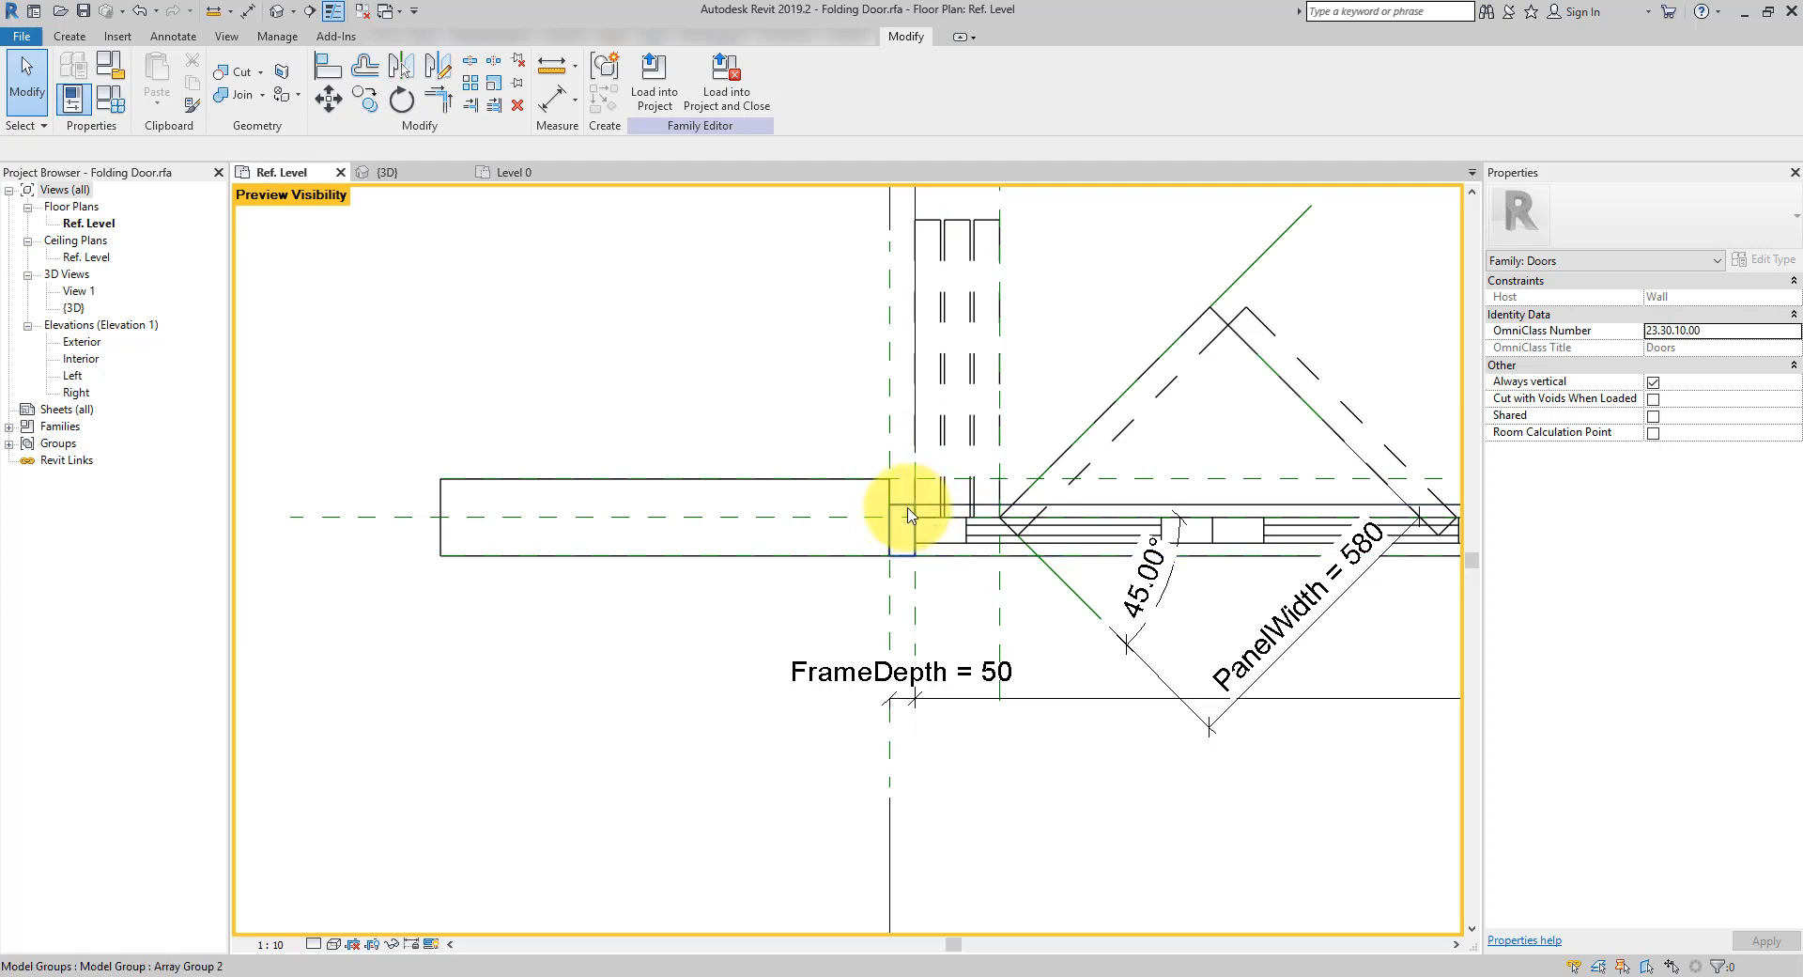
# Draw two horizontal reference planes across the wall, starting from the exterior and interior corners of the door frame
pyautogui.click(52, 34)
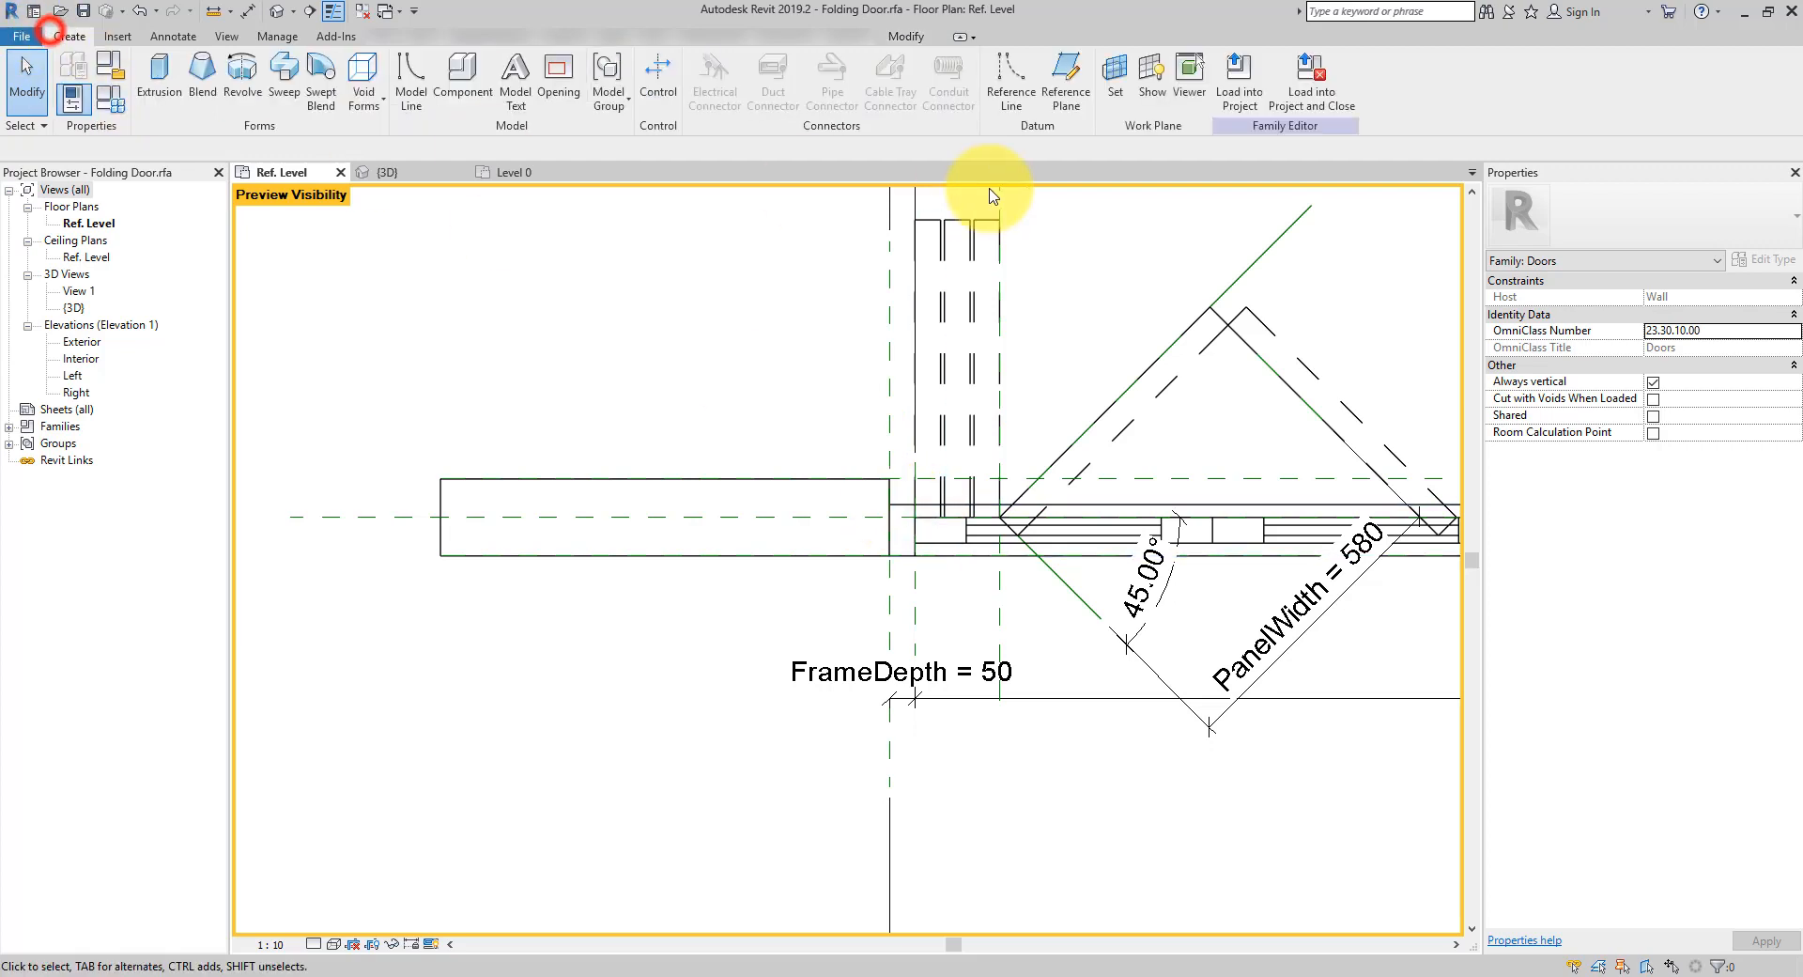
pyautogui.click(1065, 97)
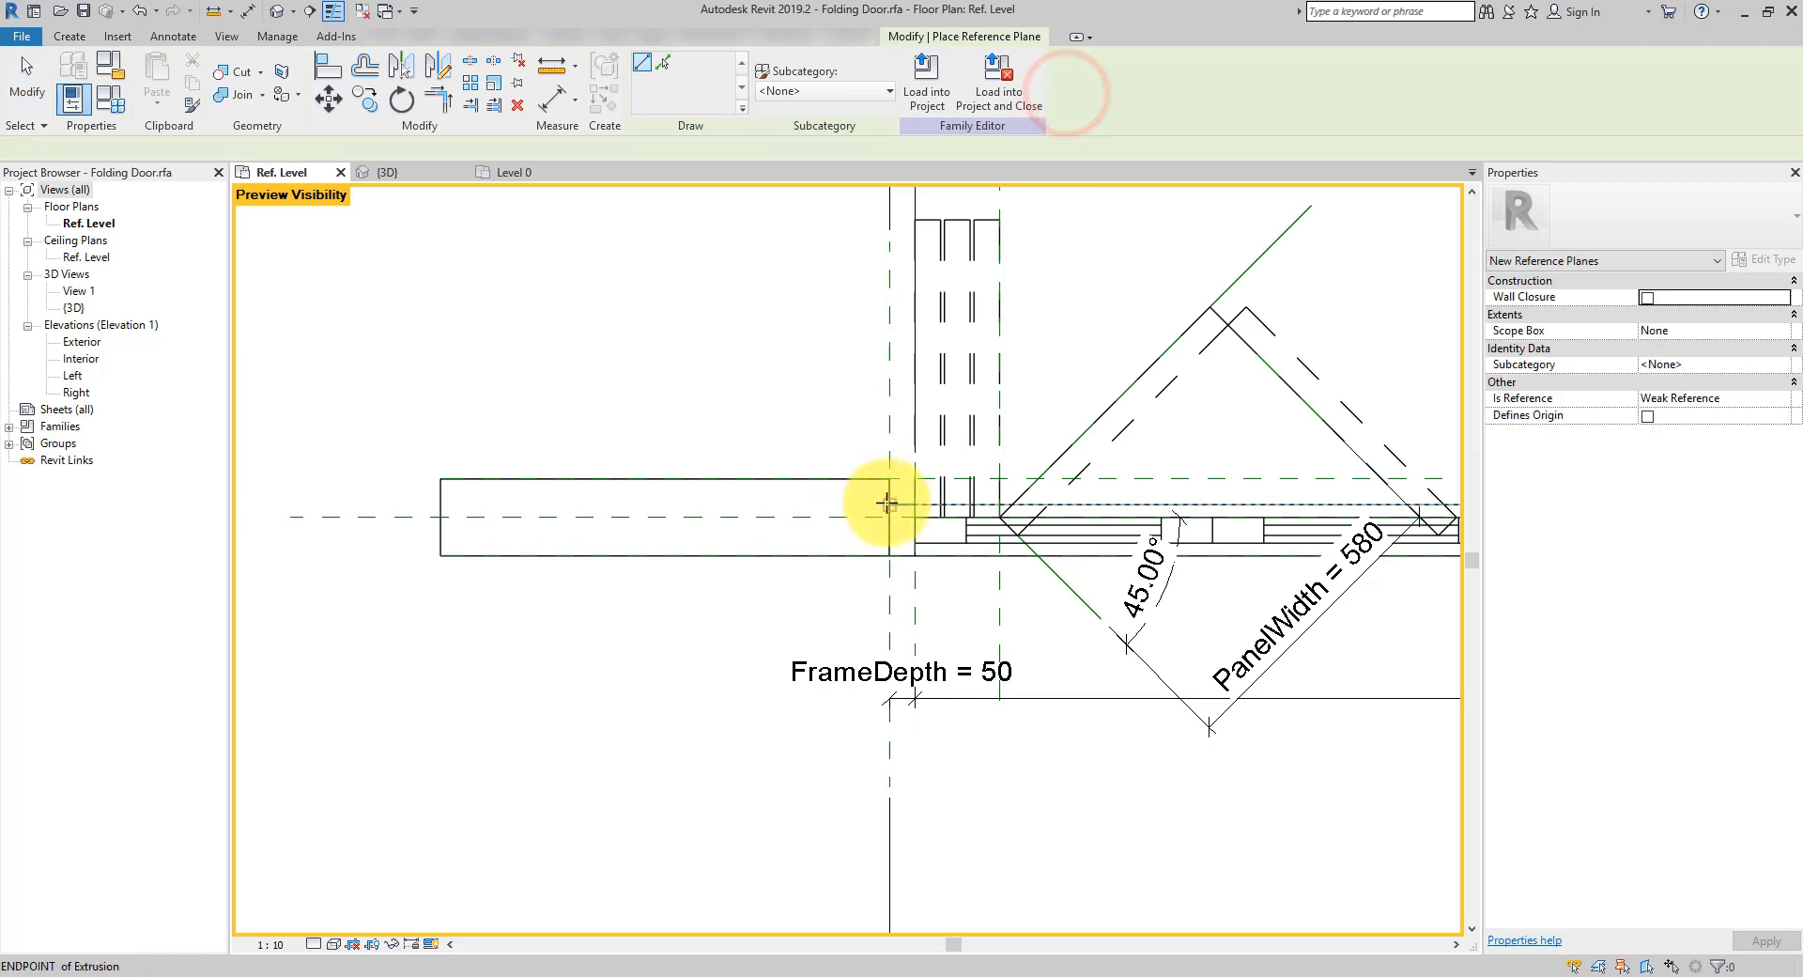
pyautogui.click(885, 504)
pyautogui.click(373, 497)
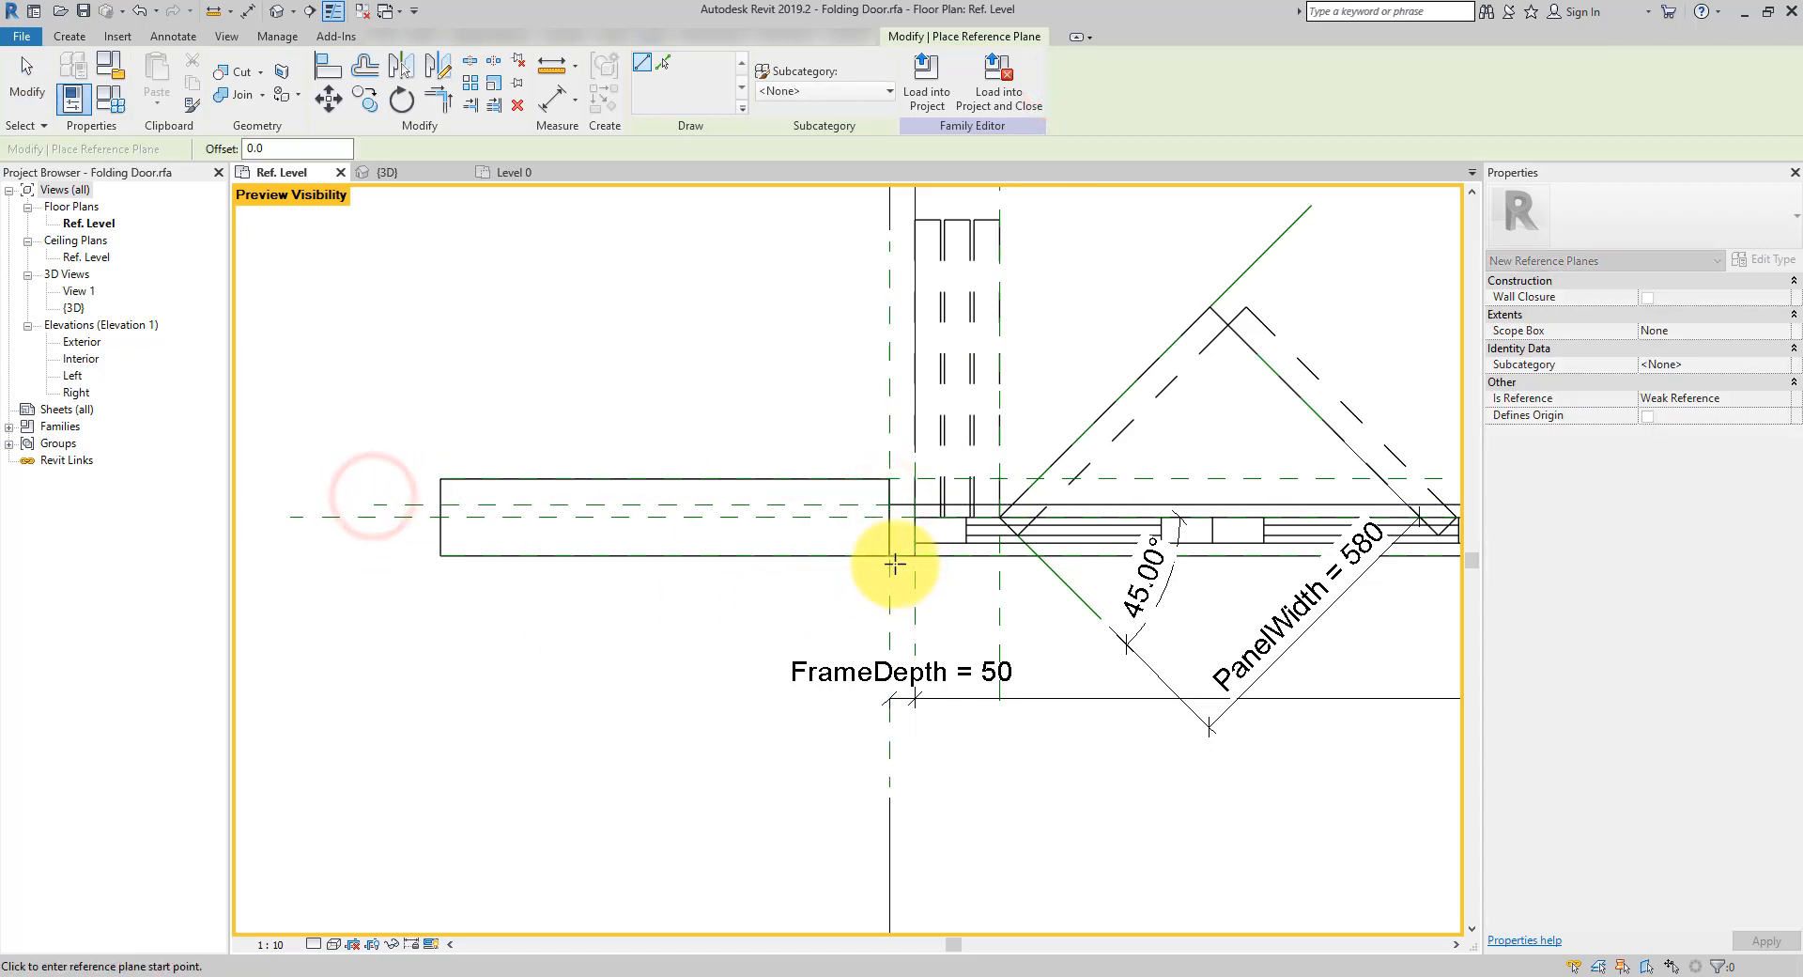
pyautogui.click(891, 557)
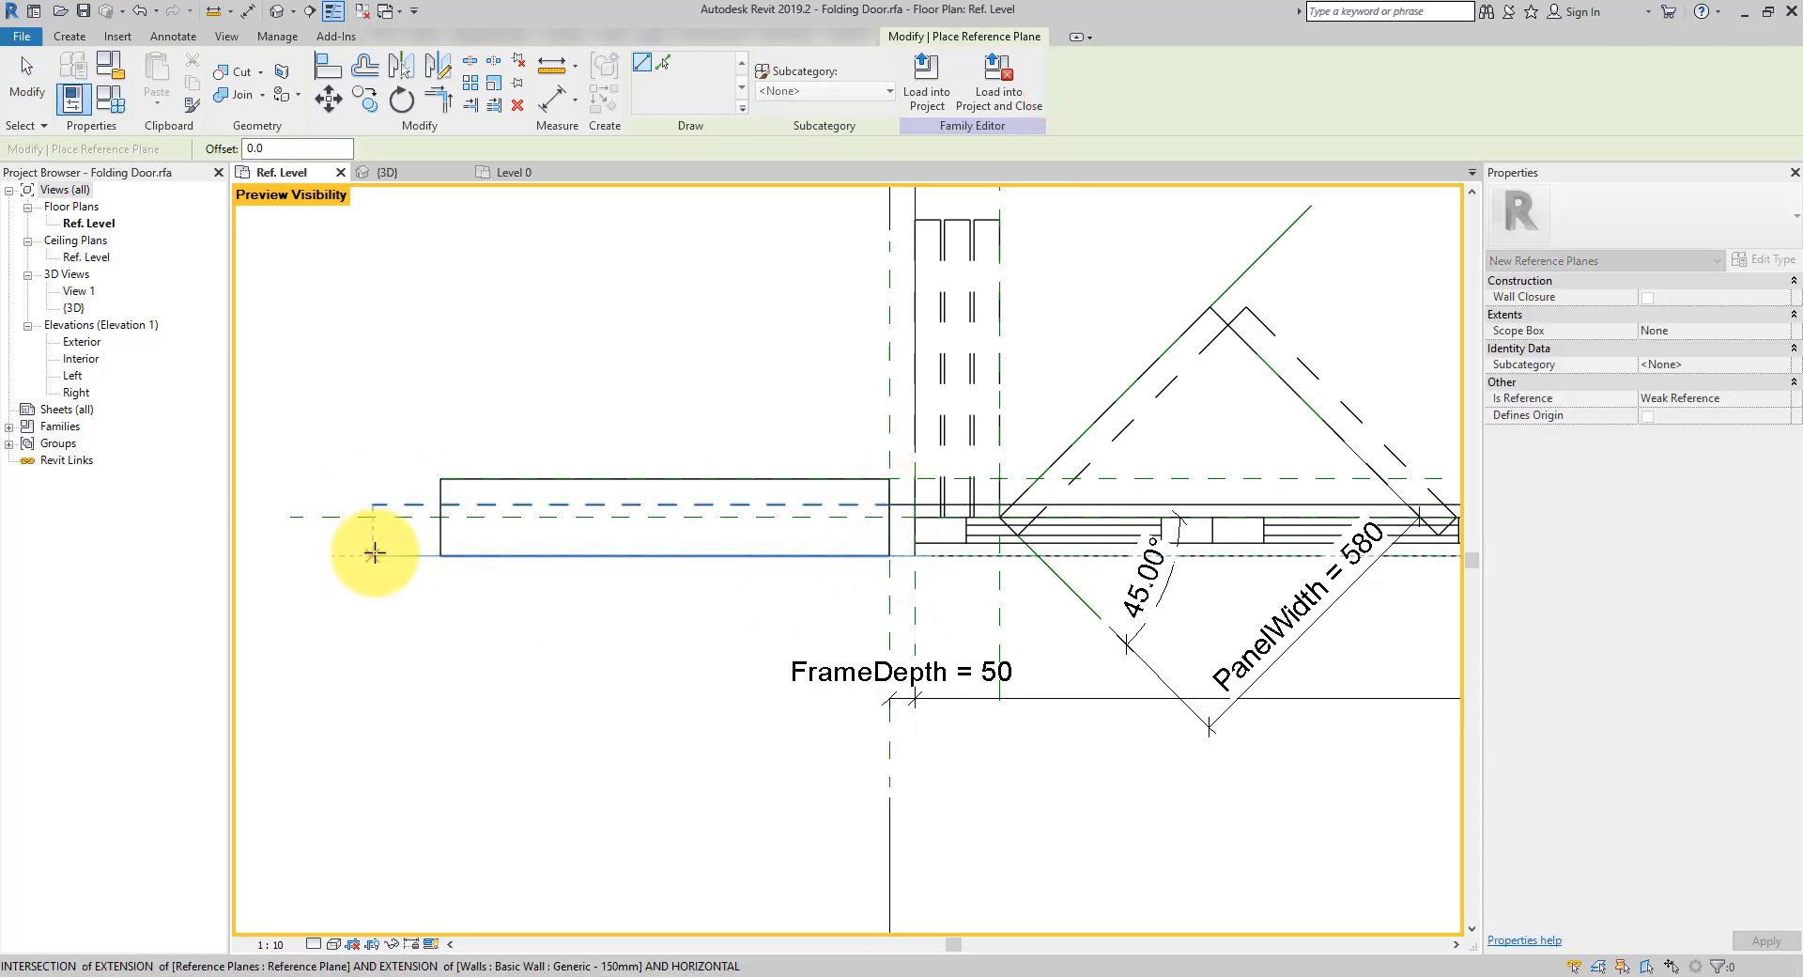
pyautogui.click(374, 552)
pyautogui.press('Escape')
pyautogui.press('Escape')
# Name the reference plane on the frame's exterior face ExternalFrame and the one on its interior face InternalFrame
pyautogui.click(413, 505)
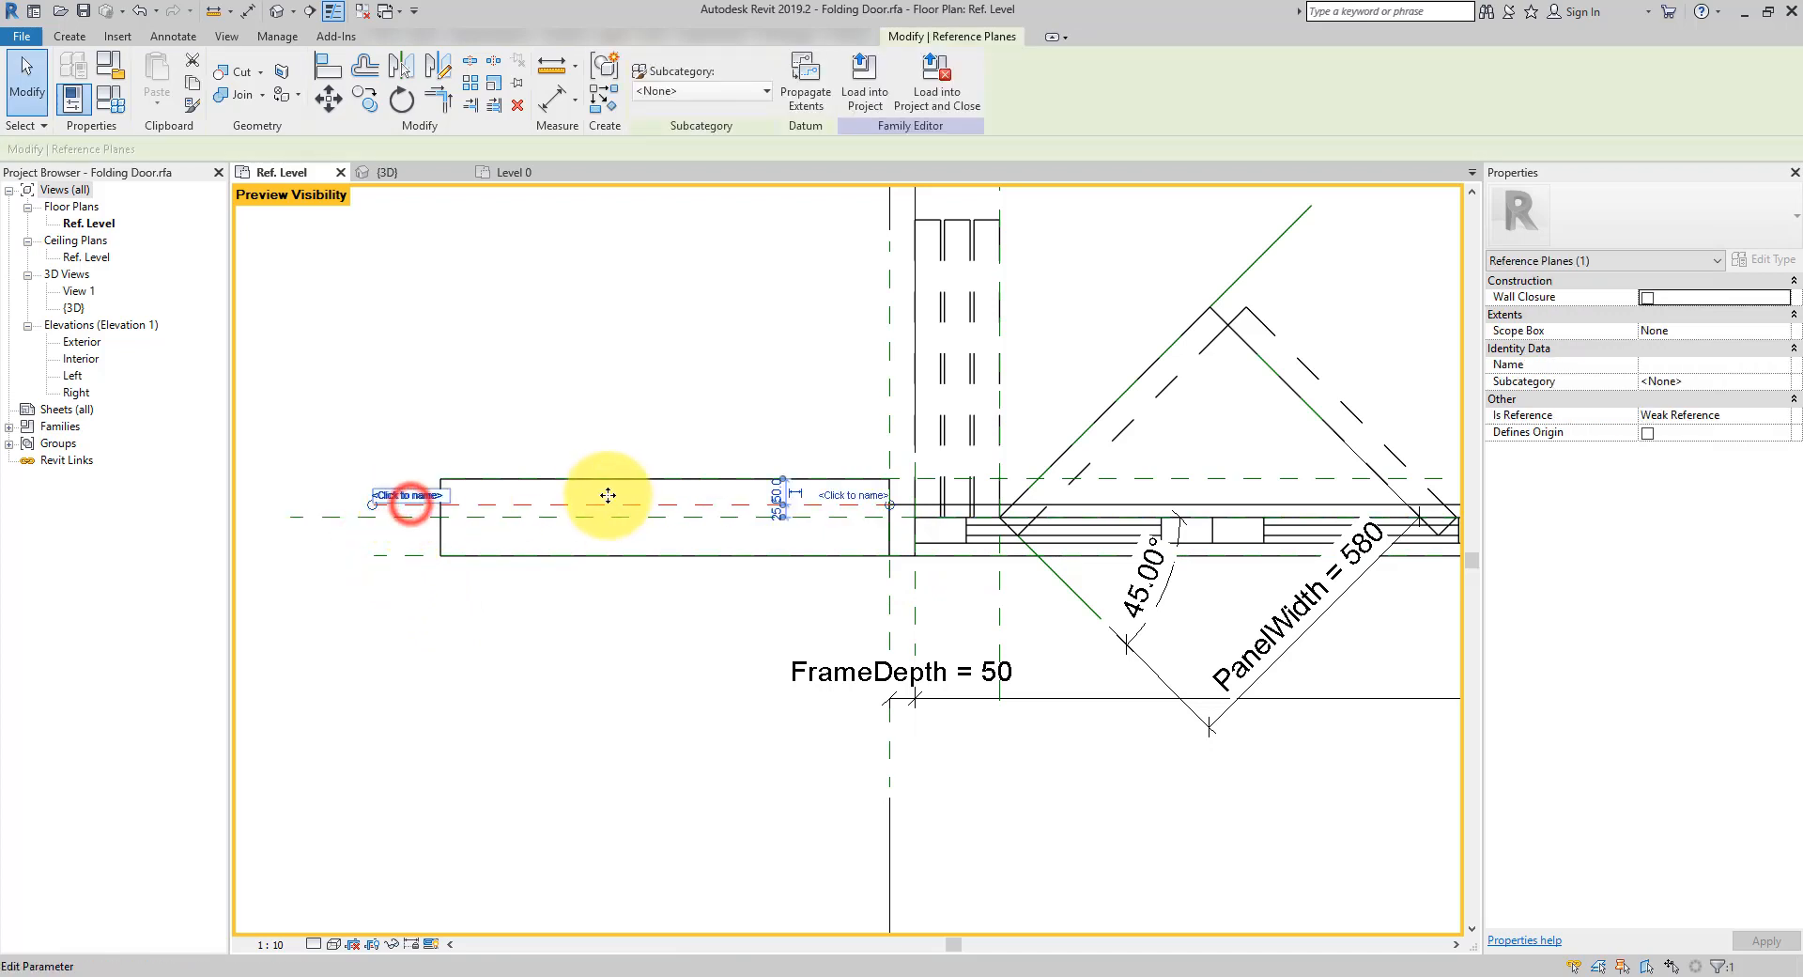
pyautogui.click(1680, 364)
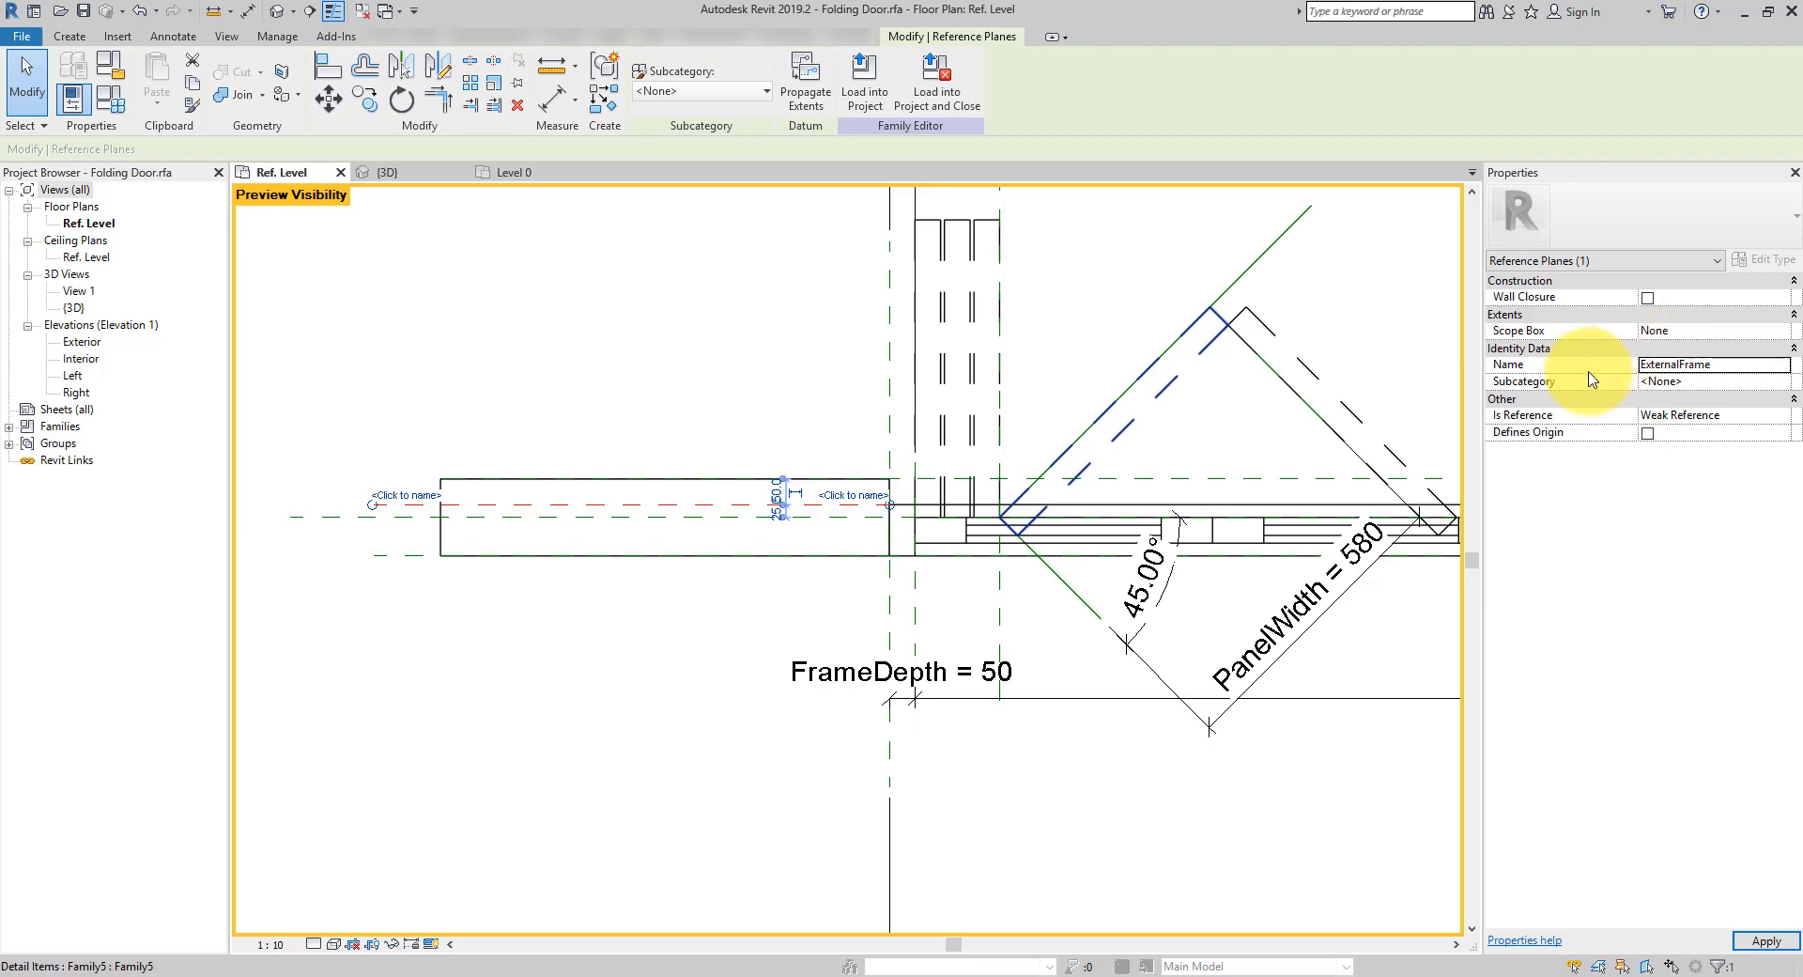
pyautogui.click(390, 555)
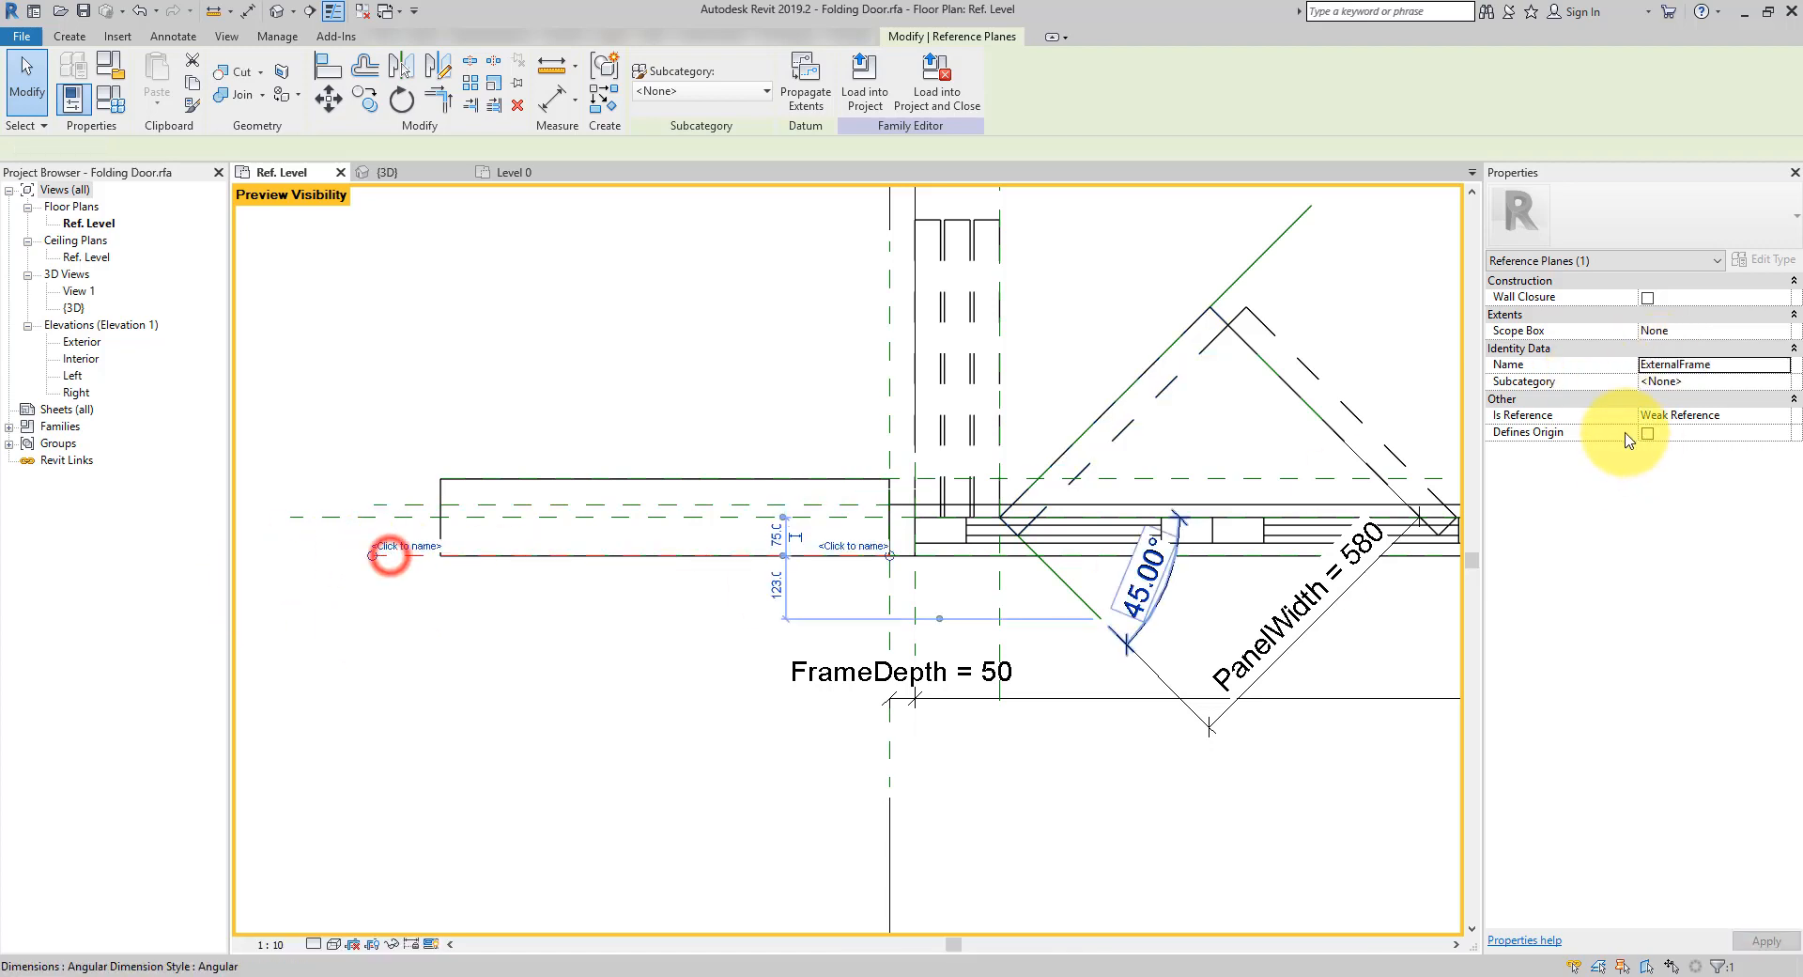
pyautogui.click(1667, 366)
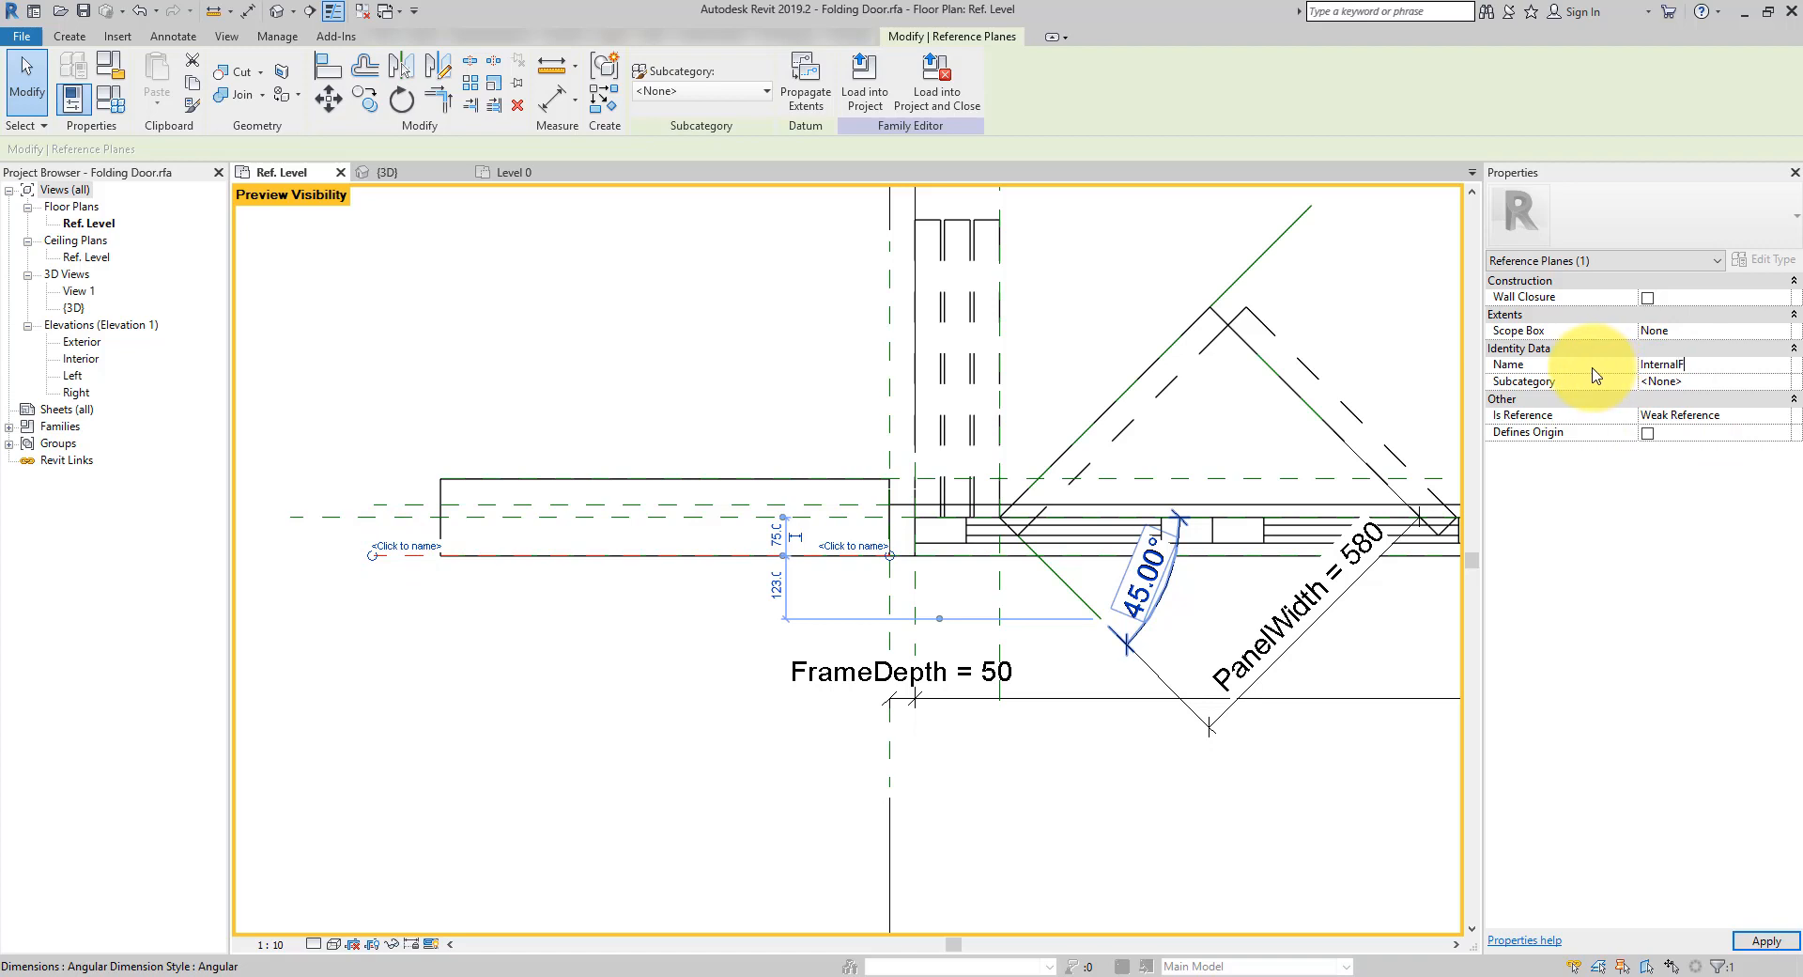
pyautogui.click(628, 313)
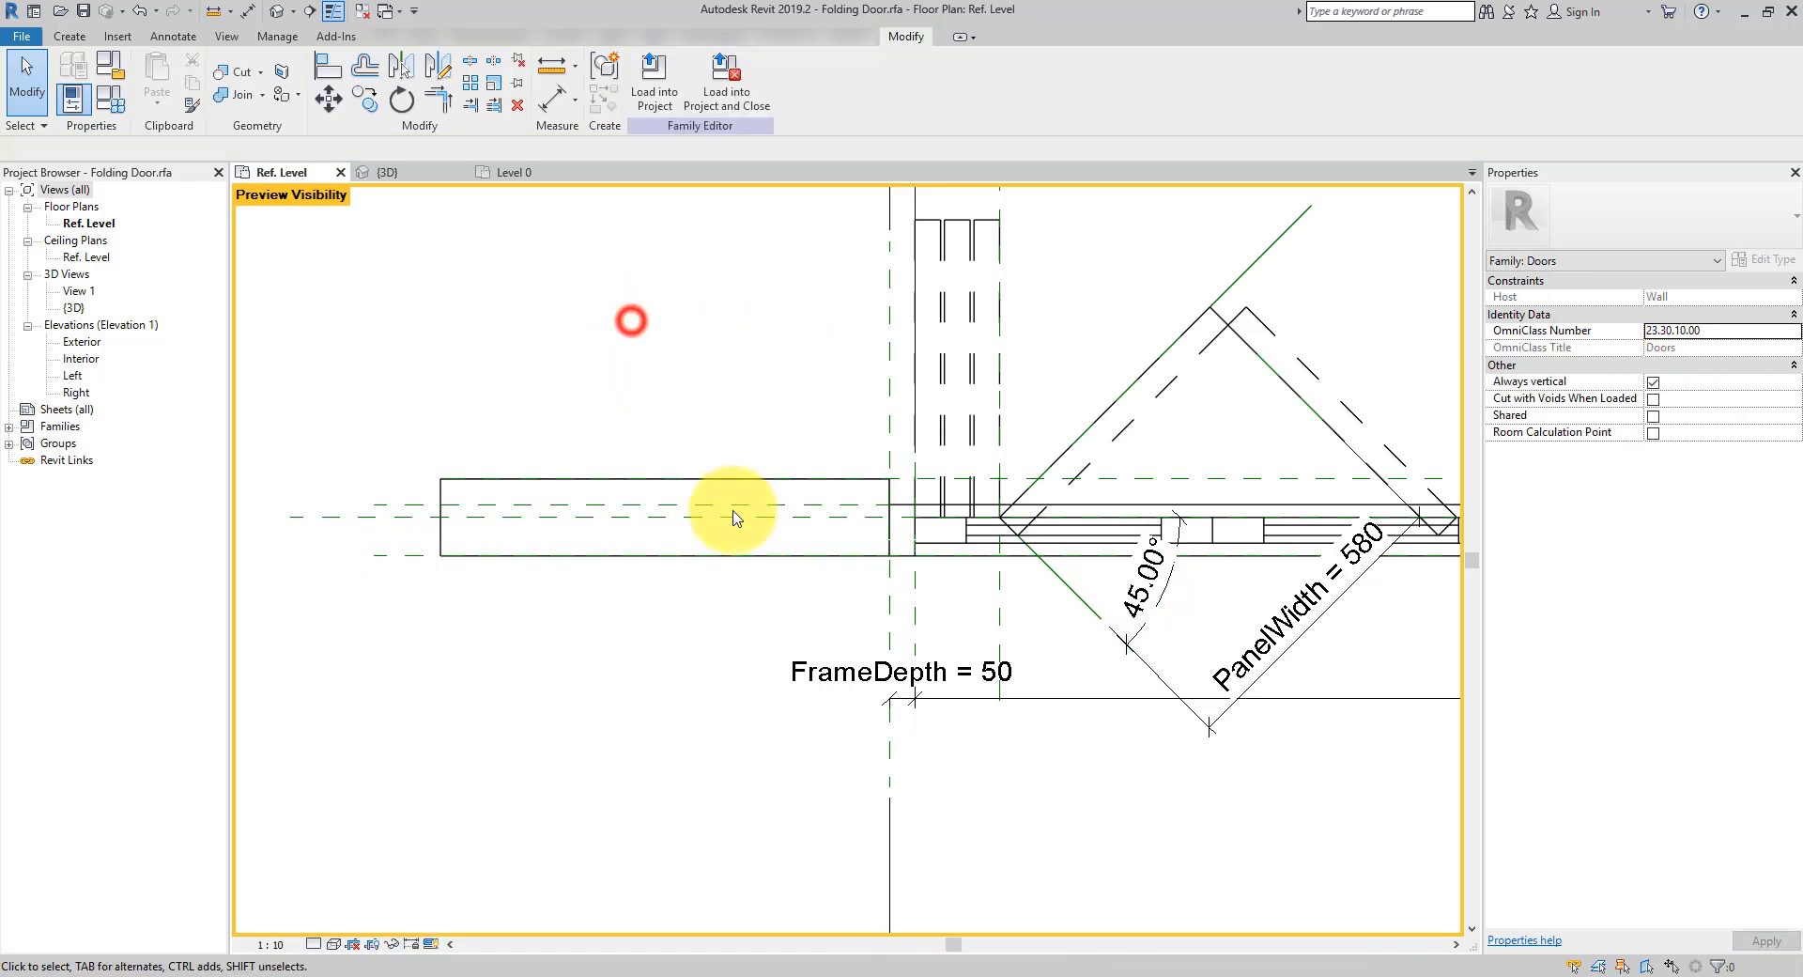
# Temporarily isolate the two door frame extrusions together with the ExternalFrame and InternalFrame reference planes
pyautogui.click(902, 508)
pyautogui.keyDown('ctrl'); pyautogui.click(1101, 514); pyautogui.keyUp('ctrl')
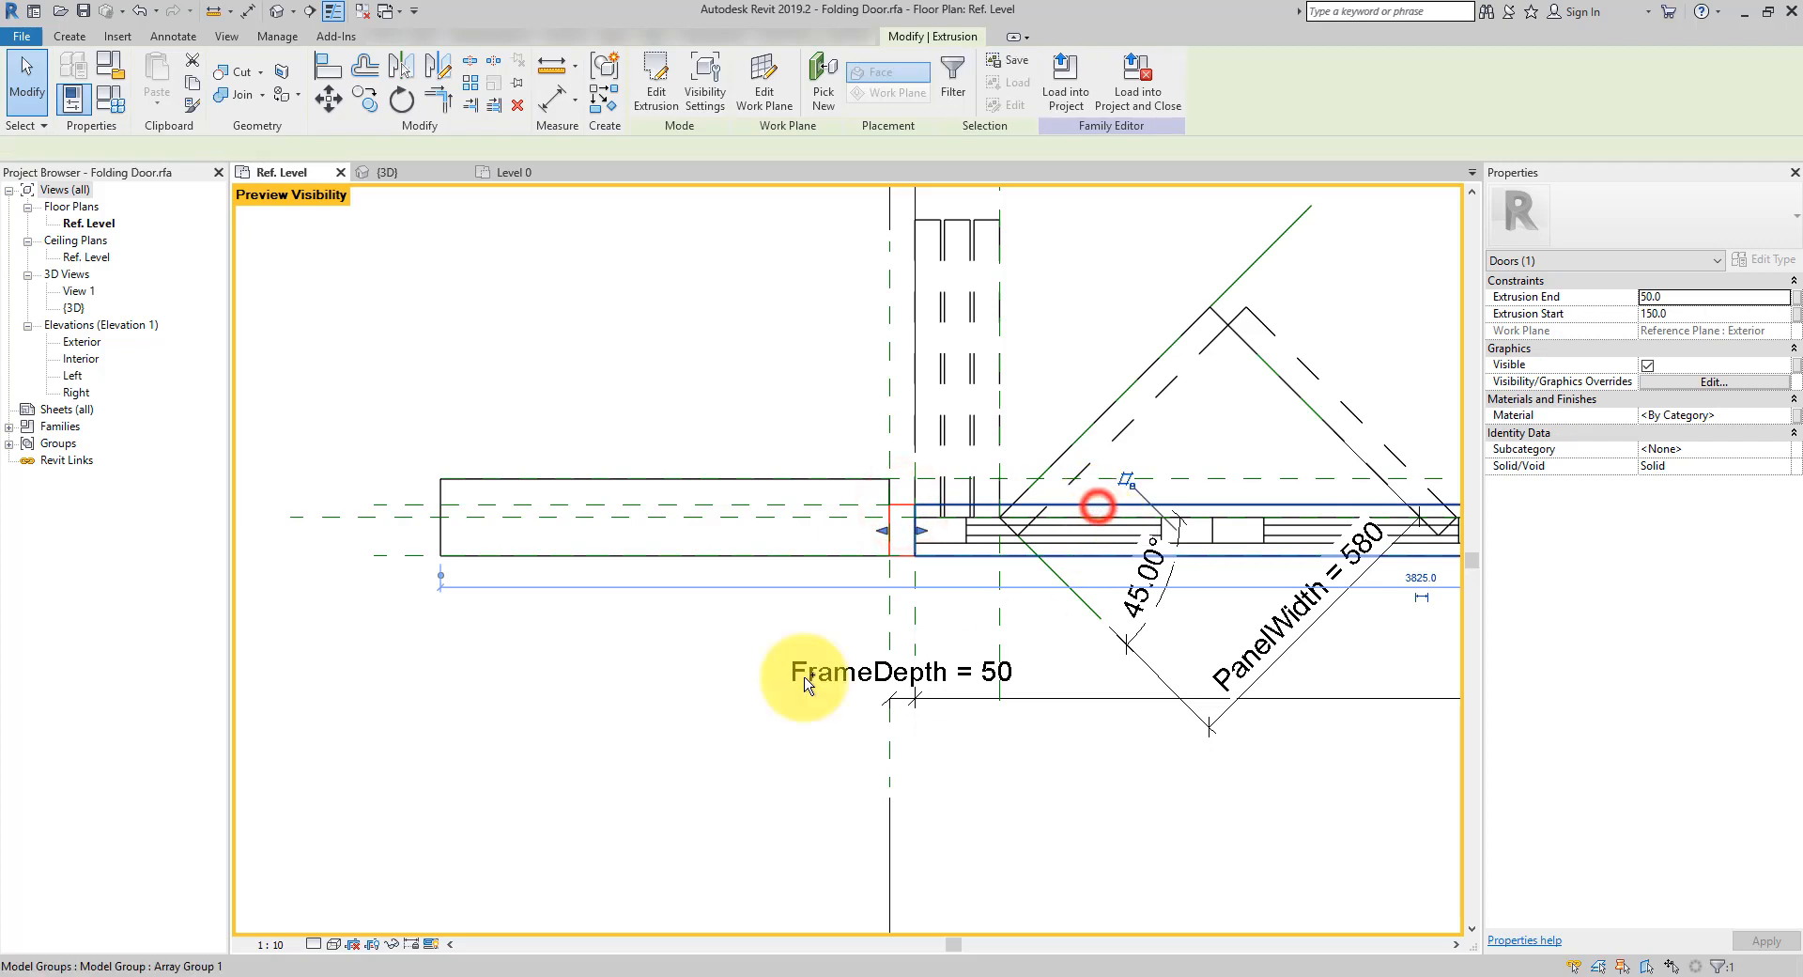
pyautogui.keyDown('ctrl'); pyautogui.click(389, 505); pyautogui.keyUp('ctrl')
pyautogui.keyDown('ctrl'); pyautogui.click(422, 555); pyautogui.keyUp('ctrl')
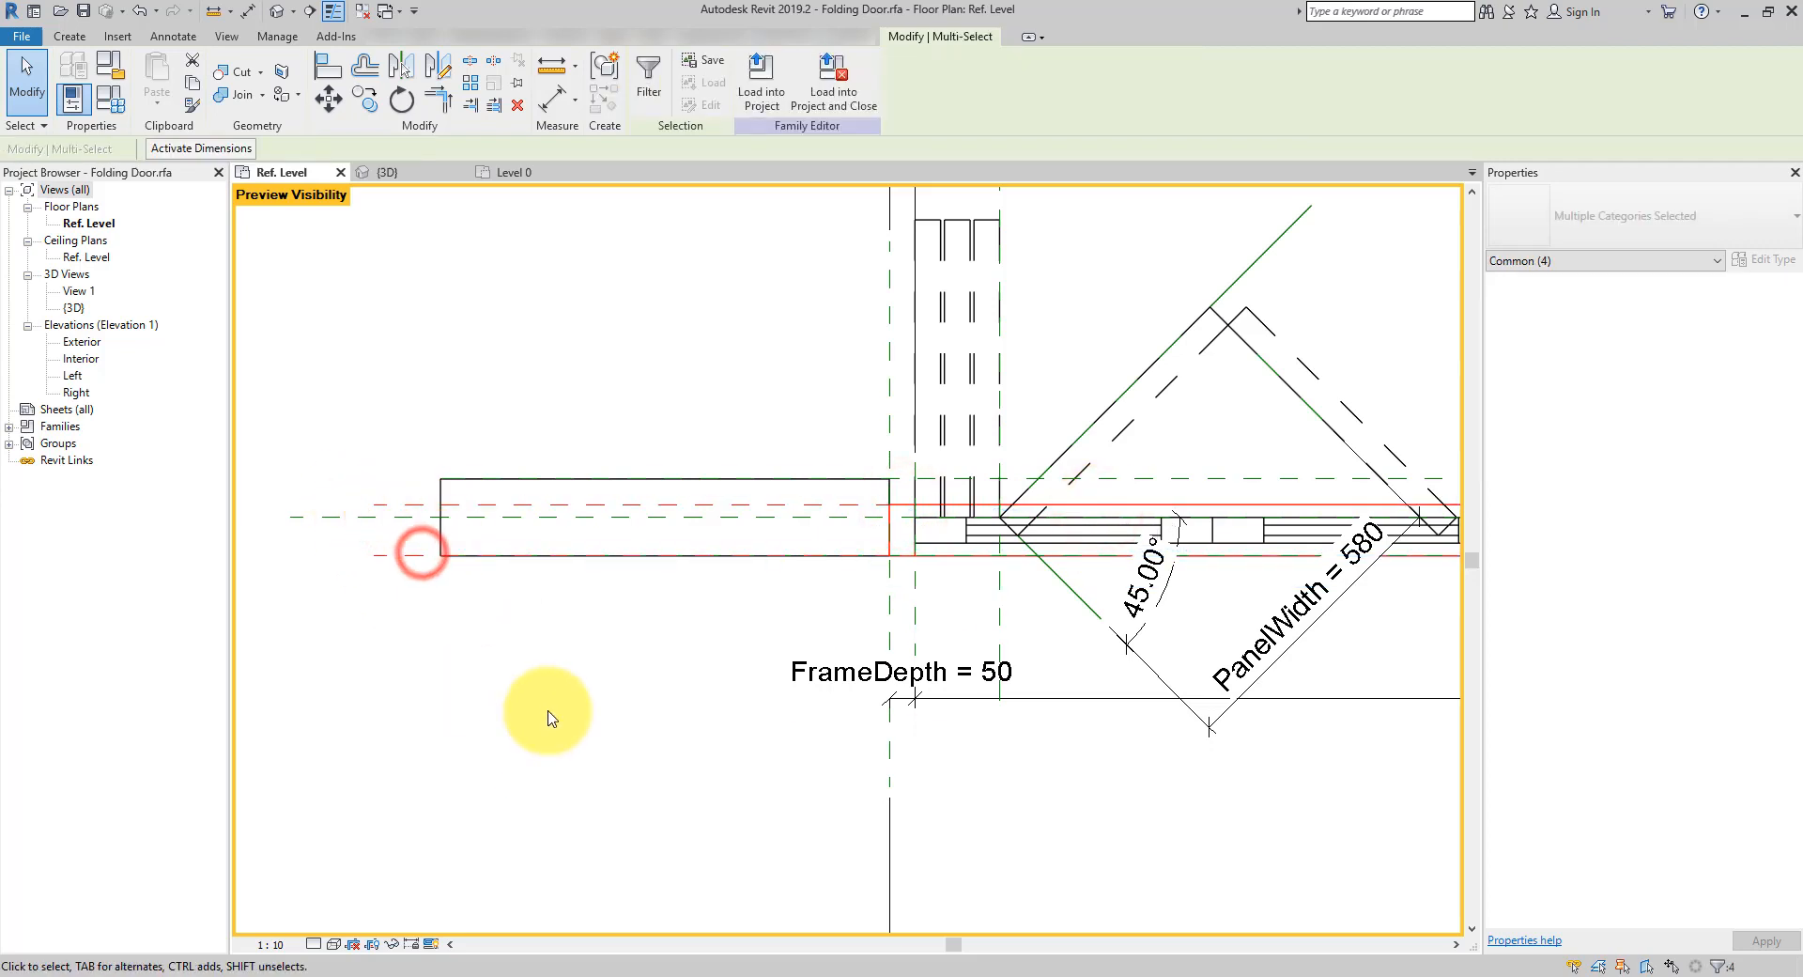
pyautogui.scroll(-1, 548, 716)
pyautogui.click(396, 944)
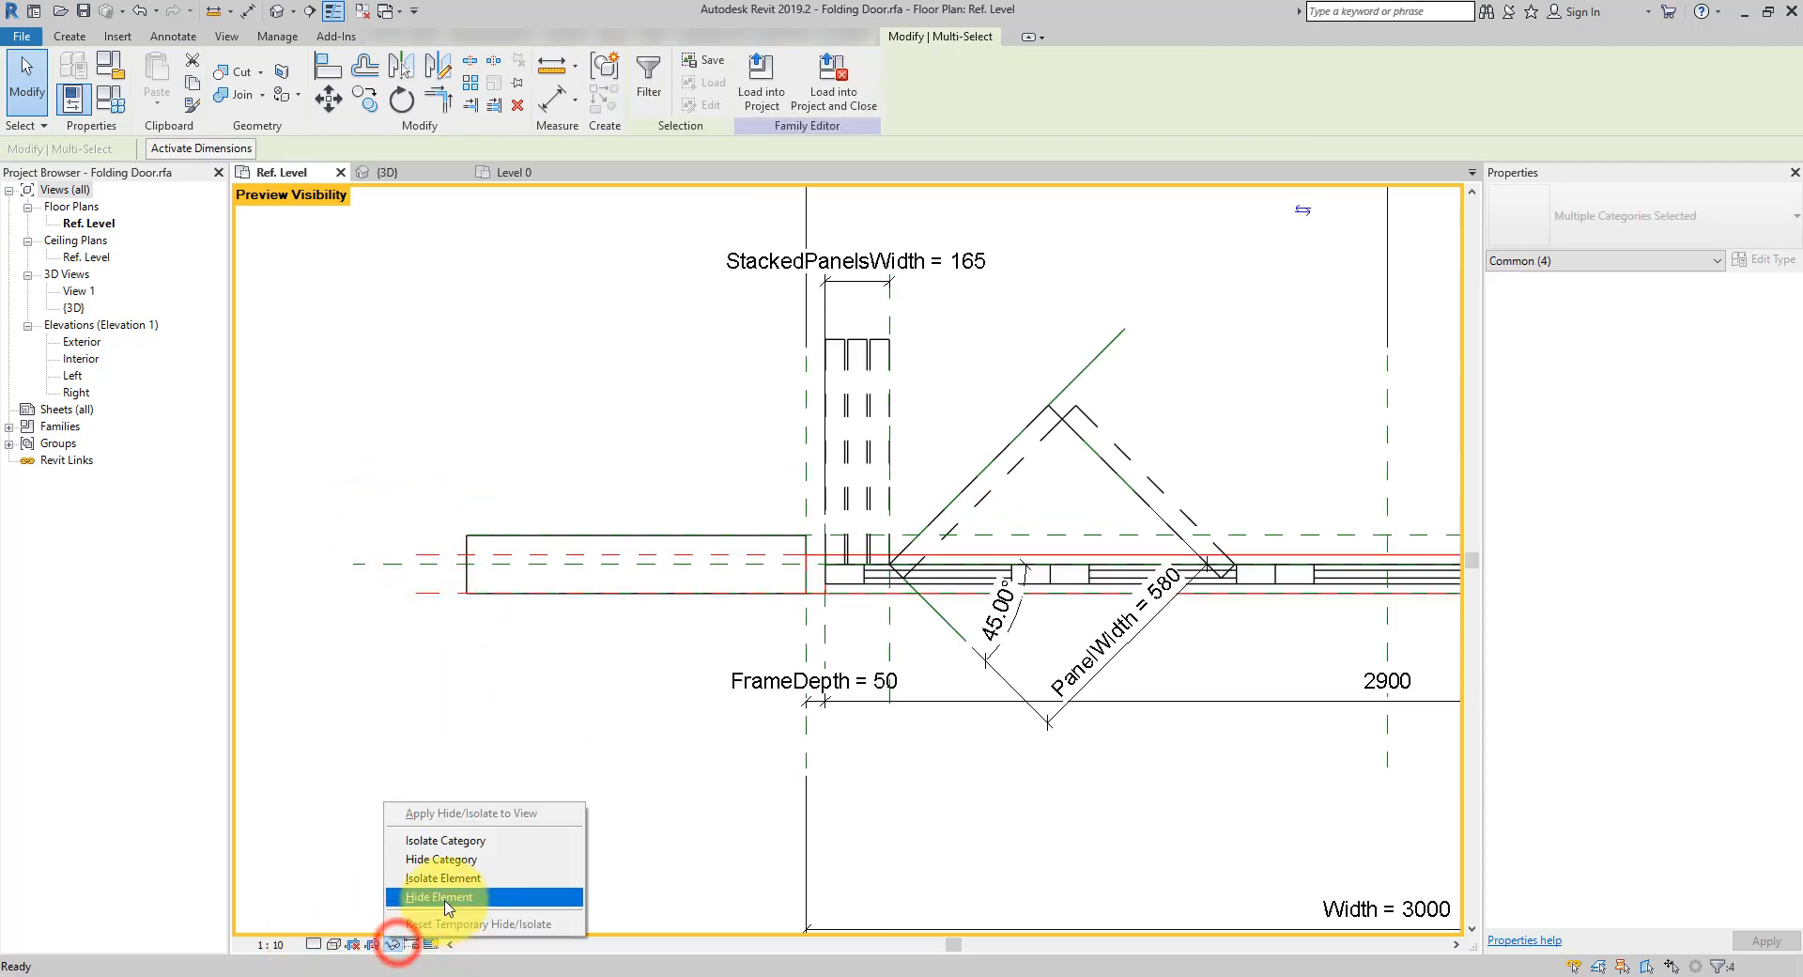
pyautogui.click(452, 895)
pyautogui.click(917, 474)
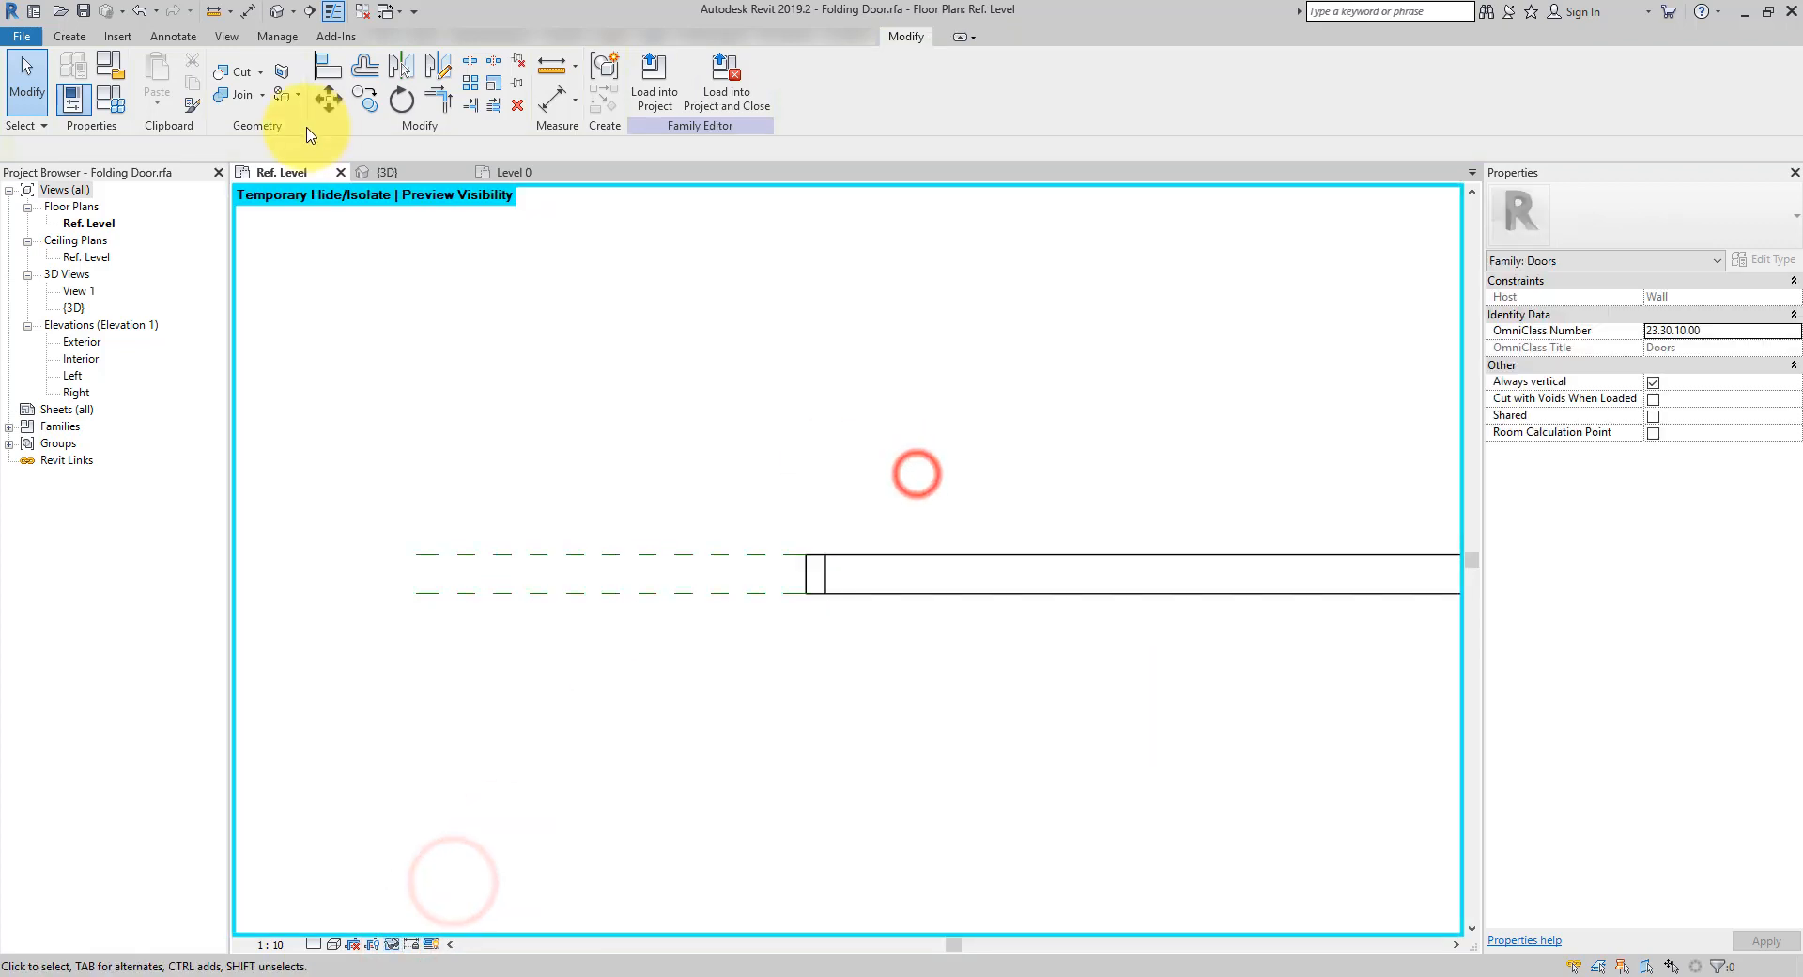
# Align the exterior faces of both isolated door frame extrusions to the ExternalFrame reference plane and lock them
pyautogui.click(341, 77)
pyautogui.moveTo(905, 491); pyautogui.dragTo(837, 512, button='middle')
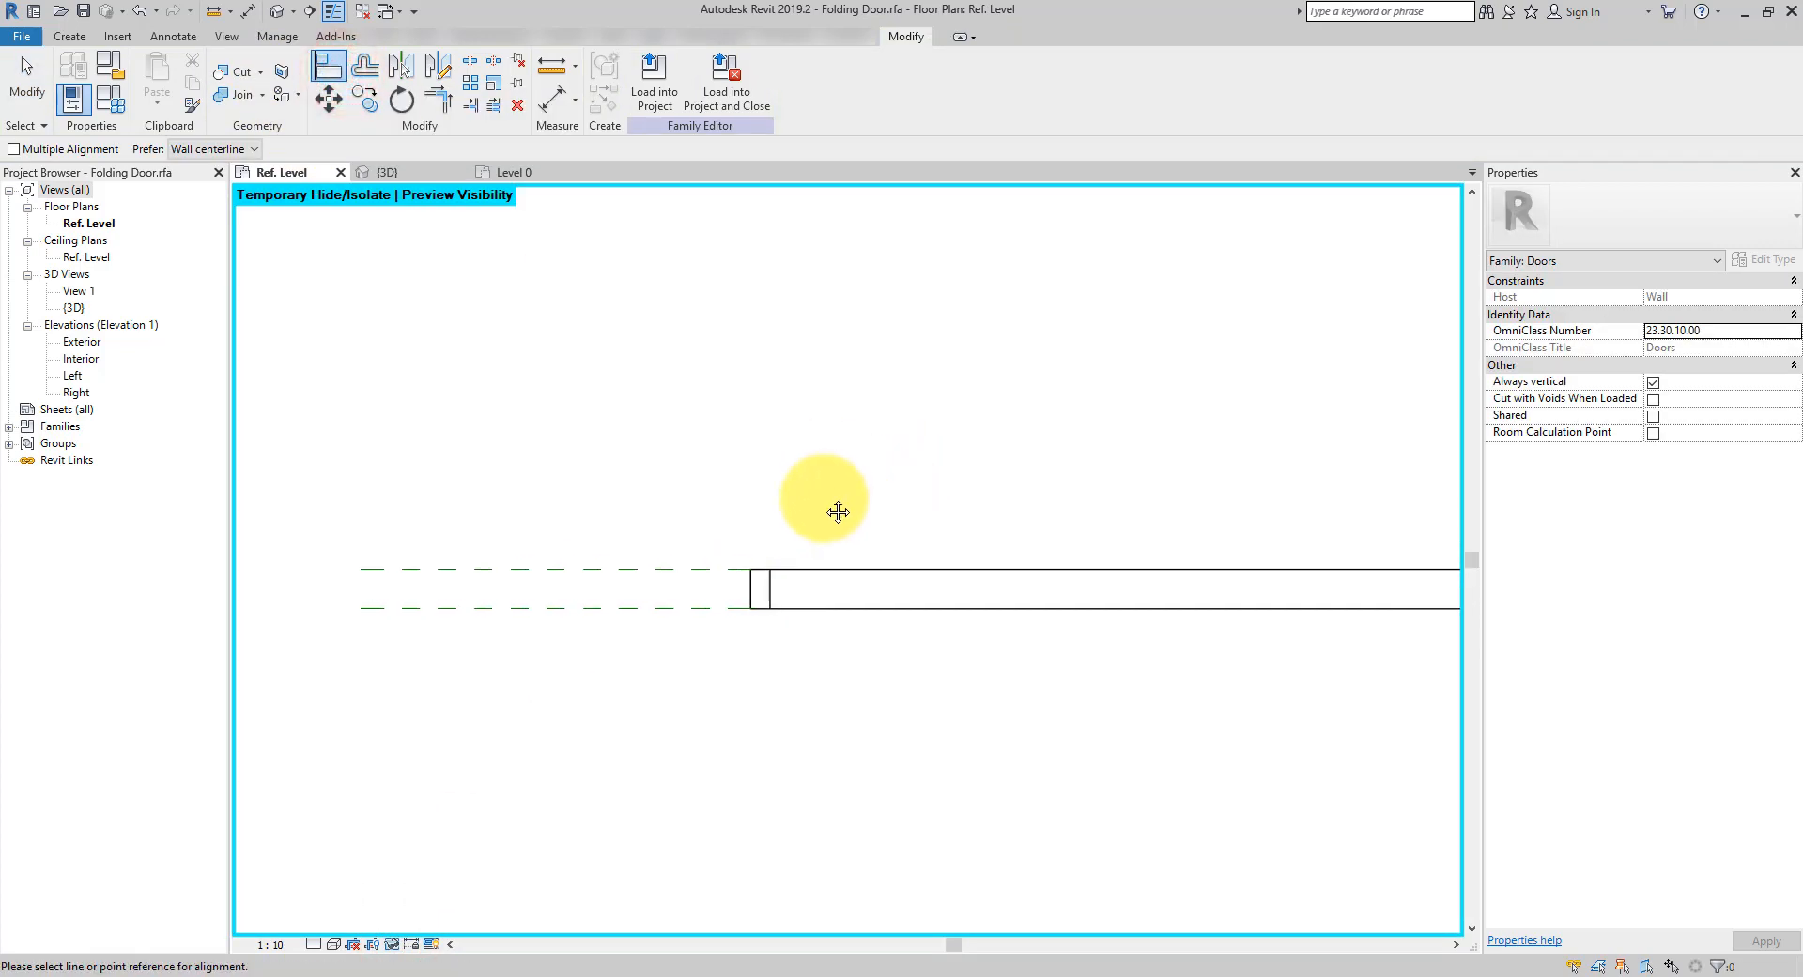
pyautogui.click(638, 568)
pyautogui.click(829, 569)
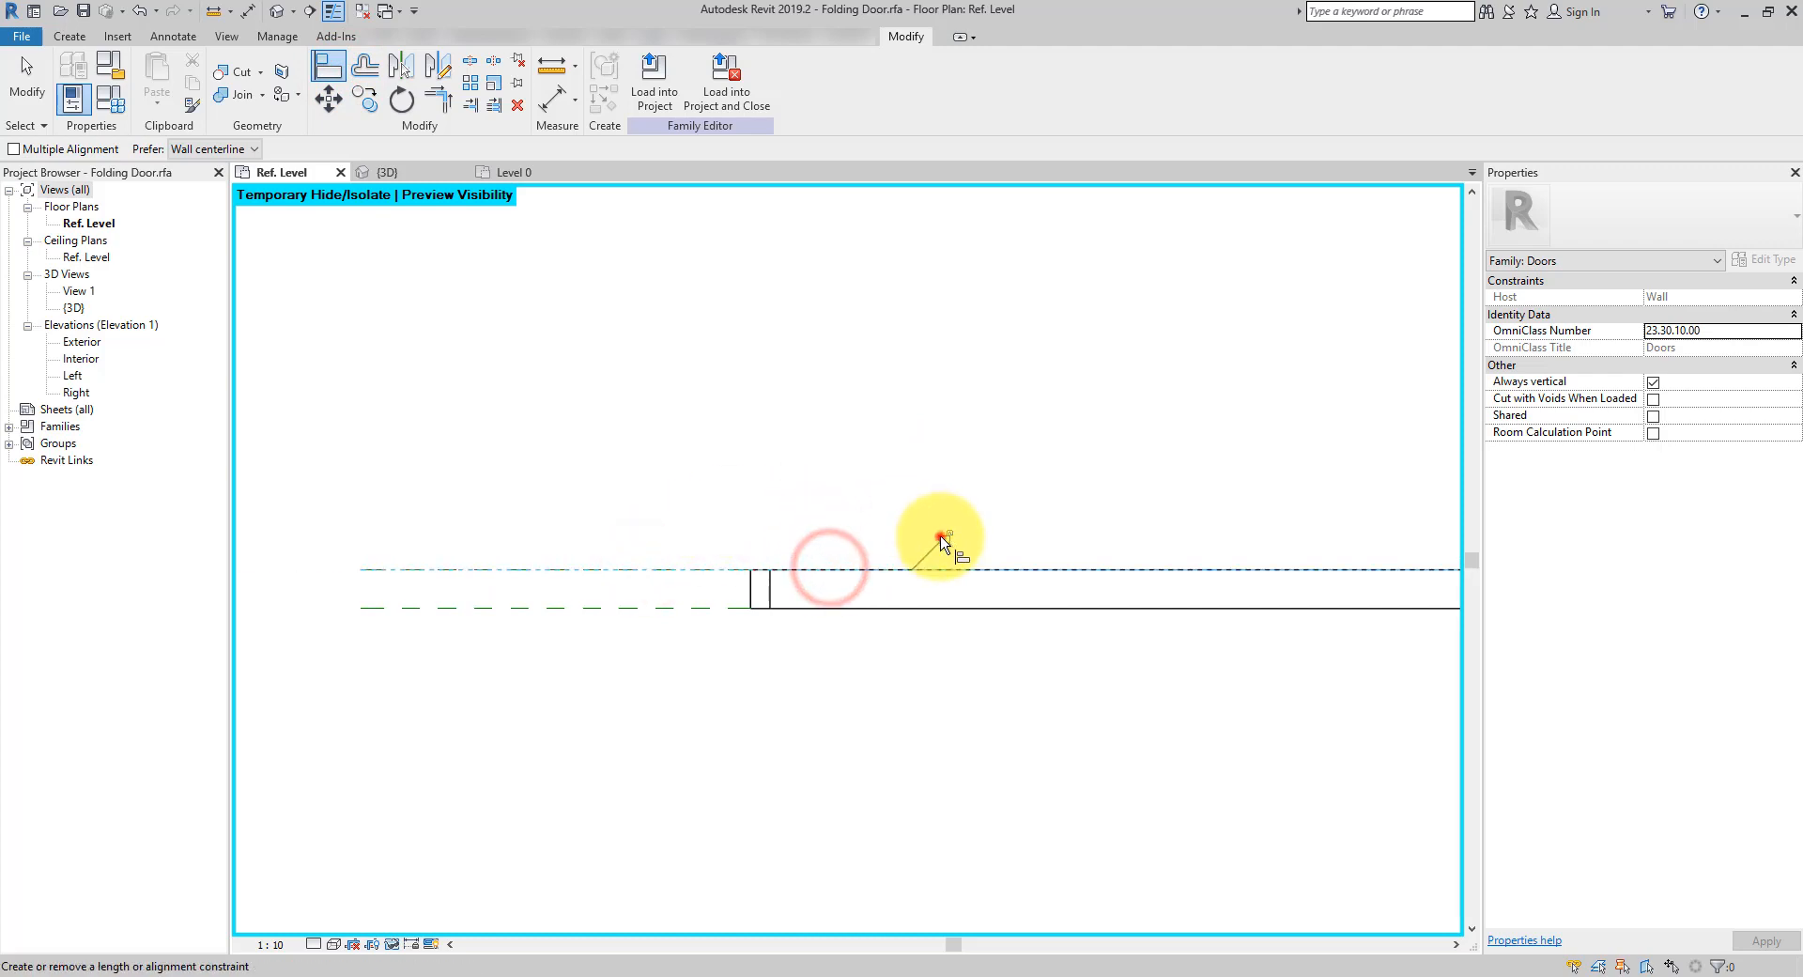
pyautogui.click(940, 538)
pyautogui.click(670, 569)
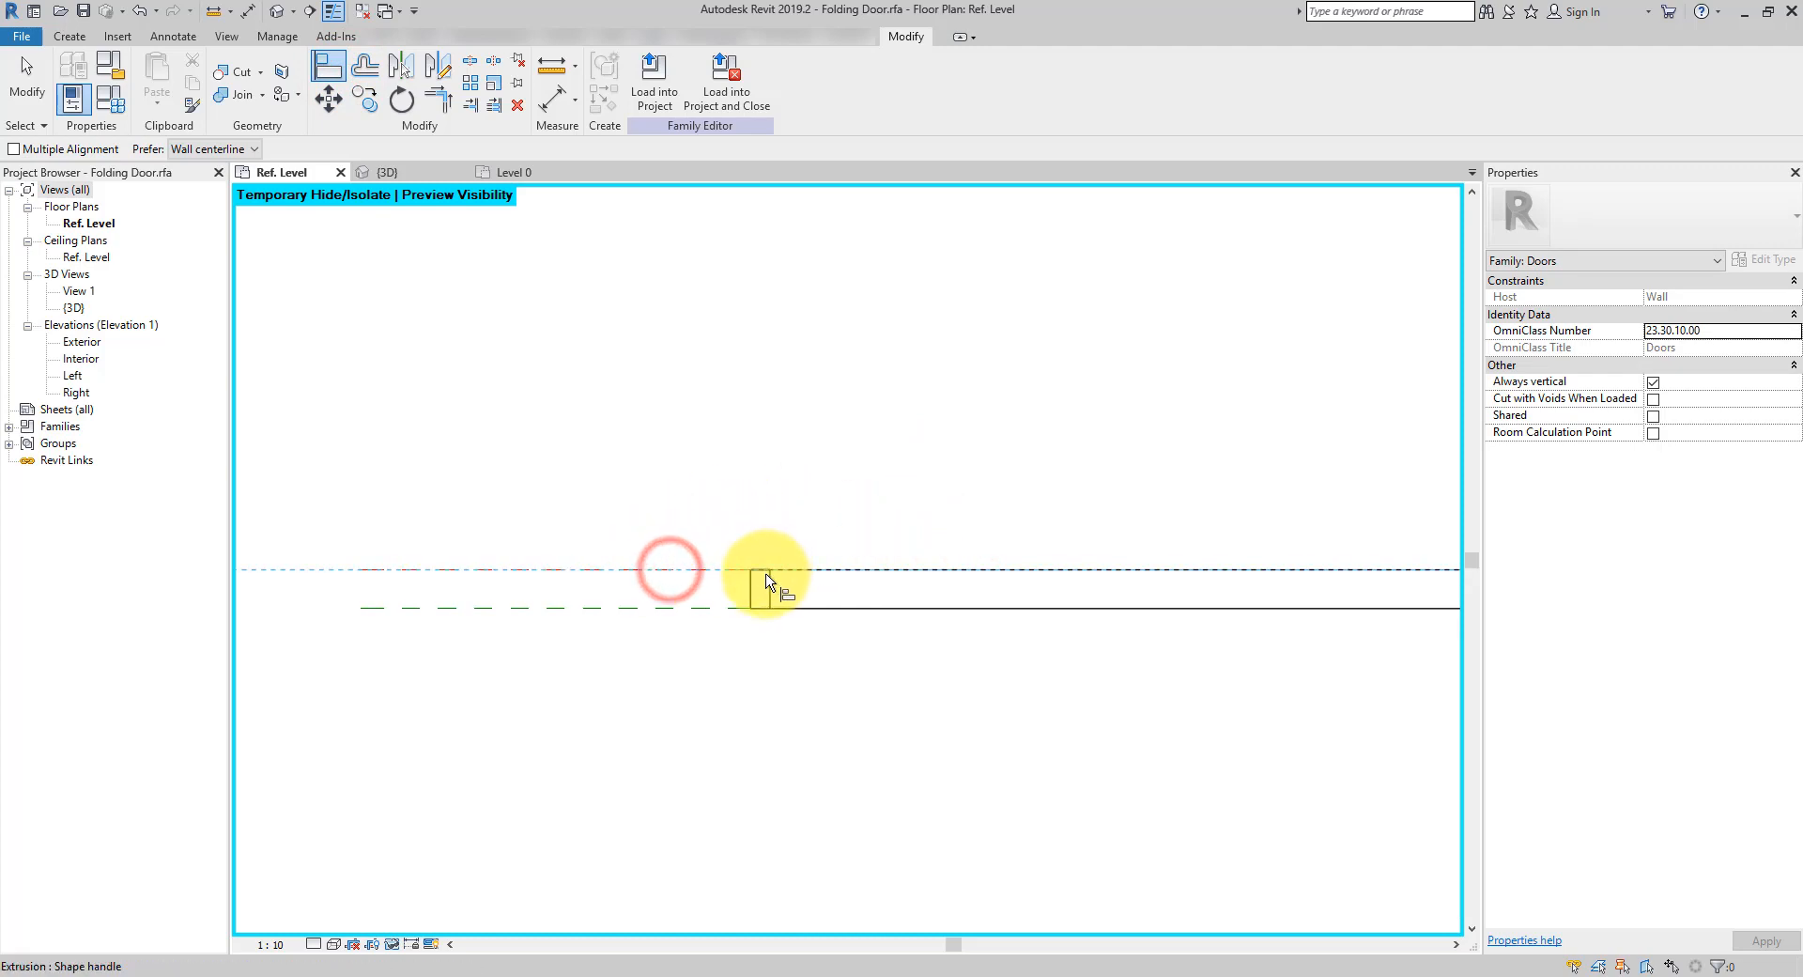
pyautogui.click(763, 582)
pyautogui.click(944, 538)
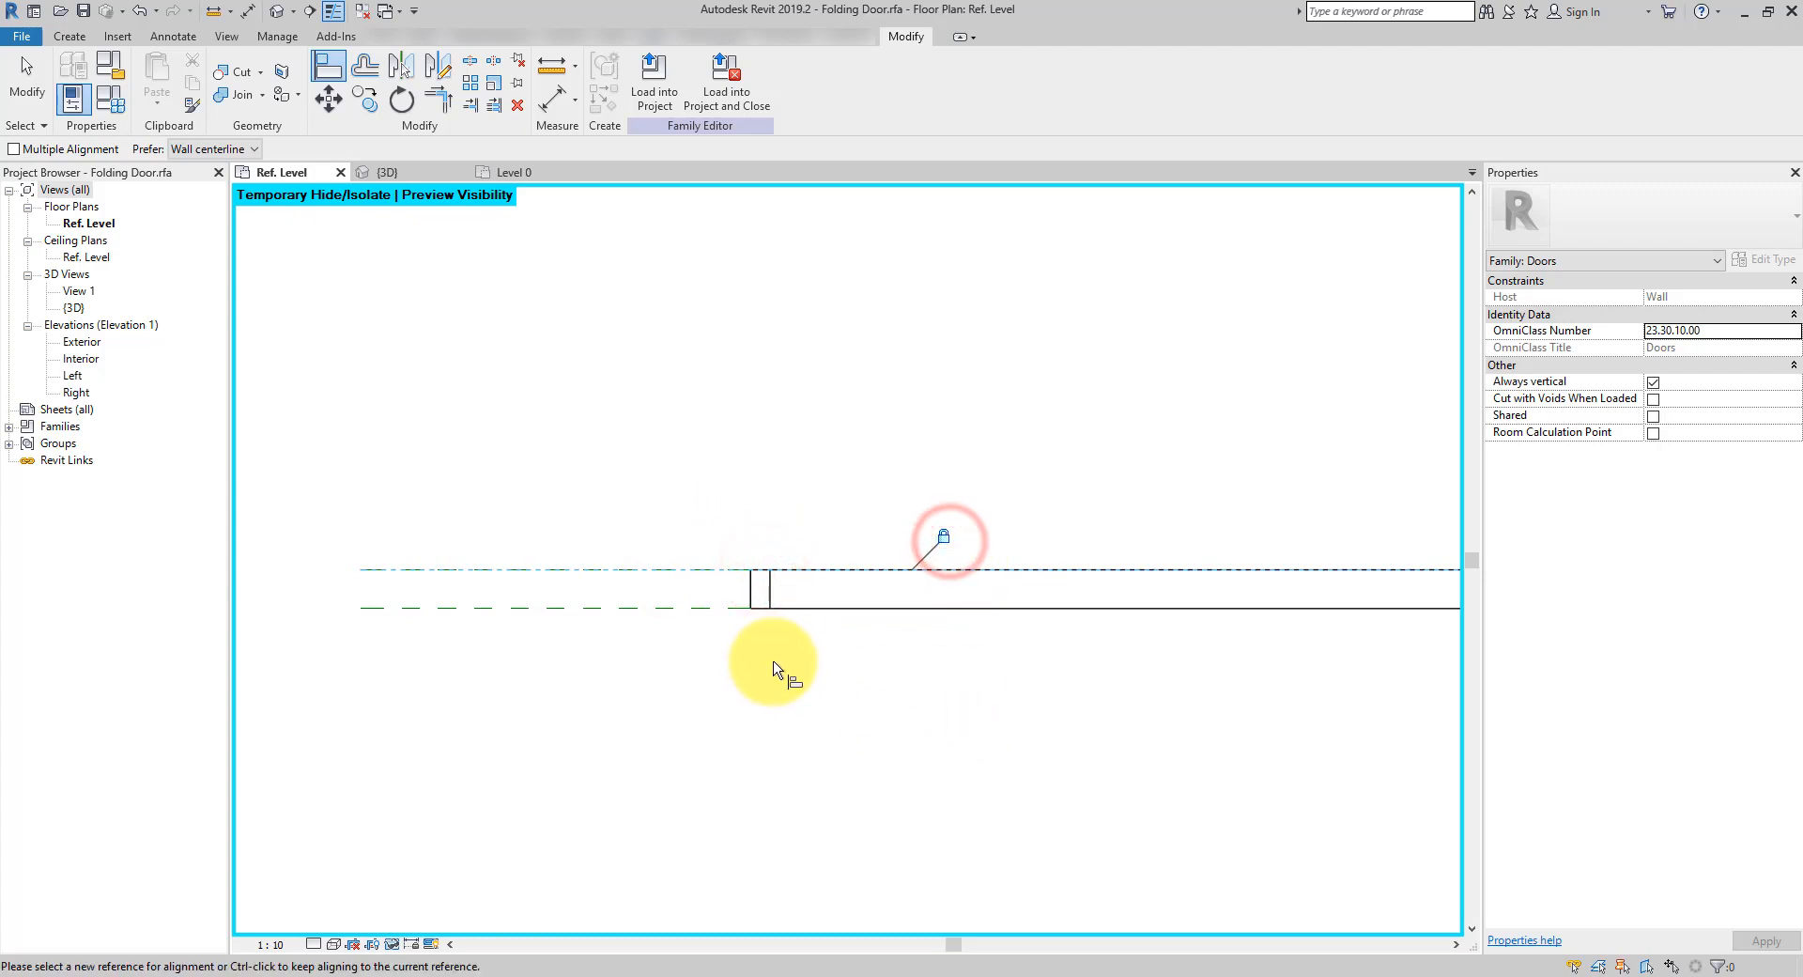
# Align and lock the interior faces of both frame extrusions to the InternalFrame reference plane, and reset the temporary isolation
pyautogui.click(773, 661)
pyautogui.click(638, 607)
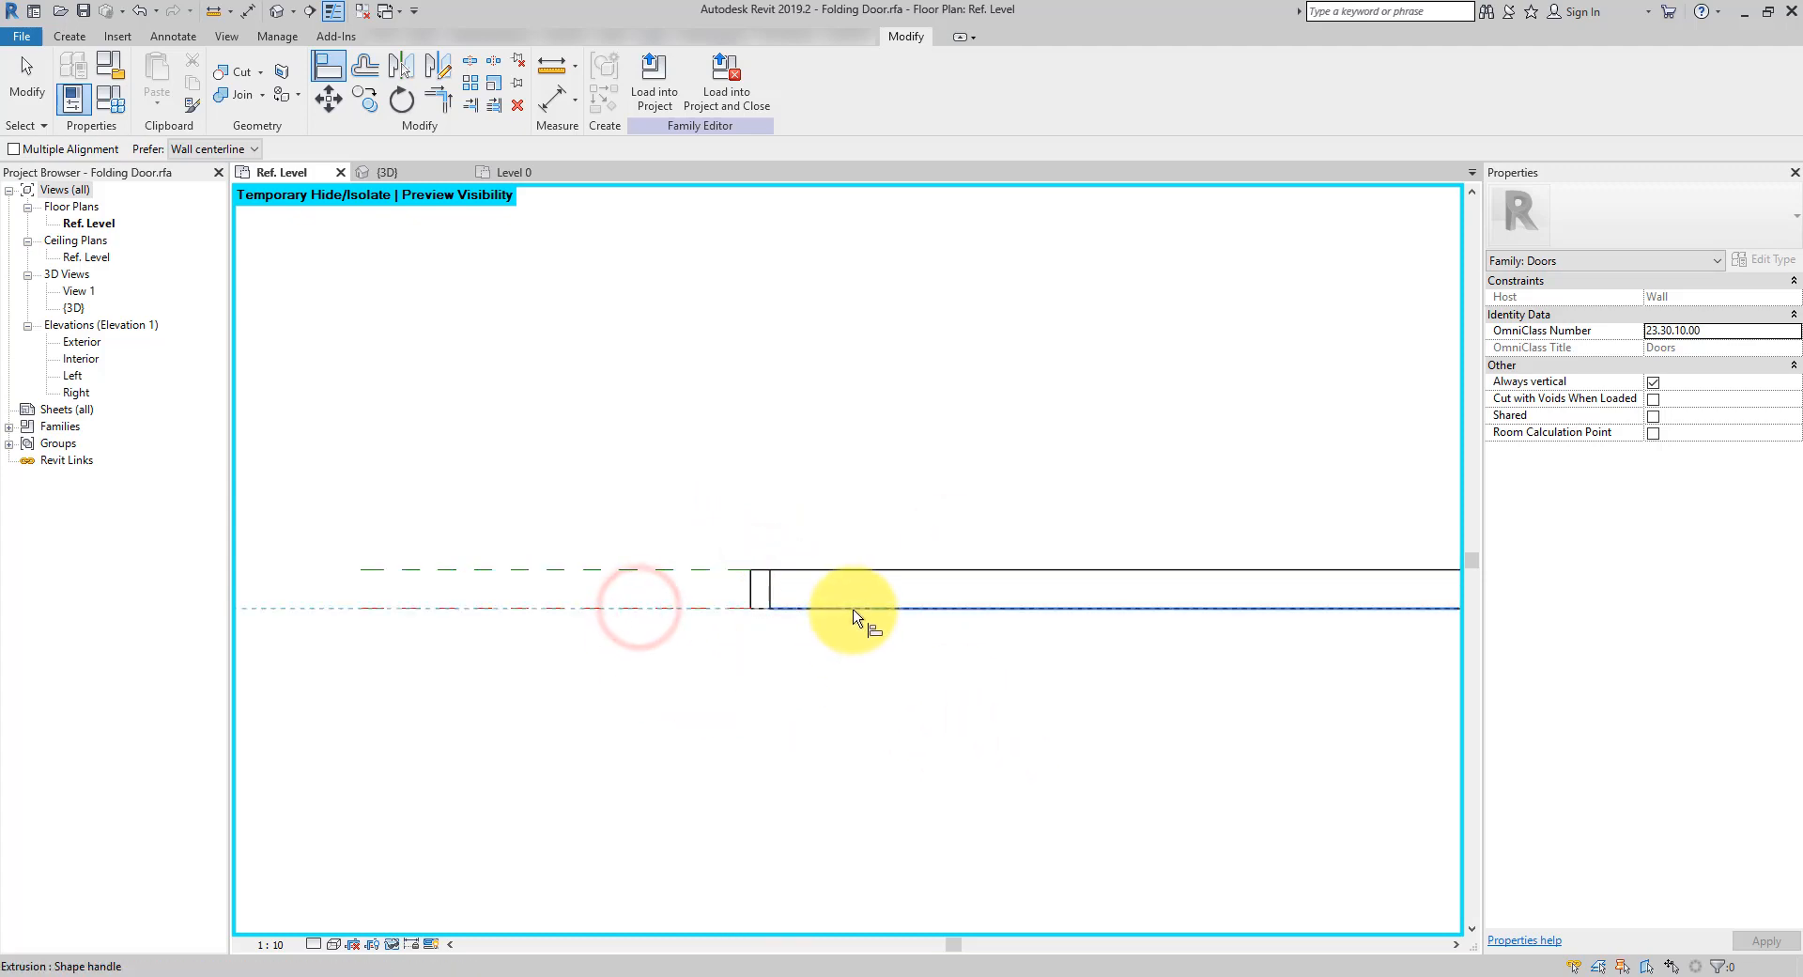
pyautogui.click(853, 610)
pyautogui.click(881, 644)
pyautogui.click(717, 610)
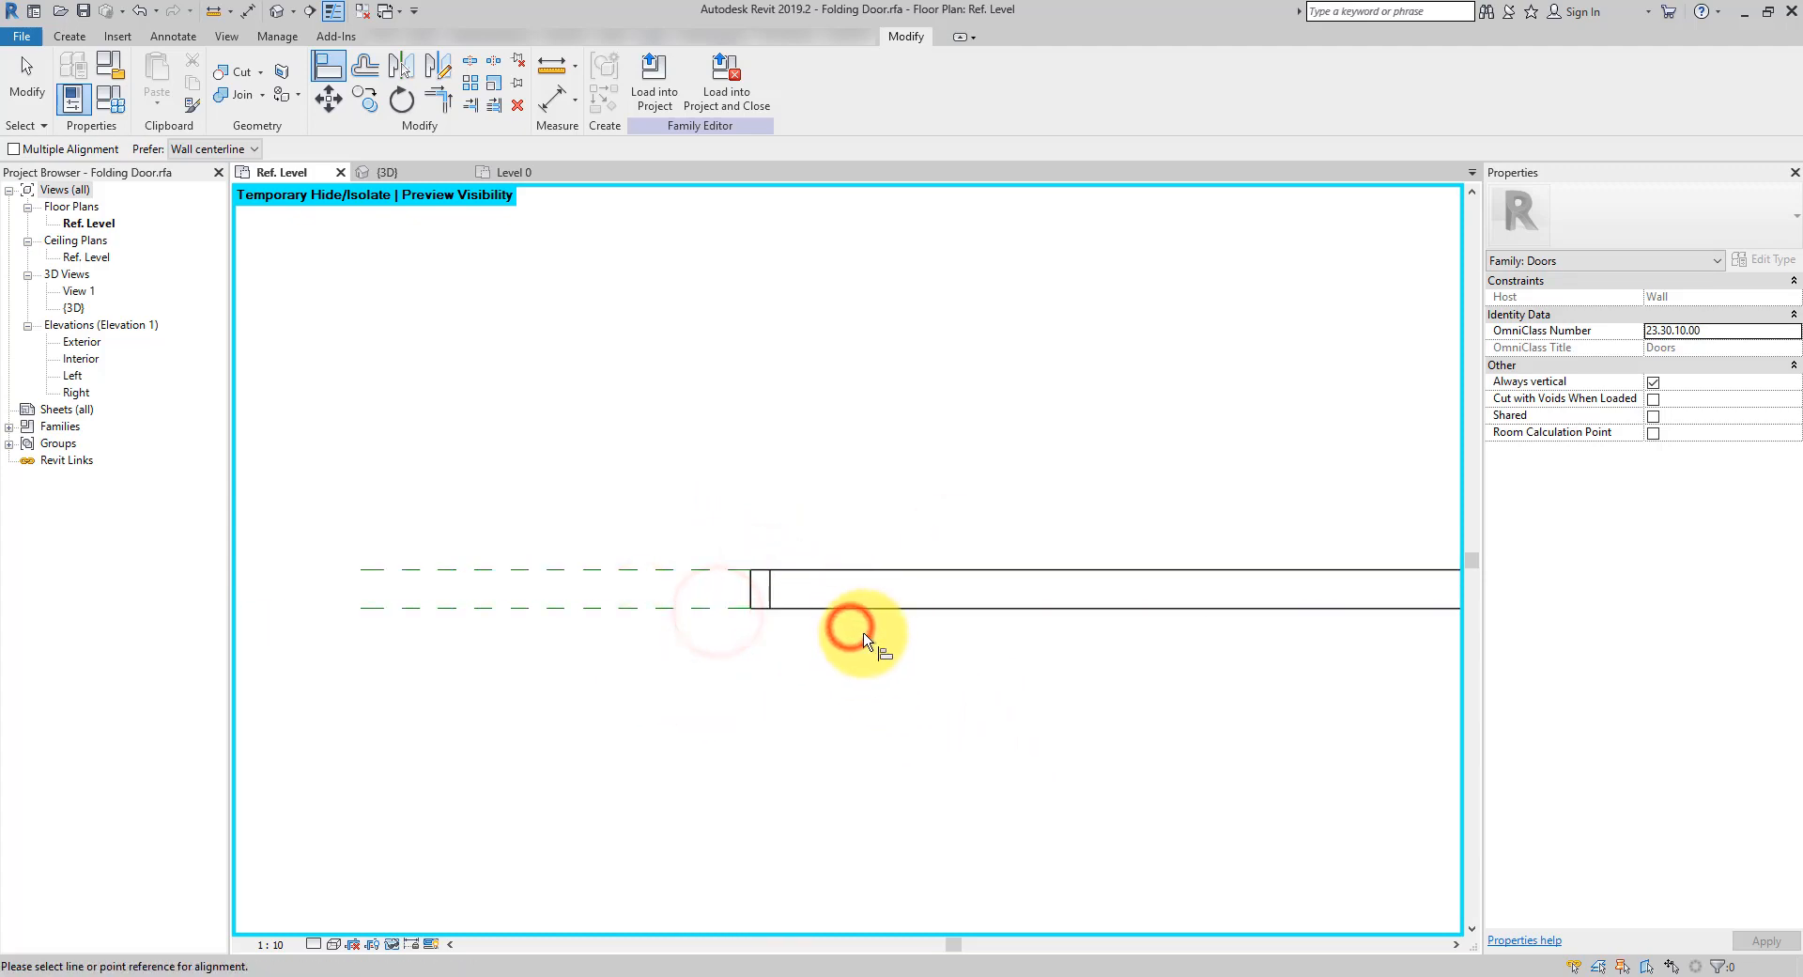
pyautogui.click(693, 610)
pyautogui.click(763, 613)
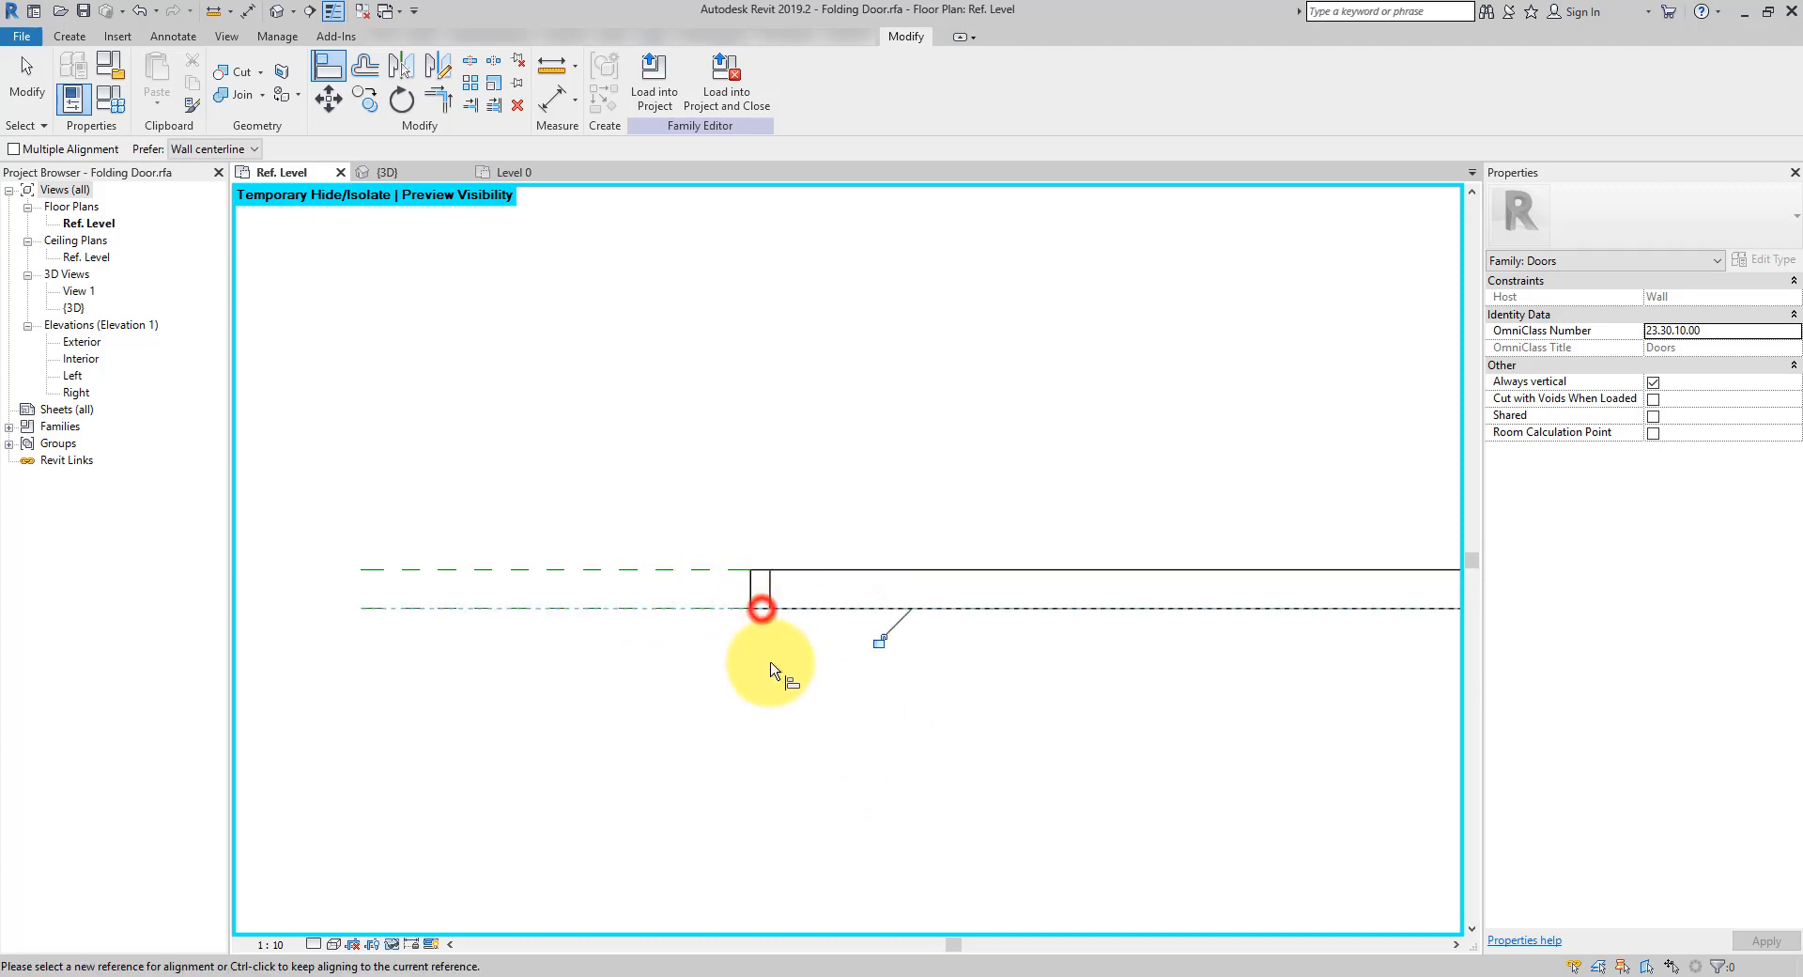
pyautogui.click(879, 643)
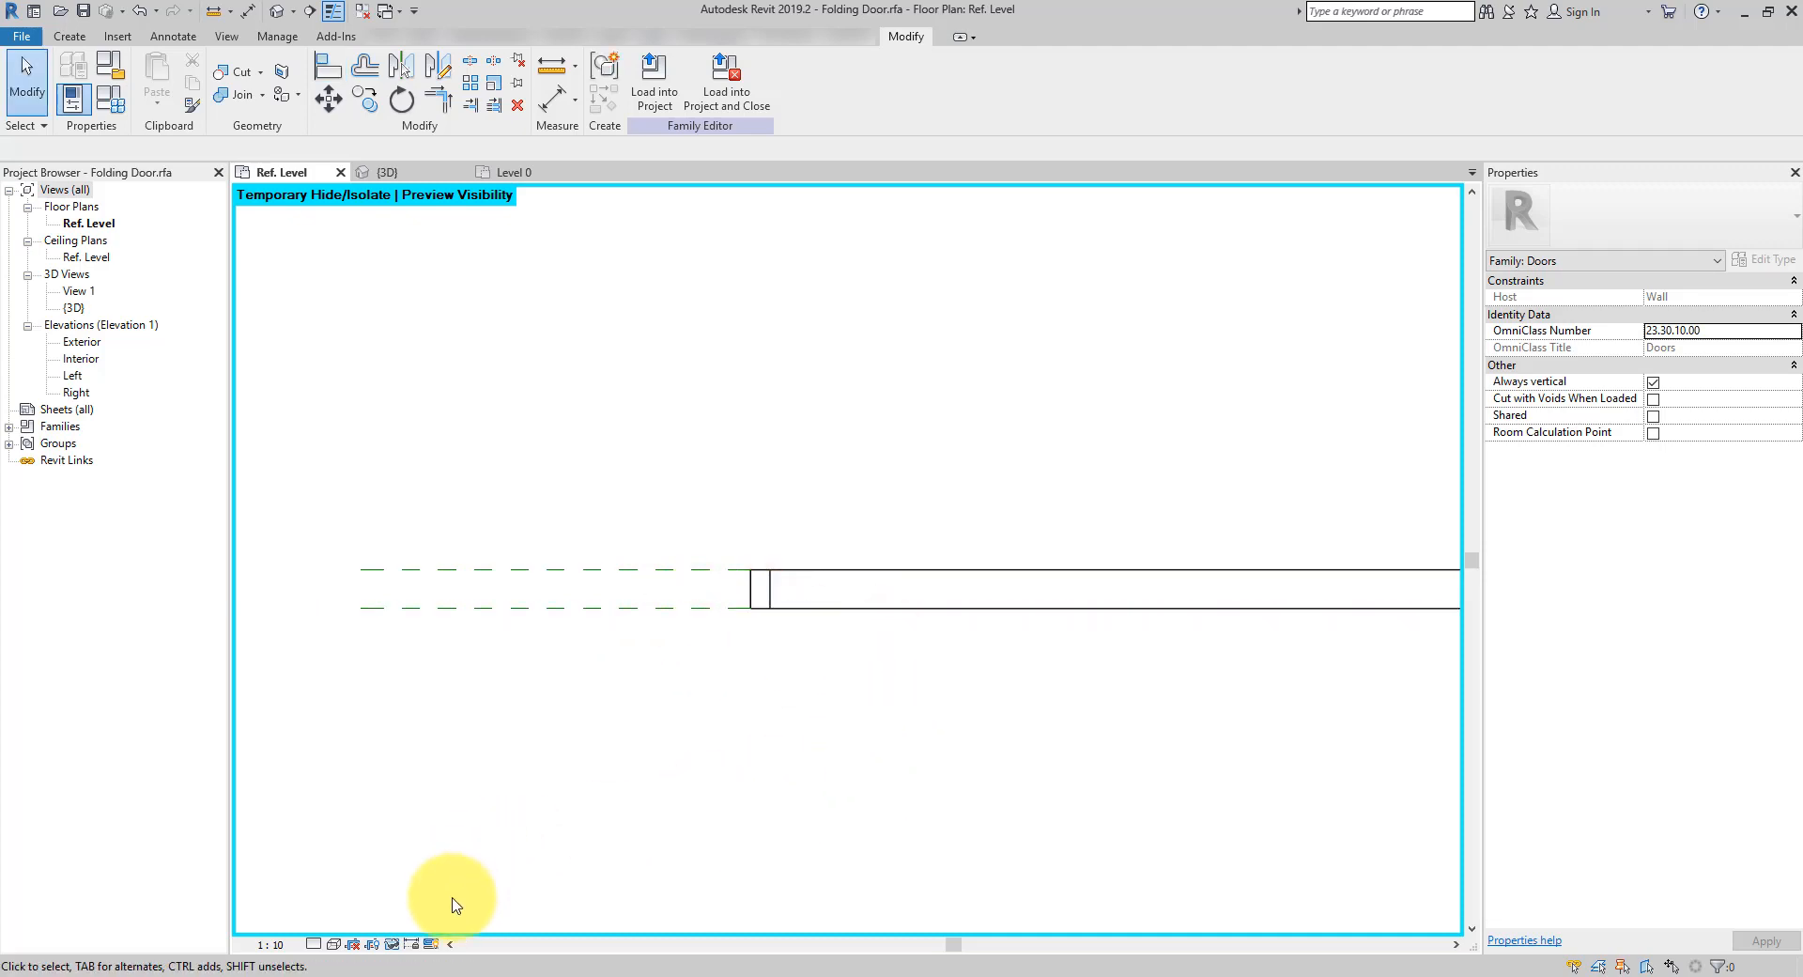
pyautogui.click(393, 943)
pyautogui.click(404, 922)
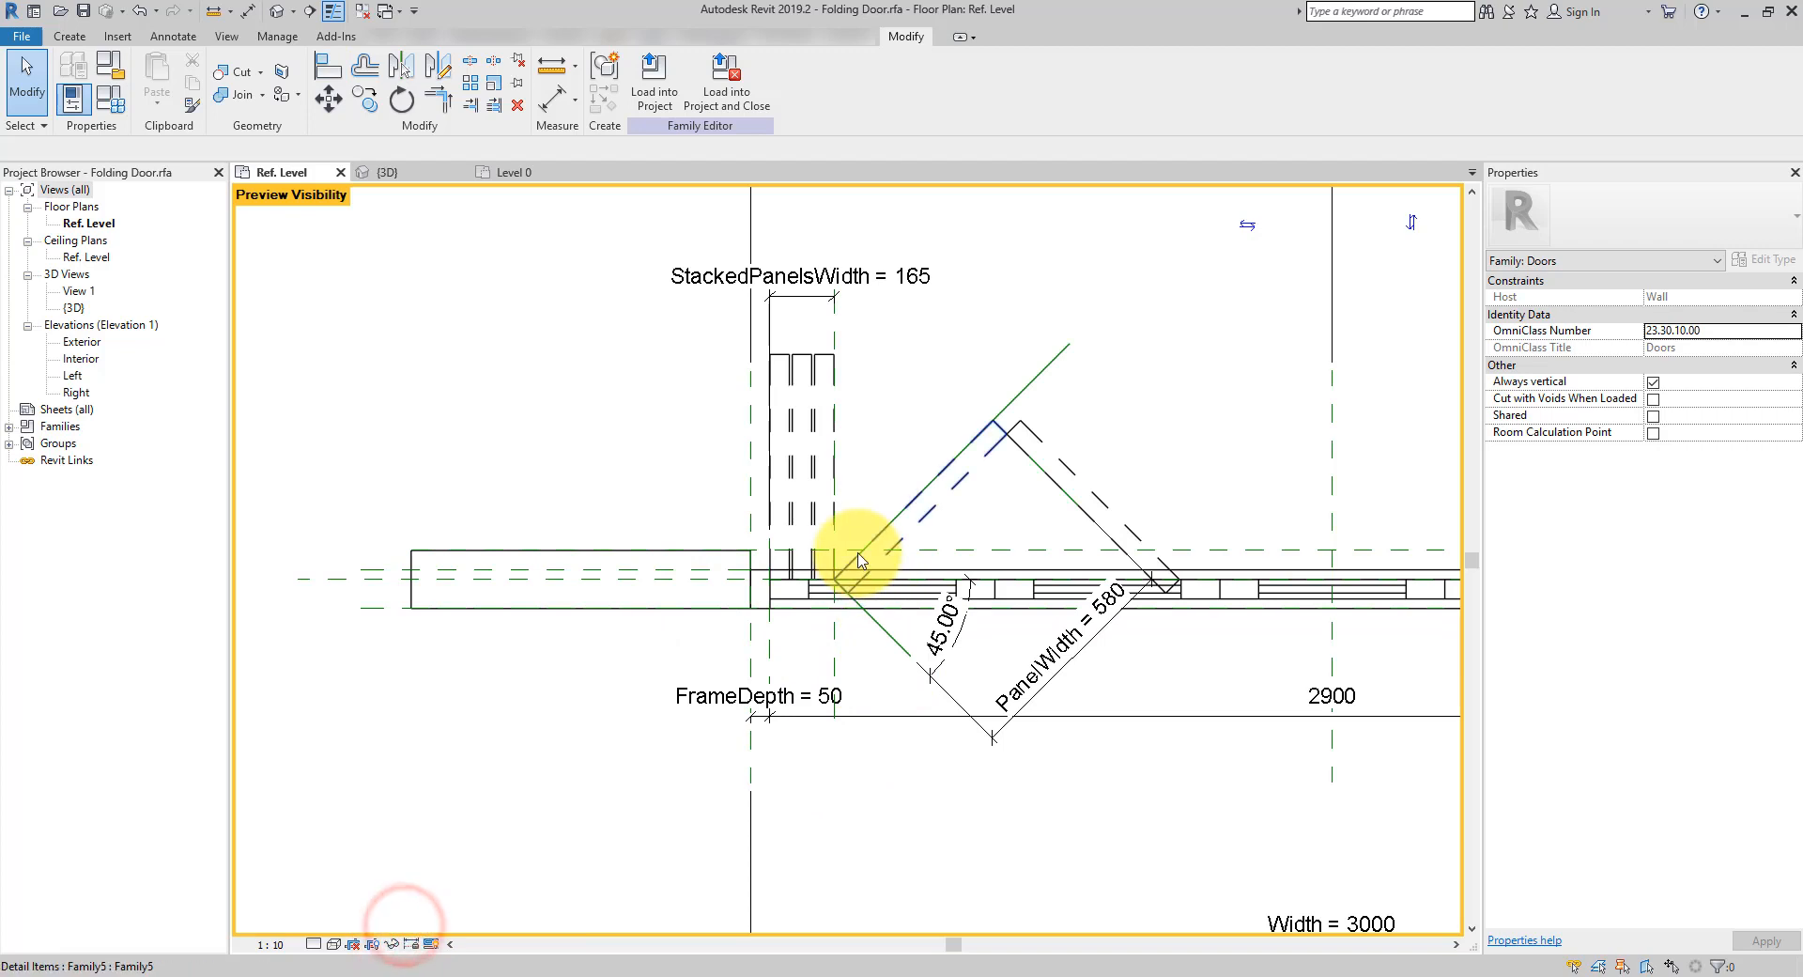
# In the Left elevation, temporarily isolate the frame's head extrusion together with the ExternalFrame and InternalFrame reference planes
pyautogui.scroll(-2, 681, 507)
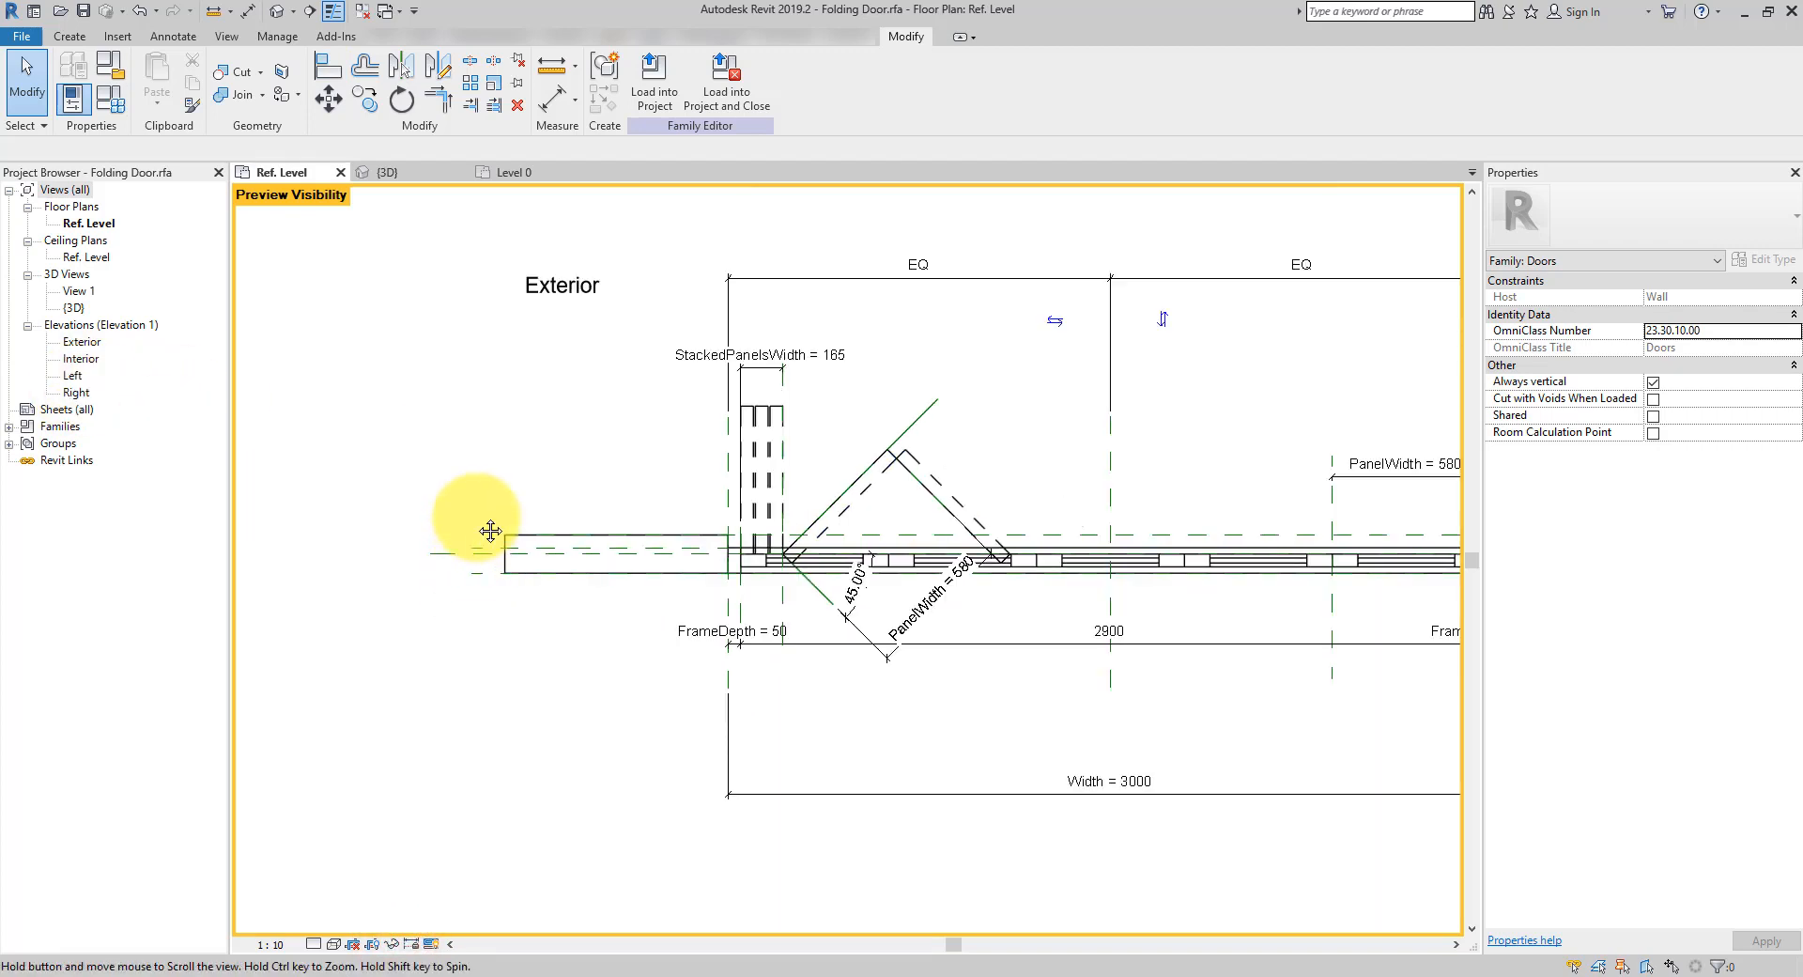
pyautogui.scroll(3, 479, 523)
pyautogui.click(510, 592)
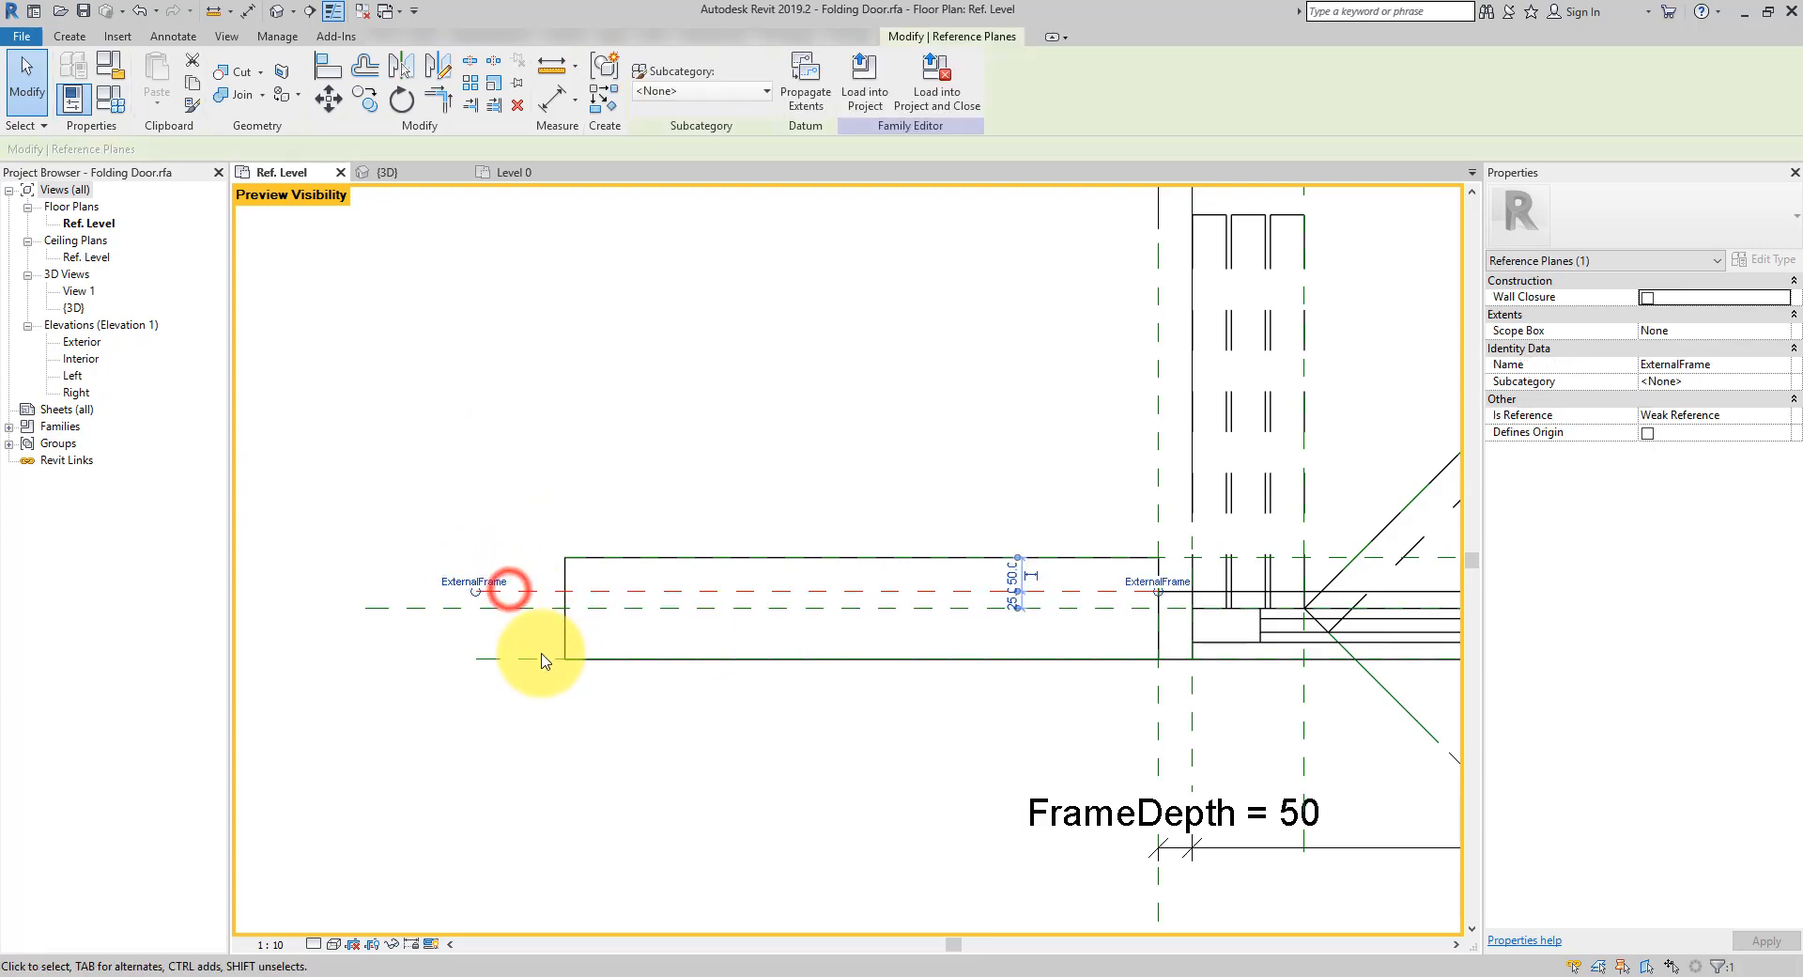
pyautogui.keyDown('ctrl'); pyautogui.click(536, 658); pyautogui.keyUp('ctrl')
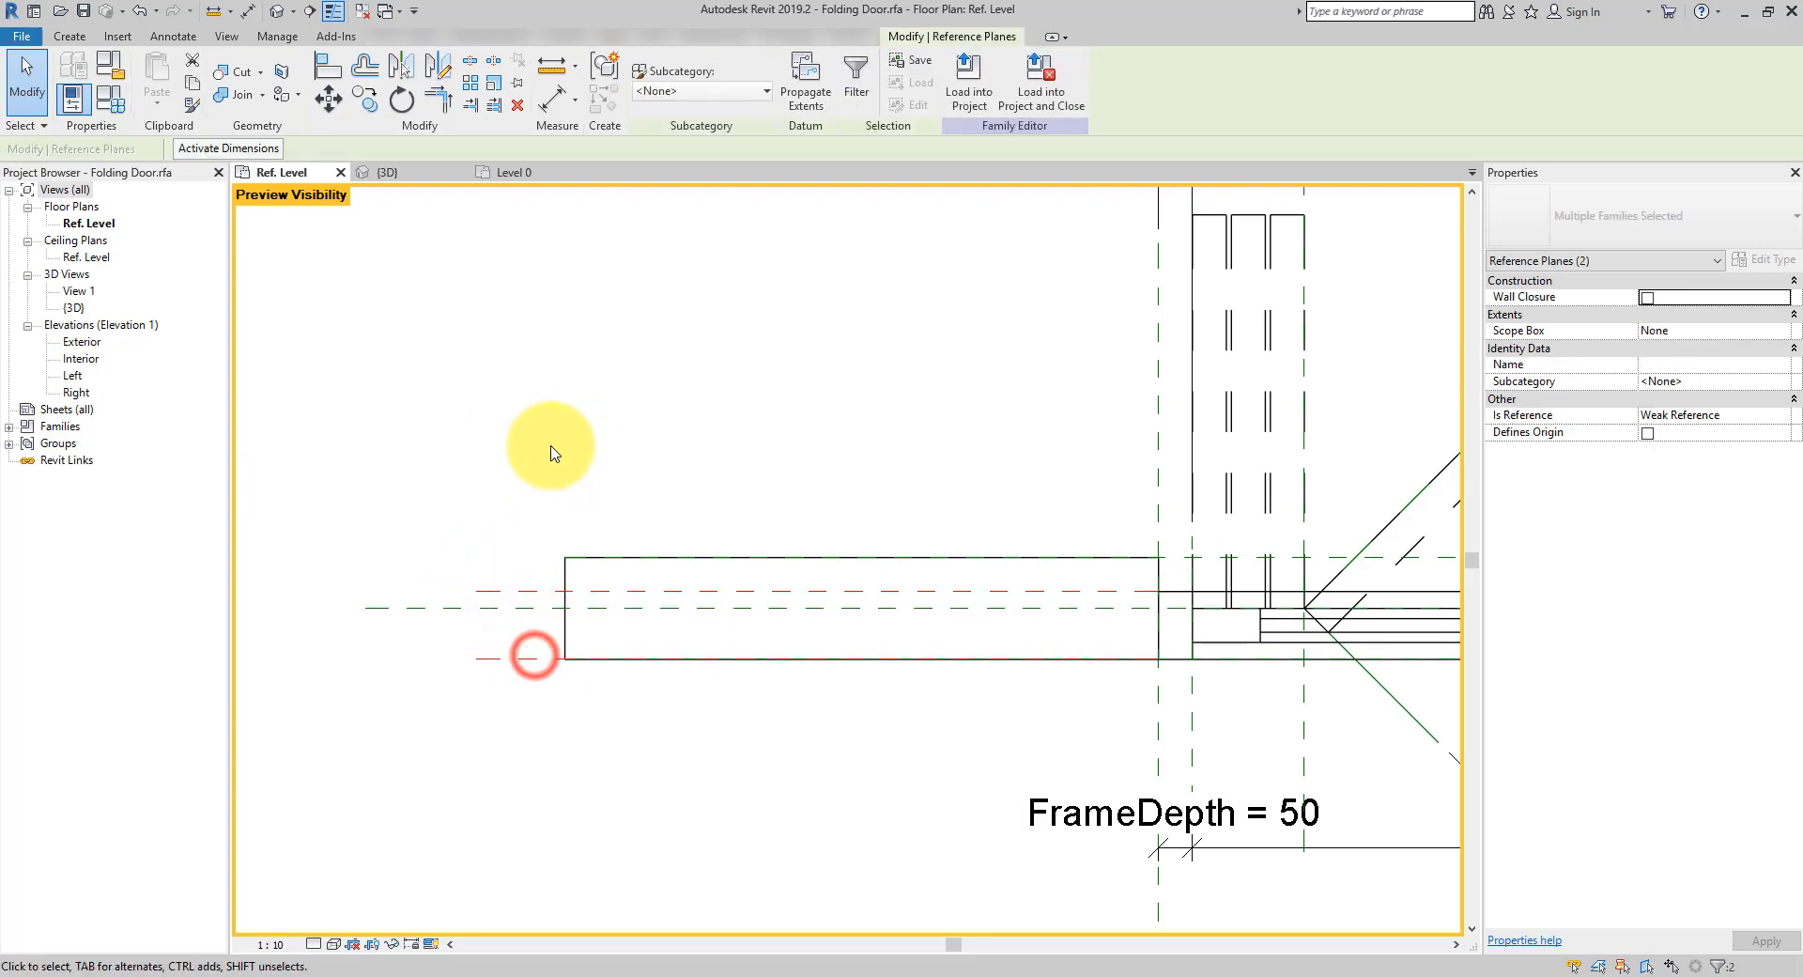
pyautogui.doubleClick(70, 376)
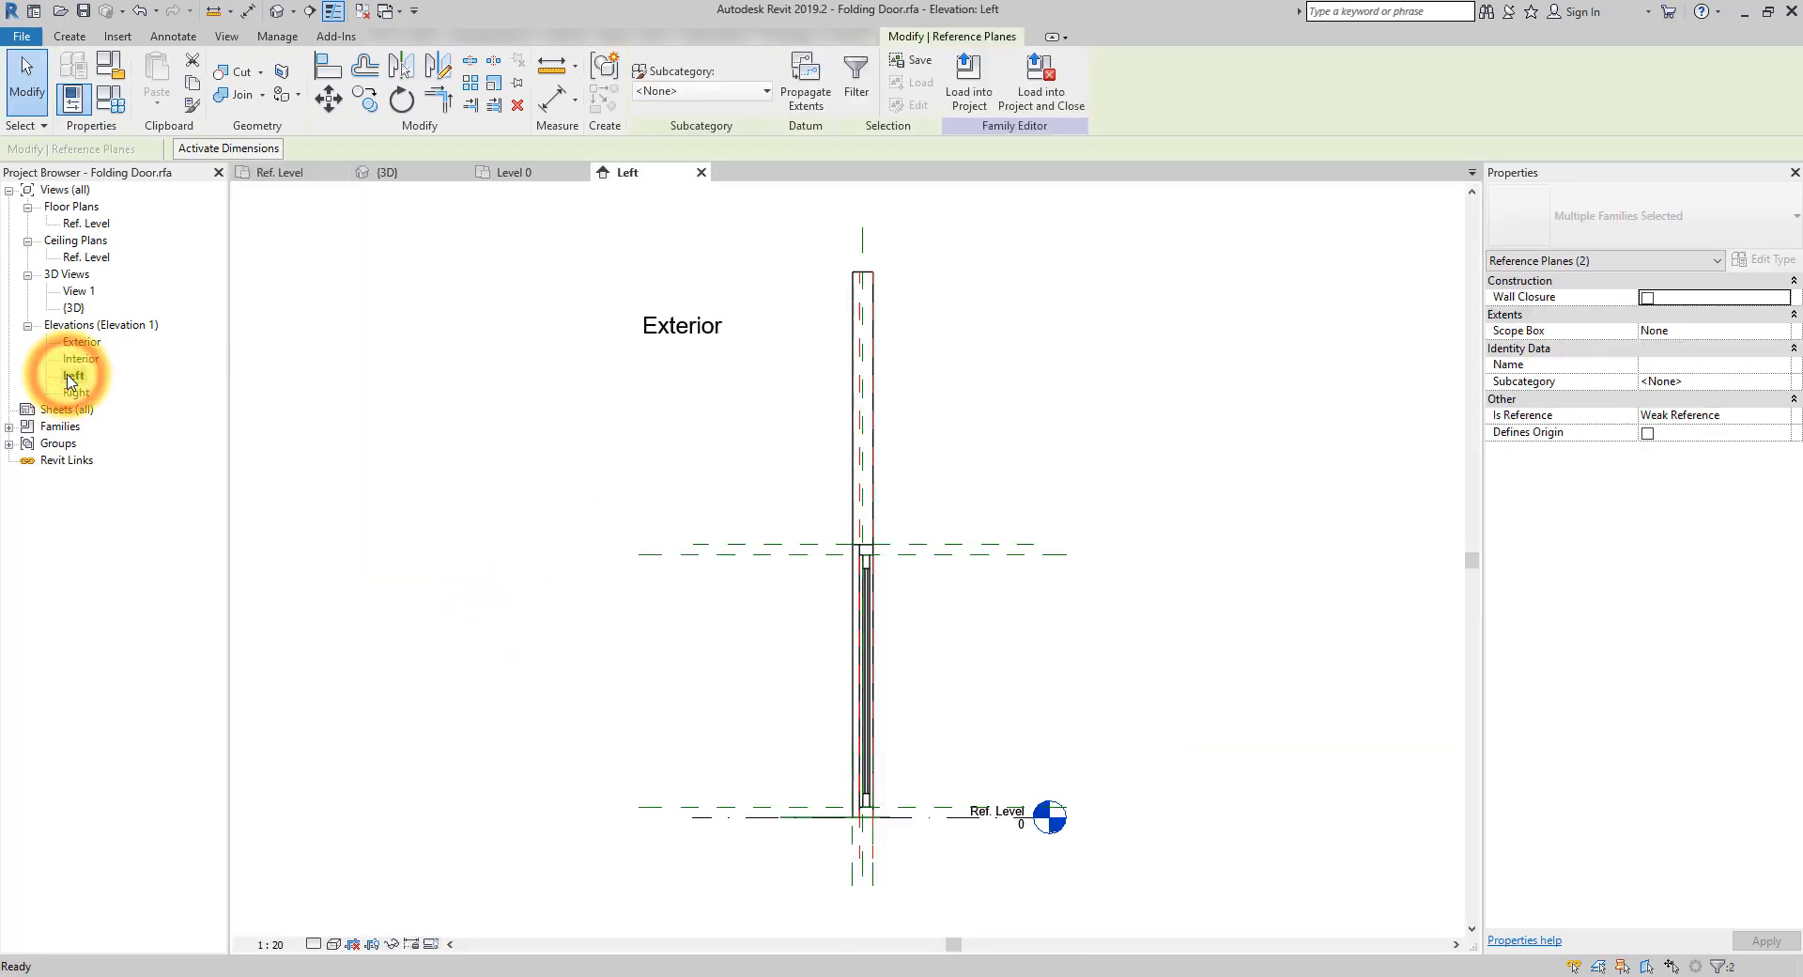
pyautogui.scroll(4, 880, 559)
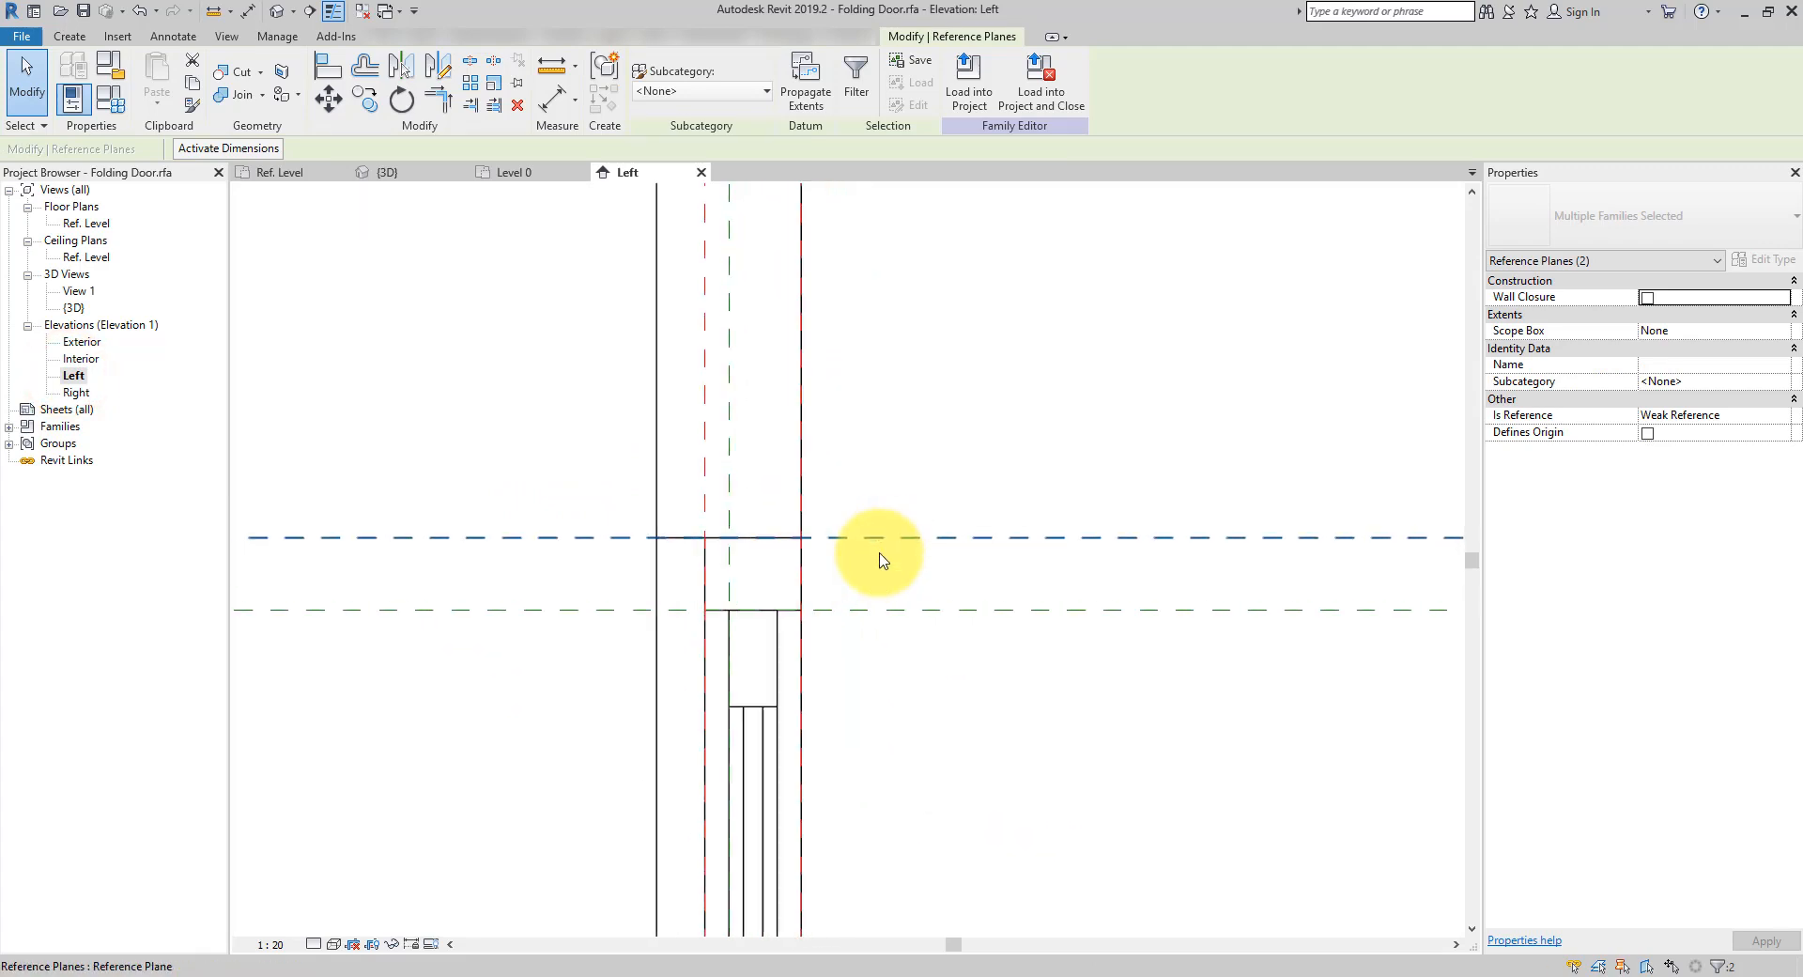
pyautogui.keyDown('ctrl'); pyautogui.click(777, 543); pyautogui.keyUp('ctrl')
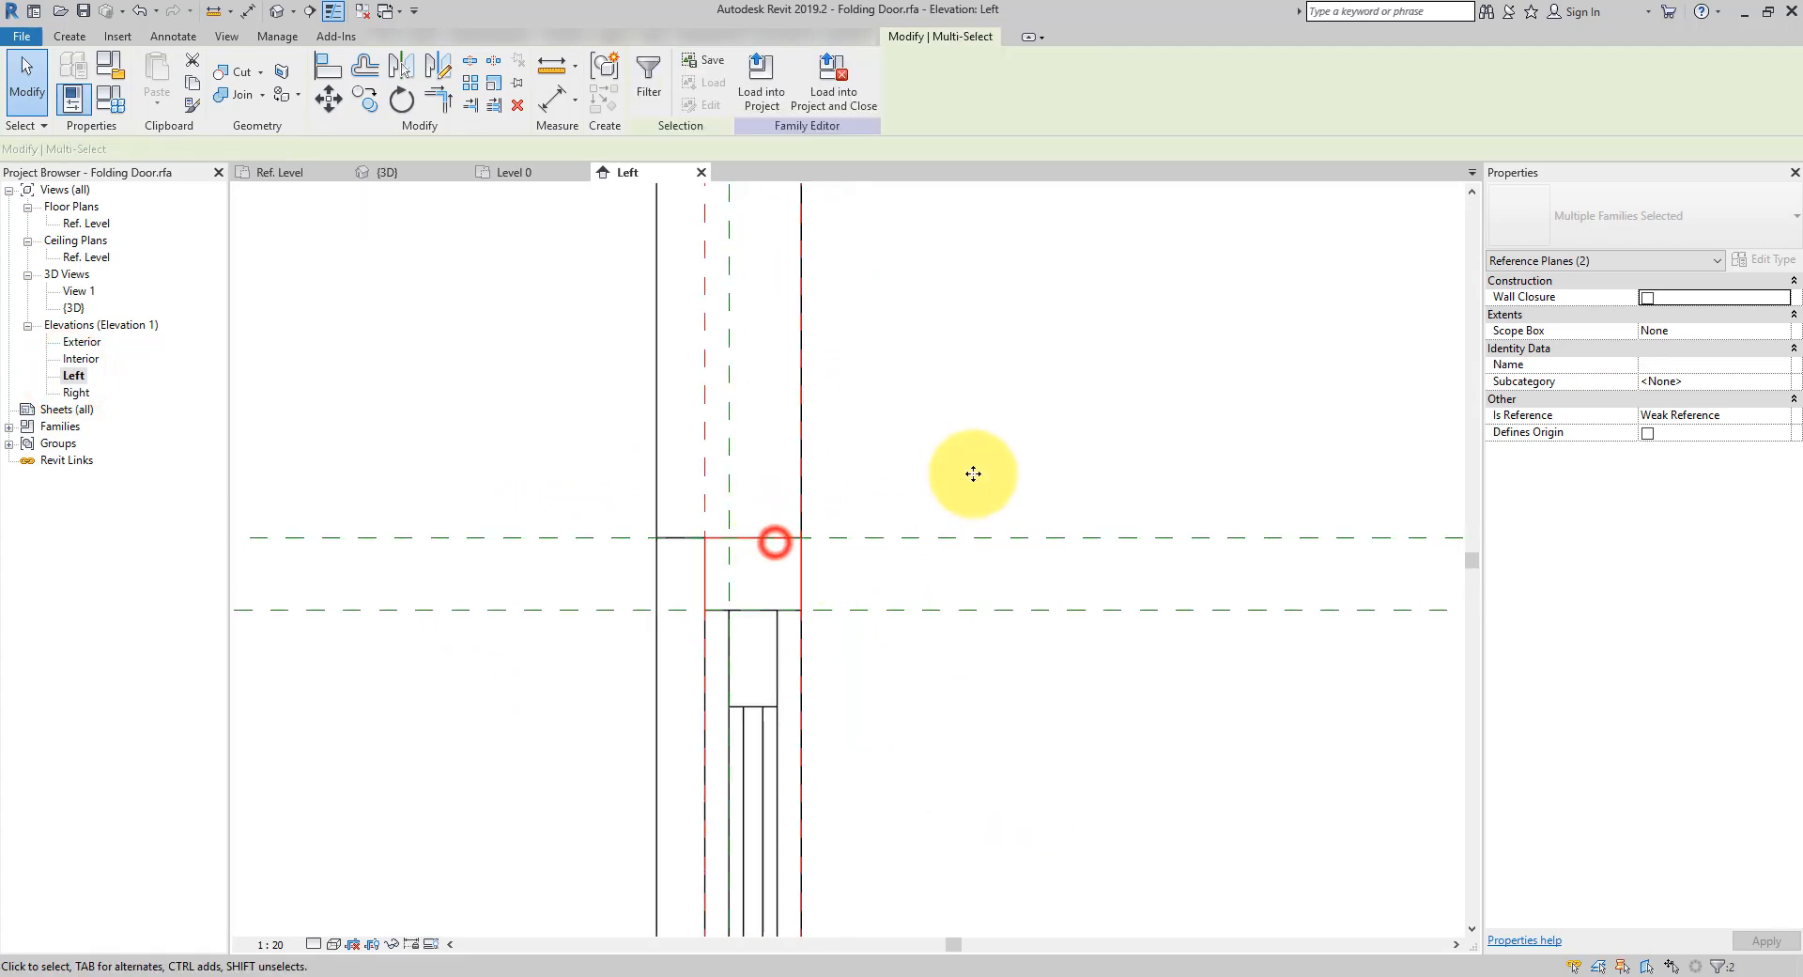
pyautogui.click(389, 944)
pyautogui.click(444, 878)
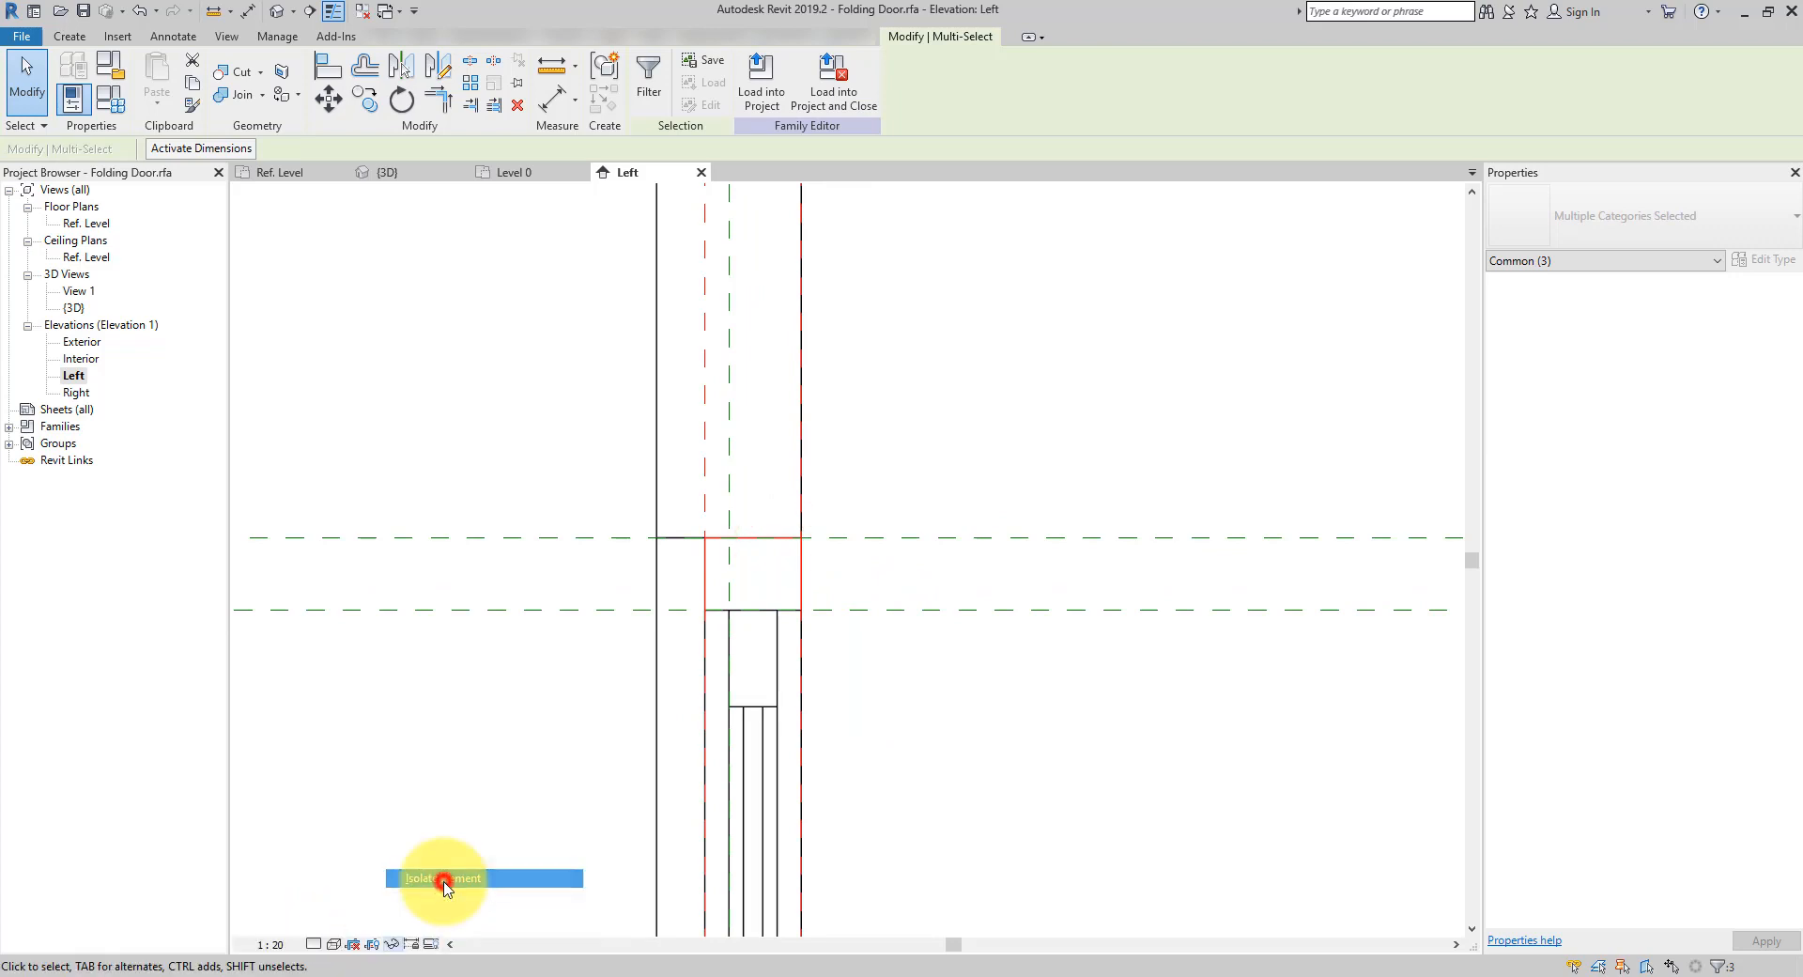
pyautogui.click(907, 504)
# Align and lock the head extrusion's interior and exterior faces to the InternalFrame and ExternalFrame reference planes
pyautogui.click(326, 67)
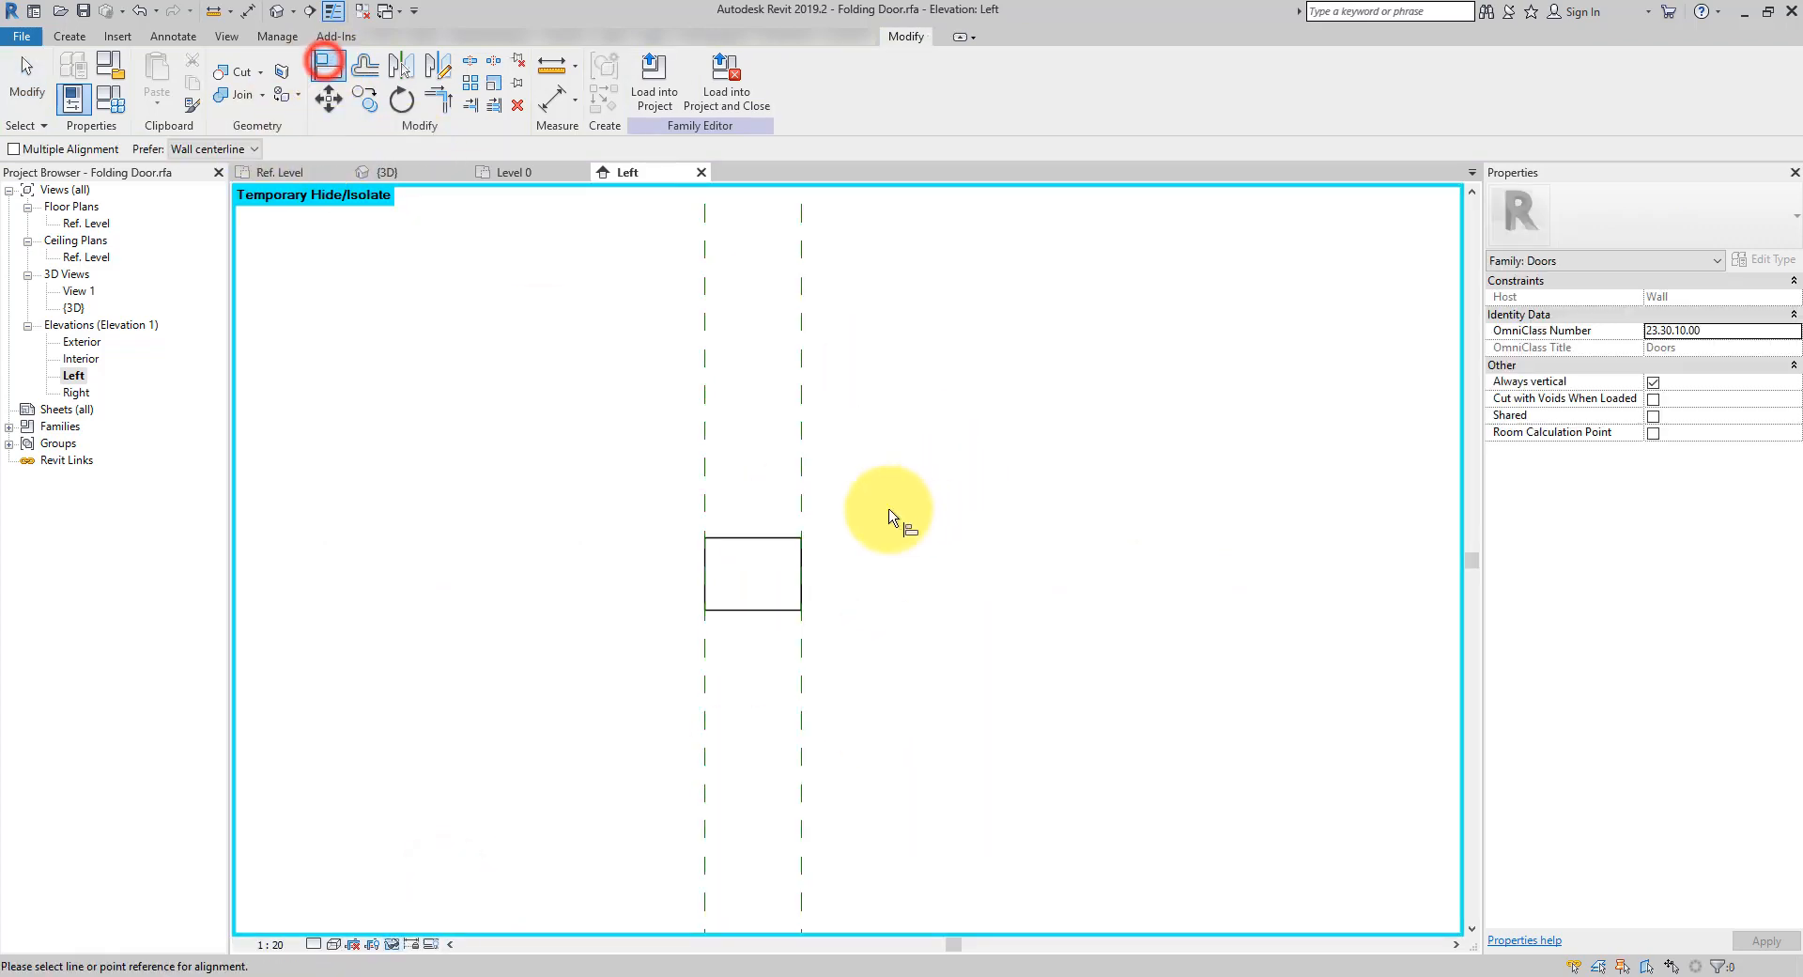
pyautogui.click(805, 571)
pyautogui.click(708, 499)
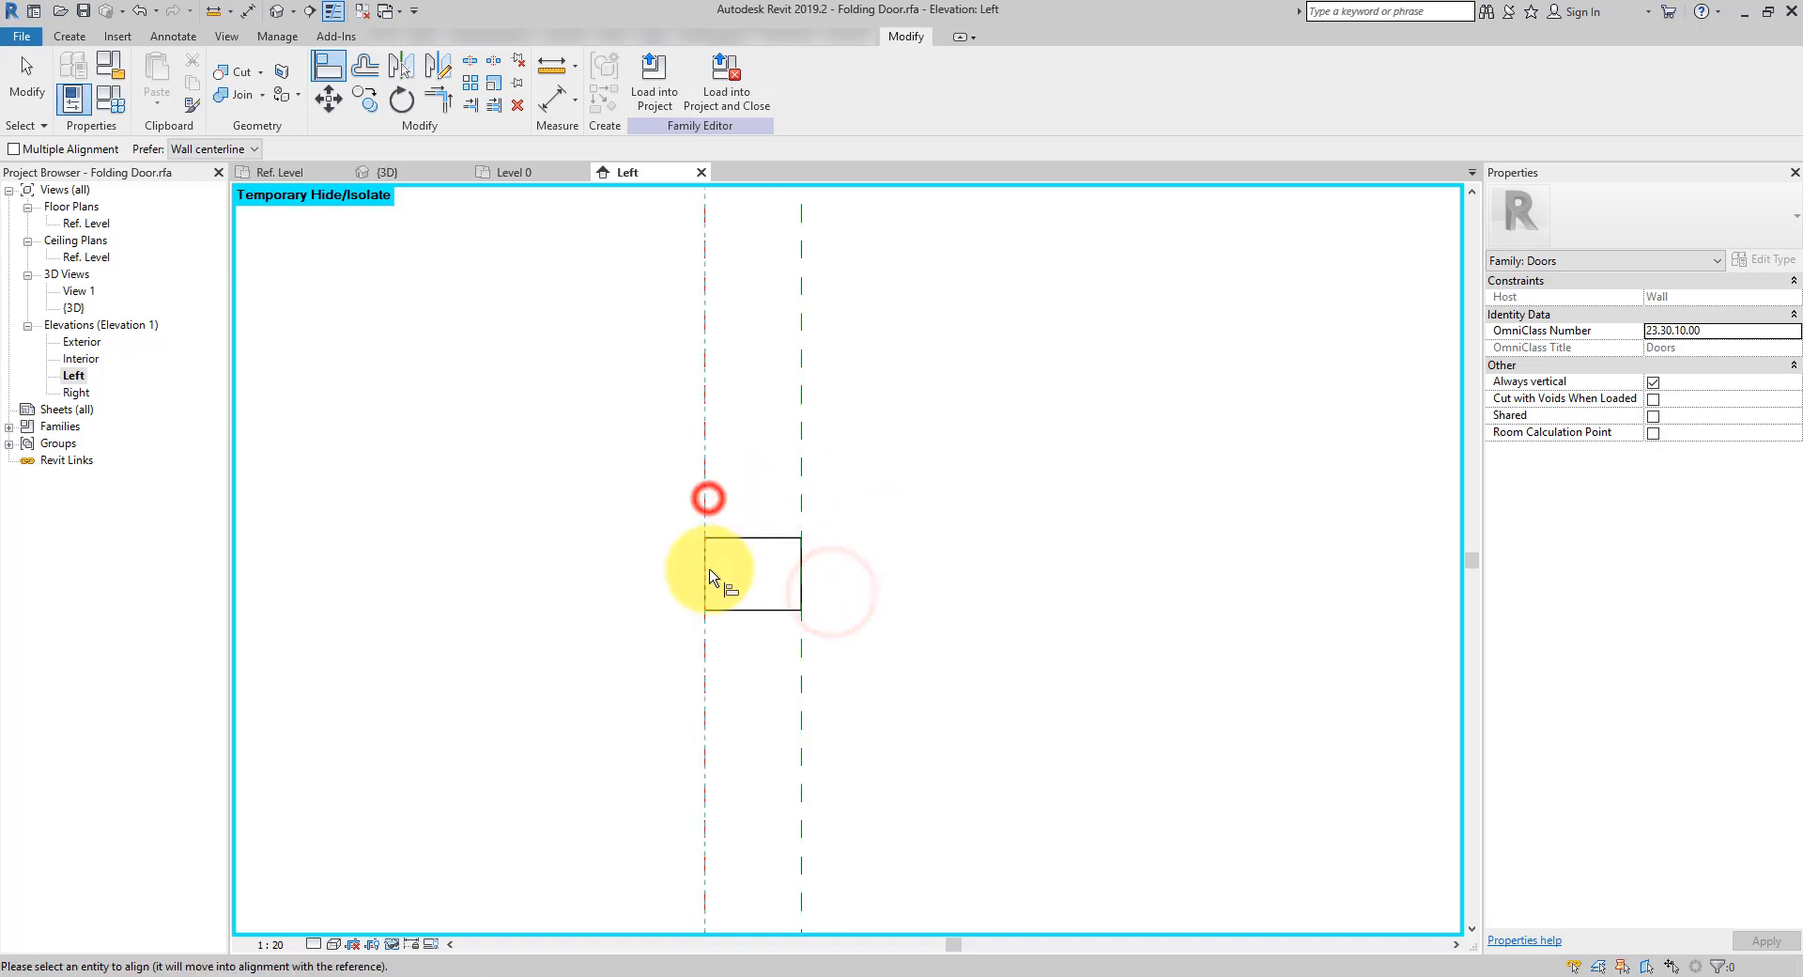
pyautogui.click(707, 575)
pyautogui.click(673, 531)
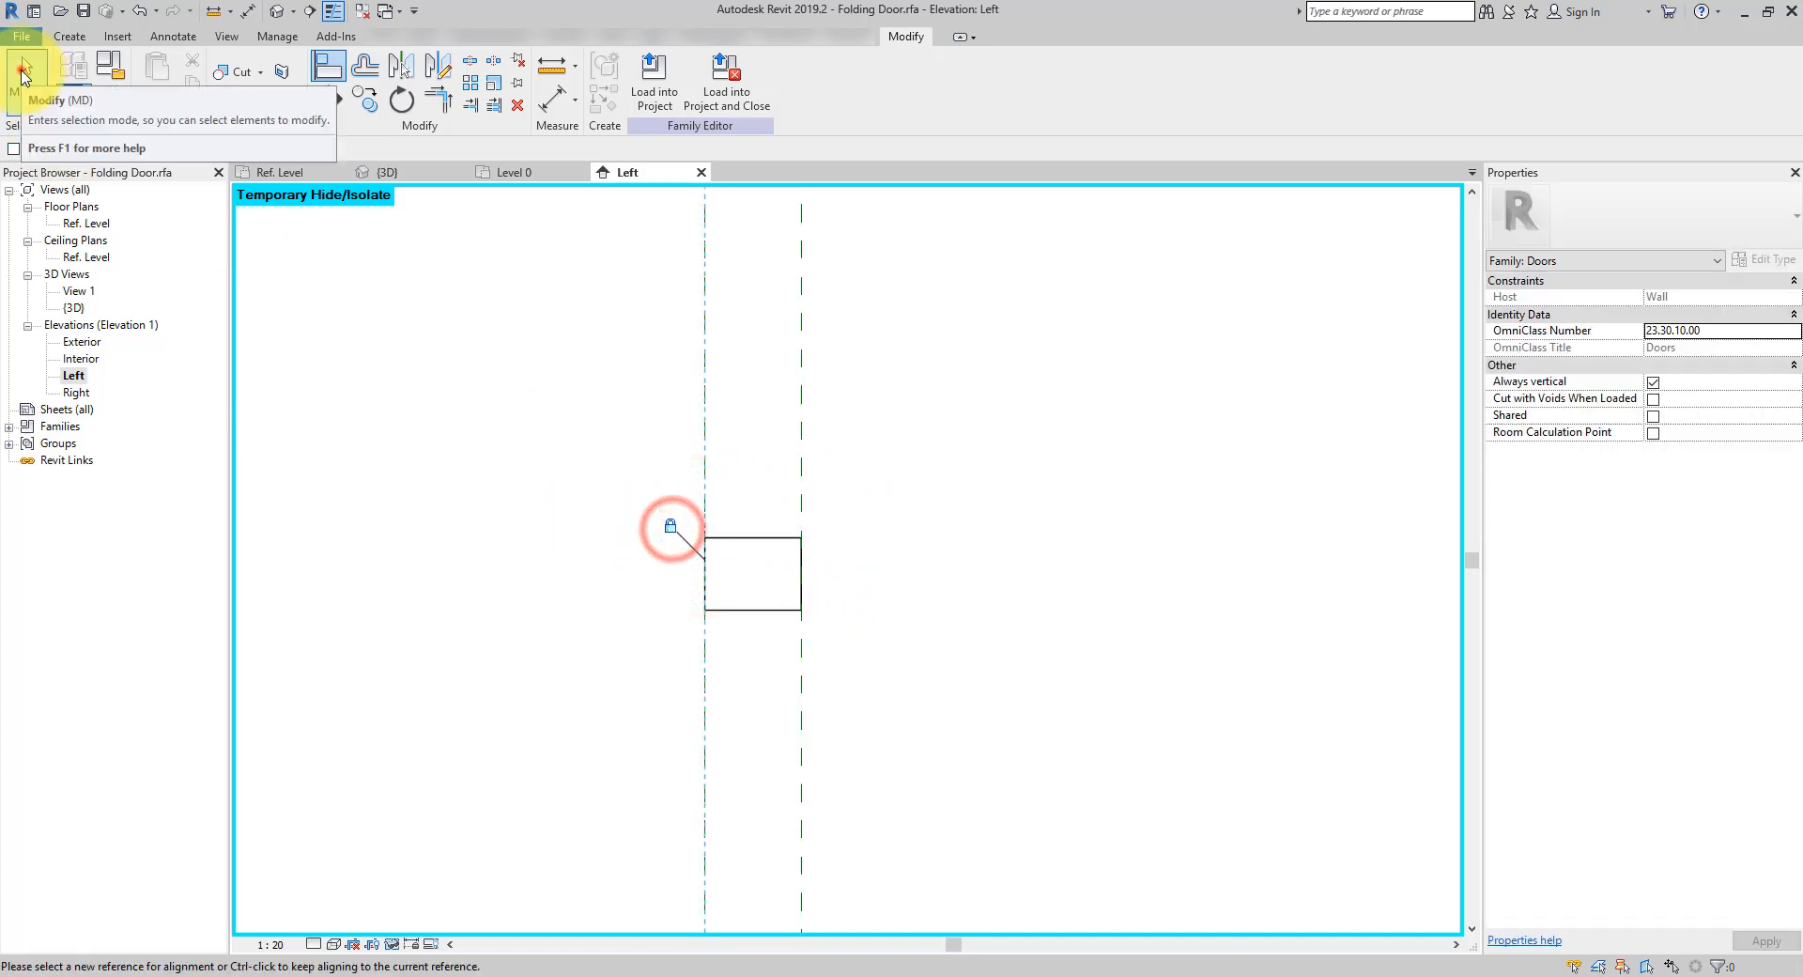
pyautogui.click(26, 70)
# Load the folding door family into the project, overwrite the existing version, and examine the door in the Level 0 plan
pyautogui.scroll(-3, 833, 443)
pyautogui.click(642, 89)
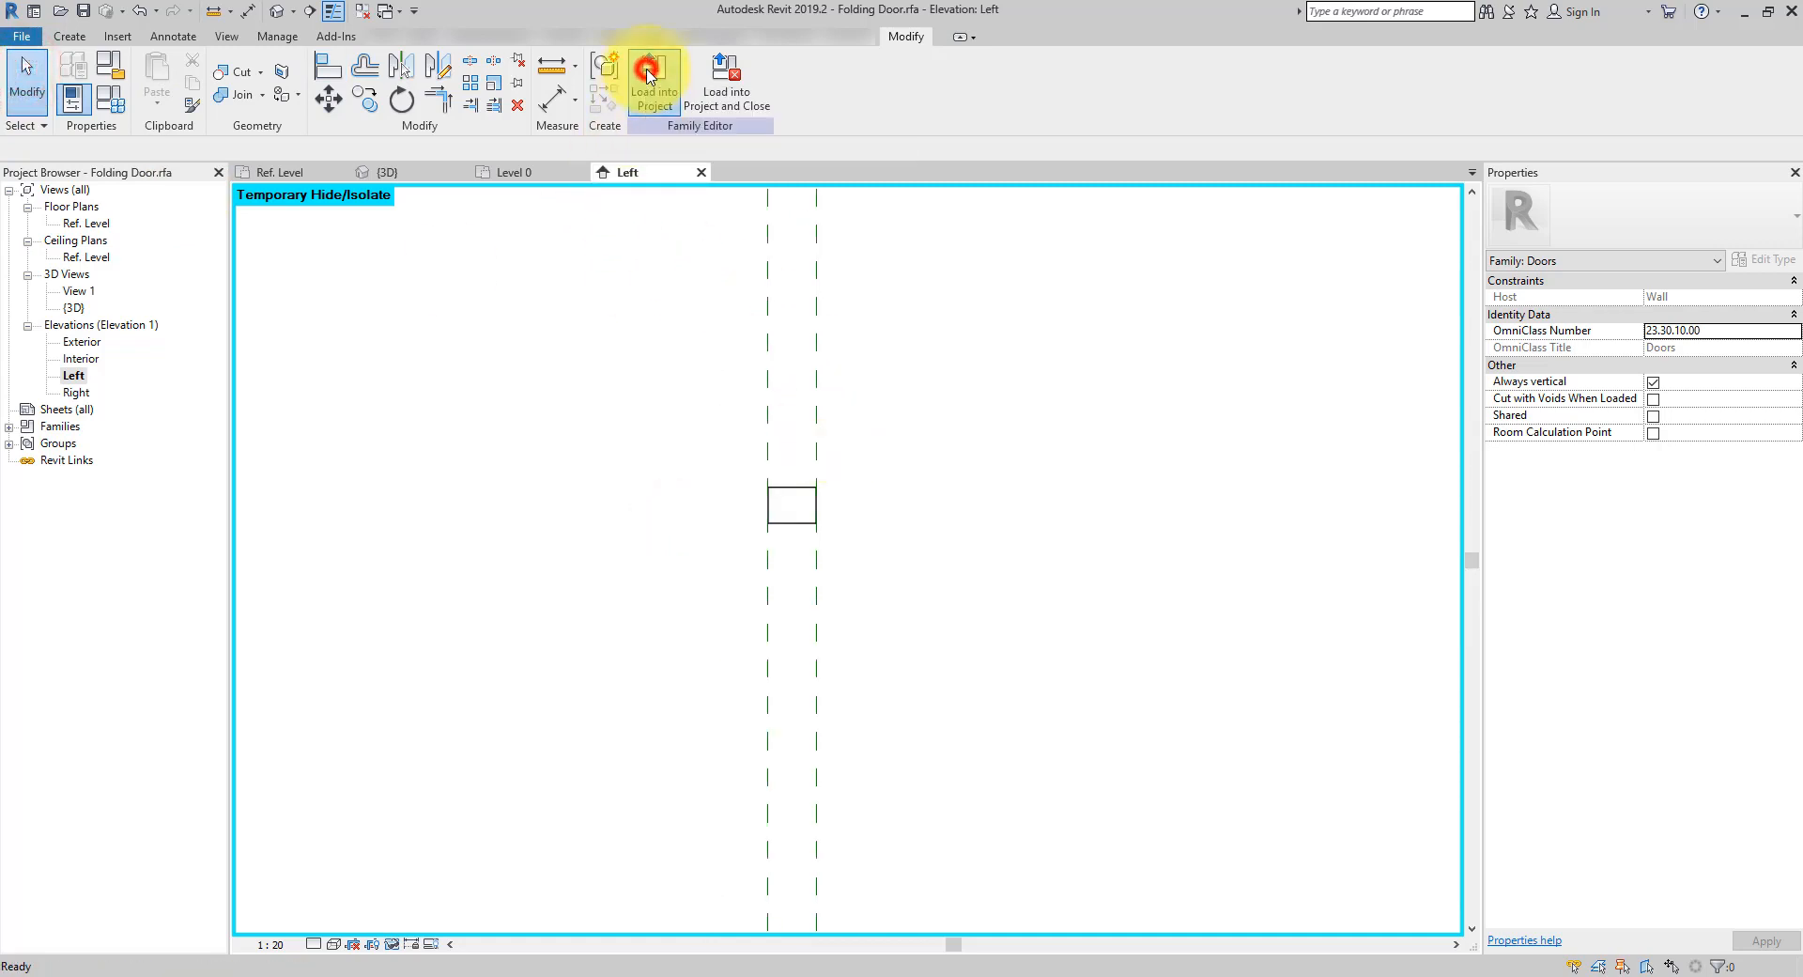
pyautogui.click(776, 442)
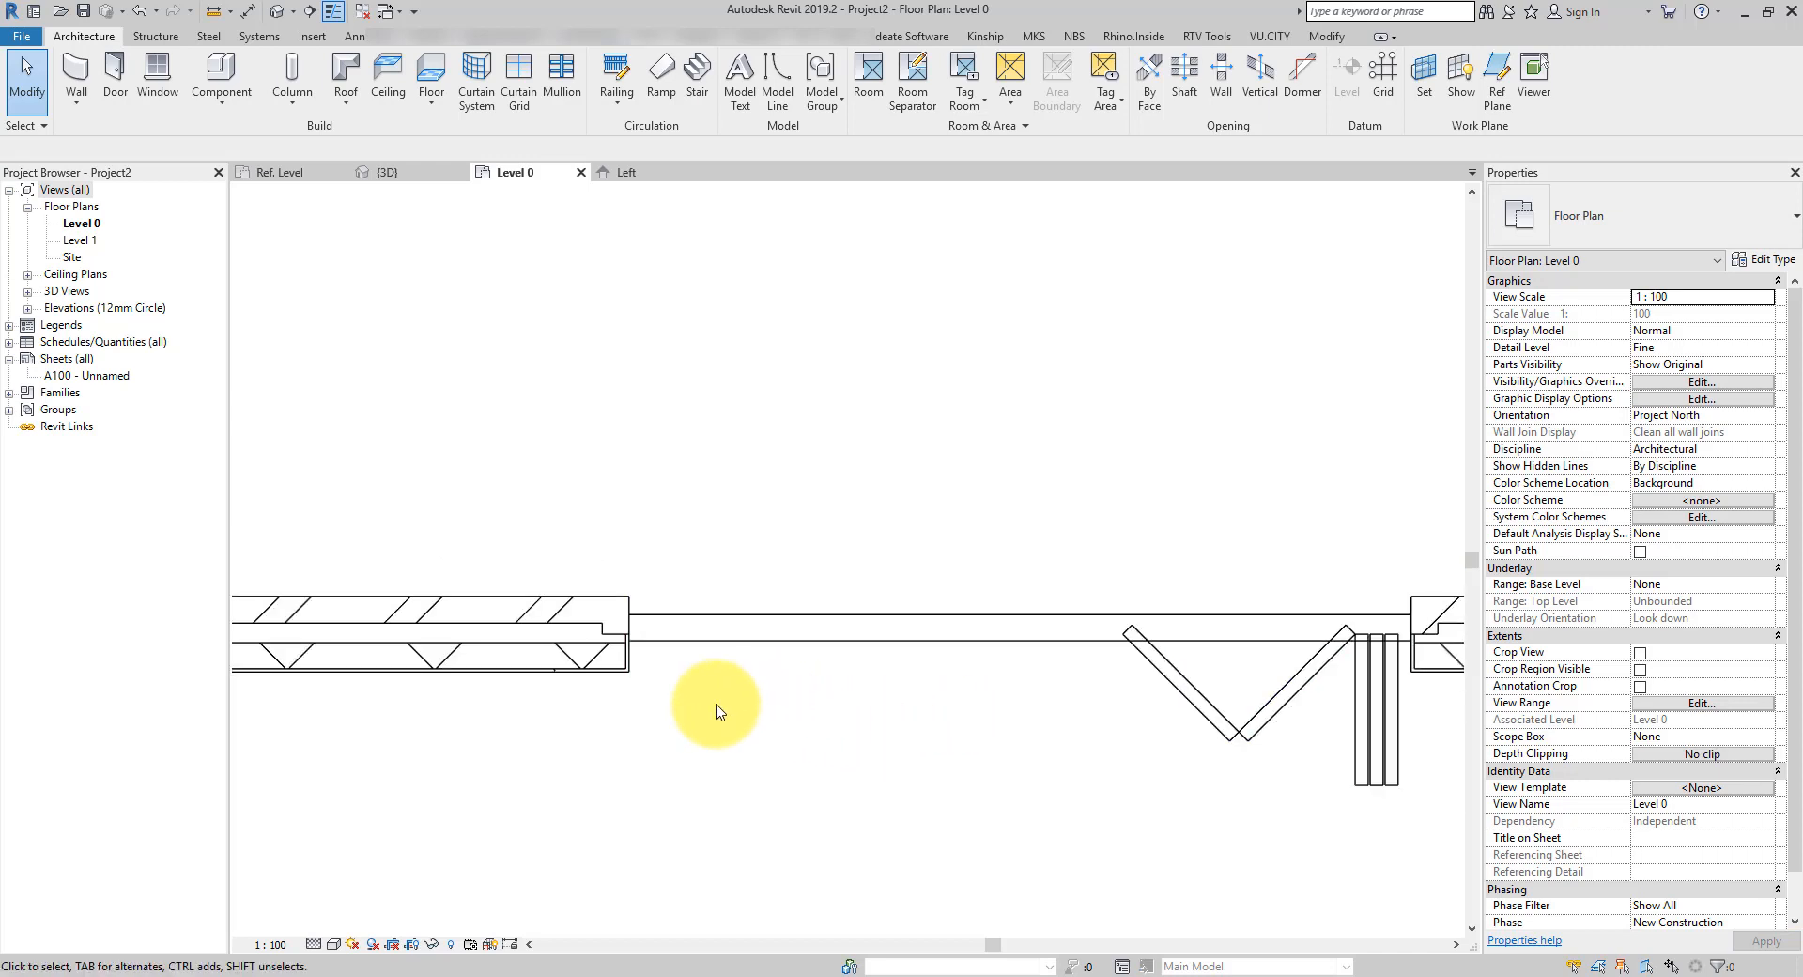
pyautogui.scroll(3, 722, 672)
pyautogui.scroll(-3, 616, 701)
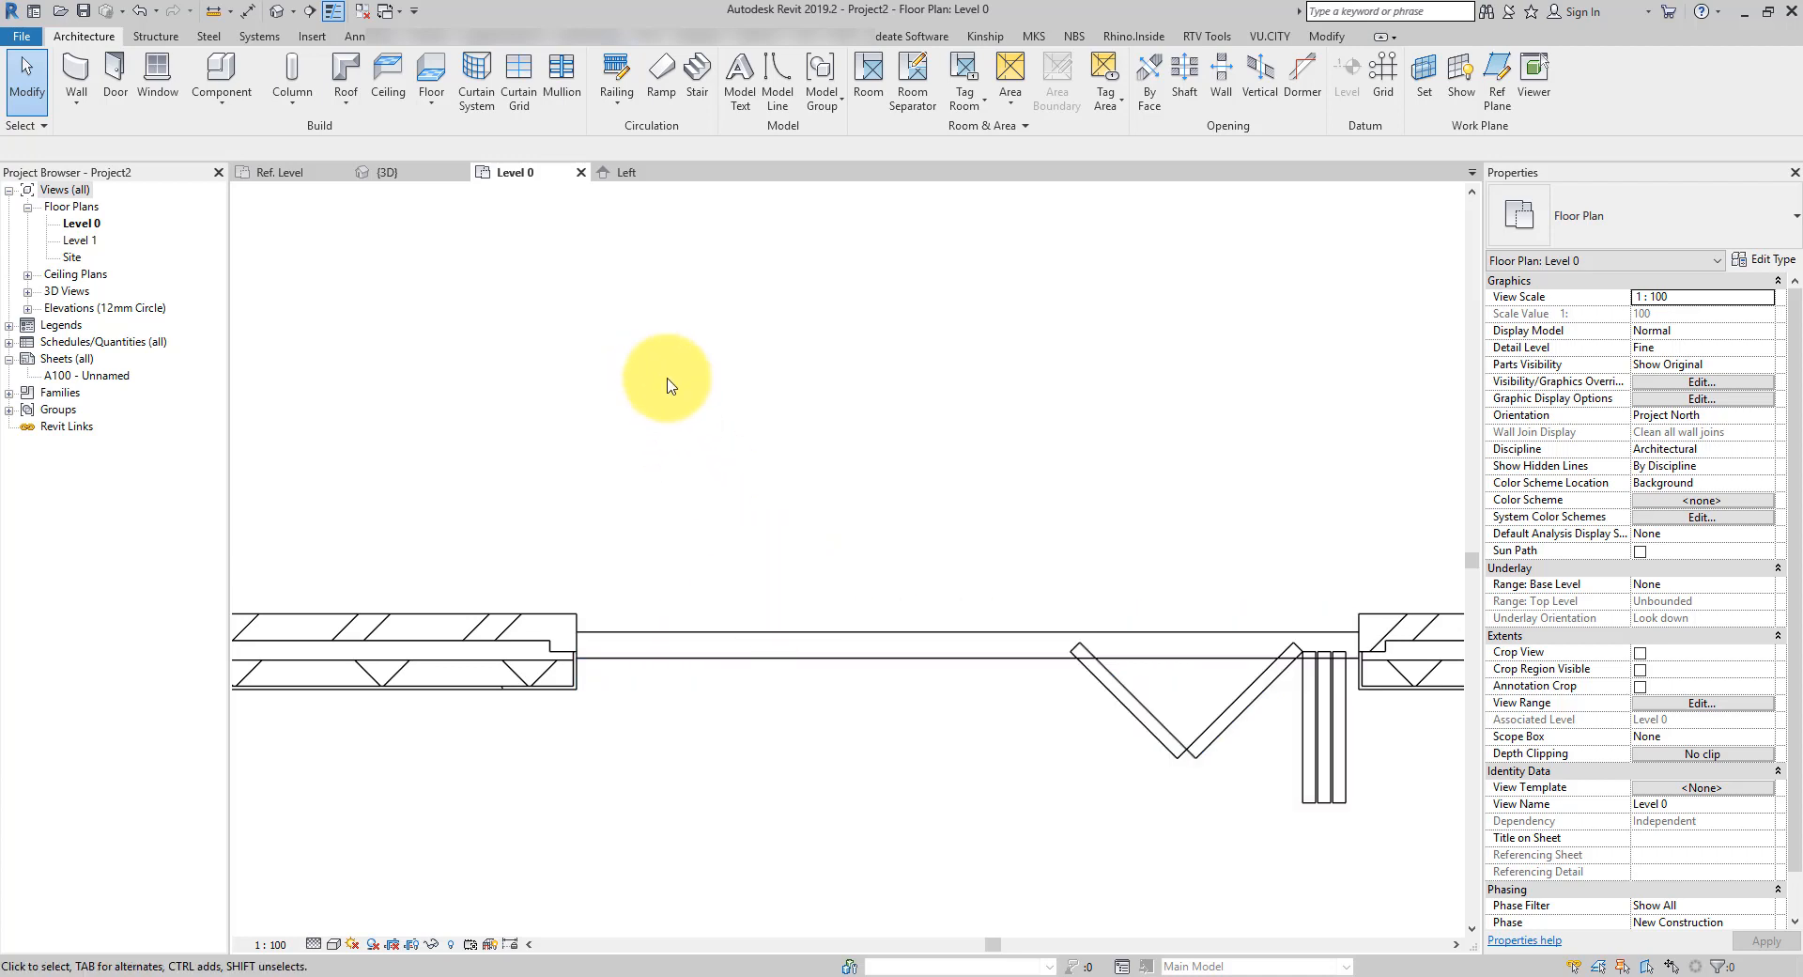
# In the family's Left elevation, turn off Plan/RCP visibility for the frame's head extrusion
pyautogui.click(285, 174)
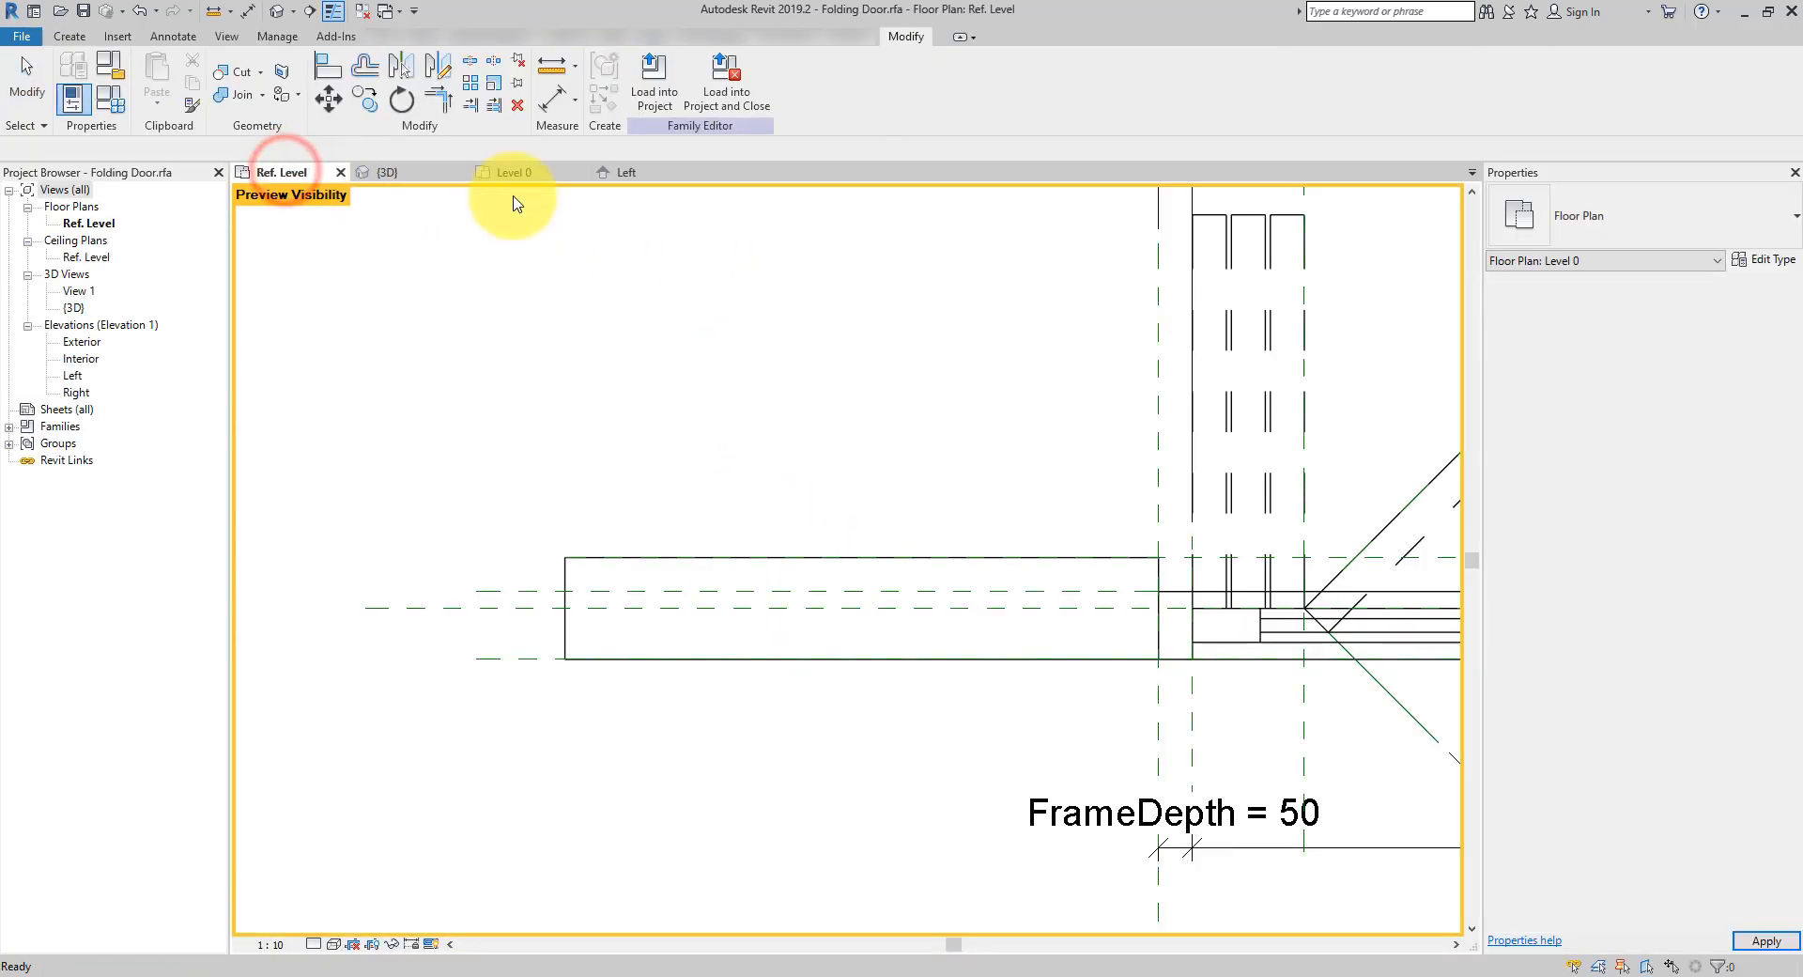
pyautogui.click(618, 173)
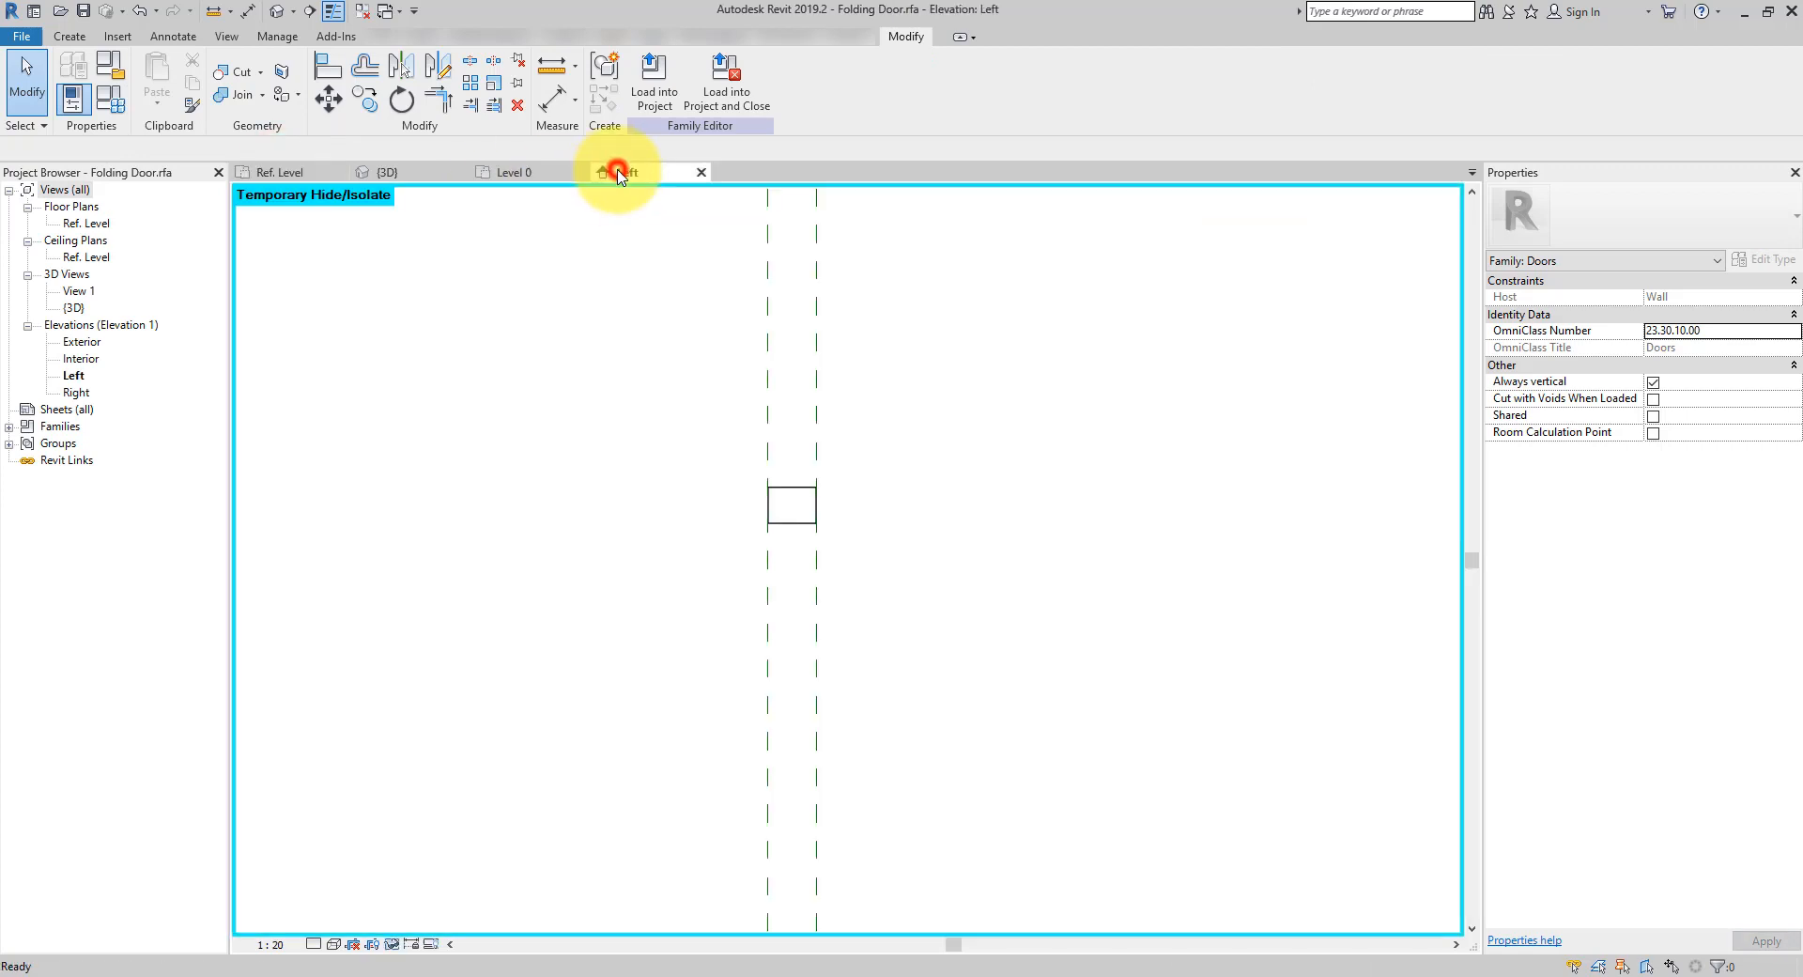
pyautogui.click(806, 520)
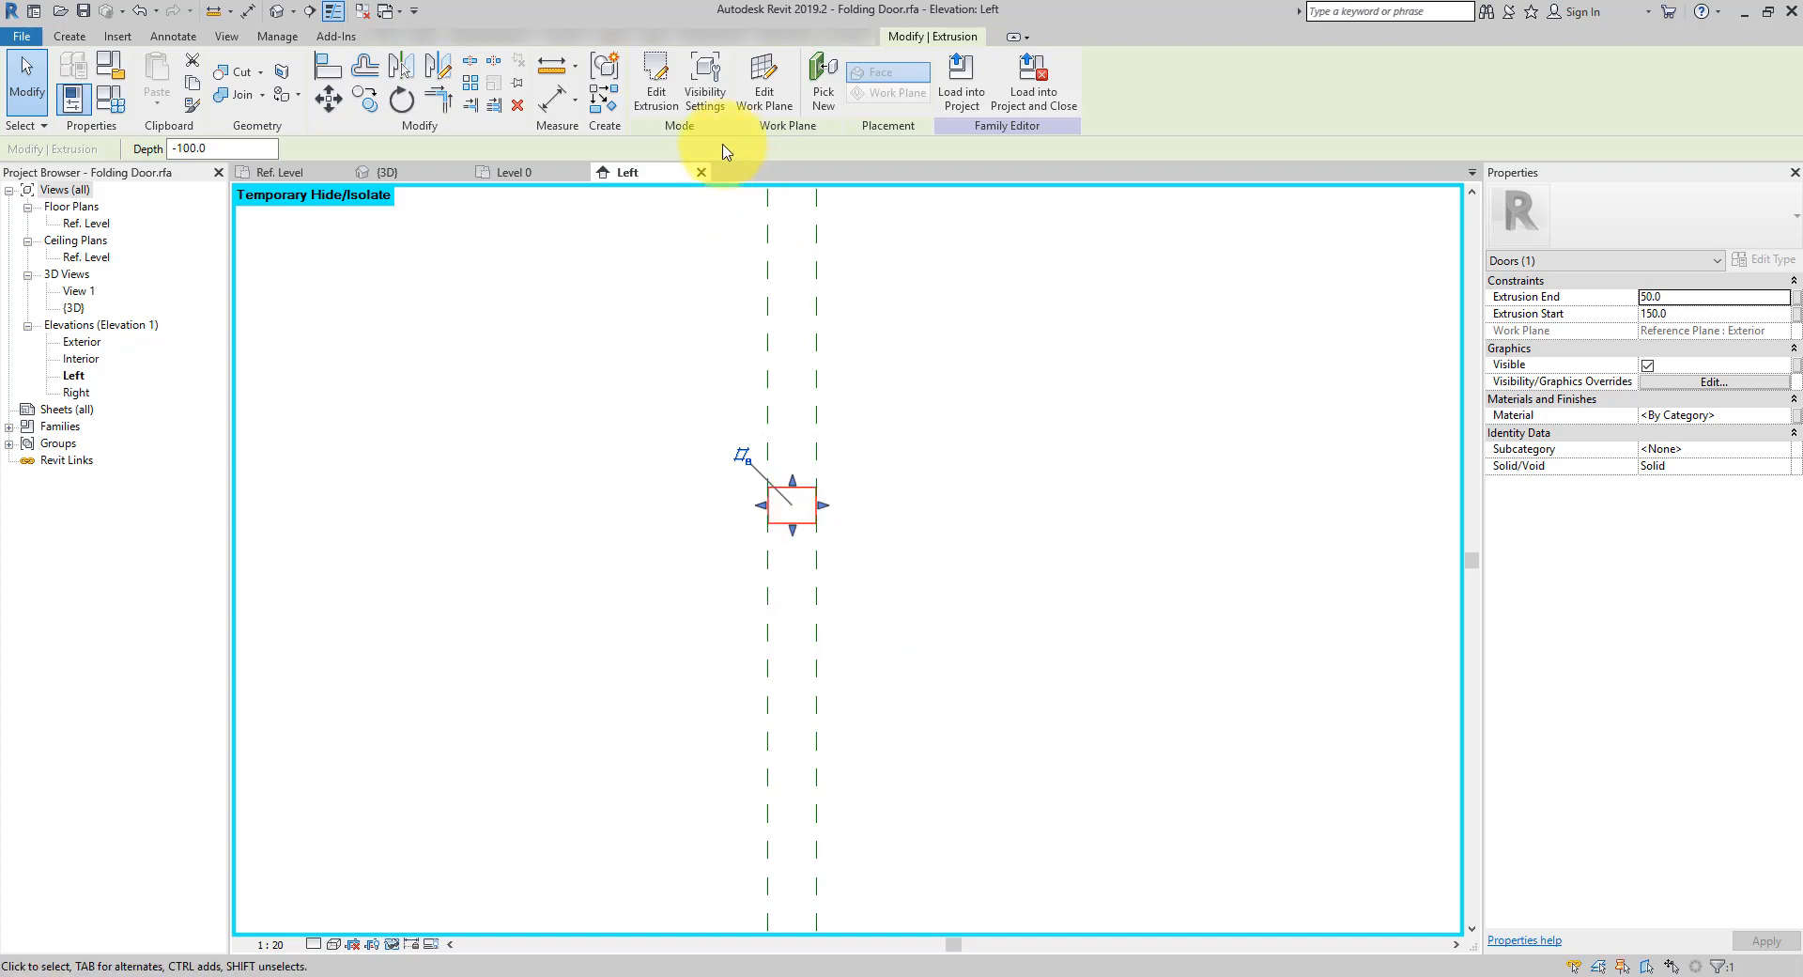
pyautogui.click(706, 94)
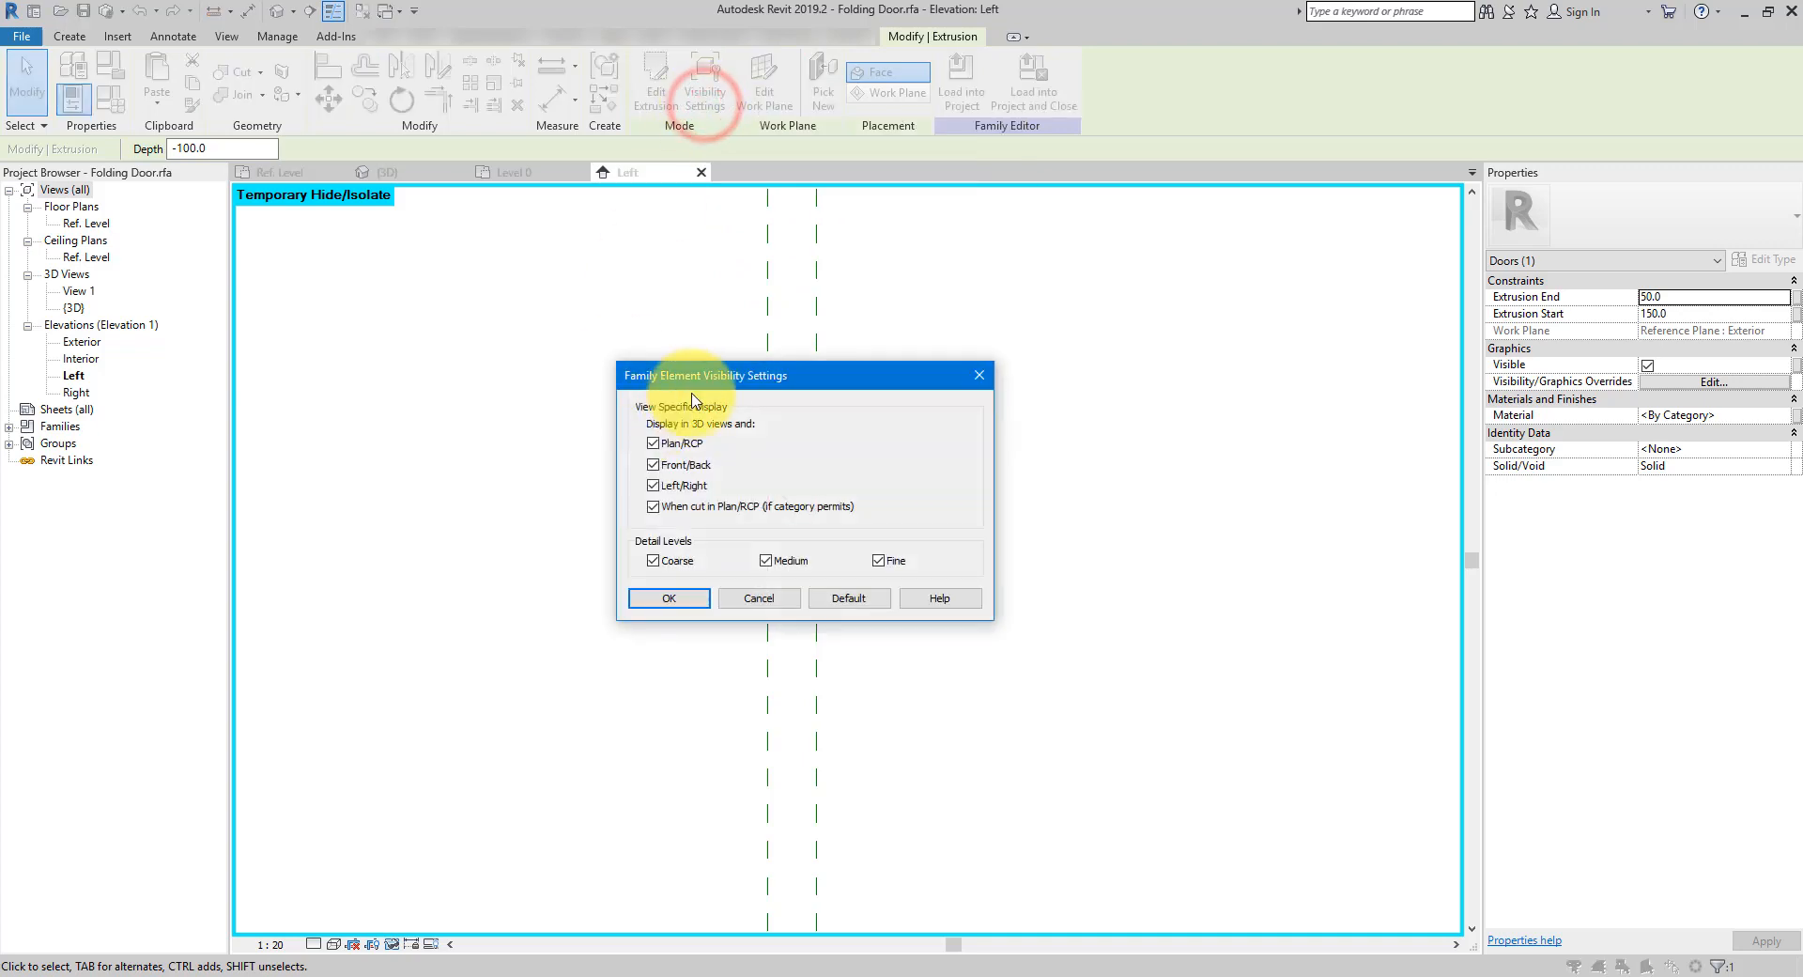
pyautogui.moveTo(704, 371); pyautogui.dragTo(1019, 376)
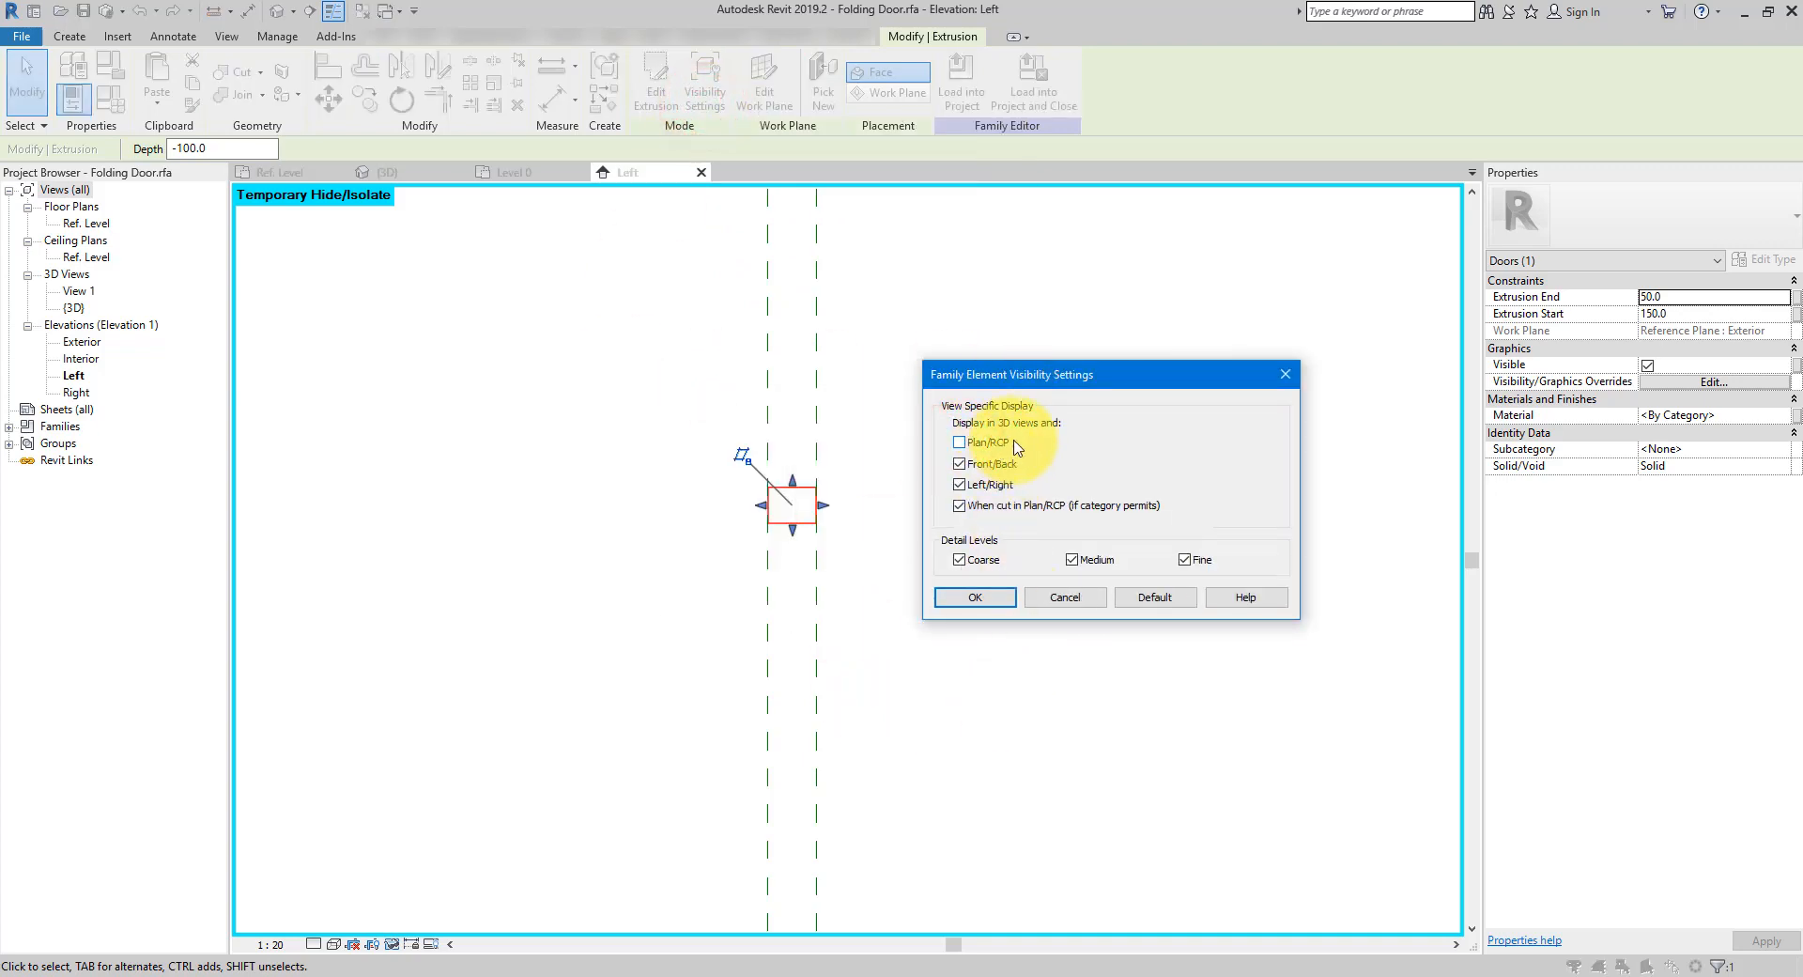
pyautogui.click(977, 597)
pyautogui.click(922, 249)
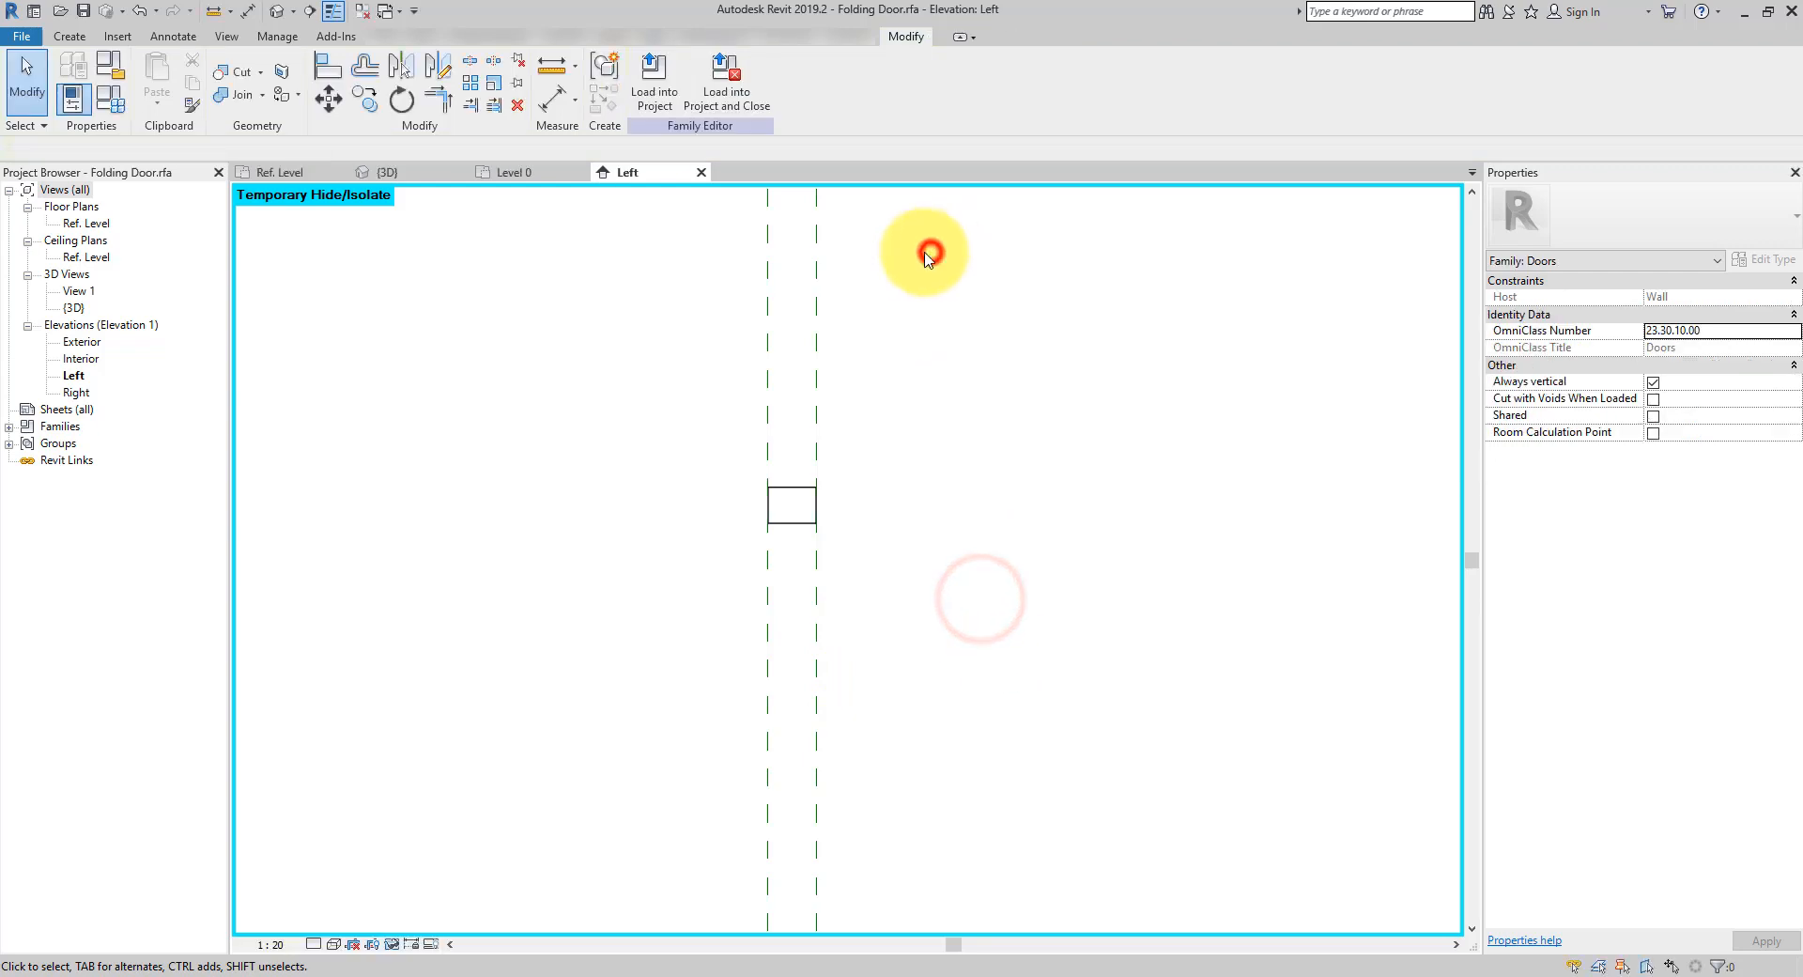
# Reload the family over the project's existing version and inspect how the frame and closed panels display in plan
pyautogui.click(637, 91)
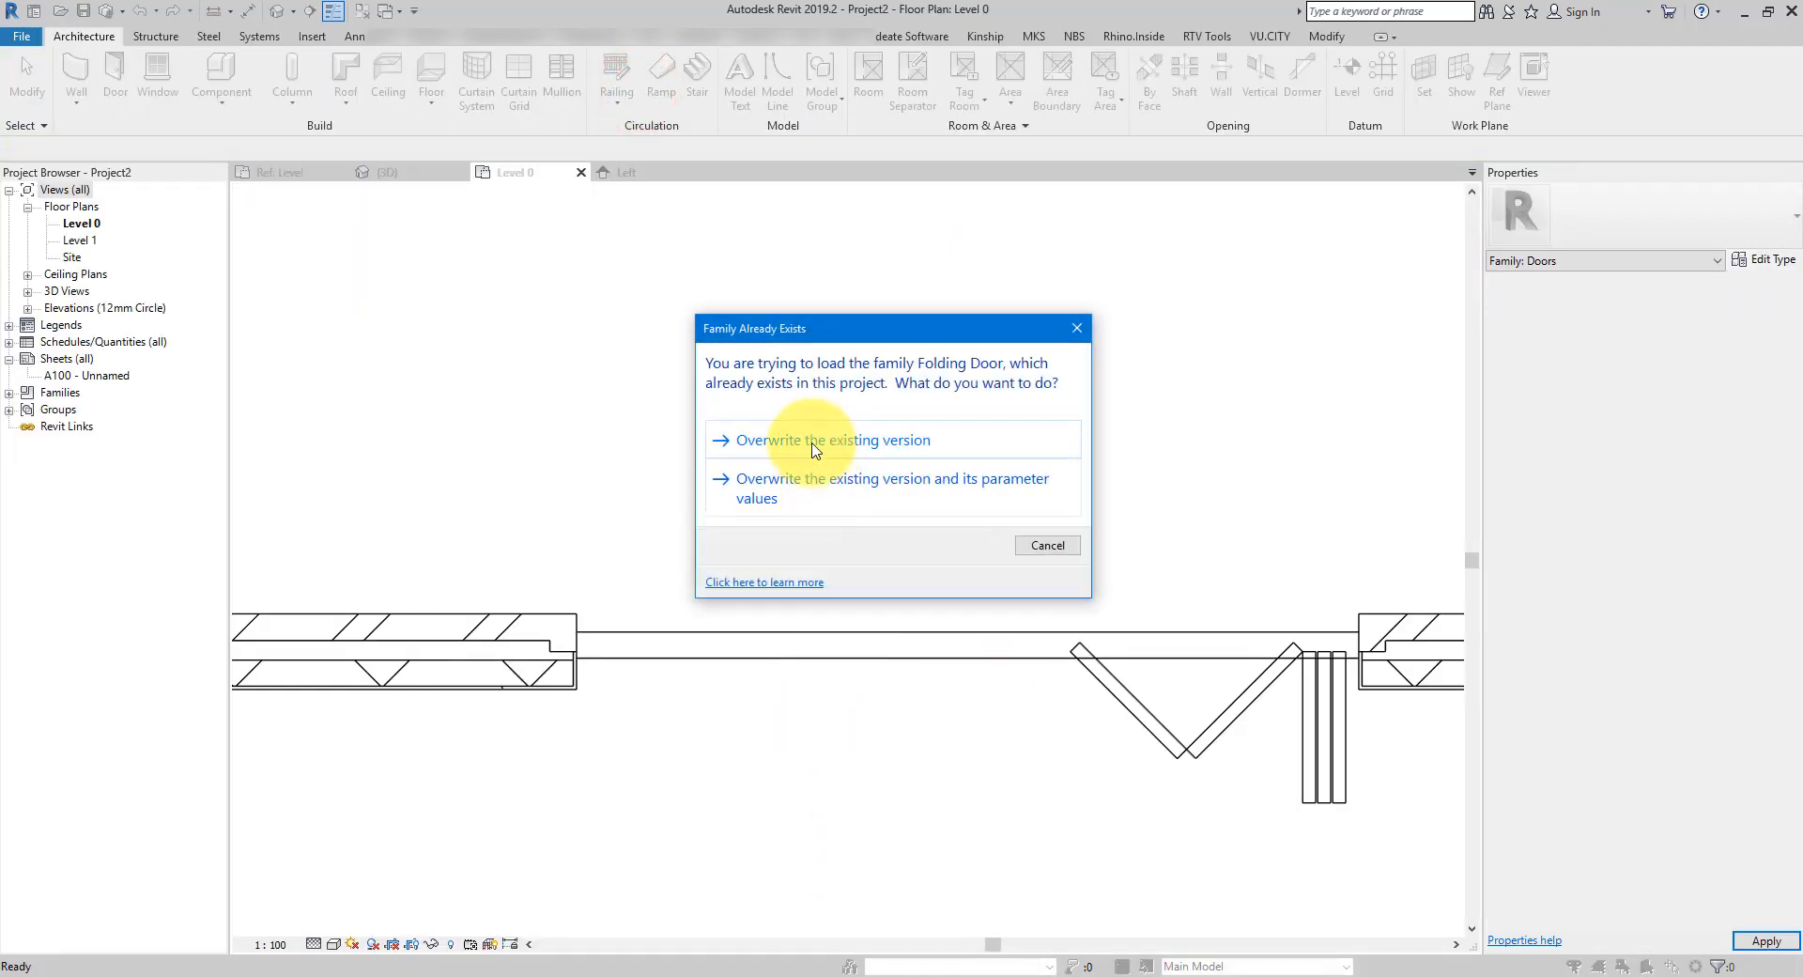
pyautogui.click(810, 440)
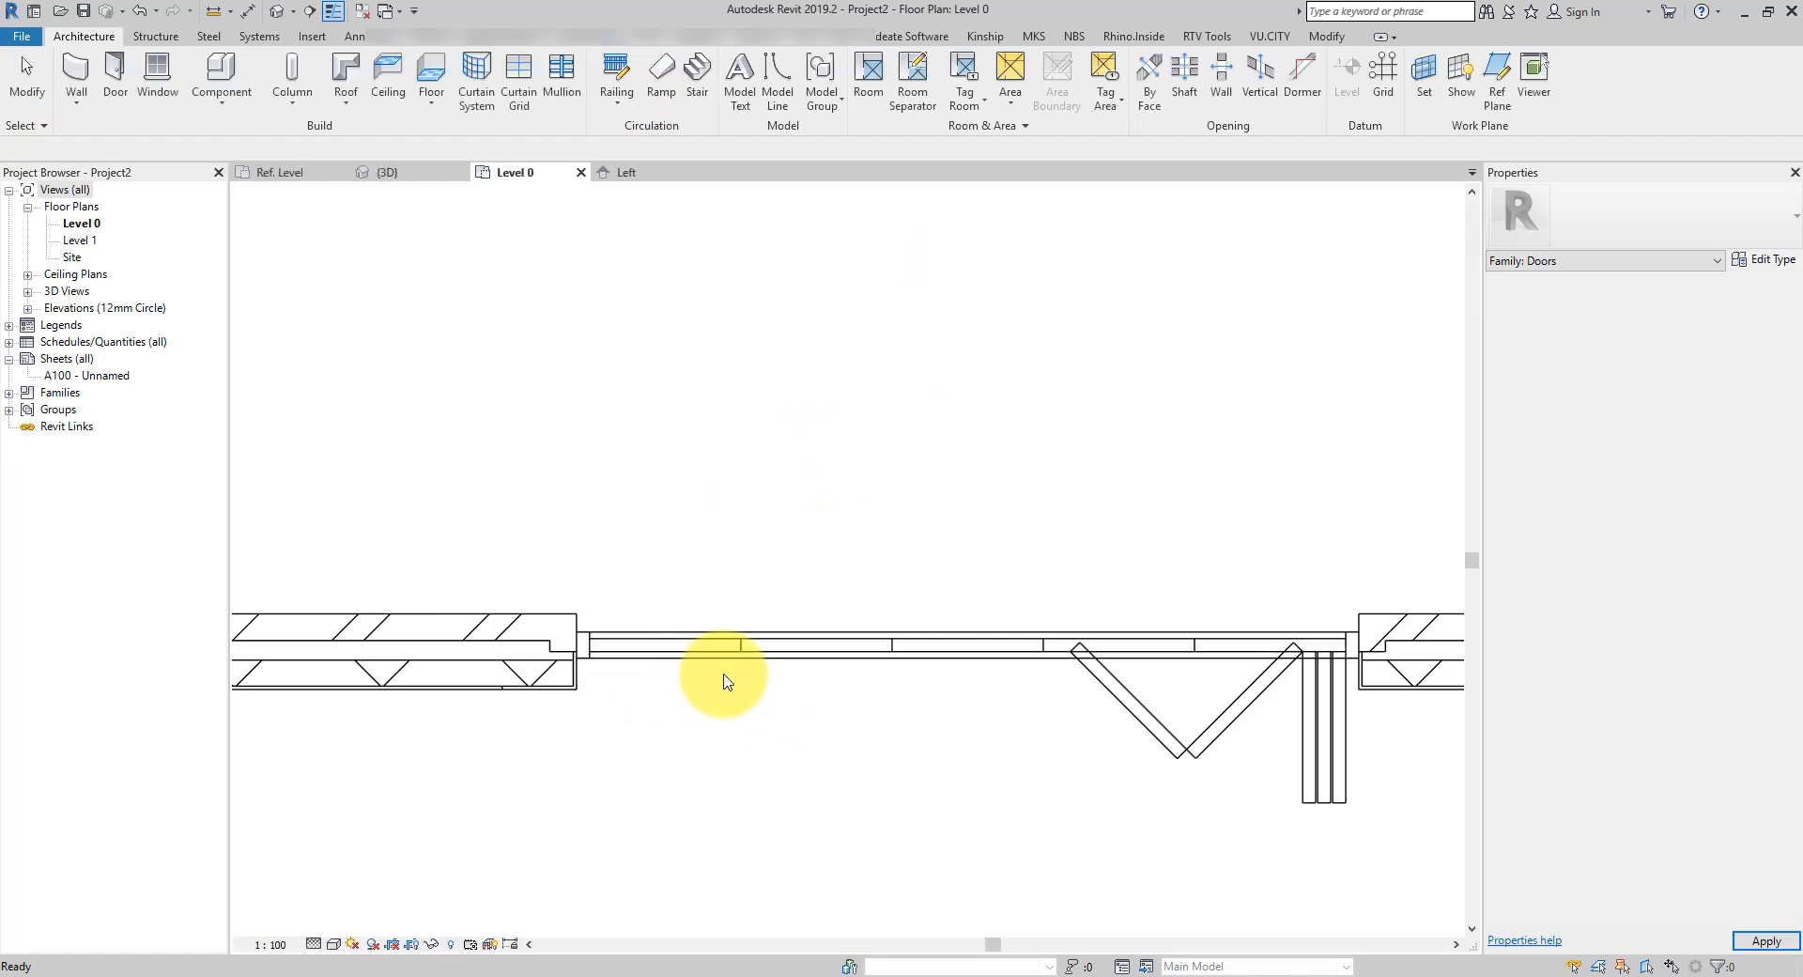
pyautogui.scroll(4, 710, 723)
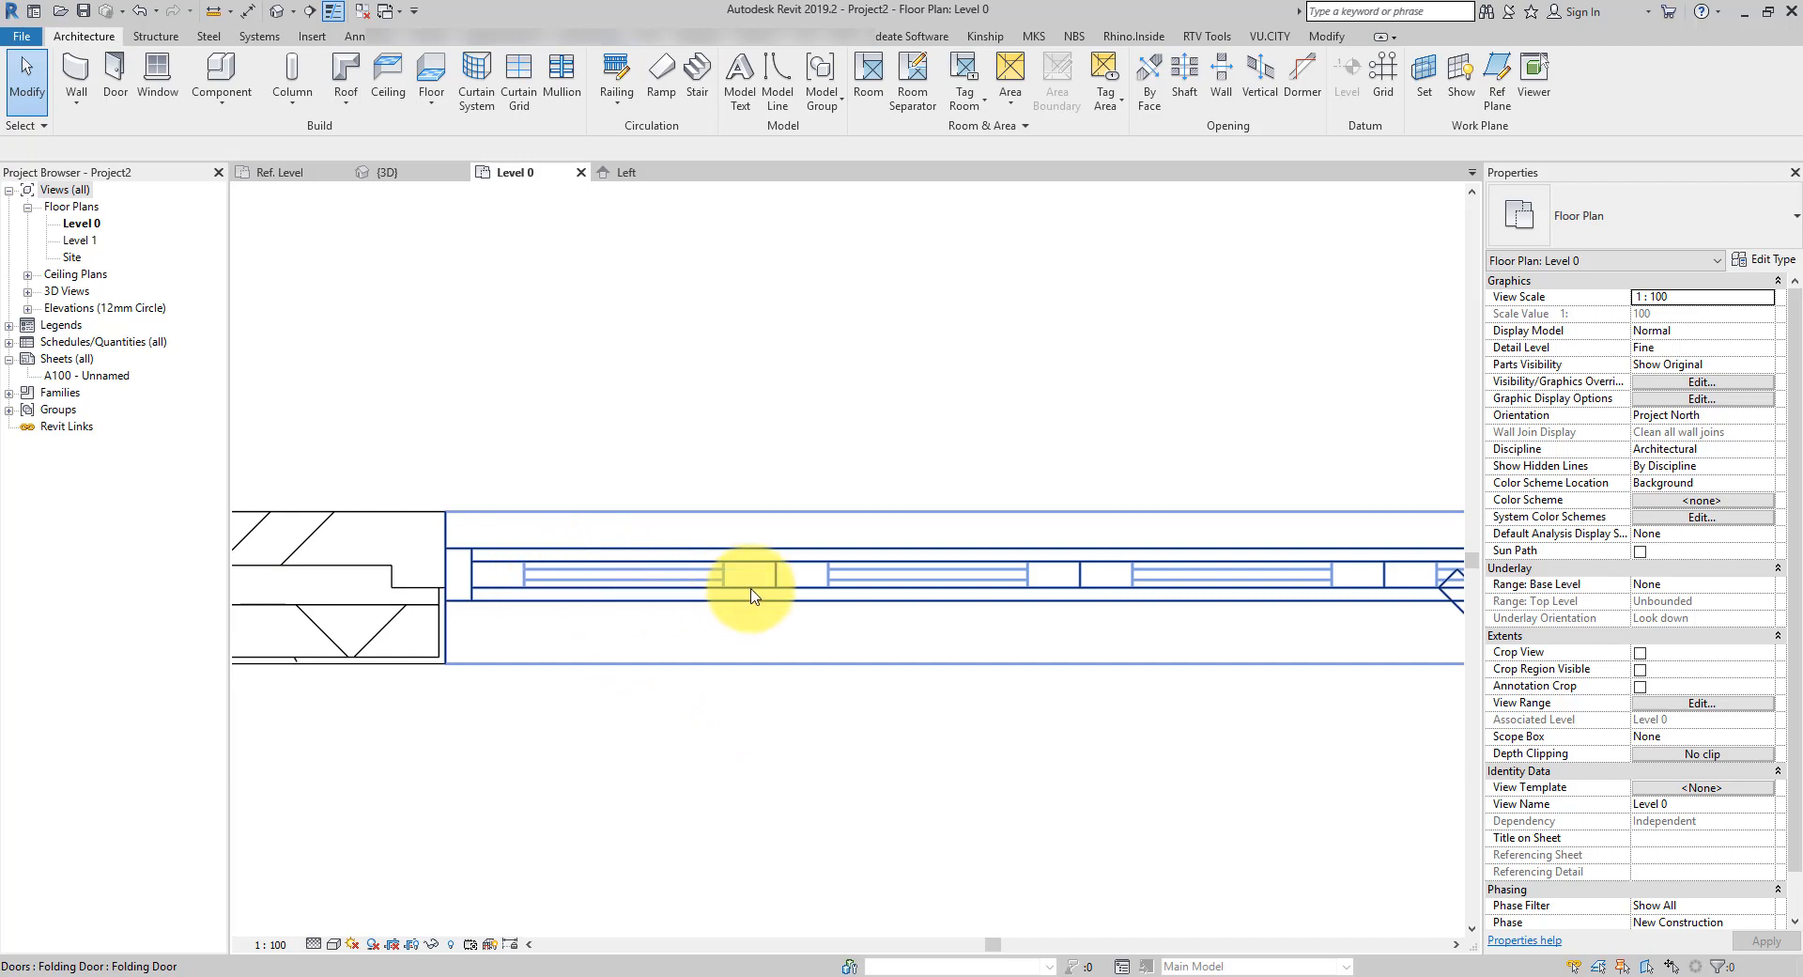
pyautogui.scroll(-2, 711, 723)
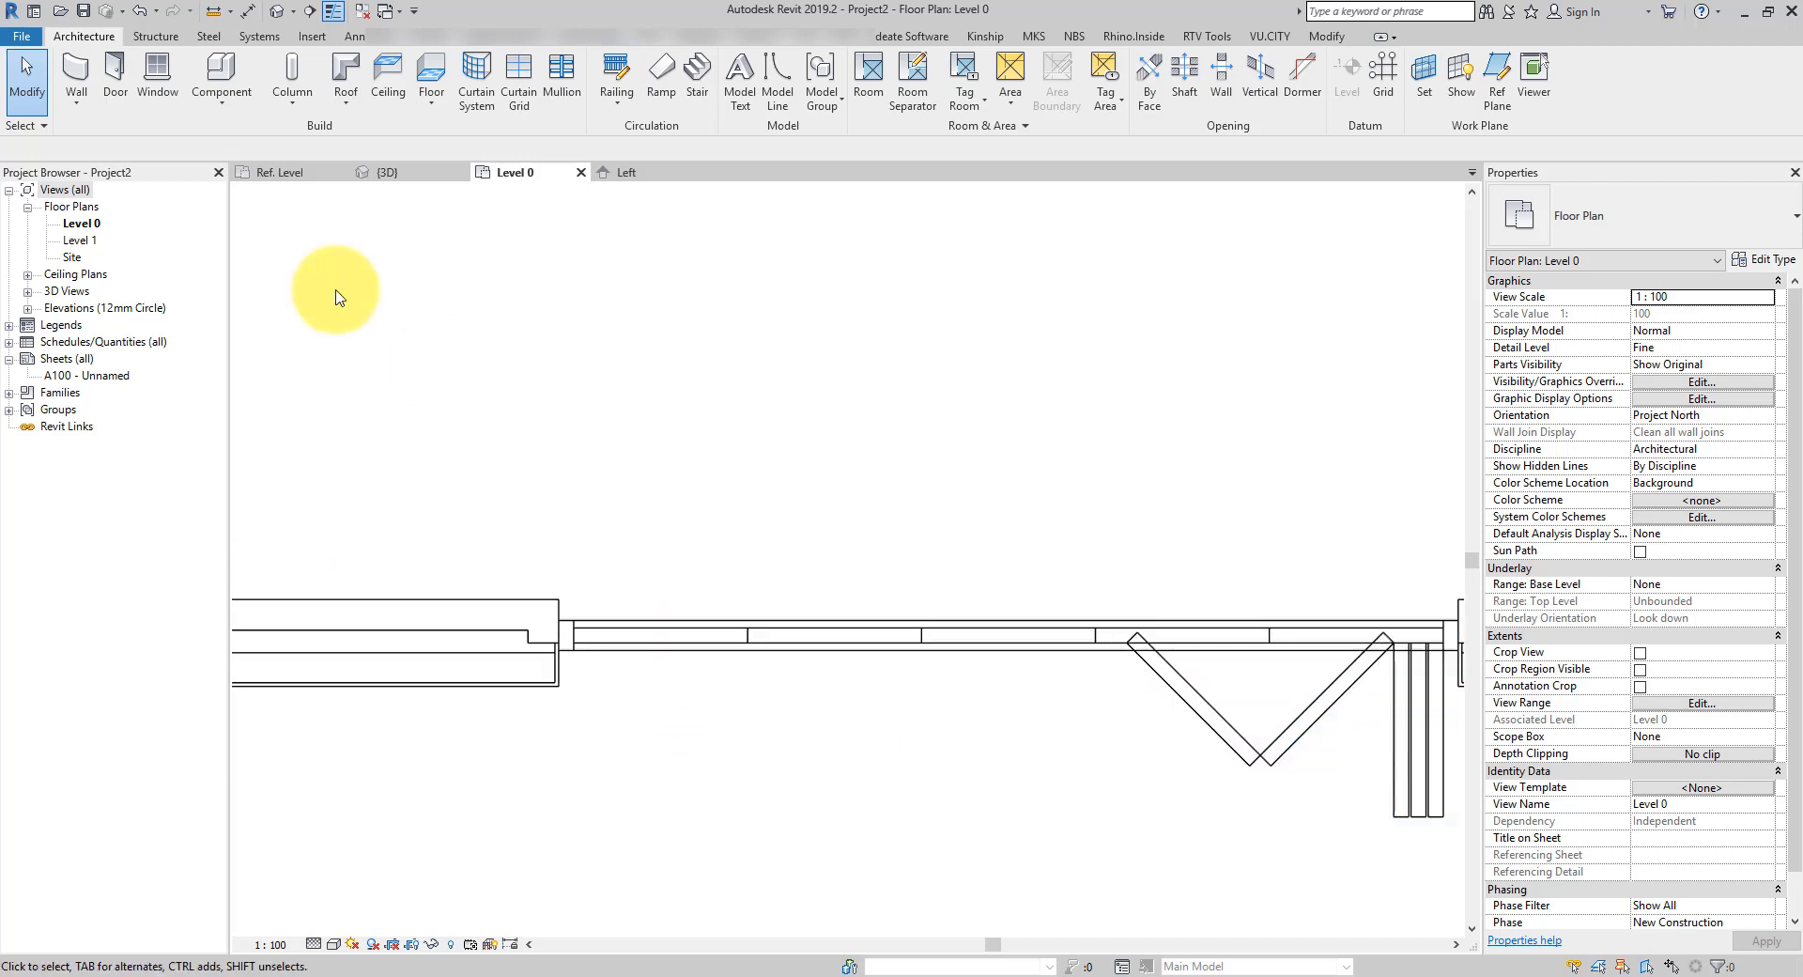
# In the family's Ref. Level plan, open the closed-panel array group for editing and select its nested panel
pyautogui.click(301, 177)
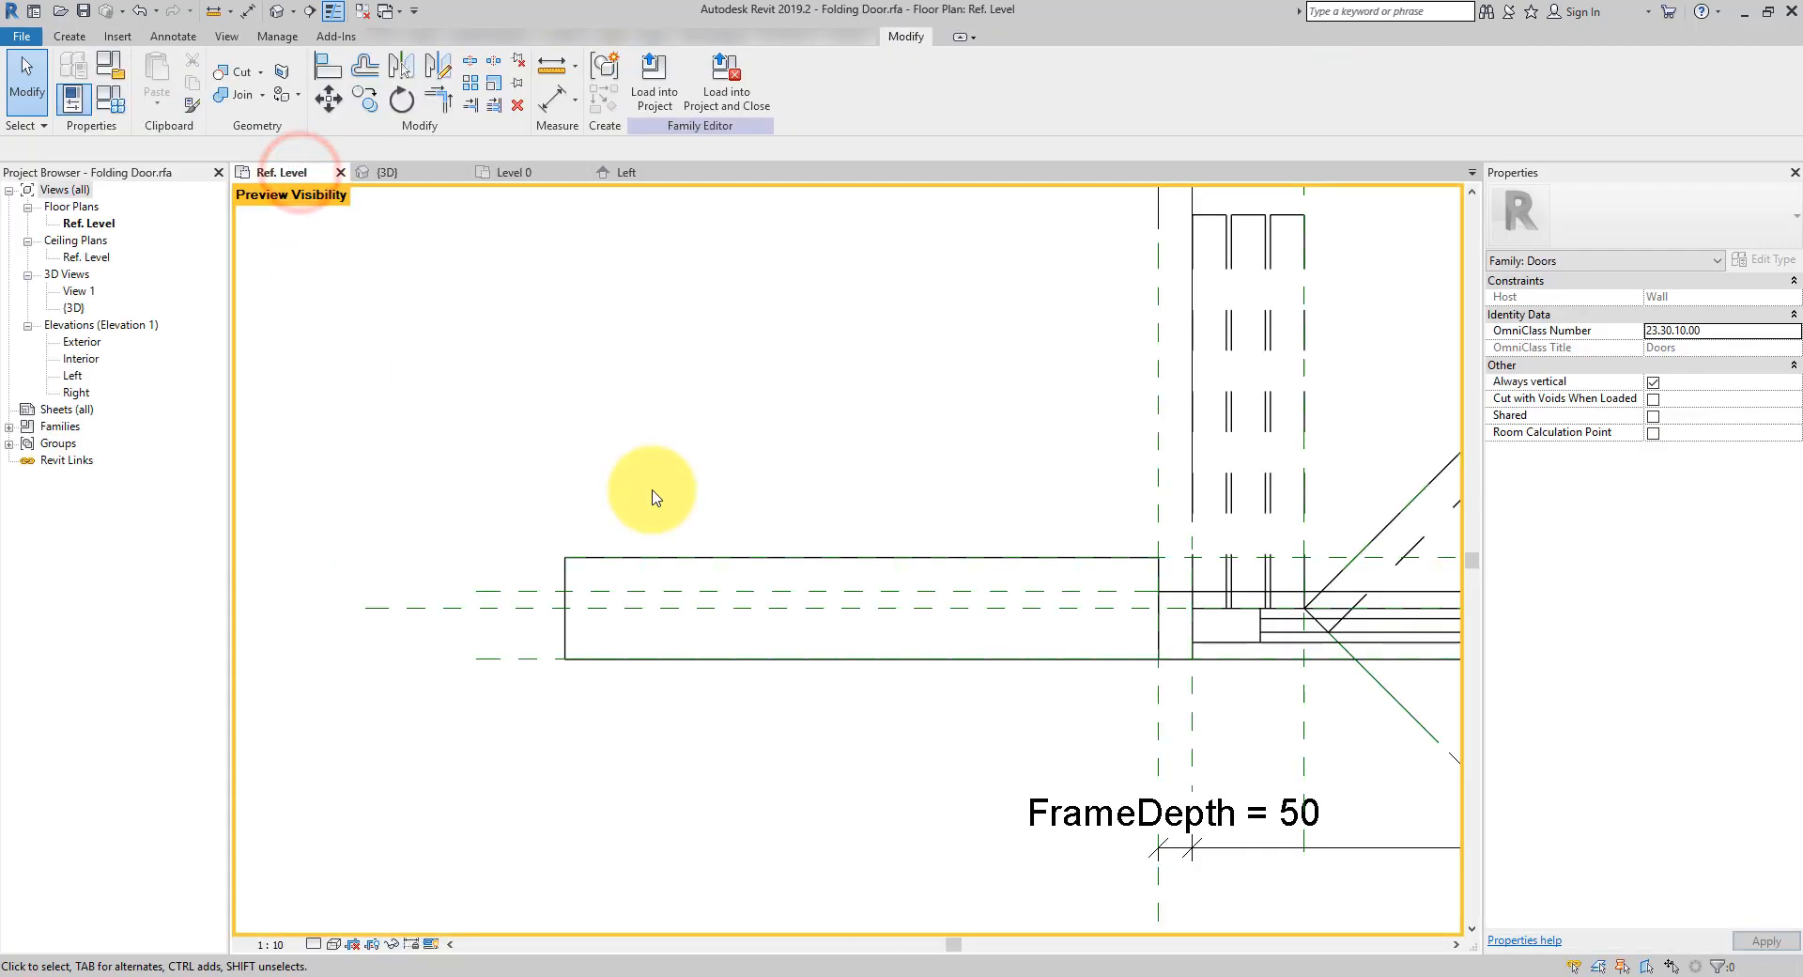
pyautogui.moveTo(1259, 602); pyautogui.dragTo(622, 604, button='middle')
pyautogui.click(848, 620)
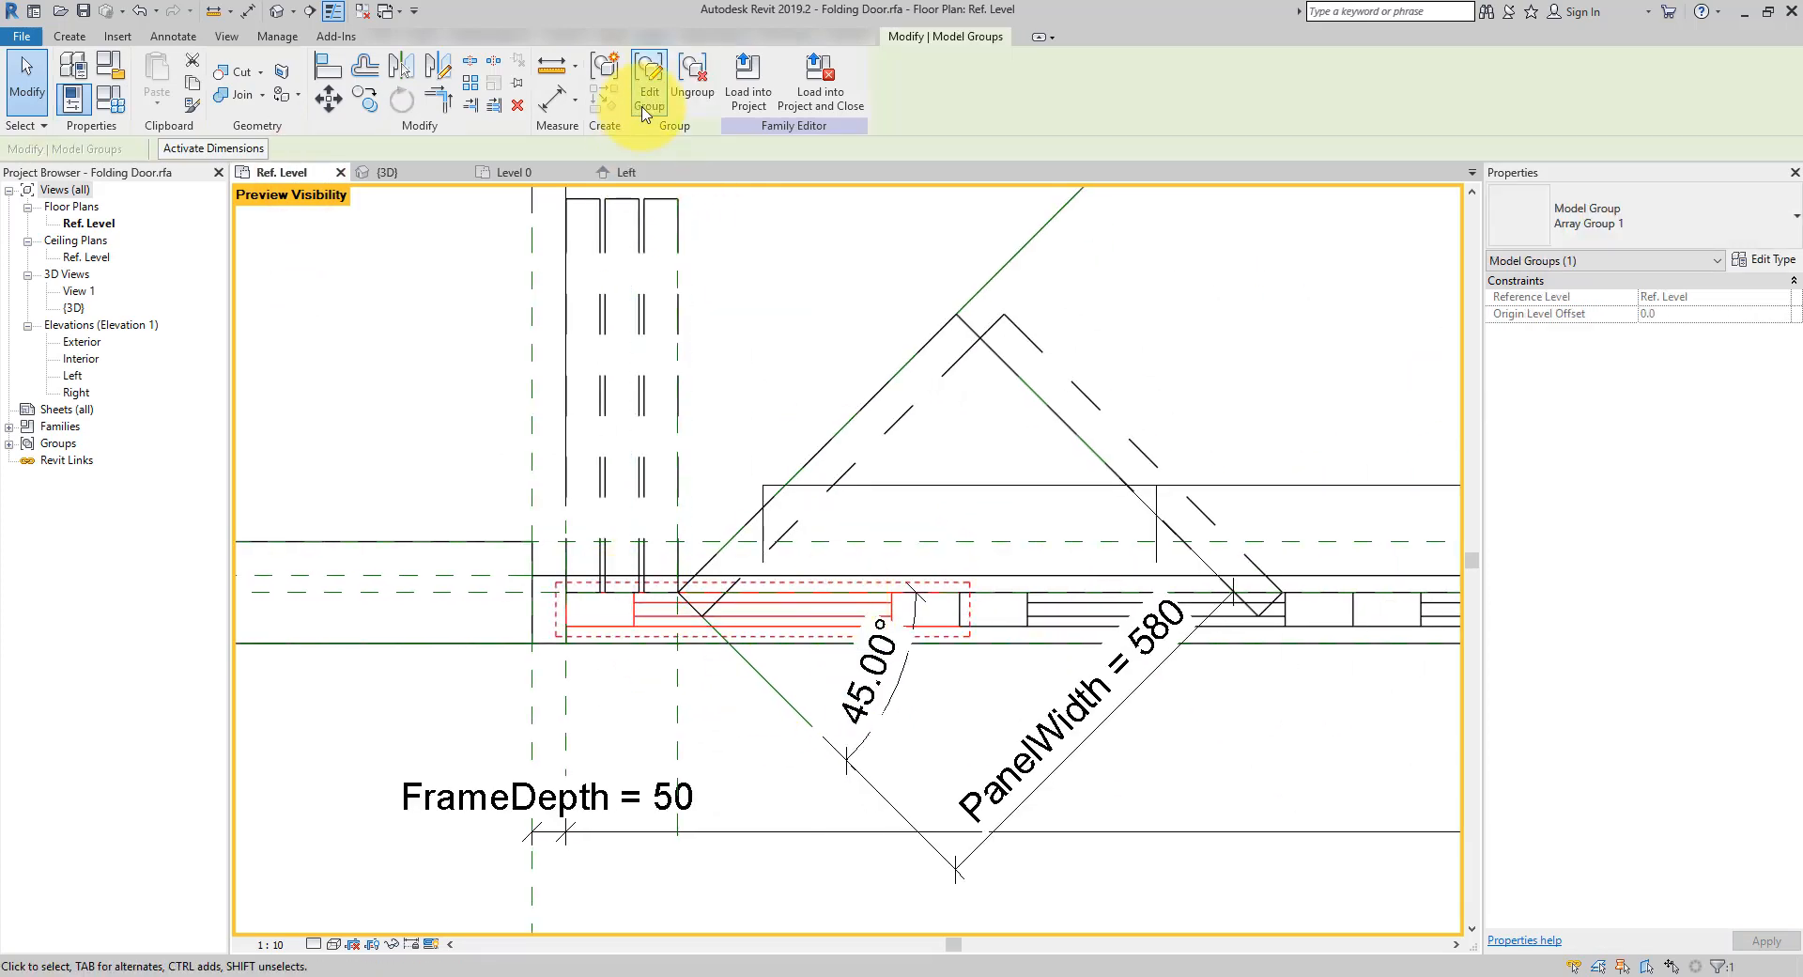
pyautogui.click(644, 97)
pyautogui.click(853, 612)
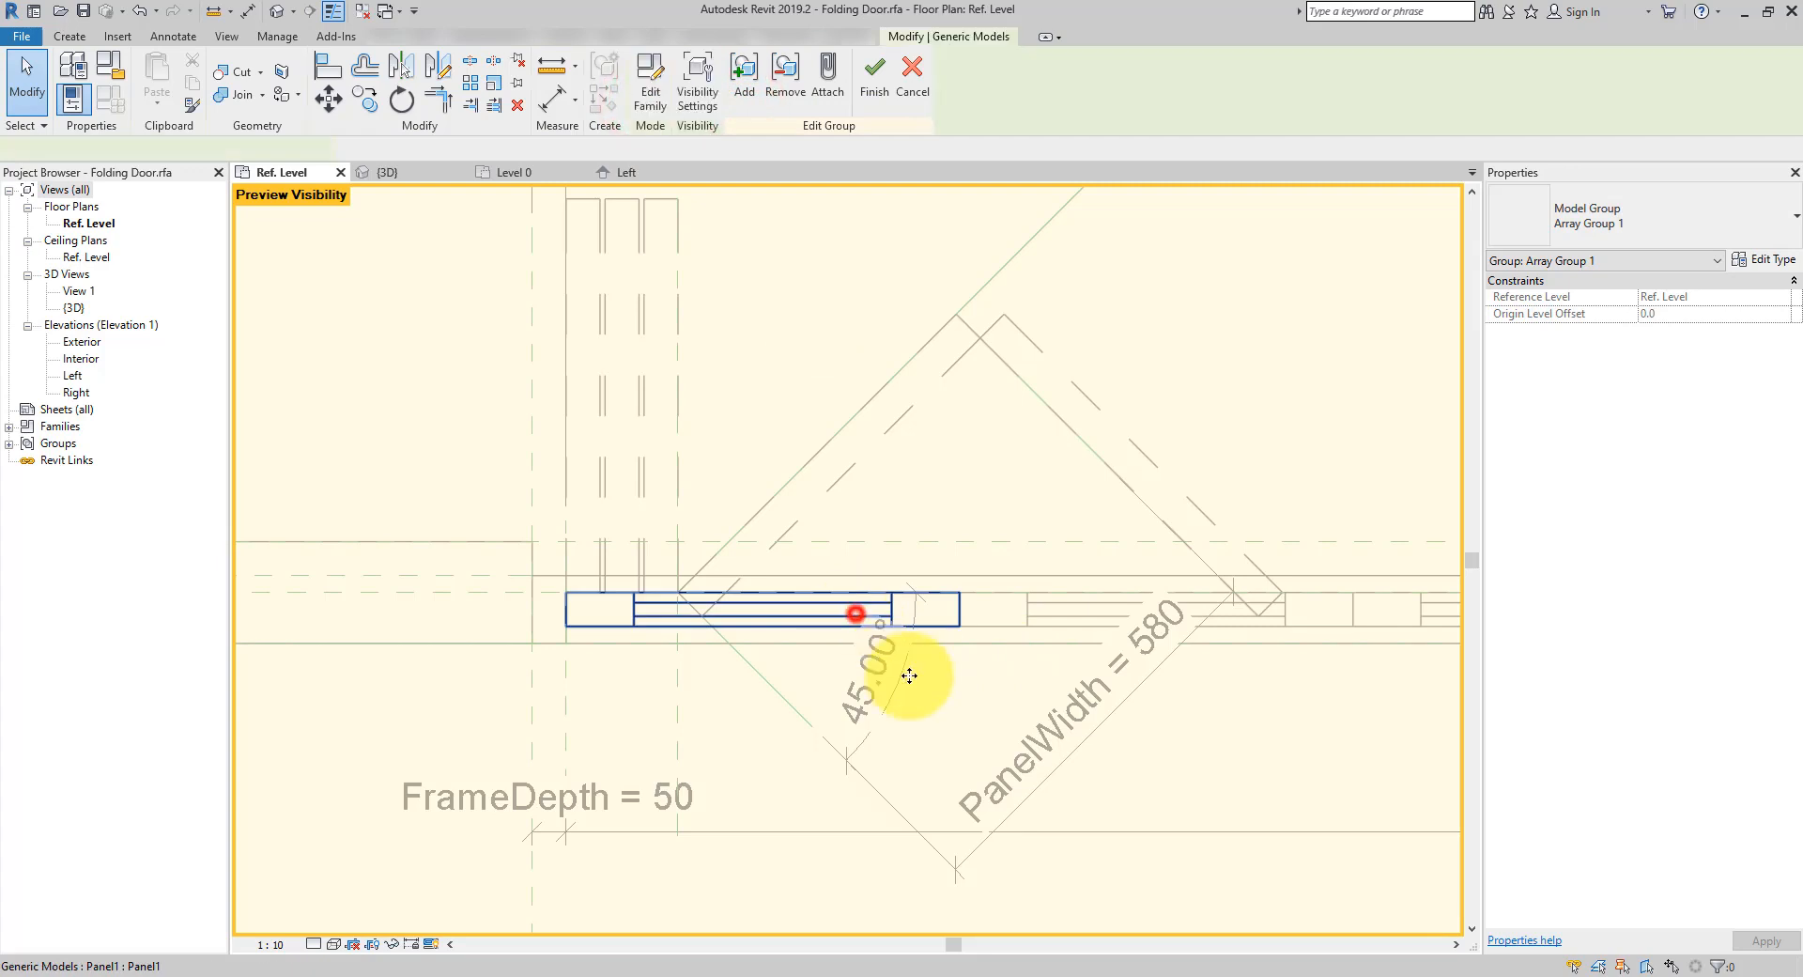
# Review the nested panel's view-specific visibility options, including the cut in Plan/RCP option, and dismiss them without edits
pyautogui.click(696, 97)
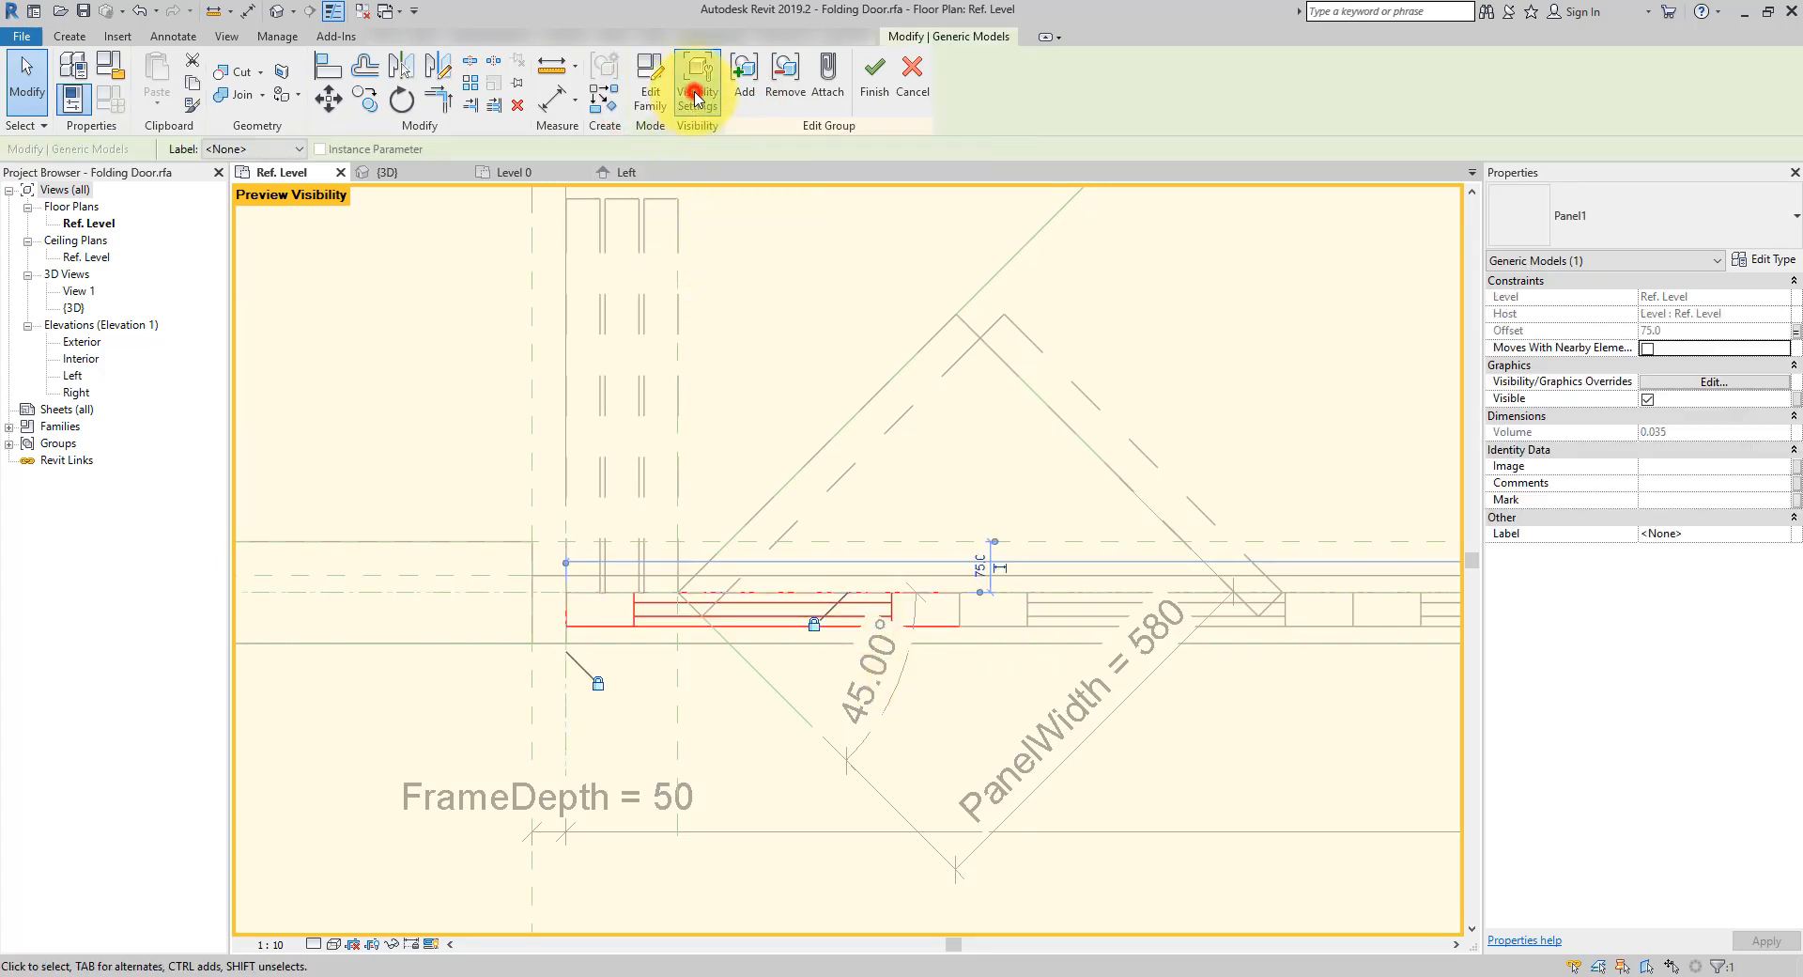
pyautogui.moveTo(1020, 379); pyautogui.dragTo(835, 315)
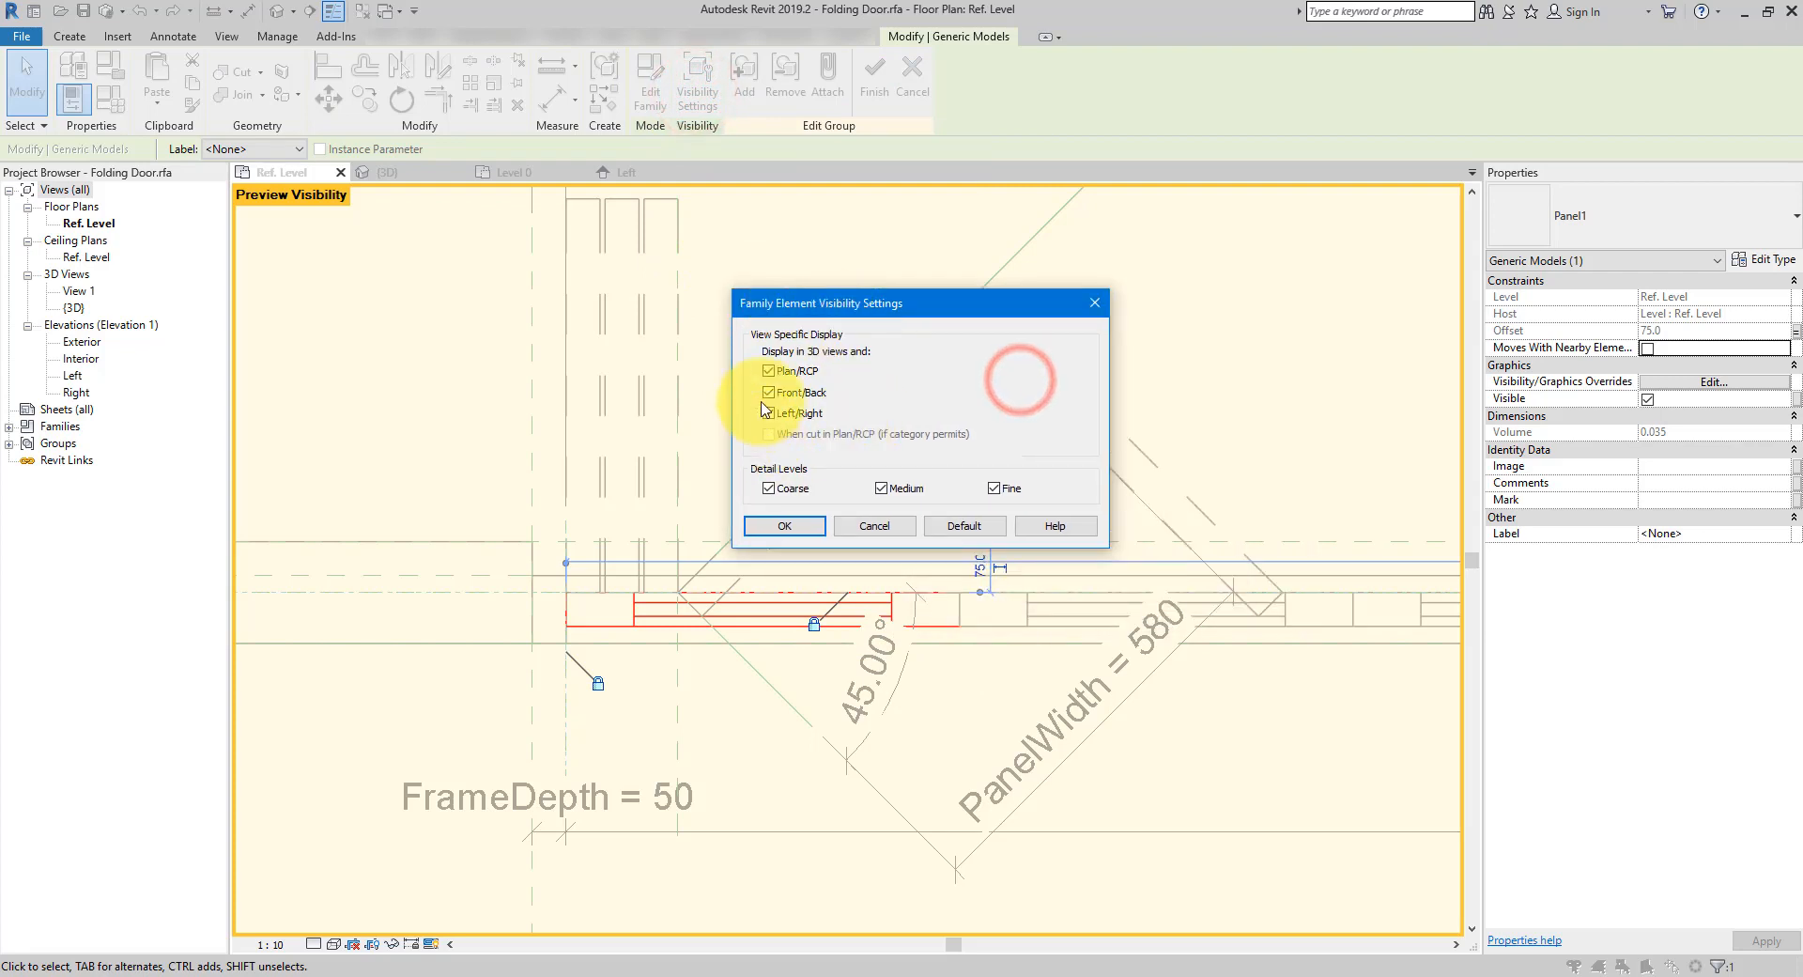
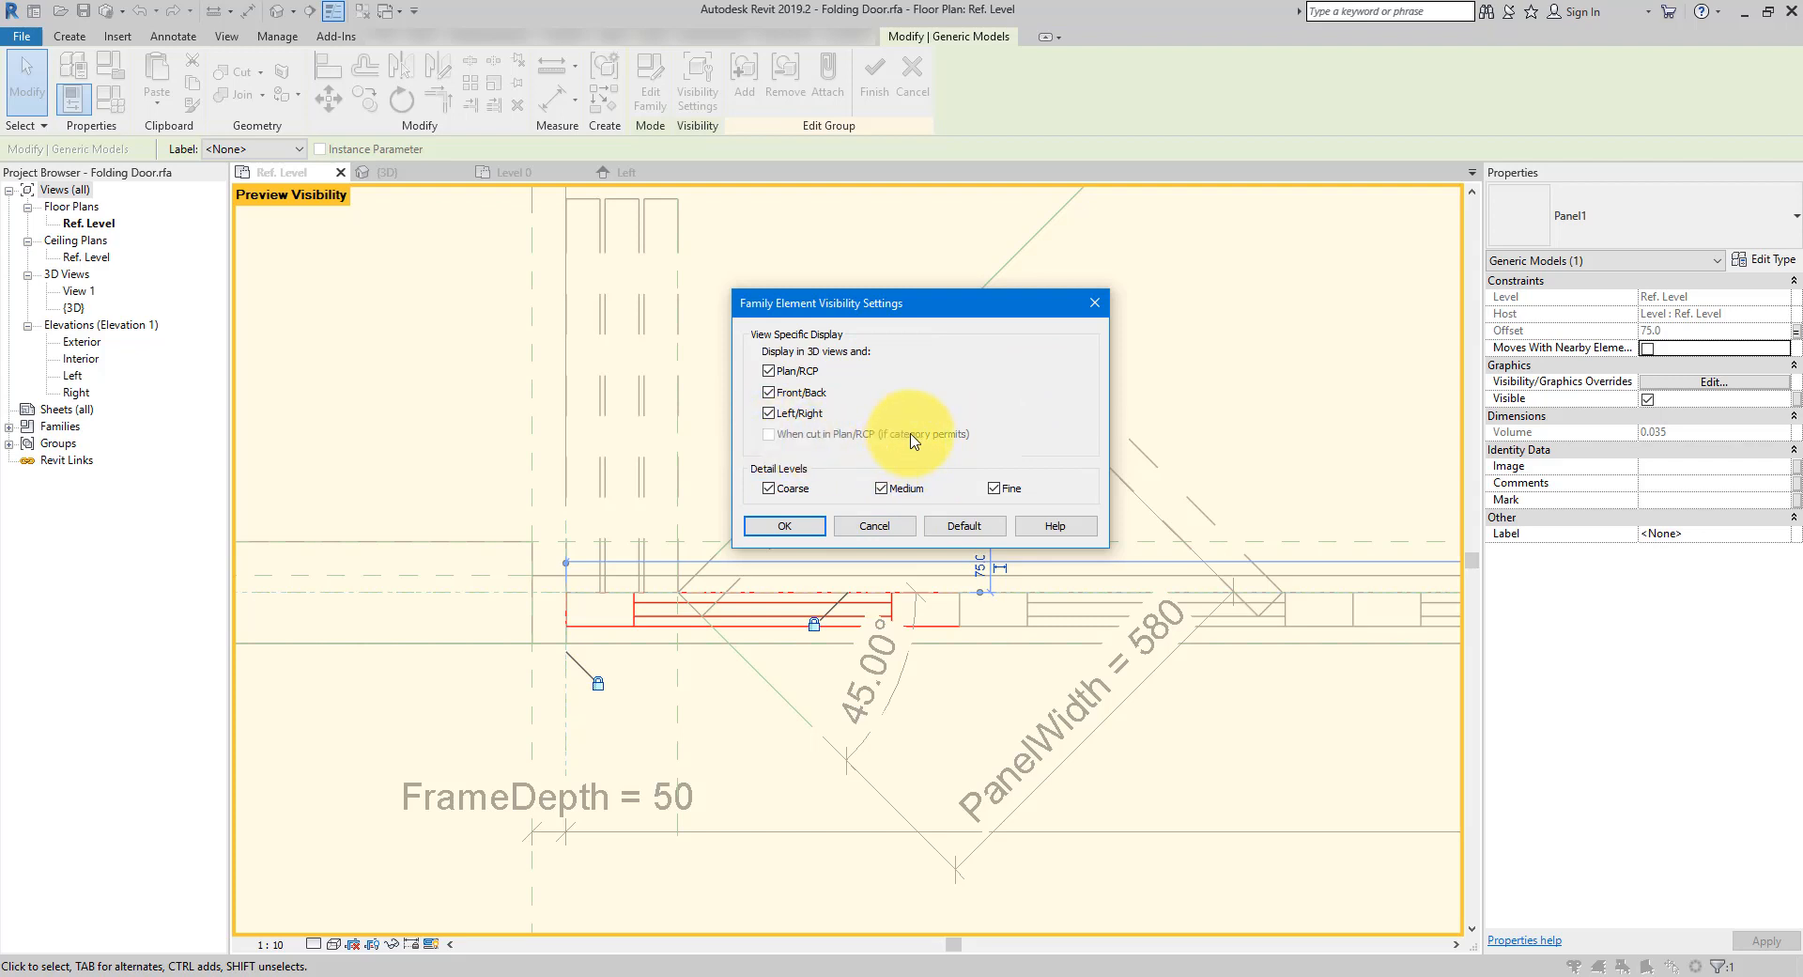
pyautogui.click(905, 526)
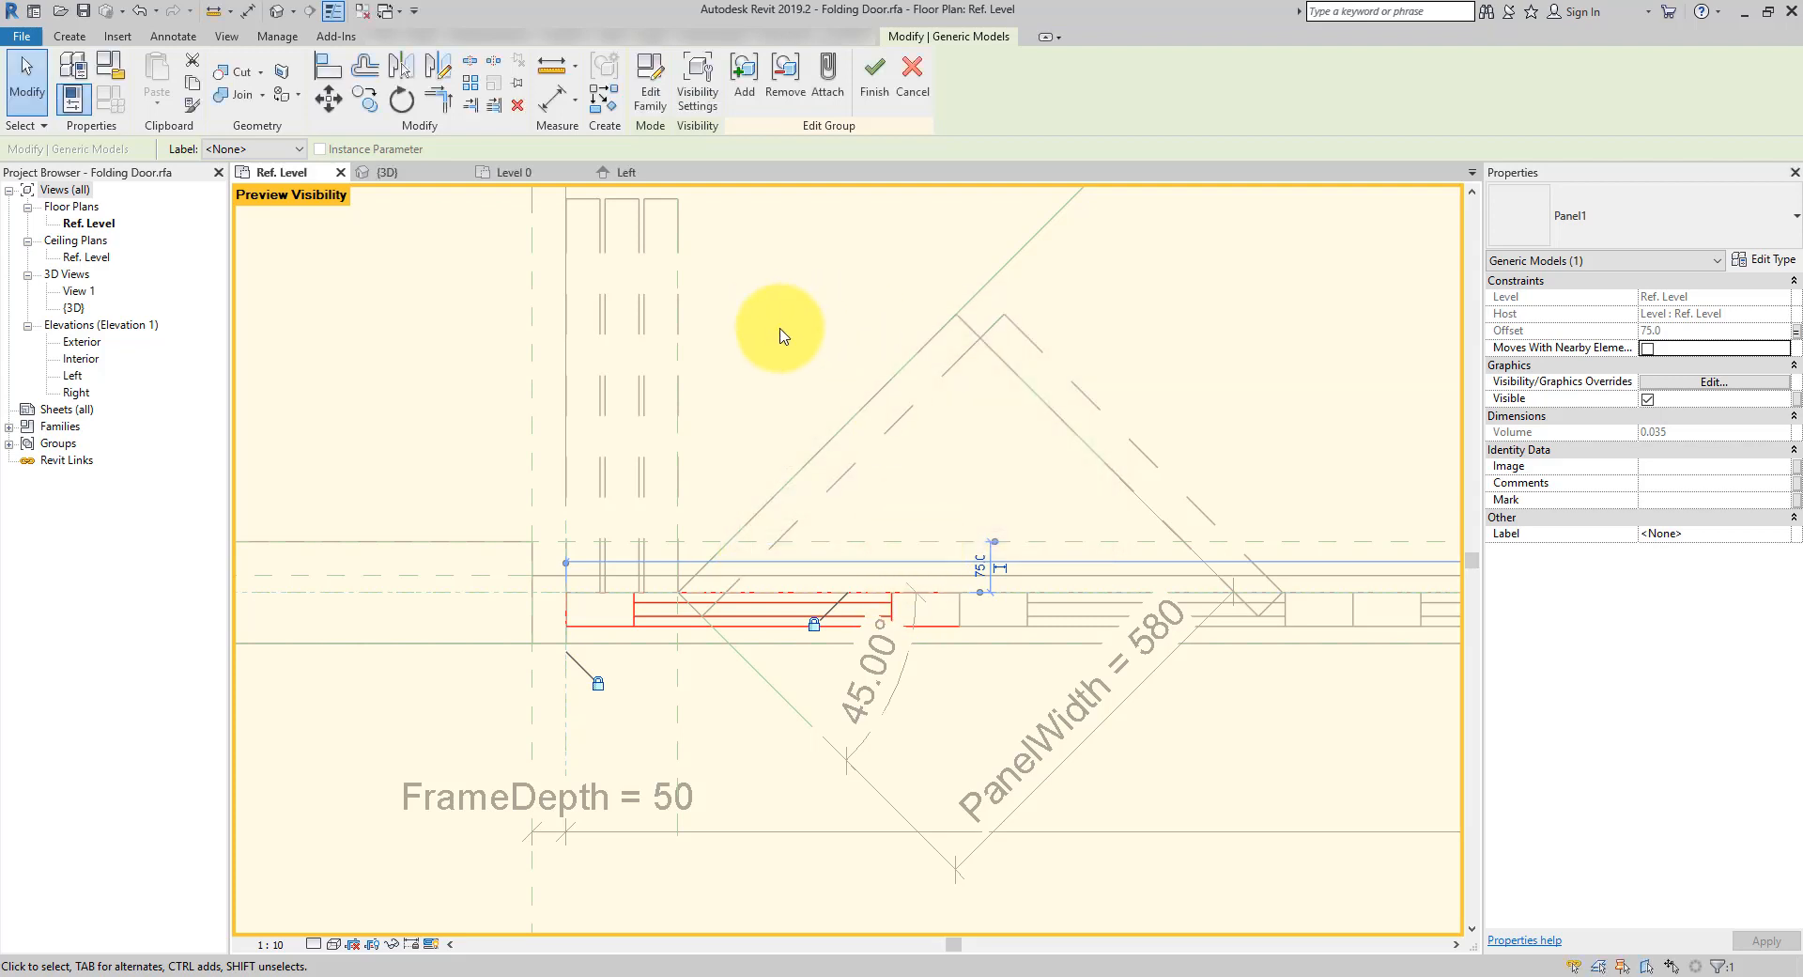
# Open the nested Panel1 family for editing and change its family category to Doors
pyautogui.click(652, 107)
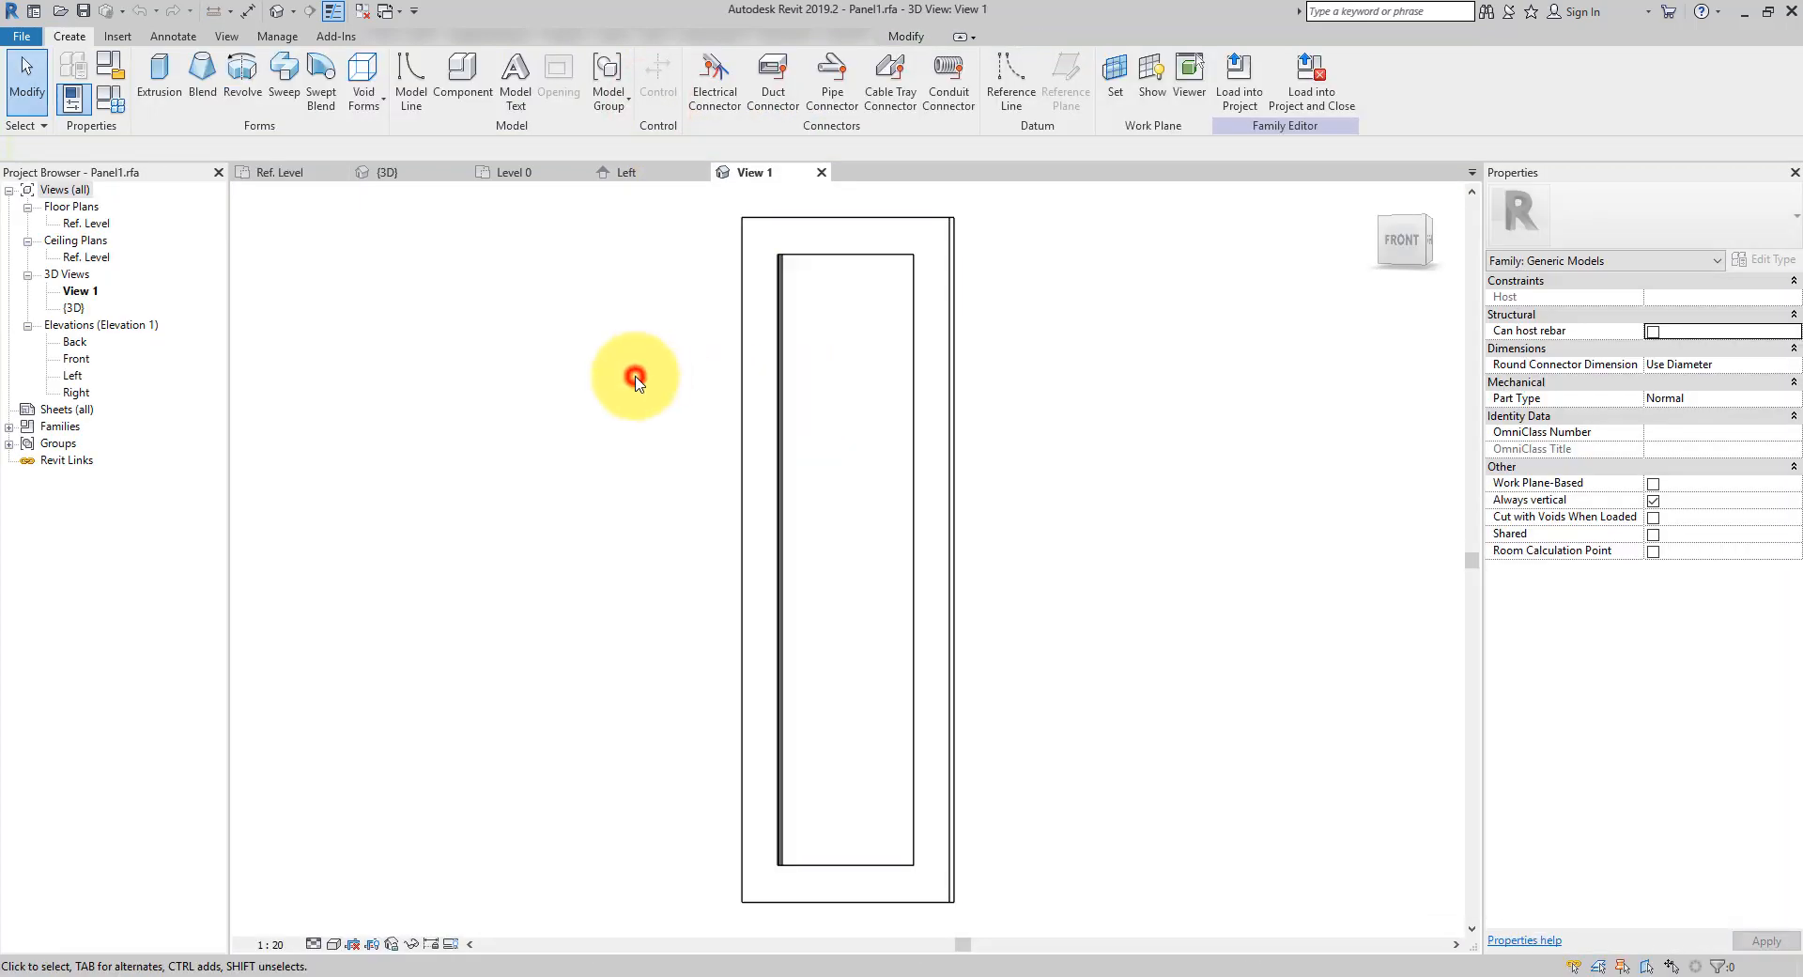
pyautogui.click(110, 79)
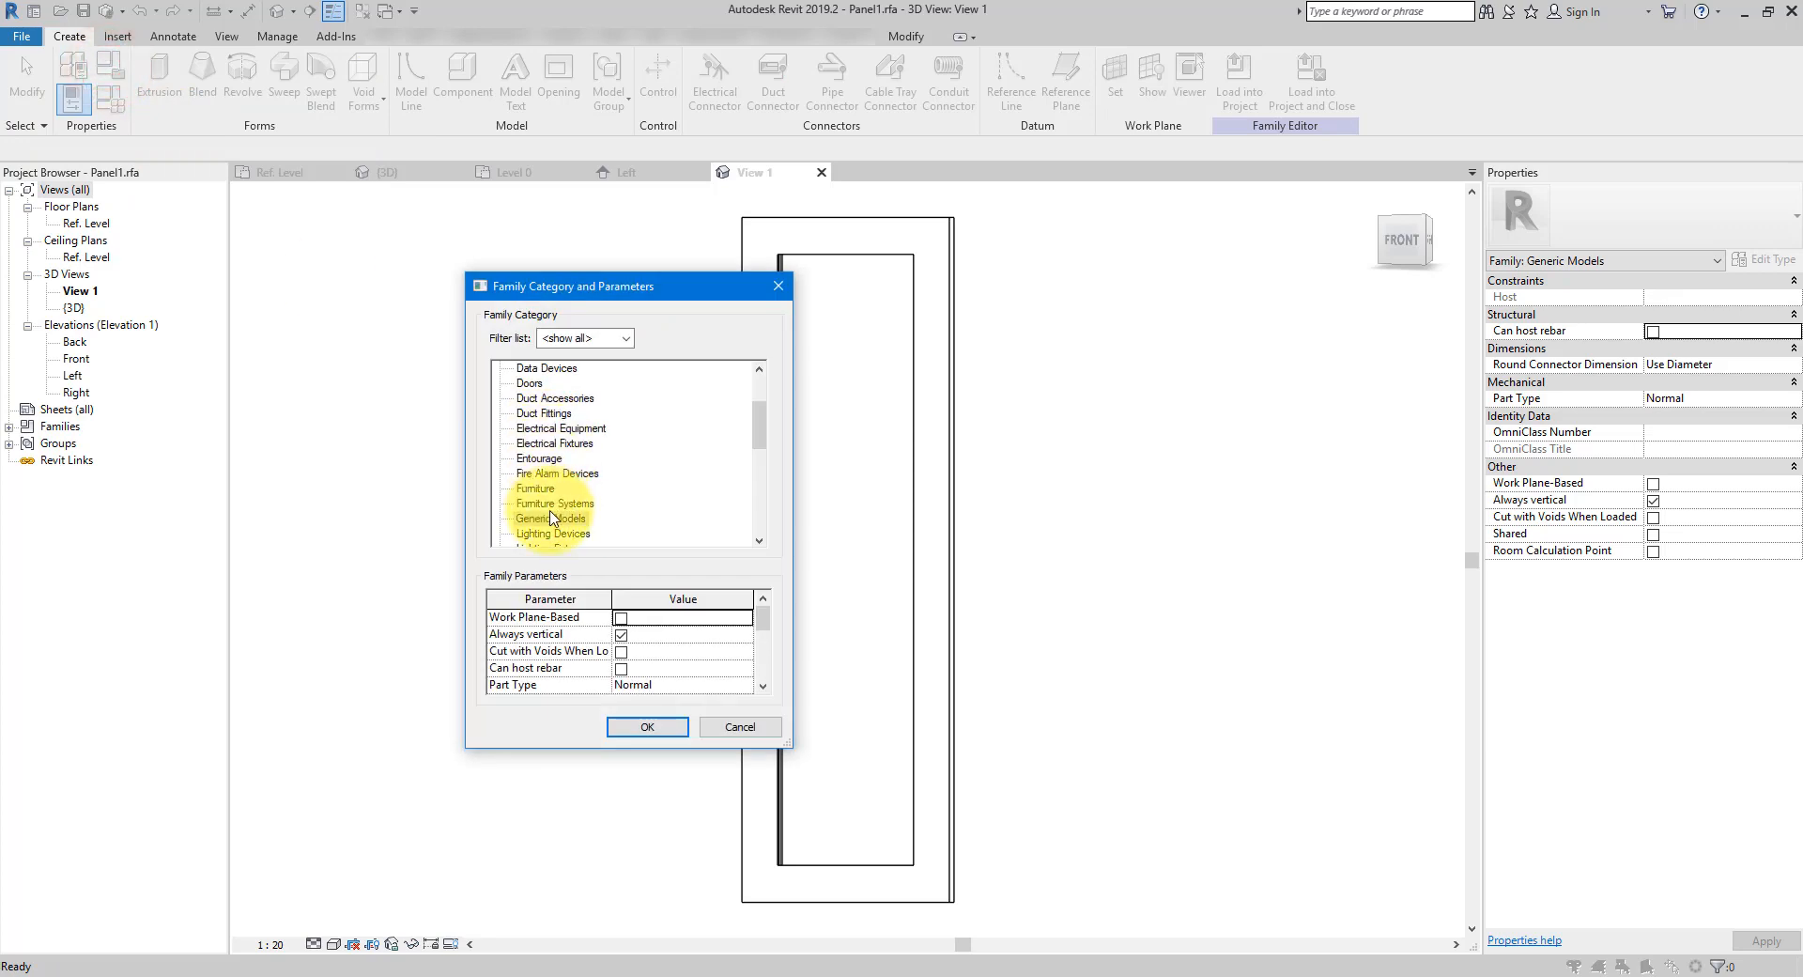
pyautogui.click(531, 384)
pyautogui.click(654, 731)
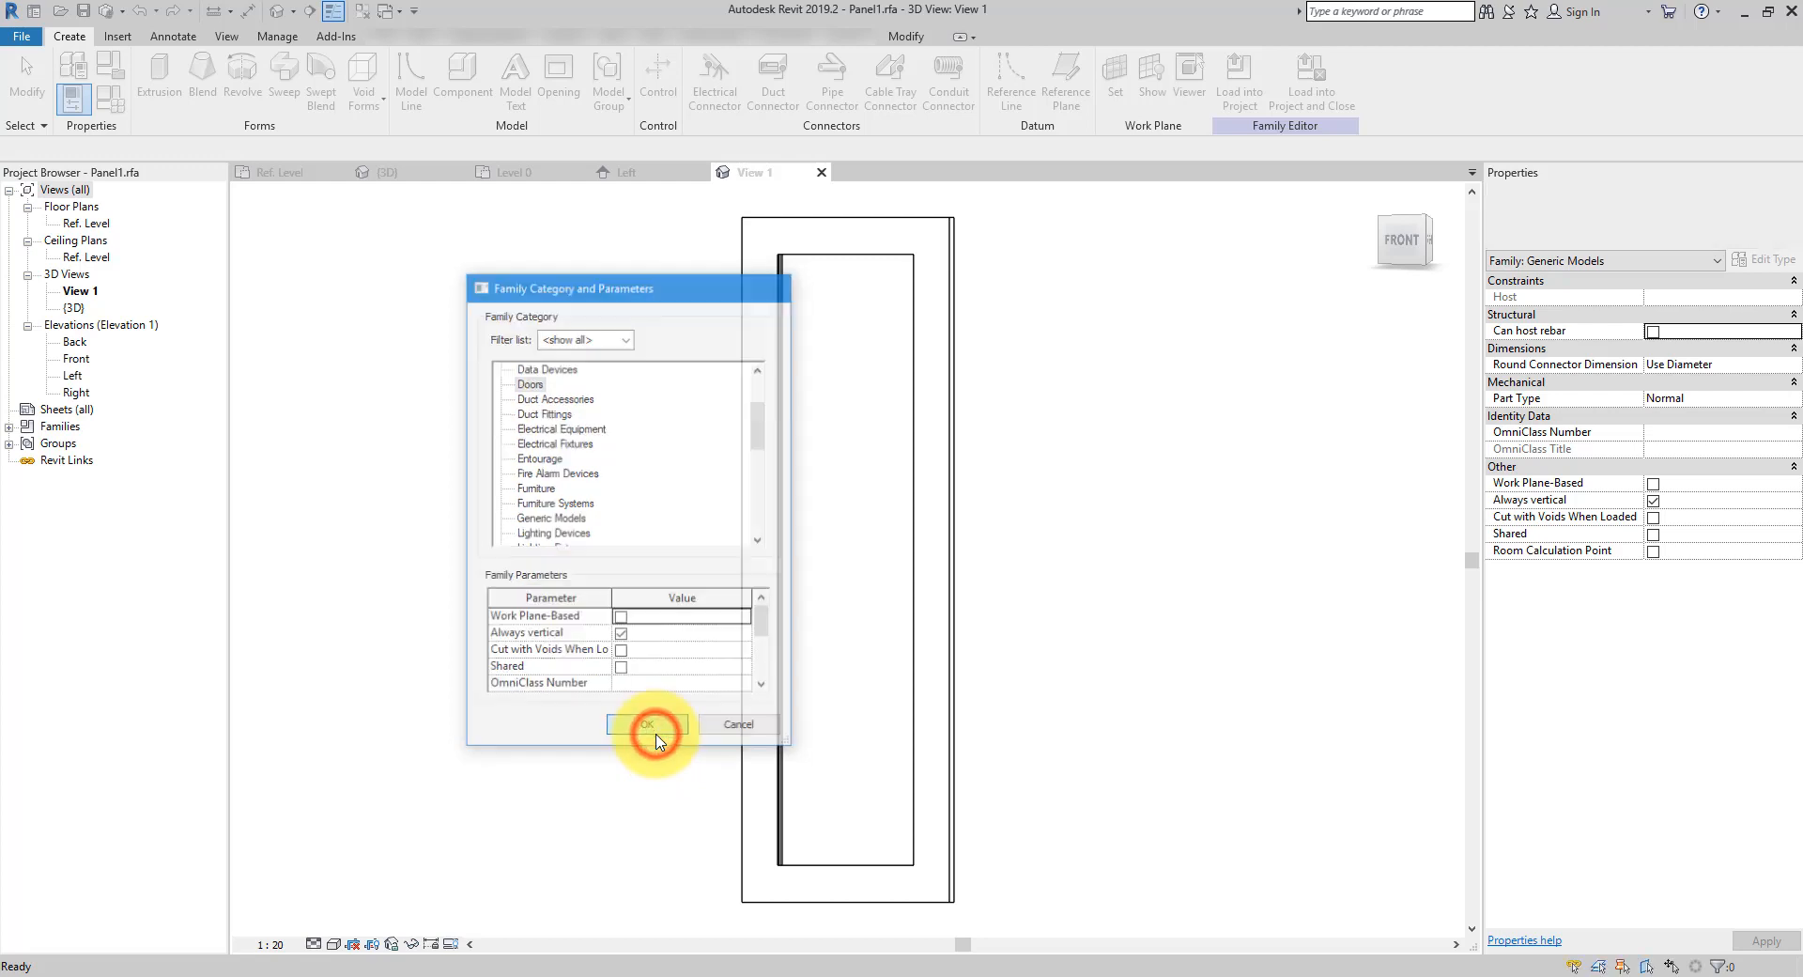
# Load Panel1 into Folding Door.rfa only, overwrite the existing version, and finish editing the array group
pyautogui.click(1217, 91)
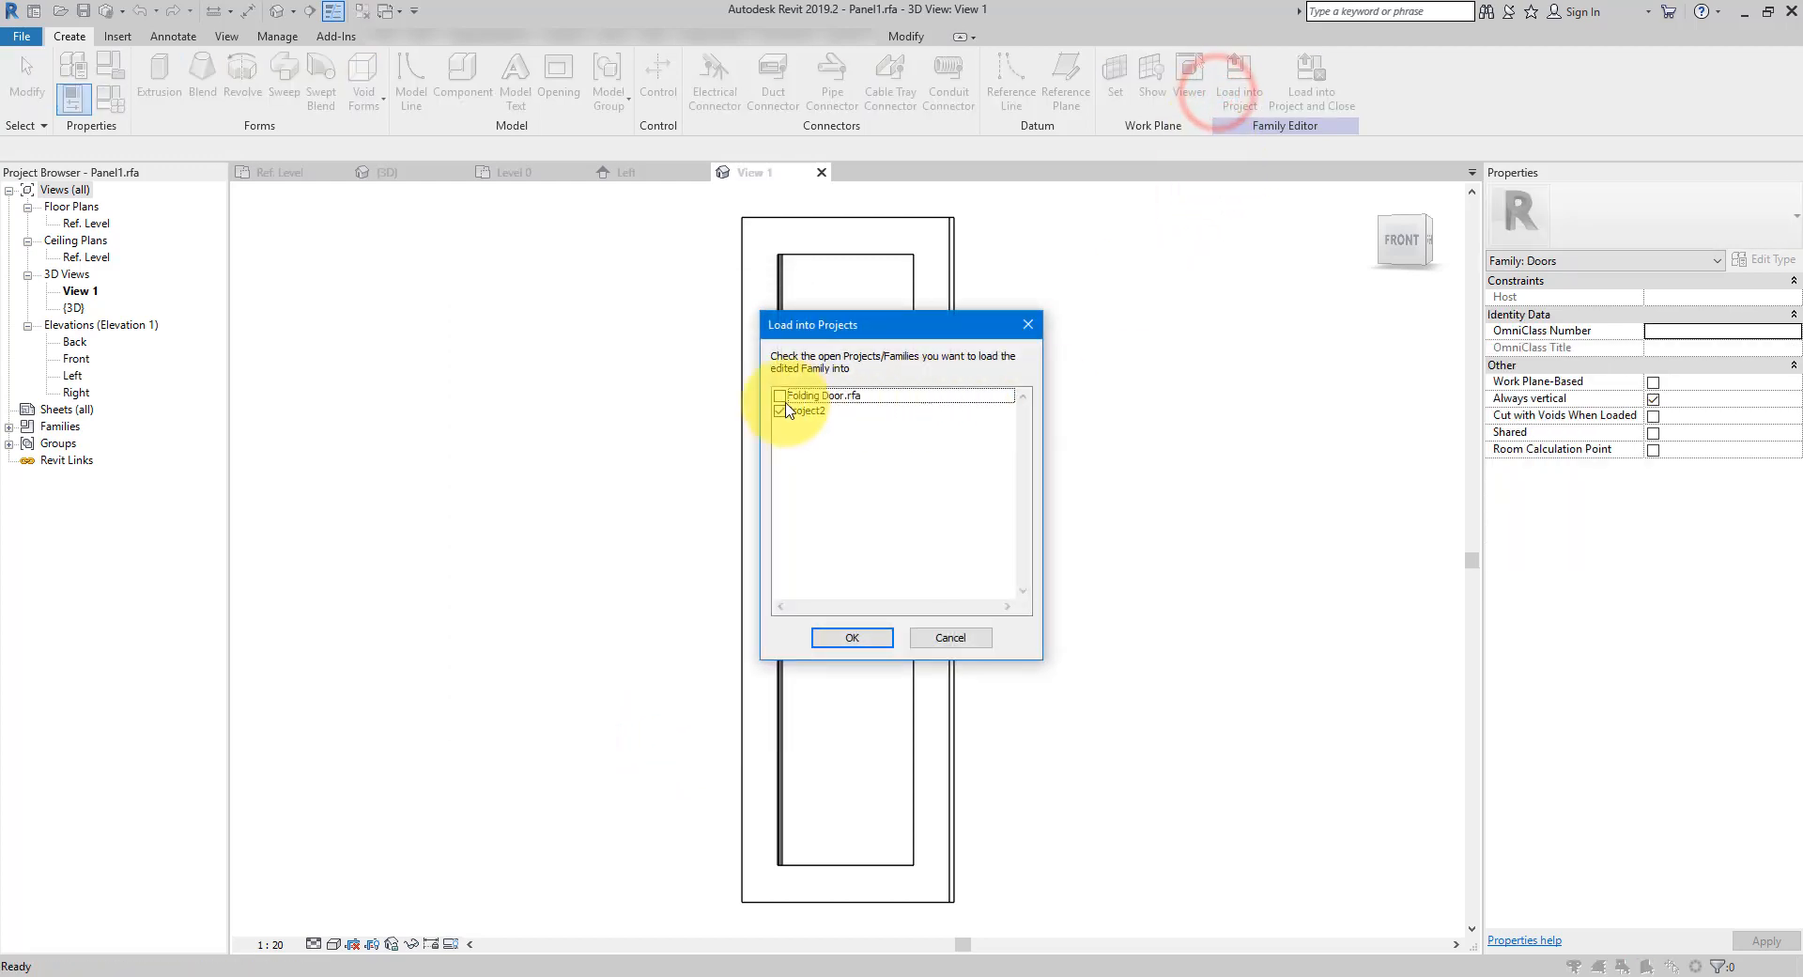
pyautogui.click(781, 410)
pyautogui.click(780, 397)
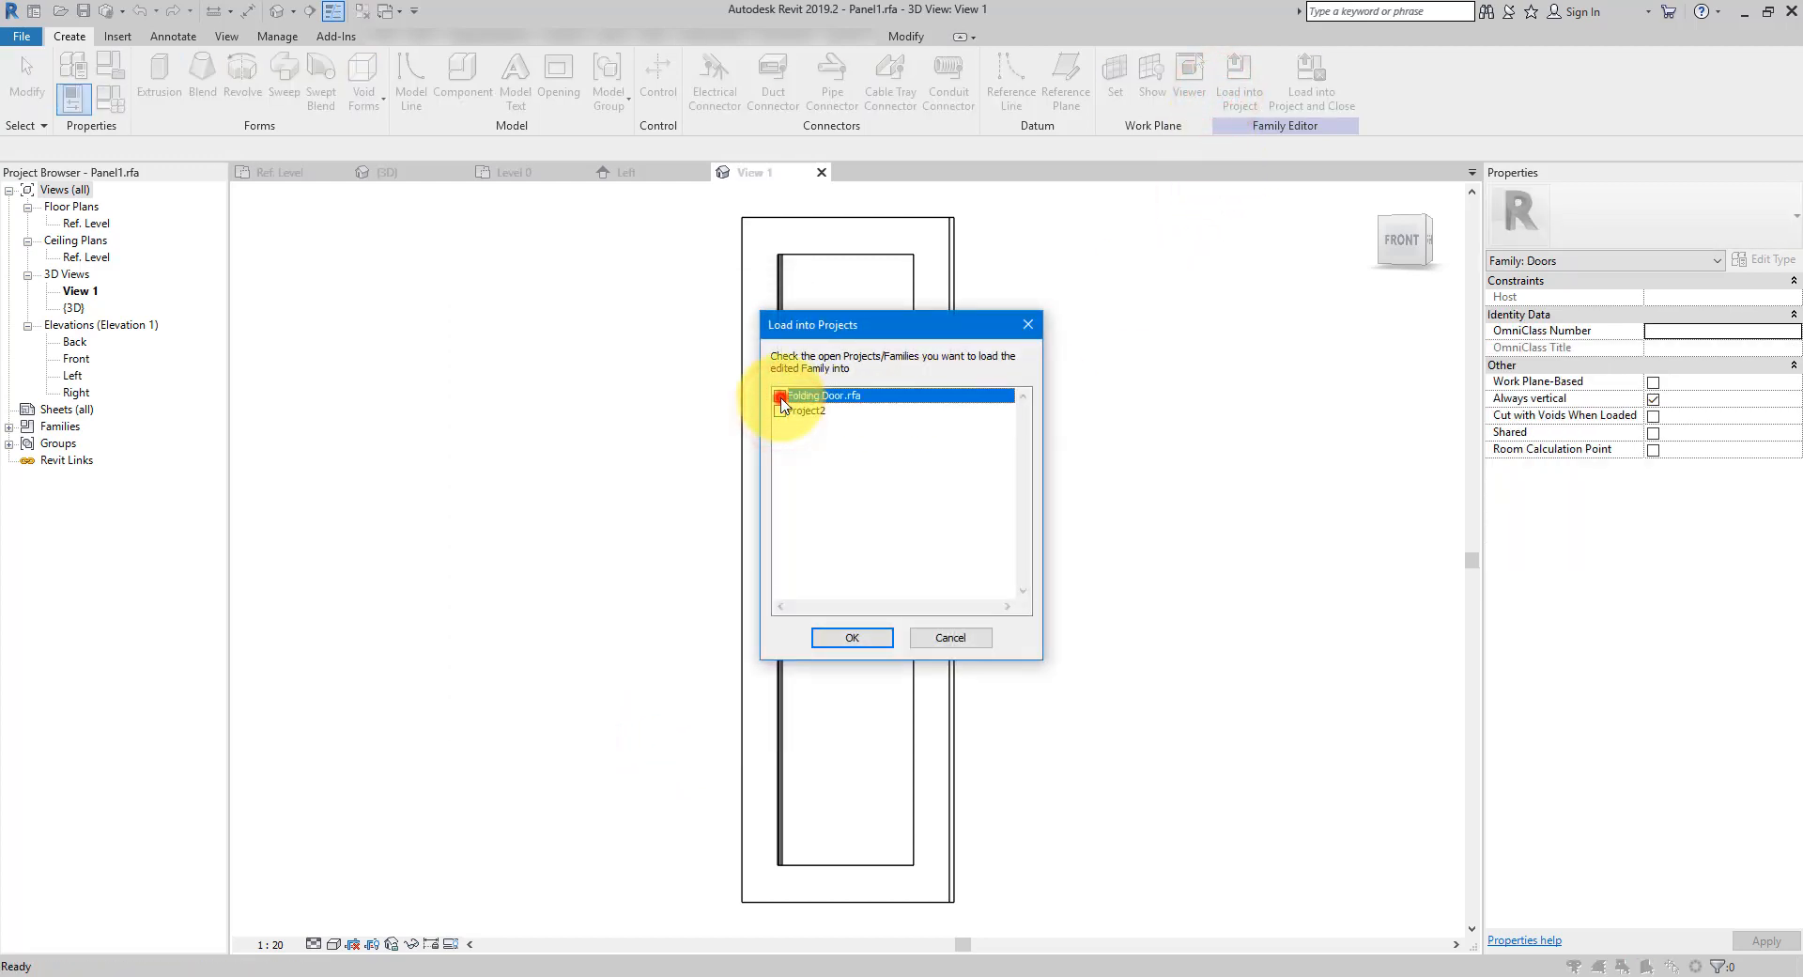
pyautogui.click(883, 640)
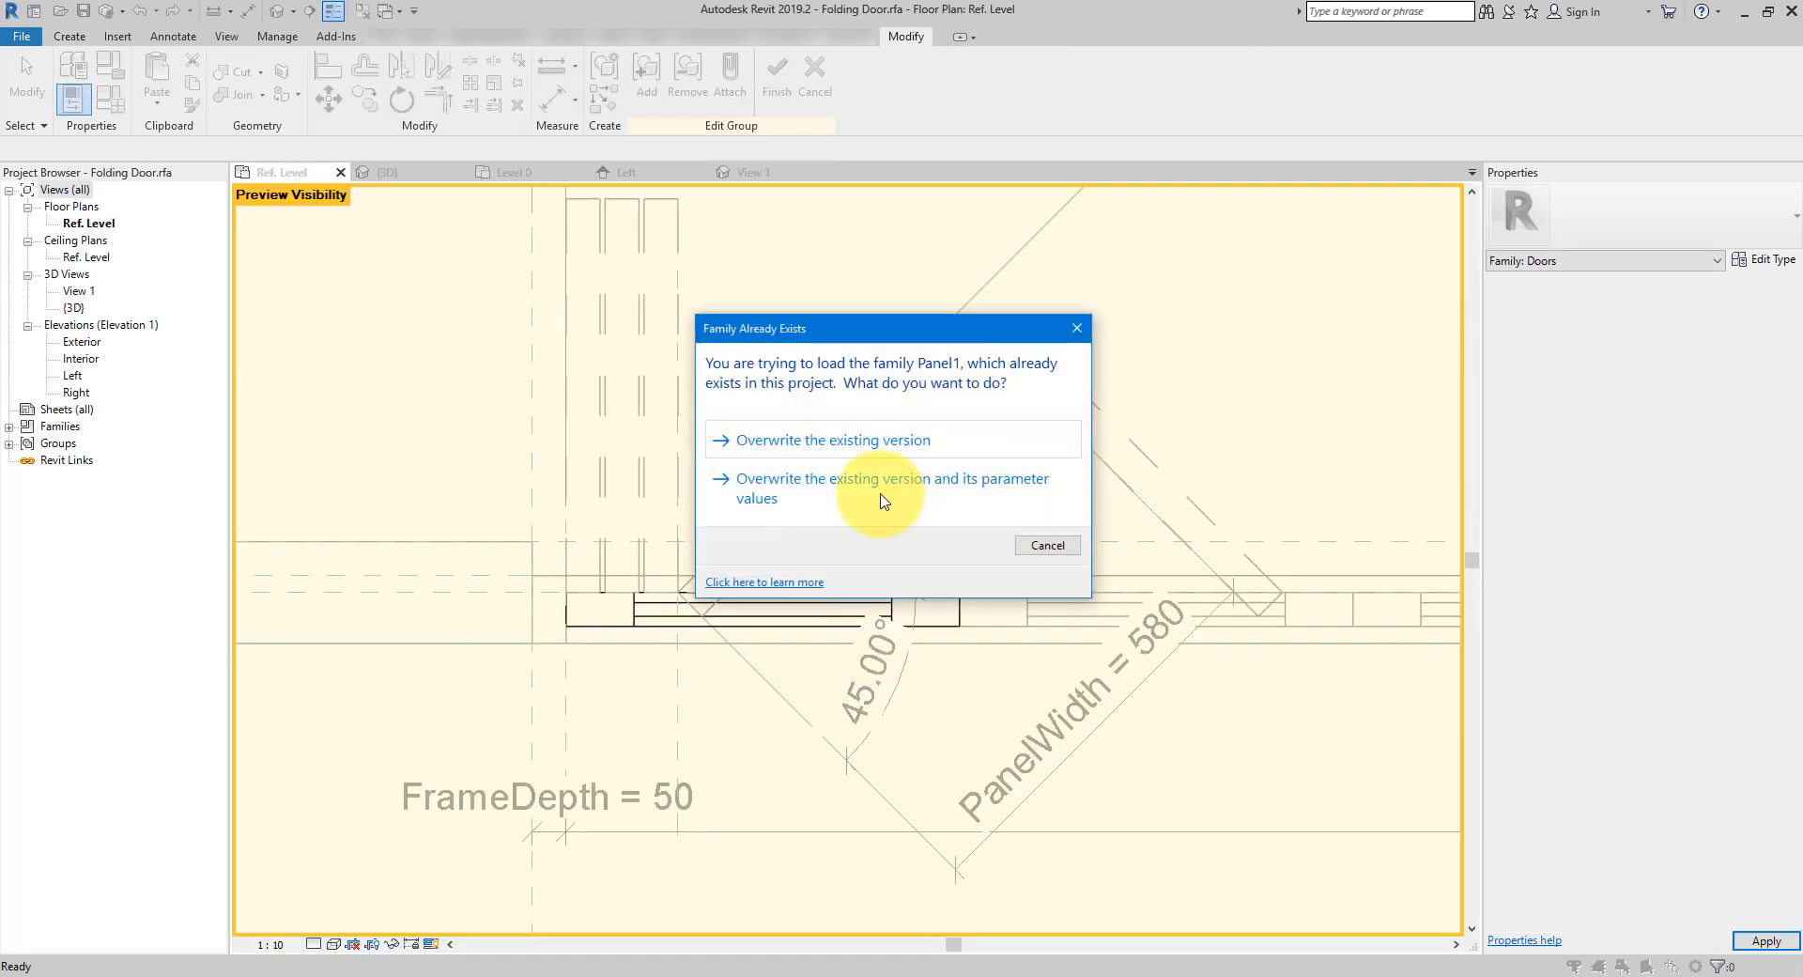
pyautogui.click(825, 437)
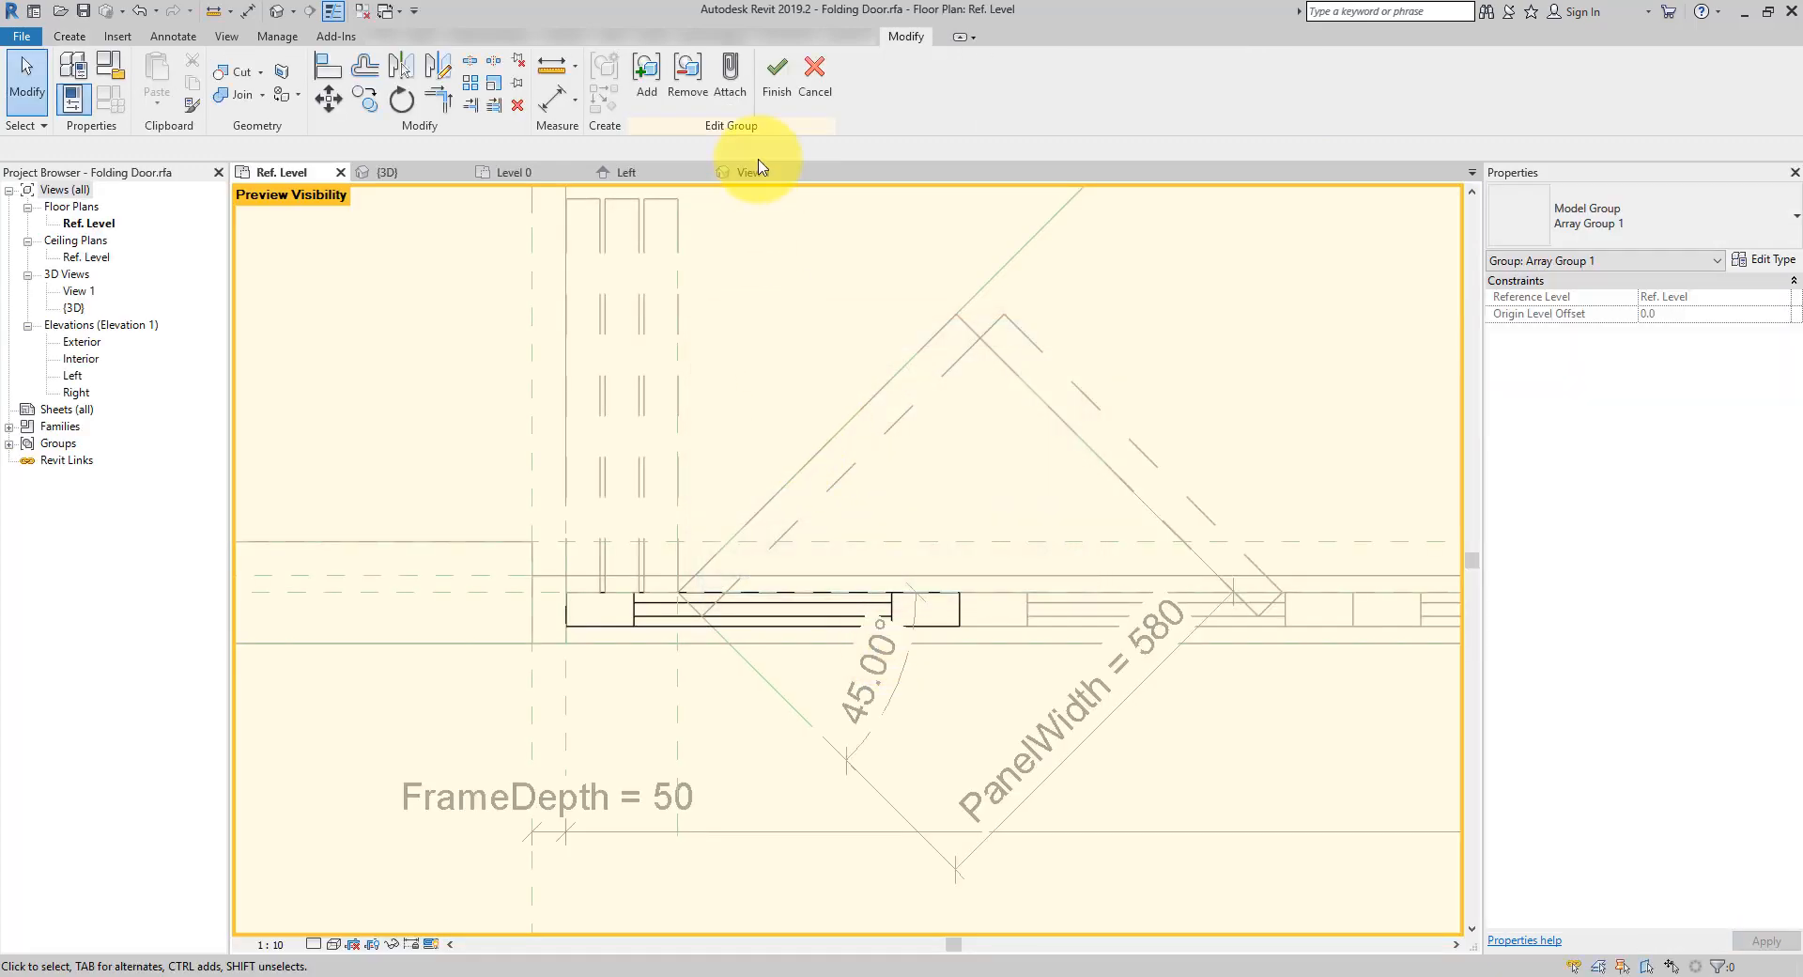
pyautogui.click(777, 70)
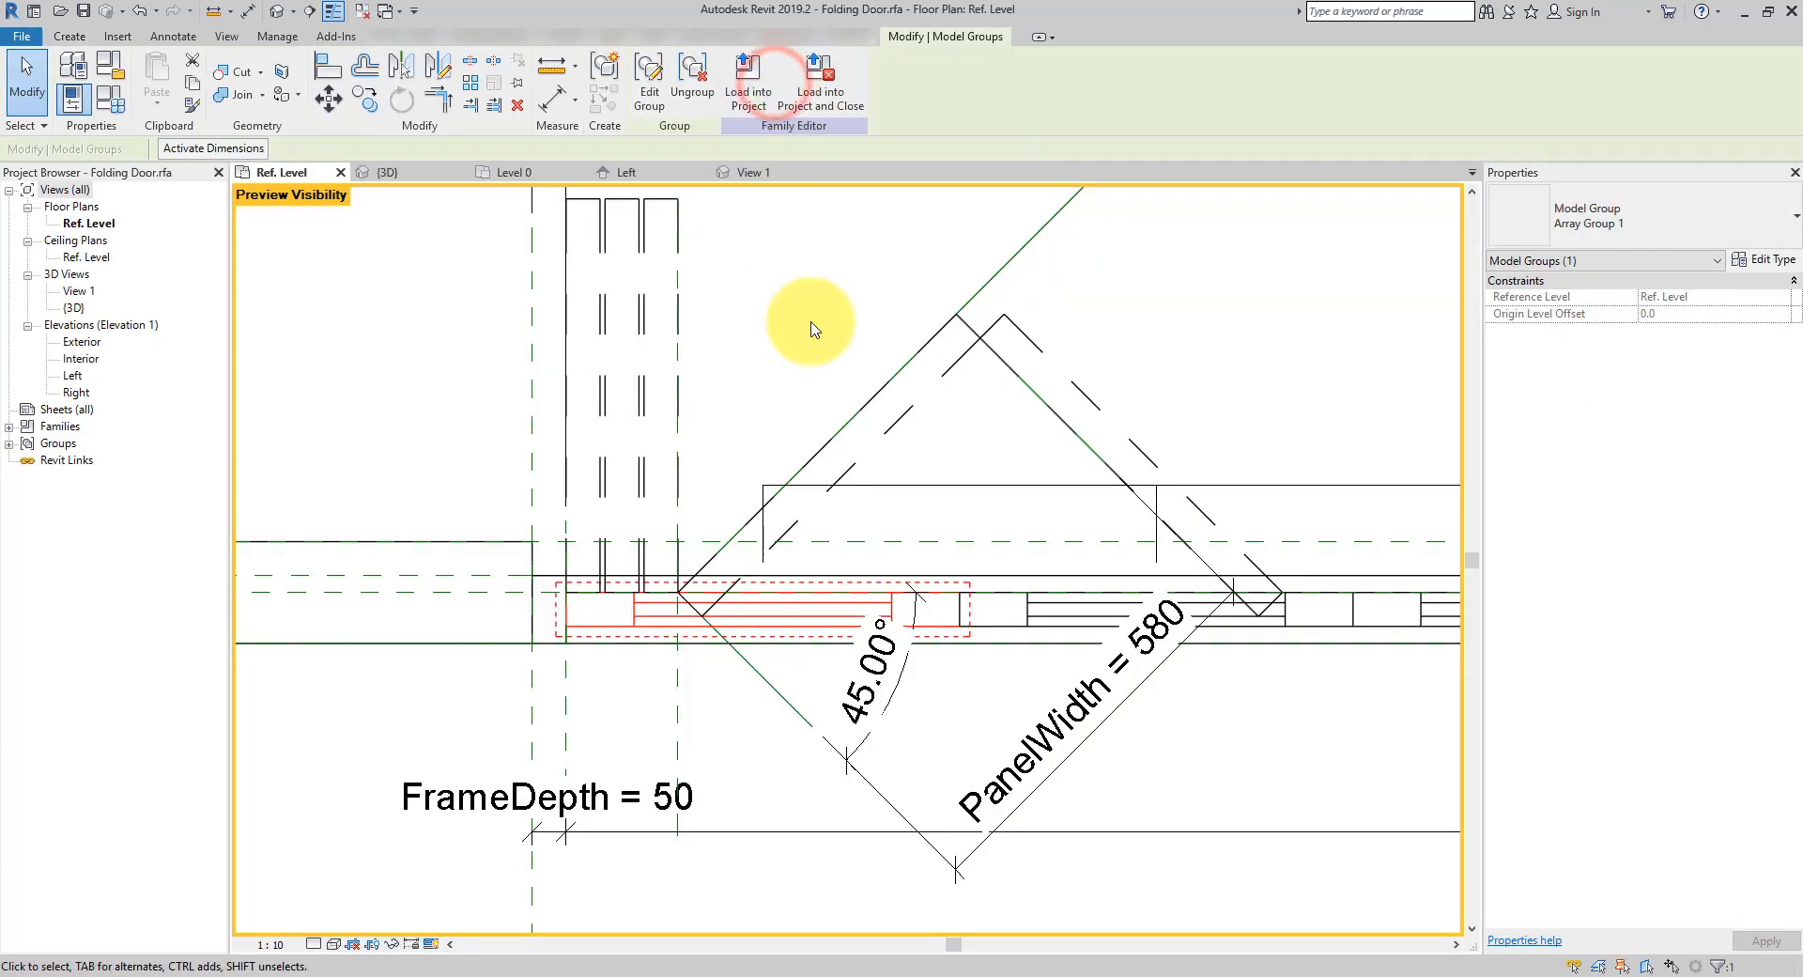
# Load the folding door family into Project2, overwrite the existing version, and inspect the panels in the Level 0 plan
pyautogui.click(746, 75)
pyautogui.click(780, 413)
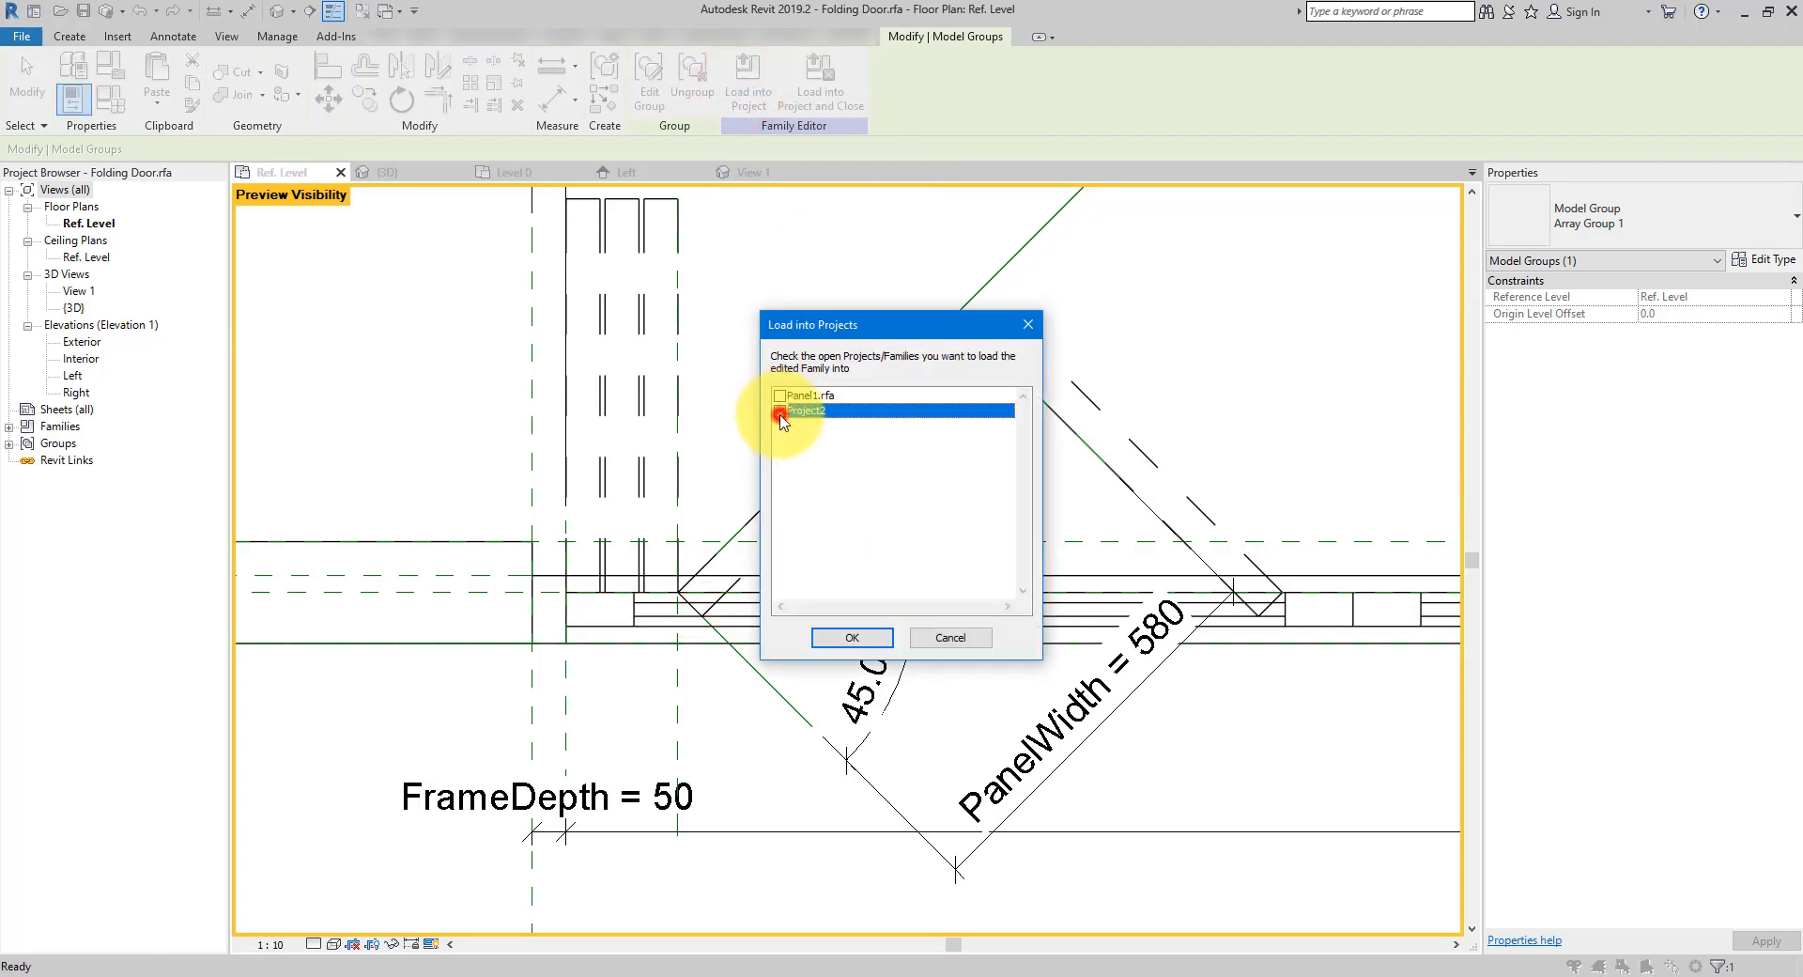
pyautogui.click(845, 637)
pyautogui.click(887, 440)
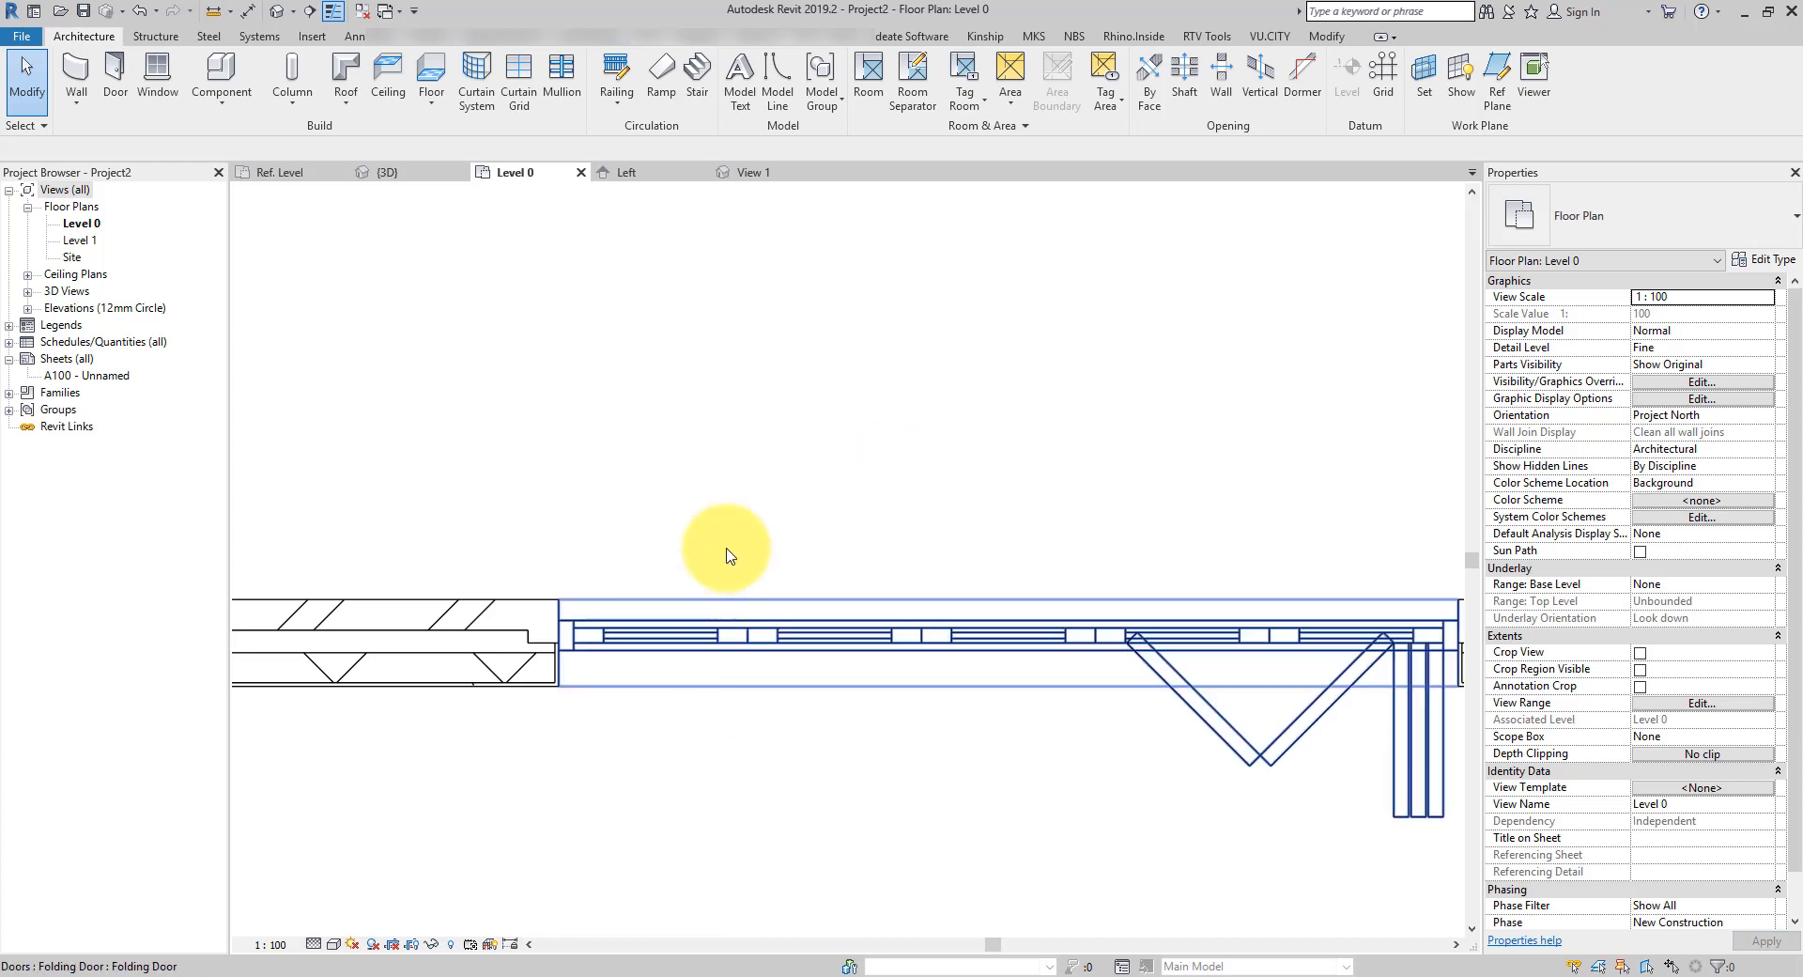
pyautogui.scroll(2, 942, 695)
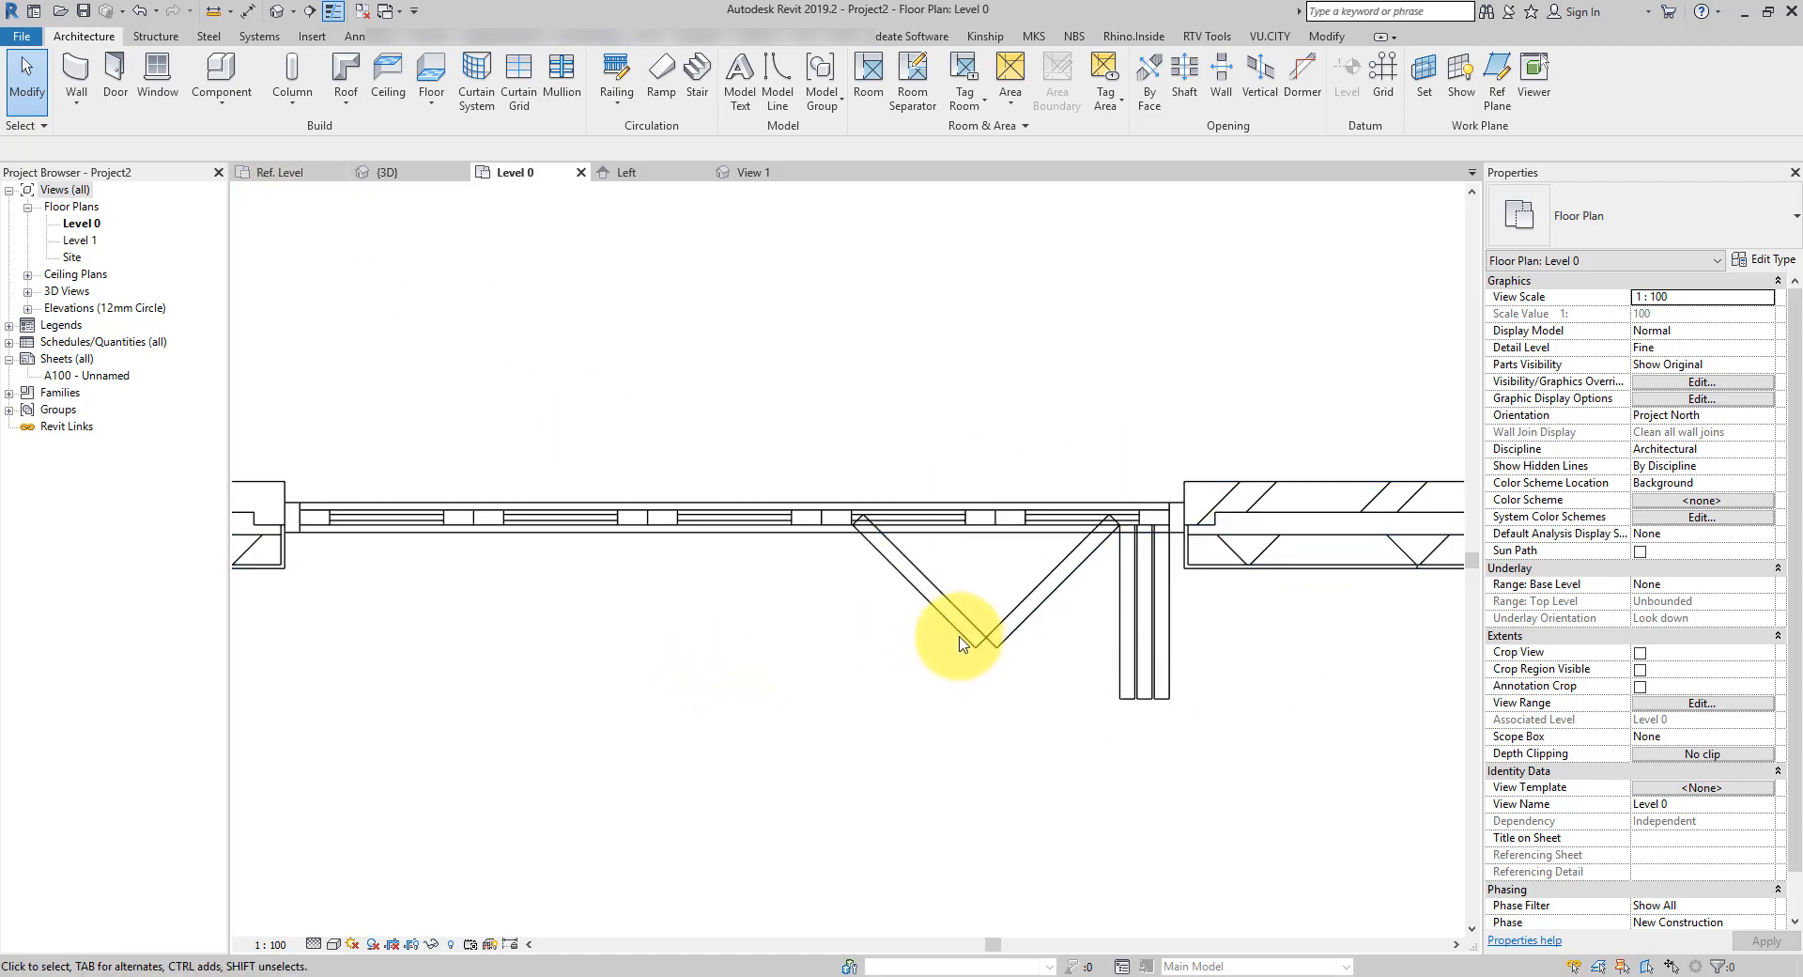
# Set the Level 0 plan's scale to 1:25 and then 1:5, checking the line patterns of the door's open panels
pyautogui.click(274, 945)
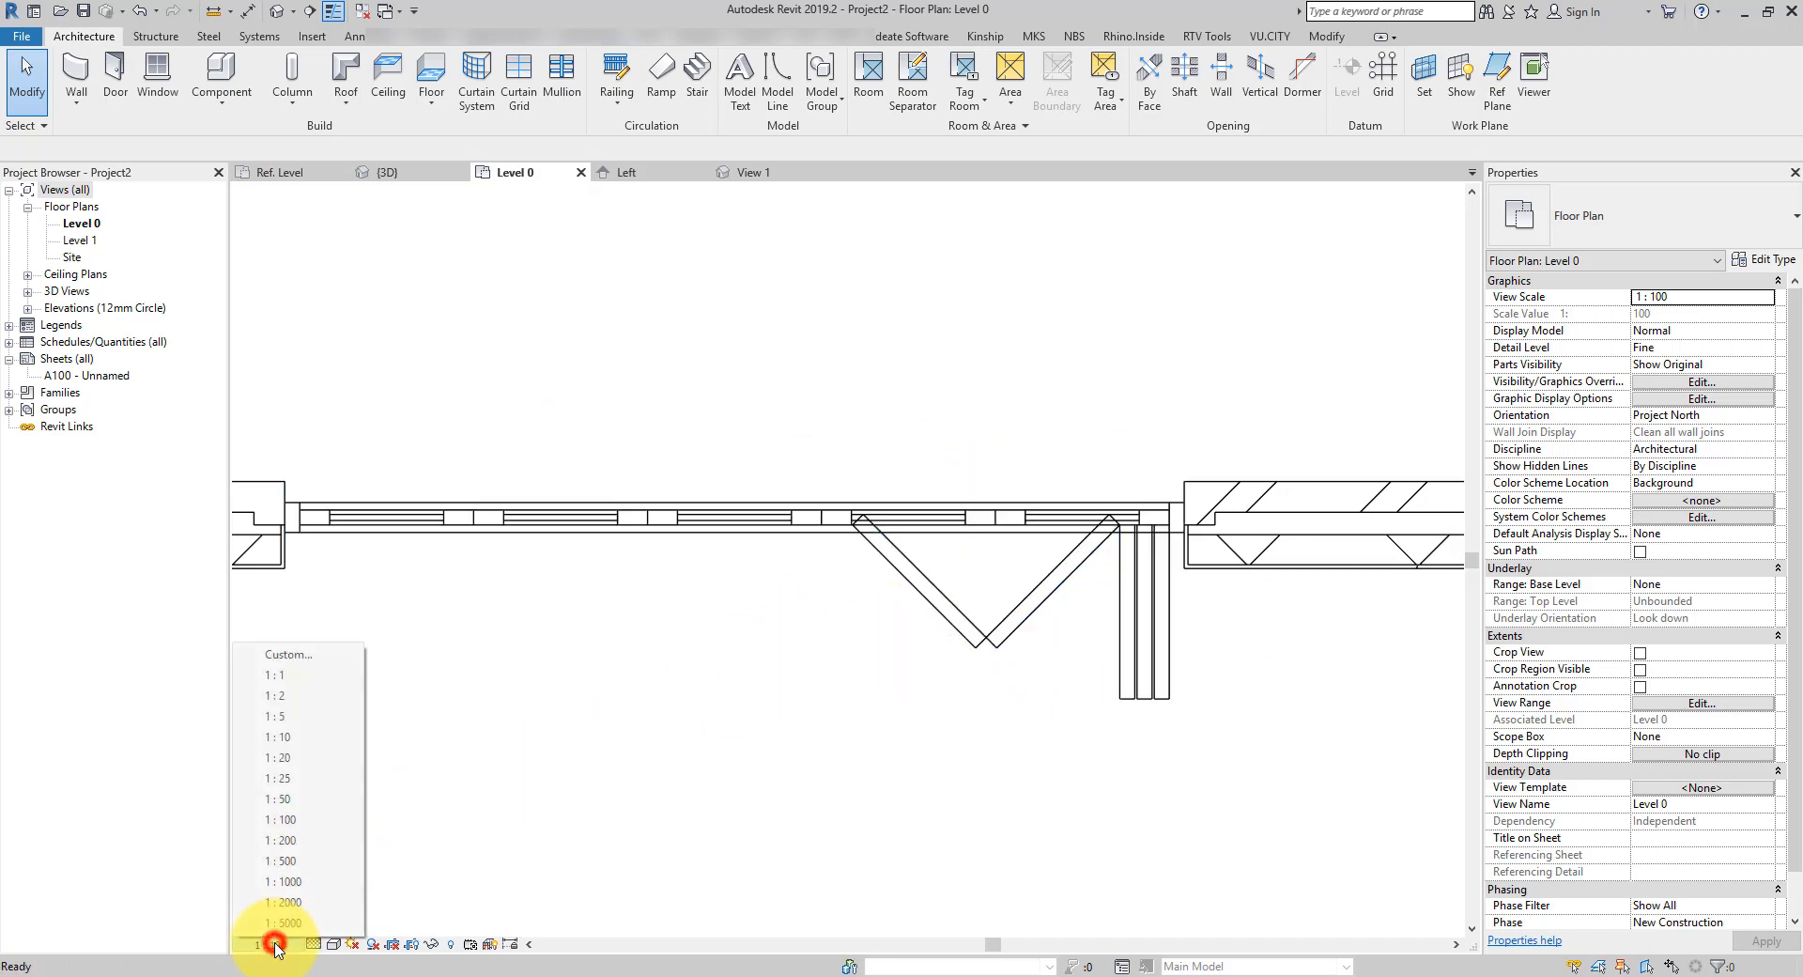
pyautogui.click(322, 778)
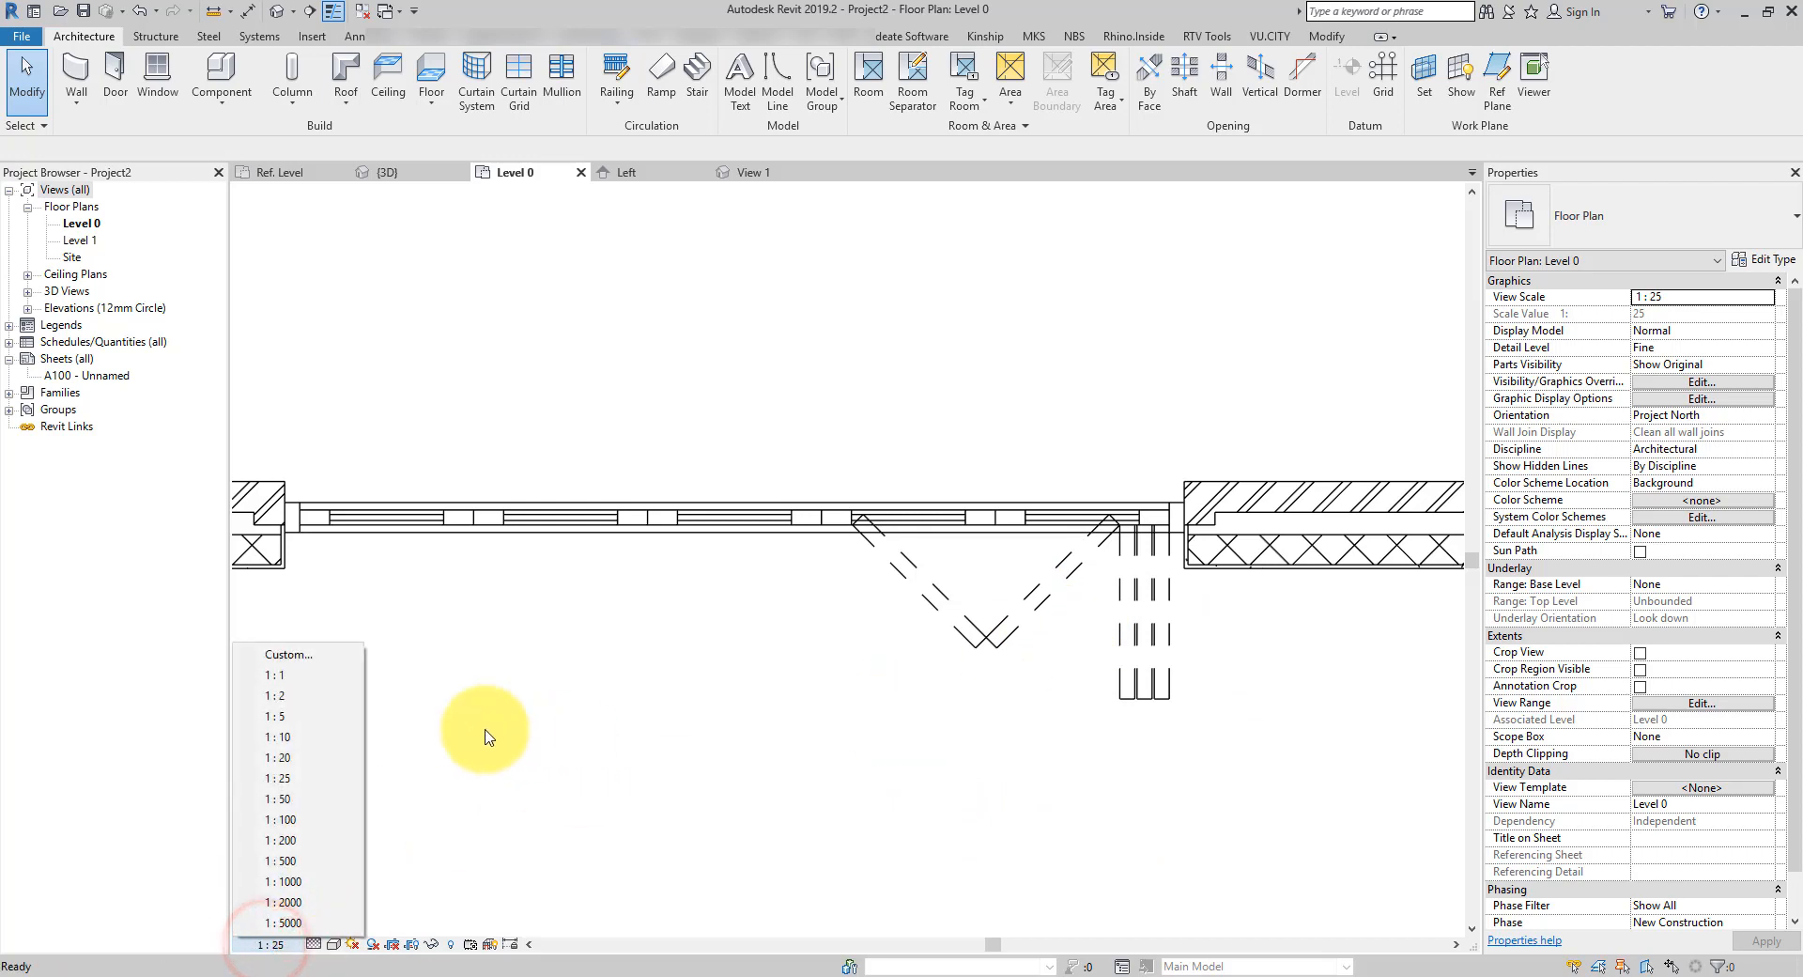
pyautogui.click(284, 717)
pyautogui.scroll(3, 1196, 623)
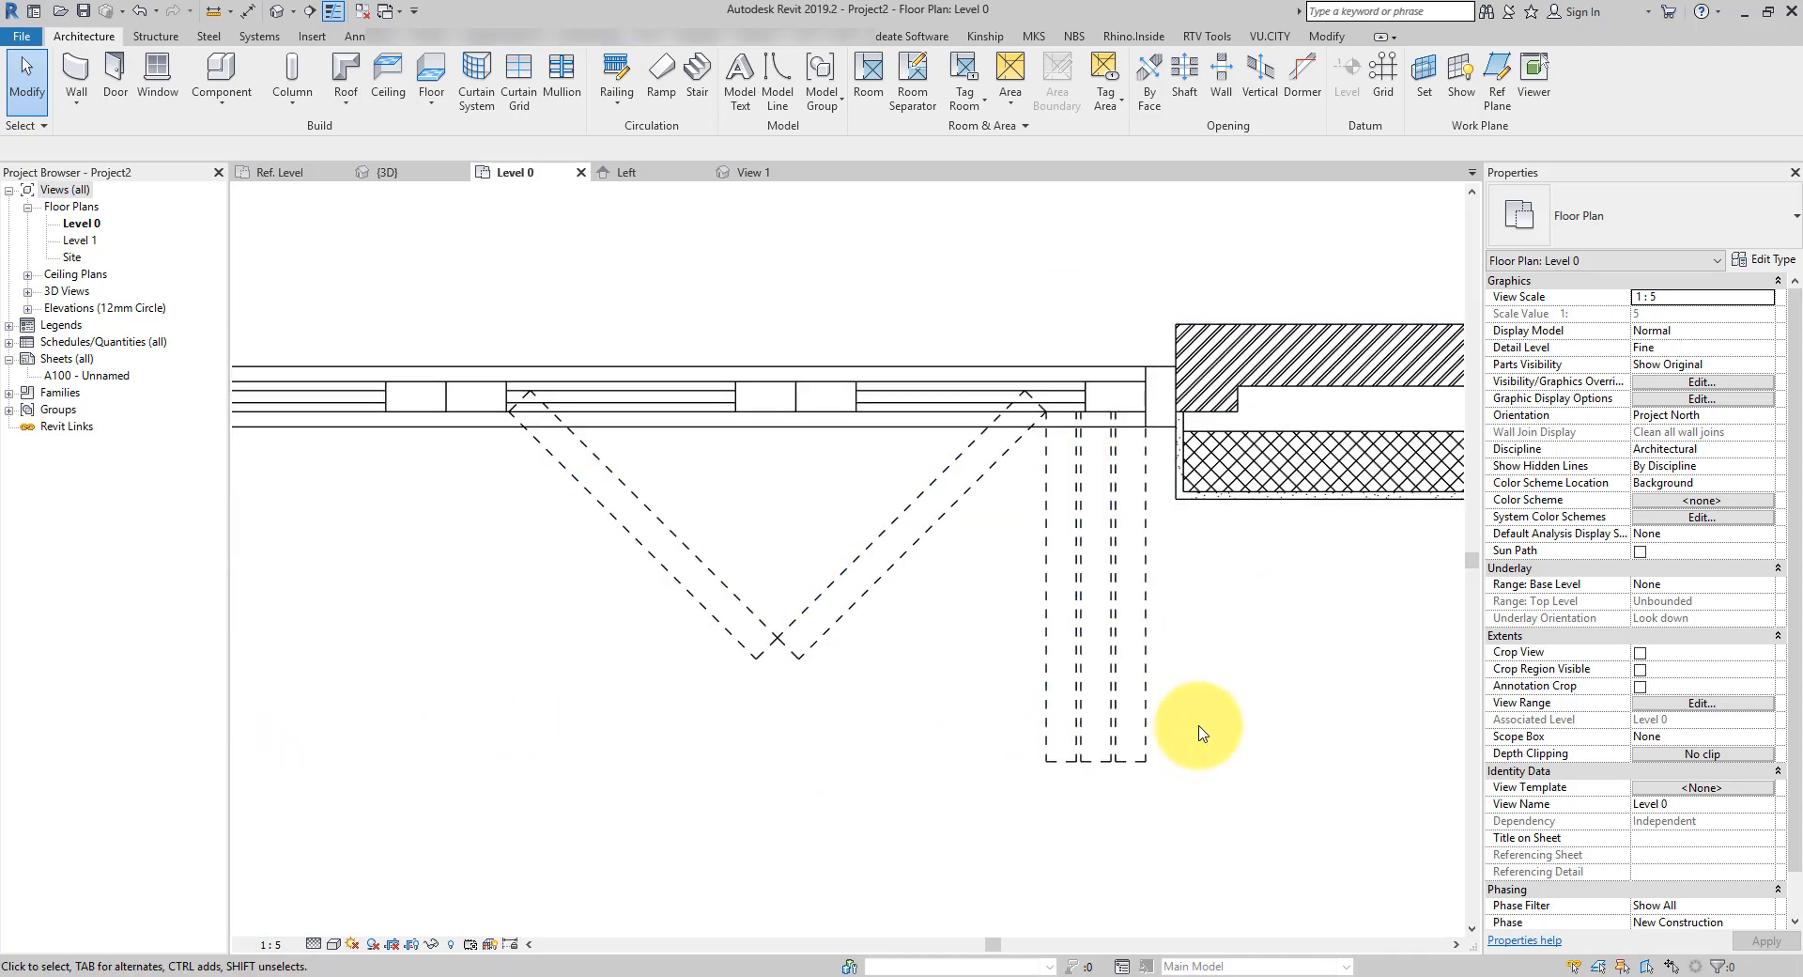
pyautogui.scroll(-3, 1200, 732)
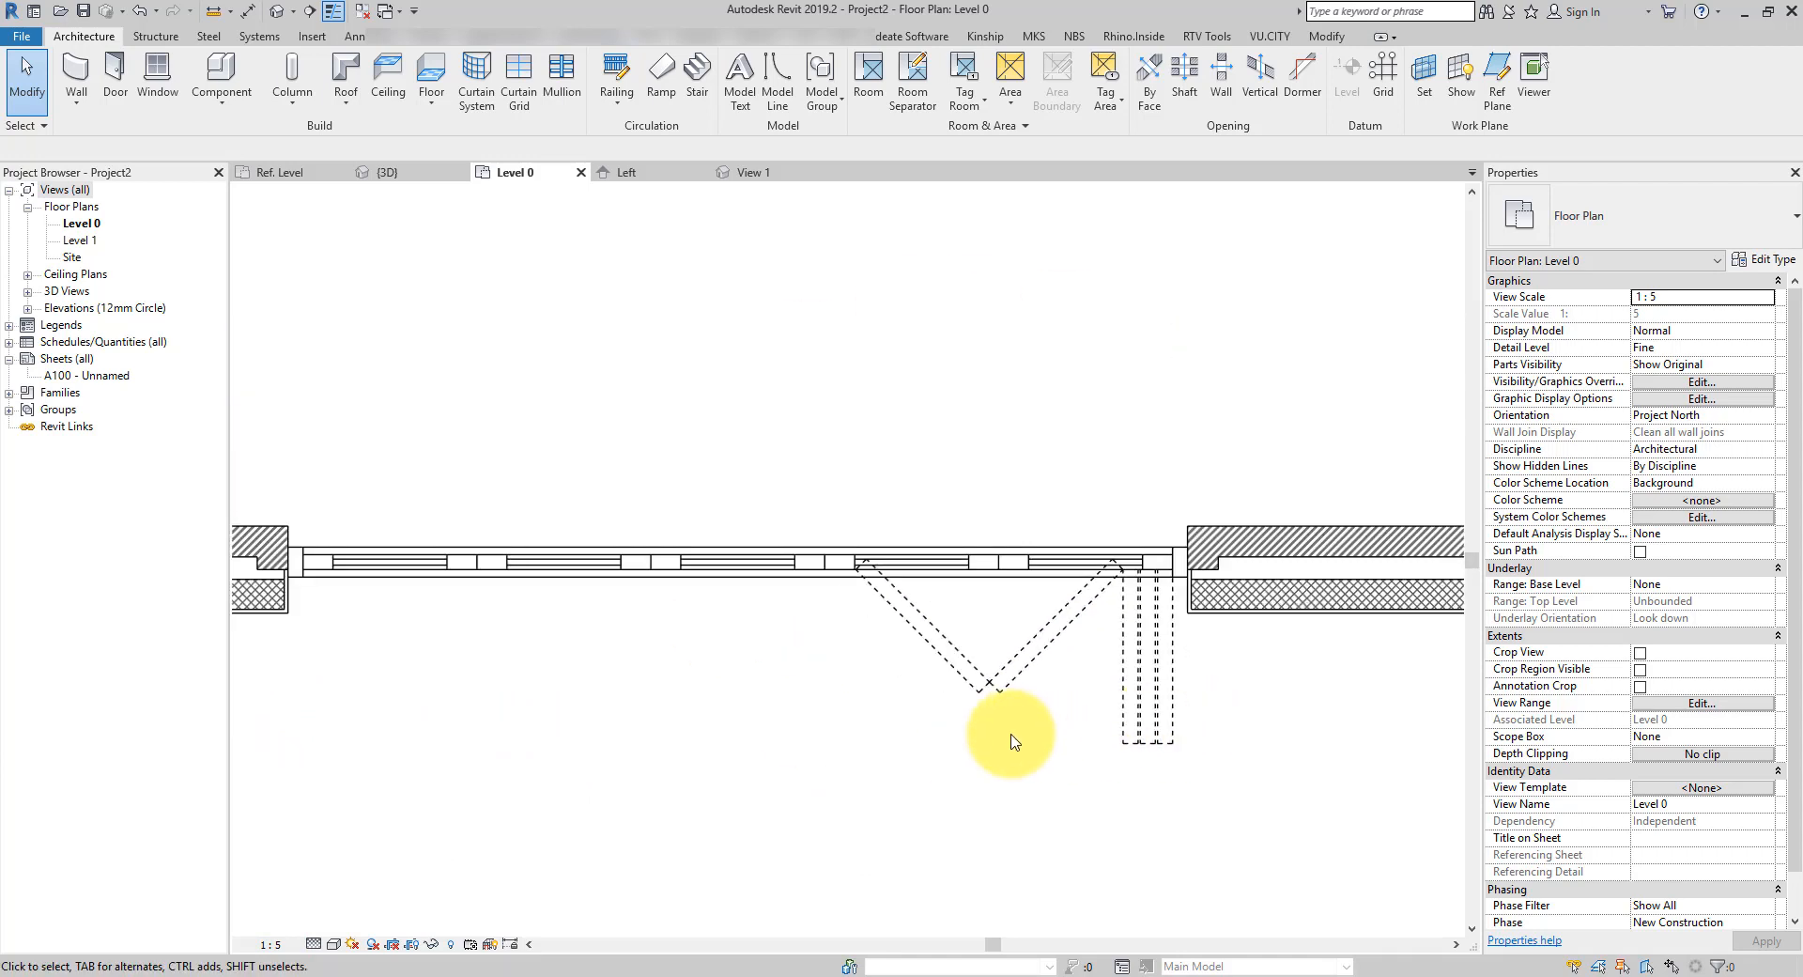
pyautogui.moveTo(945, 735); pyautogui.dragTo(1036, 731, button='middle')
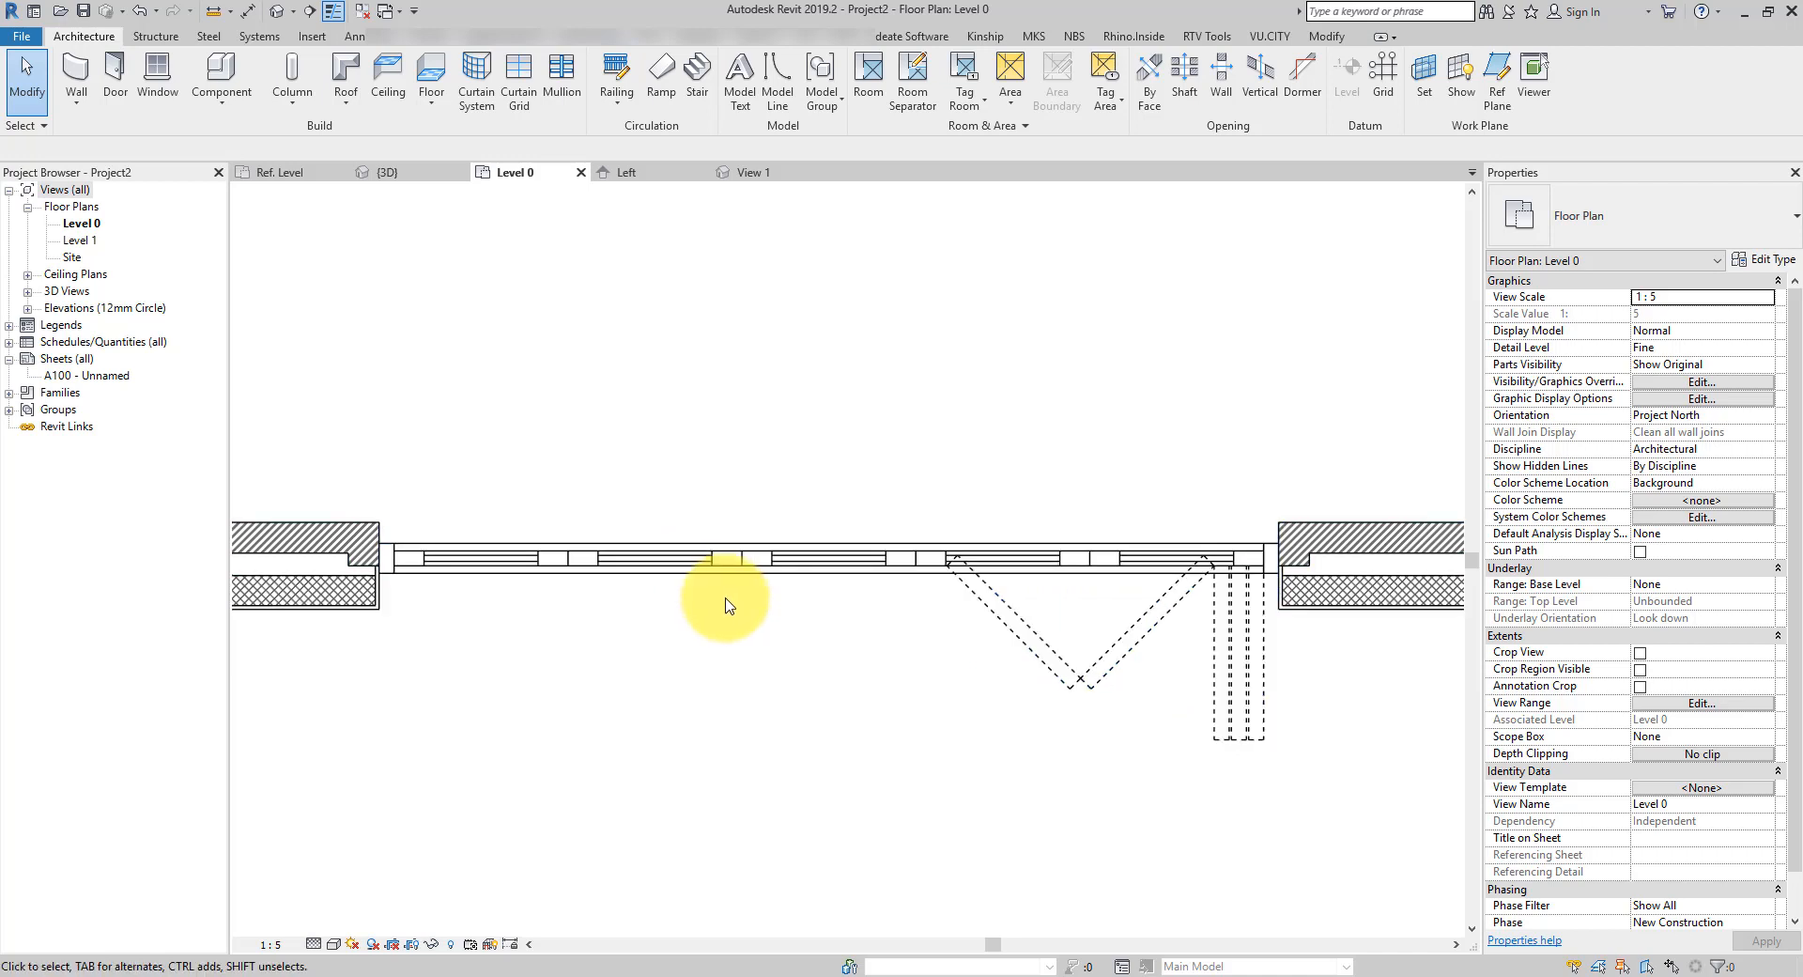
# In the family's Ref. Level plan, turn off Plan/RCP visibility for the nested panel inside the closed-panel array group
pyautogui.click(292, 173)
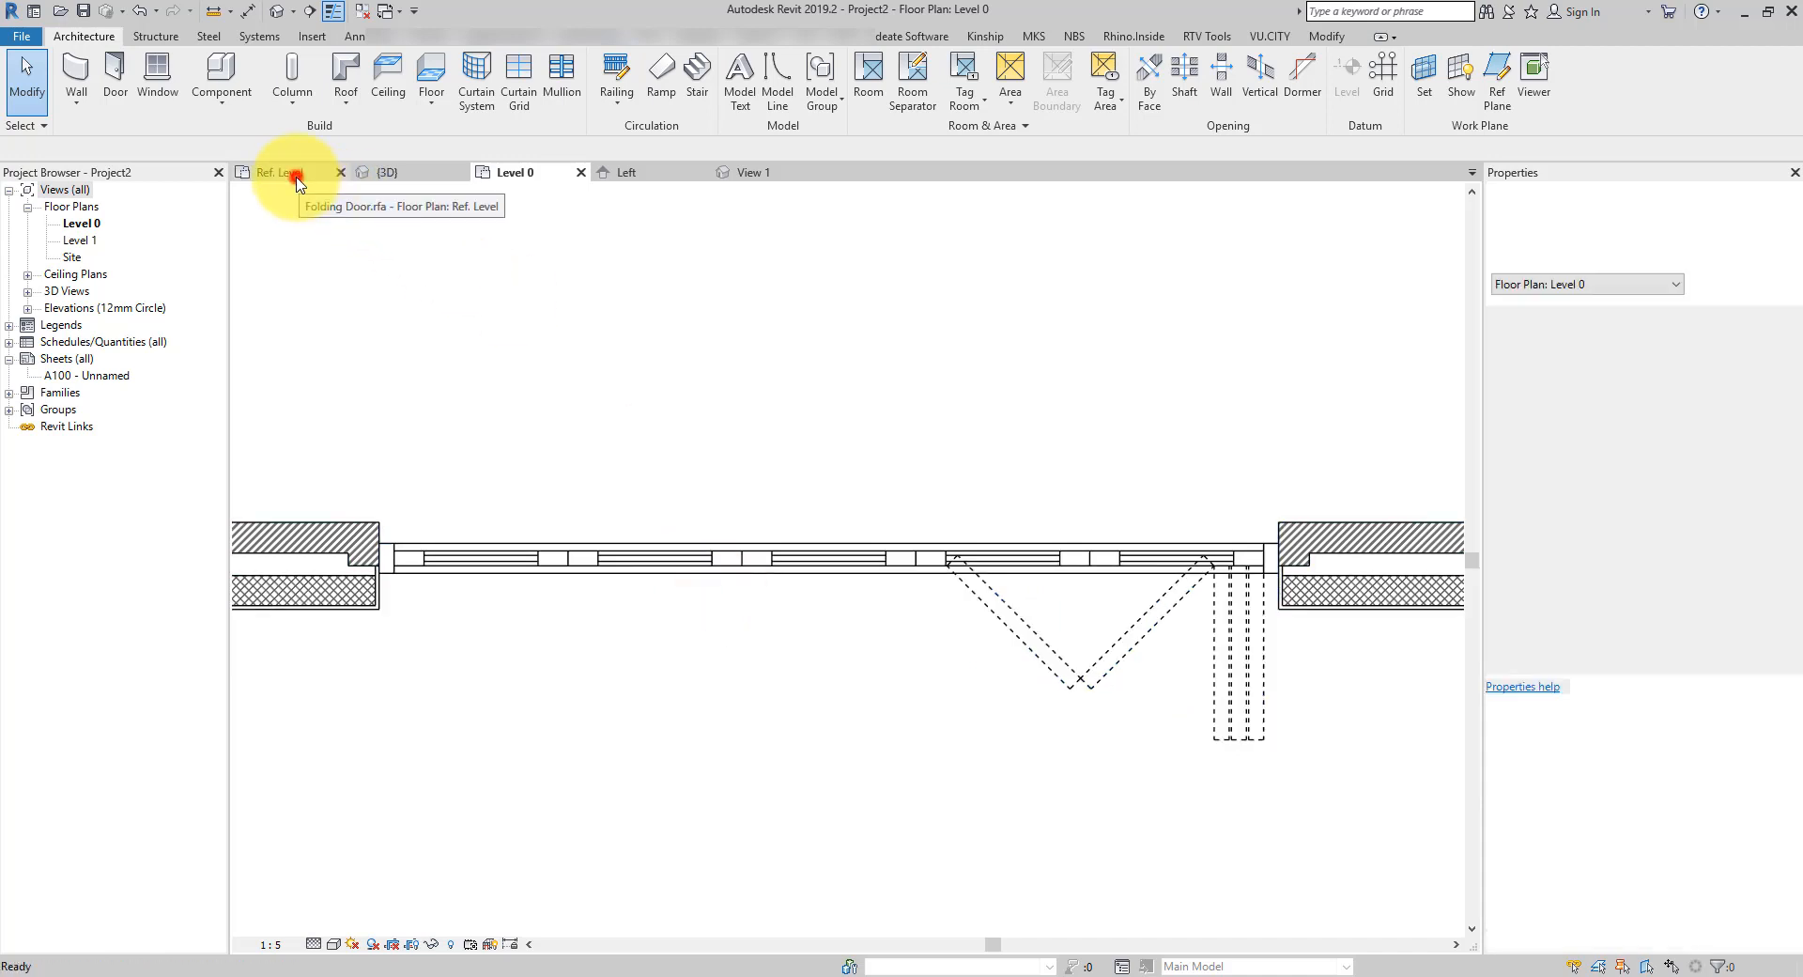
pyautogui.click(757, 615)
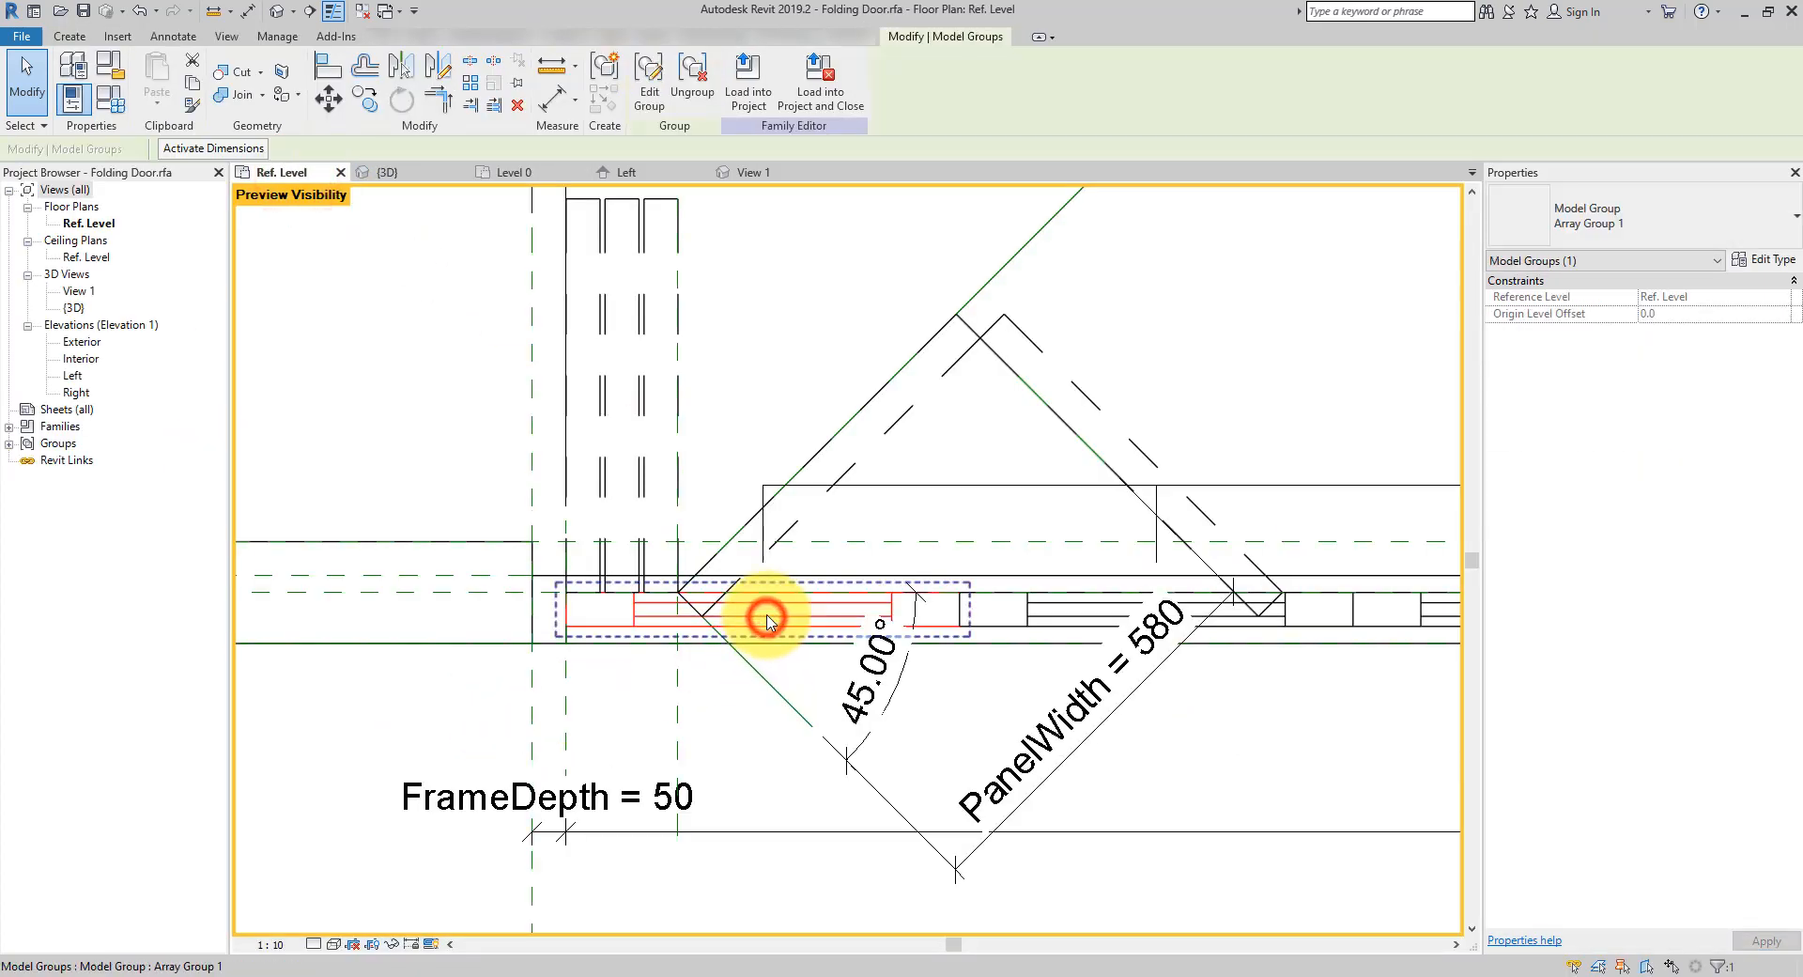
pyautogui.click(645, 103)
pyautogui.click(820, 622)
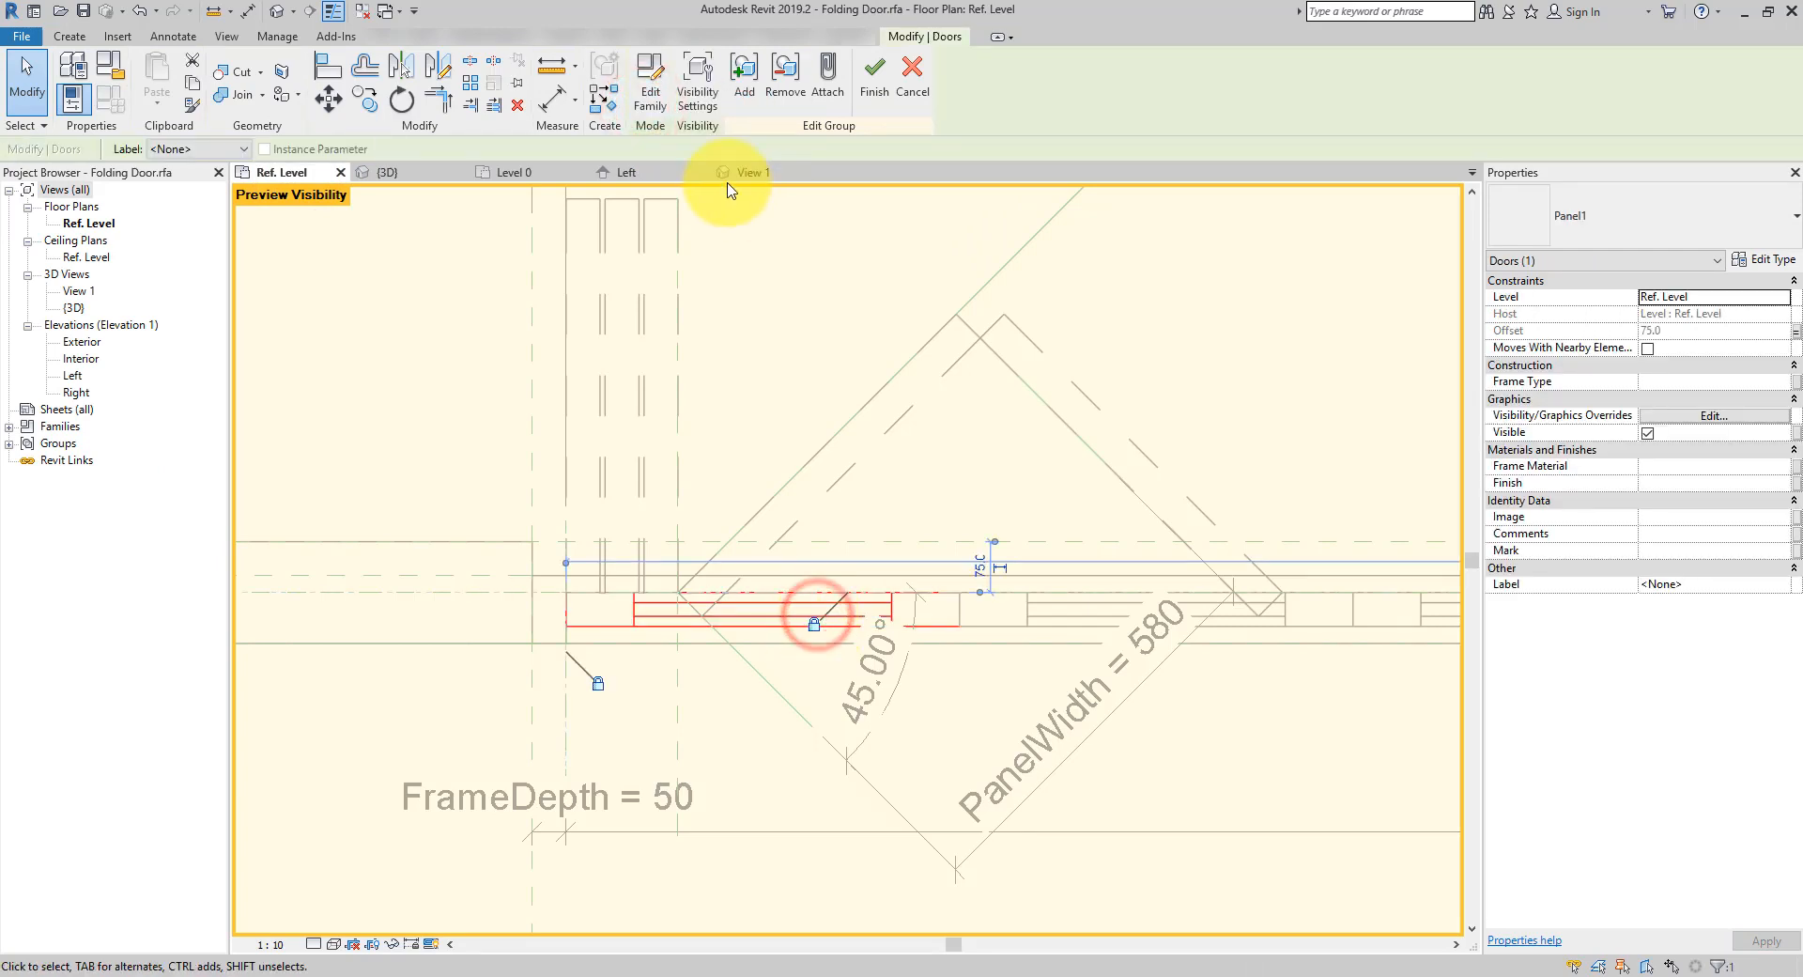
pyautogui.click(699, 83)
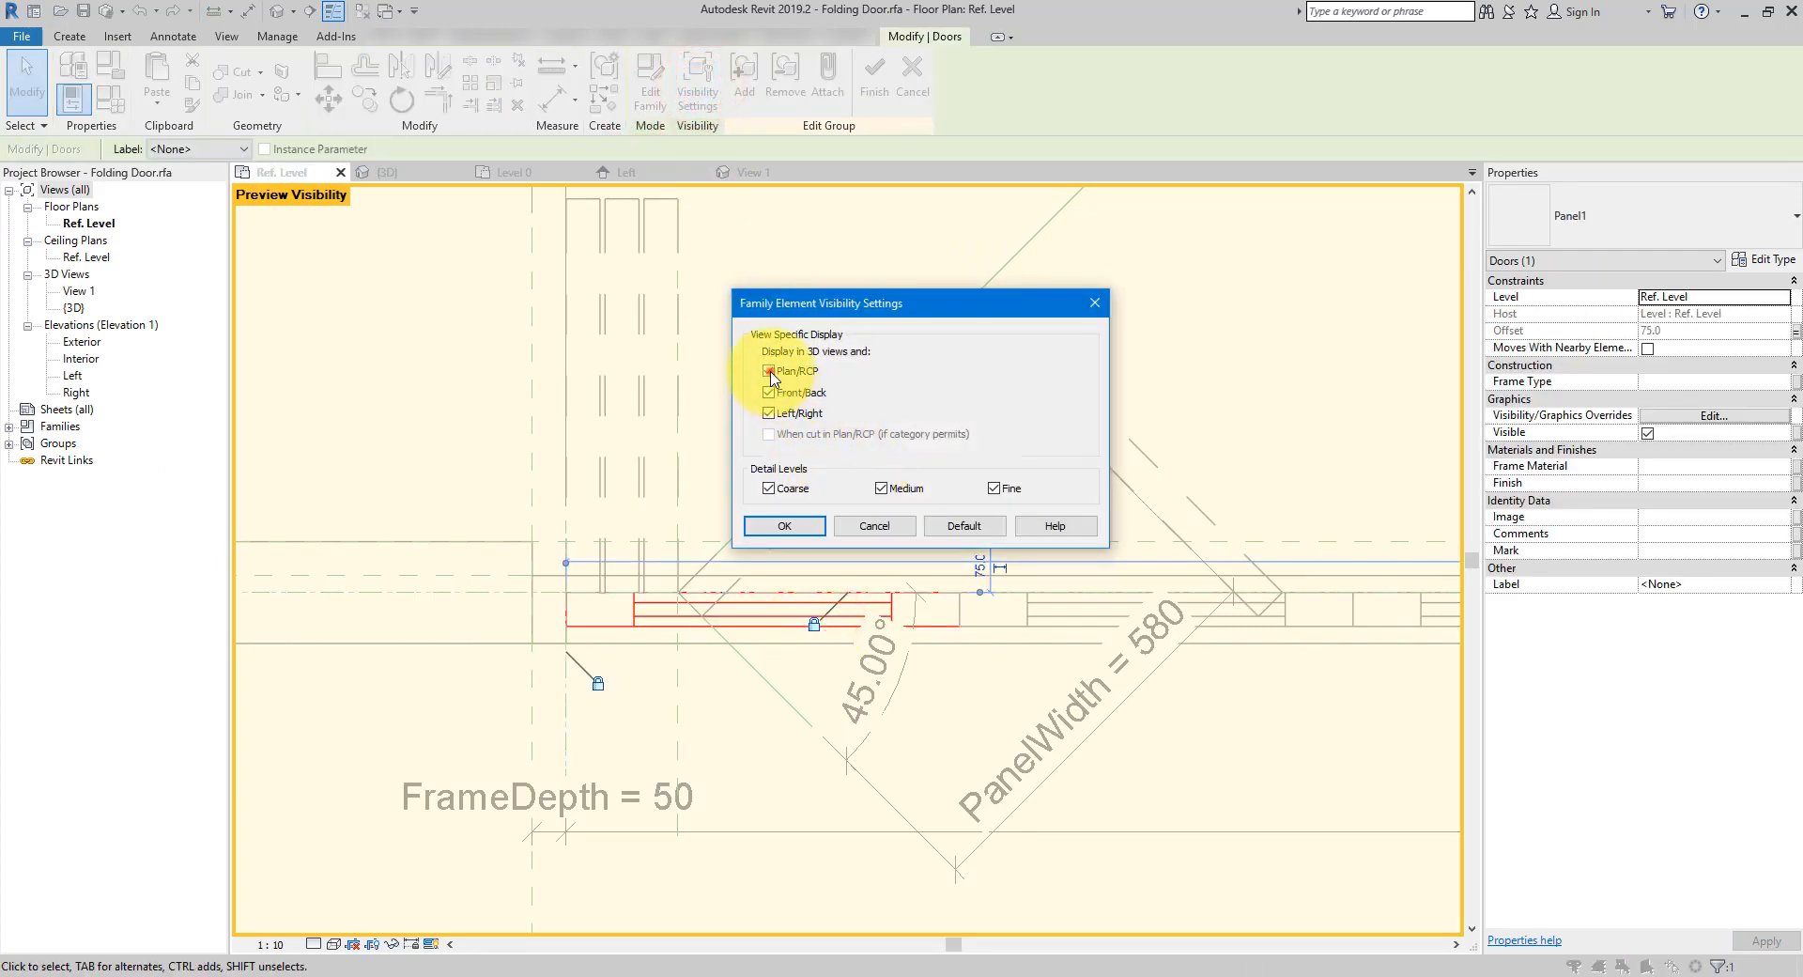
pyautogui.click(794, 528)
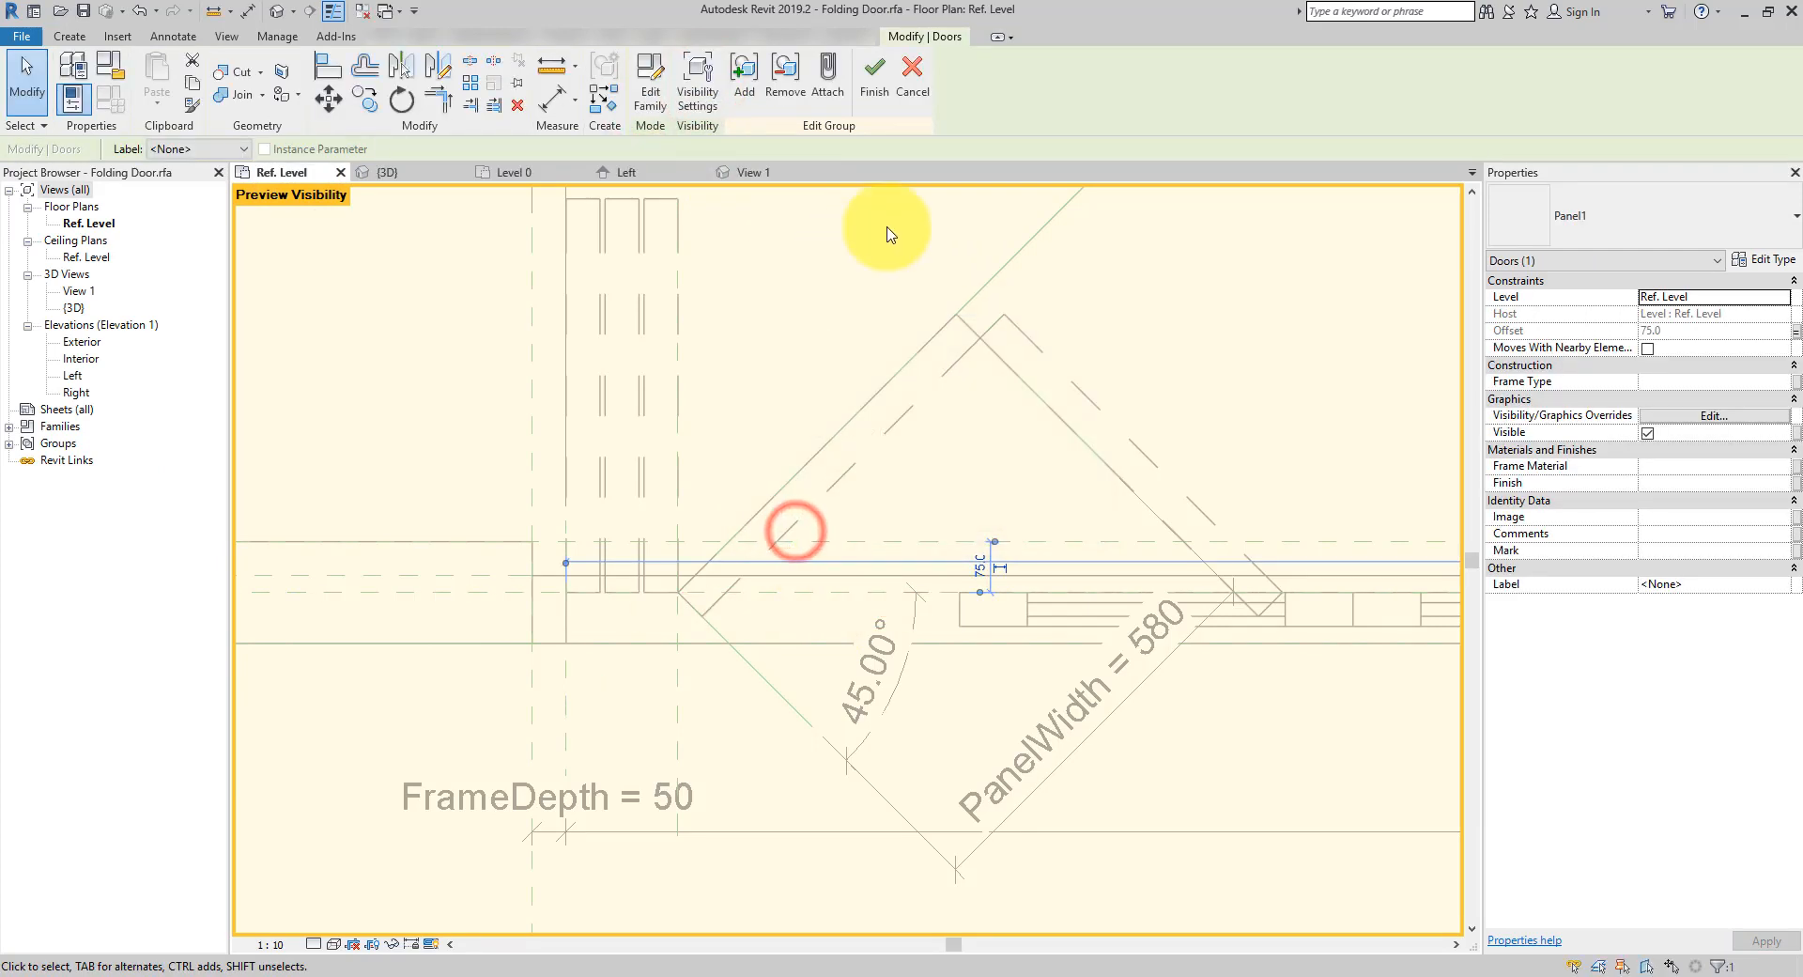
pyautogui.click(874, 80)
# Reload the folding door family into Project2 over the existing version and inspect the opening and folded panels in plan
pyautogui.click(746, 94)
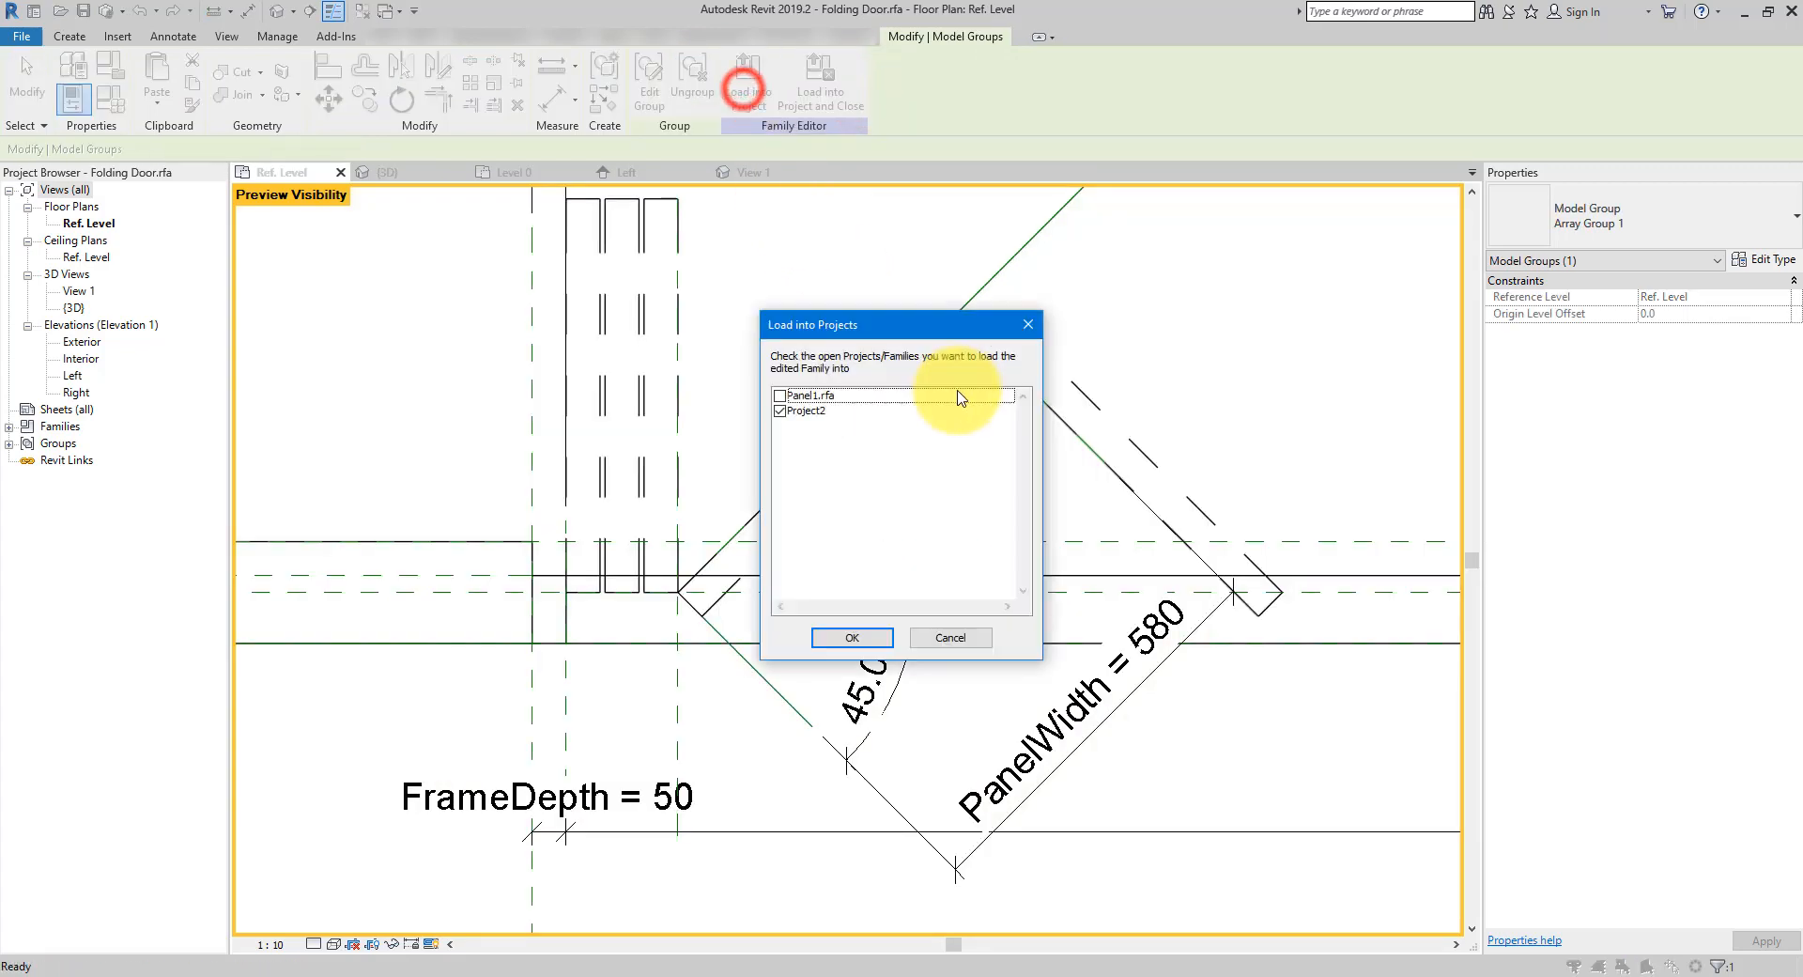
pyautogui.click(832, 637)
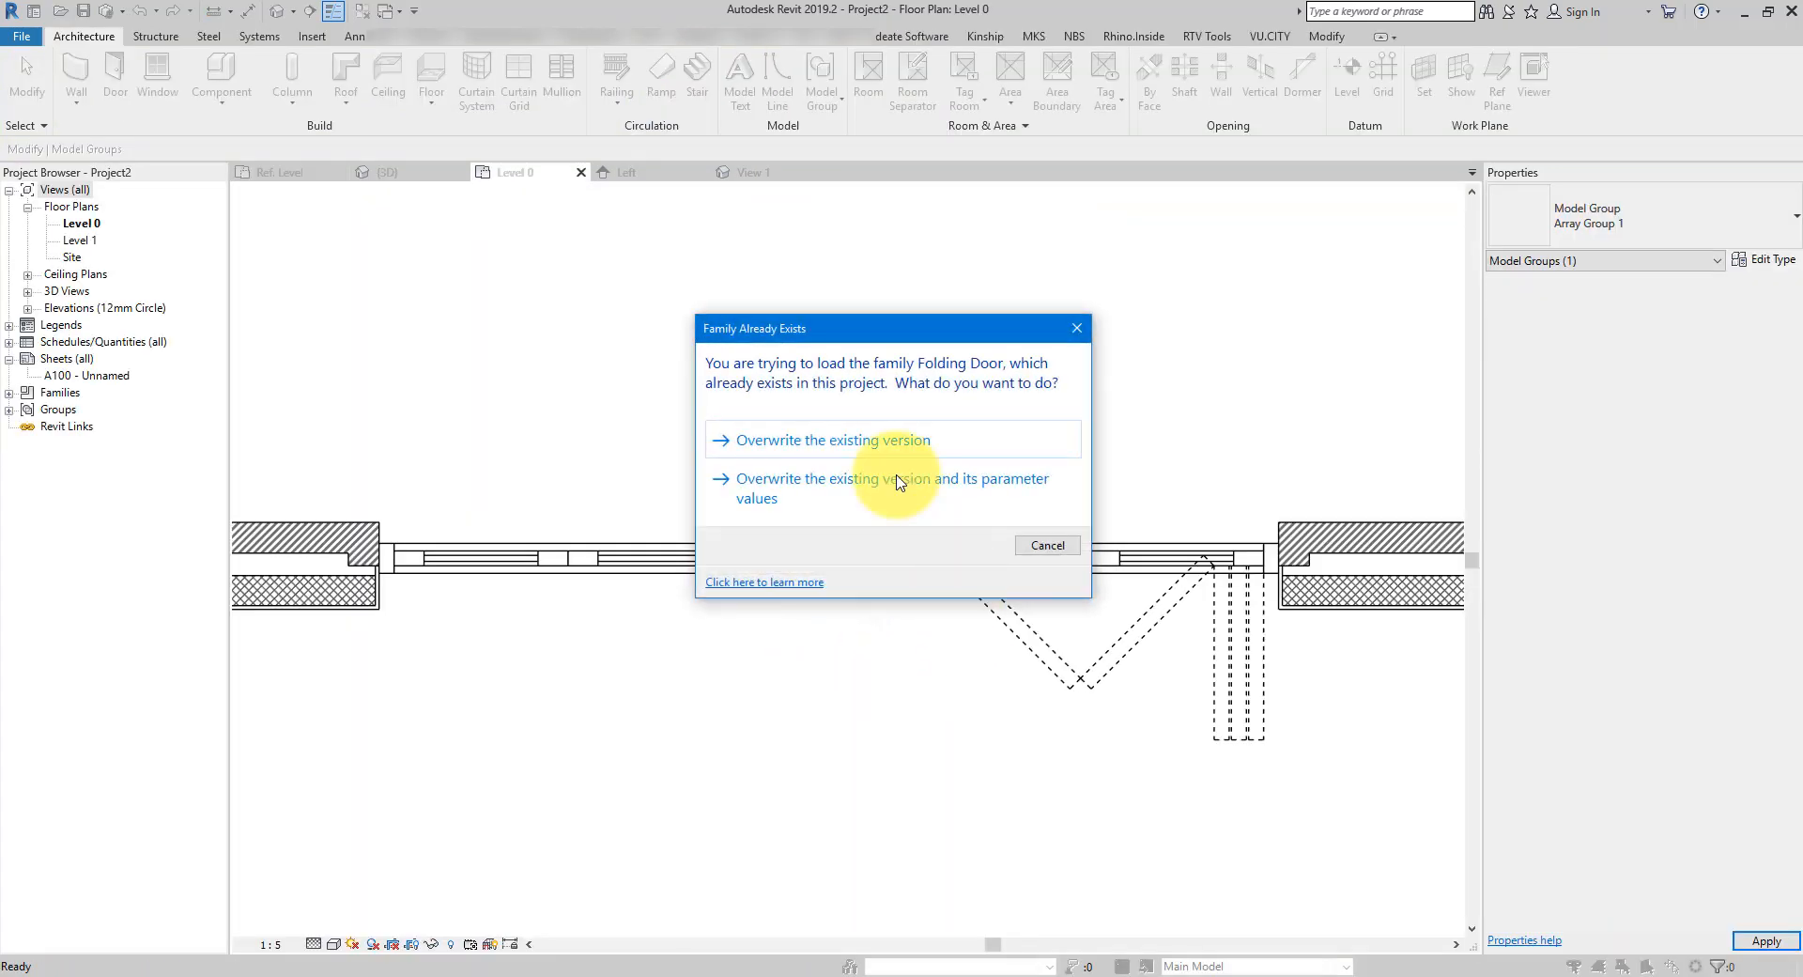
pyautogui.click(791, 444)
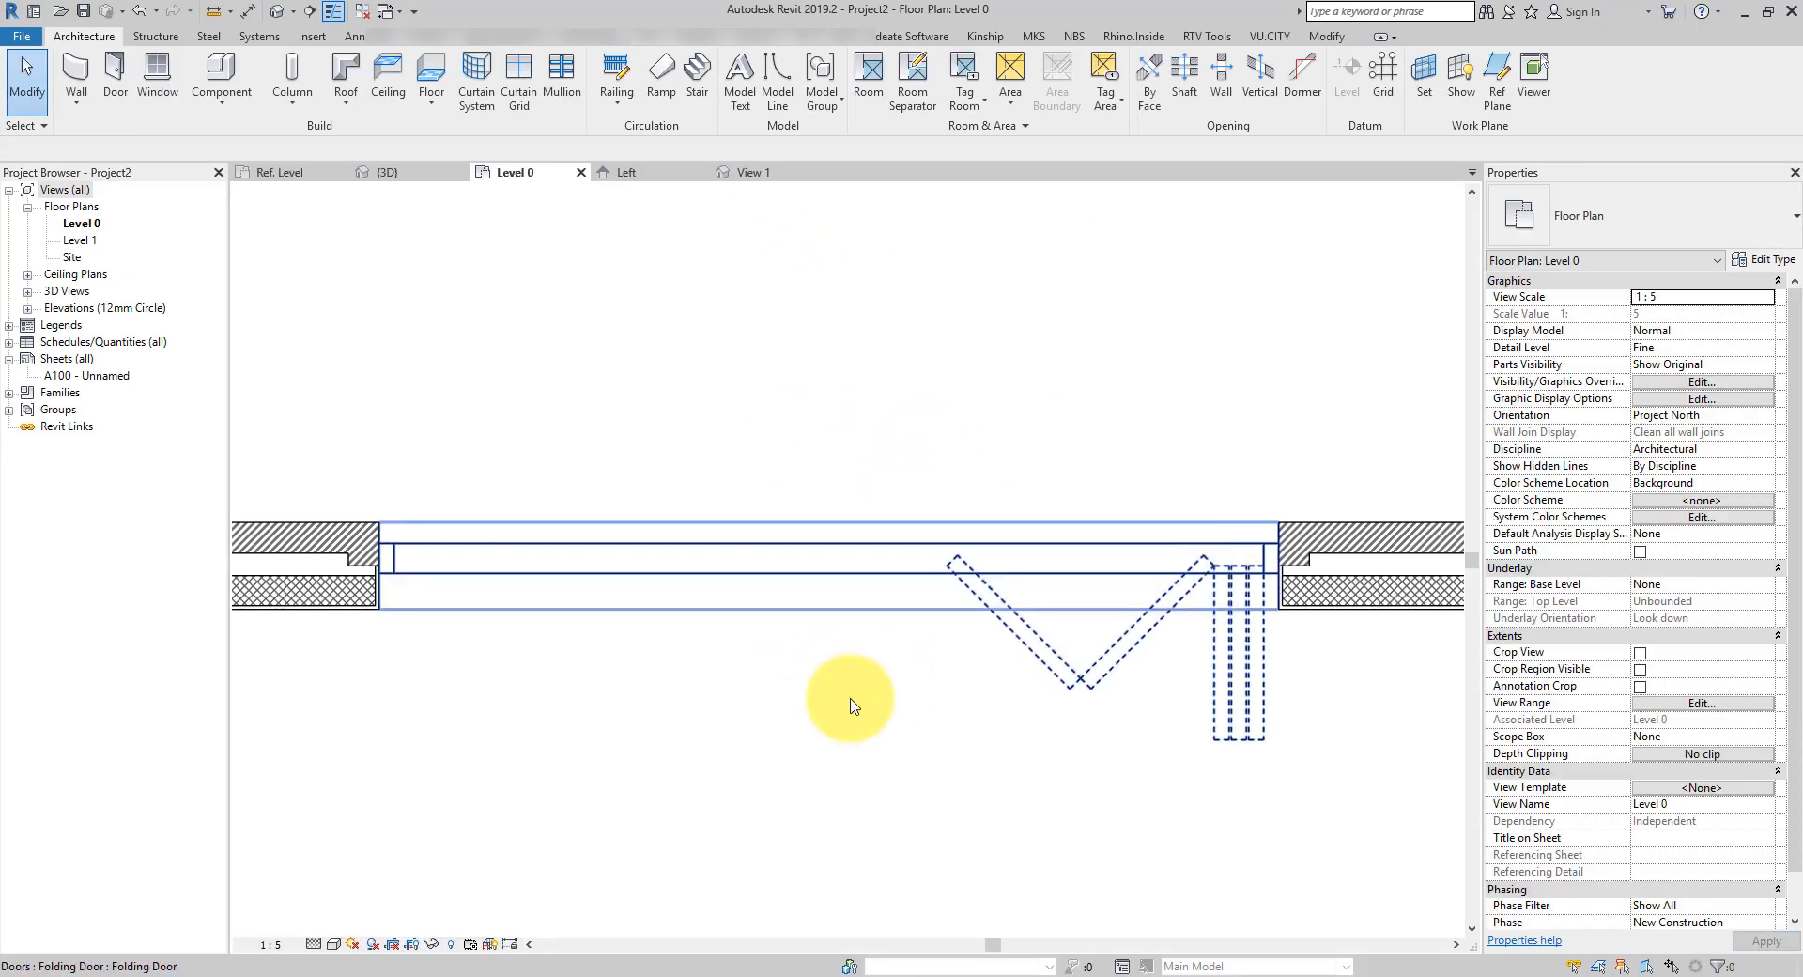
pyautogui.scroll(-3, 978, 752)
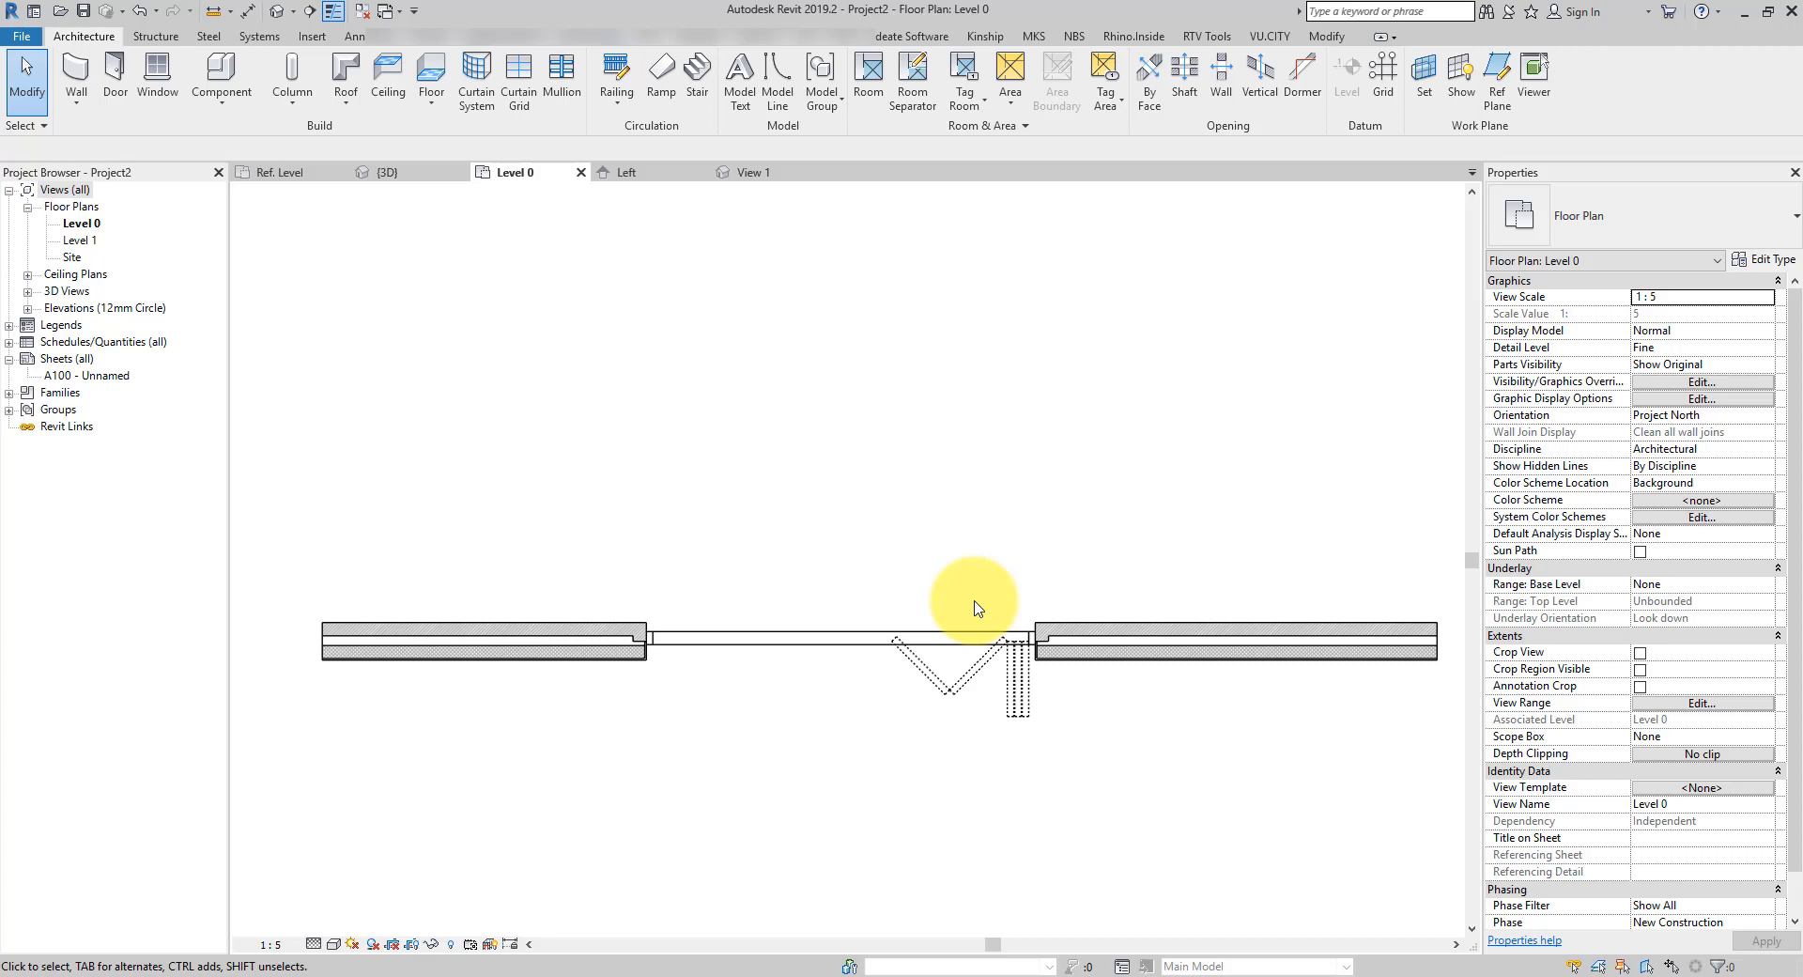
pyautogui.scroll(5, 1033, 610)
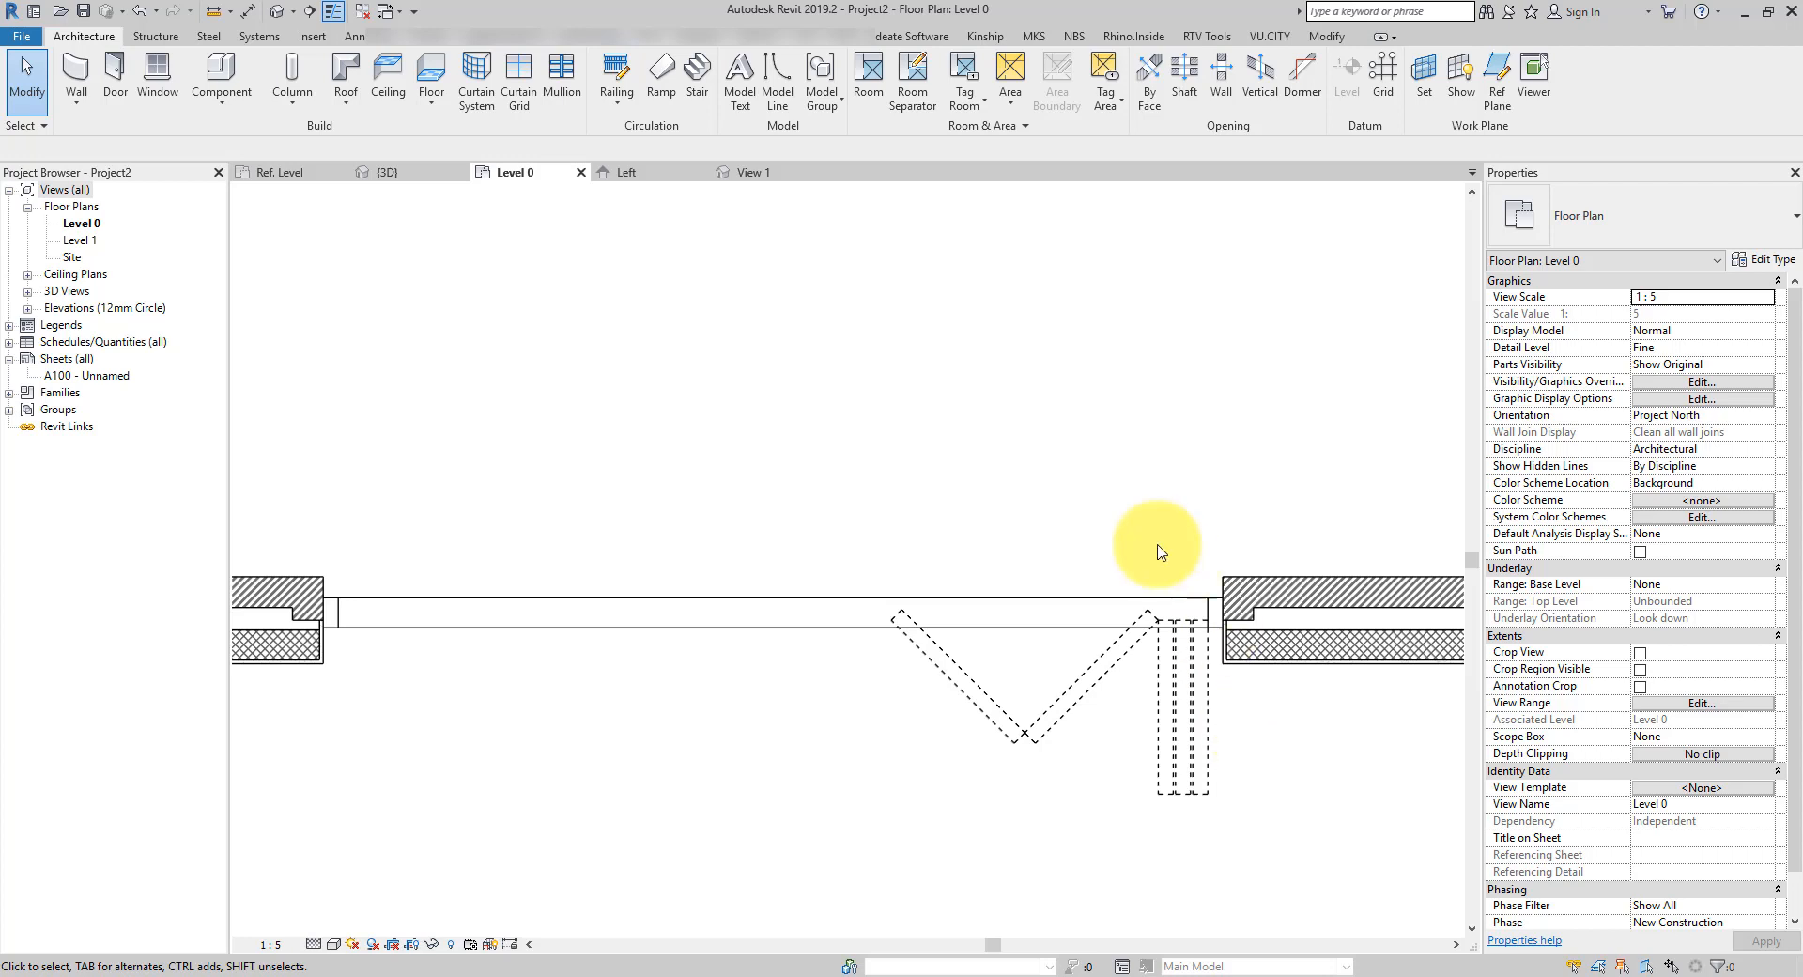
# Open the project's default 3D view and examine the folding door in the brick wall
pyautogui.click(276, 11)
pyautogui.scroll(2, 892, 854)
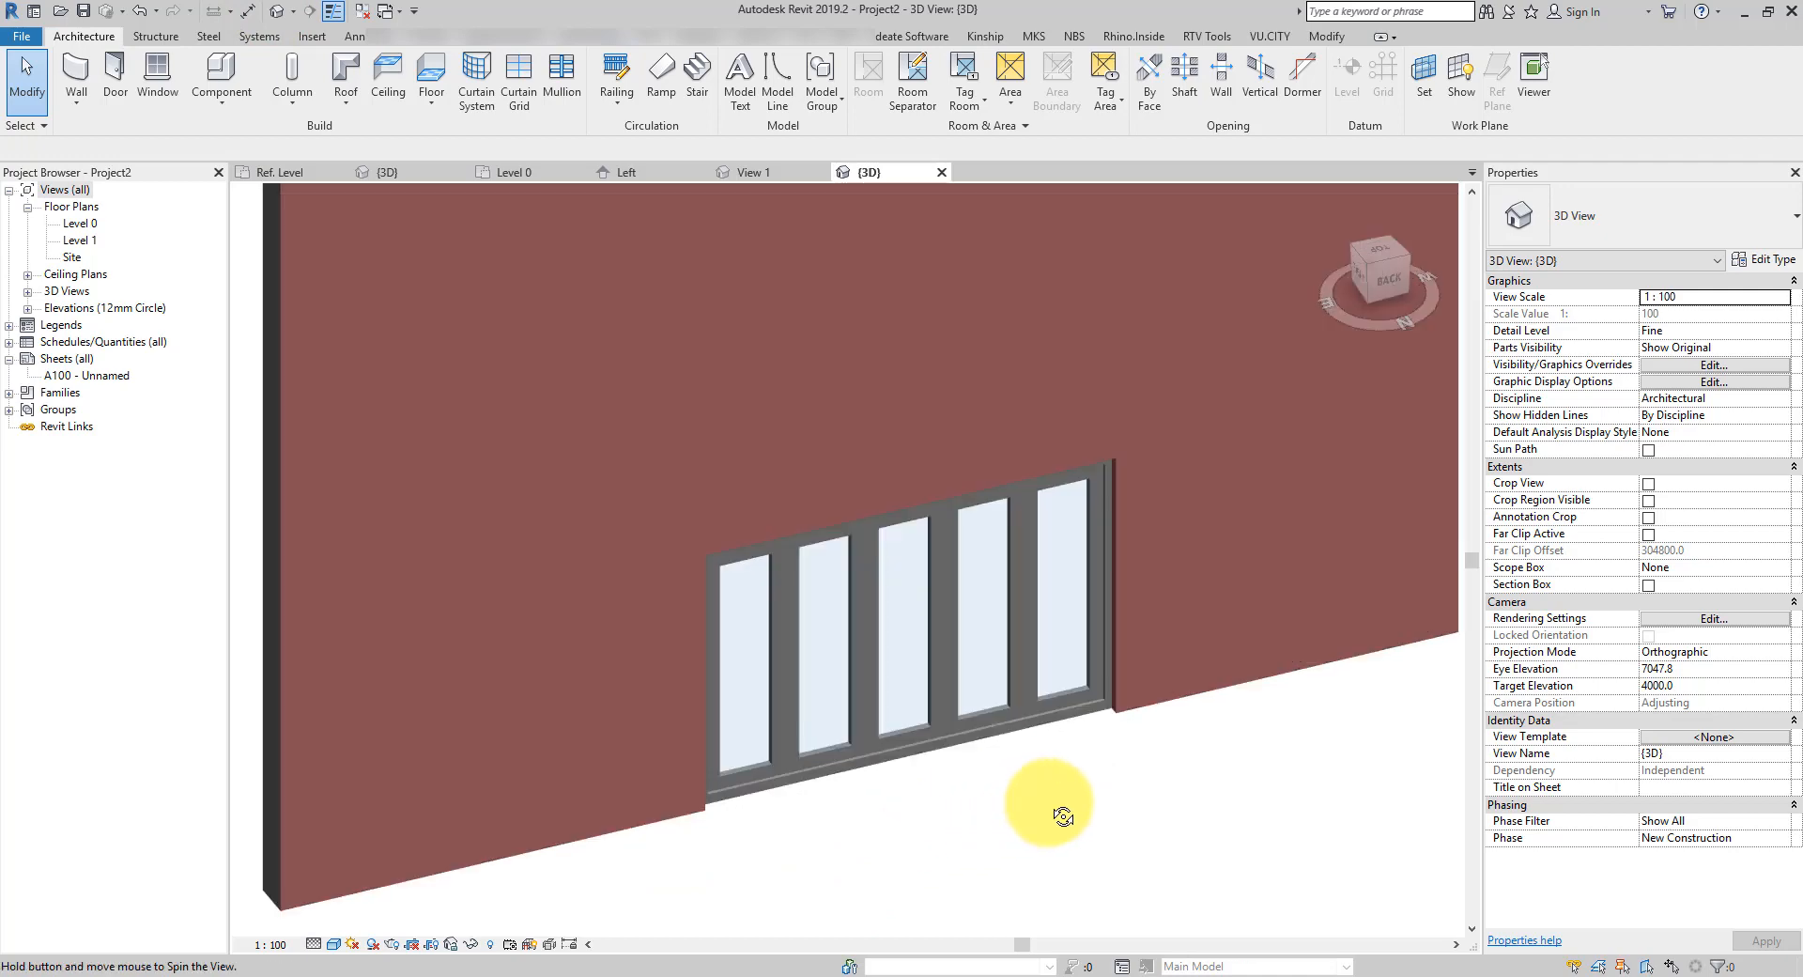
pyautogui.scroll(3, 1055, 808)
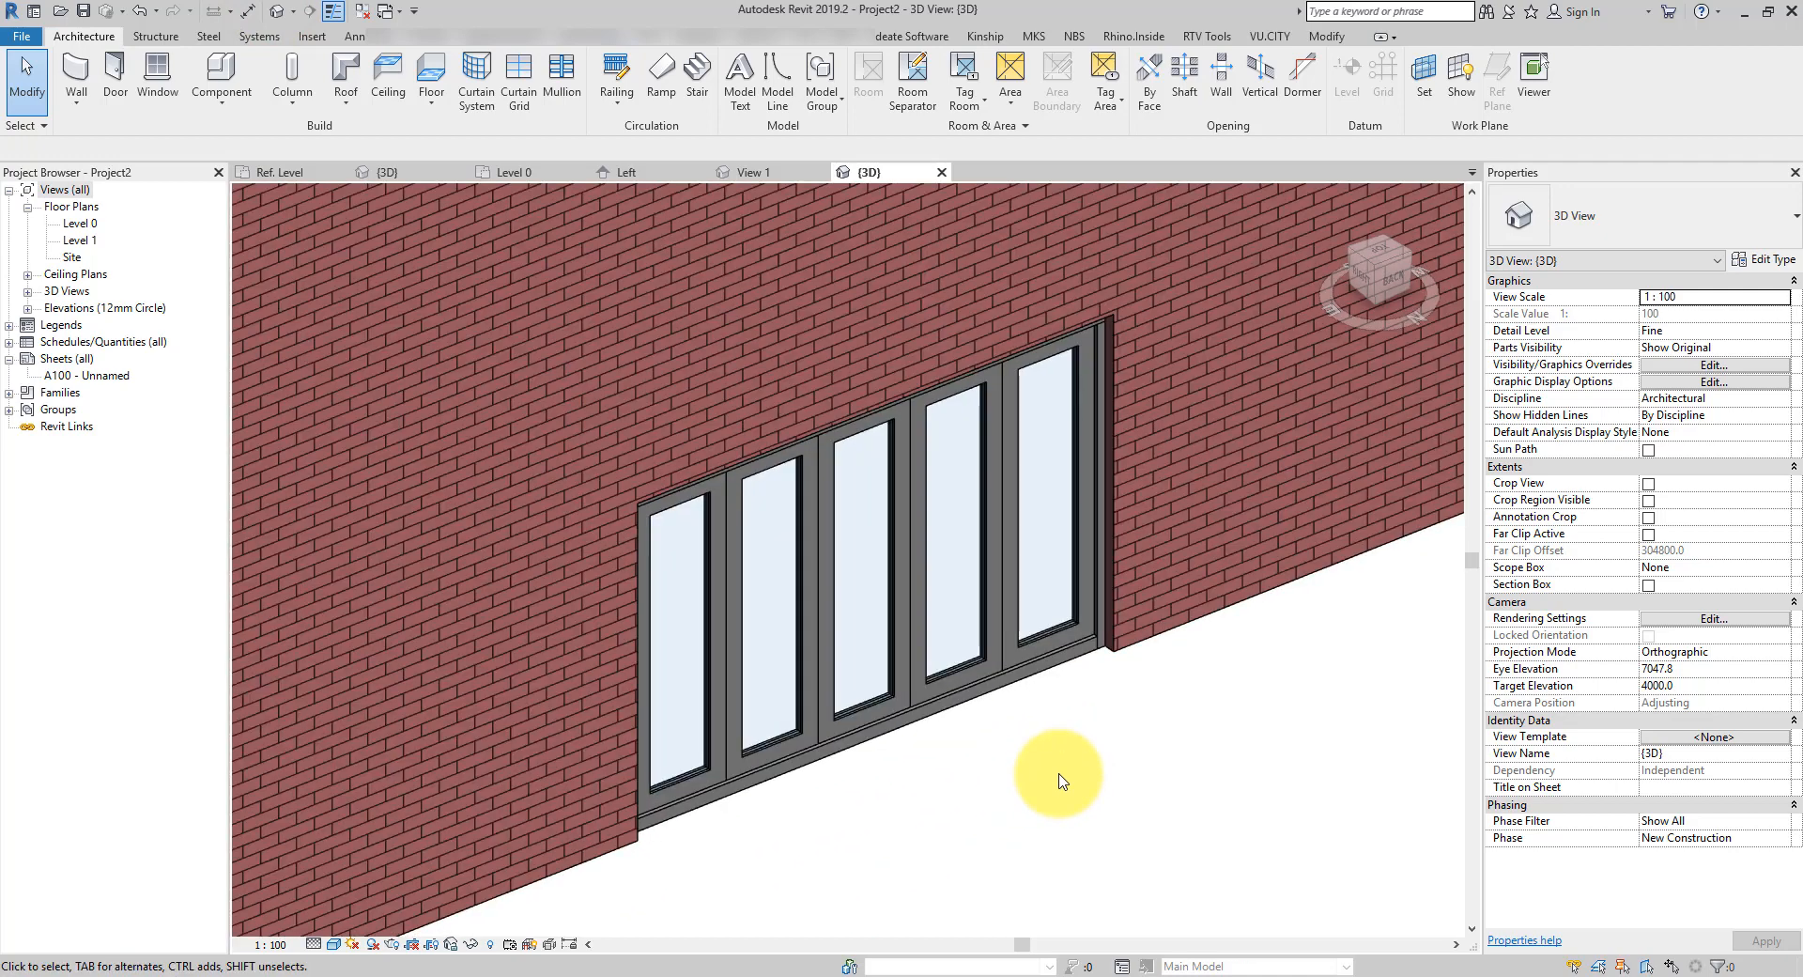
# Close the inactive views and tile the project's Level 0 plan alongside the 3D view and the remaining family views
pyautogui.click(361, 10)
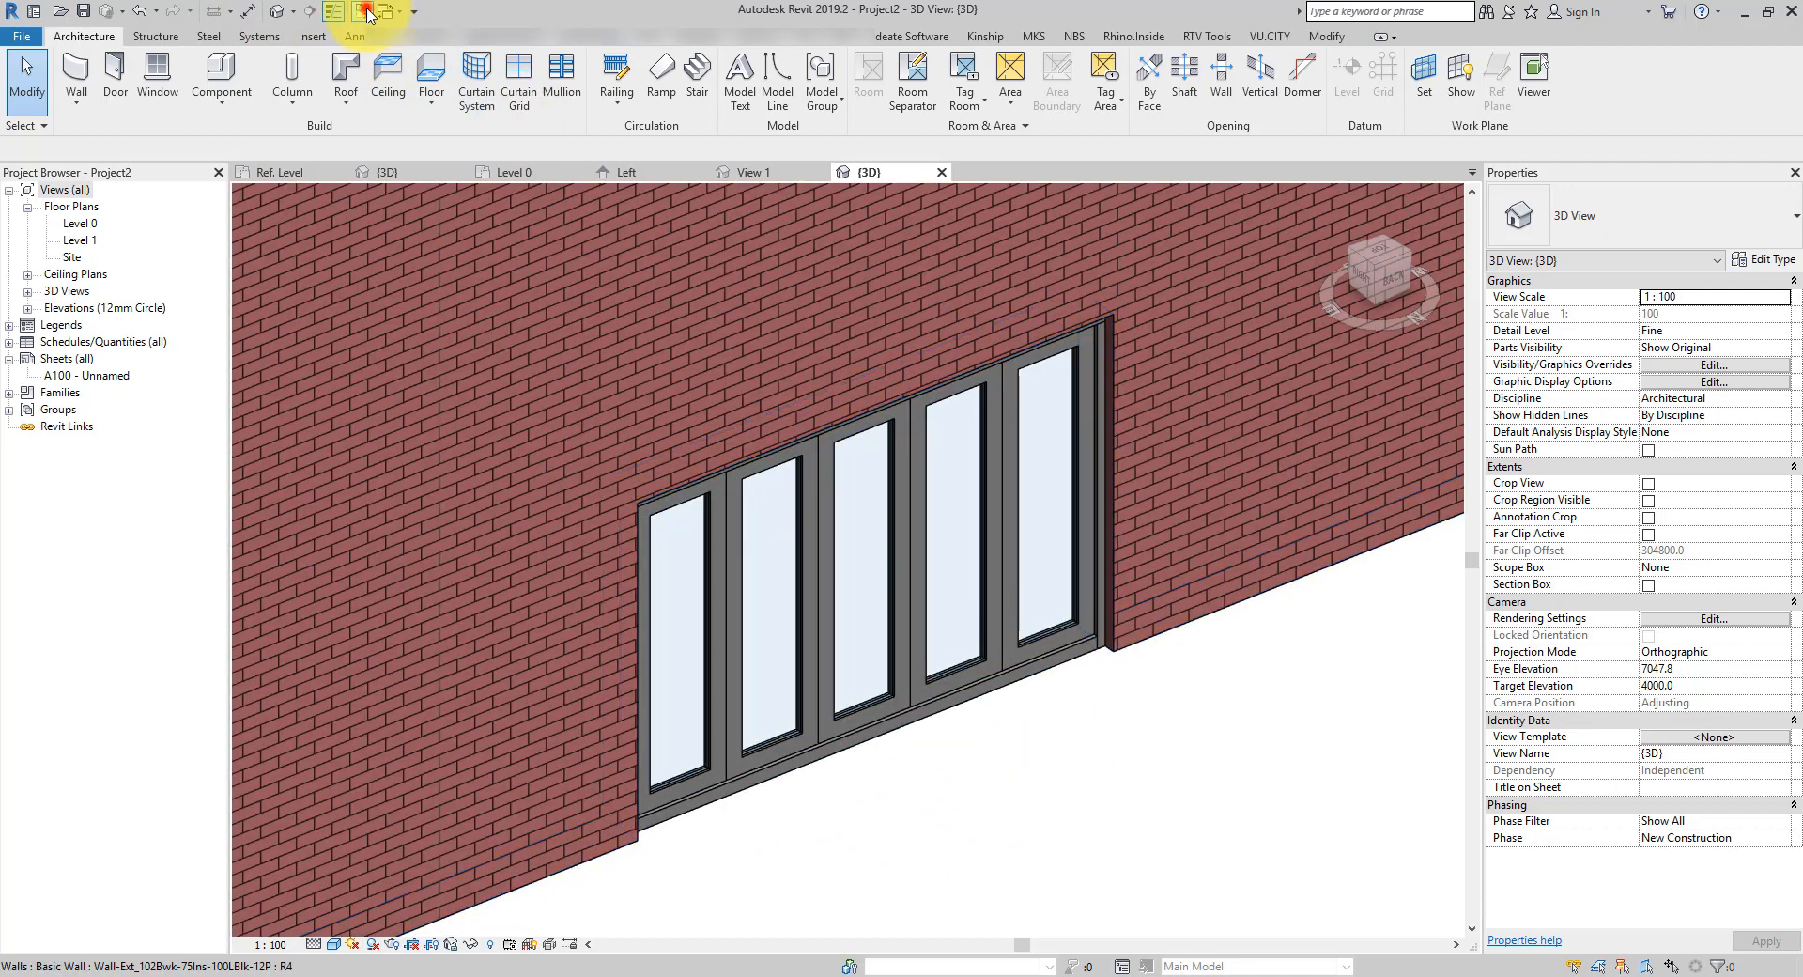
pyautogui.click(77, 224)
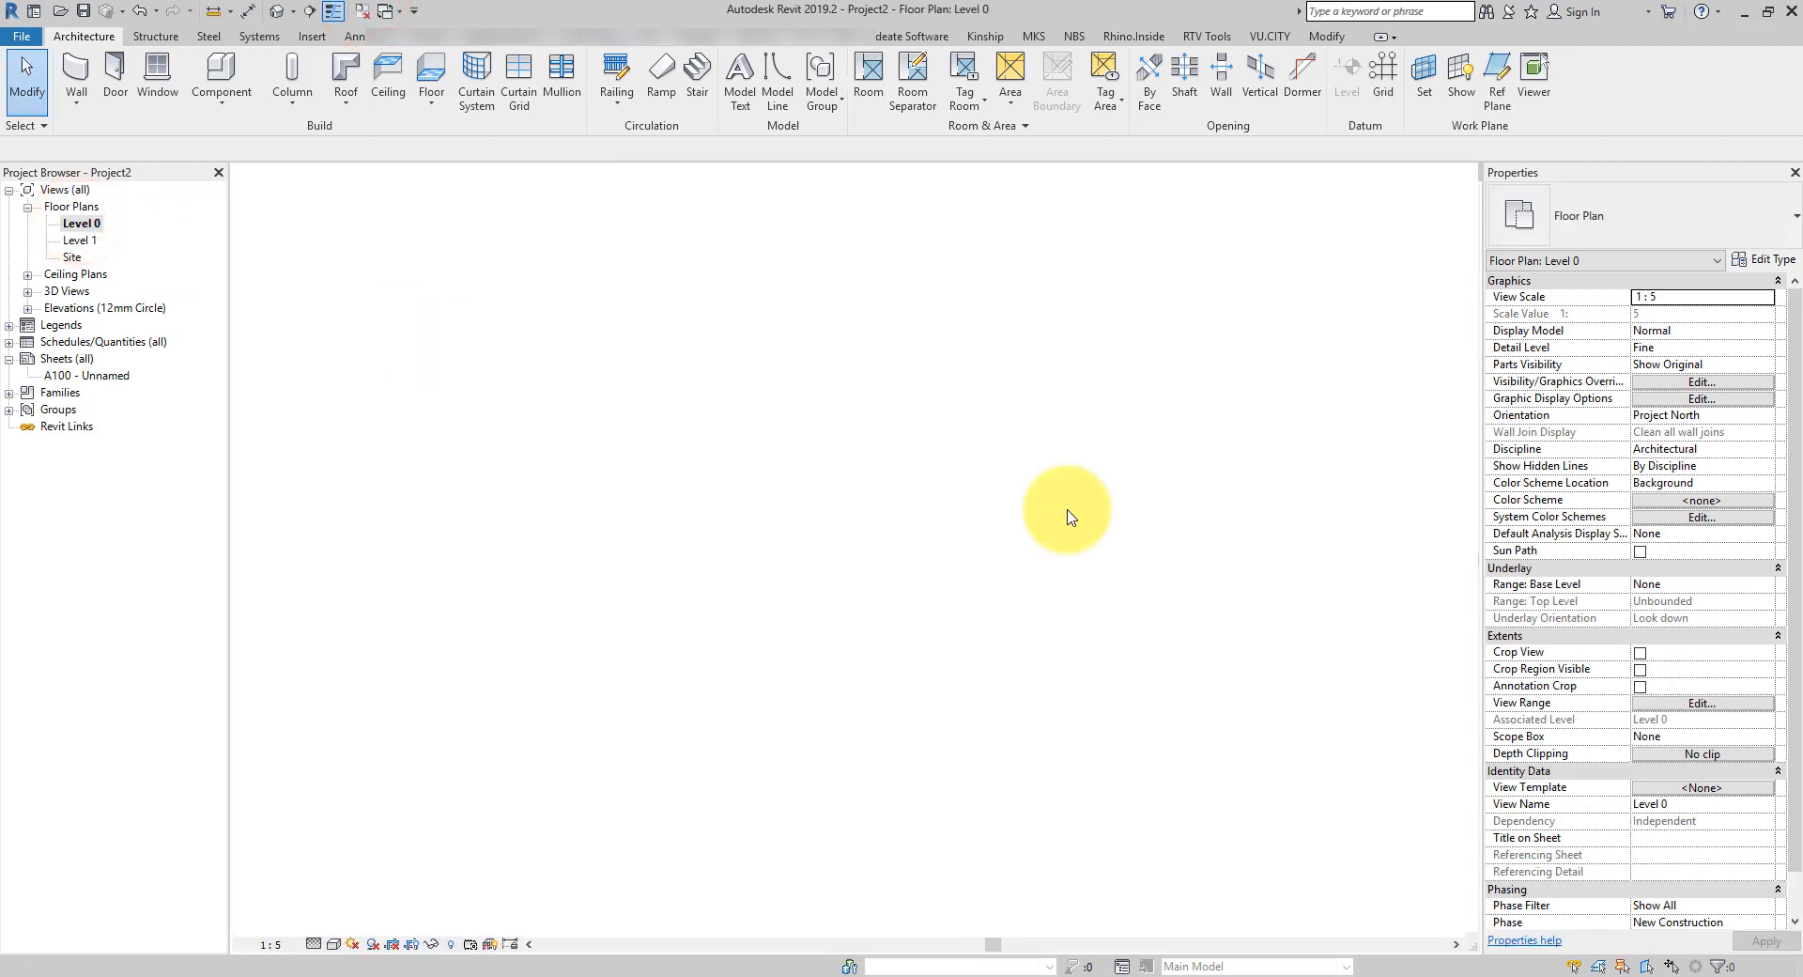
pyautogui.press('w')
pyautogui.press('t')
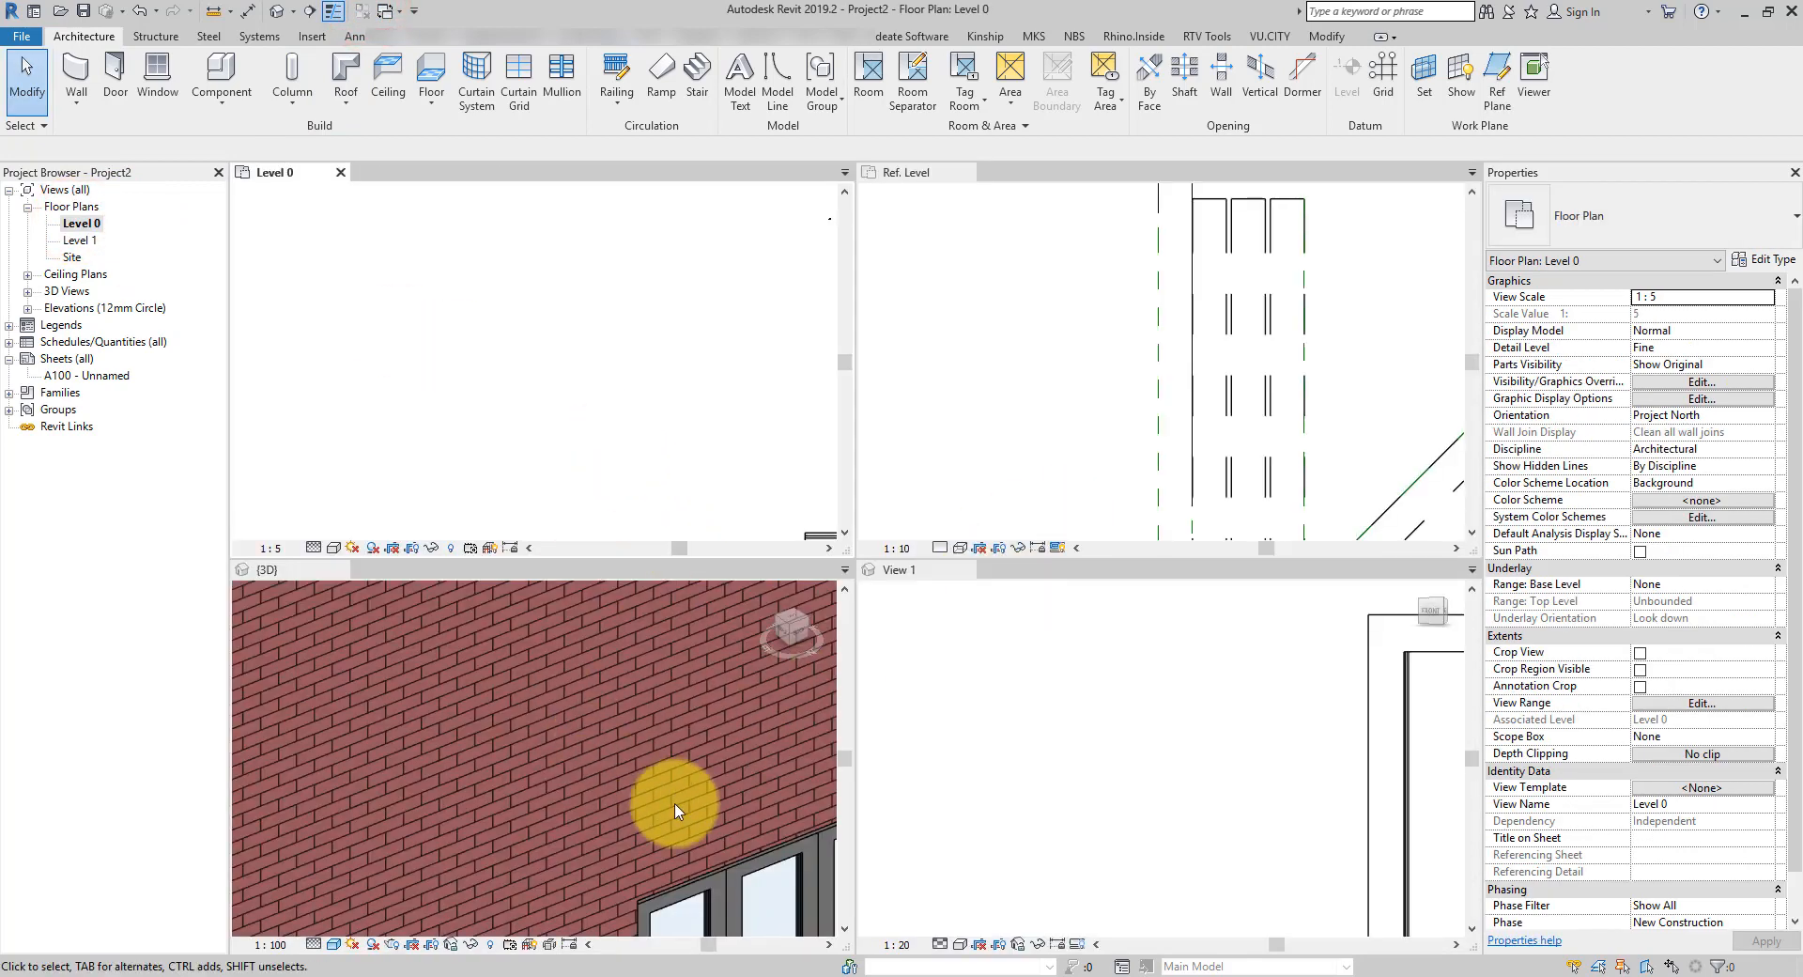
# Frame the folding door in both the tiled 3D view and the Level 0 plan to compare its closed and folded representations
pyautogui.click(664, 685)
pyautogui.moveTo(544, 744); pyautogui.dragTo(490, 652, button='middle')
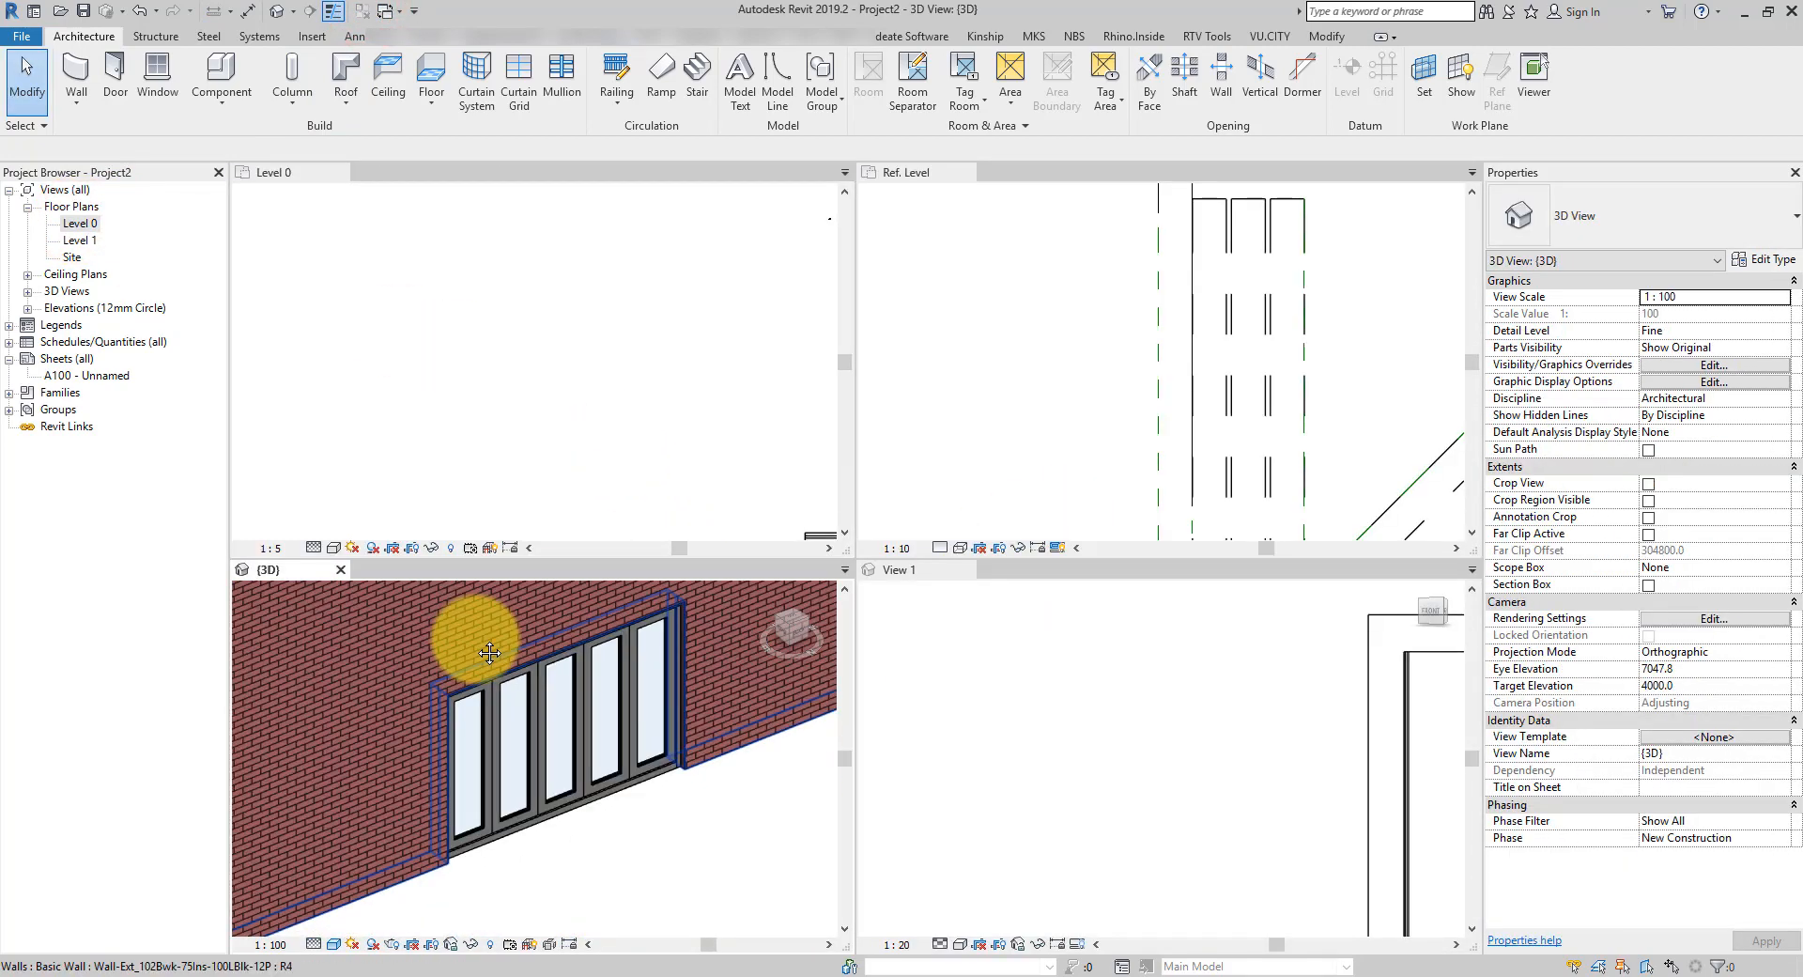
pyautogui.middleClick(600, 414)
pyautogui.middleClick(600, 414)
pyautogui.scroll(3, 586, 355)
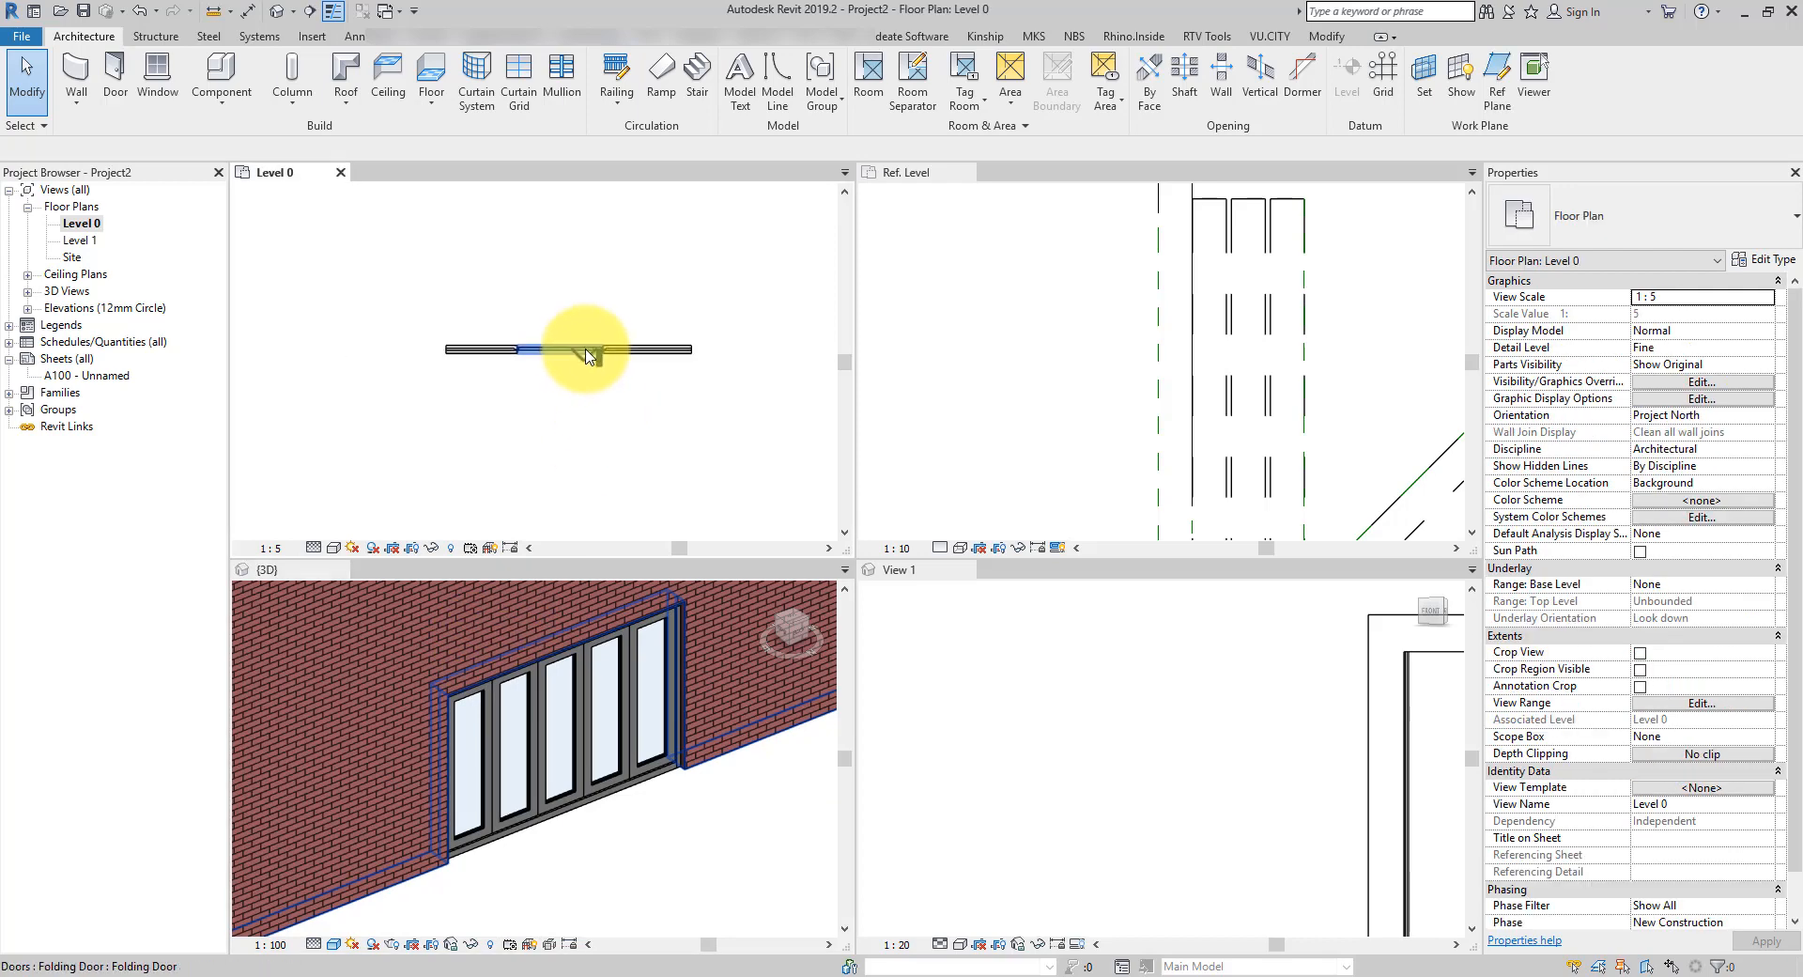
pyautogui.scroll(6, 586, 355)
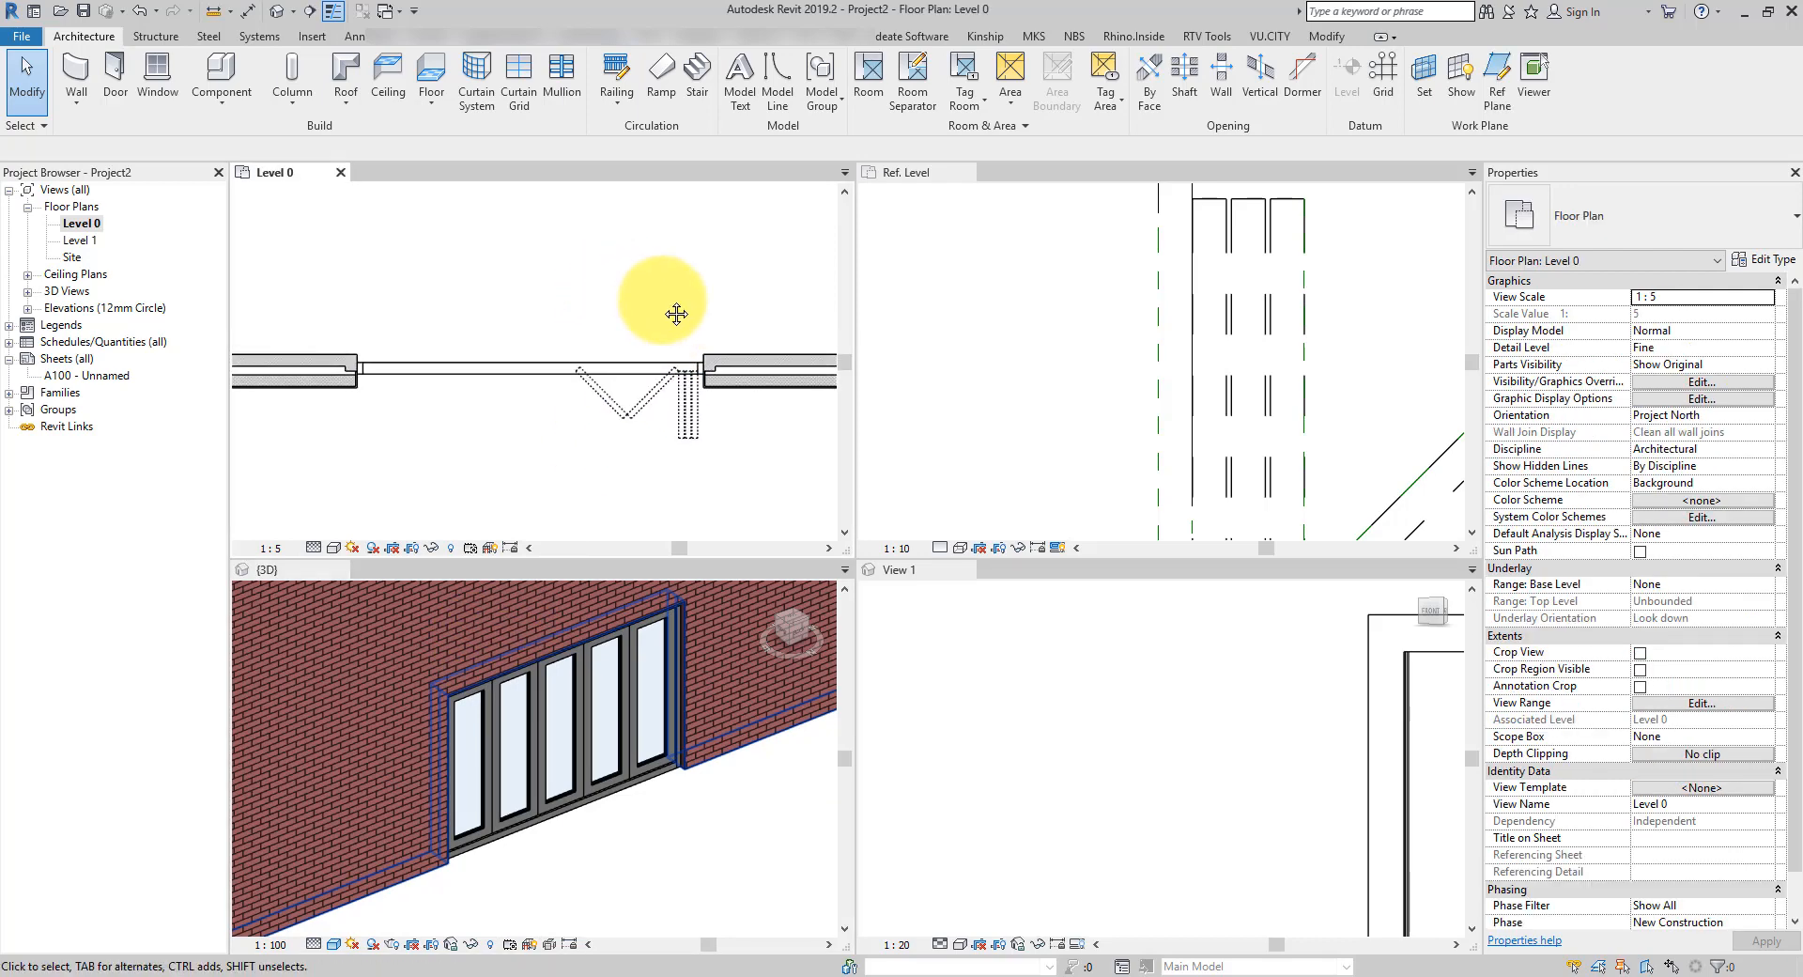